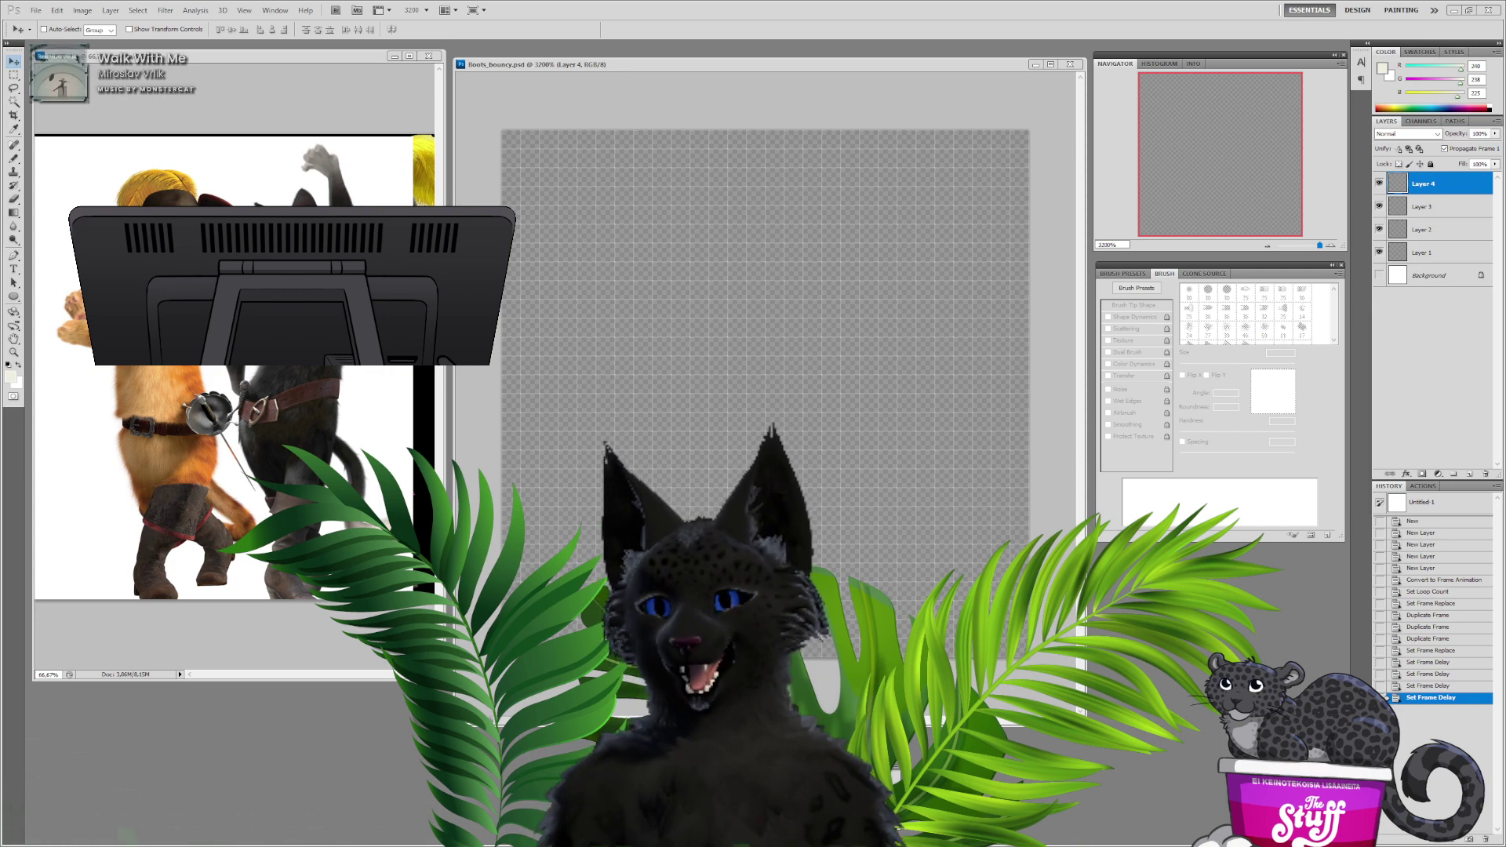
{"action": "left_click_drag", "start_coordinate": [941, 363], "coordinate": [0, 553]}
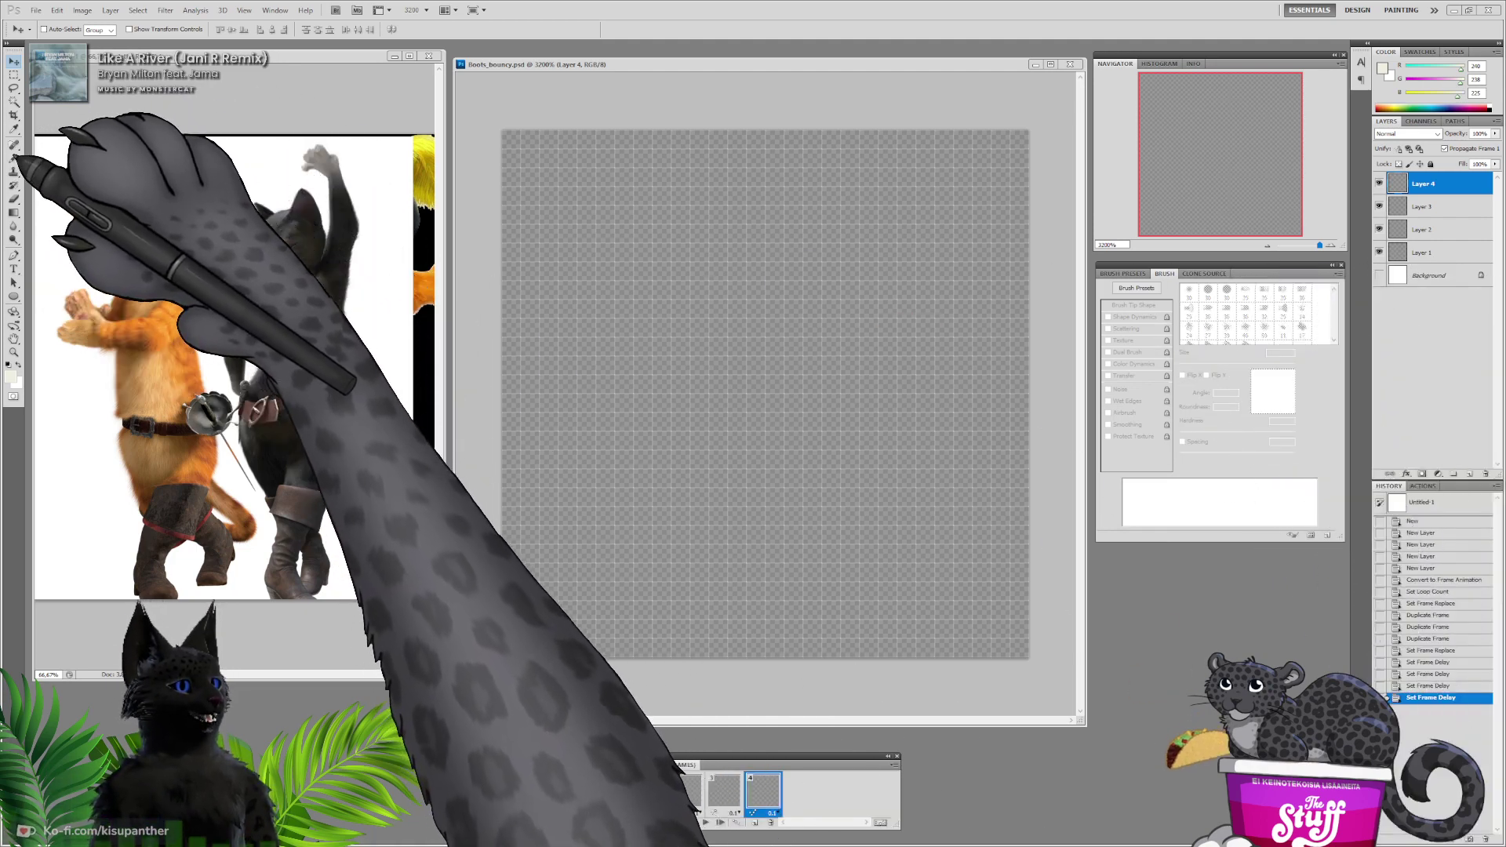
Choose the Pencil tool, sample a dark colour from the orange cat's boots and dab it onto the reference image's palette layer
{"action": "left_click", "coordinate": [13, 158]}
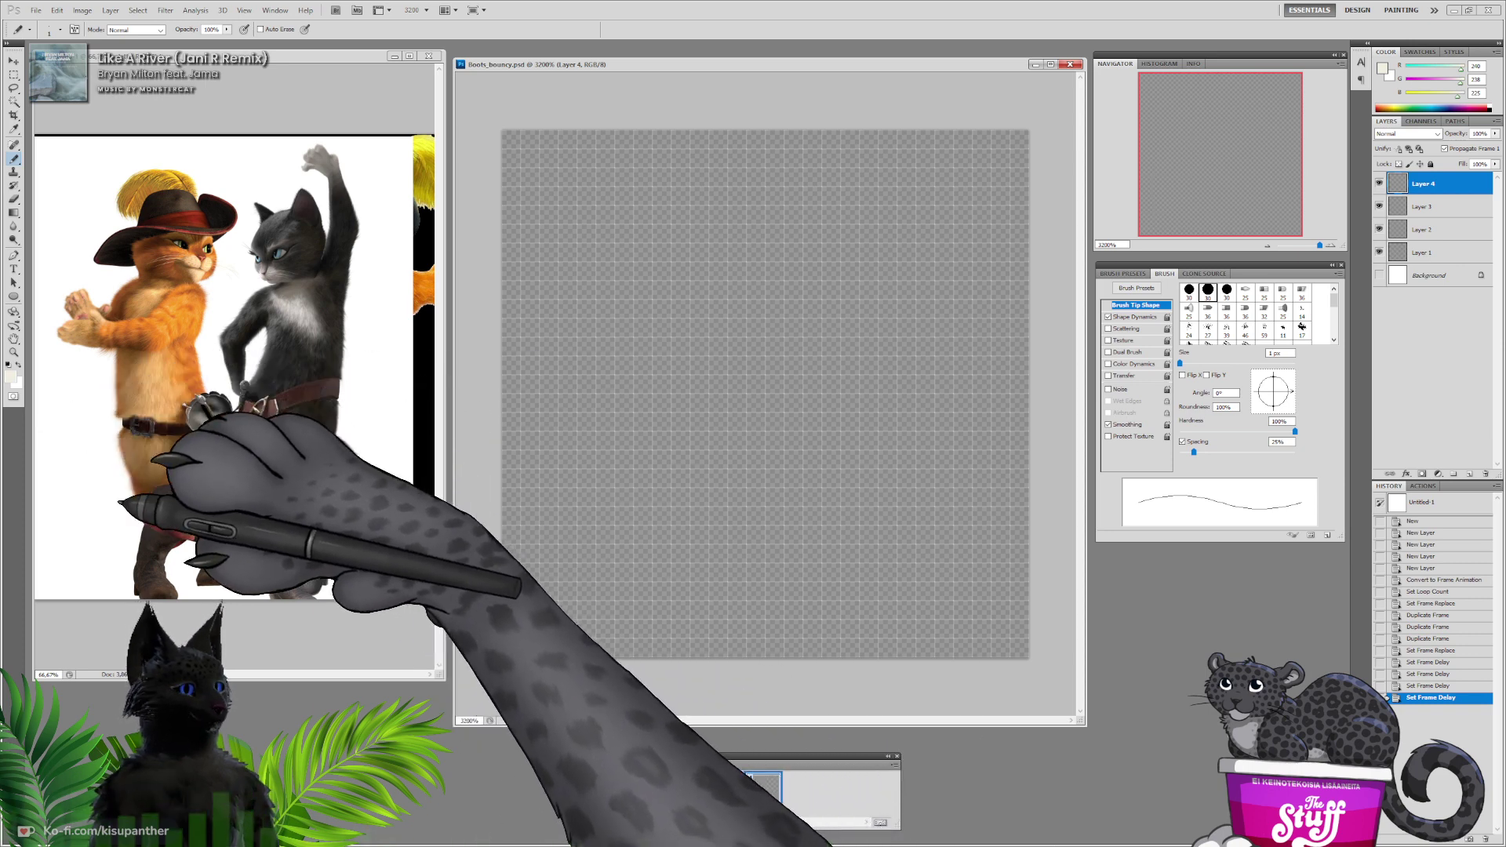
{"action": "left_click", "coordinate": [210, 498], "text": "alt"}
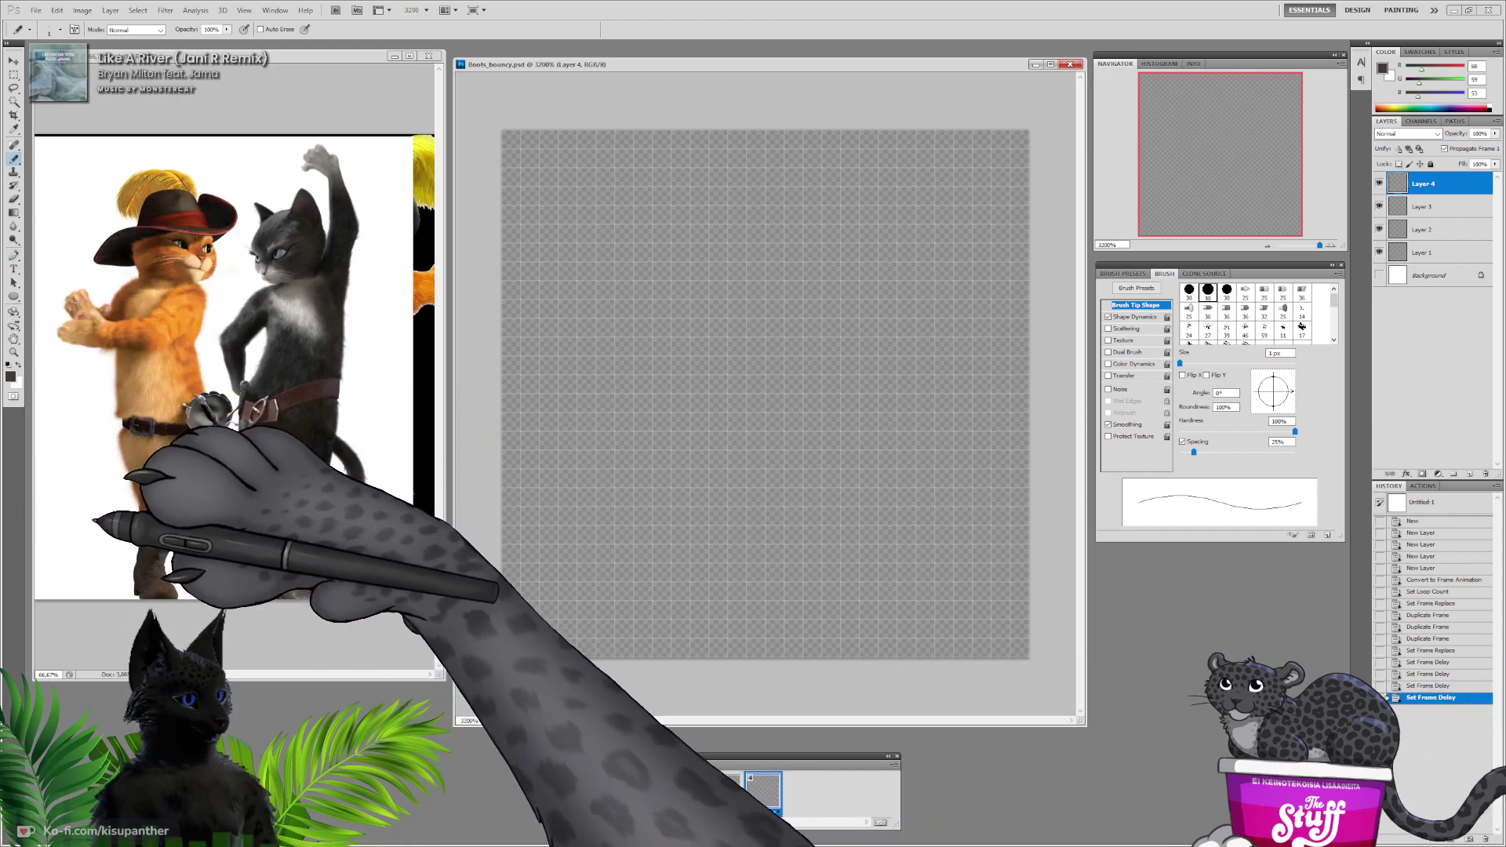
{"action": "left_click", "coordinate": [176, 498], "text": "alt"}
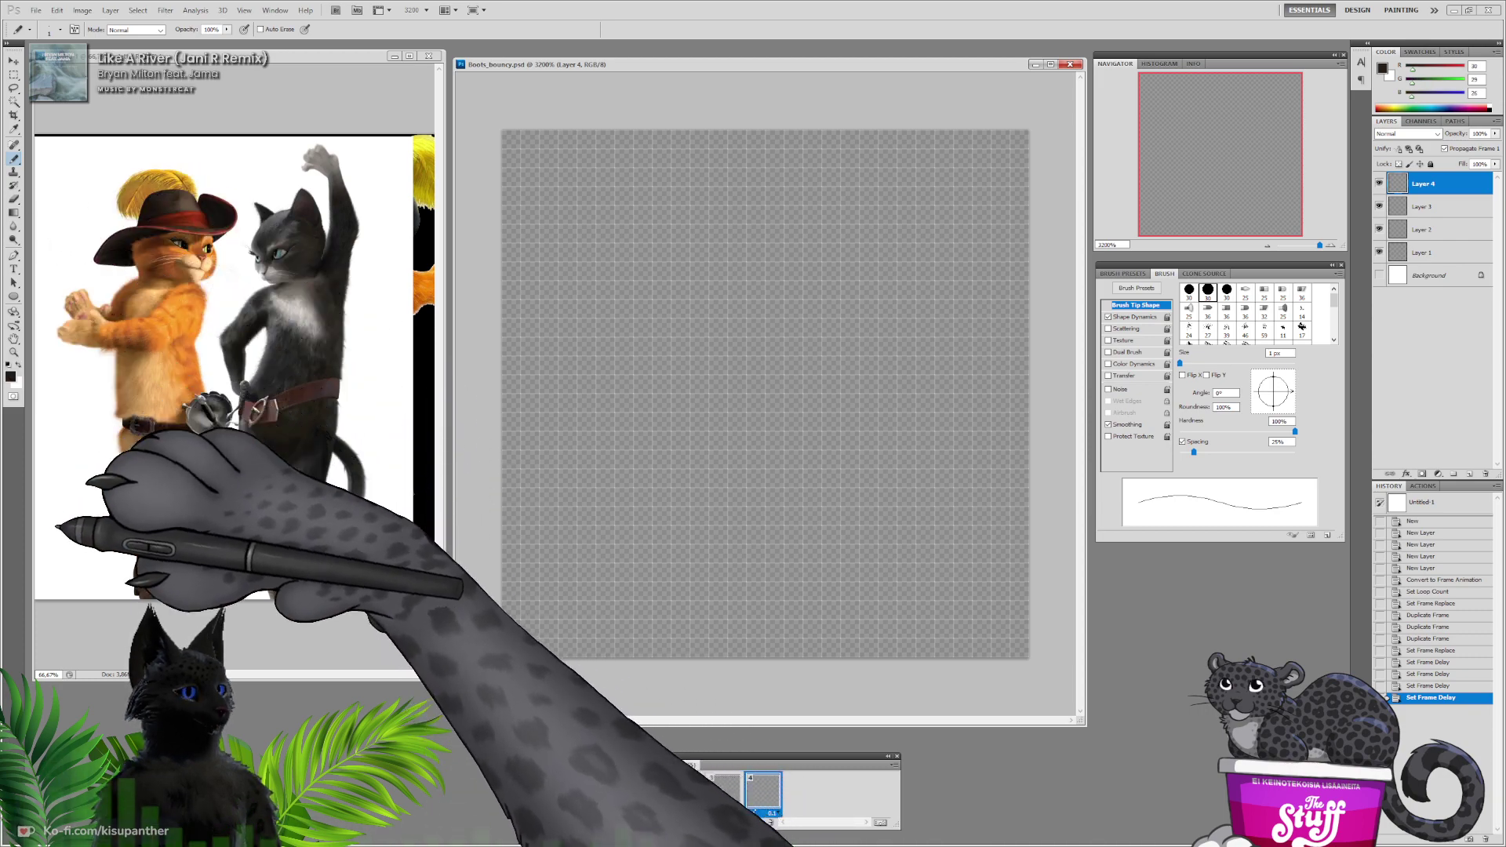
{"action": "left_click", "coordinate": [67, 542]}
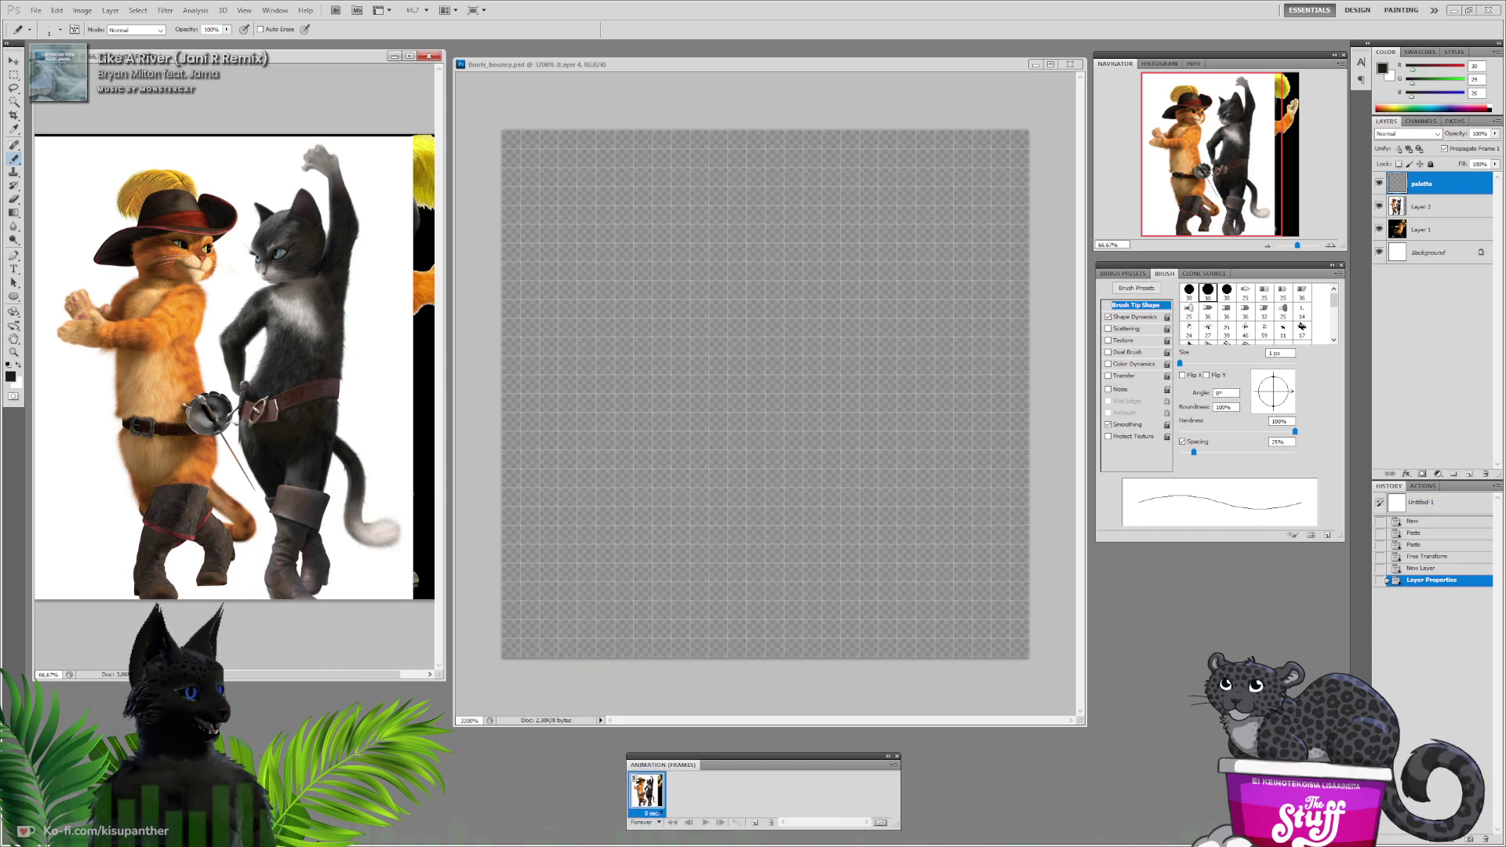
{"action": "left_click", "coordinate": [98, 574]}
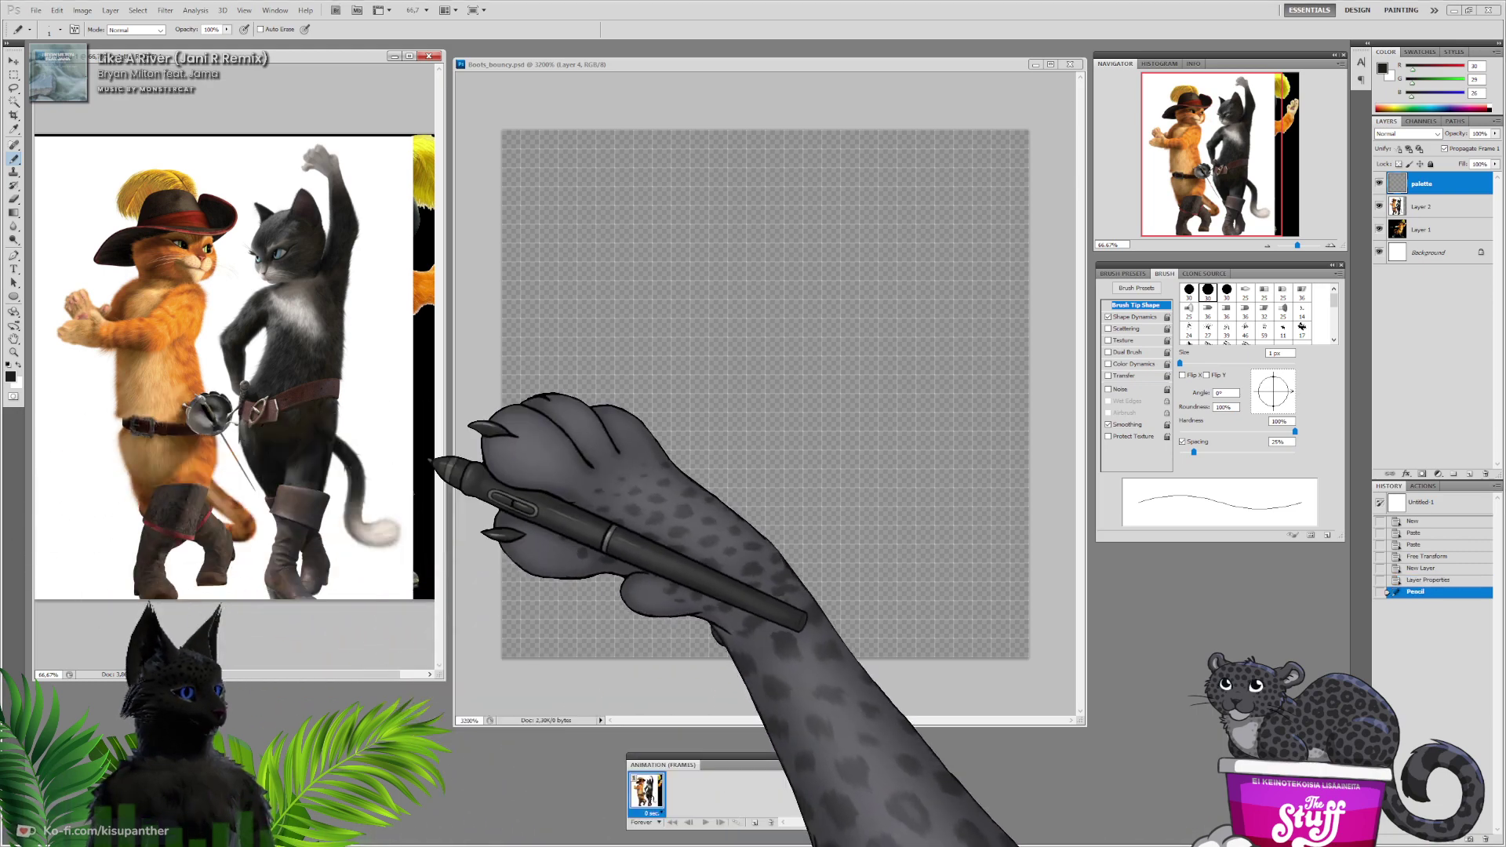
Pencil near-black pixel blocks mid-canvas on Layer 4 of the boots animation, recolouring part of the lower block with a brown sampled from the boots
{"action": "left_click", "coordinate": [755, 345]}
{"action": "mouse_move", "coordinate": [716, 320]}
{"action": "left_mouse_down"}
{"action": "mouse_move", "coordinate": [748, 328]}
{"action": "mouse_move", "coordinate": [812, 364]}
{"action": "left_mouse_up"}
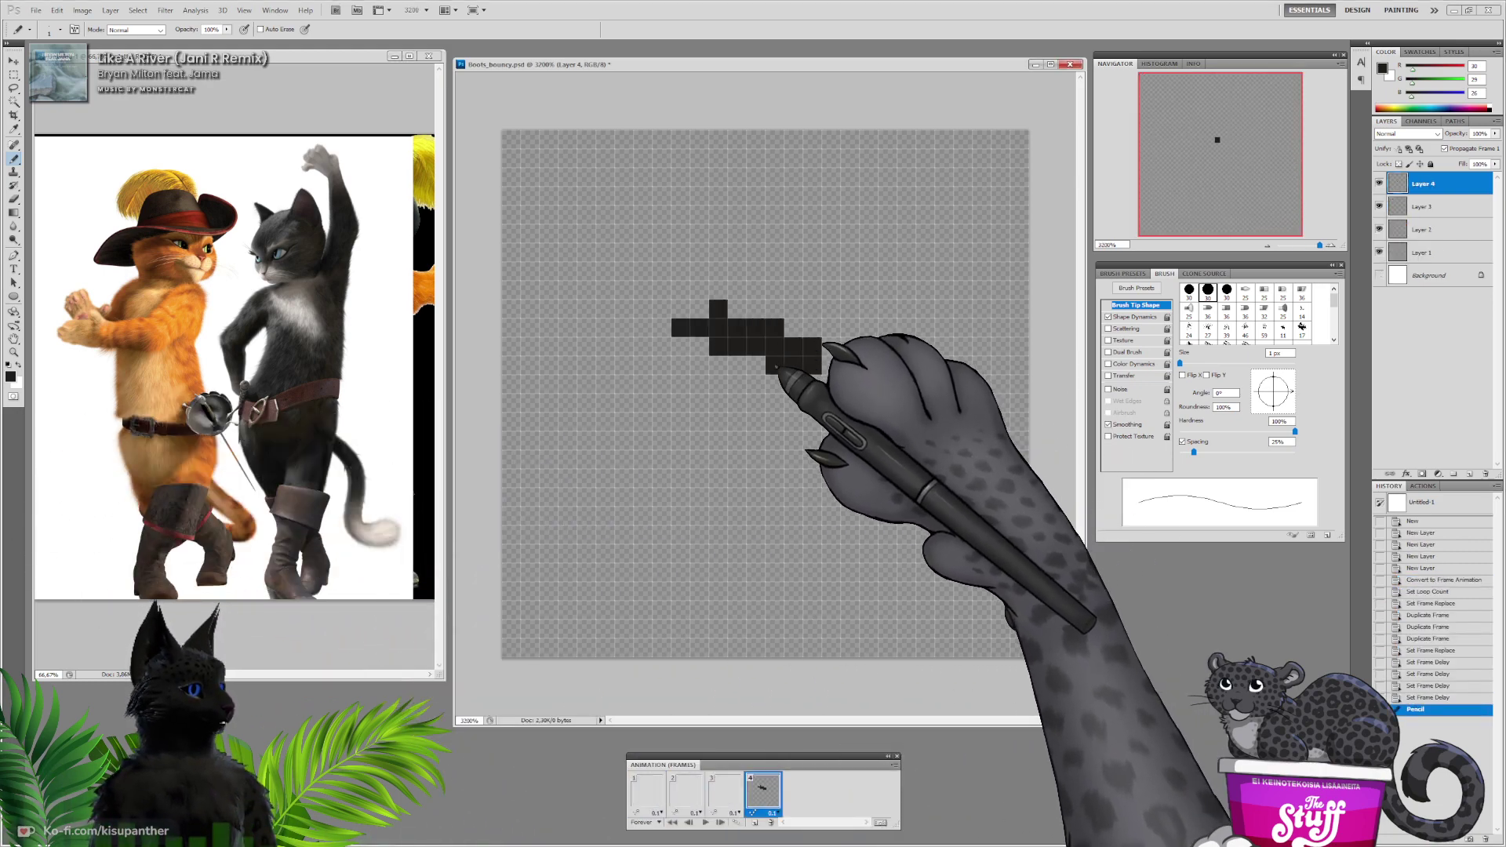
{"action": "left_click_drag", "start_coordinate": [663, 385], "coordinate": [698, 402]}
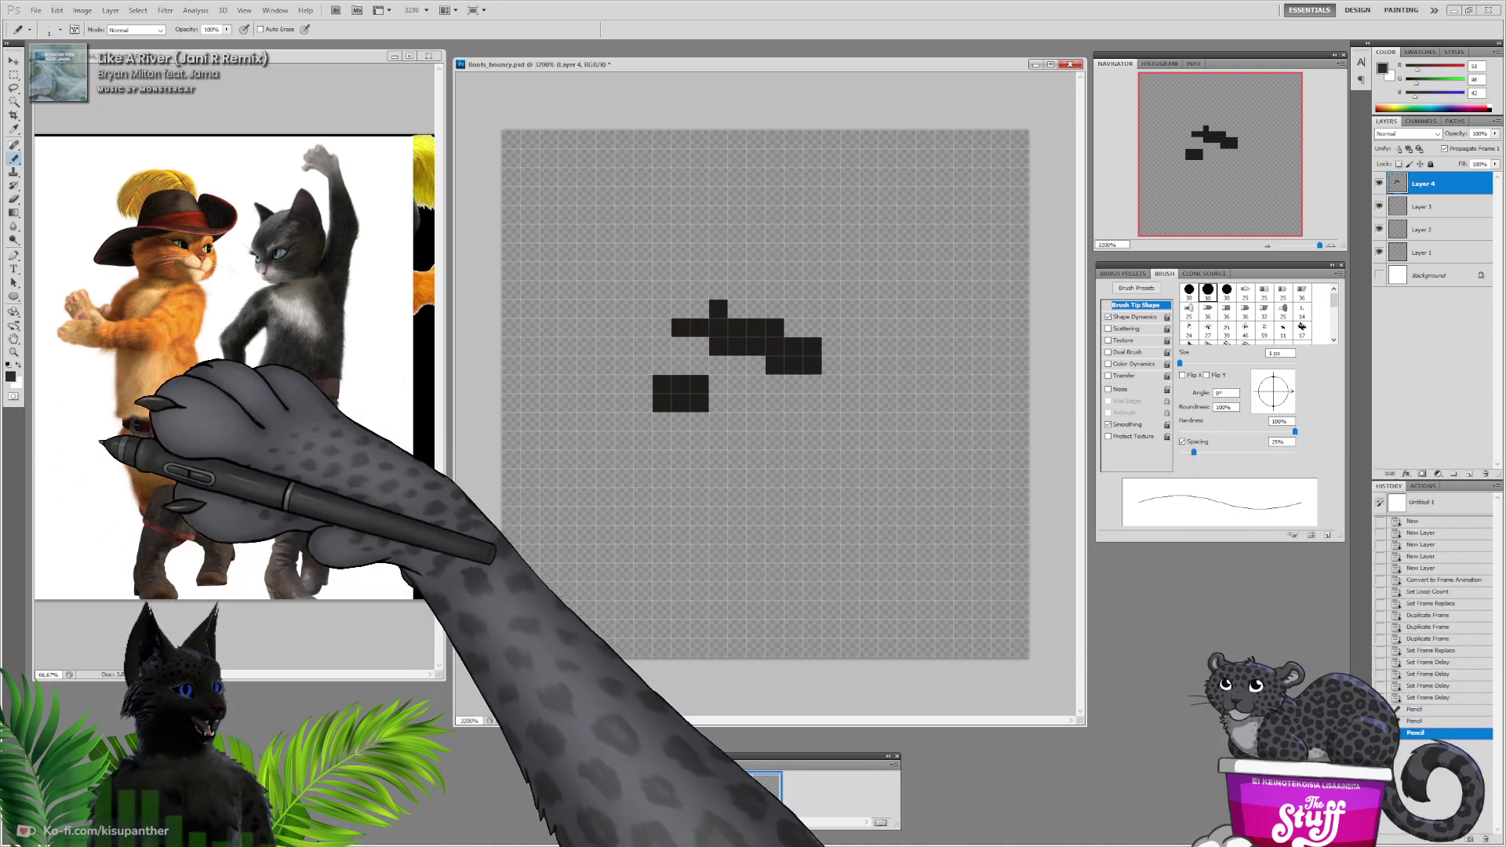
{"action": "left_click", "coordinate": [82, 484], "text": "alt"}
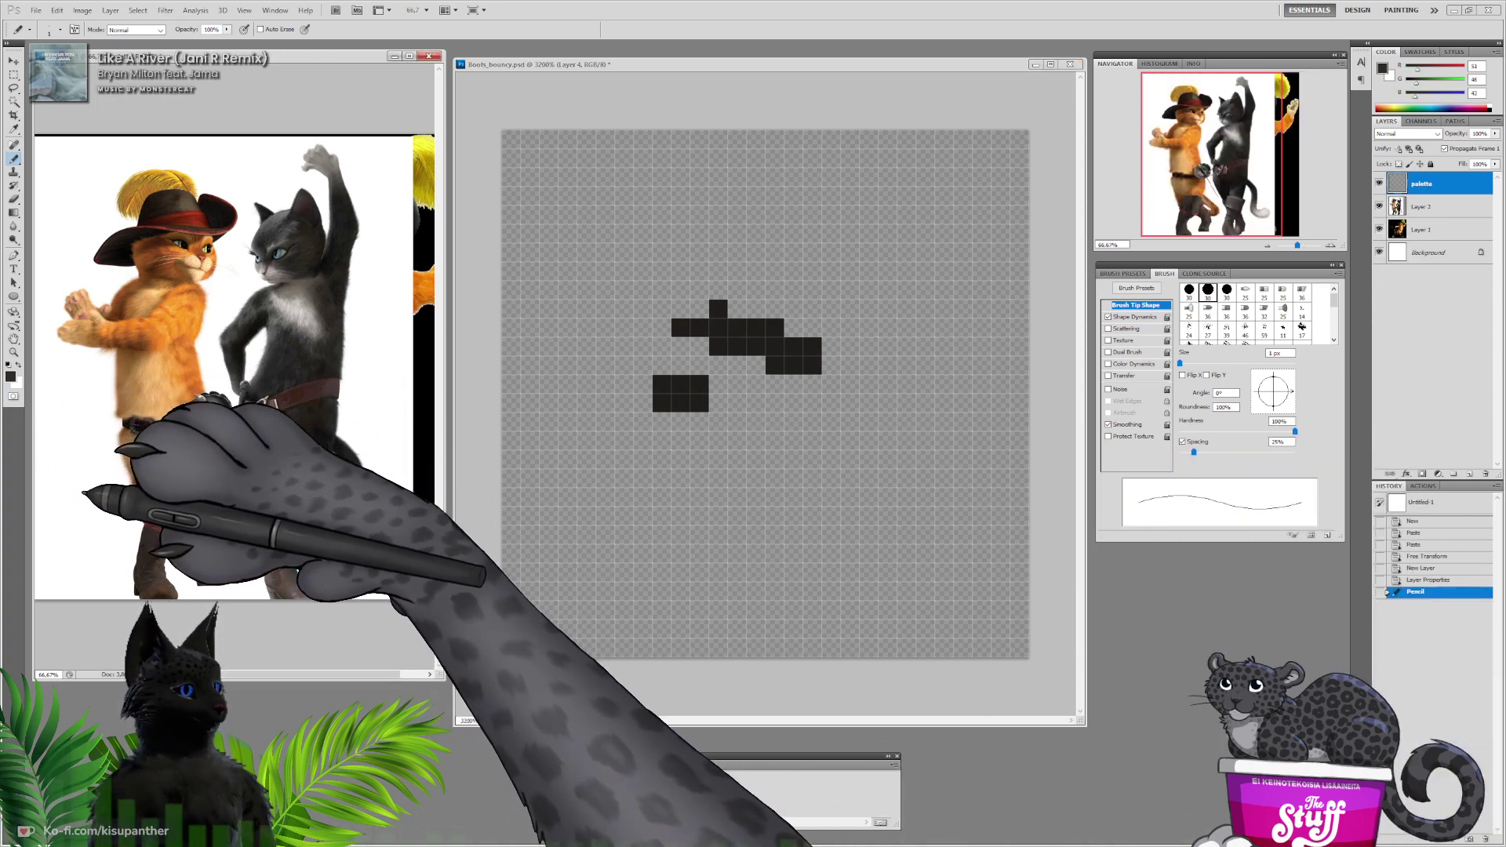
{"action": "left_click", "coordinate": [692, 395]}
{"action": "left_click_drag", "start_coordinate": [701, 396], "coordinate": [698, 385]}
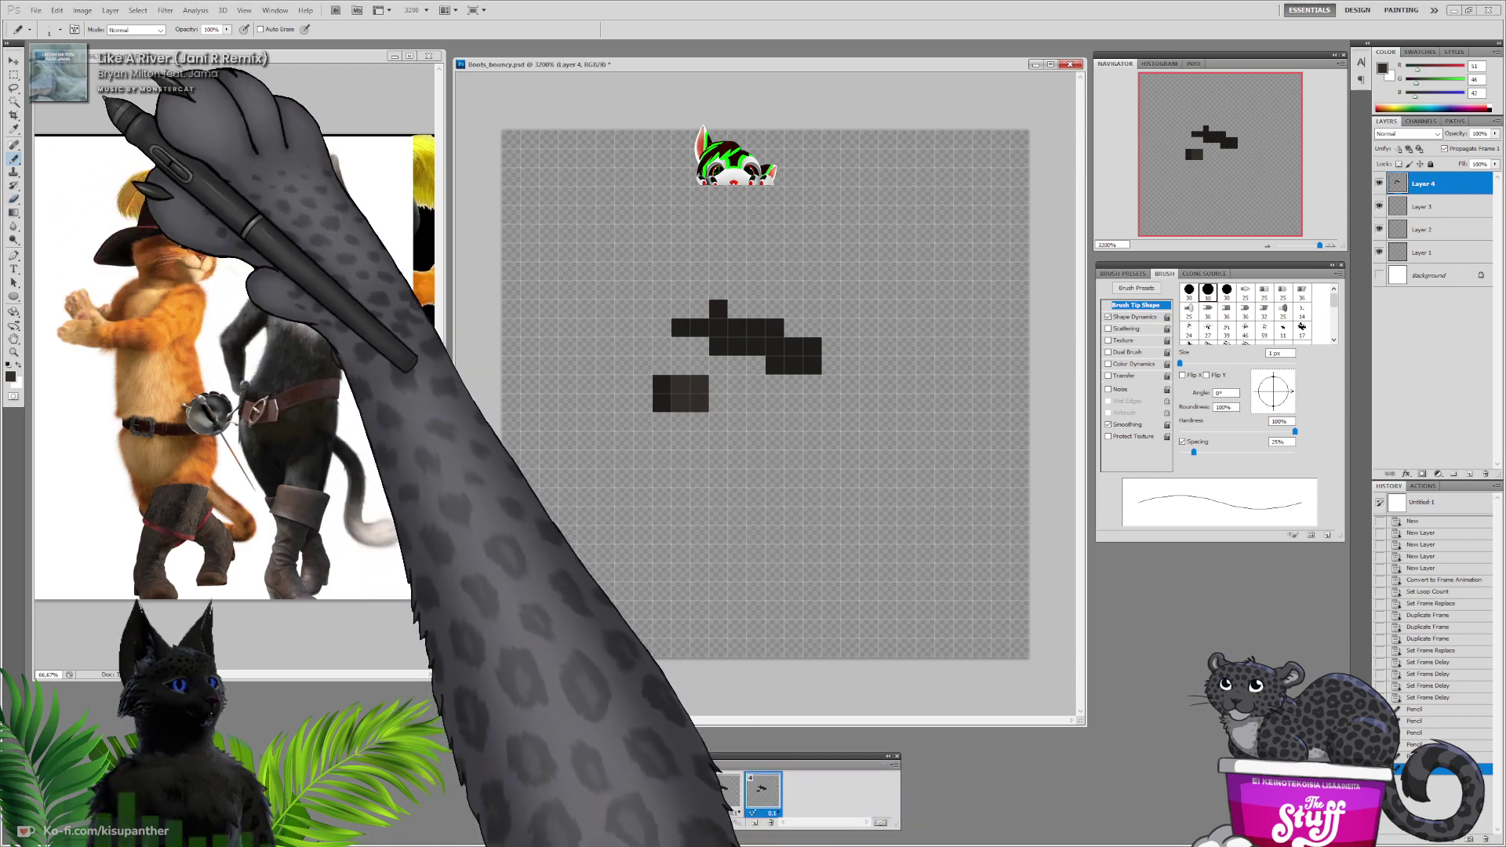
Dismiss the tablet driver error, minimise Wacom Desktop Center and erase all the dark pixels from the boots canvas
{"action": "left_click", "coordinate": [14, 199]}
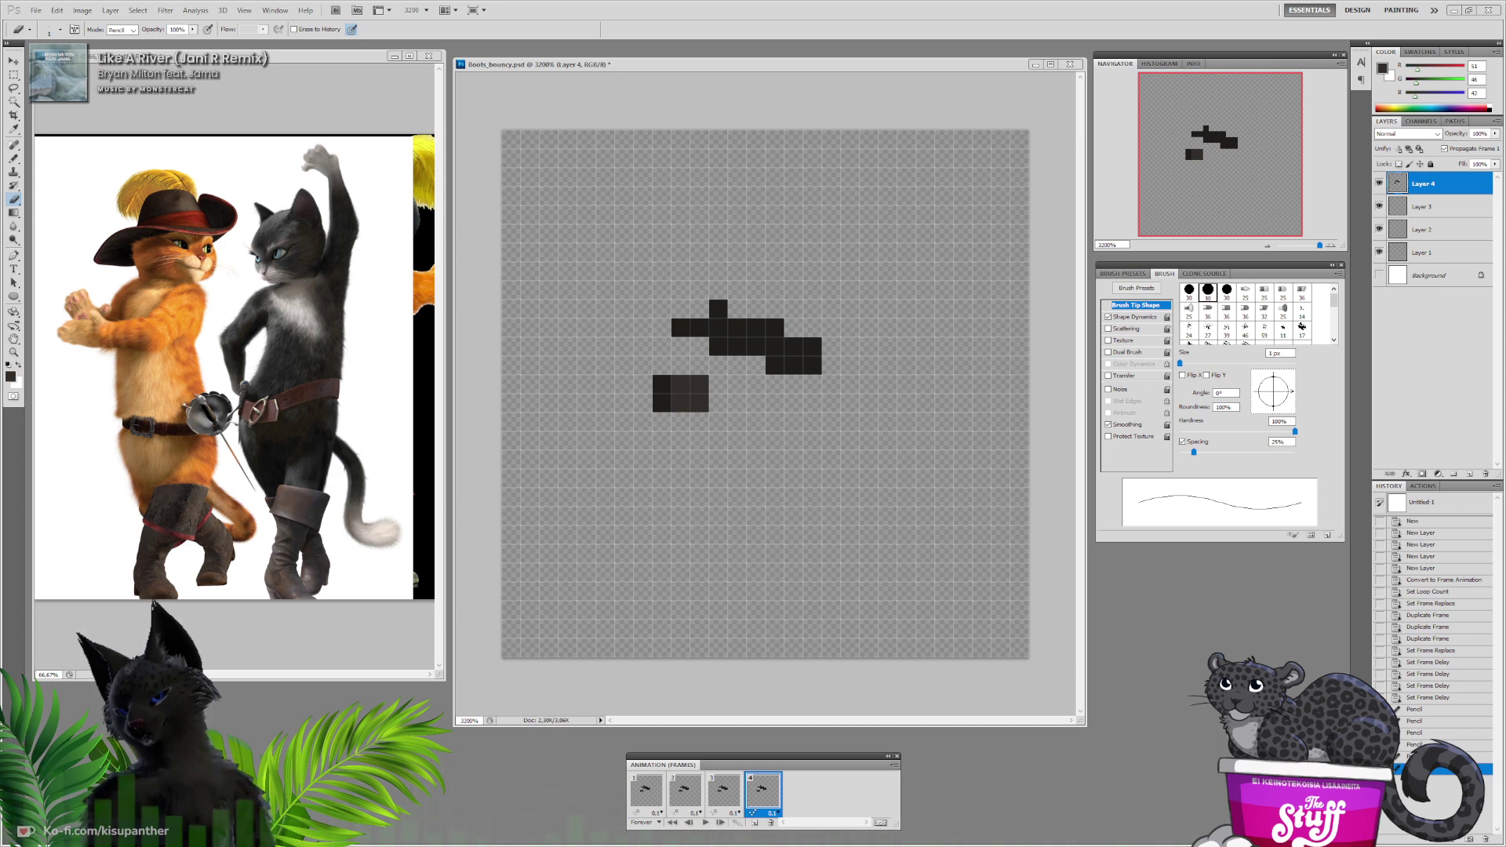
{"action": "left_click_drag", "start_coordinate": [0, 181], "coordinate": [0, 229]}
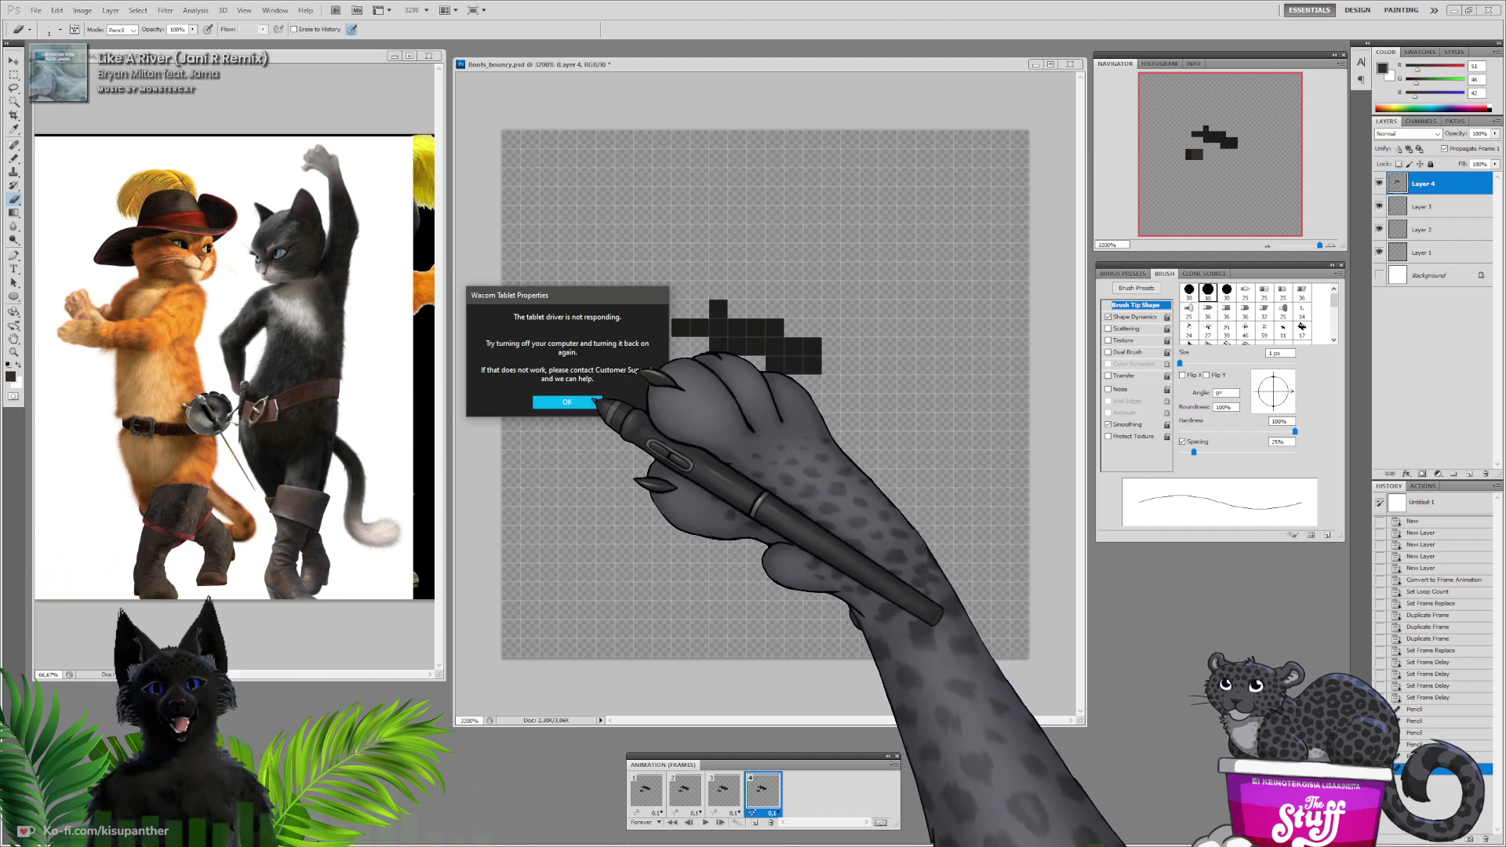
{"action": "left_click", "coordinate": [580, 403]}
{"action": "left_click_drag", "start_coordinate": [661, 385], "coordinate": [699, 403]}
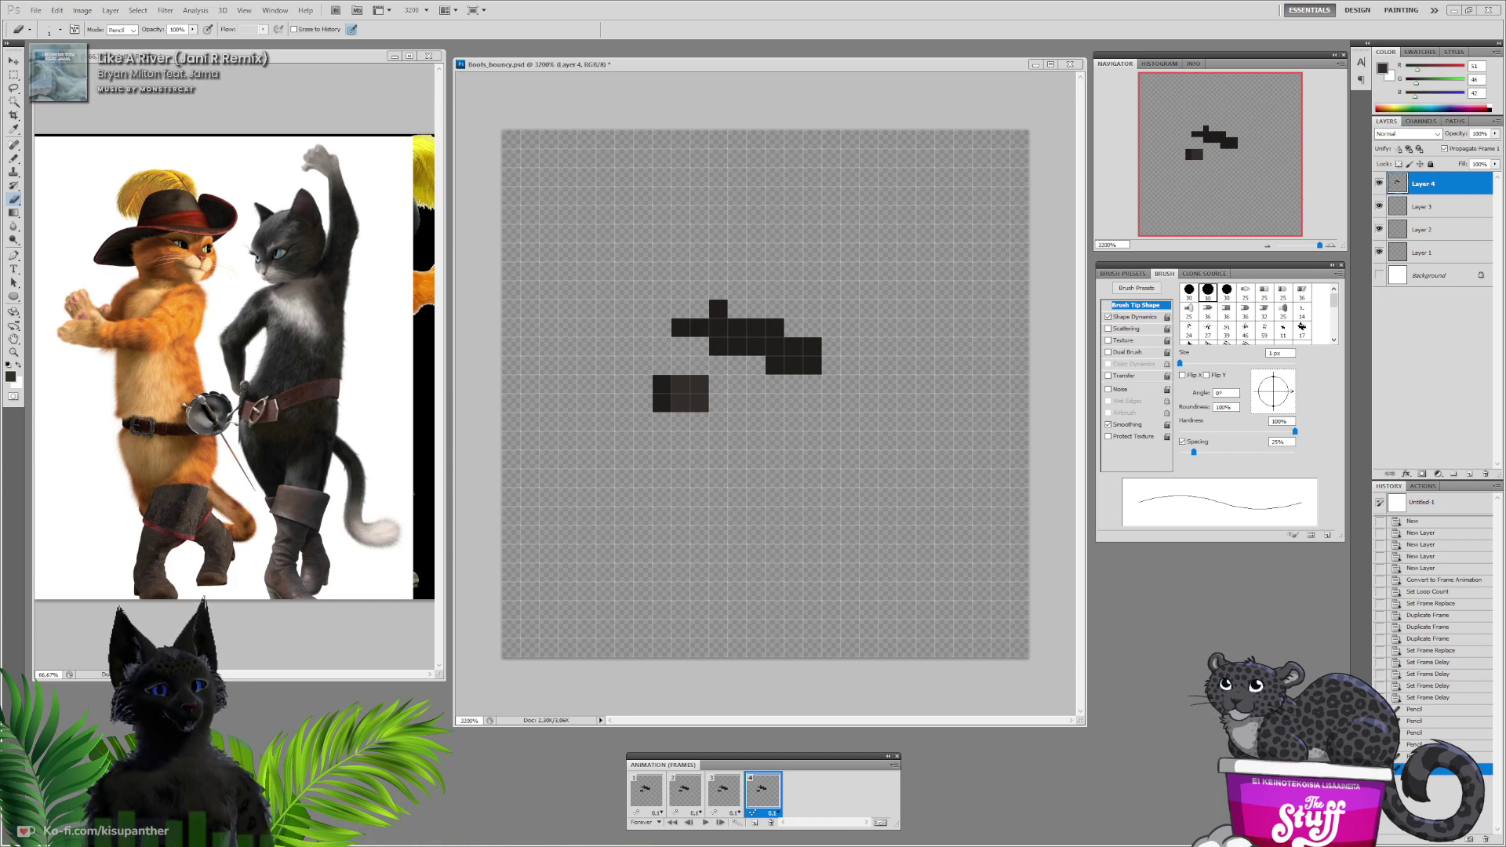
{"action": "left_click_drag", "start_coordinate": [1, 245], "coordinate": [530, 239]}
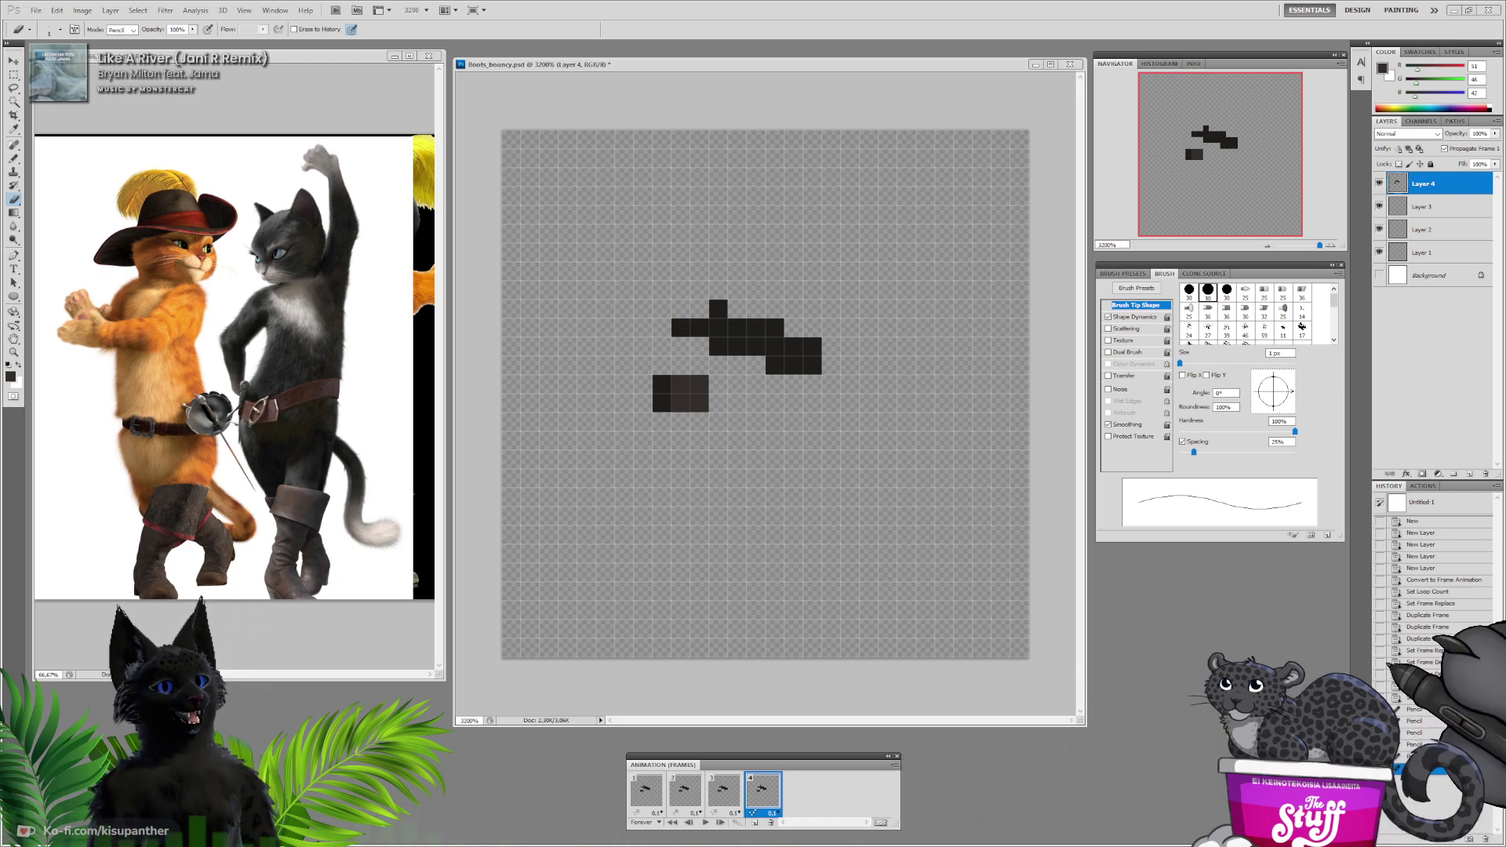
{"action": "left_click_drag", "start_coordinate": [1029, 367], "coordinate": [737, 197]}
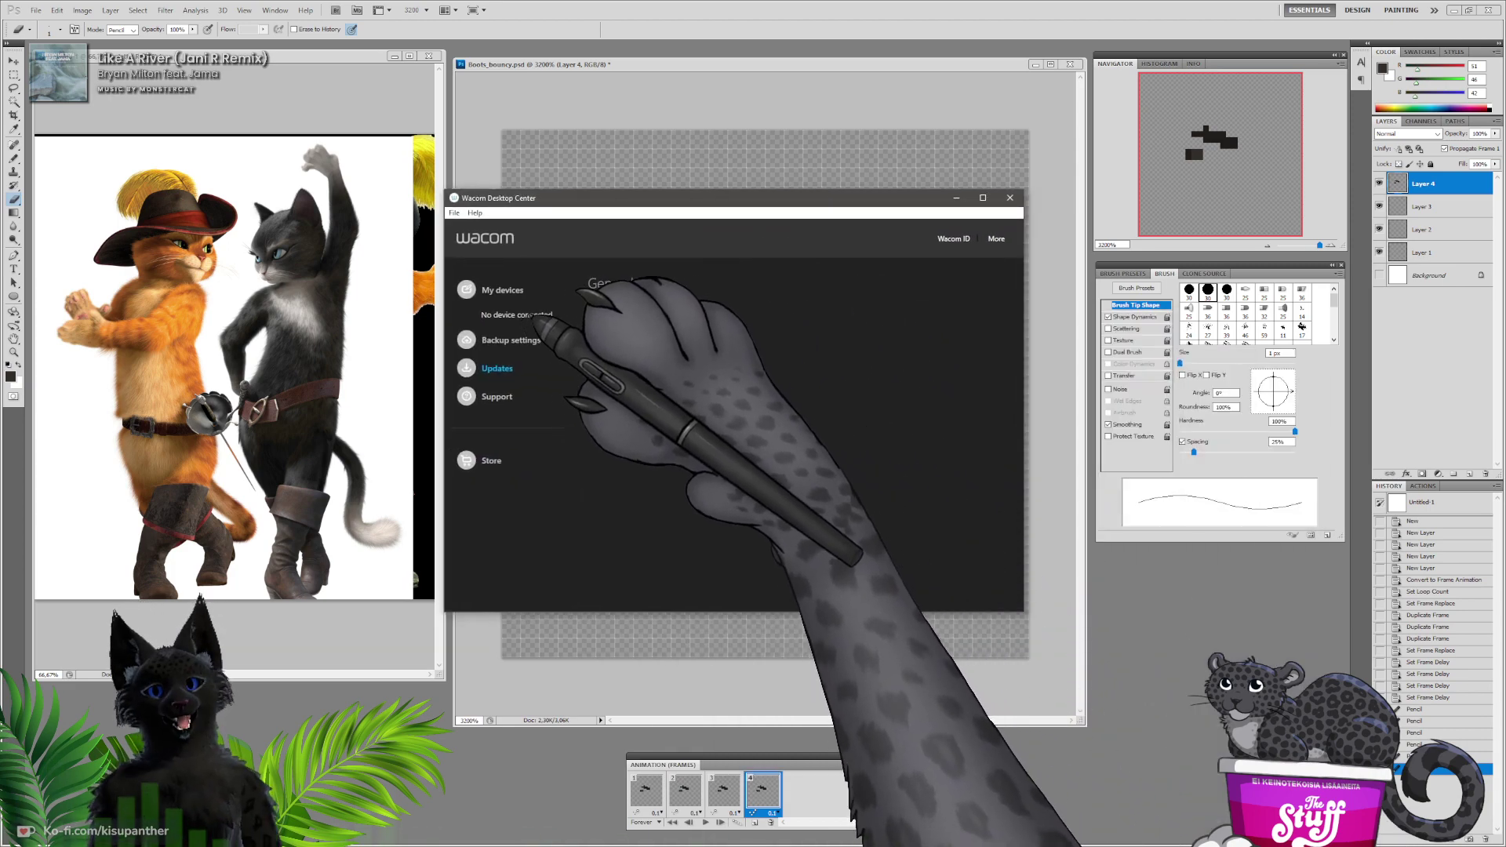
{"action": "left_click", "coordinate": [956, 198]}
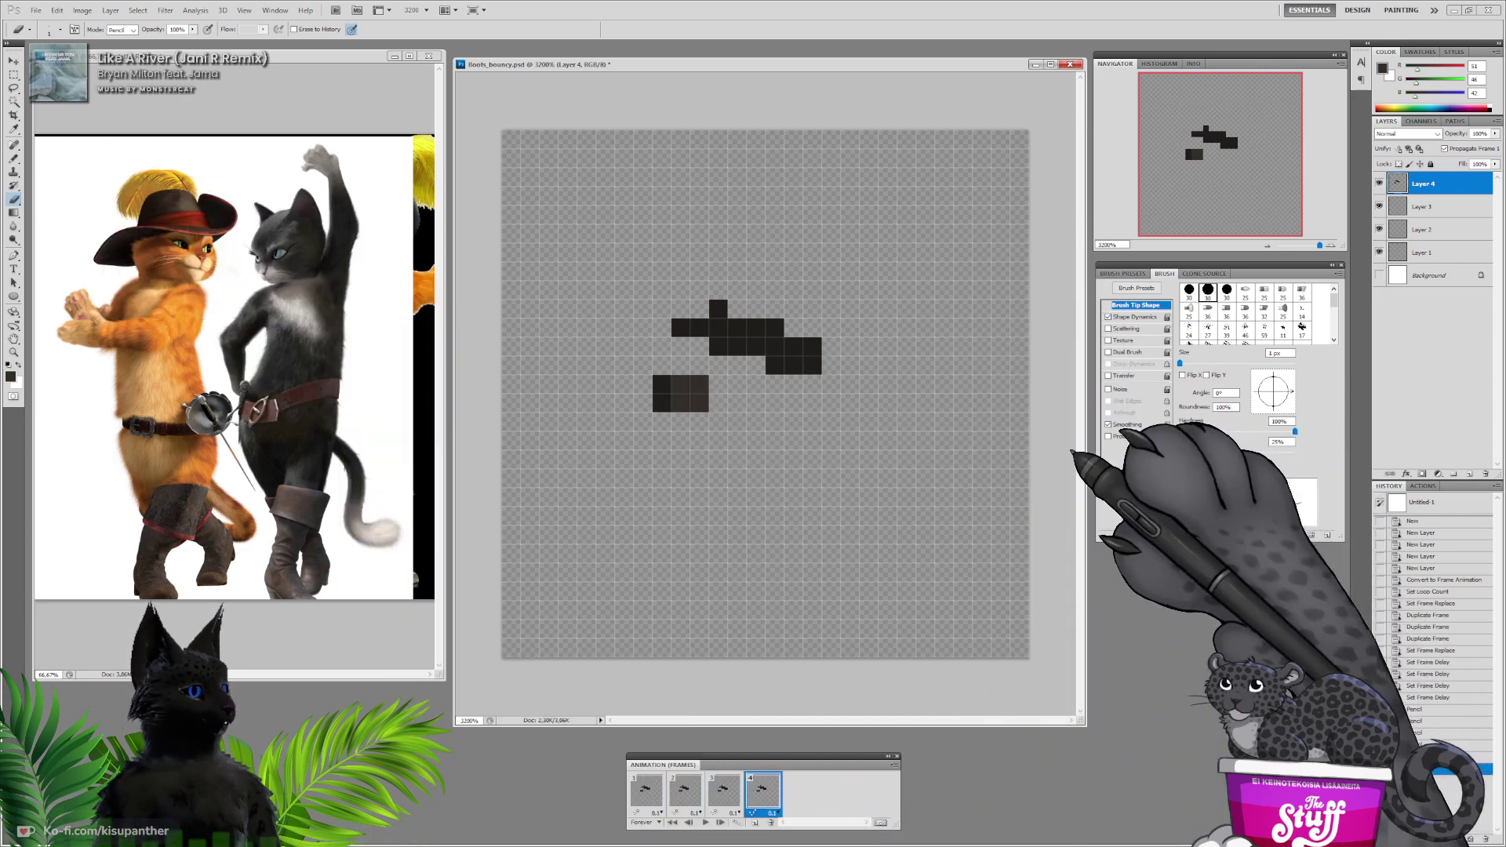
{"action": "mouse_move", "coordinate": [728, 396]}
{"action": "left_mouse_down"}
{"action": "mouse_move", "coordinate": [752, 362]}
{"action": "mouse_move", "coordinate": [634, 328]}
{"action": "mouse_move", "coordinate": [745, 317]}
{"action": "left_mouse_up"}
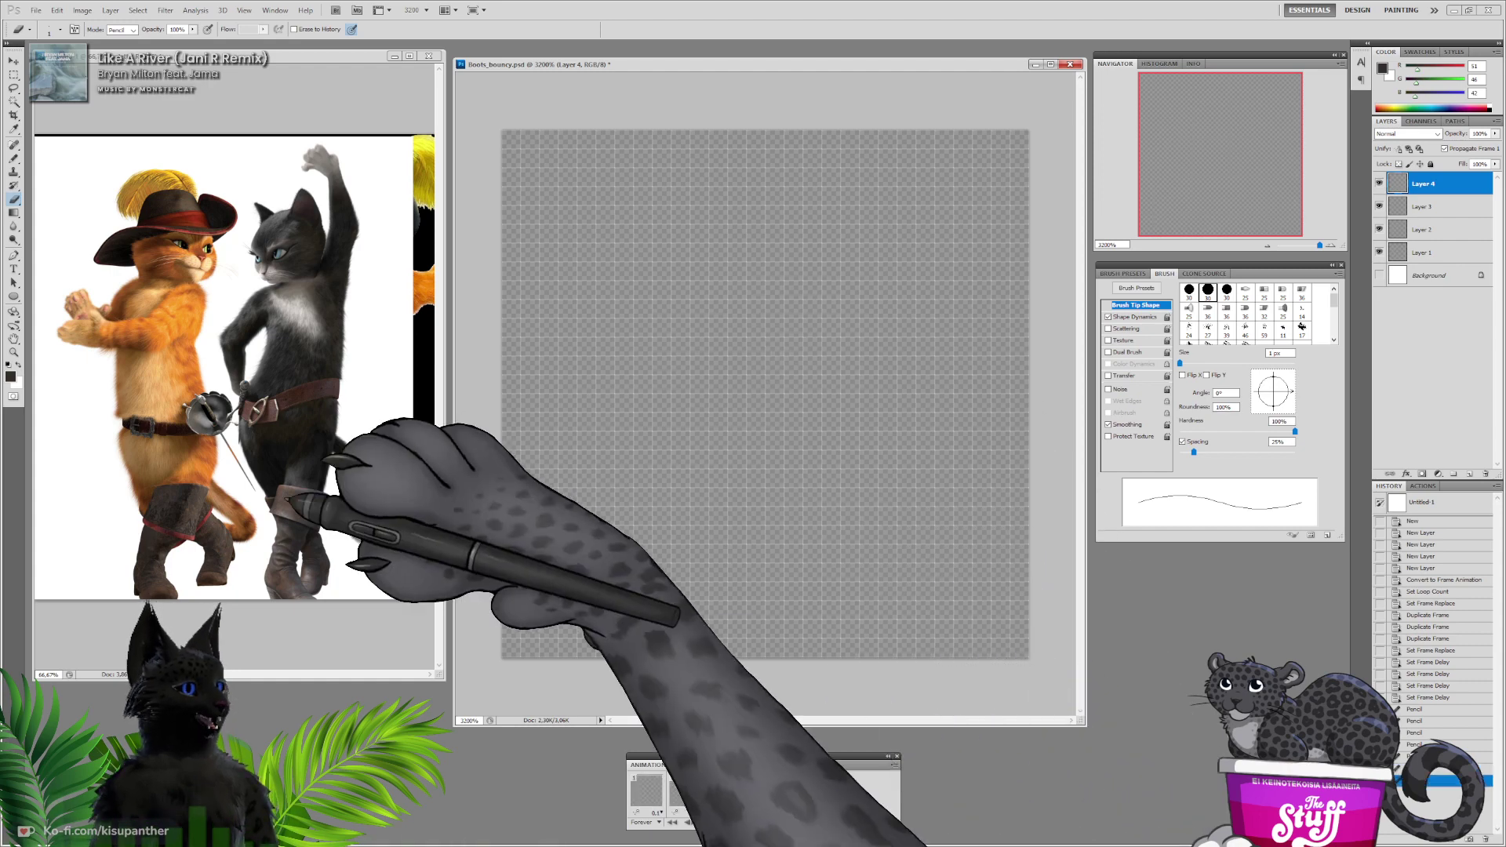
Using the Pencil with a larger round tip, paint black and dark red boot swatches on the reference image's palette layer
{"action": "left_click", "coordinate": [171, 524]}
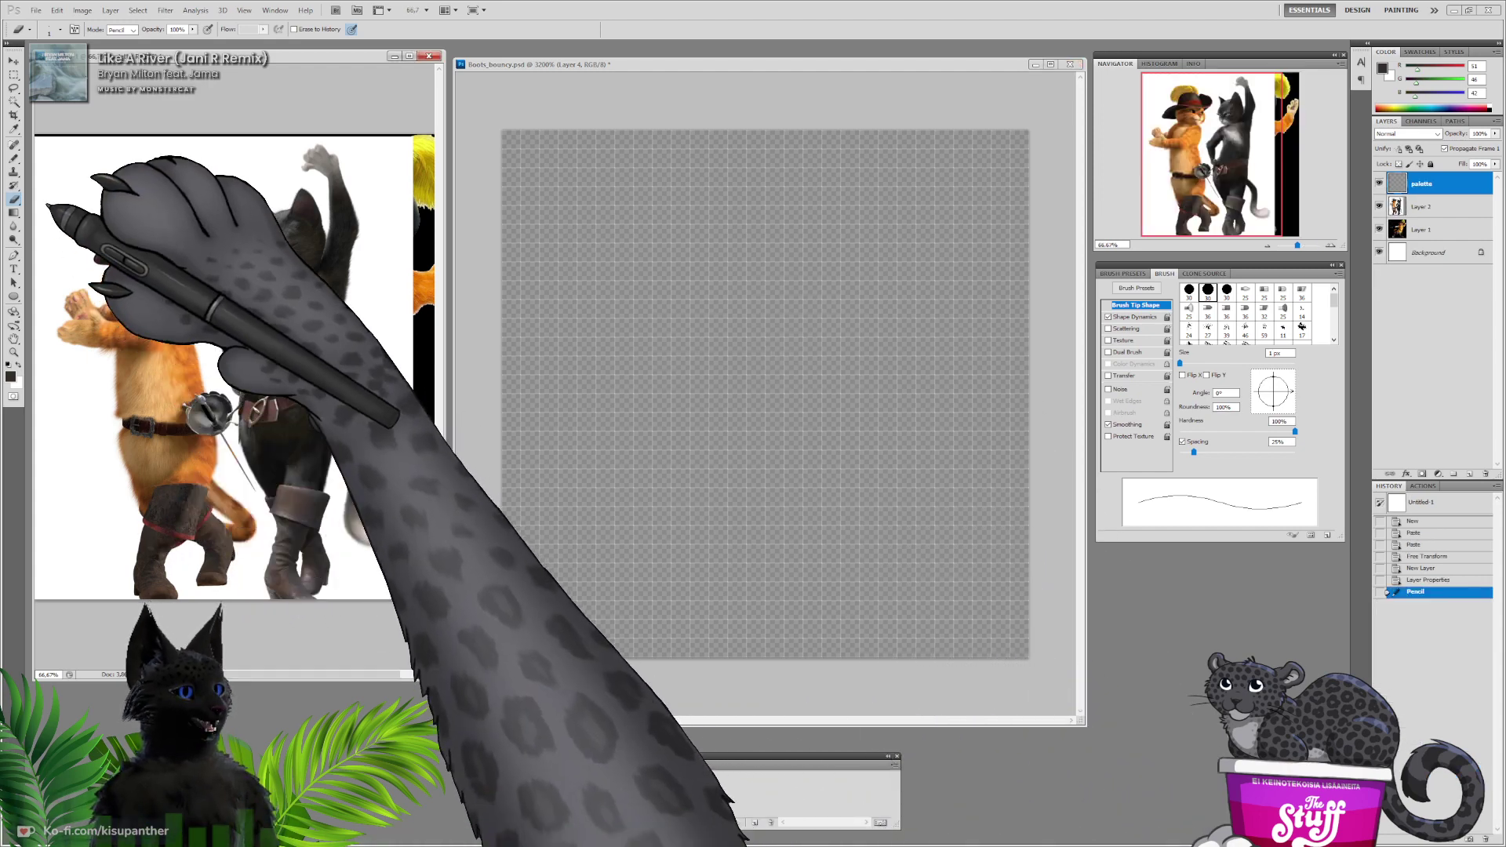
{"action": "left_click", "coordinate": [13, 158]}
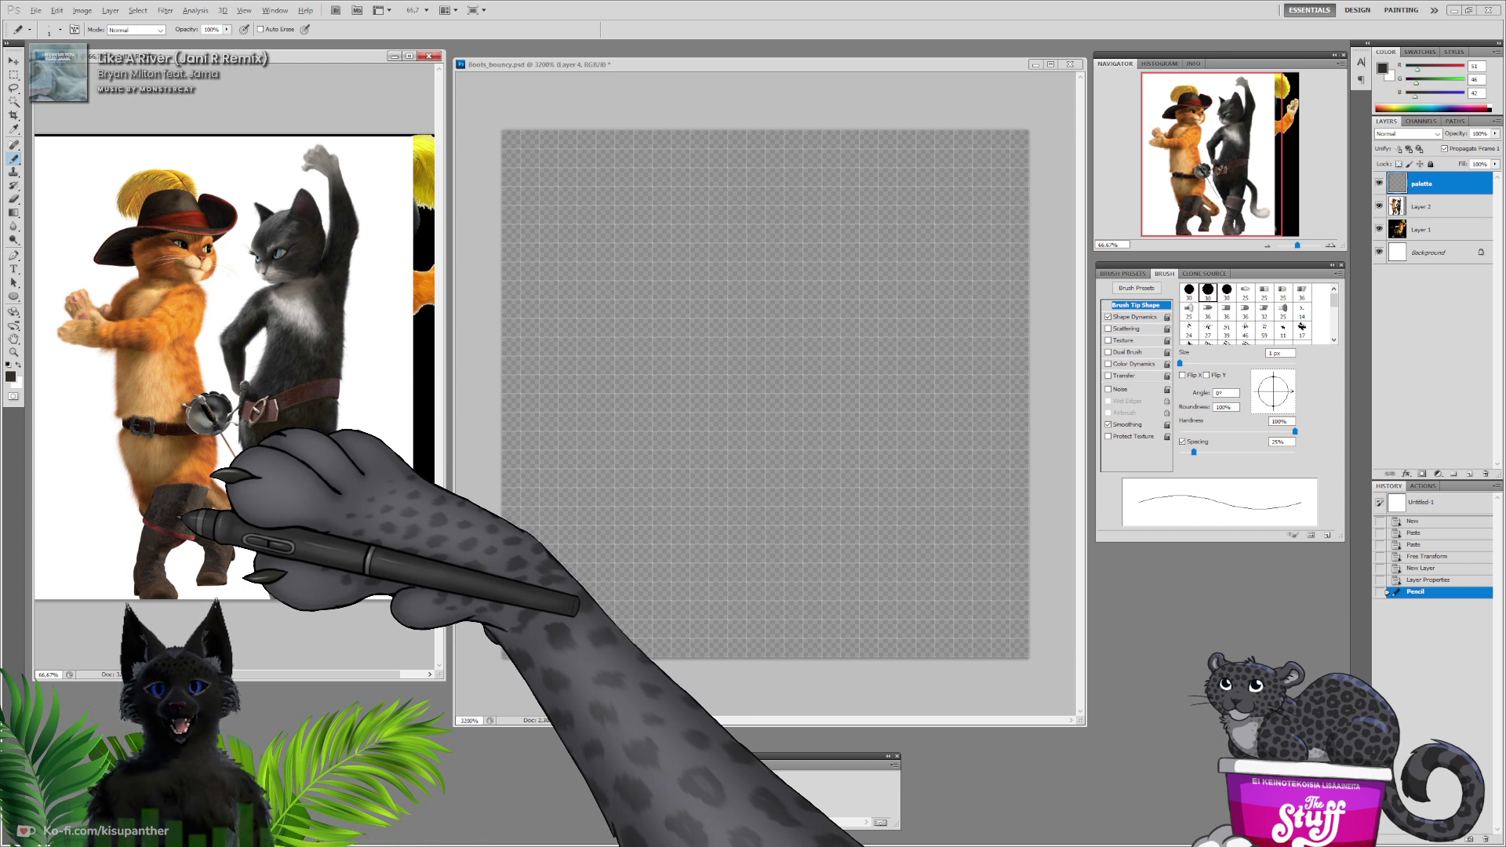
{"action": "left_click", "coordinate": [180, 517], "text": "alt"}
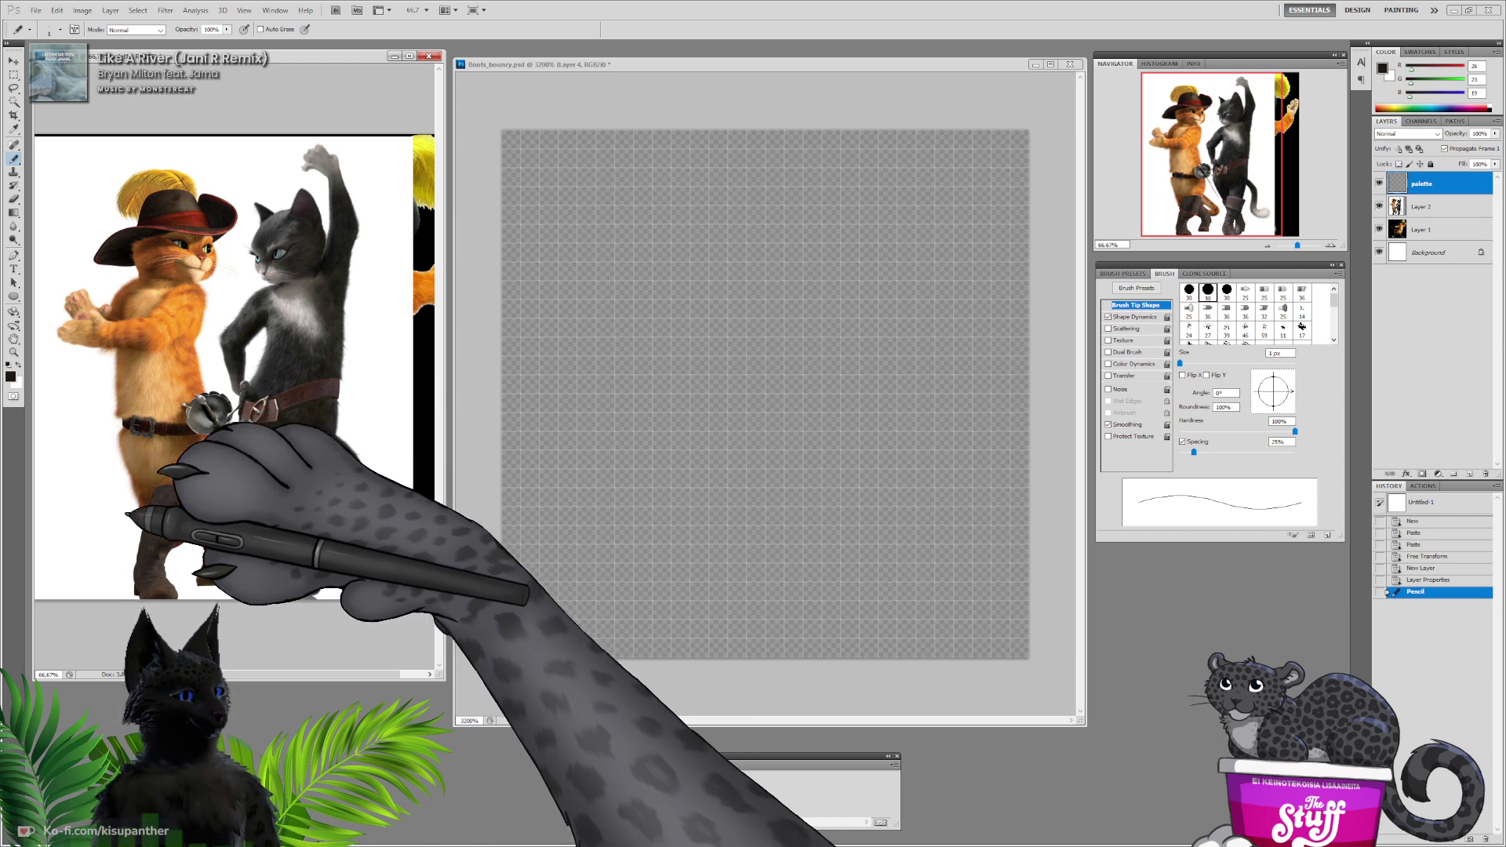
{"action": "right_click", "coordinate": [80, 508]}
{"action": "left_click", "coordinate": [96, 578]}
{"action": "mouse_move", "coordinate": [71, 560]}
{"action": "left_mouse_down"}
{"action": "mouse_move", "coordinate": [182, 538]}
{"action": "mouse_move", "coordinate": [75, 549]}
{"action": "left_mouse_up"}
{"action": "left_click", "coordinate": [160, 538], "text": "alt"}
Add swatches sampled from the orange cat's fur above the boot colours: bright orange, darker orange-brown and light tan
{"action": "left_click", "coordinate": [193, 468], "text": "alt"}
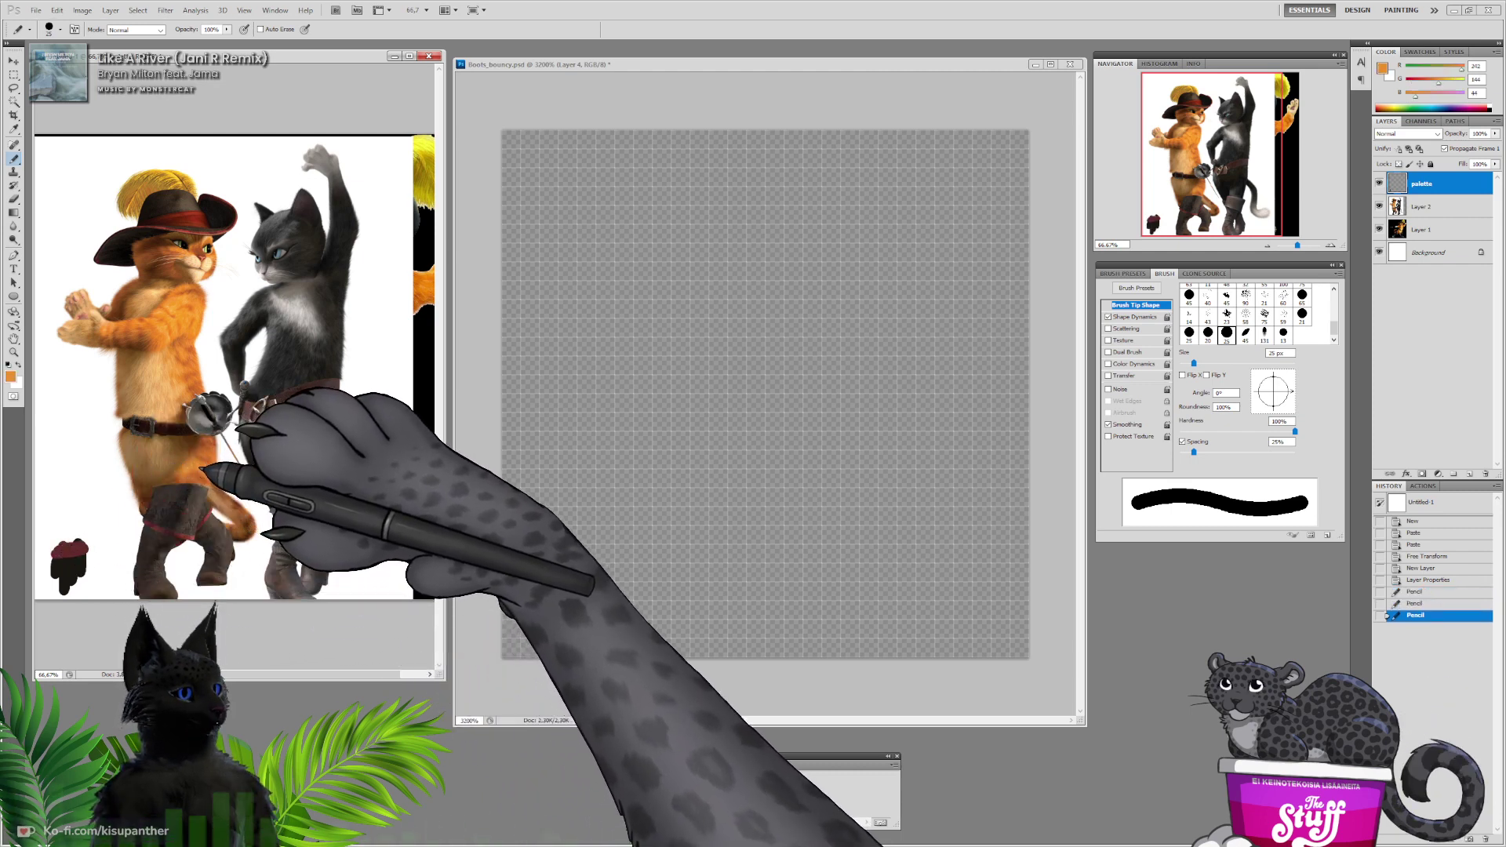
{"action": "mouse_move", "coordinate": [60, 490]}
{"action": "left_mouse_down"}
{"action": "mouse_move", "coordinate": [63, 510]}
{"action": "mouse_move", "coordinate": [82, 490]}
{"action": "left_mouse_up"}
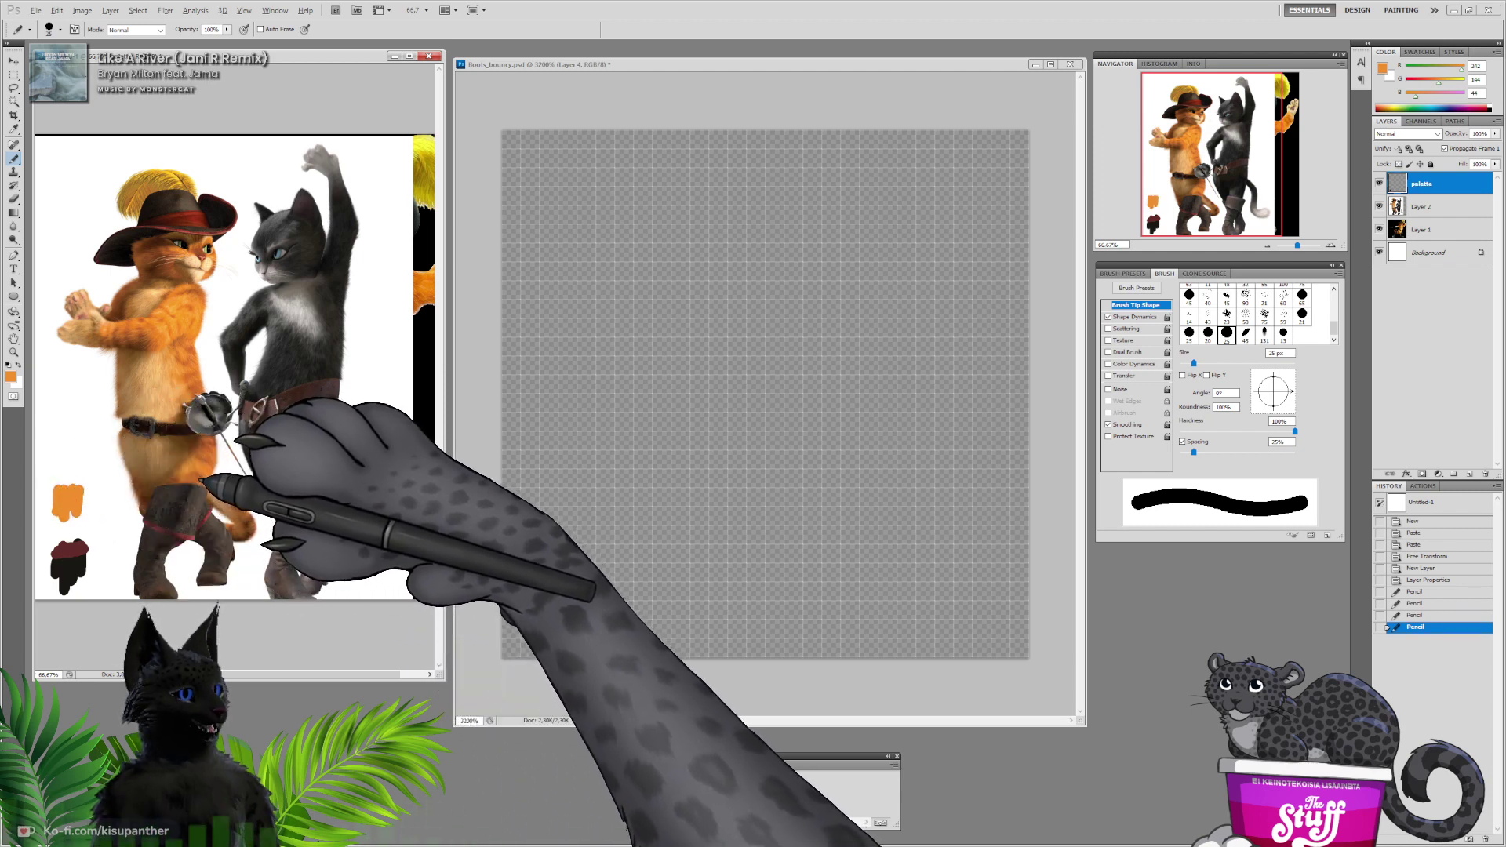
{"action": "left_click", "coordinate": [202, 479], "text": "alt"}
{"action": "left_click_drag", "start_coordinate": [70, 500], "coordinate": [86, 502]}
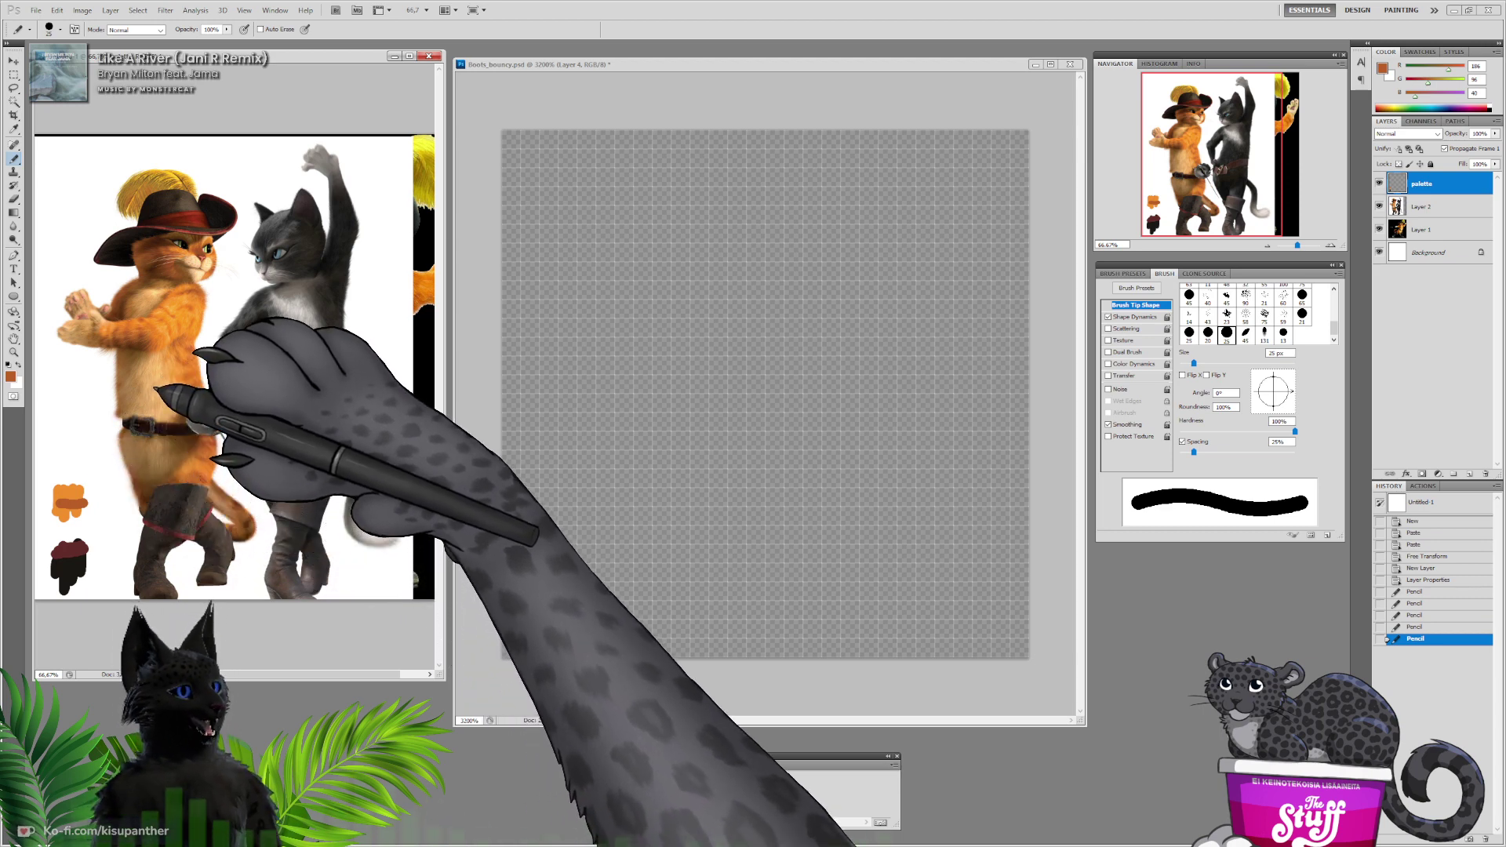
{"action": "left_click", "coordinate": [148, 372], "text": "alt"}
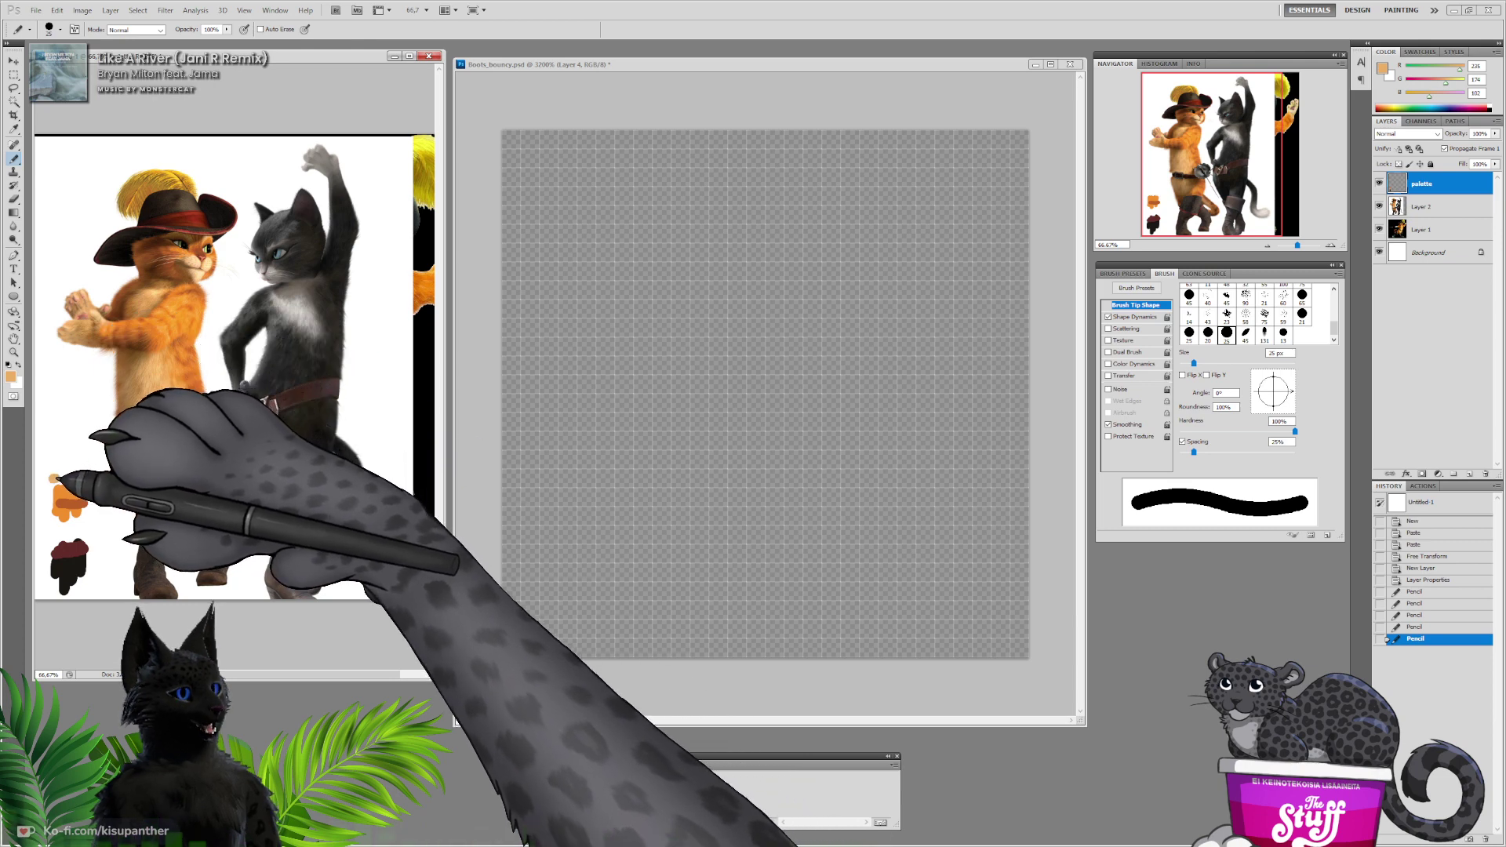
{"action": "left_click_drag", "start_coordinate": [56, 458], "coordinate": [67, 468]}
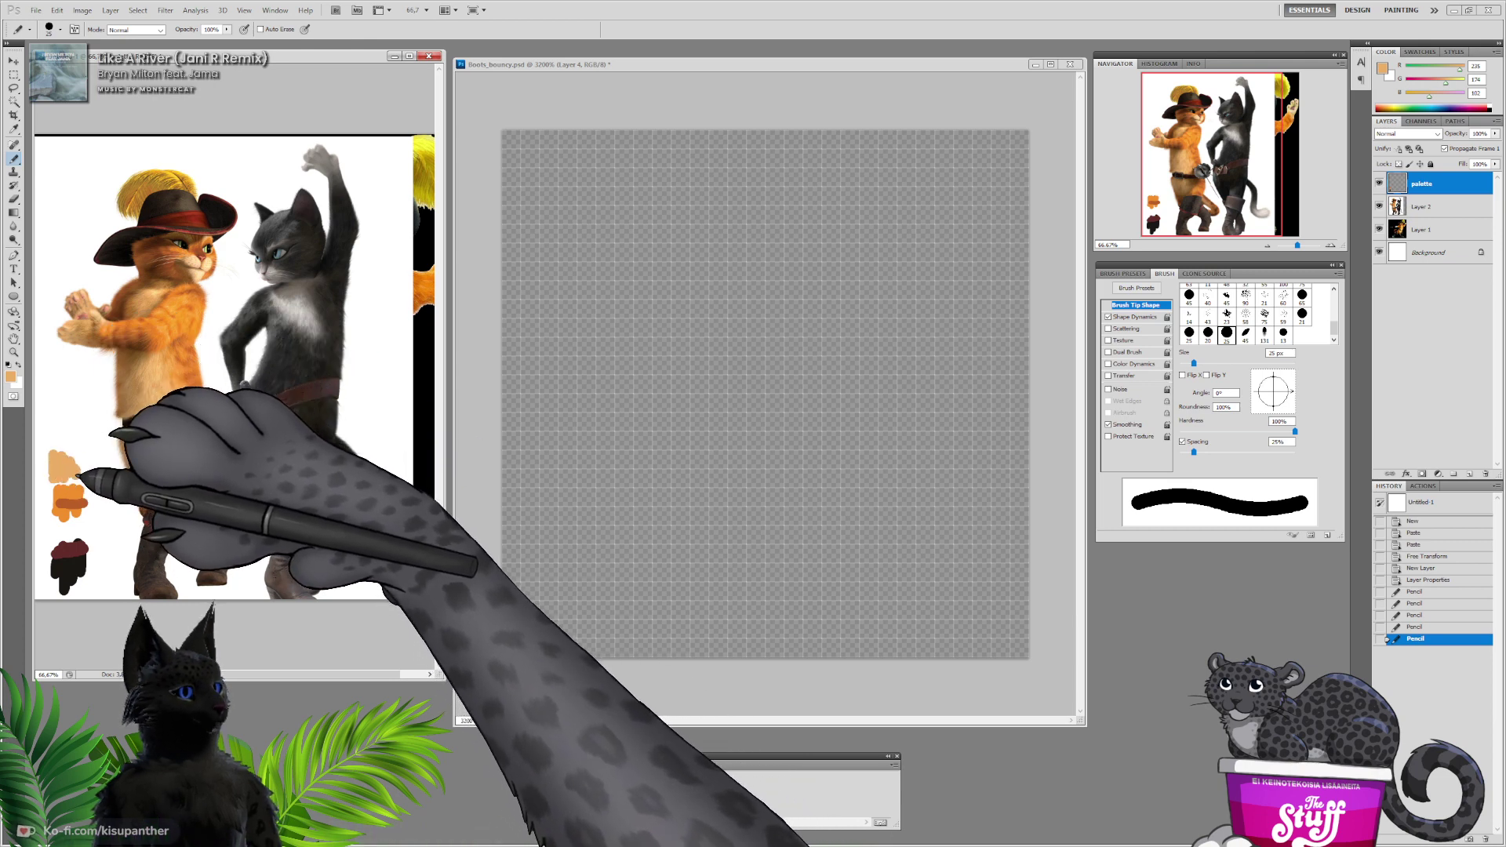
{"action": "left_click_drag", "start_coordinate": [78, 475], "coordinate": [76, 477]}
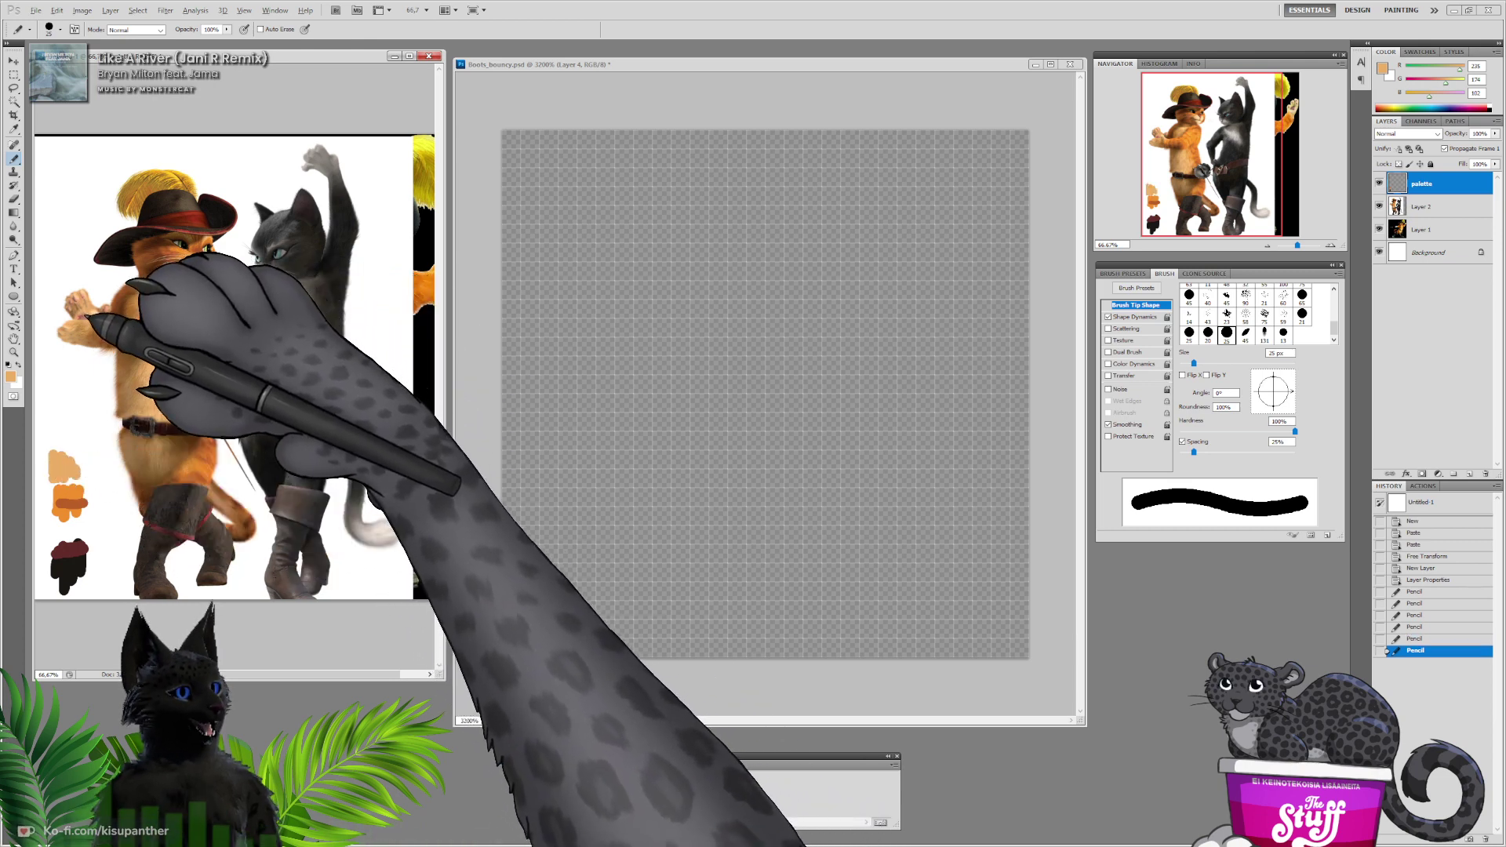
Add a pink swatch sampled from the orange cat's paw and a cream one from its muzzle above the fur colours
{"action": "left_click", "coordinate": [84, 314], "text": "alt"}
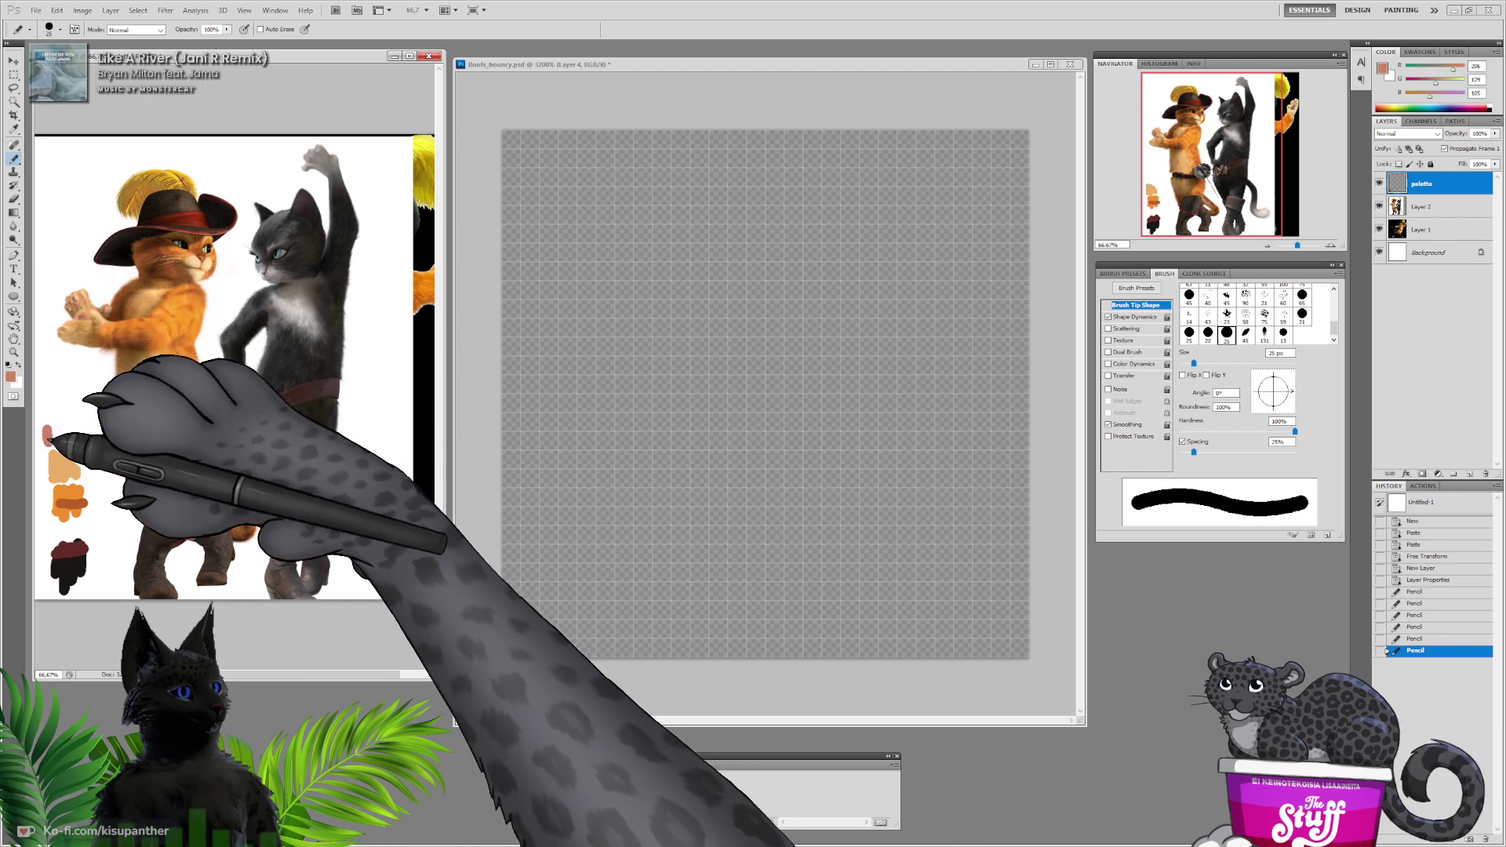
{"action": "left_click_drag", "start_coordinate": [47, 444], "coordinate": [49, 445]}
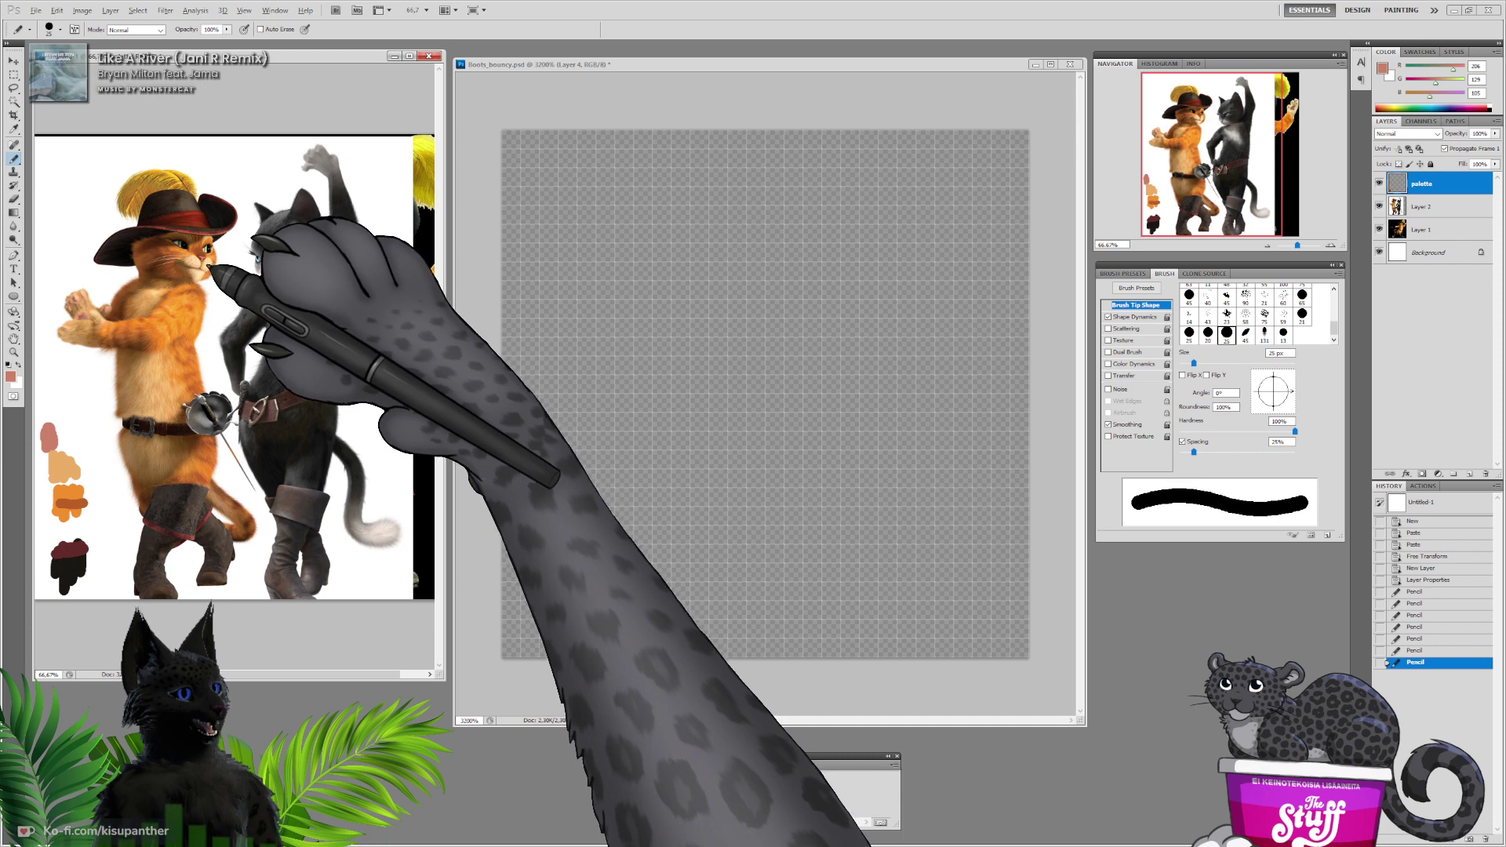
{"action": "left_click", "coordinate": [207, 267], "text": "alt"}
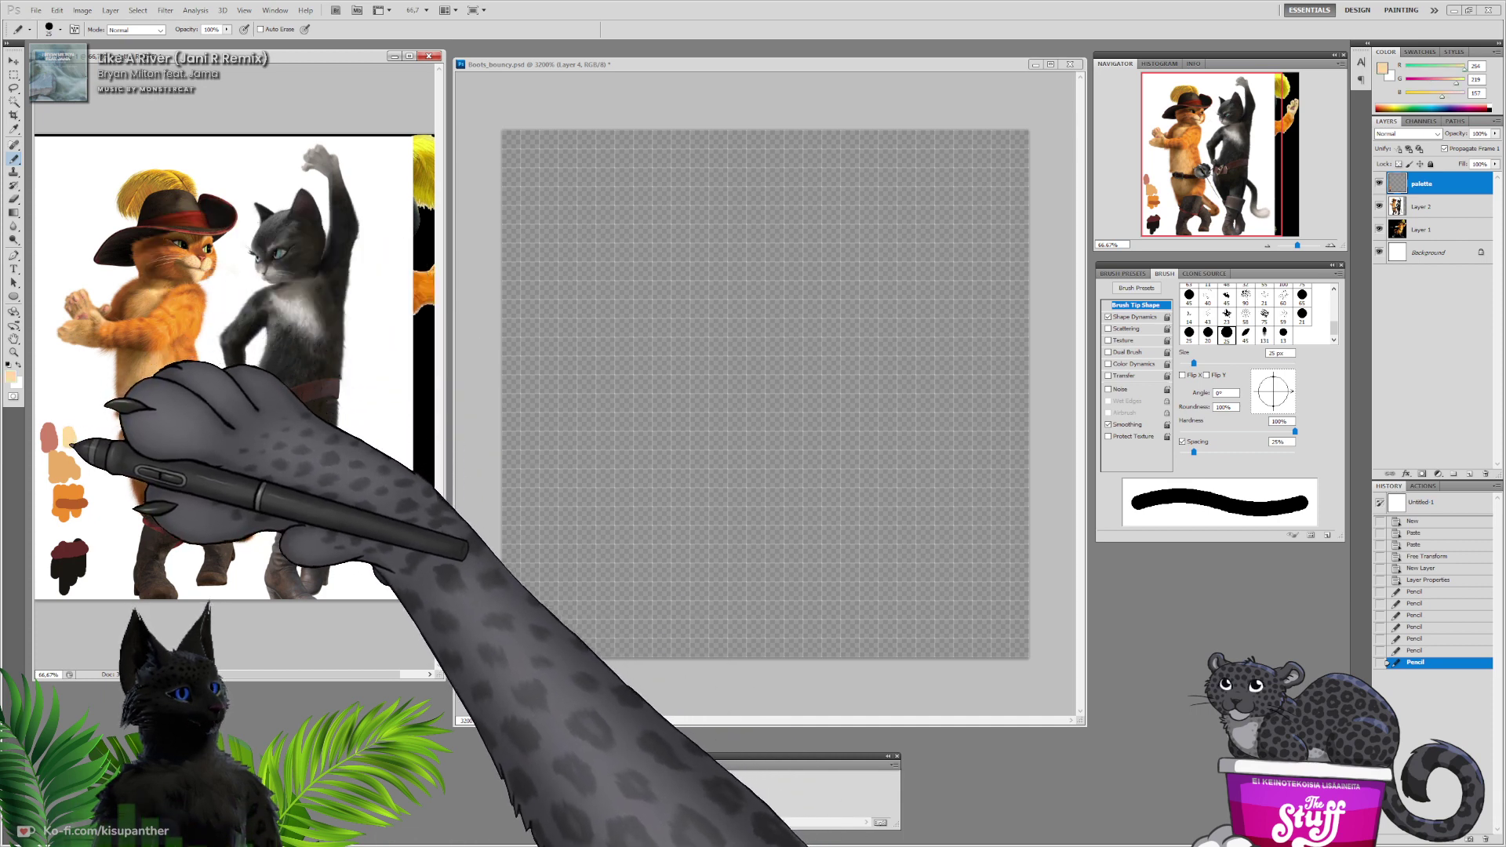
{"action": "left_click", "coordinate": [84, 441]}
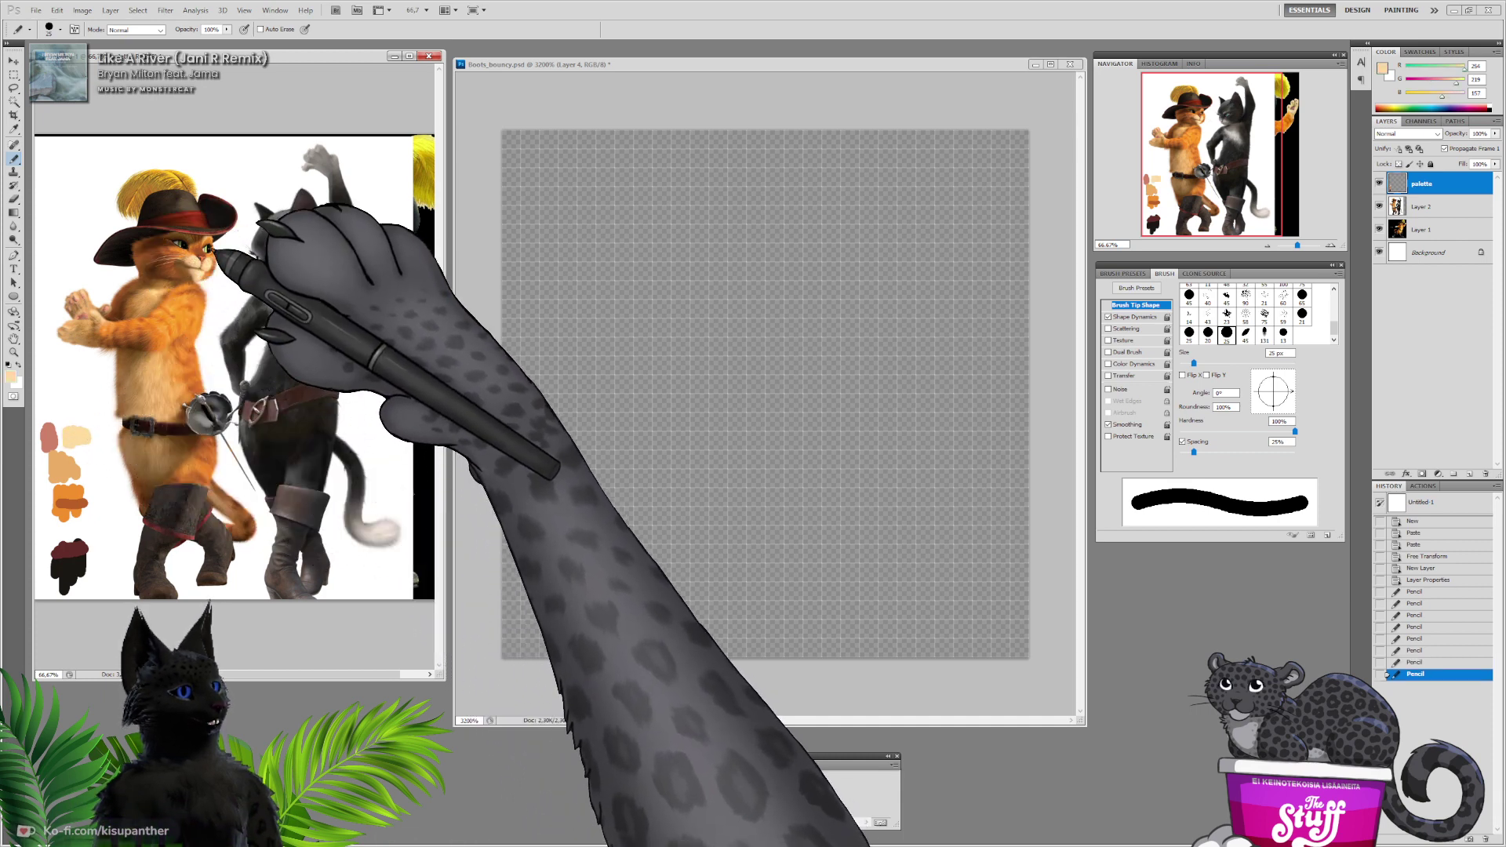
Add brown and red swatches for the hat and a yellow one sampled from its feather at the top of the palette
{"action": "left_click", "coordinate": [102, 329], "text": "alt"}
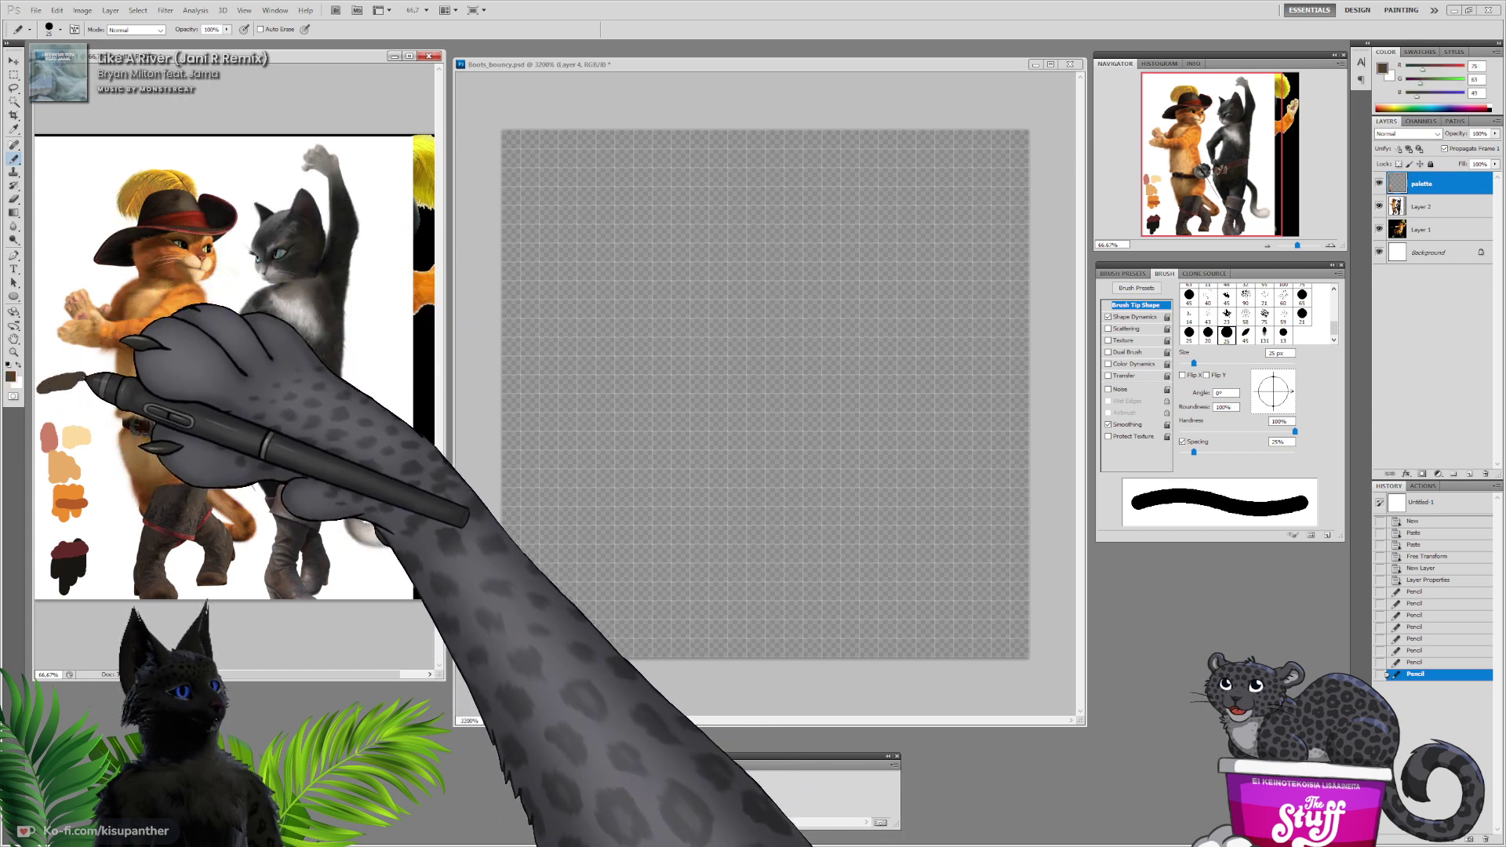
{"action": "left_click_drag", "start_coordinate": [84, 378], "coordinate": [85, 377]}
{"action": "left_click", "coordinate": [201, 226], "text": "alt"}
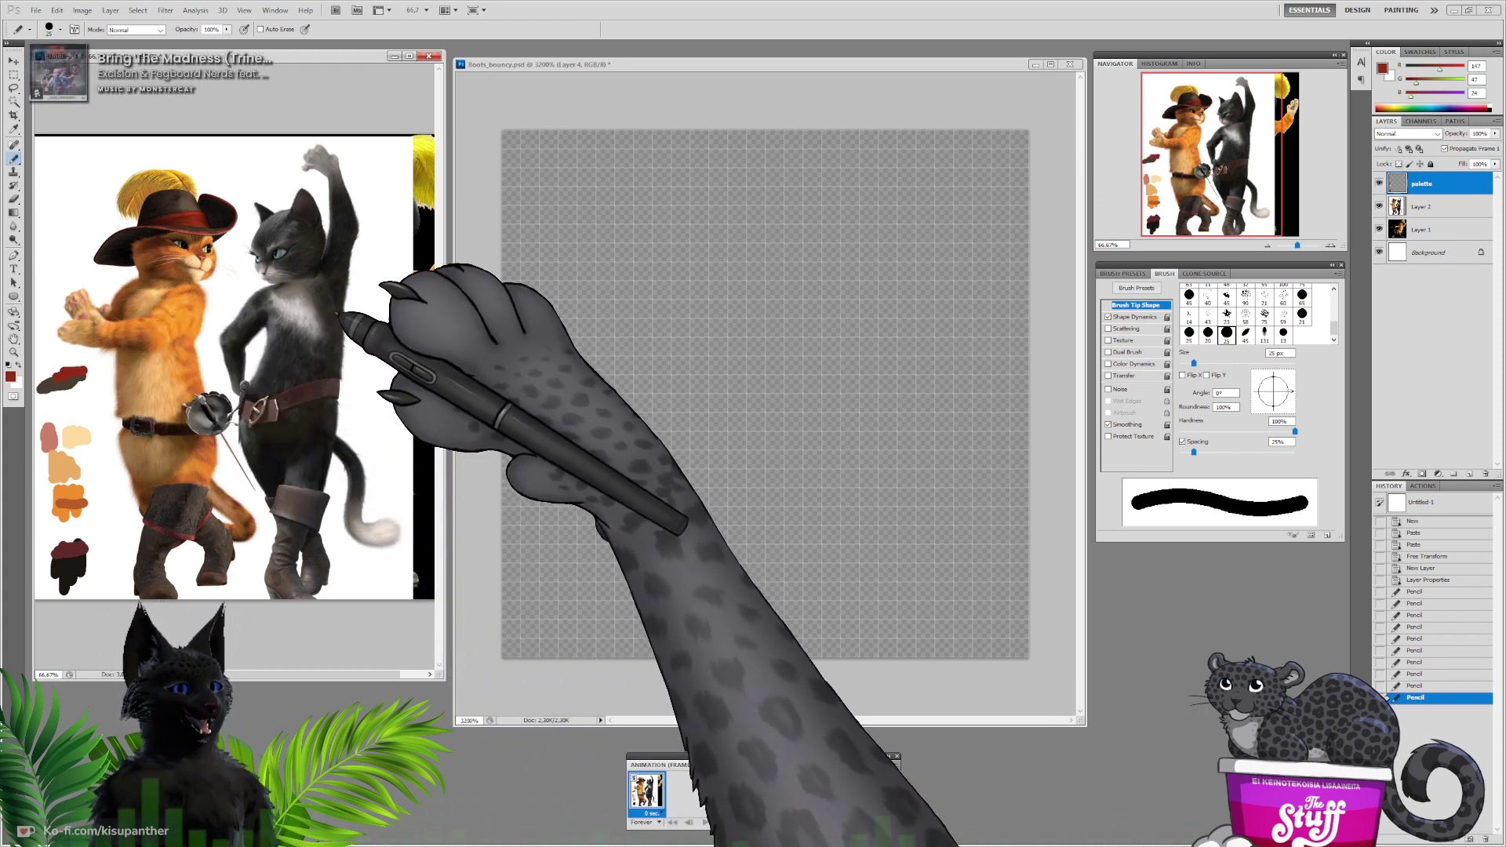
{"action": "left_click", "coordinate": [156, 182], "text": "alt"}
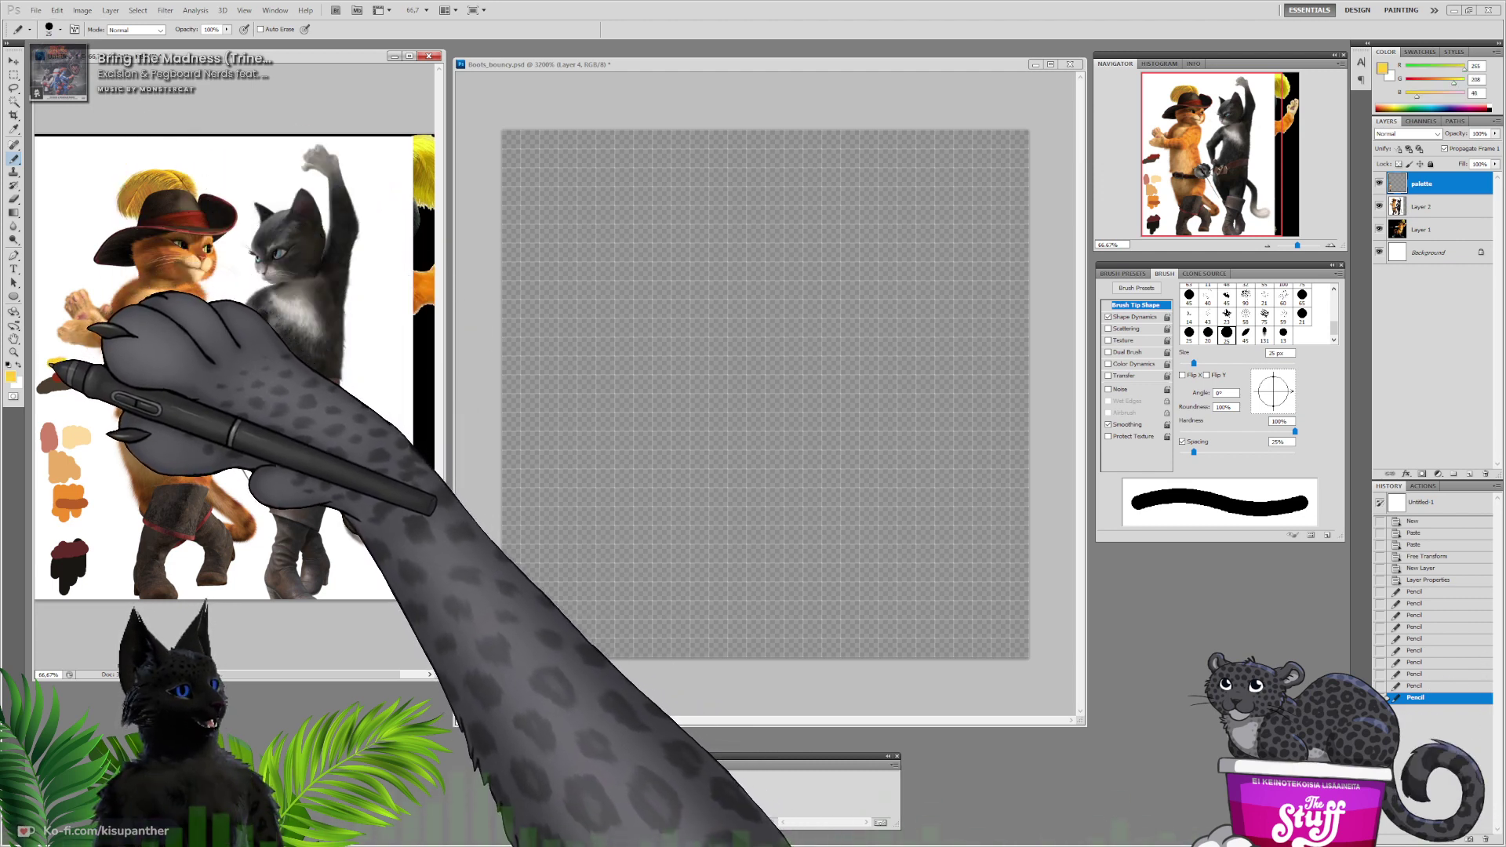
{"action": "left_click_drag", "start_coordinate": [55, 359], "coordinate": [62, 363]}
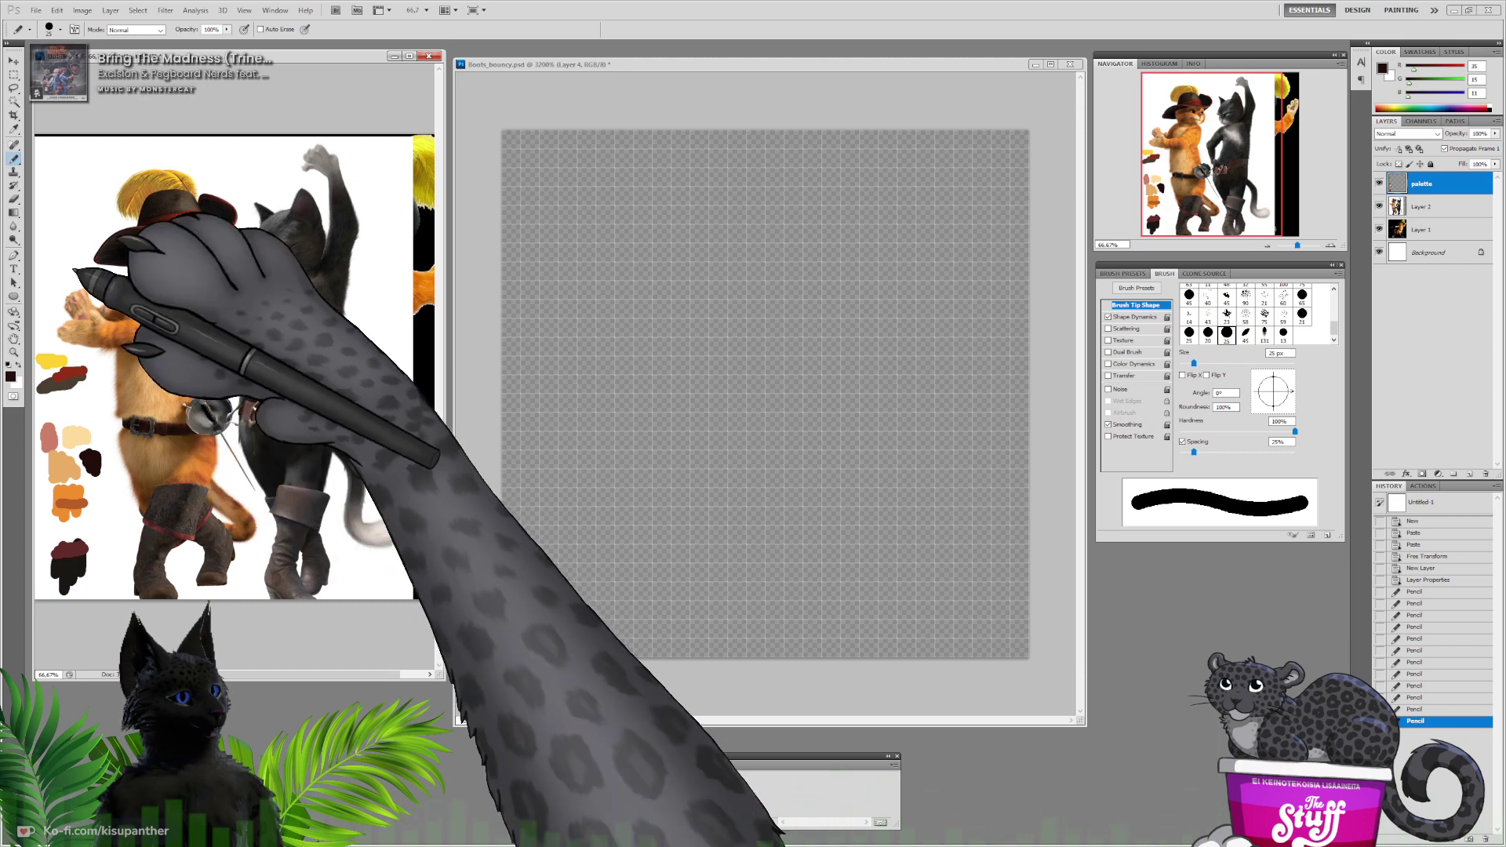
Add a grey swatch sampled from the orange cat's belt buckle and a brown one from its belt over the near-black palette swatch
{"action": "left_click", "coordinate": [1329, 245]}
{"action": "left_click", "coordinate": [1329, 246]}
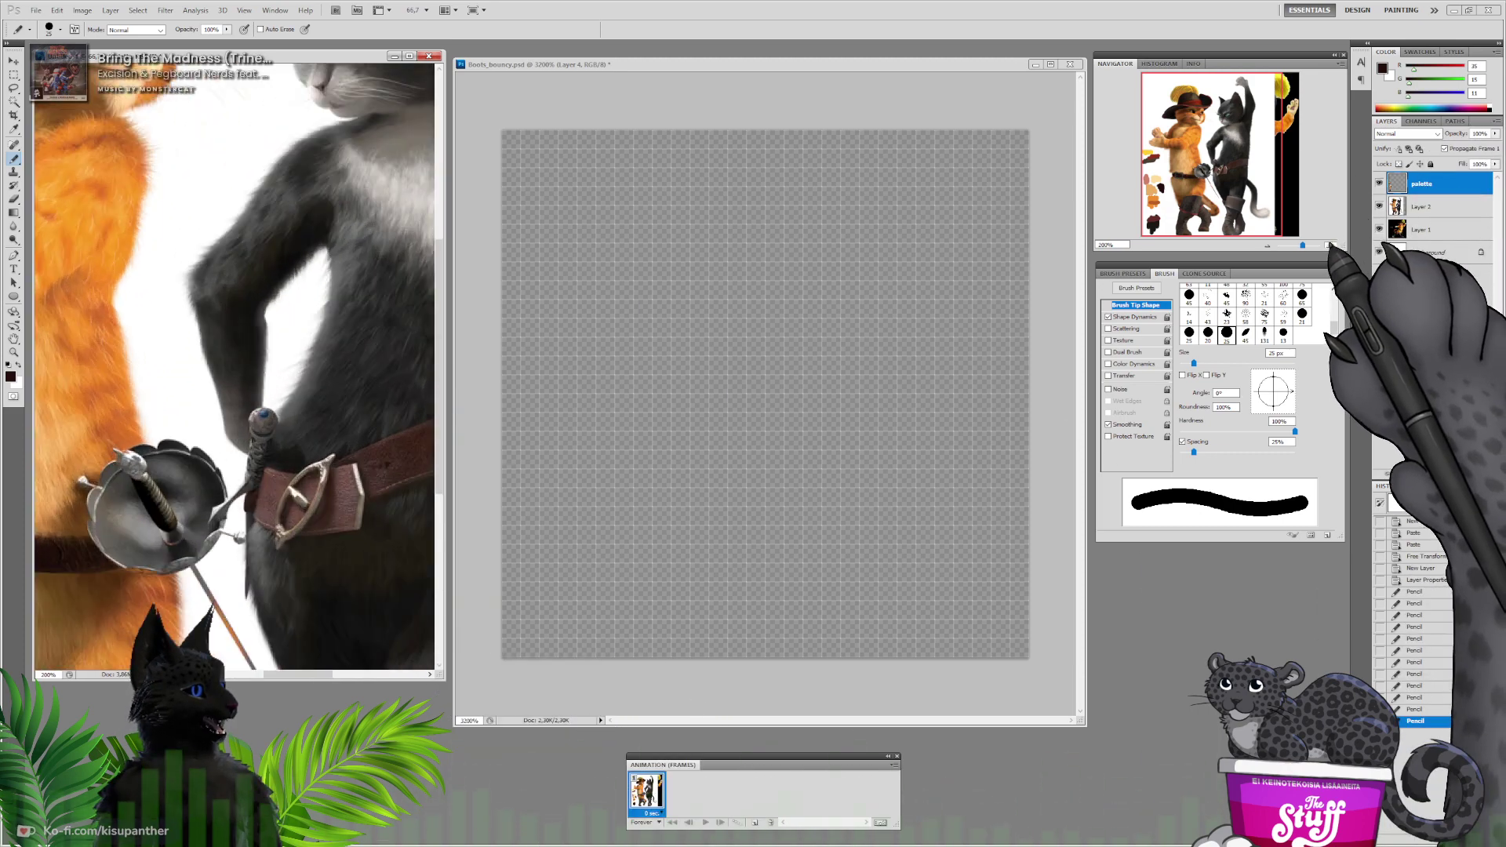
{"action": "left_click", "coordinate": [1329, 245]}
{"action": "left_click_drag", "start_coordinate": [1208, 181], "coordinate": [1170, 179]}
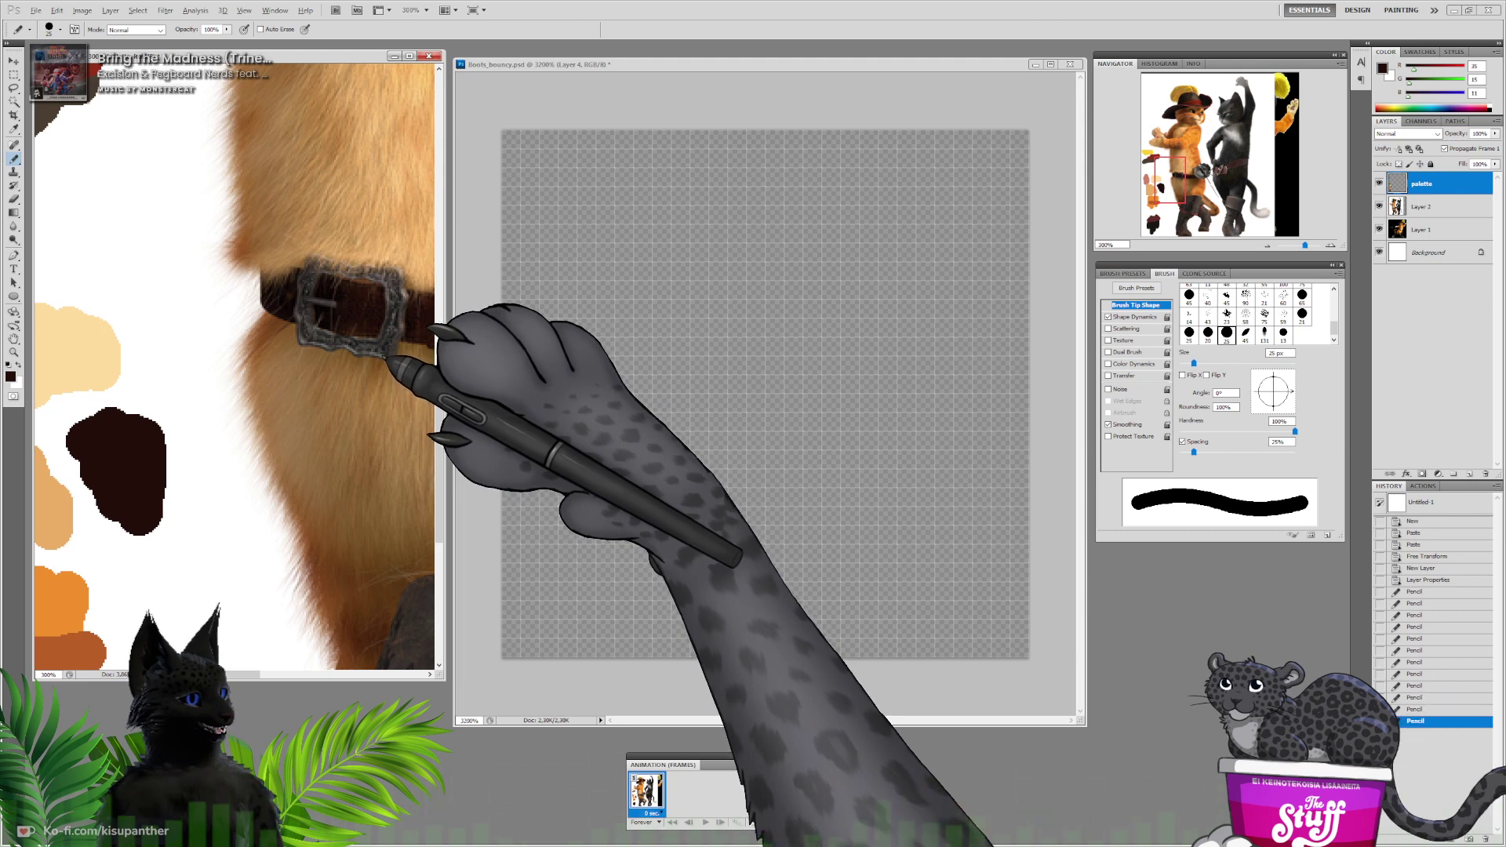
{"action": "left_click", "coordinate": [356, 338], "text": "alt"}
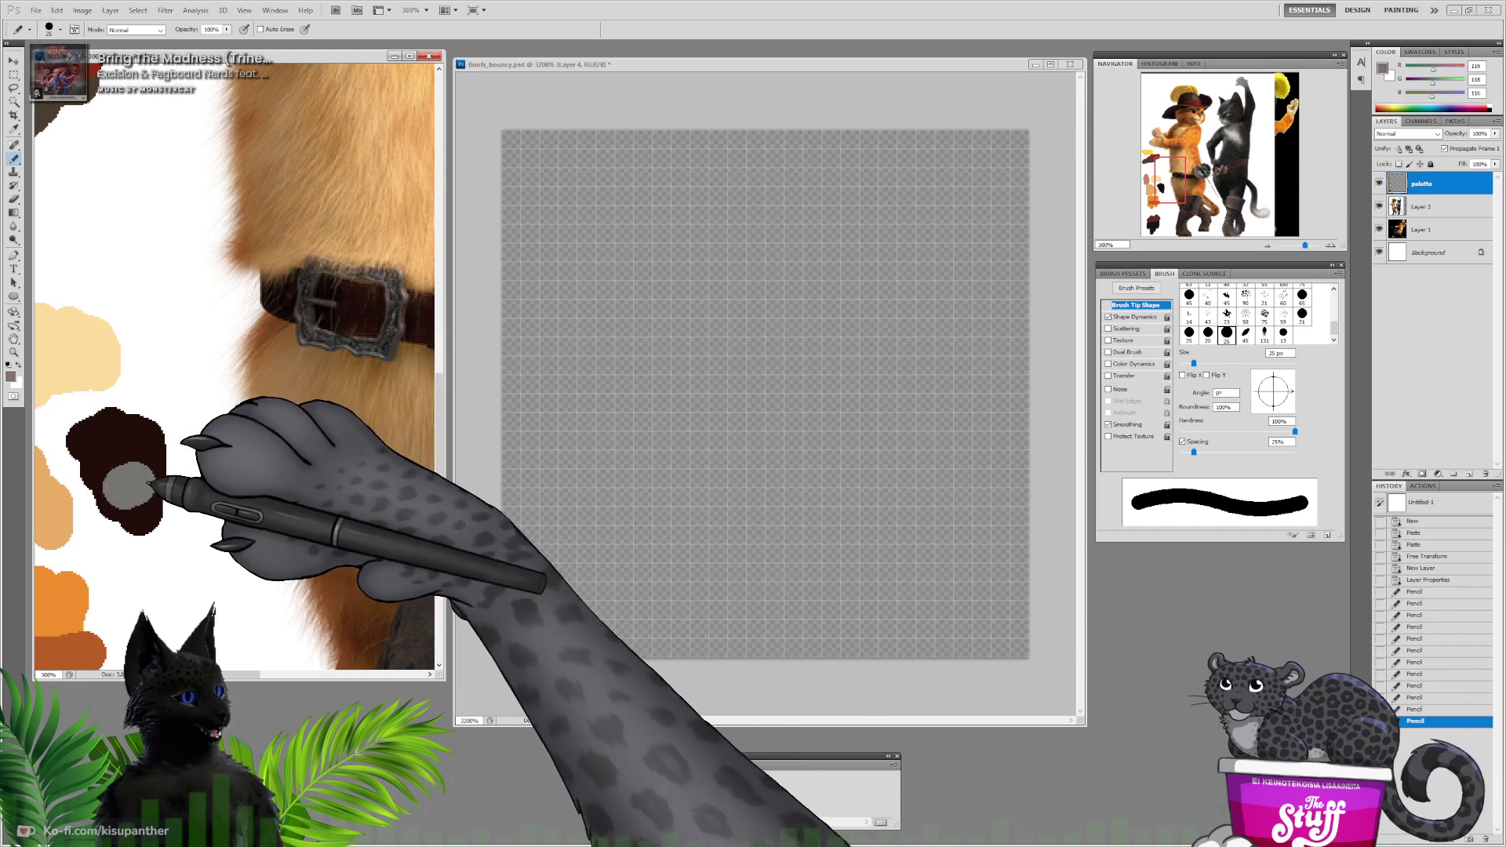
{"action": "left_click_drag", "start_coordinate": [151, 483], "coordinate": [171, 480]}
{"action": "left_click", "coordinate": [358, 287], "text": "alt"}
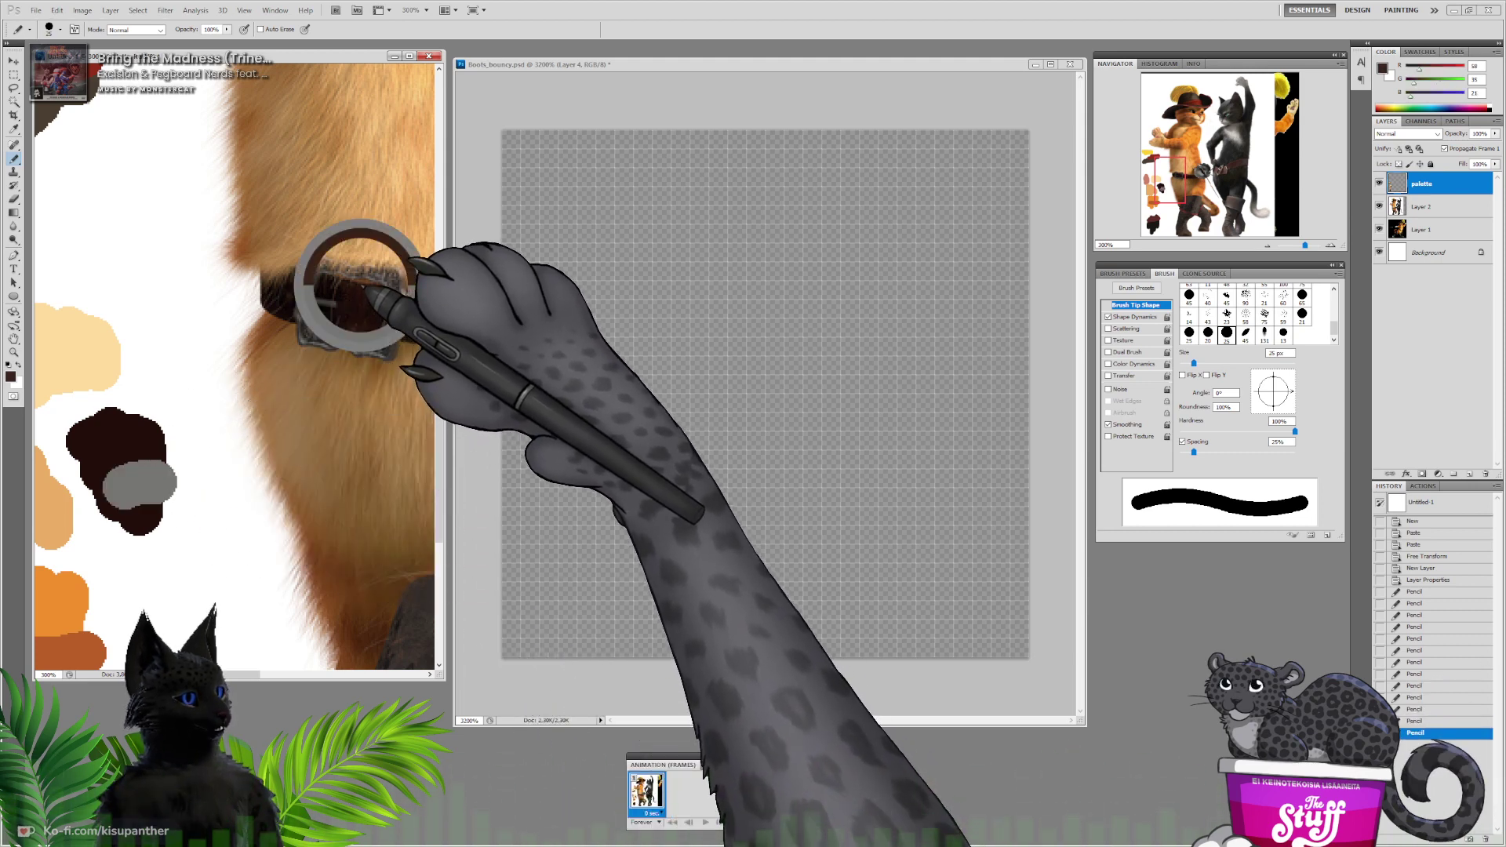
{"action": "mouse_move", "coordinate": [129, 437]}
{"action": "left_mouse_down"}
{"action": "mouse_move", "coordinate": [92, 439]}
{"action": "mouse_move", "coordinate": [154, 436]}
{"action": "left_mouse_up"}
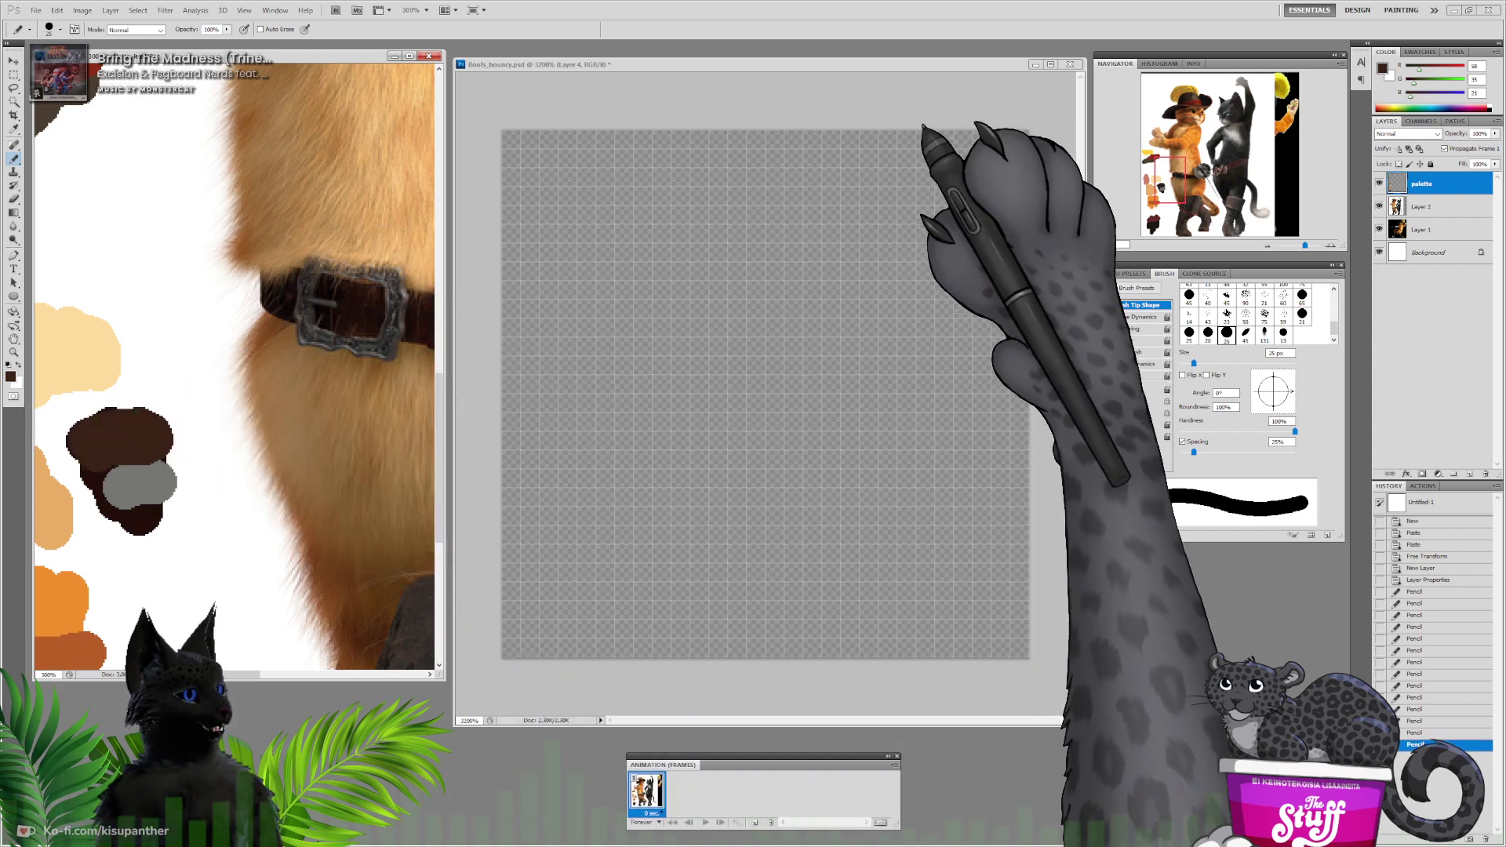
{"action": "left_click", "coordinate": [1267, 246]}
{"action": "left_click", "coordinate": [1267, 245]}
{"action": "left_click", "coordinate": [1266, 246]}
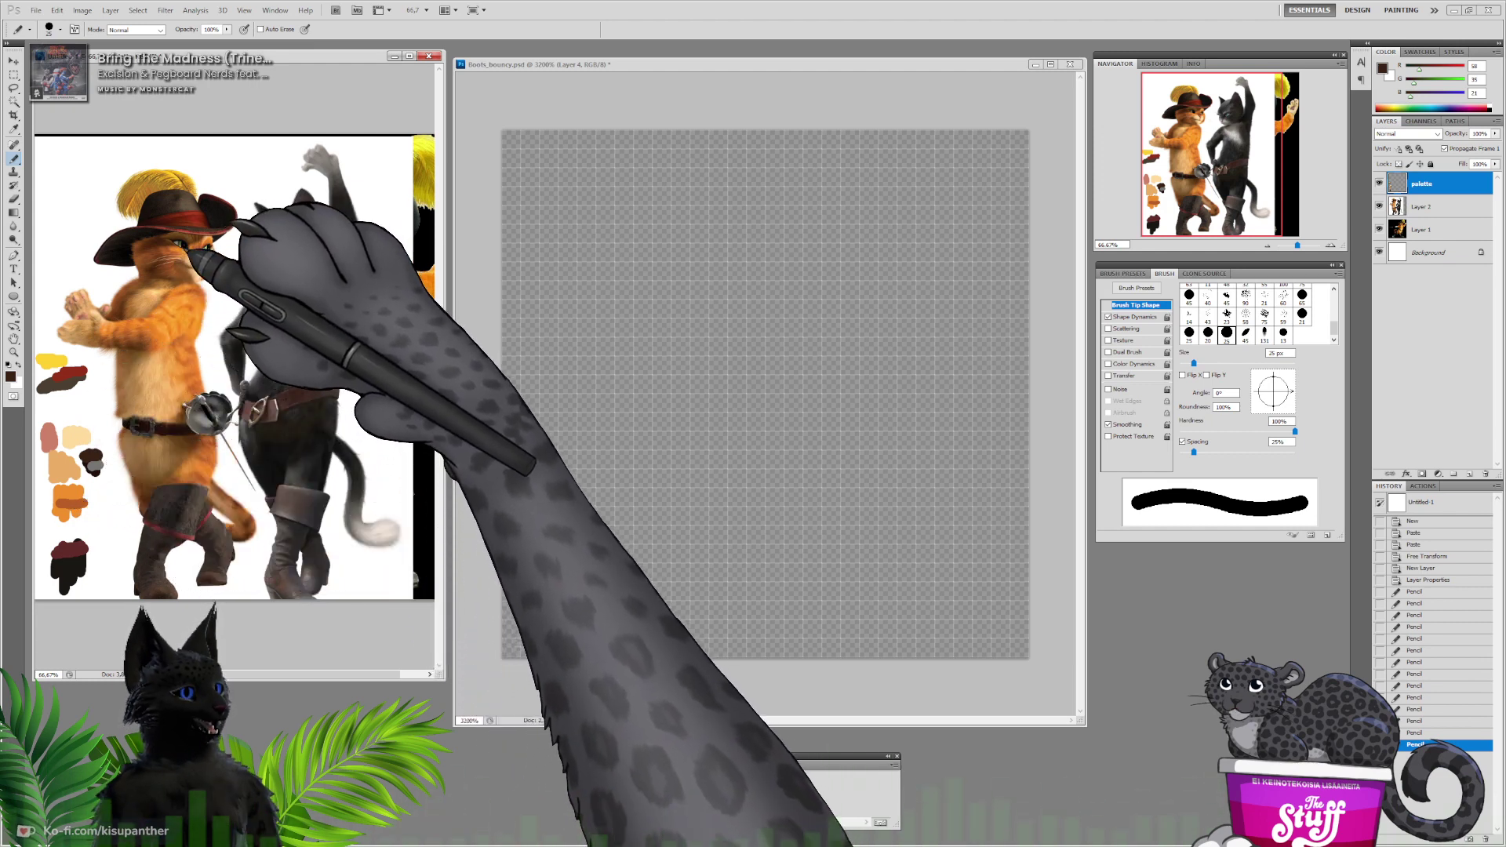
Add light green and dark green swatches sampled from the orange cat's eye beside the yellow swatch of the palette
{"action": "left_click", "coordinate": [1330, 244]}
{"action": "left_click", "coordinate": [1330, 245]}
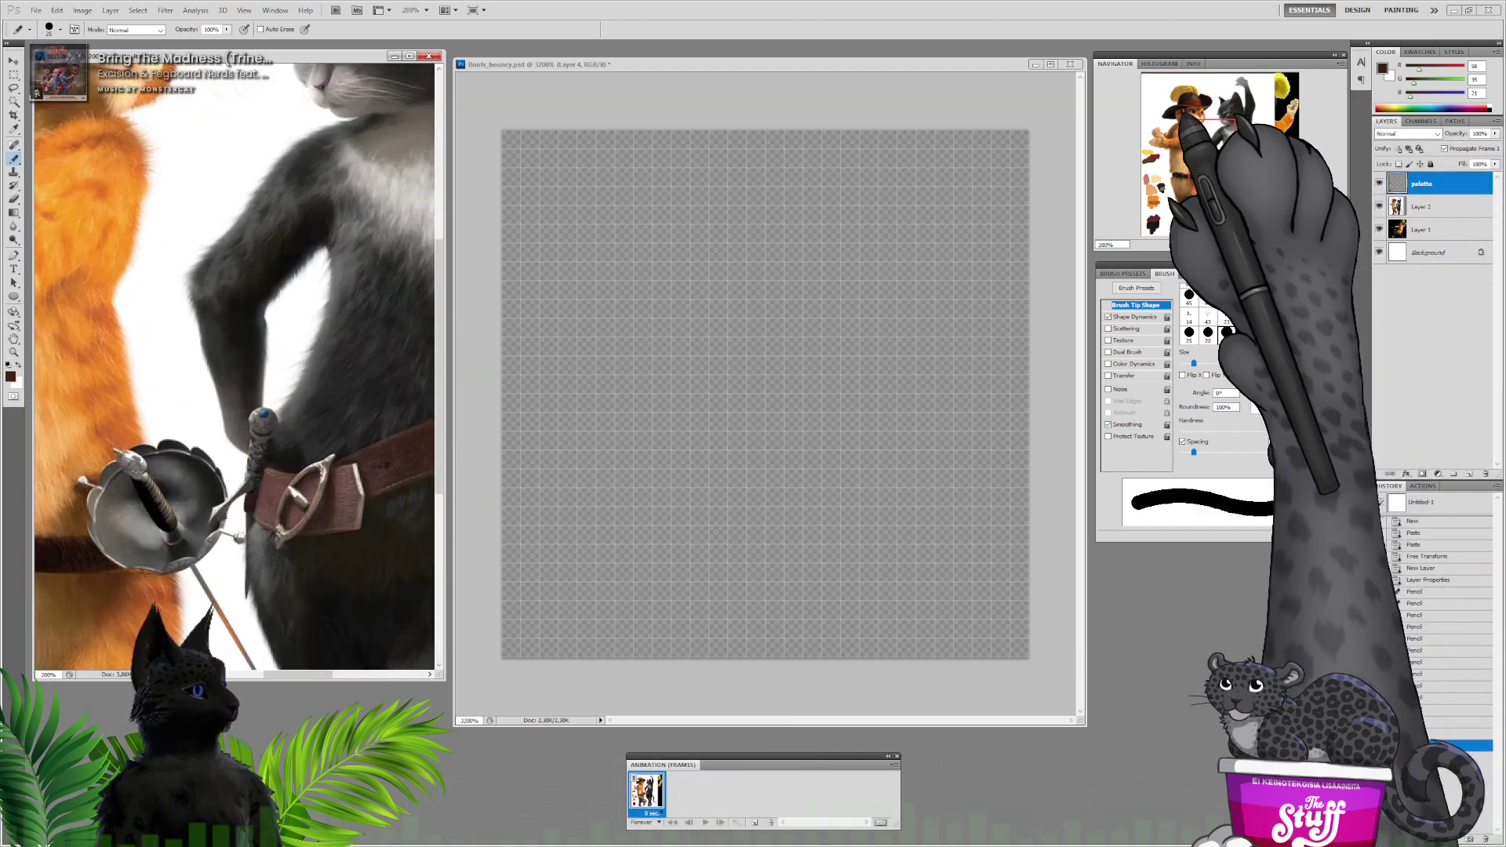
{"action": "left_click", "coordinate": [1190, 115]}
{"action": "left_click_drag", "start_coordinate": [1190, 114], "coordinate": [1191, 114]}
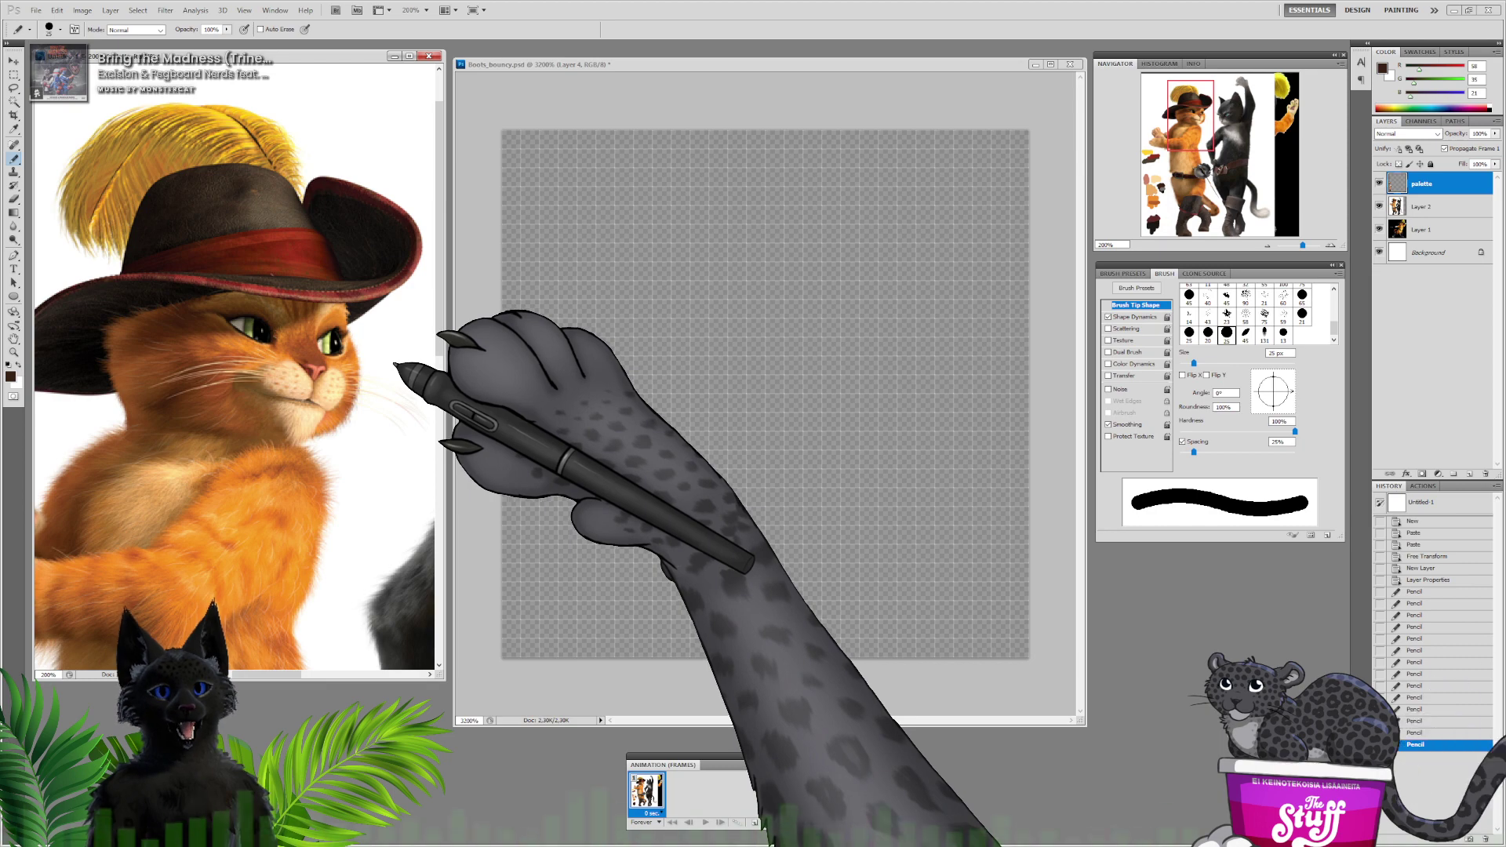
{"action": "left_click", "coordinate": [246, 333], "text": "alt"}
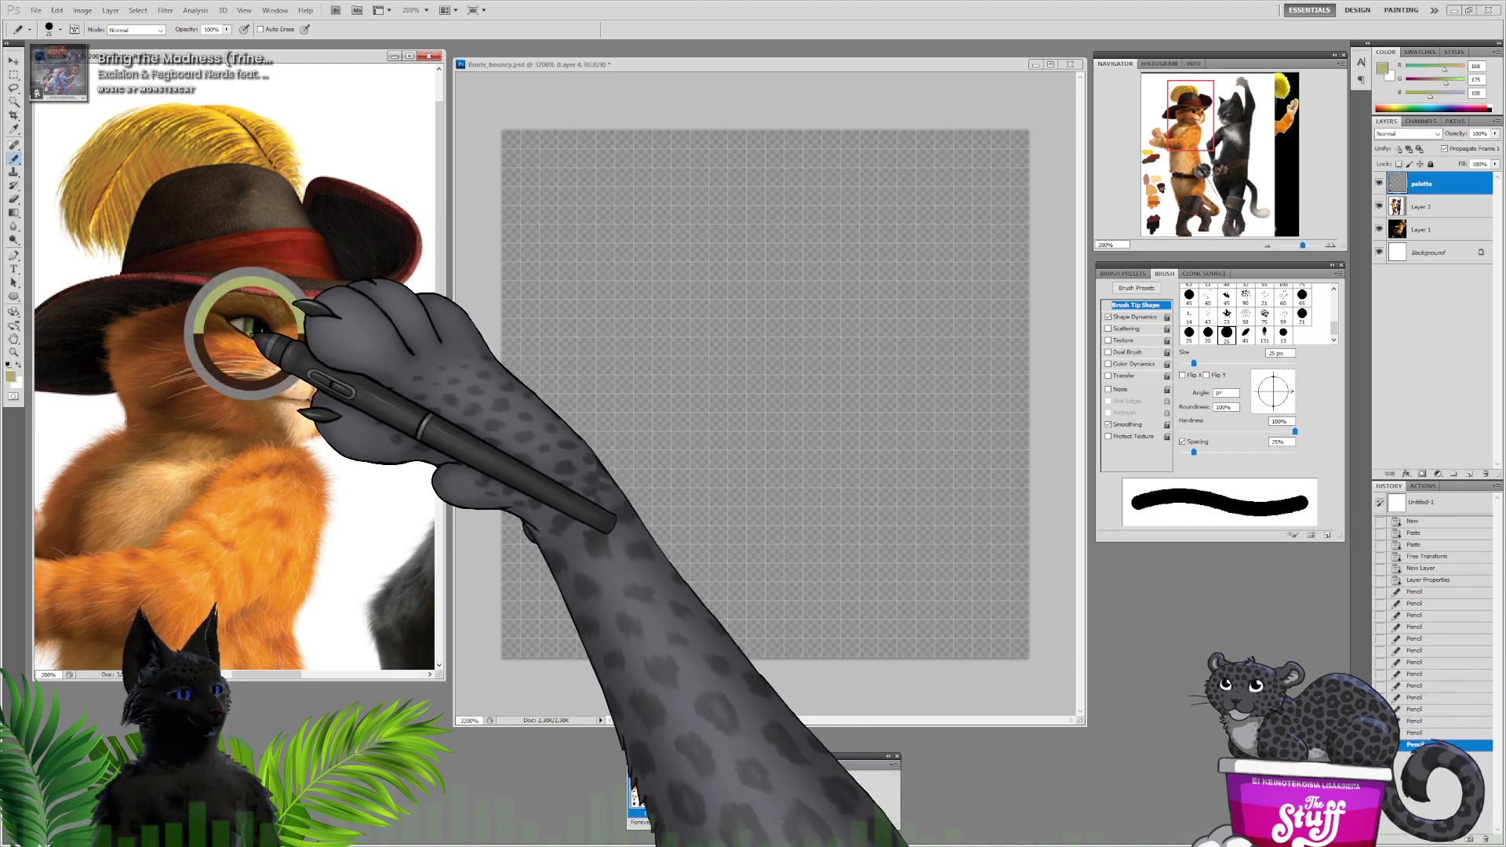
{"action": "mouse_move", "coordinate": [1167, 148]}
{"action": "left_mouse_down"}
{"action": "mouse_move", "coordinate": [1138, 169]}
{"action": "mouse_move", "coordinate": [1182, 129]}
{"action": "left_mouse_up"}
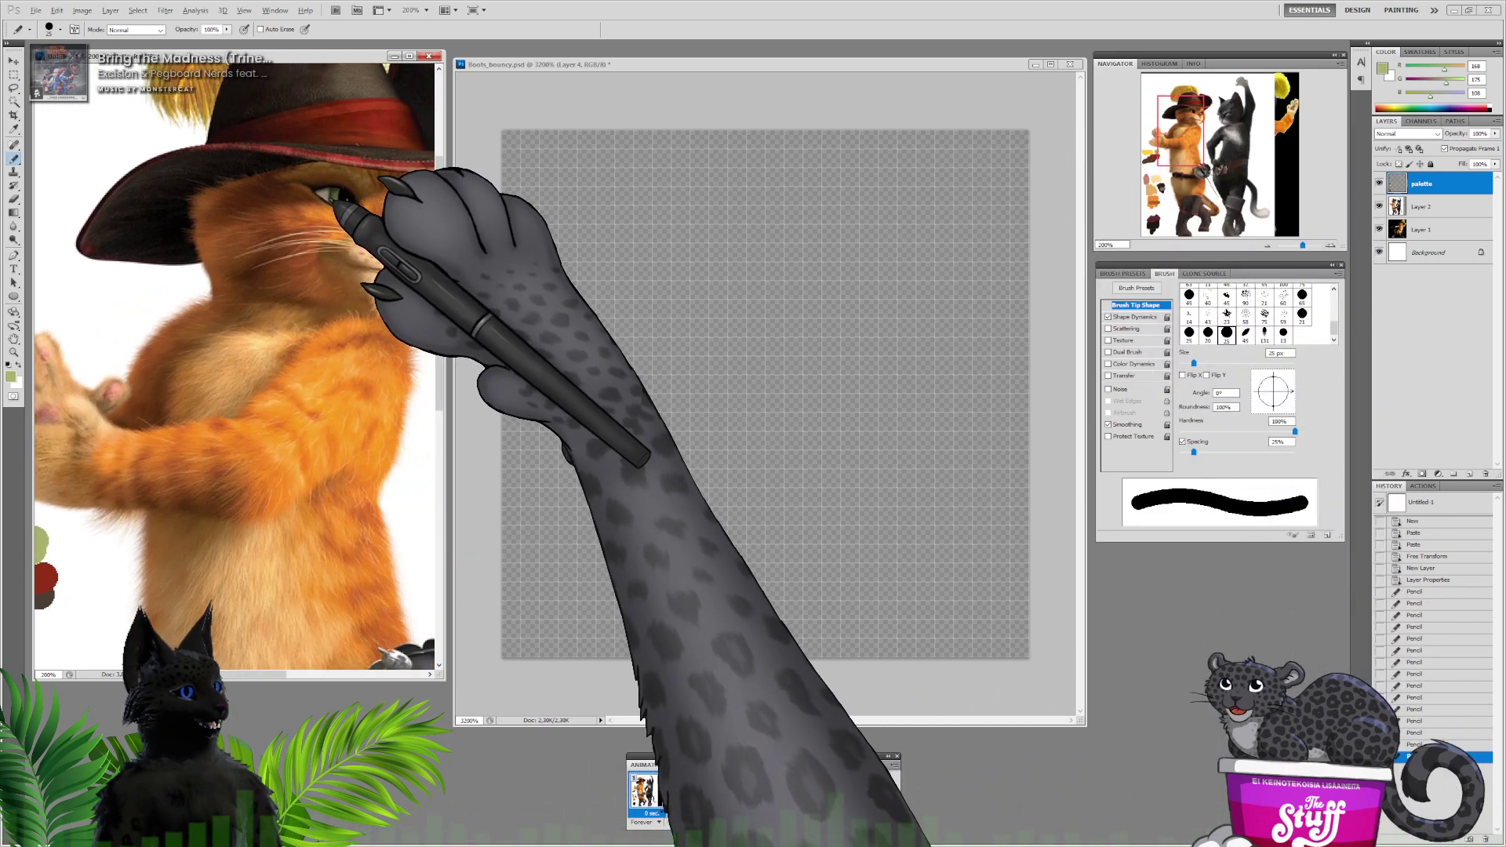
{"action": "left_click", "coordinate": [326, 259], "text": "alt"}
{"action": "left_click_drag", "start_coordinate": [1199, 166], "coordinate": [1184, 184]}
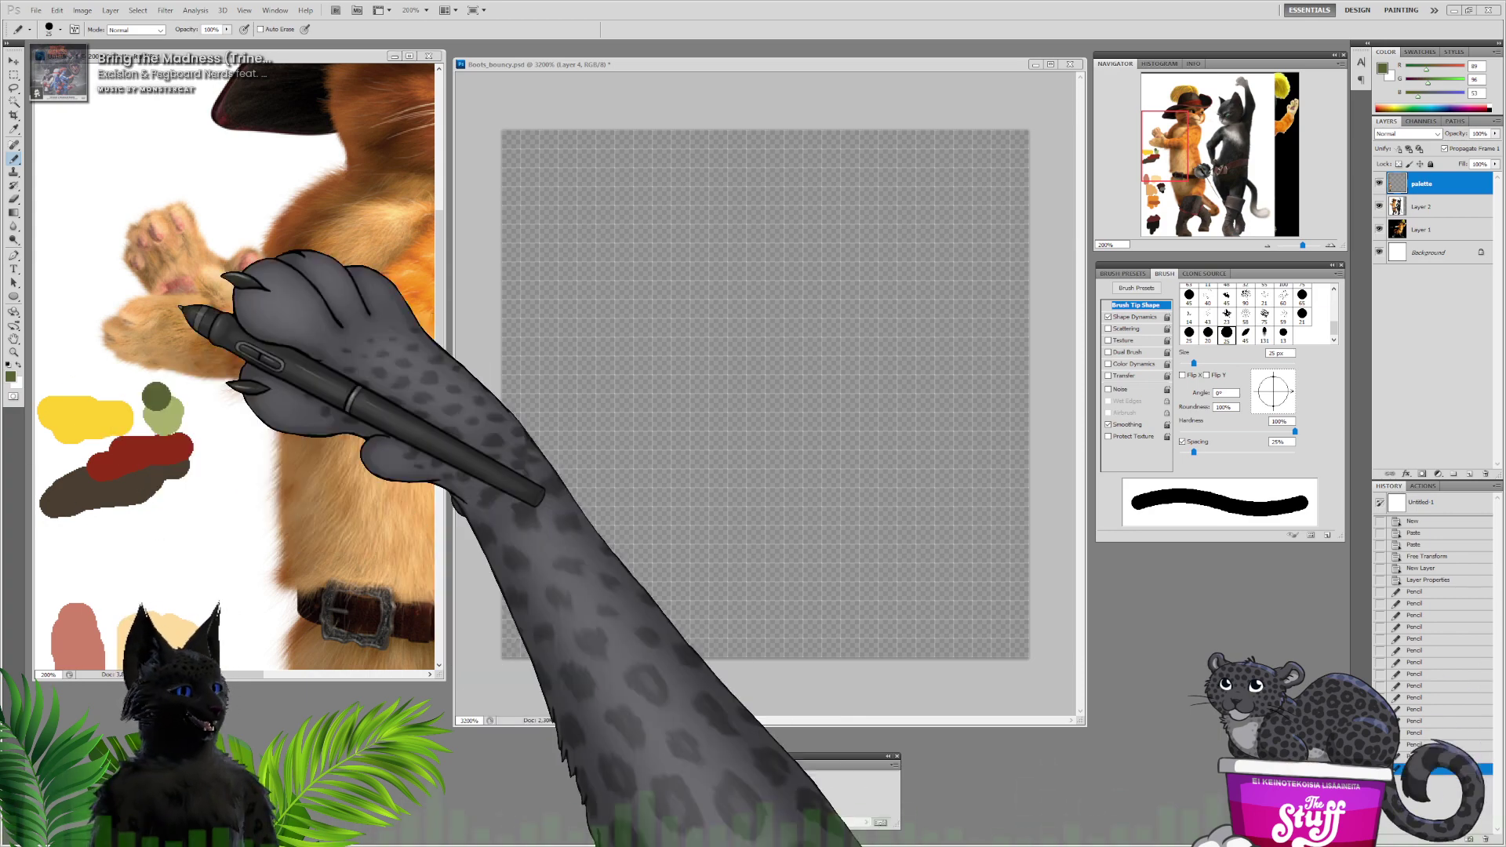
{"action": "left_click", "coordinate": [1267, 245]}
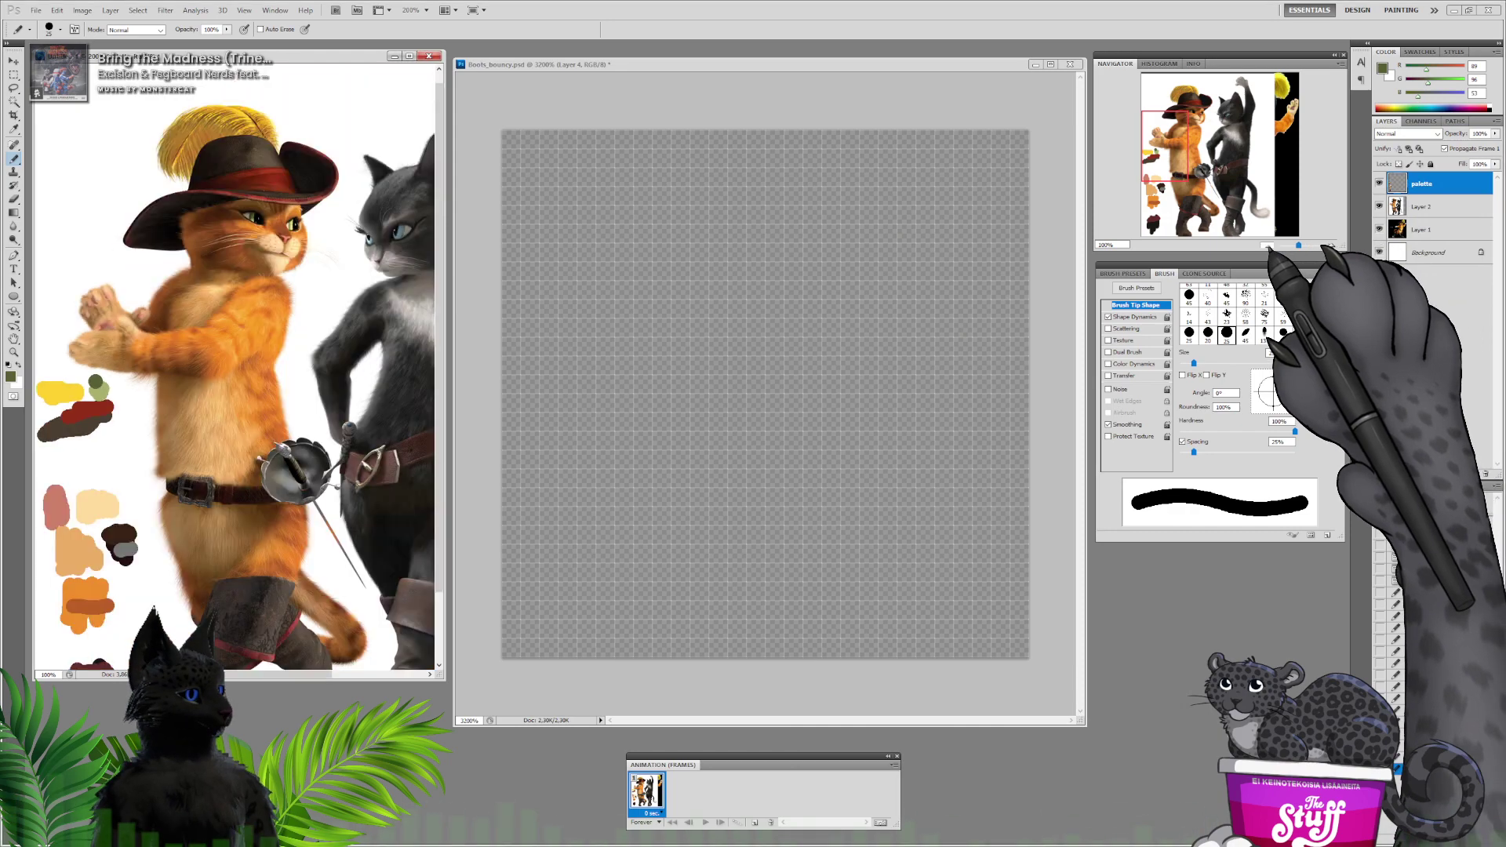
{"action": "left_click", "coordinate": [1267, 245]}
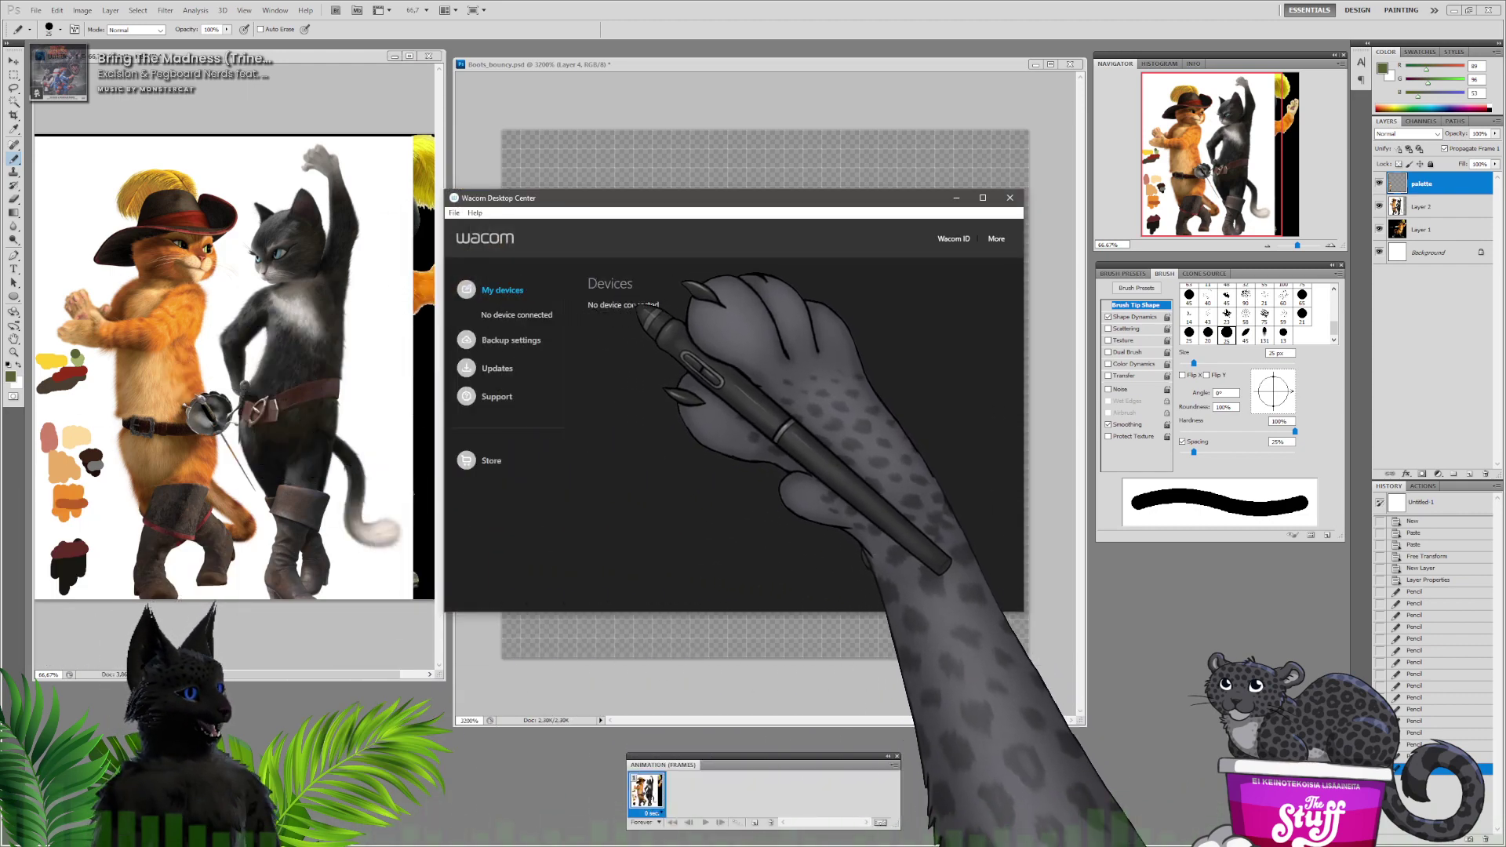
Check the tablet driver's update status in Wacom Desktop Center and close that window
{"action": "left_click", "coordinate": [495, 370]}
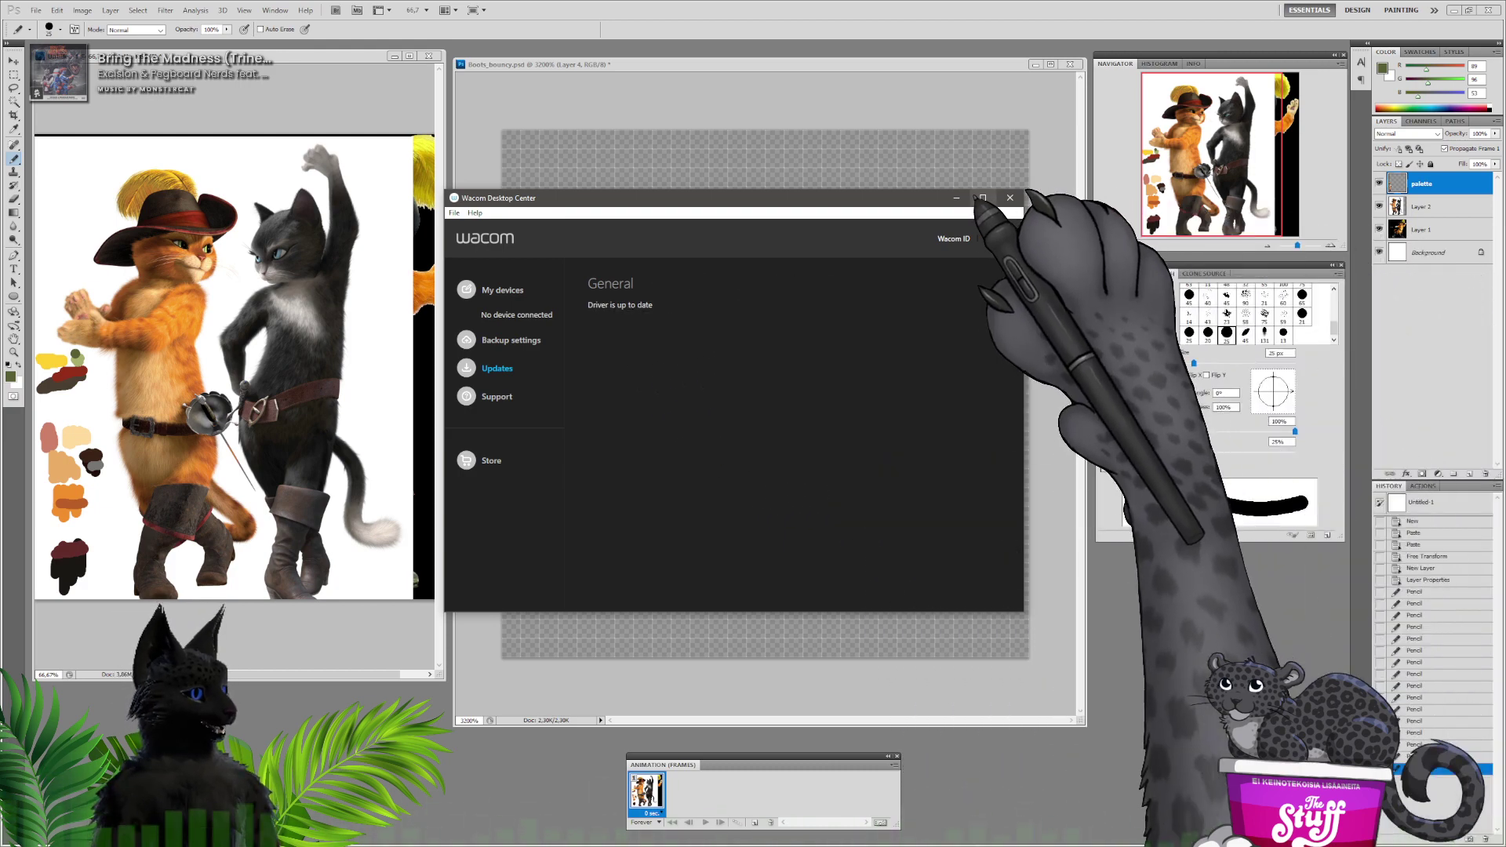
{"action": "left_click", "coordinate": [1009, 197]}
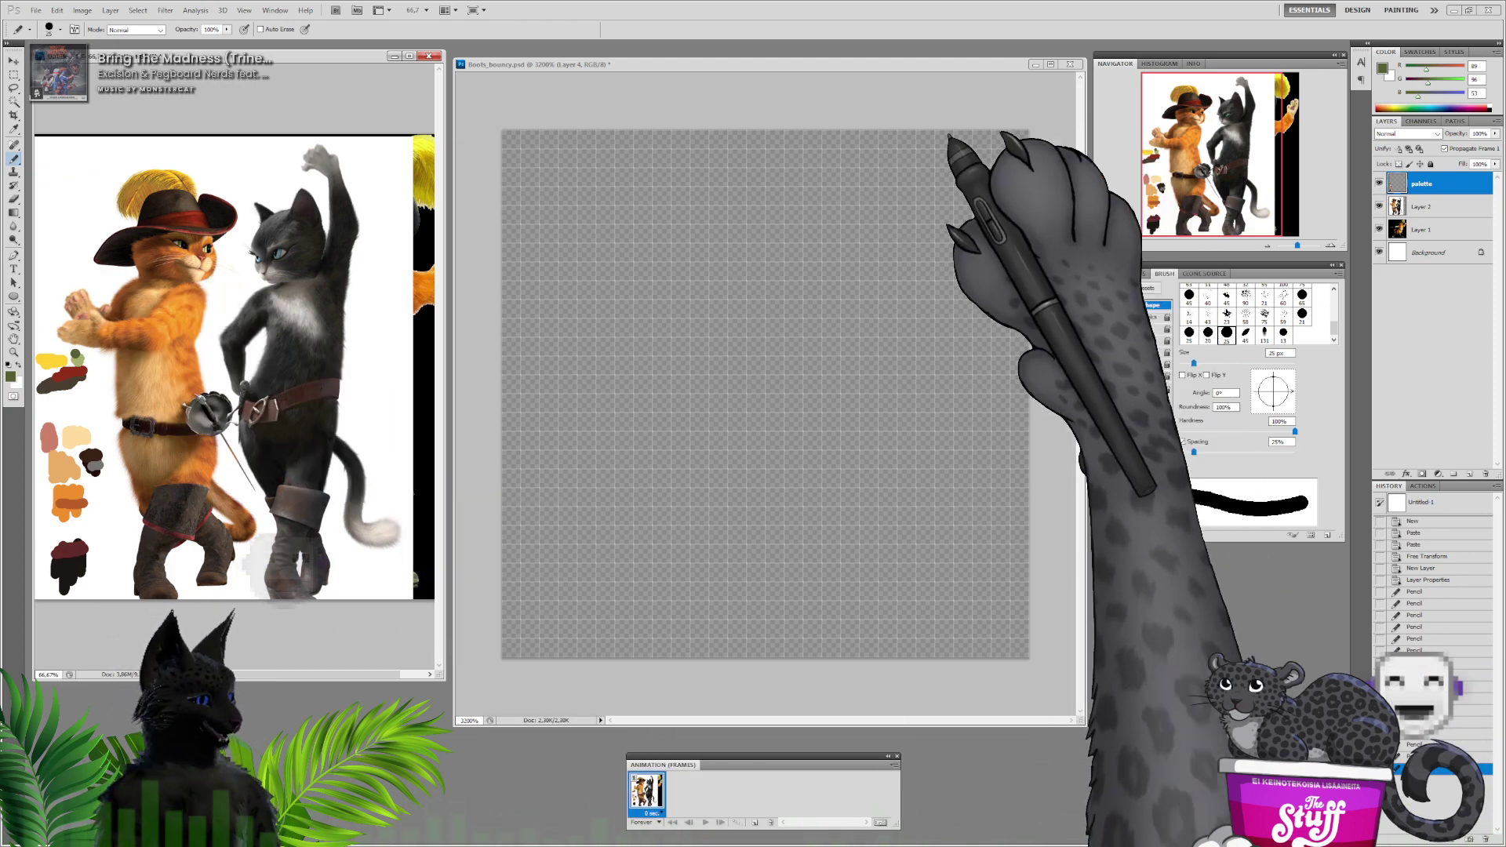
In the boots animation document, set the Pencil to a hard 1 px tip and select the first frame with Layer 1 active
{"action": "right_click", "coordinate": [634, 306]}
{"action": "left_click", "coordinate": [726, 373]}
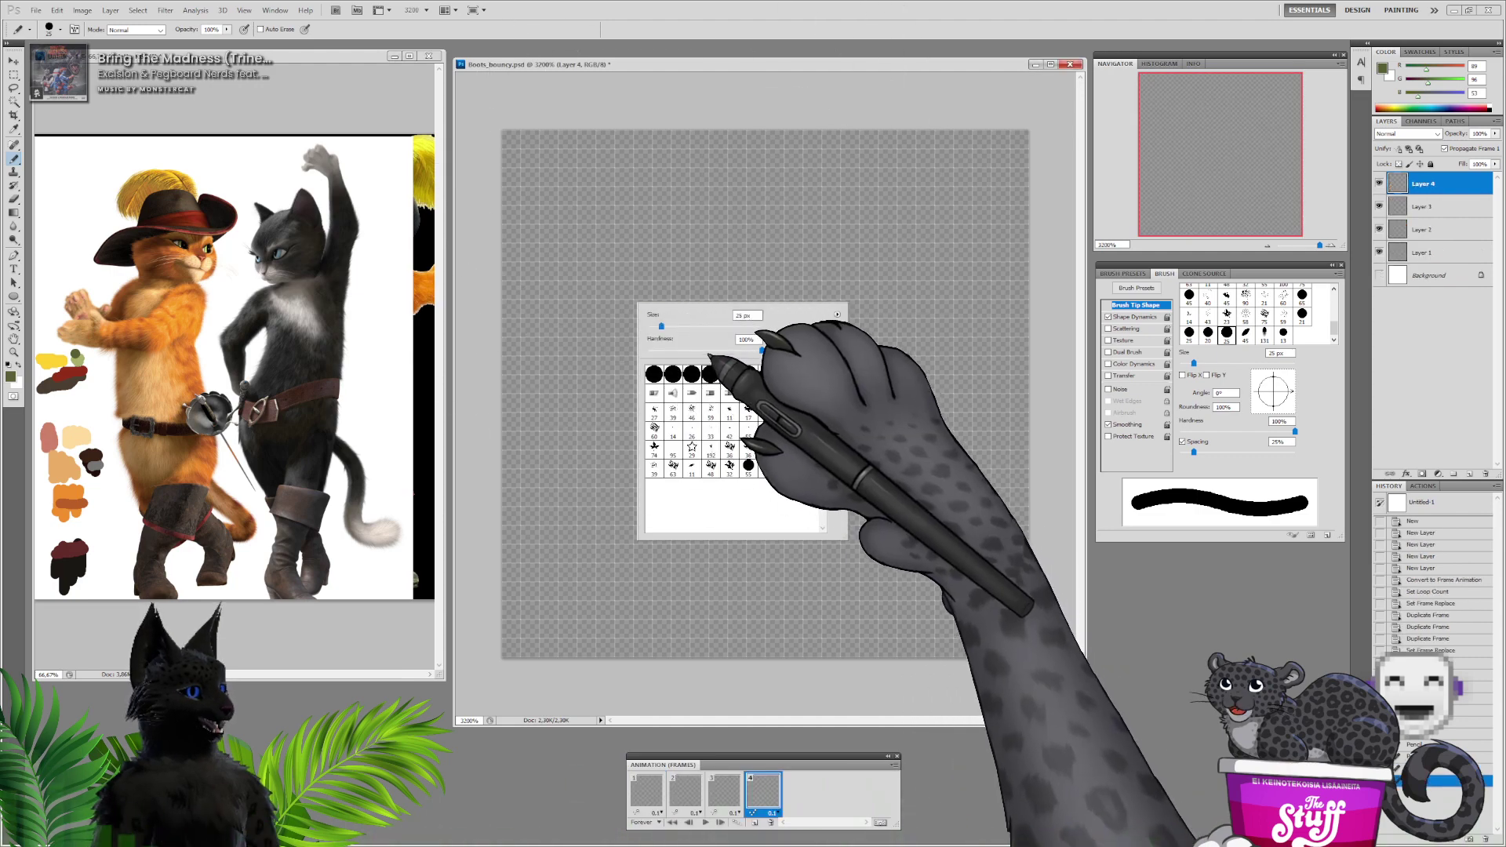
{"action": "left_click_drag", "start_coordinate": [666, 330], "coordinate": [640, 322]}
{"action": "left_click", "coordinate": [599, 88]}
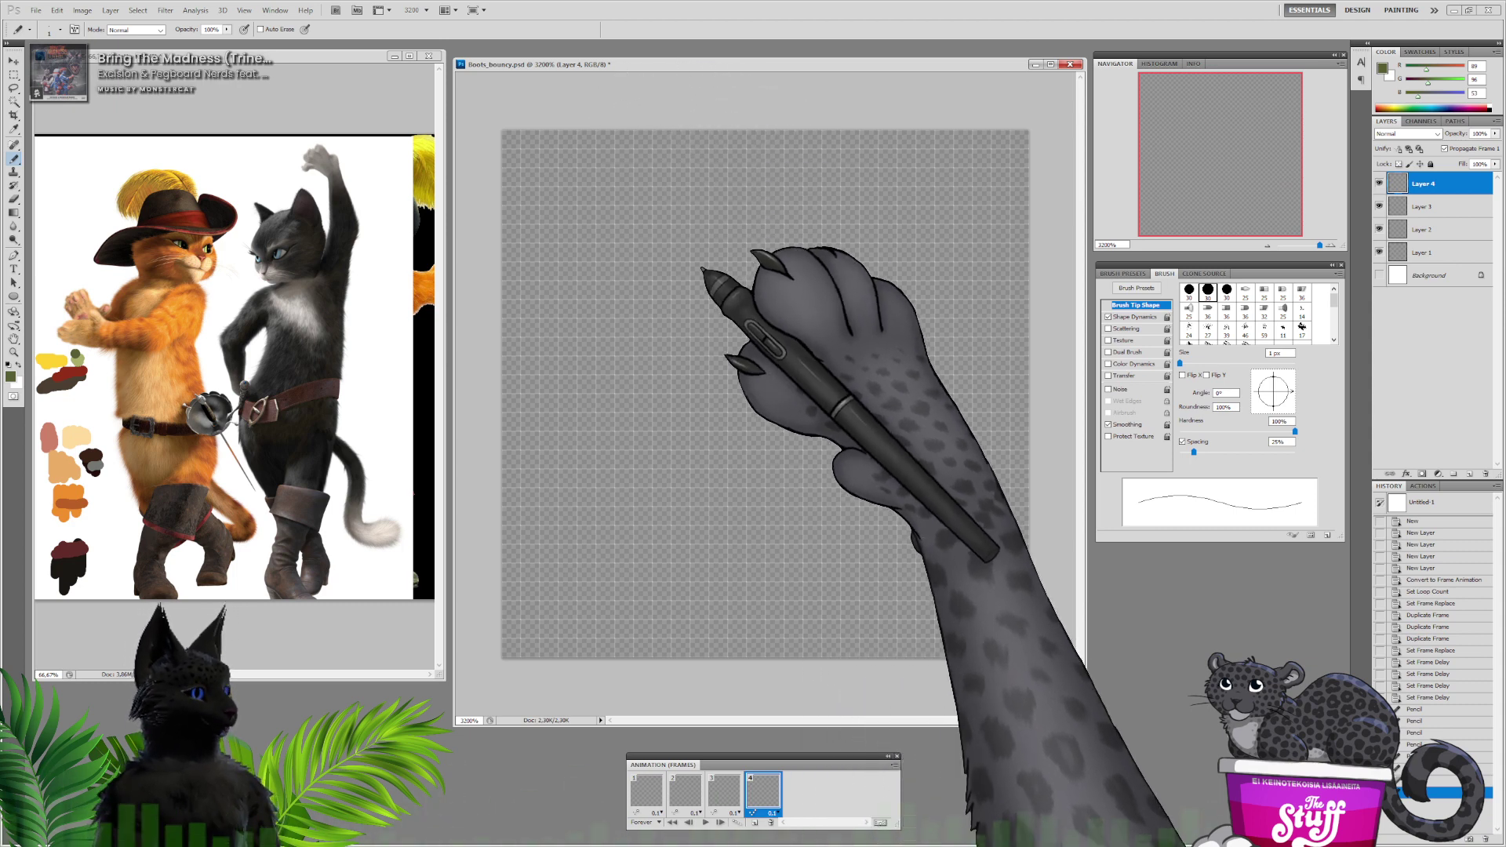
{"action": "left_click", "coordinate": [653, 793]}
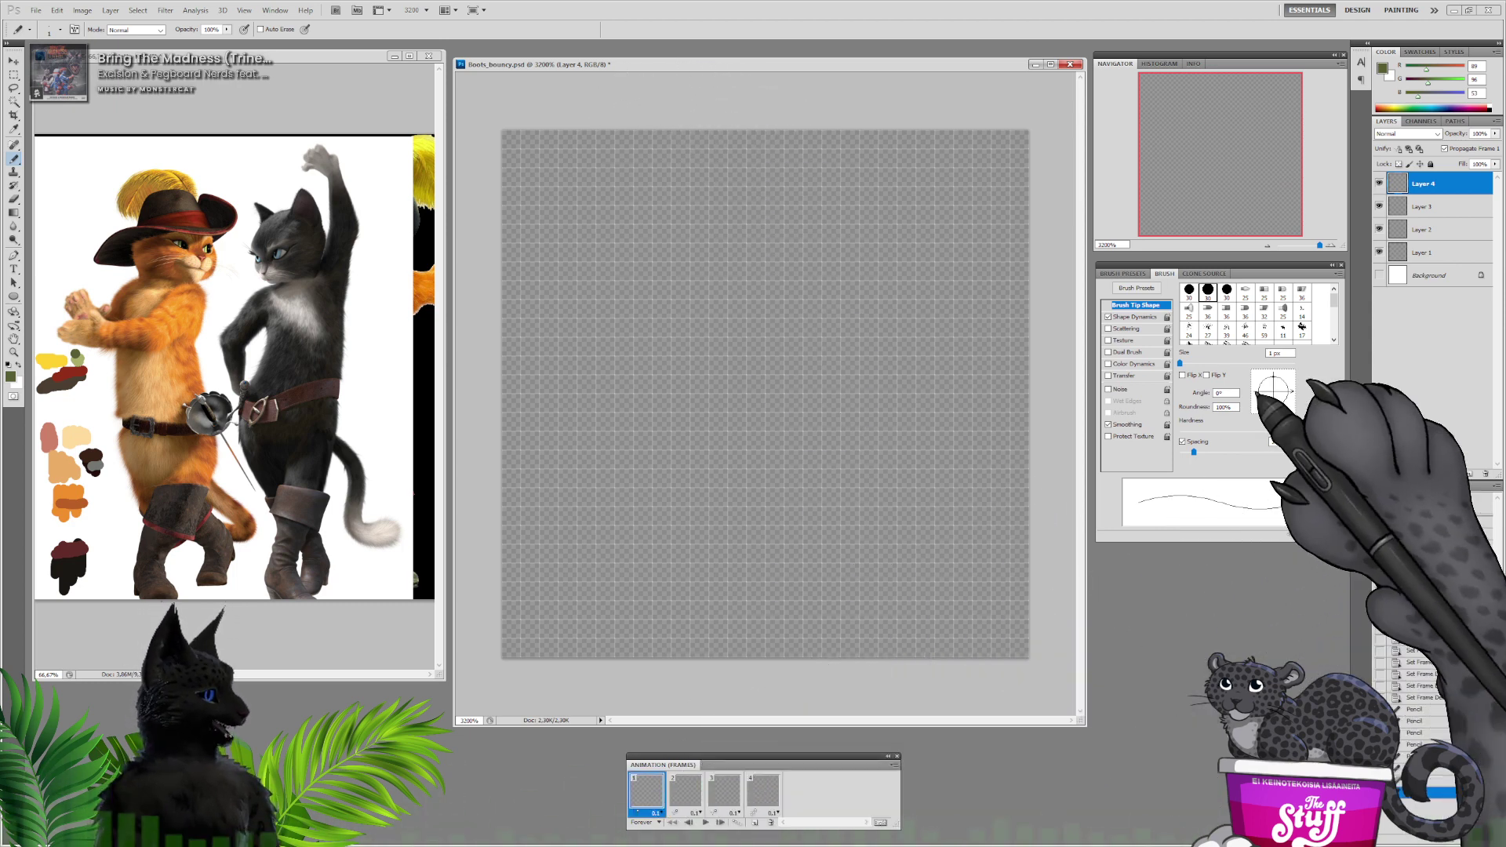
{"action": "left_click", "coordinate": [1412, 253]}
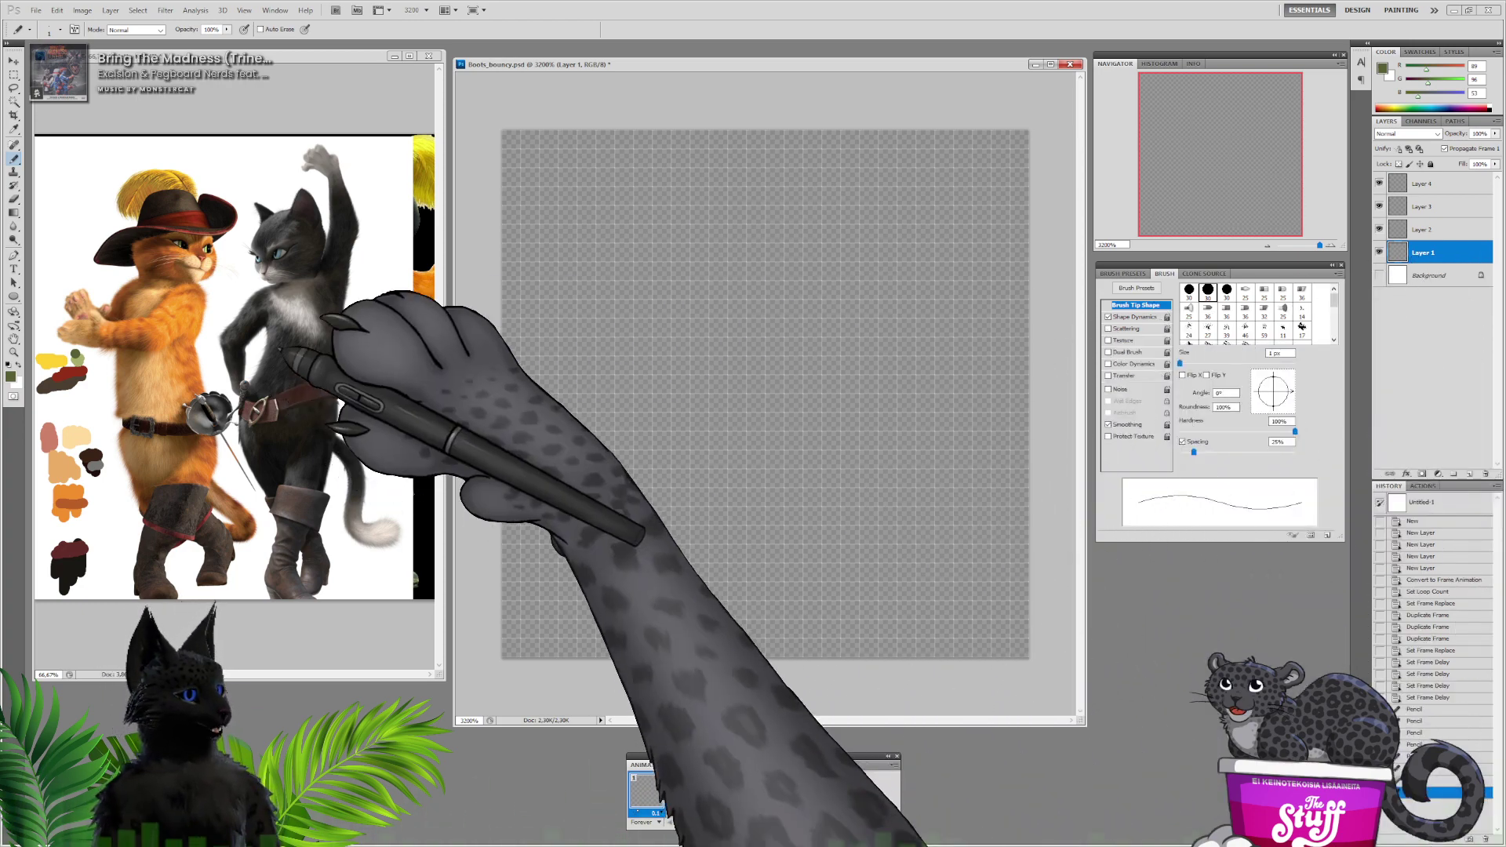
Set the foreground colour to a light blue and pencil a stepped diagonal line descending from the canvas's left side on Layer 1
{"action": "left_click", "coordinate": [11, 377]}
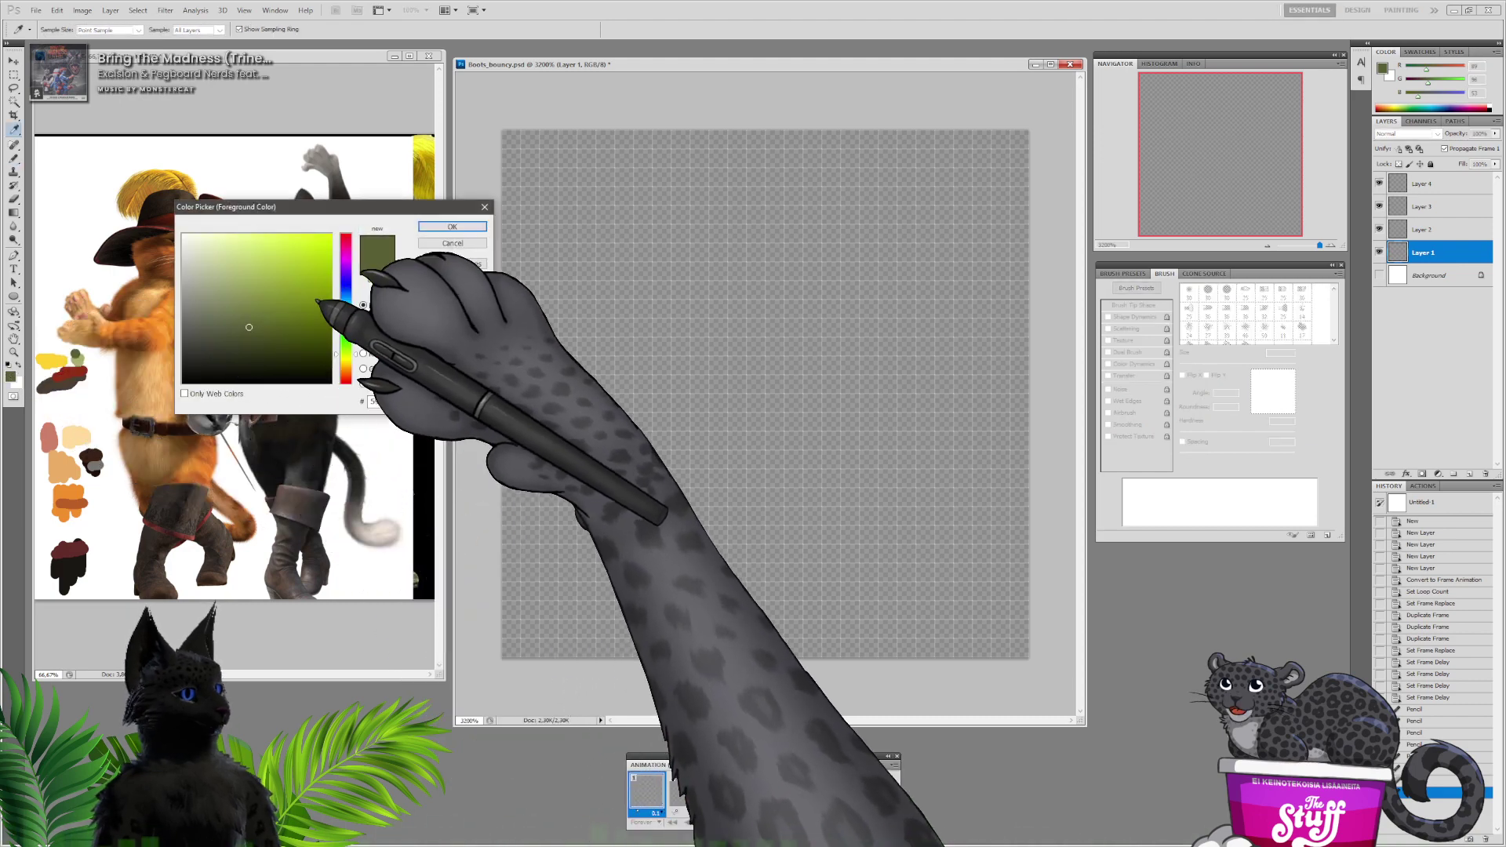
{"action": "left_click", "coordinate": [346, 290]}
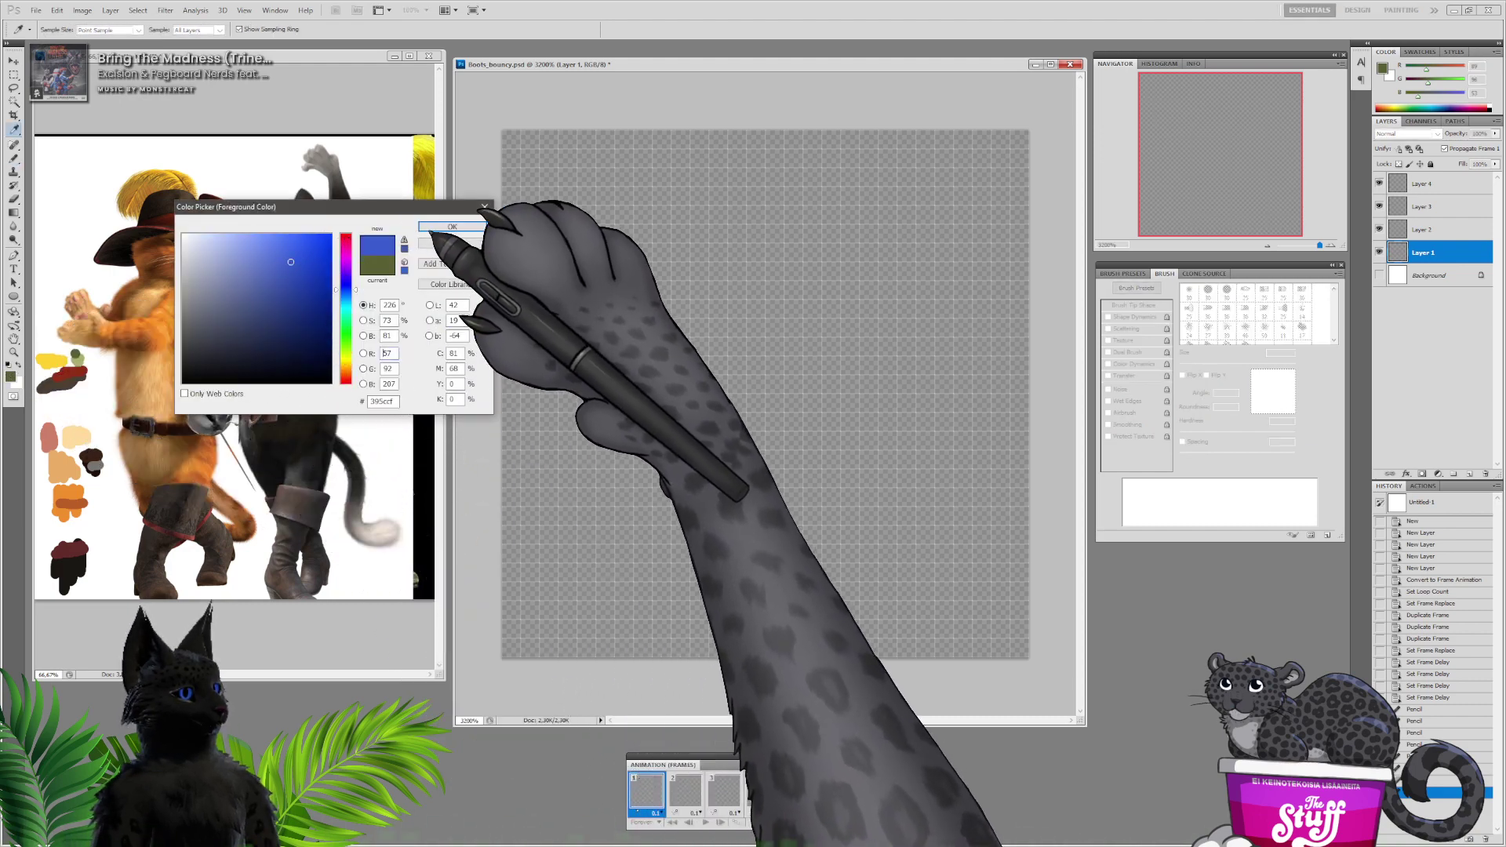
{"action": "left_click", "coordinate": [290, 261]}
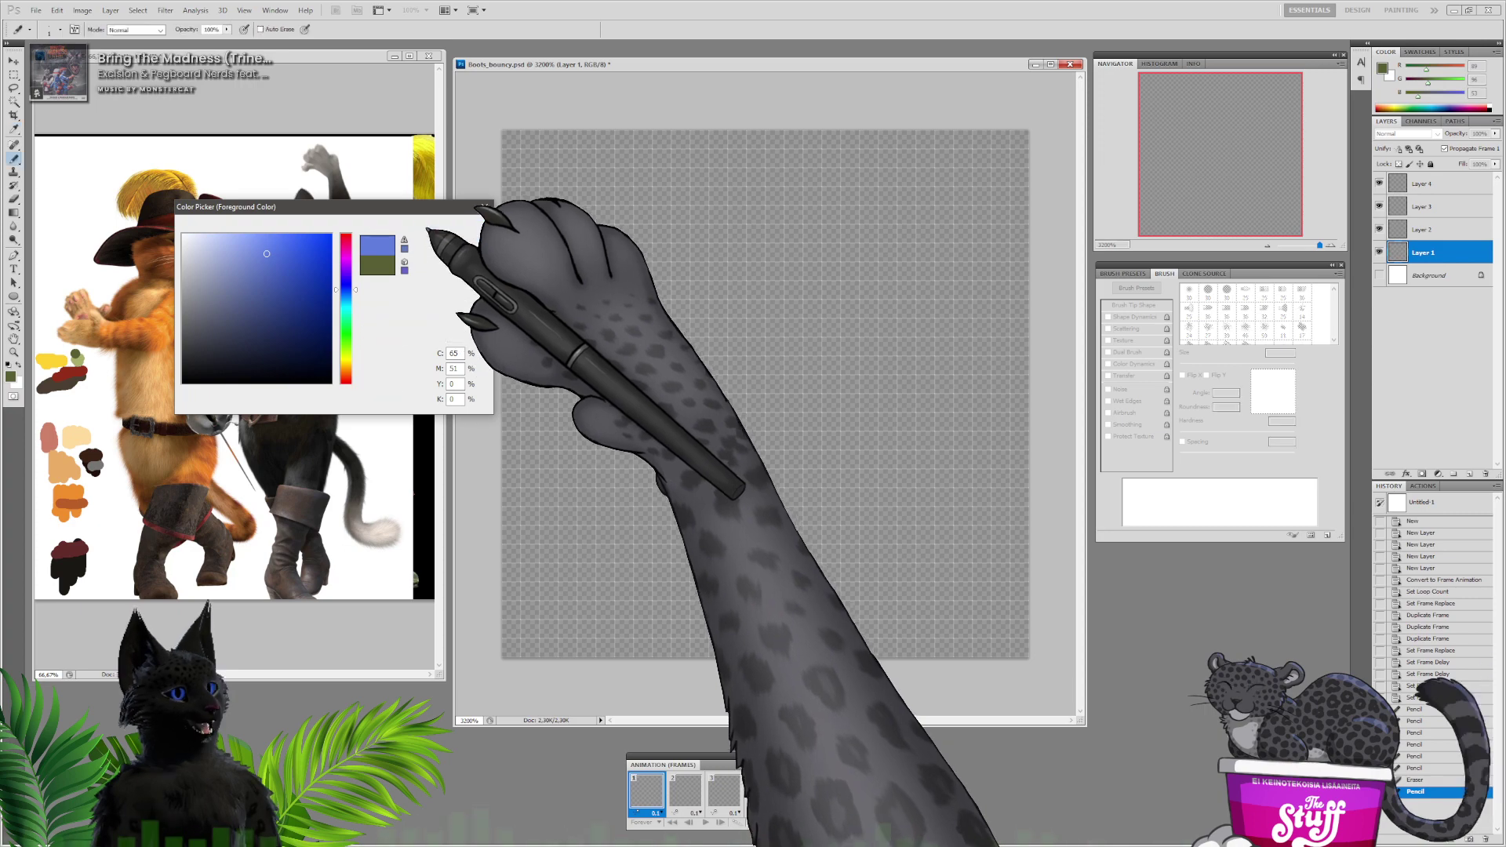
{"action": "left_click", "coordinate": [473, 227]}
{"action": "key", "text": "b"}
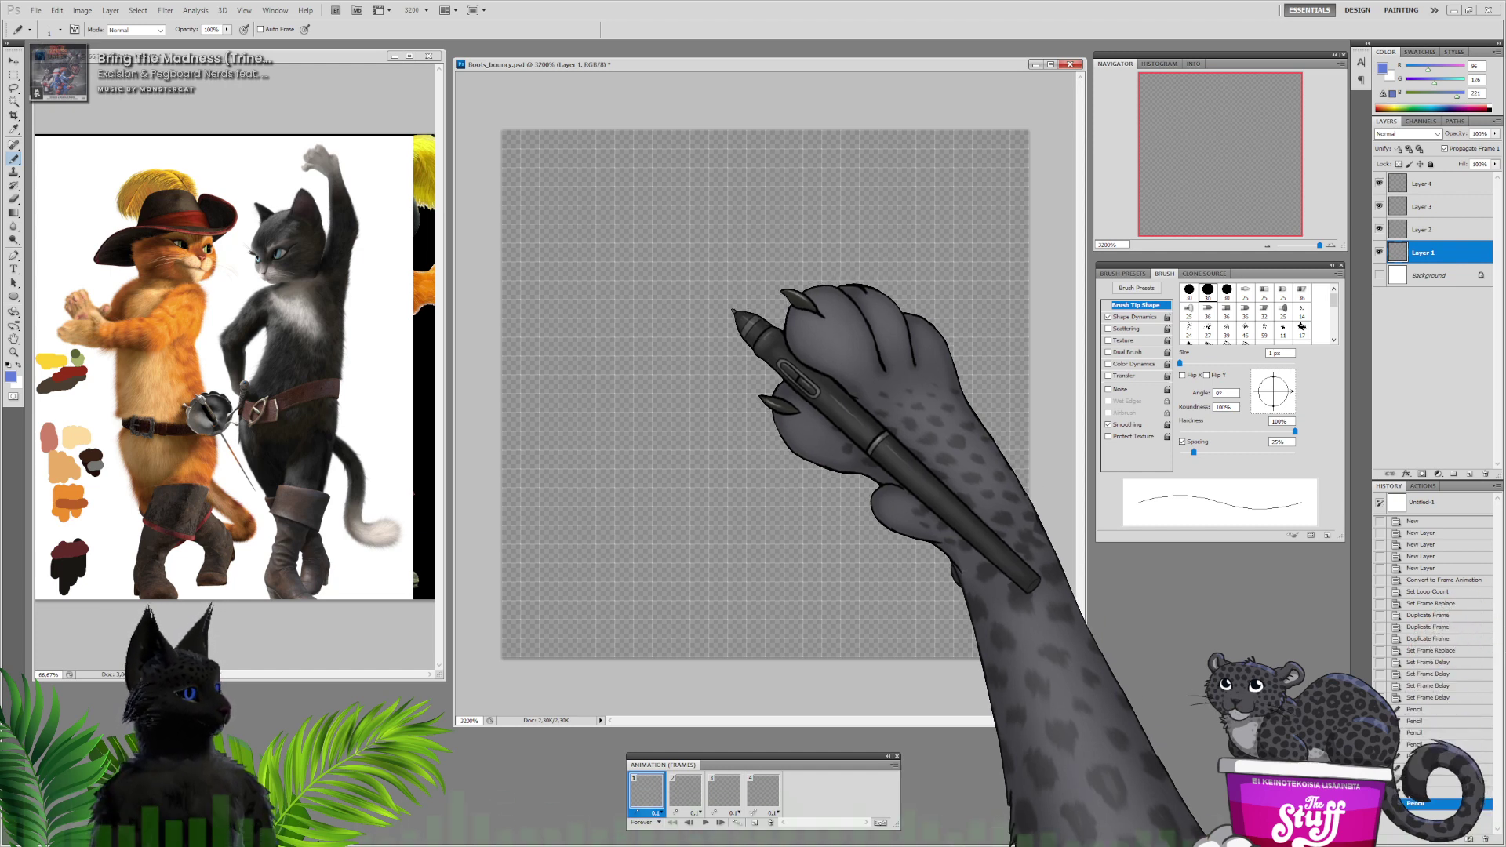
{"action": "mouse_move", "coordinate": [529, 288]}
{"action": "left_mouse_down"}
{"action": "mouse_move", "coordinate": [567, 421]}
{"action": "mouse_move", "coordinate": [643, 461]}
{"action": "left_mouse_up"}
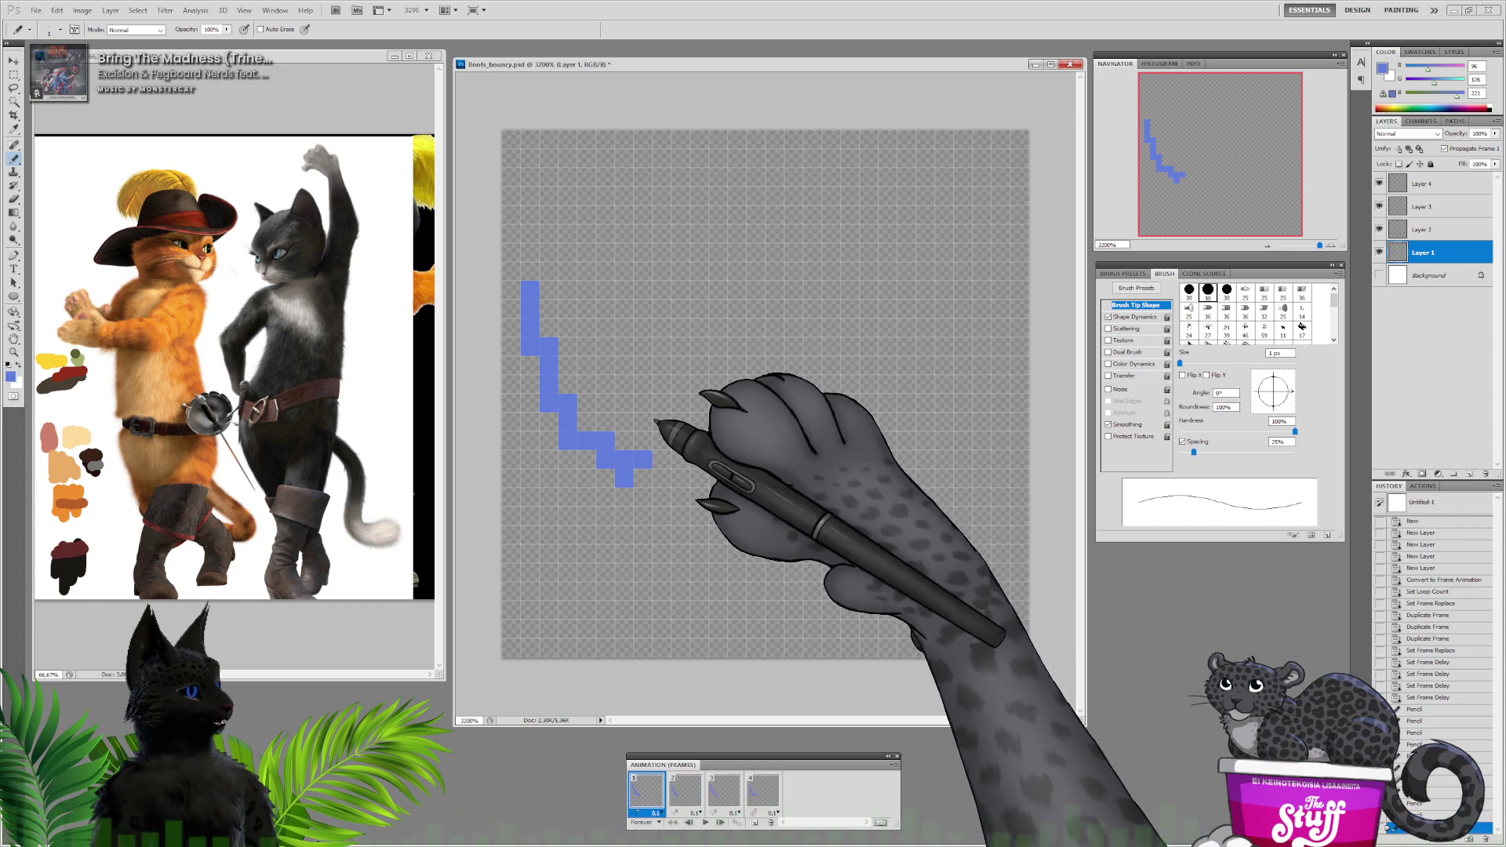
Change the foreground colour to a dark blue and pencil over the light blue line, thickening its lower end
{"action": "left_click", "coordinate": [10, 377]}
{"action": "left_click", "coordinate": [314, 302]}
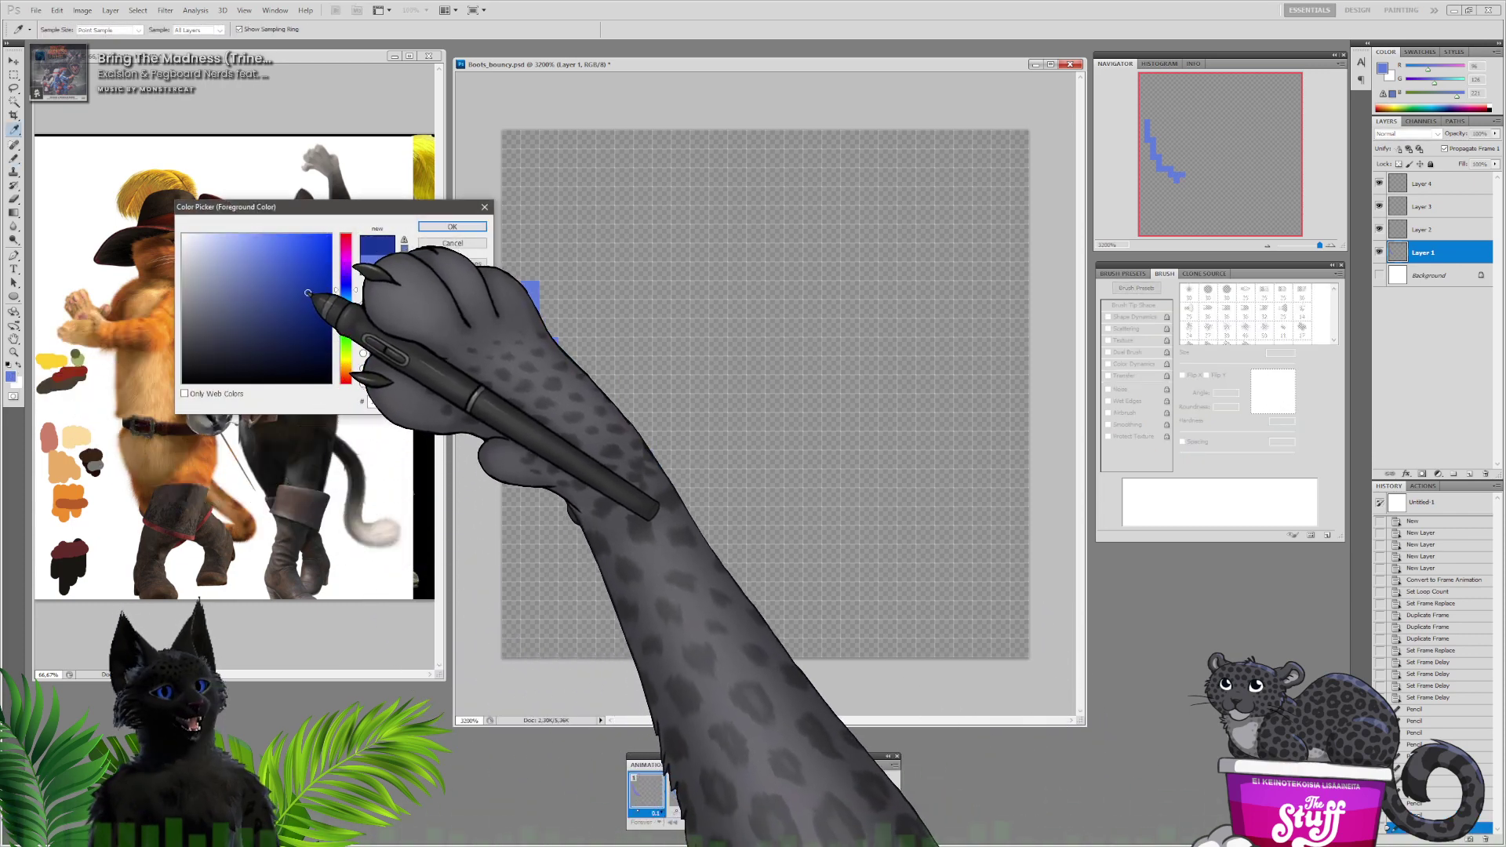
{"action": "left_click", "coordinate": [452, 226]}
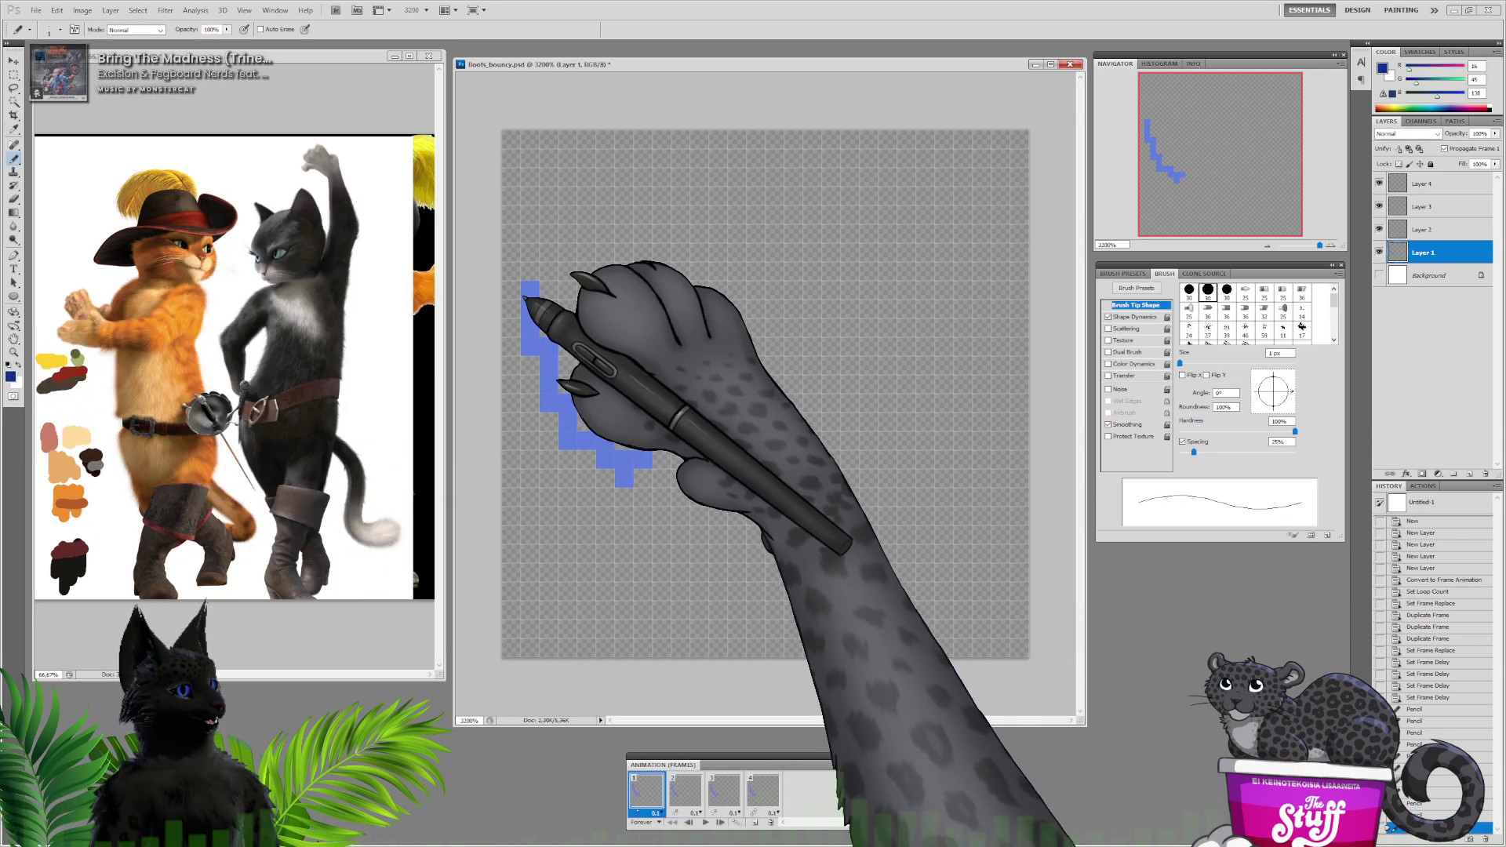
{"action": "mouse_move", "coordinate": [529, 287]}
{"action": "left_mouse_down"}
{"action": "mouse_move", "coordinate": [571, 432]}
{"action": "mouse_move", "coordinate": [619, 445]}
{"action": "mouse_move", "coordinate": [622, 472]}
{"action": "mouse_move", "coordinate": [624, 440]}
{"action": "mouse_move", "coordinate": [587, 496]}
{"action": "left_mouse_up"}
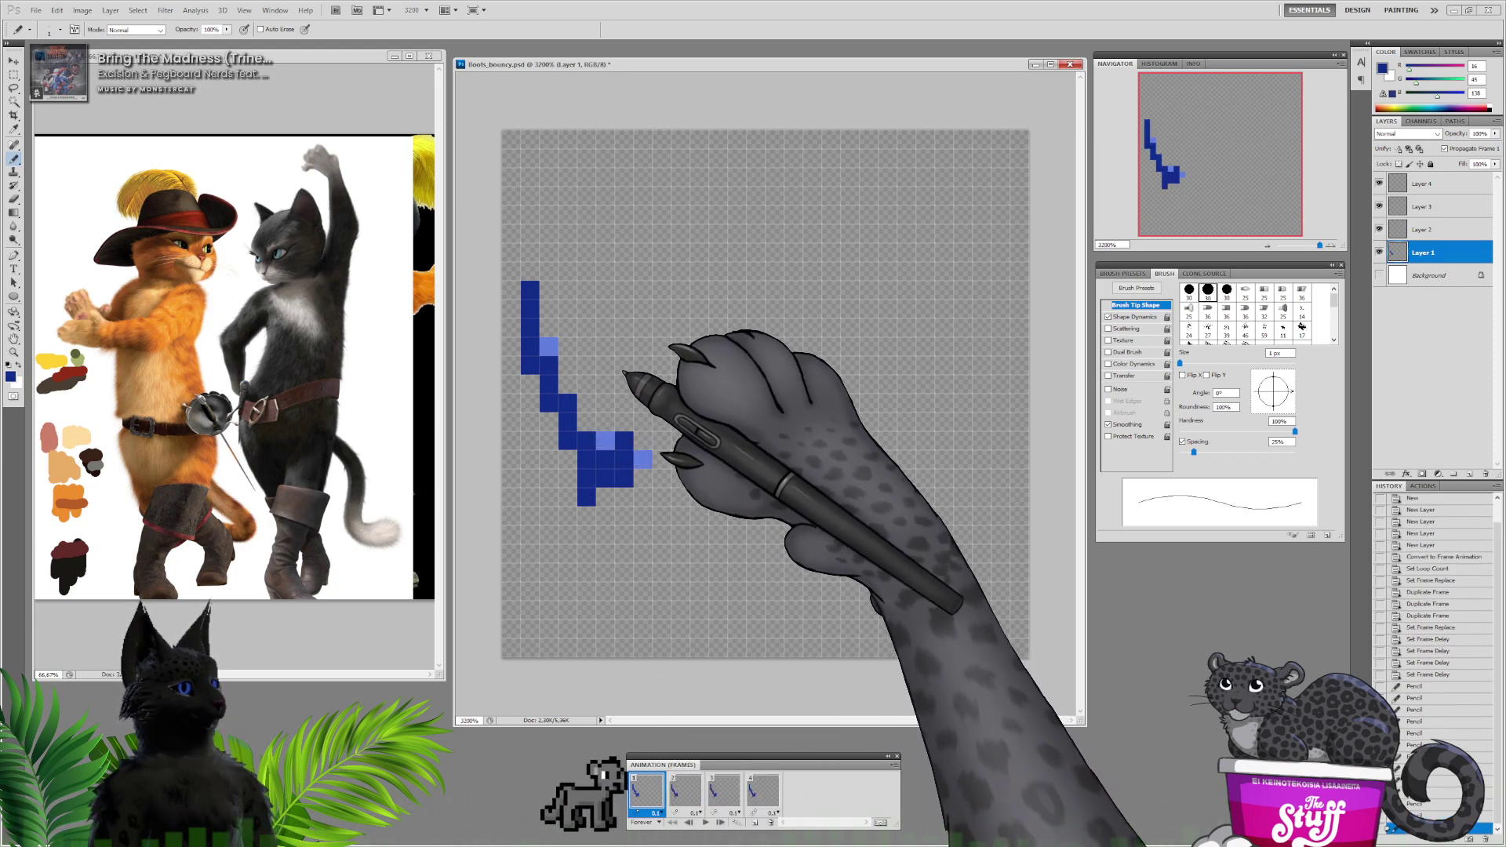
In the reference document, hide Layer 2 and paste the caped booted cat image above Layer 1
{"action": "left_click", "coordinate": [430, 120]}
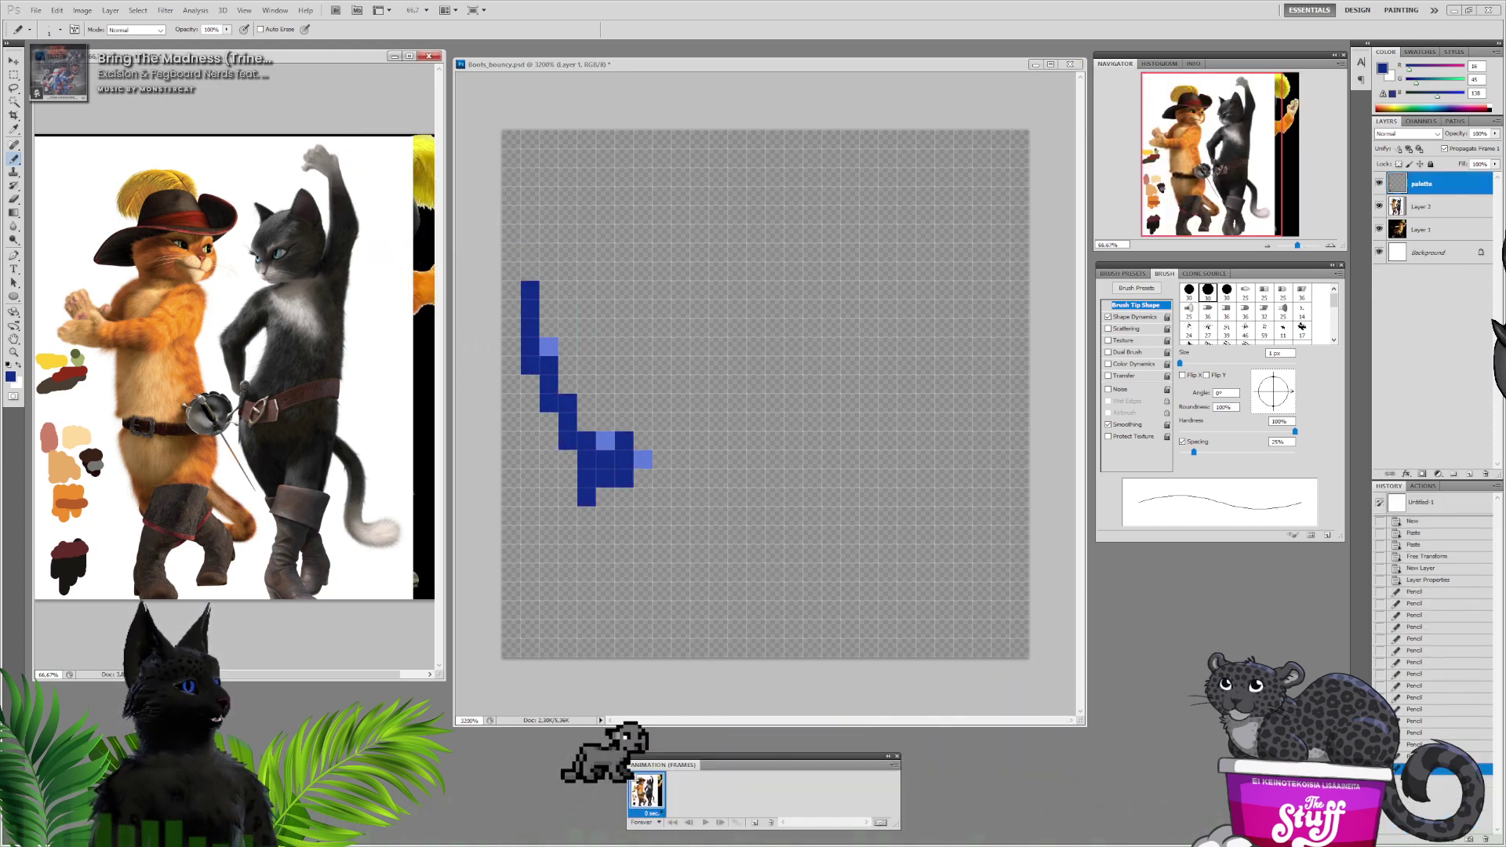
{"action": "left_click", "coordinate": [1379, 206]}
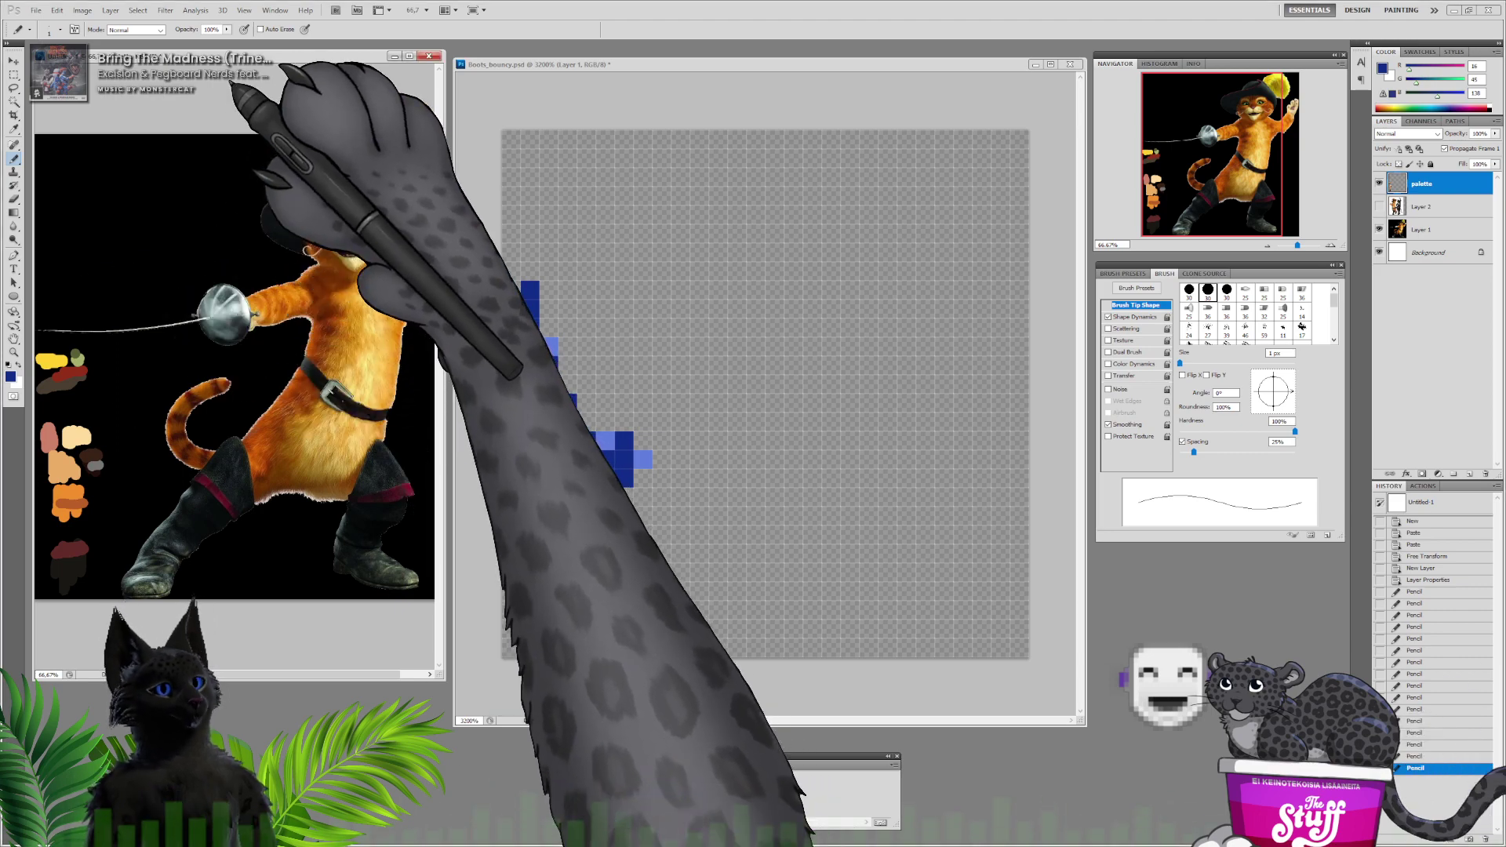
{"action": "left_click", "coordinate": [1421, 230]}
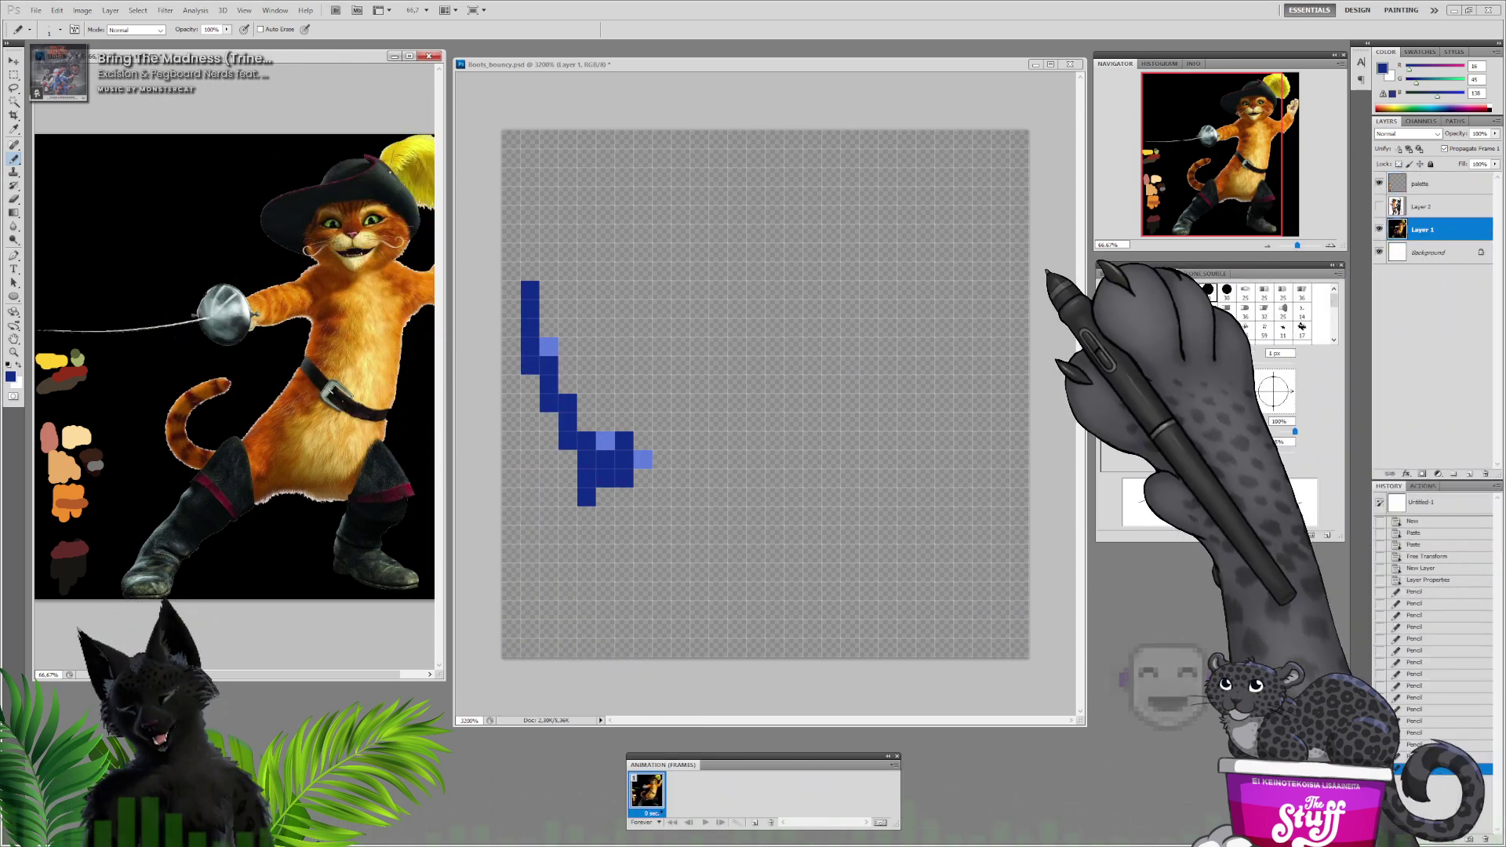
{"action": "key", "text": "ctrl+v"}
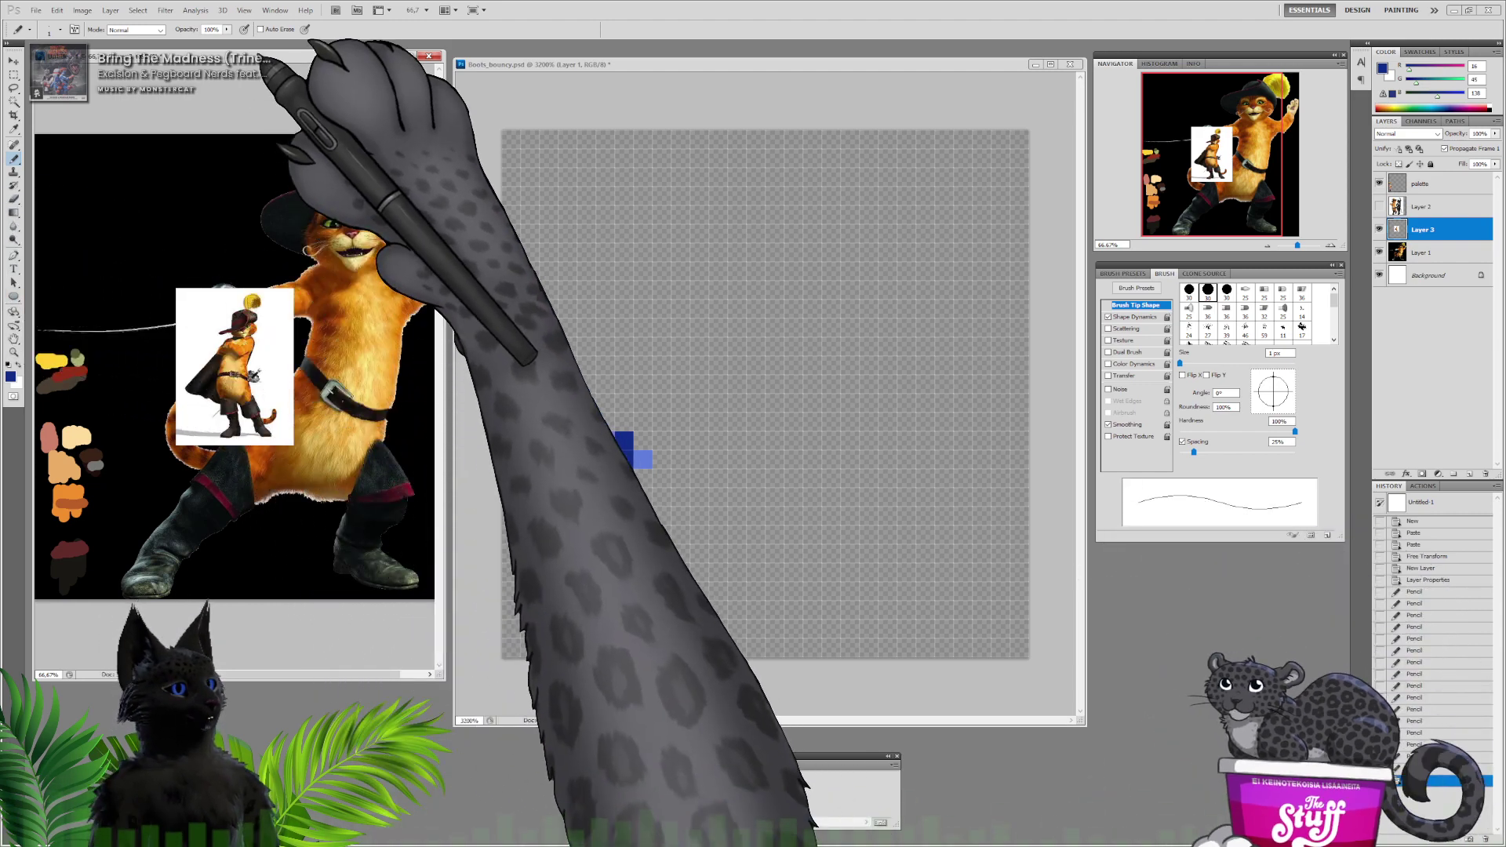
Free Transform the pasted caped cat to roughly three times its size so it spans the canvas height, apply it and return to the Pencil
{"action": "key", "text": "ctrl+t"}
{"action": "left_click_drag", "start_coordinate": [176, 288], "coordinate": [47, 115]}
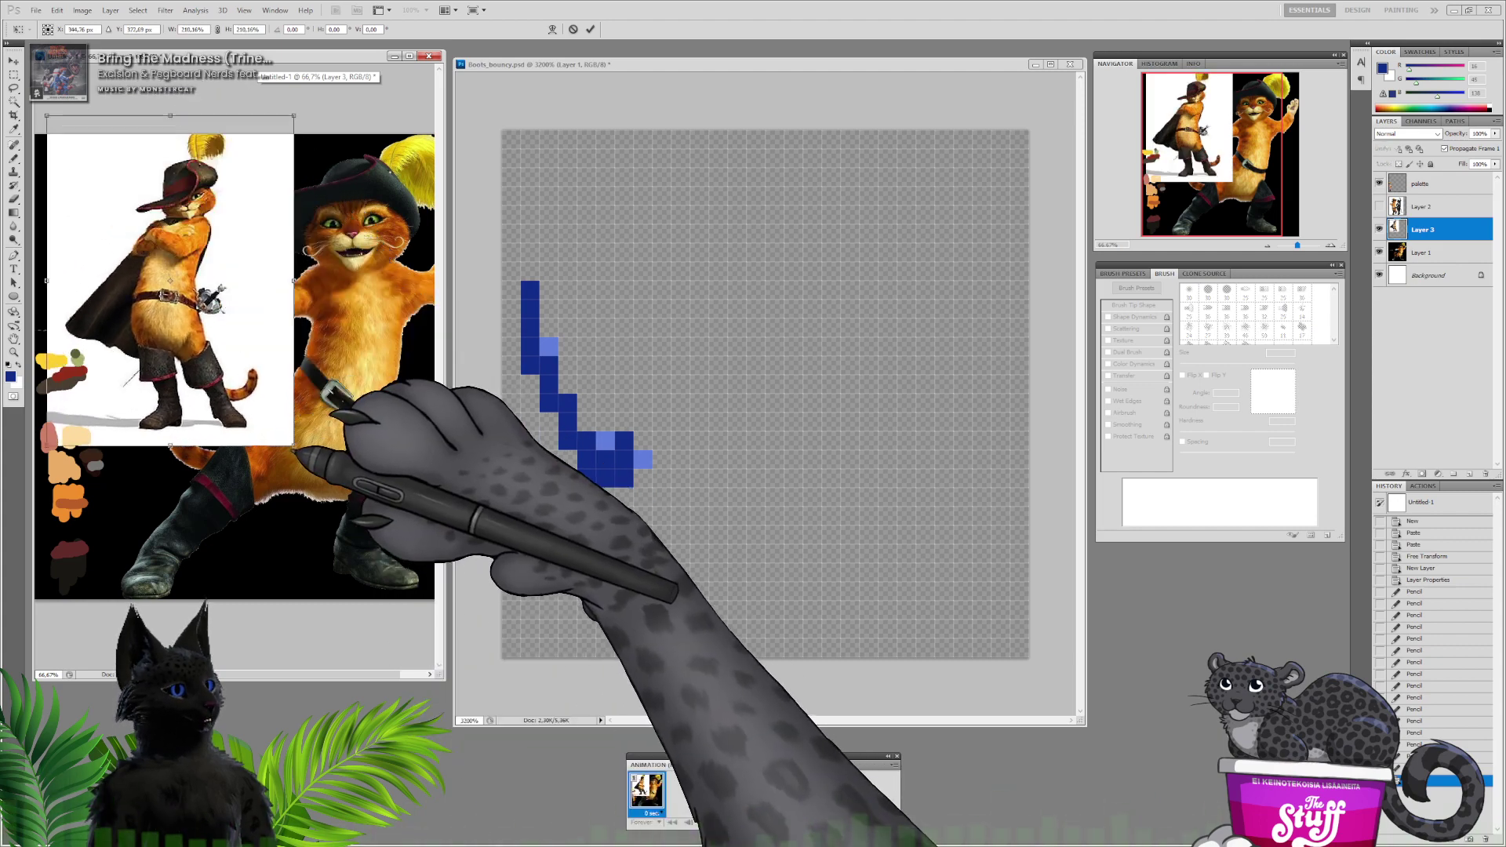
{"action": "left_click_drag", "start_coordinate": [293, 444], "coordinate": [408, 596]}
{"action": "left_click_drag", "start_coordinate": [280, 437], "coordinate": [269, 445]}
{"action": "key", "text": "s"}
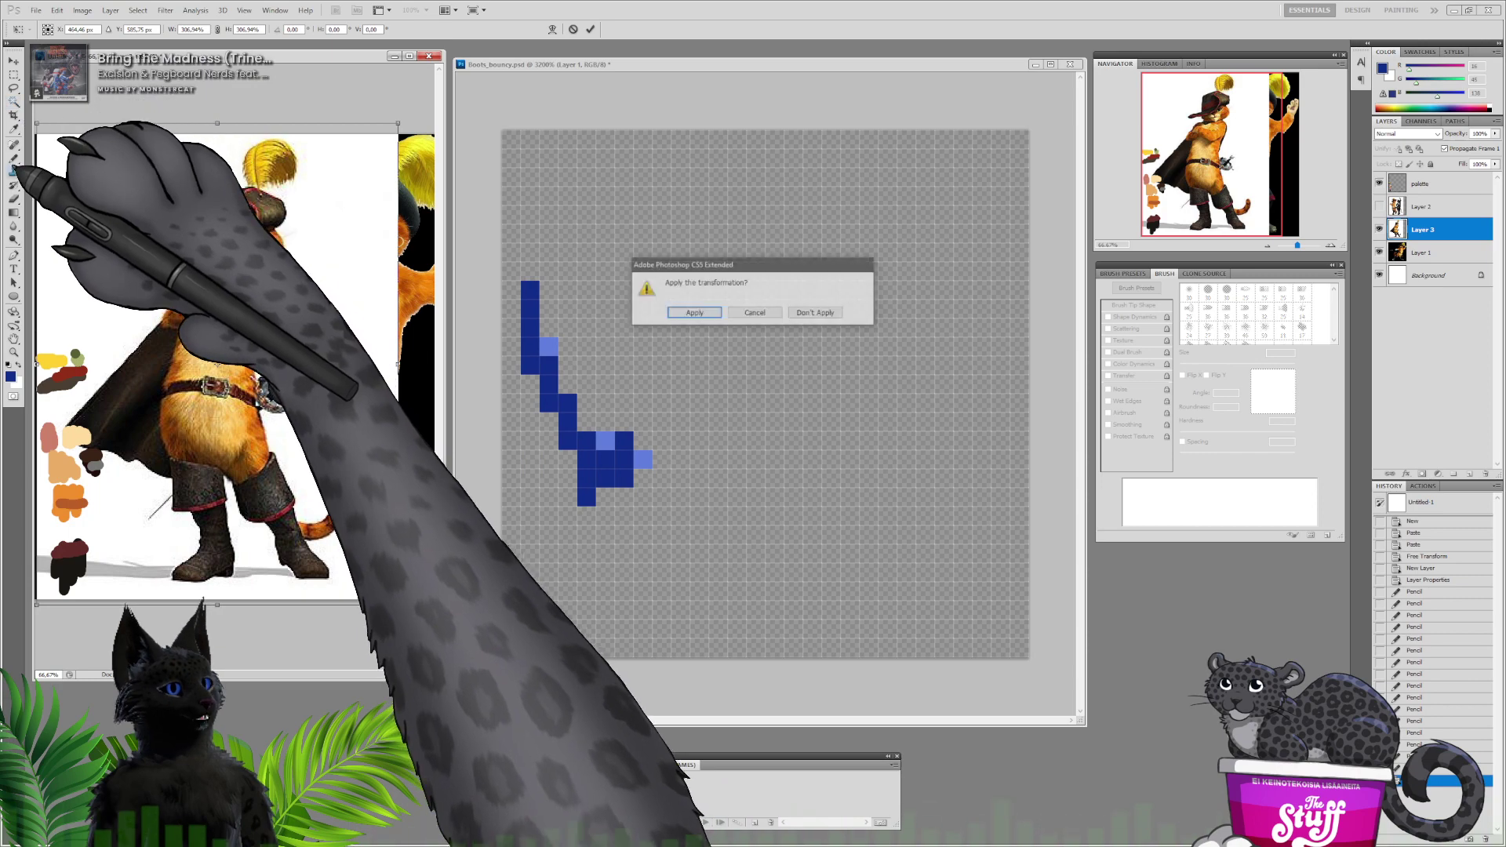
{"action": "key", "text": "Return"}
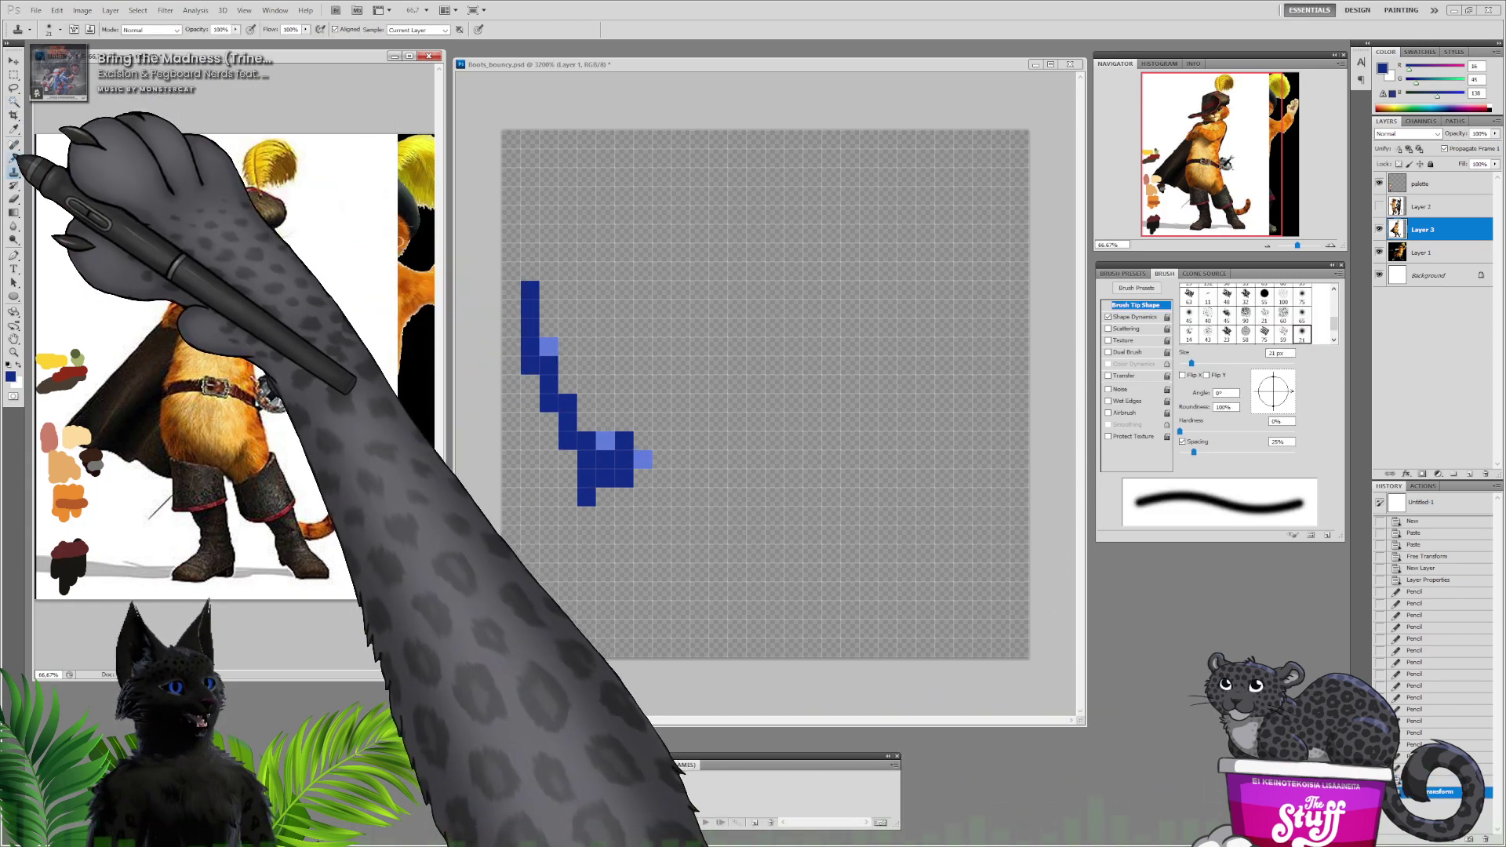
{"action": "key", "text": "b"}
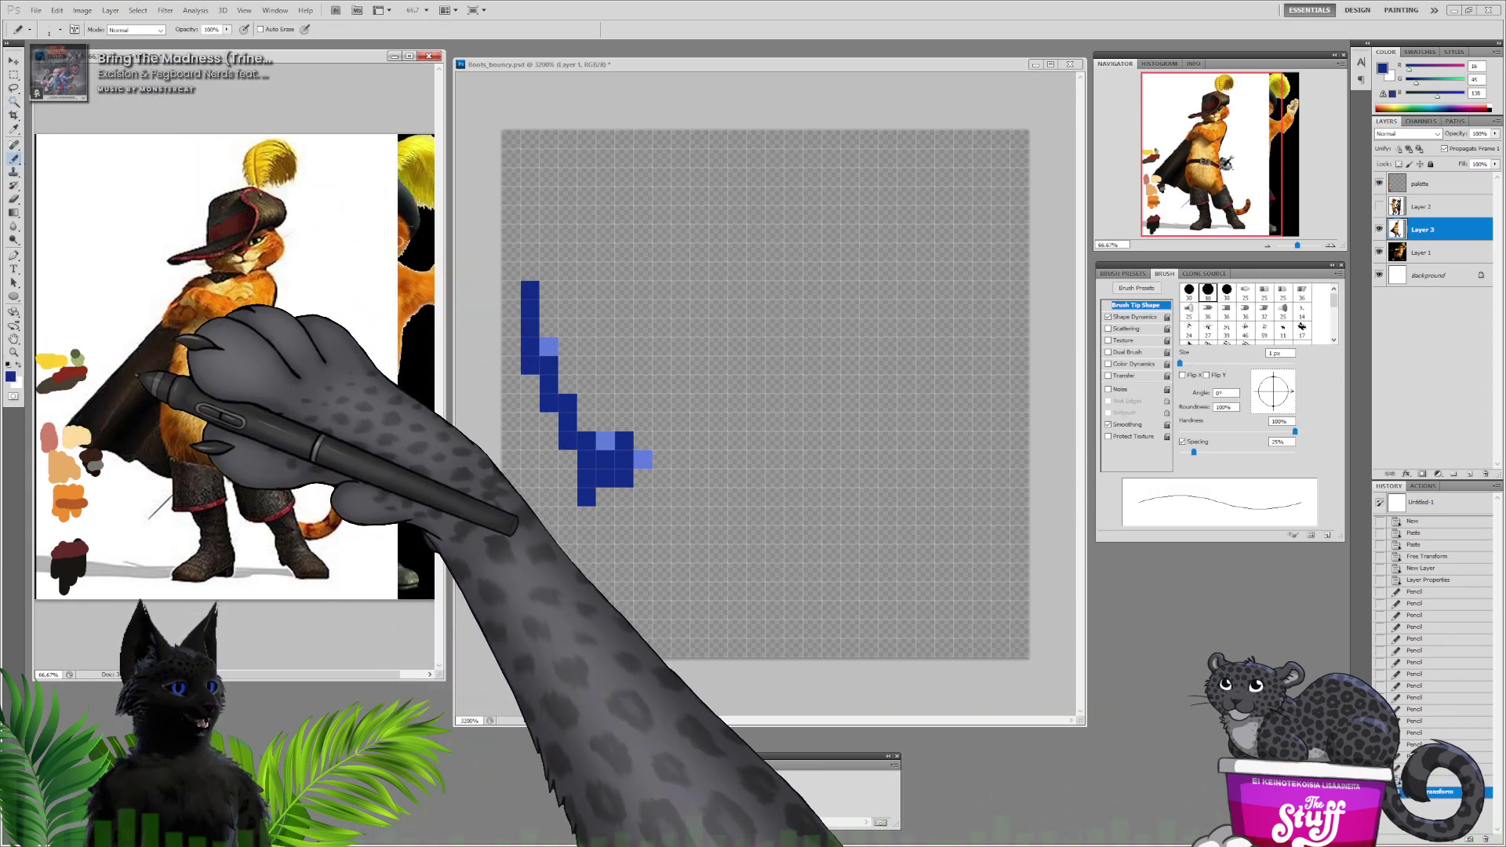
Sample a dark brown from the caped cat and paint a swatch of it above the yellow swatches with an enlarged Pencil, then restore the 1 px tip
{"action": "right_click", "coordinate": [116, 319]}
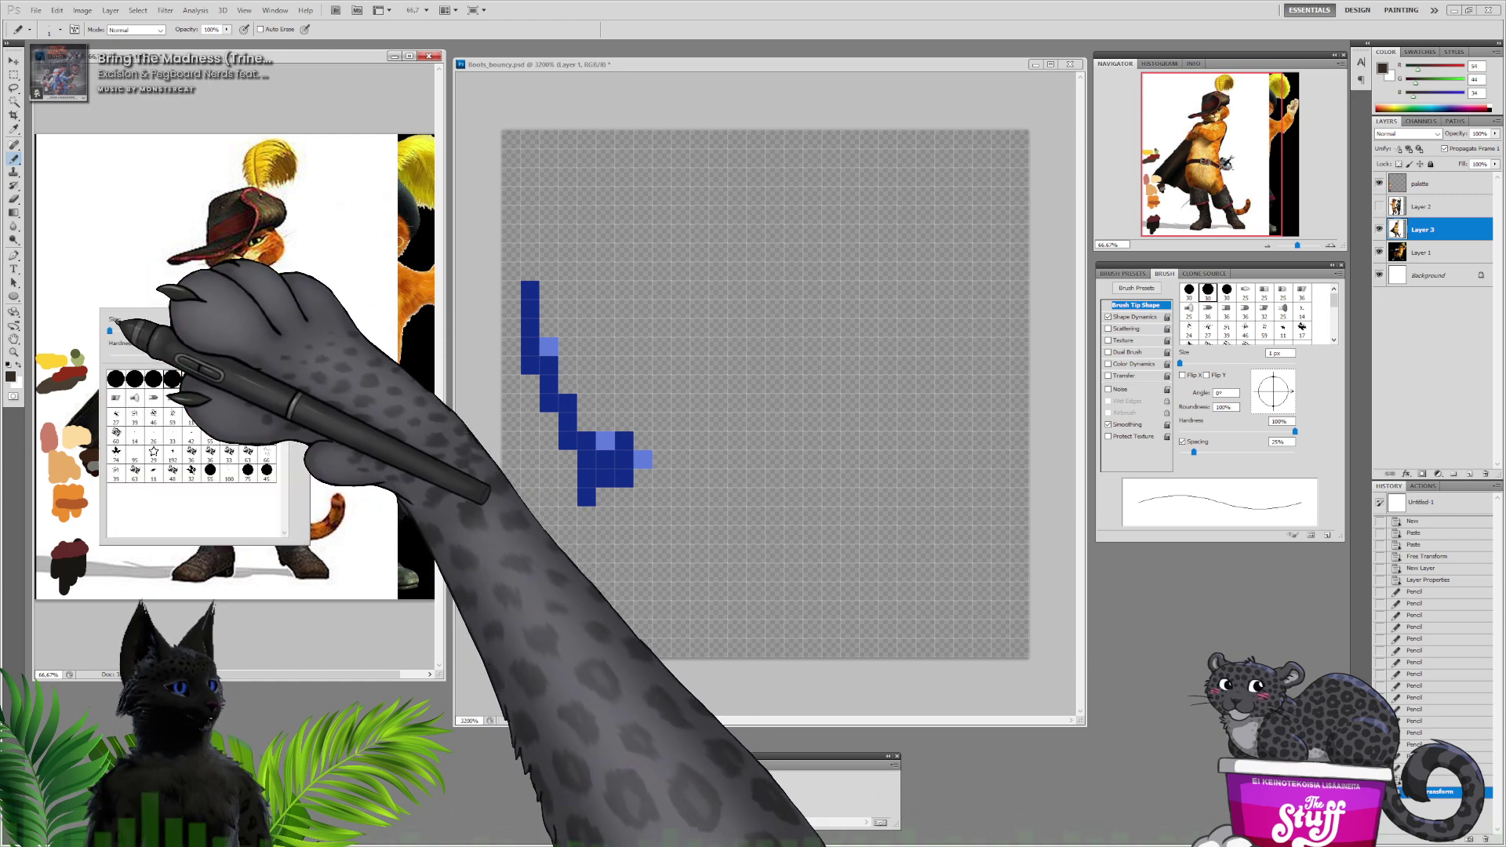
{"action": "left_click_drag", "start_coordinate": [132, 330], "coordinate": [148, 330]}
{"action": "mouse_move", "coordinate": [77, 313]}
{"action": "left_mouse_down"}
{"action": "mouse_move", "coordinate": [102, 296]}
{"action": "mouse_move", "coordinate": [77, 306]}
{"action": "left_mouse_up"}
{"action": "right_click", "coordinate": [135, 313]}
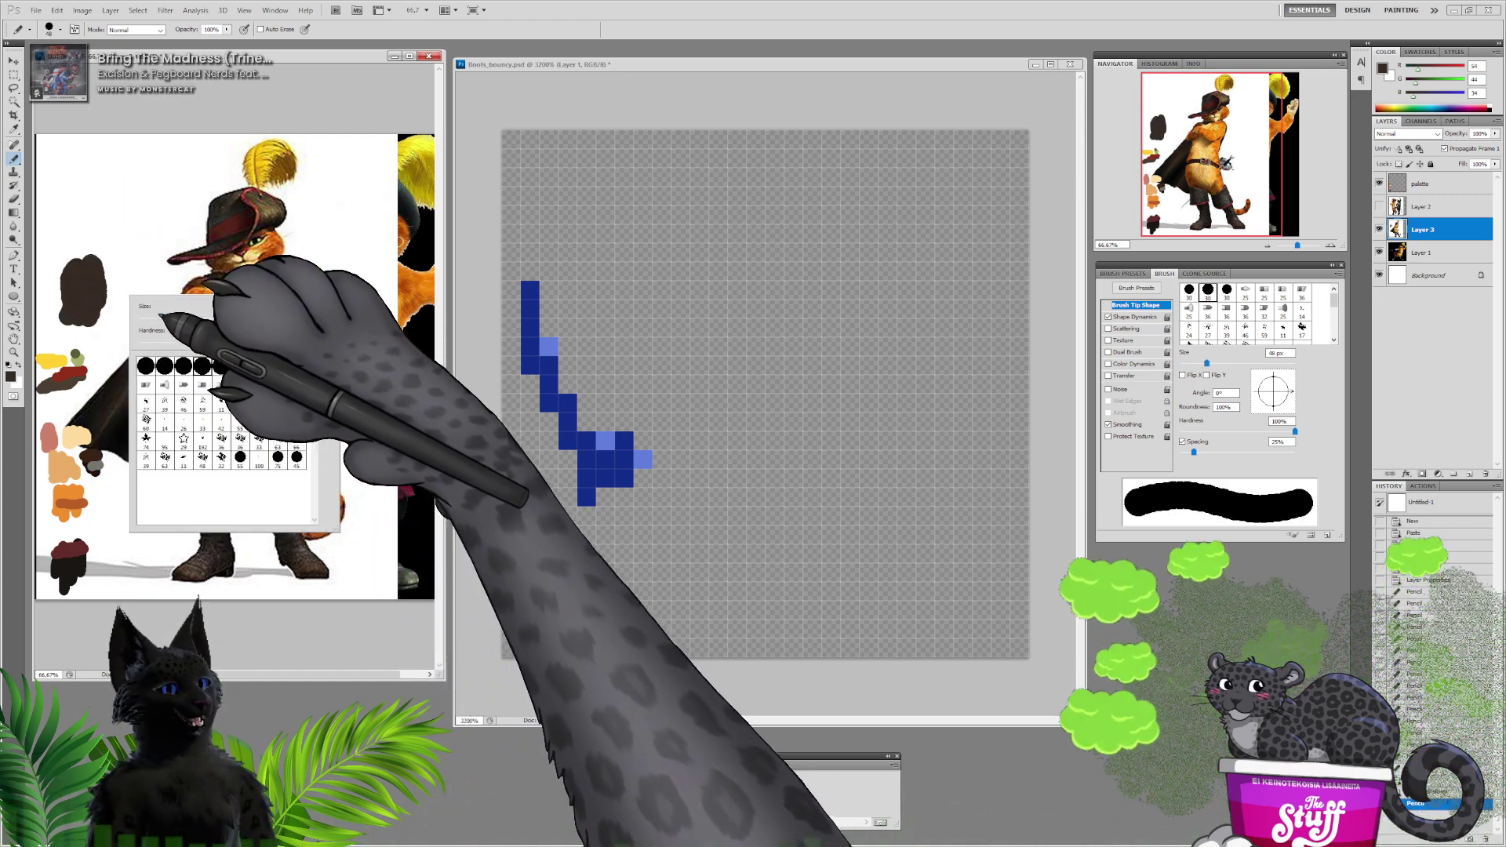
{"action": "left_click", "coordinate": [138, 318]}
In the boots_bouncy document, sample the dark blue and pencil the cat's torso and both arms, joining one arm to the sword
{"action": "left_click", "coordinate": [719, 92]}
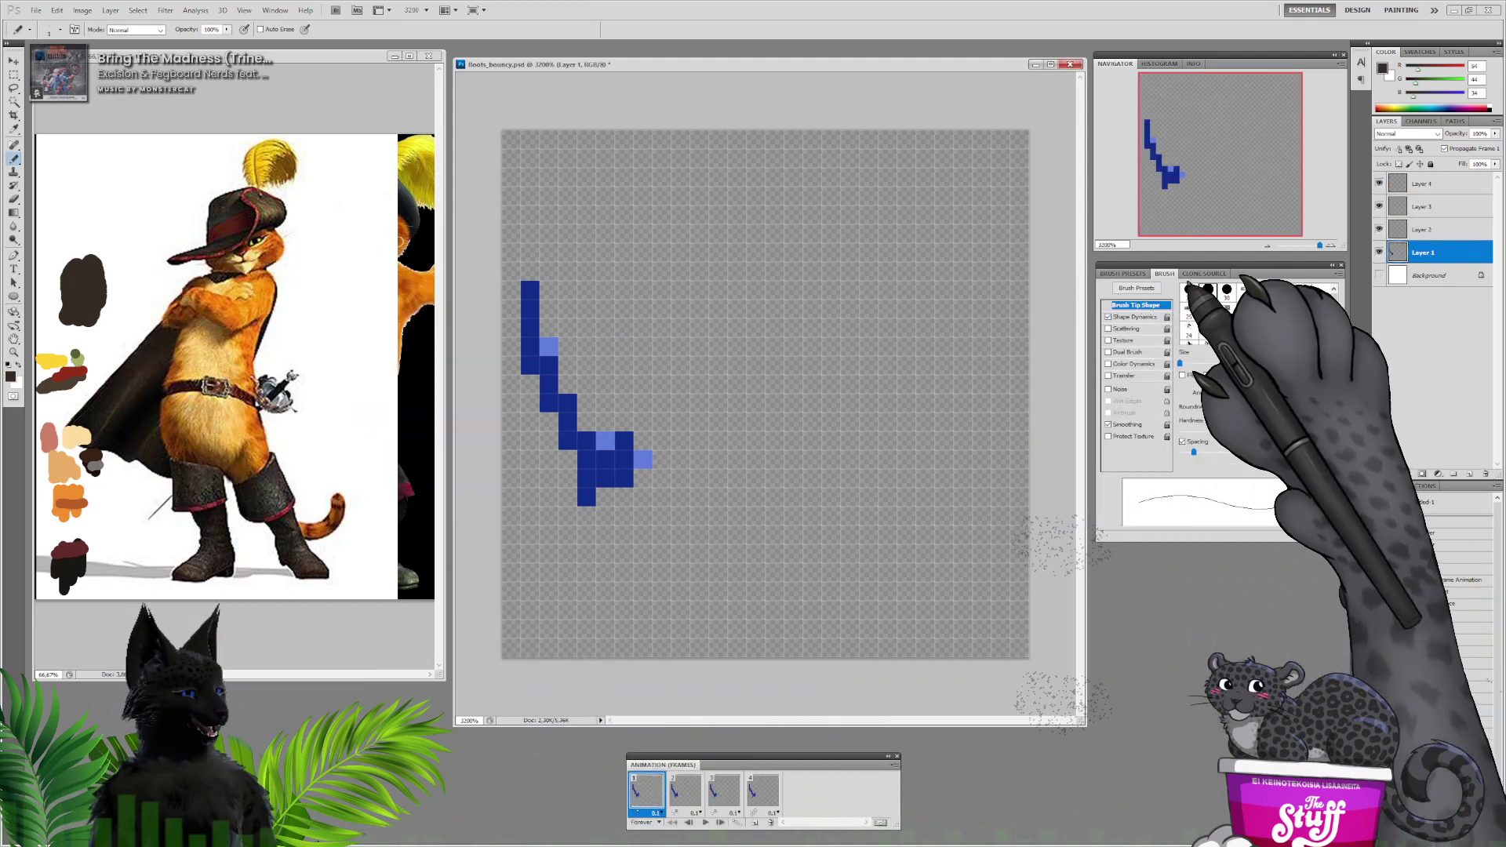
{"action": "left_click", "coordinate": [617, 459], "text": "alt"}
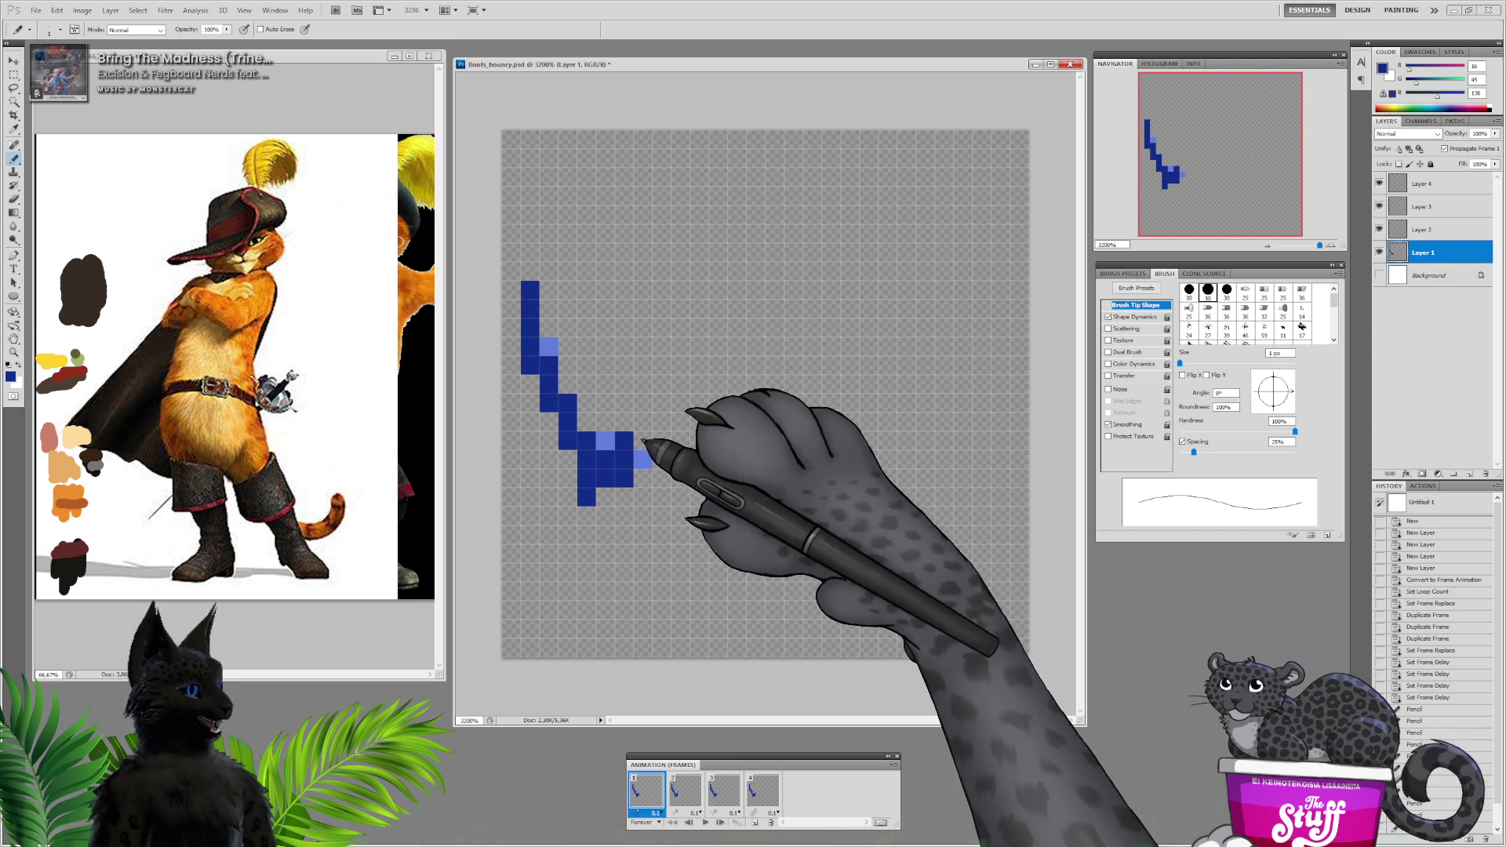
{"action": "mouse_move", "coordinate": [641, 433]}
{"action": "left_mouse_down"}
{"action": "mouse_move", "coordinate": [702, 343]}
{"action": "mouse_move", "coordinate": [724, 336]}
{"action": "mouse_move", "coordinate": [716, 347]}
{"action": "mouse_move", "coordinate": [779, 363]}
{"action": "mouse_move", "coordinate": [771, 334]}
{"action": "mouse_move", "coordinate": [839, 408]}
{"action": "left_mouse_up"}
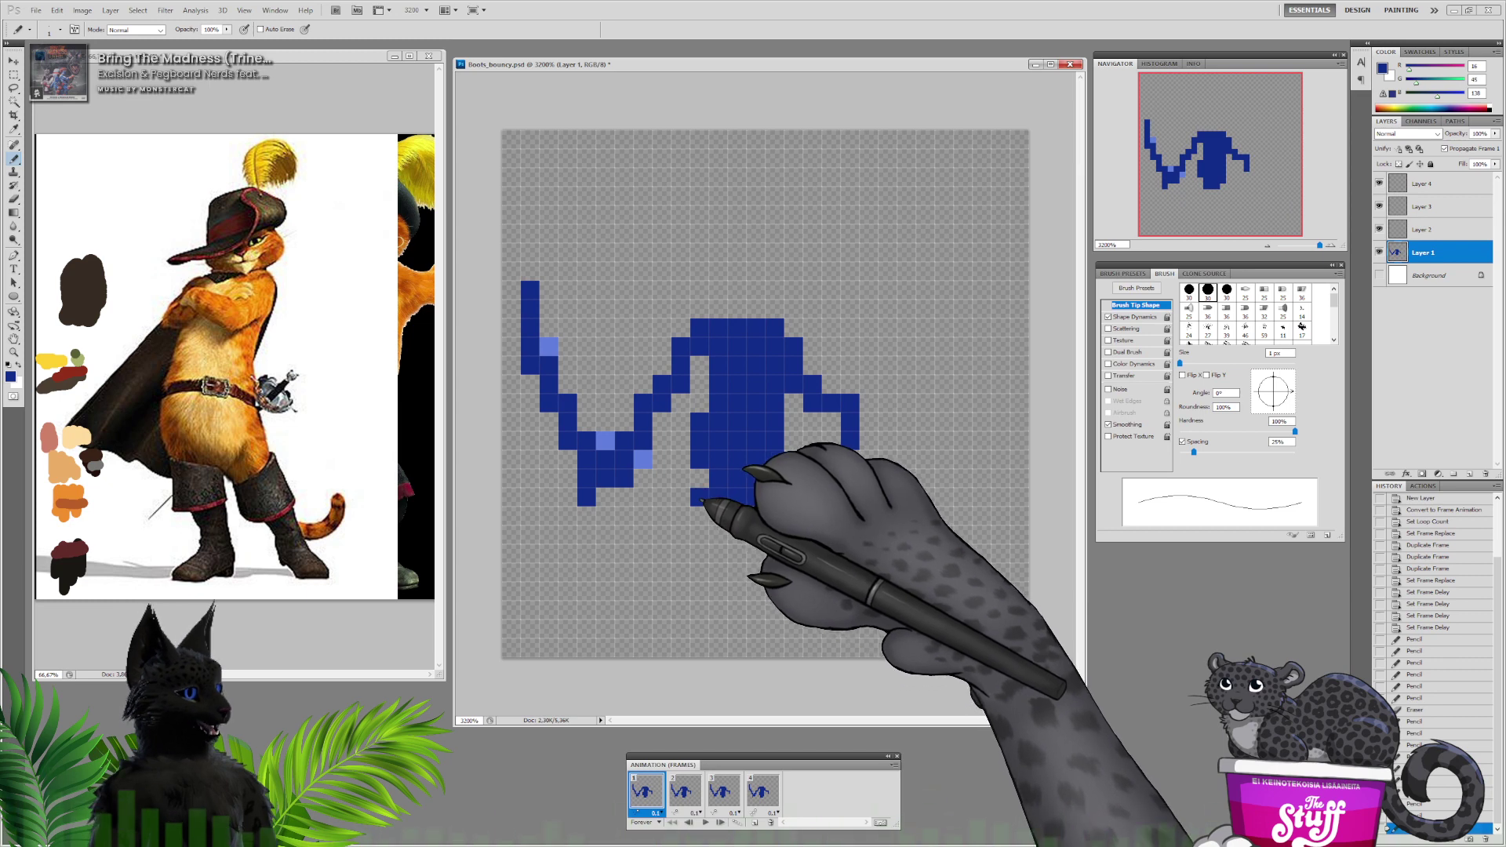
Pencil the two legs with feet below the torso, add a tail sweeping left, and fill out the hip
{"action": "mouse_move", "coordinate": [676, 579]}
{"action": "left_mouse_down"}
{"action": "mouse_move", "coordinate": [655, 624]}
{"action": "mouse_move", "coordinate": [624, 628]}
{"action": "left_mouse_up"}
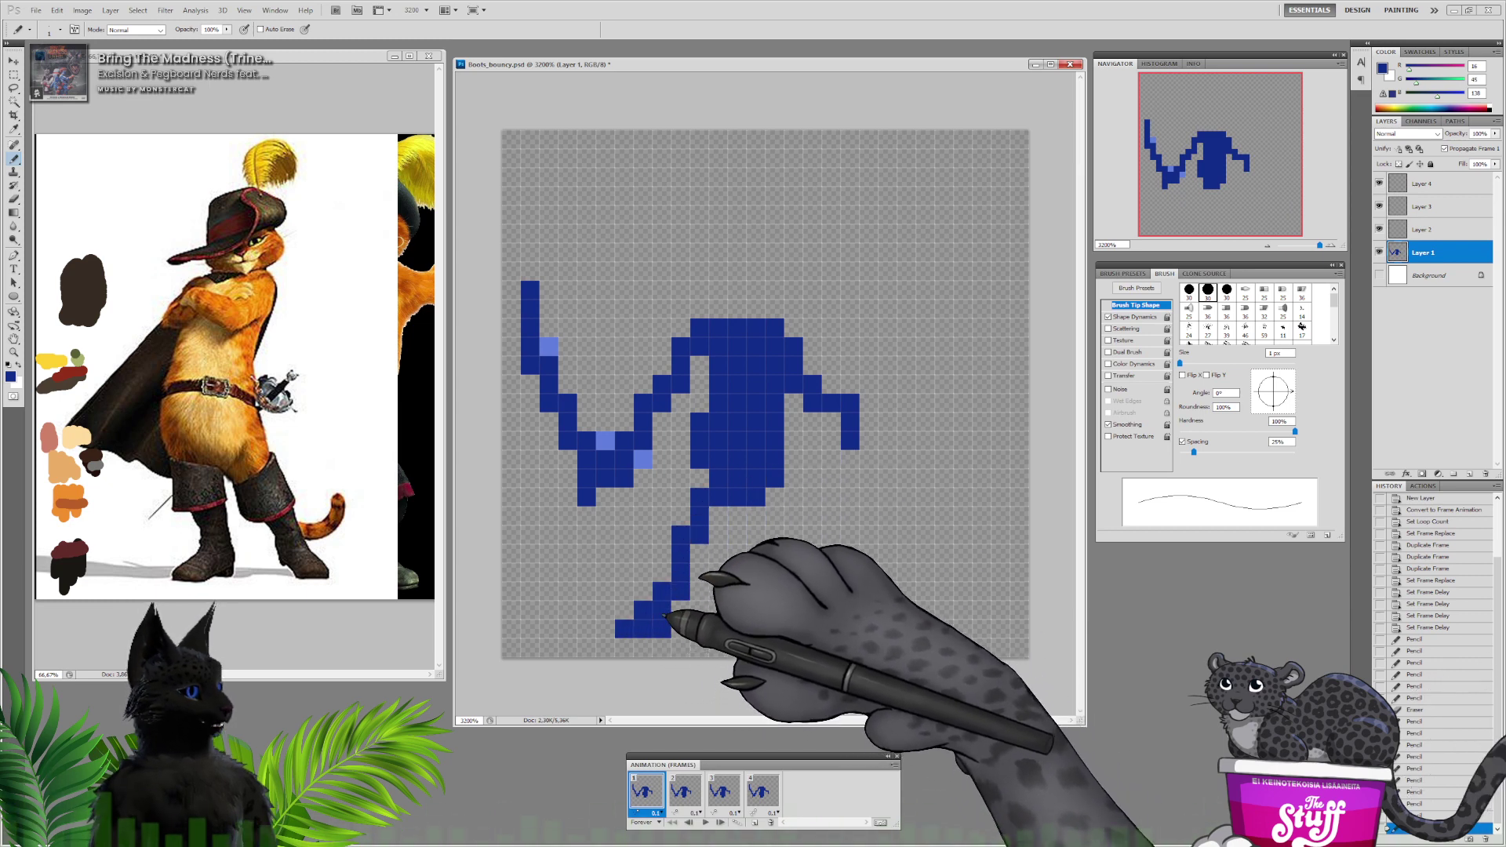
{"action": "left_click_drag", "start_coordinate": [783, 500], "coordinate": [759, 618]}
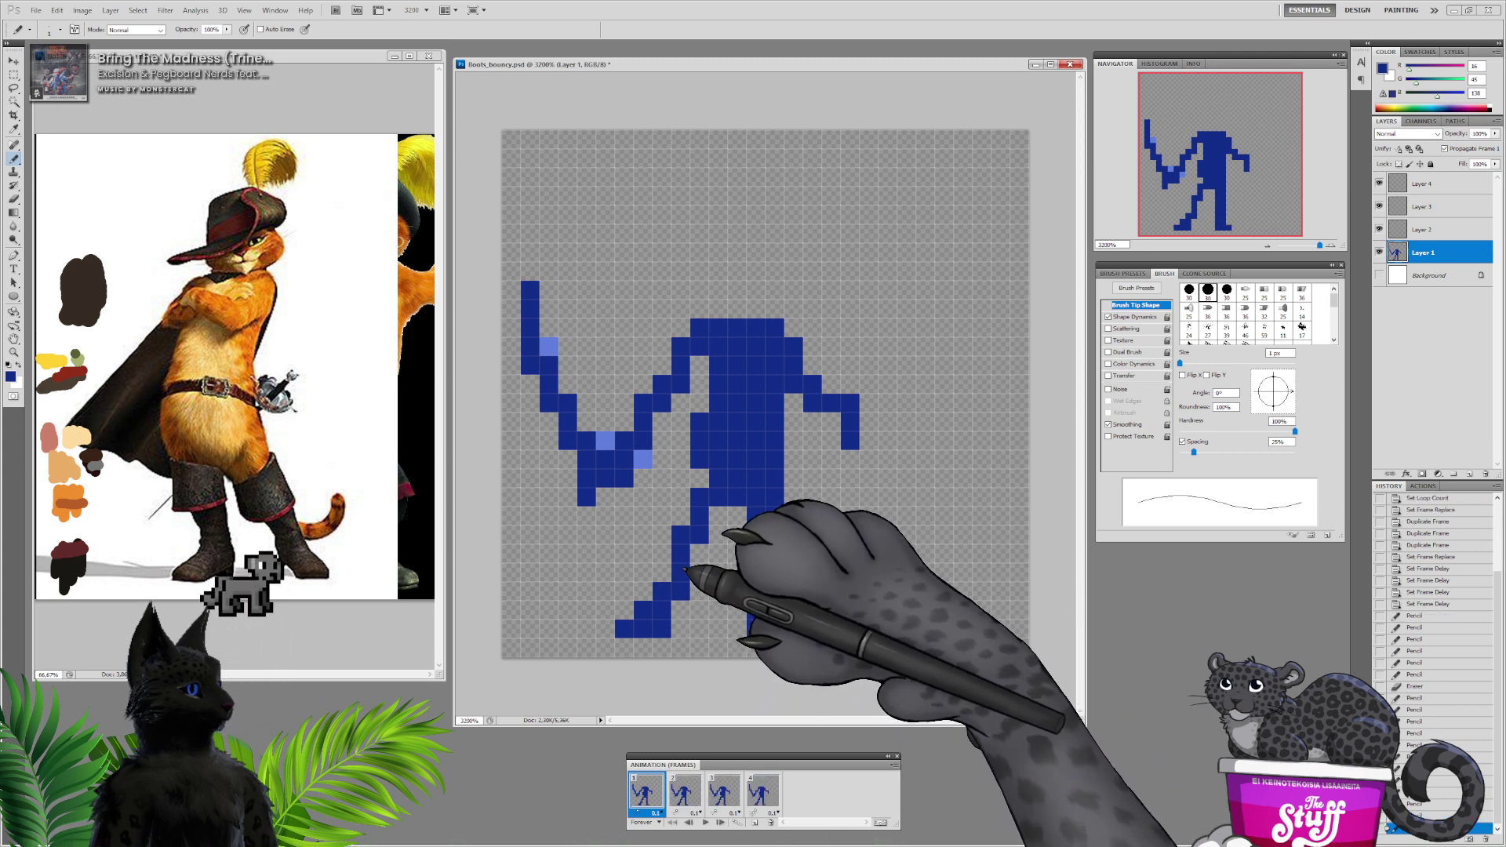
{"action": "mouse_move", "coordinate": [648, 582]}
{"action": "left_mouse_down"}
{"action": "mouse_move", "coordinate": [549, 555]}
{"action": "mouse_move", "coordinate": [596, 587]}
{"action": "mouse_move", "coordinate": [643, 589]}
{"action": "left_mouse_up"}
{"action": "left_click", "coordinate": [705, 475]}
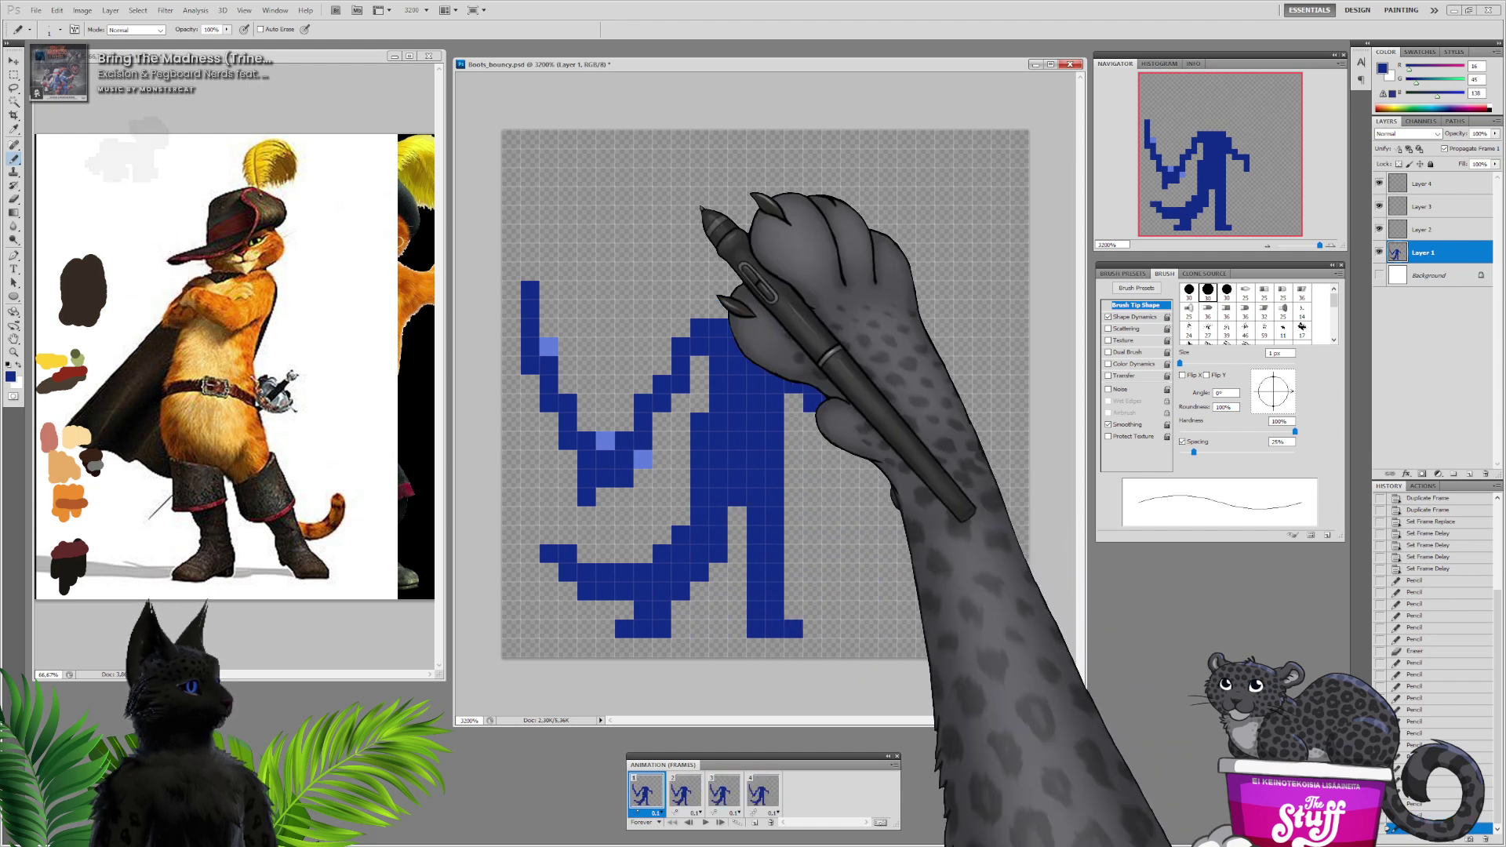
Pencil the head above the shoulders, widen the hip, and draw a wide slanted hat brim across the head
{"action": "mouse_move", "coordinate": [728, 312]}
{"action": "left_mouse_down"}
{"action": "mouse_move", "coordinate": [720, 281]}
{"action": "mouse_move", "coordinate": [738, 290]}
{"action": "left_mouse_up"}
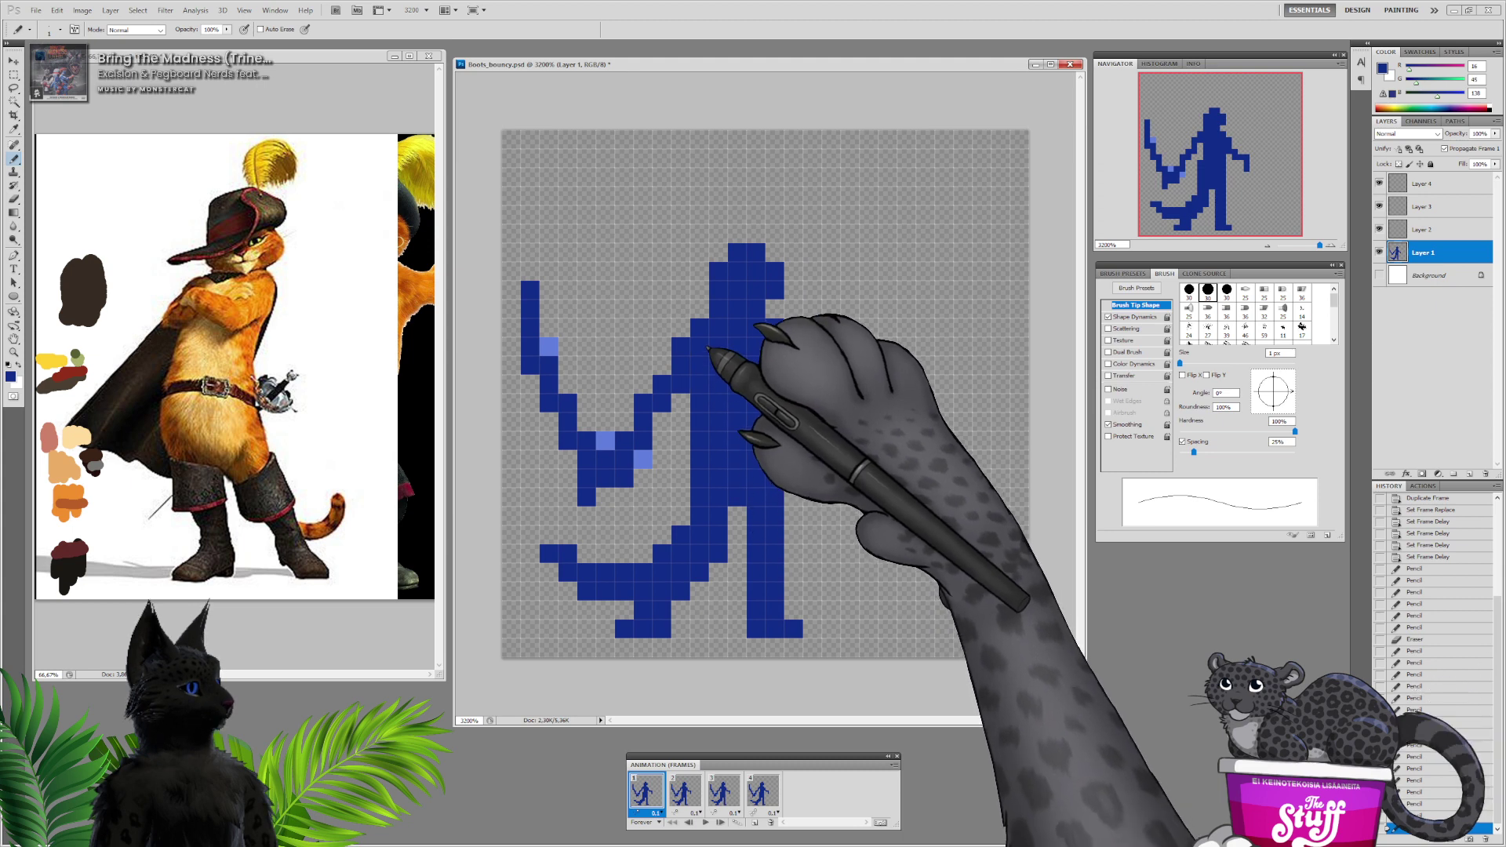
{"action": "left_click", "coordinate": [791, 494]}
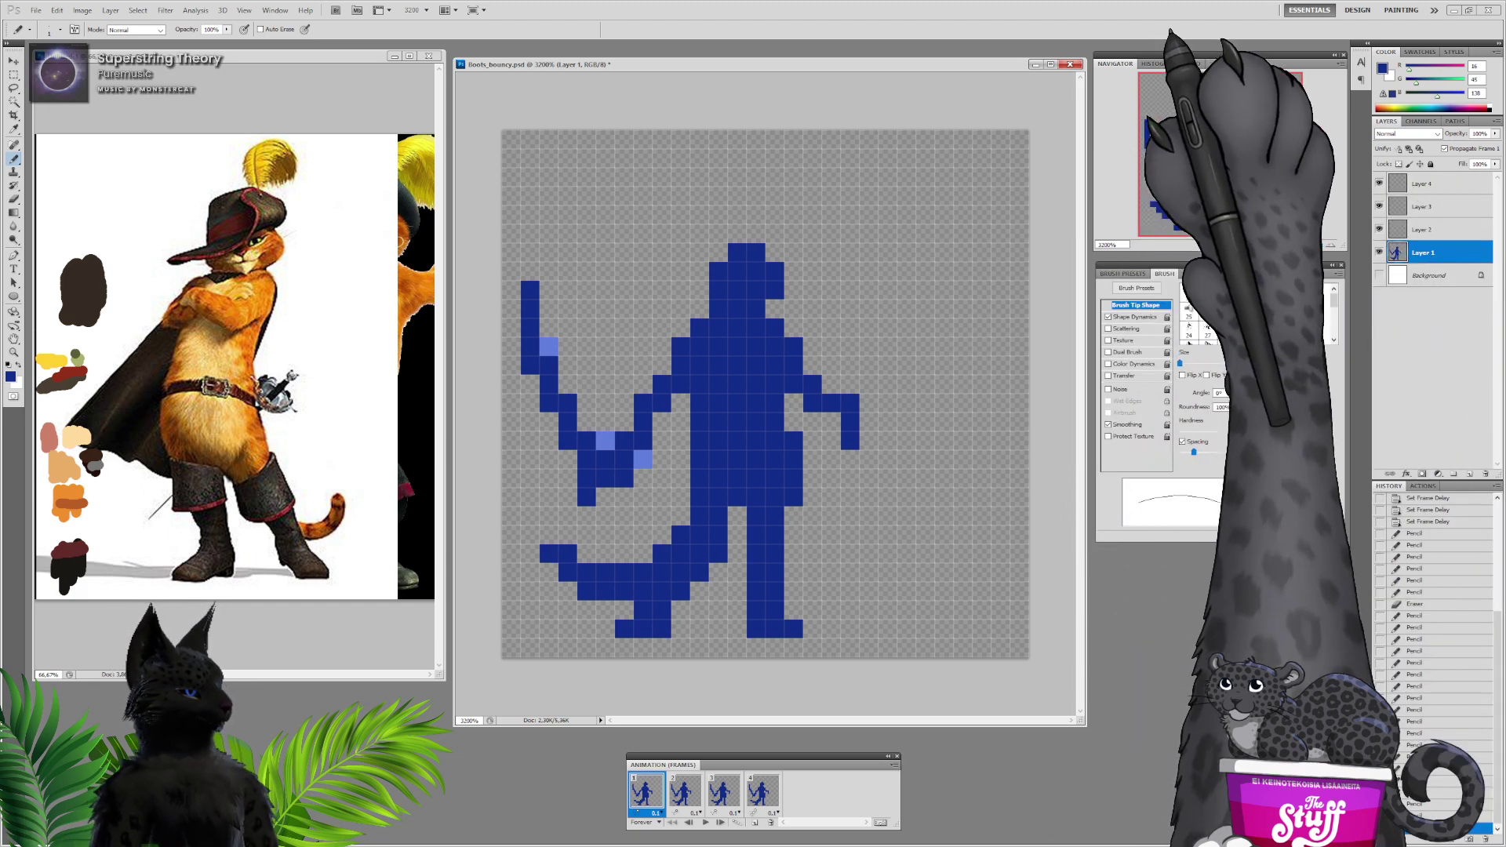
{"action": "mouse_move", "coordinate": [661, 291]}
{"action": "left_mouse_down"}
{"action": "mouse_move", "coordinate": [698, 263]}
{"action": "mouse_move", "coordinate": [790, 256]}
{"action": "mouse_move", "coordinate": [848, 232]}
{"action": "left_mouse_up"}
{"action": "left_click", "coordinate": [643, 290]}
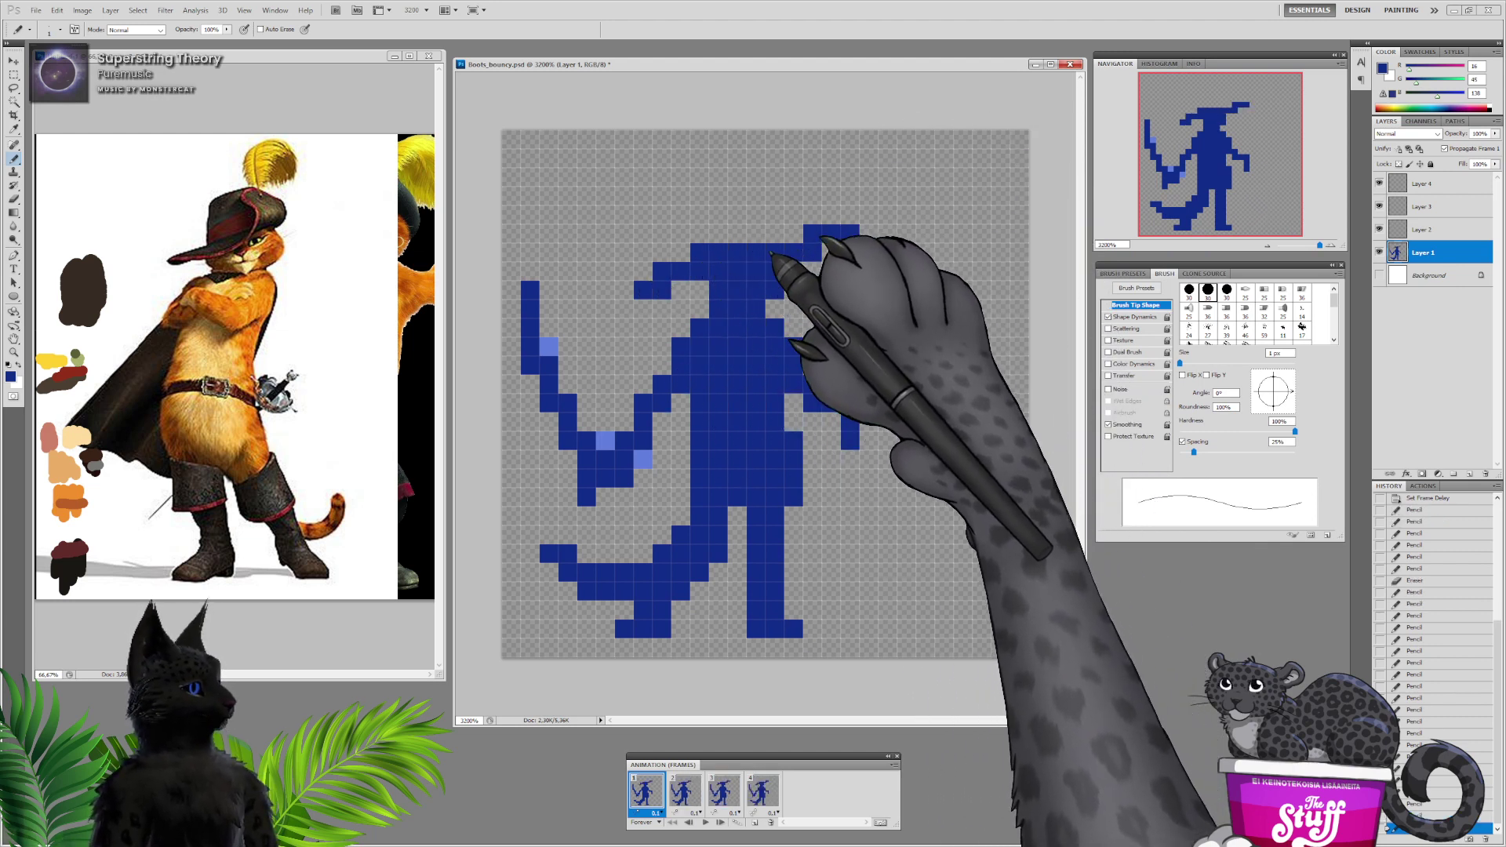
Pencil the hat's tall crown above the brim and erase the outermost pixels of the brim's right end
{"action": "left_click", "coordinate": [737, 233]}
{"action": "left_click_drag", "start_coordinate": [737, 243], "coordinate": [756, 196]}
{"action": "right_click", "coordinate": [855, 234]}
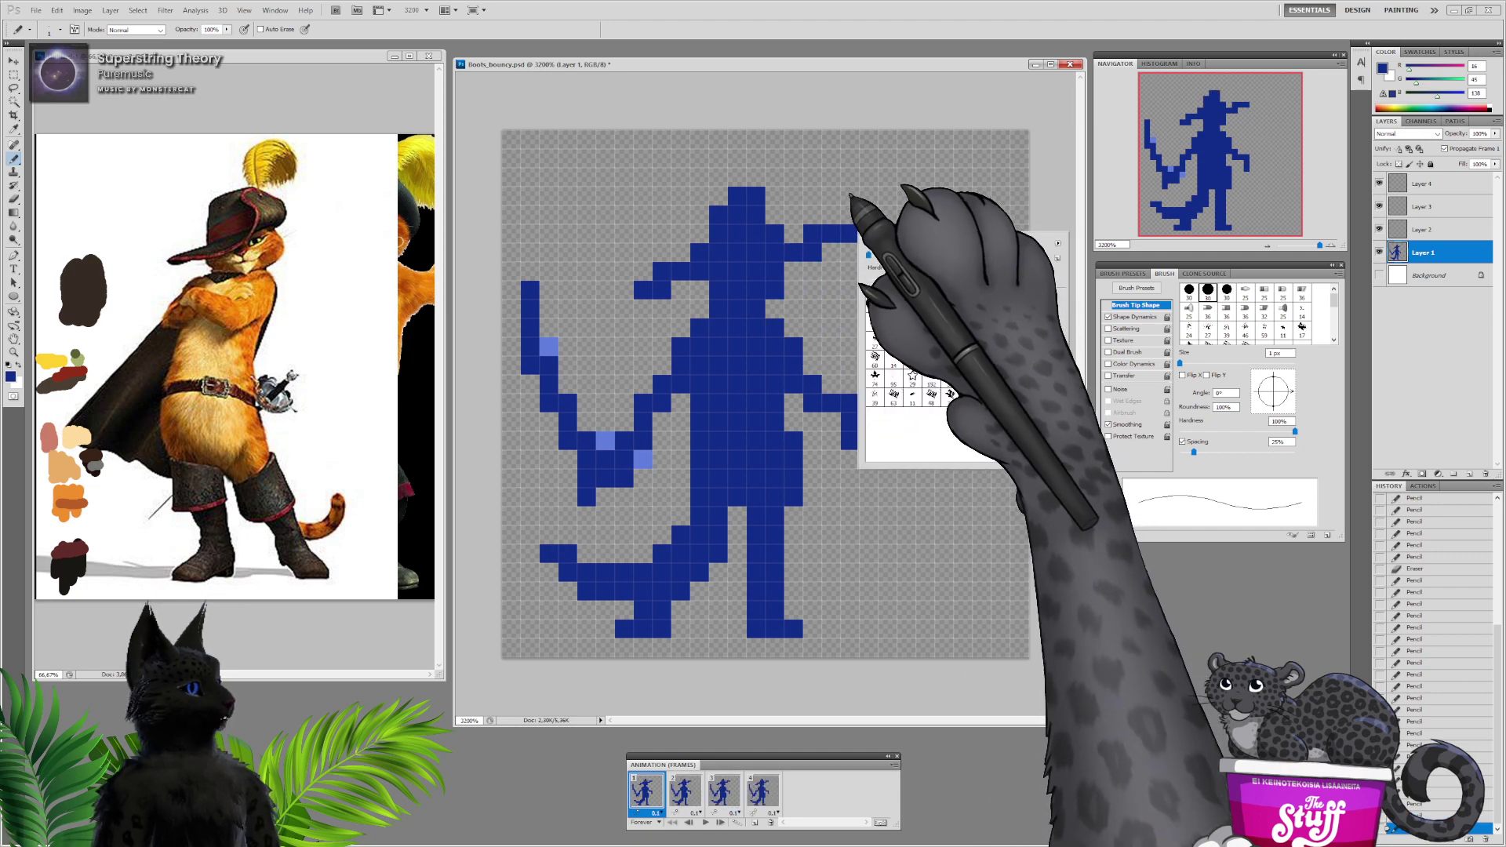
{"action": "left_click", "coordinate": [13, 200]}
{"action": "left_click", "coordinate": [849, 233]}
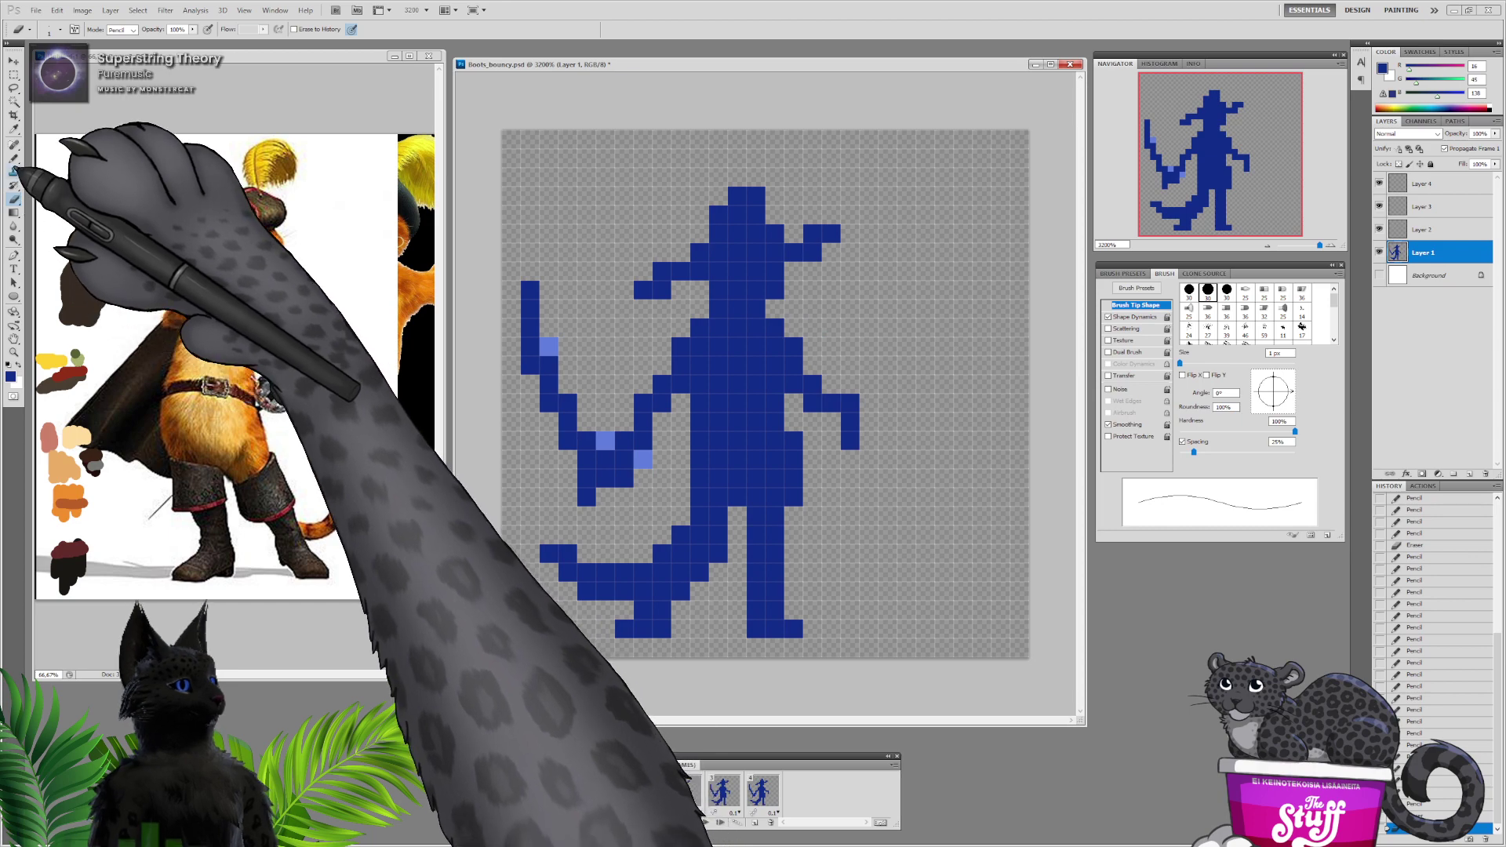
Pencil a curved feather sweeping left from the top of the hat and fill in the crown beneath it
{"action": "left_click", "coordinate": [13, 158]}
{"action": "left_click_drag", "start_coordinate": [705, 202], "coordinate": [586, 215]}
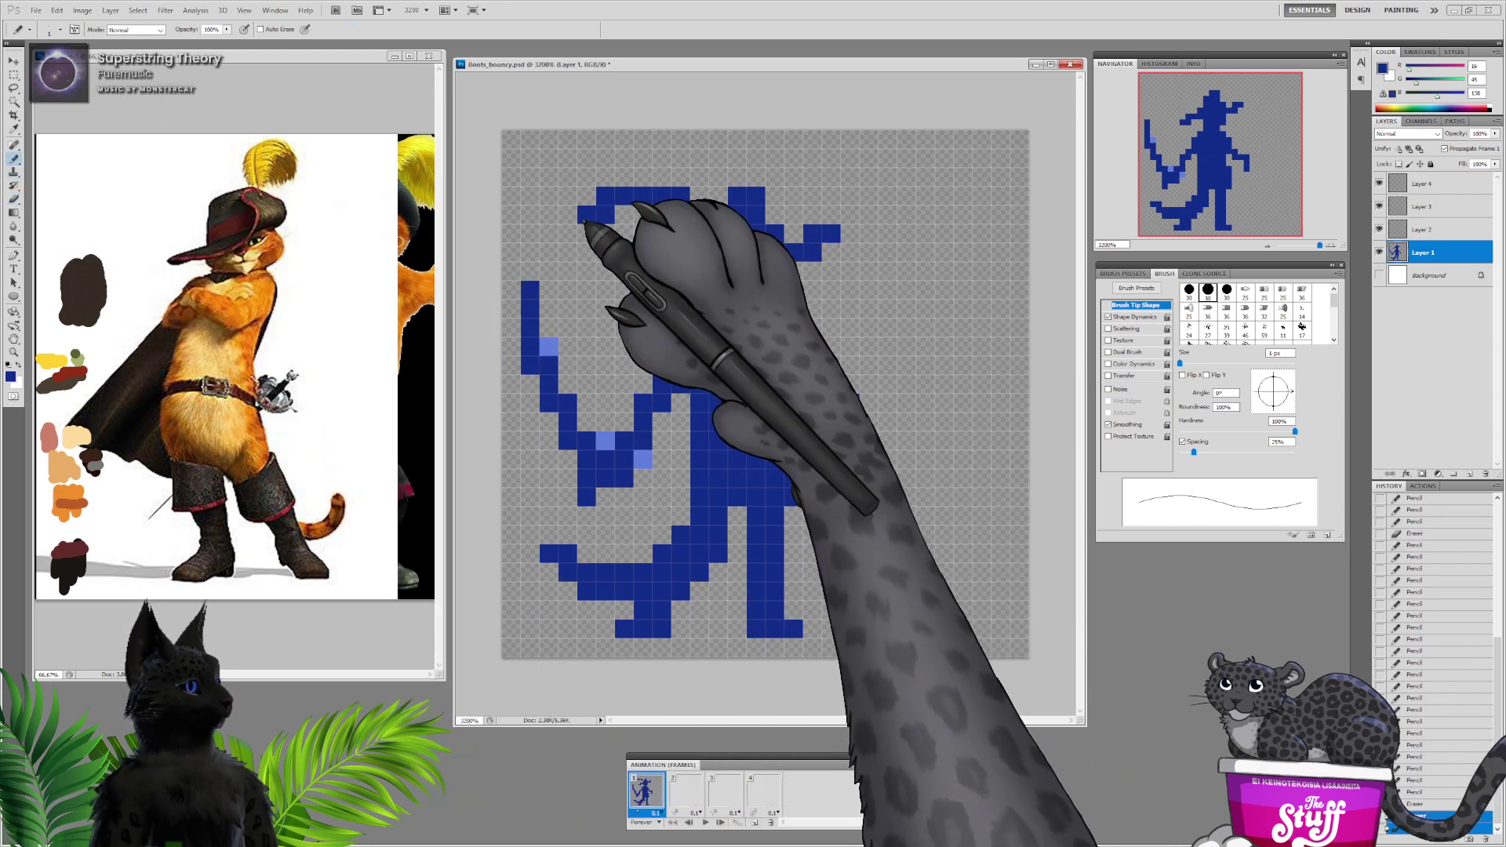
{"action": "left_click_drag", "start_coordinate": [680, 178], "coordinate": [624, 179]}
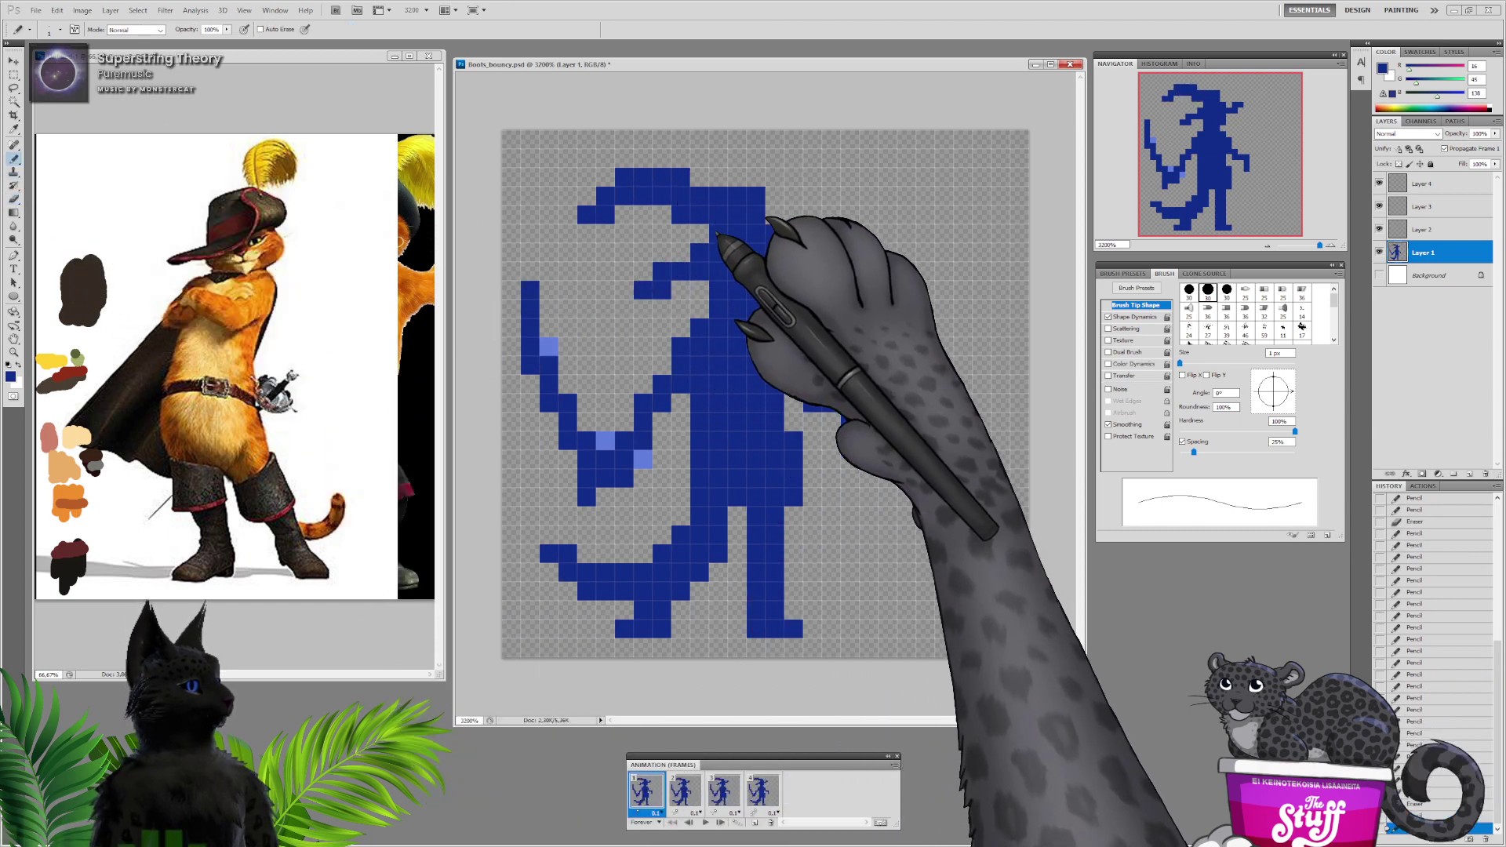
{"action": "left_click", "coordinate": [684, 216]}
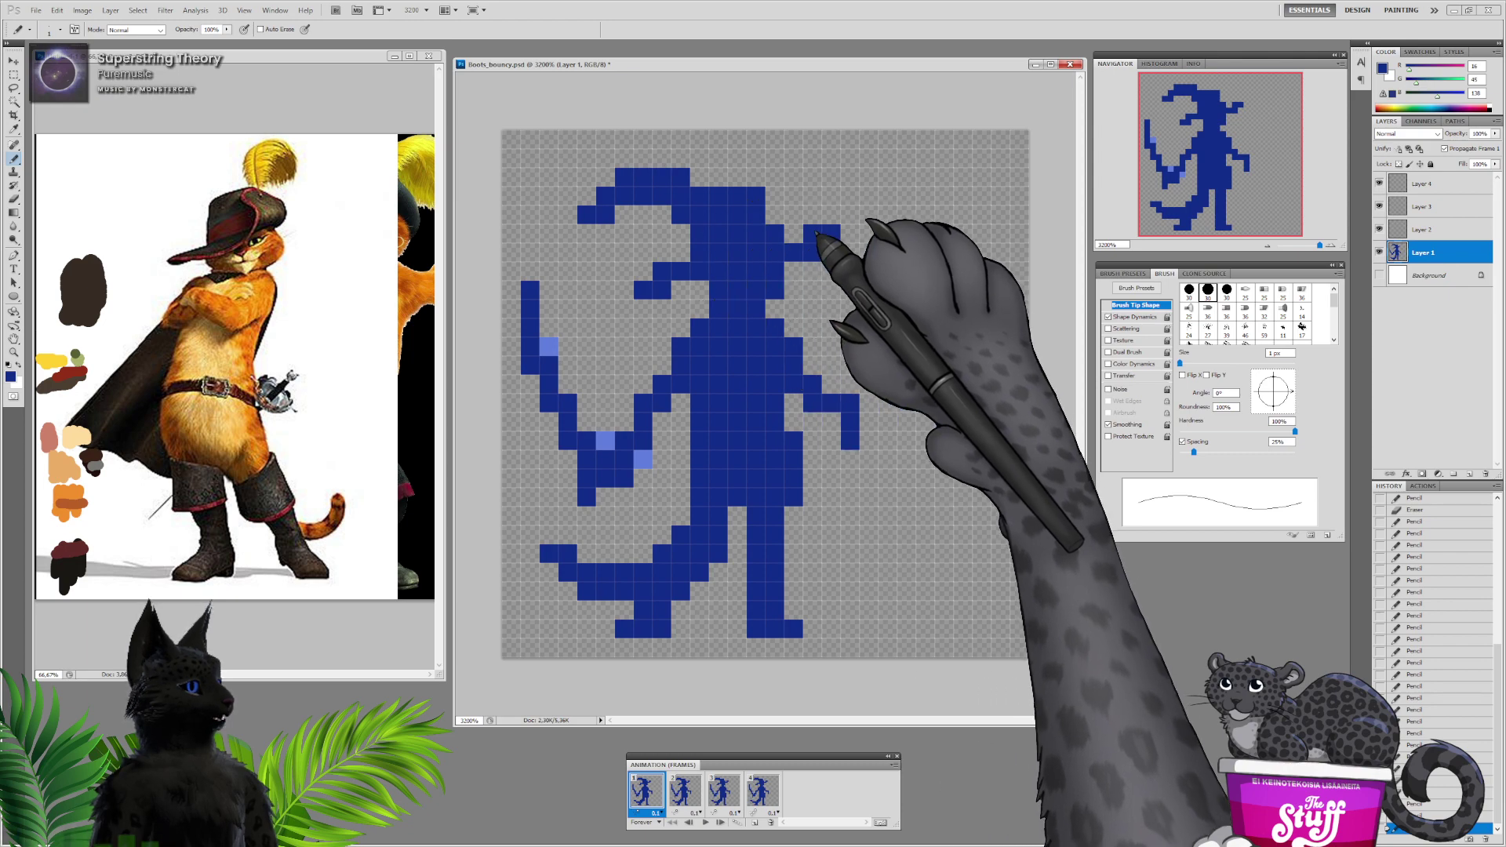
Pencil an upturned point on the hat brim's right side and erase its outer column of pixels
{"action": "left_click", "coordinate": [793, 215]}
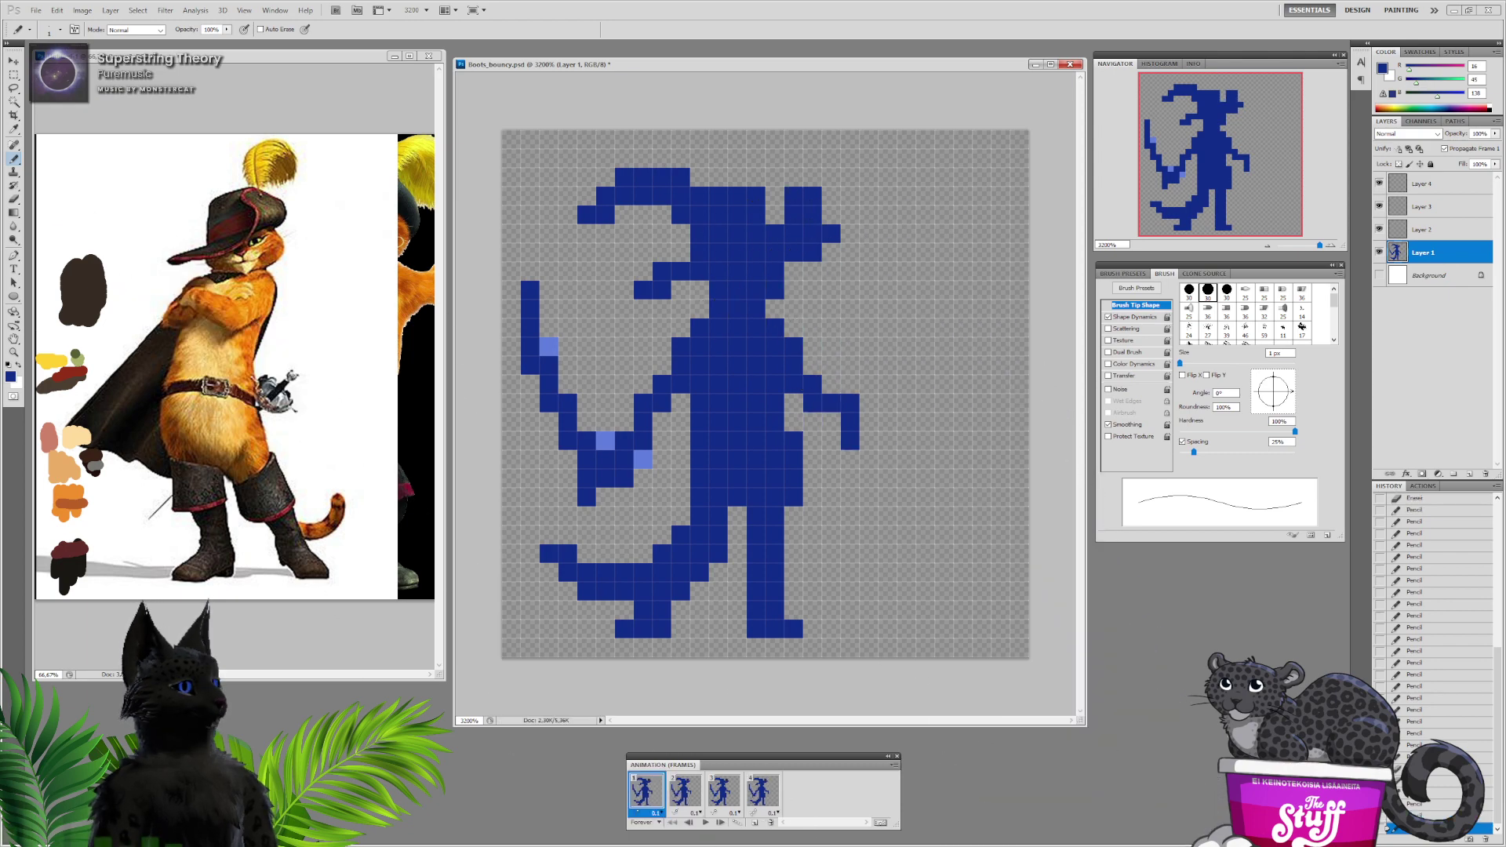
{"action": "left_click", "coordinate": [13, 198]}
{"action": "left_click", "coordinate": [812, 196]}
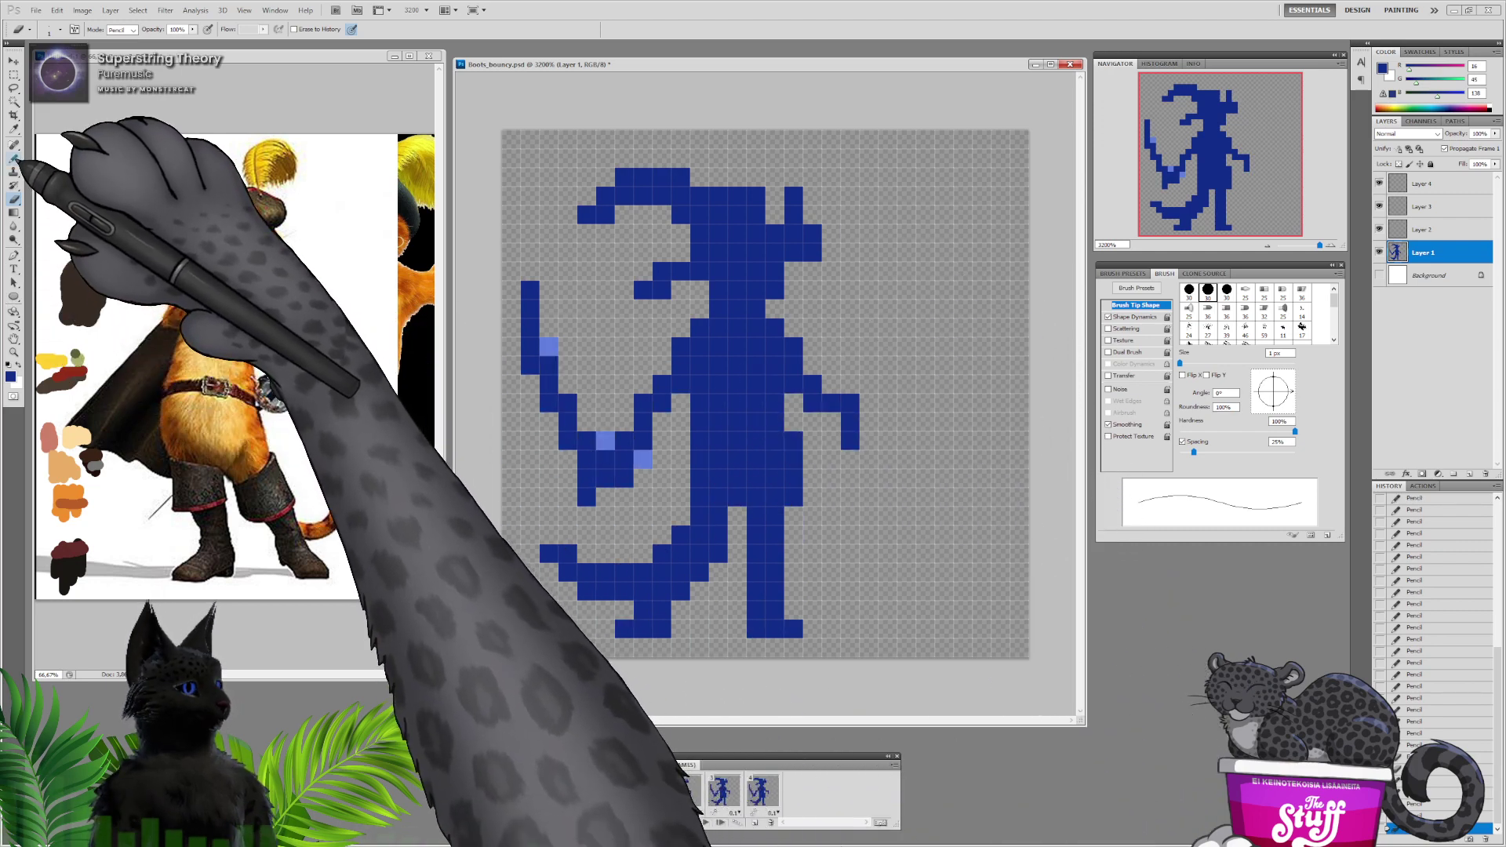
Return to the Pencil, thicken both upper arms, and fill out the hat brim's left side
{"action": "left_click", "coordinate": [13, 158]}
{"action": "left_click", "coordinate": [624, 422]}
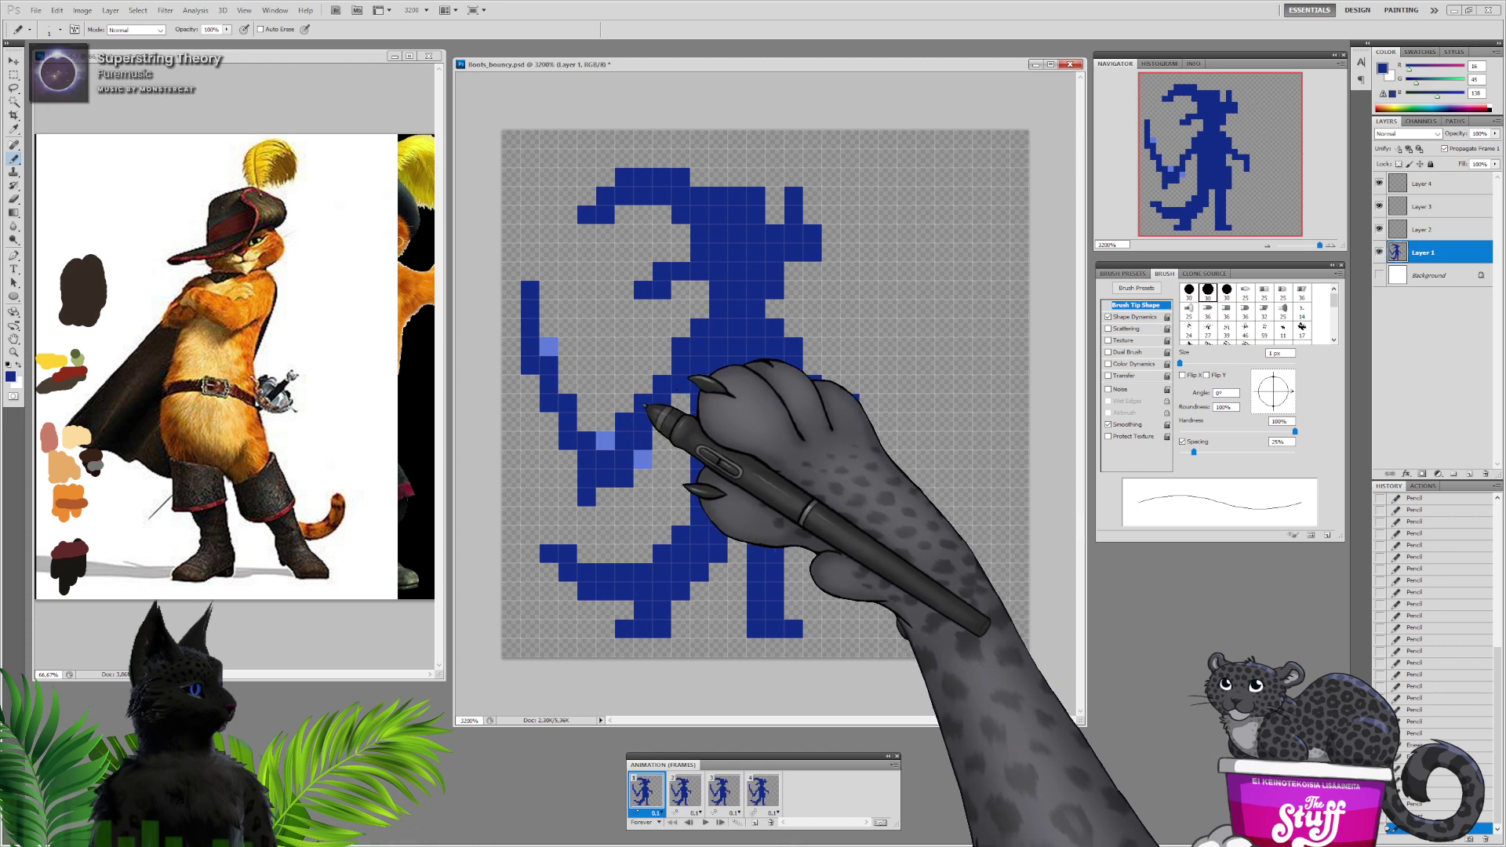
{"action": "left_click_drag", "start_coordinate": [643, 384], "coordinate": [661, 365]}
{"action": "left_click", "coordinate": [790, 367]}
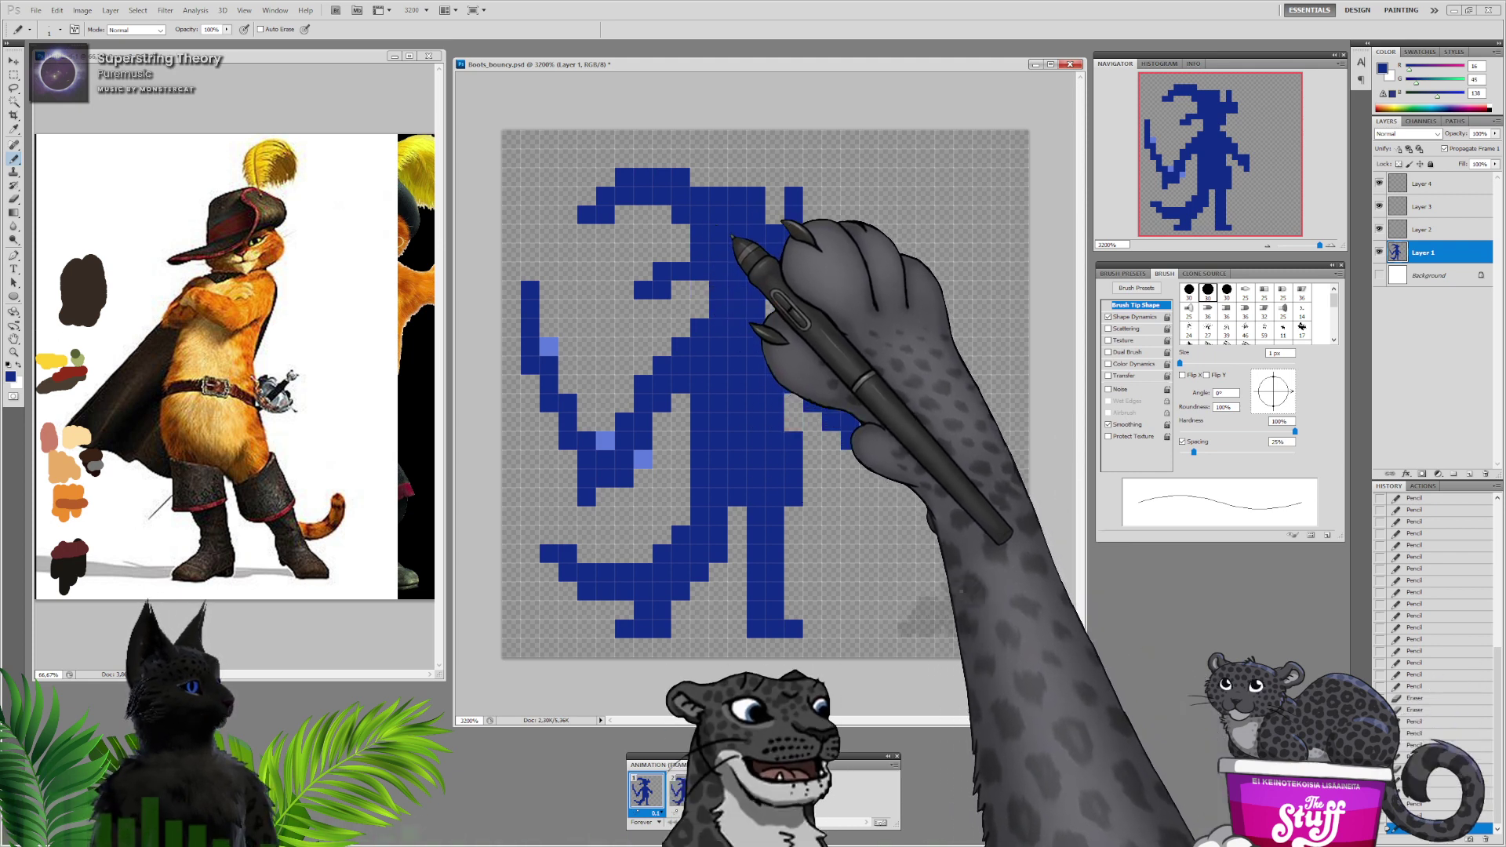
{"action": "left_click", "coordinate": [693, 262]}
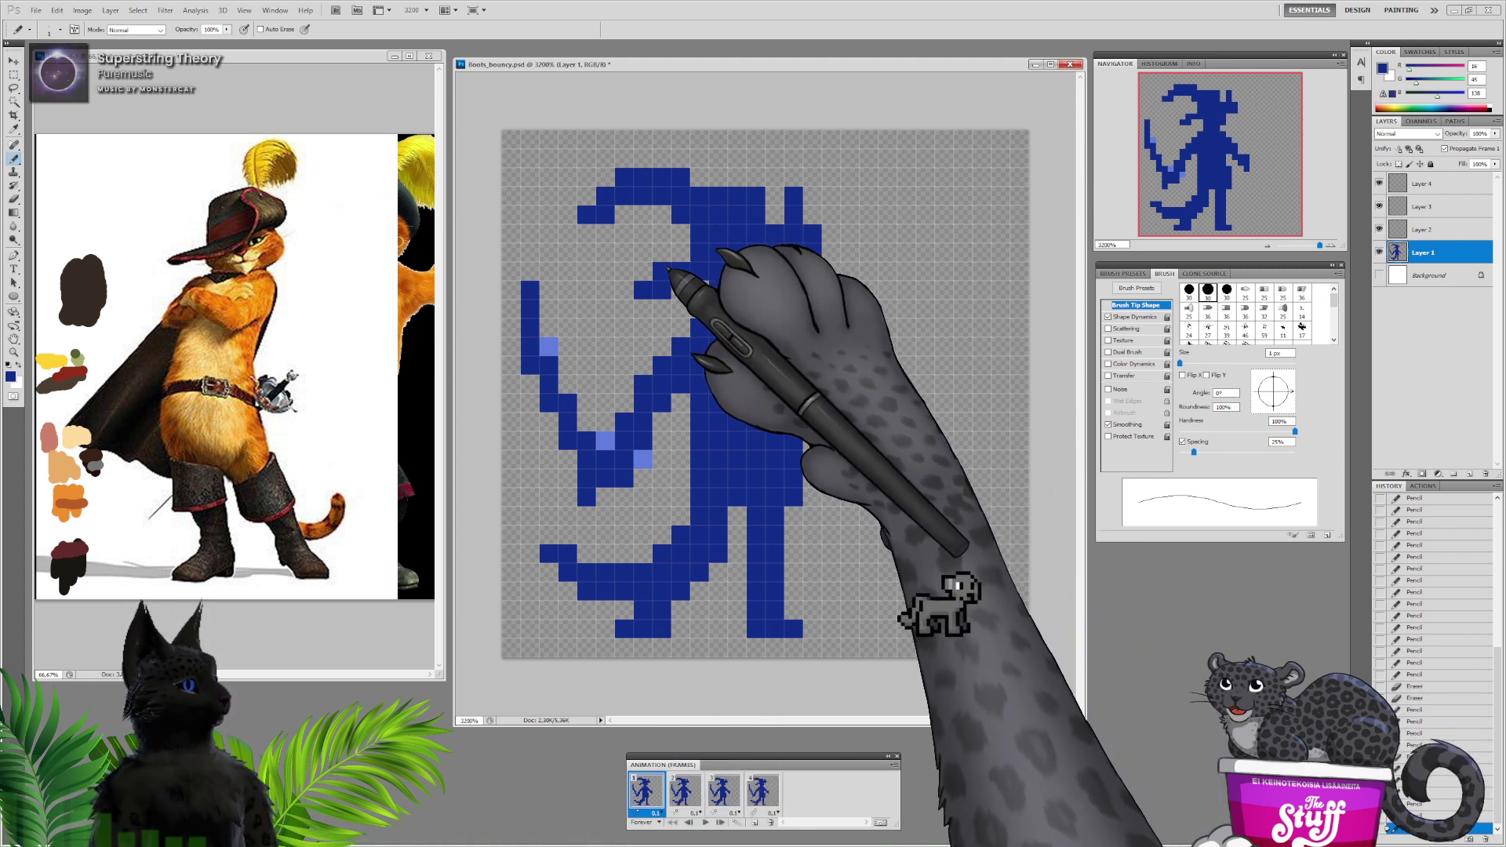
{"action": "left_click", "coordinate": [681, 252]}
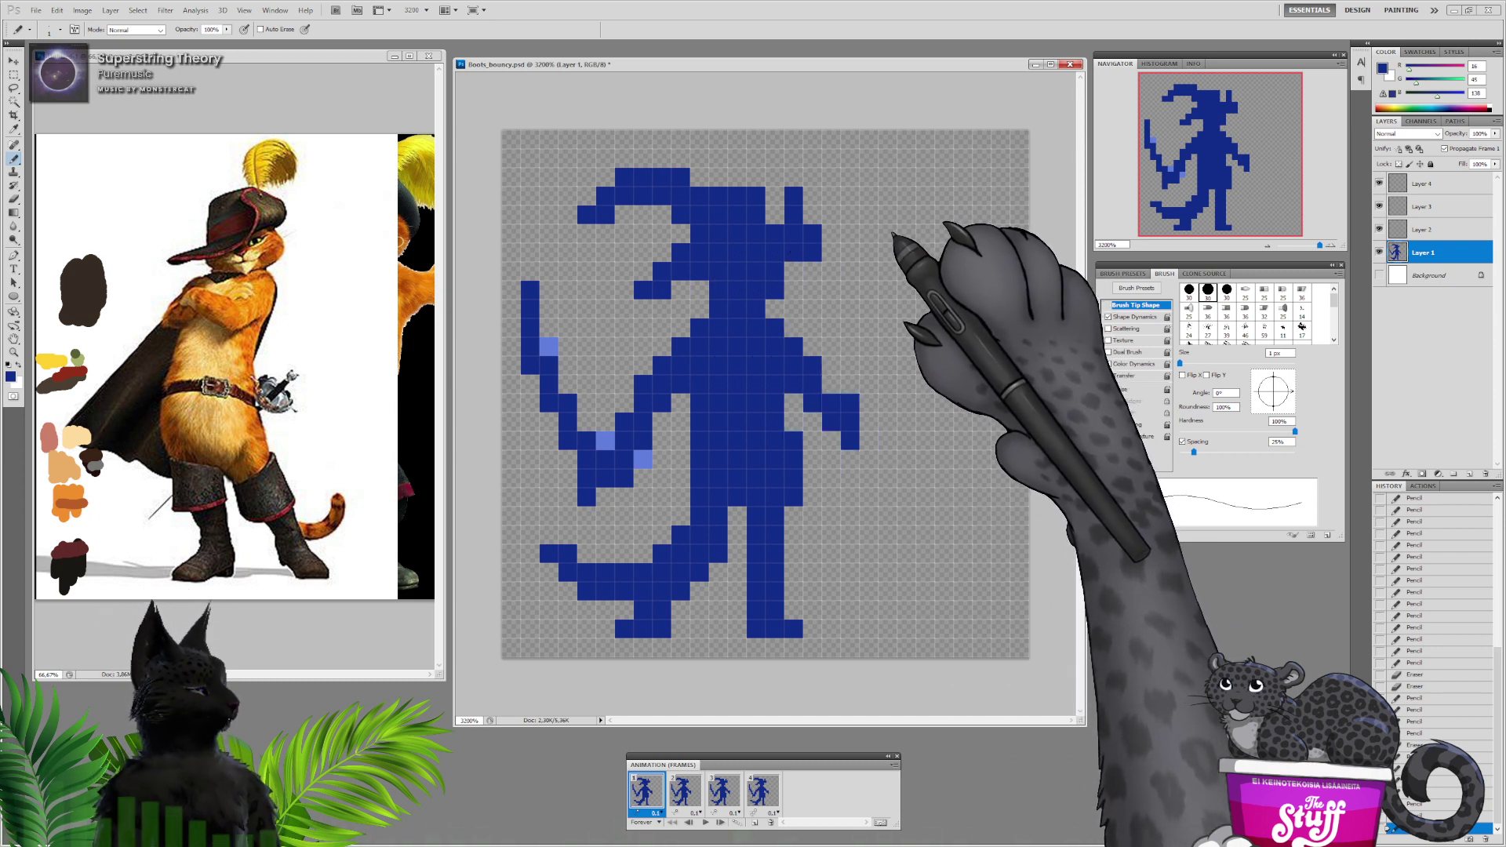
Pencil boot cuffs on both legs, lengthen the toes of both boots, and widen the left hip
{"action": "left_click", "coordinate": [662, 535]}
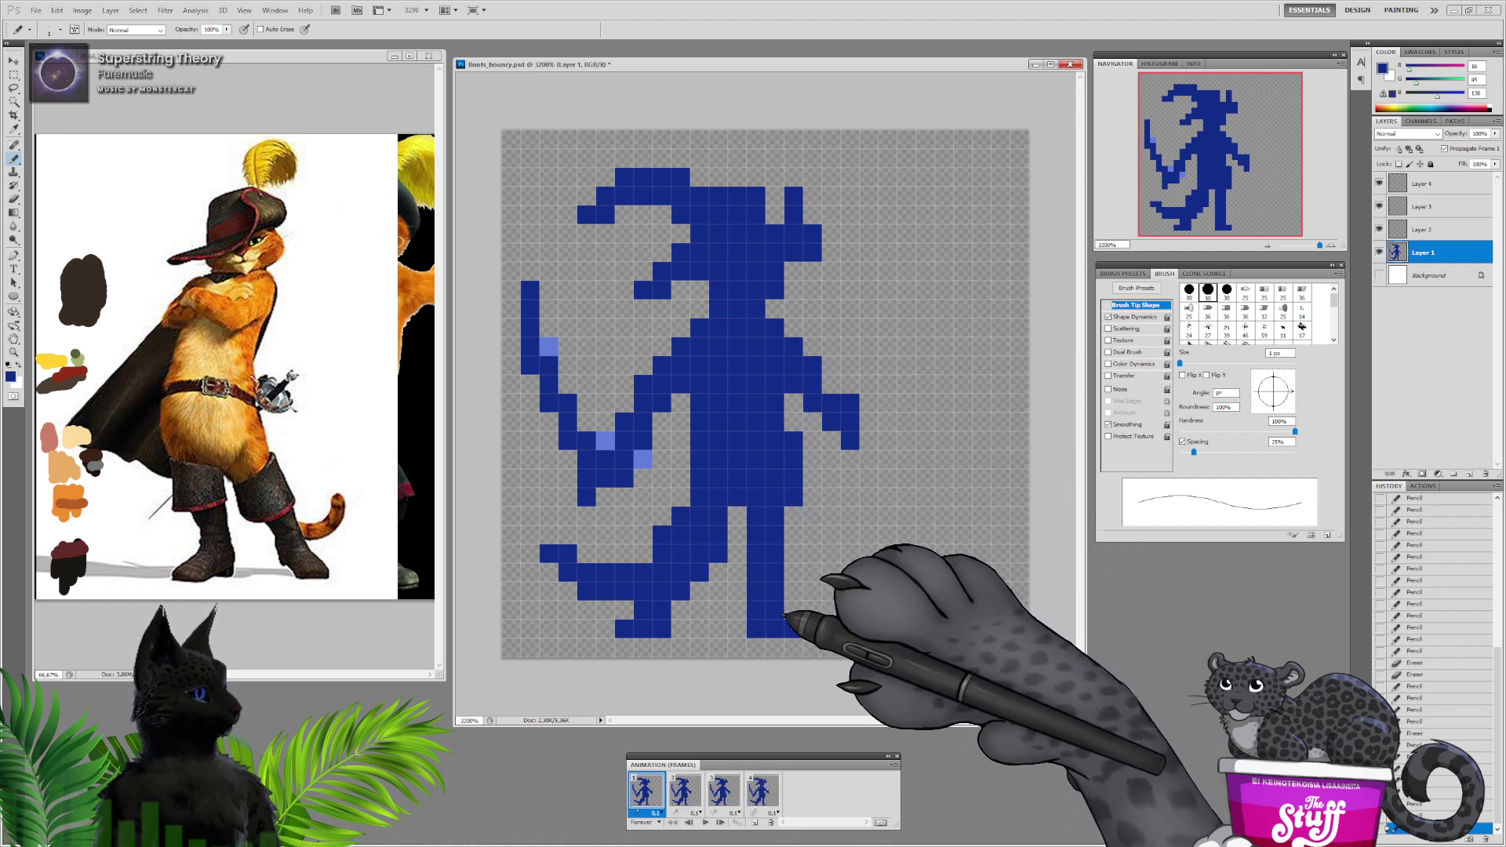
{"action": "left_click", "coordinate": [790, 555]}
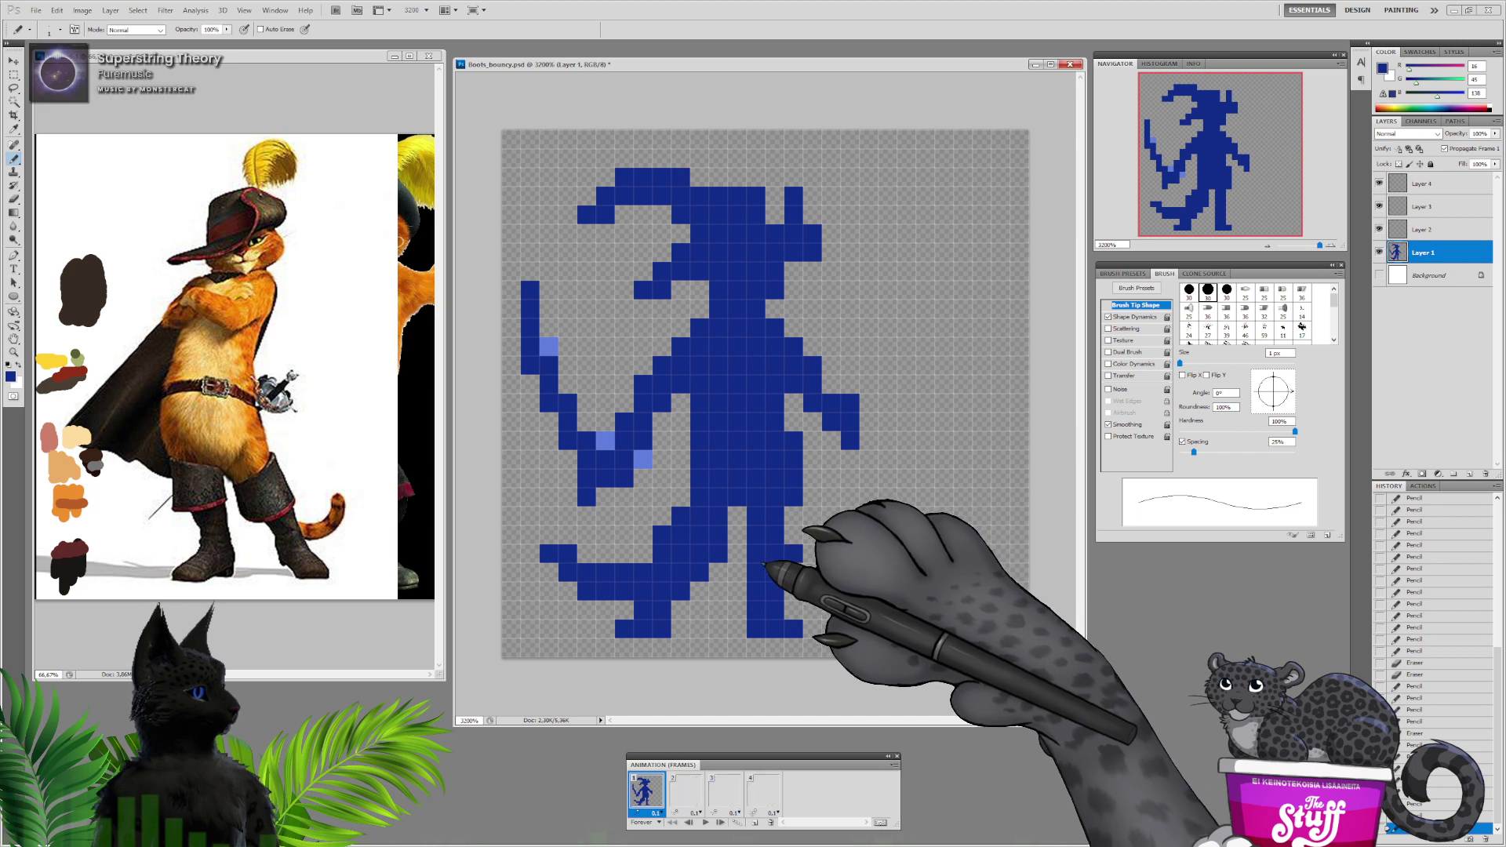
{"action": "left_click", "coordinate": [811, 628]}
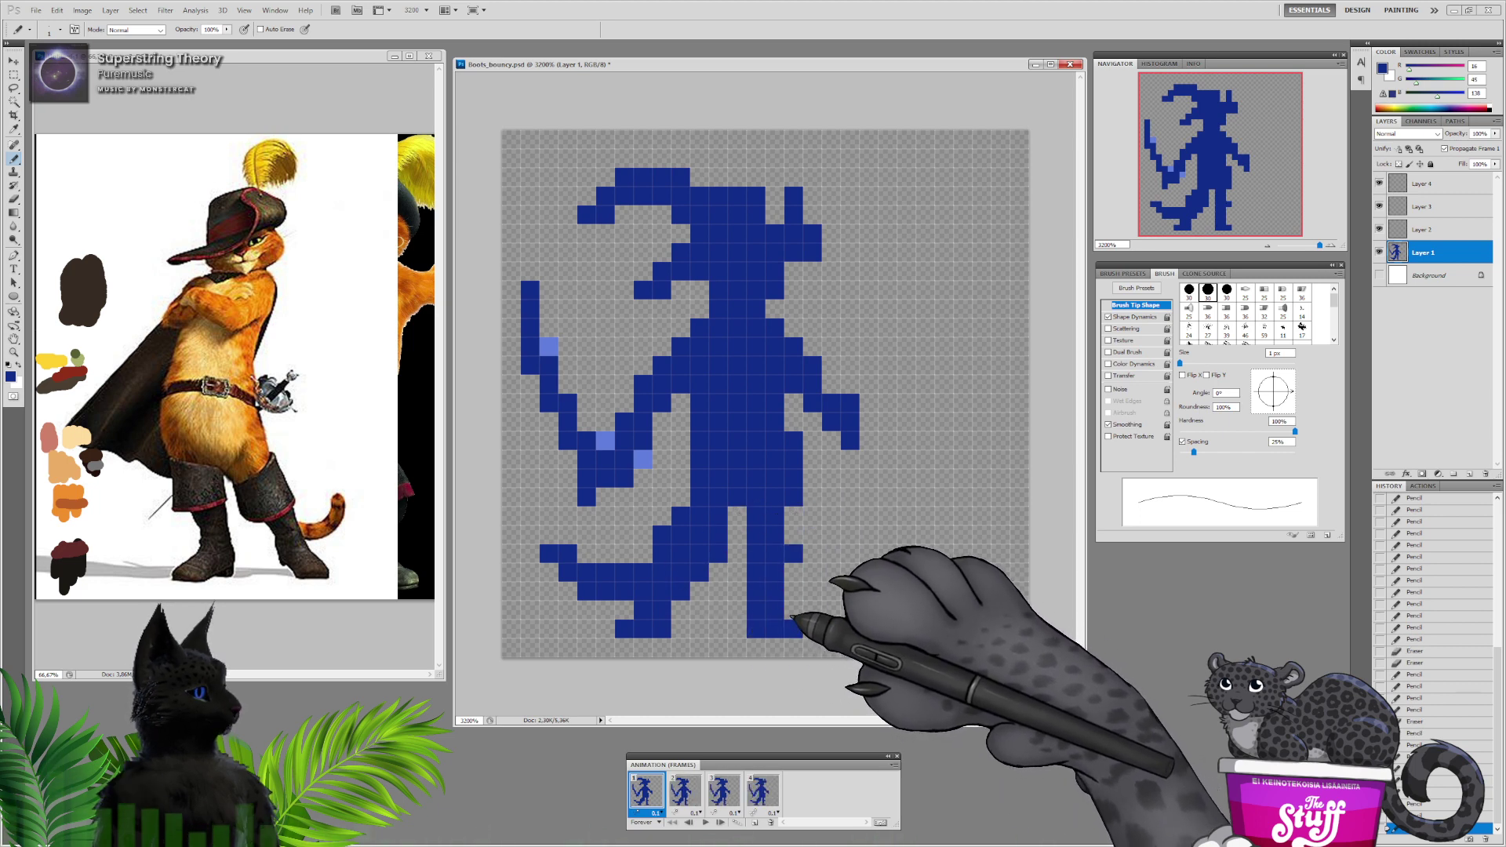
{"action": "left_click", "coordinate": [624, 610]}
{"action": "left_click", "coordinate": [624, 629]}
{"action": "left_click", "coordinate": [605, 628]}
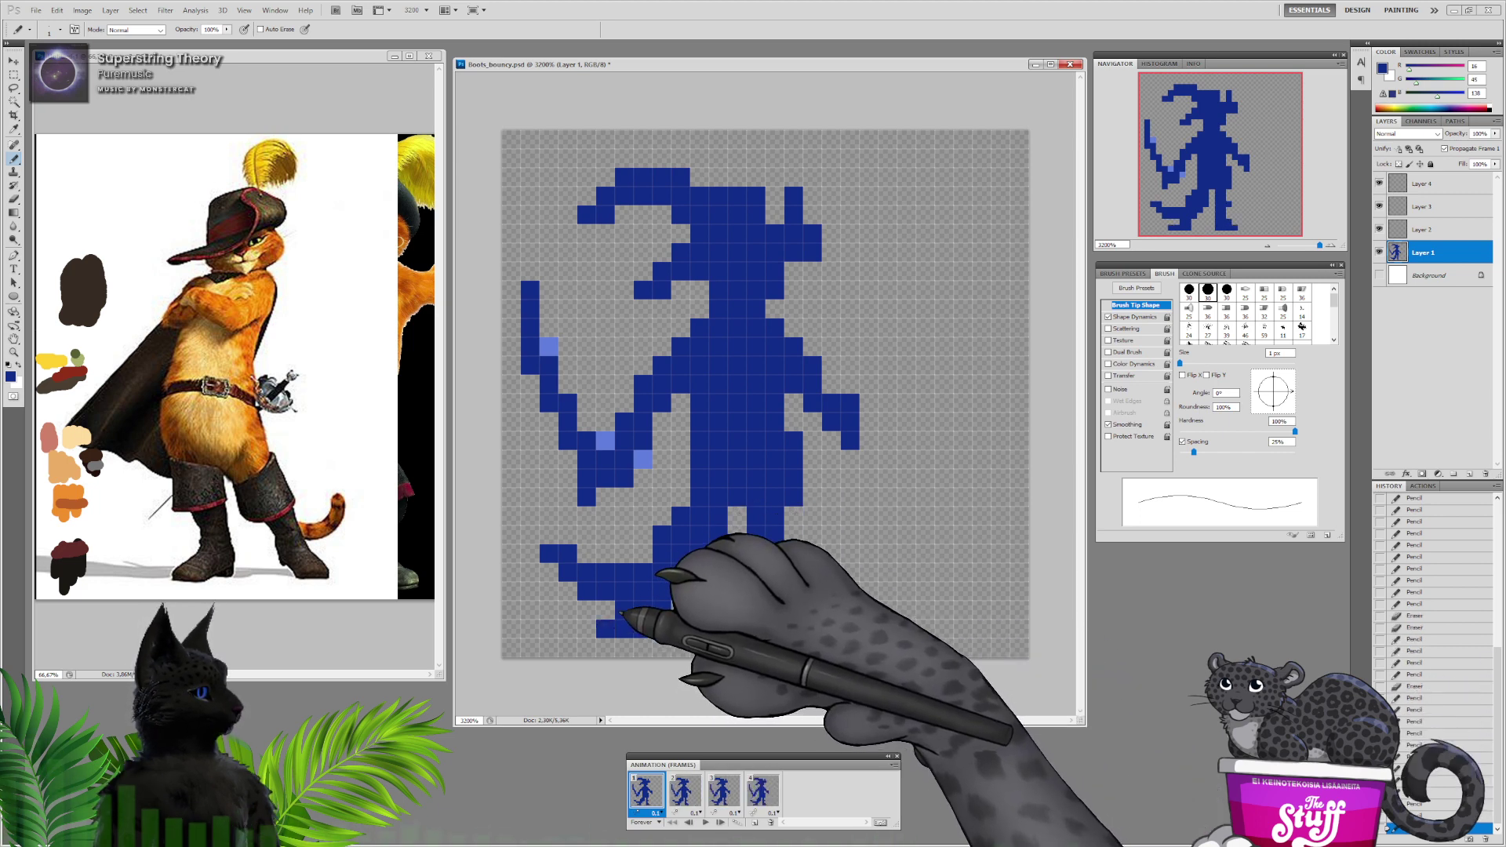
{"action": "left_click", "coordinate": [689, 500]}
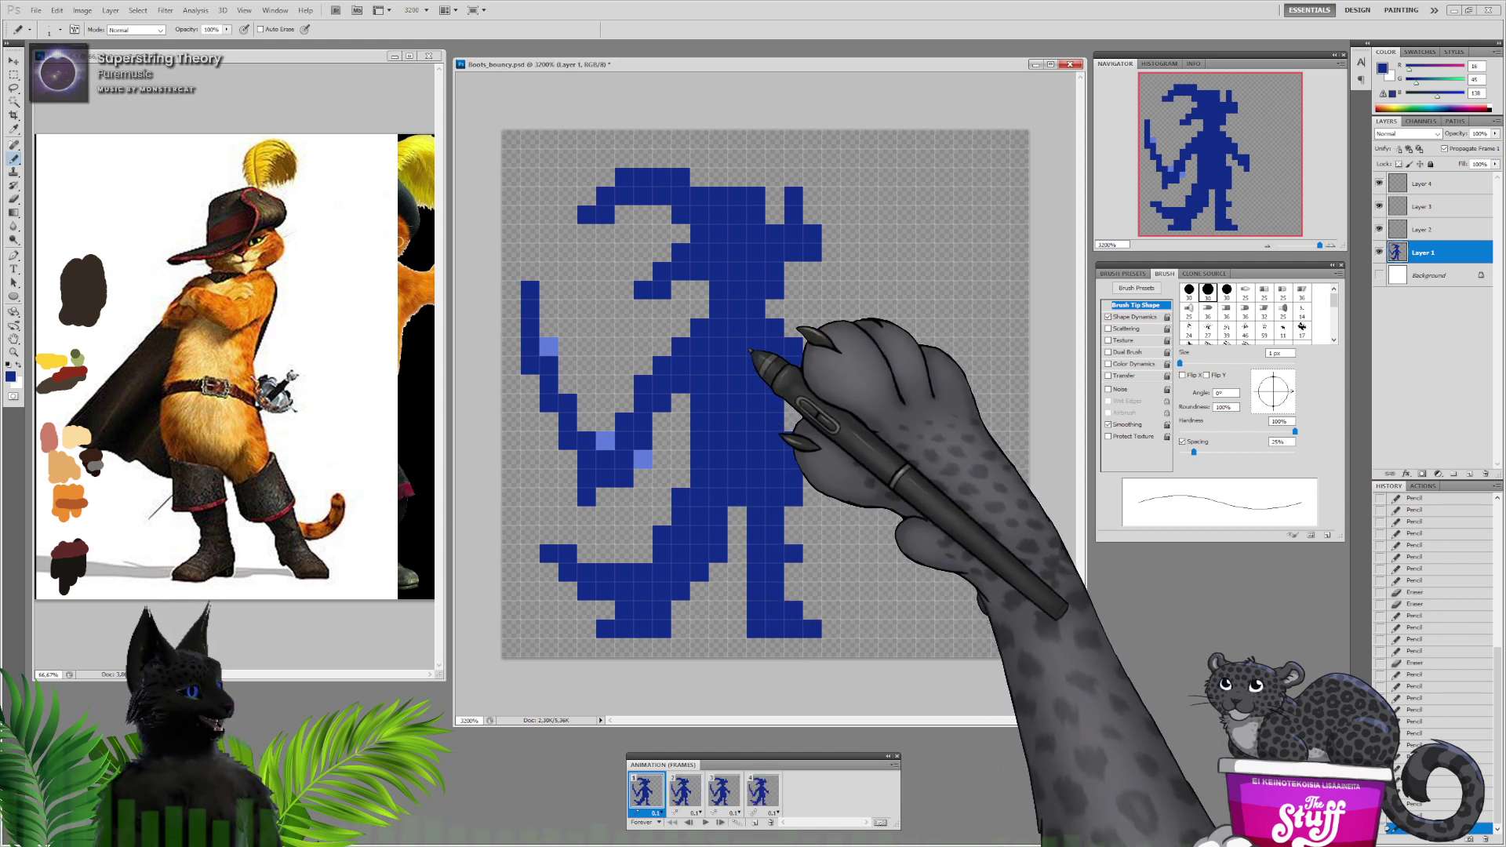
Erase the sword and the excess pixels around the left arm and tail of the silhouette
{"action": "left_click", "coordinate": [13, 199]}
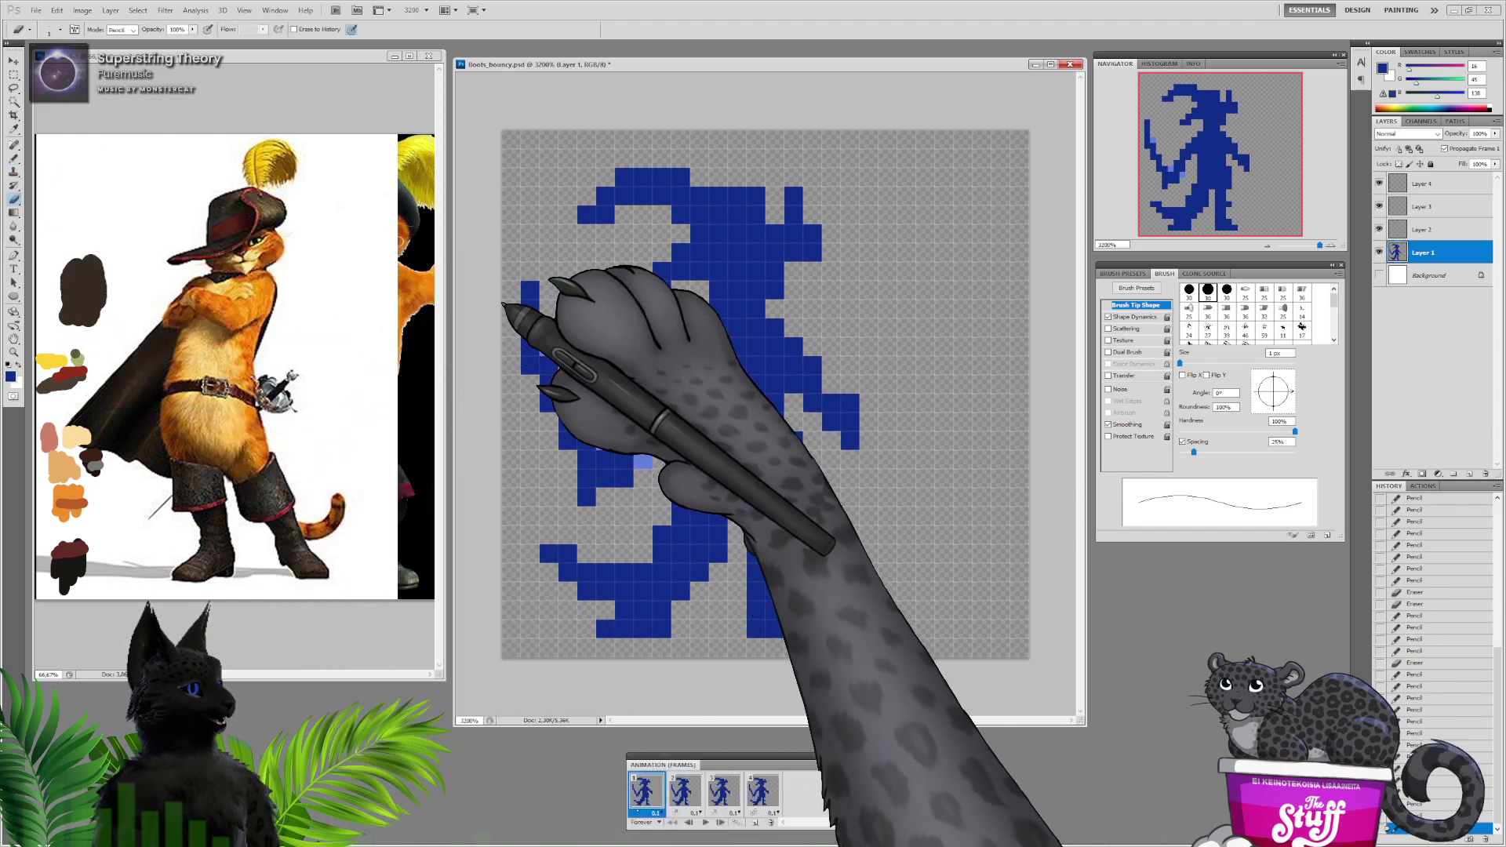
{"action": "mouse_move", "coordinate": [525, 295]}
{"action": "left_mouse_down"}
{"action": "mouse_move", "coordinate": [552, 453]}
{"action": "mouse_move", "coordinate": [590, 540]}
{"action": "mouse_move", "coordinate": [620, 439]}
{"action": "mouse_move", "coordinate": [603, 414]}
{"action": "mouse_move", "coordinate": [620, 477]}
{"action": "left_mouse_up"}
{"action": "left_click", "coordinate": [586, 440]}
{"action": "left_click", "coordinate": [643, 383]}
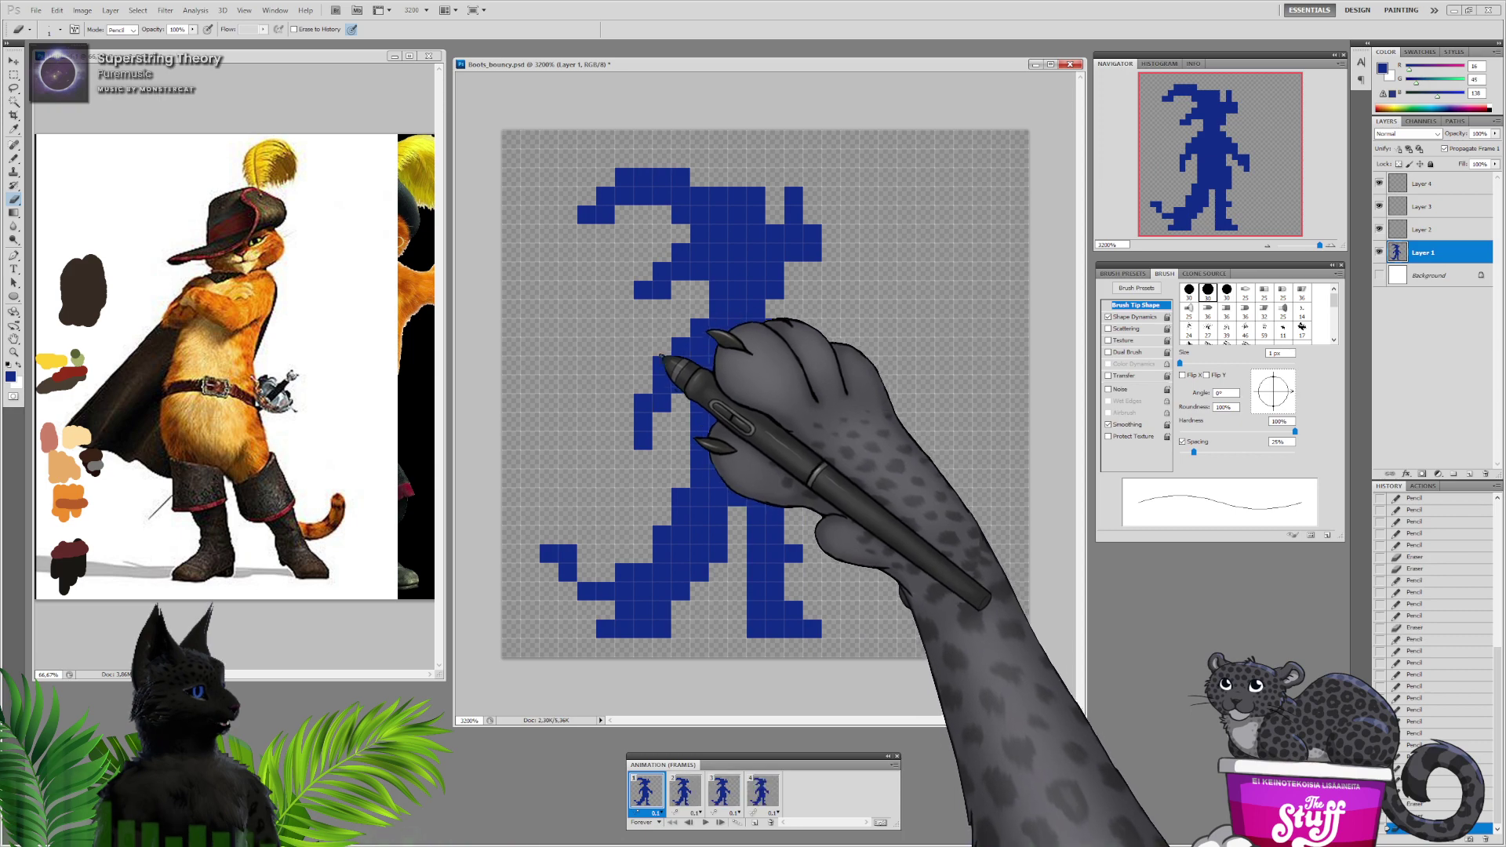
Pencil the left arm as a bent forearm with a hand near the hip, and fill out its elbow and shoulder
{"action": "left_click", "coordinate": [14, 158]}
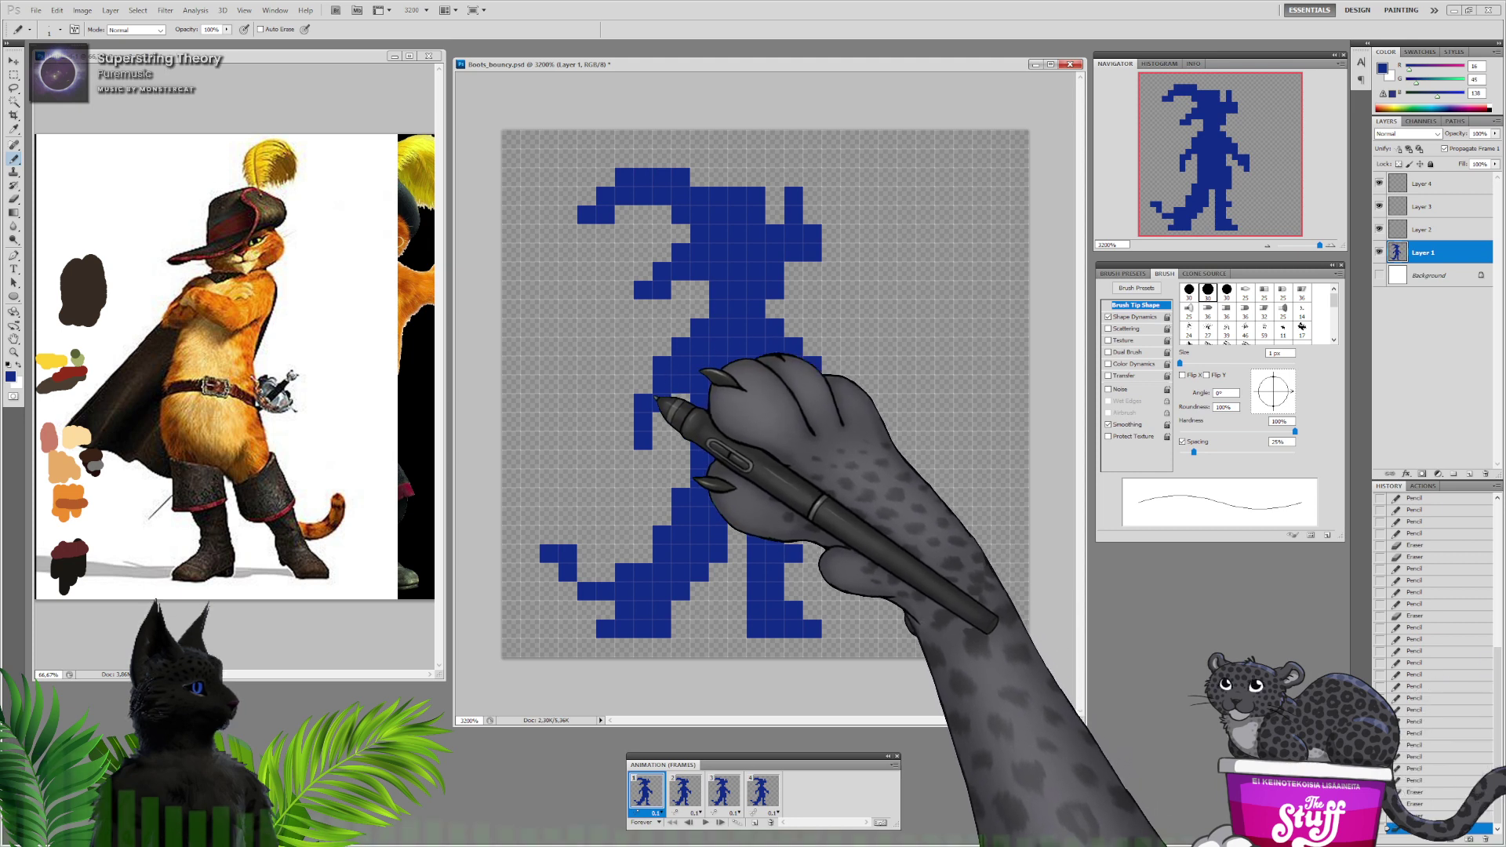
{"action": "left_click_drag", "start_coordinate": [626, 422], "coordinate": [626, 441]}
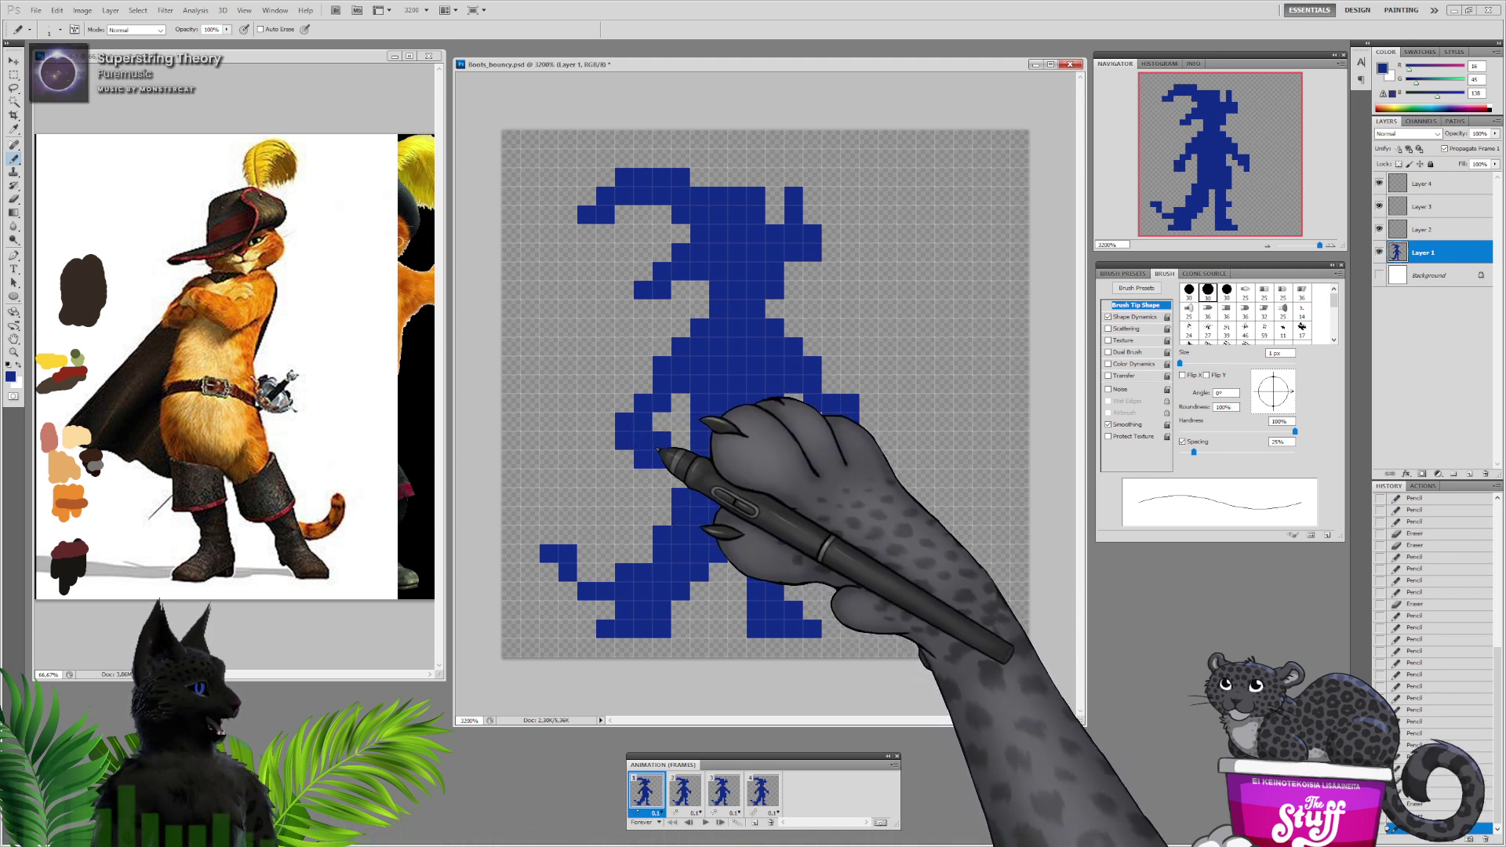
{"action": "left_click", "coordinate": [643, 385]}
{"action": "left_click", "coordinate": [679, 331]}
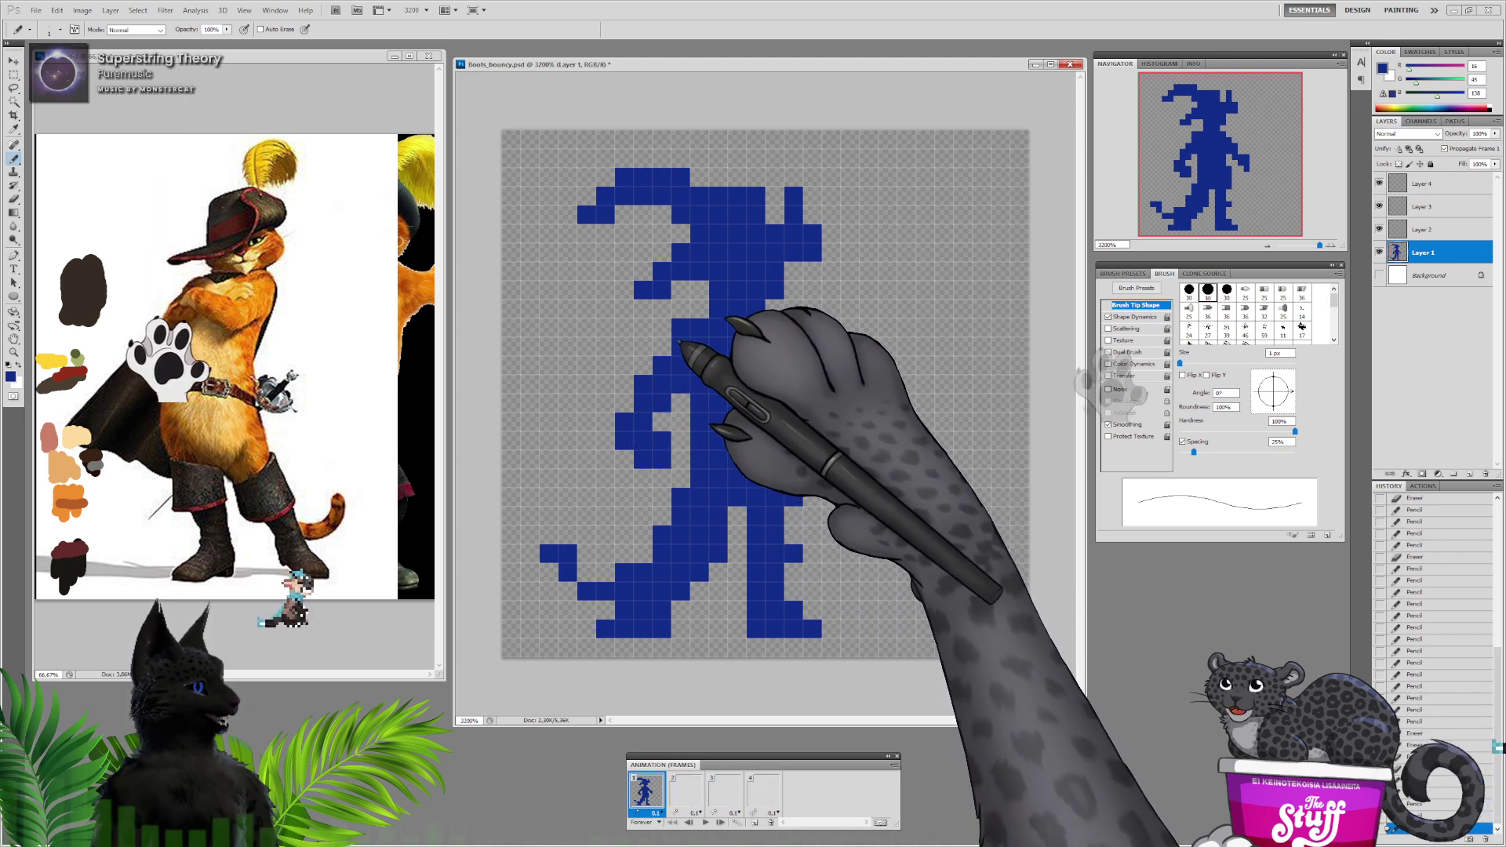
{"action": "left_click", "coordinate": [663, 347]}
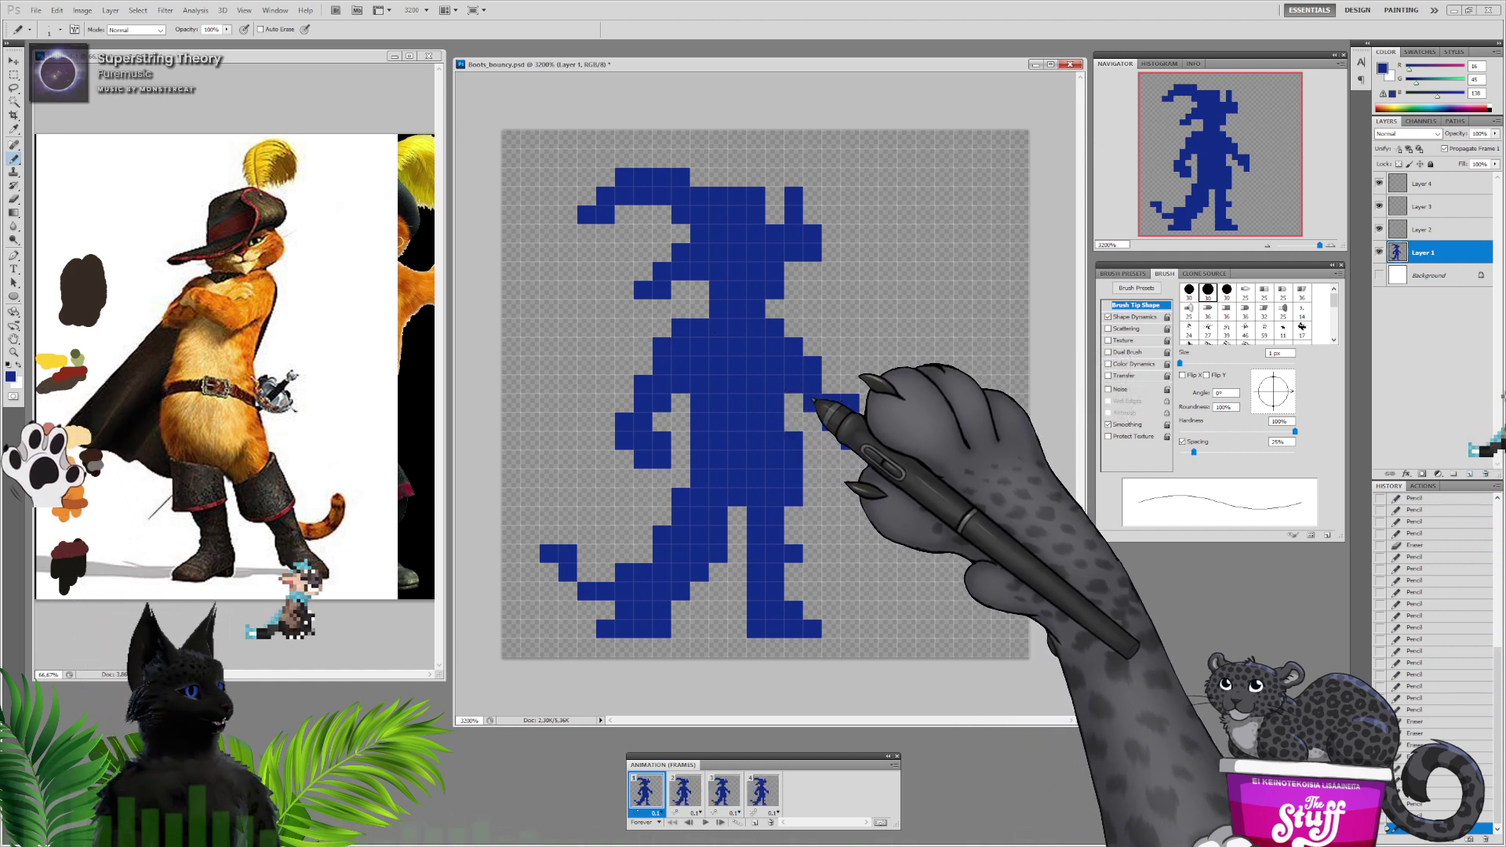
Thicken the upper edge of the tail and add an upturned pixel at its tip
{"action": "left_click_drag", "start_coordinate": [616, 572], "coordinate": [586, 572]}
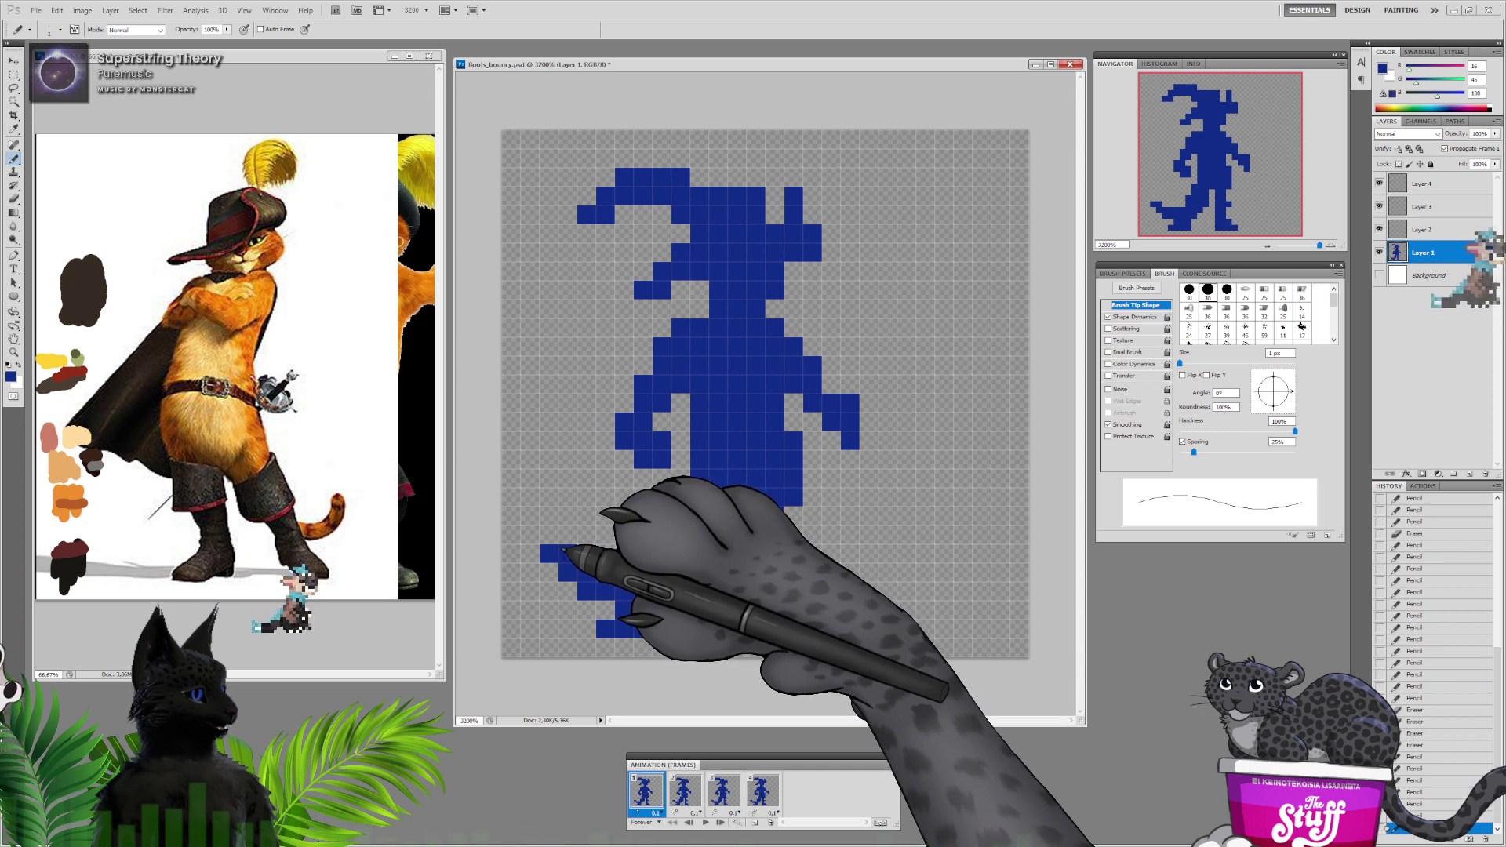
{"action": "left_click", "coordinate": [567, 535]}
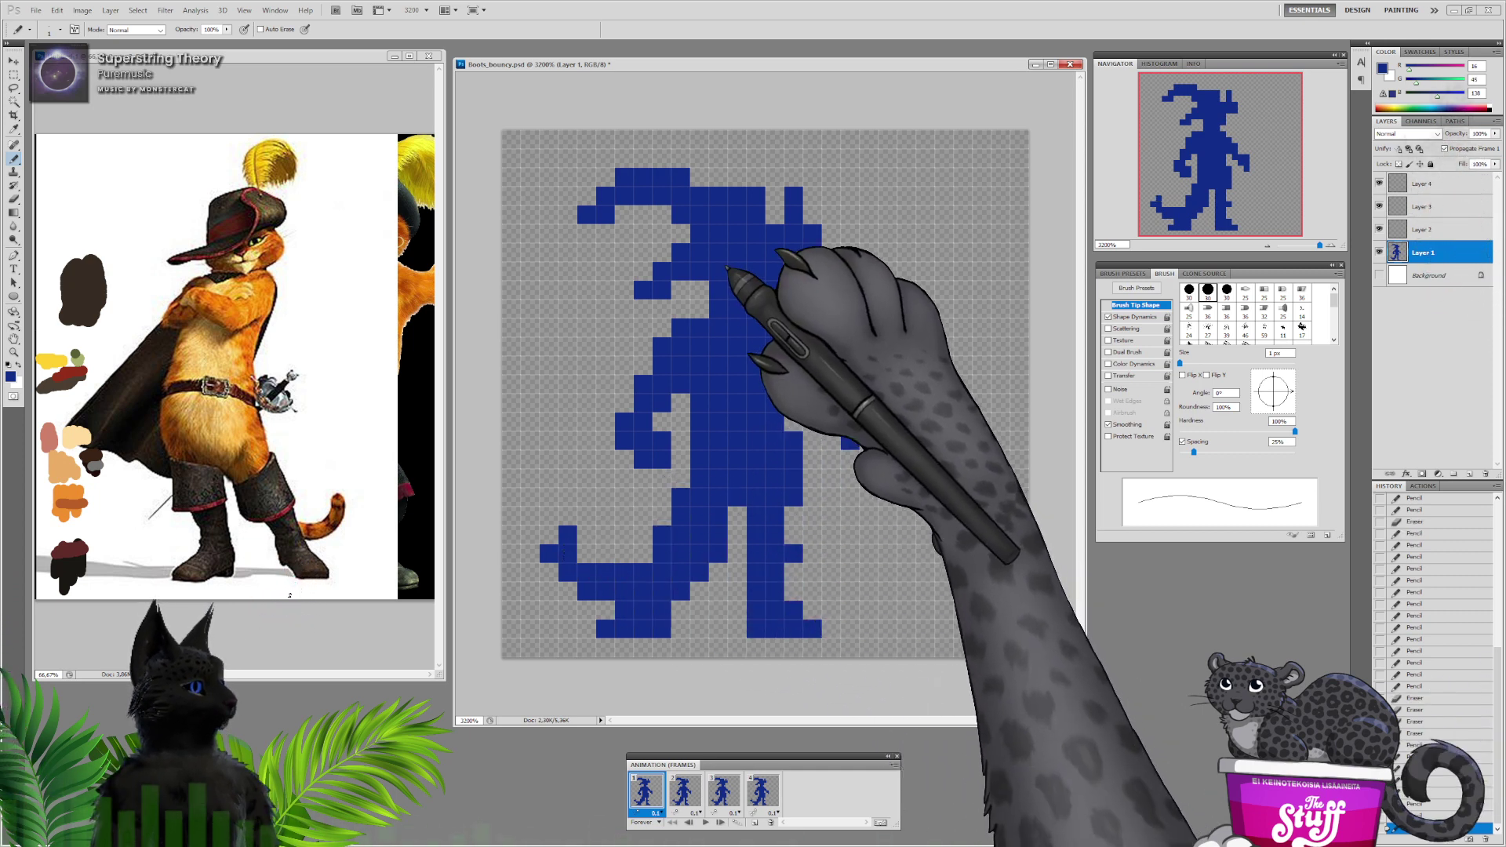
Pencil in the gap in the hat's crown, extend the chin, and fill out the left hip of the silhouette
{"action": "left_click", "coordinate": [774, 196]}
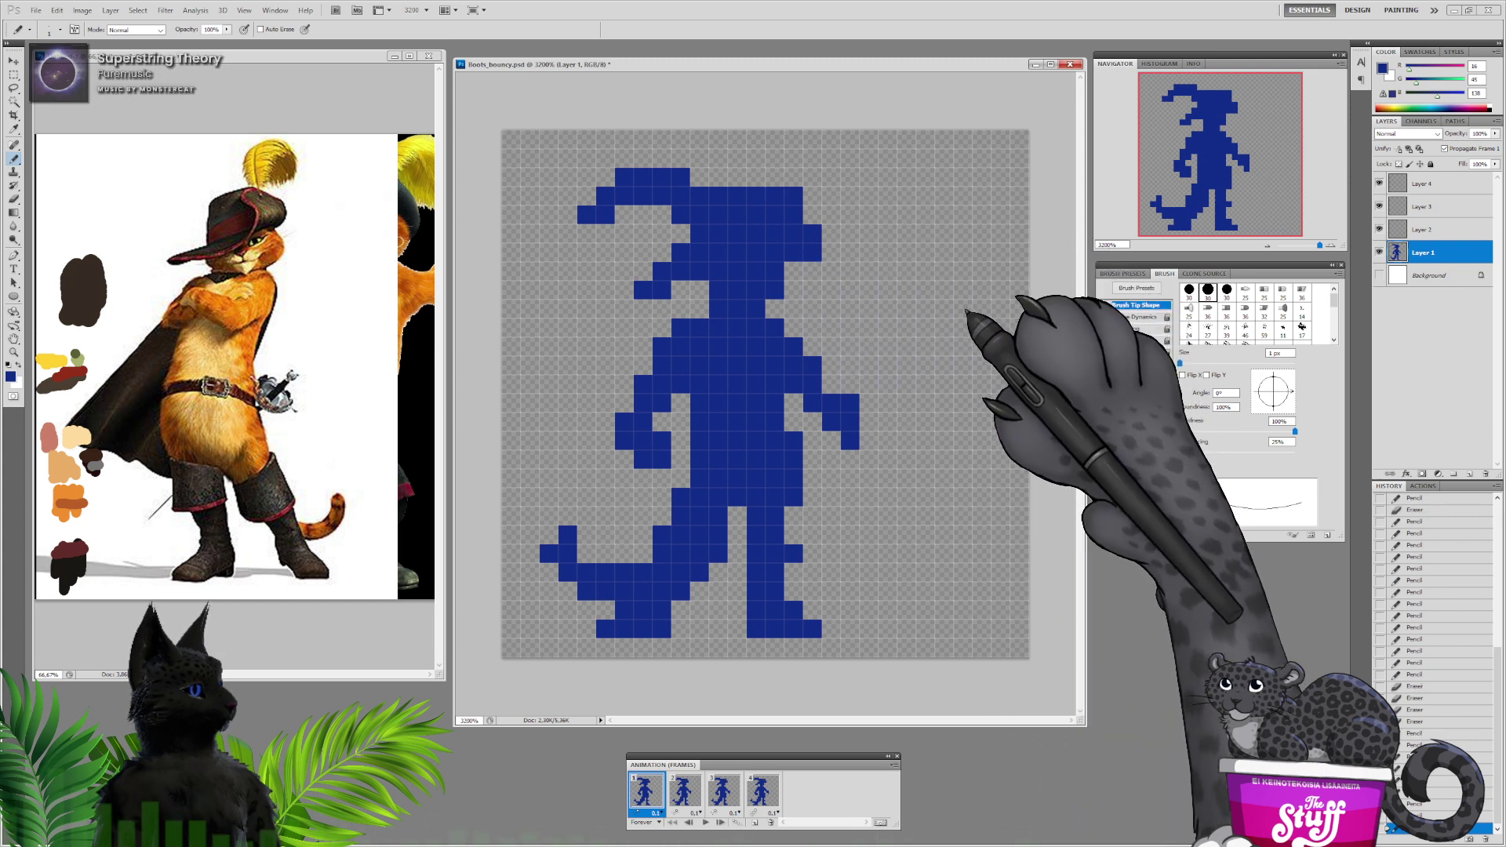
{"action": "left_click", "coordinate": [776, 306]}
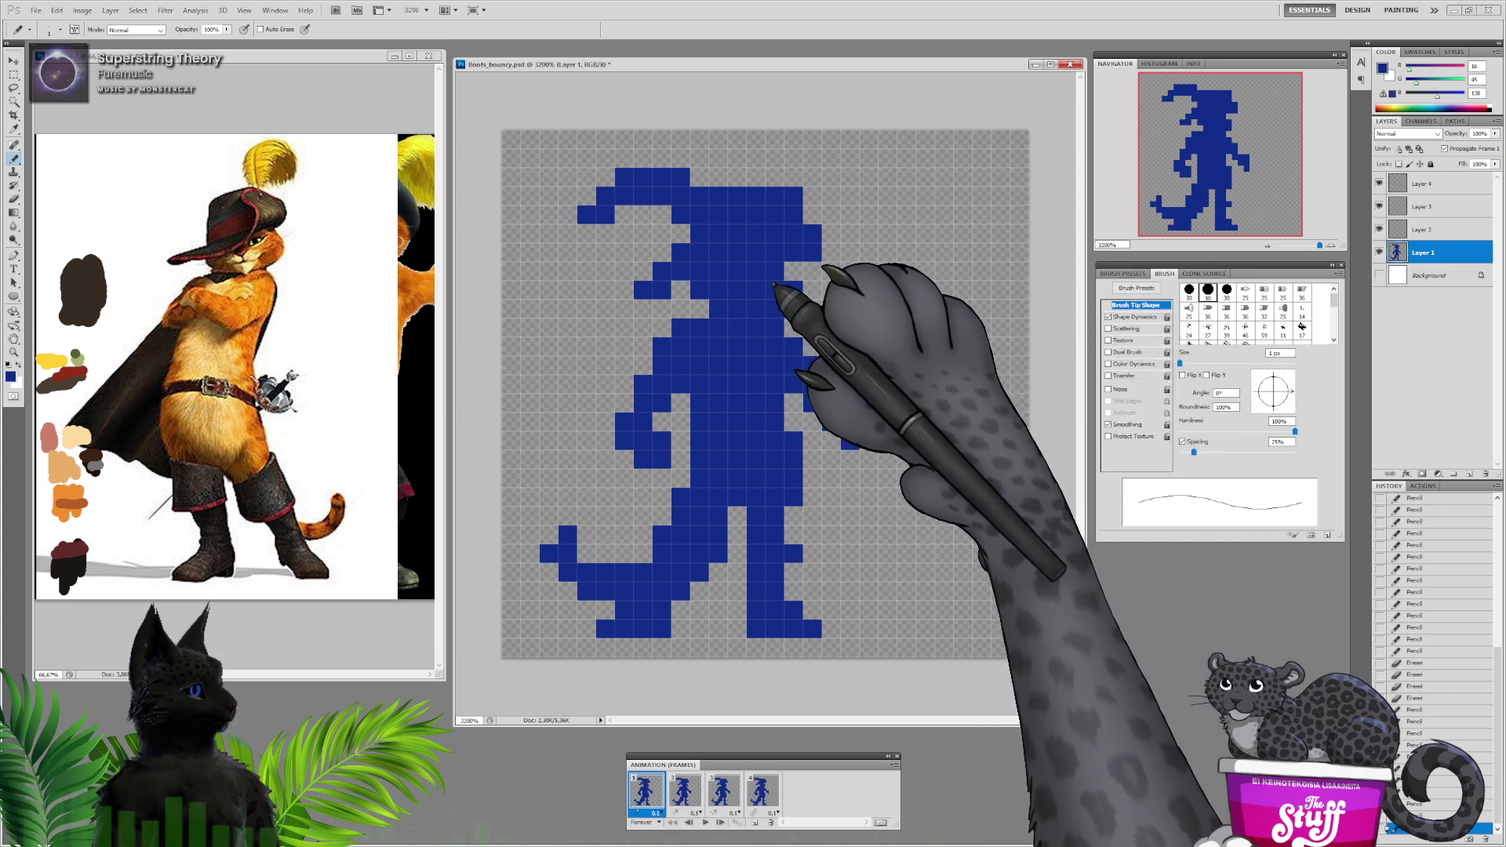
{"action": "left_click", "coordinate": [755, 360]}
{"action": "left_click", "coordinate": [648, 574]}
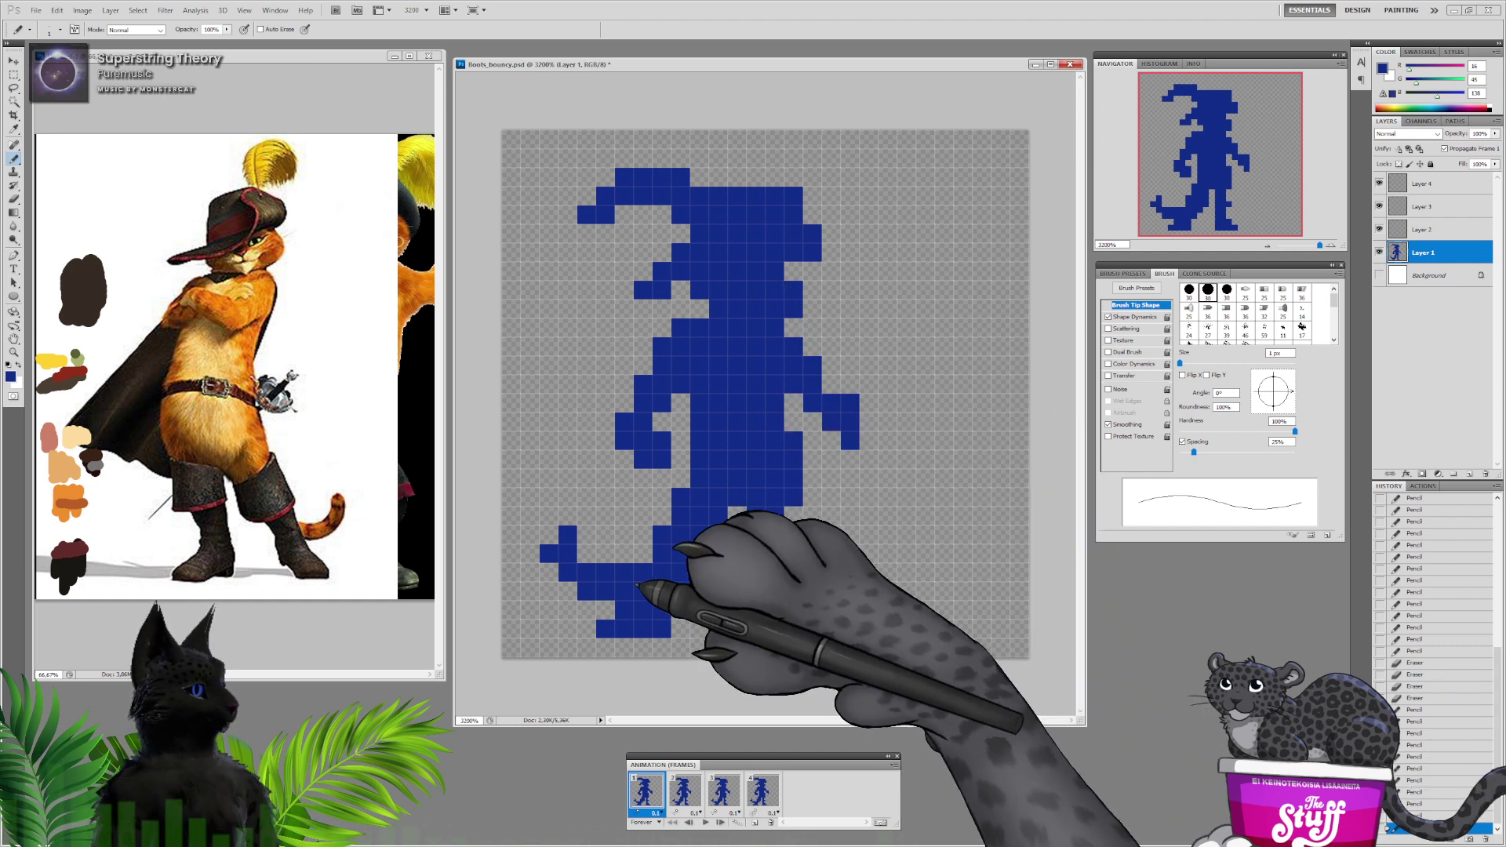
{"action": "left_click", "coordinate": [657, 568]}
{"action": "left_click", "coordinate": [643, 554]}
{"action": "left_click", "coordinate": [681, 478]}
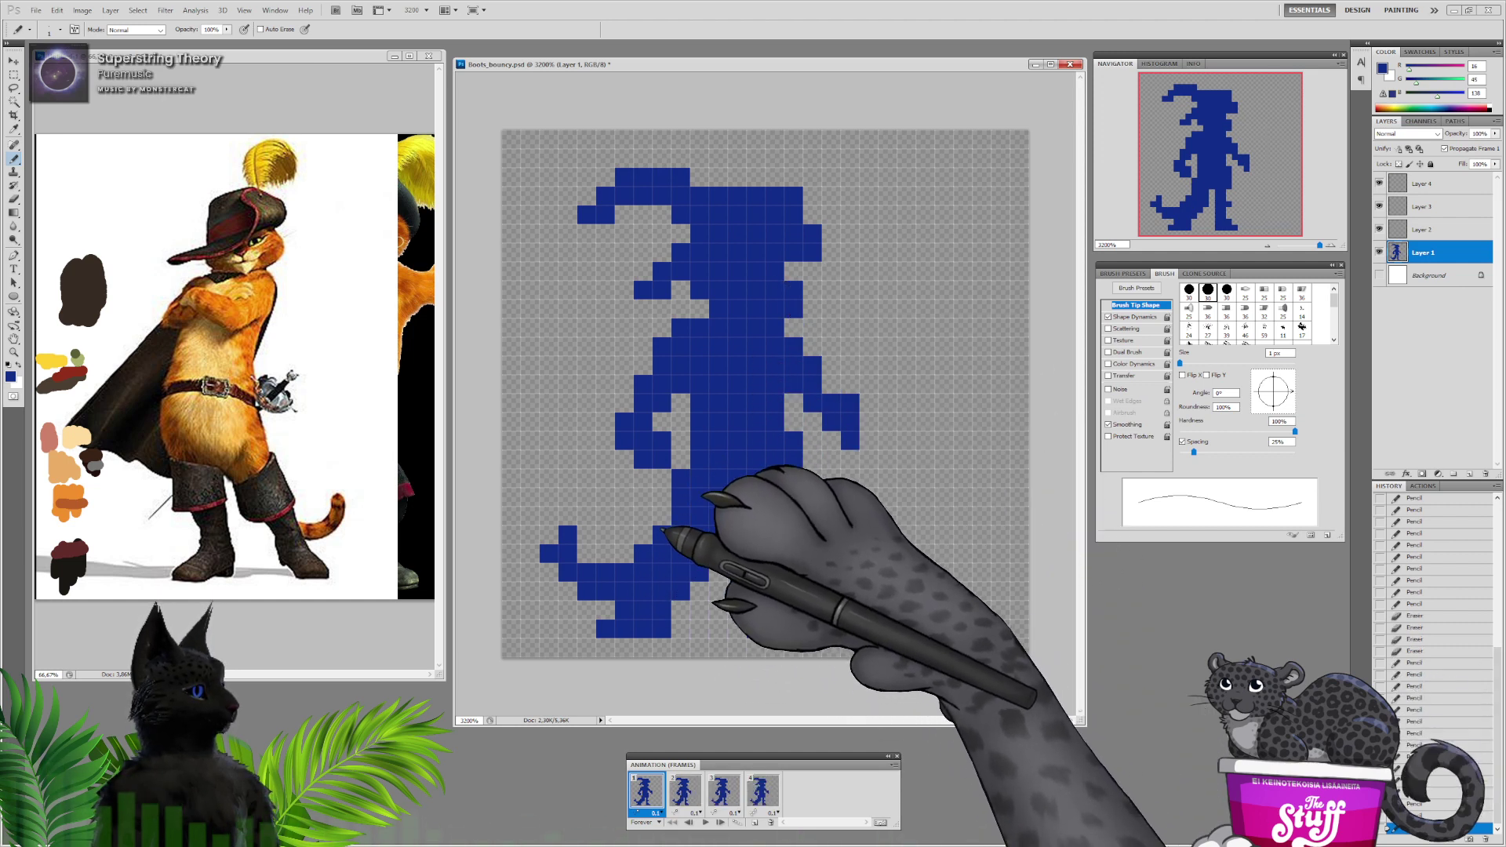
{"action": "left_click", "coordinate": [678, 505]}
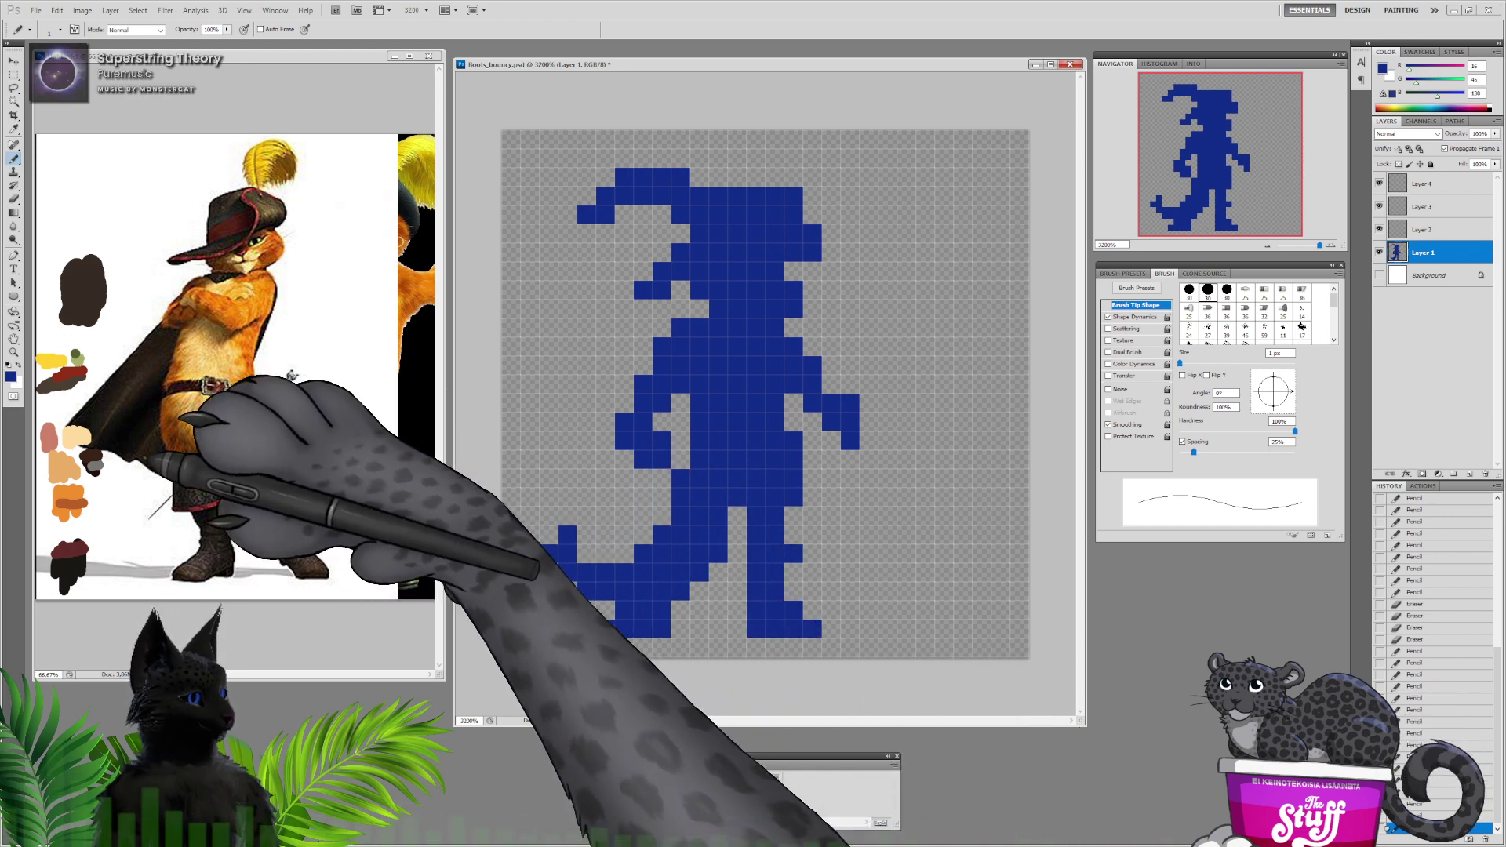
Sample the orange palette swatch and fill the whole silhouette with it using the Paint Bucket
{"action": "left_click", "coordinate": [77, 494], "text": "alt"}
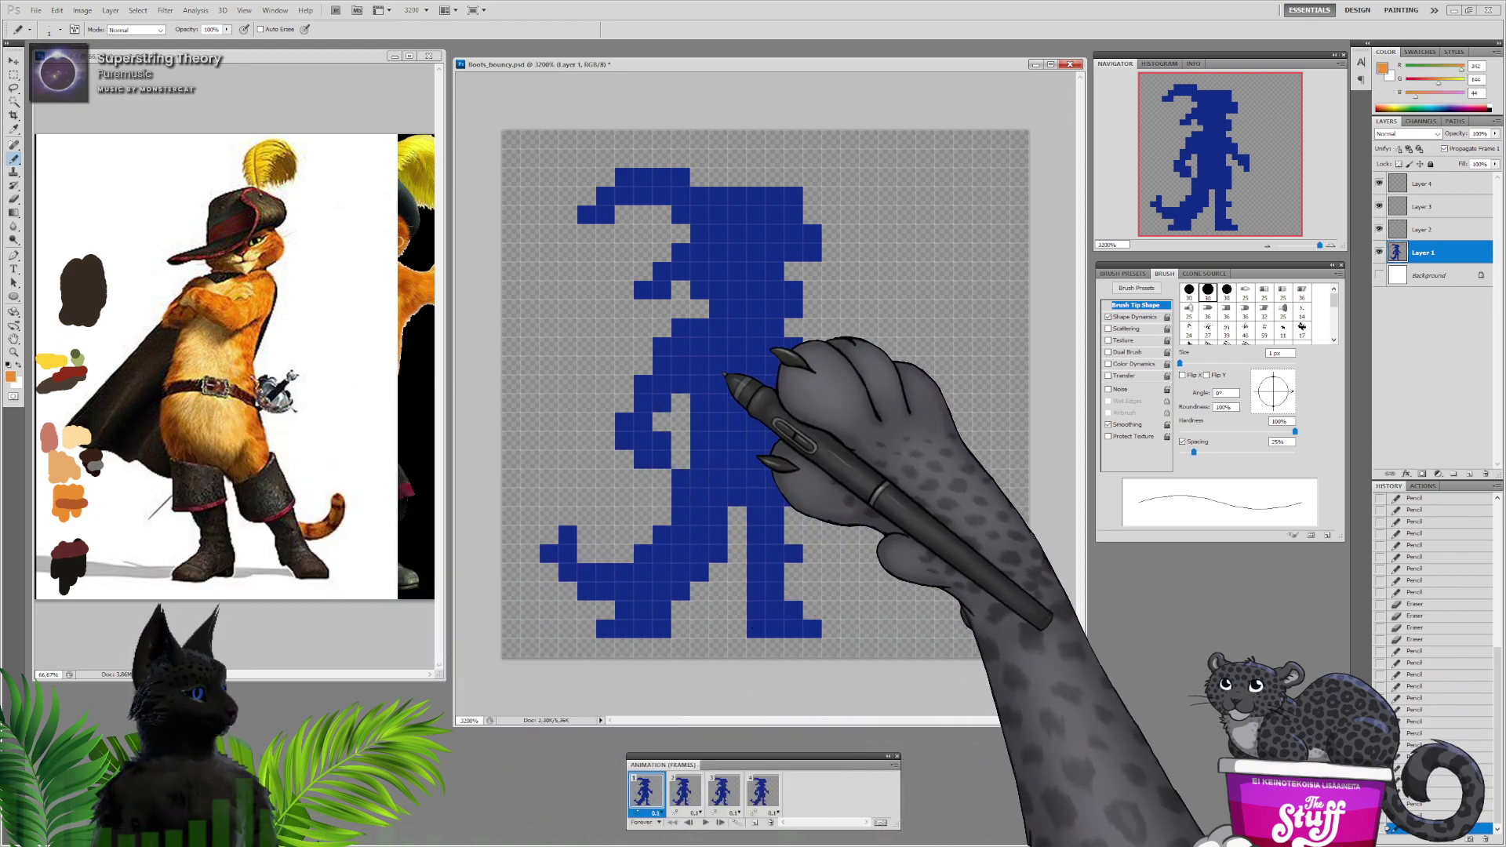
{"action": "left_click", "coordinate": [13, 213]}
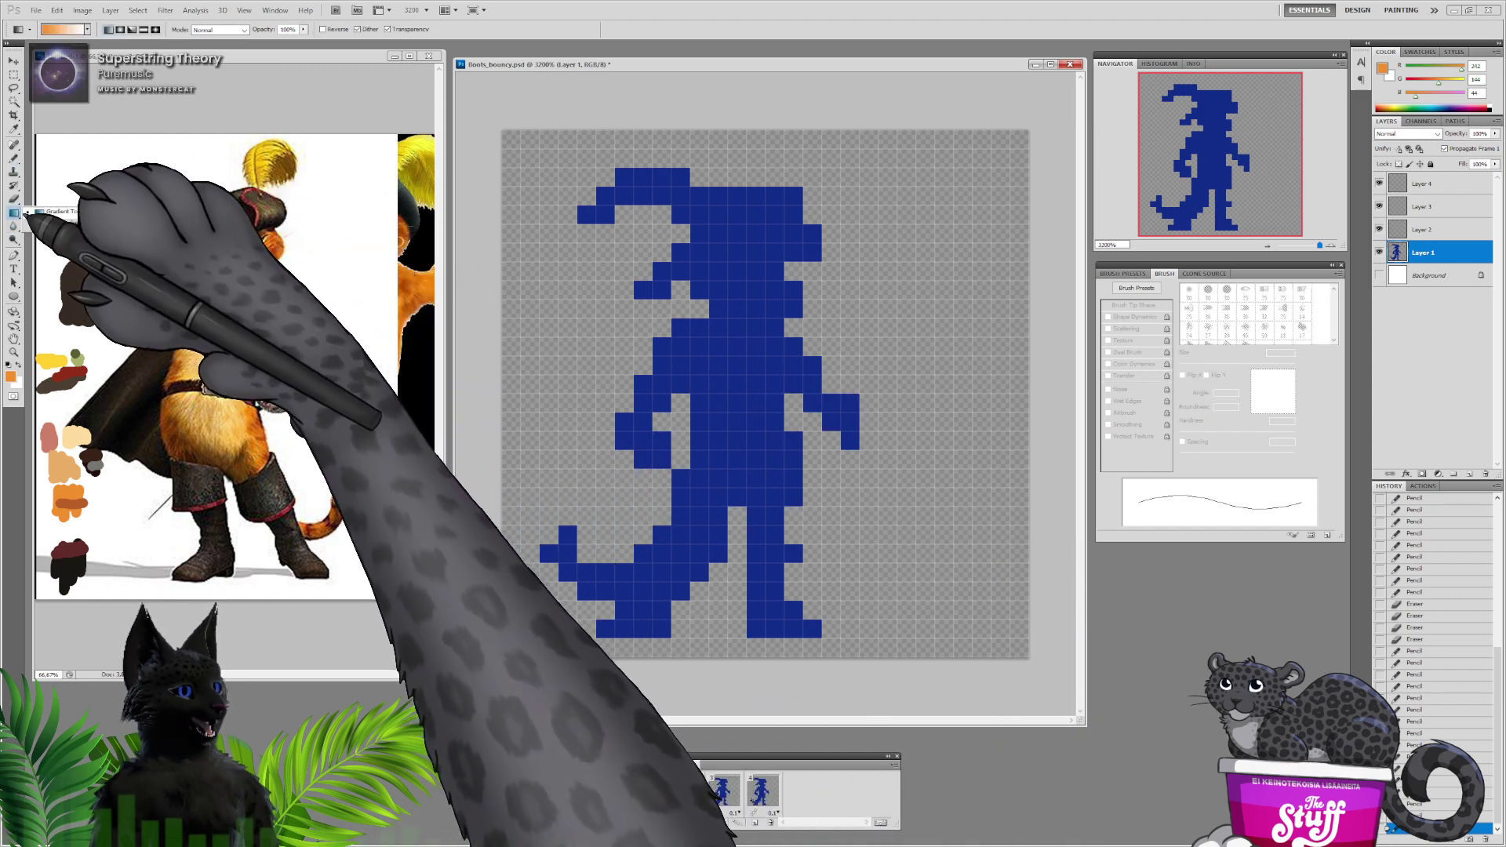
{"action": "left_click", "coordinate": [720, 362]}
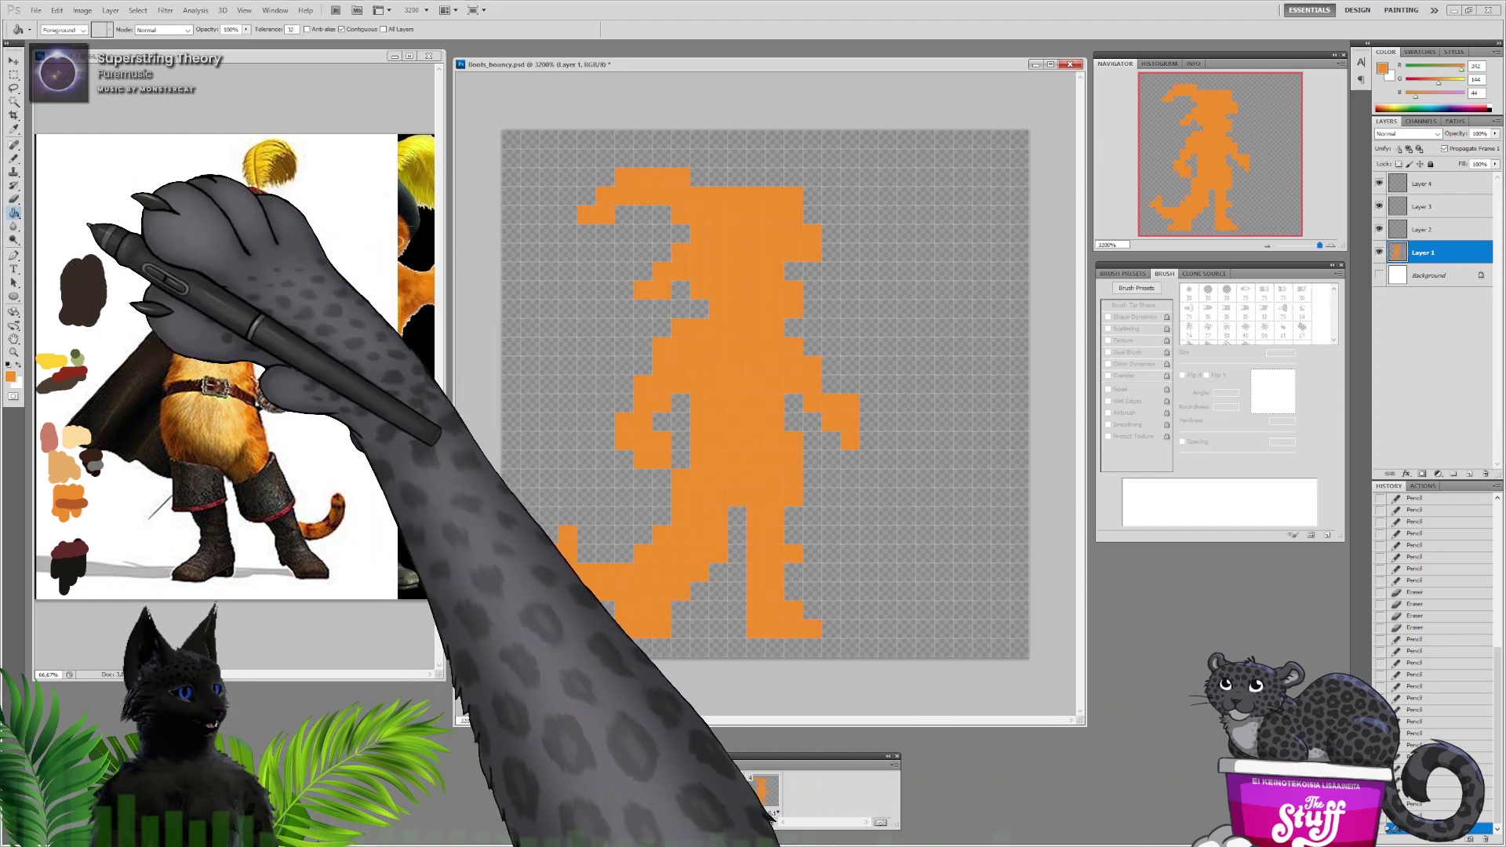
Pencil both boots, from cuffs to toes, in the near-black sampled from the palette
{"action": "left_click", "coordinate": [13, 158]}
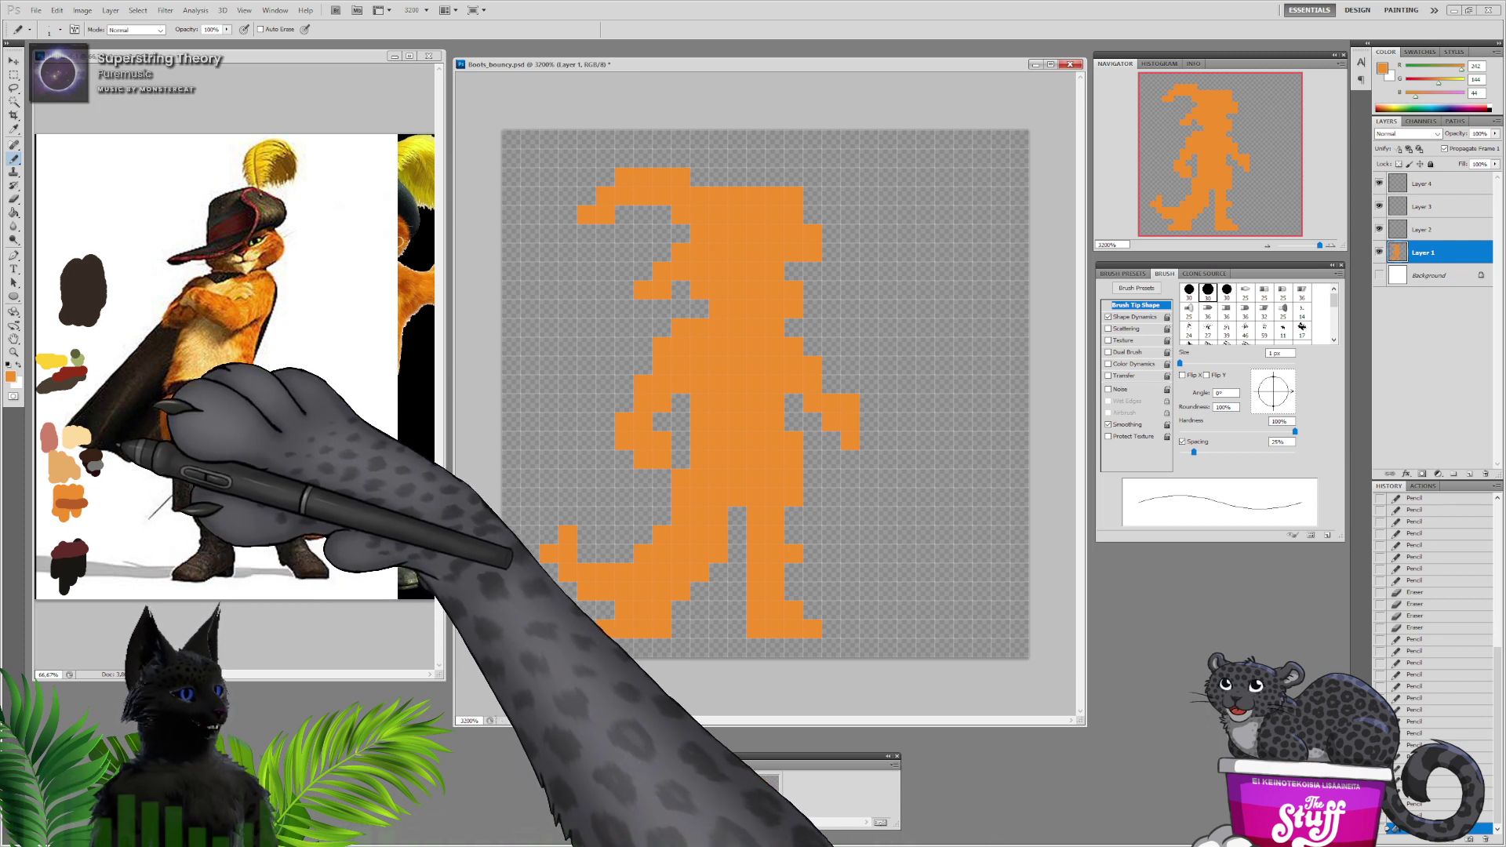
{"action": "left_click", "coordinate": [65, 563], "text": "alt"}
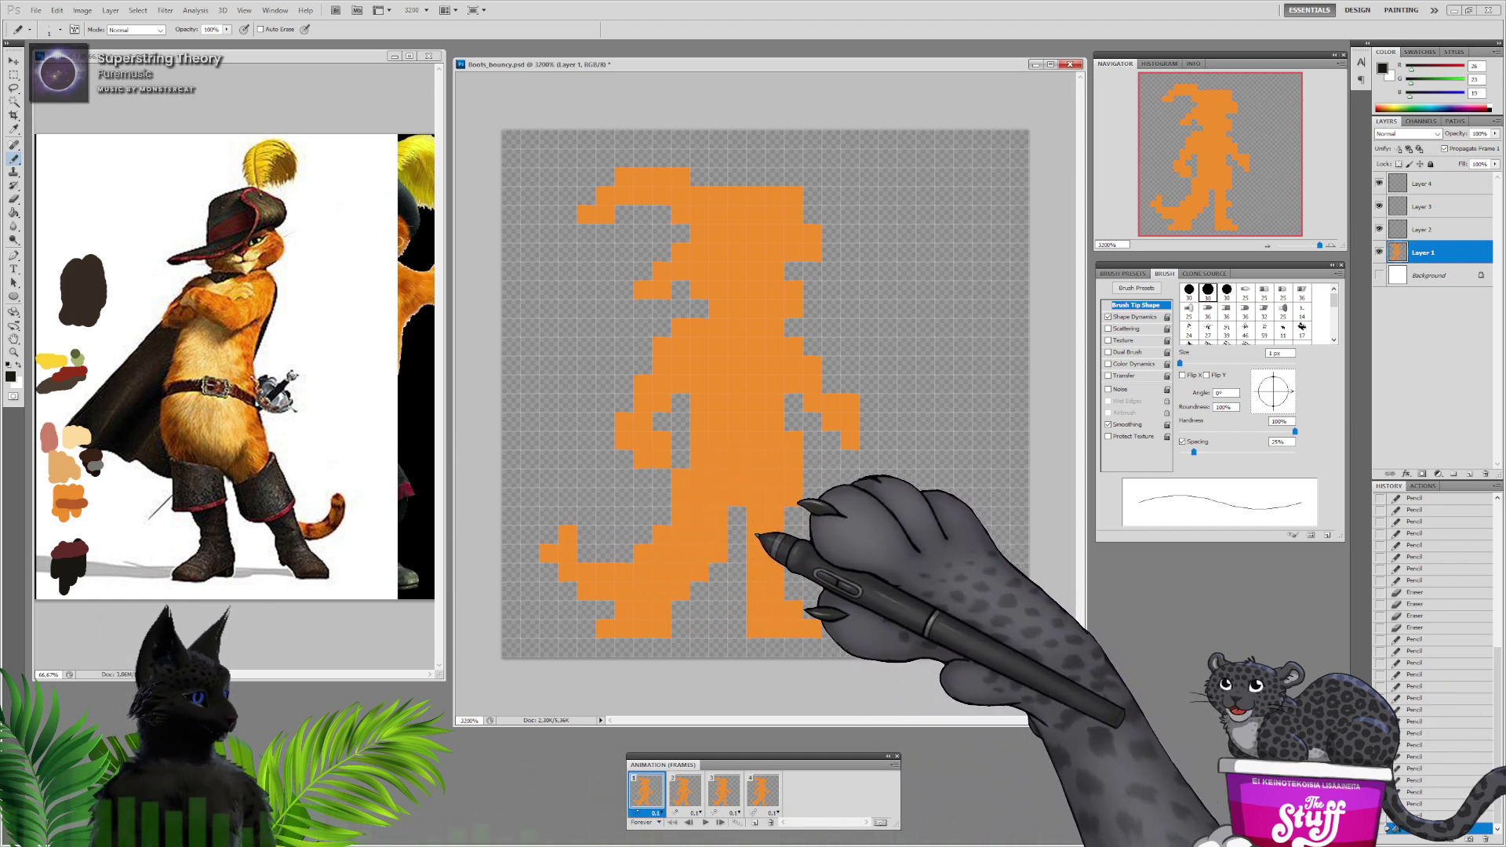
{"action": "mouse_move", "coordinate": [780, 538]}
{"action": "left_mouse_down"}
{"action": "mouse_move", "coordinate": [768, 555]}
{"action": "mouse_move", "coordinate": [792, 549]}
{"action": "mouse_move", "coordinate": [767, 574]}
{"action": "left_mouse_up"}
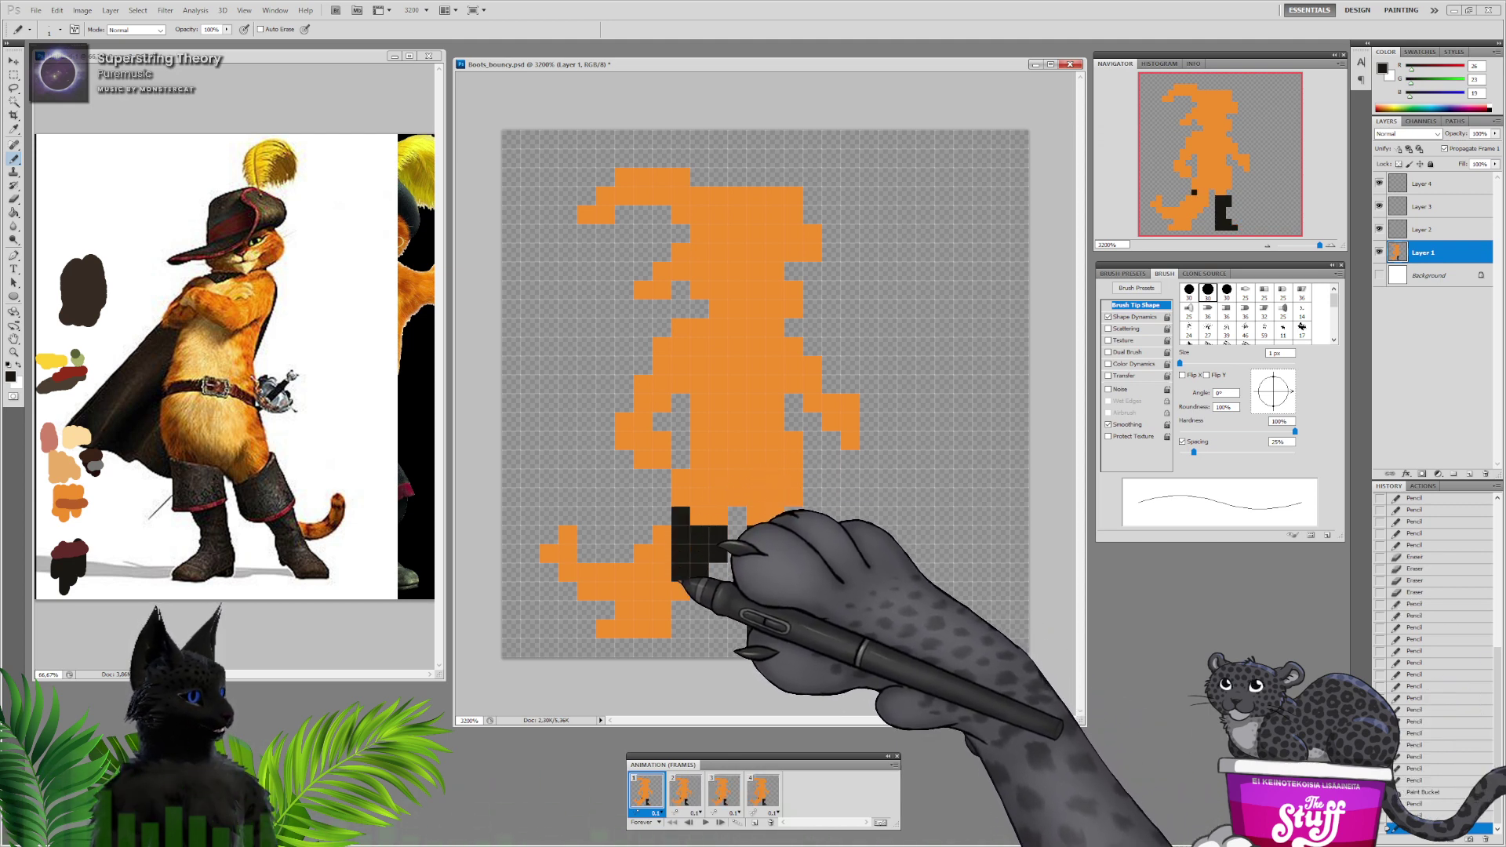
{"action": "left_click_drag", "start_coordinate": [665, 594], "coordinate": [626, 626]}
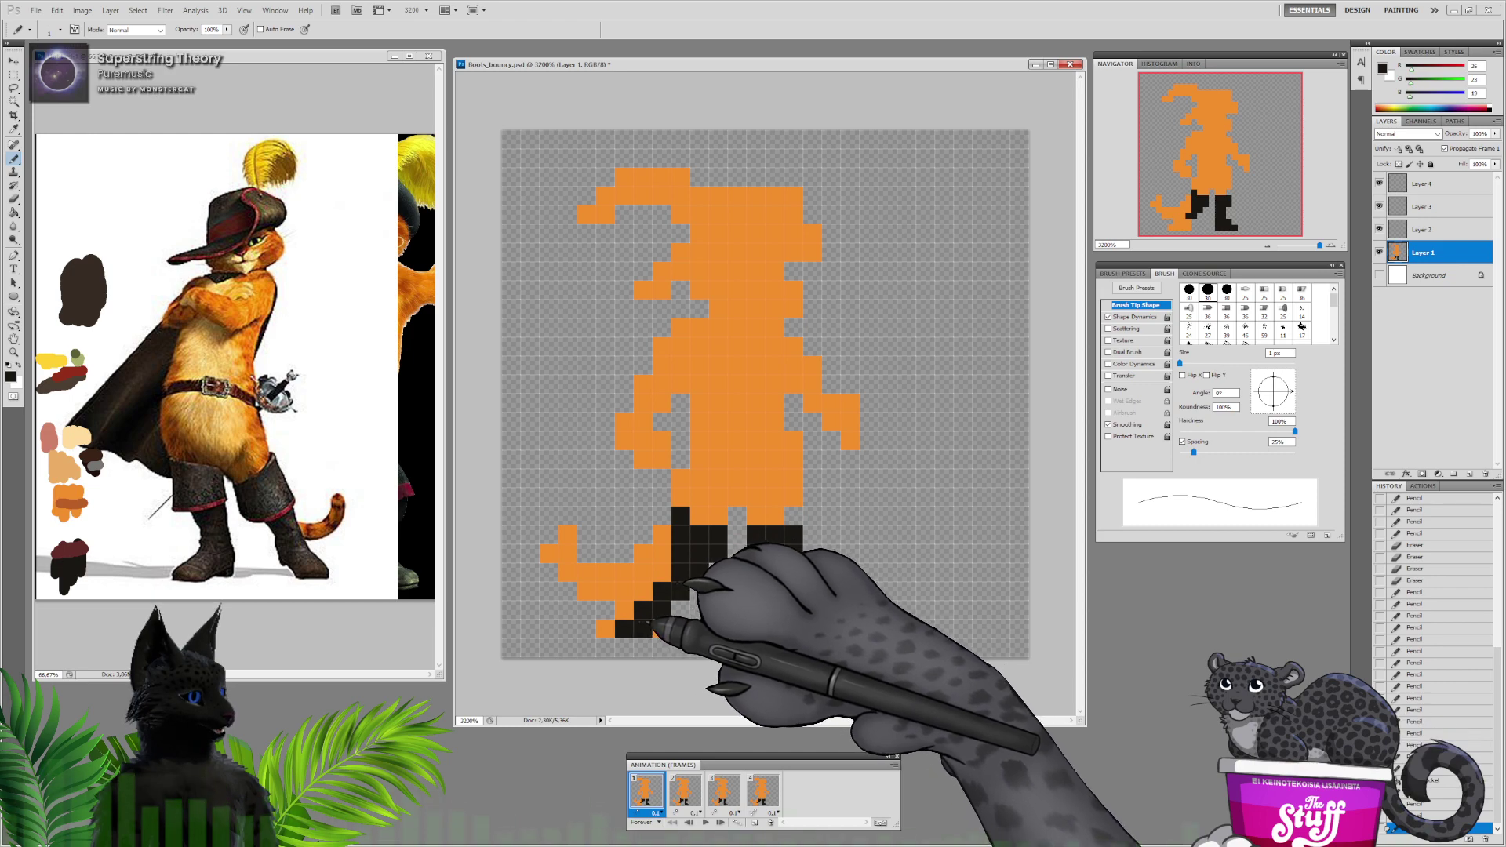
{"action": "left_click", "coordinate": [624, 610]}
{"action": "left_click", "coordinate": [606, 629]}
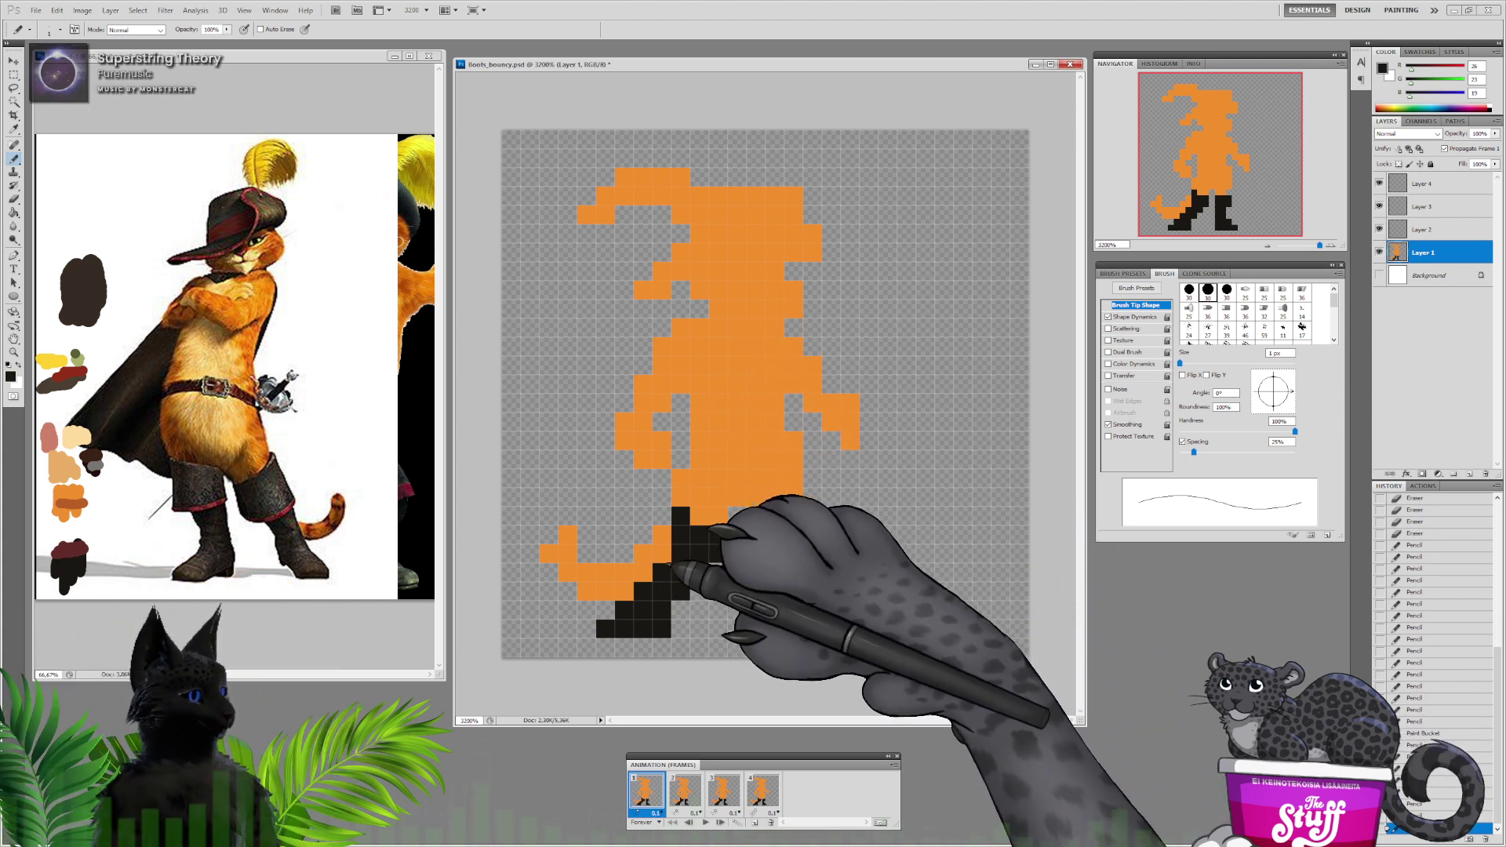
{"action": "left_click", "coordinate": [662, 554]}
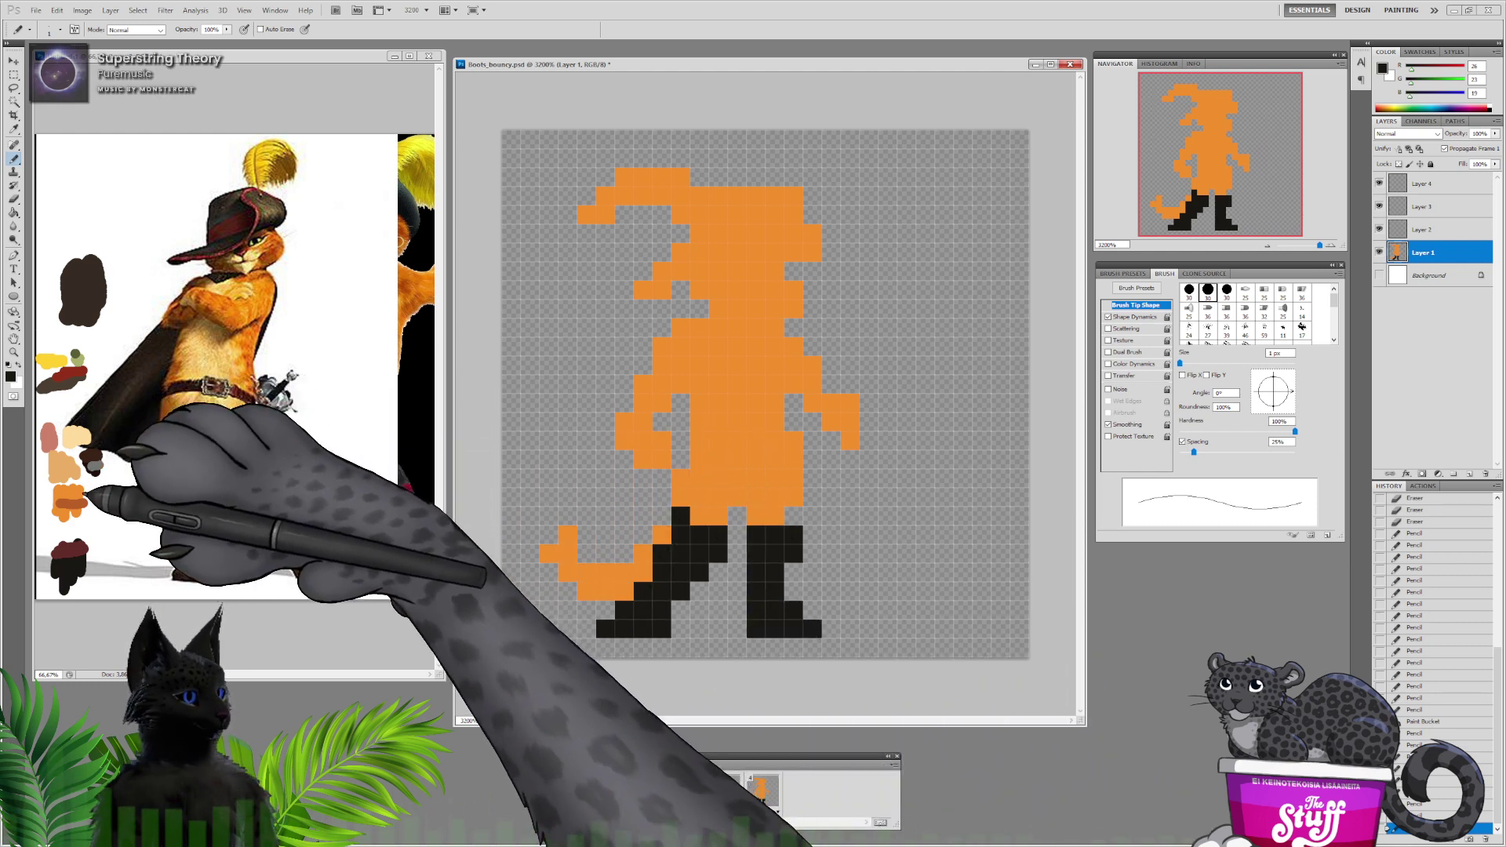
Pencil a light tan belly patch on the torso and colour both hands in the same tan from the palette
{"action": "left_click", "coordinate": [78, 497], "text": "alt"}
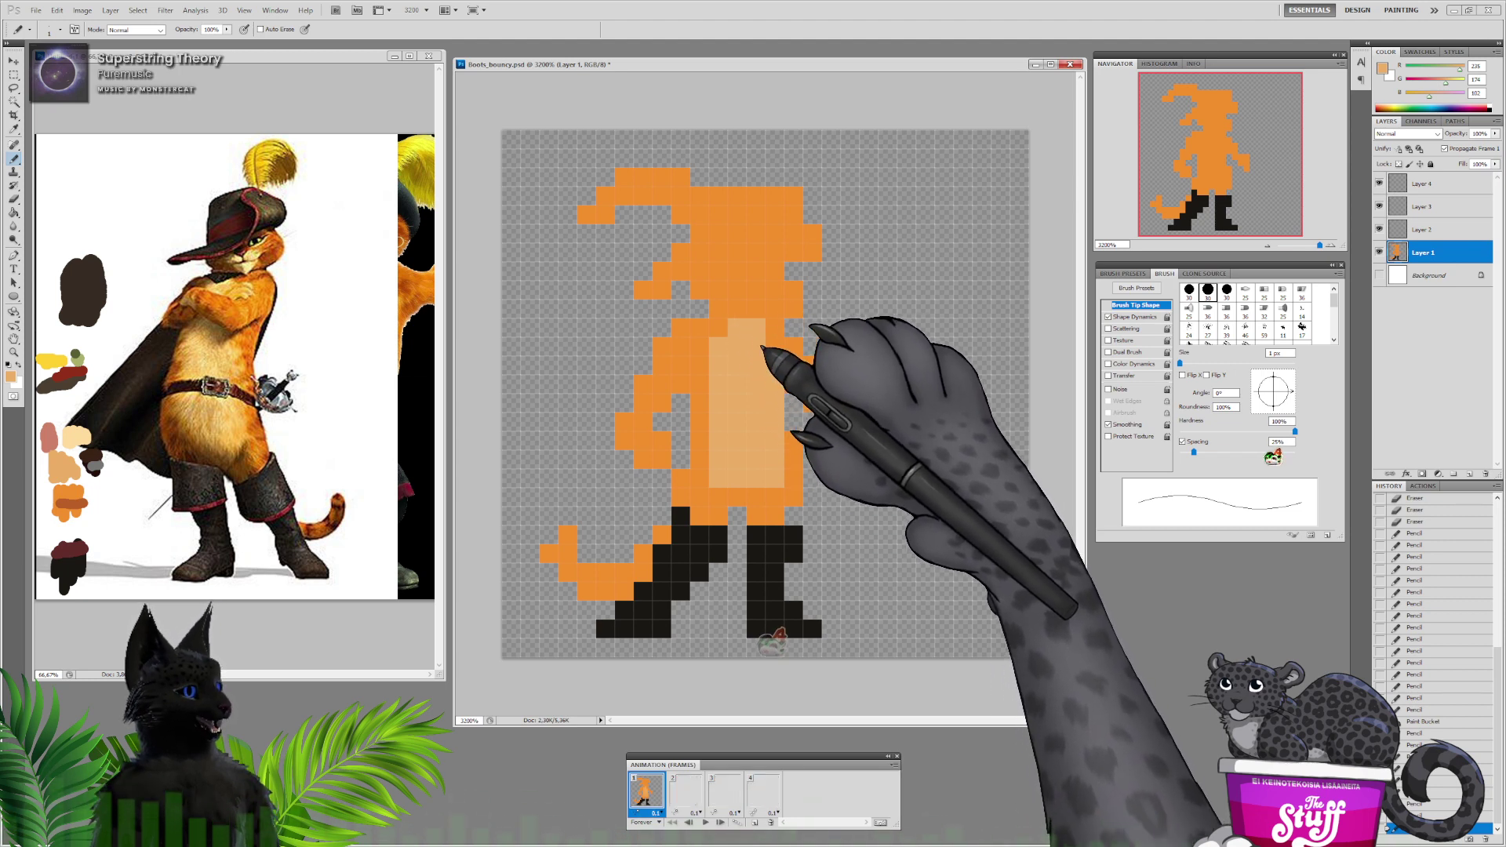
{"action": "left_click_drag", "start_coordinate": [831, 404], "coordinate": [833, 422]}
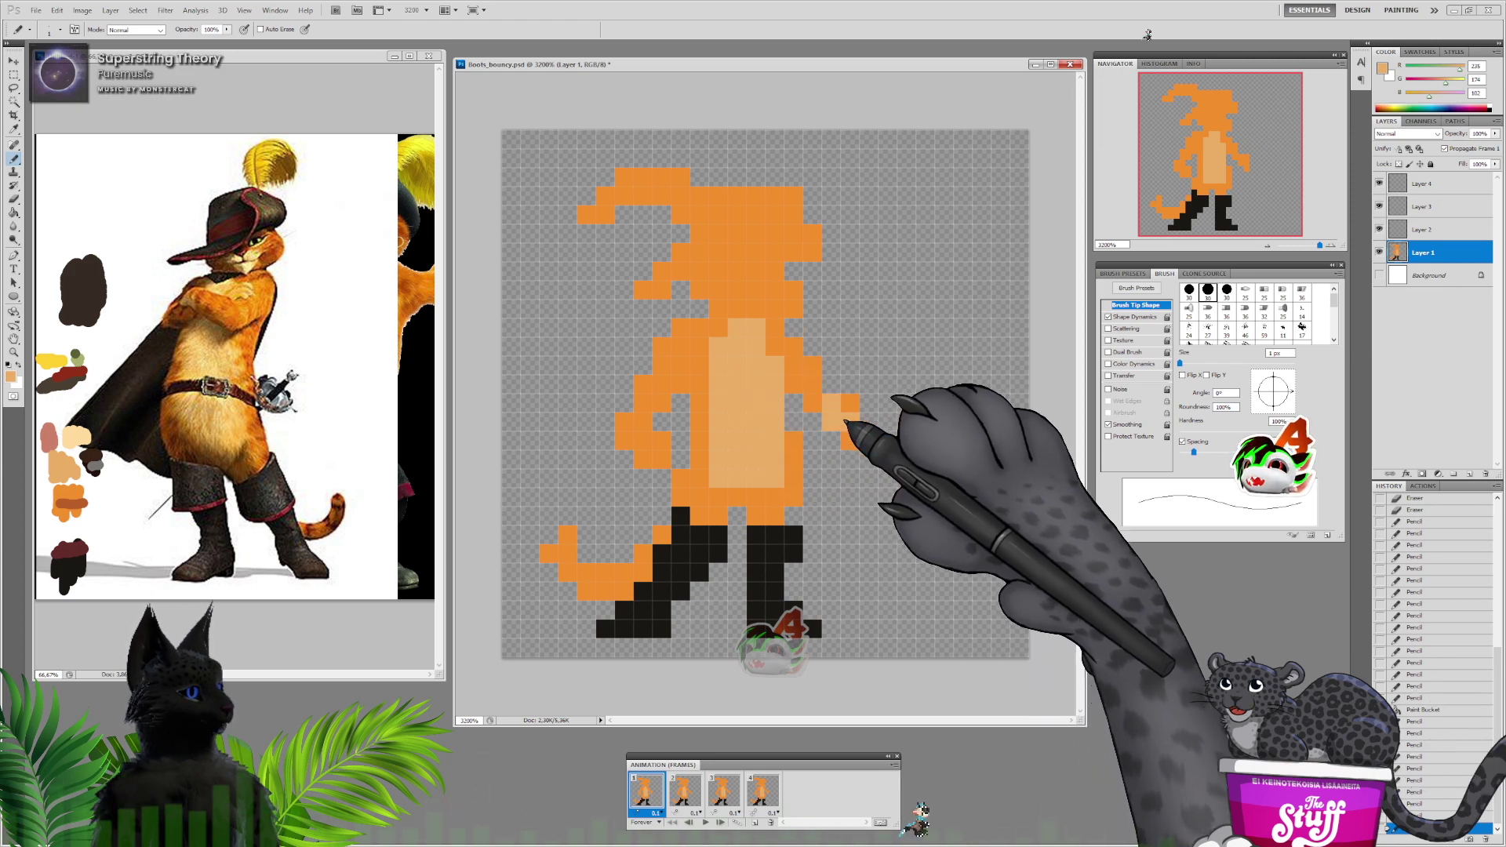
{"action": "mouse_move", "coordinate": [642, 460]}
{"action": "left_mouse_down"}
{"action": "mouse_move", "coordinate": [659, 455]}
{"action": "mouse_move", "coordinate": [646, 436]}
{"action": "mouse_move", "coordinate": [625, 440]}
{"action": "left_mouse_up"}
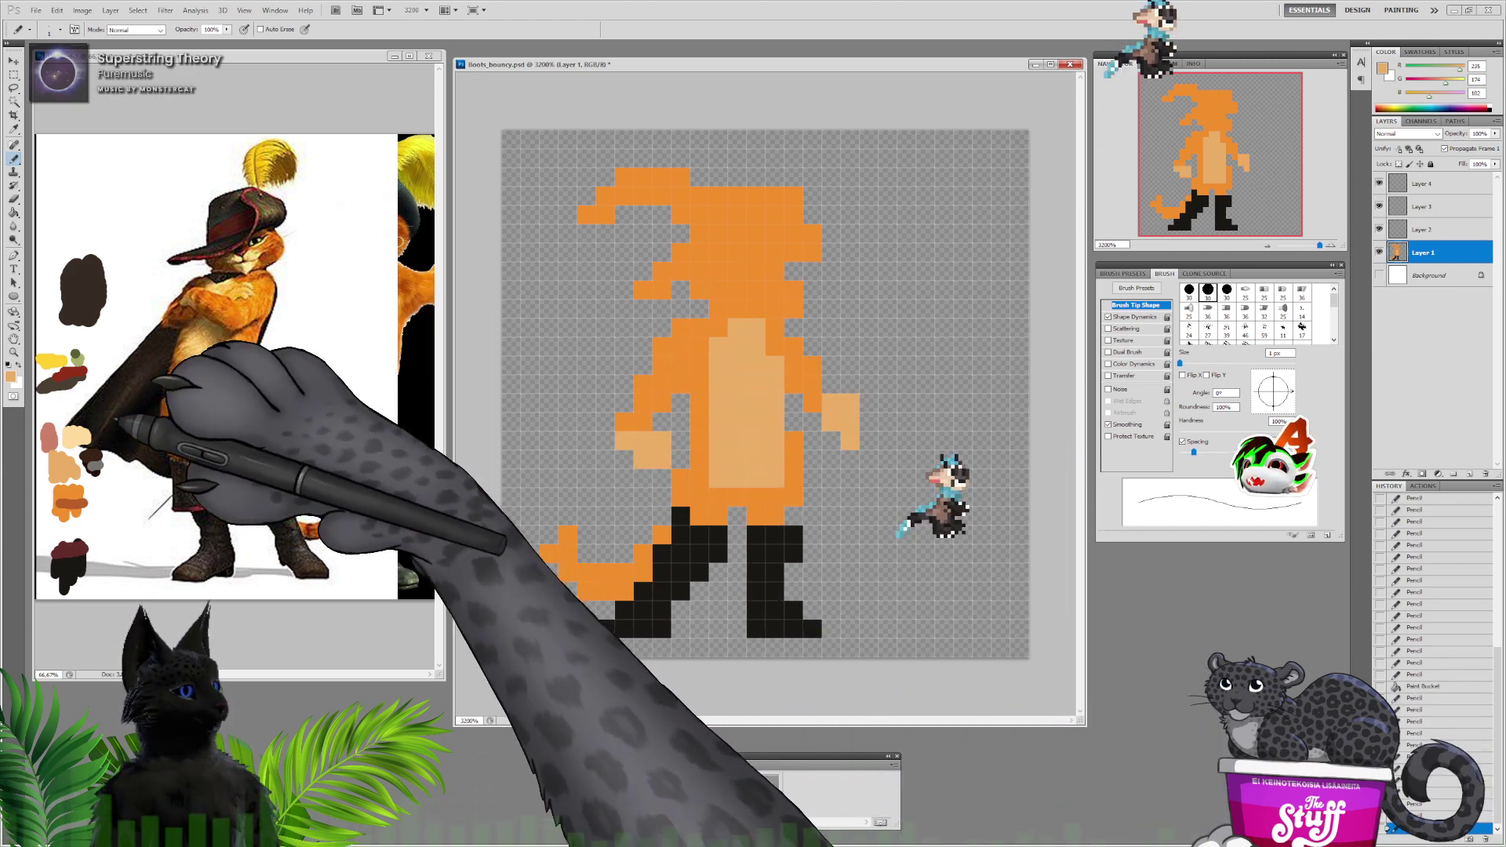
Pencil a pale cream muzzle on the face and a dusty pink nose above it, sampling both colours from the reference image
{"action": "left_click", "coordinate": [77, 436], "text": "alt"}
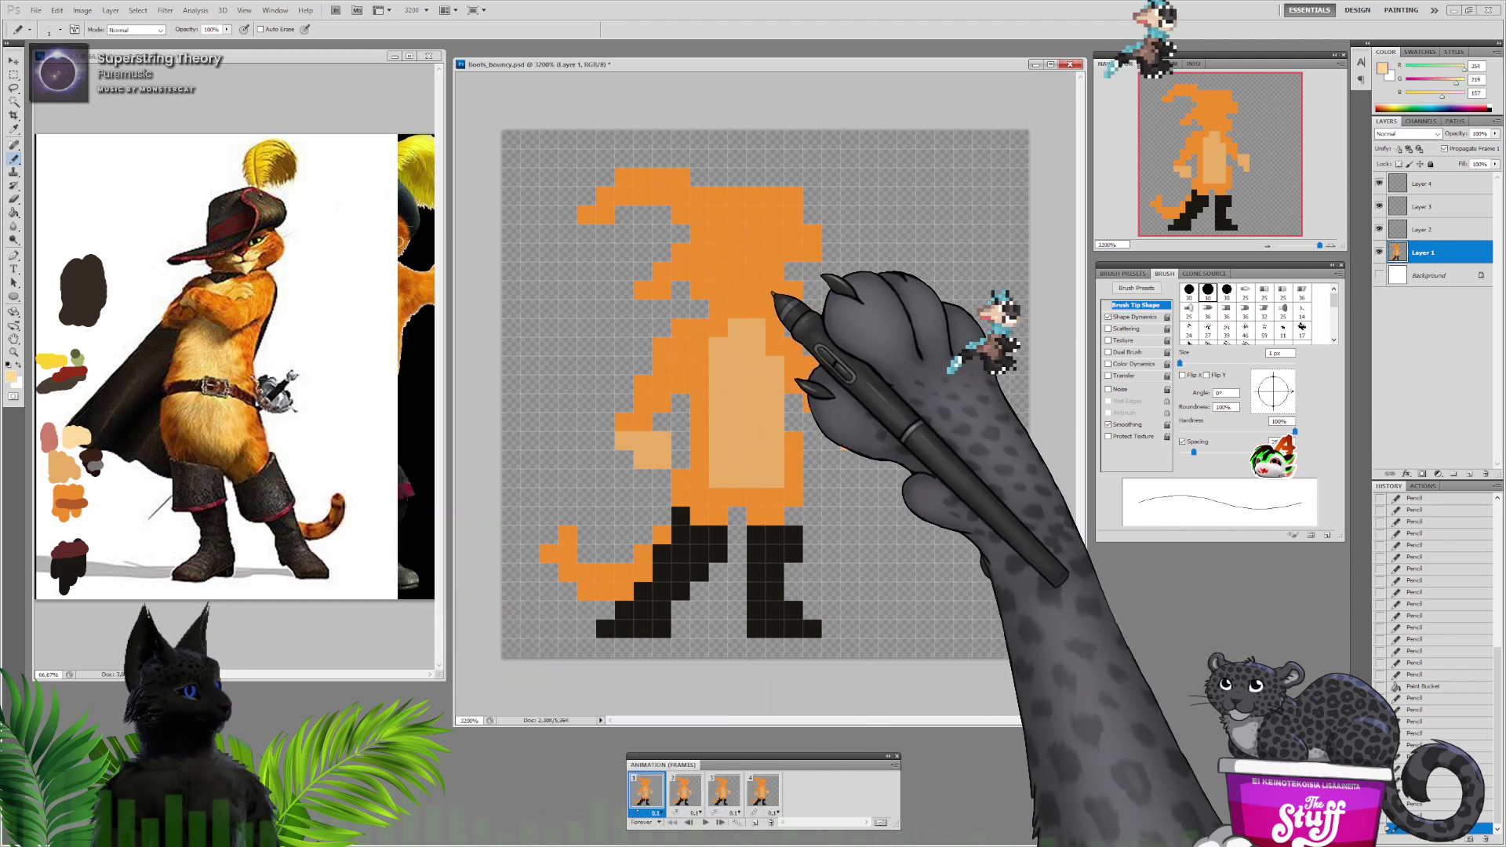
{"action": "left_click_drag", "start_coordinate": [784, 310], "coordinate": [794, 291]}
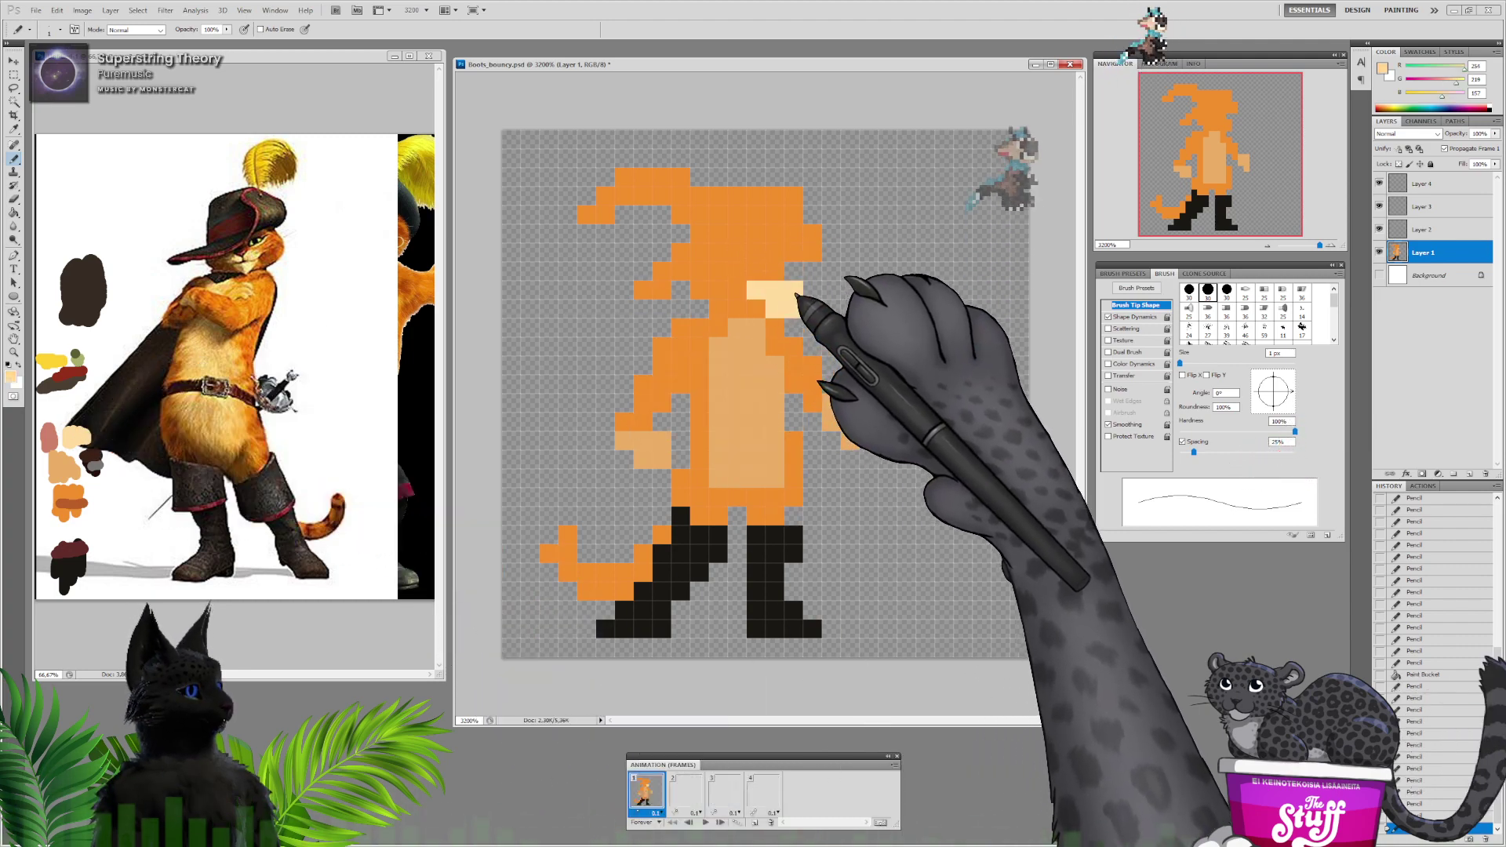
{"action": "left_click", "coordinate": [248, 259], "text": "alt"}
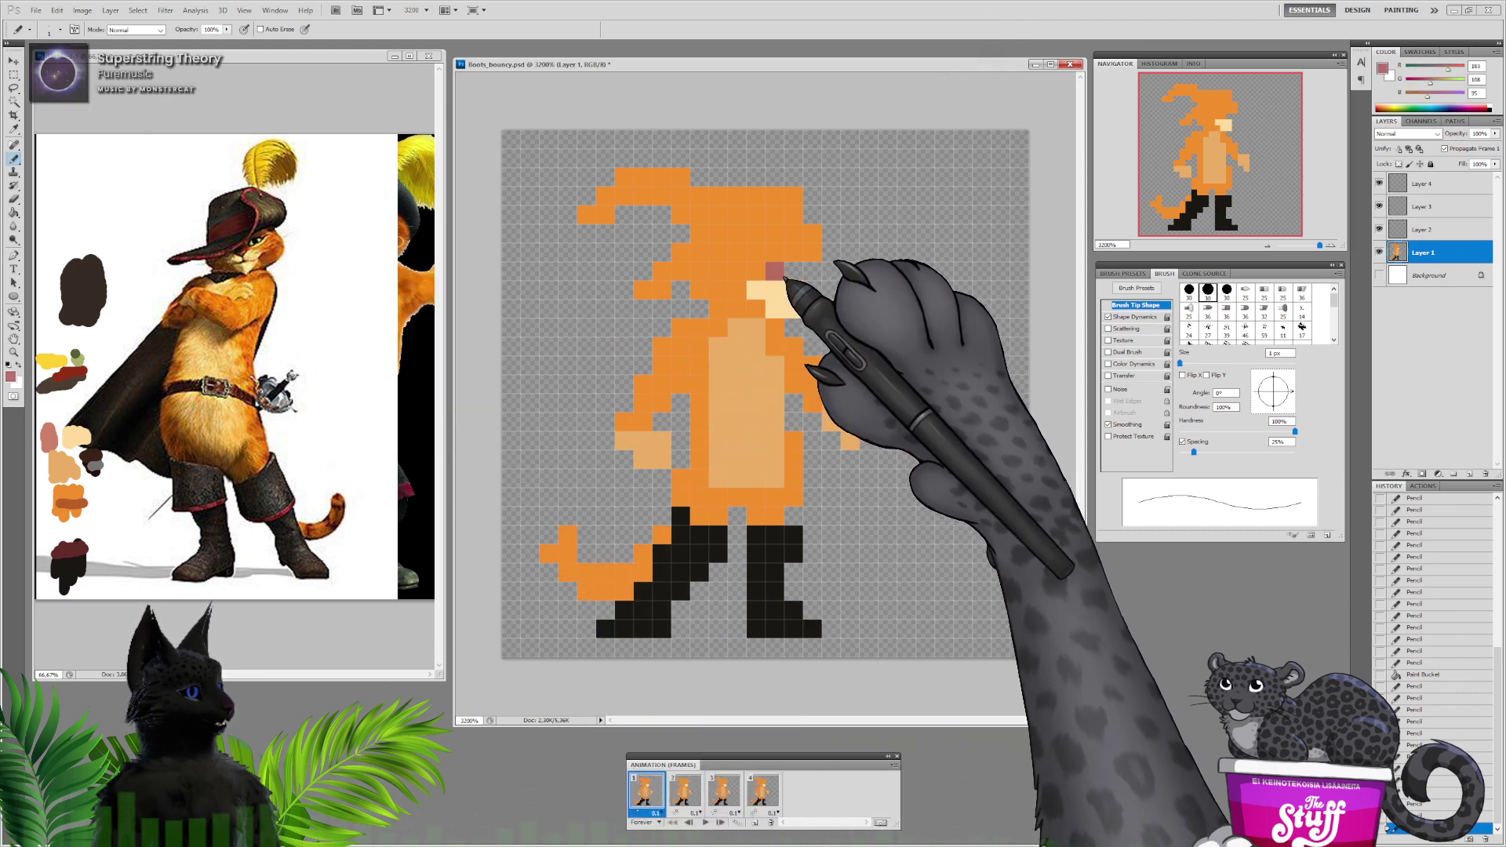
{"action": "left_click", "coordinate": [790, 280]}
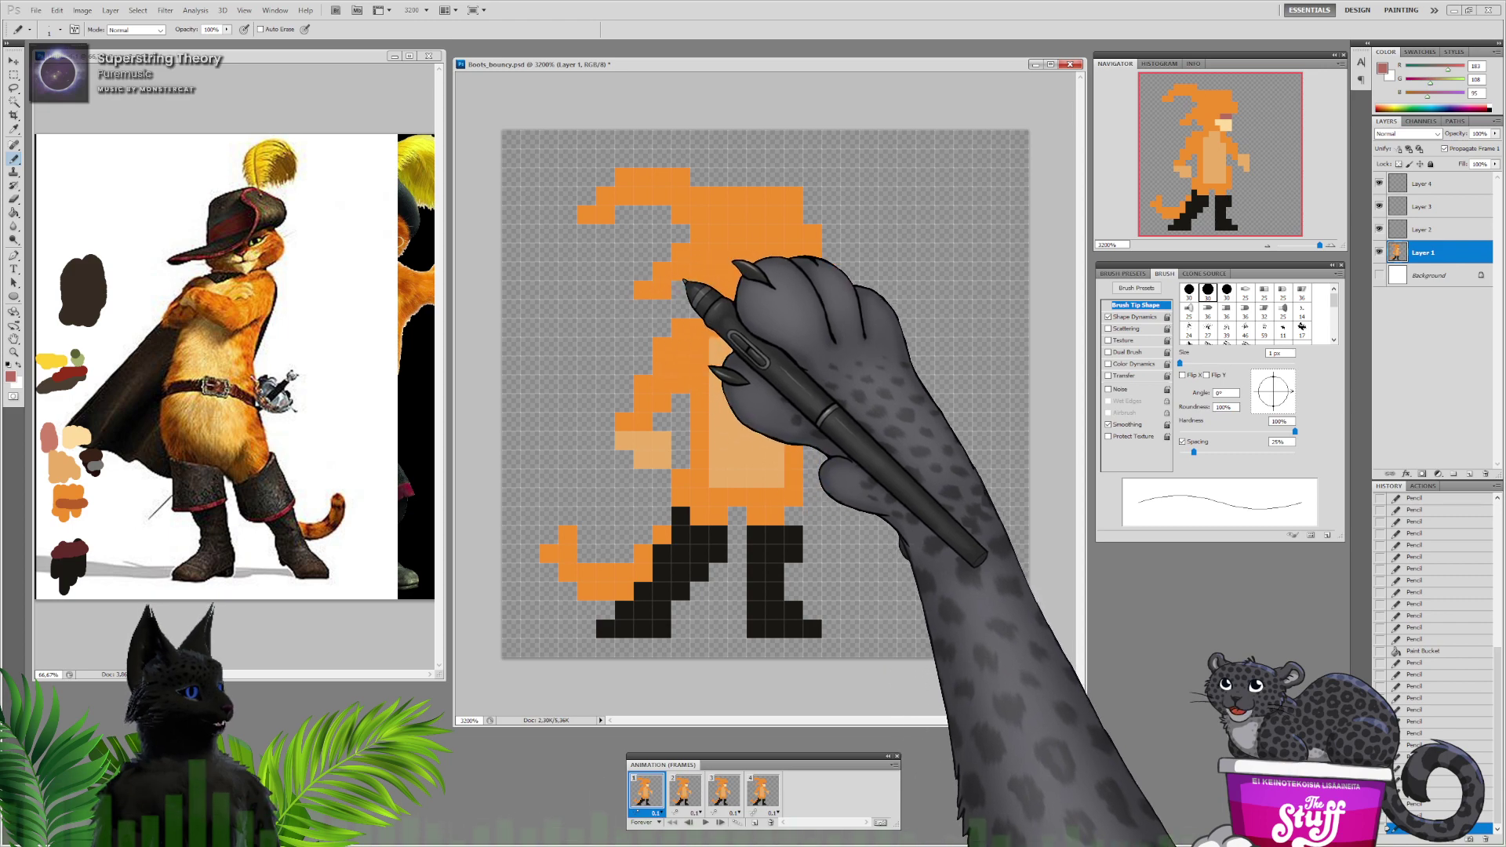
Colour the hat's brim and crown dark brown, and pencil the brim's lower edge in the palette's red
{"action": "left_click", "coordinate": [196, 227], "text": "alt"}
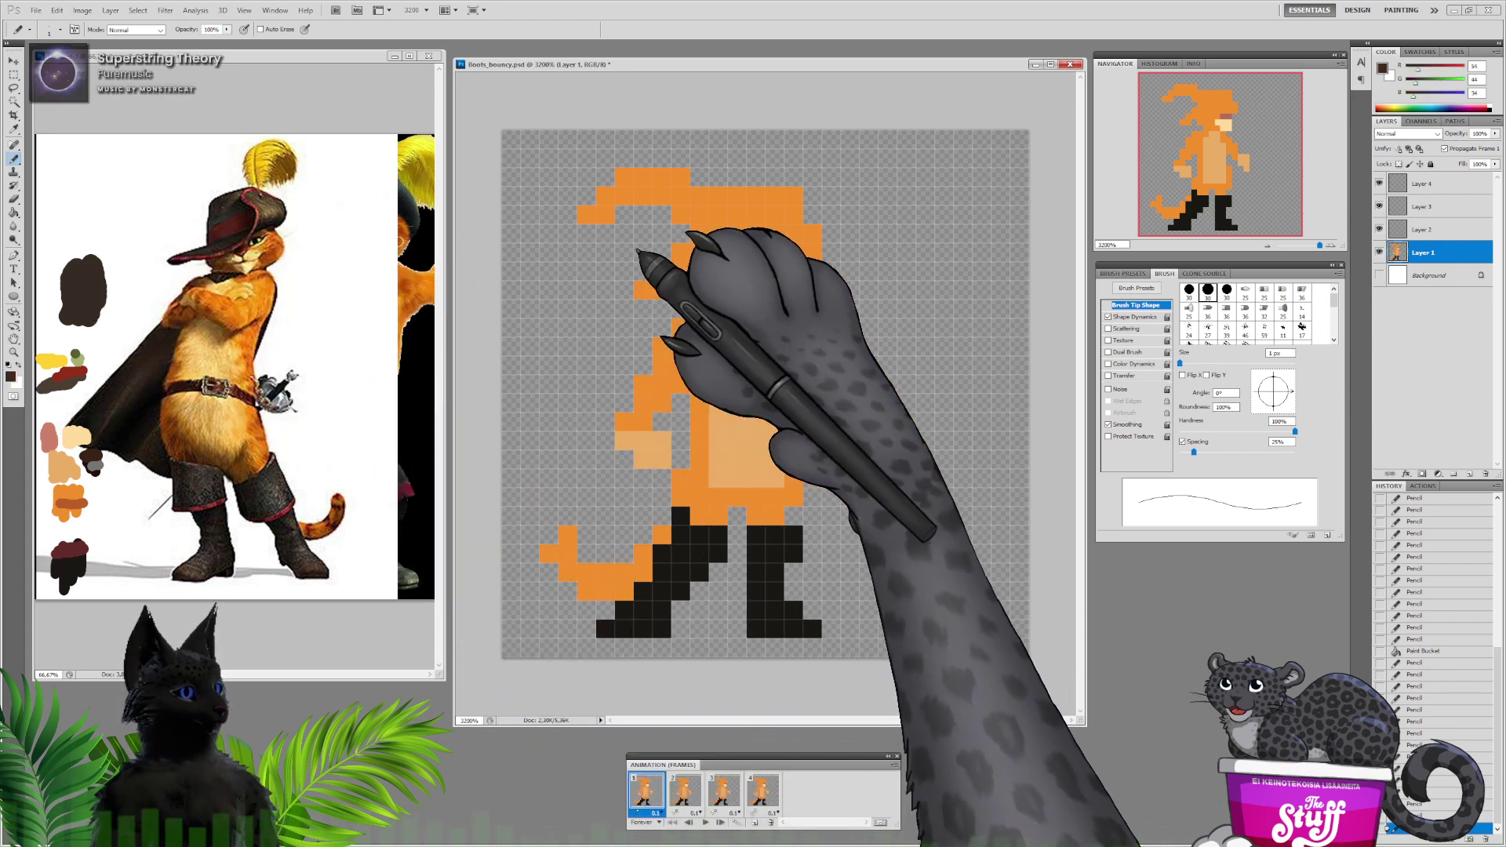
{"action": "left_click", "coordinate": [62, 384], "text": "alt"}
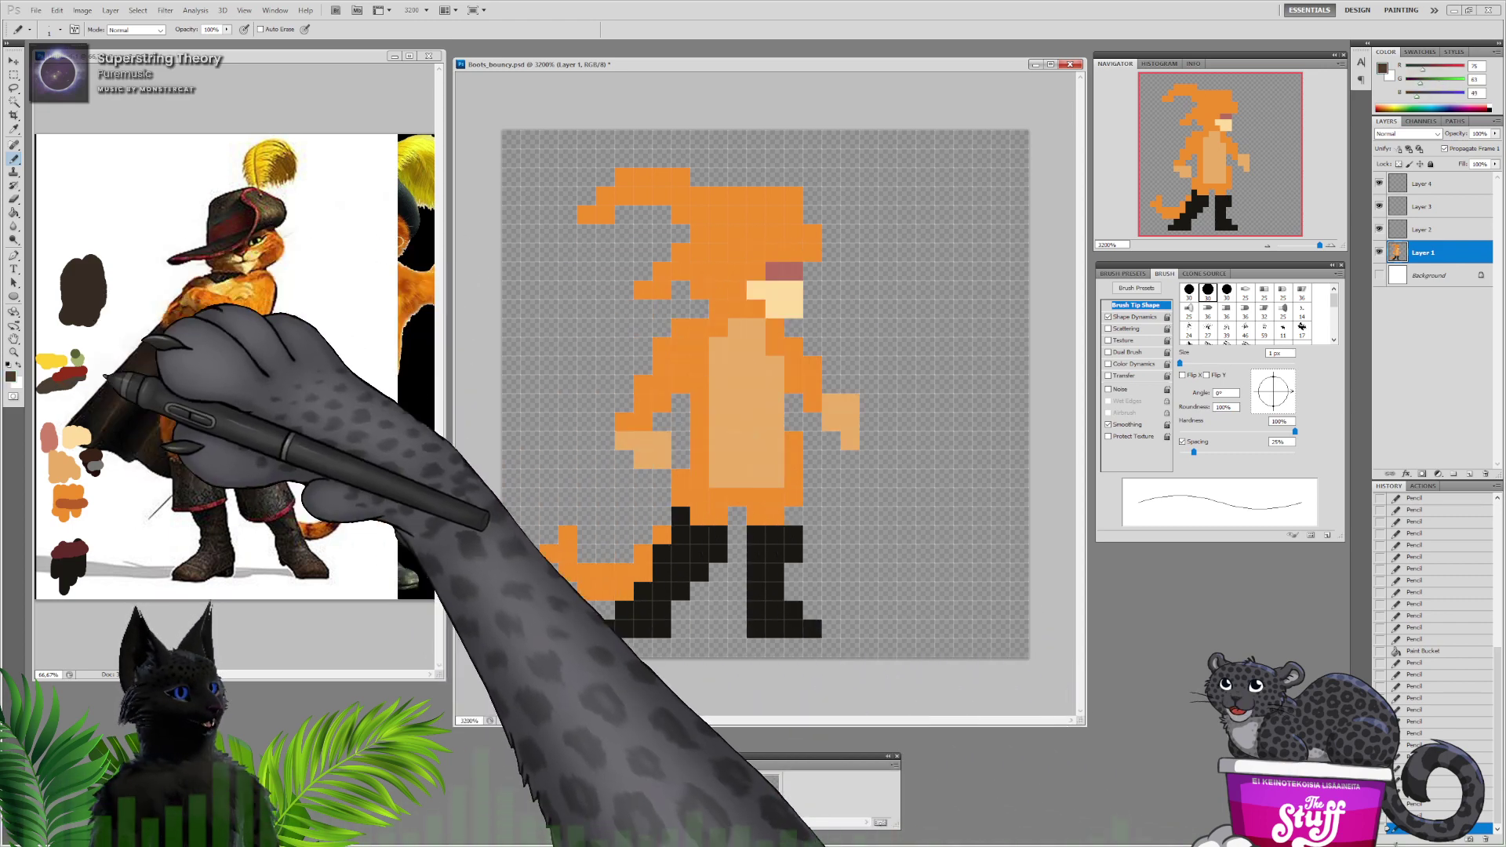
{"action": "left_click", "coordinate": [661, 273]}
{"action": "left_click", "coordinate": [647, 289]}
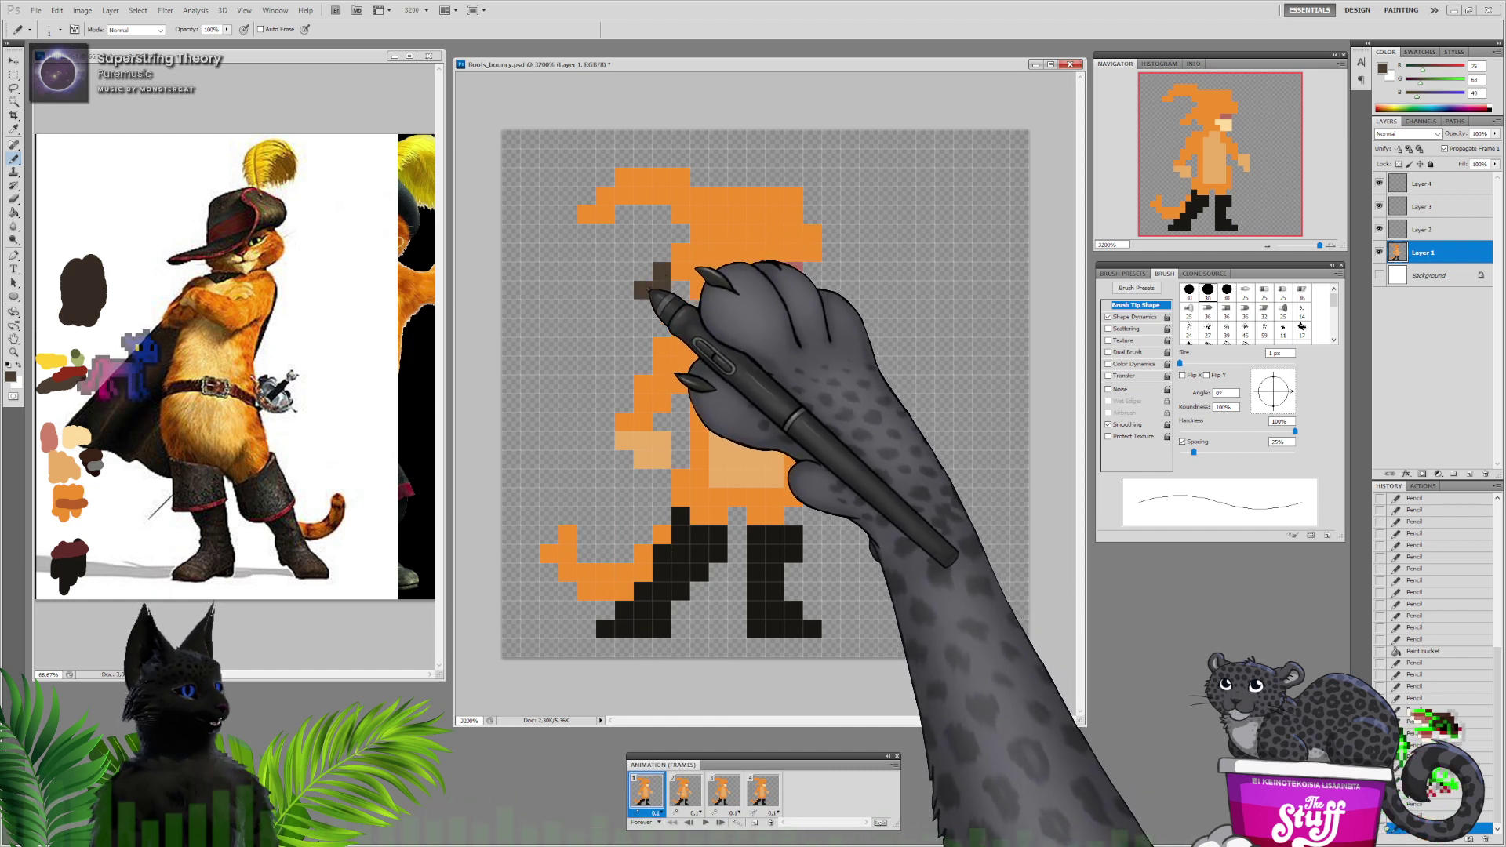
{"action": "left_click_drag", "start_coordinate": [658, 288], "coordinate": [732, 248]}
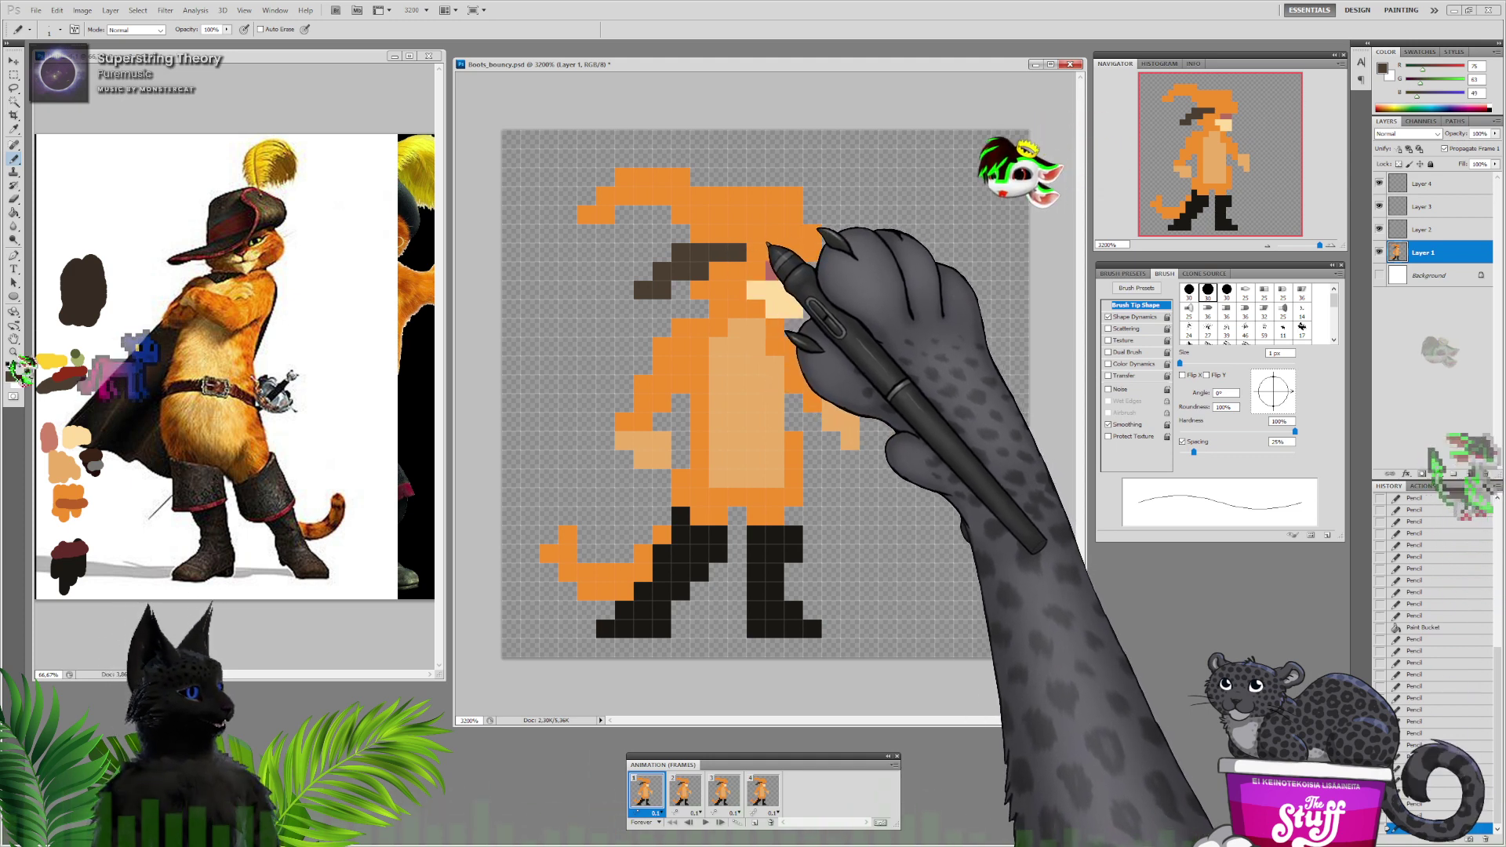
{"action": "mouse_move", "coordinate": [756, 252]}
{"action": "left_mouse_down"}
{"action": "mouse_move", "coordinate": [807, 247]}
{"action": "mouse_move", "coordinate": [755, 250]}
{"action": "mouse_move", "coordinate": [801, 235]}
{"action": "mouse_move", "coordinate": [789, 202]}
{"action": "mouse_move", "coordinate": [780, 225]}
{"action": "mouse_move", "coordinate": [699, 242]}
{"action": "mouse_move", "coordinate": [723, 208]}
{"action": "mouse_move", "coordinate": [702, 200]}
{"action": "mouse_move", "coordinate": [747, 211]}
{"action": "left_mouse_up"}
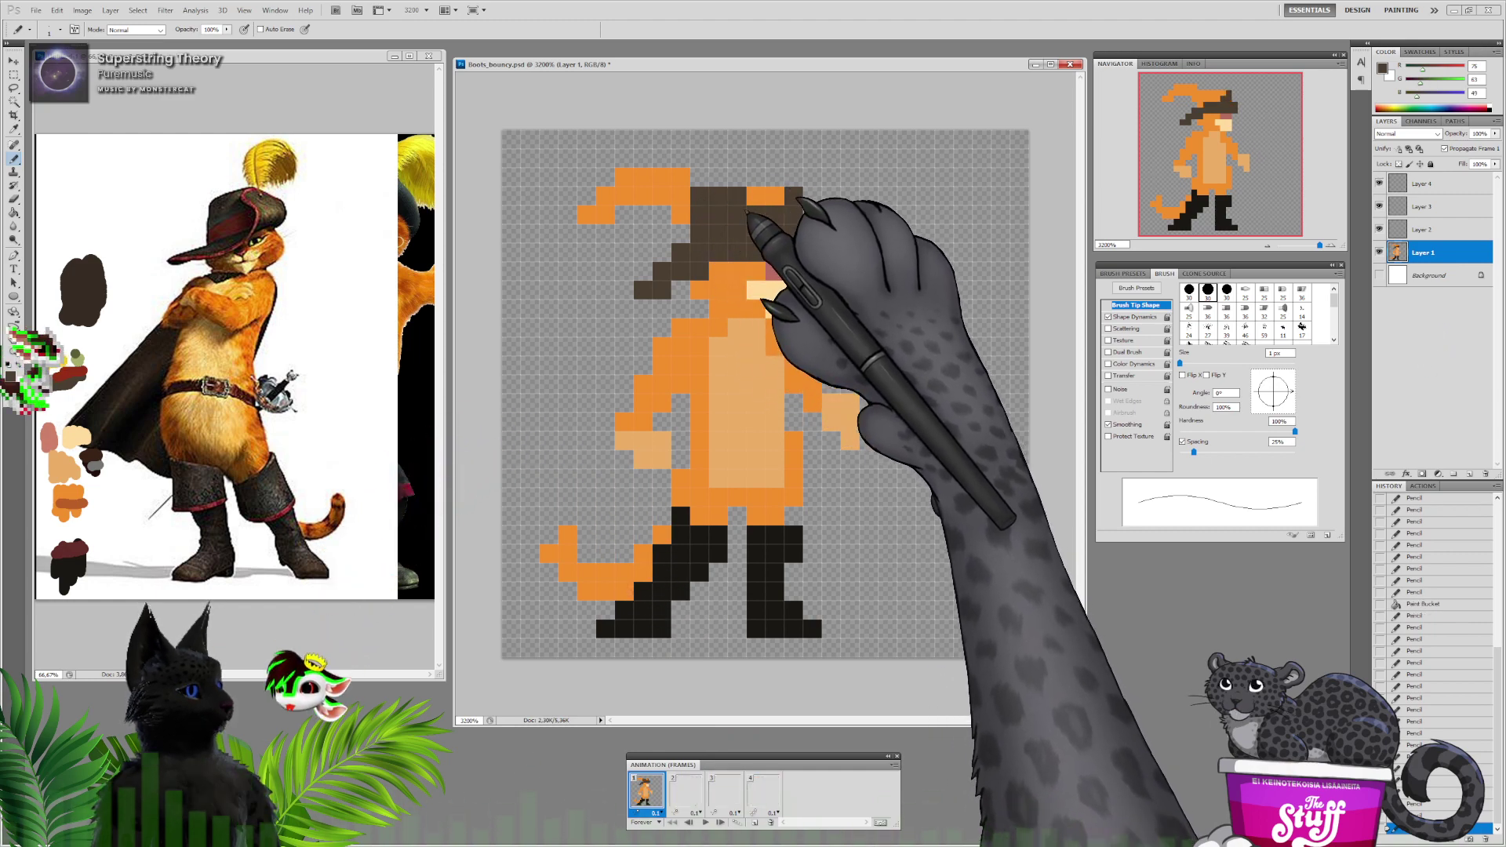
{"action": "left_click", "coordinate": [754, 202]}
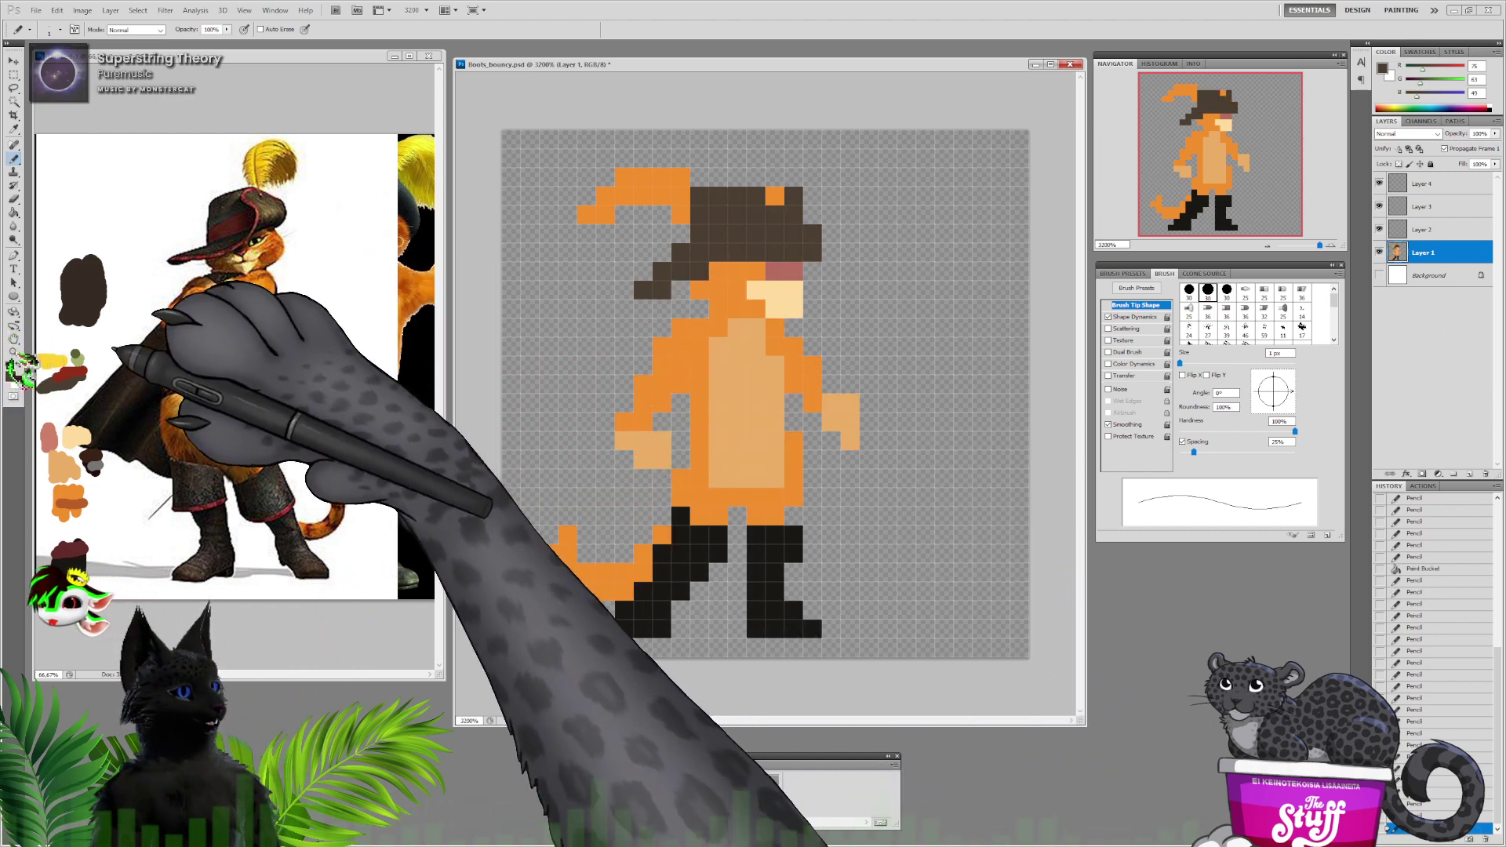
{"action": "left_click", "coordinate": [75, 372], "text": "alt"}
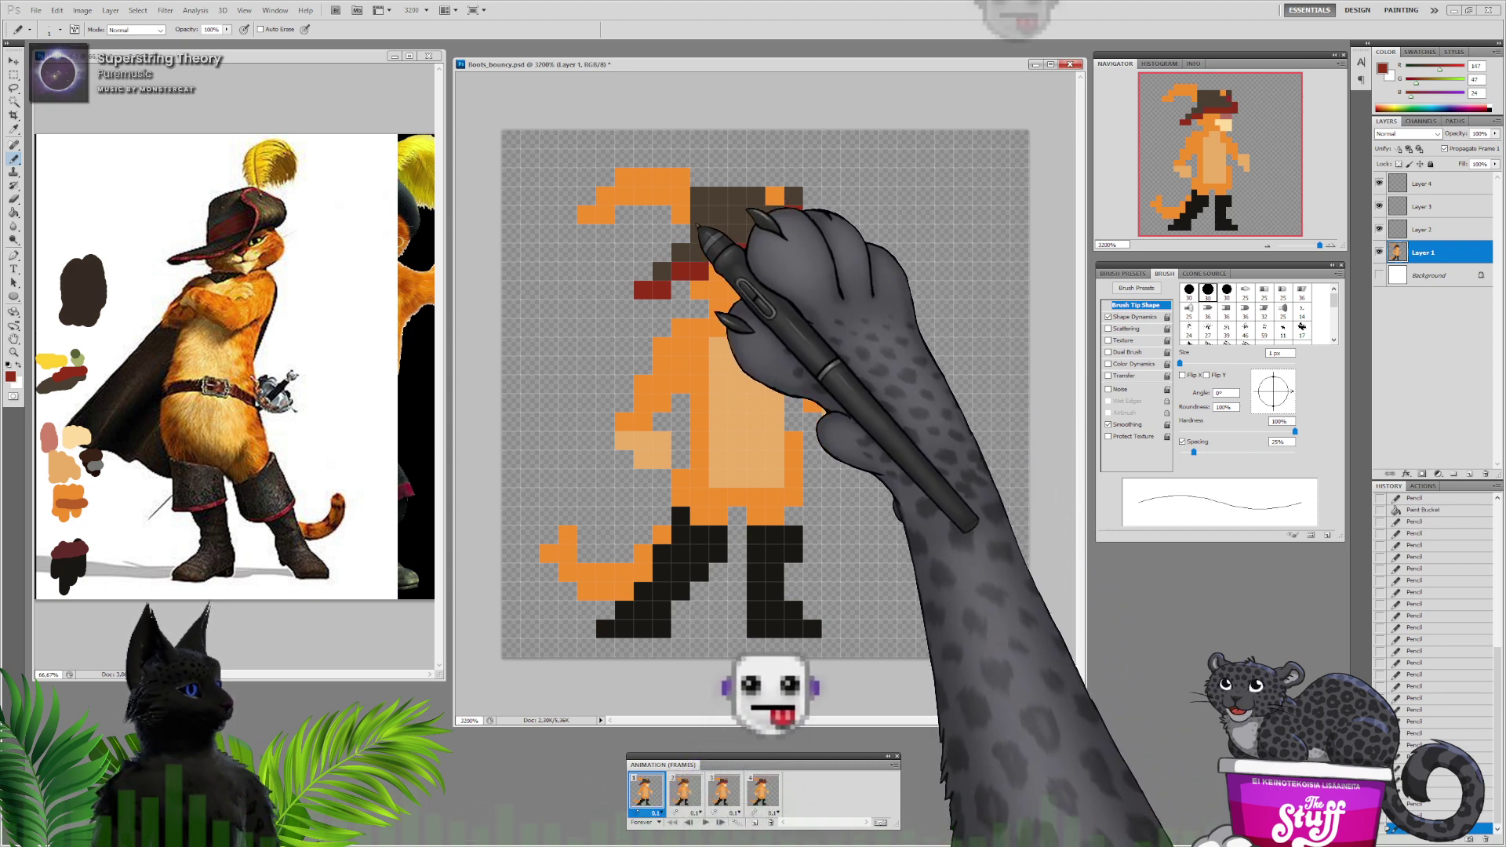
Sample dark red from the reference hat and paint it as a new swatch beside the red one in the palette
{"action": "left_click", "coordinate": [229, 242], "text": "alt"}
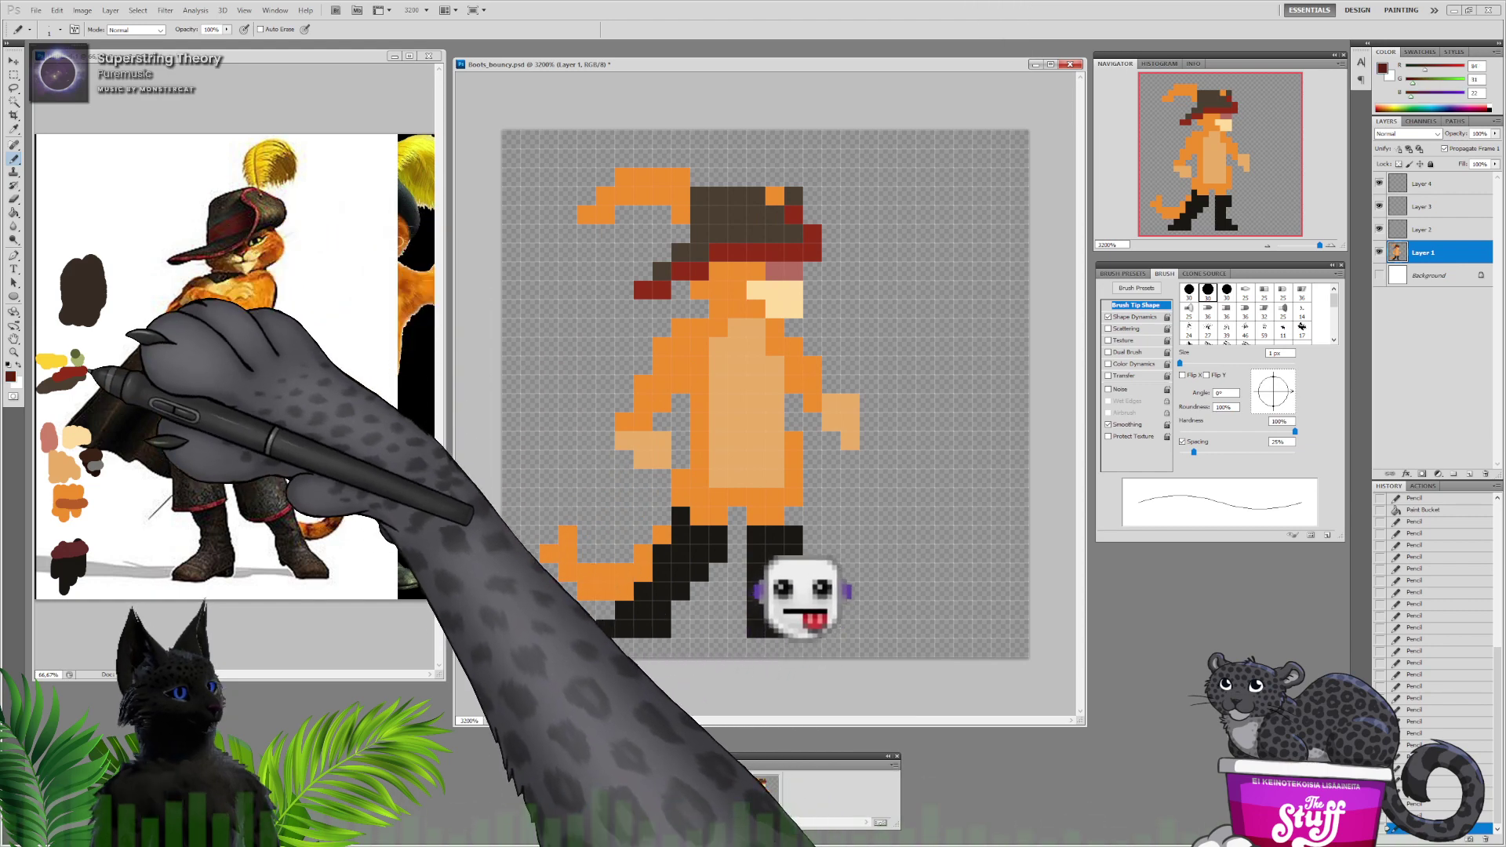
{"action": "right_click", "coordinate": [92, 369]}
{"action": "left_click", "coordinate": [113, 390]}
{"action": "left_click_drag", "start_coordinate": [101, 360], "coordinate": [99, 389]}
{"action": "right_click", "coordinate": [107, 367]}
{"action": "left_click", "coordinate": [101, 363]}
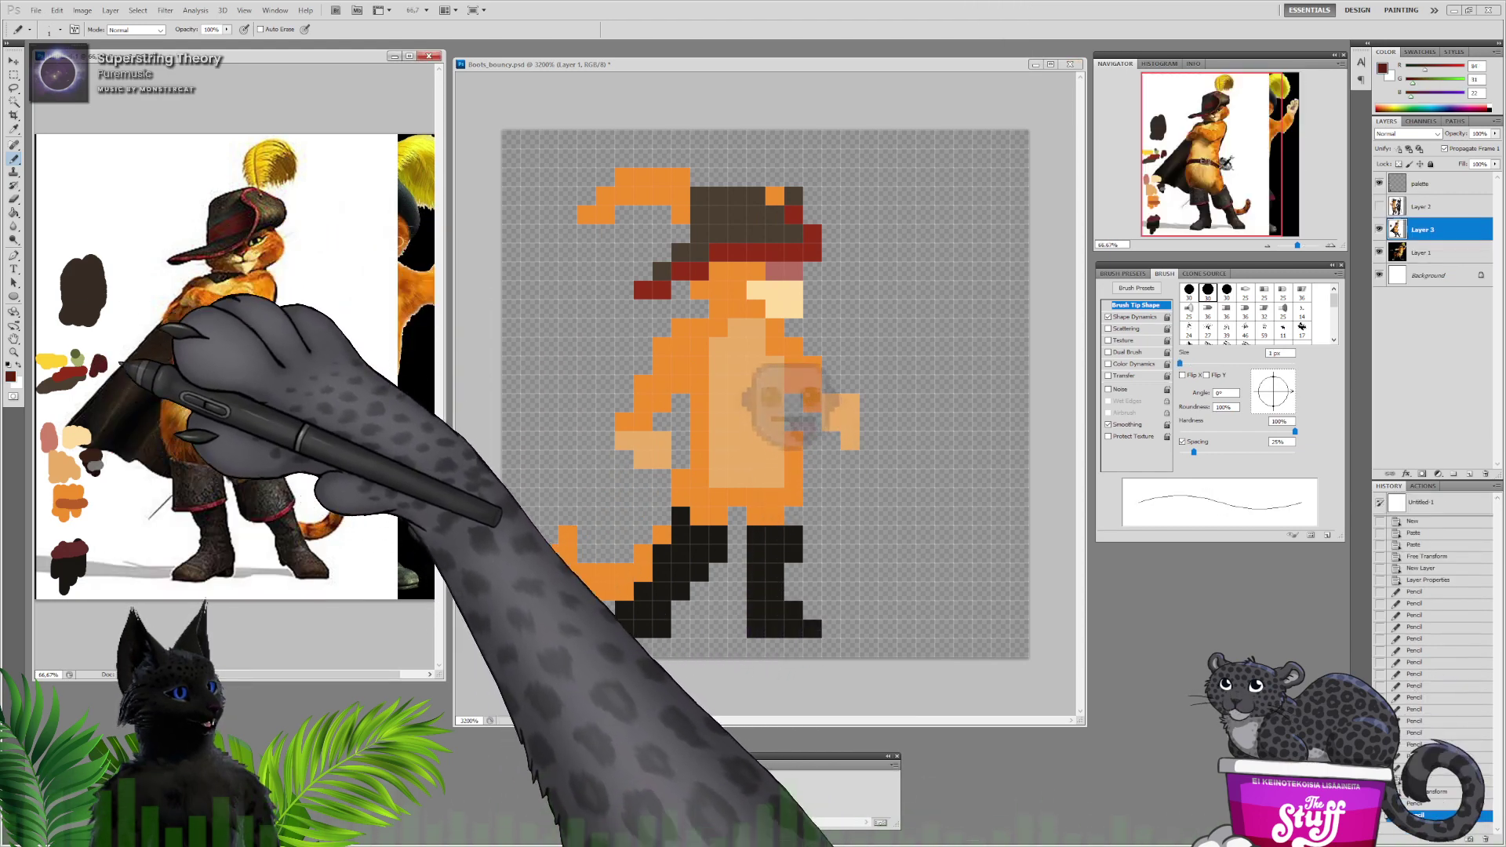
Pencil a dark red band around the hat, raise the crown with a brown row, and erase the excess pixel at its end
{"action": "left_click", "coordinate": [712, 227]}
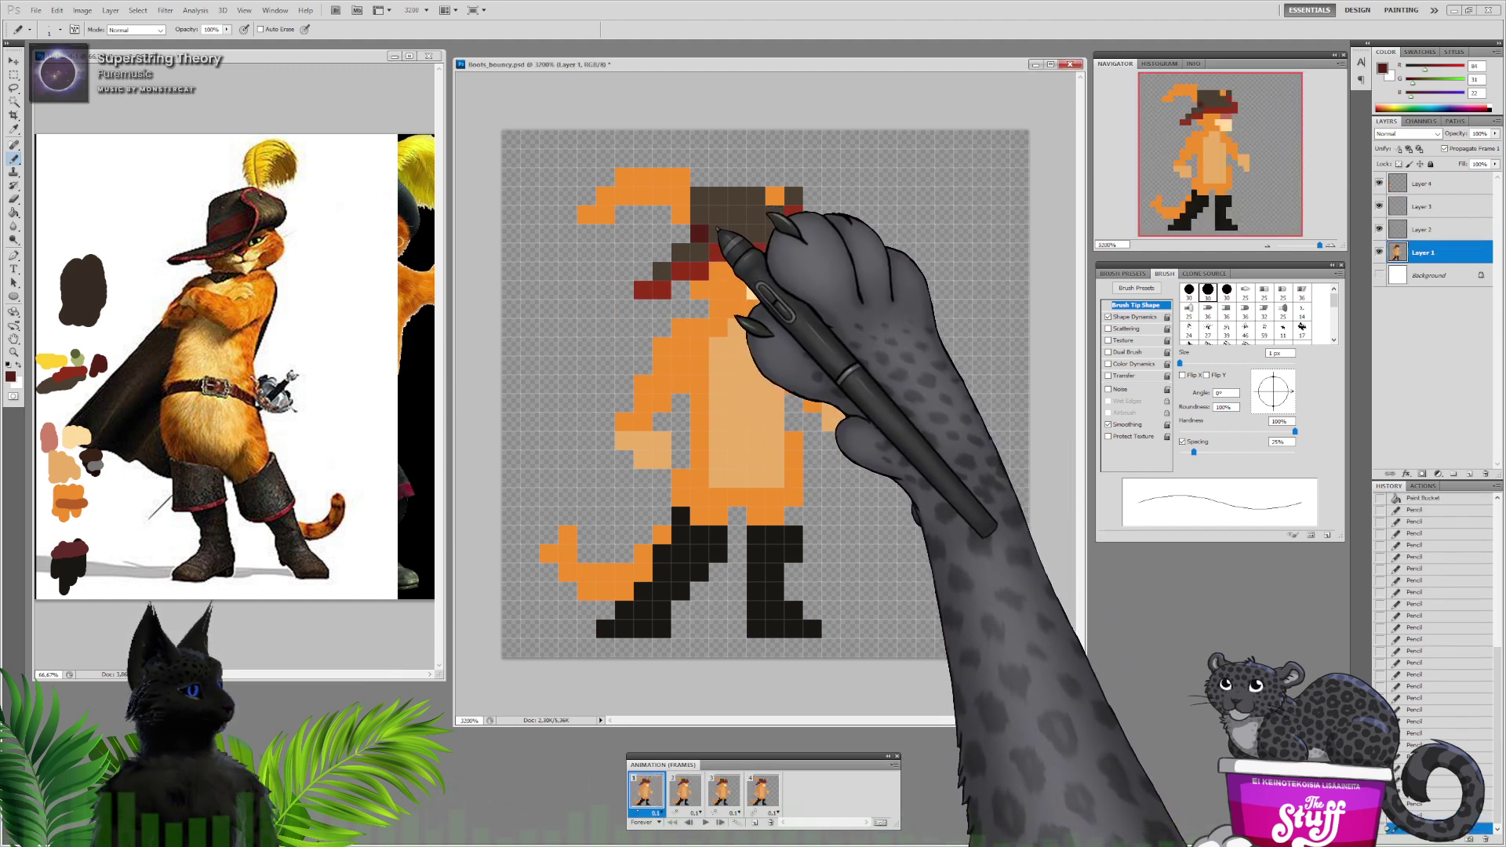
{"action": "mouse_move", "coordinate": [709, 221]}
{"action": "left_mouse_down"}
{"action": "mouse_move", "coordinate": [747, 223]}
{"action": "mouse_move", "coordinate": [707, 221]}
{"action": "mouse_move", "coordinate": [749, 182]}
{"action": "mouse_move", "coordinate": [700, 177]}
{"action": "left_mouse_up"}
{"action": "left_click", "coordinate": [731, 197], "text": "alt"}
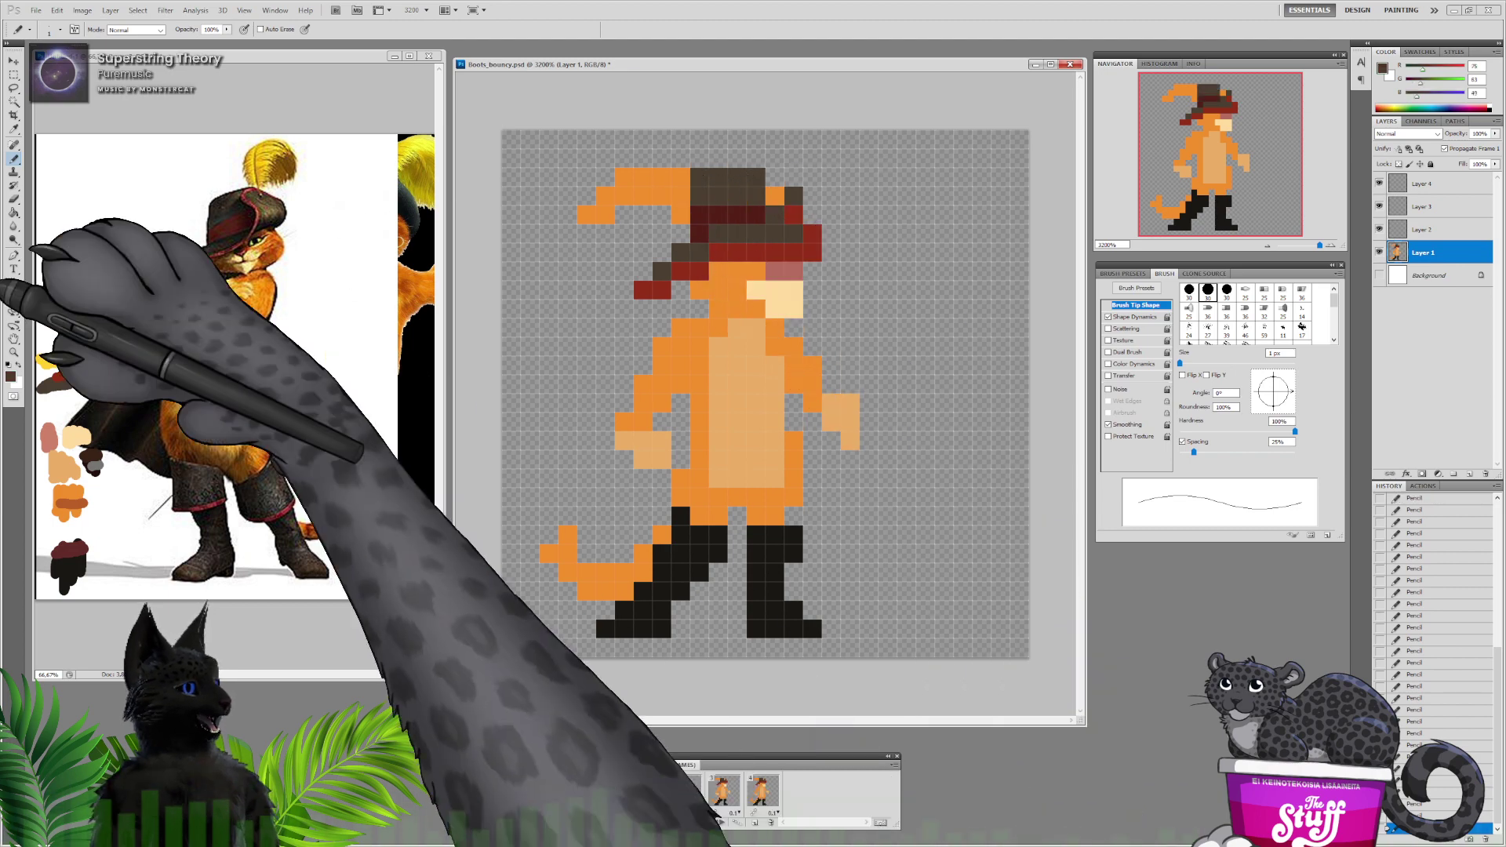
{"action": "left_click", "coordinate": [14, 199]}
{"action": "left_click", "coordinate": [754, 178]}
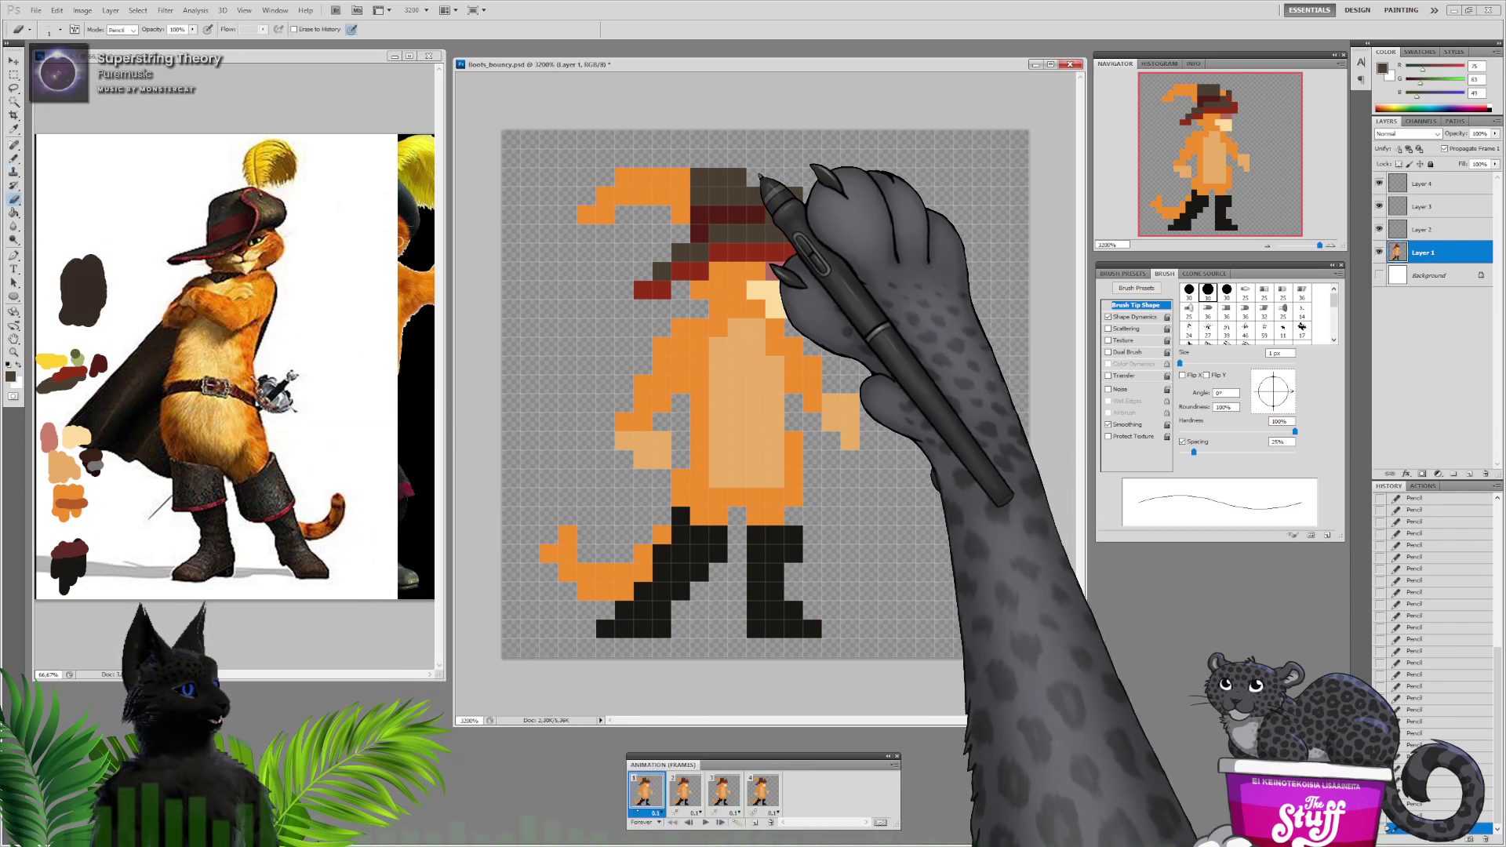
Recolour the hat's feather with the yellow sampled from the palette using the Pencil
{"action": "left_click", "coordinate": [14, 157]}
{"action": "left_click", "coordinate": [51, 363], "text": "alt"}
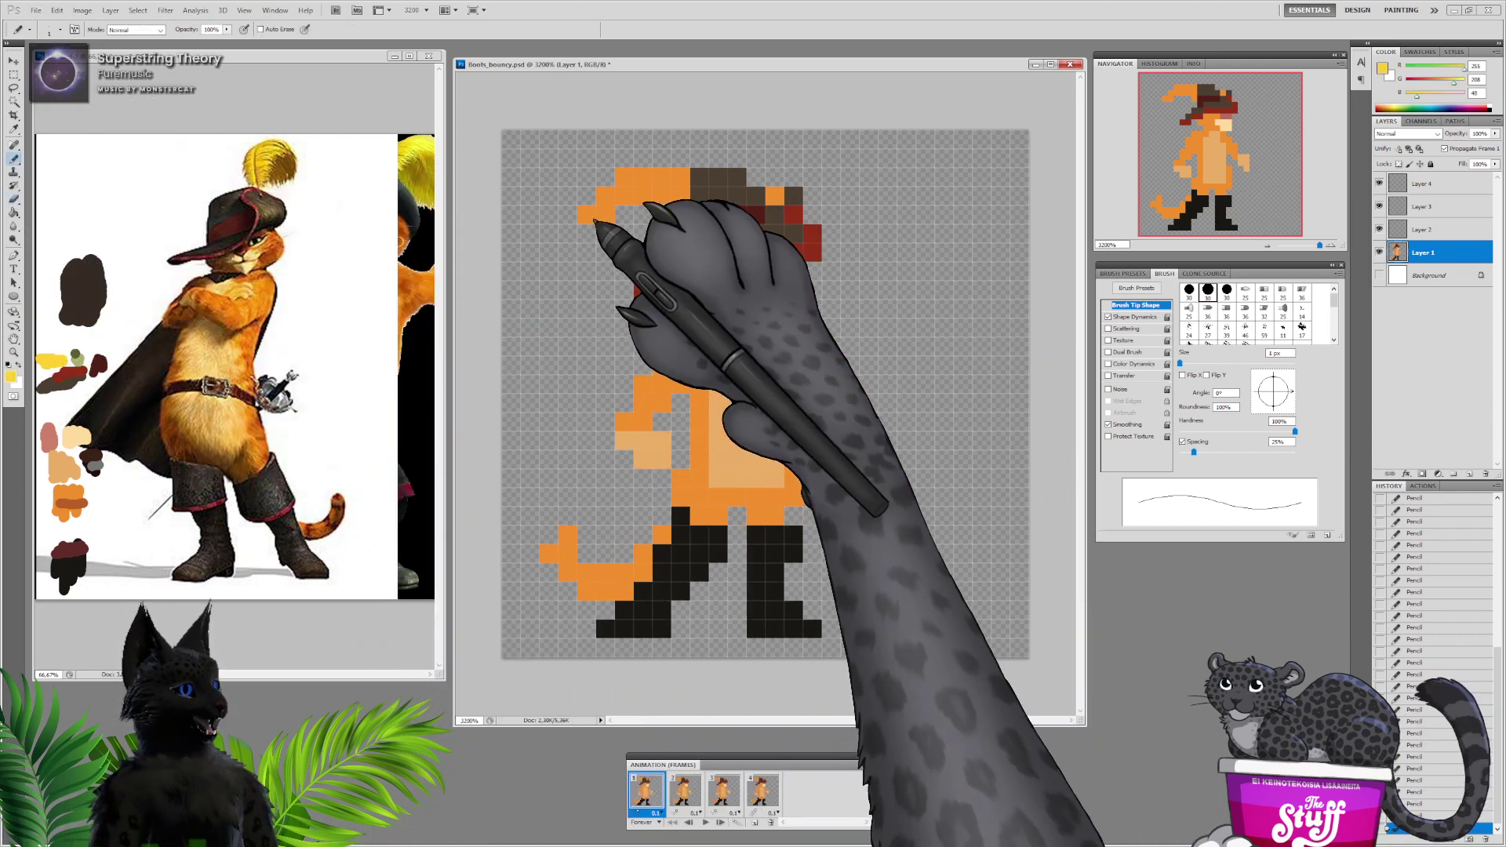
{"action": "mouse_move", "coordinate": [587, 215]}
{"action": "left_mouse_down"}
{"action": "mouse_move", "coordinate": [639, 182]}
{"action": "mouse_move", "coordinate": [682, 179]}
{"action": "mouse_move", "coordinate": [659, 213]}
{"action": "left_mouse_up"}
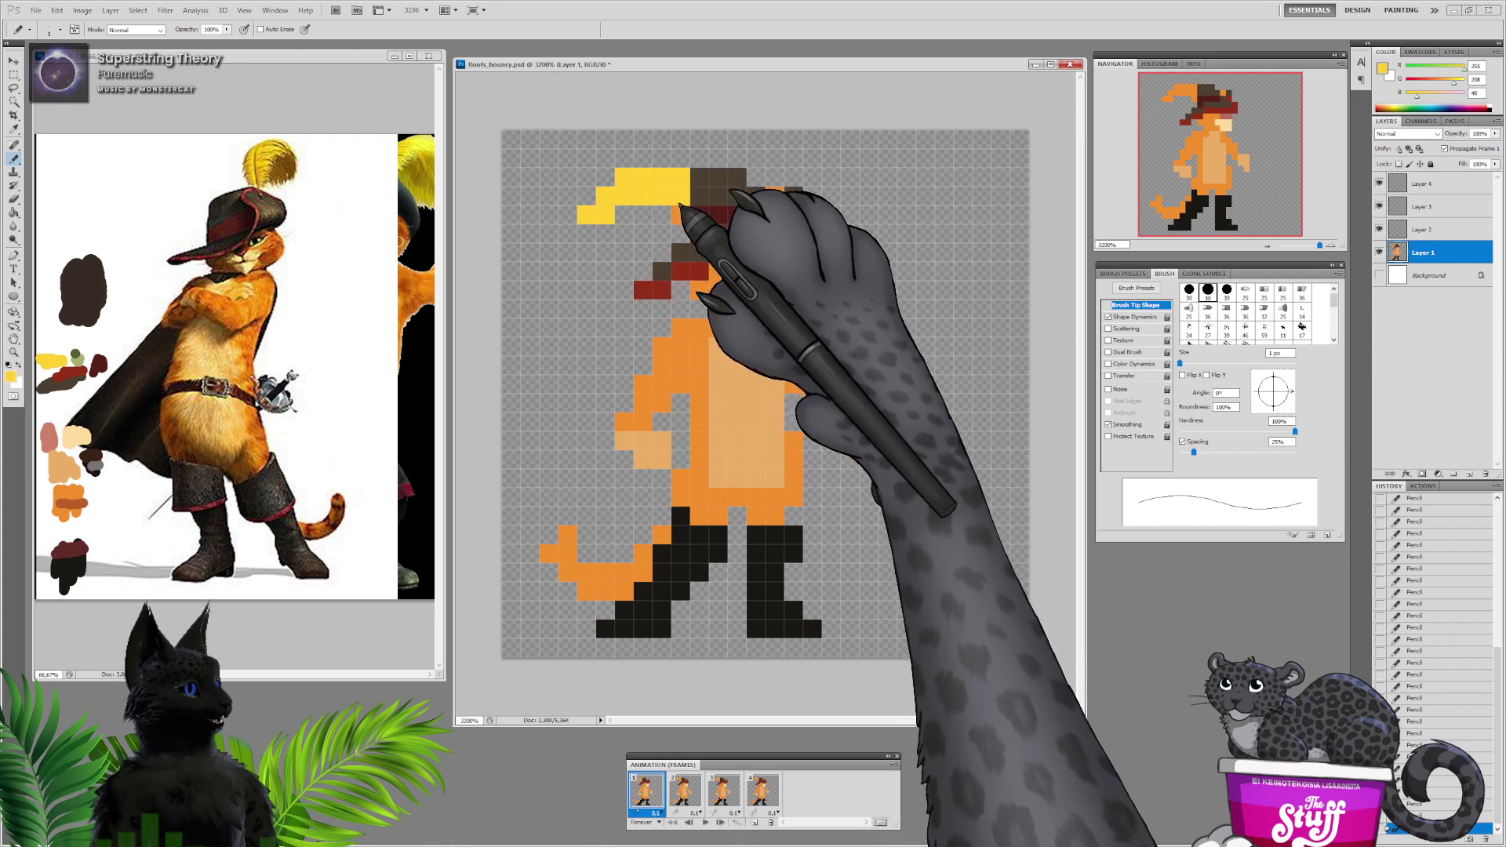
Add the reference feather's dark golden brown to the palette beside the yellow and pencil it as shading under the cat's hat feather
{"action": "left_click", "coordinate": [275, 166], "text": "alt"}
{"action": "right_click", "coordinate": [64, 357]}
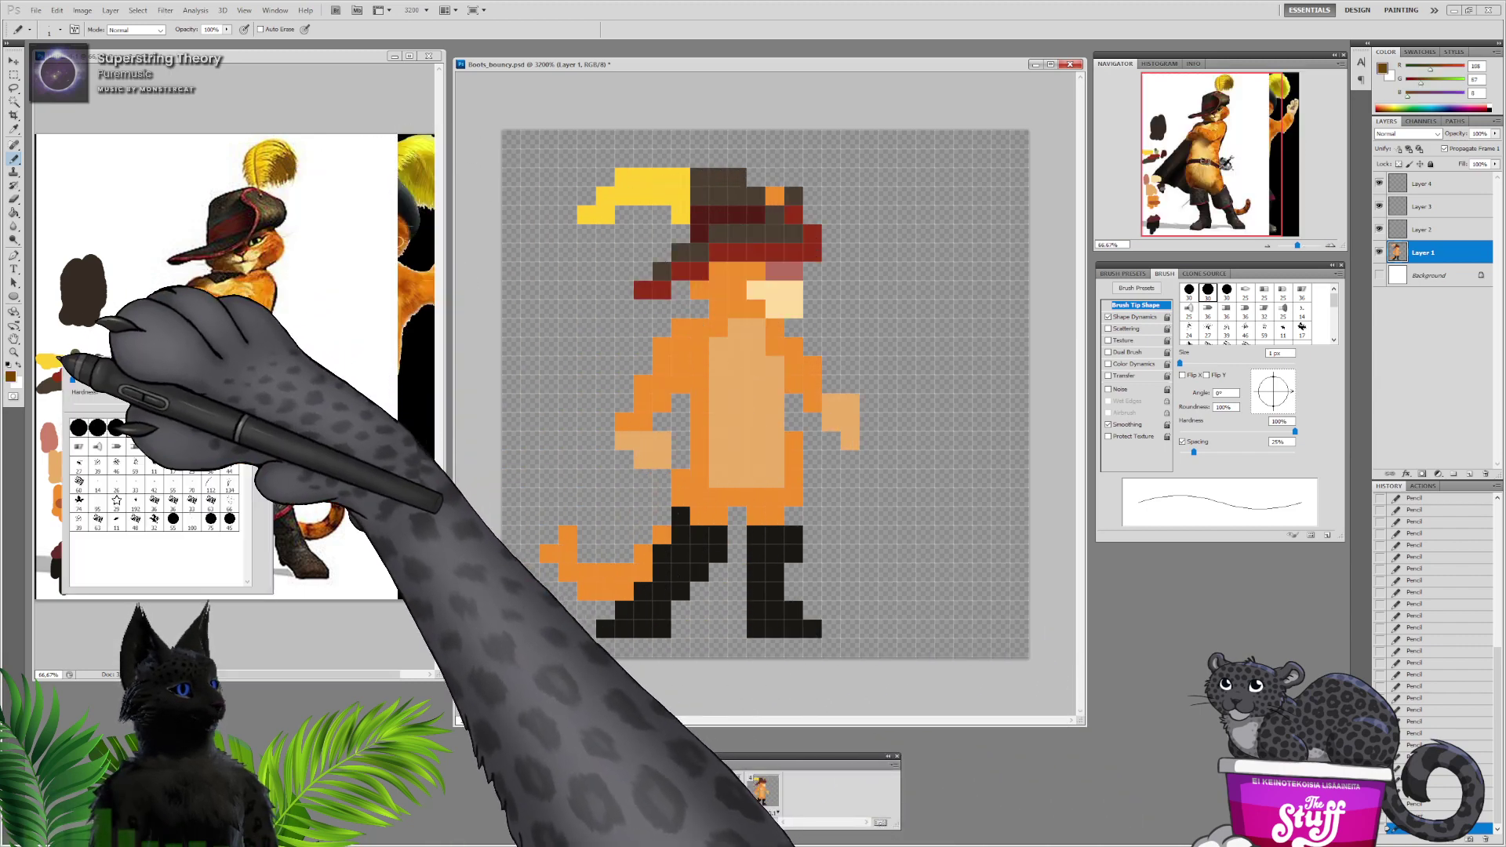
{"action": "left_click", "coordinate": [80, 379]}
{"action": "left_click_drag", "start_coordinate": [51, 341], "coordinate": [70, 365]}
{"action": "right_click", "coordinate": [67, 342]}
{"action": "key", "text": "Return"}
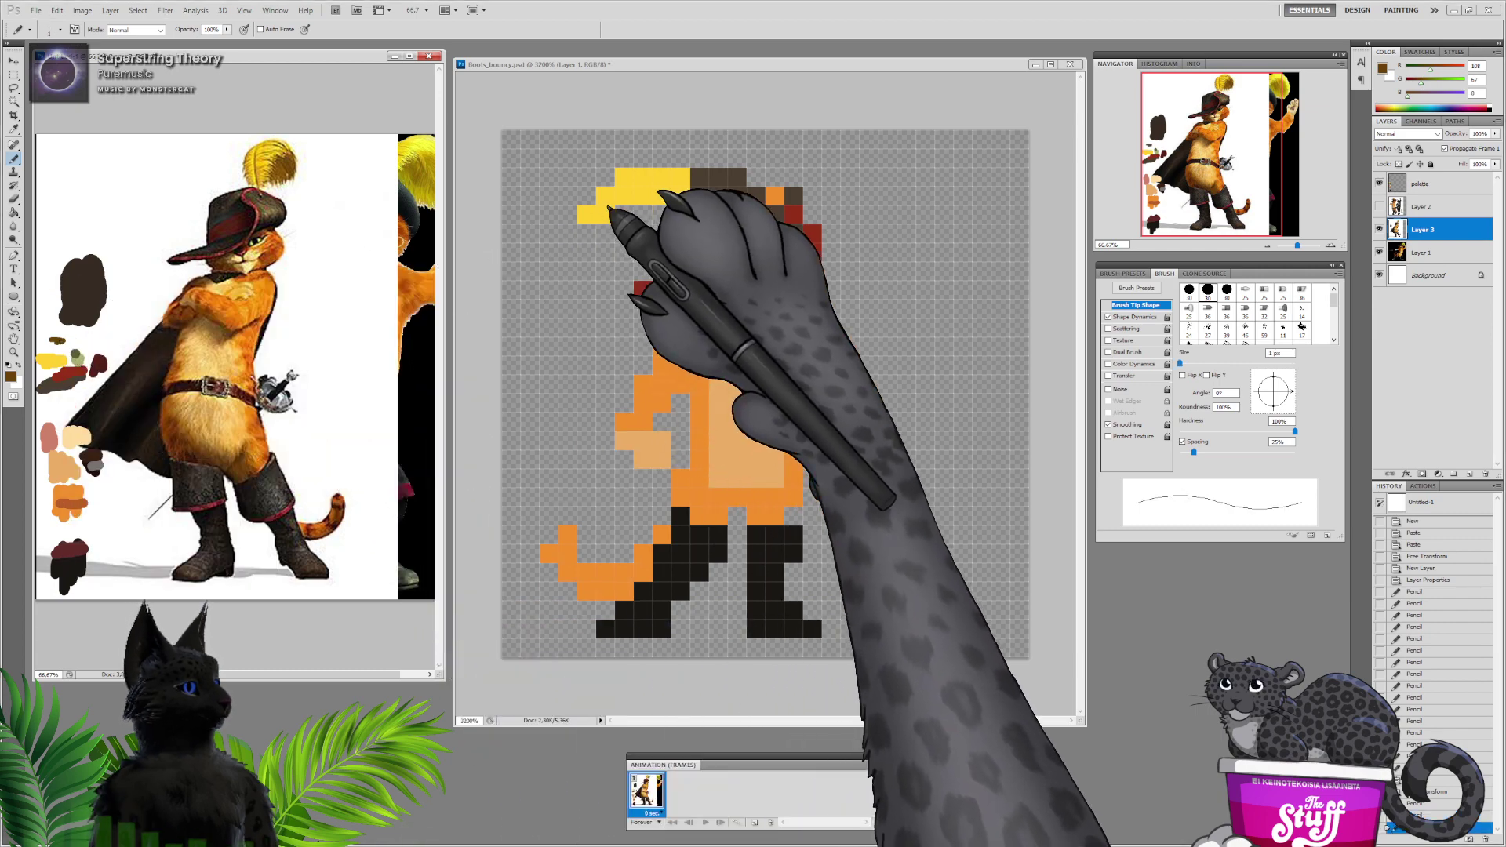
{"action": "left_click", "coordinate": [636, 190]}
{"action": "left_click_drag", "start_coordinate": [640, 194], "coordinate": [679, 211]}
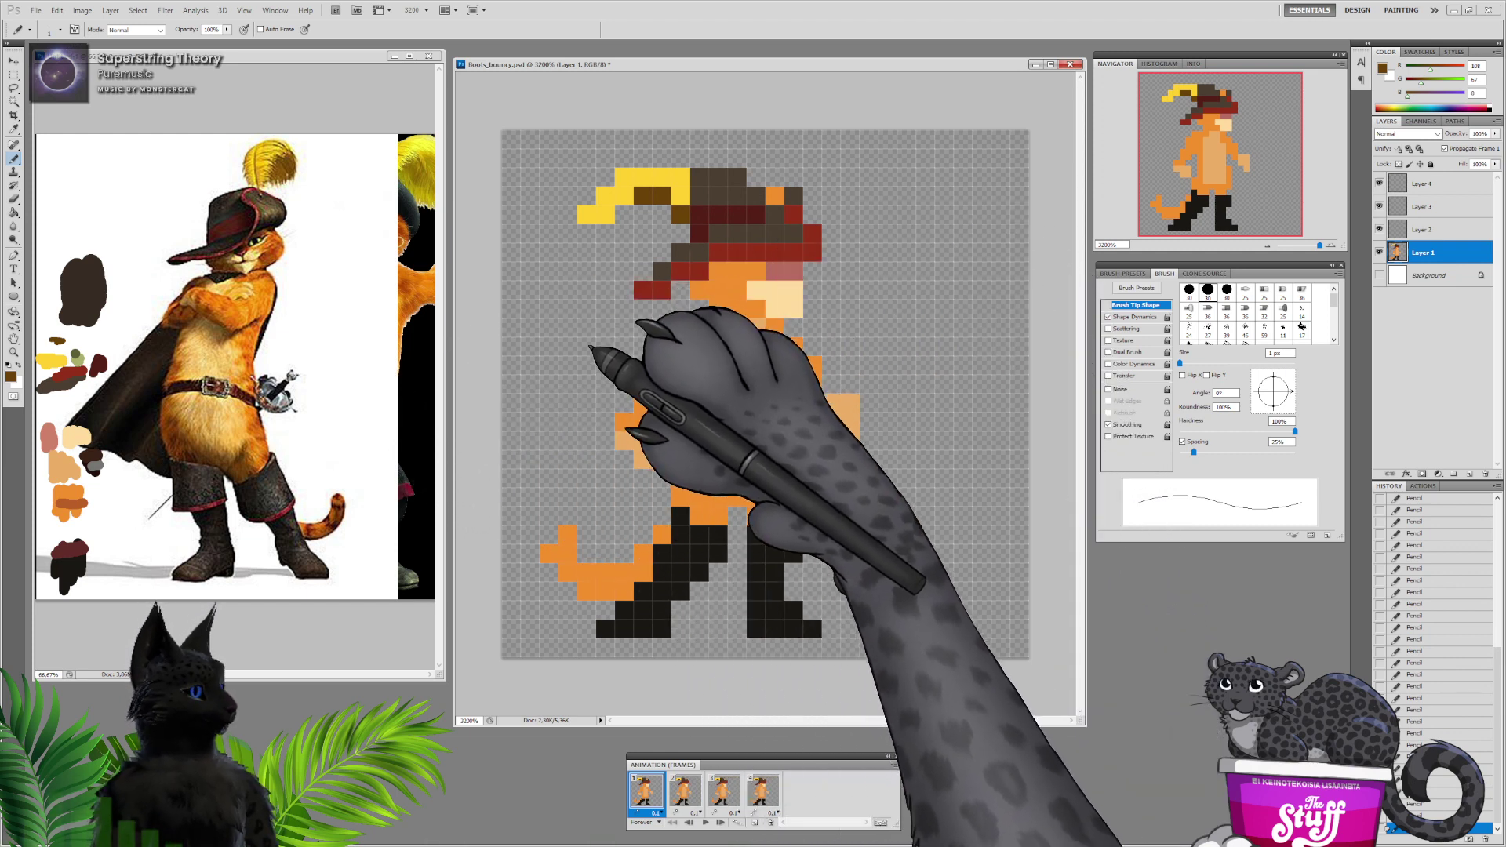
Pencil tabby stripes on the cat's neck, arms, body sides and tail with the darker orange sampled from the palette
{"action": "left_click", "coordinate": [78, 503], "text": "alt"}
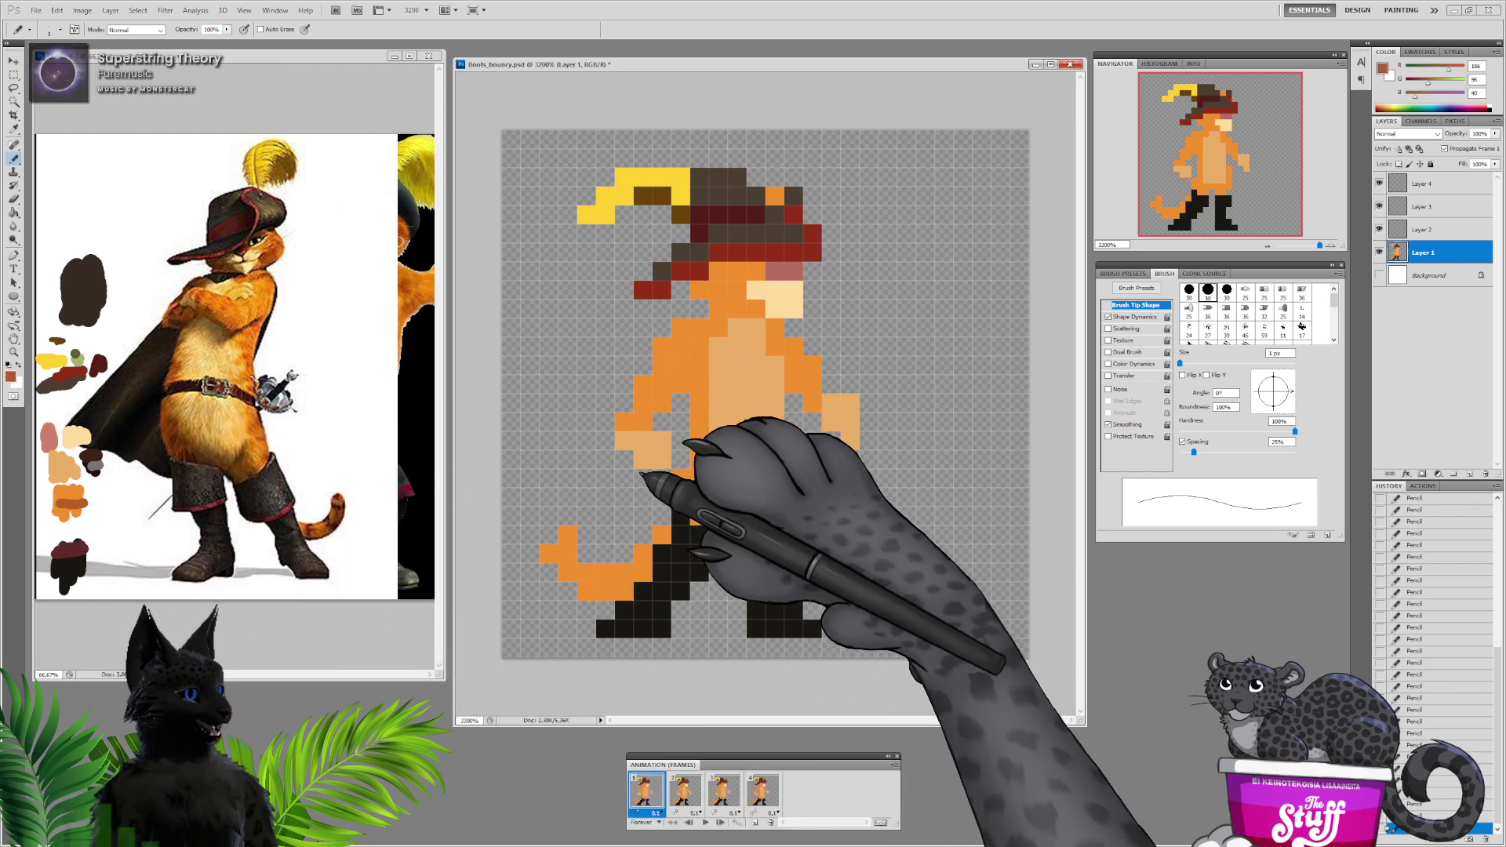
{"action": "left_click", "coordinate": [681, 327]}
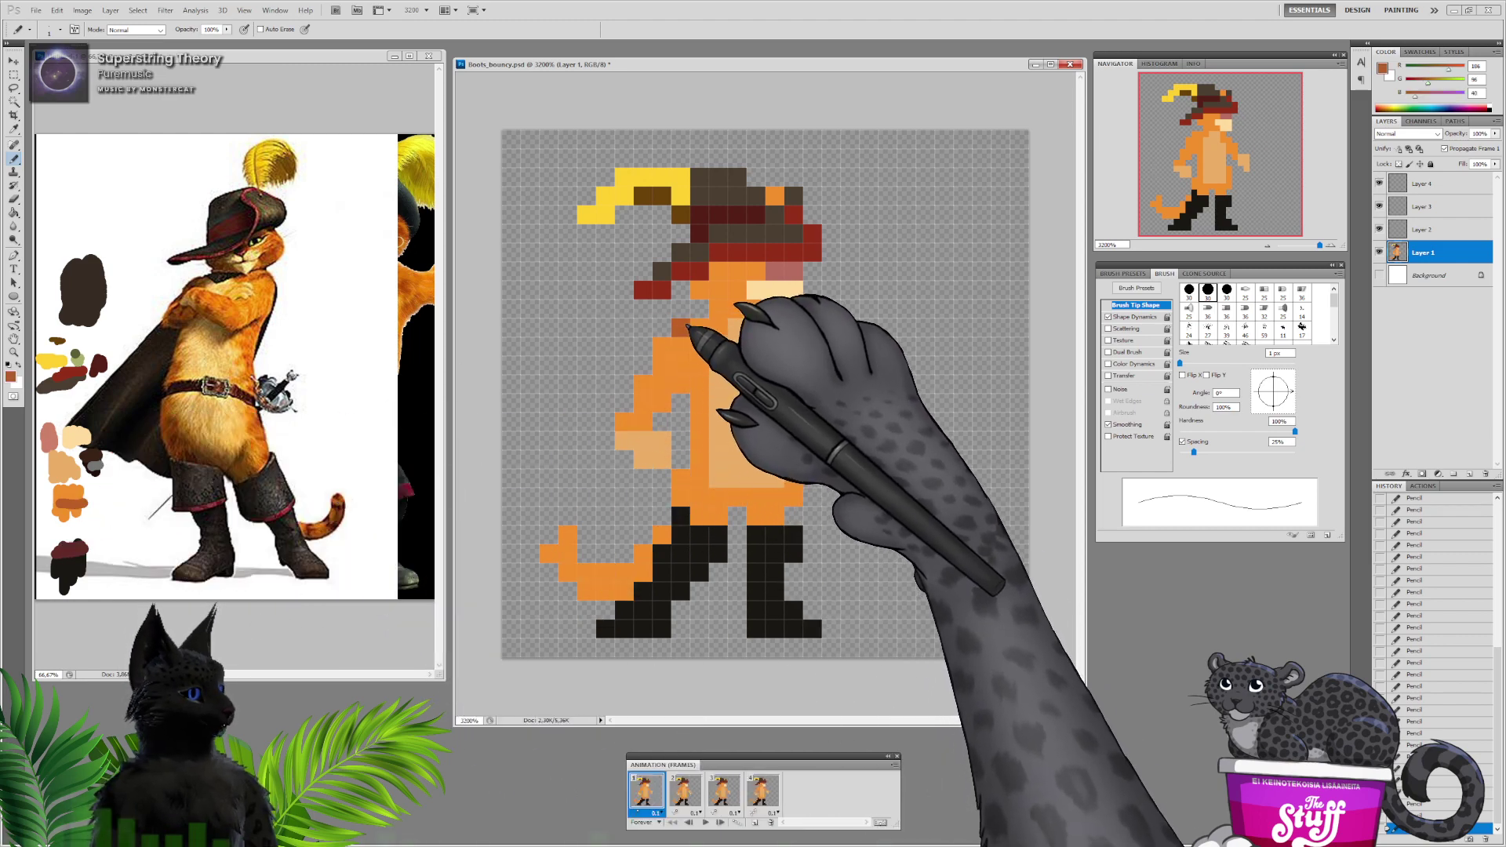
{"action": "left_click", "coordinate": [697, 346]}
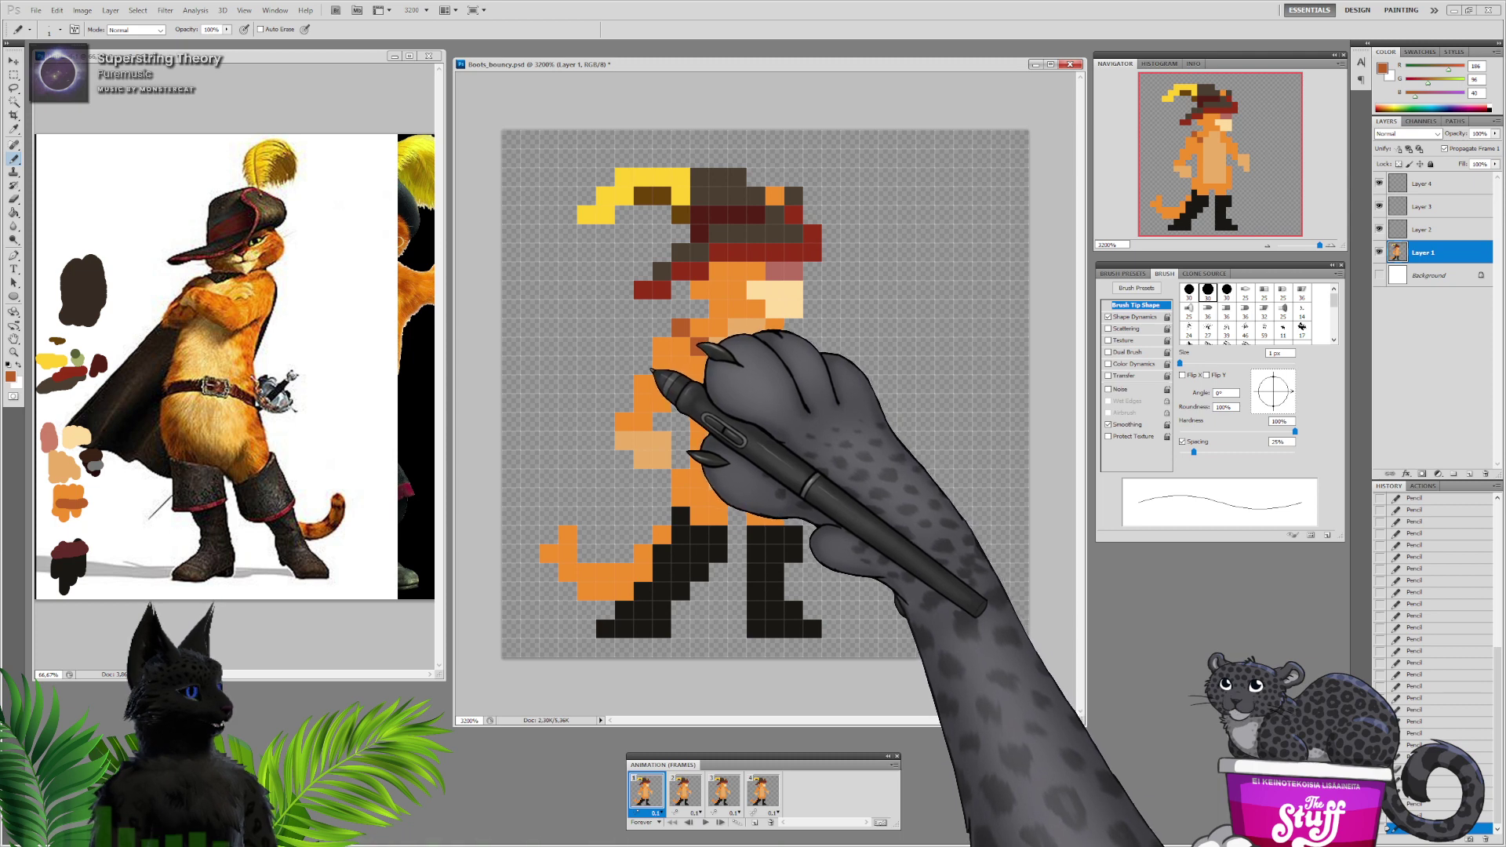
{"action": "left_click", "coordinate": [793, 347]}
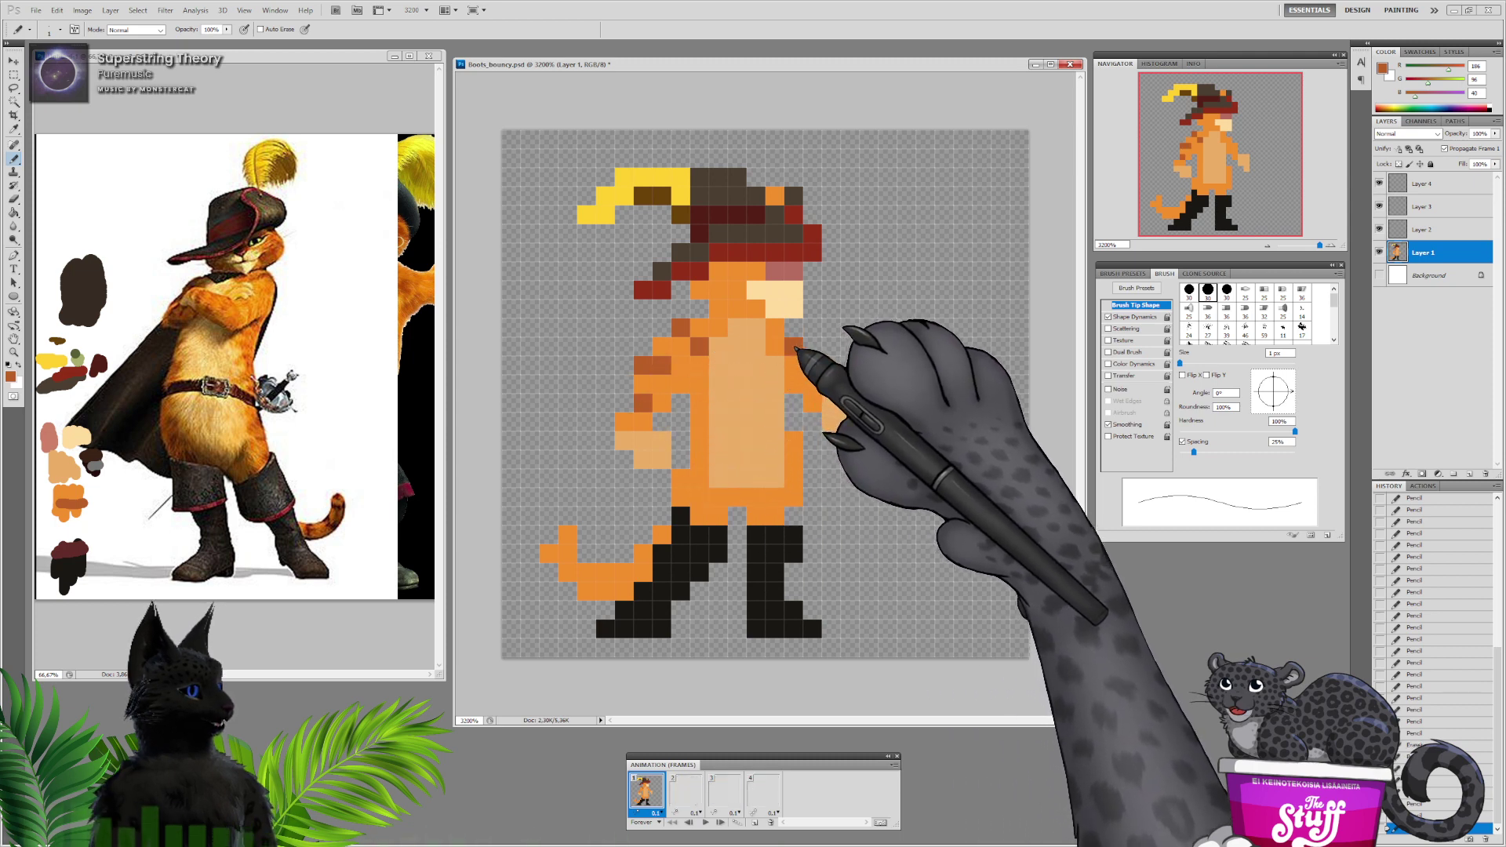
{"action": "left_click", "coordinate": [812, 382]}
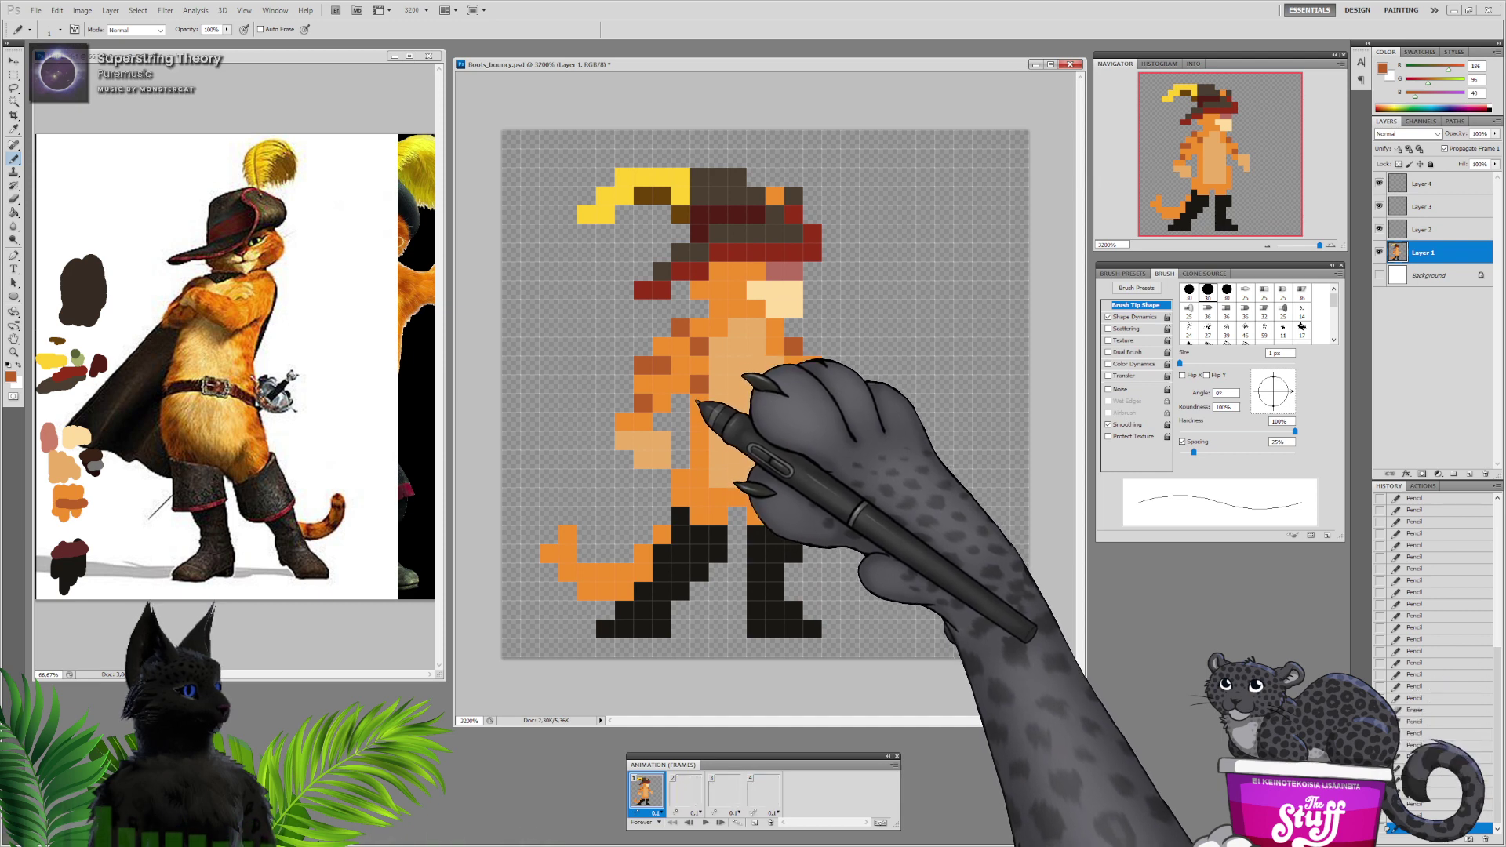
{"action": "left_click", "coordinate": [691, 479]}
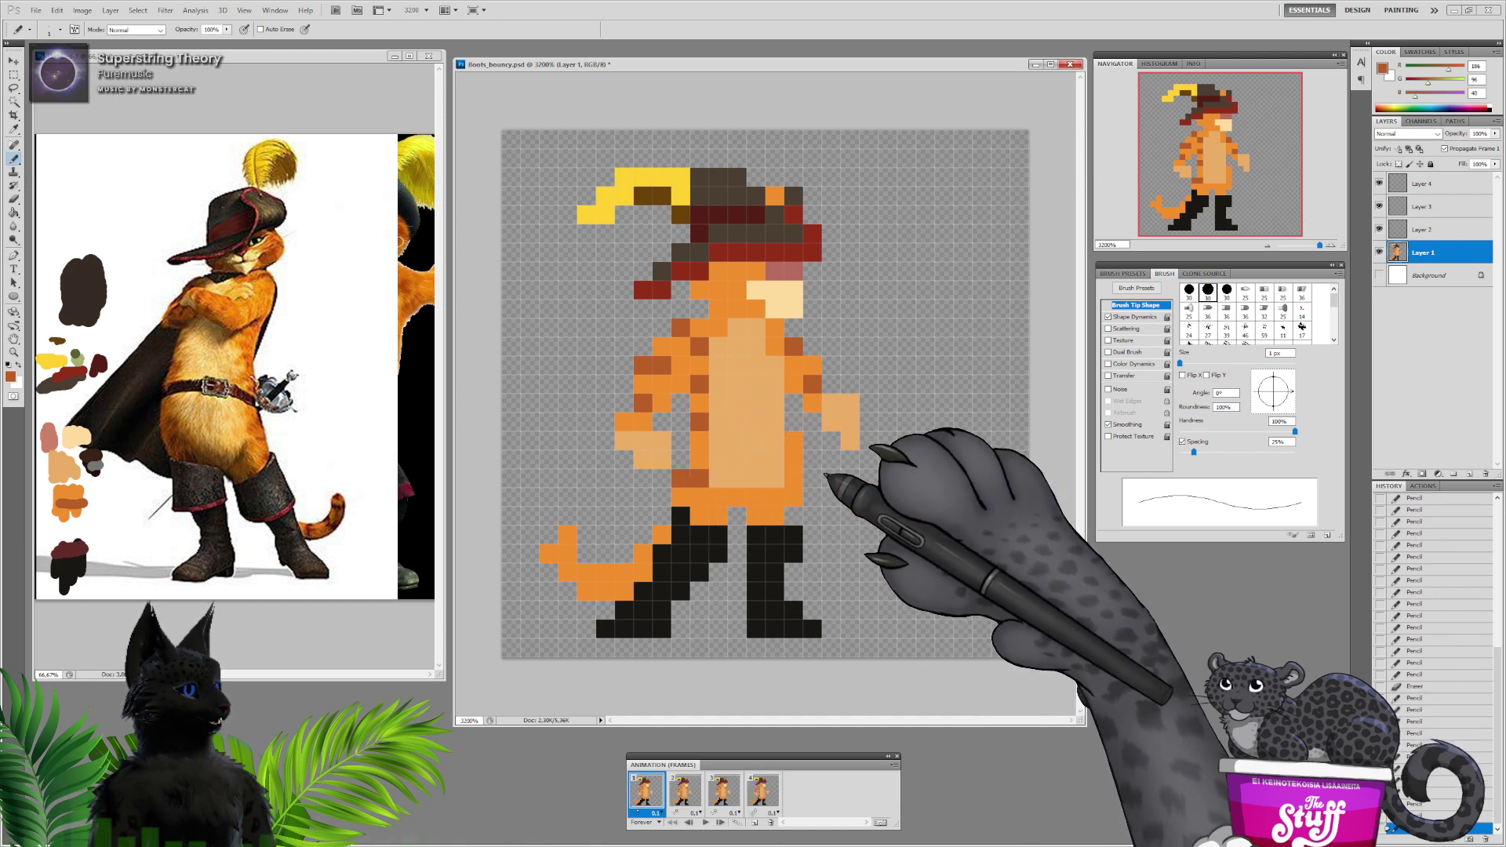
{"action": "left_click", "coordinate": [782, 476]}
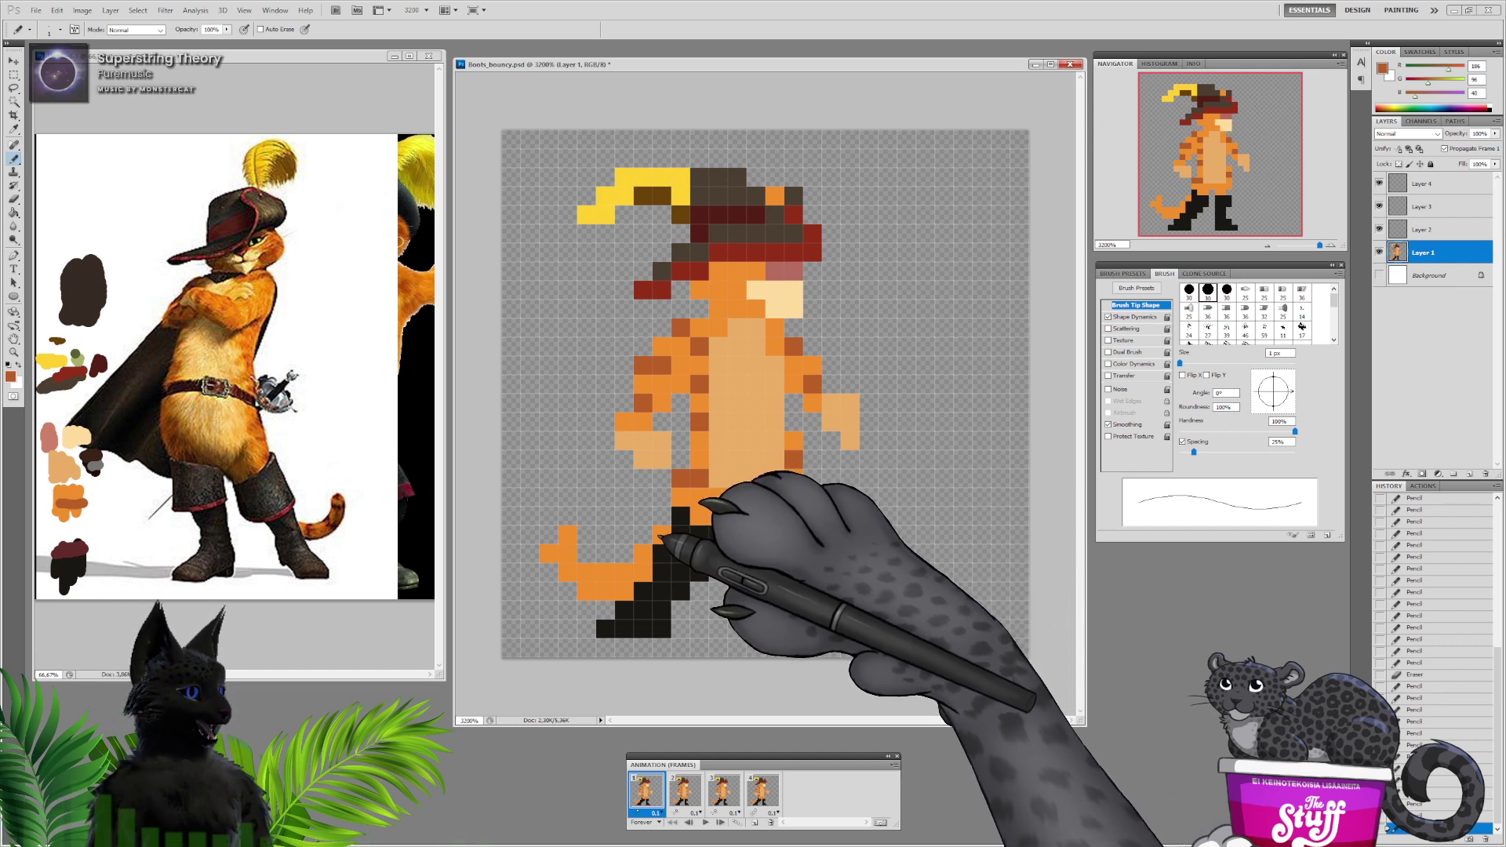
{"action": "mouse_move", "coordinate": [641, 554]}
{"action": "left_mouse_down"}
{"action": "mouse_move", "coordinate": [644, 572]}
{"action": "mouse_move", "coordinate": [605, 591]}
{"action": "mouse_move", "coordinate": [584, 556]}
{"action": "left_mouse_up"}
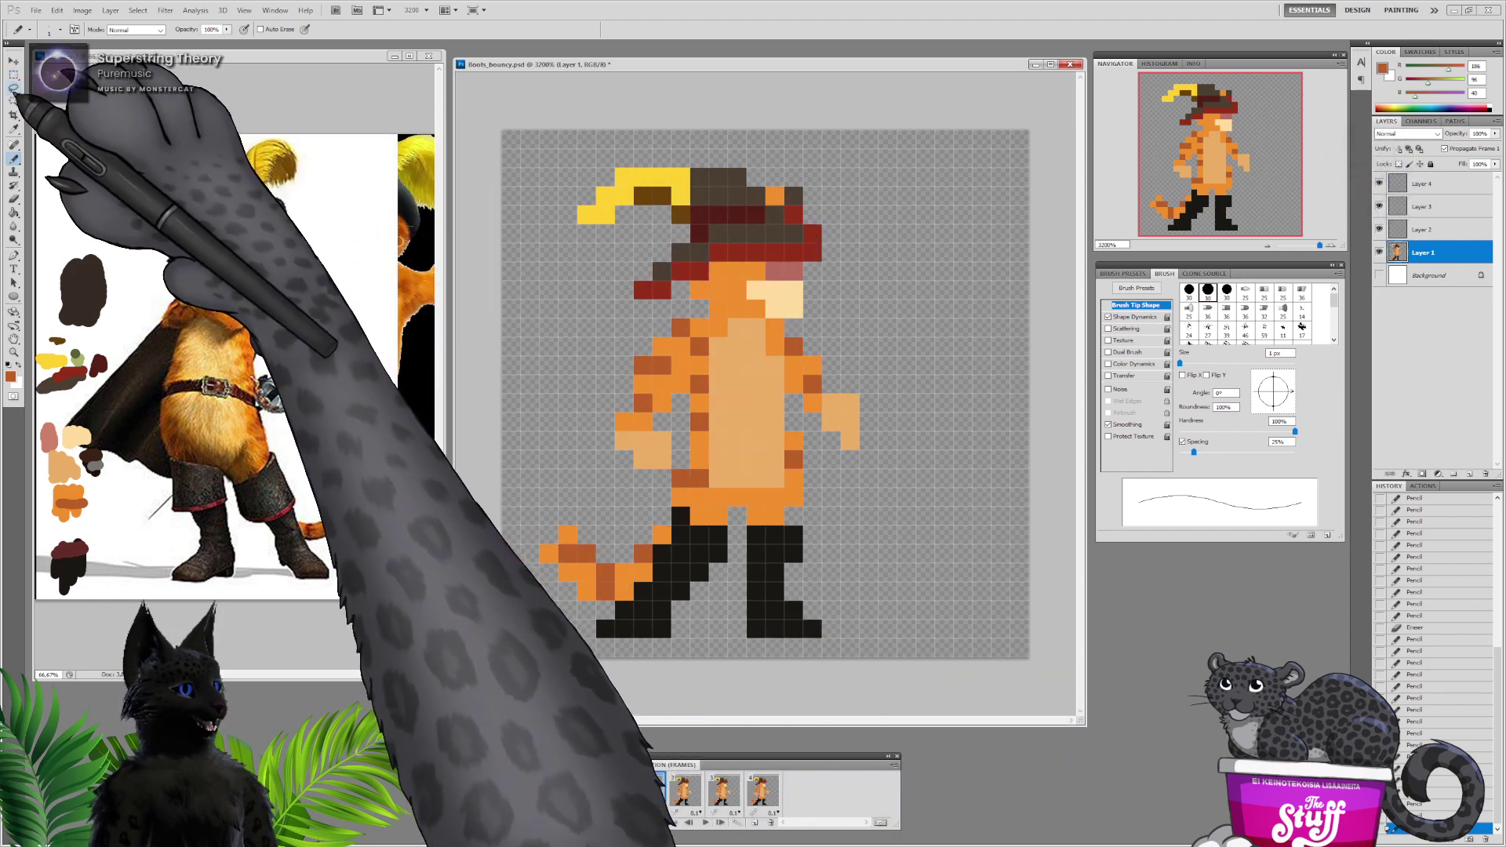
Try to lasso the hat with its feather and move it up one pixel
{"action": "left_click", "coordinate": [15, 88]}
{"action": "mouse_move", "coordinate": [800, 149]}
{"action": "left_mouse_down"}
{"action": "mouse_move", "coordinate": [595, 133]}
{"action": "mouse_move", "coordinate": [549, 214]}
{"action": "mouse_move", "coordinate": [578, 312]}
{"action": "mouse_move", "coordinate": [631, 324]}
{"action": "mouse_move", "coordinate": [681, 290]}
{"action": "left_mouse_up"}
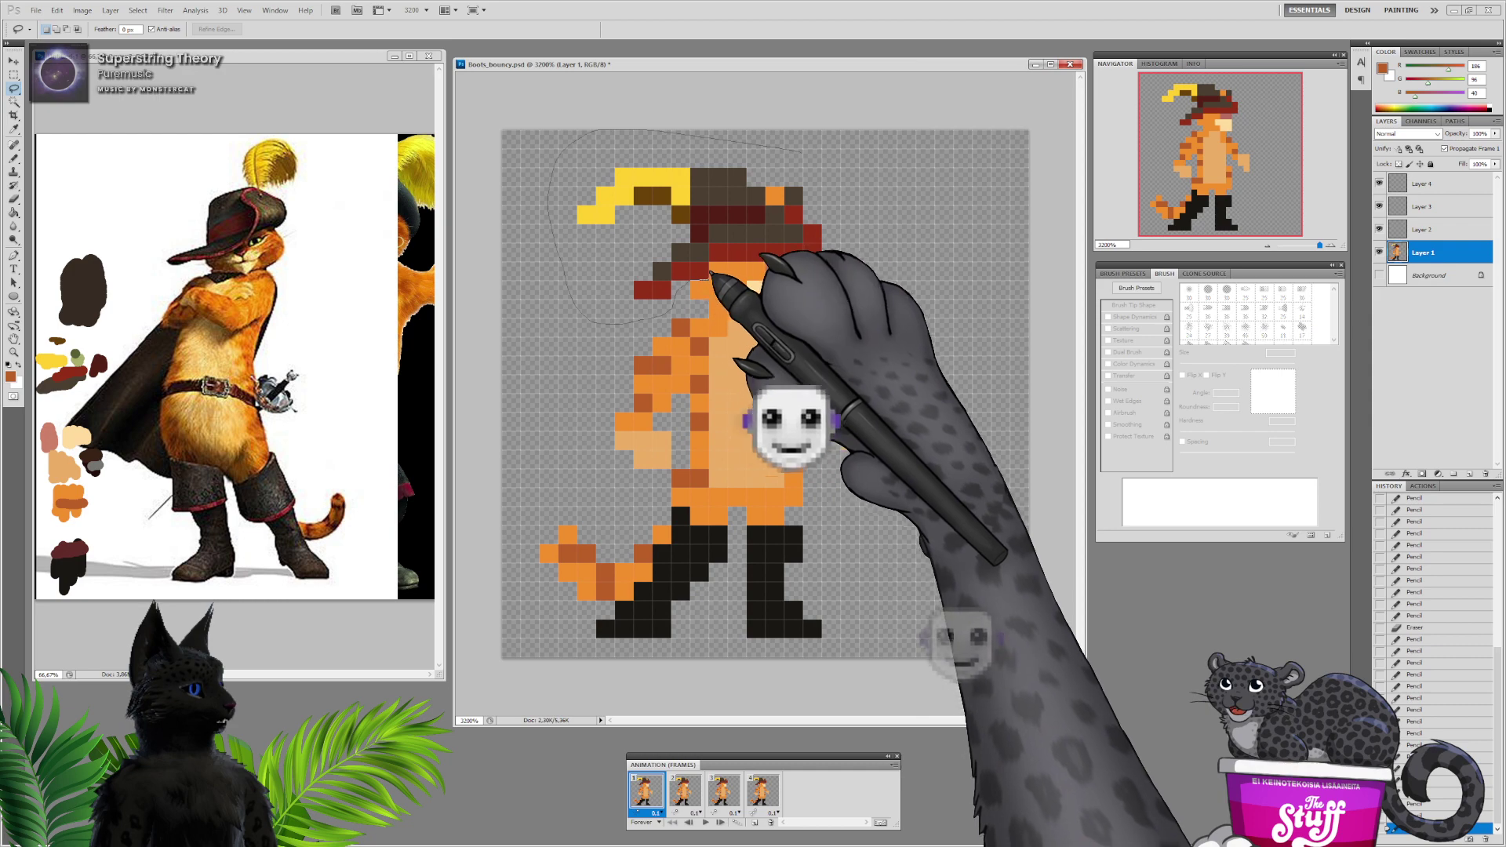
{"action": "left_click_drag", "start_coordinate": [867, 265], "coordinate": [851, 125]}
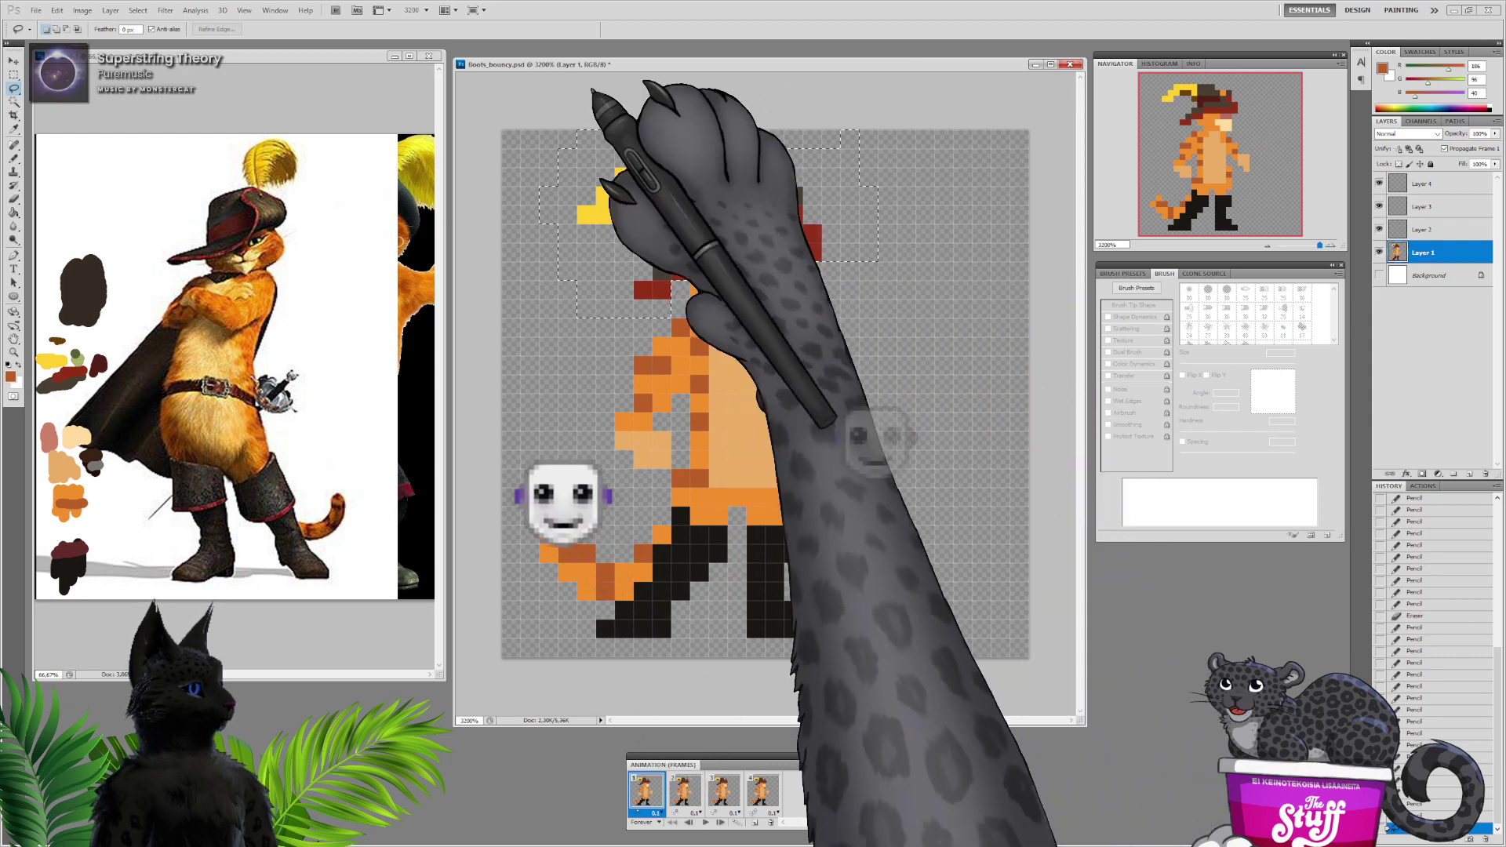
{"action": "left_click", "coordinate": [14, 60]}
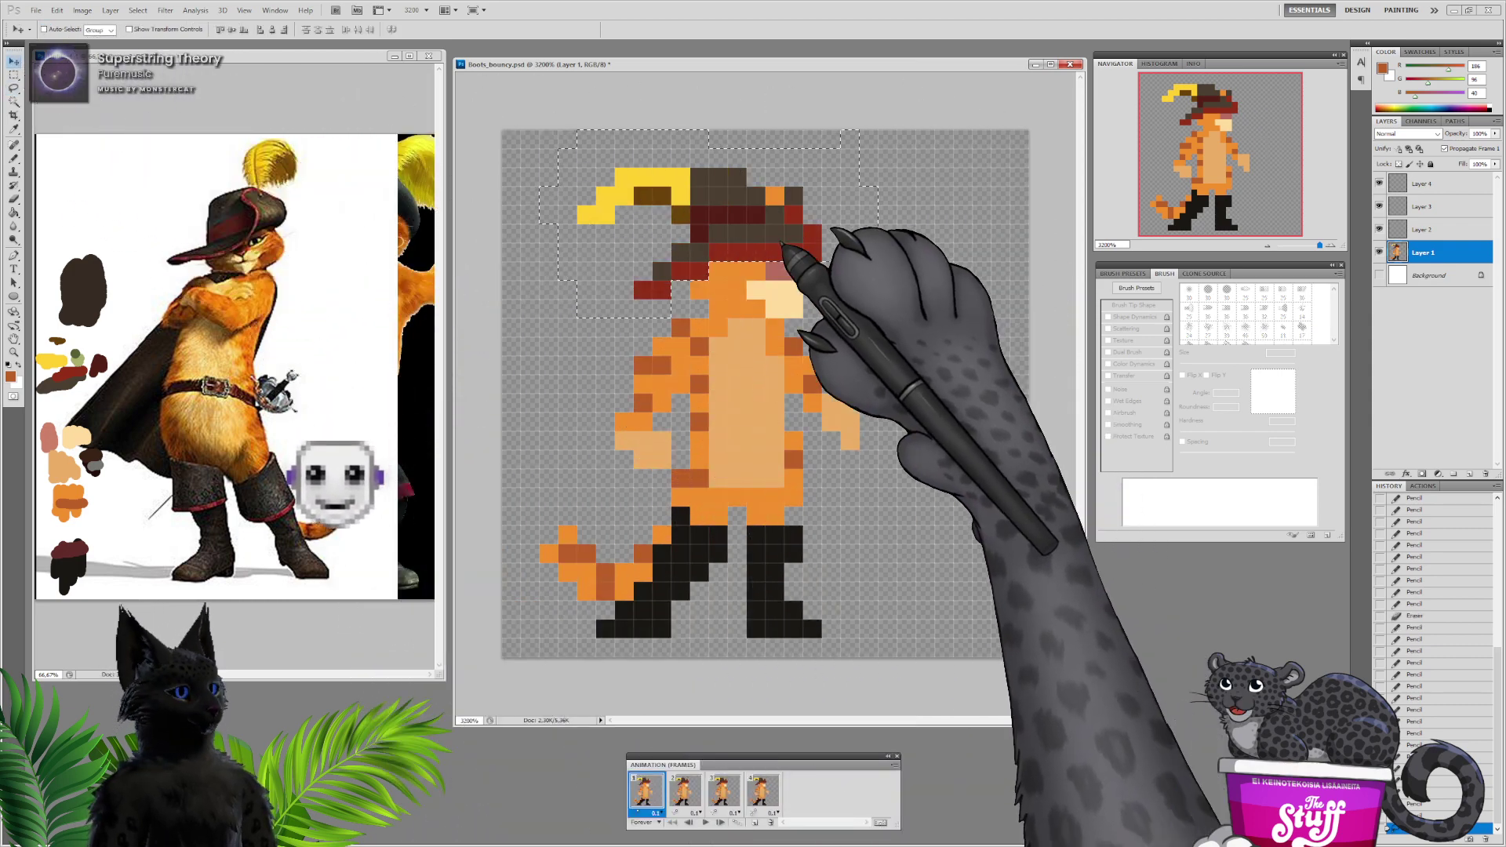
{"action": "left_click_drag", "start_coordinate": [763, 233], "coordinate": [756, 214]}
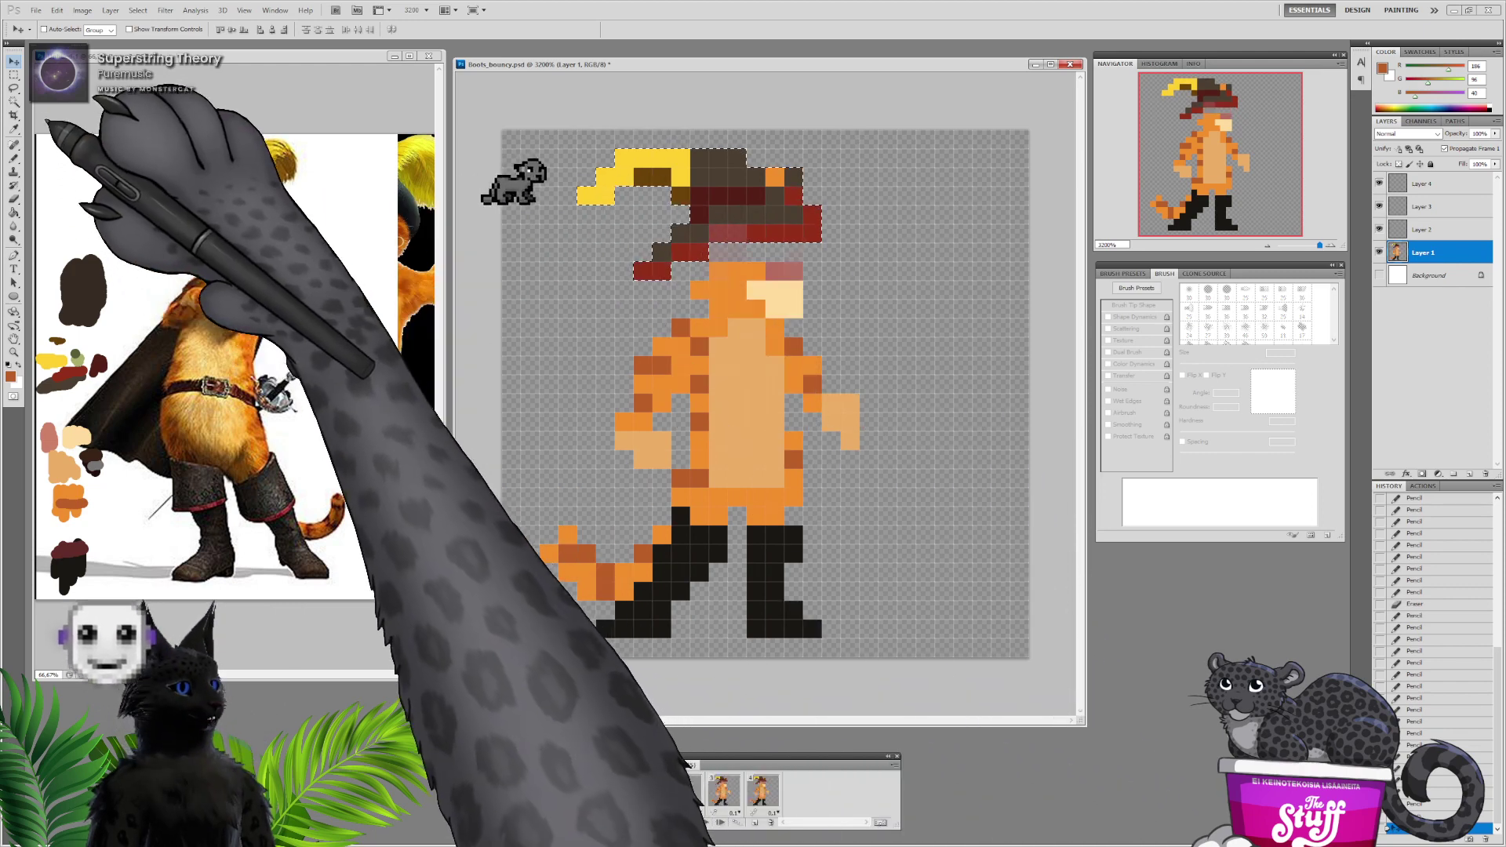
{"action": "left_click", "coordinate": [13, 89]}
{"action": "left_click", "coordinate": [471, 174]}
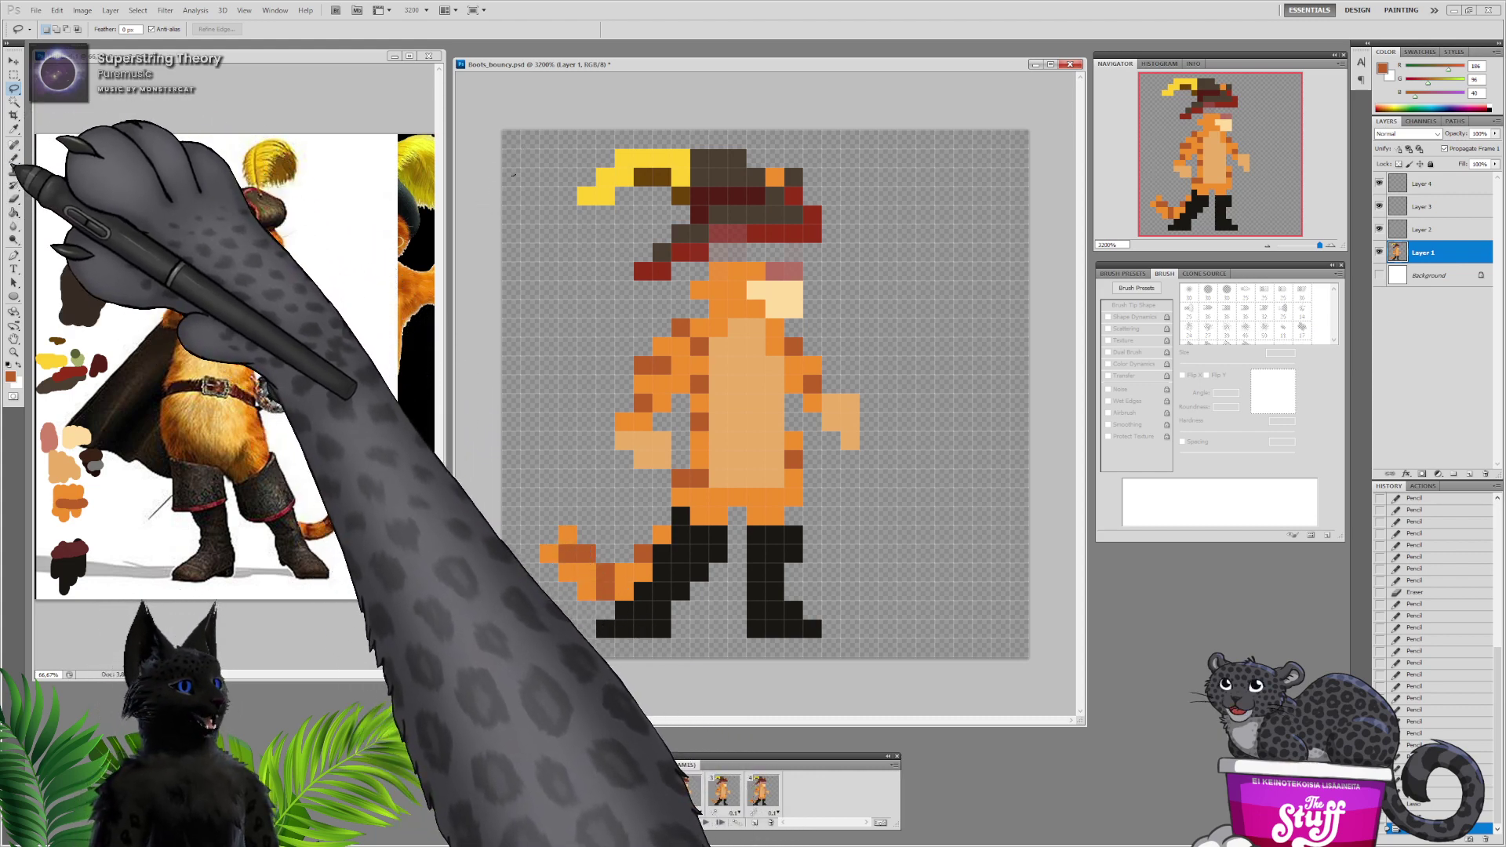
Sample the head's orange and pencil it into the gap under the raised hat
{"action": "key", "text": "b"}
{"action": "left_click", "coordinate": [734, 289], "text": "alt"}
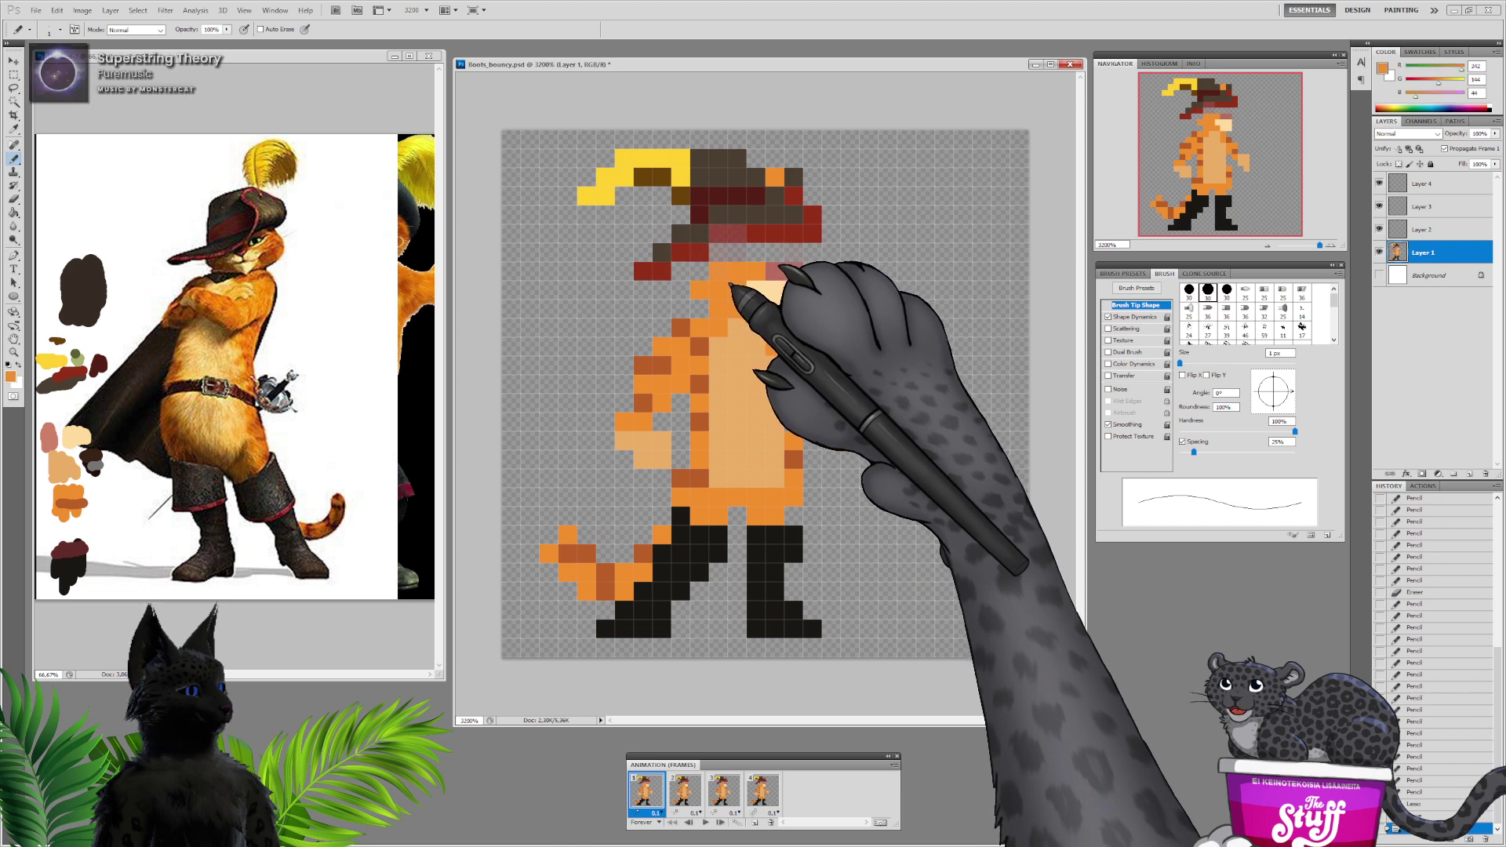
{"action": "left_click", "coordinate": [700, 272]}
{"action": "left_click_drag", "start_coordinate": [722, 253], "coordinate": [772, 254]}
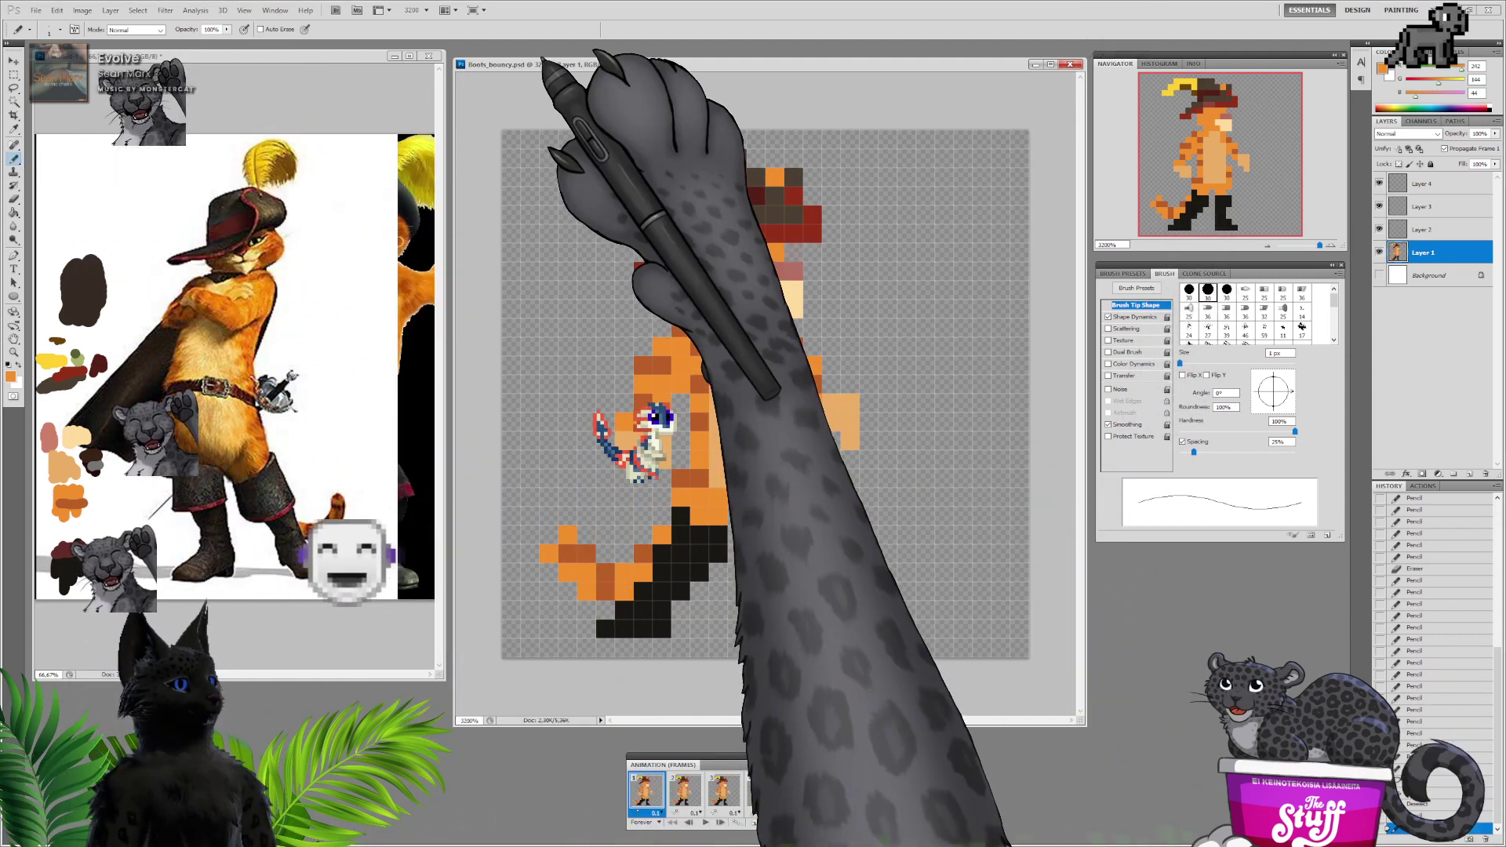
Undo the orange pixels under the hat and the hat's move
{"action": "key", "text": "ctrl+alt+z"}
{"action": "key", "text": "ctrl+alt+z"}
{"action": "key", "text": "ctrl+alt+z"}
{"action": "key", "text": "ctrl+alt+z"}
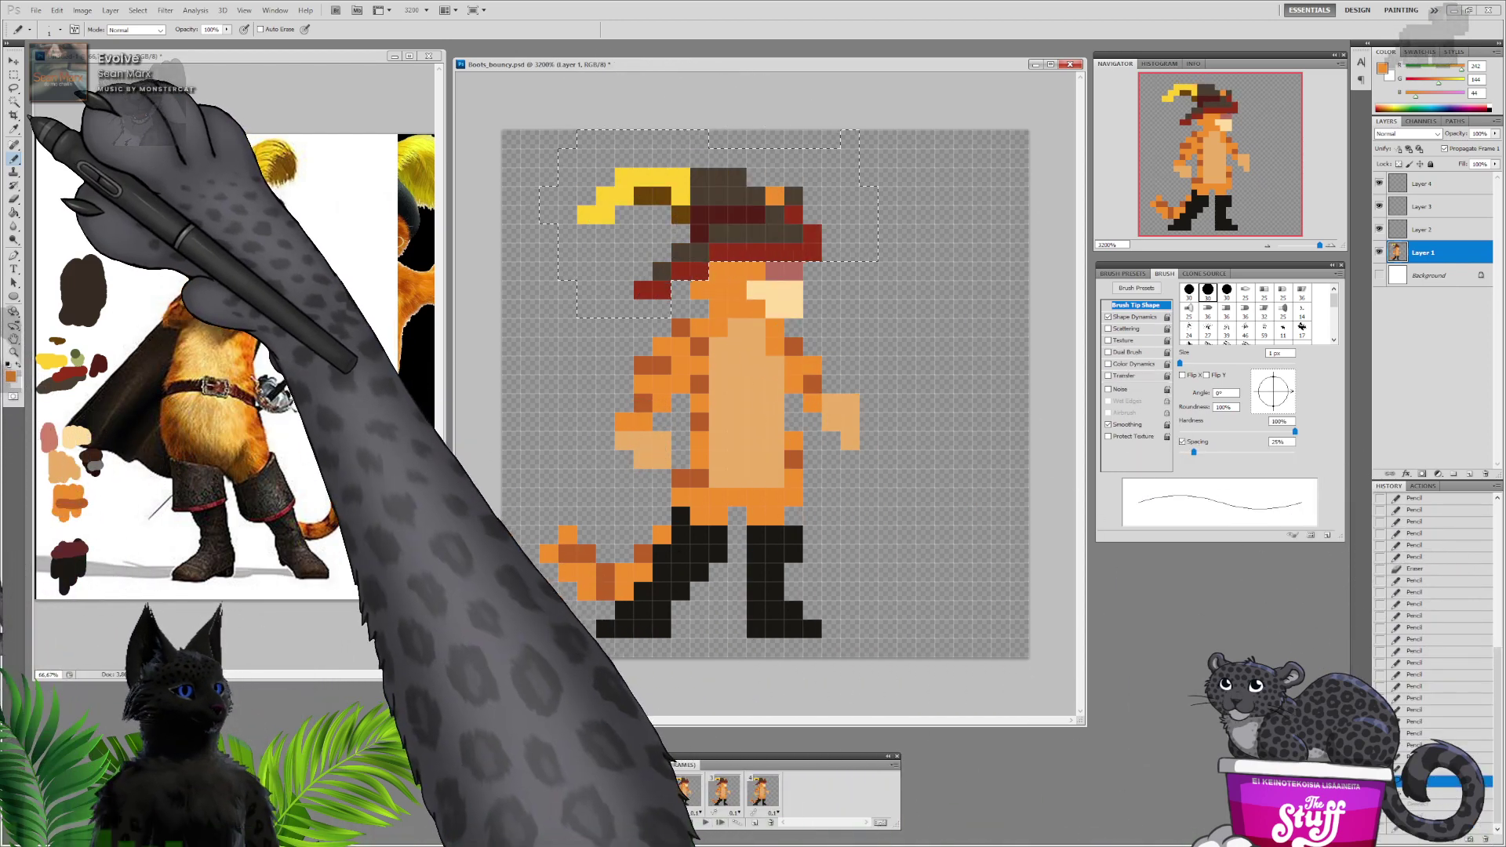
Turn off the Lasso's anti-aliasing, reselect the hat with its feather, and move it up one pixel
{"action": "key", "text": "l"}
{"action": "left_click", "coordinate": [152, 29]}
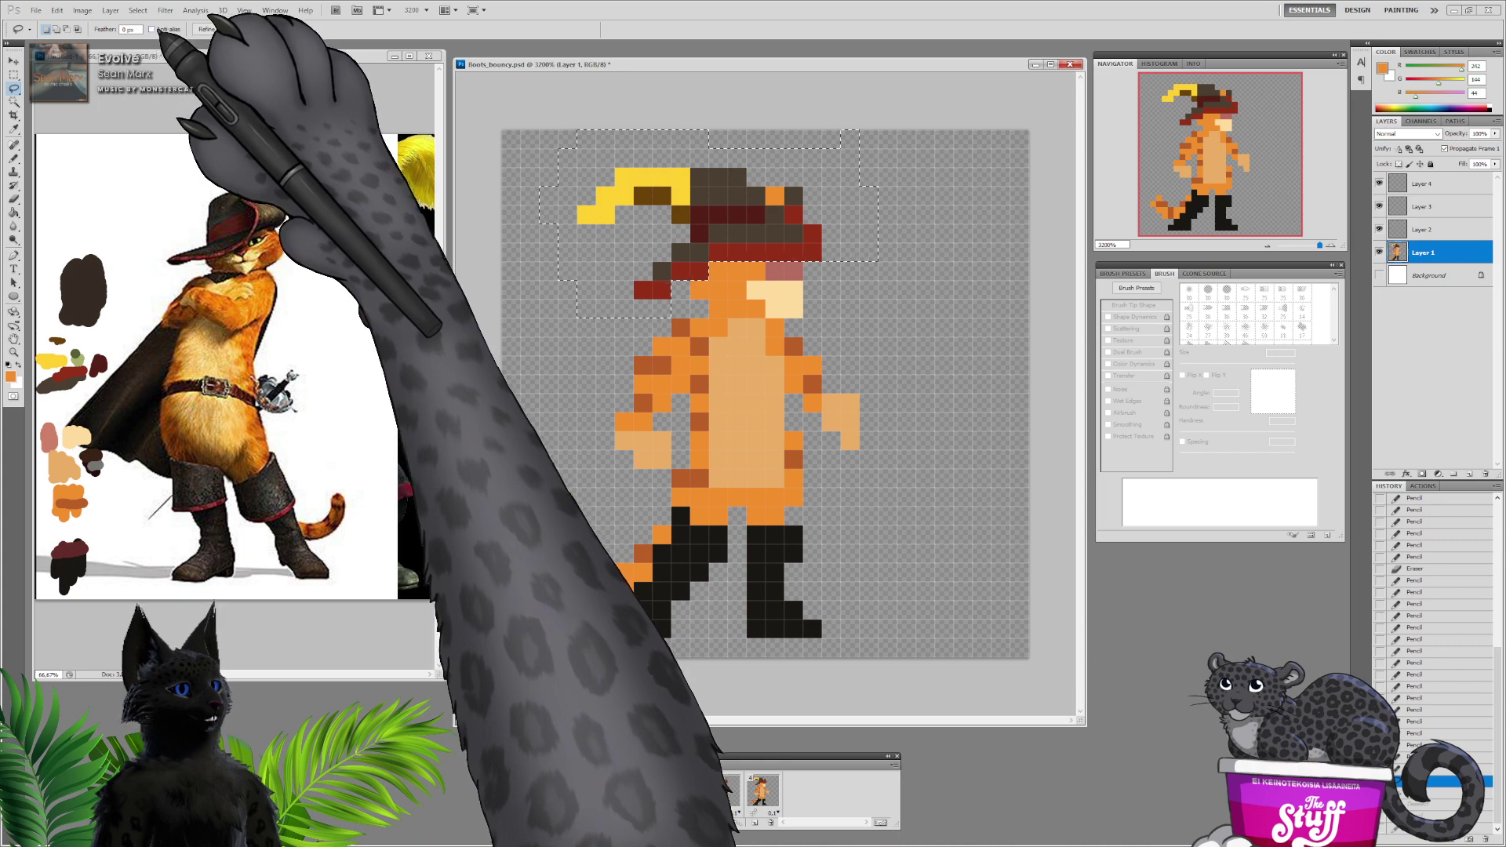
{"action": "key", "text": "ctrl+d"}
{"action": "mouse_move", "coordinate": [807, 110]}
{"action": "left_mouse_down"}
{"action": "mouse_move", "coordinate": [538, 240]}
{"action": "mouse_move", "coordinate": [562, 298]}
{"action": "mouse_move", "coordinate": [649, 320]}
{"action": "mouse_move", "coordinate": [708, 288]}
{"action": "mouse_move", "coordinate": [711, 258]}
{"action": "mouse_move", "coordinate": [923, 268]}
{"action": "mouse_move", "coordinate": [871, 129]}
{"action": "left_mouse_up"}
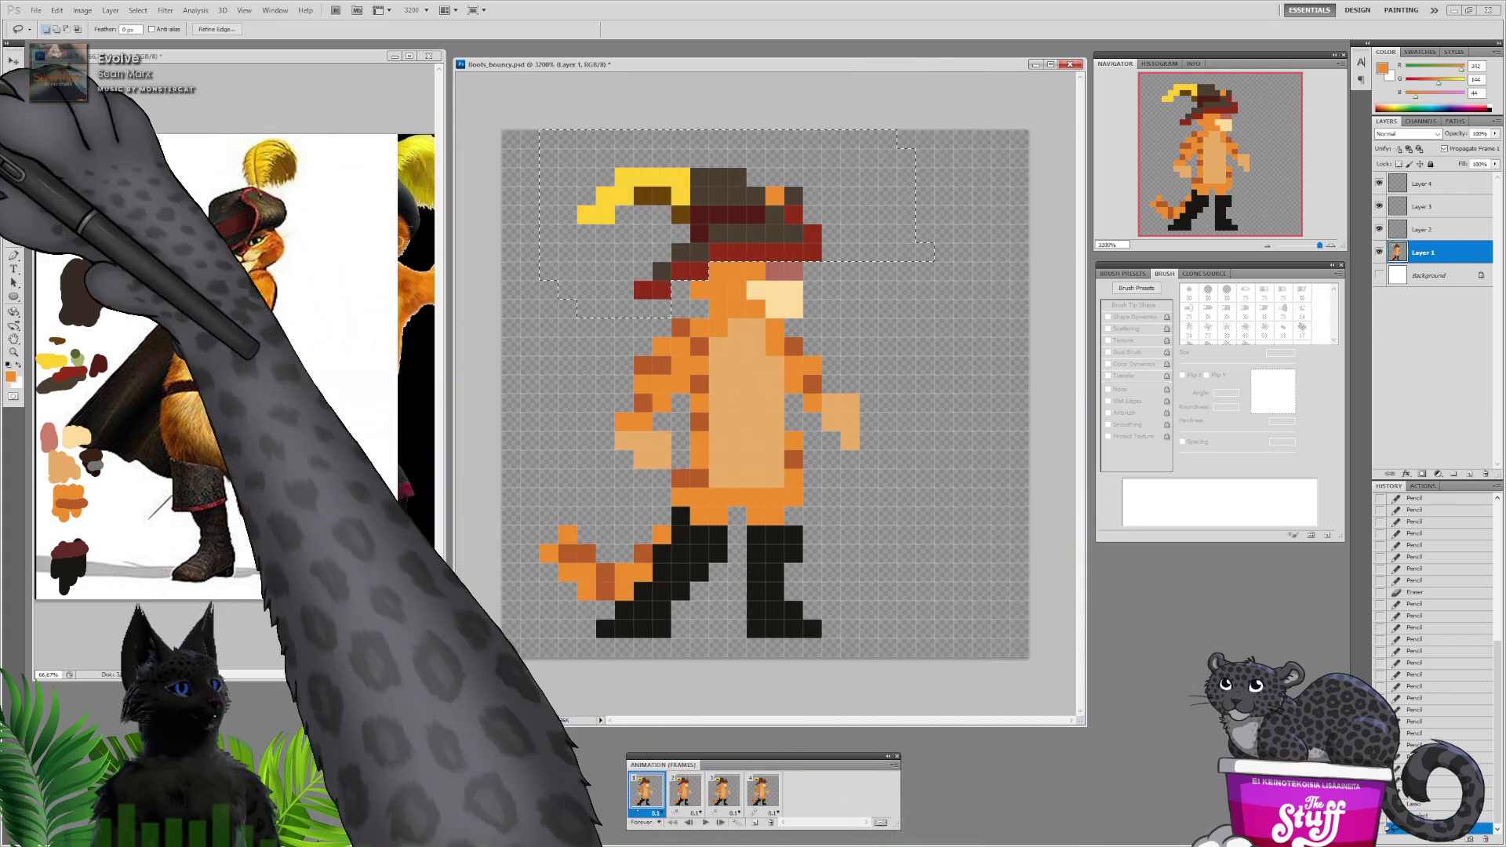
{"action": "left_click", "coordinate": [14, 60]}
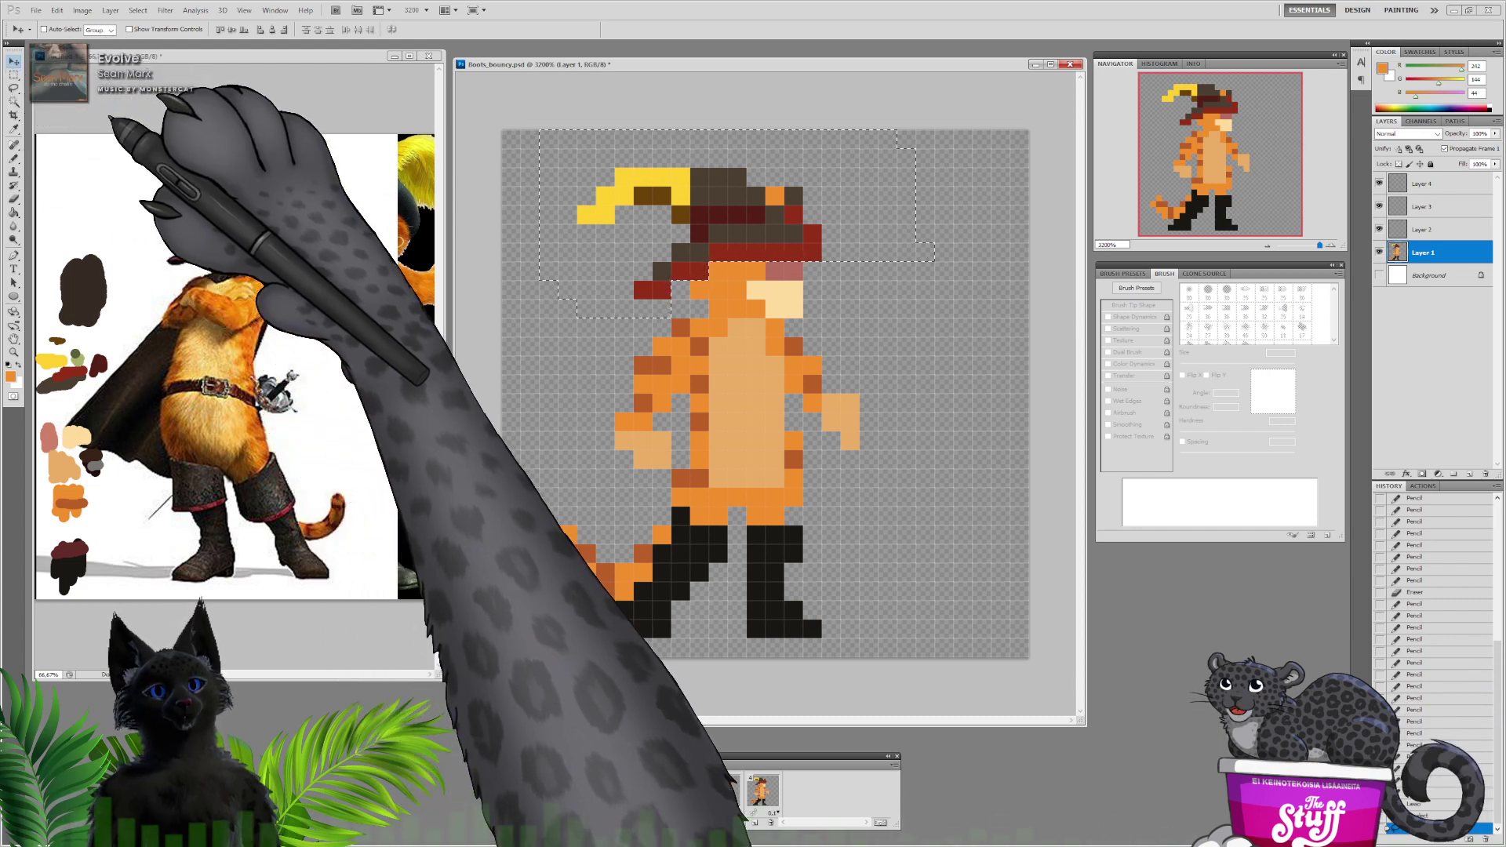
{"action": "key", "text": "Up"}
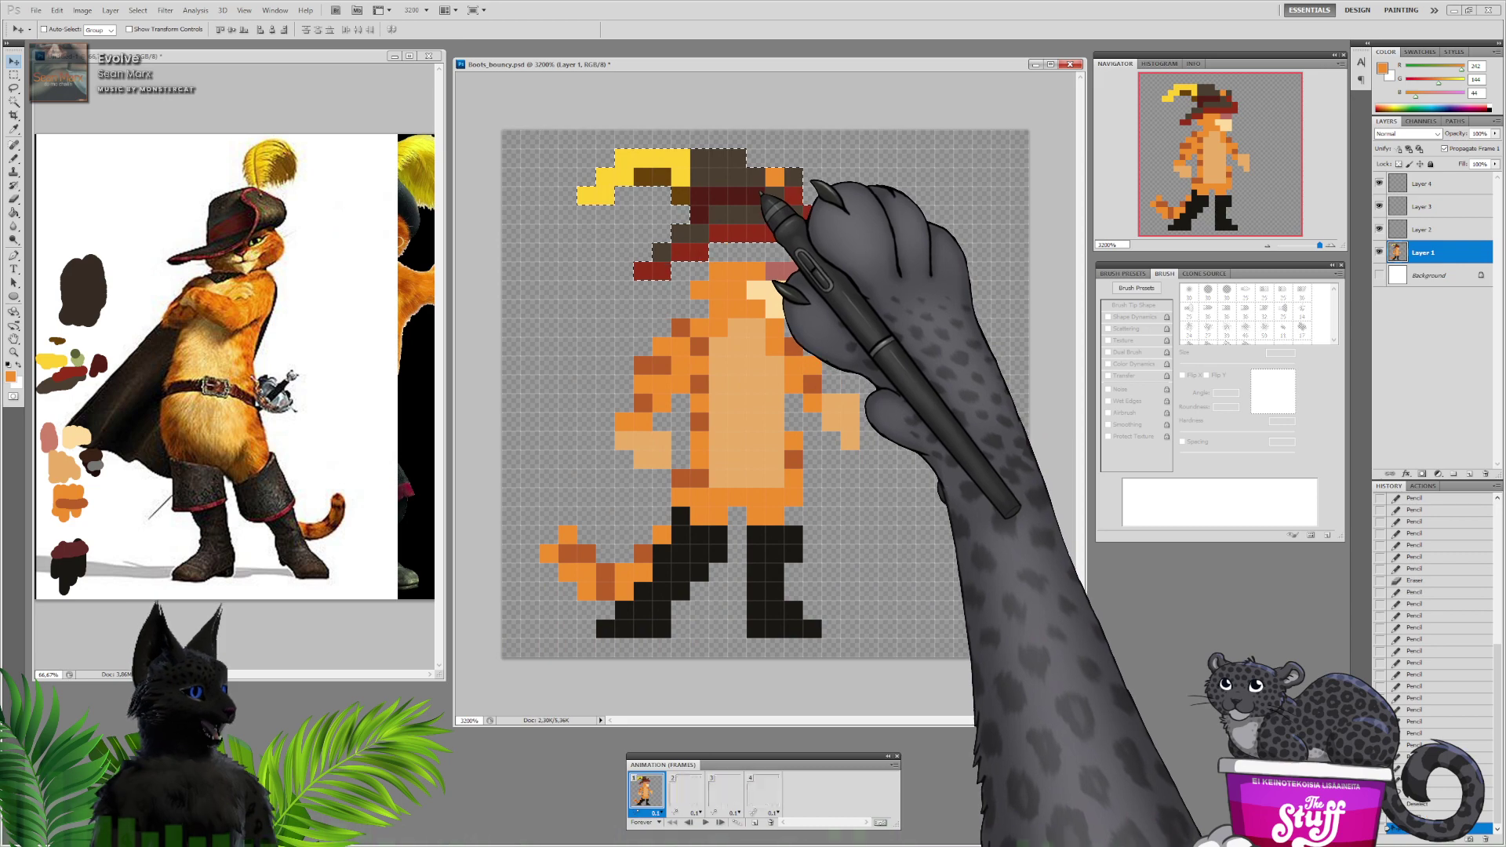
{"action": "left_click", "coordinate": [14, 89]}
{"action": "left_click", "coordinate": [542, 137]}
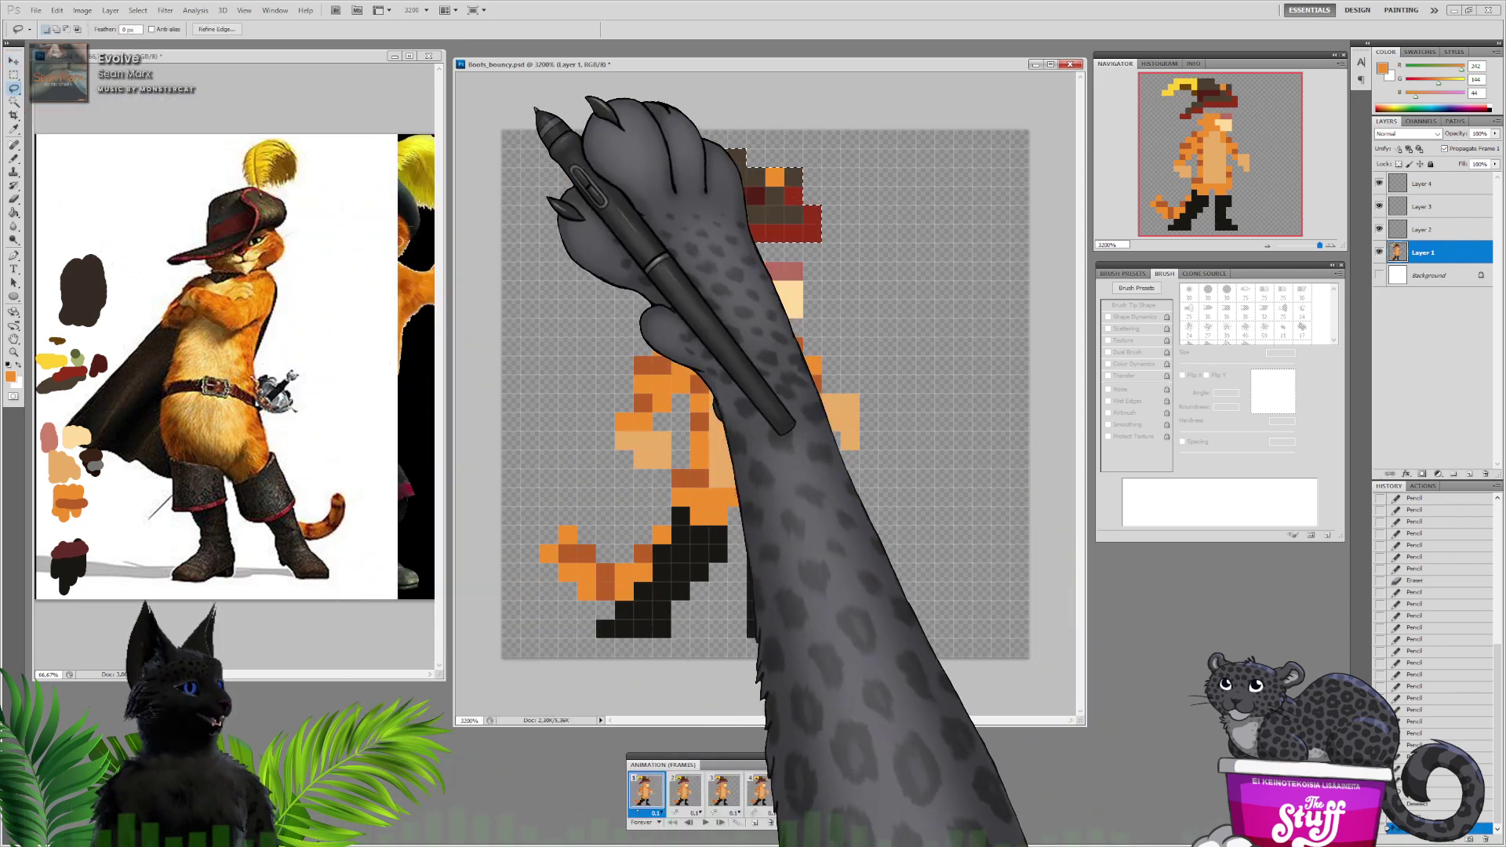
Pencil orange across the gap under the hat's brim and add the far cheek beside the nose and muzzle
{"action": "key", "text": "b"}
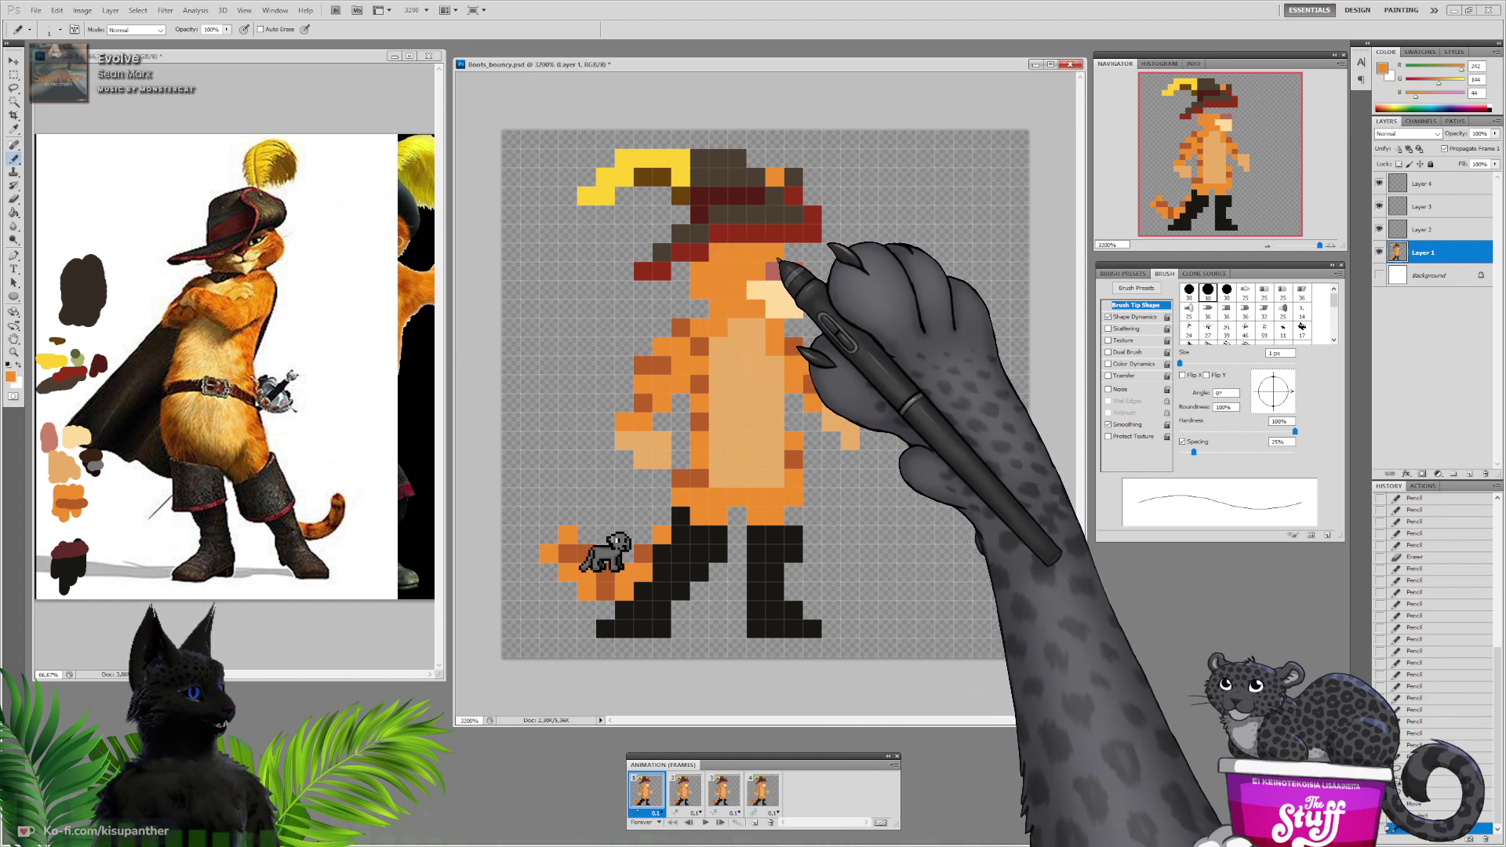
{"action": "left_click", "coordinate": [777, 258]}
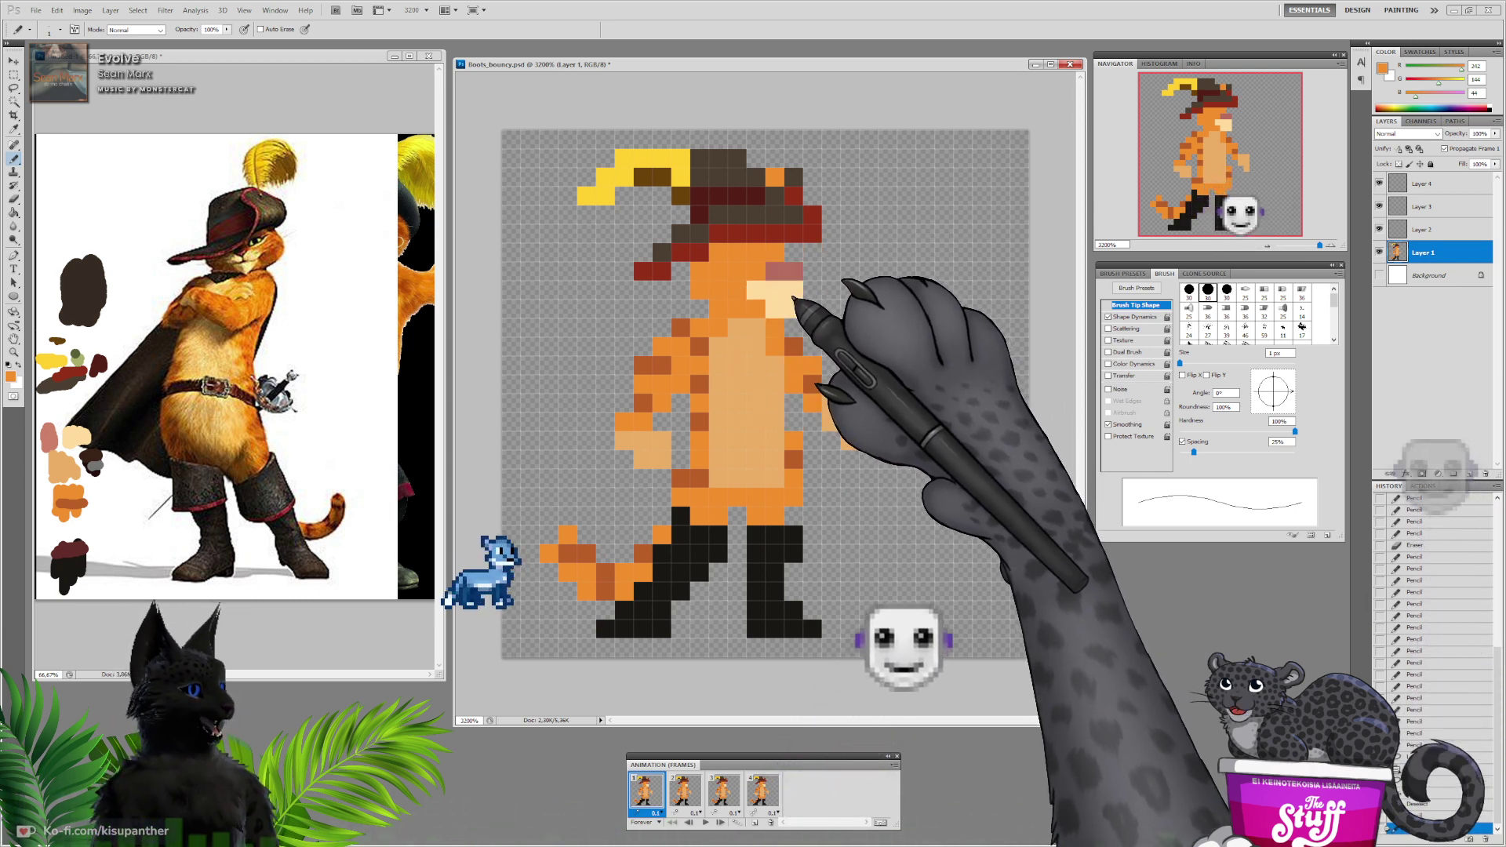
{"action": "left_click", "coordinate": [793, 254]}
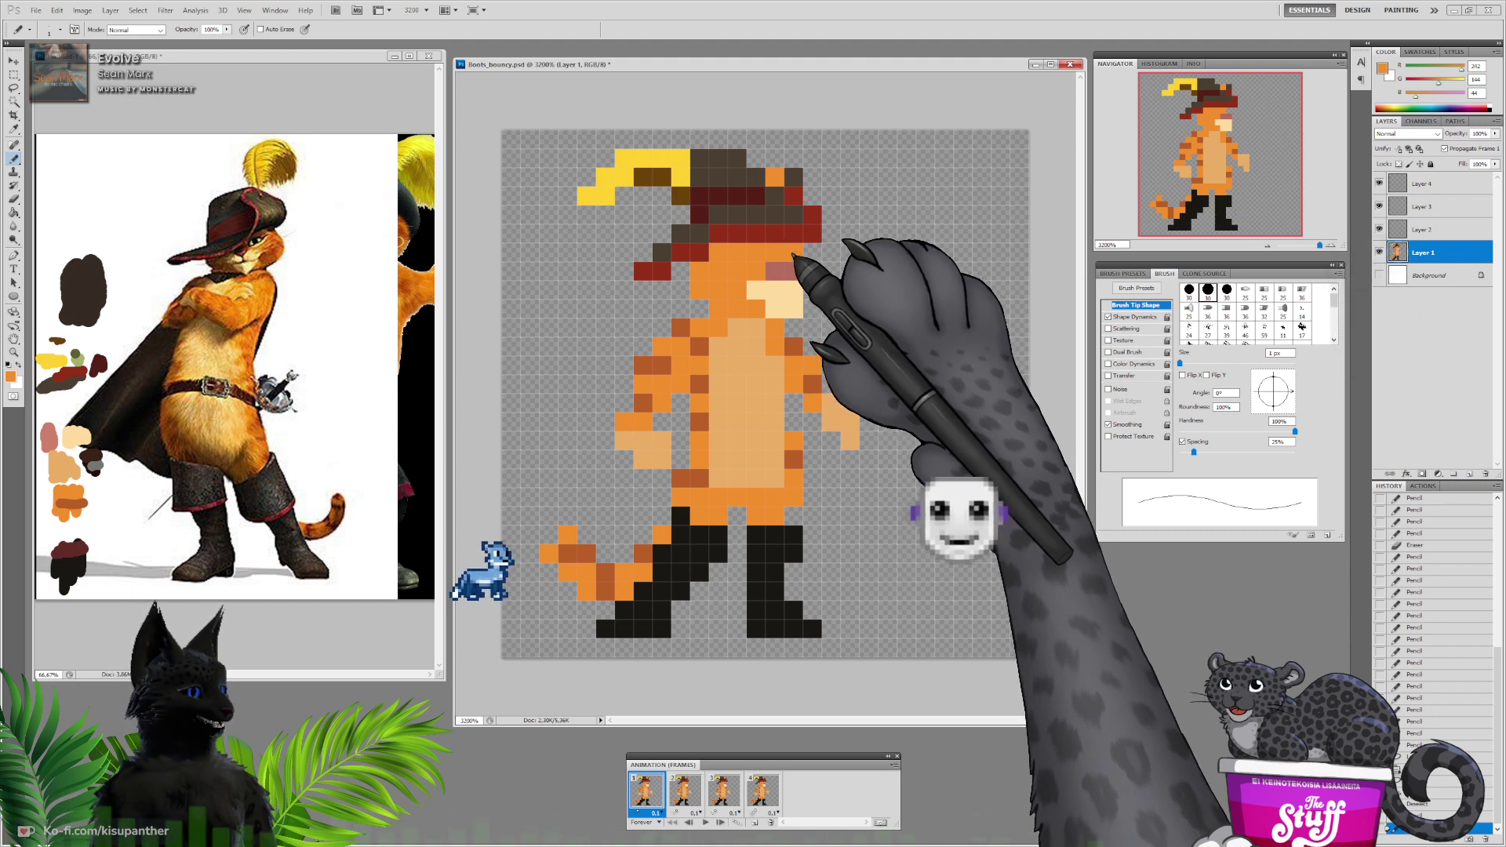
{"action": "left_click_drag", "start_coordinate": [811, 273], "coordinate": [809, 287]}
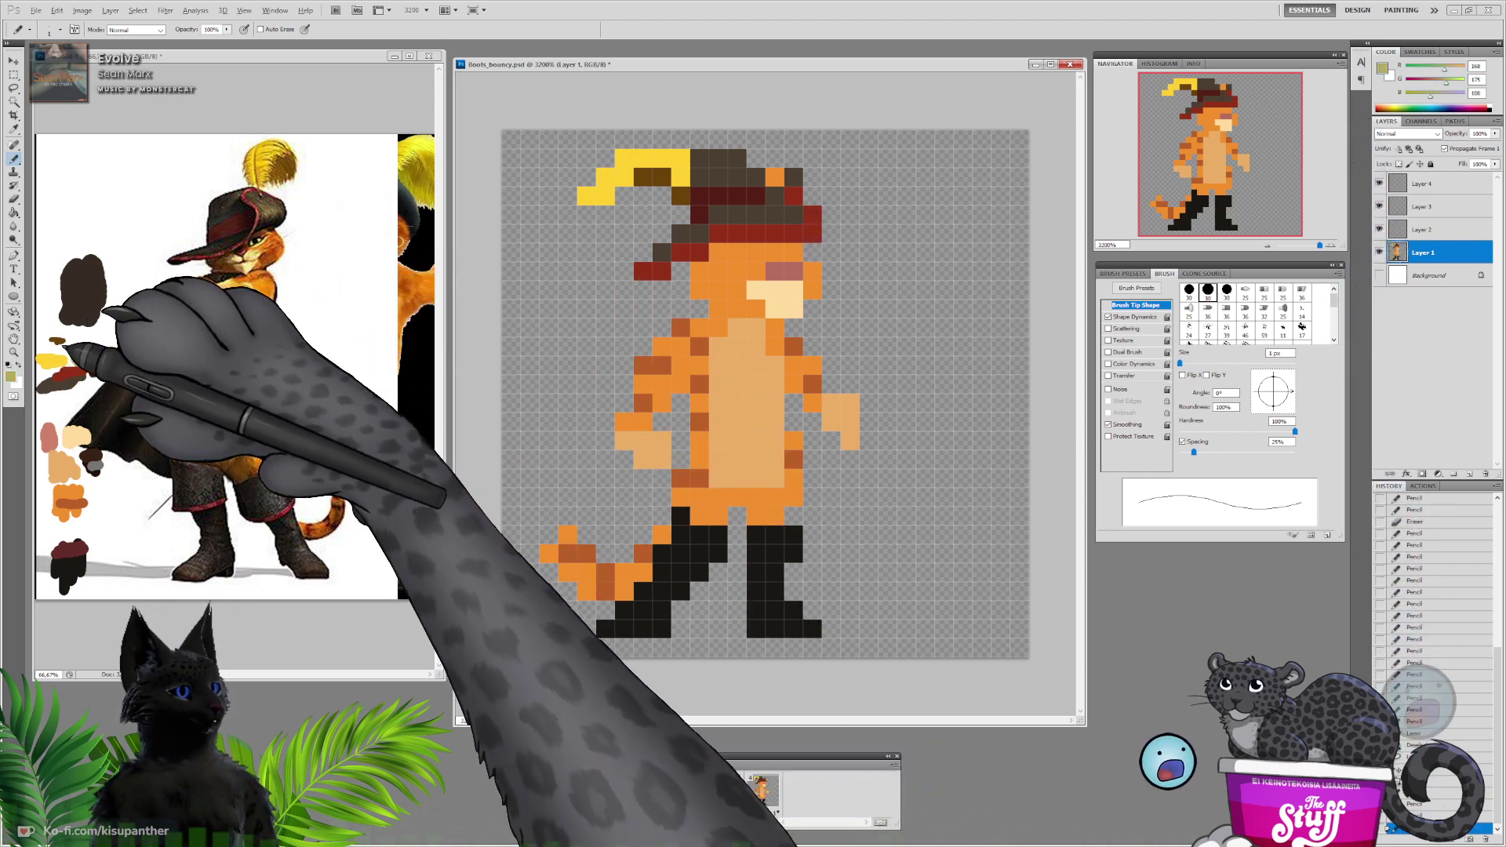
Pencil the cat's eyes under the brim with the yellow and dark green sampled from the palette
{"action": "left_click", "coordinate": [56, 361], "text": "alt"}
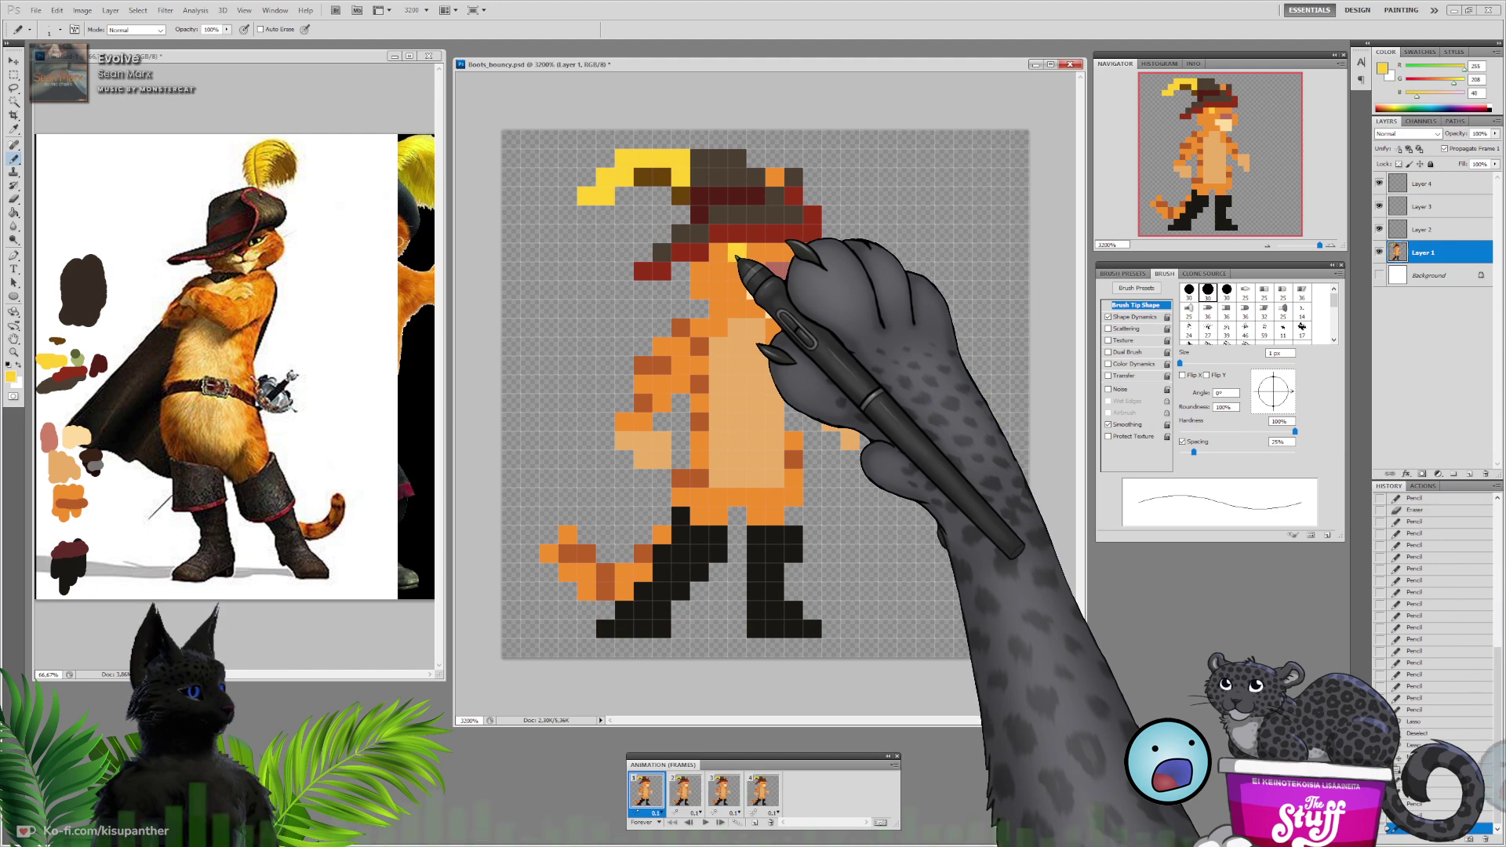
{"action": "left_click", "coordinate": [76, 353], "text": "alt"}
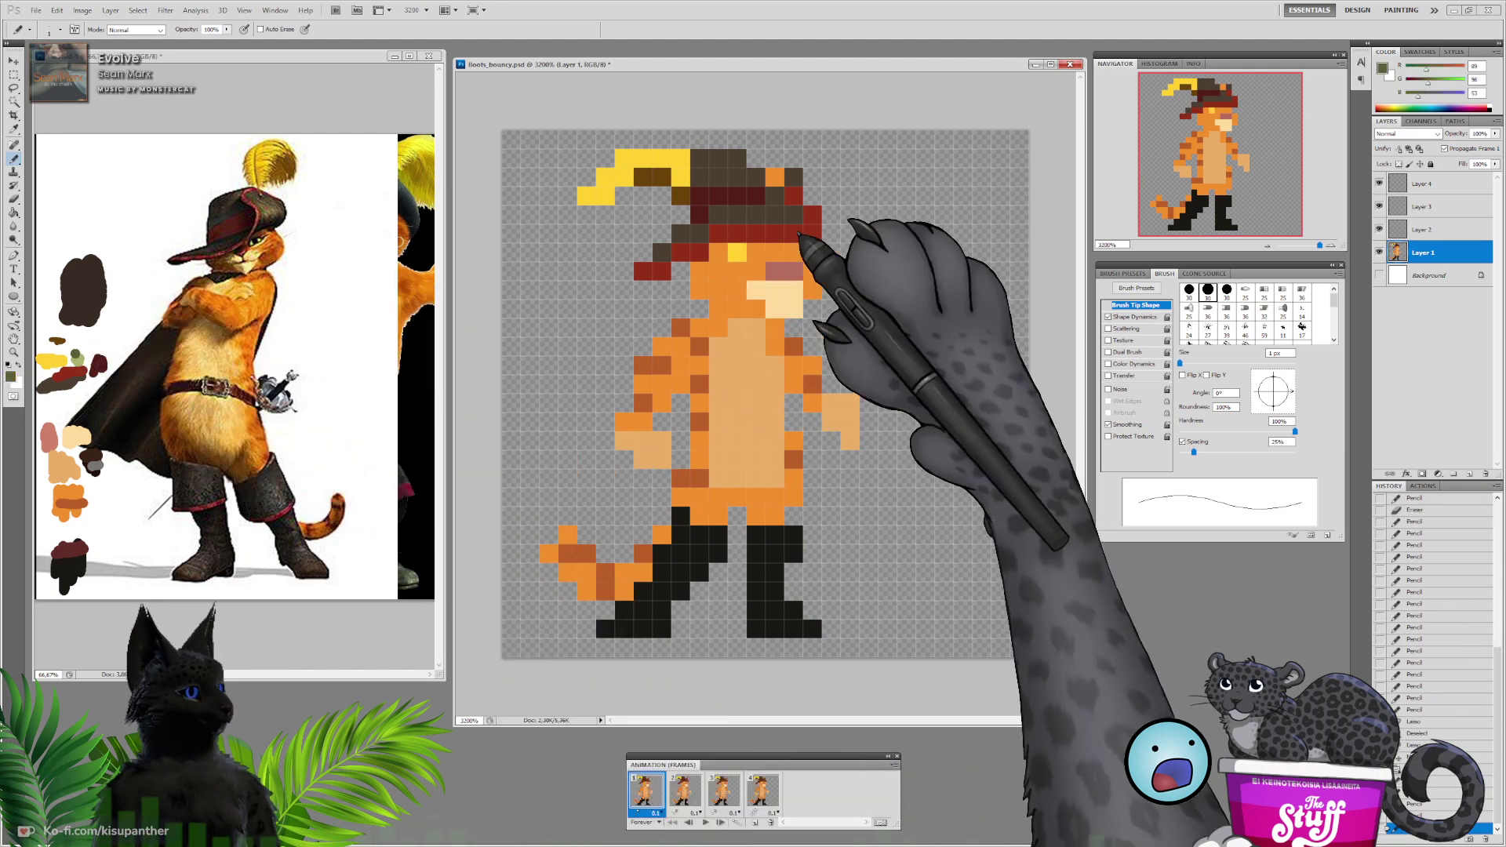
{"action": "left_click", "coordinate": [755, 253]}
{"action": "left_click", "coordinate": [793, 253]}
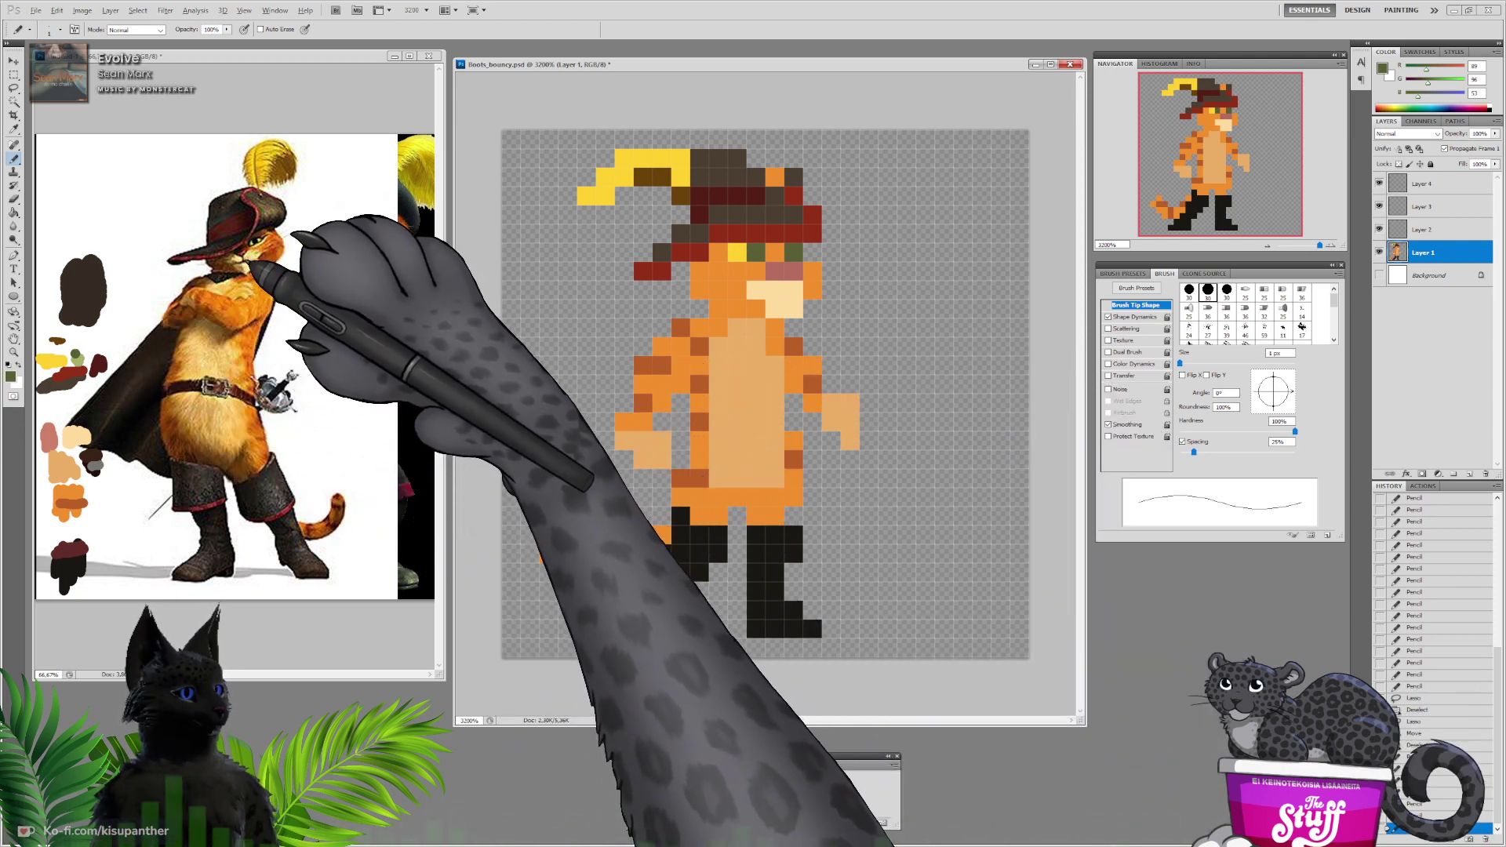
Pencil a mouth pixel on the muzzle below the nose, using the muzzle's sampled cream darkened to #ae915d
{"action": "left_click", "coordinate": [793, 289]}
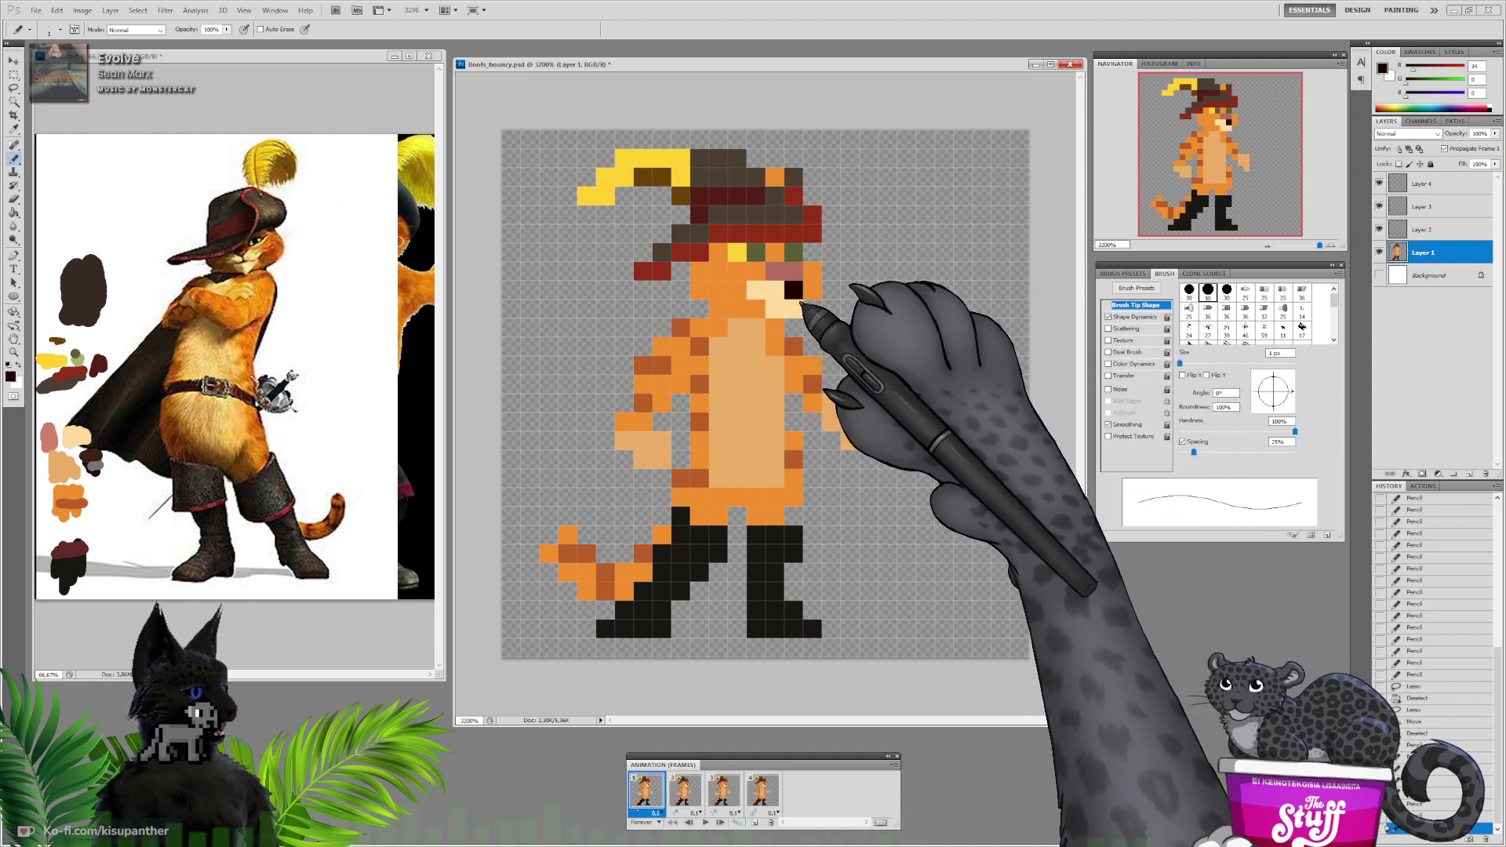
{"action": "left_click", "coordinate": [773, 312], "text": "alt"}
{"action": "left_click", "coordinate": [11, 376]}
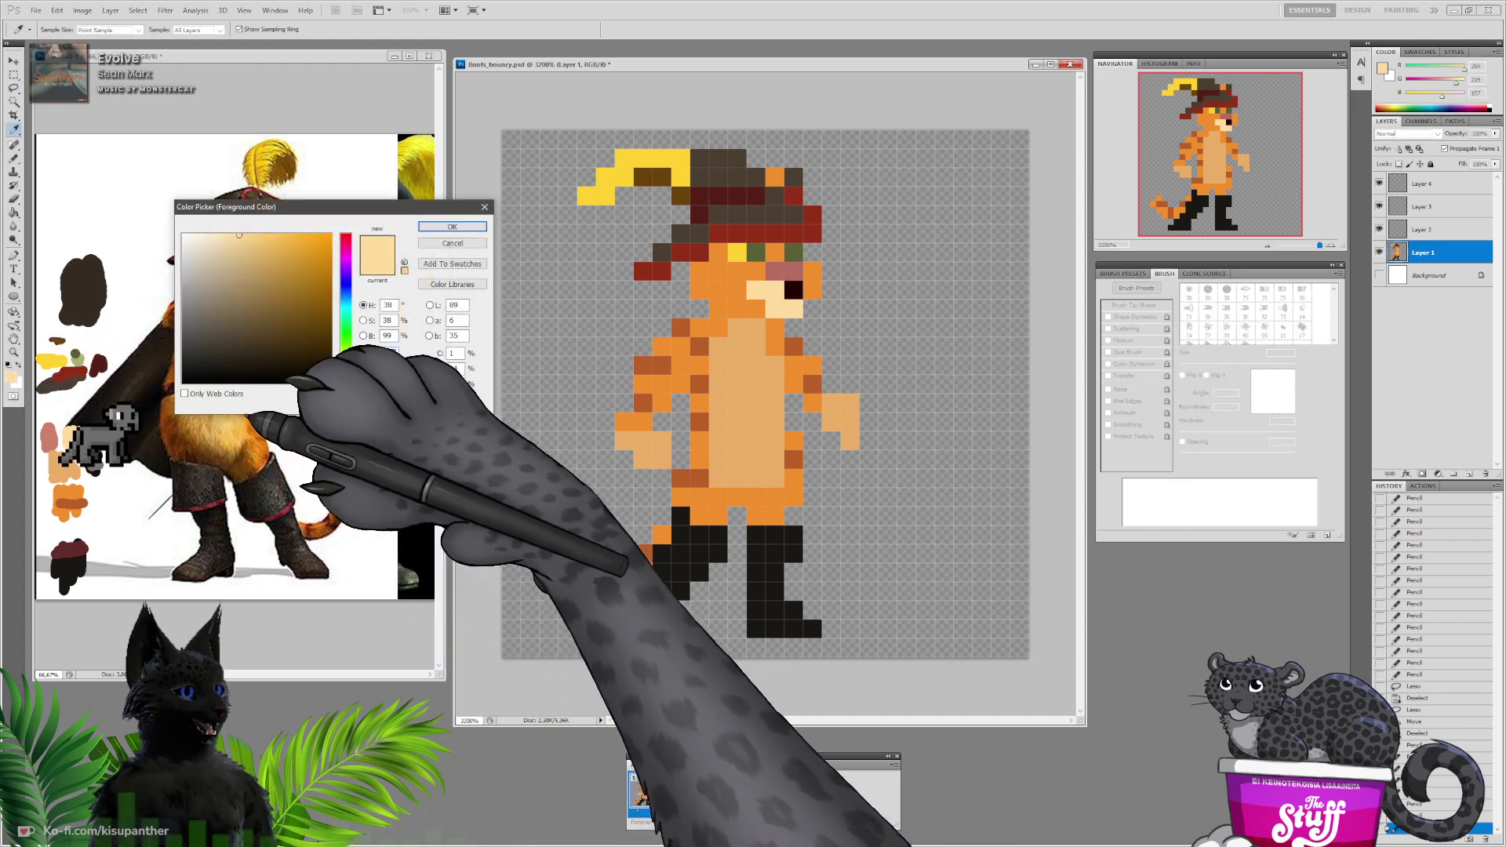
{"action": "left_click_drag", "start_coordinate": [251, 271], "coordinate": [251, 281]}
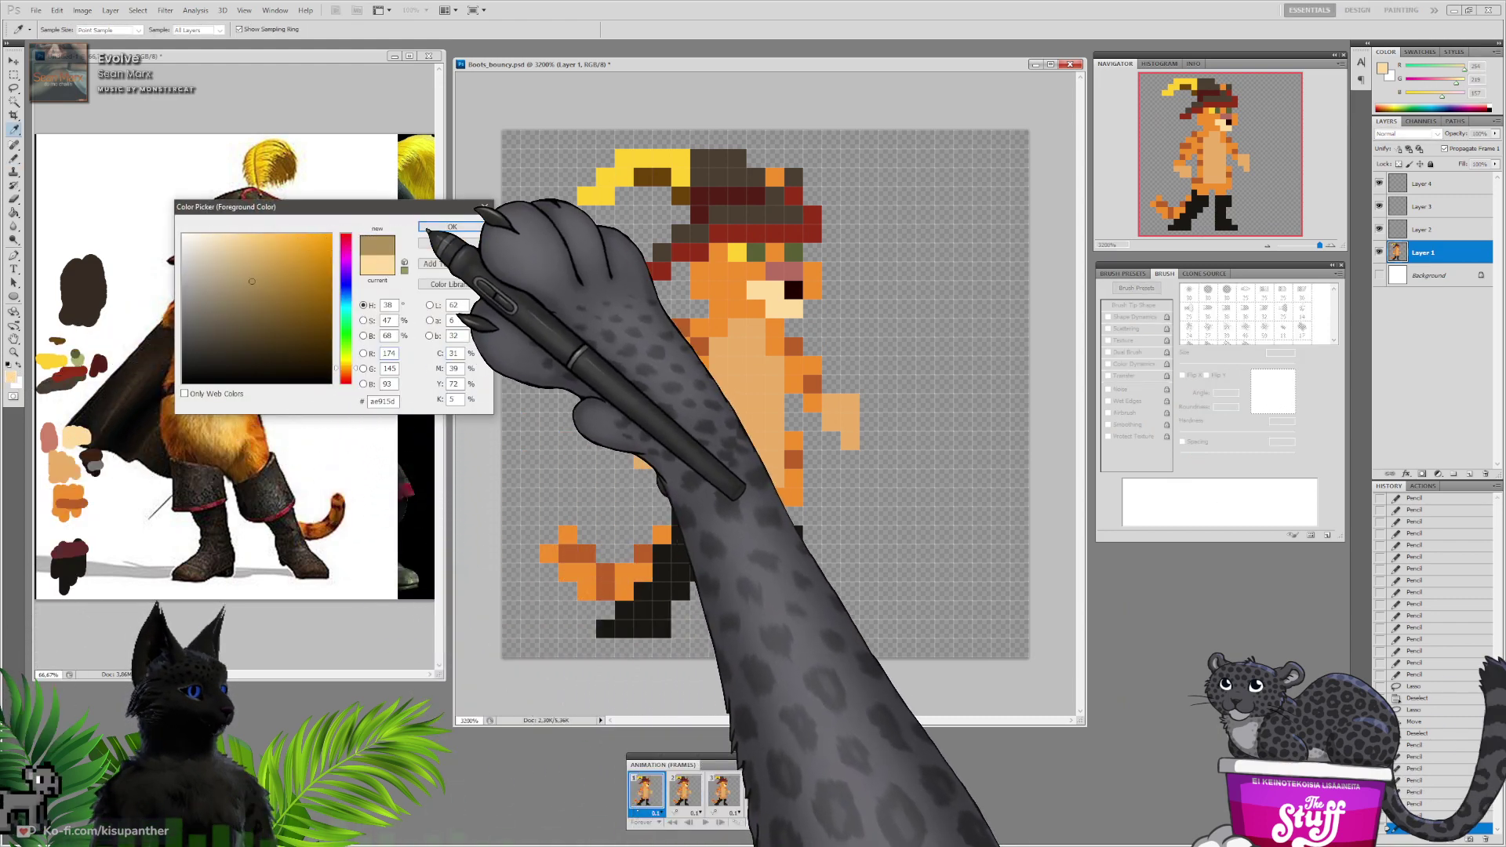
{"action": "left_click", "coordinate": [452, 227]}
{"action": "left_click", "coordinate": [793, 290]}
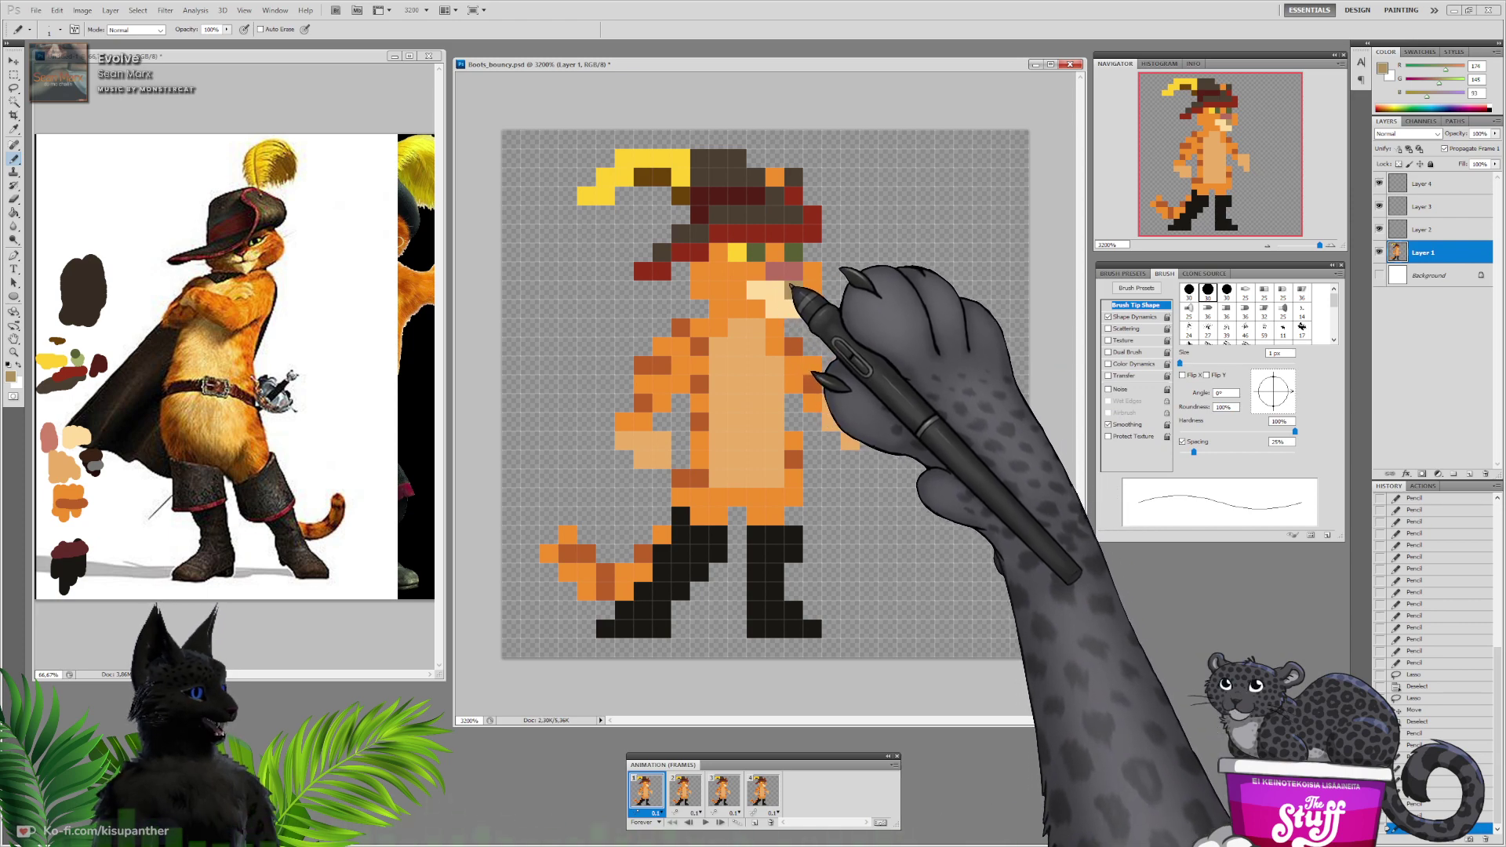
Shade the back of the muzzle with a darkened version of its cream, and cover the mouth pixel with the sampled cream
{"action": "left_click", "coordinate": [779, 292], "text": "alt"}
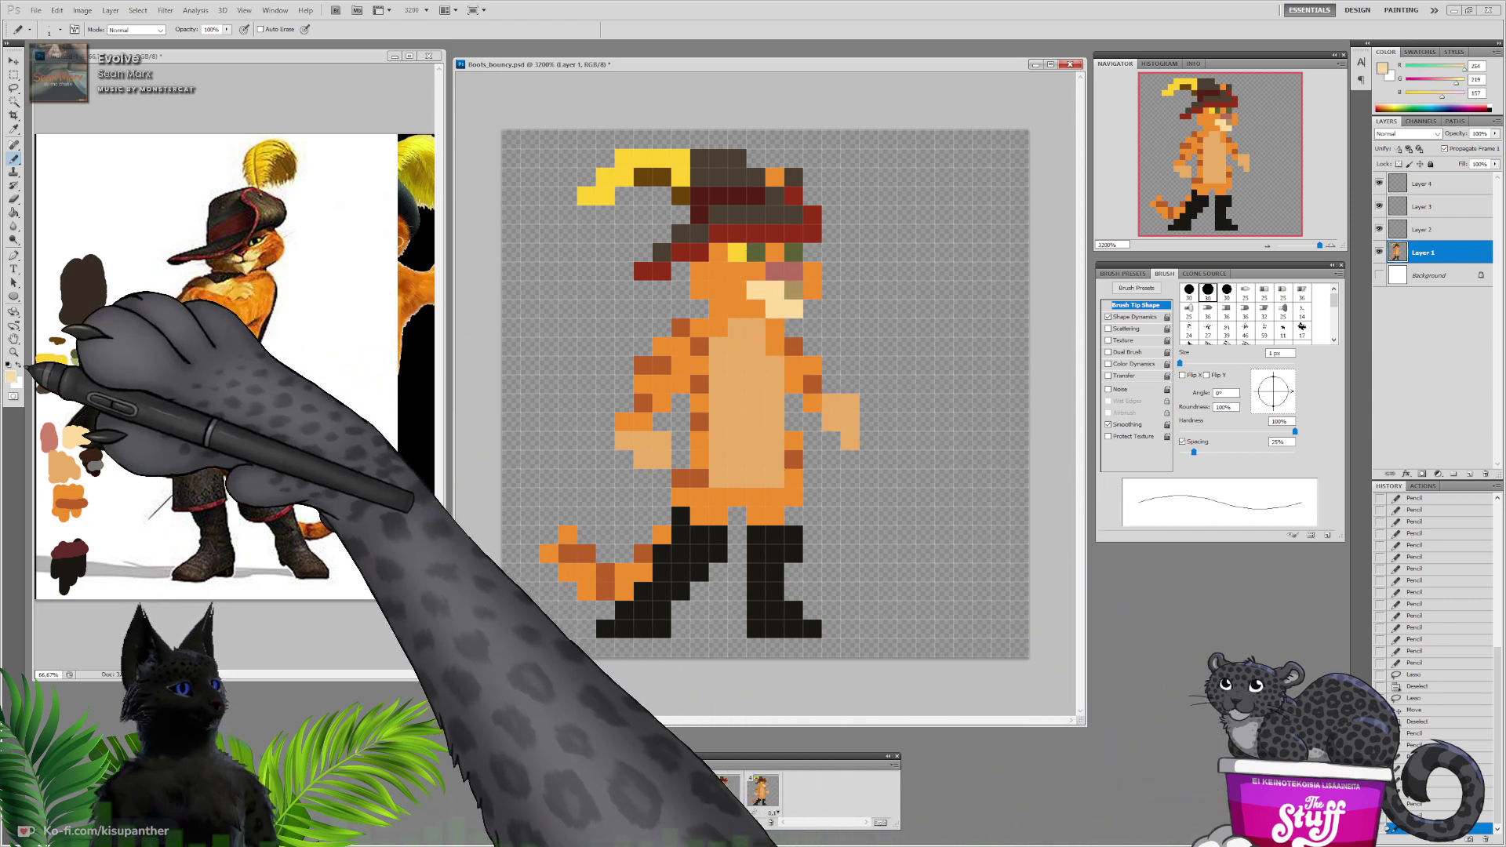
{"action": "left_click", "coordinate": [11, 376]}
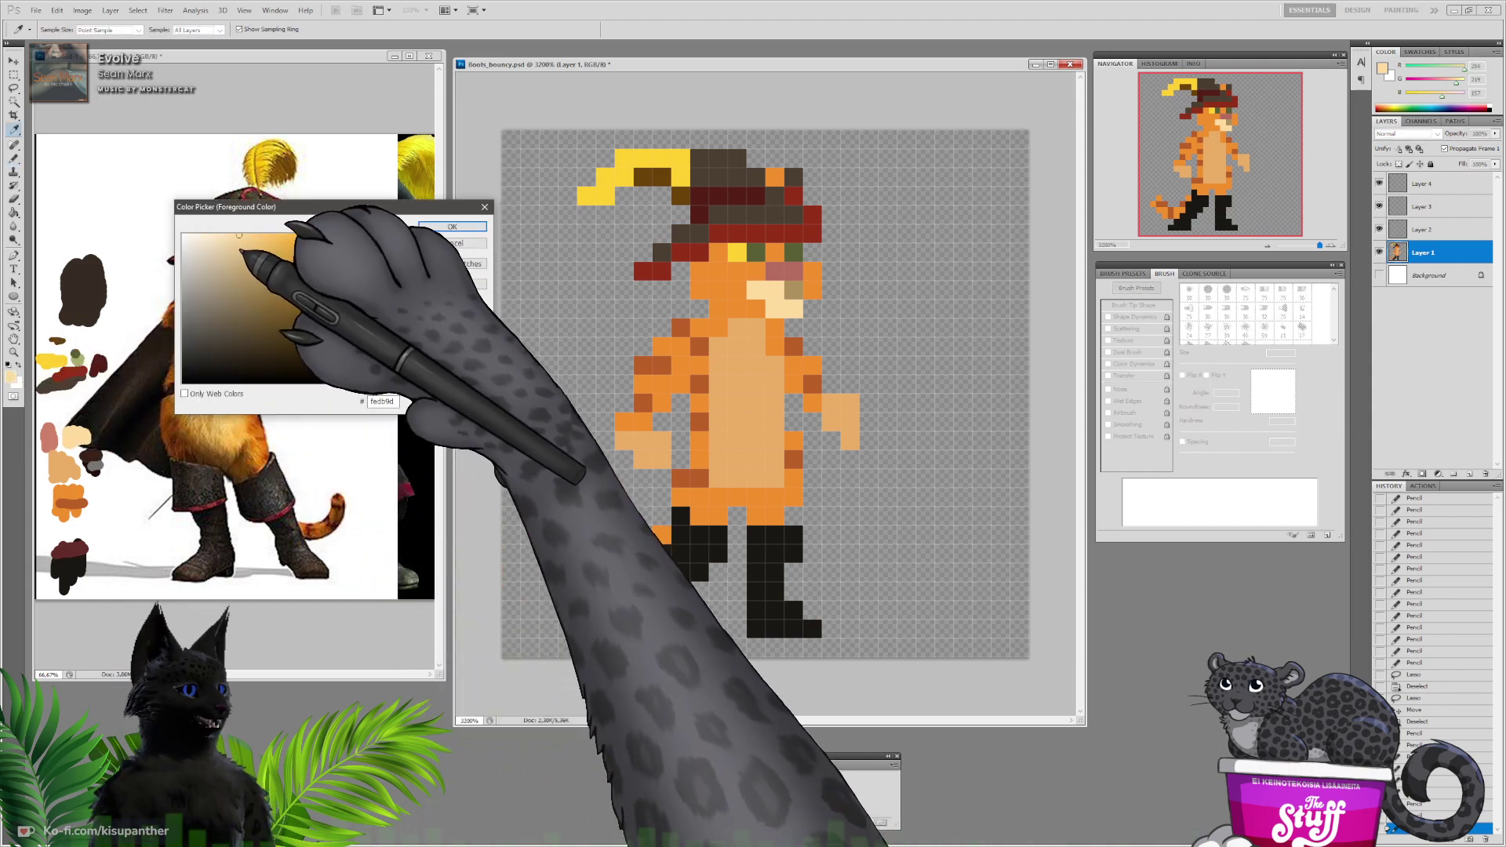
{"action": "left_click", "coordinate": [243, 252]}
{"action": "left_click", "coordinate": [443, 226]}
{"action": "key", "text": "b"}
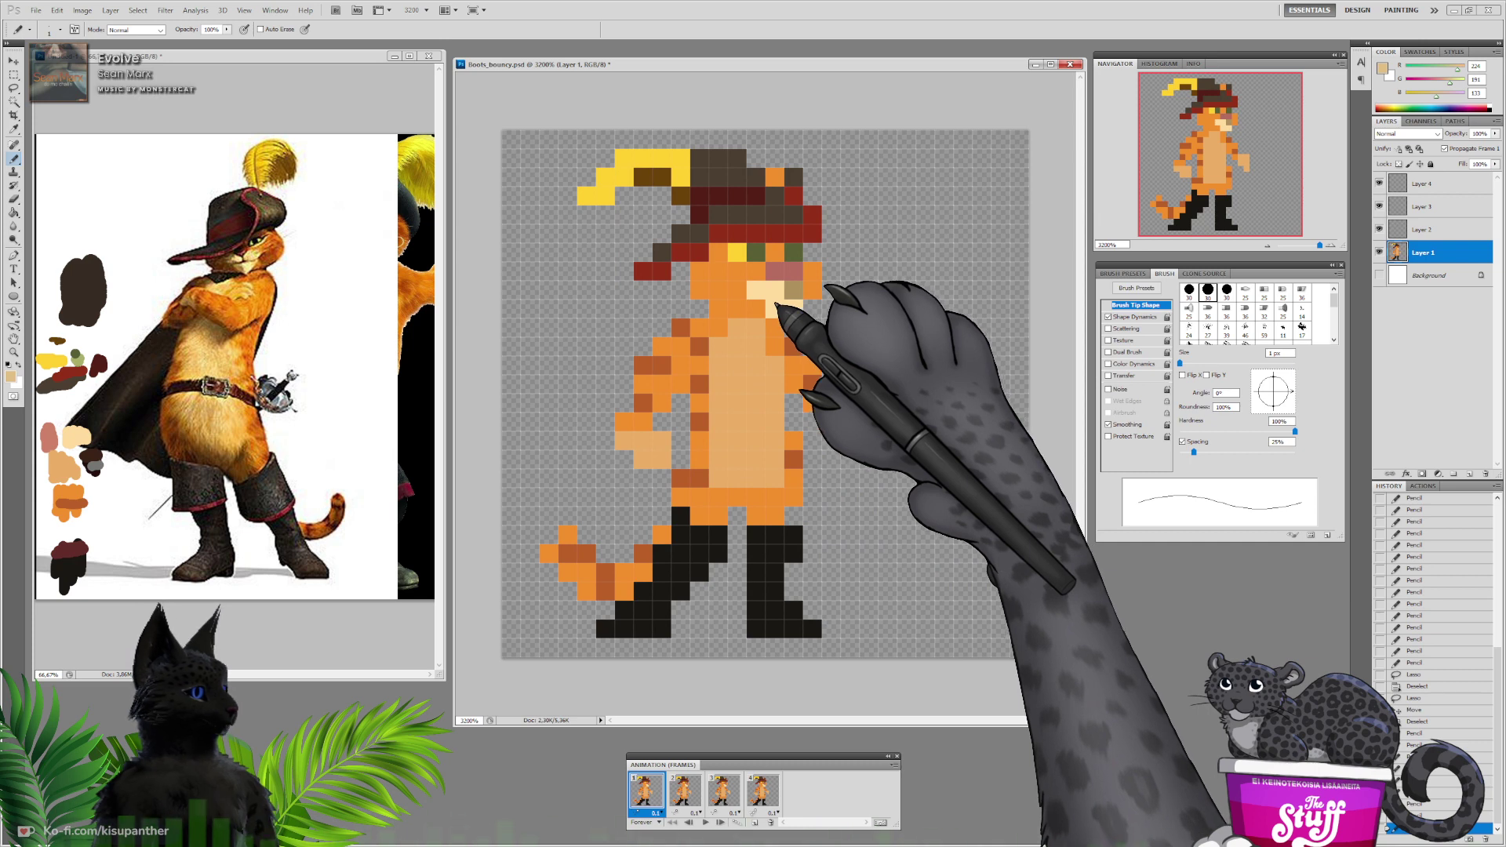
{"action": "left_click", "coordinate": [754, 293]}
{"action": "left_click", "coordinate": [772, 303]}
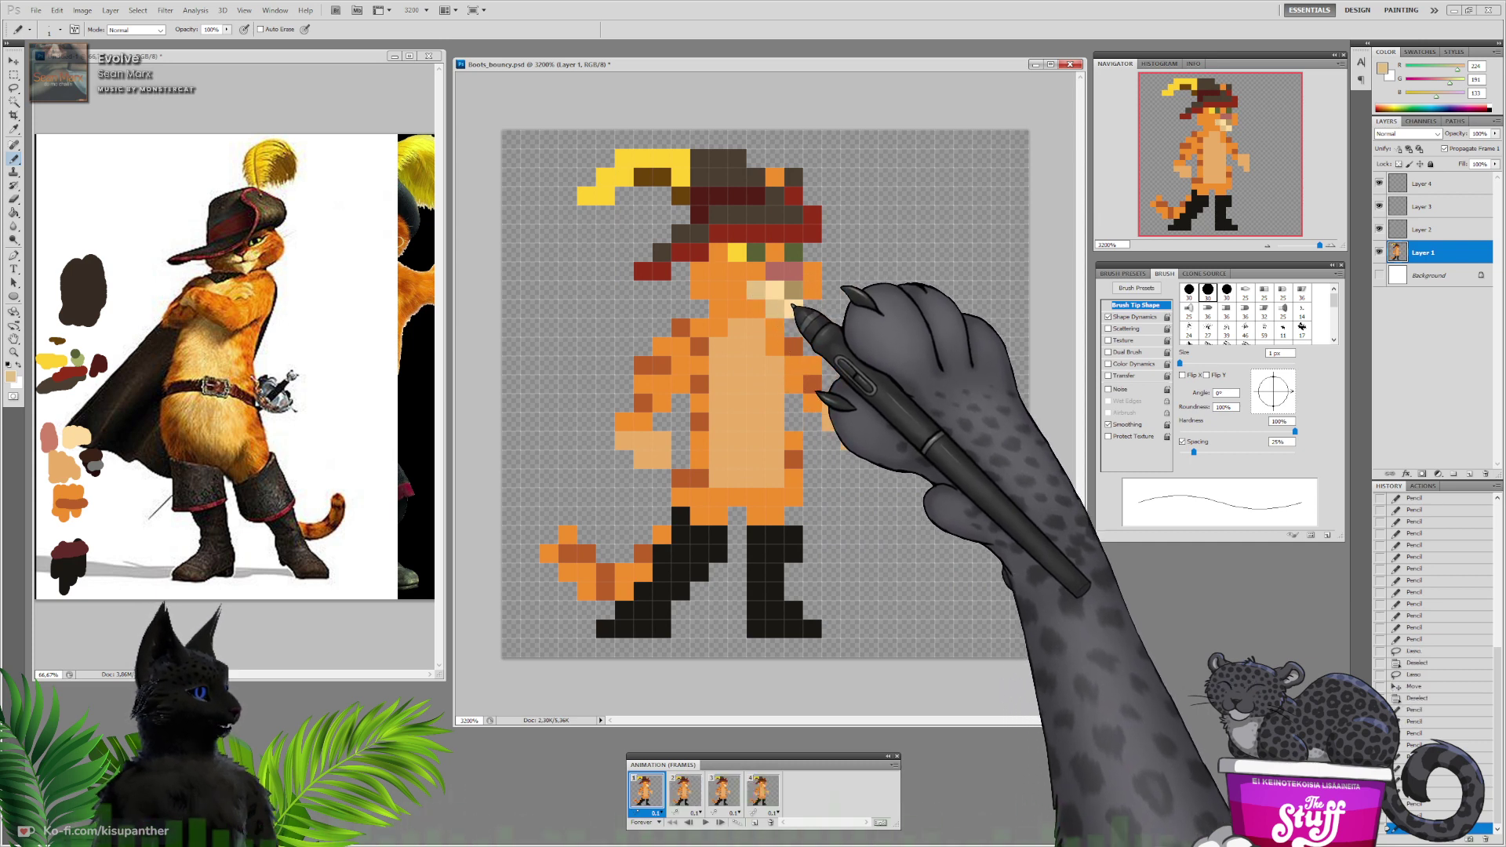
{"action": "left_click", "coordinate": [779, 294], "text": "alt"}
{"action": "left_click", "coordinate": [793, 291]}
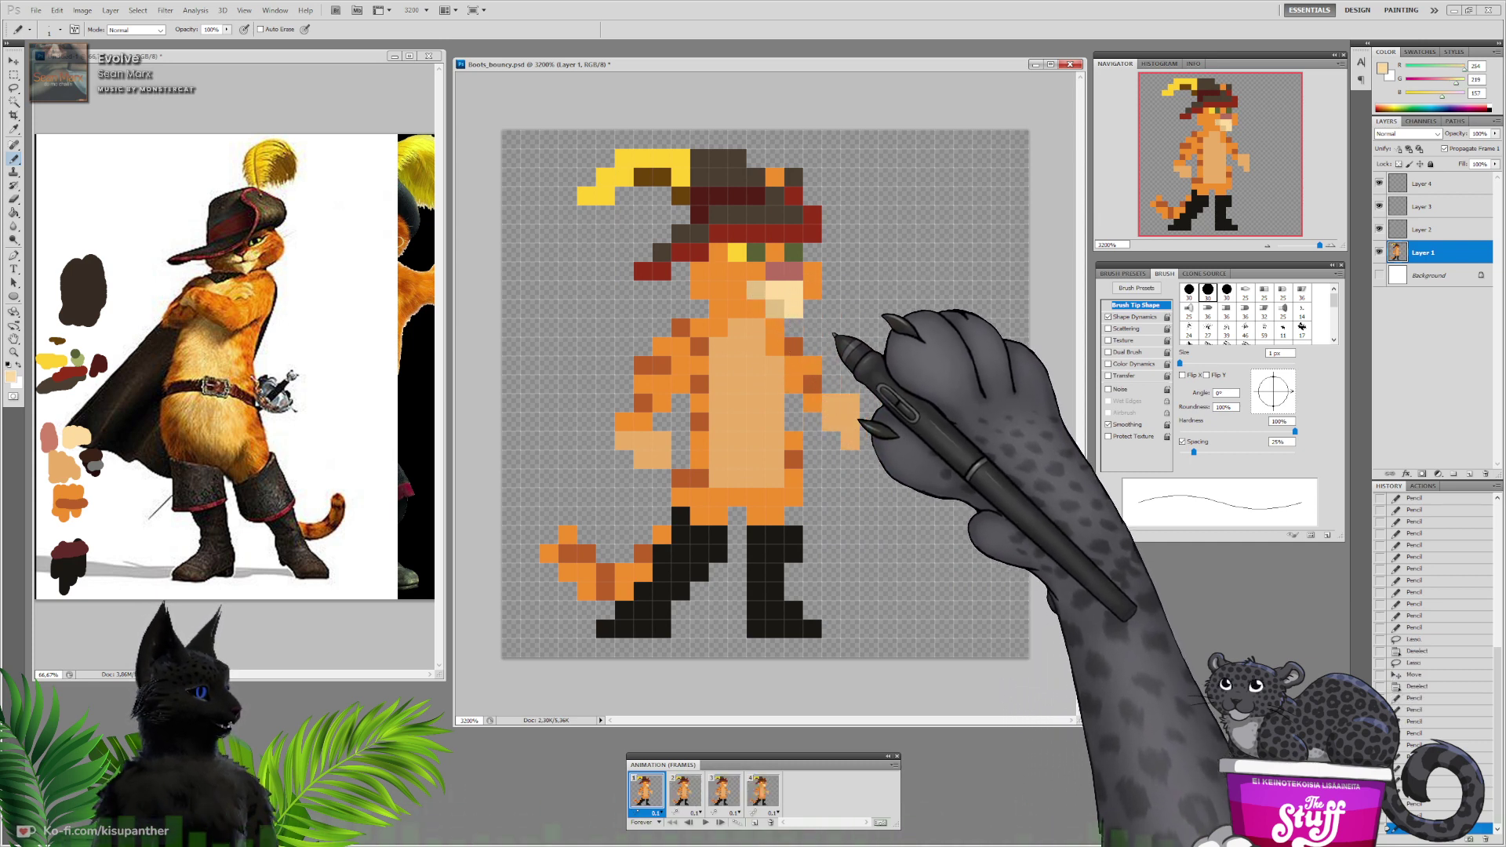
Pencil dark orange stripe pixels on both cheeks and the neck, using the colour sampled from the shoulder stripes
{"action": "left_click", "coordinate": [686, 327], "text": "alt"}
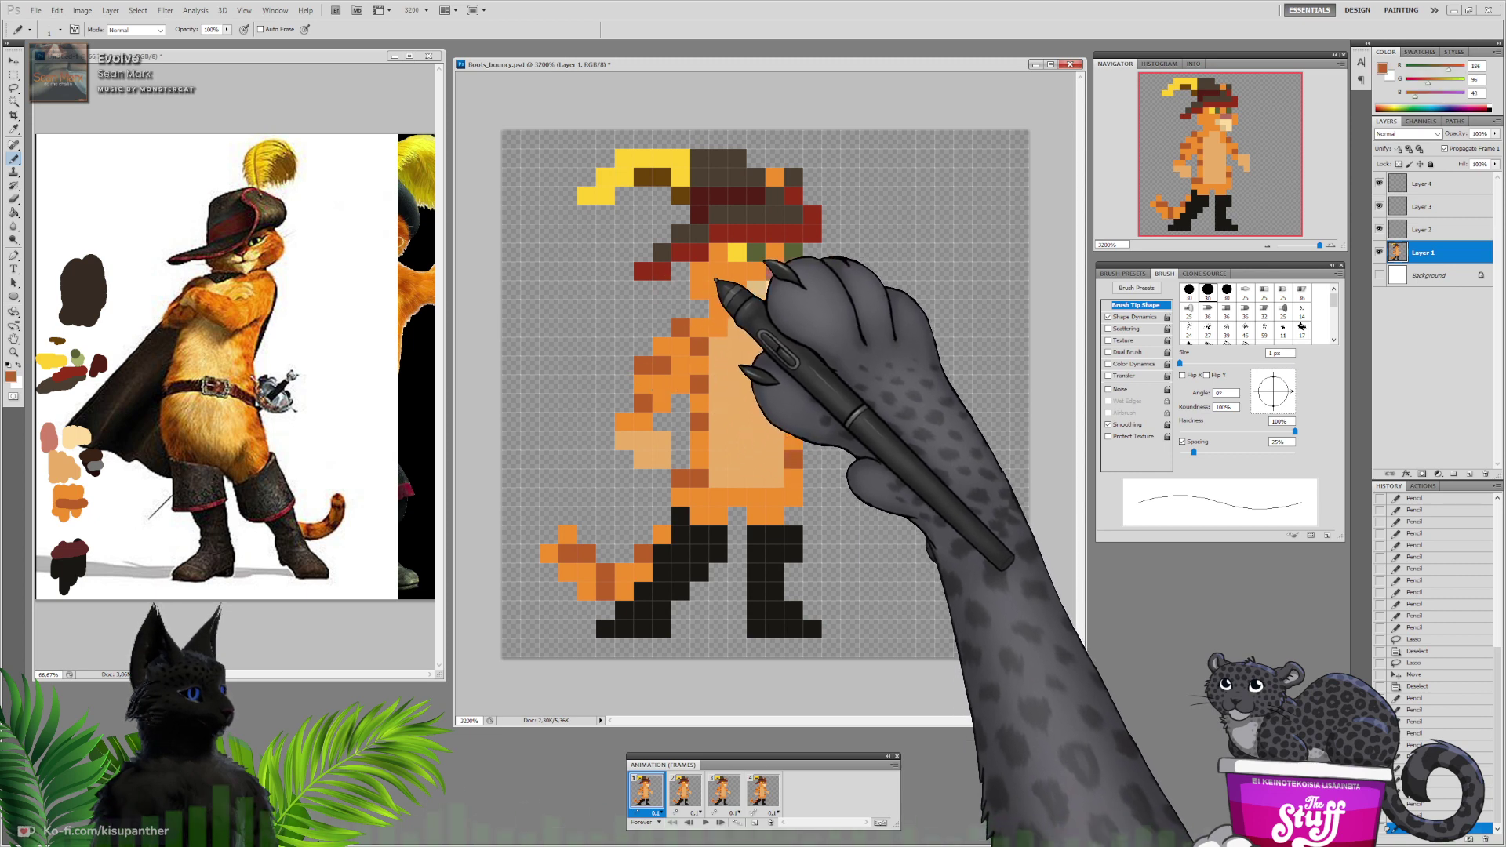
{"action": "left_click", "coordinate": [700, 273]}
{"action": "left_click", "coordinate": [812, 273]}
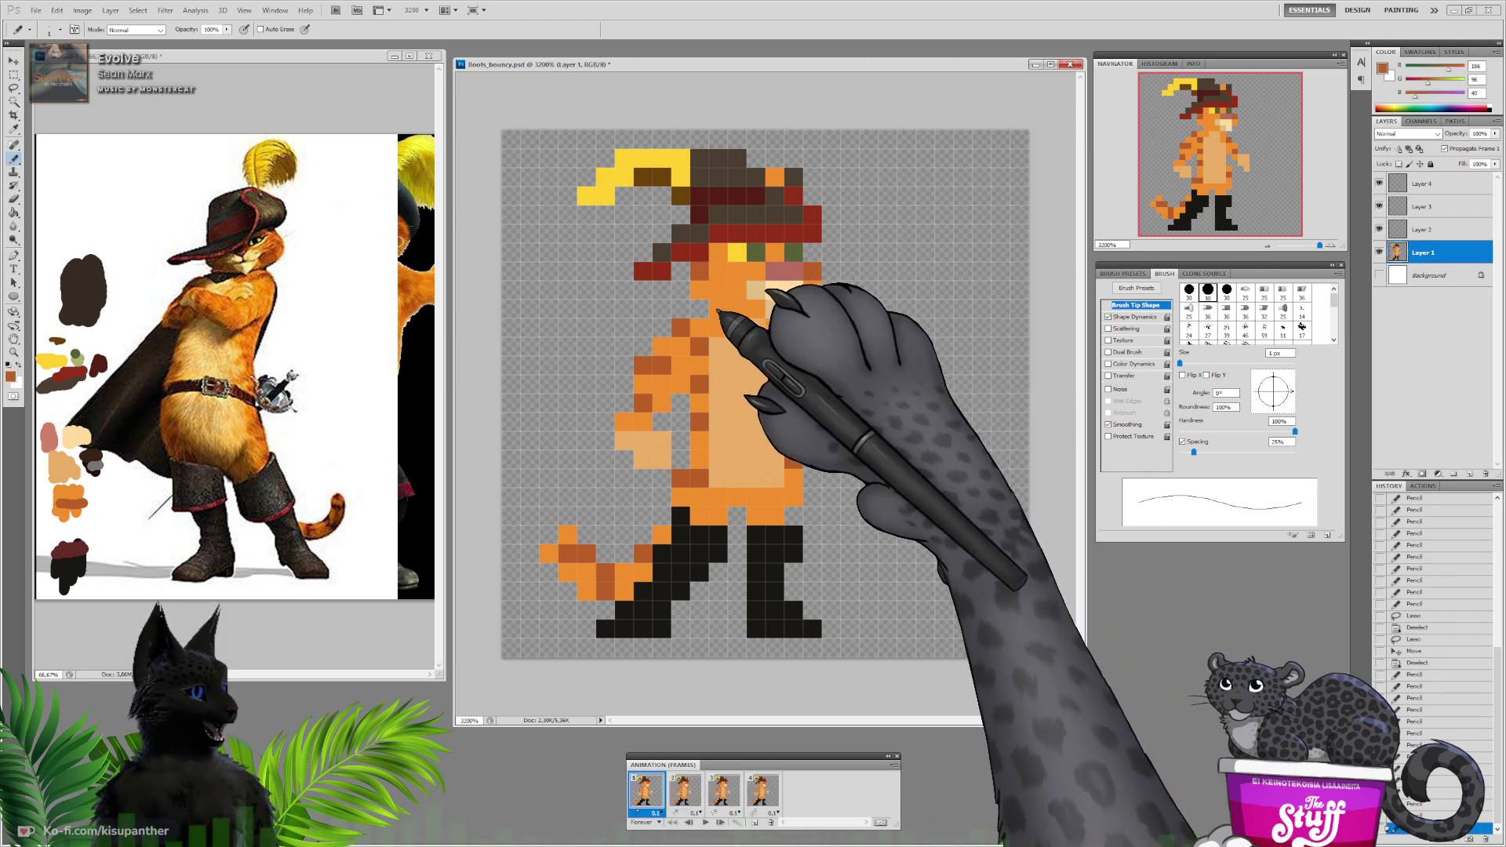
{"action": "left_click", "coordinate": [718, 310]}
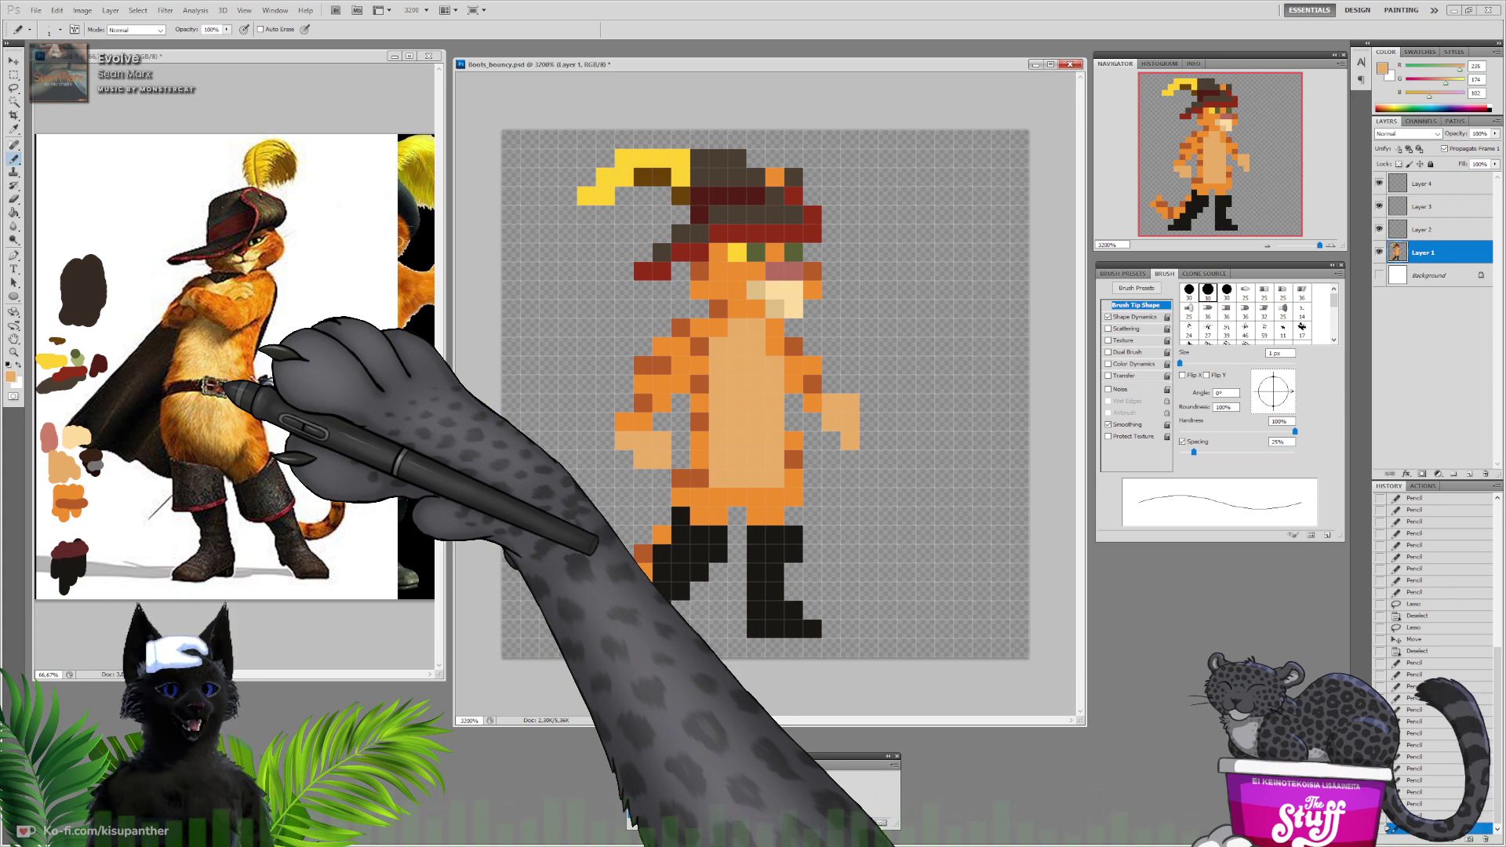
Highlight the chest and both paws in the belly tan lightened to #f9c78c
{"action": "key", "text": "i"}
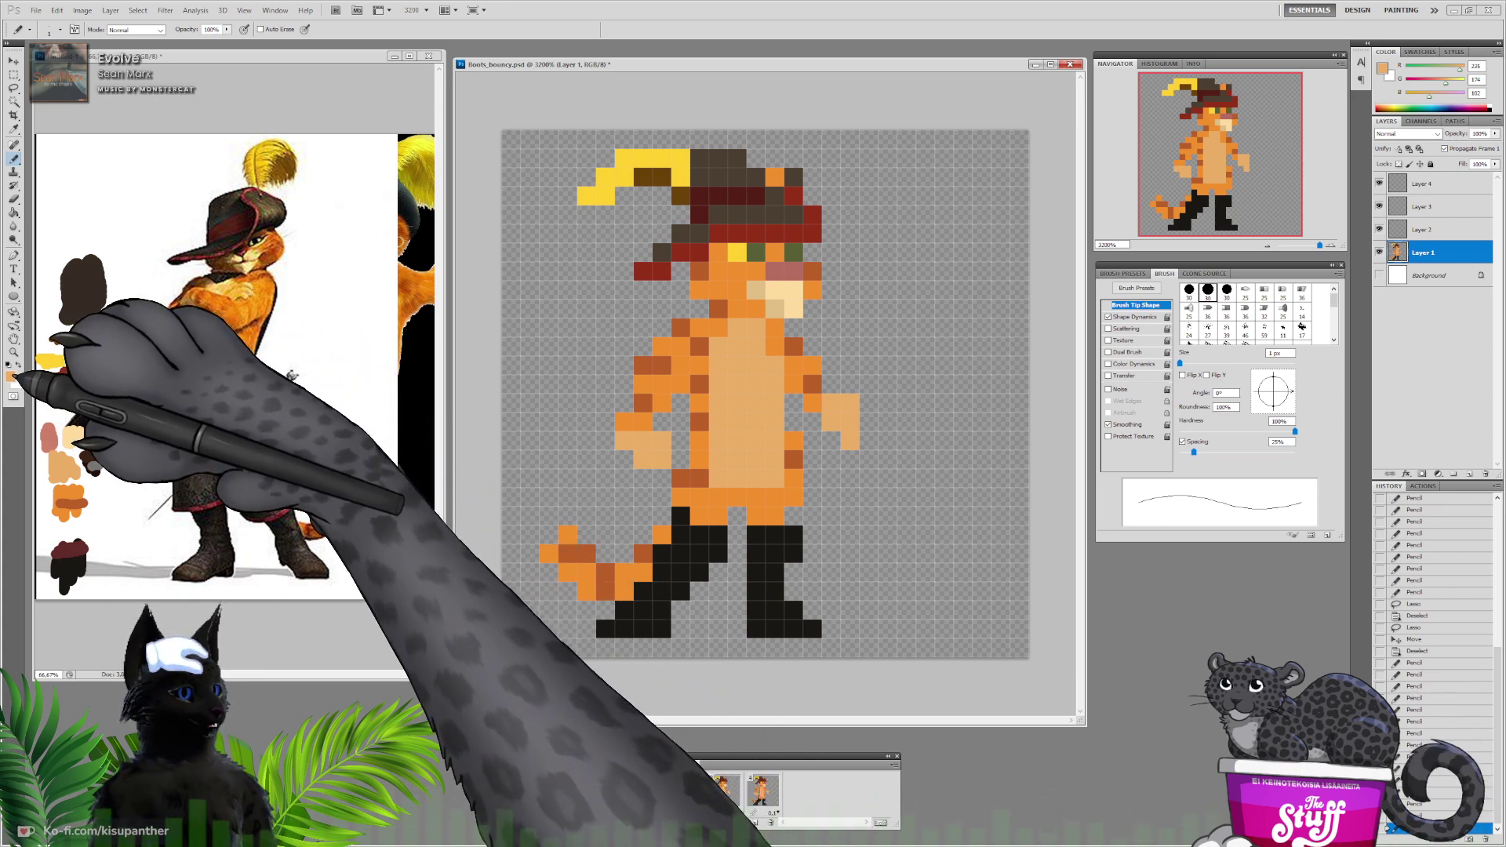
{"action": "left_click", "coordinate": [10, 377]}
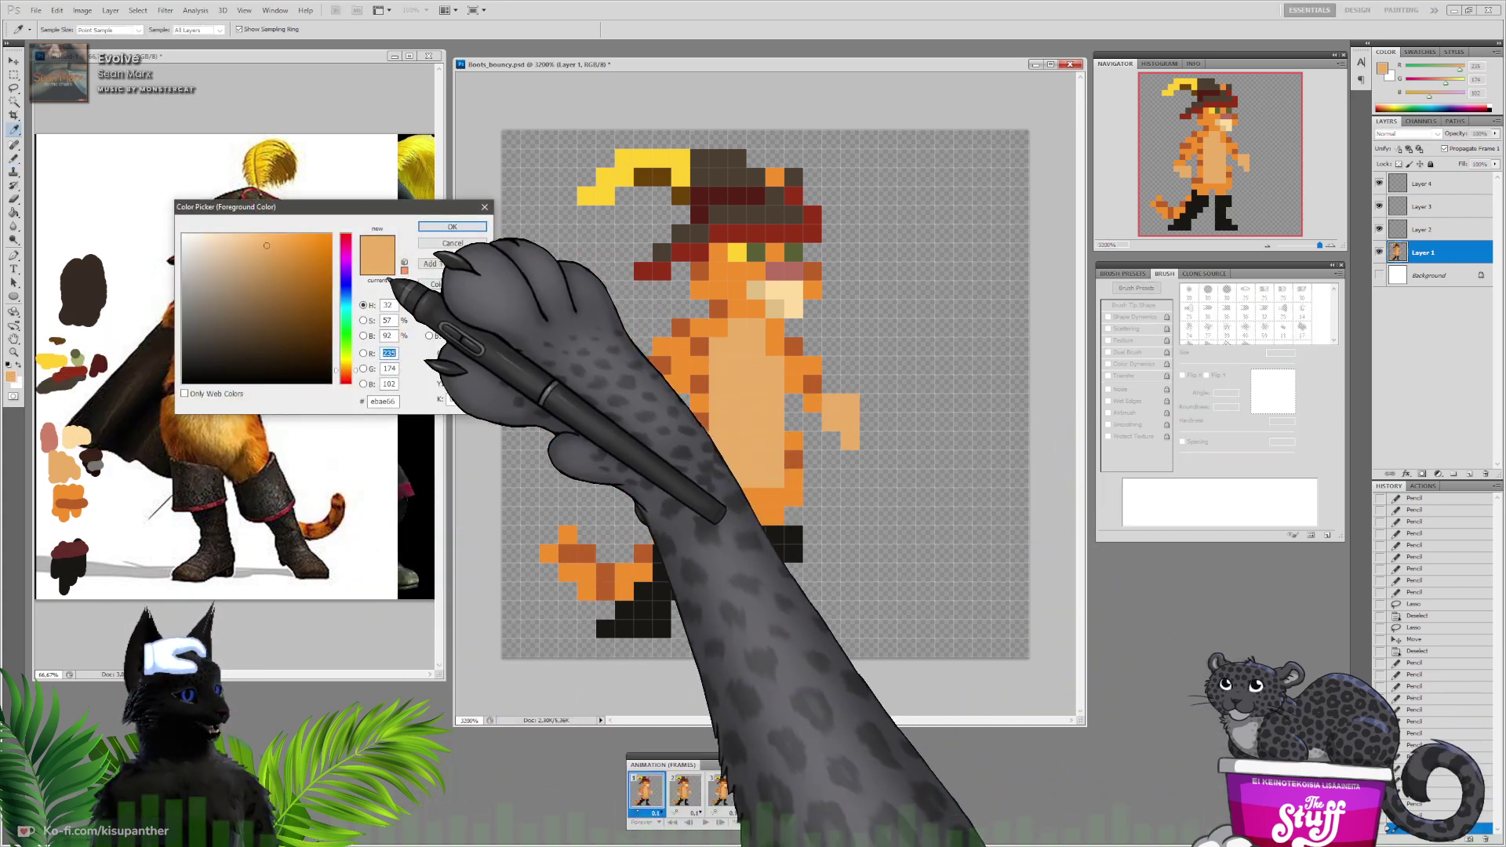
{"action": "left_click", "coordinate": [247, 237]}
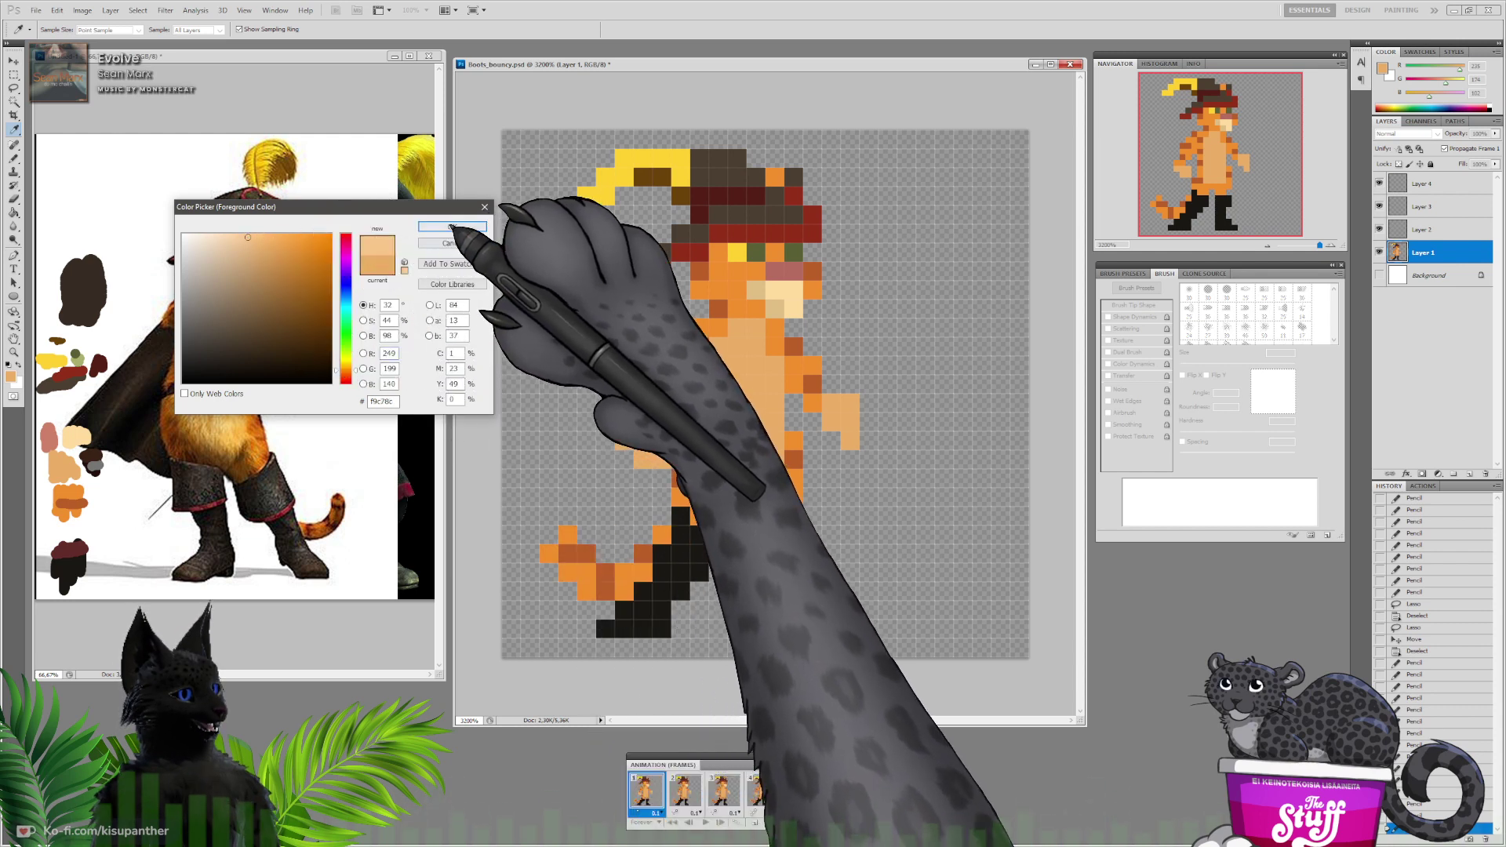
{"action": "left_click", "coordinate": [452, 227]}
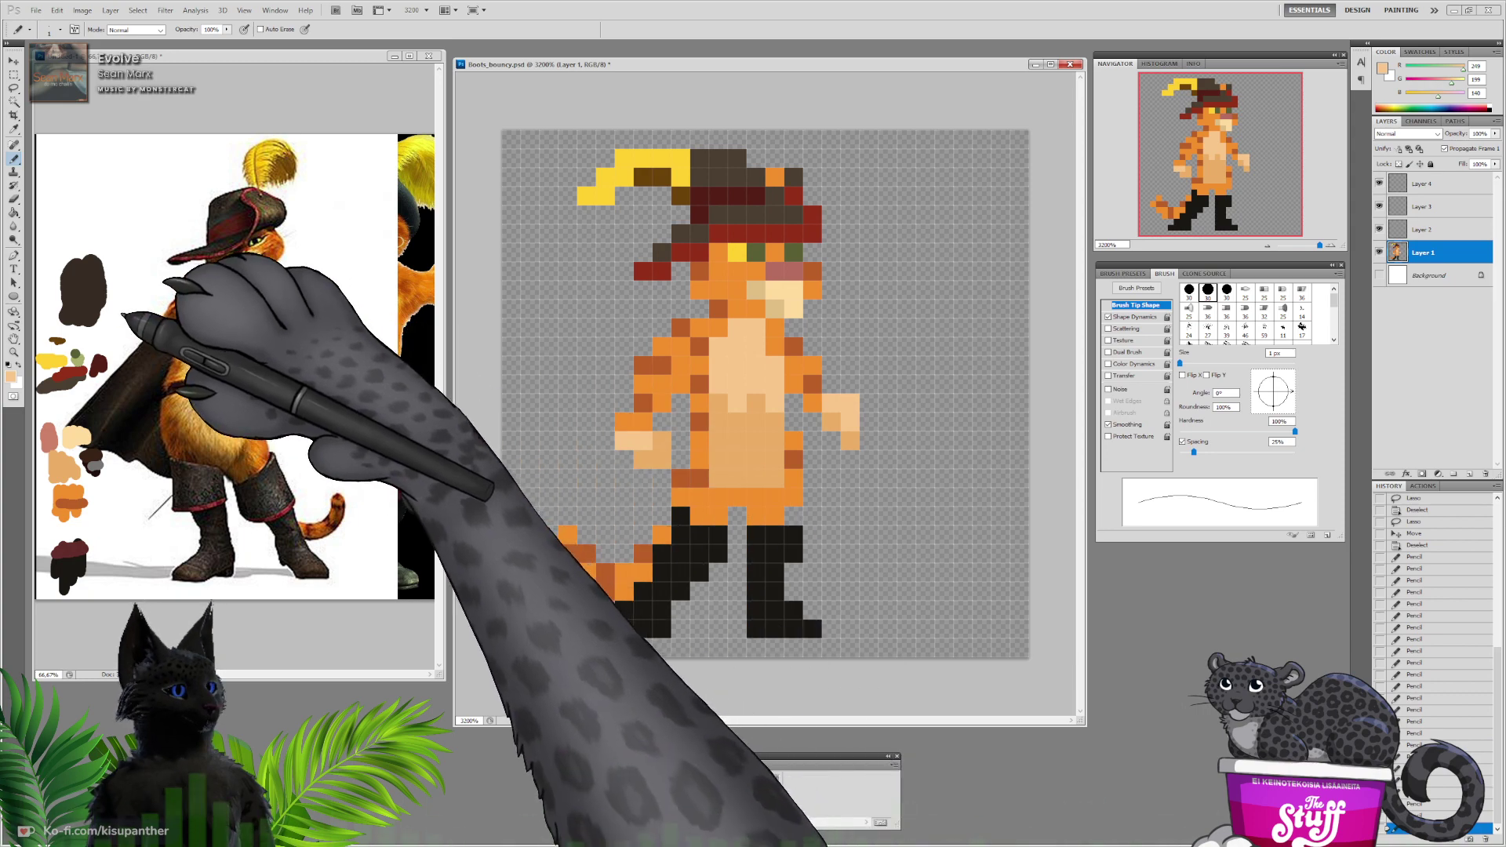
Pencil the cape's collar at the neck and its body behind the arm down to the tail, in the palette's sampled dark brown
{"action": "left_click", "coordinate": [83, 283], "text": "alt"}
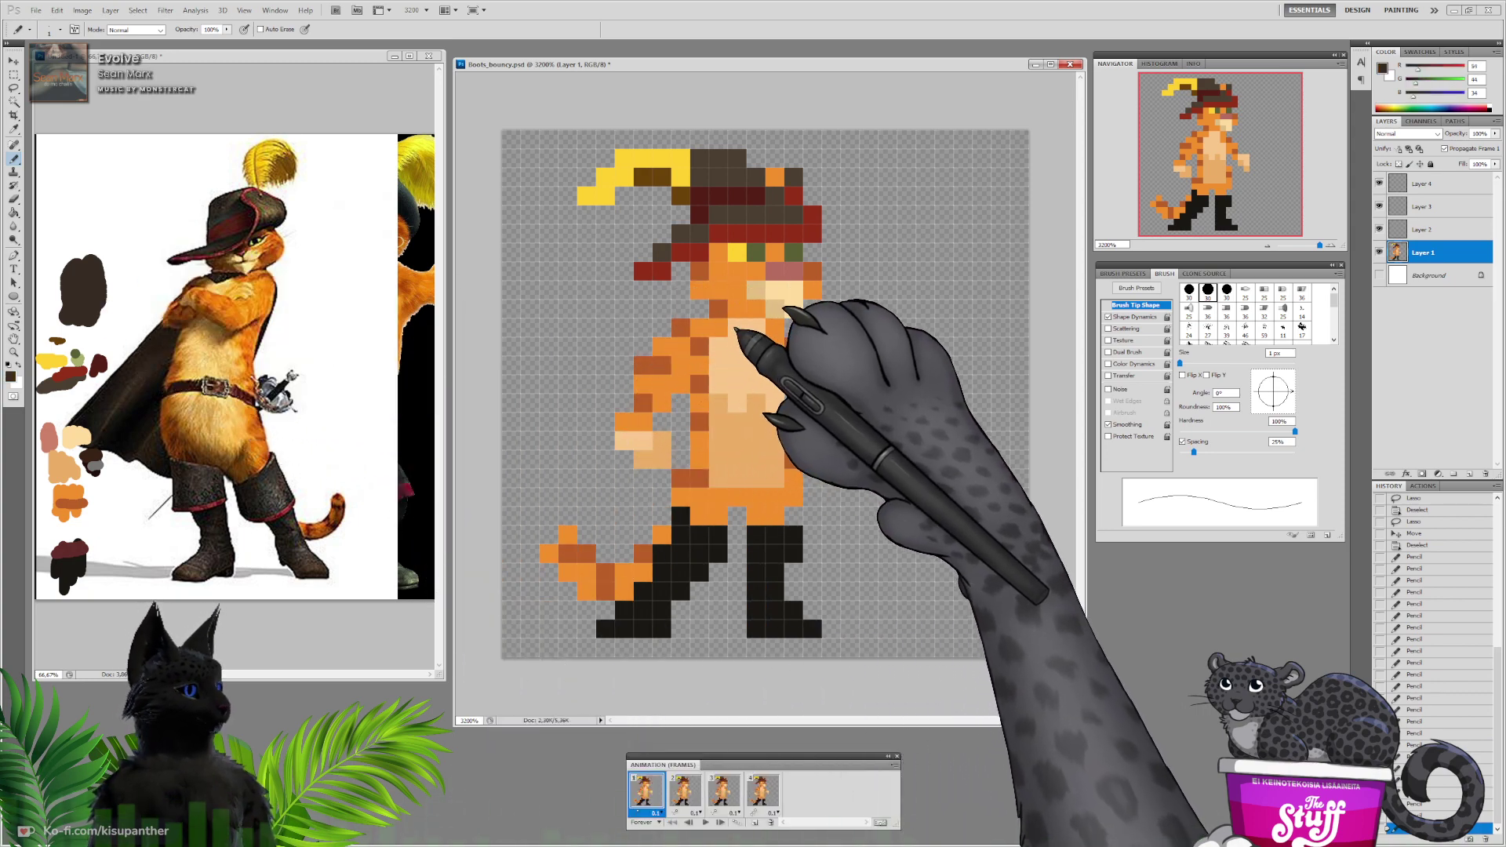
{"action": "left_click", "coordinate": [718, 309]}
{"action": "left_click", "coordinate": [699, 309]}
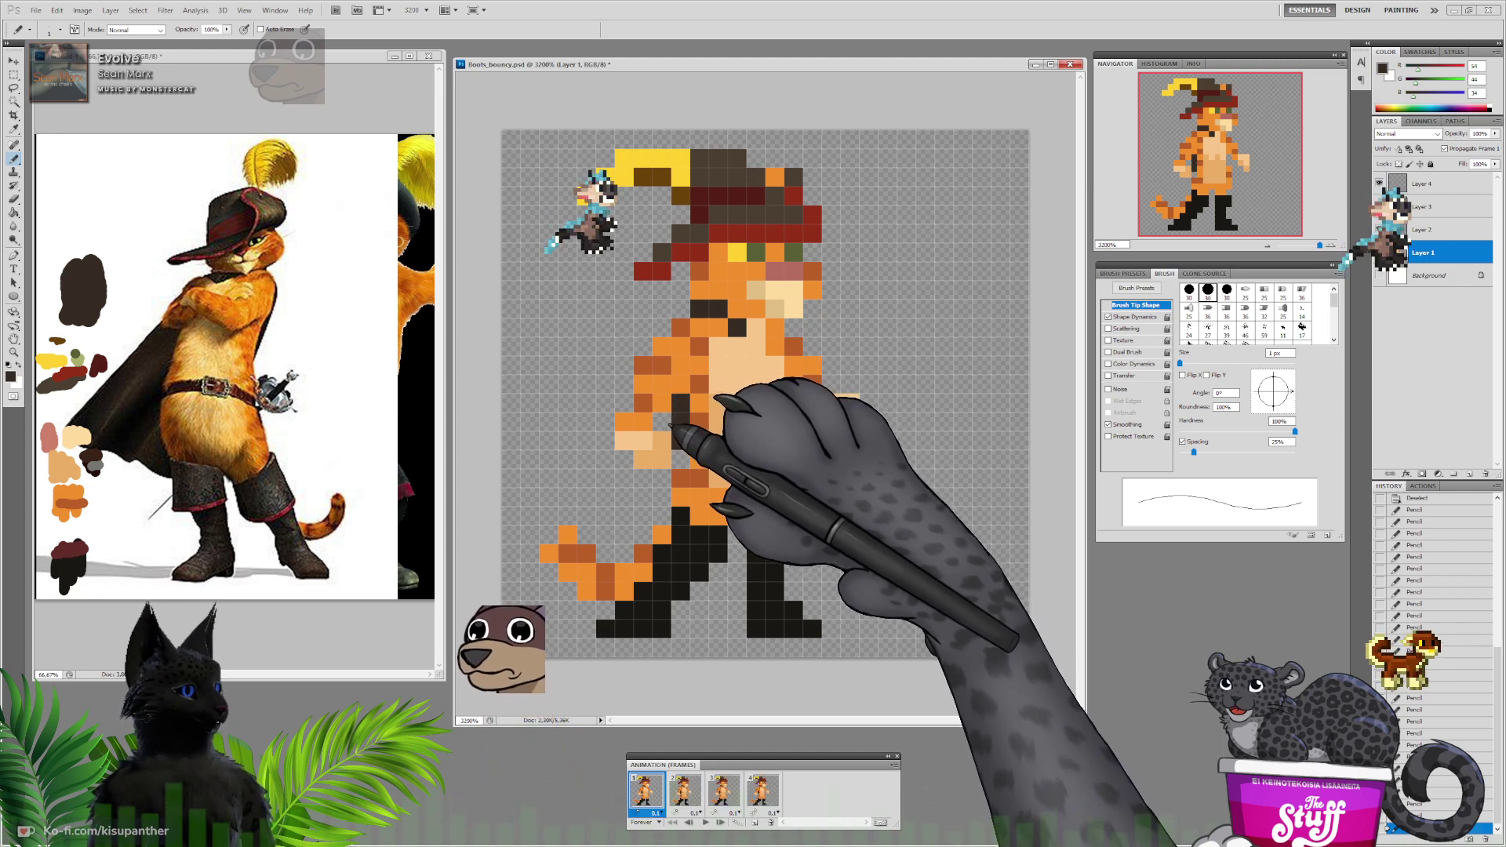
{"action": "left_click", "coordinate": [664, 424]}
{"action": "left_click_drag", "start_coordinate": [628, 480], "coordinate": [626, 495]}
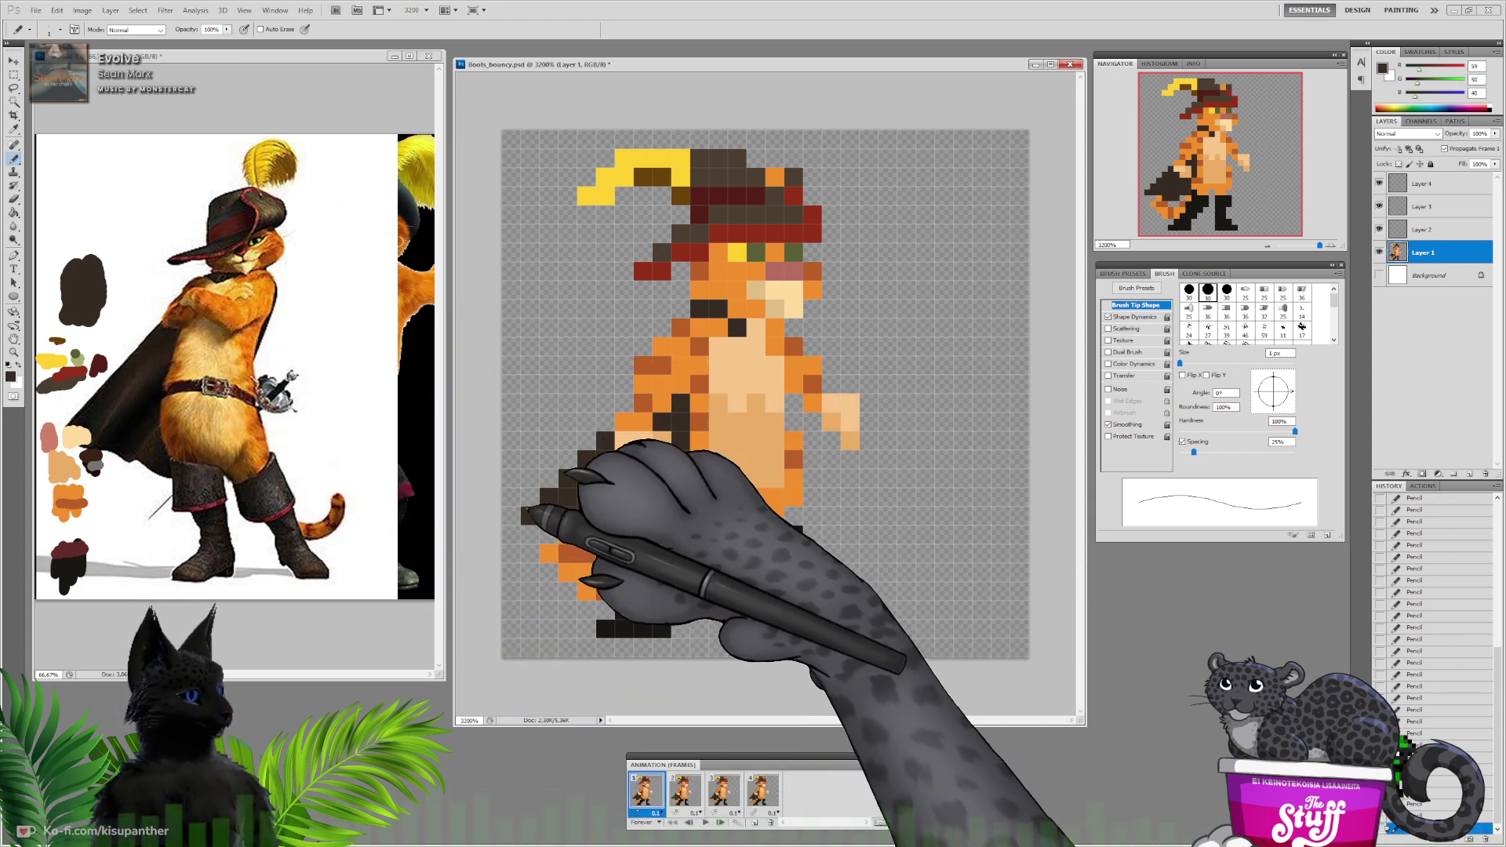
Lighten the cape's brown to #5f5141 and pencil highlights along the cape's outer edge and on the collar
{"action": "left_click", "coordinate": [538, 506], "text": "alt"}
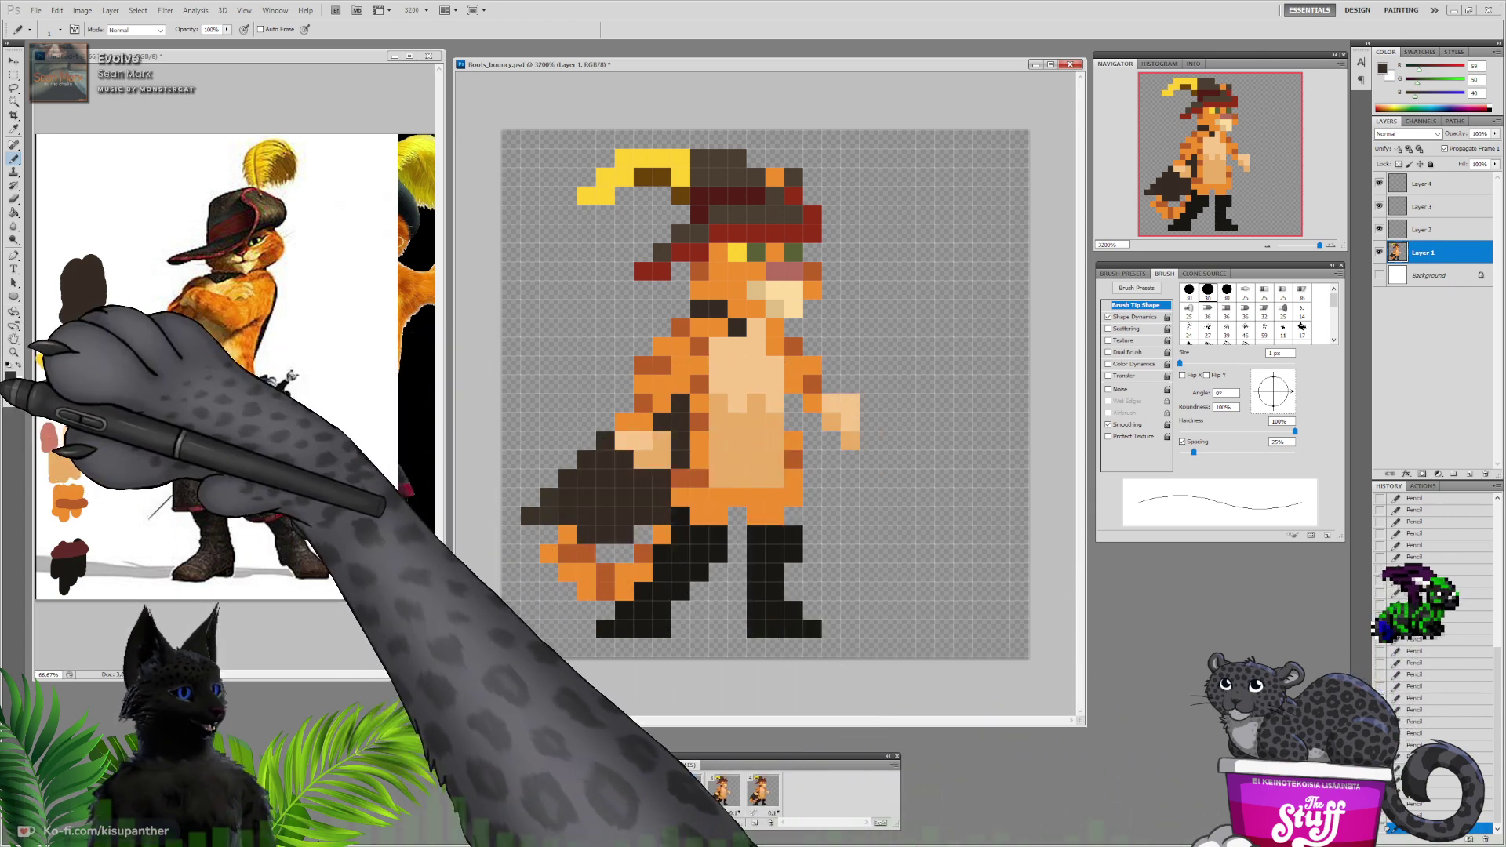
{"action": "left_click", "coordinate": [11, 376]}
{"action": "left_click", "coordinate": [230, 327]}
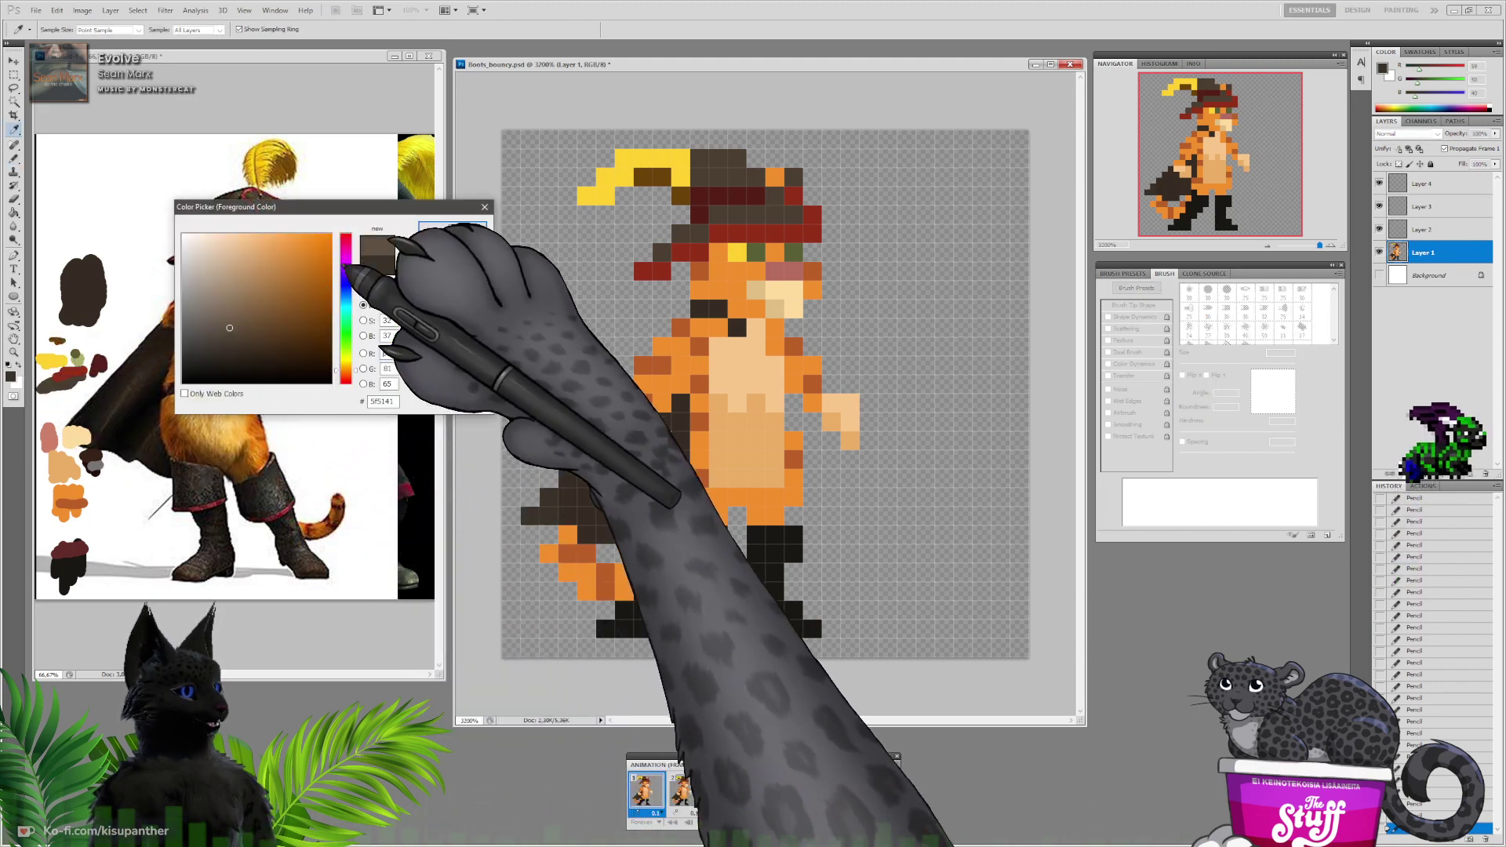
{"action": "left_click", "coordinate": [452, 226]}
{"action": "left_click_drag", "start_coordinate": [530, 515], "coordinate": [605, 441]}
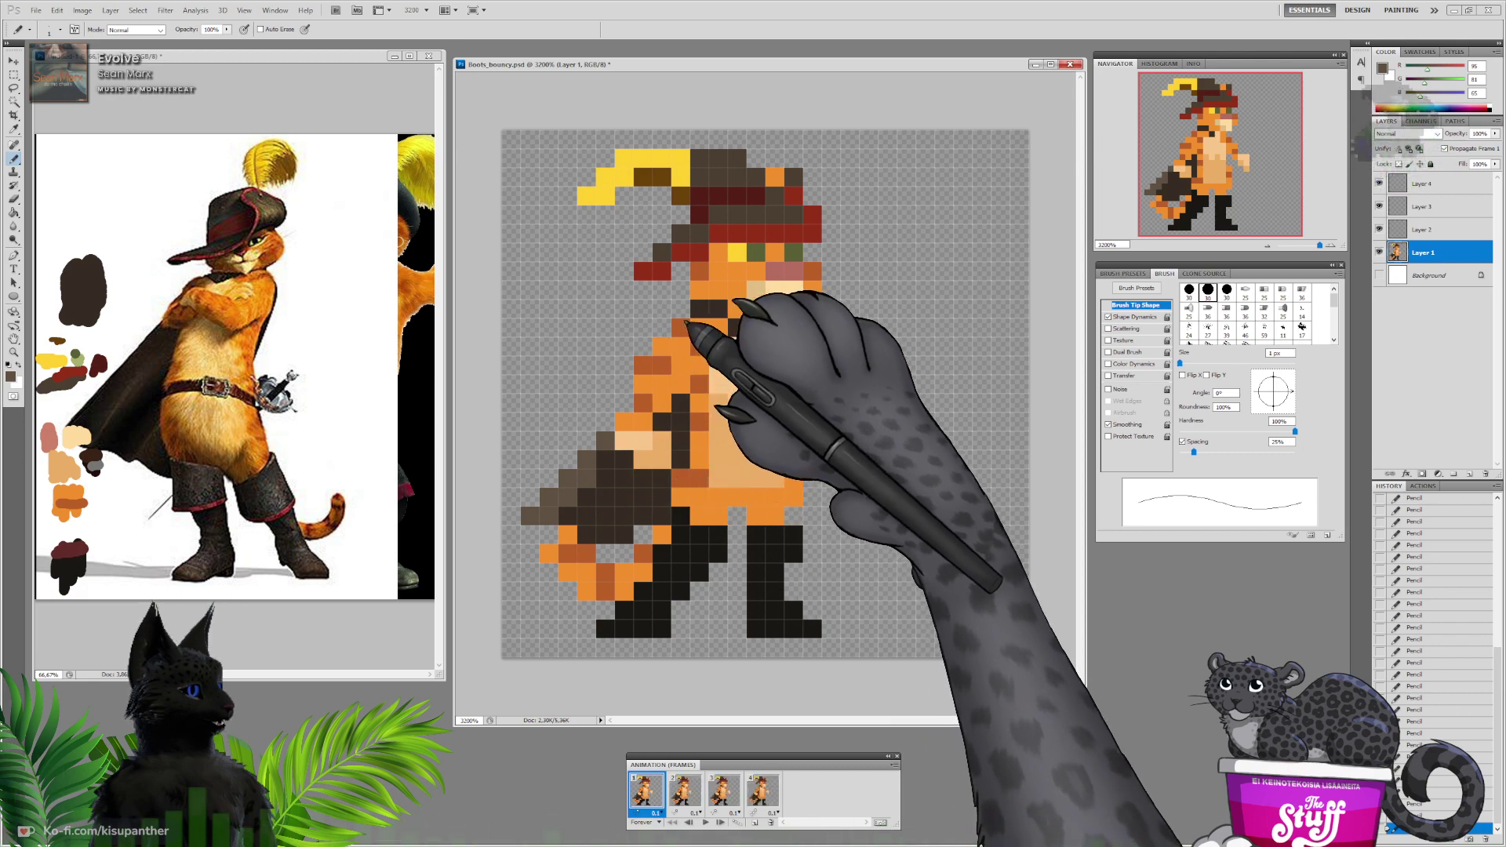
{"action": "left_click", "coordinate": [698, 309]}
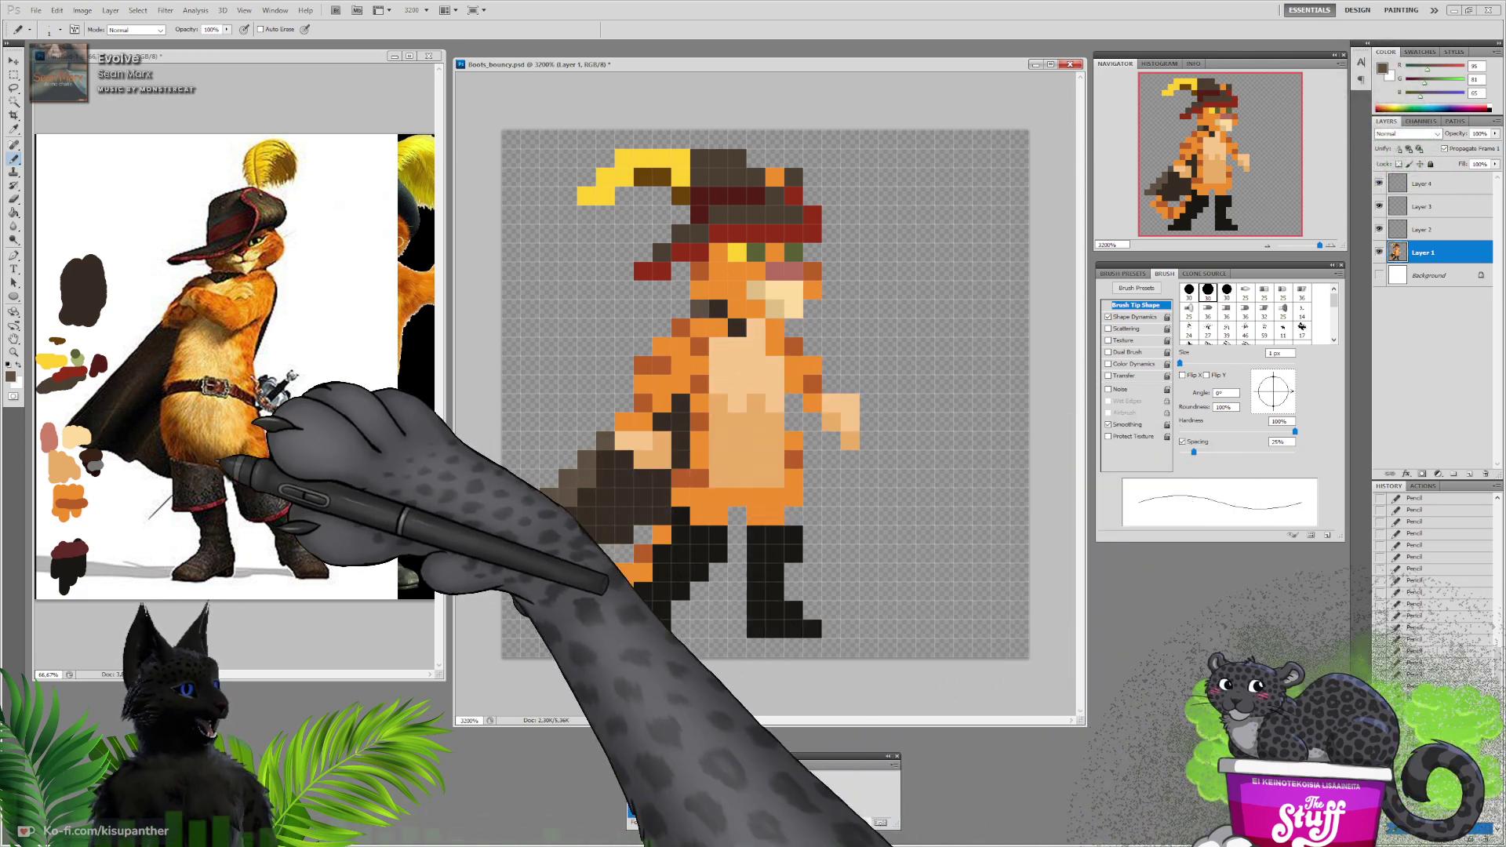
Pencil the cape's inner shadow beside the arm and above the tail, using the near-black sampled from the reference cape
{"action": "left_click", "coordinate": [137, 426], "text": "alt"}
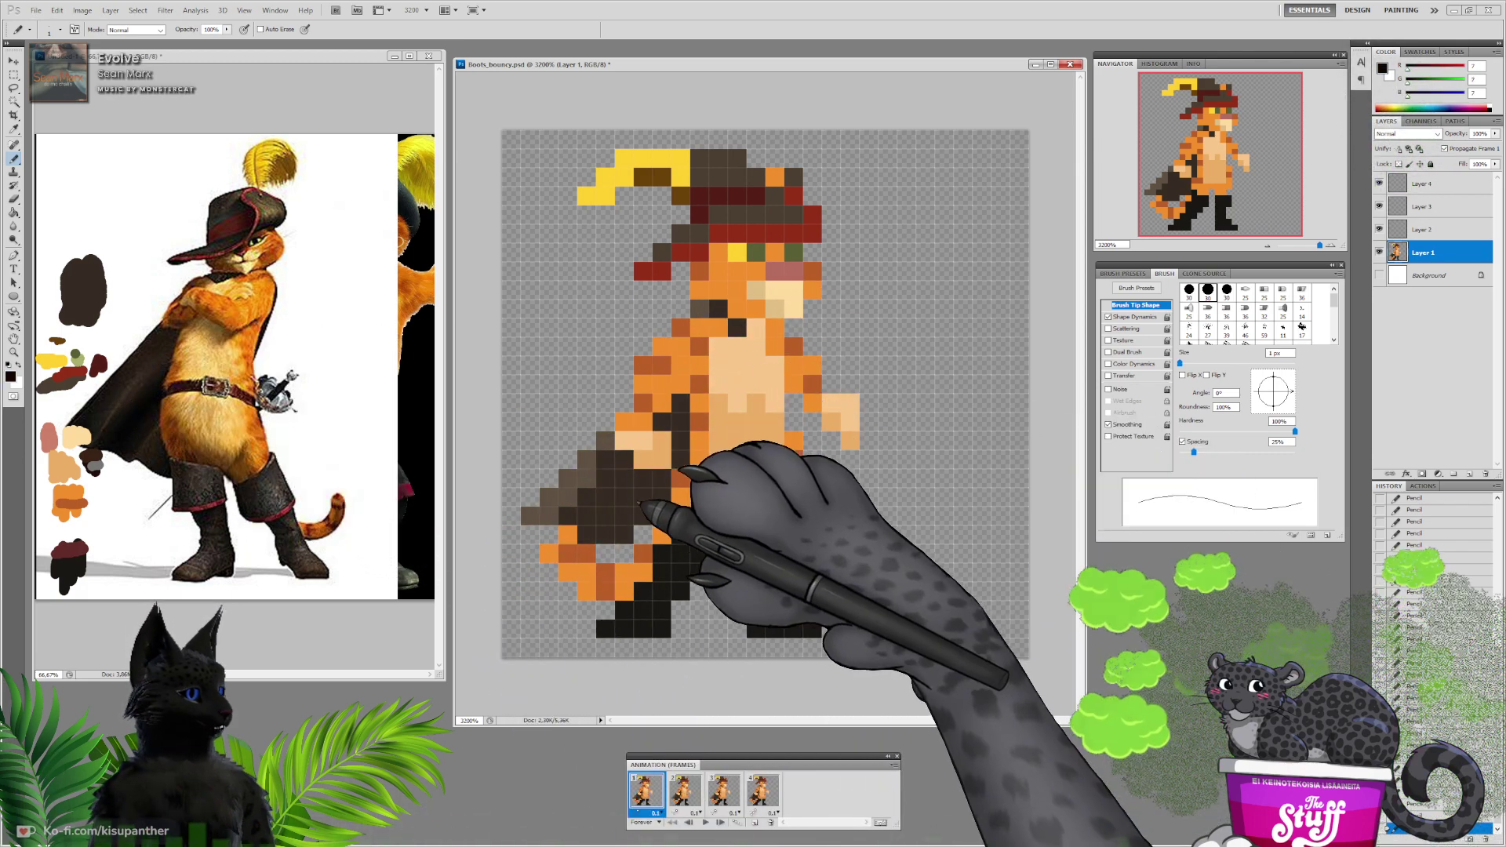
{"action": "left_click", "coordinate": [602, 516]}
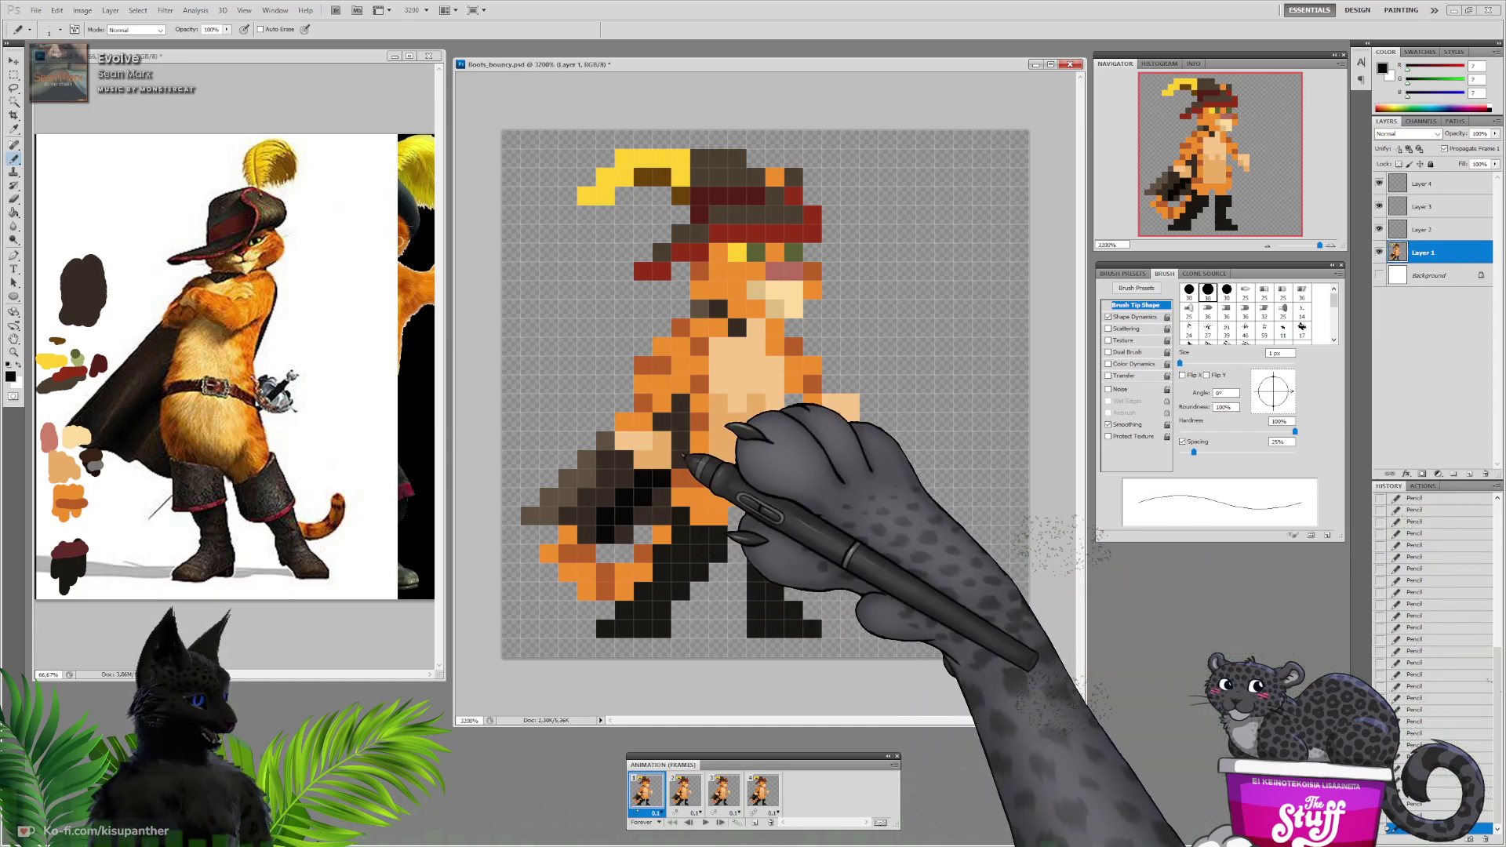
{"action": "left_click_drag", "start_coordinate": [681, 460], "coordinate": [681, 403]}
{"action": "left_click", "coordinate": [662, 422]}
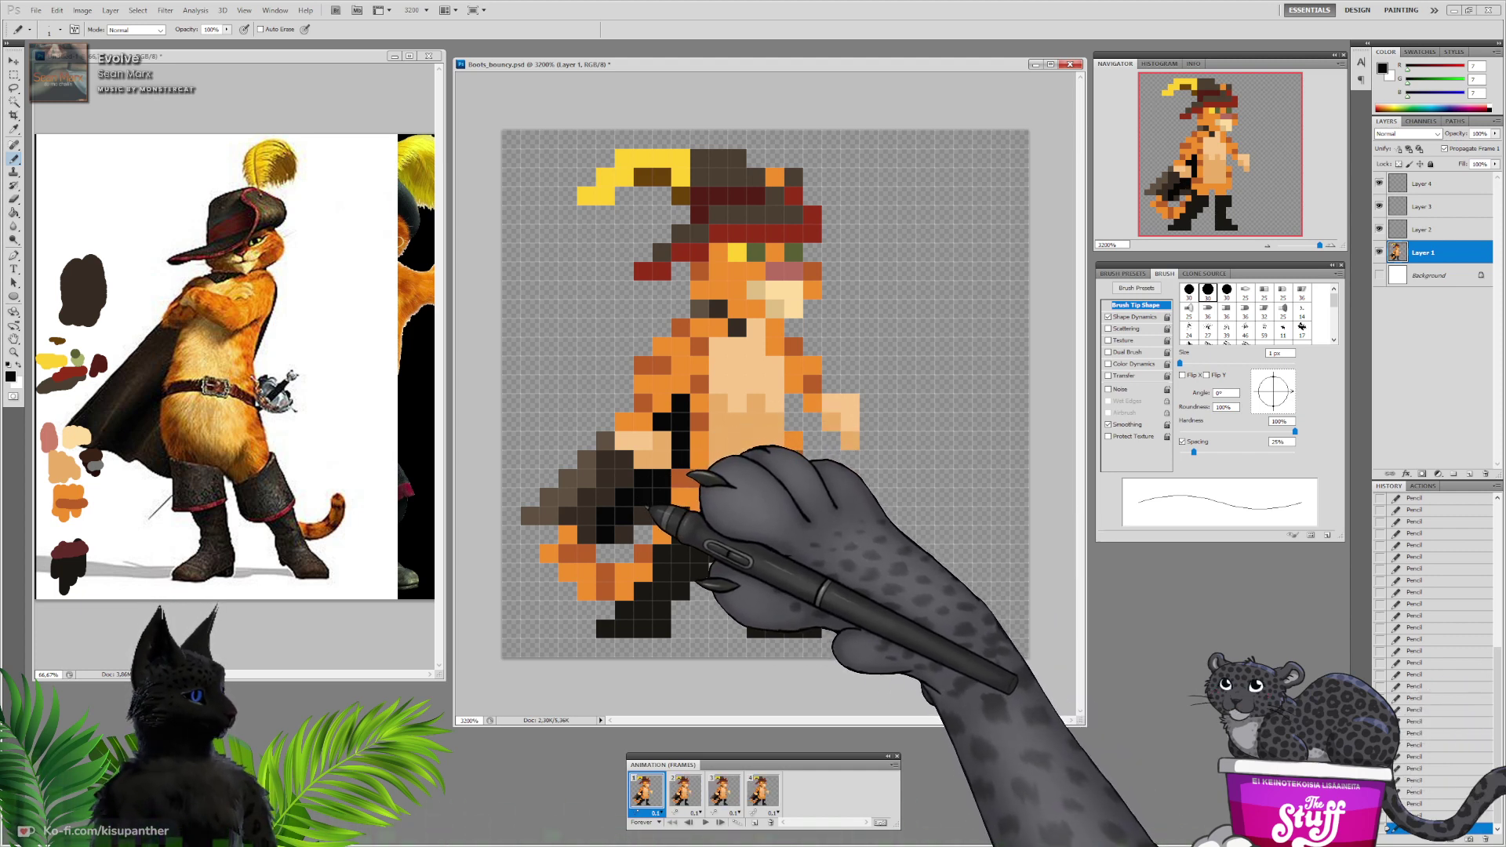
{"action": "left_click_drag", "start_coordinate": [661, 516], "coordinate": [643, 516]}
{"action": "left_click", "coordinate": [625, 534]}
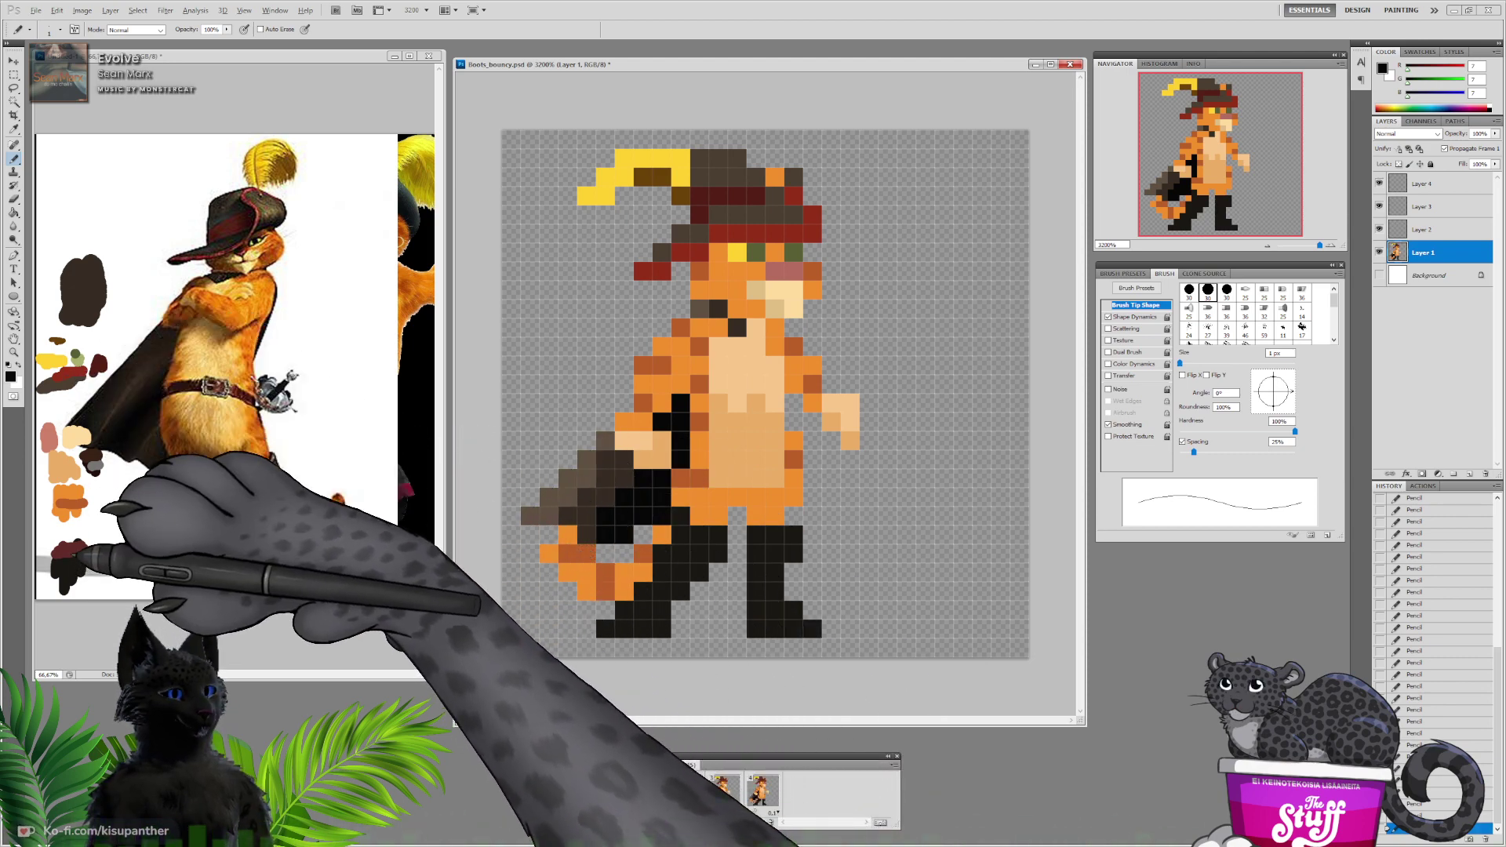
Pencil dark red cuff trim across both boots using the maroon sampled from the palette
{"action": "left_click", "coordinate": [77, 546], "text": "alt"}
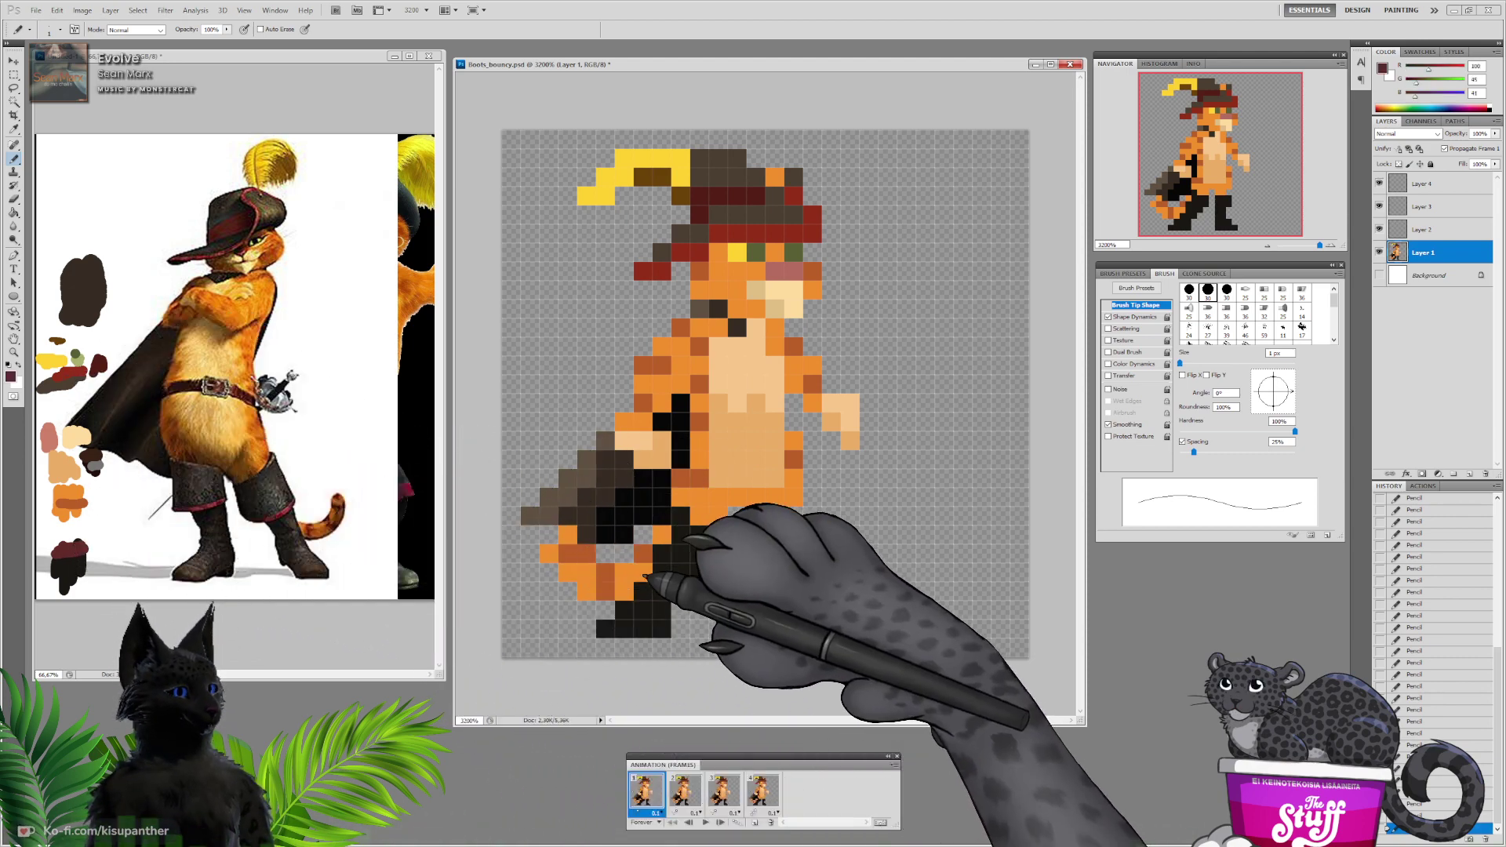
{"action": "left_click_drag", "start_coordinate": [673, 554], "coordinate": [693, 556]}
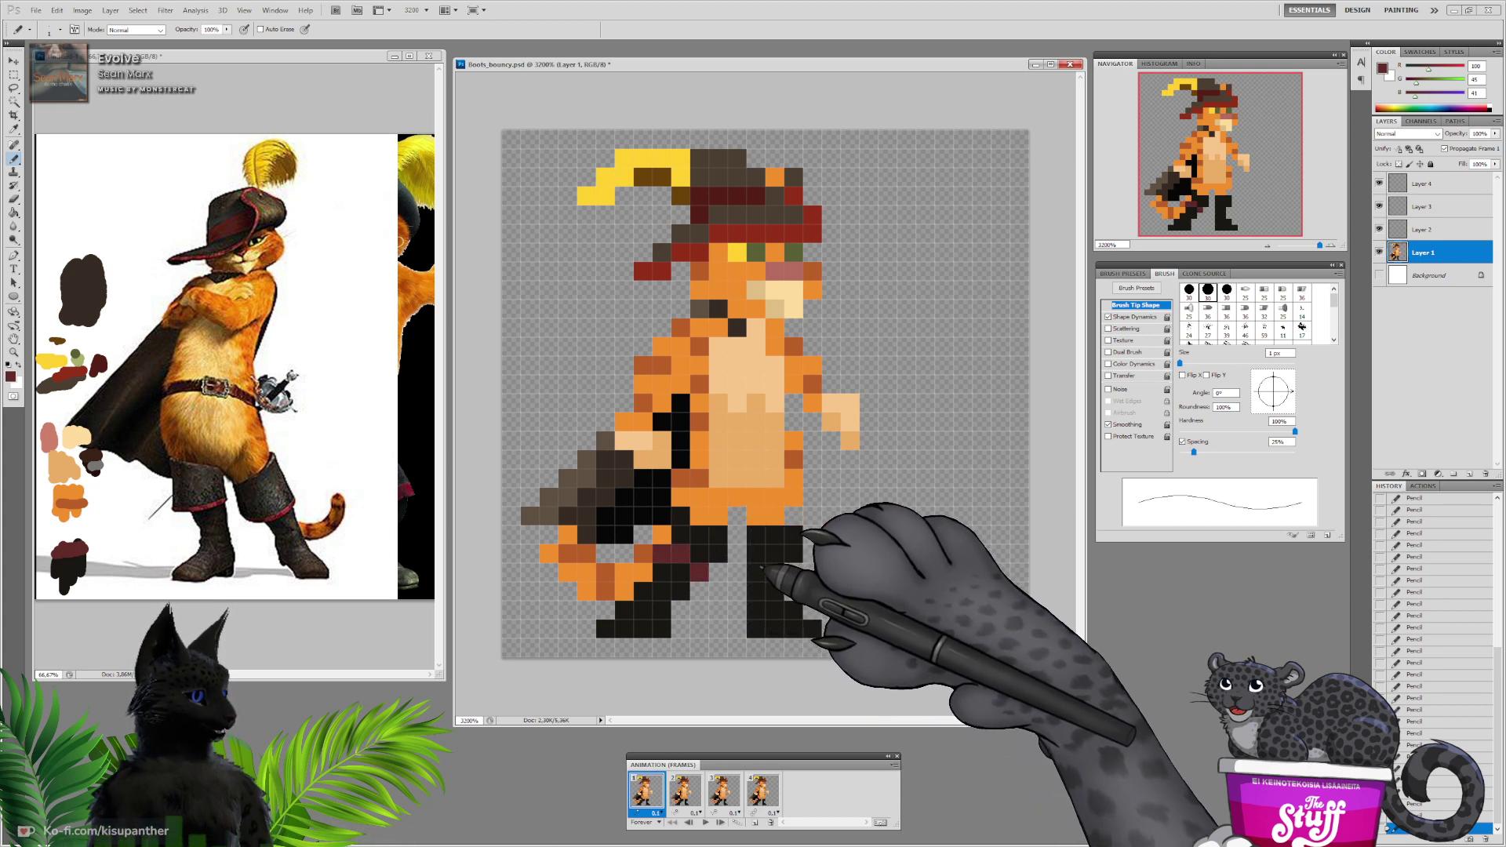
{"action": "left_click_drag", "start_coordinate": [760, 568], "coordinate": [793, 554]}
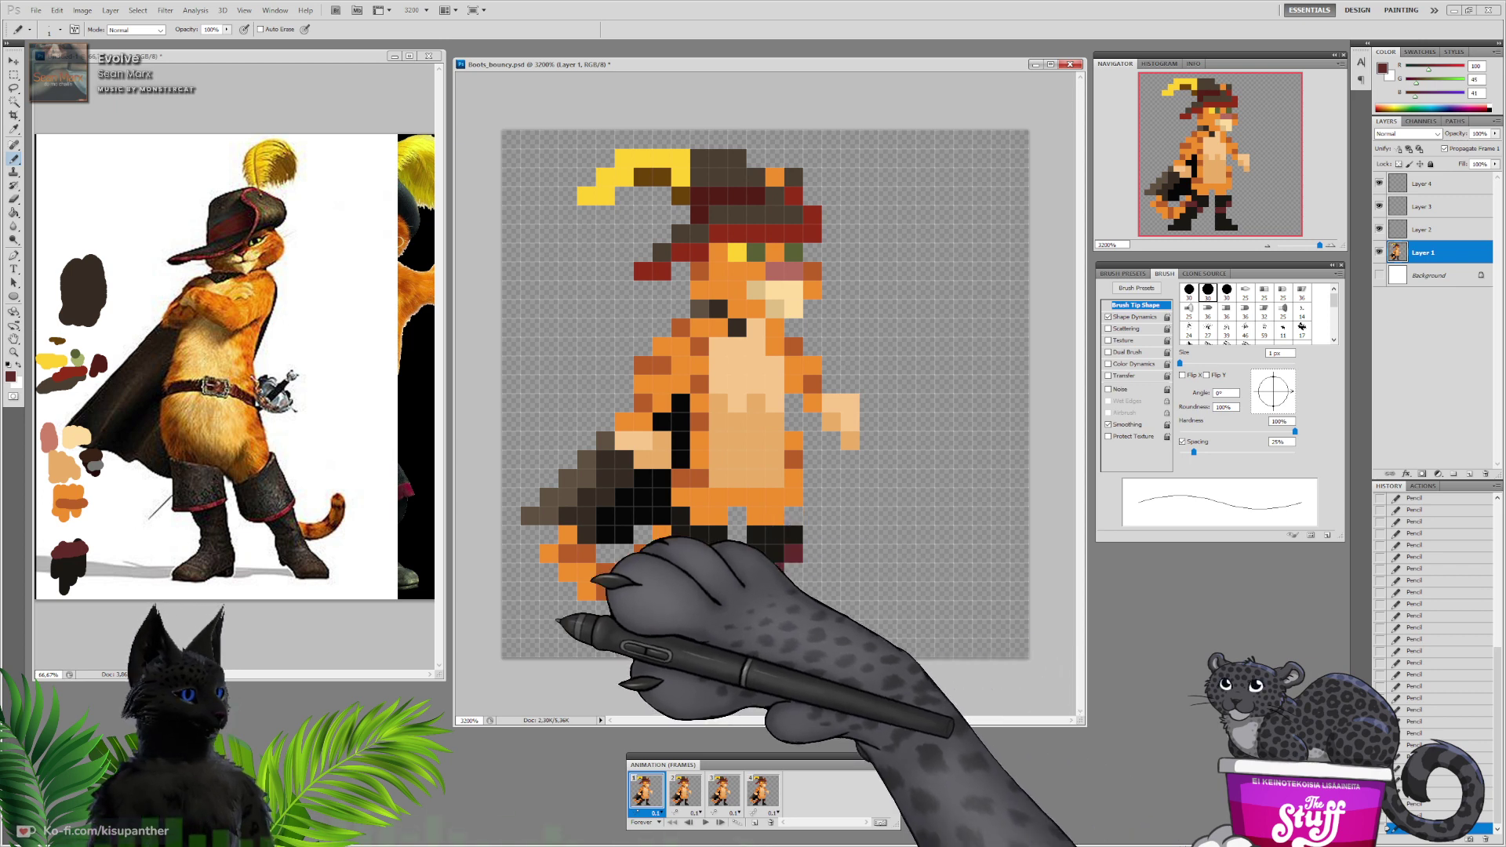
Pencil brown highlights on the toes of both boots with the colour sampled from the reference boot
{"action": "left_click", "coordinate": [193, 566], "text": "alt"}
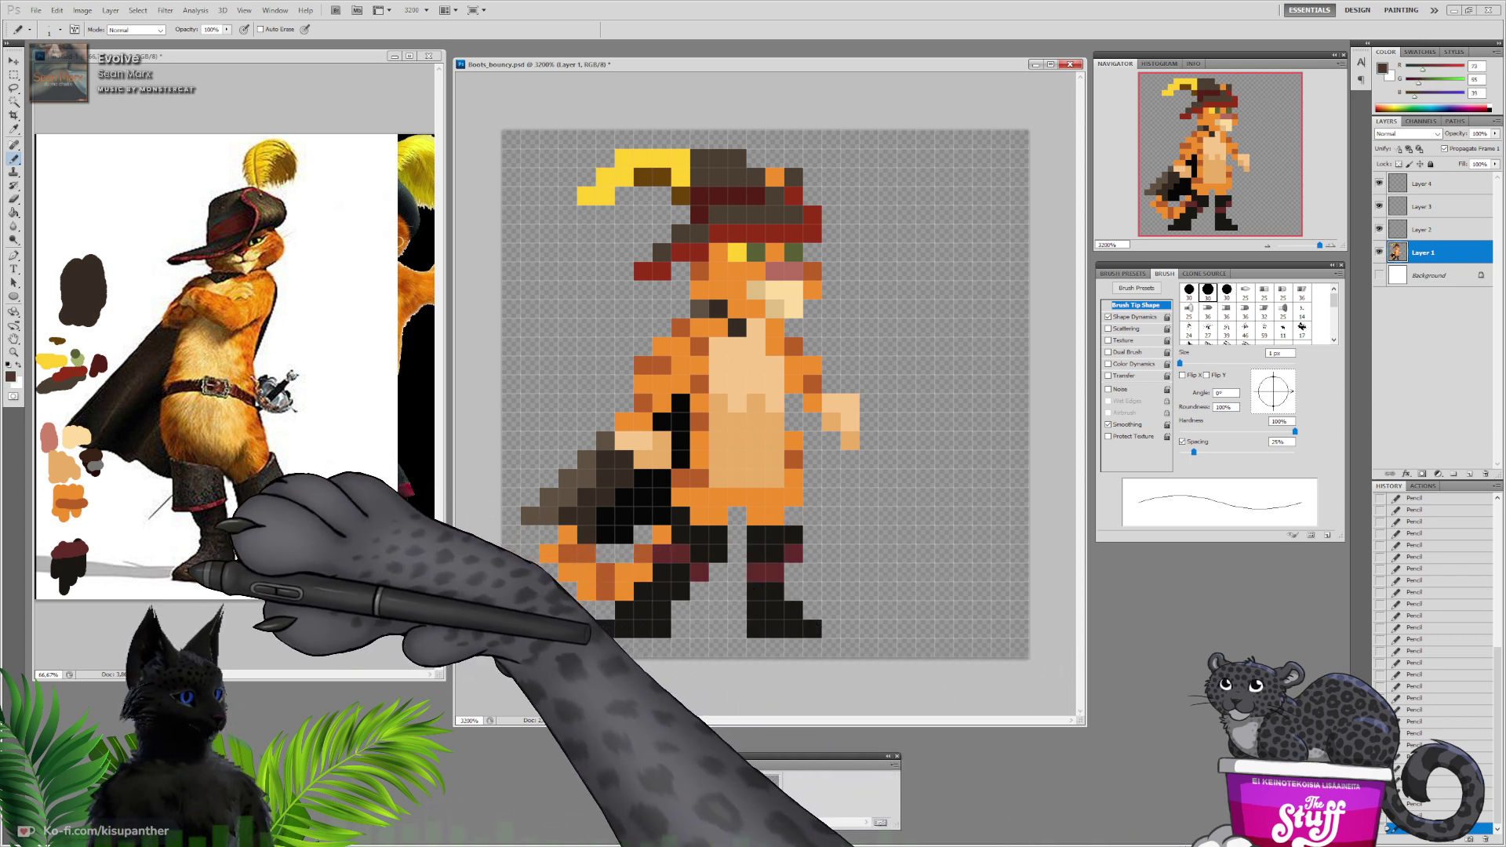
{"action": "left_click", "coordinate": [605, 629]}
{"action": "left_click_drag", "start_coordinate": [624, 610], "coordinate": [643, 610]}
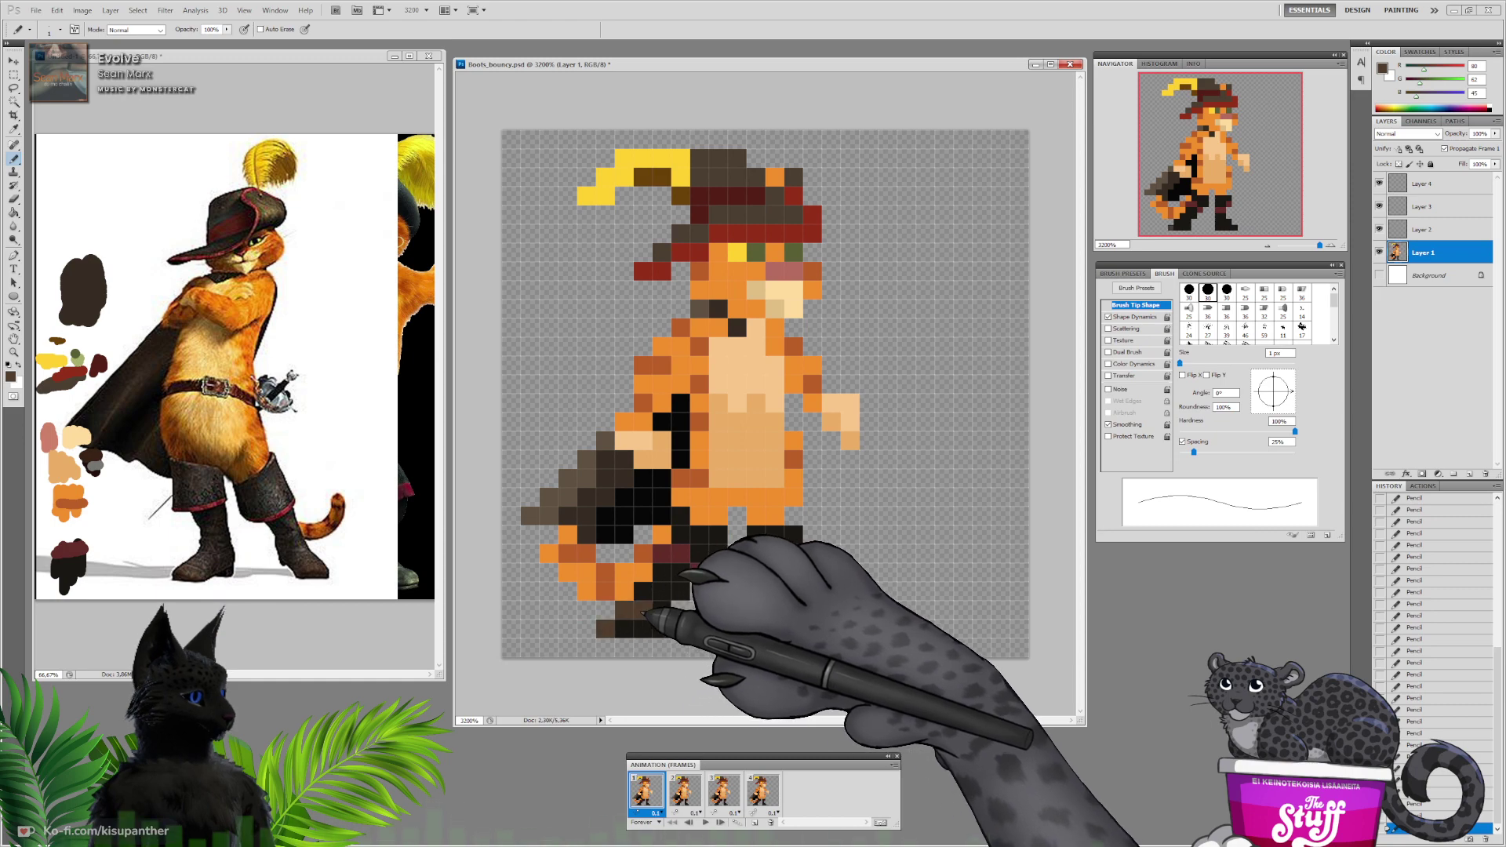
{"action": "left_click_drag", "start_coordinate": [775, 610], "coordinate": [794, 610]}
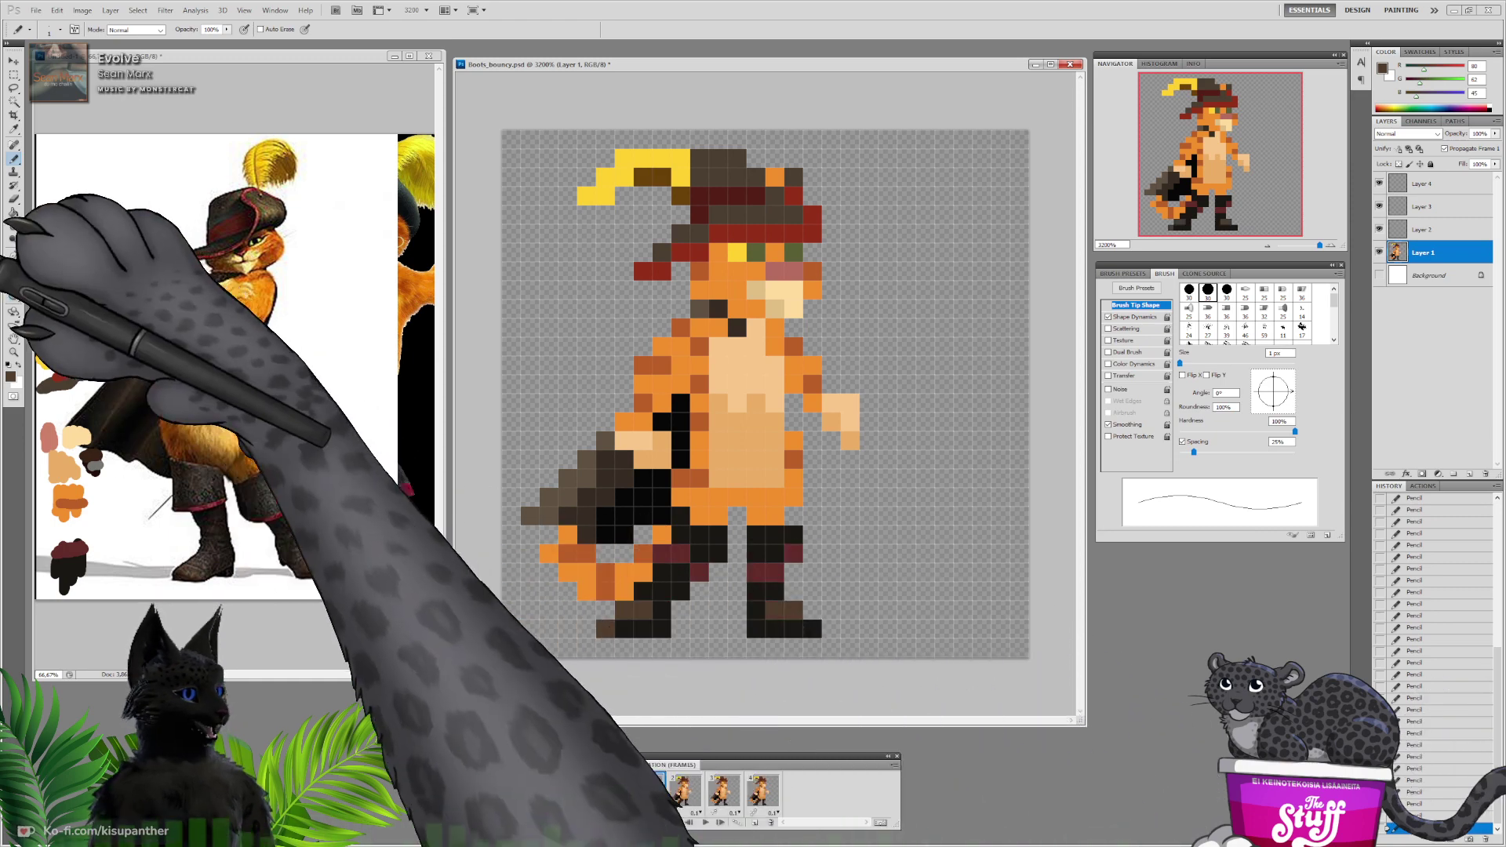
Repaint the rear boot's toe in a slightly lightened shade of the boot's own sampled black
{"action": "left_click", "coordinate": [11, 377]}
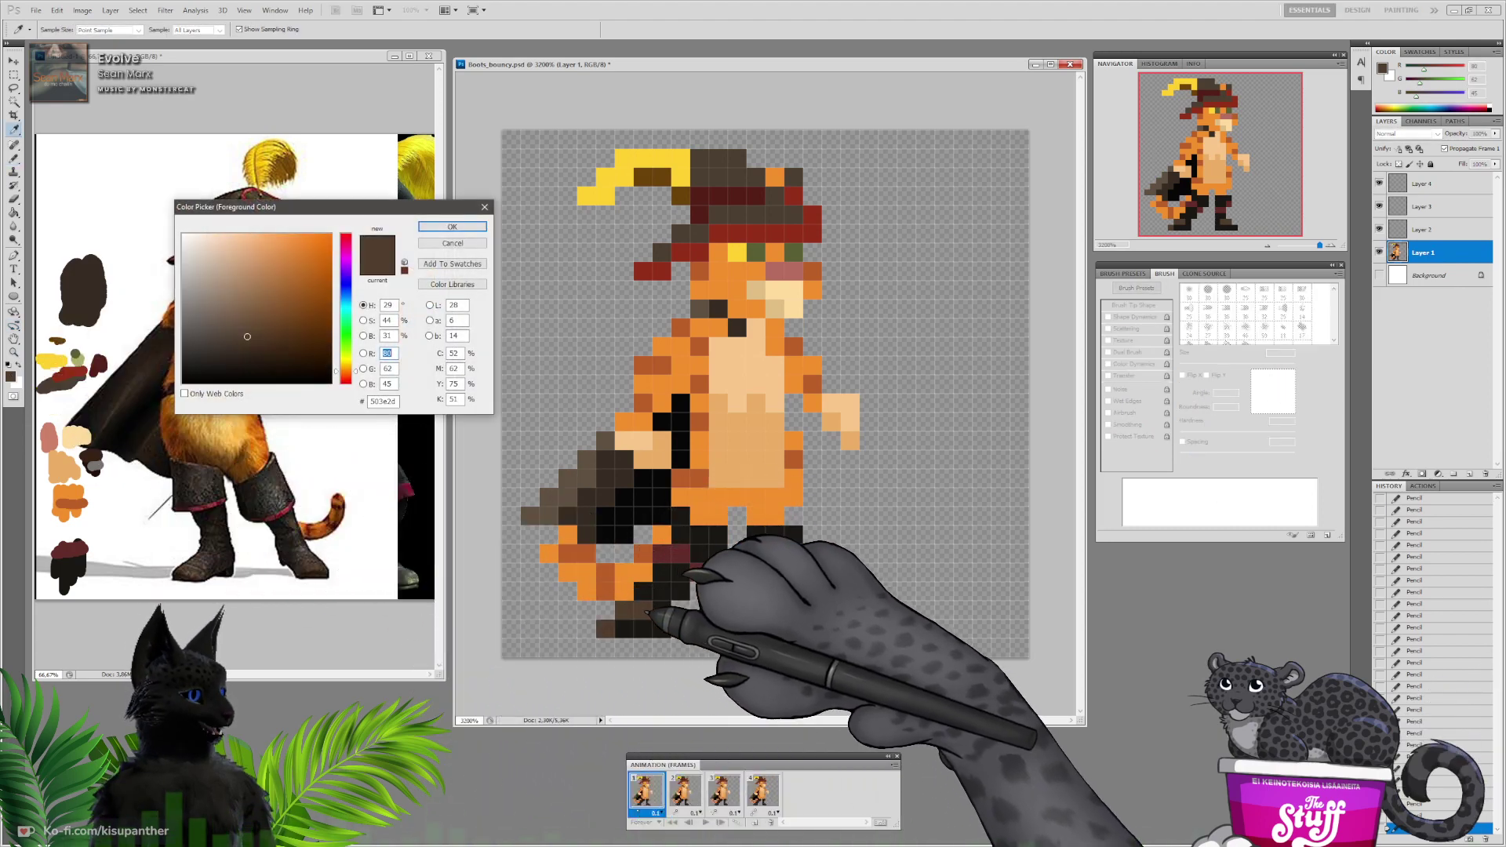
{"action": "left_click", "coordinate": [661, 628]}
{"action": "left_click", "coordinate": [223, 359]}
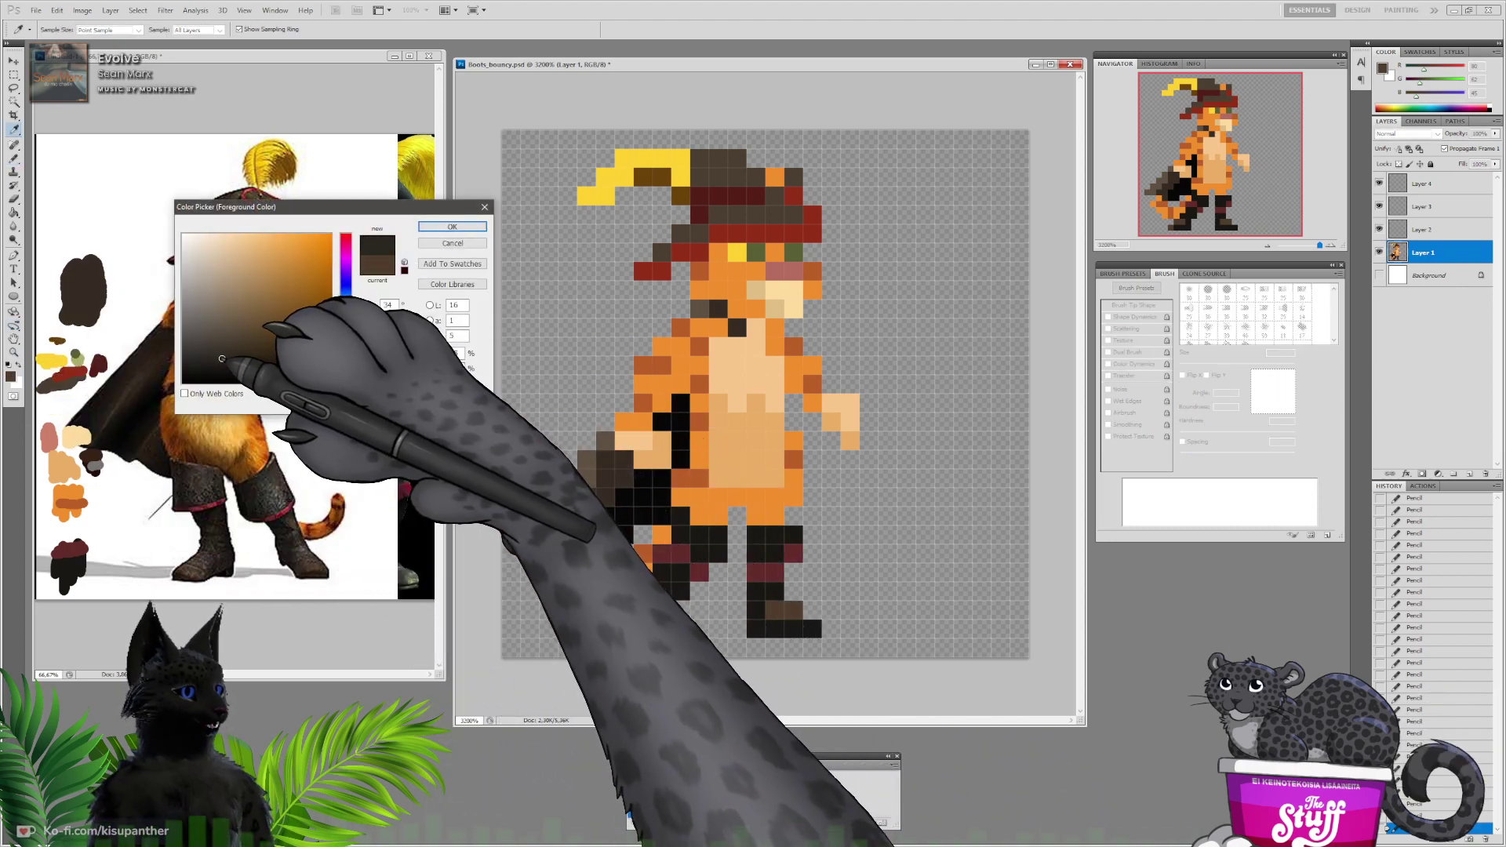
{"action": "left_click", "coordinate": [453, 226]}
{"action": "key", "text": "b"}
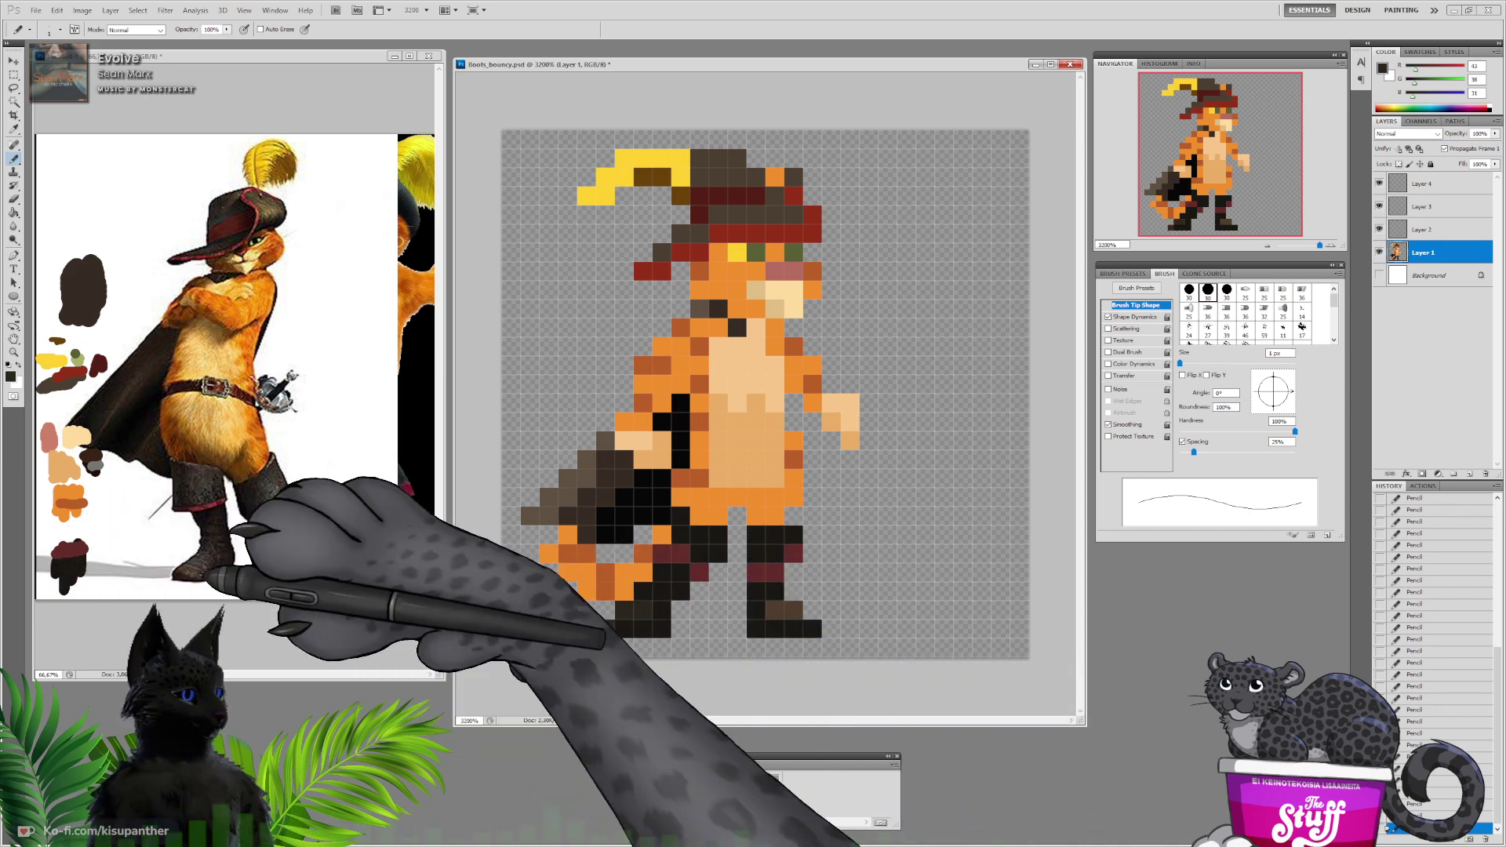
Lighten the current dark boot shade further and pencil the highlight on the rear boot's toe with it
{"action": "left_click", "coordinate": [10, 376]}
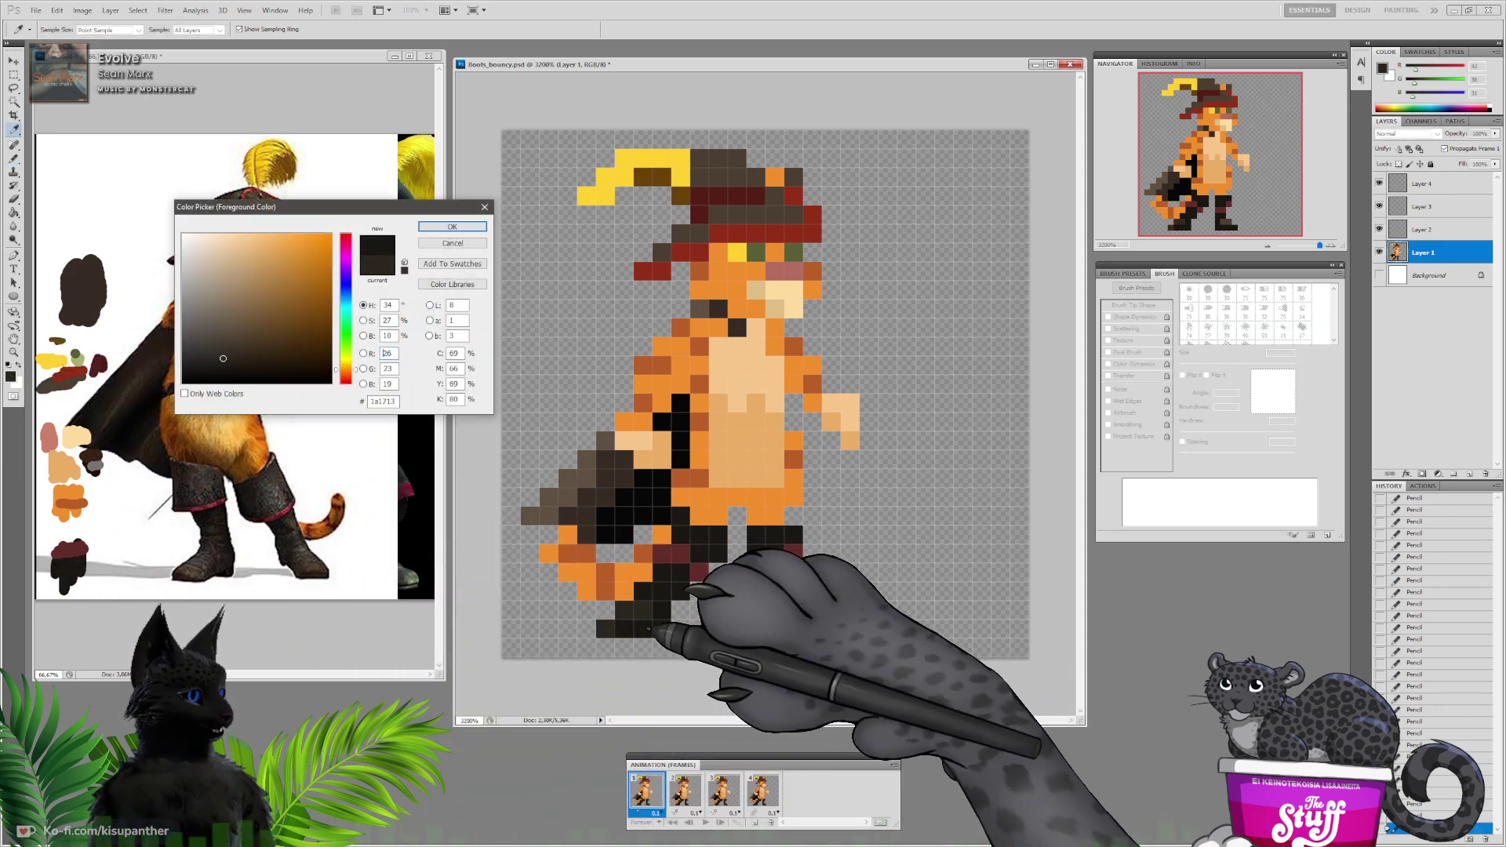
{"action": "left_click", "coordinate": [222, 342]}
{"action": "left_click", "coordinate": [436, 226]}
{"action": "left_click", "coordinate": [625, 629]}
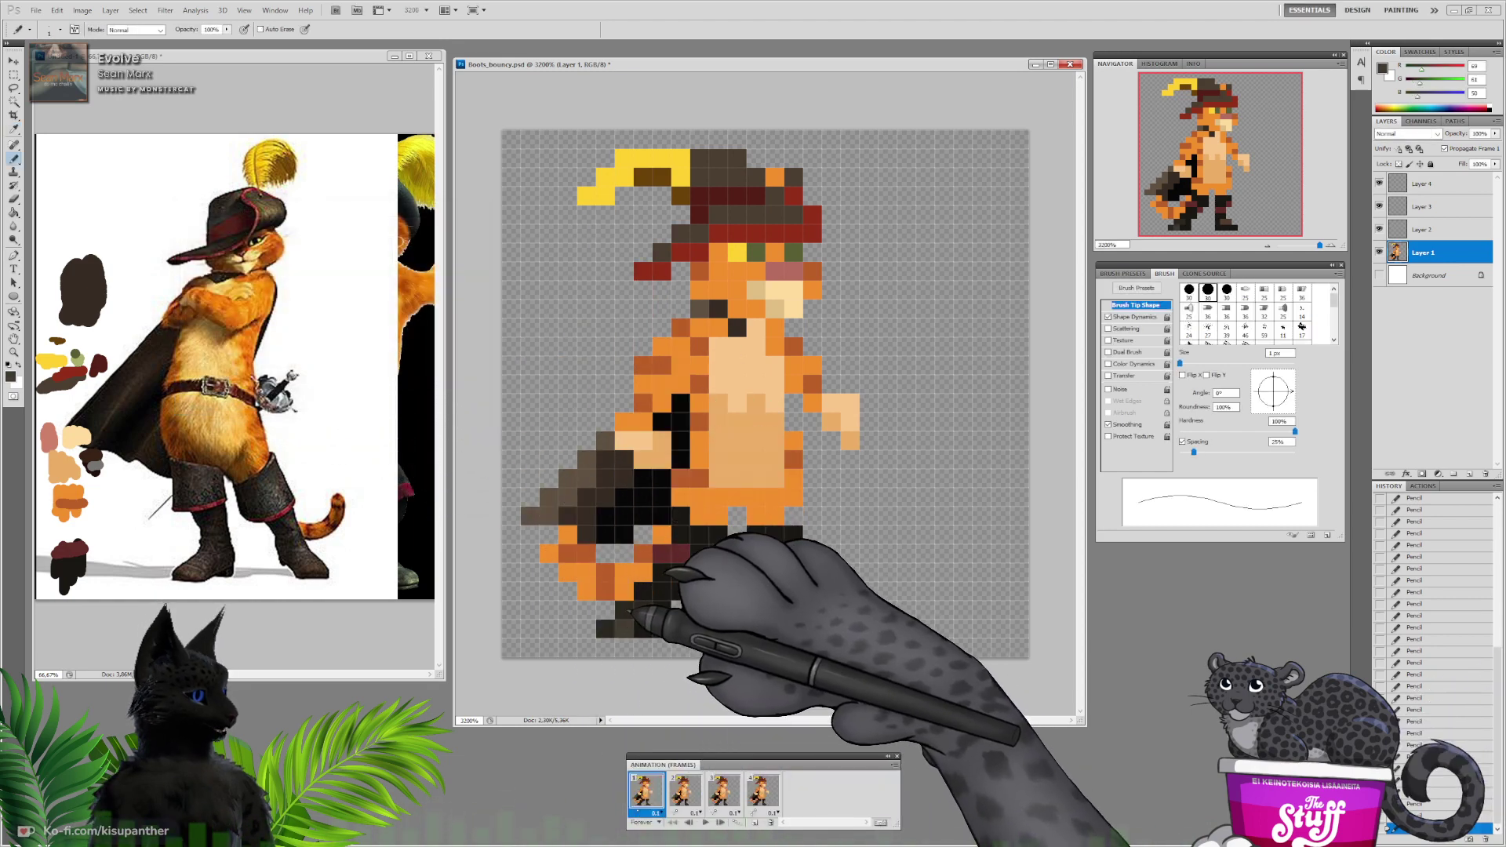
{"action": "left_click", "coordinate": [632, 611]}
{"action": "left_click", "coordinate": [612, 628]}
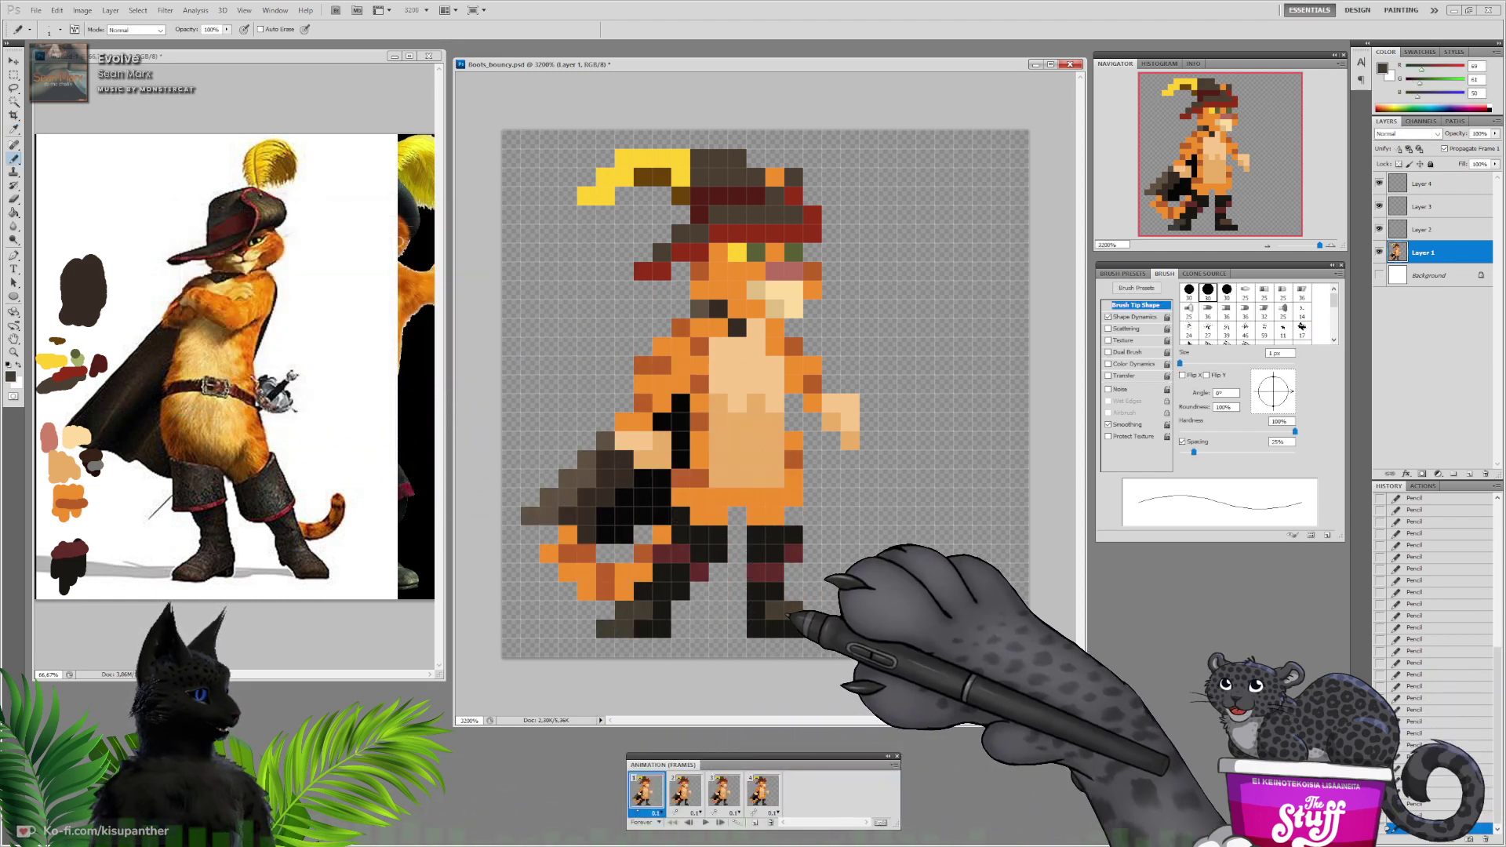
Darken one sole pixel of the rear boot with the boot's sampled black and erase the stray orange pixel beside the hat
{"action": "left_click", "coordinate": [643, 628], "text": "alt"}
{"action": "left_click", "coordinate": [625, 628]}
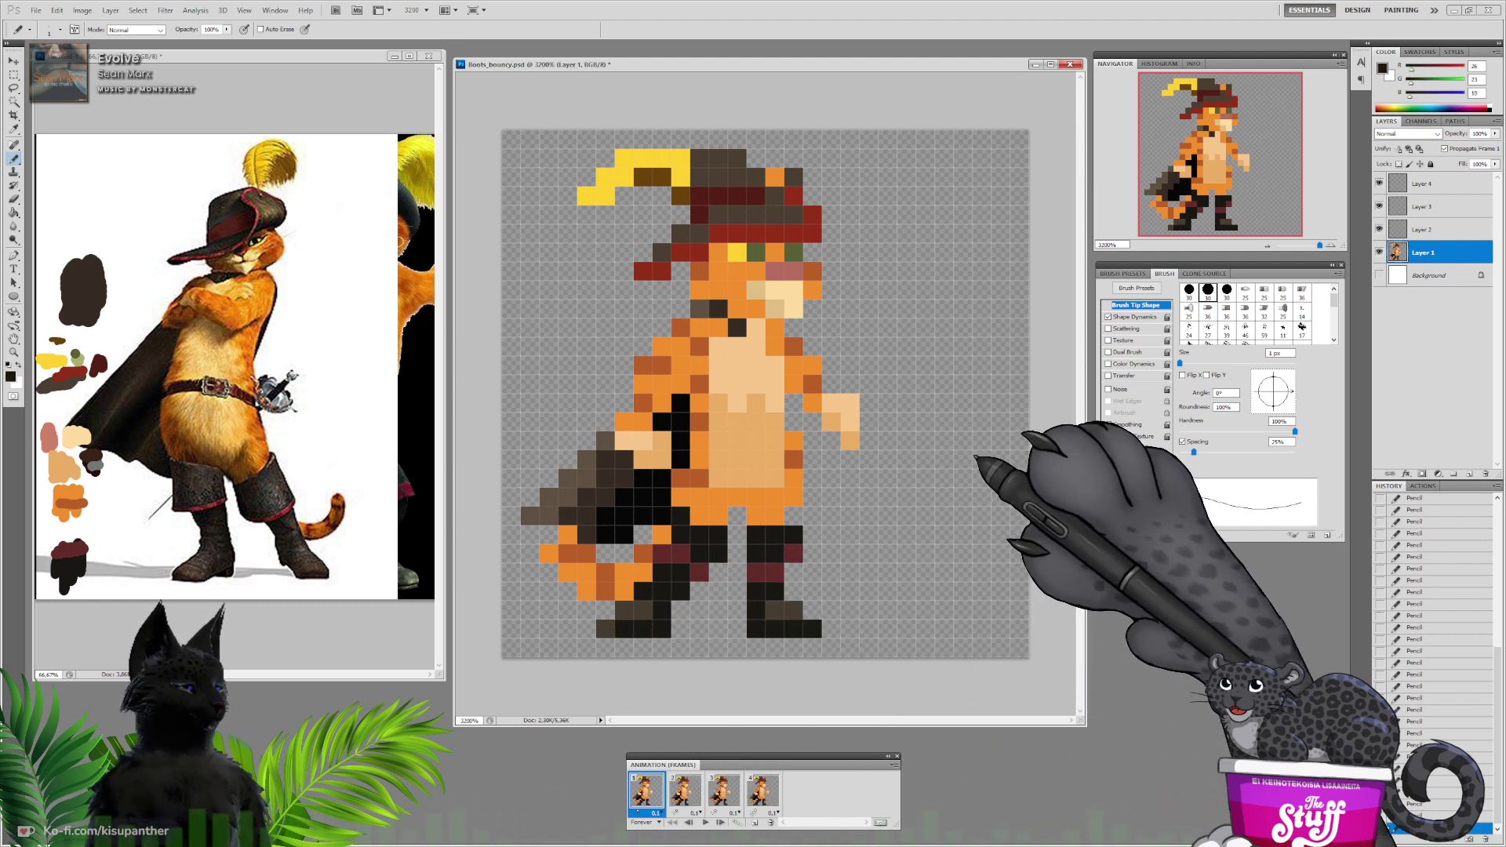
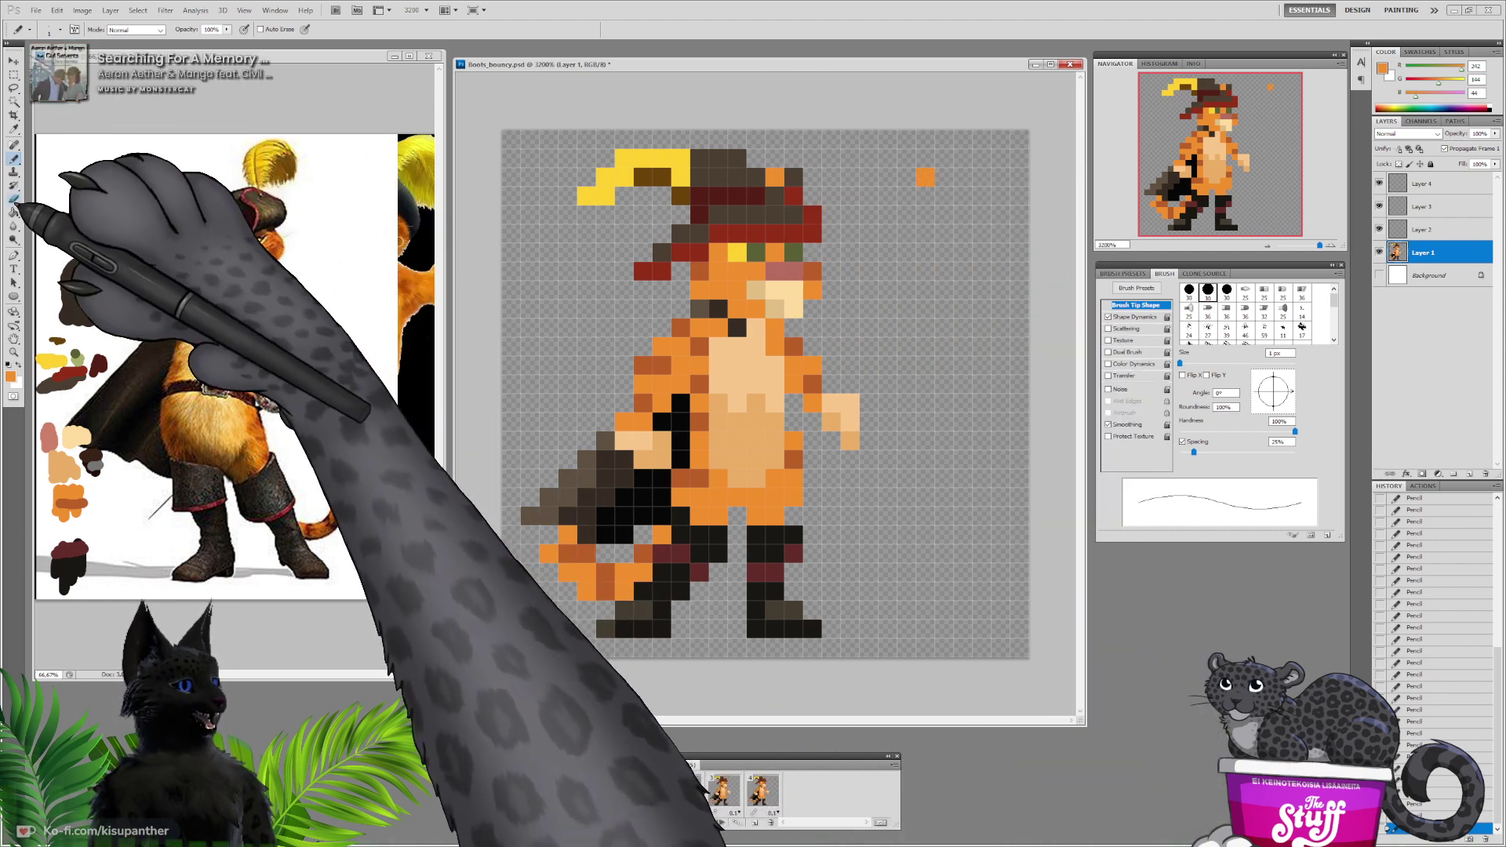
{"action": "key", "text": "e"}
{"action": "left_click", "coordinate": [924, 174]}
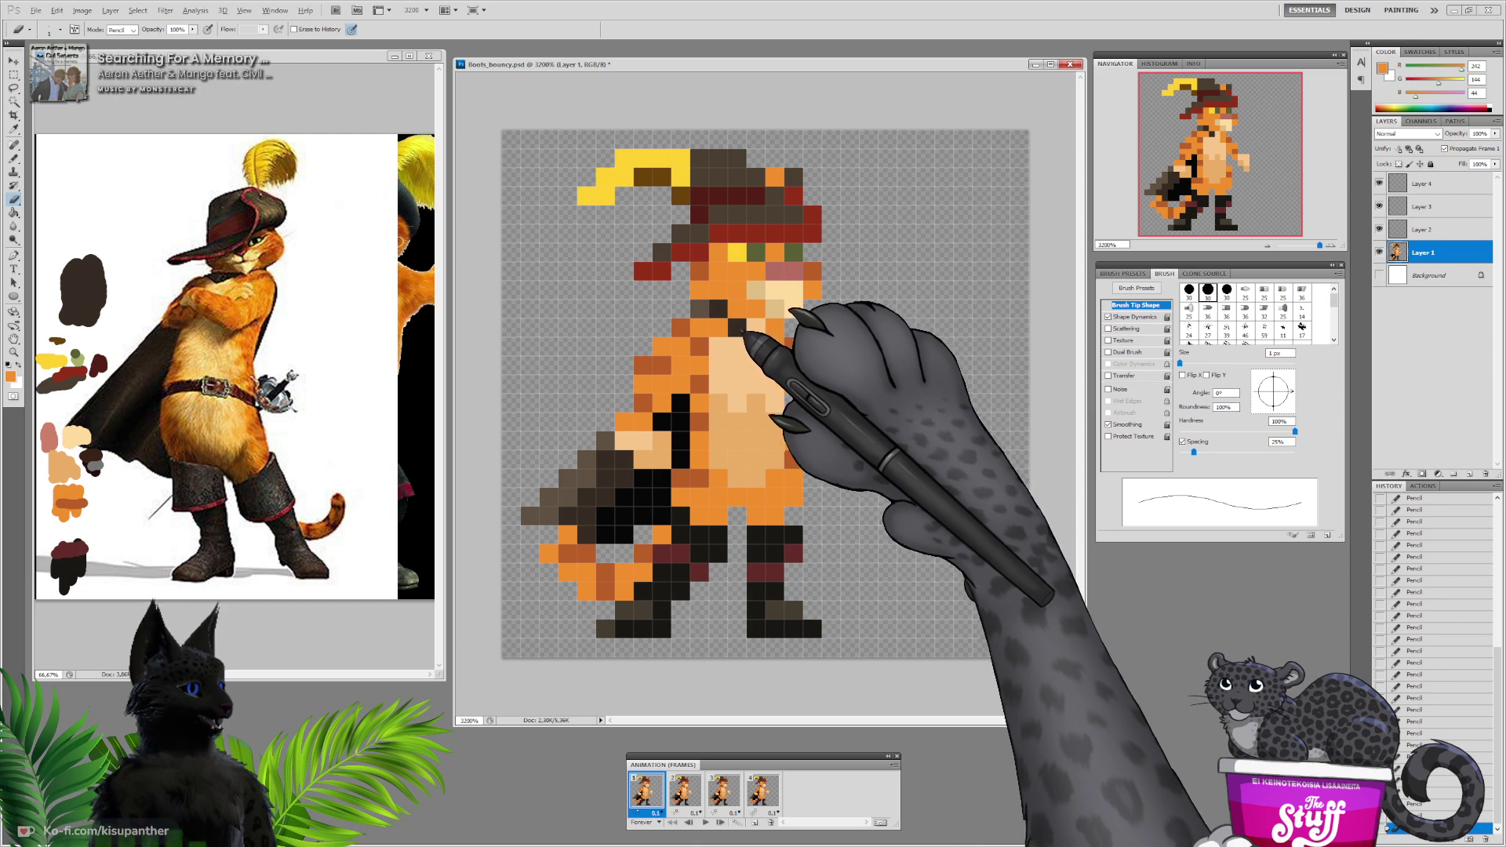
Pencil extra dark pixels onto the cape's neck tie under the chin with the tie's own sampled shade
{"action": "left_click", "coordinate": [13, 159]}
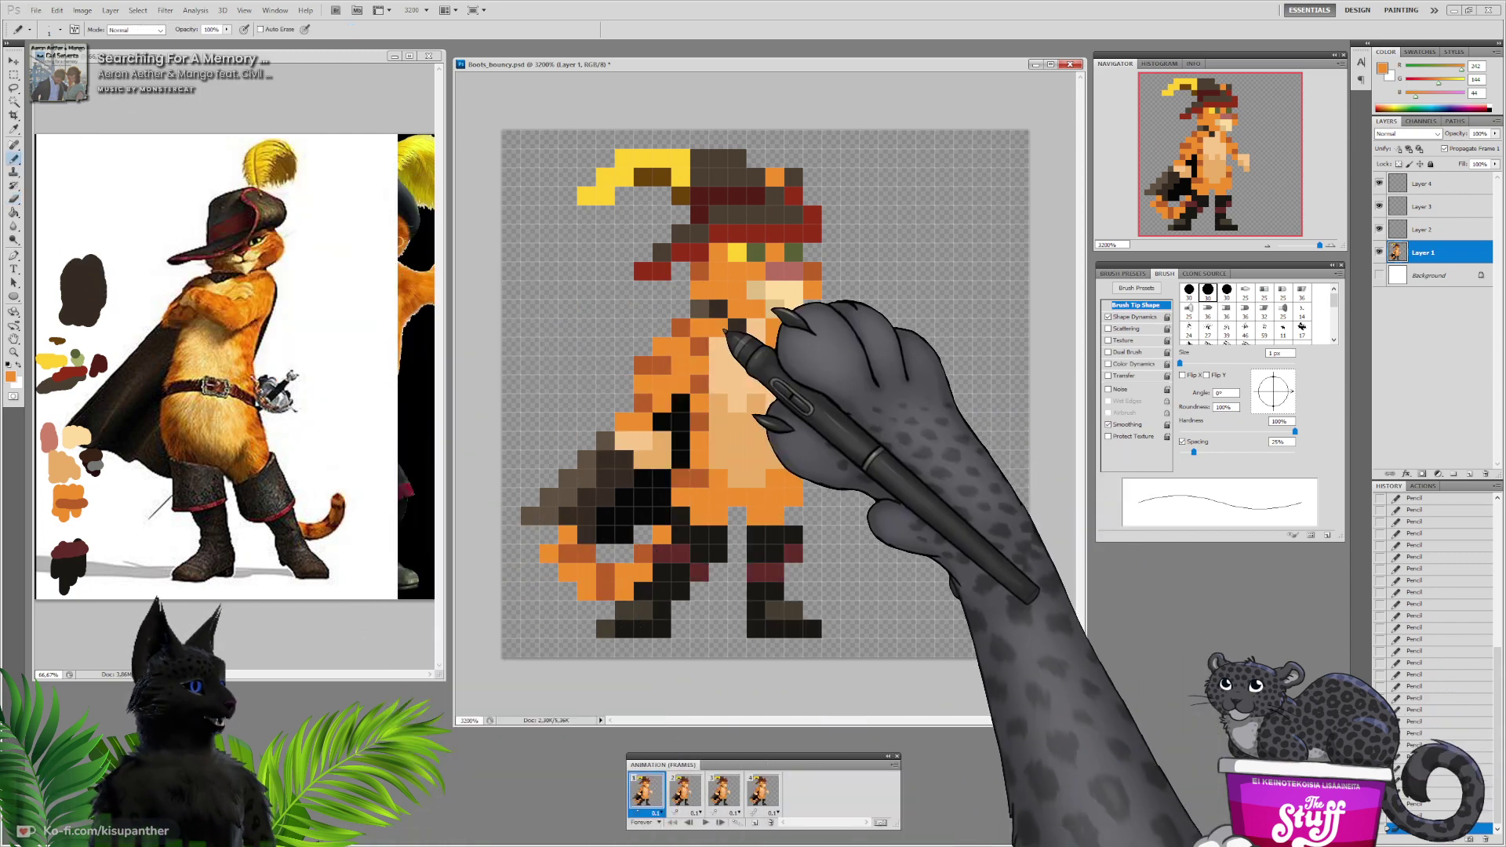
{"action": "left_click", "coordinate": [738, 329], "text": "alt"}
{"action": "left_click", "coordinate": [752, 342]}
{"action": "left_click", "coordinate": [754, 329]}
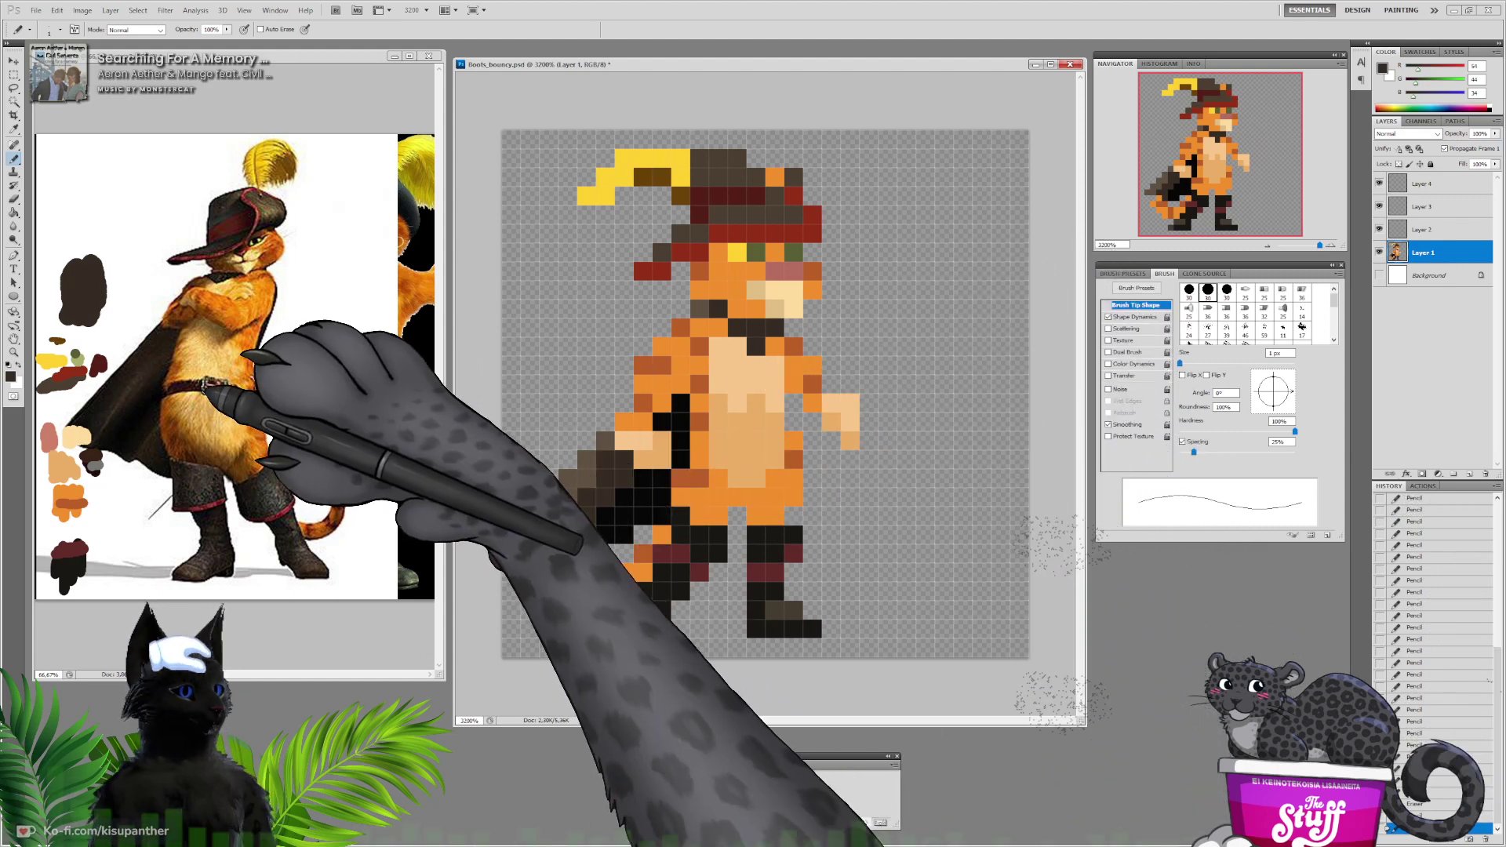
Pencil a dark brown belt across the waist with the palette's brown, restoring the surplus belt pixel to the sampled fur colour
{"action": "left_click", "coordinate": [92, 455], "text": "alt"}
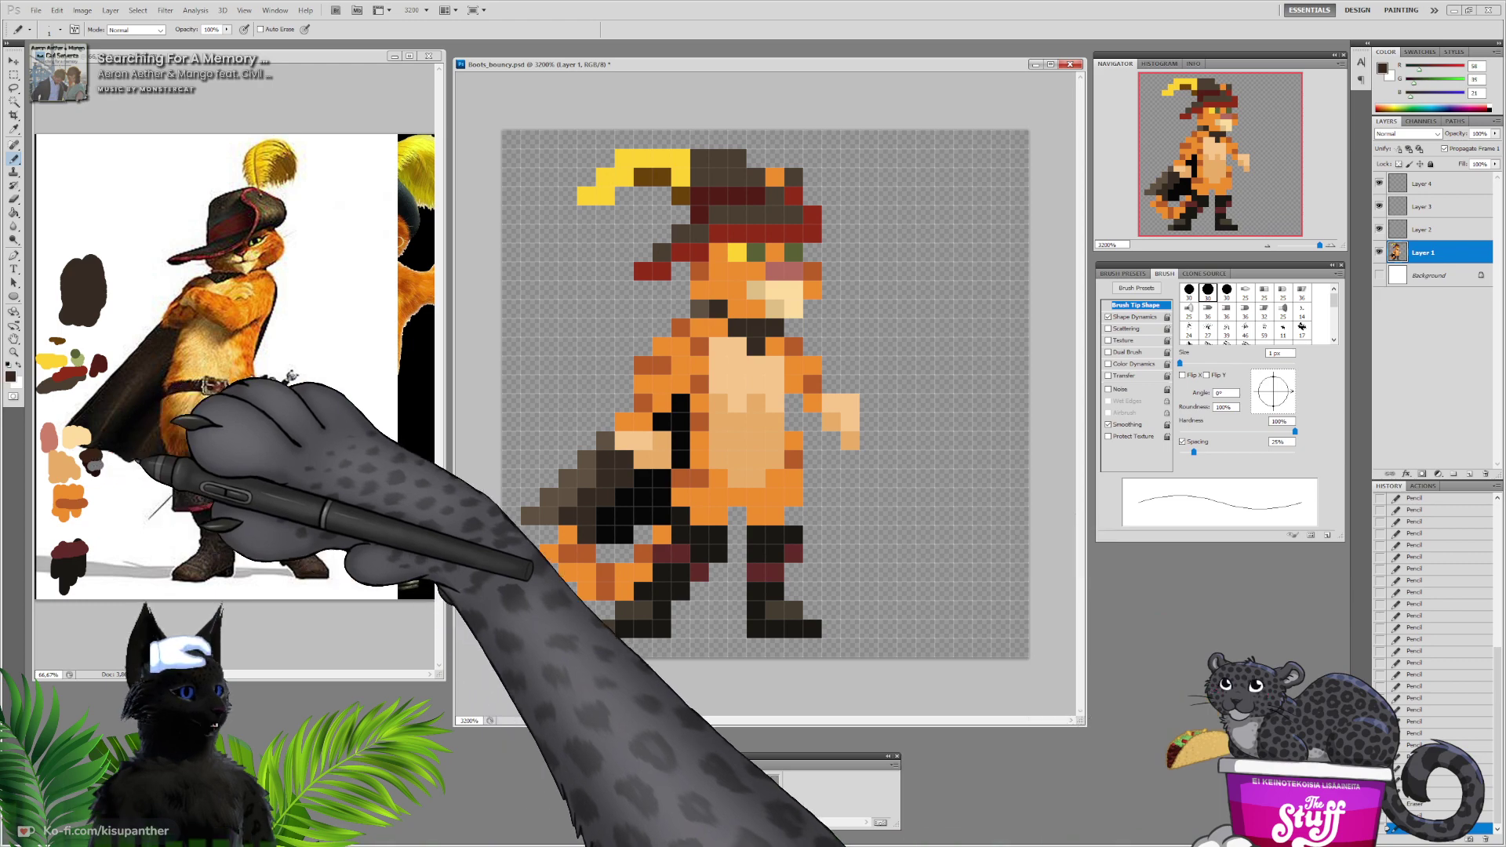
{"action": "left_click", "coordinate": [699, 459]}
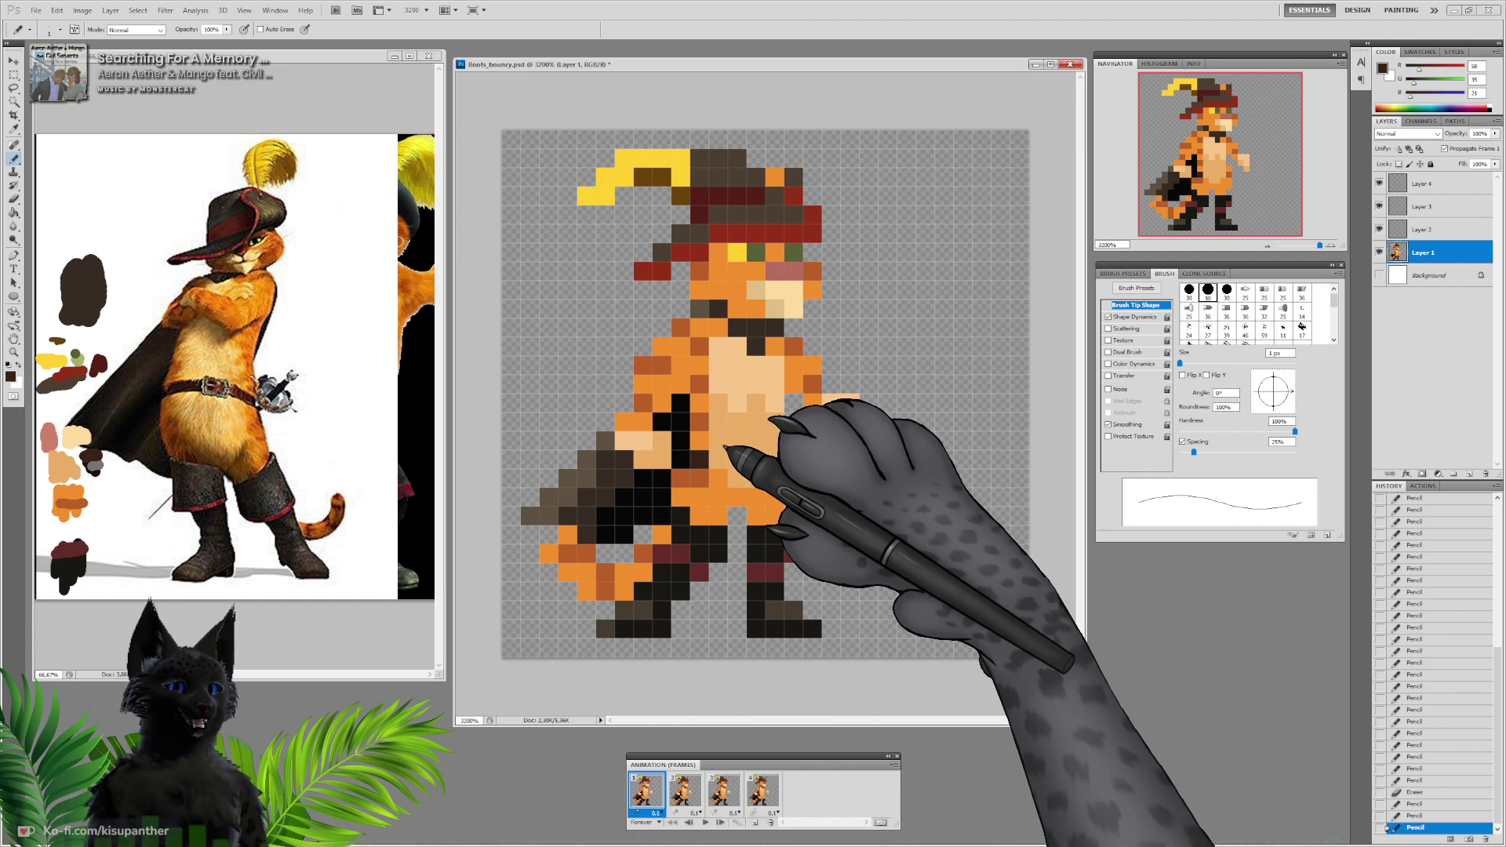
{"action": "left_click_drag", "start_coordinate": [719, 440], "coordinate": [780, 440]}
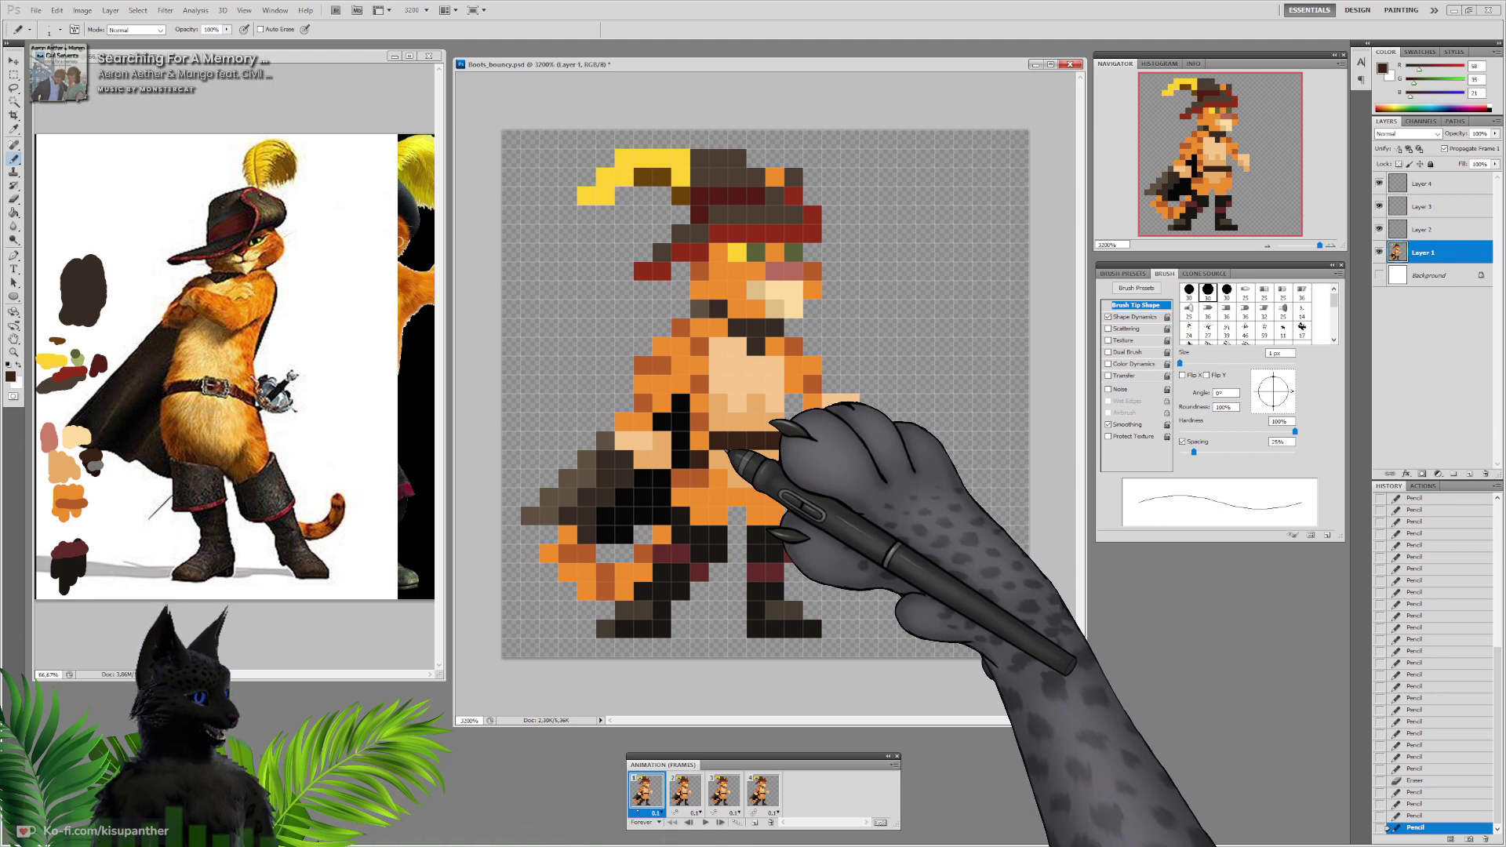
{"action": "left_click", "coordinate": [720, 457]}
{"action": "left_click", "coordinate": [726, 423], "text": "alt"}
{"action": "left_click", "coordinate": [719, 440]}
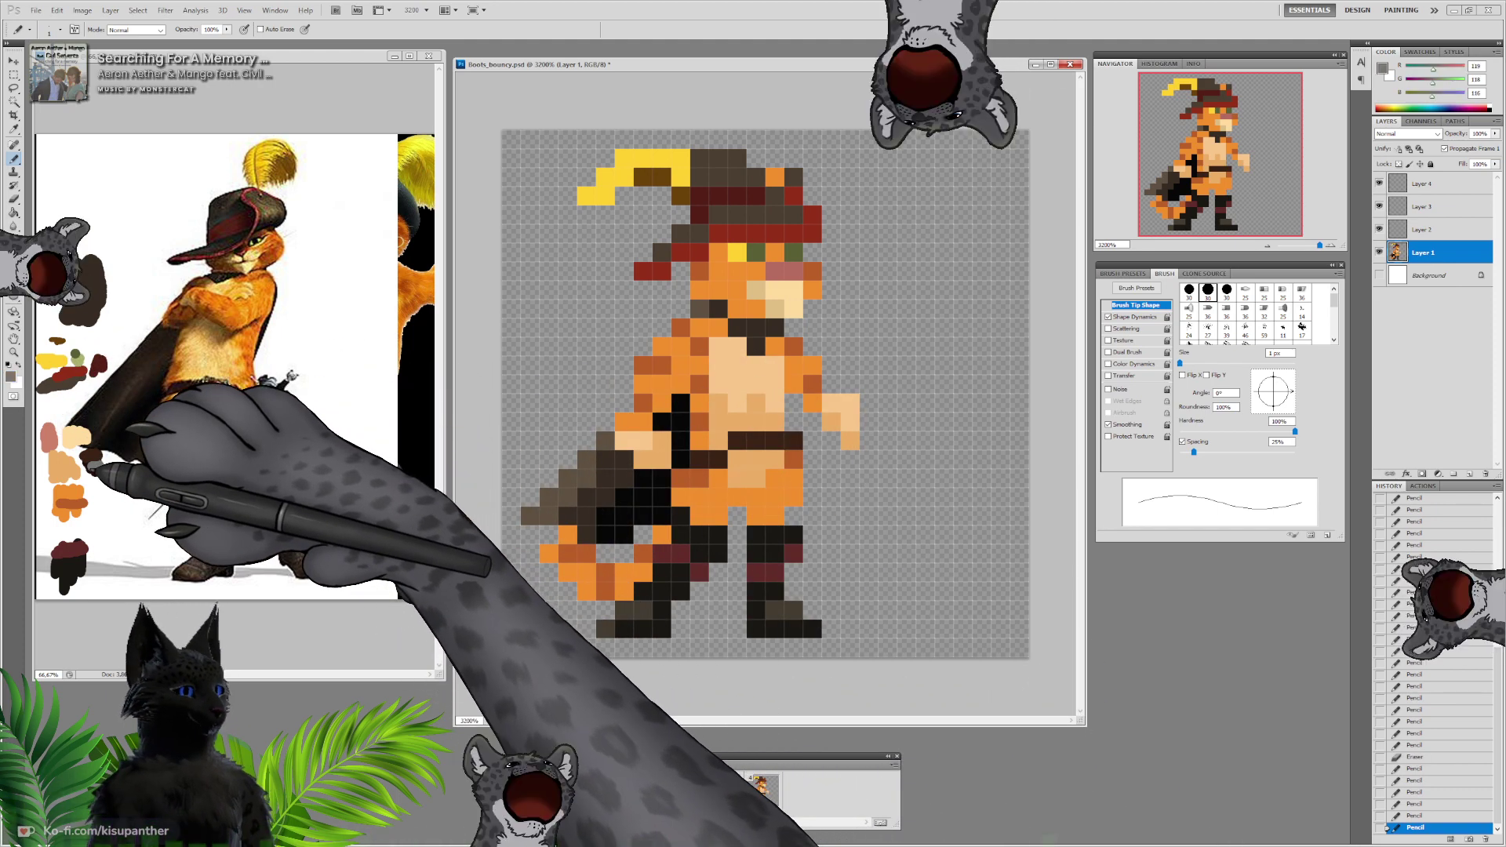
Pencil a two-pixel buckle on the belt in the palette's sampled grey and highlight one of its pixels in a lightened grey
{"action": "left_click", "coordinate": [94, 465], "text": "alt"}
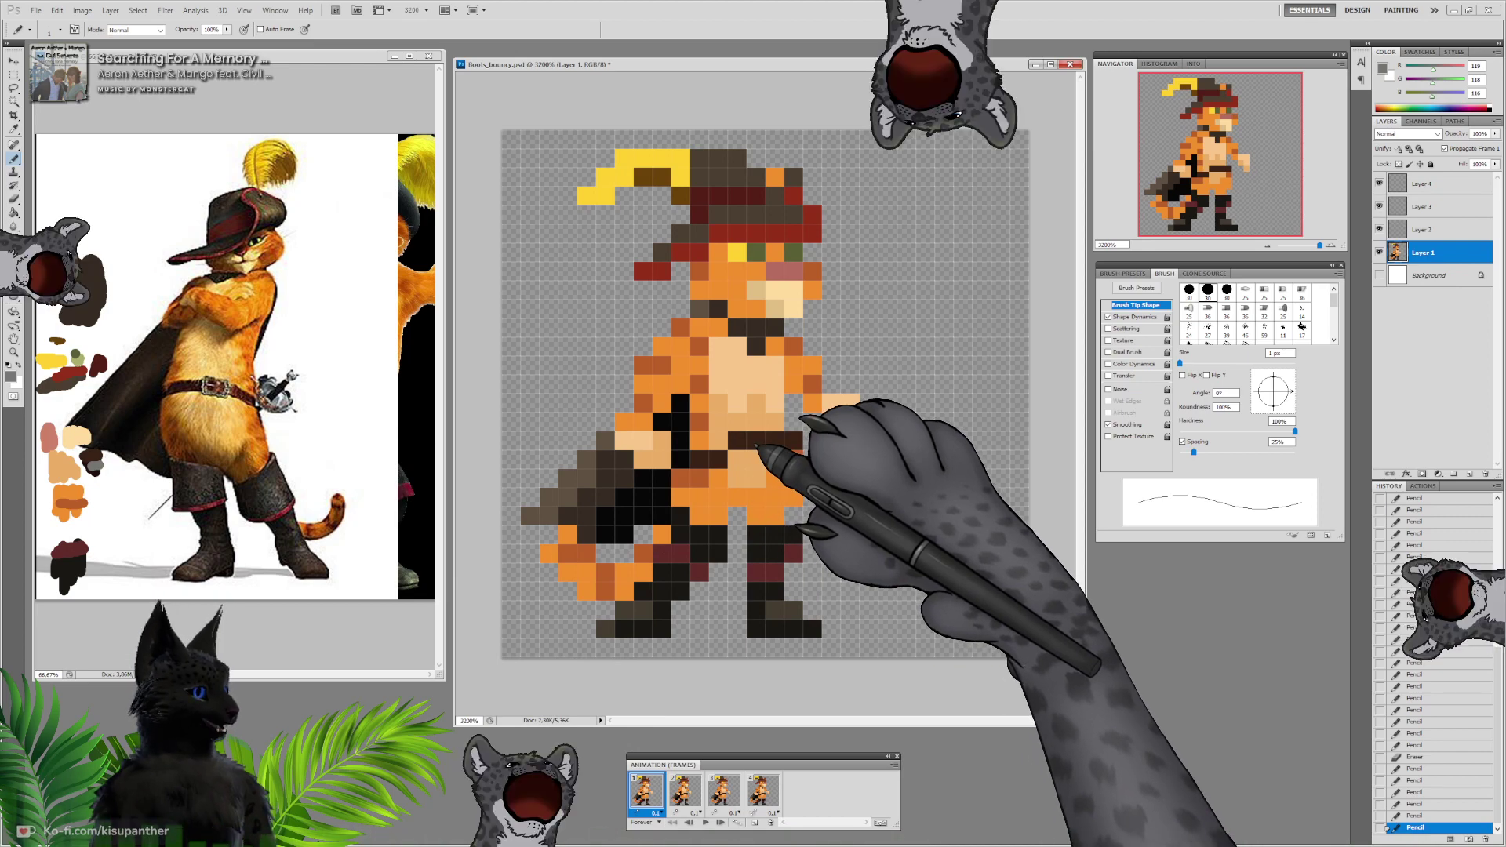
{"action": "left_click_drag", "start_coordinate": [772, 441], "coordinate": [755, 440]}
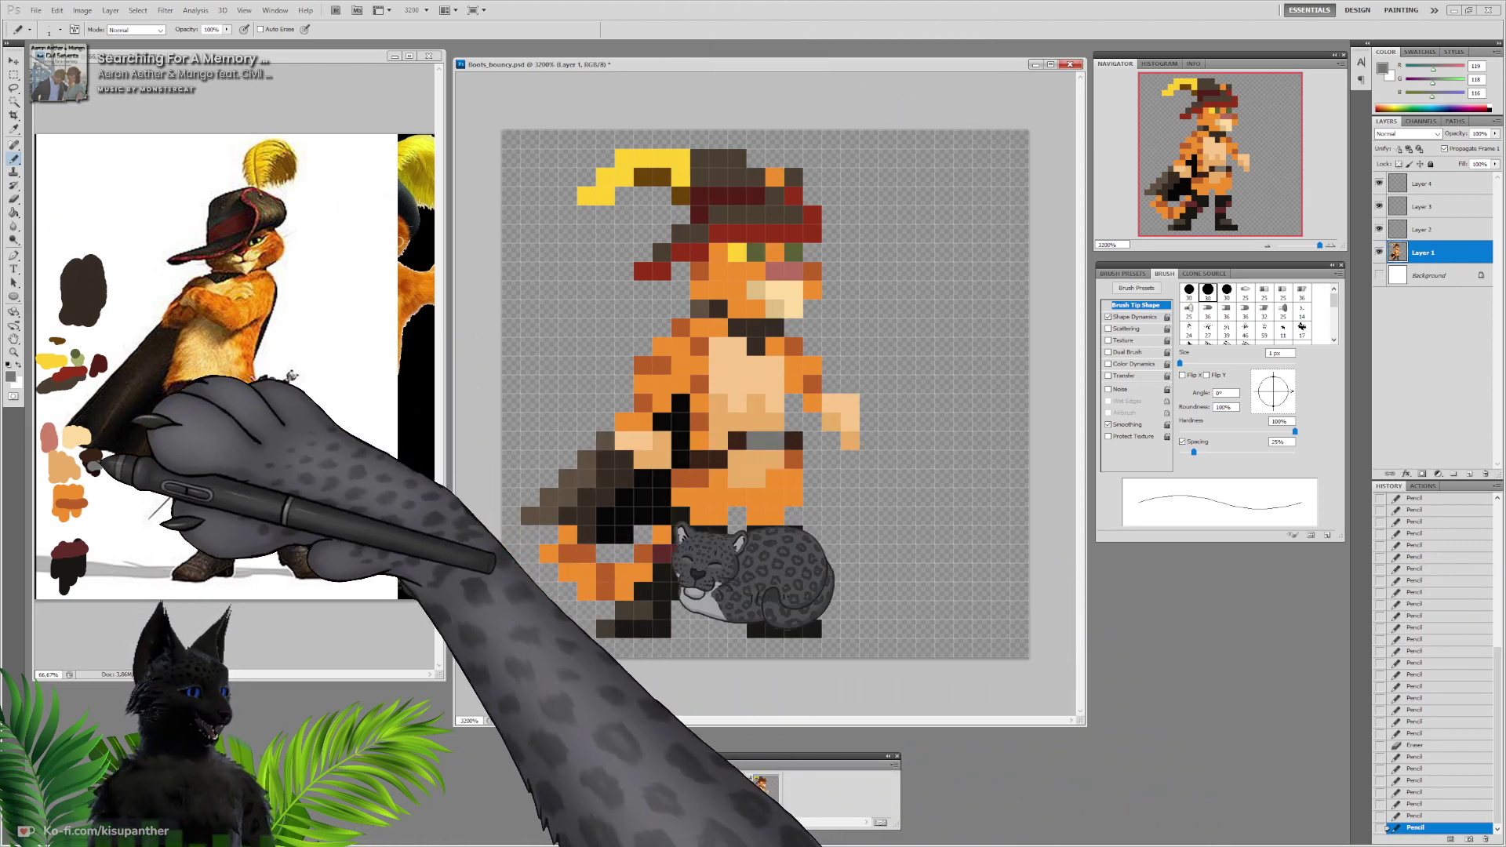
{"action": "left_click", "coordinate": [11, 376]}
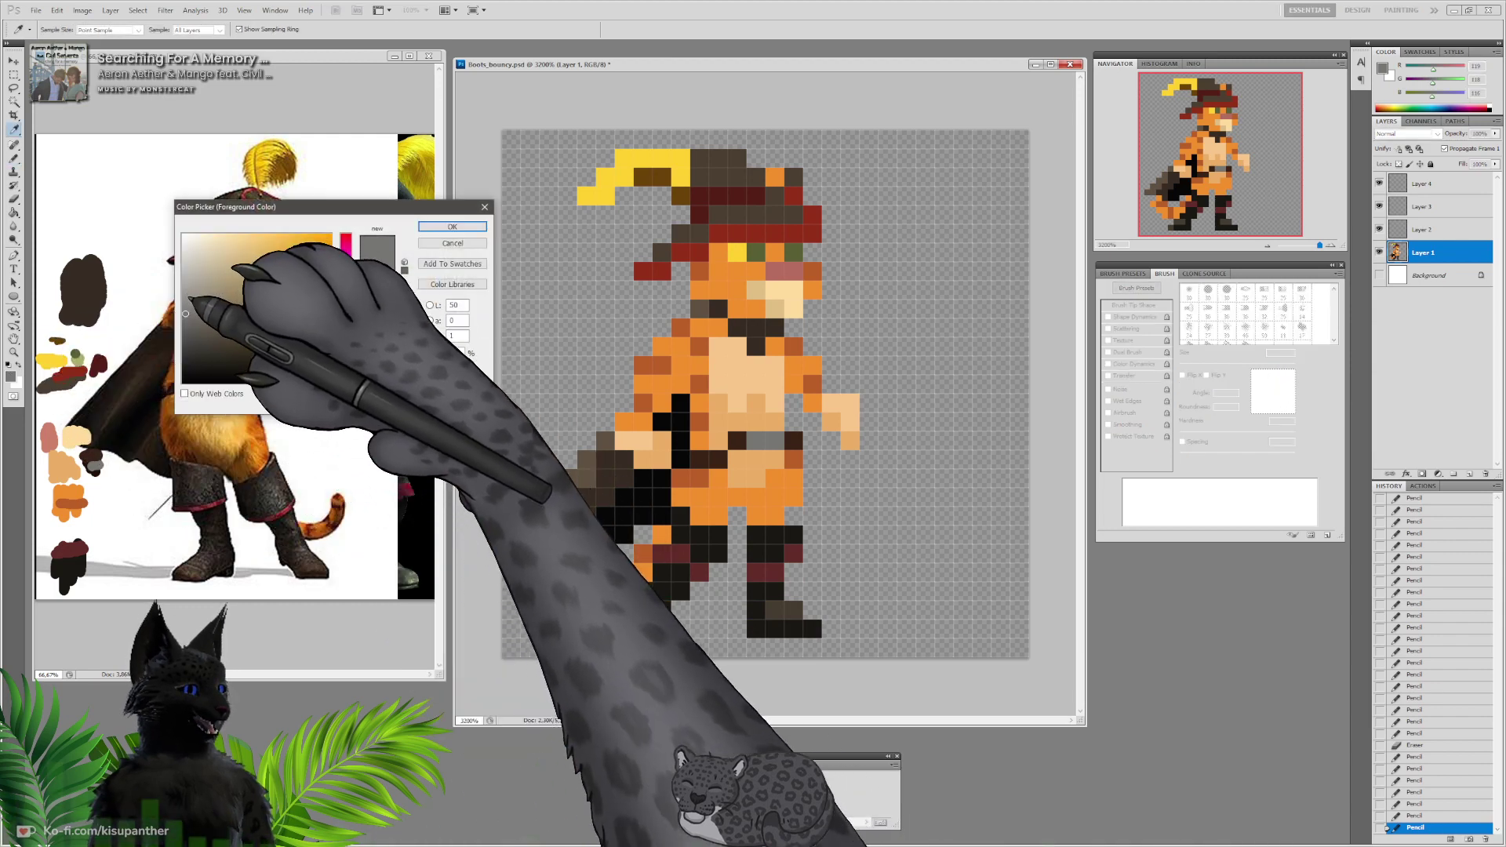
{"action": "left_click", "coordinate": [187, 300]}
{"action": "left_click", "coordinate": [452, 226]}
{"action": "key", "text": "b"}
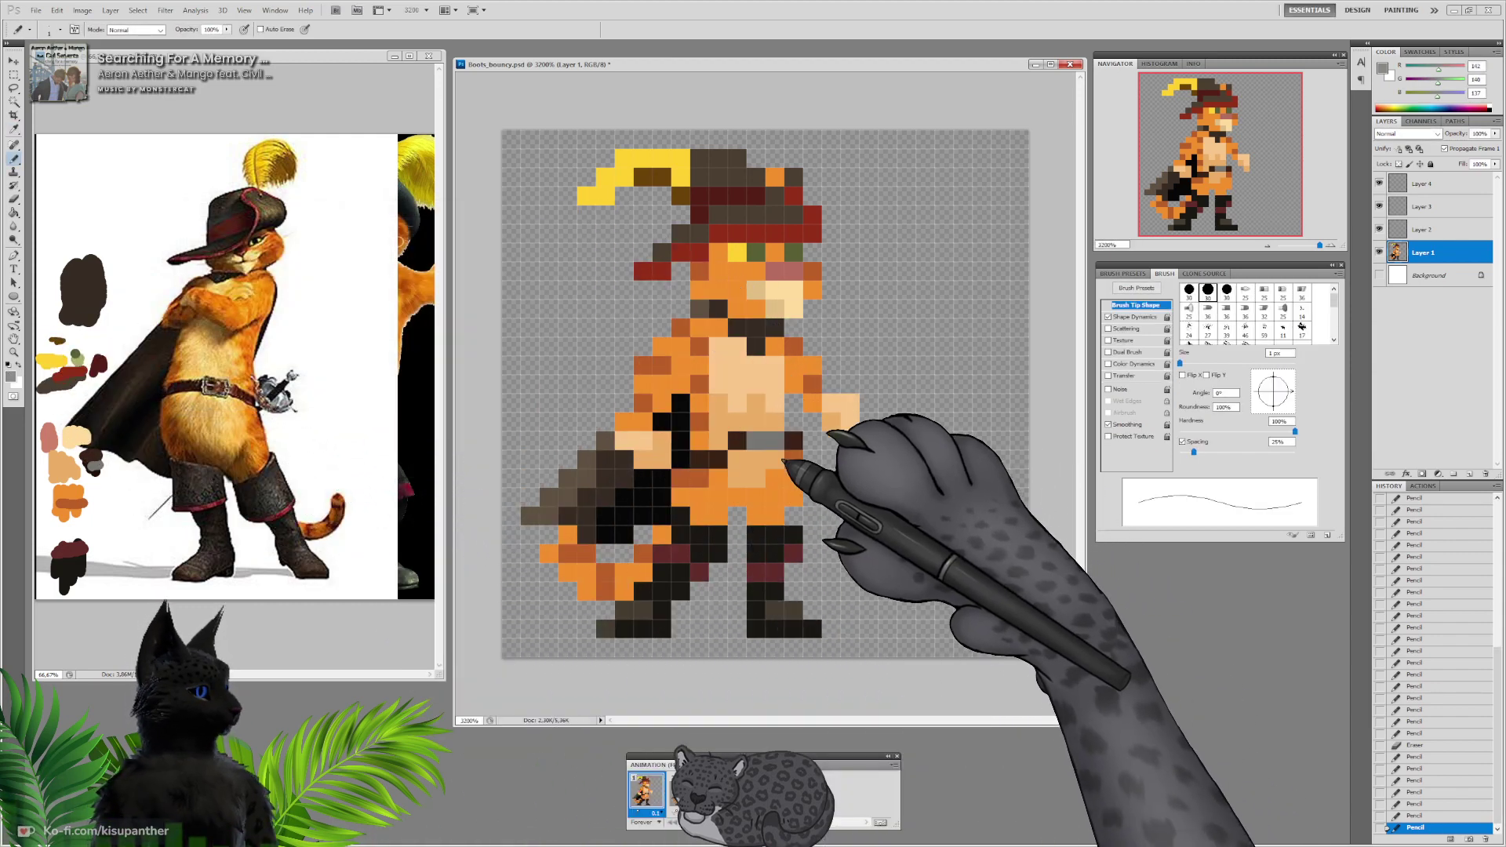
{"action": "left_click", "coordinate": [774, 440]}
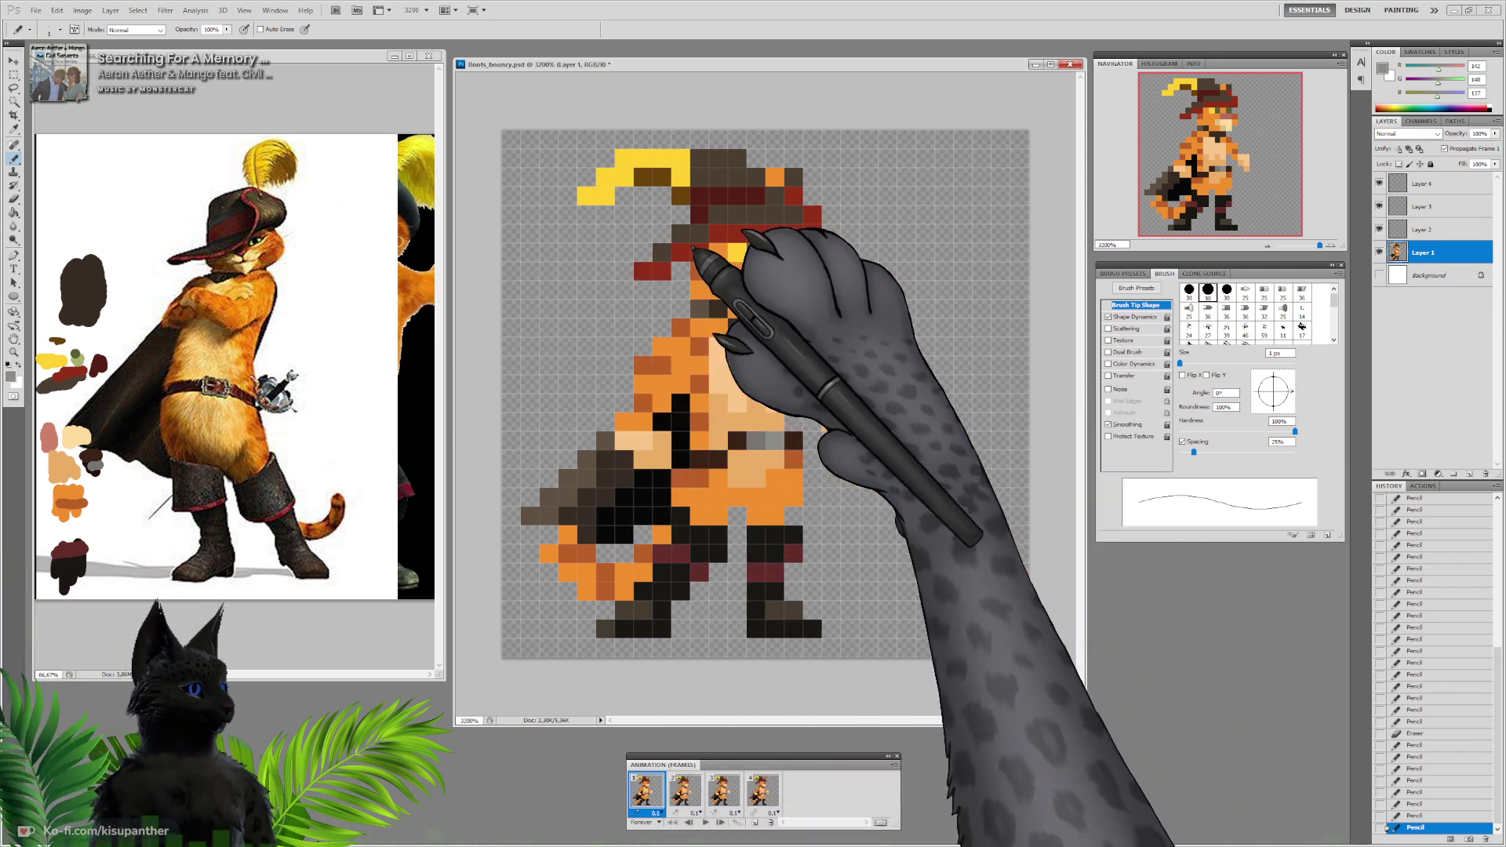
{"action": "left_click", "coordinate": [856, 410], "text": "alt"}
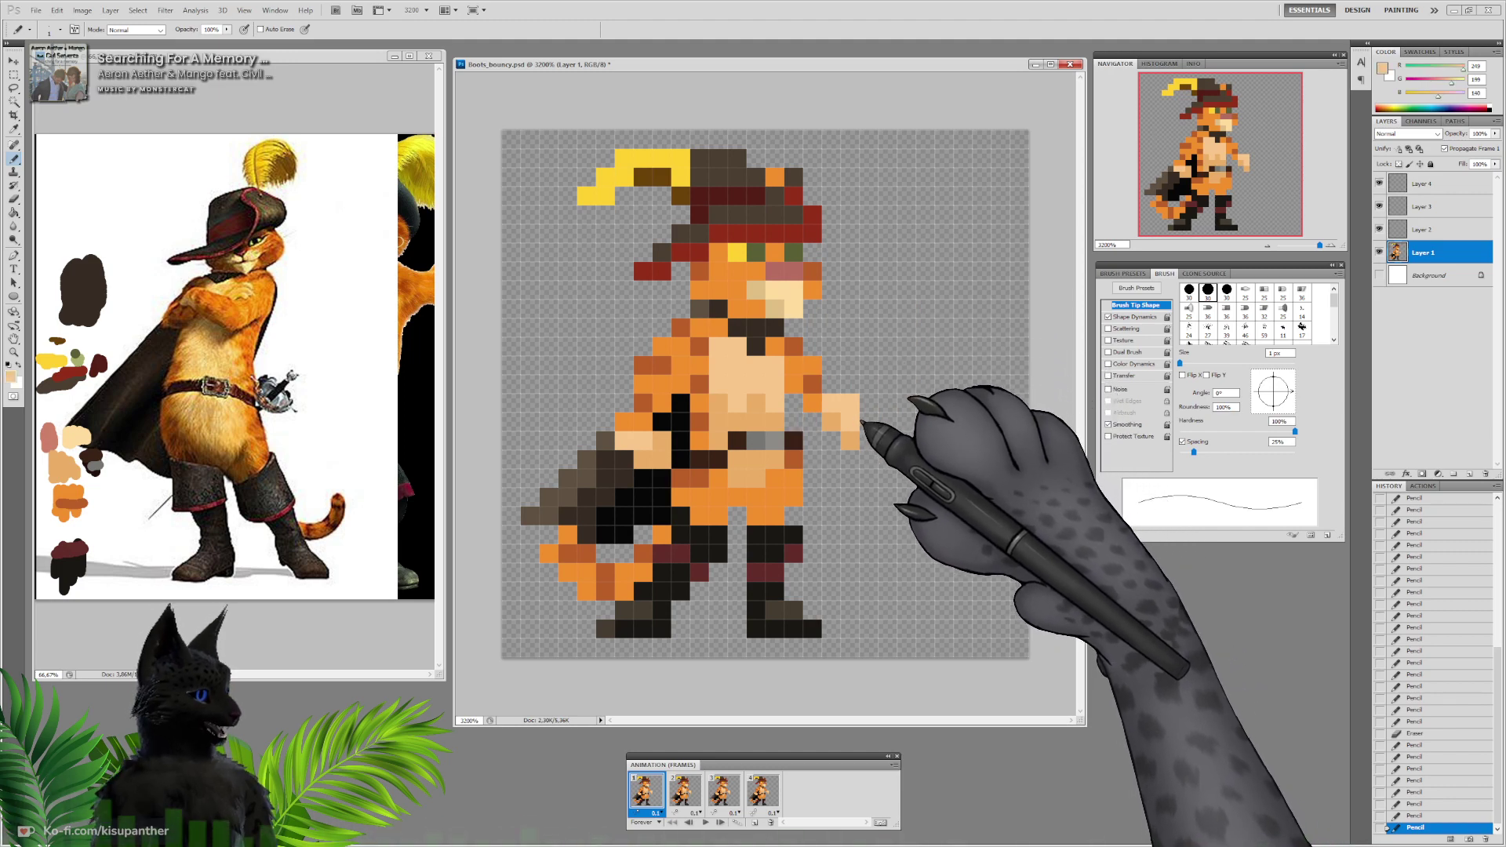
{"action": "left_click", "coordinate": [868, 422]}
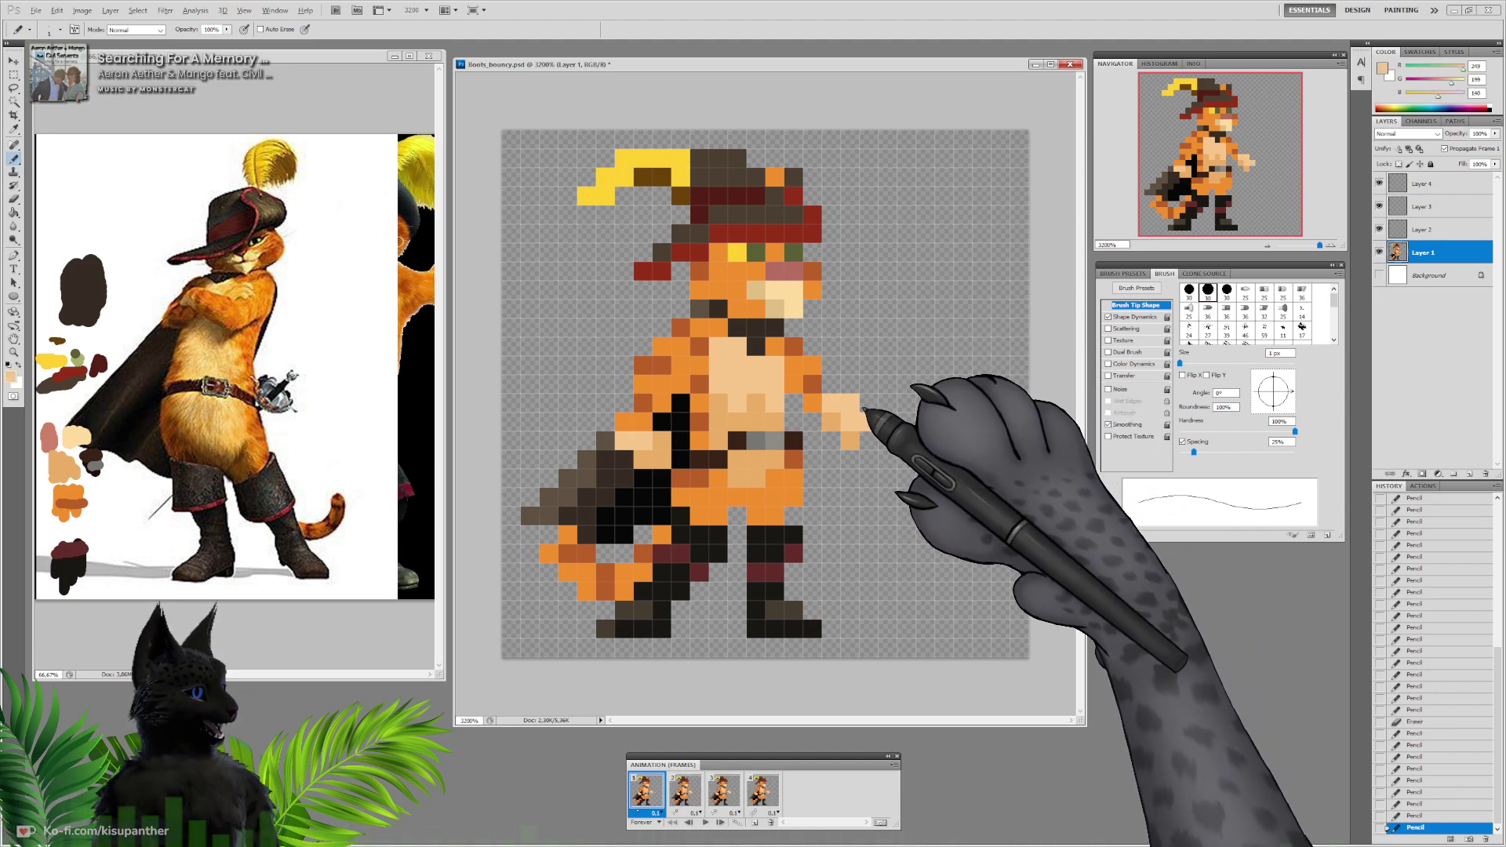
{"action": "left_click", "coordinate": [13, 199]}
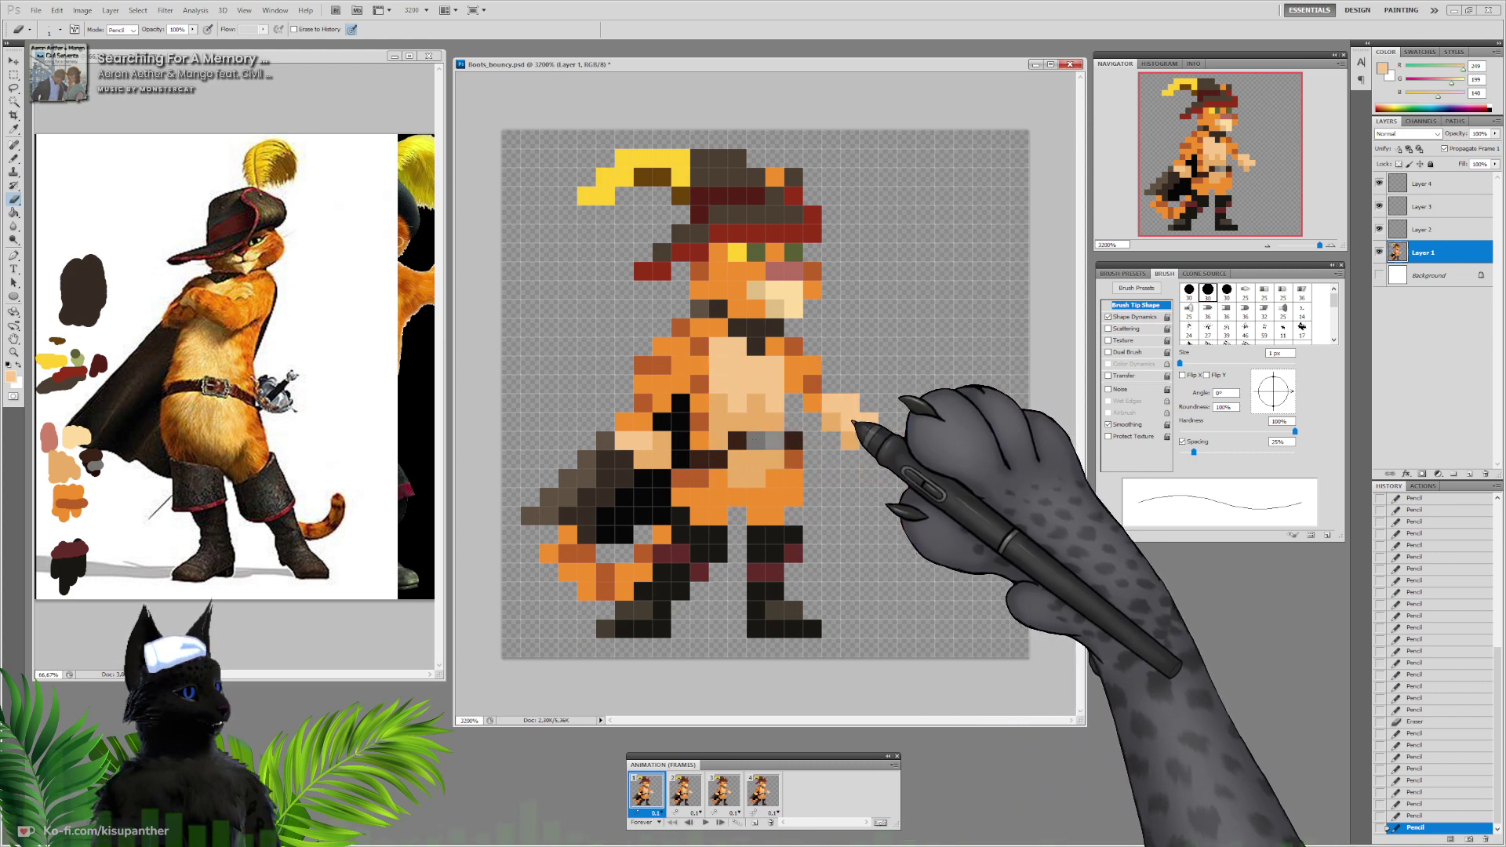
{"action": "left_click", "coordinate": [869, 422]}
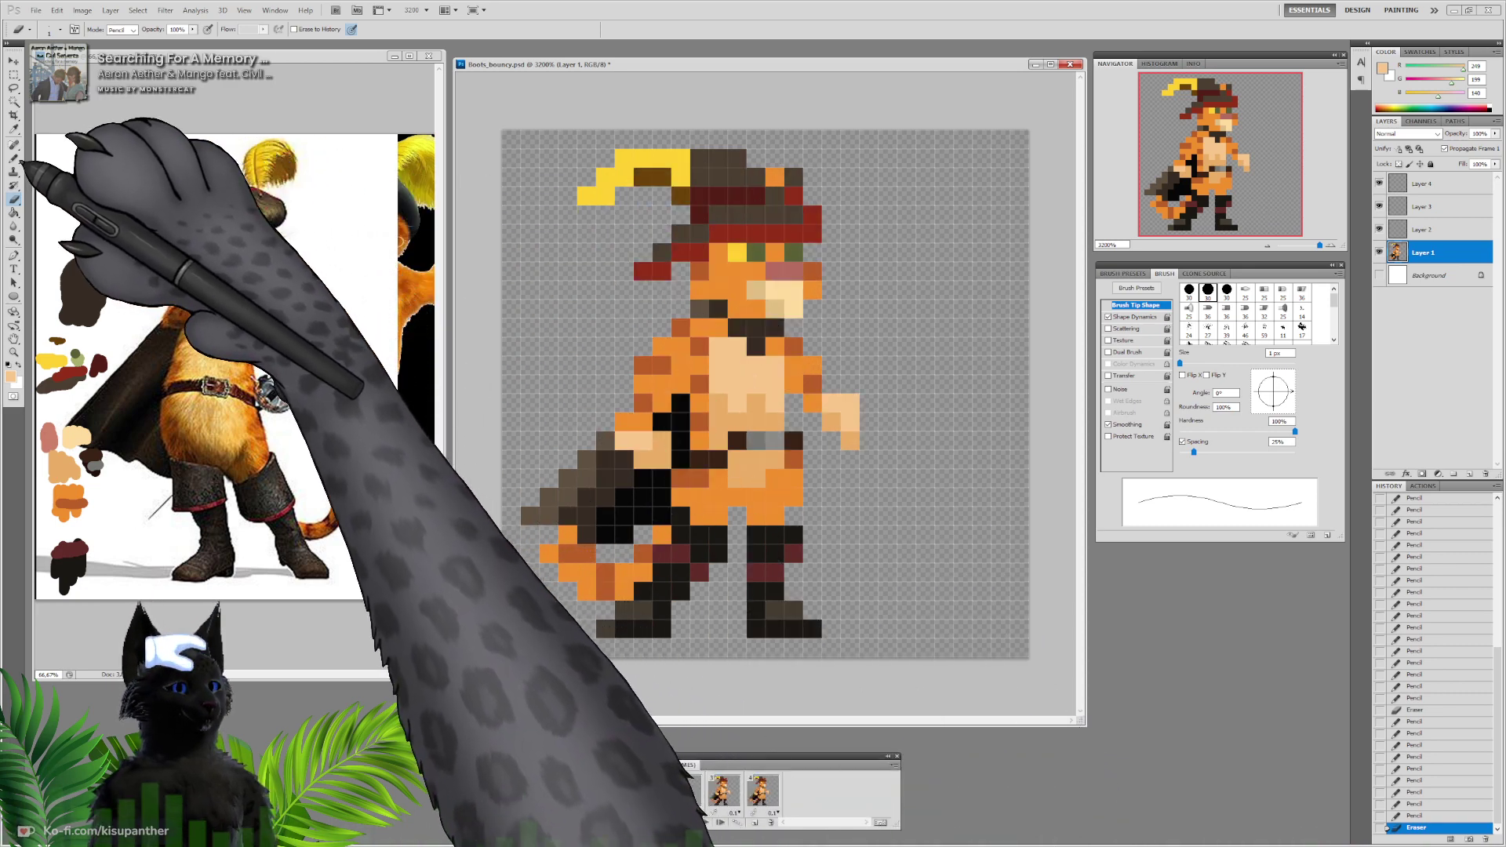
Shade the middle of the hat with a darkened version of its sampled brown and erase the orange pixel at its upper edge
{"action": "left_click", "coordinate": [14, 158]}
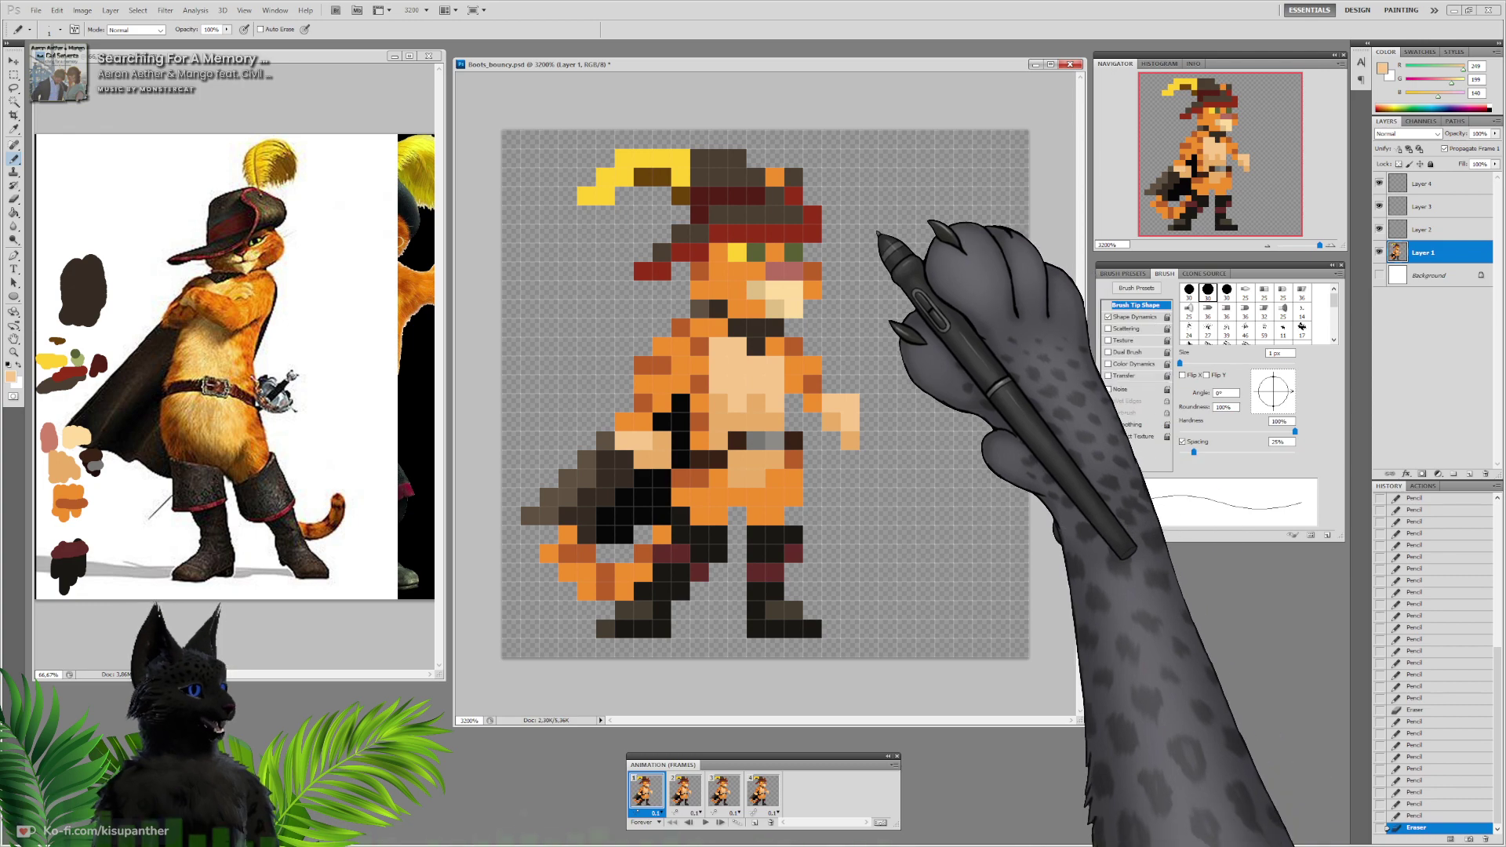
{"action": "left_click", "coordinate": [697, 178], "text": "alt"}
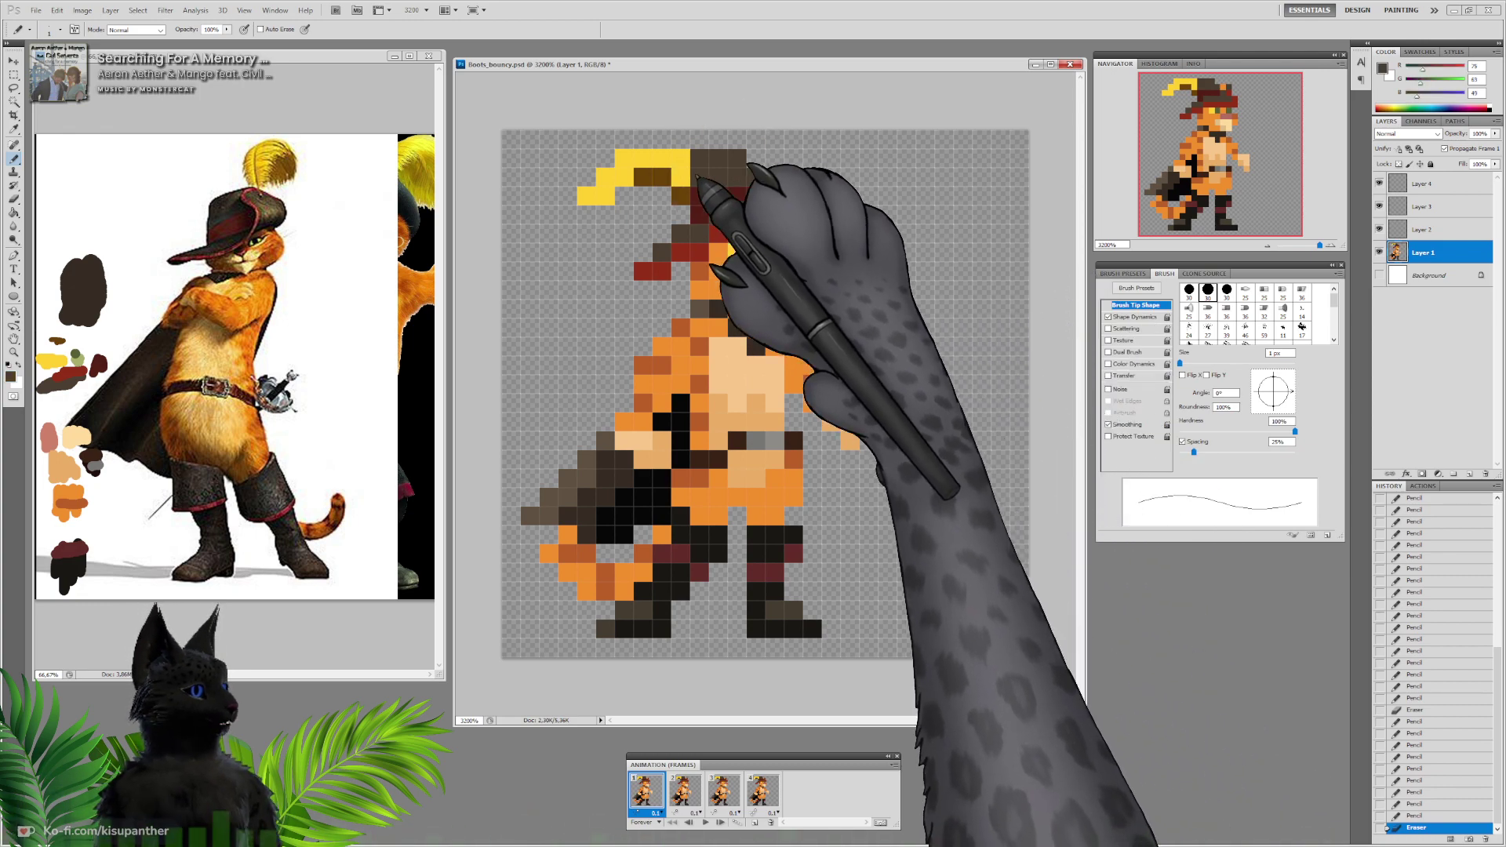
{"action": "left_click", "coordinate": [11, 377]}
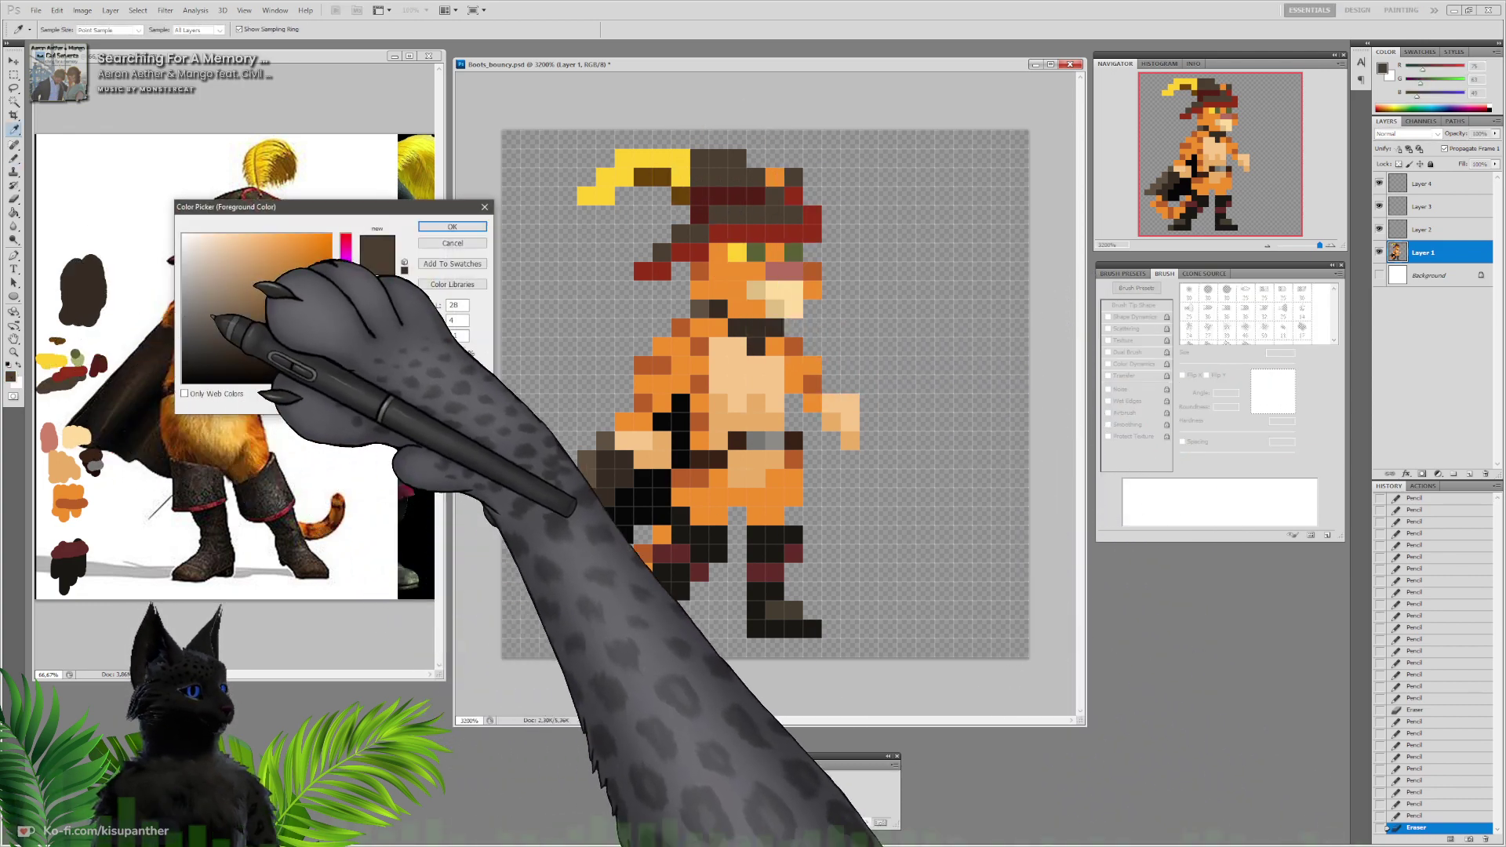
{"action": "left_click", "coordinate": [237, 355]}
{"action": "left_click", "coordinate": [470, 226]}
{"action": "key", "text": "b"}
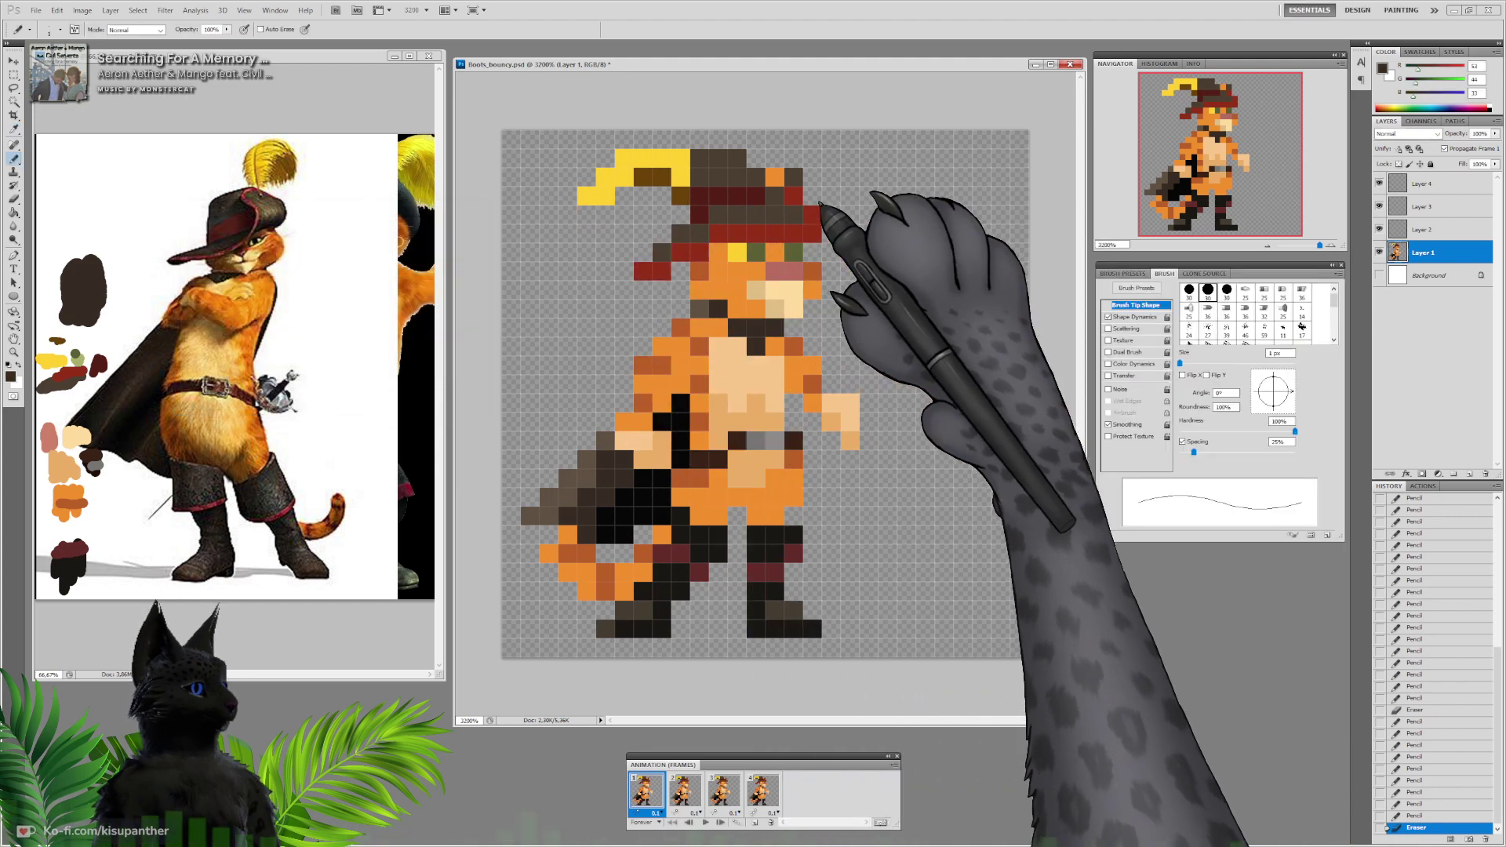
{"action": "left_click", "coordinate": [775, 200]}
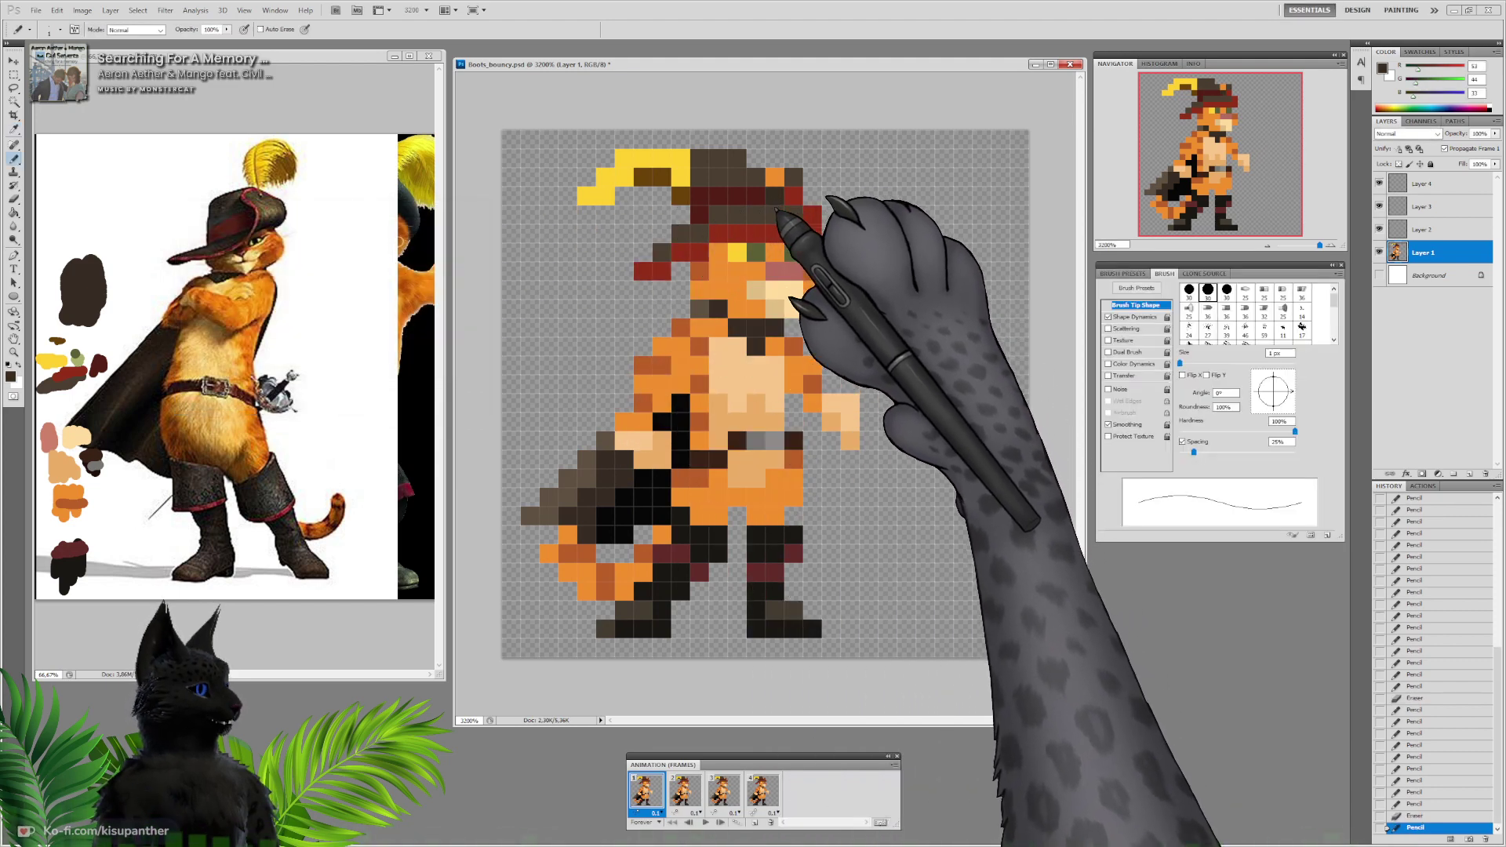
{"action": "left_click_drag", "start_coordinate": [774, 212], "coordinate": [756, 212]}
{"action": "left_click", "coordinate": [740, 213]}
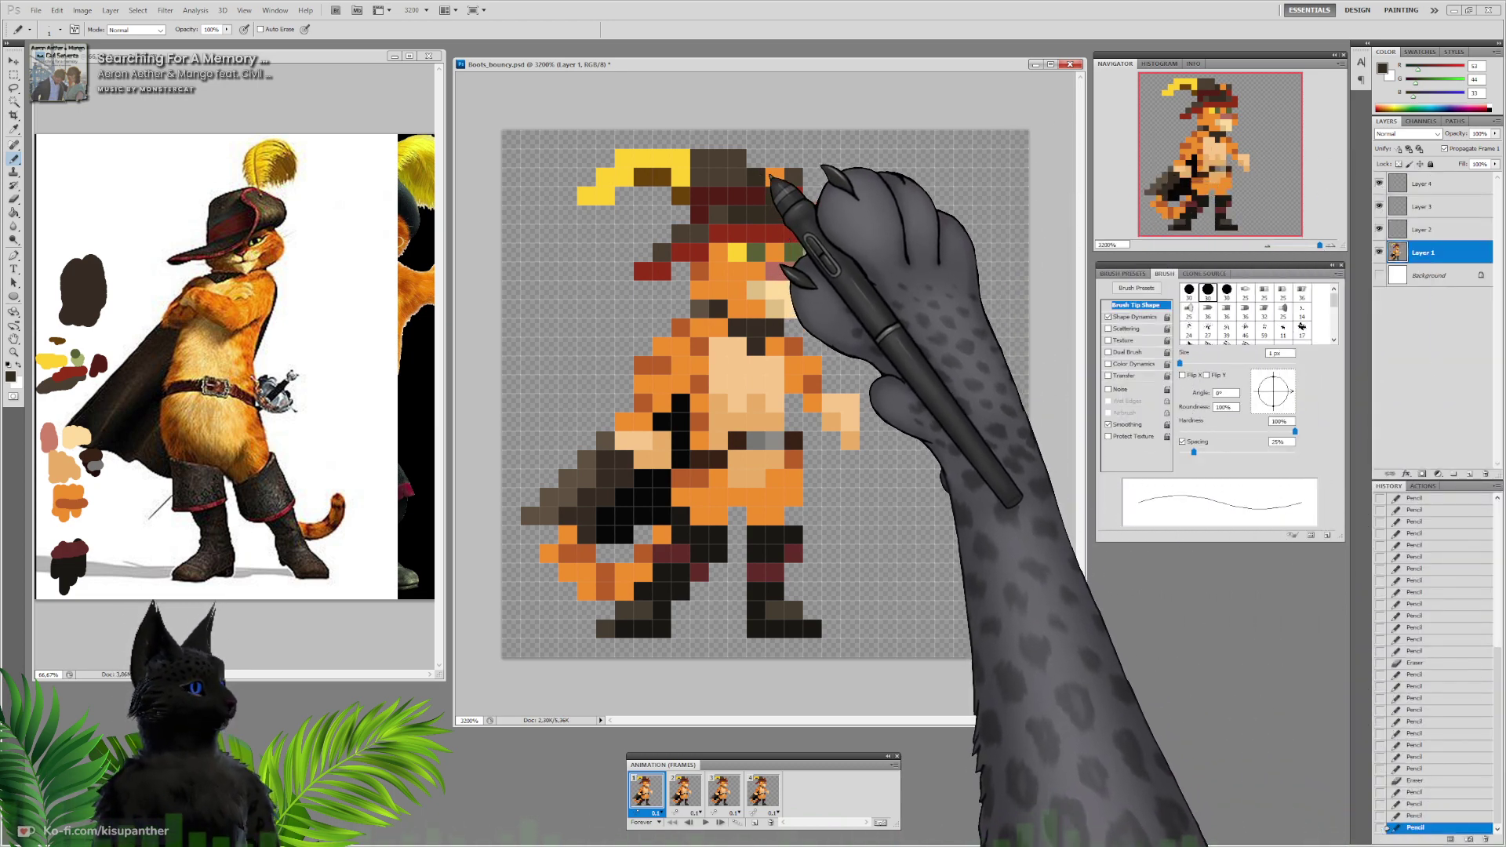
{"action": "left_click", "coordinate": [14, 199]}
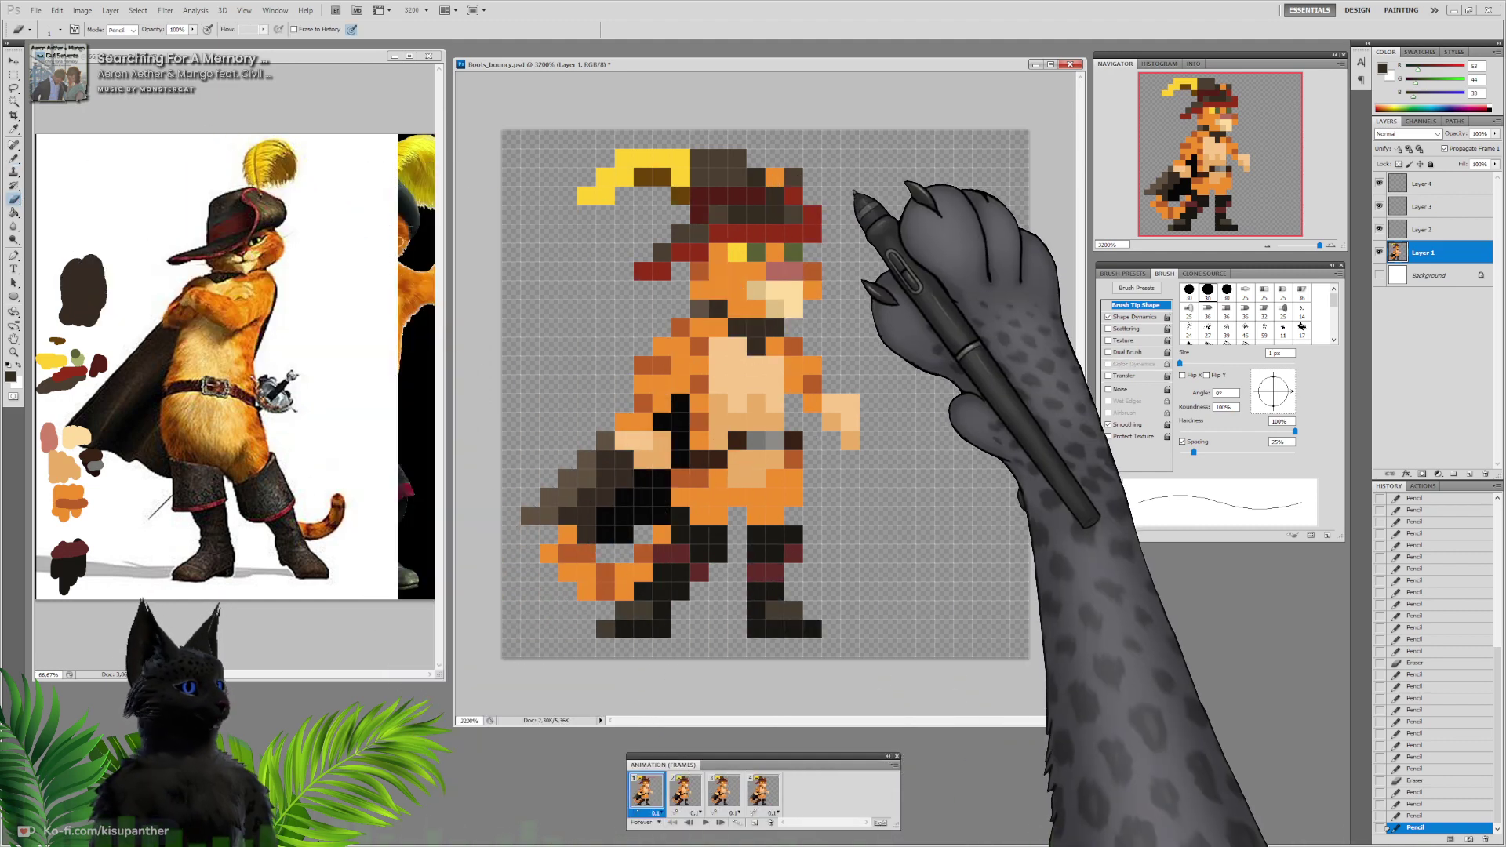
{"action": "left_click", "coordinate": [774, 177]}
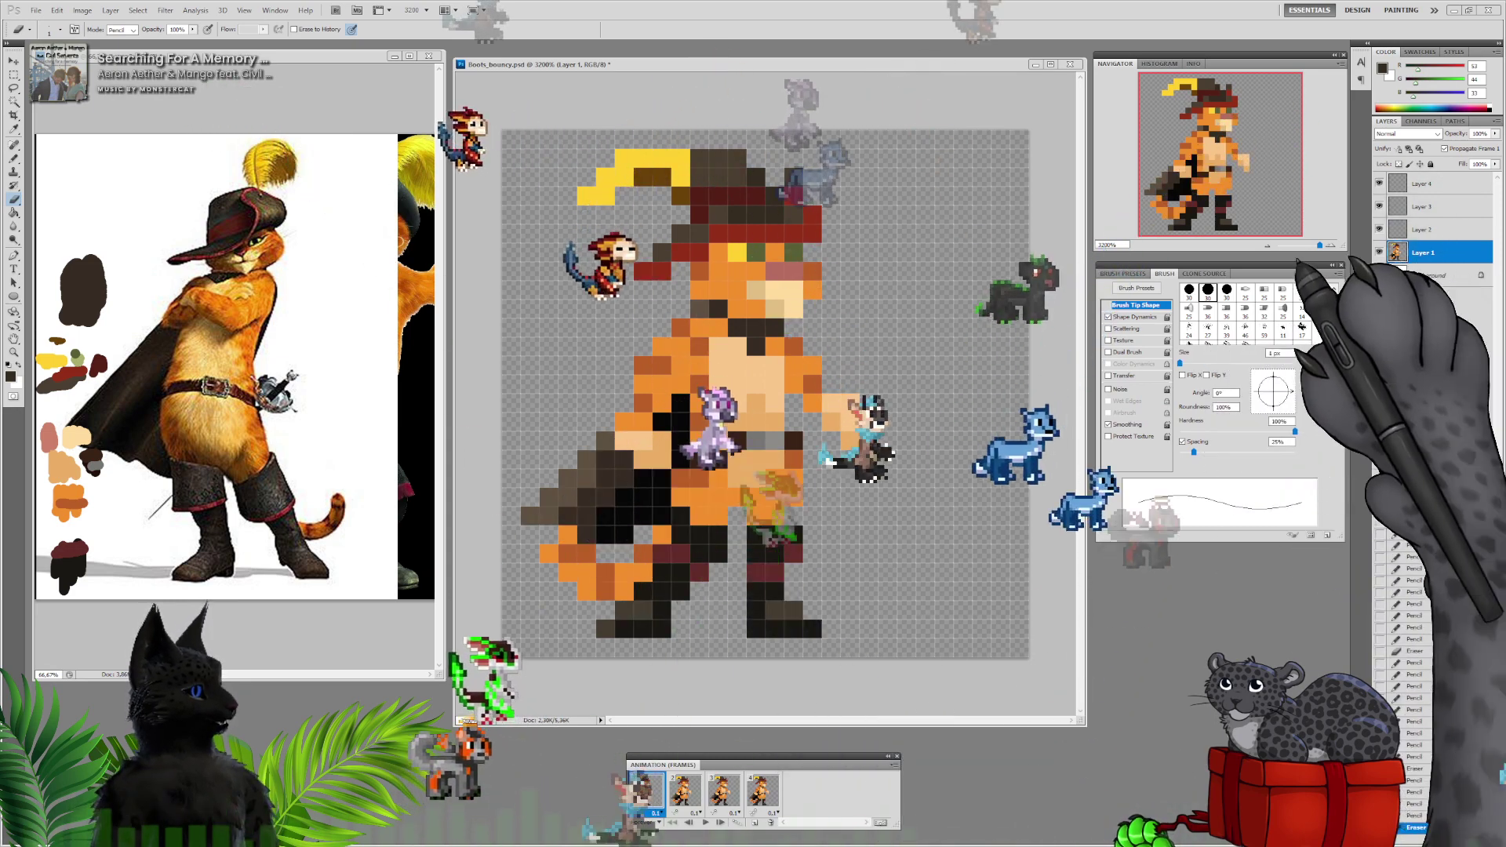
Cut the head and hat from Layer 1 onto a separate layer named Head, placed back in its original position on the body
{"action": "left_click", "coordinate": [14, 88]}
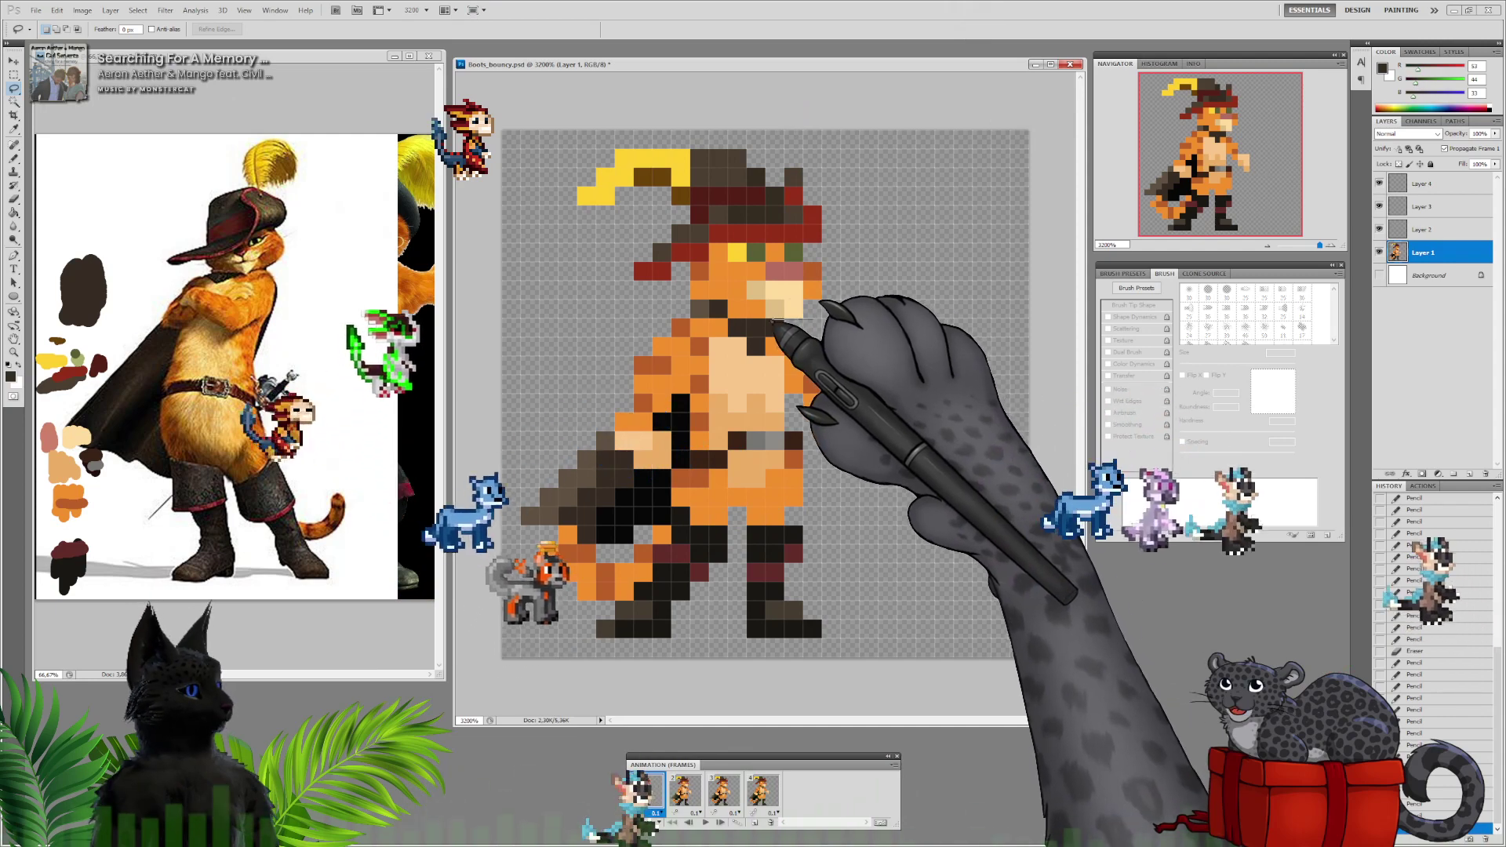
{"action": "mouse_move", "coordinate": [671, 302]}
{"action": "left_mouse_down"}
{"action": "mouse_move", "coordinate": [605, 118]}
{"action": "mouse_move", "coordinate": [974, 168]}
{"action": "mouse_move", "coordinate": [880, 313]}
{"action": "mouse_move", "coordinate": [884, 259]}
{"action": "left_mouse_up"}
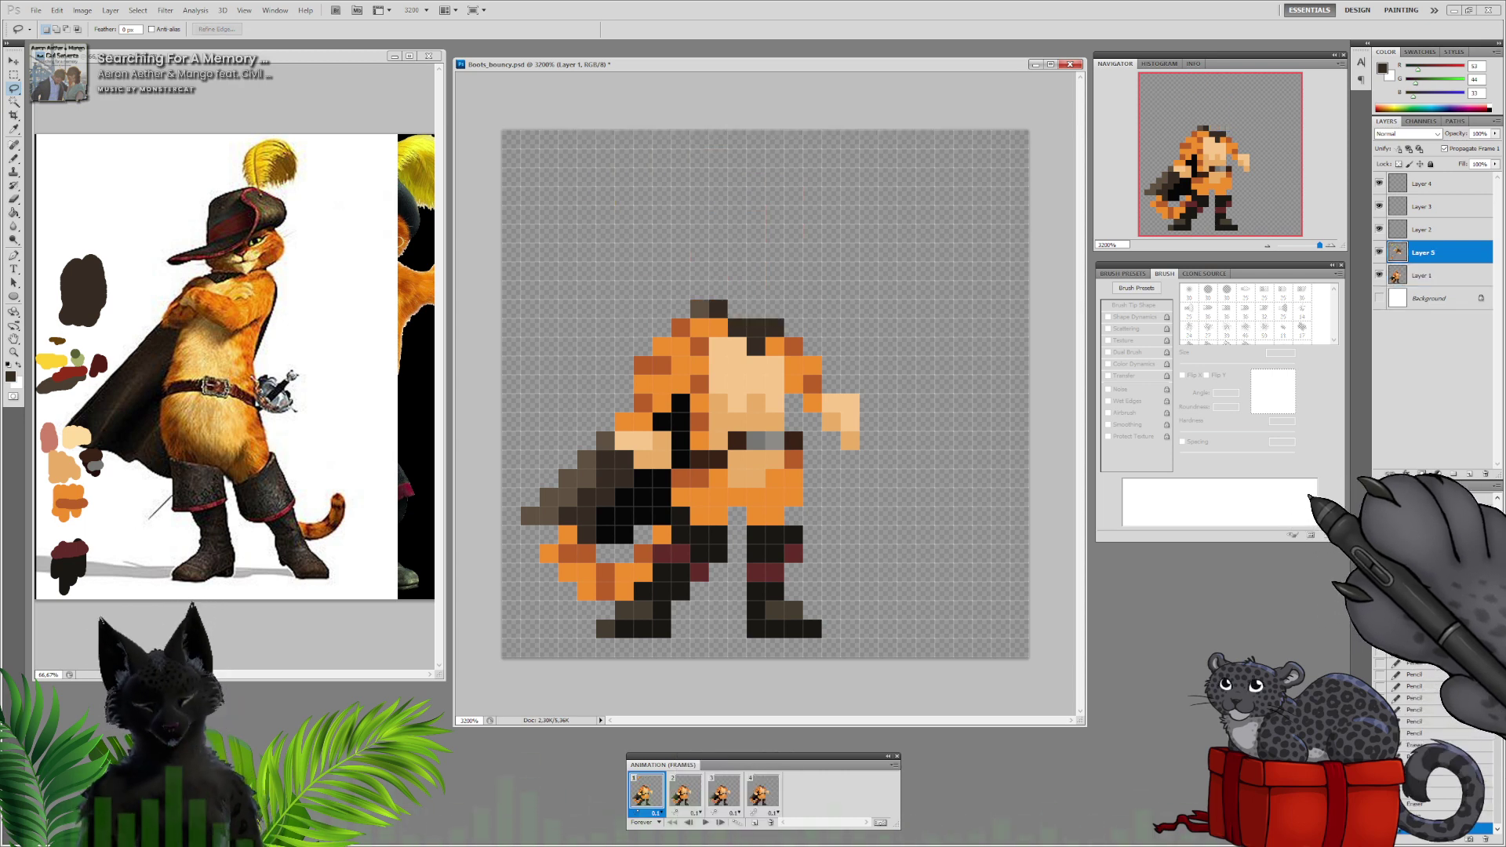
{"action": "left_click", "coordinate": [13, 61]}
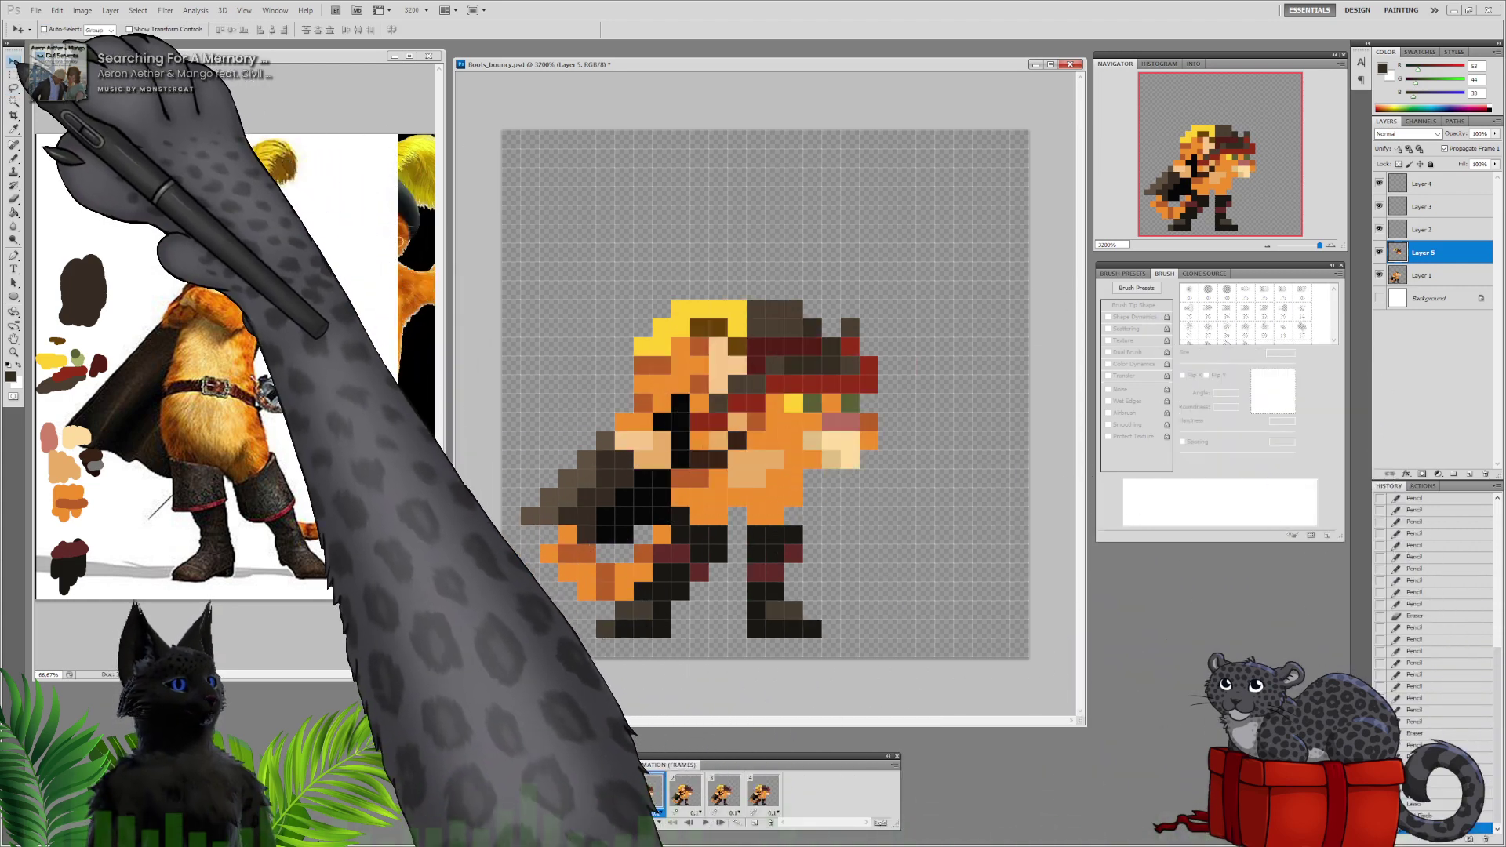
{"action": "left_click_drag", "start_coordinate": [815, 396], "coordinate": [759, 245]}
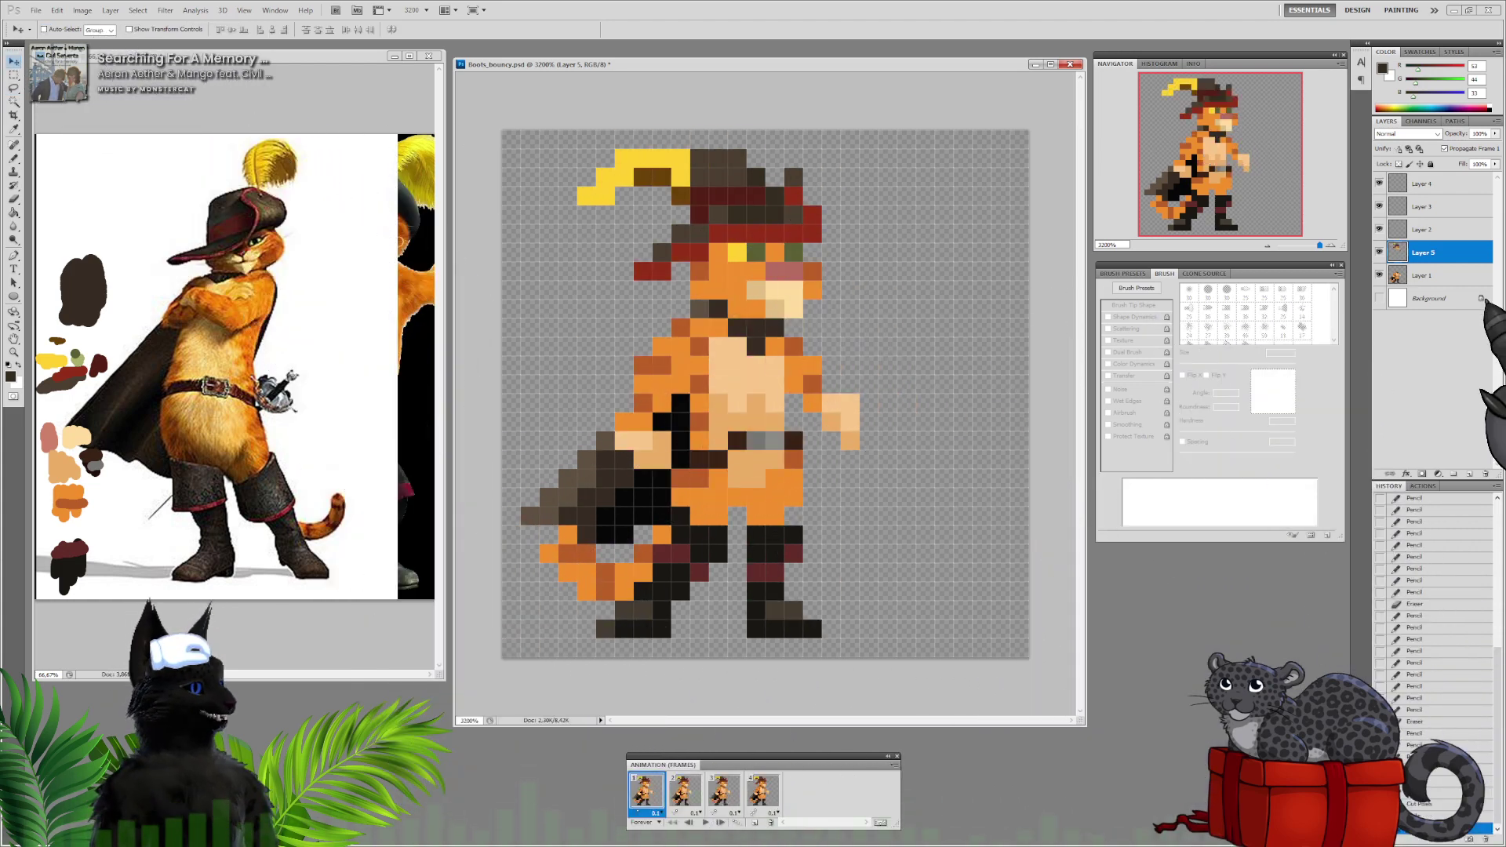
{"action": "double_click", "coordinate": [1421, 252]}
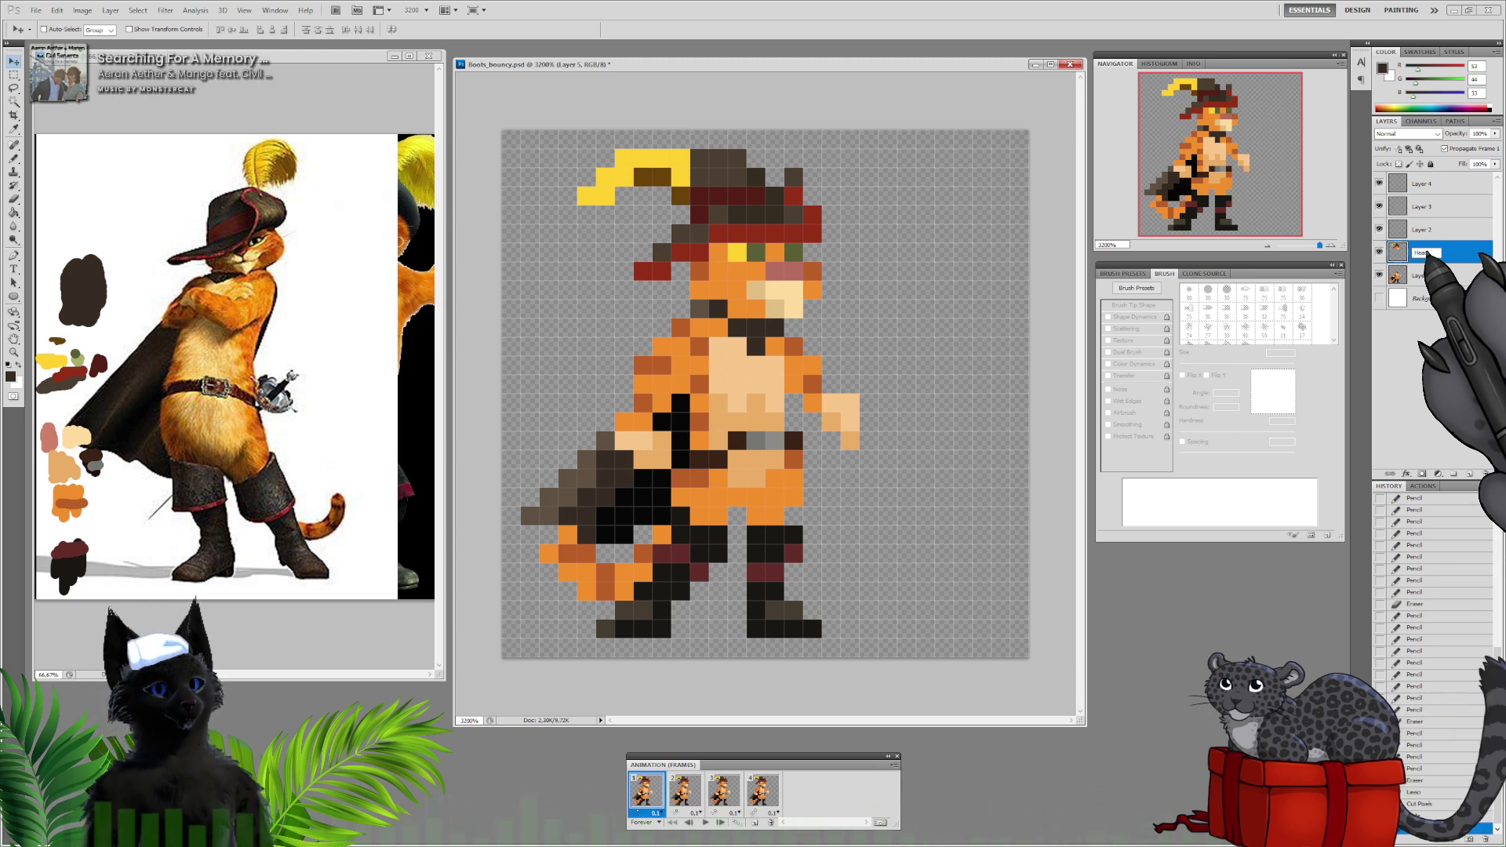
{"action": "key", "text": "Return"}
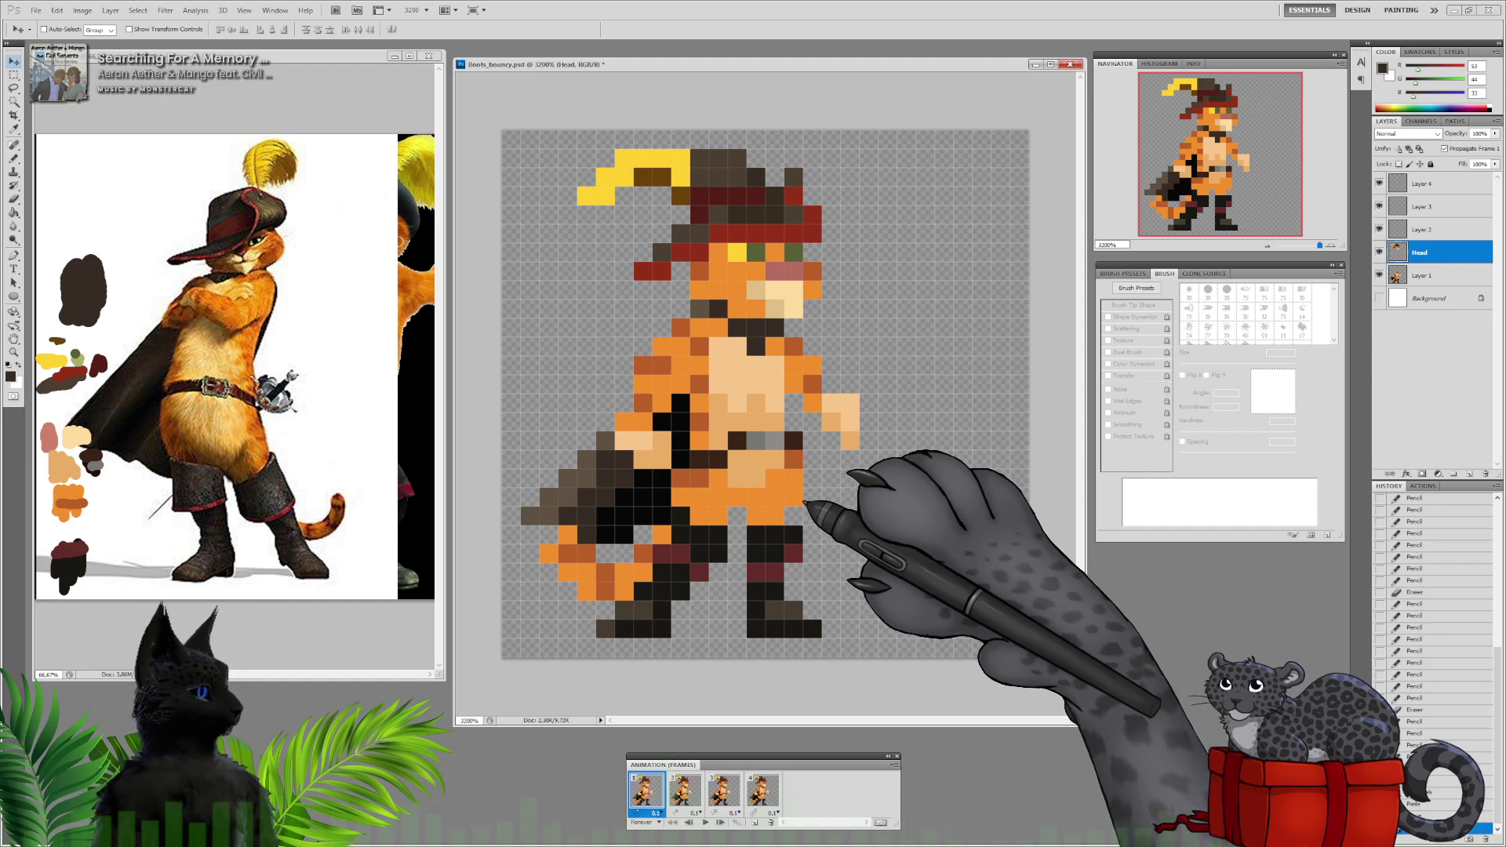
Cut the torso and arms from Layer 1 onto a separate layer named Torso, placed back in their original position under the head
{"action": "left_click", "coordinate": [1444, 276]}
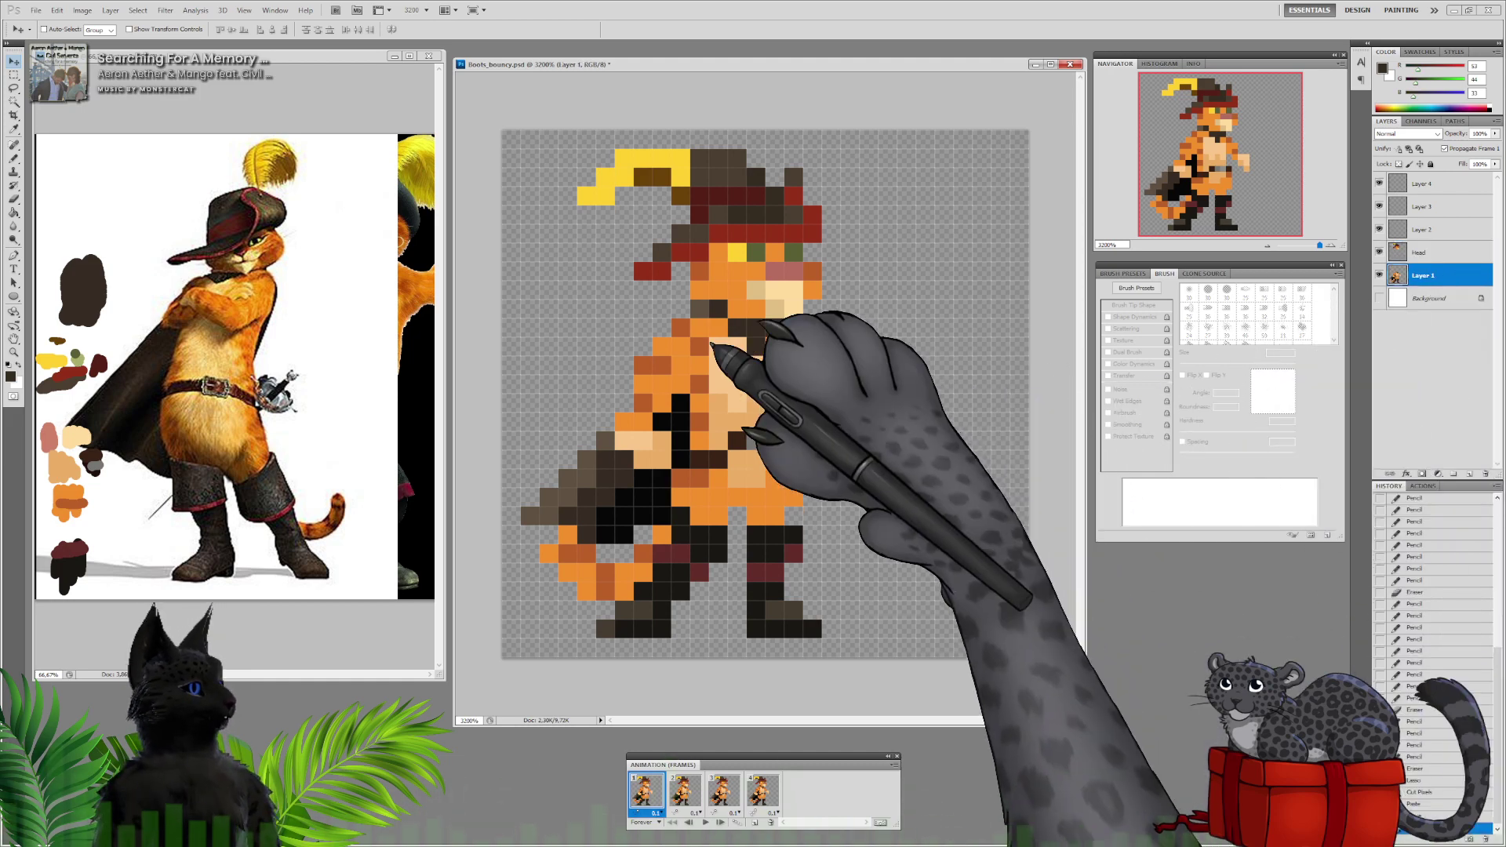
{"action": "left_click", "coordinate": [13, 88]}
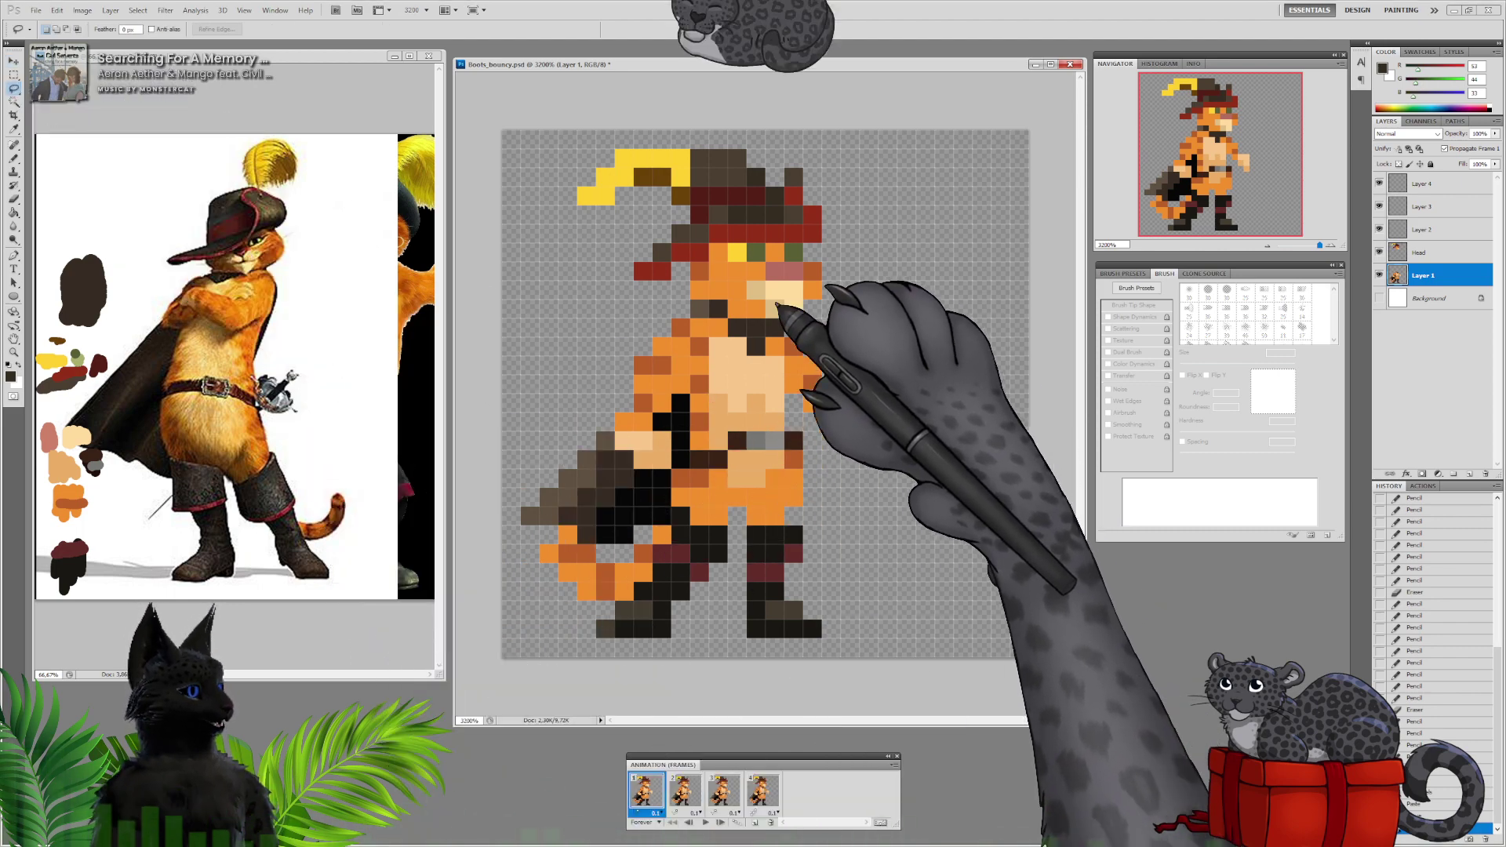
{"action": "mouse_move", "coordinate": [815, 320]}
{"action": "left_mouse_down"}
{"action": "mouse_move", "coordinate": [615, 286]}
{"action": "mouse_move", "coordinate": [551, 408]}
{"action": "mouse_move", "coordinate": [672, 468]}
{"action": "mouse_move", "coordinate": [657, 418]}
{"action": "mouse_move", "coordinate": [679, 398]}
{"action": "mouse_move", "coordinate": [671, 490]}
{"action": "left_mouse_up"}
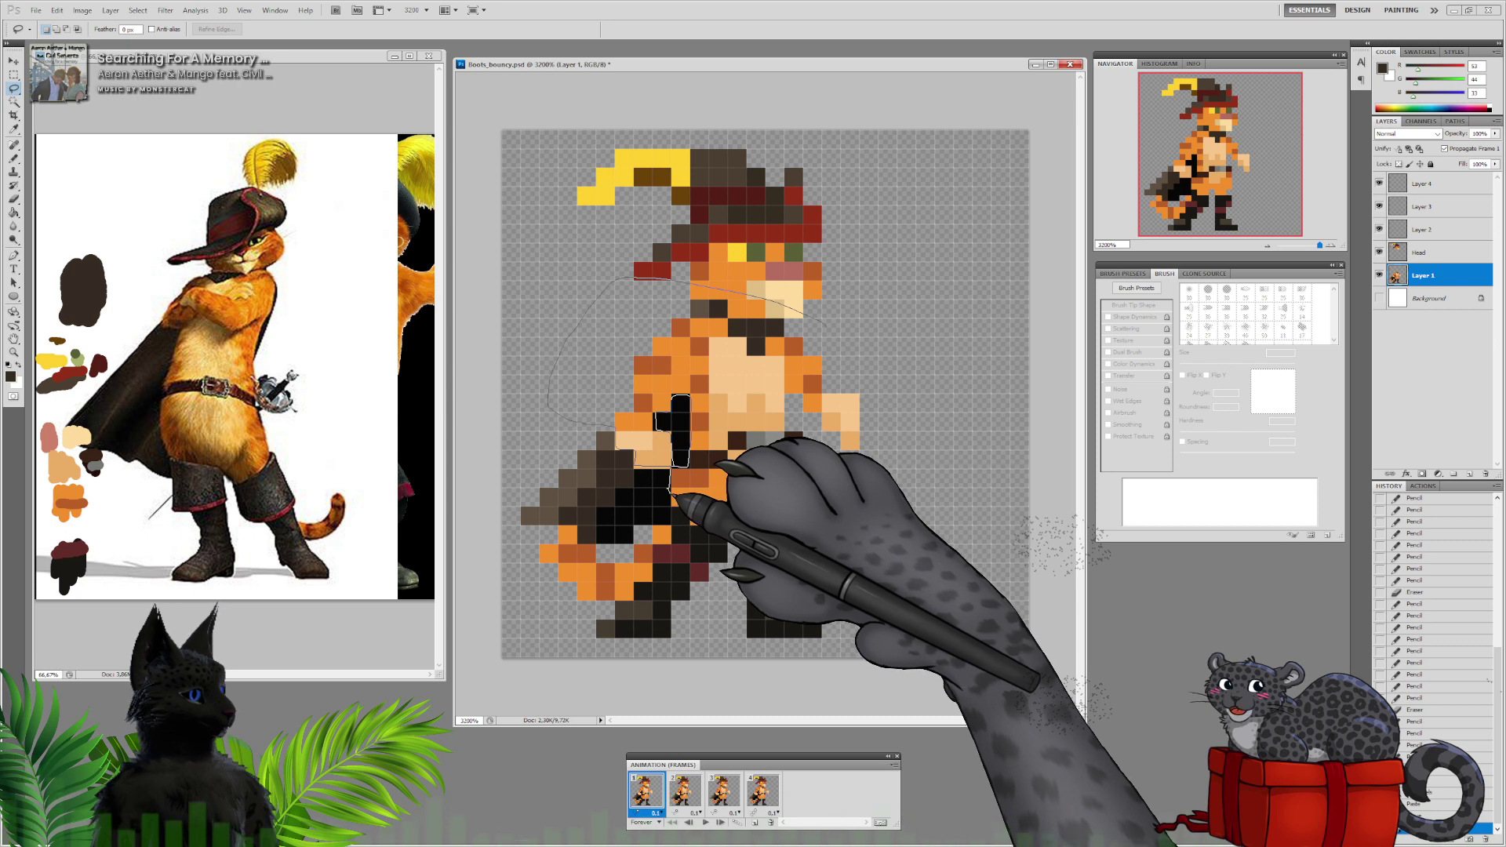
{"action": "mouse_move", "coordinate": [671, 494]}
{"action": "left_mouse_down"}
{"action": "mouse_move", "coordinate": [802, 508]}
{"action": "mouse_move", "coordinate": [839, 459]}
{"action": "mouse_move", "coordinate": [902, 446]}
{"action": "mouse_move", "coordinate": [894, 324]}
{"action": "left_mouse_up"}
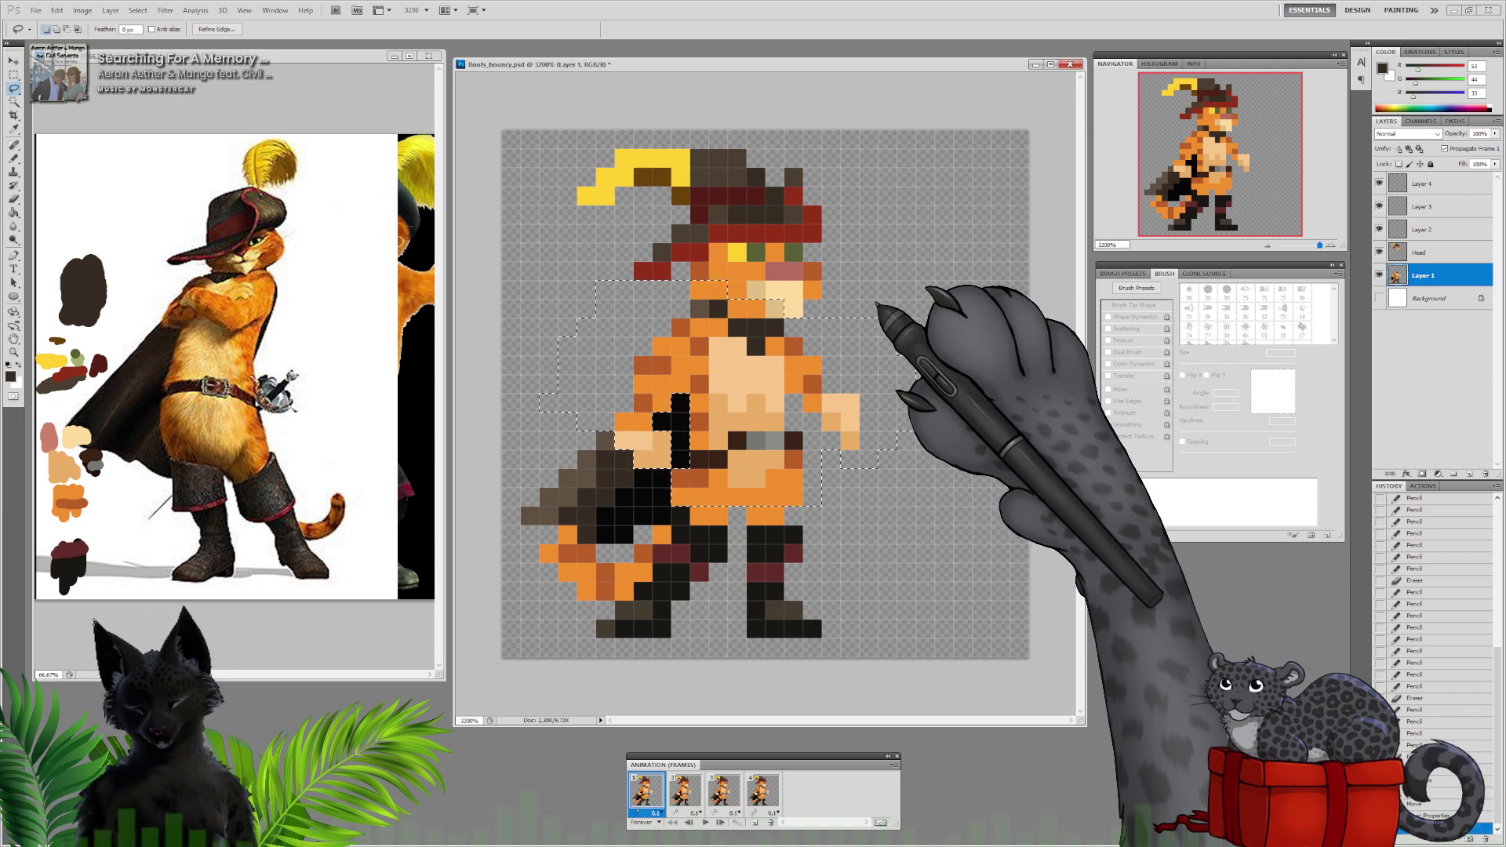
{"action": "key", "text": "ctrl+x"}
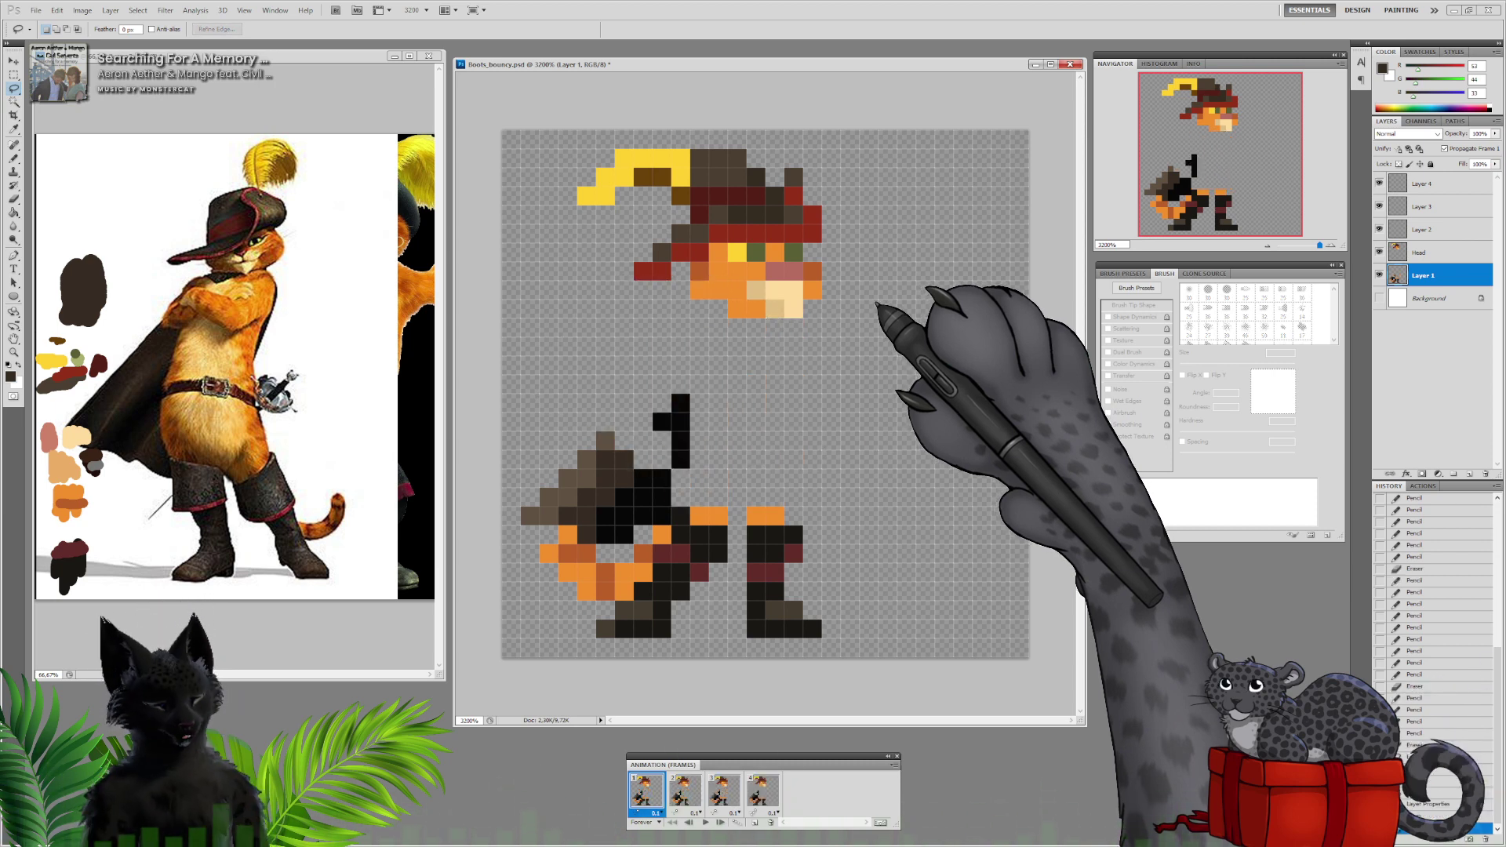
{"action": "key", "text": "ctrl+v"}
{"action": "left_click", "coordinate": [13, 60]}
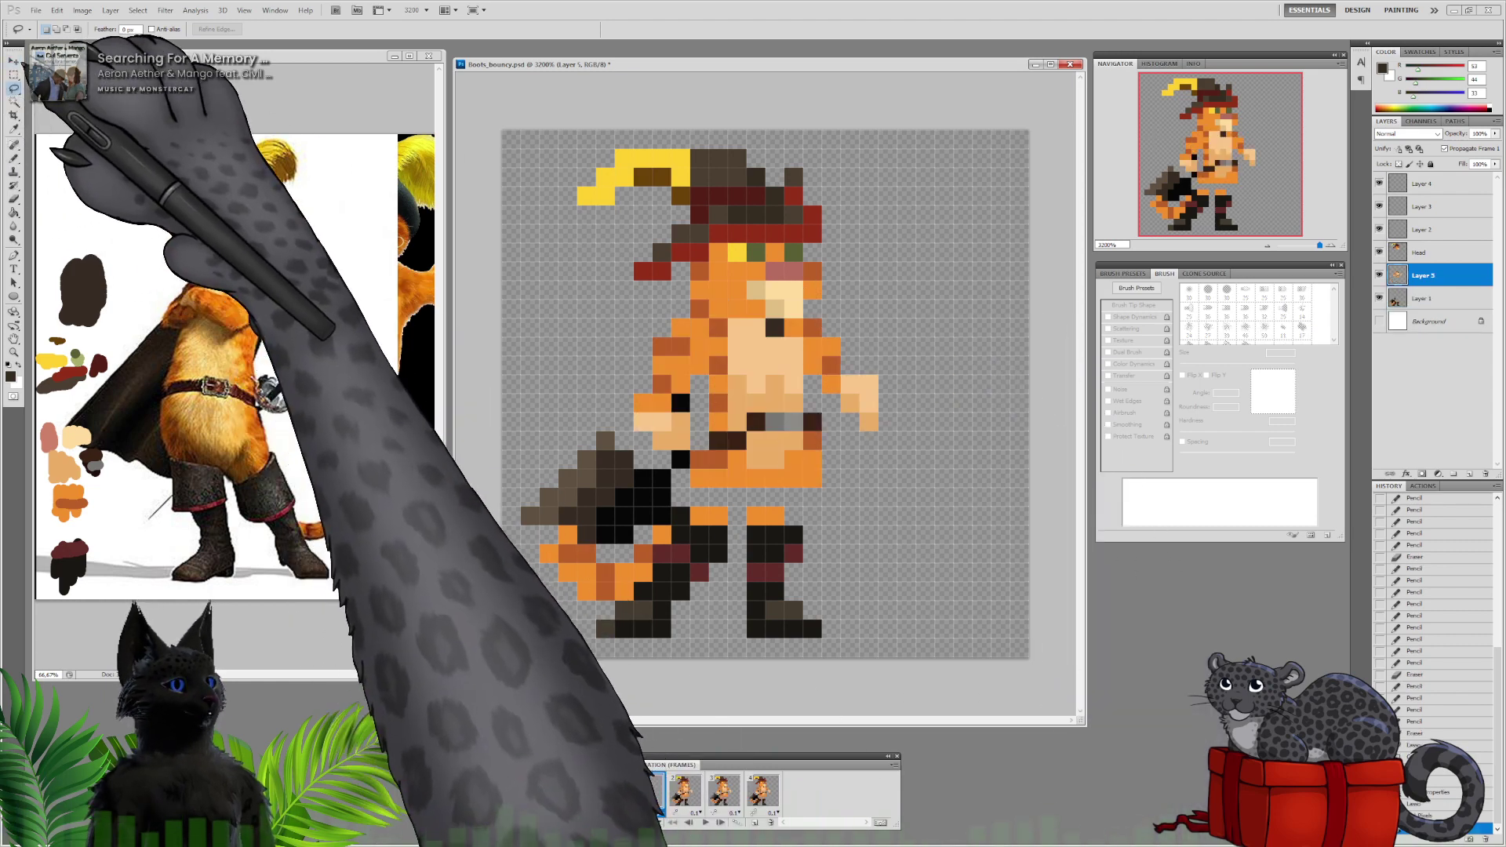
{"action": "left_click_drag", "start_coordinate": [714, 354], "coordinate": [694, 374]}
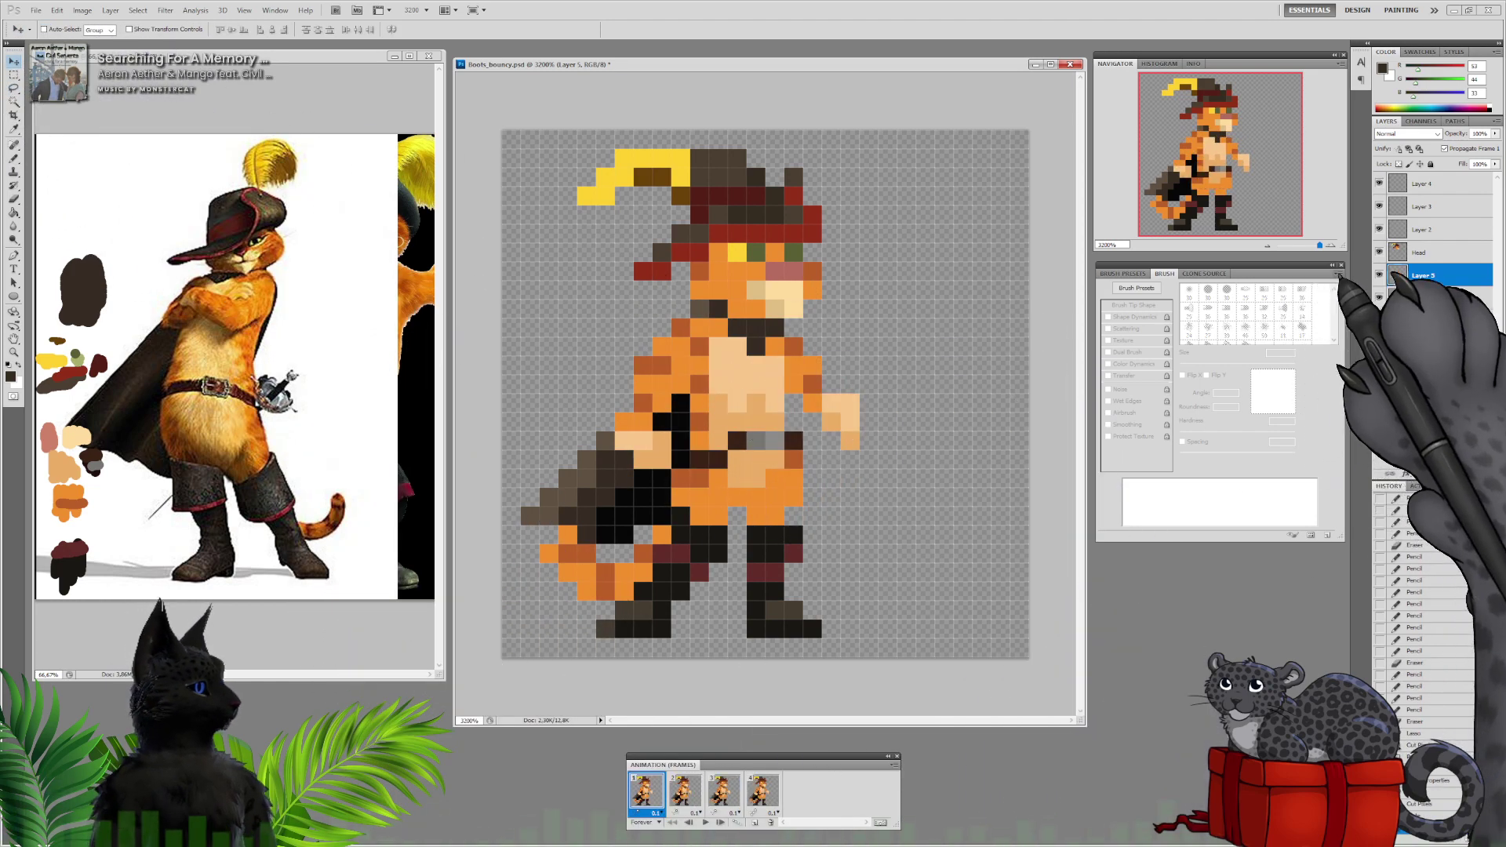
{"action": "double_click", "coordinate": [1423, 275]}
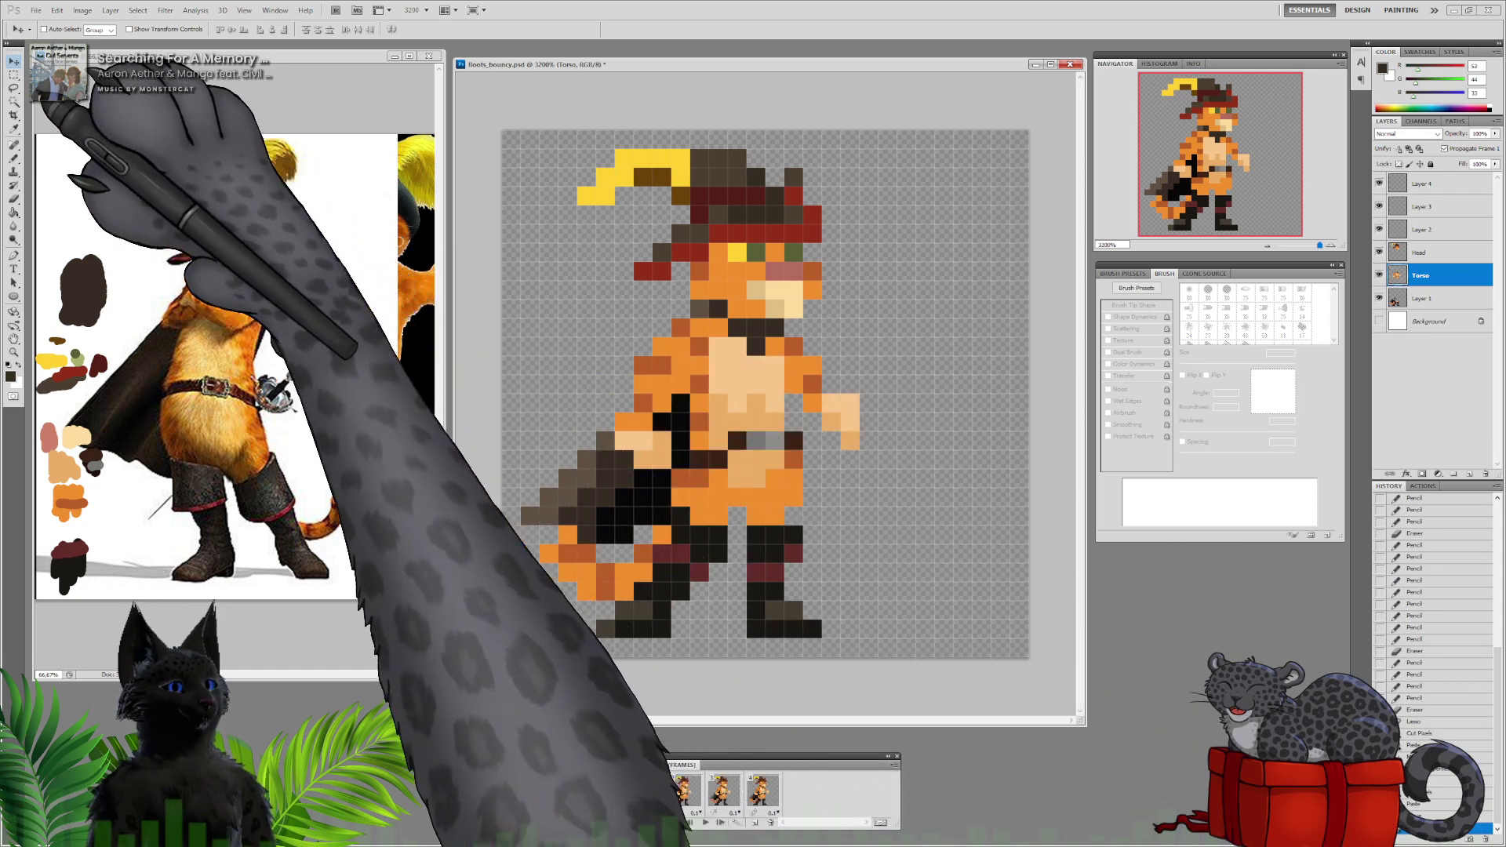
Cut the legs and boots from Layer 1 onto a separate layer named Boots, placed back in their original position below the torso
{"action": "left_click", "coordinate": [14, 89]}
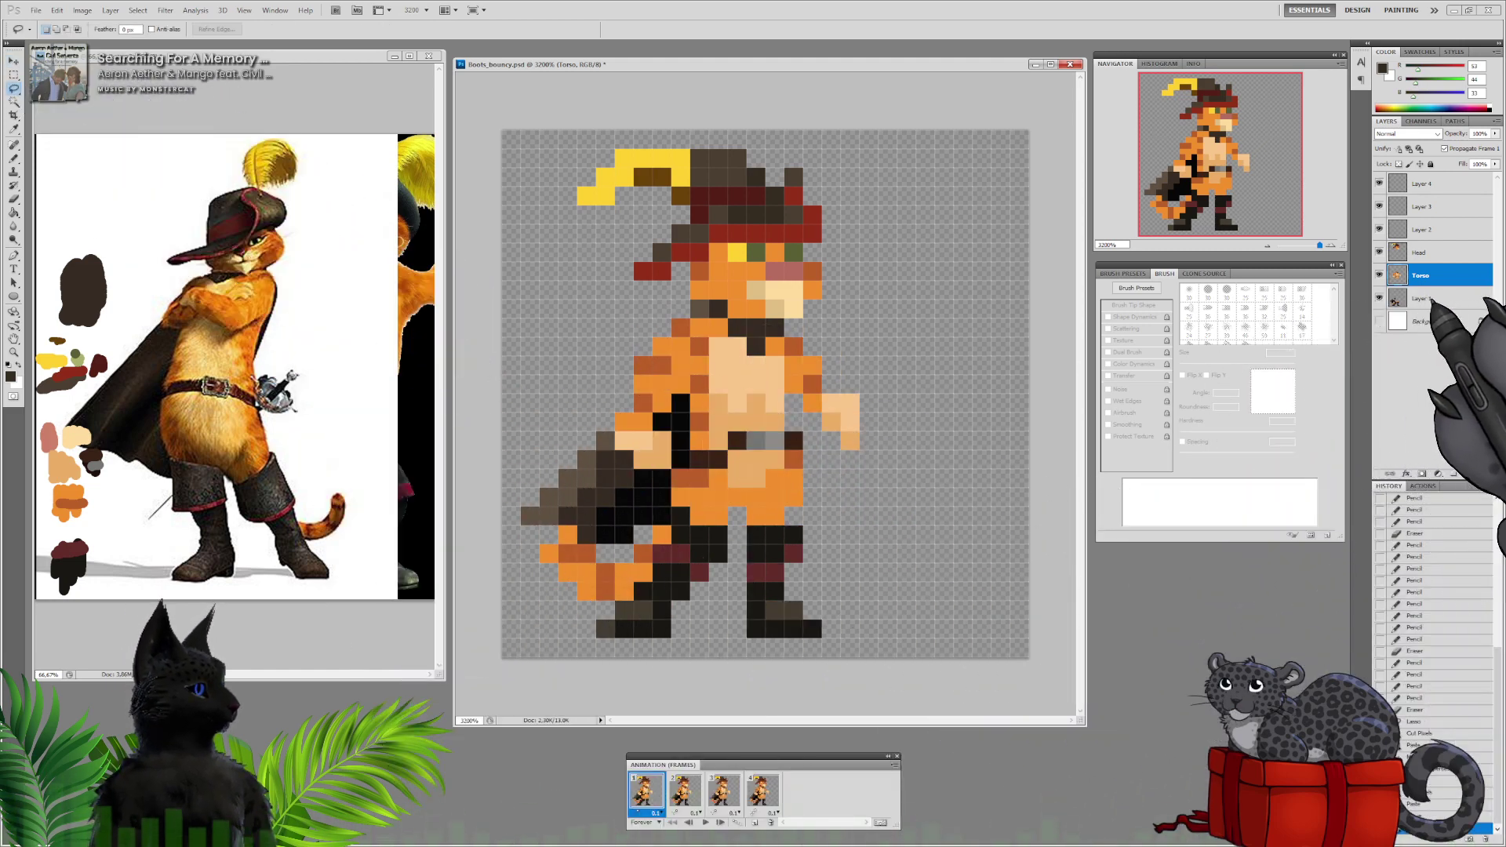
{"action": "left_click", "coordinate": [1409, 298]}
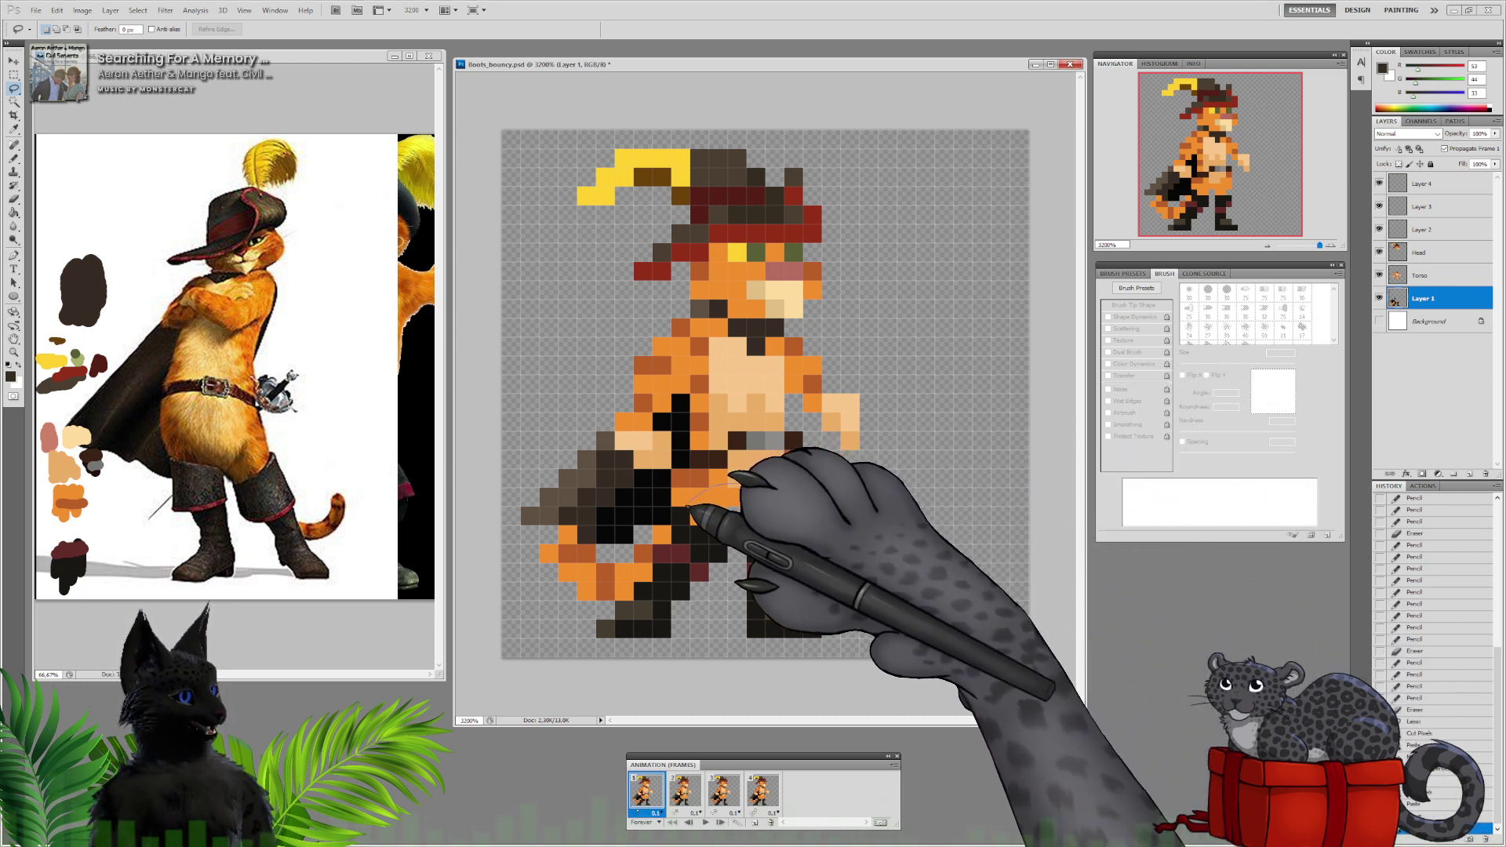
{"action": "mouse_move", "coordinate": [673, 511]}
{"action": "left_mouse_down"}
{"action": "mouse_move", "coordinate": [644, 592]}
{"action": "mouse_move", "coordinate": [576, 637]}
{"action": "mouse_move", "coordinate": [617, 657]}
{"action": "mouse_move", "coordinate": [1019, 656]}
{"action": "mouse_move", "coordinate": [981, 518]}
{"action": "left_mouse_up"}
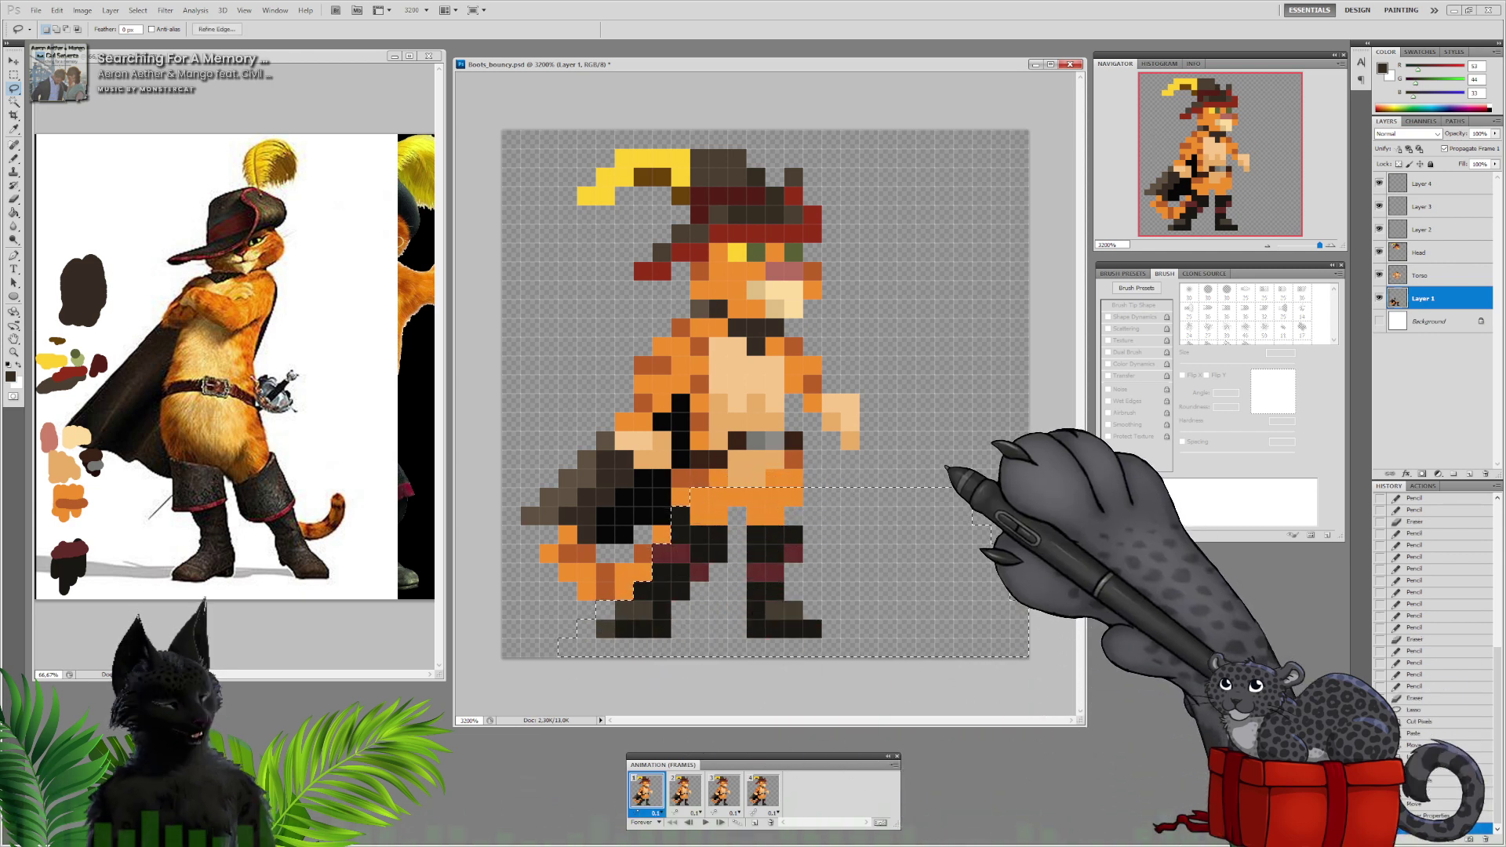
{"action": "key", "text": "ctrl+x"}
{"action": "key", "text": "ctrl+v"}
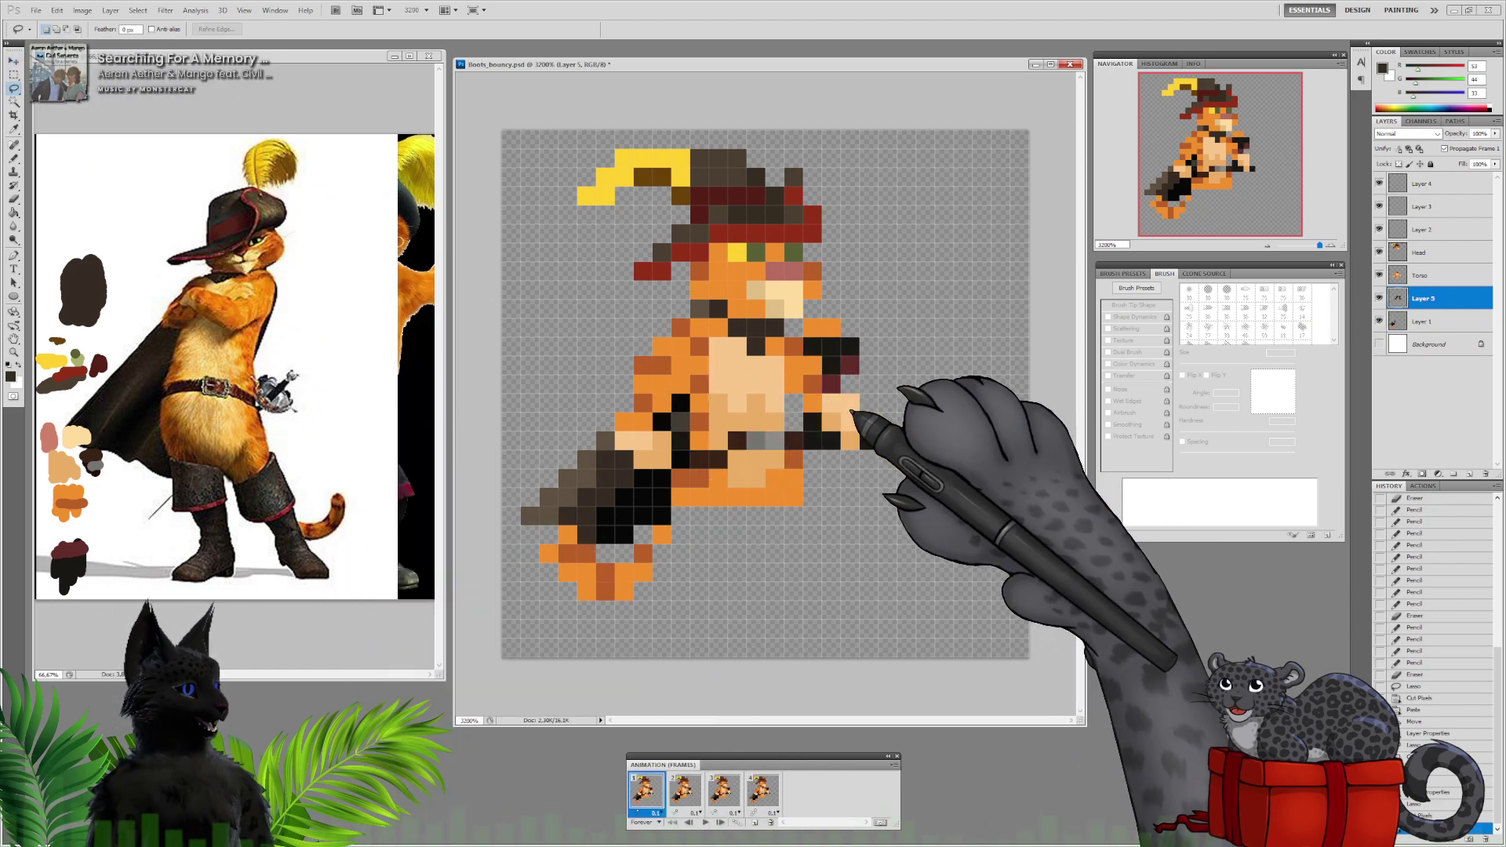
{"action": "left_click", "coordinate": [14, 60]}
{"action": "left_click_drag", "start_coordinate": [759, 383], "coordinate": [702, 570]}
{"action": "double_click", "coordinate": [1423, 299]}
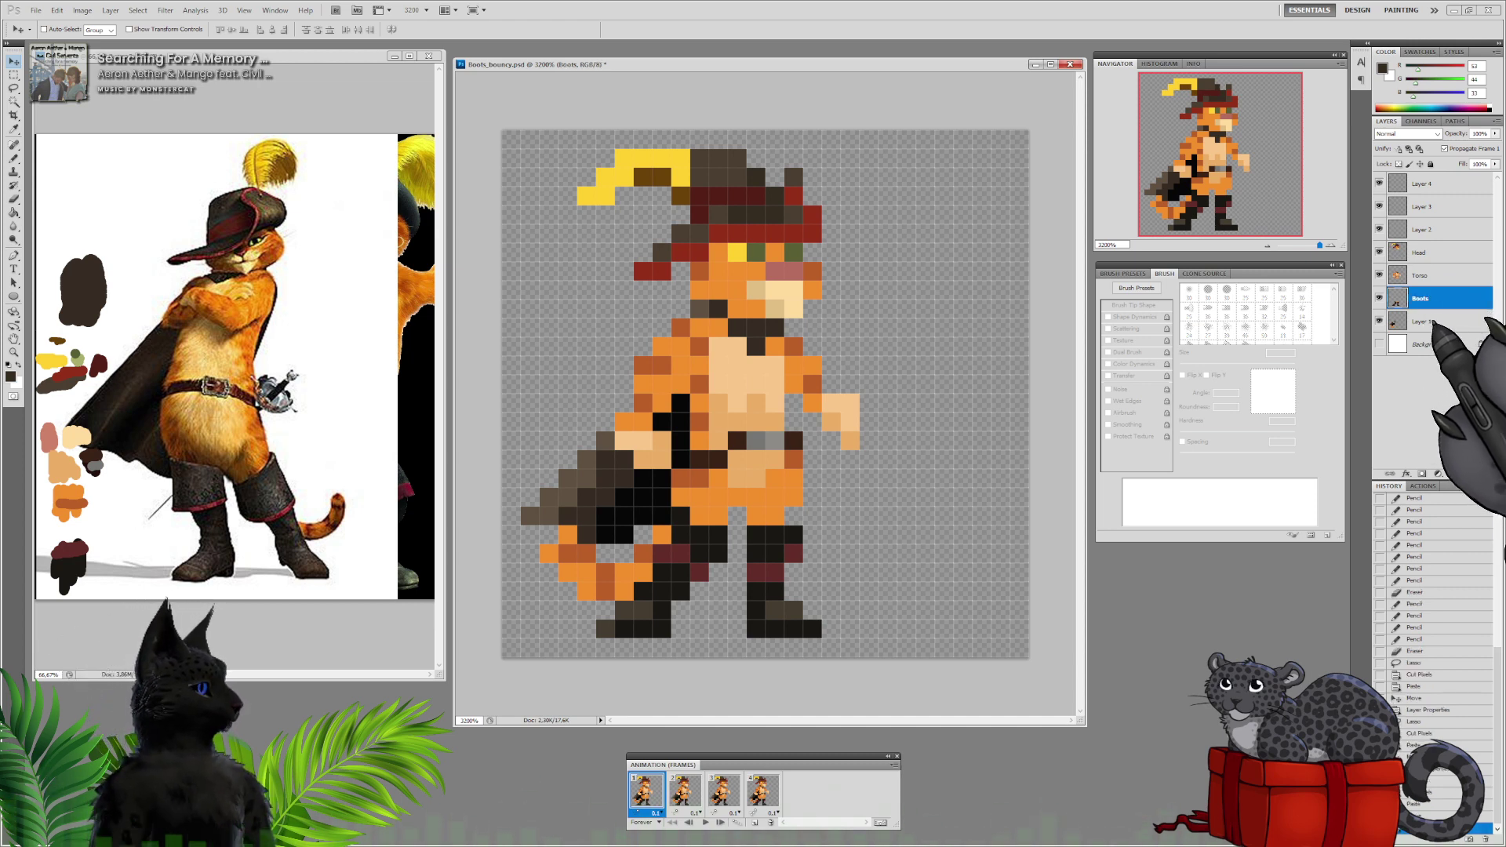
Hide the Boots, Torso and Head layers to isolate the cape and tail on Layer 1
{"action": "left_click", "coordinate": [1420, 321]}
{"action": "left_click", "coordinate": [1379, 298]}
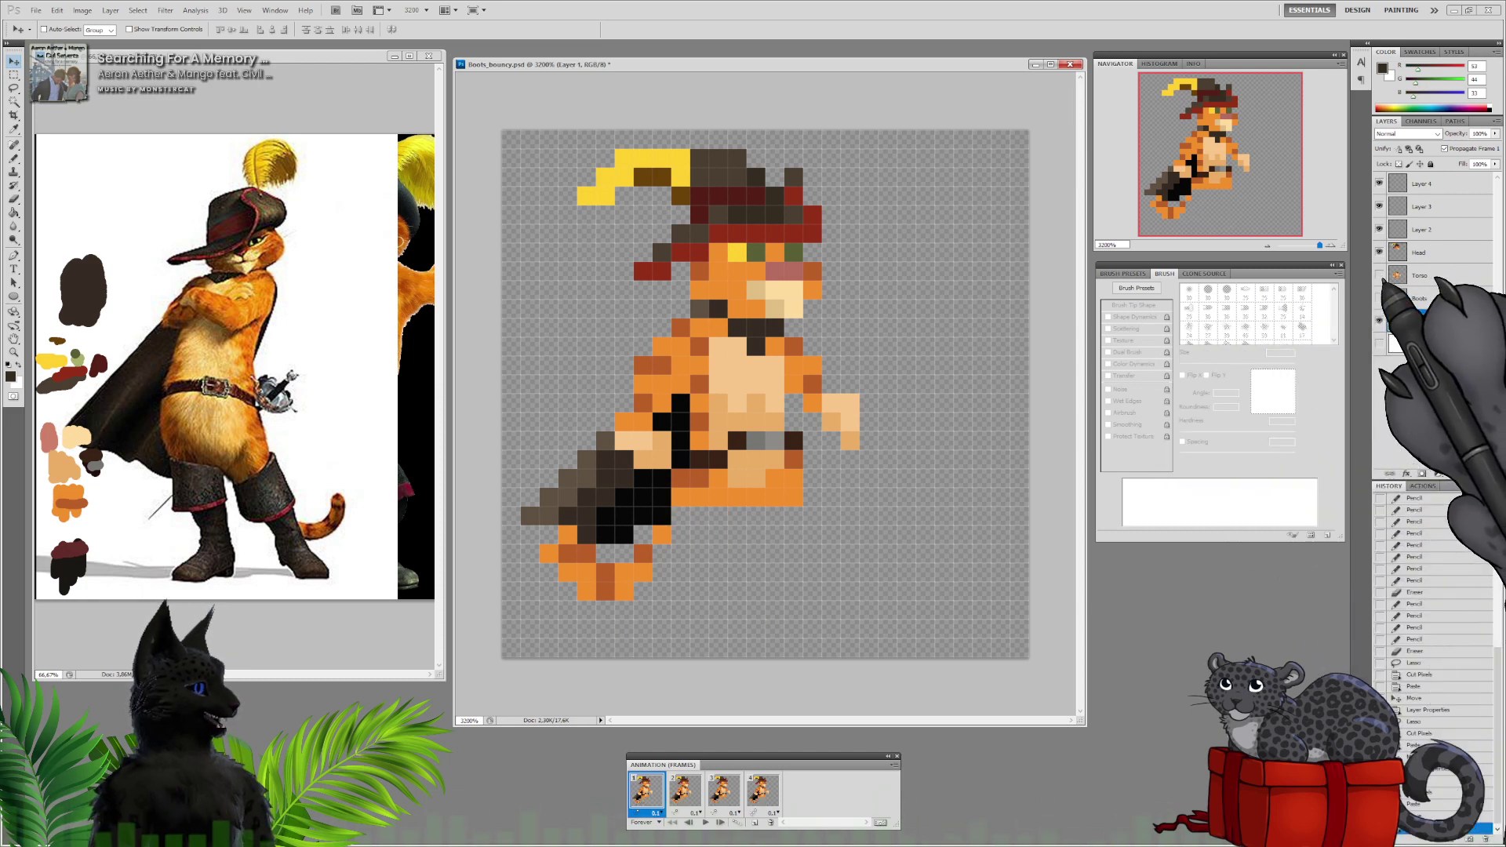
{"action": "left_click", "coordinate": [1379, 275]}
{"action": "left_click", "coordinate": [1379, 252]}
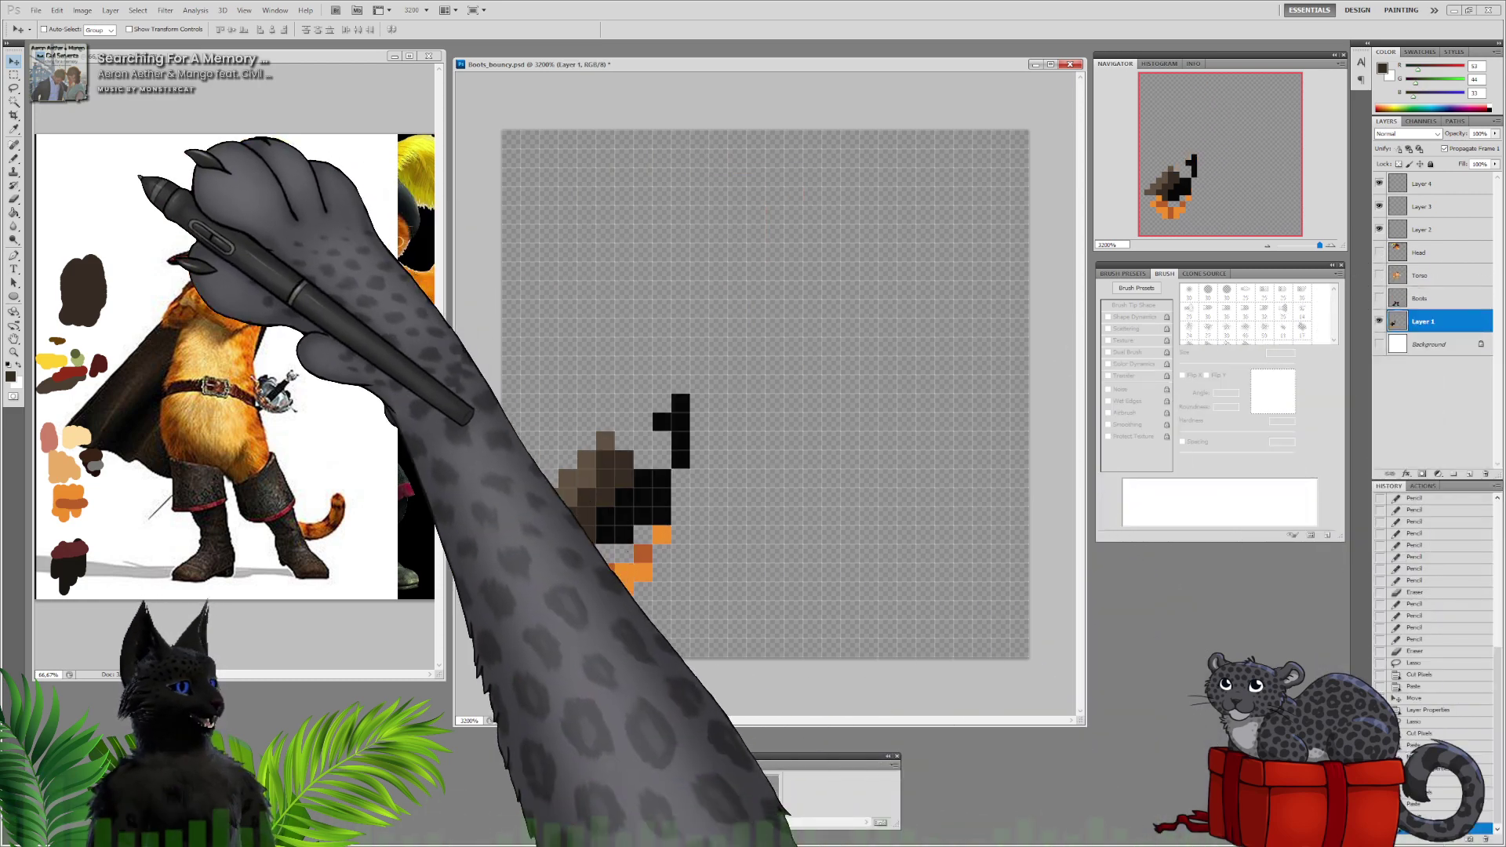
Cut the cape from Layer 1 onto a separate layer named Cape, placed back above the tail
{"action": "left_click", "coordinate": [13, 88]}
{"action": "mouse_move", "coordinate": [668, 335]}
{"action": "left_mouse_down"}
{"action": "mouse_move", "coordinate": [504, 421]}
{"action": "mouse_move", "coordinate": [504, 531]}
{"action": "mouse_move", "coordinate": [534, 517]}
{"action": "mouse_move", "coordinate": [578, 541]}
{"action": "mouse_move", "coordinate": [631, 541]}
{"action": "mouse_move", "coordinate": [698, 522]}
{"action": "mouse_move", "coordinate": [762, 327]}
{"action": "left_mouse_up"}
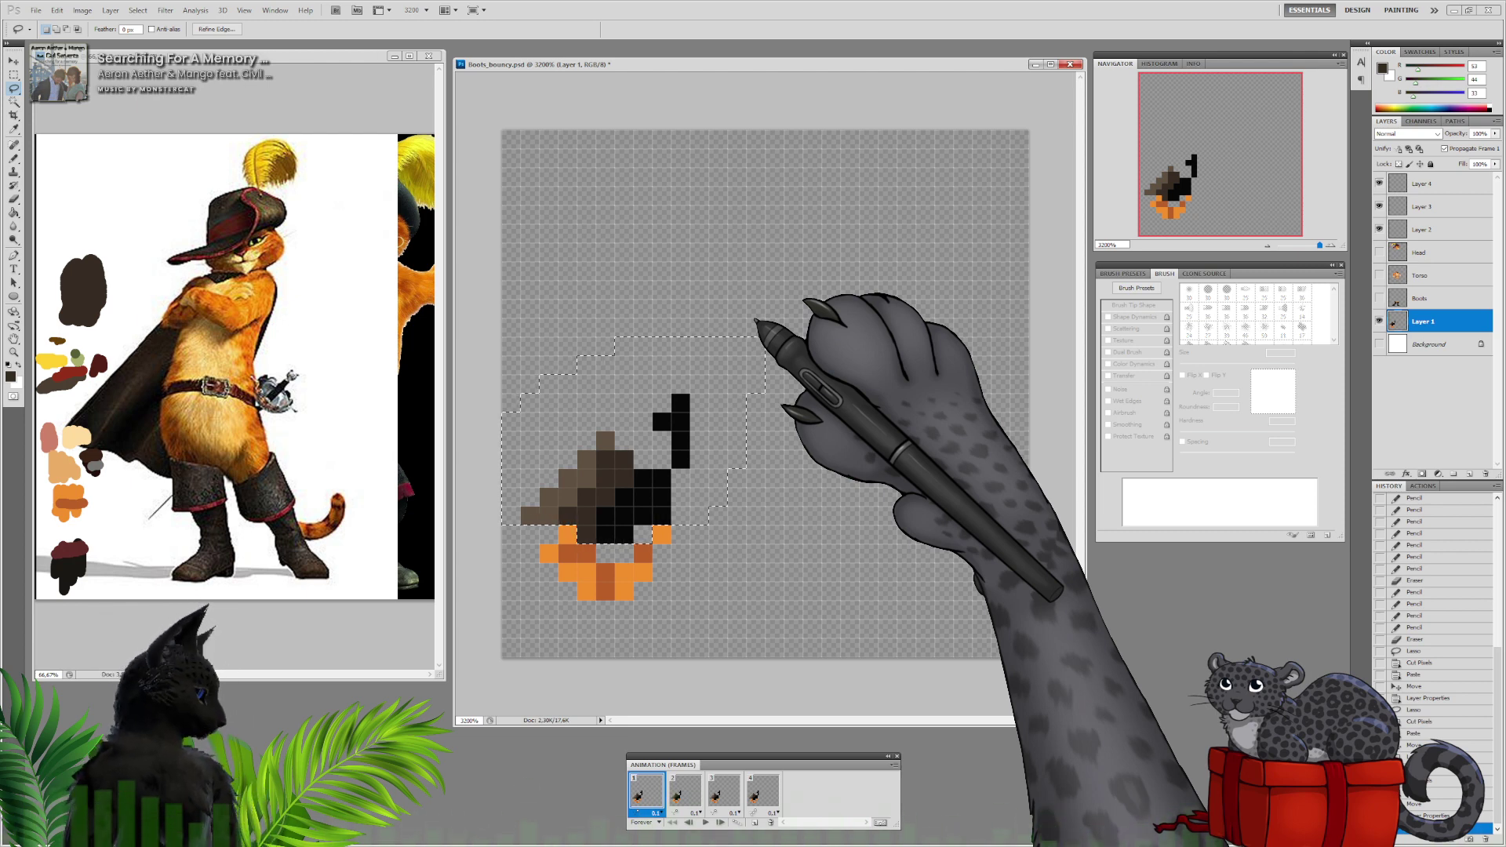
{"action": "key", "text": "ctrl+x"}
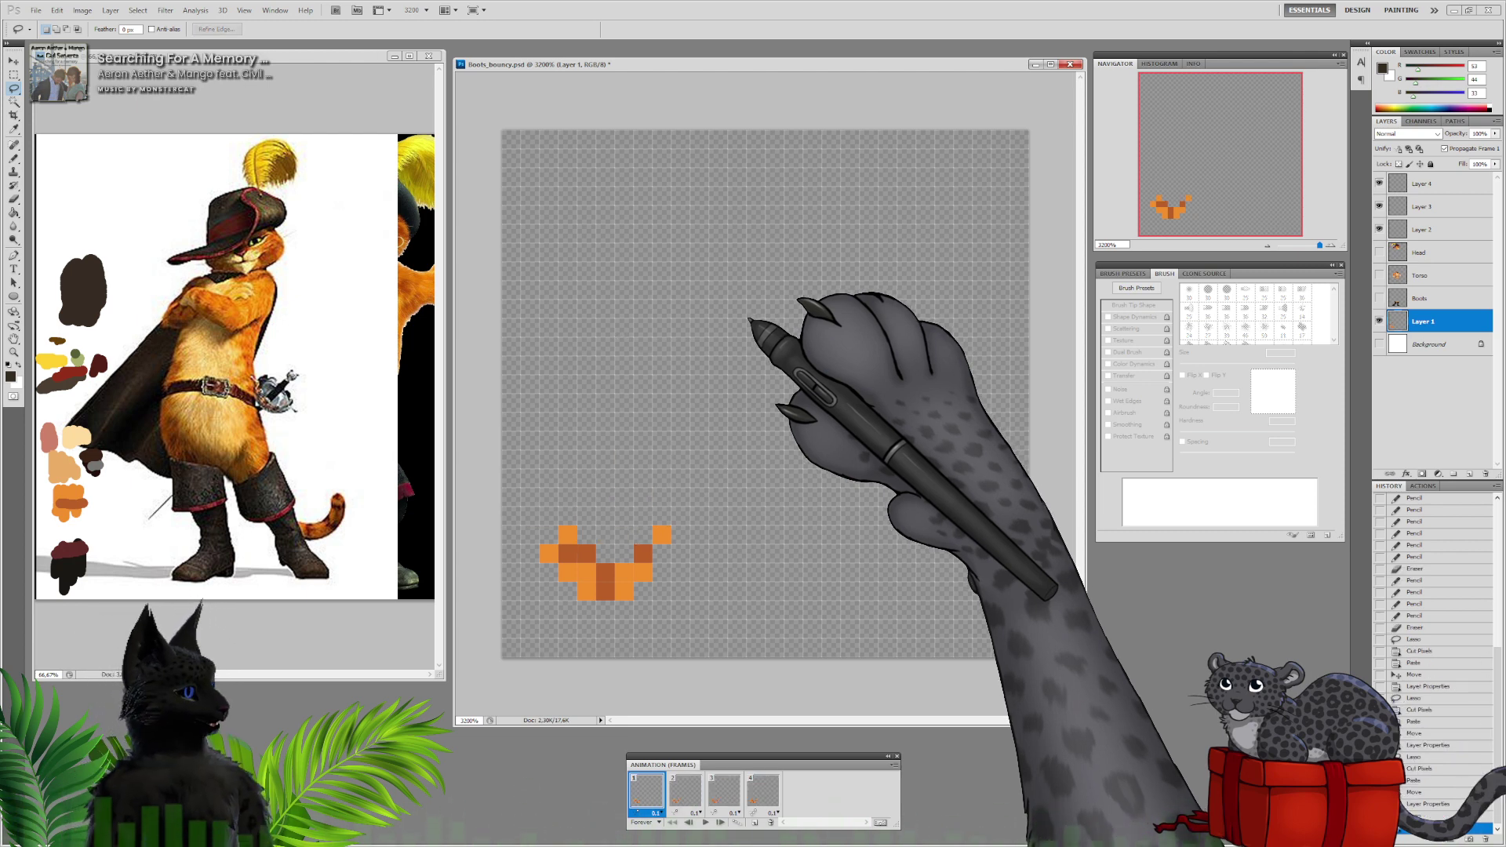
{"action": "key", "text": "ctrl+v"}
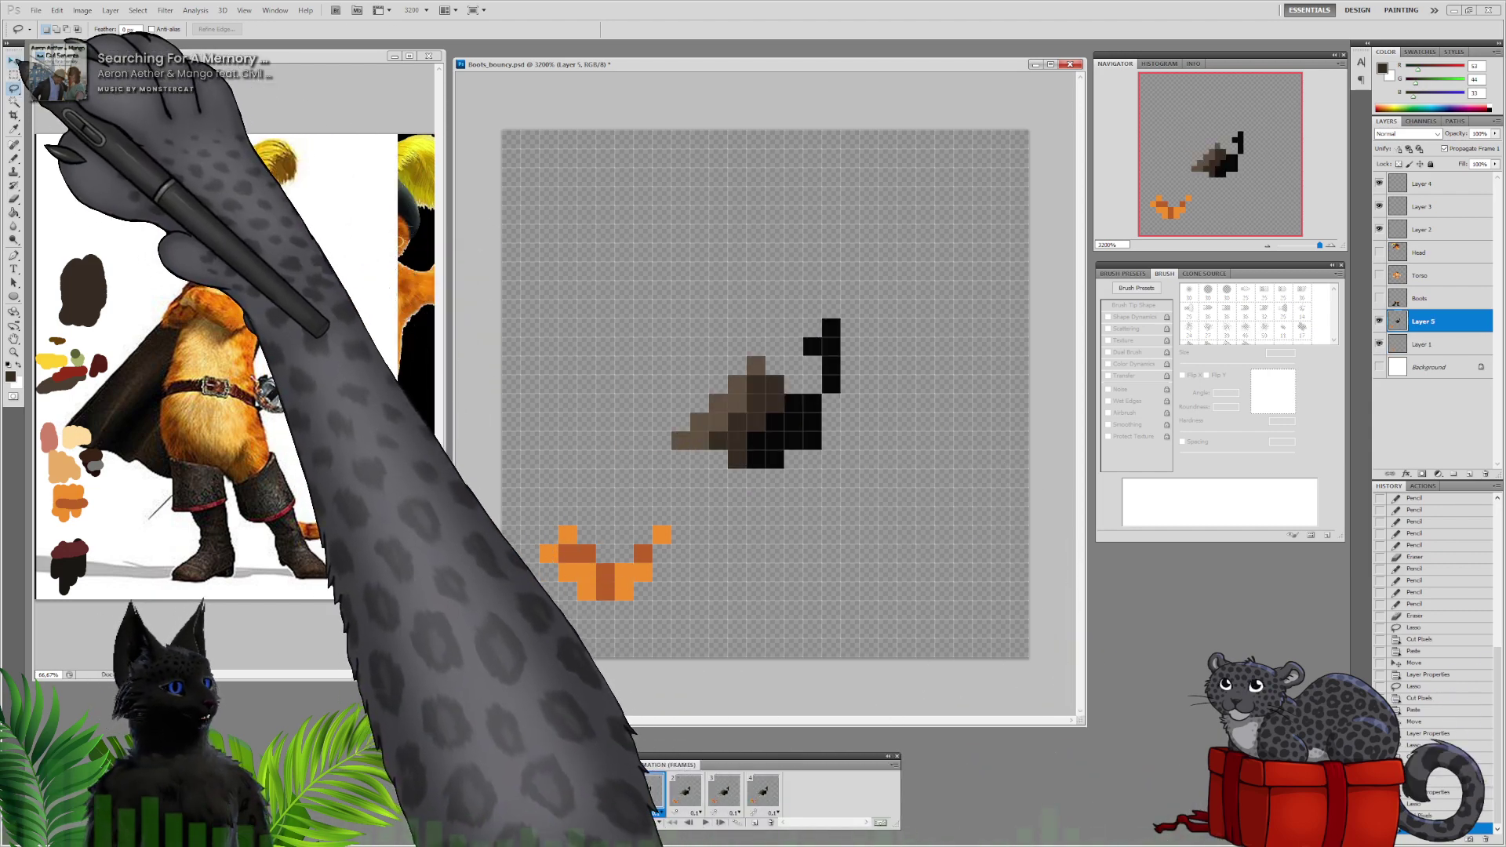
{"action": "left_click", "coordinate": [13, 60]}
{"action": "mouse_move", "coordinate": [773, 361]}
{"action": "left_mouse_down"}
{"action": "mouse_move", "coordinate": [641, 400]}
{"action": "mouse_move", "coordinate": [642, 437]}
{"action": "left_mouse_up"}
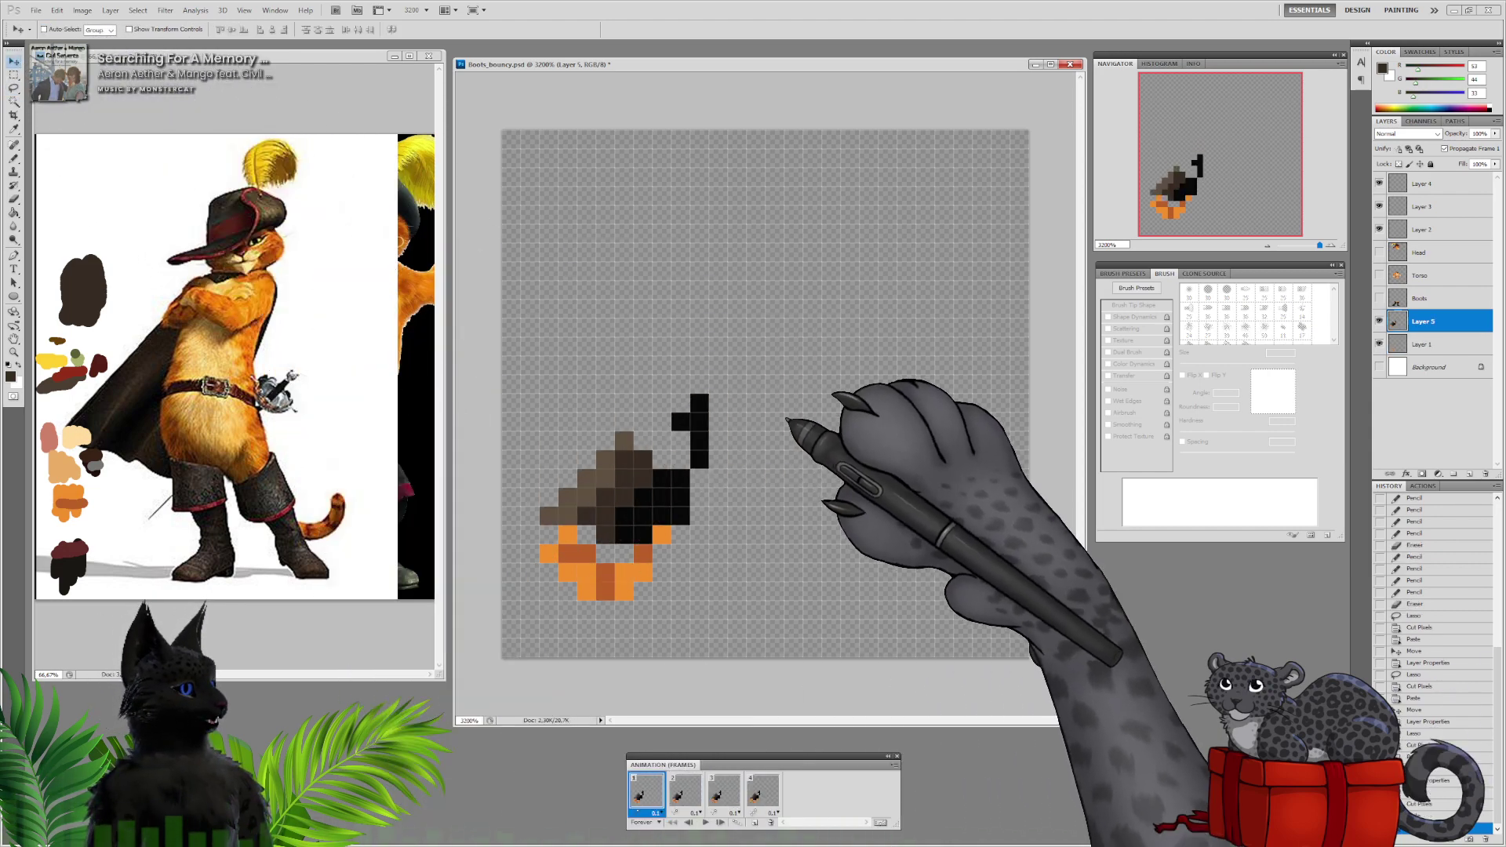
{"action": "double_click", "coordinate": [1427, 323]}
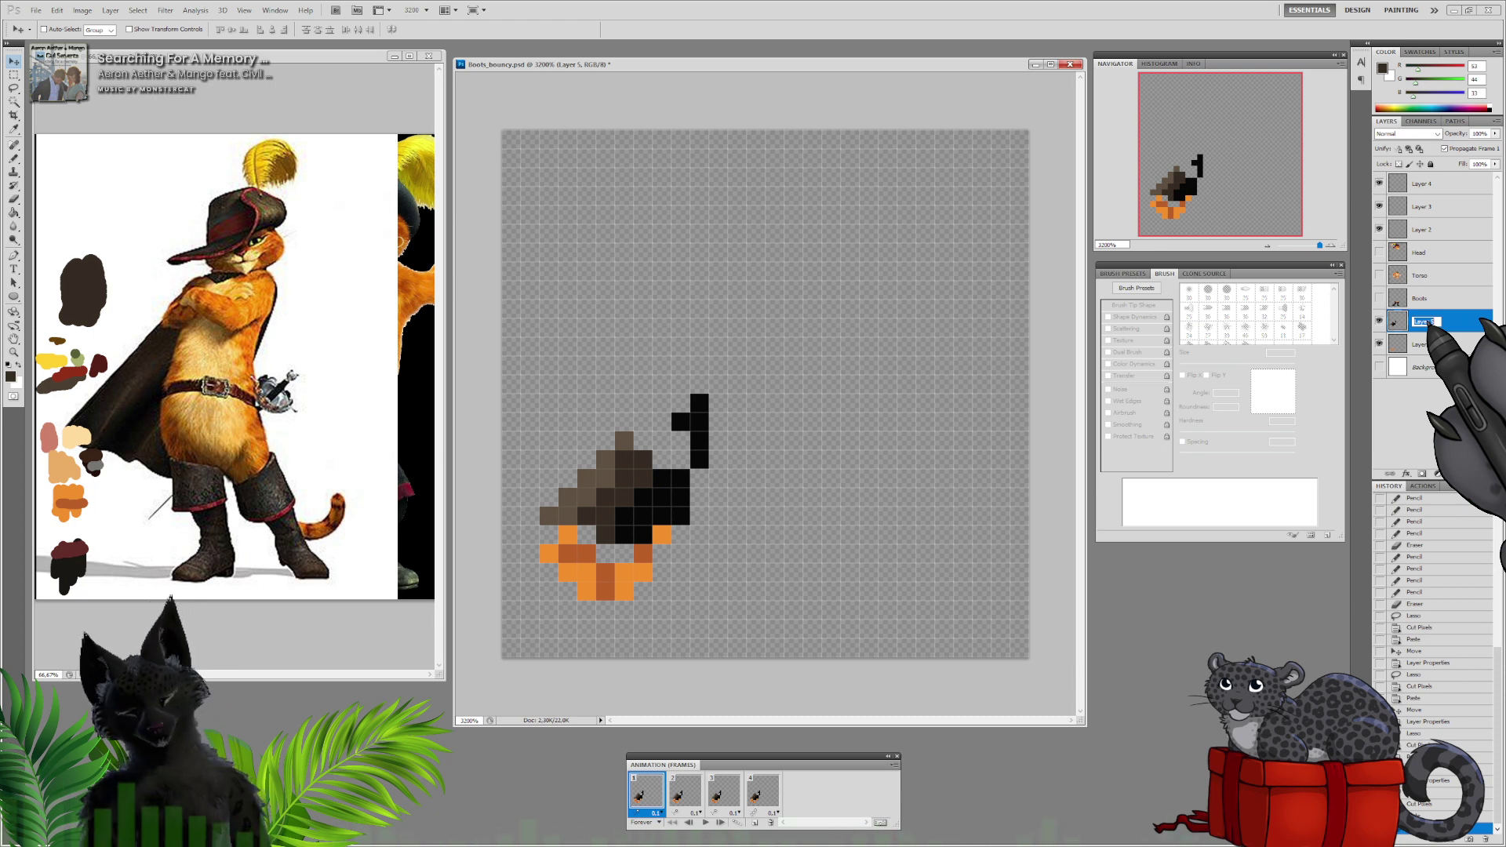
{"action": "key", "text": "Return"}
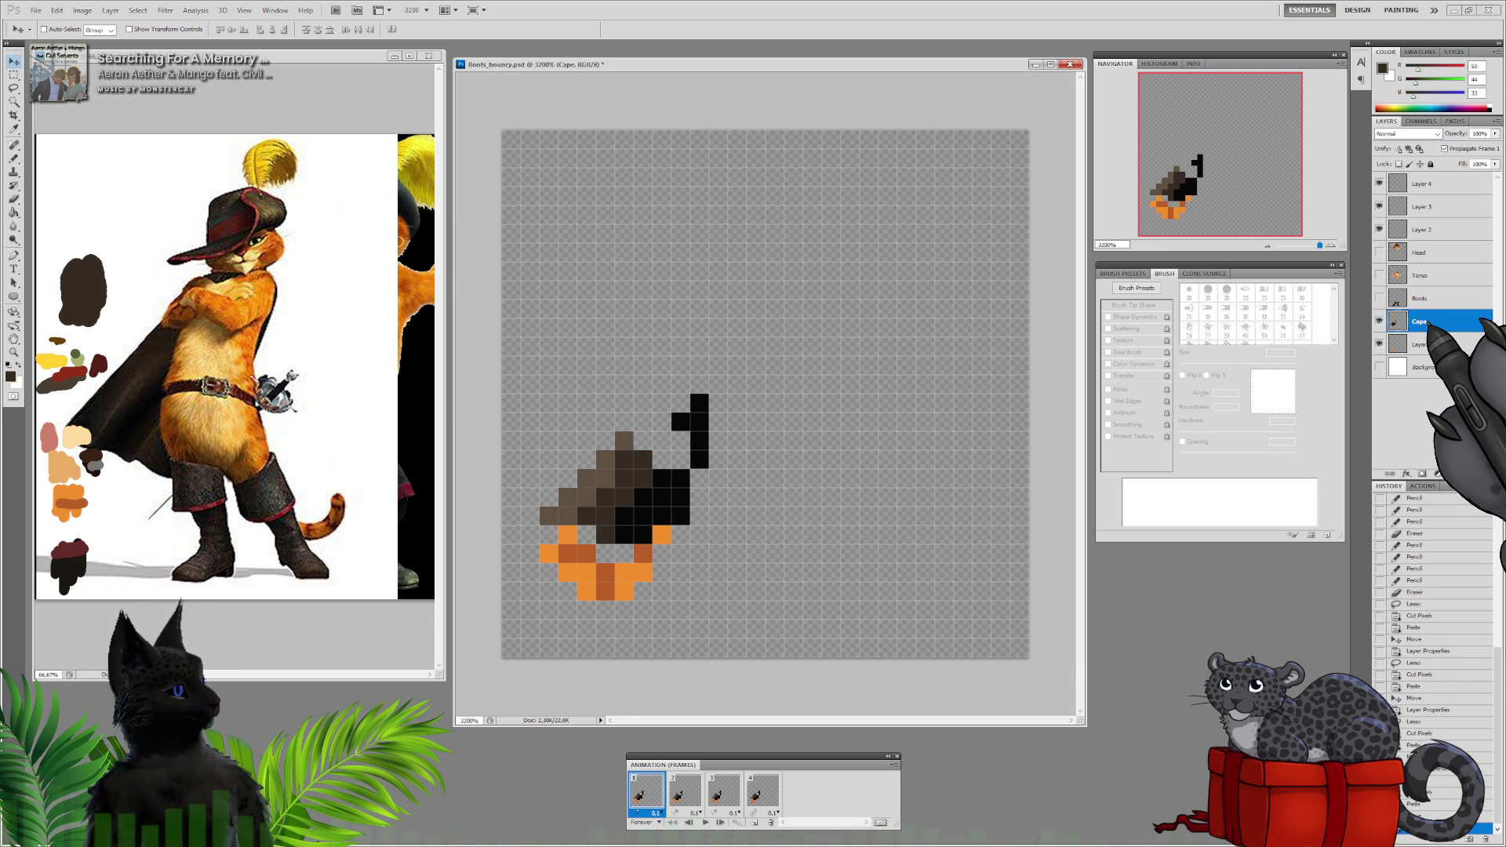
Rename Layer 1 as Tail and show the Boots, Torso and Head layers again
{"action": "double_click", "coordinate": [1422, 345]}
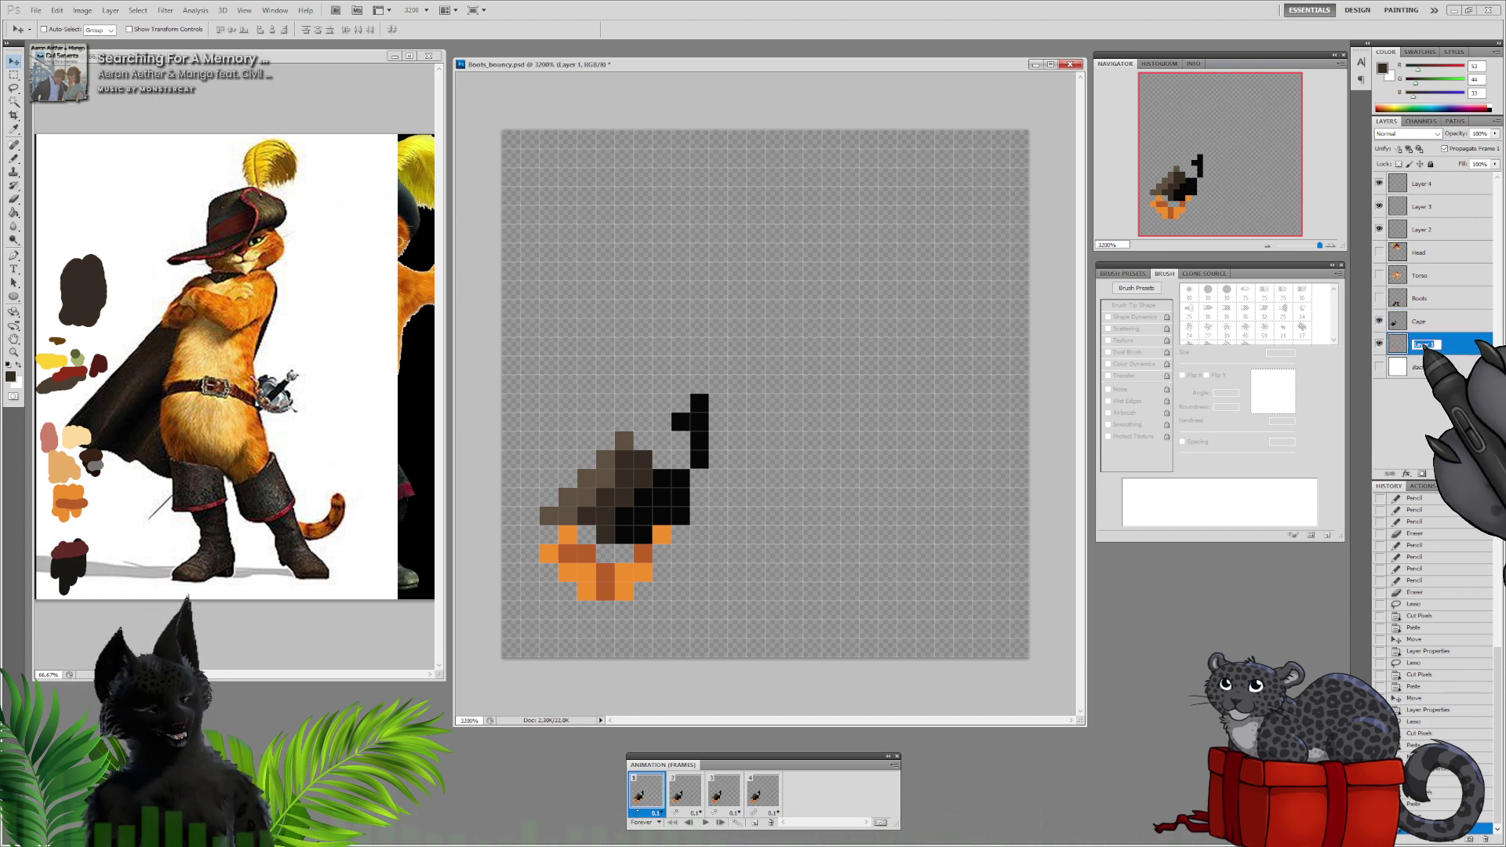
{"action": "type", "text": "Tail"}
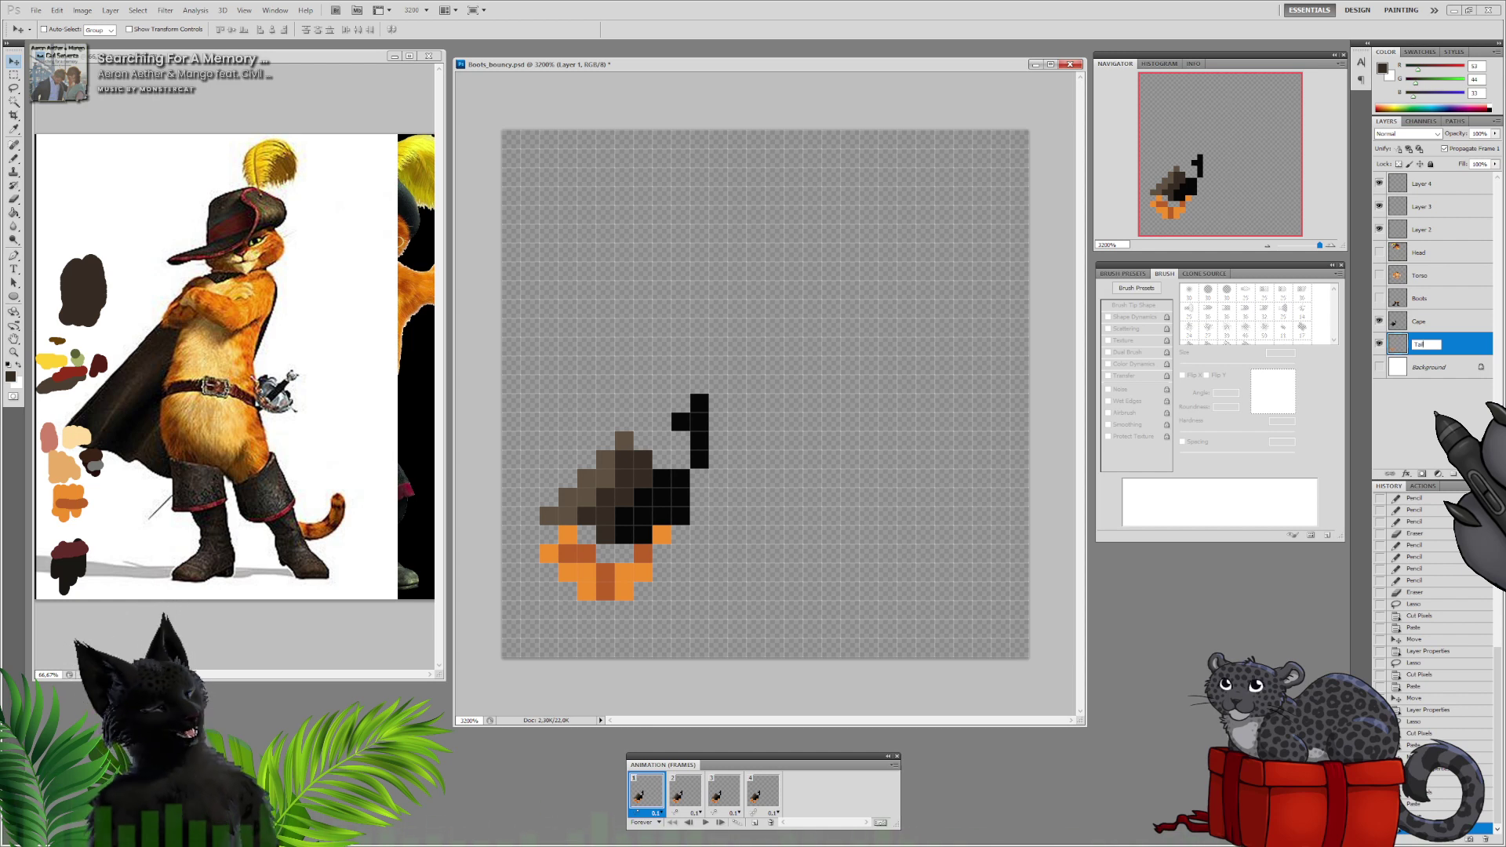
{"action": "key", "text": "Return"}
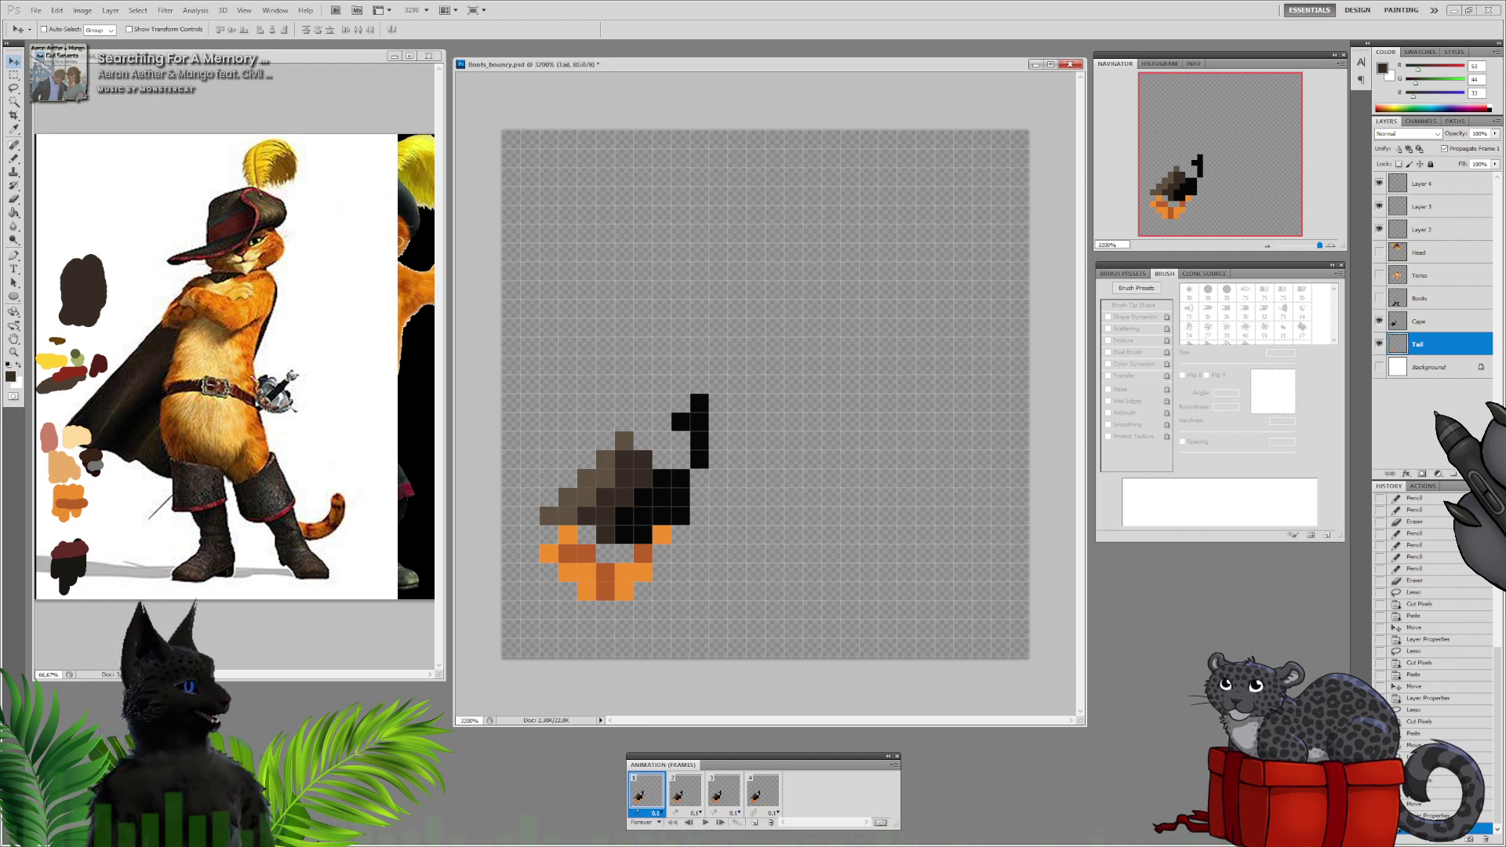
{"action": "left_click", "coordinate": [1379, 298]}
{"action": "left_click", "coordinate": [1378, 275]}
{"action": "left_click", "coordinate": [1378, 252]}
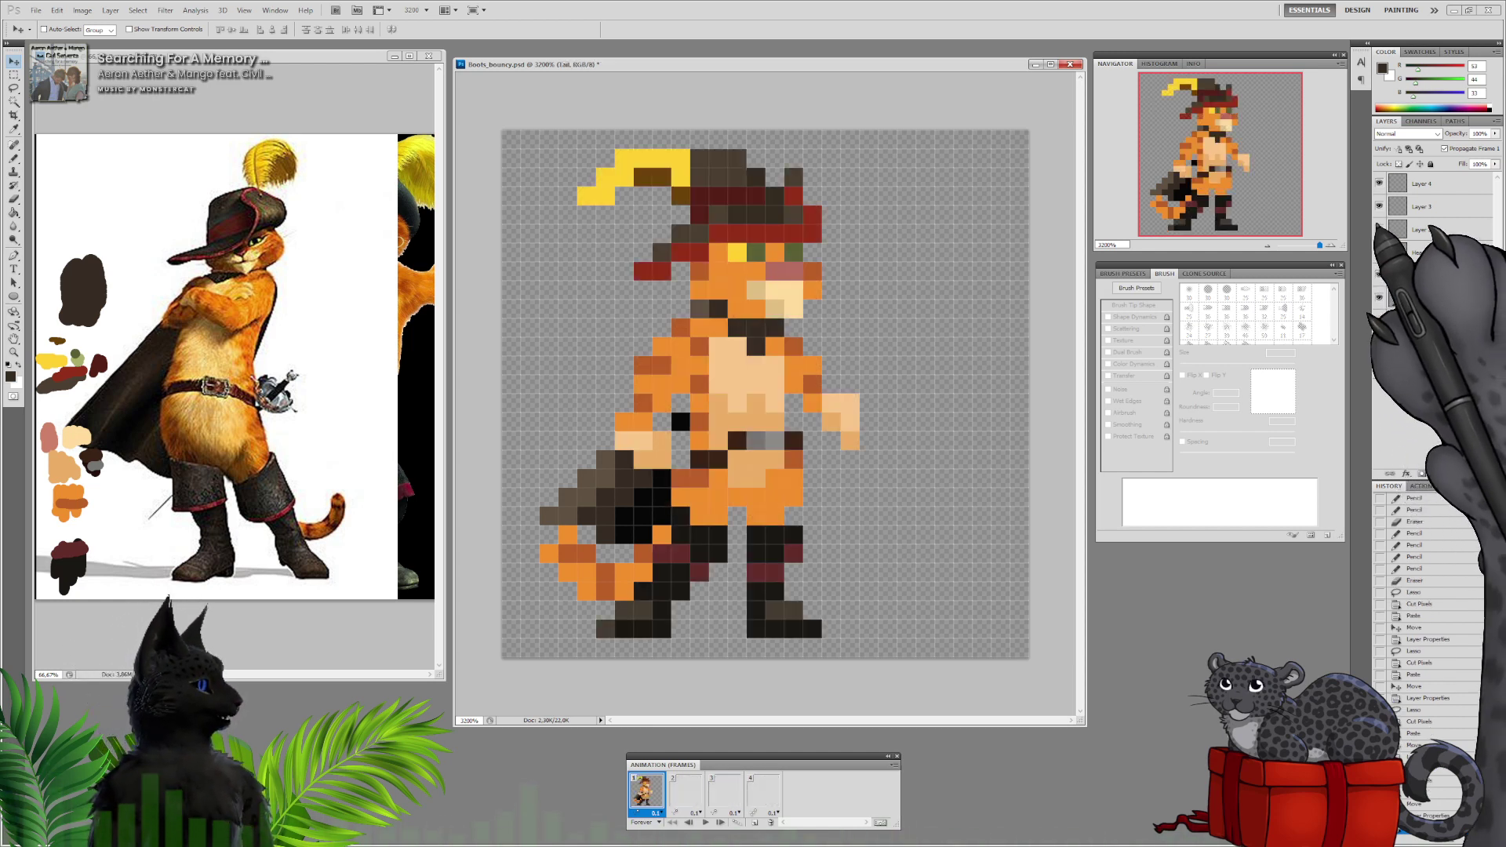
Delete the empty layers Layer 4, Layer 3 and Layer 2
{"action": "left_click", "coordinate": [1439, 229]}
{"action": "left_click", "coordinate": [1435, 184]}
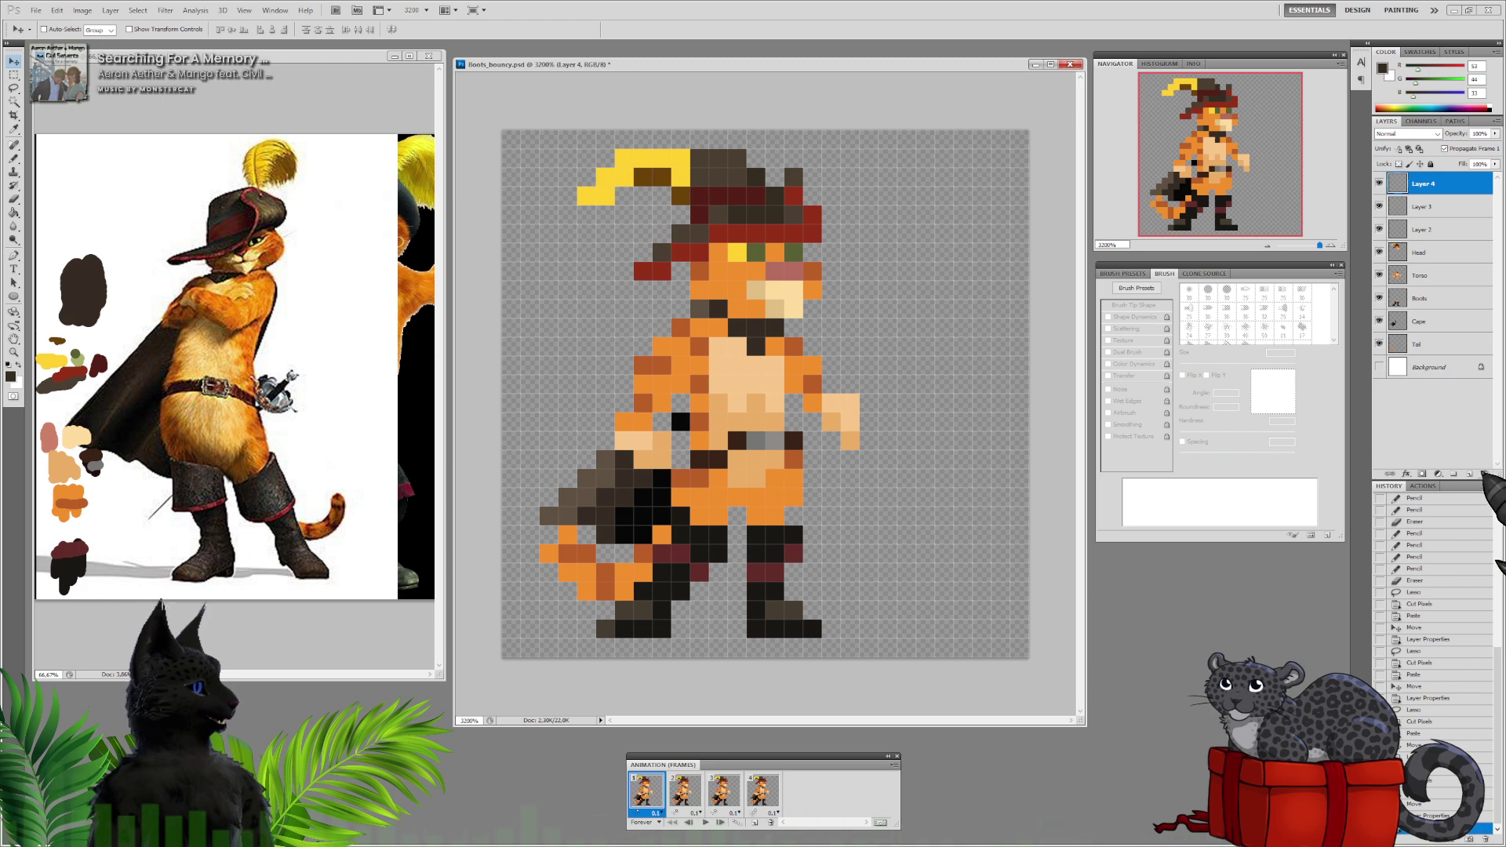
{"action": "key", "text": "Delete"}
{"action": "key", "text": "Delete"}
{"action": "key", "text": "Delete"}
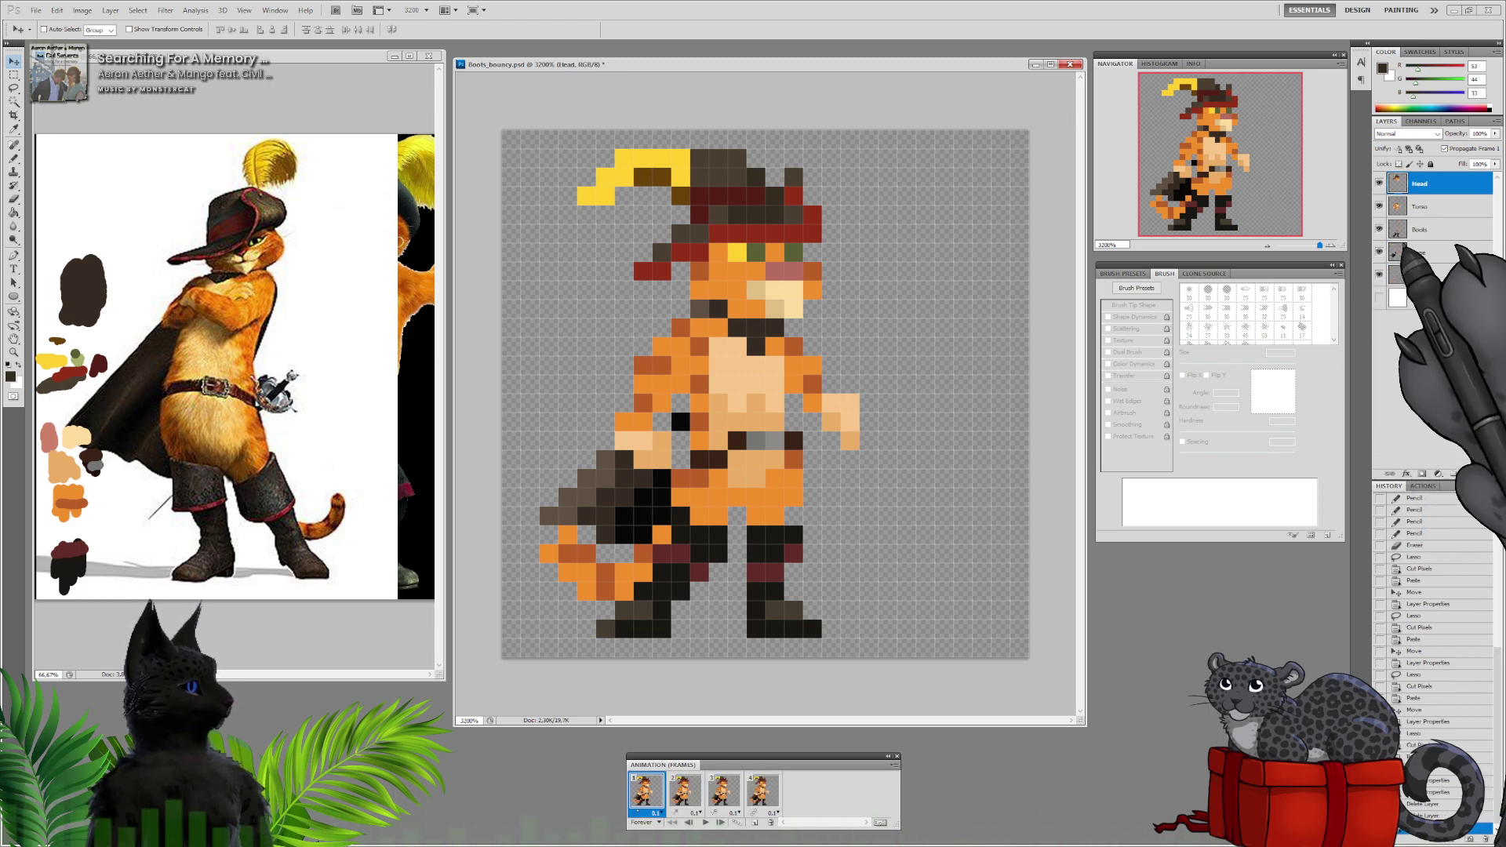
Nudge the cape one pixel left to line it up with the body
{"action": "left_click", "coordinate": [1405, 252]}
{"action": "key", "text": "Up"}
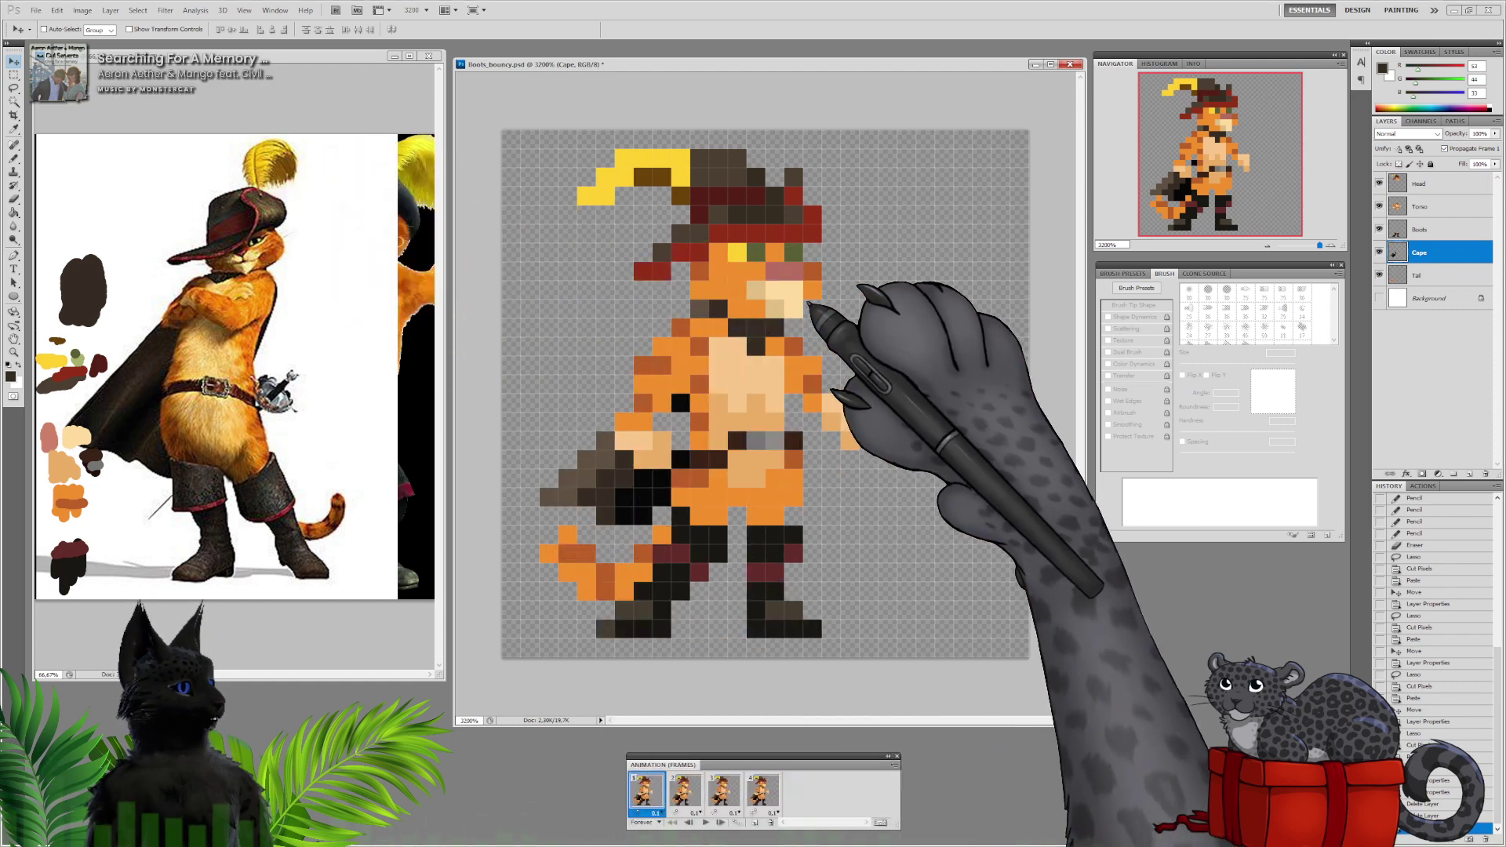
{"action": "key", "text": "Left"}
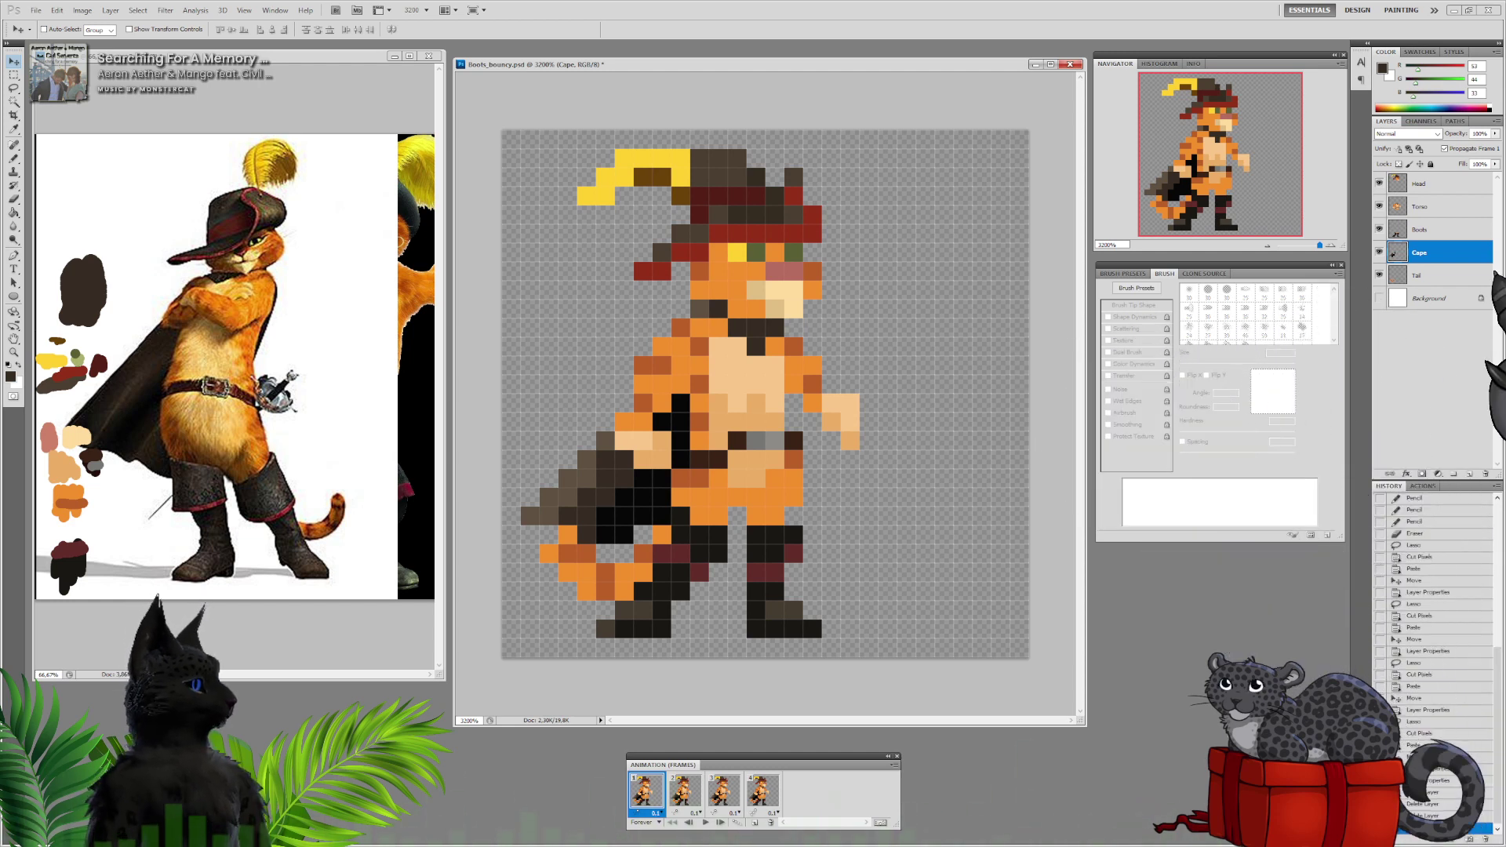
Create a layer group and place the Head, Torso, Boots, Cape and Tail layers inside it
{"action": "left_click", "coordinate": [1434, 183]}
{"action": "left_click", "coordinate": [1435, 276], "text": "shift"}
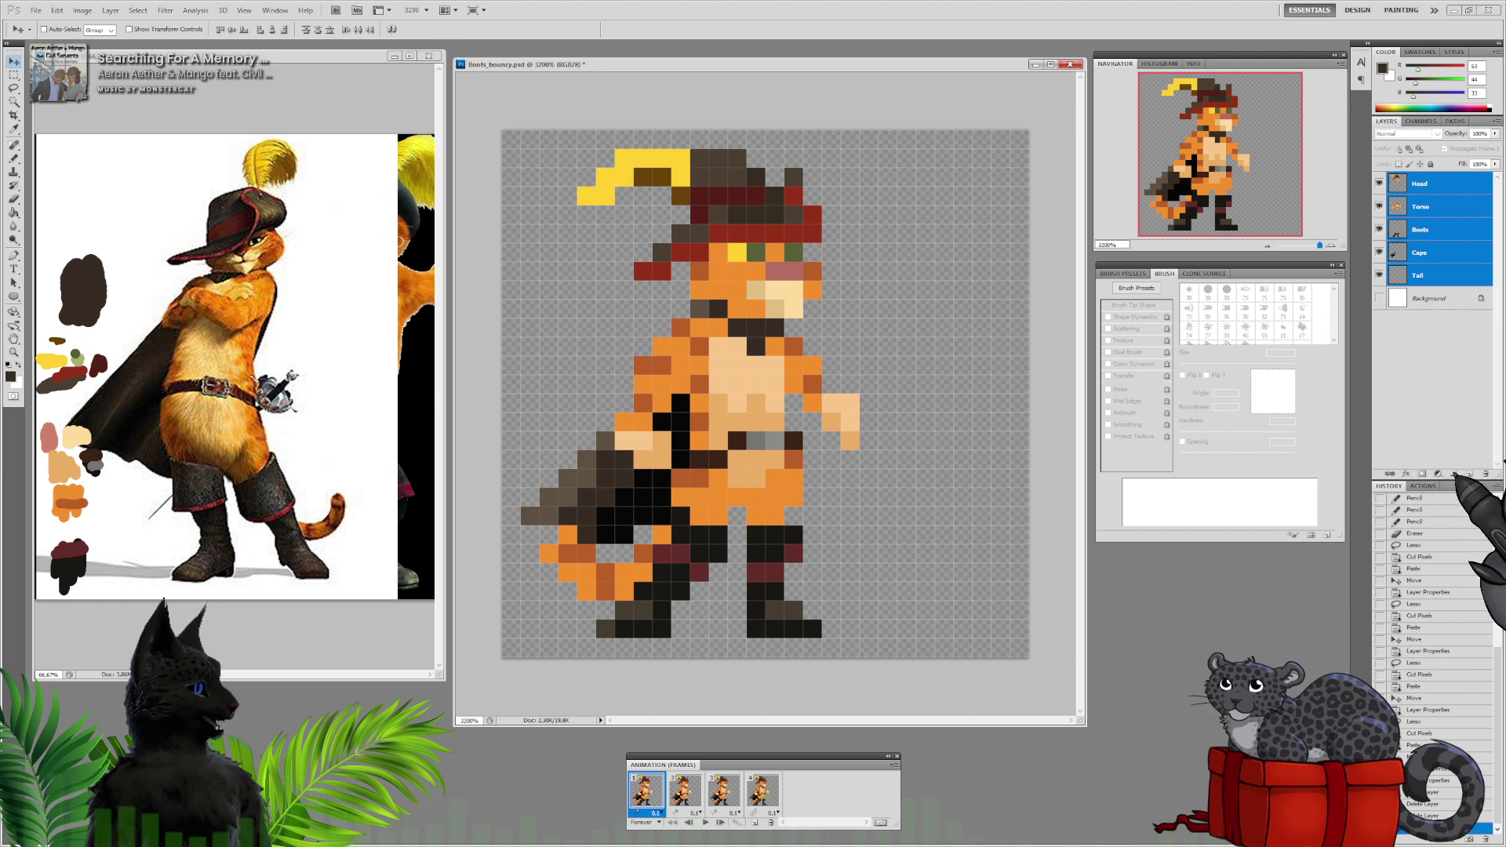
{"action": "key", "text": "ctrl+g"}
{"action": "left_click", "coordinate": [1435, 198]}
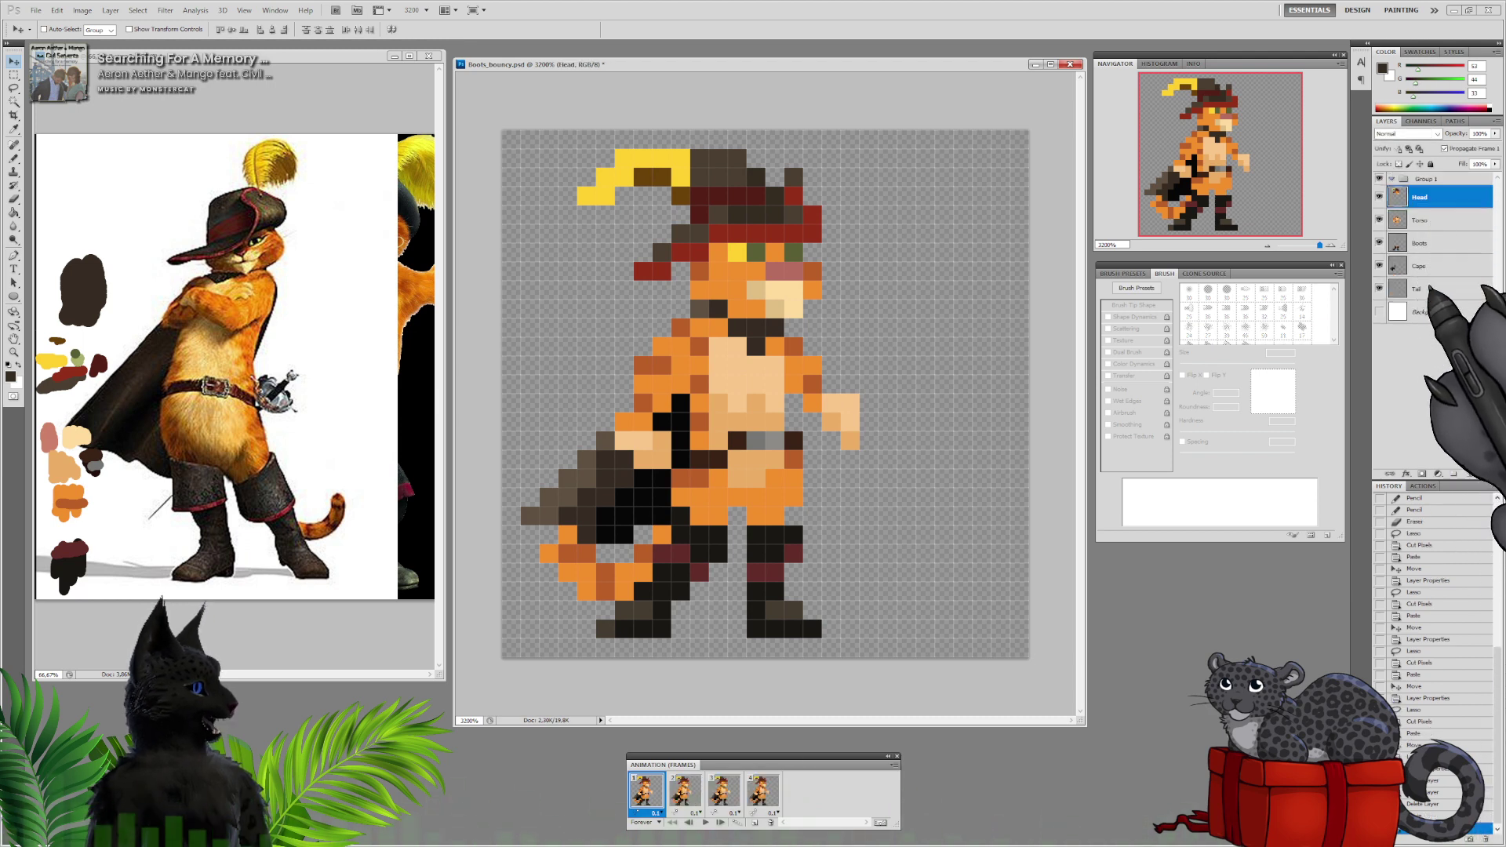
{"action": "left_click", "coordinate": [1436, 287], "text": "shift"}
{"action": "left_click_drag", "start_coordinate": [1435, 197], "coordinate": [1435, 175]}
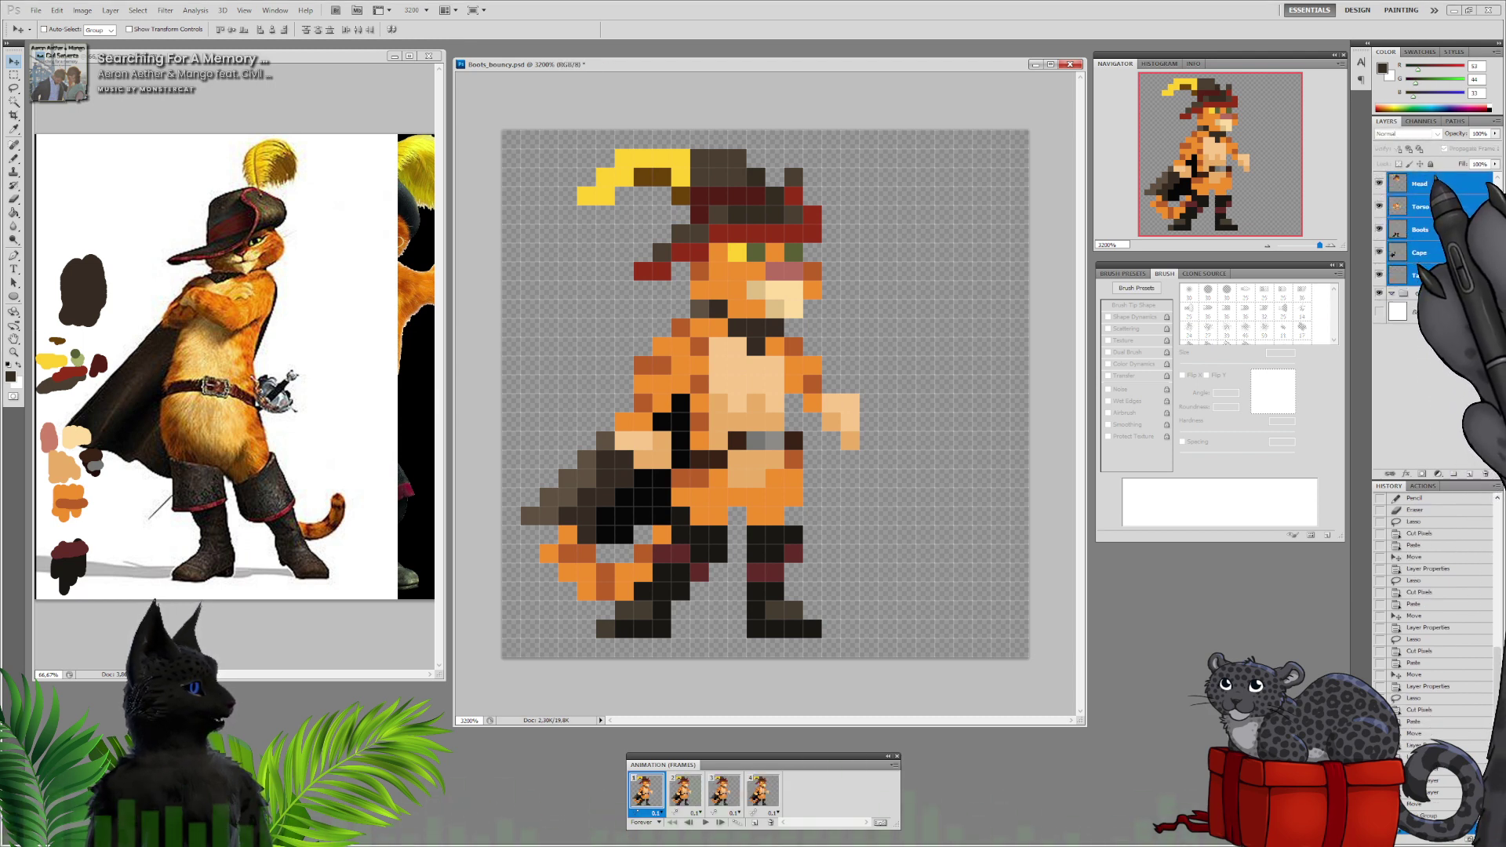
{"action": "left_click_drag", "start_coordinate": [1432, 272], "coordinate": [1429, 293]}
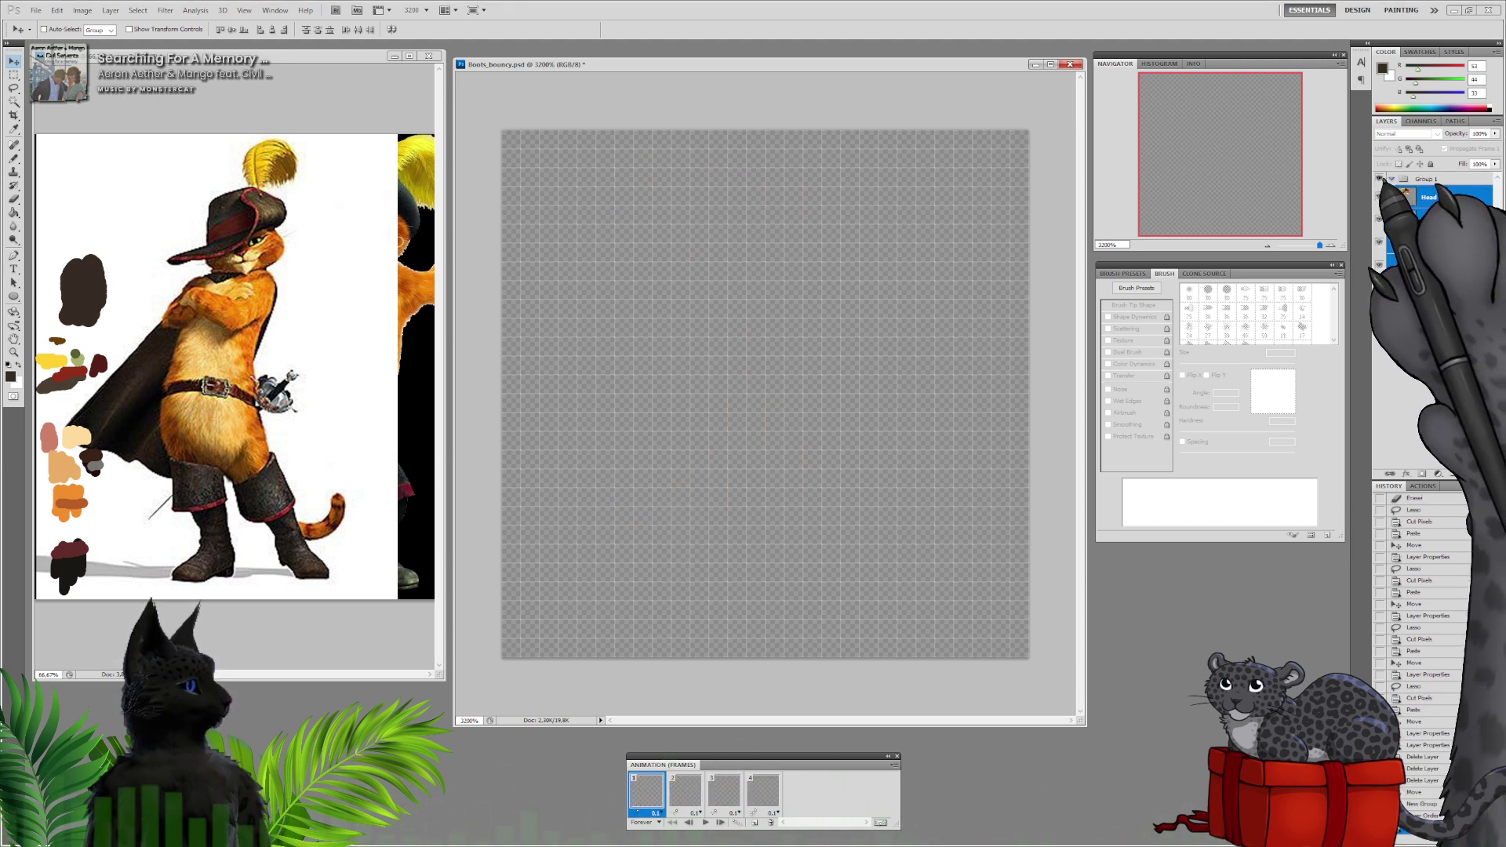
Move the whole character group two pixels to the right and one pixel down on the canvas
{"action": "left_click", "coordinate": [1417, 178]}
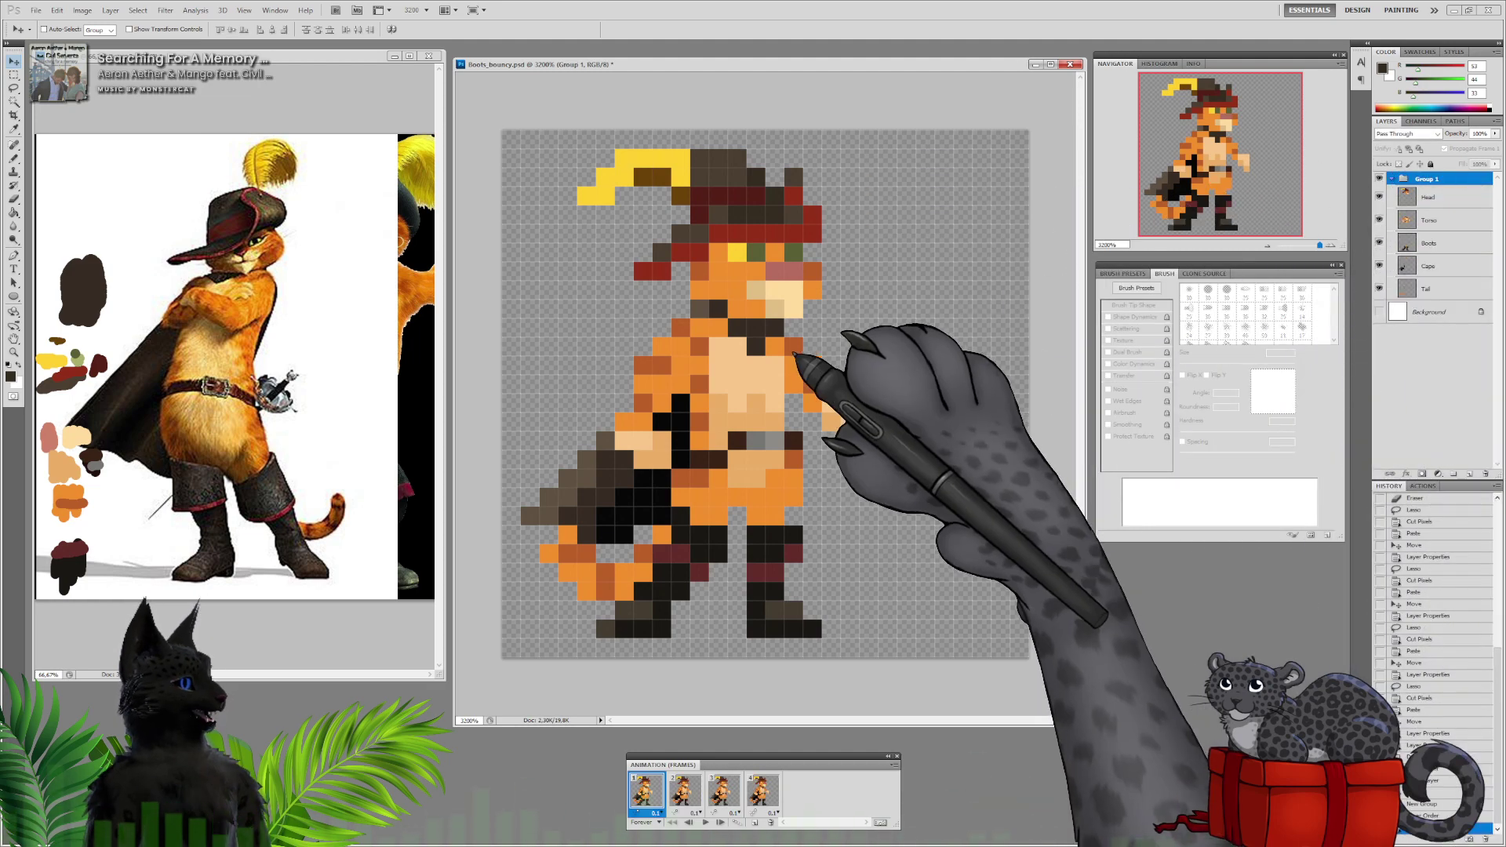
{"action": "left_click_drag", "start_coordinate": [802, 351], "coordinate": [849, 346]}
{"action": "key", "text": "Down"}
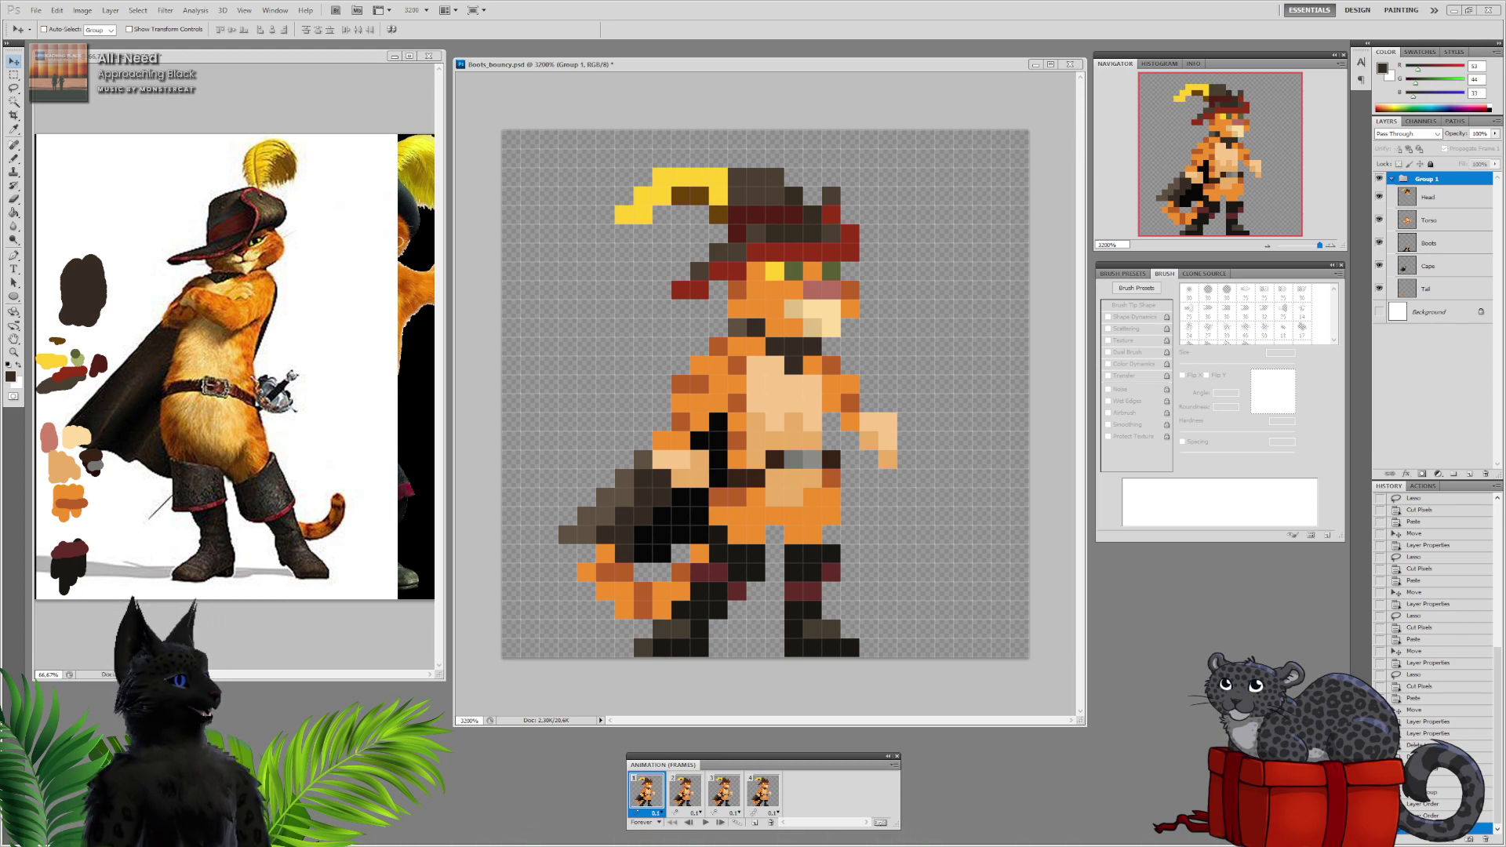
Examine how the sprite reads at small size, viewing it at 100% and 400% zoom before returning to 1200%
{"action": "left_click", "coordinate": [1267, 245]}
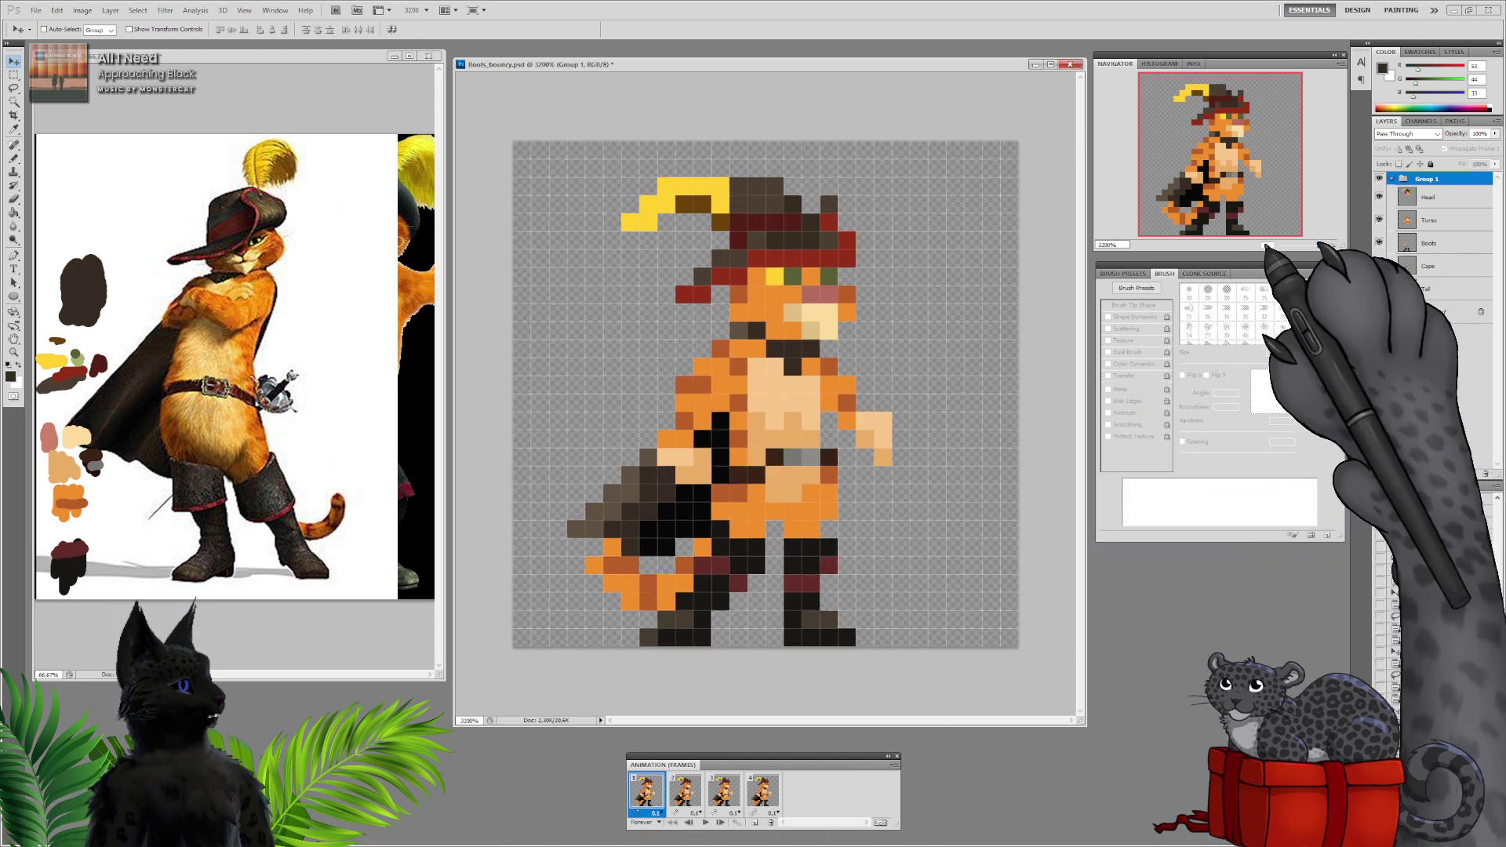
{"action": "left_click_drag", "start_coordinate": [1314, 245], "coordinate": [1304, 245]}
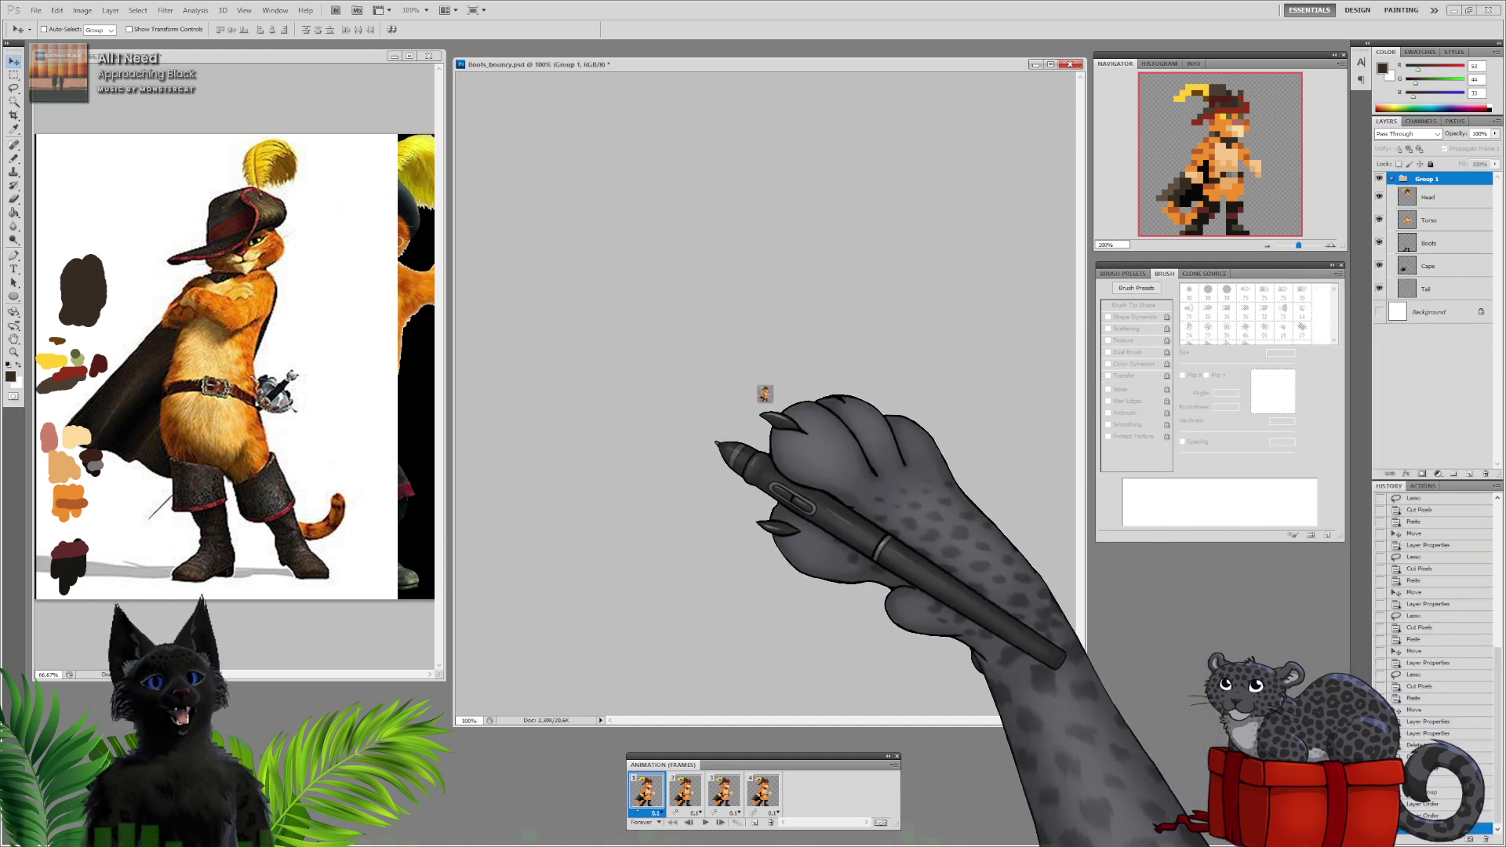
{"action": "left_click", "coordinate": [1330, 245]}
{"action": "left_click", "coordinate": [1330, 245]}
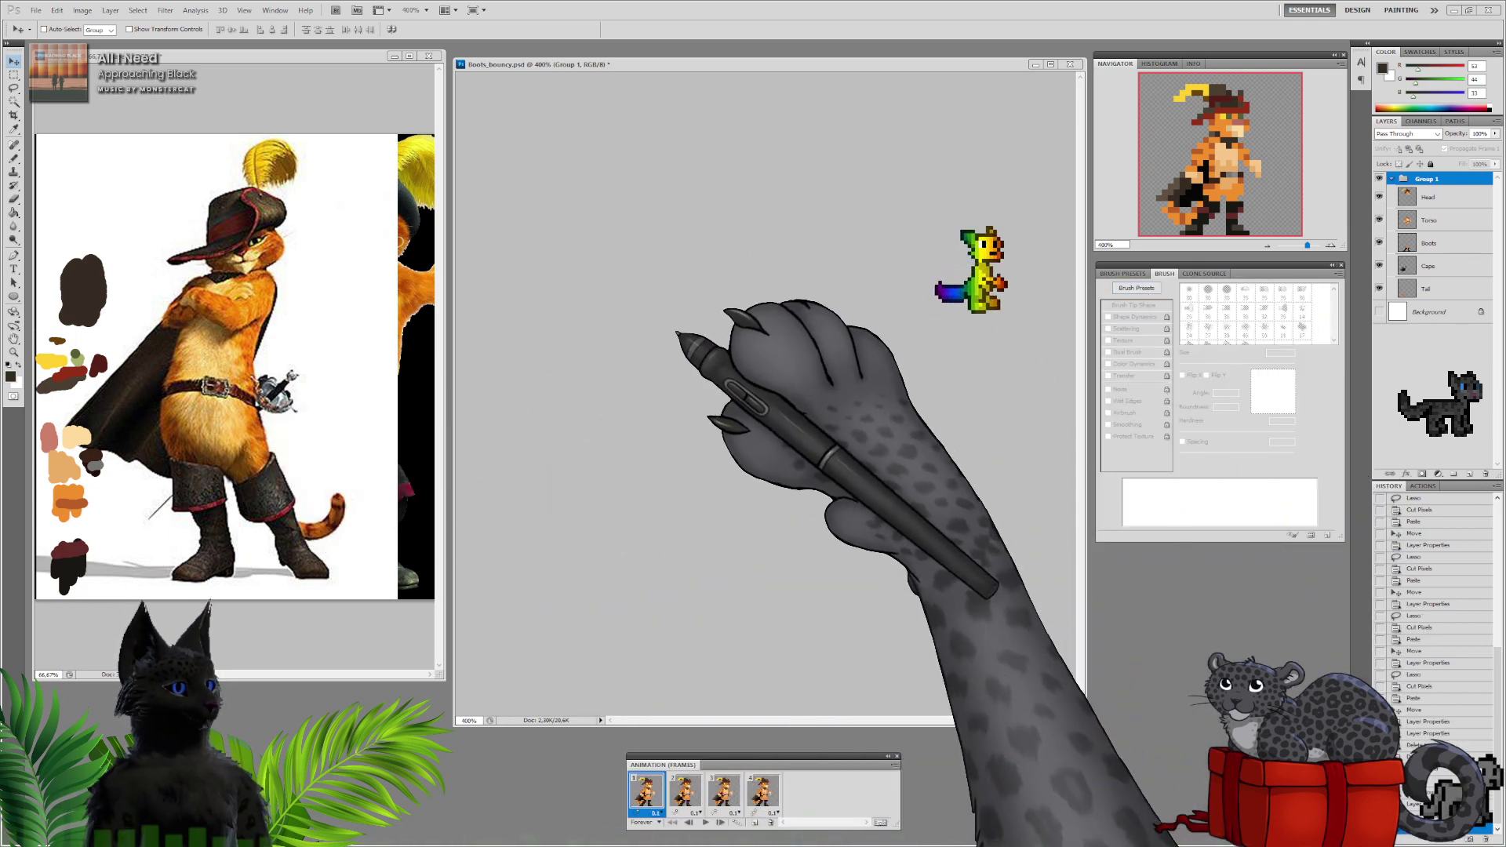
{"action": "key", "text": "ctrl+plus"}
{"action": "key", "text": "ctrl+plus"}
{"action": "key", "text": "ctrl+plus"}
{"action": "key", "text": "ctrl+plus"}
{"action": "key", "text": "ctrl+plus"}
{"action": "key", "text": "ctrl+plus"}
{"action": "key", "text": "ctrl+plus"}
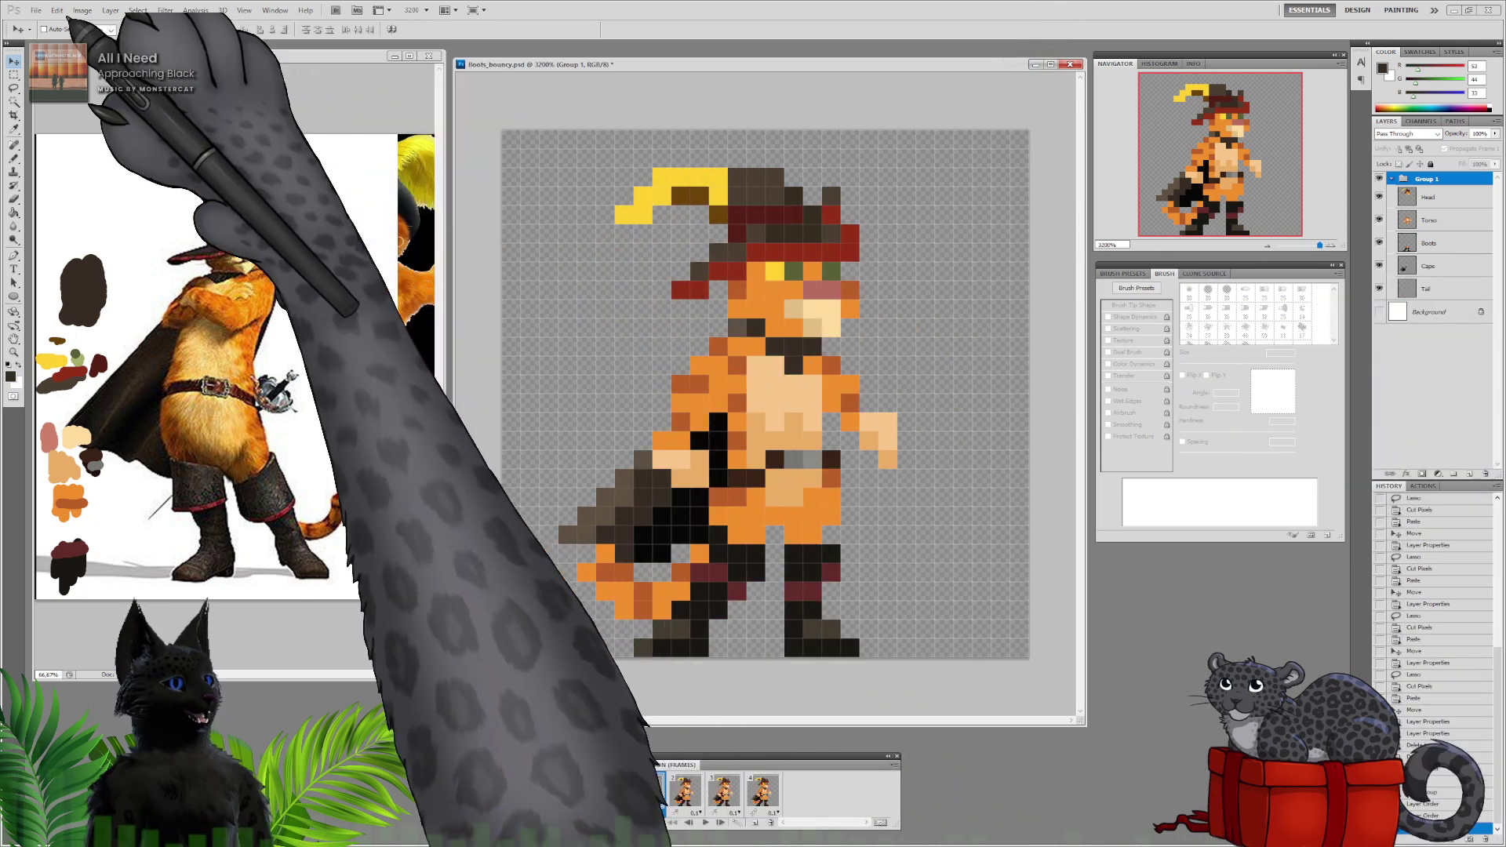
{"action": "left_click", "coordinate": [36, 10]}
{"action": "left_click", "coordinate": [79, 179]}
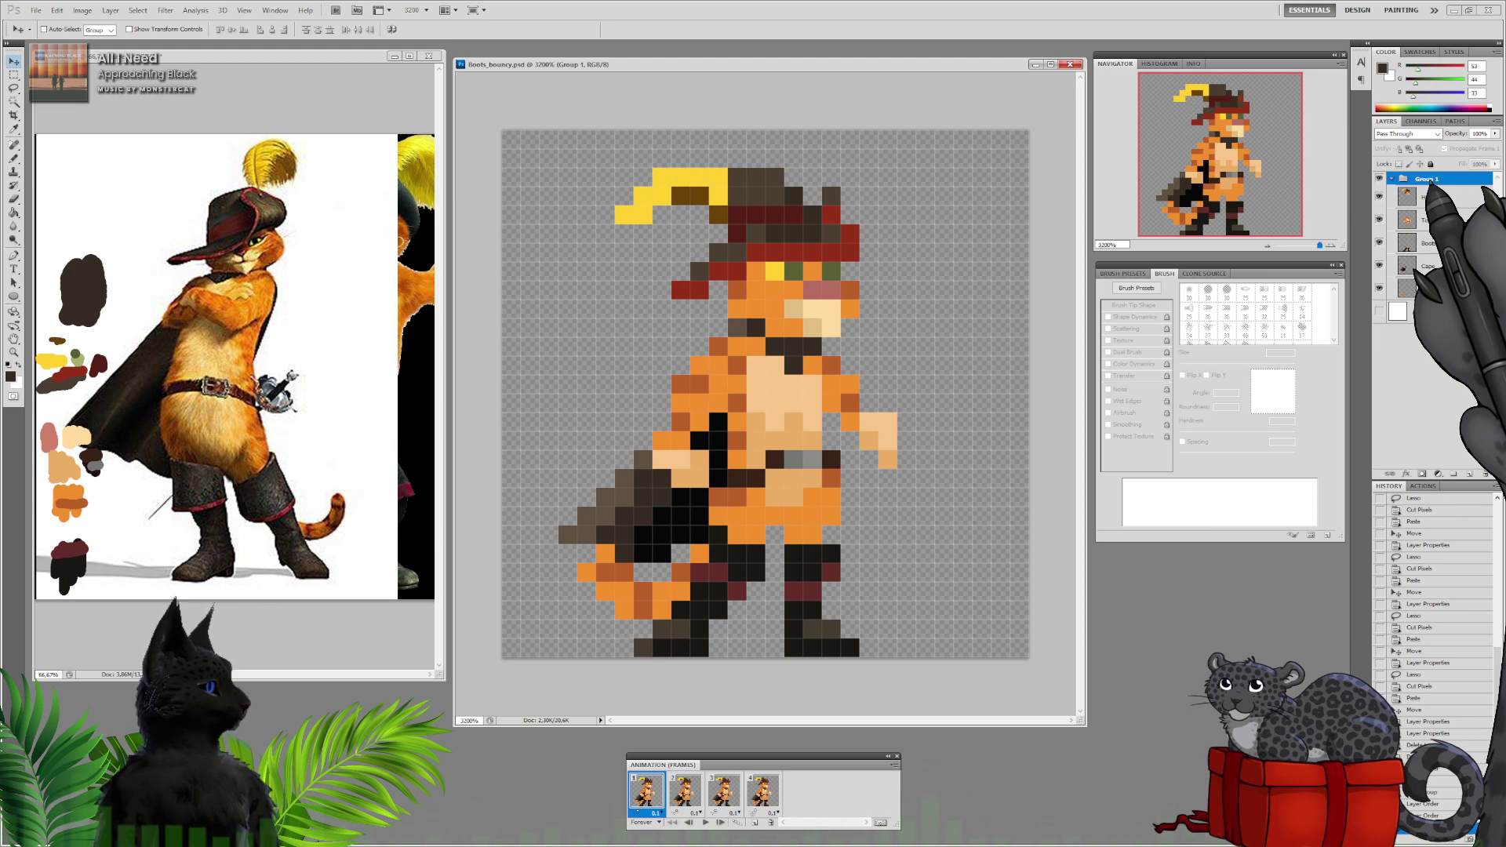
Duplicate the character group three times within Boots_bouncy.psd, naming the copies Group 2, Group 3 and Group 4
{"action": "right_click", "coordinate": [1430, 182]}
{"action": "left_click", "coordinate": [1434, 205]}
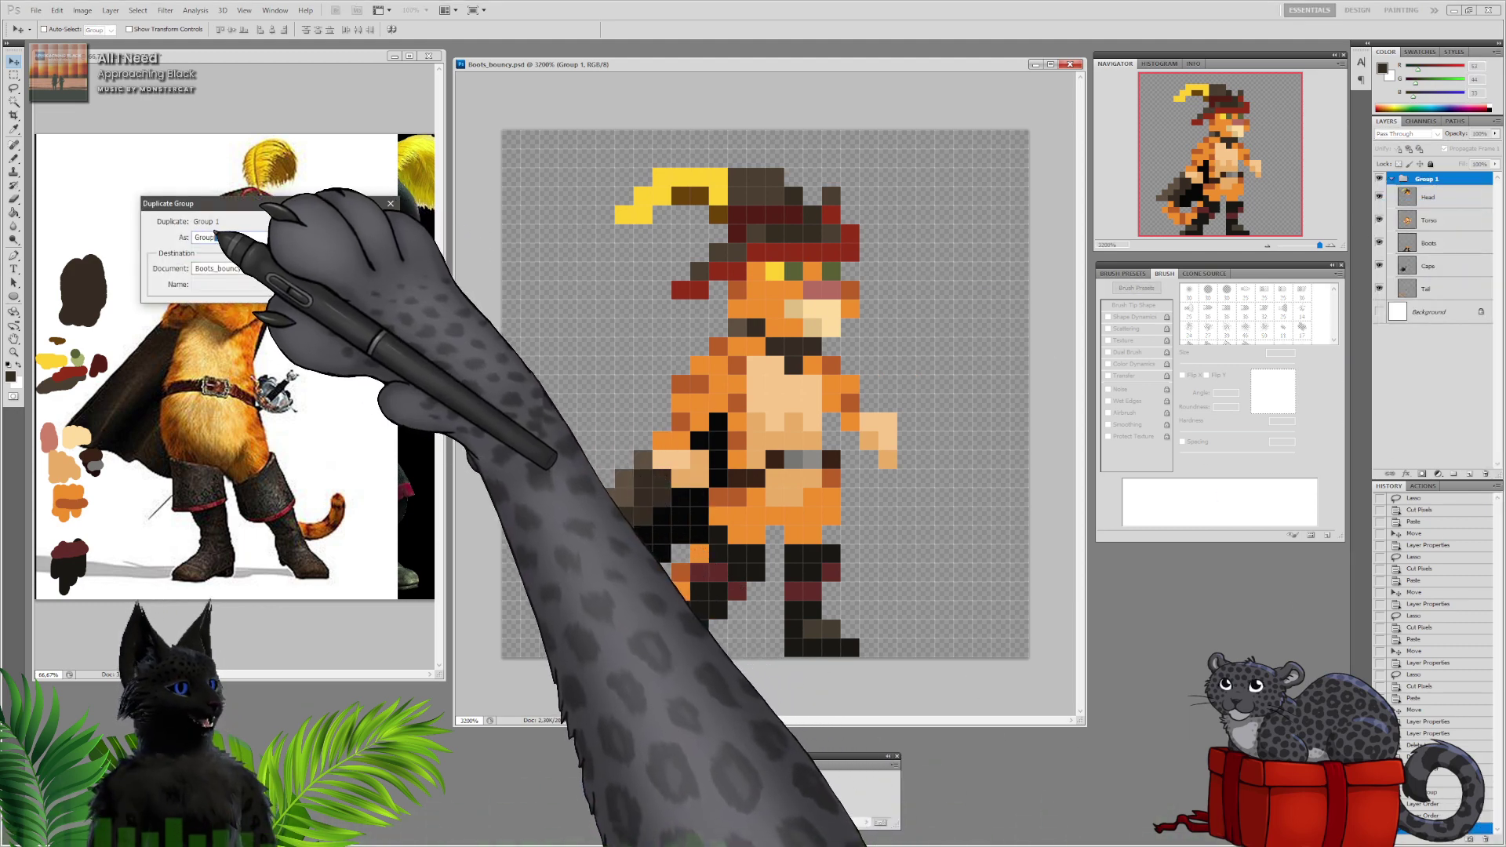
{"action": "left_click", "coordinate": [367, 221]}
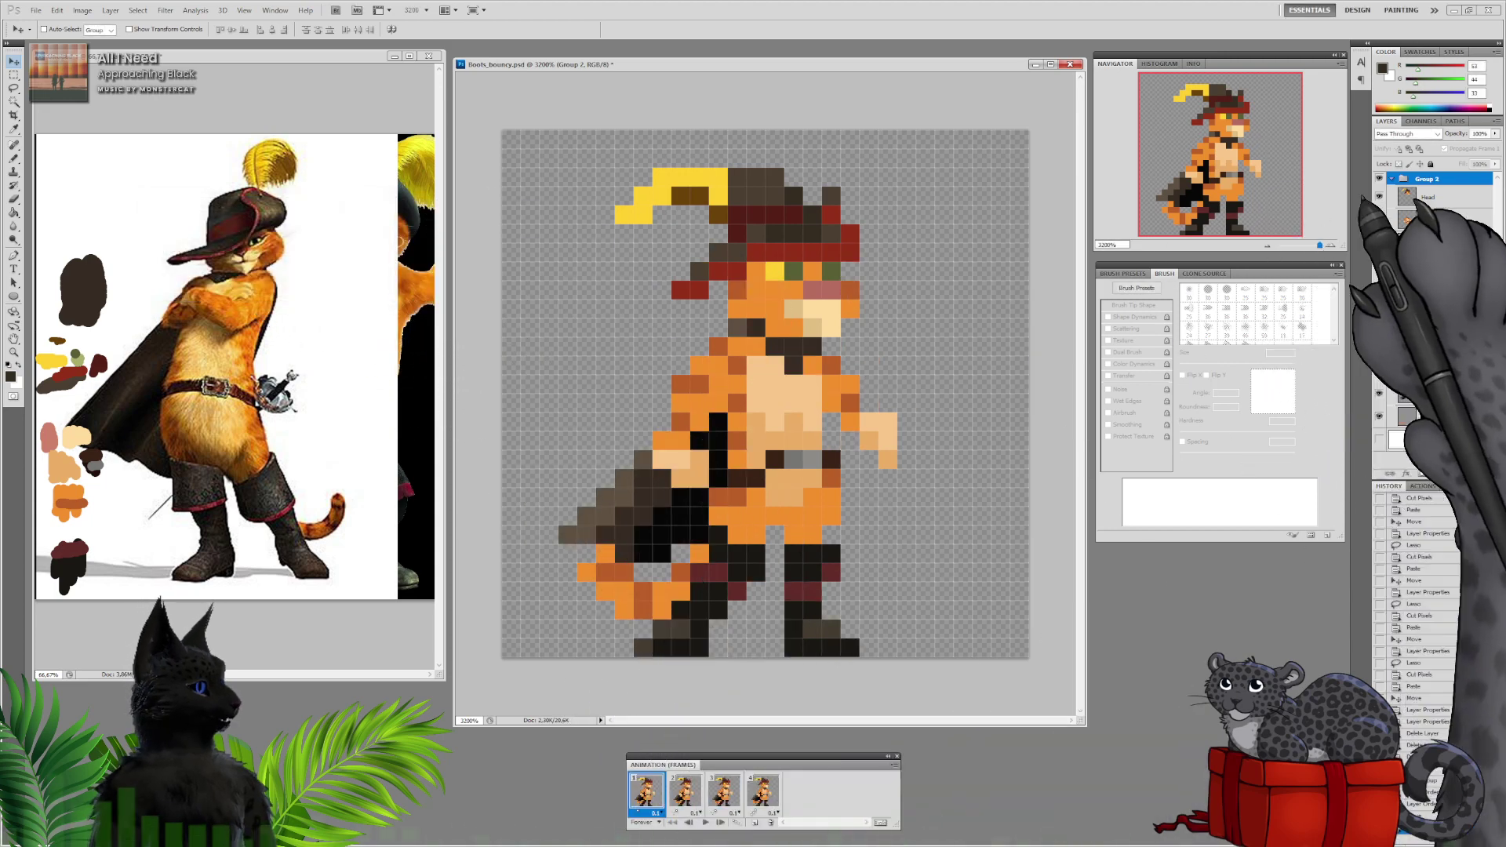
{"action": "right_click", "coordinate": [1450, 182]}
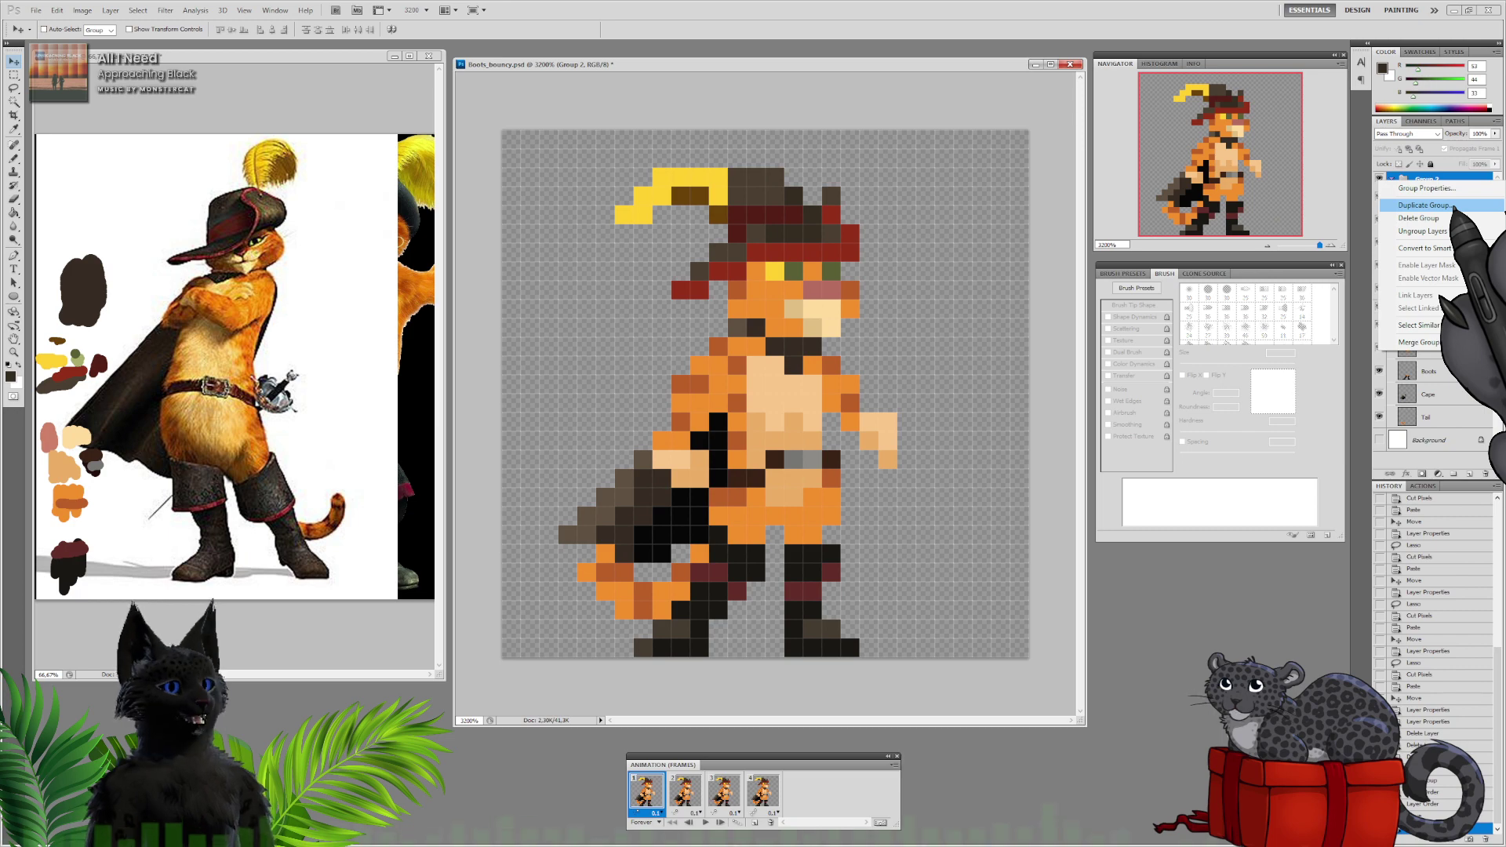
{"action": "left_click", "coordinate": [1450, 204]}
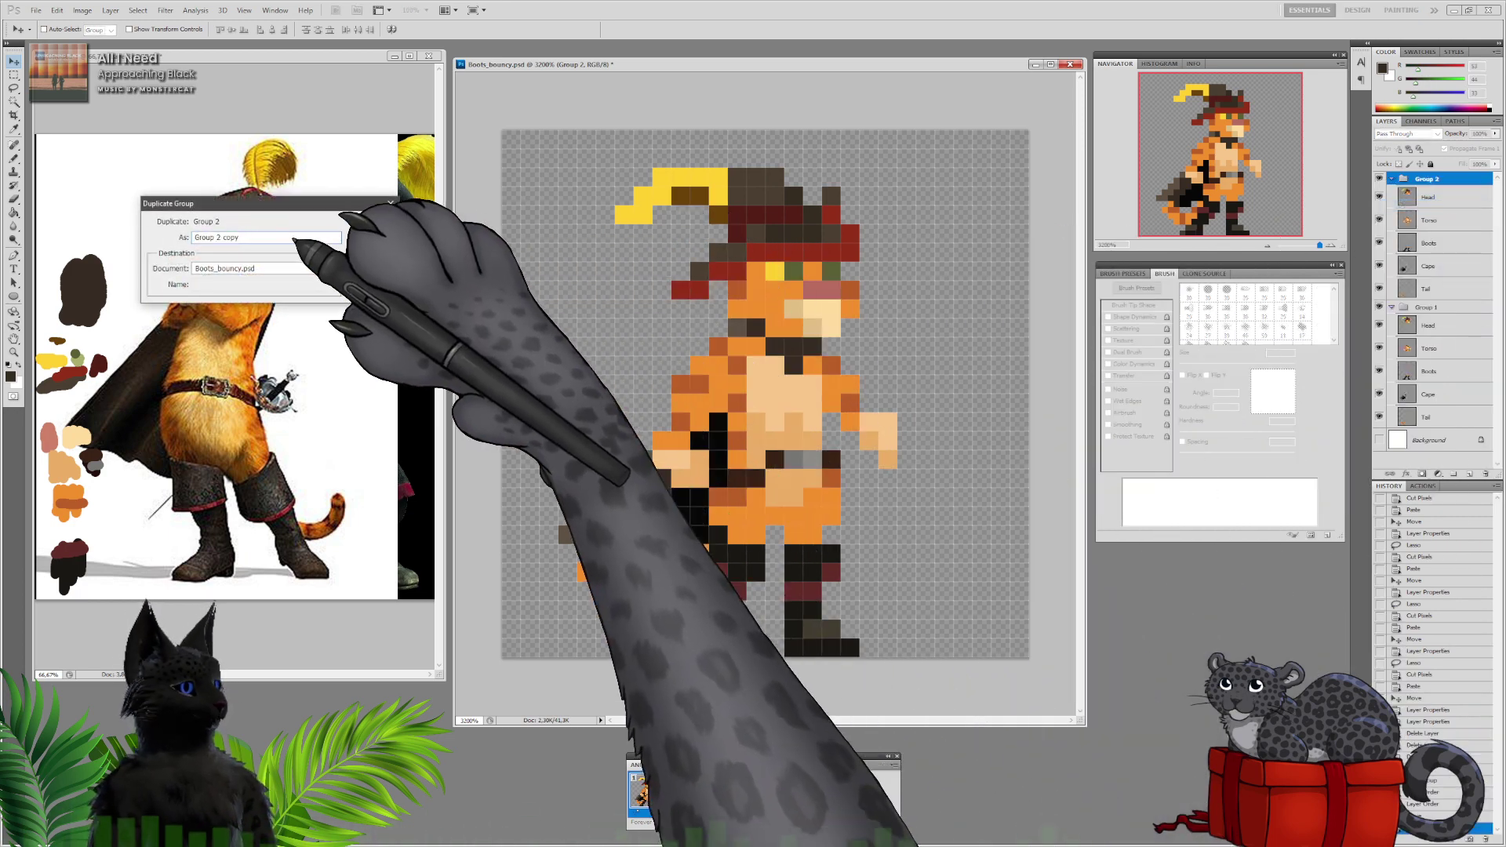
{"action": "type", "text": "3"}
{"action": "left_click", "coordinate": [371, 223]}
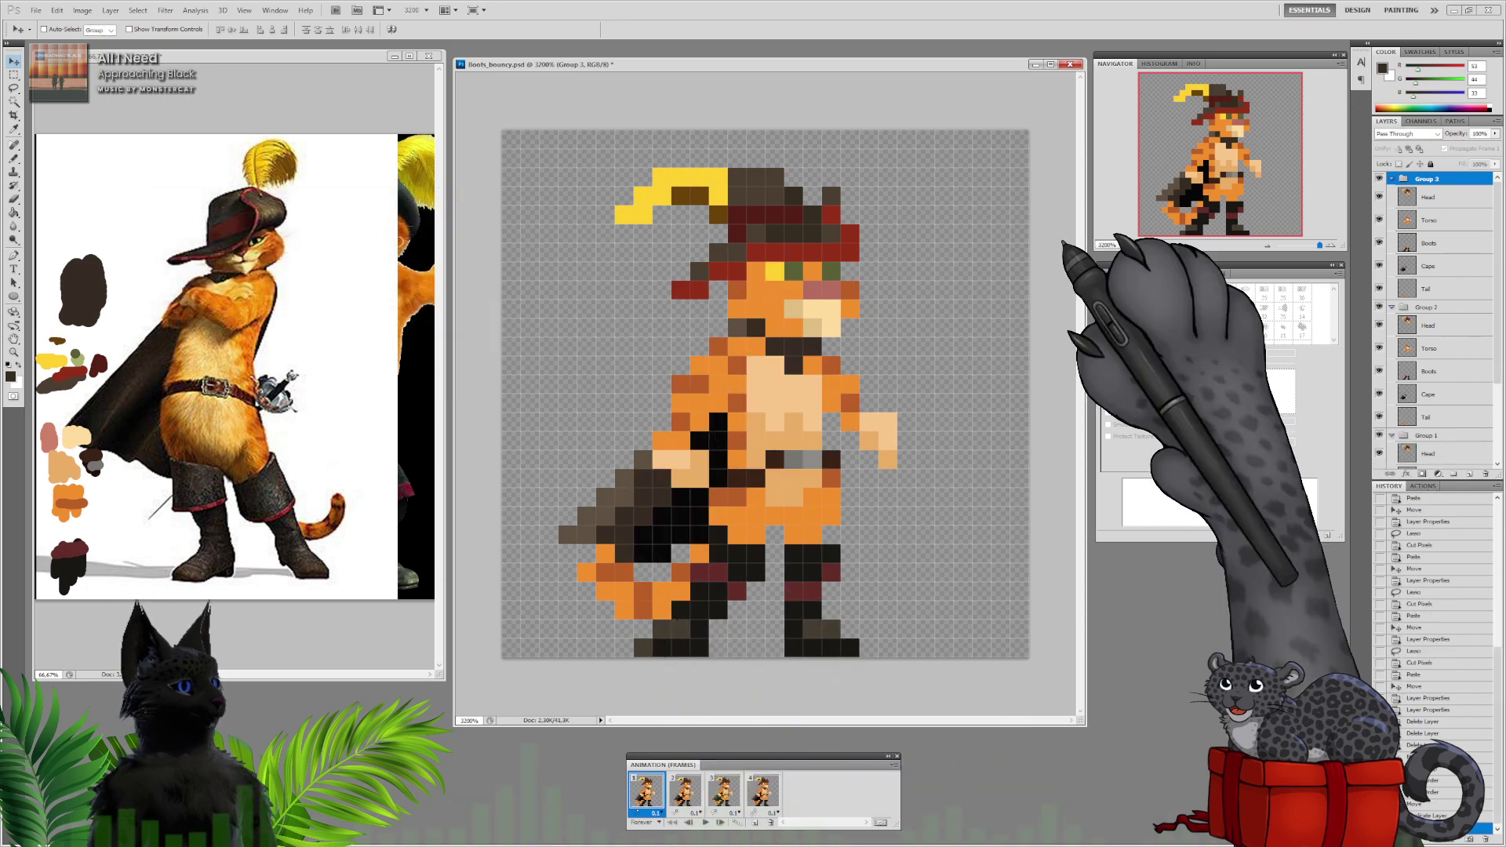
{"action": "right_click", "coordinate": [1446, 179]}
{"action": "left_click", "coordinate": [1449, 206]}
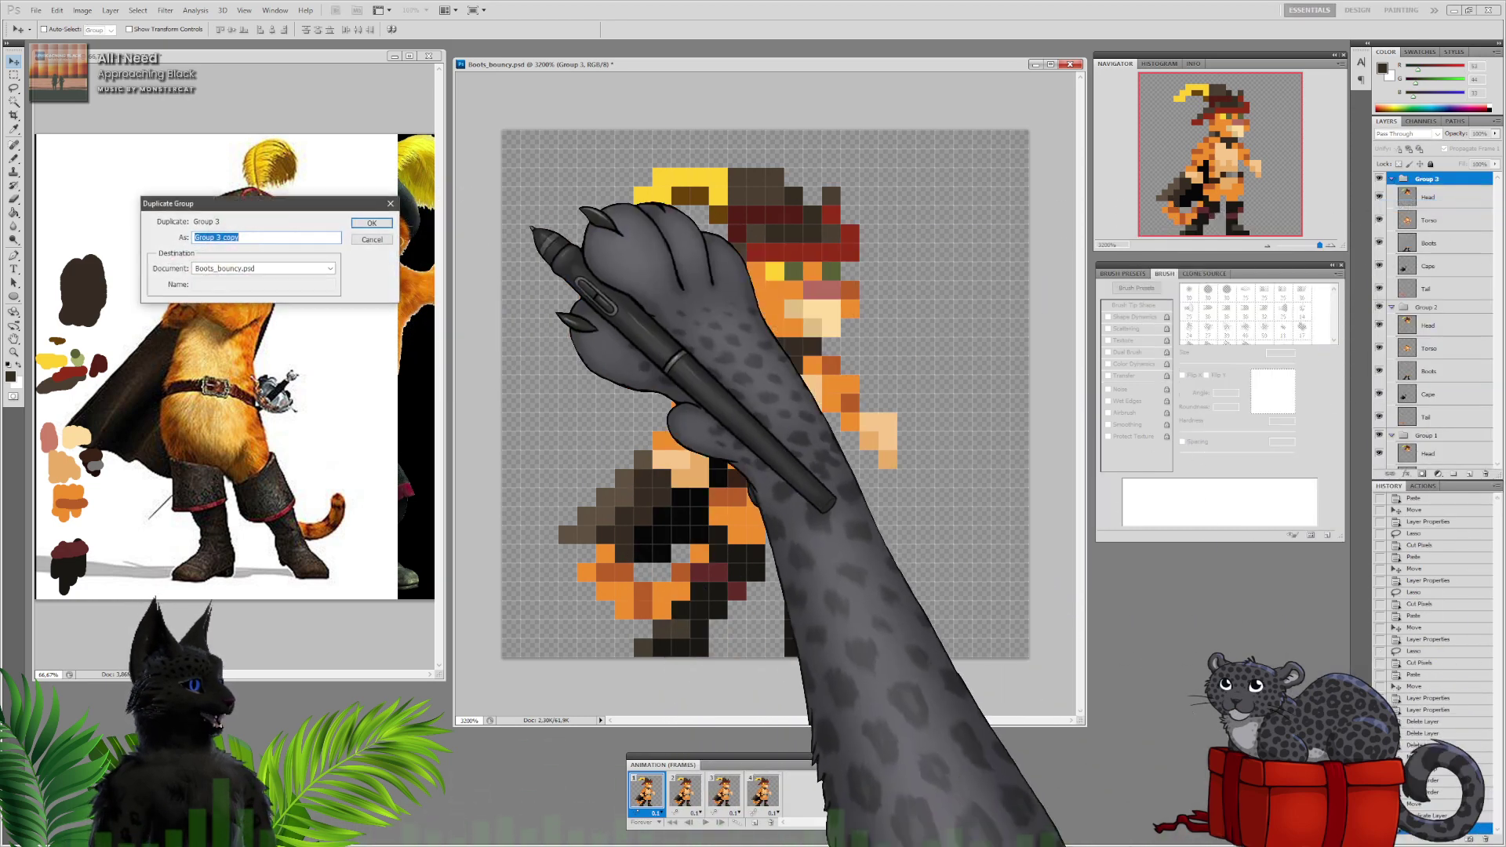
{"action": "left_click_drag", "start_coordinate": [223, 235], "coordinate": [215, 236]}
{"action": "type", "text": "4"}
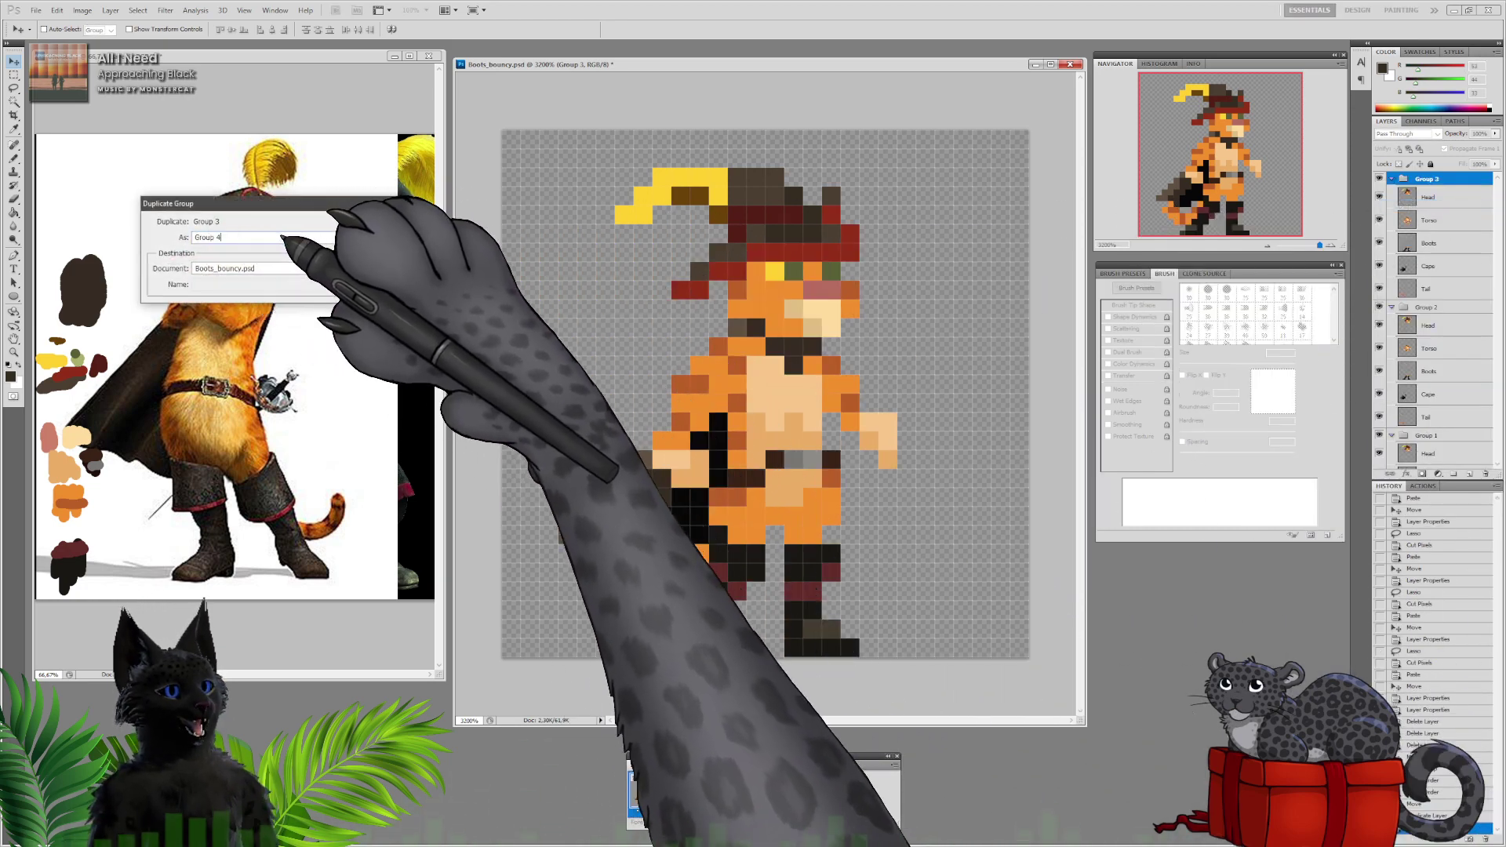
{"action": "left_click", "coordinate": [372, 223]}
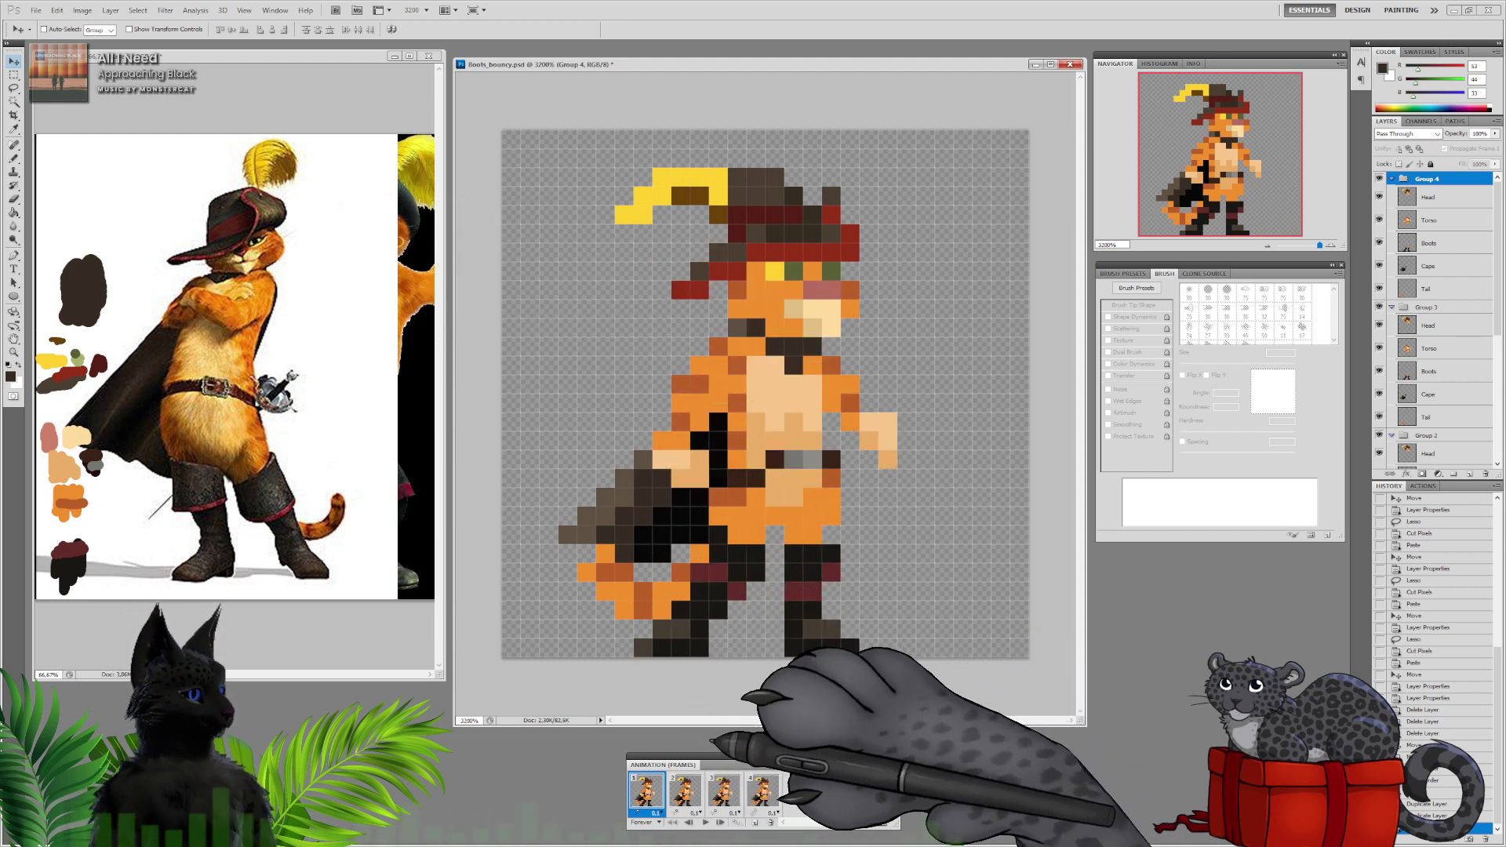
Step through the four animation frames repeatedly to compare the poses they display
{"action": "left_click", "coordinate": [690, 789]}
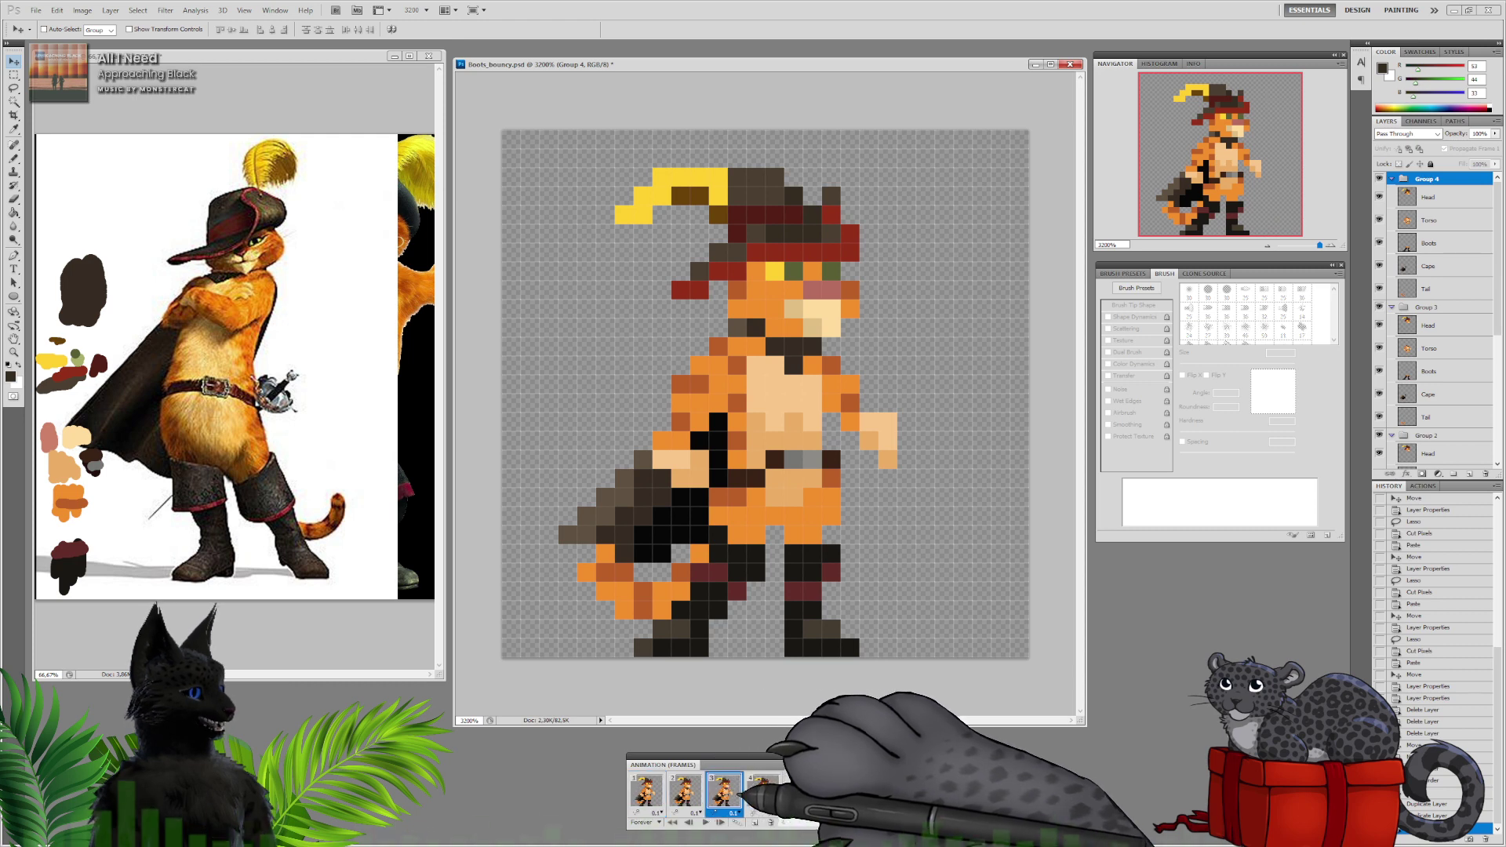
{"action": "left_click", "coordinate": [647, 791]}
{"action": "left_click", "coordinate": [684, 791]}
{"action": "left_click", "coordinate": [722, 790]}
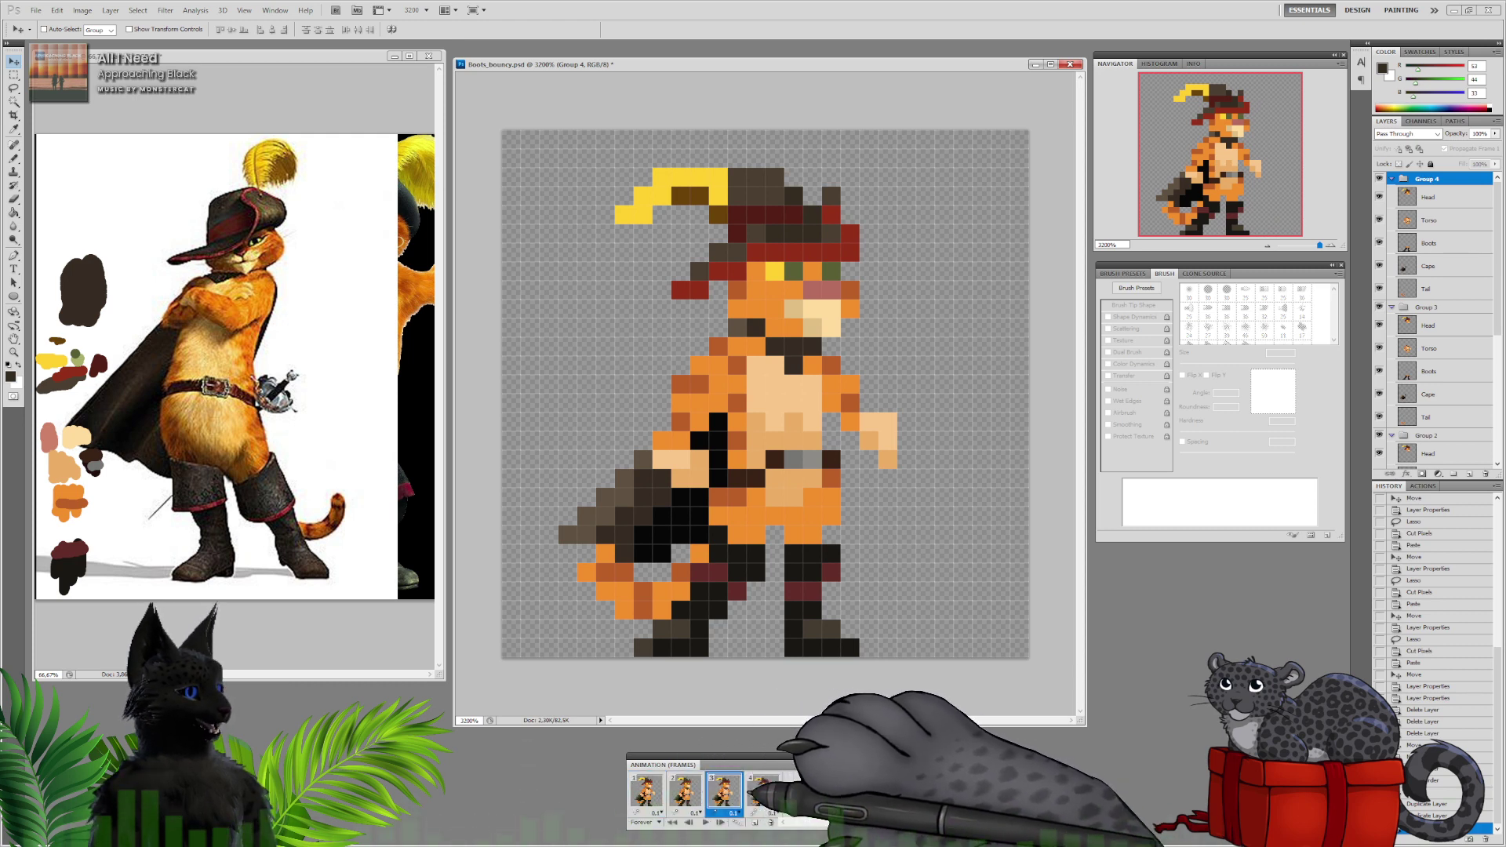
{"action": "left_click", "coordinate": [760, 790]}
{"action": "left_click", "coordinate": [646, 790]}
{"action": "left_click", "coordinate": [723, 791]}
{"action": "left_click", "coordinate": [760, 790]}
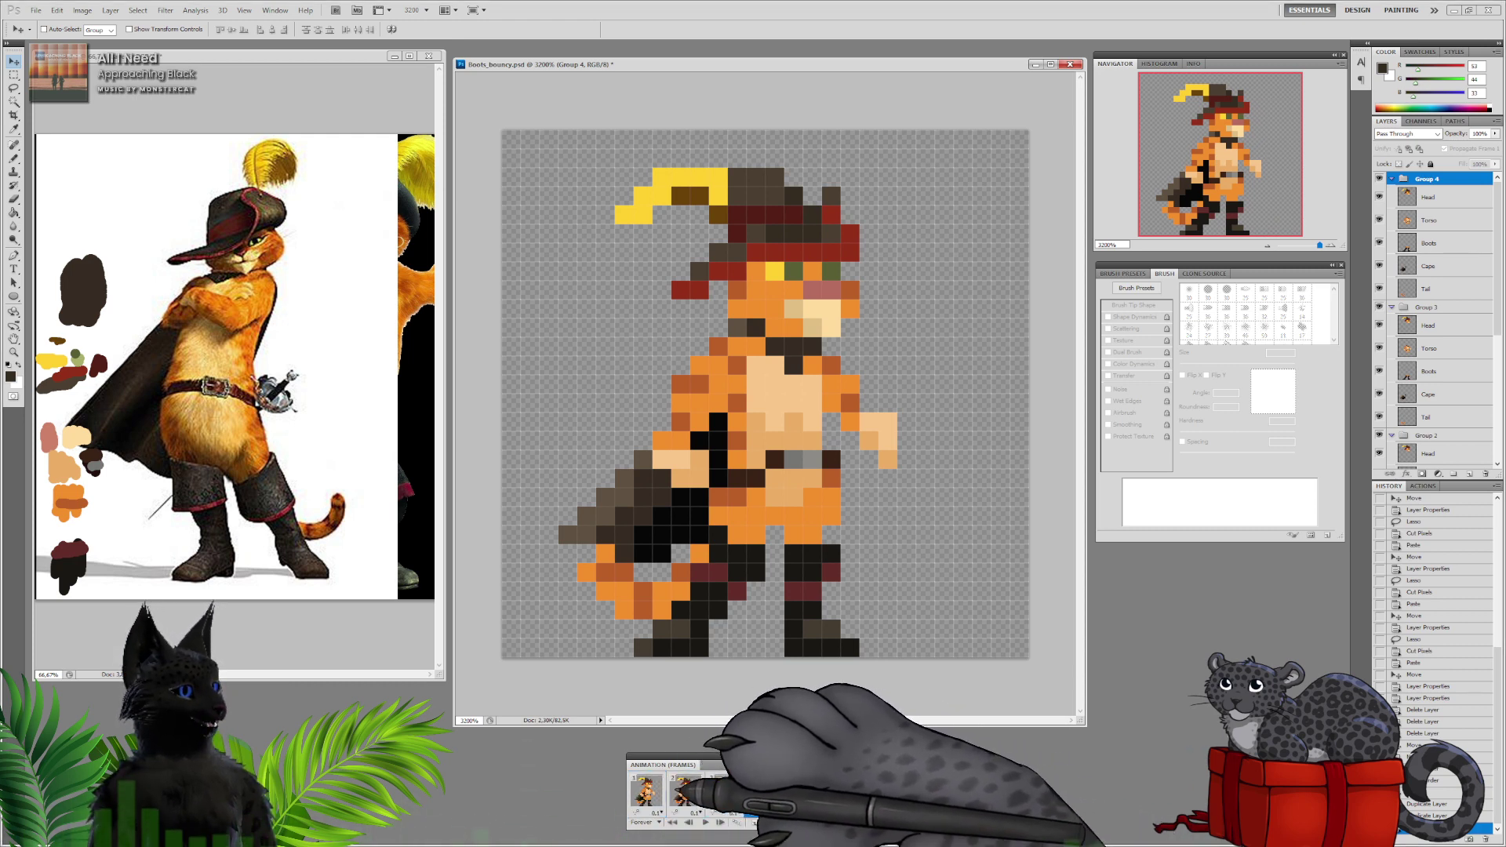
{"action": "left_click", "coordinate": [646, 790]}
{"action": "left_click", "coordinate": [684, 791]}
{"action": "left_click", "coordinate": [762, 790]}
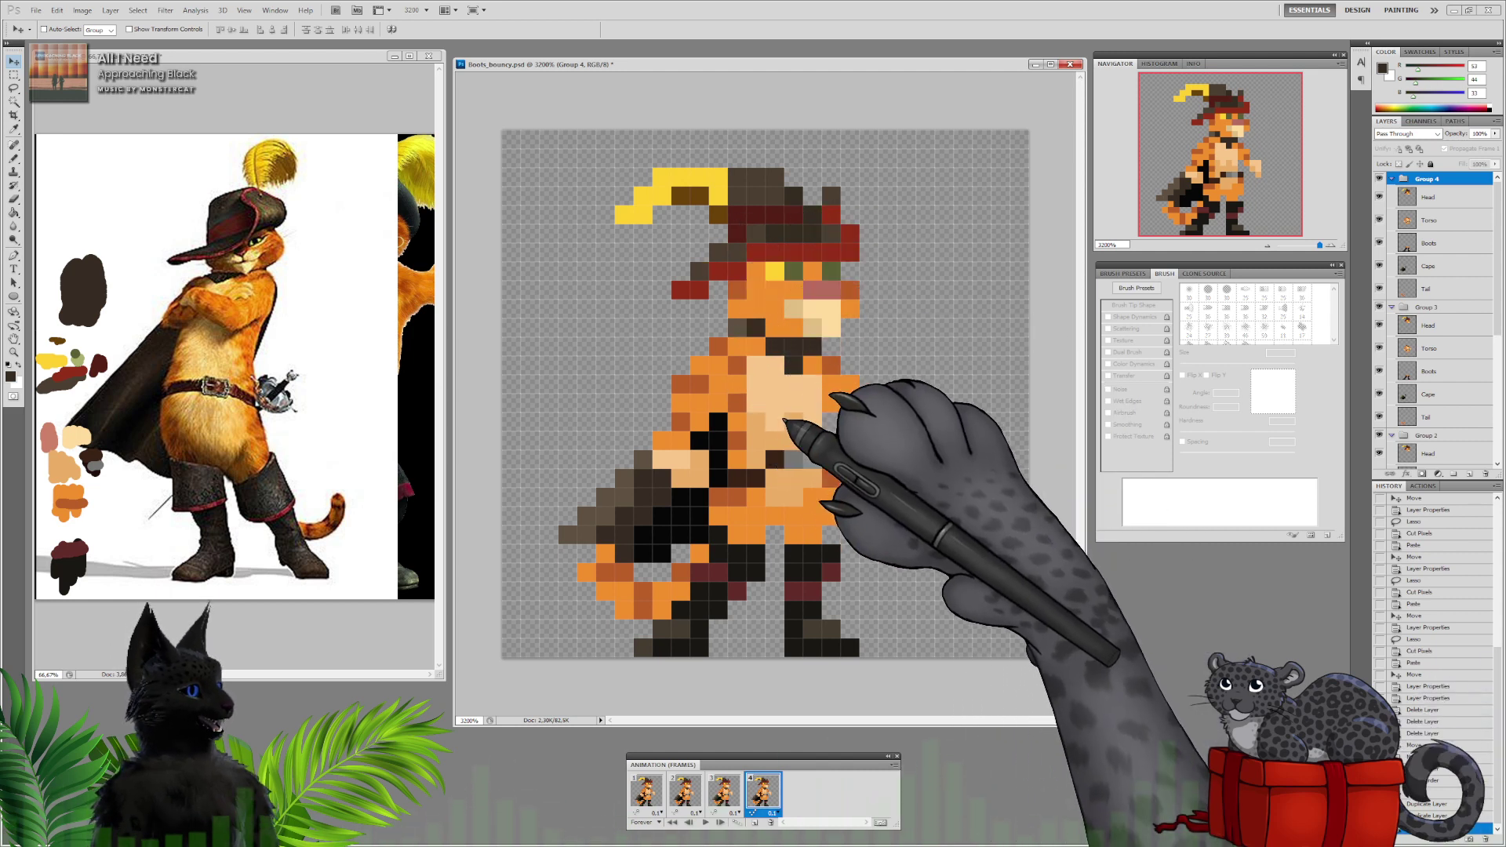
{"action": "left_click", "coordinate": [651, 790]}
{"action": "left_click", "coordinate": [691, 791]}
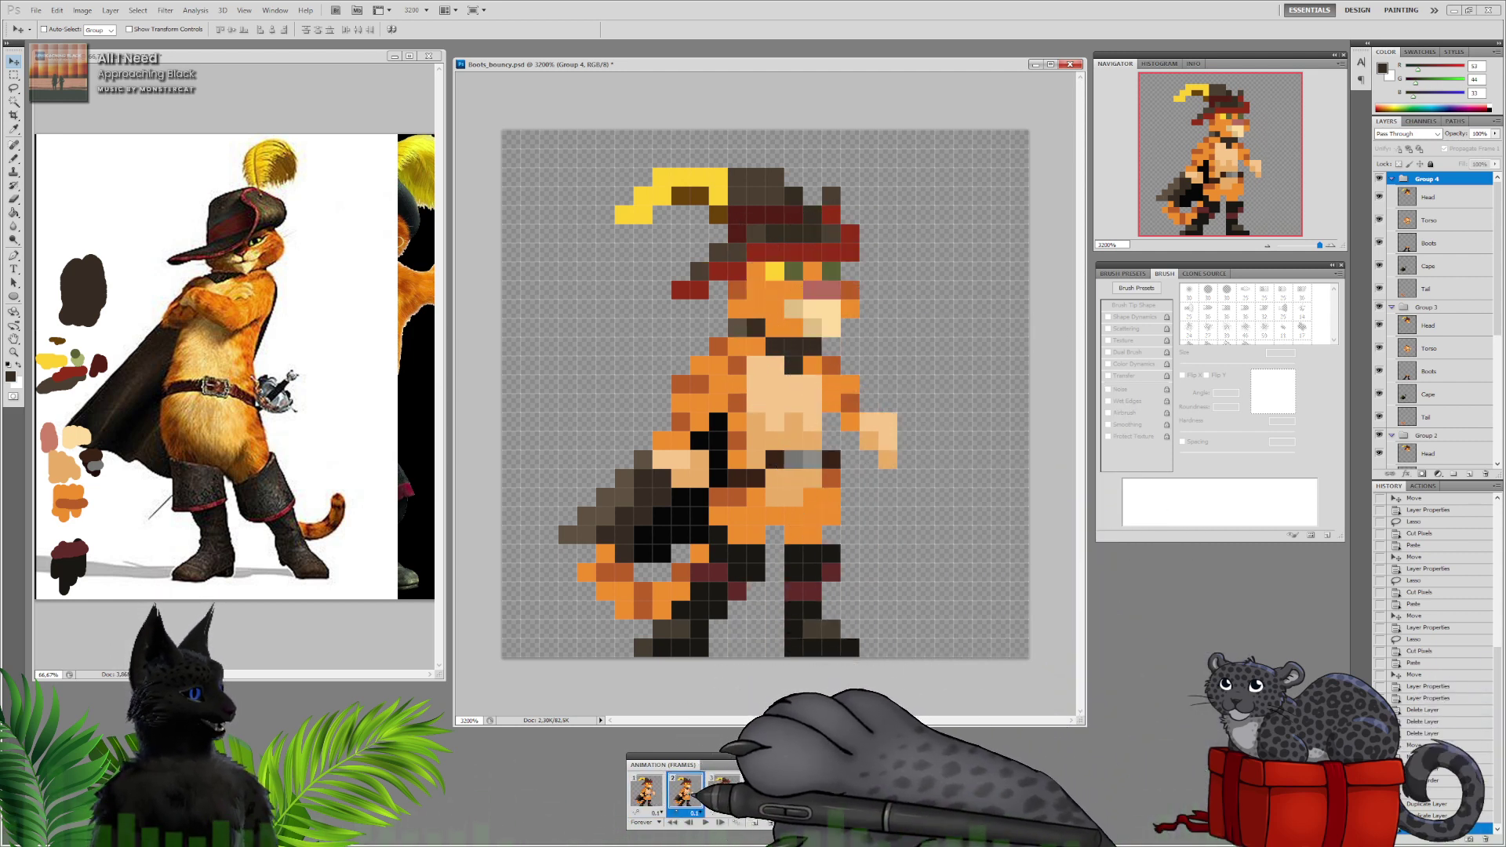
{"action": "left_click", "coordinate": [654, 790]}
{"action": "left_click", "coordinate": [688, 791]}
{"action": "left_click", "coordinate": [729, 793]}
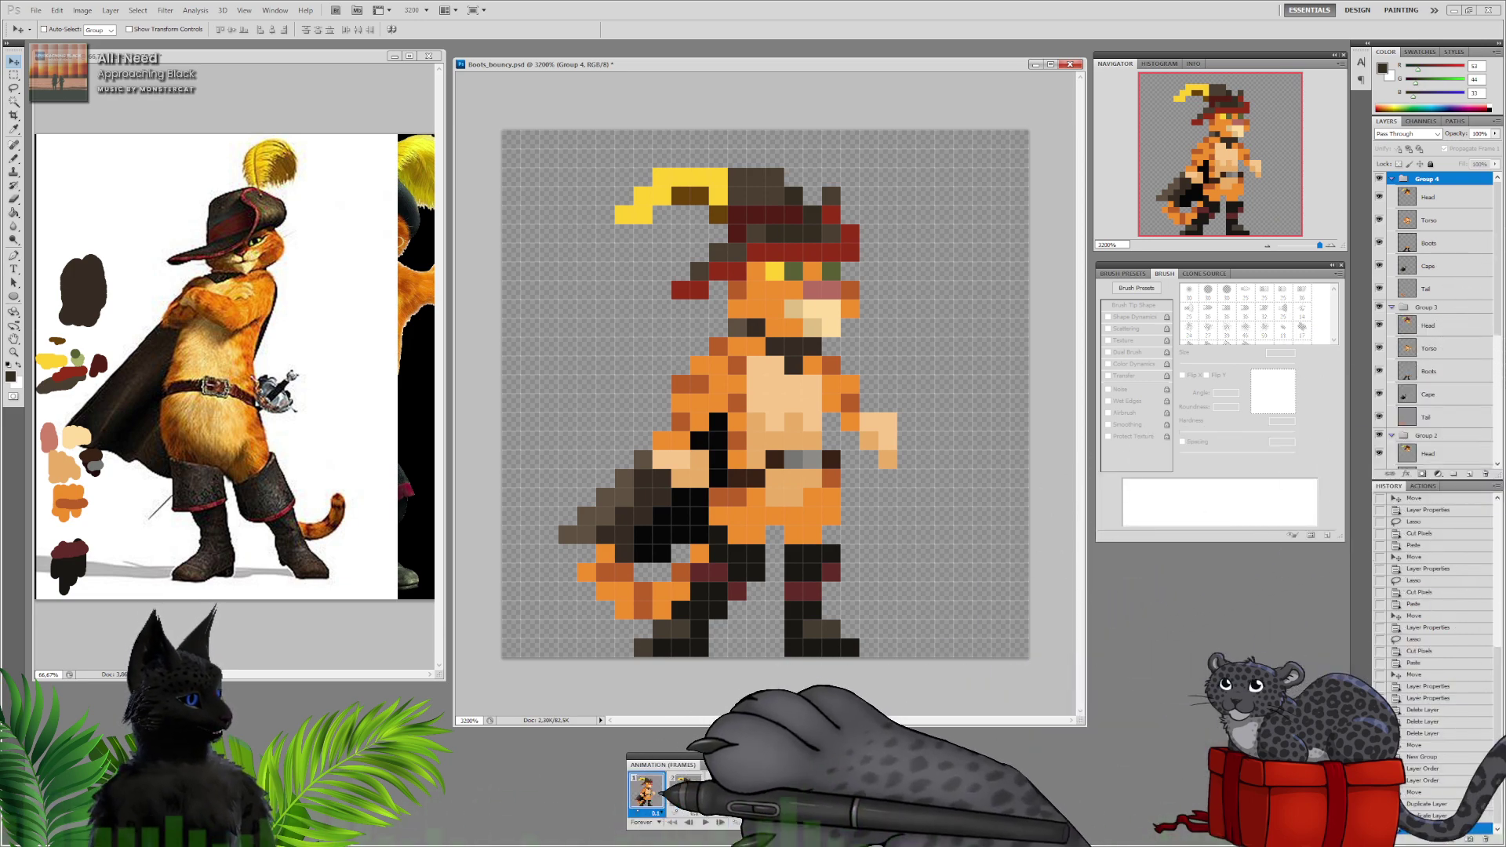
Show only Group 1 in the first animation frame and only Group 2 in the second
{"action": "left_click", "coordinate": [1378, 178]}
{"action": "left_click", "coordinate": [1379, 307]}
{"action": "left_click", "coordinate": [1379, 435]}
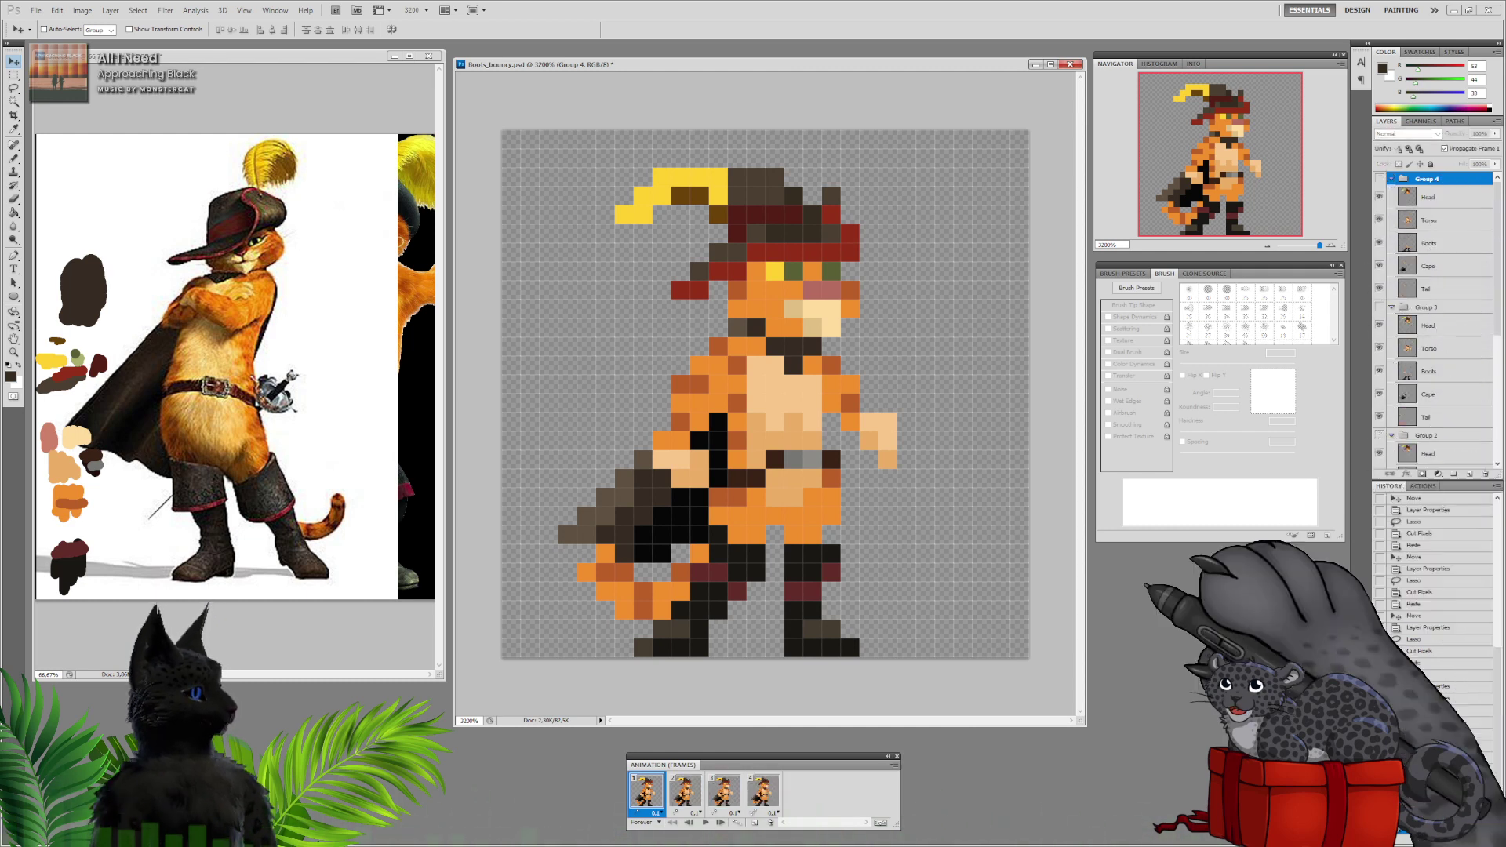
{"action": "left_click", "coordinate": [685, 791]}
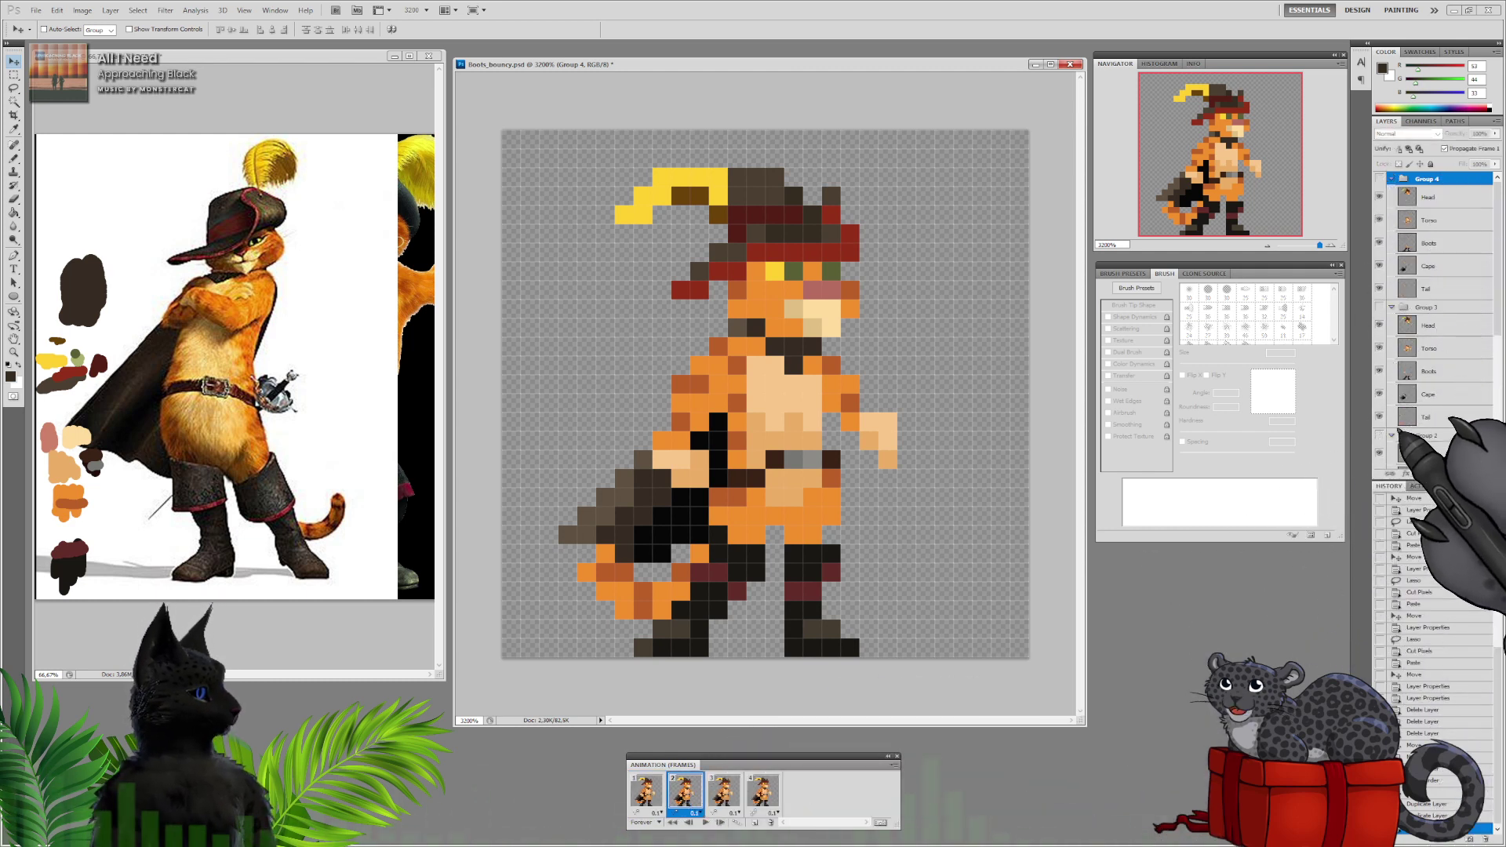
{"action": "scroll", "coordinate": [1404, 396], "scroll_direction": "down", "scroll_amount": 3}
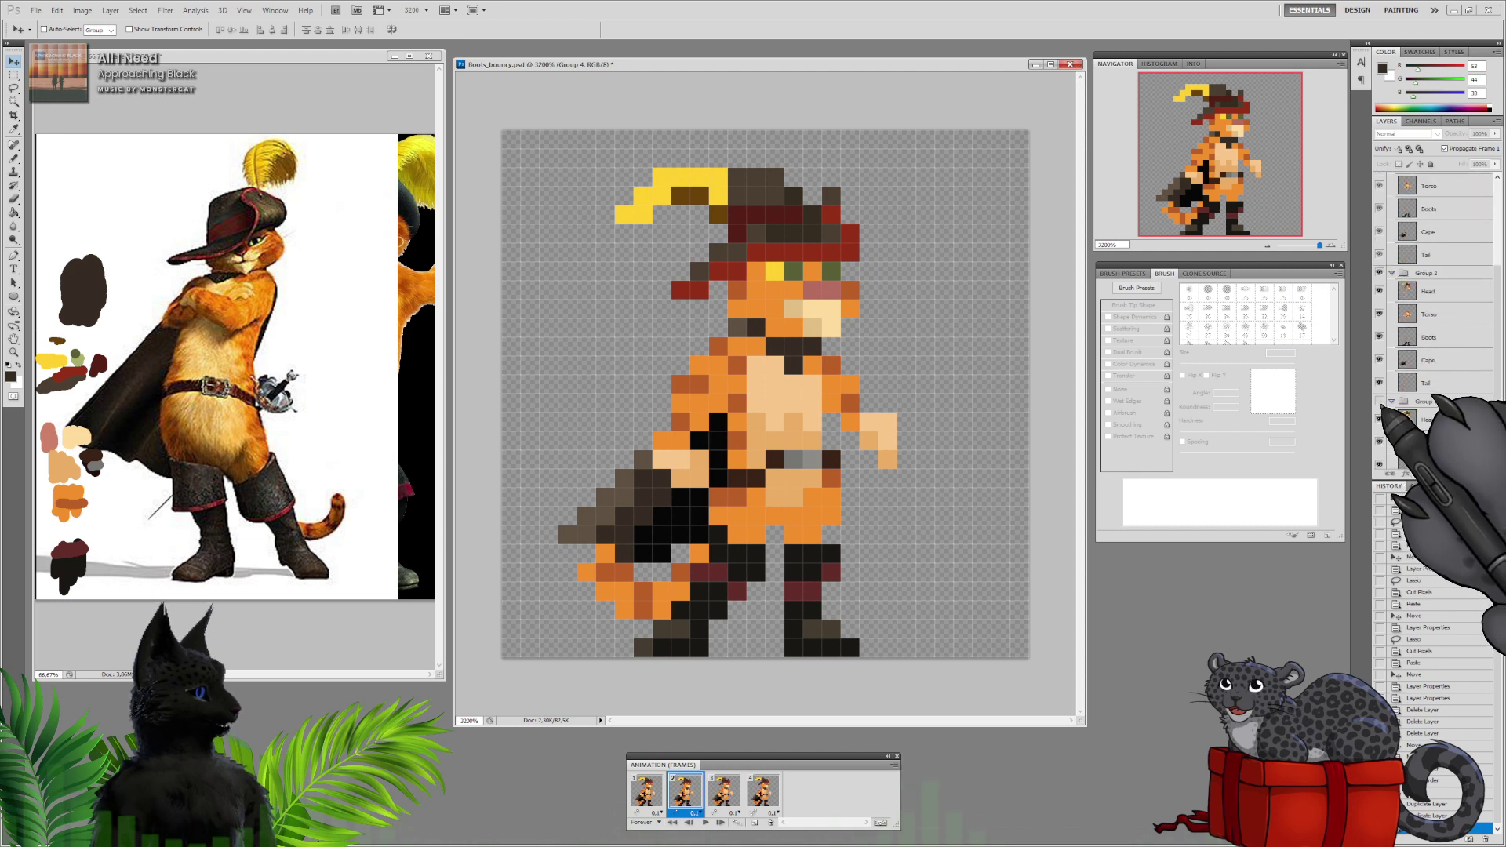
Show only Group 3 in the third animation frame and only Group 4 in the fourth
{"action": "left_click", "coordinate": [724, 791]}
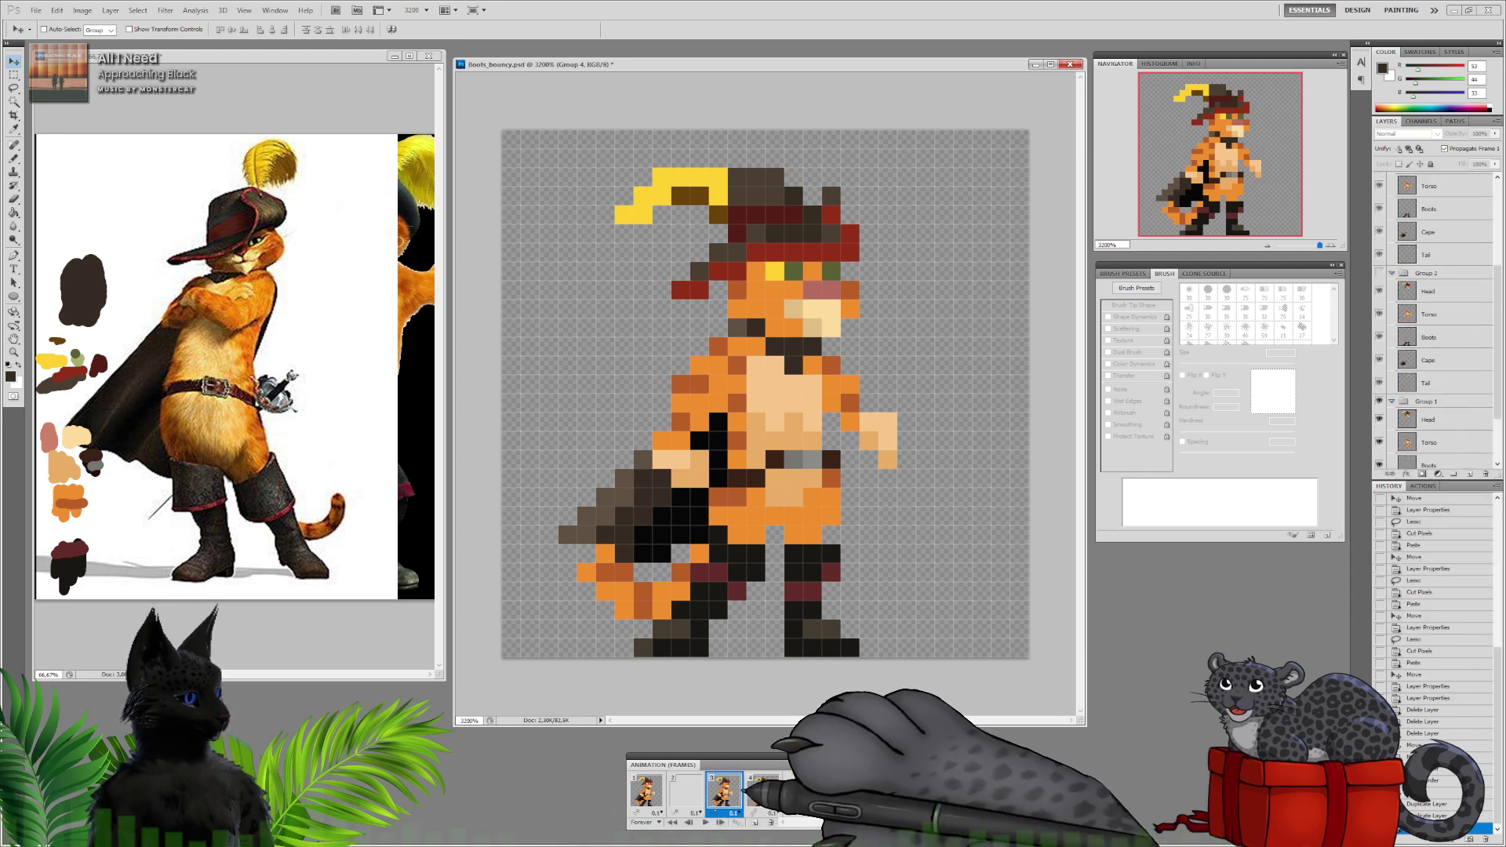
{"action": "left_click", "coordinate": [1379, 402]}
{"action": "scroll", "coordinate": [1401, 345], "scroll_direction": "up", "scroll_amount": 1}
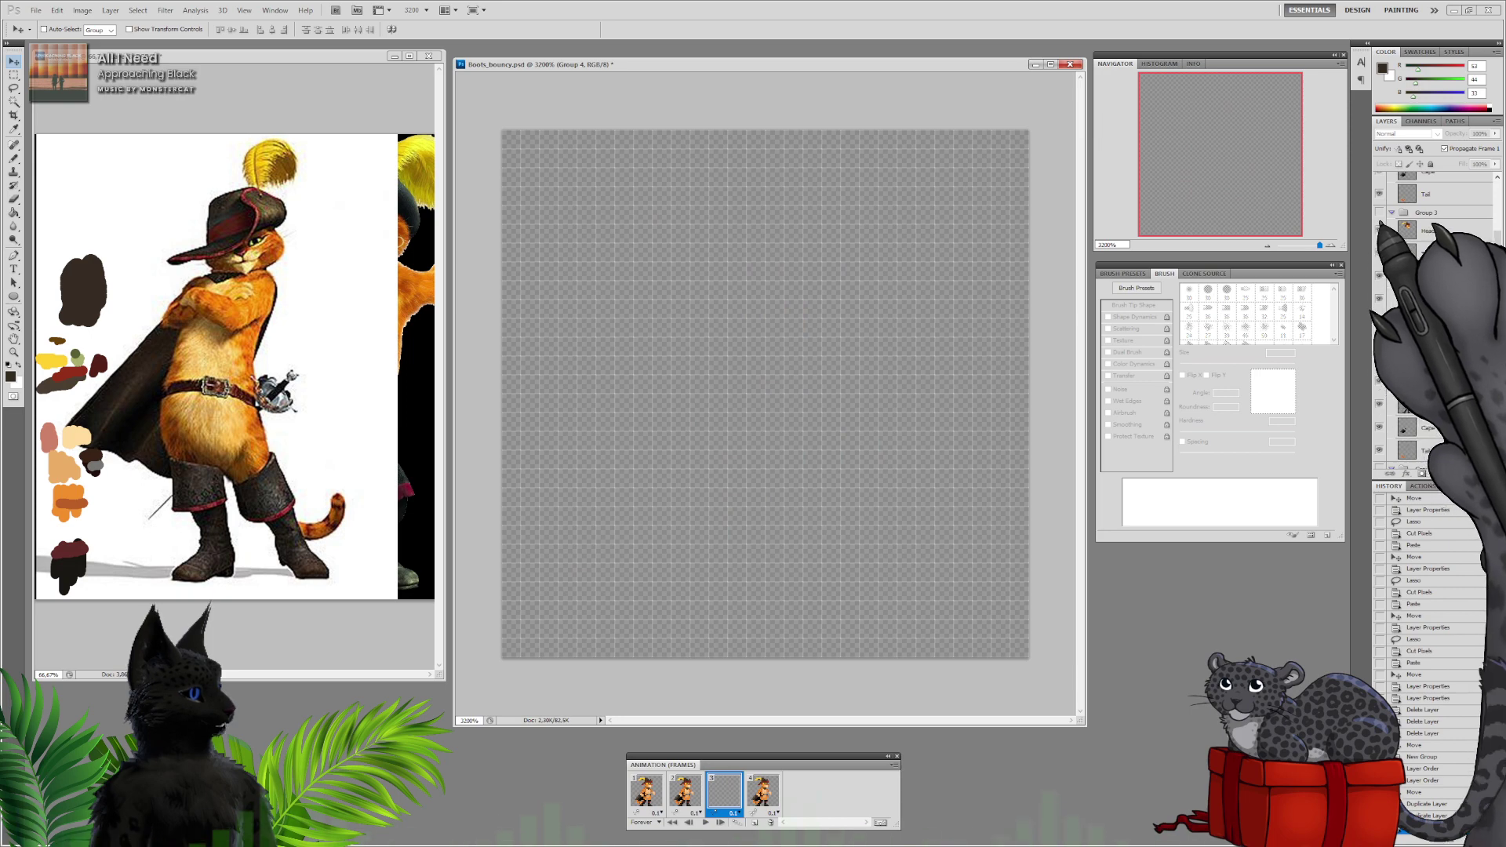
{"action": "left_click", "coordinate": [1379, 213]}
{"action": "left_click", "coordinate": [762, 790]}
{"action": "scroll", "coordinate": [1412, 396], "scroll_direction": "down", "scroll_amount": 2}
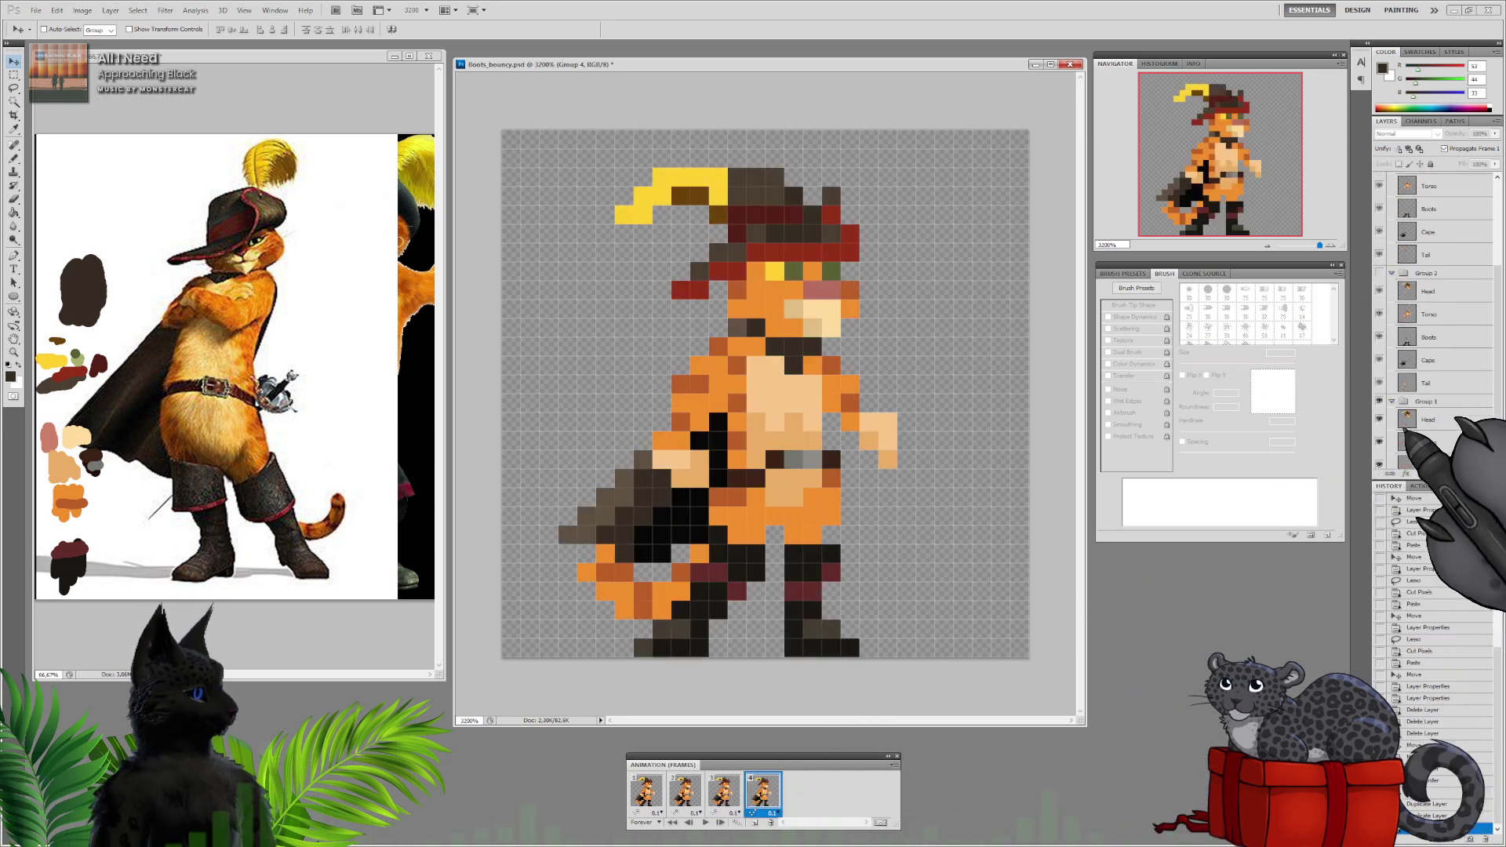
{"action": "left_click", "coordinate": [1378, 399]}
{"action": "scroll", "coordinate": [1399, 329], "scroll_direction": "up", "scroll_amount": 3}
{"action": "scroll", "coordinate": [1398, 311], "scroll_direction": "up", "scroll_amount": 3}
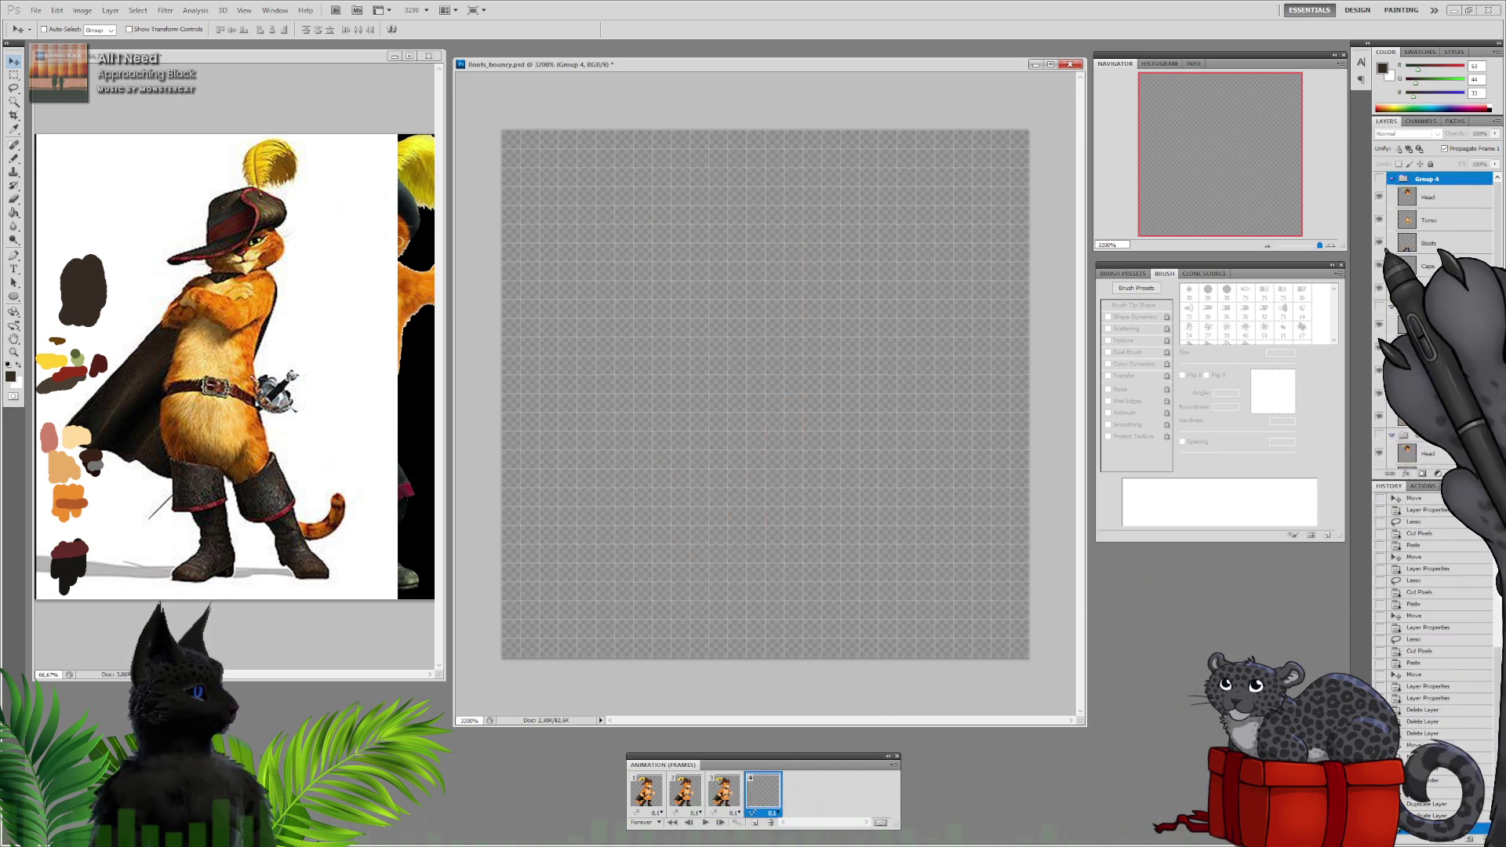
{"action": "left_click", "coordinate": [1378, 179]}
Go through the four frames in turn to check which layer group each one displays
{"action": "left_click", "coordinate": [646, 790]}
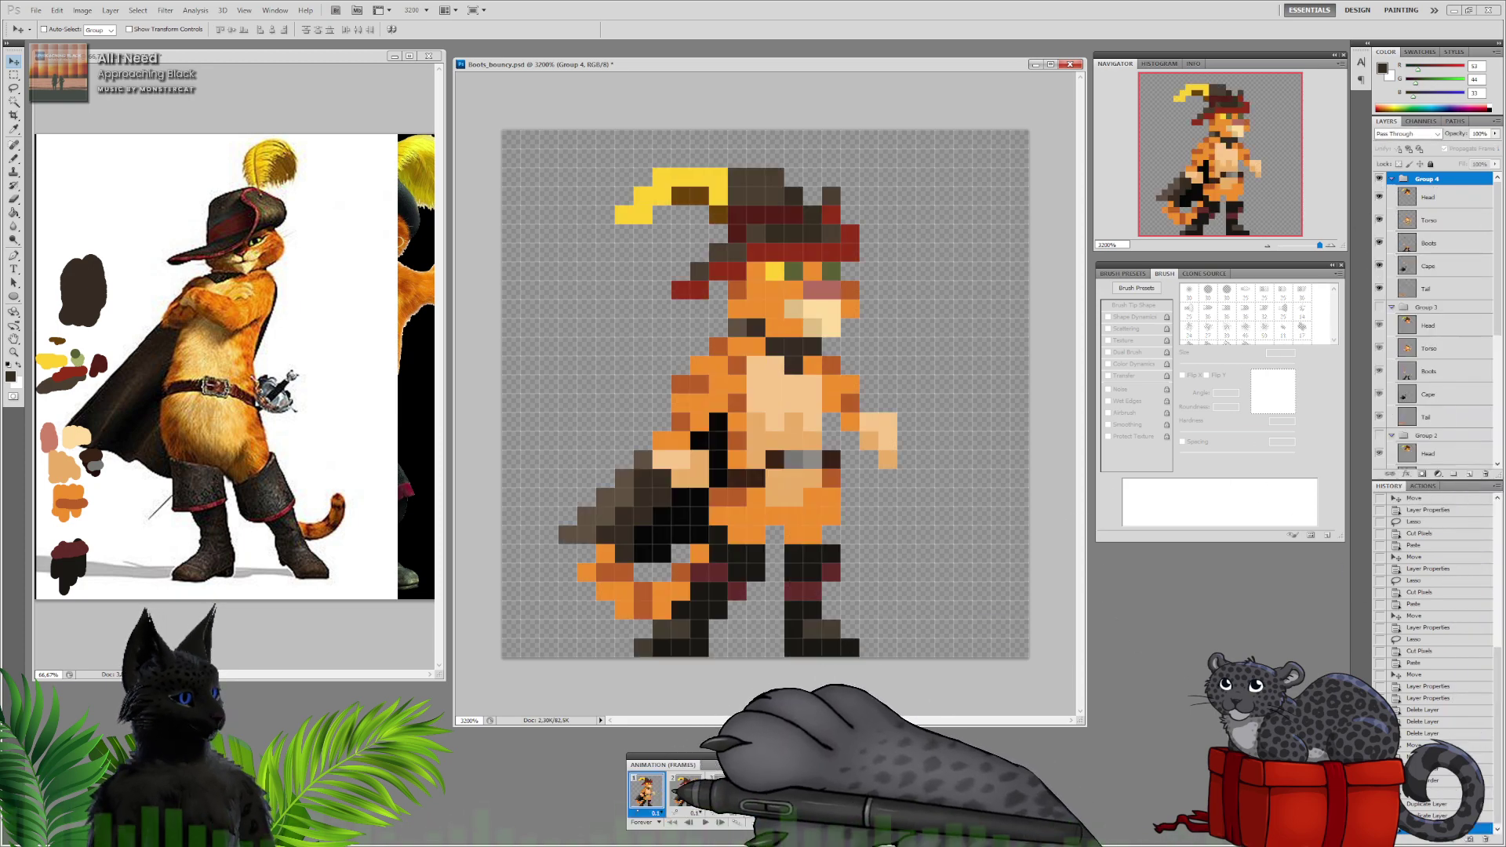
{"action": "left_click", "coordinate": [684, 790]}
{"action": "left_click", "coordinate": [723, 791]}
{"action": "left_click", "coordinate": [762, 789]}
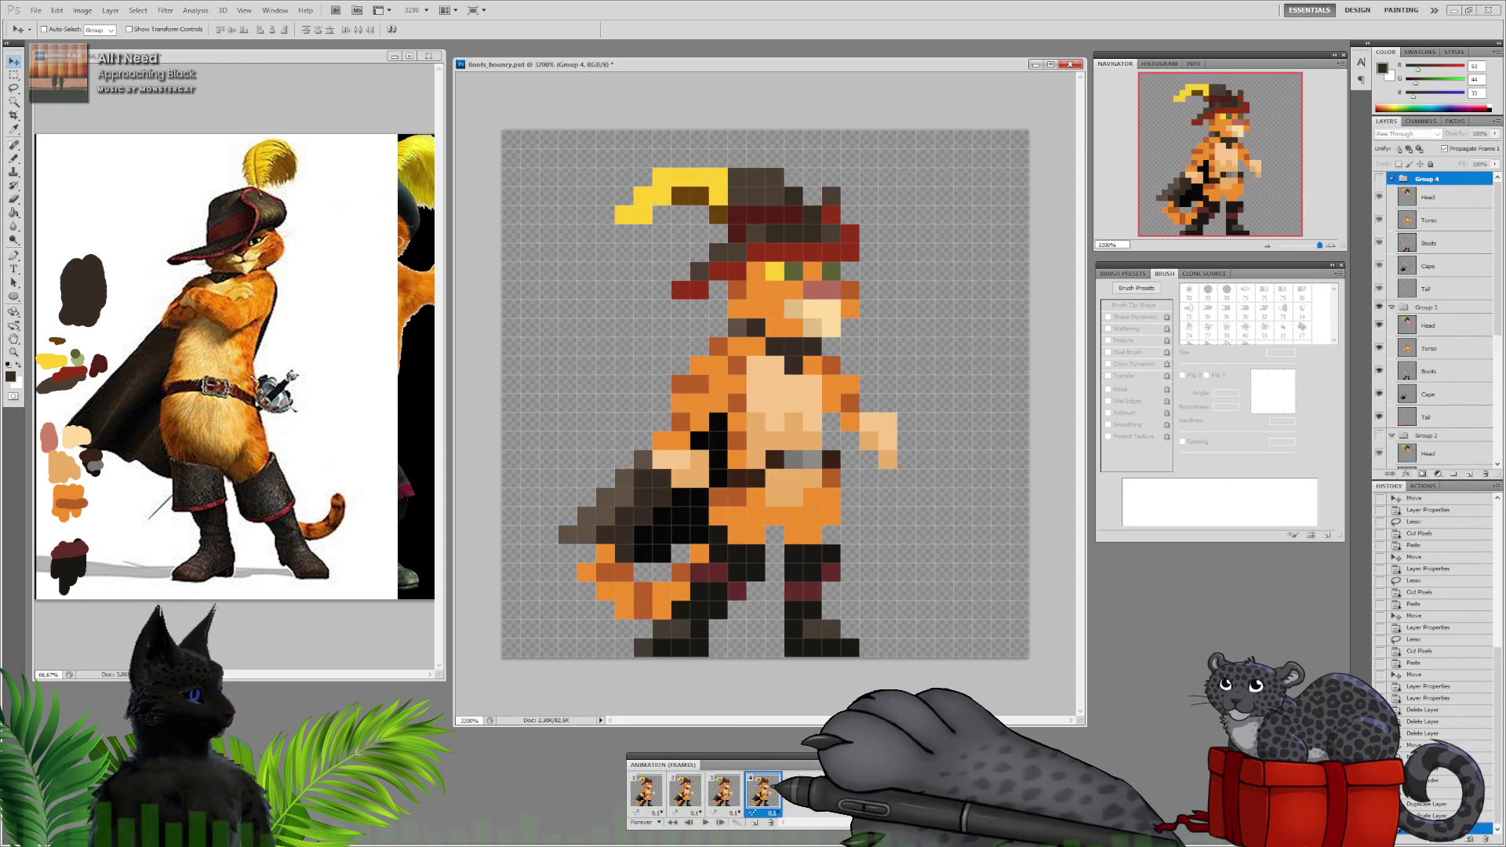
{"action": "left_click", "coordinate": [685, 790]}
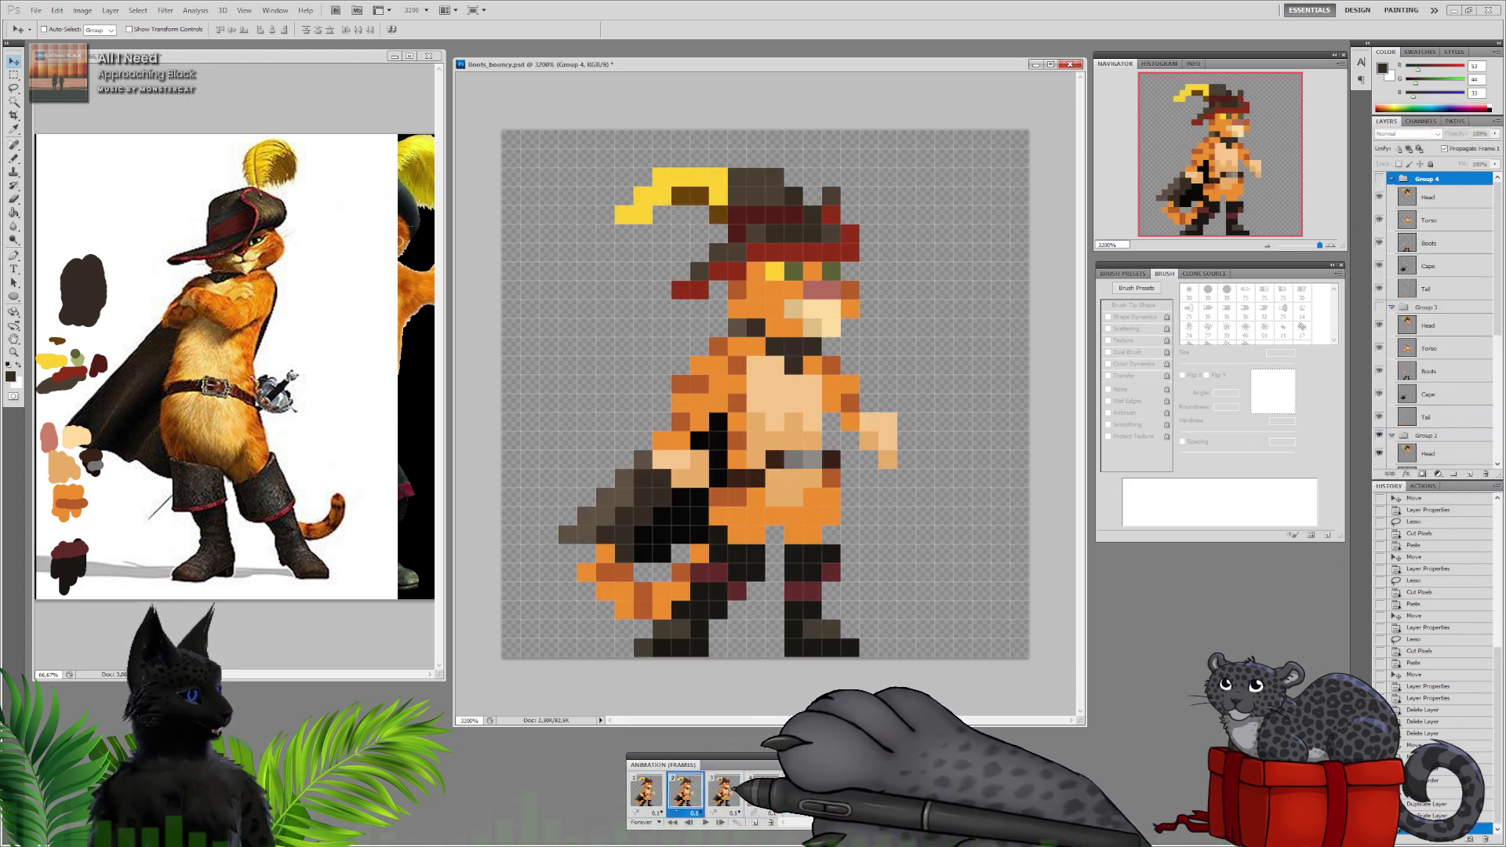
{"action": "left_click", "coordinate": [726, 791]}
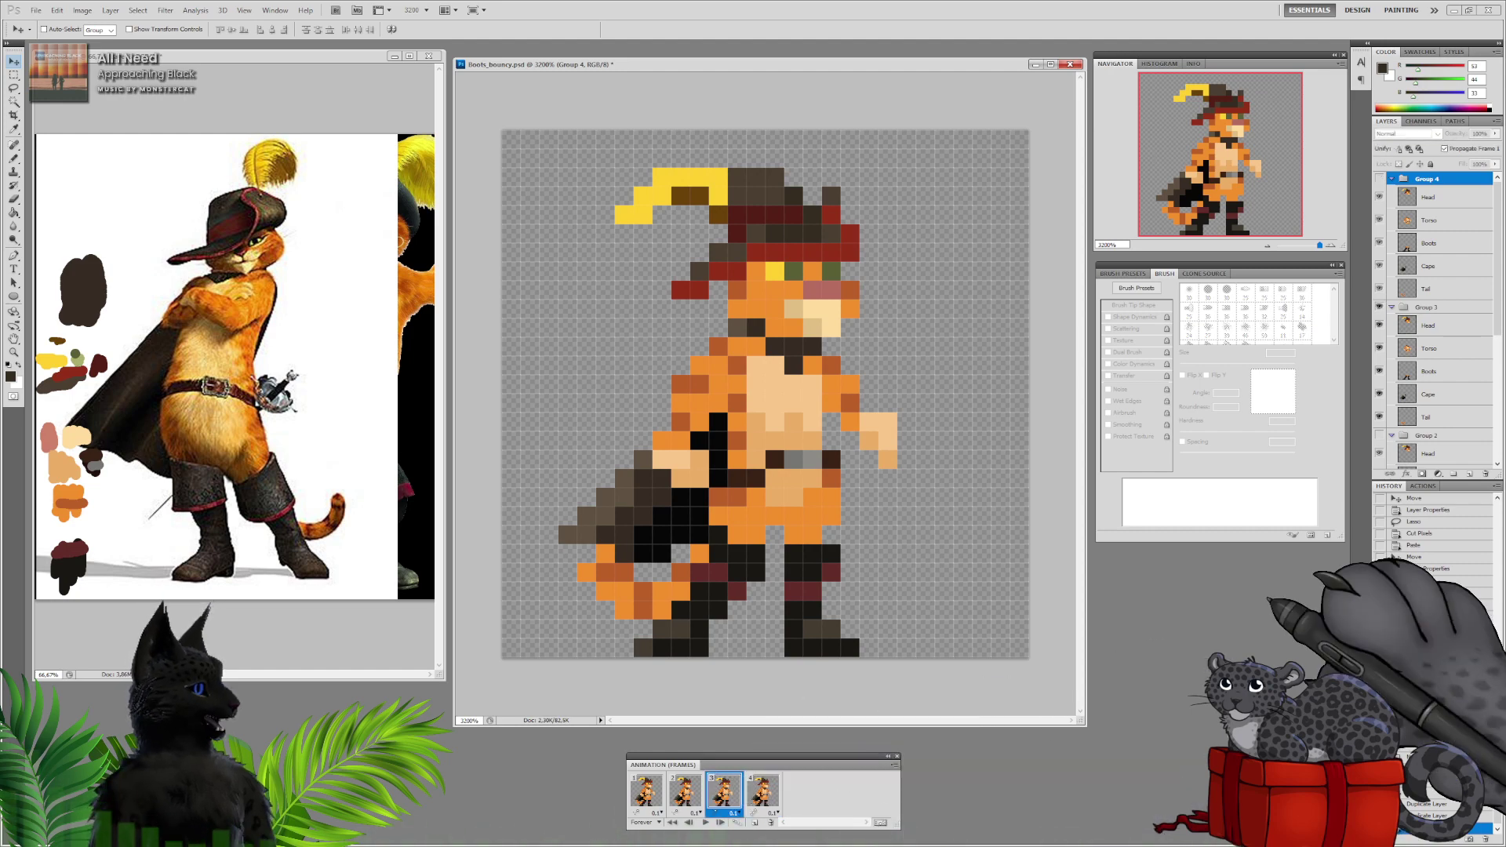
Try to nudge the Head layer of Group 3 one pixel down with the second frame active
{"action": "left_click", "coordinate": [1429, 326]}
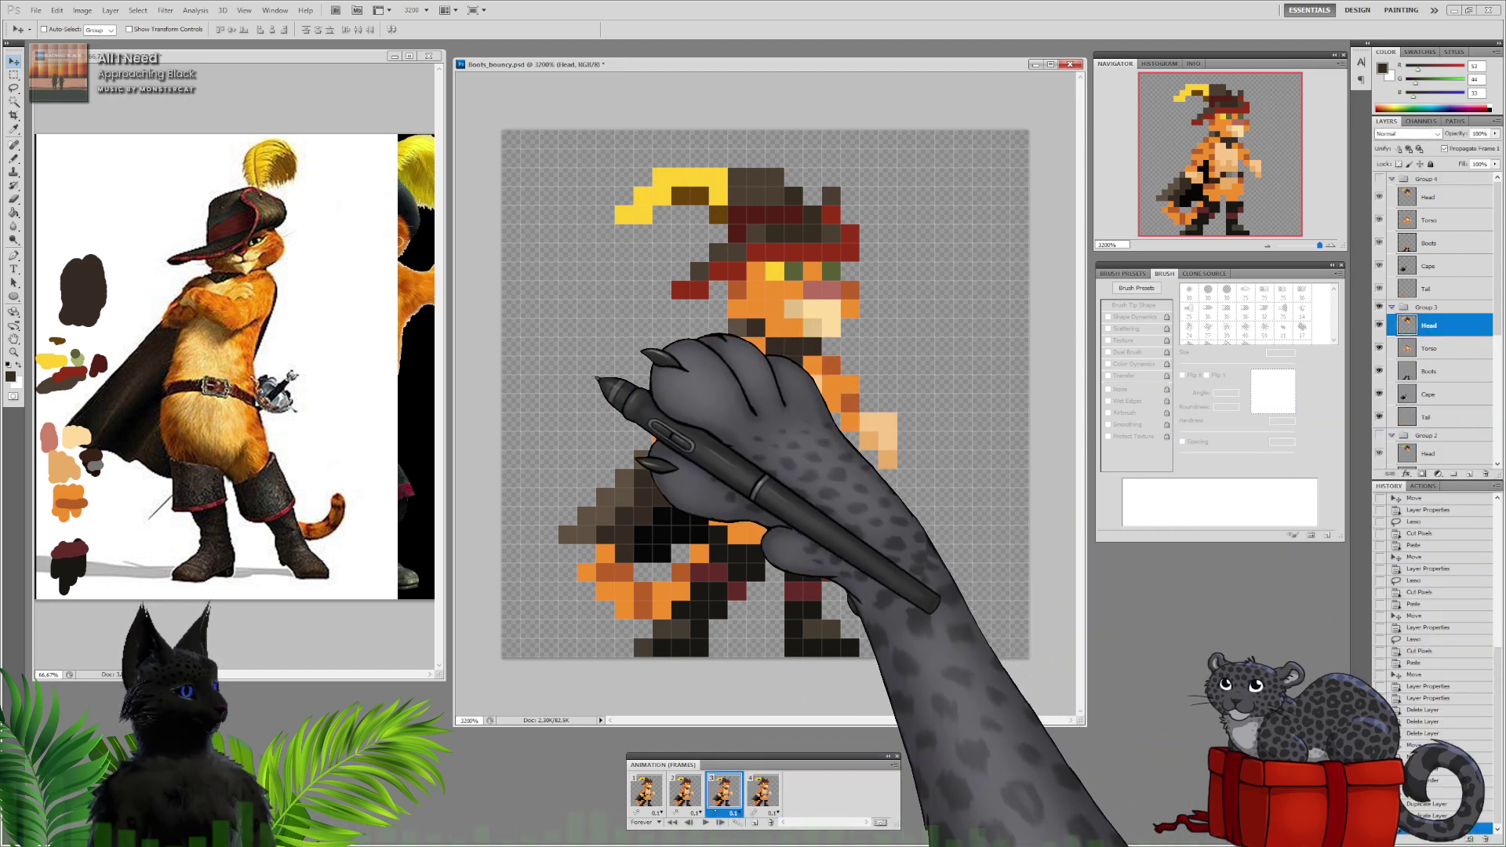
{"action": "left_click", "coordinate": [685, 790]}
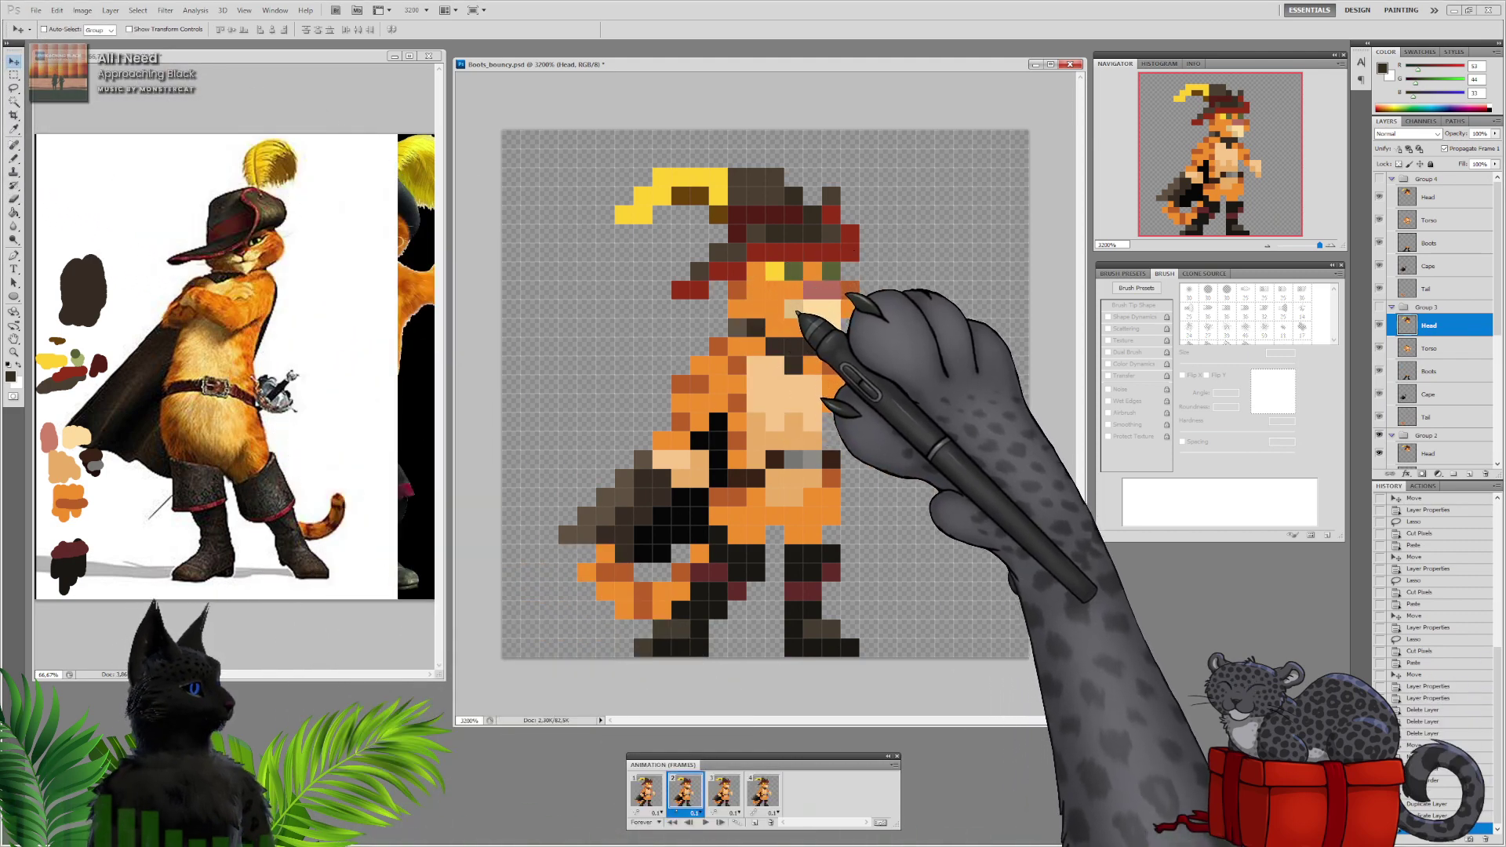
{"action": "key", "text": "Down"}
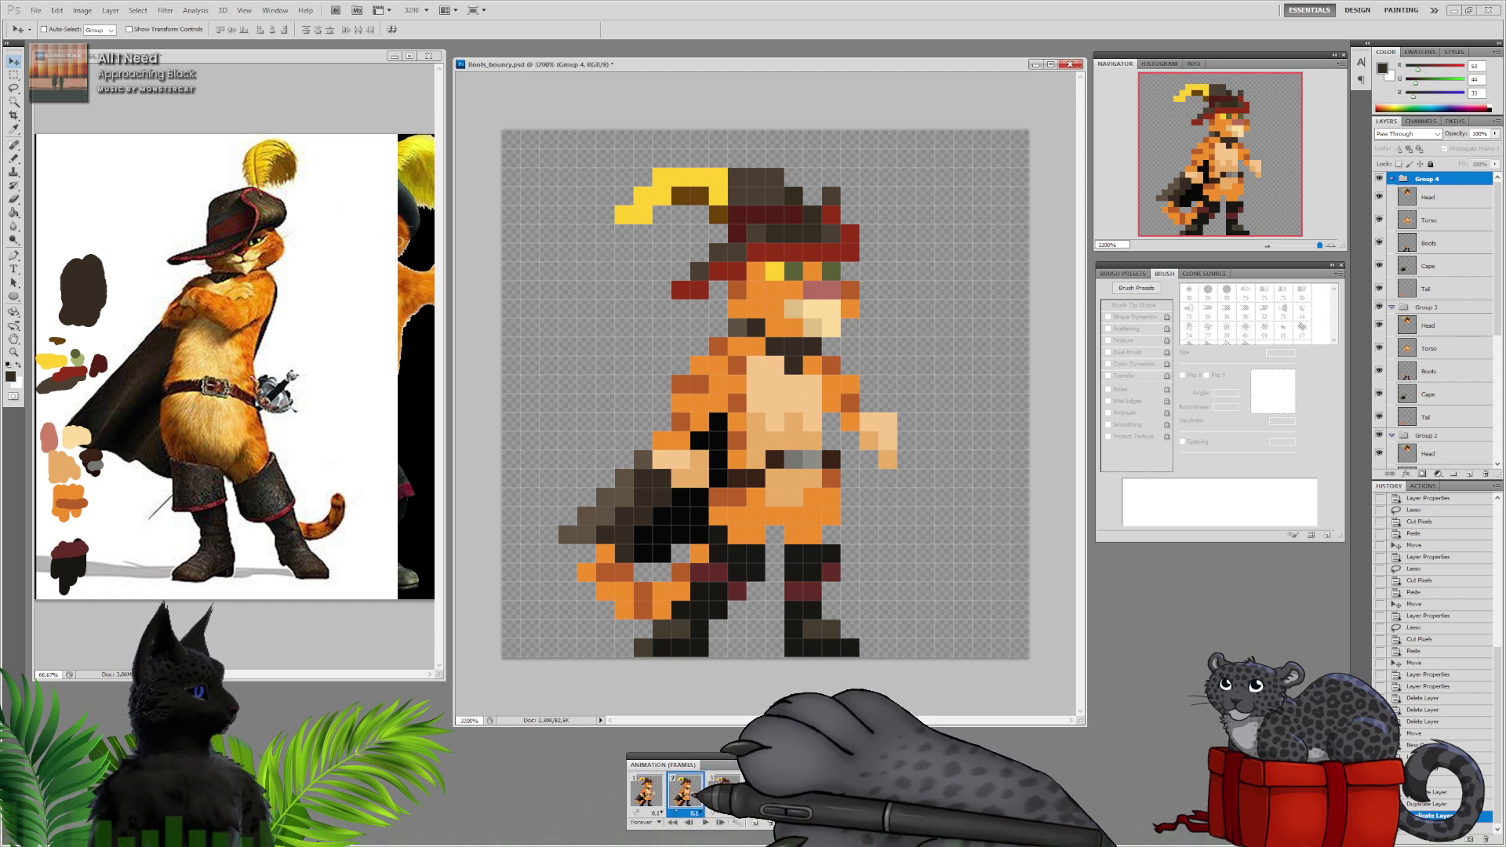
Hide Group 2 and show Group 1 in the first animation frame
{"action": "left_click", "coordinate": [645, 792]}
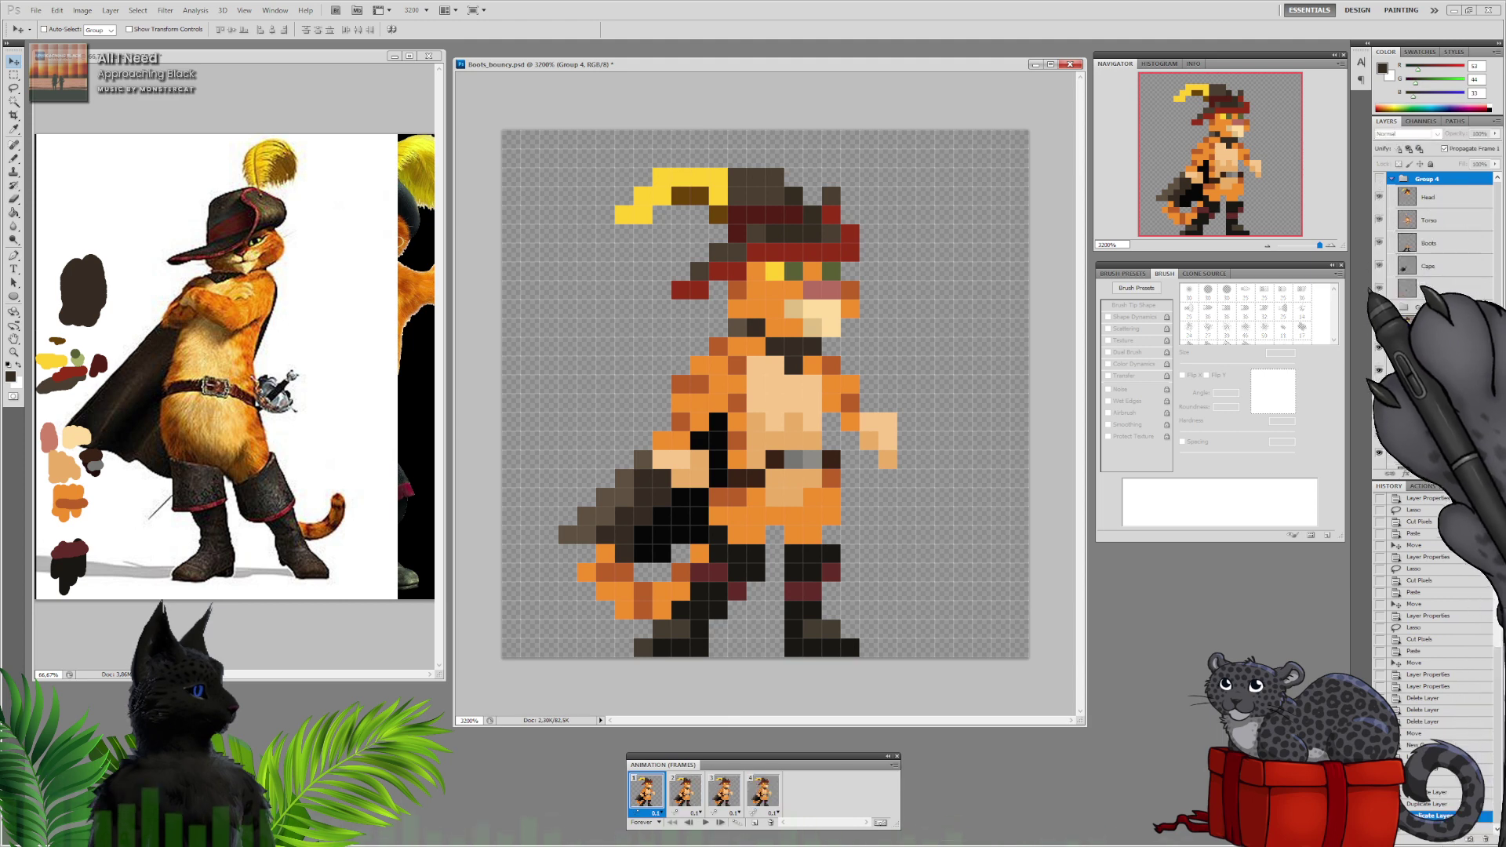
{"action": "left_click", "coordinate": [1379, 435]}
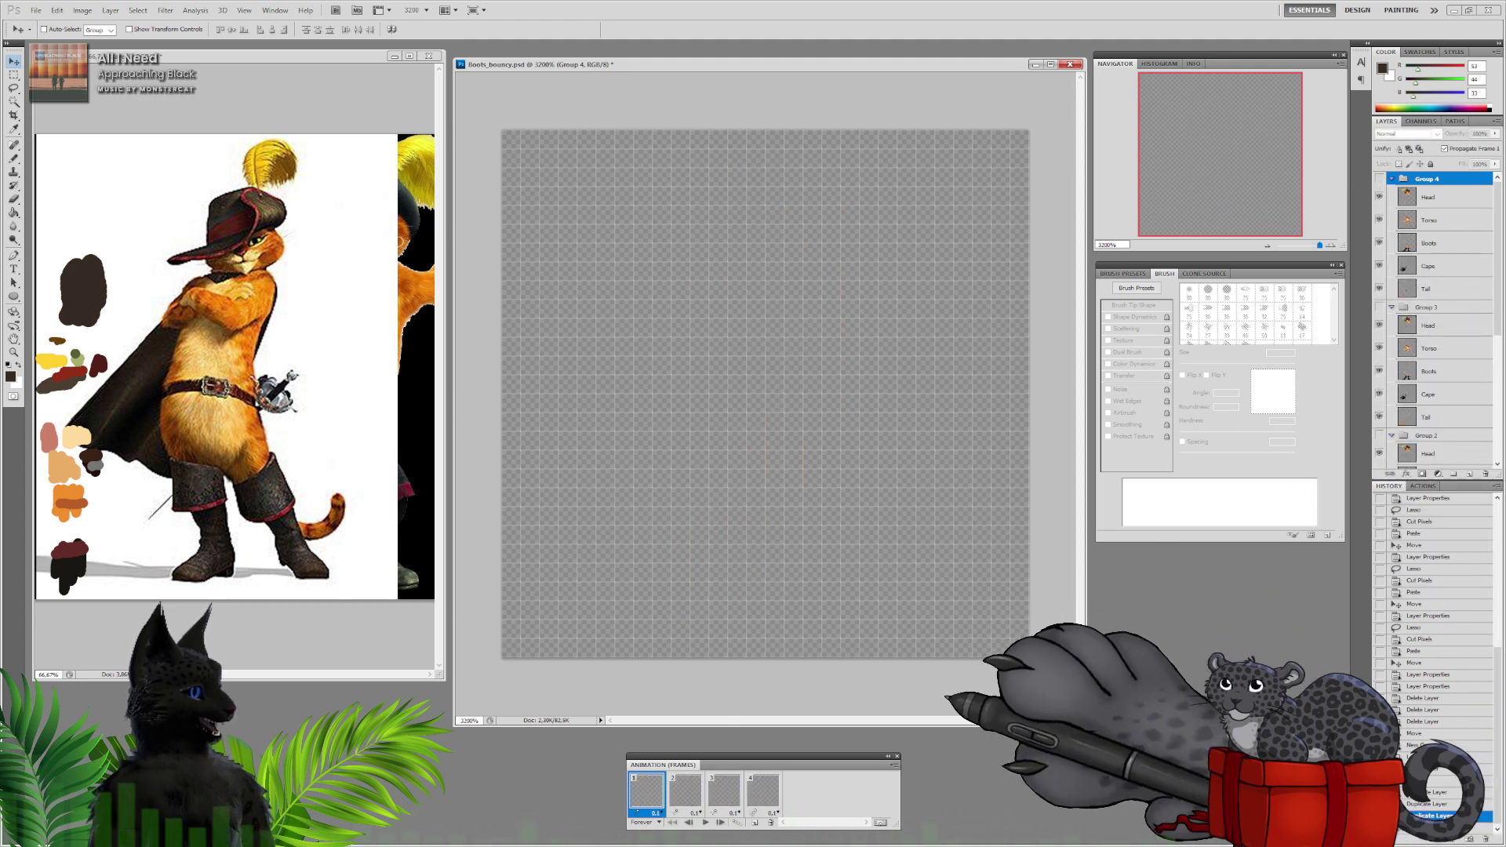
{"action": "scroll", "coordinate": [1435, 314], "scroll_direction": "down", "scroll_amount": 3}
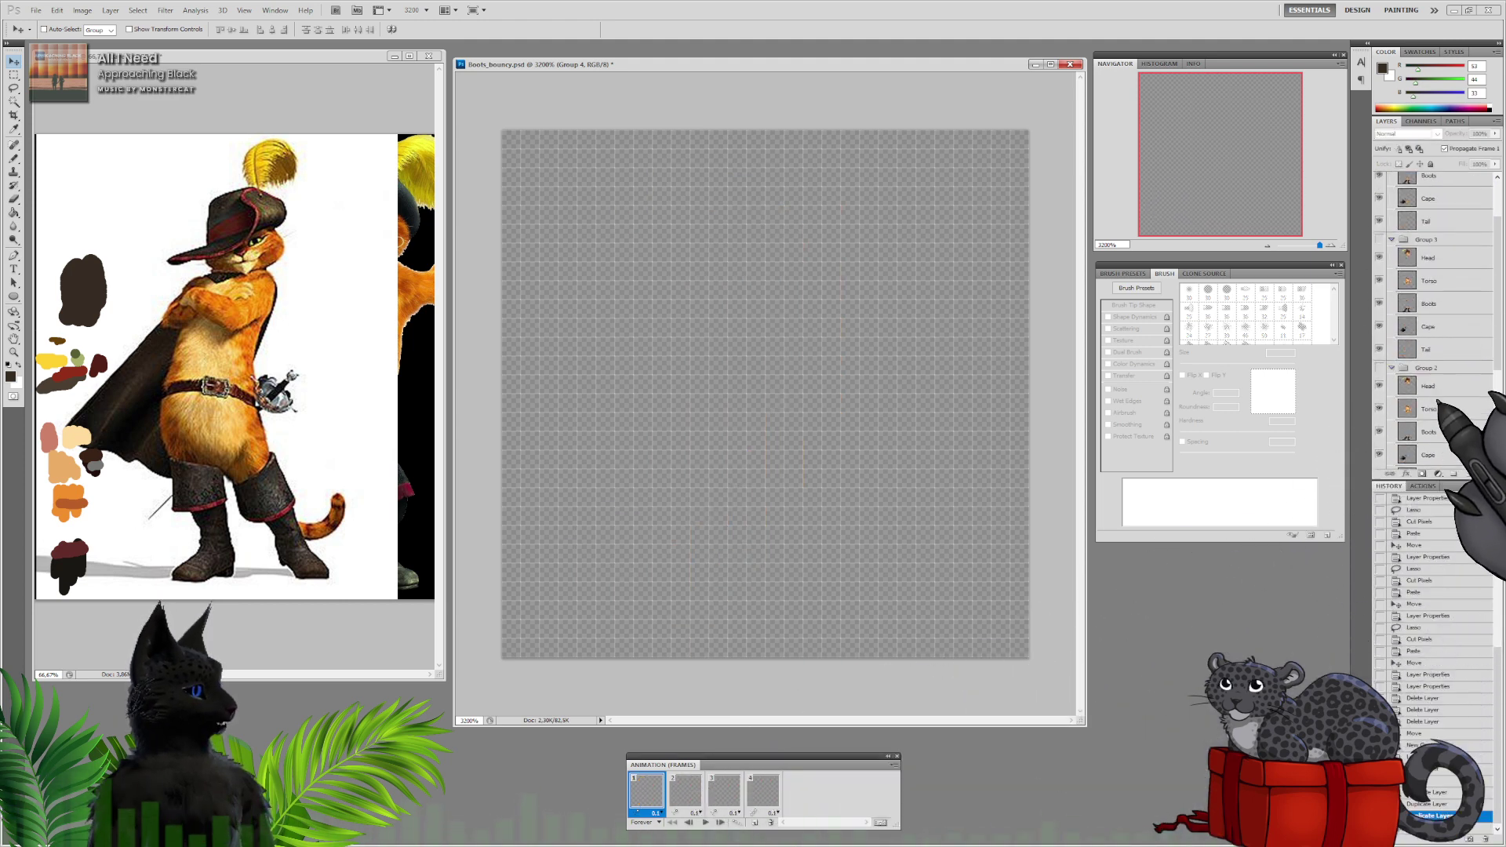
{"action": "scroll", "coordinate": [1438, 402], "scroll_direction": "down", "scroll_amount": 5}
{"action": "left_click", "coordinate": [1378, 325]}
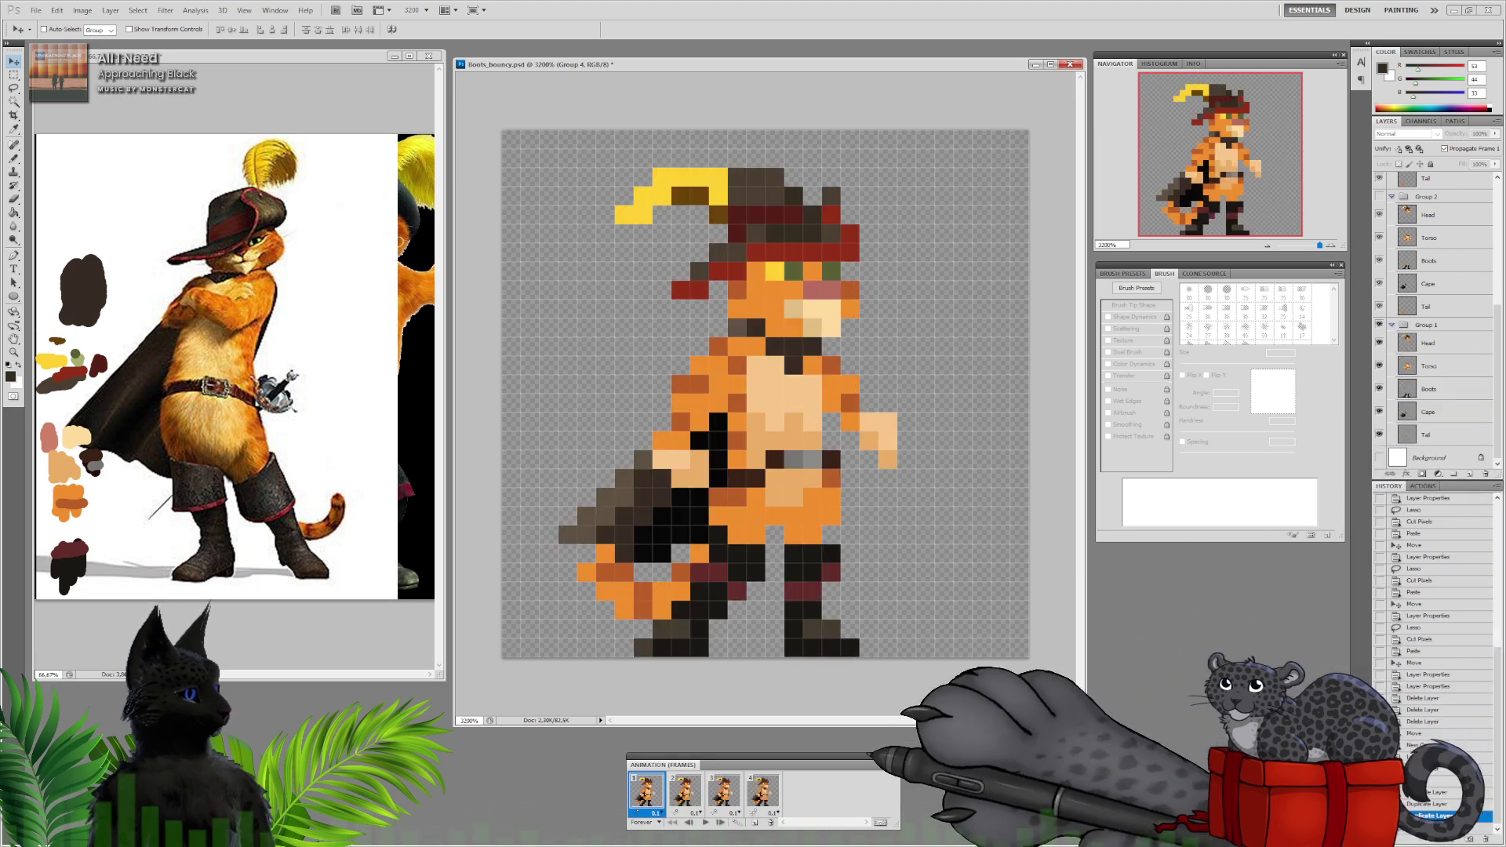
Hide Group 1 and show Group 2 in the second animation frame
{"action": "left_click", "coordinate": [685, 790]}
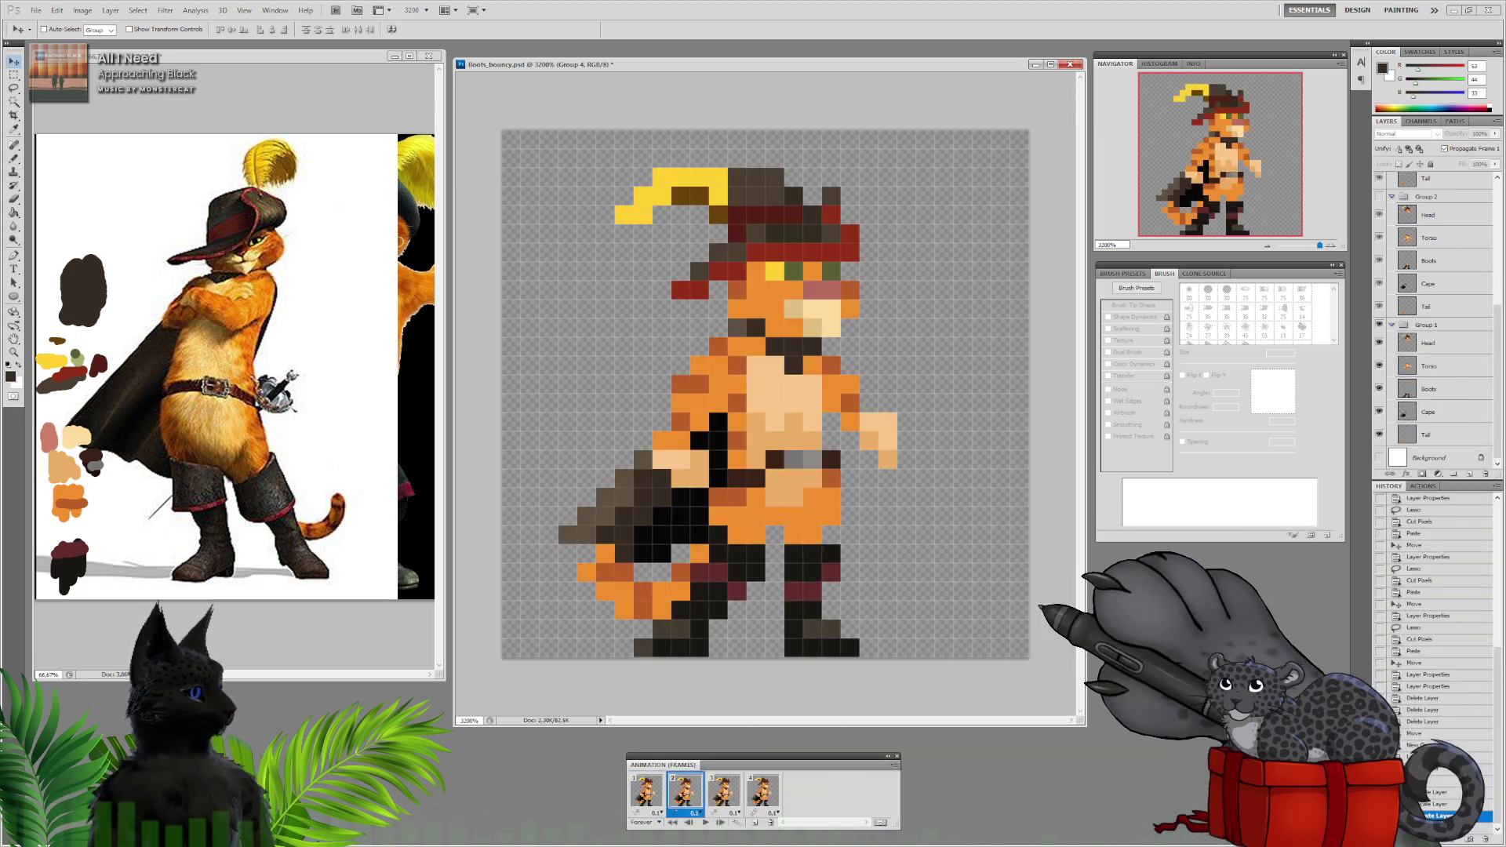
{"action": "left_click", "coordinate": [1379, 325]}
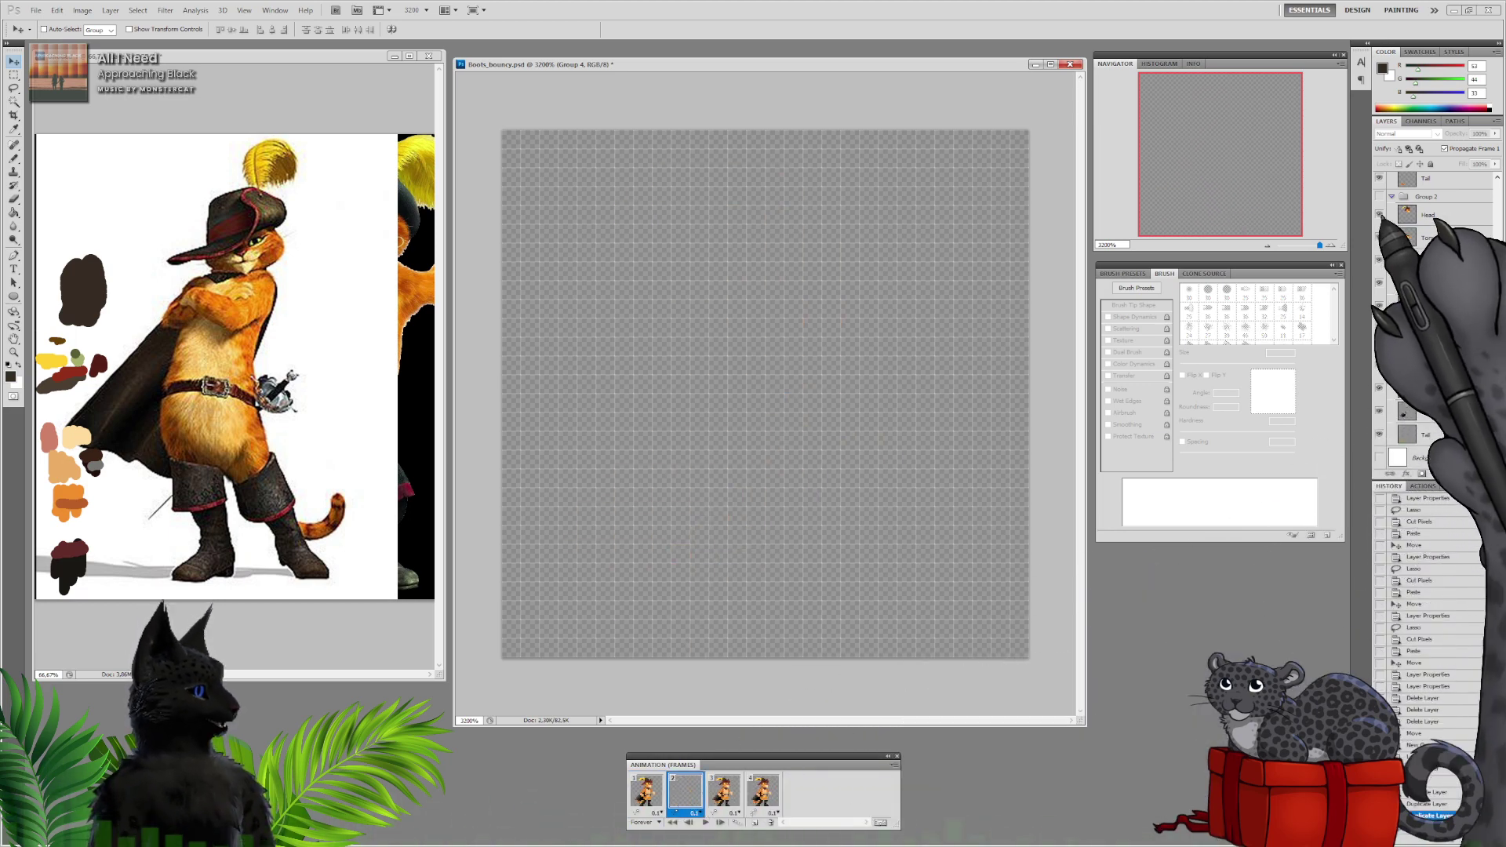
{"action": "left_click", "coordinate": [1379, 196]}
{"action": "left_click_drag", "start_coordinate": [1496, 329], "coordinate": [1496, 289]}
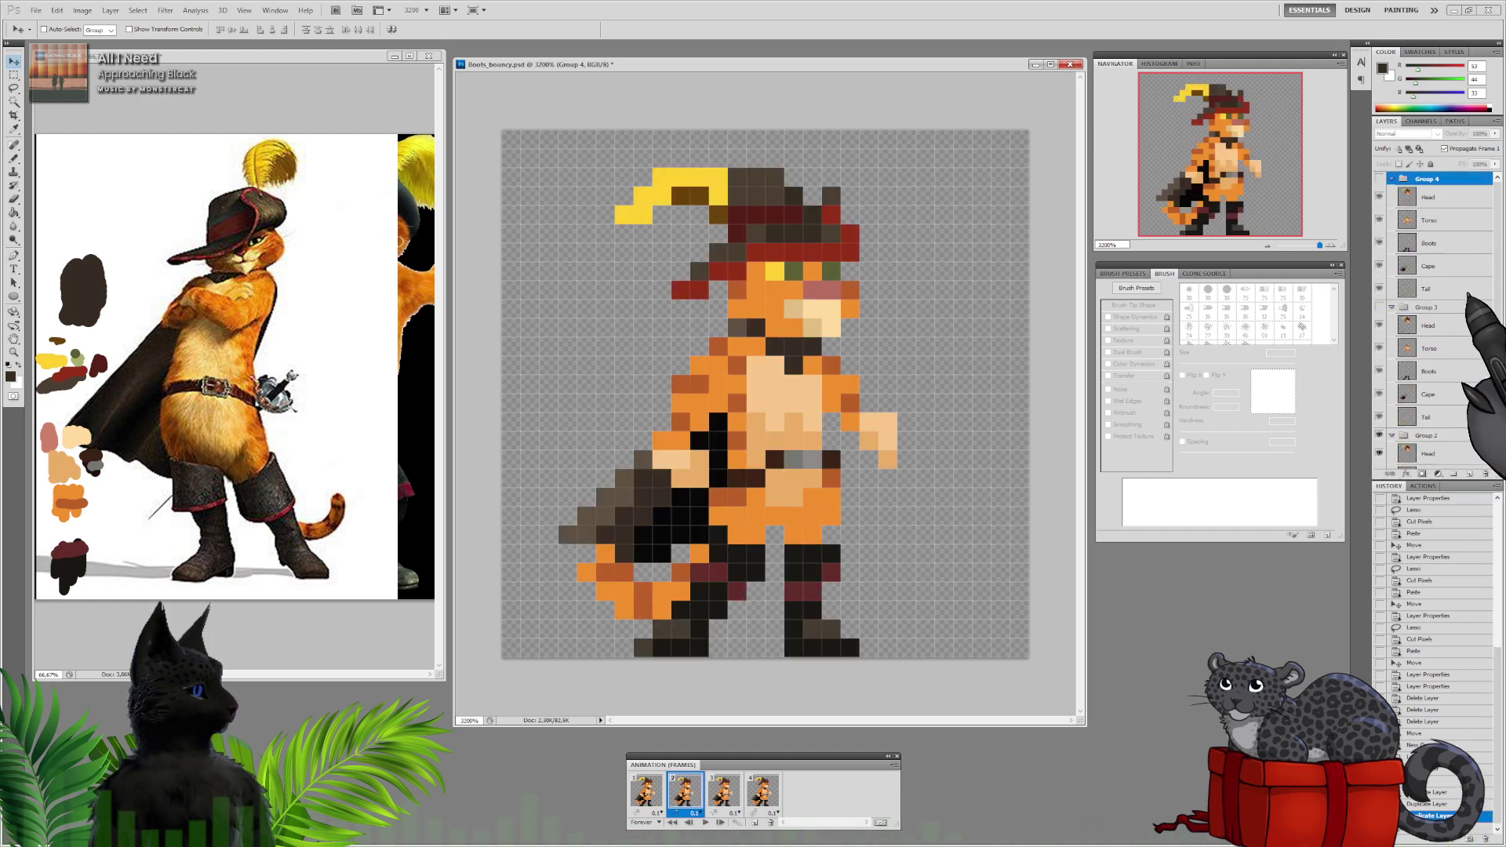
Replace the visible Group 1 with Group 3 in the third animation frame and with Group 4 in the fourth
{"action": "left_click", "coordinate": [723, 791]}
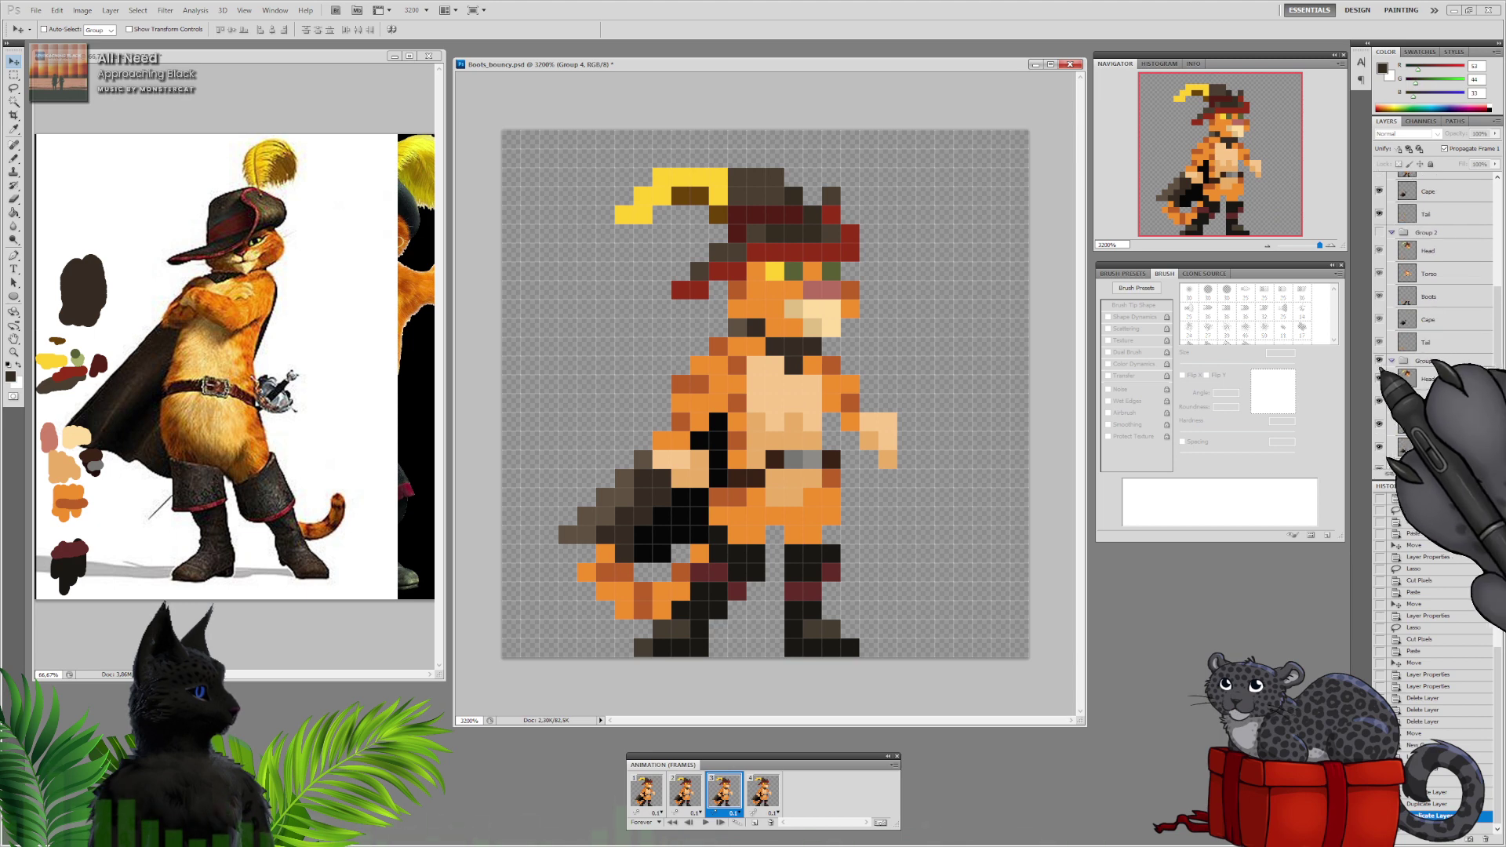
{"action": "left_click", "coordinate": [762, 790]}
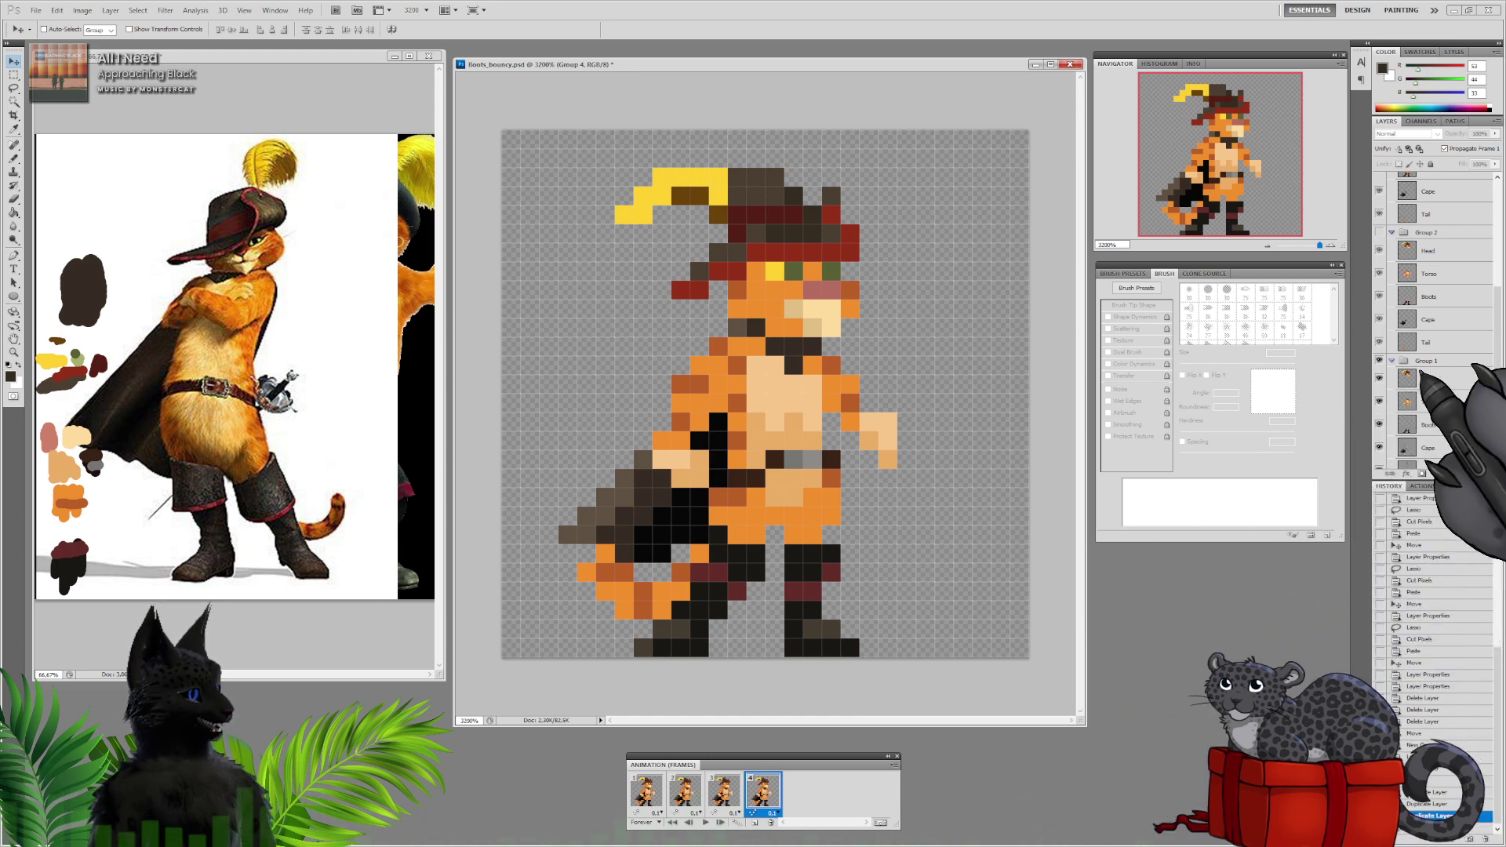
{"action": "scroll", "coordinate": [1404, 330], "scroll_direction": "down", "scroll_amount": 2}
{"action": "left_click", "coordinate": [1379, 324]}
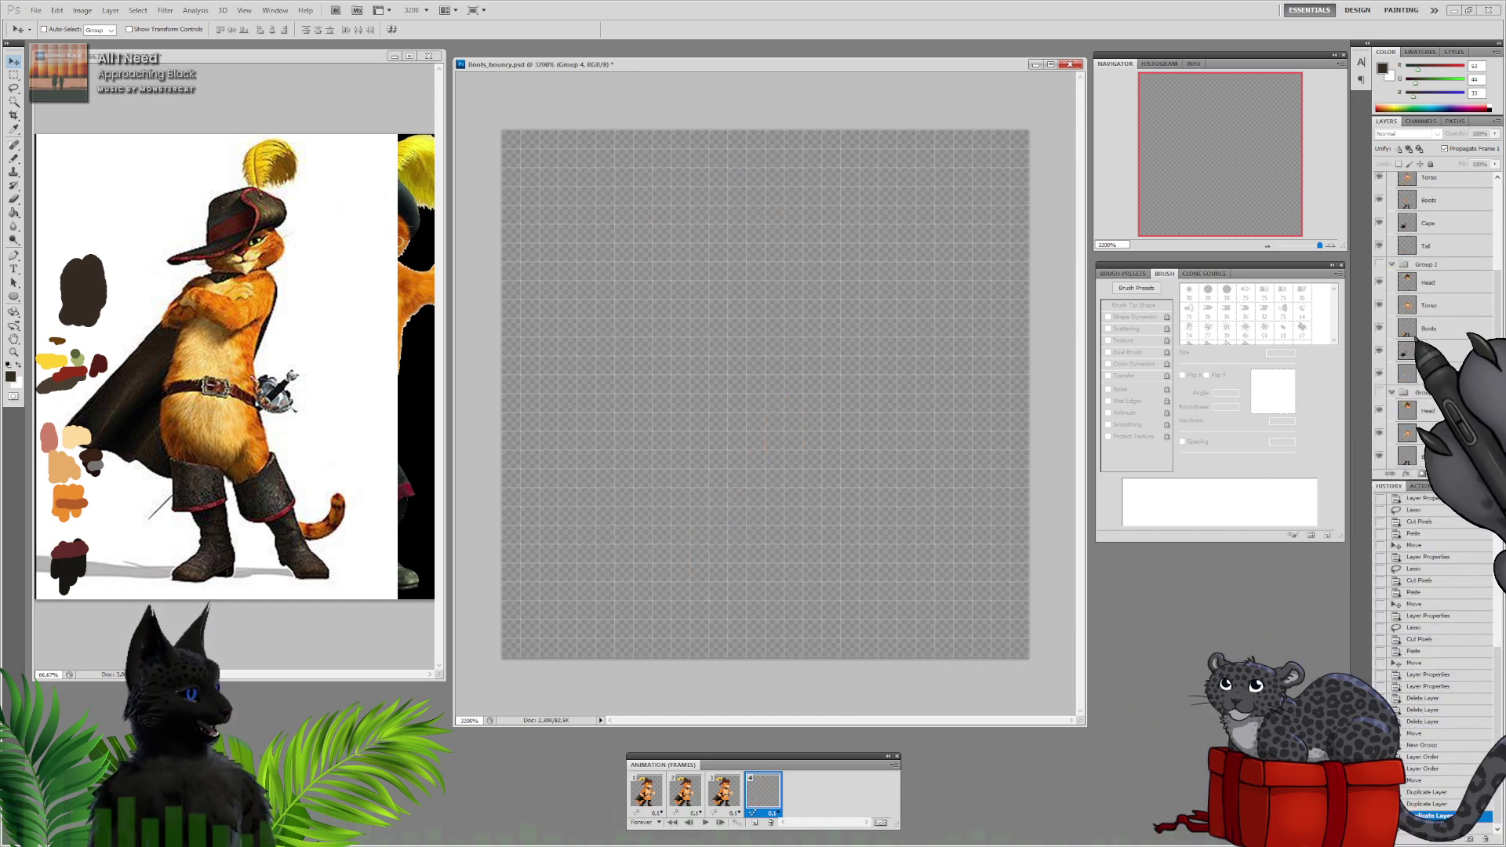
{"action": "scroll", "coordinate": [1402, 268], "scroll_direction": "down", "scroll_amount": 3}
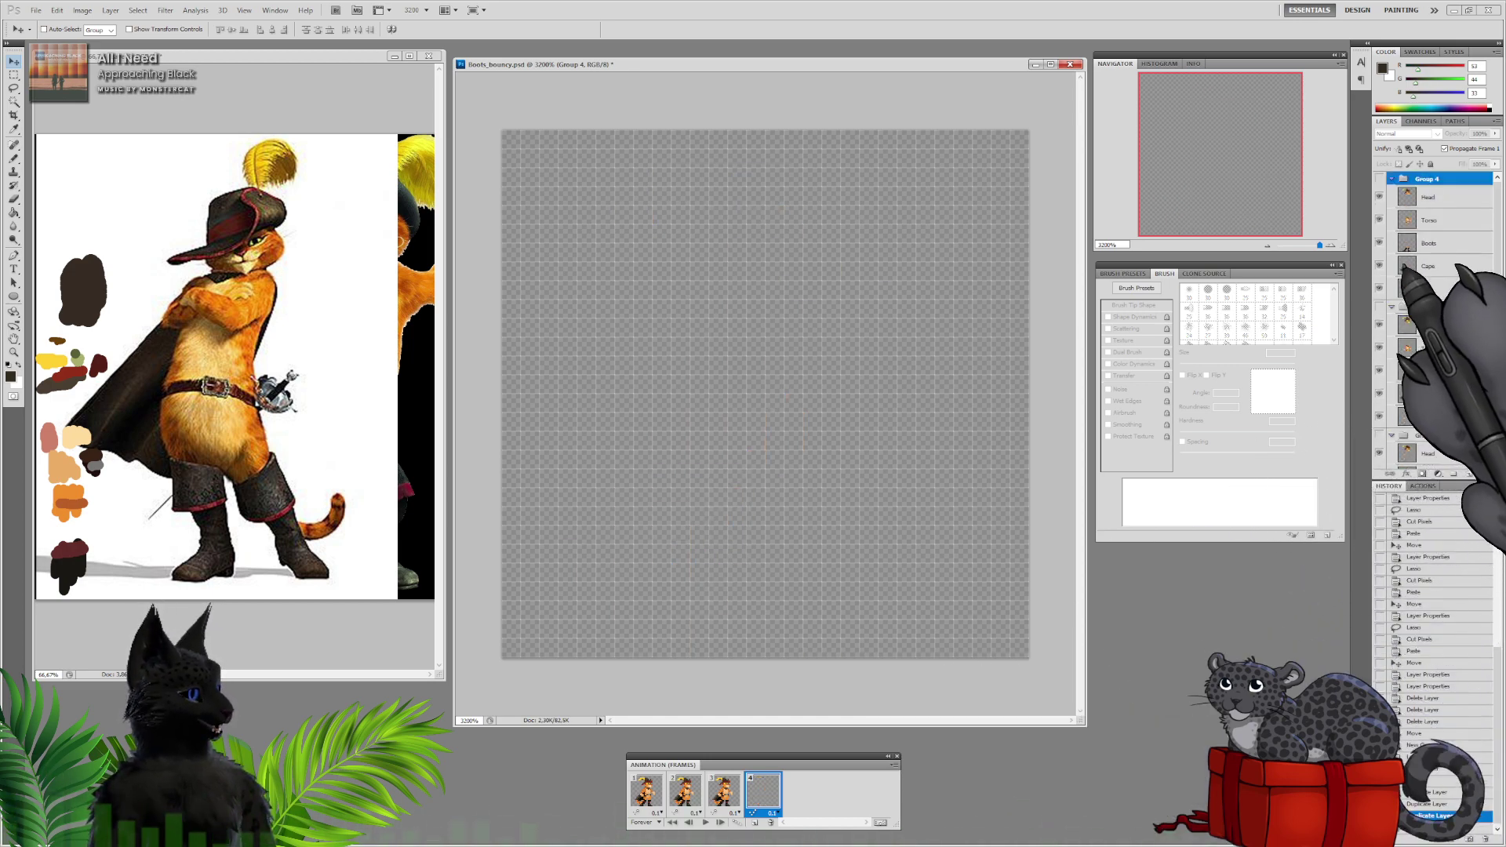
{"action": "left_click", "coordinate": [1379, 179]}
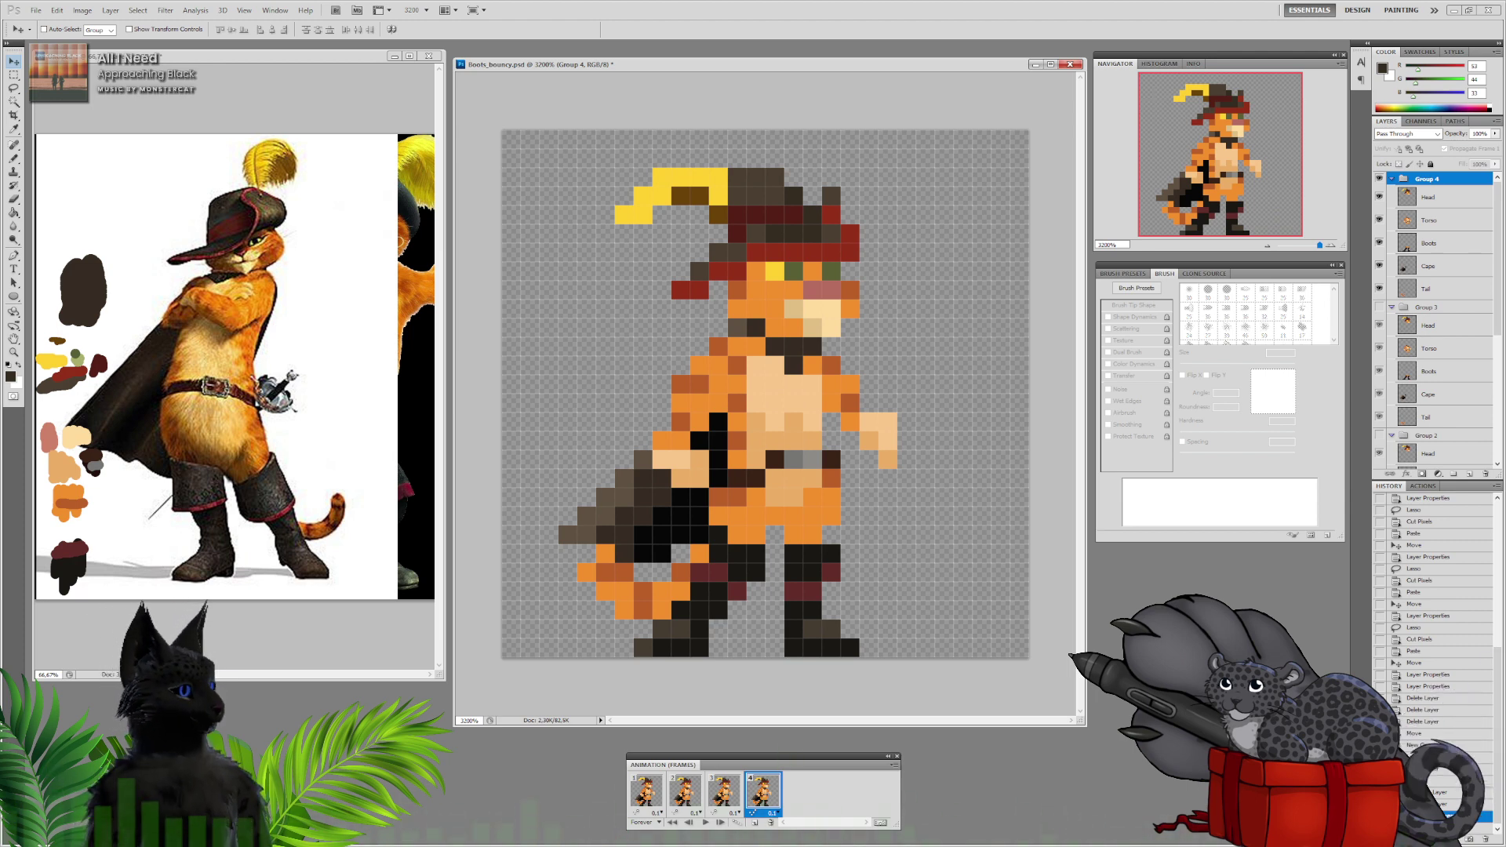
Move the Head layer of Group 2 one pixel right and one pixel down in the second frame
{"action": "left_click", "coordinate": [684, 793]}
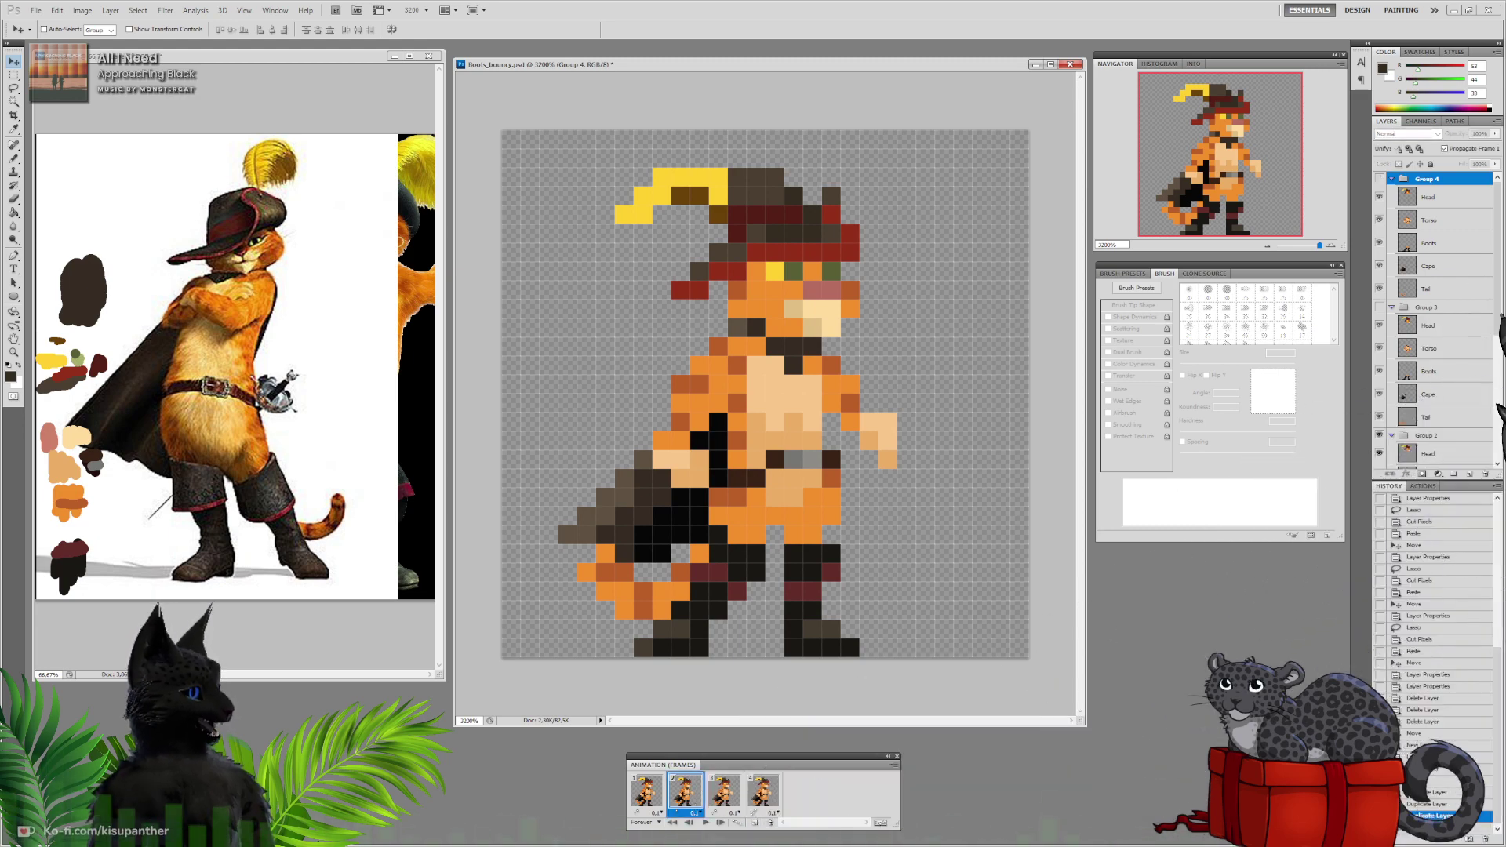
{"action": "scroll", "coordinate": [1435, 314], "scroll_direction": "down", "scroll_amount": 3}
{"action": "left_click_drag", "start_coordinate": [1497, 345], "coordinate": [1496, 393]}
{"action": "left_click", "coordinate": [1428, 297]}
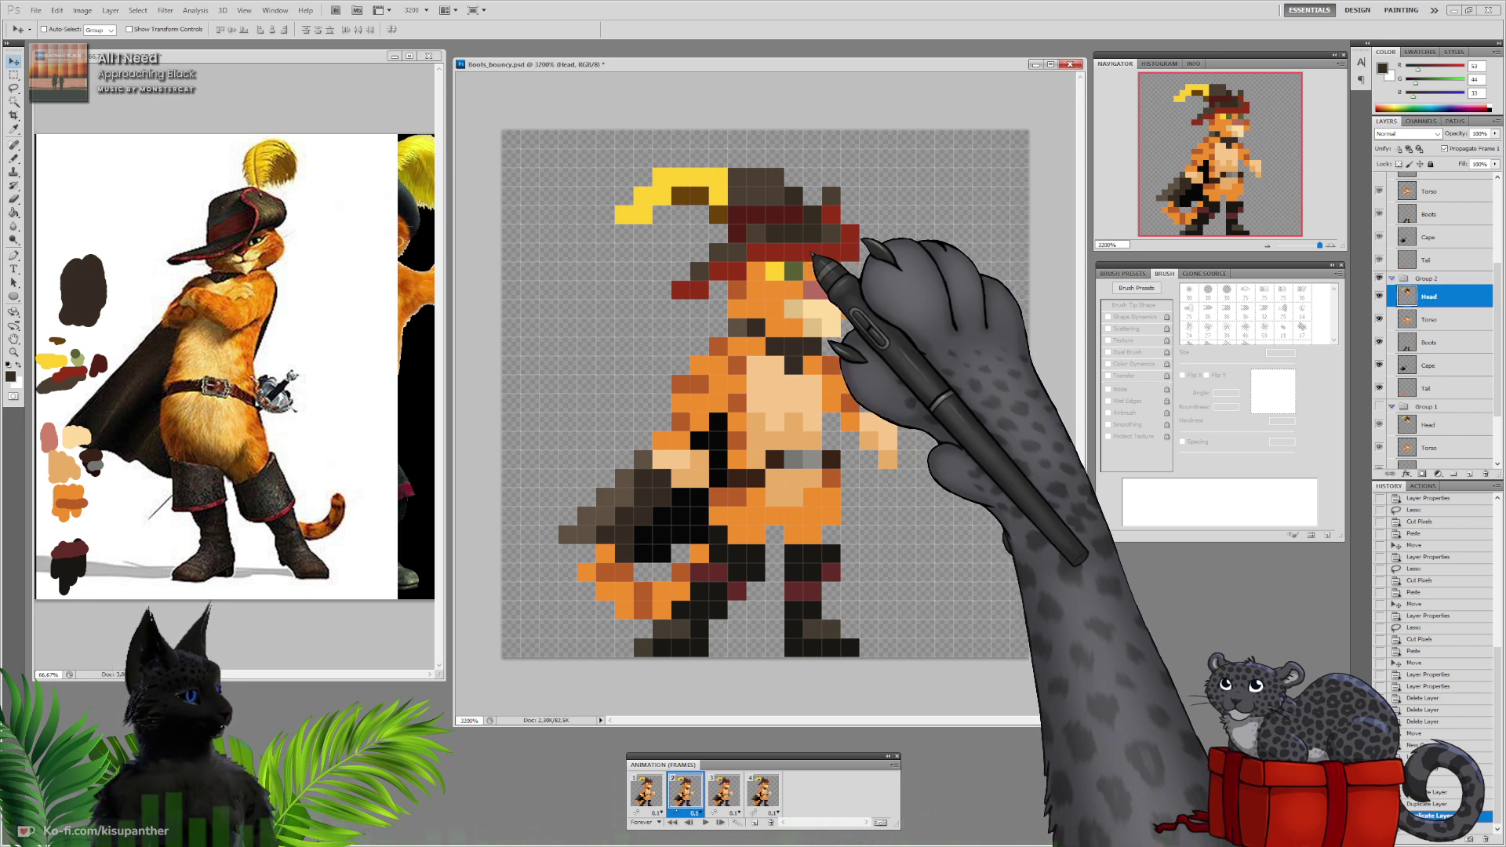
{"action": "left_click_drag", "start_coordinate": [805, 246], "coordinate": [814, 267]}
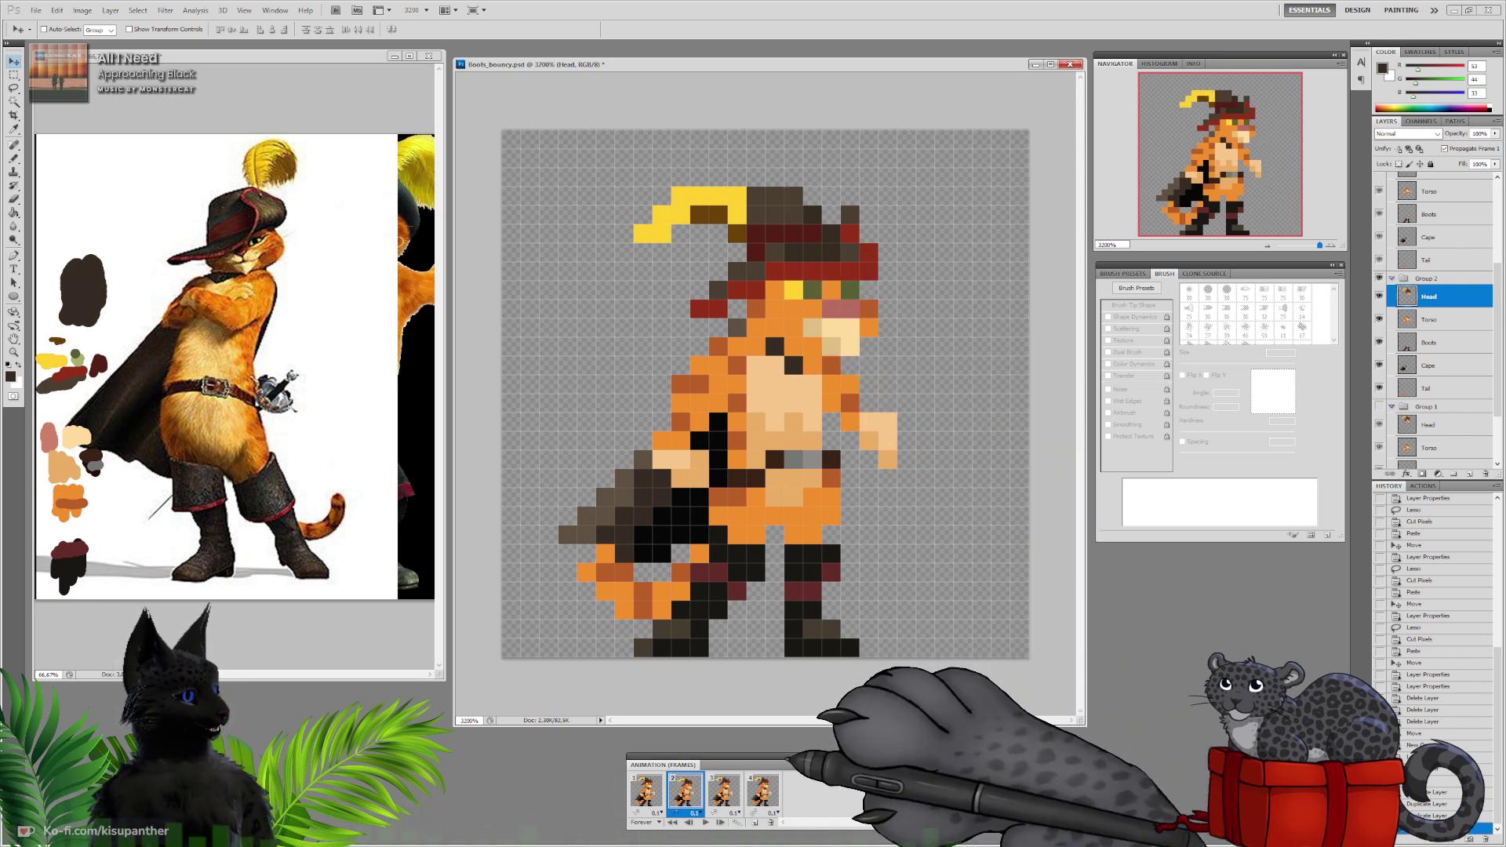
Move the Head layer of Group 3 two pixels right and one pixel down in the third frame, and compare it with the earlier frames
{"action": "left_click", "coordinate": [724, 792]}
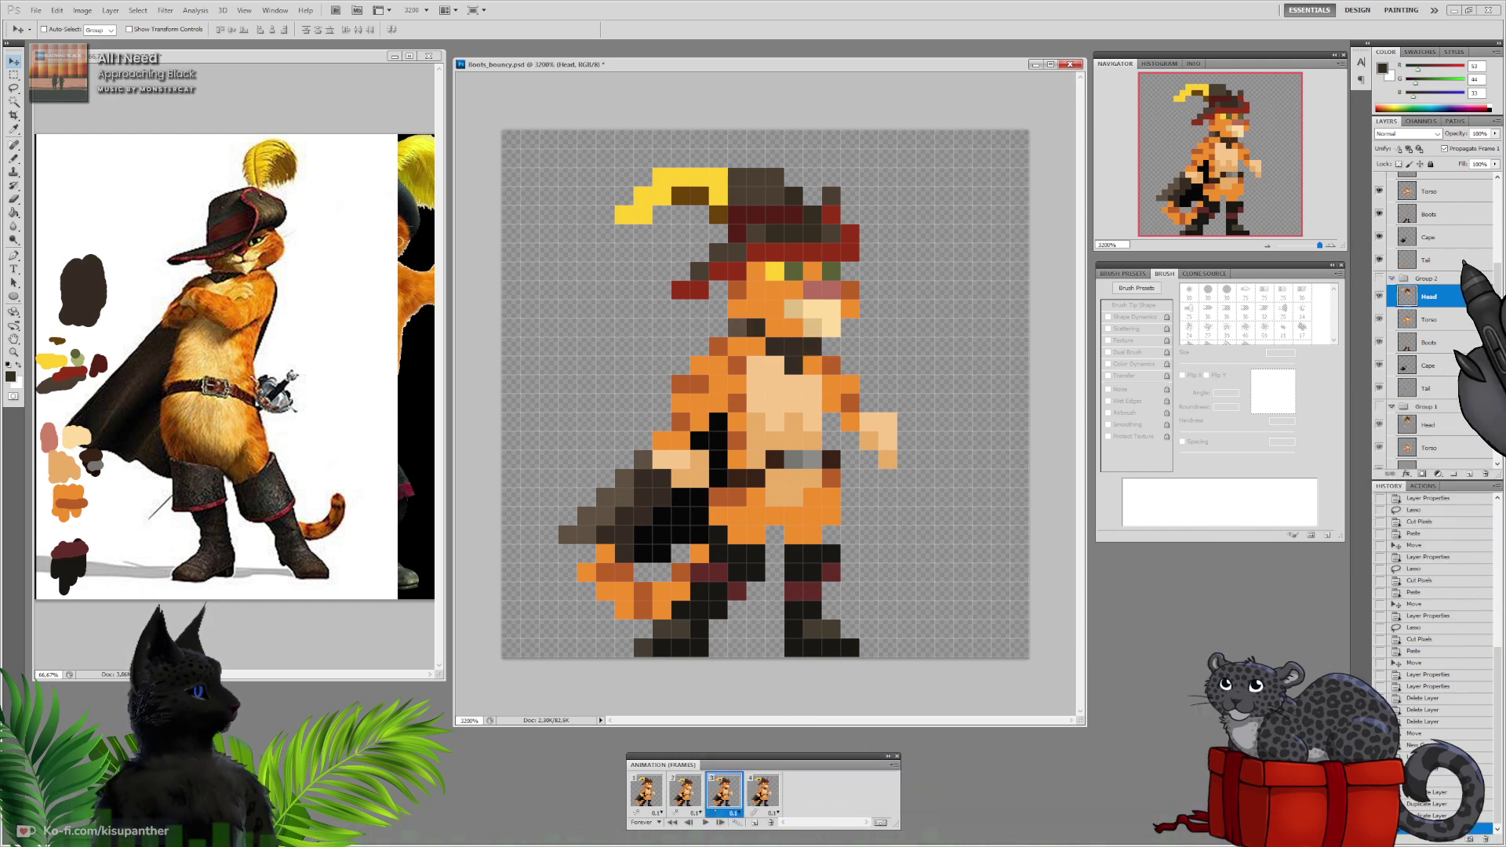
{"action": "scroll", "coordinate": [1435, 298], "scroll_direction": "up", "scroll_amount": 5}
{"action": "left_click", "coordinate": [1428, 276]}
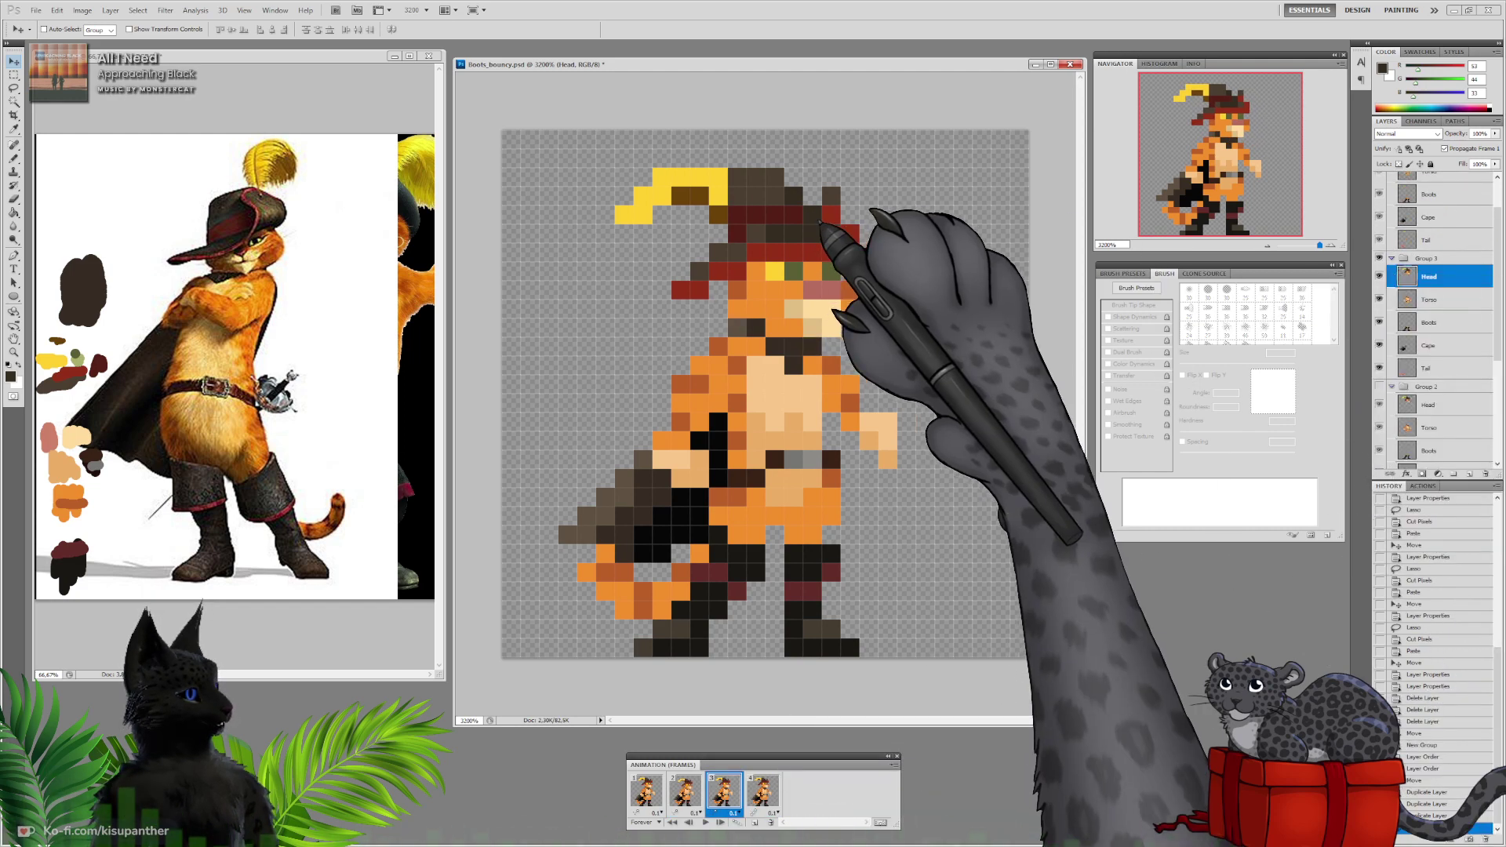
{"action": "left_click_drag", "start_coordinate": [840, 269], "coordinate": [873, 286]}
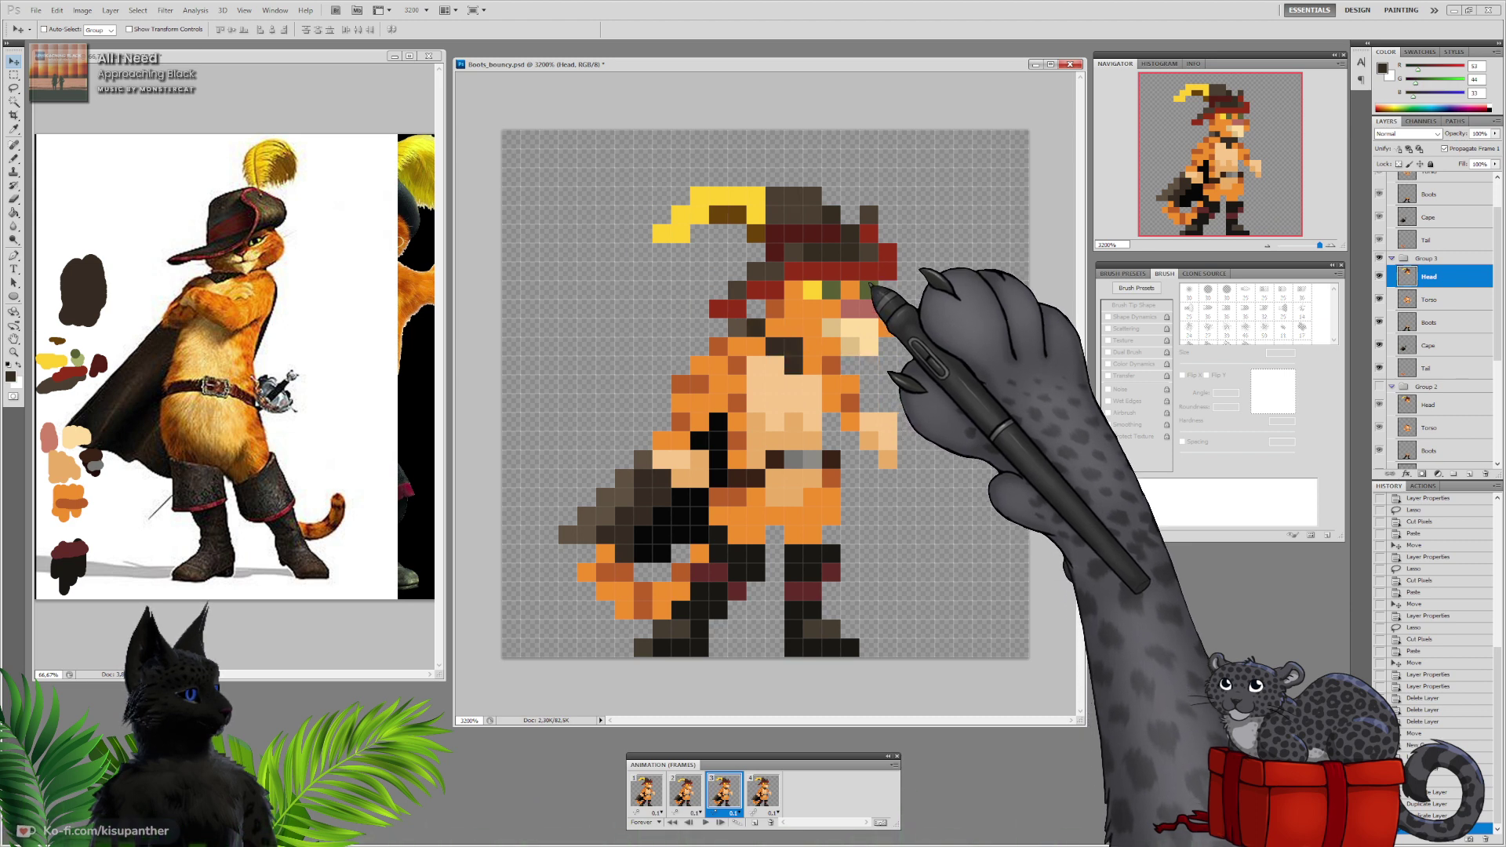
{"action": "left_click", "coordinate": [684, 792]}
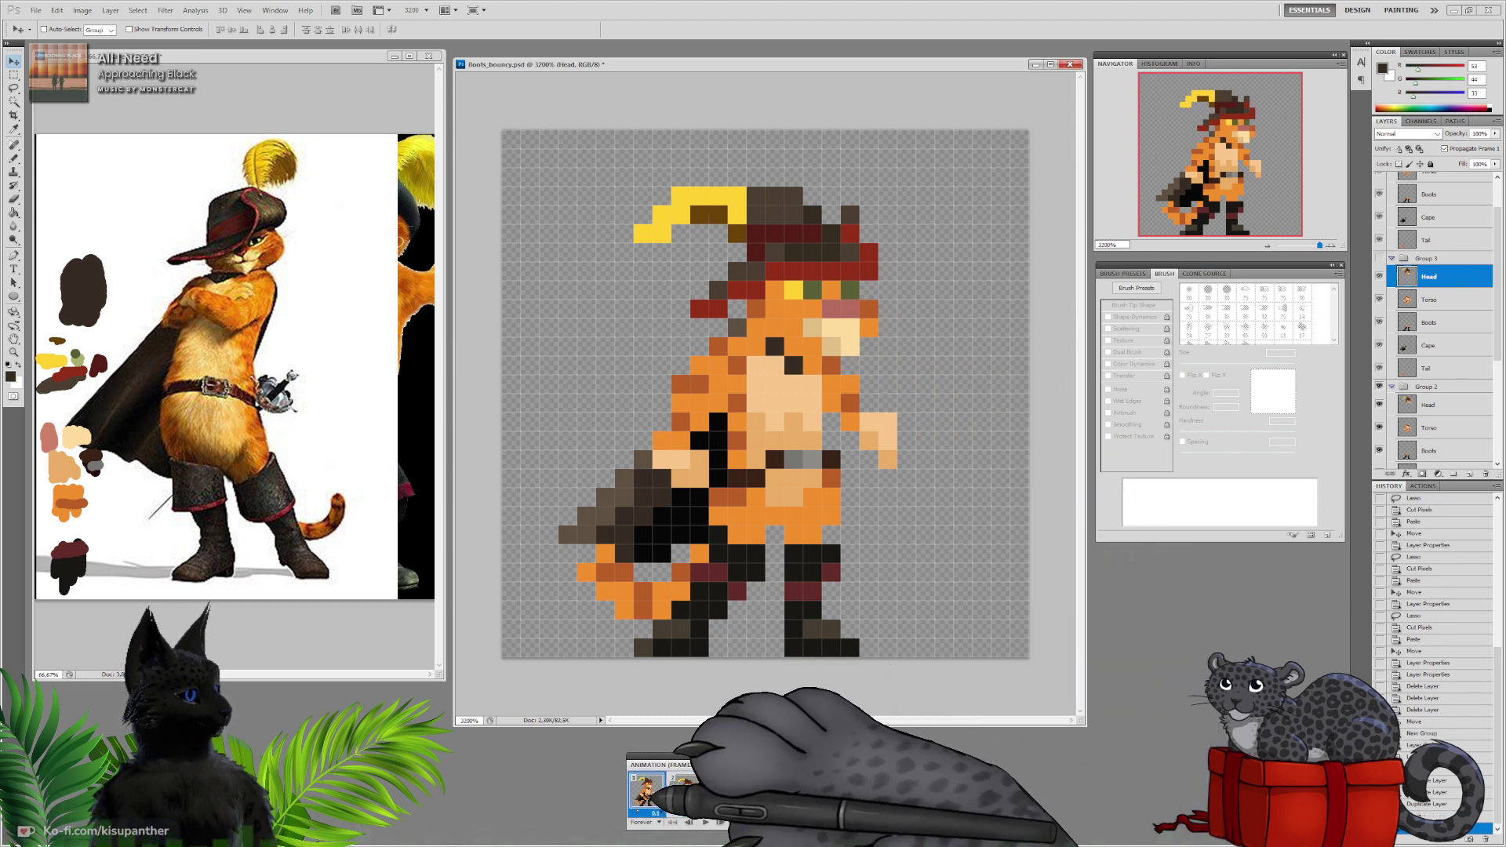
{"action": "left_click", "coordinate": [646, 792]}
{"action": "left_click", "coordinate": [723, 790]}
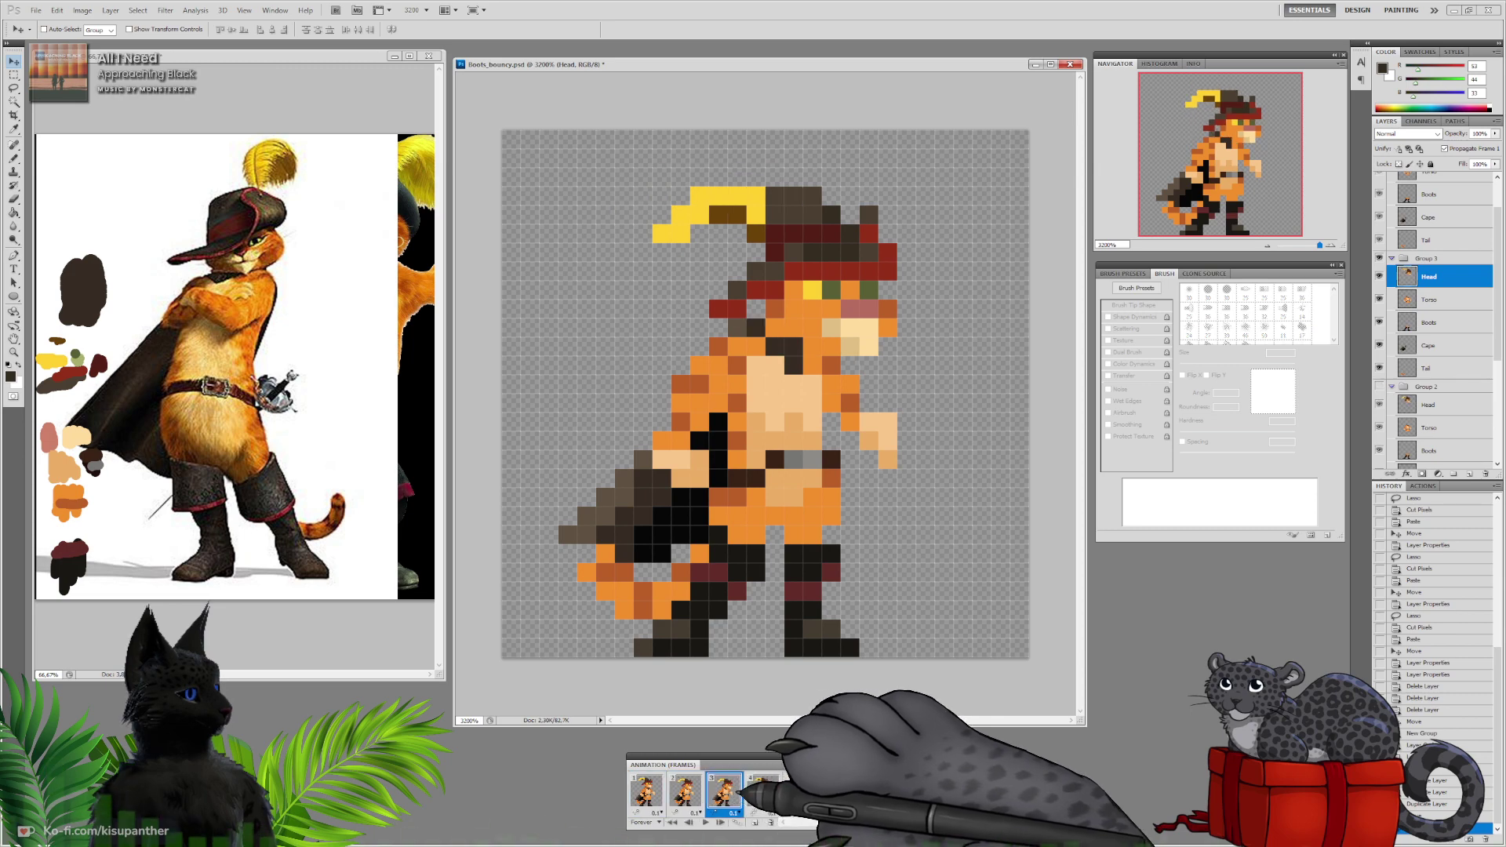
Move the Head layer of Group 4 one pixel right and one pixel down in the fourth frame
{"action": "left_click", "coordinate": [762, 791]}
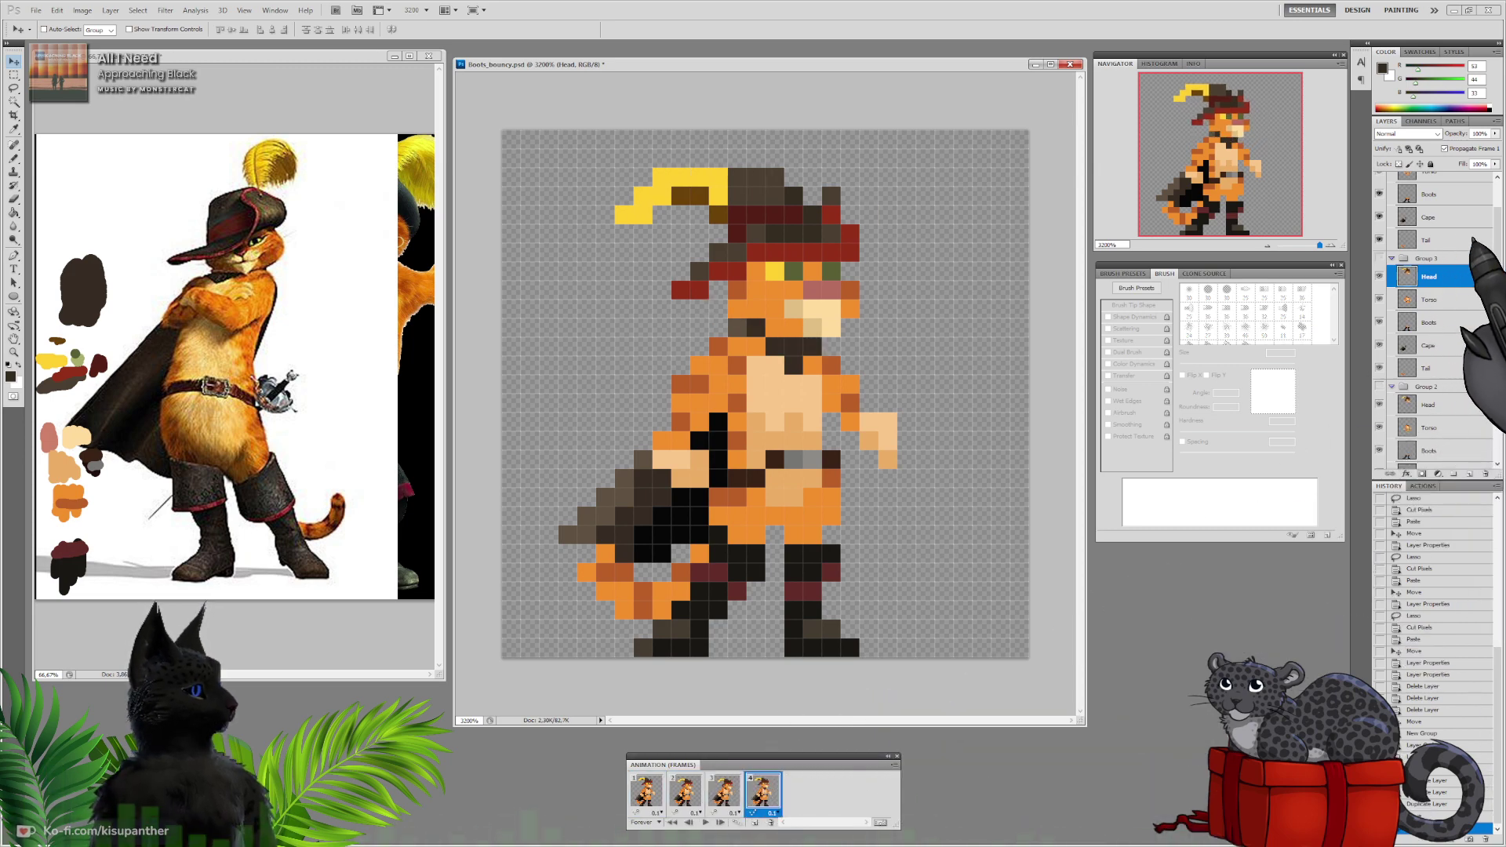
{"action": "left_click_drag", "start_coordinate": [1495, 240], "coordinate": [1495, 205]}
{"action": "left_click", "coordinate": [1445, 197]}
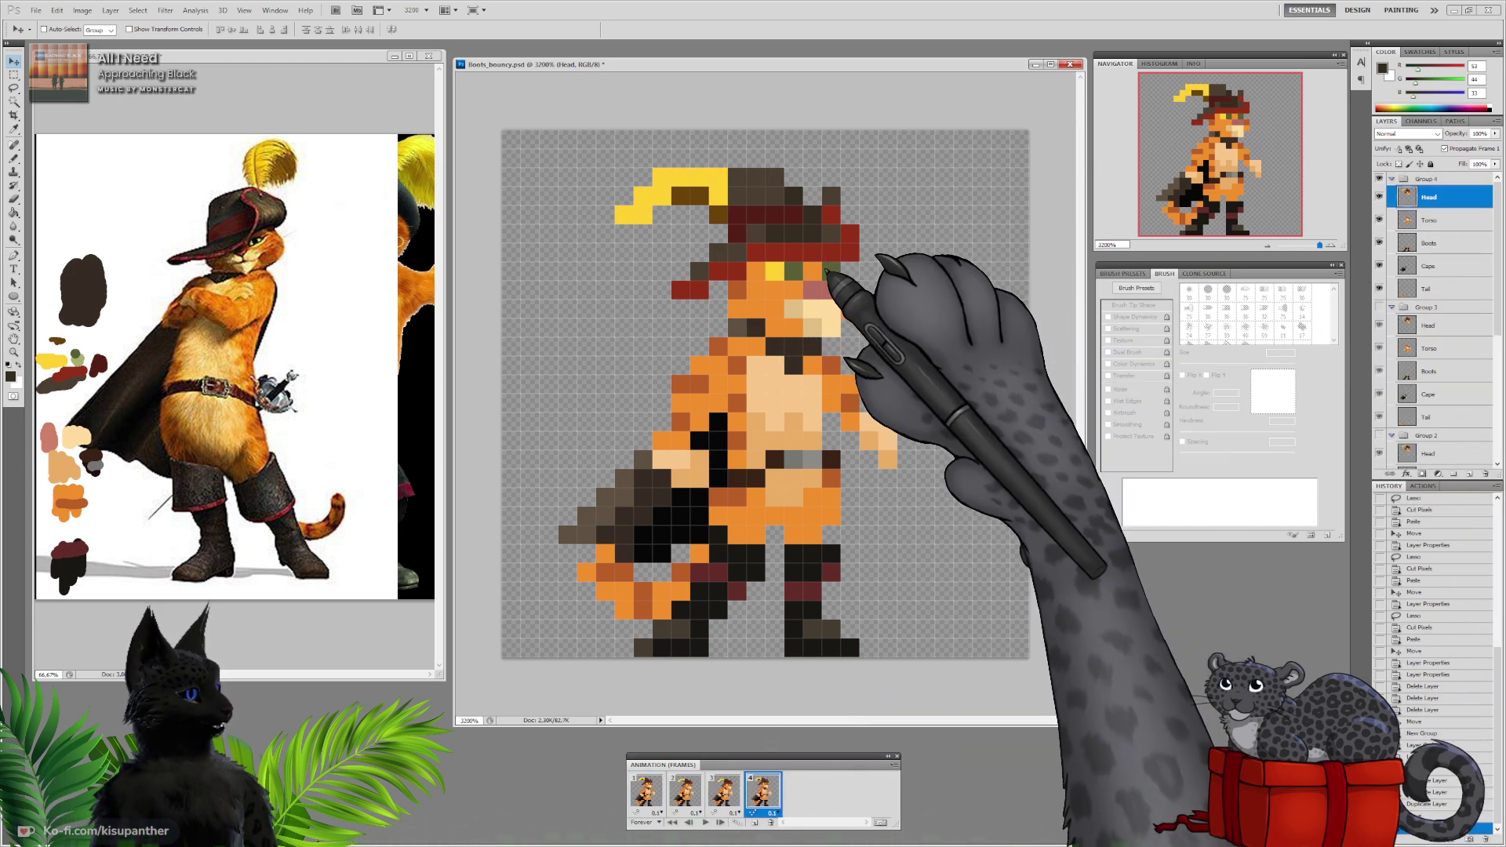
{"action": "left_click_drag", "start_coordinate": [825, 270], "coordinate": [844, 289]}
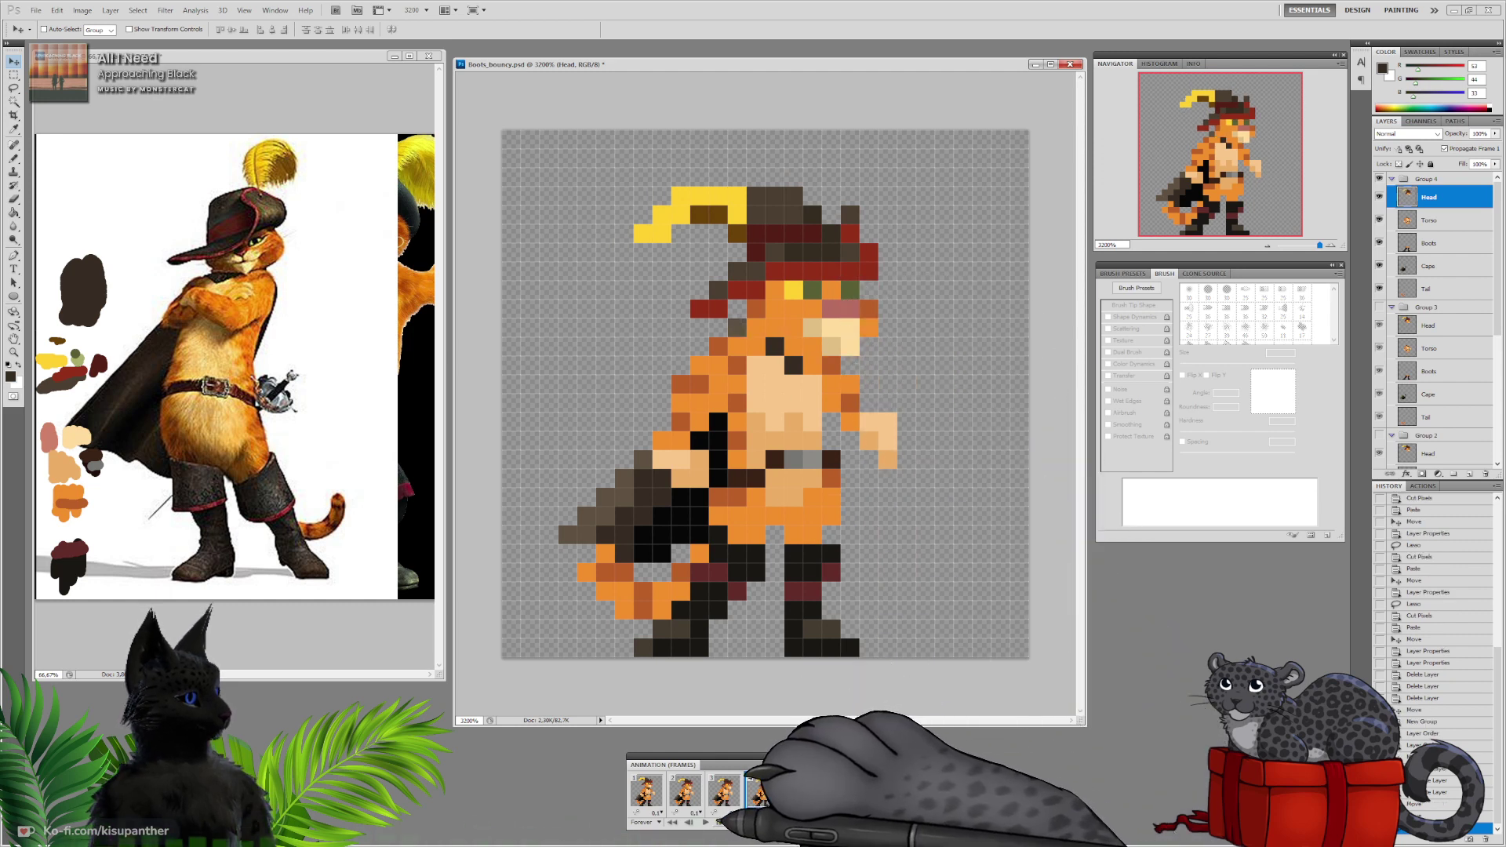
Preview the animation and move the Torso layer of Group 2 one pixel down in the second frame
{"action": "left_click", "coordinate": [706, 821]}
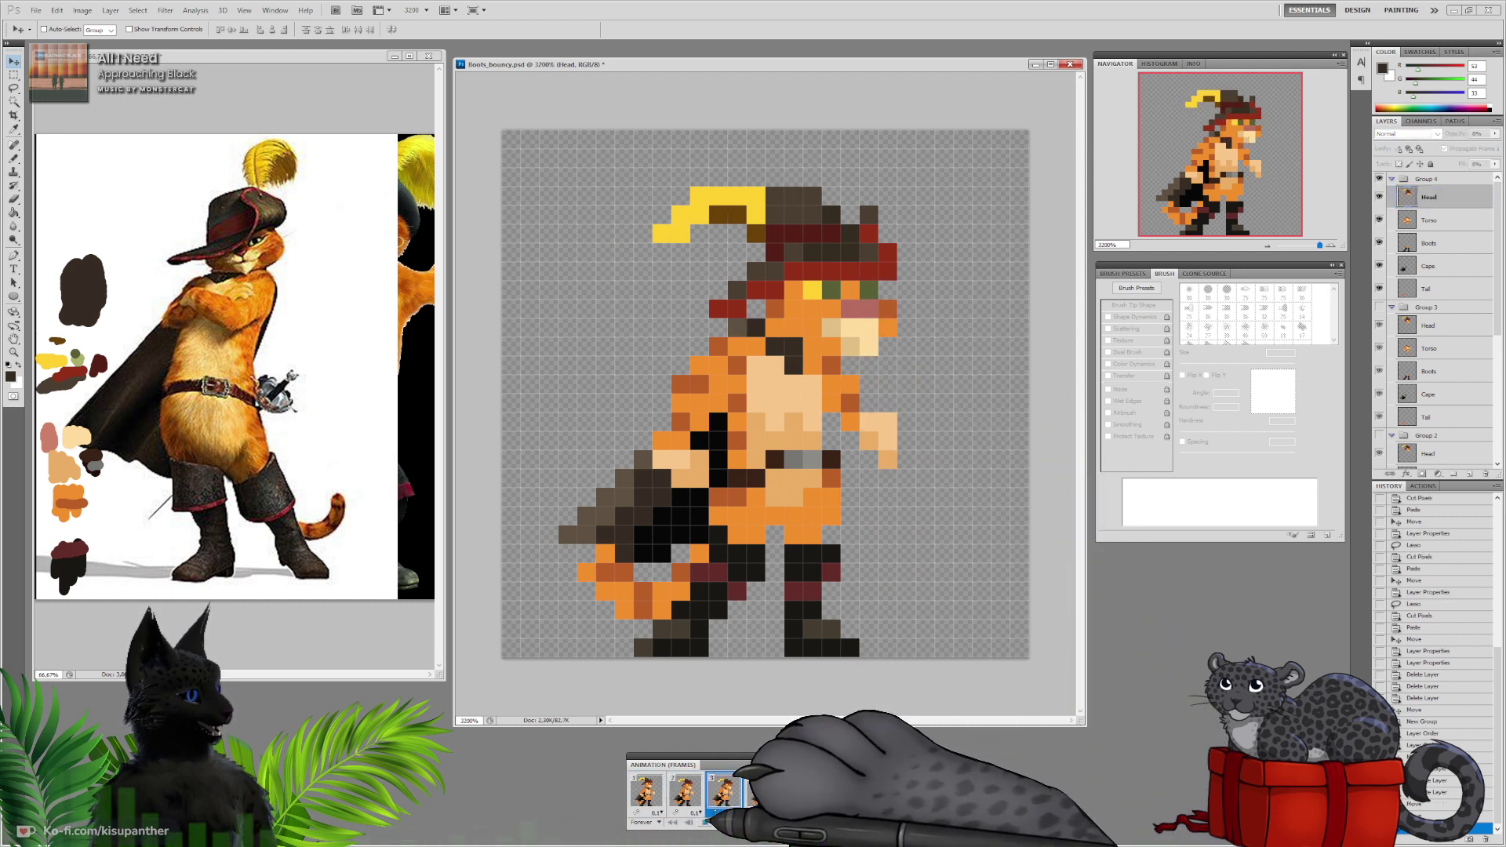
{"action": "left_click", "coordinate": [705, 822]}
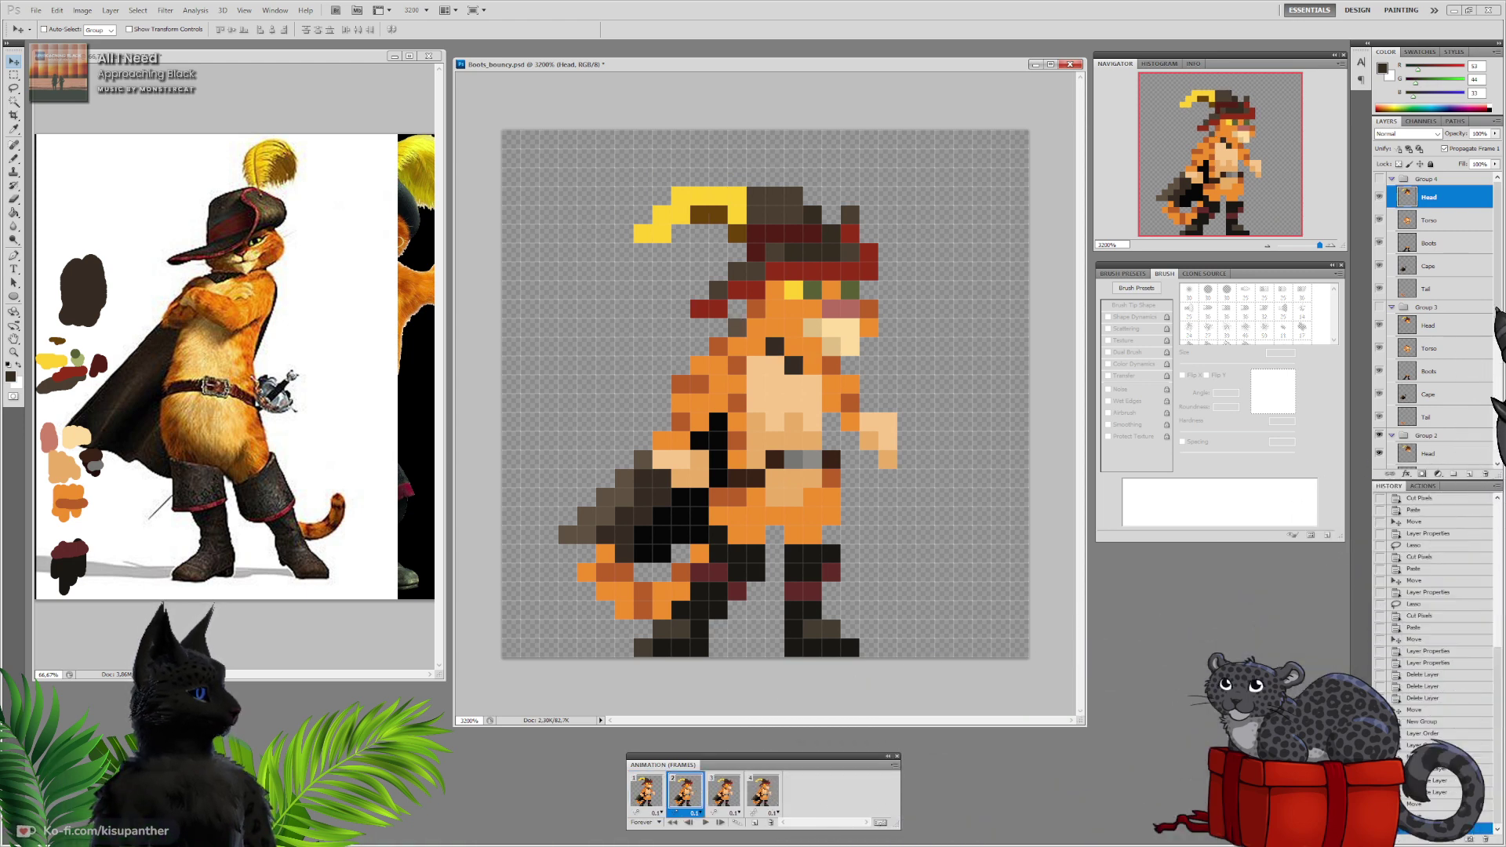
{"action": "left_click_drag", "start_coordinate": [1496, 306], "coordinate": [1497, 430]}
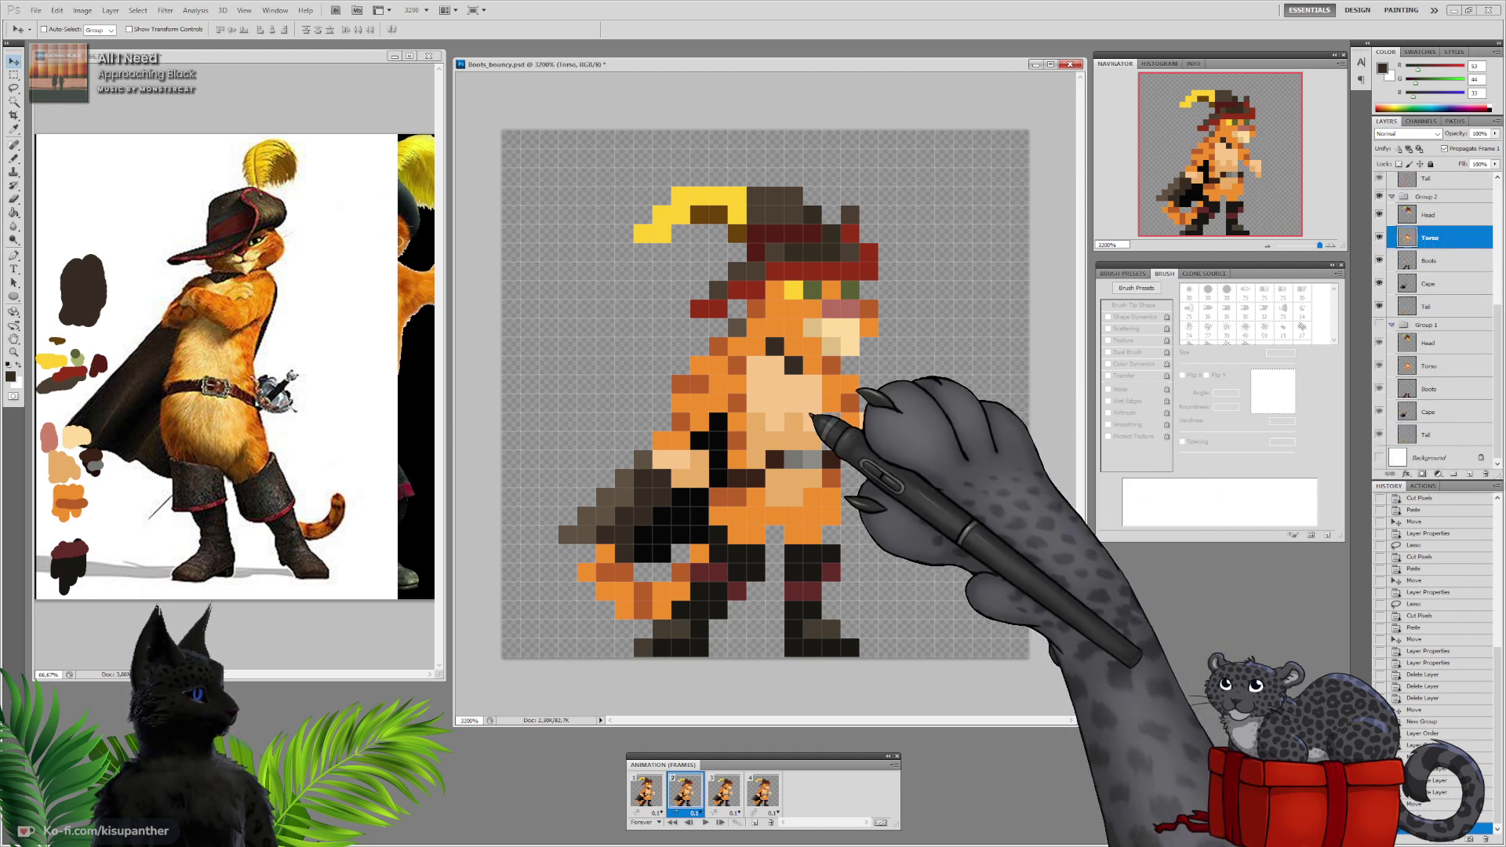
{"action": "left_click_drag", "start_coordinate": [807, 414], "coordinate": [807, 424]}
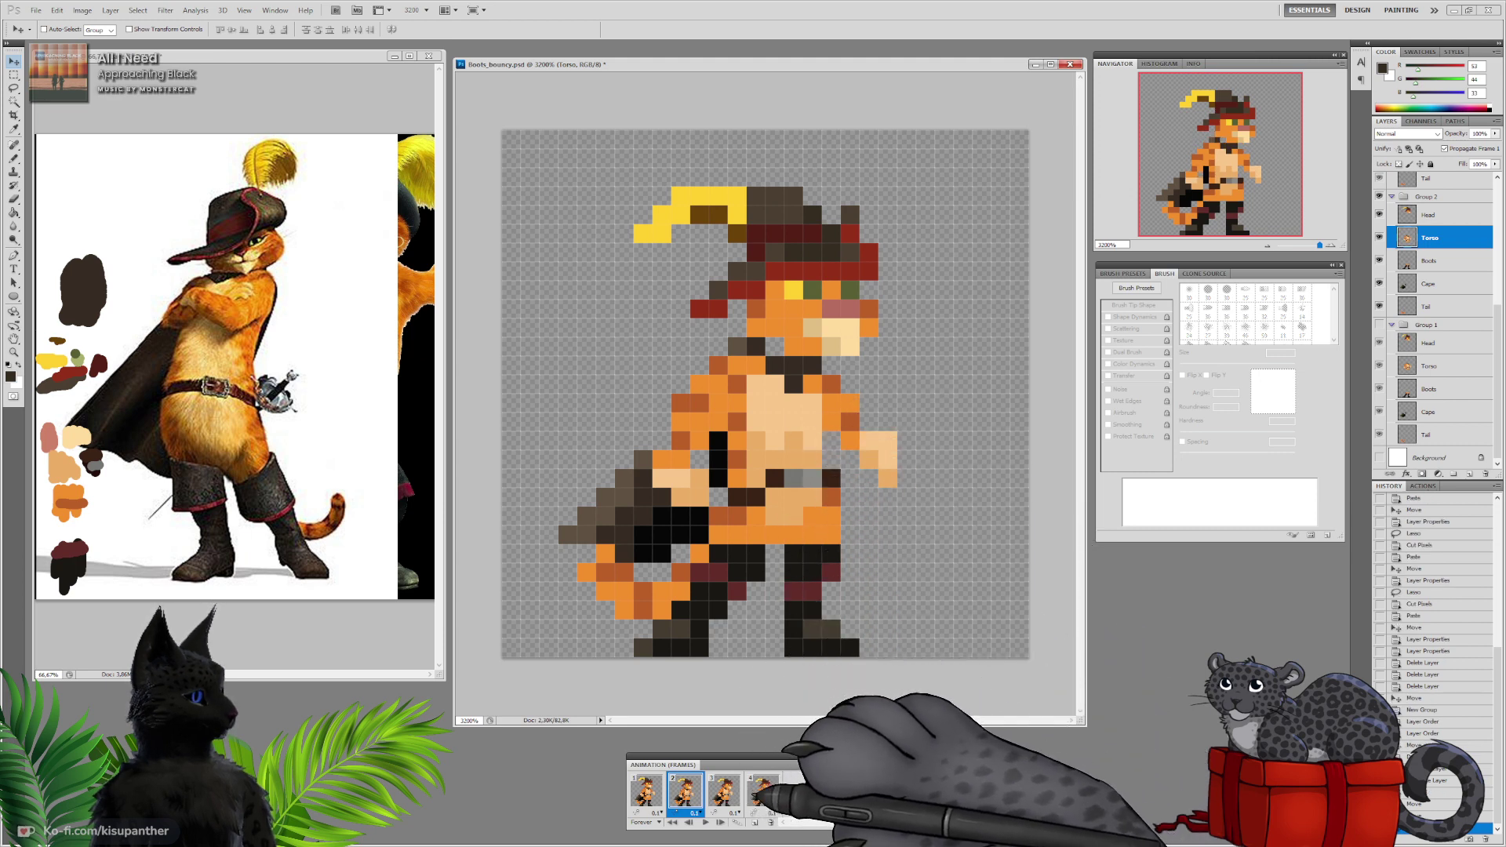
Move the Torso layer of Group 4 one pixel right in the fourth frame
{"action": "left_click", "coordinate": [763, 793]}
{"action": "scroll", "coordinate": [1429, 286], "scroll_direction": "up", "scroll_amount": 3}
{"action": "scroll", "coordinate": [1429, 313], "scroll_direction": "up", "scroll_amount": 2}
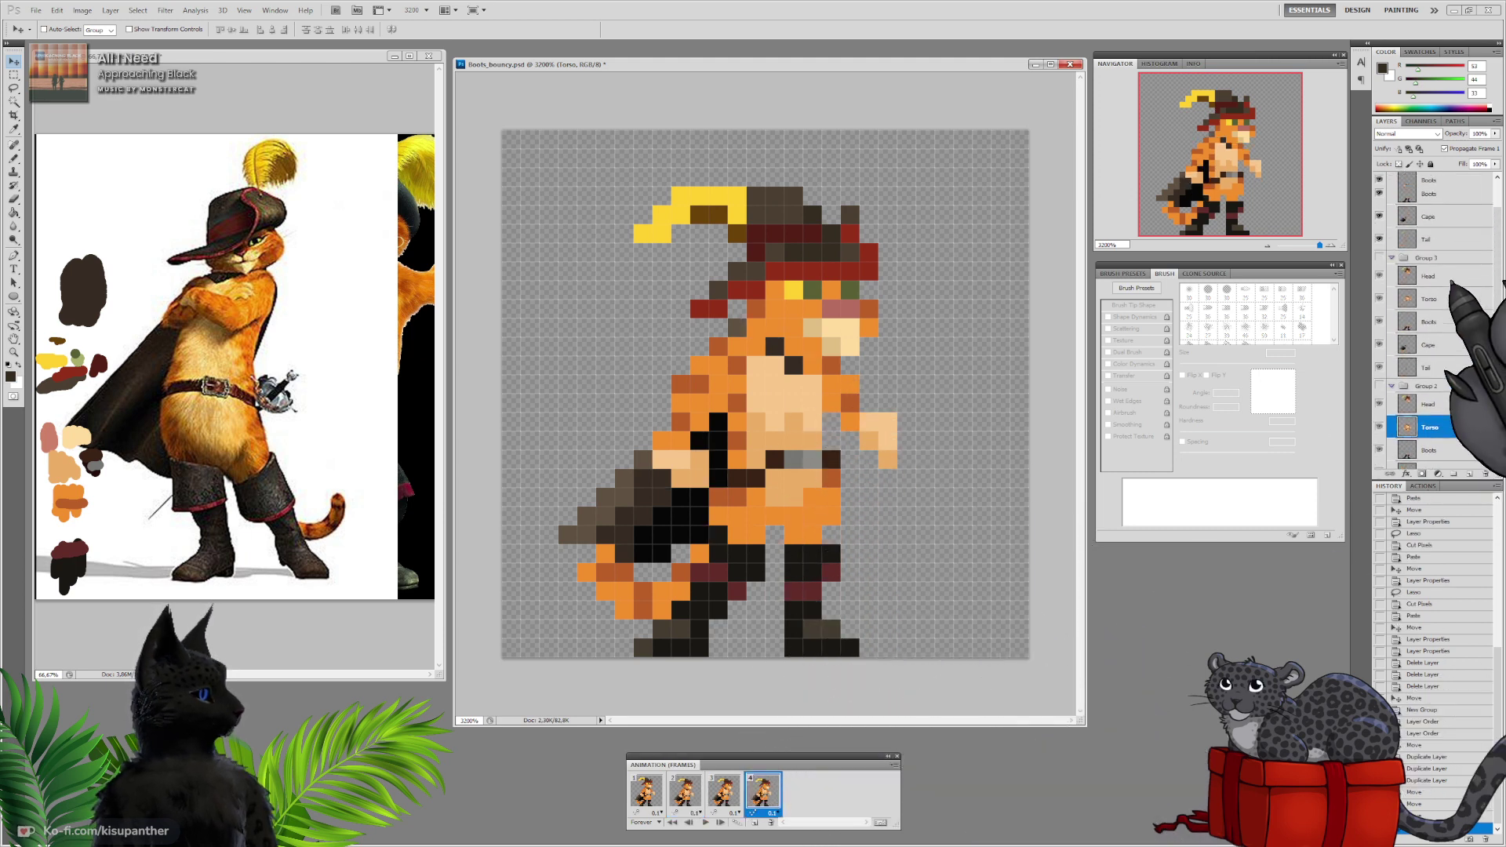
{"action": "left_click", "coordinate": [1429, 220]}
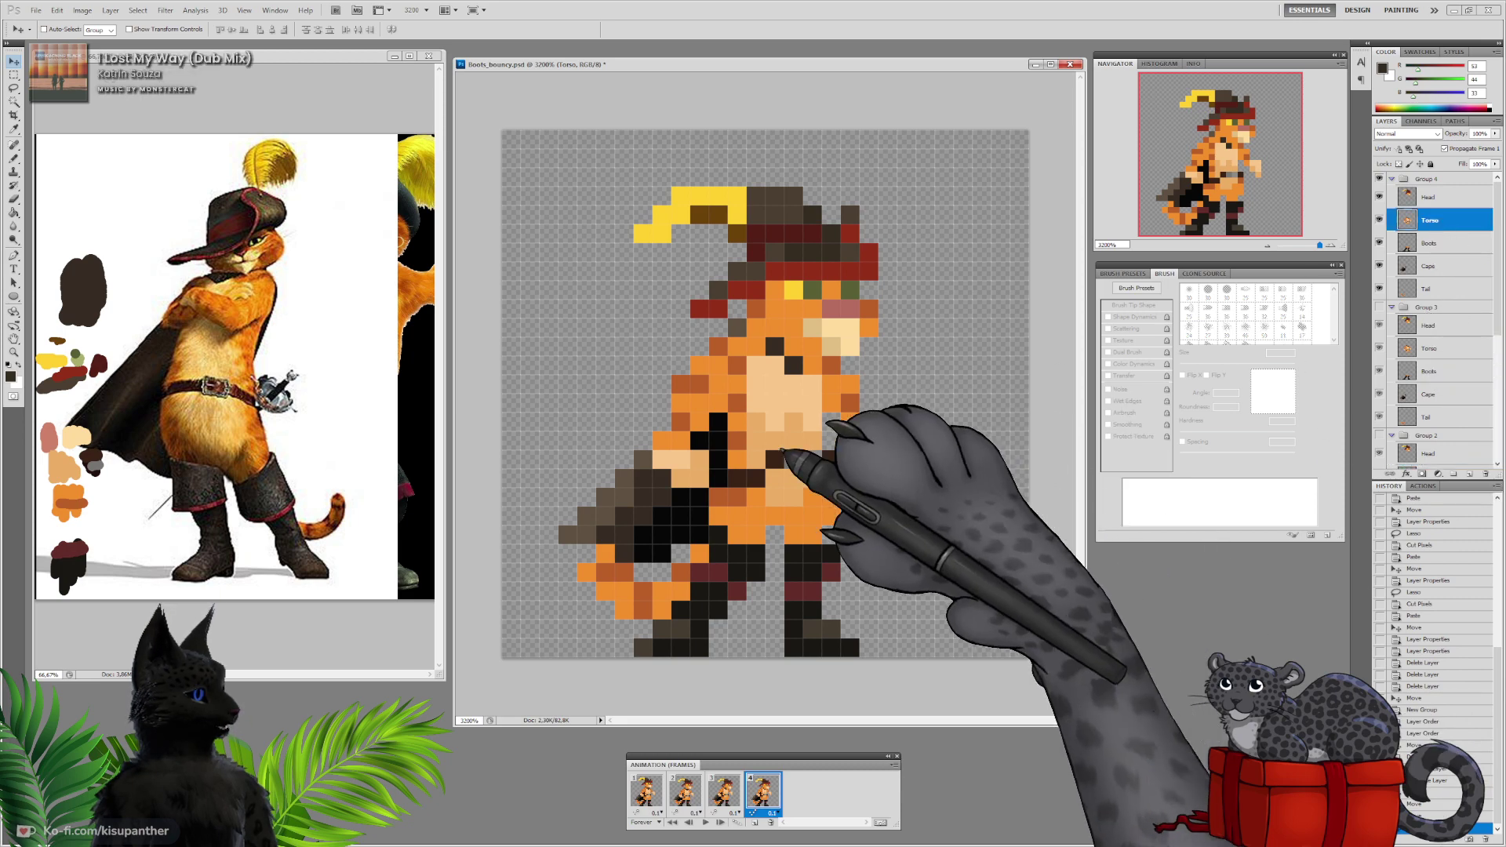
{"action": "left_click_drag", "start_coordinate": [781, 451], "coordinate": [797, 453]}
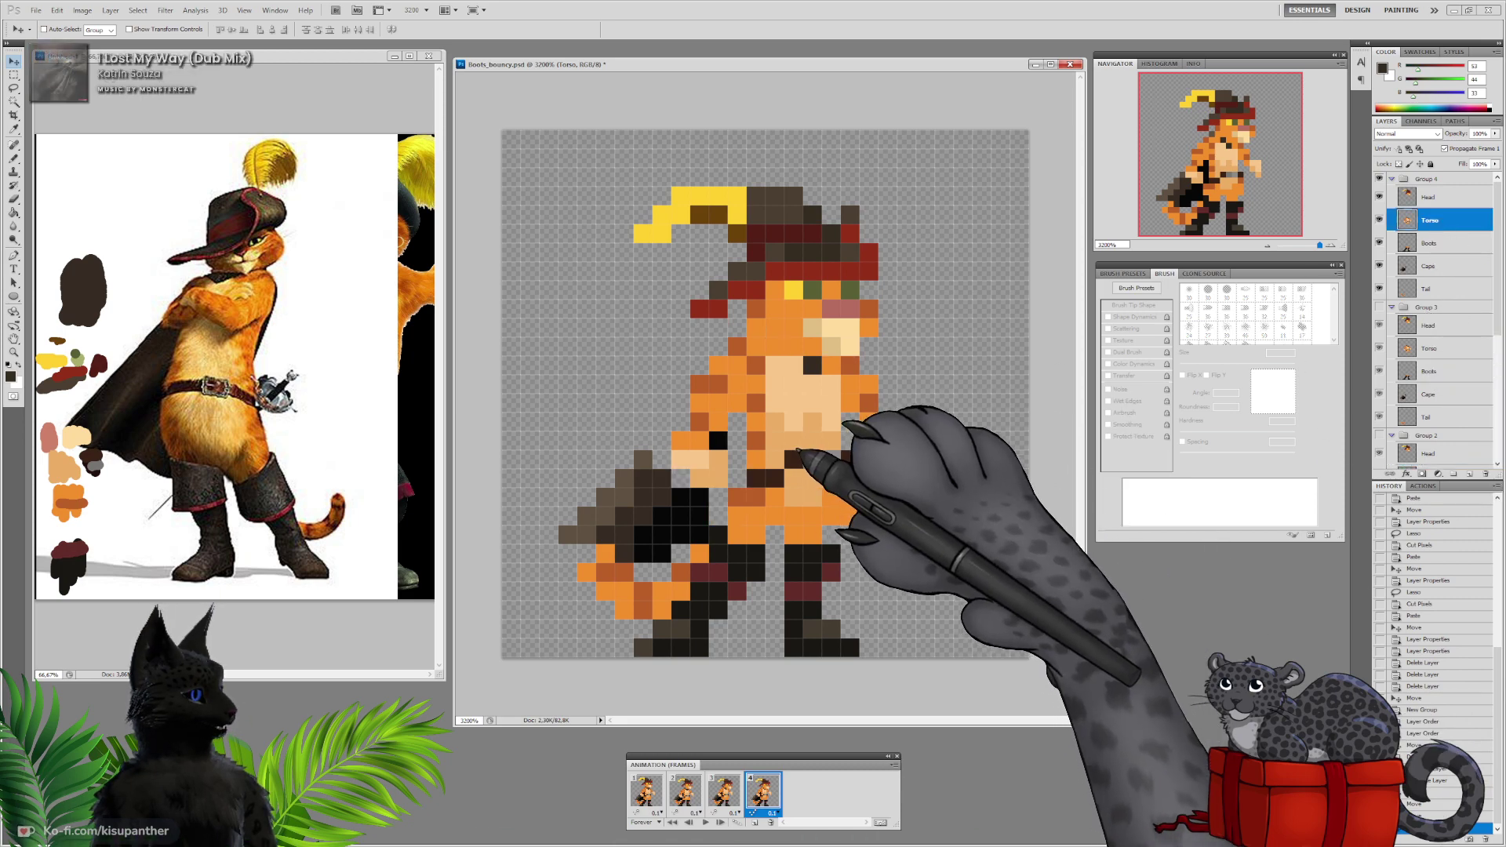
Move the Torso layer of Group 3 down and to the right in the third frame, and compare the animation frames
{"action": "left_click", "coordinate": [727, 792]}
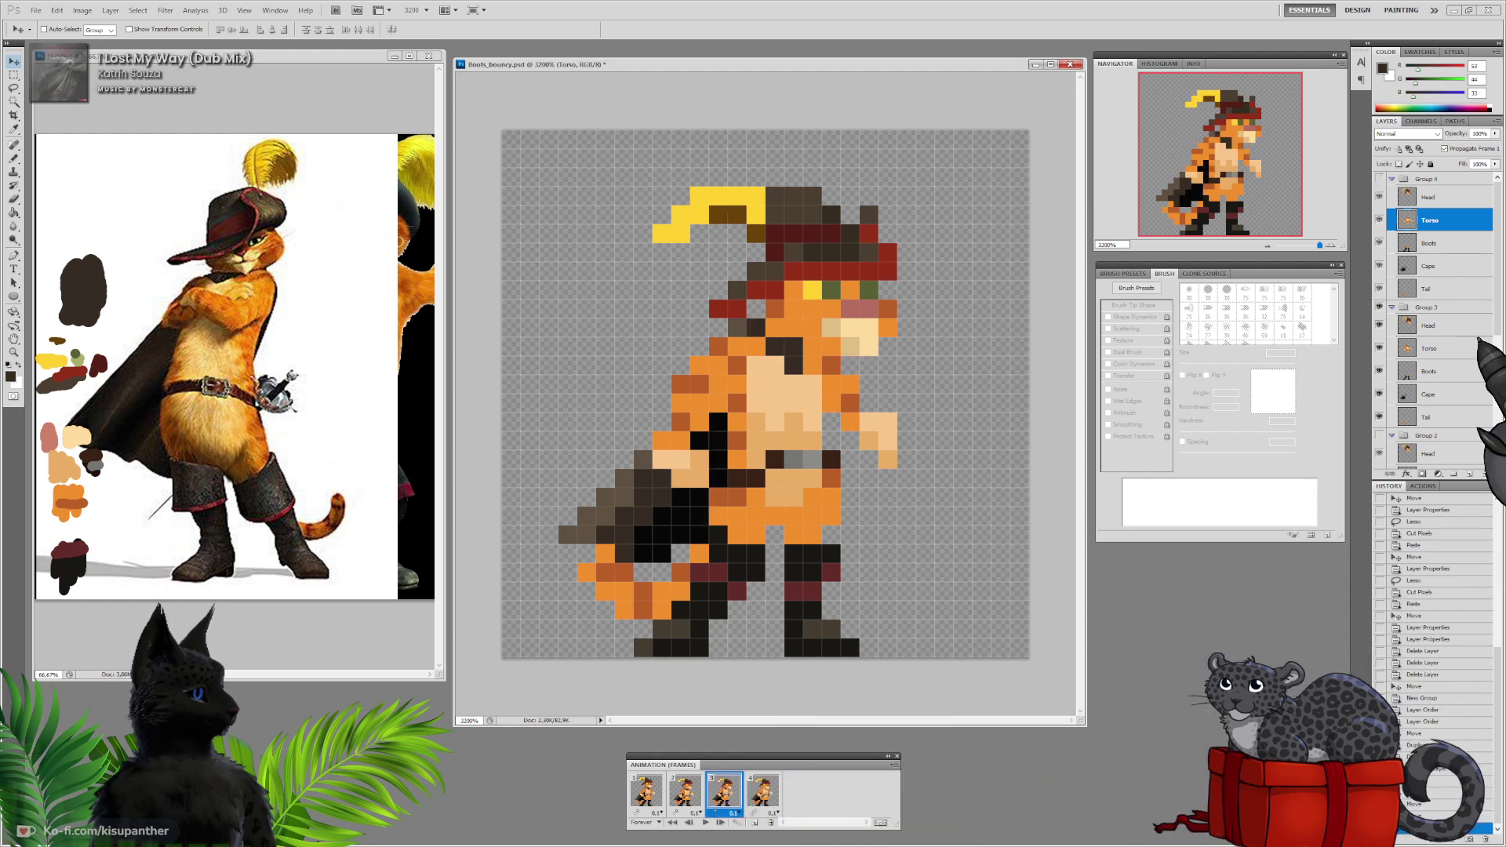
{"action": "left_click", "coordinate": [1443, 349]}
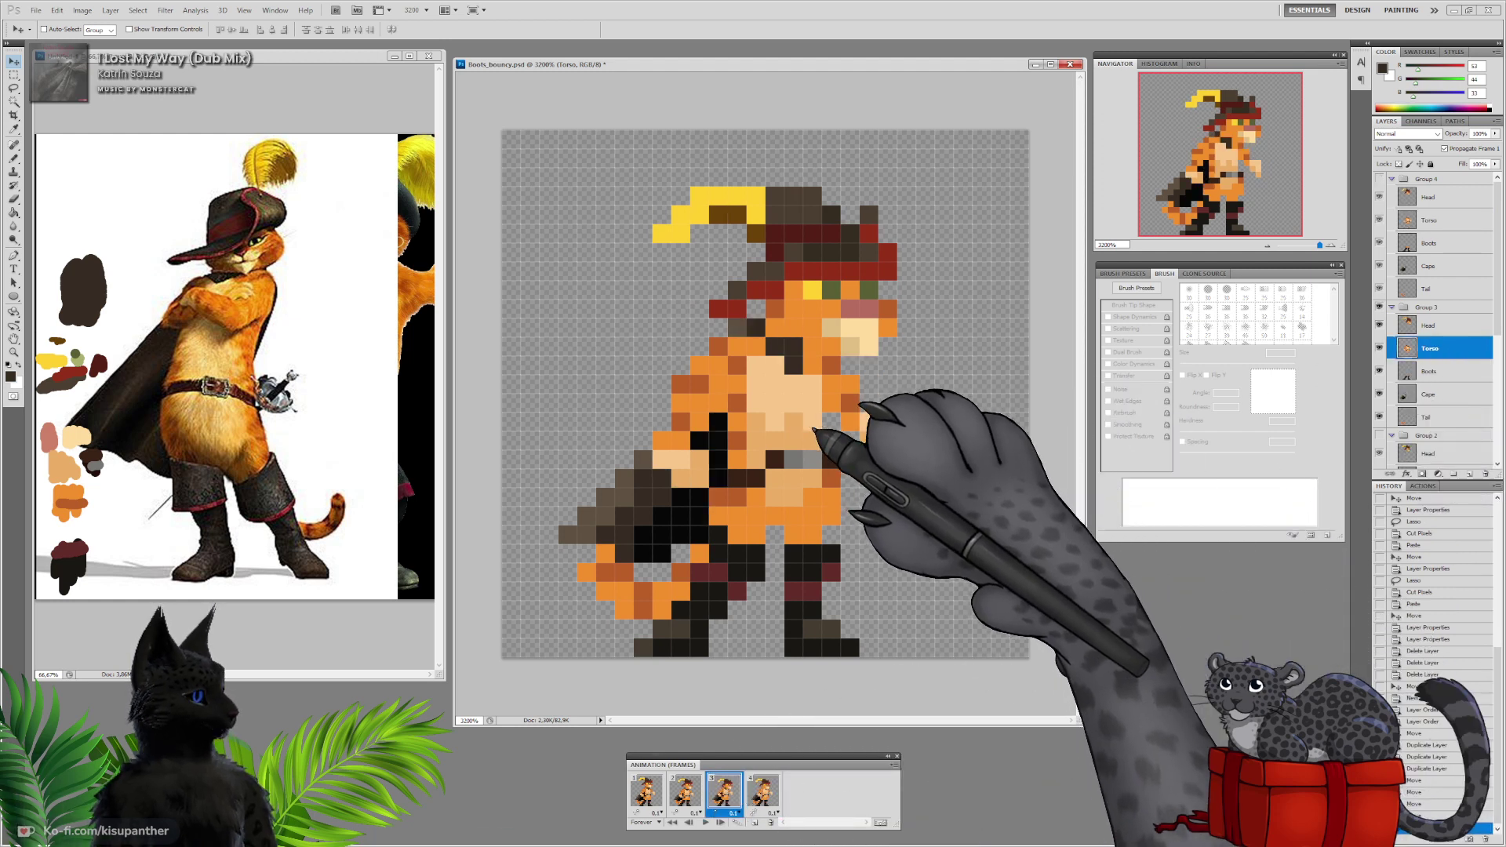
{"action": "left_click_drag", "start_coordinate": [804, 430], "coordinate": [816, 444]}
{"action": "left_click", "coordinate": [684, 791]}
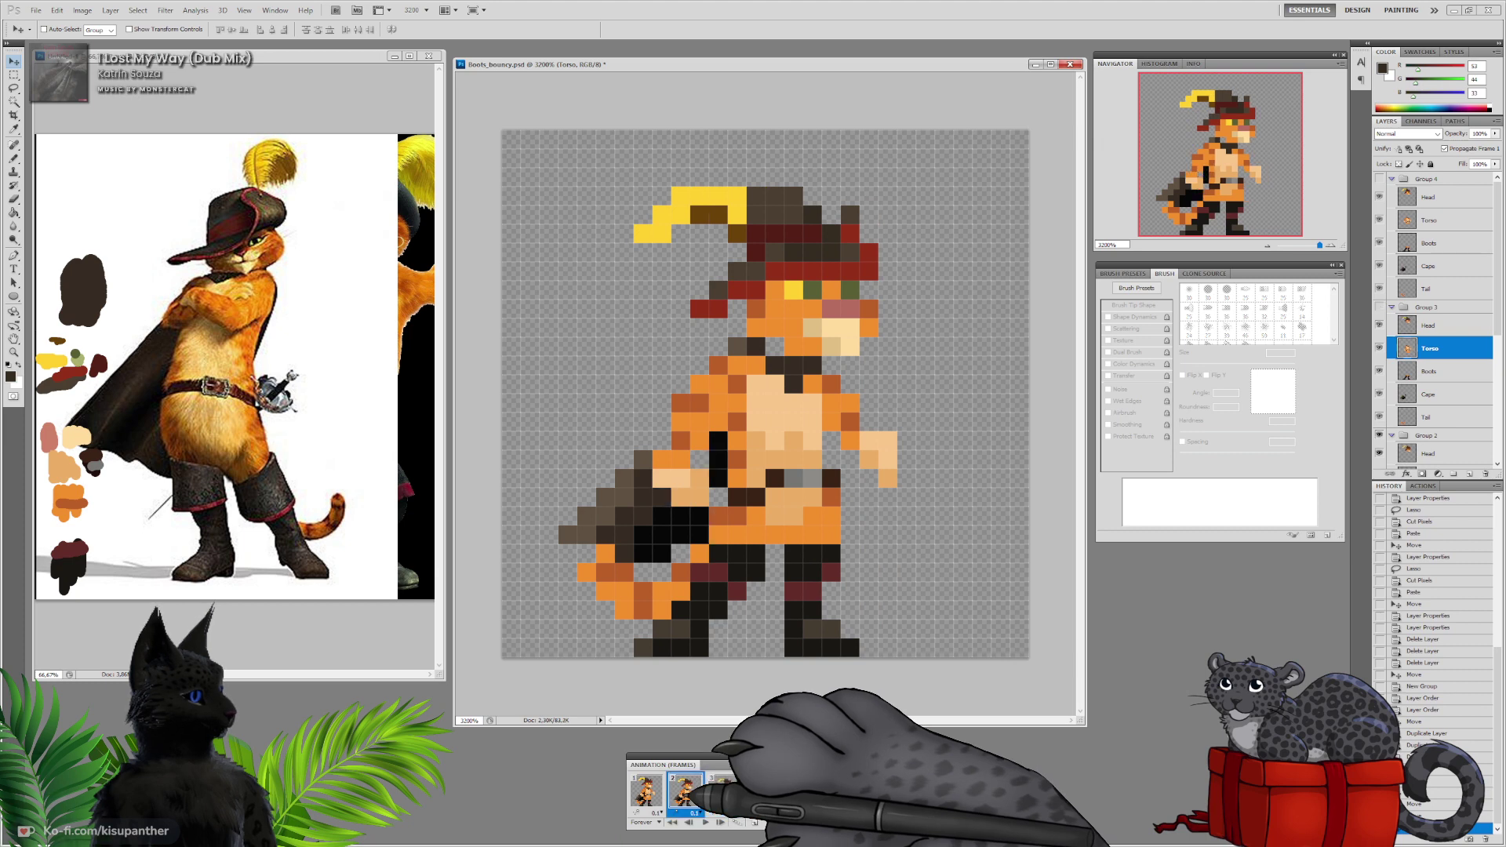
{"action": "left_click", "coordinate": [656, 790]}
{"action": "left_click", "coordinate": [685, 790]}
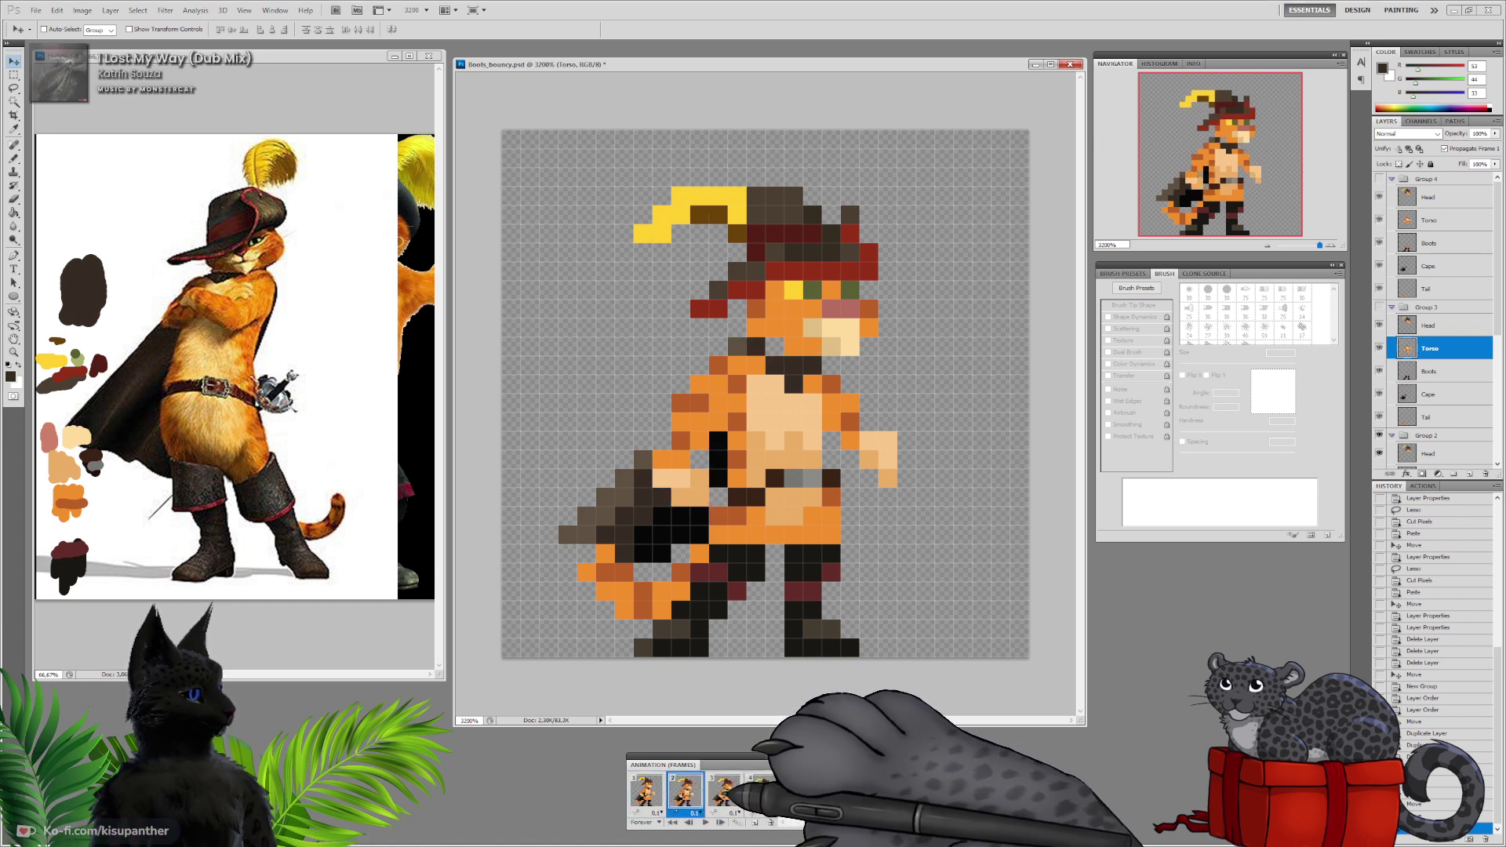
{"action": "left_click", "coordinate": [723, 791]}
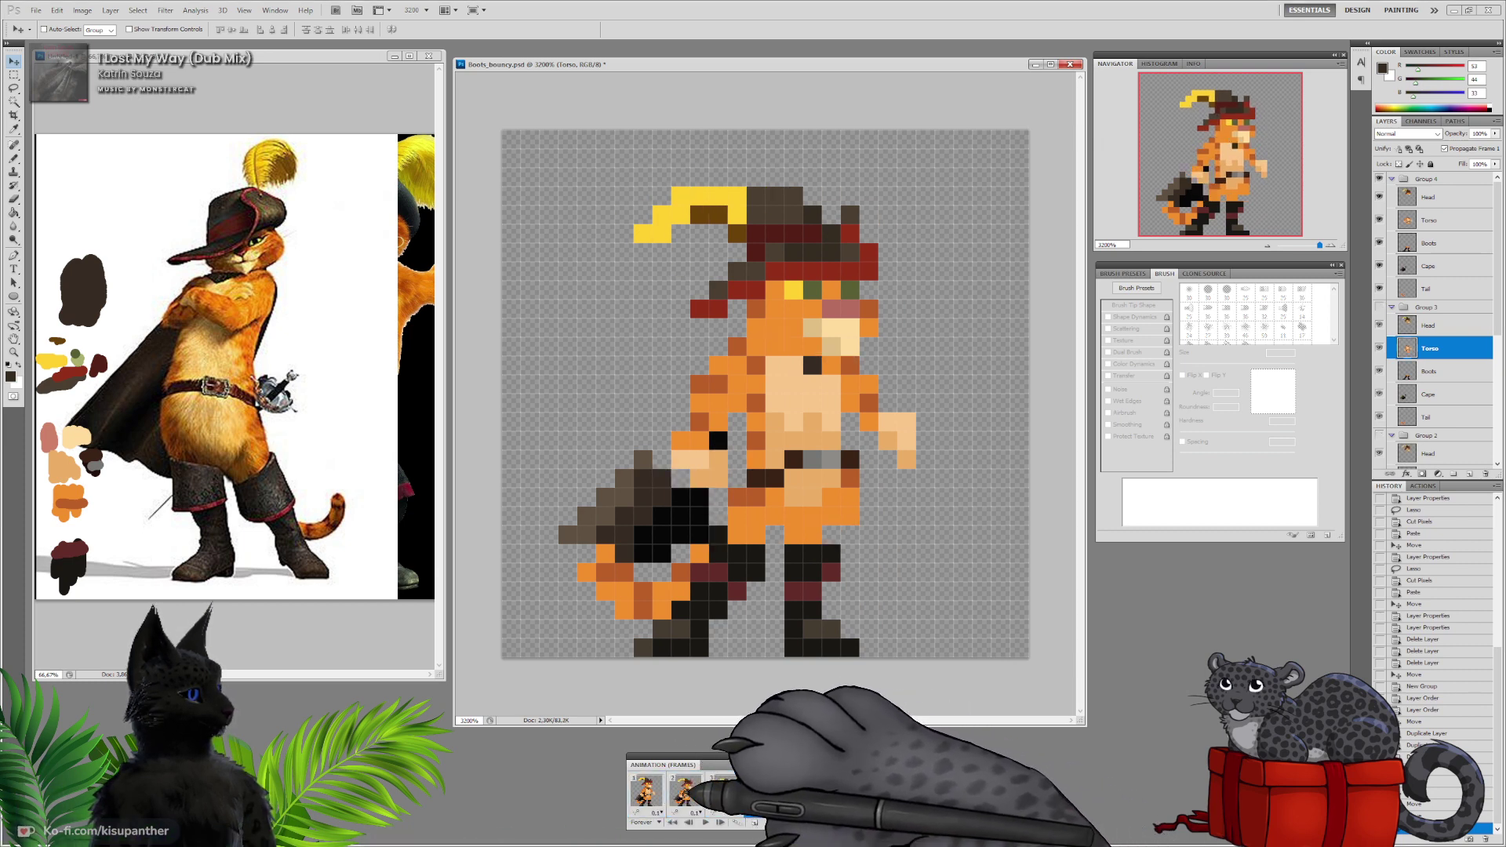
Play the animation and go through its four frames to compare the Head and Torso positions
{"action": "left_click", "coordinate": [645, 791]}
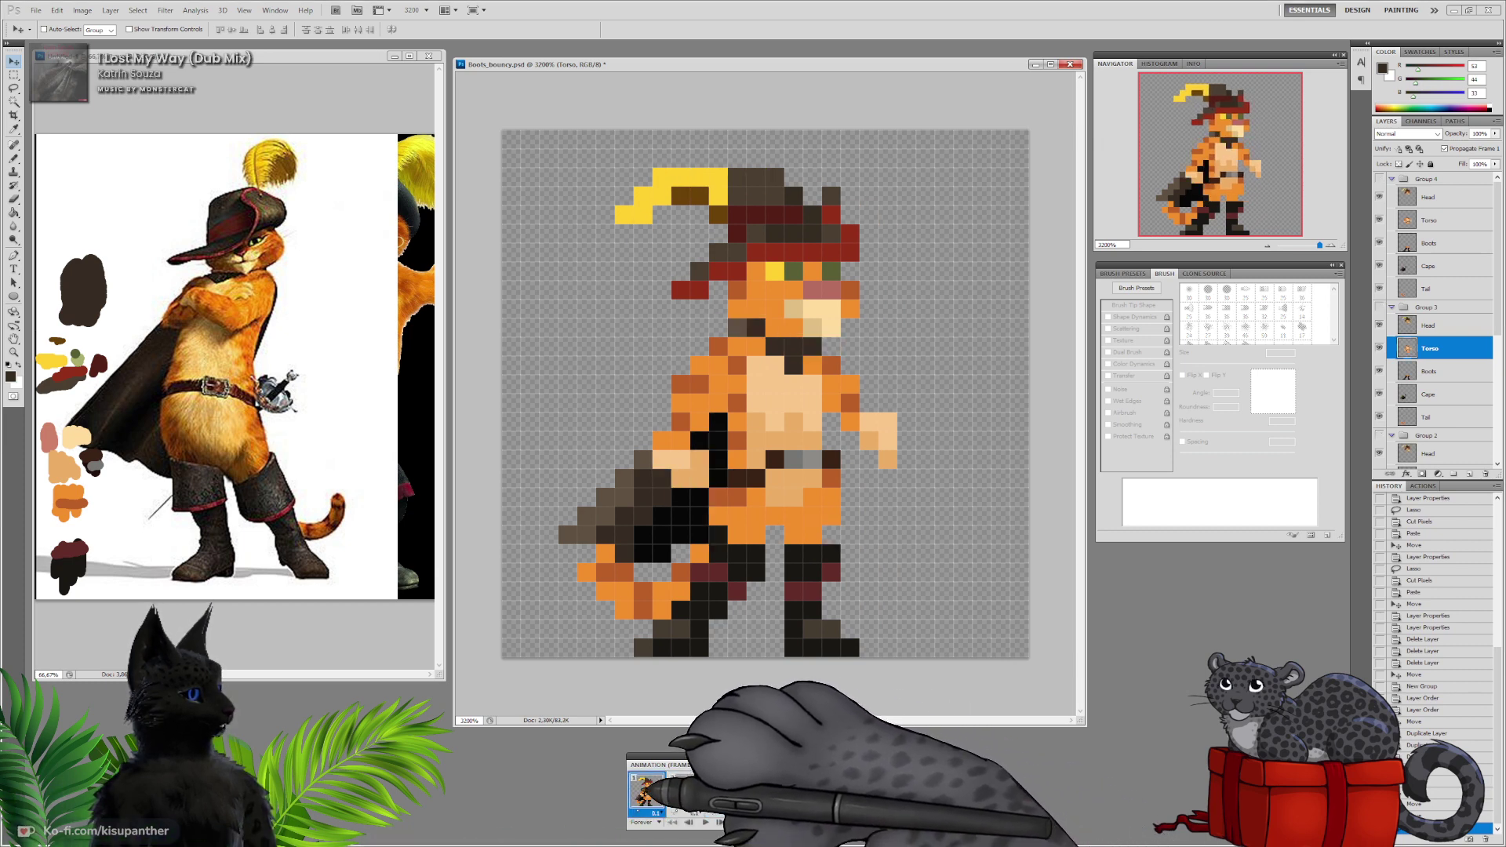
{"action": "left_click", "coordinate": [705, 822]}
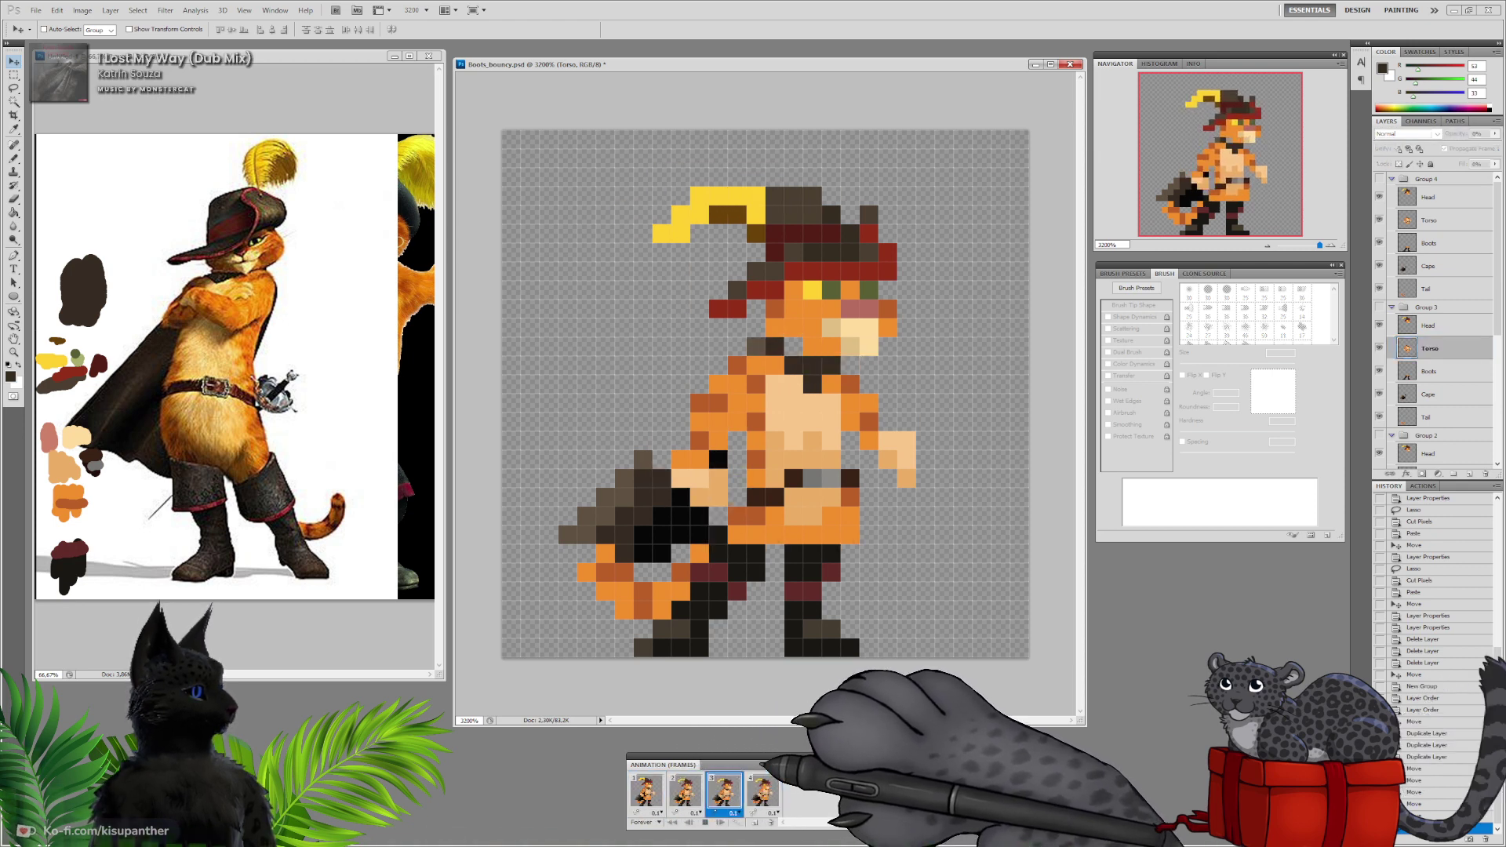
{"action": "left_click", "coordinate": [705, 822]}
{"action": "left_click", "coordinate": [646, 790]}
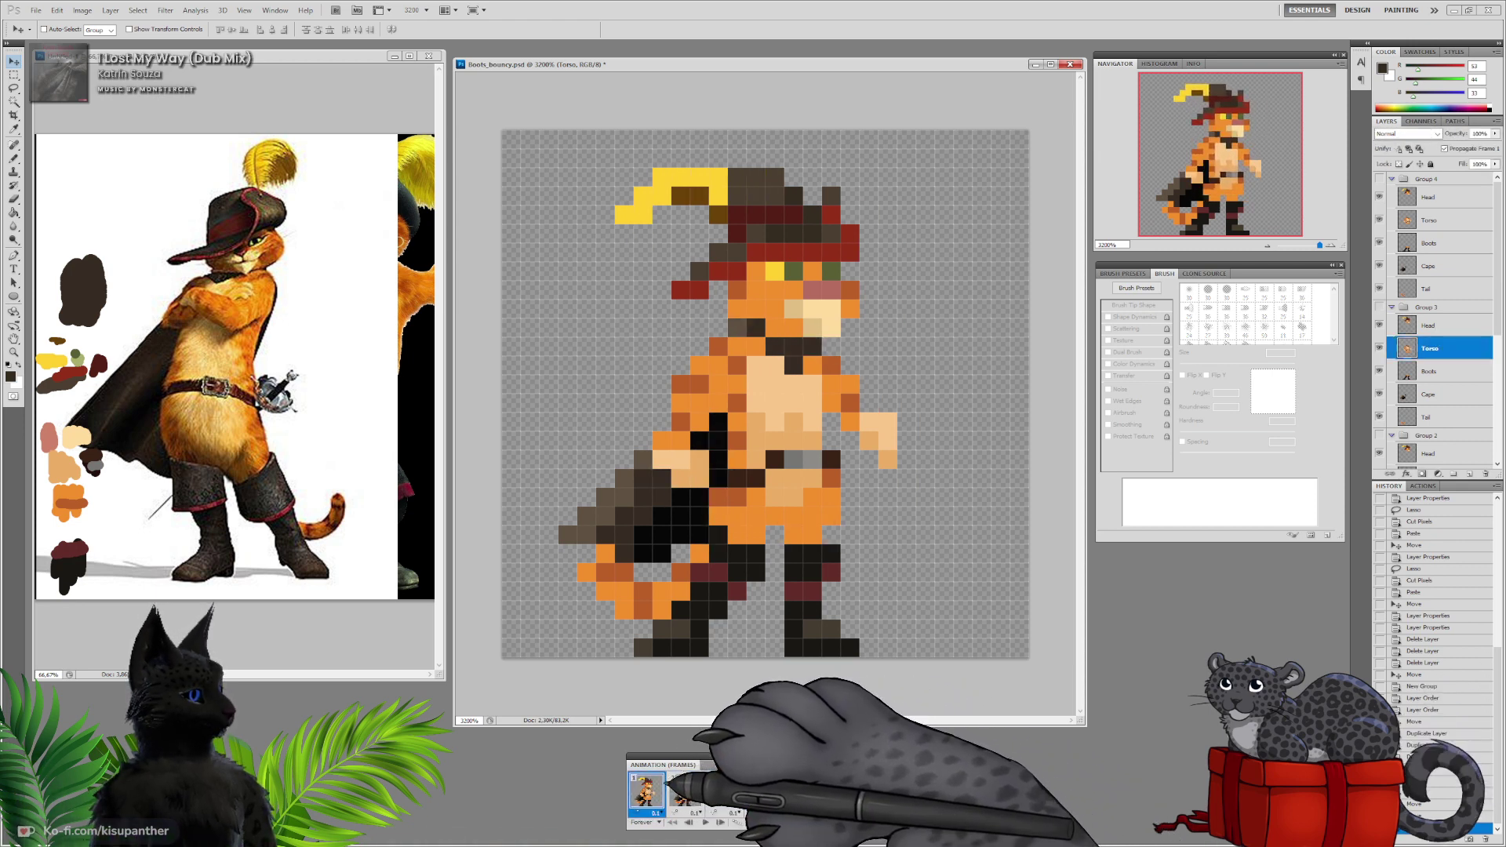
{"action": "left_click", "coordinate": [685, 791]}
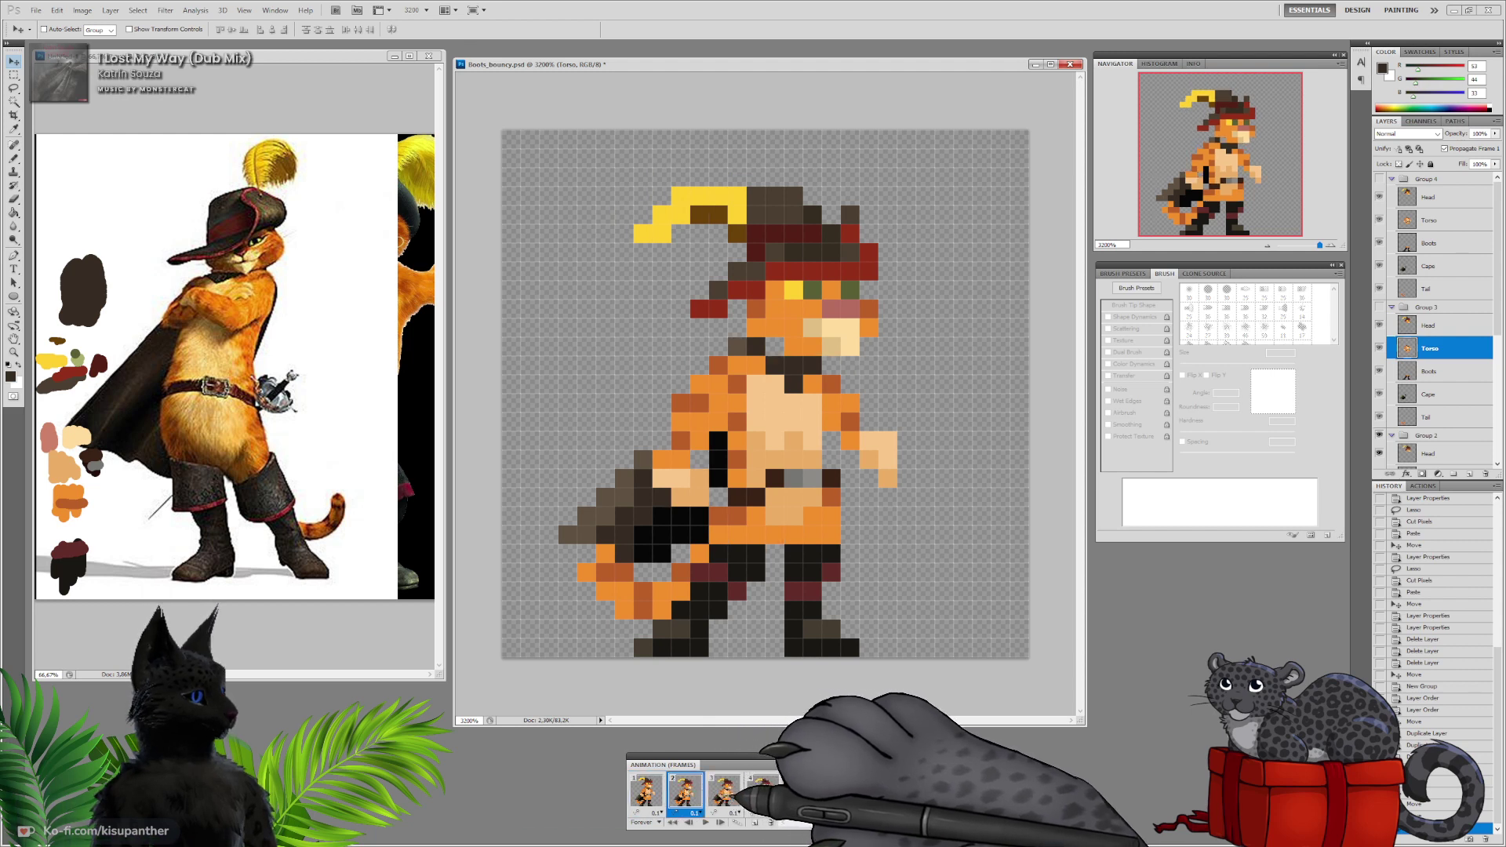
{"action": "left_click", "coordinate": [652, 792]}
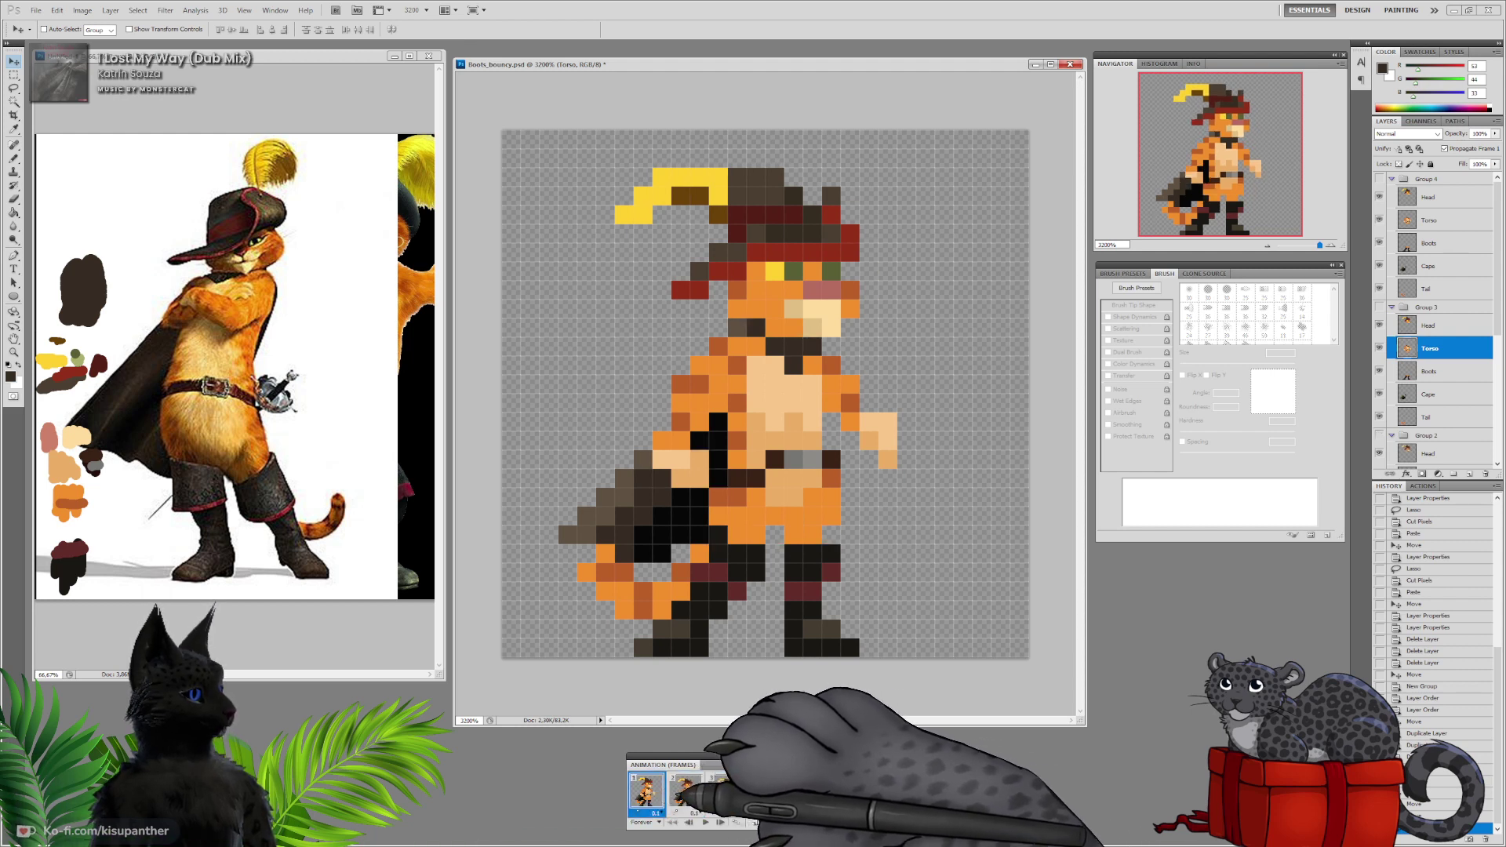
{"action": "left_click", "coordinate": [724, 790]}
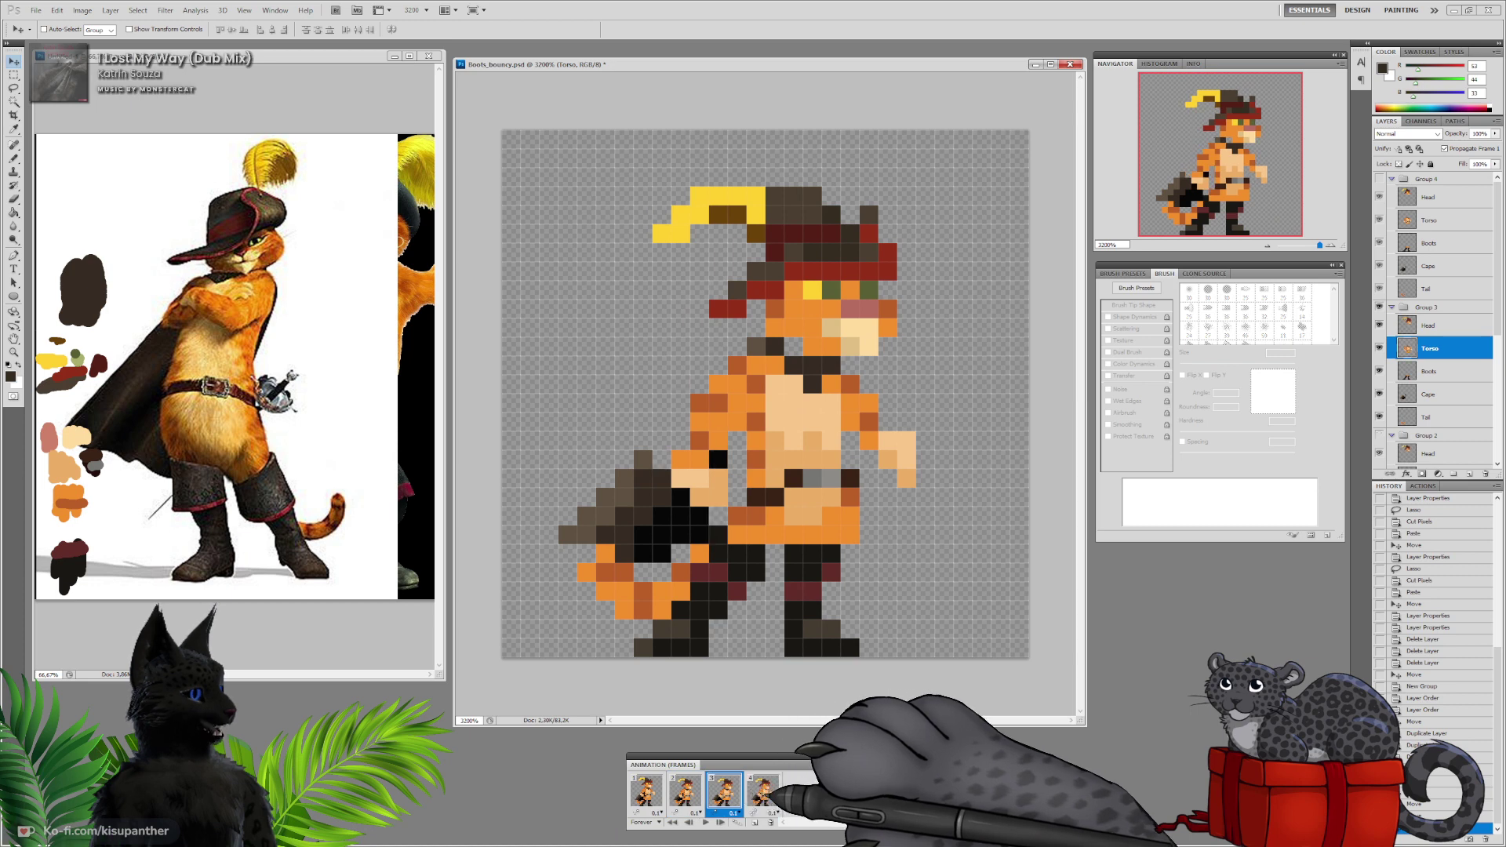
{"action": "left_click", "coordinate": [765, 793]}
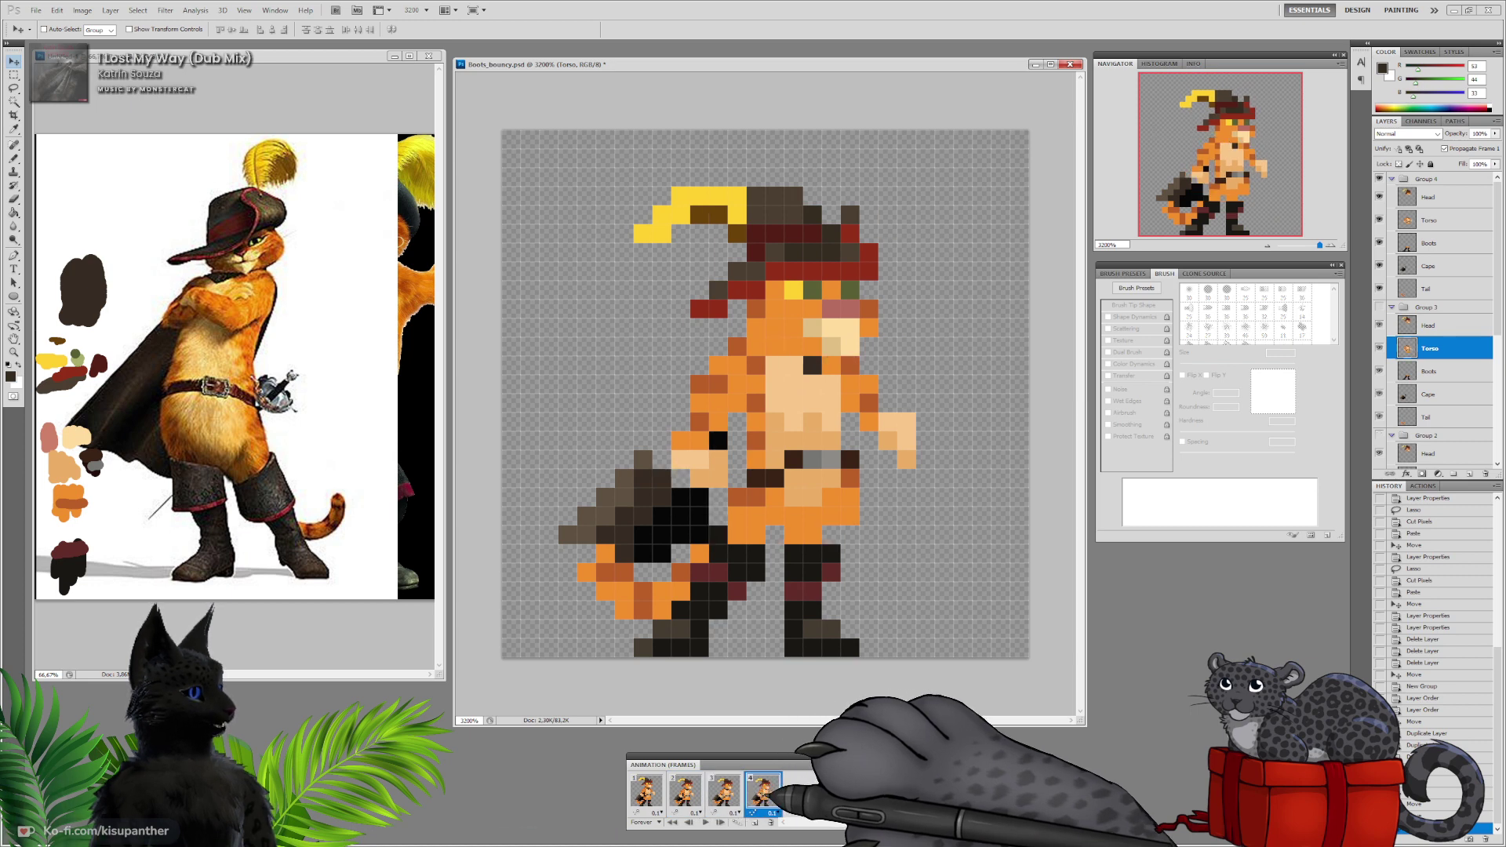
Try moving the Torso layer of Group 3 one pixel left in the third frame
{"action": "left_click", "coordinate": [724, 791]}
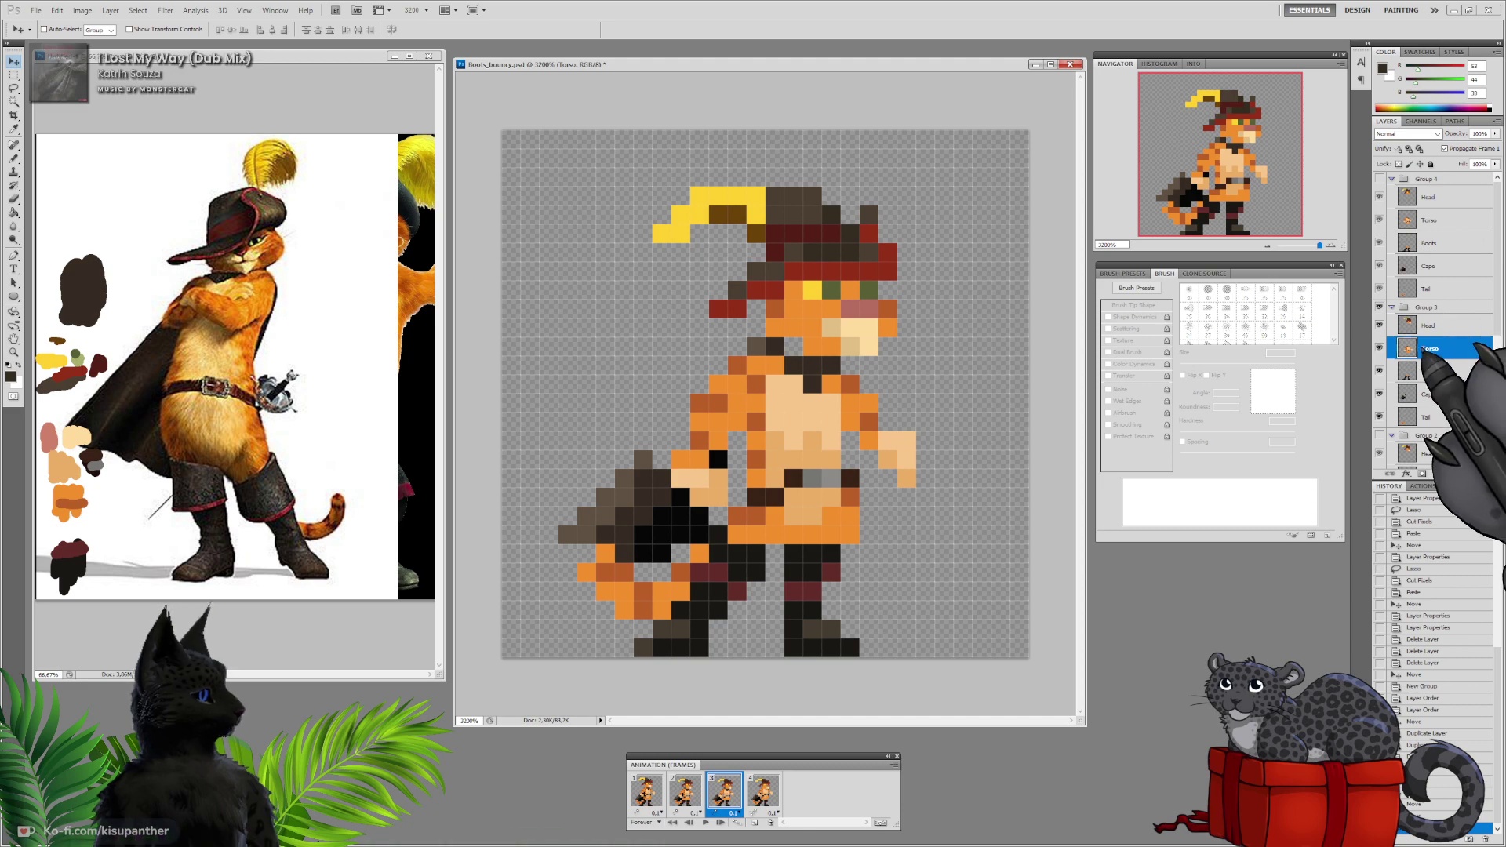
{"action": "left_click_drag", "start_coordinate": [867, 439], "coordinate": [850, 440]}
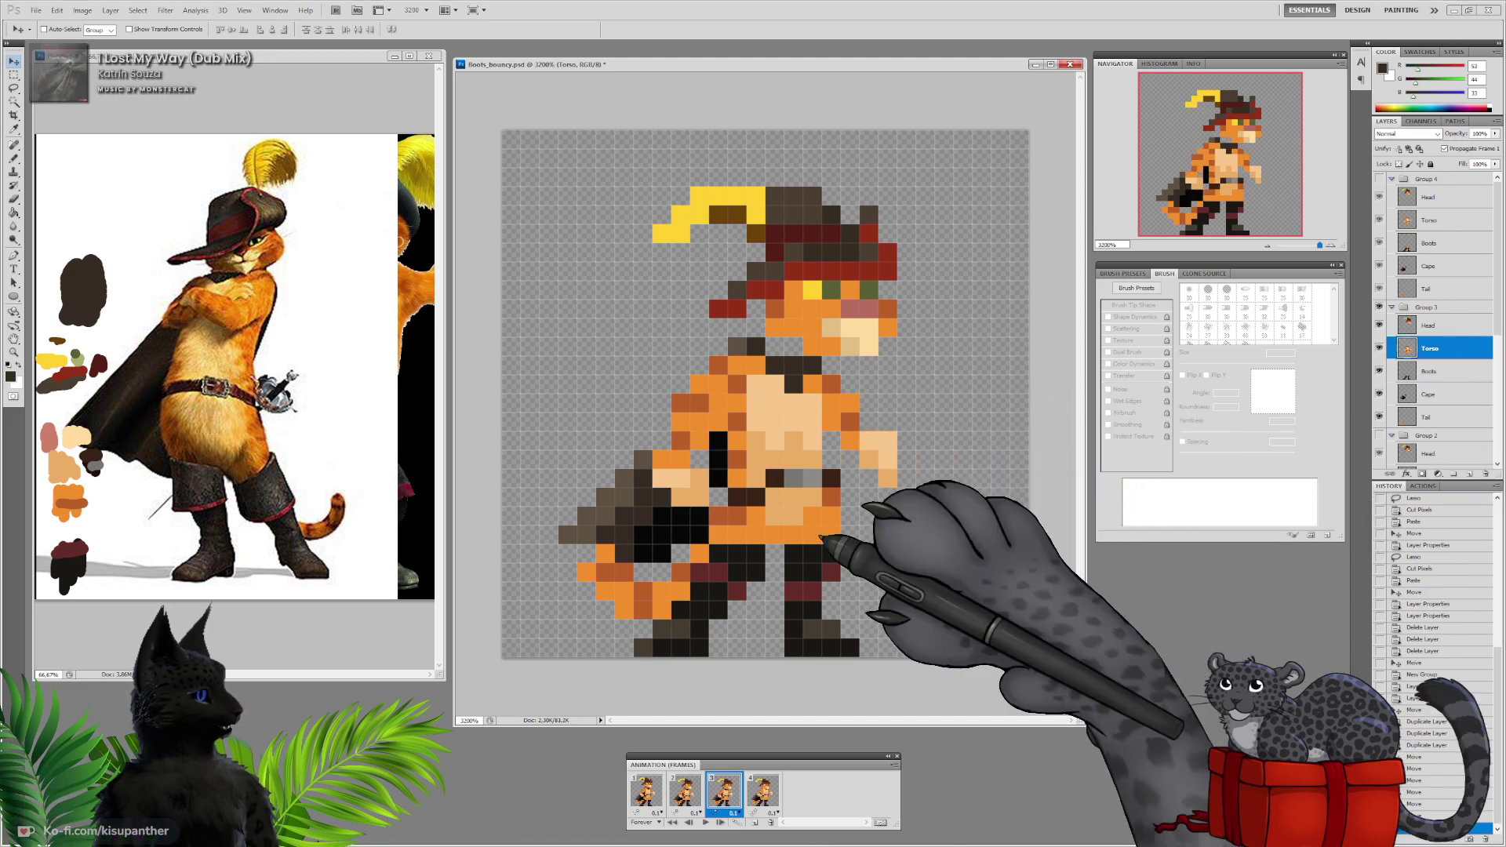
Move the Torso layer of Group 4 one pixel left and one pixel down in the fourth frame, and preview the animation
{"action": "left_click", "coordinate": [763, 790]}
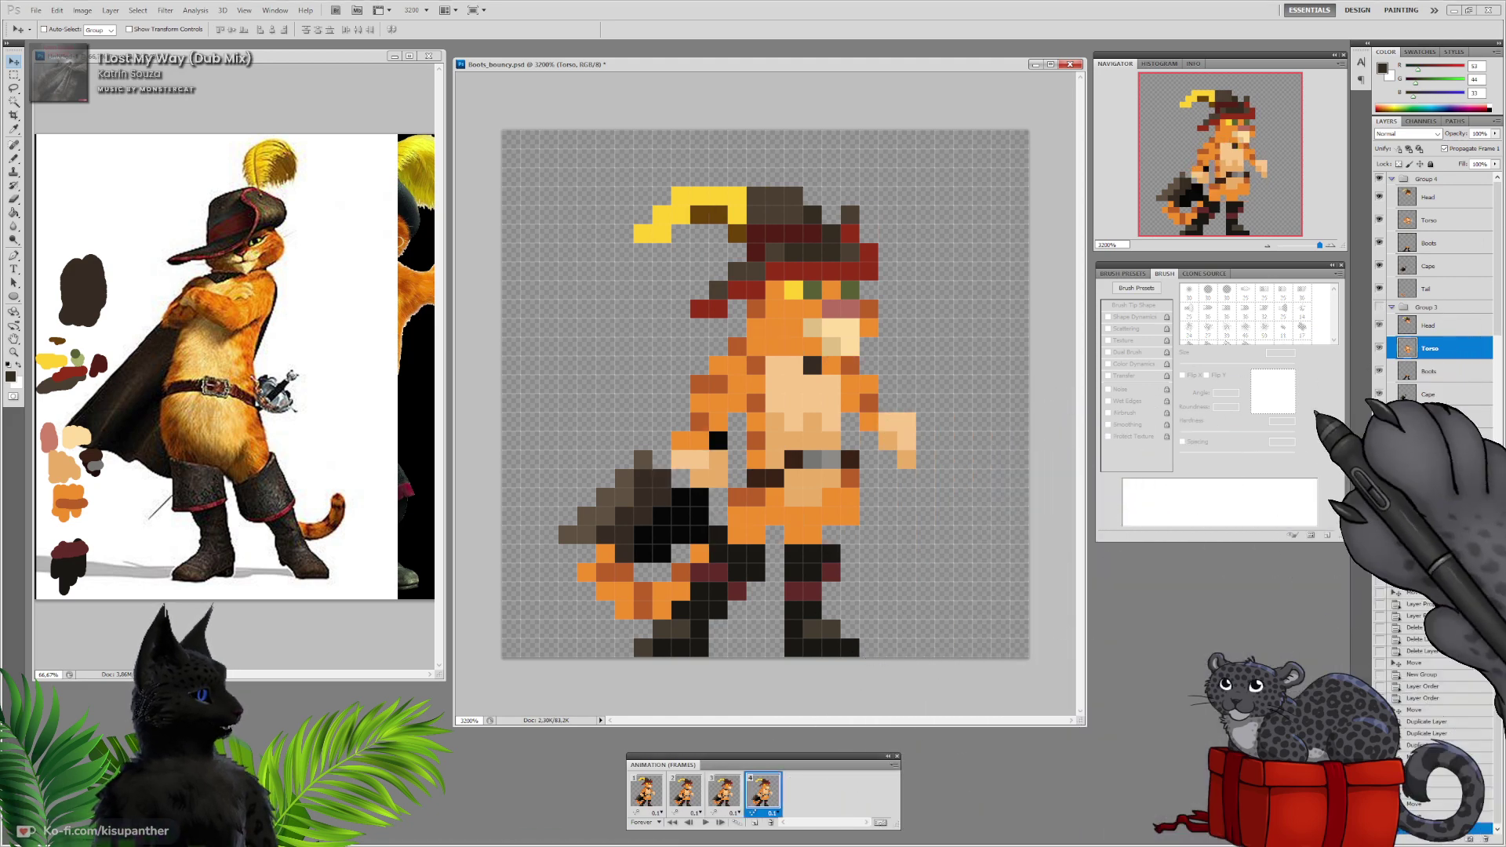
{"action": "left_click", "coordinate": [1450, 222]}
{"action": "left_click_drag", "start_coordinate": [849, 464], "coordinate": [832, 483]}
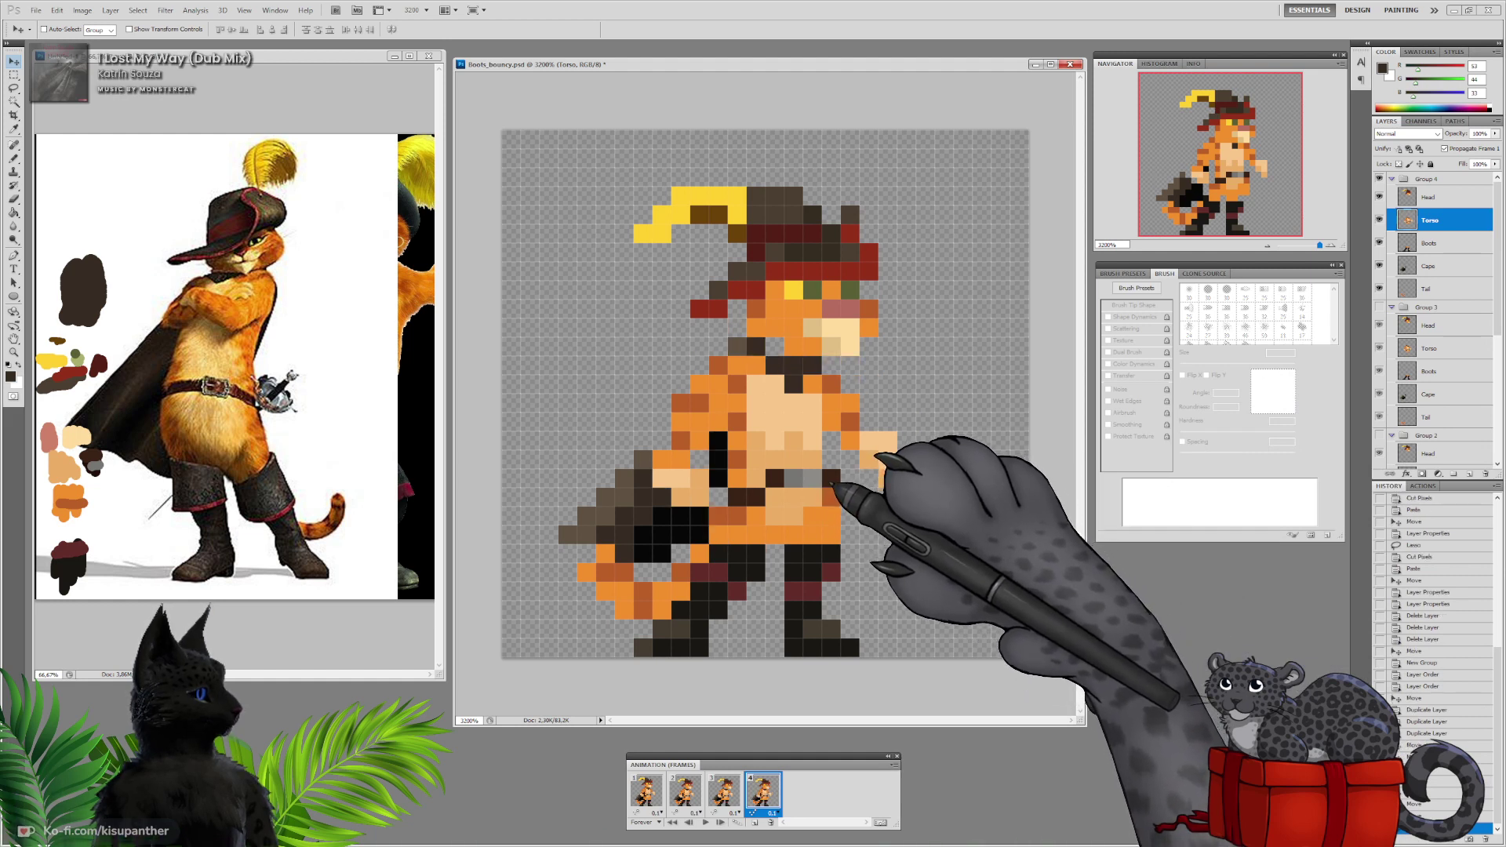
{"action": "left_click", "coordinate": [705, 822]}
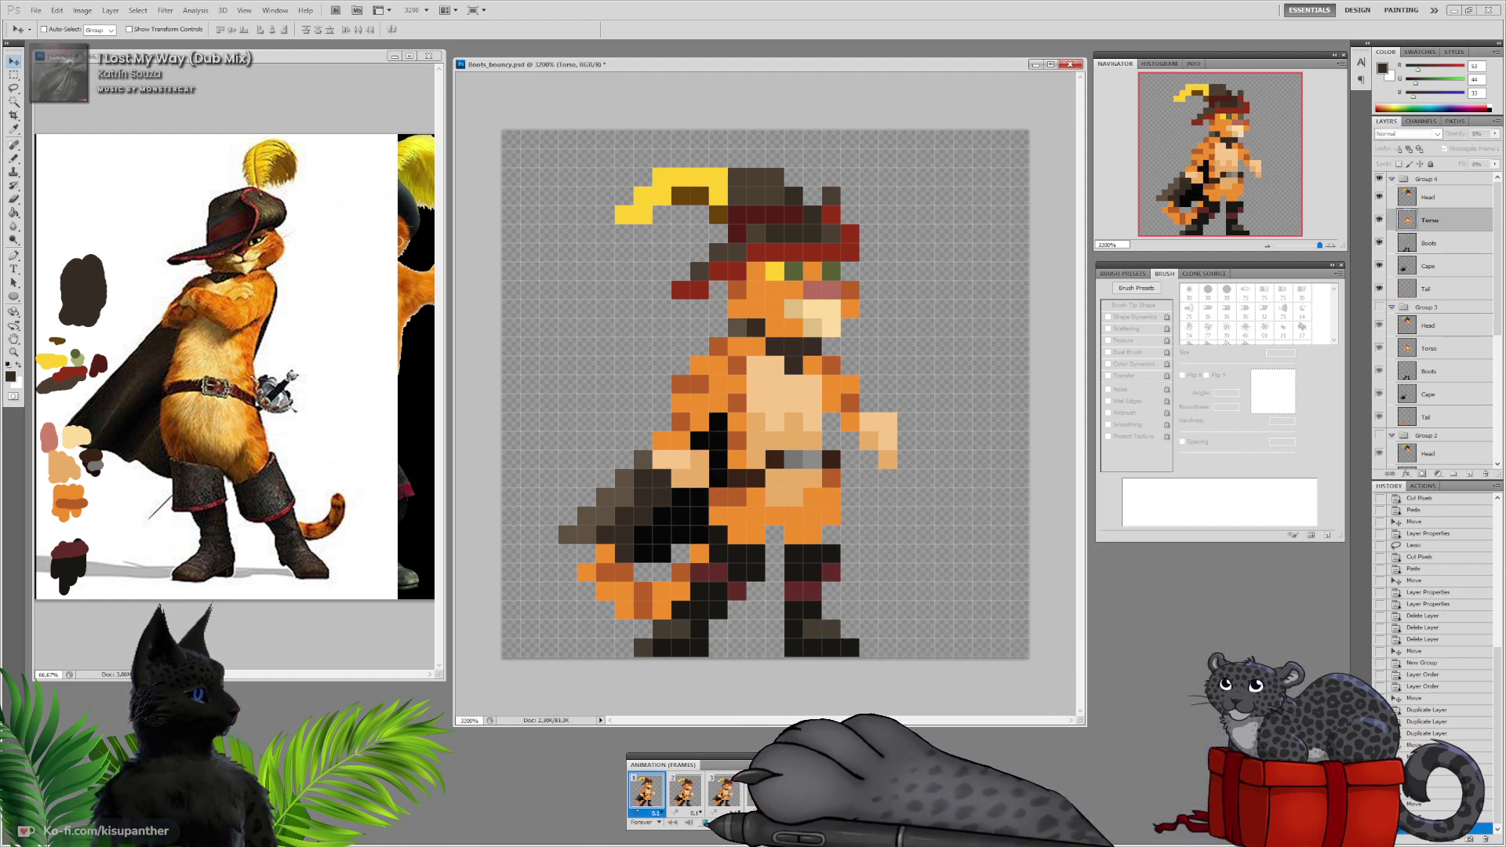
{"action": "left_click", "coordinate": [705, 822]}
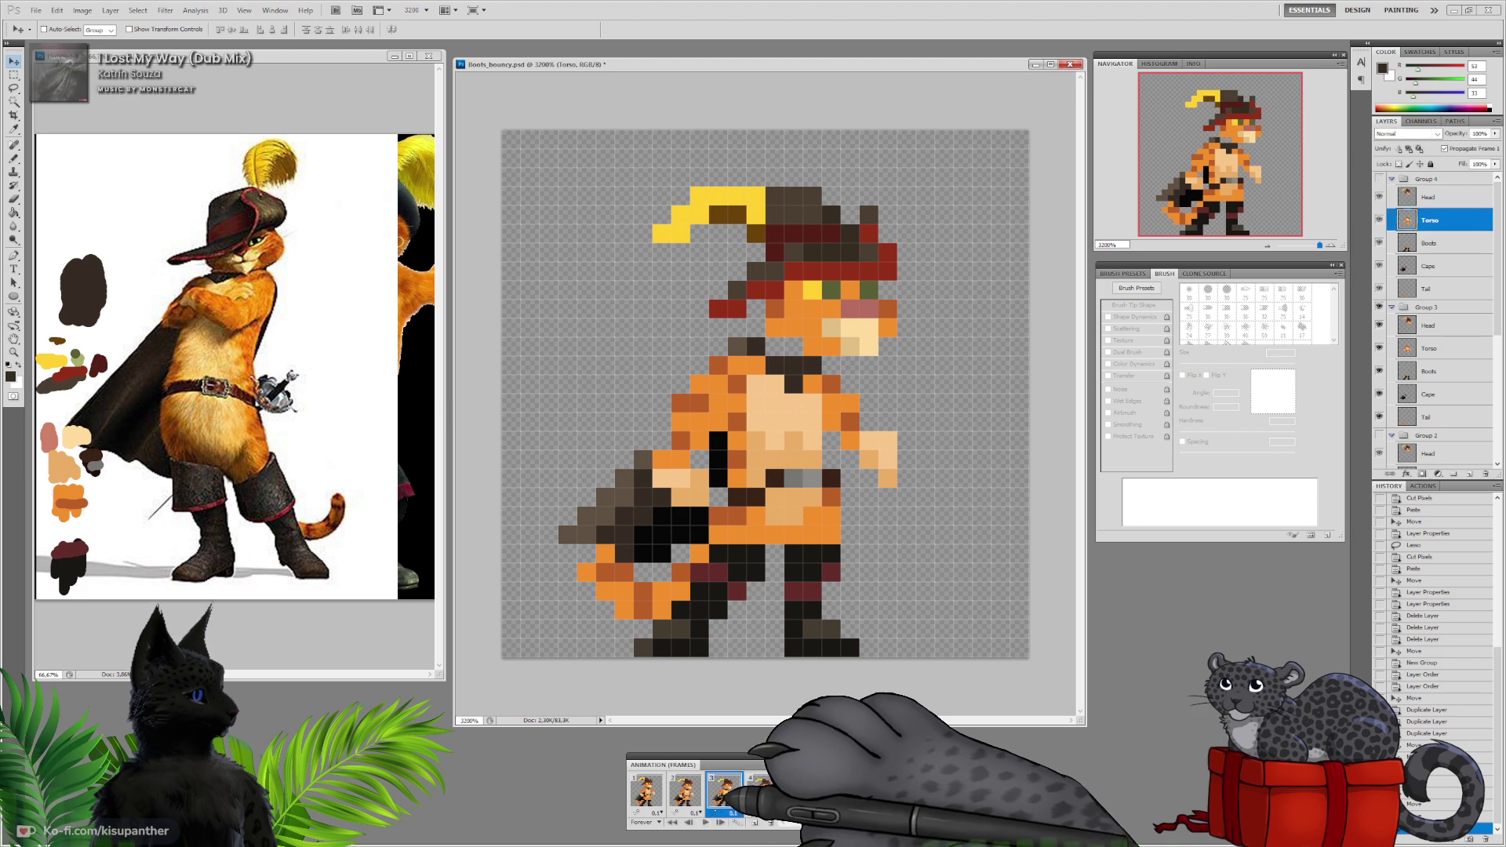
Move the Torso layer of Group 3 back one pixel right in the third frame, and replay and compare the animation frames
{"action": "left_click", "coordinate": [1455, 349]}
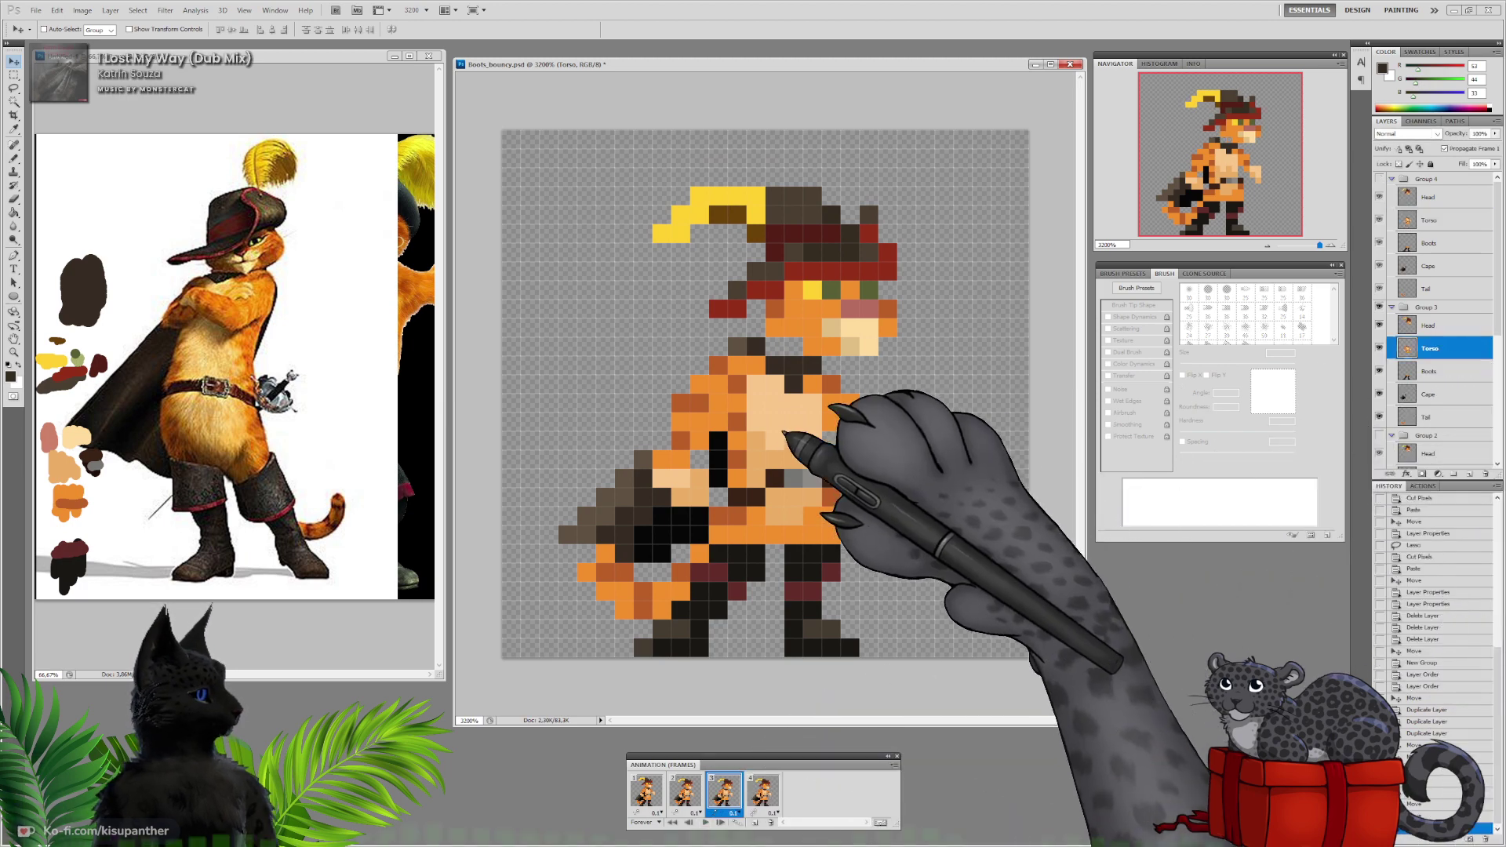
{"action": "left_click_drag", "start_coordinate": [783, 440], "coordinate": [801, 441]}
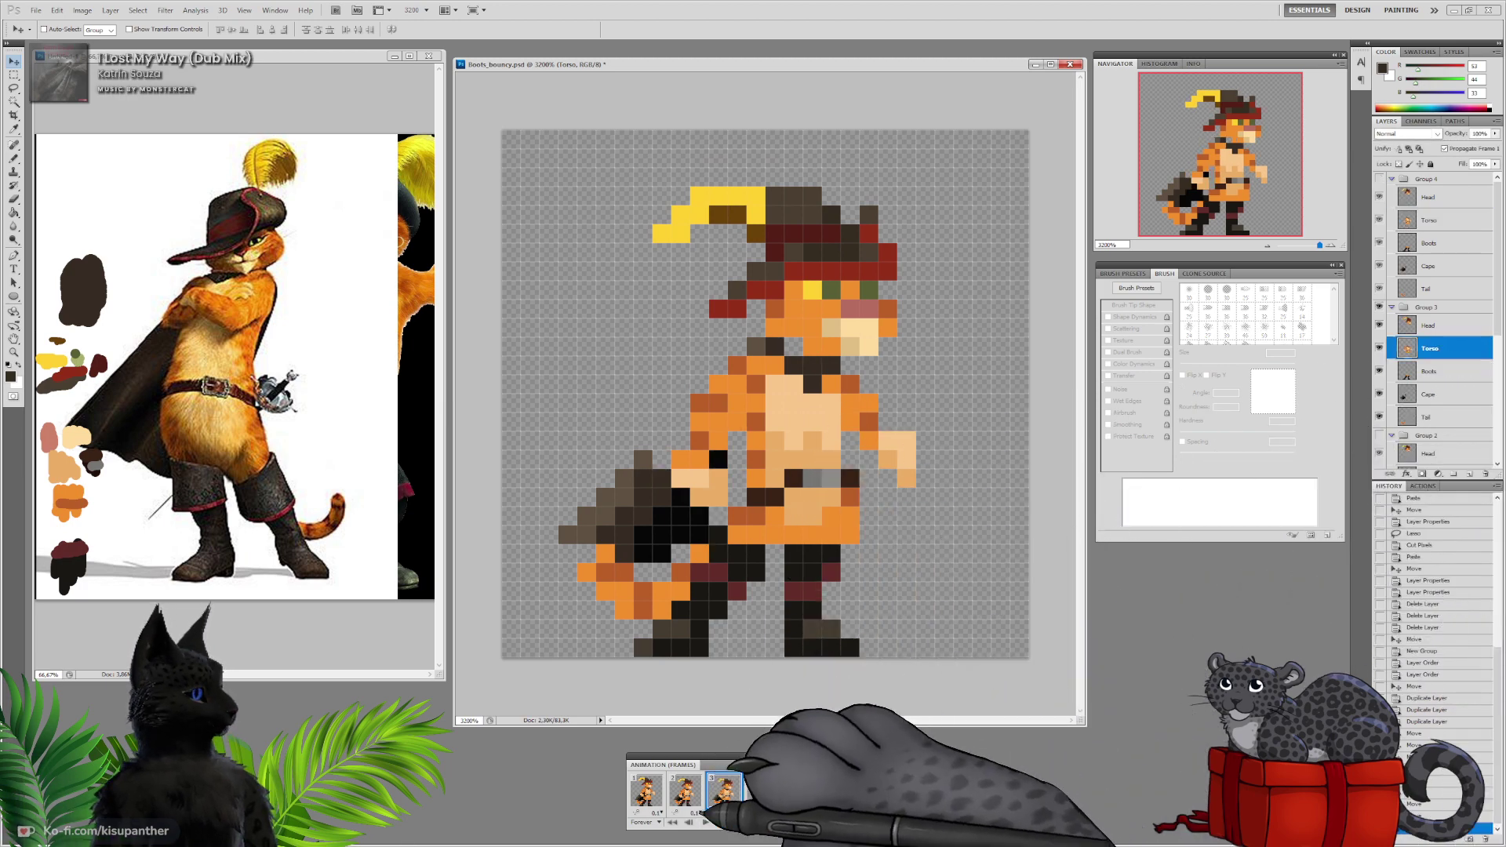
{"action": "left_click", "coordinate": [705, 822]}
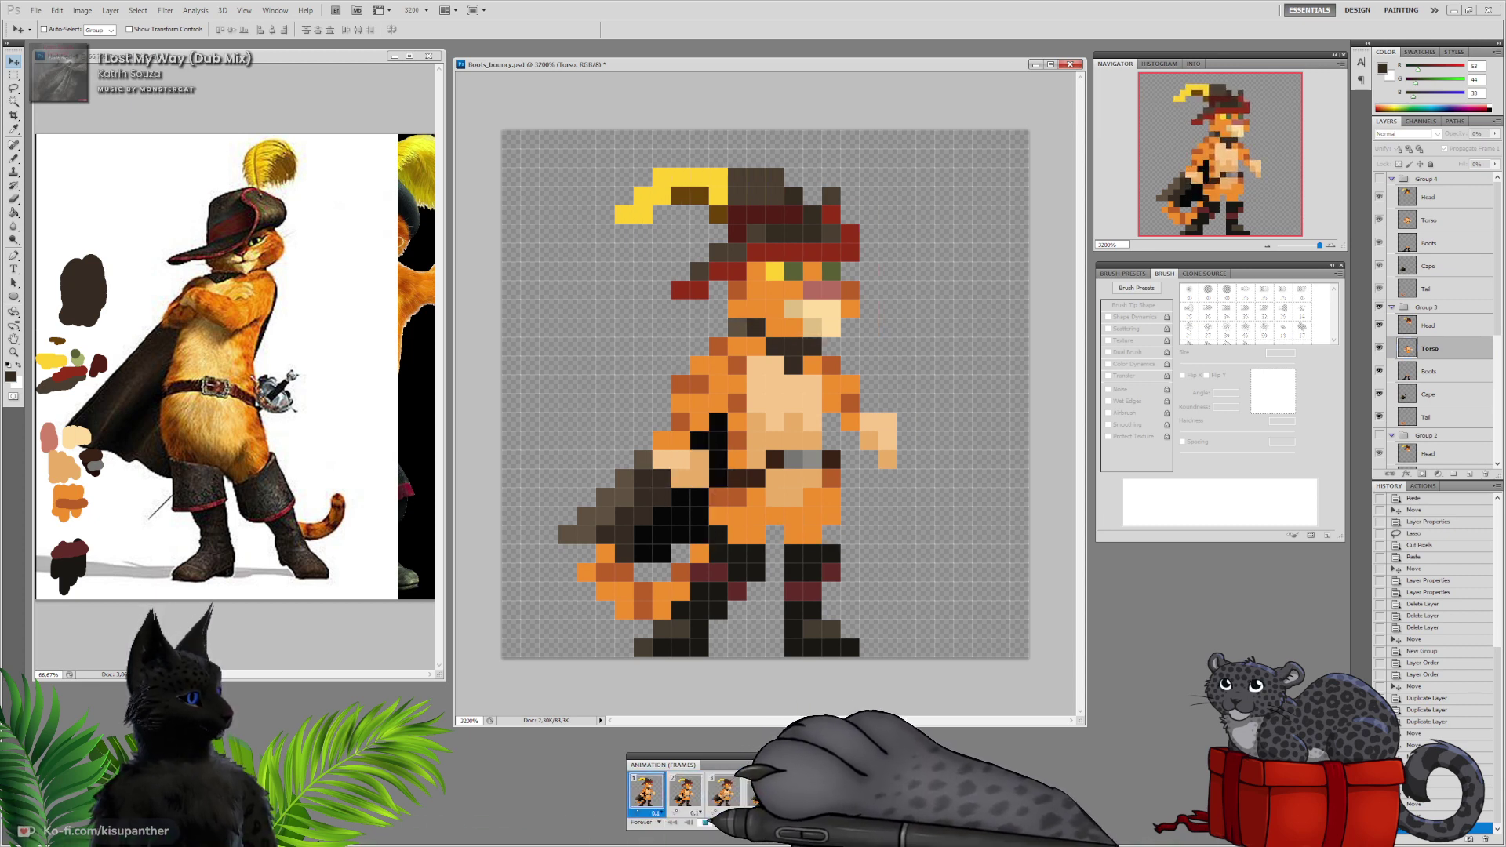
{"action": "left_click", "coordinate": [657, 789]}
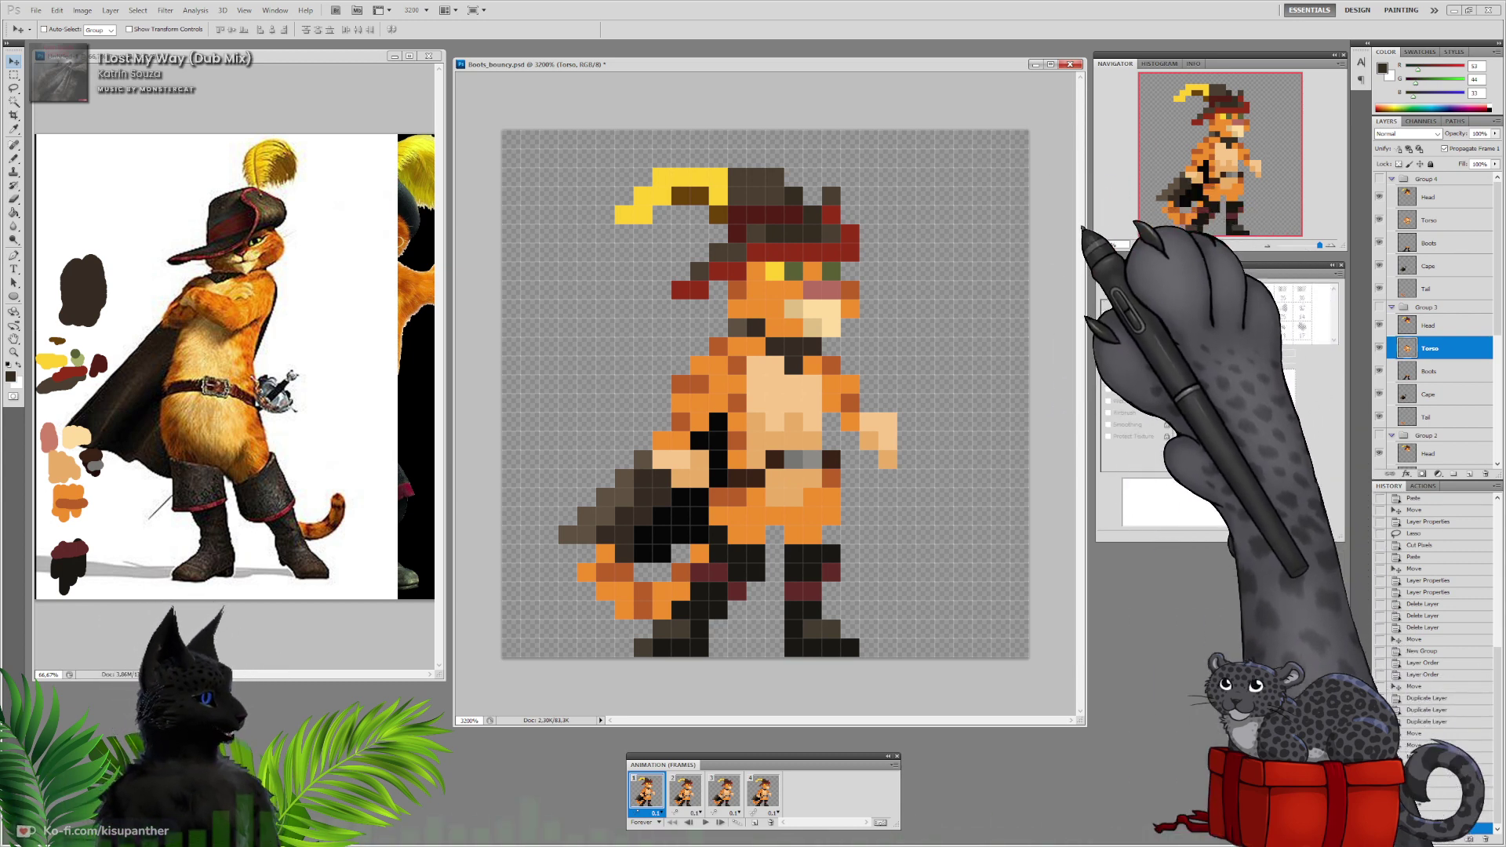
{"action": "left_click", "coordinate": [686, 794]}
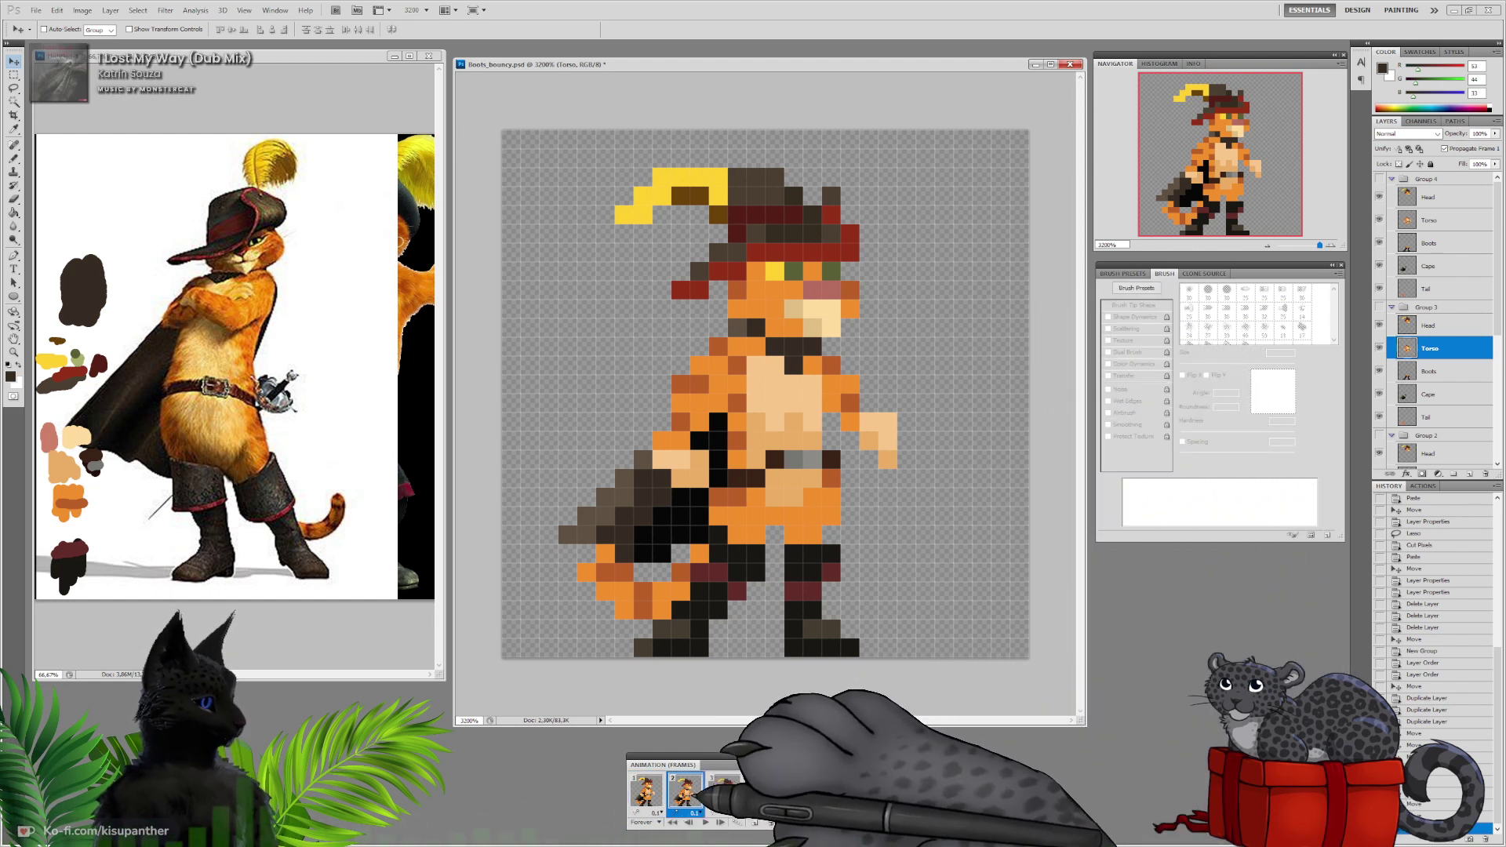
{"action": "left_click", "coordinate": [724, 794]}
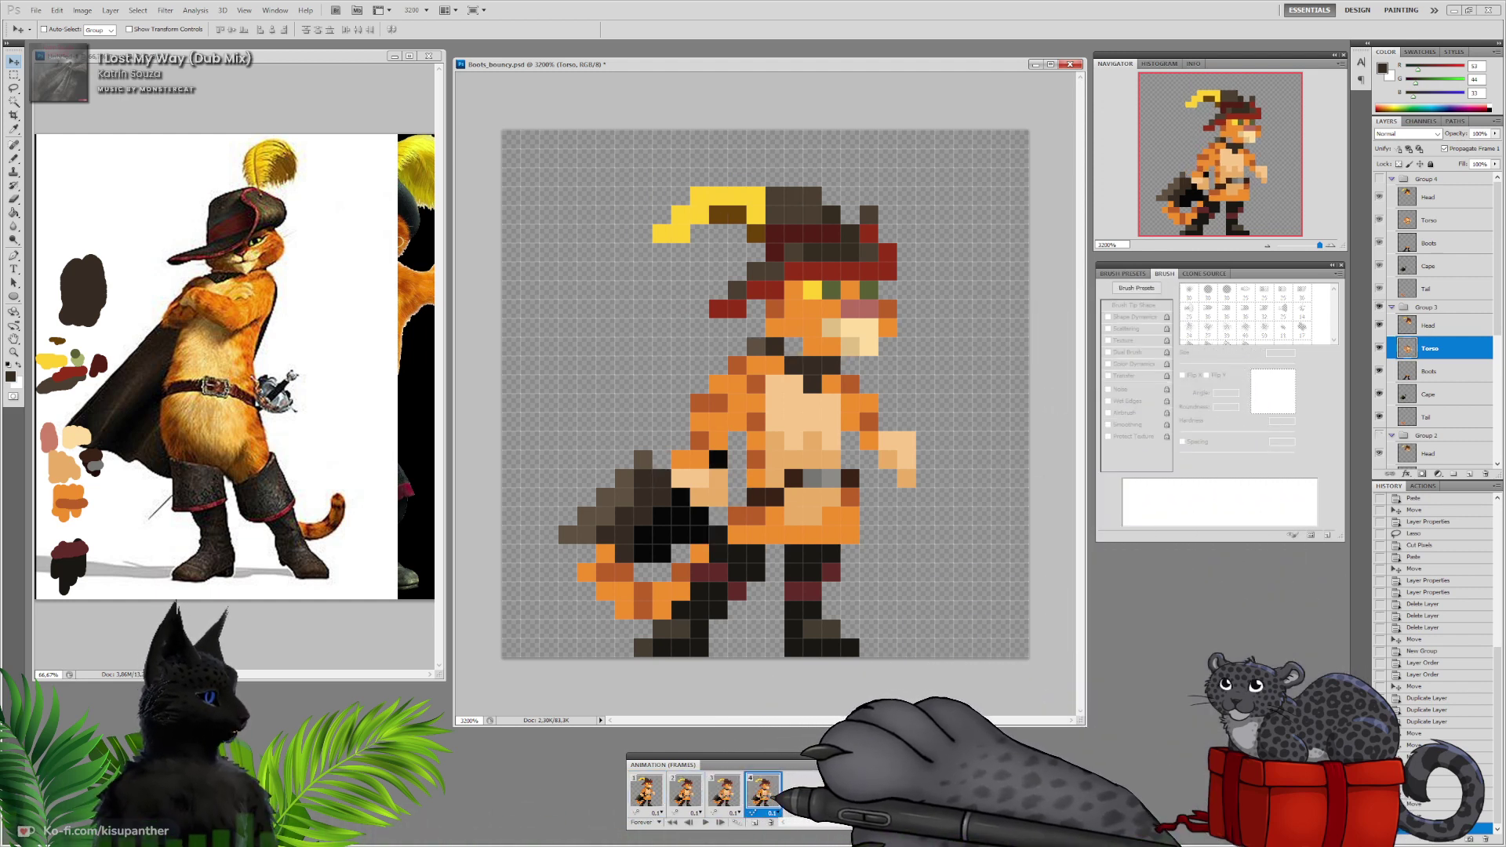
Play the animation and step through its four frames to compare the character's poses and their layer groups
{"action": "left_click", "coordinate": [723, 790]}
{"action": "left_click", "coordinate": [645, 790]}
{"action": "left_click", "coordinate": [684, 790]}
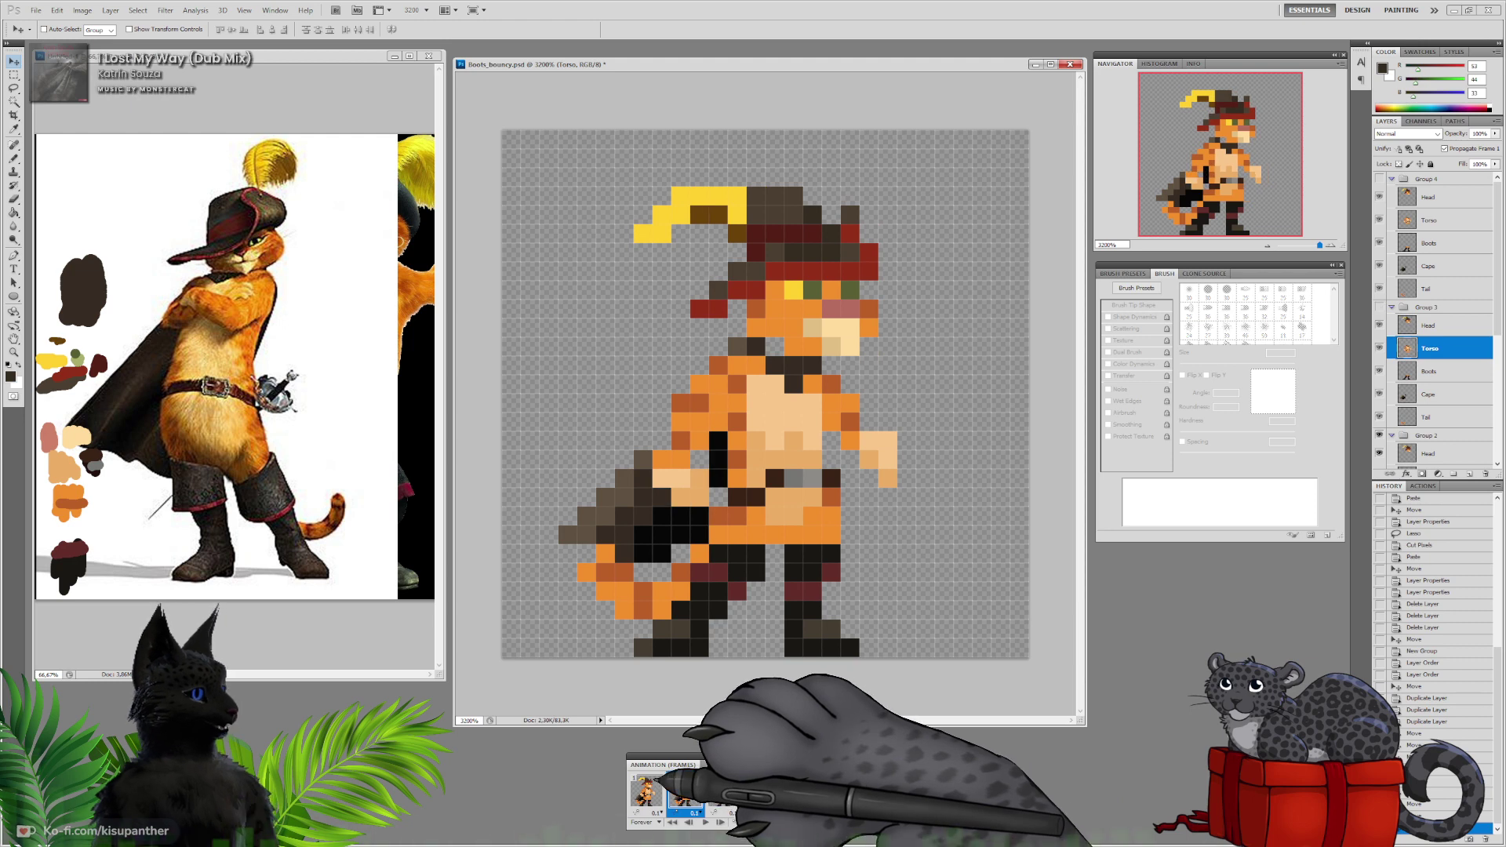
{"action": "left_click", "coordinate": [651, 786]}
{"action": "left_click", "coordinate": [729, 787]}
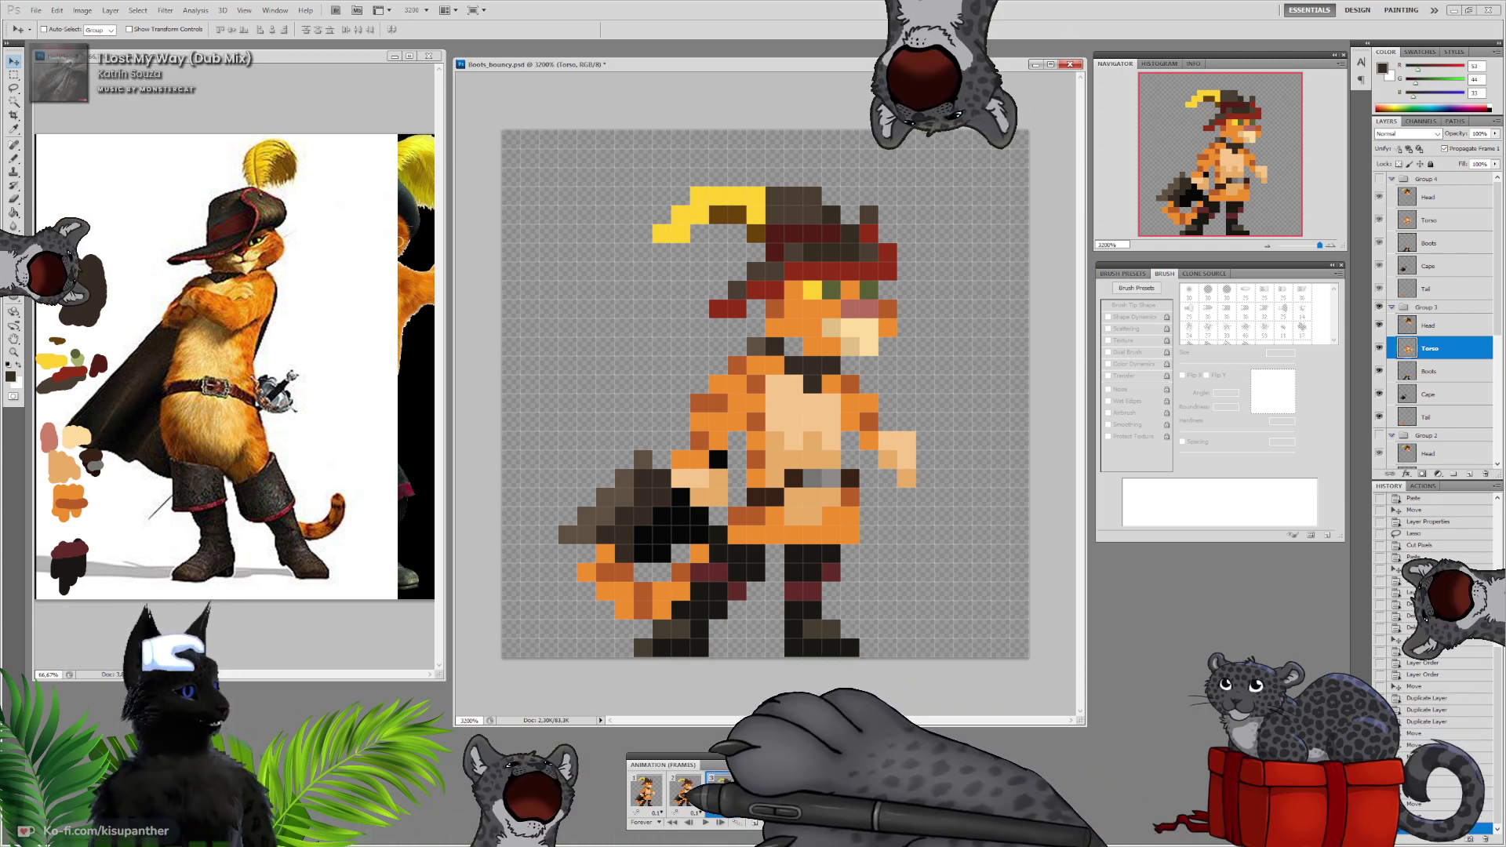
{"action": "key", "text": "space"}
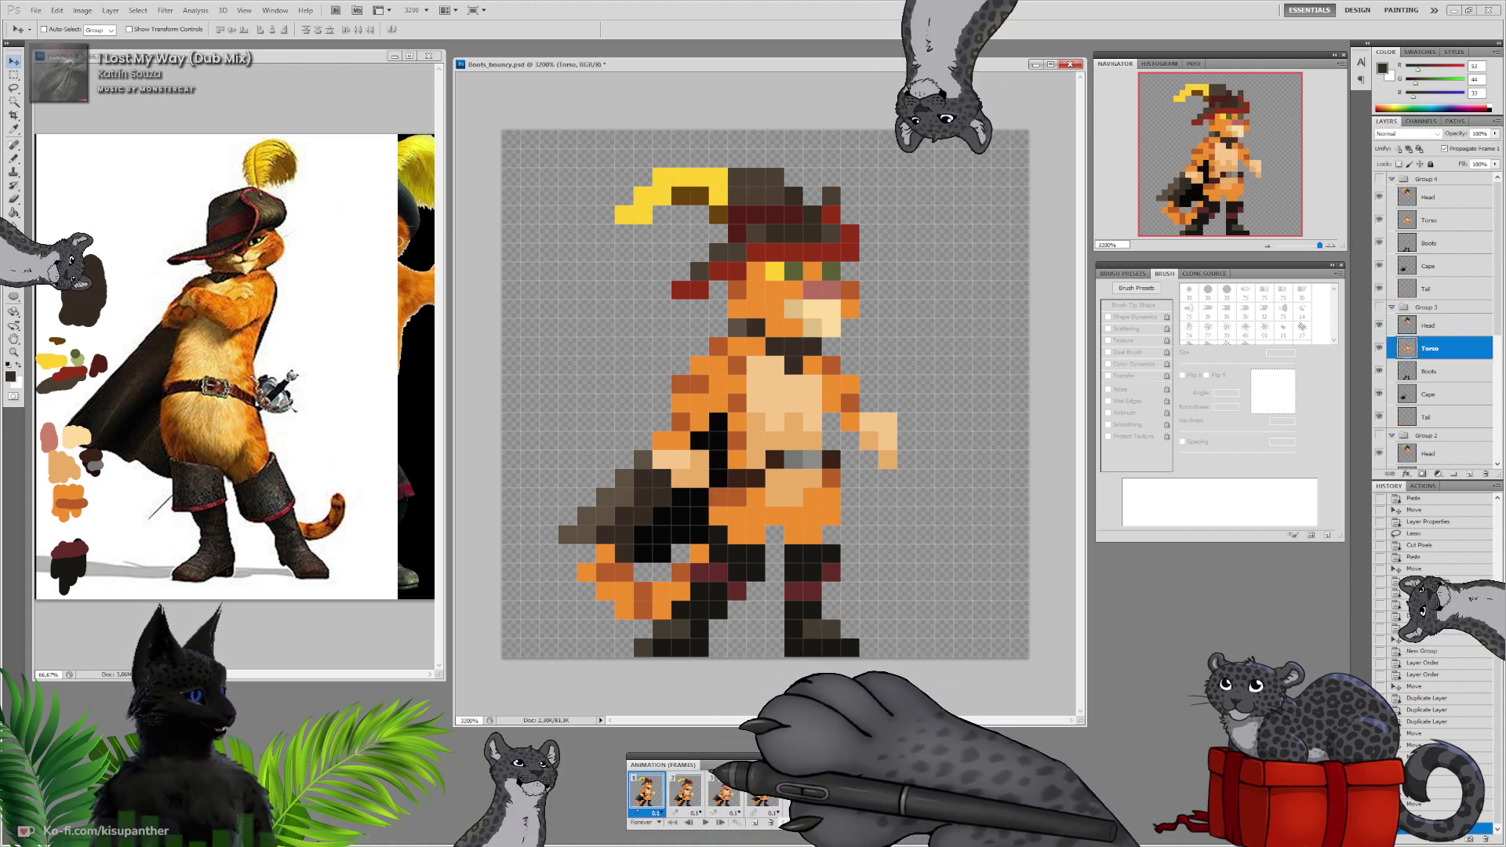
{"action": "key", "text": "space"}
{"action": "left_click", "coordinate": [727, 794]}
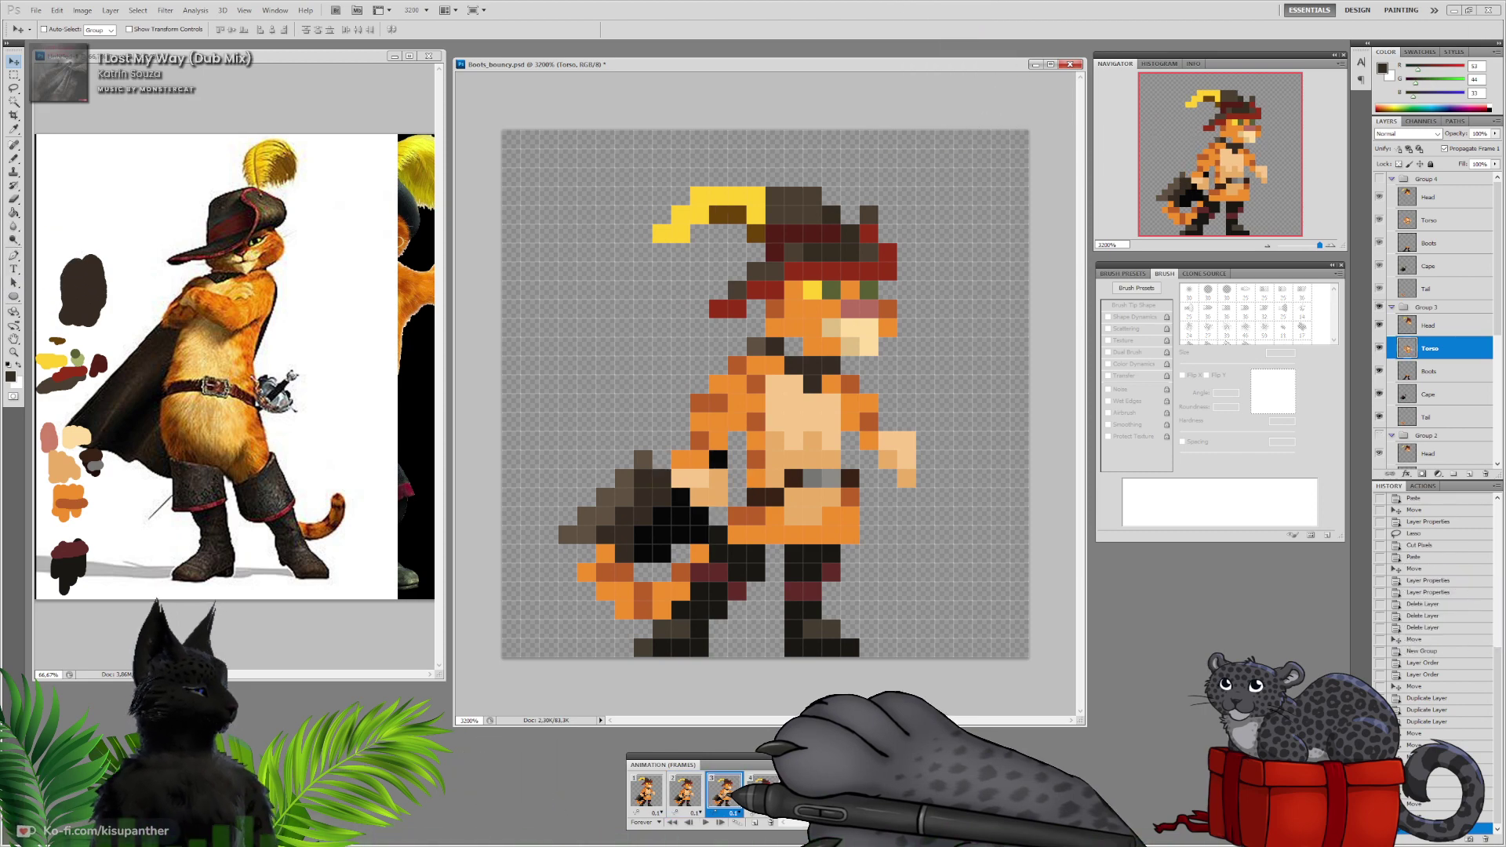
{"action": "left_click", "coordinate": [684, 791]}
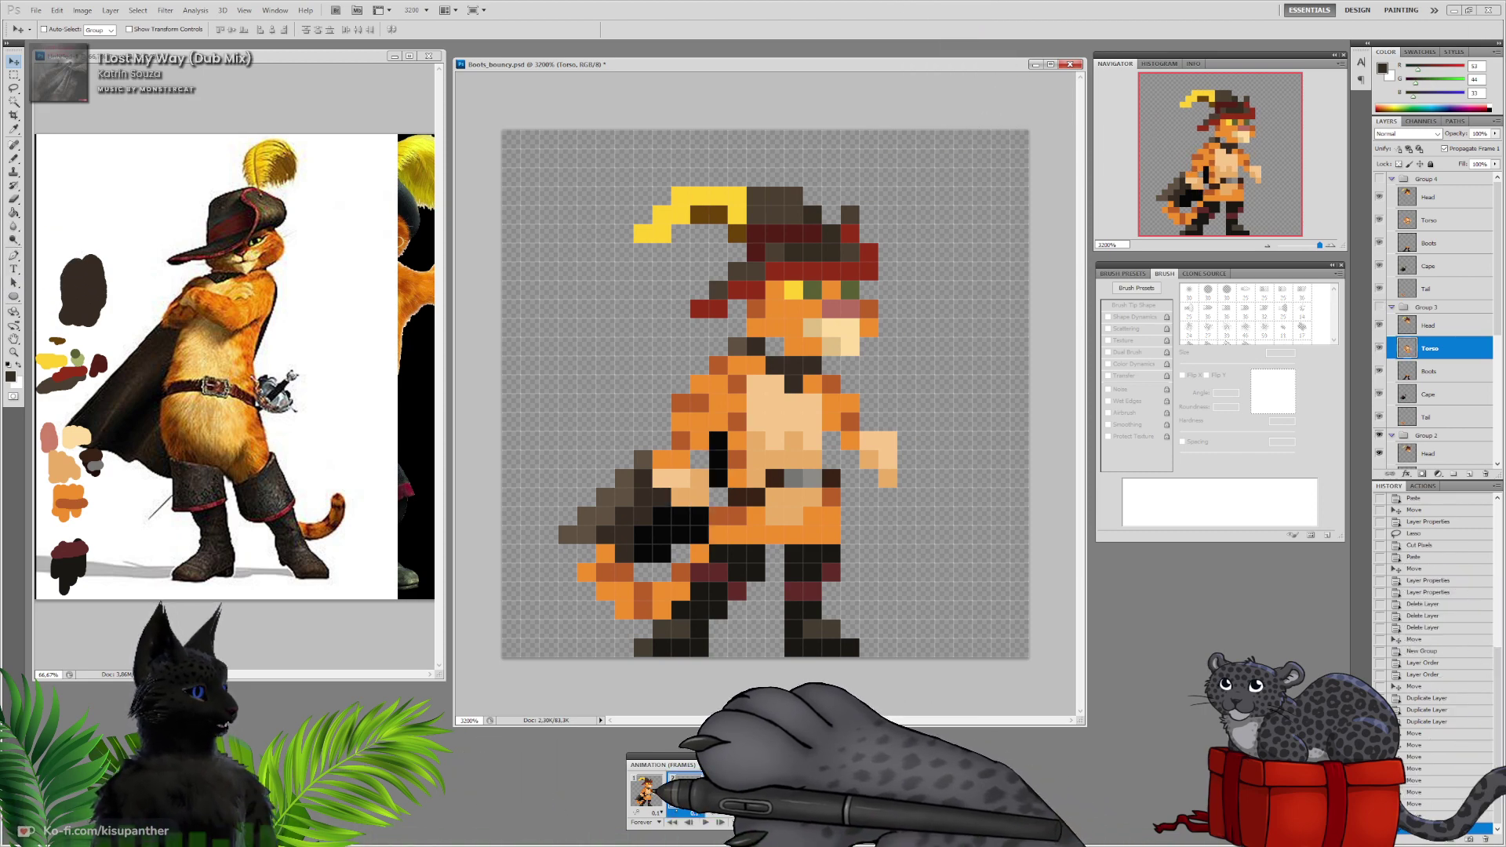
{"action": "left_click", "coordinate": [726, 793]}
{"action": "left_click", "coordinate": [763, 793]}
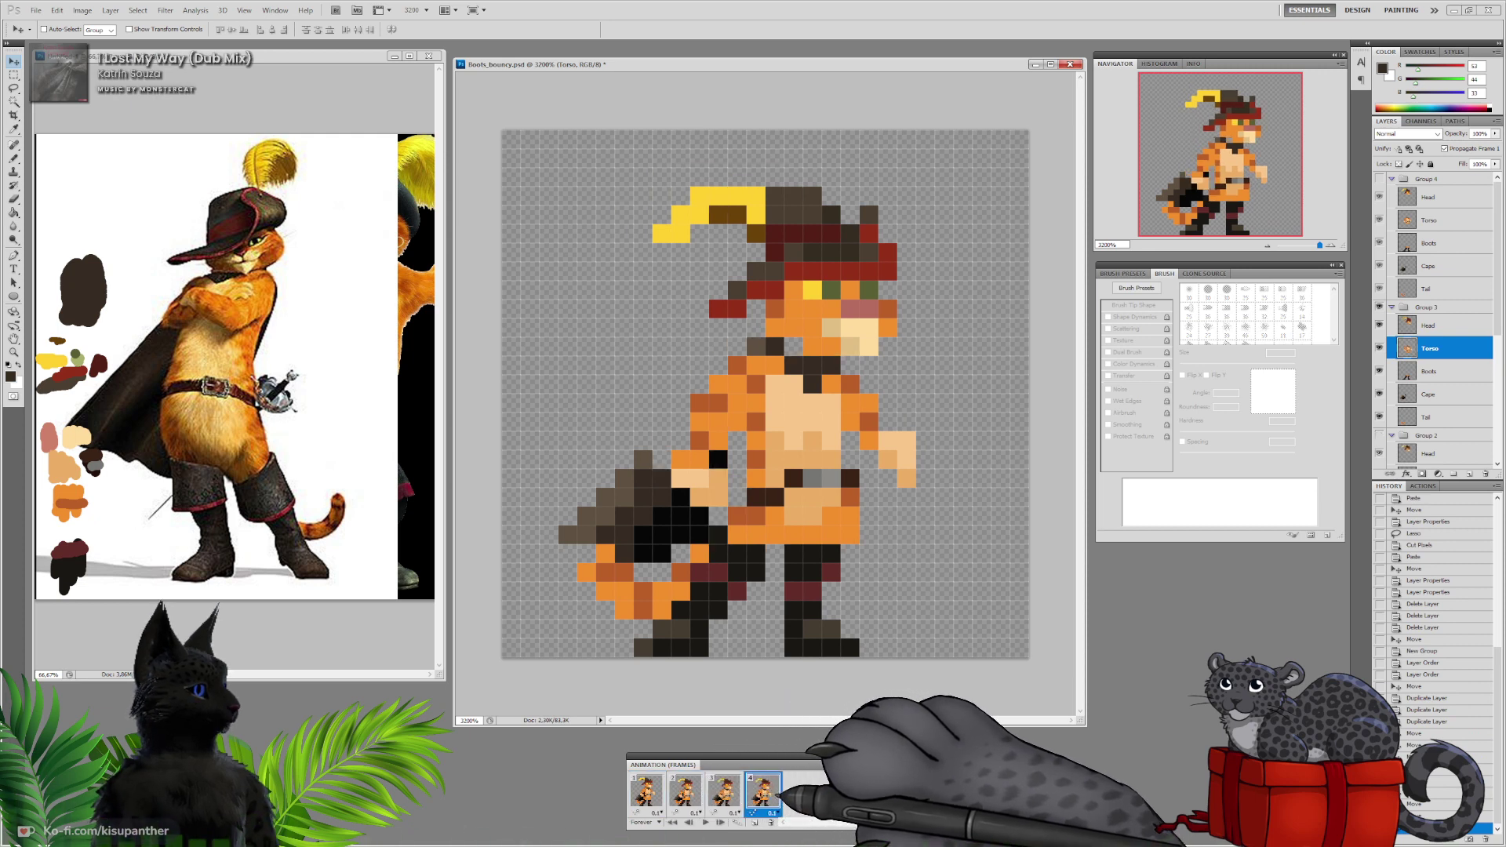
{"action": "left_click", "coordinate": [684, 792]}
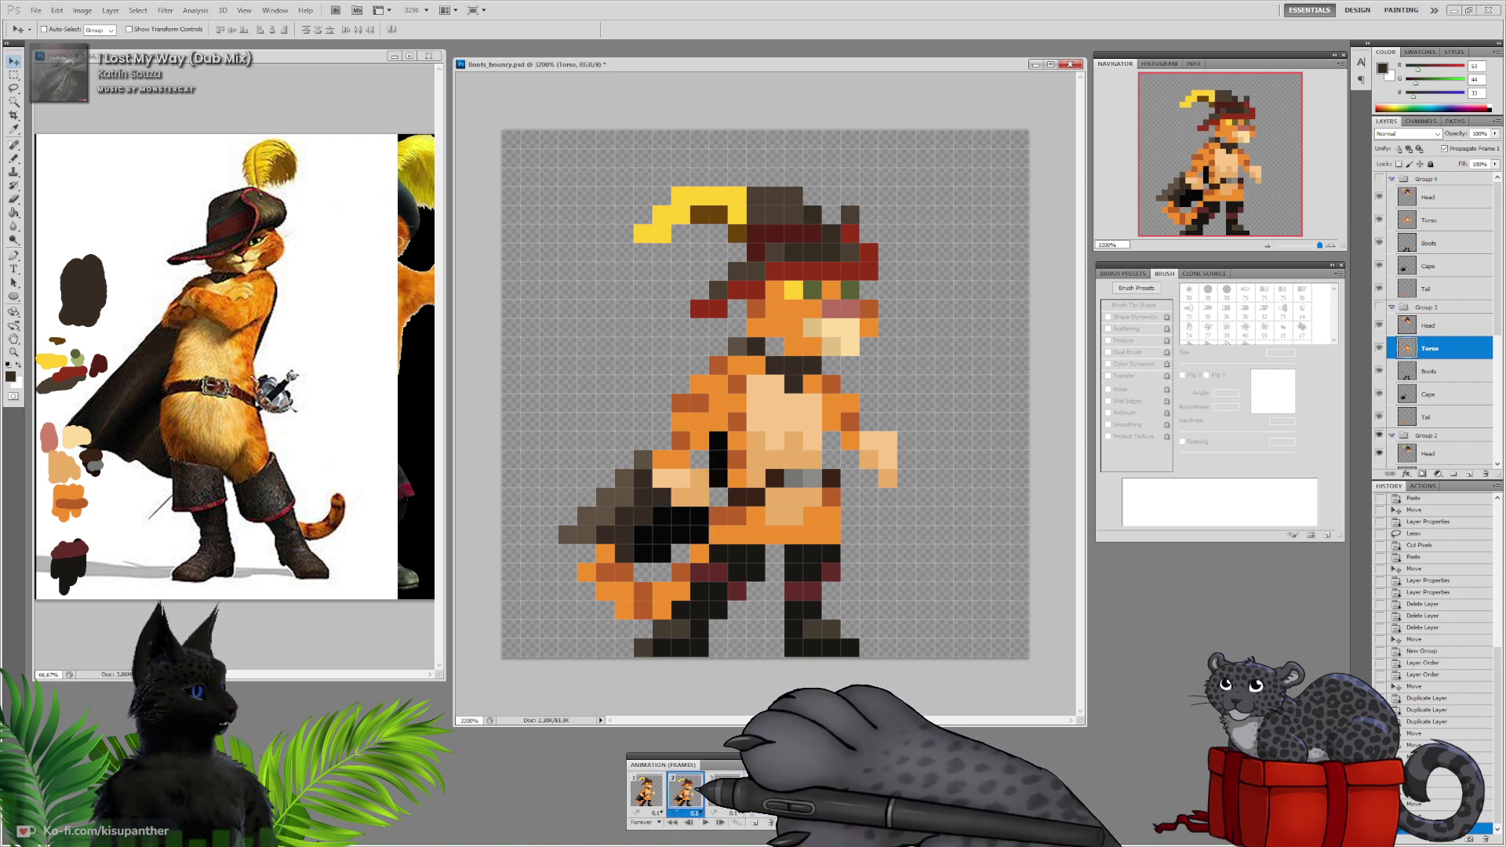
{"action": "left_click", "coordinate": [646, 792]}
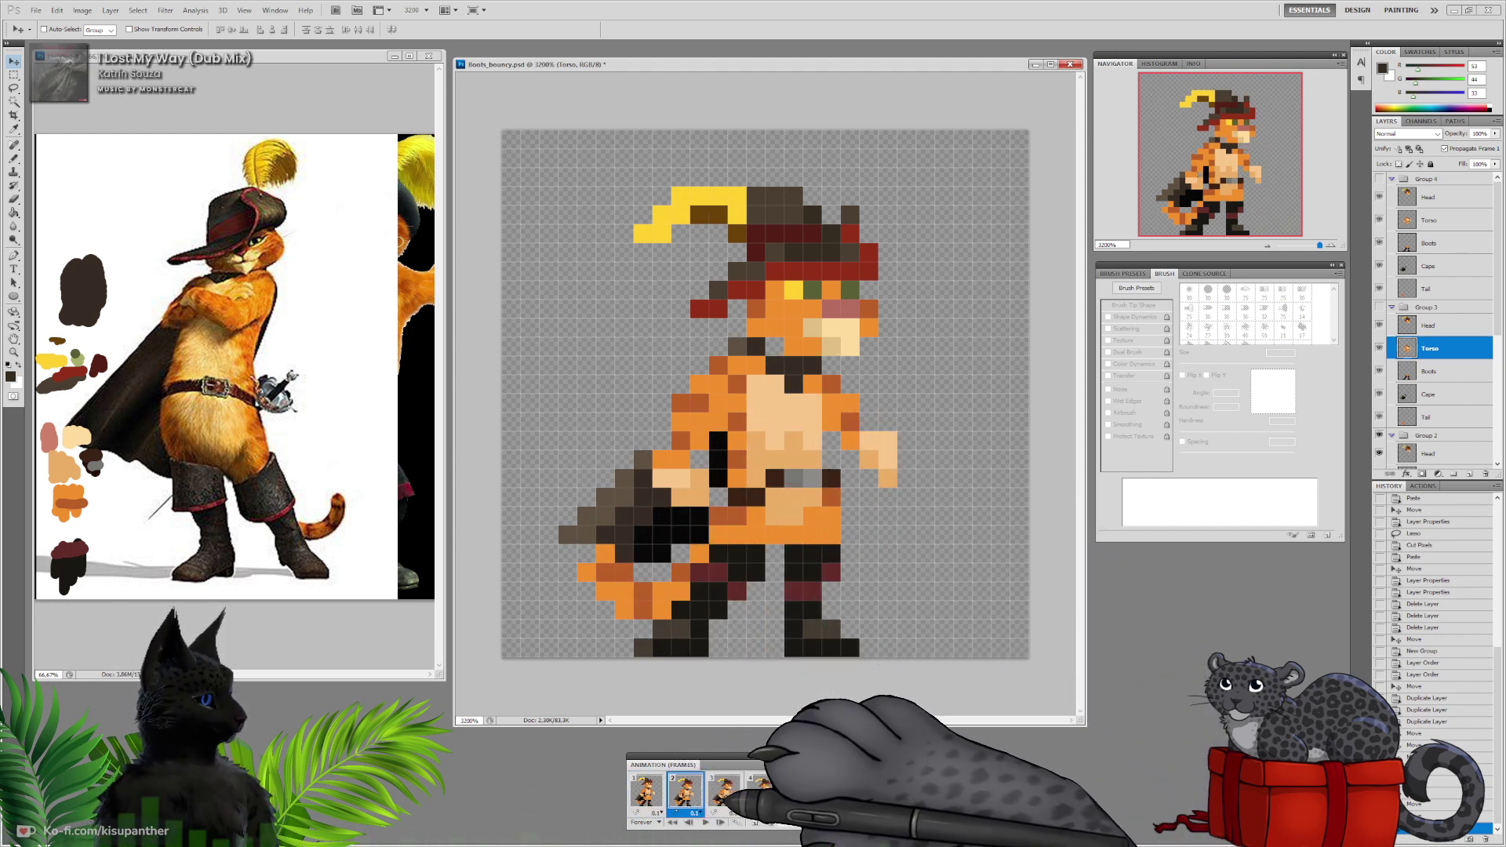
{"action": "left_click", "coordinate": [685, 790]}
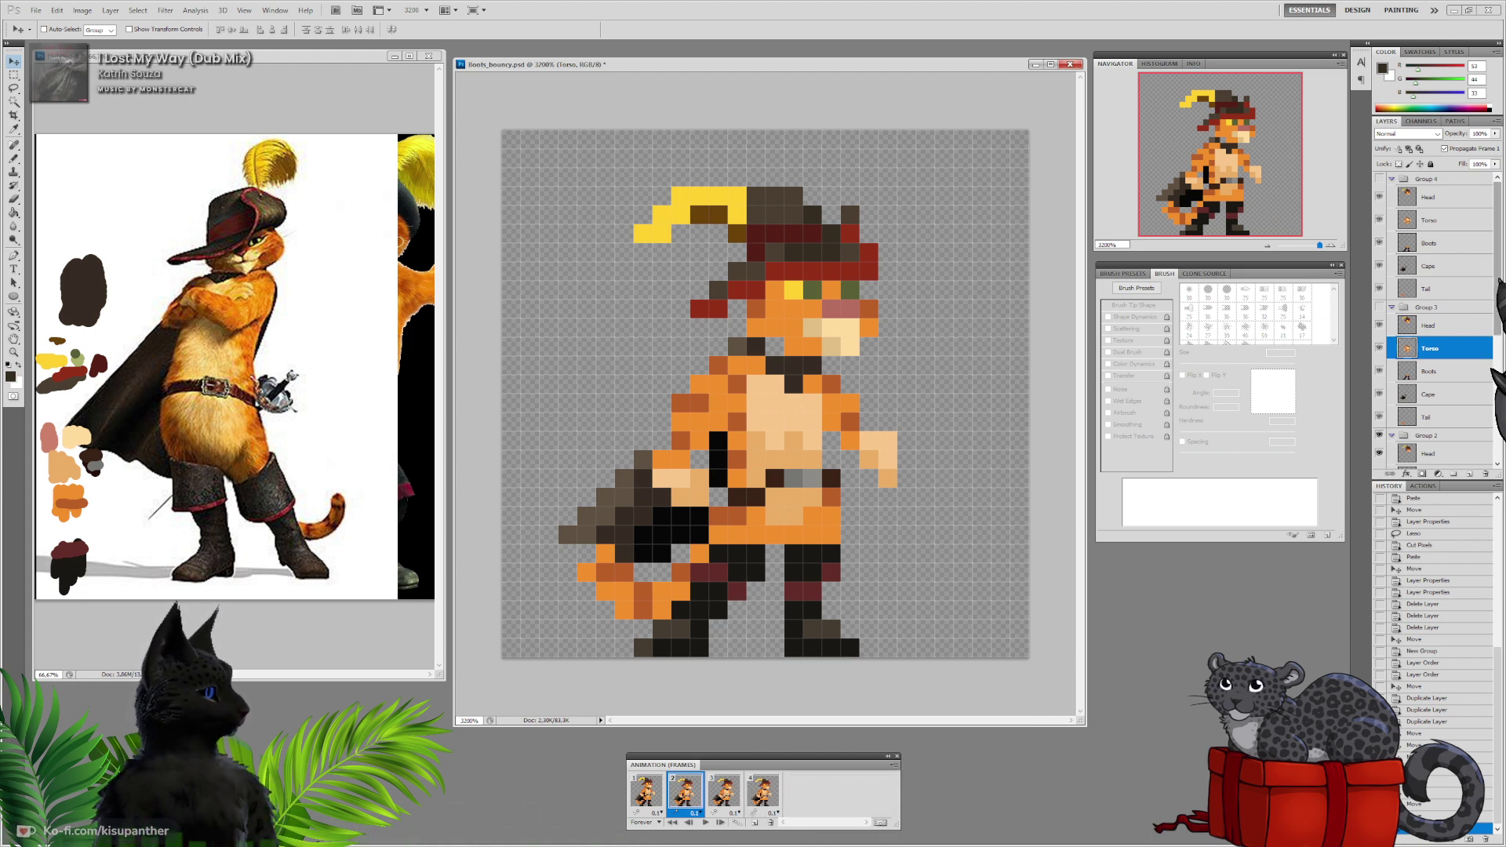
{"action": "scroll", "coordinate": [1435, 313], "scroll_direction": "down", "scroll_amount": 6}
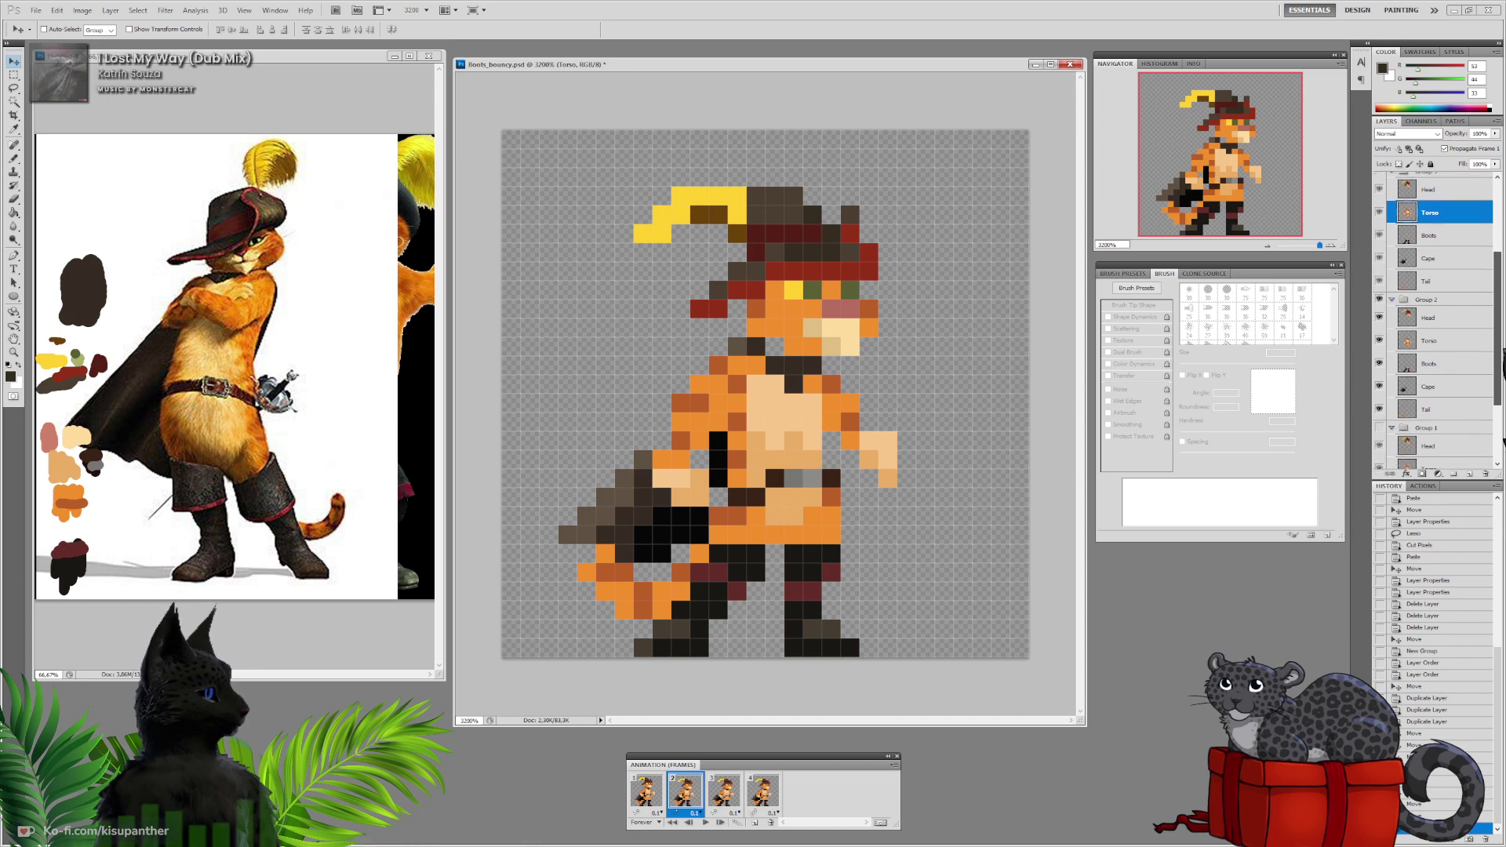
{"action": "scroll", "coordinate": [1435, 314], "scroll_direction": "down", "scroll_amount": 5}
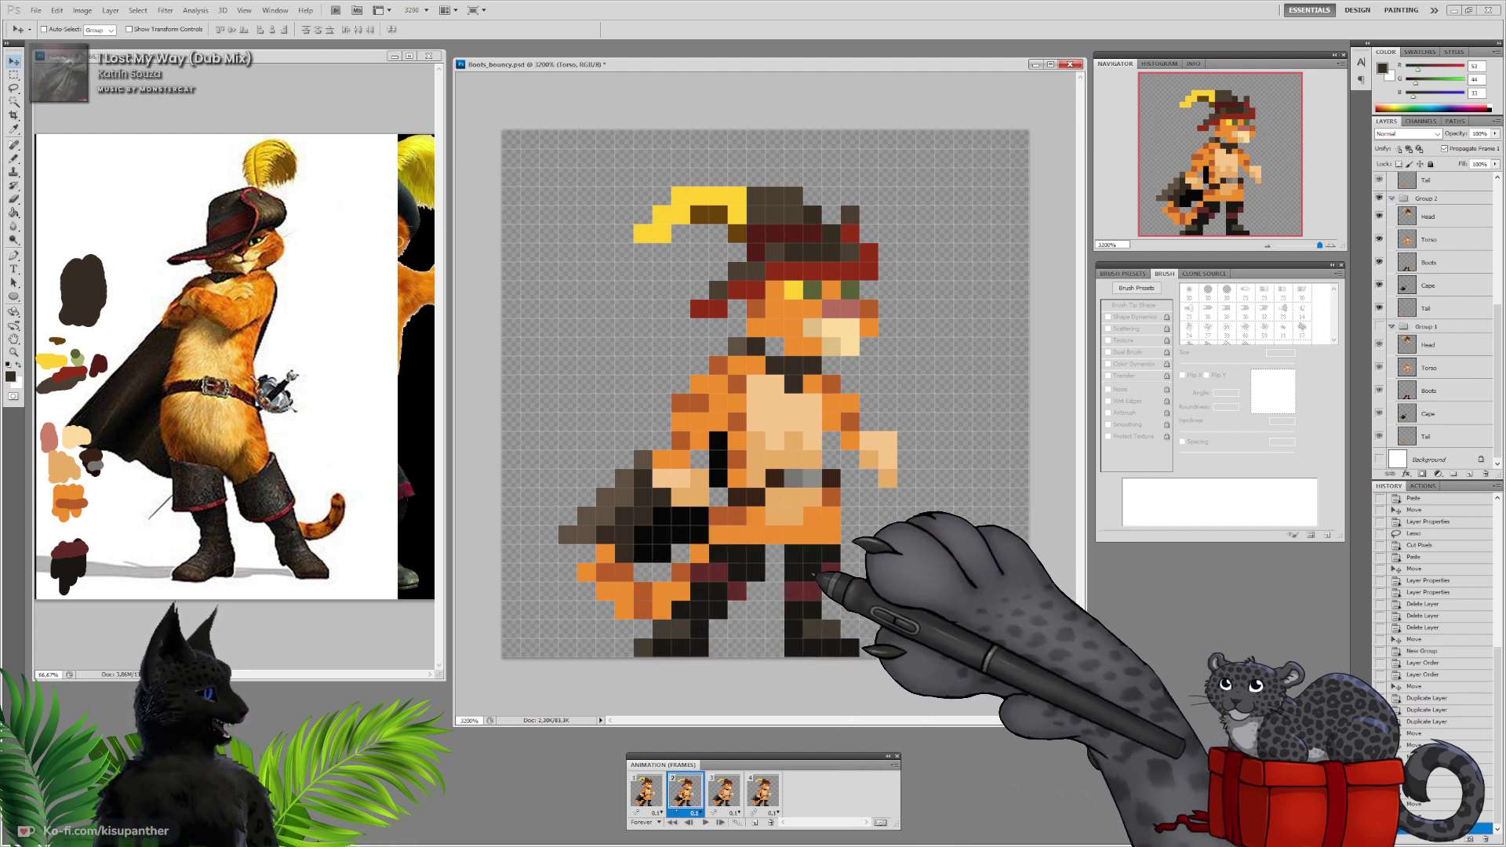
{"action": "left_click", "coordinate": [649, 790]}
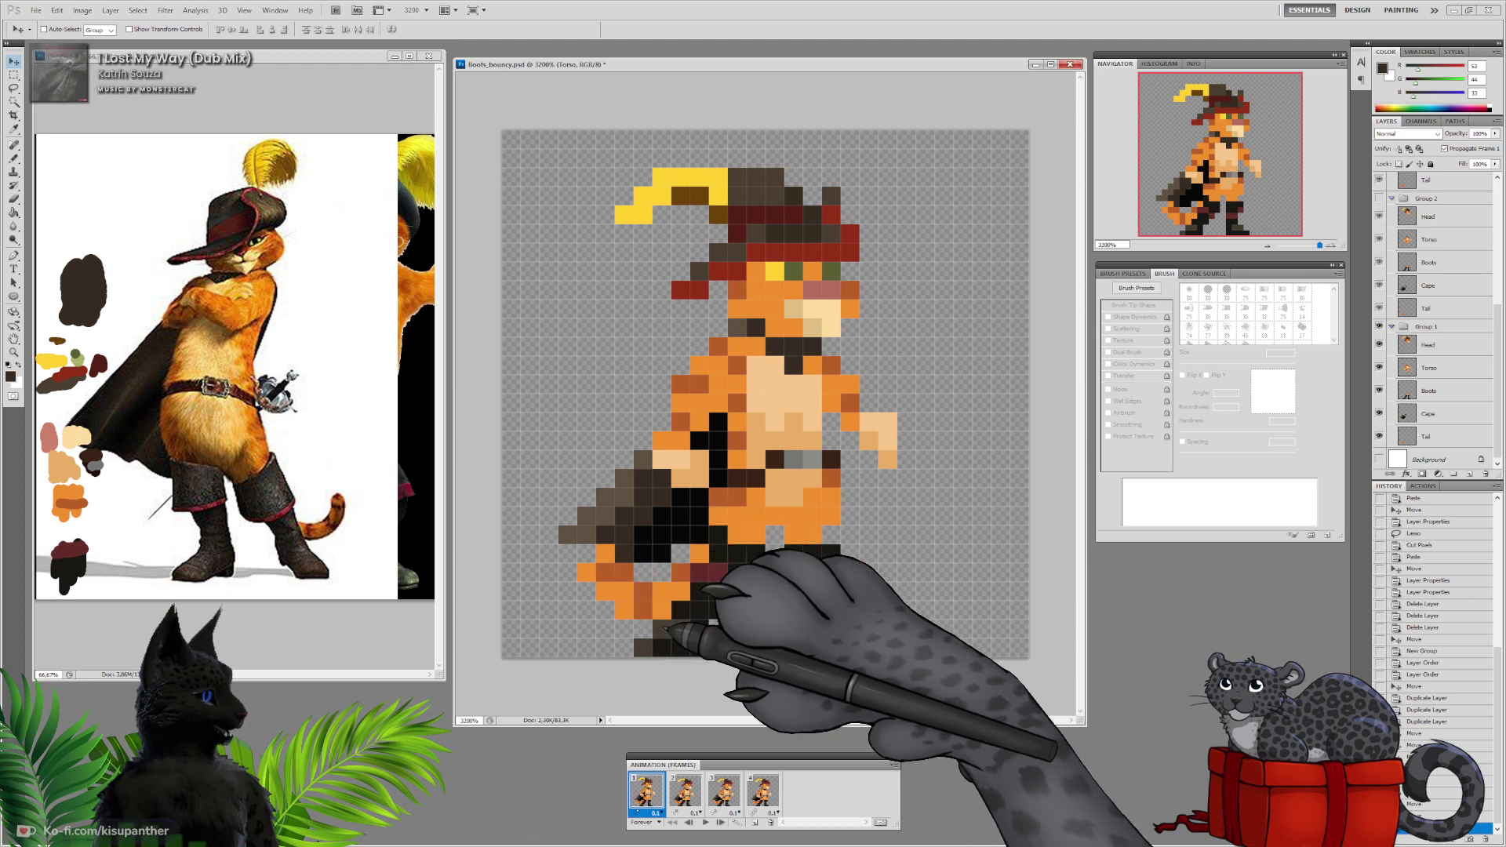
In the third frame, erase the old tail below the cape on Group 3's Tail layer
{"action": "left_click", "coordinate": [723, 790]}
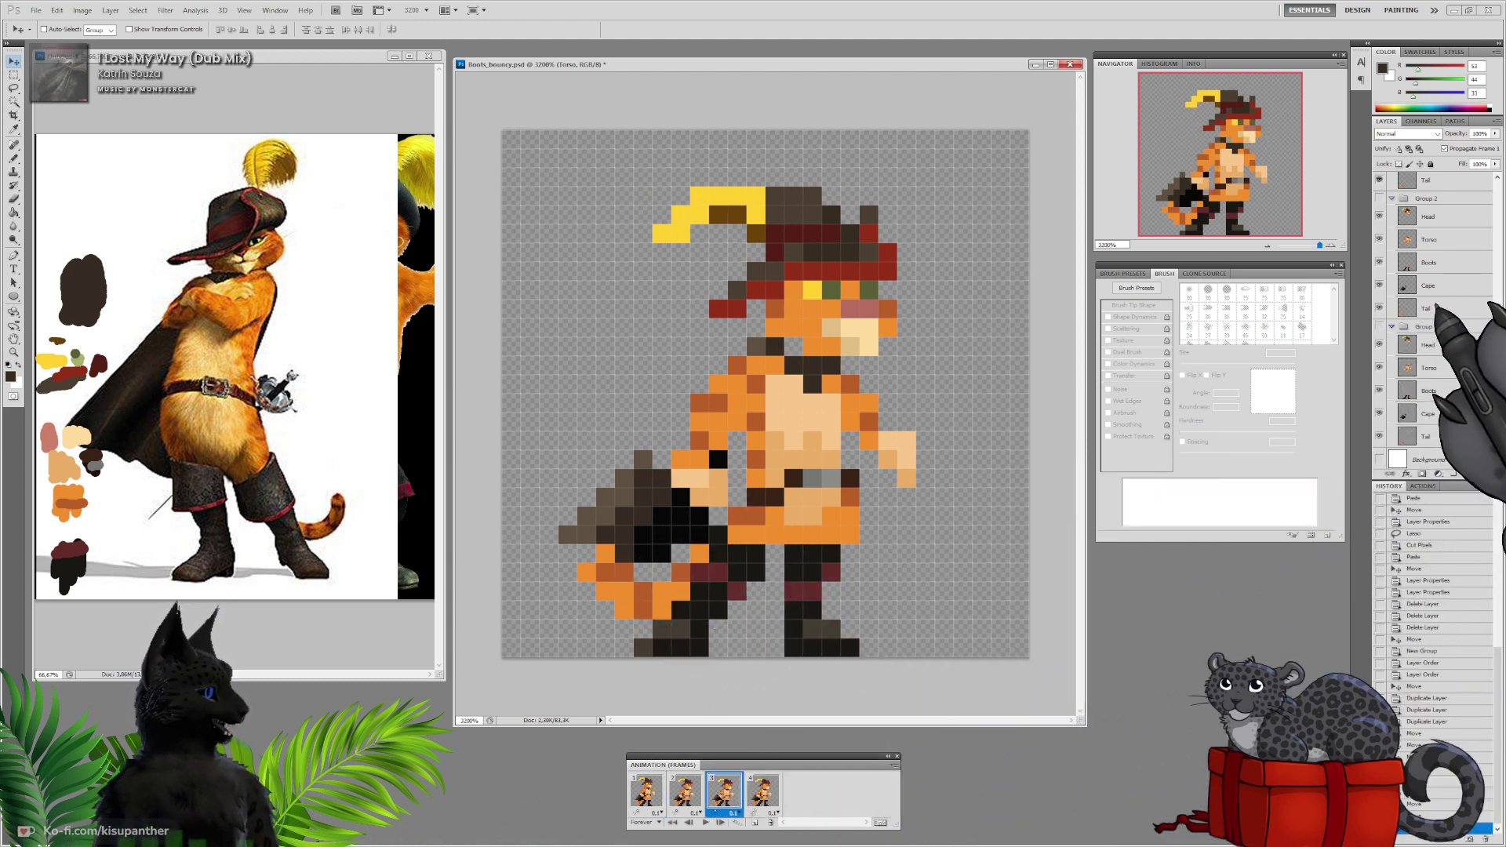
{"action": "scroll", "coordinate": [1435, 322], "scroll_direction": "up", "scroll_amount": 5}
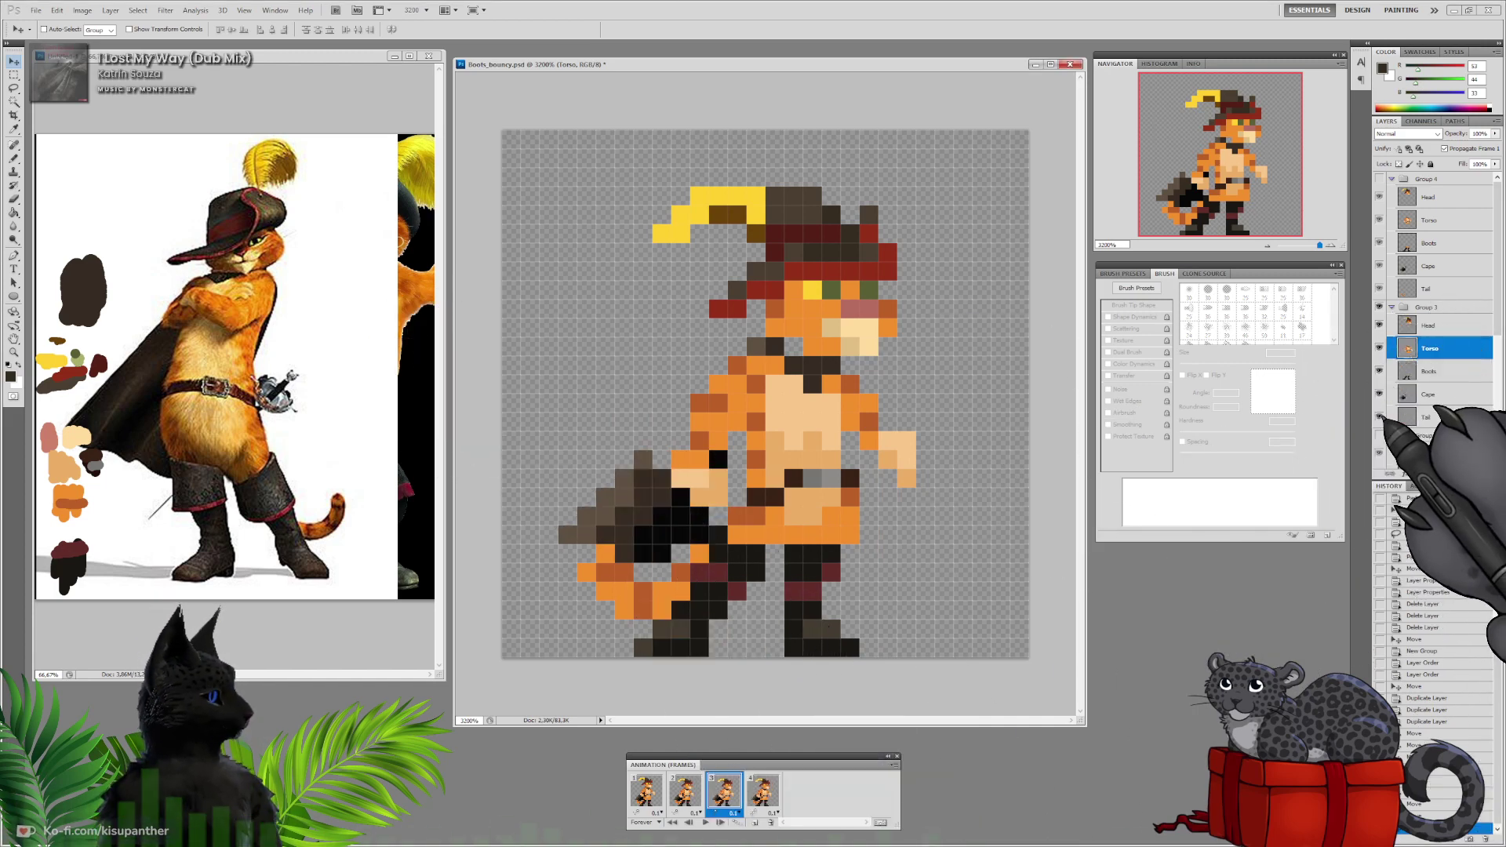
{"action": "left_click", "coordinate": [1429, 416]}
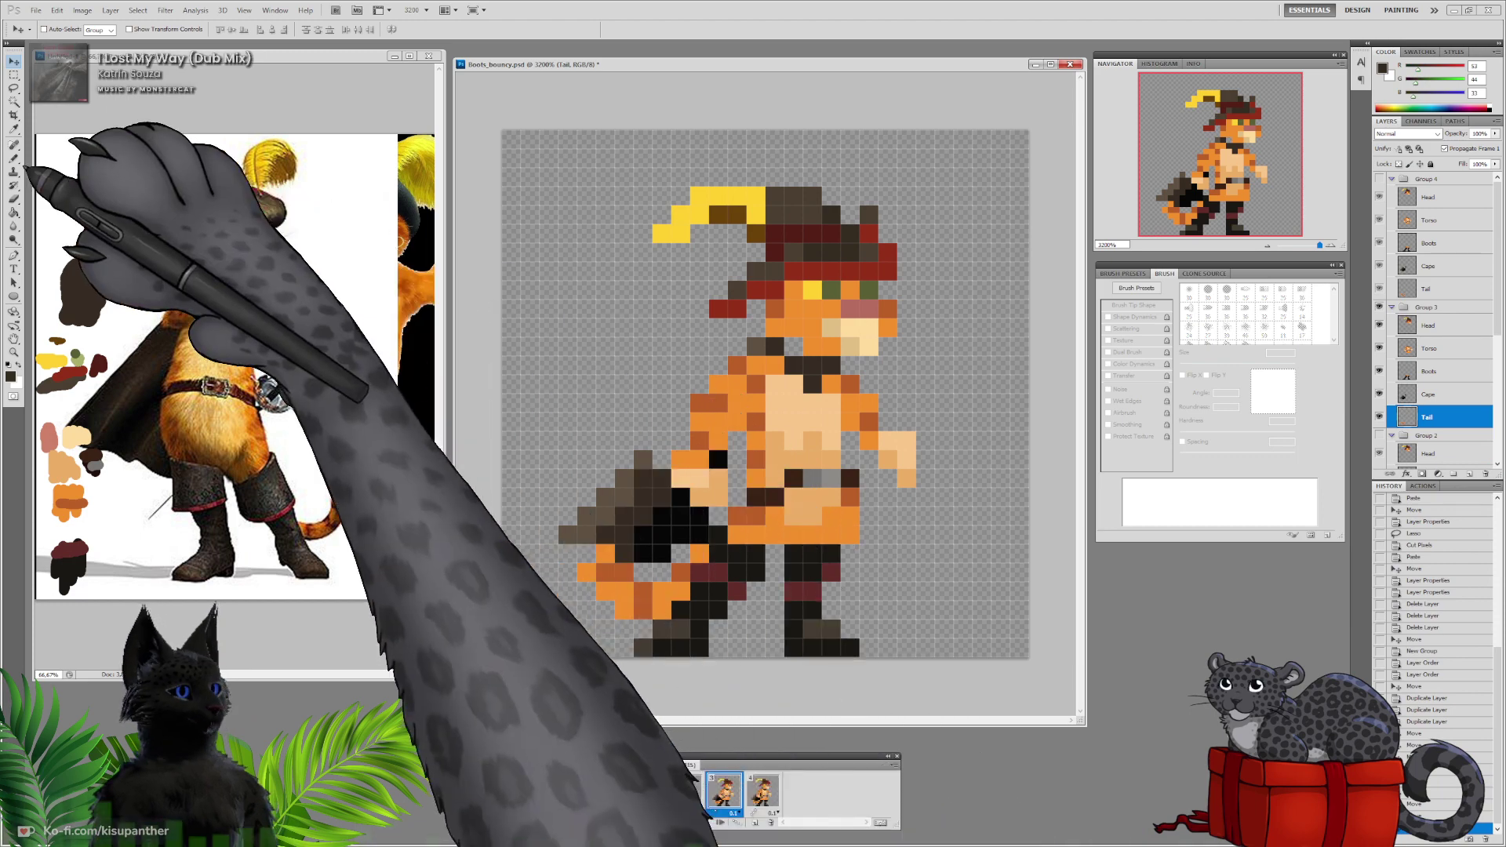
{"action": "left_click", "coordinate": [13, 158]}
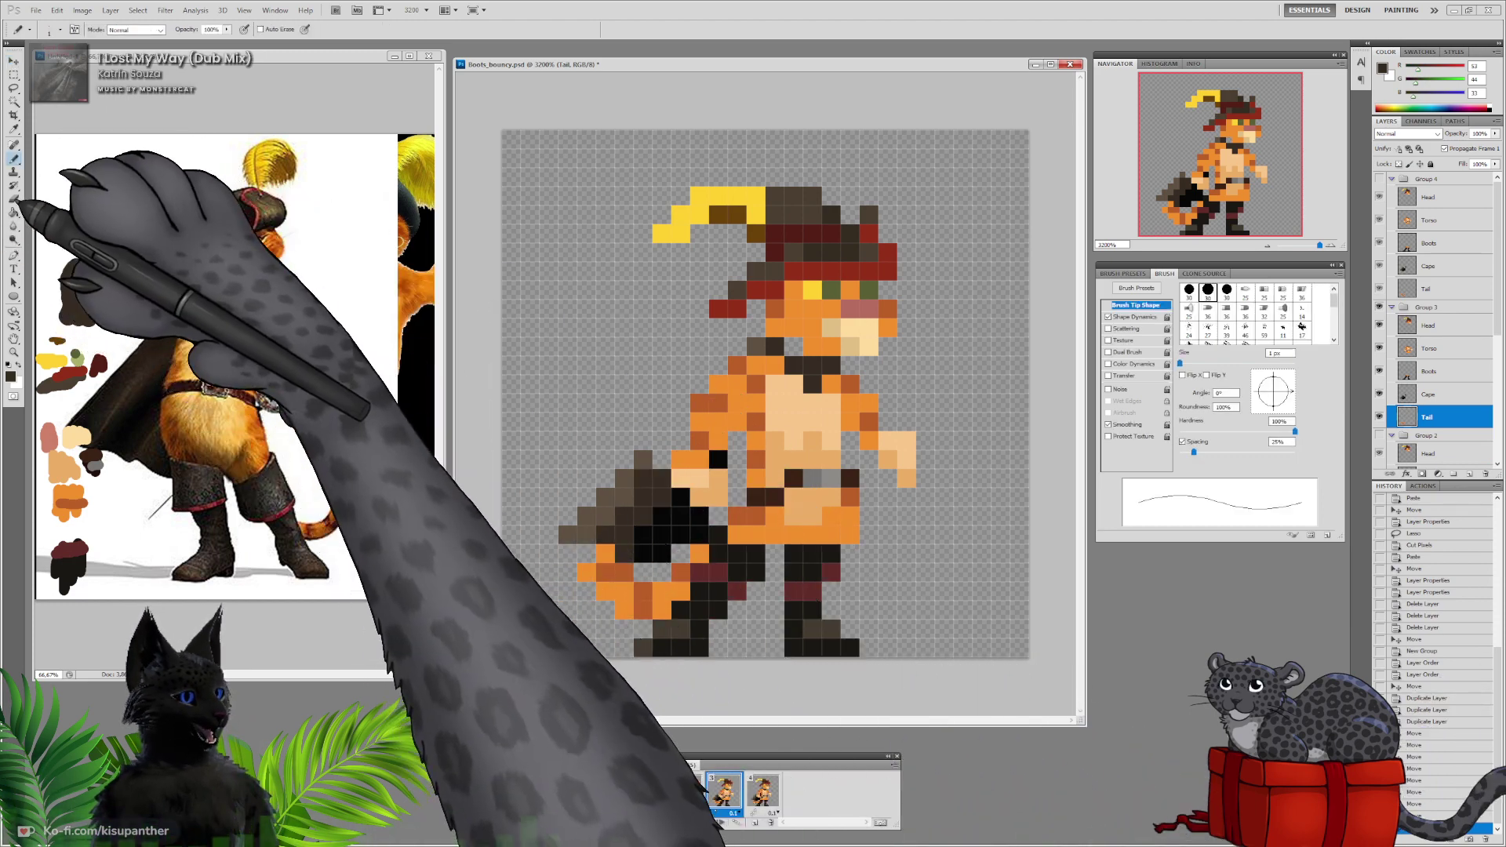
{"action": "left_click", "coordinate": [13, 199]}
{"action": "mouse_move", "coordinate": [606, 554]}
{"action": "left_mouse_down"}
{"action": "mouse_move", "coordinate": [603, 614]}
{"action": "mouse_move", "coordinate": [693, 606]}
{"action": "mouse_move", "coordinate": [664, 562]}
{"action": "mouse_move", "coordinate": [612, 555]}
{"action": "left_mouse_up"}
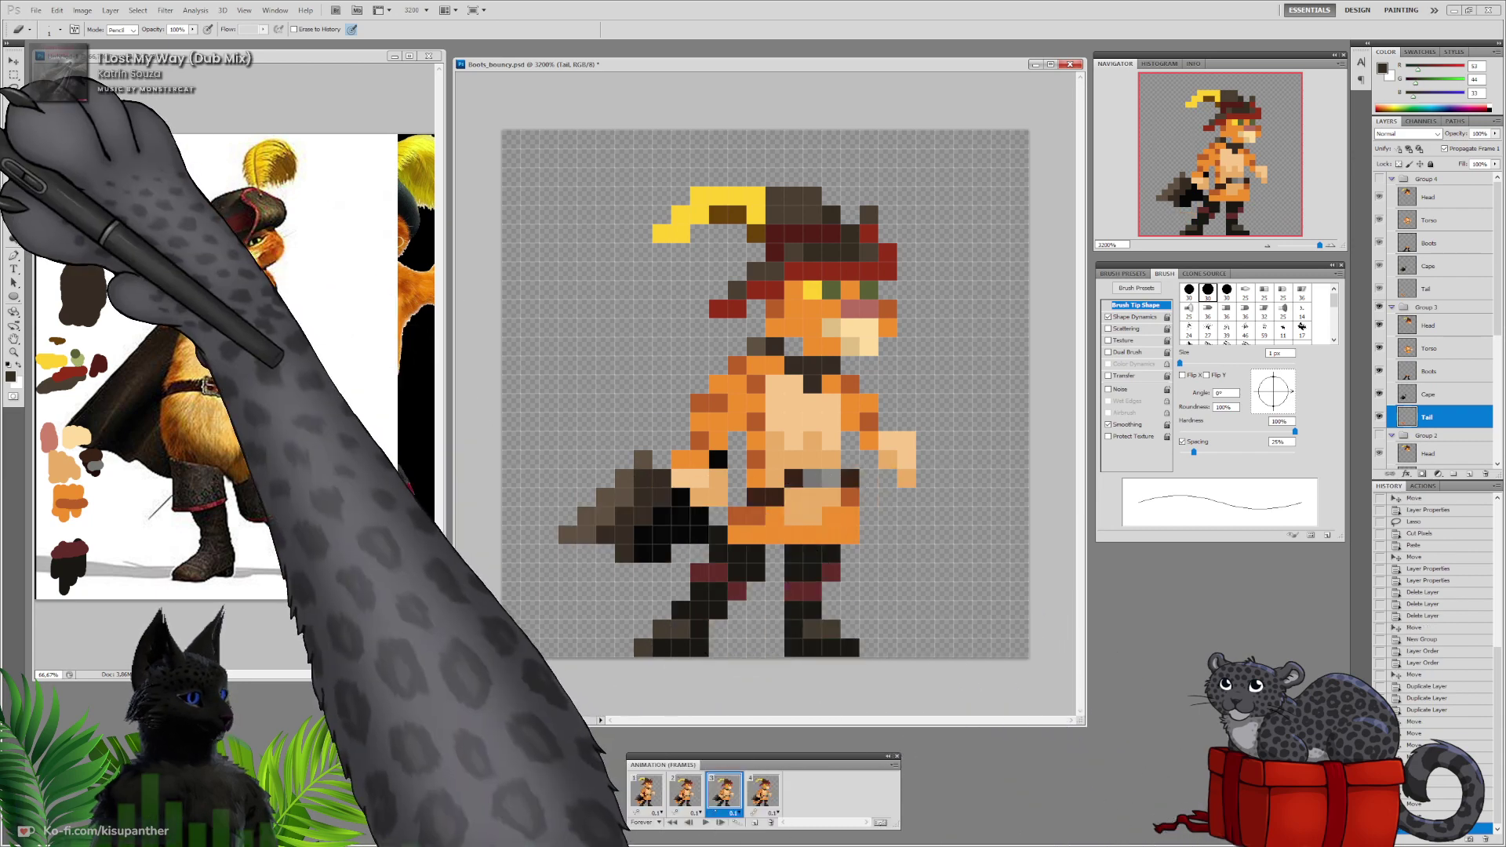
Draw a new upward-curling tail beside the front boot in the body's sampled orange, and erase its stray pixels around the legs
{"action": "left_click", "coordinate": [13, 158]}
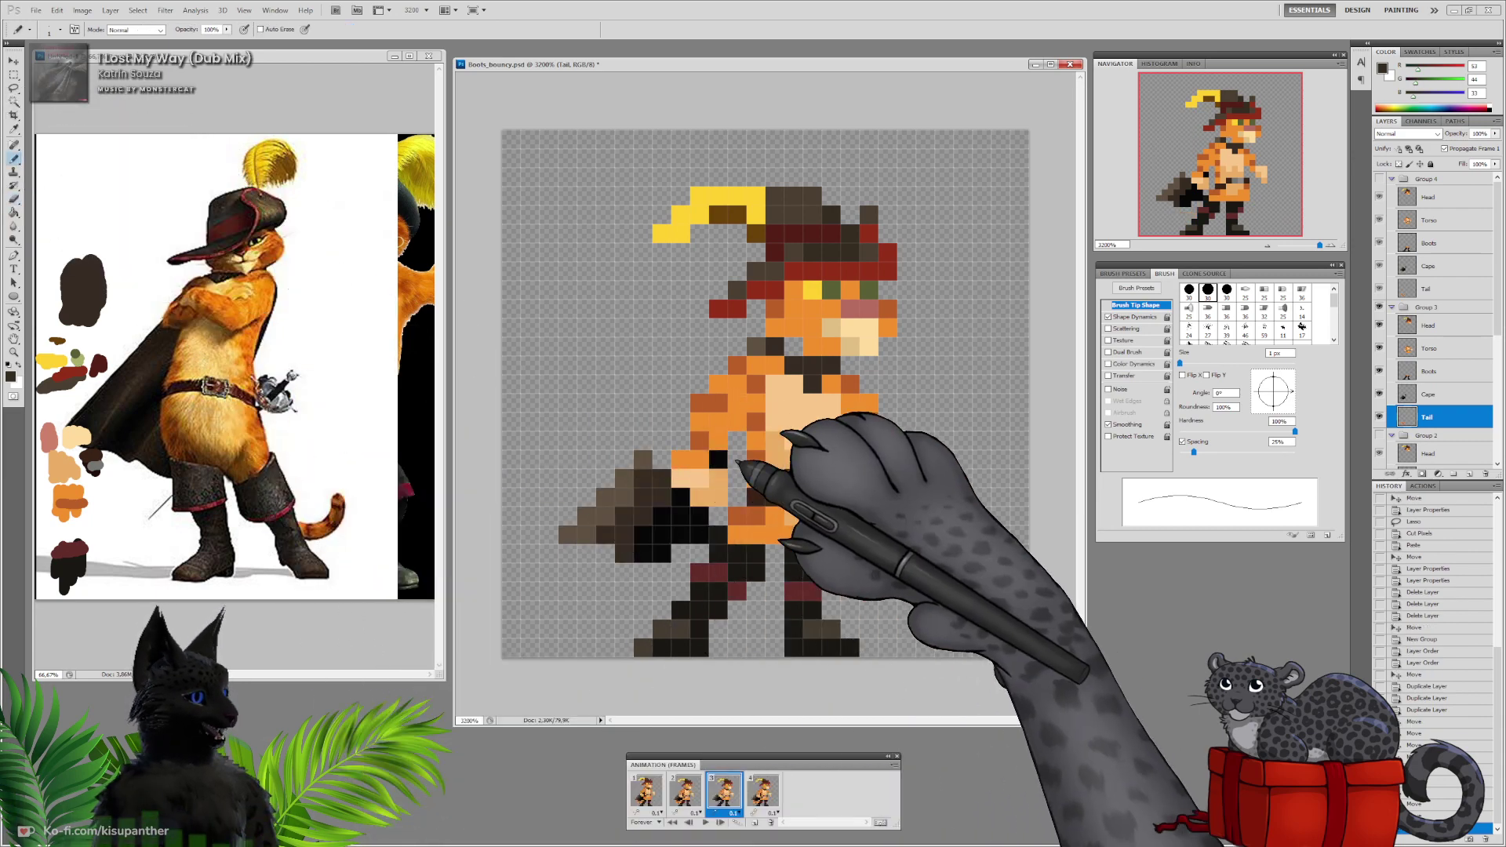
{"action": "left_click", "coordinate": [775, 532], "text": "alt"}
{"action": "mouse_move", "coordinate": [778, 534]}
{"action": "left_mouse_down"}
{"action": "mouse_move", "coordinate": [839, 606]}
{"action": "mouse_move", "coordinate": [893, 594]}
{"action": "mouse_move", "coordinate": [923, 552]}
{"action": "mouse_move", "coordinate": [903, 578]}
{"action": "mouse_move", "coordinate": [919, 548]}
{"action": "mouse_move", "coordinate": [890, 583]}
{"action": "mouse_move", "coordinate": [835, 601]}
{"action": "left_mouse_up"}
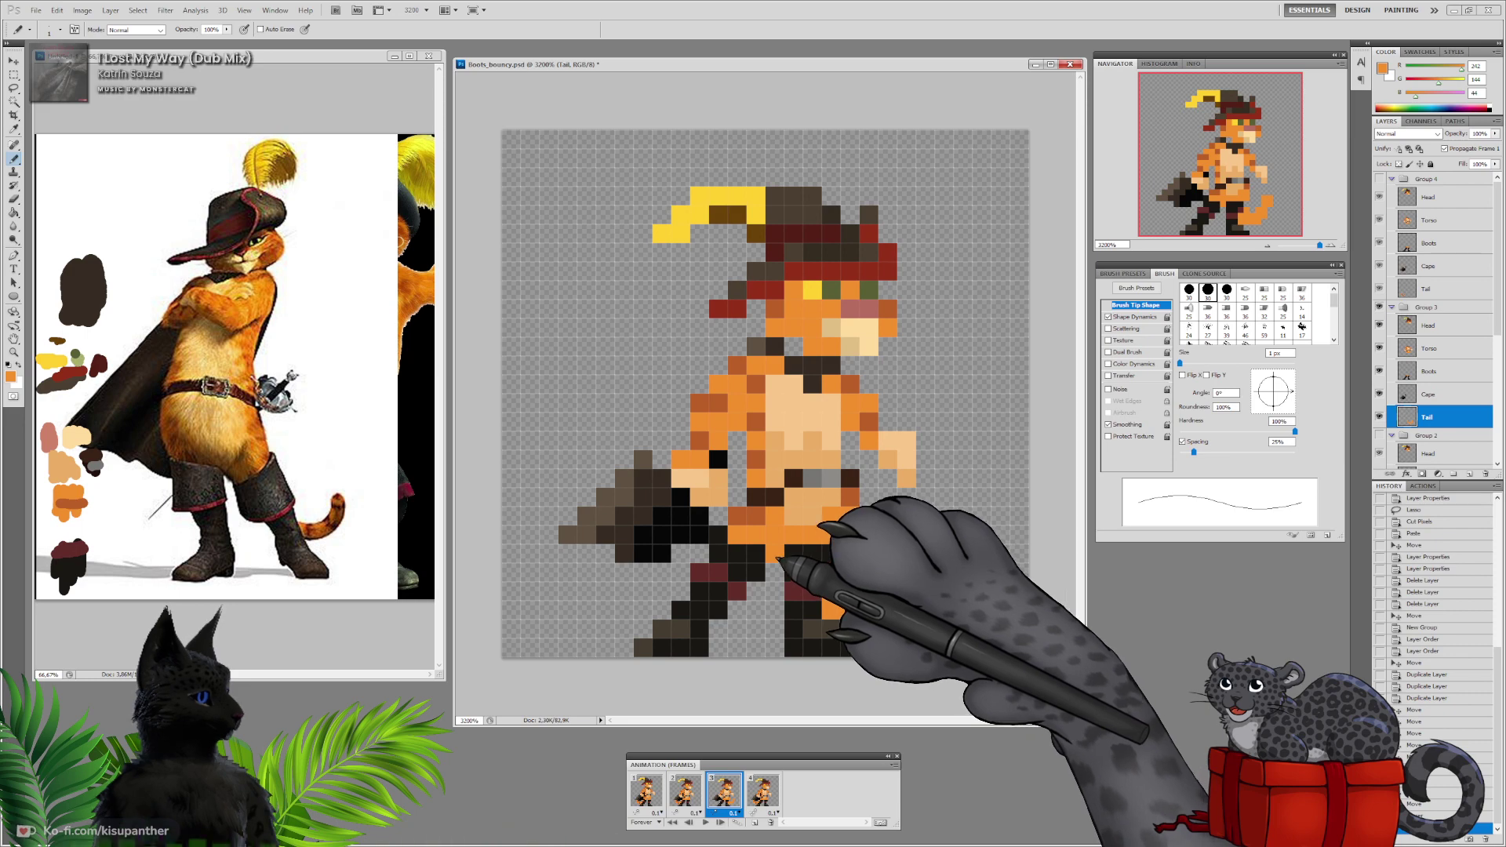
{"action": "key", "text": "e"}
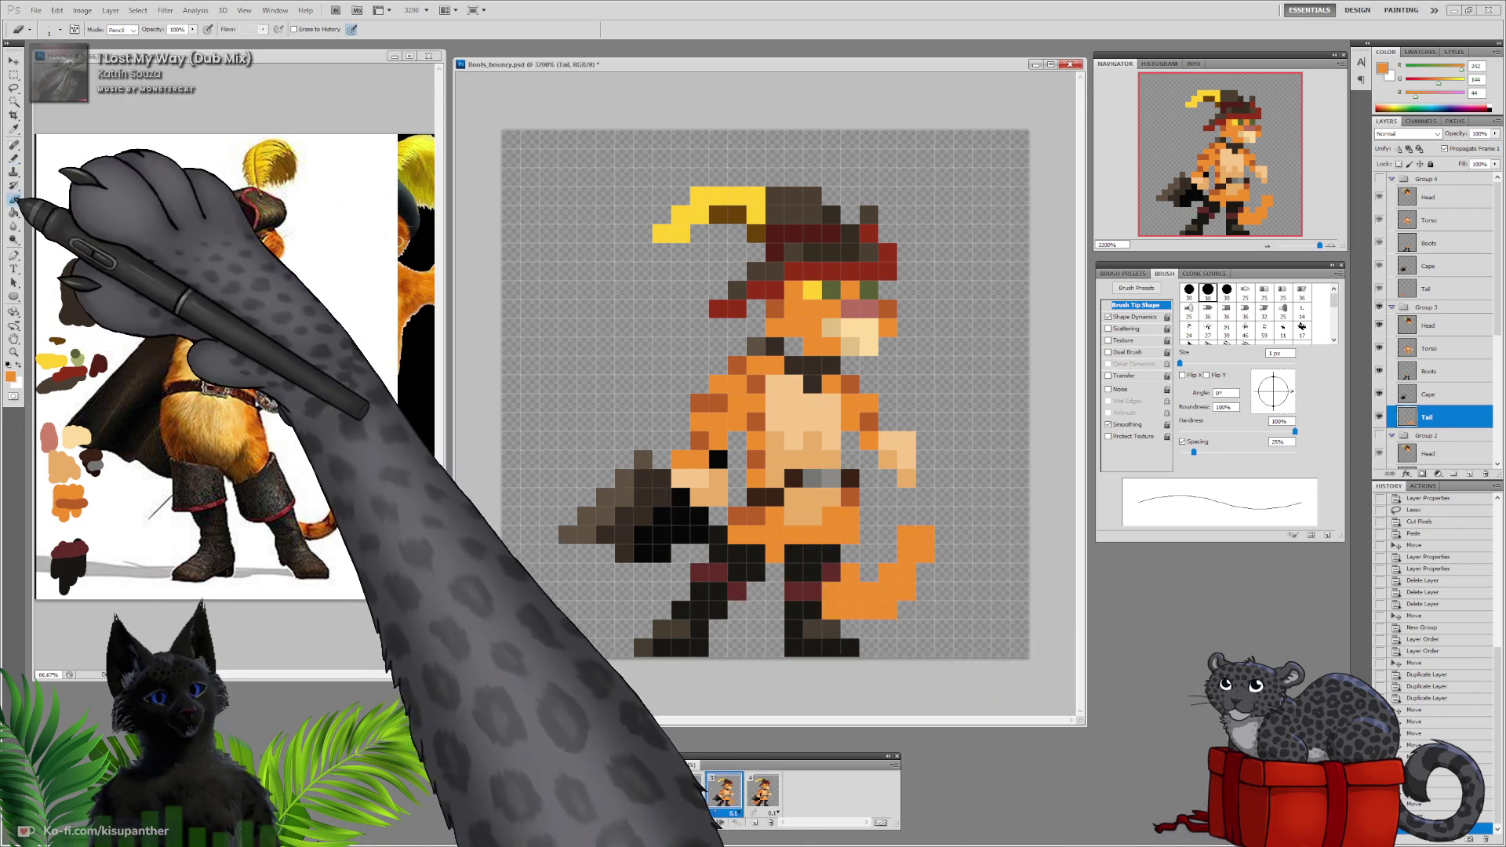
{"action": "left_click_drag", "start_coordinate": [779, 566], "coordinate": [779, 593]}
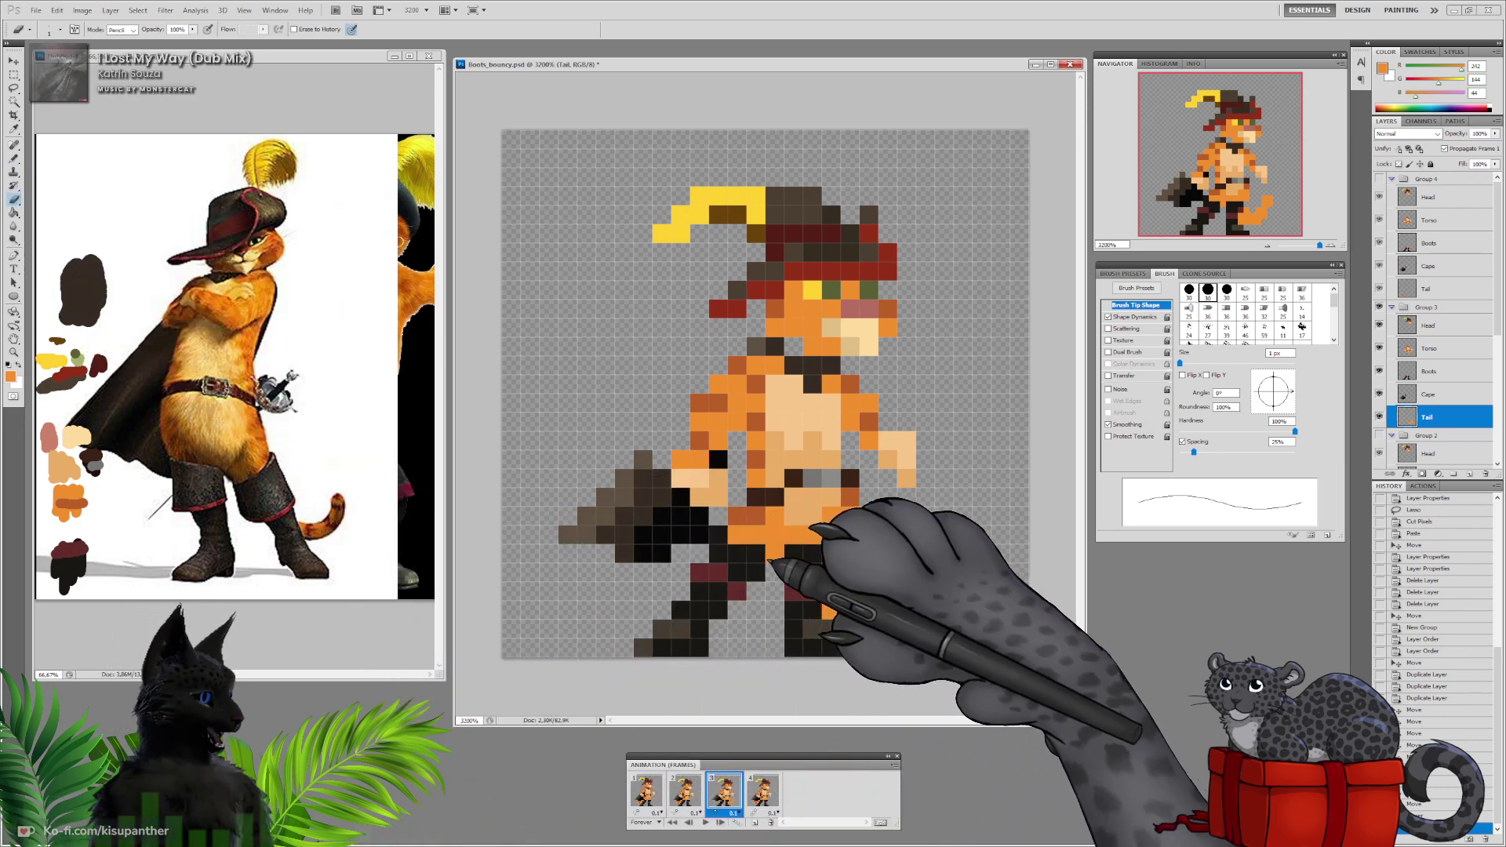
{"action": "left_click", "coordinate": [830, 614]}
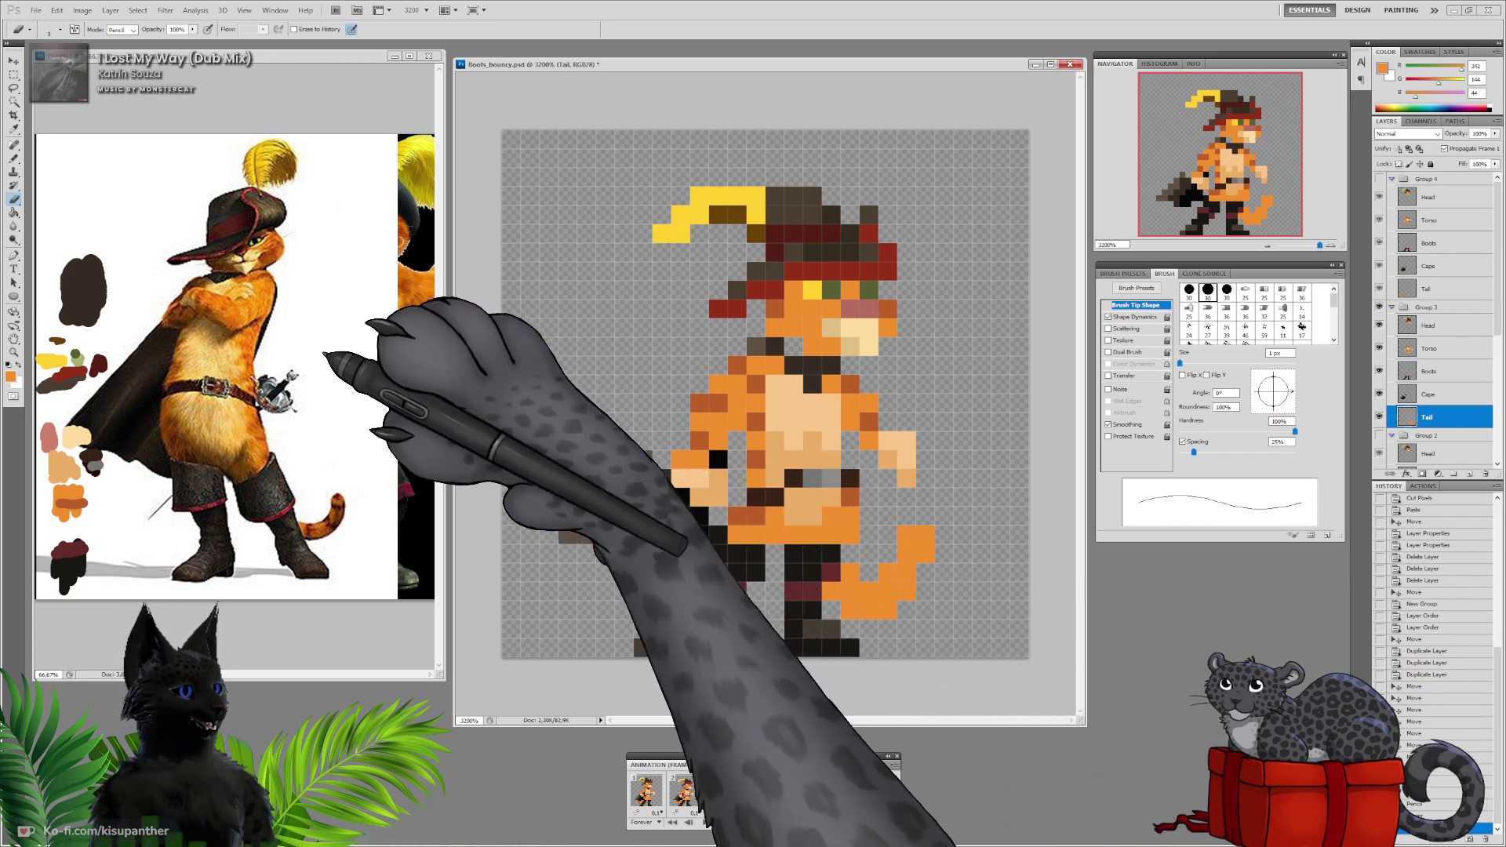
Add darker orange-brown stripe pixels along the third frame's new tail
{"action": "left_click", "coordinate": [13, 159]}
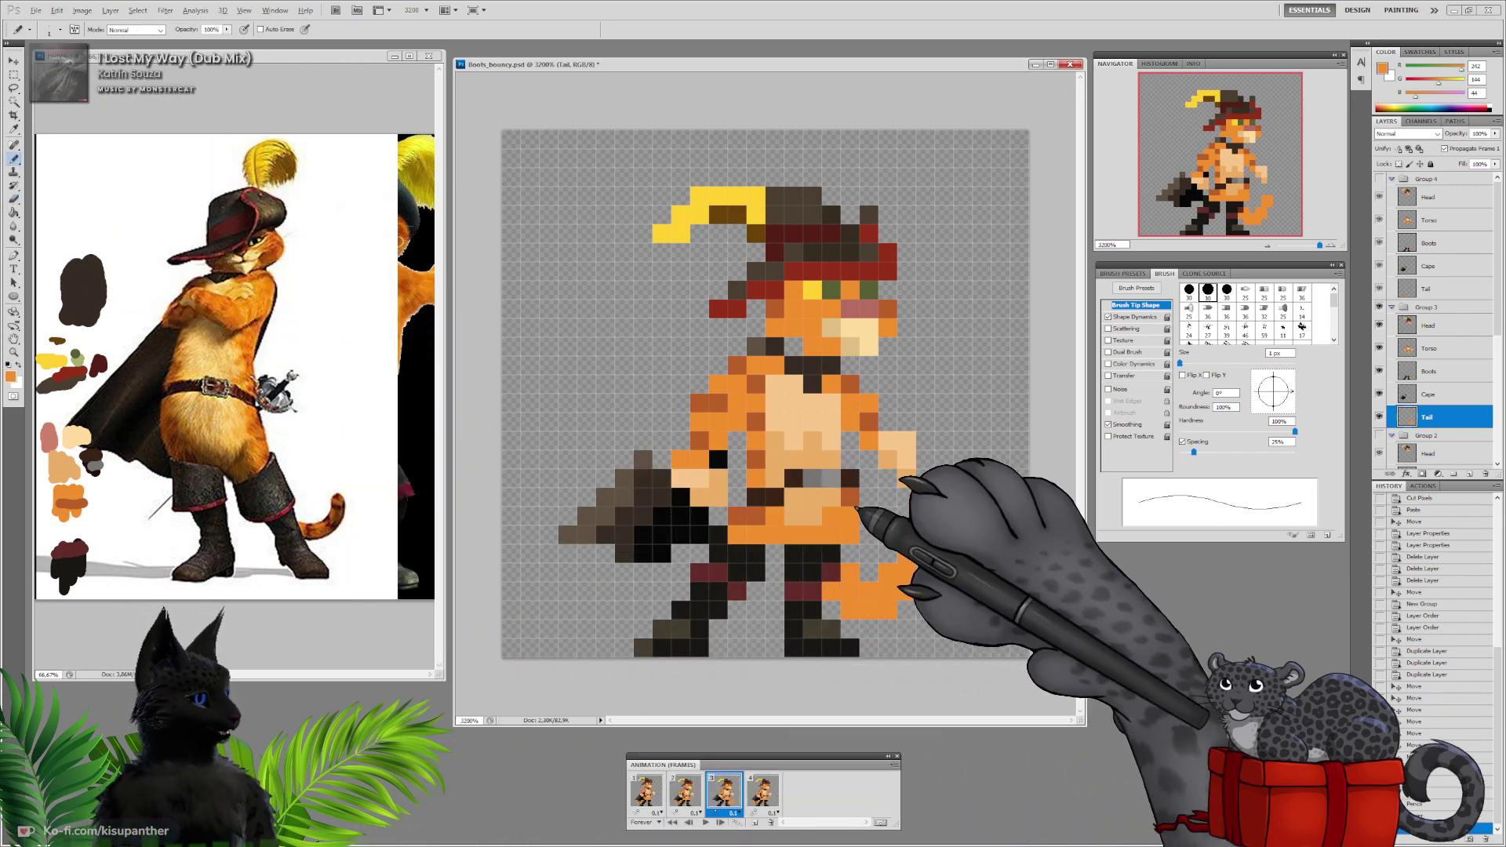
{"action": "left_click", "coordinate": [863, 589]}
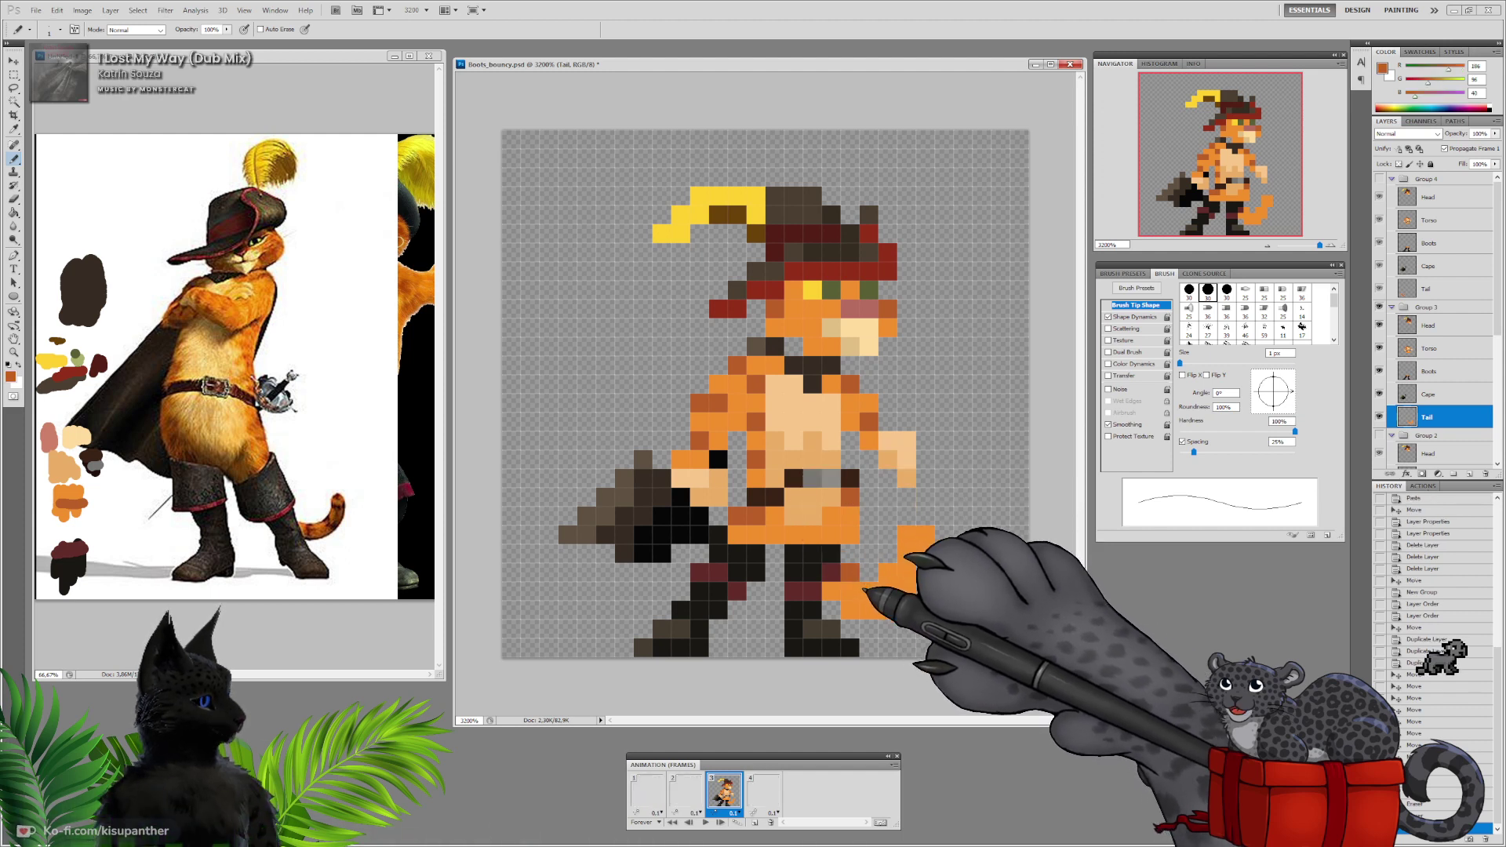
{"action": "left_click", "coordinate": [880, 590]}
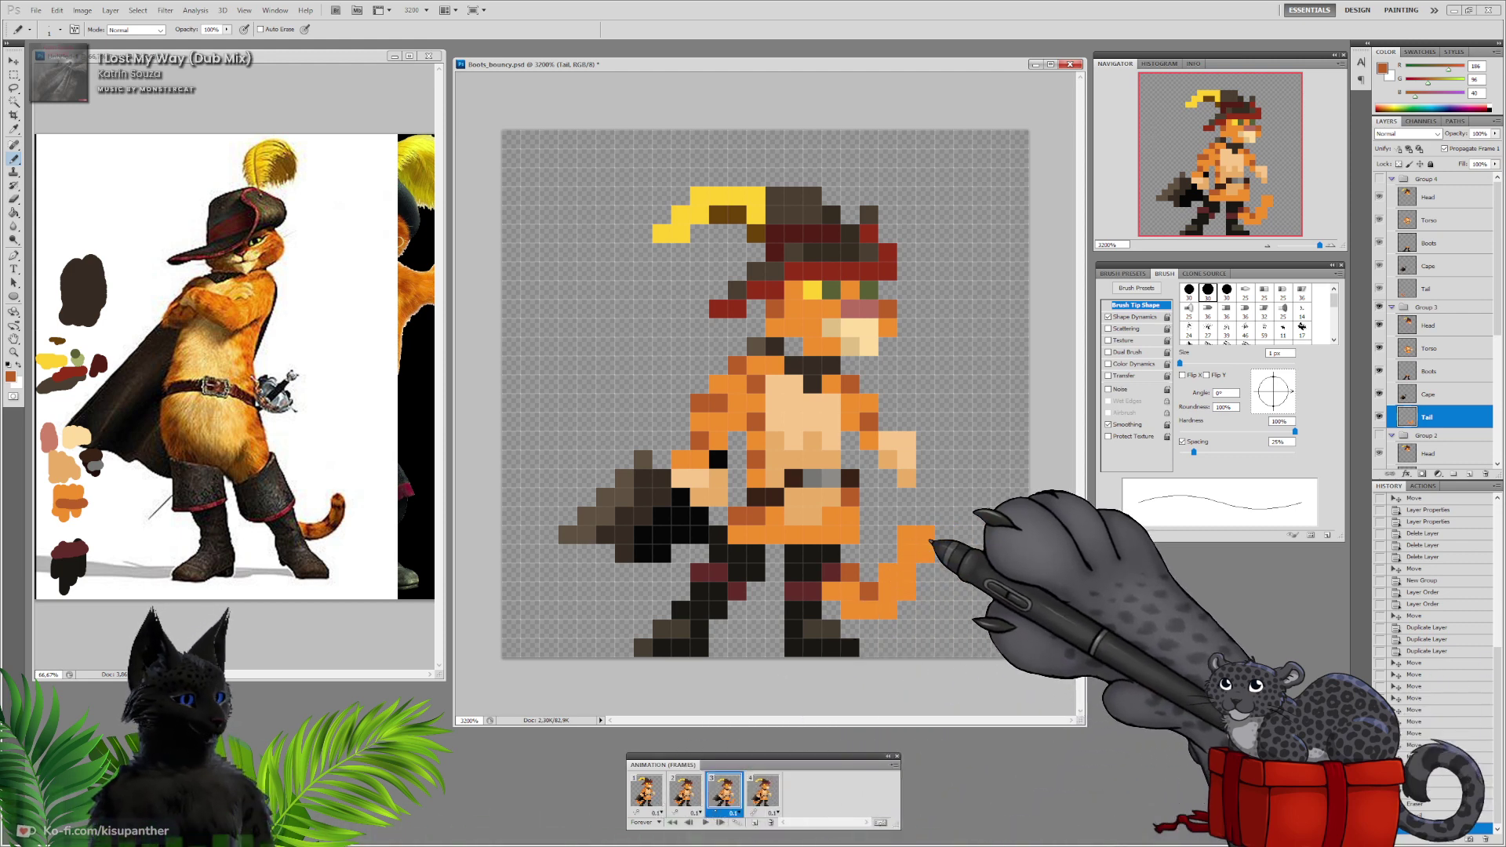
{"action": "left_click_drag", "start_coordinate": [905, 573], "coordinate": [907, 554]}
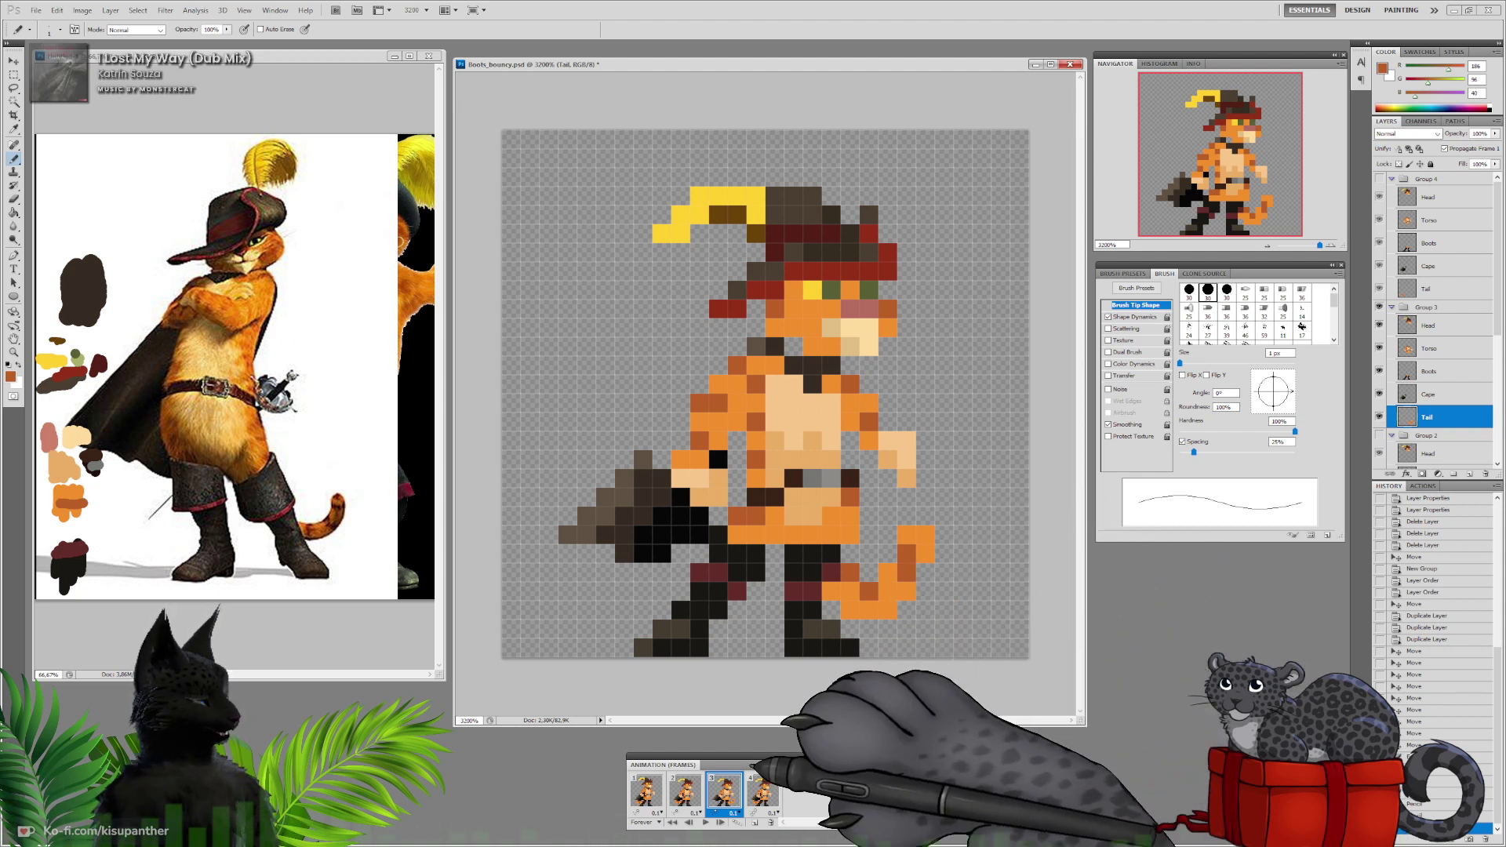
Flip between the third frame and the first two frames to compare the tail's position and movement
{"action": "left_click", "coordinate": [648, 792]}
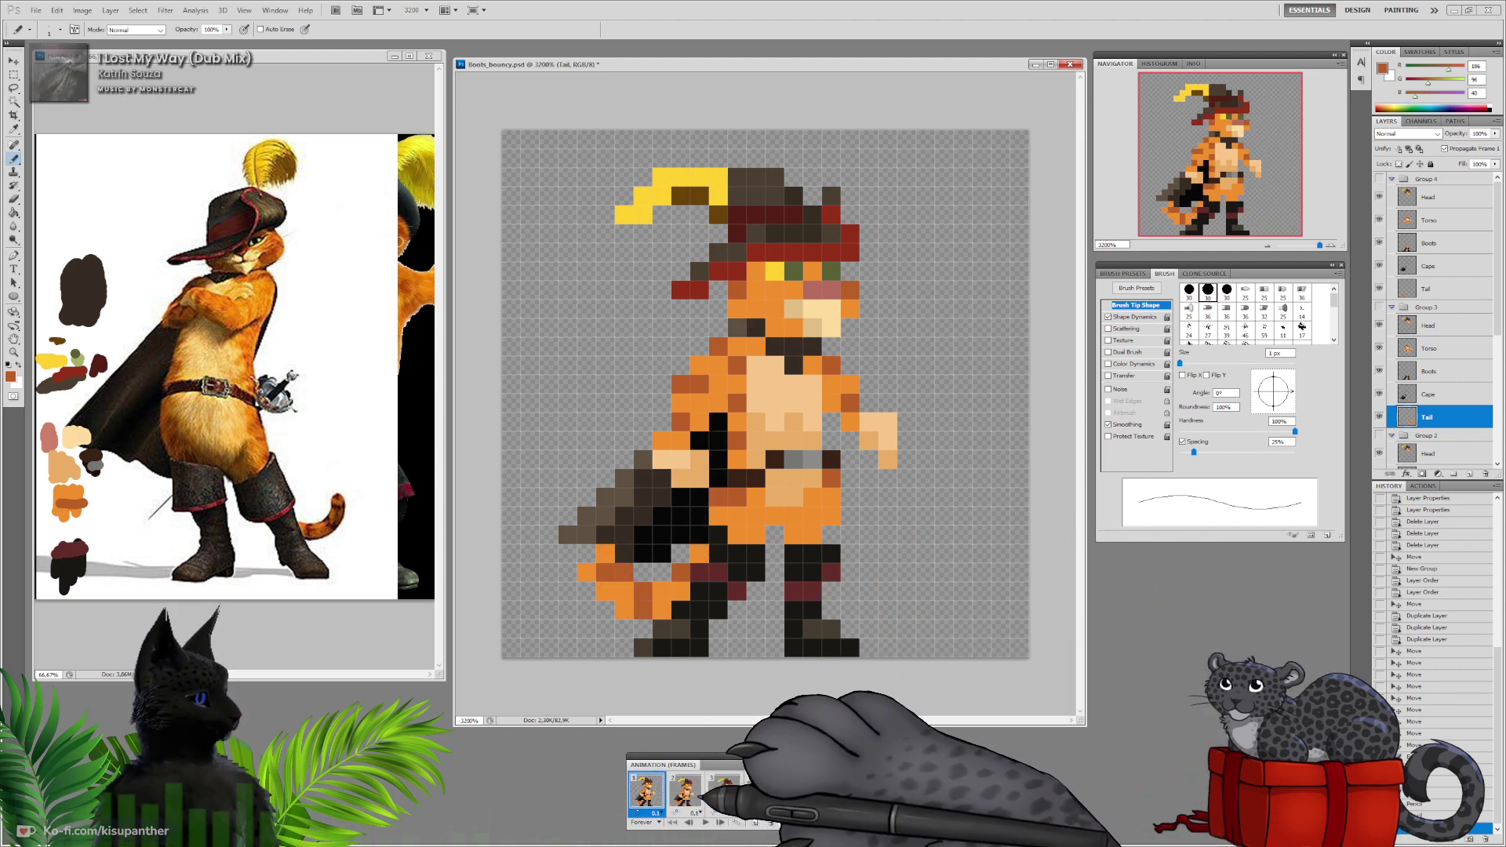
{"action": "left_click", "coordinate": [684, 791]}
{"action": "left_click", "coordinate": [723, 791]}
{"action": "left_click", "coordinate": [685, 792]}
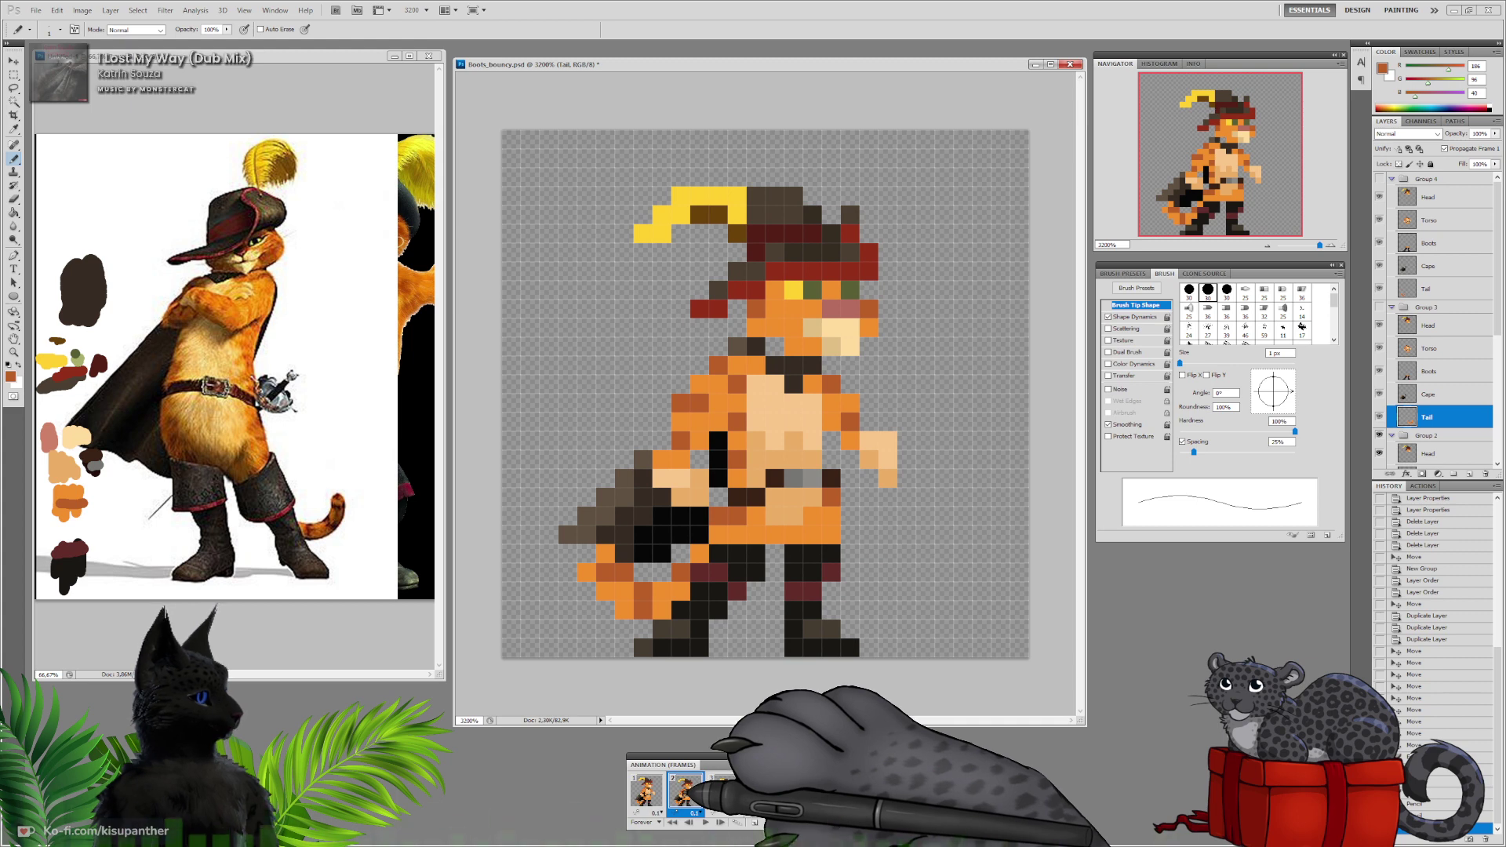
{"action": "left_click", "coordinate": [724, 790]}
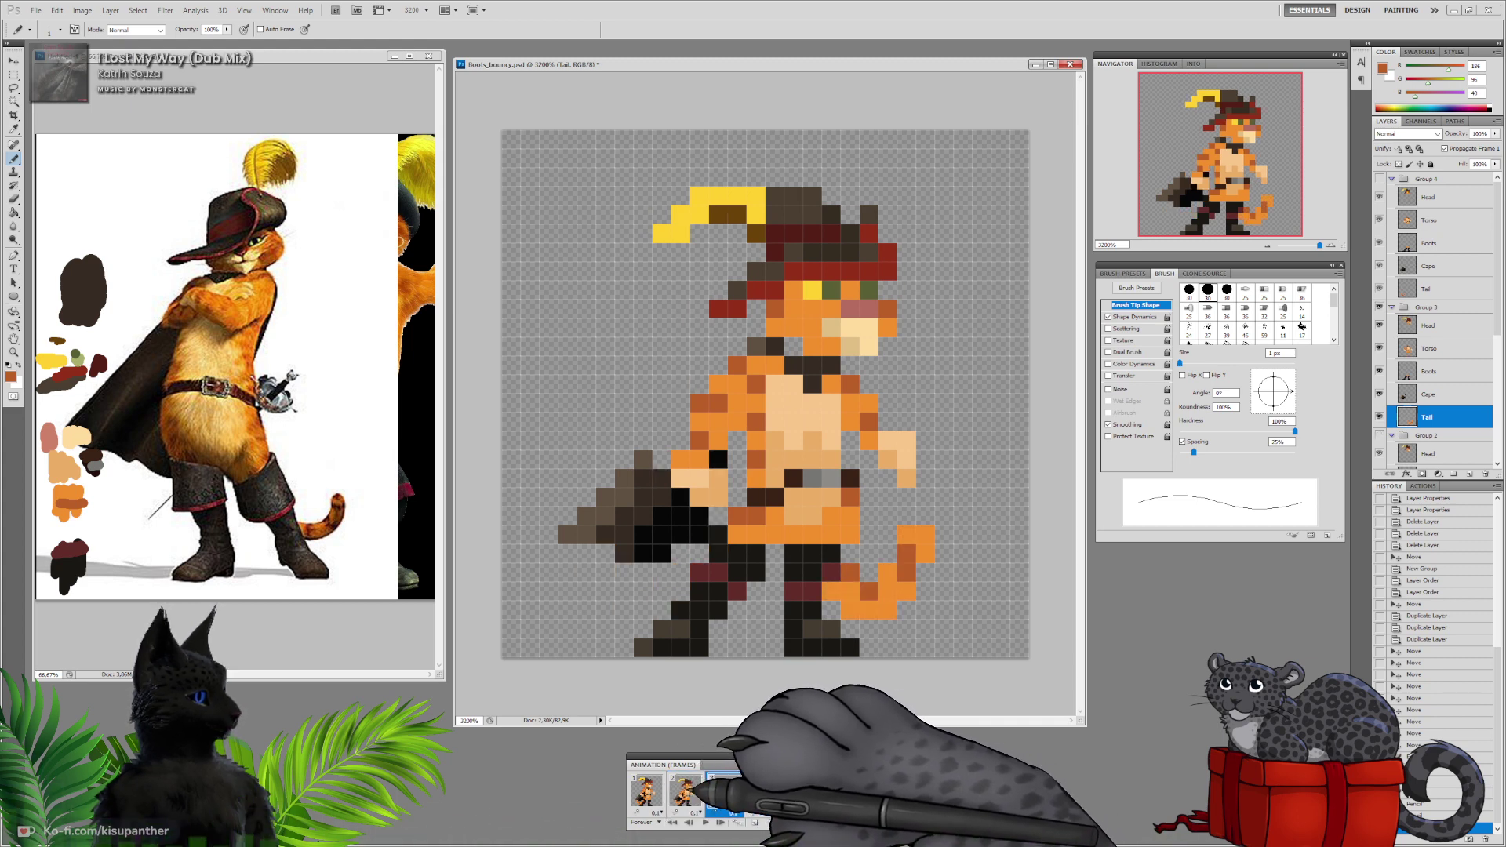
{"action": "left_click", "coordinate": [647, 790]}
{"action": "left_click", "coordinate": [723, 791]}
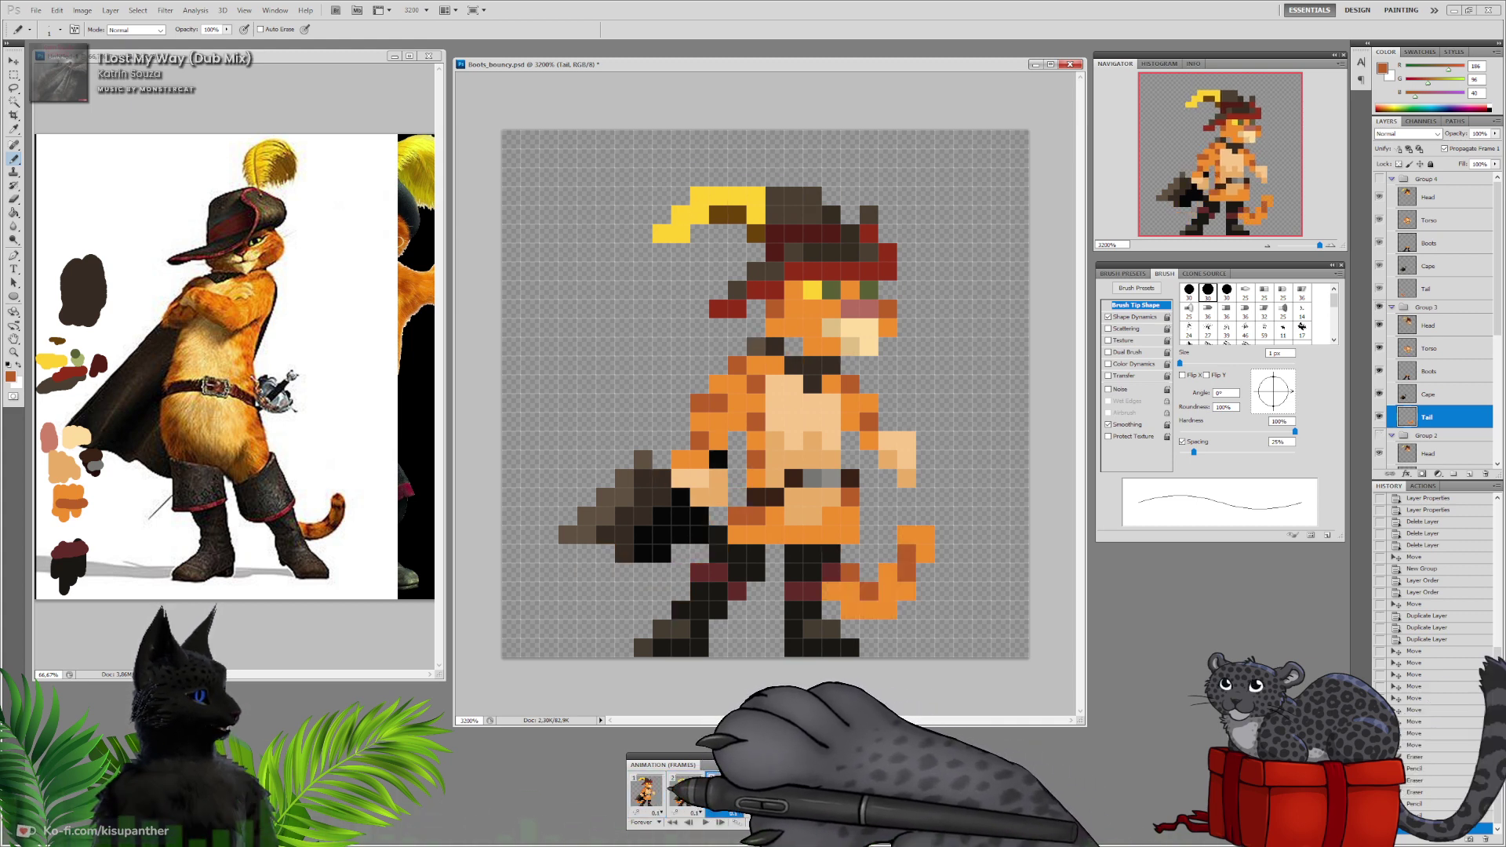
{"action": "left_click", "coordinate": [651, 790]}
{"action": "left_click", "coordinate": [720, 792]}
{"action": "left_click", "coordinate": [651, 790]}
{"action": "left_click", "coordinate": [720, 792]}
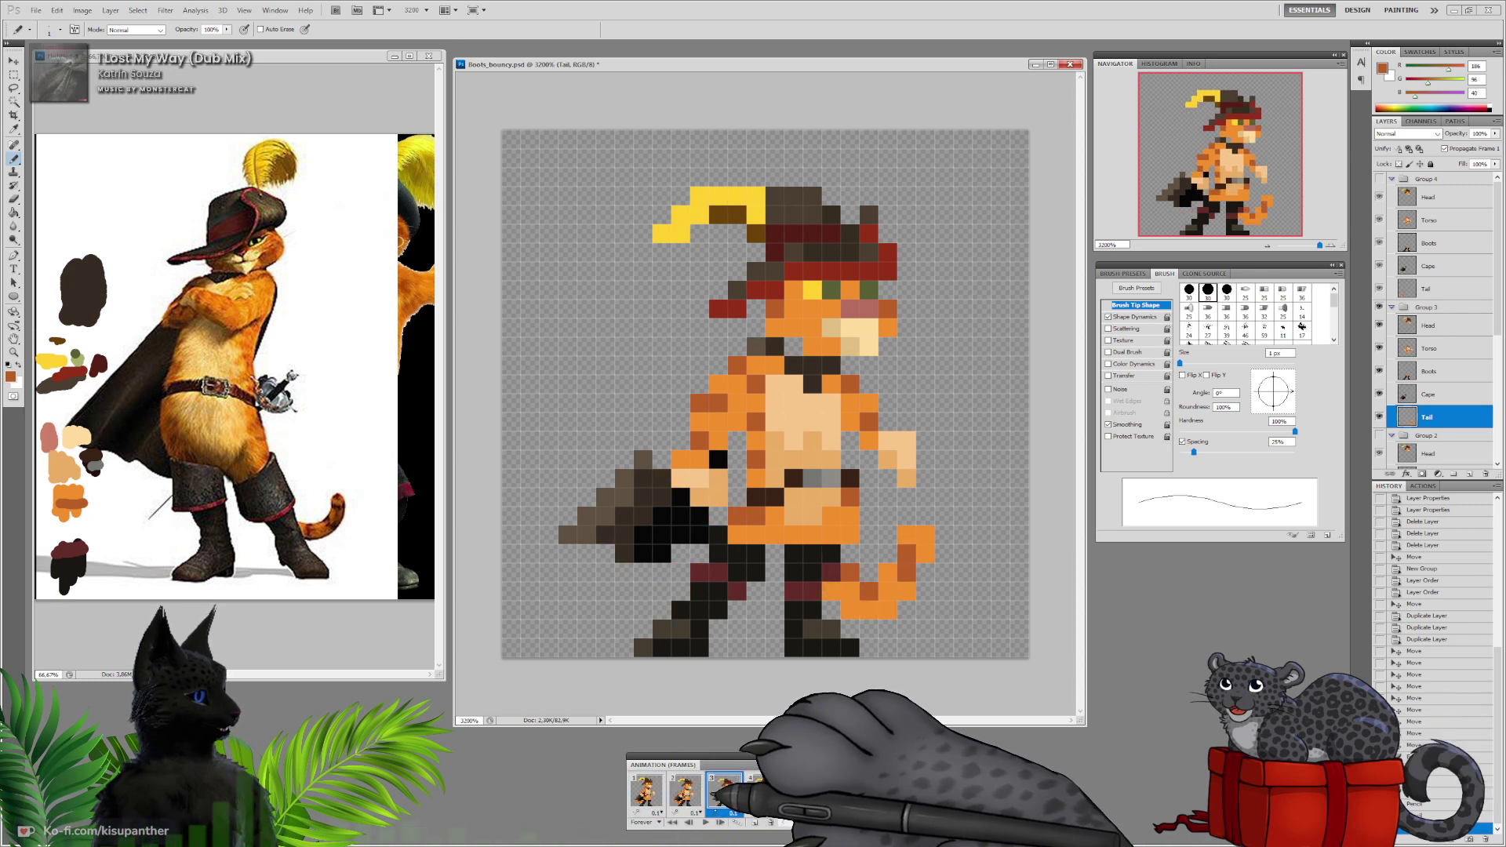
{"action": "left_click", "coordinate": [646, 790]}
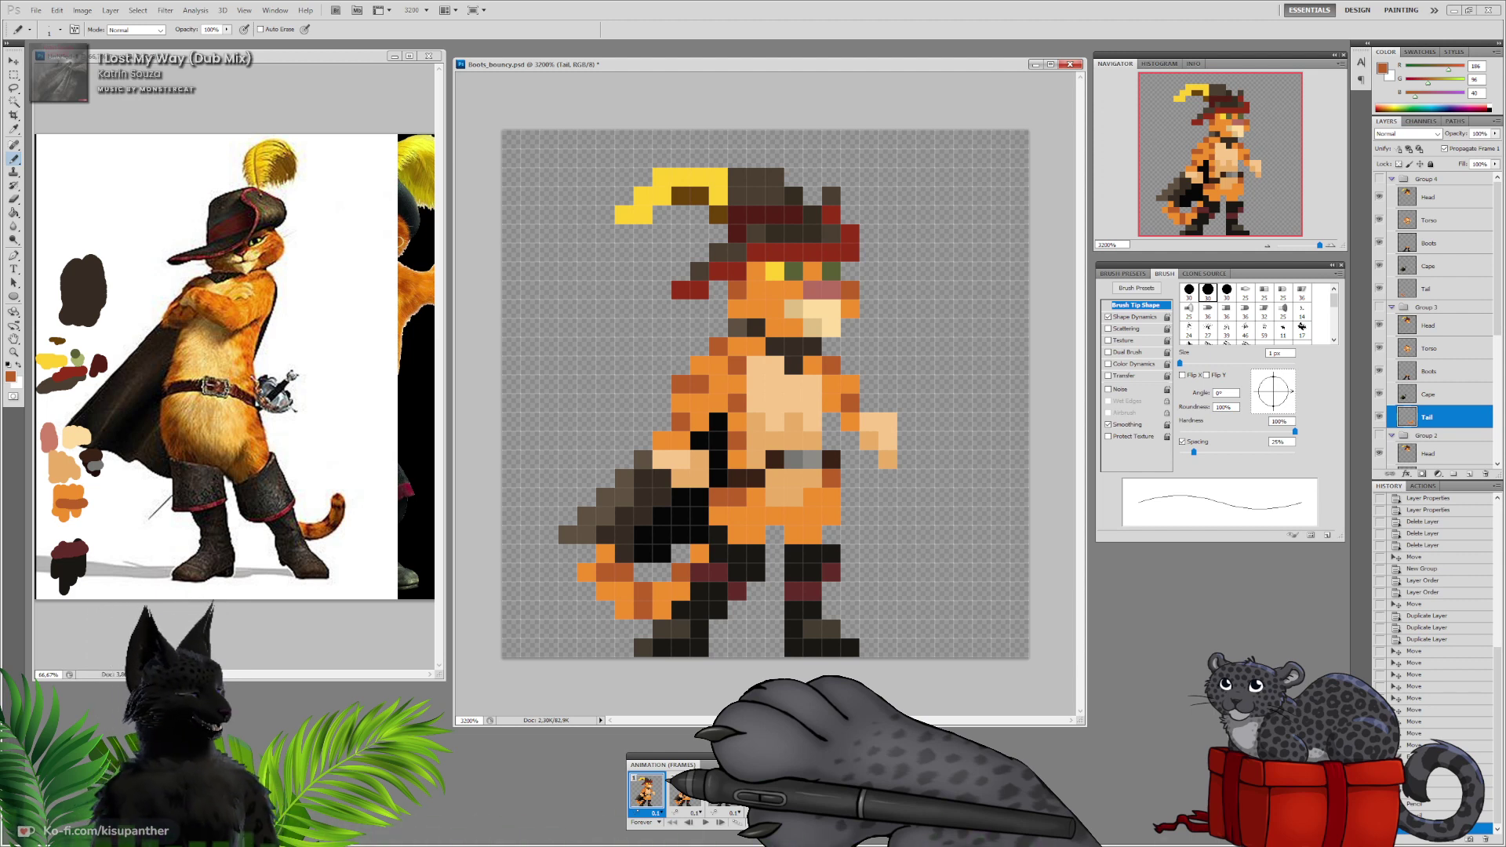
{"action": "left_click", "coordinate": [723, 791]}
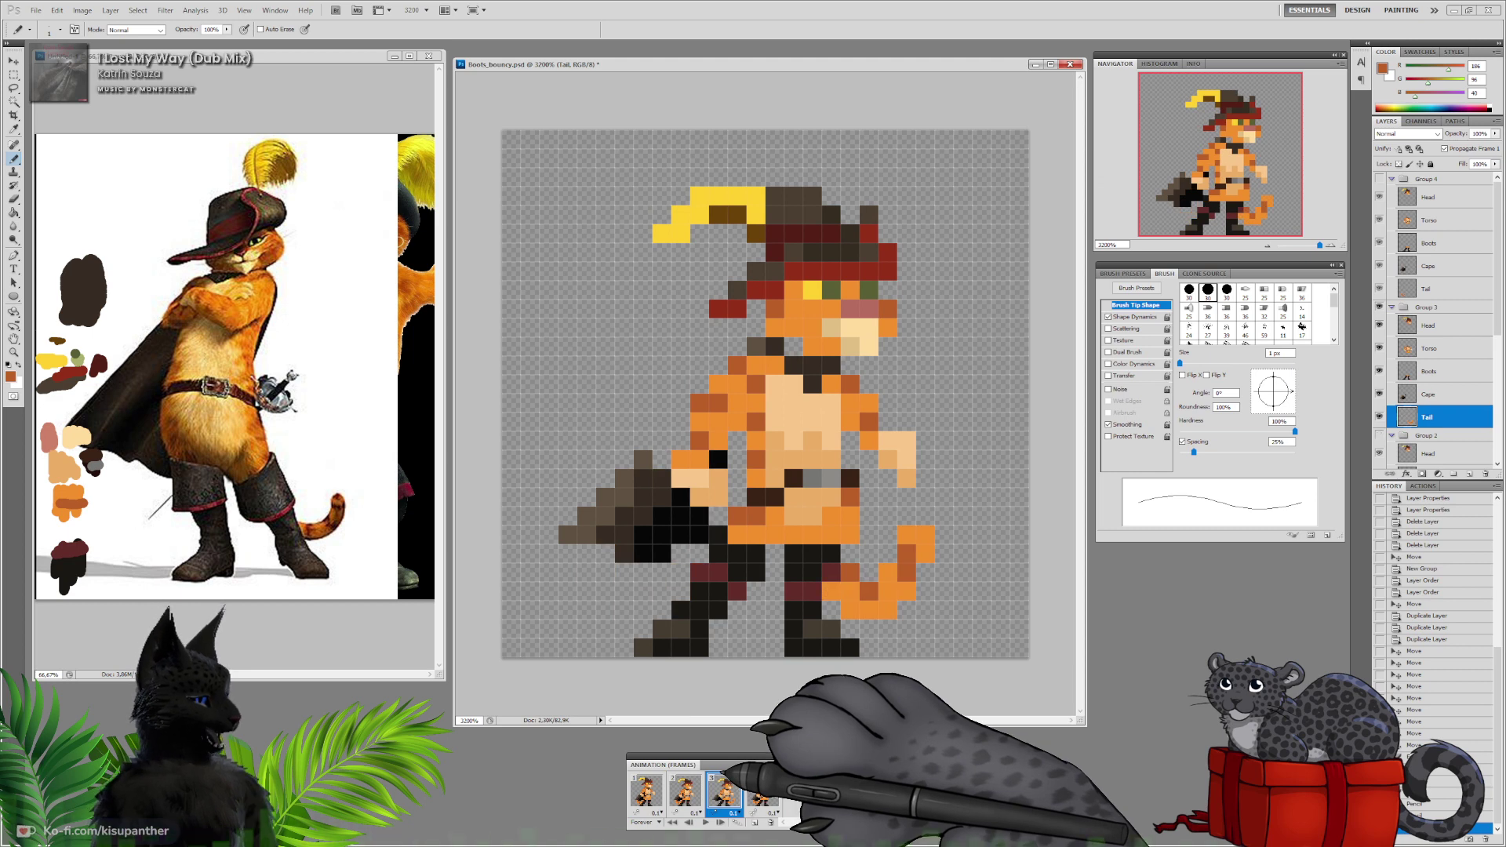
In the second frame, erase the old tail below the cape on Group 2's Tail layer
{"action": "left_click", "coordinate": [684, 791]}
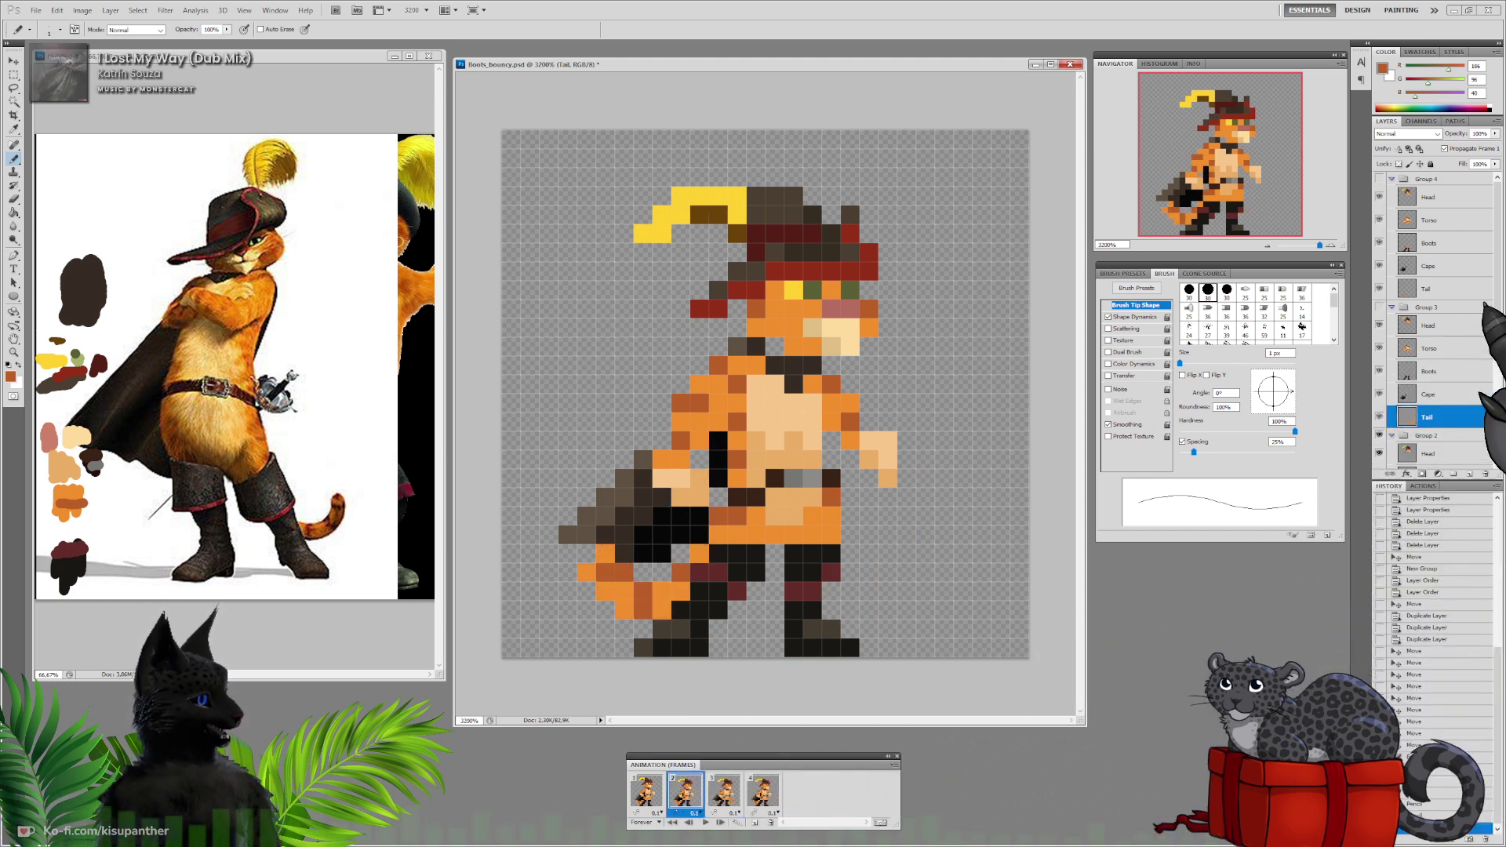
{"action": "scroll", "coordinate": [1435, 329], "scroll_direction": "down", "scroll_amount": 3}
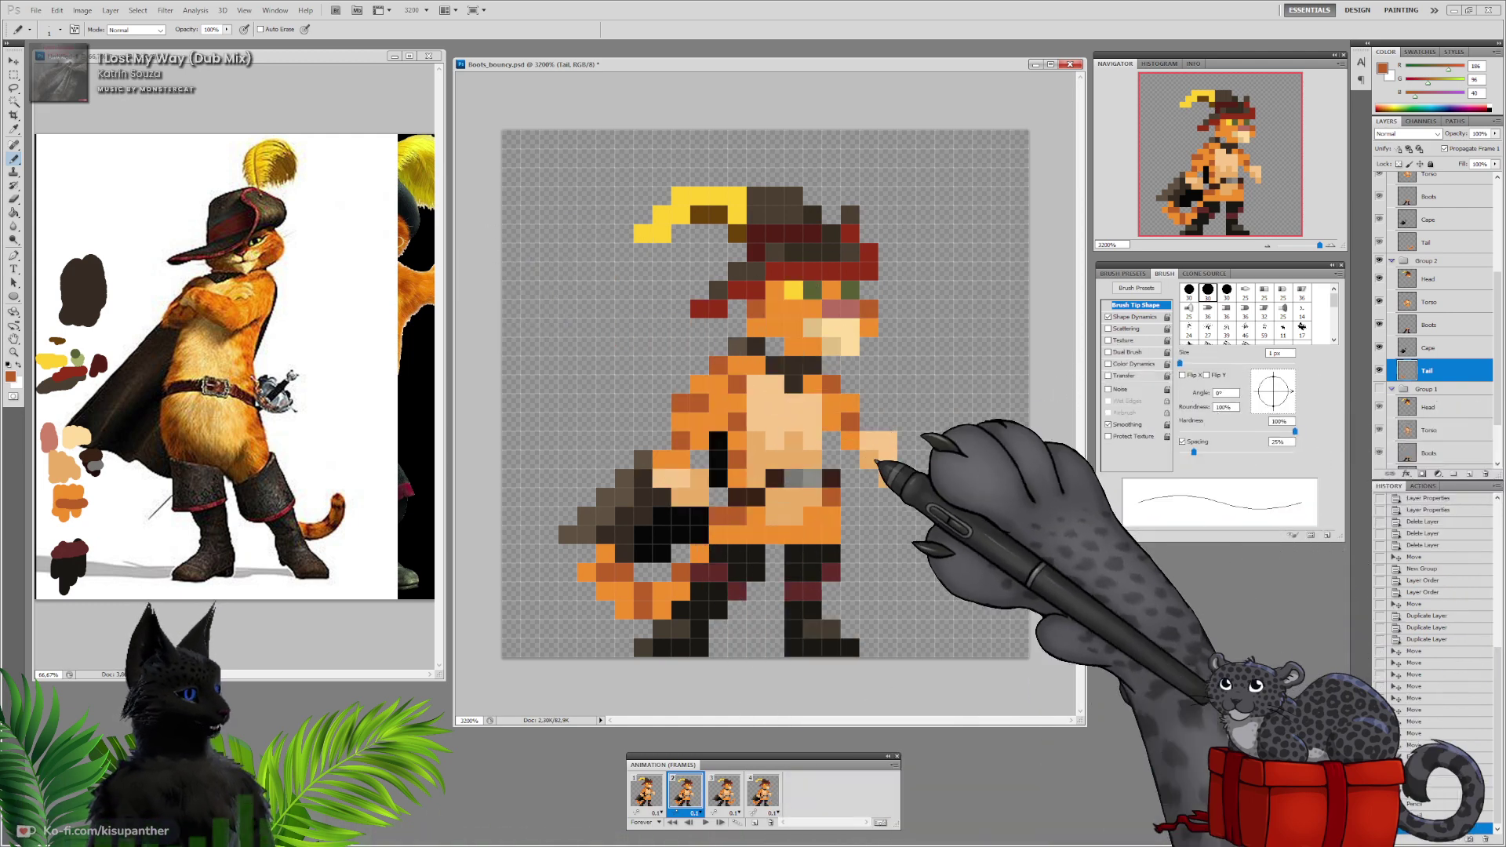
{"action": "key", "text": "e"}
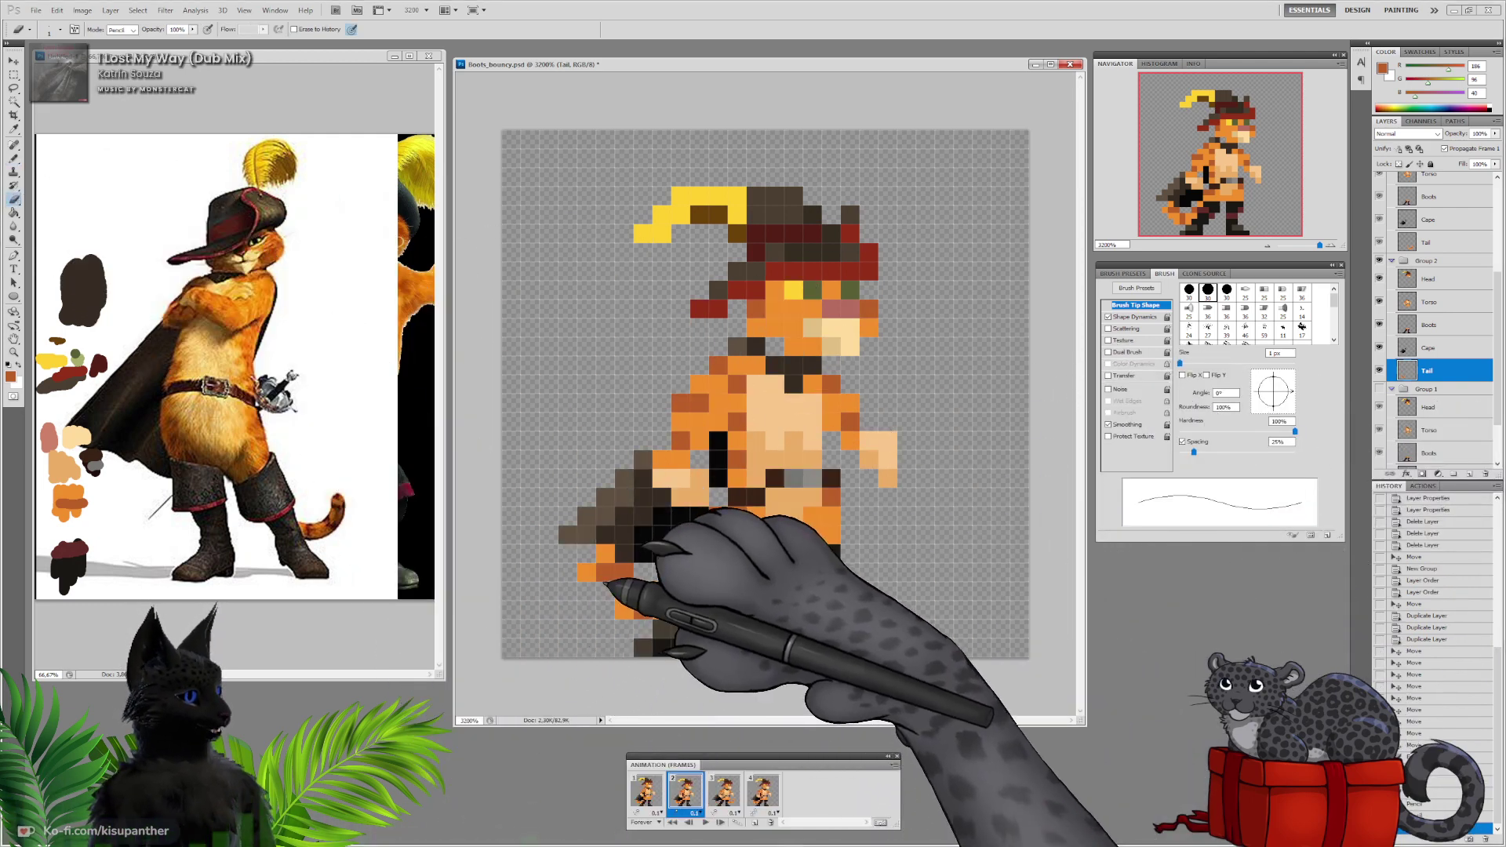
{"action": "mouse_move", "coordinate": [596, 585]}
{"action": "left_mouse_down"}
{"action": "mouse_move", "coordinate": [642, 602]}
{"action": "mouse_move", "coordinate": [699, 563]}
{"action": "left_mouse_up"}
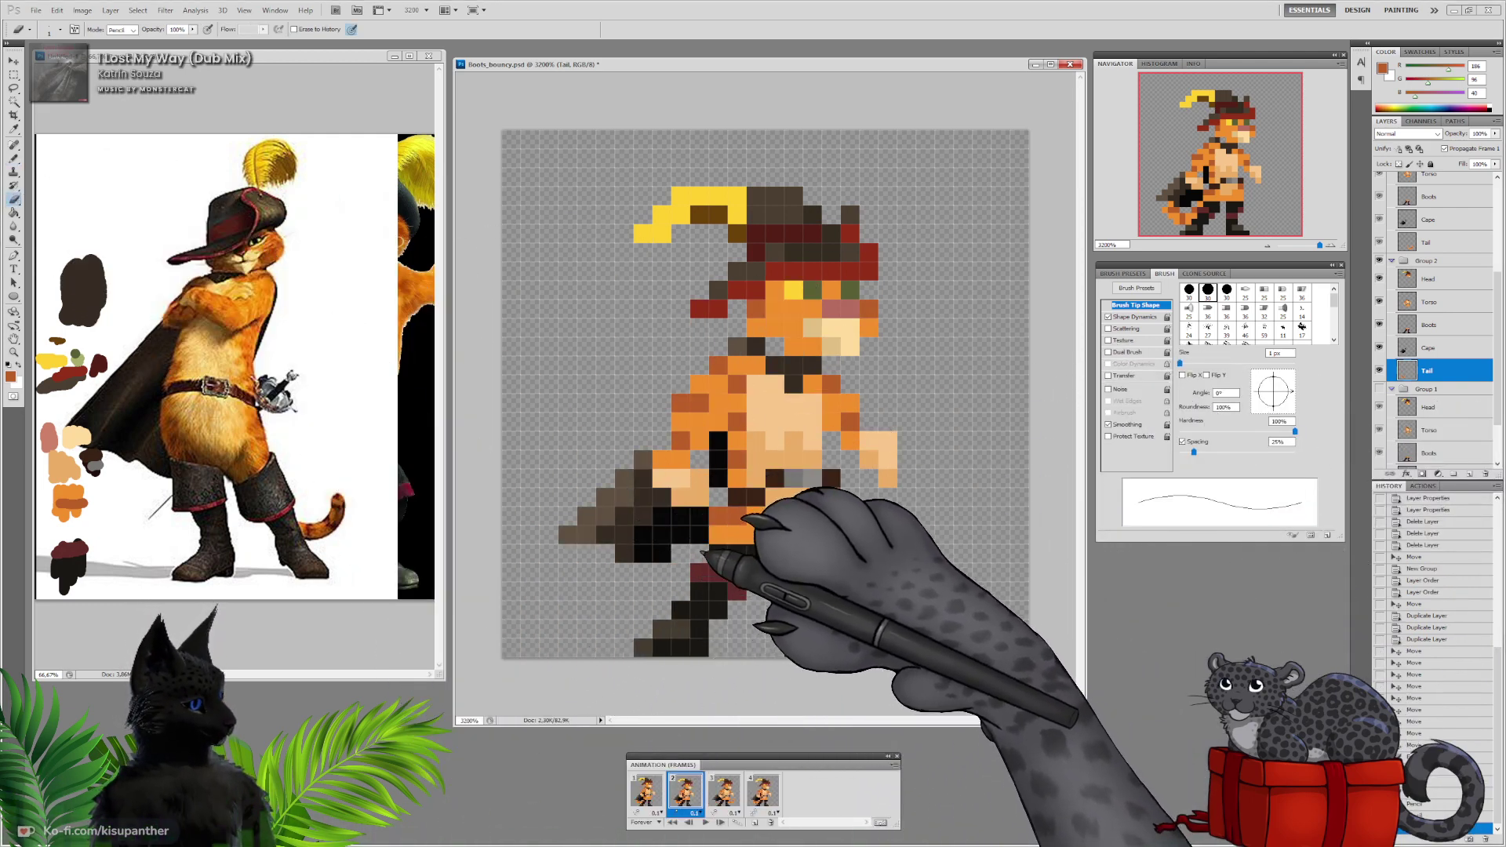
Draw a new tail hanging between the legs and curling behind the rear boot in the body's sampled orange, erasing its excess pixels
{"action": "key", "text": "b"}
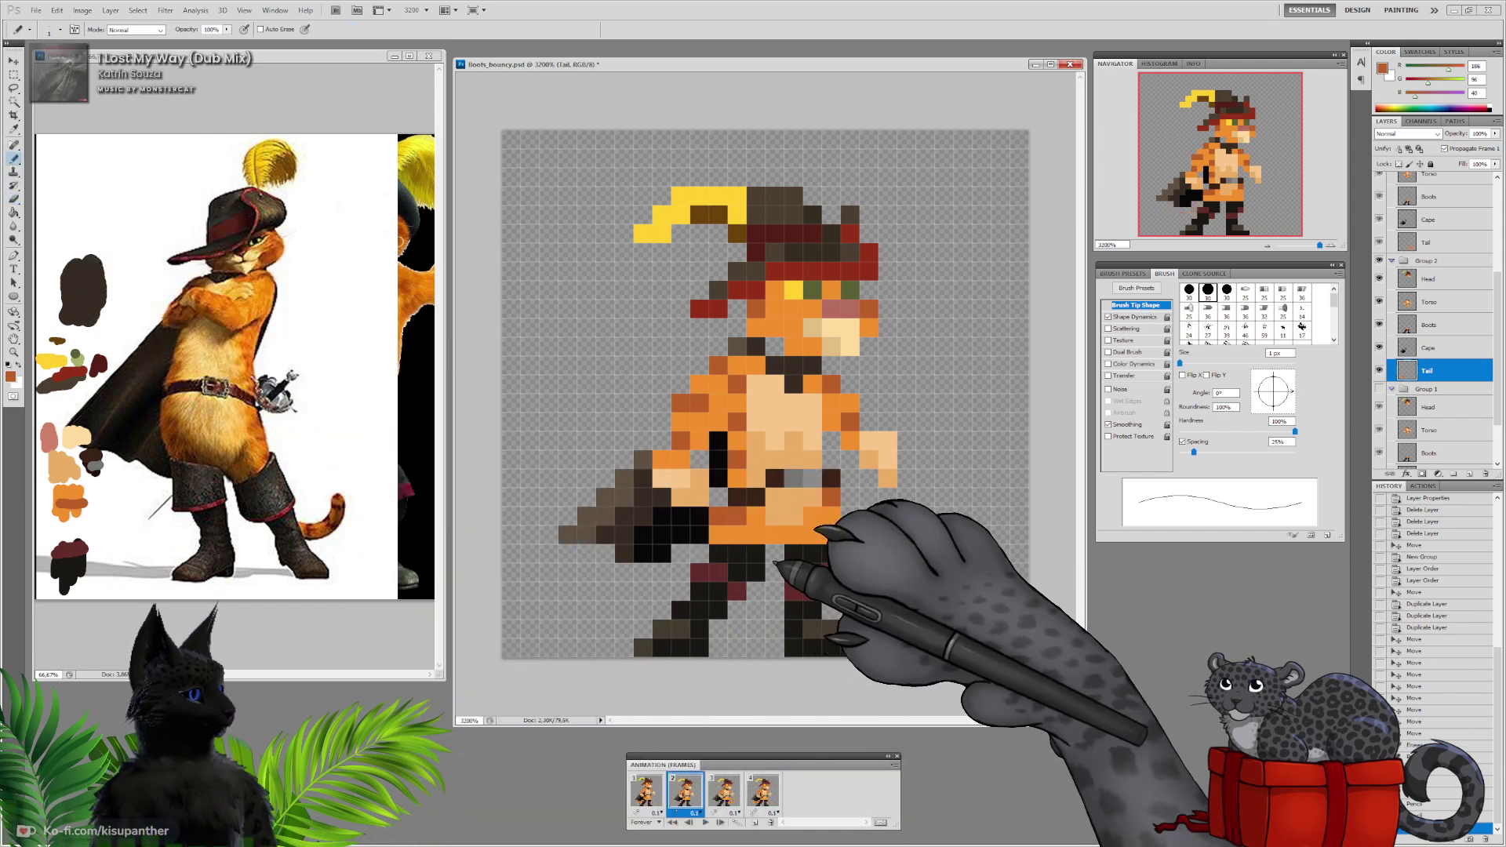
{"action": "left_click", "coordinate": [759, 538], "text": "alt"}
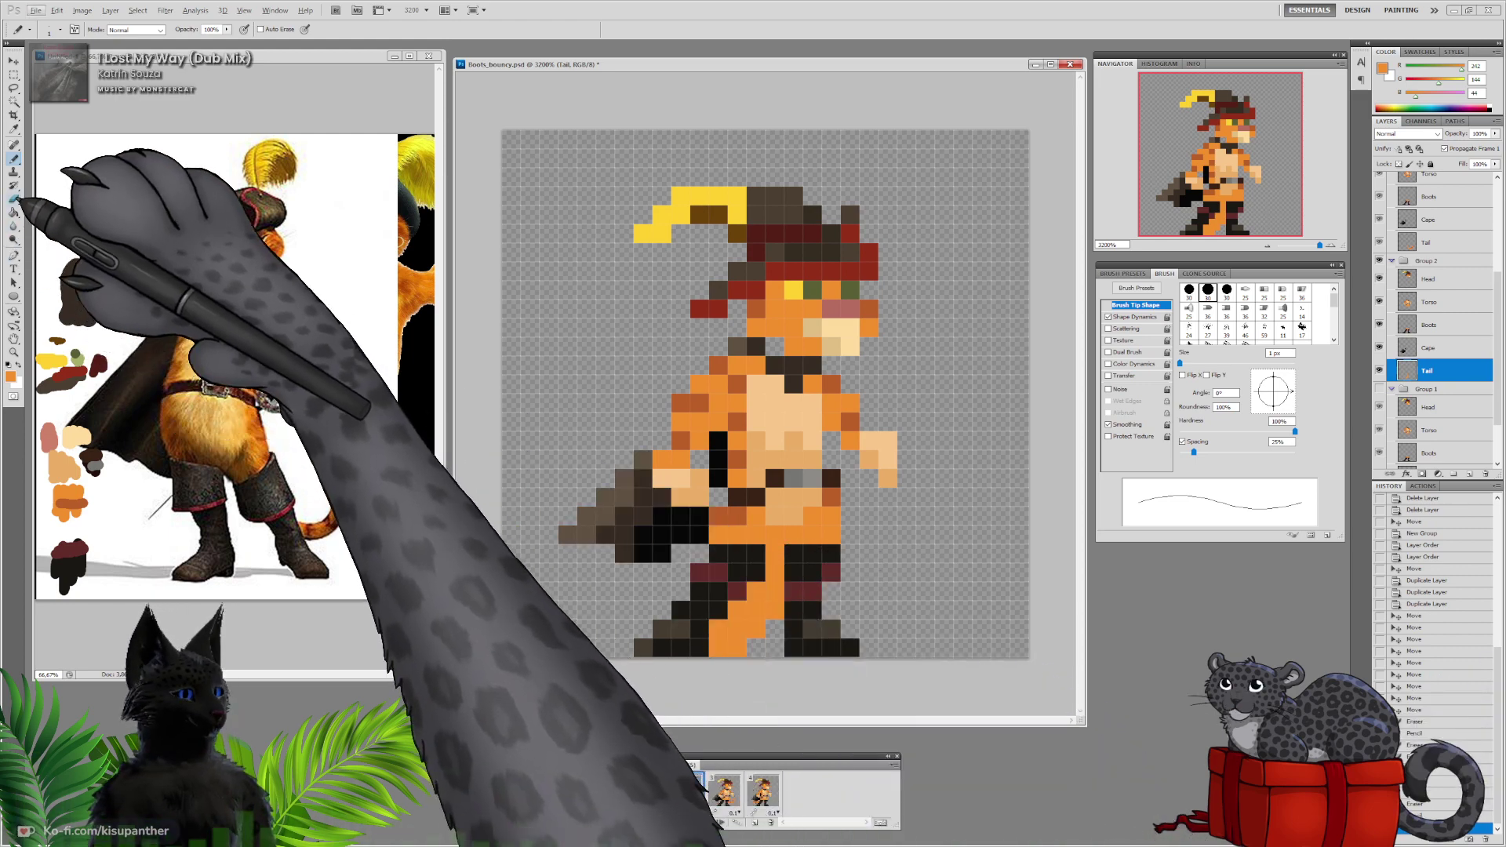
{"action": "left_click", "coordinate": [14, 199]}
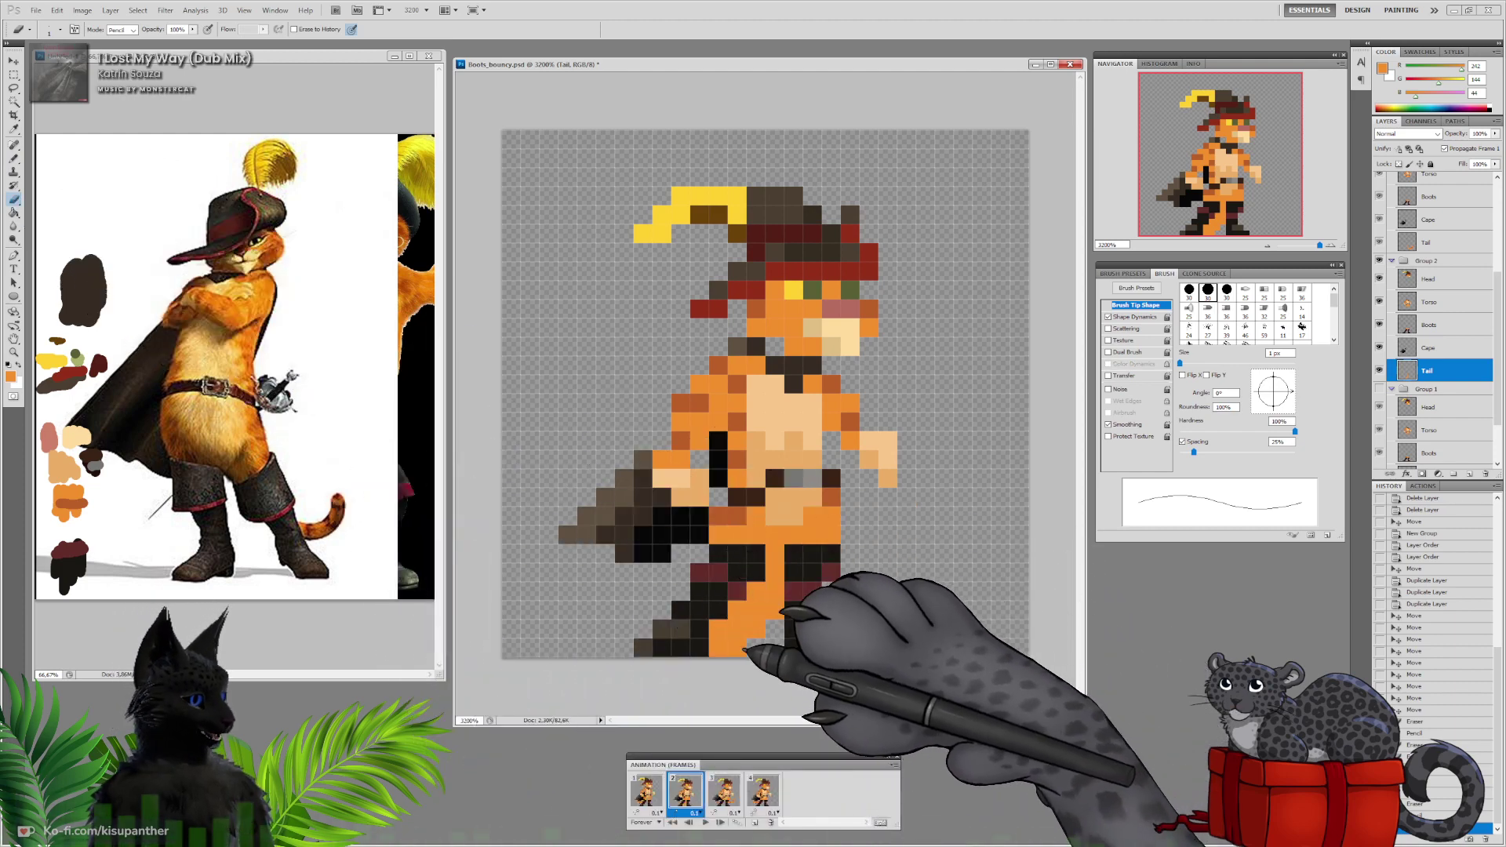
{"action": "left_click", "coordinate": [774, 612]}
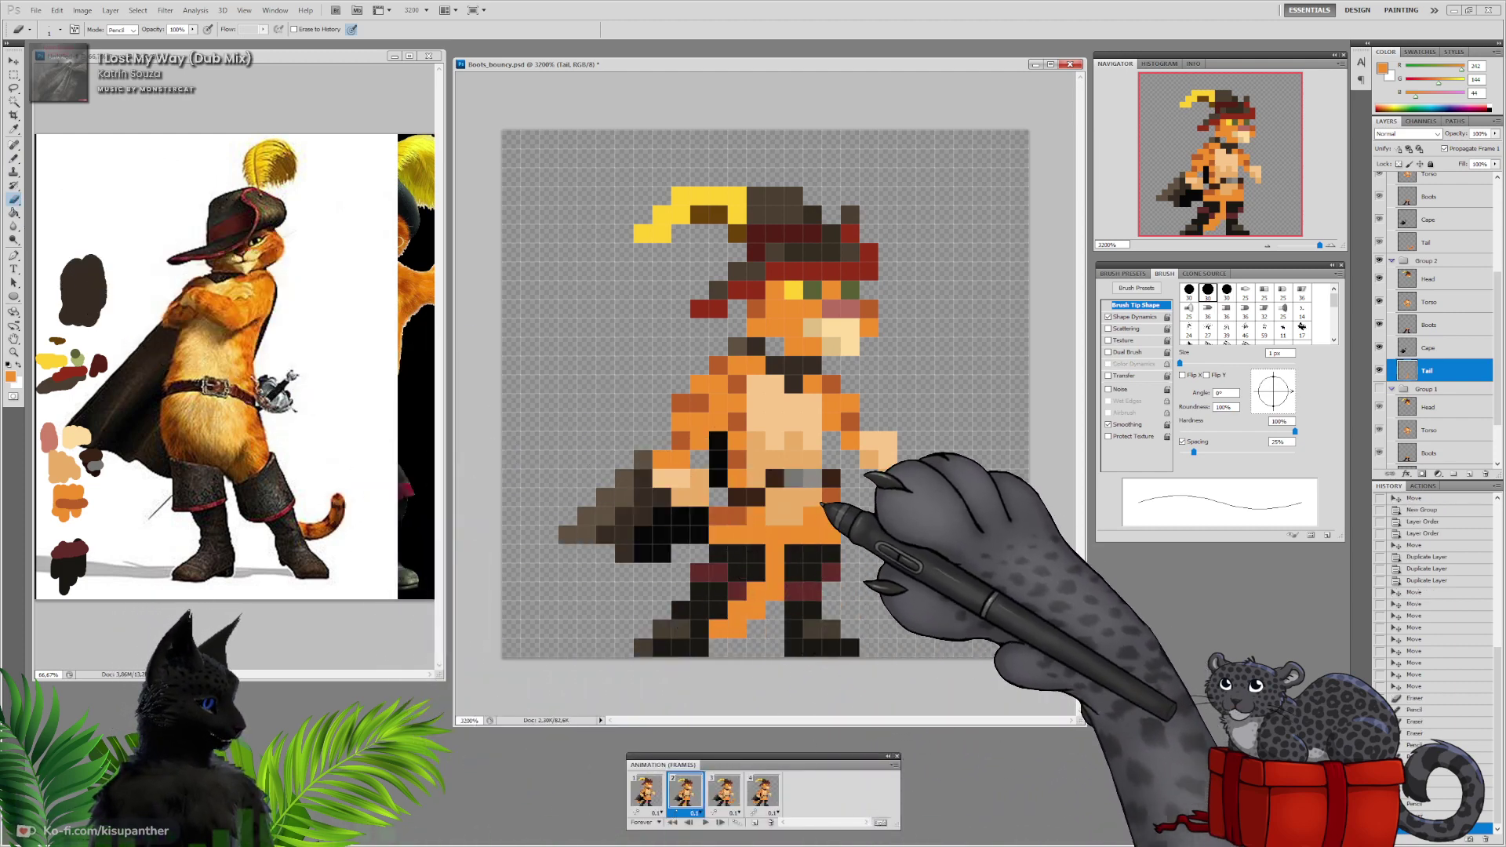
{"action": "key", "text": "b"}
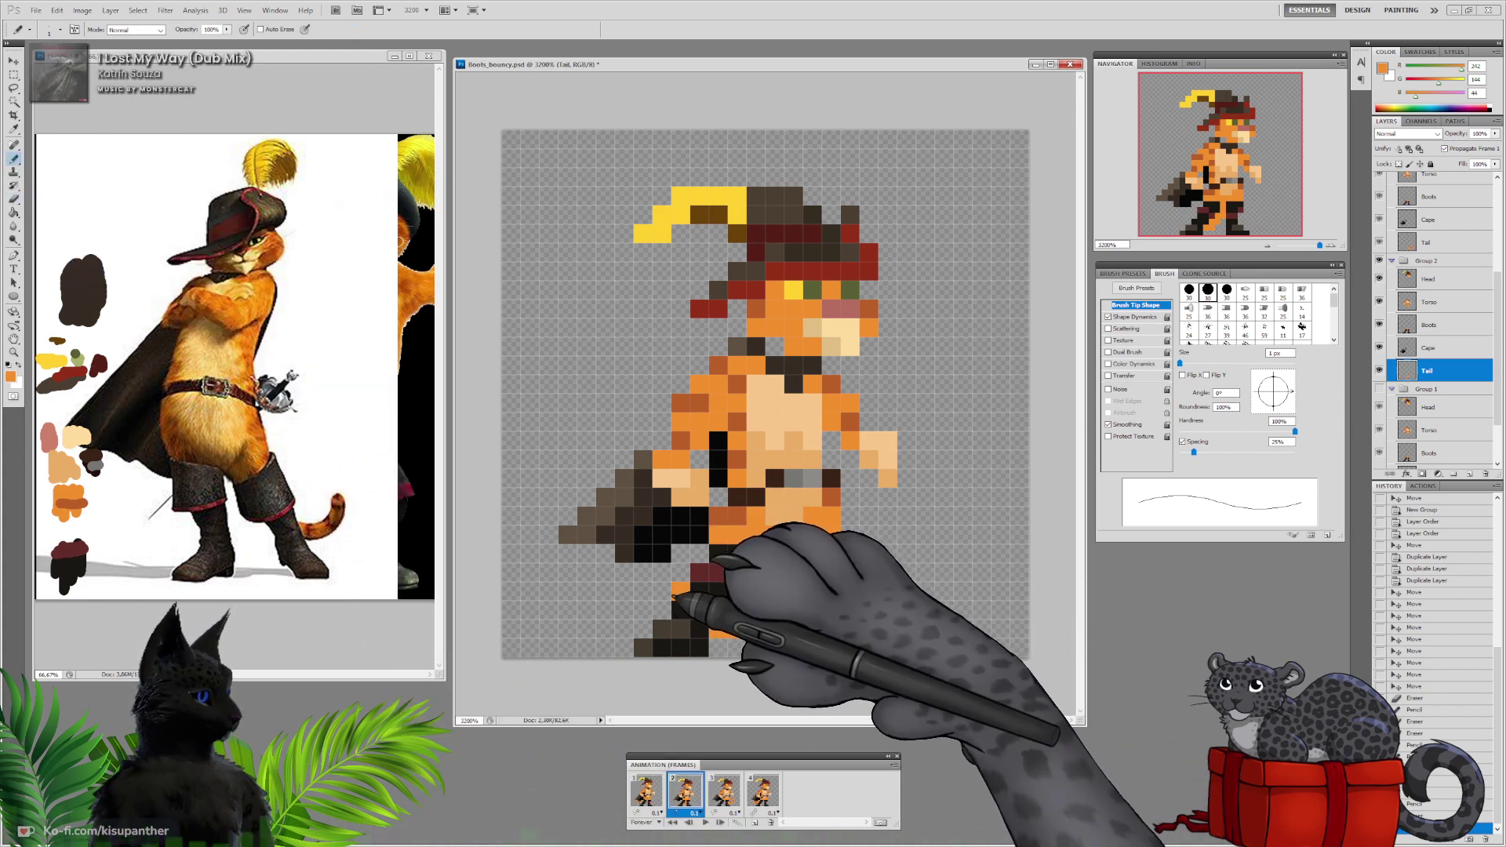
{"action": "left_click_drag", "start_coordinate": [673, 597], "coordinate": [662, 610]}
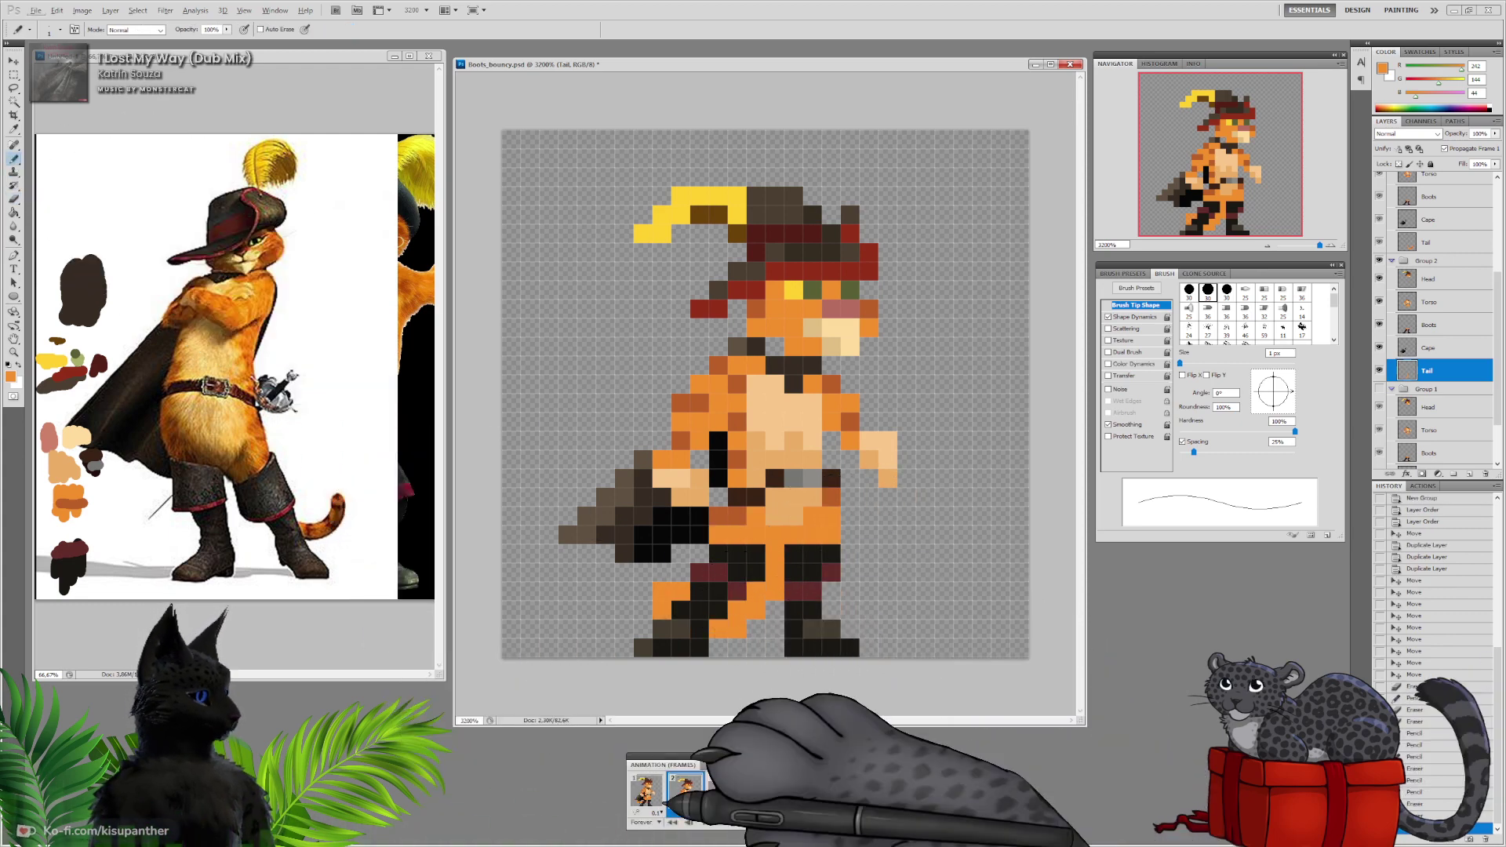
{"action": "left_click", "coordinate": [648, 795]}
{"action": "left_click", "coordinate": [684, 795]}
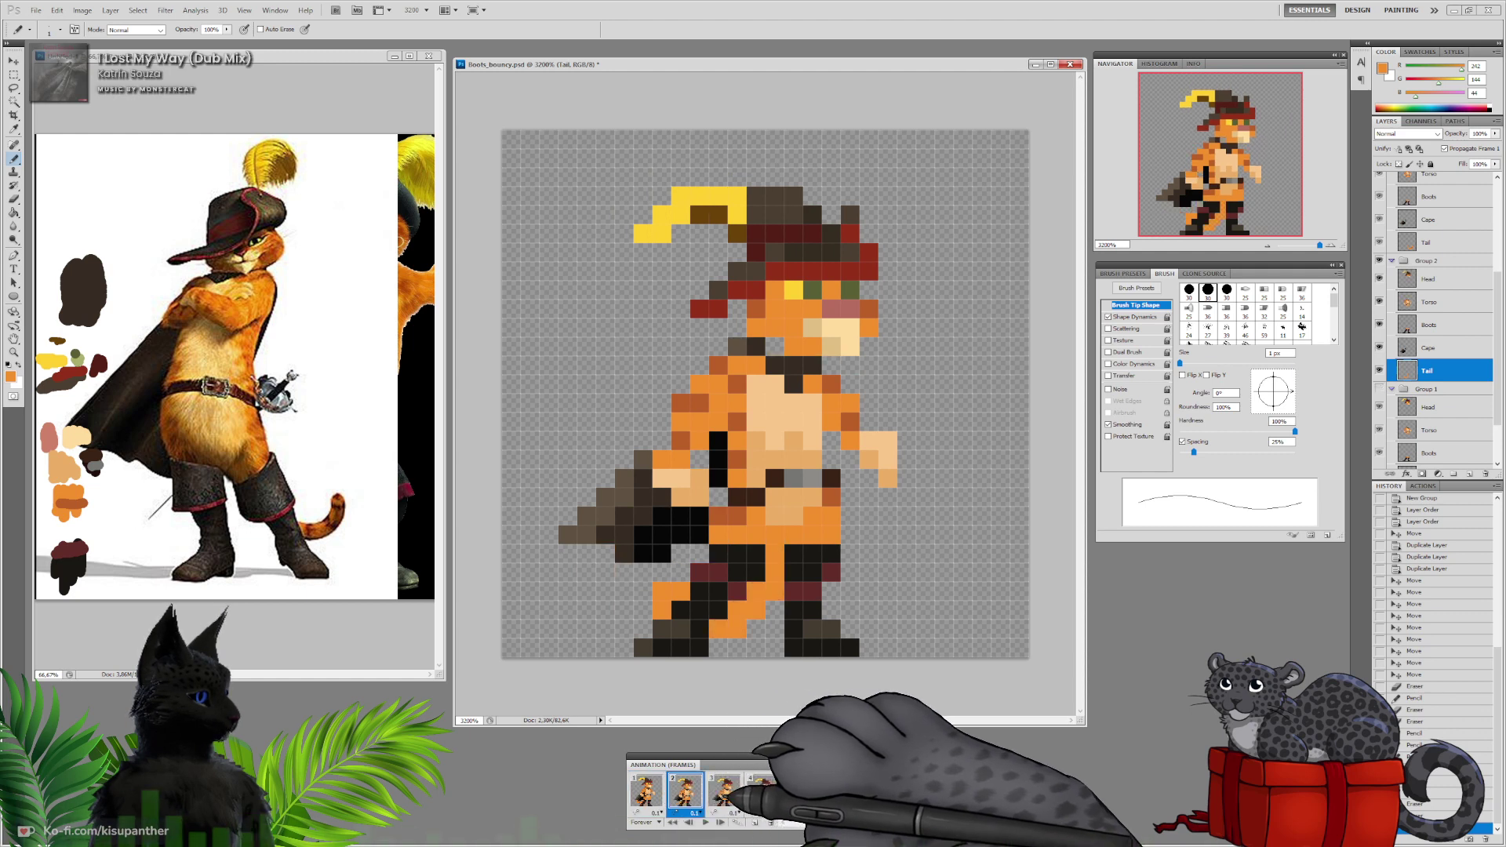
Add darker orange-brown stripe pixels to the second frame's new tail, and compare it with the first frame
{"action": "left_click", "coordinate": [730, 514], "text": "alt"}
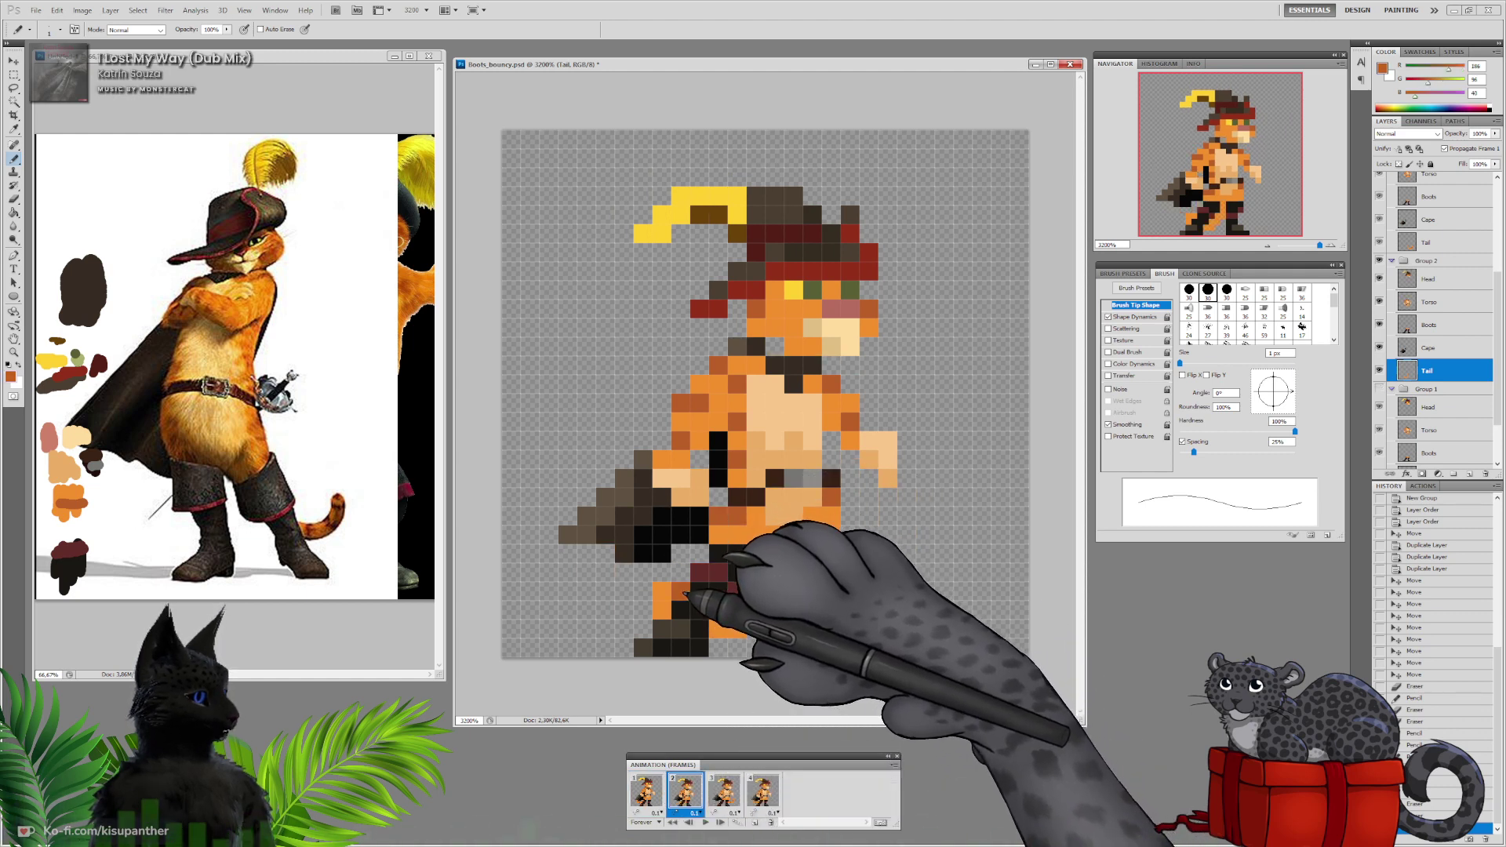
{"action": "left_click", "coordinate": [772, 573]}
{"action": "left_click", "coordinate": [646, 792]}
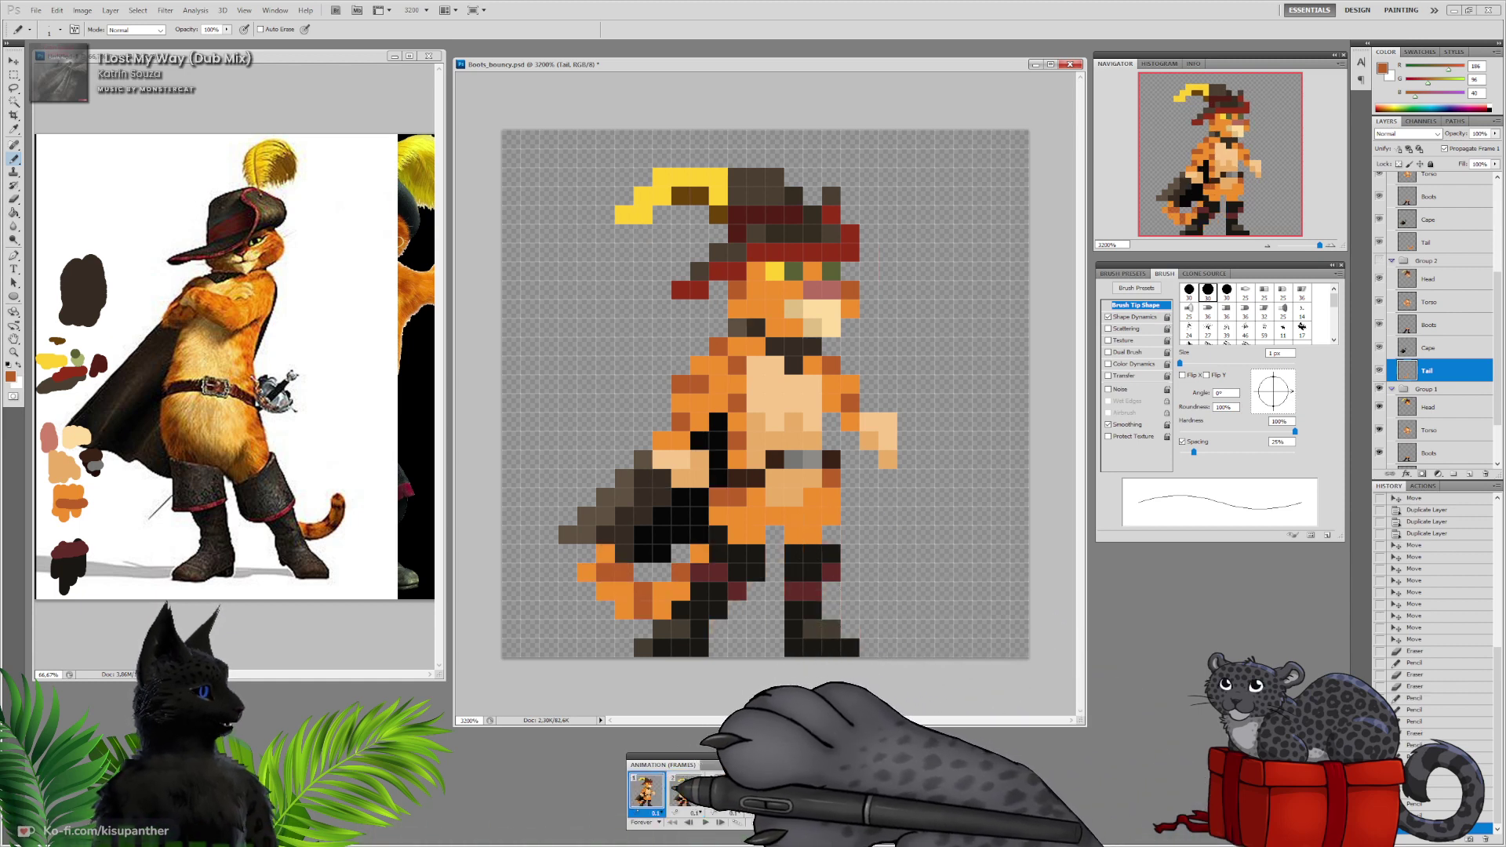
{"action": "left_click", "coordinate": [685, 792]}
In the fourth frame, erase the old tail below the cape on Group 4's Tail layer
{"action": "left_click", "coordinate": [723, 791]}
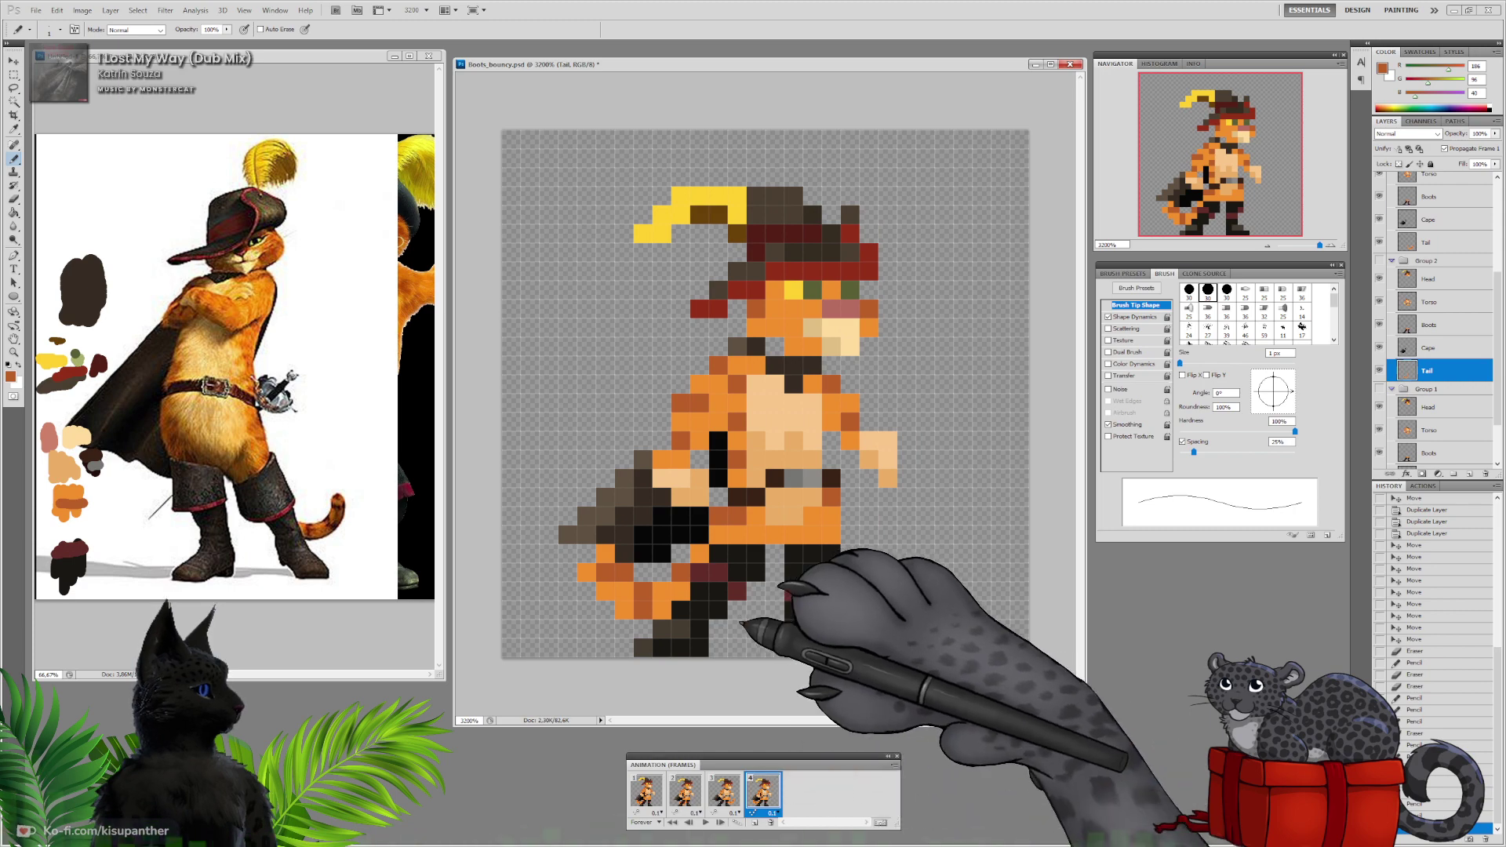
{"action": "left_click_drag", "start_coordinate": [1497, 382], "coordinate": [1497, 289]}
{"action": "left_click", "coordinate": [1457, 287]}
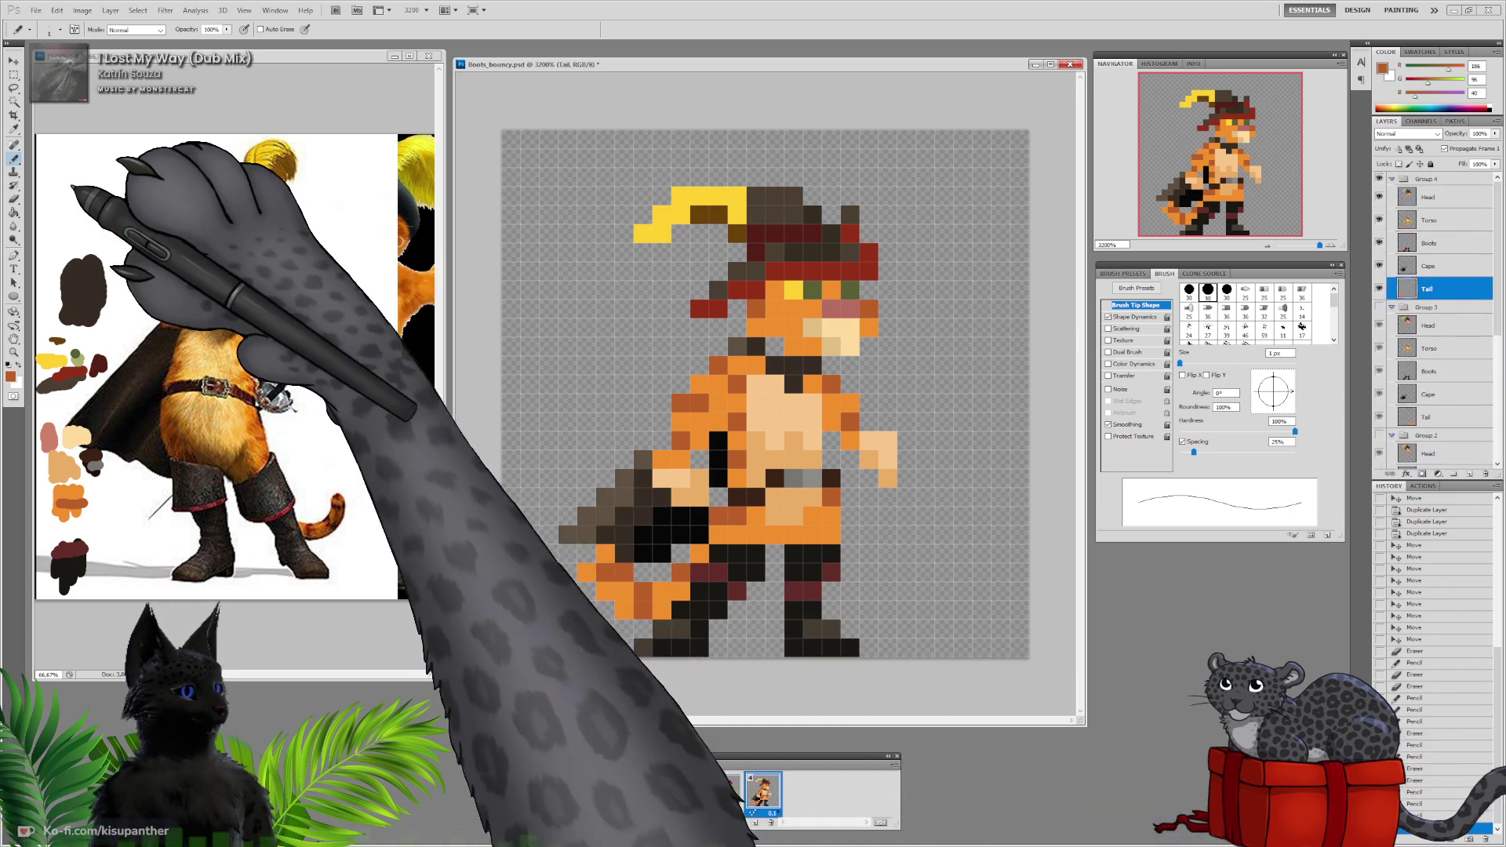
{"action": "left_click", "coordinate": [14, 198]}
{"action": "mouse_move", "coordinate": [612, 600]}
{"action": "left_mouse_down"}
{"action": "mouse_move", "coordinate": [597, 569]}
{"action": "mouse_move", "coordinate": [653, 609]}
{"action": "mouse_move", "coordinate": [681, 577]}
{"action": "left_mouse_up"}
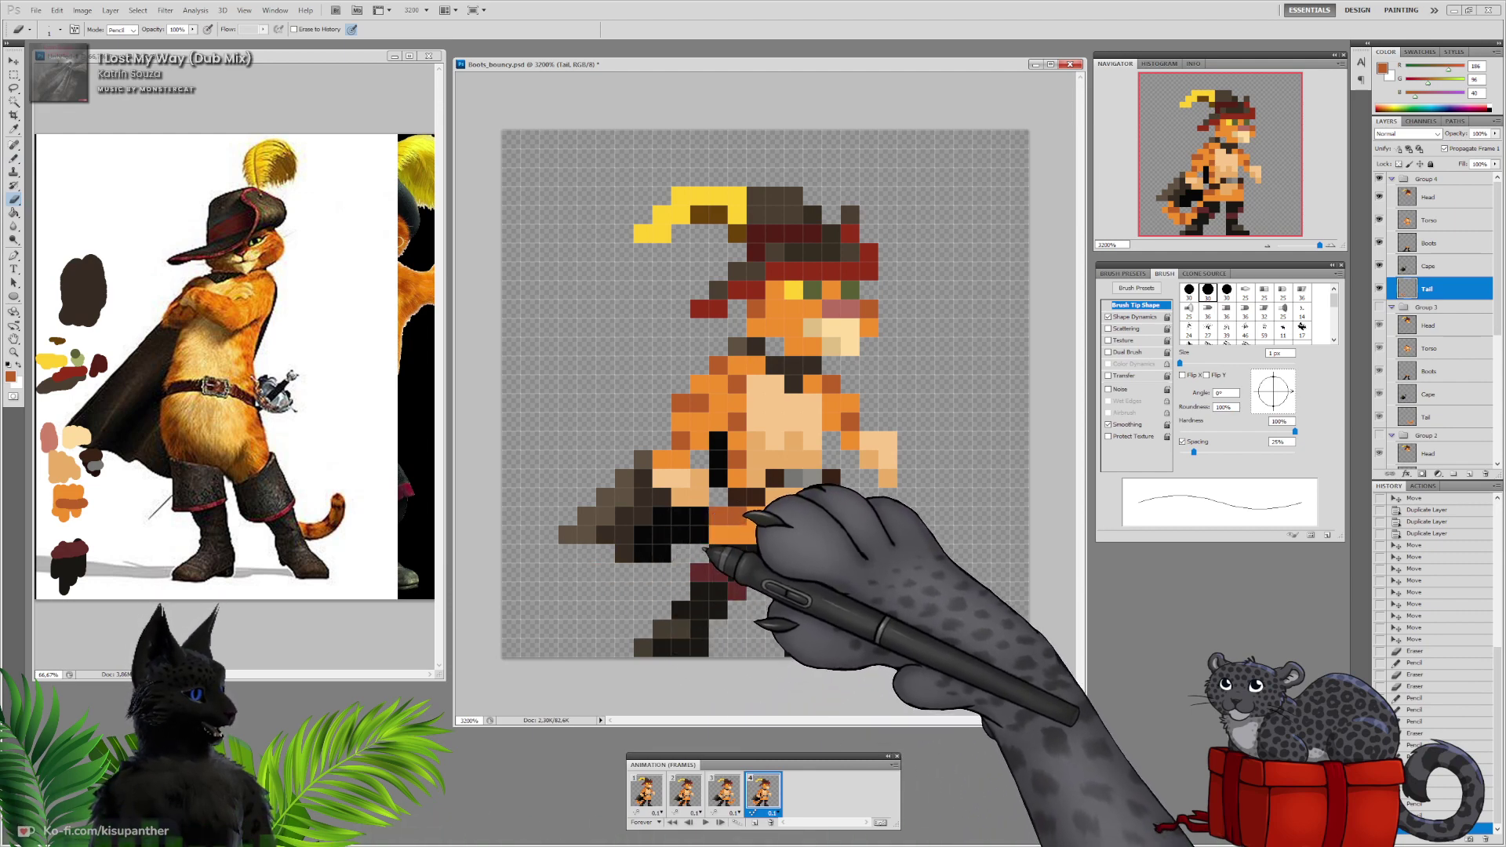
Draw the fourth frame's tail between the legs, curling up past the front boot, in sampled body orange with darker orange-brown stripe pixels
{"action": "left_click", "coordinate": [14, 159]}
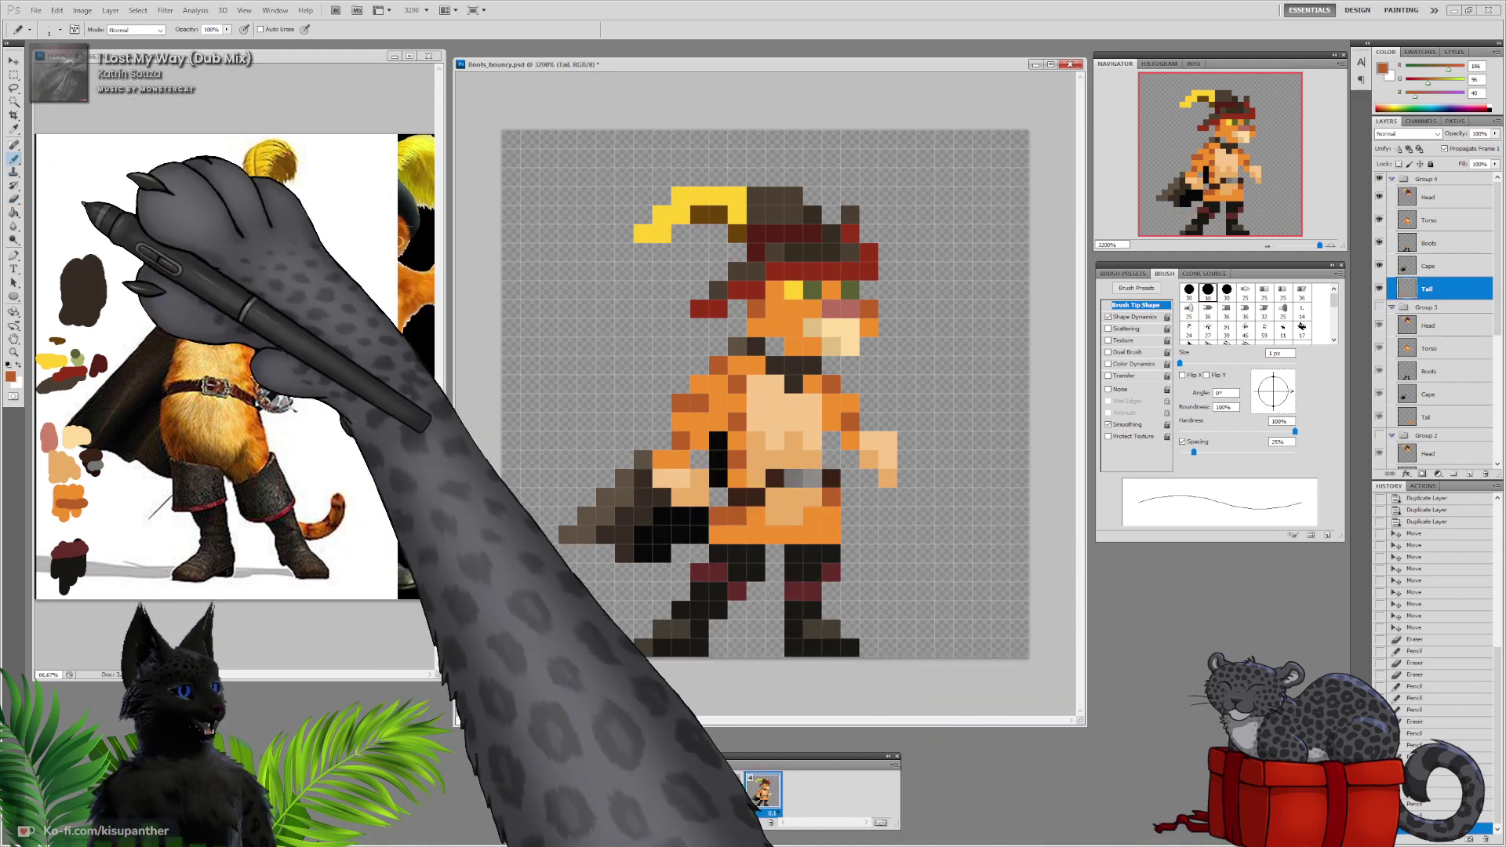
{"action": "left_click", "coordinate": [831, 530], "text": "alt"}
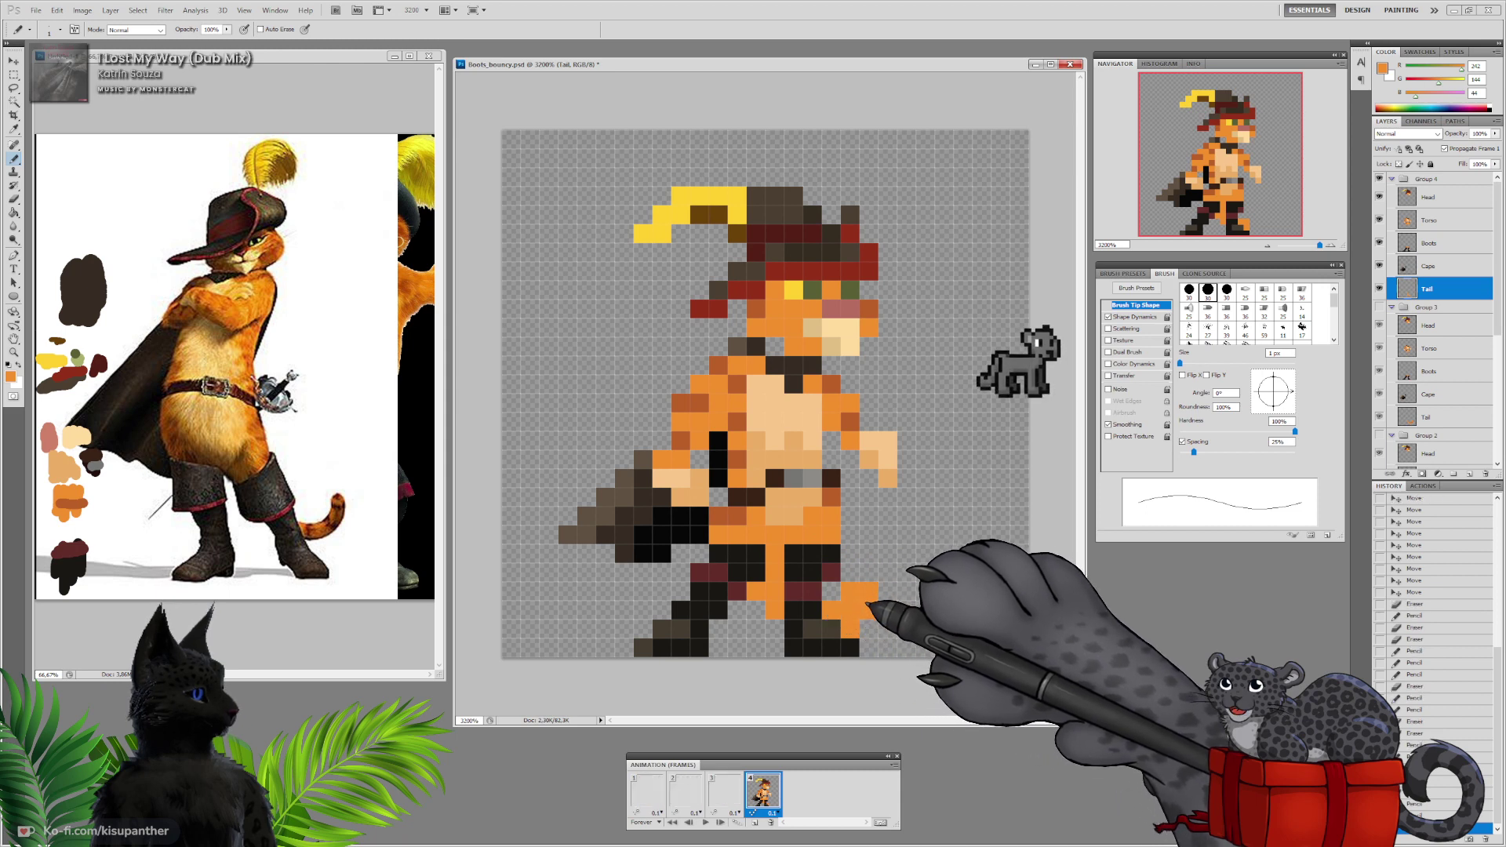
{"action": "left_click", "coordinate": [734, 519], "text": "alt"}
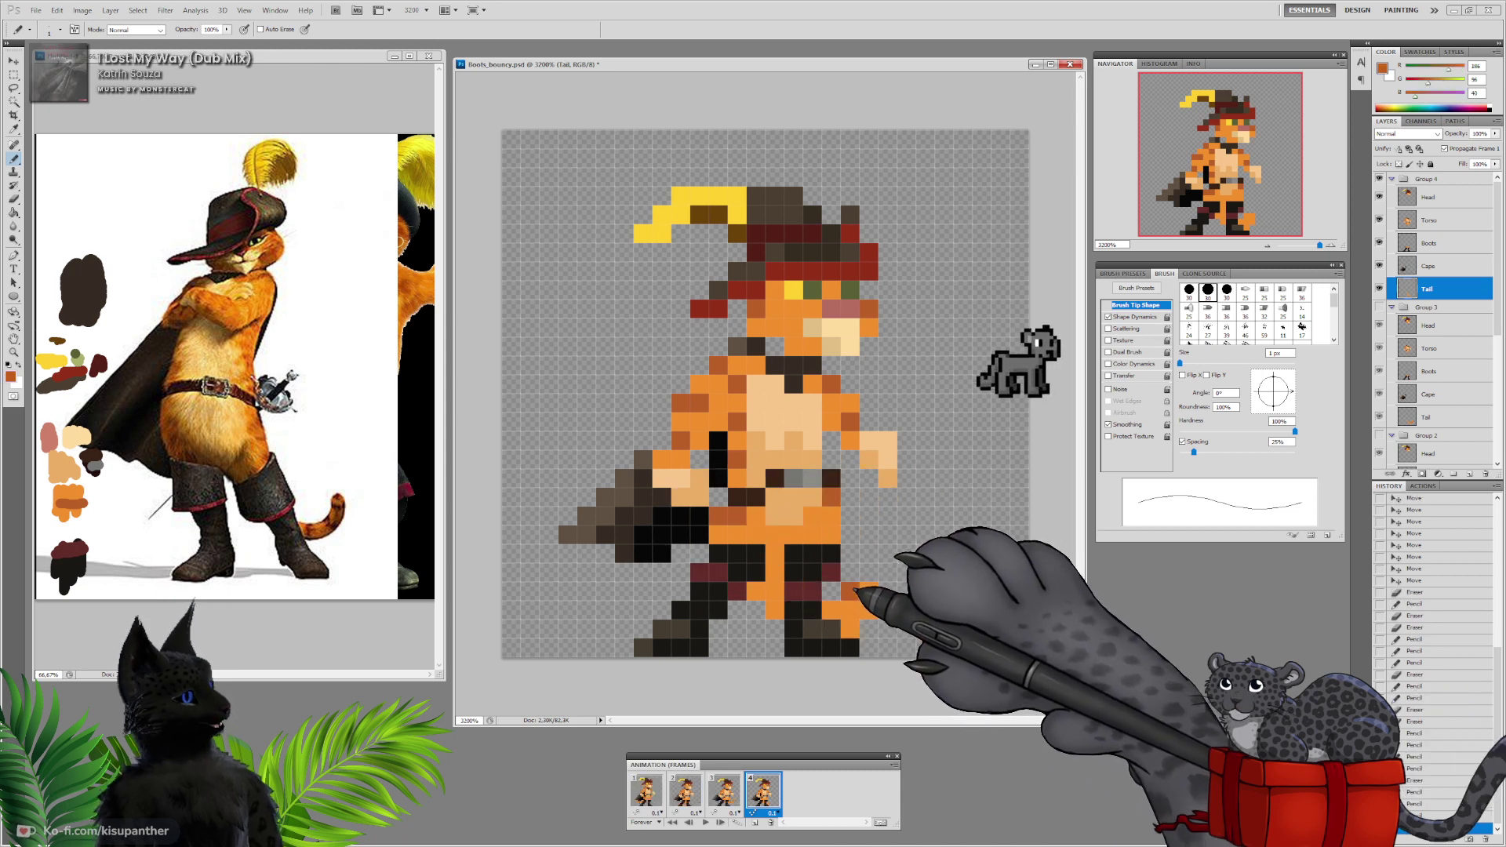
{"action": "left_click", "coordinate": [853, 590]}
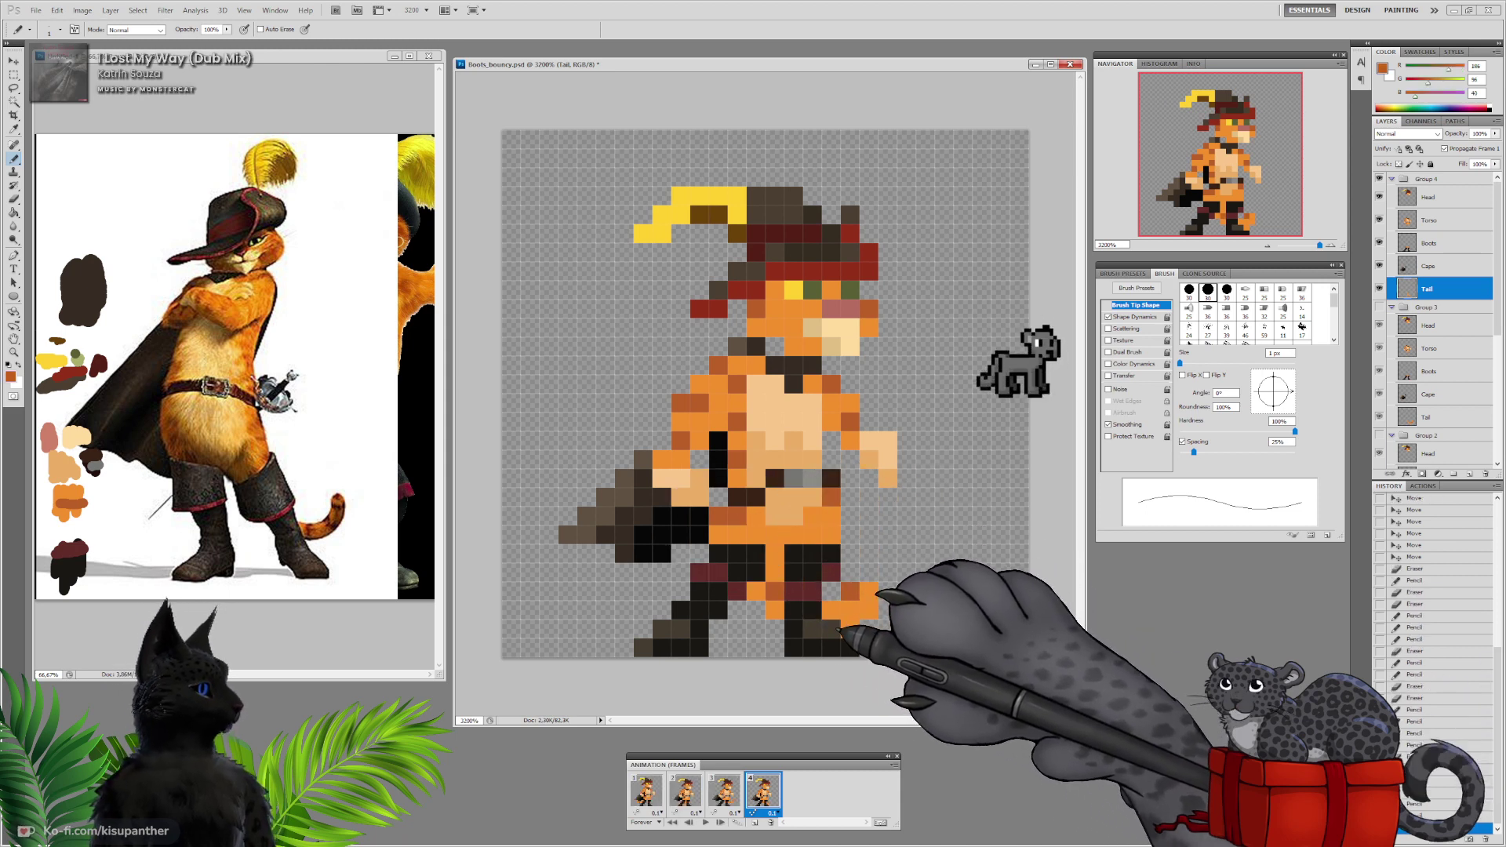
{"action": "left_click", "coordinate": [834, 613]}
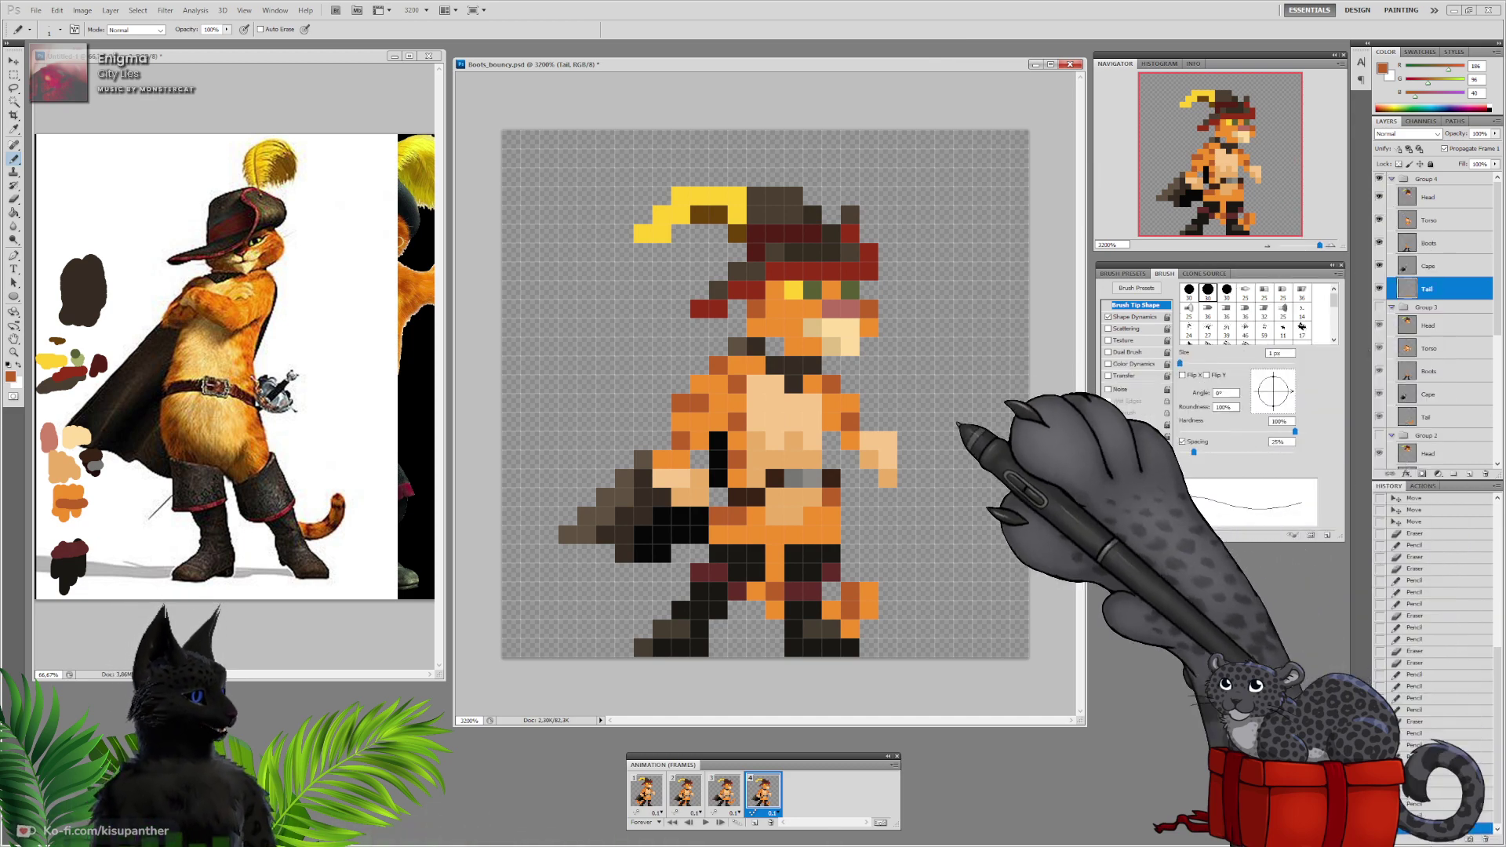
Play back the four-frame animation to check the tail swing, and return to the first frame
{"action": "left_click", "coordinate": [684, 790]}
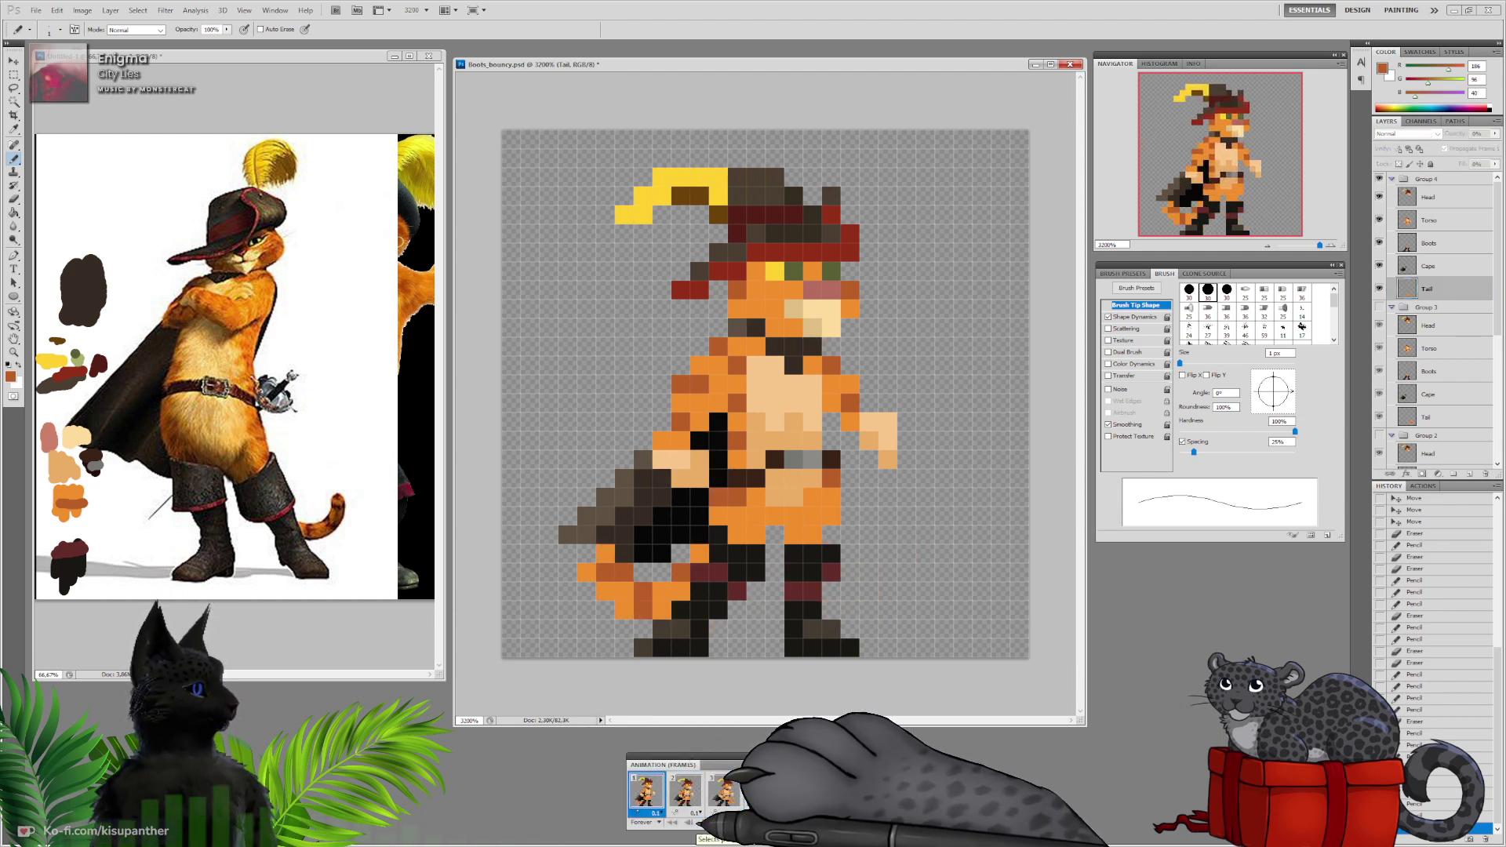
{"action": "left_click", "coordinate": [704, 822]}
{"action": "left_click", "coordinate": [651, 790]}
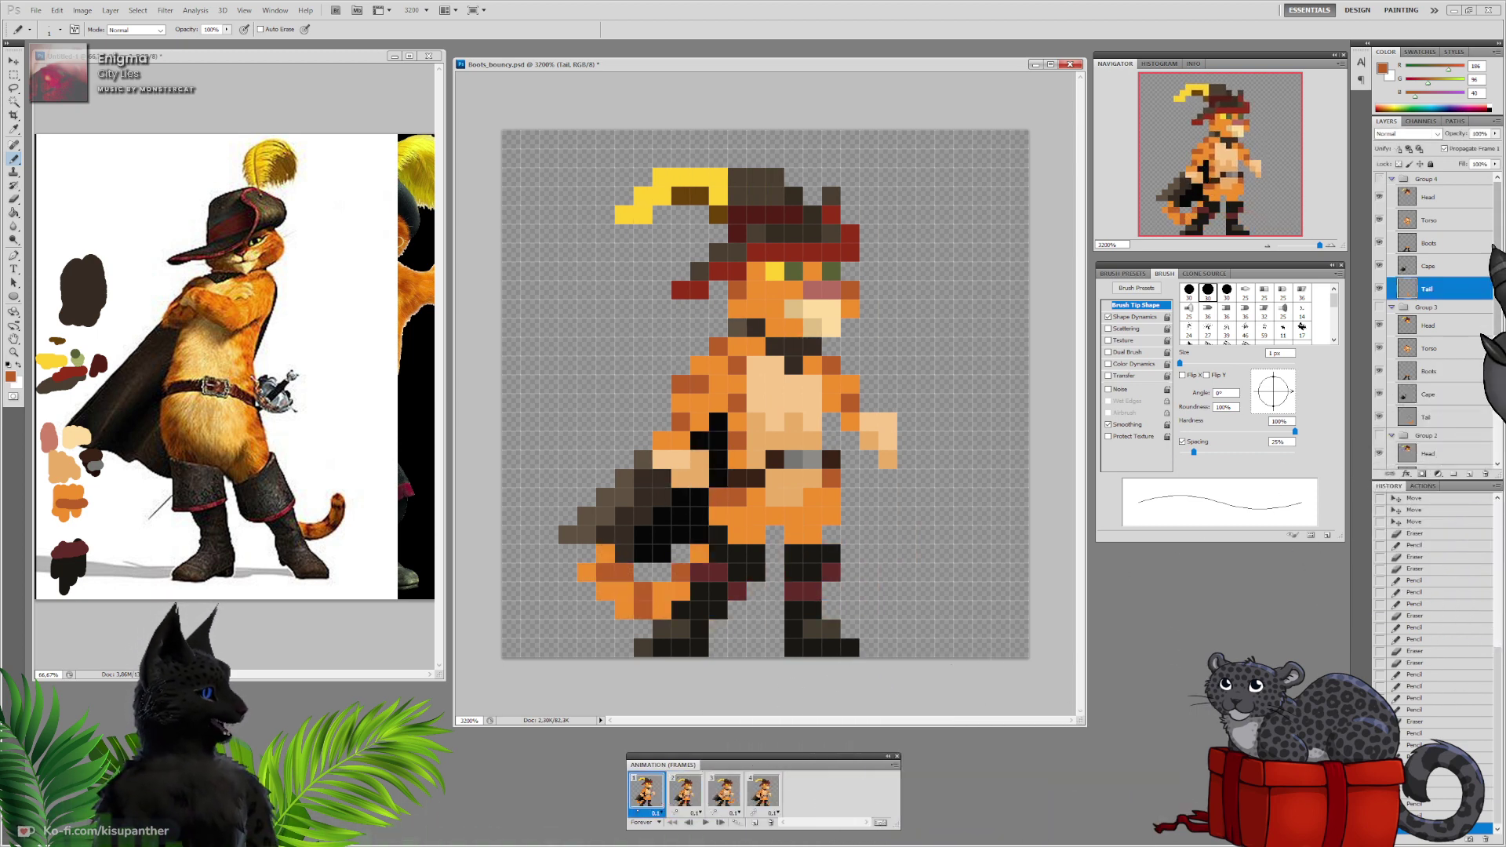
Flip repeatedly between the first and second frames to compare the body, leg and tail positions
{"action": "scroll", "coordinate": [1435, 313], "scroll_direction": "down", "scroll_amount": 5}
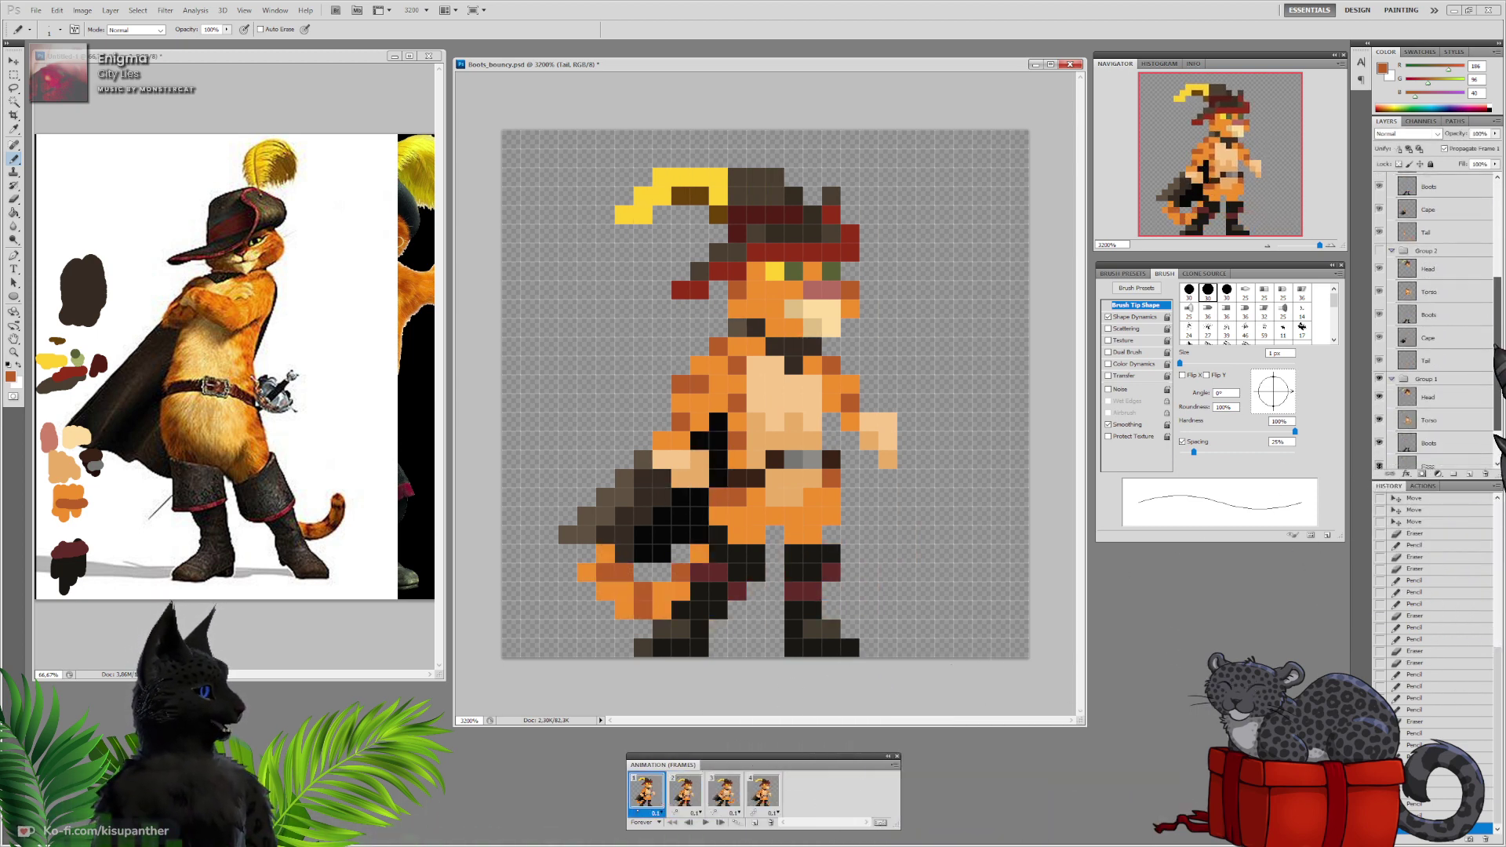
{"action": "left_click", "coordinate": [684, 794]}
{"action": "left_click", "coordinate": [649, 790]}
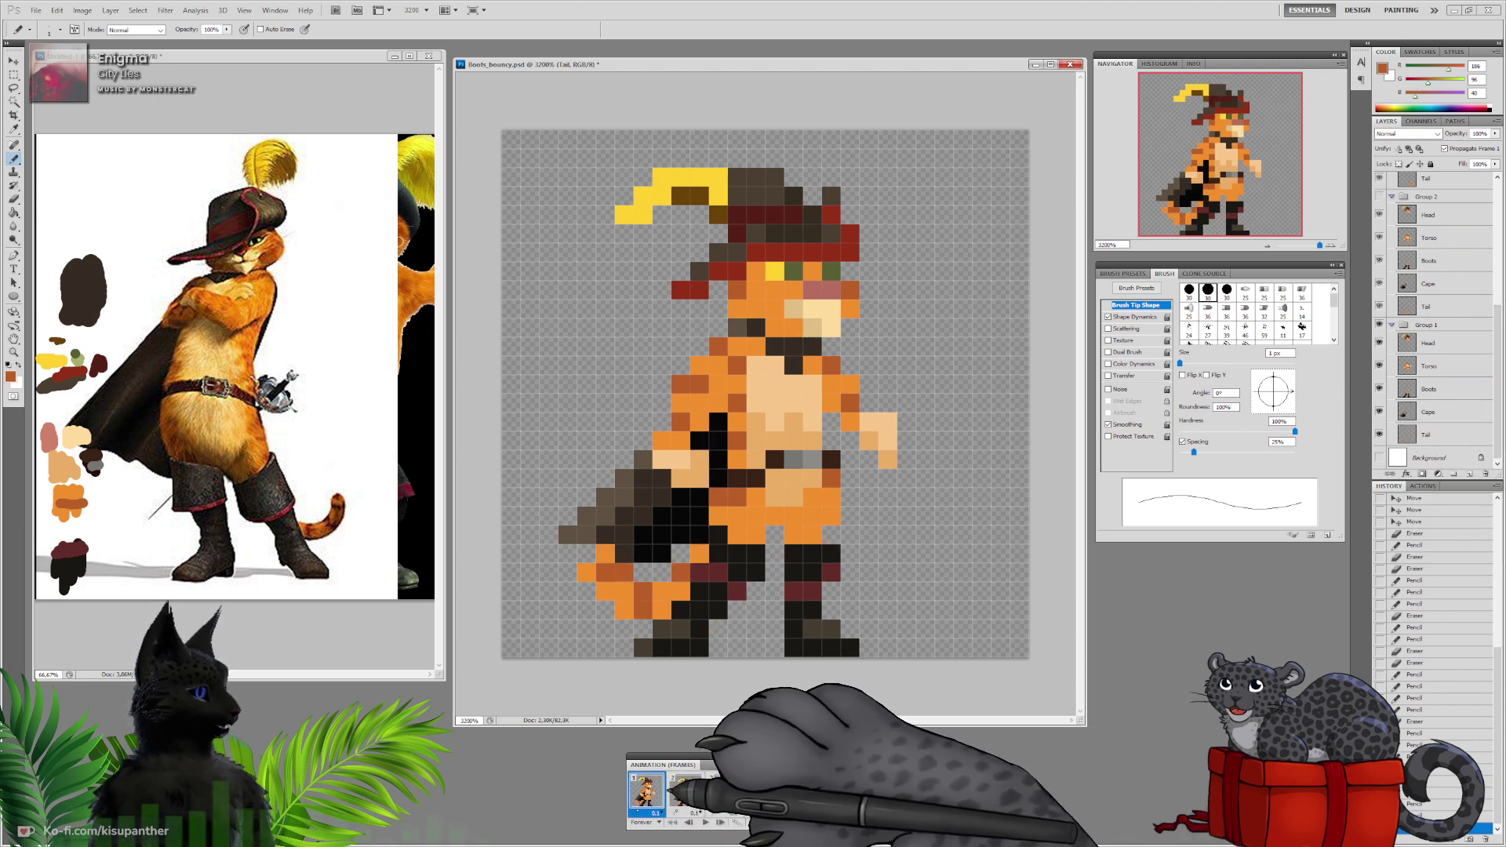
{"action": "left_click", "coordinate": [684, 792]}
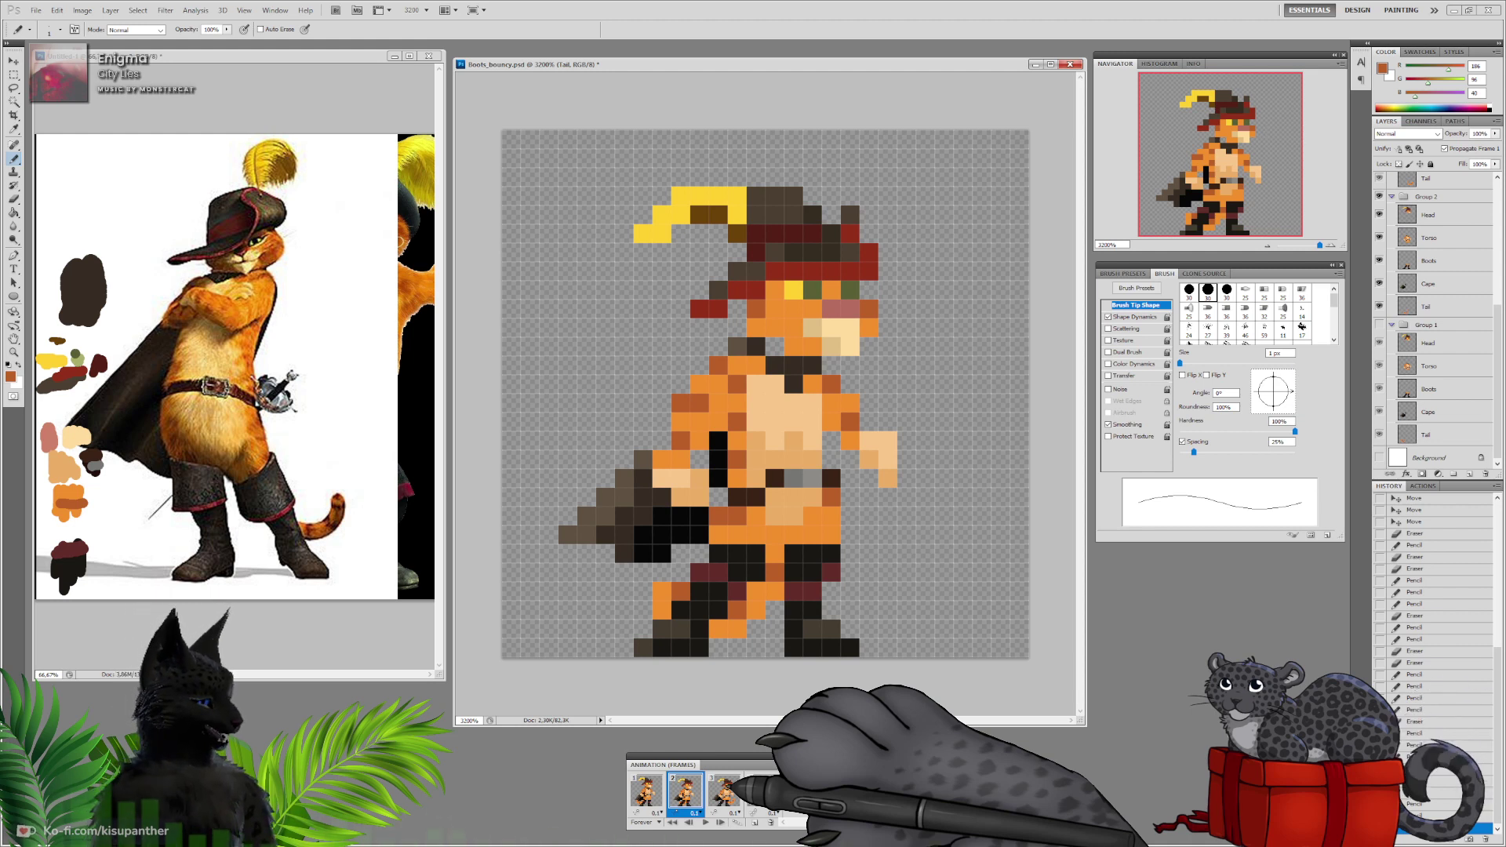
{"action": "left_click", "coordinate": [649, 792]}
{"action": "left_click", "coordinate": [684, 794]}
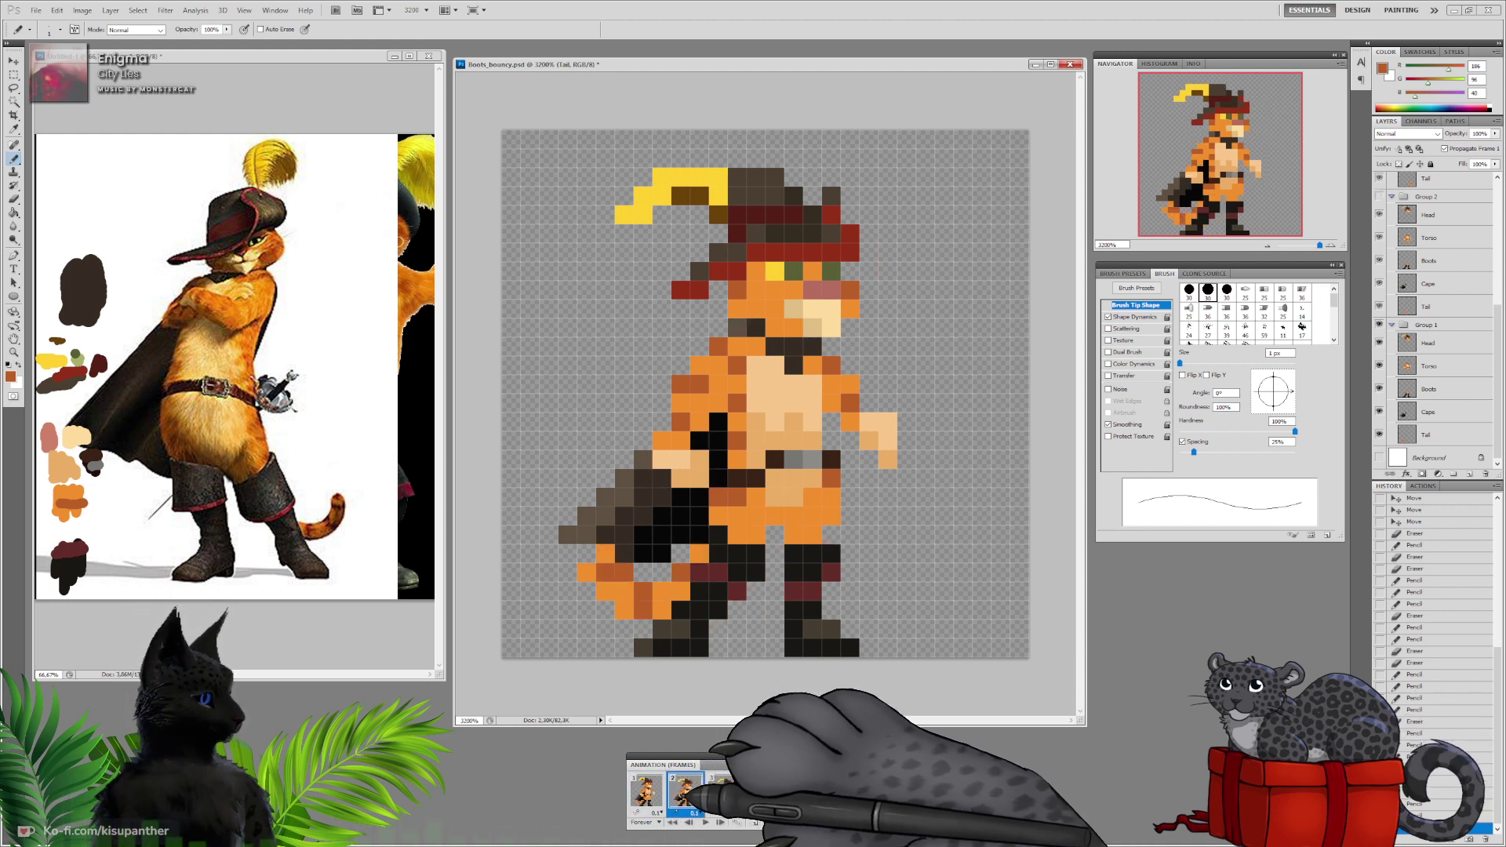
{"action": "left_click", "coordinate": [647, 792]}
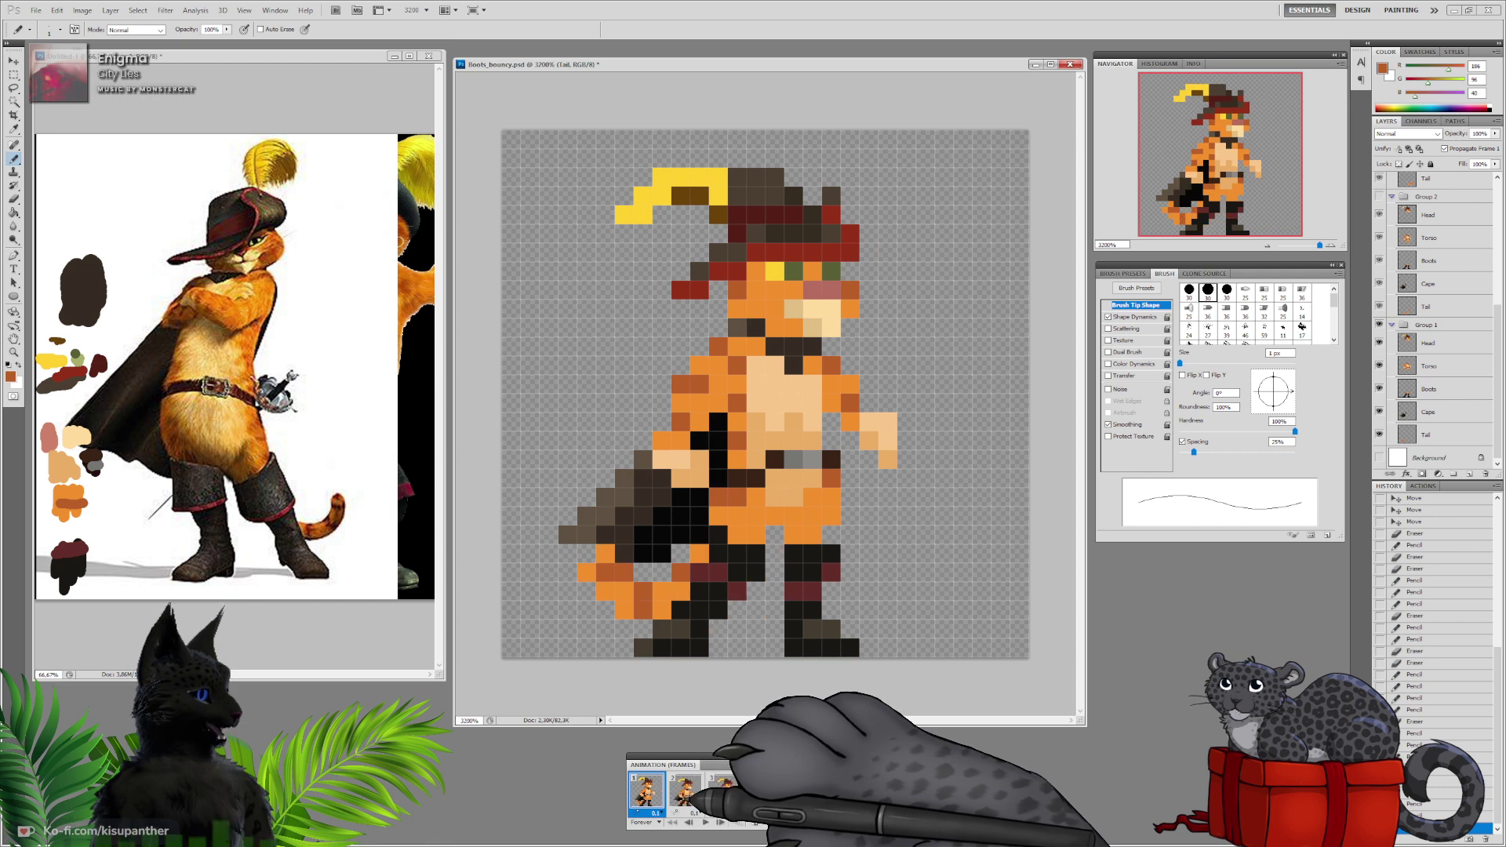
{"action": "left_click", "coordinate": [685, 794]}
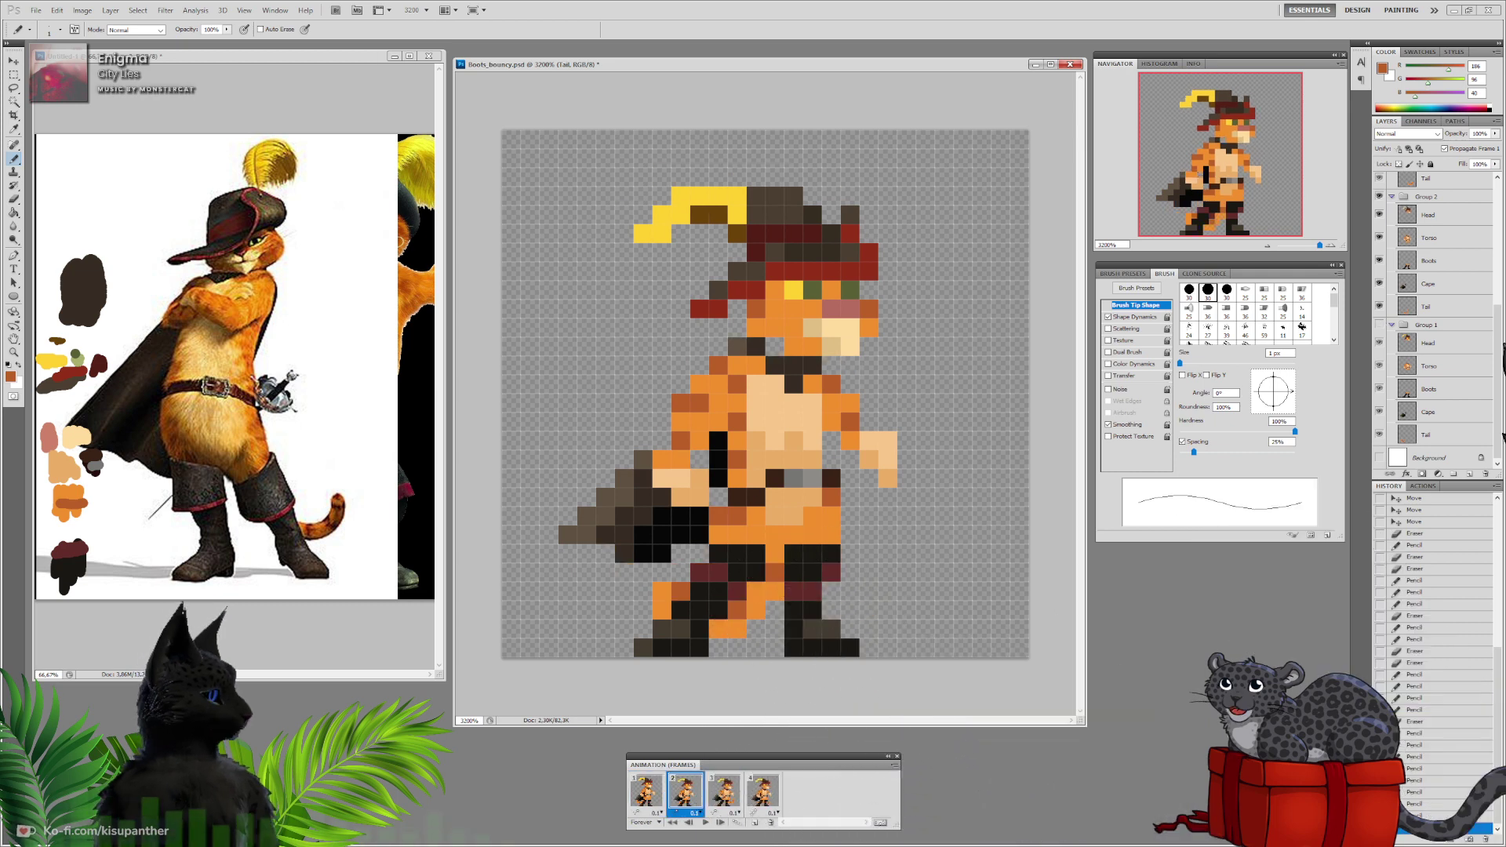
On Group 2's Boots layer, repaint the rear boot's cuff pixels in the second frame with its sampled dark red and near-black
{"action": "left_click", "coordinate": [1446, 262]}
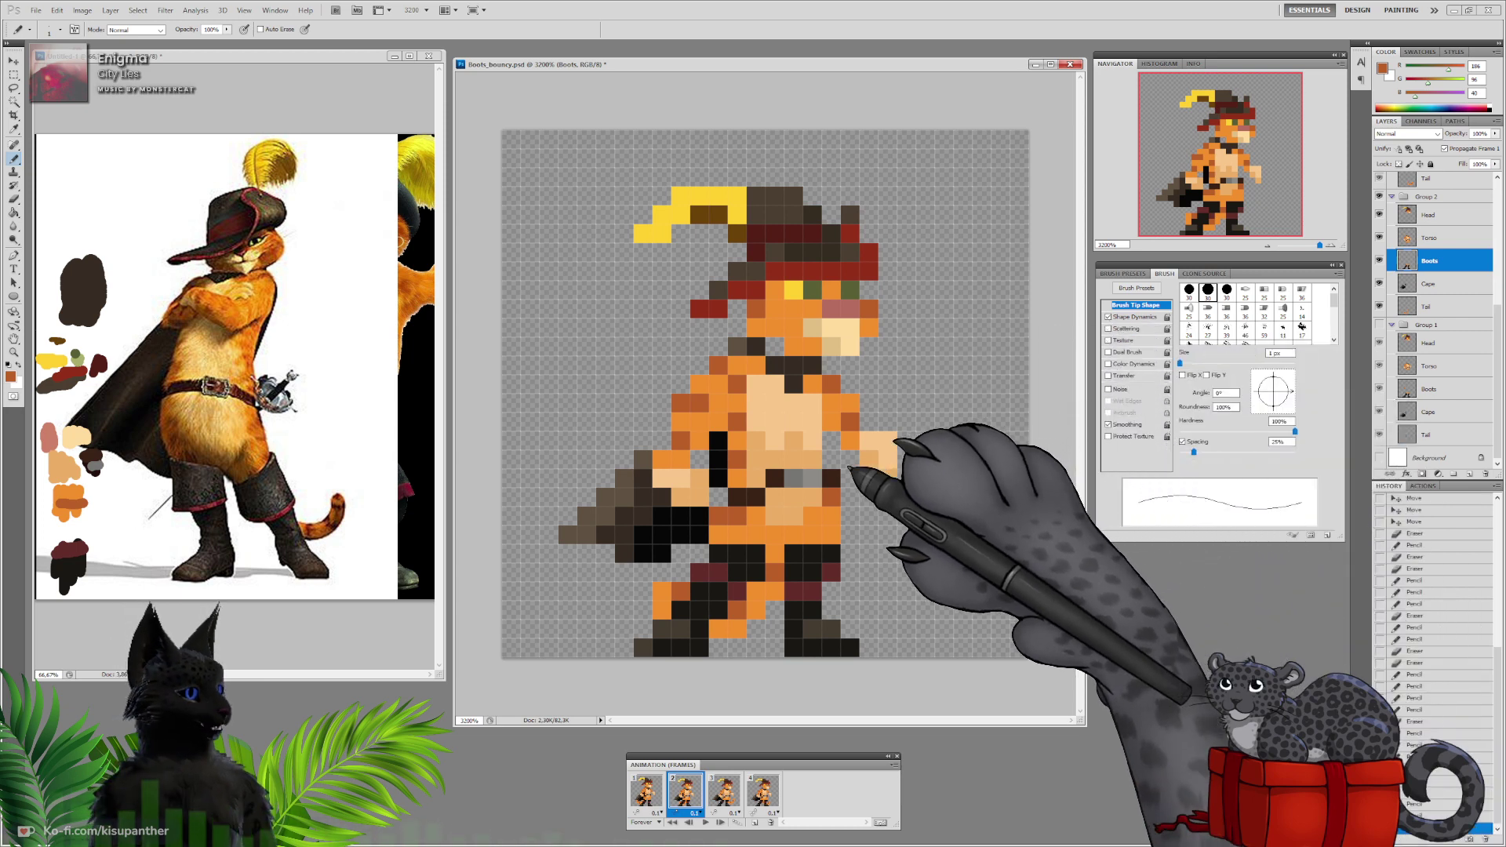
{"action": "left_click", "coordinate": [723, 579], "text": "alt"}
{"action": "left_click", "coordinate": [718, 590]}
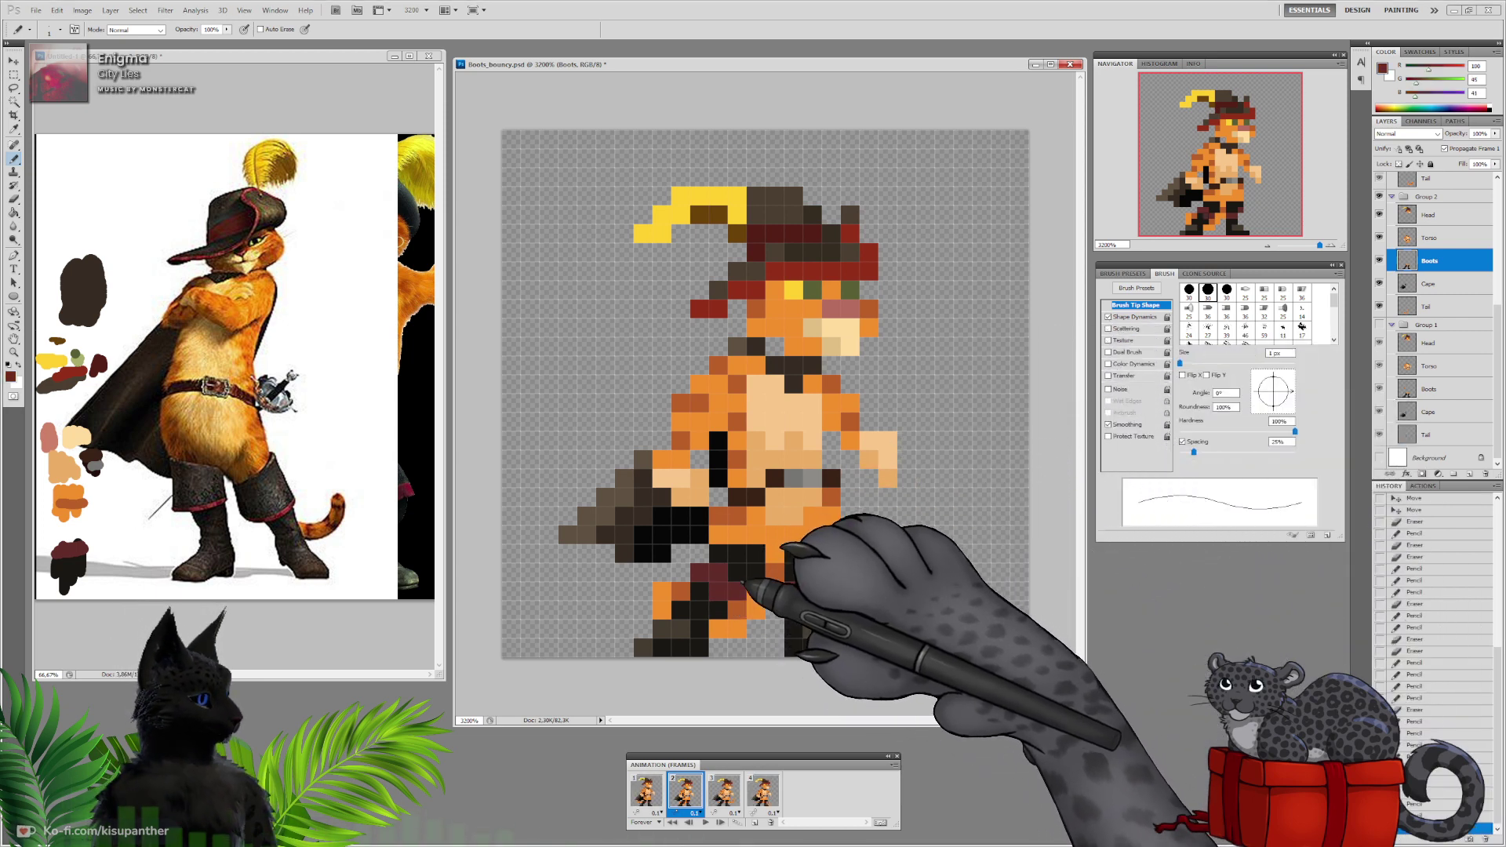
{"action": "left_click", "coordinate": [735, 551], "text": "alt"}
{"action": "left_click", "coordinate": [718, 572]}
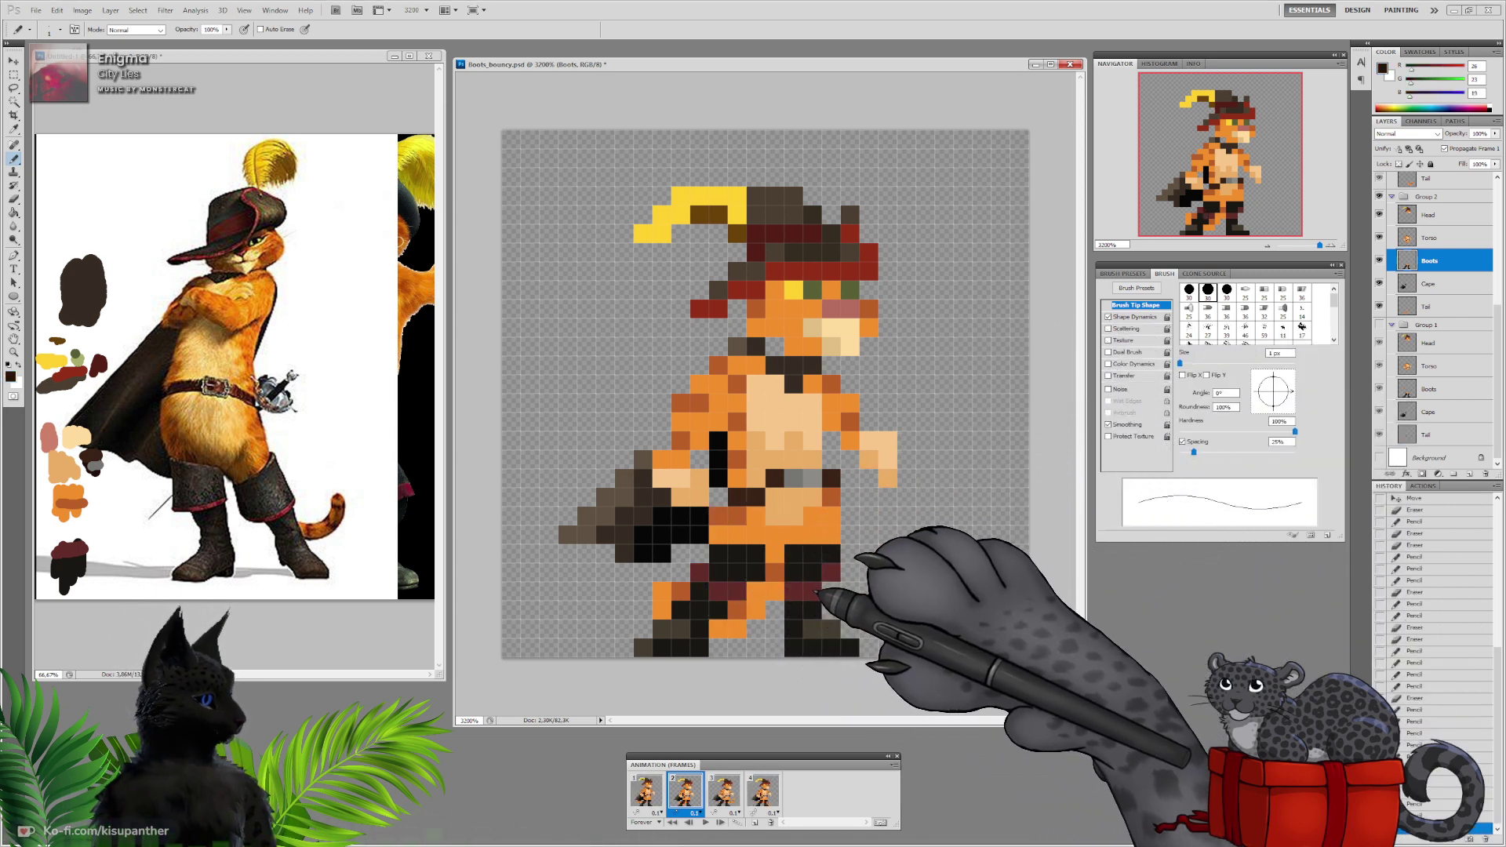
Compare the first two frames and reshape the front boot's cuff in the second frame on Group 2's Boots layer, erasing leftover pixels
{"action": "left_click", "coordinate": [651, 794]}
{"action": "left_click", "coordinate": [690, 798]}
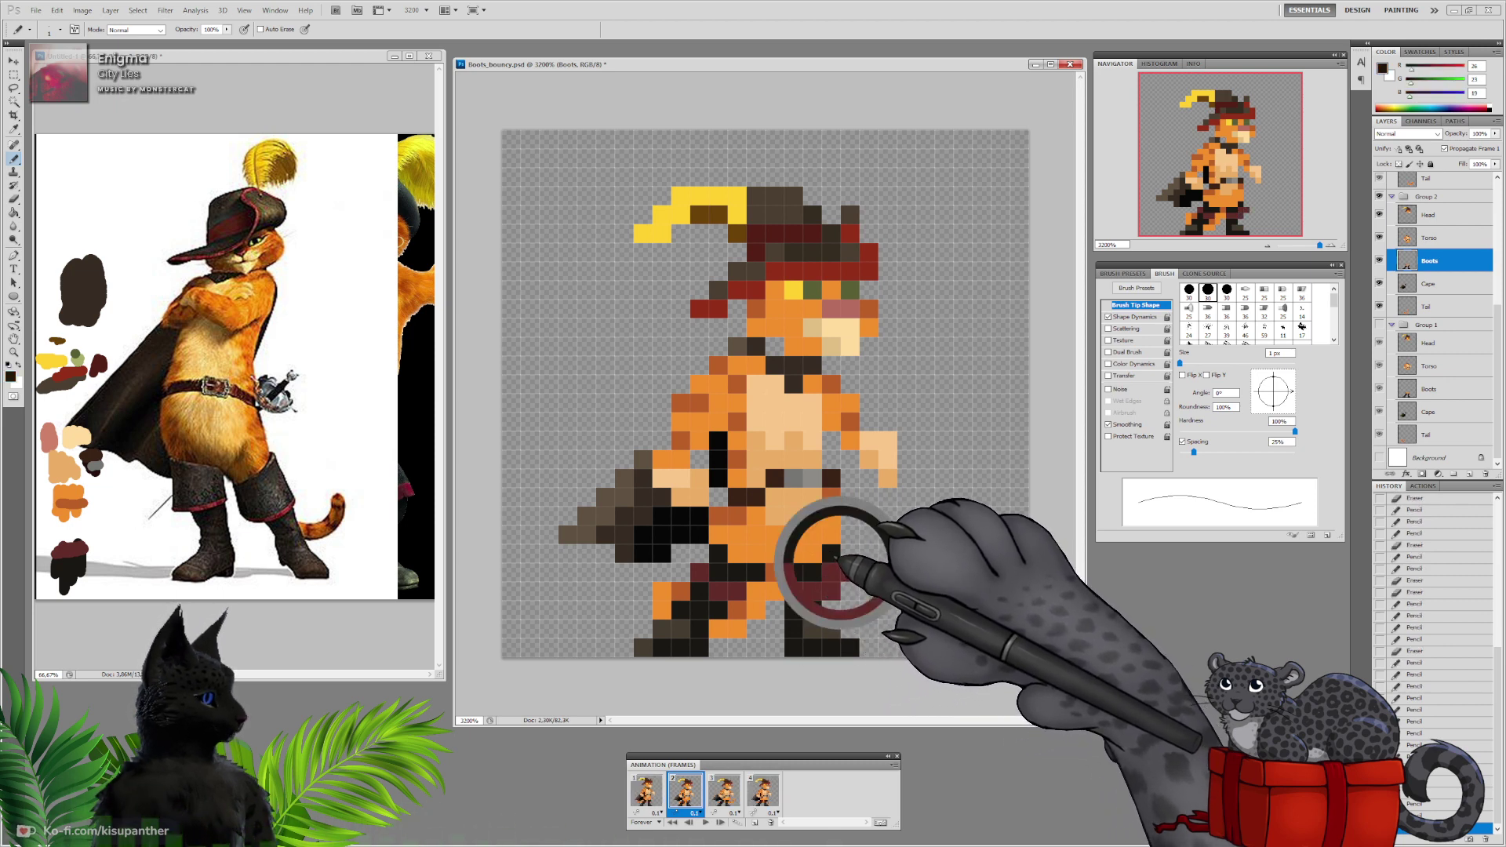
{"action": "left_click", "coordinate": [830, 609]}
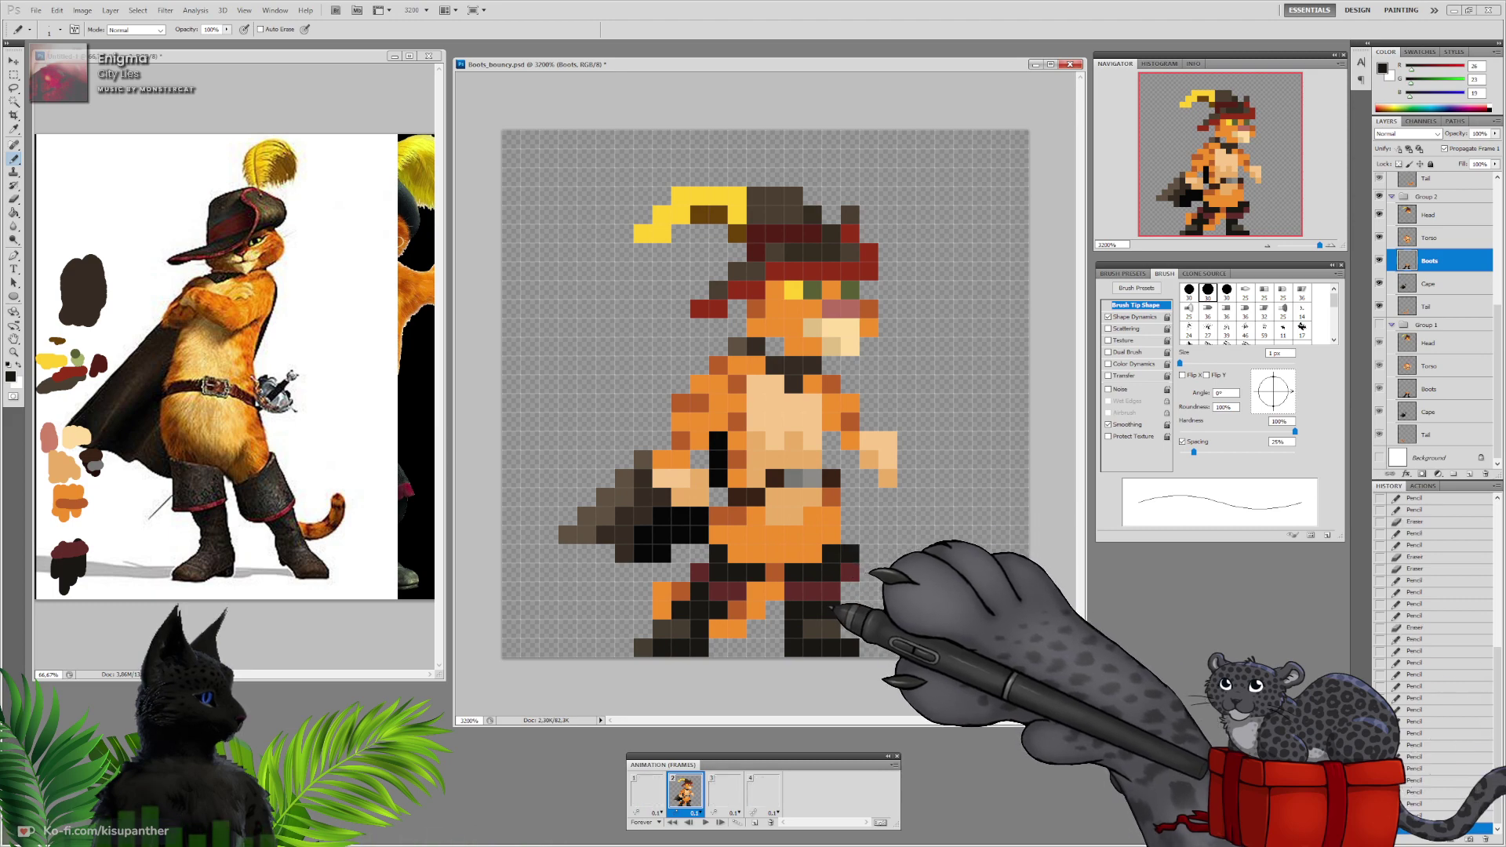
{"action": "left_click", "coordinate": [14, 199]}
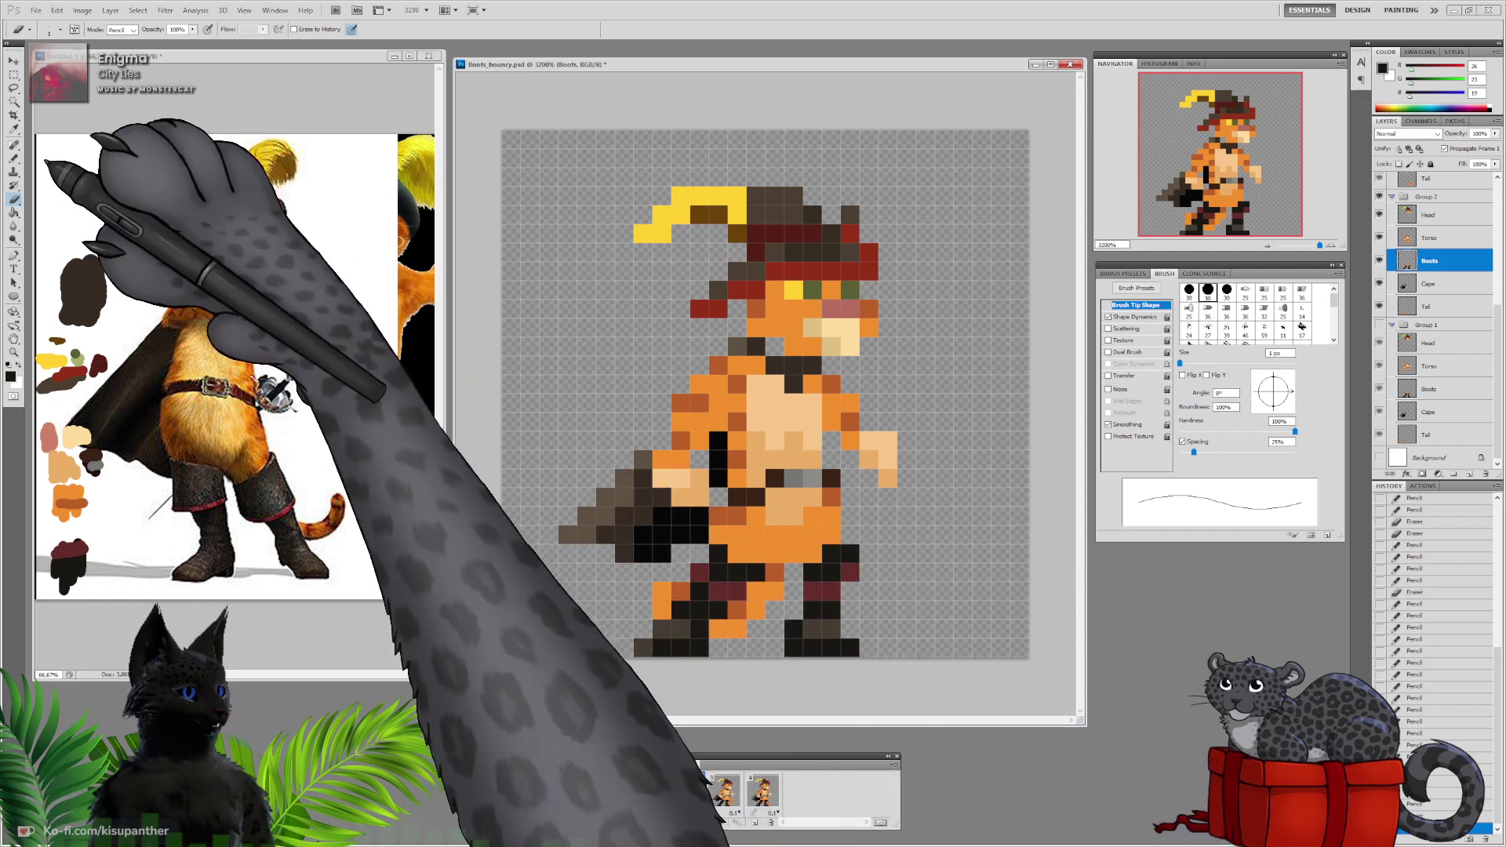
{"action": "left_click", "coordinate": [14, 158]}
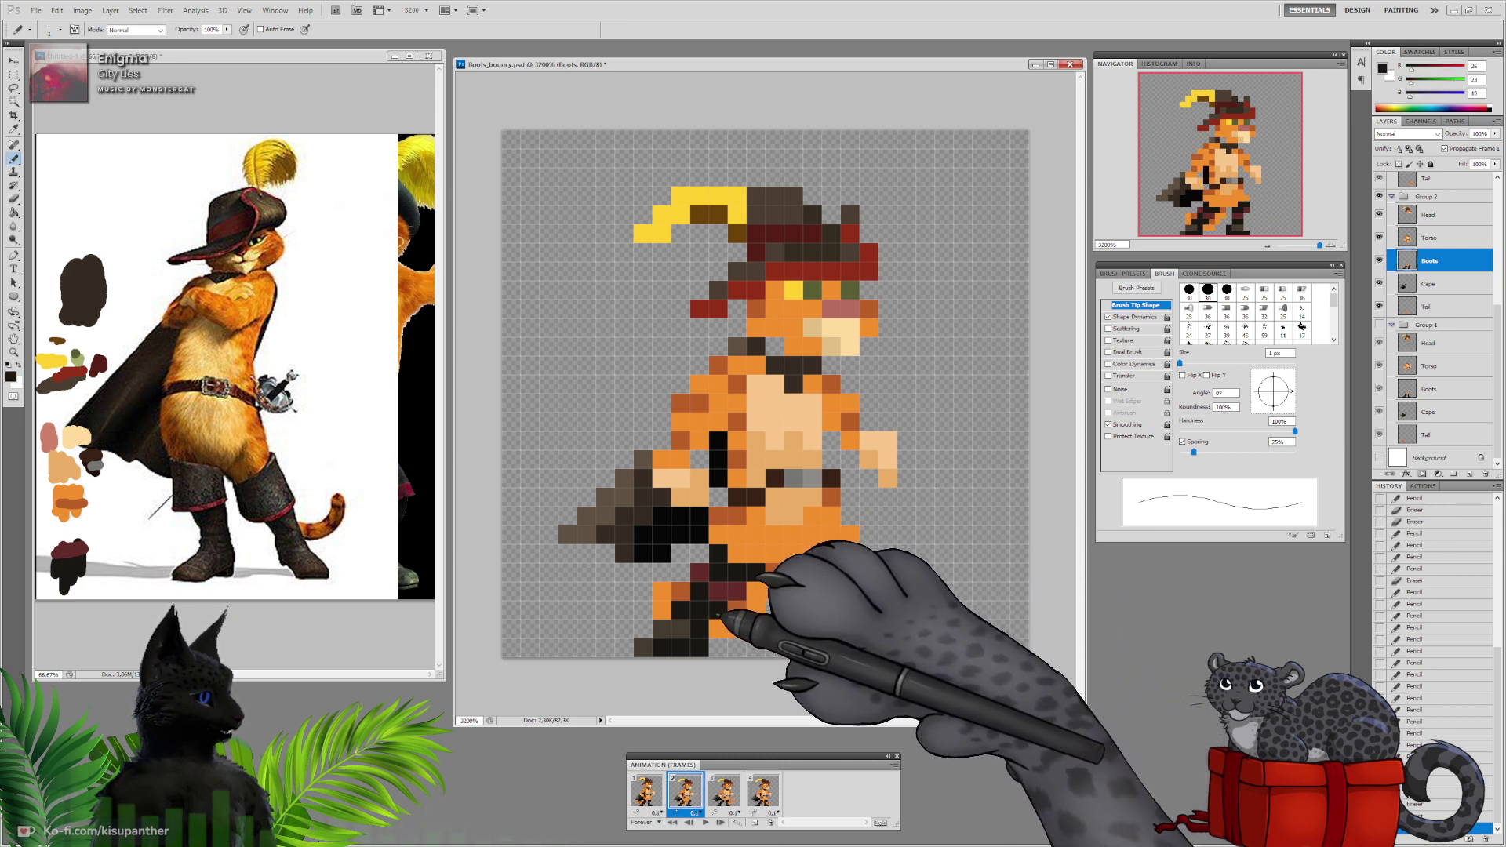
Check the second frame against the first and repaint the back edge of its front boot's cuff and shaft in near-black
{"action": "left_click", "coordinate": [645, 794]}
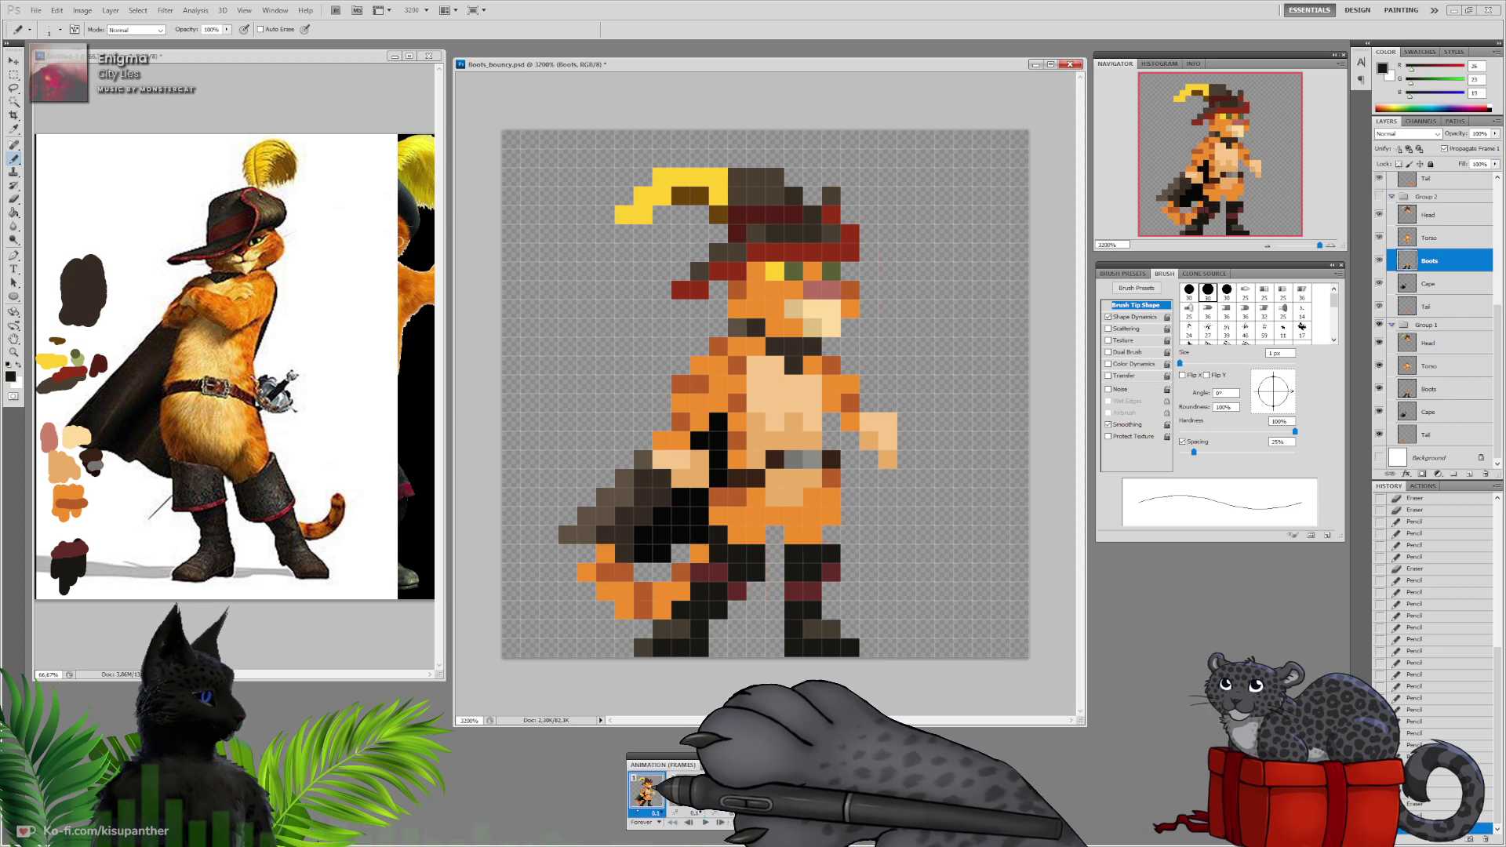
{"action": "left_click", "coordinate": [681, 793]}
{"action": "left_click", "coordinate": [646, 791]}
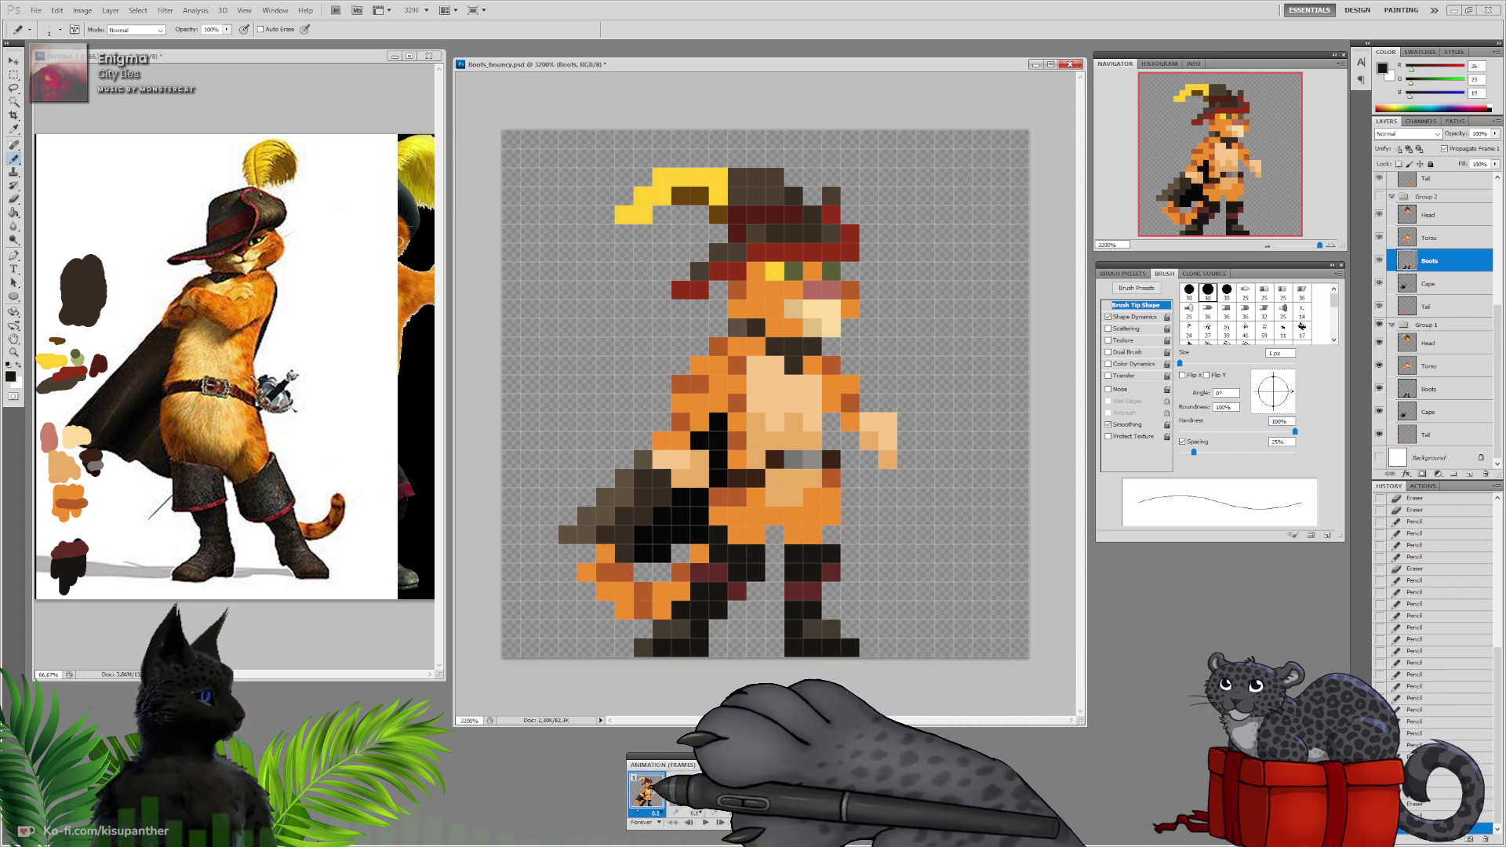
{"action": "left_click", "coordinate": [685, 790]}
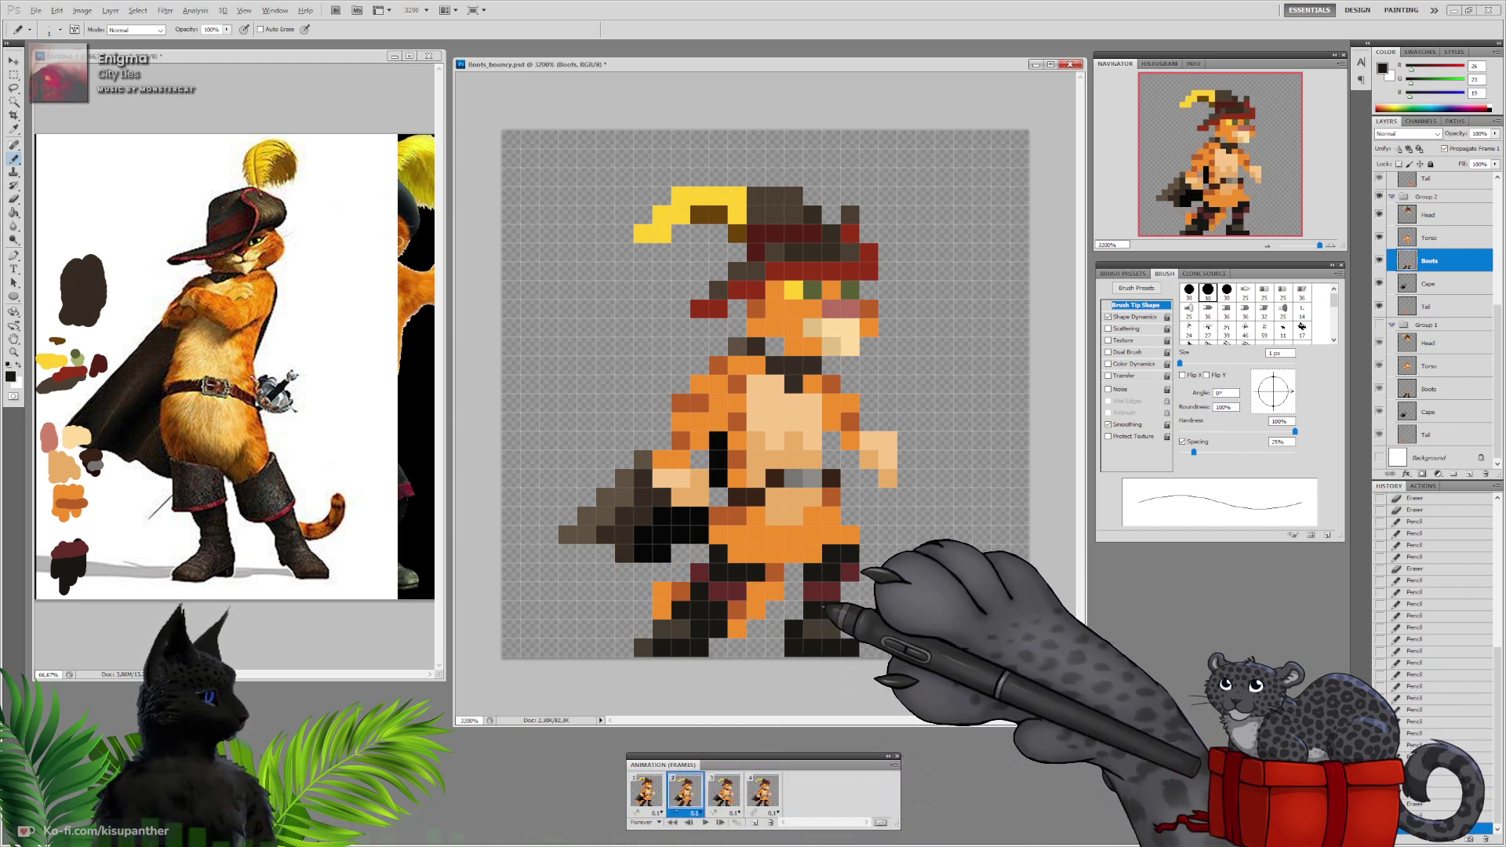
{"action": "left_click", "coordinate": [794, 610]}
{"action": "left_click", "coordinate": [793, 572]}
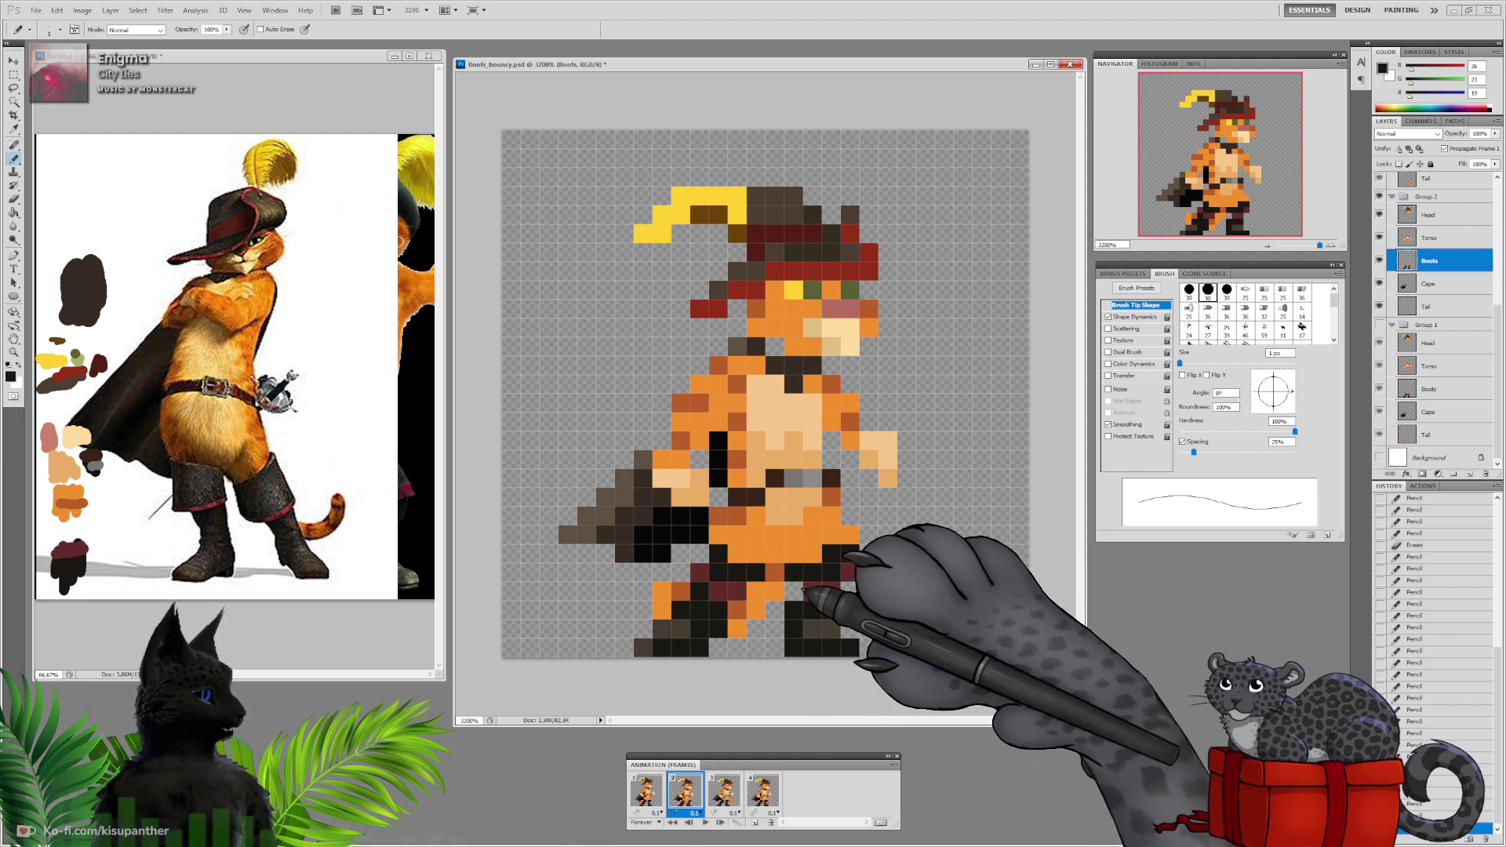
{"action": "left_click", "coordinate": [794, 592]}
Flip through the first three frames to compare the boots' shape and position under the bouncing body
{"action": "left_click", "coordinate": [651, 790]}
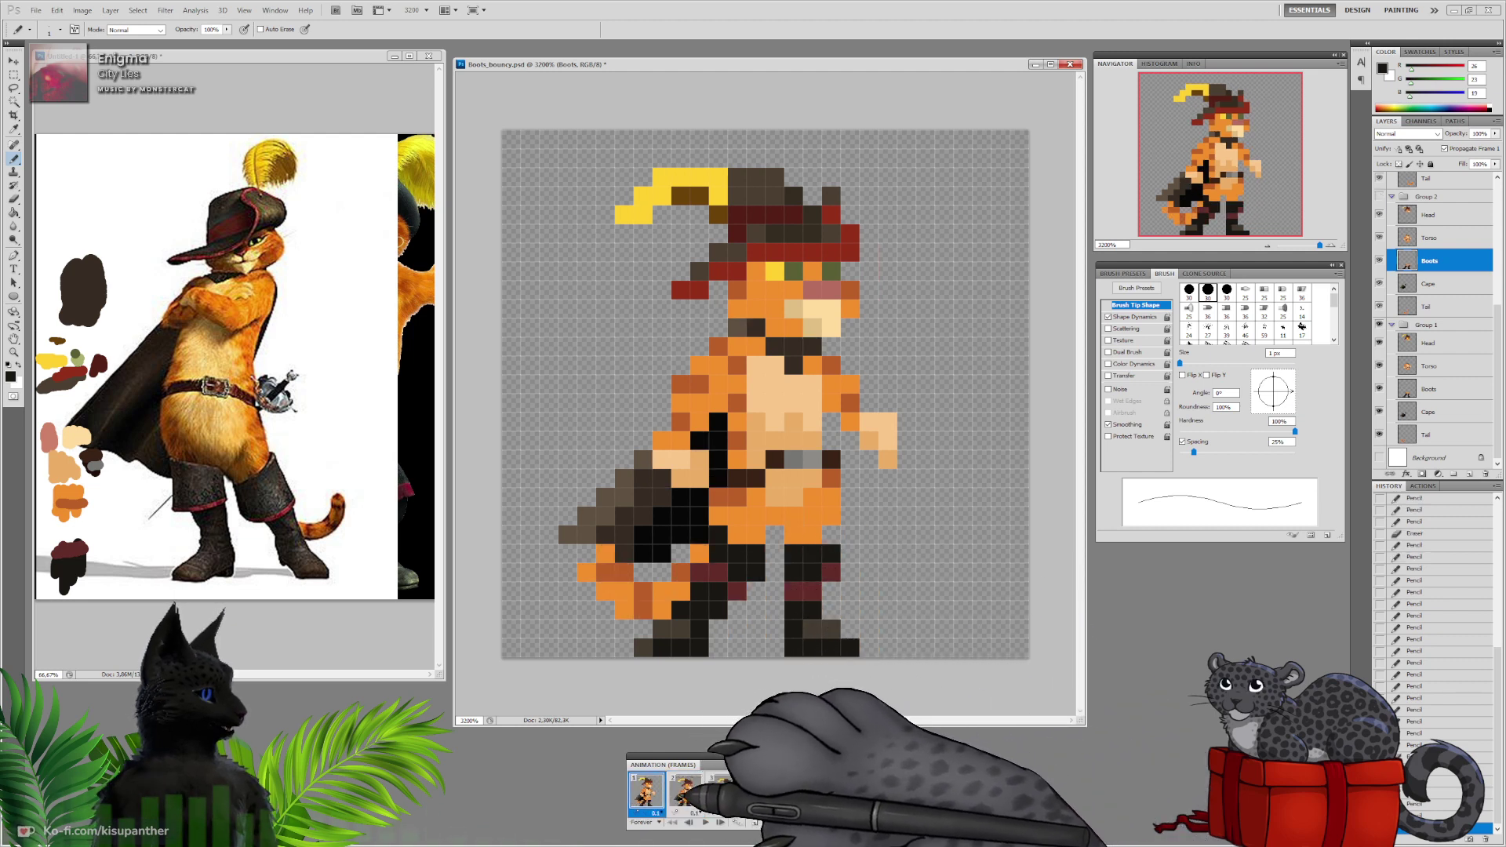
{"action": "left_click", "coordinate": [687, 794]}
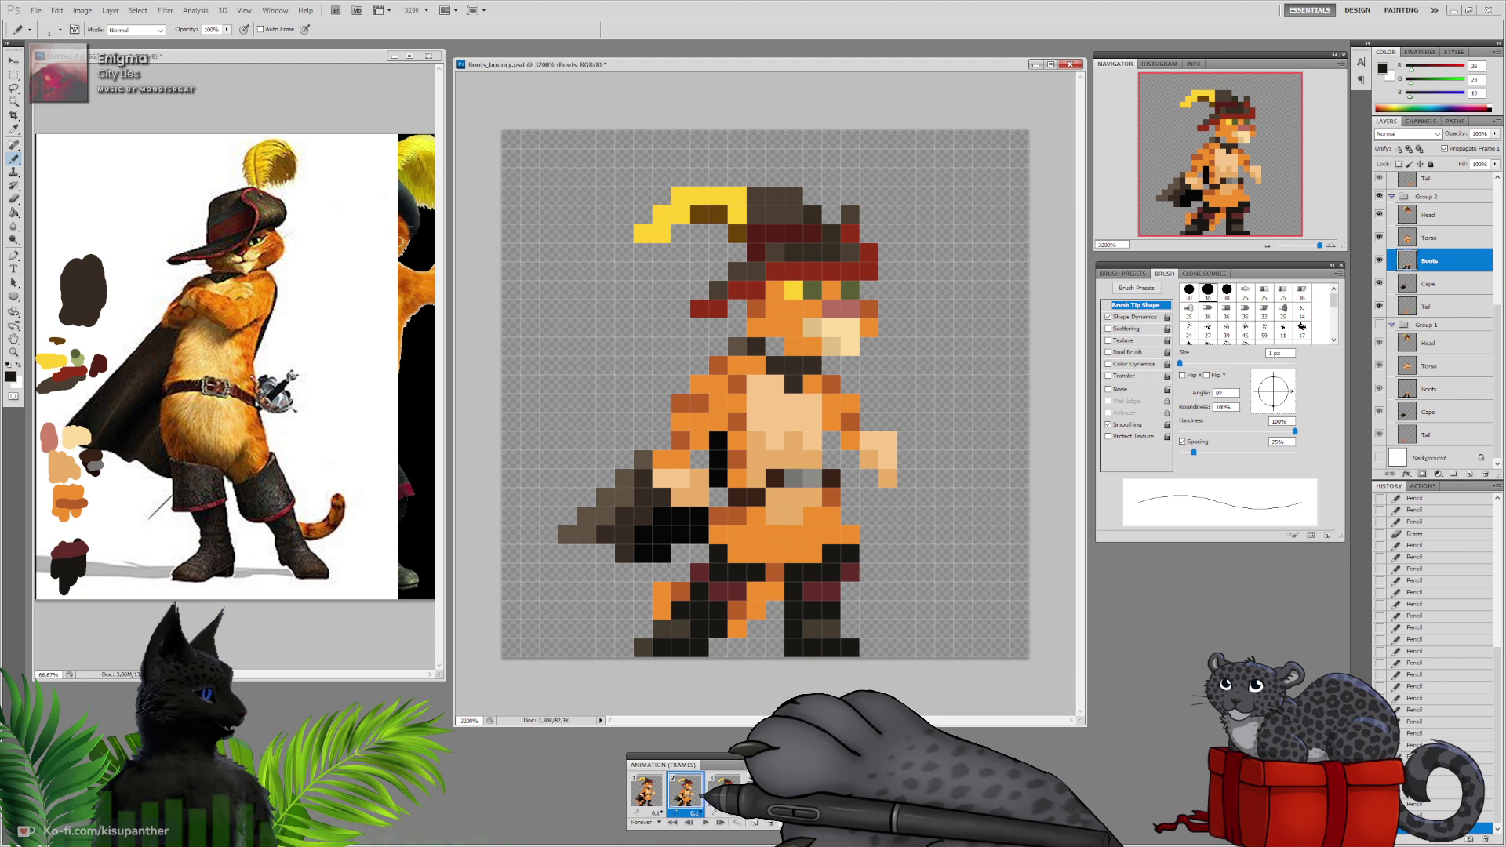
{"action": "left_click", "coordinate": [723, 791]}
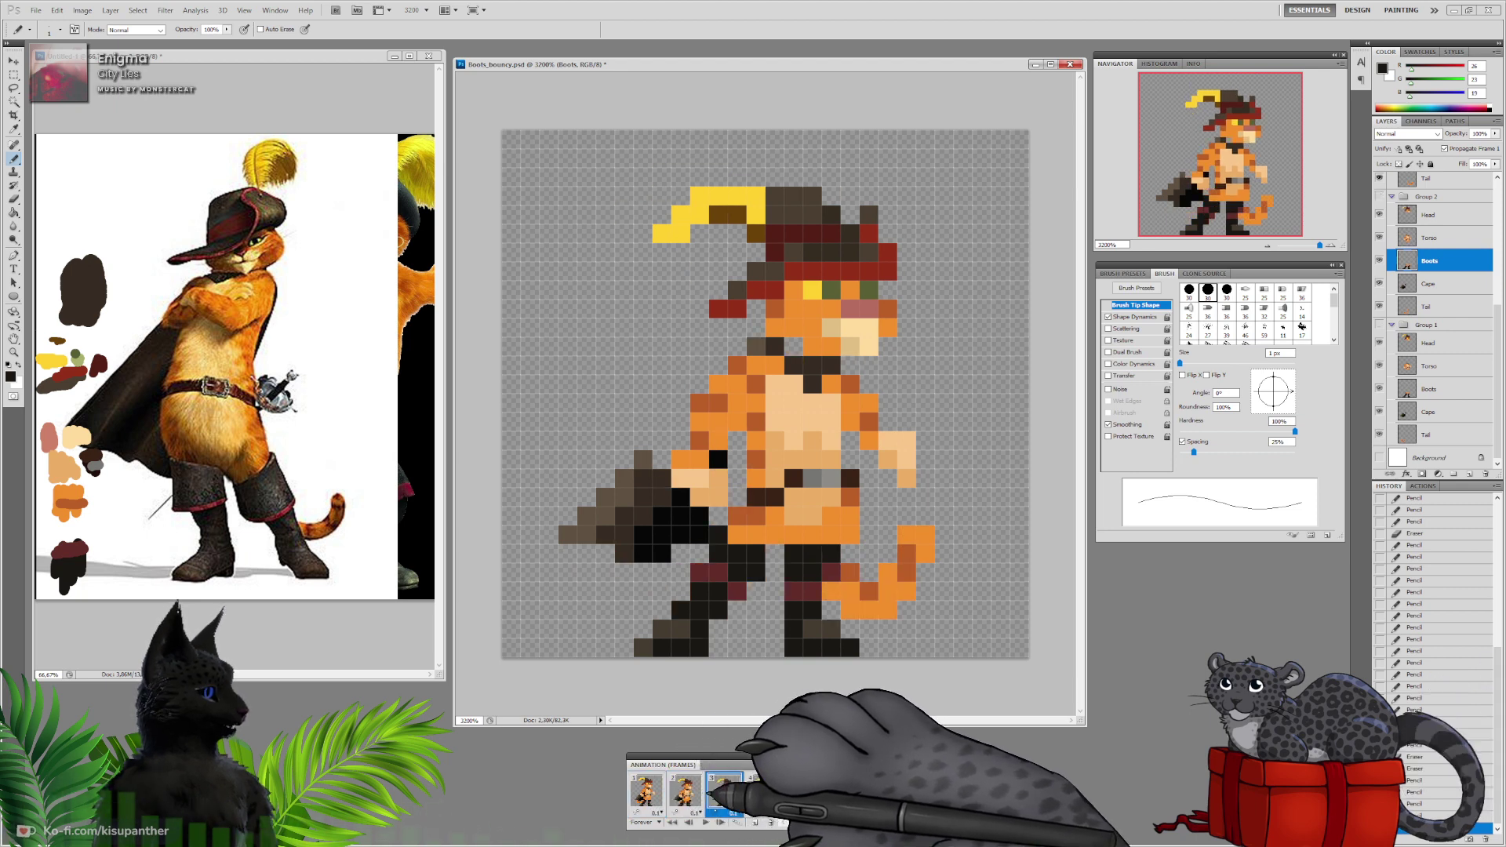
{"action": "left_click", "coordinate": [684, 791]}
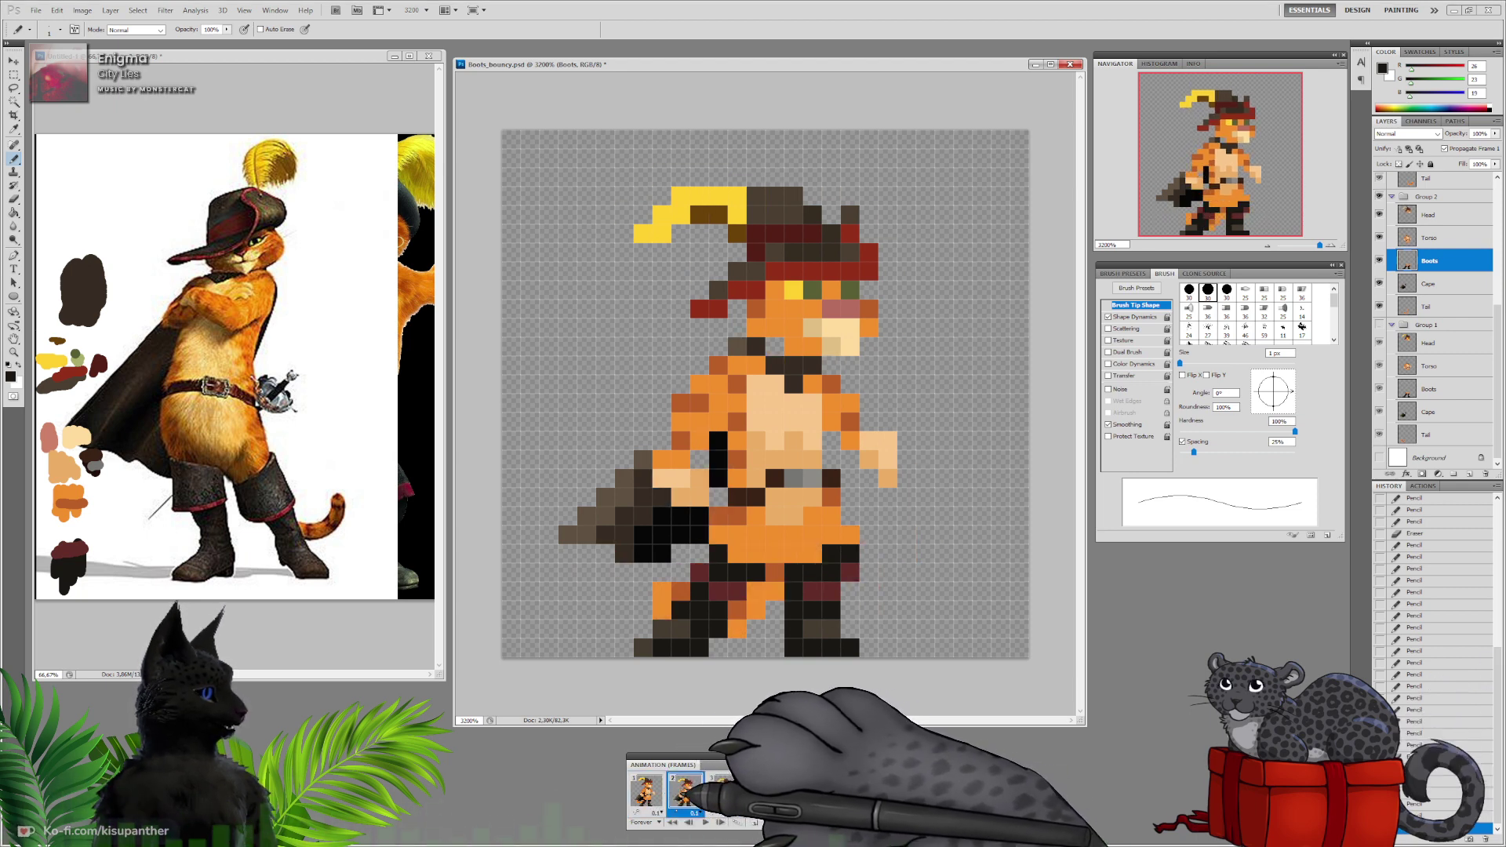
{"action": "left_click", "coordinate": [651, 792]}
{"action": "left_click", "coordinate": [685, 792]}
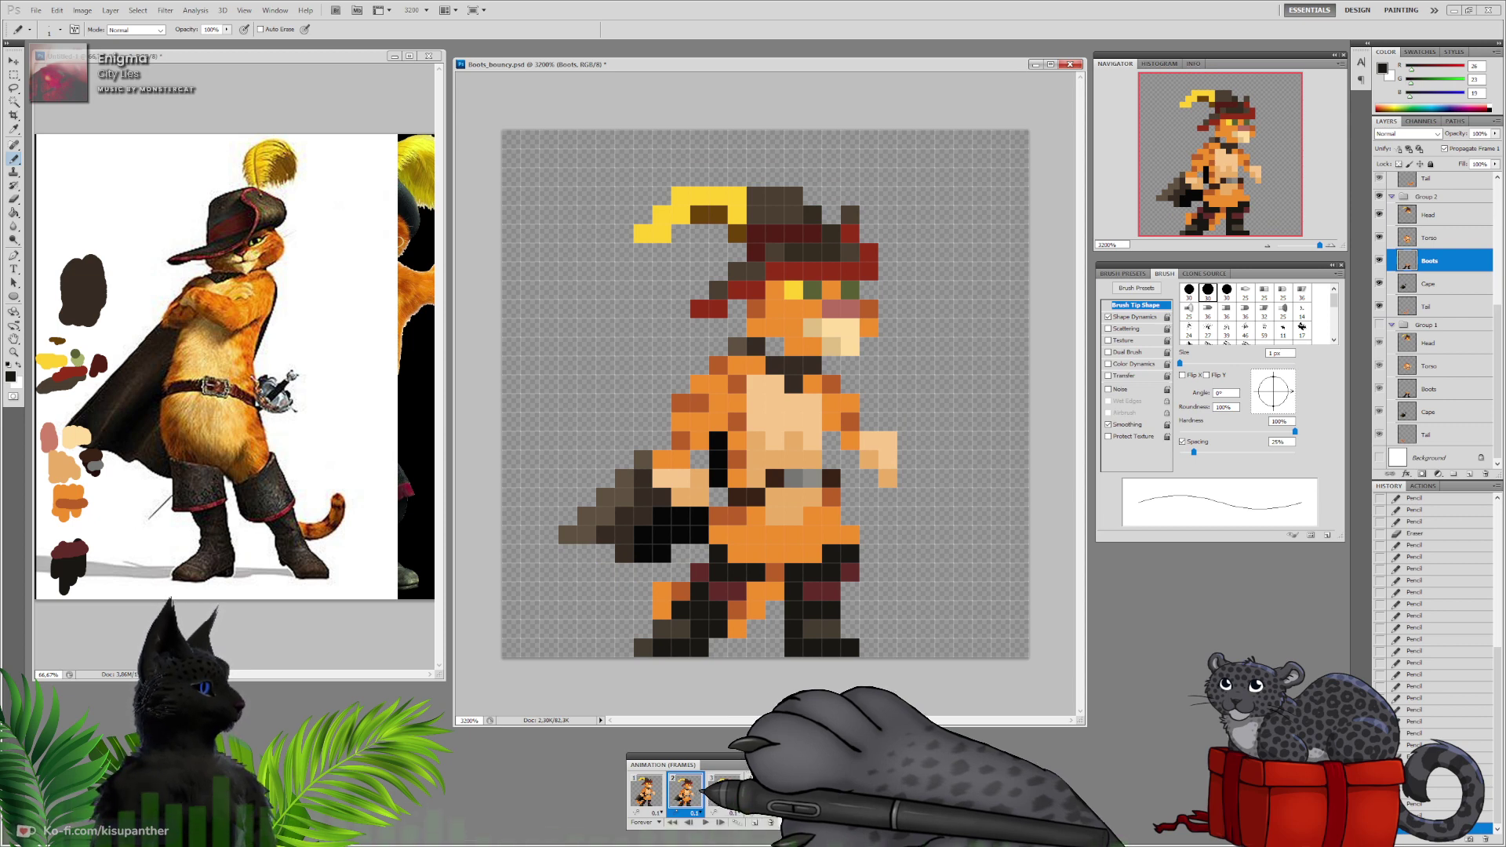
{"action": "left_click", "coordinate": [653, 794]}
{"action": "left_click", "coordinate": [690, 793]}
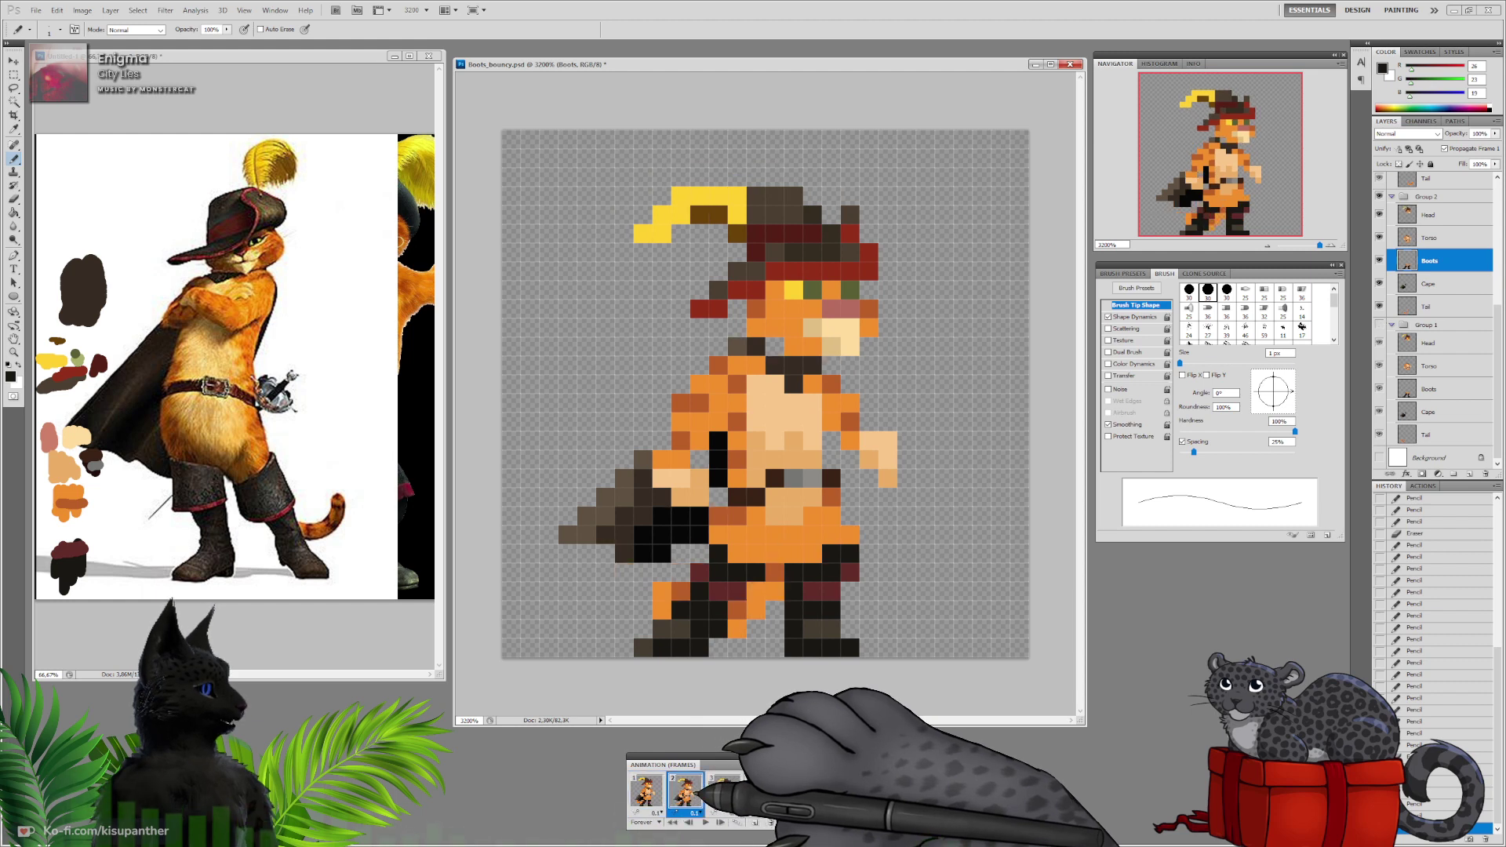
Paint the back edge pixel of the second frame's front boot cuff in its sampled dark red and compare with the first frame
{"action": "left_click", "coordinate": [814, 594], "text": "alt"}
{"action": "left_click", "coordinate": [794, 591]}
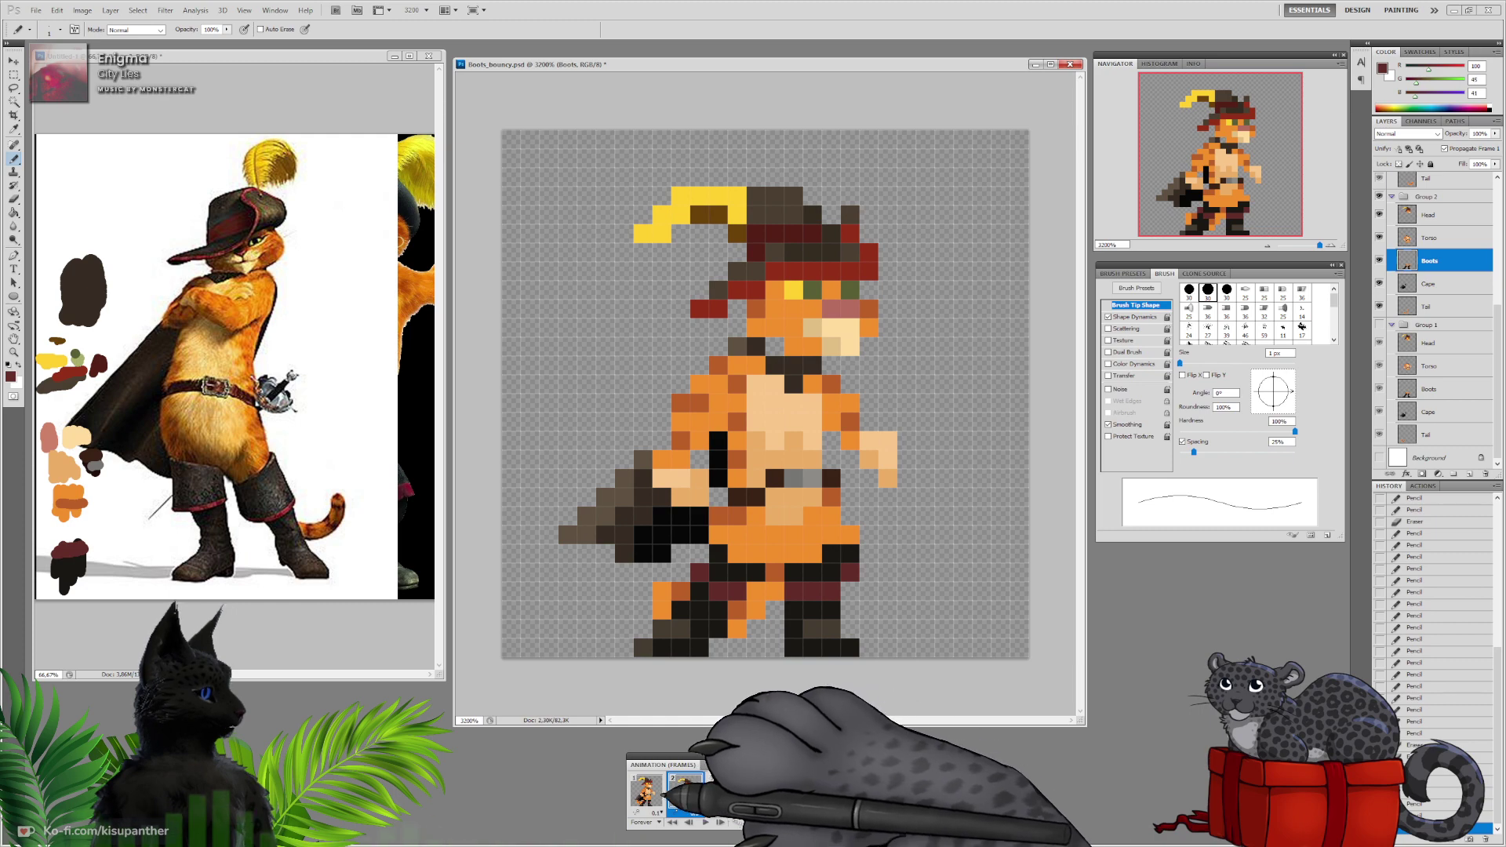
{"action": "left_click", "coordinate": [648, 793]}
{"action": "left_click", "coordinate": [685, 794]}
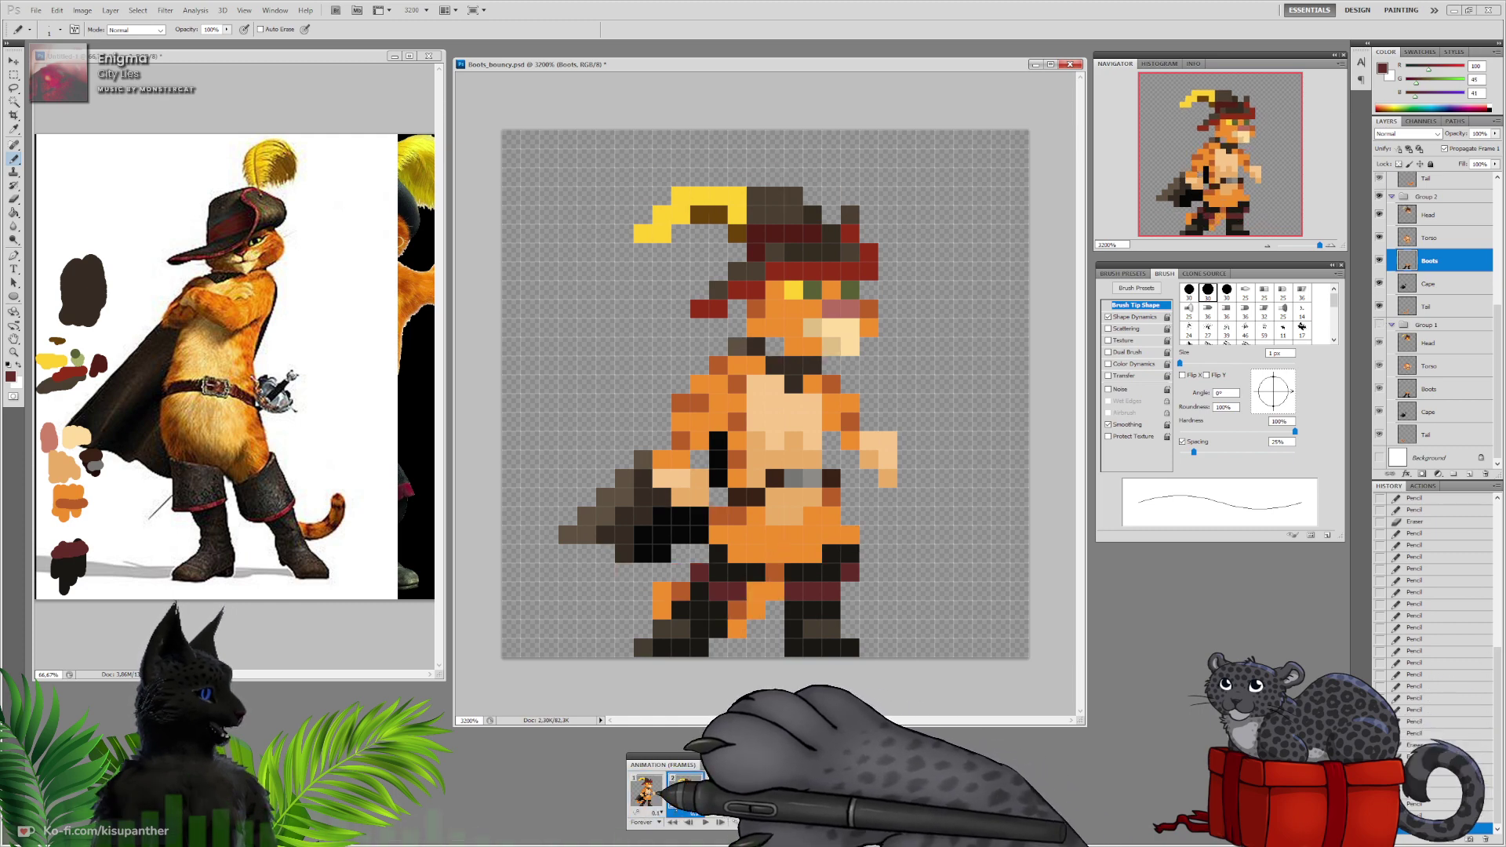
{"action": "left_click", "coordinate": [645, 792]}
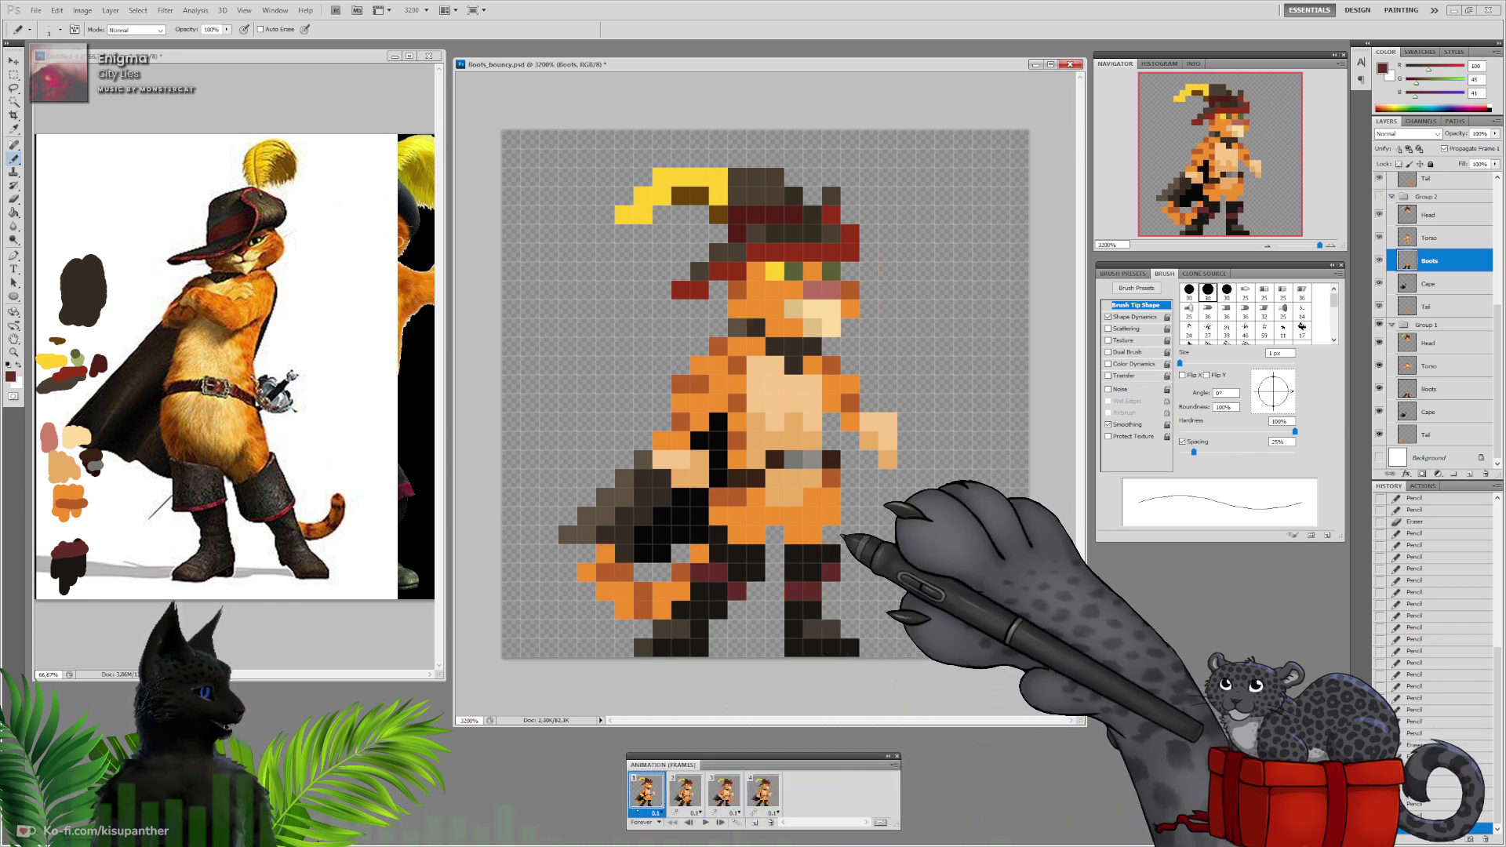
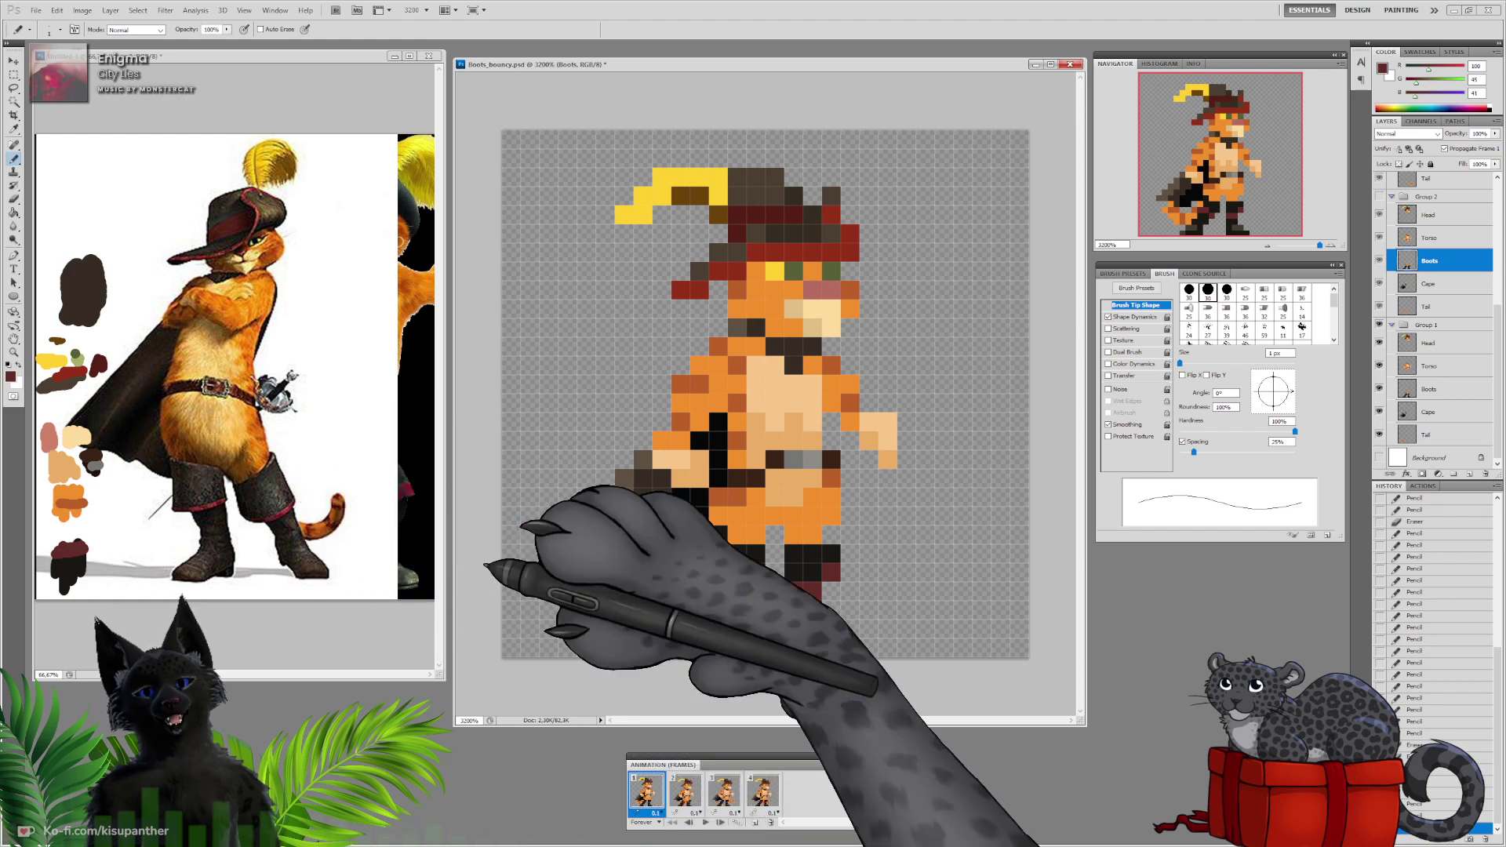
Examine how the torso meets the boots in the first three frames, briefly toggling the visibility of Group 2's Torso layer
{"action": "left_click", "coordinate": [687, 790]}
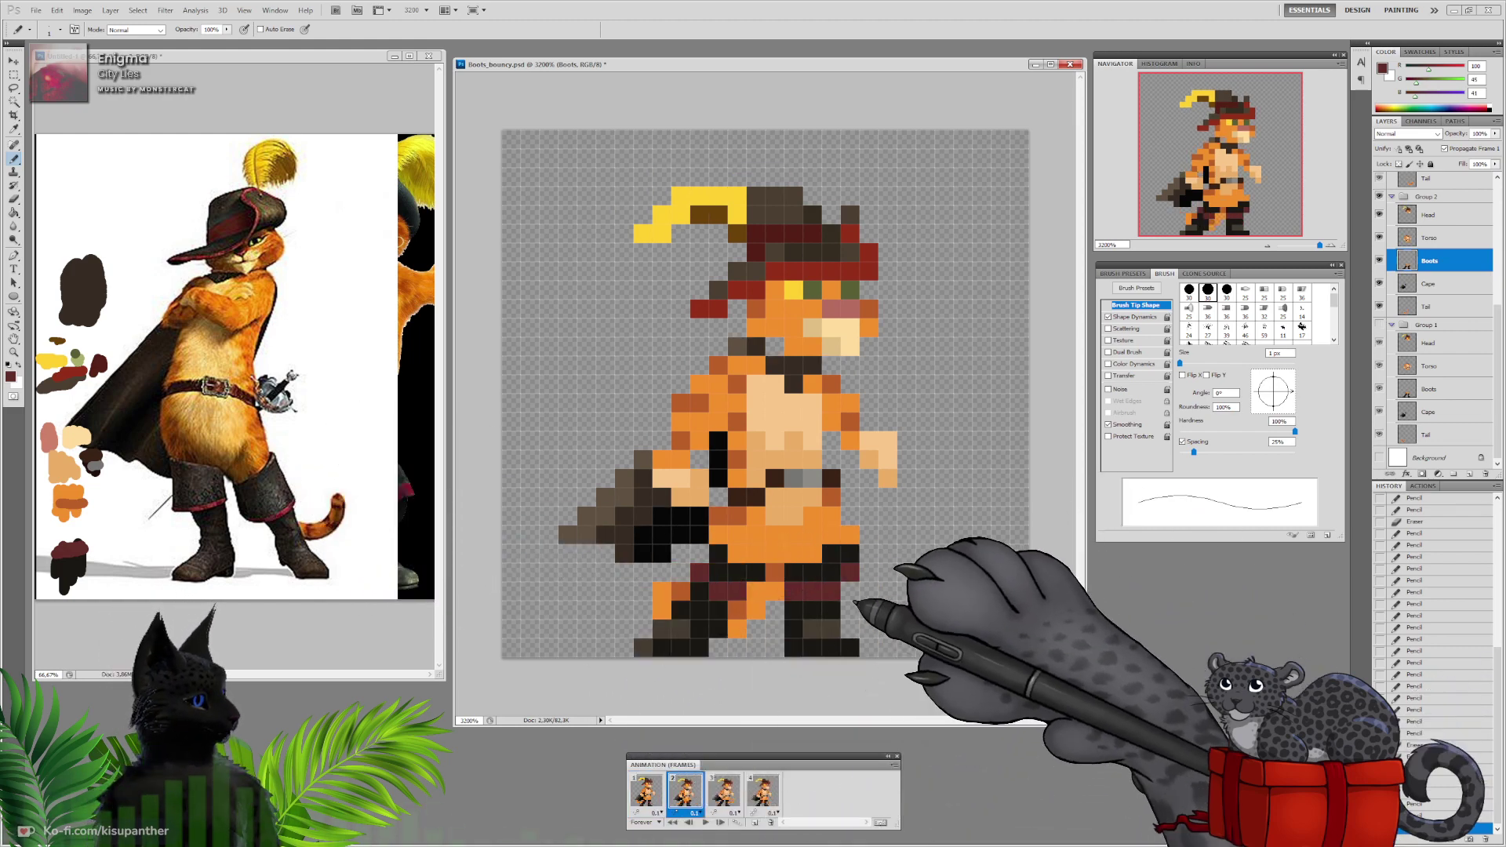
{"action": "left_click", "coordinate": [646, 792]}
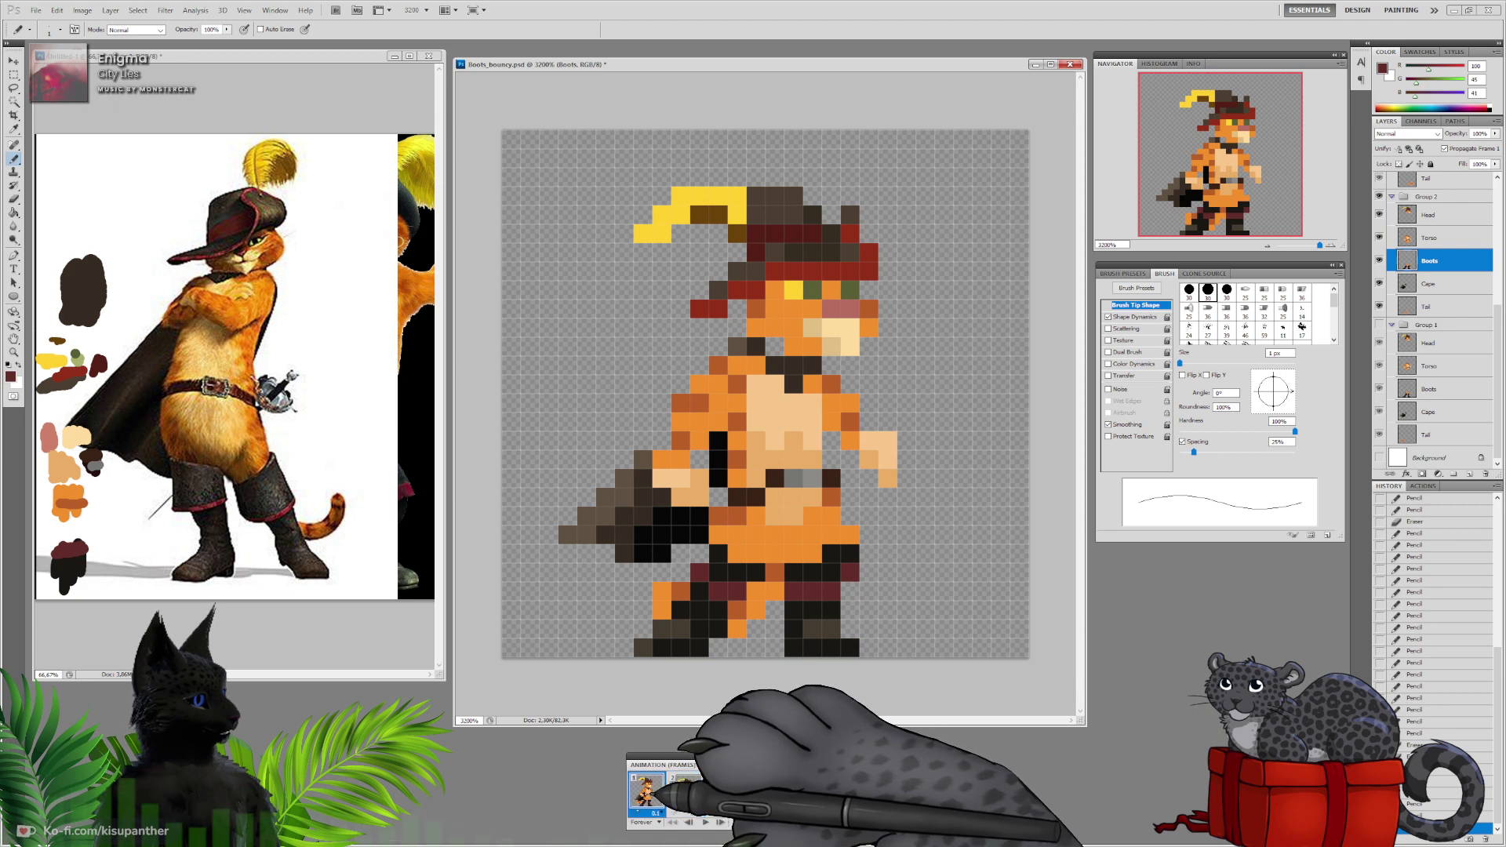
{"action": "left_click", "coordinate": [687, 795]}
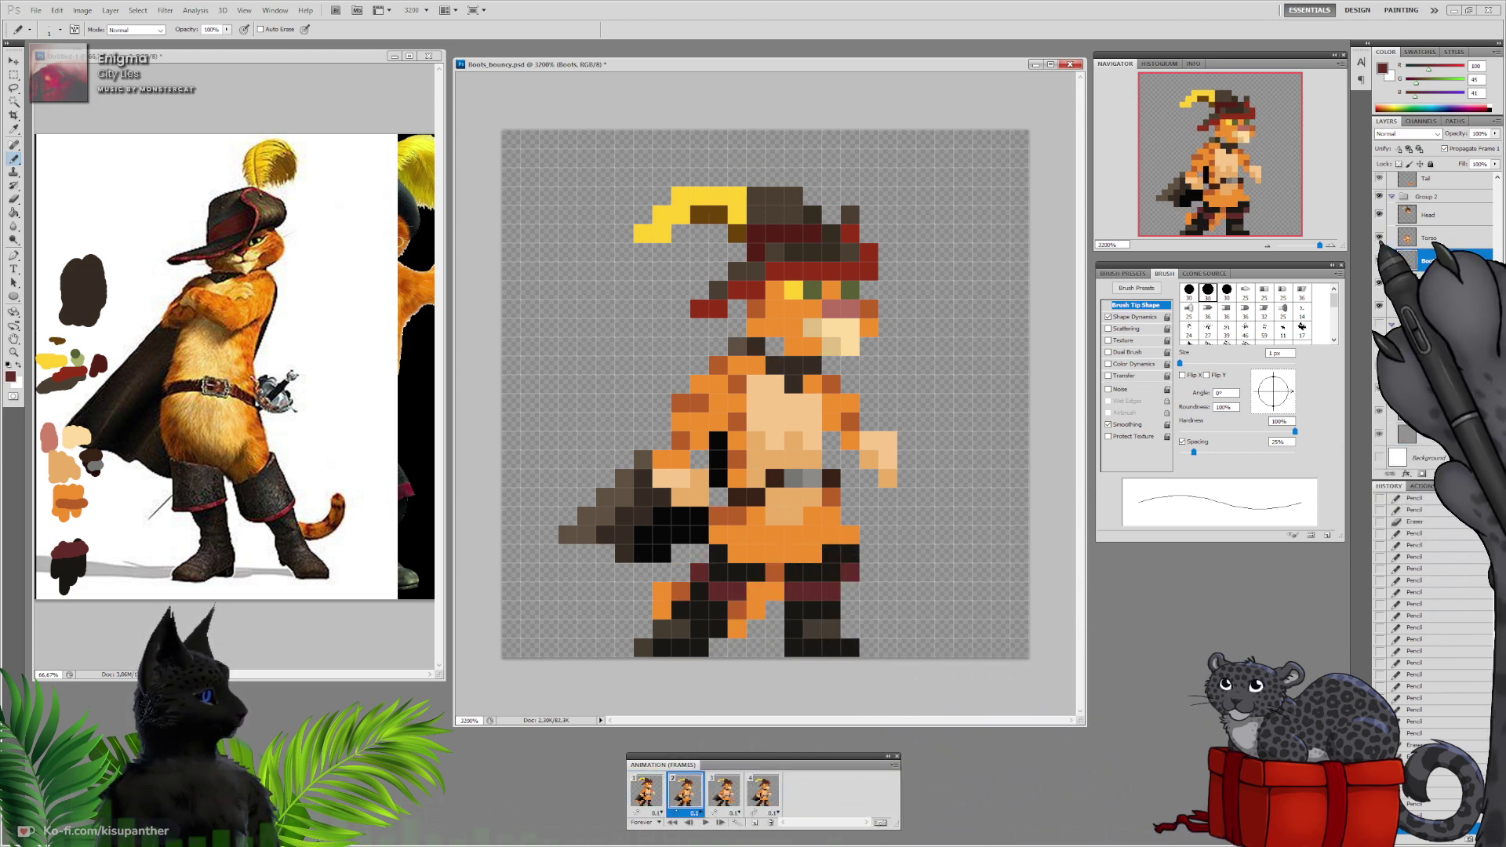
{"action": "left_click", "coordinate": [1378, 237]}
{"action": "left_click", "coordinate": [1379, 237]}
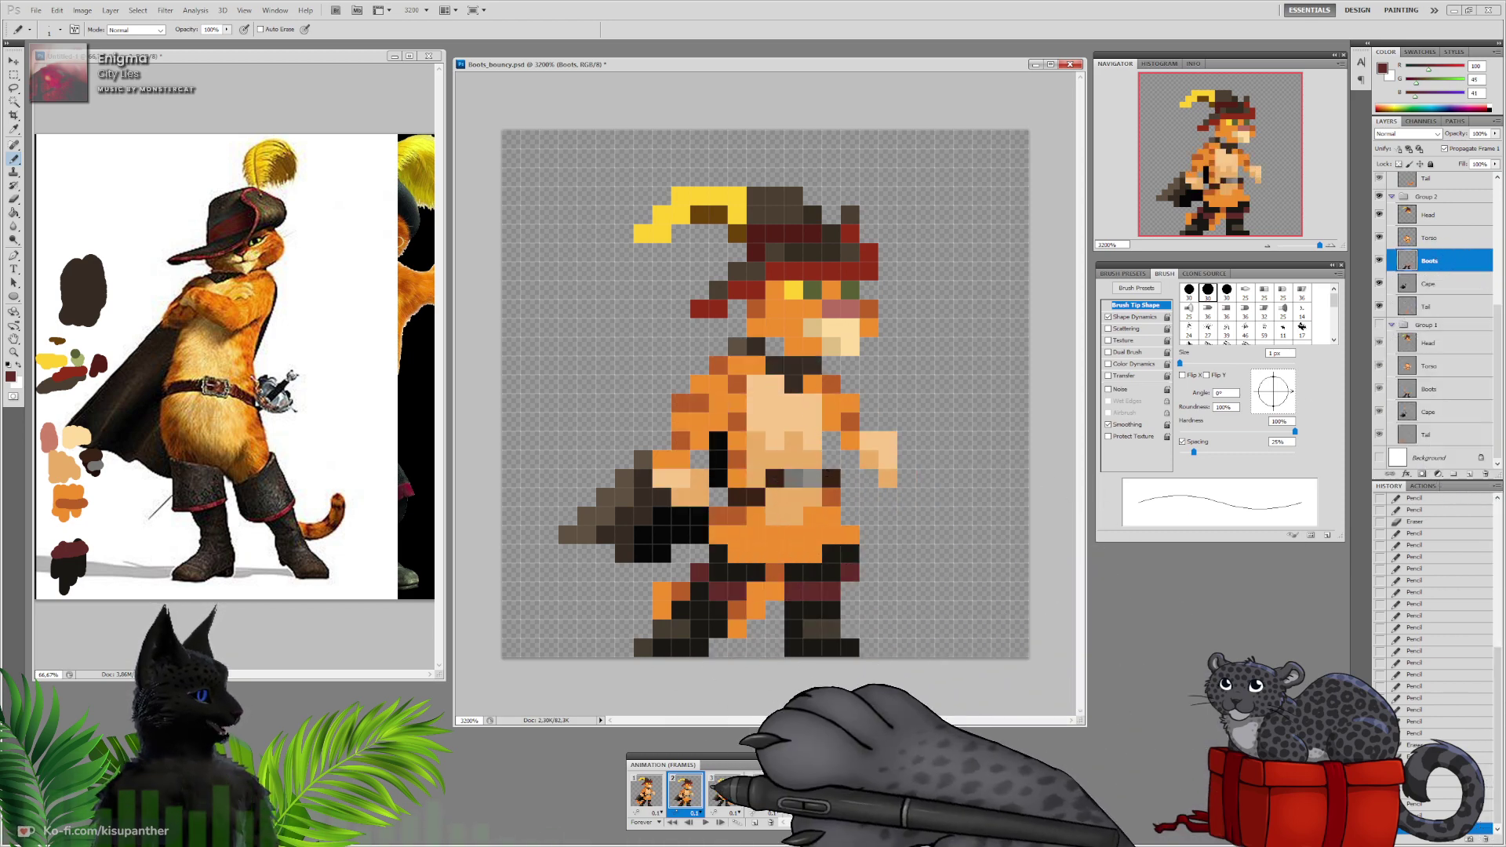
{"action": "left_click", "coordinate": [651, 792]}
{"action": "left_click", "coordinate": [689, 792]}
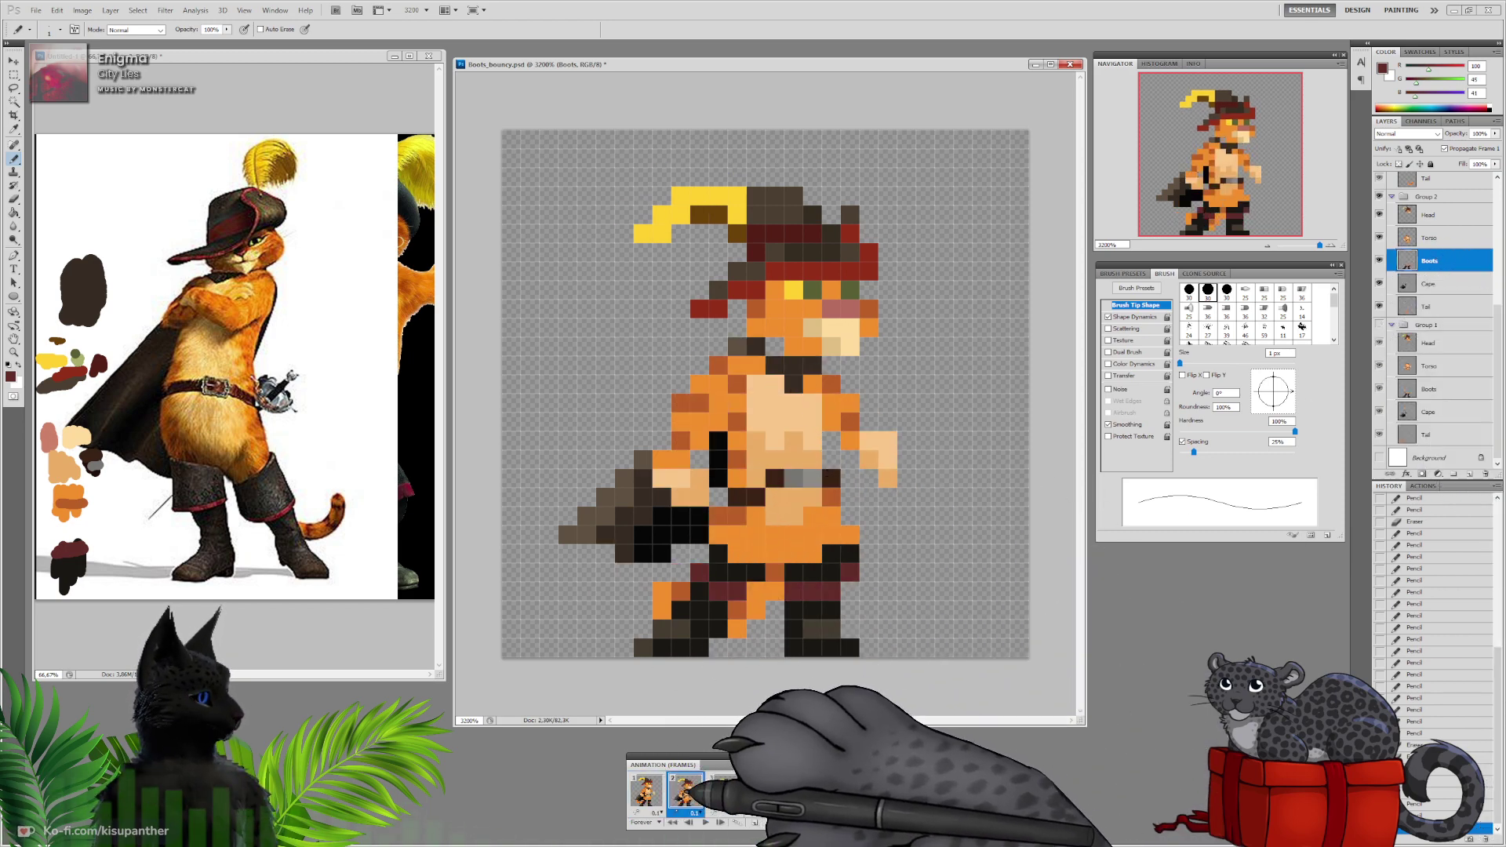
{"action": "left_click", "coordinate": [728, 792]}
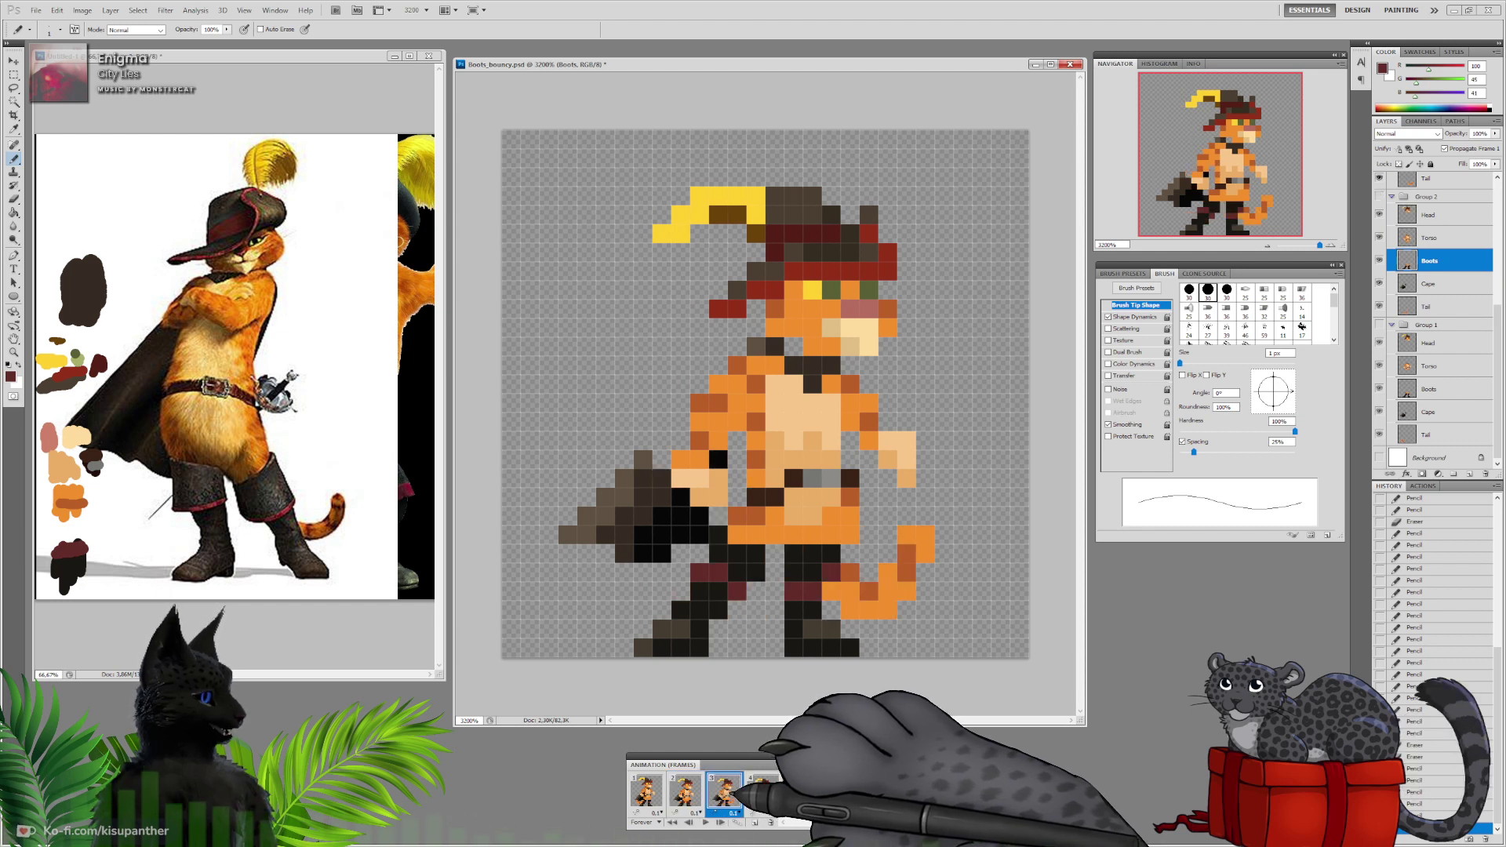
{"action": "left_click", "coordinate": [689, 792]}
{"action": "left_click", "coordinate": [651, 792]}
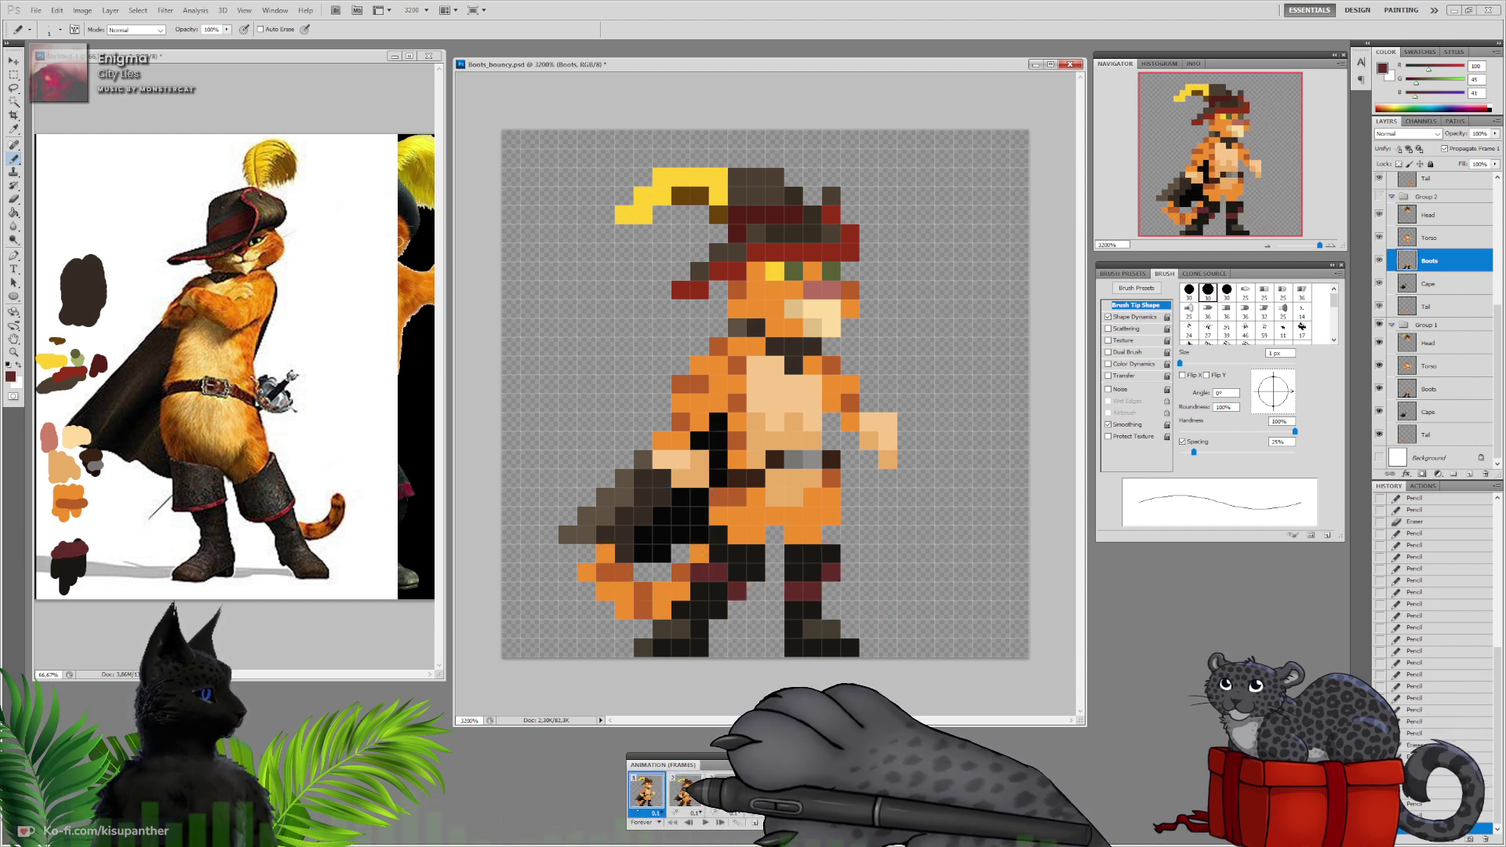
{"action": "left_click", "coordinate": [688, 793]}
{"action": "left_click", "coordinate": [723, 790]}
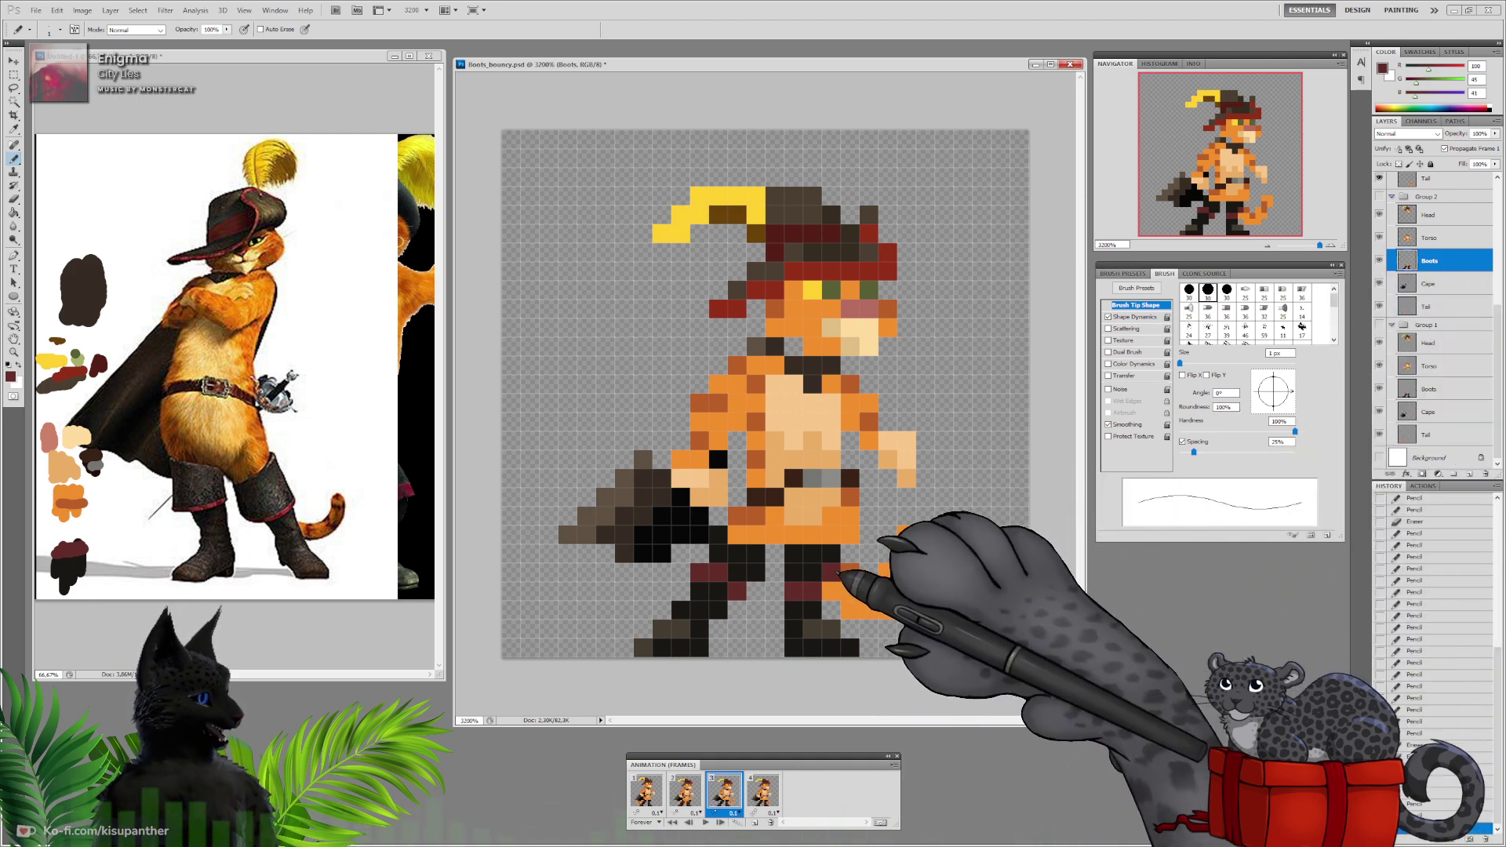
{"action": "left_click", "coordinate": [818, 559], "text": "alt"}
{"action": "left_click", "coordinate": [830, 562]}
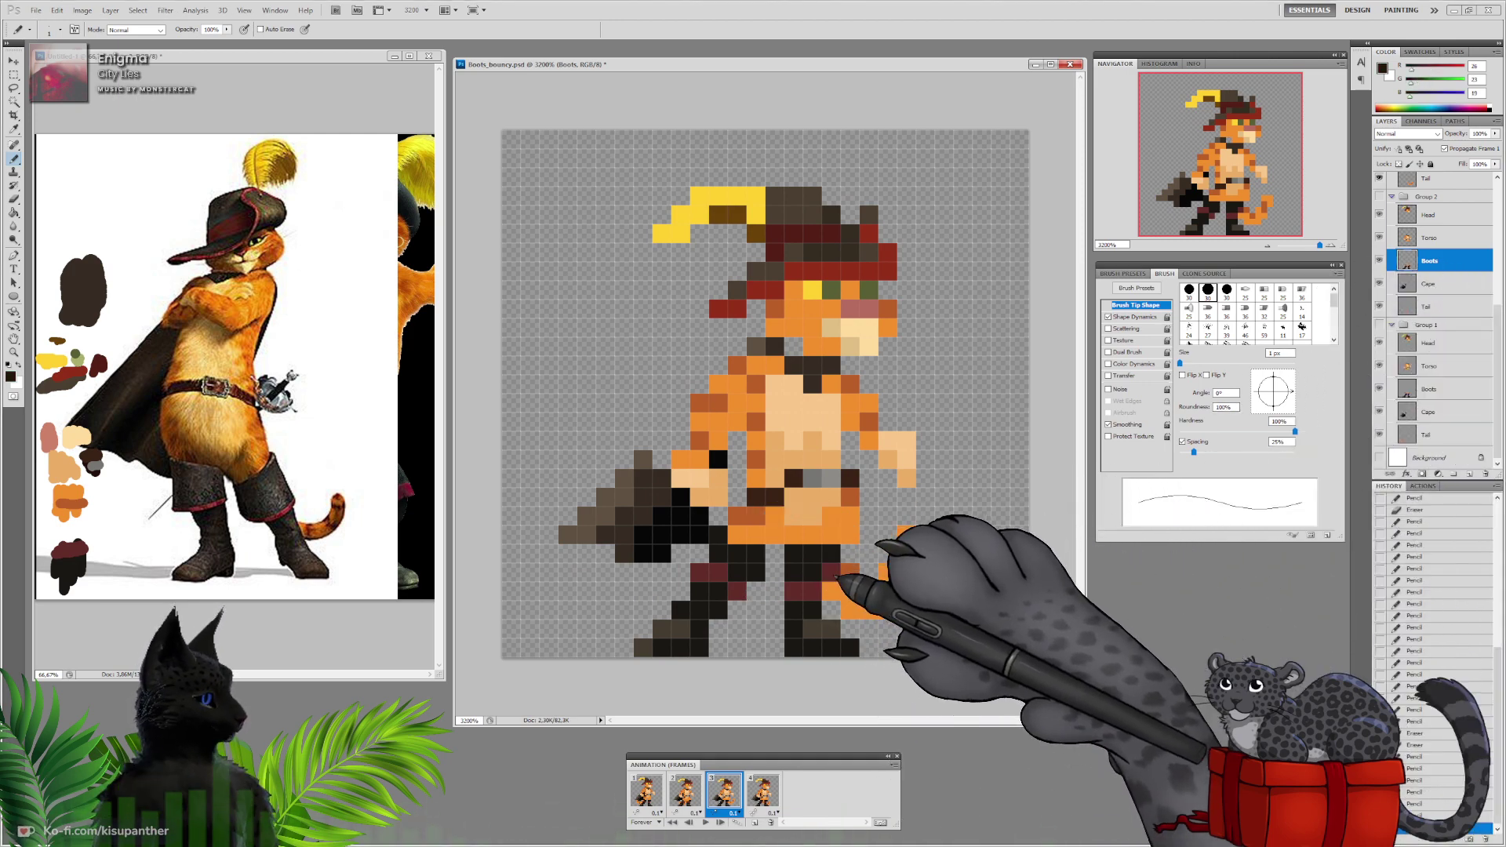
{"action": "left_click", "coordinate": [838, 563]}
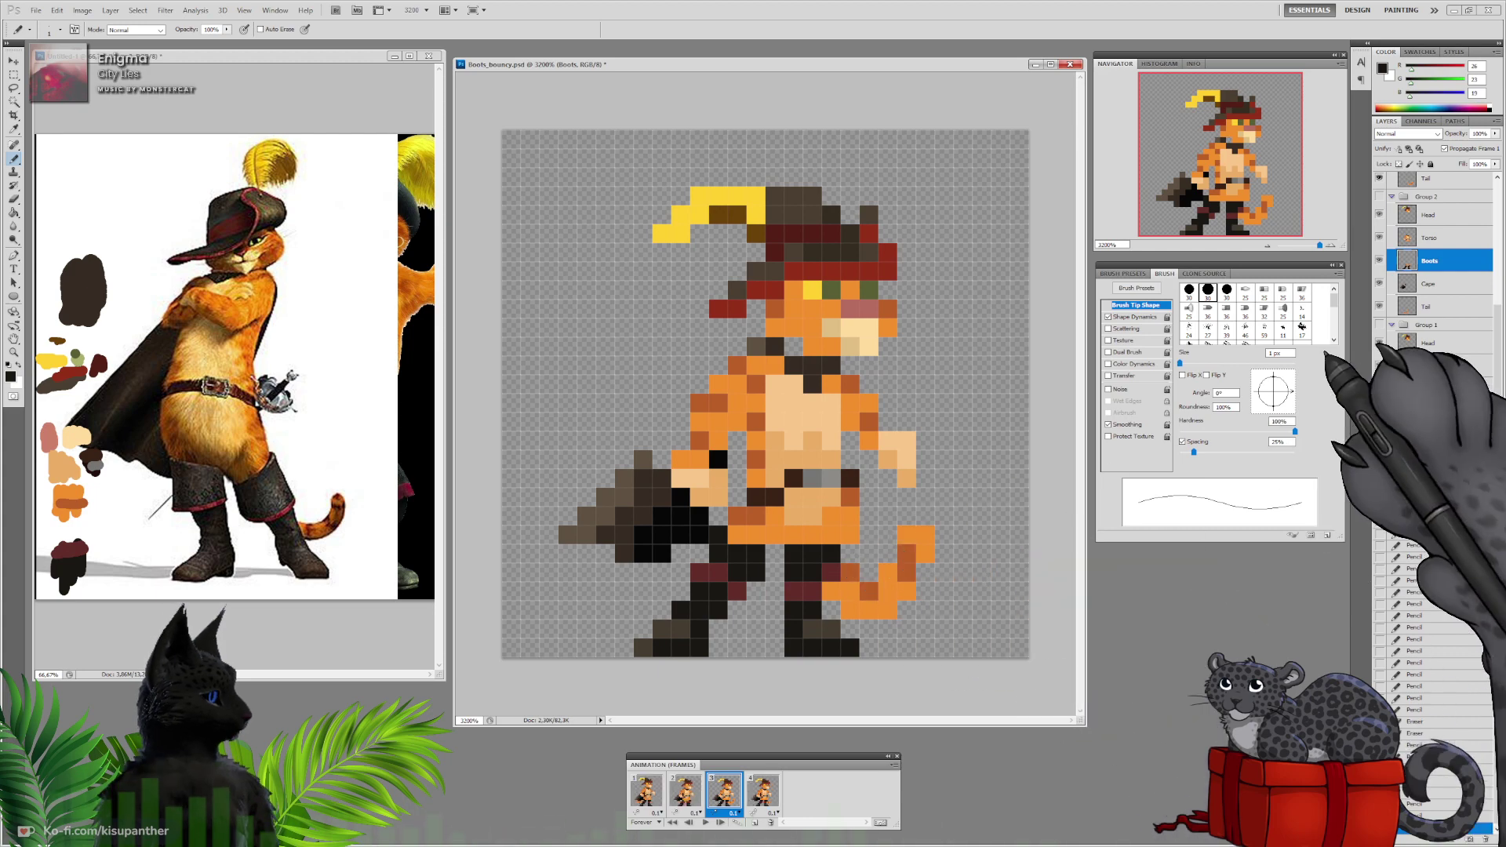
{"action": "left_click", "coordinate": [685, 790]}
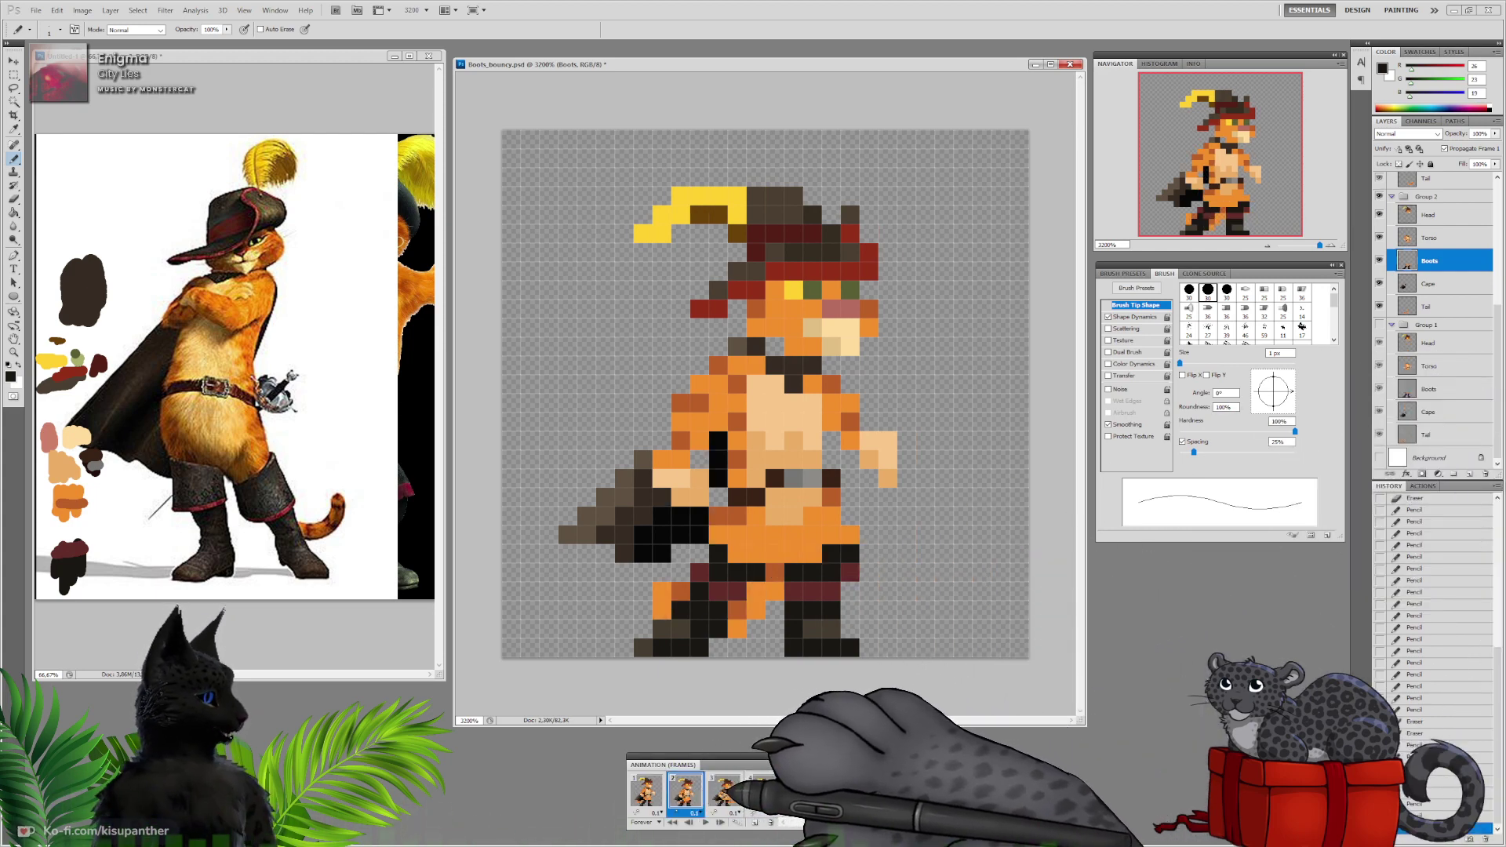
{"action": "left_click", "coordinate": [724, 791]}
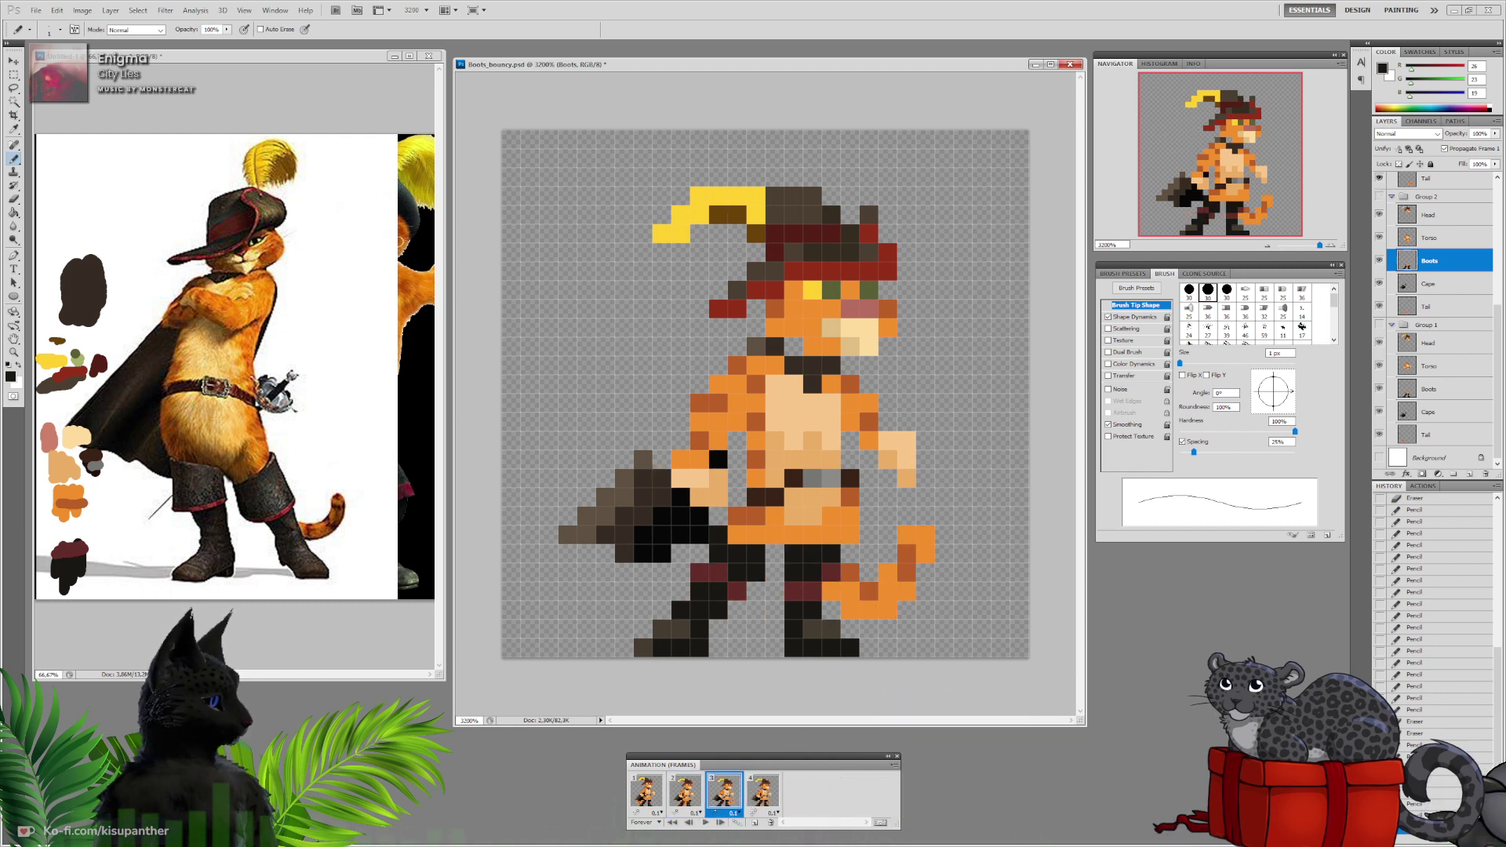
{"action": "key", "text": "ctrl+alt+z"}
{"action": "left_click", "coordinate": [727, 791]}
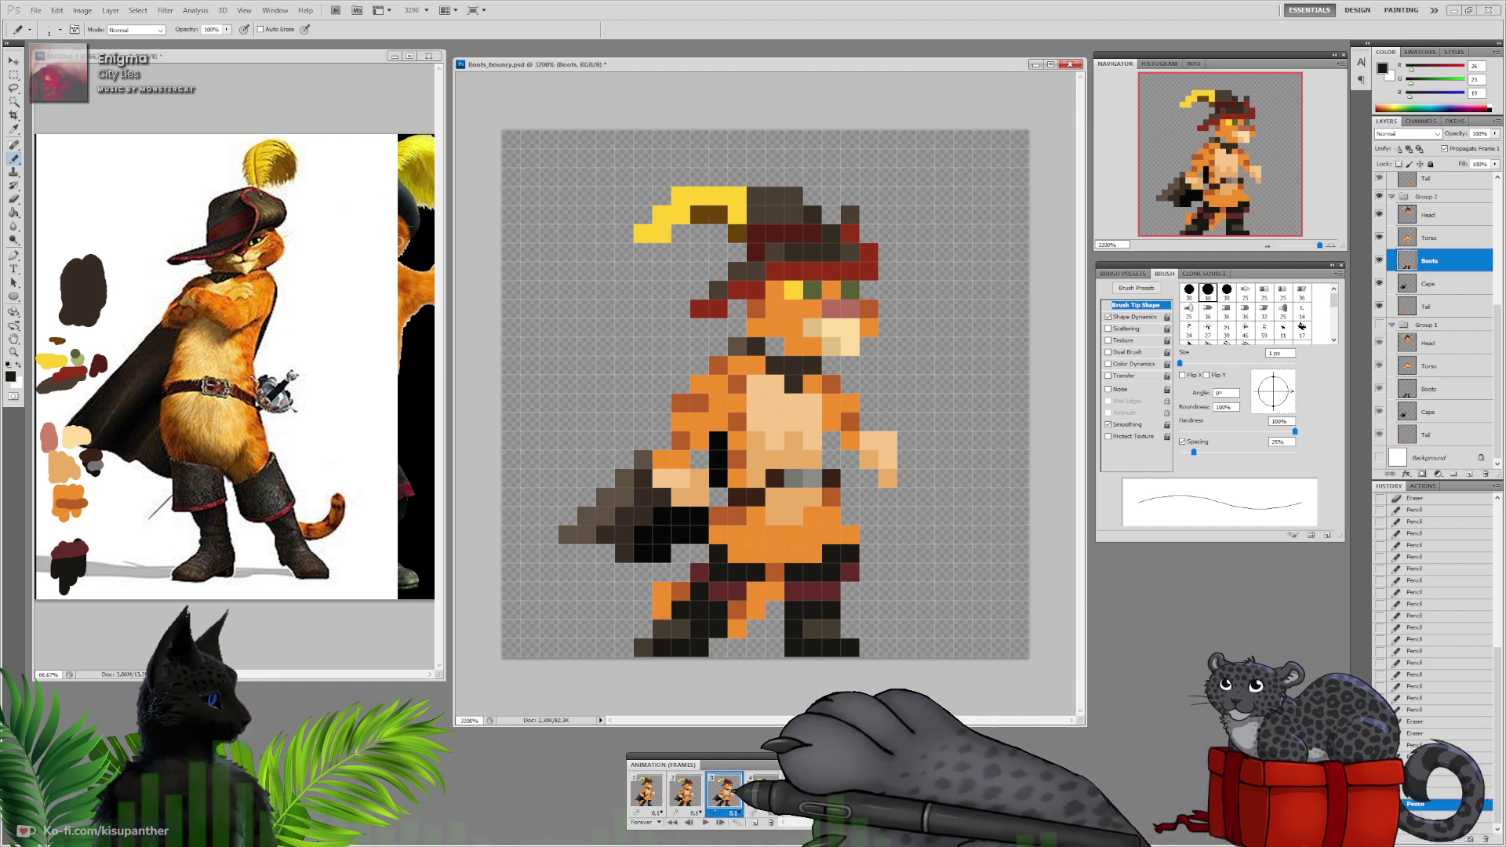
{"action": "key", "text": "ctrl+shift+z"}
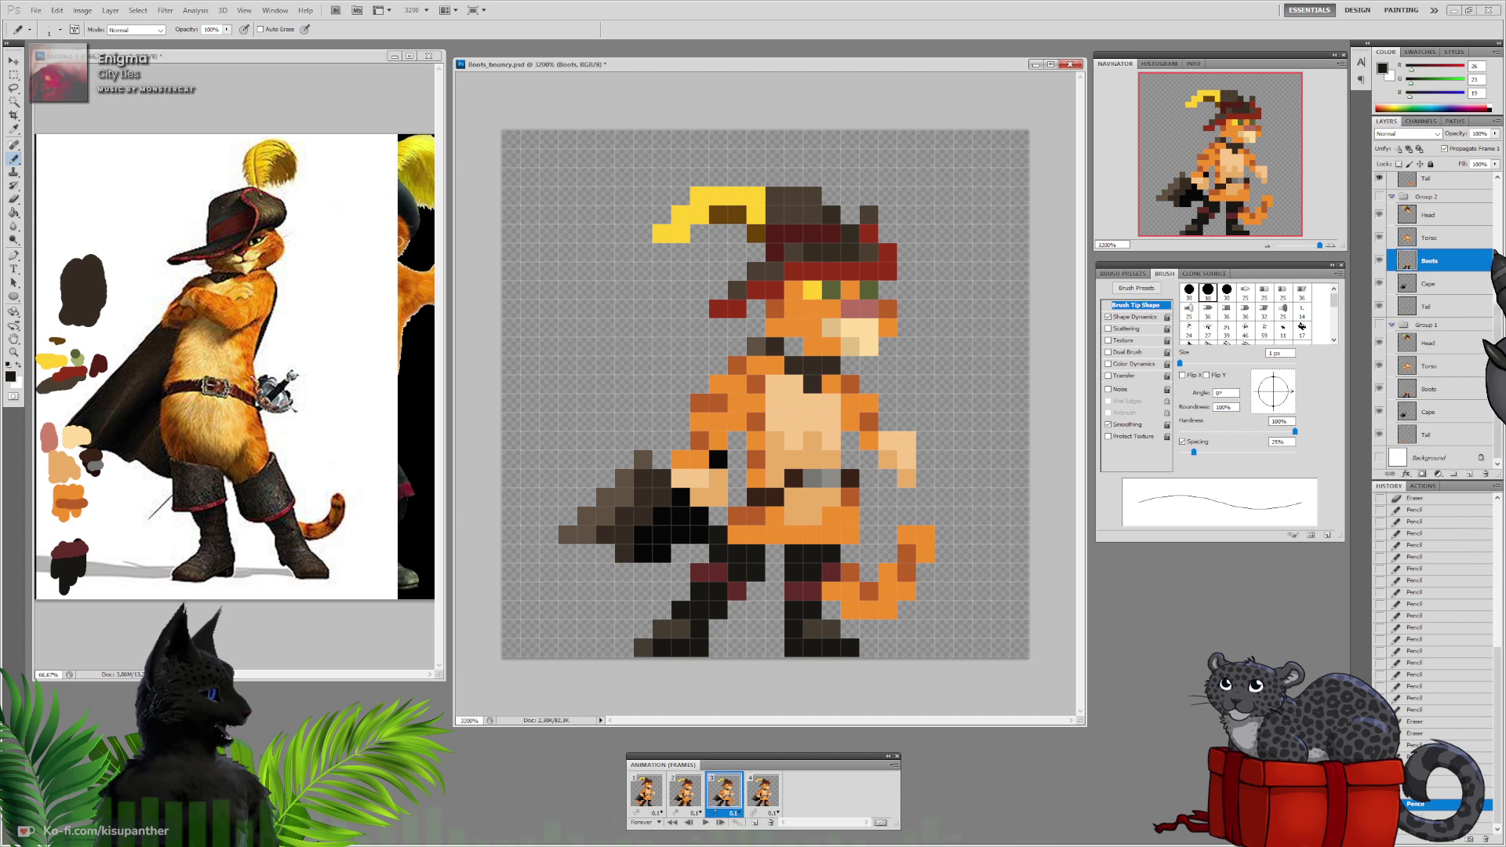
On Group 3's Boots layer, repaint the third frame's front boot cuff one row lower with its sampled dark red and near-black
{"action": "scroll", "coordinate": [1450, 363], "scroll_direction": "up", "scroll_amount": 3}
{"action": "left_click", "coordinate": [1429, 371]}
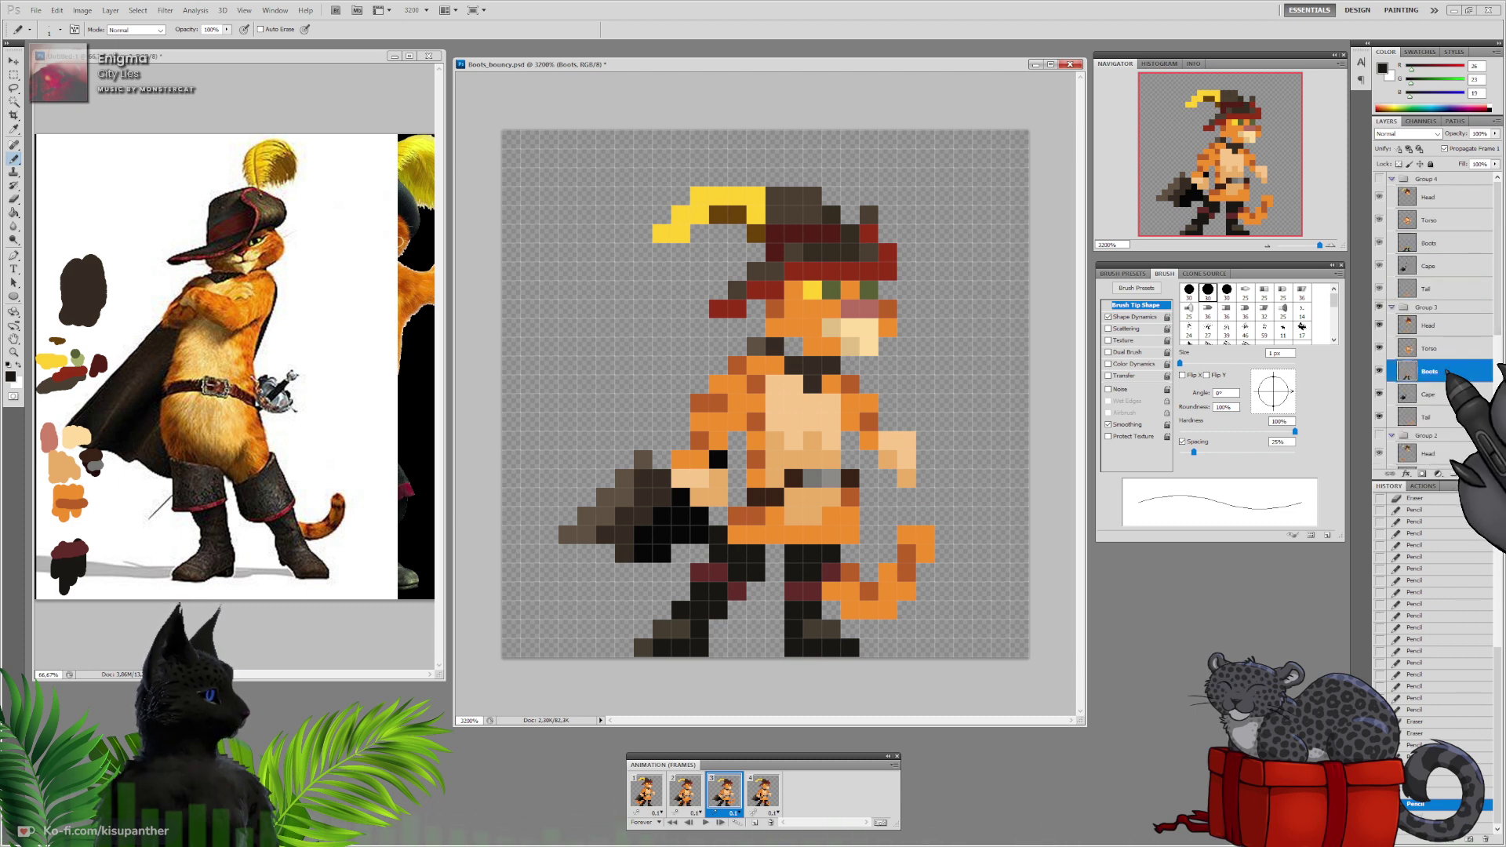
{"action": "left_click", "coordinate": [831, 572]}
{"action": "left_click", "coordinate": [835, 576], "text": "alt"}
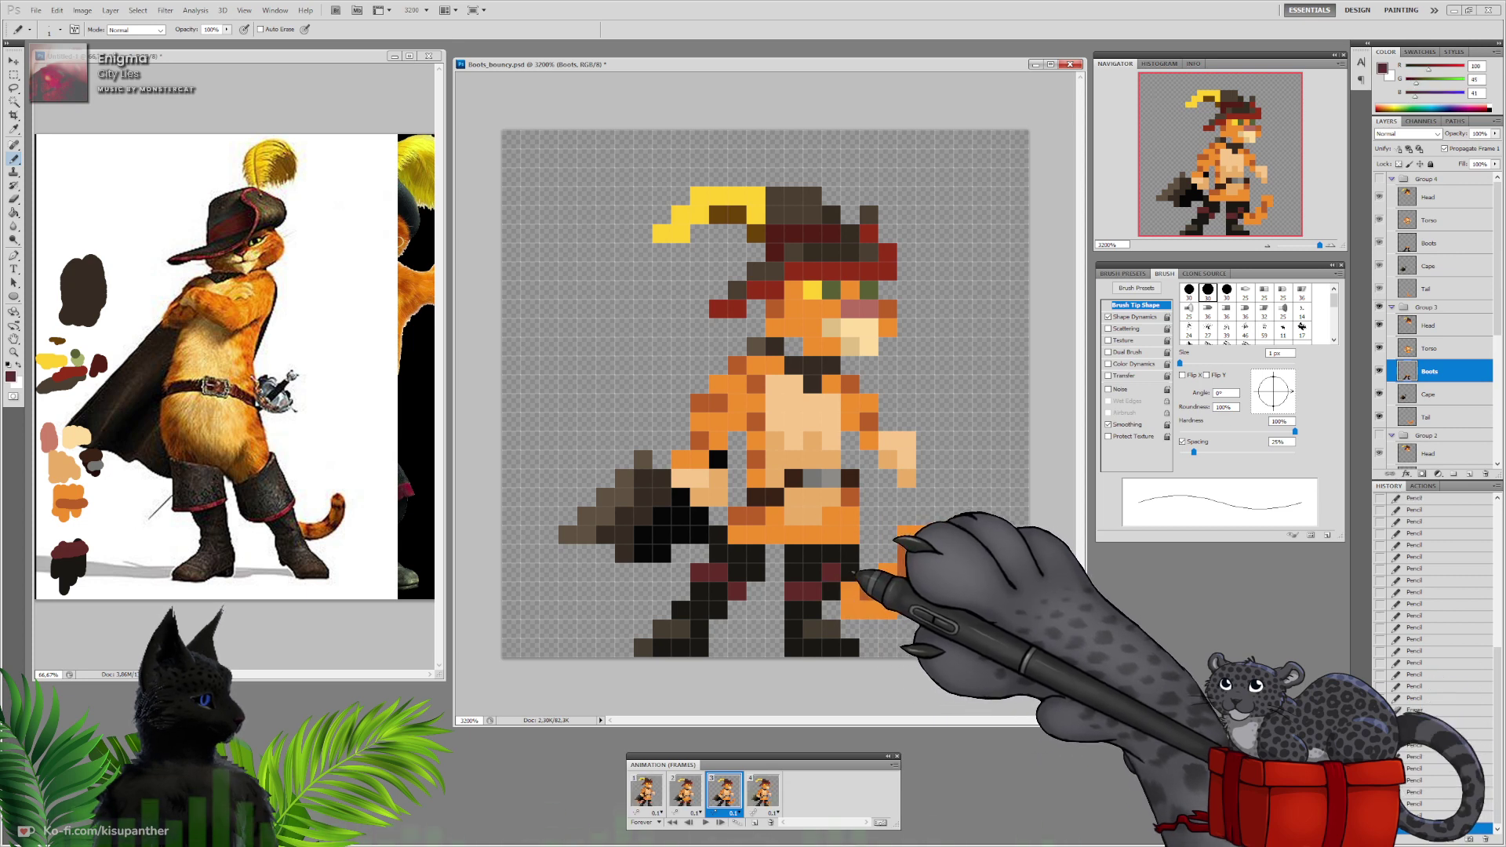
{"action": "left_click", "coordinate": [850, 573]}
{"action": "left_click", "coordinate": [832, 591]}
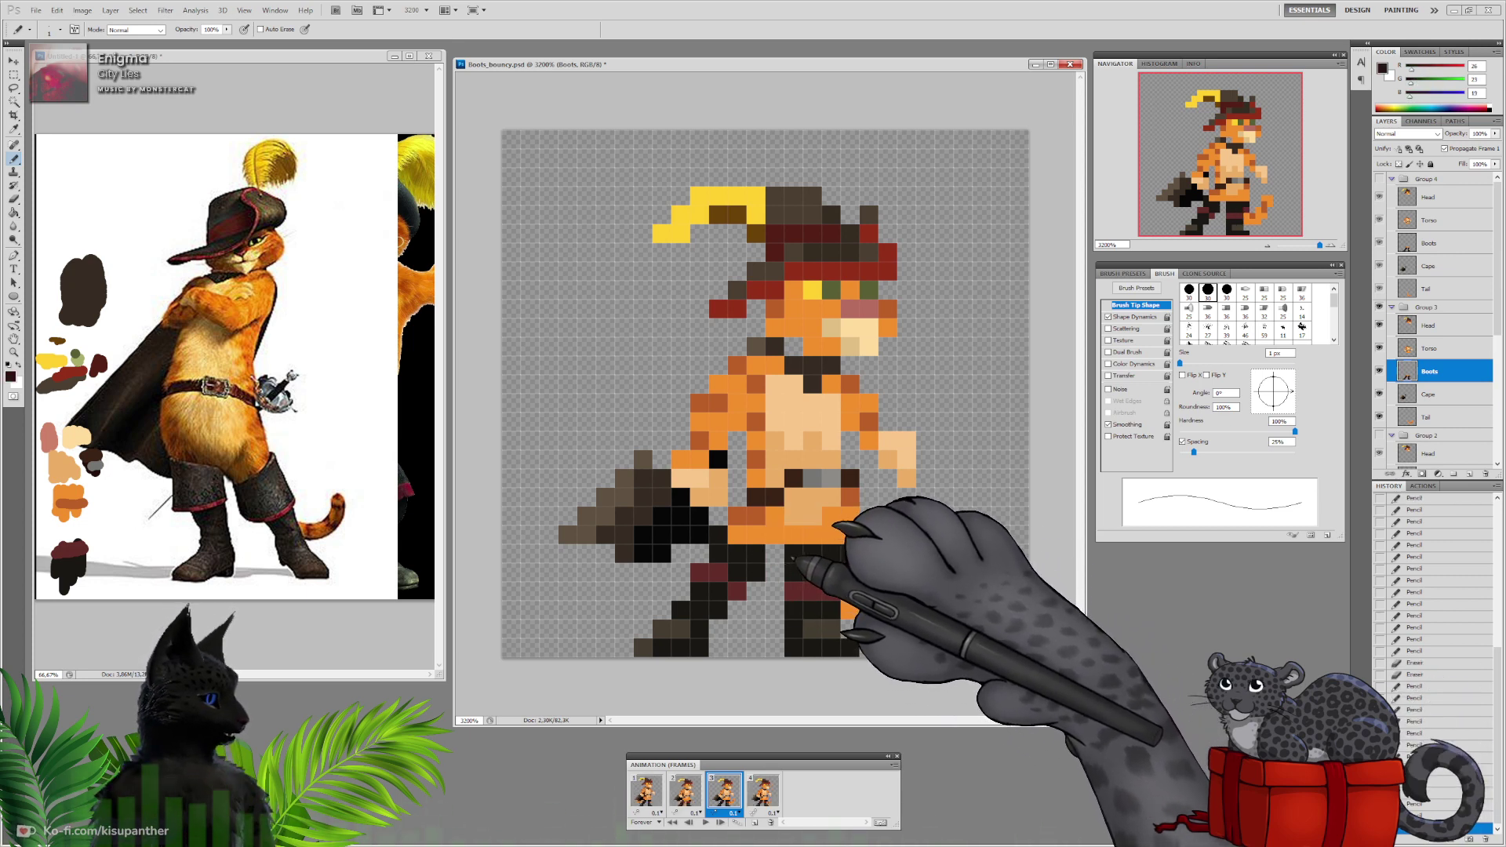
Erase the third frame's inner boot-top pixels and reshape the rear boot's cuff and shaft, briefly hiding Group 3's Boots layer to check the torso
{"action": "left_click", "coordinate": [13, 198]}
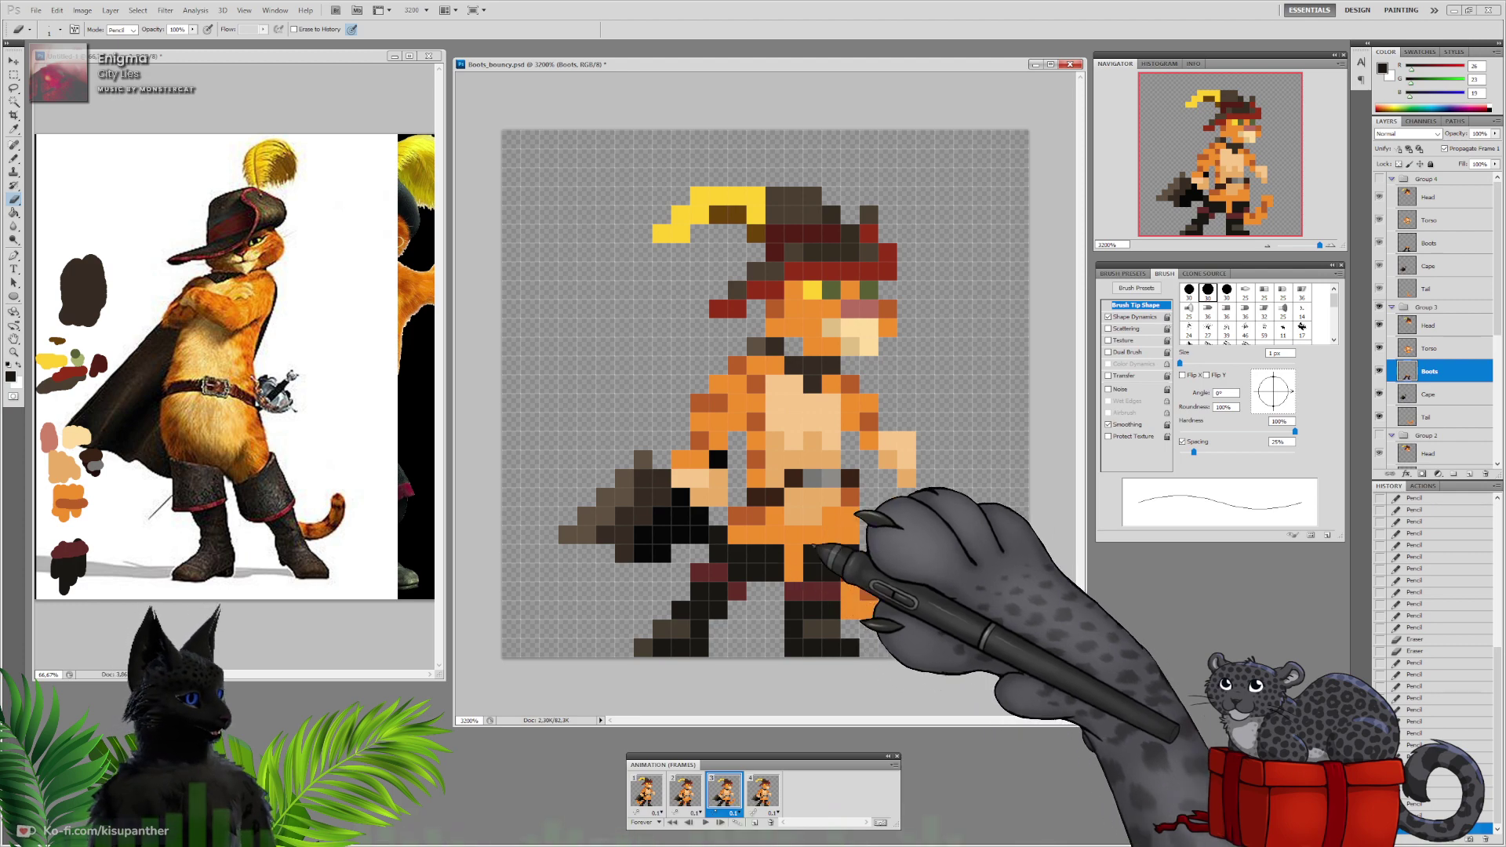
{"action": "left_click", "coordinate": [1378, 370]}
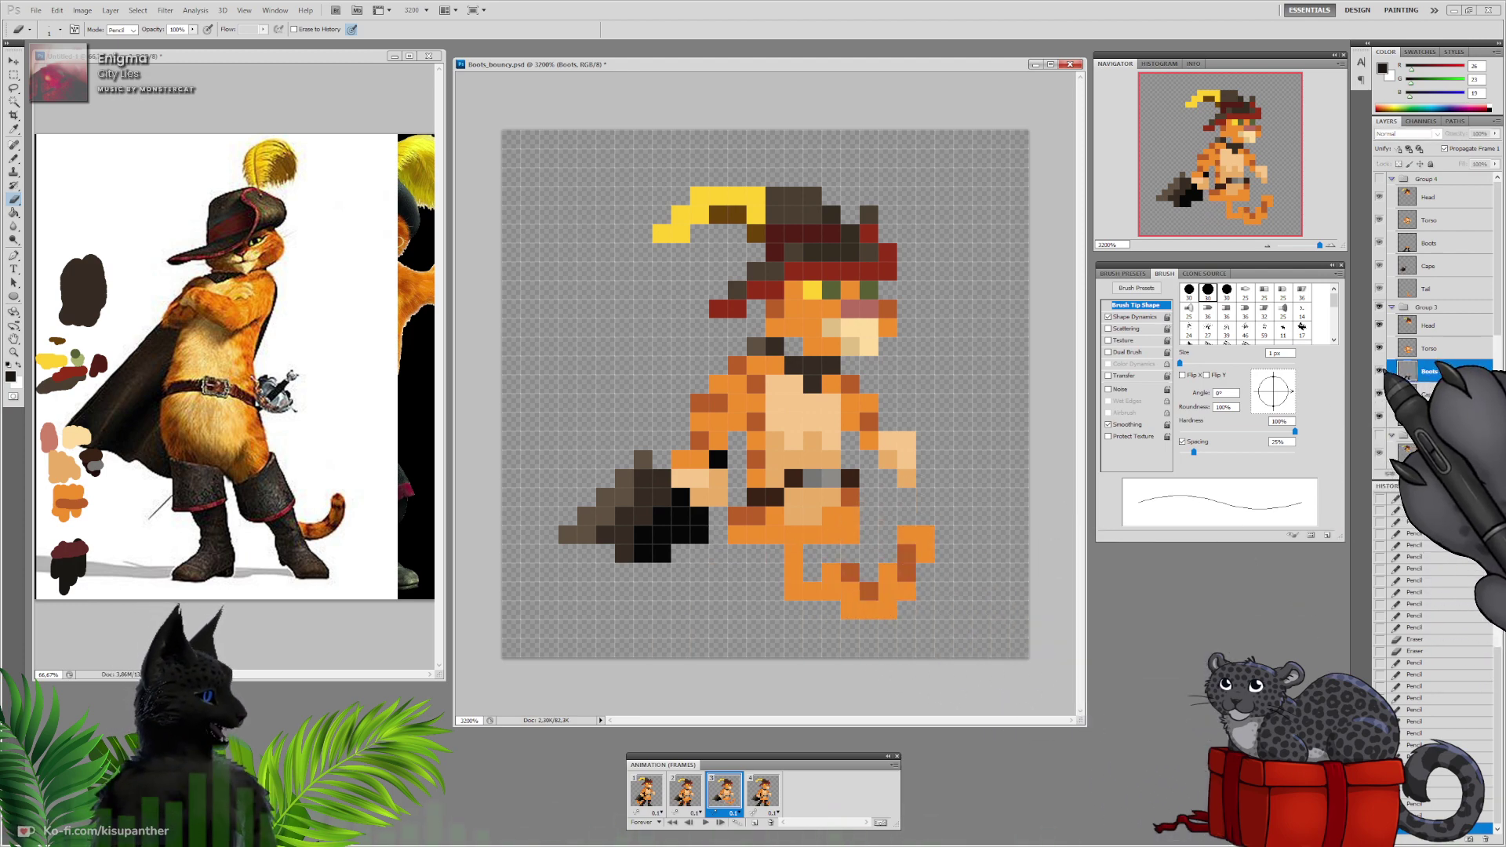
{"action": "left_click", "coordinate": [1379, 370]}
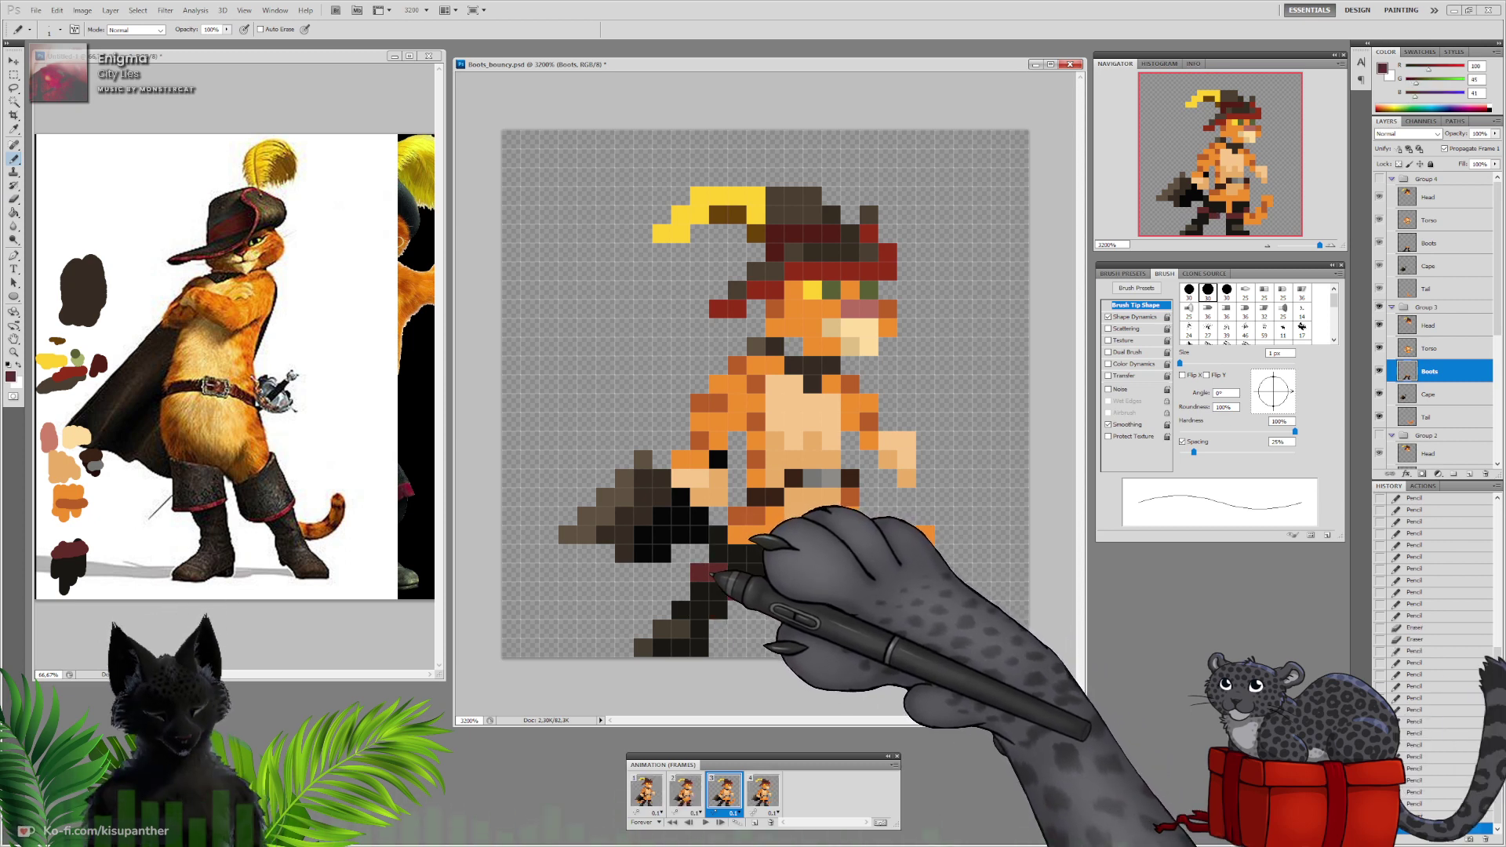
{"action": "key", "text": "e"}
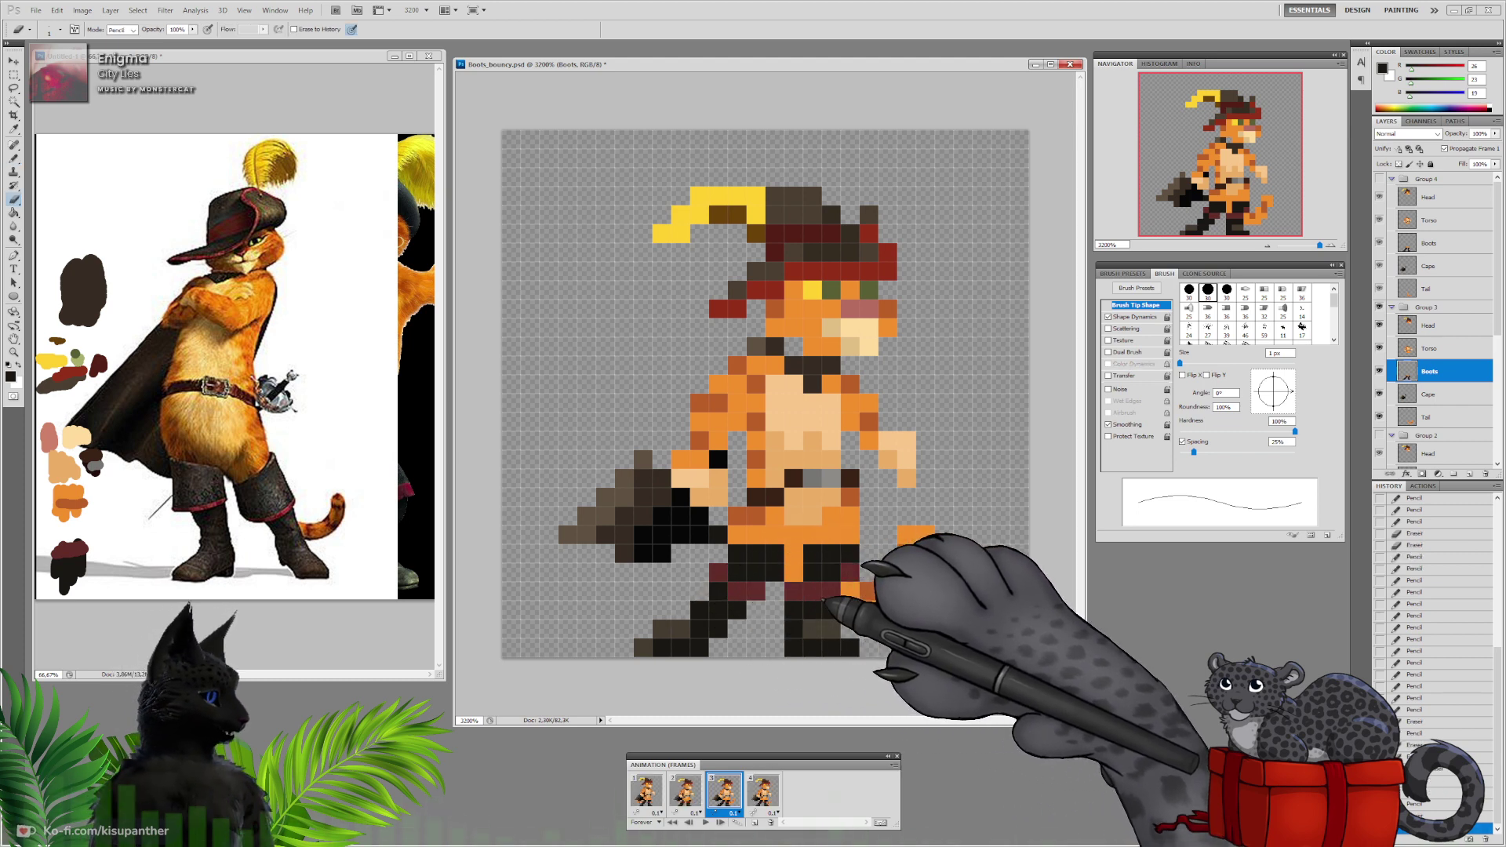
Compare the third frame with the second and paint the top row of its boots in the torso's orange
{"action": "left_click", "coordinate": [684, 792]}
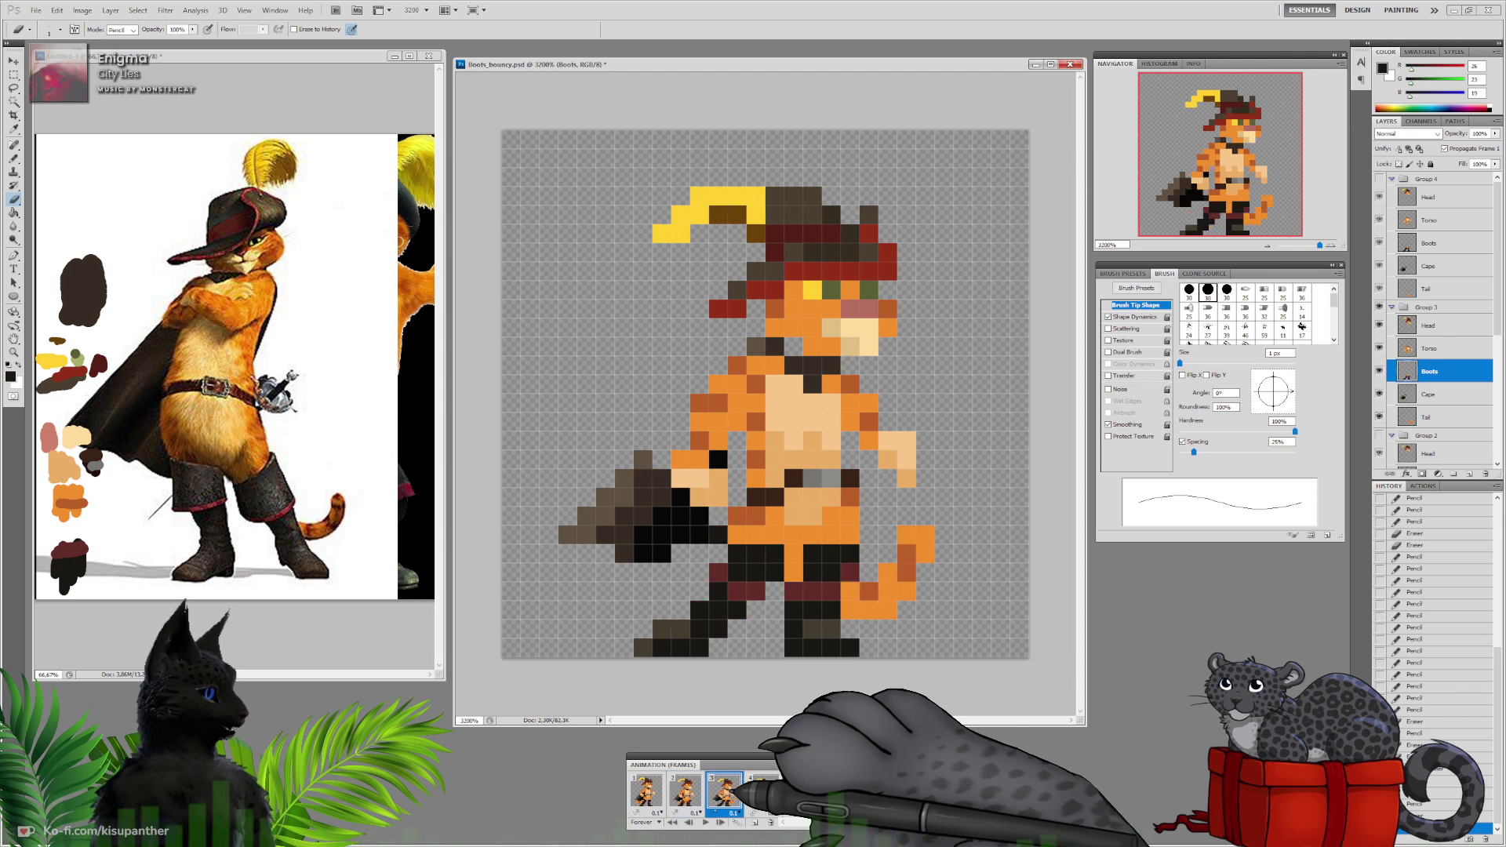
{"action": "left_click", "coordinate": [684, 792]}
{"action": "left_click", "coordinate": [724, 792]}
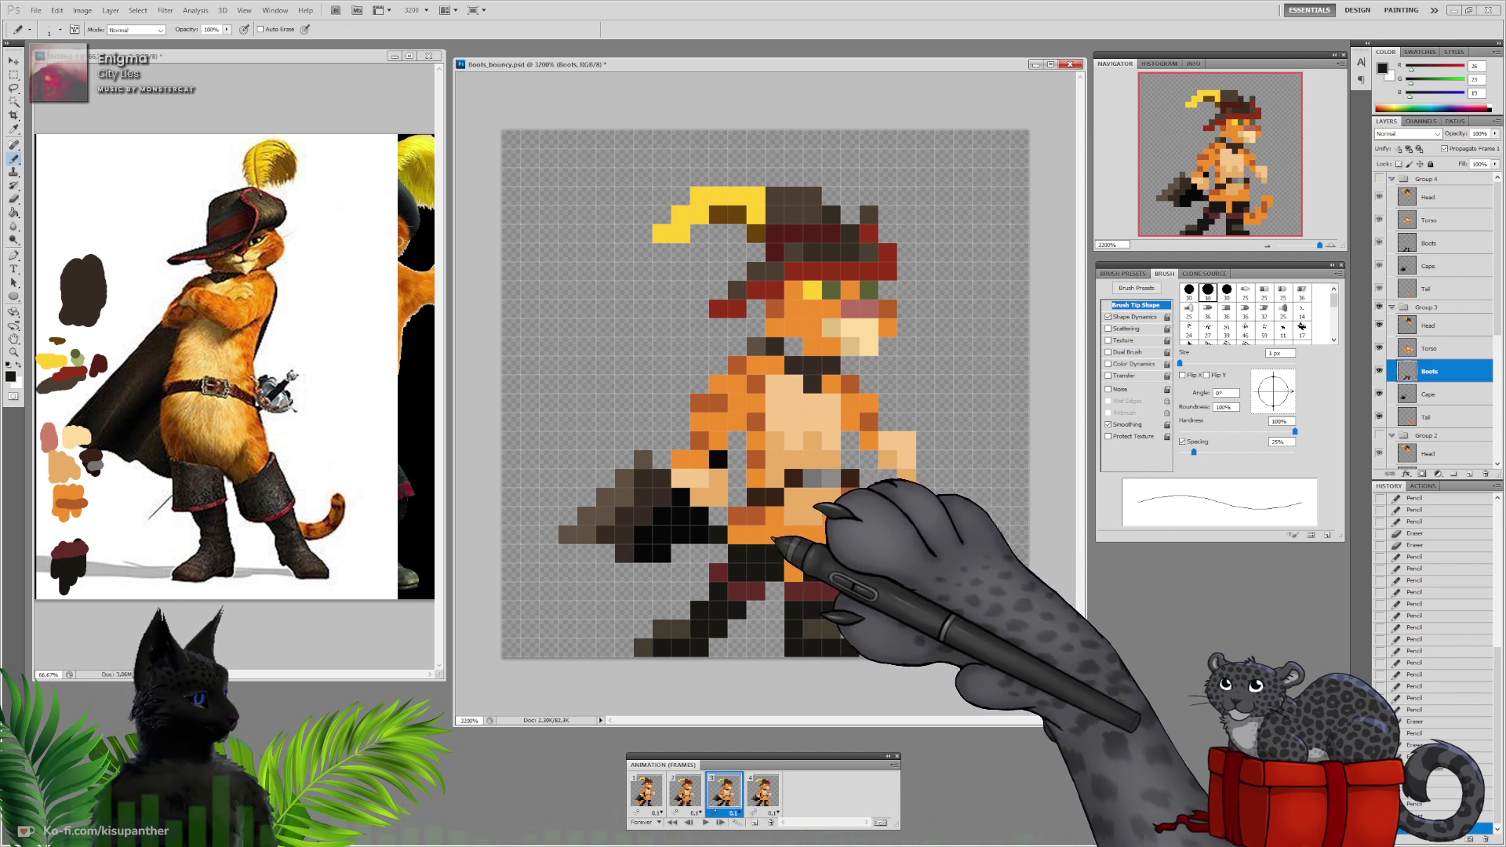
{"action": "left_click", "coordinate": [793, 553]}
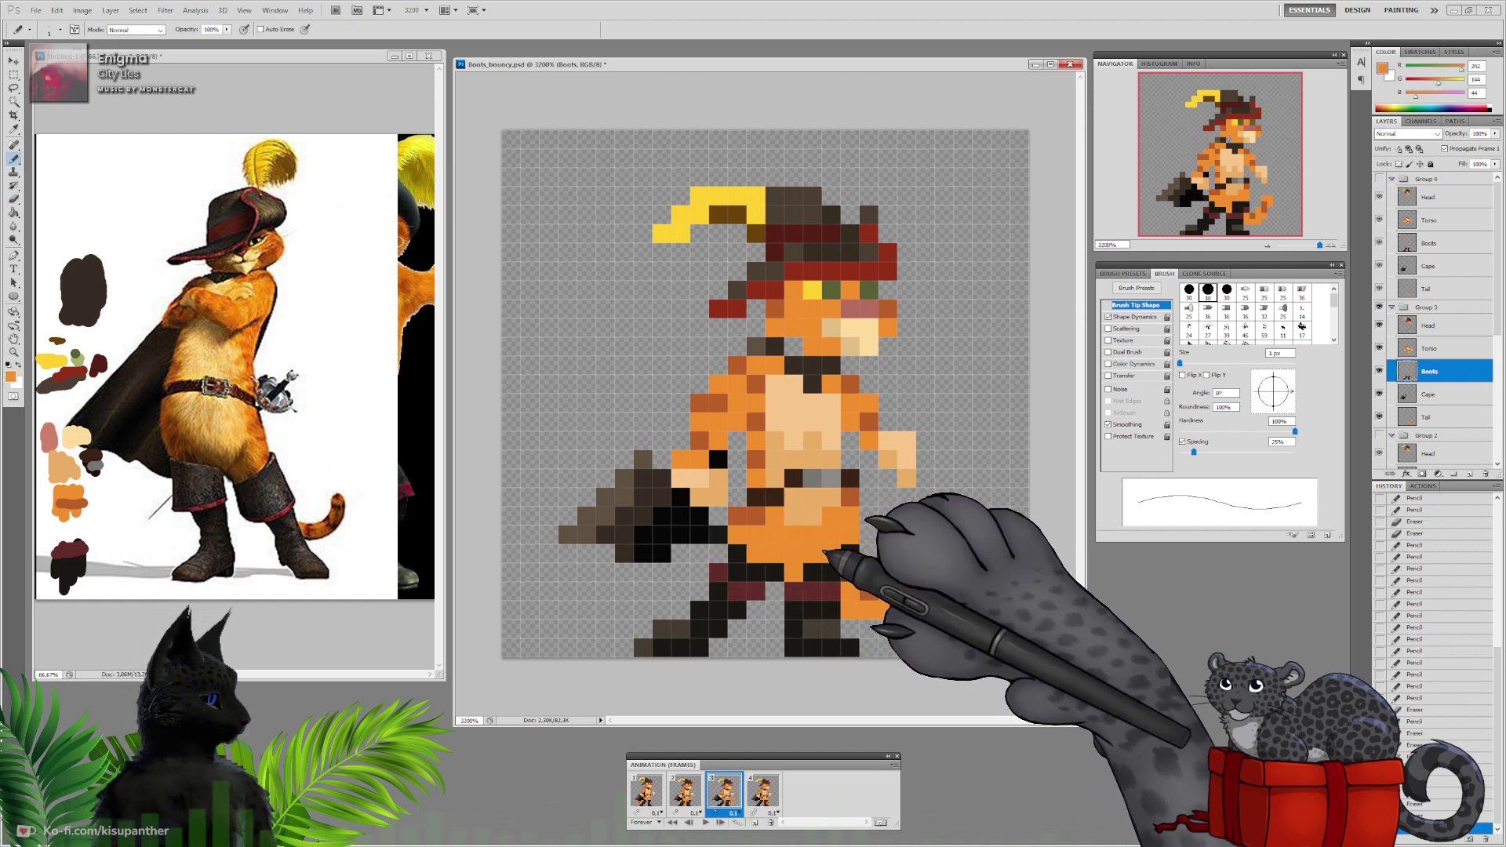
{"action": "left_click", "coordinate": [685, 791]}
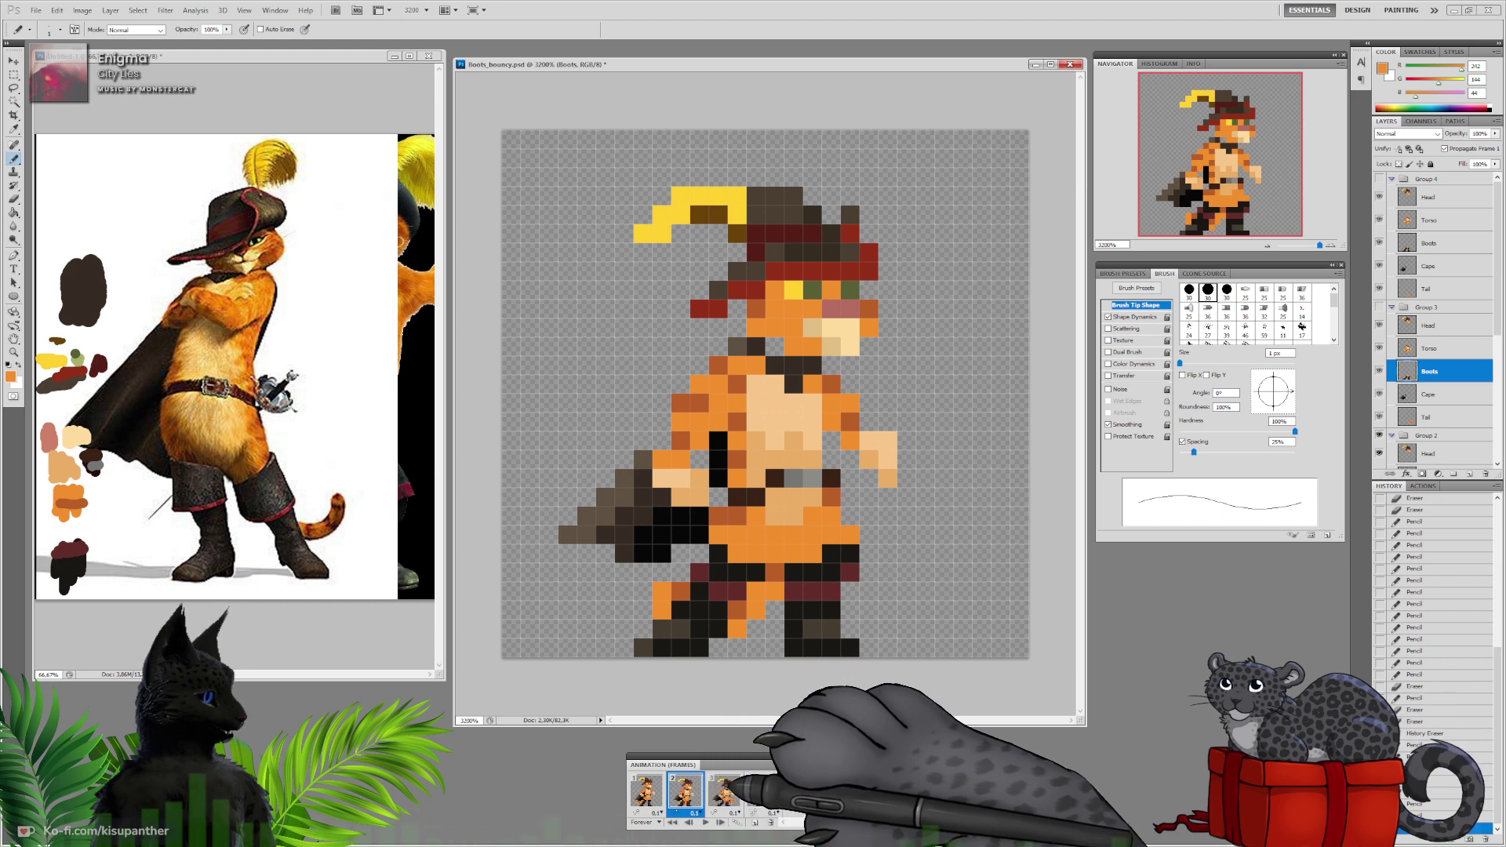
{"action": "left_click", "coordinate": [724, 791]}
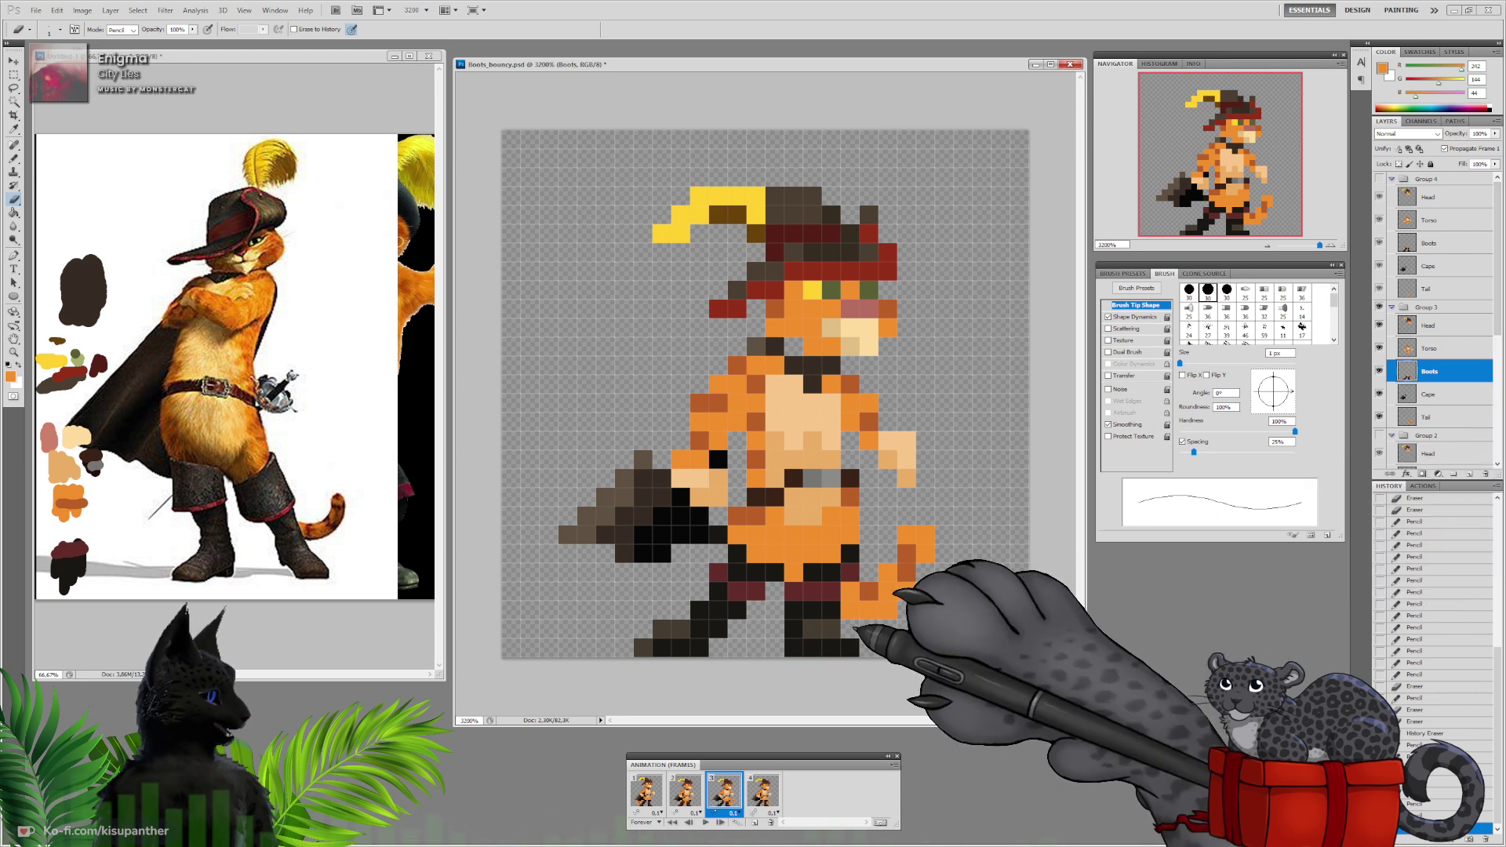
Trim the back edge of the third frame's front boot against the second frame and repaint its lower shaft pixel in sampled near-black
{"action": "left_click_drag", "start_coordinate": [794, 592], "coordinate": [795, 608]}
{"action": "left_click", "coordinate": [795, 608]}
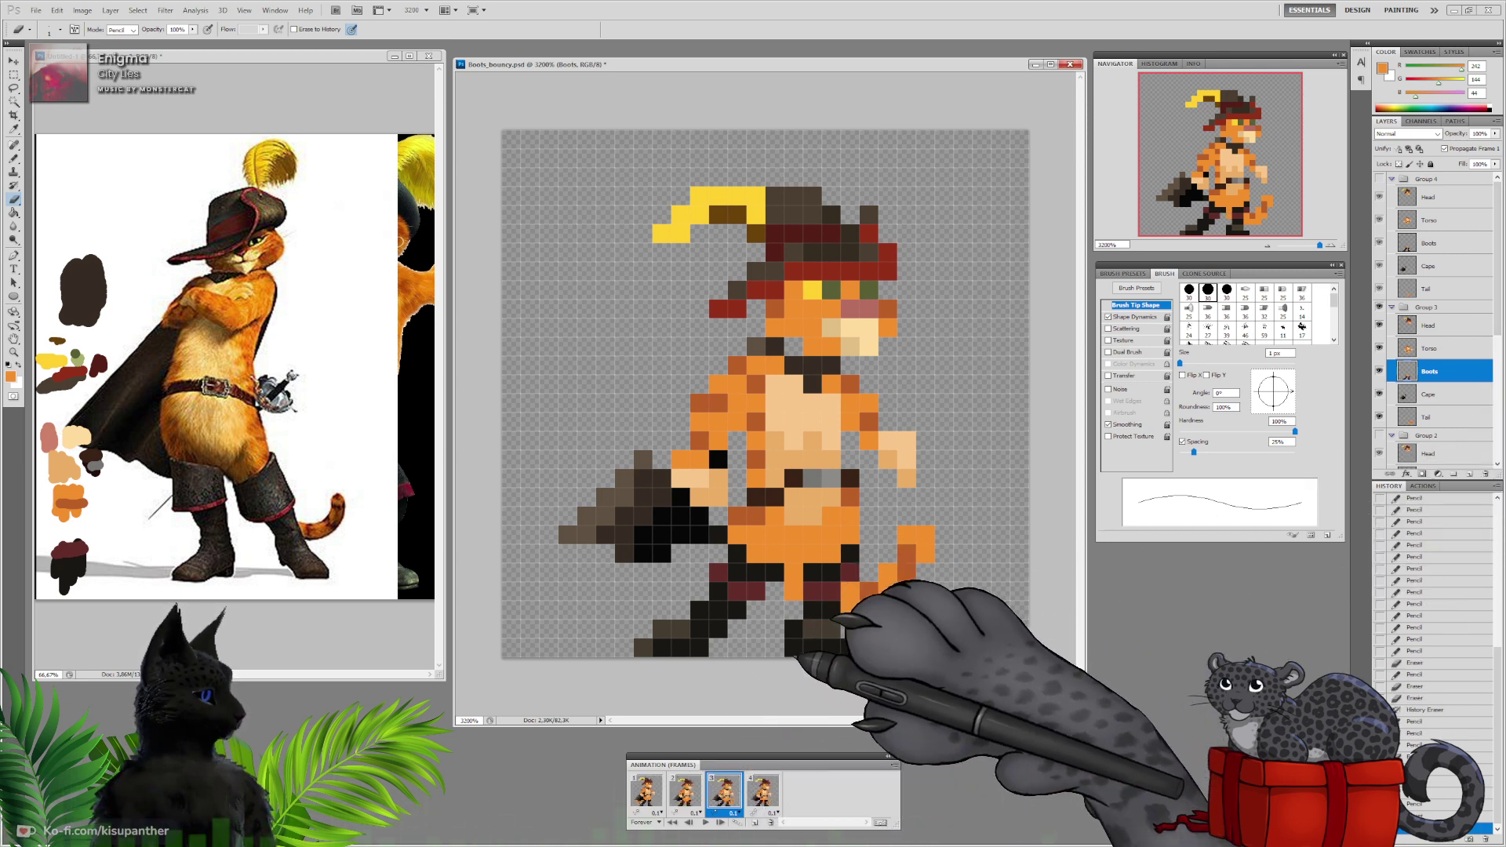
{"action": "left_click", "coordinate": [685, 792]}
{"action": "left_click", "coordinate": [724, 792]}
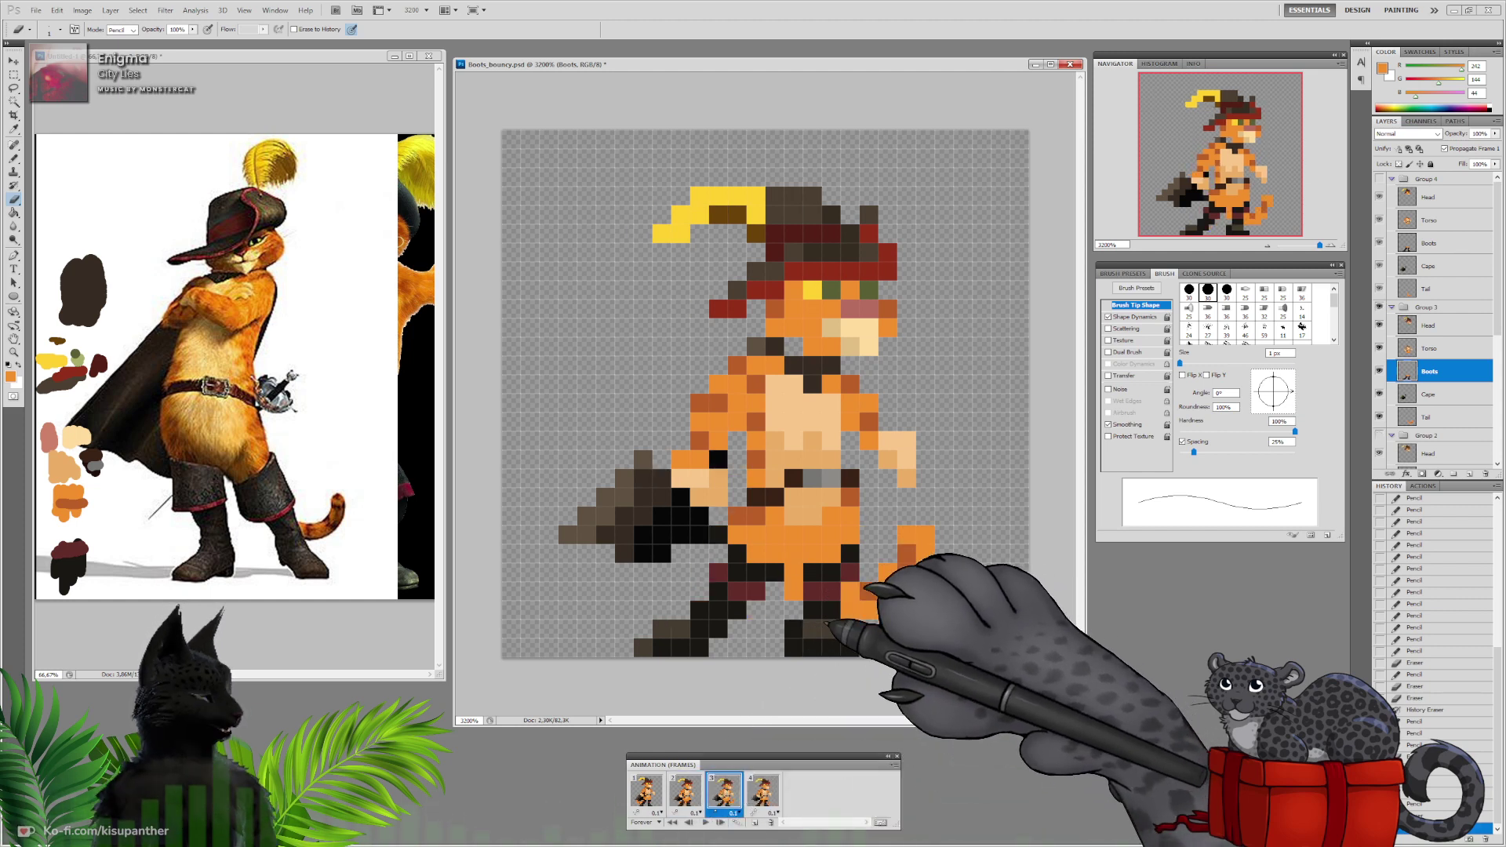
{"action": "left_click", "coordinate": [814, 612], "text": "alt"}
{"action": "left_click", "coordinate": [793, 611]}
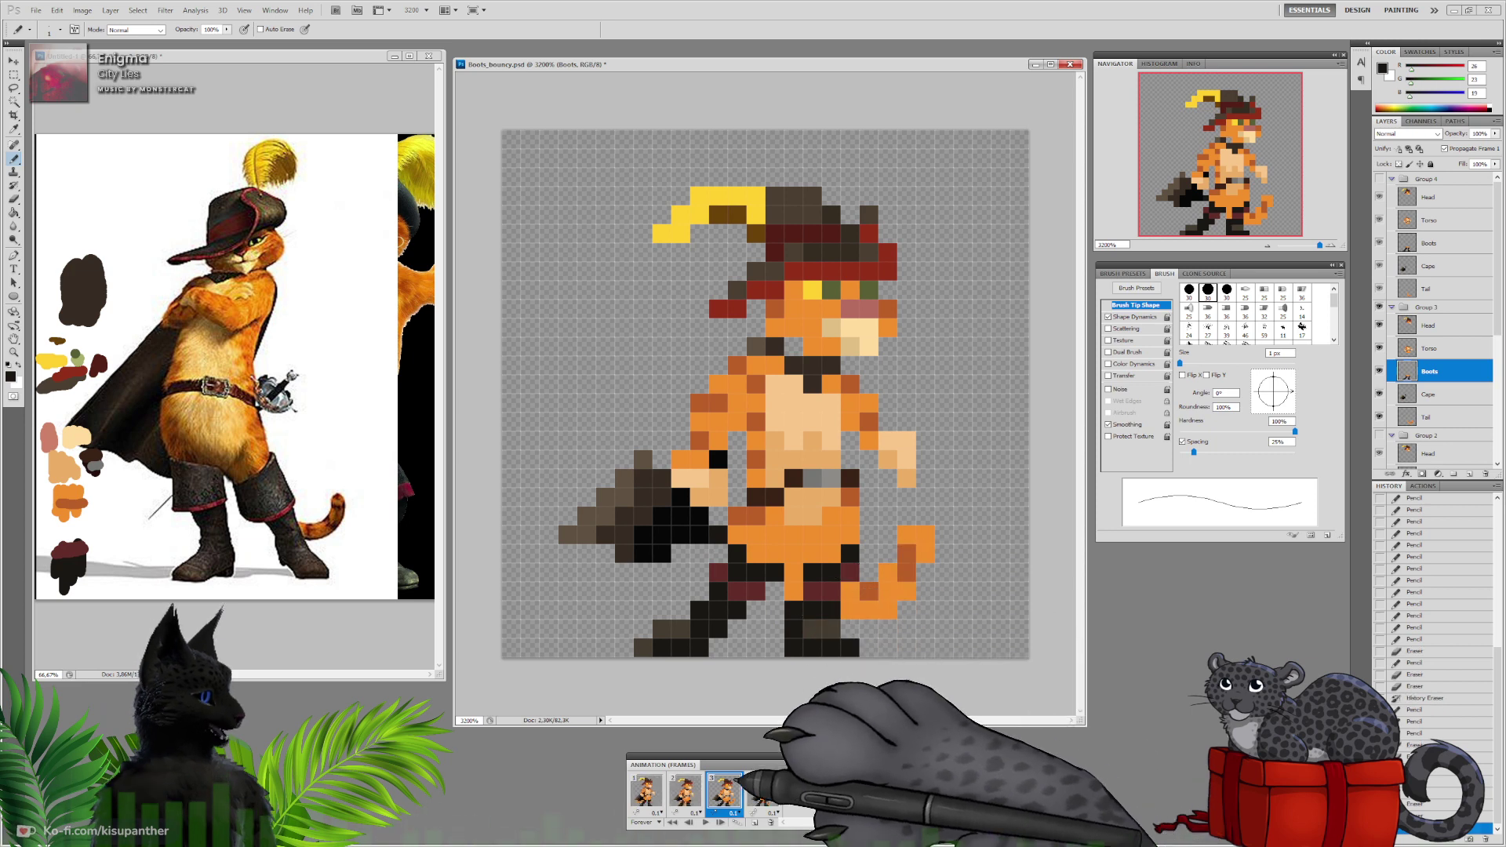
Flip through all four frames to compare the hips and boot tops, especially the fourth frame against the others
{"action": "left_click", "coordinate": [647, 791]}
{"action": "left_click", "coordinate": [685, 791]}
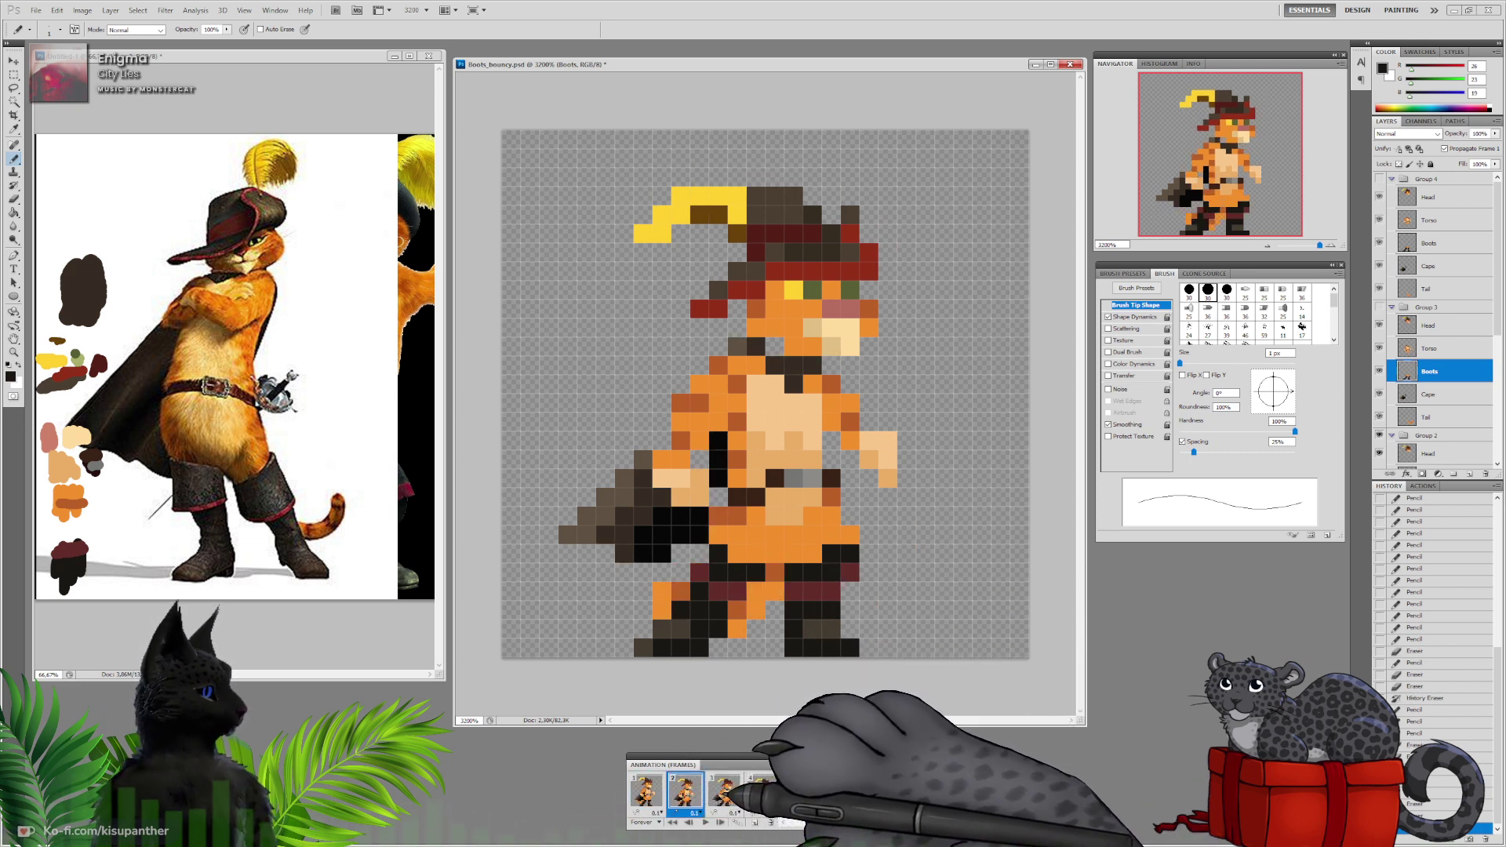
{"action": "left_click", "coordinate": [724, 790]}
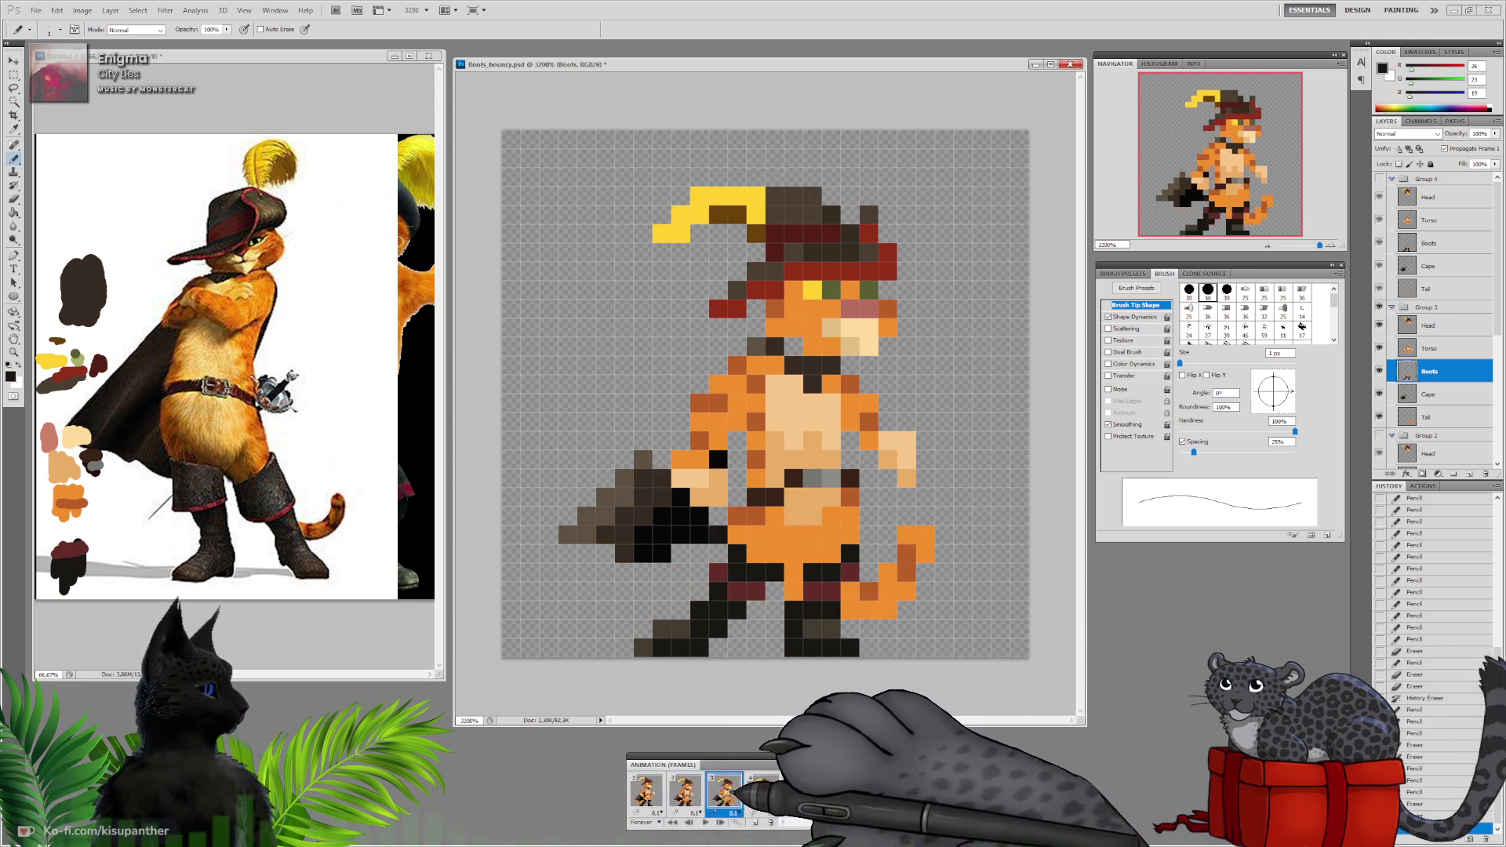
{"action": "left_click", "coordinate": [724, 791]}
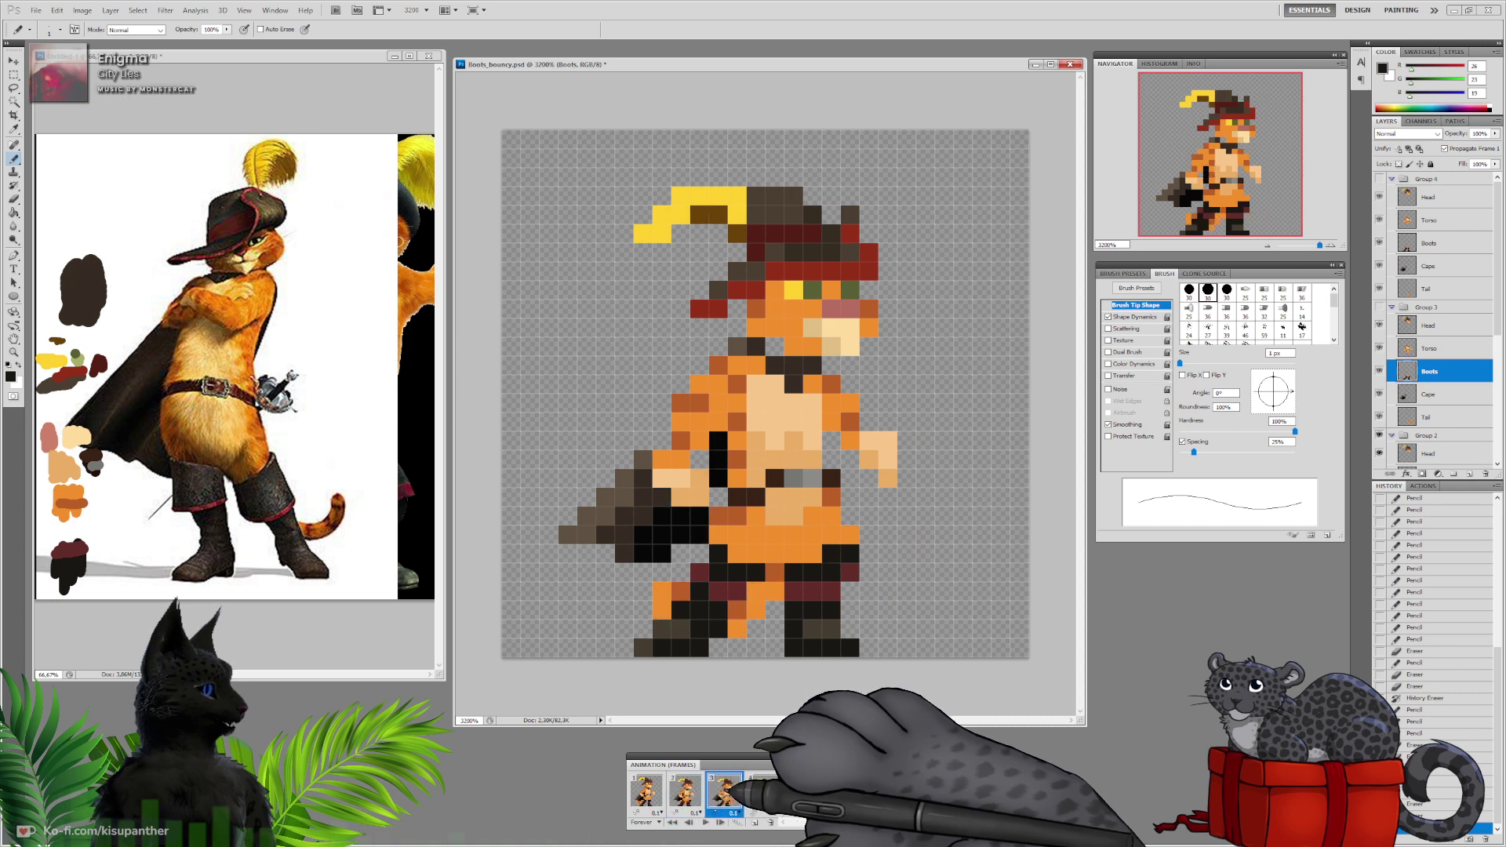
{"action": "left_click", "coordinate": [764, 790]}
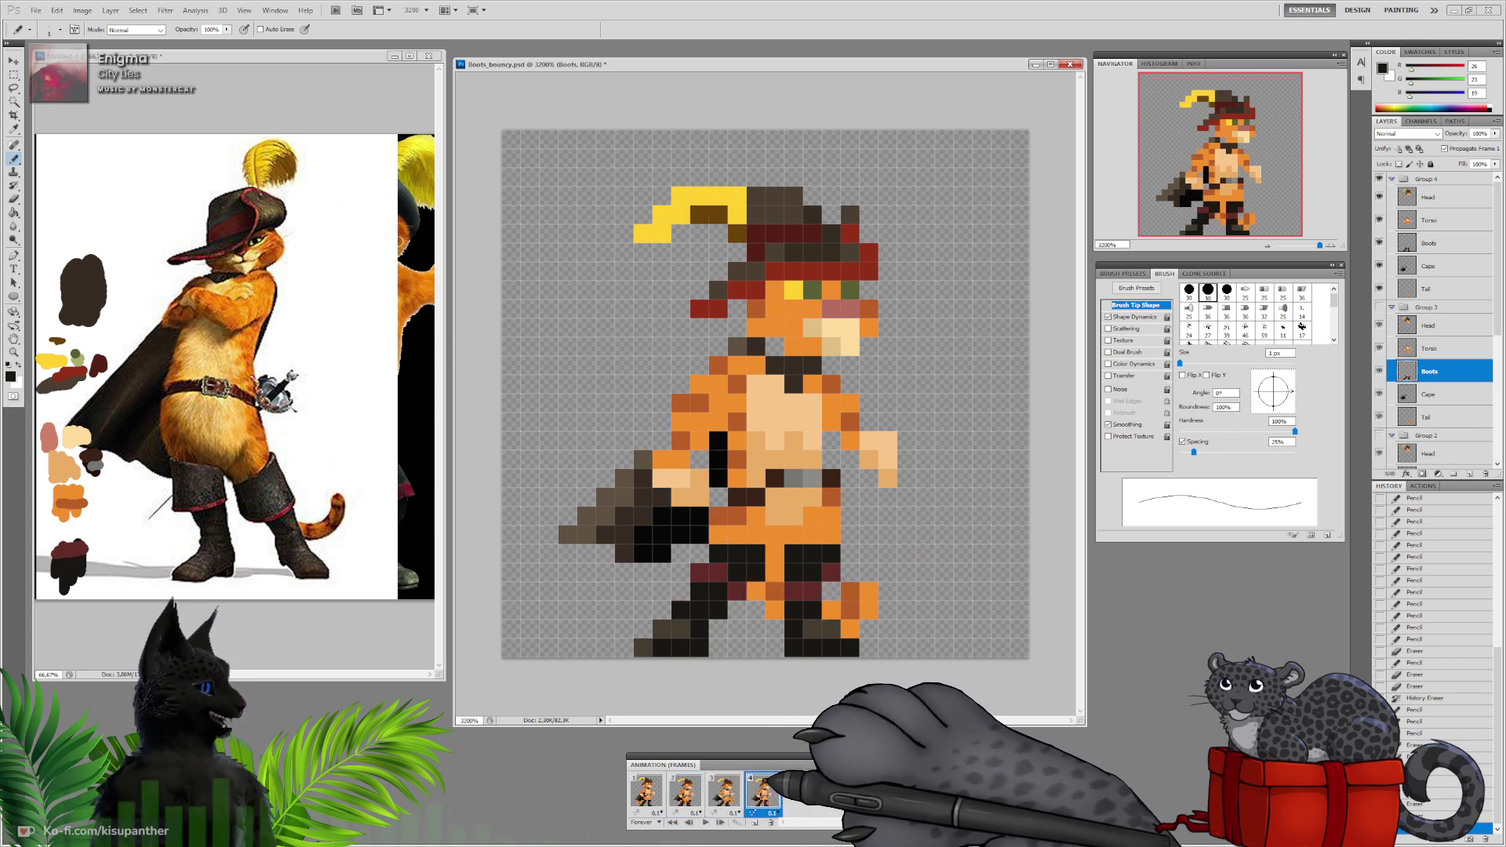
{"action": "left_click", "coordinate": [646, 792]}
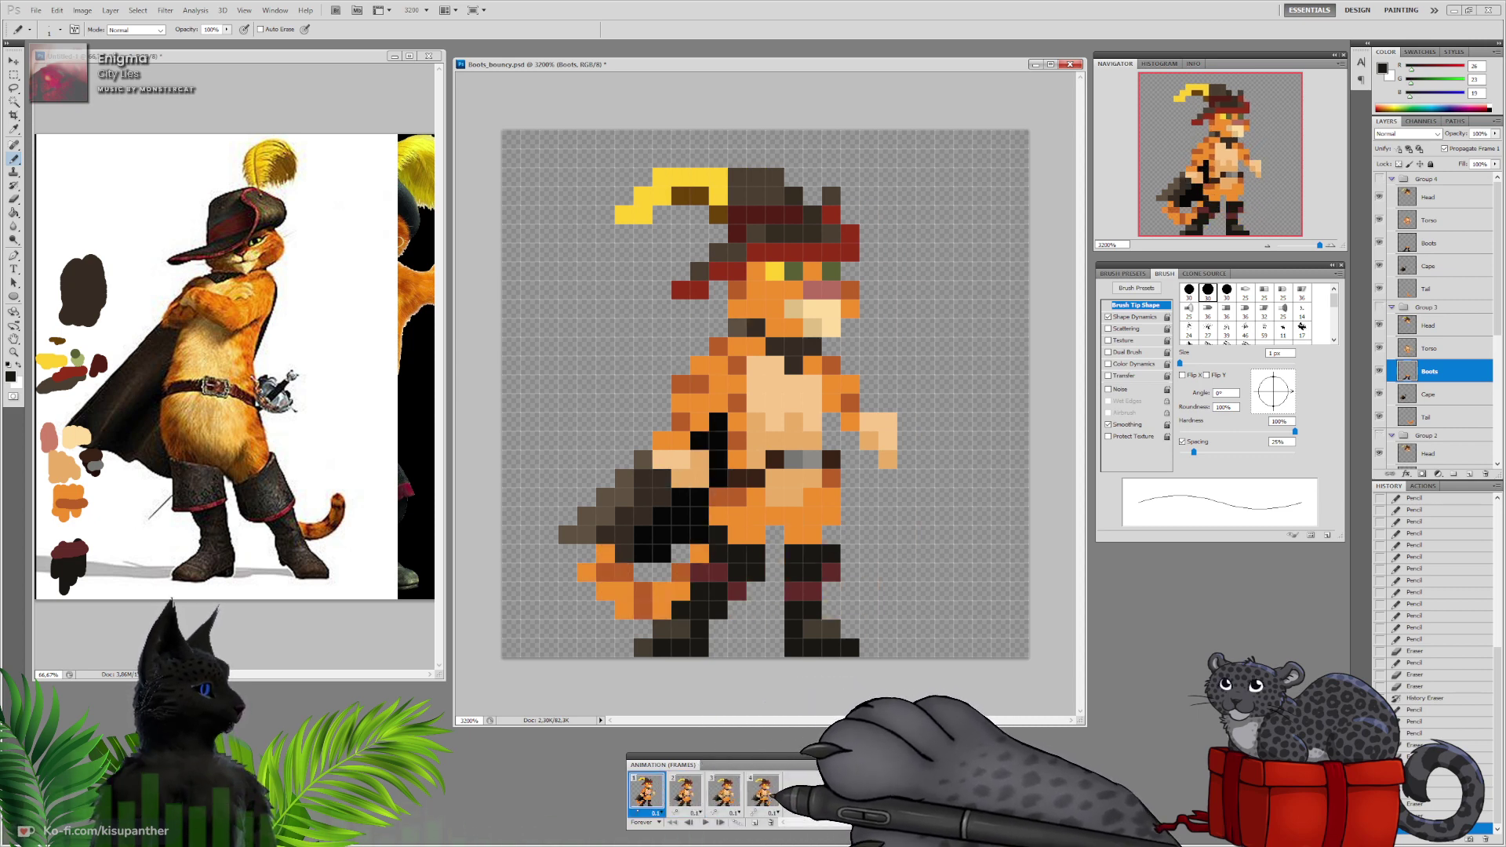
{"action": "left_click", "coordinate": [762, 790]}
{"action": "left_click", "coordinate": [689, 791]}
{"action": "left_click", "coordinate": [761, 791]}
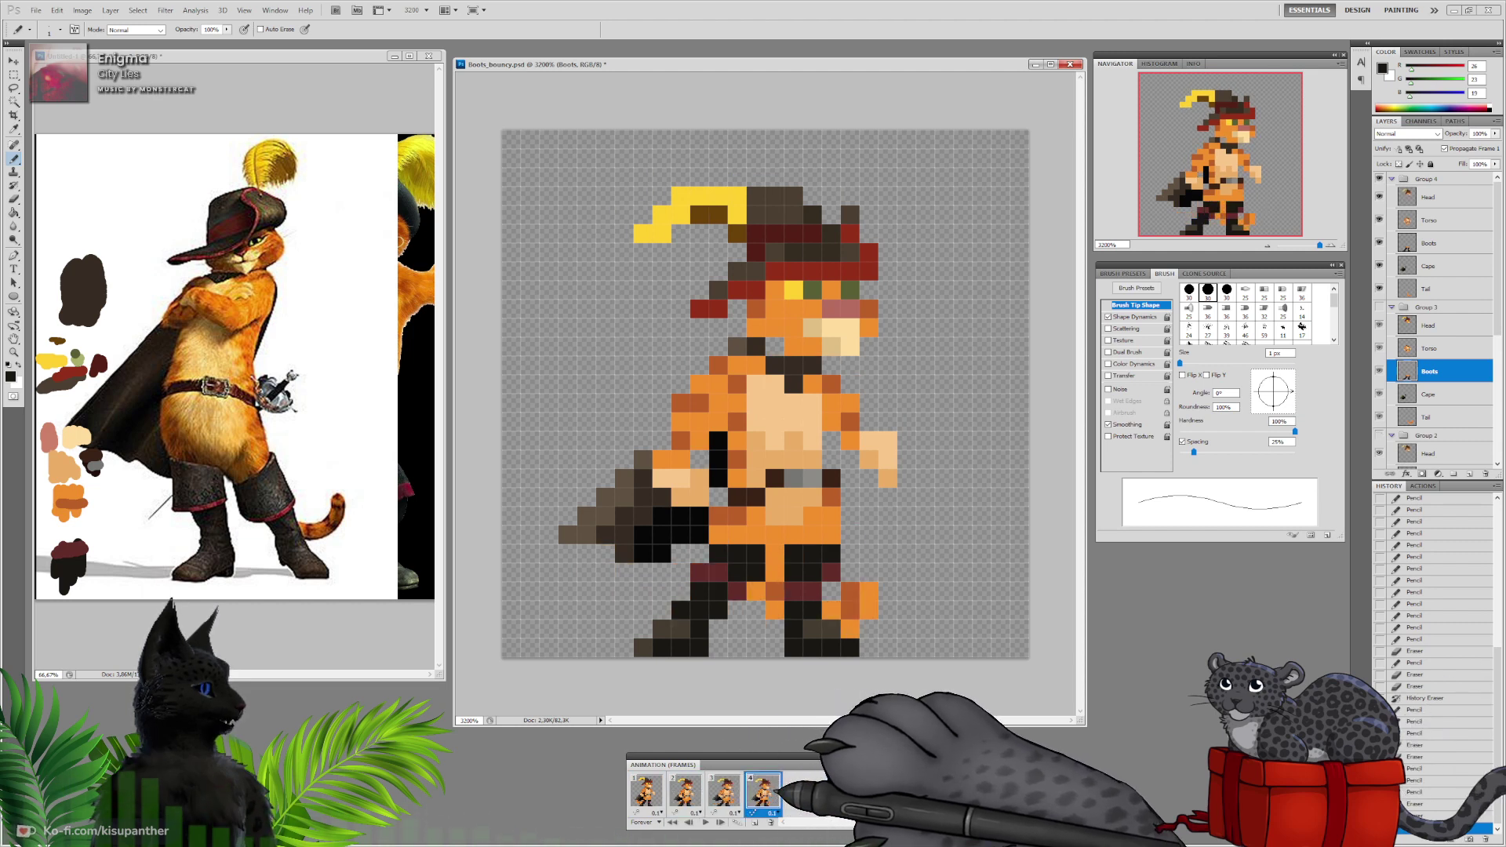
{"action": "left_click", "coordinate": [723, 790]}
{"action": "left_click", "coordinate": [762, 791]}
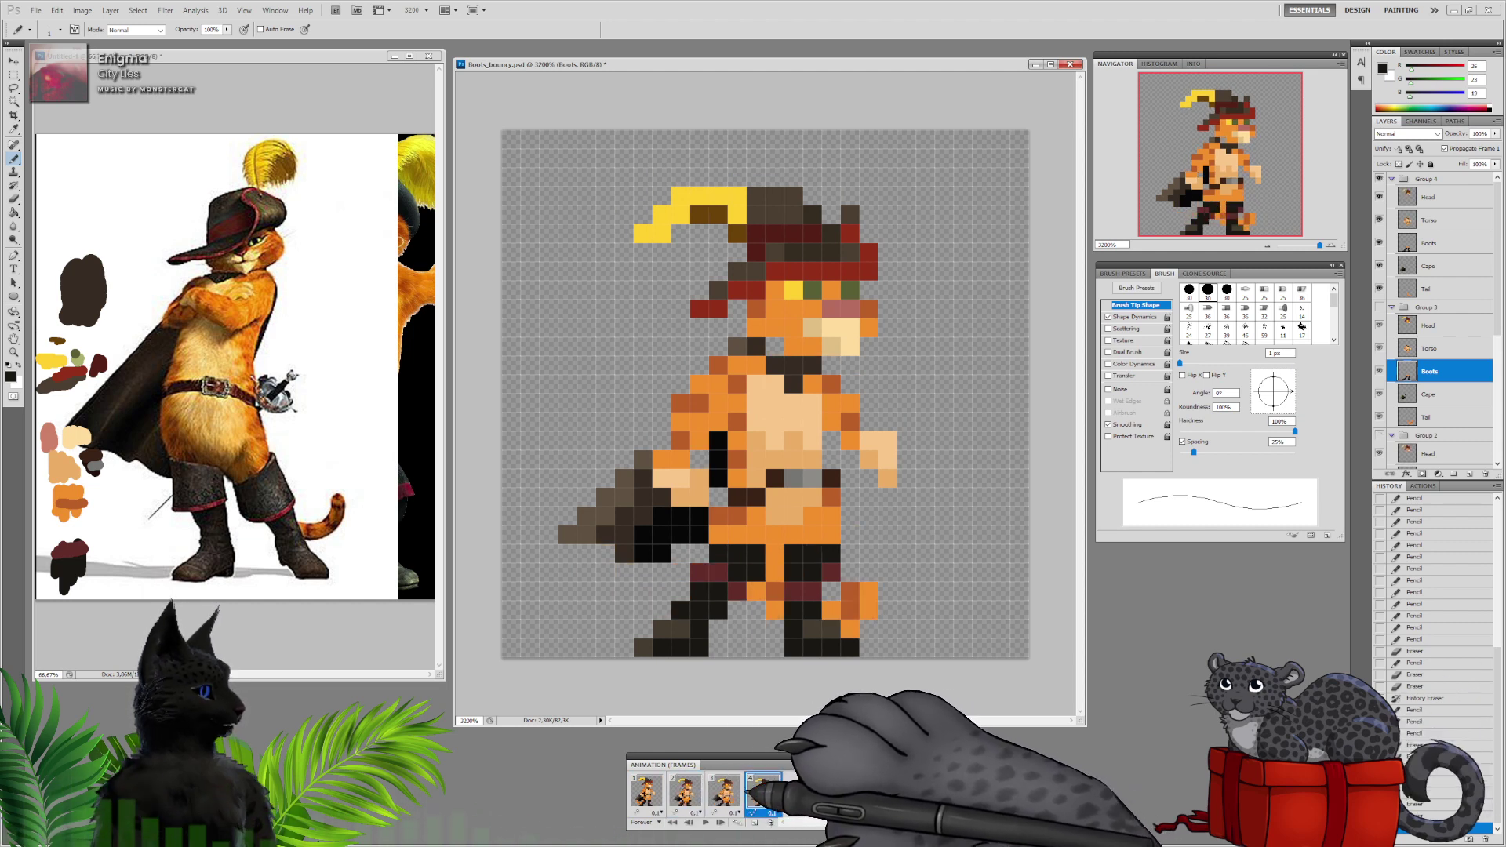
{"action": "left_click", "coordinate": [688, 790]}
{"action": "left_click", "coordinate": [762, 790]}
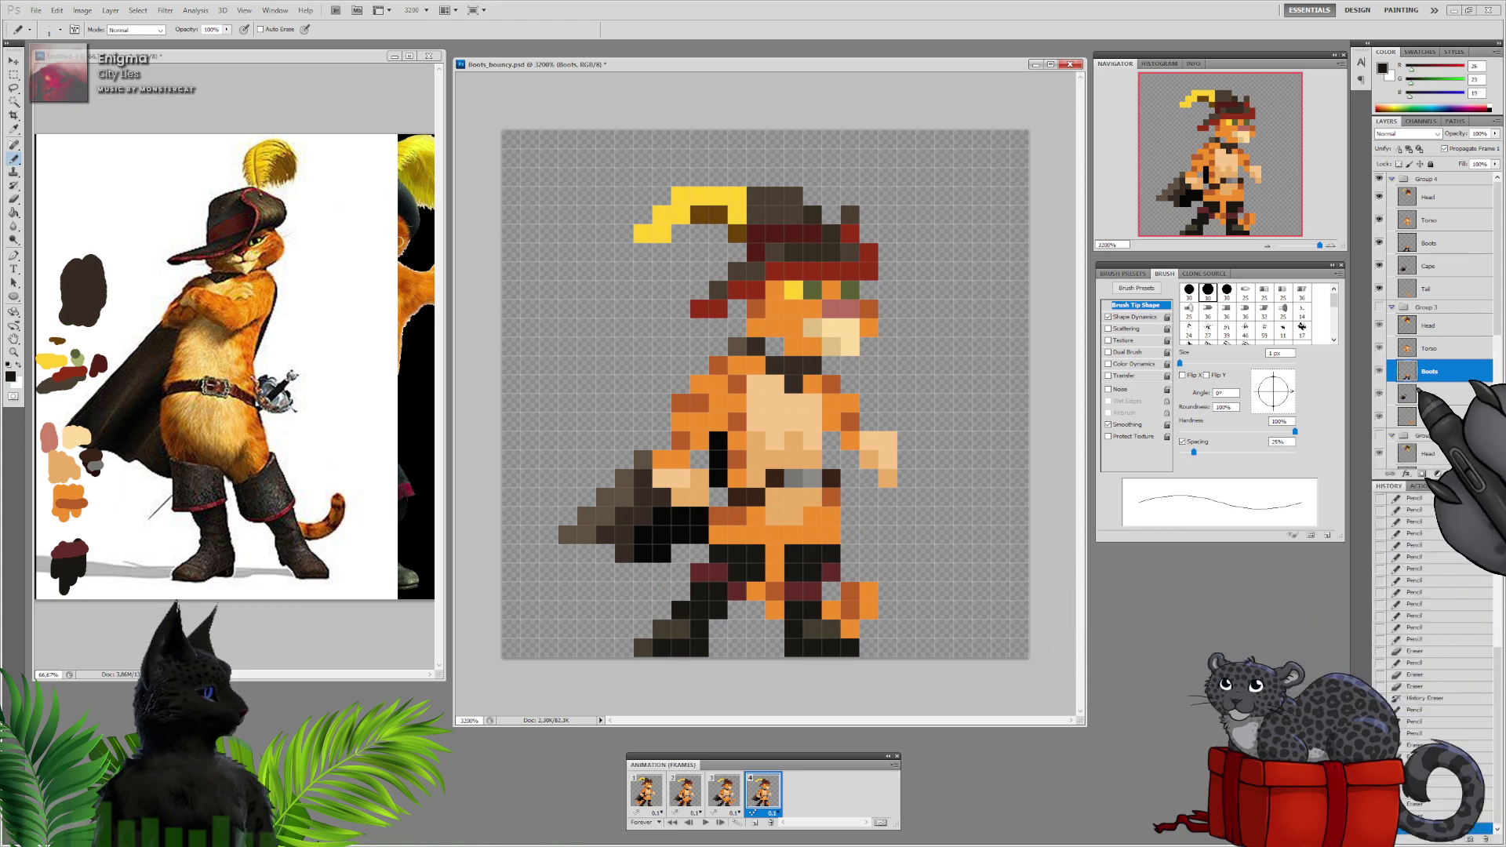
On Group 4's Boots layer, paint the top row of the boots in the torso's sampled orange and preview the animation
{"action": "left_click", "coordinate": [1443, 244]}
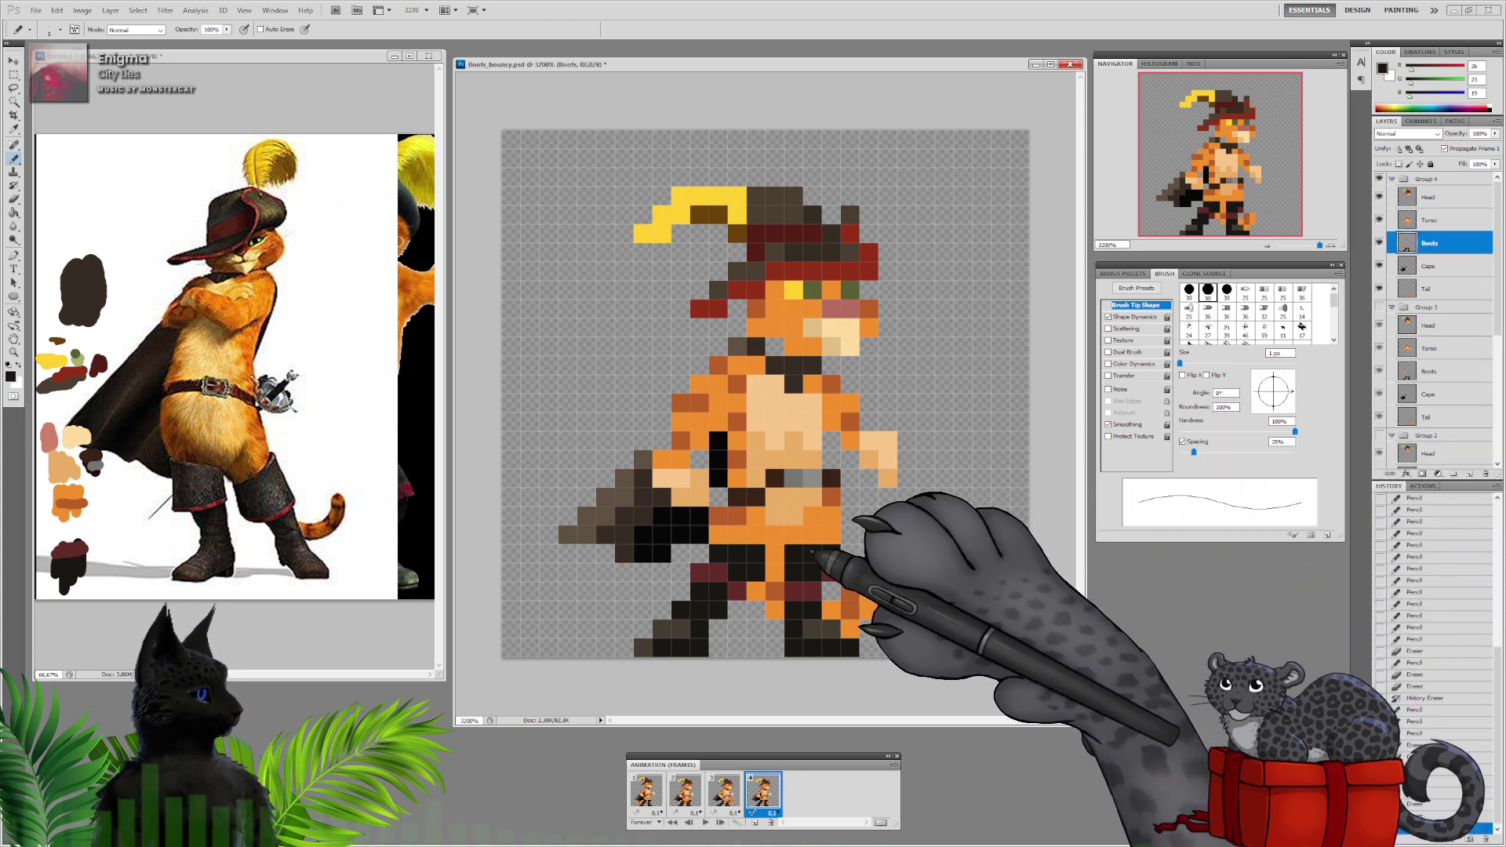
{"action": "left_click", "coordinate": [737, 540], "text": "alt"}
{"action": "left_click", "coordinate": [796, 554]}
{"action": "left_click", "coordinate": [756, 553]}
{"action": "left_click", "coordinate": [740, 553]}
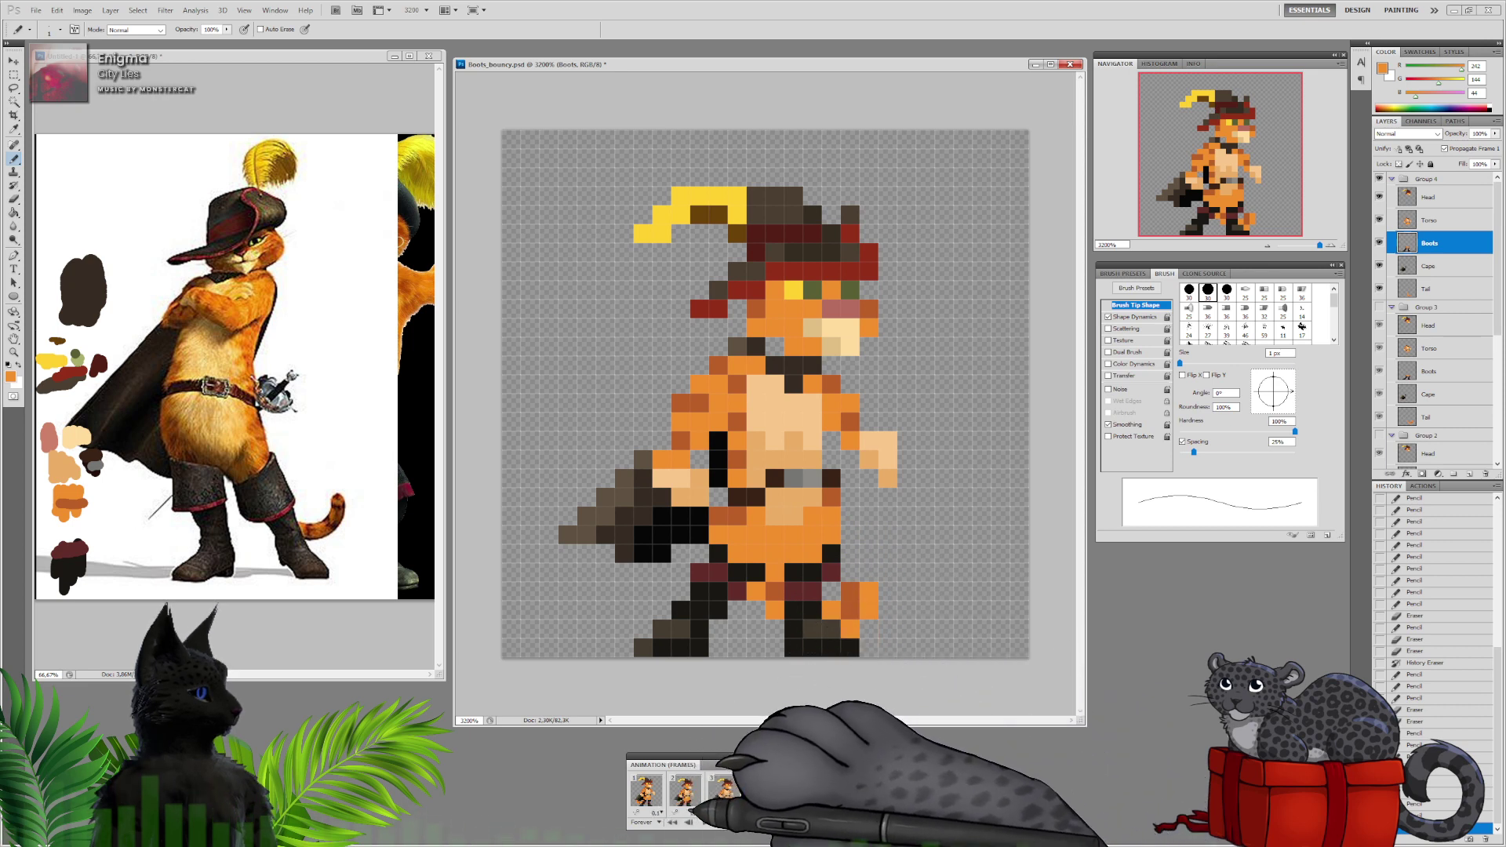
{"action": "left_click", "coordinate": [705, 822]}
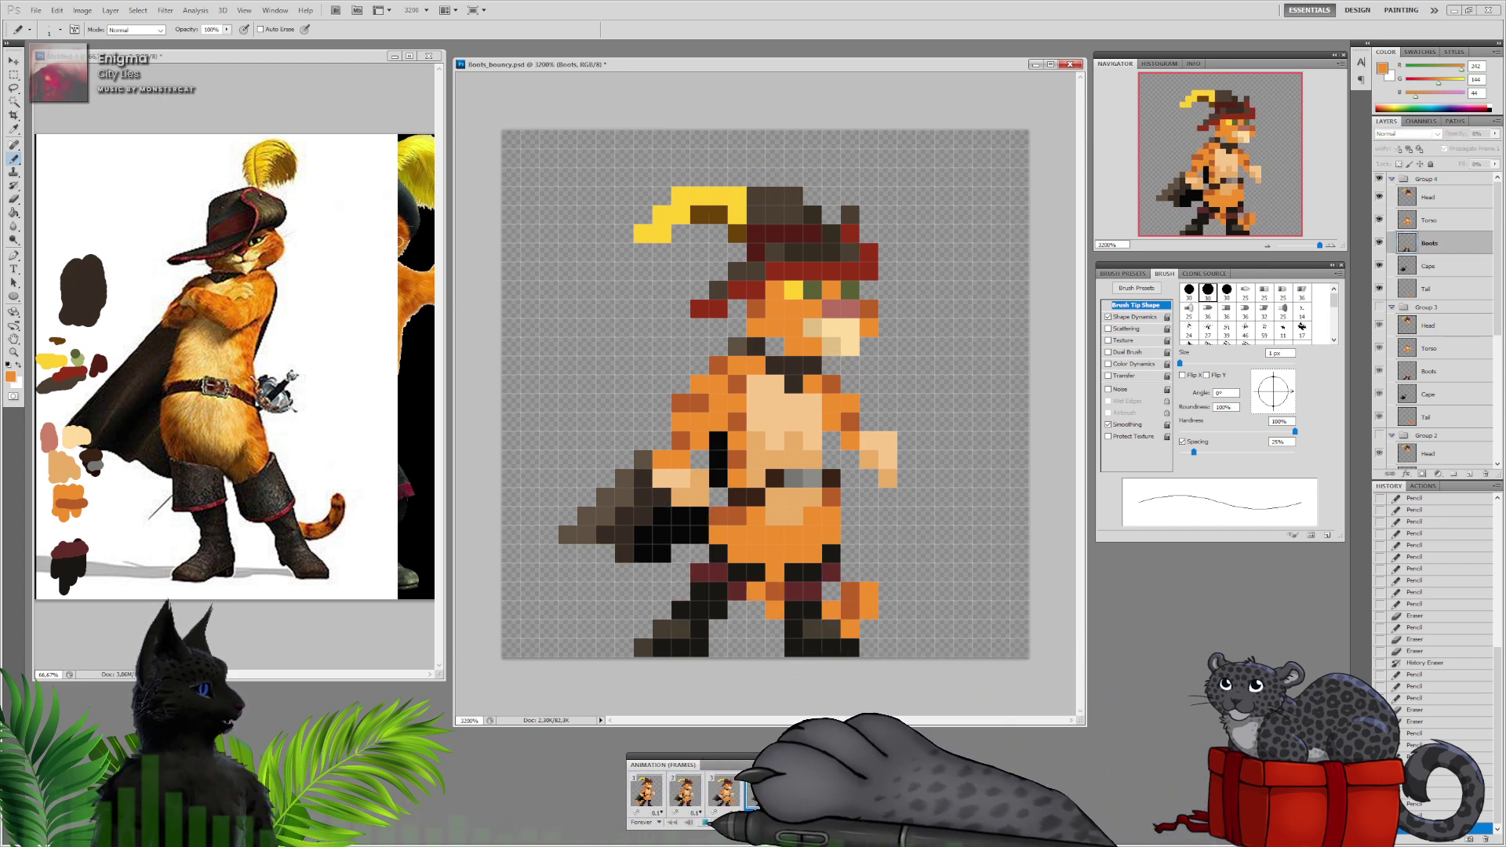
{"action": "left_click", "coordinate": [705, 822]}
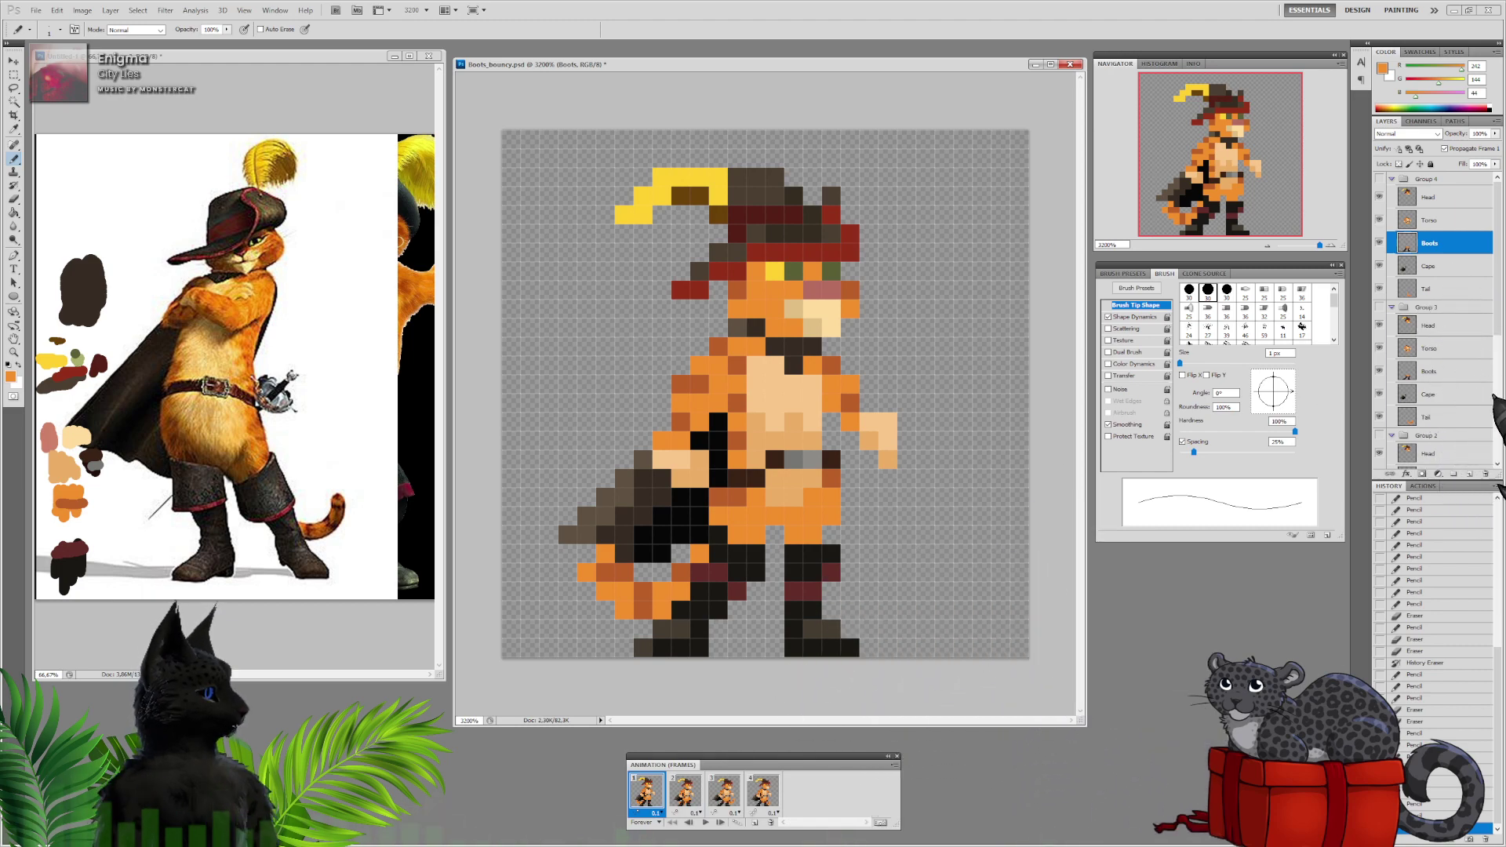
Switch to Group 1's Boots layer, flip through the frames and replay the animation to check how the hips and boots move
{"action": "scroll", "coordinate": [1447, 404], "scroll_direction": "down", "scroll_amount": 5}
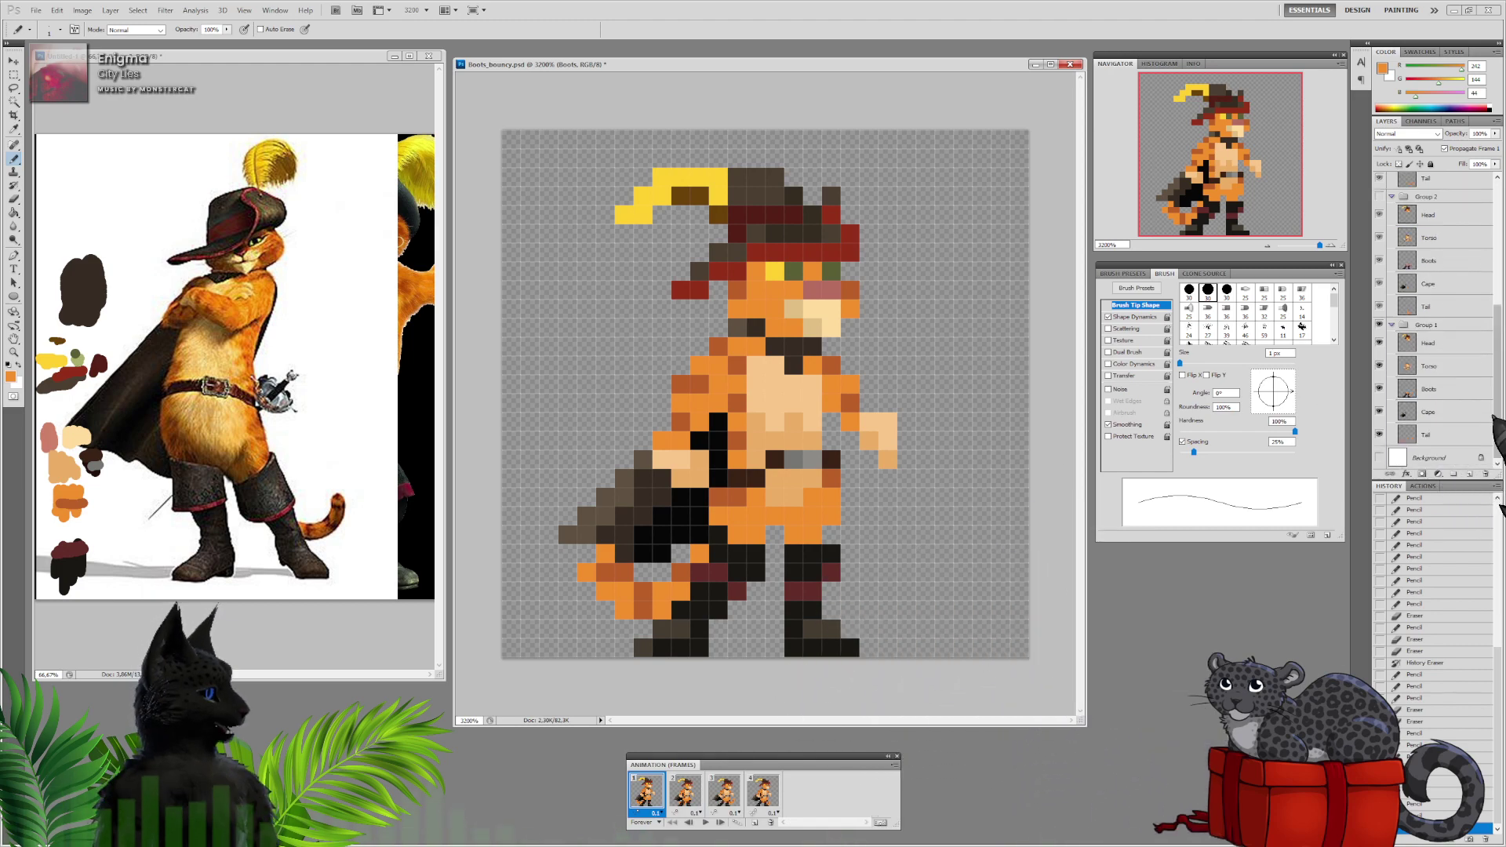
{"action": "left_click", "coordinate": [1448, 367]}
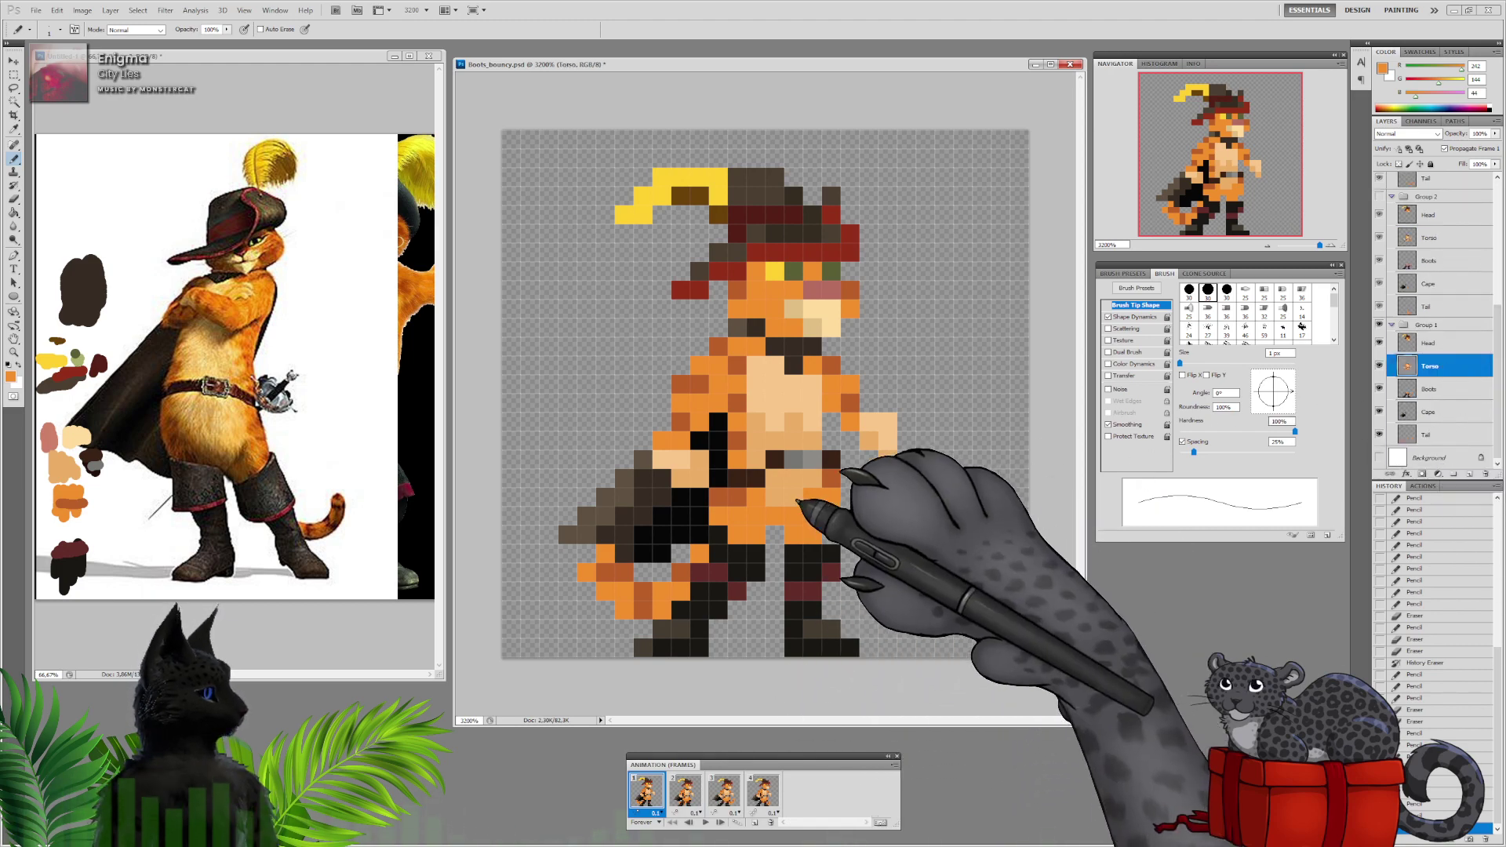
{"action": "left_click", "coordinate": [1457, 389]}
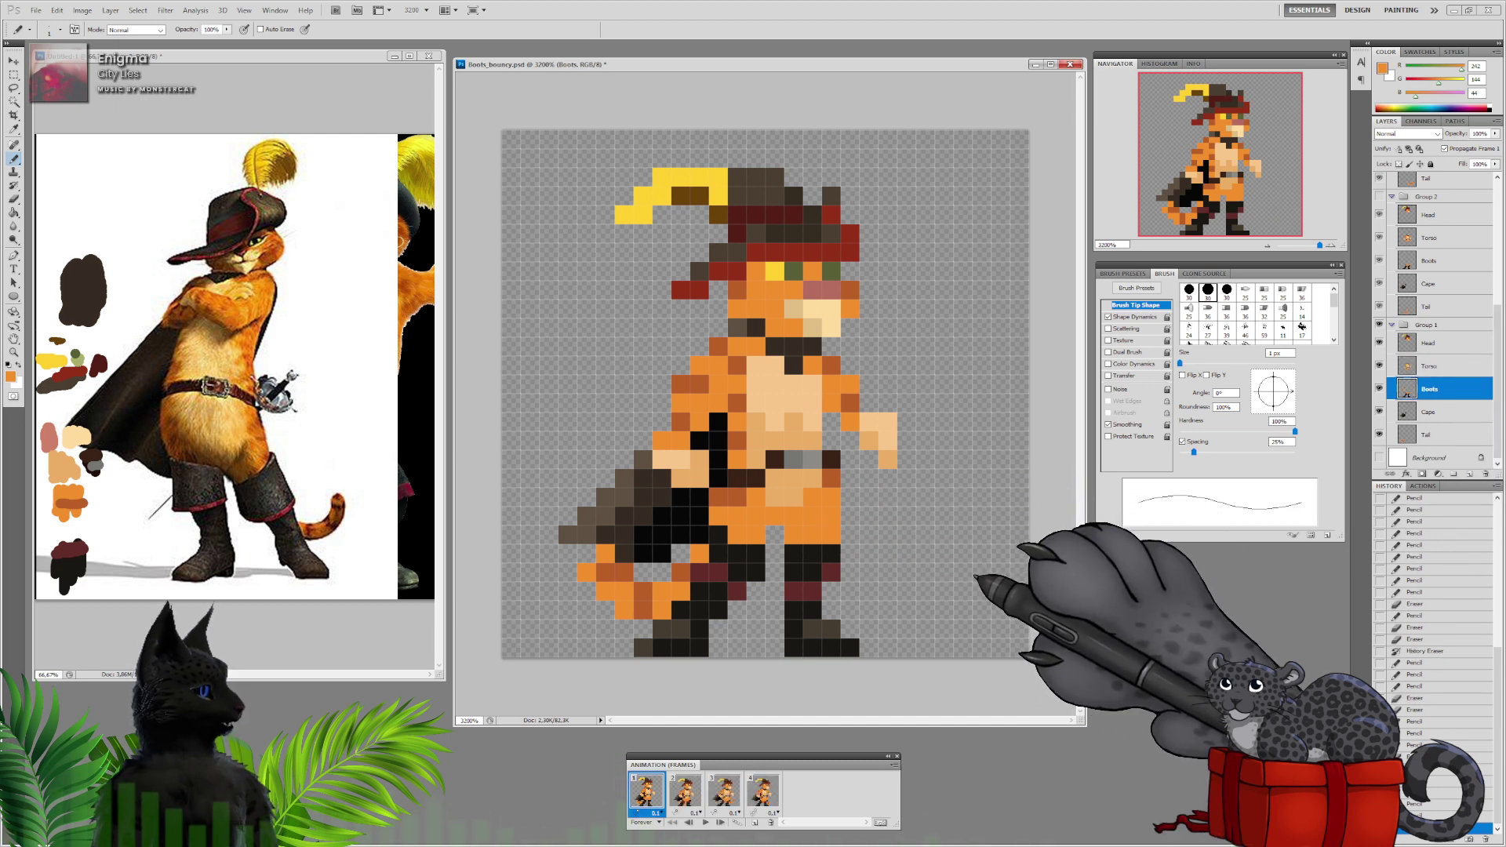
{"action": "left_click", "coordinate": [684, 790]}
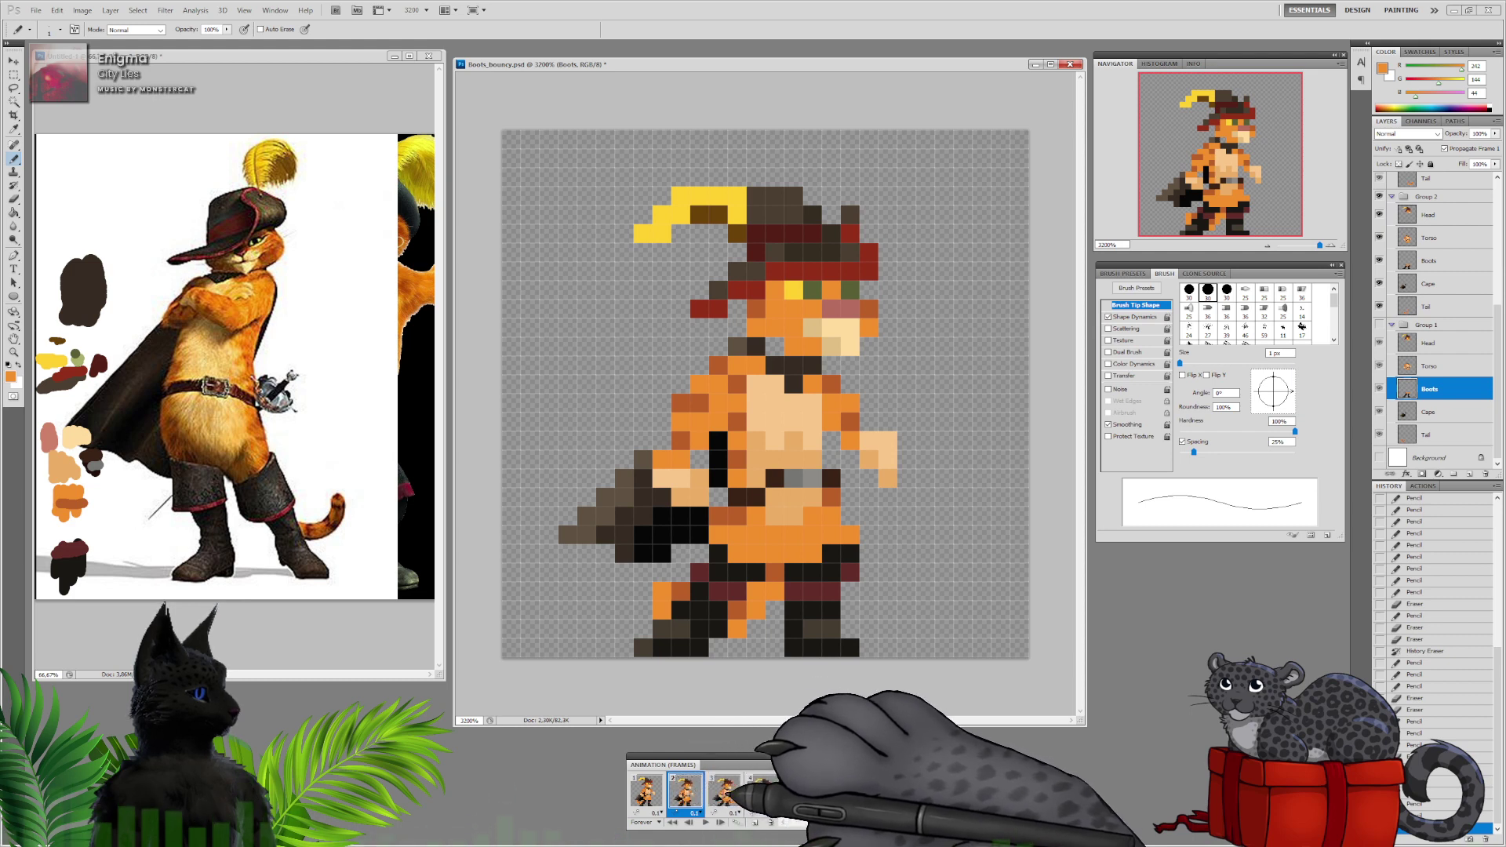
{"action": "left_click", "coordinate": [726, 792]}
{"action": "left_click", "coordinate": [761, 792]}
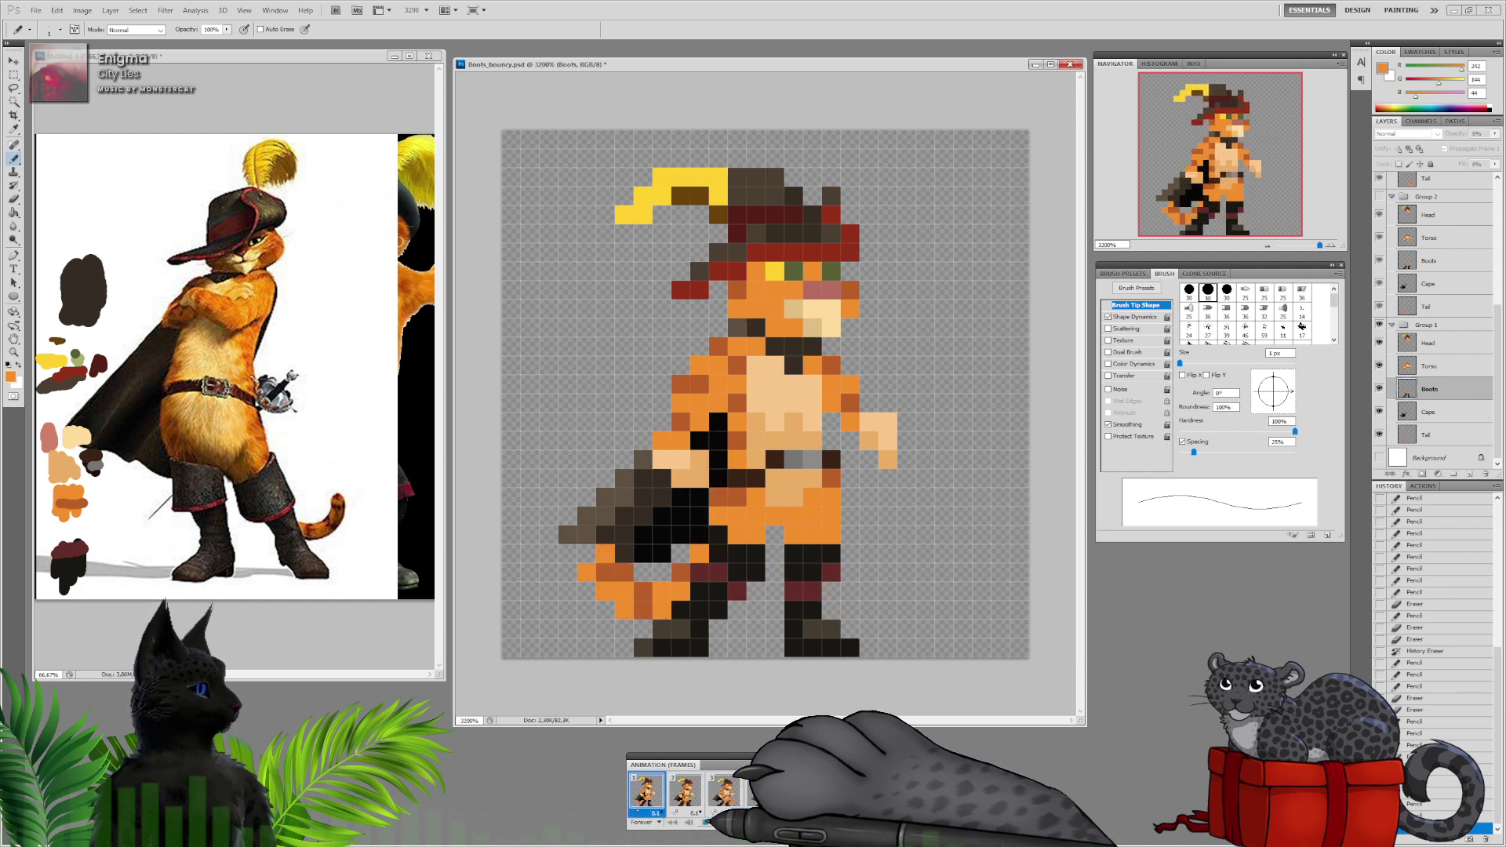
{"action": "left_click", "coordinate": [706, 822]}
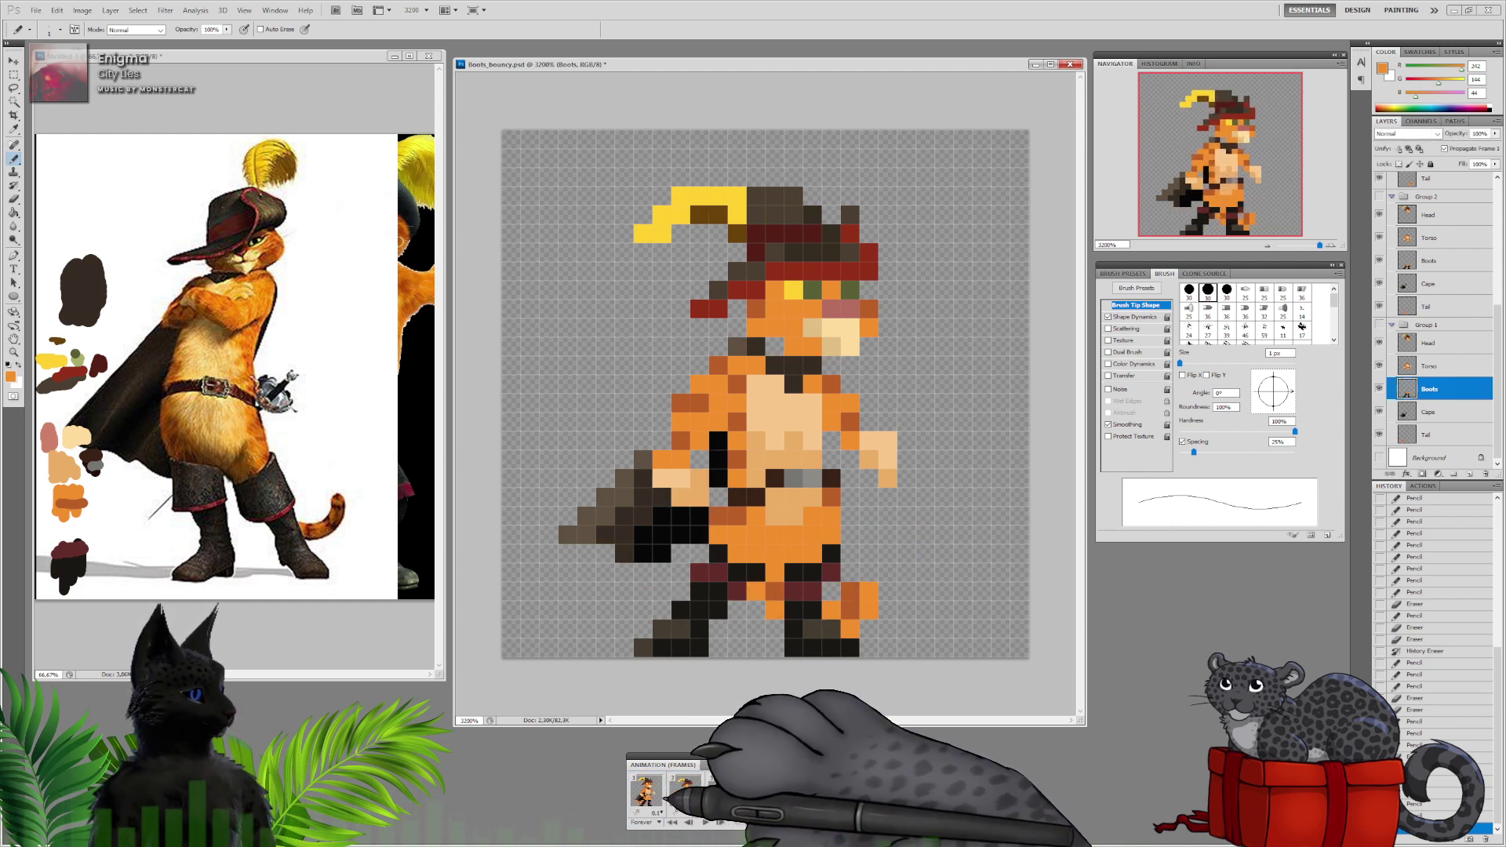
{"action": "left_click", "coordinate": [706, 822]}
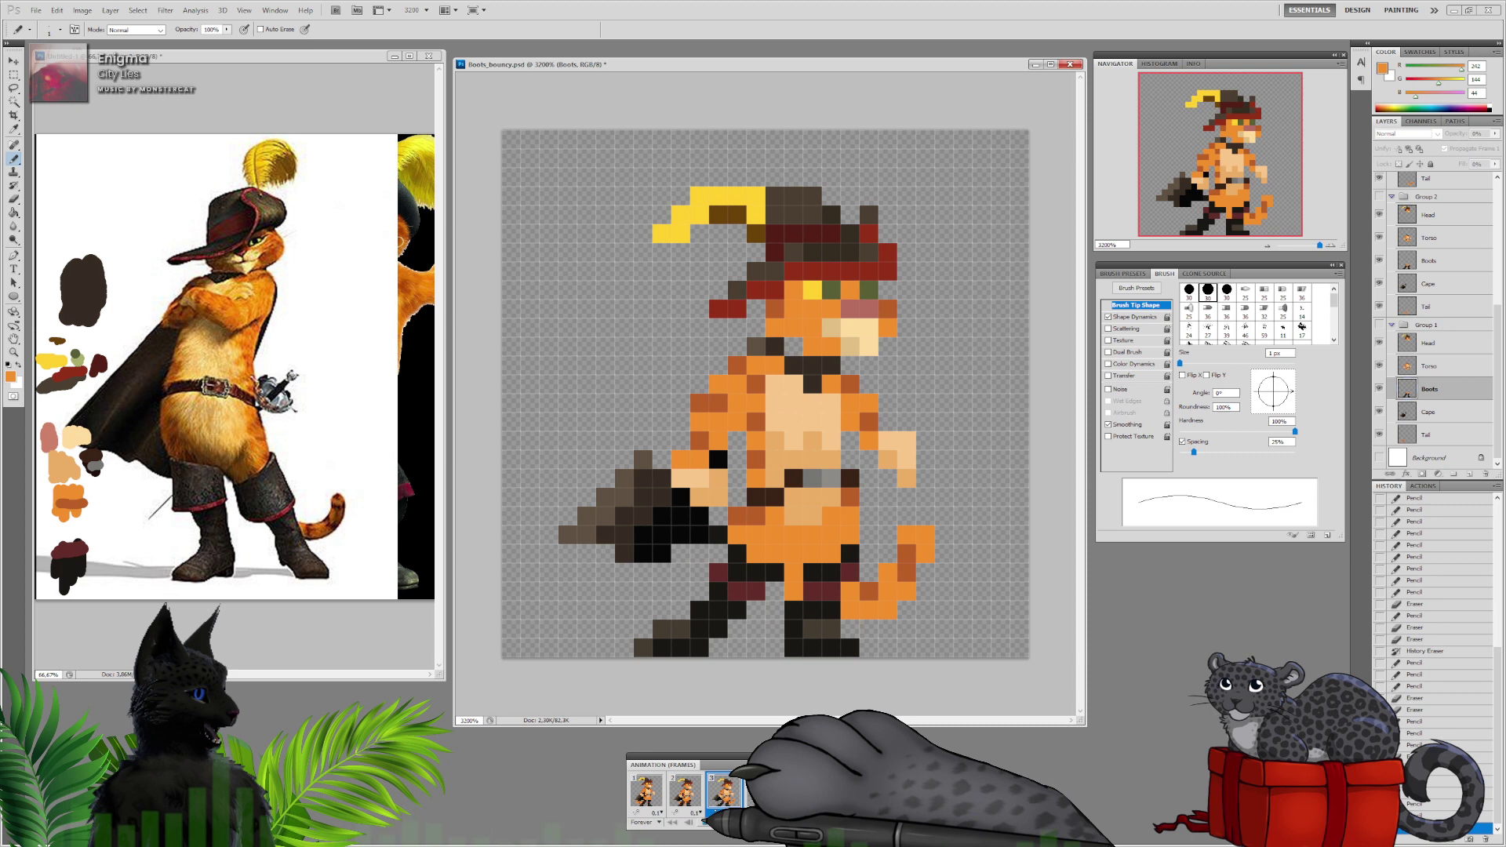
{"action": "left_click", "coordinate": [706, 822]}
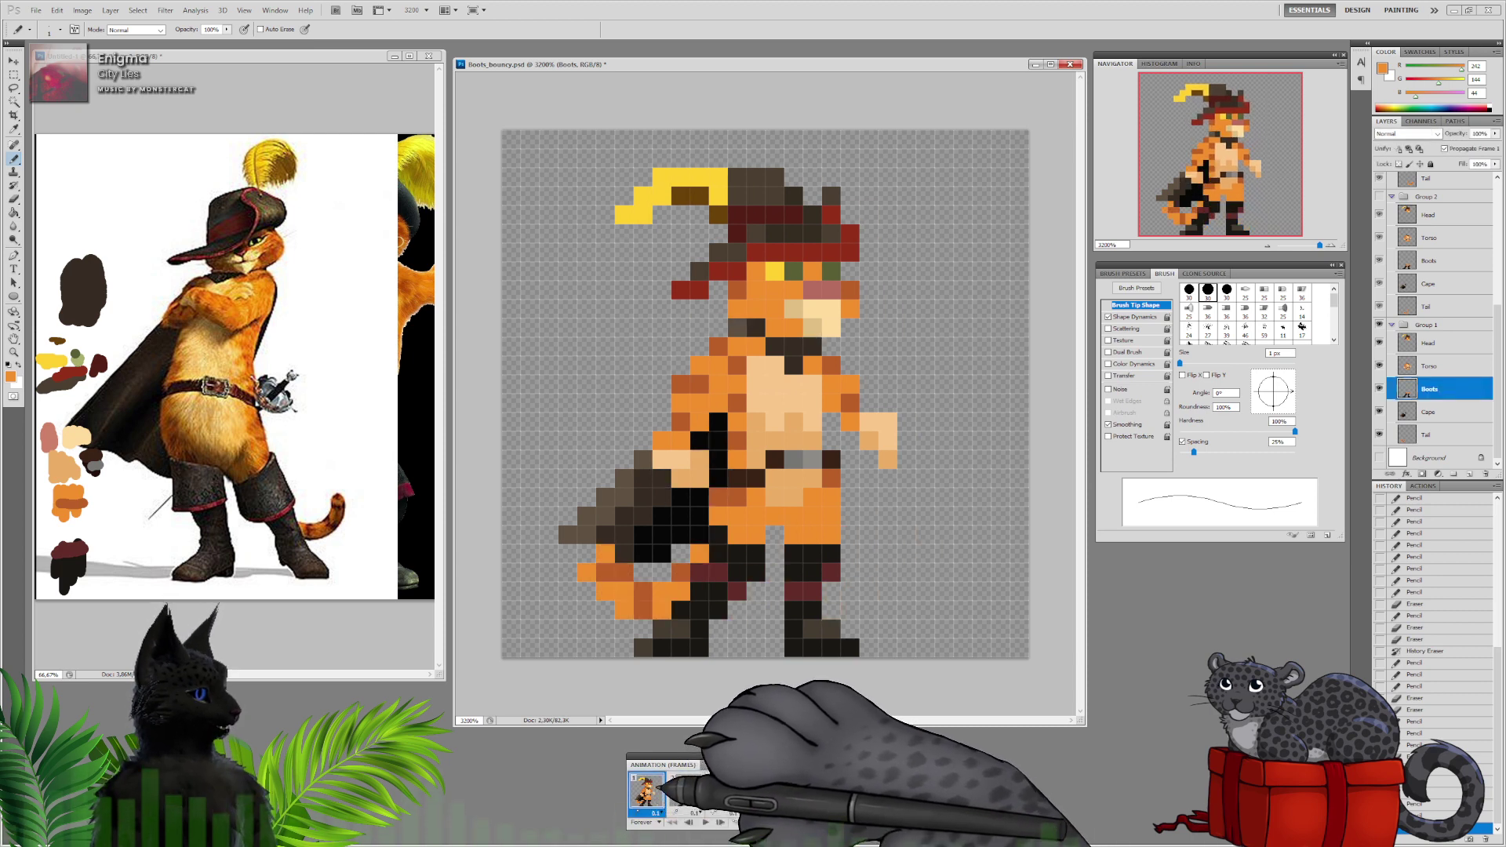
Hide the Cape layer of each group in its matching frame, so that all four frames show the sprite without the cape
{"action": "left_click", "coordinate": [685, 791]}
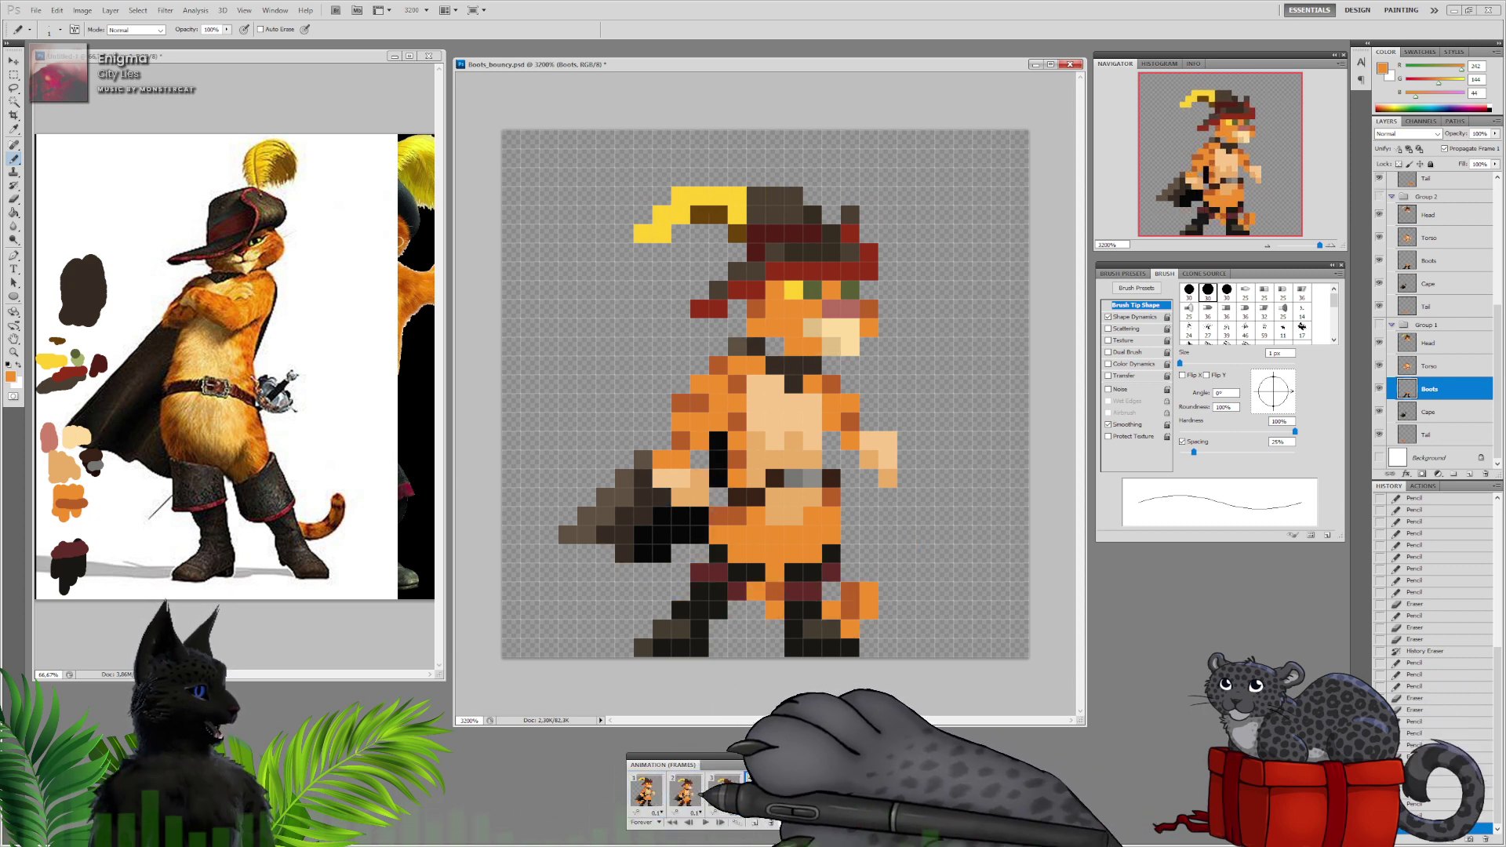
{"action": "left_click", "coordinate": [1379, 412]}
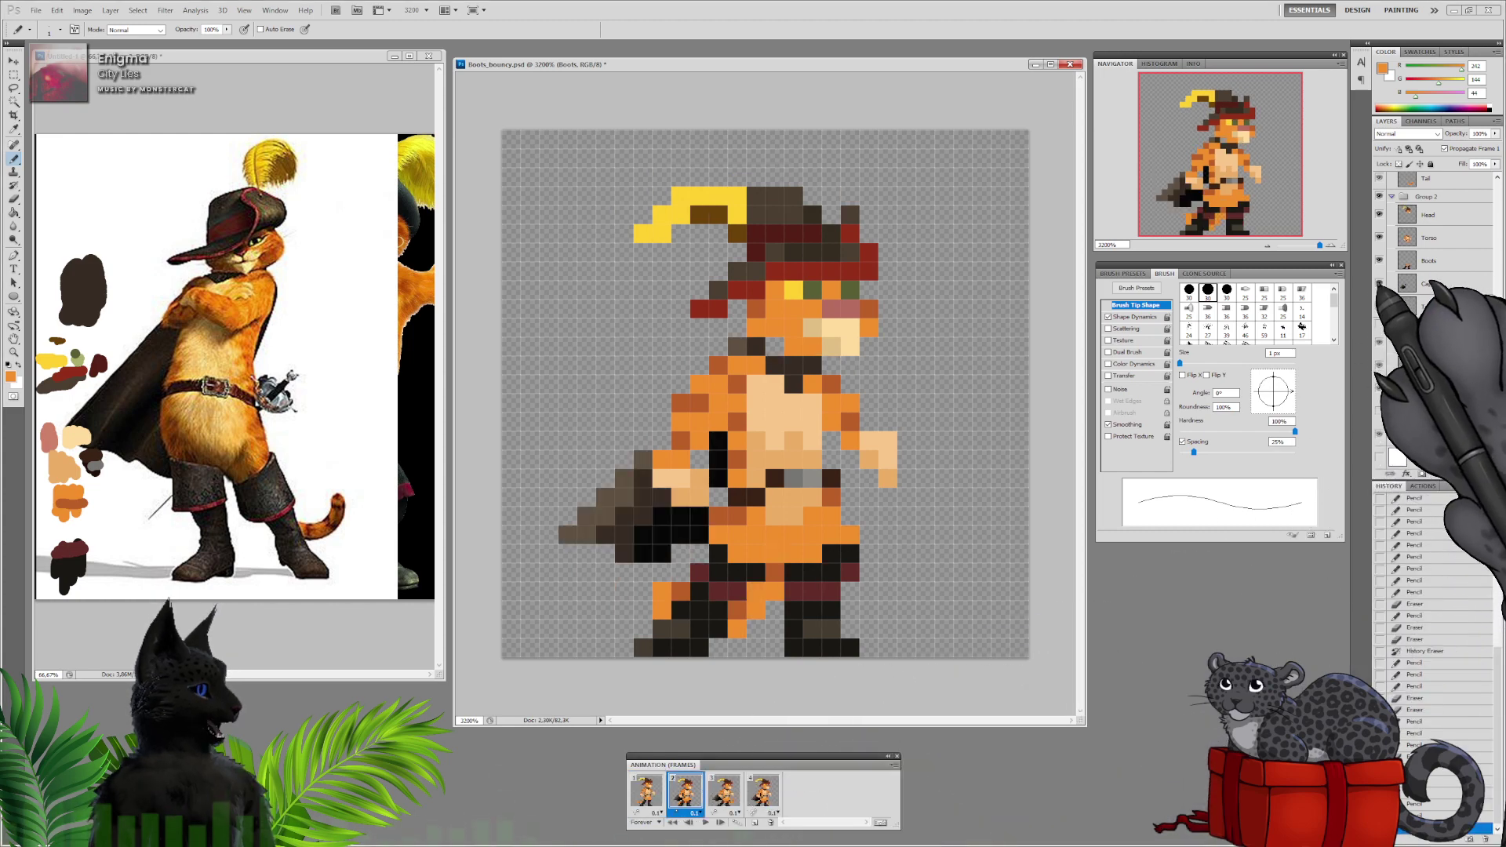
{"action": "left_click", "coordinate": [1378, 283]}
{"action": "left_click", "coordinate": [723, 790]}
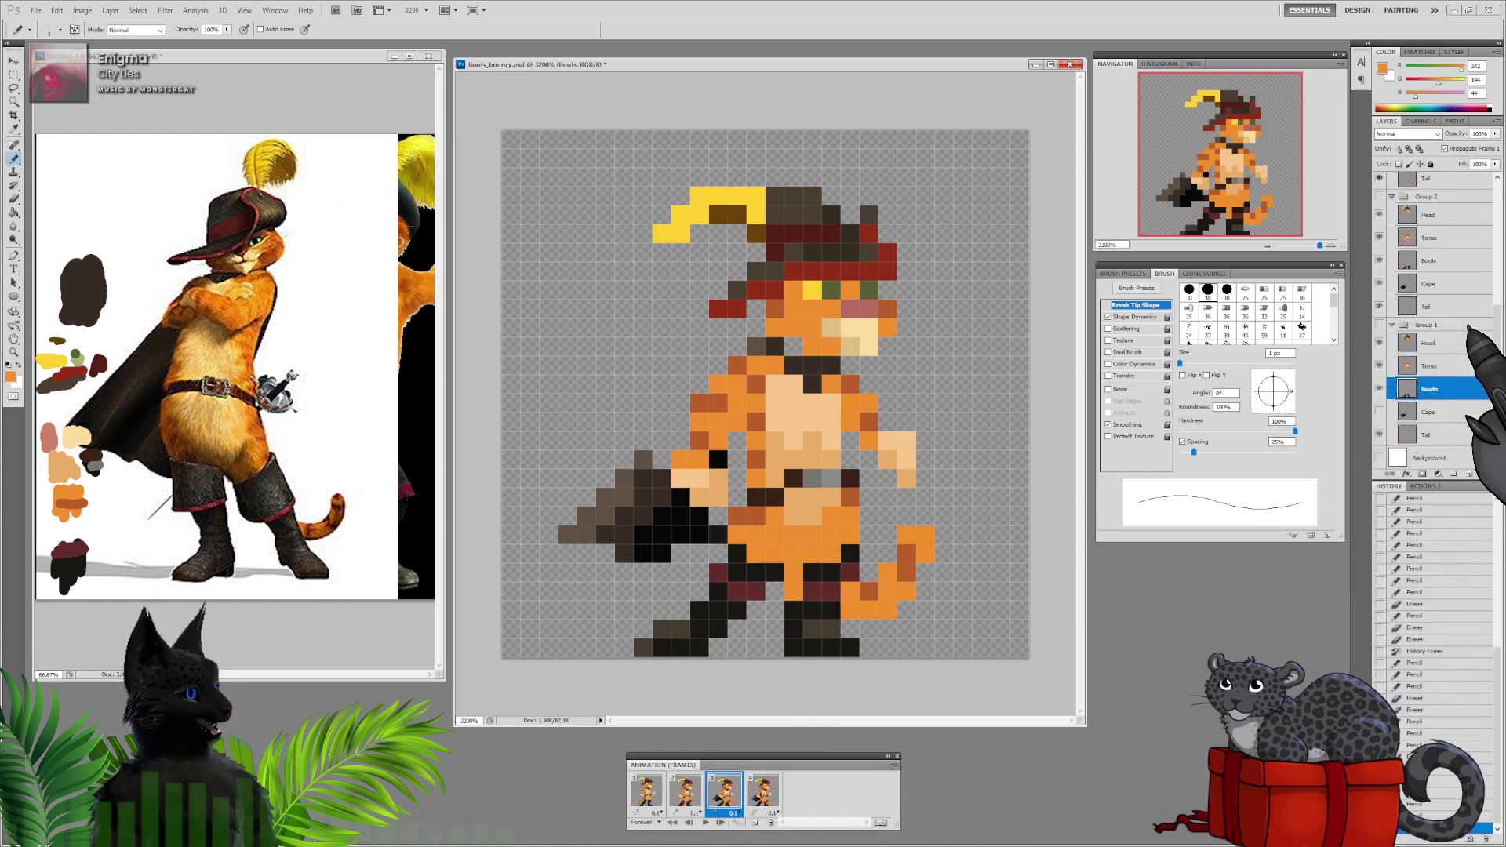
{"action": "scroll", "coordinate": [1411, 314], "scroll_direction": "up", "scroll_amount": 3}
{"action": "left_click", "coordinate": [1379, 264]}
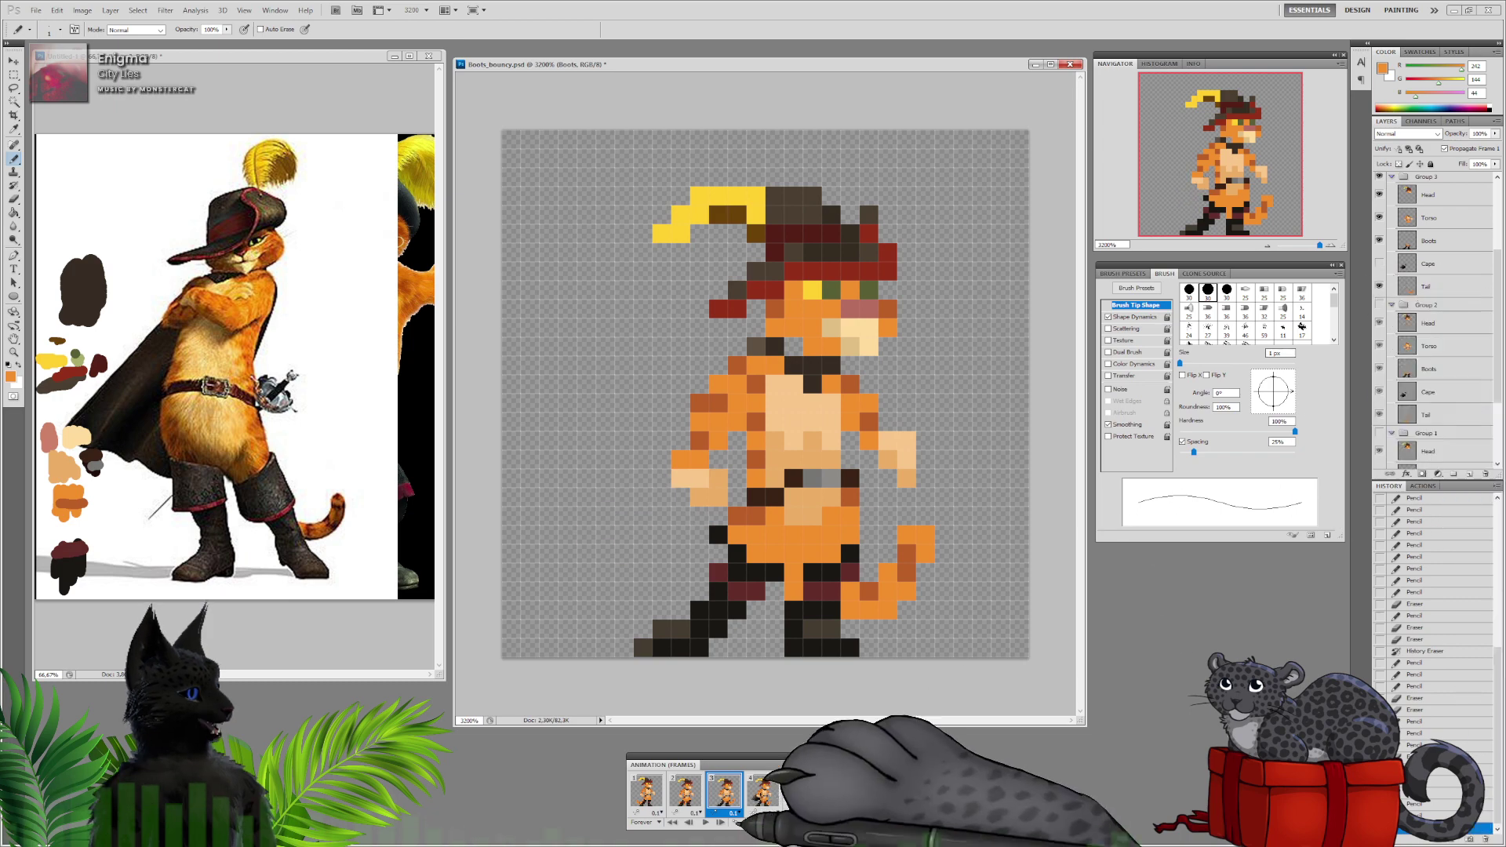
{"action": "scroll", "coordinate": [1392, 321], "scroll_direction": "up", "scroll_amount": 3}
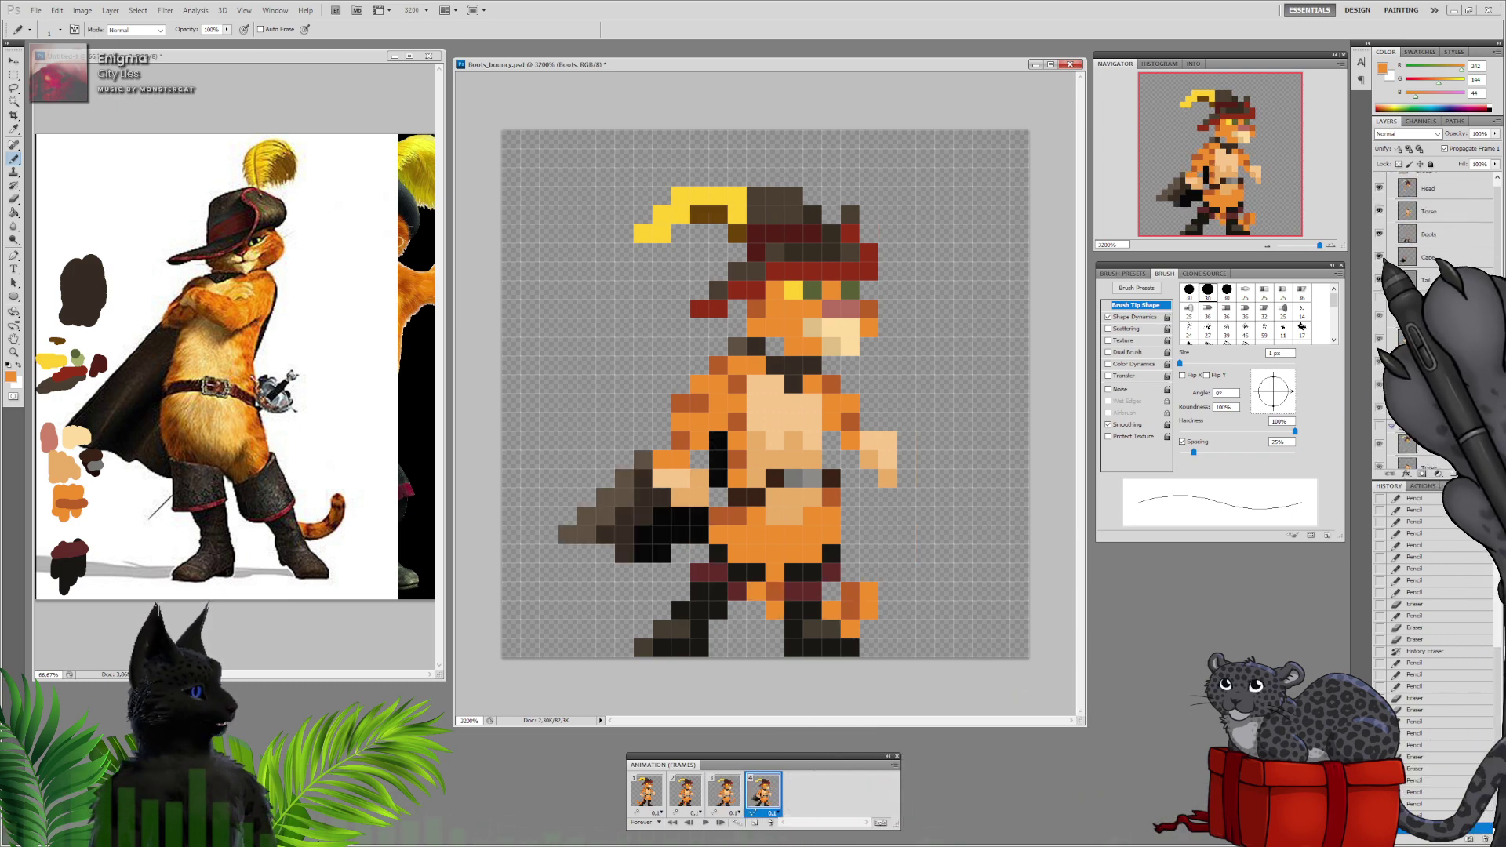
{"action": "left_click", "coordinate": [1378, 257]}
Play the animation without the cape and compare the arm poses in the first three frames
{"action": "left_click", "coordinate": [684, 790]}
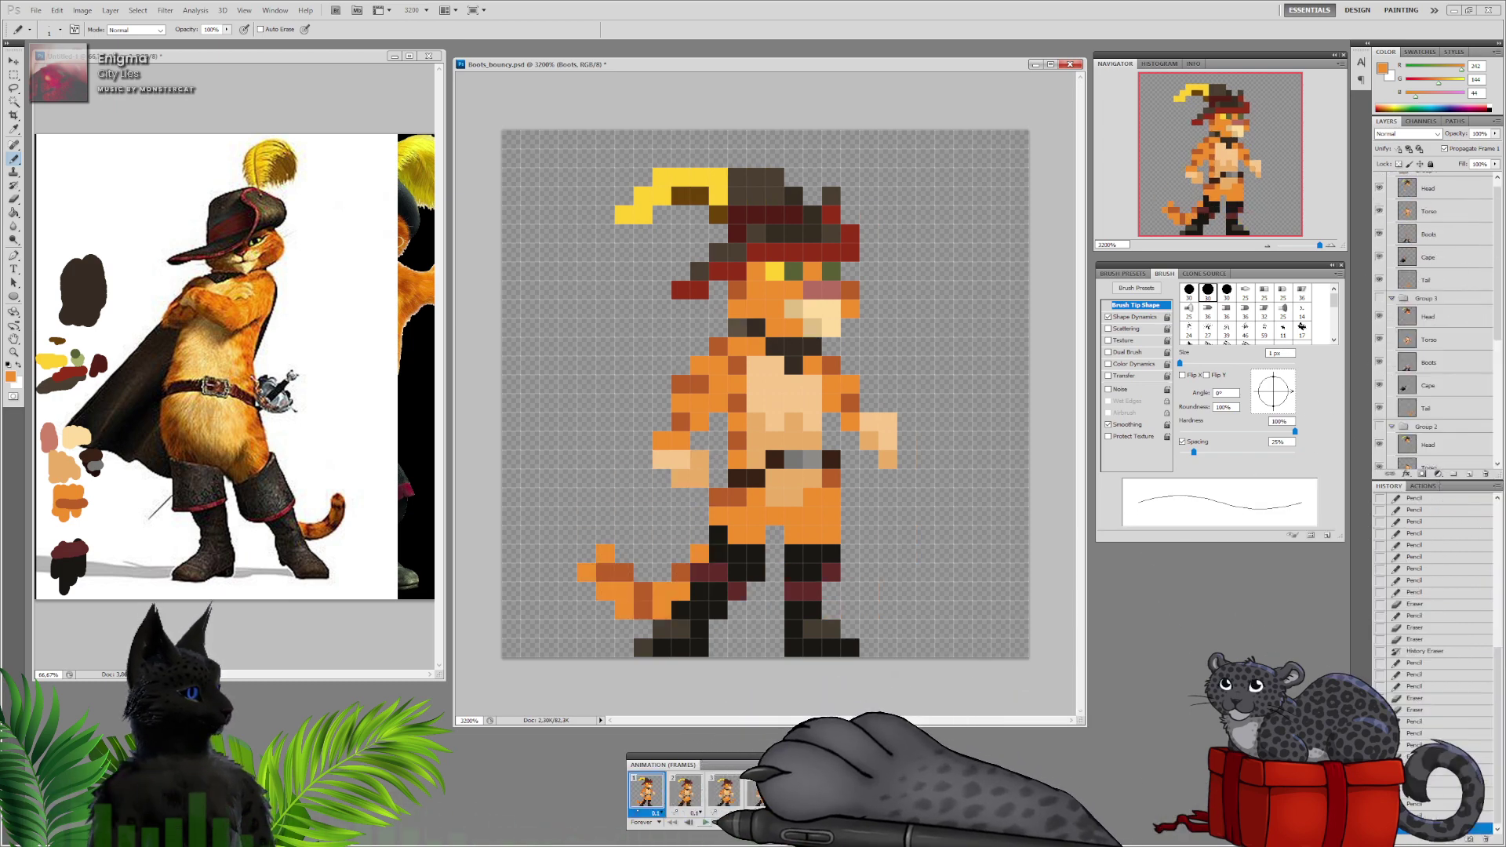
{"action": "left_click", "coordinate": [705, 822]}
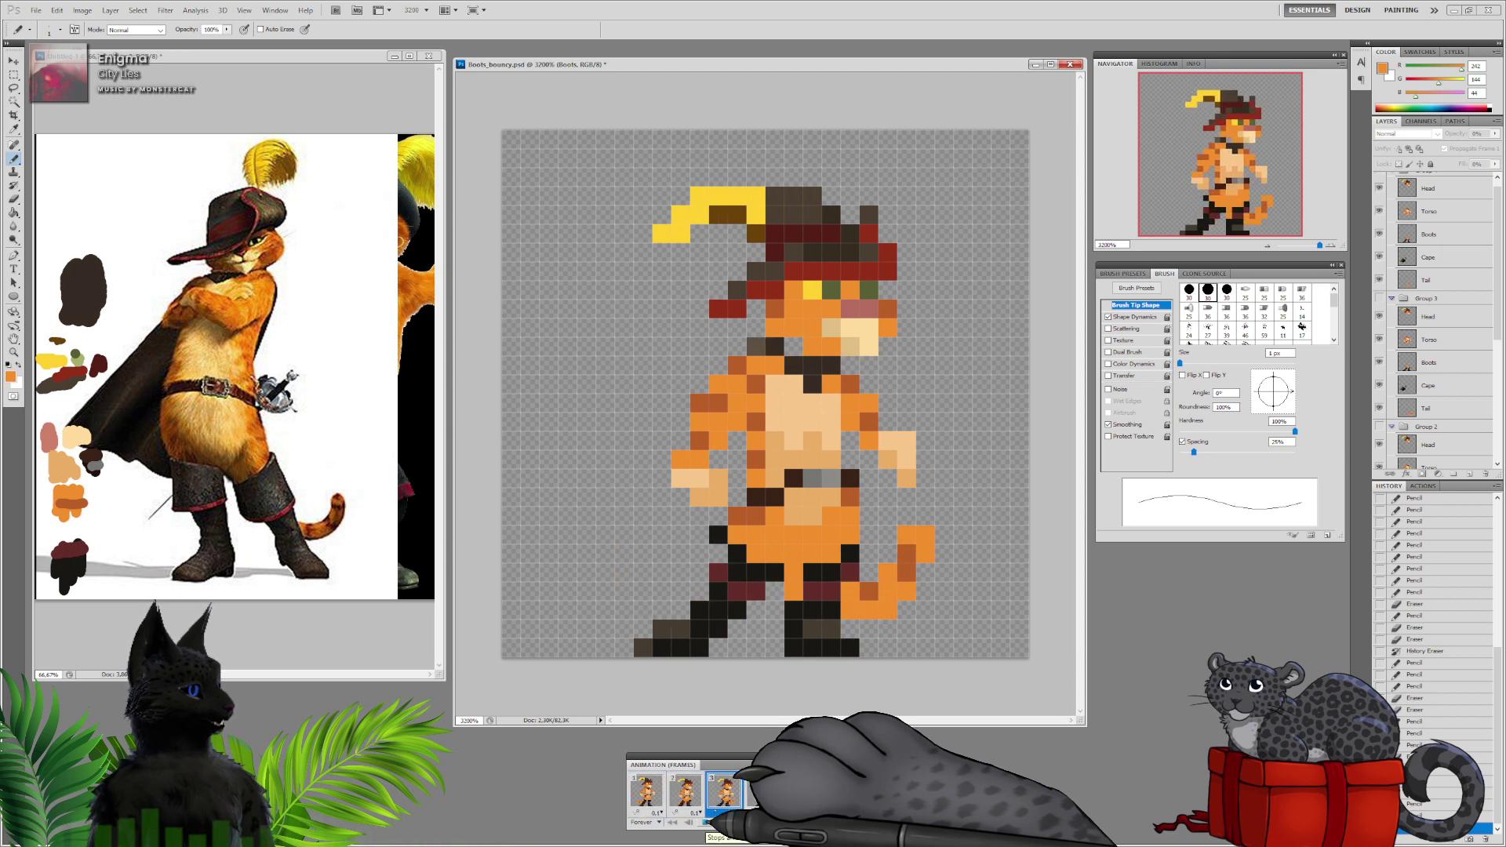
{"action": "left_click", "coordinate": [646, 792]}
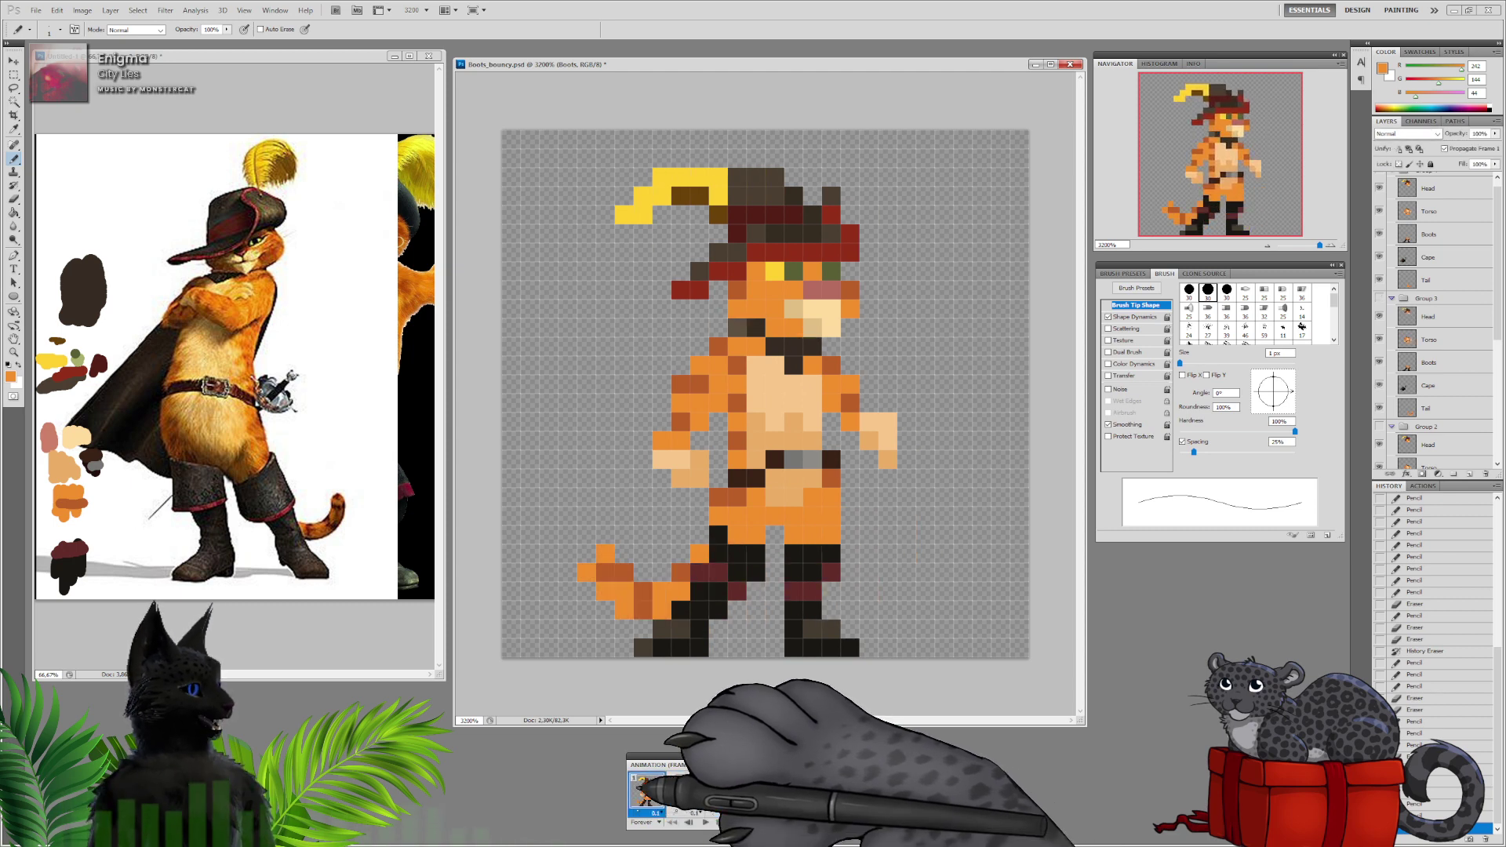
{"action": "left_click", "coordinate": [684, 791]}
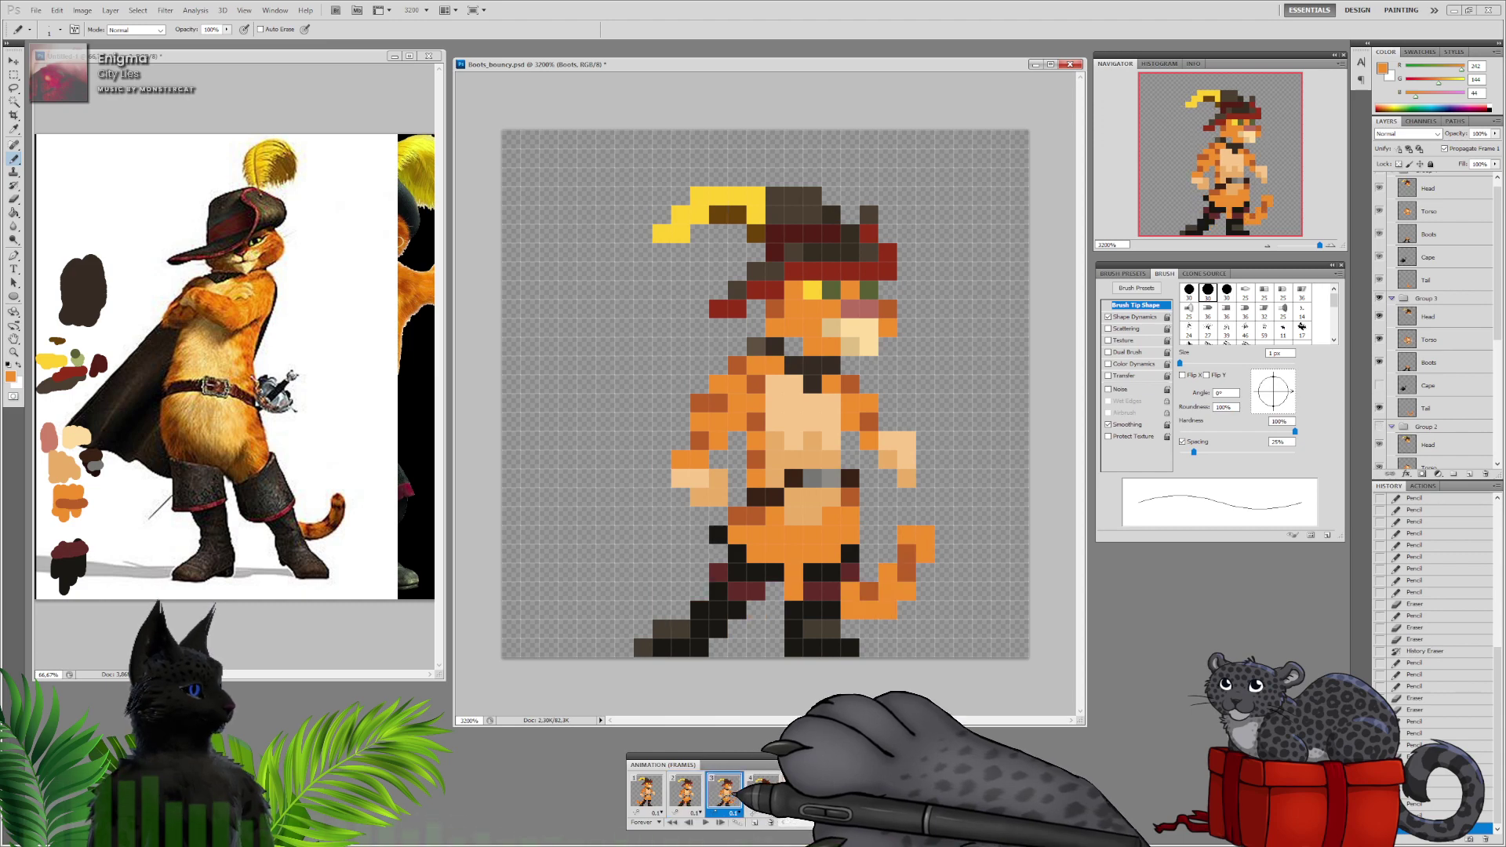
{"action": "left_click", "coordinate": [684, 791]}
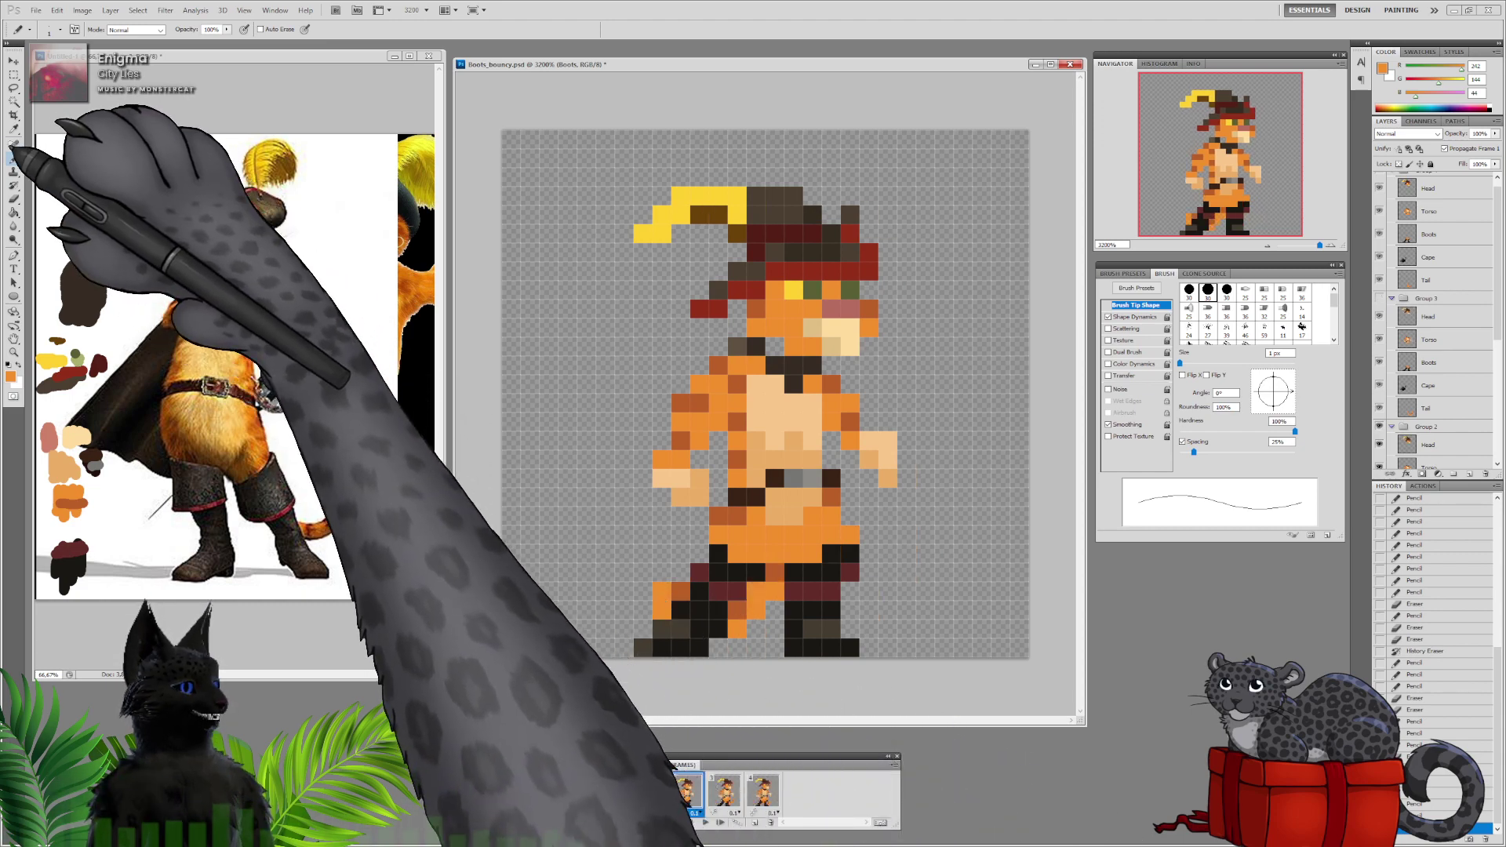
Sketch small motion curves above the dark brown swatch in the reference image with a thicker pencil, and reset the pencil to 1 px for the sprite
{"action": "left_click", "coordinate": [92, 135]}
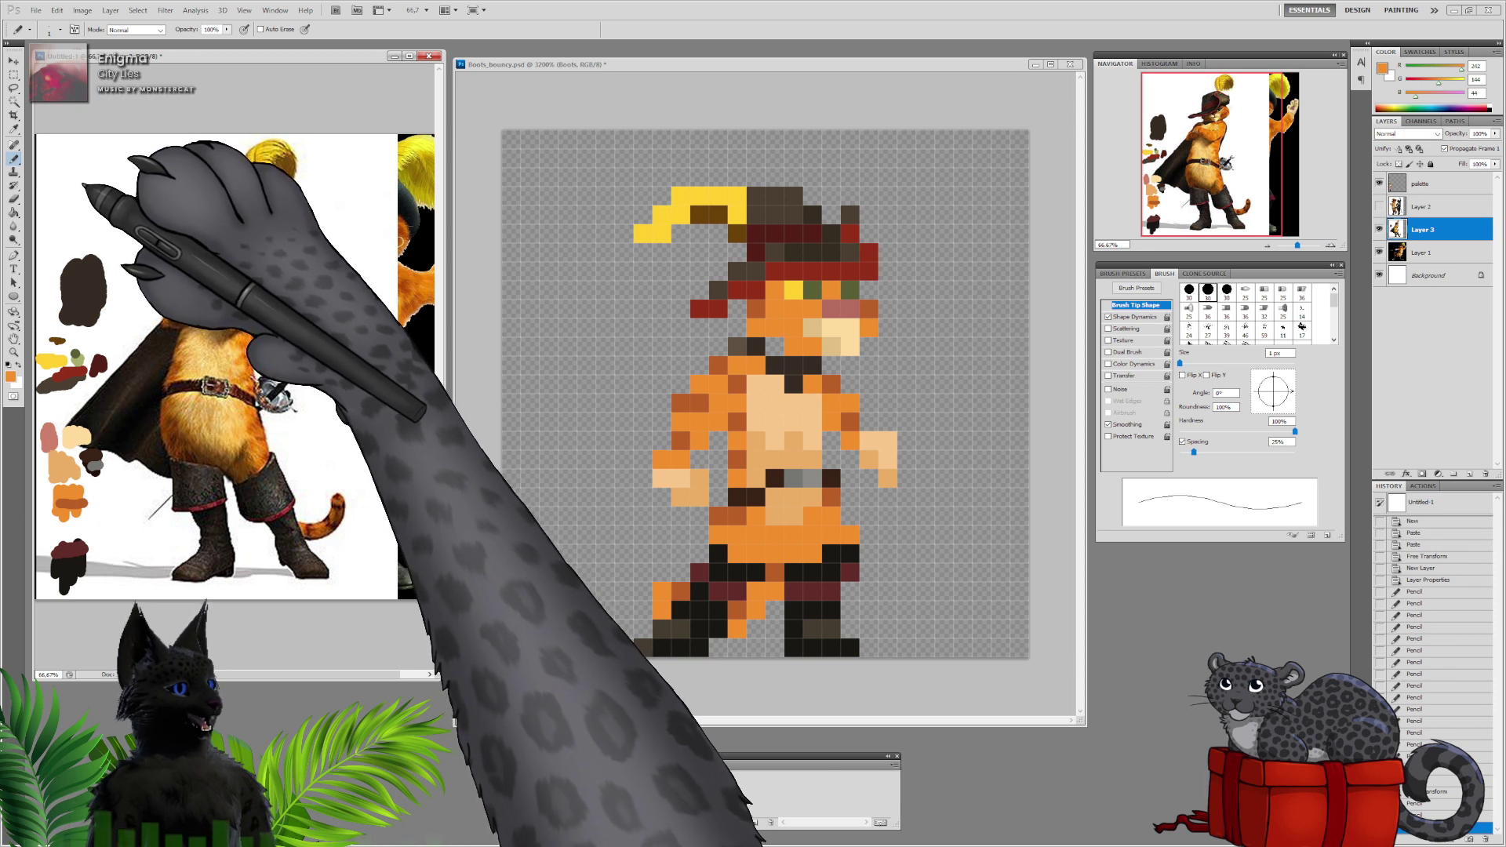
{"action": "right_click", "coordinate": [62, 201]}
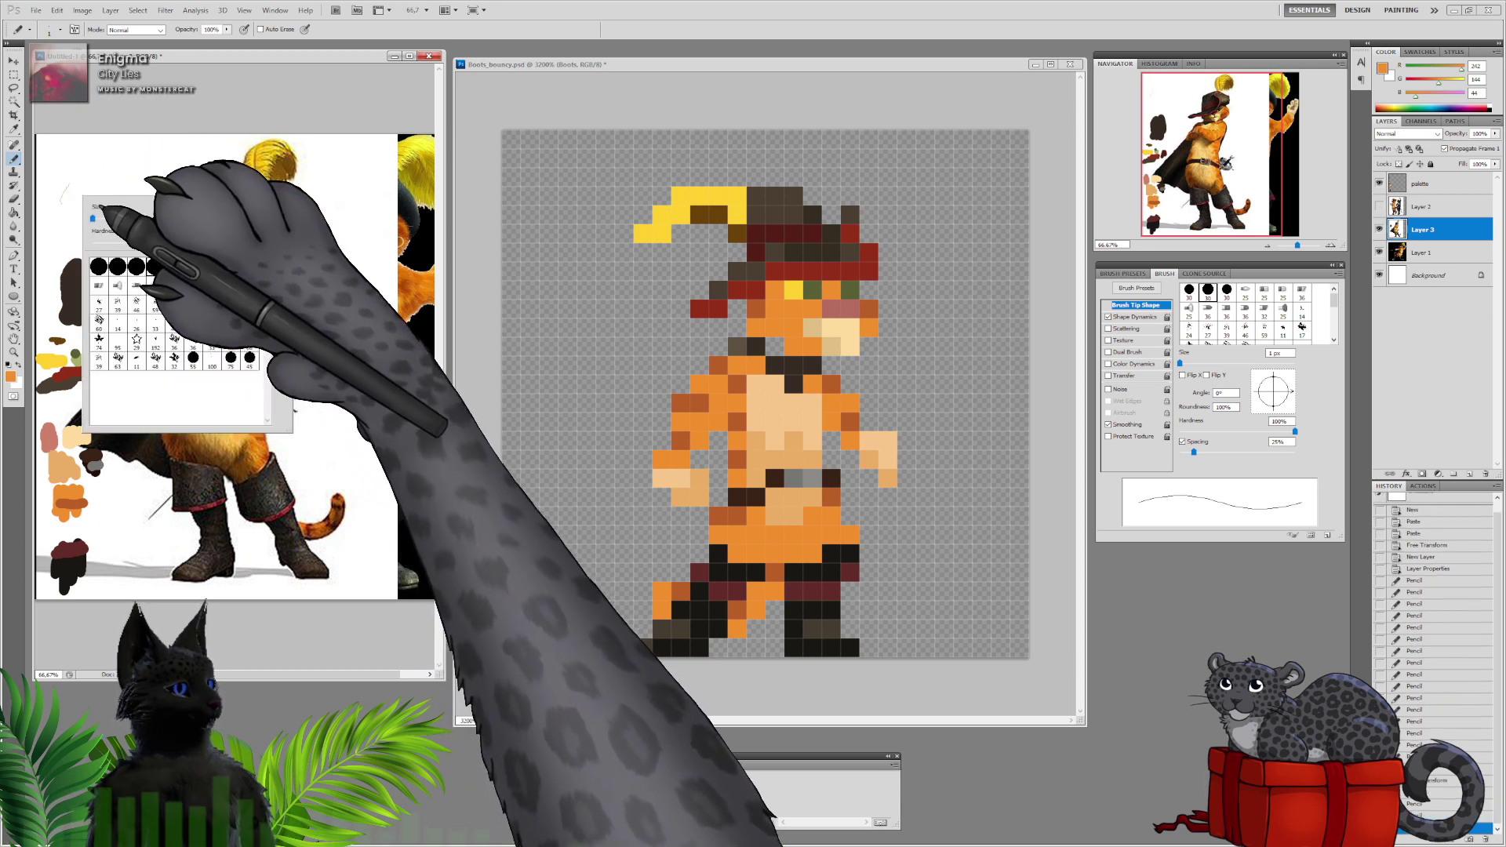
{"action": "mouse_move", "coordinate": [93, 218]}
{"action": "left_mouse_down"}
{"action": "mouse_move", "coordinate": [74, 185]}
{"action": "mouse_move", "coordinate": [88, 203]}
{"action": "mouse_move", "coordinate": [129, 183]}
{"action": "mouse_move", "coordinate": [169, 196]}
{"action": "left_mouse_up"}
{"action": "key", "text": "Return"}
{"action": "left_click", "coordinate": [82, 286], "text": "alt"}
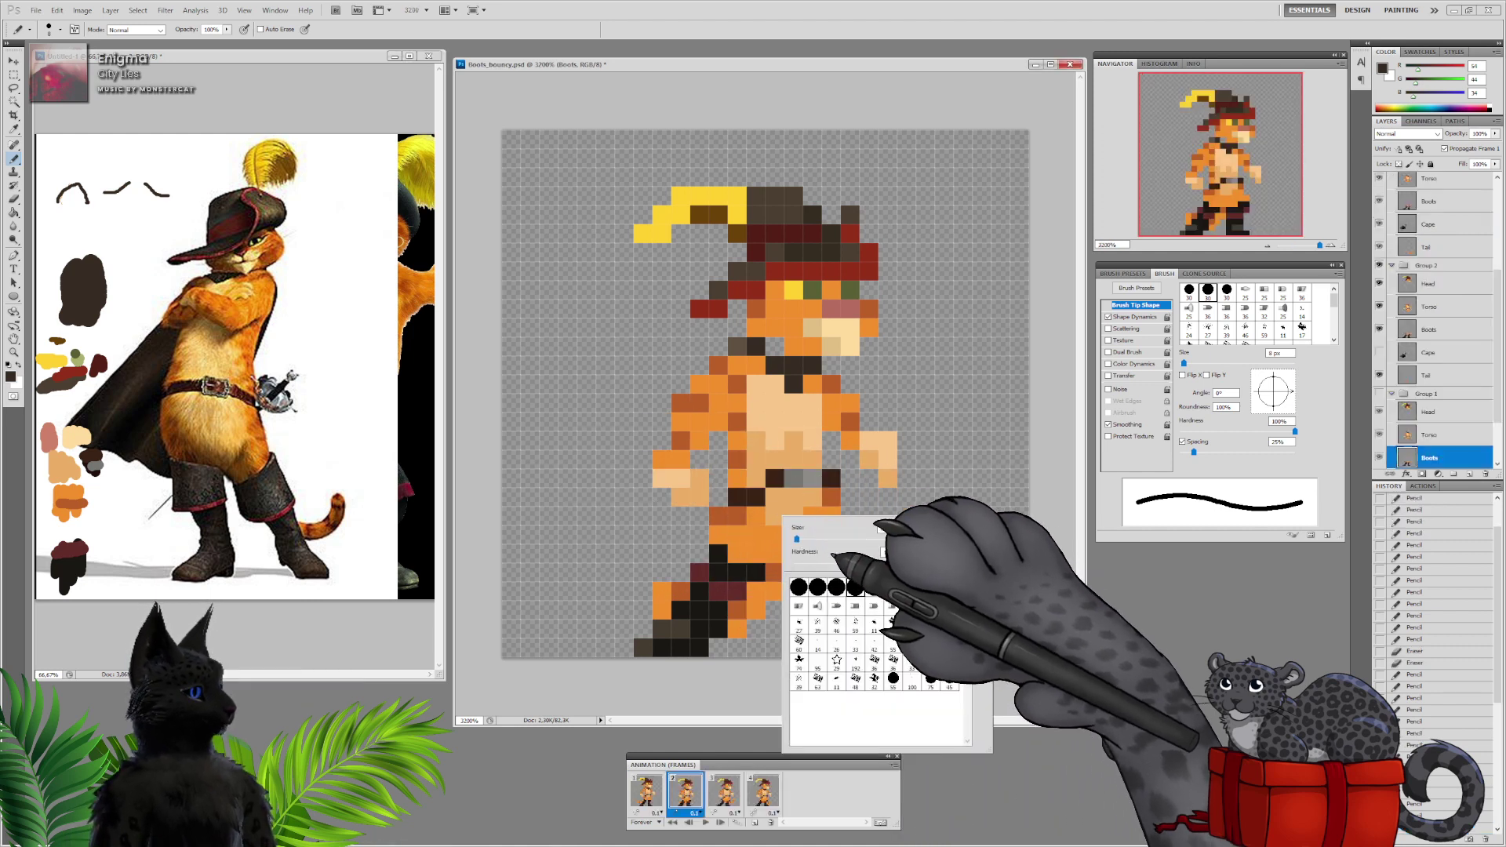
{"action": "left_click", "coordinate": [1070, 446]}
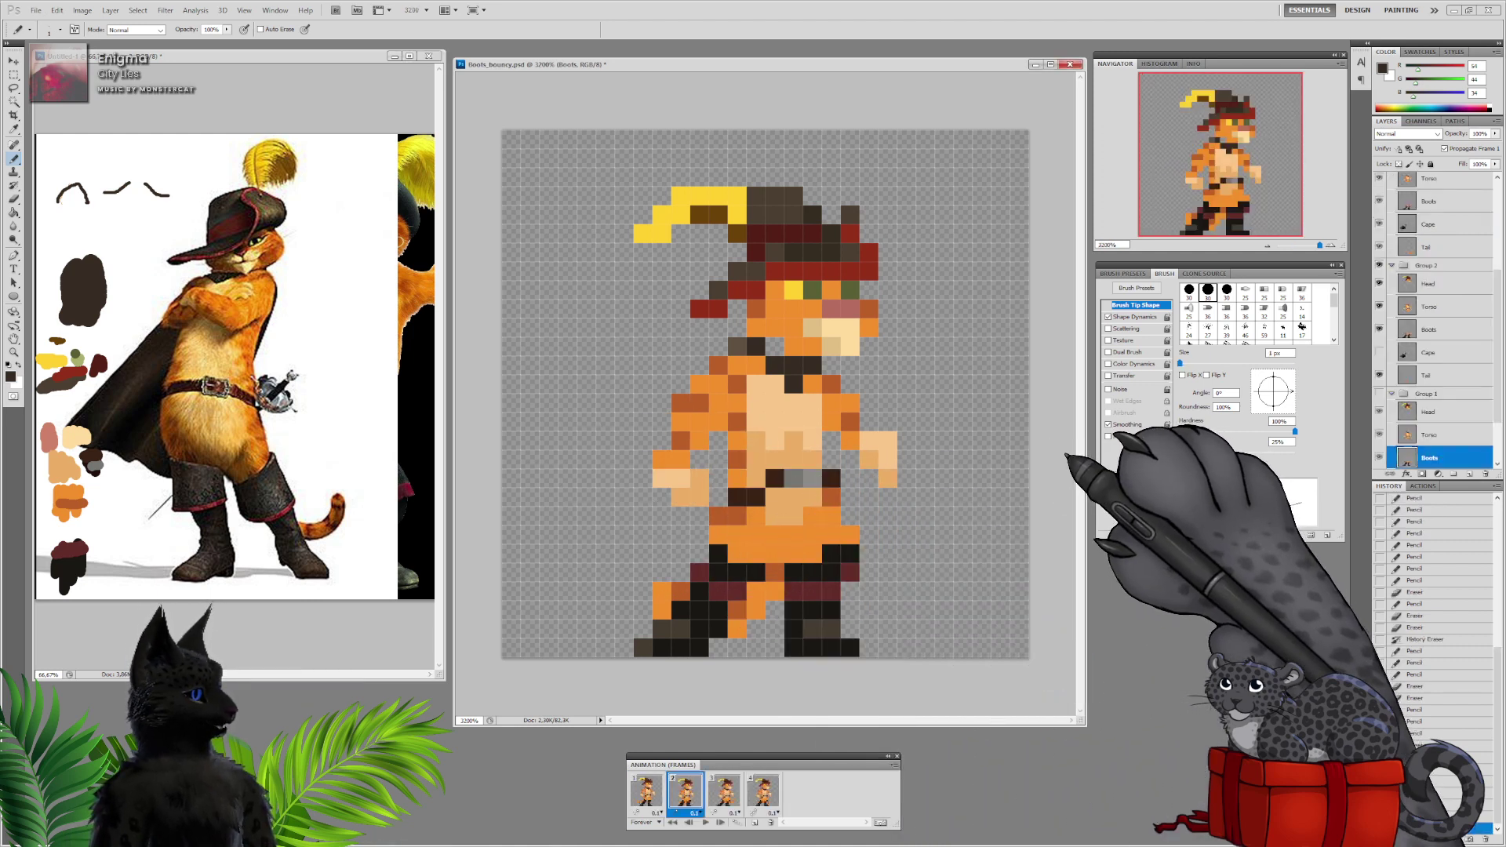
On Group 3's Torso layer, erase both forearms and hands in the third frame
{"action": "left_click", "coordinate": [726, 795]}
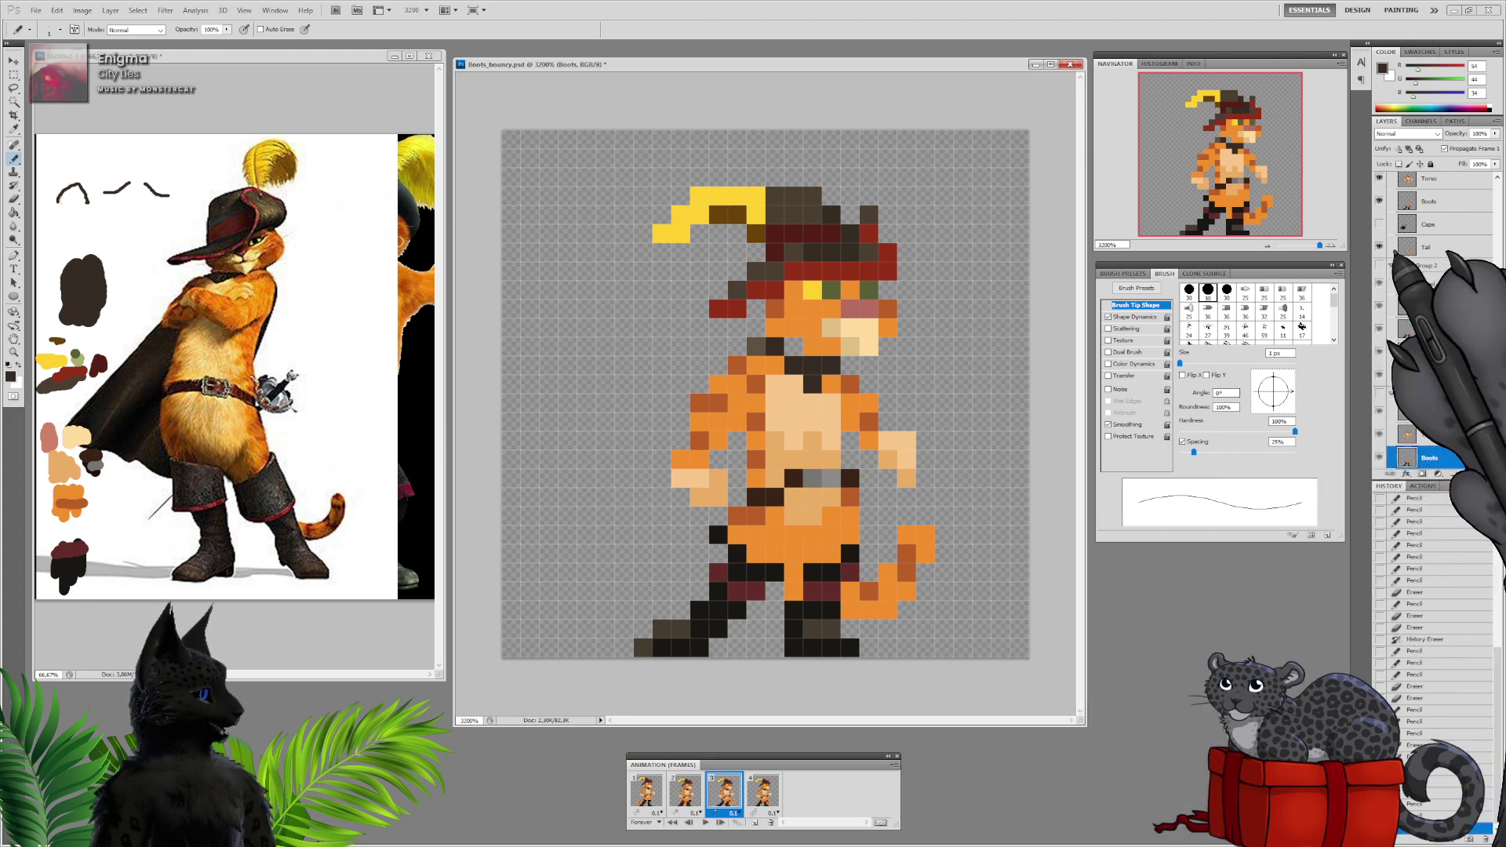
{"action": "left_click_drag", "start_coordinate": [1496, 341], "coordinate": [1495, 298]}
{"action": "scroll", "coordinate": [1463, 320], "scroll_direction": "up", "scroll_amount": 1}
{"action": "left_click", "coordinate": [1439, 287]}
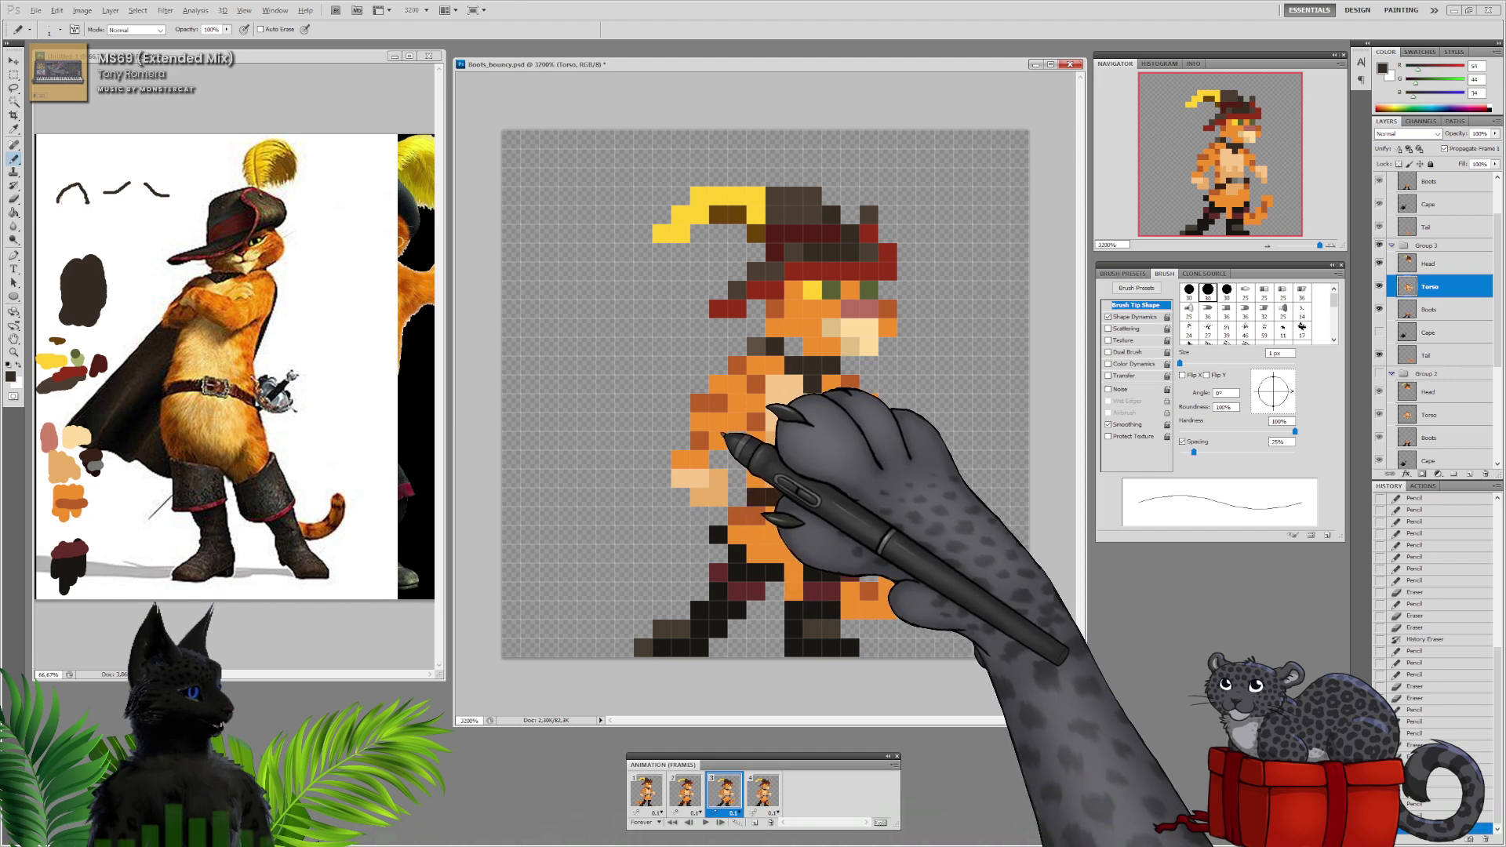
{"action": "key", "text": "e"}
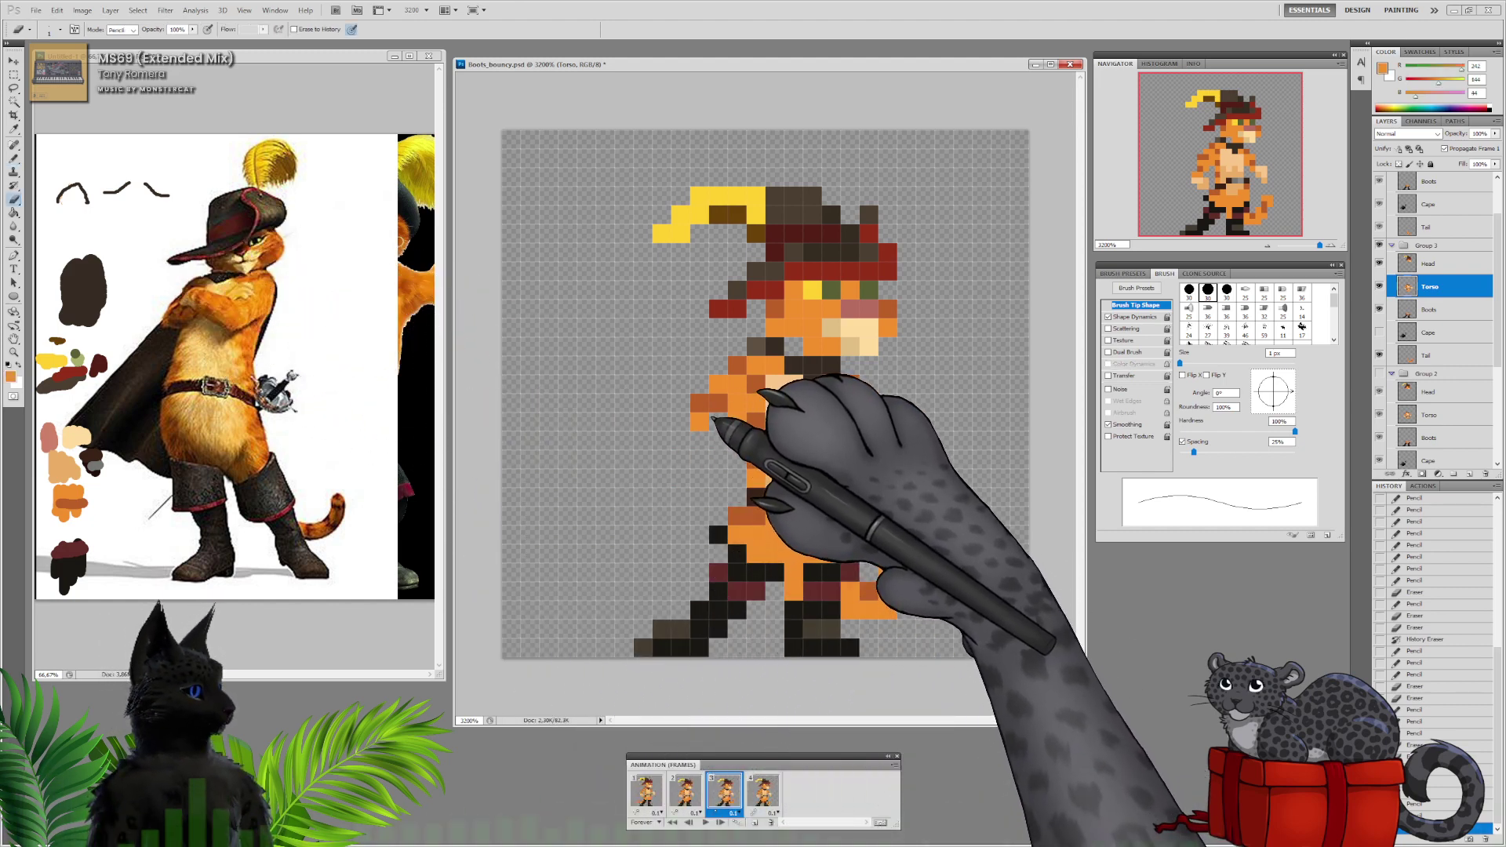
{"action": "left_click_drag", "start_coordinate": [727, 424], "coordinate": [737, 429]}
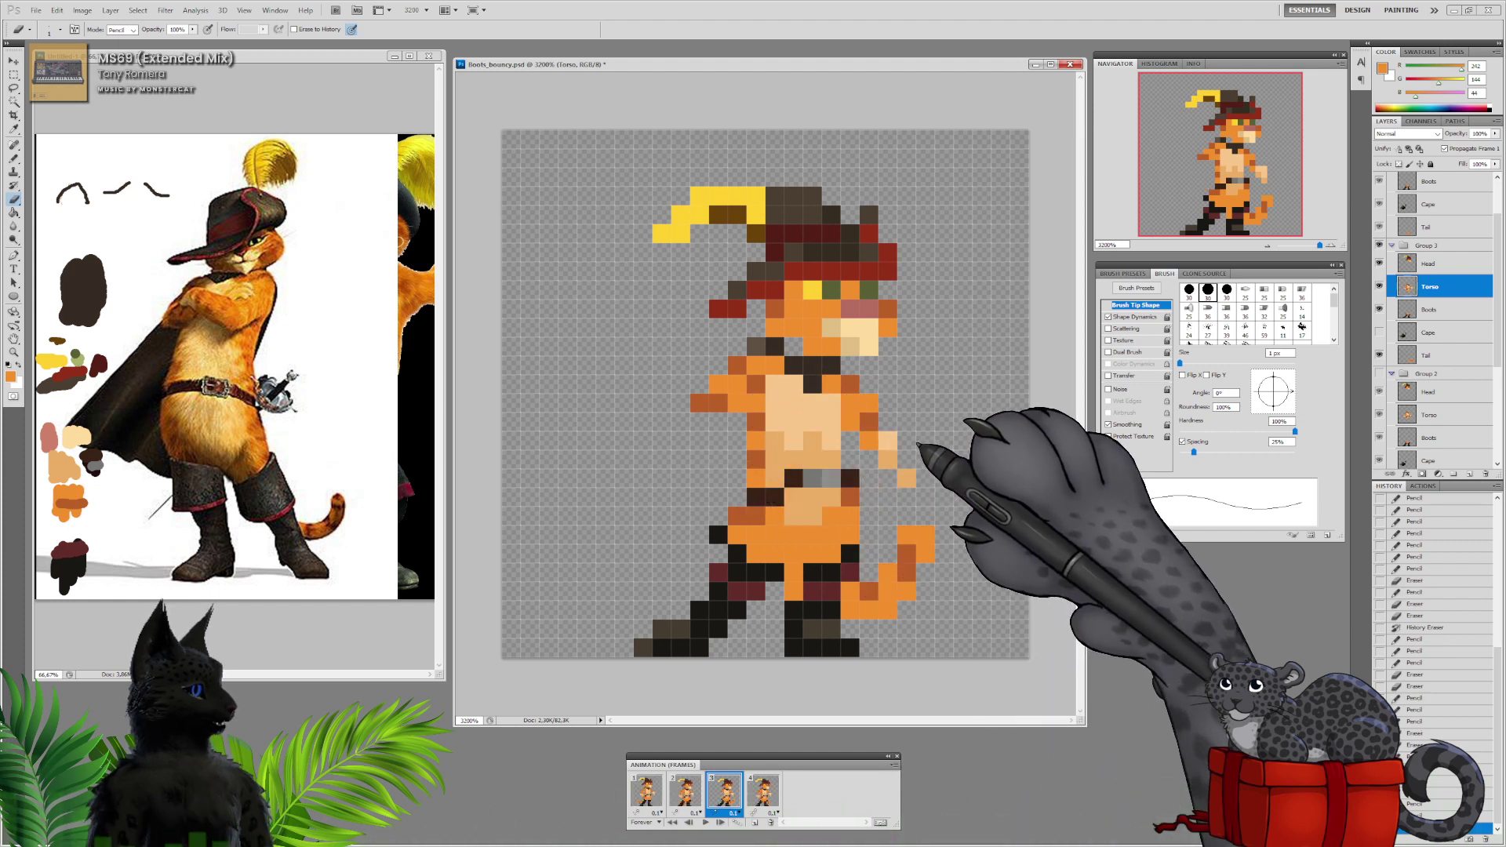
{"action": "left_click_drag", "start_coordinate": [885, 439], "coordinate": [902, 469]}
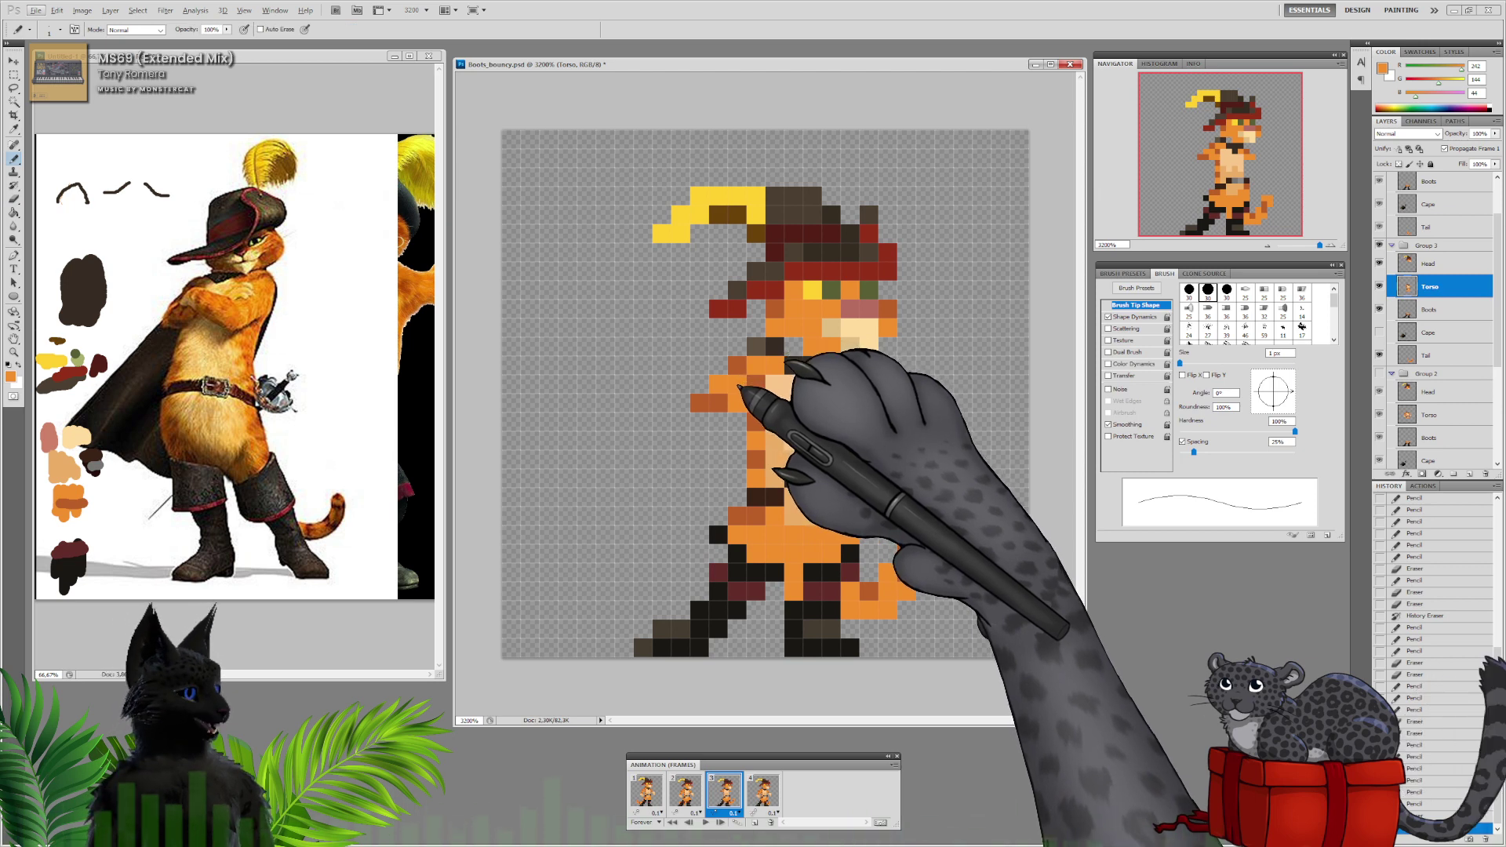
Repaint both arms of the third frame in fur orange, reaching diagonally outward and down from the body
{"action": "key", "text": "b"}
{"action": "mouse_move", "coordinate": [709, 410]}
{"action": "left_mouse_down"}
{"action": "mouse_move", "coordinate": [649, 462]}
{"action": "mouse_move", "coordinate": [627, 453]}
{"action": "mouse_move", "coordinate": [645, 440]}
{"action": "left_mouse_up"}
{"action": "left_click", "coordinate": [910, 441]}
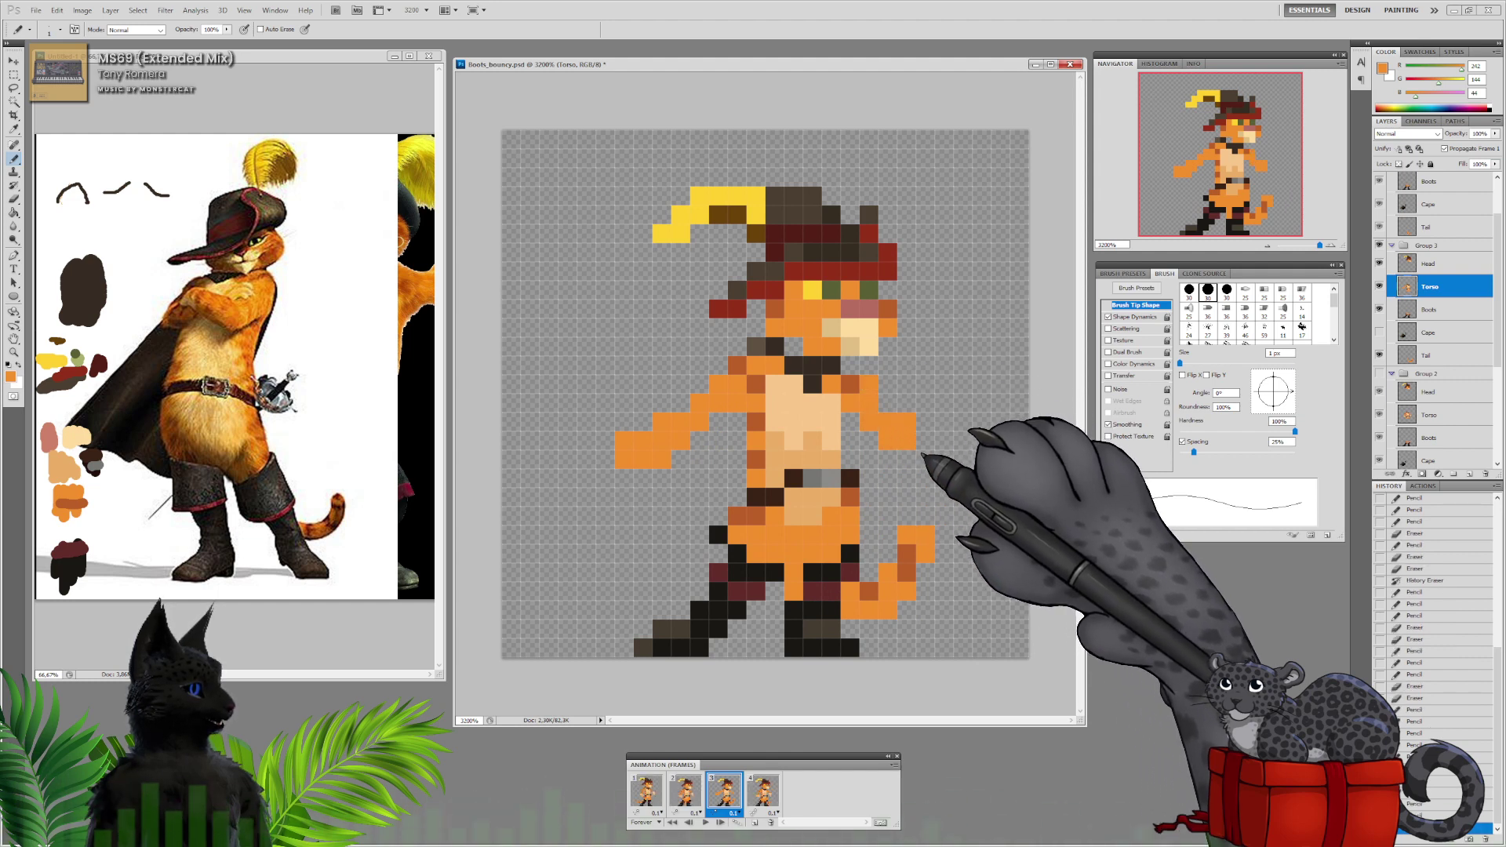
{"action": "left_click", "coordinate": [926, 439]}
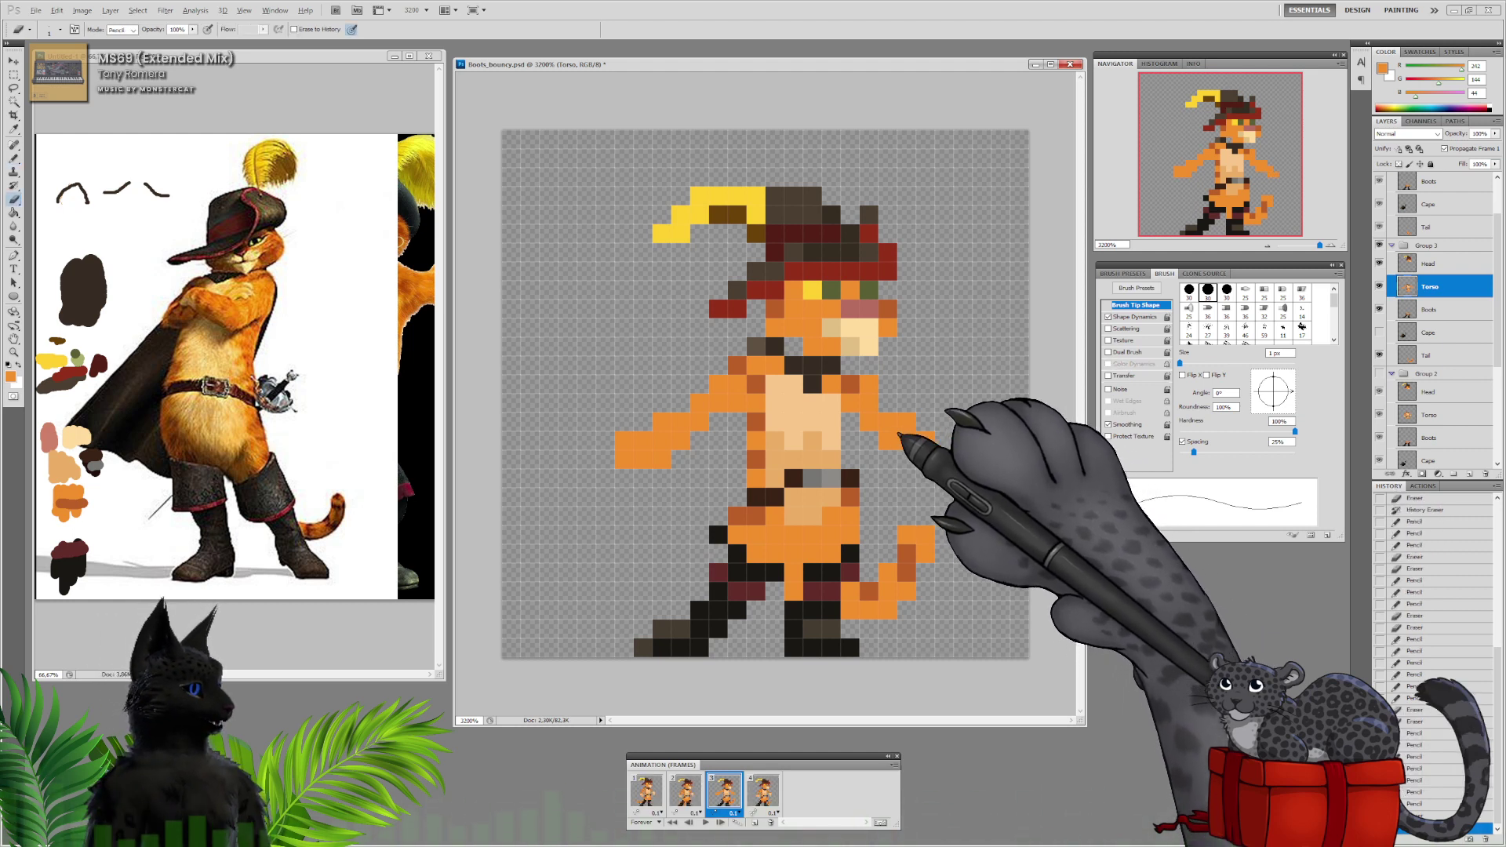
{"action": "key", "text": "b"}
{"action": "left_click", "coordinate": [891, 410]}
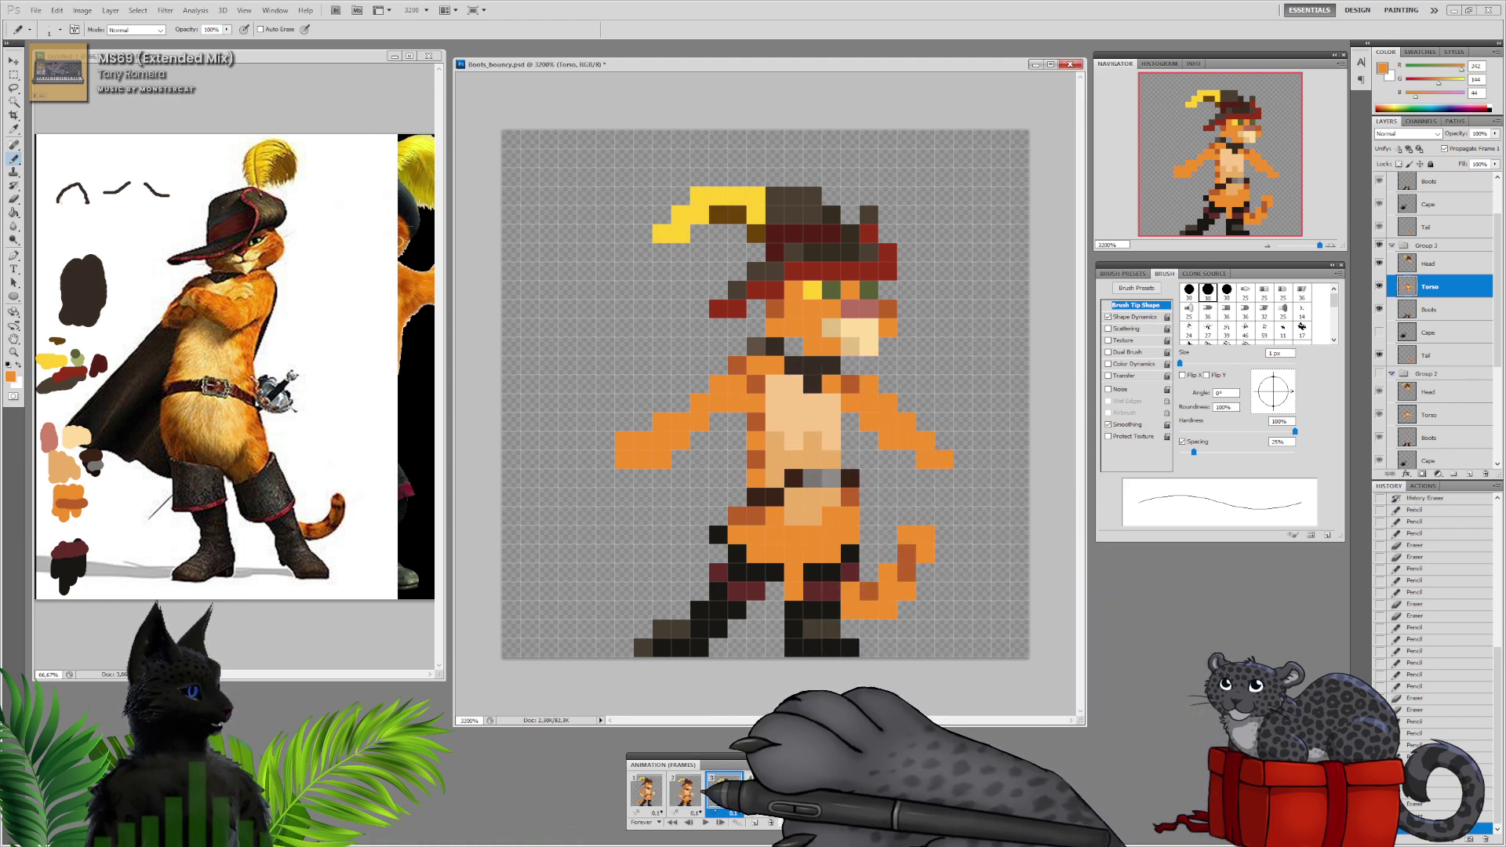
Check the second frame's hands and paint the hands of the third frame's outstretched arms in light beige
{"action": "left_click", "coordinate": [684, 791]}
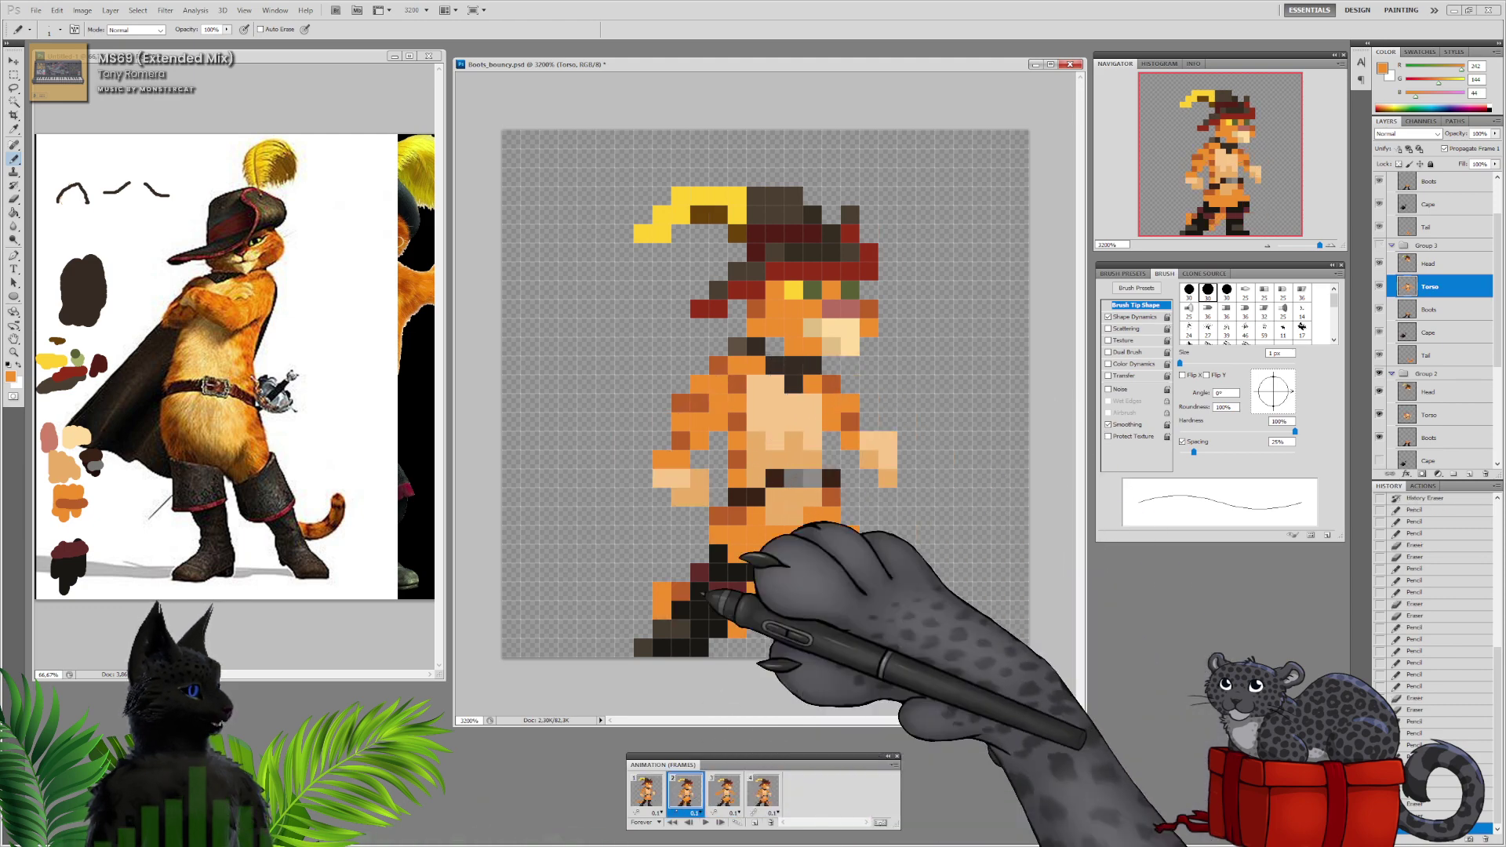
{"action": "left_click", "coordinate": [723, 791]}
{"action": "left_click_drag", "start_coordinate": [638, 456], "coordinate": [628, 457]}
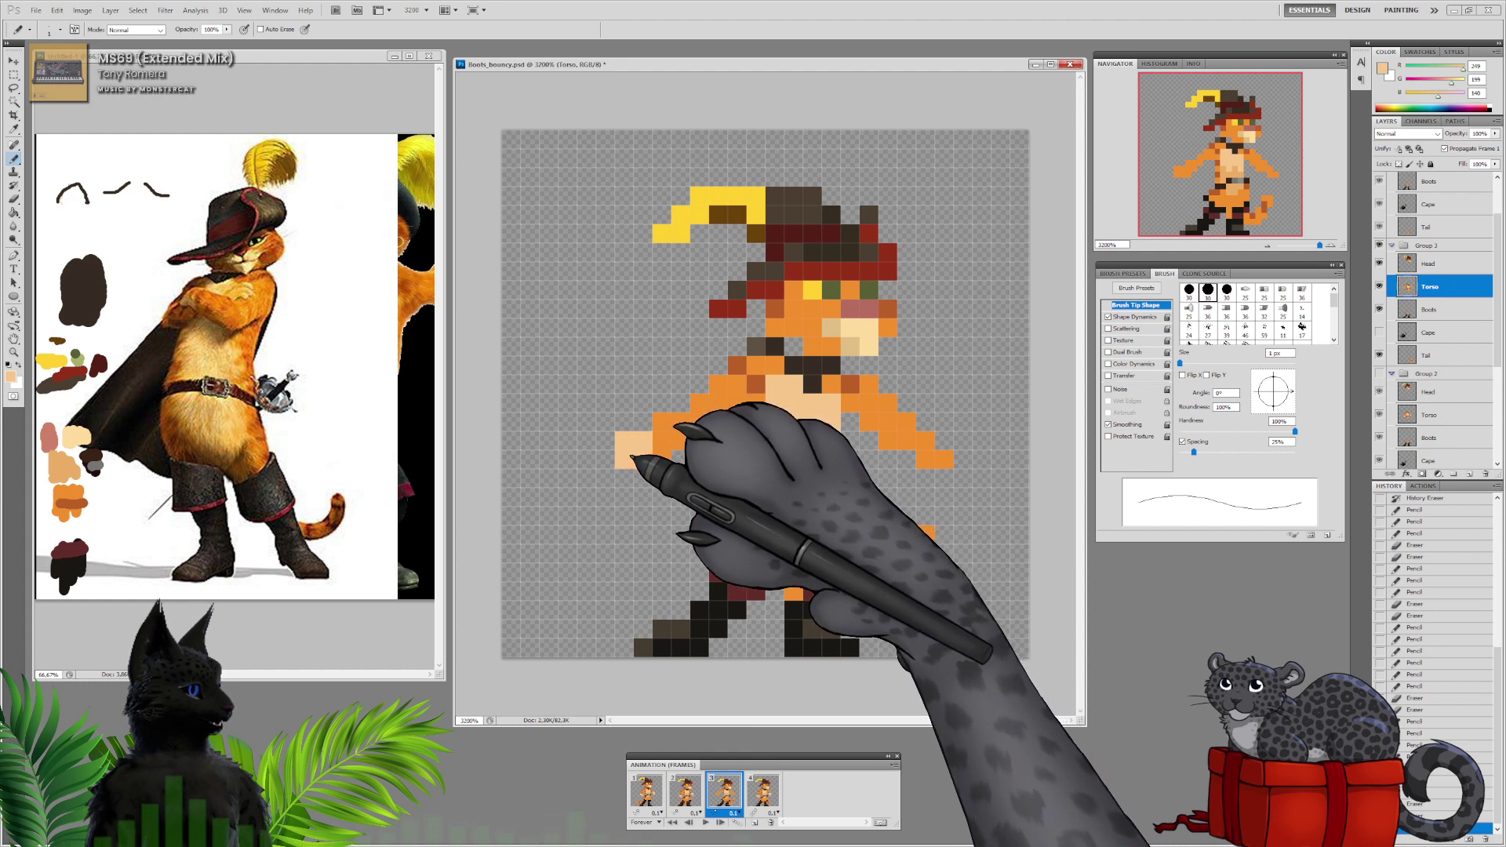
{"action": "left_click", "coordinate": [662, 460]}
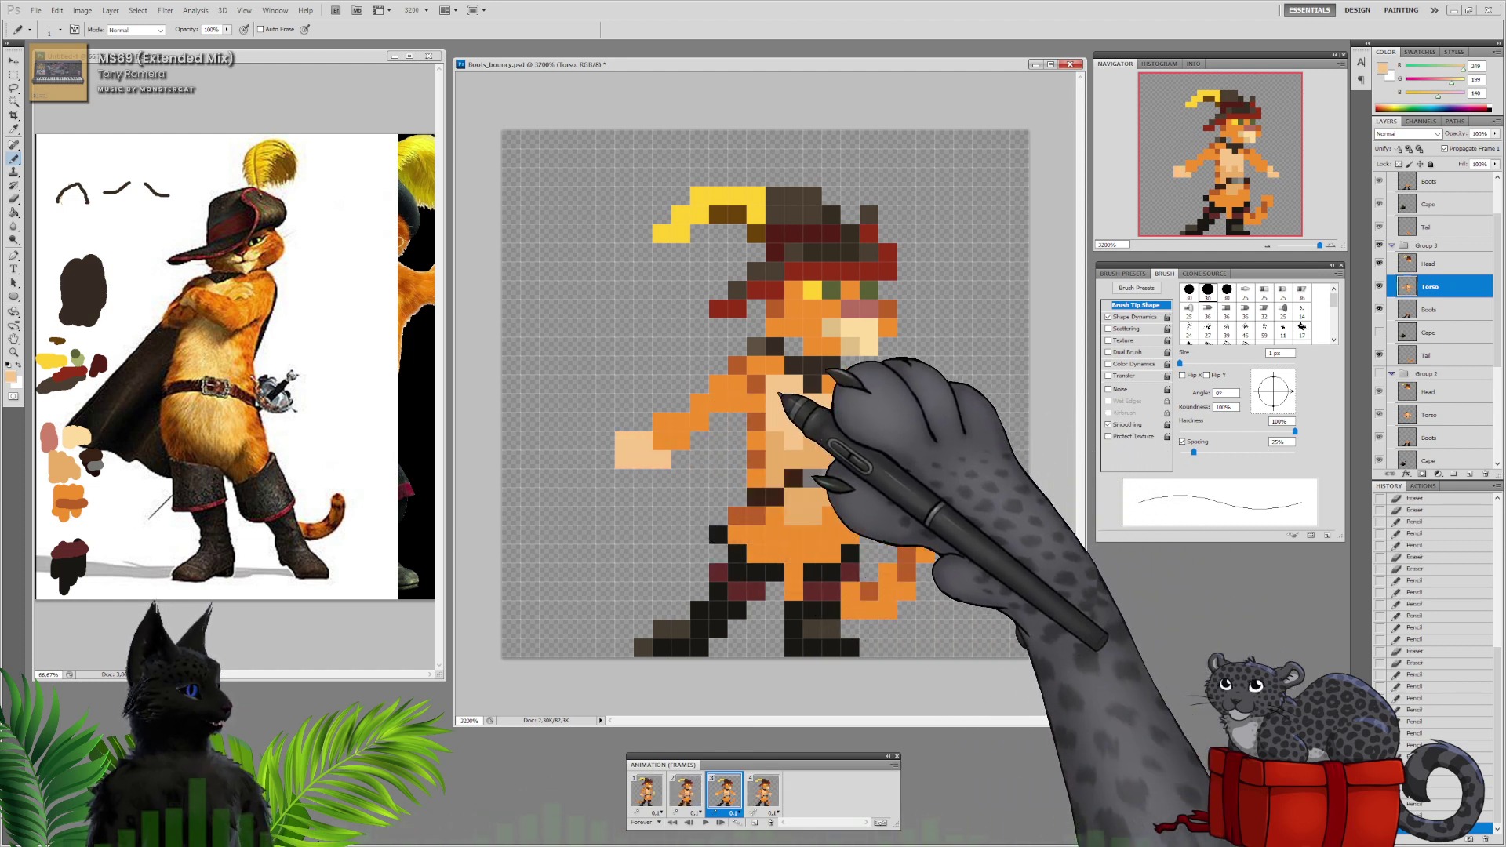
Add stripe pixels to both outstretched arms in the torso's sampled dark orange
{"action": "left_click", "coordinate": [734, 359], "text": "alt"}
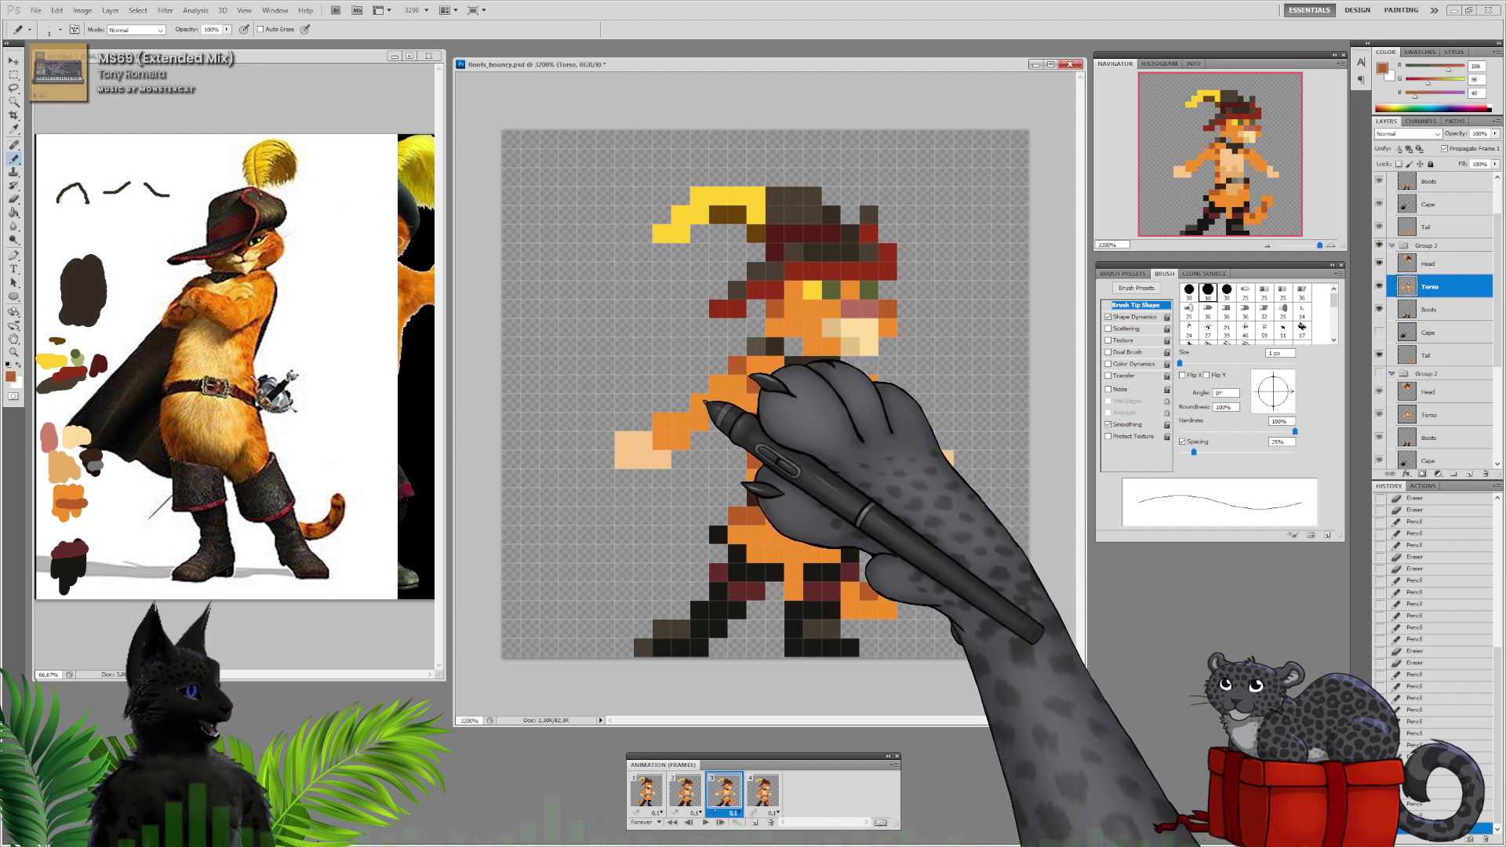
{"action": "left_click", "coordinate": [664, 421]}
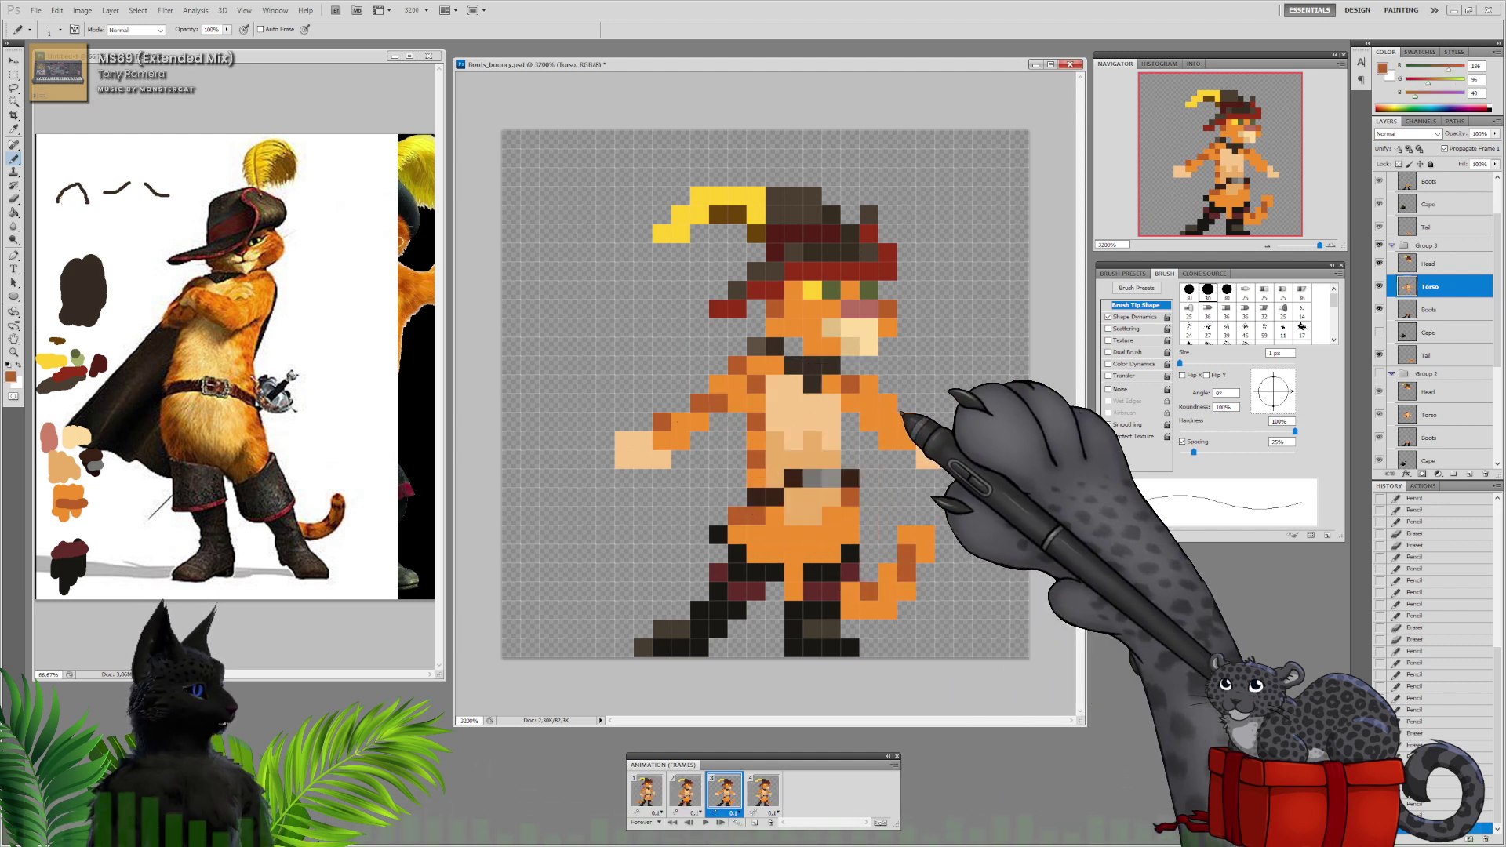
{"action": "left_click", "coordinate": [891, 416]}
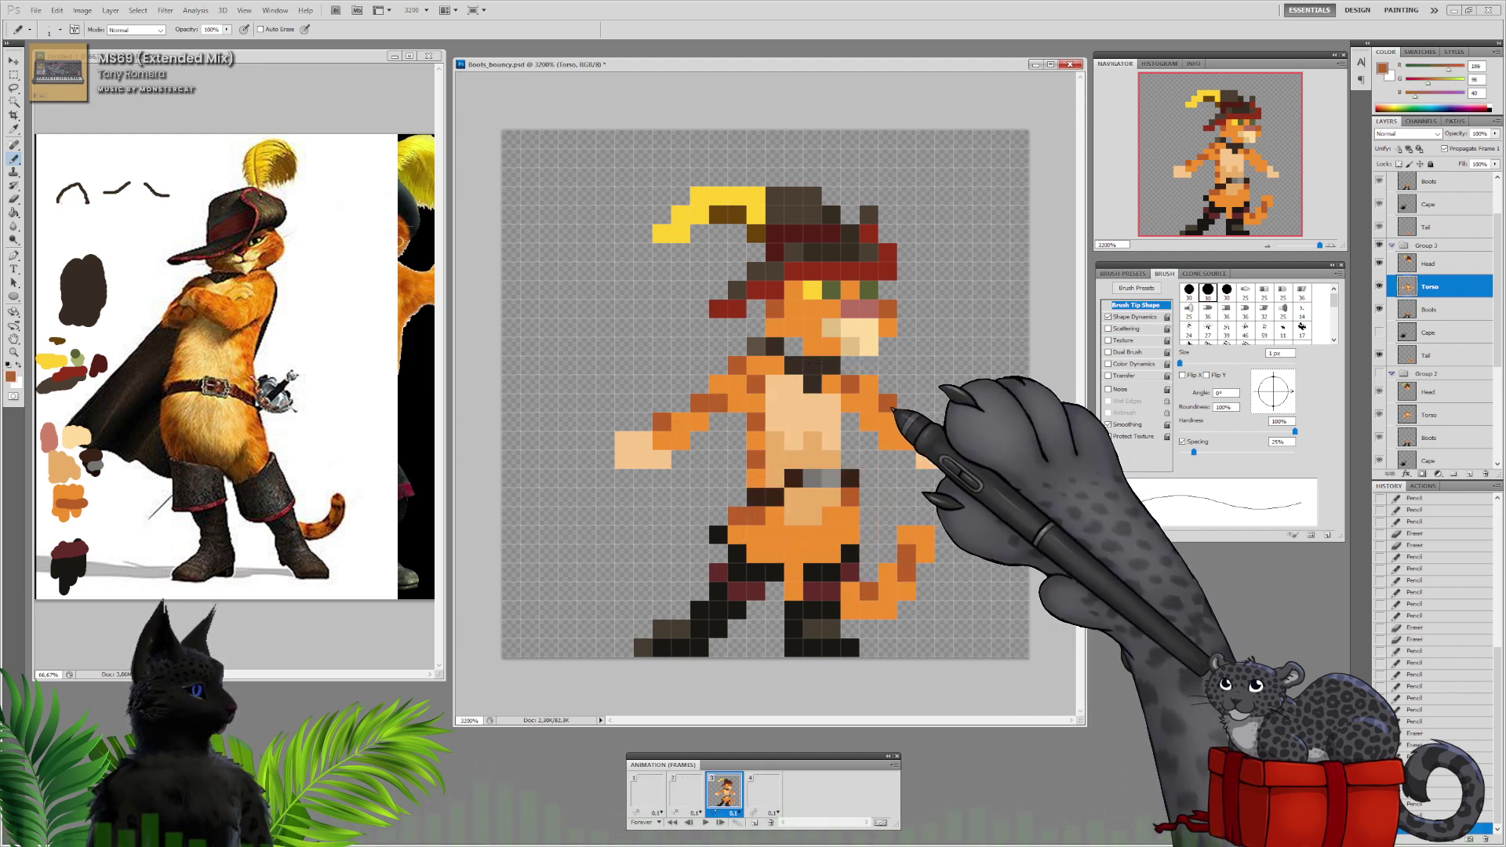
Compare the second and third frames and shade the lower pixels of the third frame's hands in a darker tan
{"action": "left_click", "coordinate": [684, 790]}
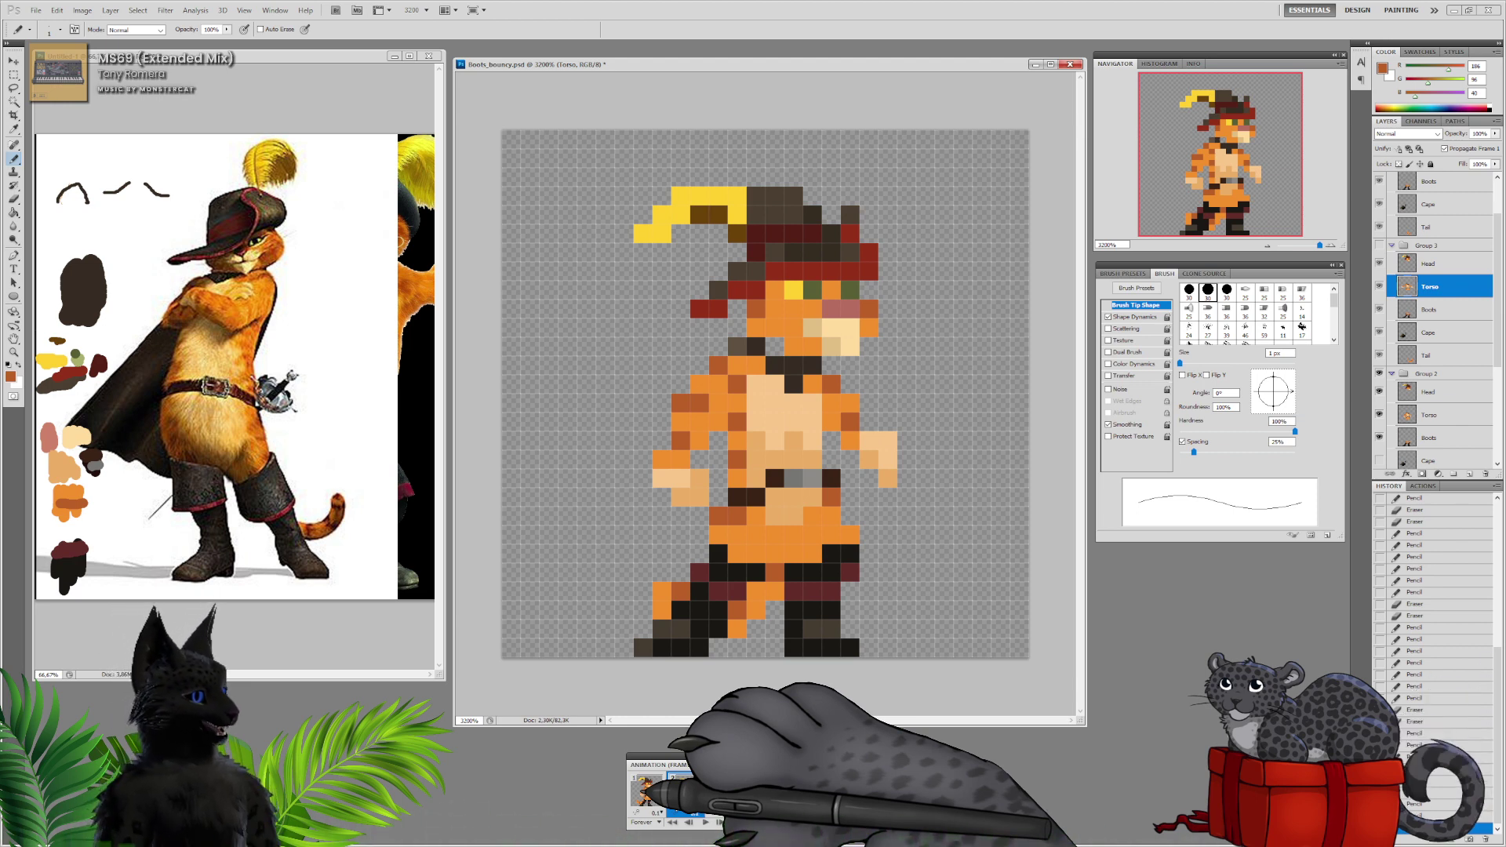
{"action": "left_click", "coordinate": [734, 797]}
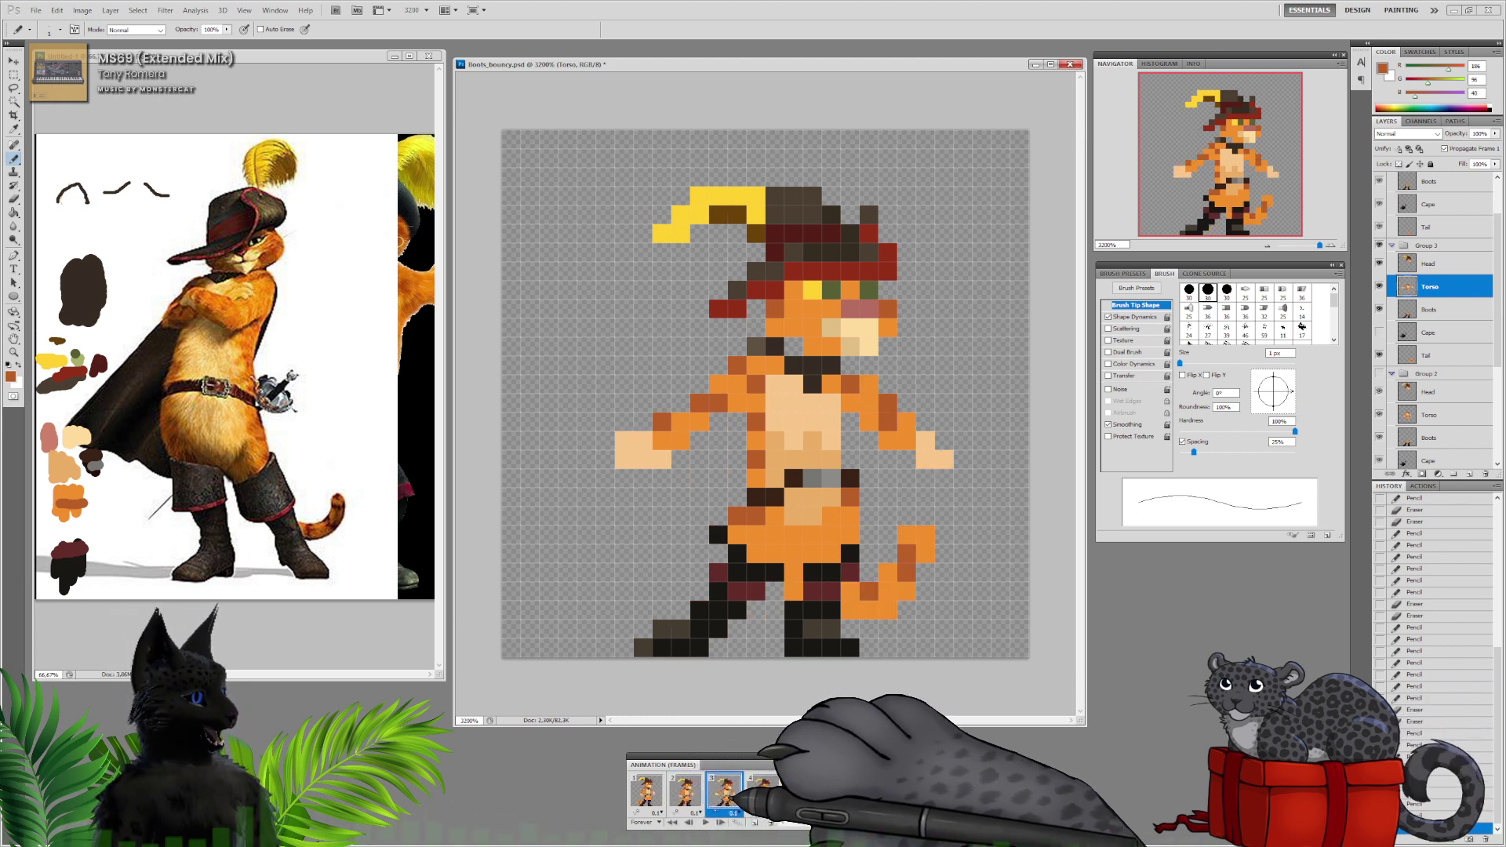
{"action": "left_click", "coordinate": [690, 789]}
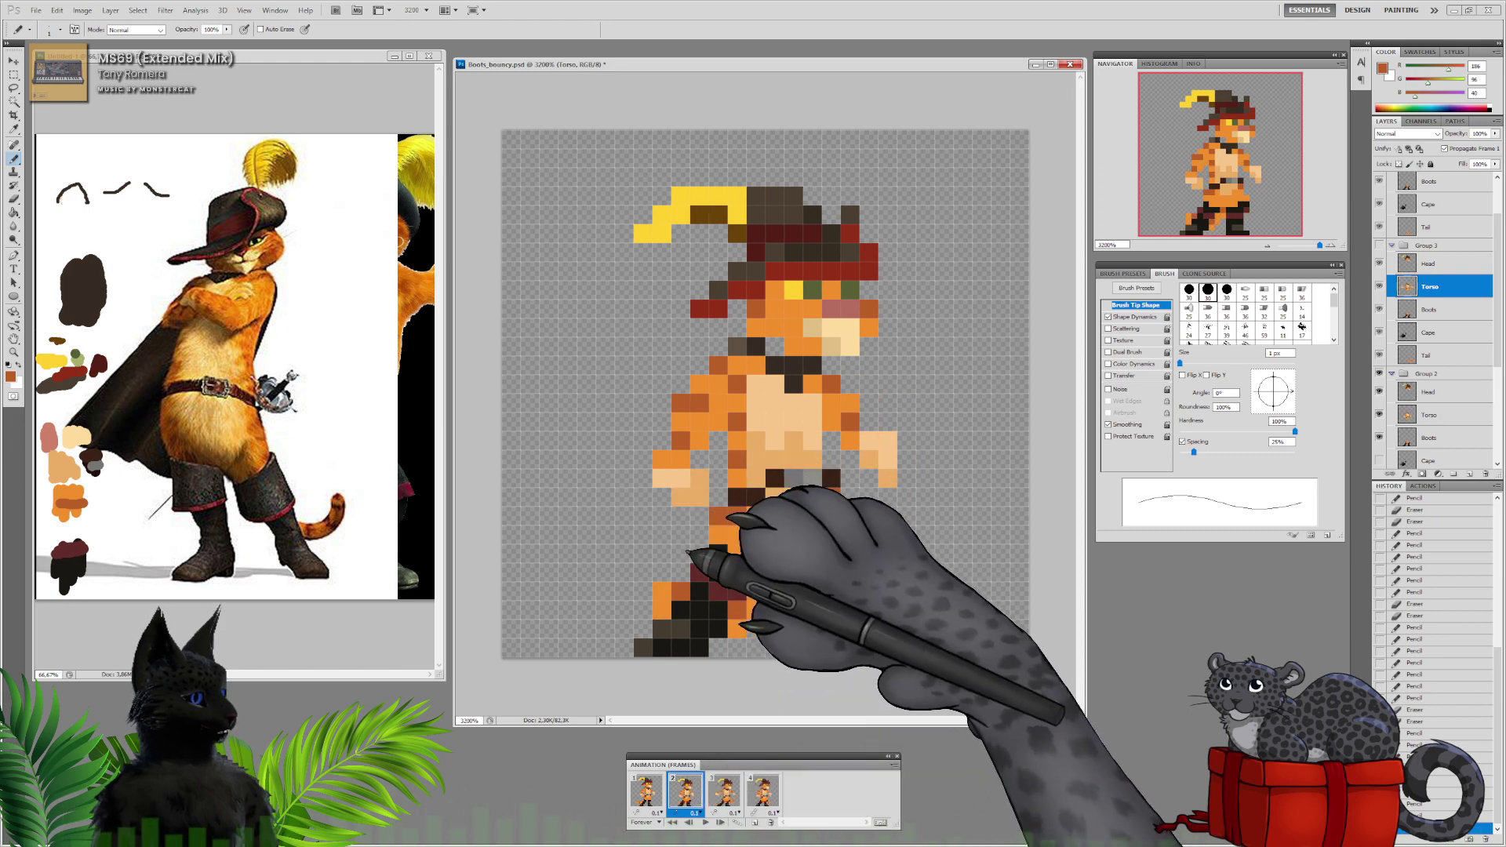
{"action": "left_click", "coordinate": [725, 791]}
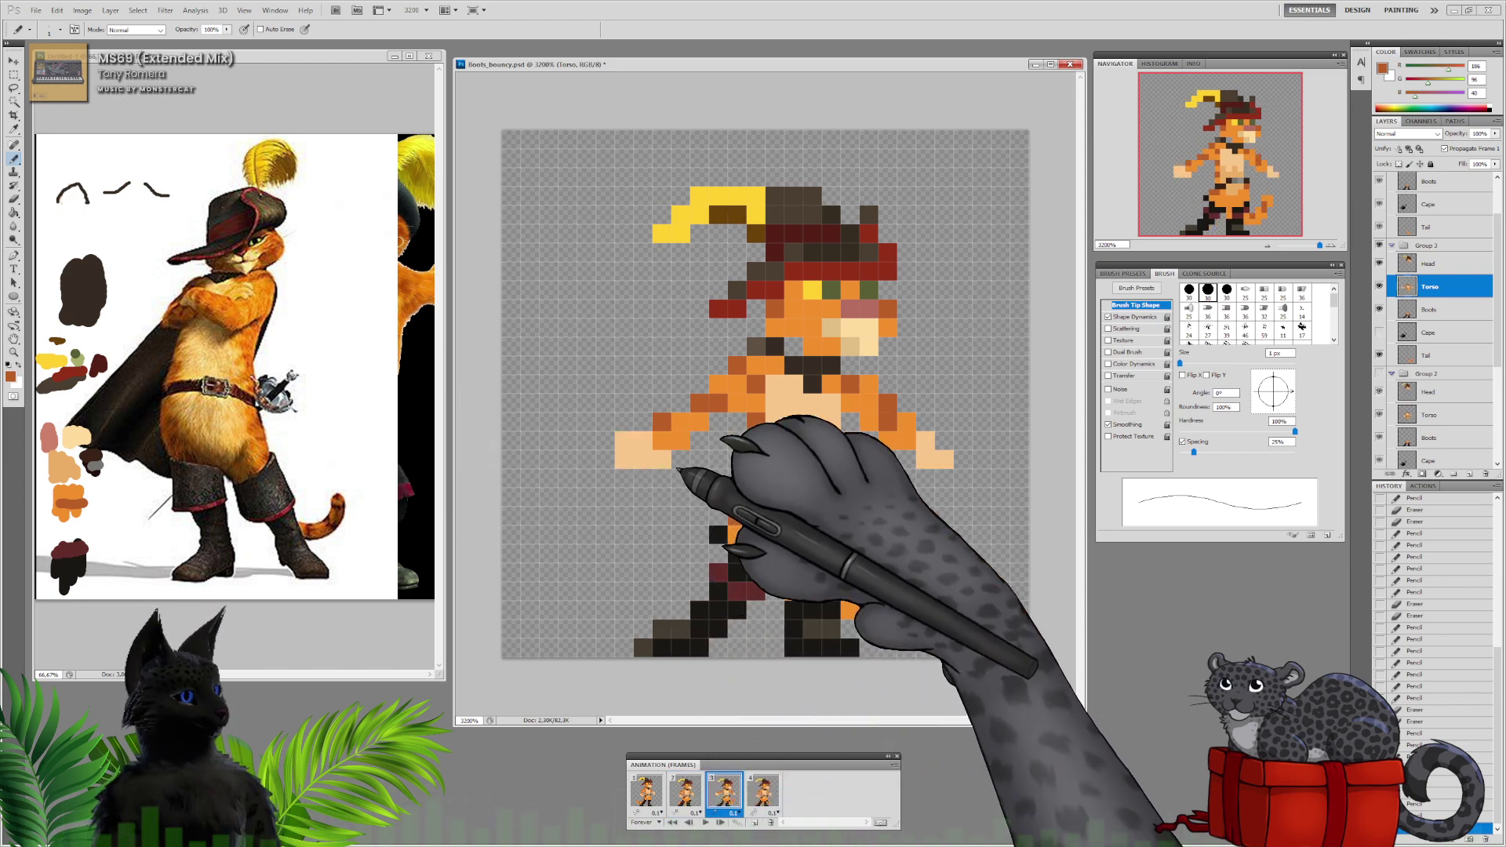
{"action": "left_click", "coordinate": [684, 791]}
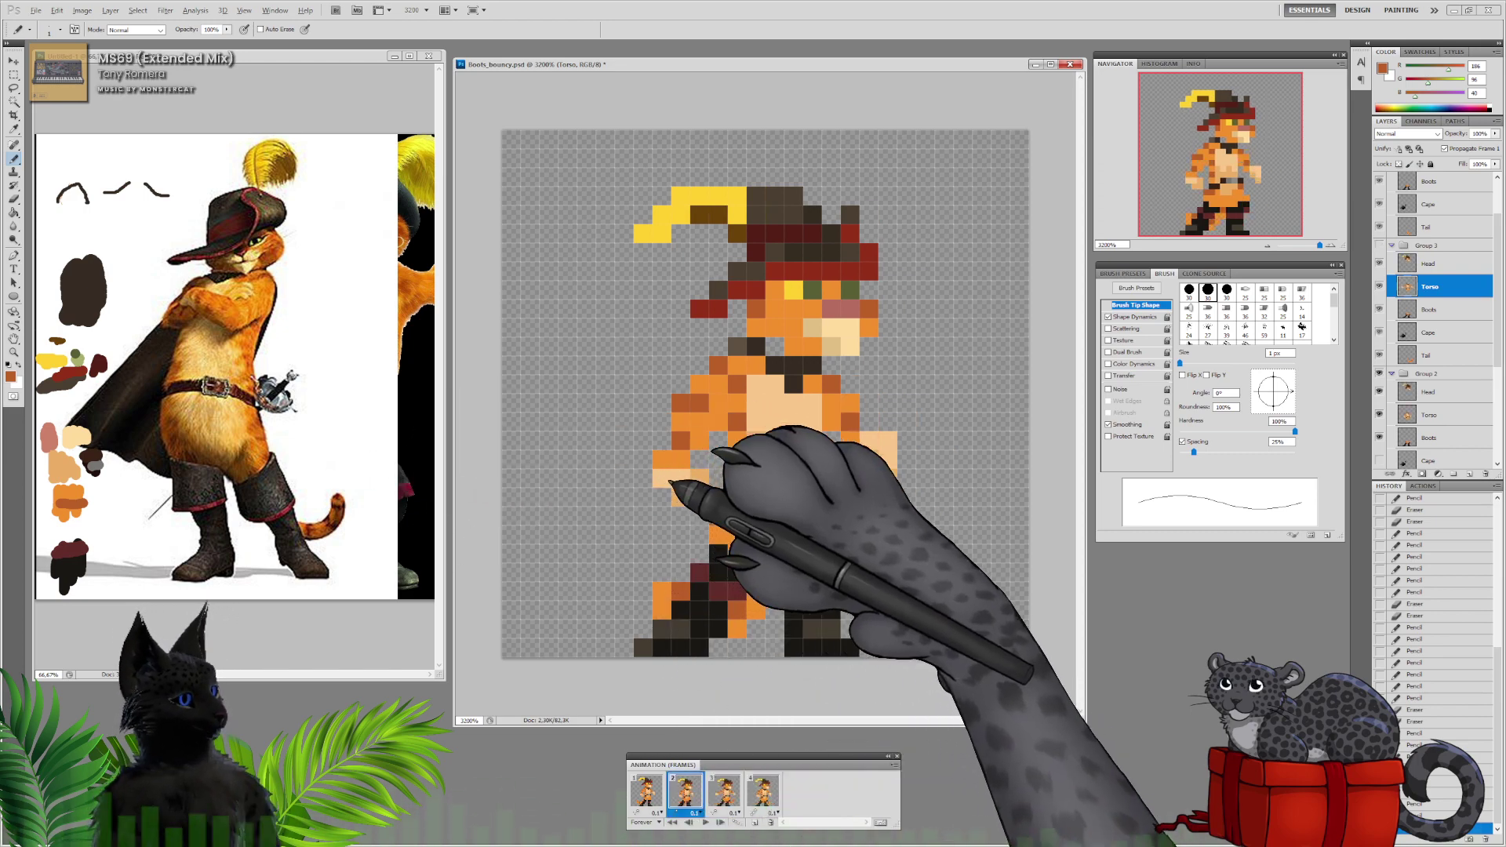
{"action": "left_click", "coordinate": [724, 791]}
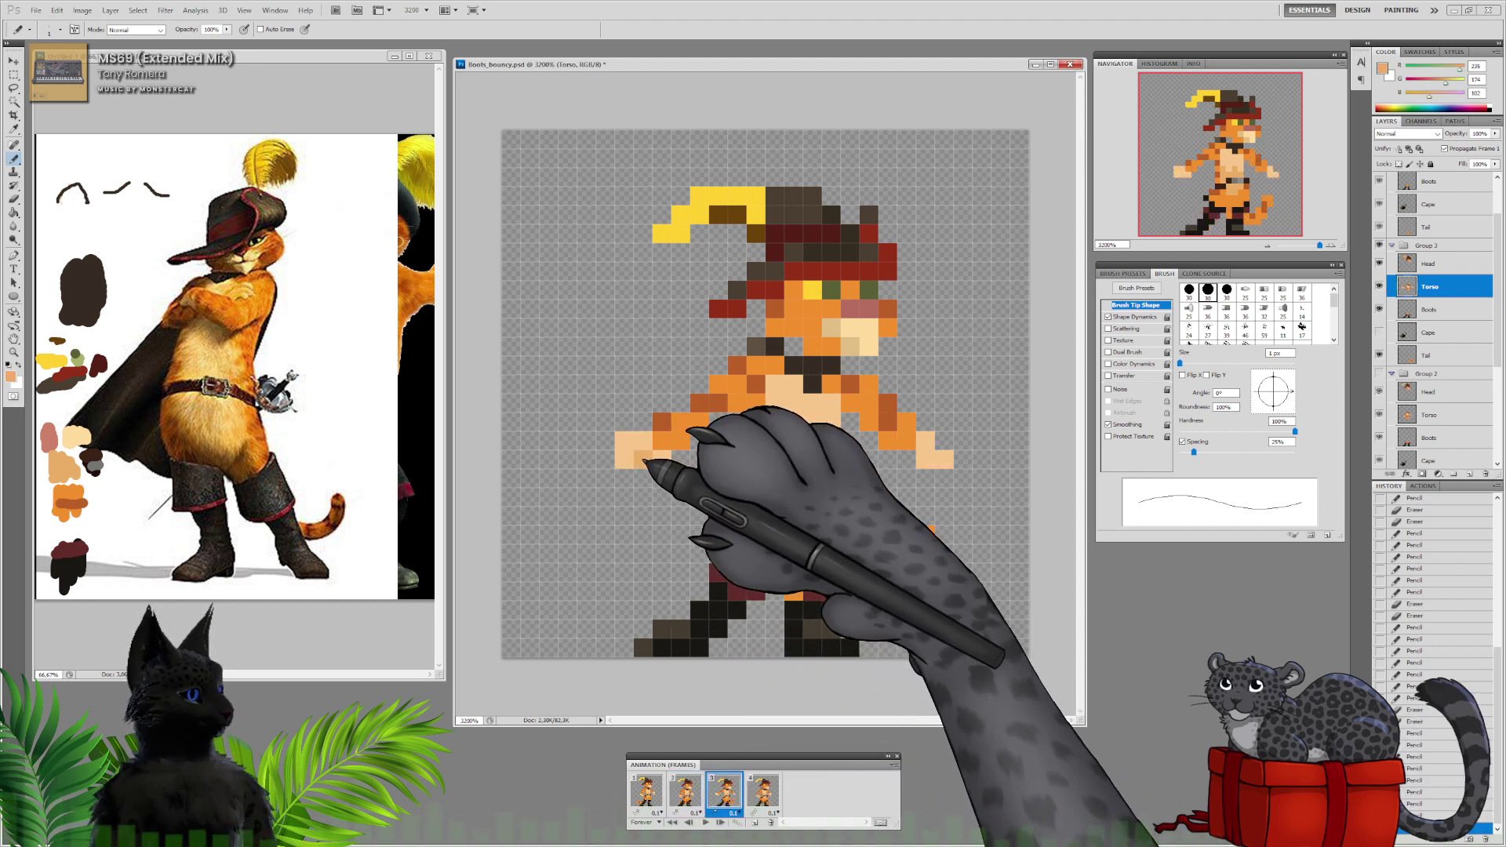
{"action": "left_click", "coordinate": [625, 460]}
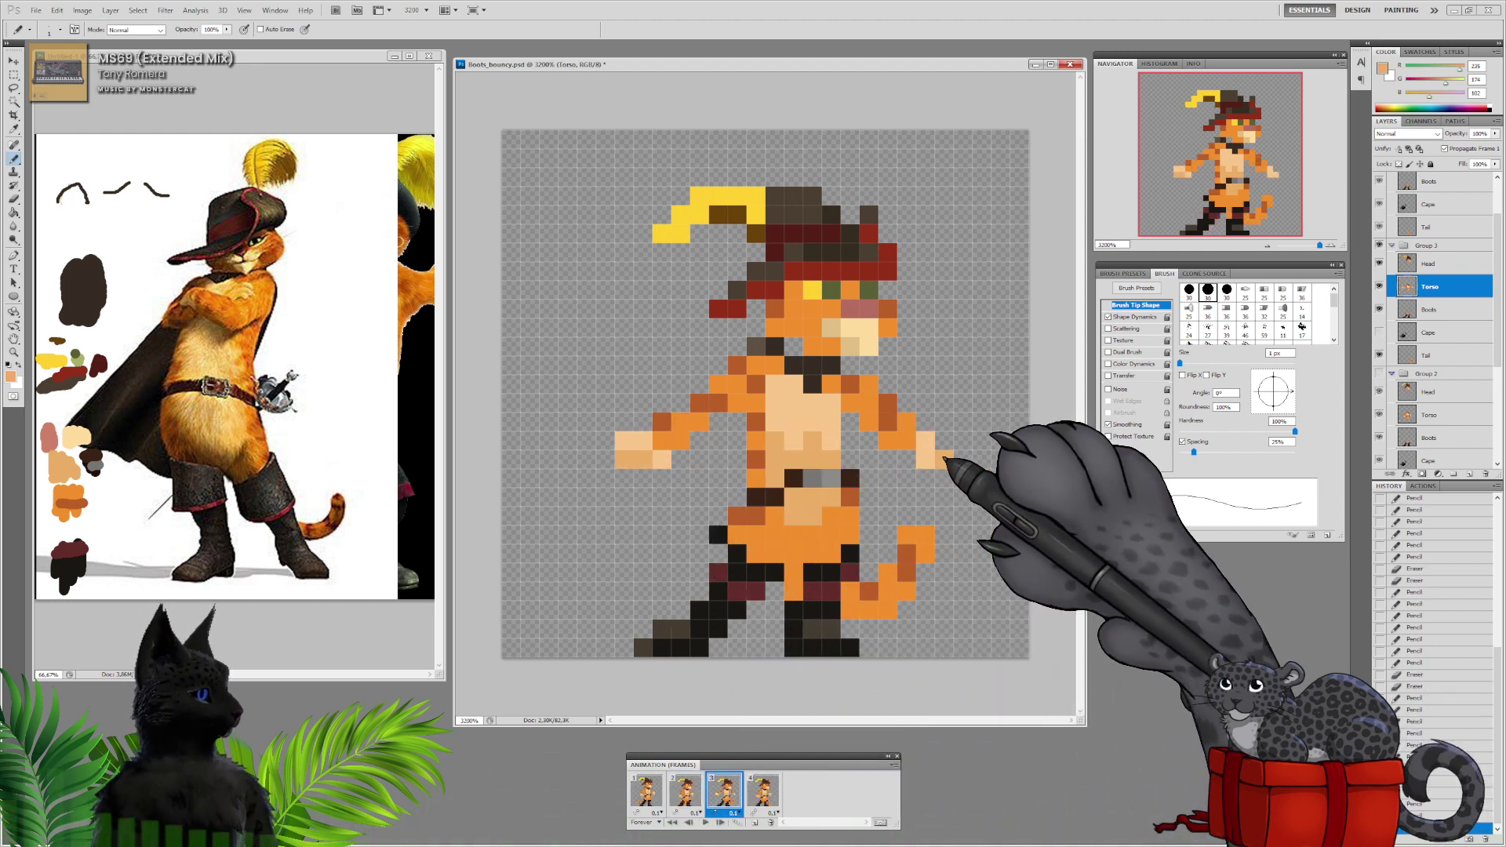
Finish shading the lower pixels of the third frame's front hand in darker tan and compare the pose with the other frames
{"action": "left_click", "coordinate": [945, 460]}
{"action": "left_click", "coordinate": [928, 459]}
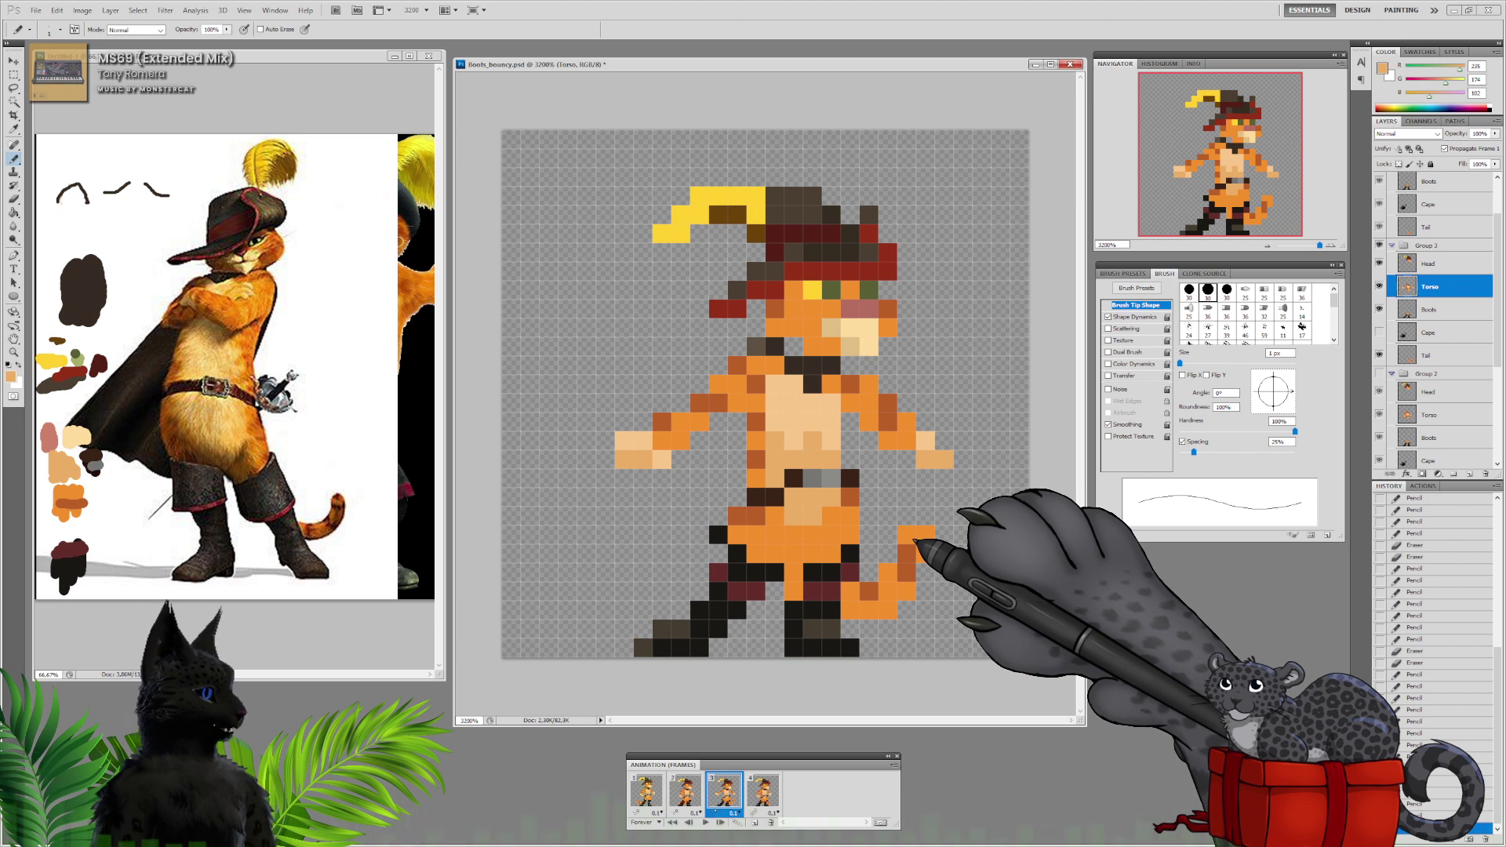
{"action": "left_click", "coordinate": [684, 791]}
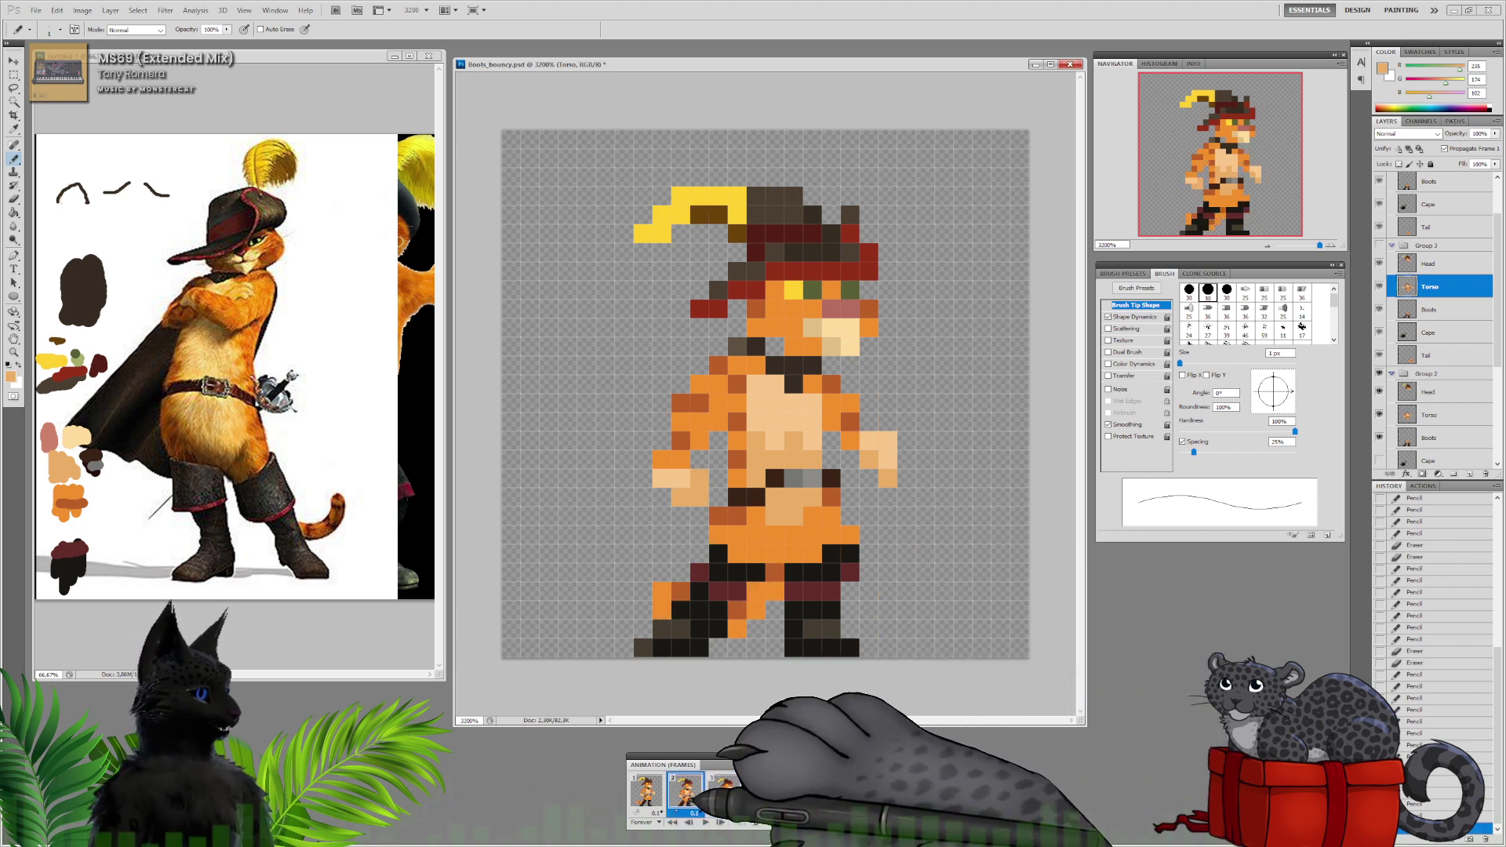
{"action": "left_click", "coordinate": [645, 790]}
{"action": "left_click", "coordinate": [763, 791]}
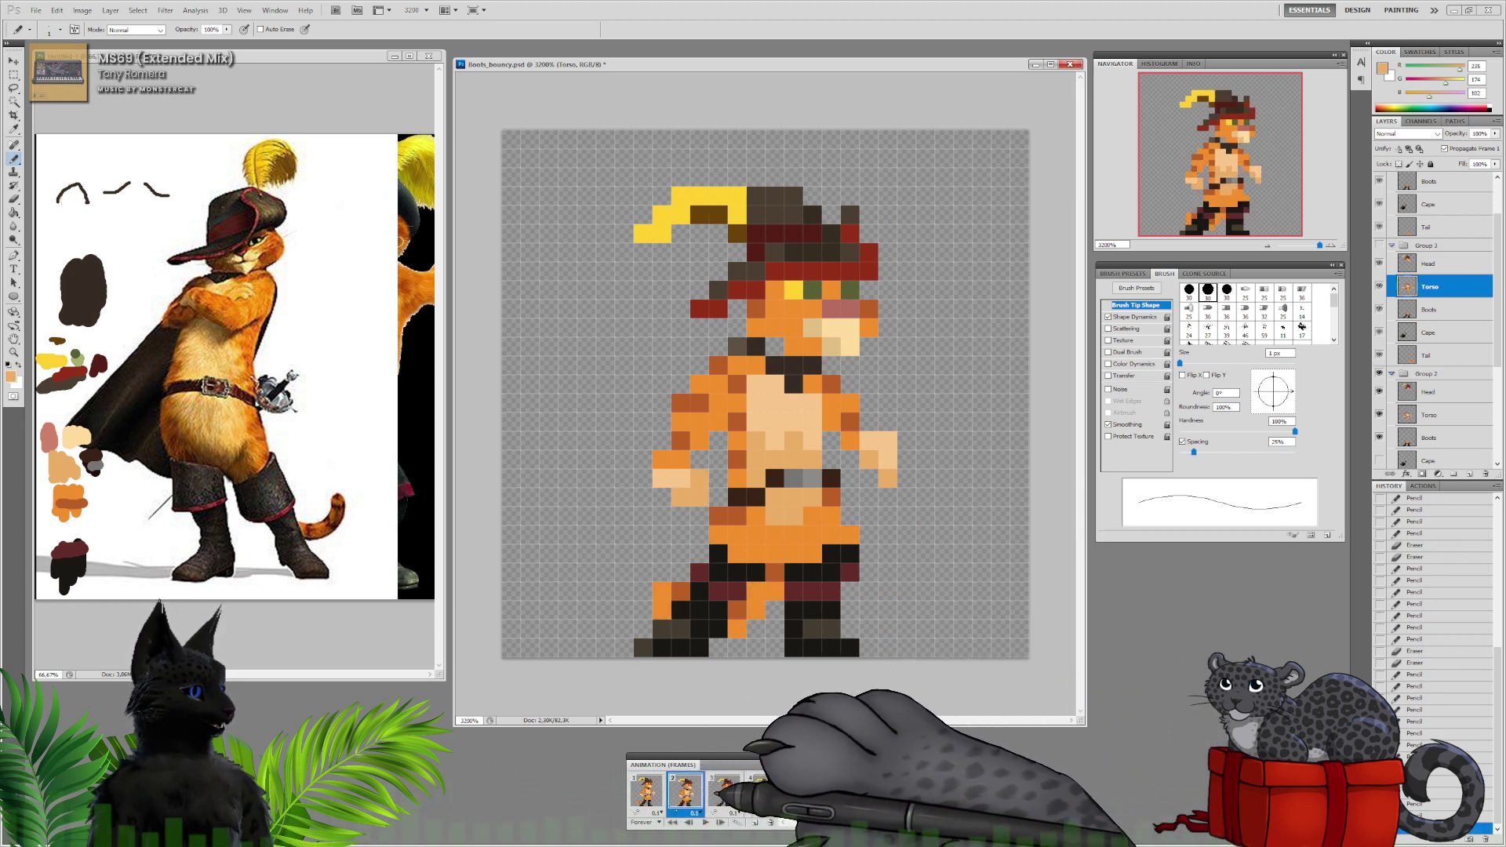
{"action": "left_click", "coordinate": [723, 790]}
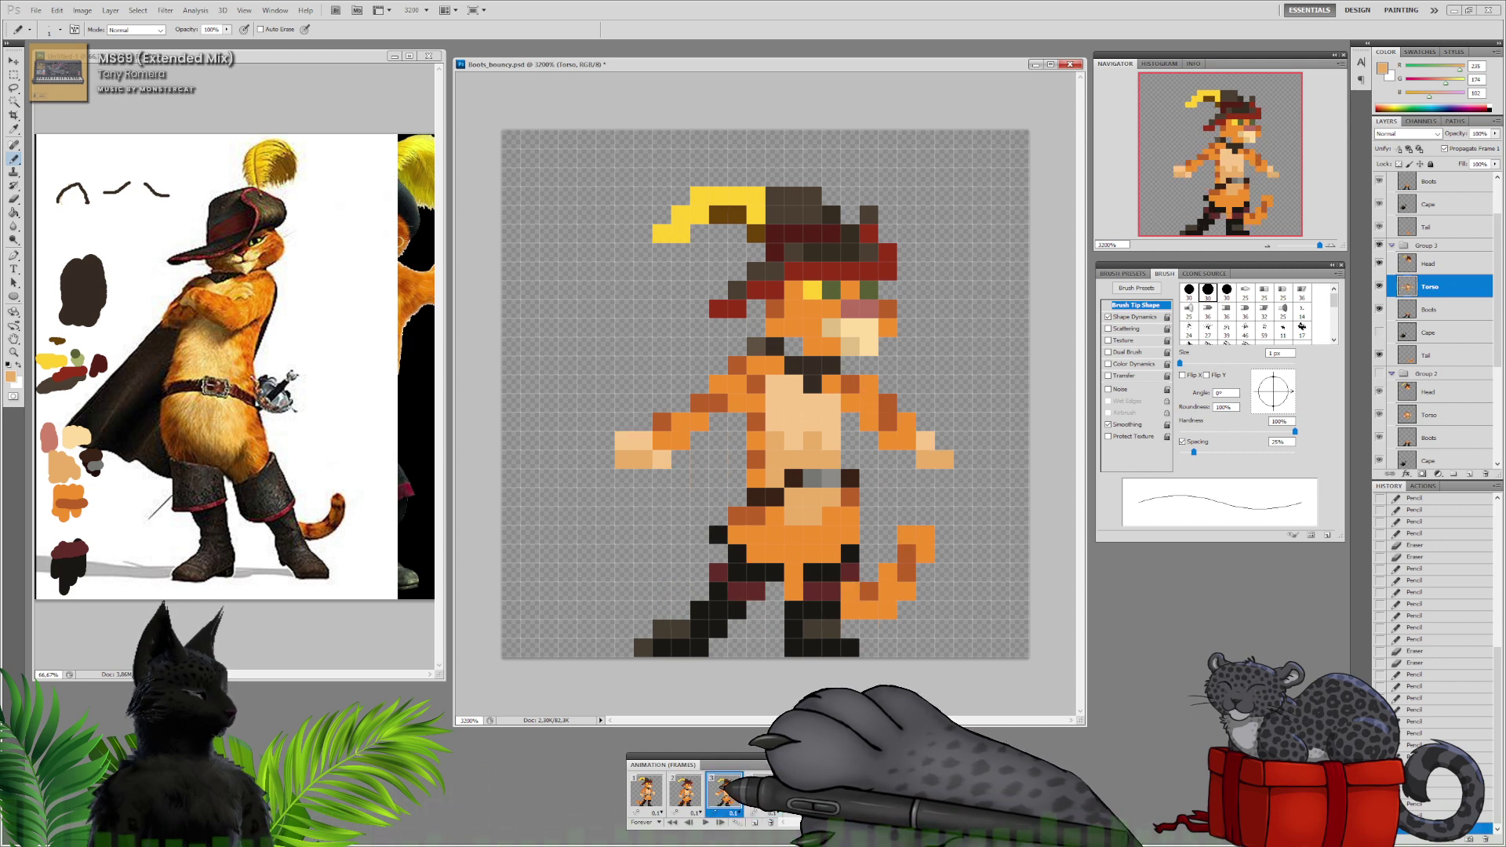
Erase the lower arms and hands of the second frame on the Torso layer of Group 2
{"action": "left_click", "coordinate": [684, 791]}
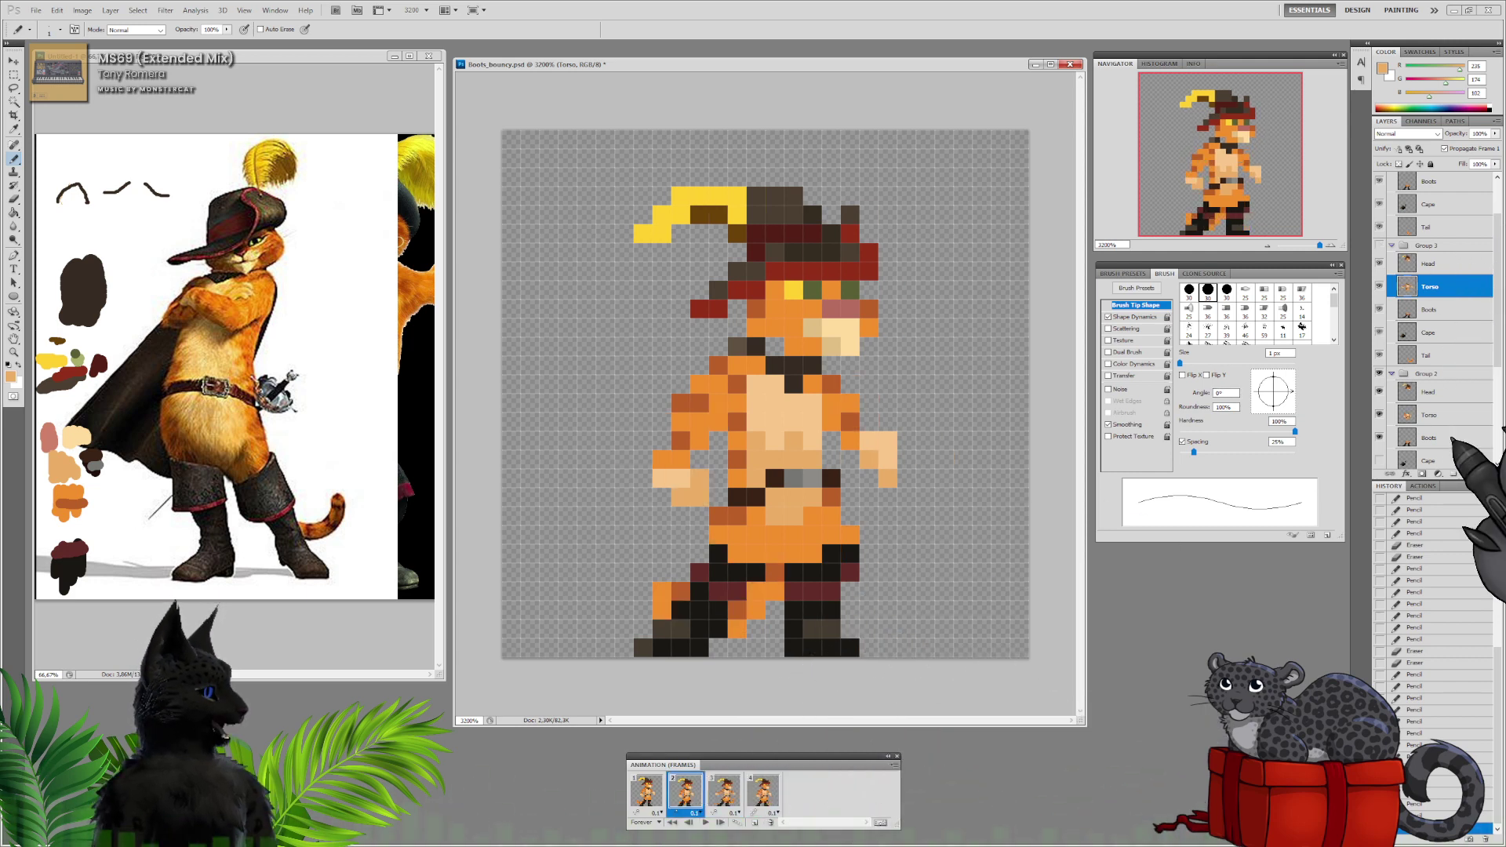
{"action": "scroll", "coordinate": [1435, 330], "scroll_direction": "down", "scroll_amount": 2}
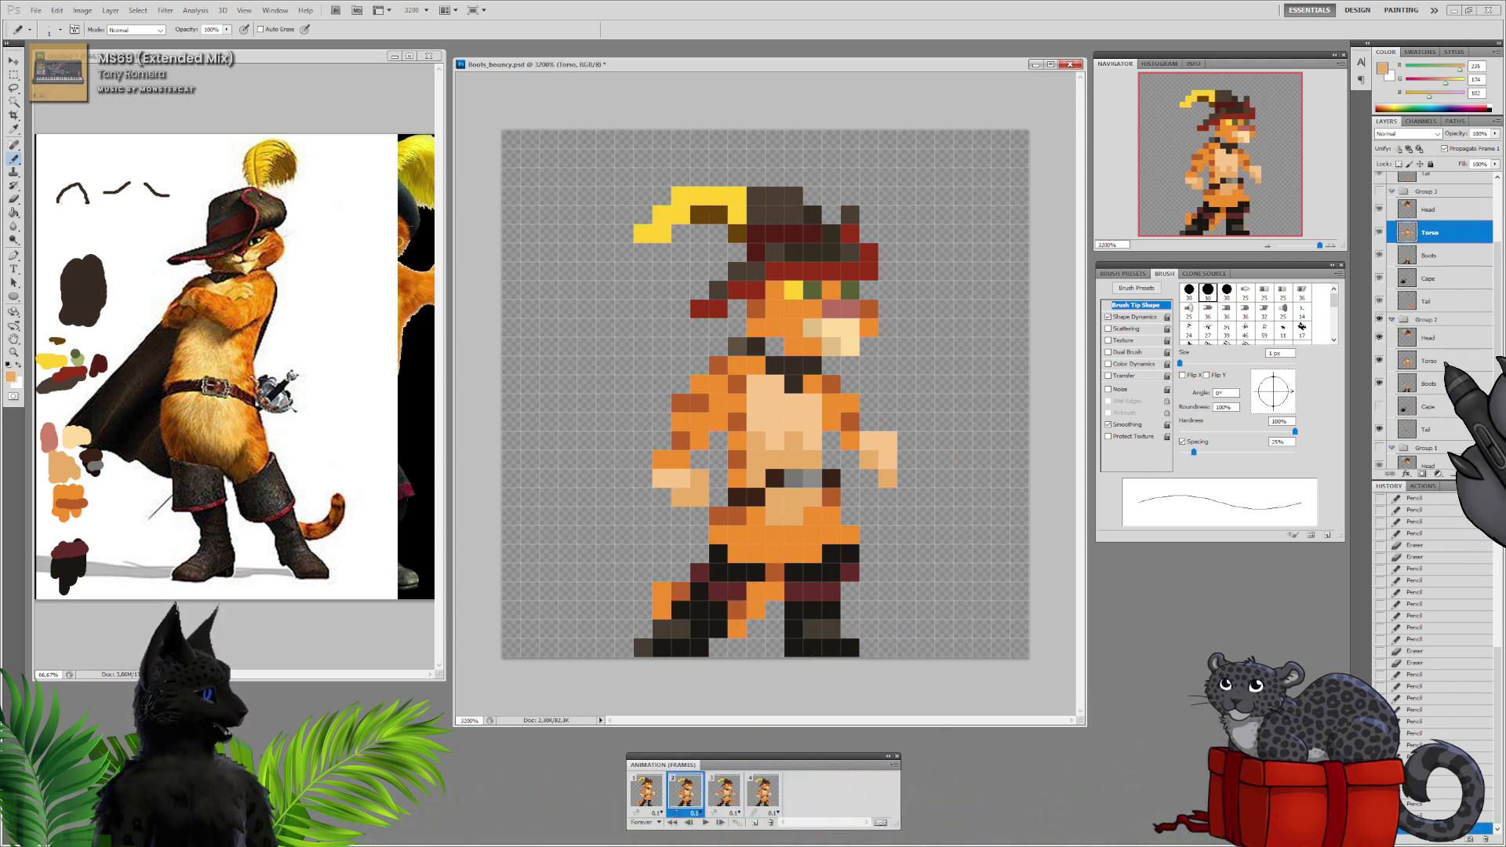
{"action": "left_click", "coordinate": [1445, 363]}
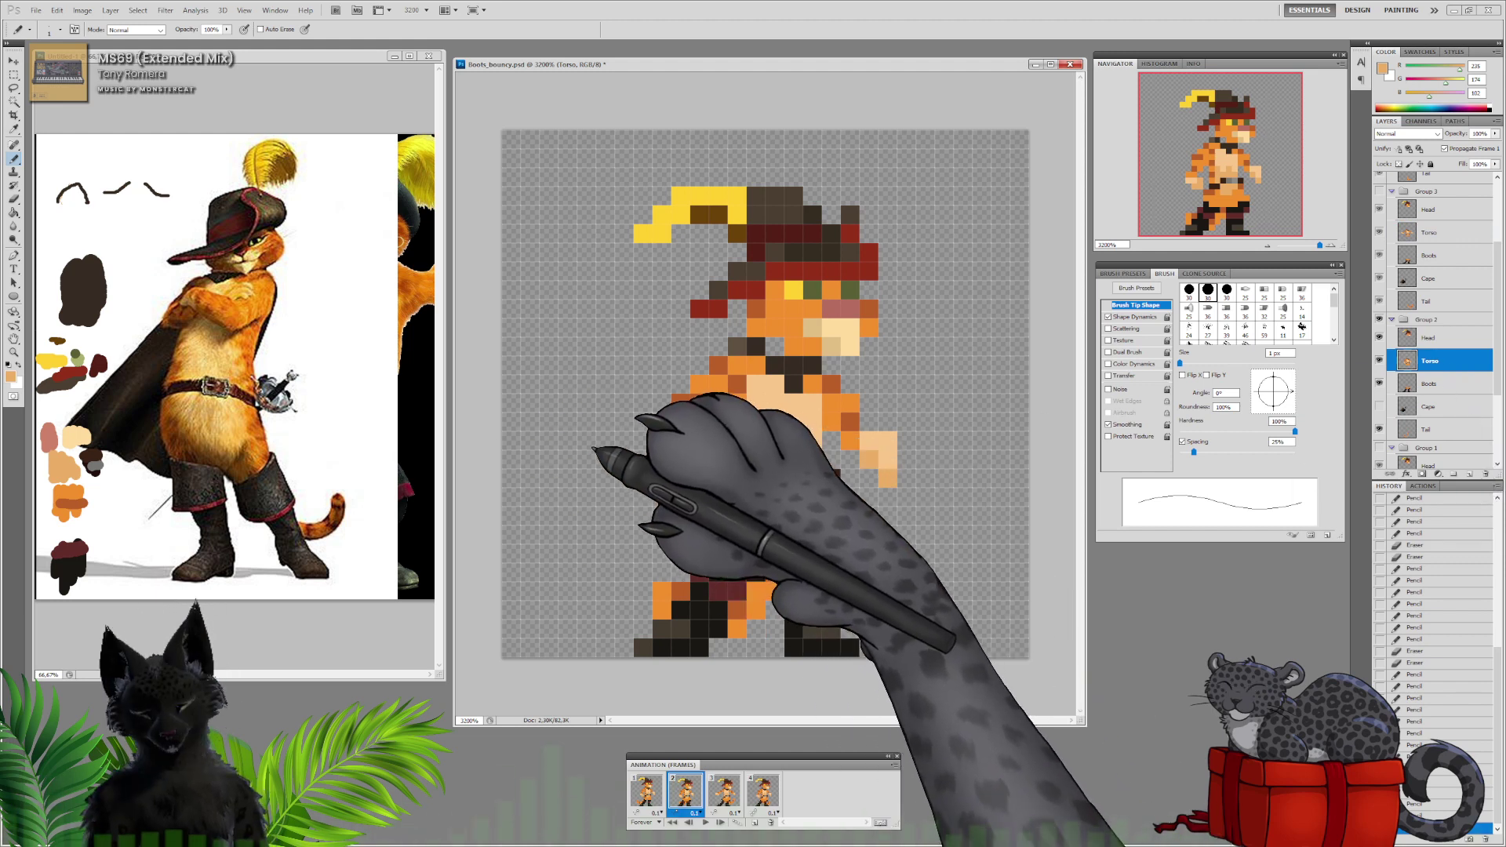
{"action": "key", "text": "e"}
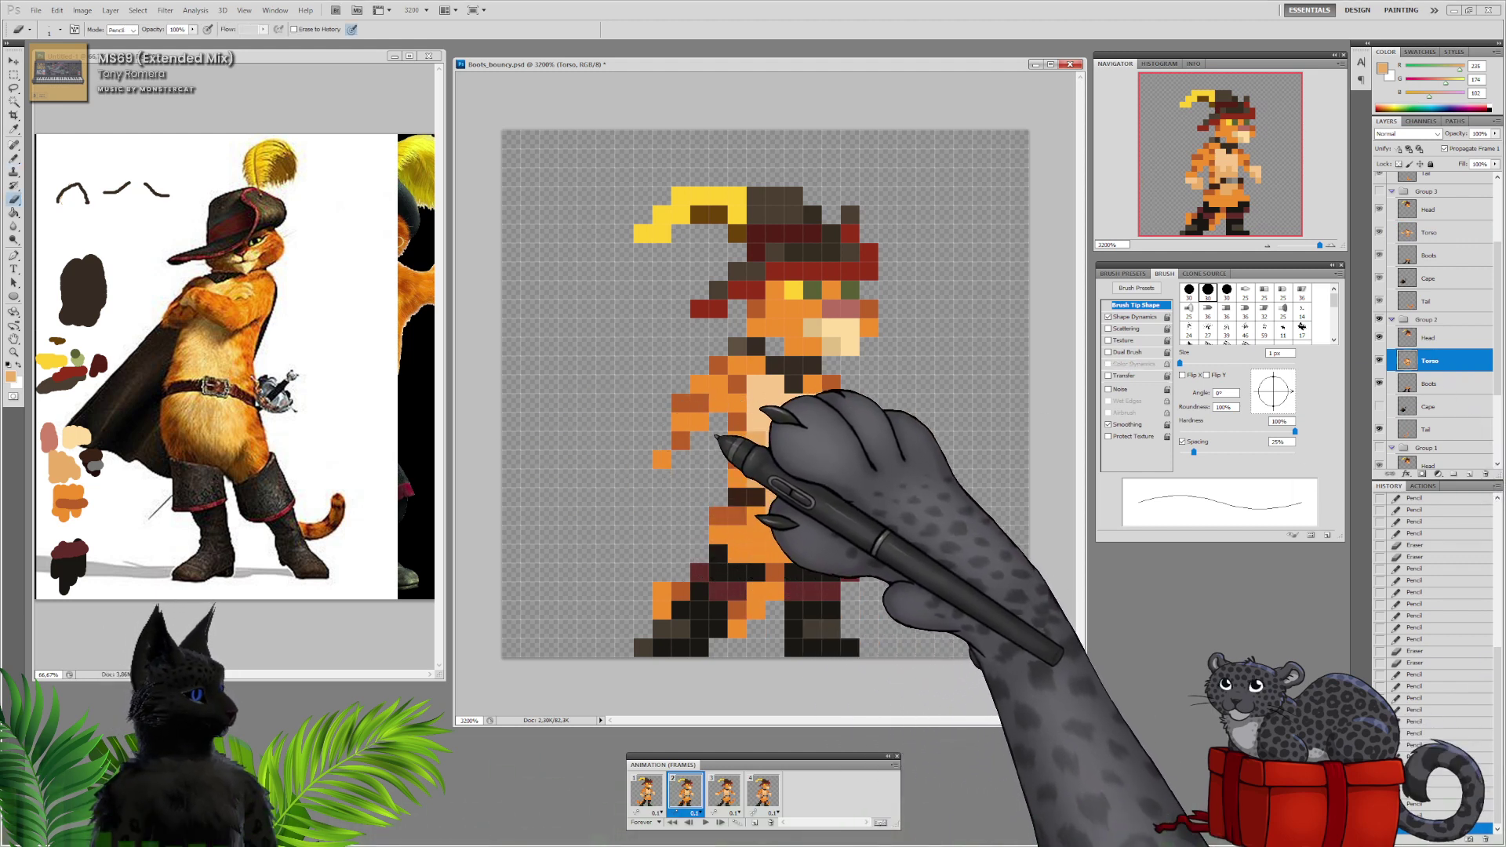
{"action": "left_click_drag", "start_coordinate": [717, 436], "coordinate": [676, 455]}
{"action": "left_click_drag", "start_coordinate": [902, 477], "coordinate": [838, 427]}
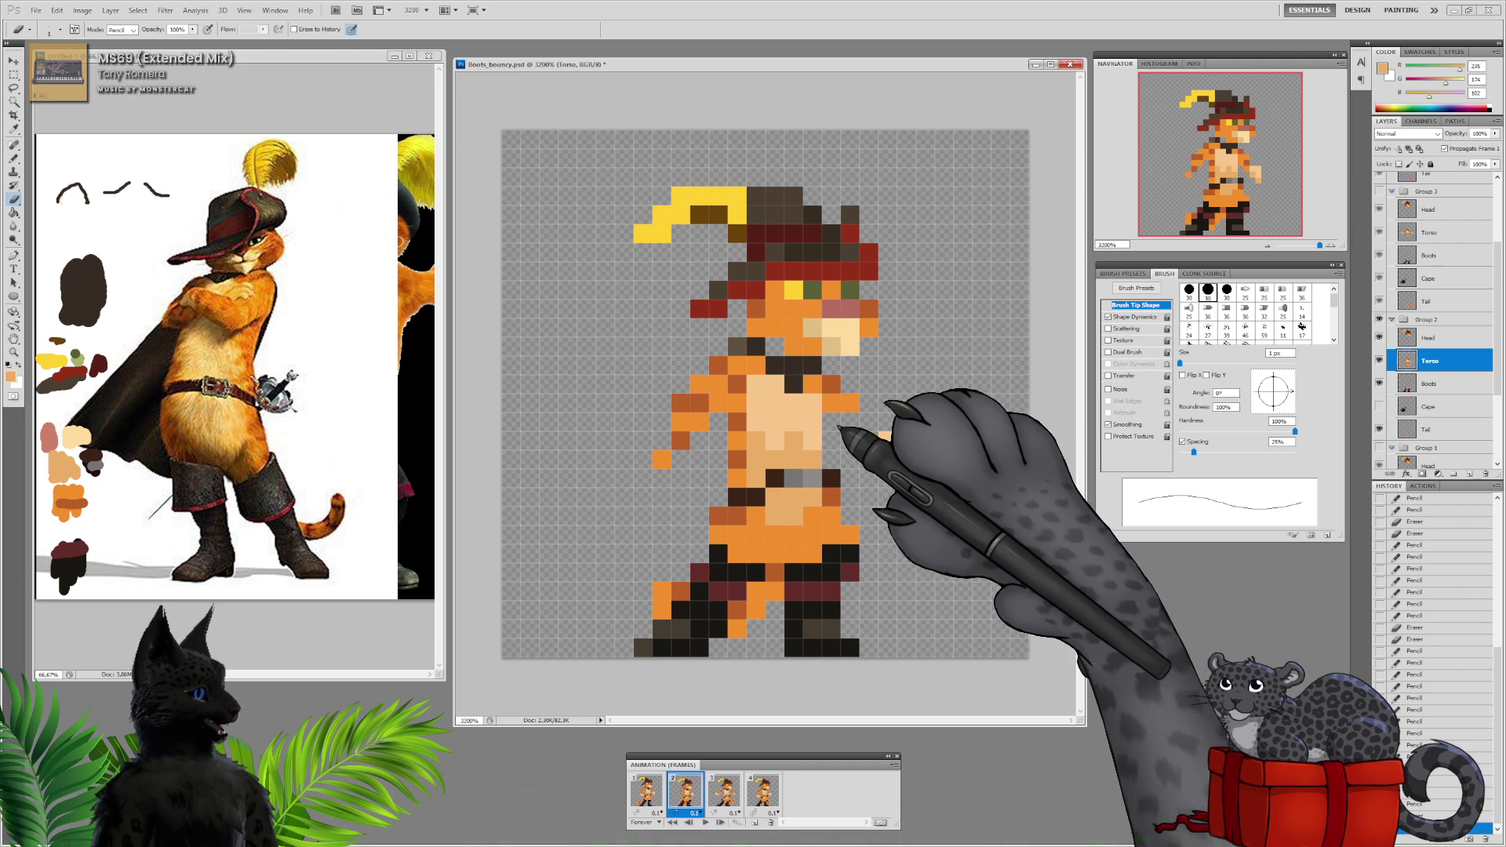
Repaint both arms of the second frame in the sampled fur orange, angled outward from the body, checking against the first frame
{"action": "key", "text": "b"}
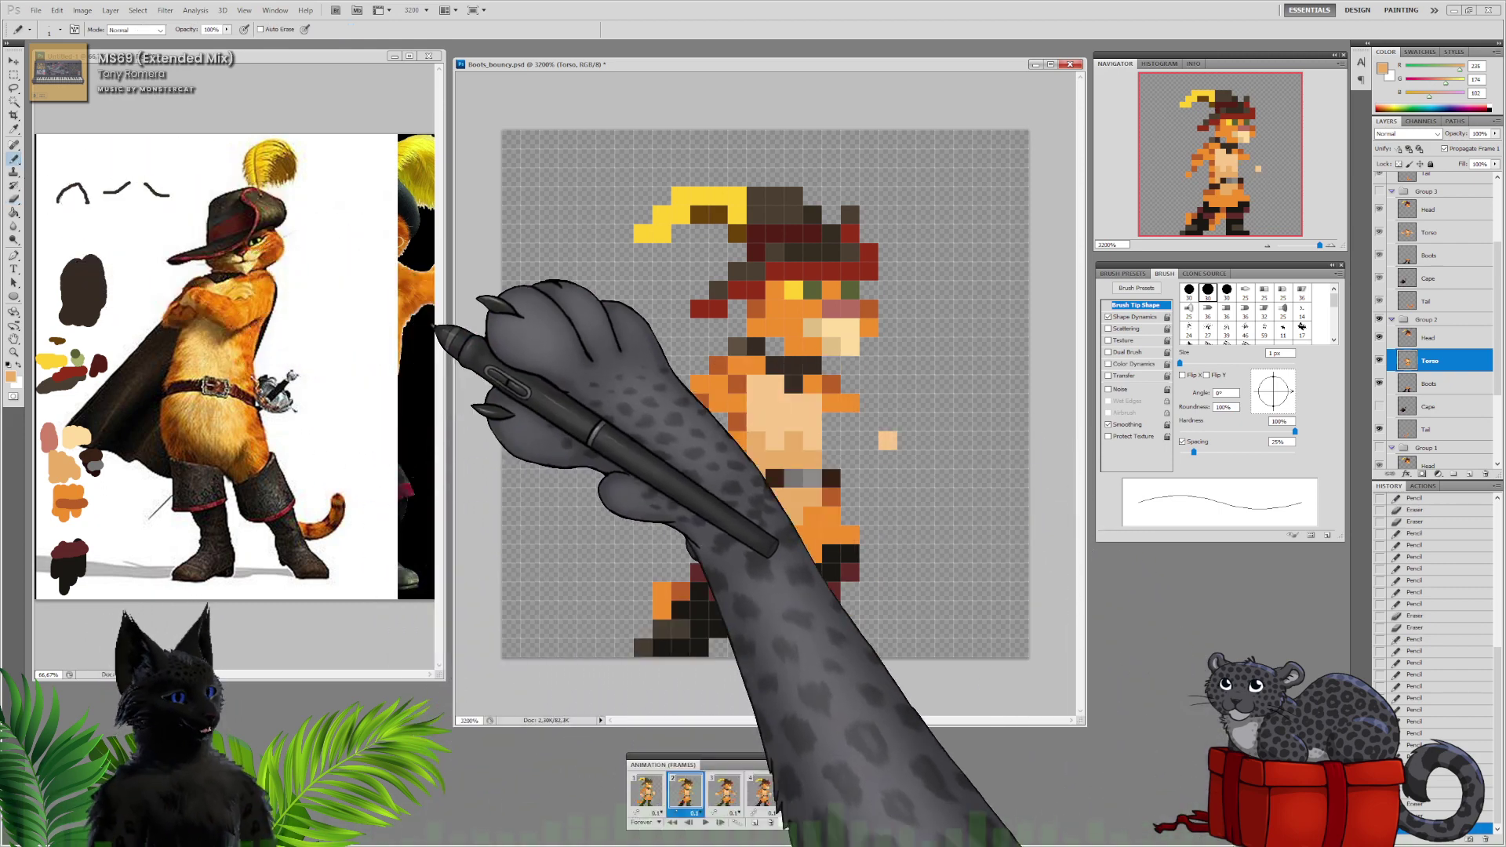
{"action": "left_click", "coordinate": [720, 403], "text": "alt"}
{"action": "mouse_move", "coordinate": [685, 423]}
{"action": "left_mouse_down"}
{"action": "mouse_move", "coordinate": [631, 438]}
{"action": "mouse_move", "coordinate": [643, 456]}
{"action": "left_mouse_up"}
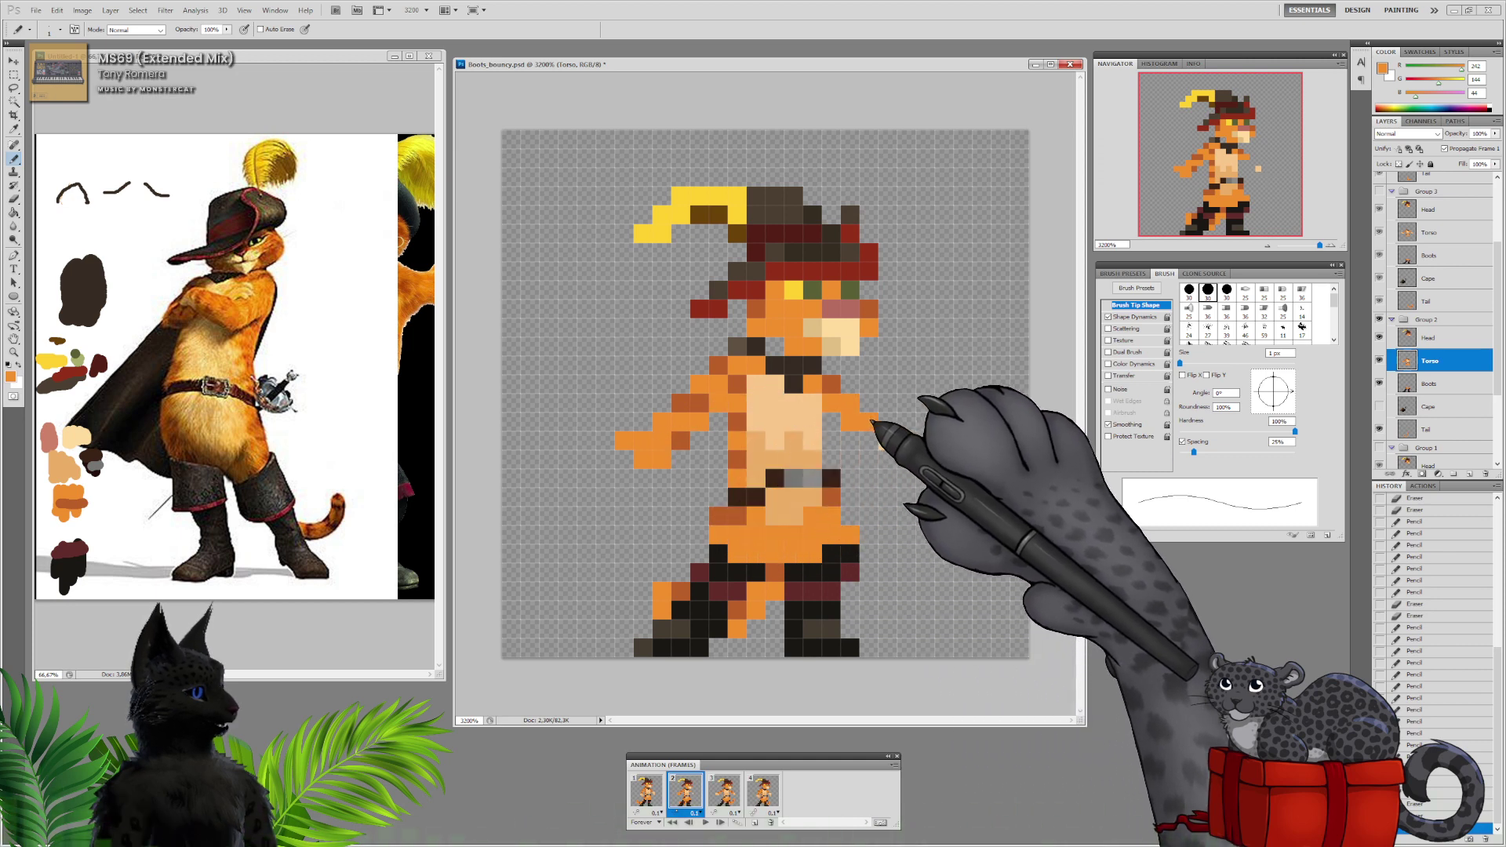
{"action": "left_click_drag", "start_coordinate": [873, 421], "coordinate": [899, 435]}
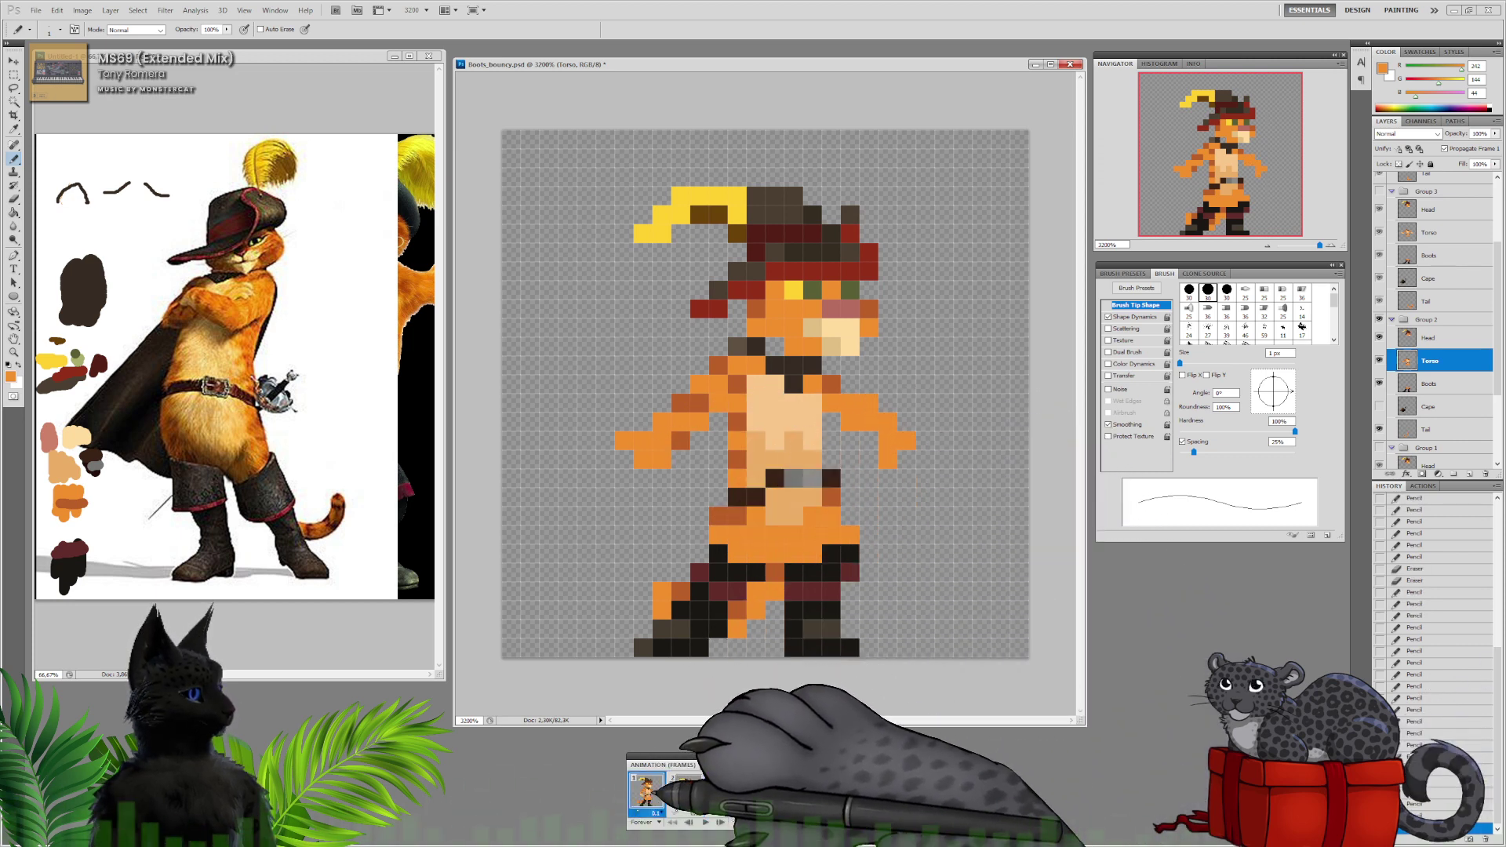
{"action": "left_click", "coordinate": [646, 792]}
{"action": "left_click", "coordinate": [685, 792]}
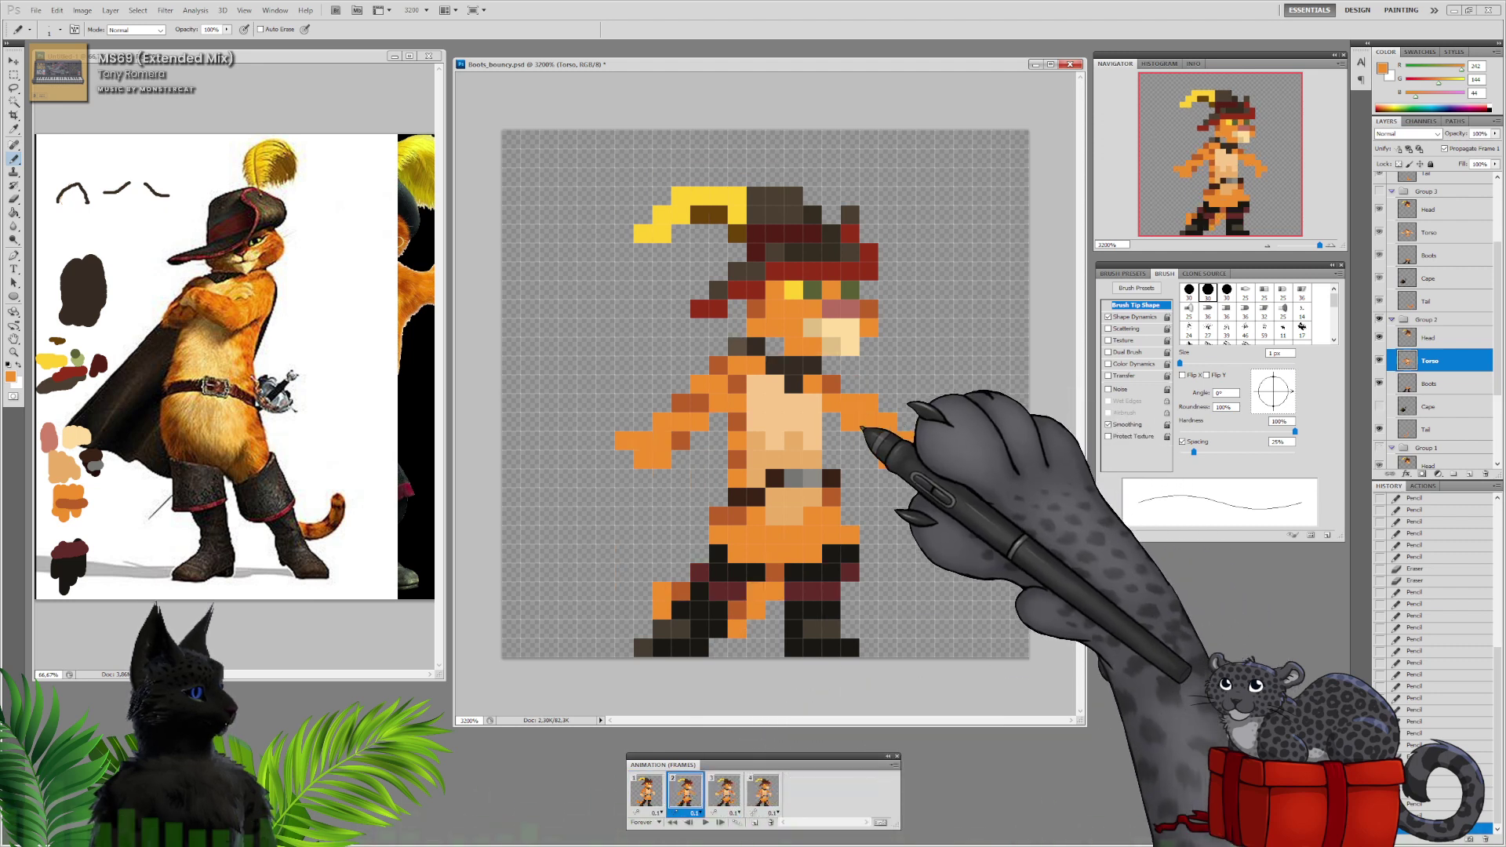
Extend the second frame's front hand outward in fur orange and add stripe pixels to that arm in the torso's dark orange
{"action": "left_click", "coordinate": [906, 424]}
{"action": "left_click", "coordinate": [924, 440]}
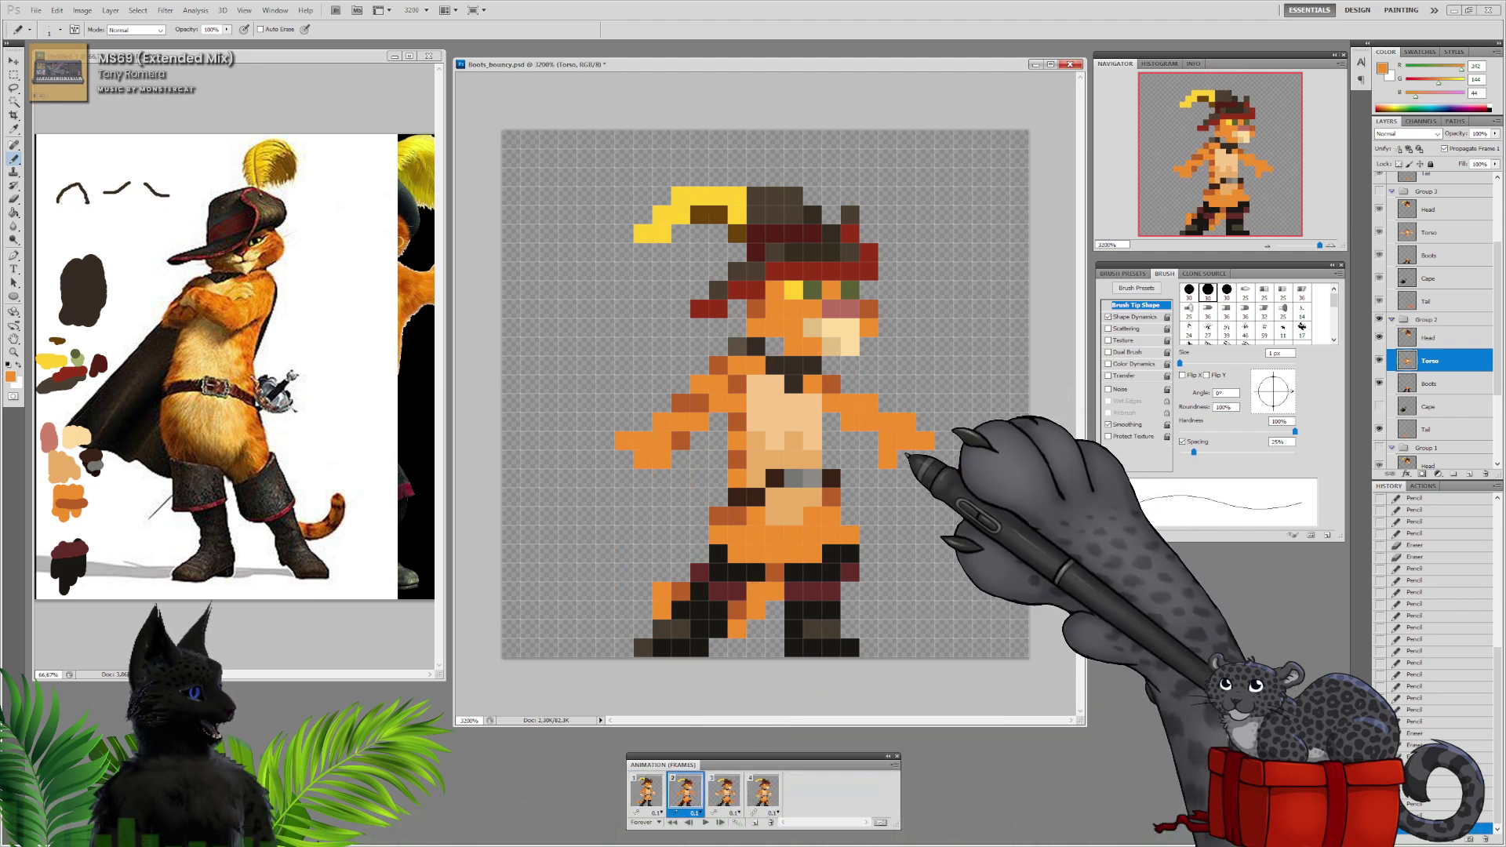
{"action": "left_click", "coordinate": [894, 462]}
{"action": "left_click", "coordinate": [885, 453]}
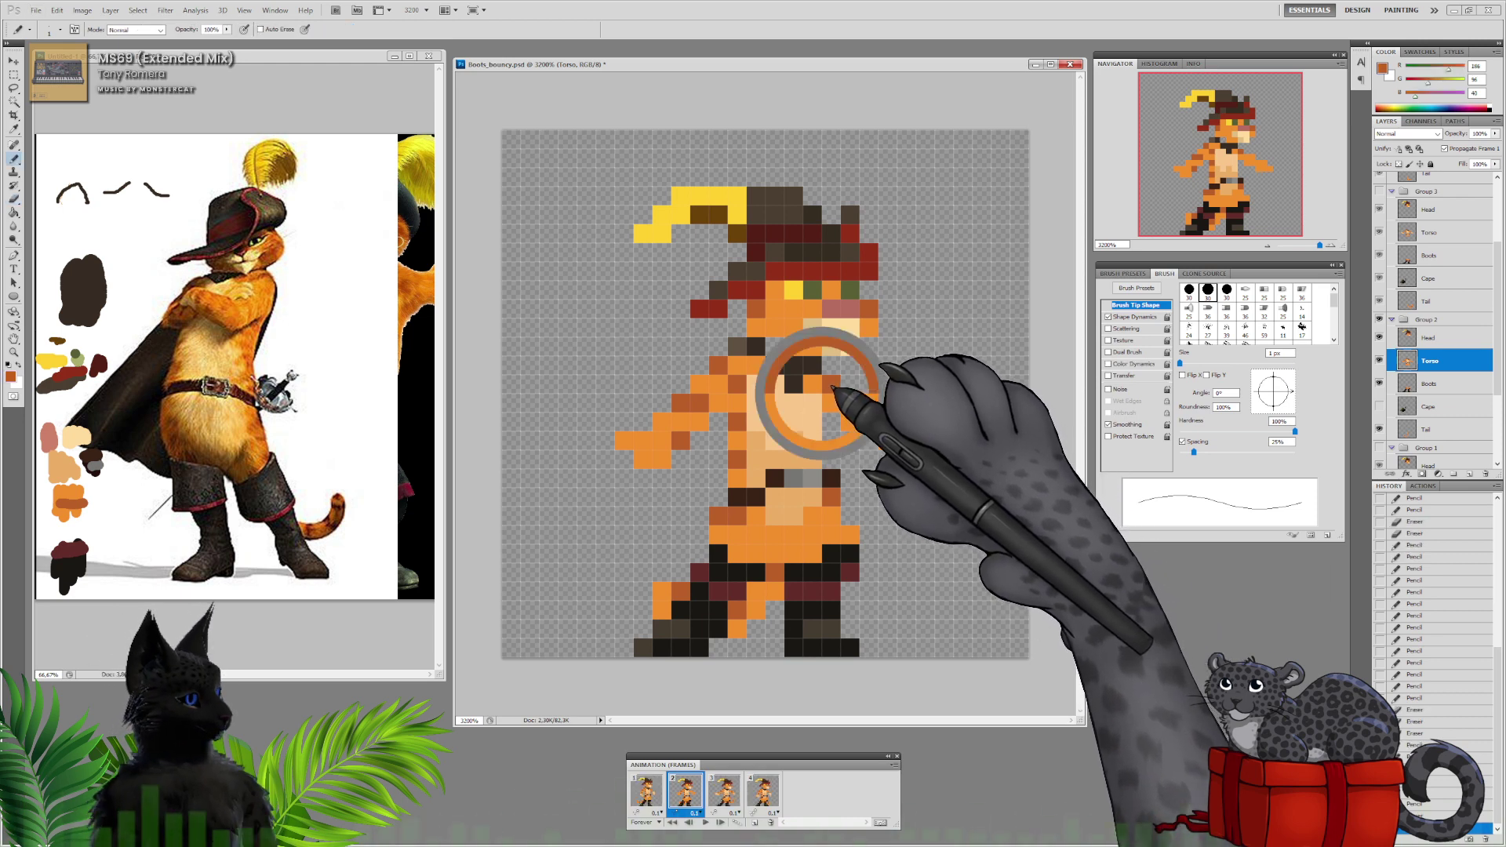
{"action": "left_click", "coordinate": [871, 415]}
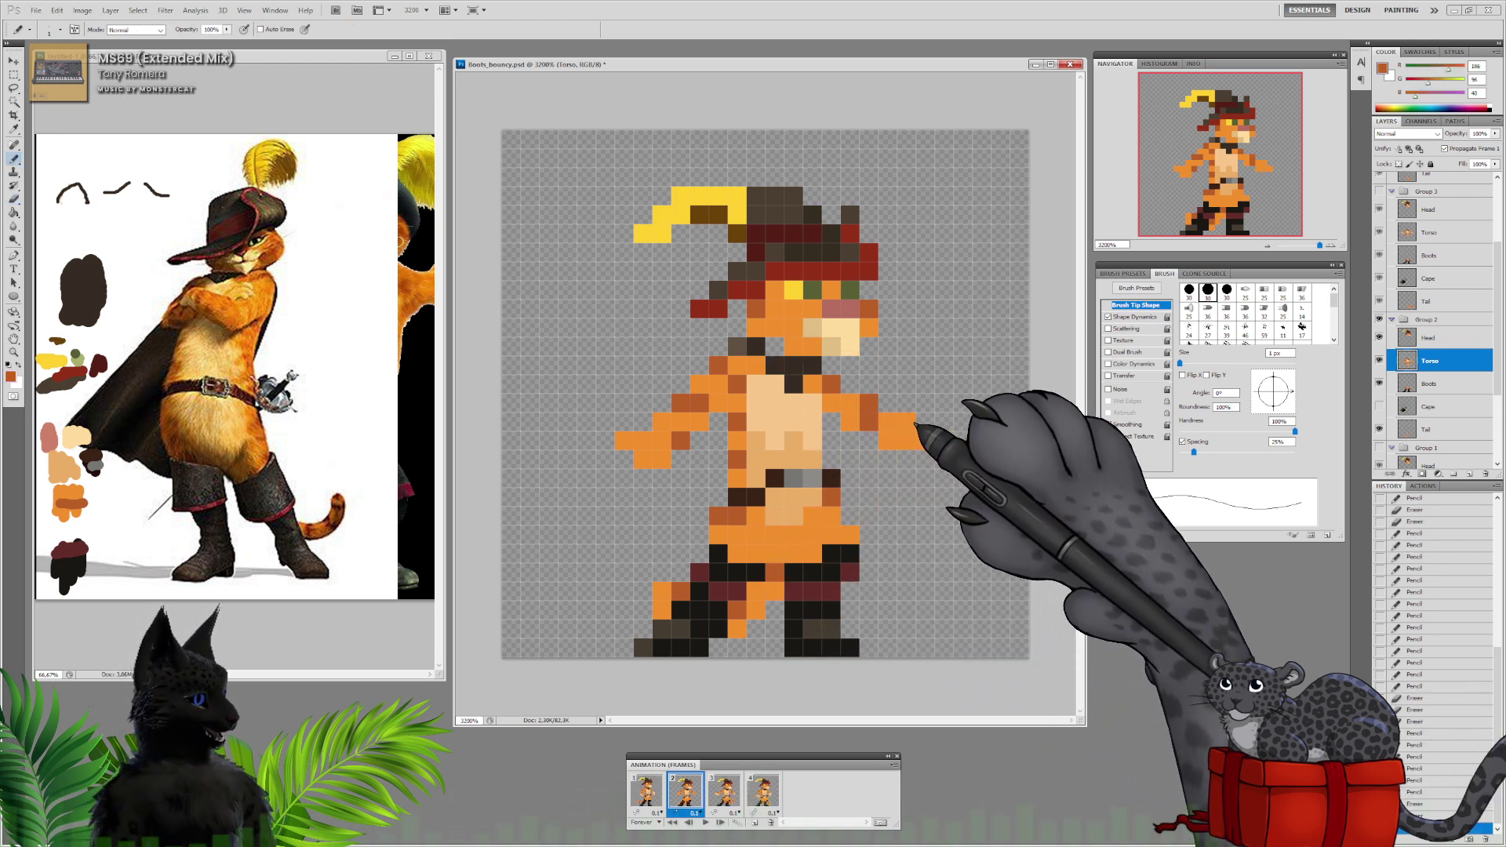
{"action": "left_click_drag", "start_coordinate": [907, 423], "coordinate": [926, 440]}
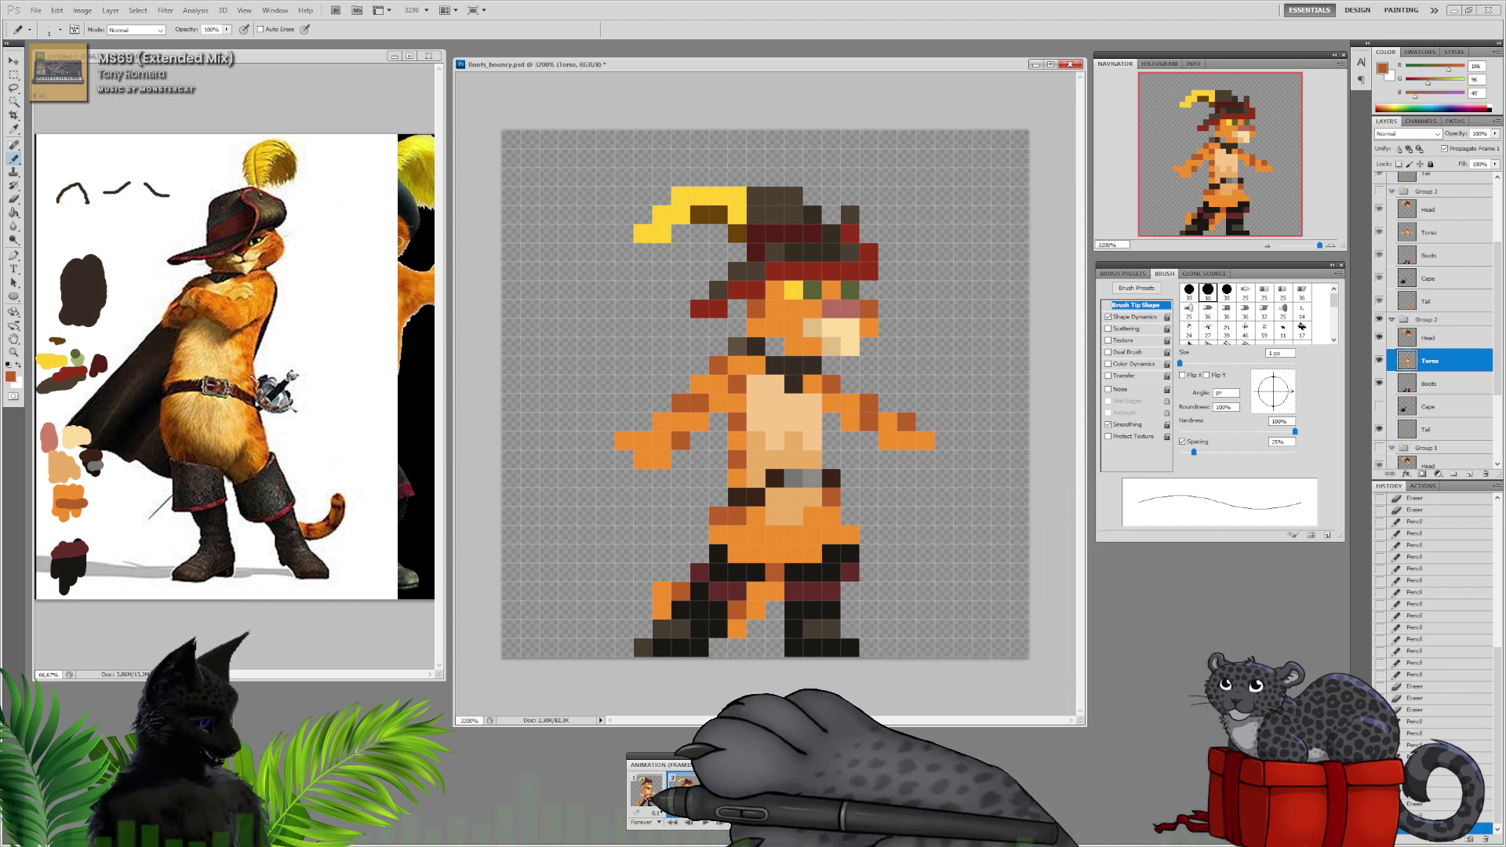
Compare the arm positions across the first, second and third frames
{"action": "left_click", "coordinate": [649, 796]}
{"action": "left_click", "coordinate": [681, 794]}
{"action": "left_click", "coordinate": [649, 796]}
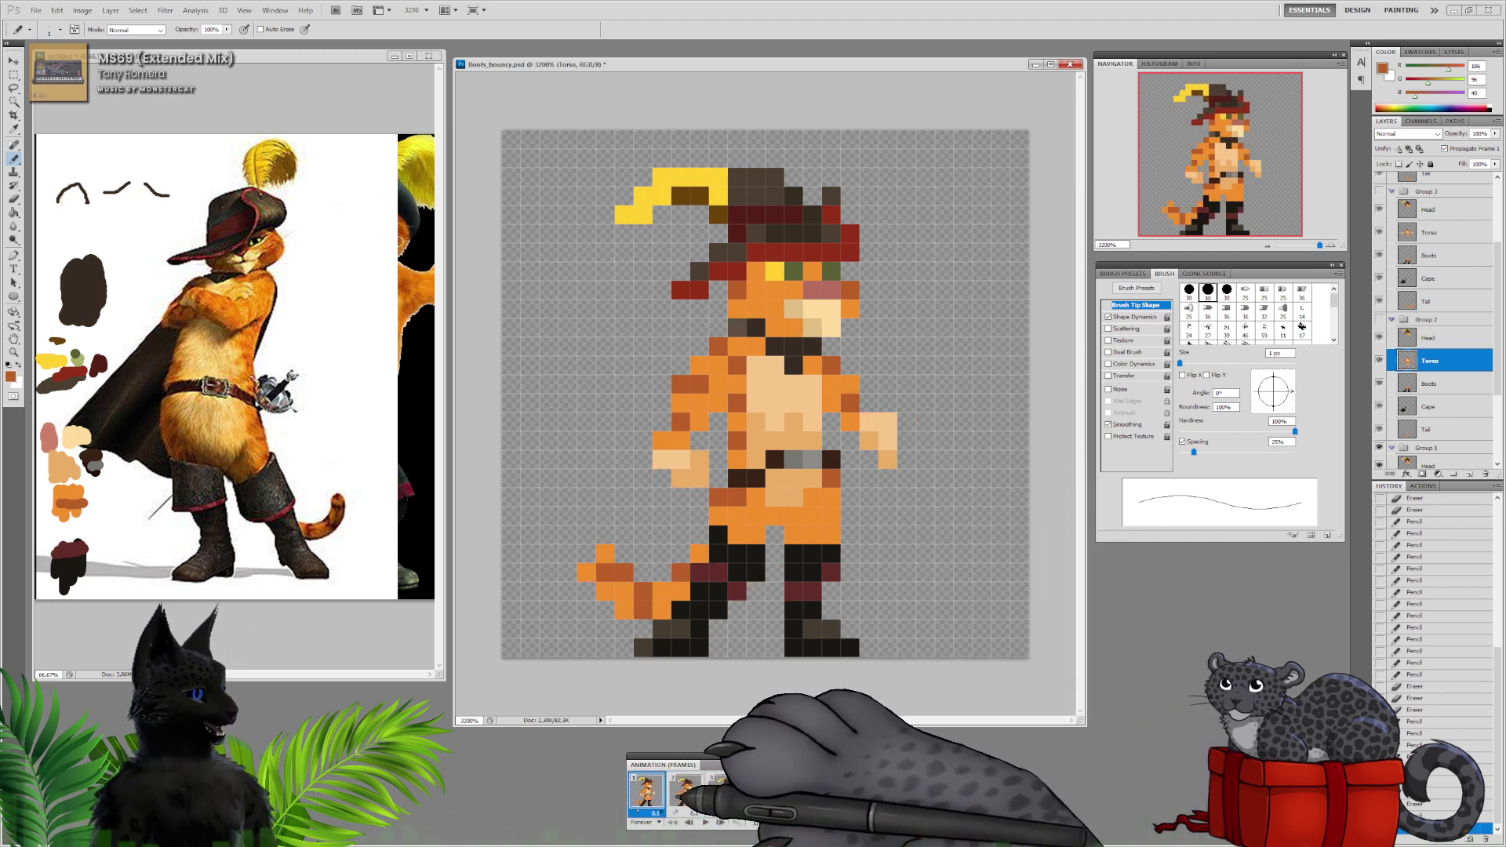
{"action": "left_click", "coordinate": [684, 790]}
{"action": "left_click", "coordinate": [723, 791]}
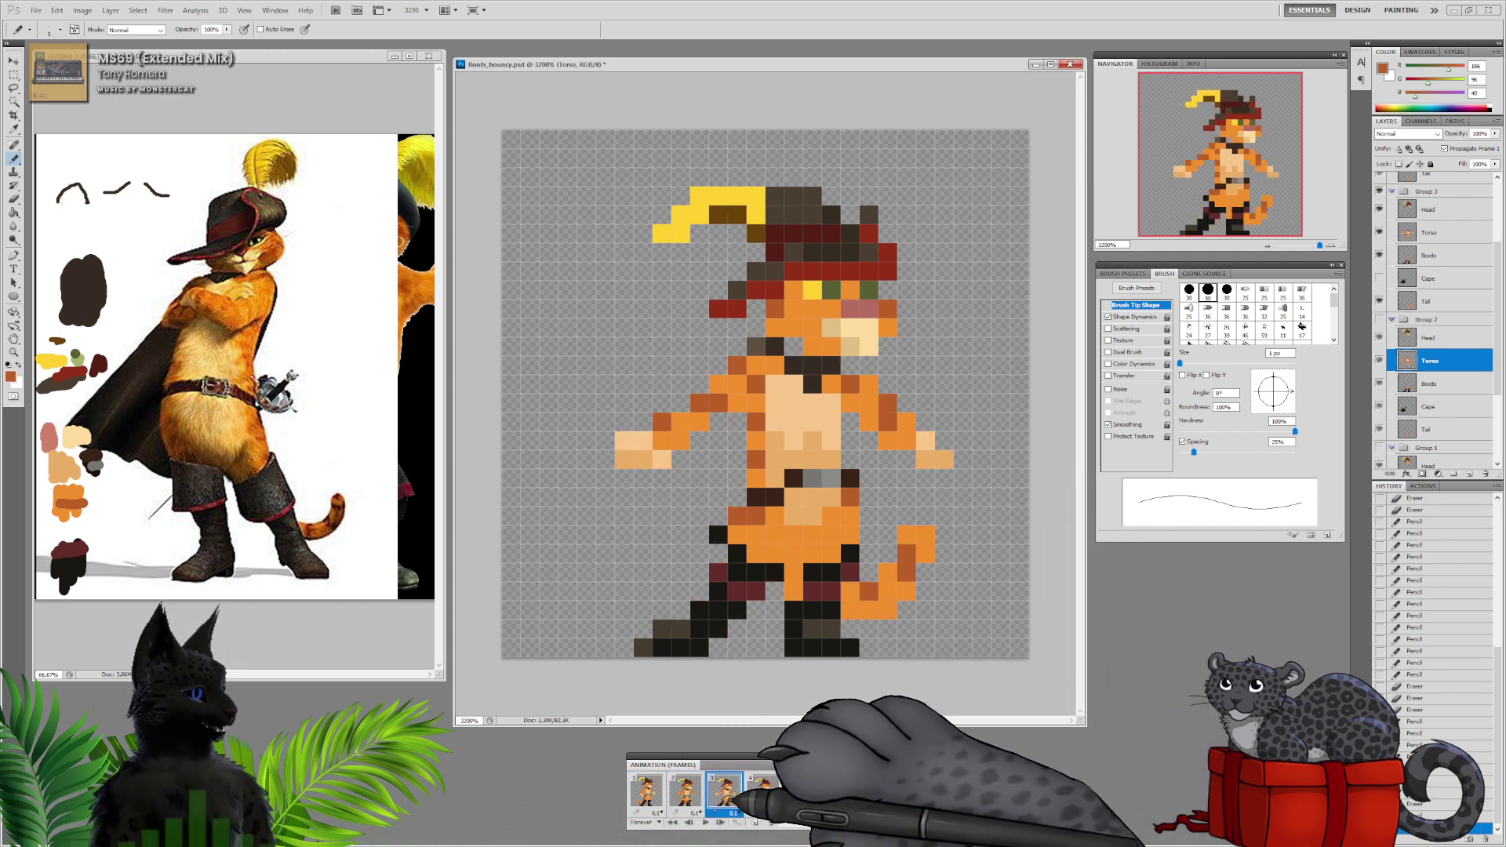
{"action": "left_click", "coordinate": [684, 791]}
{"action": "left_click", "coordinate": [723, 791]}
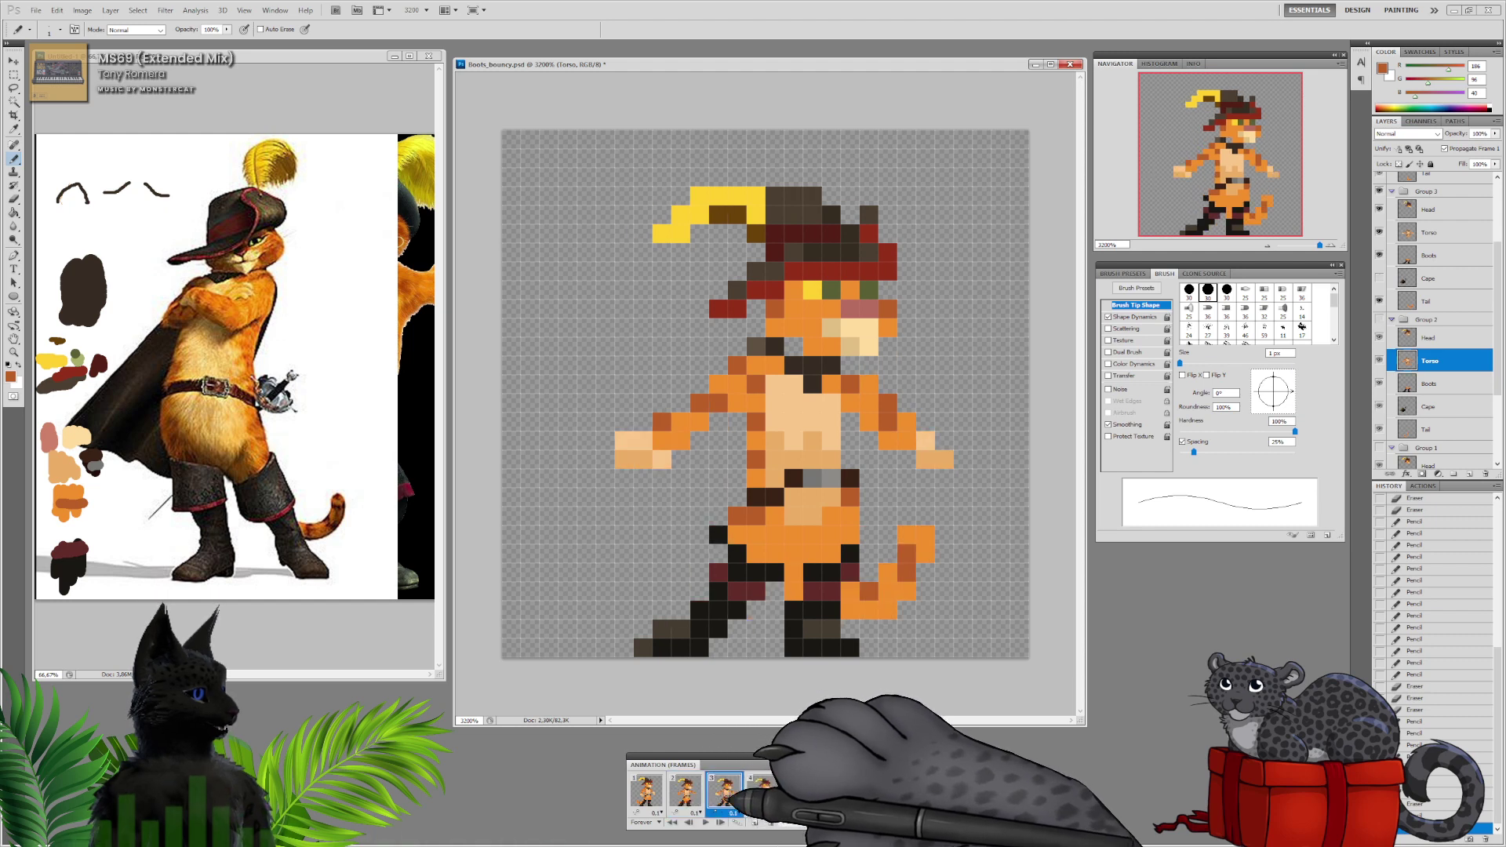
{"action": "left_click", "coordinate": [684, 790]}
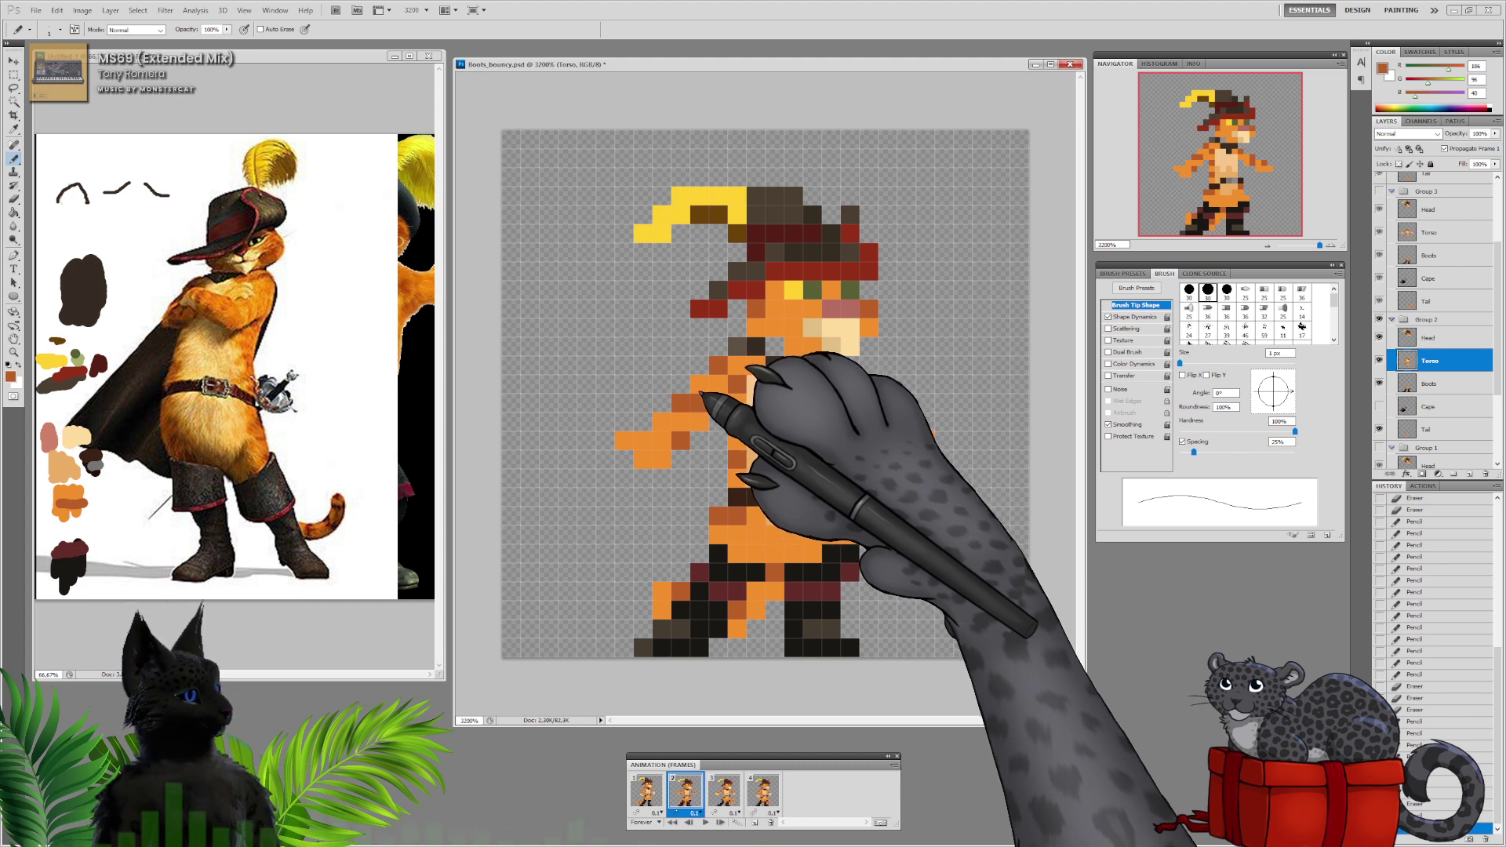
Erase the upper and outermost pixels of both arms in the second frame to narrow the arm spread
{"action": "left_click", "coordinate": [681, 403]}
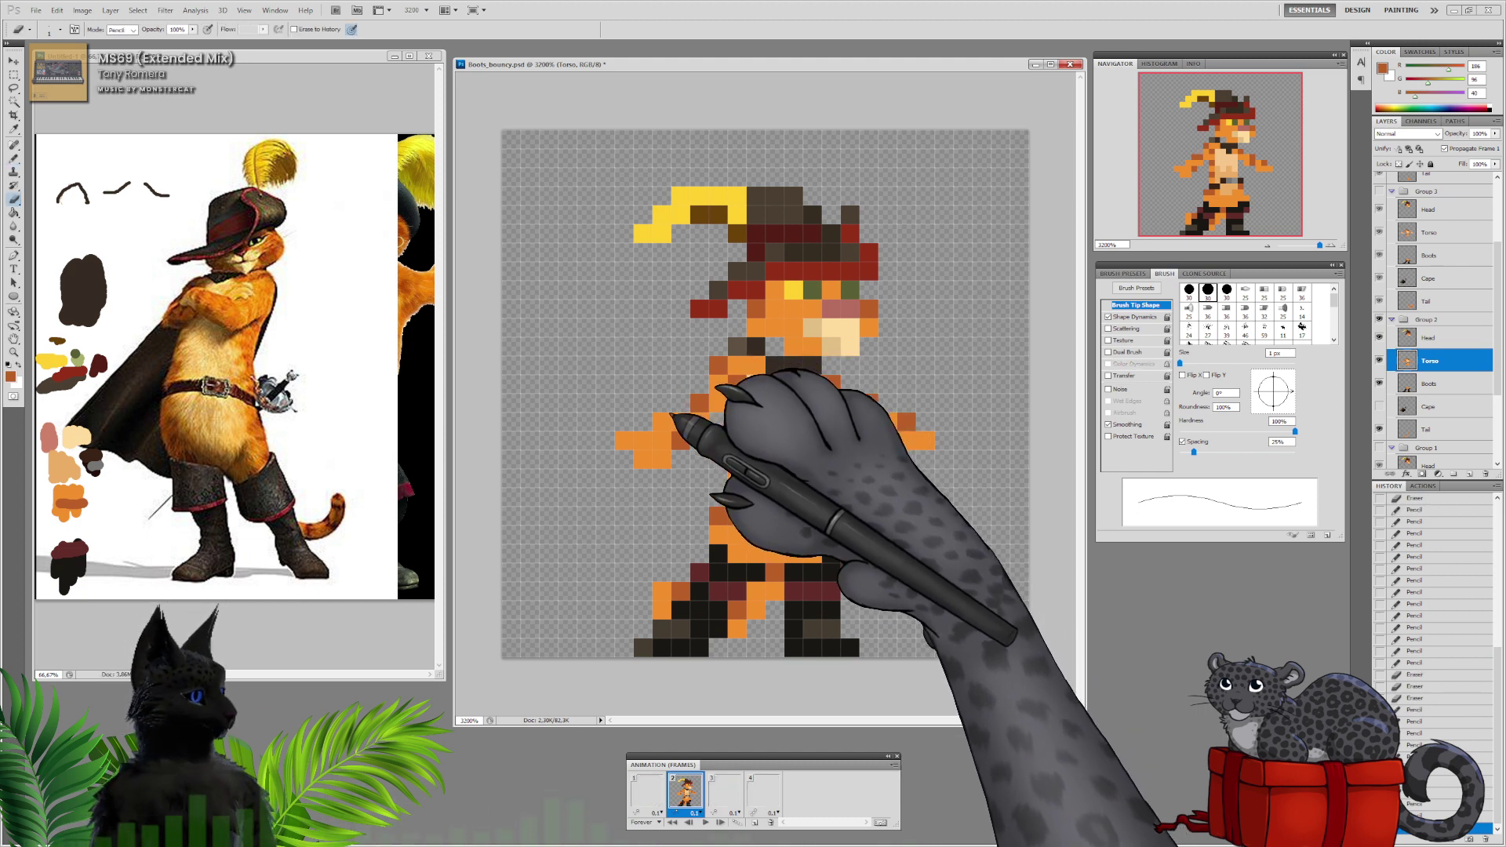
{"action": "left_click", "coordinate": [662, 422]}
{"action": "left_click", "coordinate": [624, 441]}
{"action": "left_click", "coordinate": [643, 441]}
{"action": "left_click", "coordinate": [906, 422]}
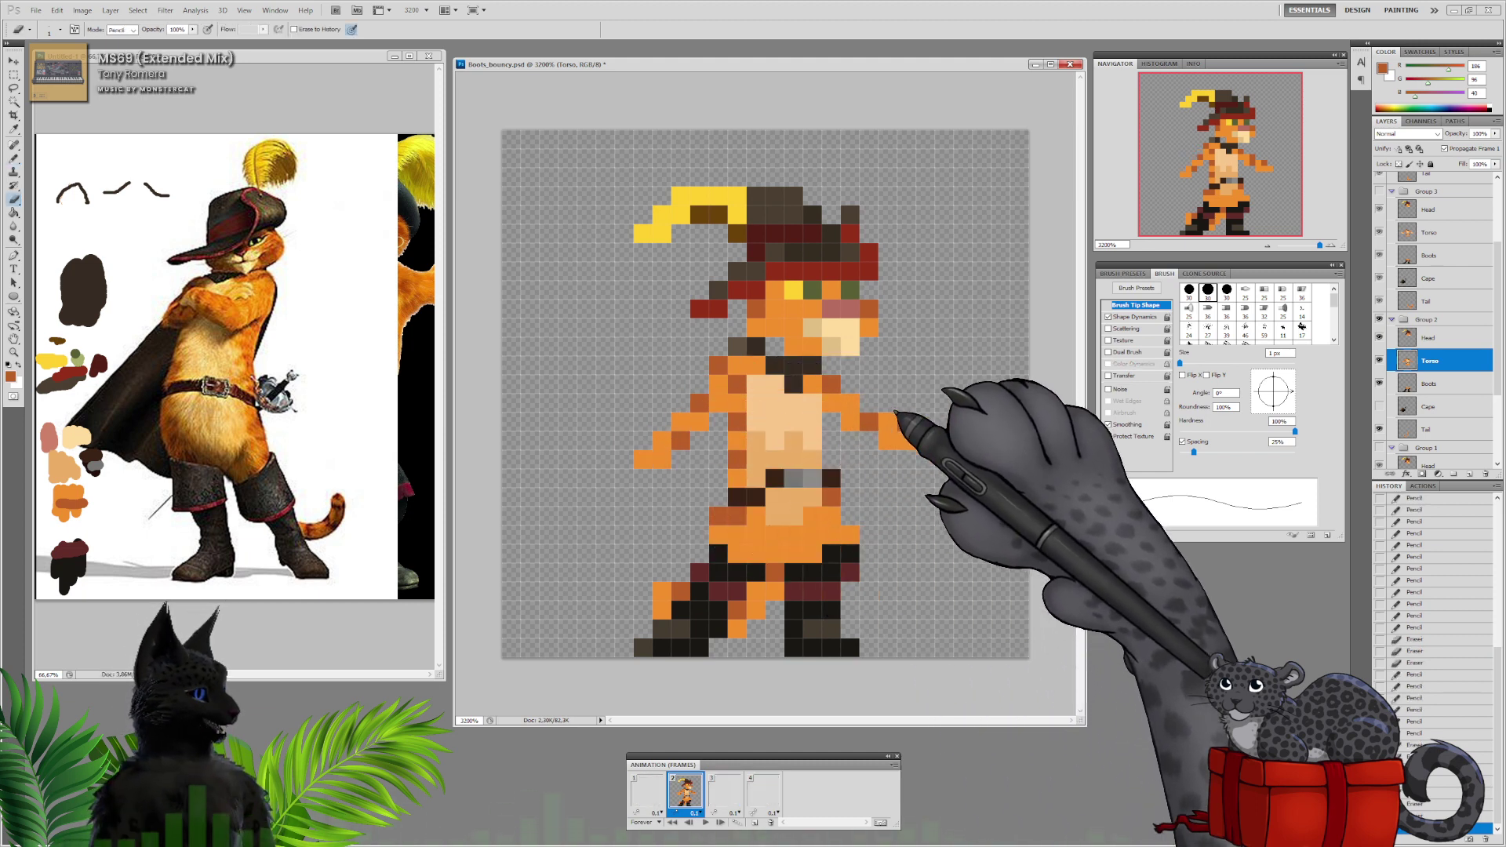
{"action": "left_click", "coordinate": [925, 441]}
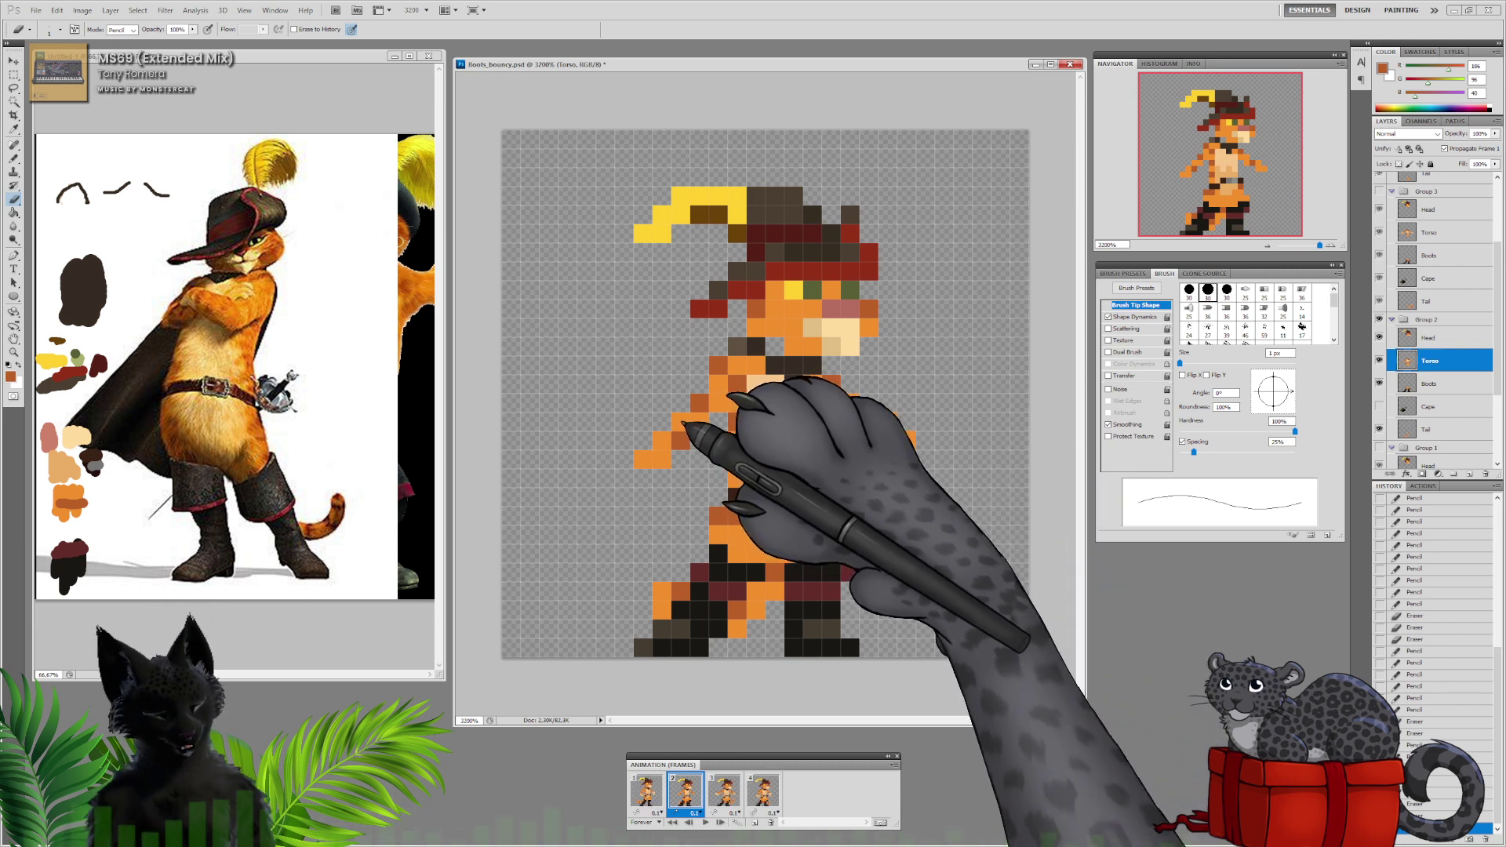
Fill in the undersides of both arms and the lowered rear hand of the second frame with the sampled fur orange
{"action": "key", "text": "b"}
{"action": "left_click", "coordinate": [680, 421], "text": "alt"}
{"action": "left_click", "coordinate": [676, 456]}
{"action": "left_click", "coordinate": [657, 475]}
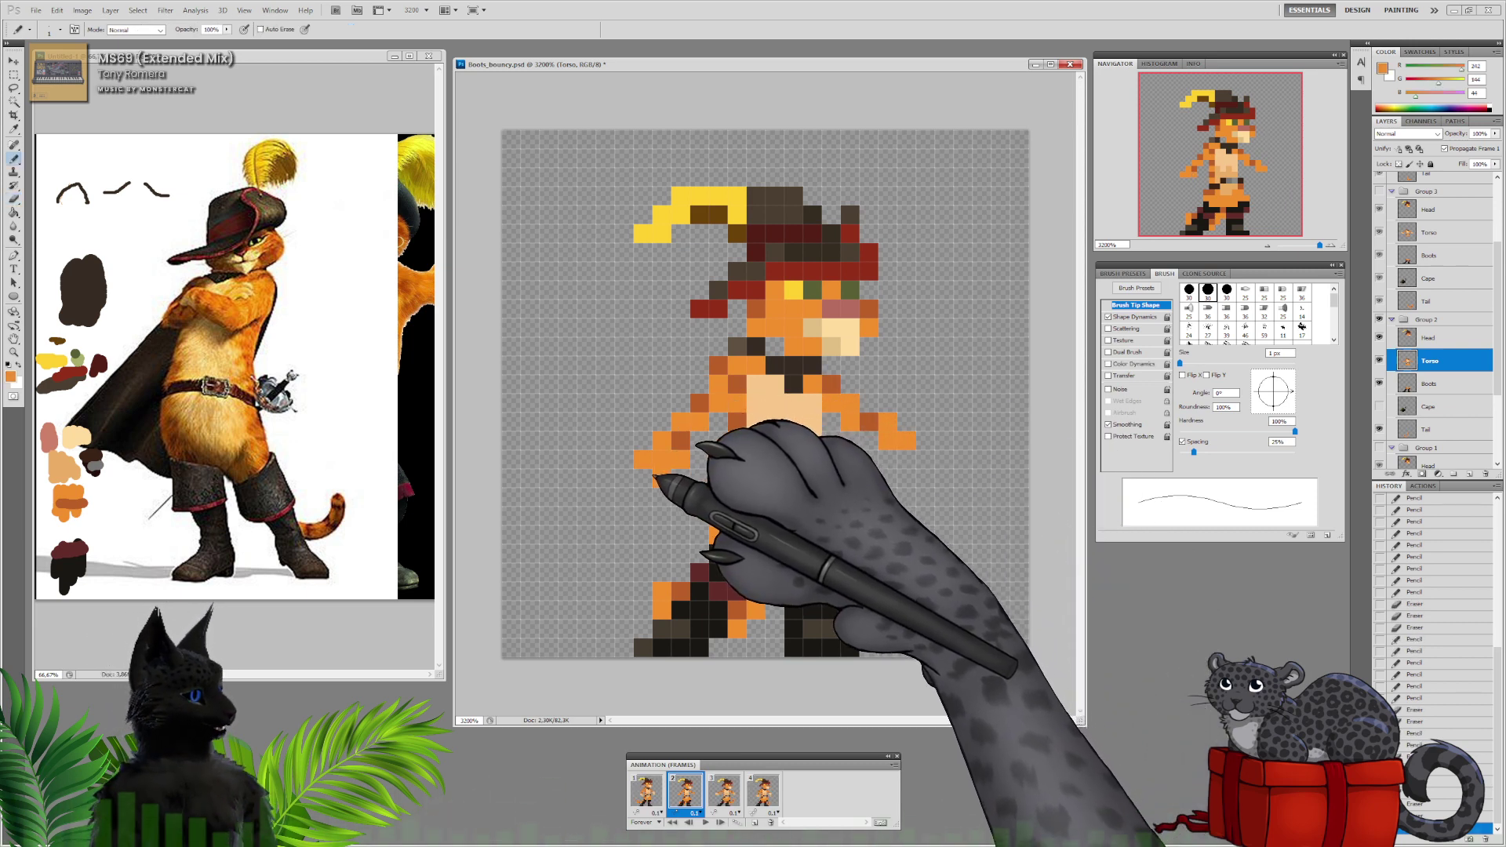
{"action": "left_click", "coordinate": [644, 475]}
{"action": "left_click", "coordinate": [715, 426]}
{"action": "left_click", "coordinate": [695, 446]}
{"action": "left_click", "coordinate": [831, 423]}
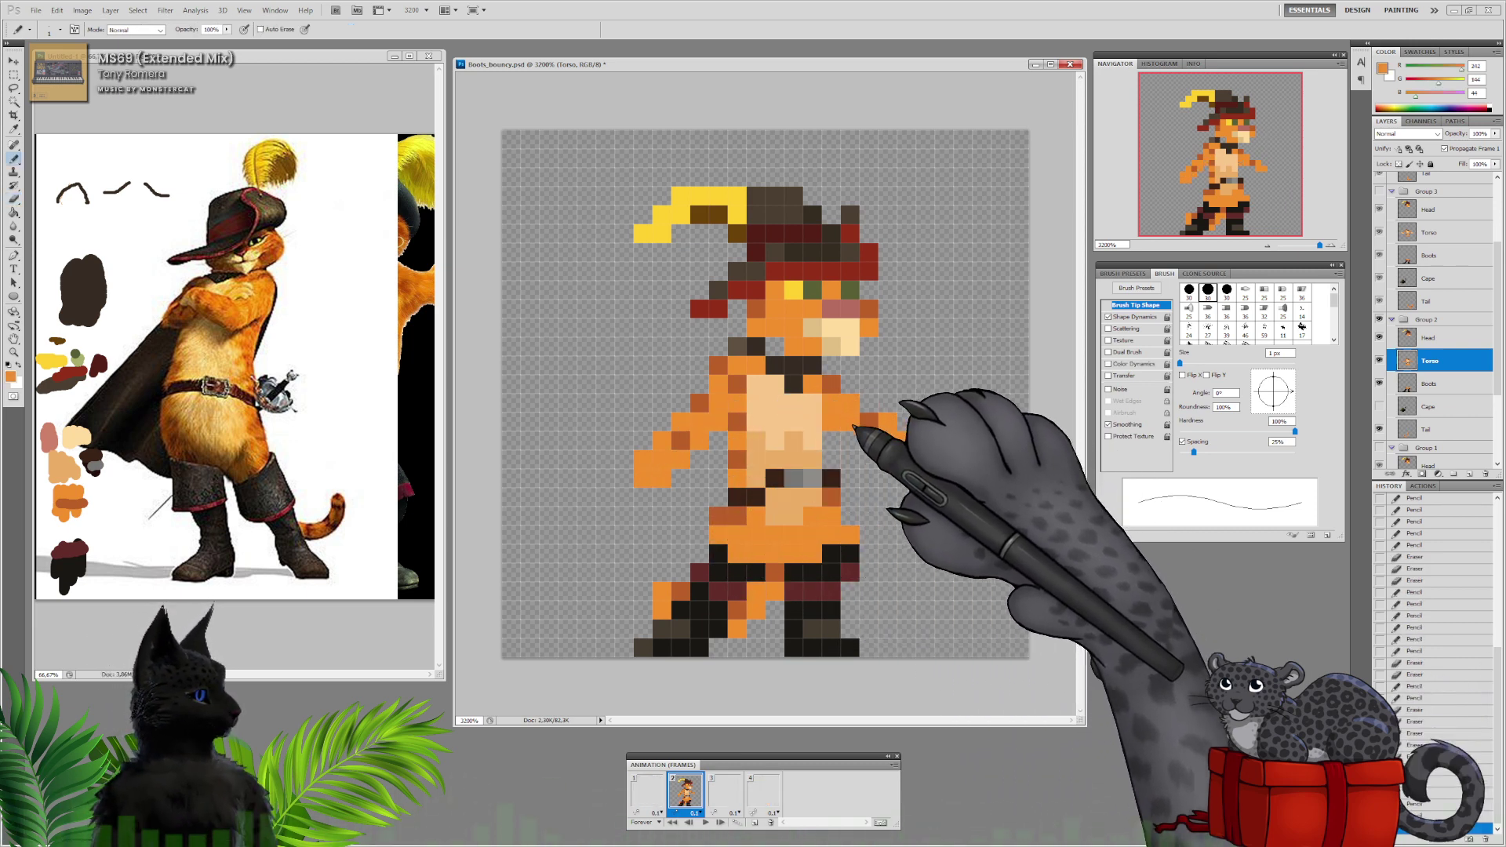
{"action": "left_click", "coordinate": [869, 441]}
{"action": "left_click", "coordinate": [886, 458]}
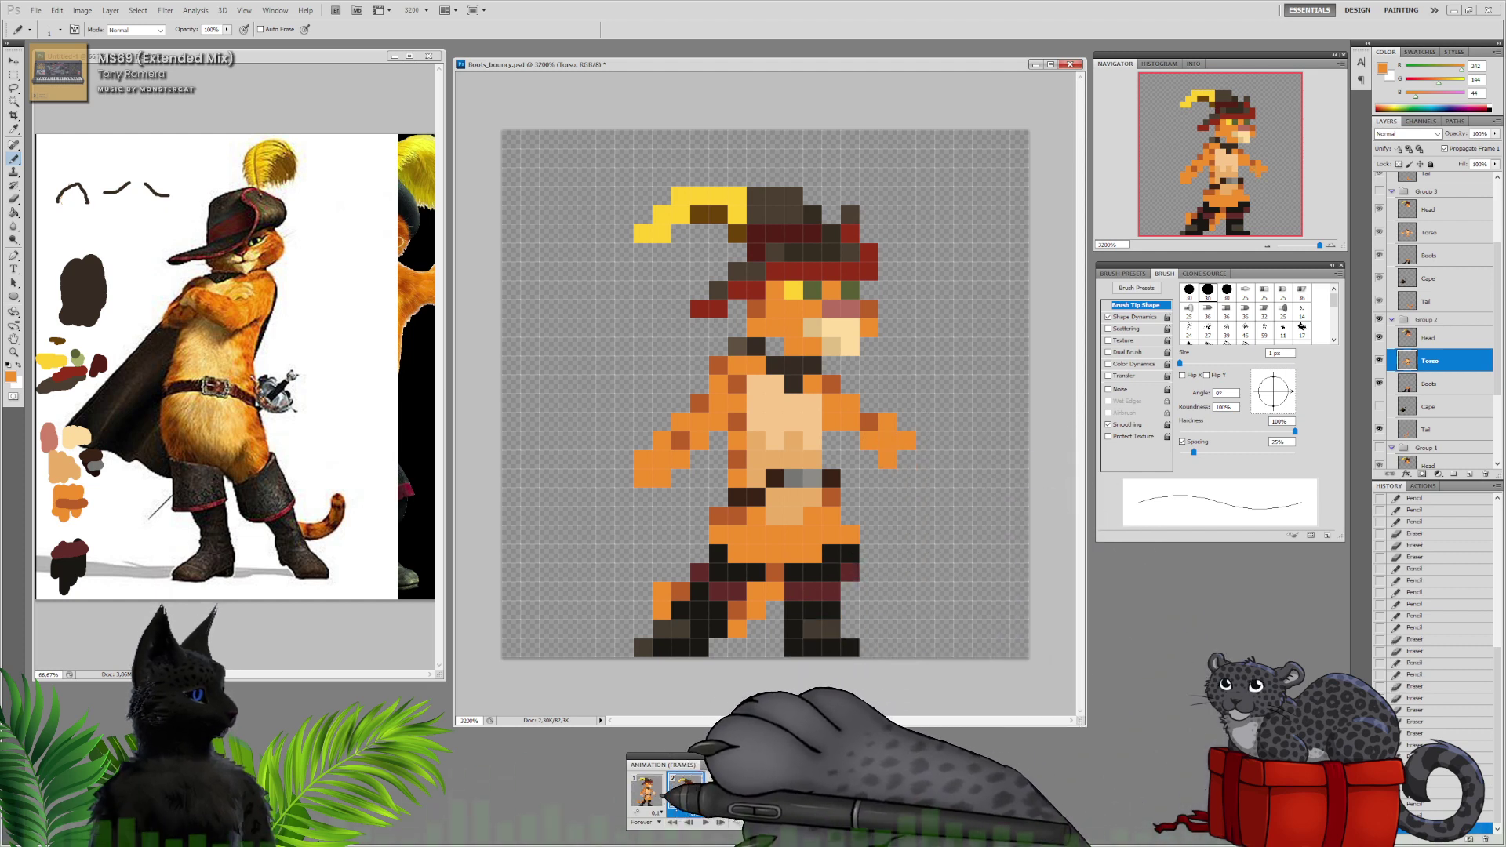
Compare the second frame's reshaped arms with the poses in the first and third frames
{"action": "left_click", "coordinate": [650, 792]}
{"action": "left_click", "coordinate": [685, 791]}
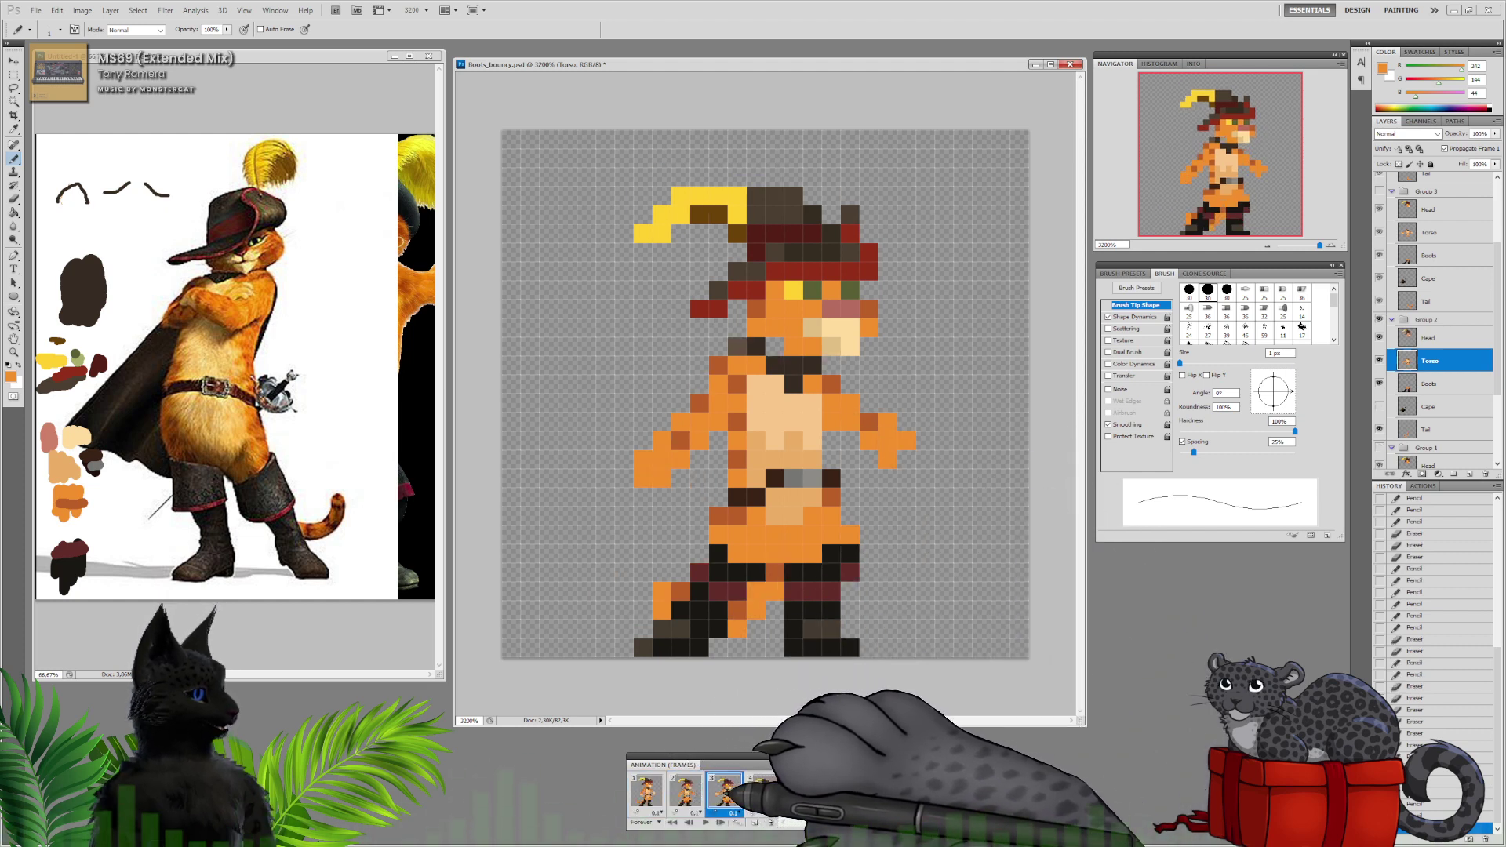
{"action": "left_click", "coordinate": [685, 792]}
{"action": "left_click", "coordinate": [649, 792]}
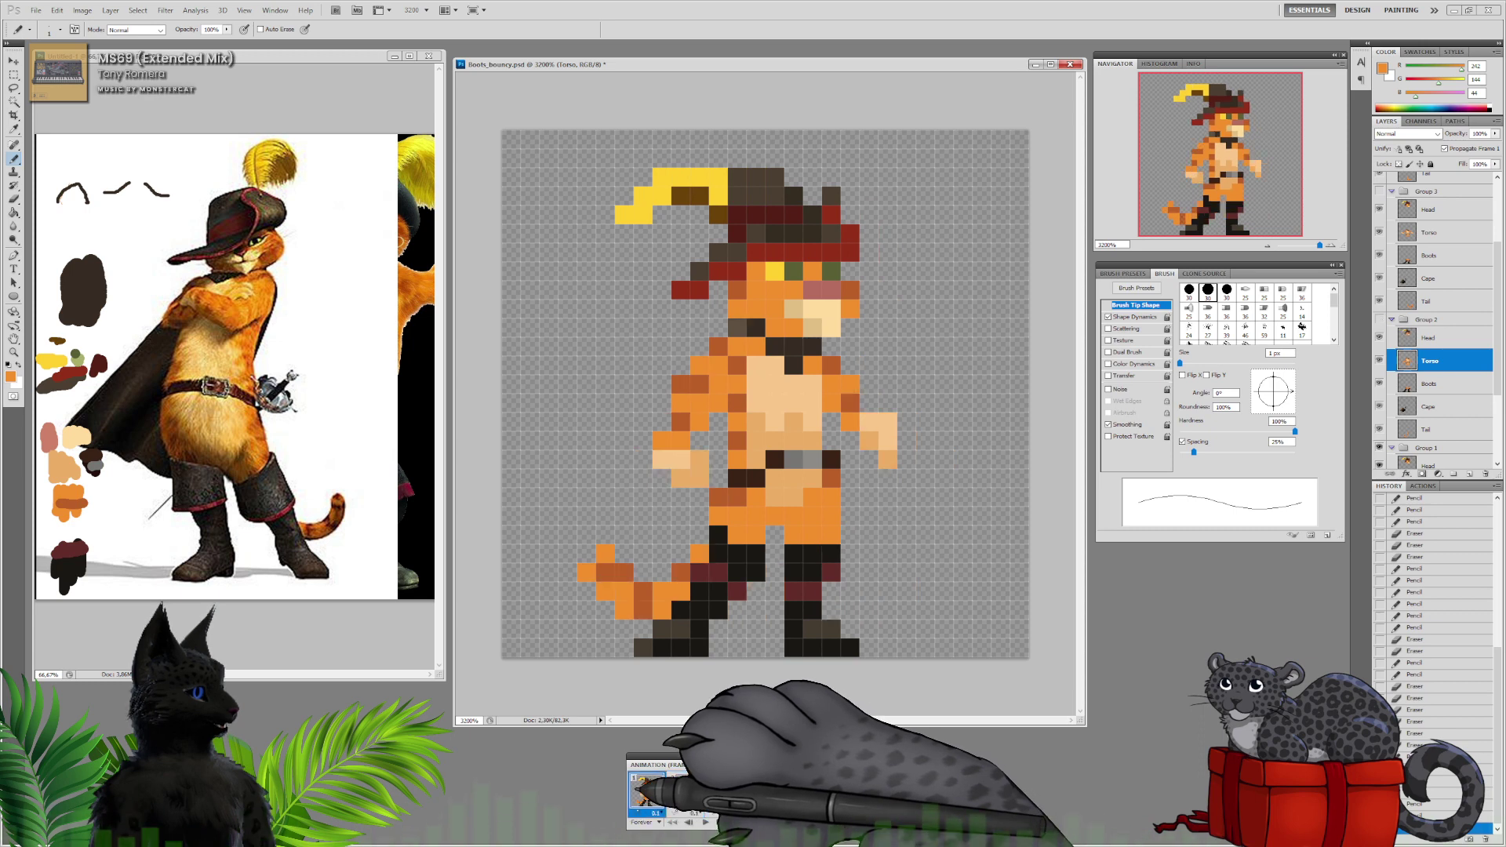
{"action": "left_click", "coordinate": [724, 791]}
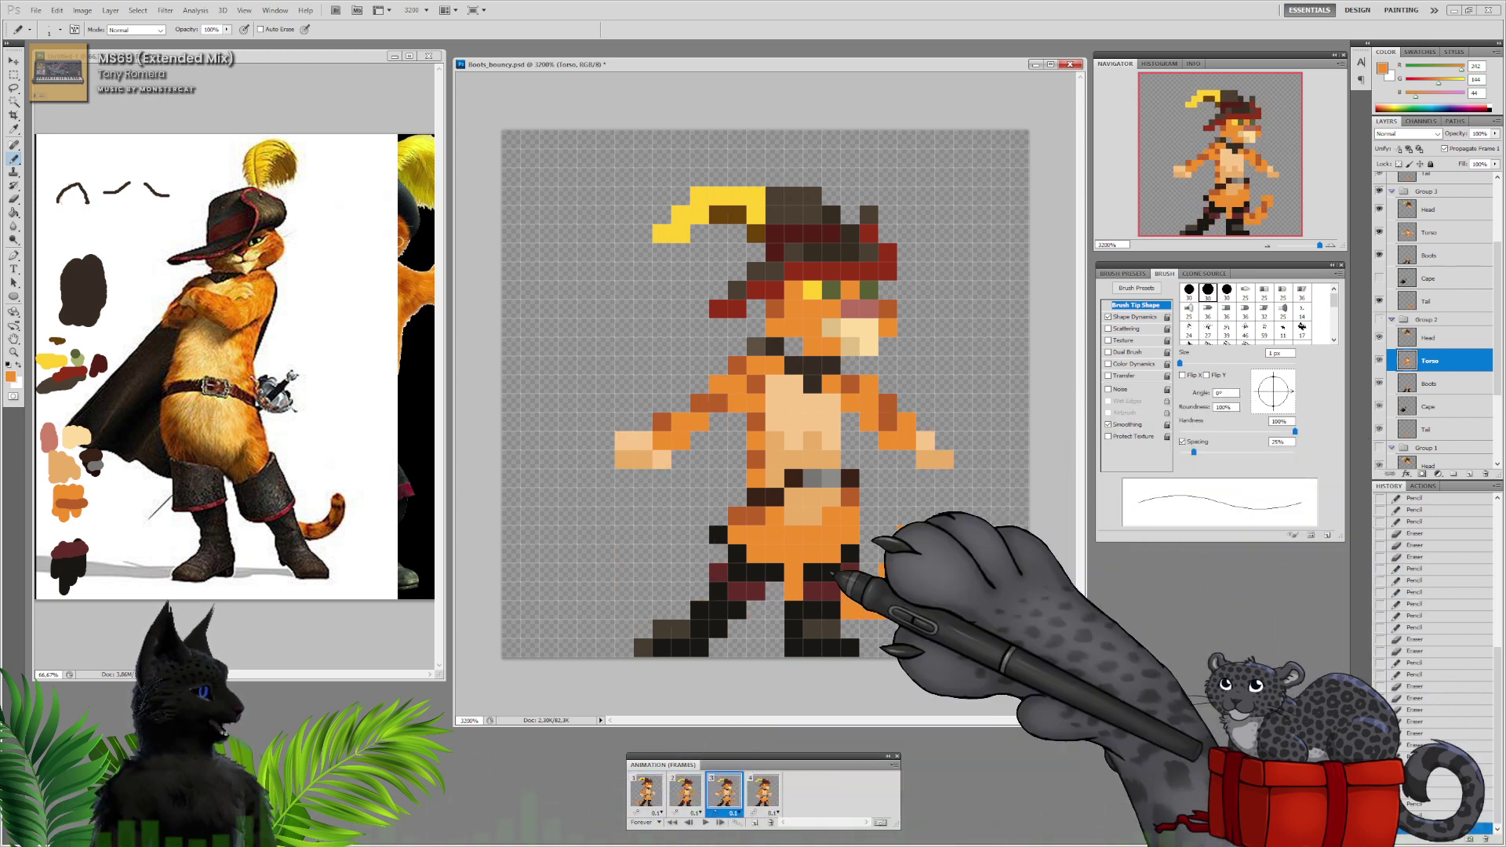
{"action": "left_click", "coordinate": [685, 791]}
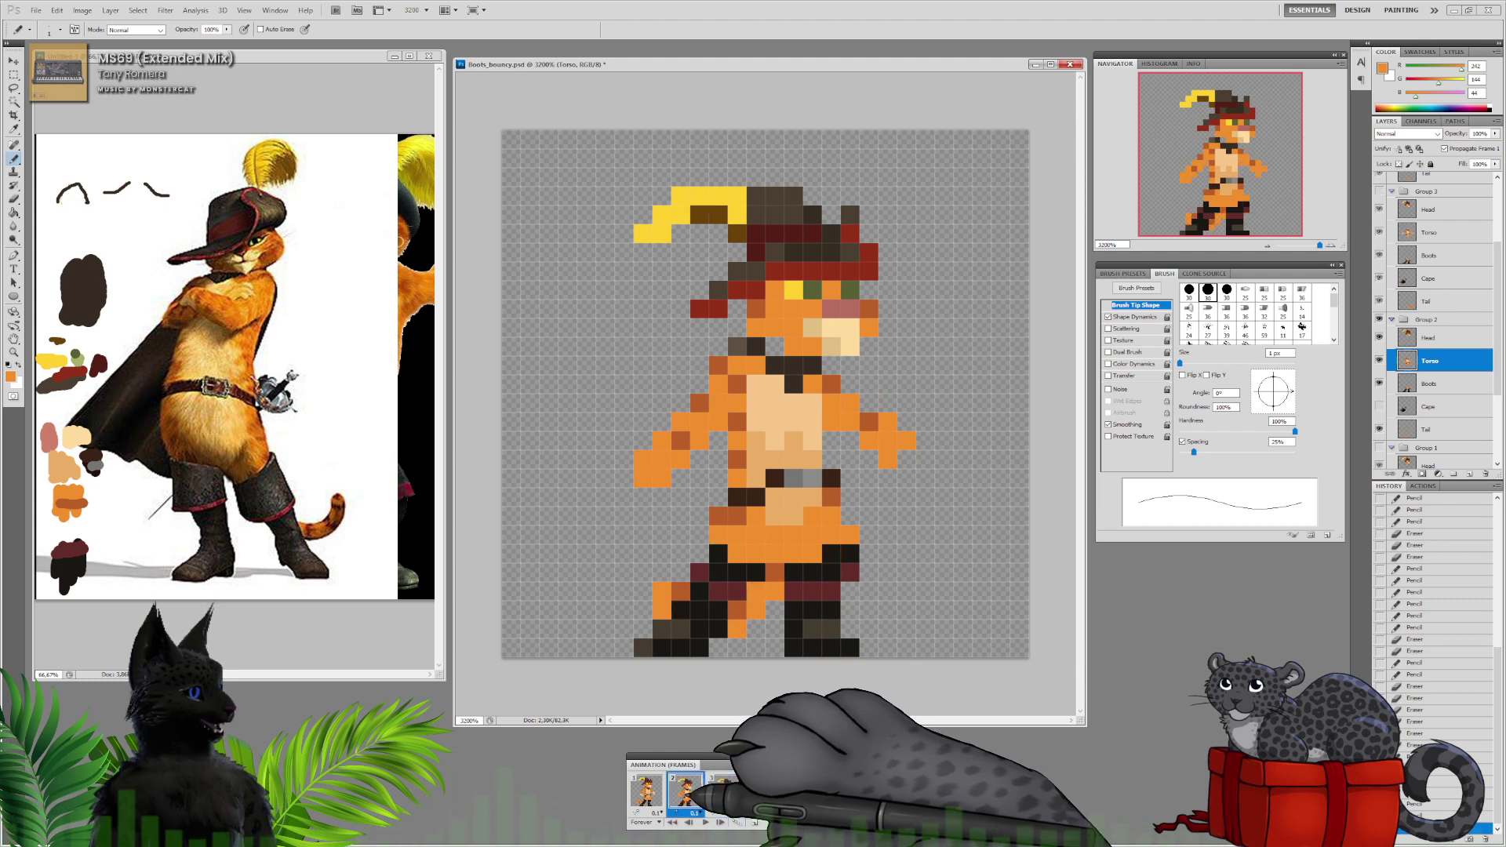
{"action": "left_click", "coordinate": [648, 791]}
{"action": "left_click", "coordinate": [685, 791]}
{"action": "left_click", "coordinate": [724, 790]}
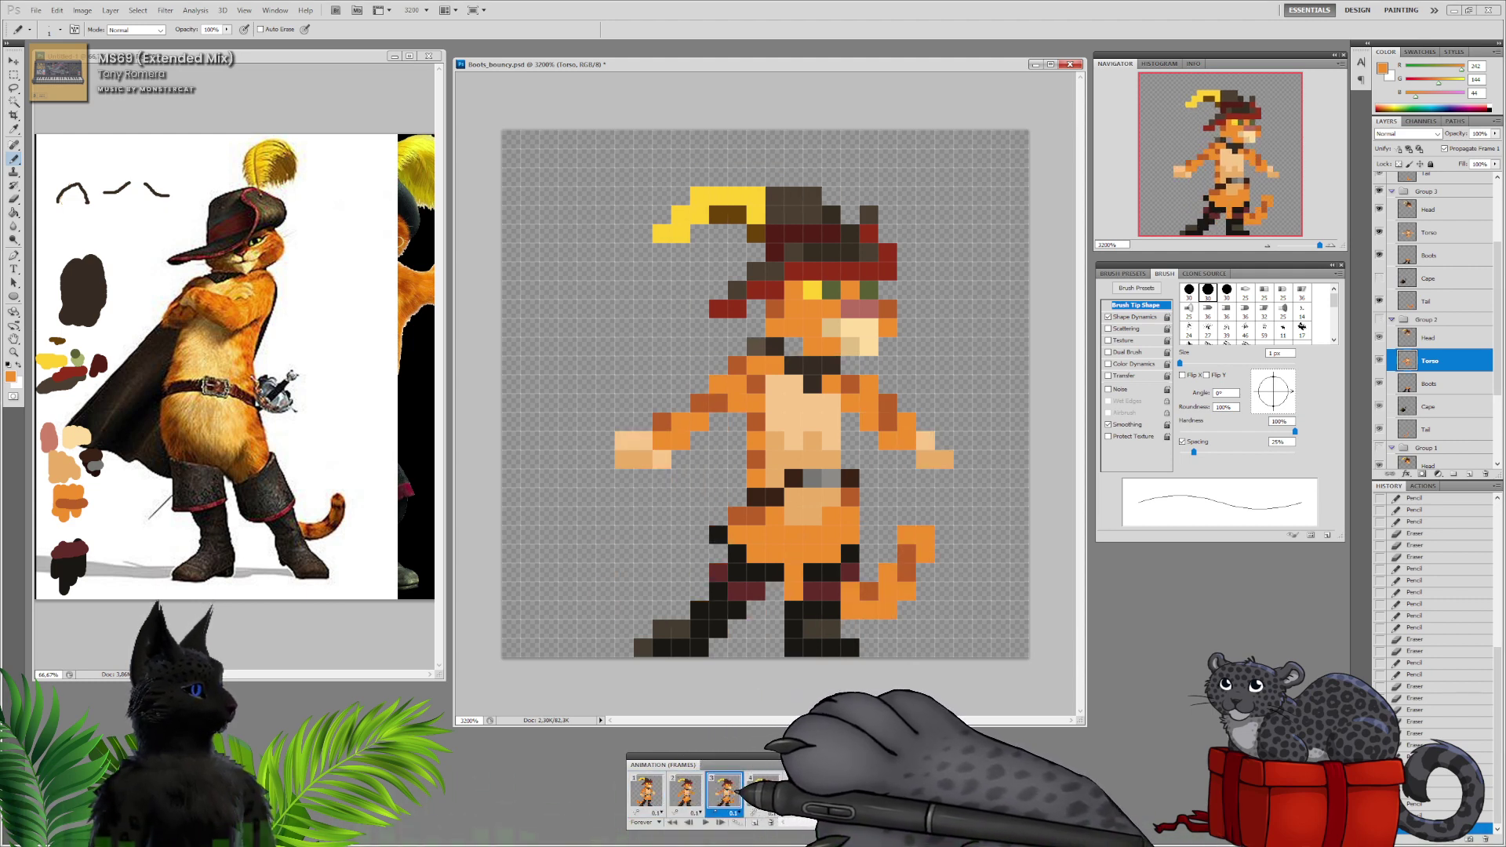
{"action": "left_click", "coordinate": [690, 791]}
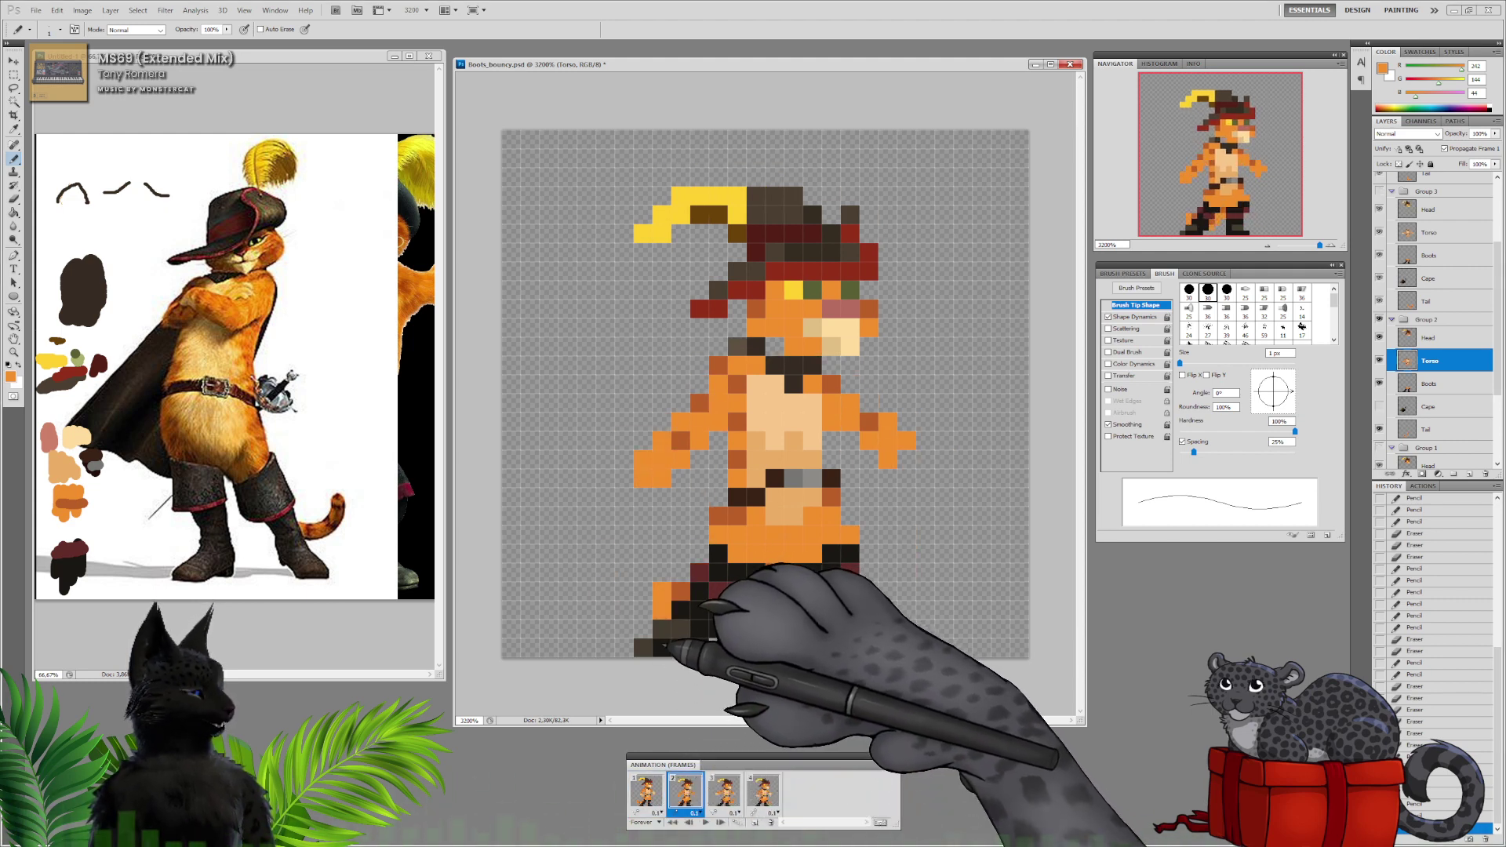
Paint the fingertips and paws of both hands in the second frame with the light paw colour sampled from the first frame
{"action": "left_click", "coordinate": [648, 790]}
{"action": "left_click", "coordinate": [676, 463], "text": "alt"}
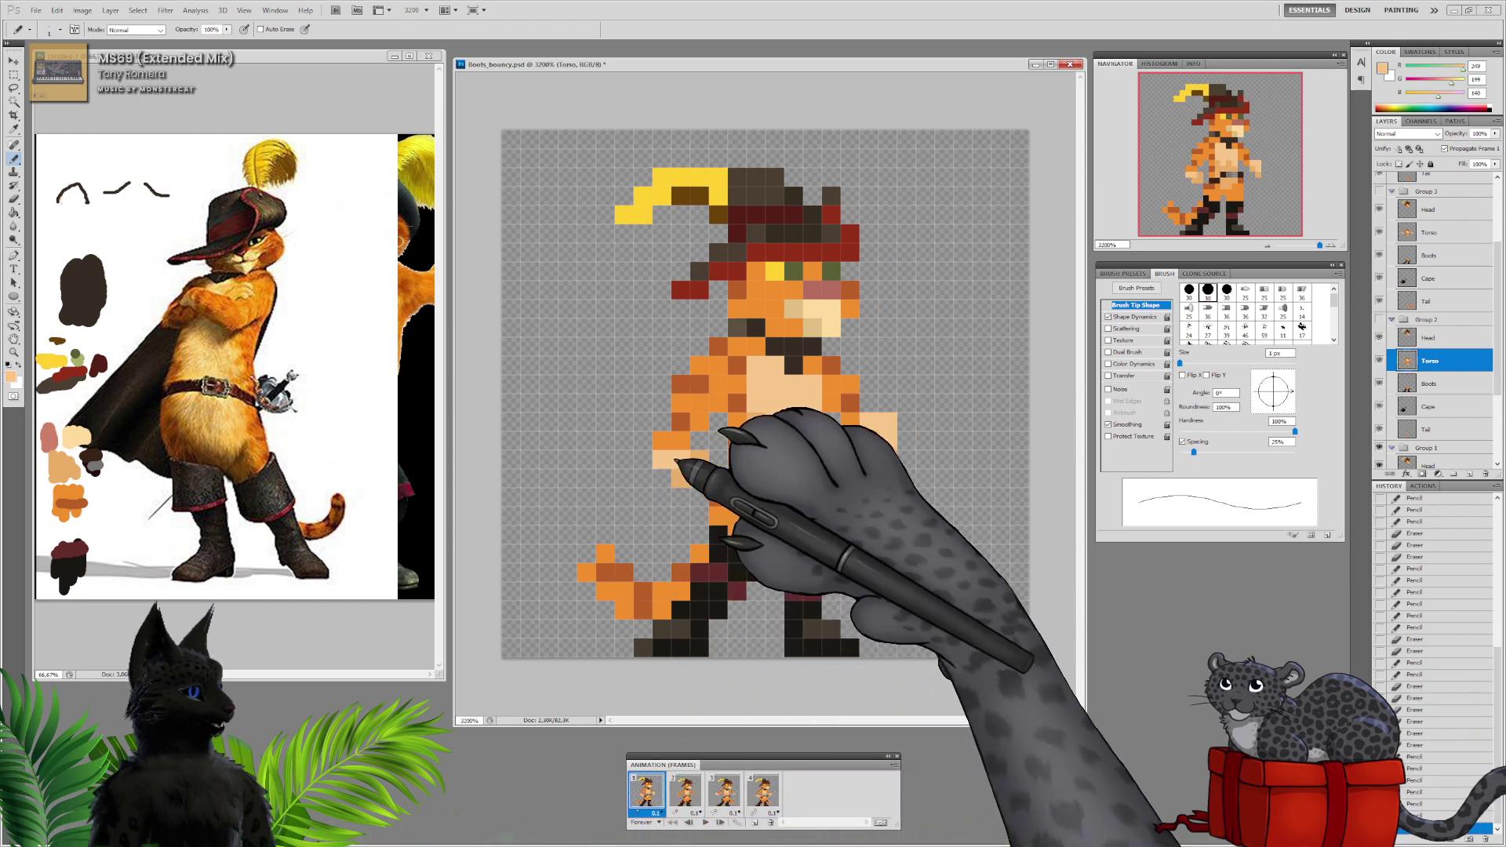
{"action": "left_click", "coordinate": [685, 791]}
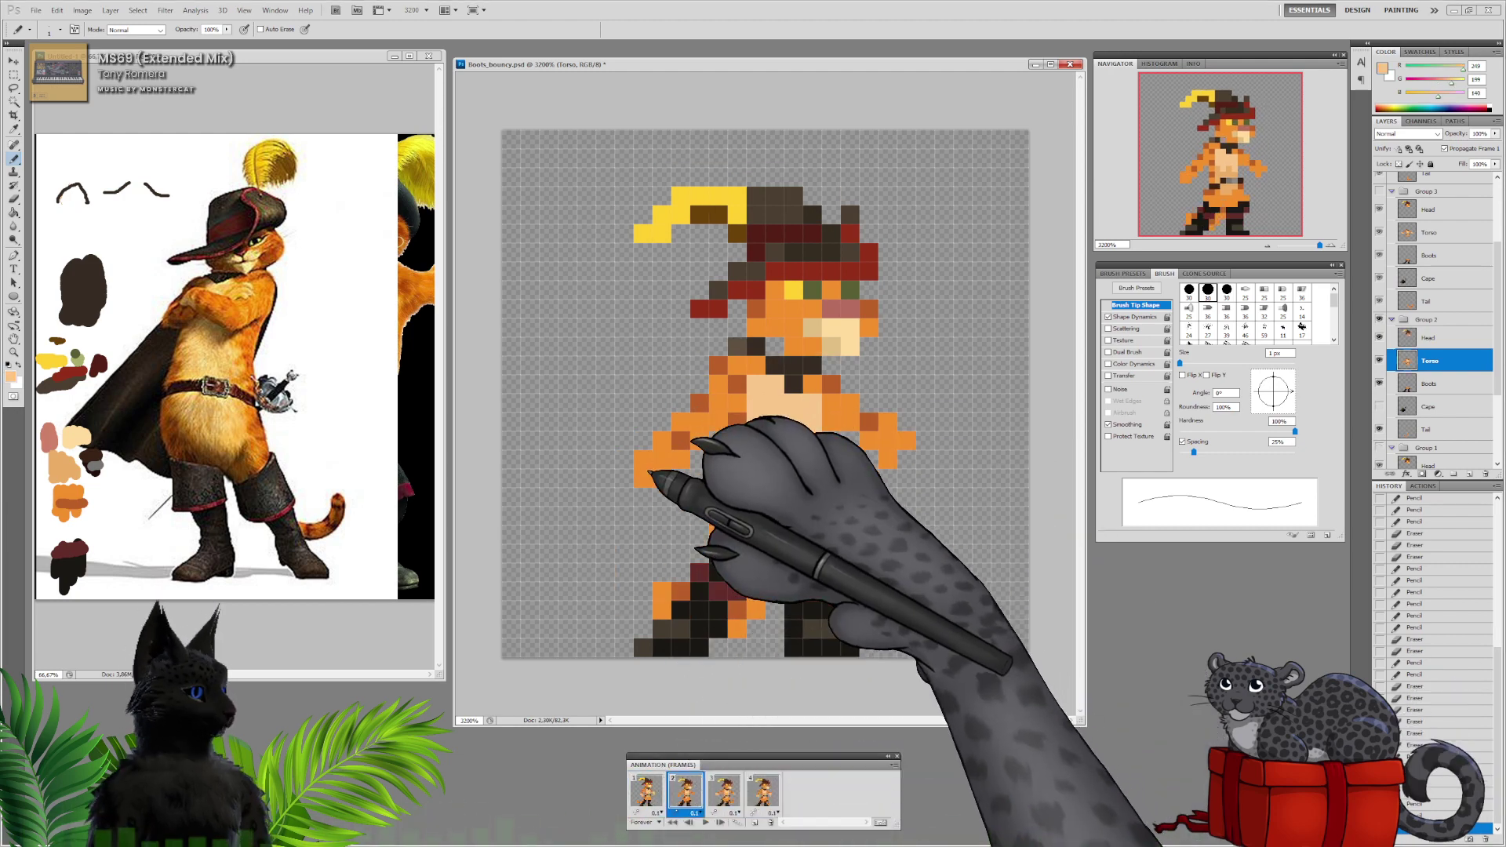
{"action": "left_click", "coordinate": [625, 459]}
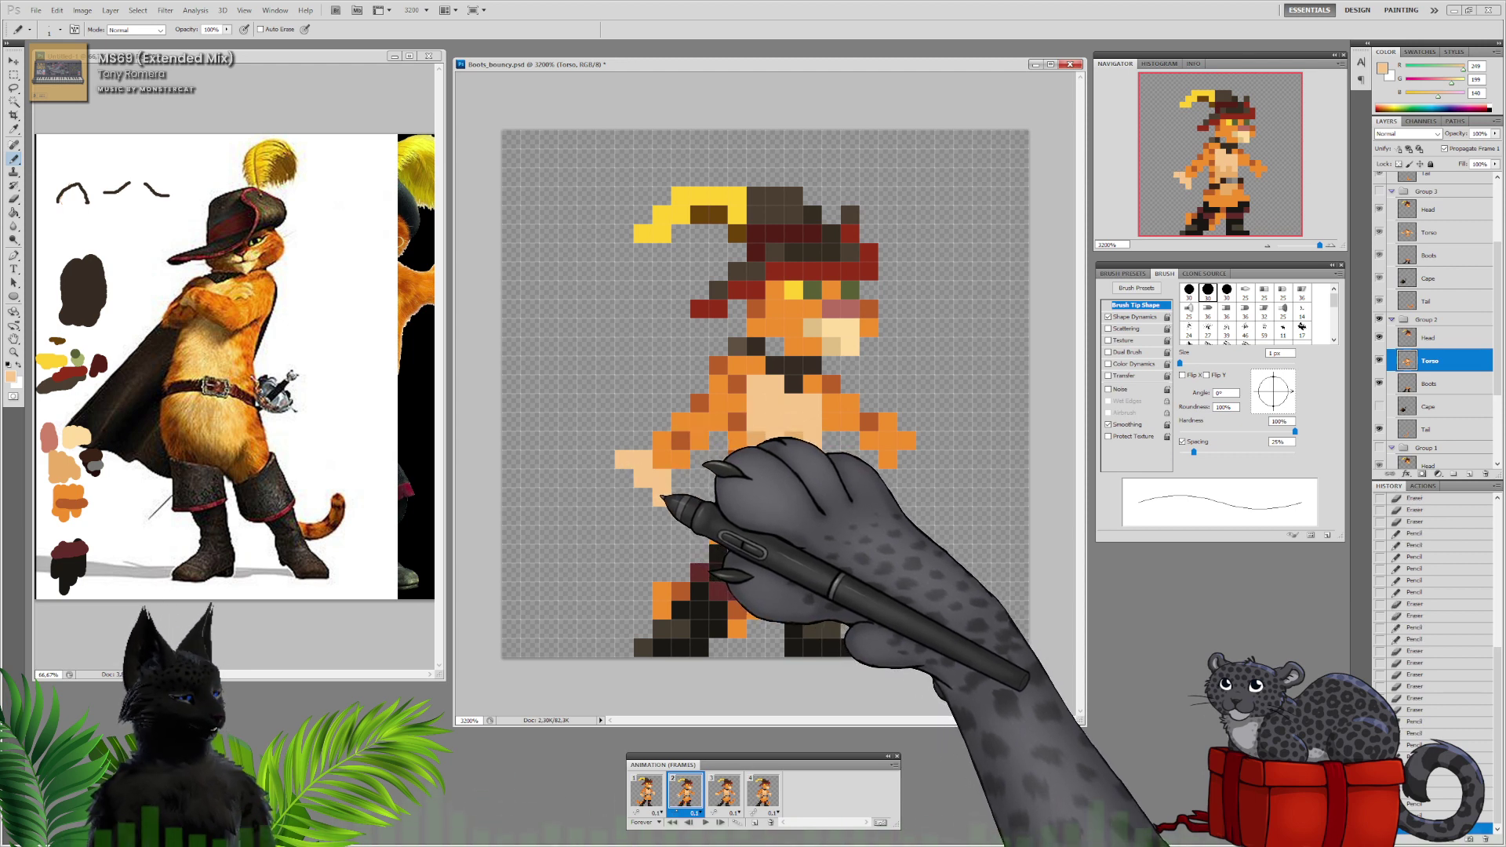
{"action": "left_click", "coordinate": [649, 479]}
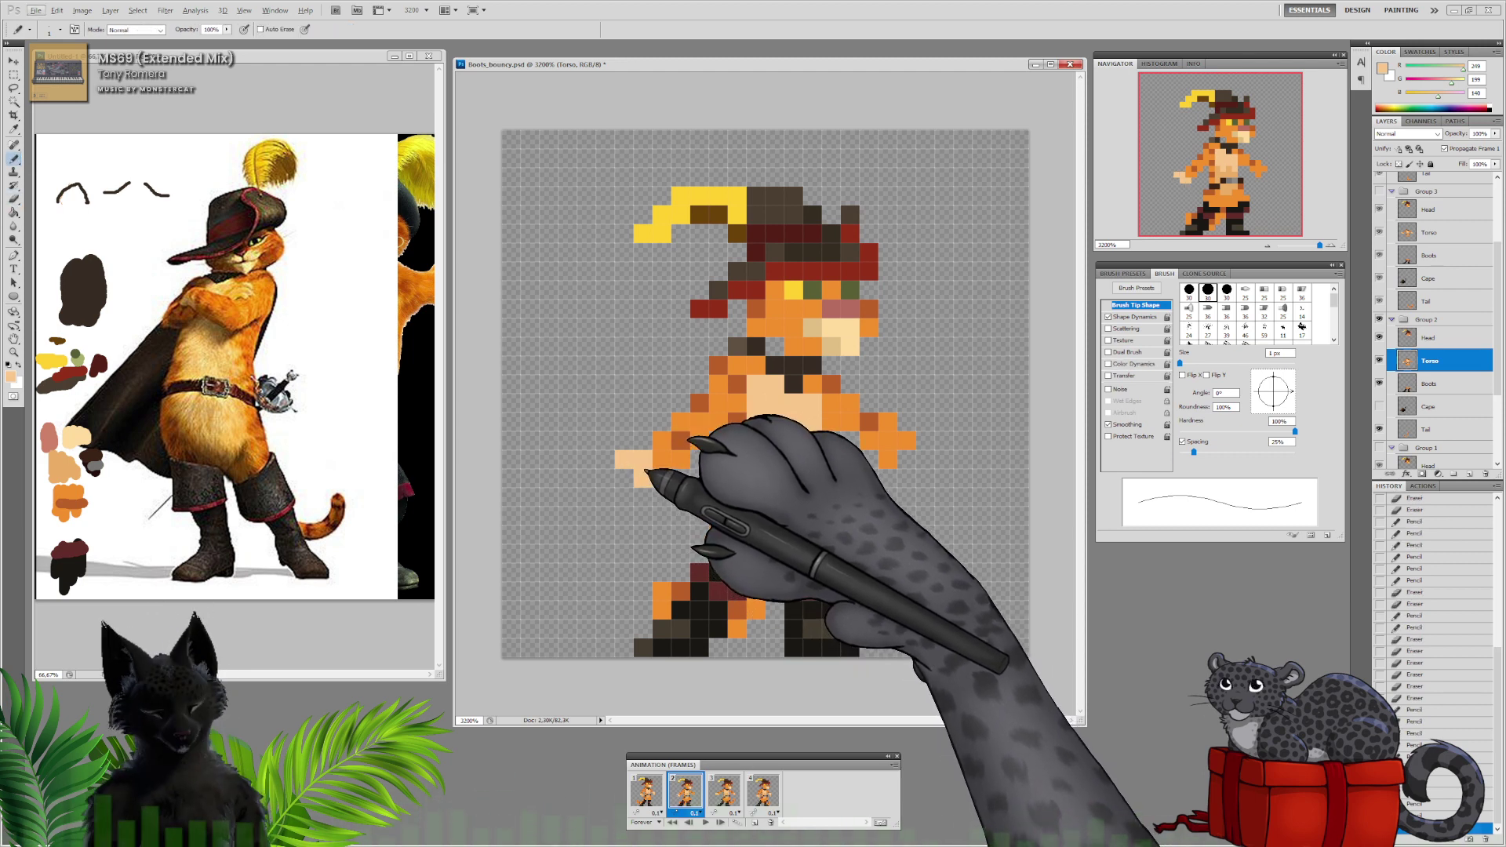
{"action": "left_click_drag", "start_coordinate": [906, 441], "coordinate": [887, 459]}
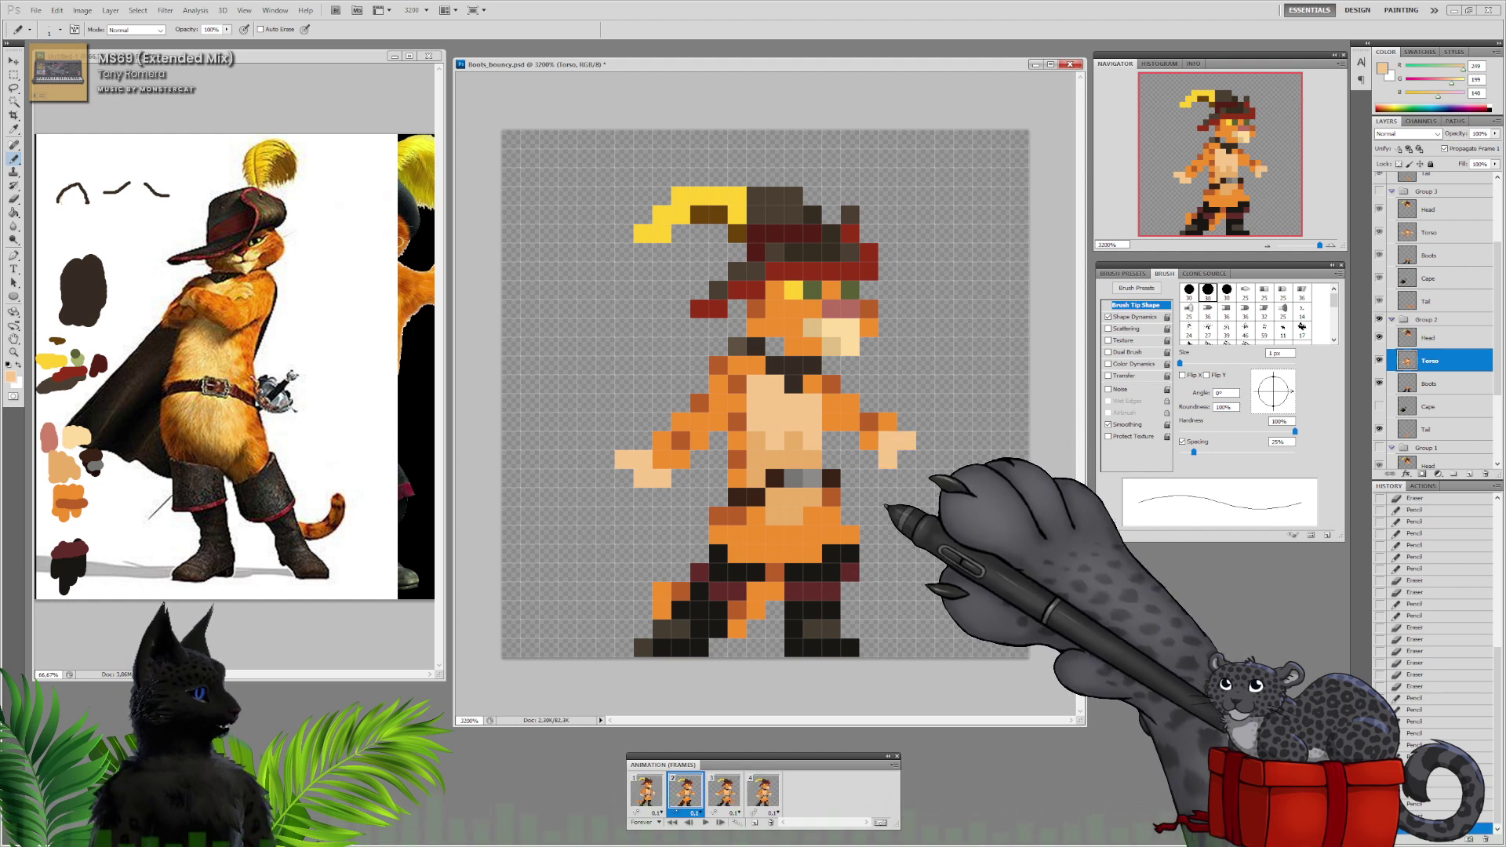
Shade the undersides of both hands in the second frame with the darker tan sampled from the first frame's hands
{"action": "left_click", "coordinate": [648, 800]}
{"action": "left_click", "coordinate": [685, 797]}
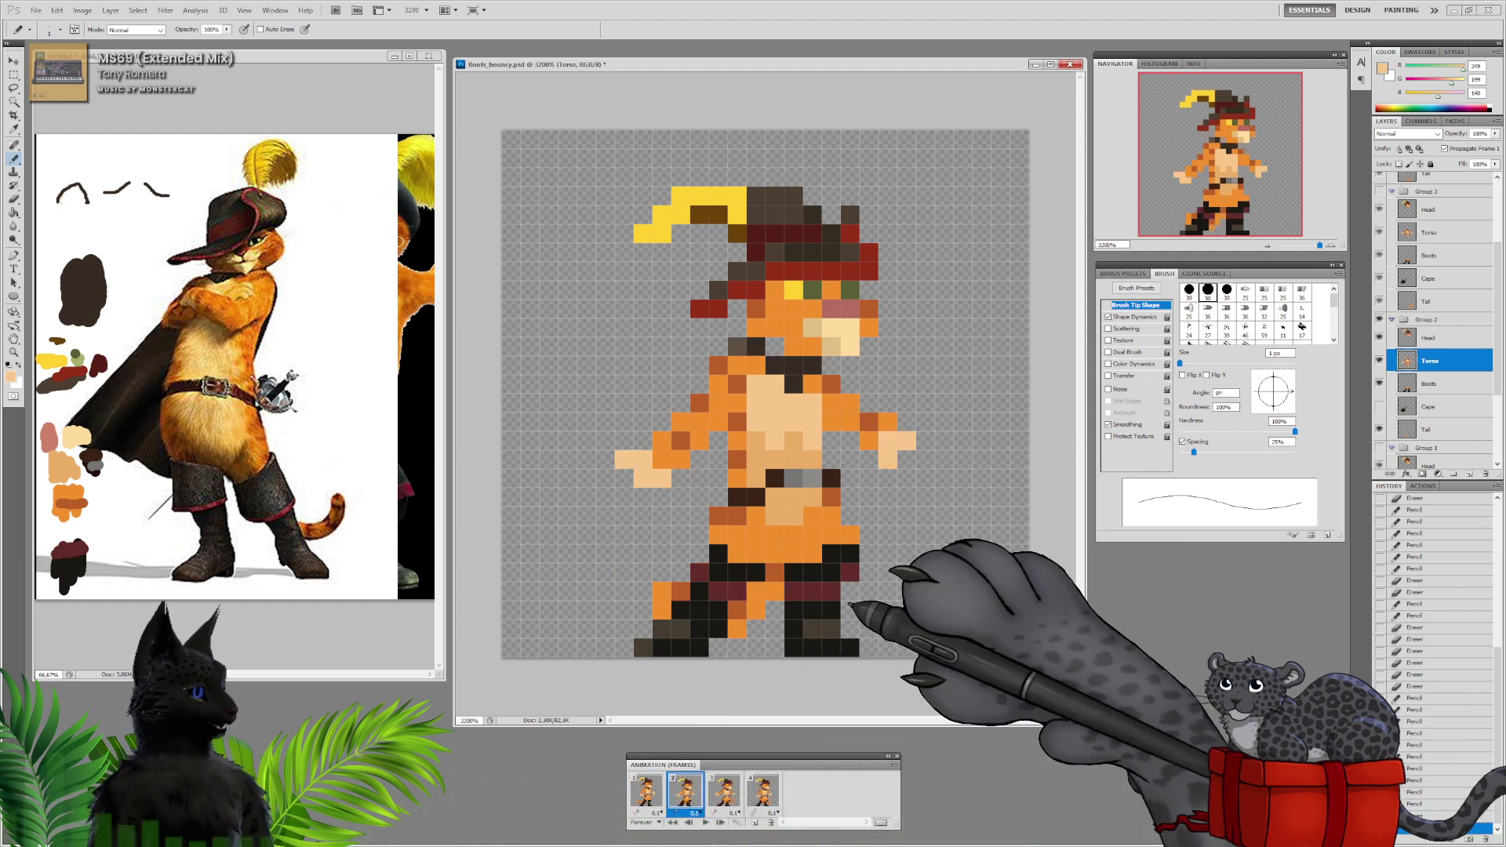
{"action": "left_click", "coordinate": [645, 791]}
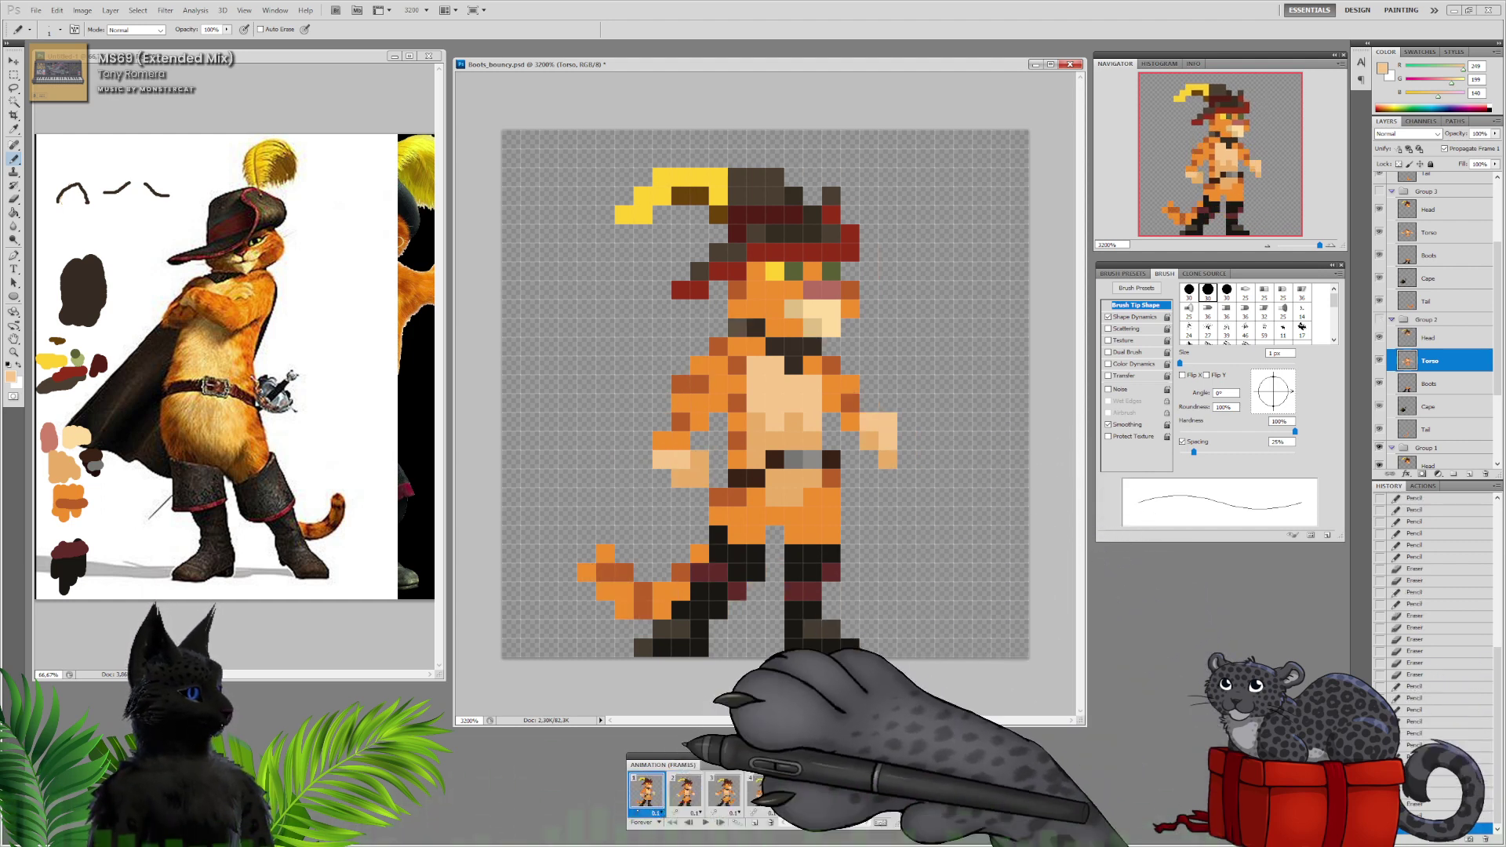
{"action": "left_click", "coordinate": [684, 790]}
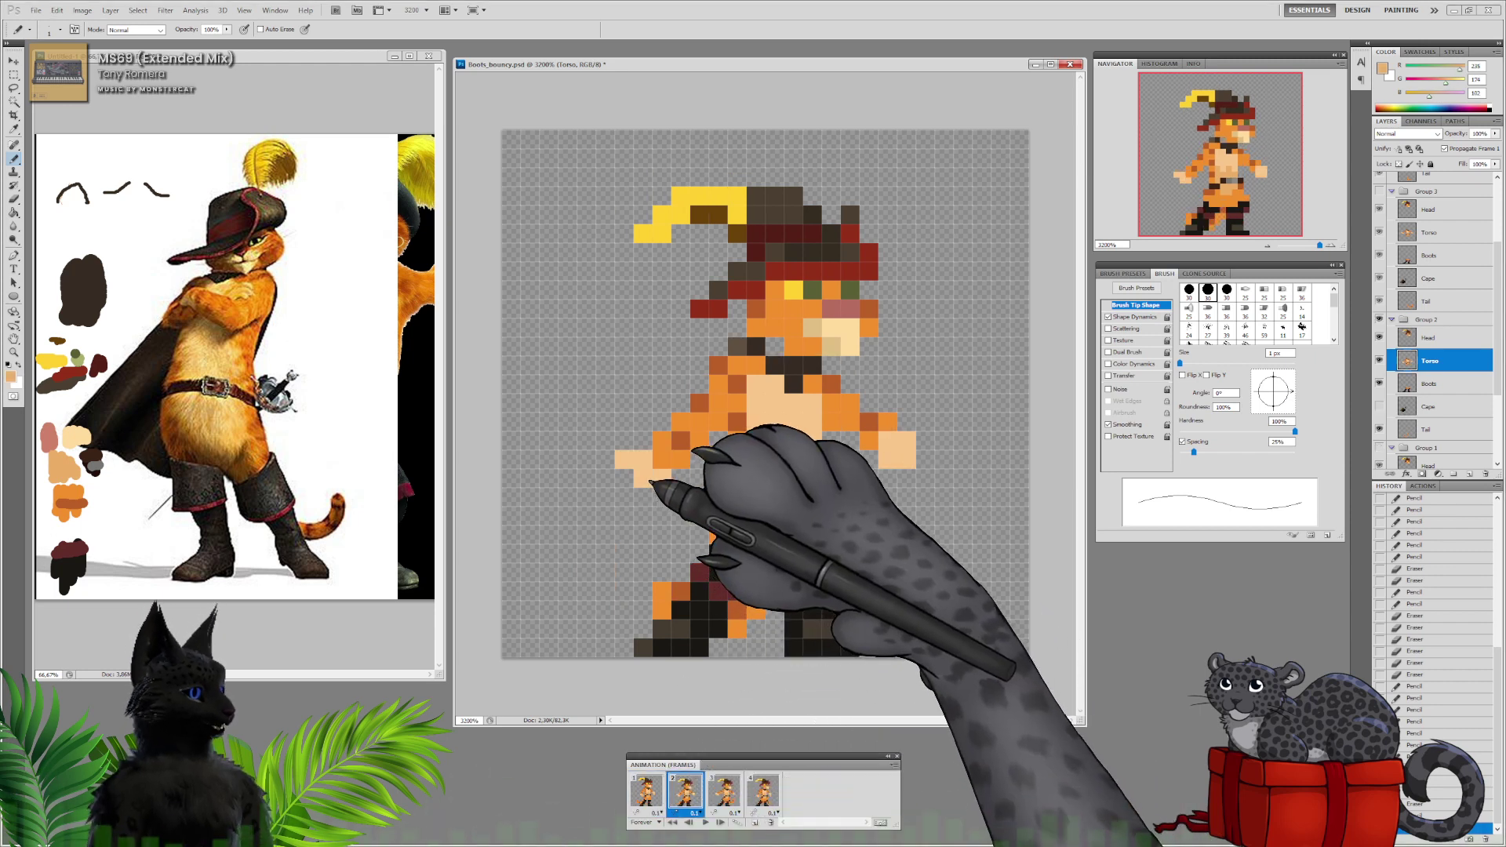
{"action": "left_click", "coordinate": [644, 481]}
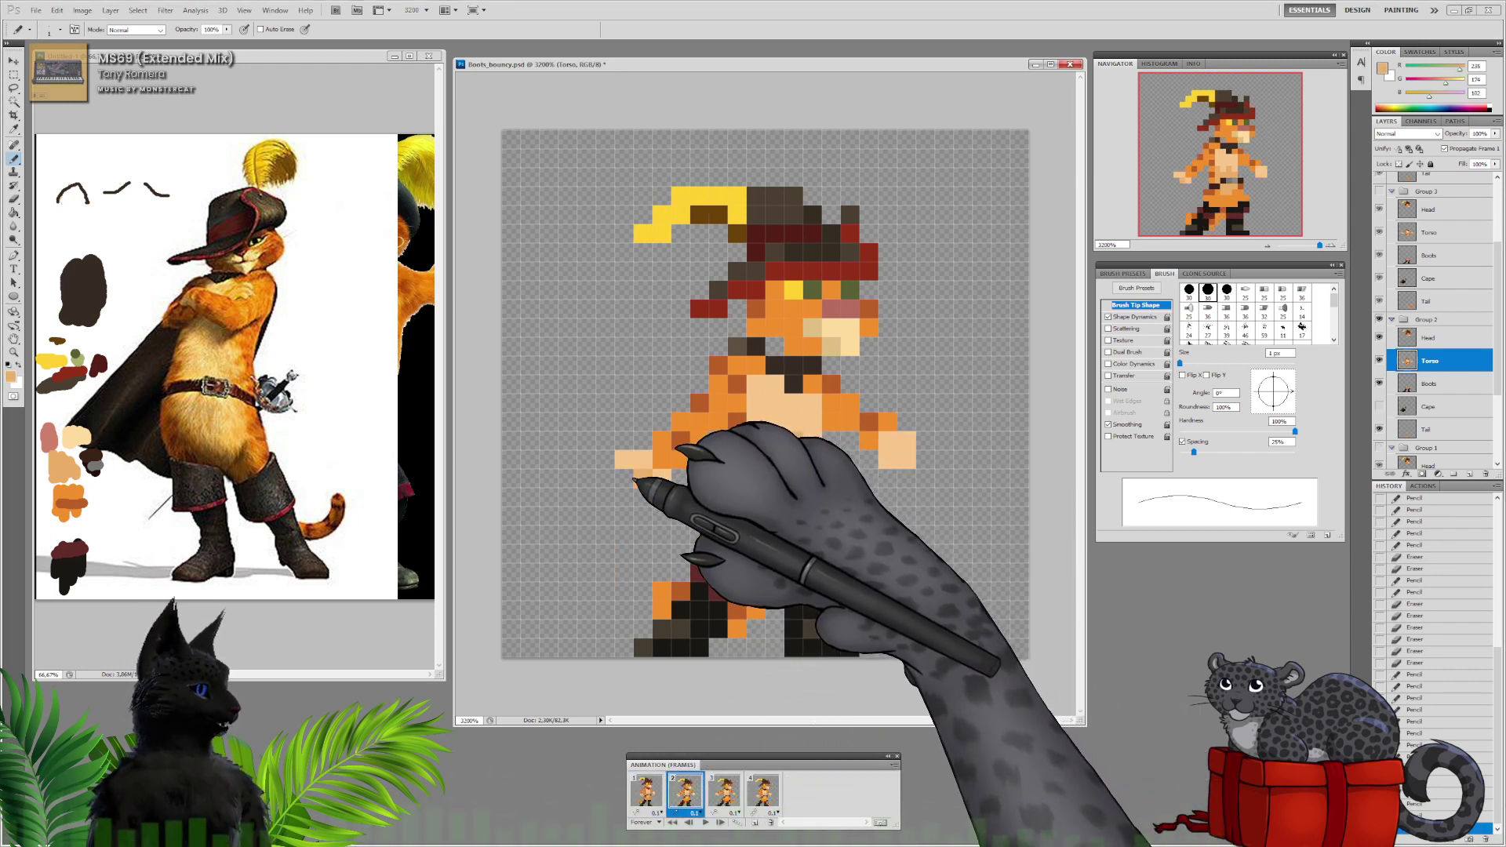
{"action": "left_click", "coordinate": [631, 480]}
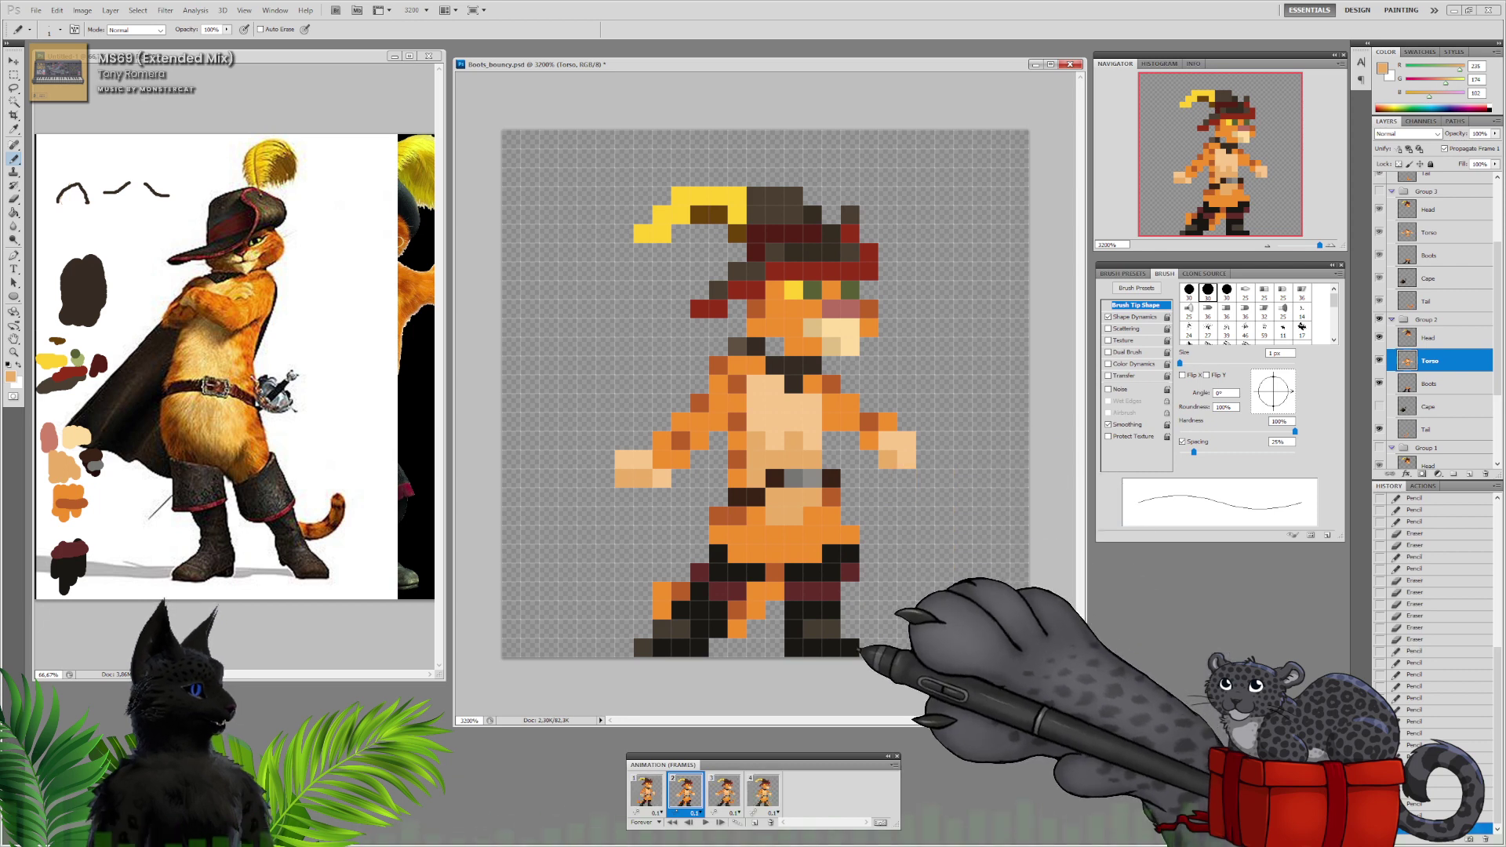
Compare the arm and hand poses across all four frames
{"action": "left_click", "coordinate": [650, 794]}
{"action": "left_click", "coordinate": [684, 792]}
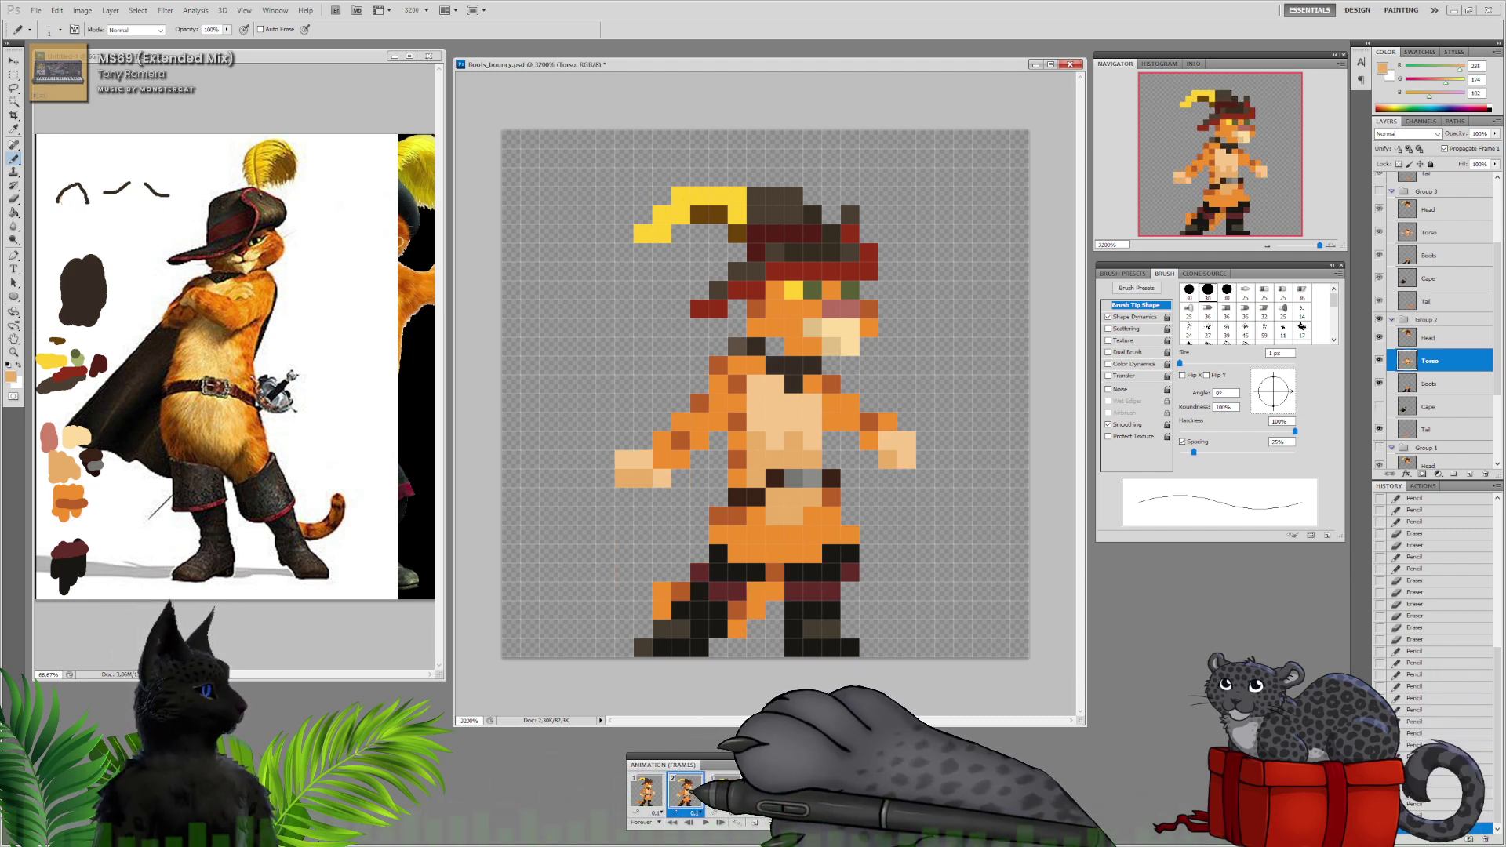
{"action": "left_click", "coordinate": [731, 794]}
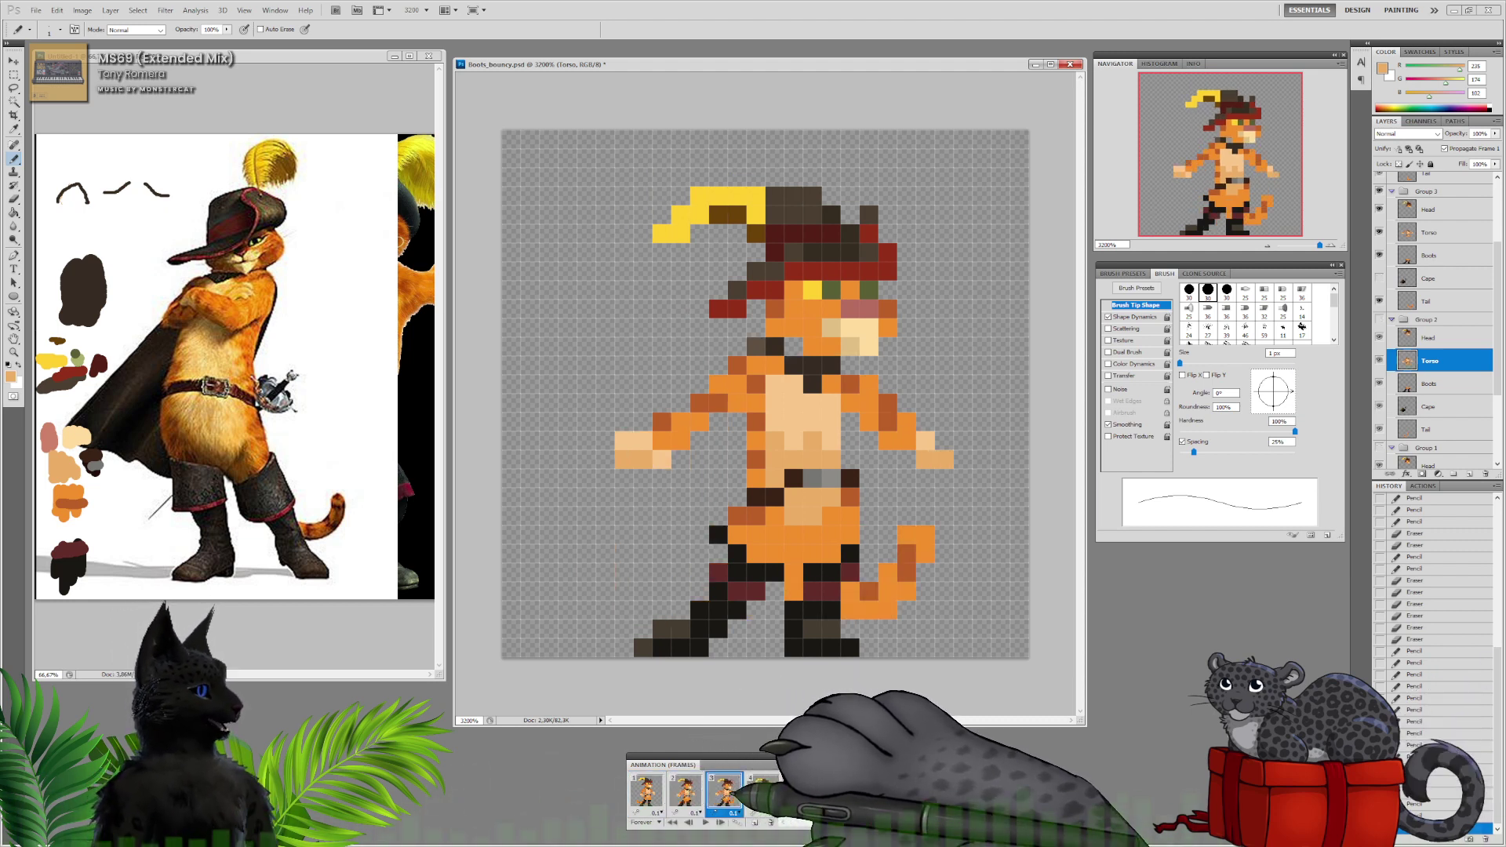
{"action": "left_click", "coordinate": [687, 792]}
{"action": "left_click", "coordinate": [651, 791]}
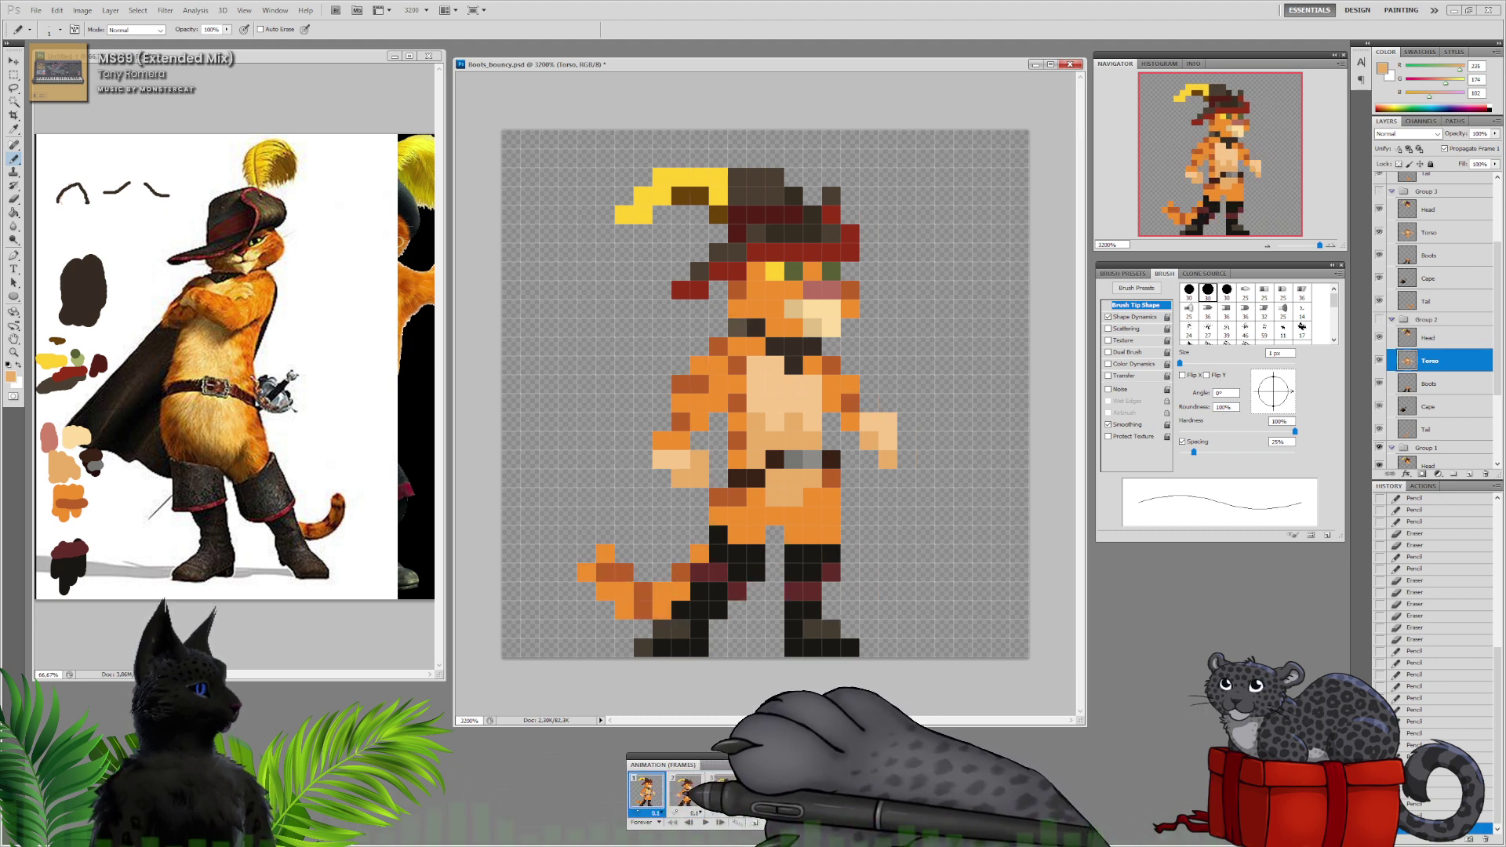
{"action": "left_click", "coordinate": [684, 790]}
{"action": "left_click", "coordinate": [724, 791]}
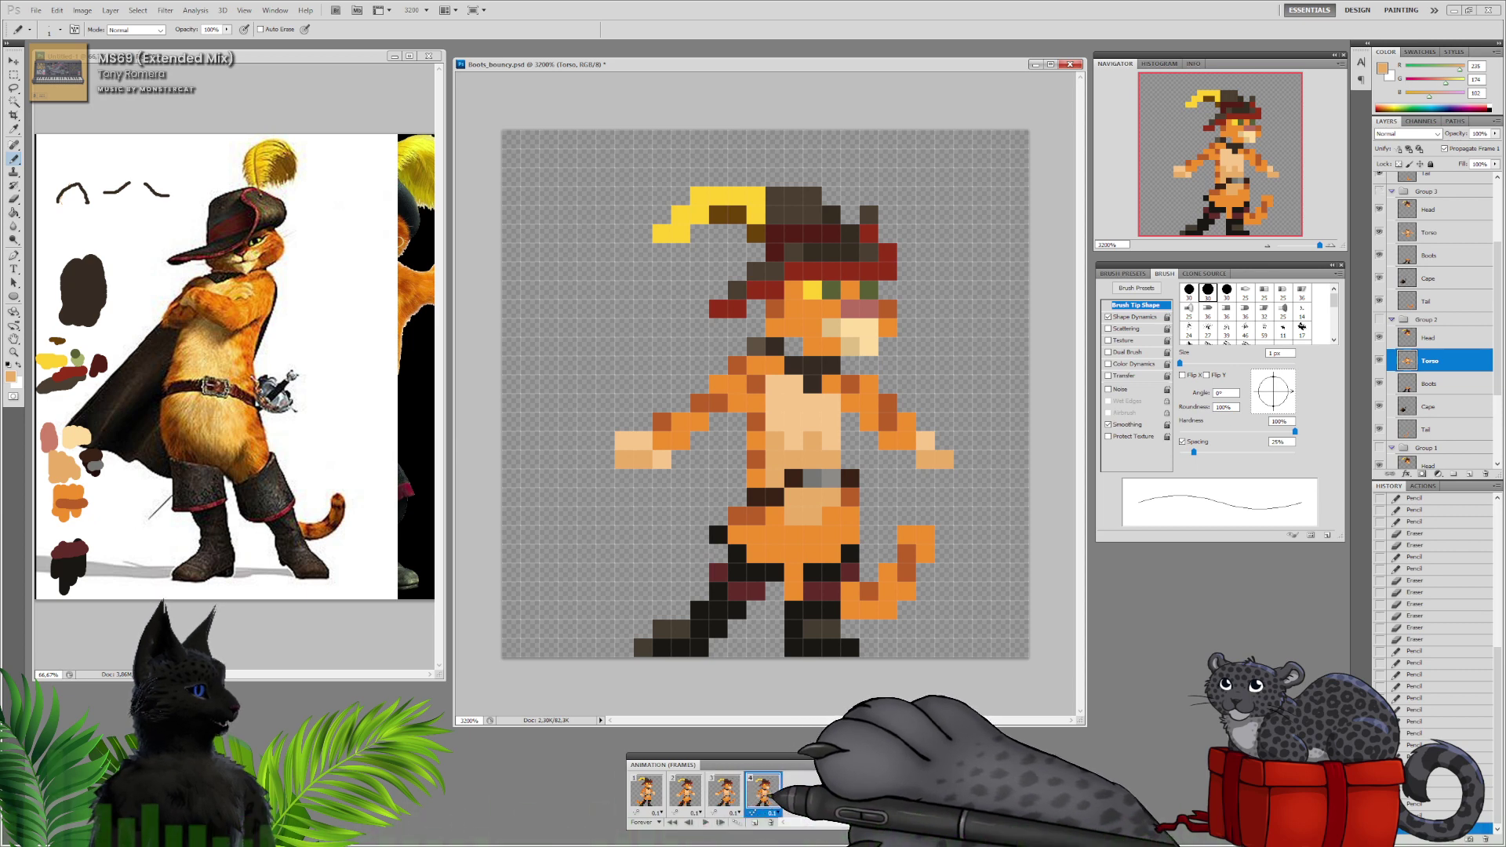
{"action": "left_click", "coordinate": [763, 791]}
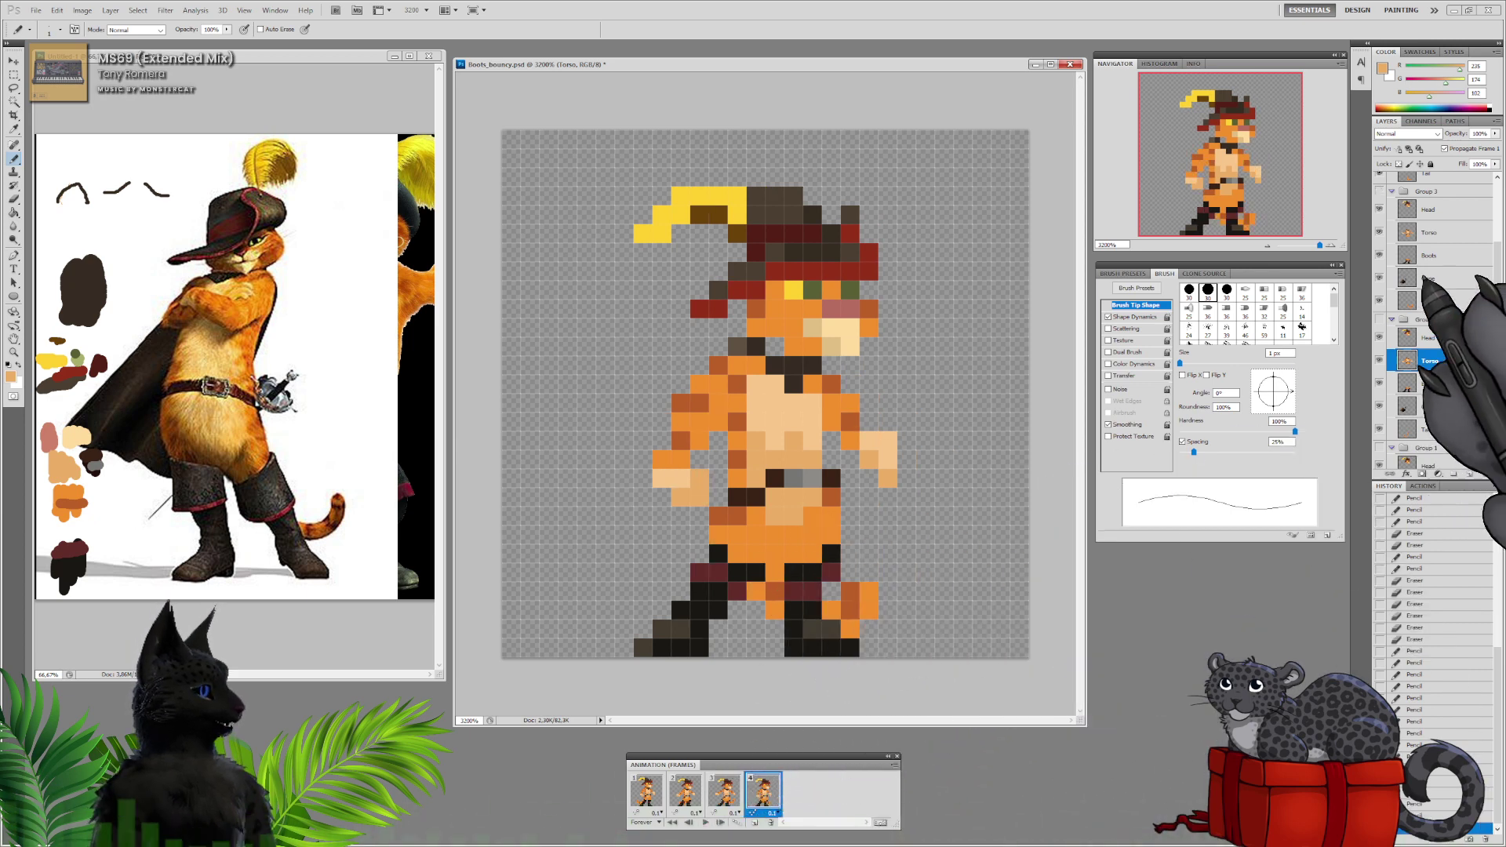
Widen the fourth frame's rear arm outward with sampled fur orange on the Torso layer of Group 4
{"action": "scroll", "coordinate": [1458, 251], "scroll_direction": "up", "scroll_amount": 3}
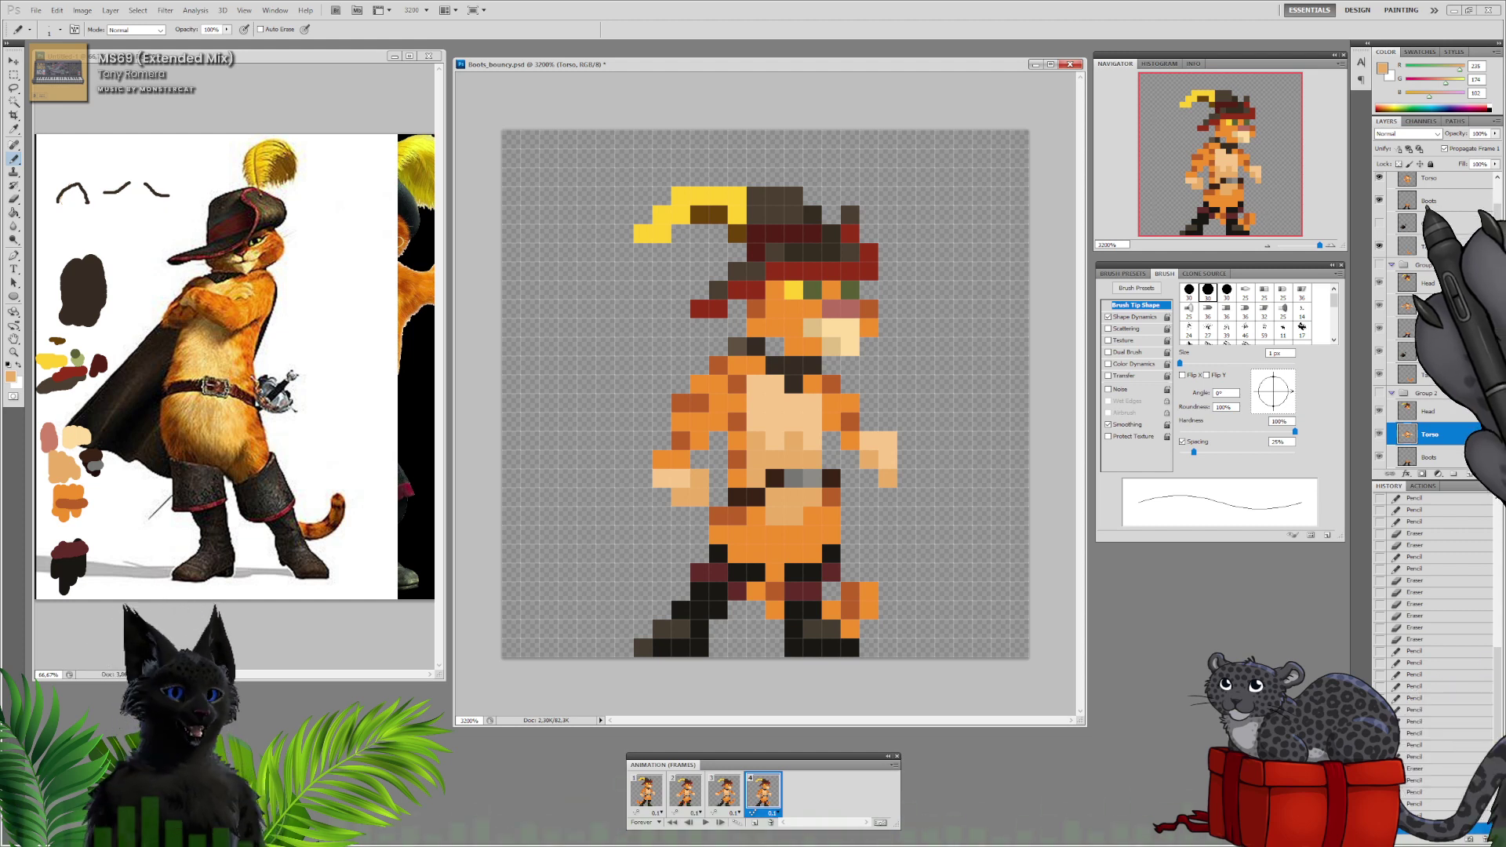
{"action": "left_click", "coordinate": [723, 791]}
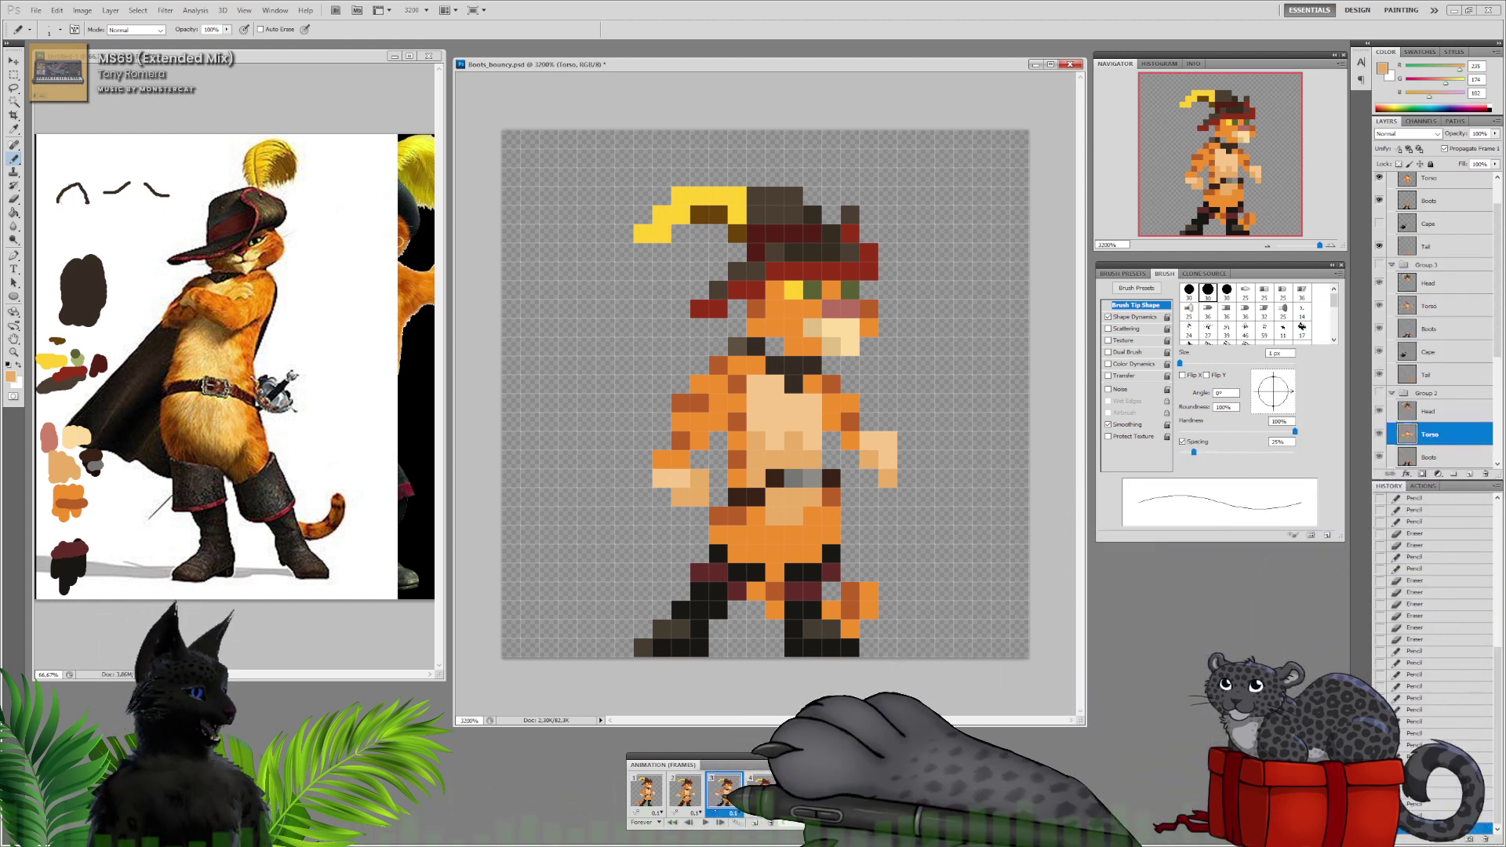
{"action": "left_click", "coordinate": [684, 415], "text": "alt"}
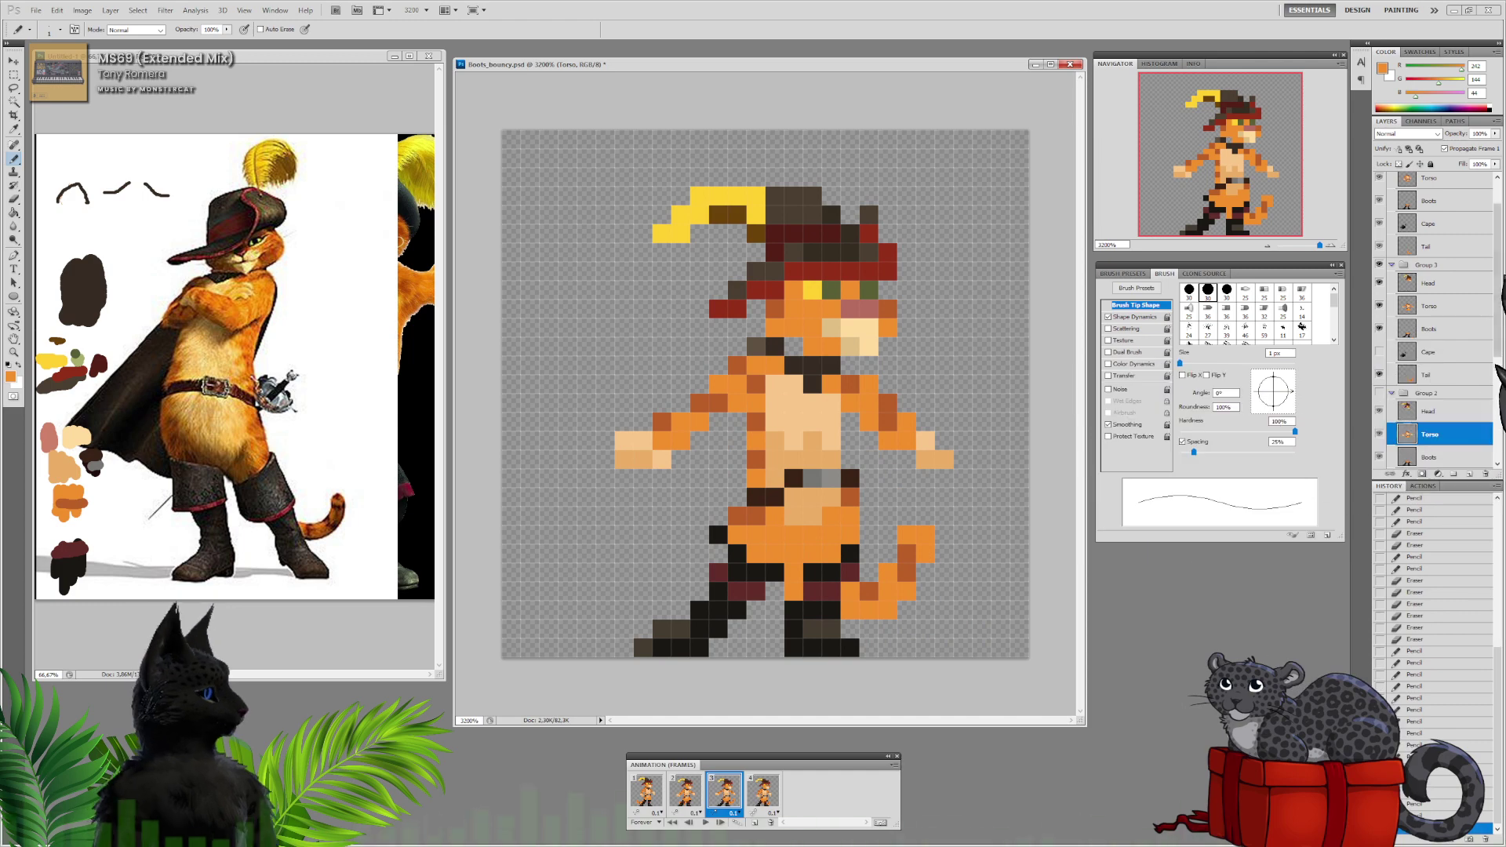
{"action": "scroll", "coordinate": [1439, 321], "scroll_direction": "up", "scroll_amount": 1}
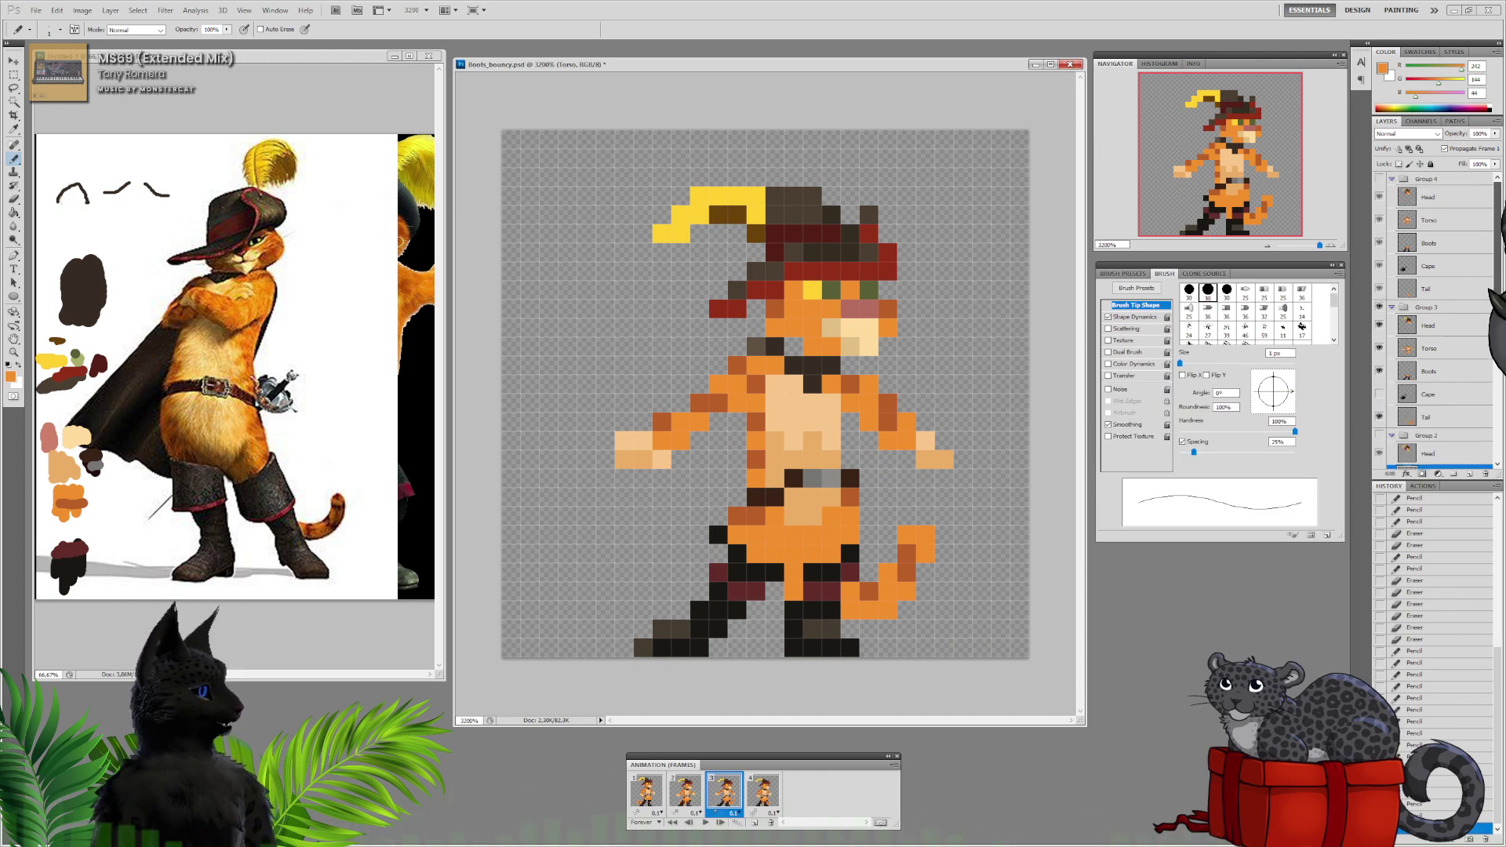
{"action": "left_click", "coordinate": [1443, 220]}
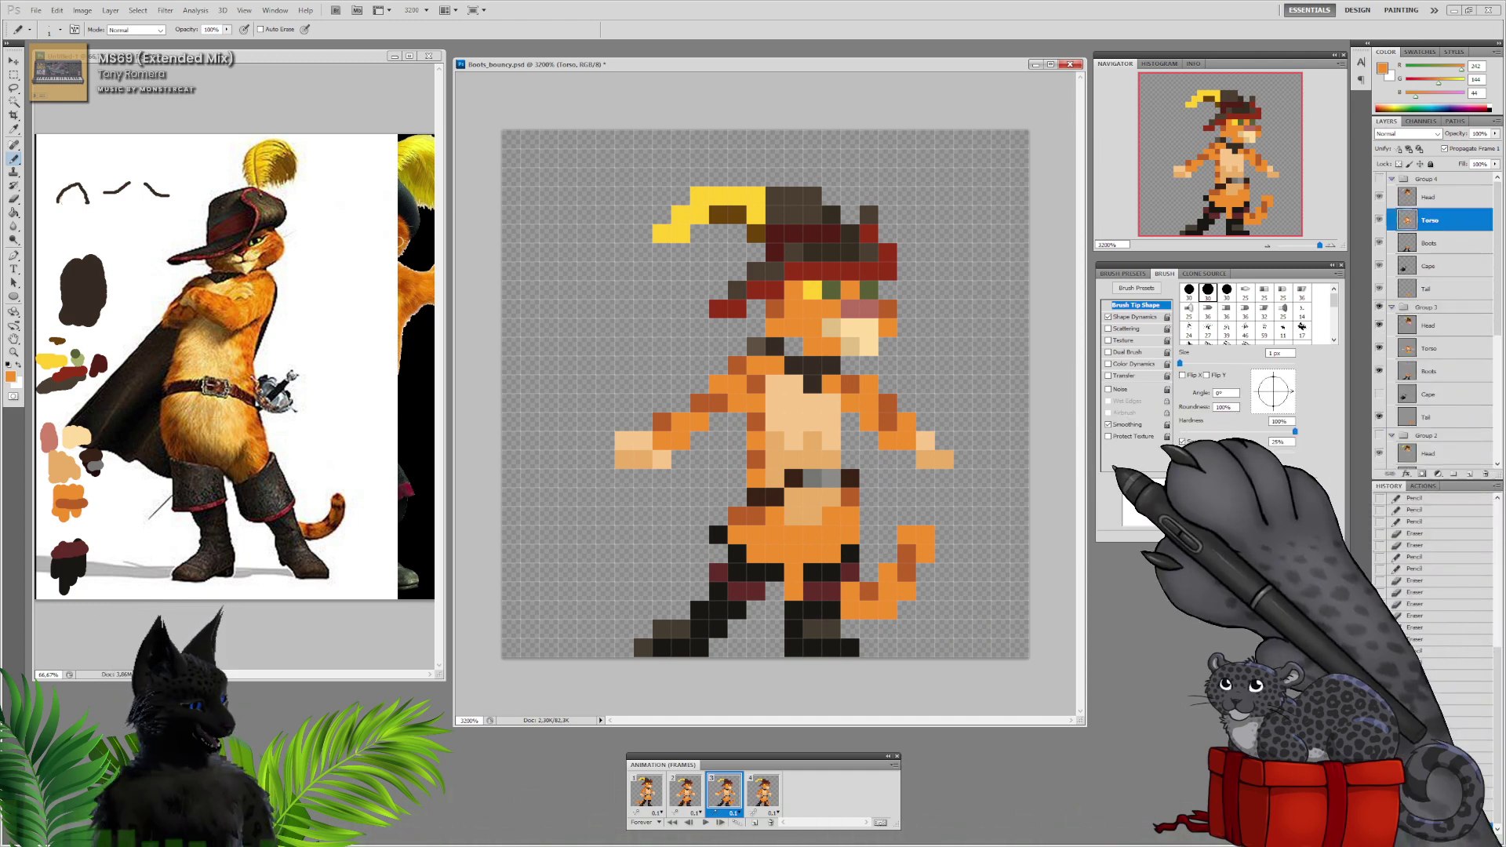
{"action": "left_click", "coordinate": [763, 792]}
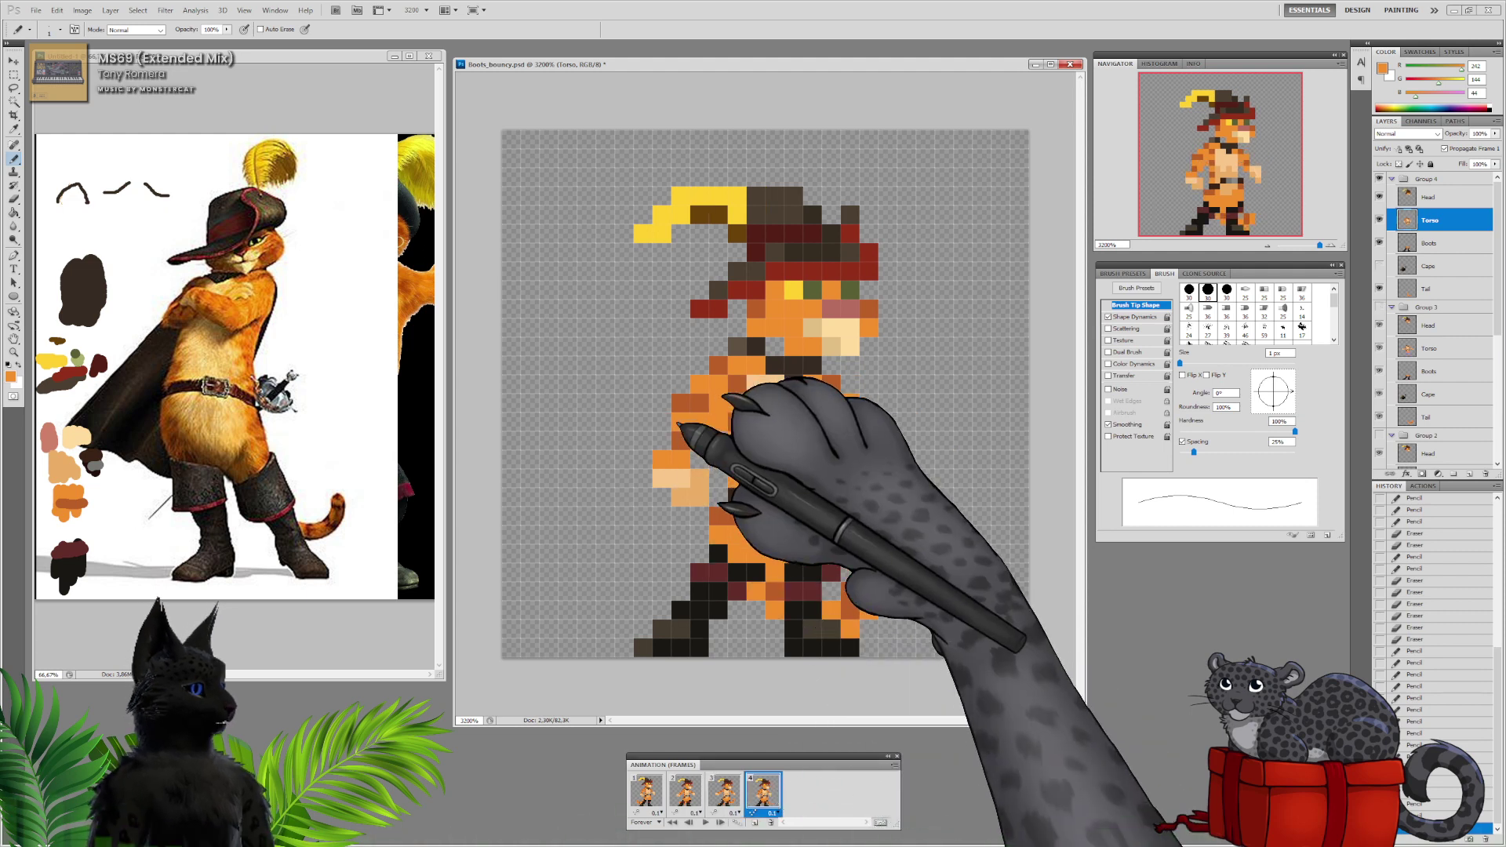
{"action": "left_click", "coordinate": [664, 421]}
{"action": "left_click", "coordinate": [661, 439]}
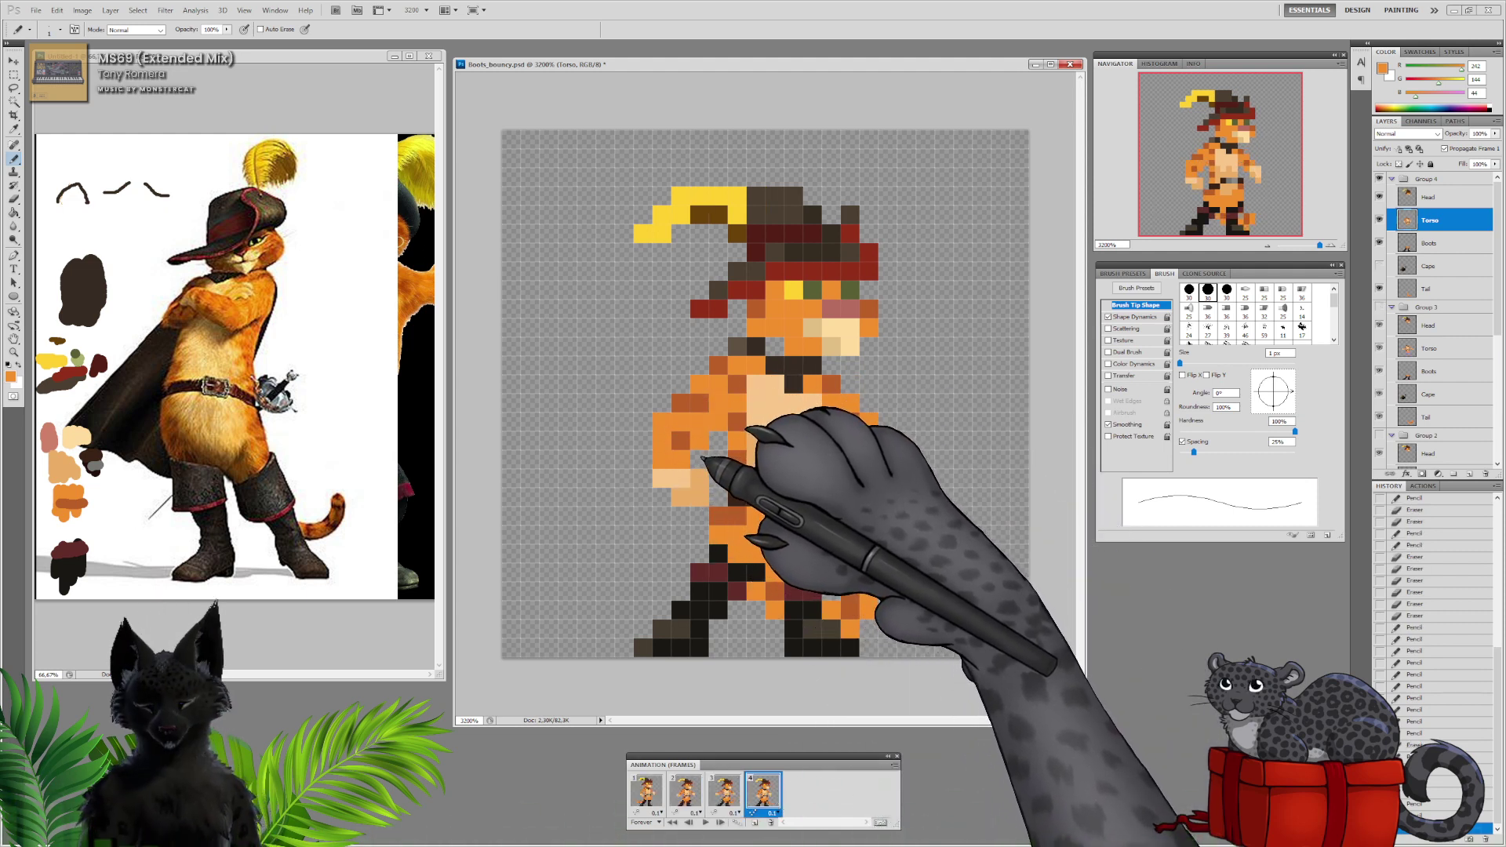
Erase the inner pixels of the rear arm and hand and the lower pixels of the front hand in the fourth frame
{"action": "mouse_move", "coordinate": [700, 478]}
{"action": "left_mouse_down"}
{"action": "mouse_move", "coordinate": [687, 497]}
{"action": "mouse_move", "coordinate": [681, 460]}
{"action": "left_mouse_up"}
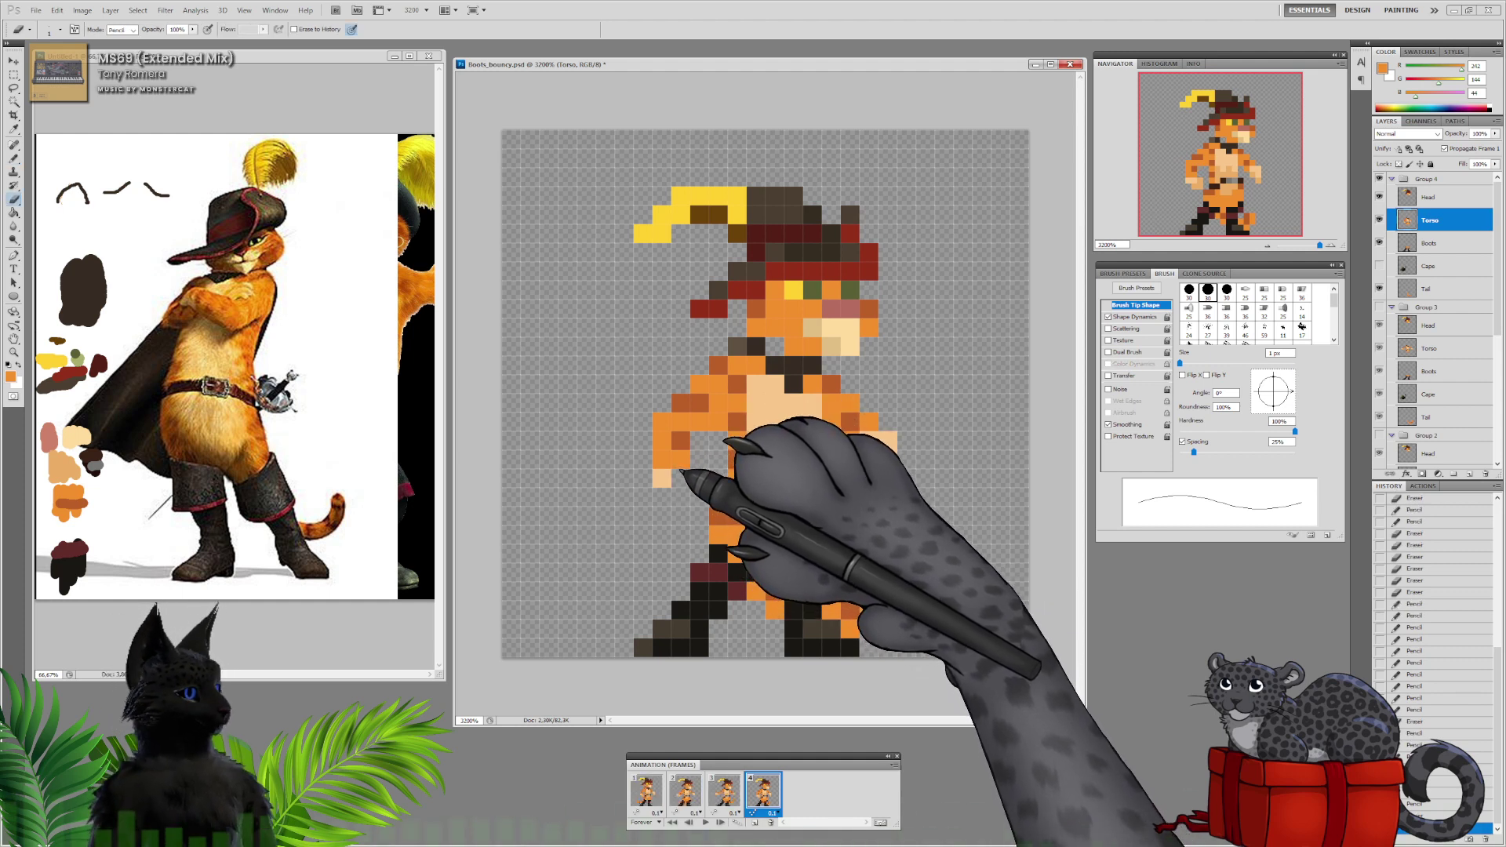
{"action": "left_click", "coordinate": [857, 460]}
{"action": "left_click", "coordinate": [870, 475]}
{"action": "left_click", "coordinate": [883, 476]}
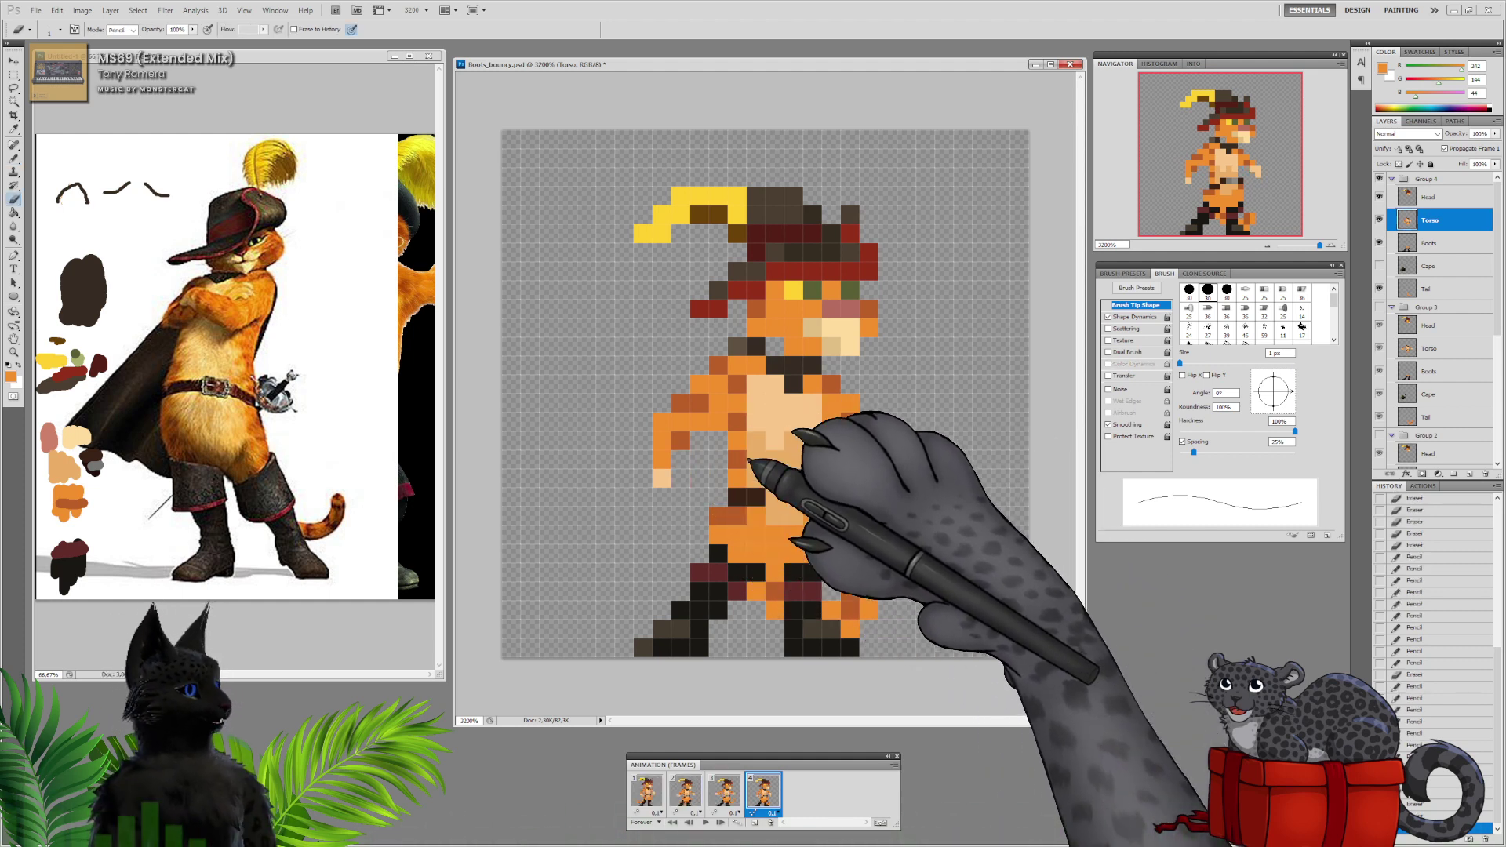
Redraw the fourth frame's forearms and hands further outward in fur orange and light paw colour, with darker tan undersides
{"action": "key", "text": "b"}
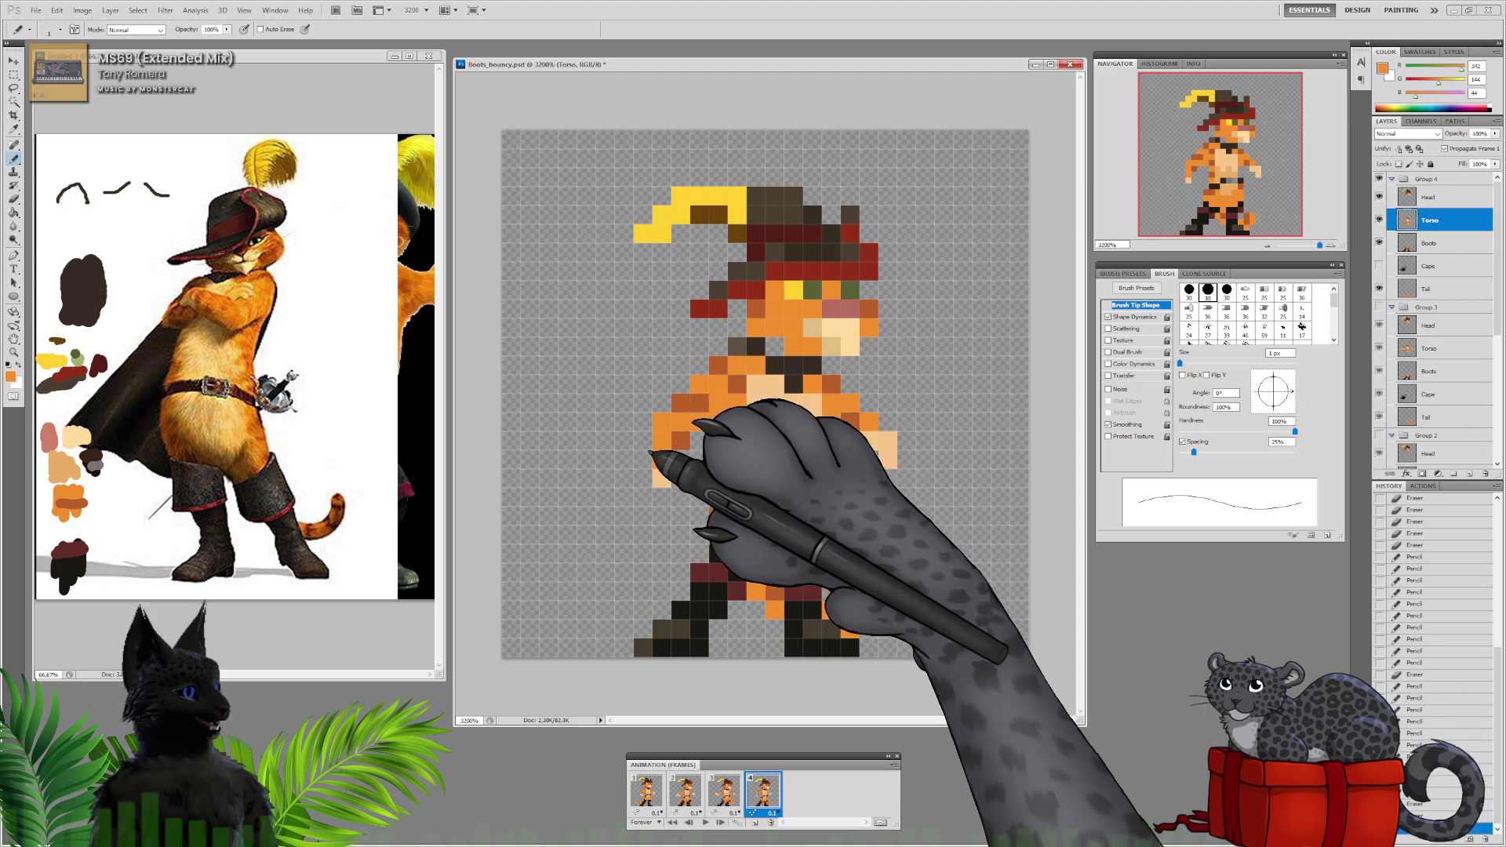
{"action": "mouse_move", "coordinate": [644, 442]}
{"action": "left_mouse_down"}
{"action": "mouse_move", "coordinate": [664, 479]}
{"action": "mouse_move", "coordinate": [624, 459]}
{"action": "left_mouse_up"}
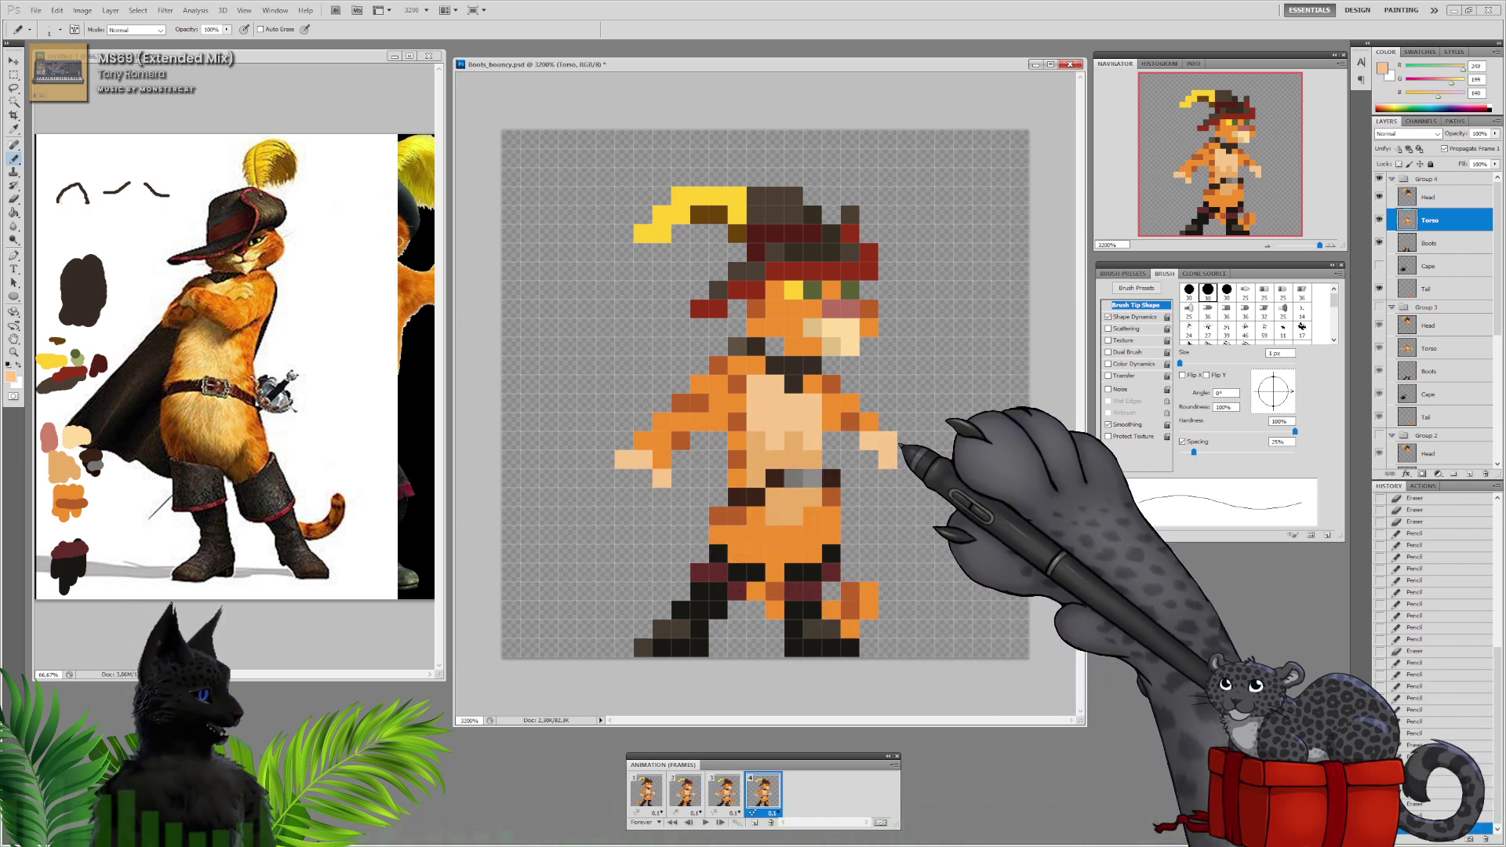
{"action": "left_click", "coordinate": [872, 428], "text": "alt"}
{"action": "left_click", "coordinate": [872, 440]}
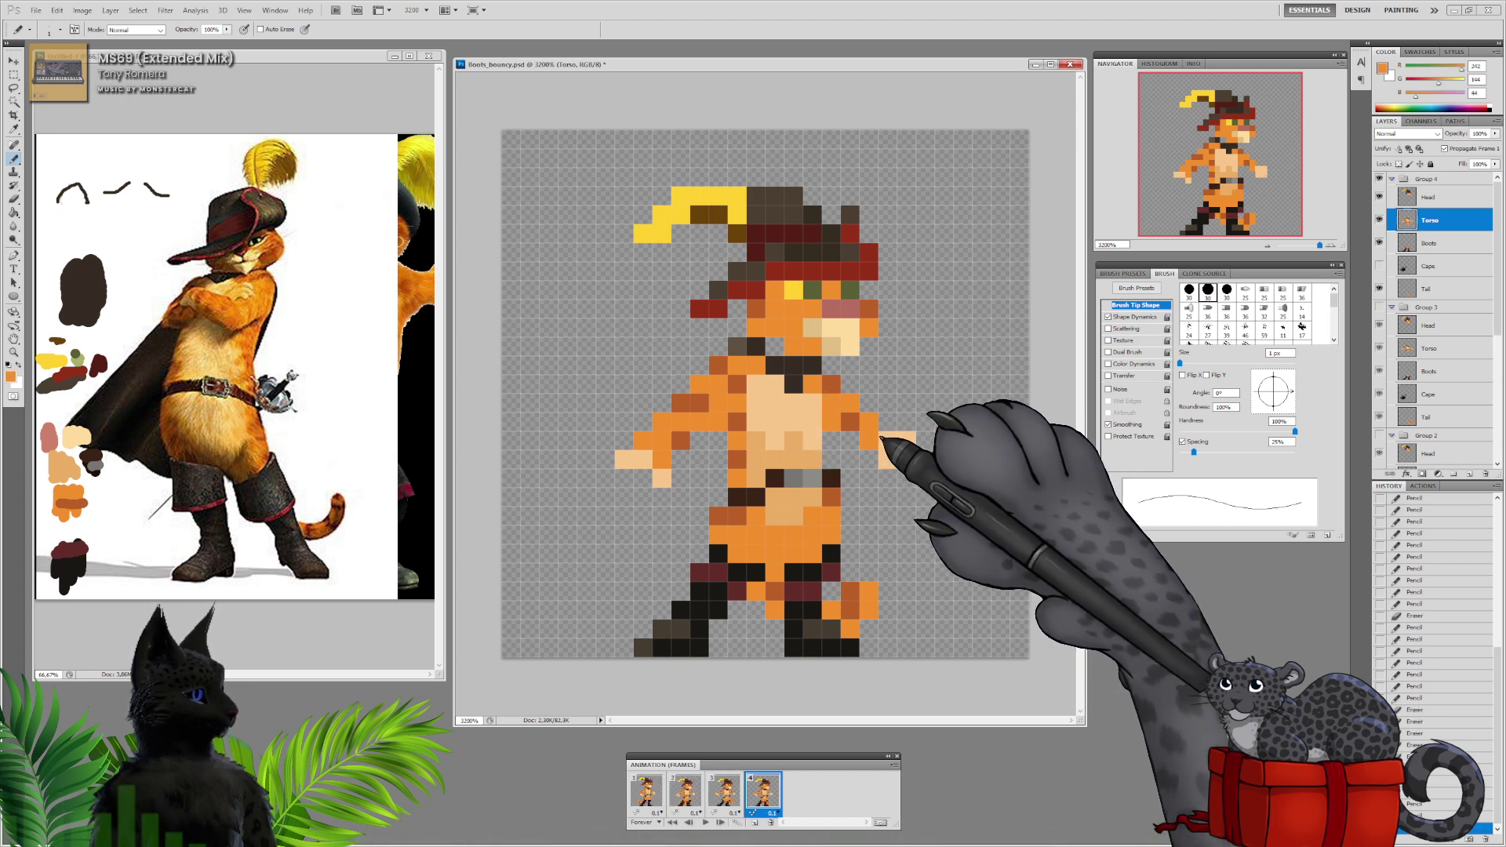
{"action": "left_click", "coordinate": [901, 448], "text": "alt"}
{"action": "left_click", "coordinate": [889, 441]}
{"action": "left_click", "coordinate": [905, 458]}
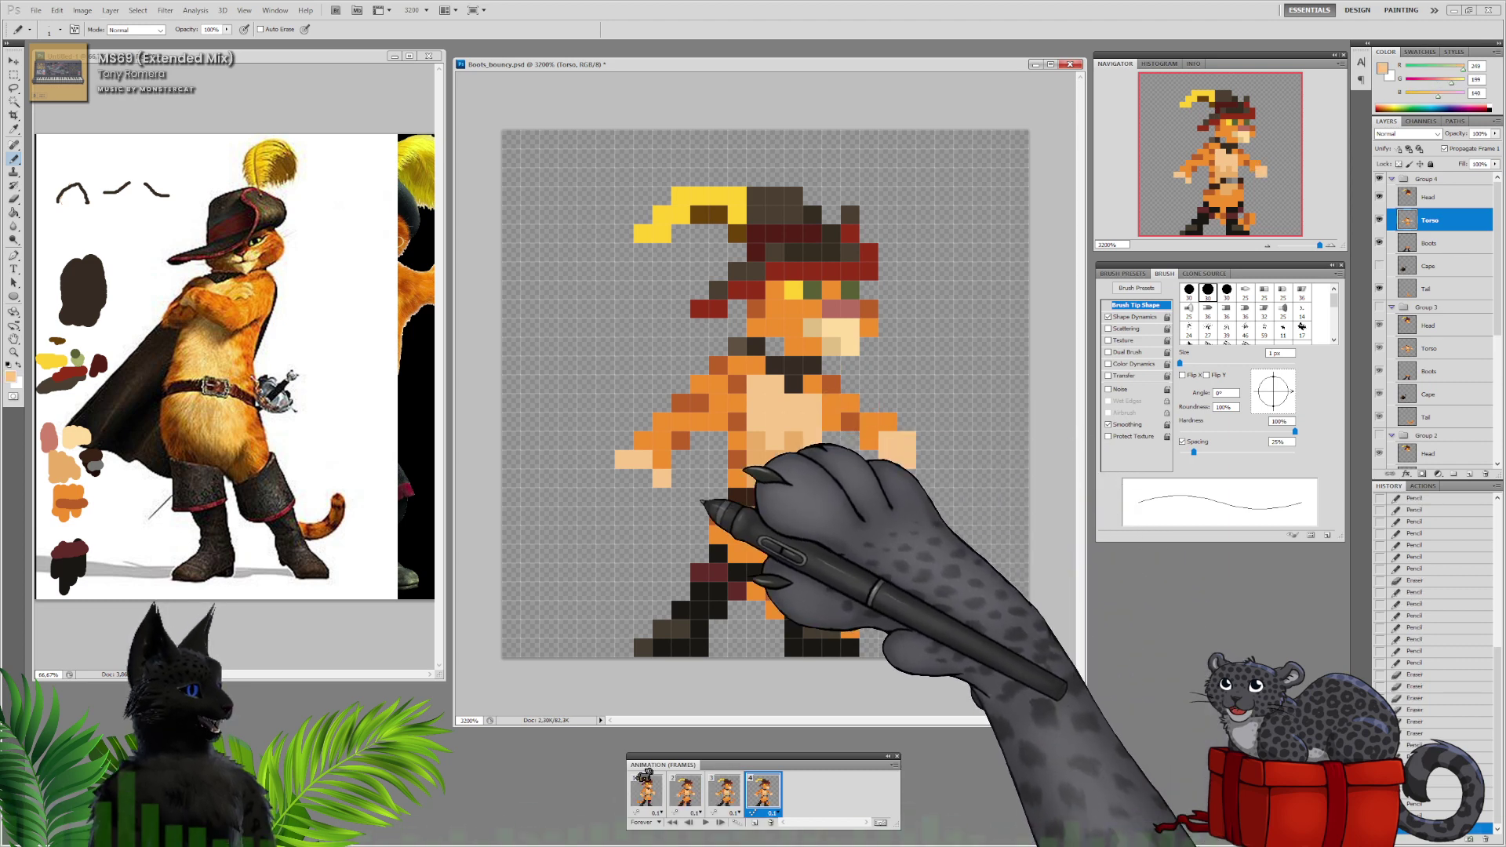
{"action": "left_click", "coordinate": [643, 476]}
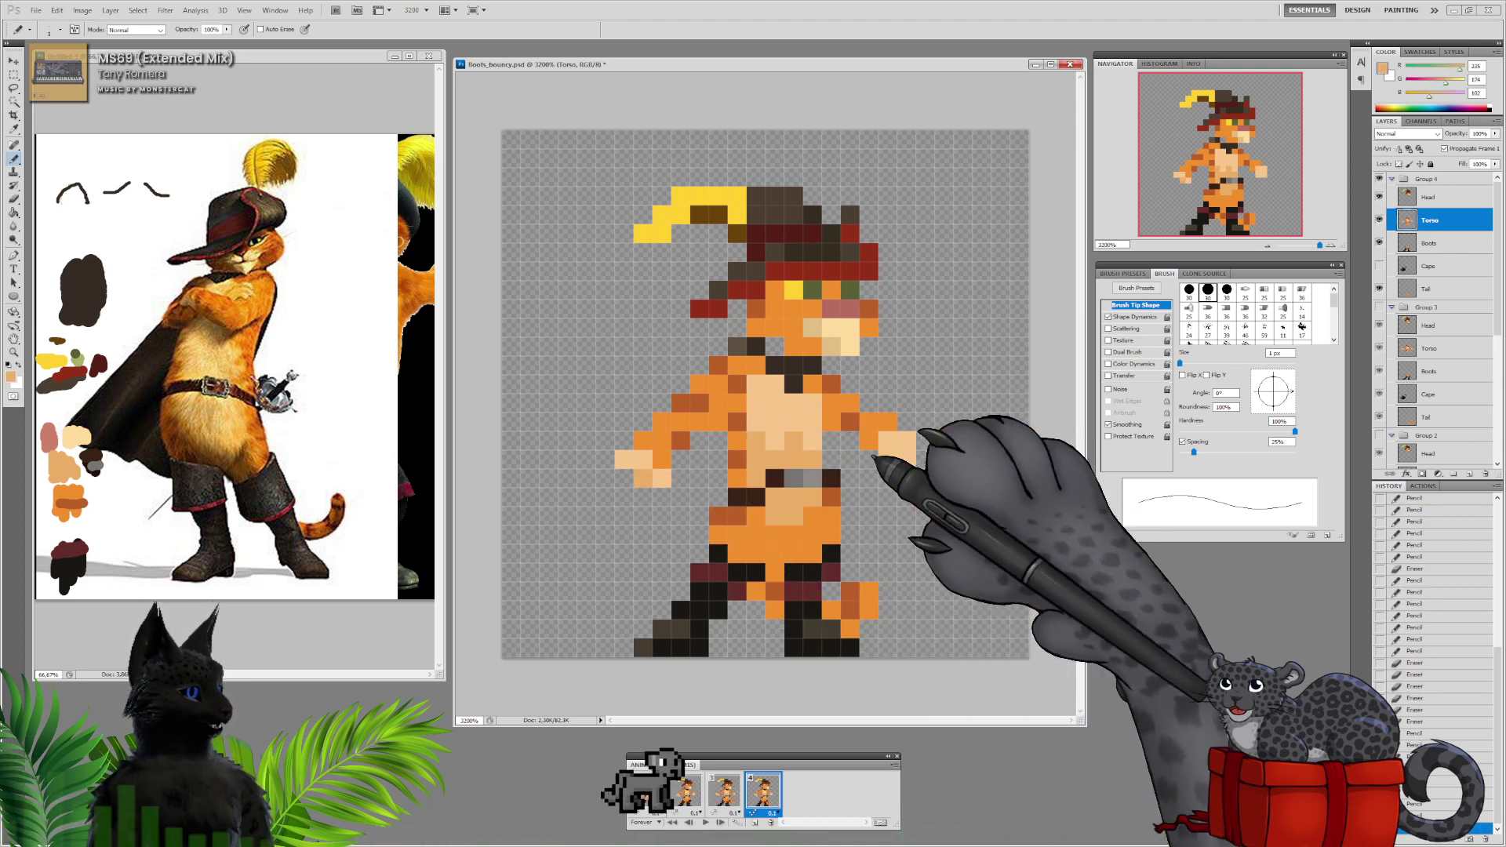
{"action": "left_click_drag", "start_coordinate": [885, 459], "coordinate": [904, 459]}
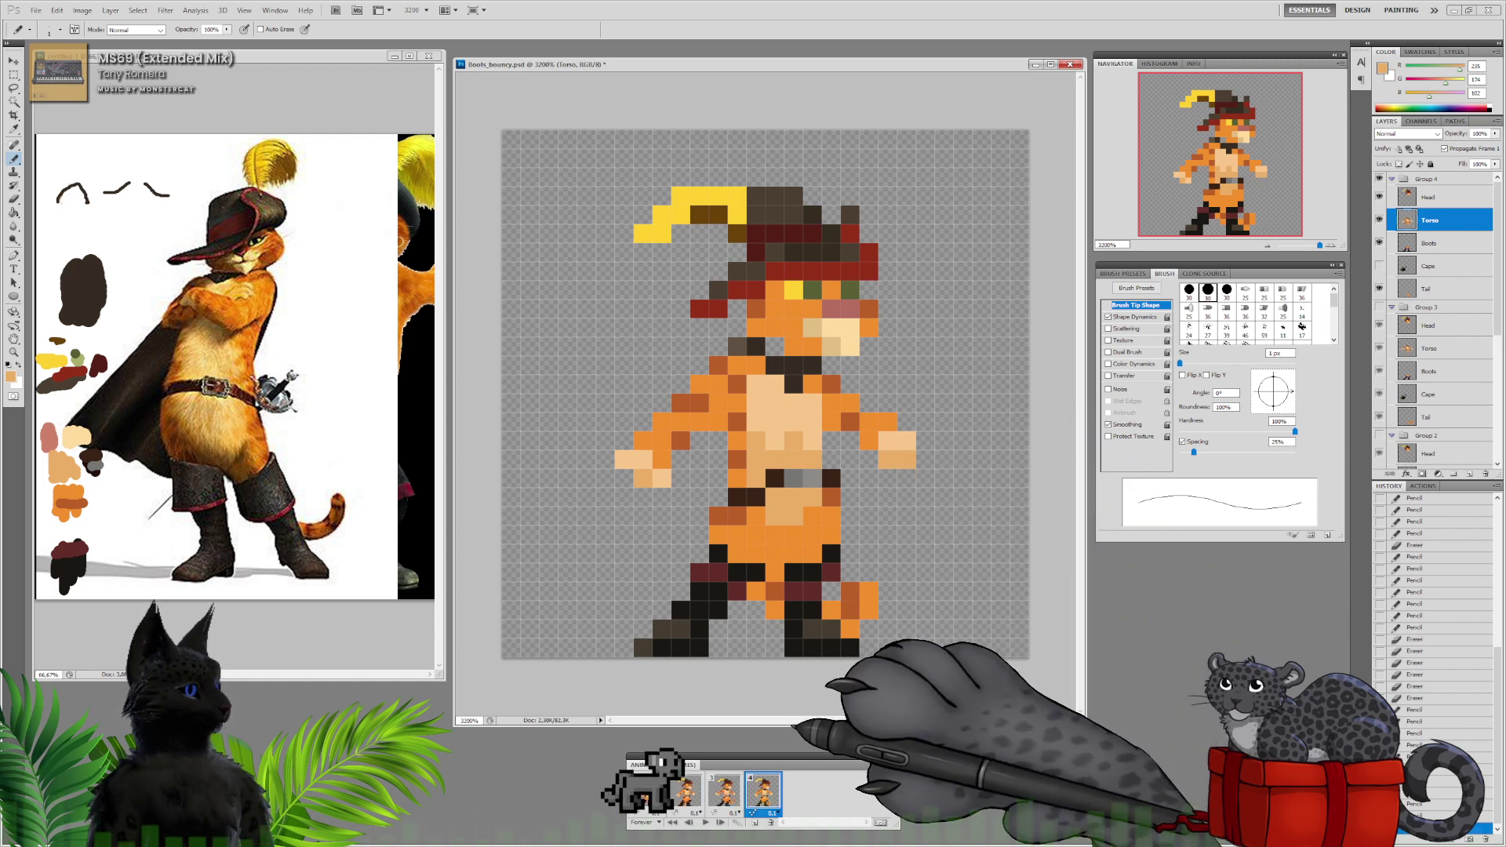
Check the fourth frame's reshaped arms against the poses in the other three frames
{"action": "left_click", "coordinate": [725, 792]}
{"action": "left_click", "coordinate": [688, 792]}
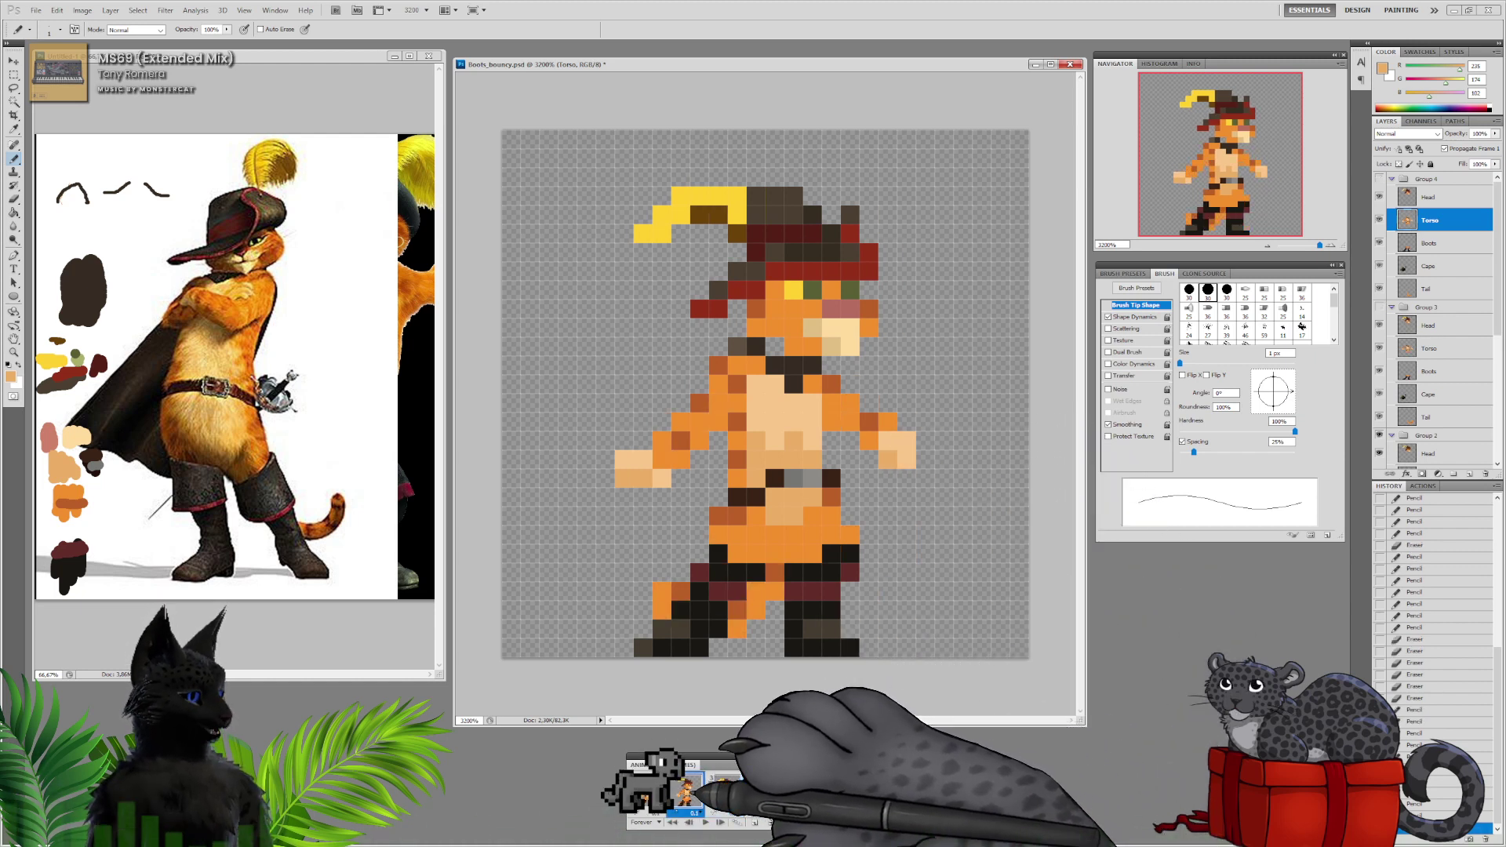
{"action": "left_click", "coordinate": [728, 792]}
{"action": "left_click", "coordinate": [769, 792]}
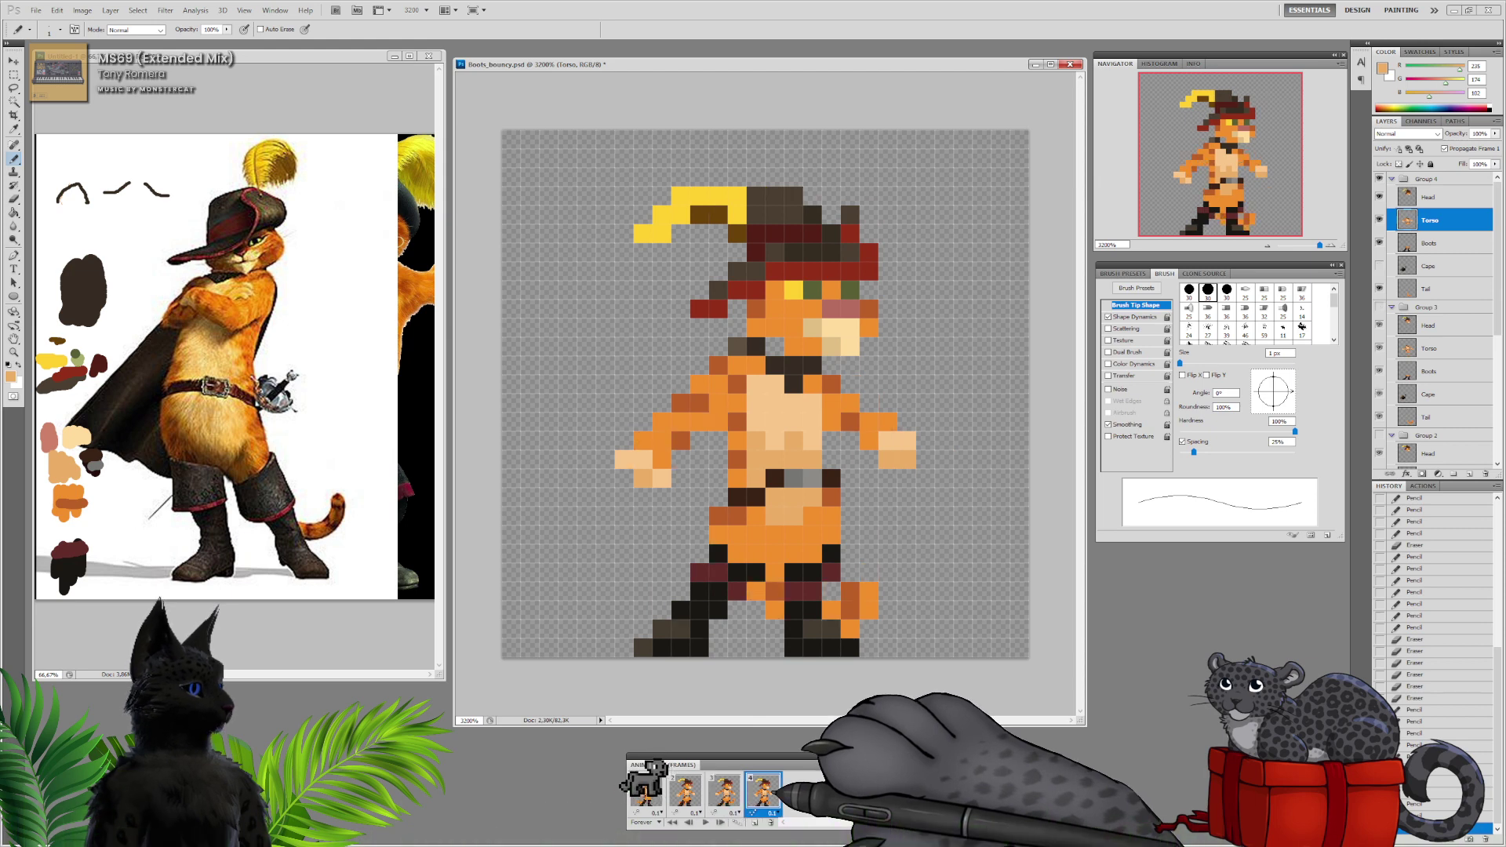
{"action": "left_click", "coordinate": [725, 792]}
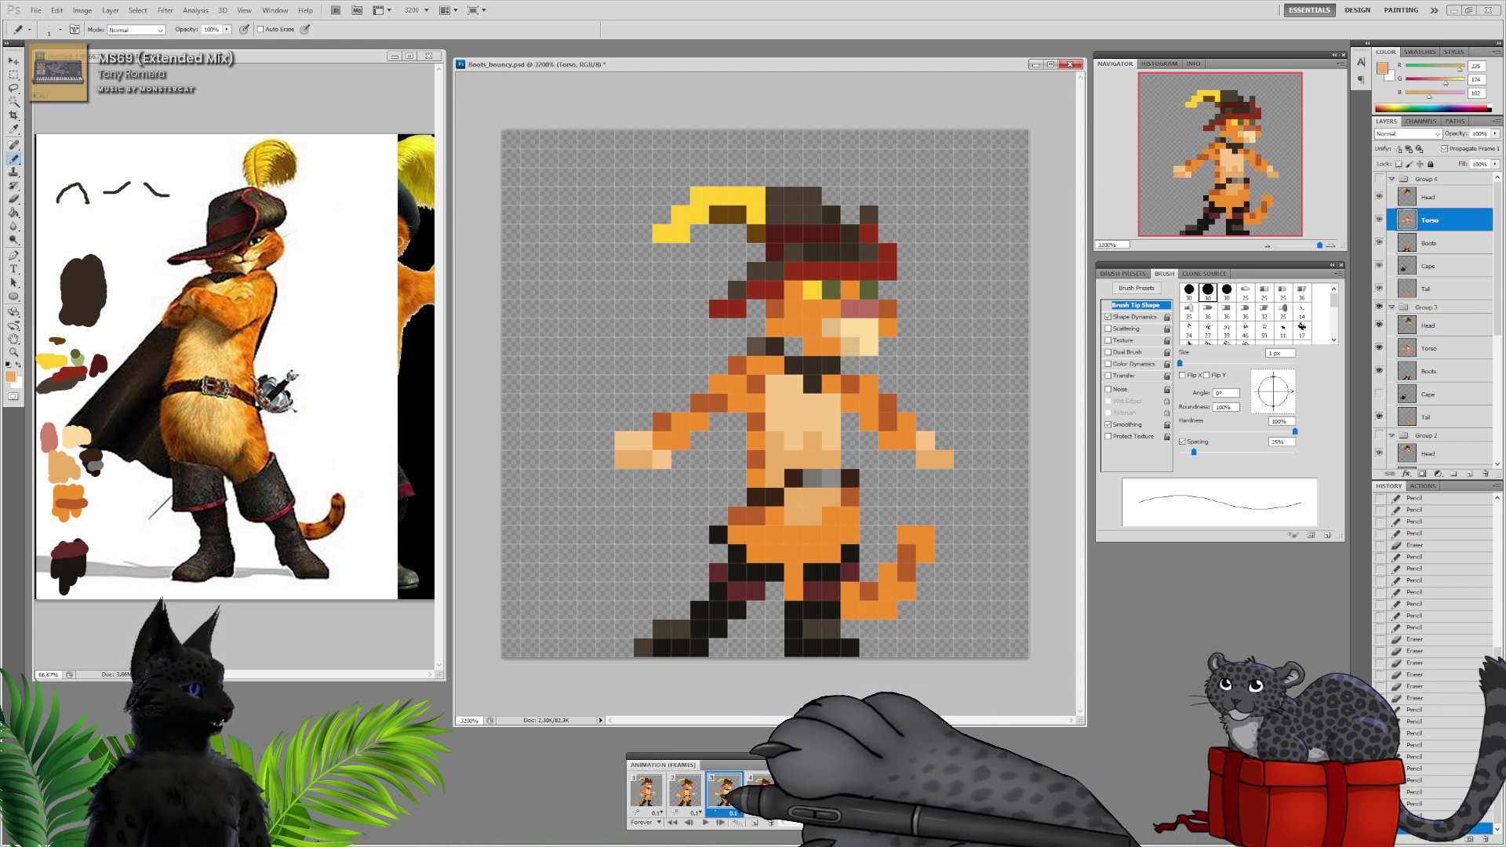
{"action": "left_click", "coordinate": [687, 792]}
{"action": "left_click", "coordinate": [652, 793]}
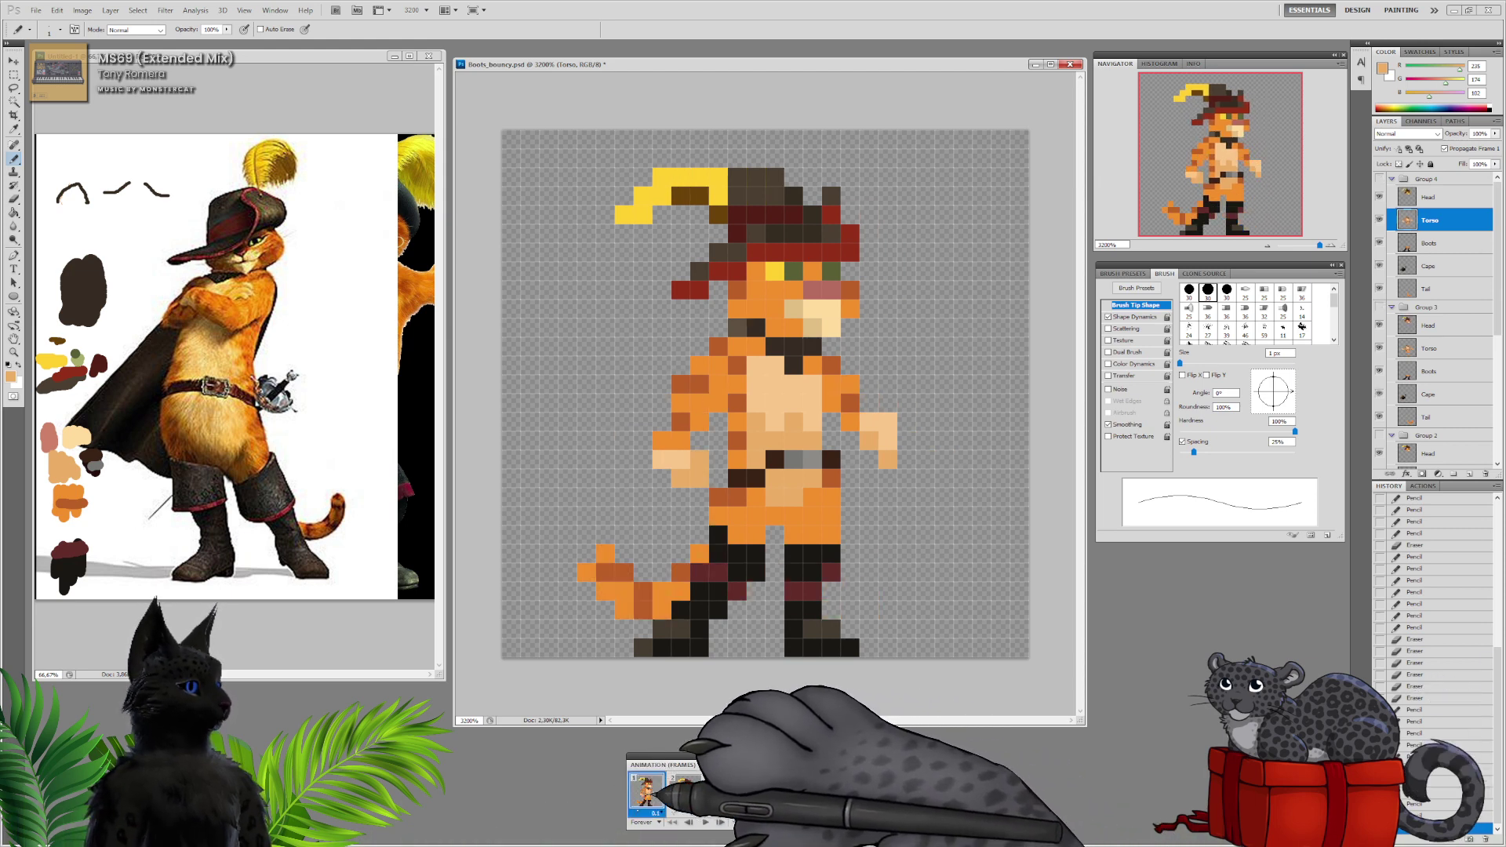
{"action": "left_click", "coordinate": [684, 792]}
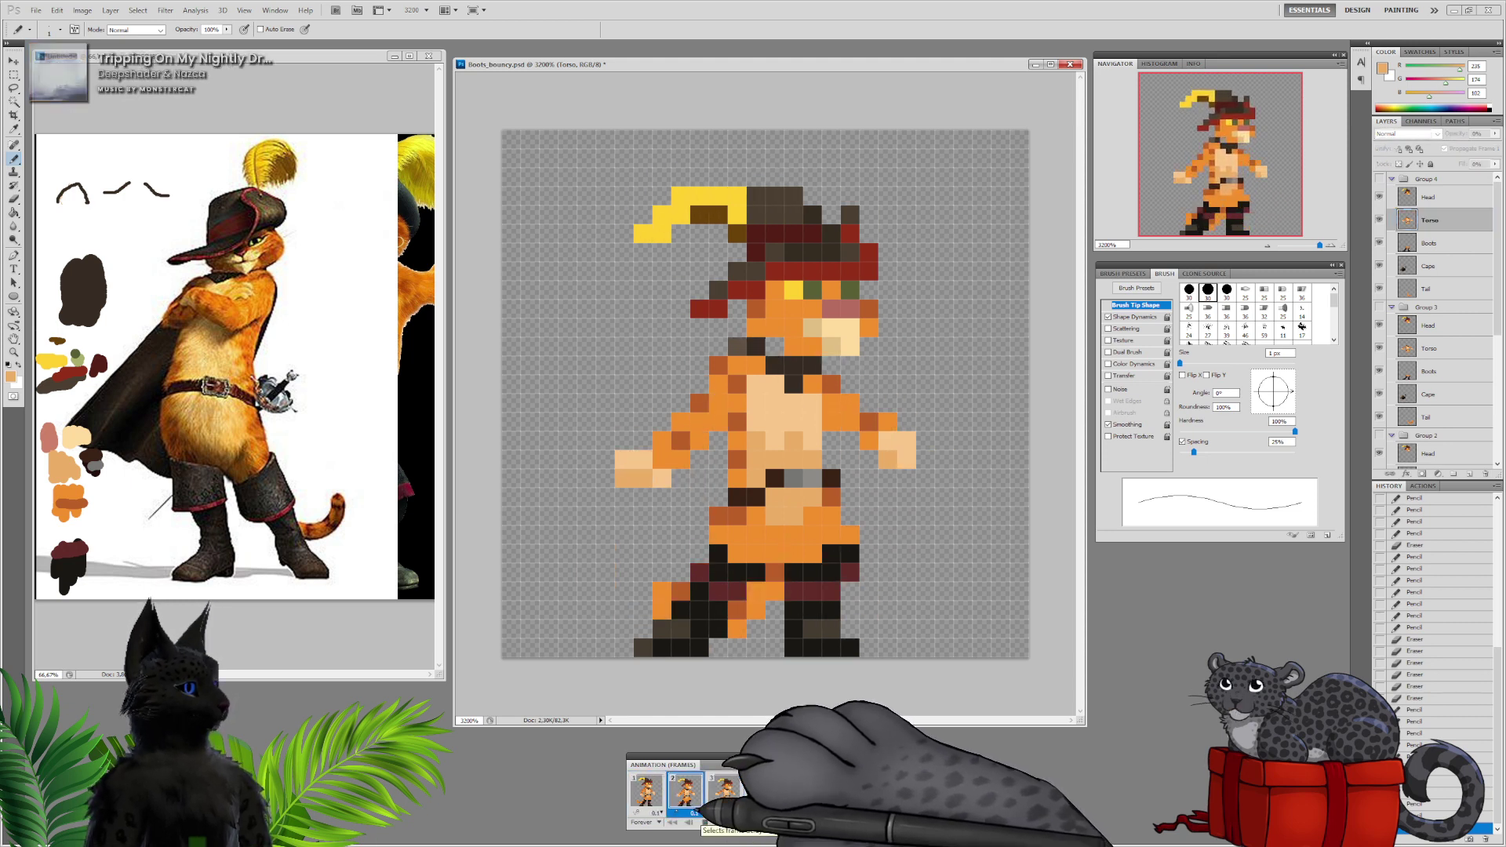
Shift the third frame's rear-arm stripe further down the arm on Group 3's Torso layer, using sampled fur orange and darker stripe orange
{"action": "left_click", "coordinate": [652, 791]}
{"action": "left_click", "coordinate": [685, 790]}
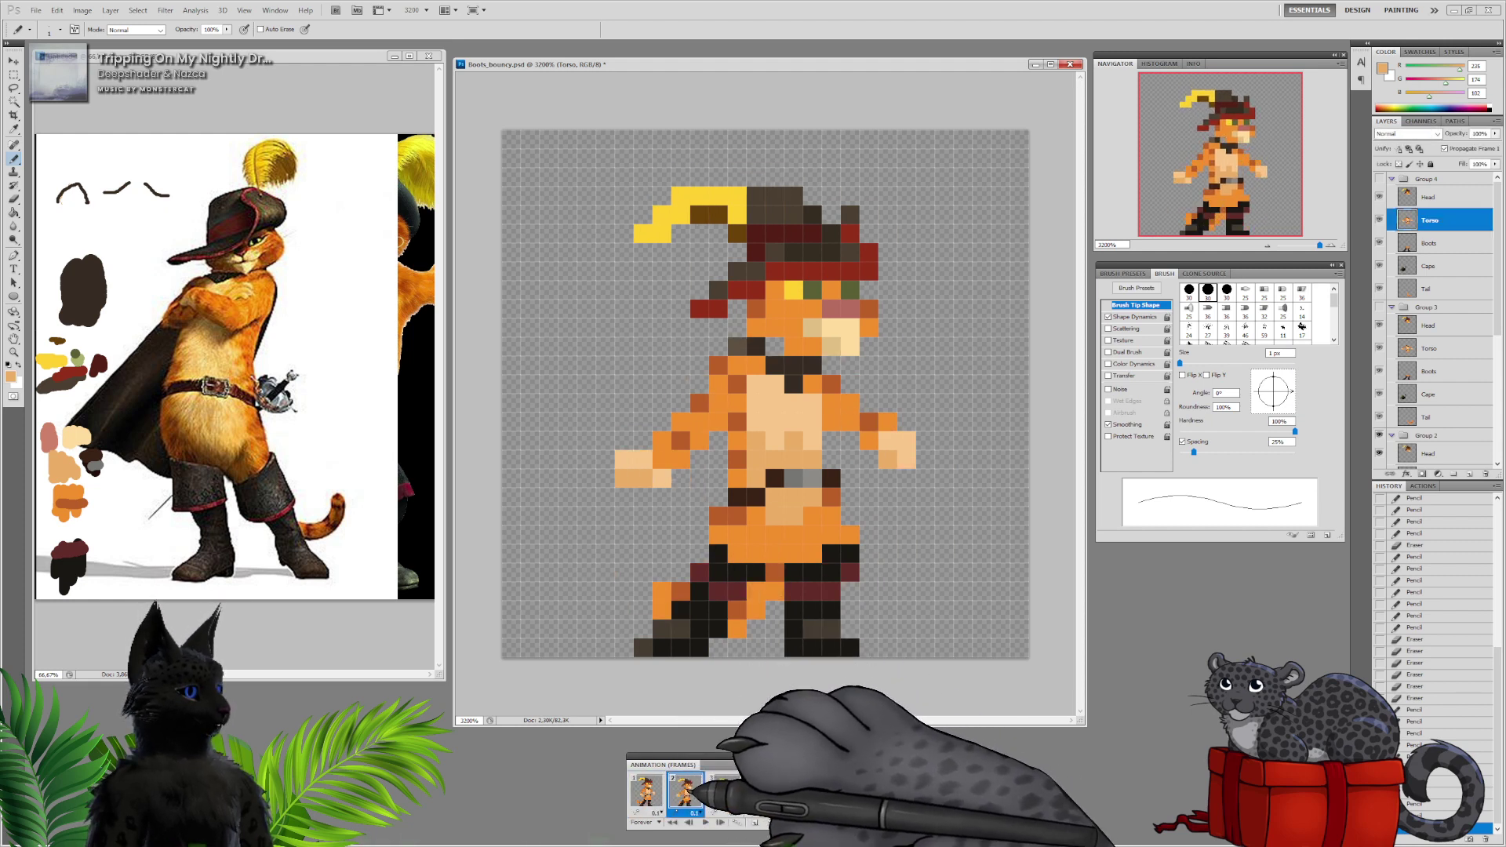
{"action": "left_click", "coordinate": [724, 790]}
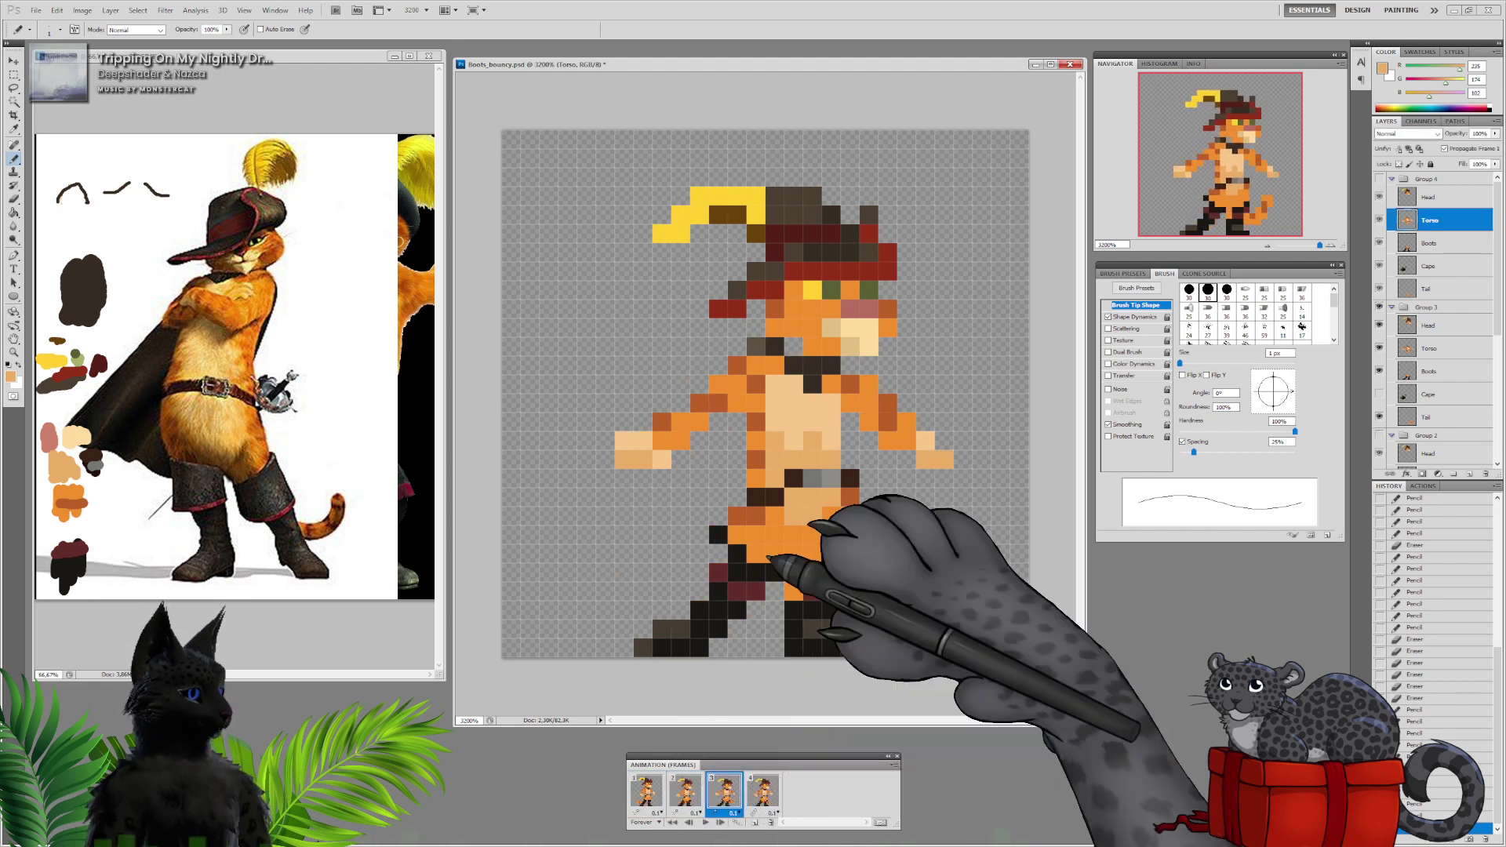
{"action": "left_click", "coordinate": [1453, 351]}
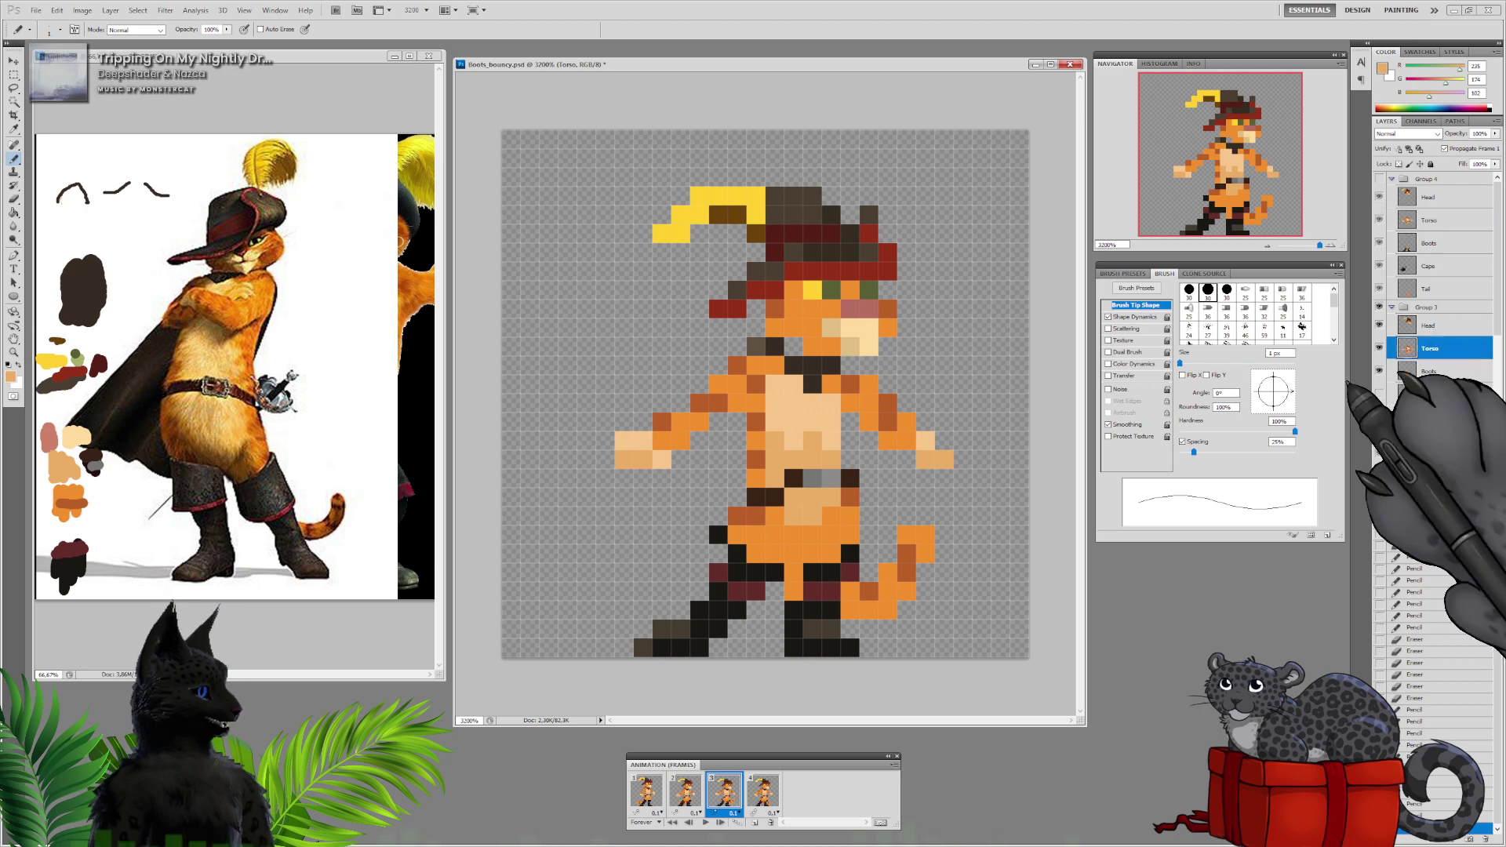
{"action": "left_click", "coordinate": [673, 425], "text": "alt"}
{"action": "left_click", "coordinate": [681, 429]}
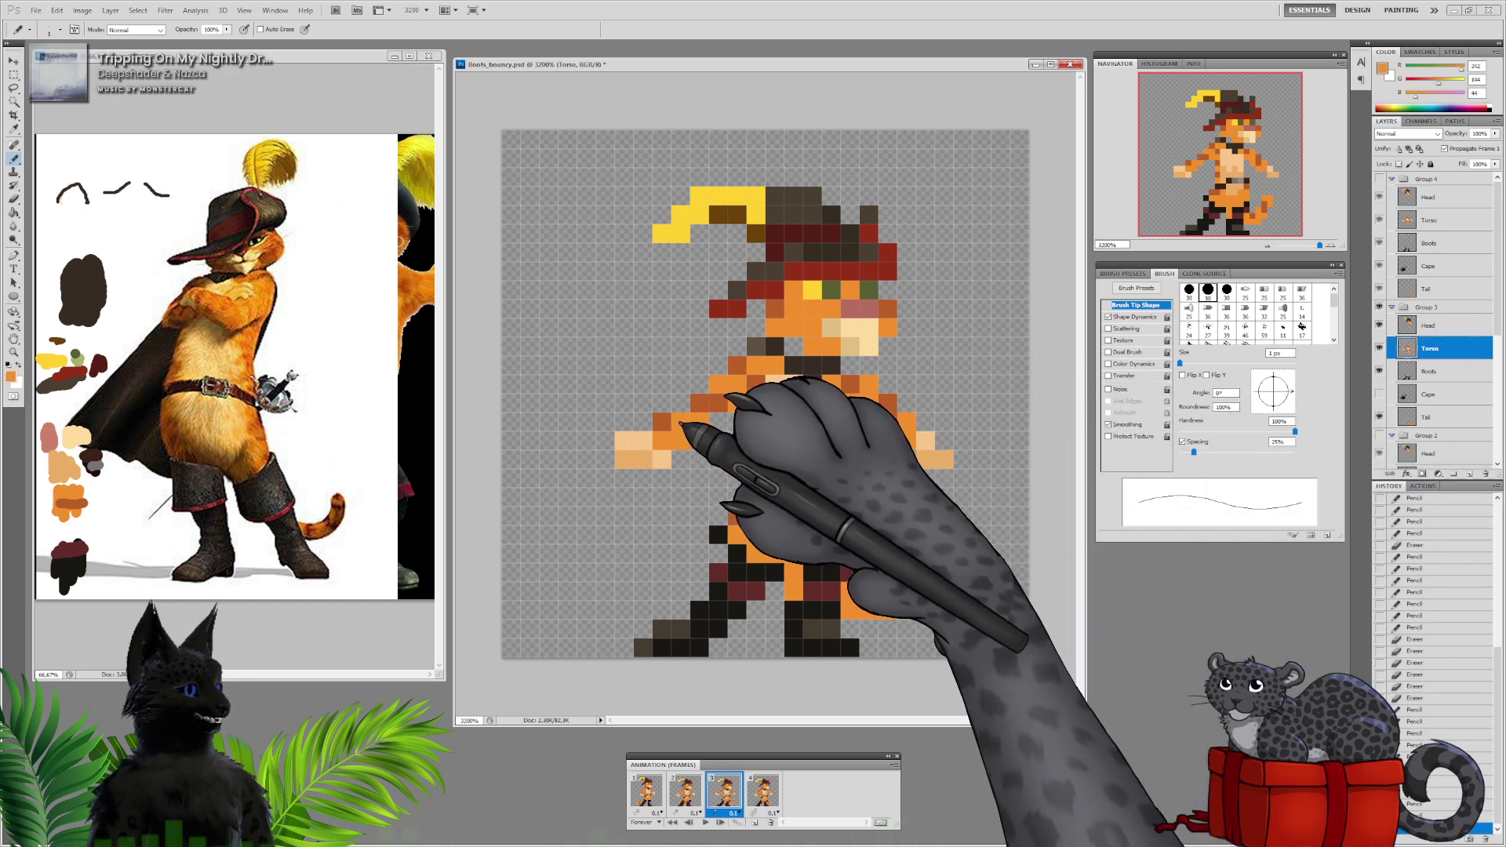
{"action": "left_click", "coordinate": [663, 423]}
{"action": "left_click", "coordinate": [701, 404], "text": "alt"}
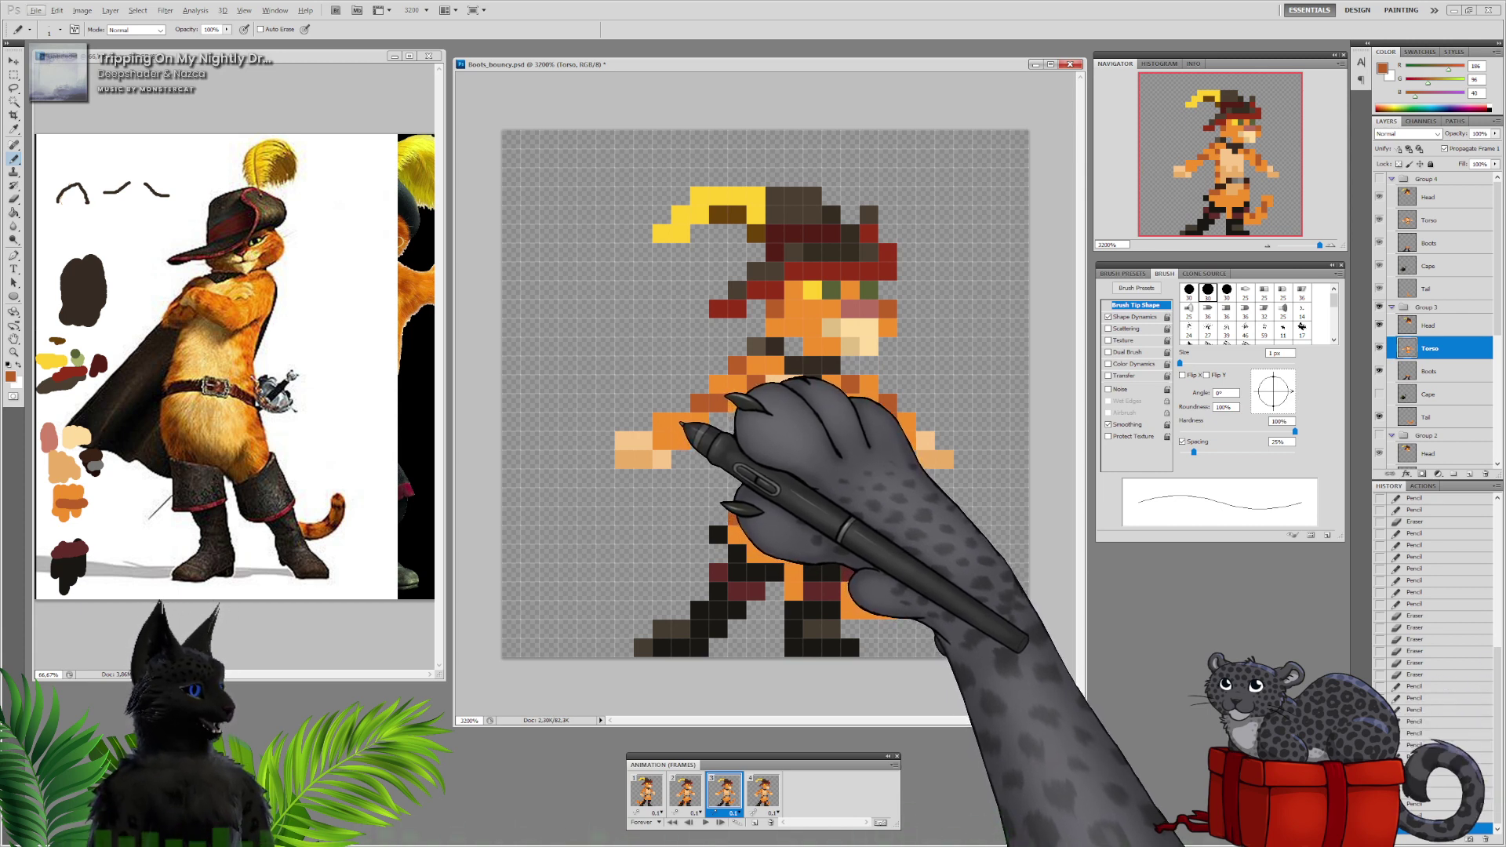
{"action": "left_click", "coordinate": [680, 423]}
{"action": "left_click", "coordinate": [682, 433], "text": "alt"}
{"action": "left_click", "coordinate": [683, 405]}
{"action": "left_click", "coordinate": [699, 404]}
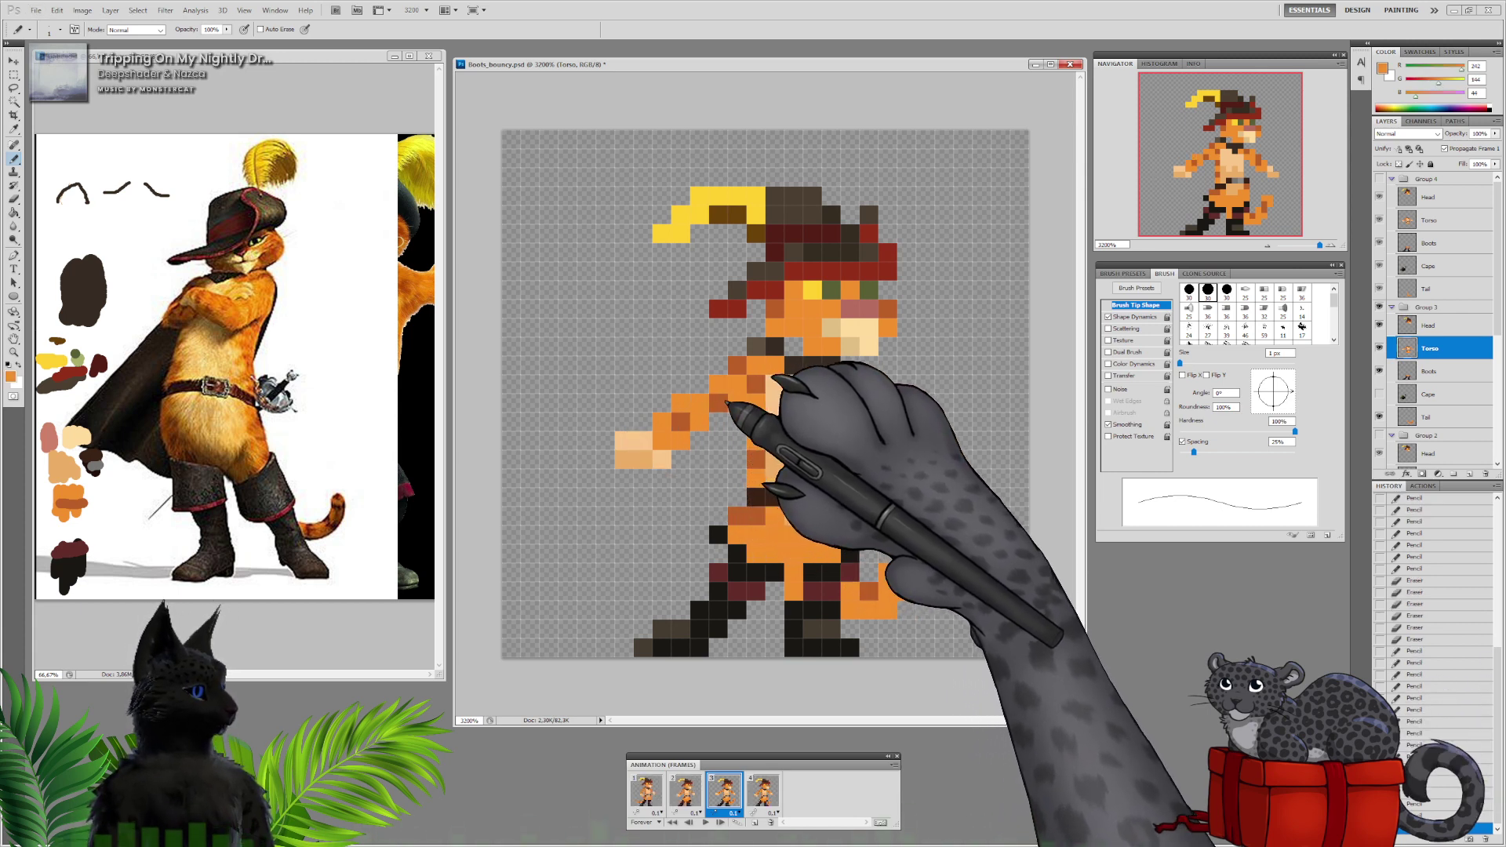
Compare the arm poses, stripes and body bounce across all four frames
{"action": "left_click", "coordinate": [681, 790]}
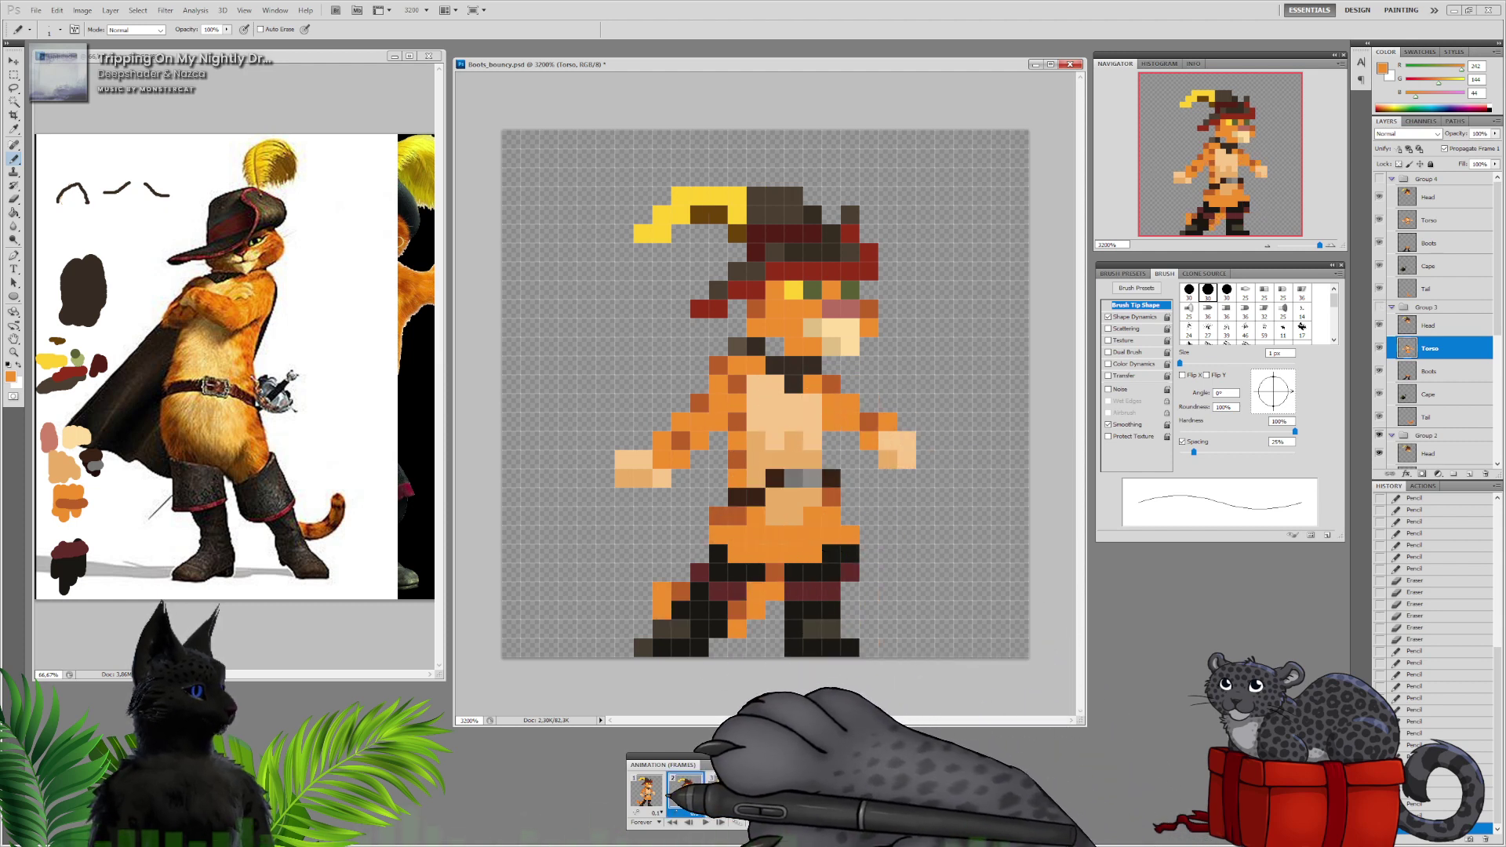
{"action": "left_click", "coordinate": [646, 791]}
{"action": "left_click", "coordinate": [685, 790]}
{"action": "left_click", "coordinate": [724, 790]}
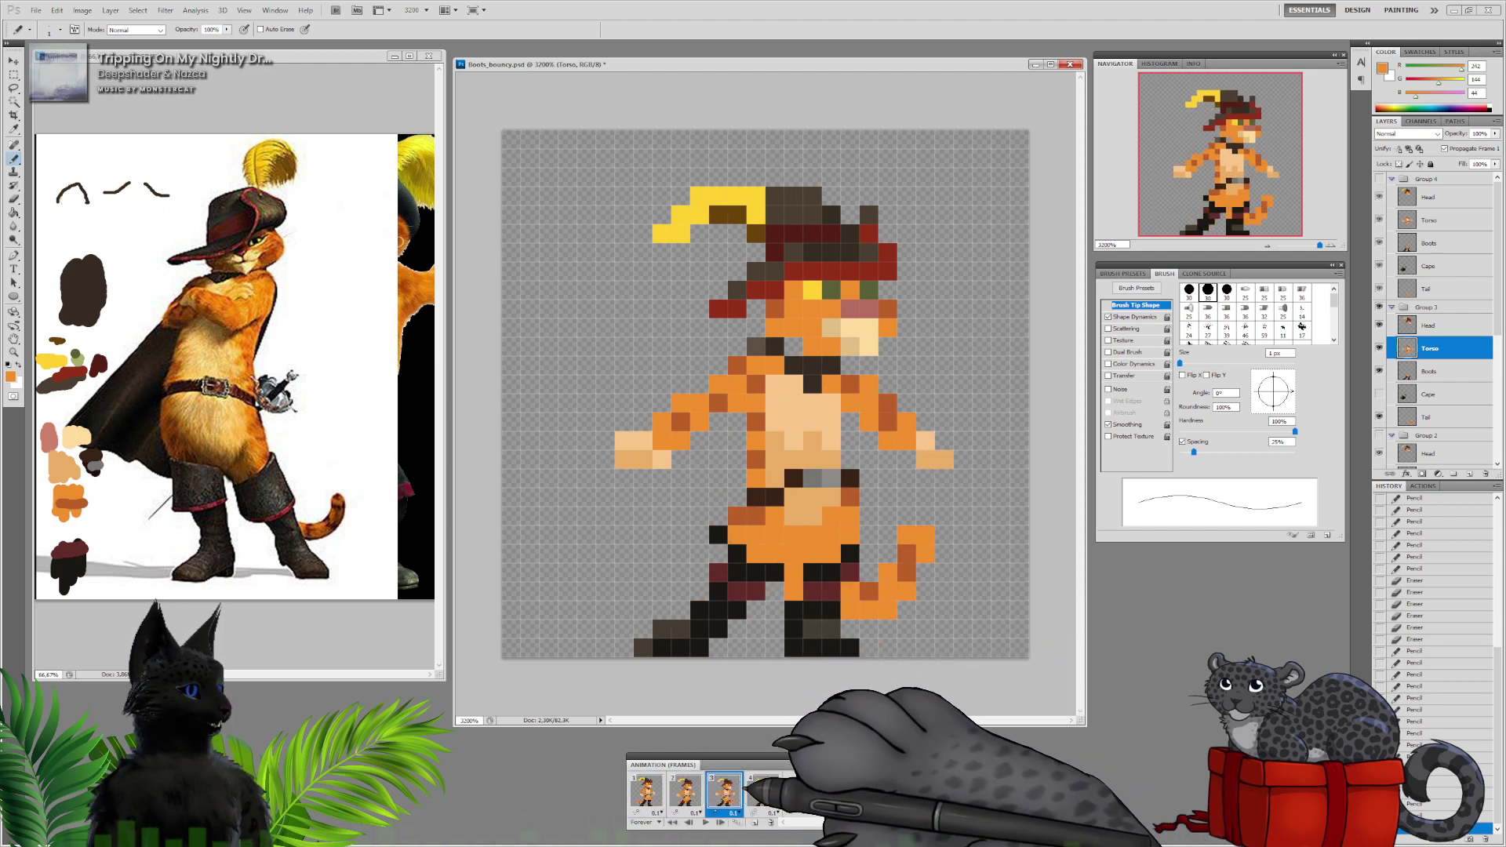
{"action": "left_click", "coordinate": [684, 790]}
{"action": "left_click", "coordinate": [645, 791]}
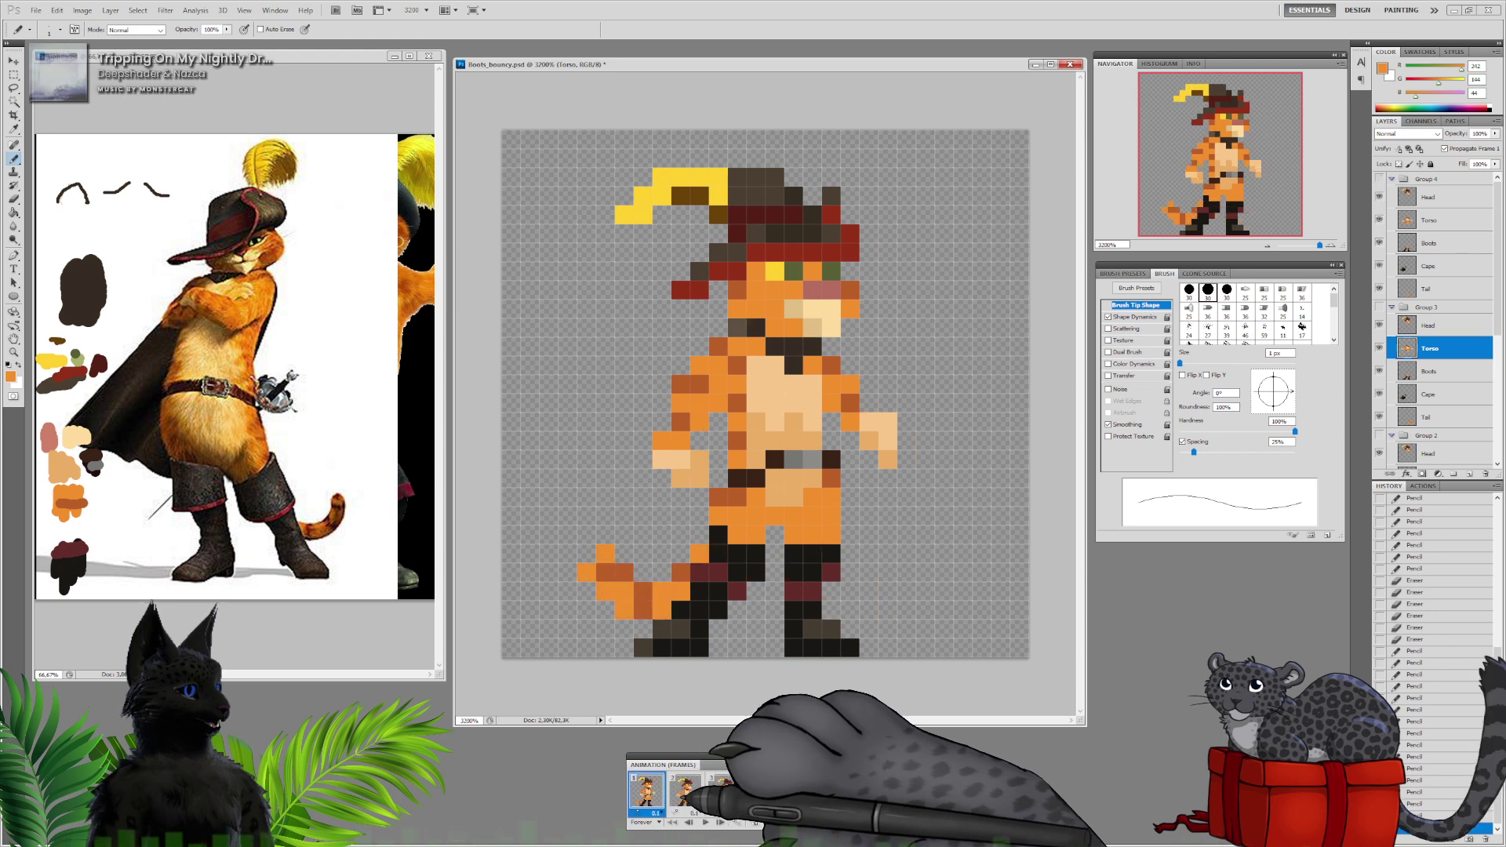
{"action": "left_click", "coordinate": [685, 790]}
{"action": "left_click", "coordinate": [724, 791]}
{"action": "left_click", "coordinate": [762, 790]}
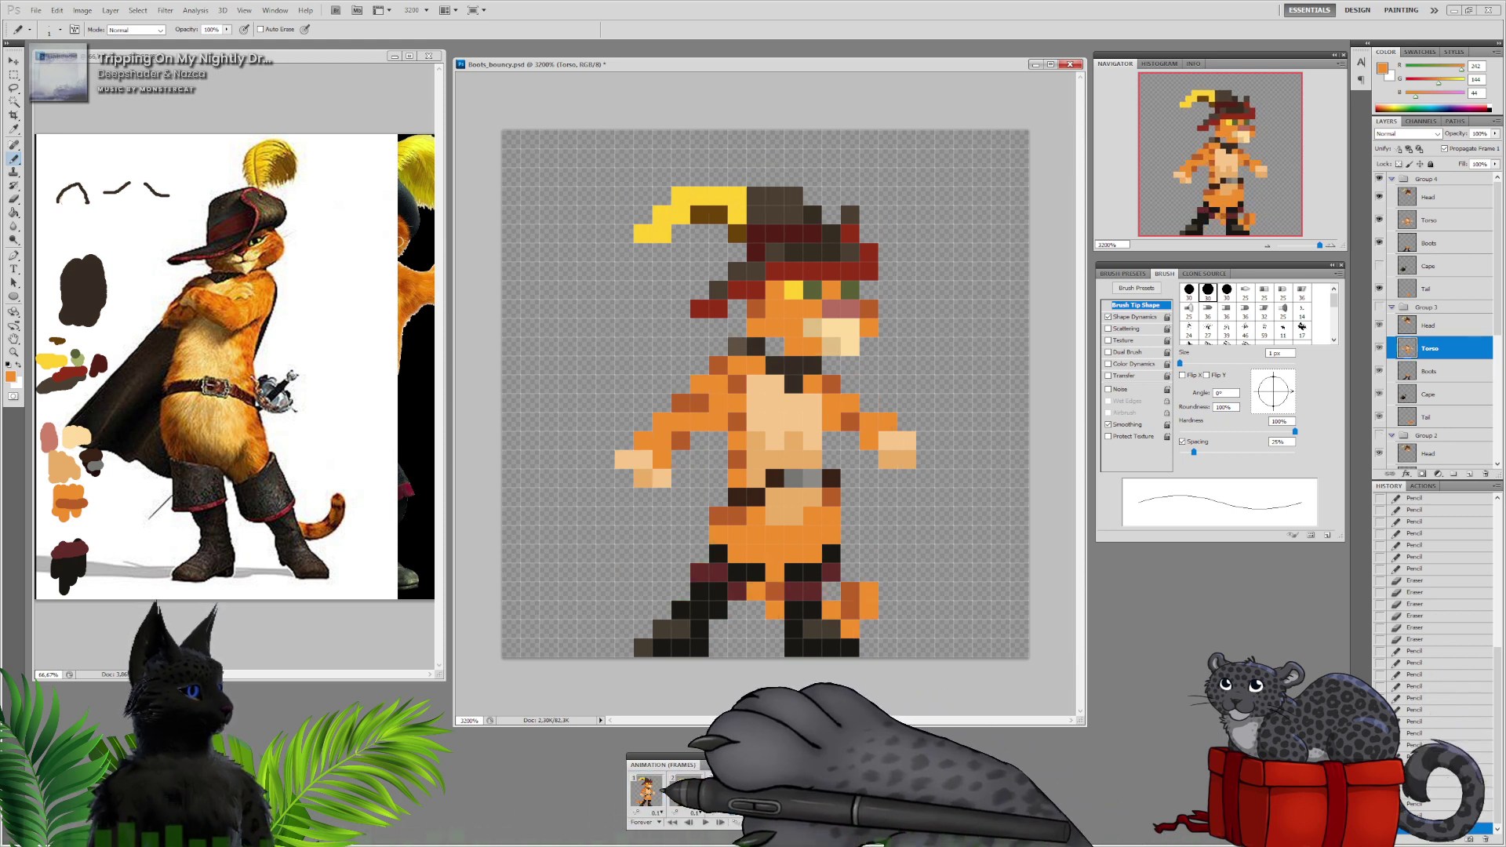
{"action": "left_click", "coordinate": [646, 790]}
{"action": "left_click", "coordinate": [685, 790]}
{"action": "left_click", "coordinate": [756, 791]}
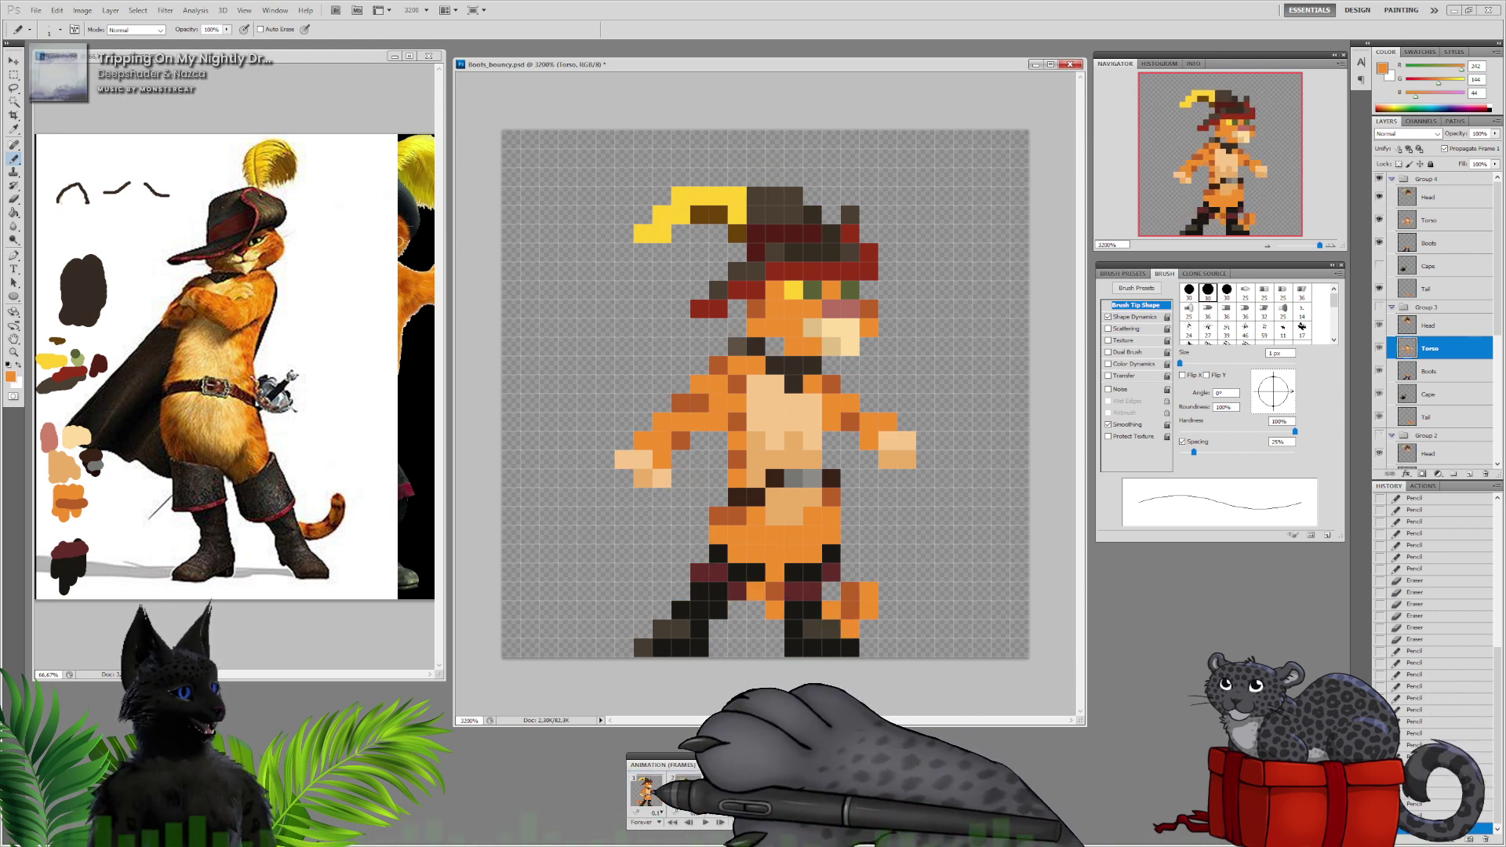
{"action": "left_click", "coordinate": [645, 791]}
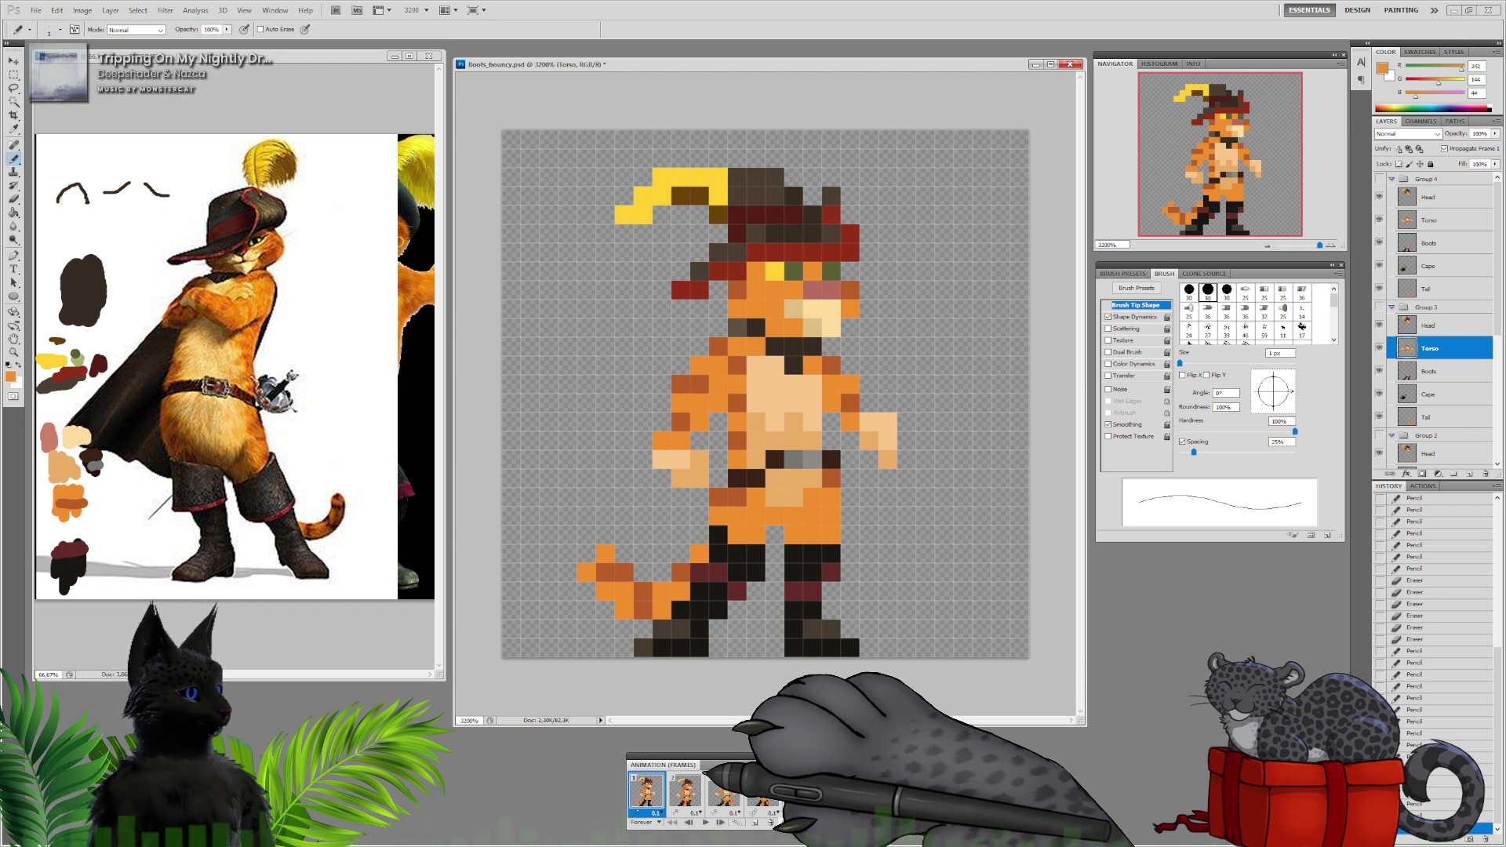
{"action": "left_click", "coordinate": [684, 792]}
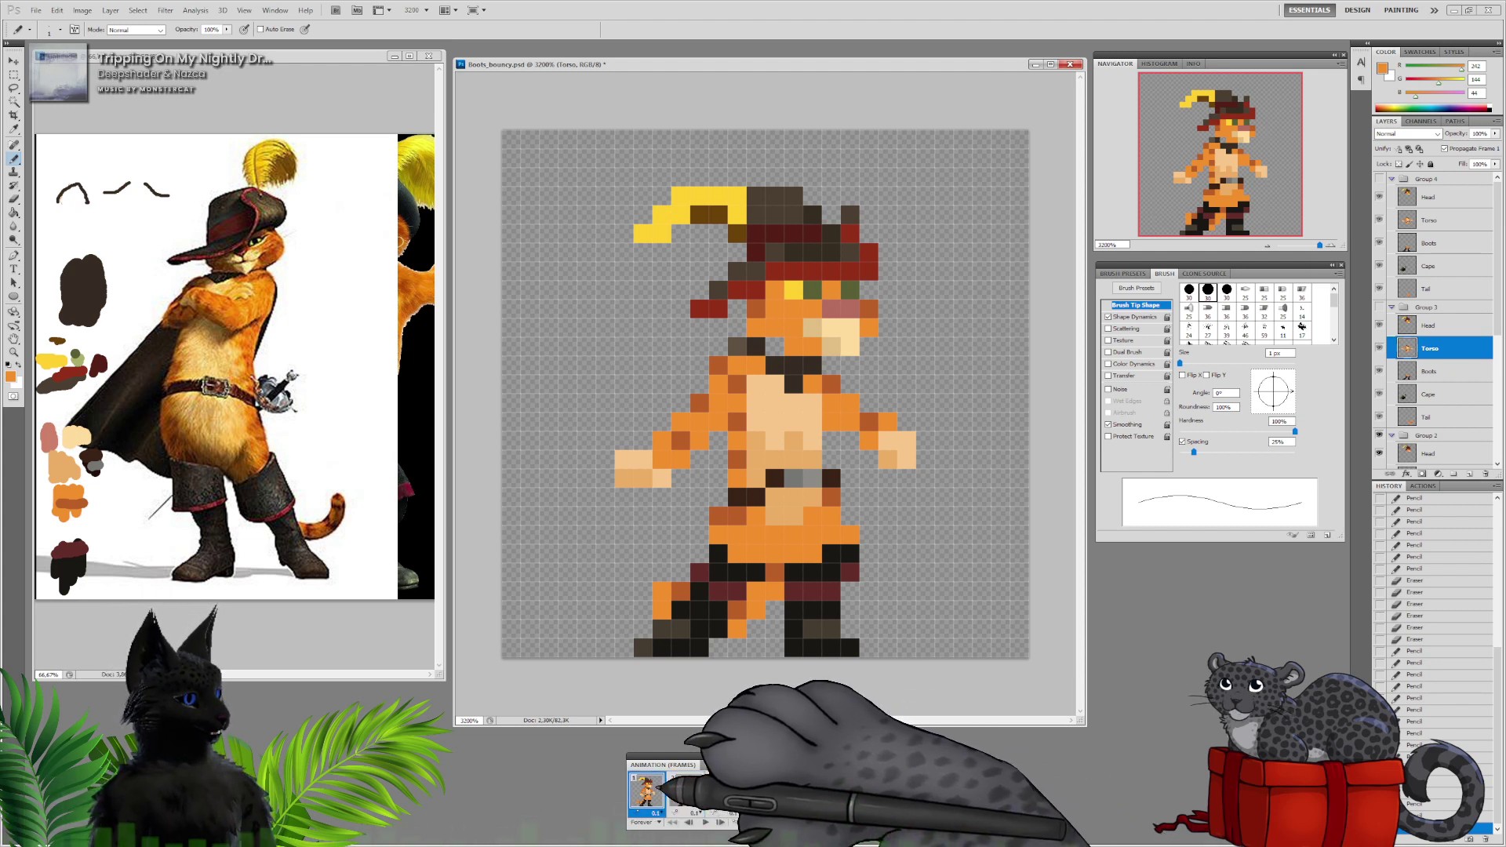
{"action": "left_click", "coordinate": [646, 792]}
{"action": "left_click", "coordinate": [686, 792]}
{"action": "left_click", "coordinate": [723, 792]}
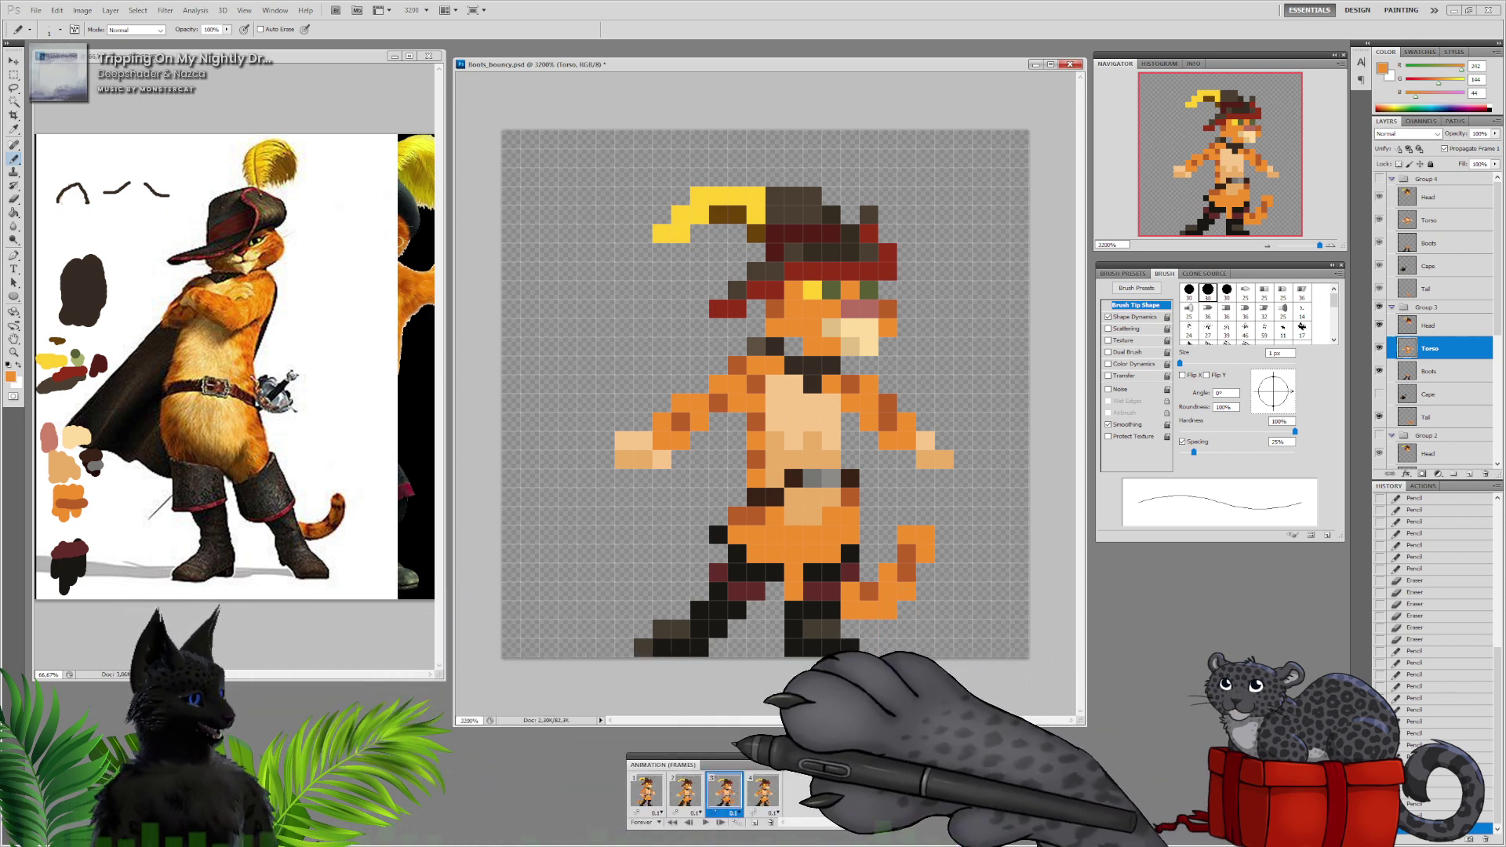
{"action": "left_click", "coordinate": [647, 792]}
{"action": "left_click", "coordinate": [690, 793]}
{"action": "left_click", "coordinate": [724, 790]}
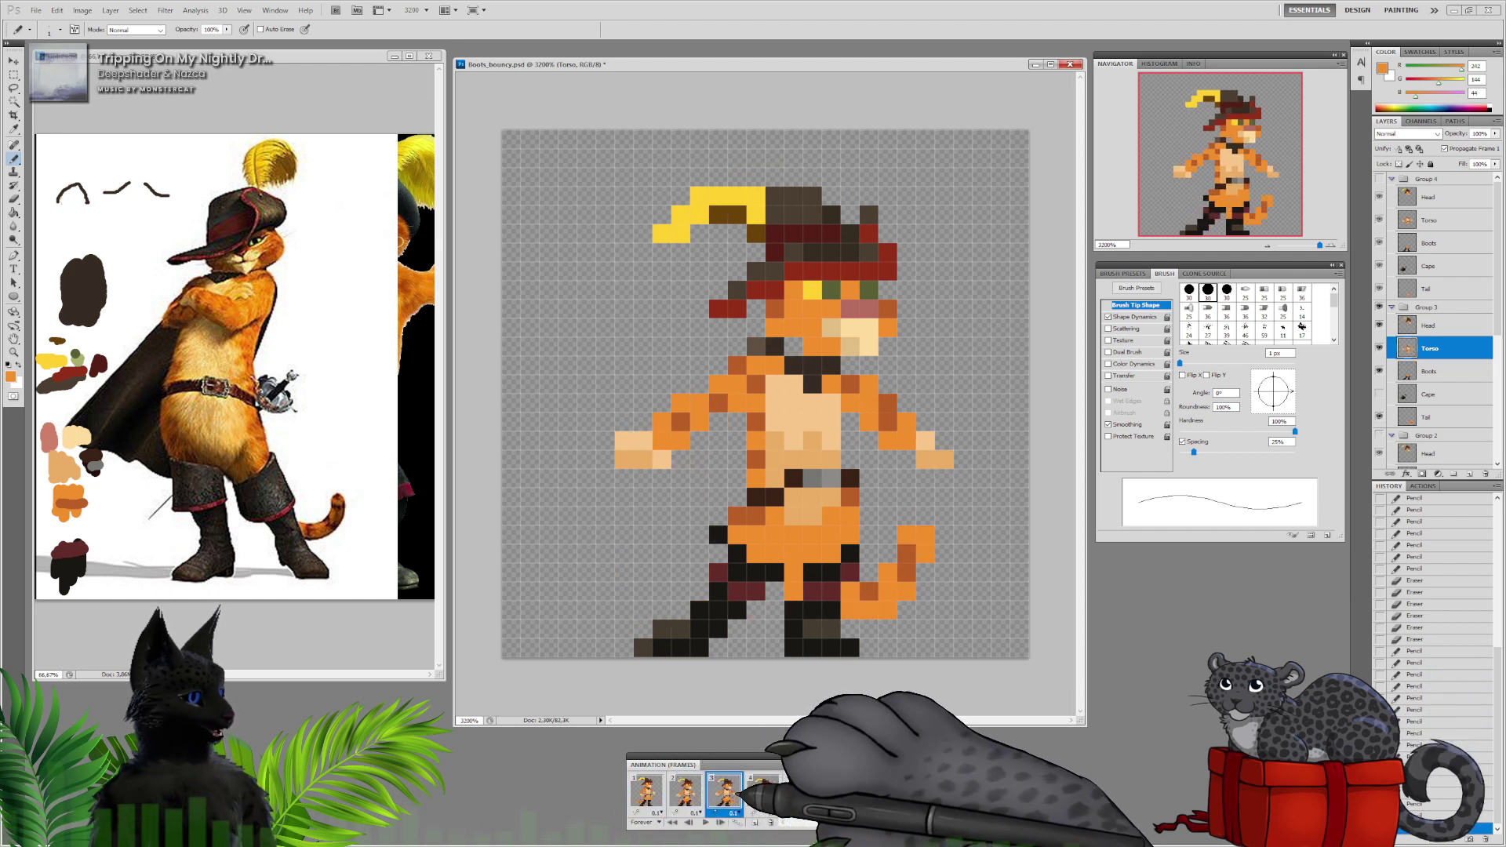
{"action": "left_click", "coordinate": [763, 790]}
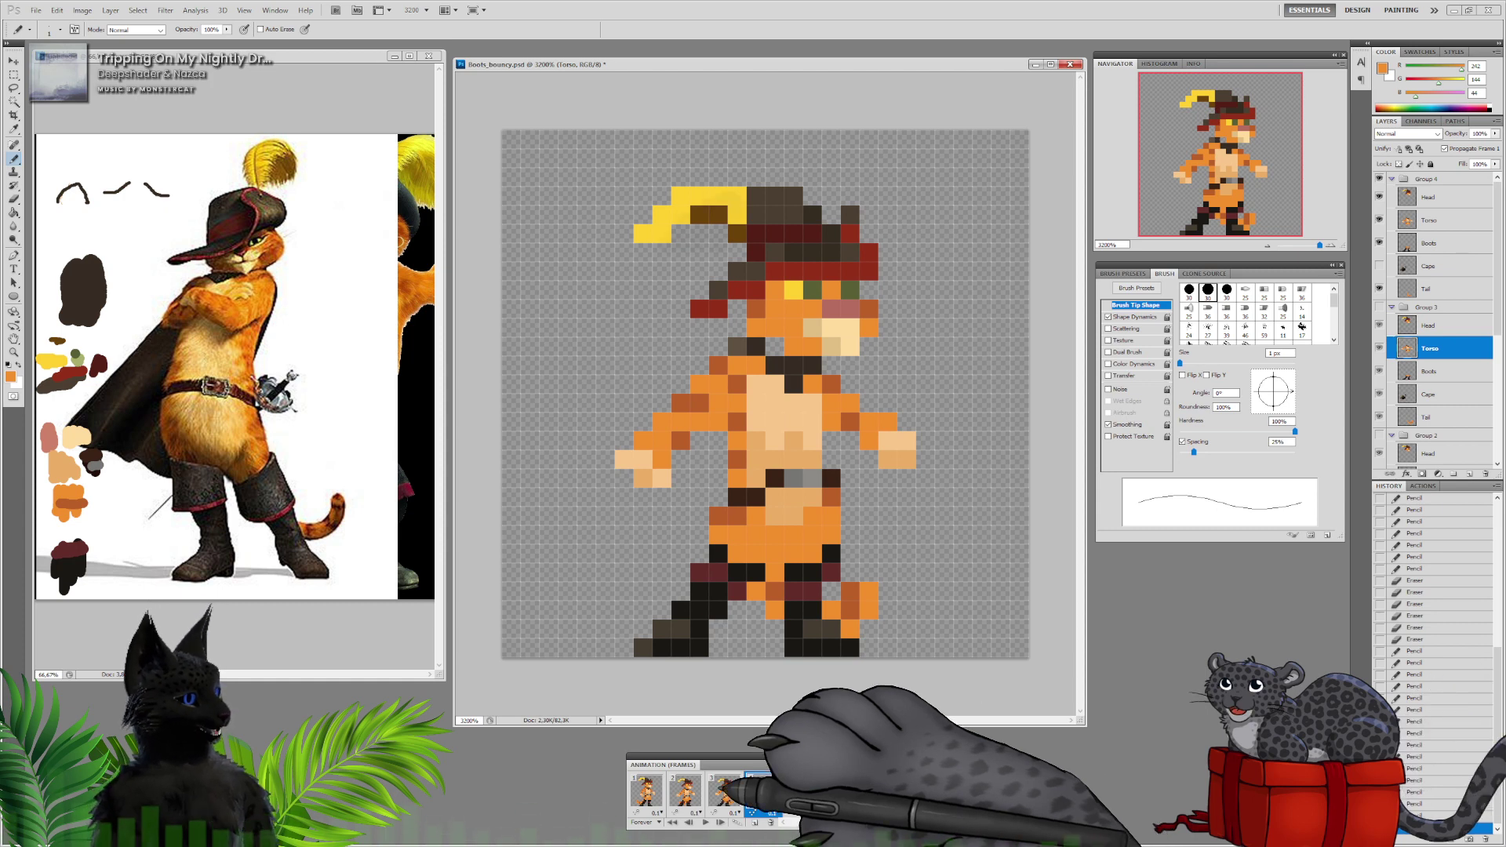
{"action": "left_click", "coordinate": [723, 790]}
{"action": "left_click", "coordinate": [685, 791]}
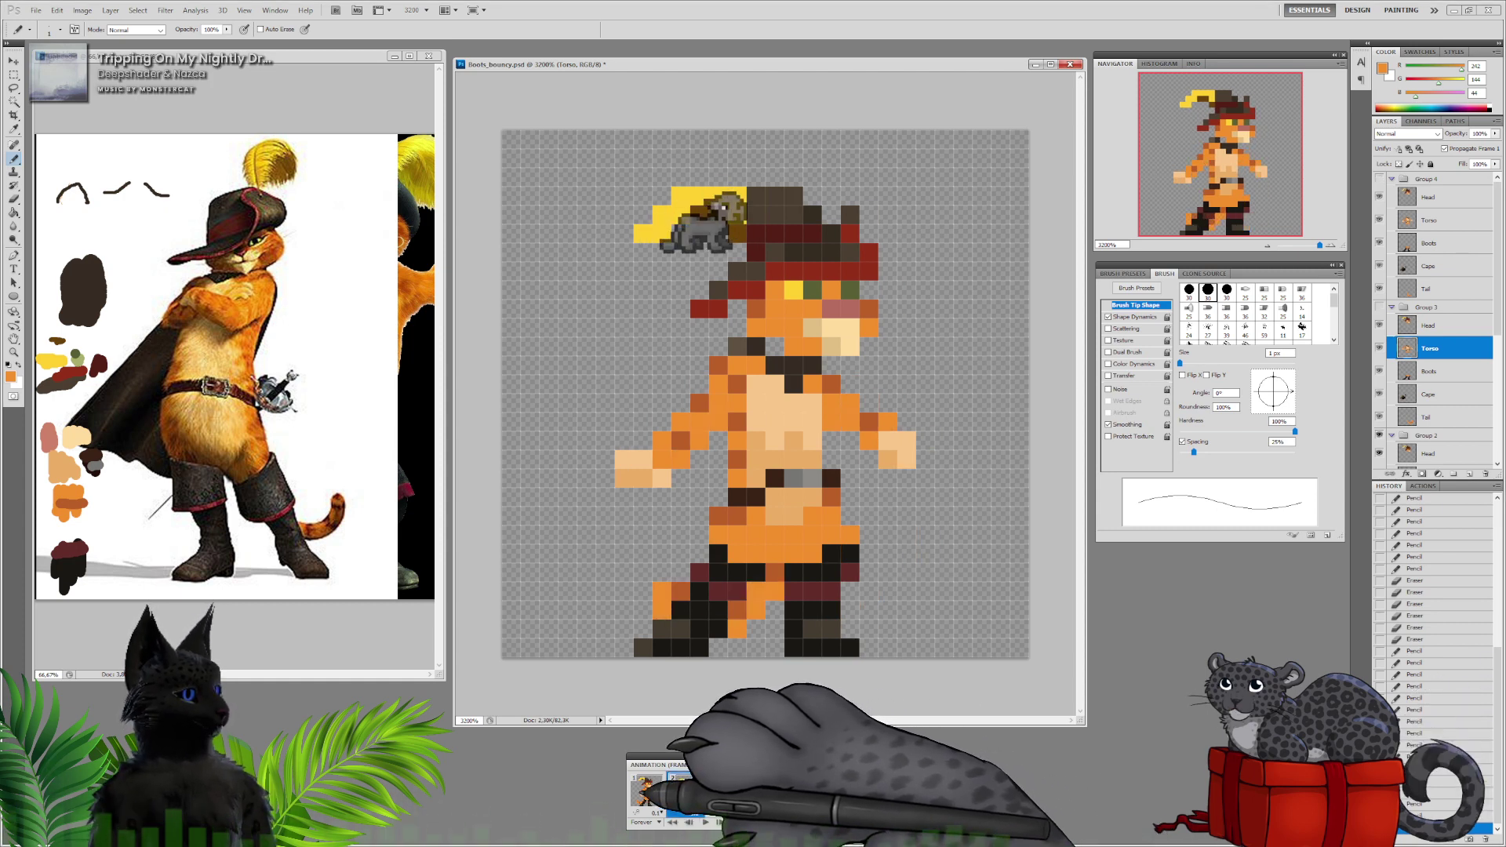
{"action": "left_click", "coordinate": [646, 790]}
{"action": "left_click", "coordinate": [684, 790]}
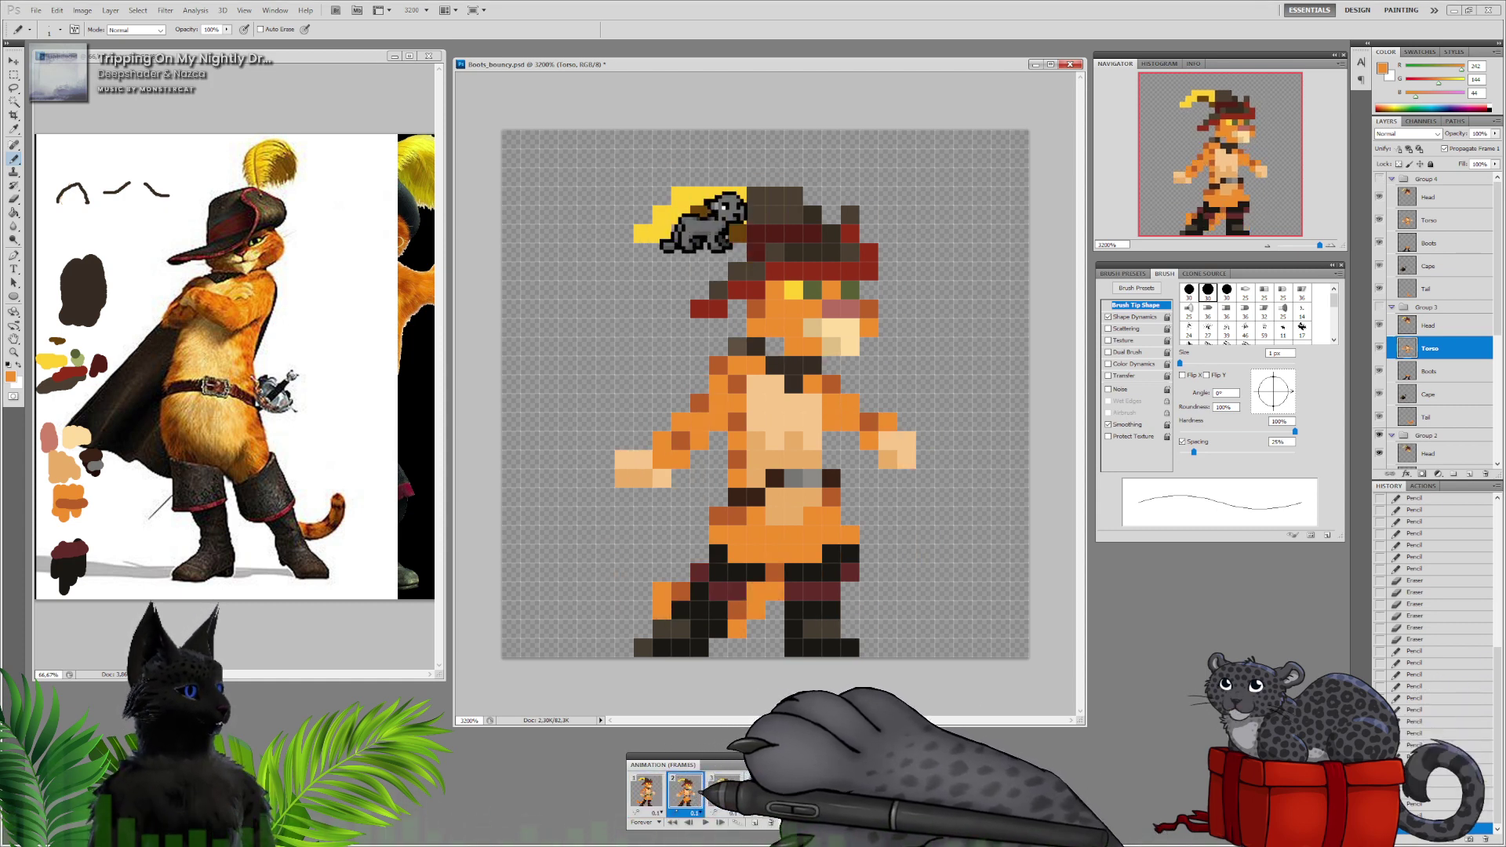
{"action": "left_click", "coordinate": [724, 790]}
{"action": "left_click", "coordinate": [763, 790]}
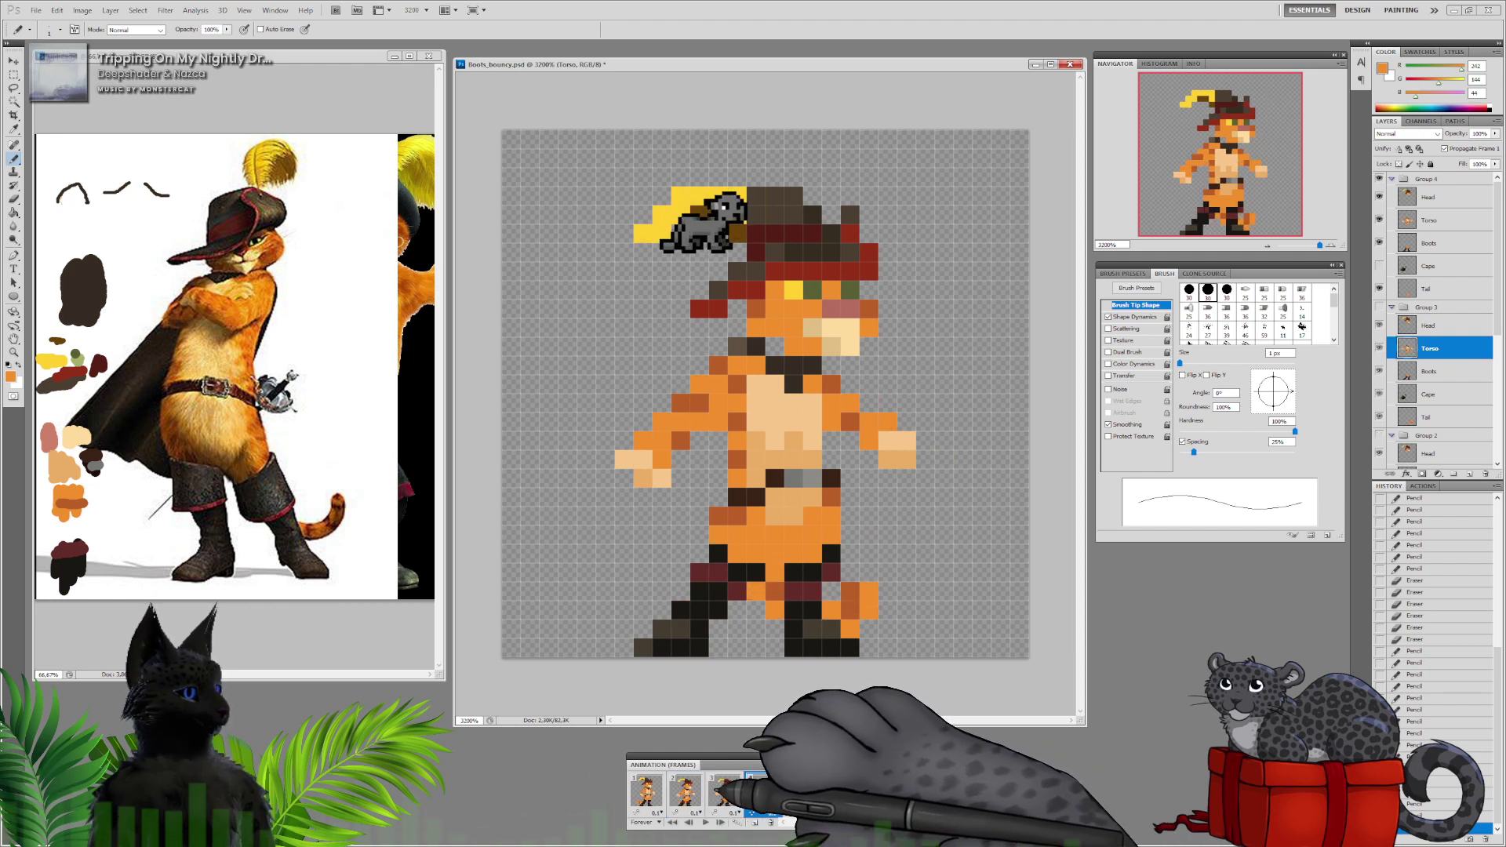
{"action": "left_click", "coordinate": [723, 791]}
{"action": "left_click", "coordinate": [685, 790]}
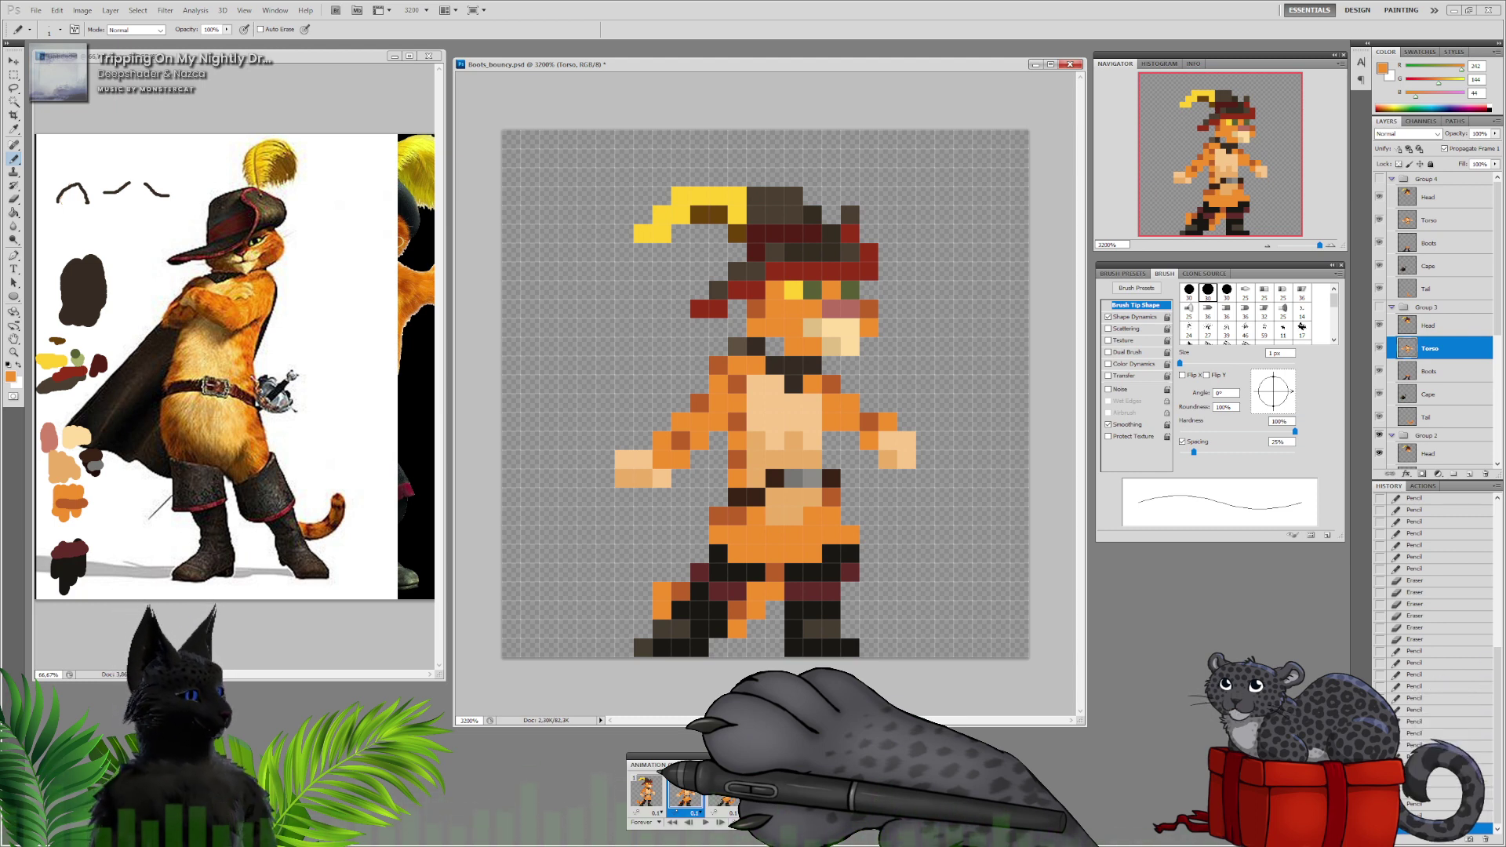
{"action": "left_click", "coordinate": [685, 791]}
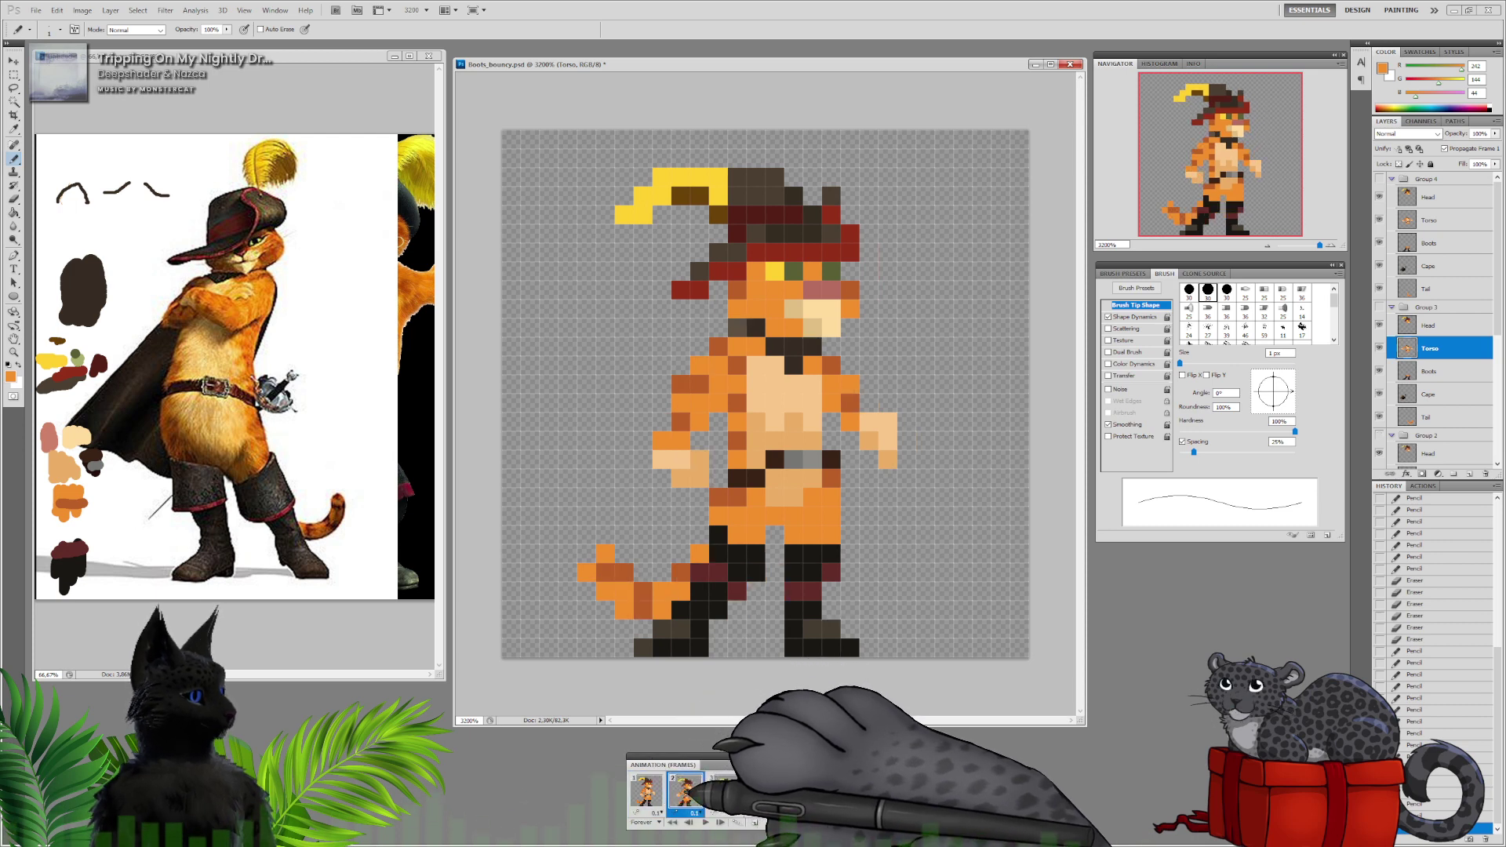
{"action": "left_click", "coordinate": [723, 791]}
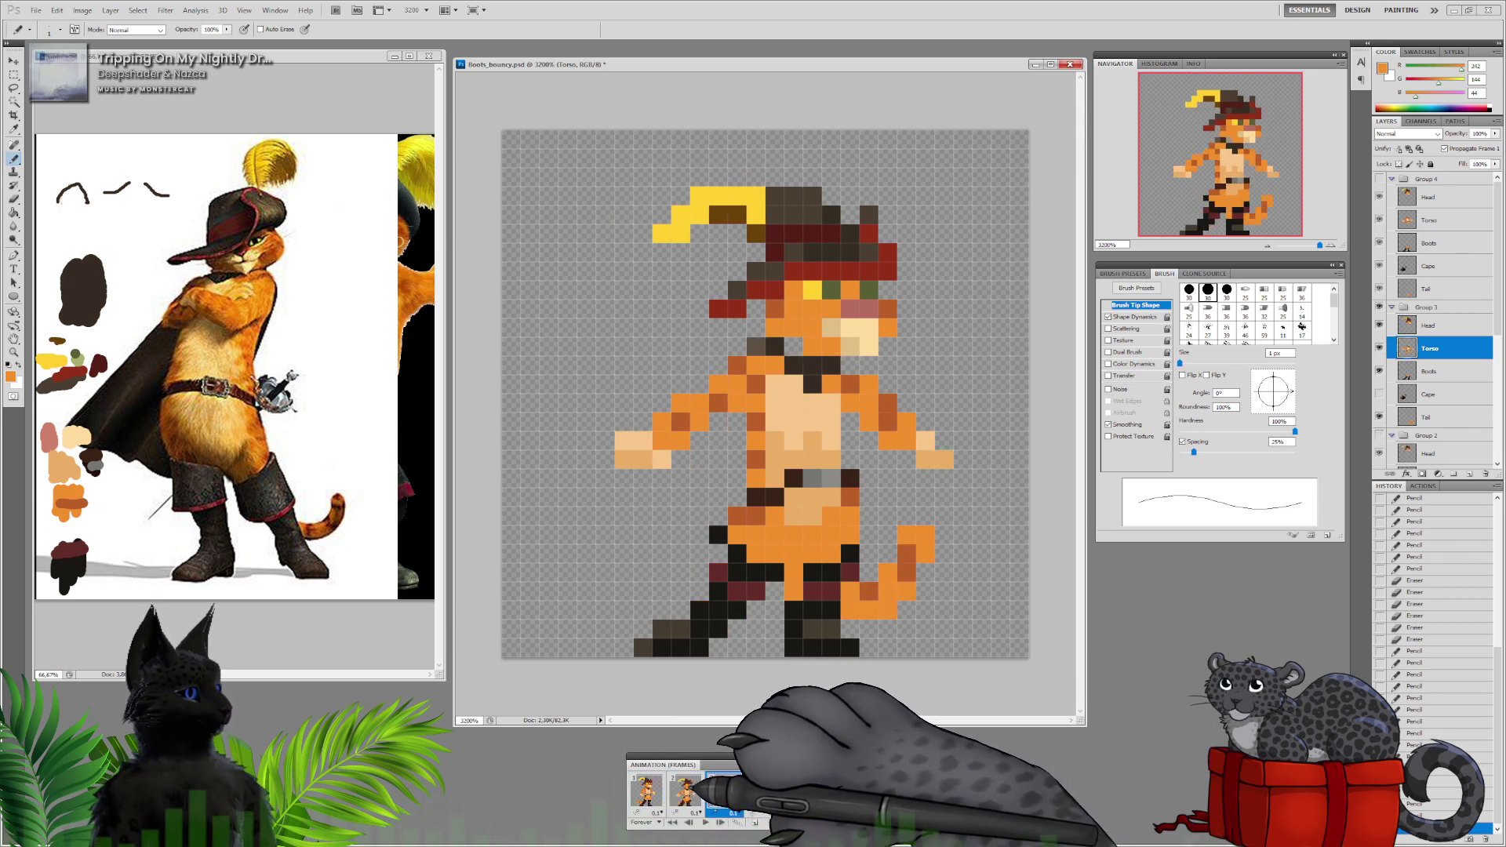
{"action": "left_click", "coordinate": [646, 790]}
Paint a sampled brown pixel into the second frame's collar on Group 2's Torso layer and erase the collar's rearmost pixel
{"action": "left_click", "coordinate": [685, 790]}
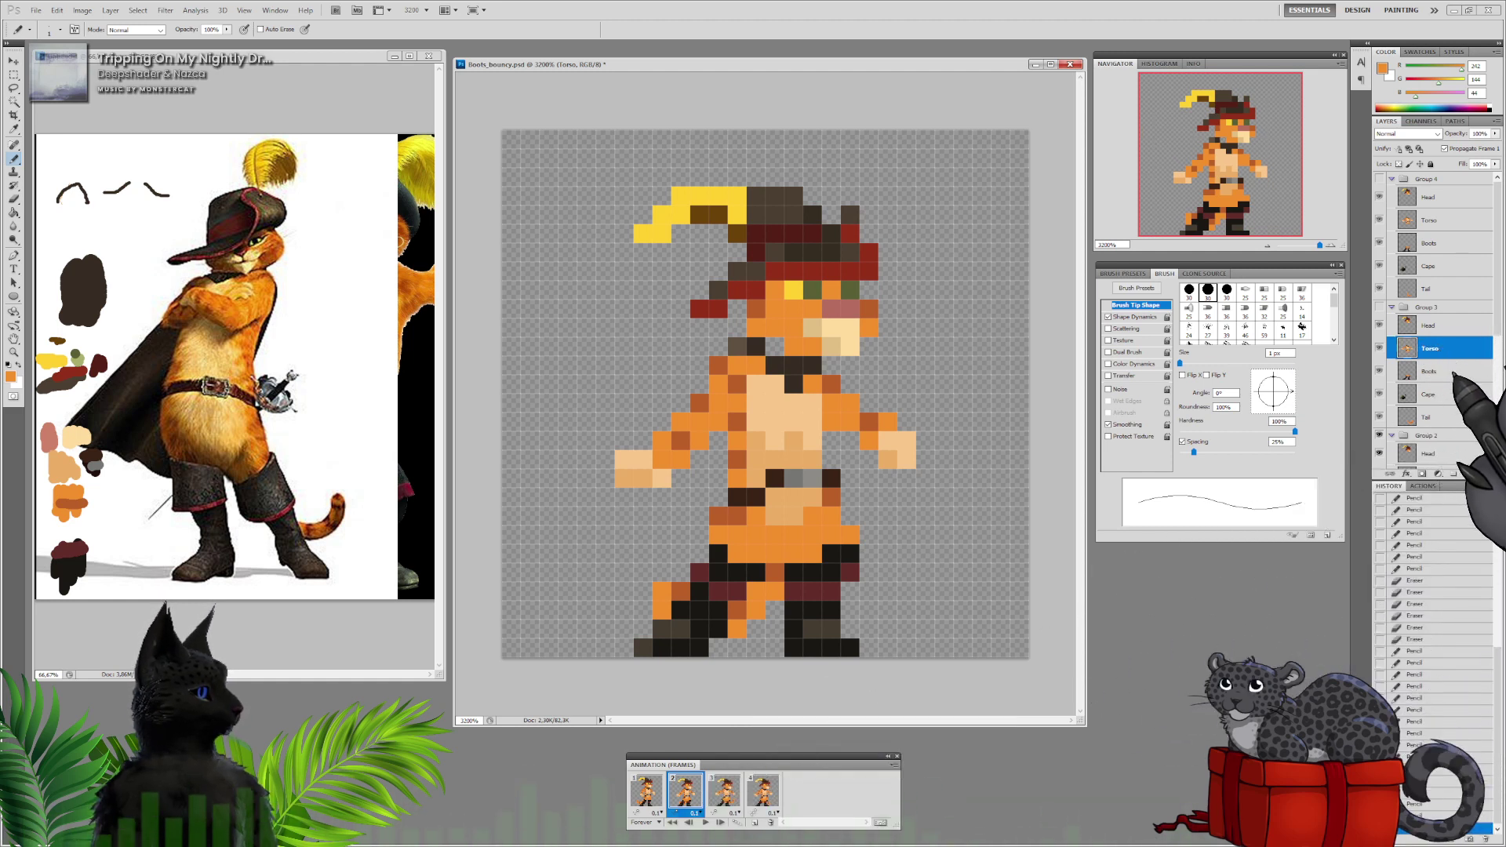
{"action": "scroll", "coordinate": [1447, 377], "scroll_direction": "down", "scroll_amount": 2}
{"action": "scroll", "coordinate": [1447, 377], "scroll_direction": "down", "scroll_amount": 2}
{"action": "left_click", "coordinate": [1435, 382]}
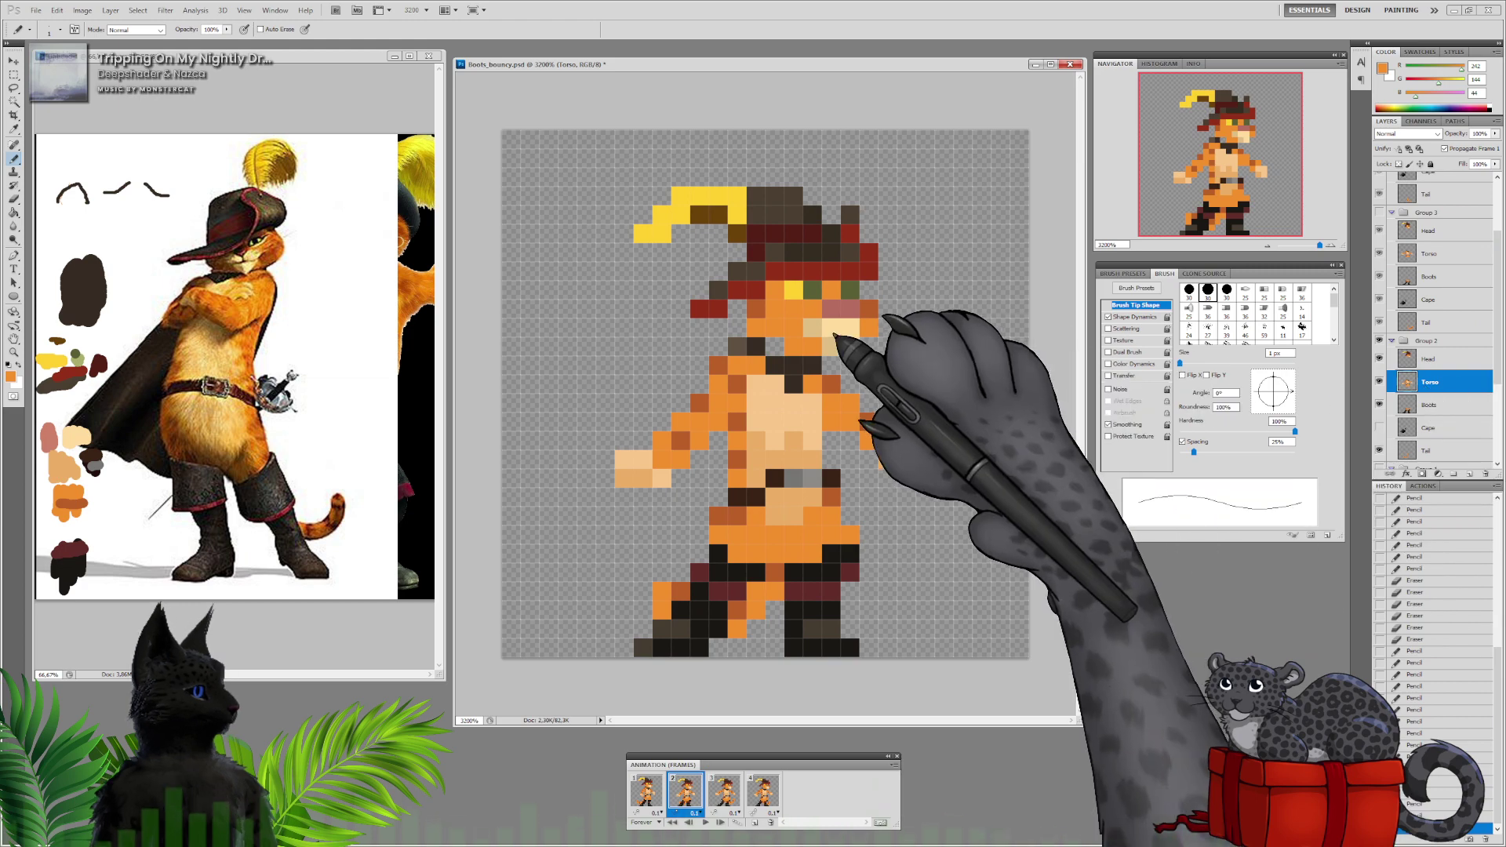
{"action": "left_click", "coordinate": [741, 345], "text": "alt"}
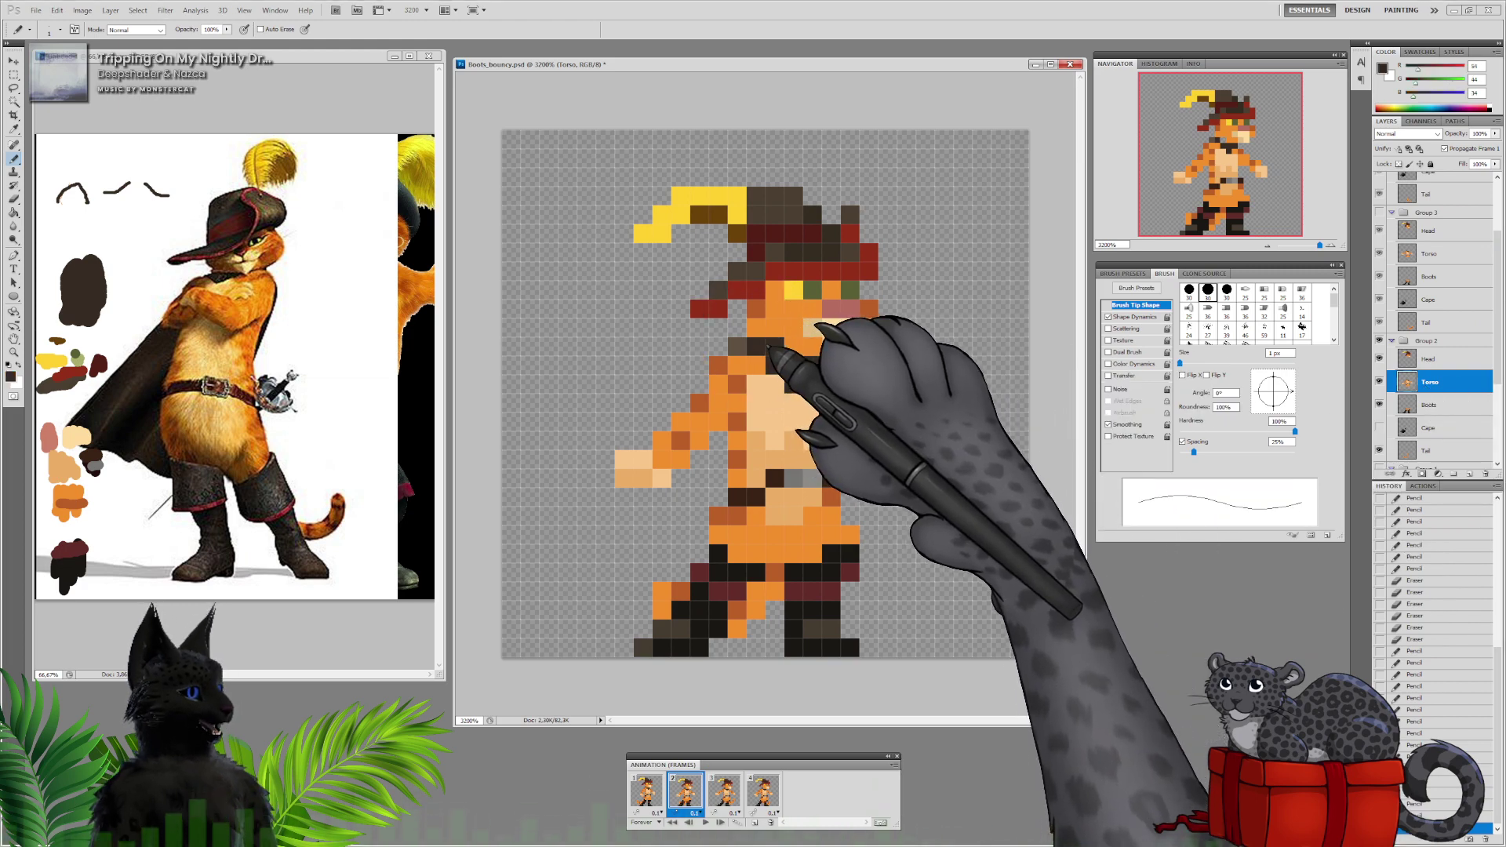
{"action": "left_click", "coordinate": [738, 346], "text": "alt"}
{"action": "left_click", "coordinate": [756, 346]}
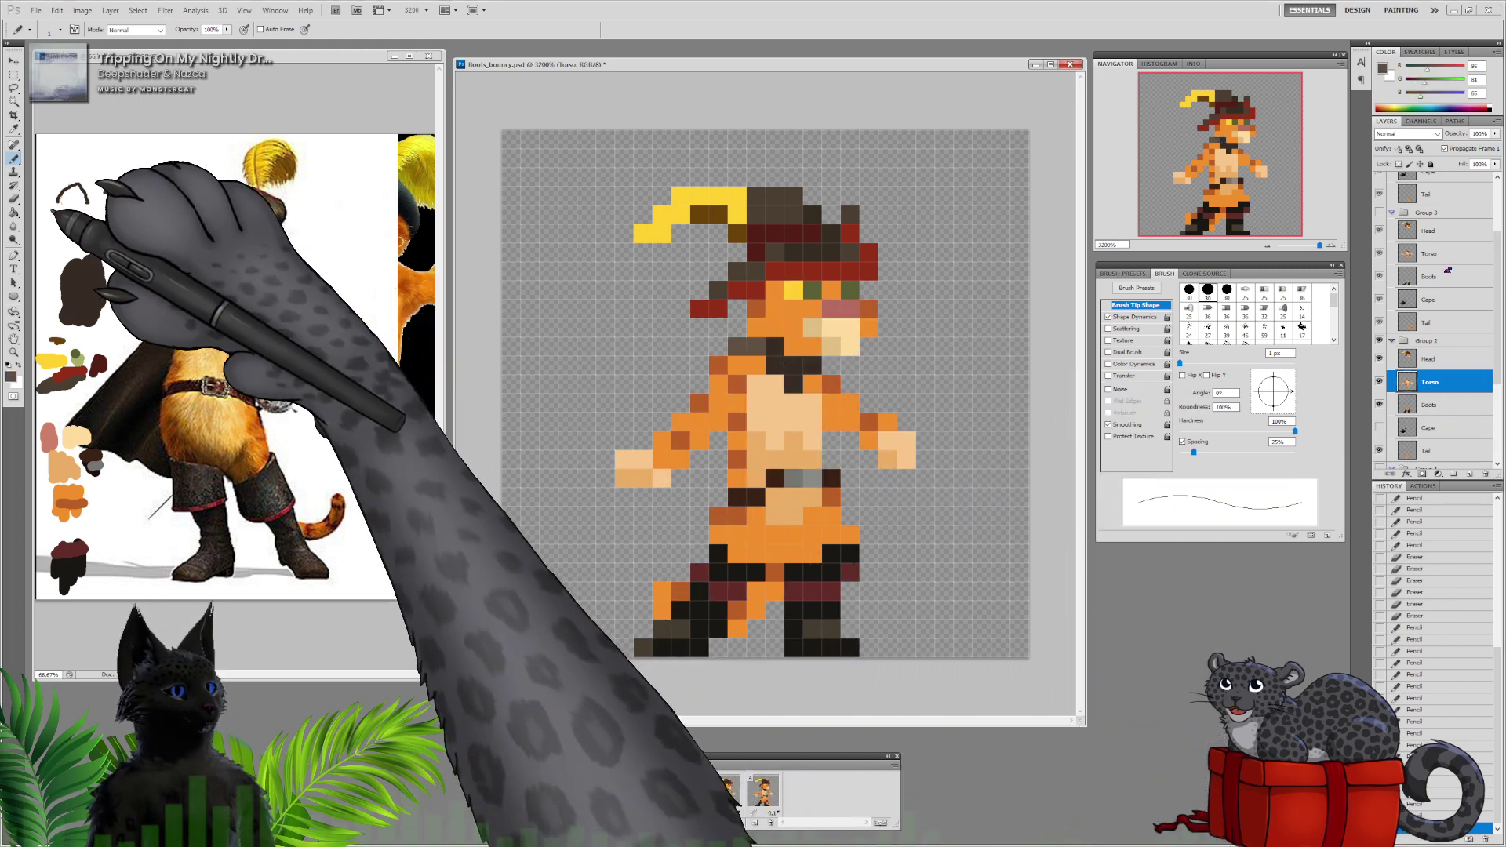
{"action": "left_click", "coordinate": [19, 203]}
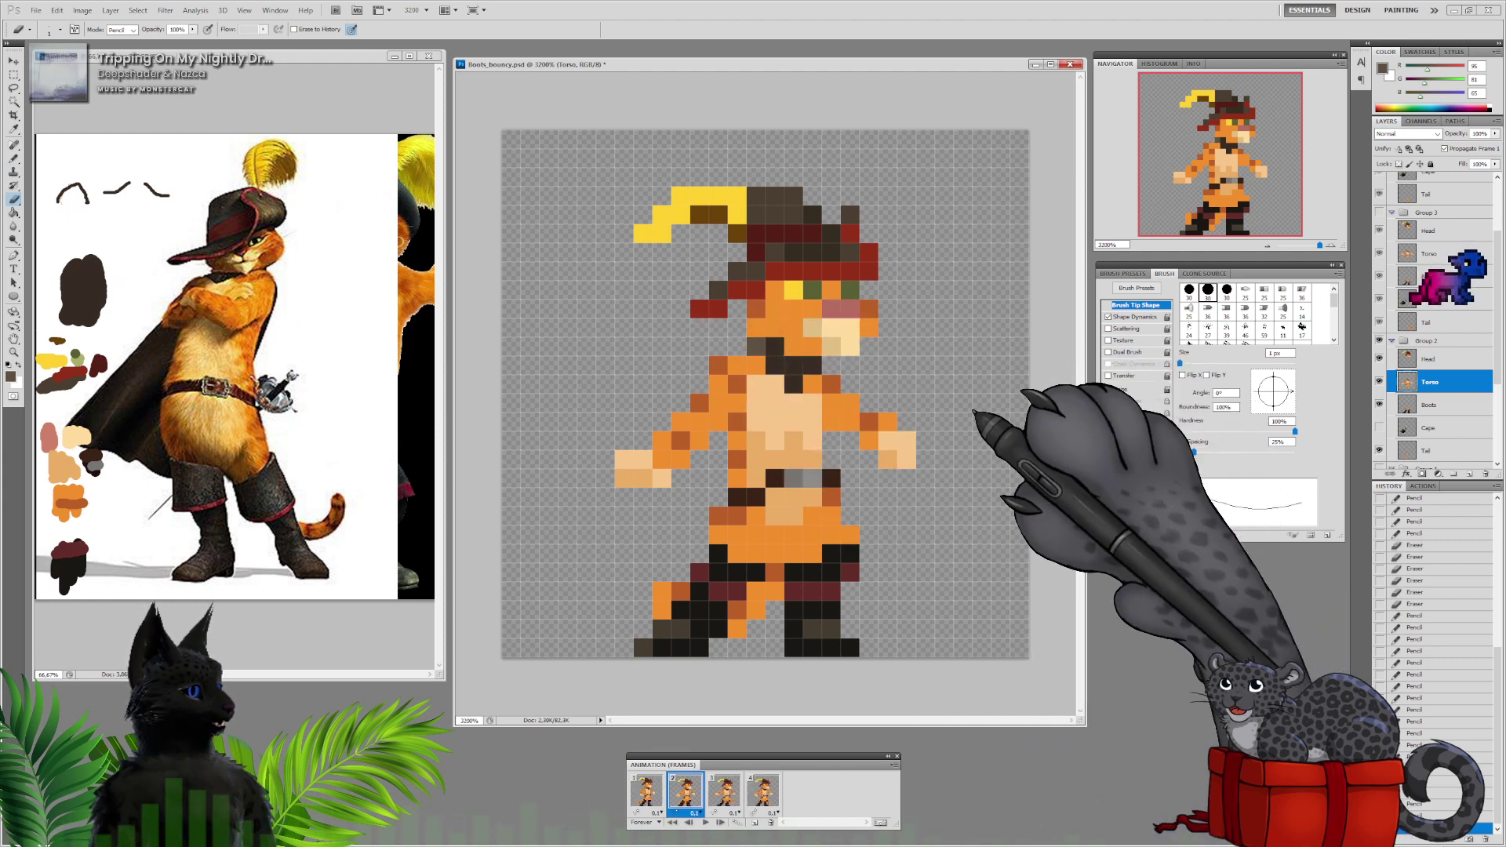
Rework the second frame's collar against the neighbouring frames, with a brown rear pixel, a dark one beside it and fur orange at the neck
{"action": "left_click", "coordinate": [646, 792]}
{"action": "left_click", "coordinate": [685, 792]}
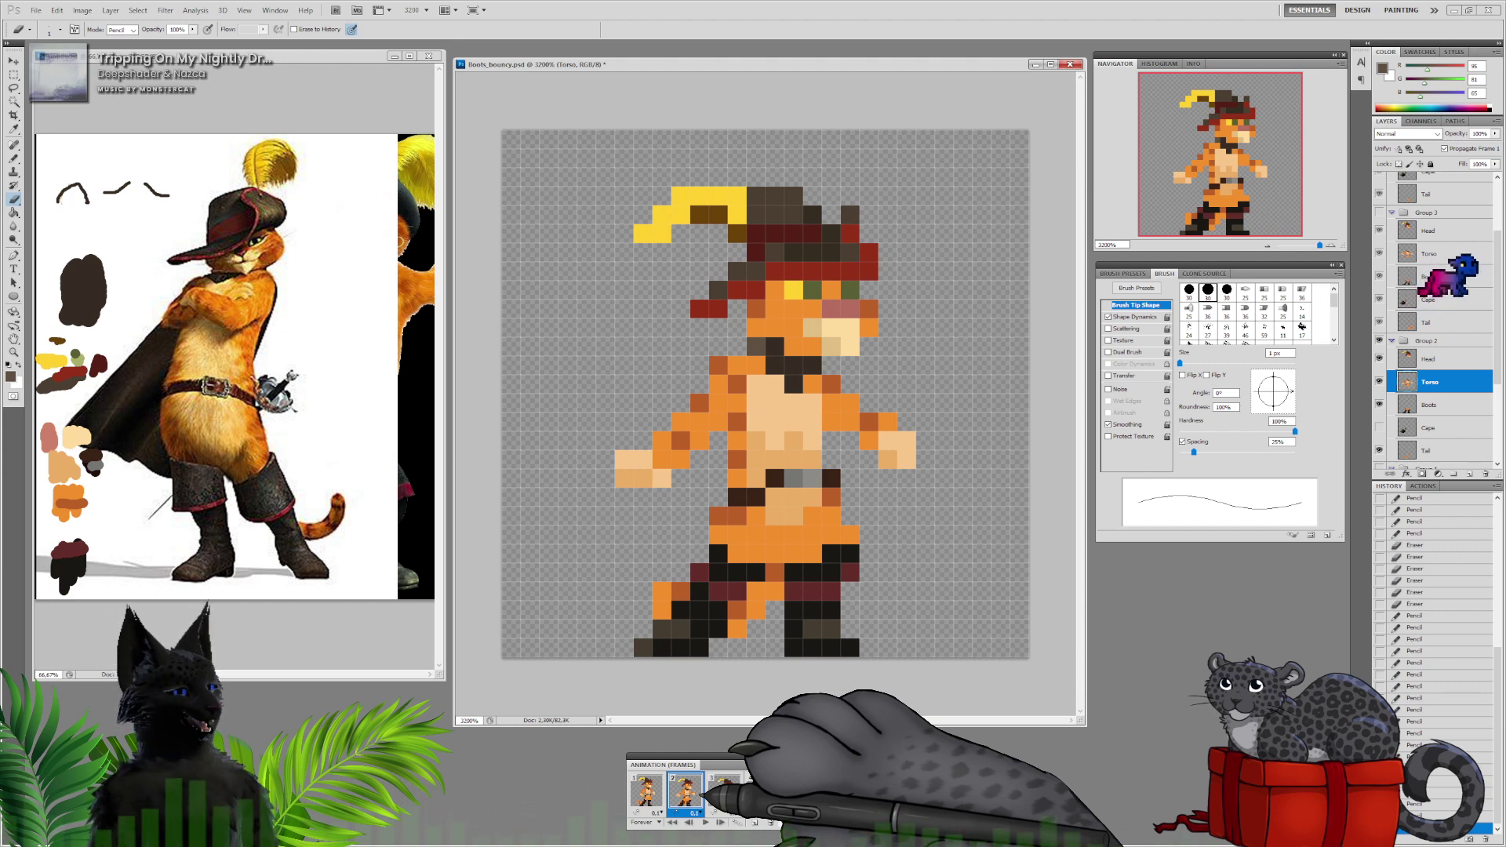
{"action": "left_click", "coordinate": [724, 791]}
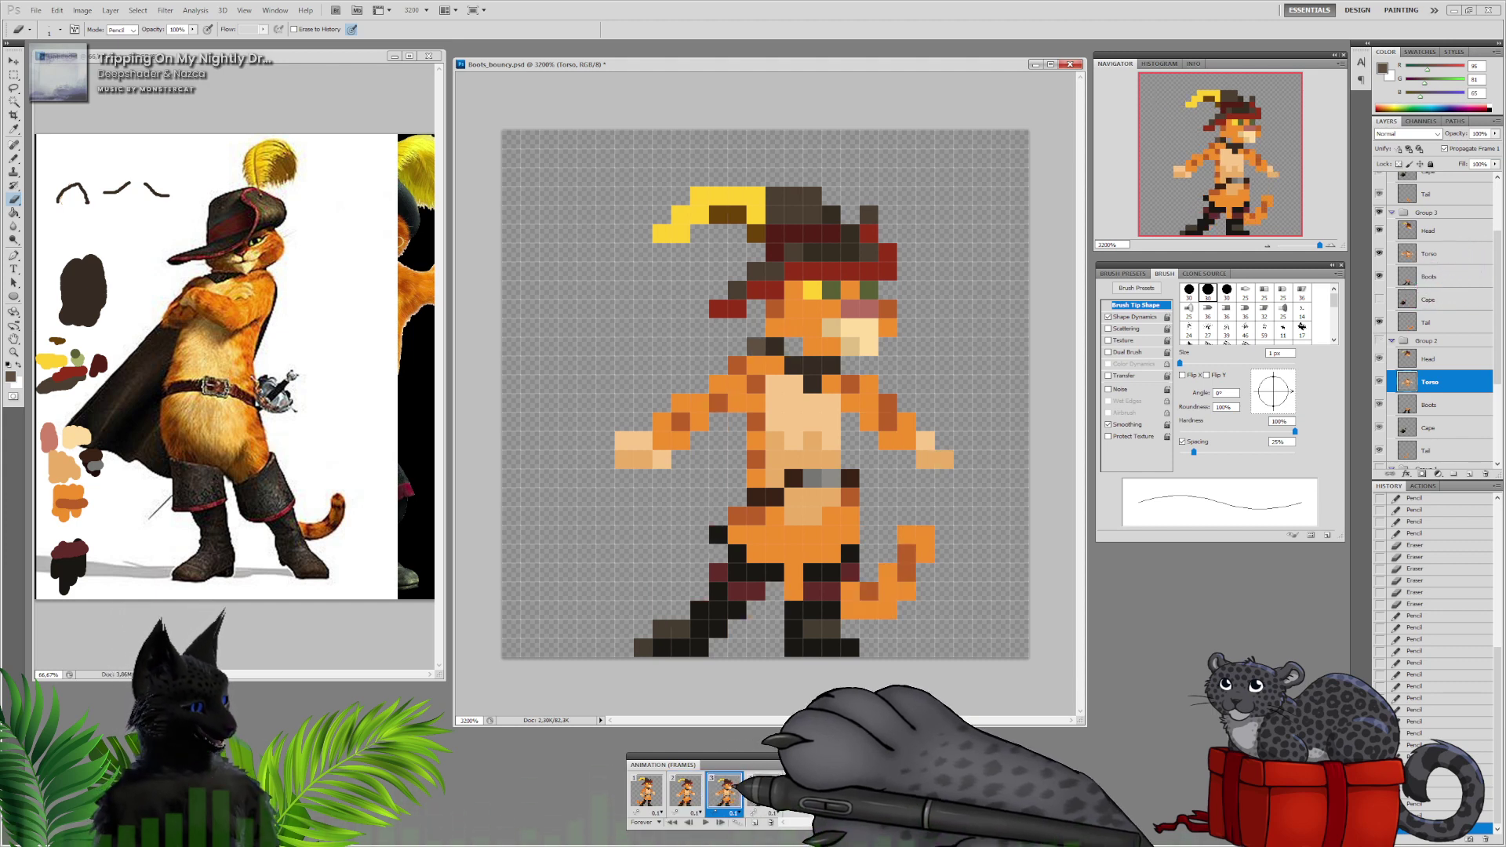
{"action": "left_click", "coordinate": [685, 792]}
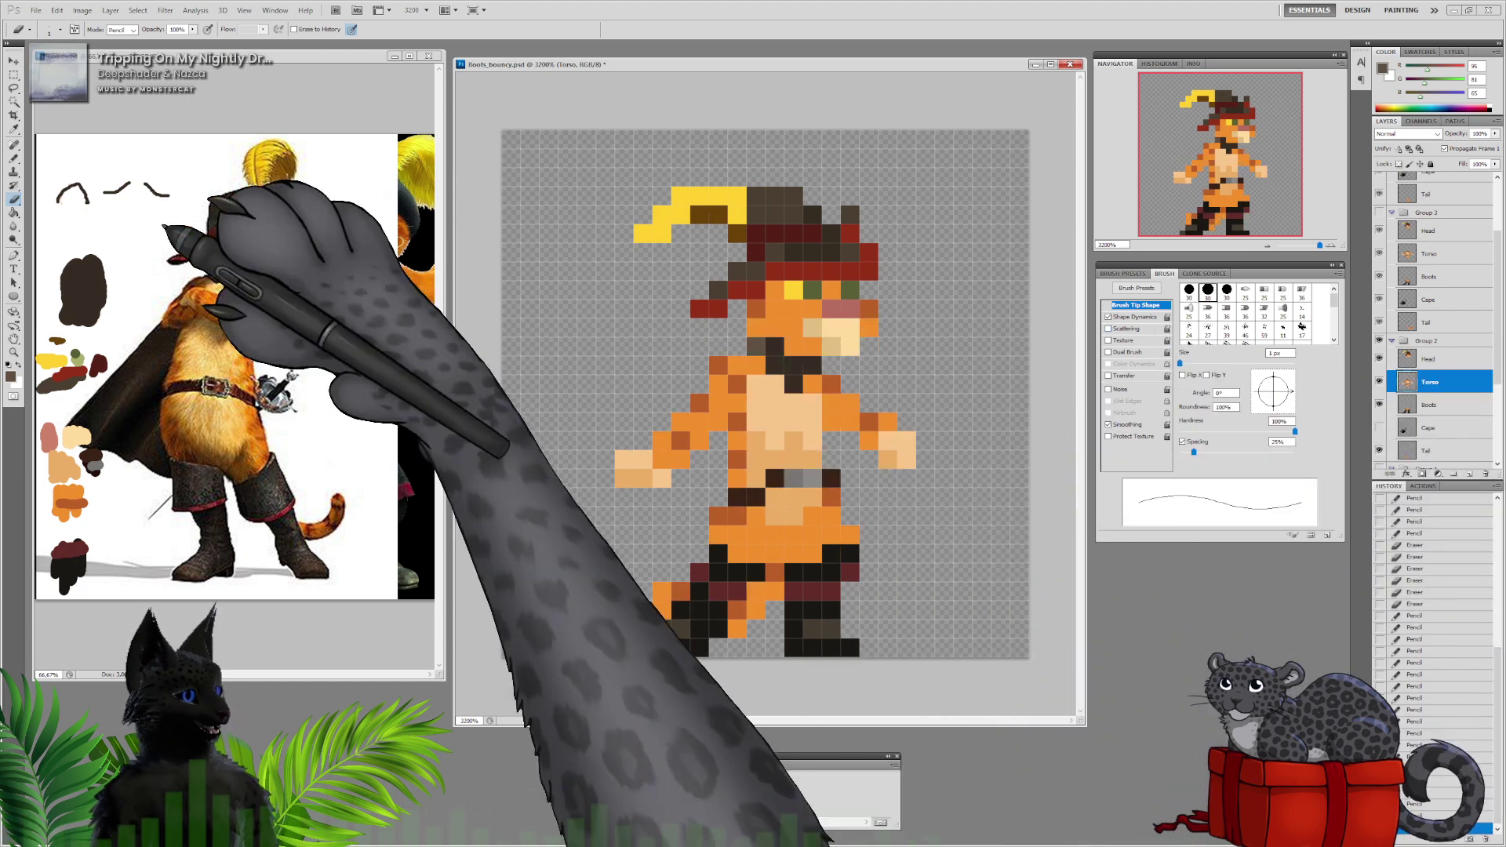
{"action": "left_click", "coordinate": [13, 159]}
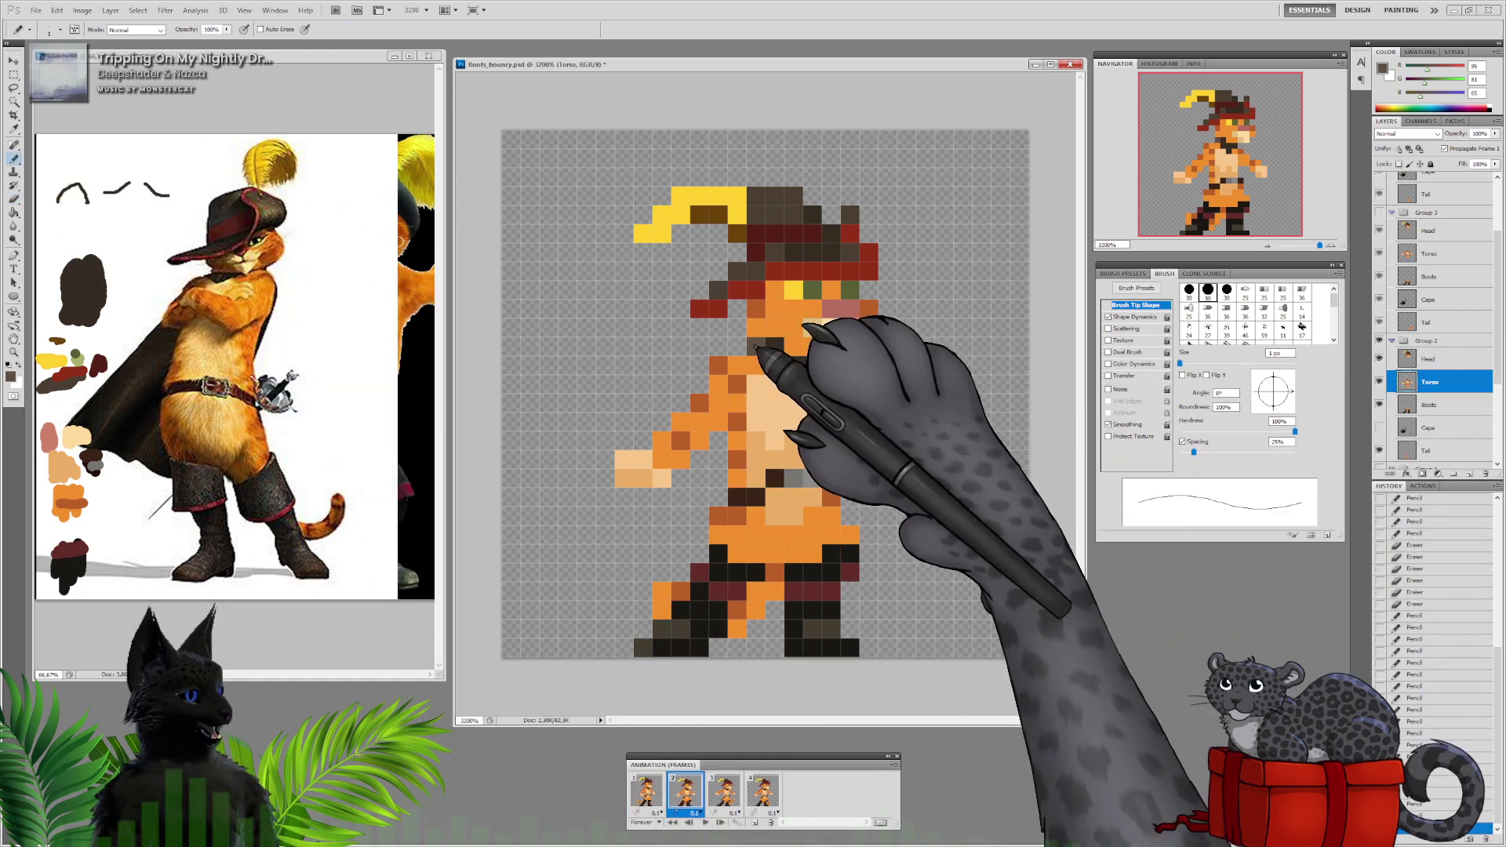
{"action": "left_click", "coordinate": [737, 347]}
{"action": "left_click", "coordinate": [774, 345], "text": "alt"}
{"action": "left_click", "coordinate": [758, 347]}
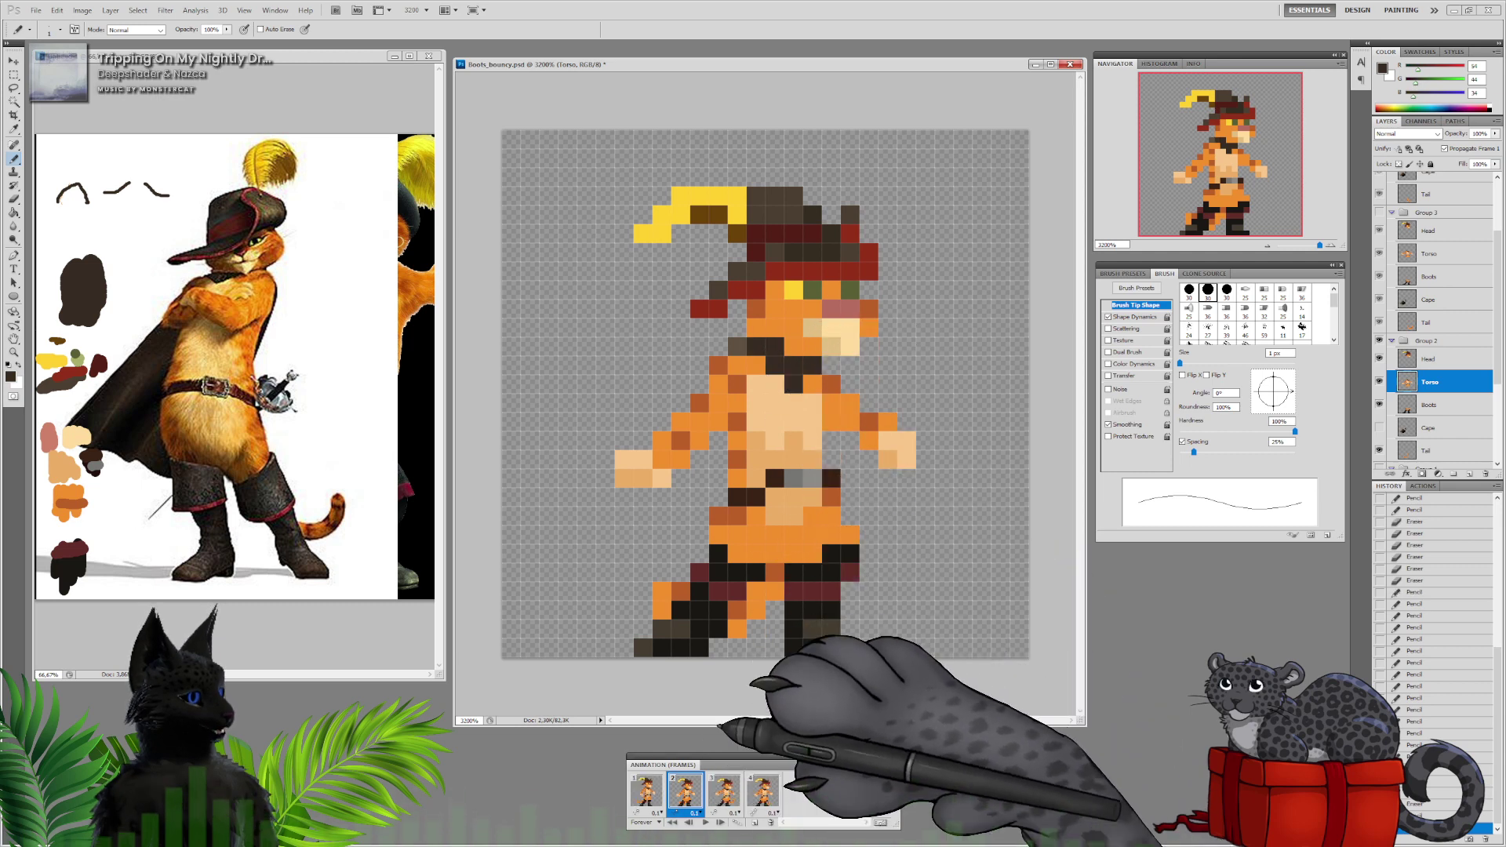
{"action": "left_click", "coordinate": [782, 335], "text": "alt"}
{"action": "left_click", "coordinate": [780, 343]}
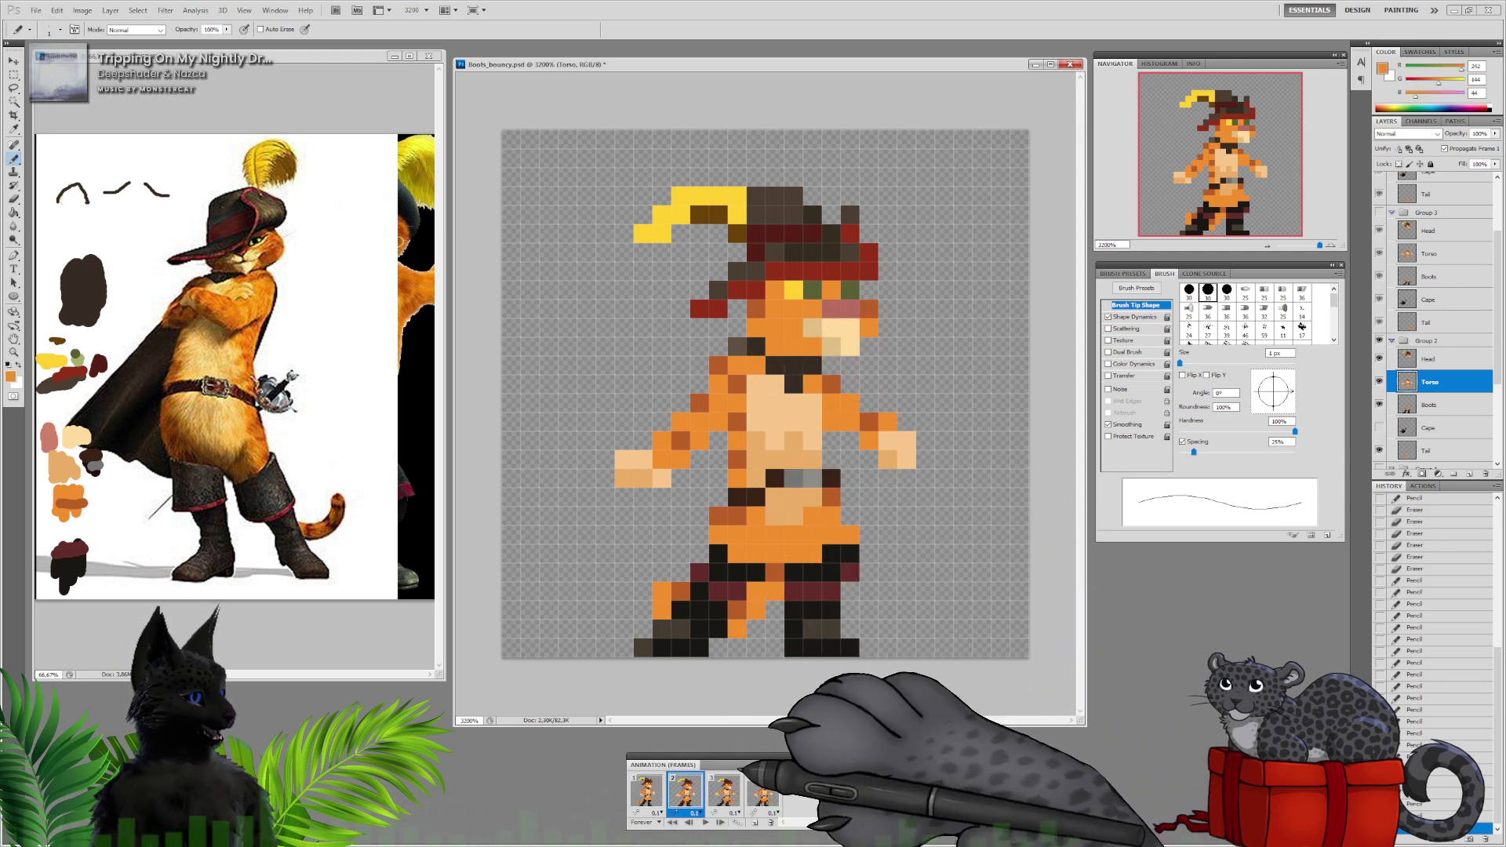
Paint sampled dark collar colour into the third frame's neck on Group 3's Torso layer
{"action": "left_click", "coordinate": [723, 790]}
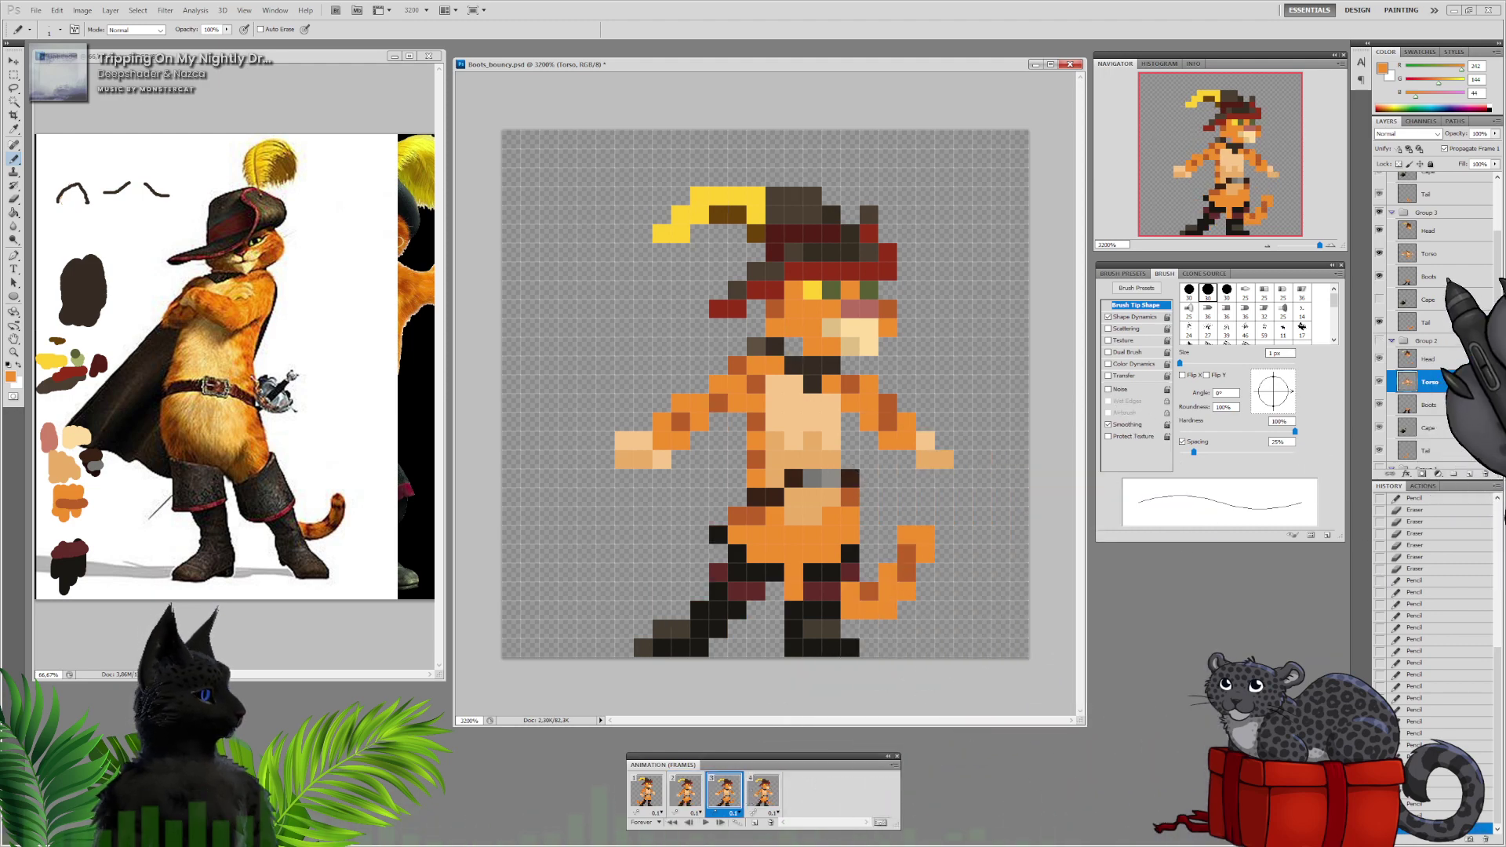
{"action": "left_click", "coordinate": [1429, 253]}
{"action": "left_click", "coordinate": [807, 361], "text": "alt"}
{"action": "left_click", "coordinate": [793, 348]}
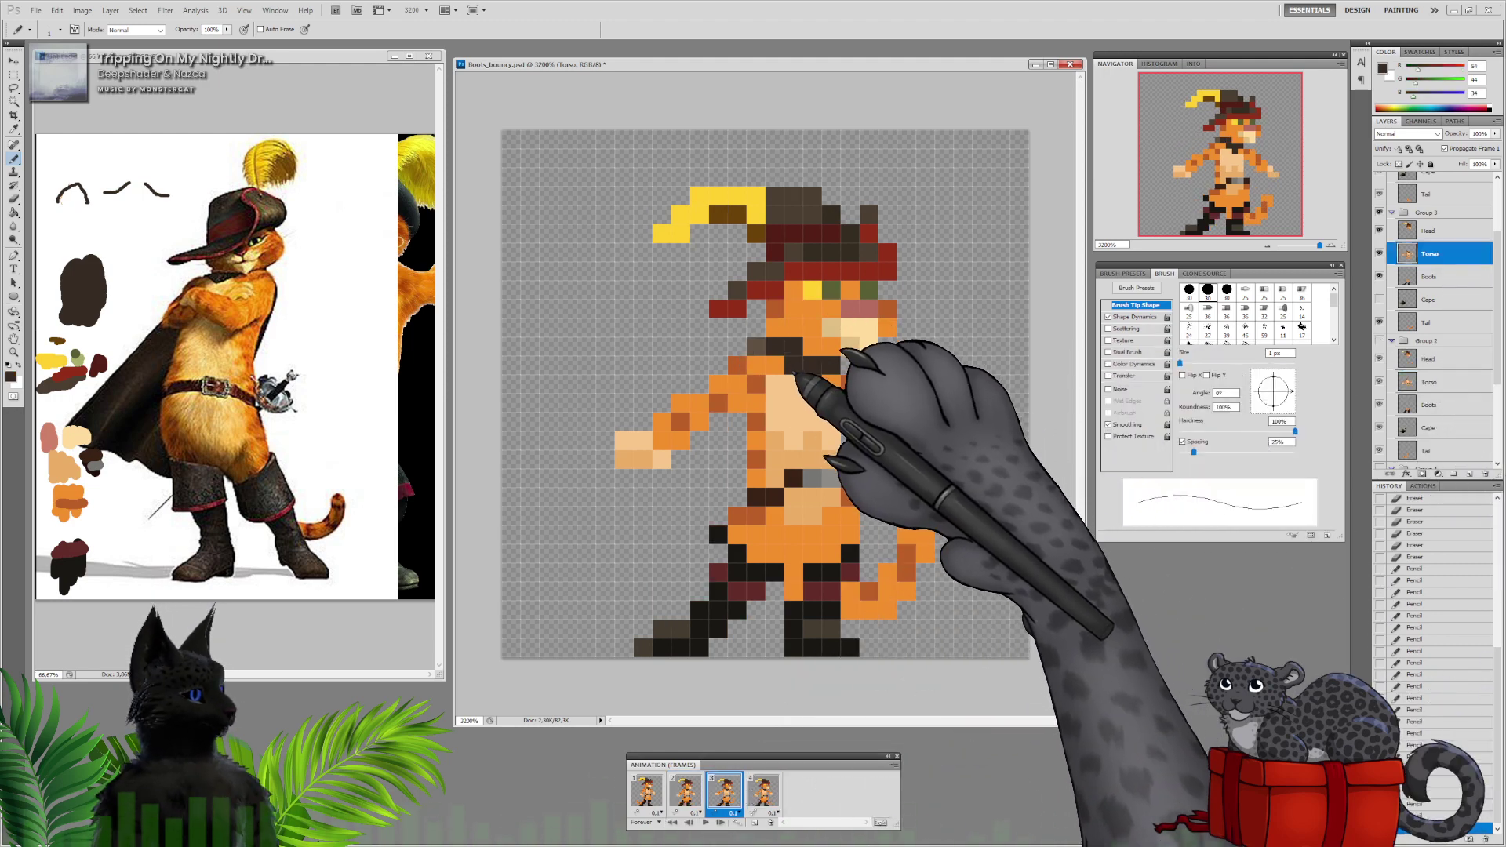
Compare the first two frames and extend the second frame's collar with the sampled dark colour on Group 2's Torso layer
{"action": "left_click", "coordinate": [685, 790]}
{"action": "left_click", "coordinate": [646, 791]}
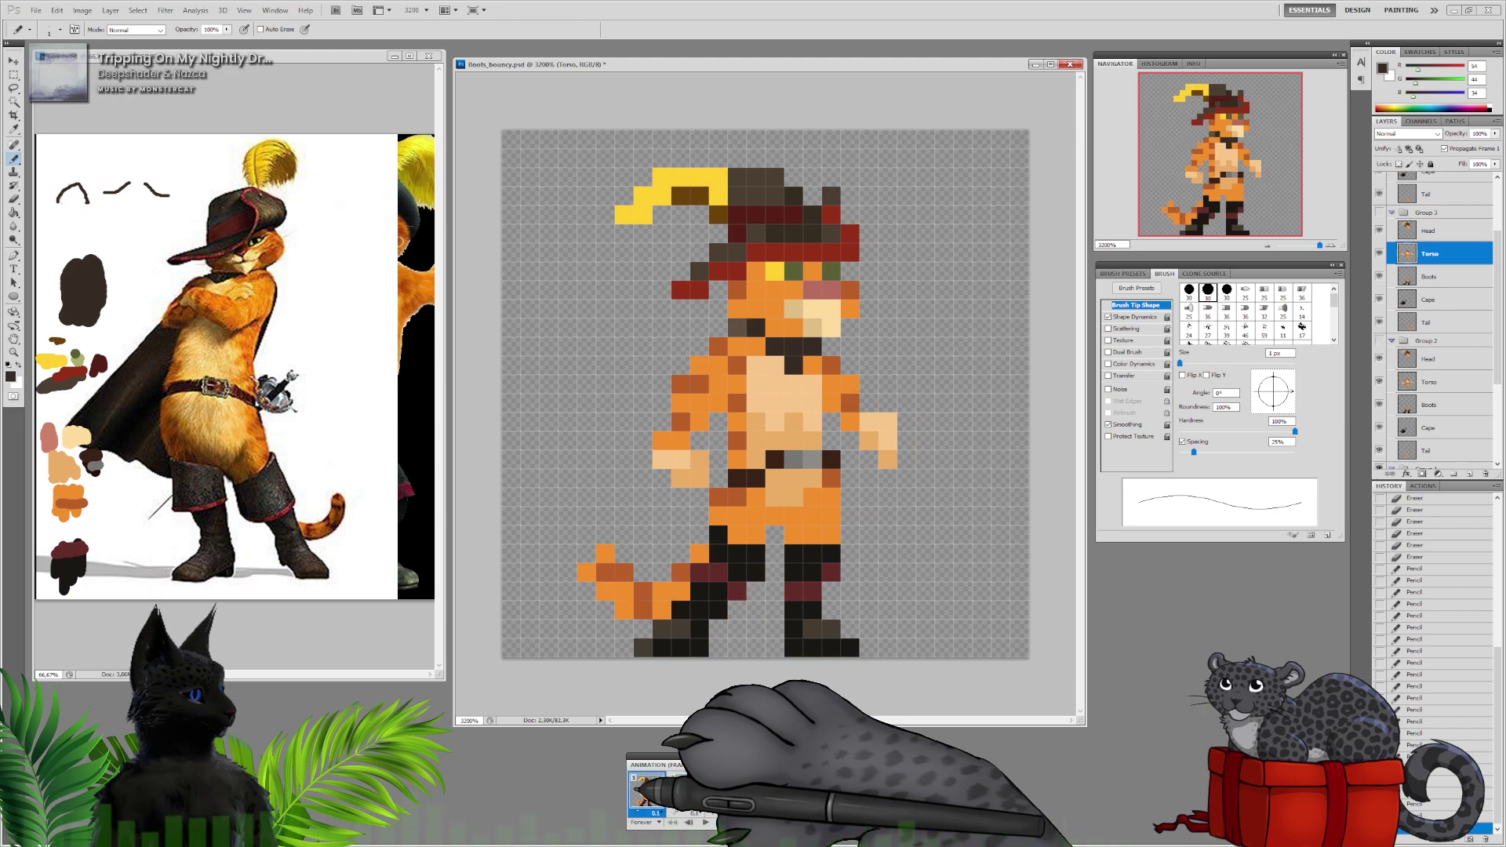
{"action": "left_click", "coordinate": [685, 790]}
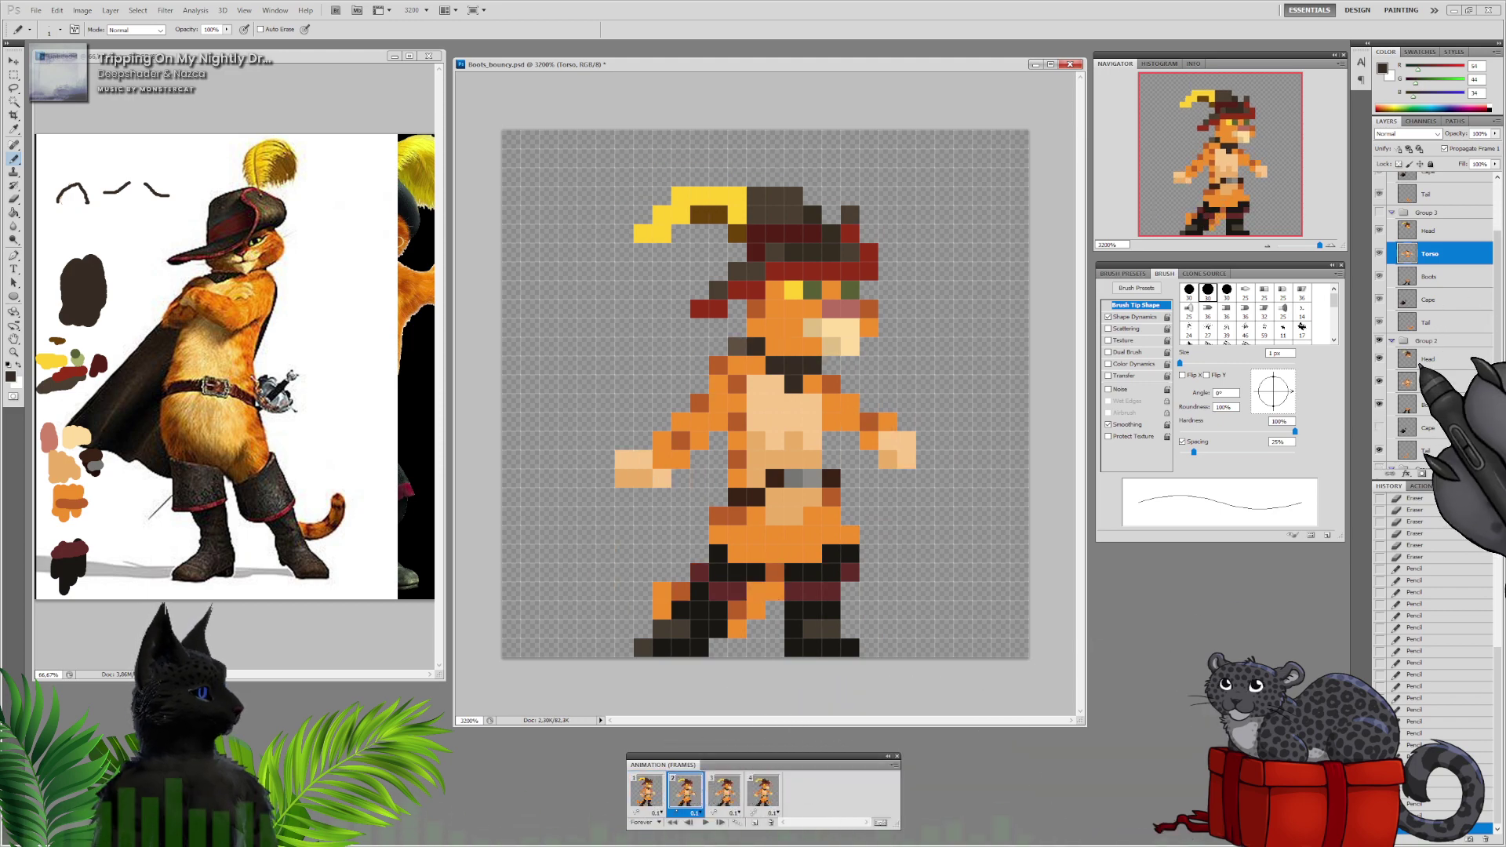
{"action": "left_click", "coordinate": [1446, 382]}
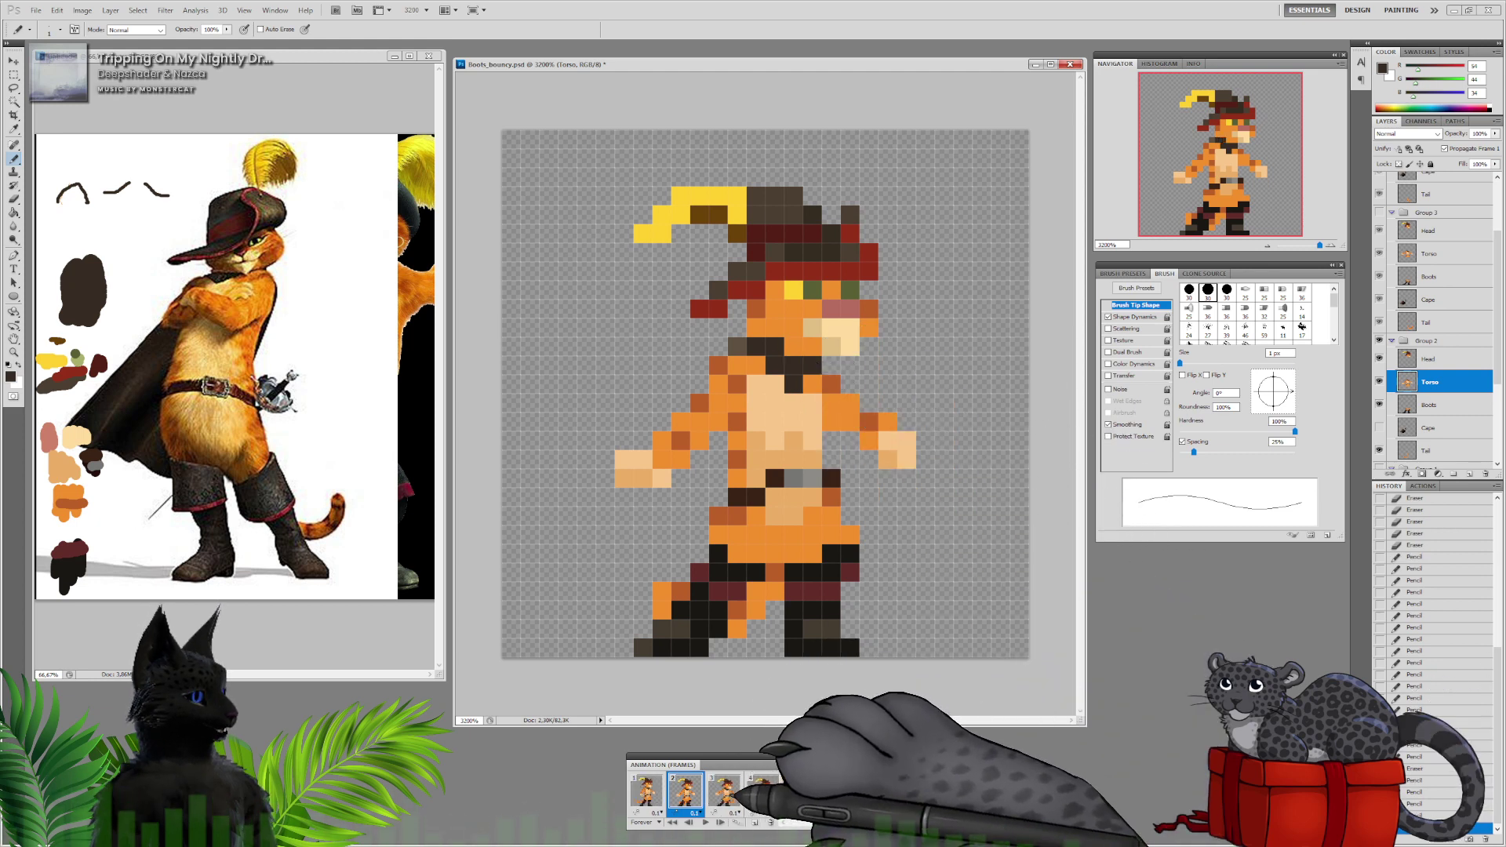
Fill the gap in the fourth frame's collar with the dark collar colour on Group 4's Torso layer
{"action": "left_click", "coordinate": [765, 792]}
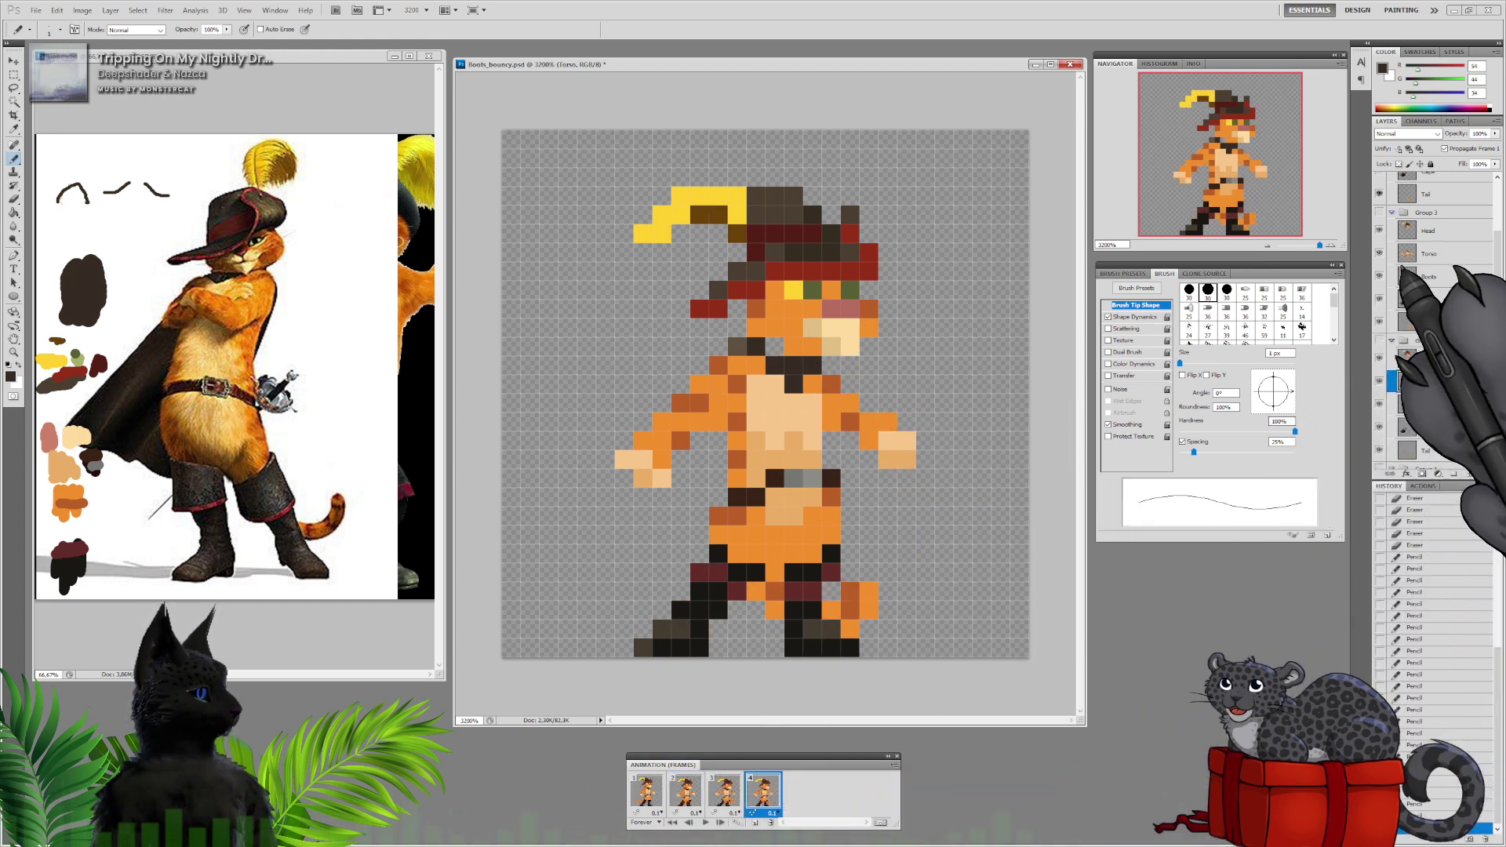
{"action": "left_click_drag", "start_coordinate": [1496, 302], "coordinate": [1497, 249]}
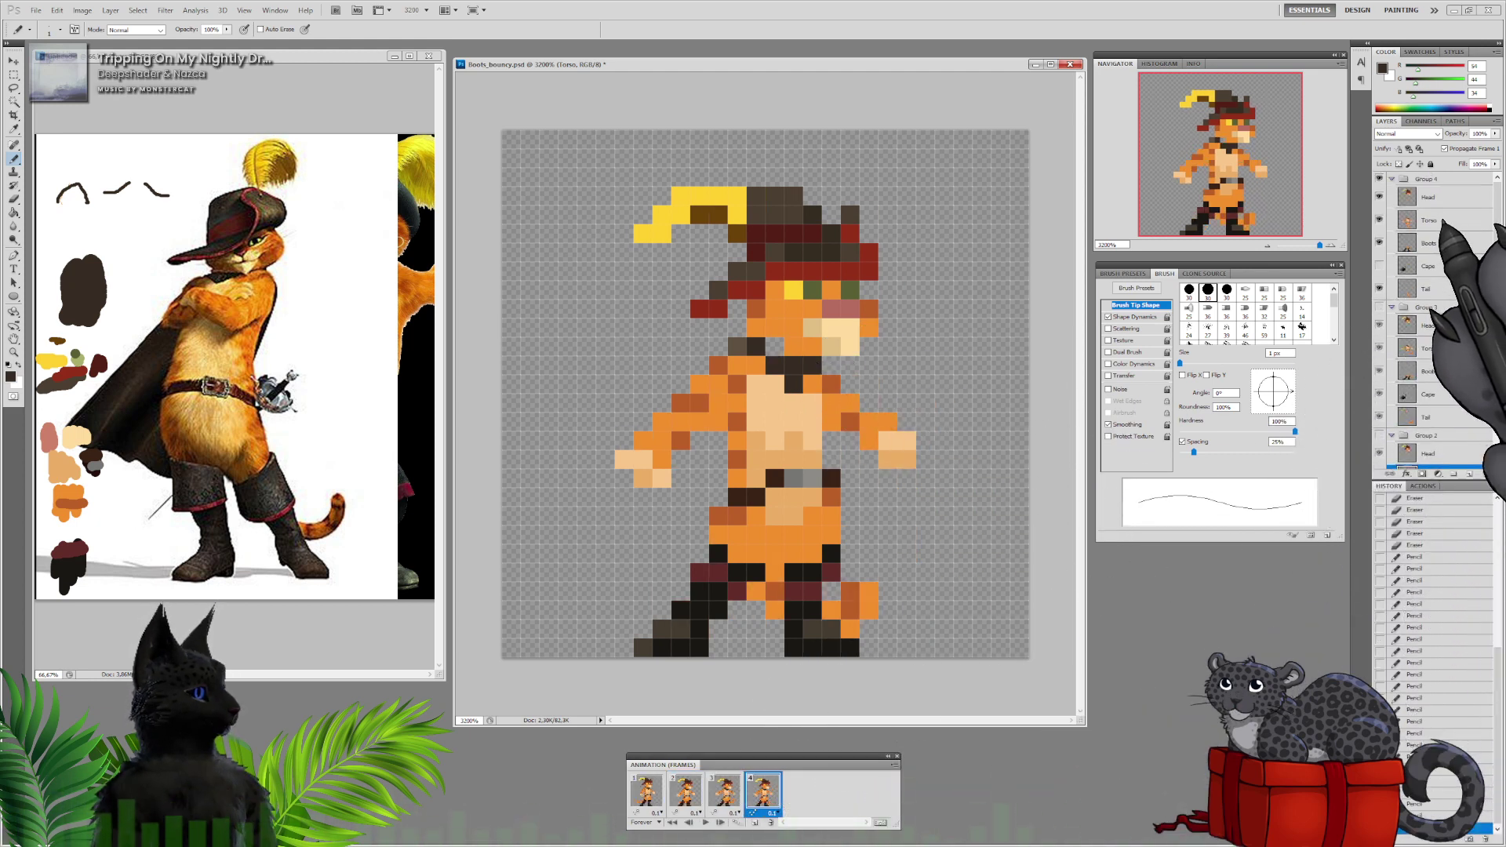
{"action": "left_click", "coordinate": [1436, 220]}
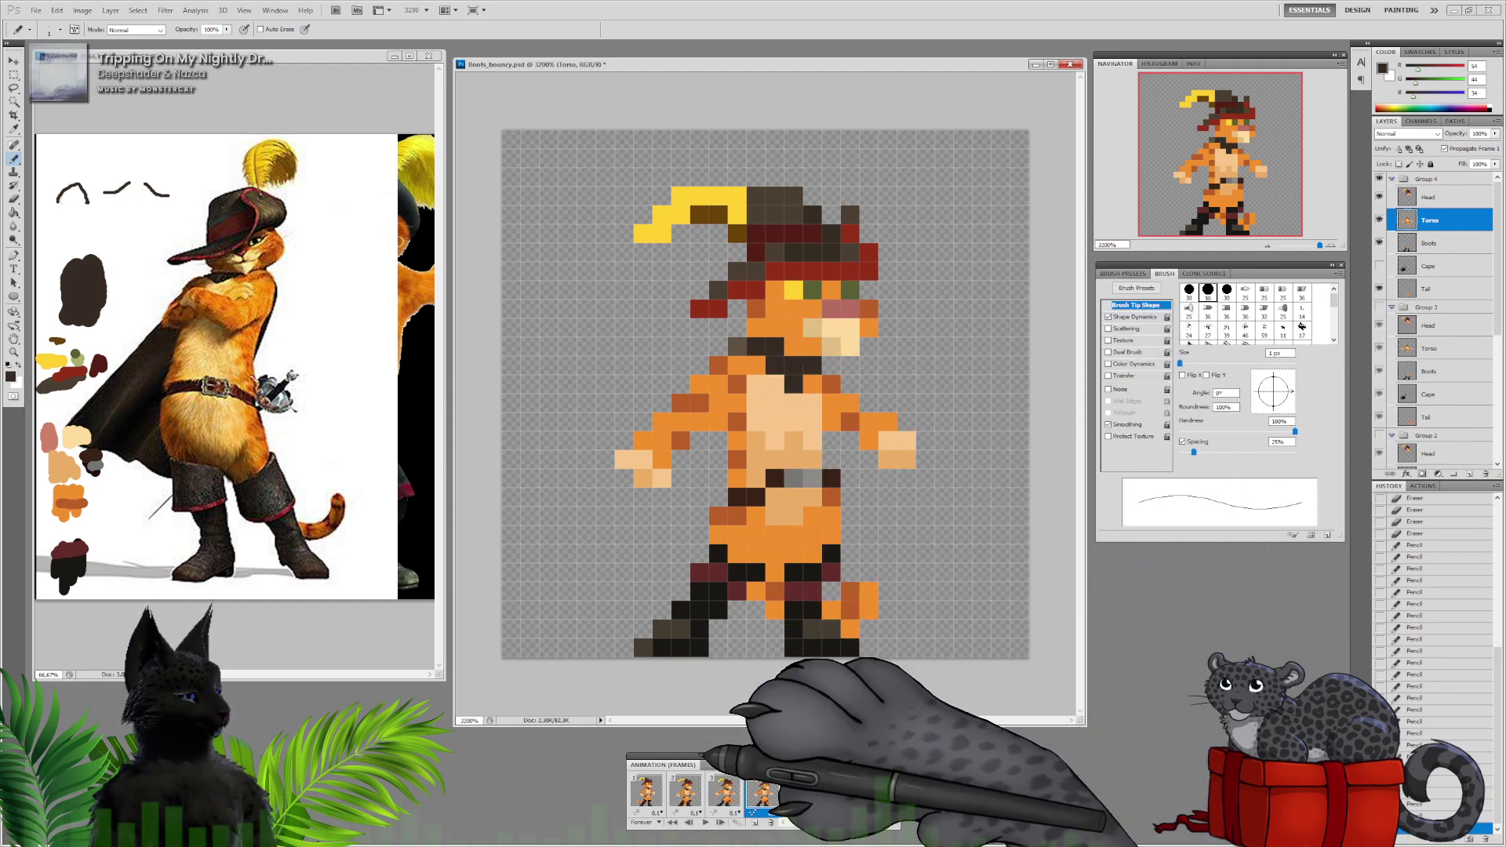
Compare the collar and body movement across all four frames
{"action": "left_click", "coordinate": [647, 792]}
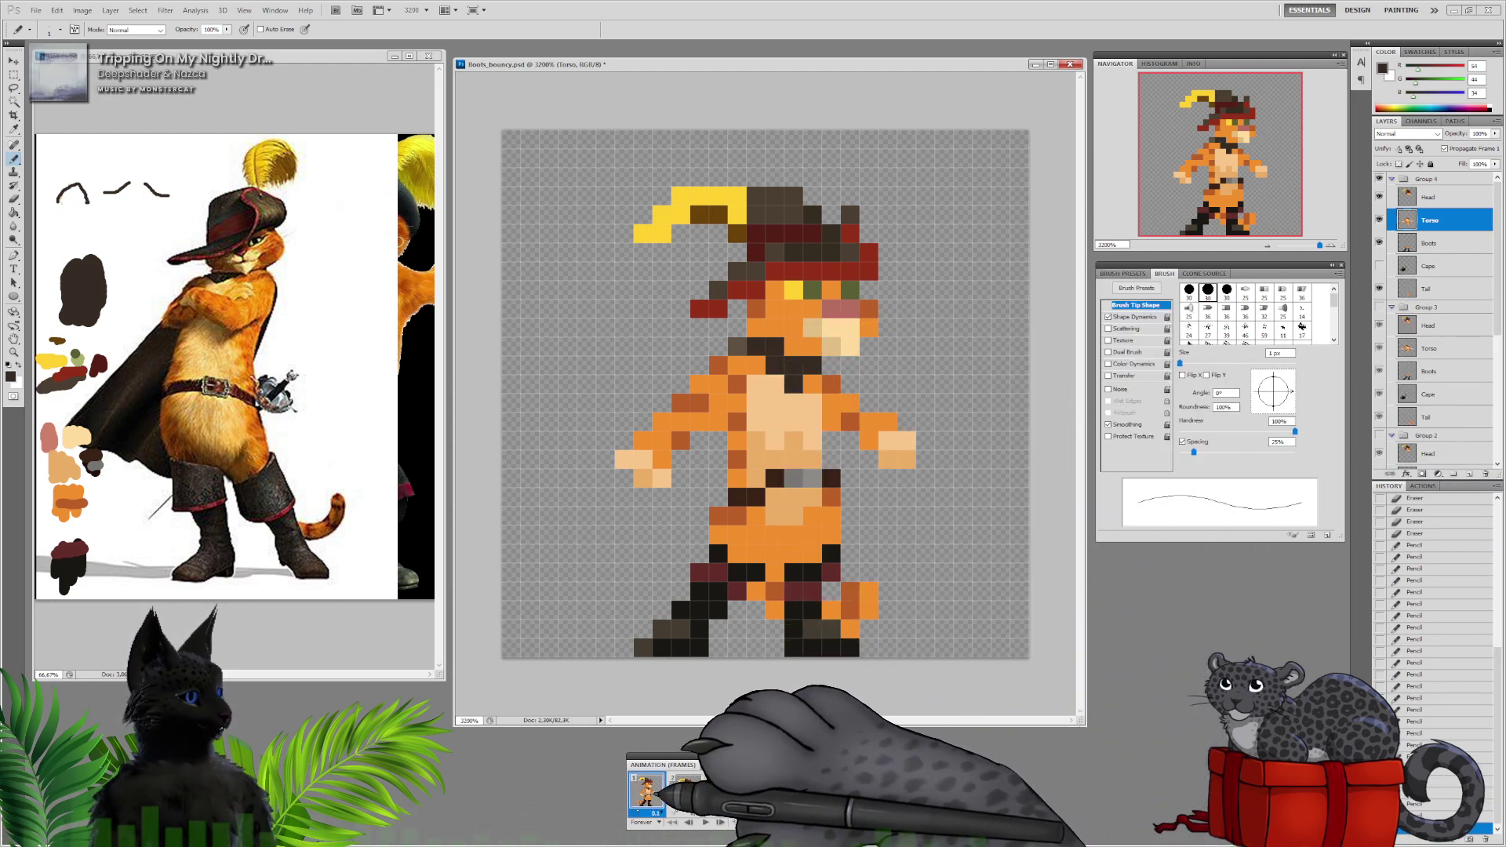
{"action": "left_click", "coordinate": [685, 791]}
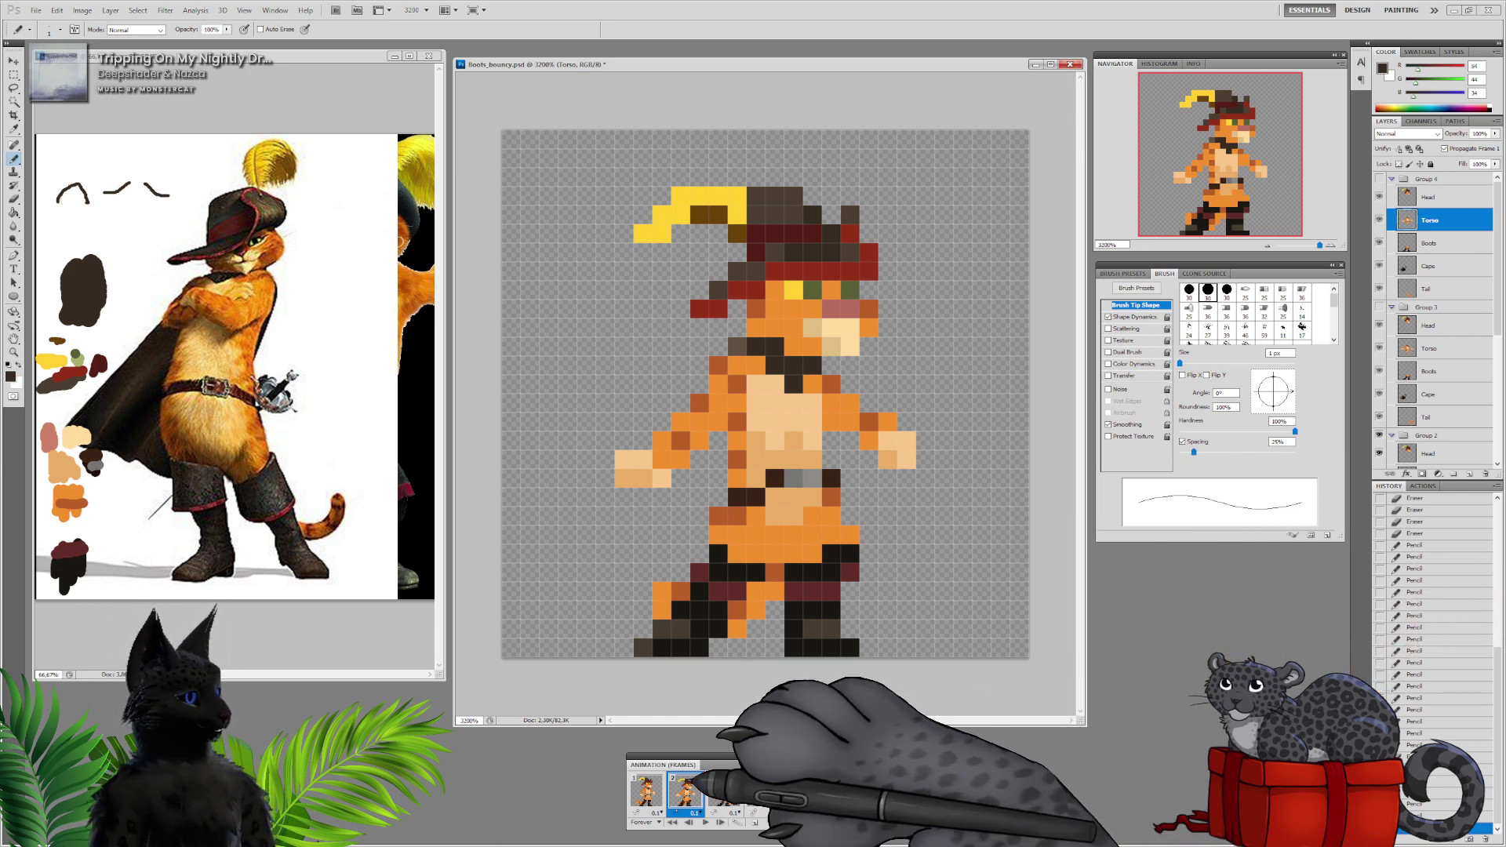
{"action": "left_click", "coordinate": [650, 792]}
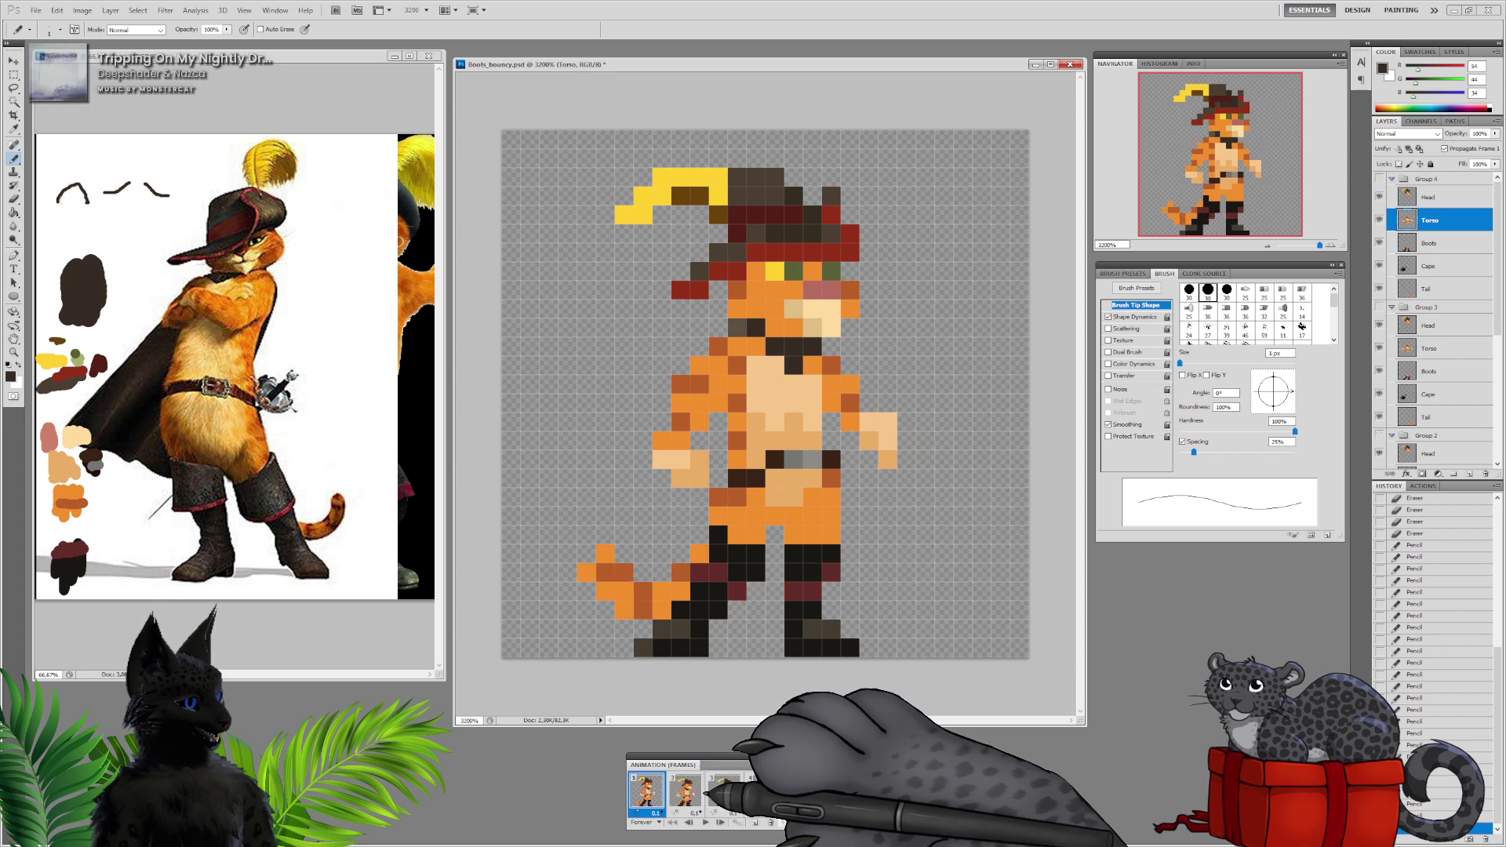
{"action": "left_click", "coordinate": [684, 790]}
{"action": "left_click", "coordinate": [723, 790]}
{"action": "left_click", "coordinate": [762, 790]}
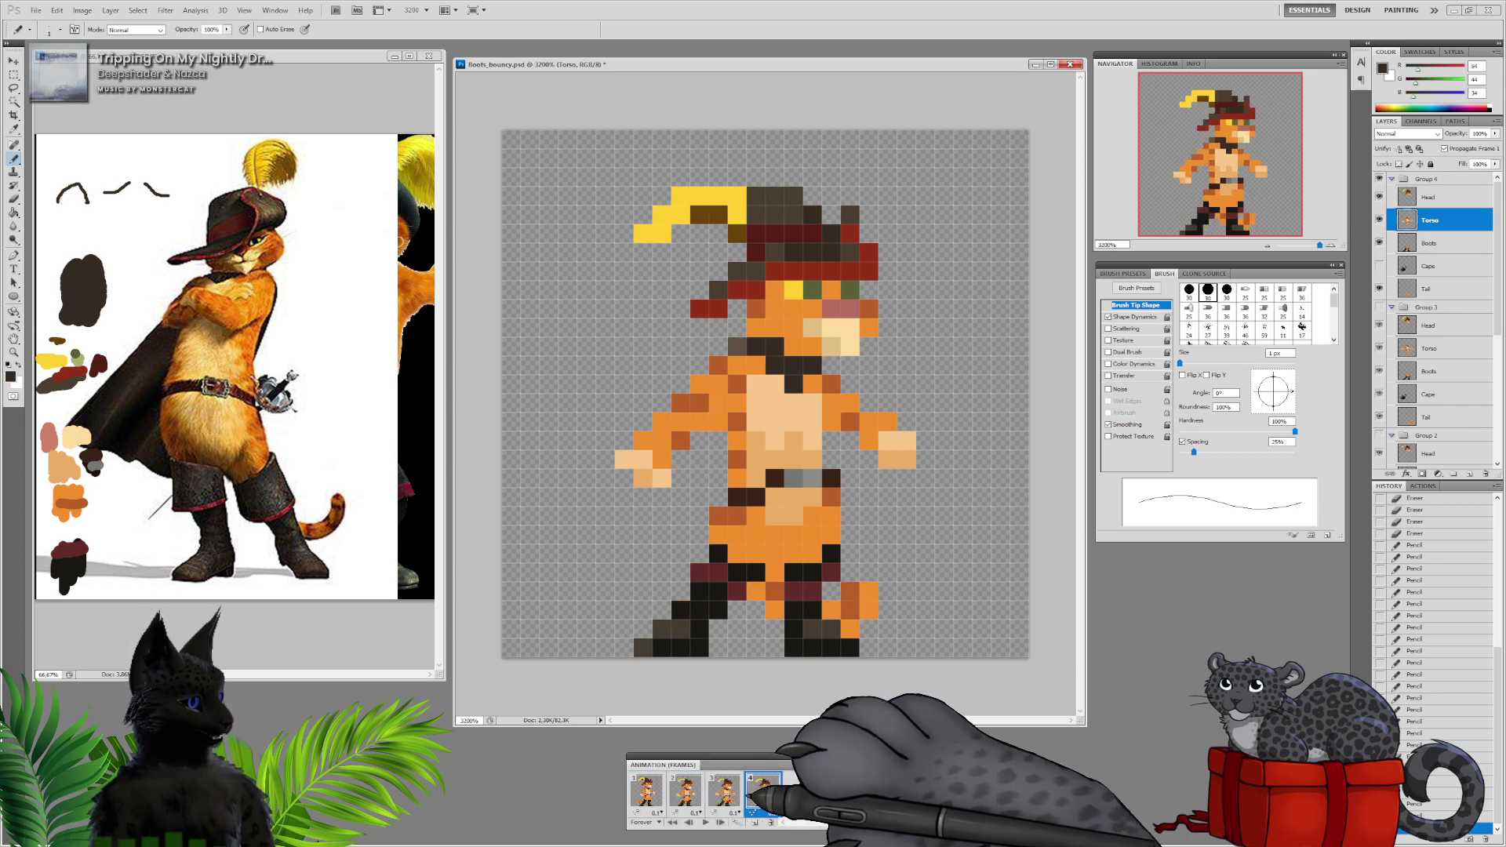
{"action": "left_click", "coordinate": [649, 792]}
{"action": "left_click", "coordinate": [684, 791]}
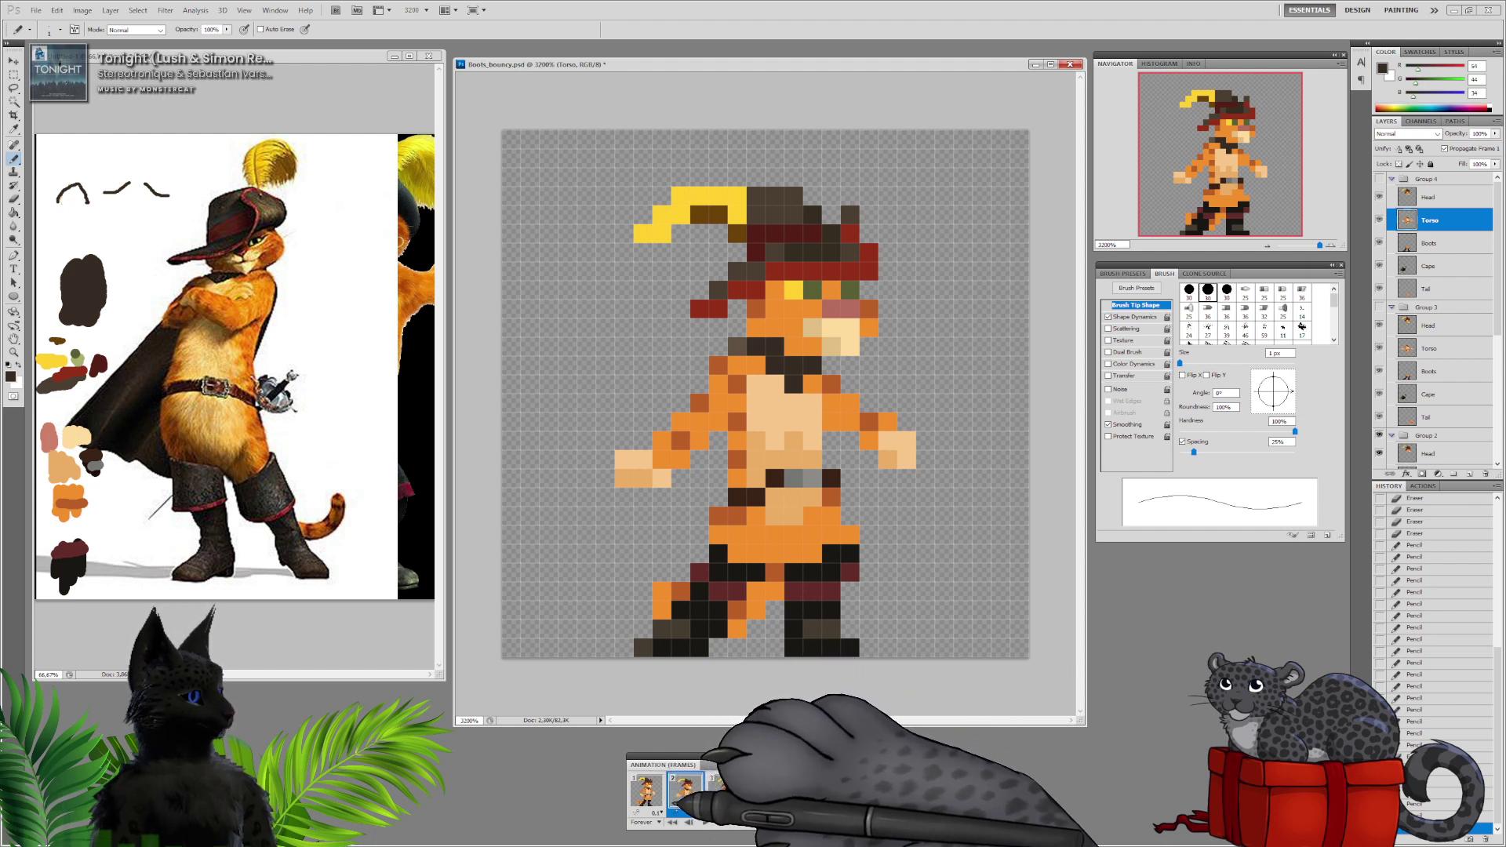
{"action": "left_click", "coordinate": [723, 791]}
{"action": "left_click", "coordinate": [685, 791]}
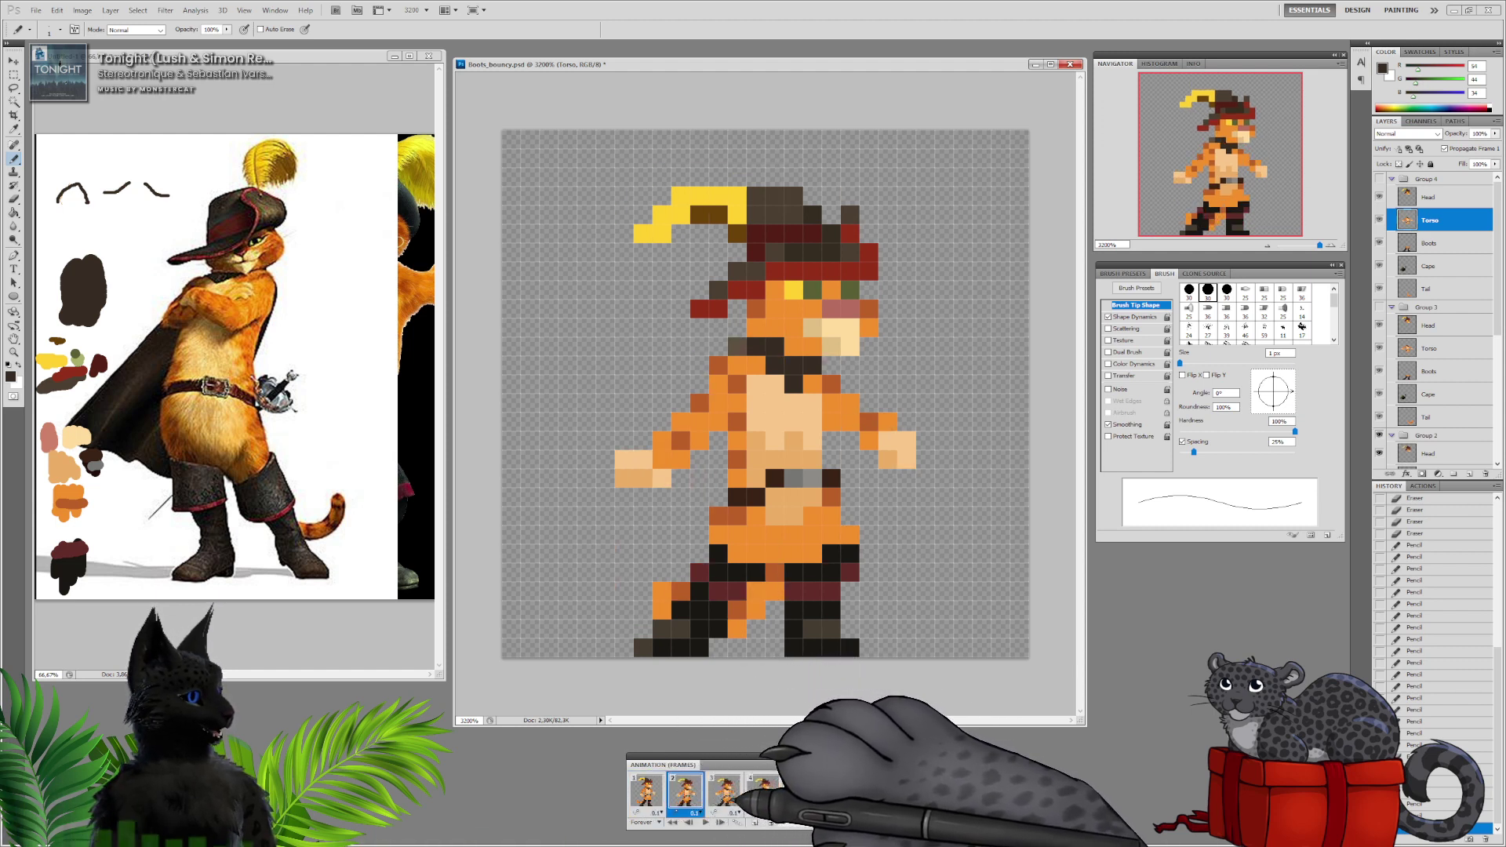
Lower the third frame's belt and buckle by one pixel on Group 3's Torso layer, using sampled grey and dark brown with belly tan above
{"action": "left_click", "coordinate": [723, 791]}
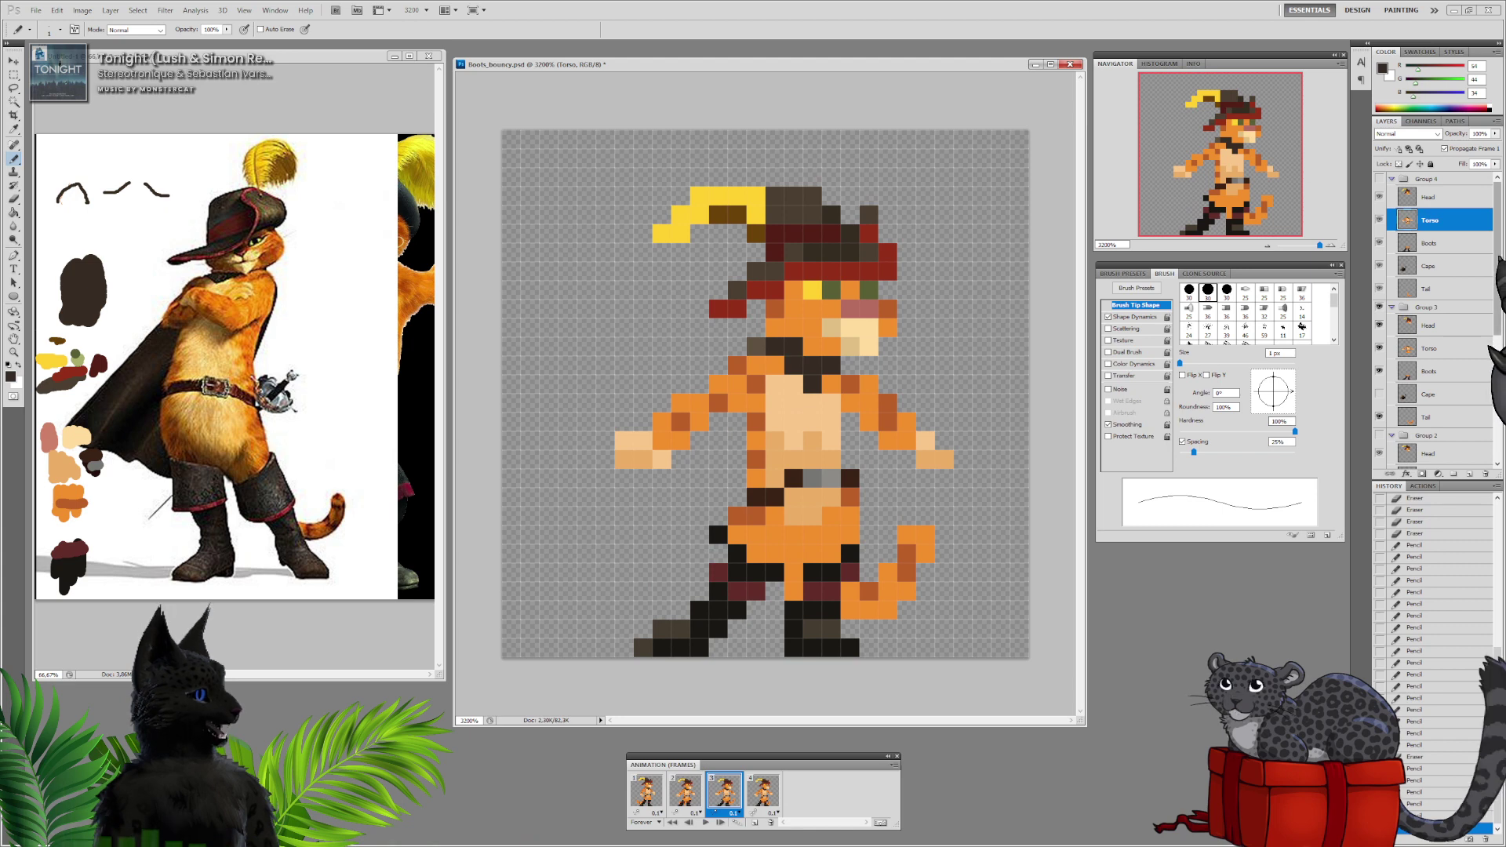
{"action": "scroll", "coordinate": [1435, 313], "scroll_direction": "down", "scroll_amount": 1}
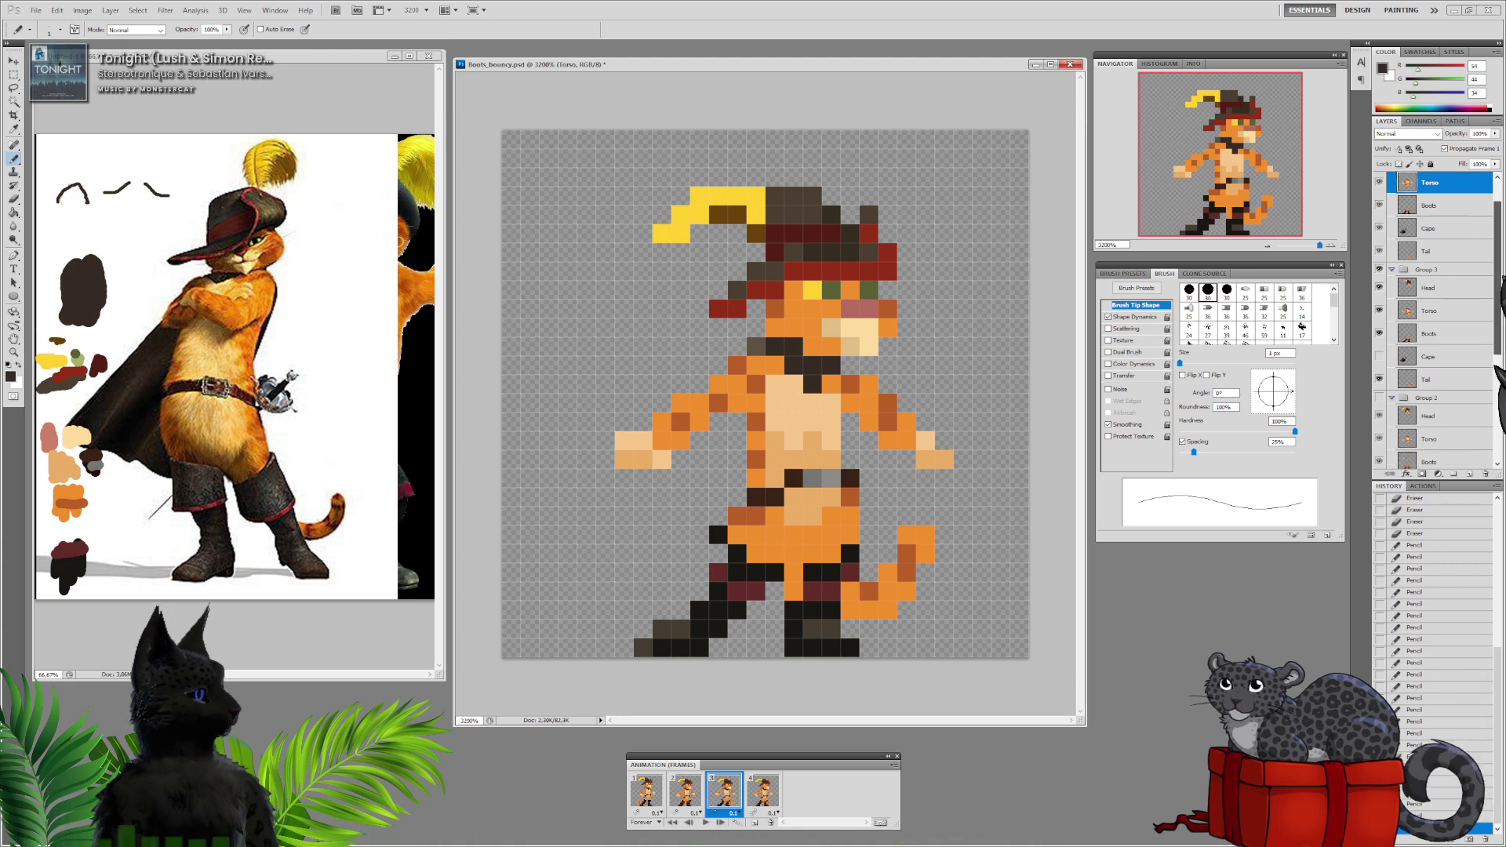
{"action": "left_click", "coordinate": [1447, 318]}
{"action": "left_click", "coordinate": [830, 479], "text": "alt"}
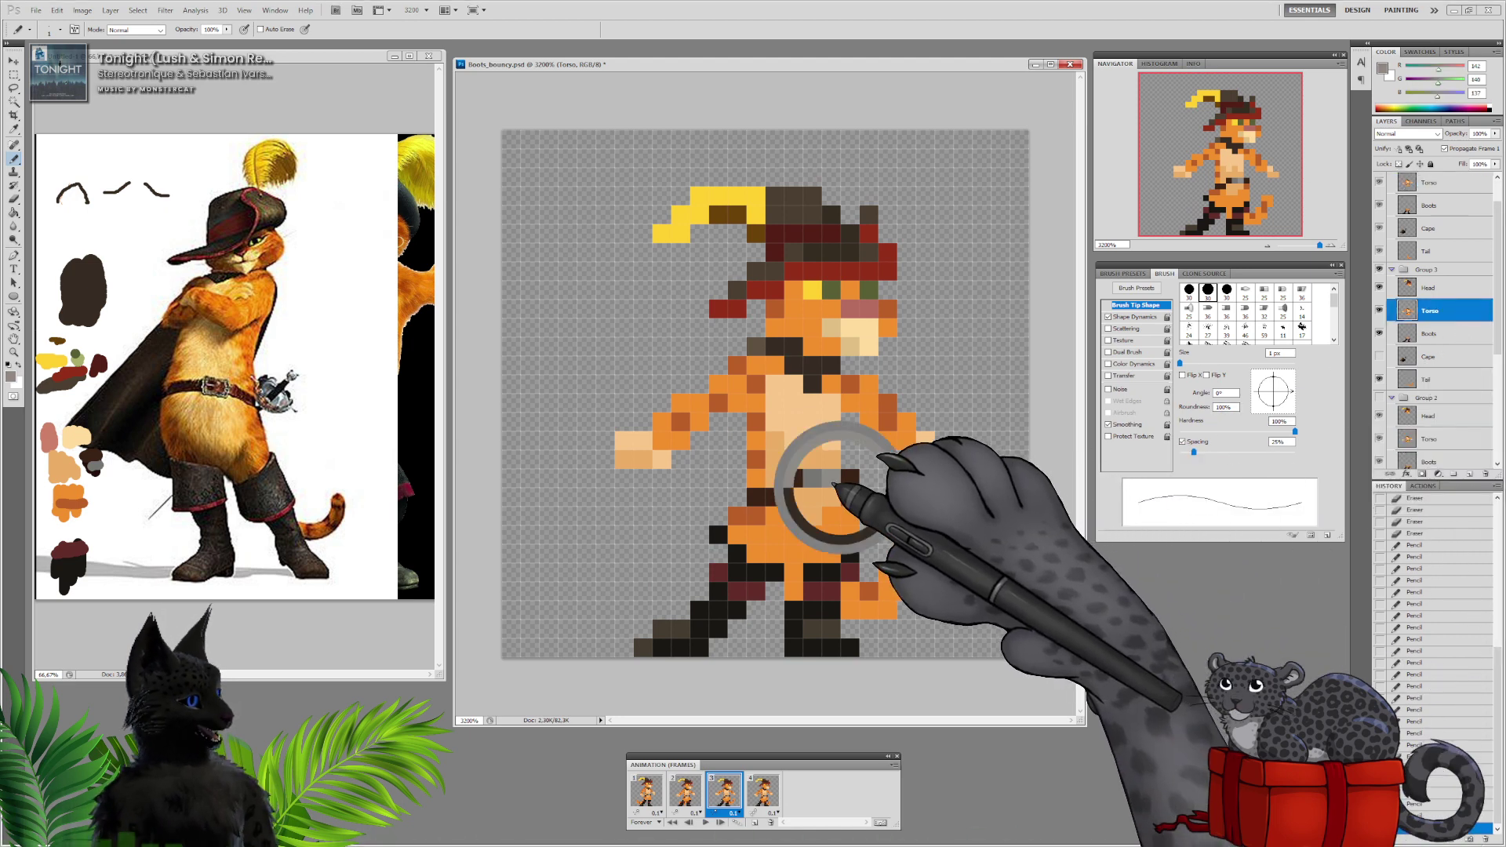
{"action": "left_click", "coordinate": [829, 495]}
{"action": "left_click", "coordinate": [792, 477], "text": "alt"}
{"action": "left_click_drag", "start_coordinate": [791, 496], "coordinate": [829, 477]}
{"action": "left_click", "coordinate": [781, 473], "text": "alt"}
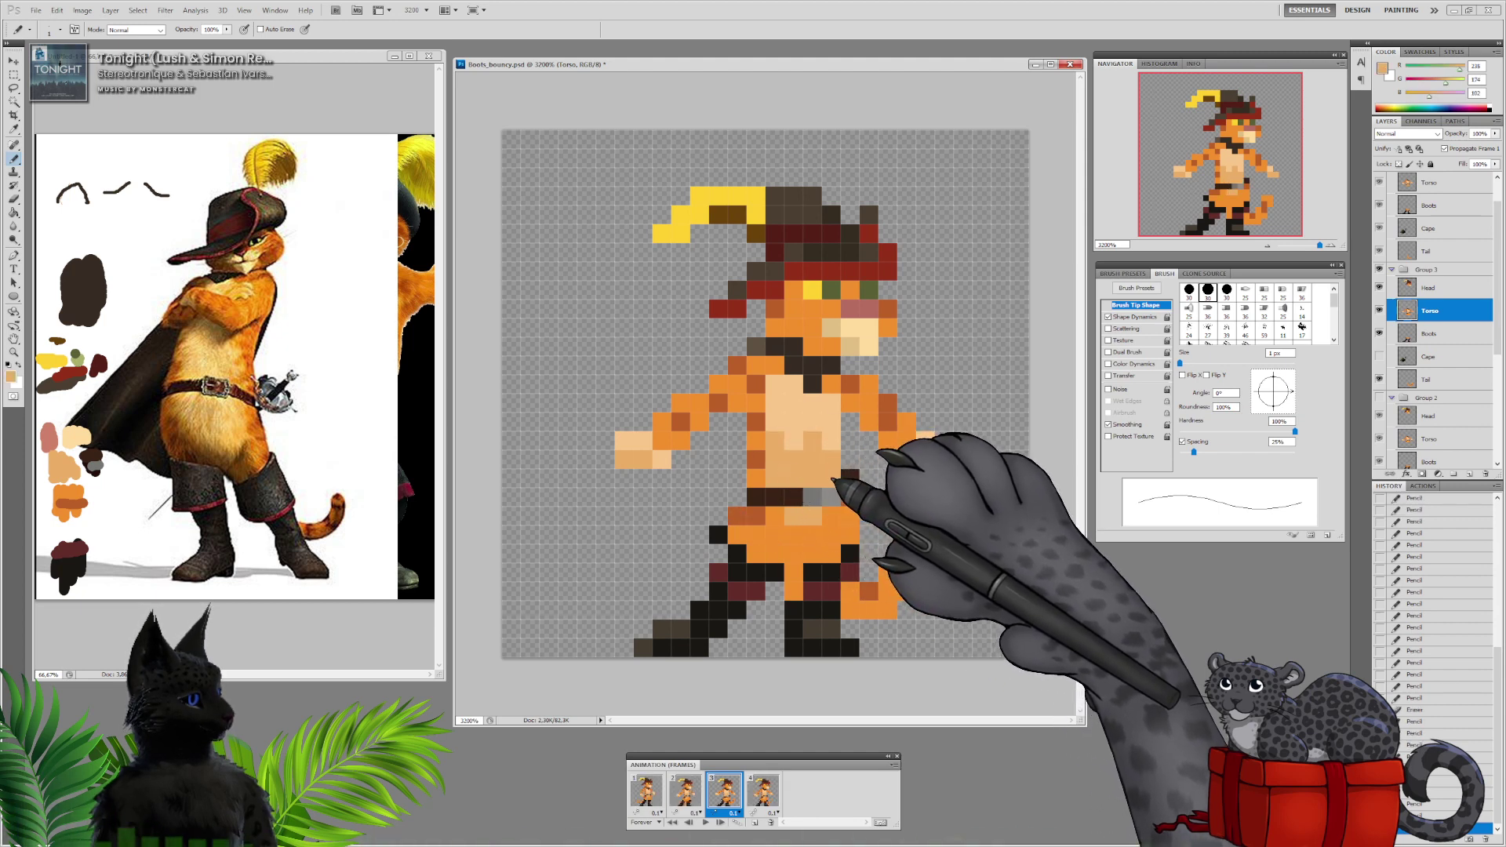
Rework the second frame's belt one pixel lower on Group 2's Torso layer with sampled dark brown, grey and belly tan
{"action": "left_click", "coordinate": [685, 790]}
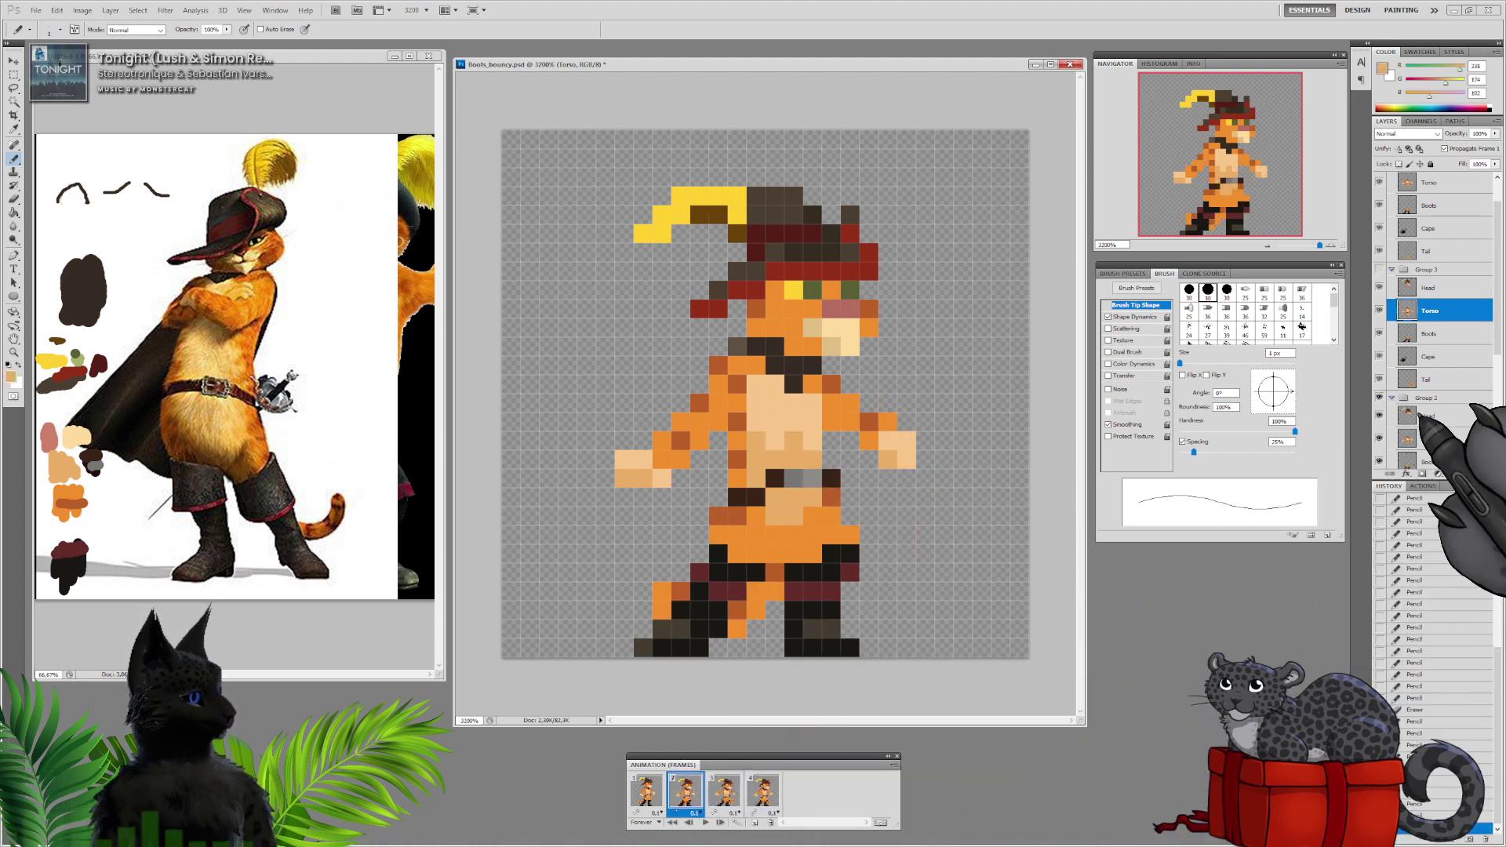
{"action": "scroll", "coordinate": [1457, 337], "scroll_direction": "down", "scroll_amount": 2}
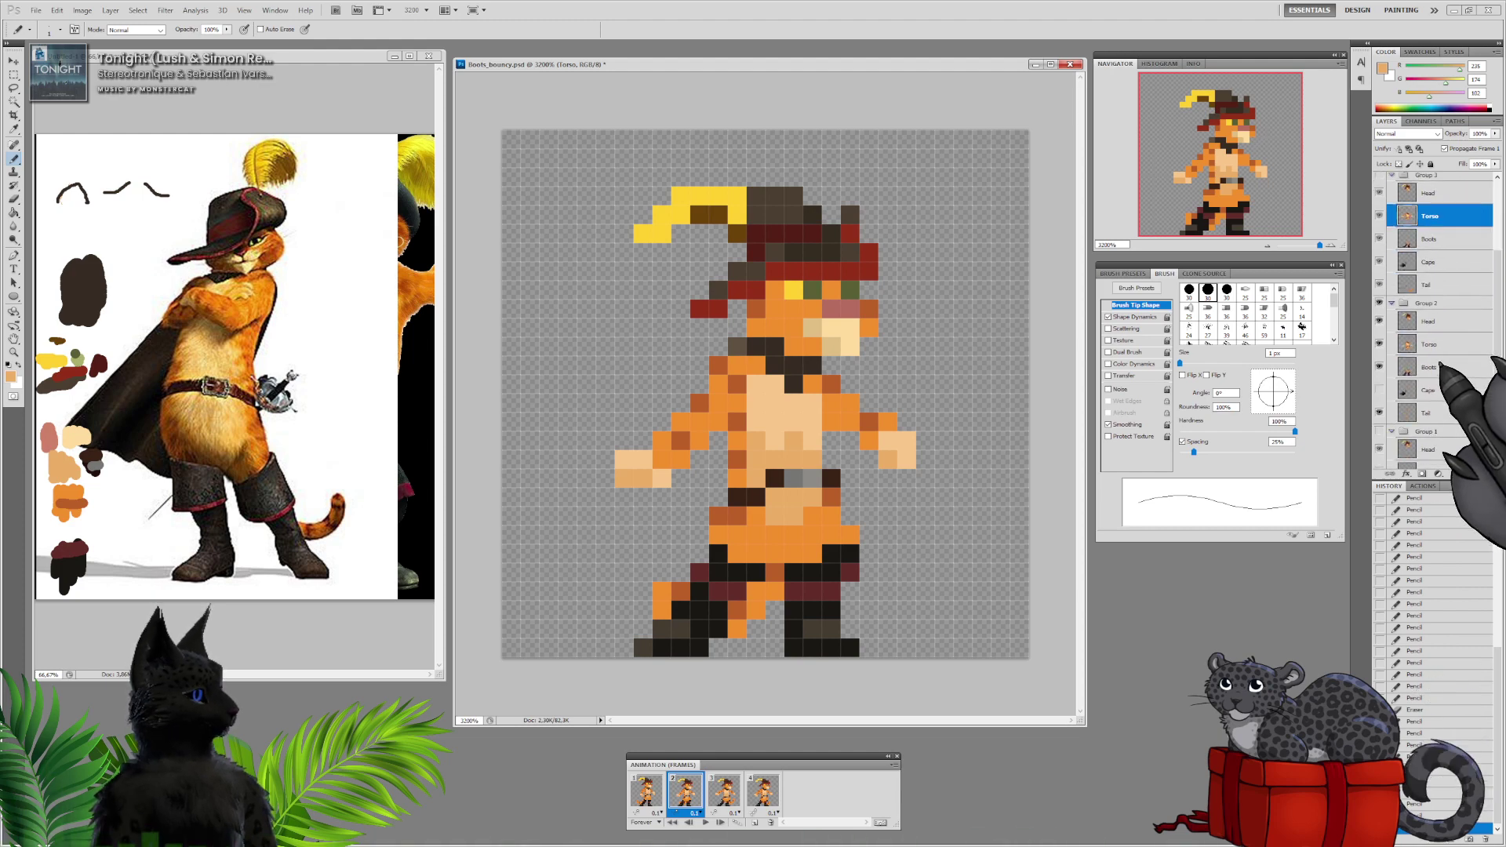
{"action": "left_click", "coordinate": [778, 496], "text": "alt"}
{"action": "left_click", "coordinate": [794, 496]}
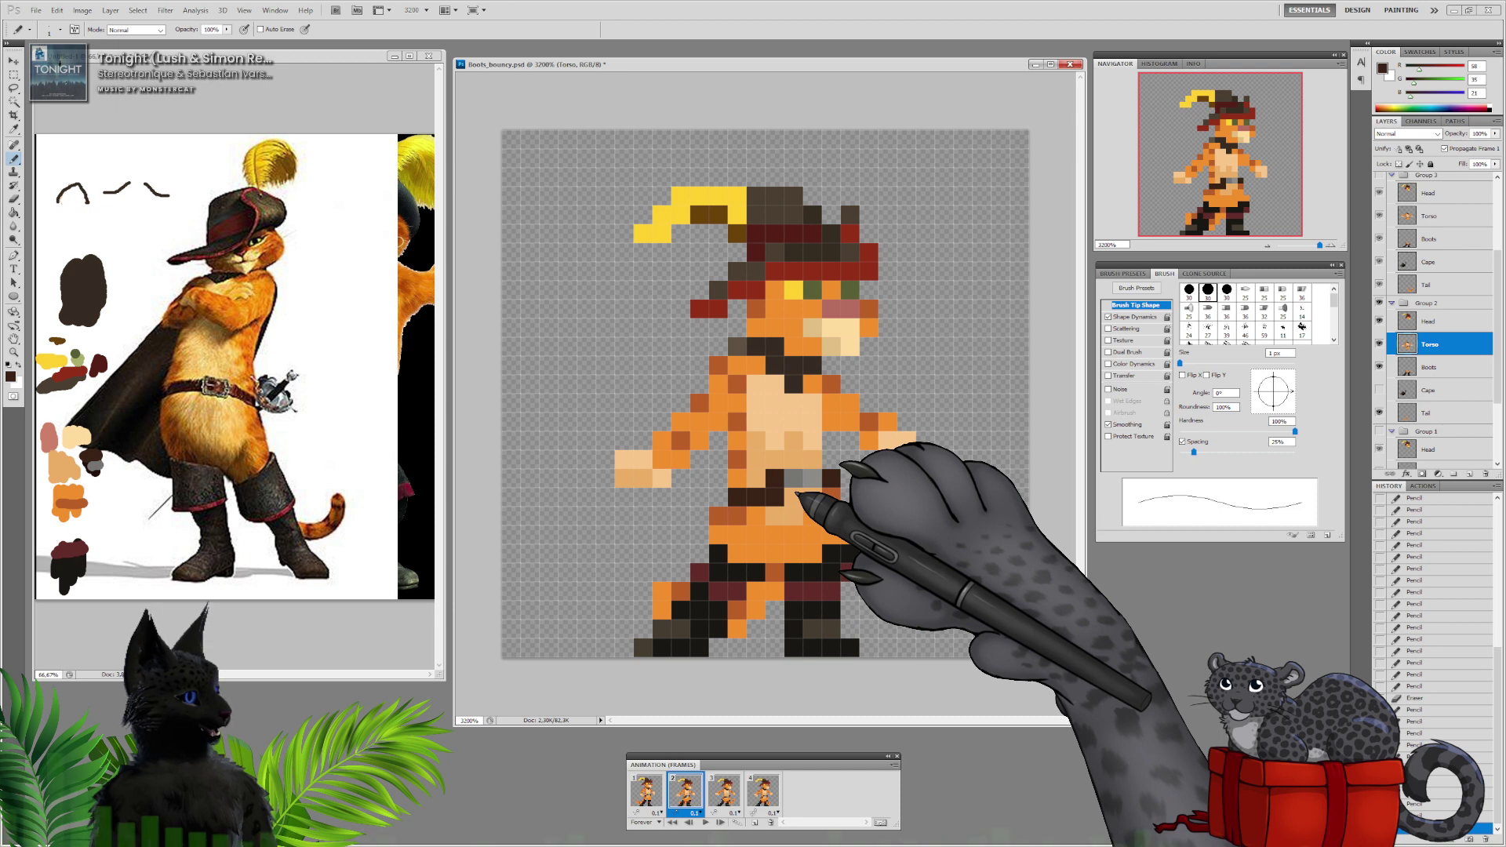
{"action": "left_click", "coordinate": [794, 496], "text": "alt"}
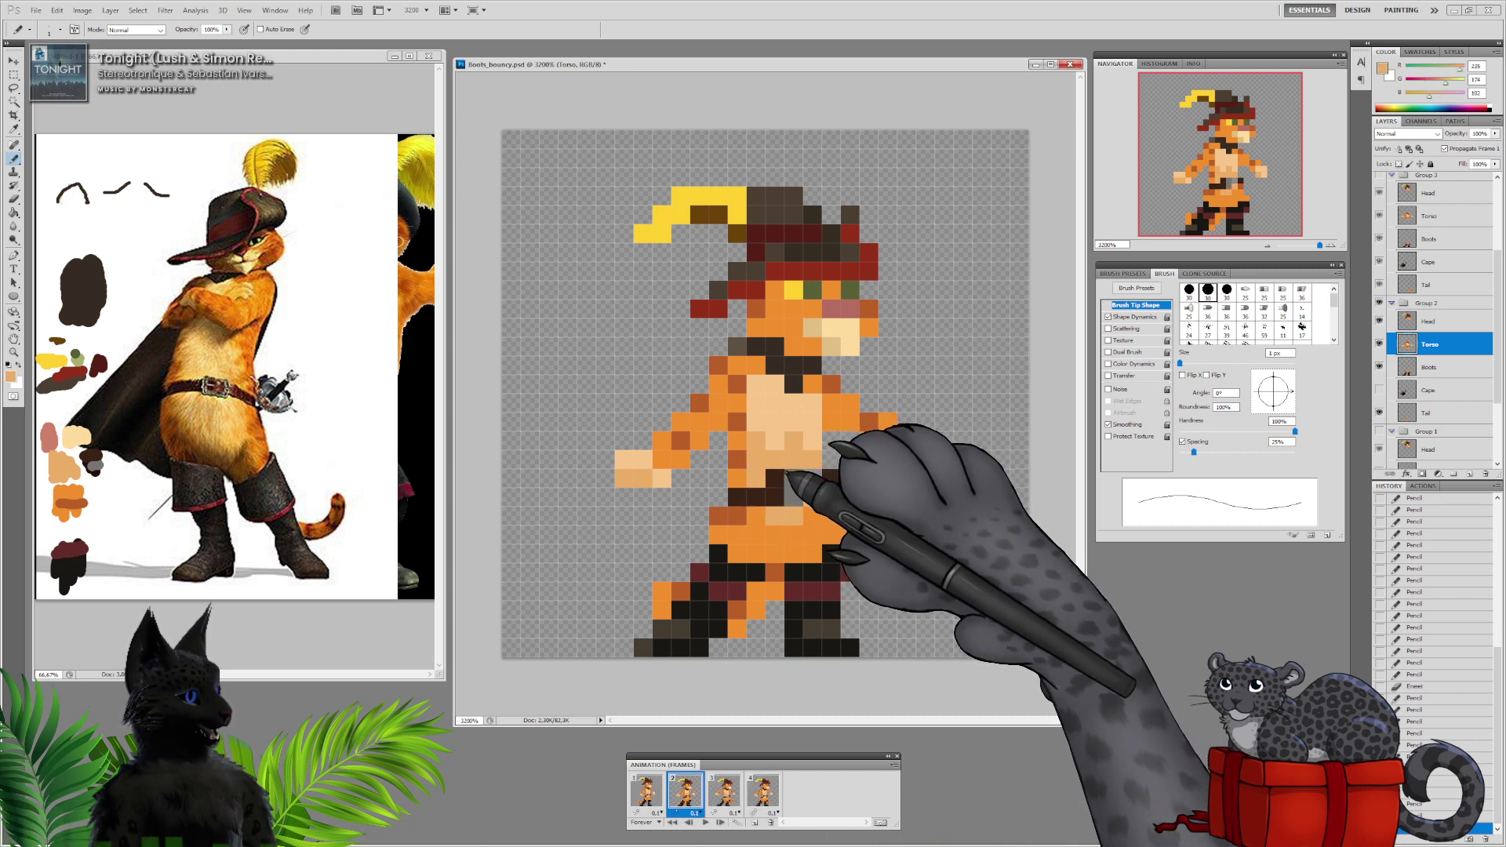
{"action": "left_click", "coordinate": [774, 475]}
Compare the reworked belt position between the first, second and third frames
{"action": "left_click", "coordinate": [737, 796]}
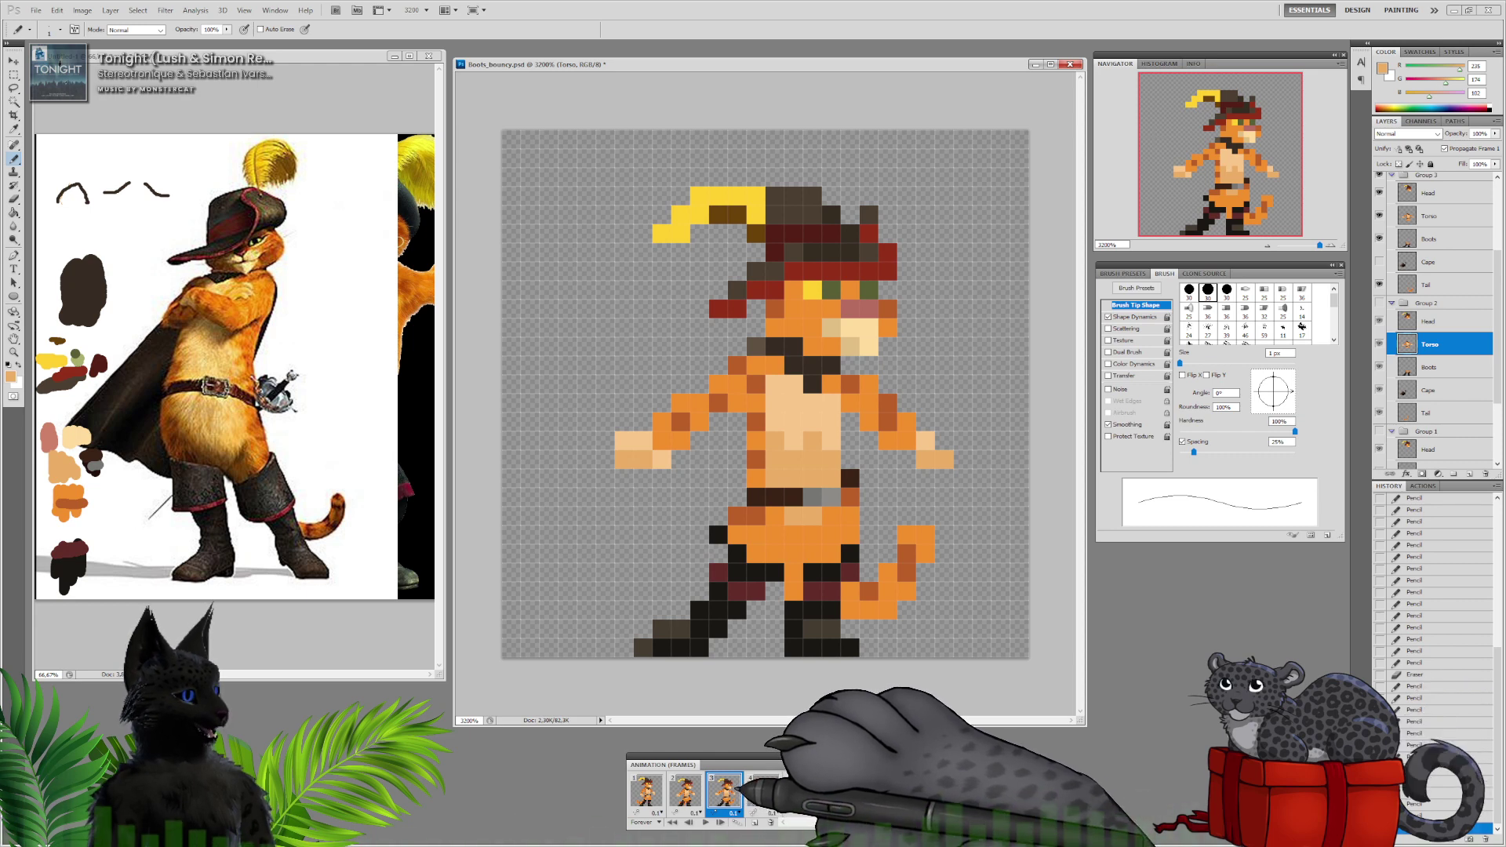
{"action": "left_click", "coordinate": [684, 790]}
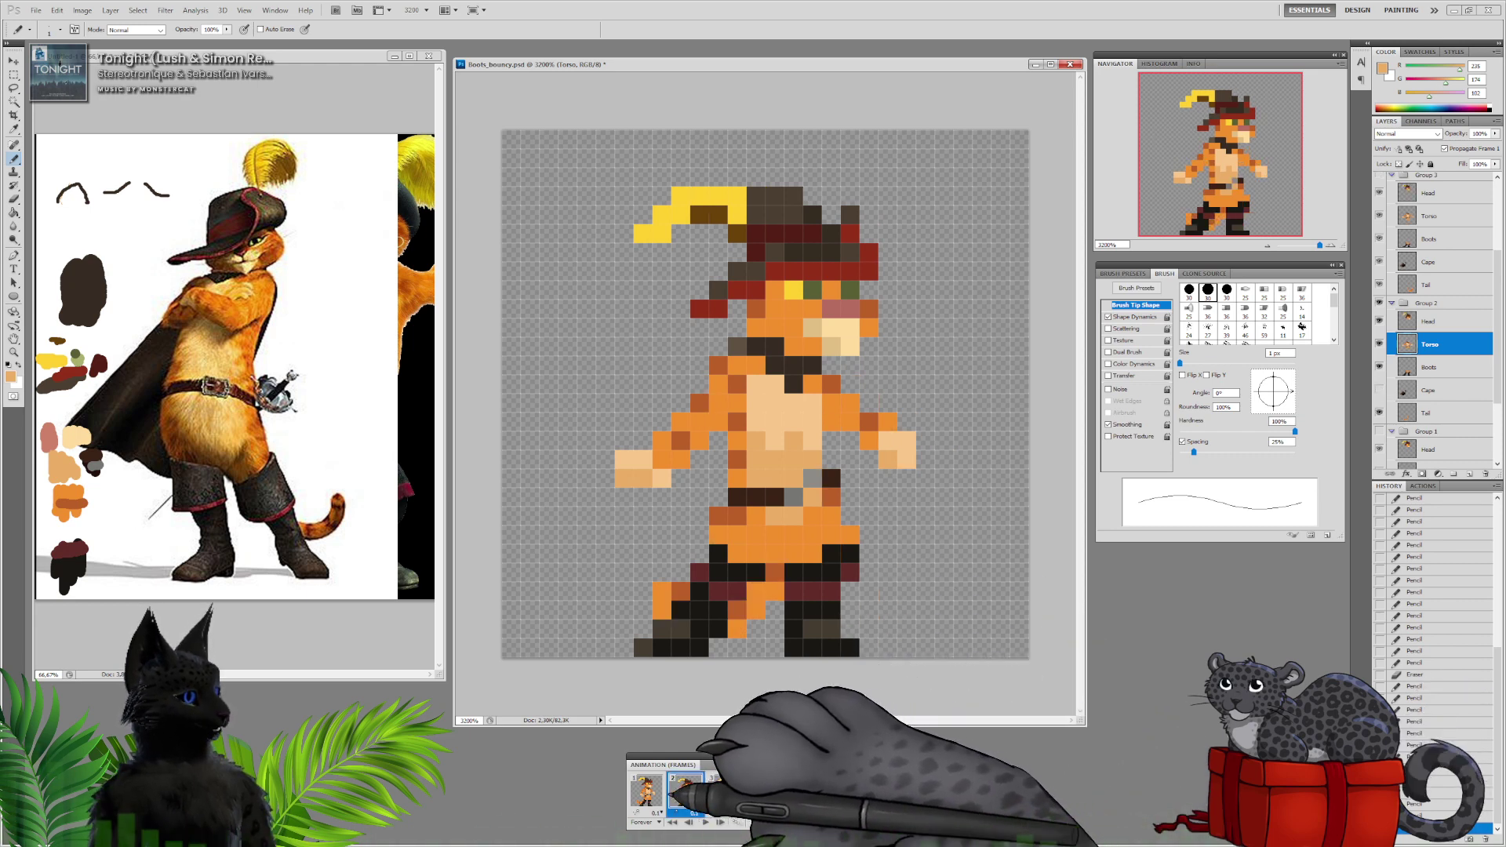
{"action": "left_click", "coordinate": [650, 792]}
{"action": "left_click", "coordinate": [684, 790]}
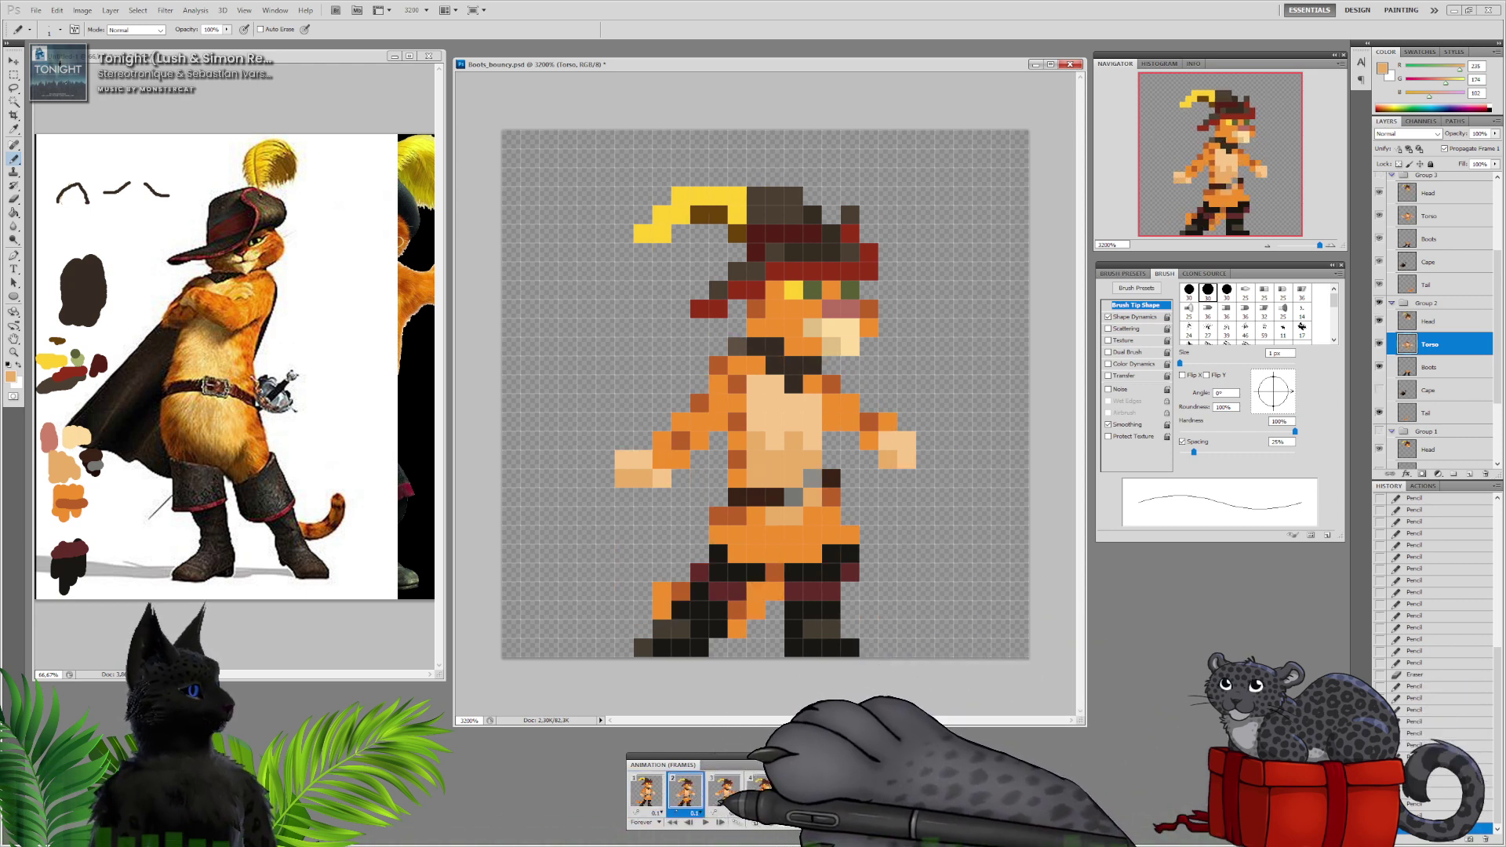
{"action": "left_click", "coordinate": [723, 790]}
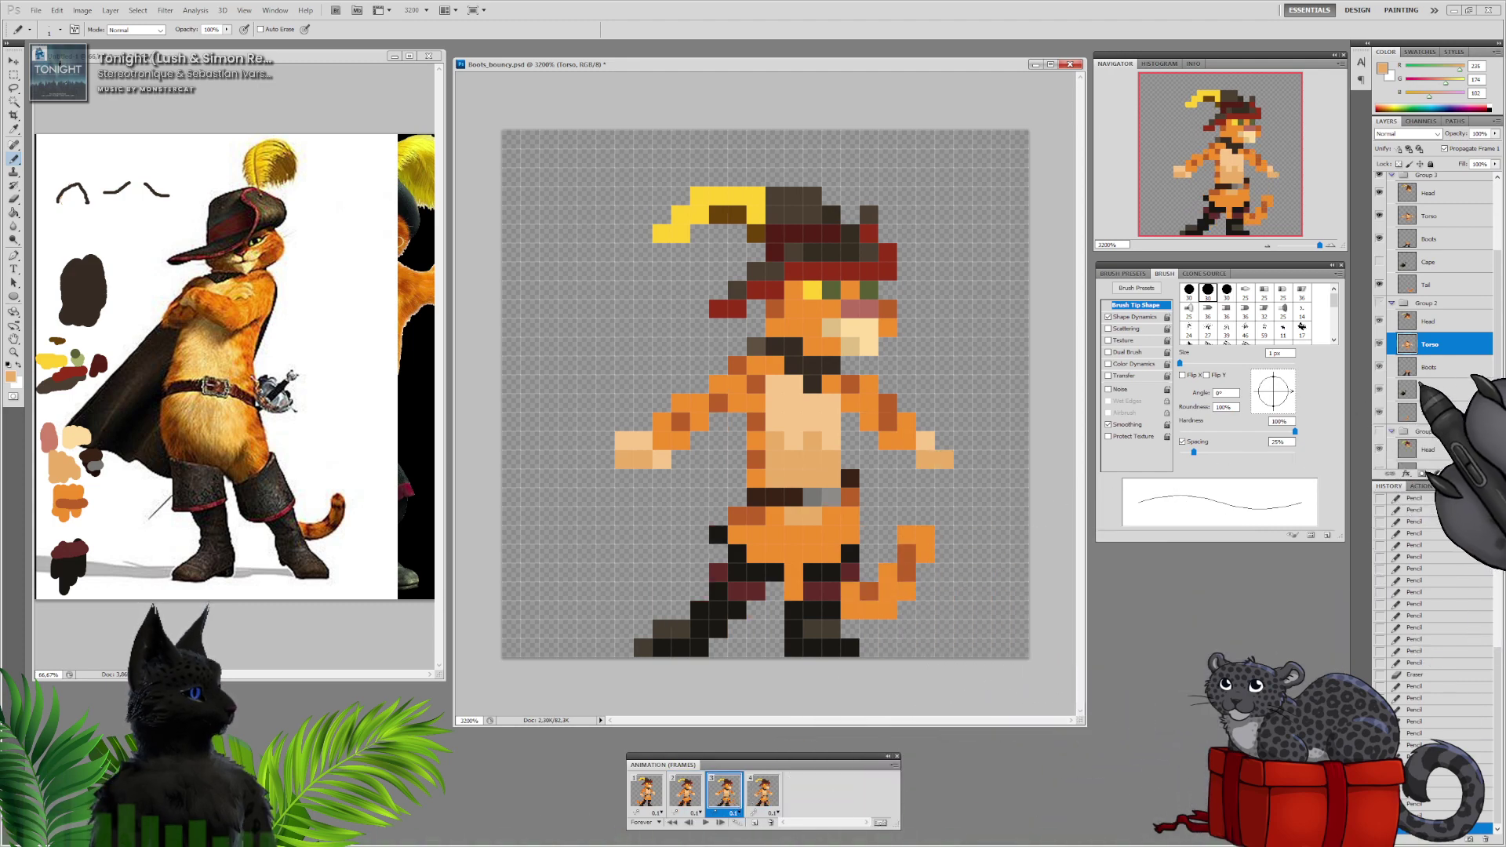
Undo the last belt edits on the second frame and return to the third frame
{"action": "left_click", "coordinate": [1429, 215]}
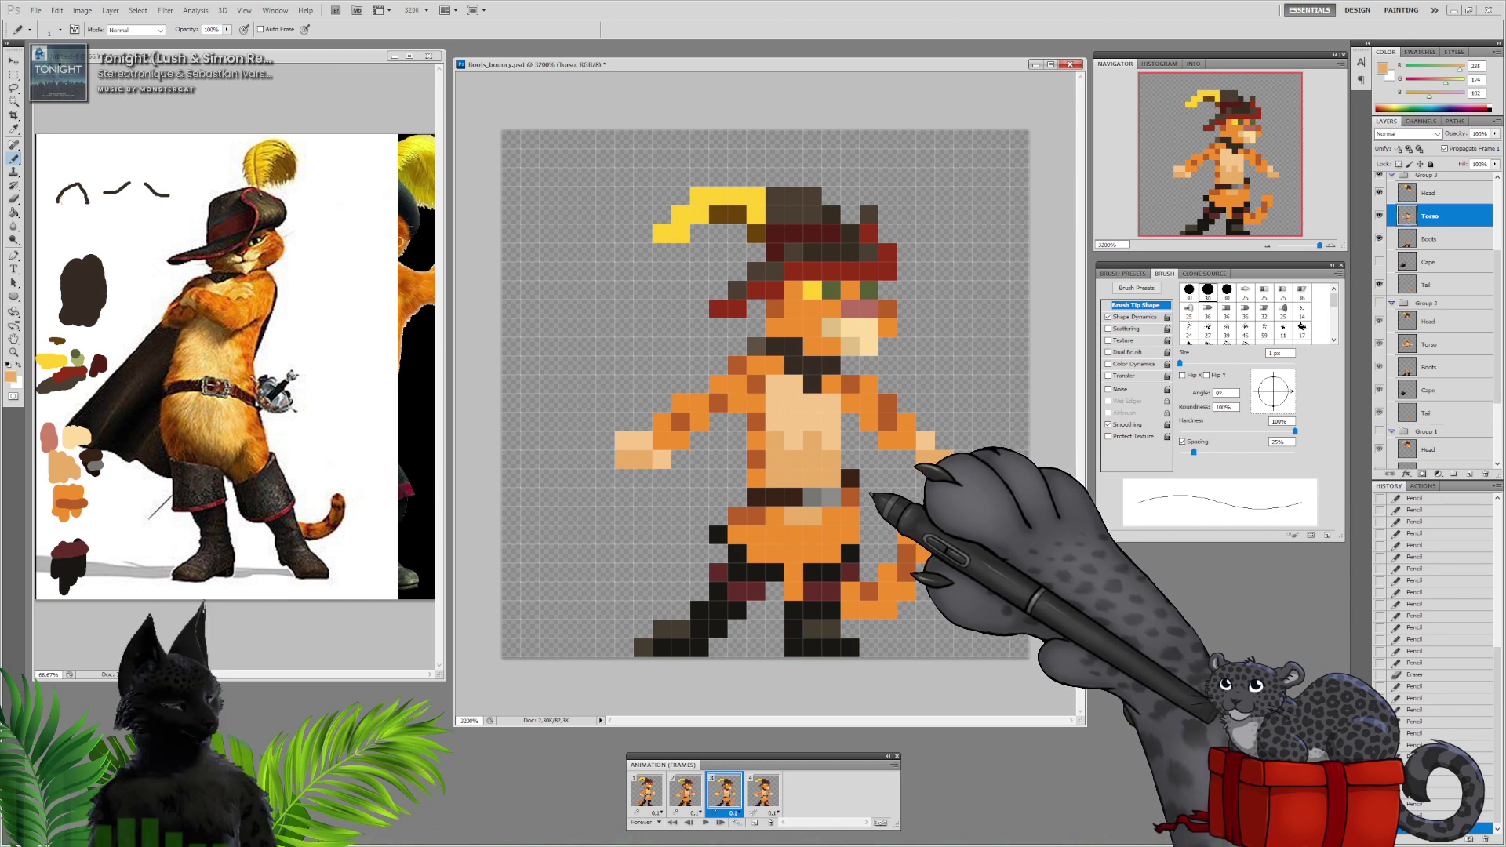
{"action": "key", "text": "ctrl+z"}
{"action": "left_click", "coordinate": [723, 792]}
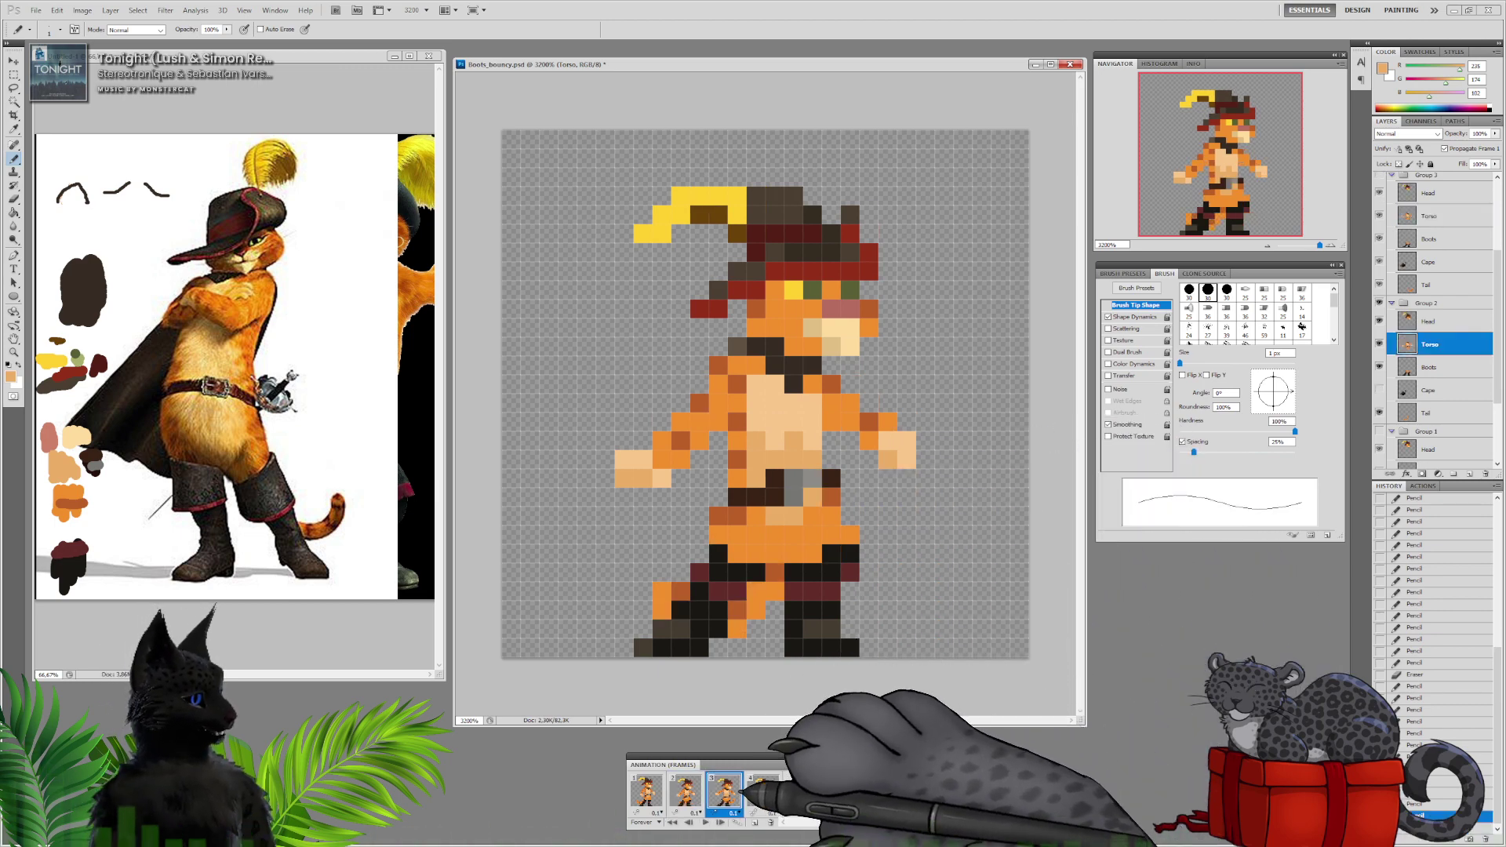
Check what Group 3's Head and Torso layers contain by hiding and showing them in the third frame
{"action": "left_click", "coordinate": [1429, 216]}
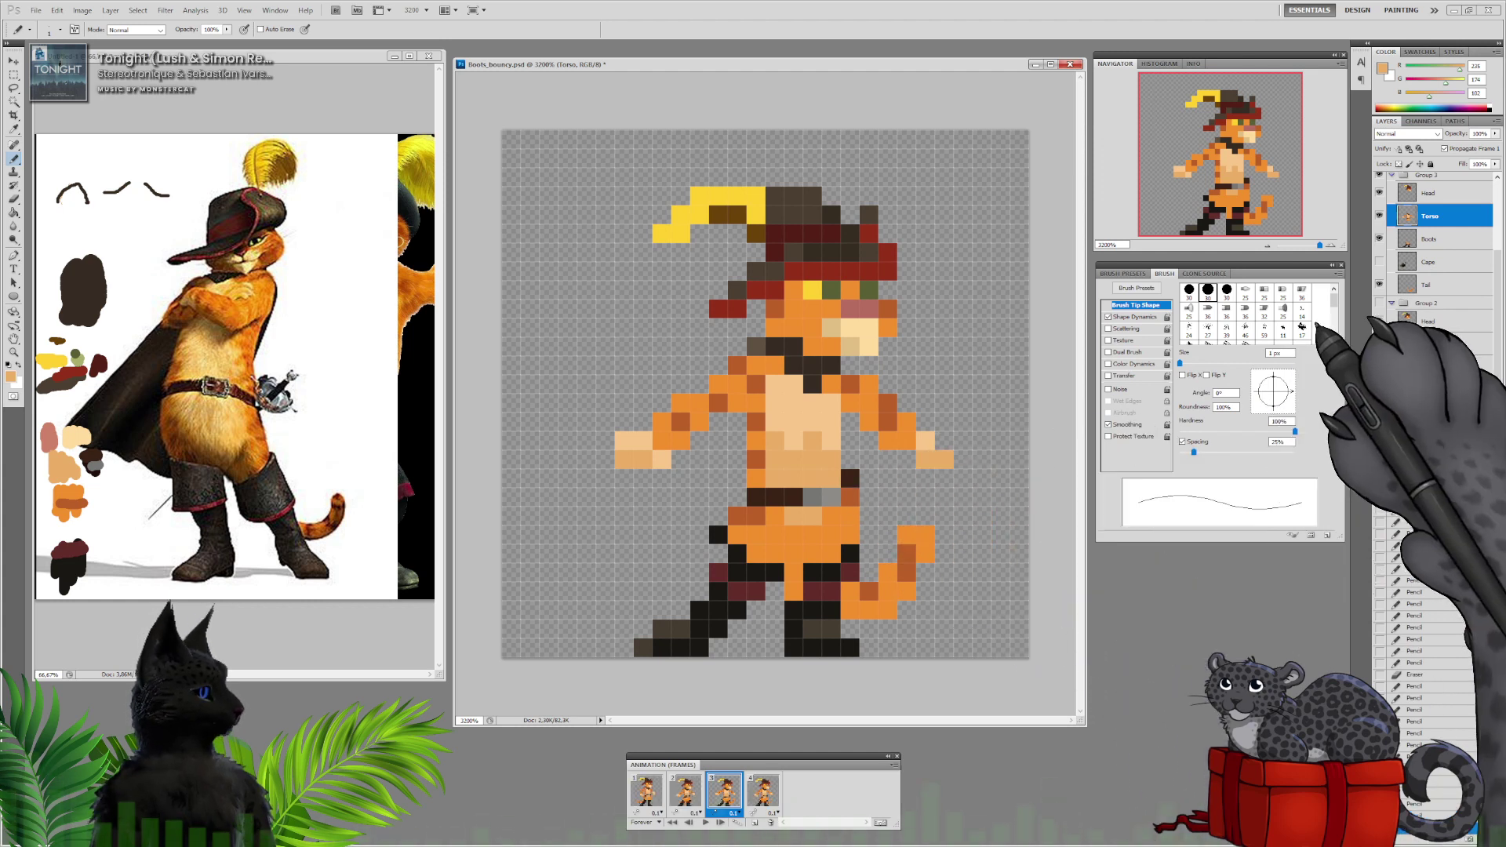
{"action": "left_click", "coordinate": [1379, 192]}
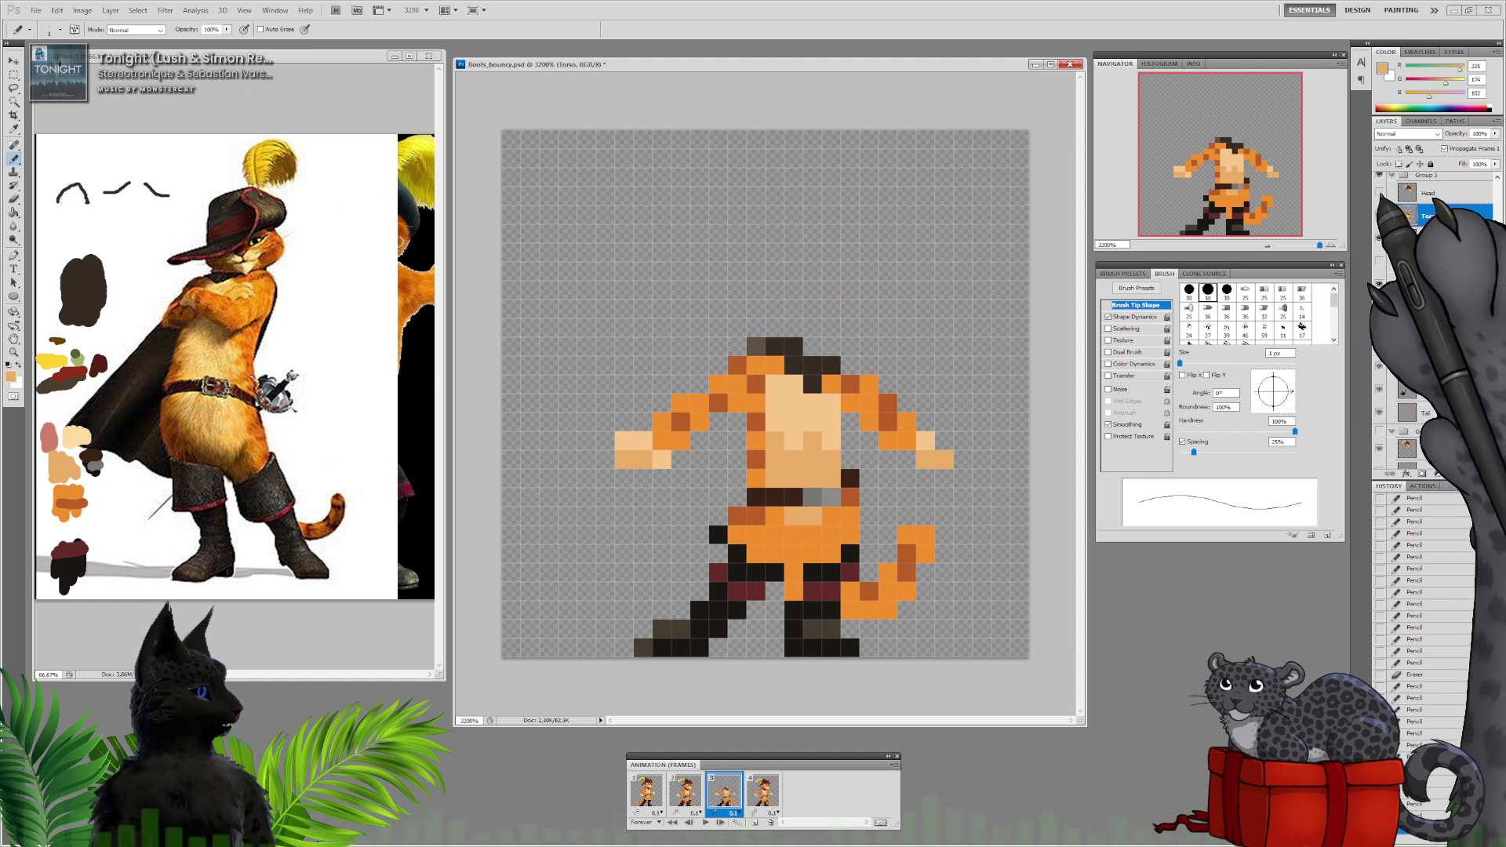
{"action": "left_click", "coordinate": [1378, 192]}
{"action": "left_click", "coordinate": [1379, 215]}
{"action": "left_click", "coordinate": [1378, 216]}
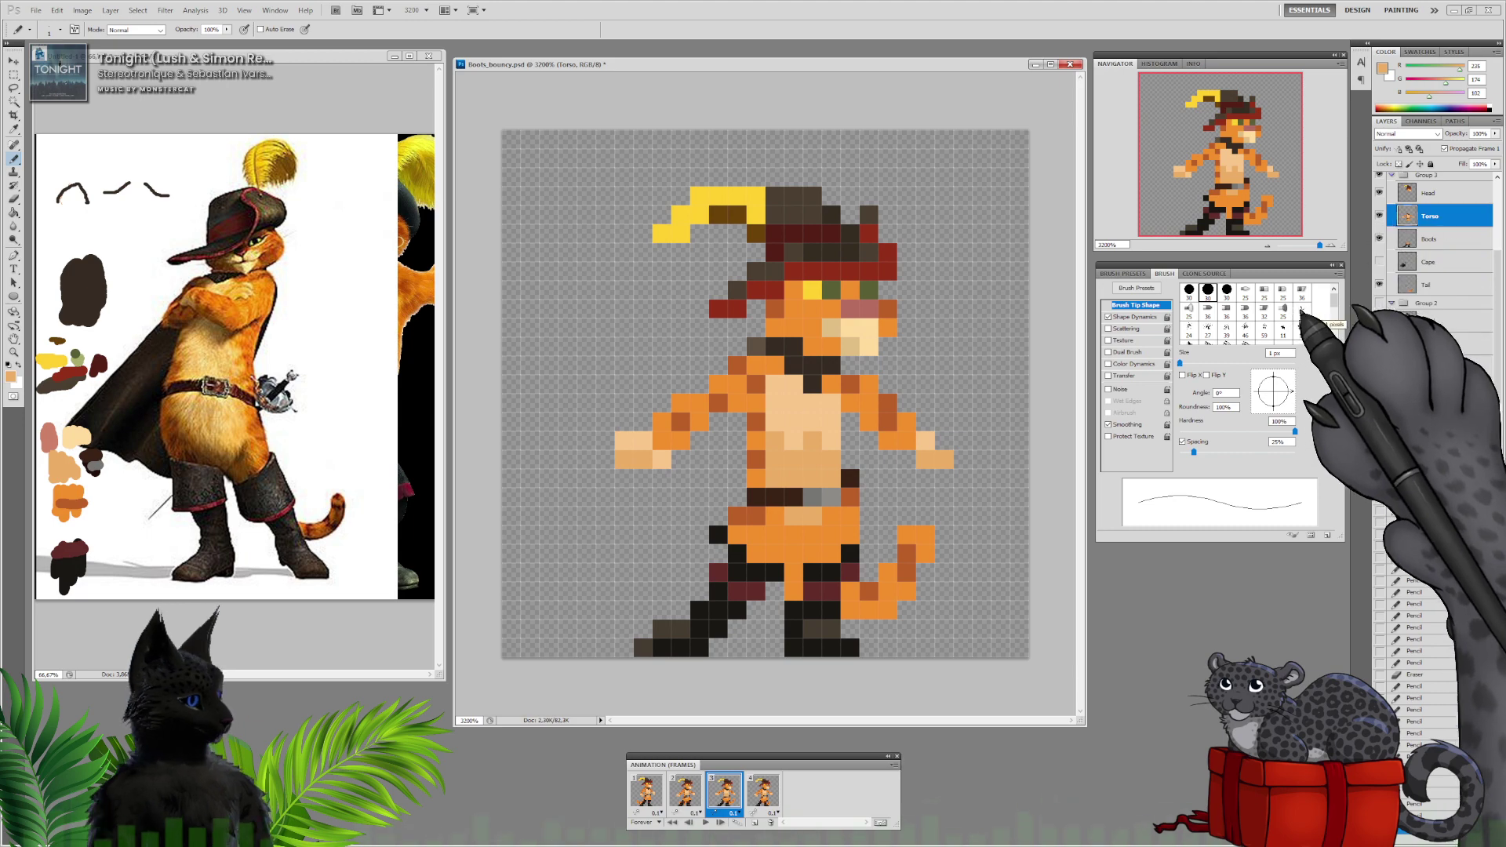
{"action": "scroll", "coordinate": [1435, 259], "scroll_direction": "up", "scroll_amount": 3}
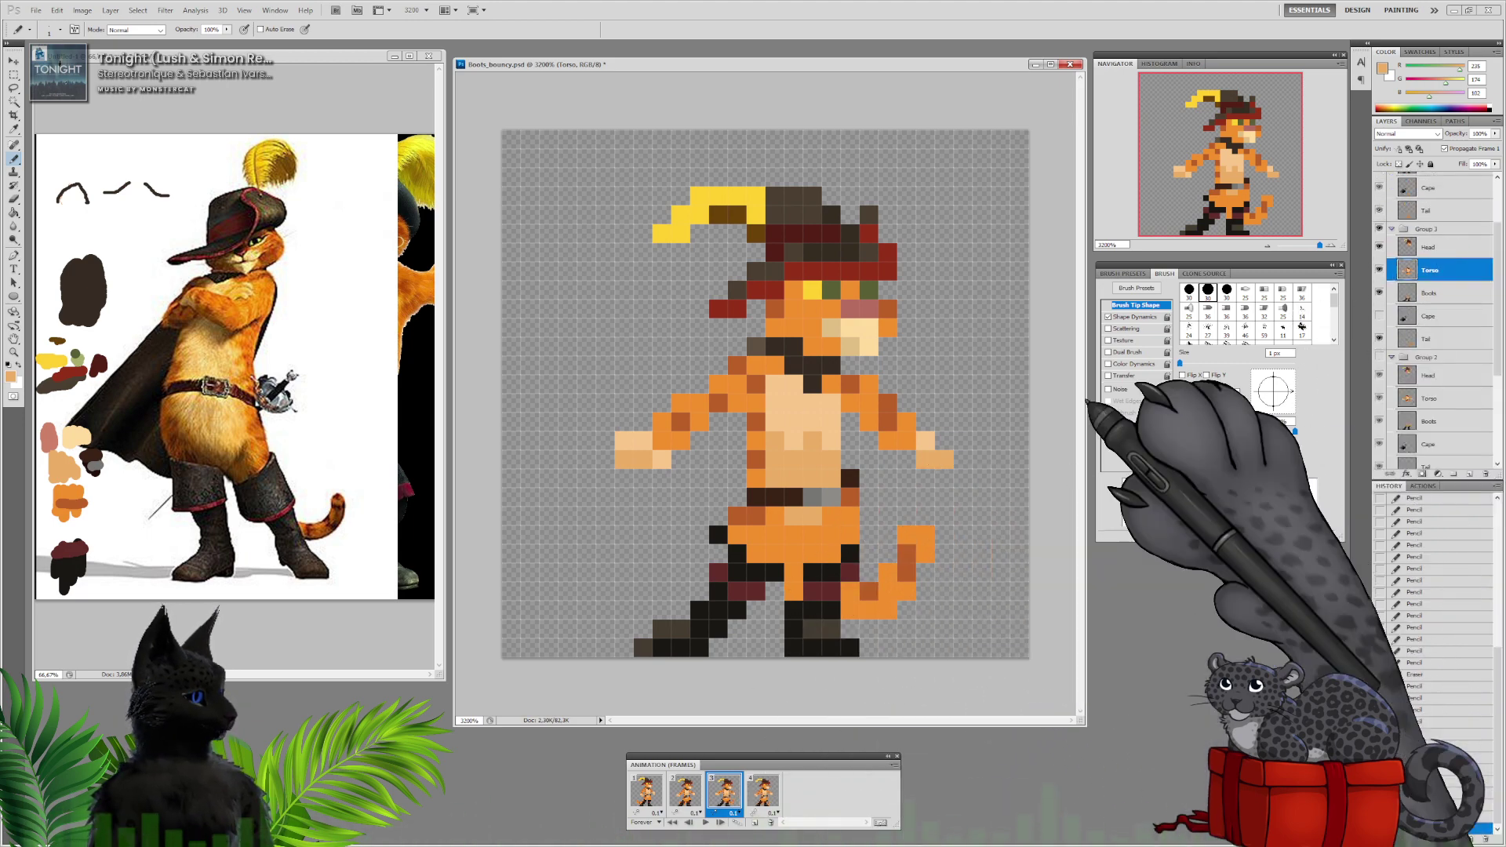
{"action": "left_click", "coordinate": [1379, 270]}
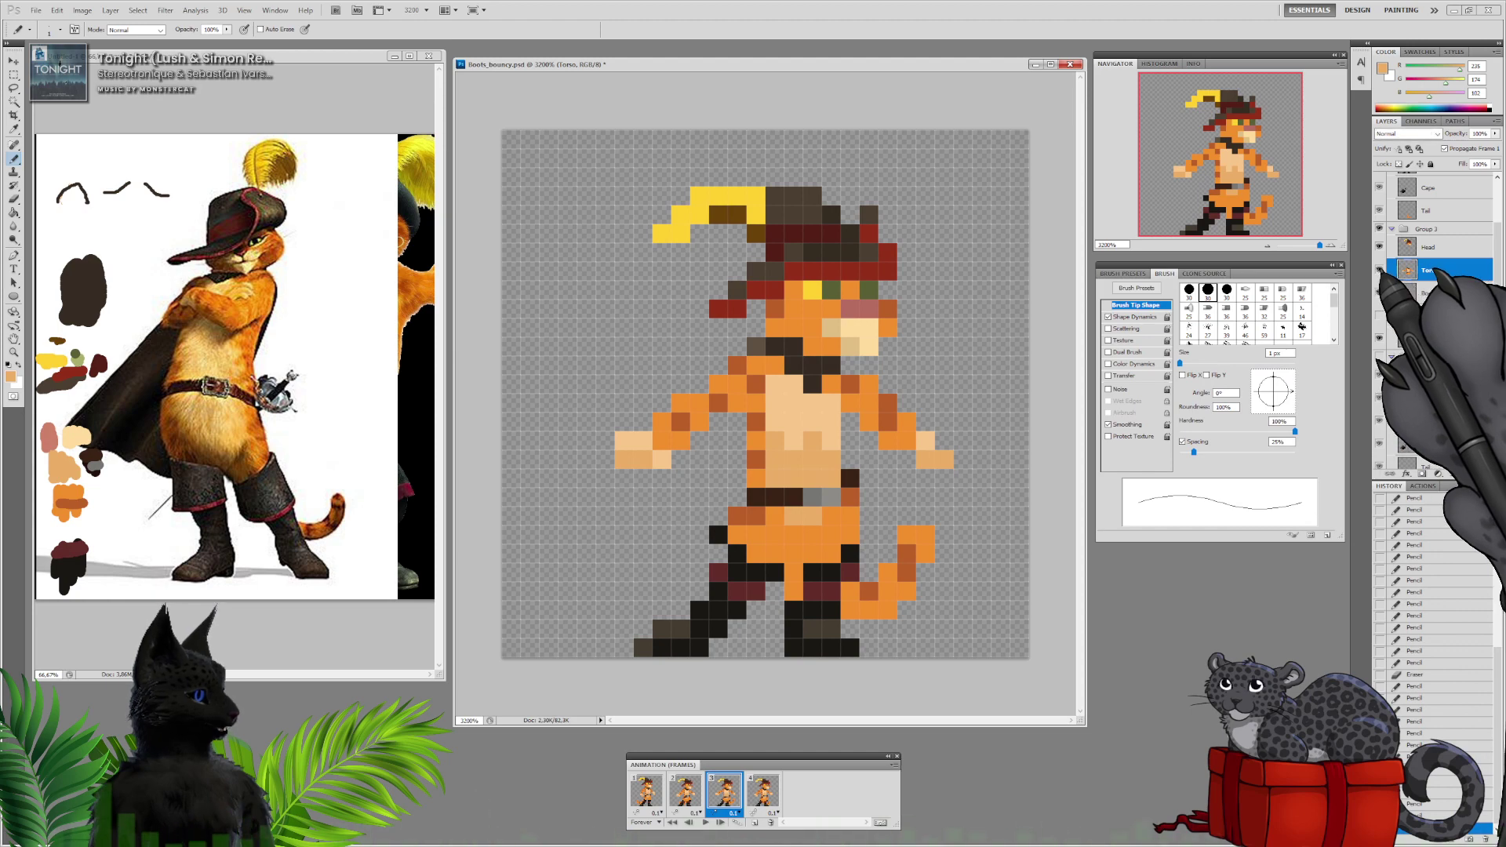
{"action": "left_click", "coordinate": [1378, 270]}
{"action": "left_click", "coordinate": [1379, 270]}
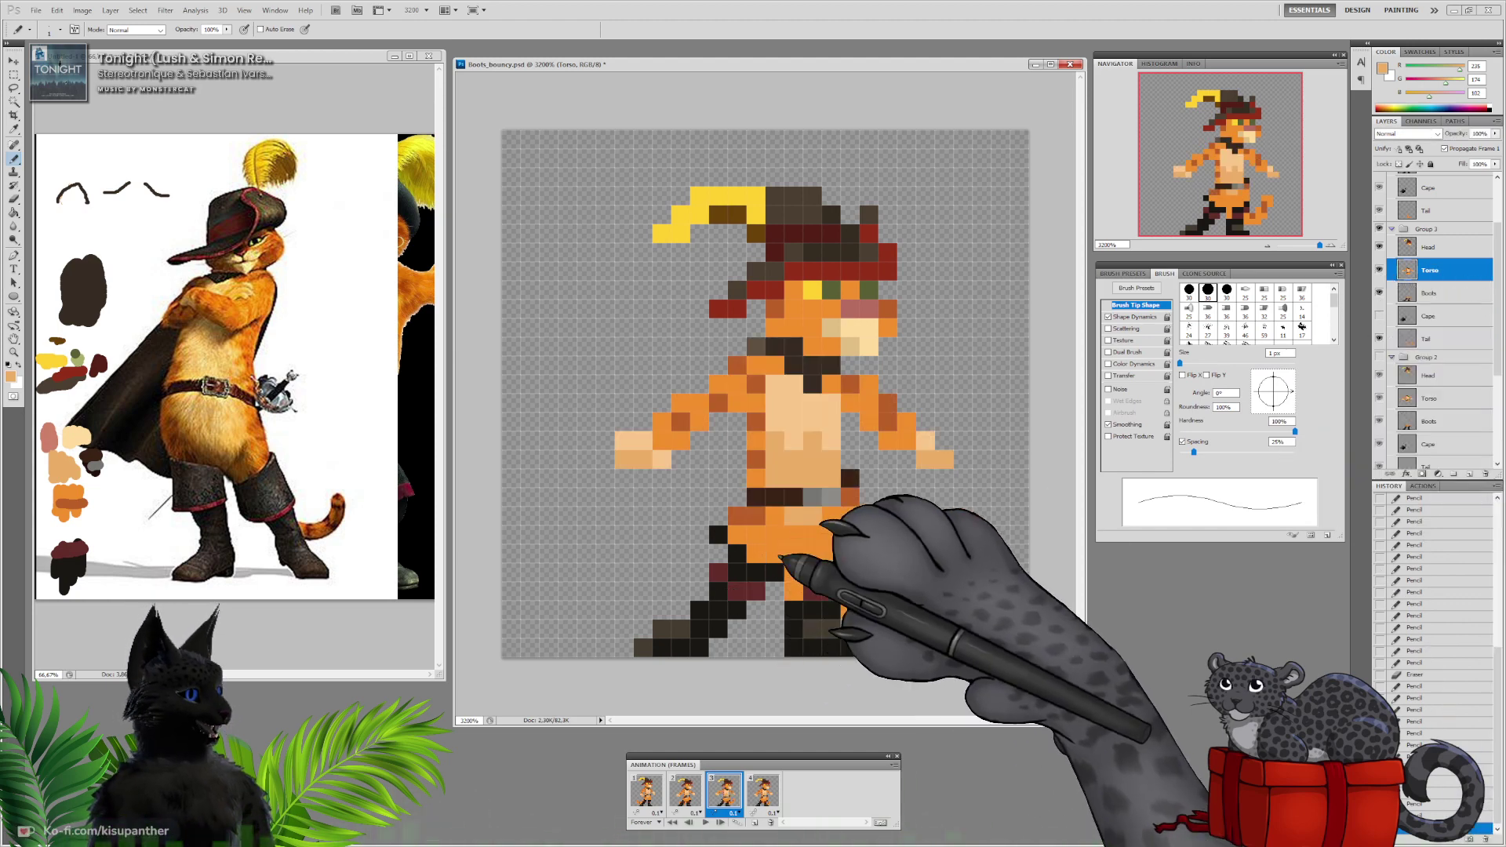
Add a sampled grey pixel above the third frame's belt buckle on Group 3's Torso layer and compare it across all four frames
{"action": "left_click", "coordinate": [830, 497], "text": "alt"}
{"action": "left_click", "coordinate": [831, 478]}
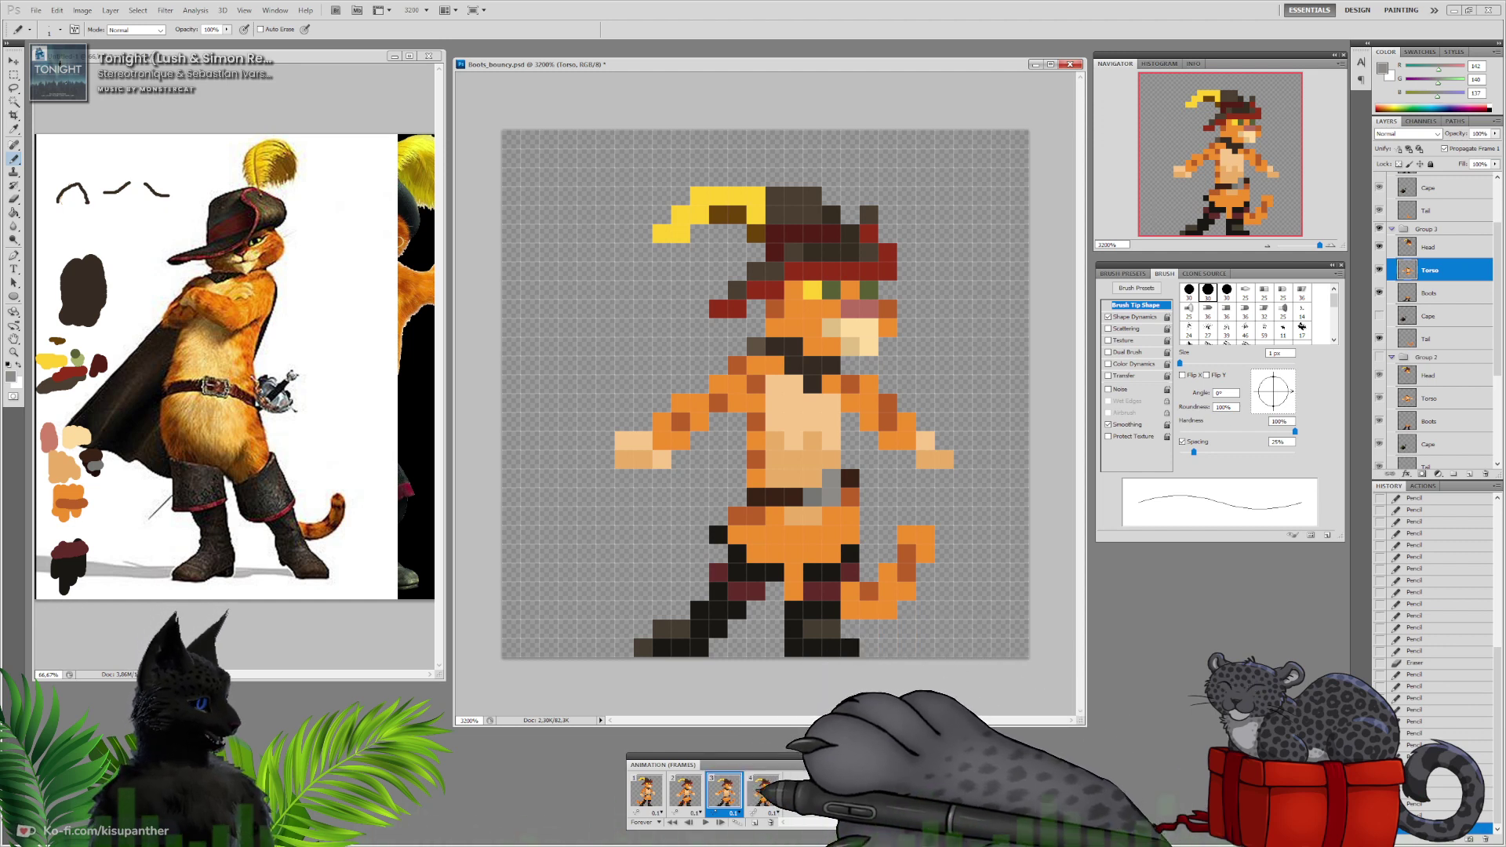
{"action": "left_click", "coordinate": [648, 790]}
{"action": "left_click", "coordinate": [687, 790]}
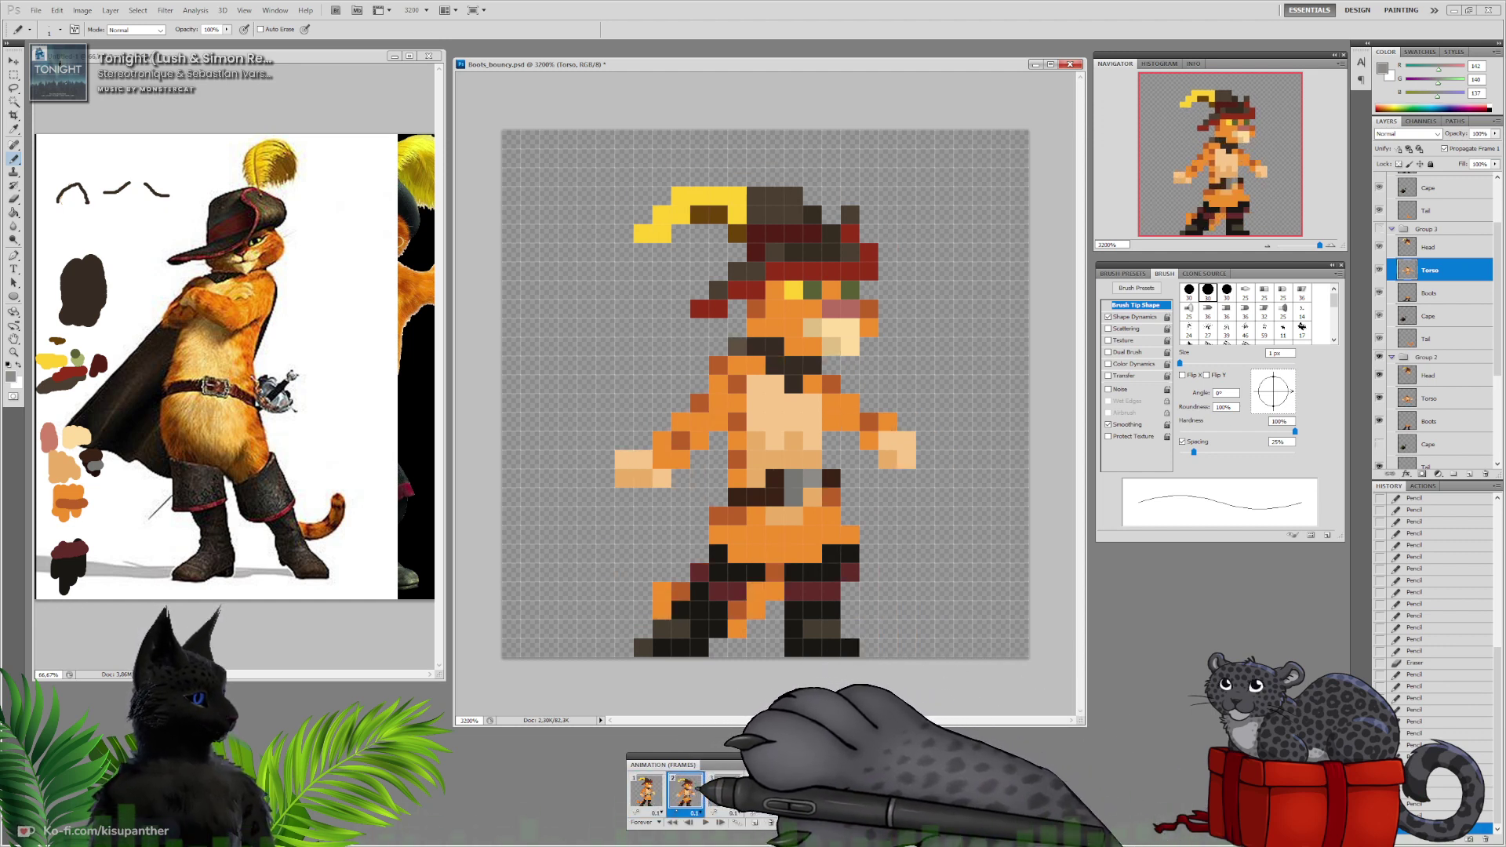
{"action": "left_click", "coordinate": [724, 790]}
{"action": "left_click", "coordinate": [763, 791]}
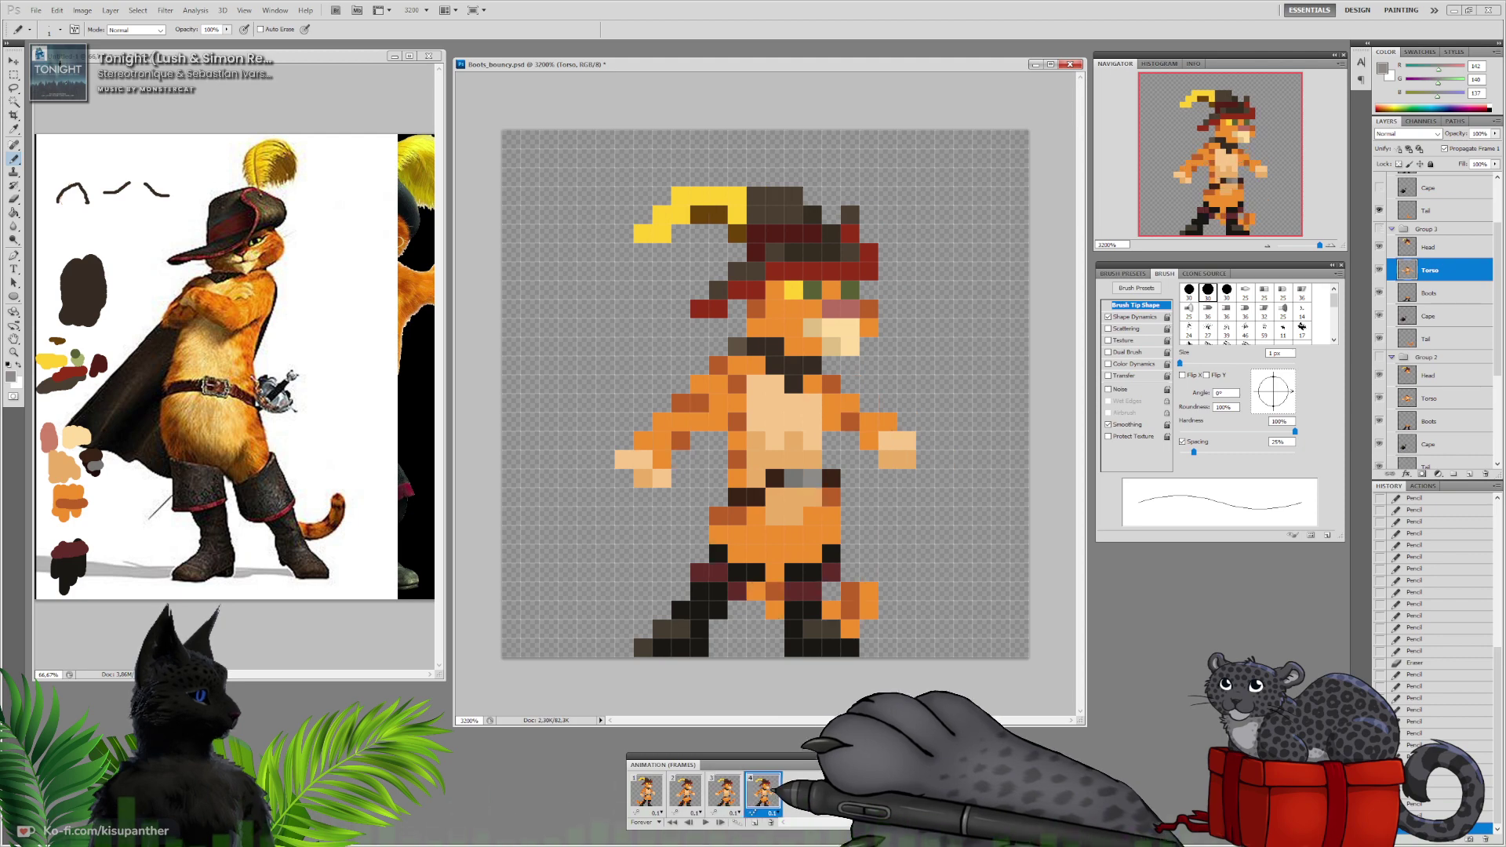
Lower the dark belt pixel and part of the grey buckle by one pixel on Group 4's Torso layer, refill the belly colour, and preview the animation
{"action": "scroll", "coordinate": [1443, 244], "scroll_direction": "up", "scroll_amount": 2}
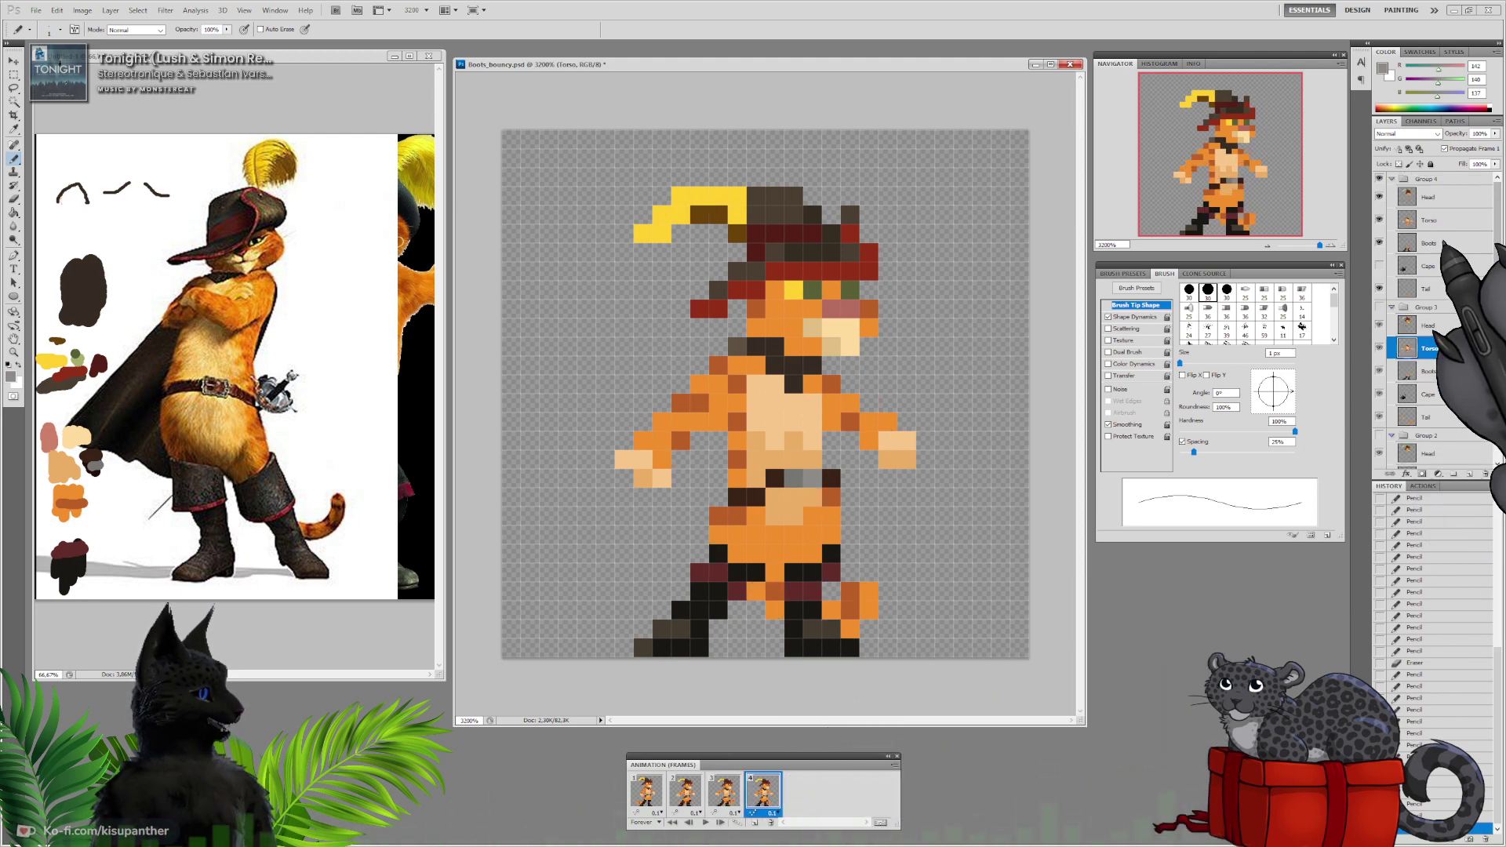
{"action": "left_click", "coordinate": [1449, 222]}
{"action": "left_click", "coordinate": [776, 478], "text": "alt"}
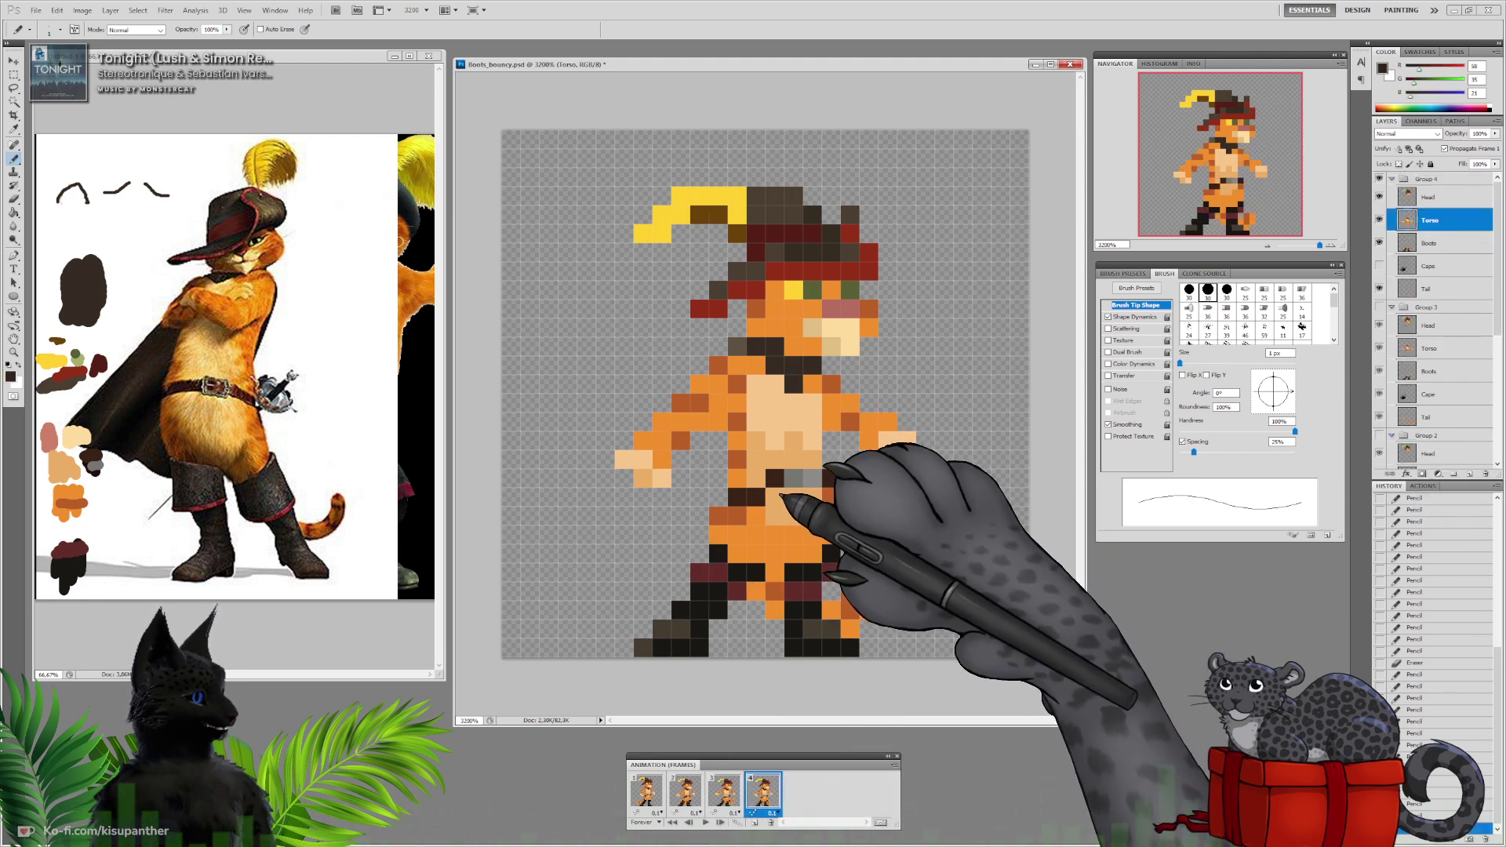
{"action": "left_click", "coordinate": [776, 497]}
{"action": "left_click", "coordinate": [791, 479], "text": "alt"}
{"action": "left_click", "coordinate": [794, 496]}
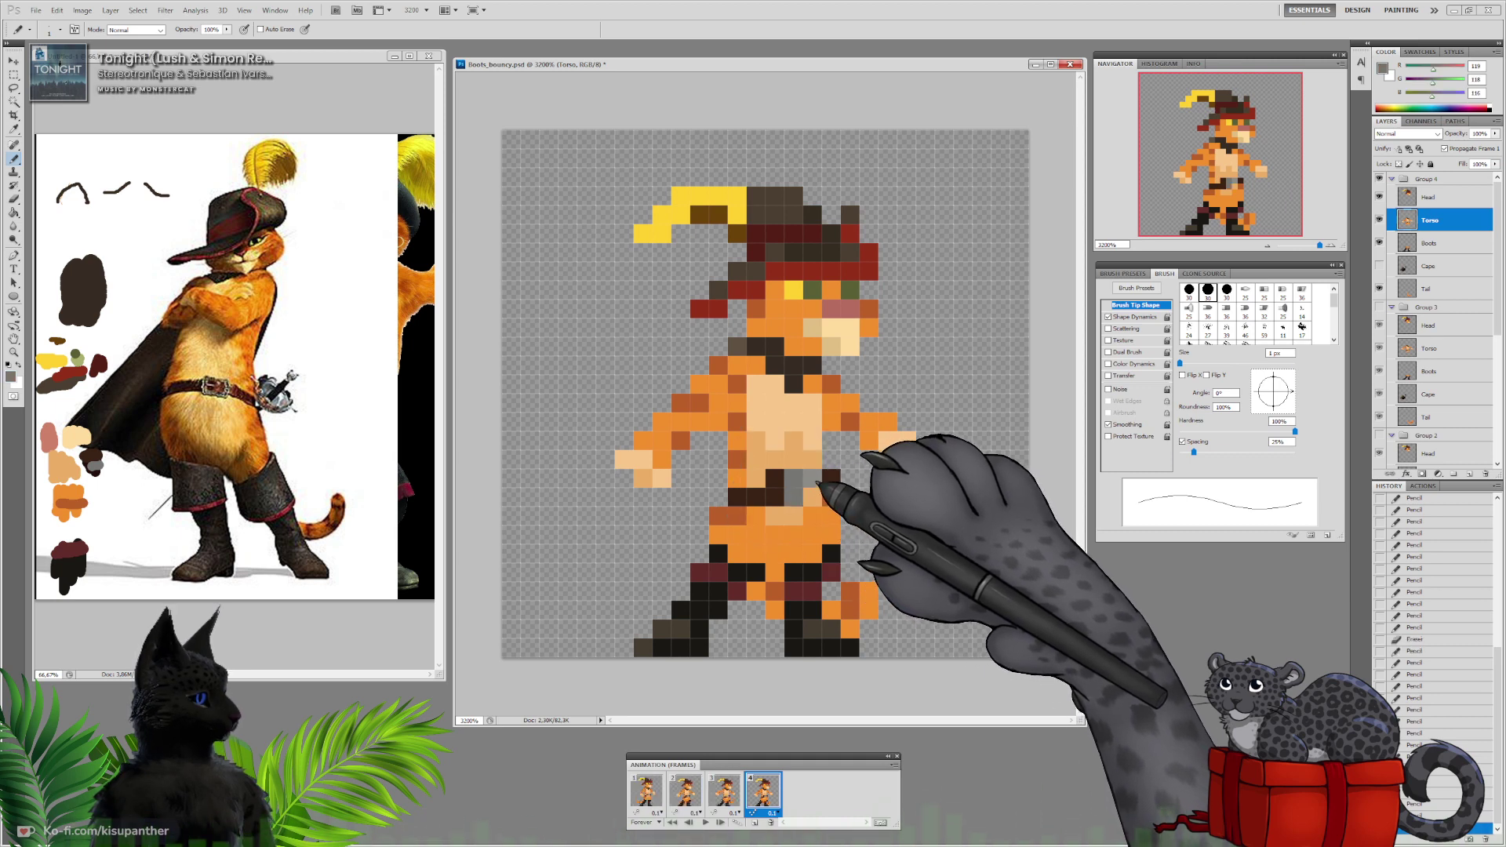
{"action": "left_click", "coordinate": [785, 462], "text": "alt"}
{"action": "left_click_drag", "start_coordinate": [775, 478], "coordinate": [795, 475]}
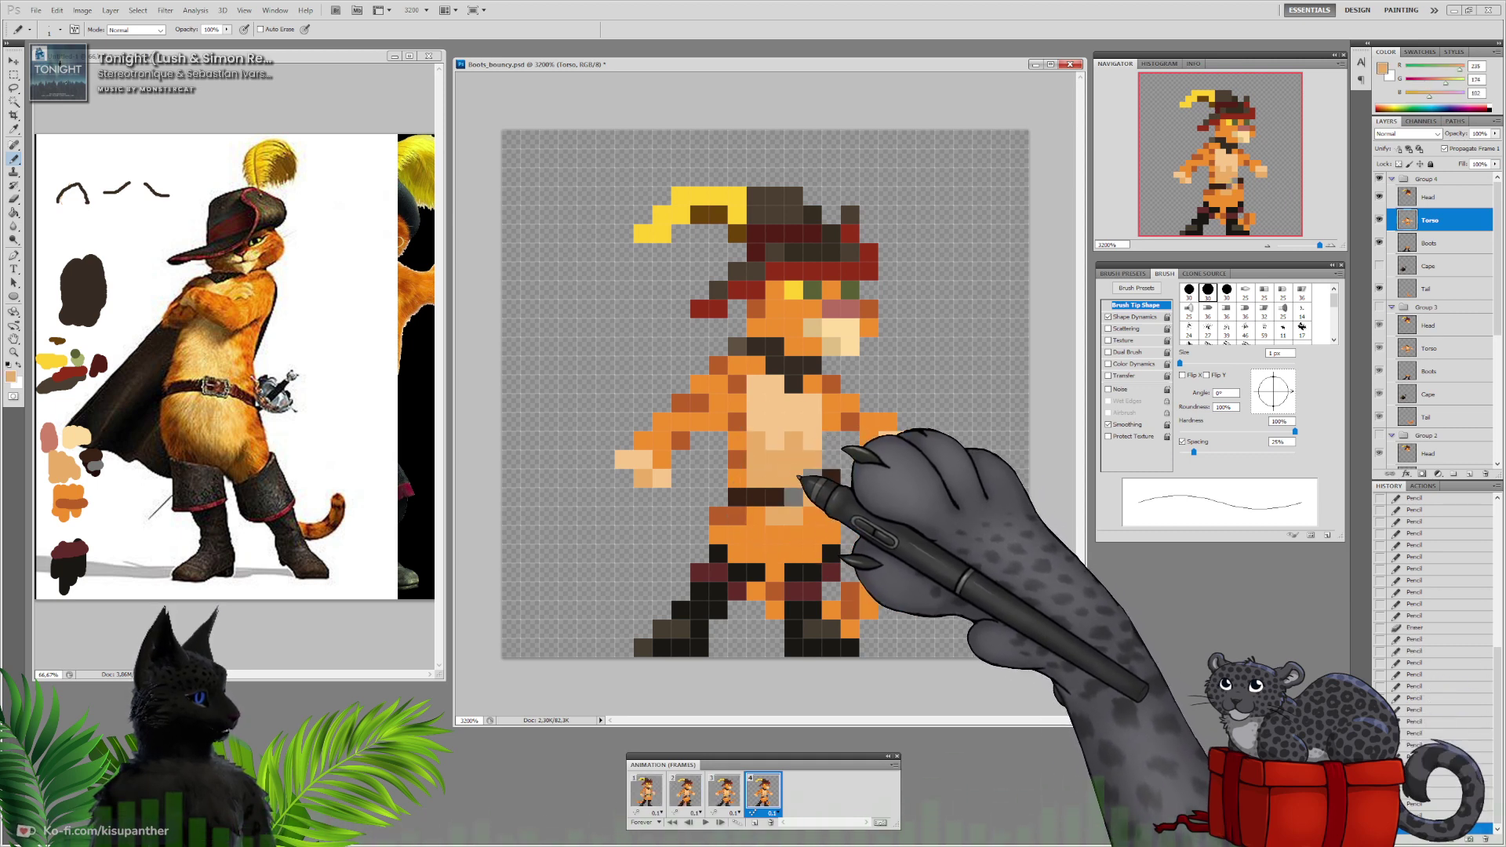
{"action": "left_click", "coordinate": [704, 822]}
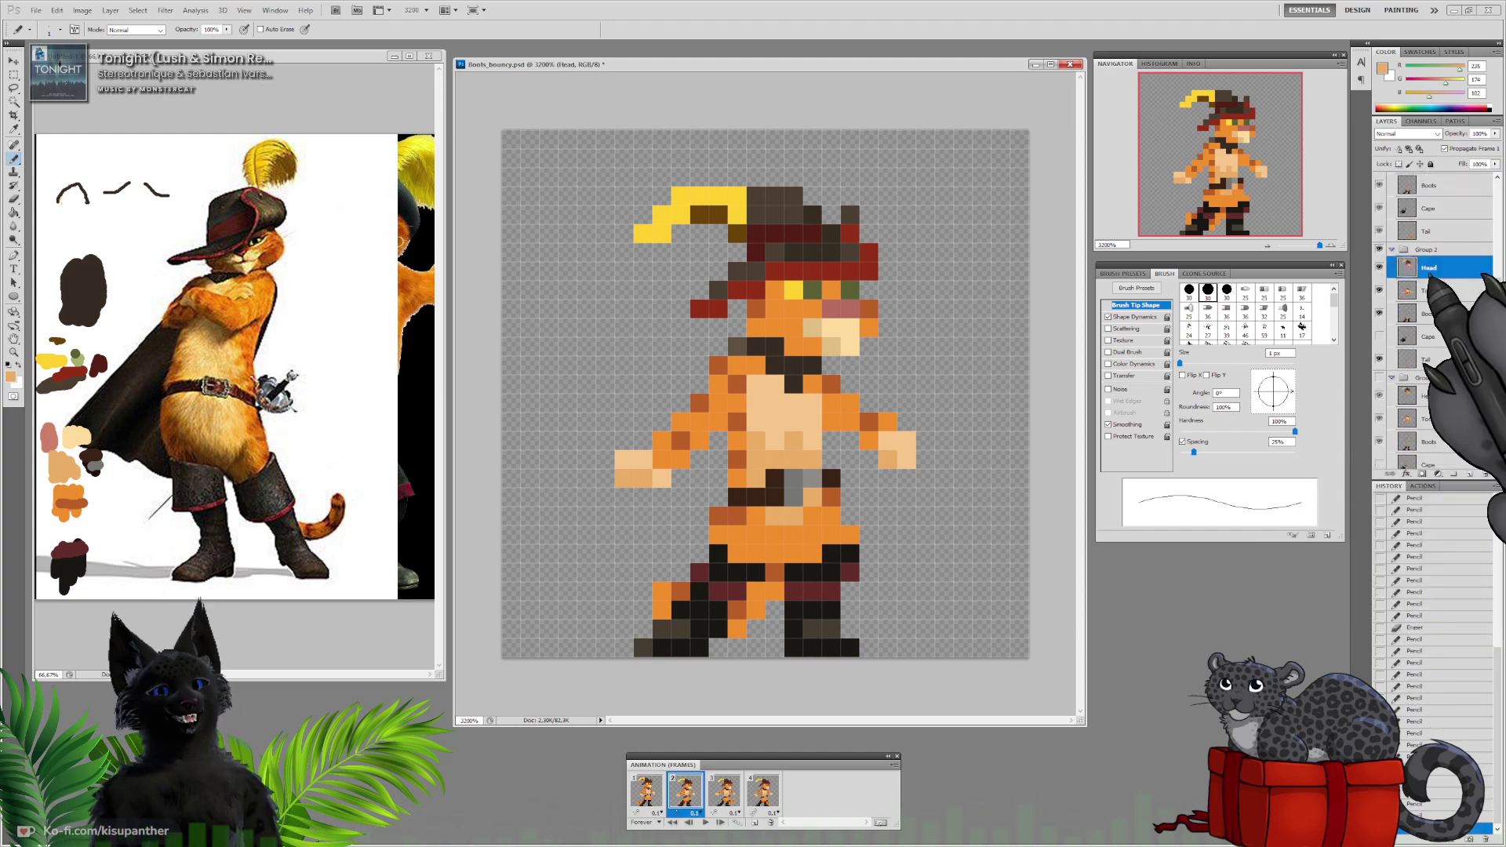
Flatten the second frame's feather by raising its yellow tip and extending its brown shading on Group 2's Head layer, and compare with the first frame
{"action": "left_click", "coordinate": [679, 216], "text": "alt"}
{"action": "left_click", "coordinate": [643, 215]}
{"action": "left_click", "coordinate": [662, 196]}
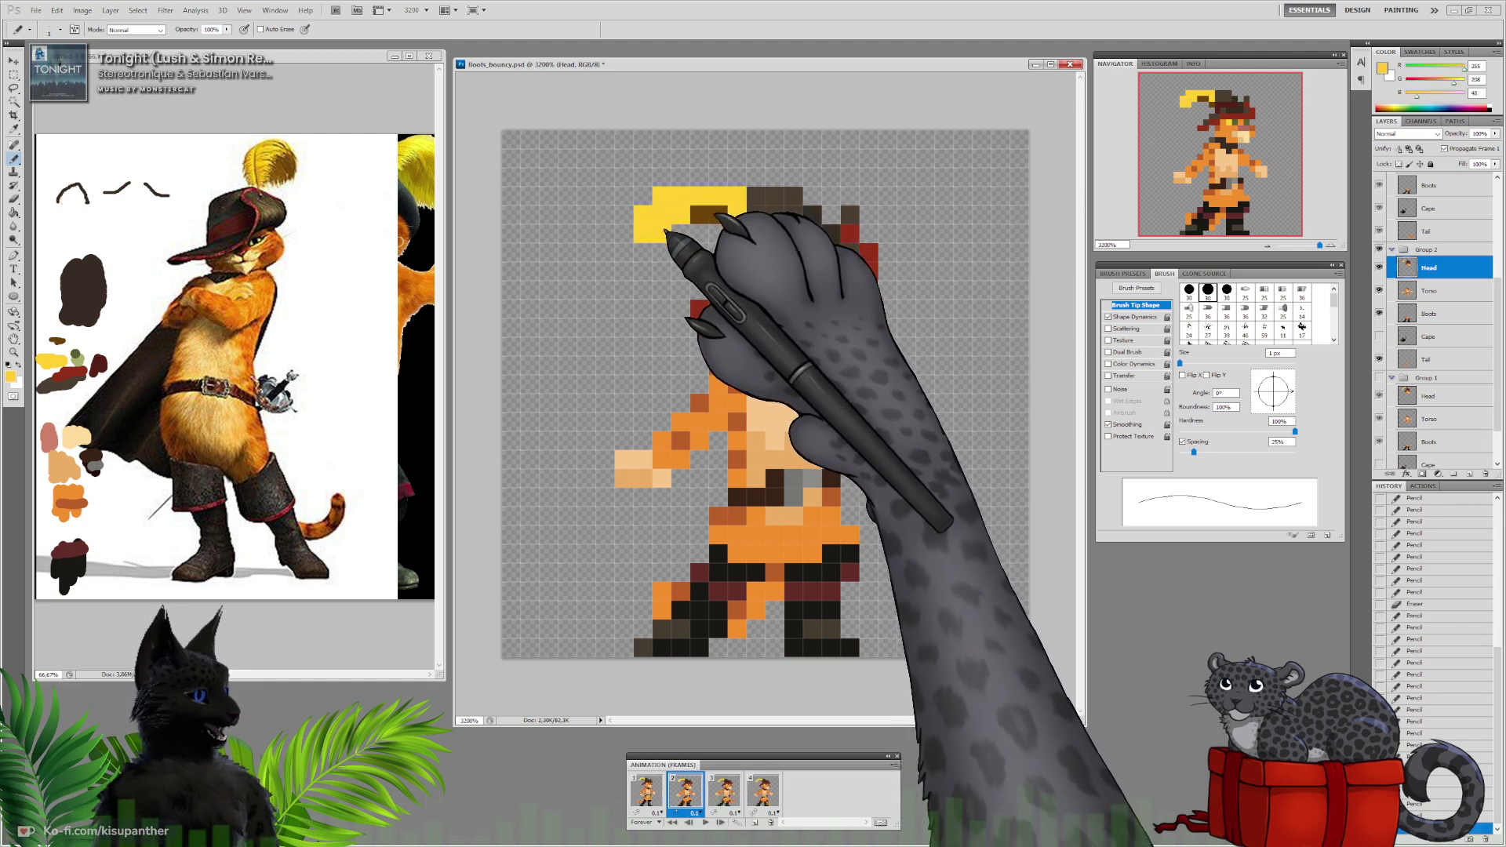
{"action": "key", "text": "e"}
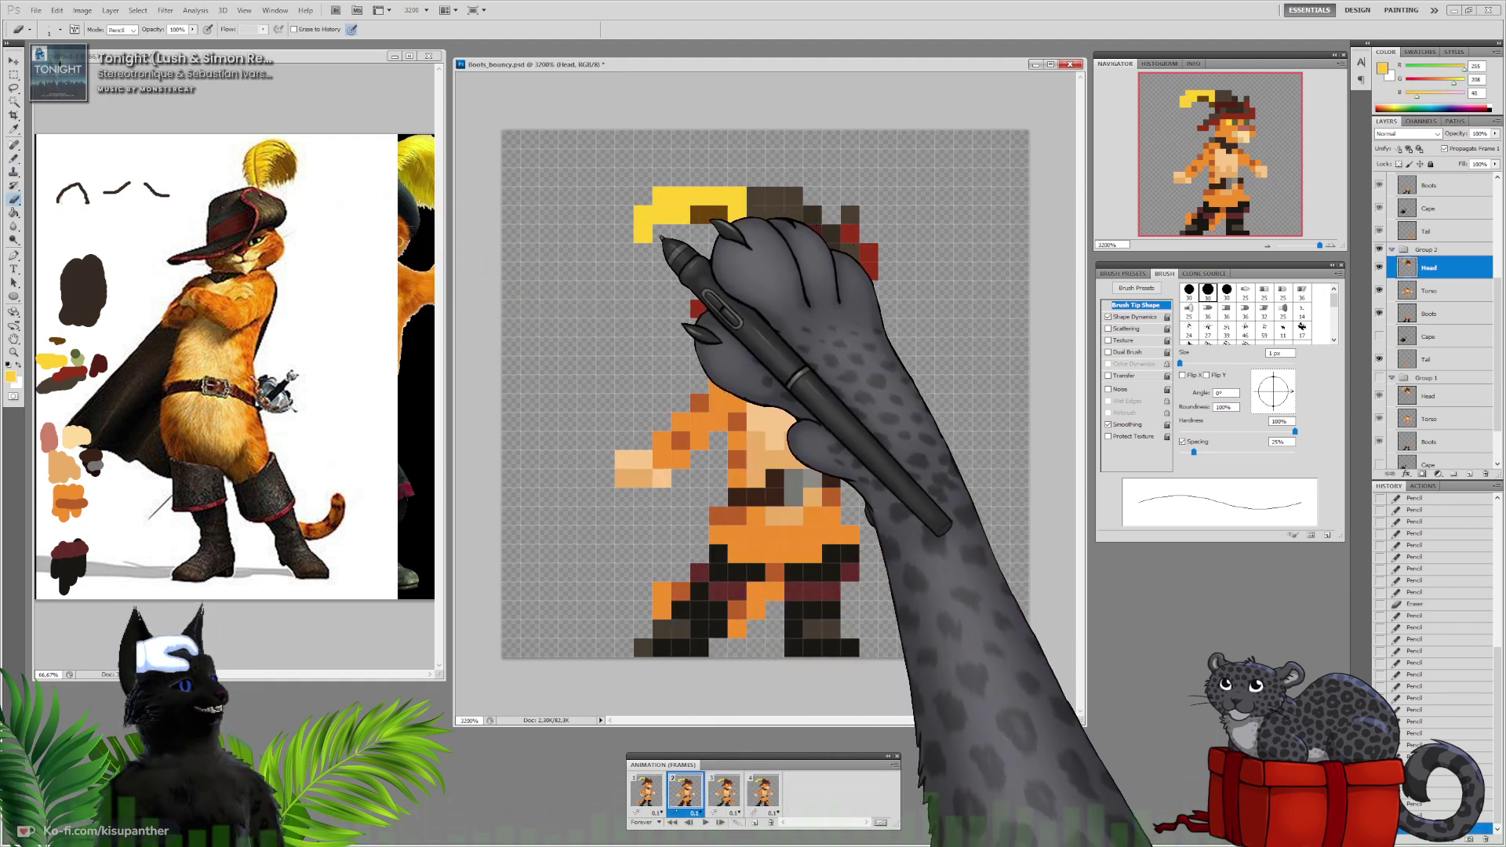
{"action": "key", "text": "b"}
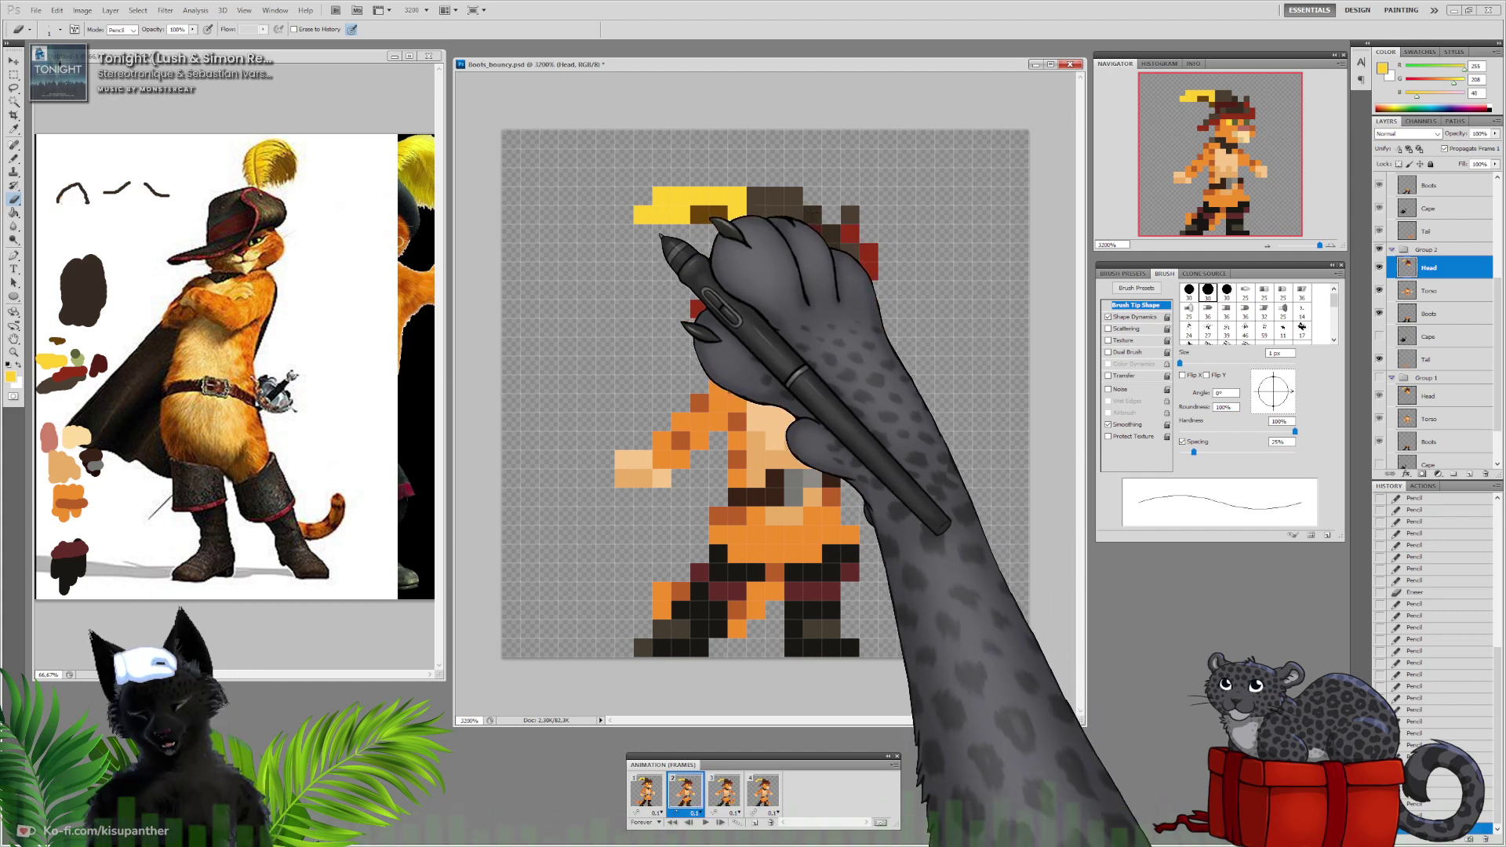
{"action": "left_click", "coordinate": [706, 215], "text": "alt"}
{"action": "left_click", "coordinate": [681, 214]}
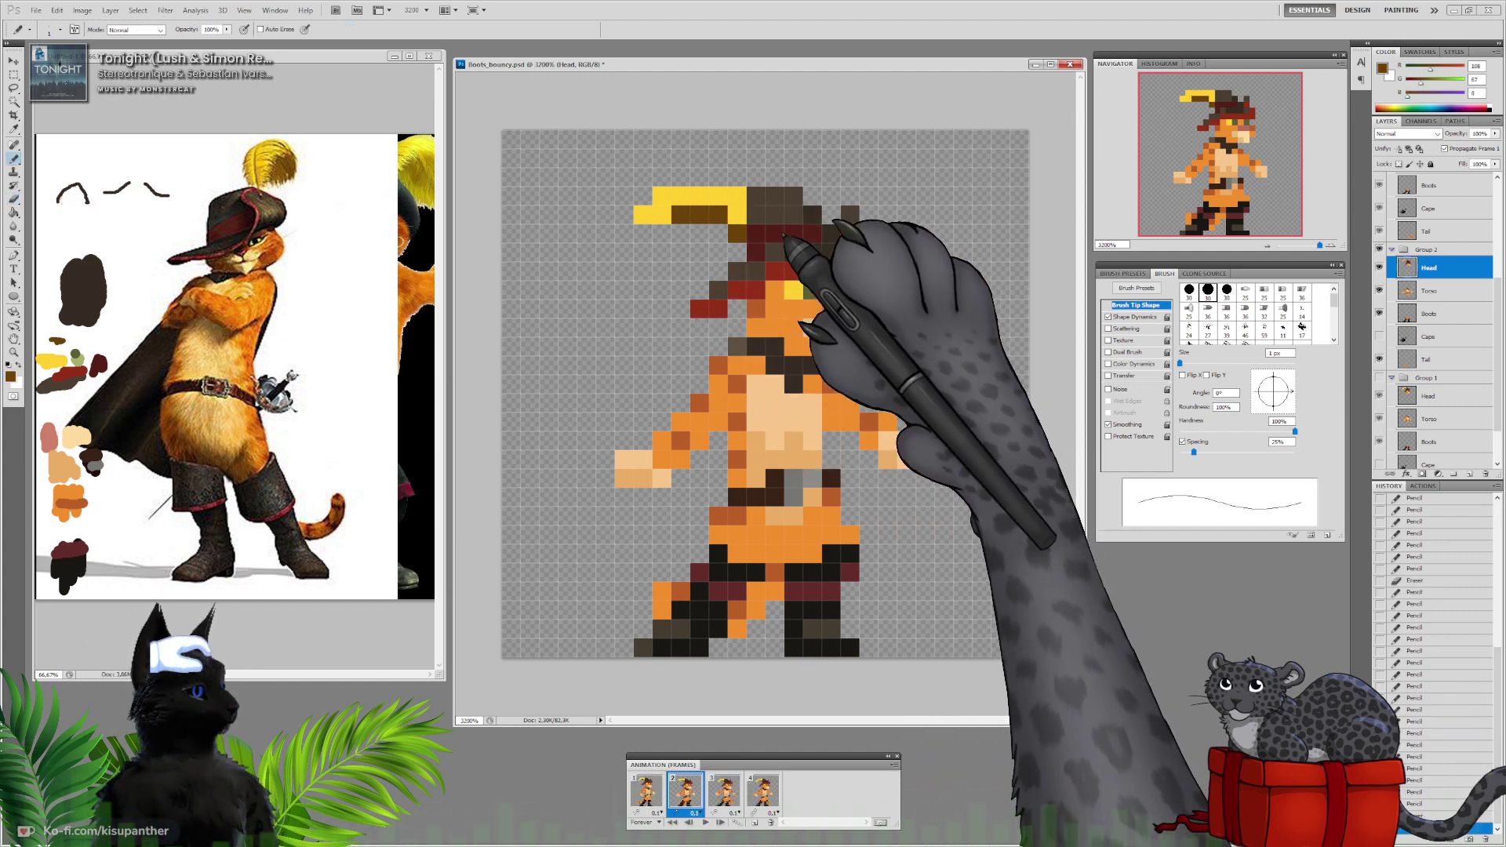
{"action": "left_click", "coordinate": [646, 791]}
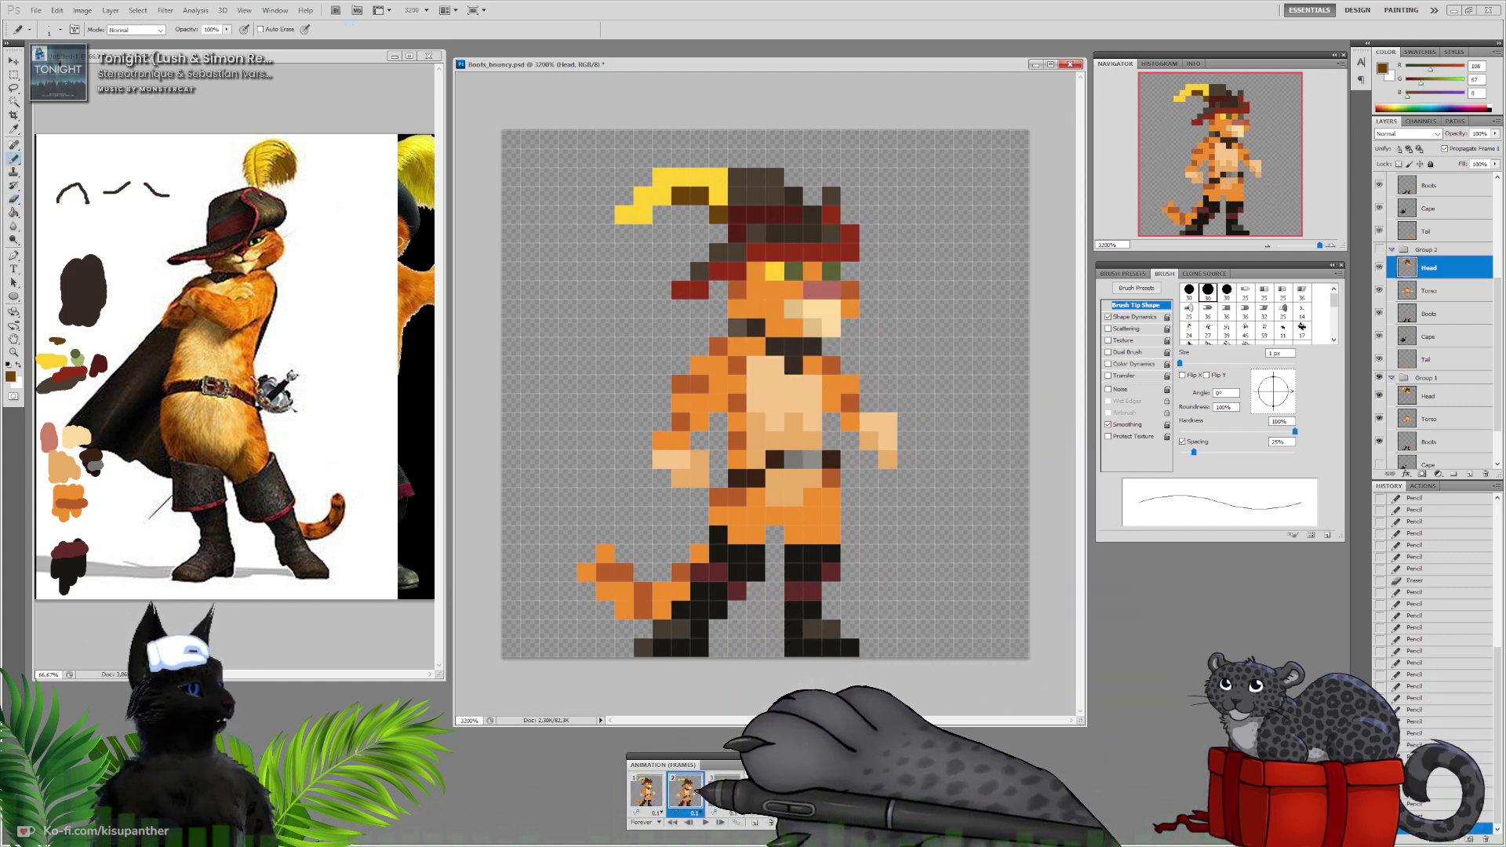
{"action": "left_click", "coordinate": [685, 790]}
{"action": "left_click", "coordinate": [645, 790]}
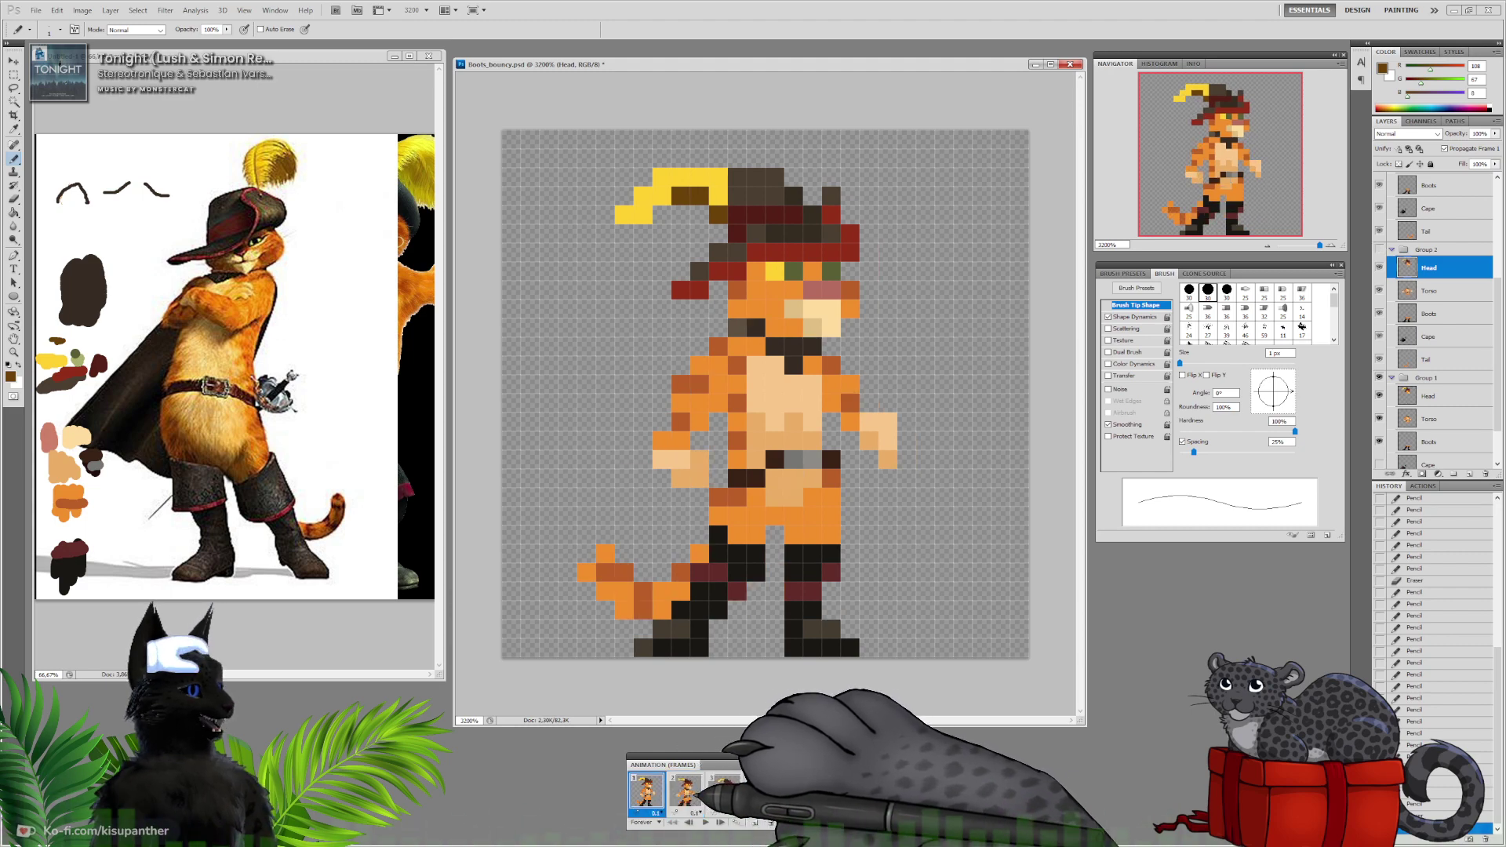
{"action": "left_click", "coordinate": [685, 790]}
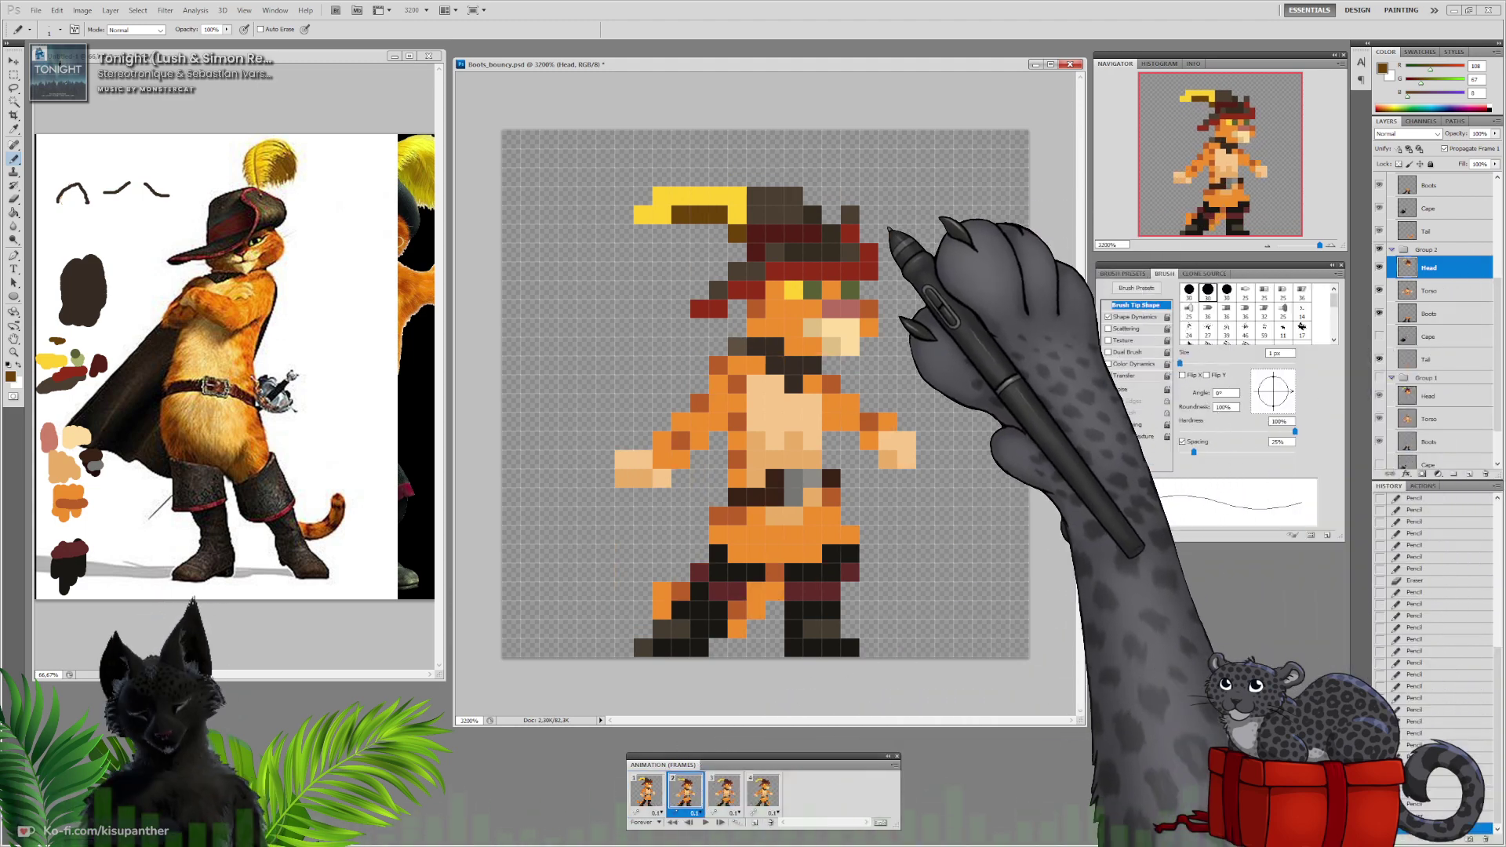
Round the front of the second frame's hat crown with sampled hat brown, raise the rear brim, and compare with the first frame
{"action": "left_click", "coordinate": [850, 215]}
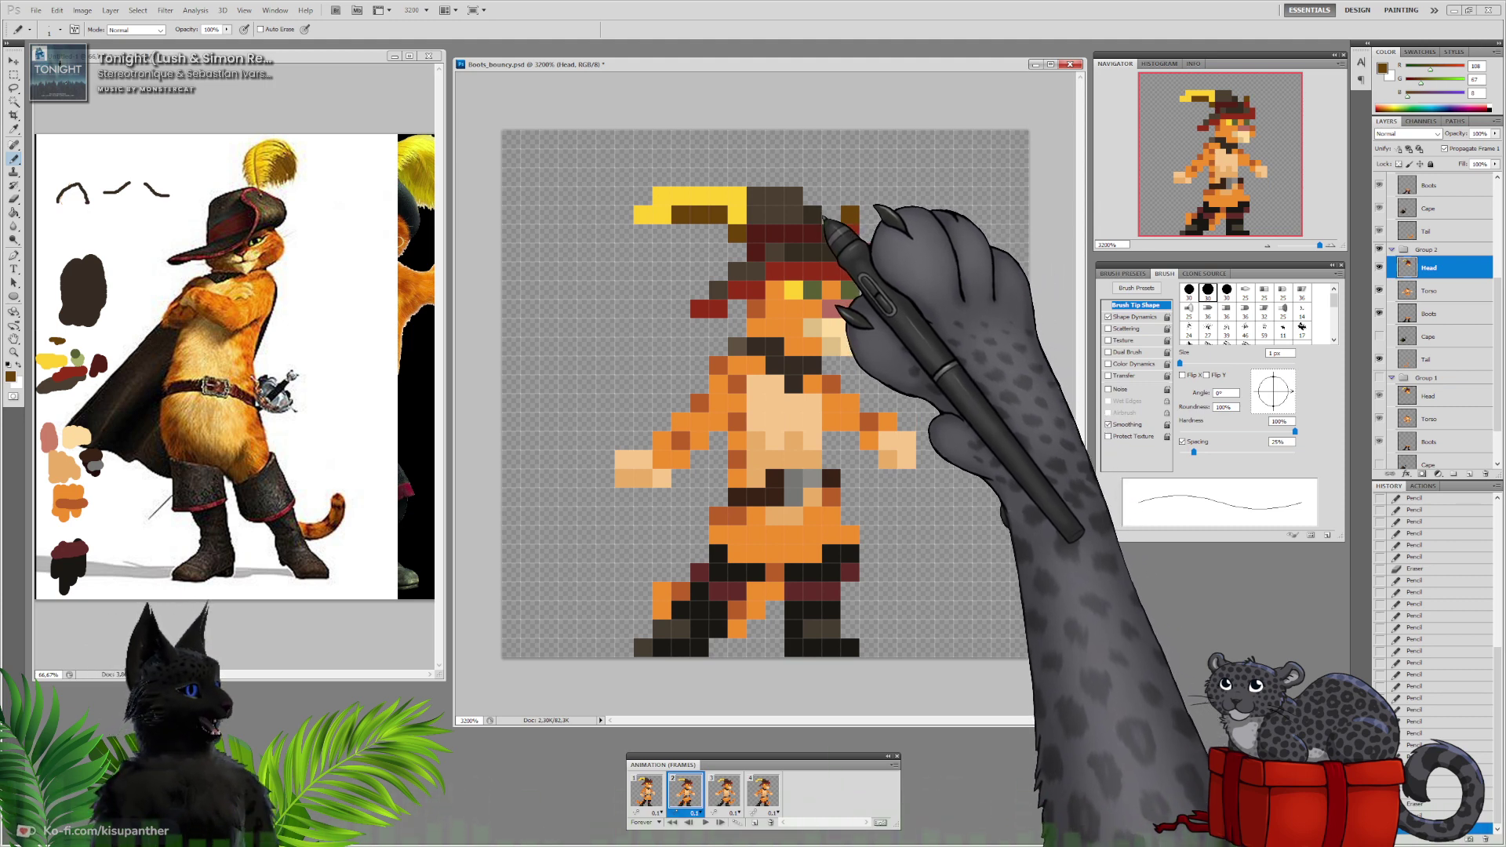
{"action": "left_click", "coordinate": [797, 214], "text": "alt"}
{"action": "left_click", "coordinate": [833, 215]}
{"action": "left_click", "coordinate": [850, 215]}
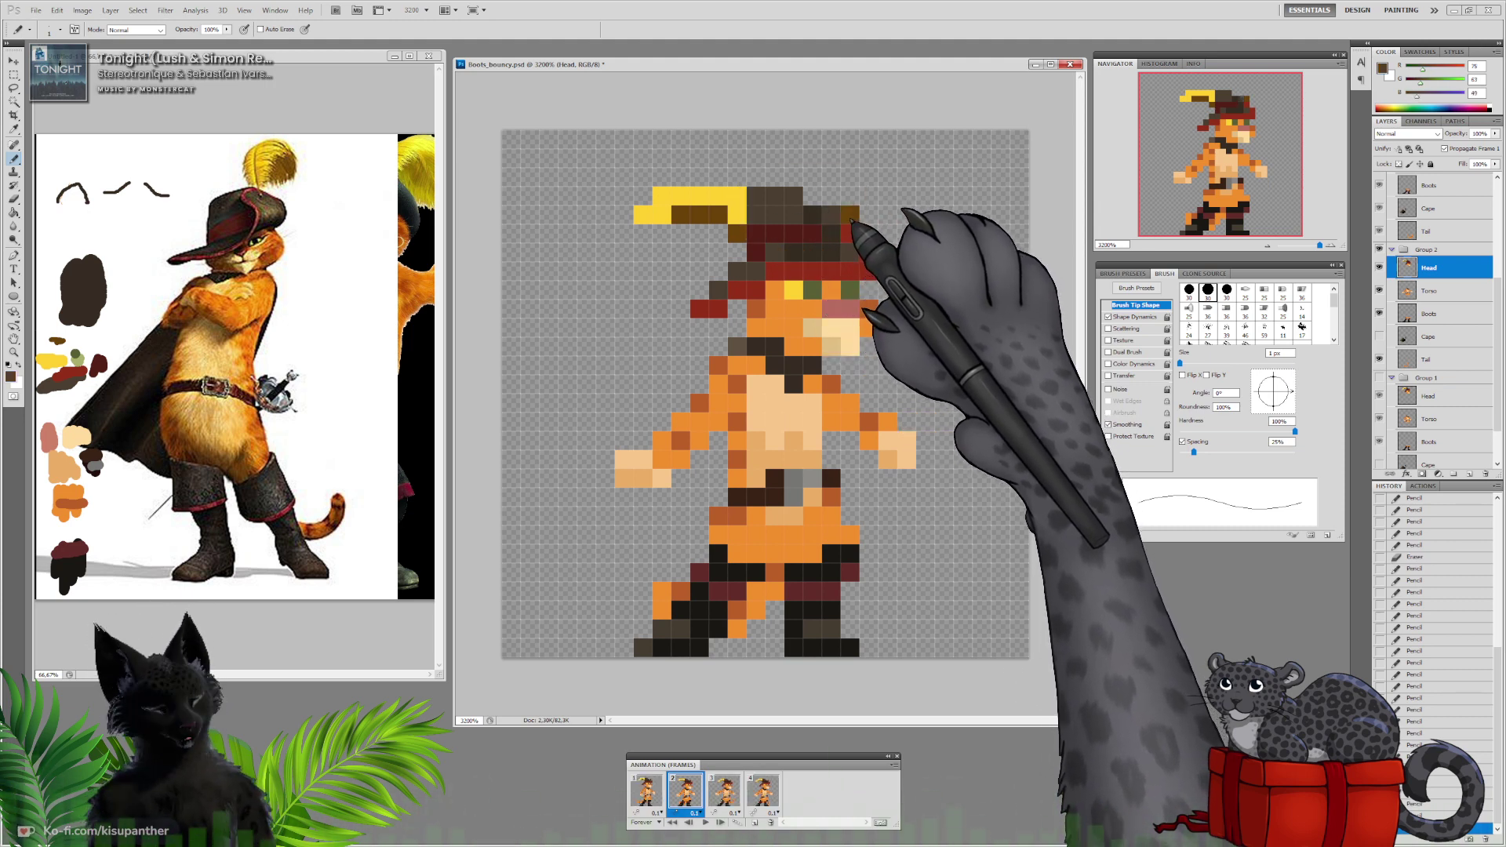
{"action": "left_click", "coordinate": [657, 793]}
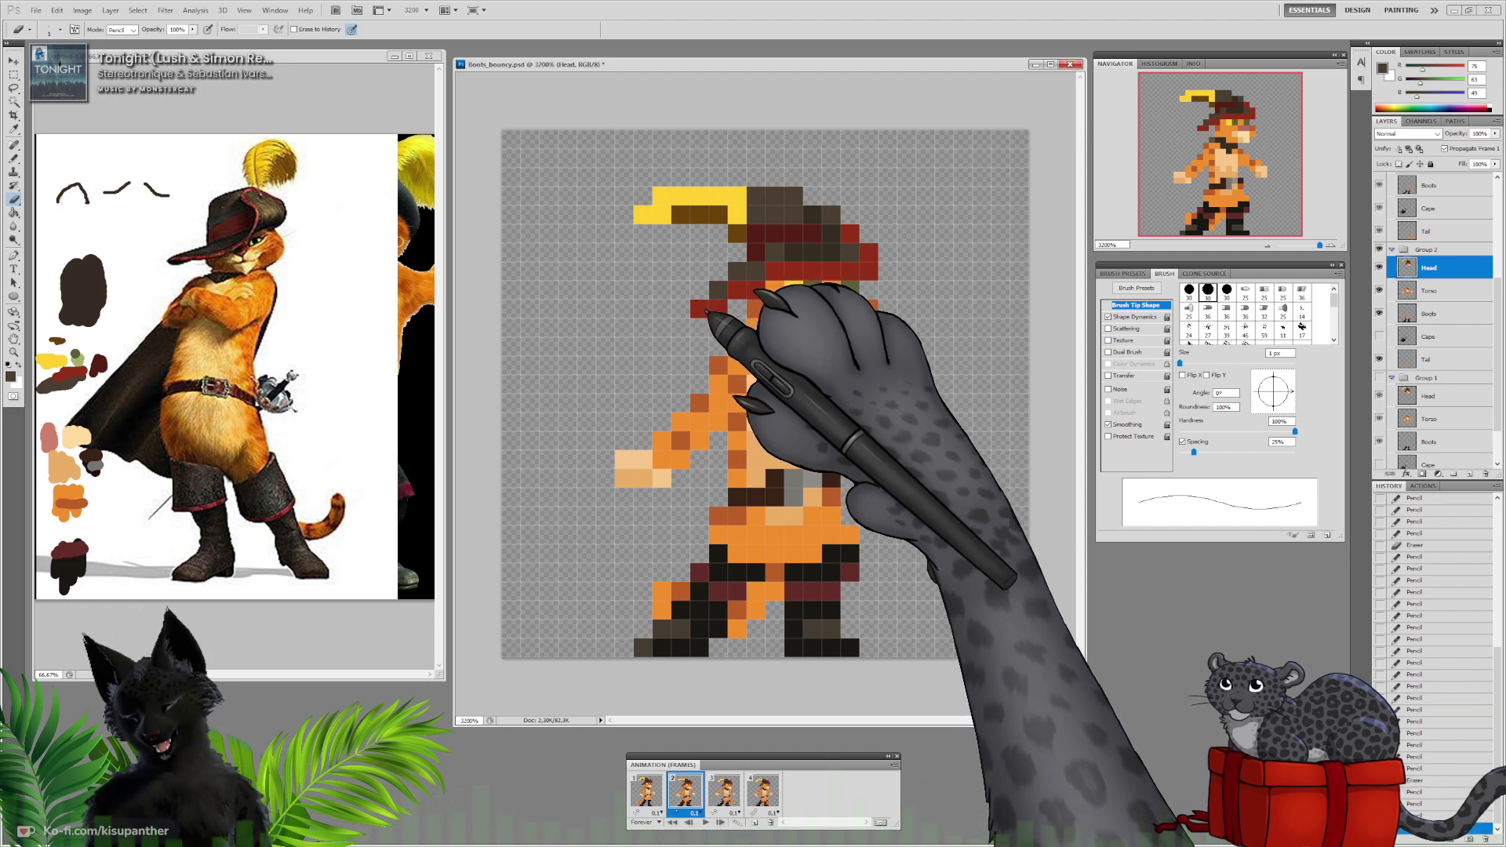
{"action": "mouse_move", "coordinate": [717, 309]}
{"action": "left_mouse_down"}
{"action": "mouse_move", "coordinate": [699, 309]}
{"action": "mouse_move", "coordinate": [720, 290]}
{"action": "left_mouse_up"}
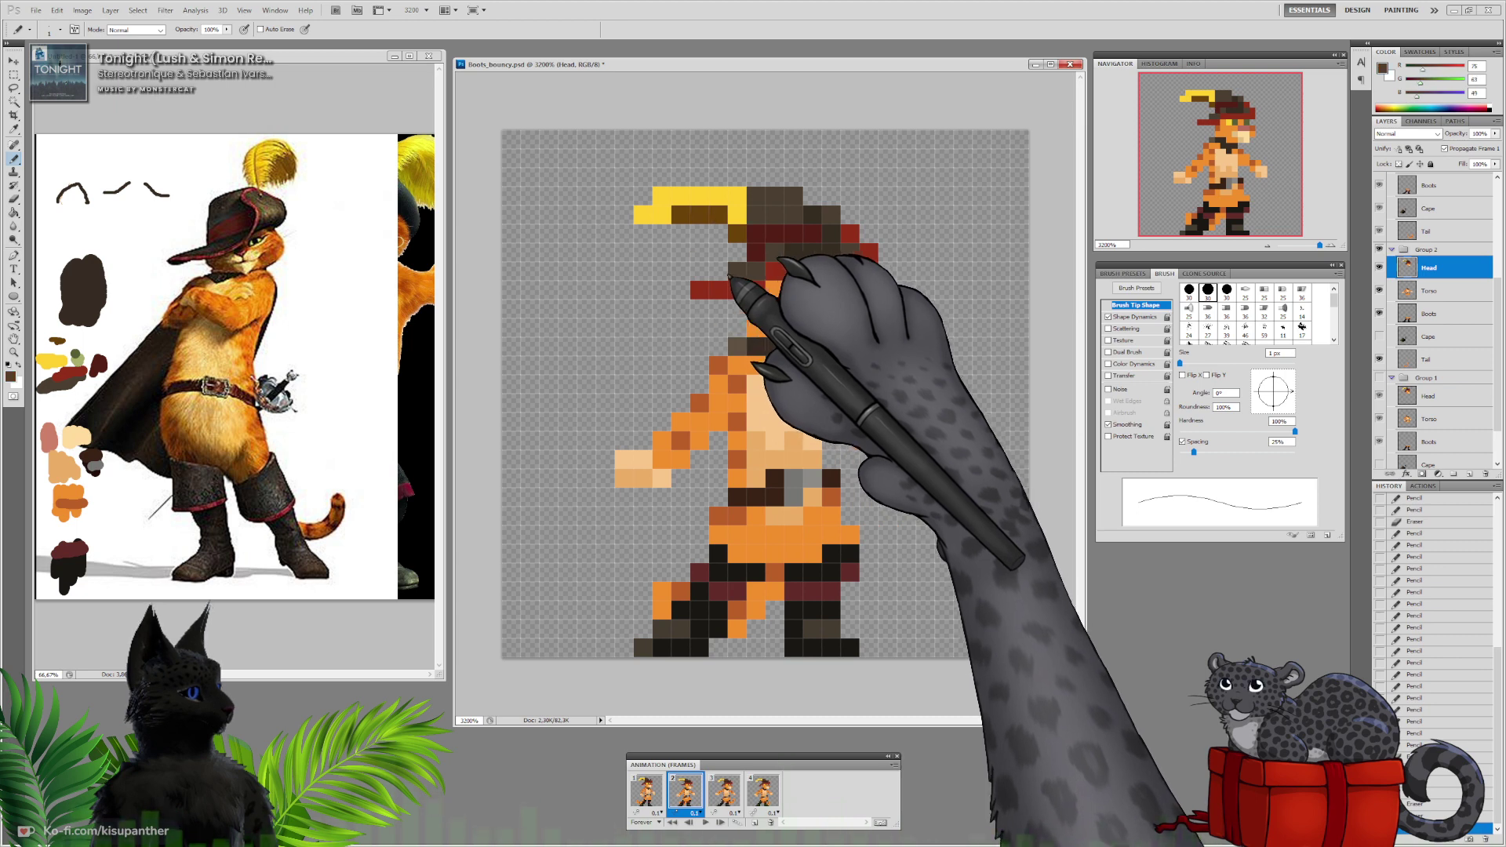
{"action": "left_click", "coordinate": [653, 794]}
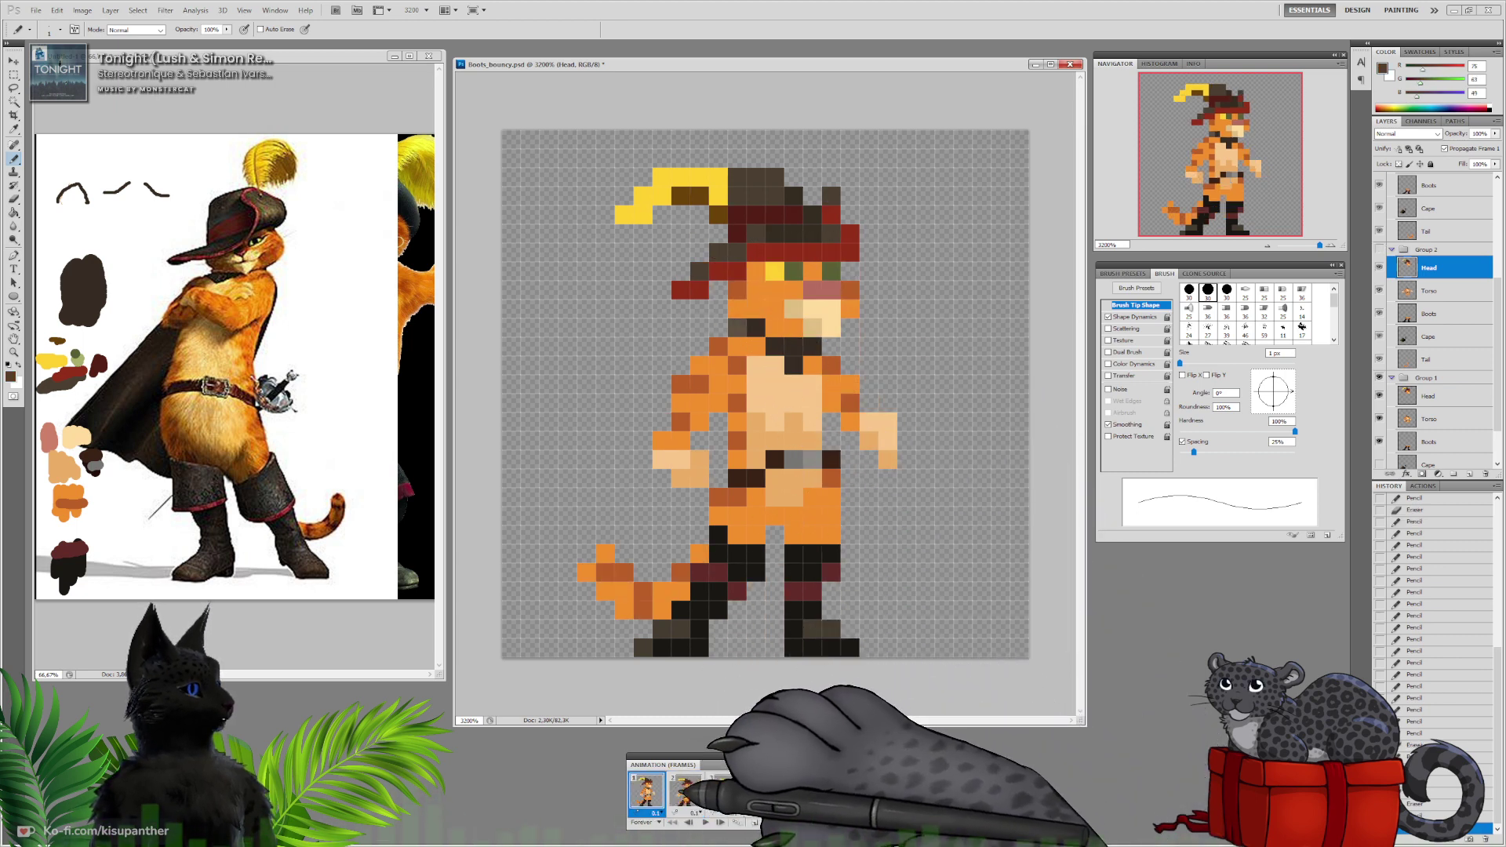
{"action": "left_click", "coordinate": [691, 795]}
Lower the third frame's feather tip and brown shading on Group 3's Head layer and compare it with the first two frames
{"action": "left_click", "coordinate": [723, 791]}
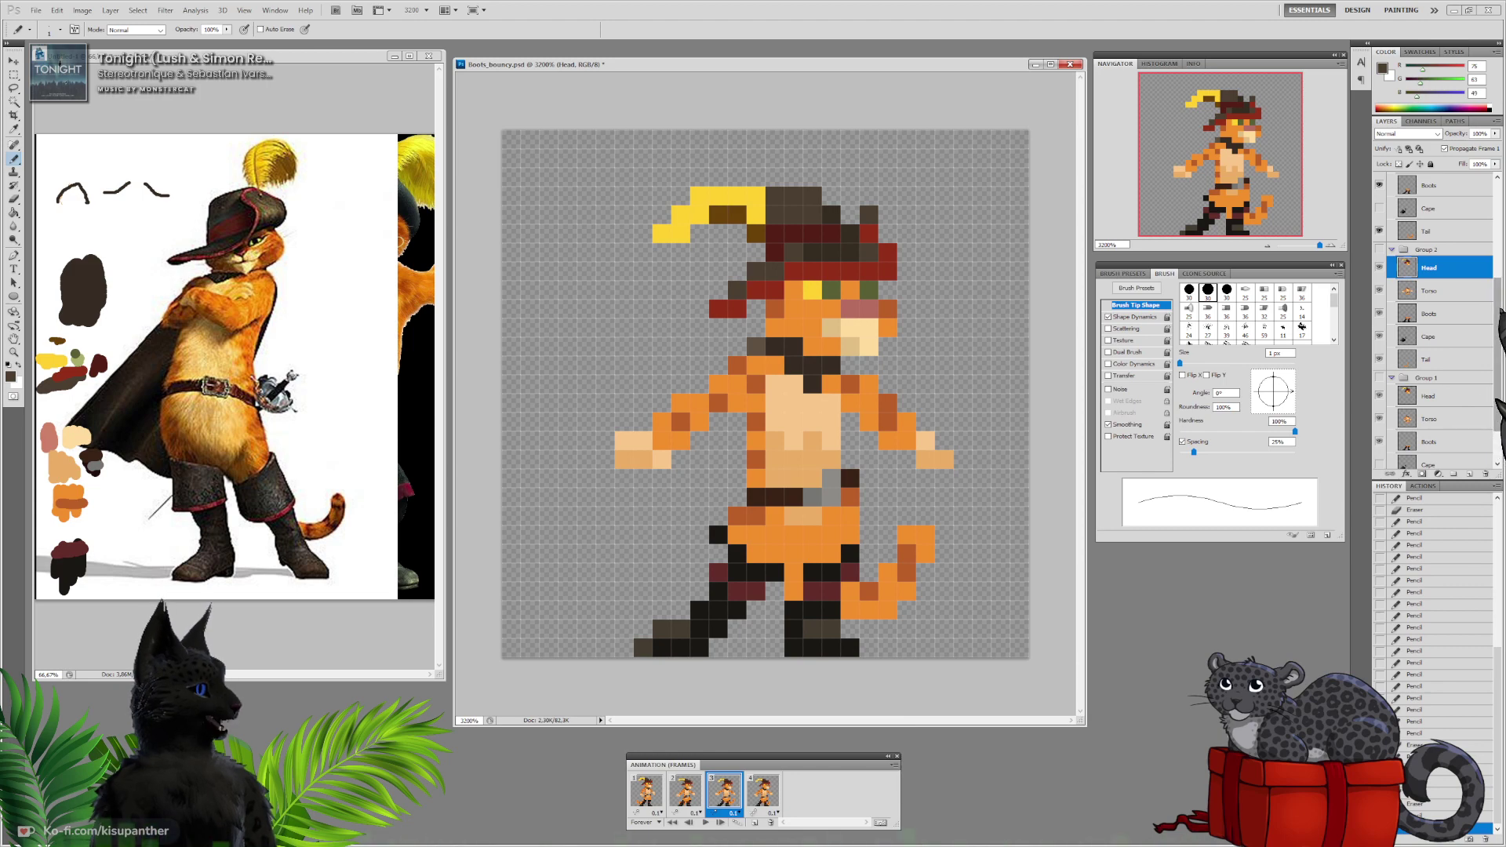
{"action": "left_click", "coordinate": [1435, 265]}
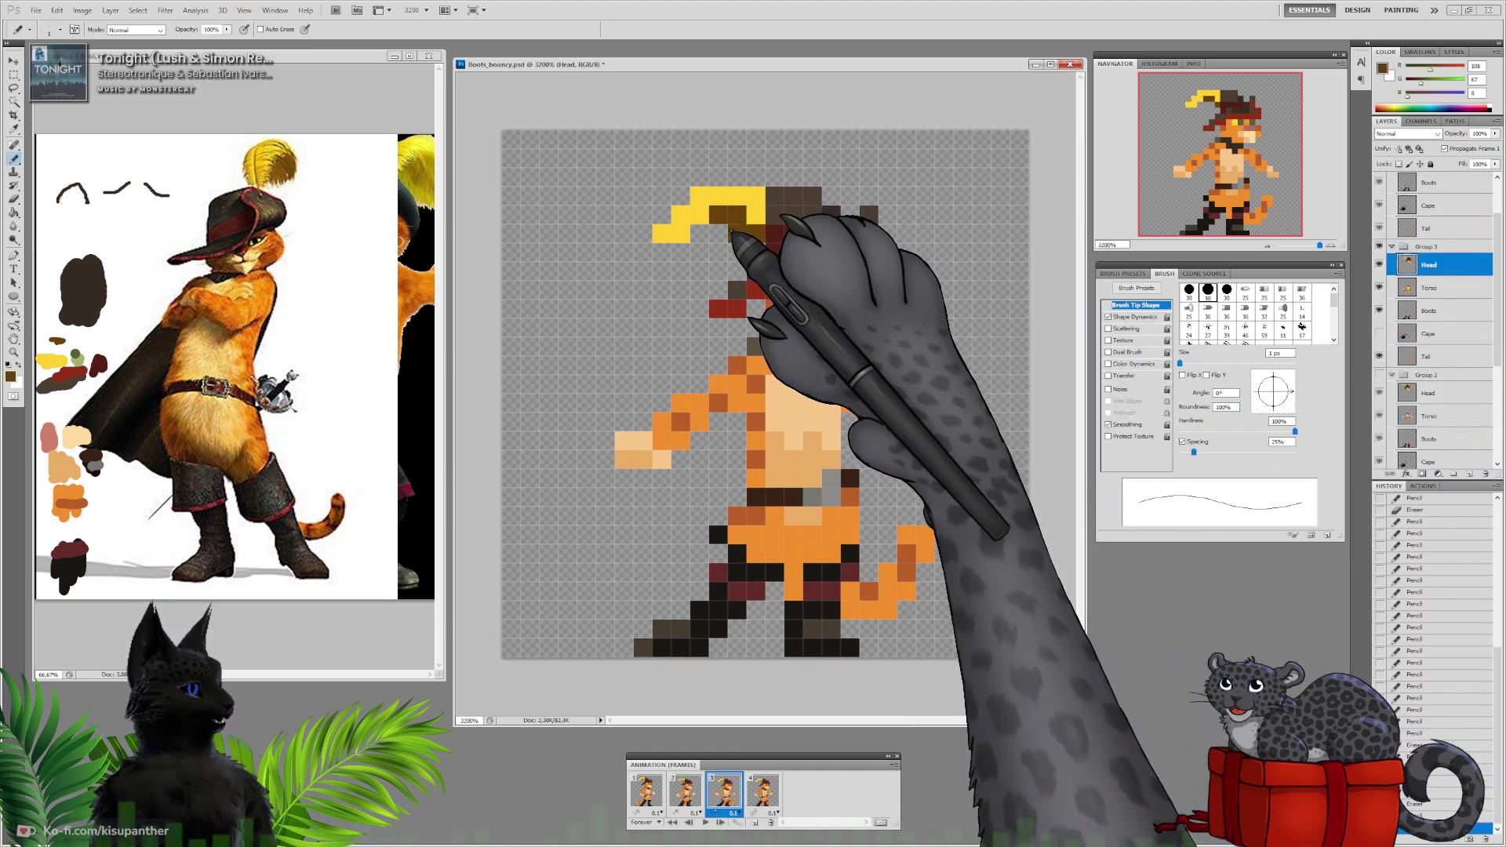
{"action": "mouse_move", "coordinate": [729, 231]}
{"action": "left_mouse_down"}
{"action": "mouse_move", "coordinate": [713, 233]}
{"action": "mouse_move", "coordinate": [729, 215]}
{"action": "mouse_move", "coordinate": [715, 215]}
{"action": "left_mouse_up"}
{"action": "left_click", "coordinate": [745, 194], "text": "alt"}
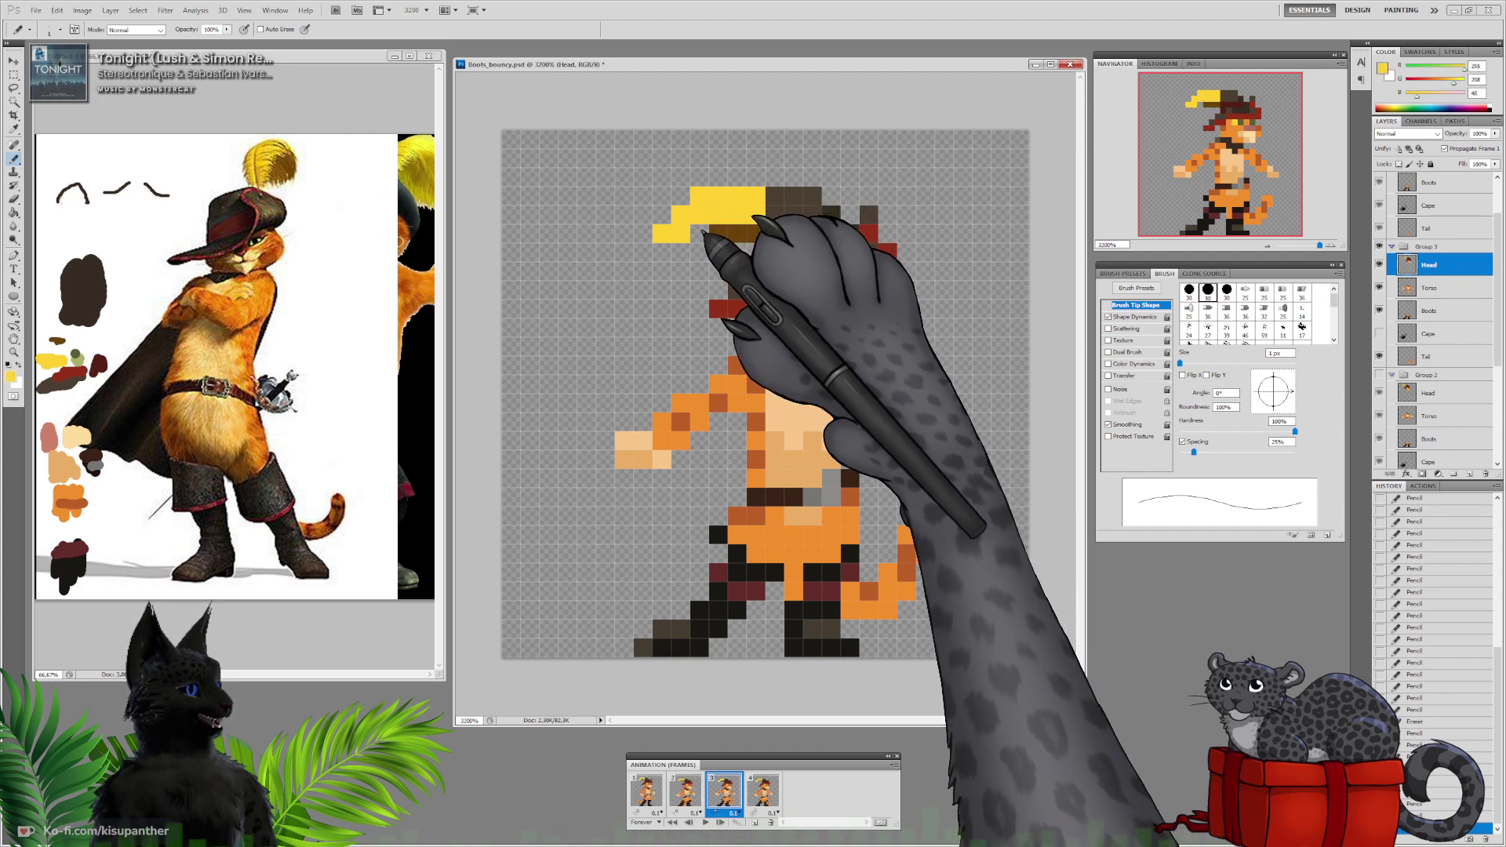
{"action": "left_click", "coordinate": [699, 233]}
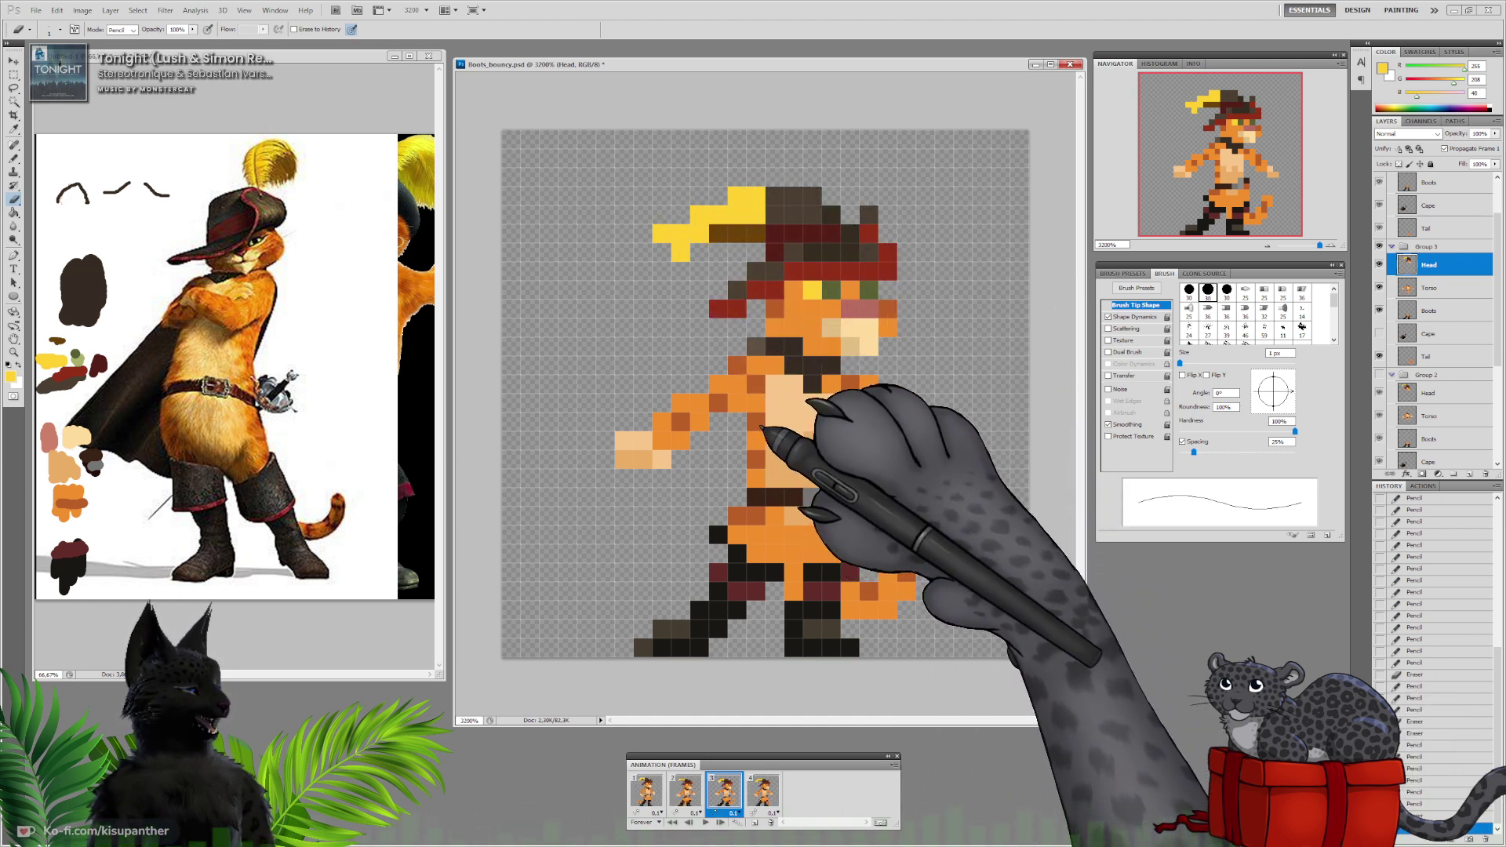
{"action": "left_click", "coordinate": [685, 790]}
{"action": "left_click", "coordinate": [724, 790]}
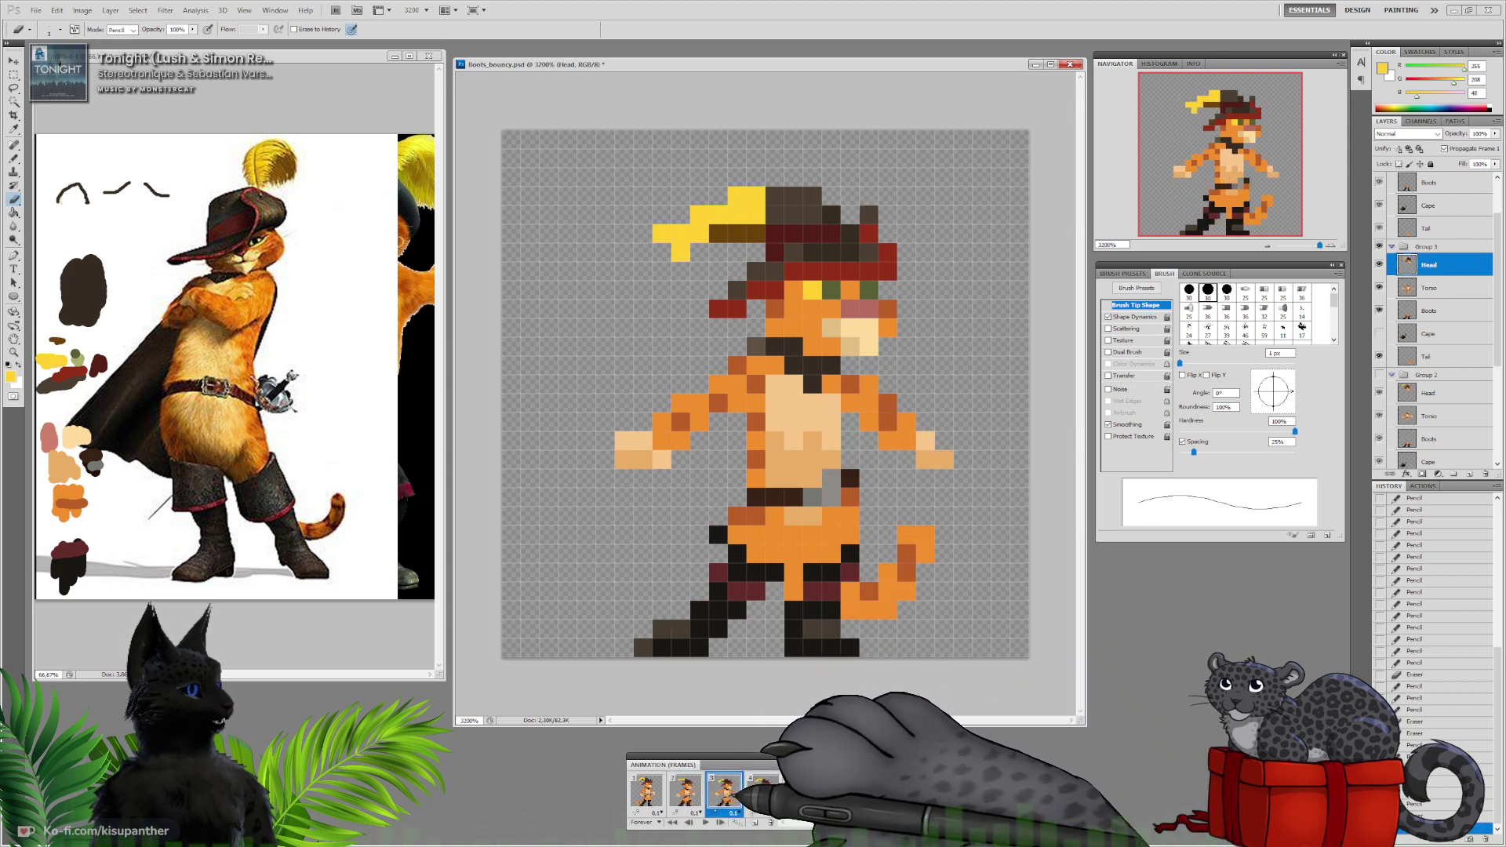
{"action": "left_click", "coordinate": [647, 791]}
{"action": "left_click", "coordinate": [684, 791]}
{"action": "left_click", "coordinate": [725, 794]}
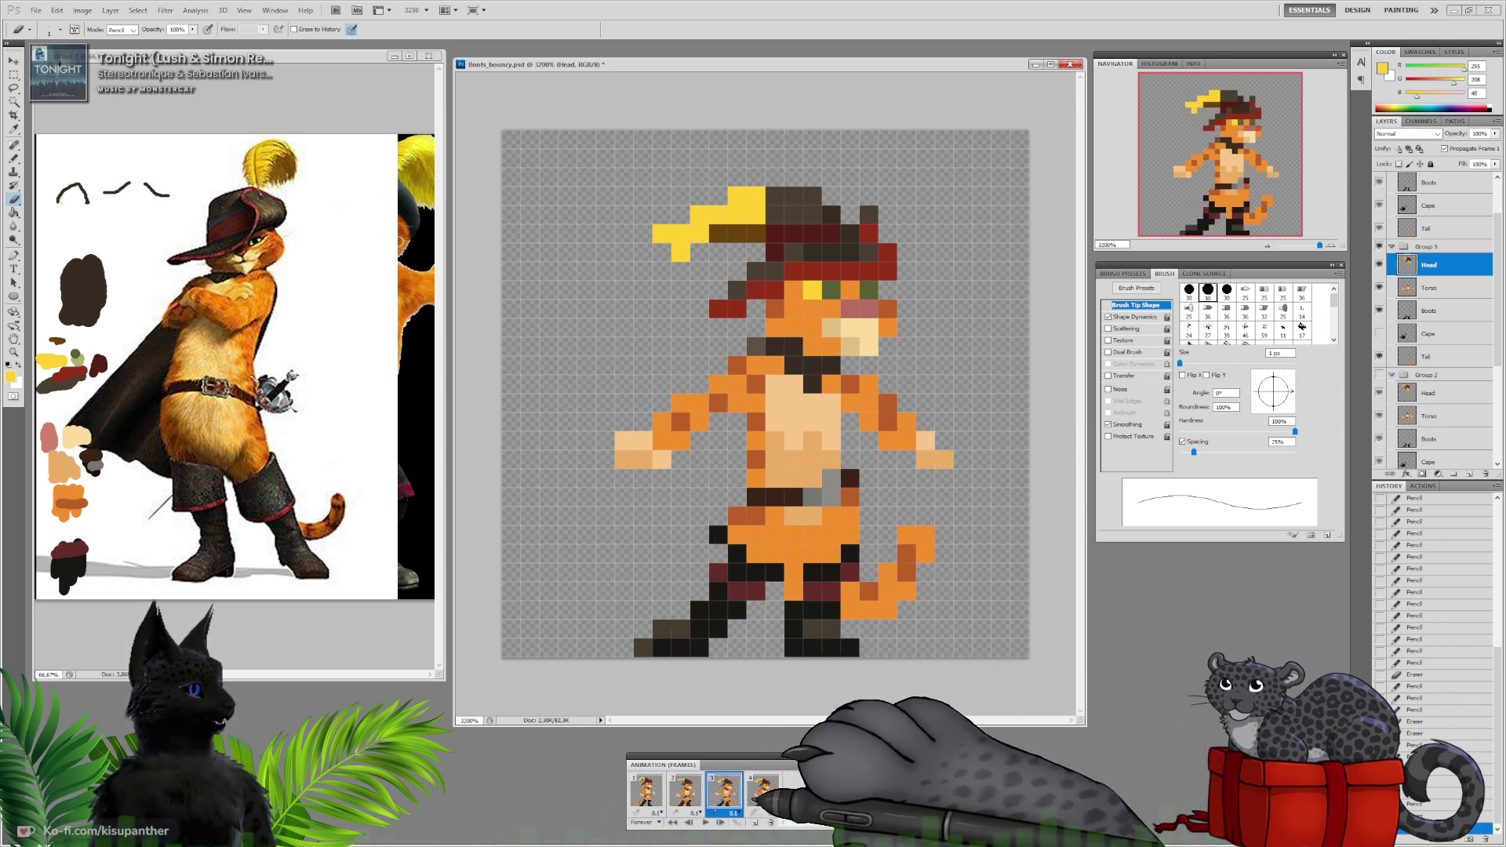
Erase the top yellow pixels of the third frame's feather and extend the yellow one pixel over the brown shading beneath
{"action": "left_click", "coordinate": [750, 196]}
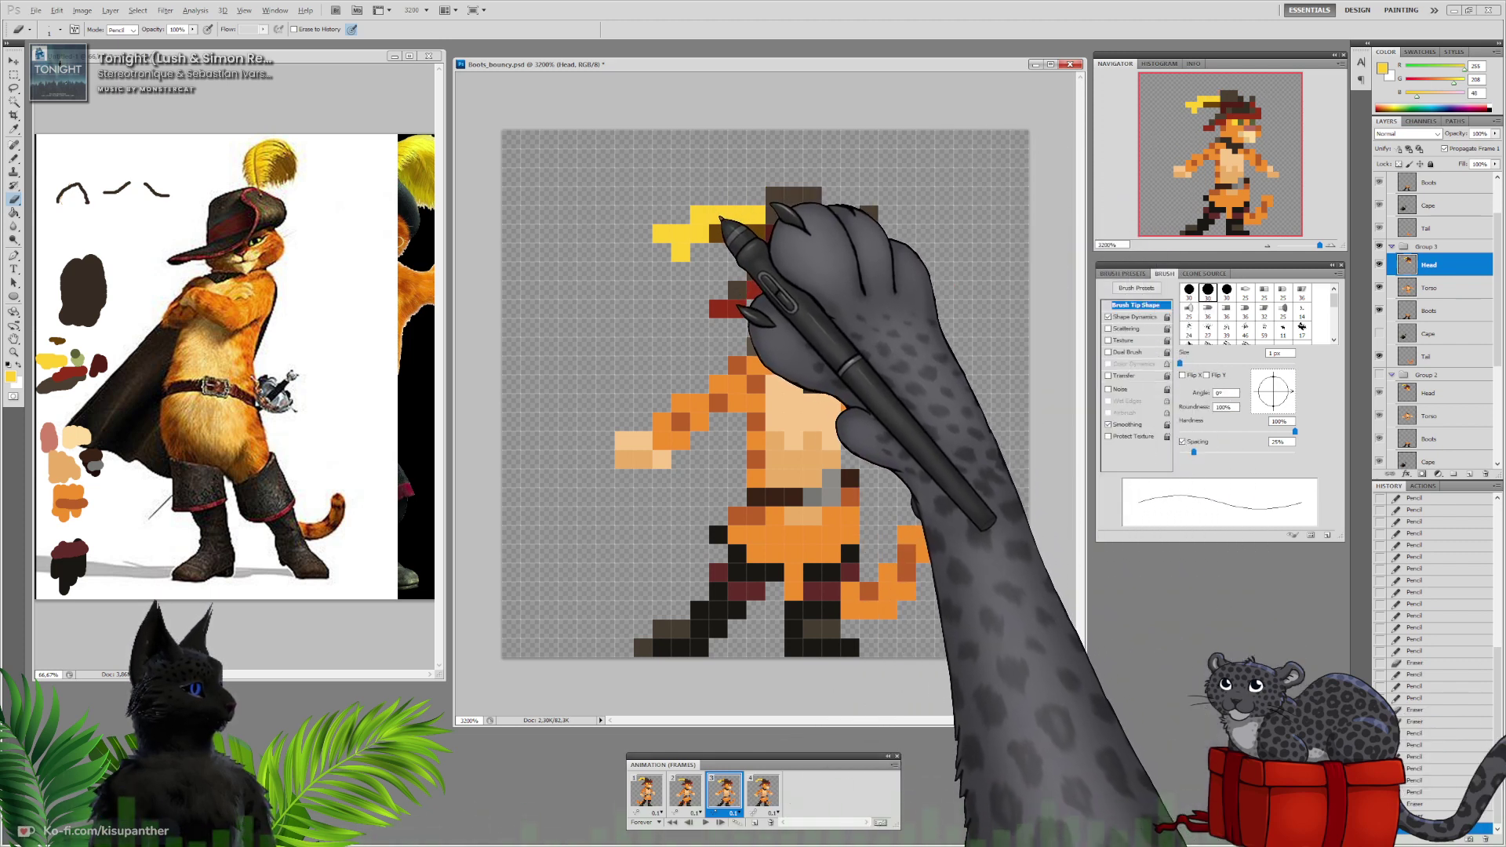
{"action": "key", "text": "b"}
{"action": "left_click", "coordinate": [728, 207], "text": "alt"}
{"action": "left_click", "coordinate": [719, 233]}
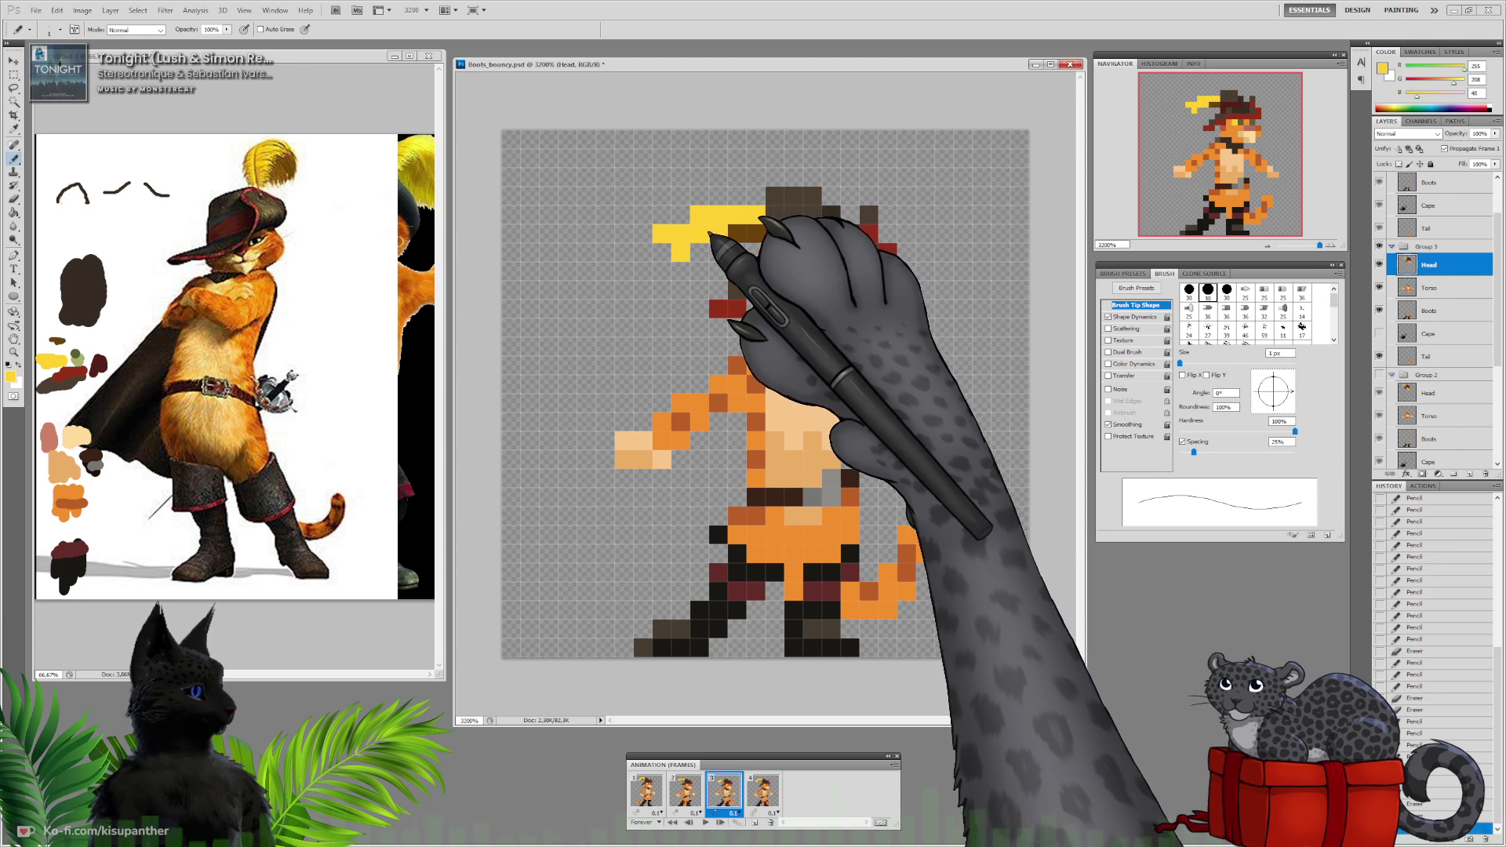
Compare the feather and hat motion across the first three frames and move on to the fourth frame
{"action": "left_click", "coordinate": [684, 790]}
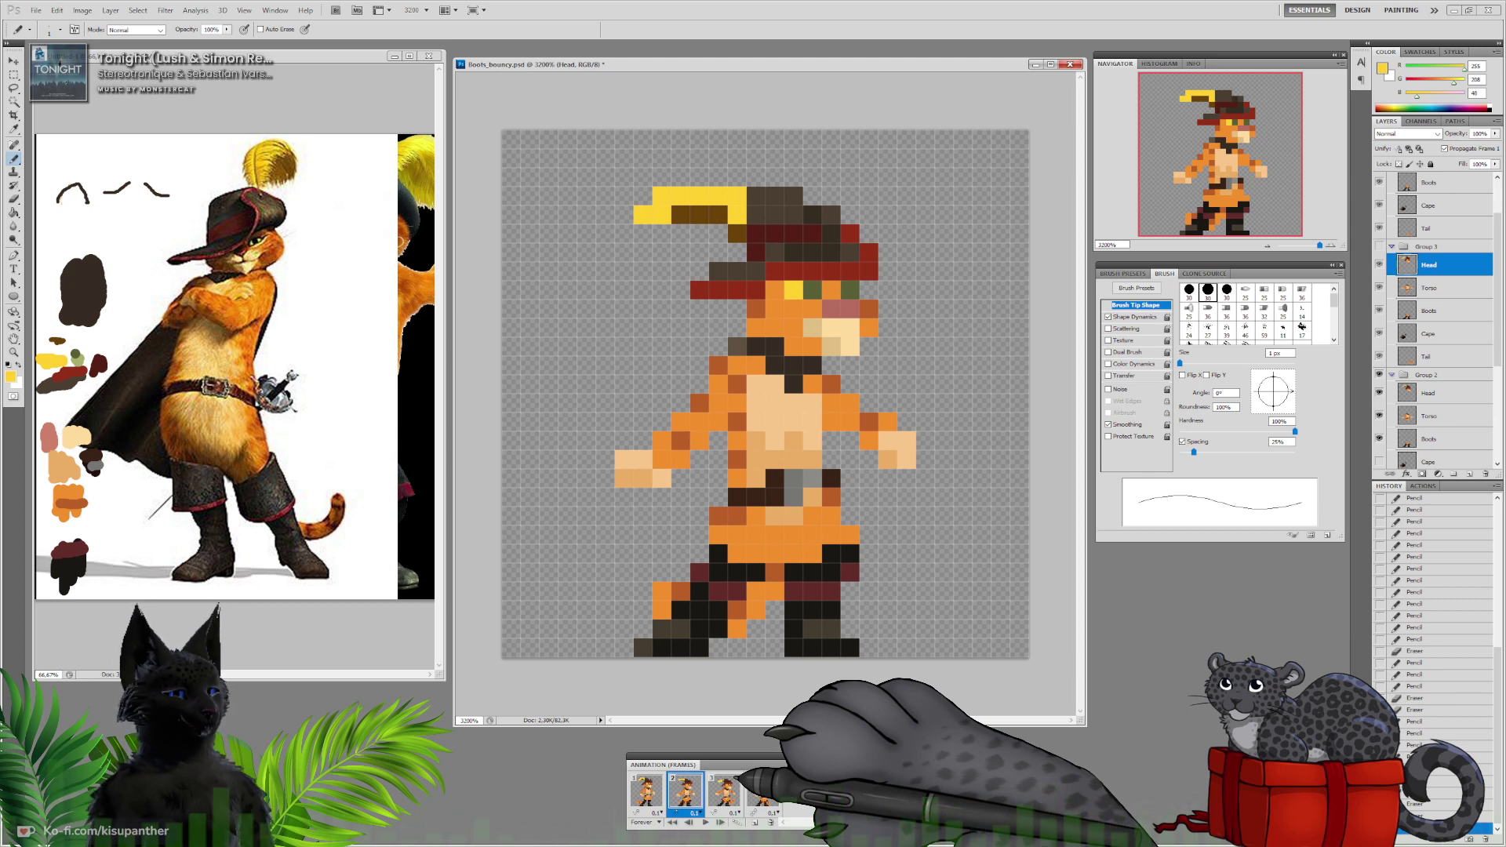
{"action": "left_click", "coordinate": [648, 792]}
{"action": "left_click", "coordinate": [725, 796]}
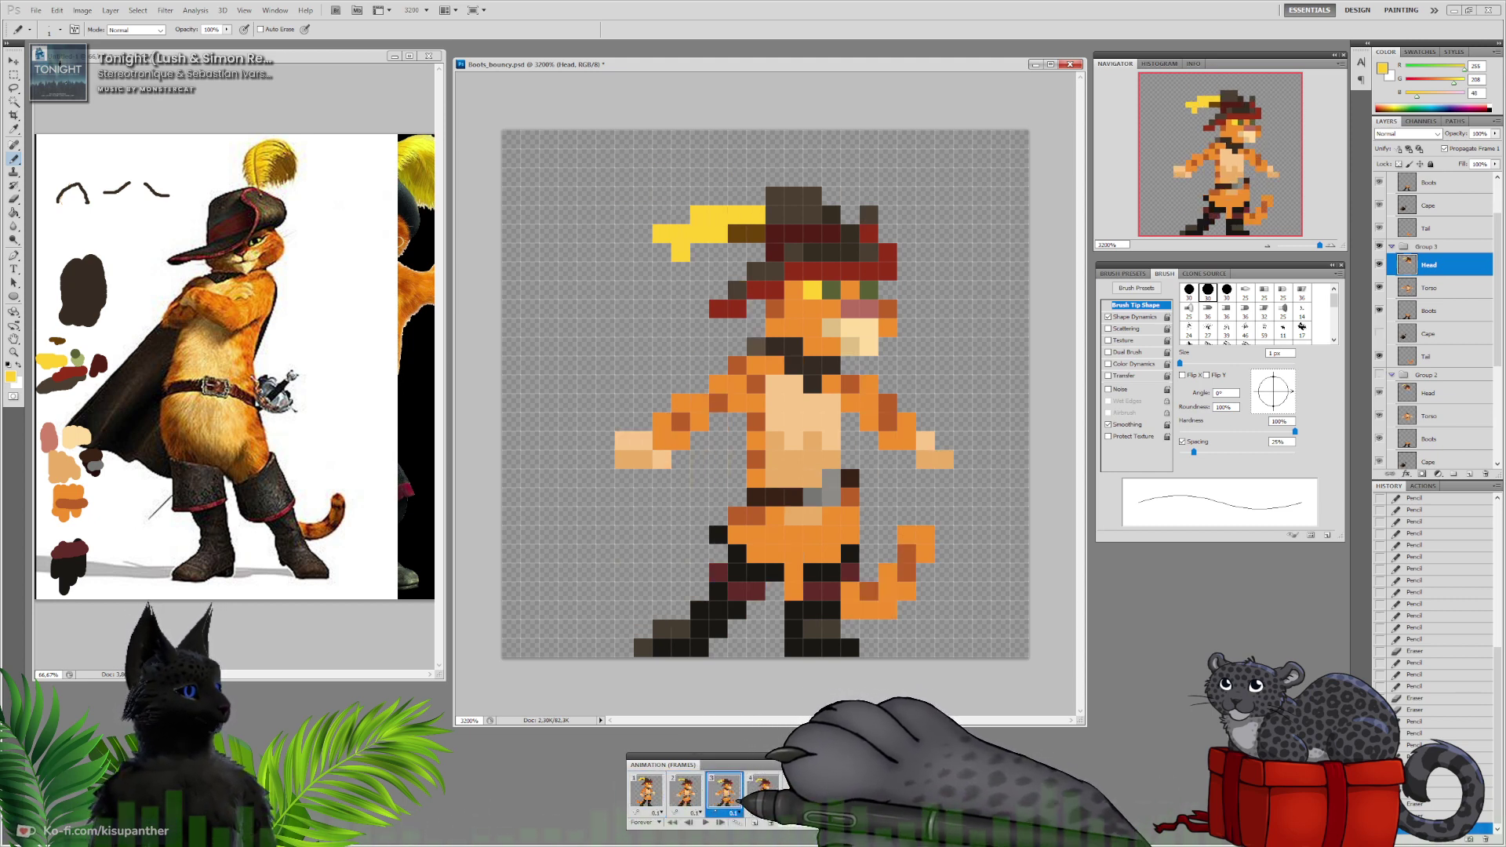
{"action": "left_click", "coordinate": [646, 791]}
{"action": "left_click", "coordinate": [684, 791]}
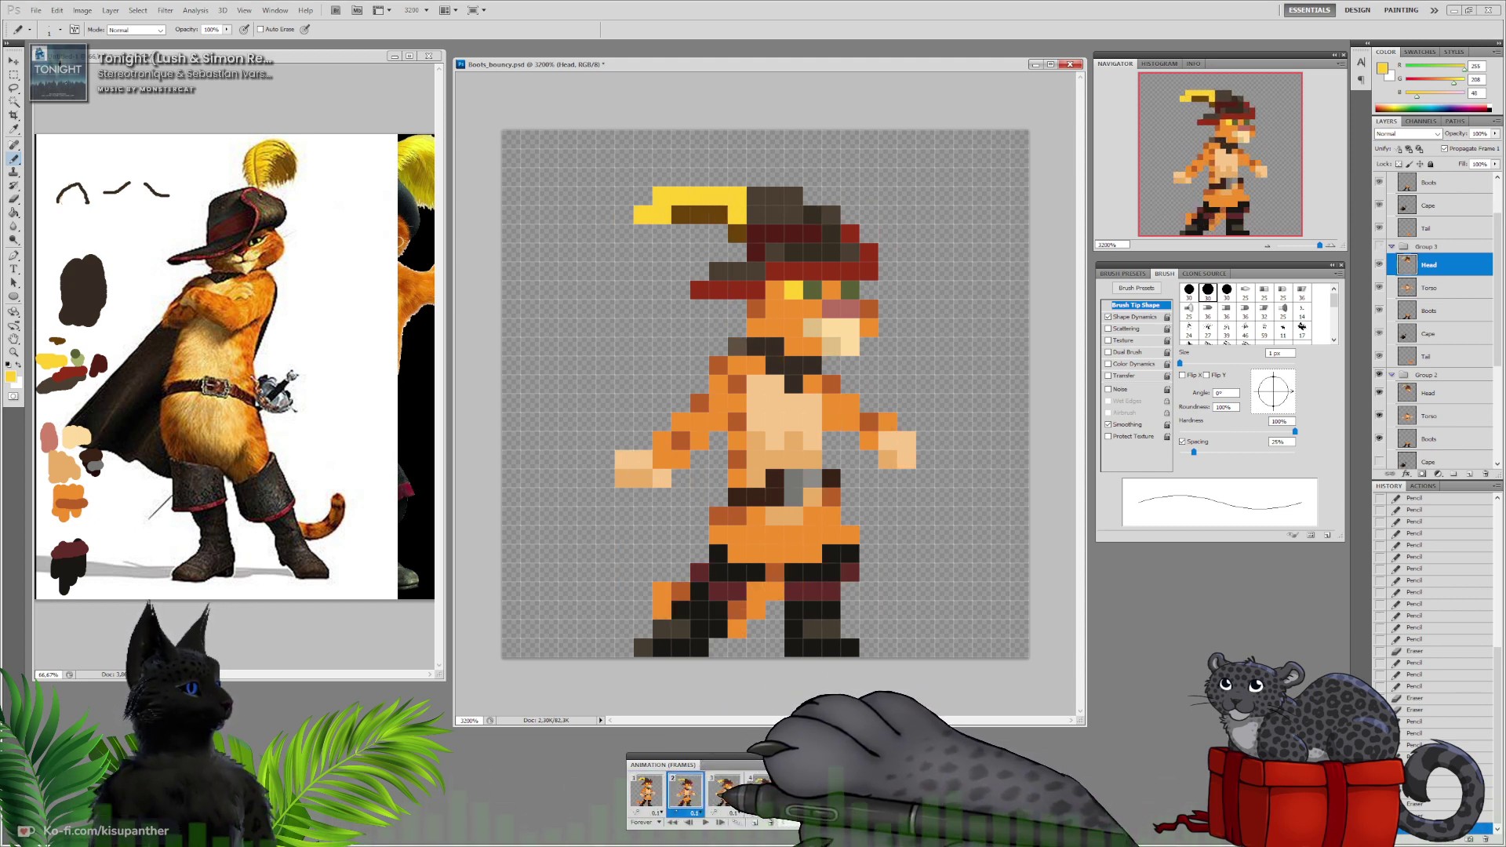
{"action": "left_click", "coordinate": [727, 795]}
{"action": "left_click", "coordinate": [646, 790]}
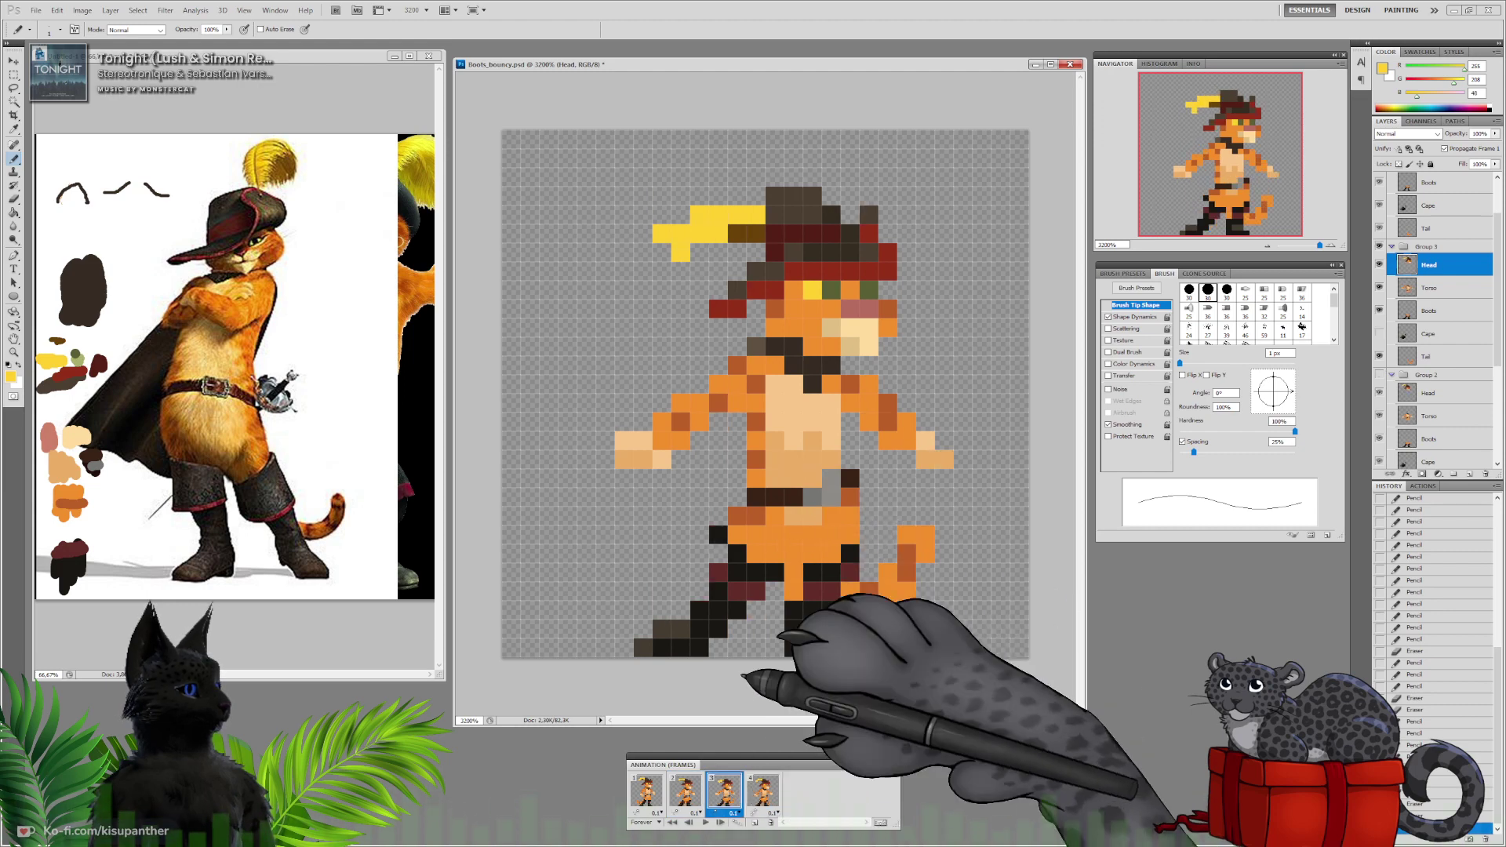
{"action": "left_click", "coordinate": [723, 790]}
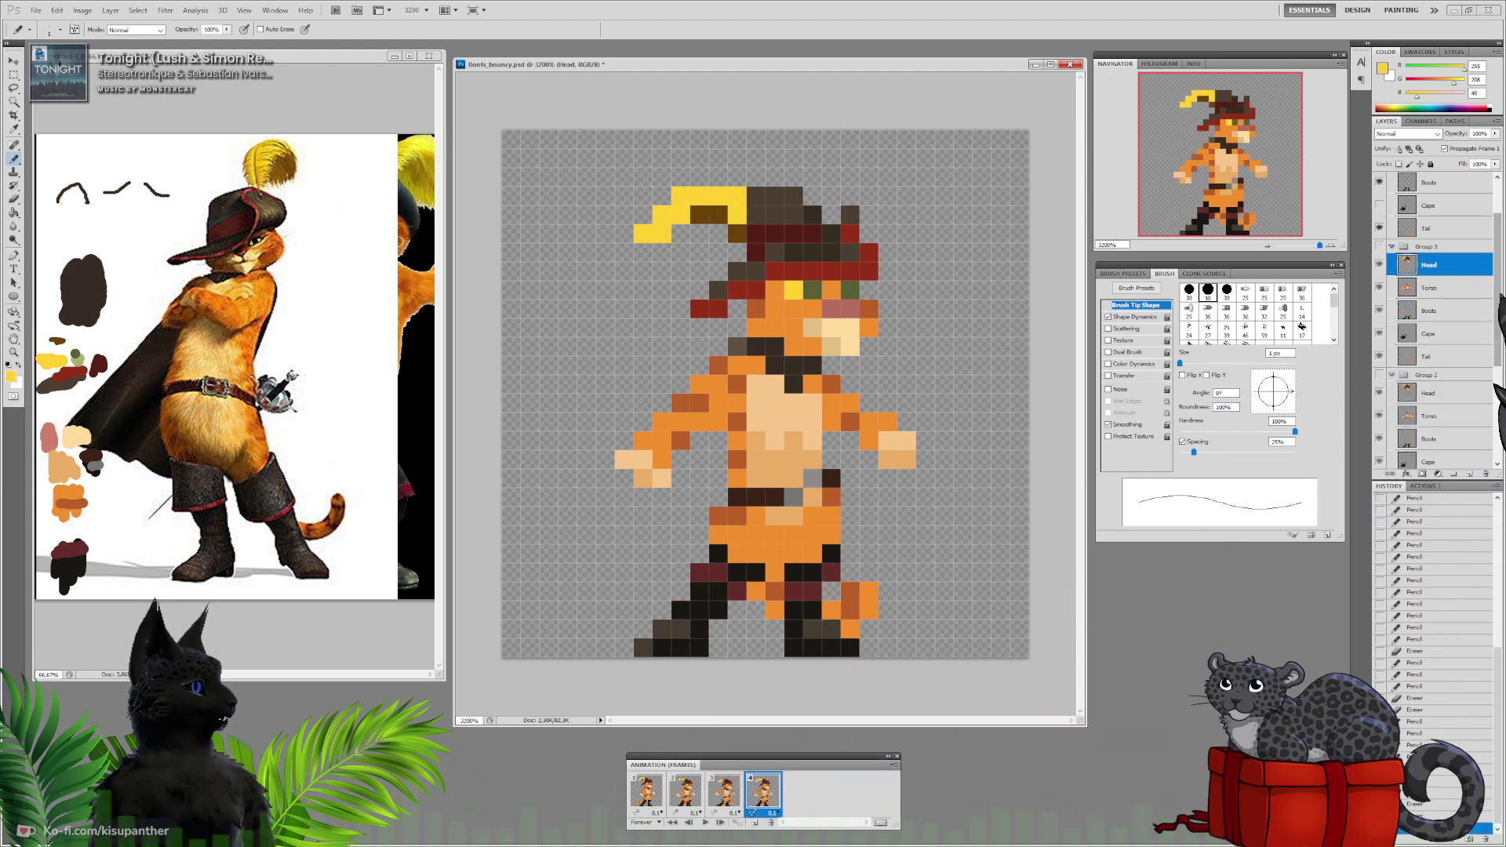
Redraw the fourth frame's feather as a downward slope in yellow and brown on Group 4's Head layer, and shift the hat's rear red brim inward
{"action": "left_click_drag", "start_coordinate": [1497, 279], "coordinate": [1497, 261]}
{"action": "left_click", "coordinate": [1439, 197]}
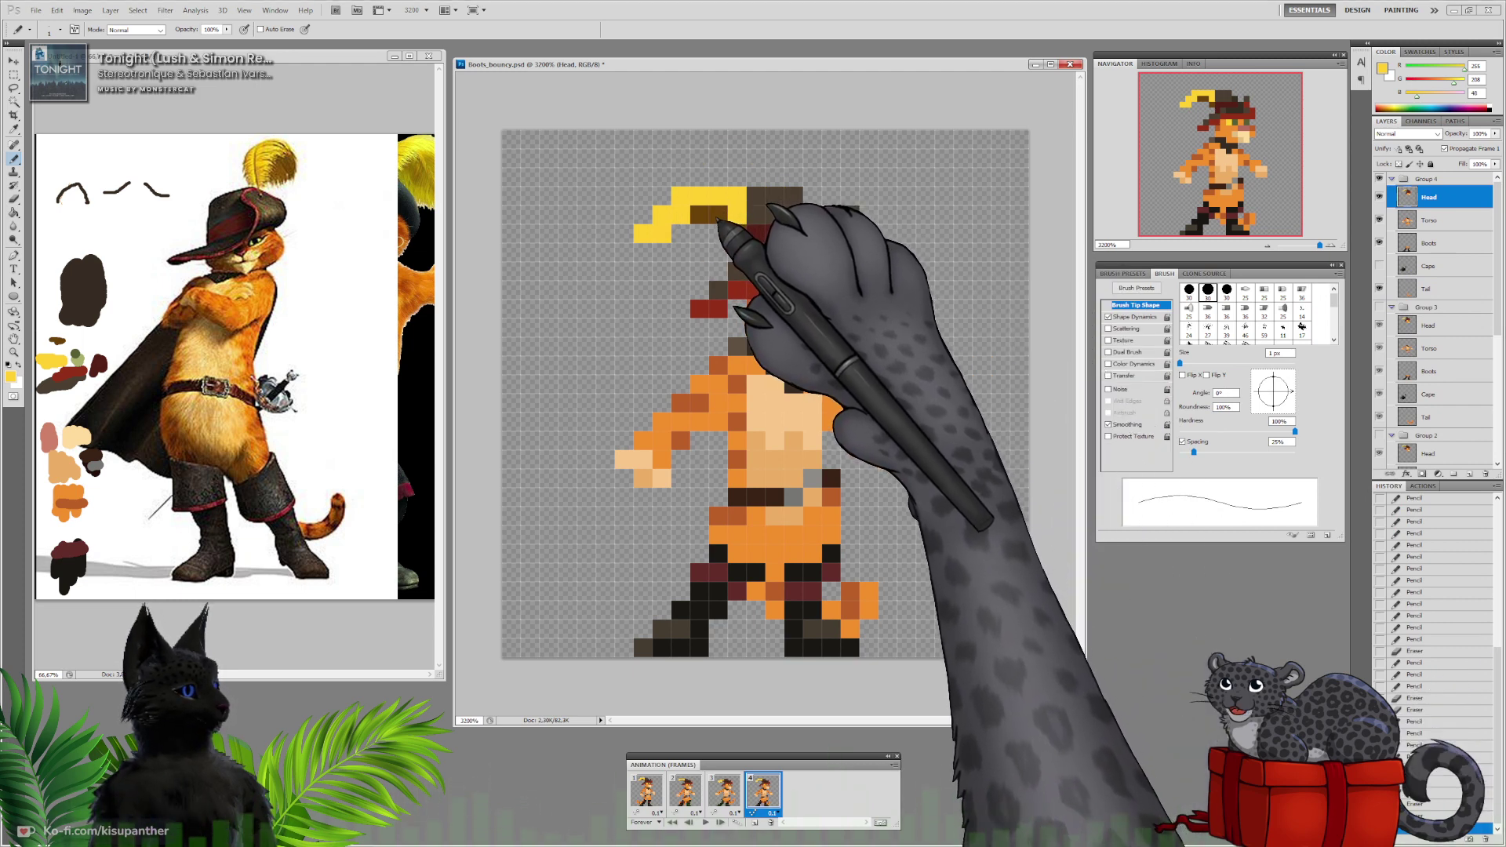
{"action": "left_click_drag", "start_coordinate": [699, 215], "coordinate": [718, 215]}
{"action": "left_click", "coordinate": [717, 237]}
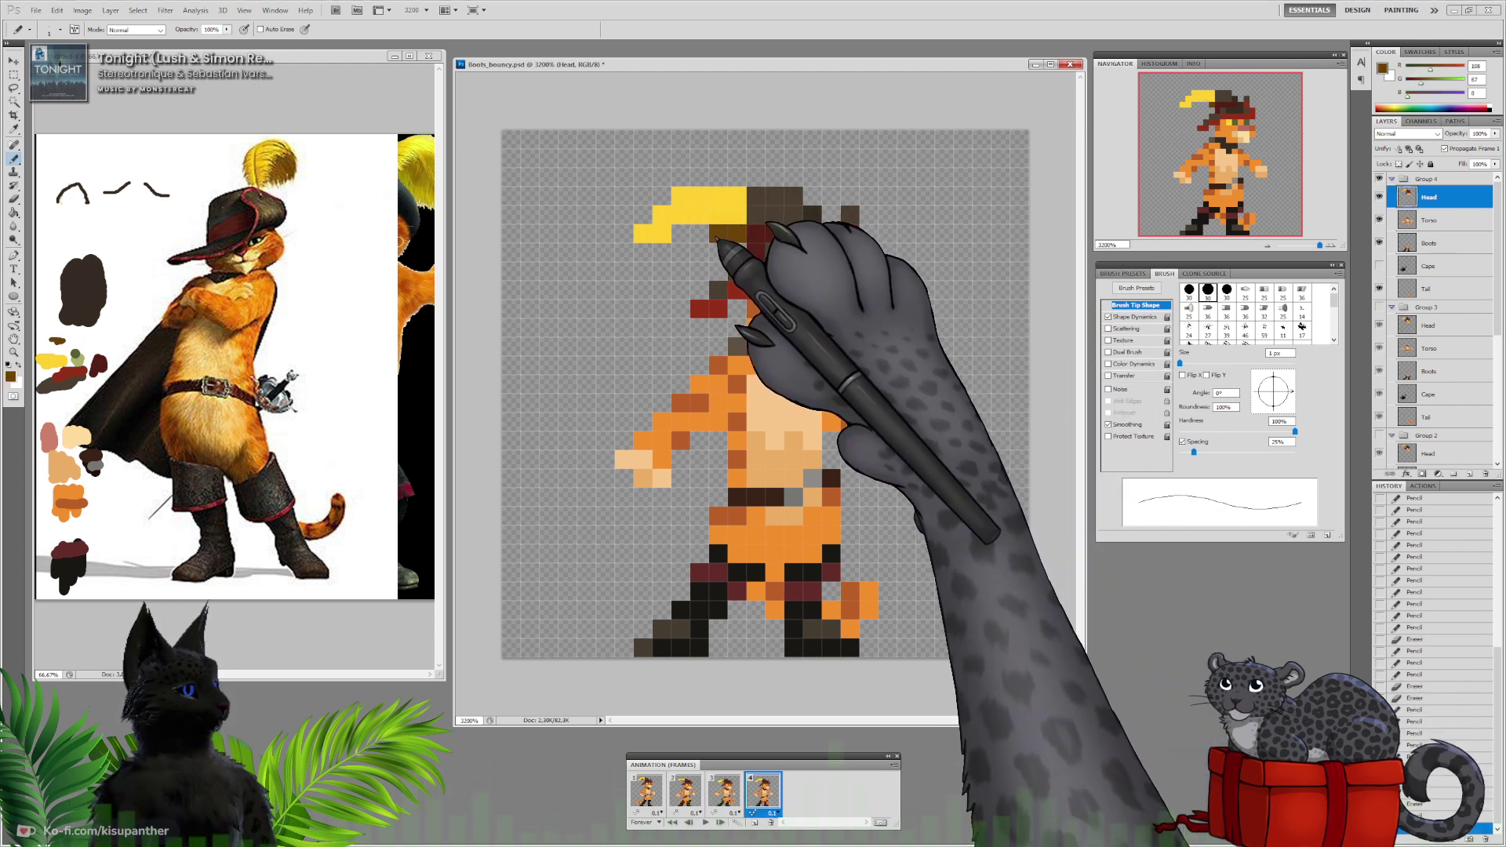
{"action": "left_click", "coordinate": [697, 248]}
{"action": "left_click", "coordinate": [704, 205], "text": "alt"}
{"action": "left_click_drag", "start_coordinate": [699, 233], "coordinate": [669, 235]}
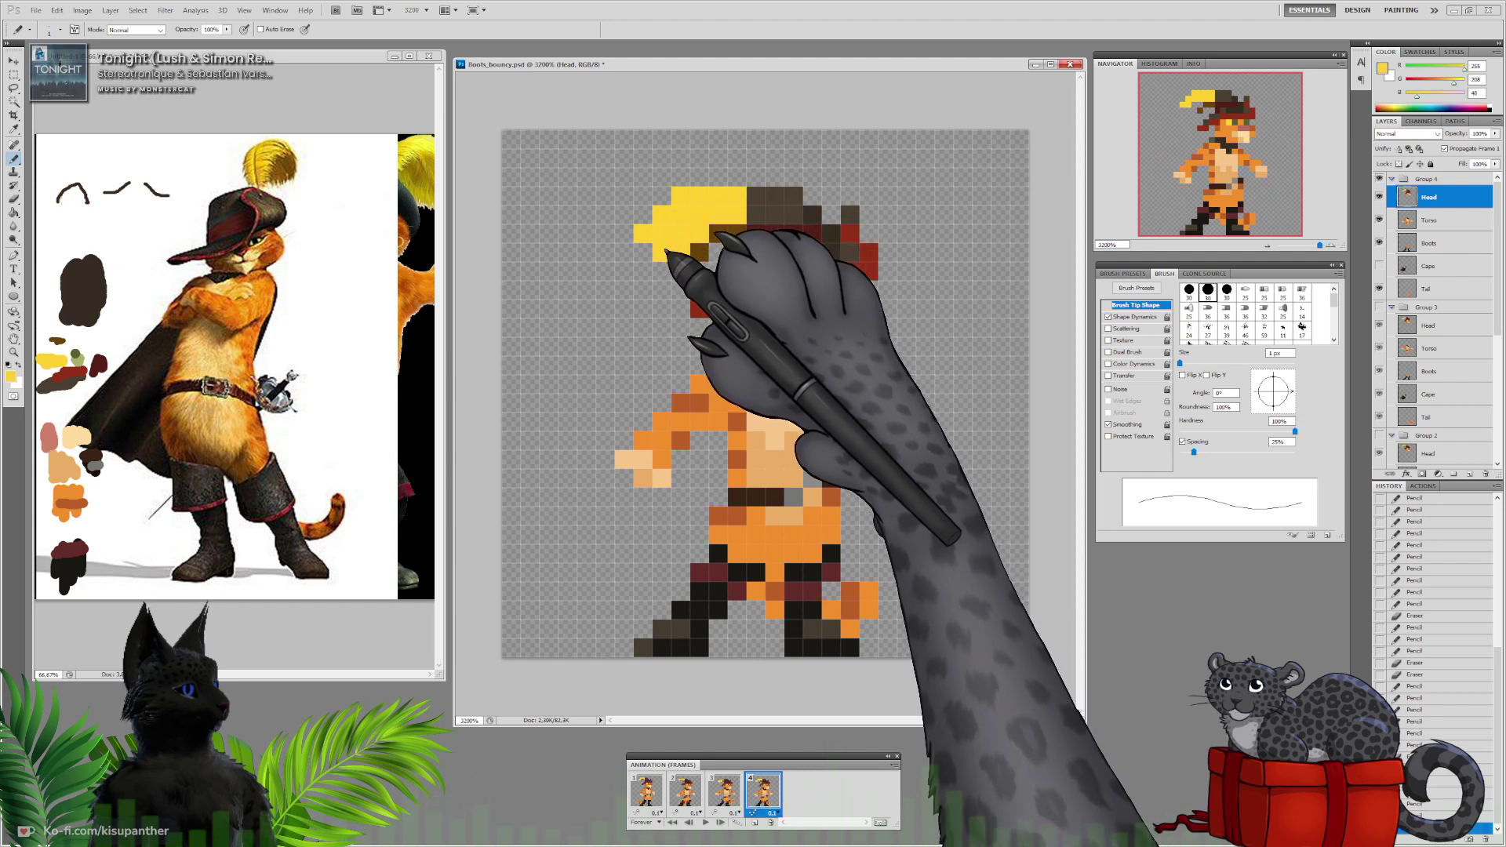
{"action": "key", "text": "e"}
{"action": "left_click_drag", "start_coordinate": [718, 196], "coordinate": [644, 234]}
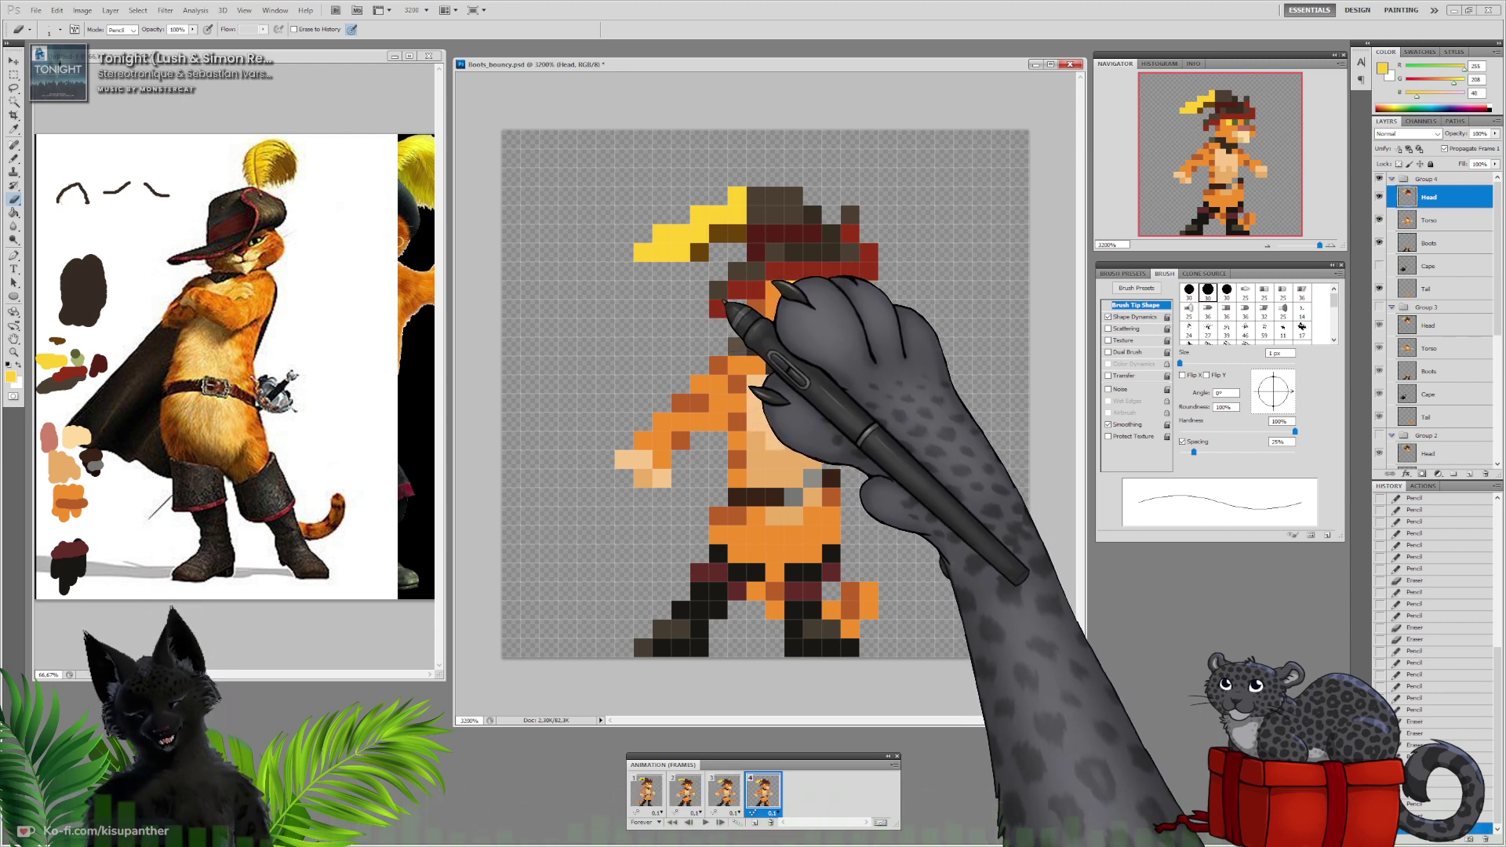
{"action": "key", "text": "b"}
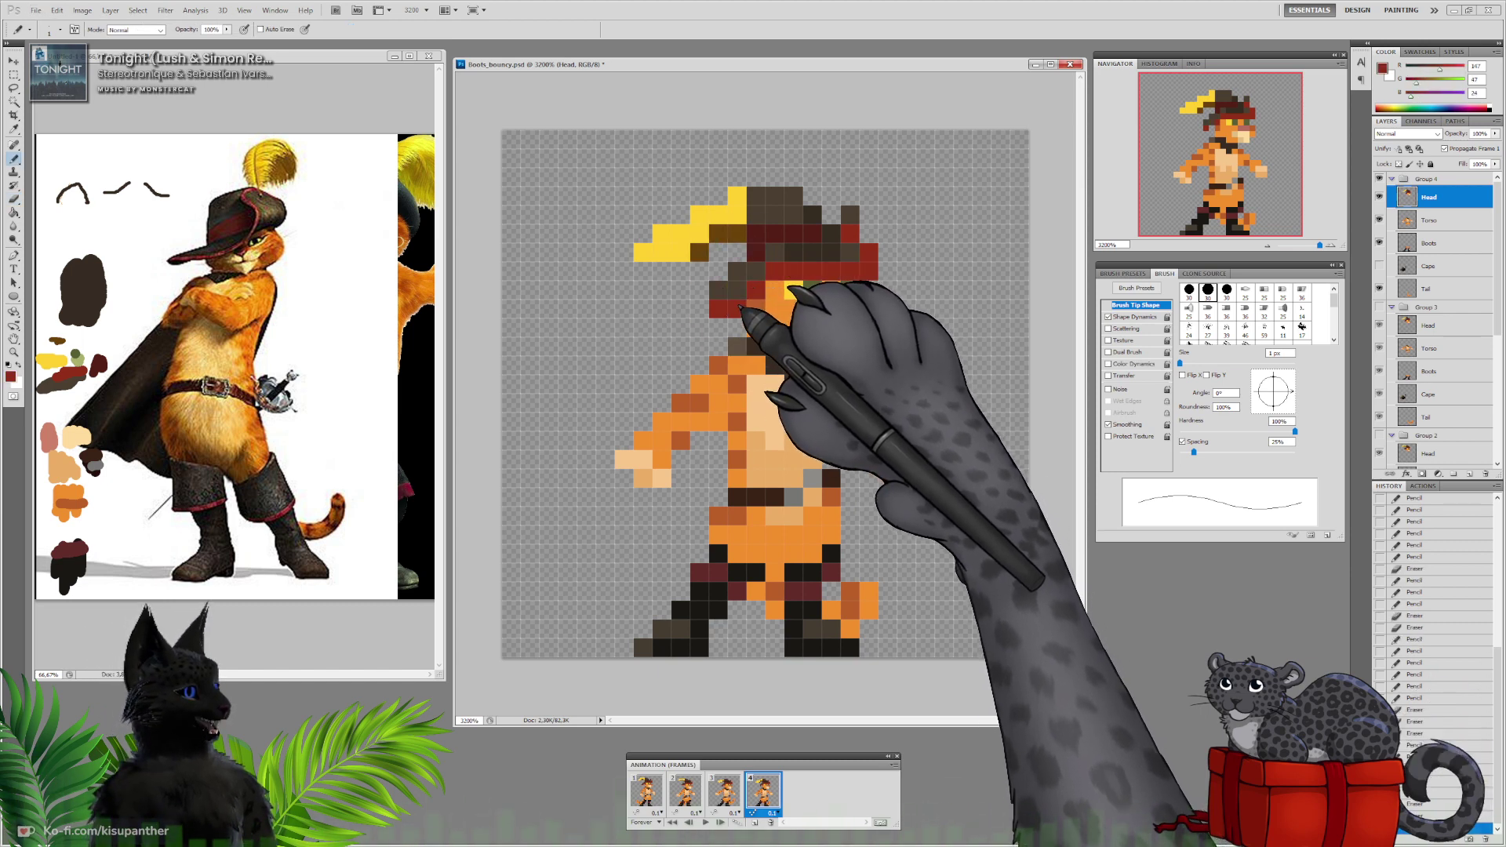
Touch up the front brim of the fourth frame's hat in red and extend the crown's top one brown pixel forward
{"action": "left_click", "coordinate": [851, 244]}
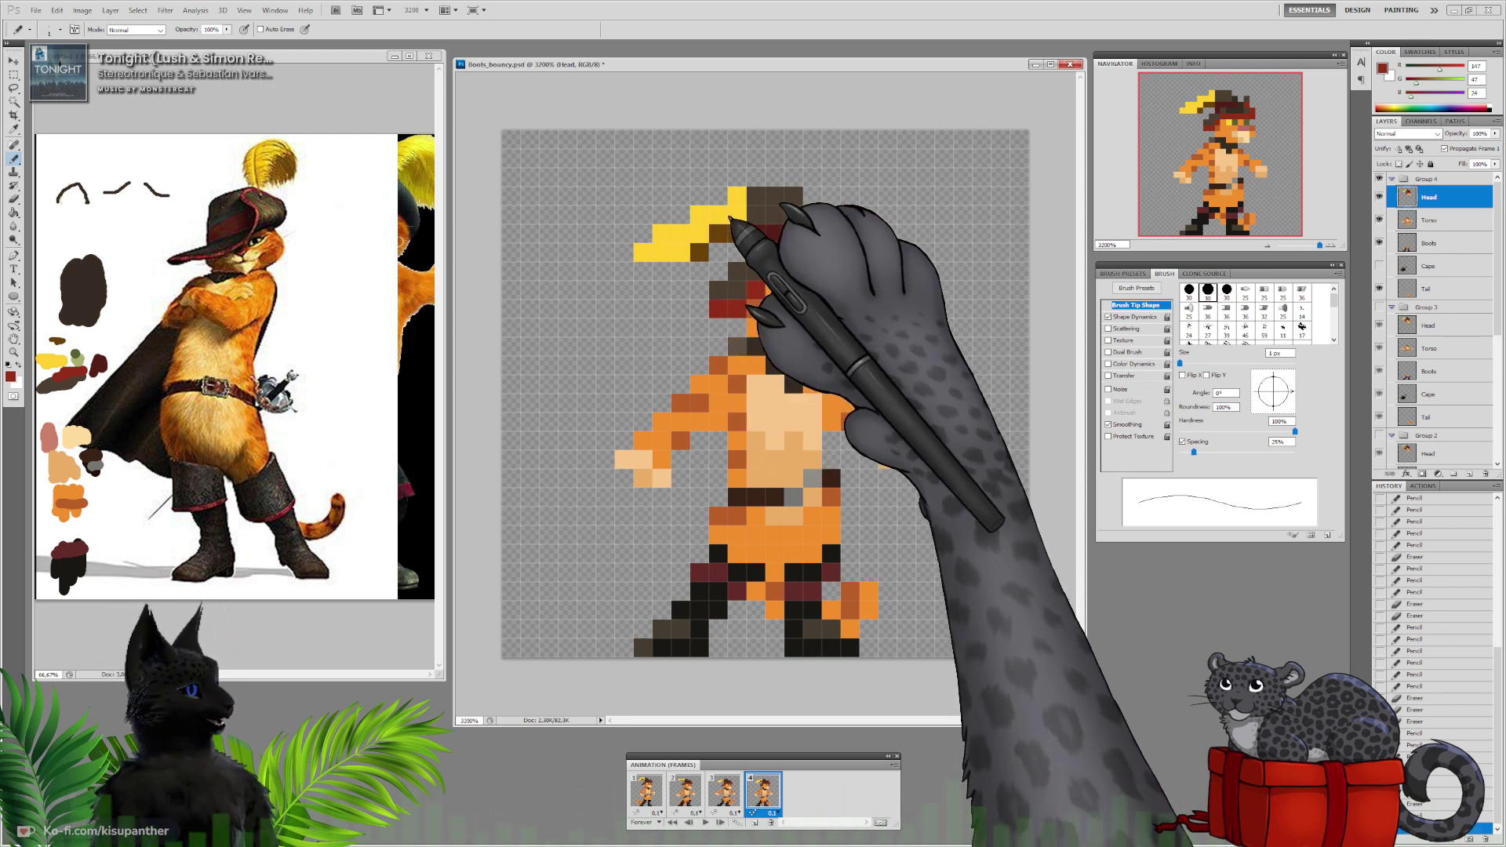
{"action": "left_click", "coordinate": [792, 205], "text": "alt"}
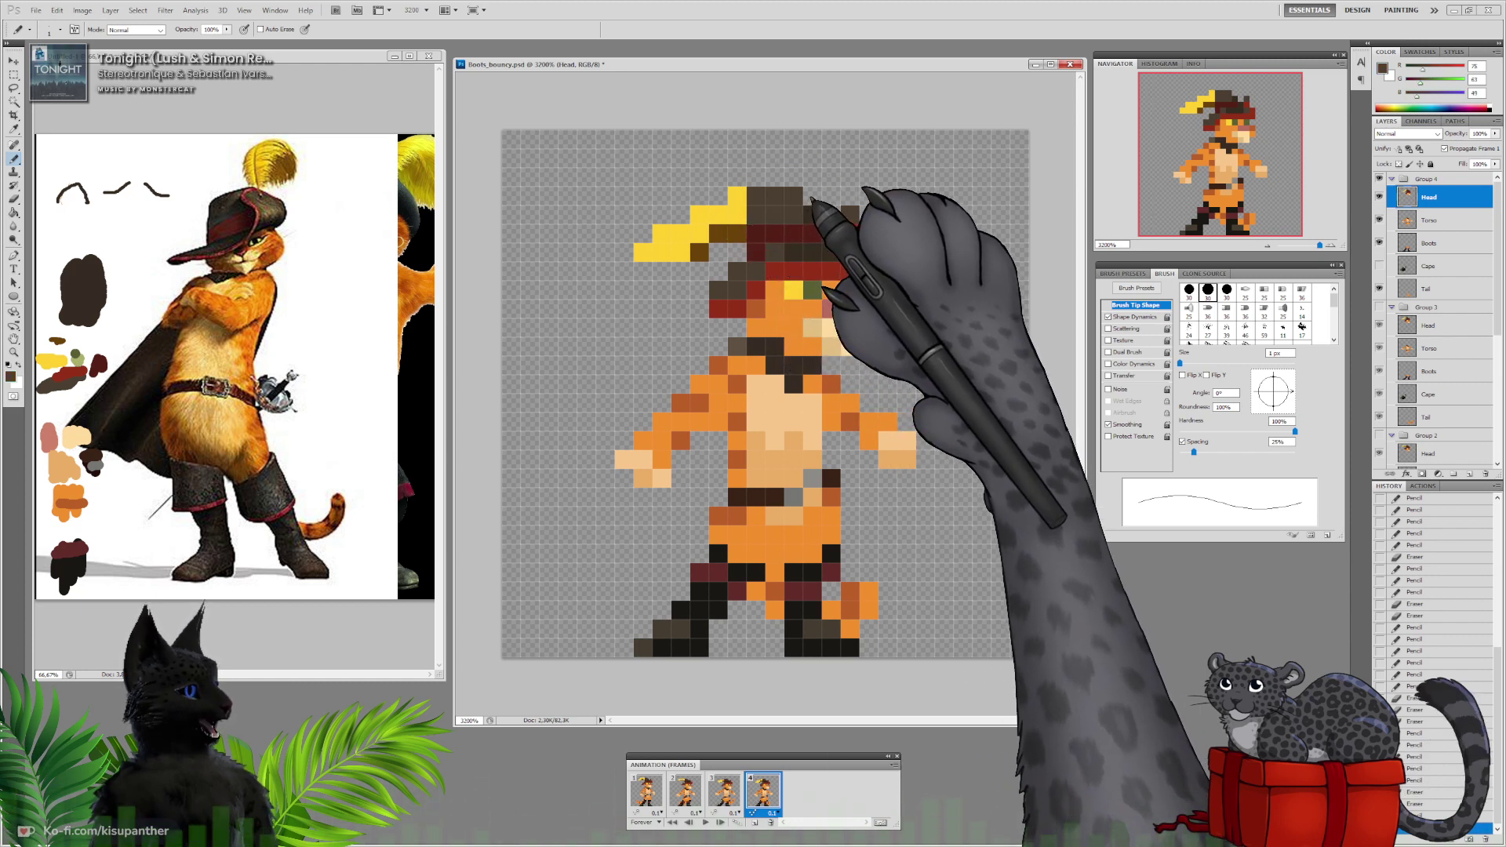
{"action": "left_click", "coordinate": [810, 202]}
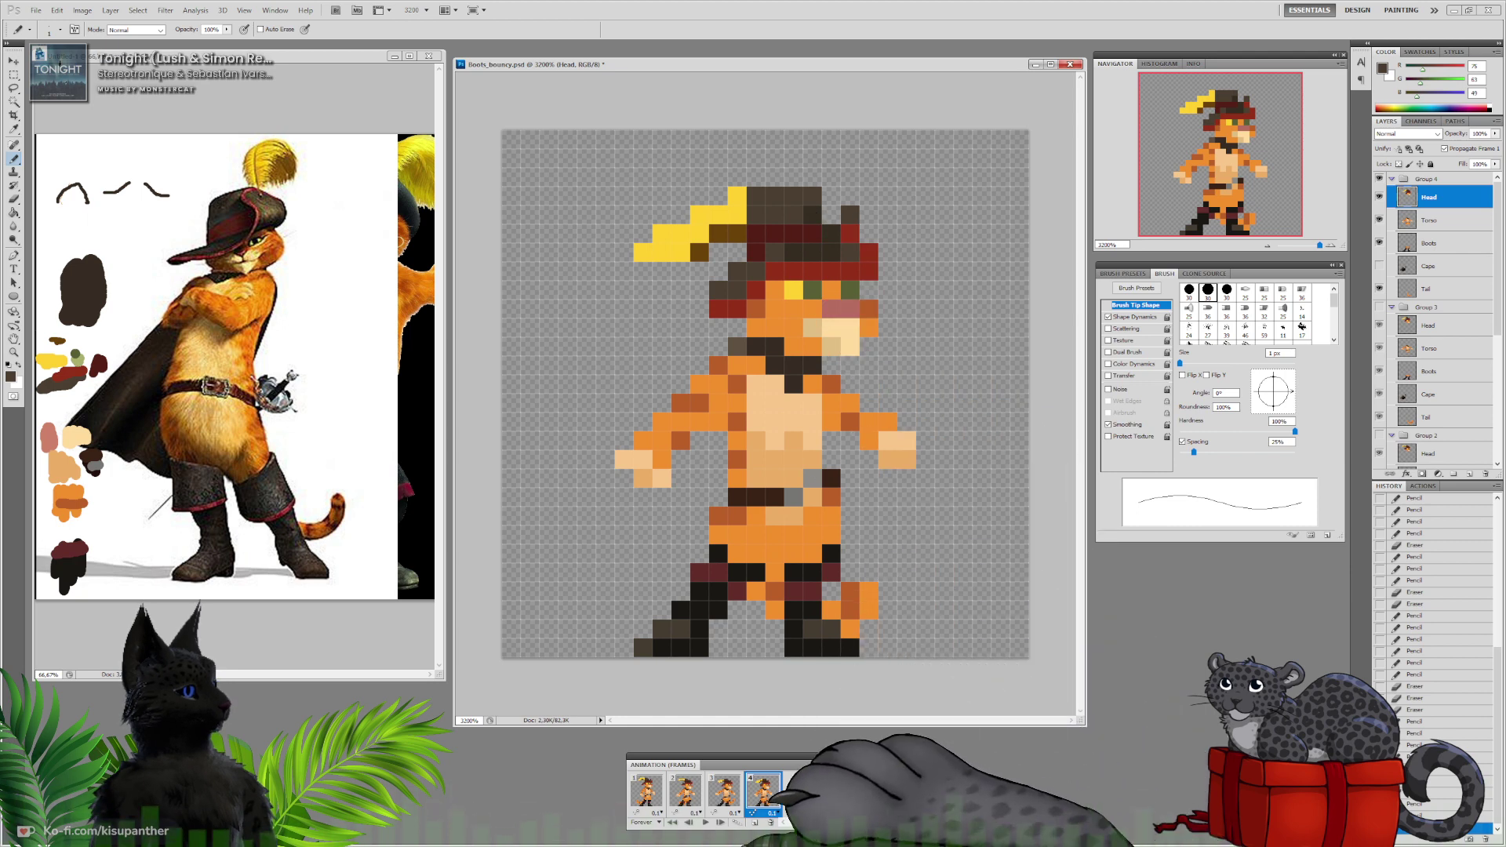
Play the animation, compare the hat and feather across all four frames, and return to the fourth frame
{"action": "left_click", "coordinate": [705, 822]}
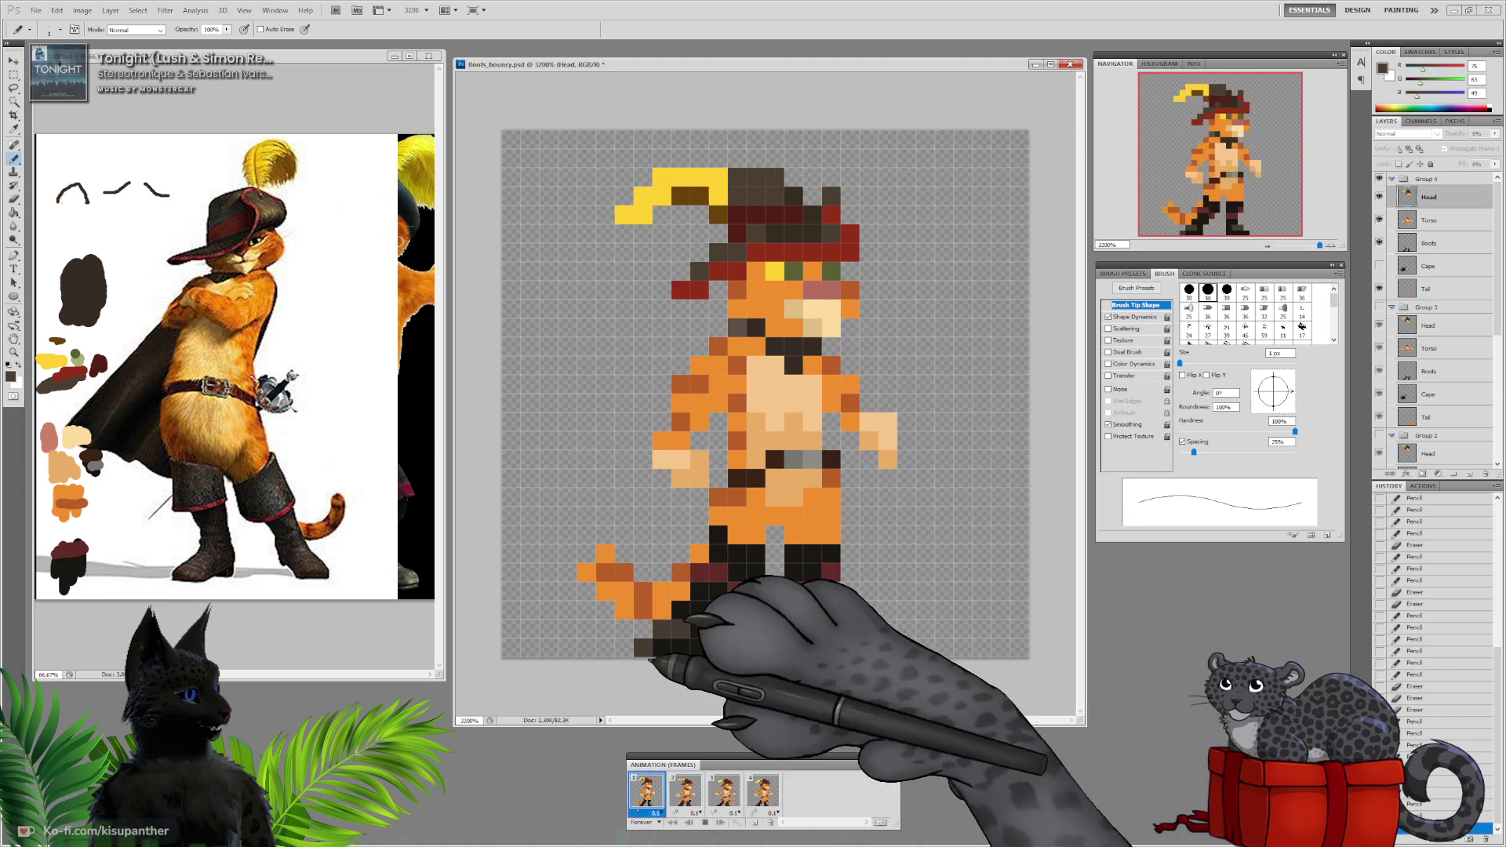
{"action": "left_click", "coordinate": [704, 822]}
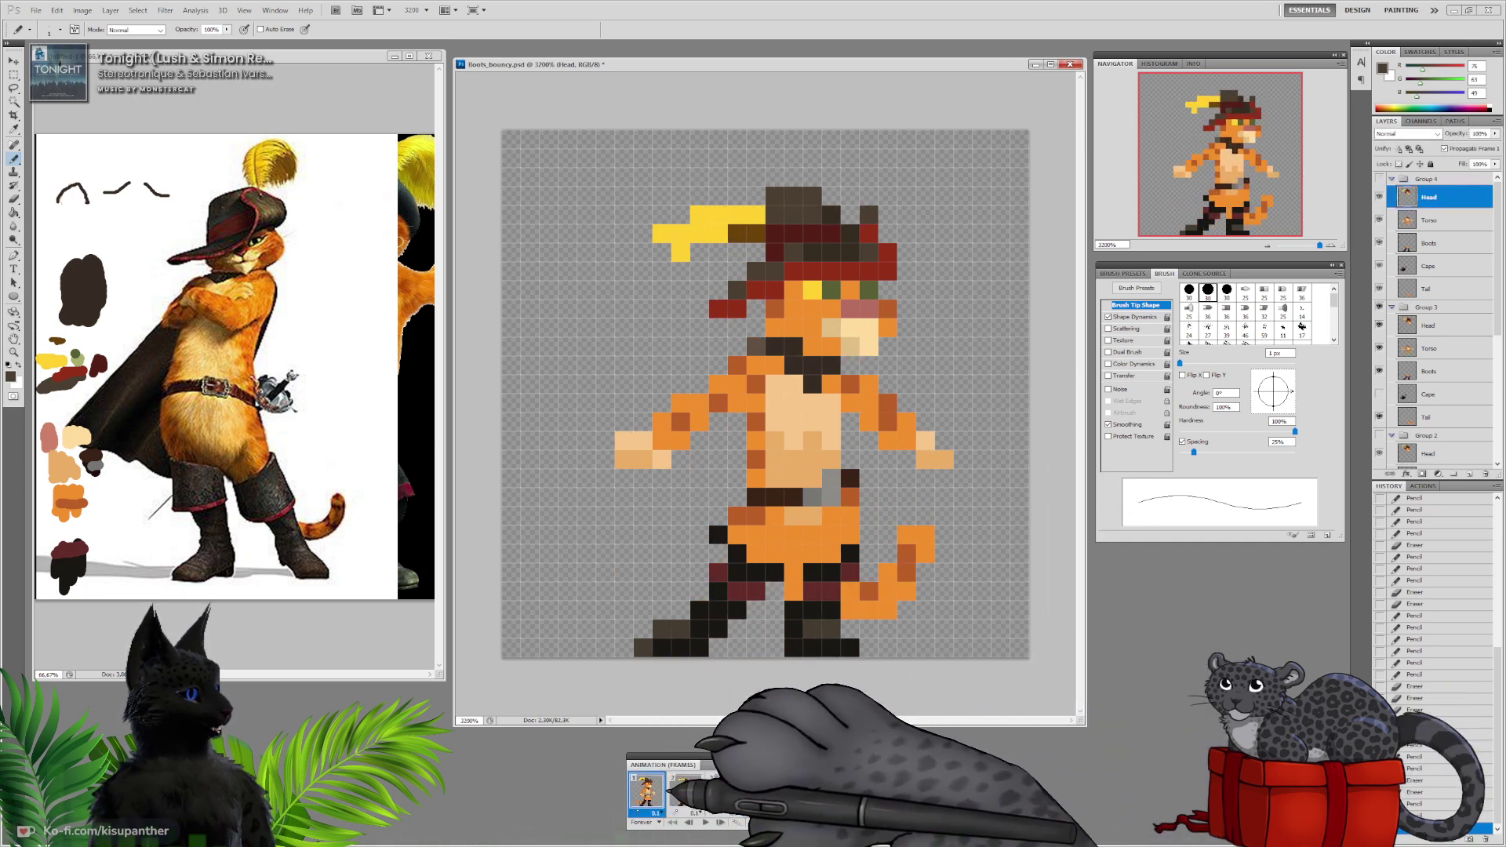
{"action": "left_click", "coordinate": [646, 790]}
{"action": "left_click", "coordinate": [690, 792]}
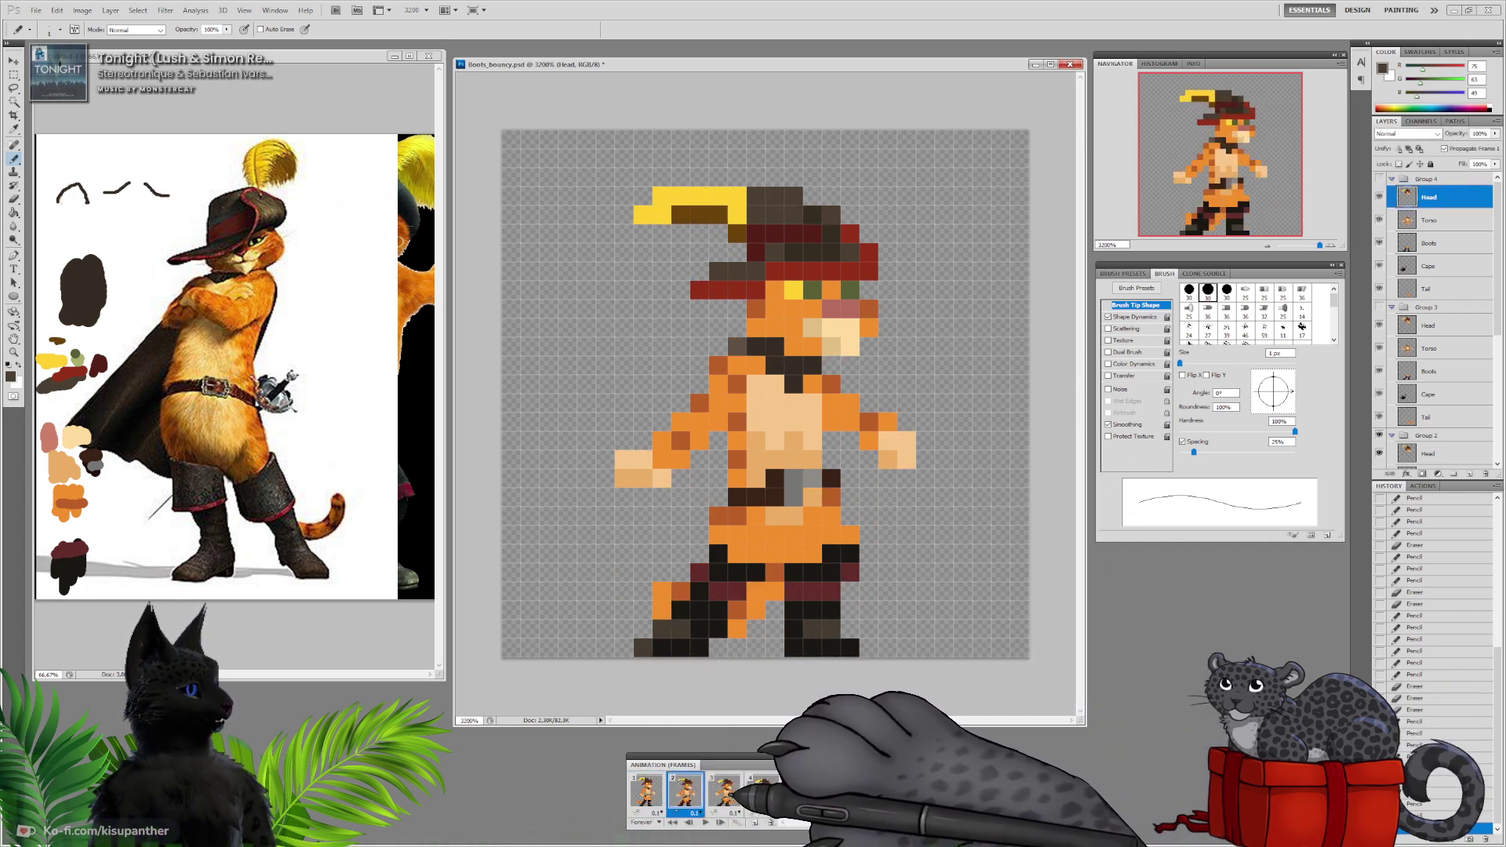
{"action": "left_click", "coordinate": [727, 792]}
{"action": "left_click", "coordinate": [765, 793]}
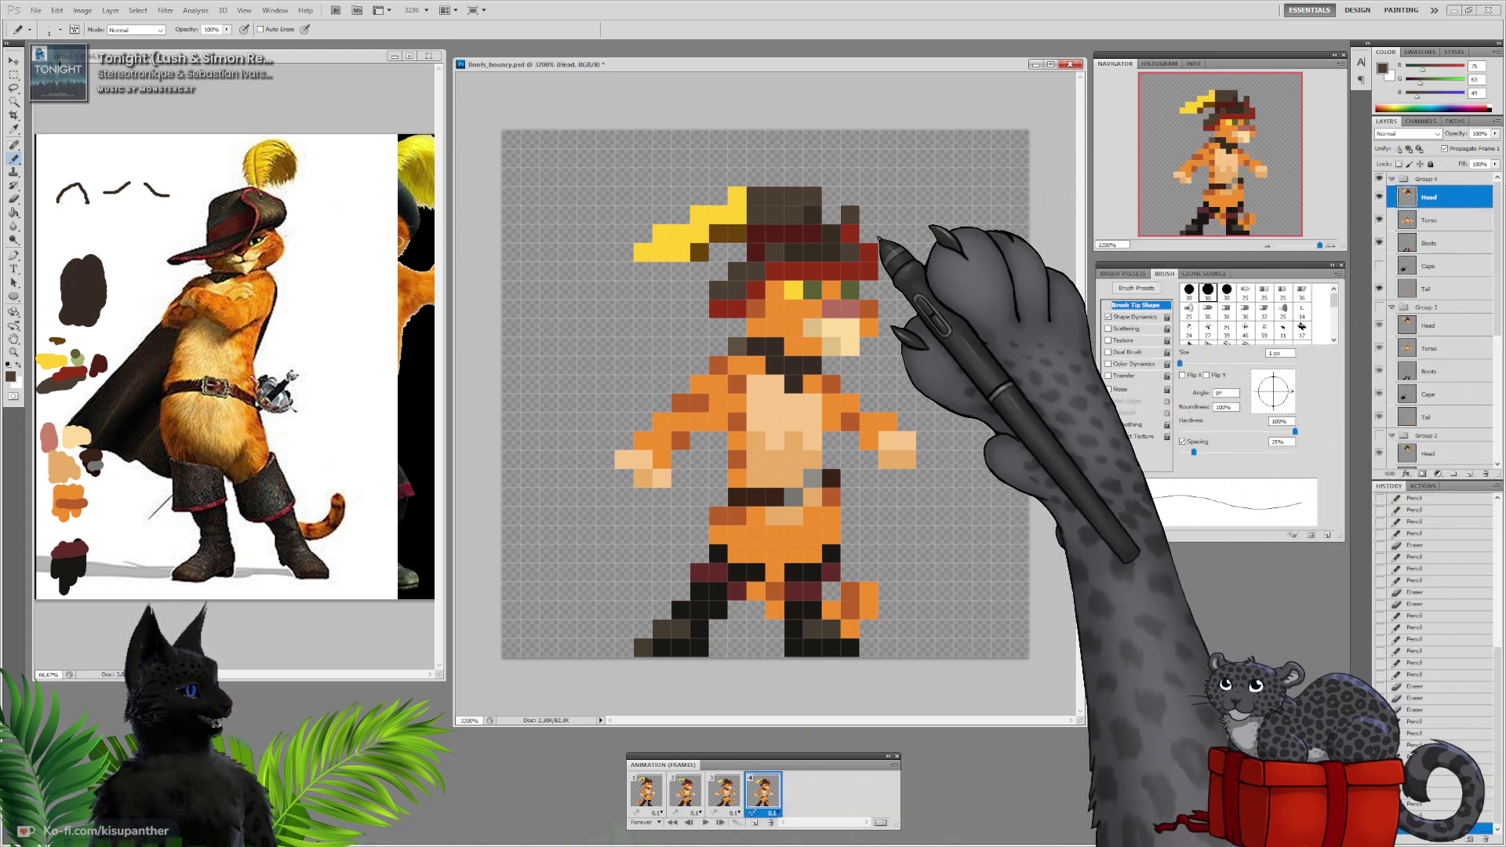
Shift the fourth frame's upturned front brim one pixel forward in red and brown, erase its old tip, and fill the pixel behind it brown
{"action": "left_click", "coordinate": [853, 235], "text": "alt"}
{"action": "left_click", "coordinate": [867, 233]}
{"action": "left_click", "coordinate": [852, 218], "text": "alt"}
{"action": "left_click", "coordinate": [867, 217]}
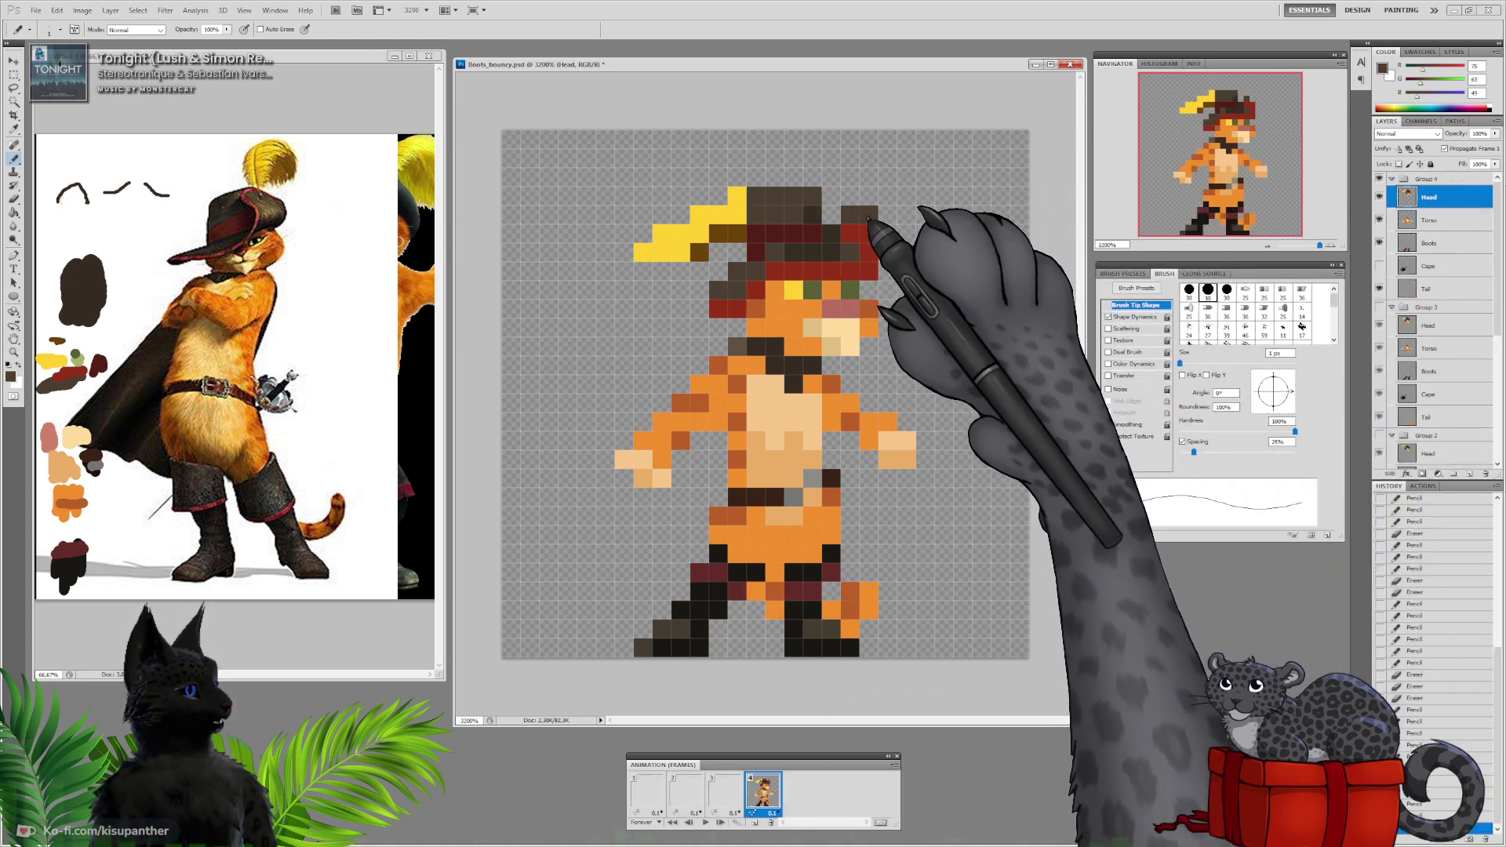
{"action": "key", "text": "e"}
{"action": "left_click", "coordinate": [850, 215]}
{"action": "left_click", "coordinate": [850, 234]}
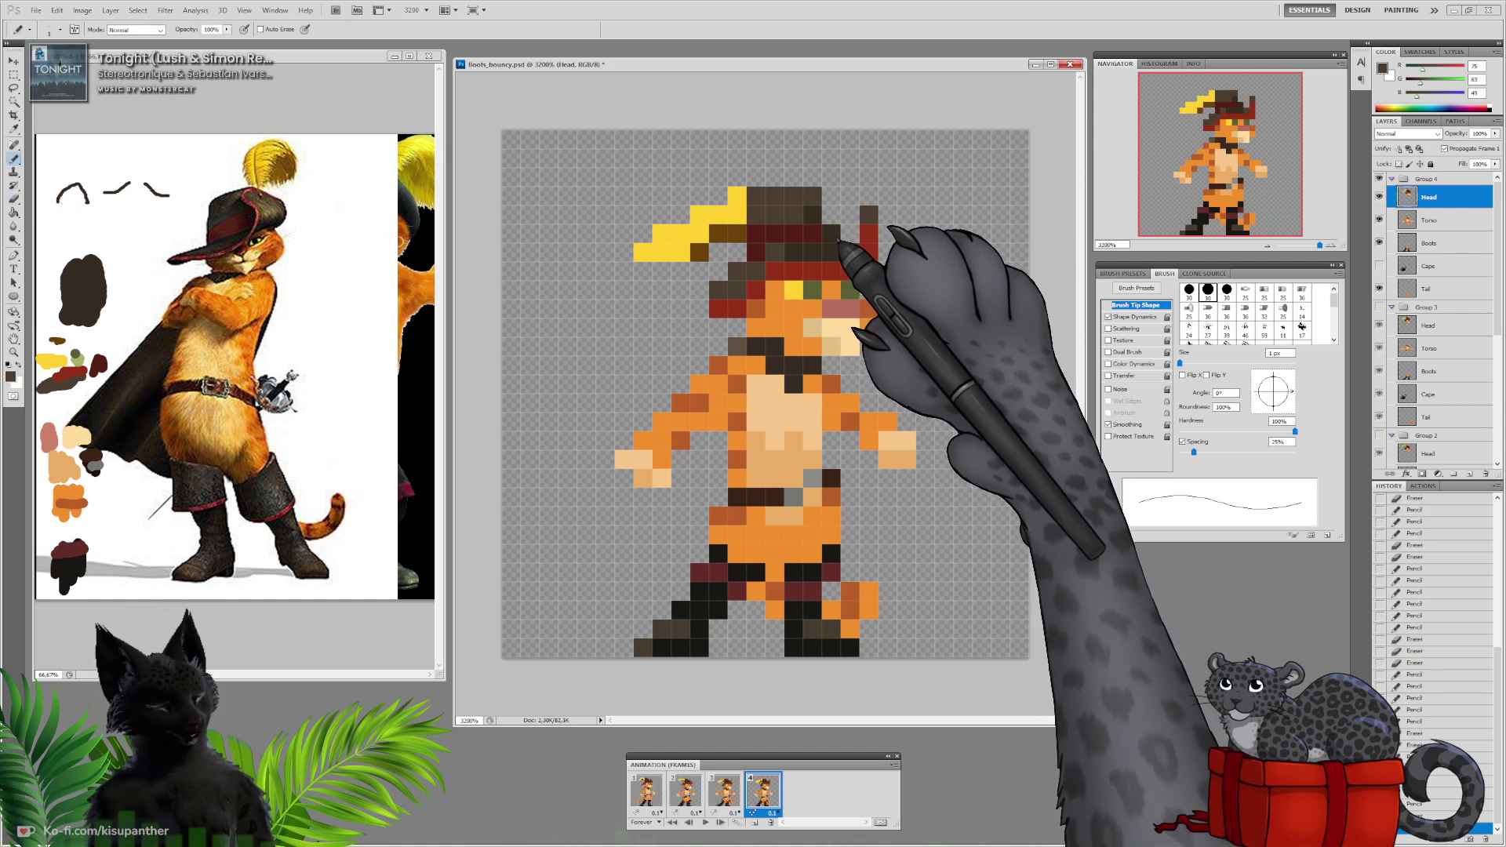
{"action": "left_click", "coordinate": [850, 234]}
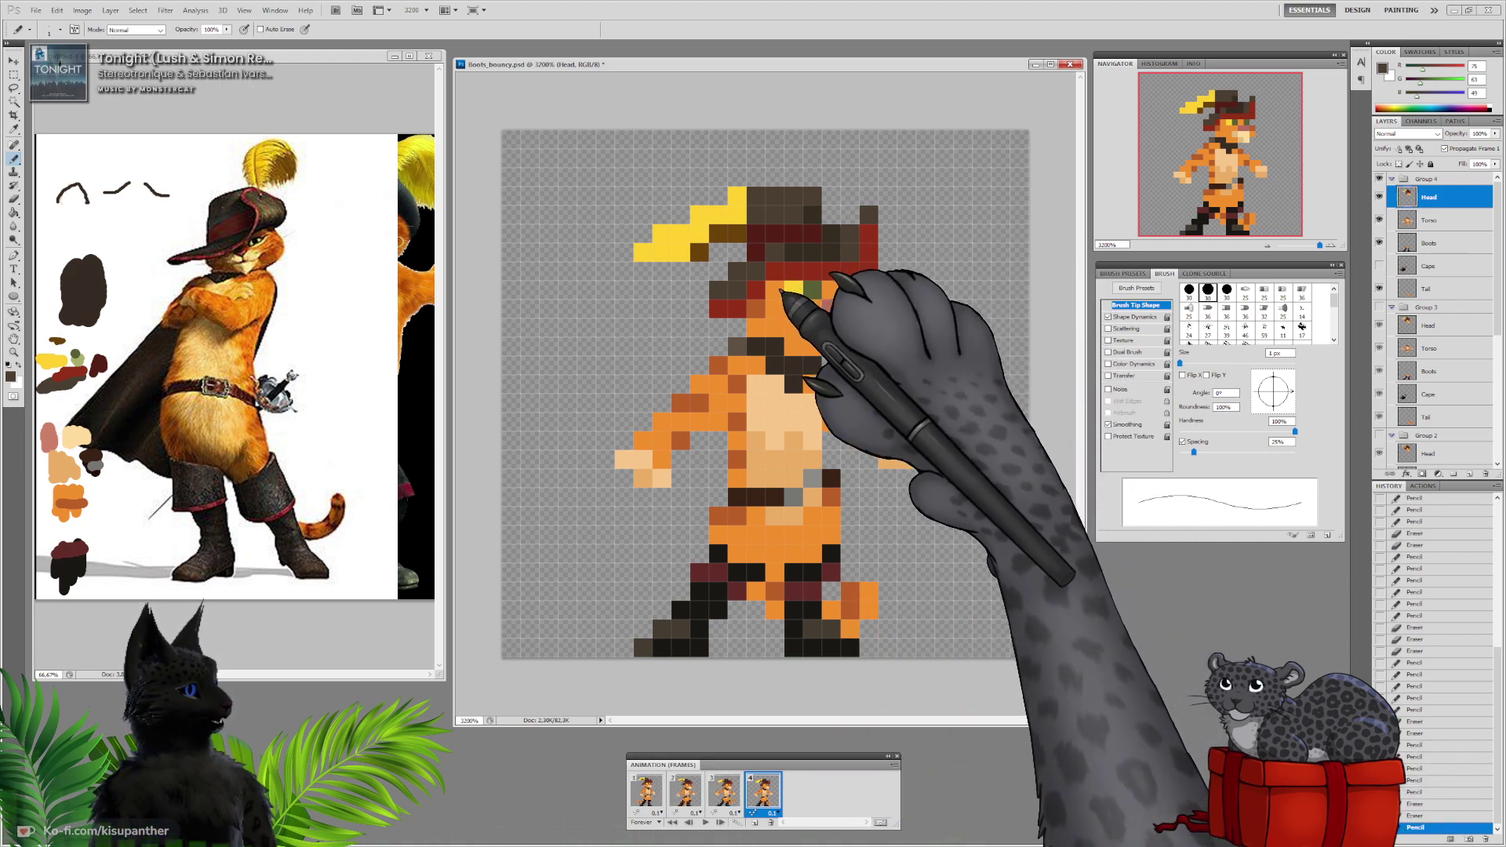
Examine the hat shape in the reference document's other pictures by hiding Layer 3 and toggling Layer 2, and return to the sprite
{"action": "left_click", "coordinate": [368, 137]}
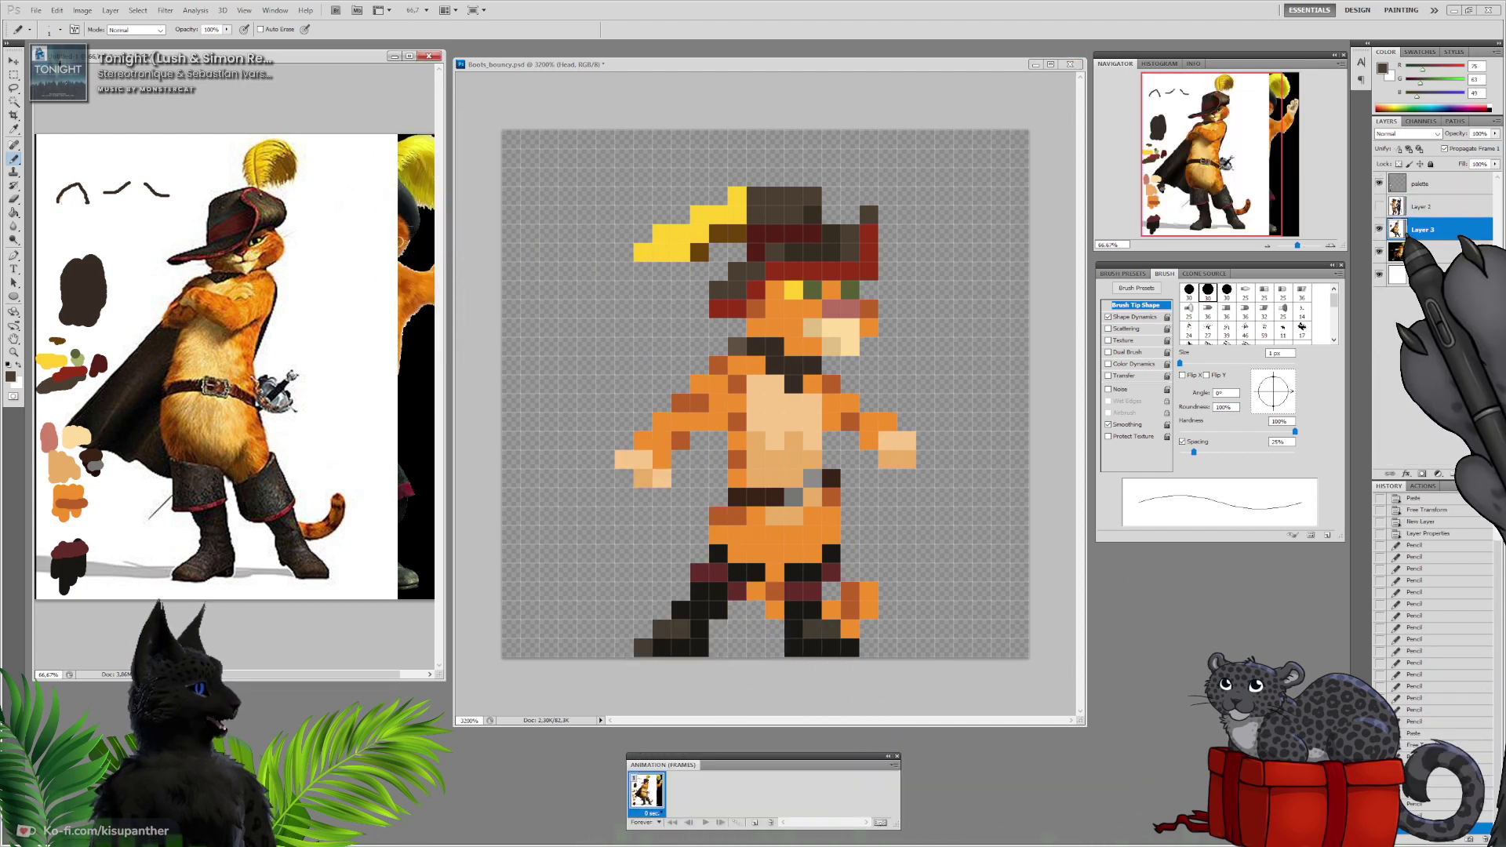
{"action": "left_click", "coordinate": [1379, 229]}
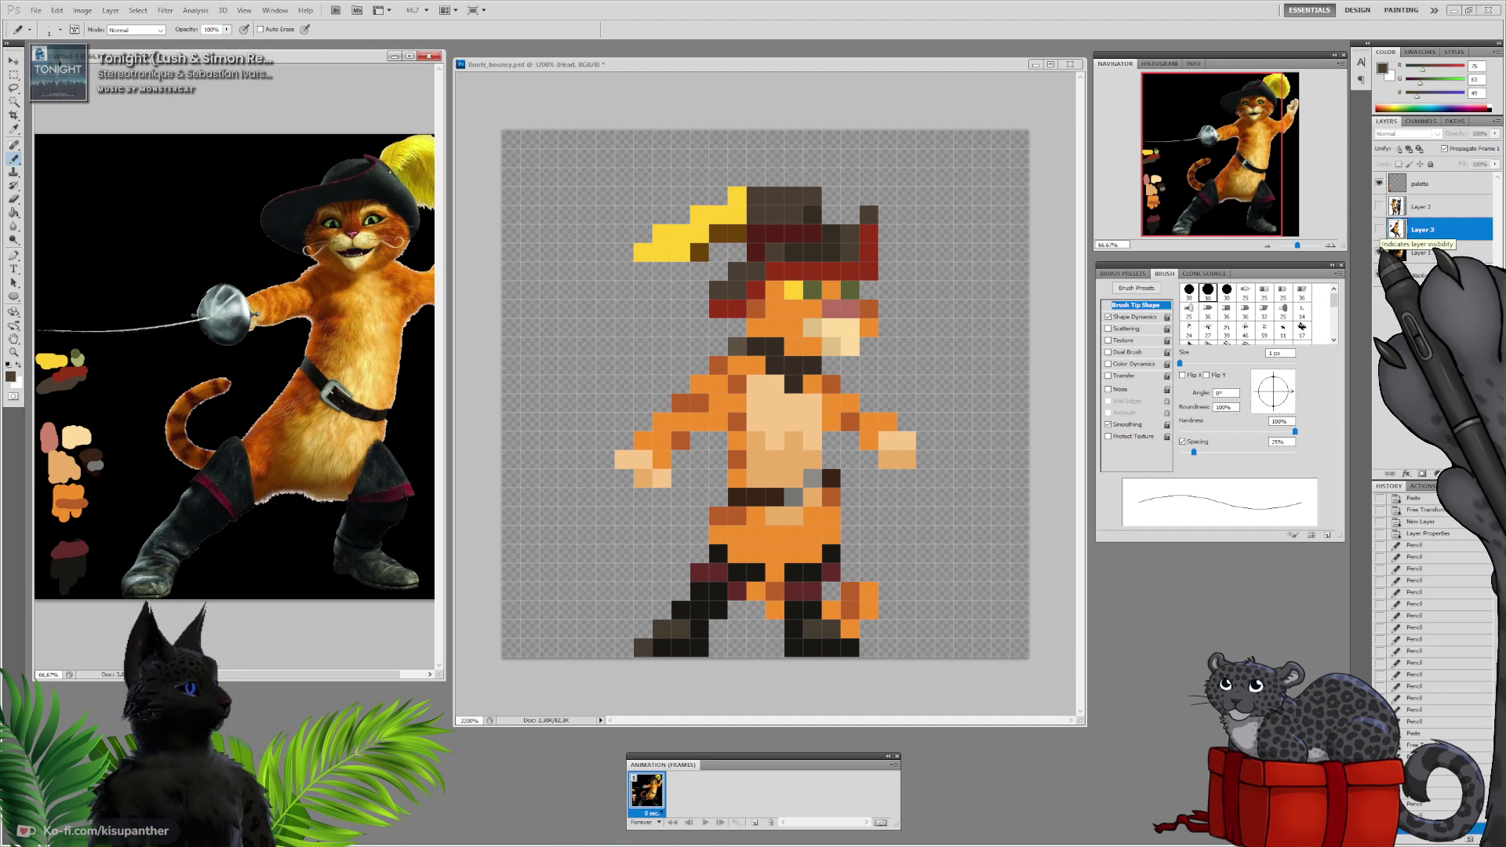
{"action": "left_click", "coordinate": [1378, 206]}
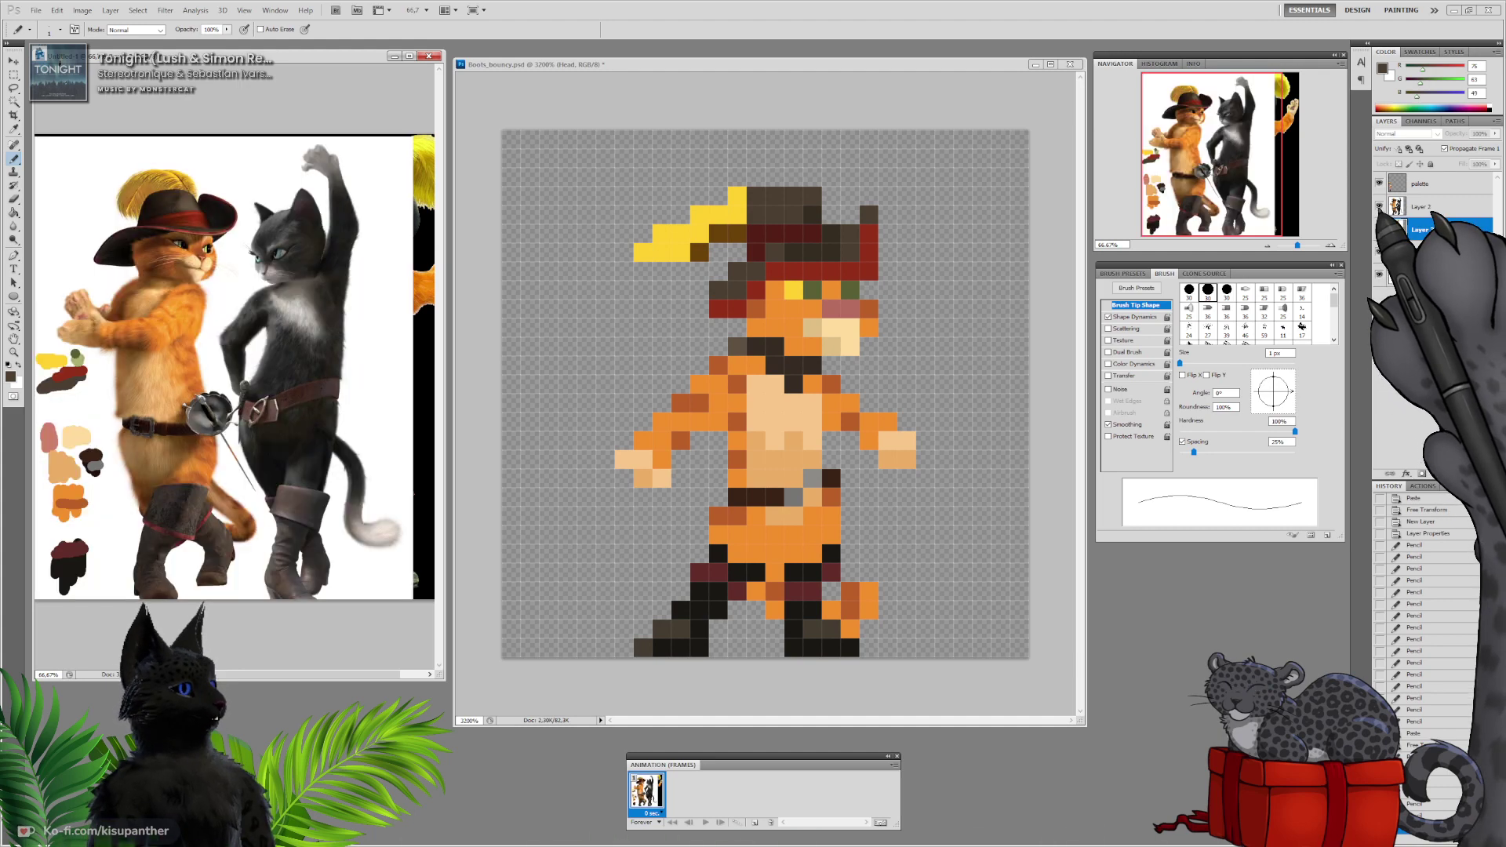
{"action": "left_click", "coordinate": [1378, 207]}
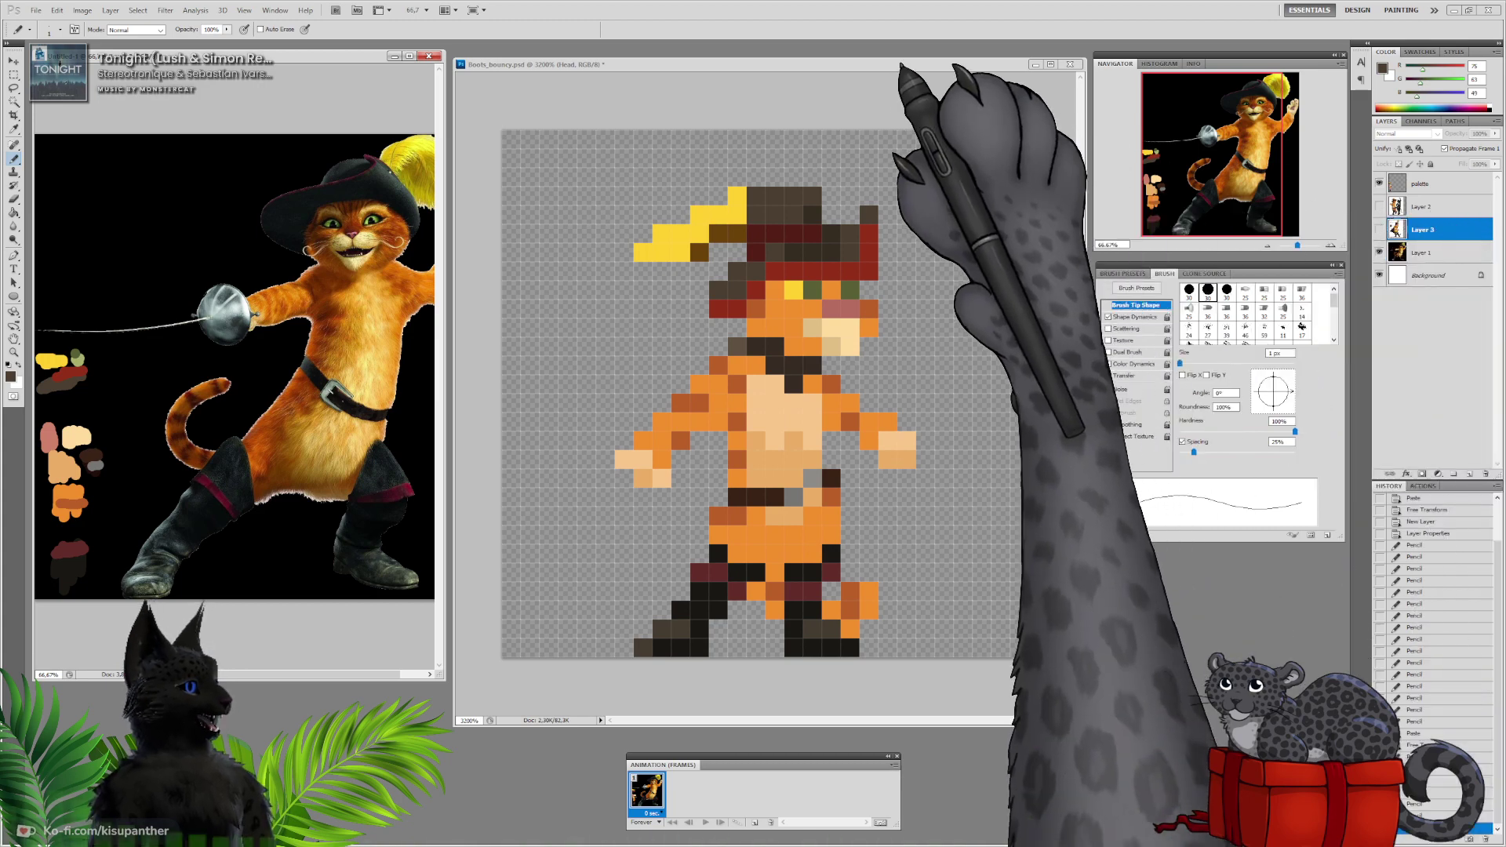
{"action": "left_click", "coordinate": [902, 64]}
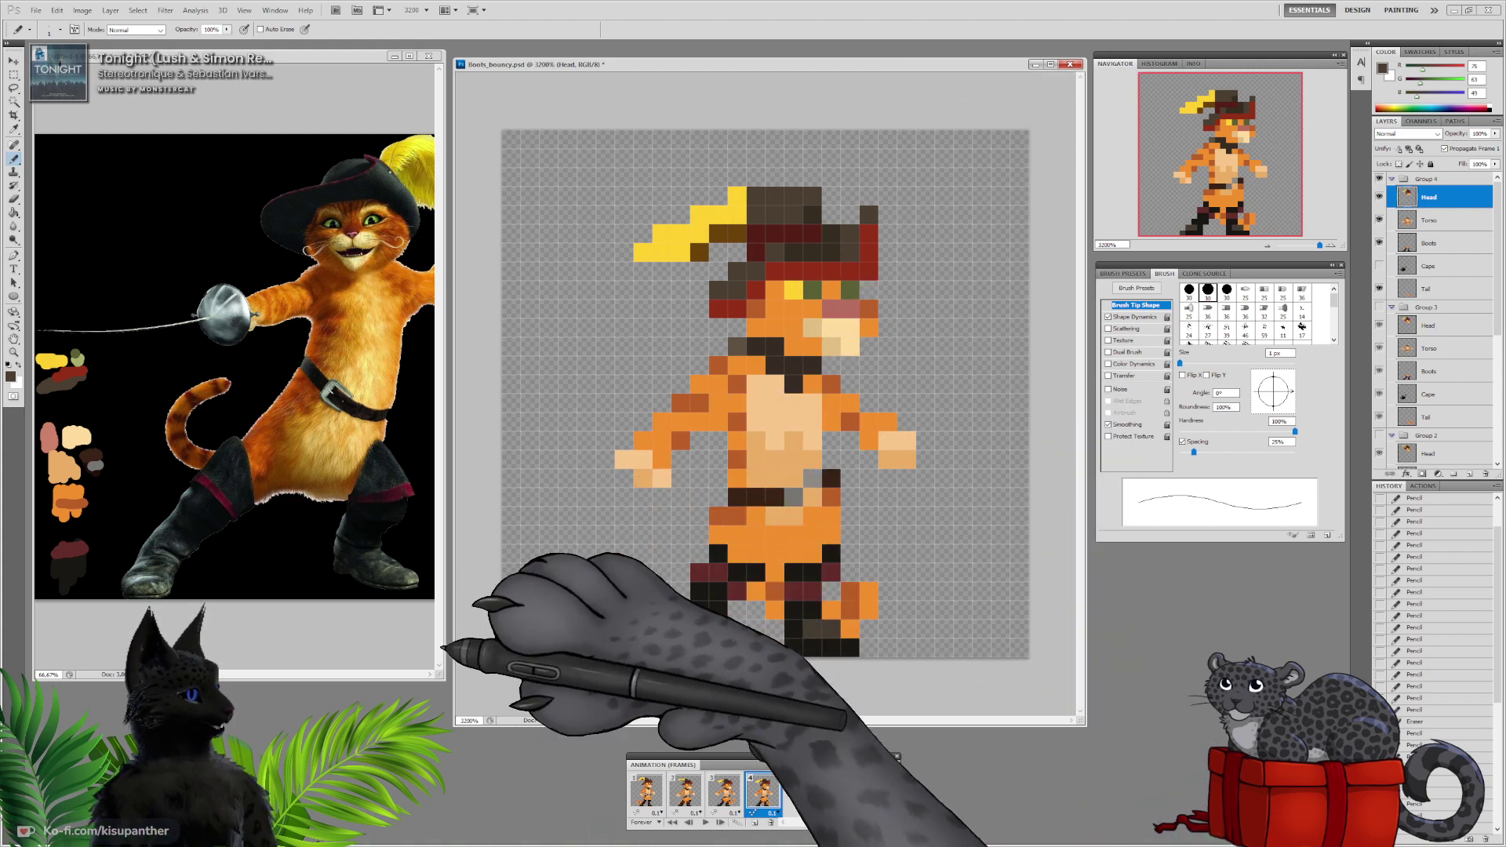
Play the four-frame animation to review its motion at a reduced size and at 1200%, and stop it on the first frame
{"action": "key", "text": "space"}
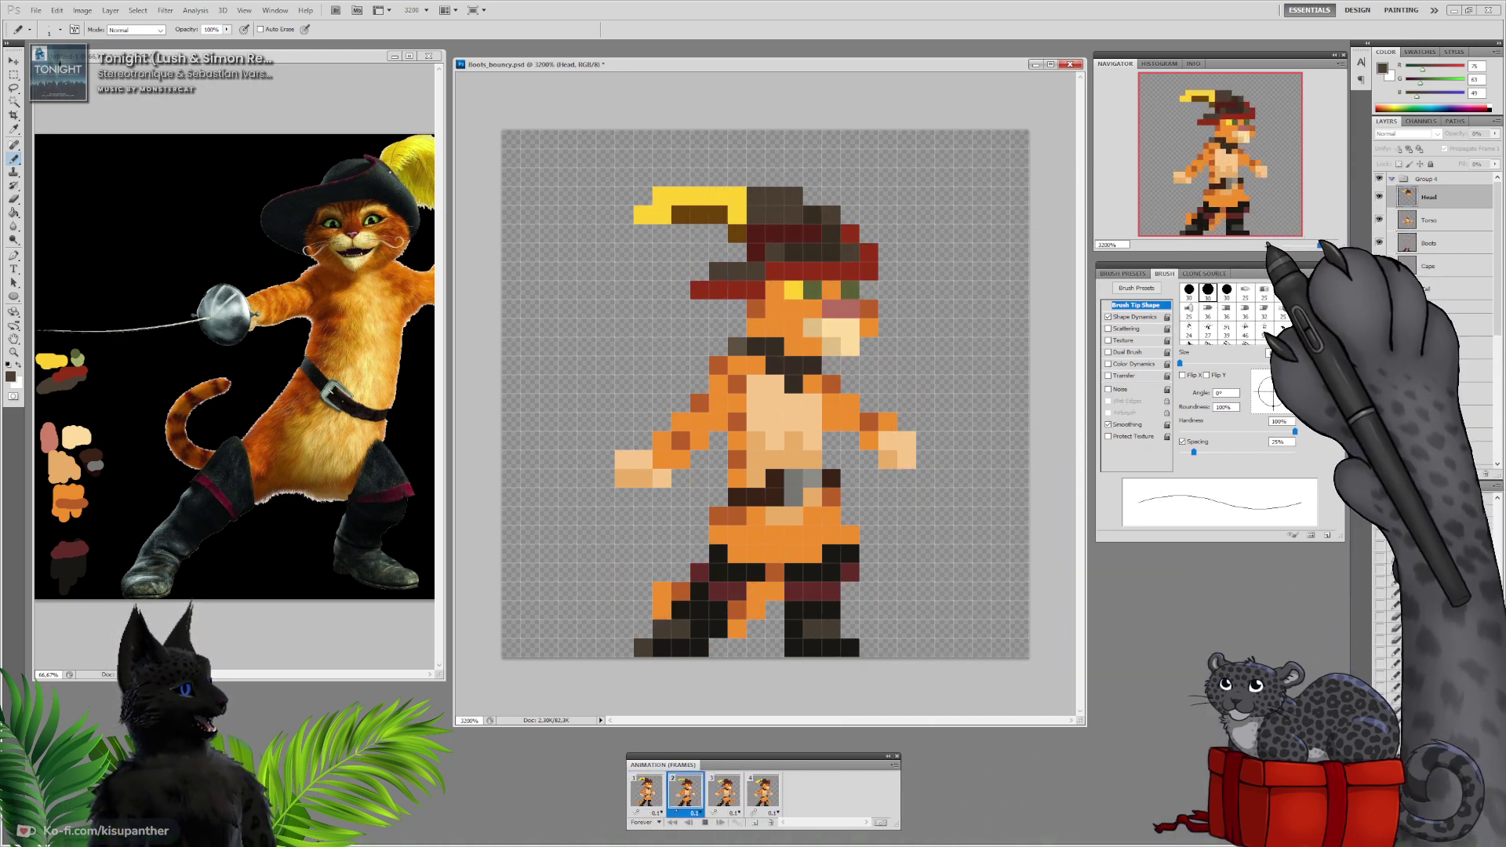
{"action": "left_click", "coordinate": [1267, 245]}
{"action": "left_click", "coordinate": [1267, 245]}
{"action": "left_click", "coordinate": [1267, 246]}
{"action": "left_click", "coordinate": [1267, 245]}
{"action": "left_click", "coordinate": [1268, 246]}
{"action": "left_click", "coordinate": [1268, 246]}
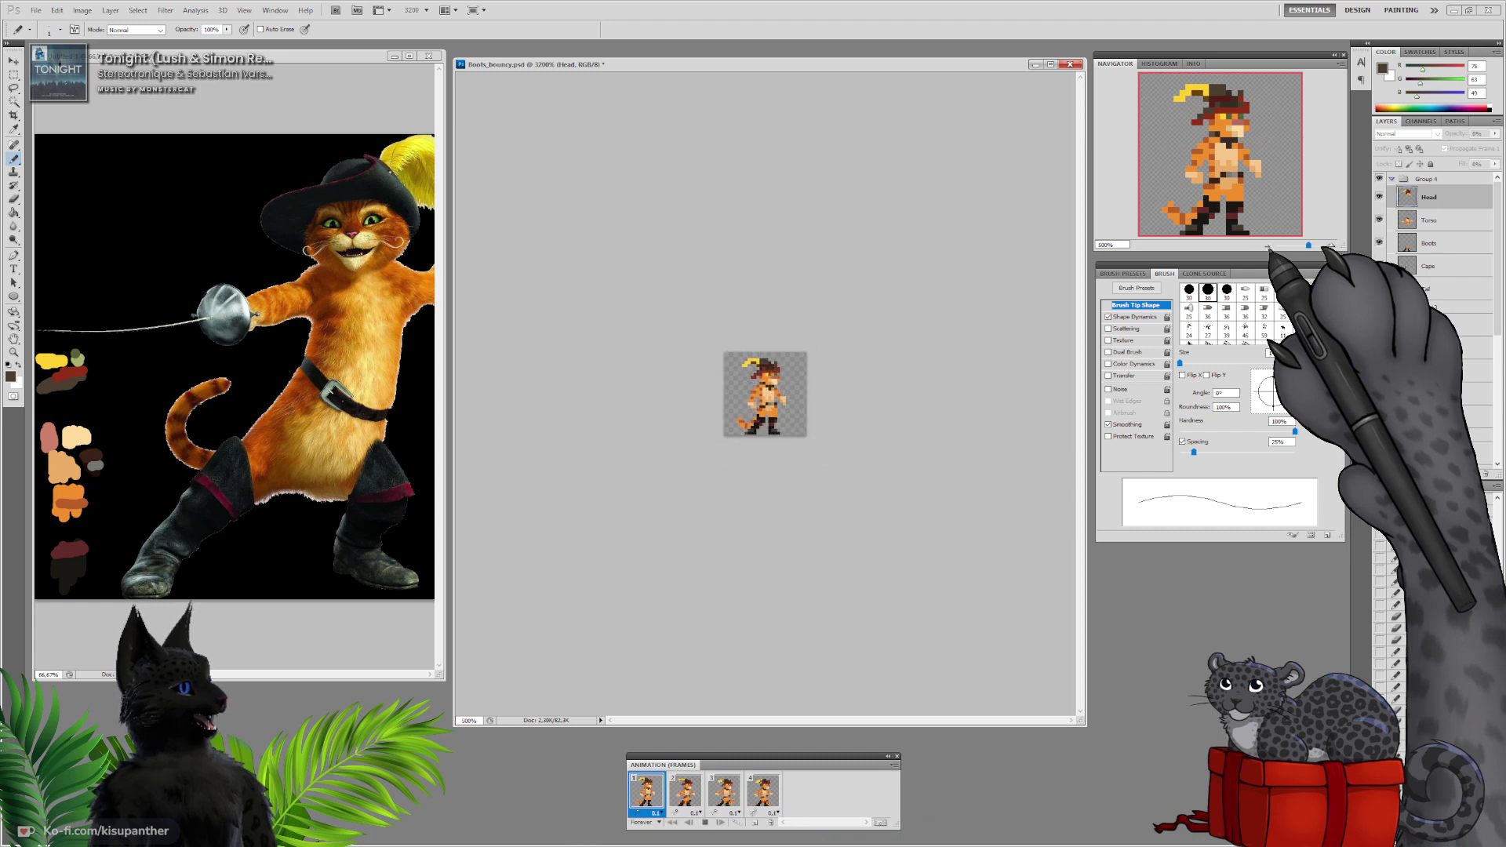
{"action": "left_click", "coordinate": [1267, 246]}
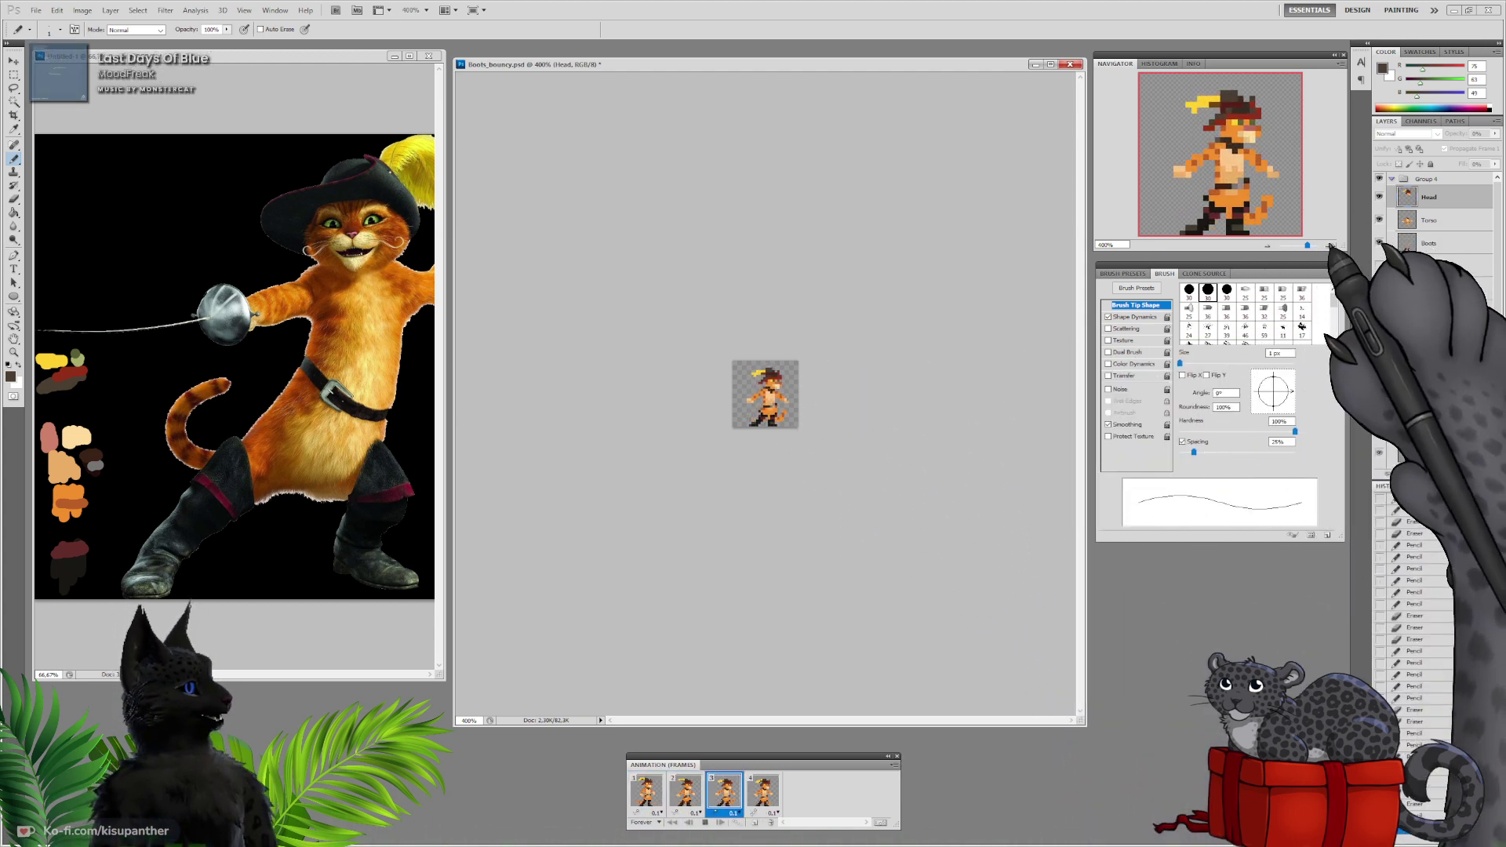
{"action": "left_click_drag", "start_coordinate": [1307, 245], "coordinate": [1331, 245]}
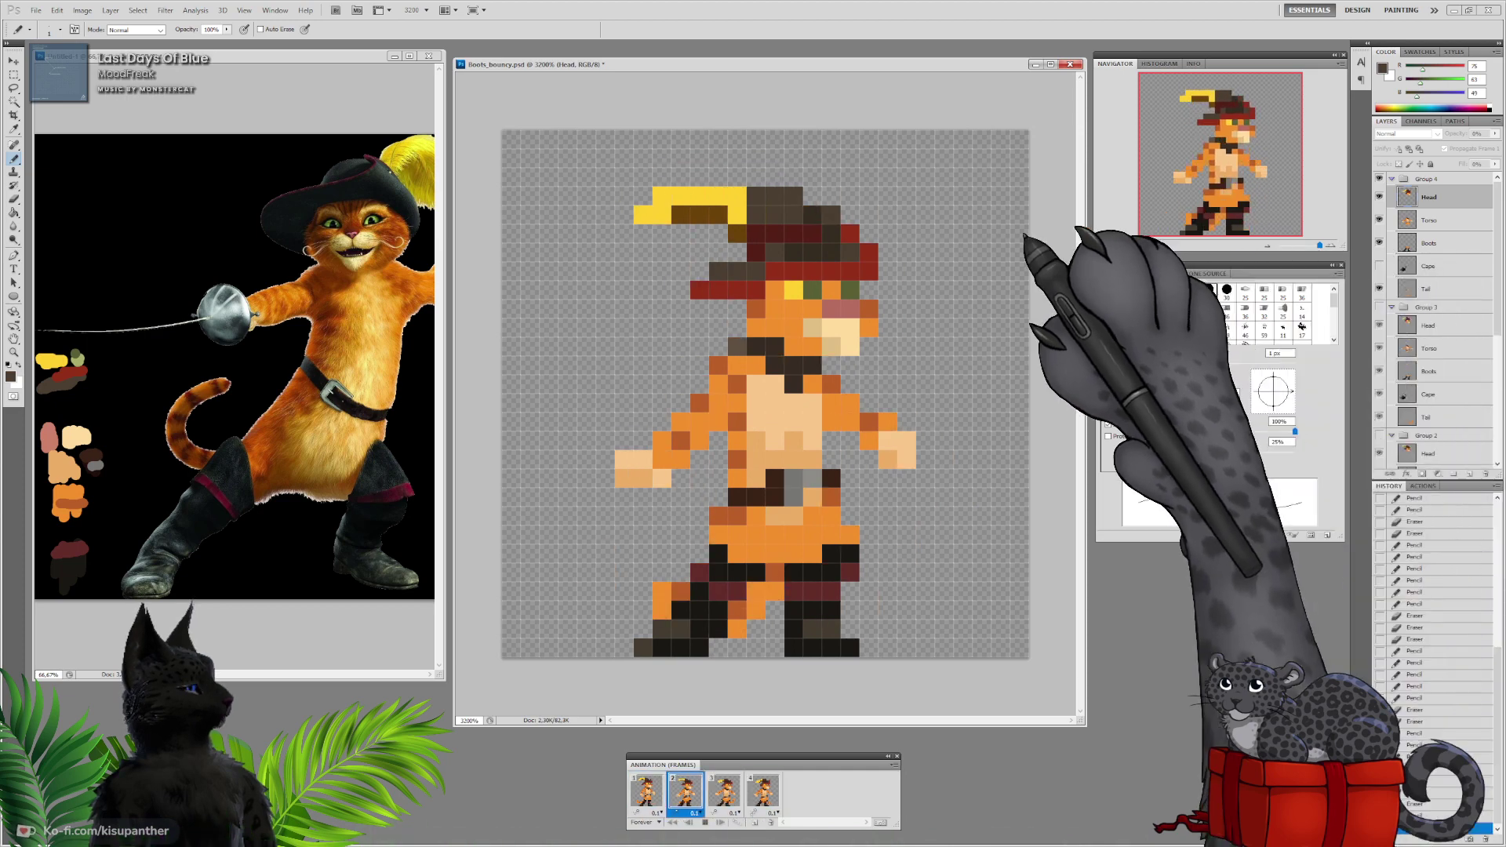
{"action": "left_click", "coordinate": [704, 822]}
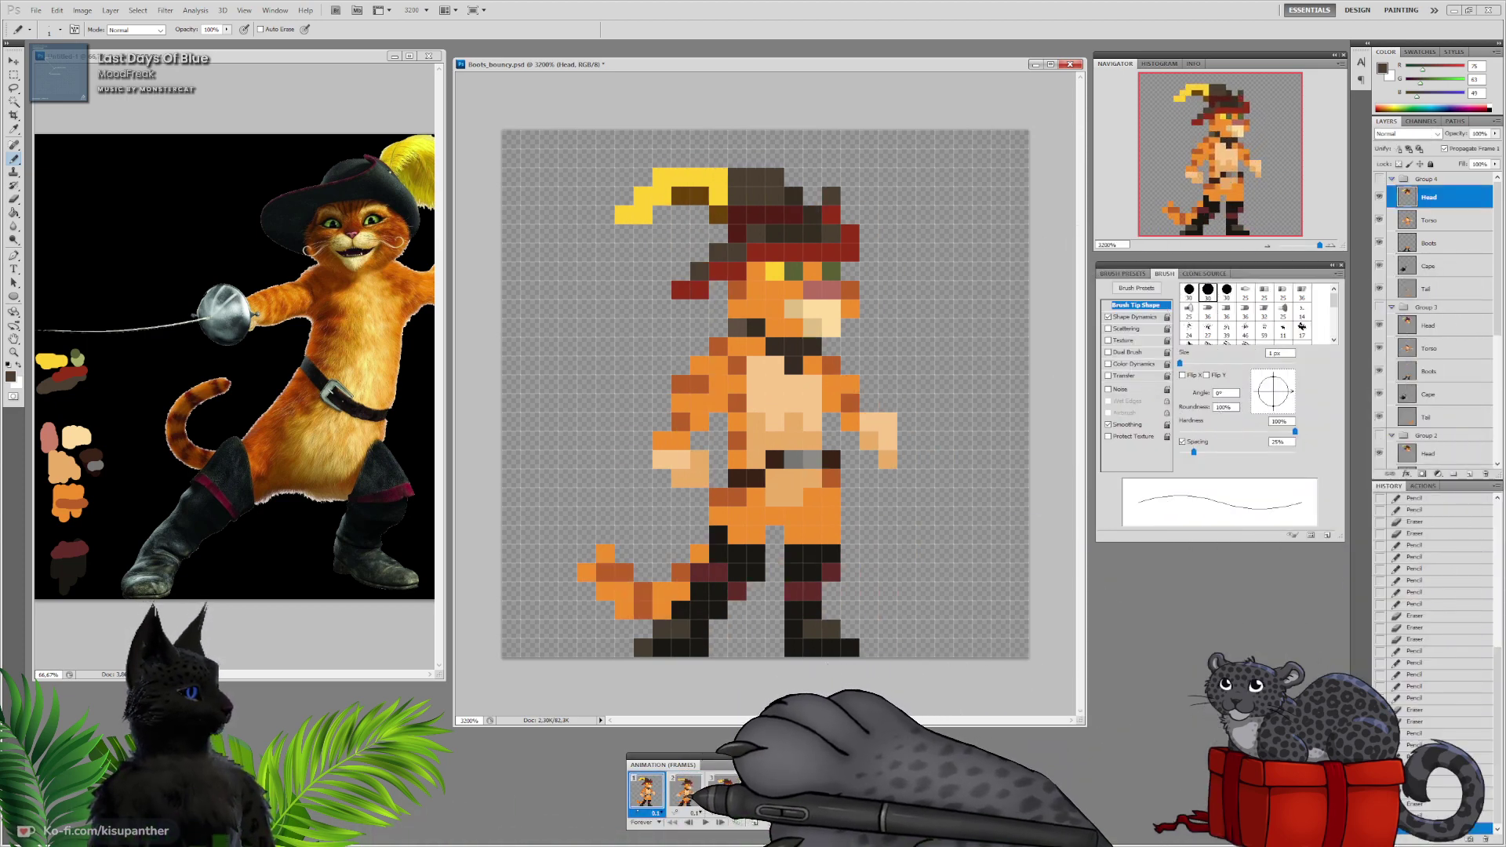
Show Layer 2 and Layer 3 in the reference document for comparison and return to the sprite's first frame
{"action": "left_click", "coordinate": [214, 115]}
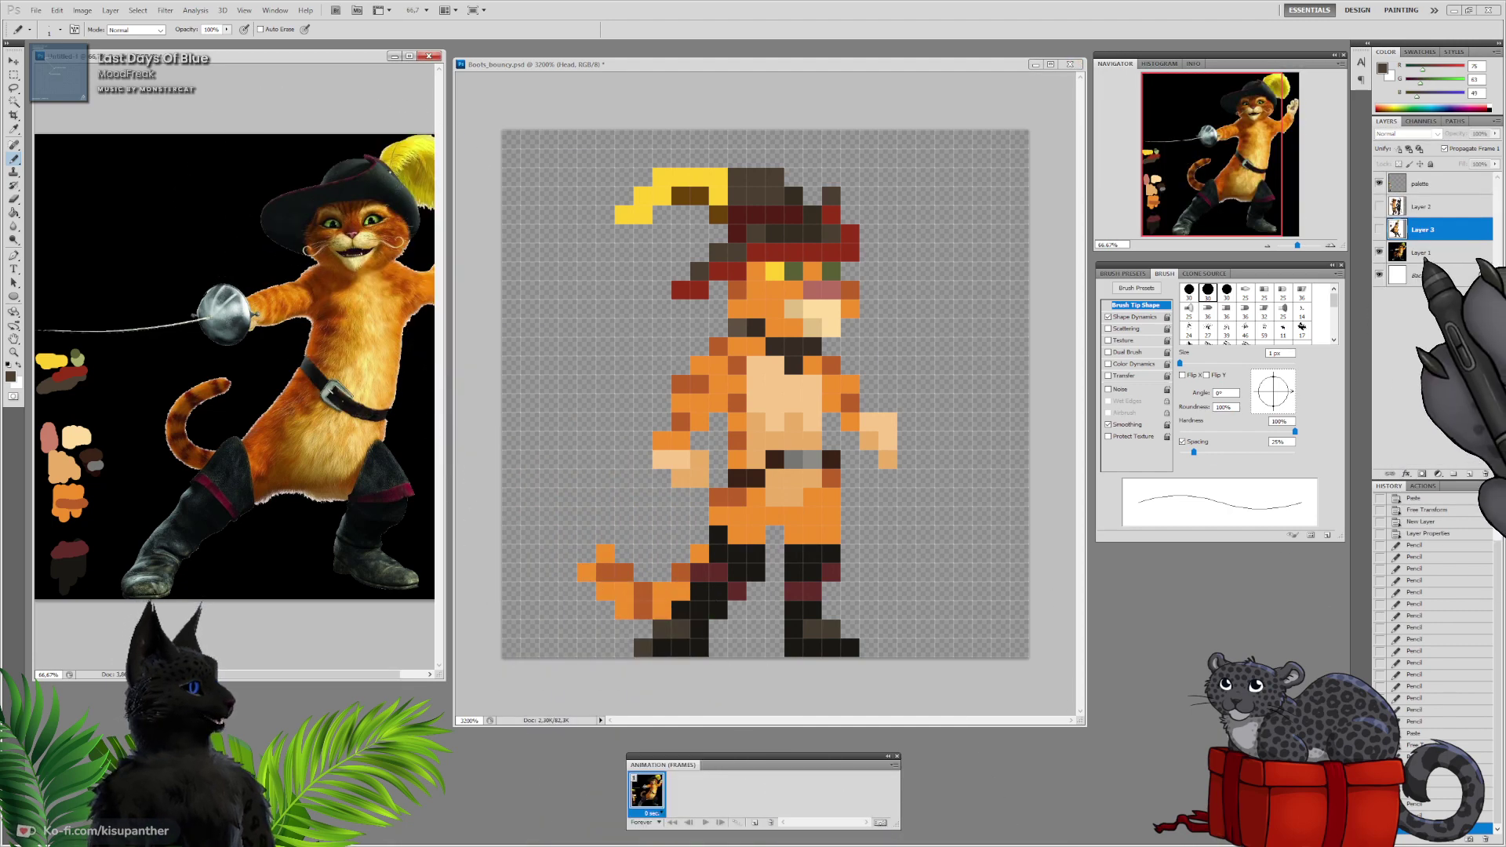
{"action": "left_click", "coordinate": [1379, 206]}
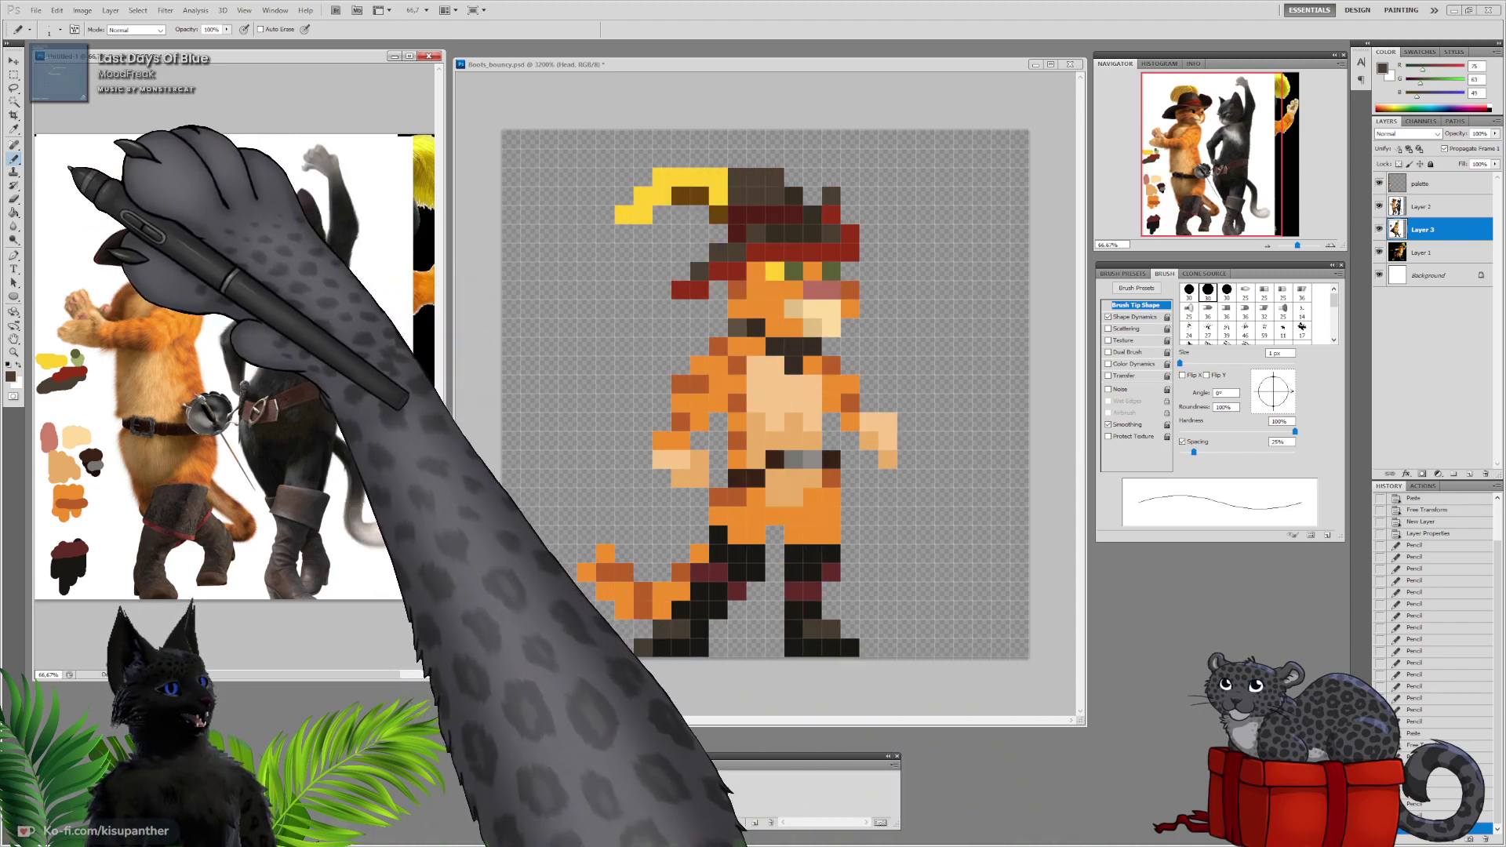
{"action": "left_click", "coordinate": [667, 690]}
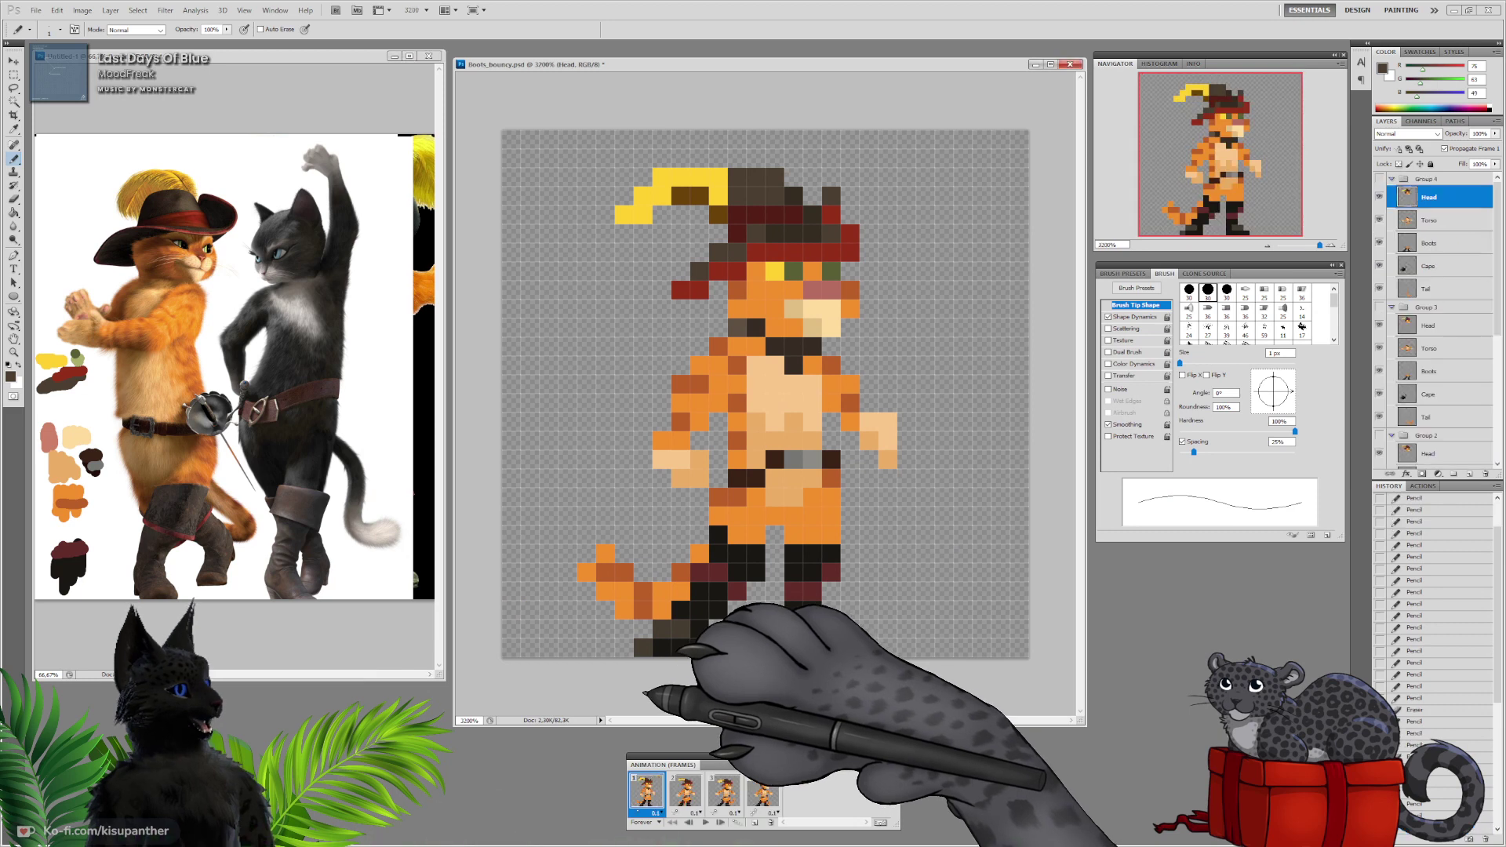
Show Group 1's Cape layer in the first animation frame and compare that frame with the second one
{"action": "scroll", "coordinate": [1435, 314], "scroll_direction": "down", "scroll_amount": 5}
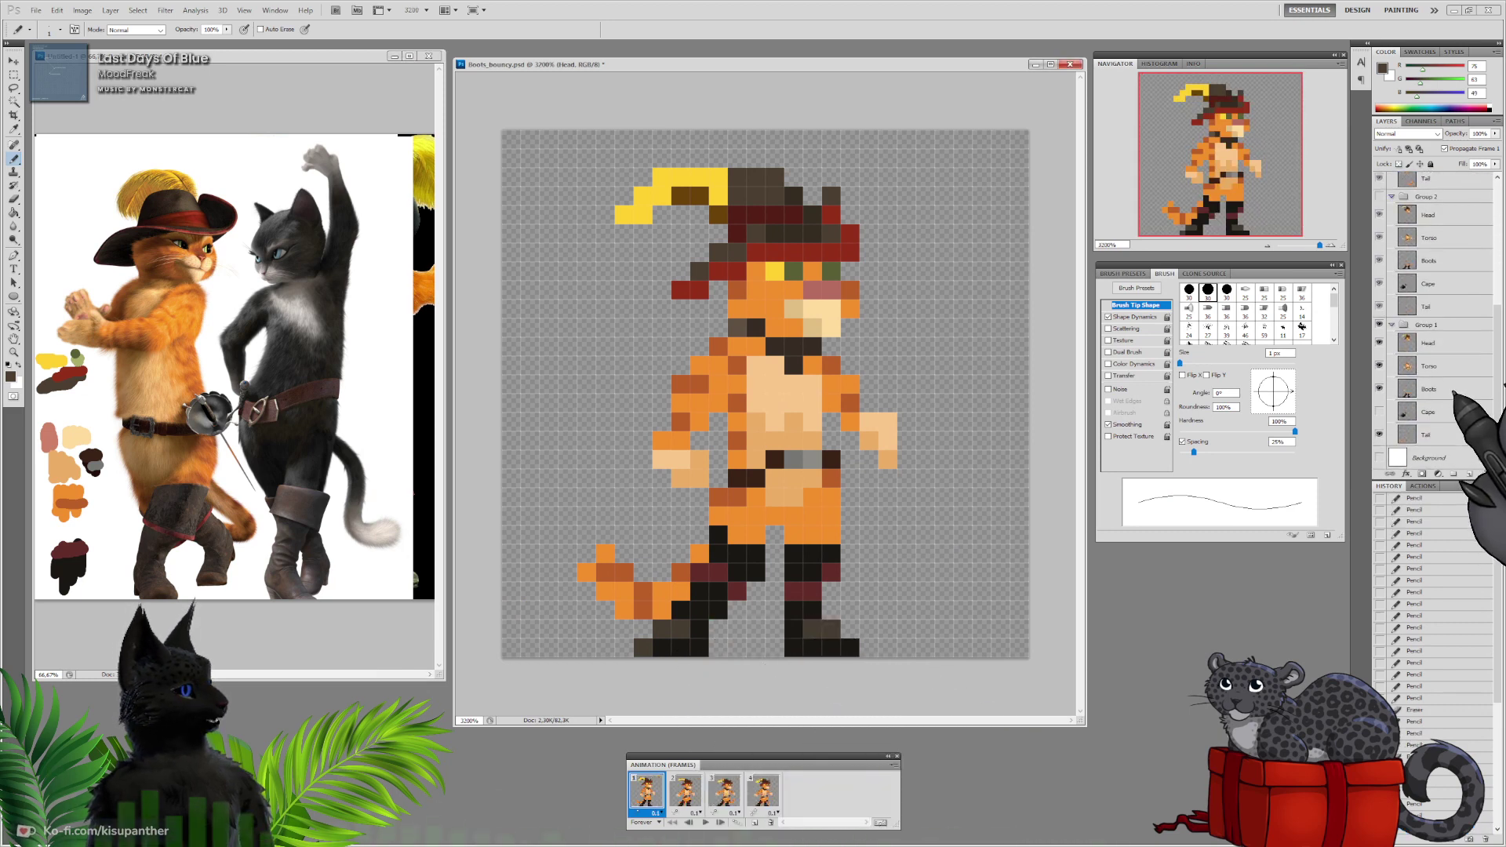
{"action": "left_click", "coordinate": [1378, 411]}
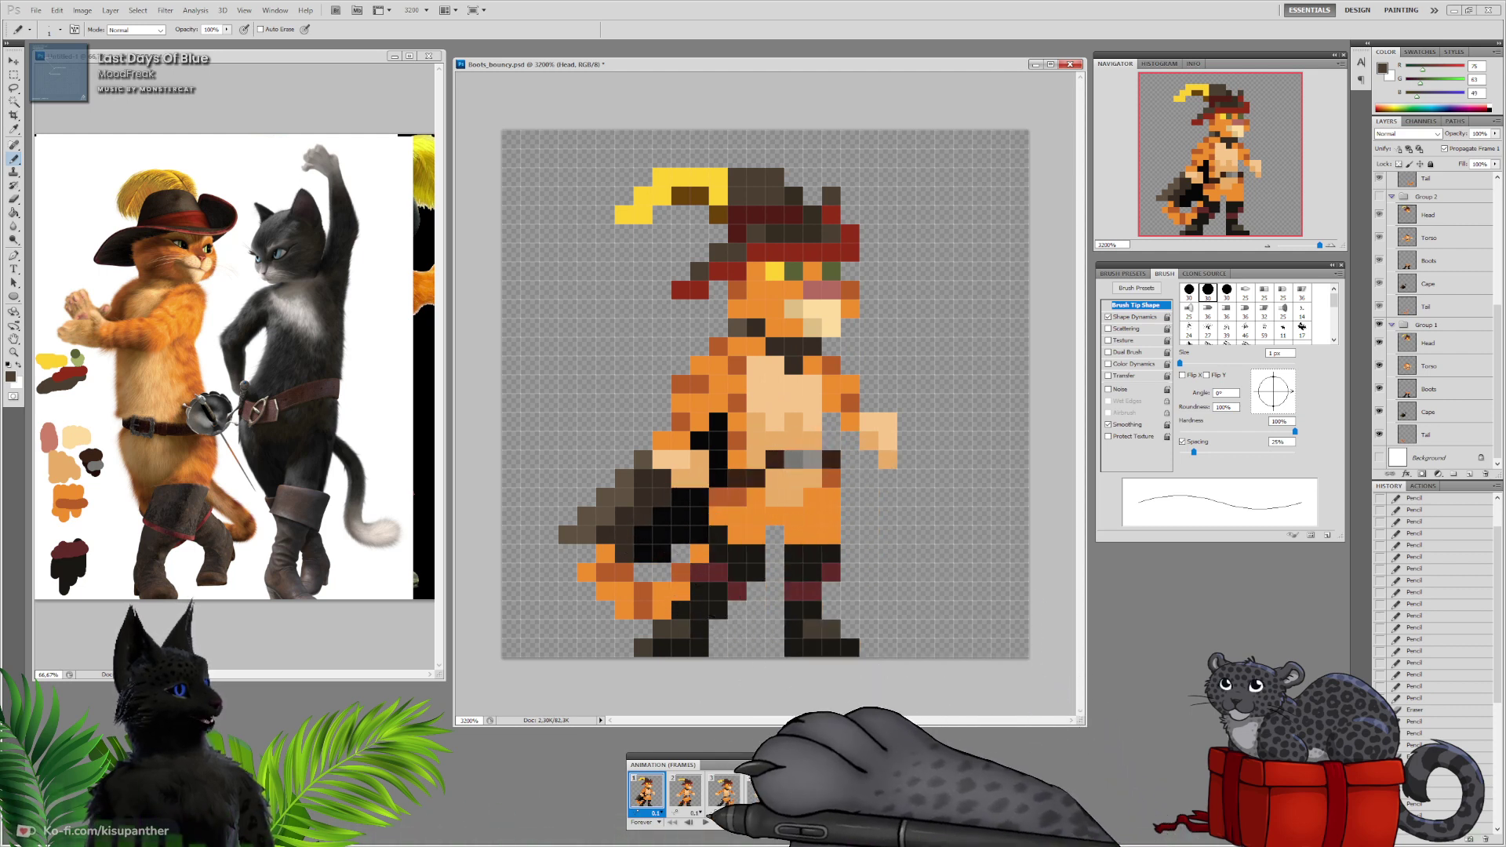
{"action": "left_click", "coordinate": [684, 790]}
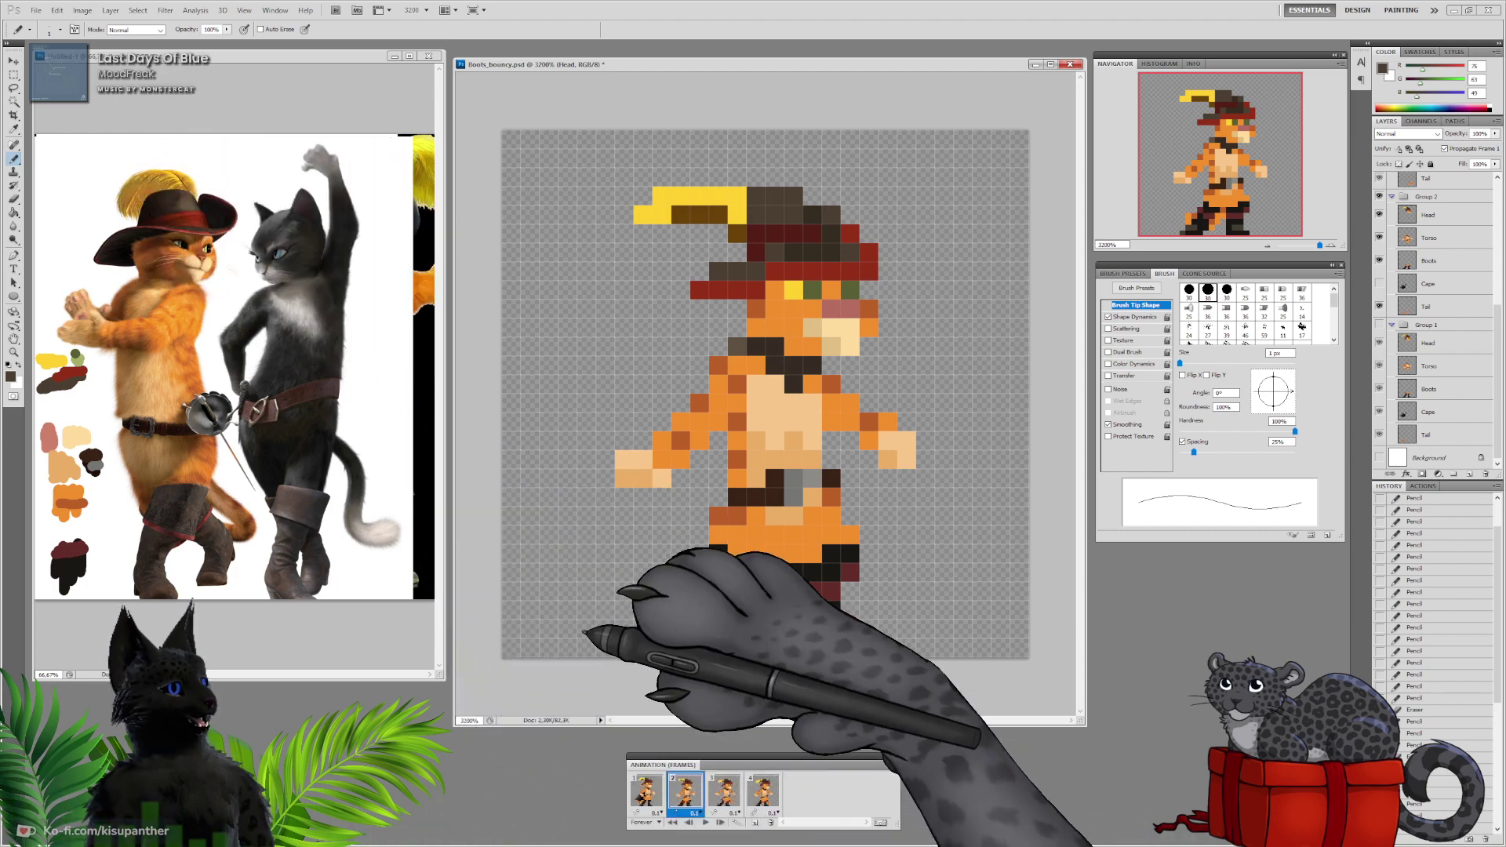
{"action": "left_click", "coordinate": [651, 791]}
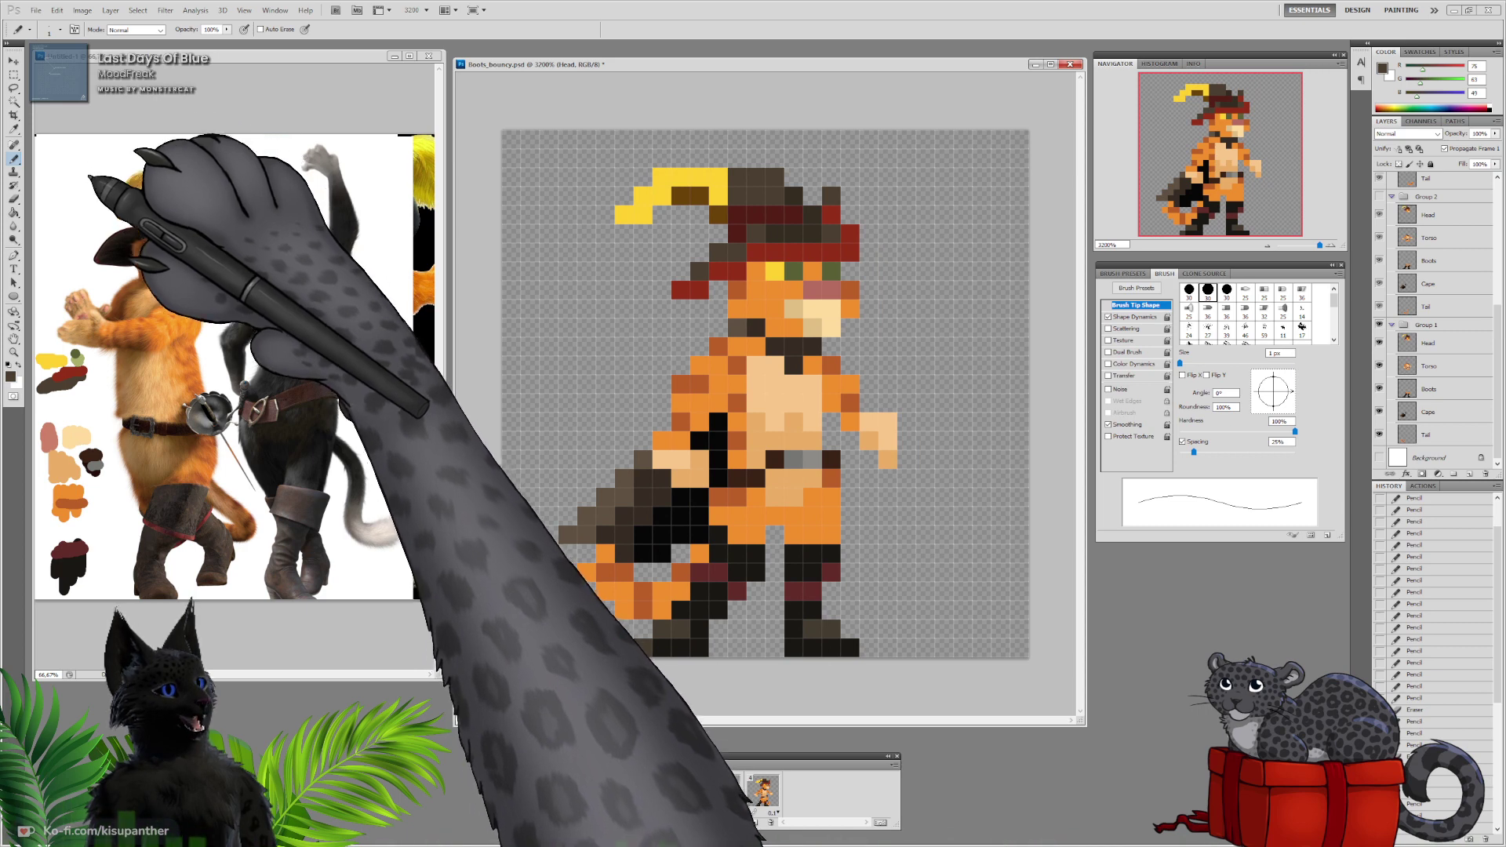
Switch to the reference document and enlarge the Pencil tip to 11 px
{"action": "left_click", "coordinate": [120, 124]}
{"action": "right_click", "coordinate": [102, 167]}
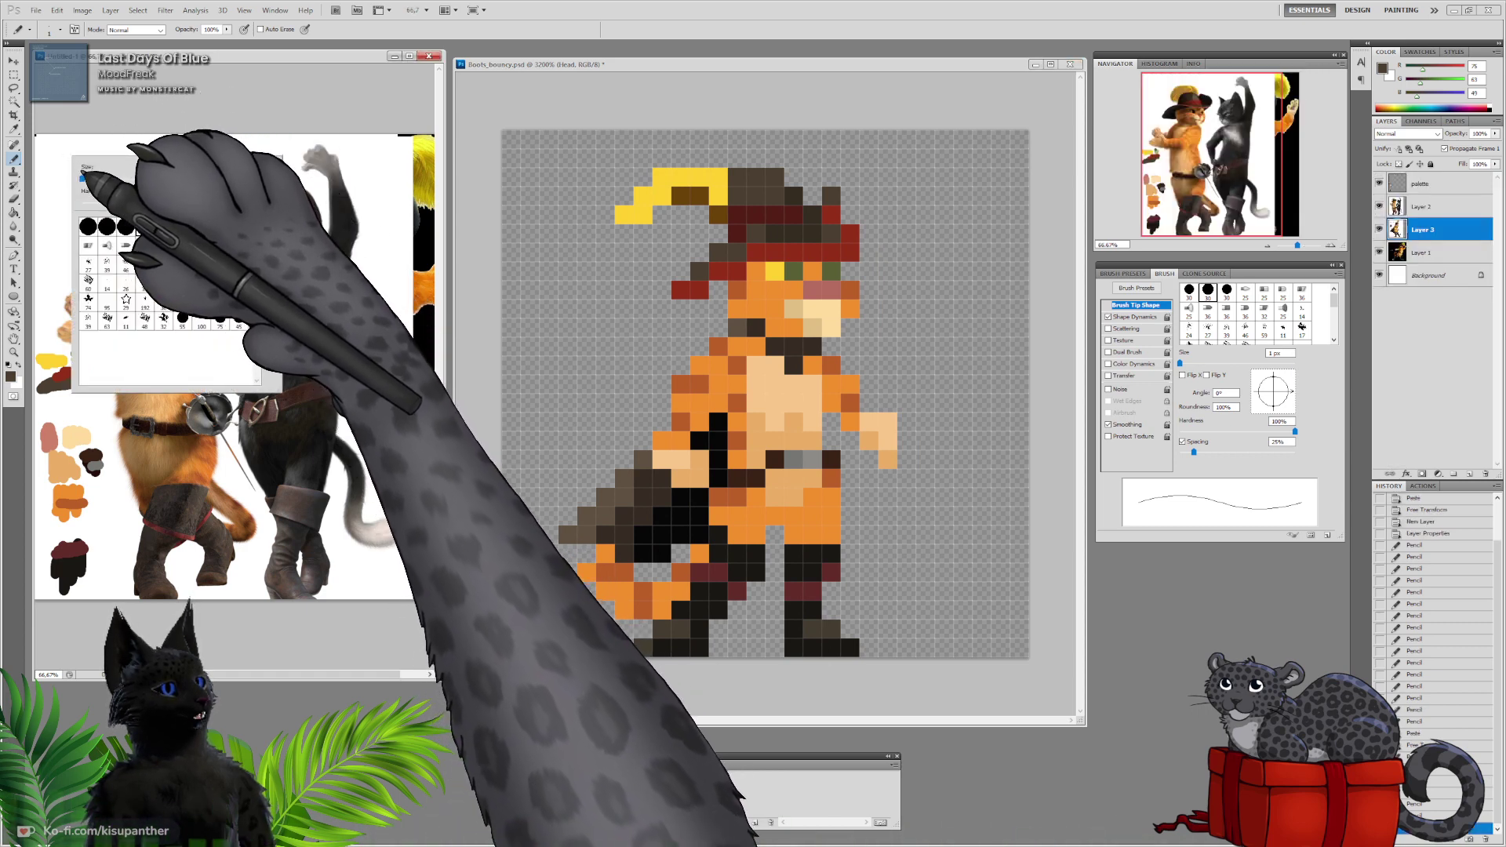
{"action": "left_click", "coordinate": [141, 126]}
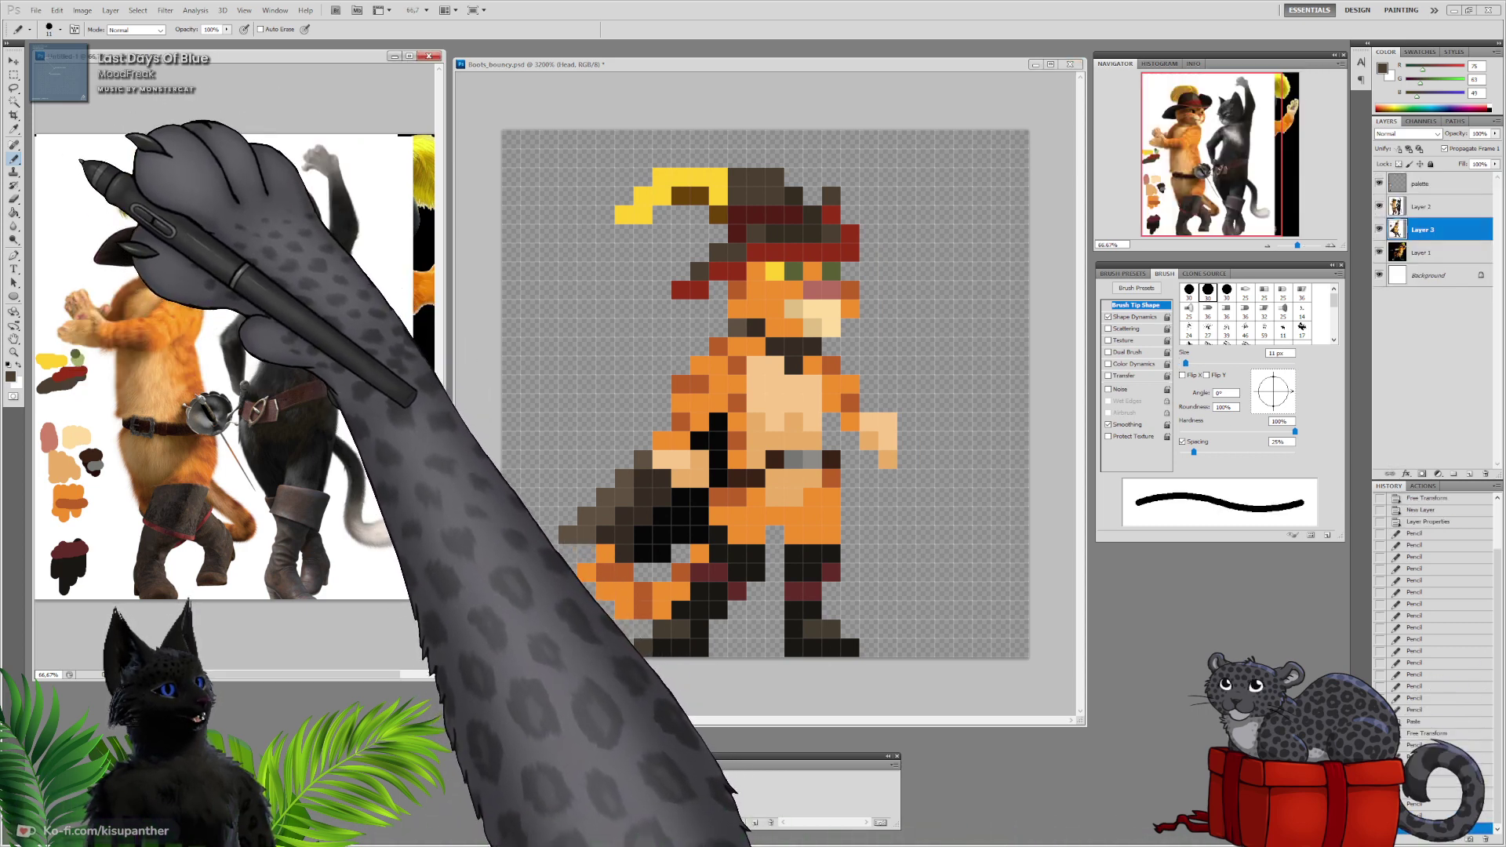
{"action": "left_click_drag", "start_coordinate": [66, 194], "coordinate": [70, 182]}
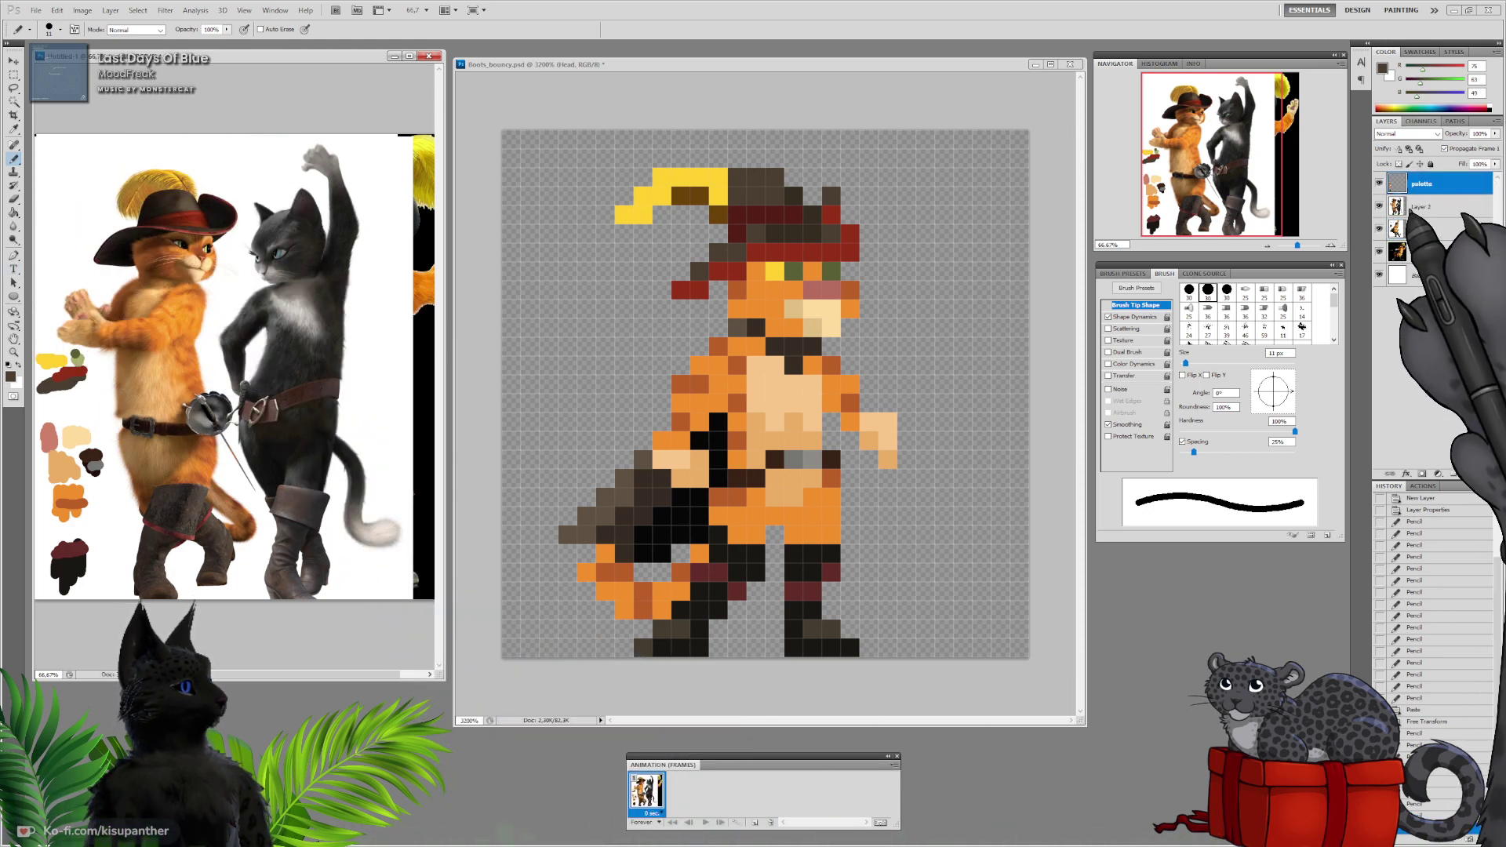
Hide Layer 1, Layer 2 and Layer 3 in the reference document and make the palette layer active
{"action": "left_click", "coordinate": [1379, 207]}
{"action": "left_click", "coordinate": [1378, 253]}
{"action": "left_click", "coordinate": [1378, 229]}
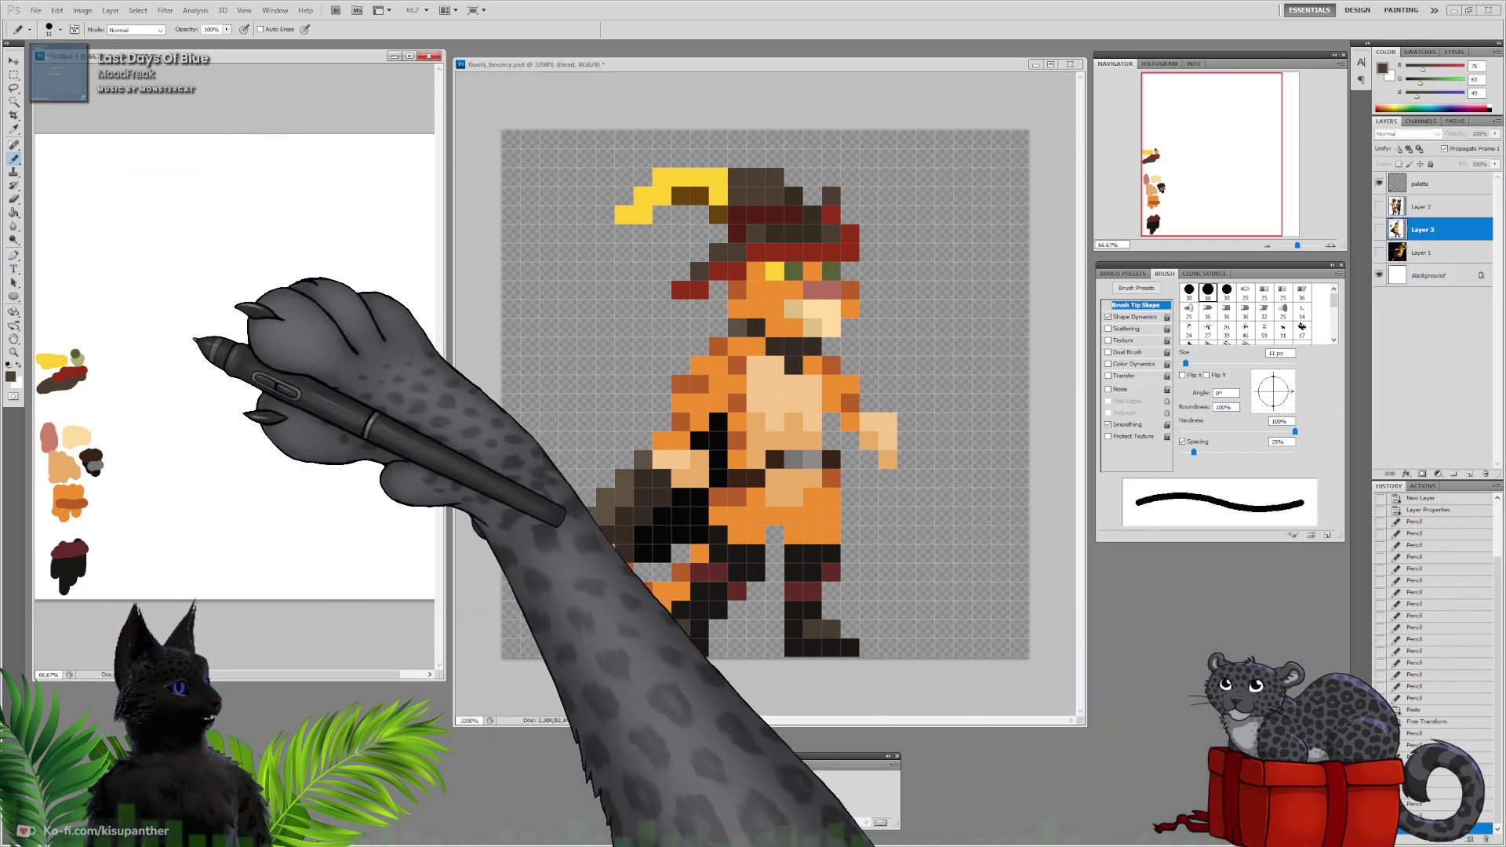
{"action": "left_click", "coordinate": [1459, 183]}
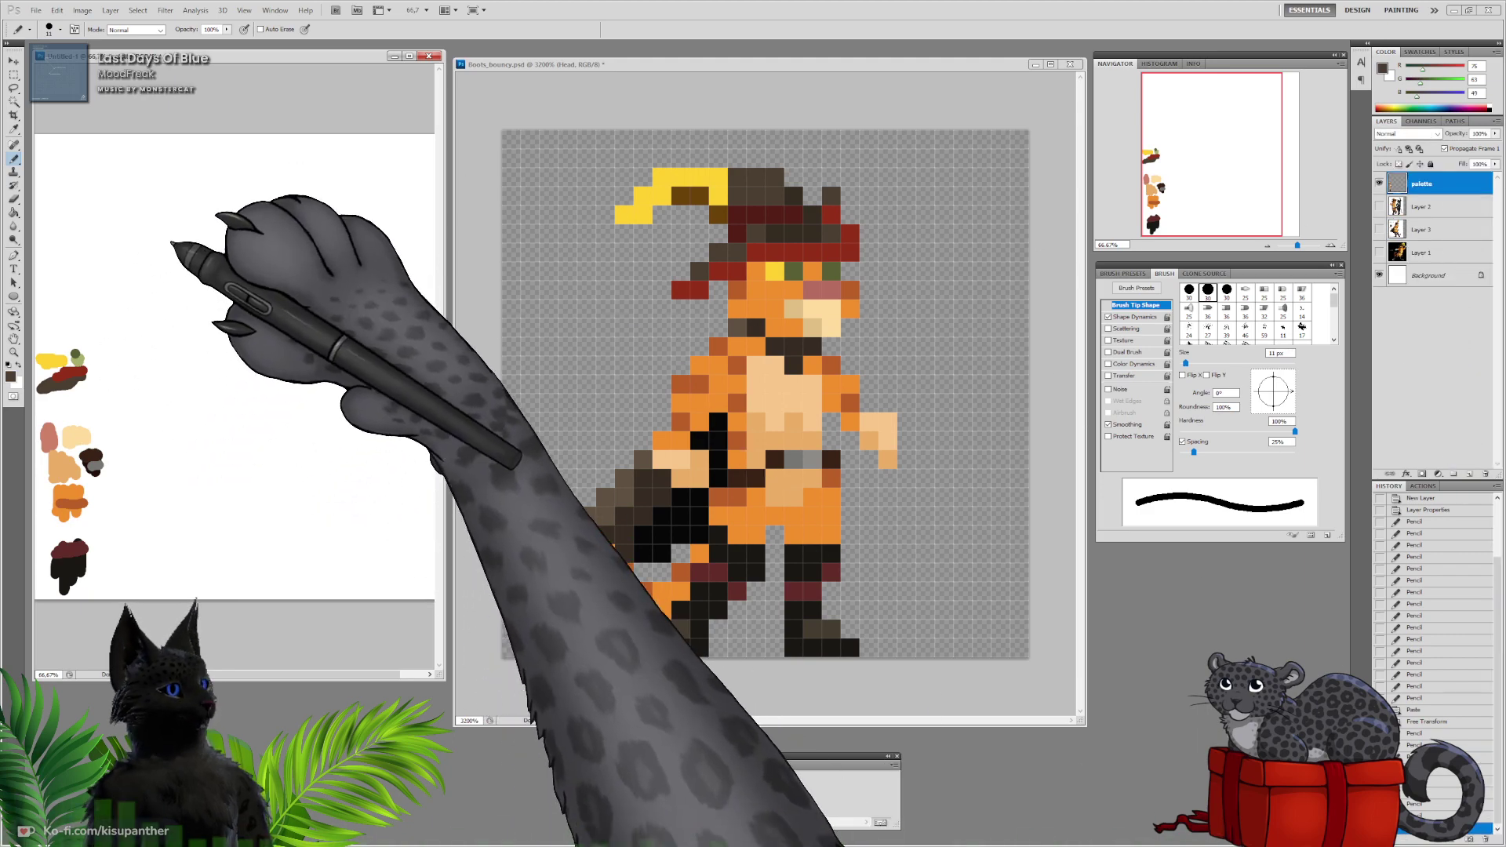
Sketch a triangular cape, an arrow leading to a thin curved cape, and a third flared cape shape below them
{"action": "mouse_move", "coordinate": [168, 226]}
{"action": "left_mouse_down"}
{"action": "mouse_move", "coordinate": [115, 272]}
{"action": "mouse_move", "coordinate": [166, 279]}
{"action": "left_mouse_up"}
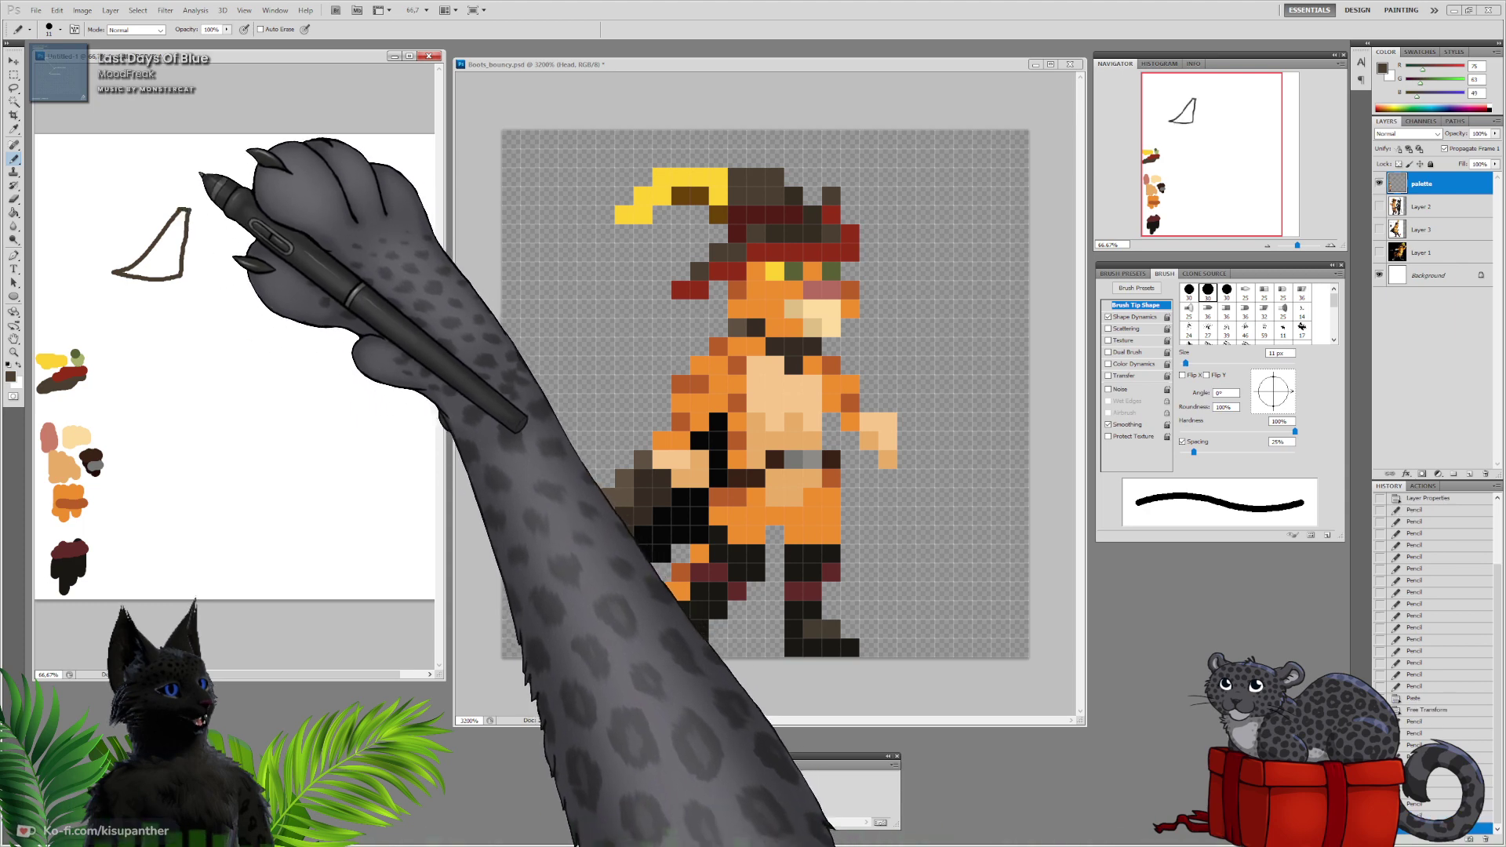
{"action": "mouse_move", "coordinate": [200, 168]}
{"action": "left_mouse_down"}
{"action": "mouse_move", "coordinate": [243, 235]}
{"action": "mouse_move", "coordinate": [249, 214]}
{"action": "left_mouse_up"}
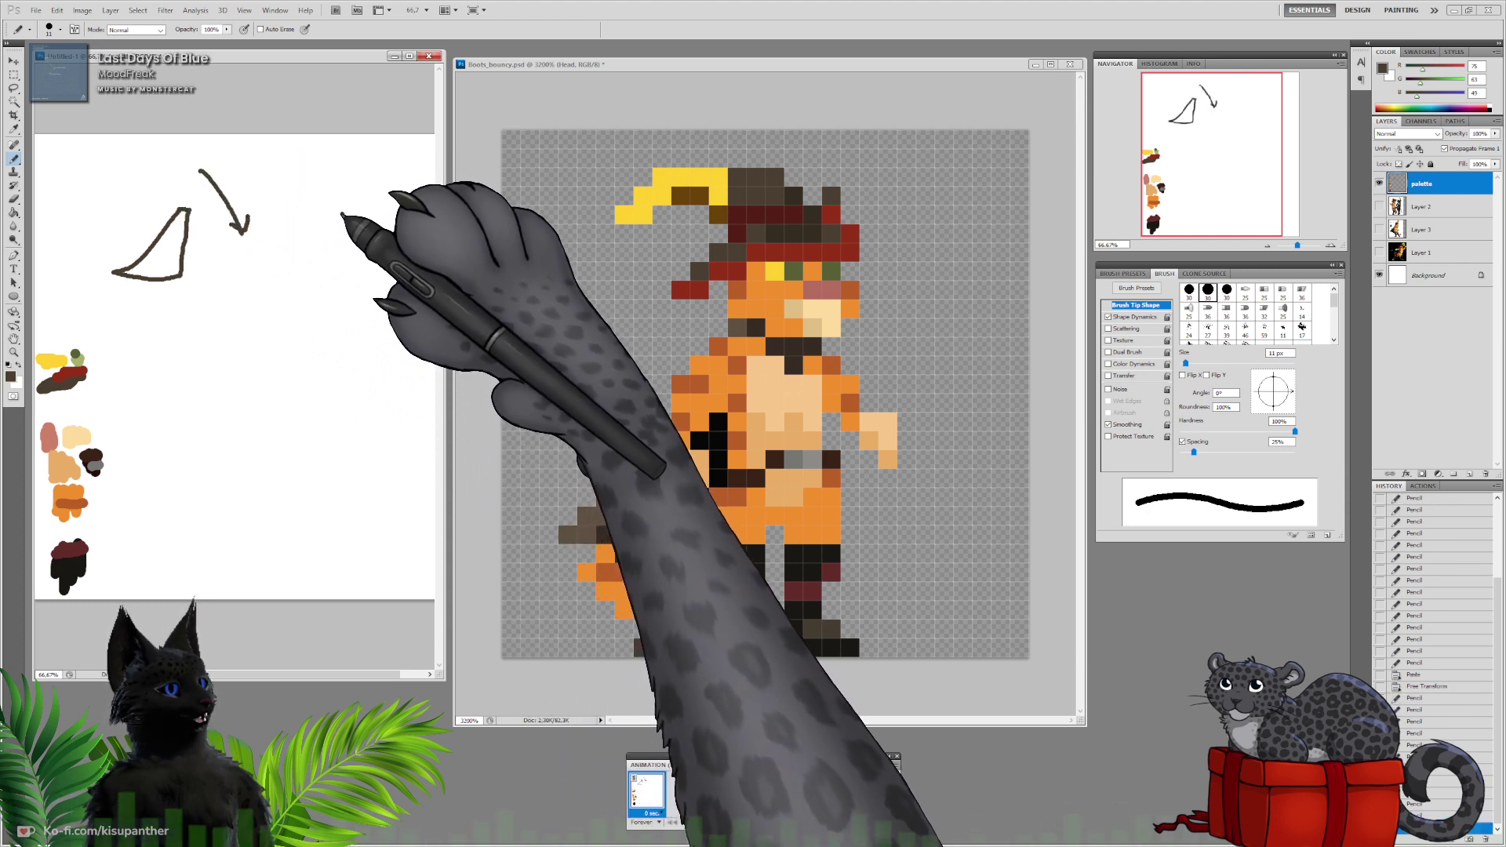
{"action": "left_click_drag", "start_coordinate": [343, 213], "coordinate": [297, 267]}
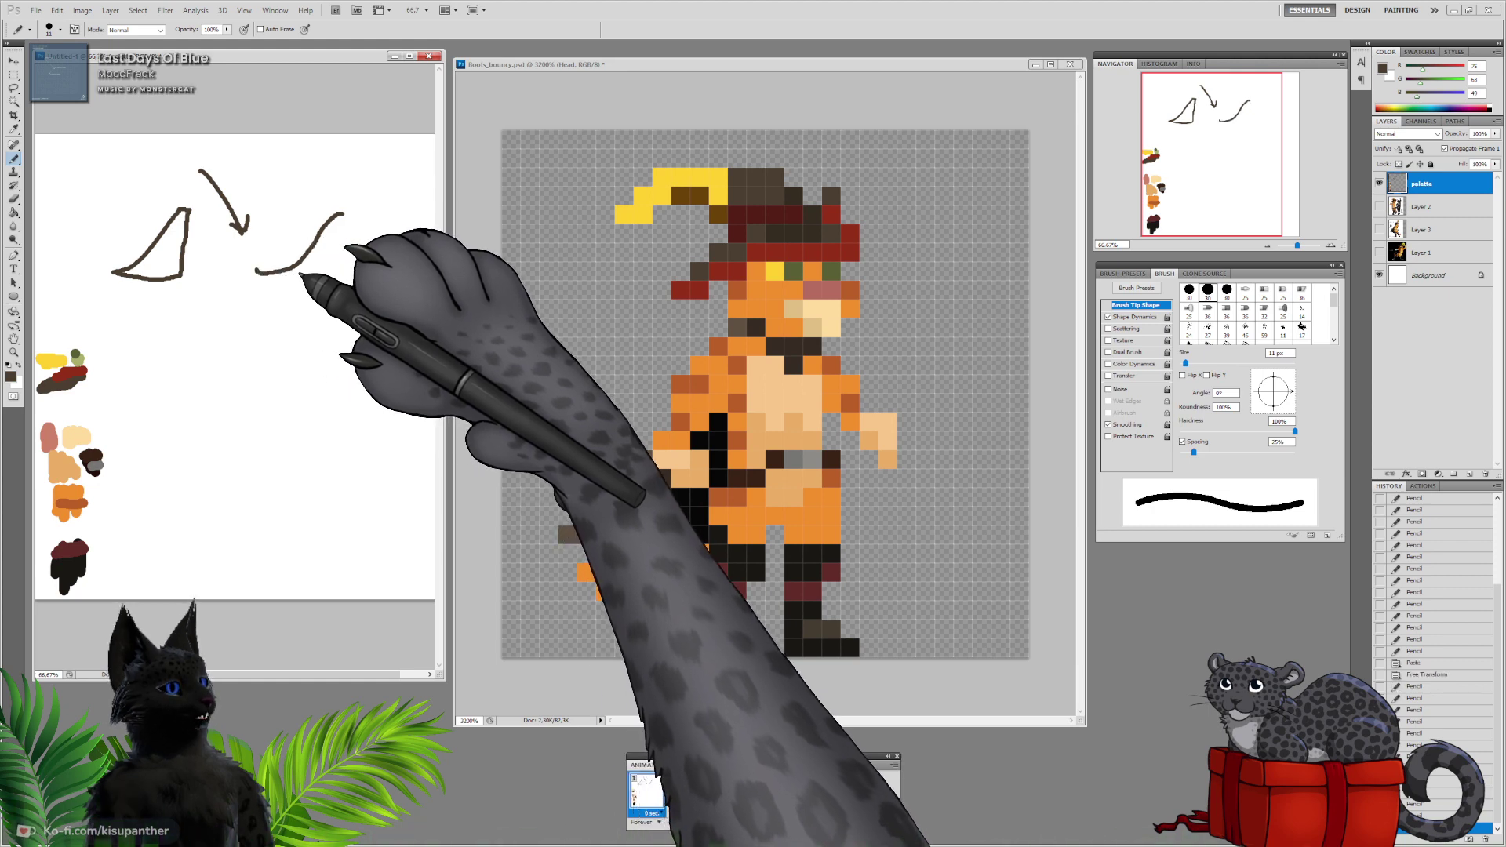
{"action": "mouse_move", "coordinate": [333, 219]}
{"action": "left_mouse_down"}
{"action": "mouse_move", "coordinate": [314, 261]}
{"action": "mouse_move", "coordinate": [258, 273]}
{"action": "left_mouse_up"}
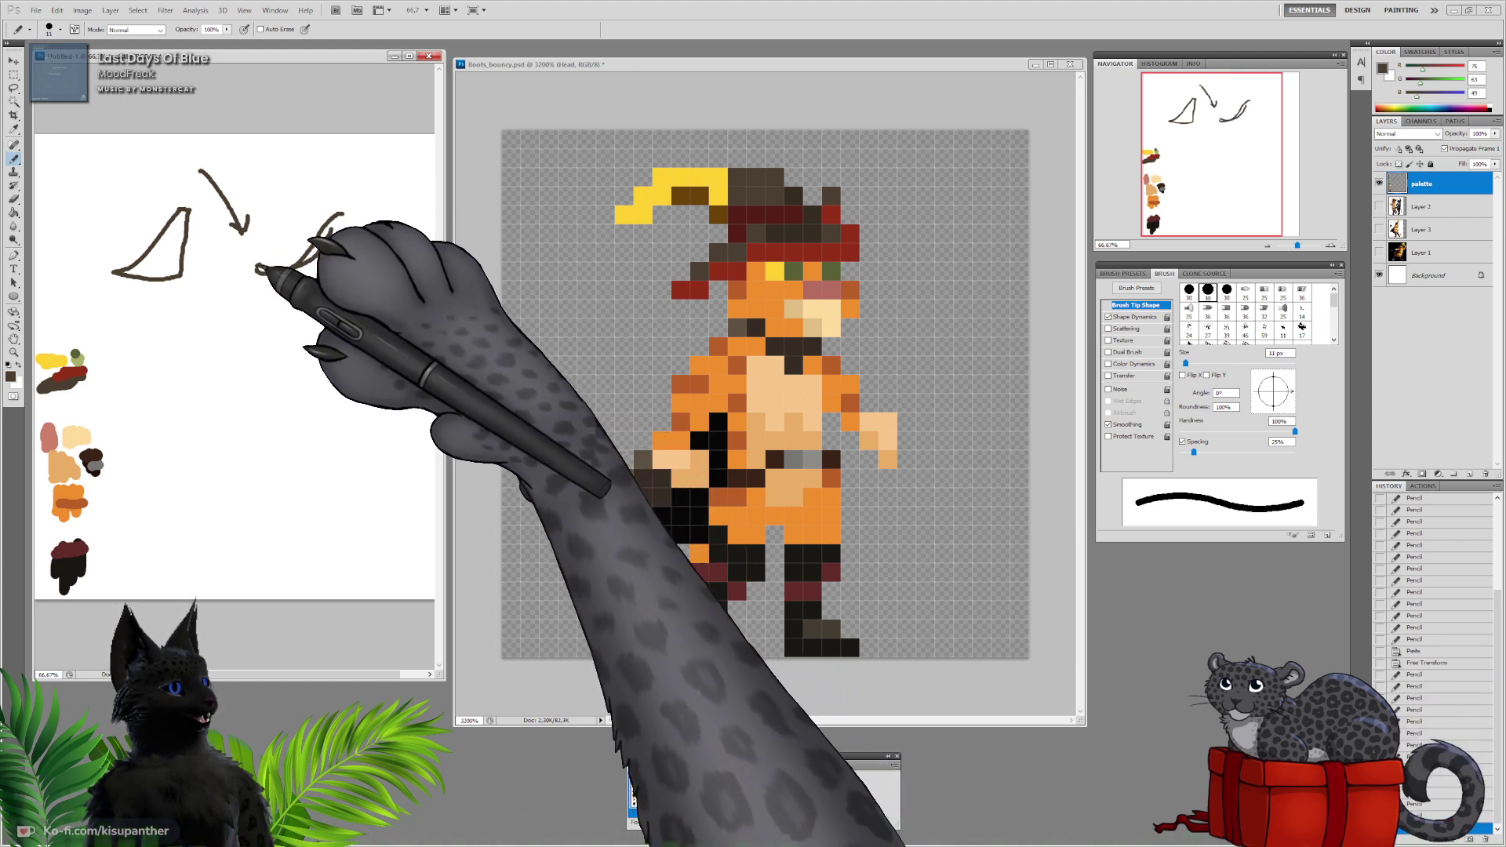
{"action": "left_click_drag", "start_coordinate": [316, 259], "coordinate": [337, 219]}
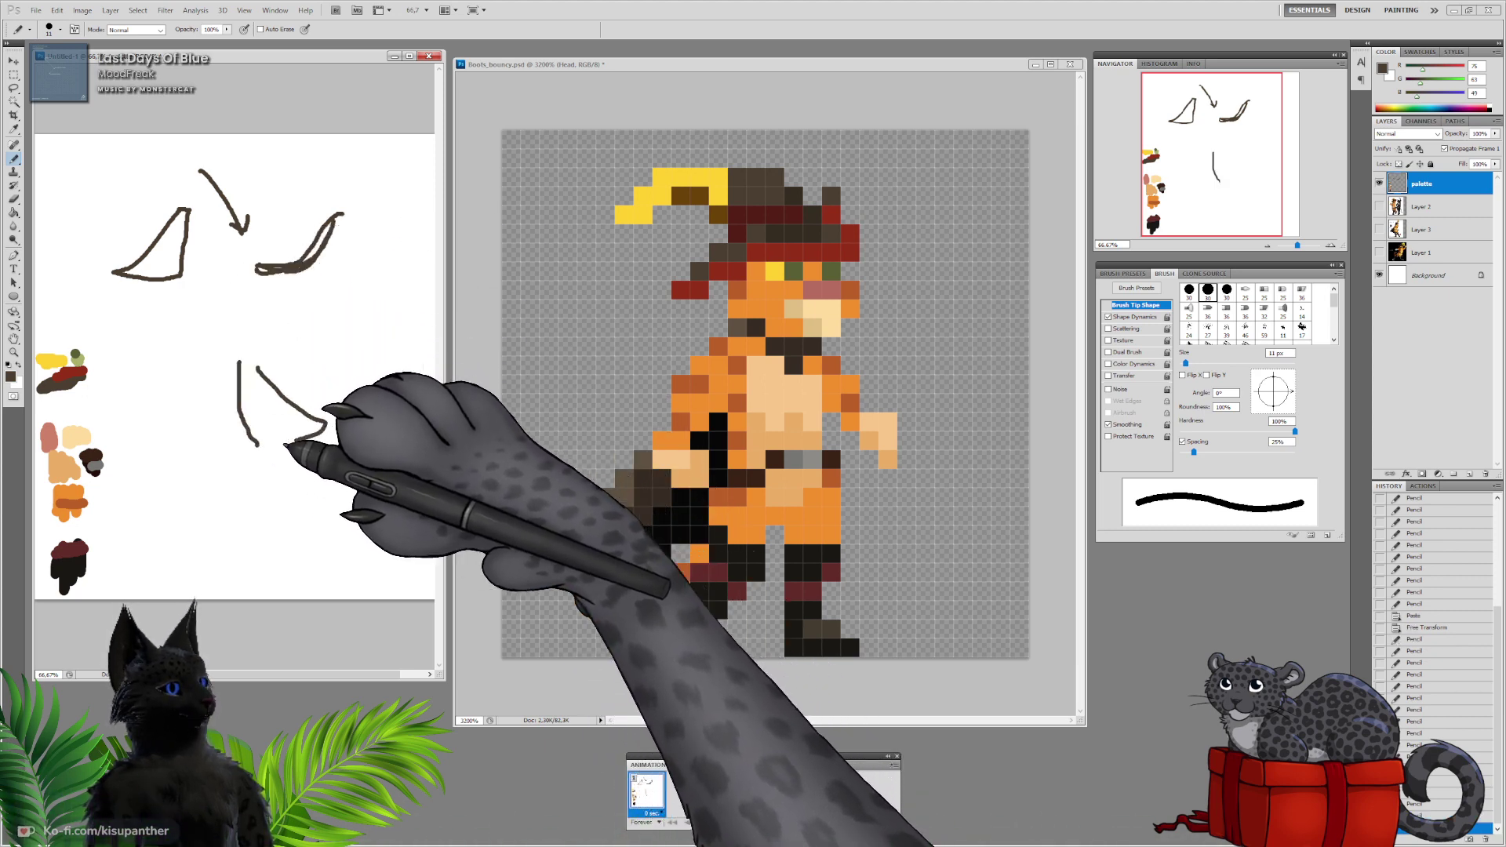
{"action": "left_click_drag", "start_coordinate": [286, 445], "coordinate": [228, 448]}
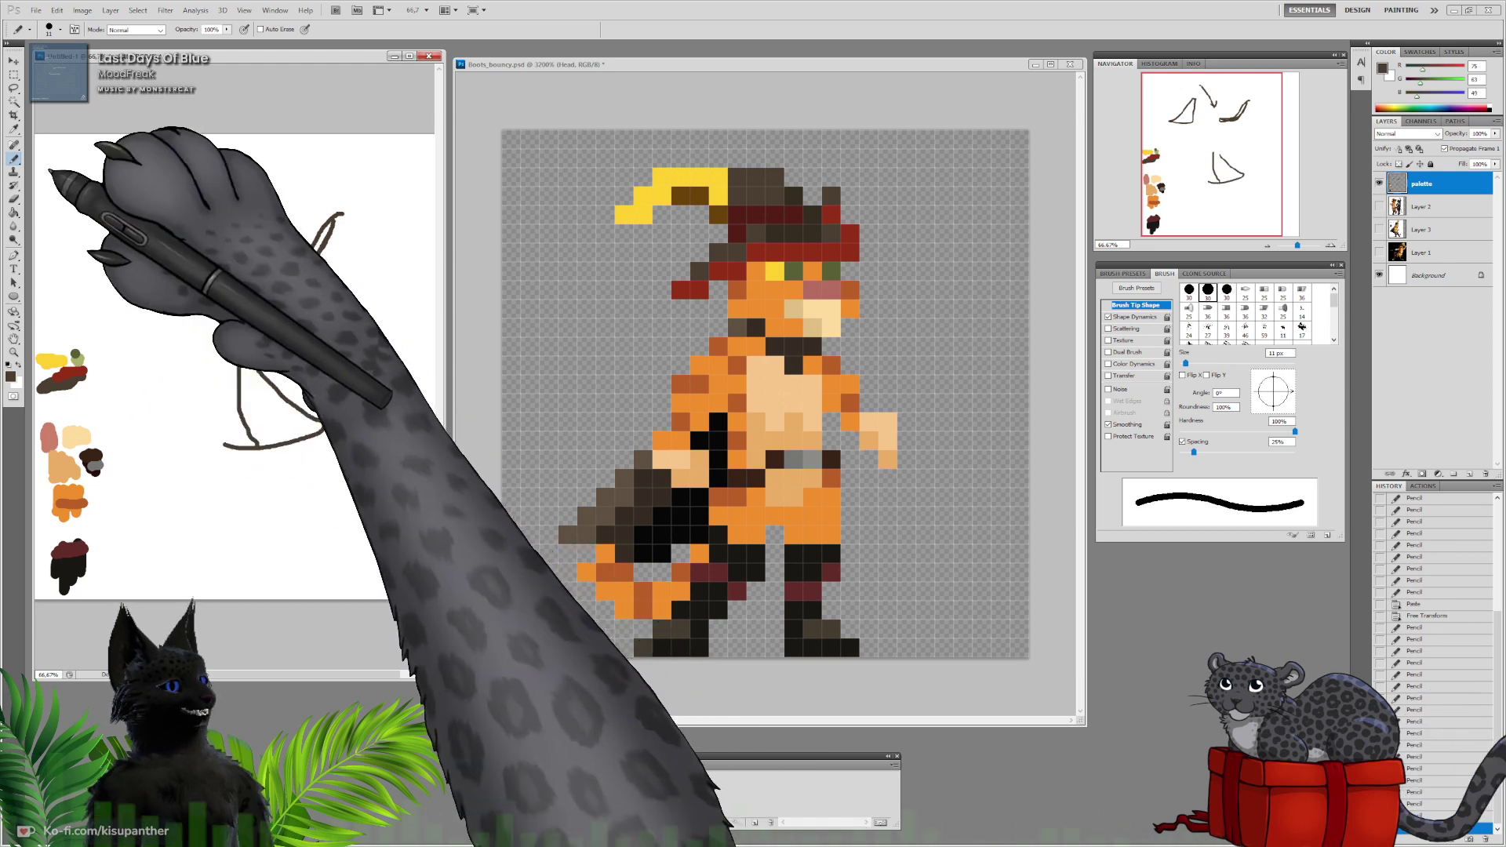
Erase the arrow, the thin curved cape and the overshooting line end on the lower cape sketch
{"action": "key", "text": "e"}
{"action": "right_click", "coordinate": [226, 445]}
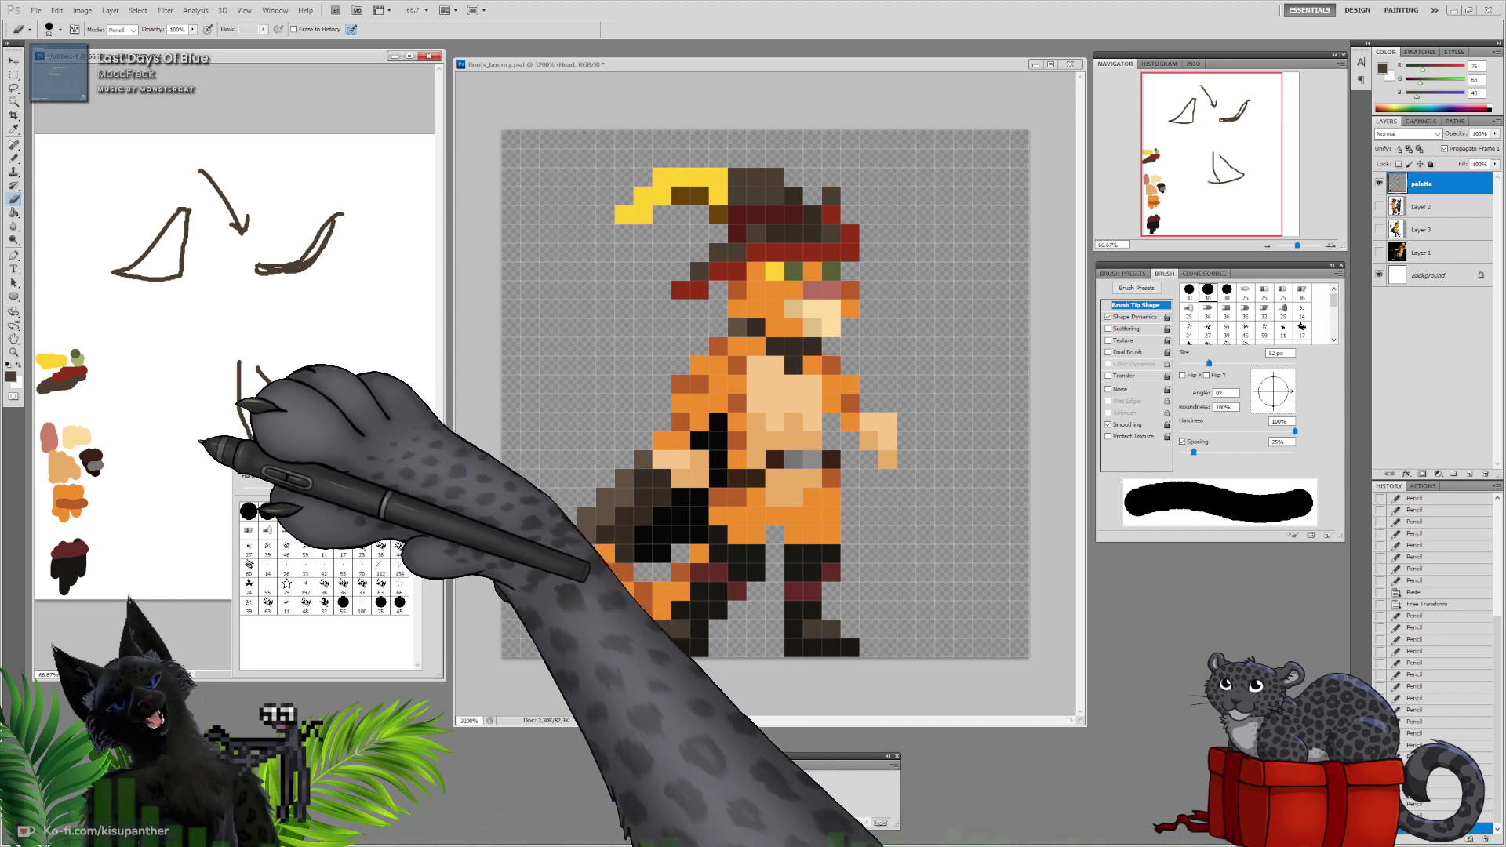
{"action": "left_click", "coordinate": [194, 457]}
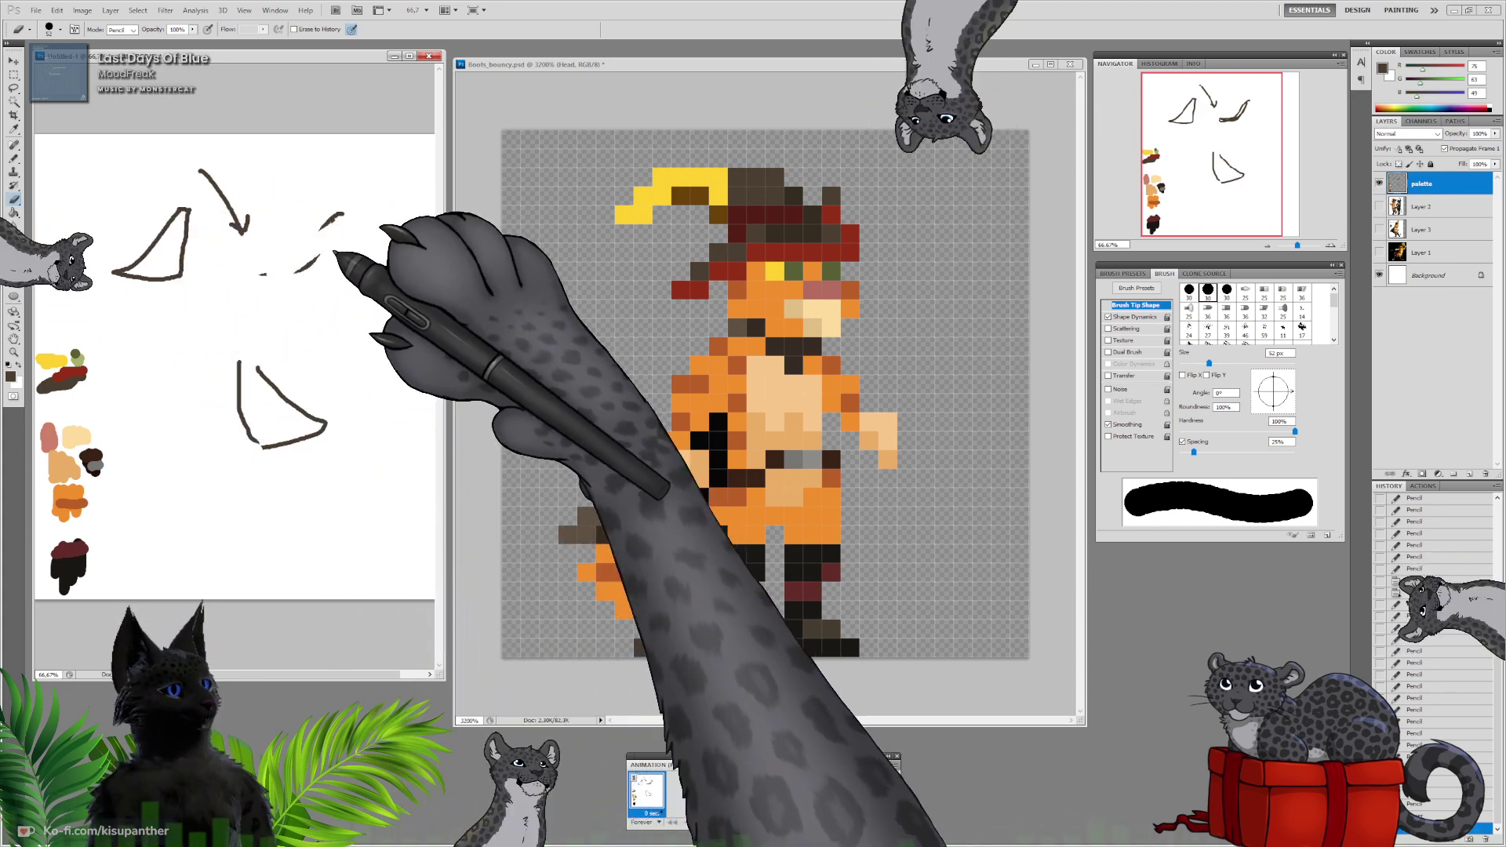
{"action": "mouse_move", "coordinate": [231, 213]}
{"action": "left_mouse_down"}
{"action": "mouse_move", "coordinate": [202, 168]}
{"action": "mouse_move", "coordinate": [287, 232]}
{"action": "mouse_move", "coordinate": [249, 203]}
{"action": "left_mouse_up"}
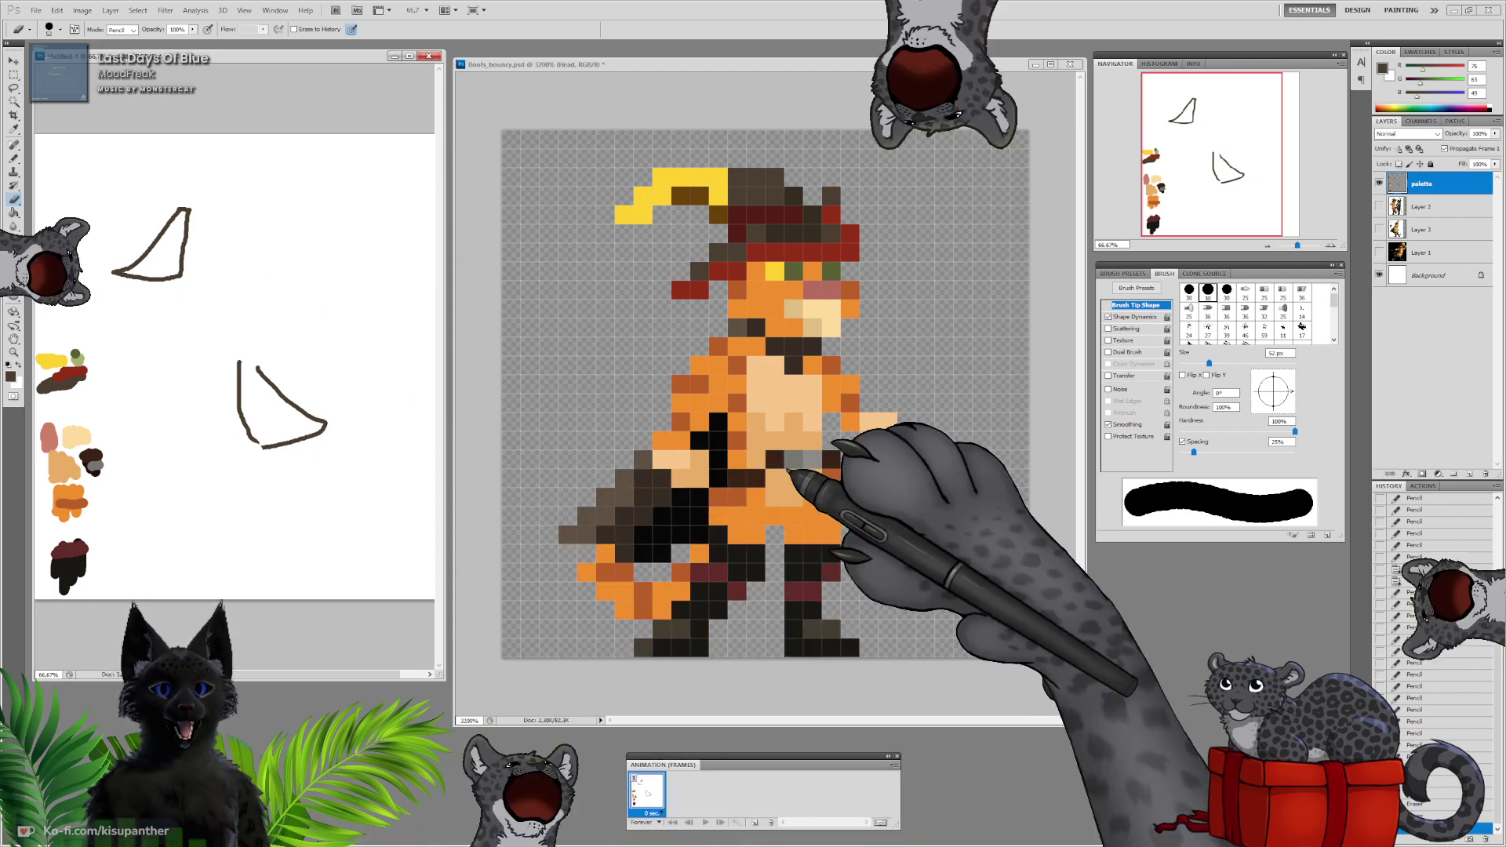
Pencil a wavy hem along the bottom of the upper cape sketch and a separate wavy line beneath it
{"action": "key", "text": "b"}
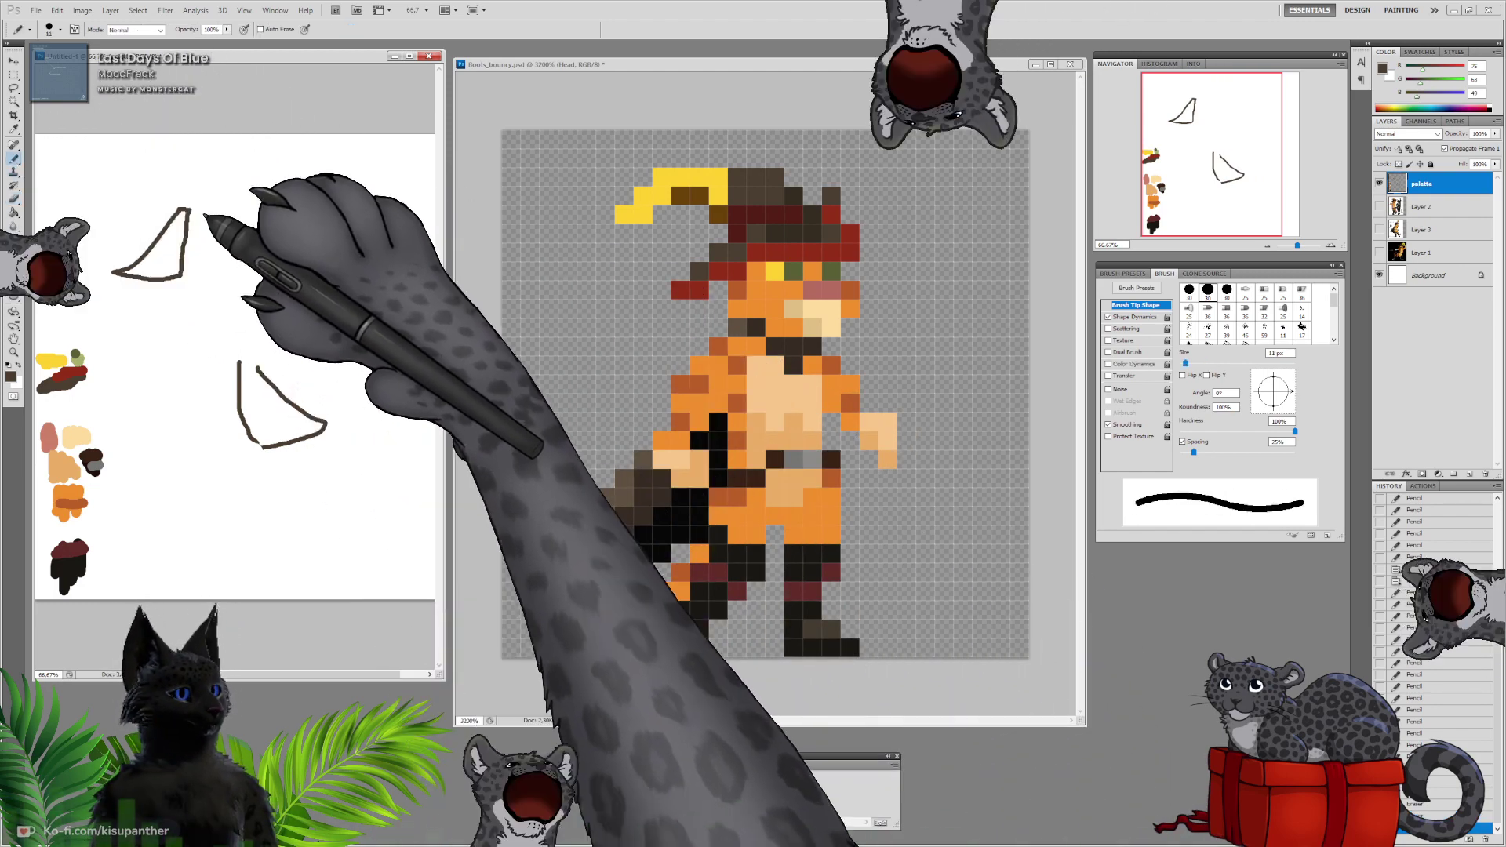
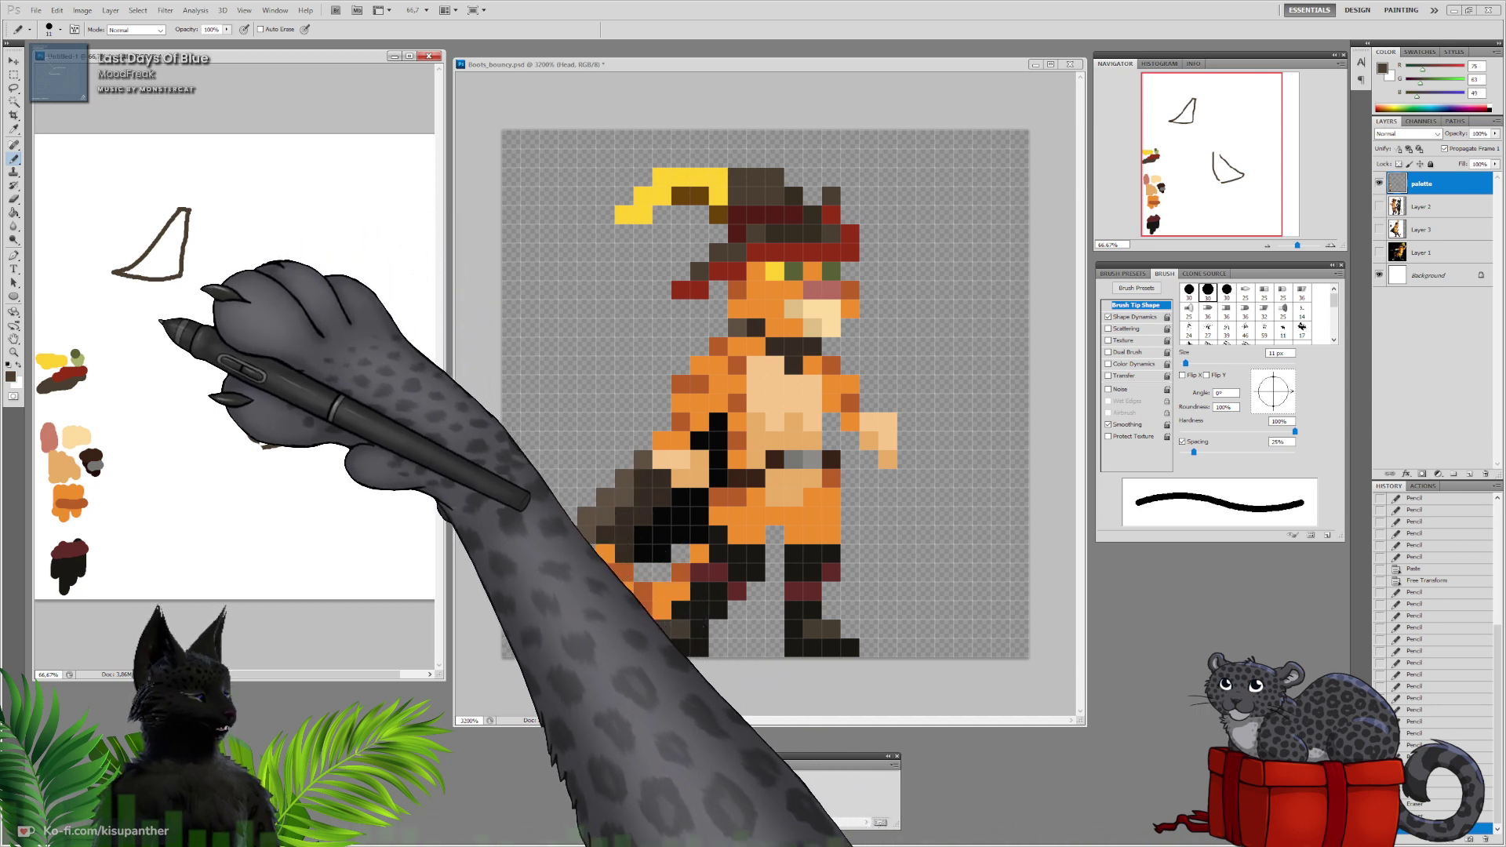
{"action": "mouse_move", "coordinate": [108, 336]}
{"action": "left_mouse_down"}
{"action": "mouse_move", "coordinate": [152, 341]}
{"action": "mouse_move", "coordinate": [223, 330]}
{"action": "left_mouse_up"}
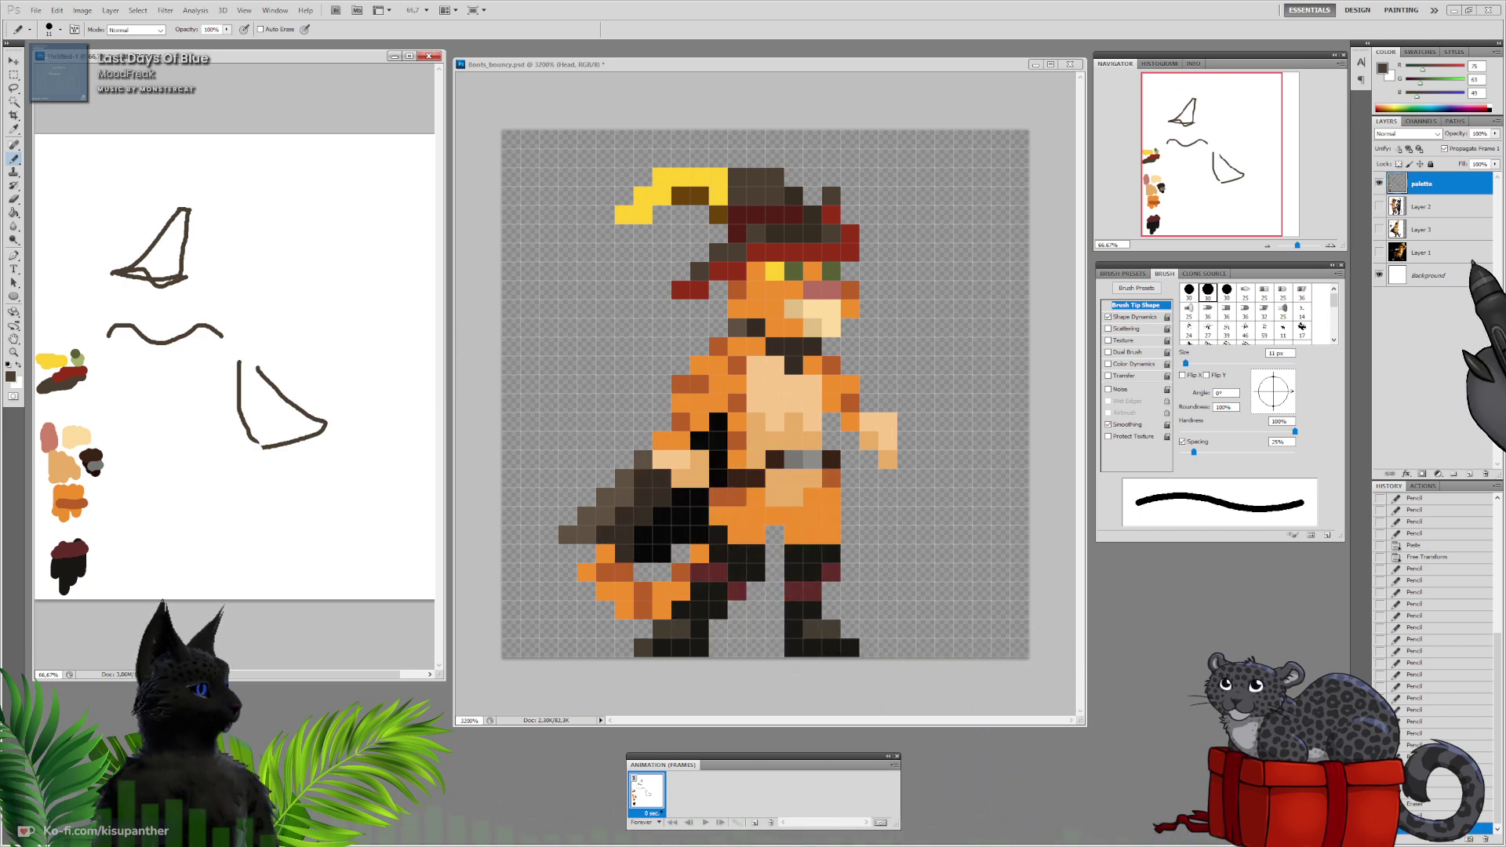
Return to Boots_bouncy.psd and isolate Group 1's Cape layer by hiding the group's other layers
{"action": "left_click", "coordinate": [967, 694]}
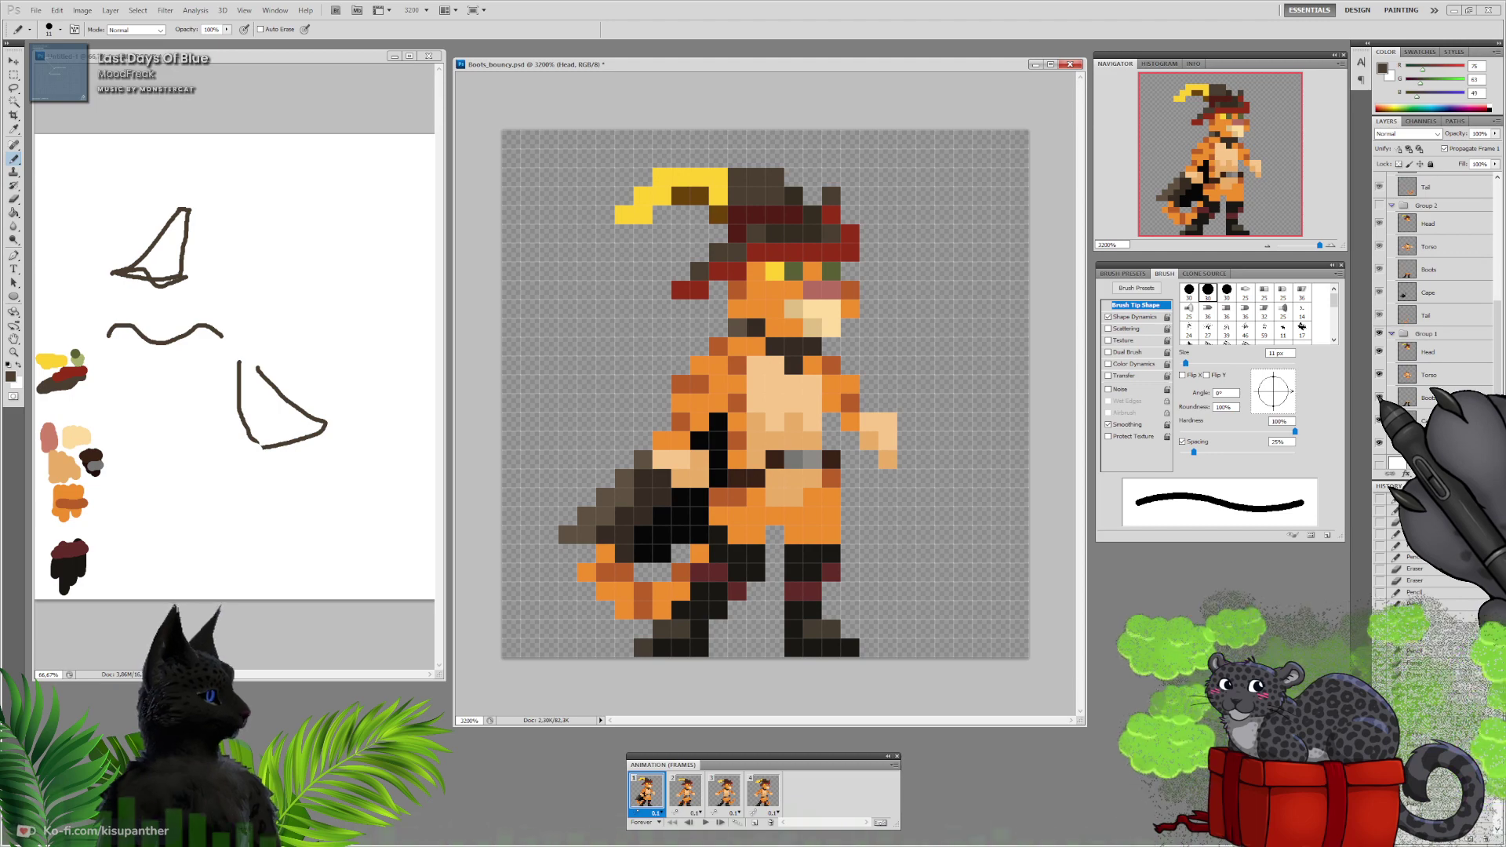
{"action": "left_click", "coordinate": [1379, 398]}
{"action": "left_click", "coordinate": [1378, 374]}
{"action": "left_click", "coordinate": [1379, 351]}
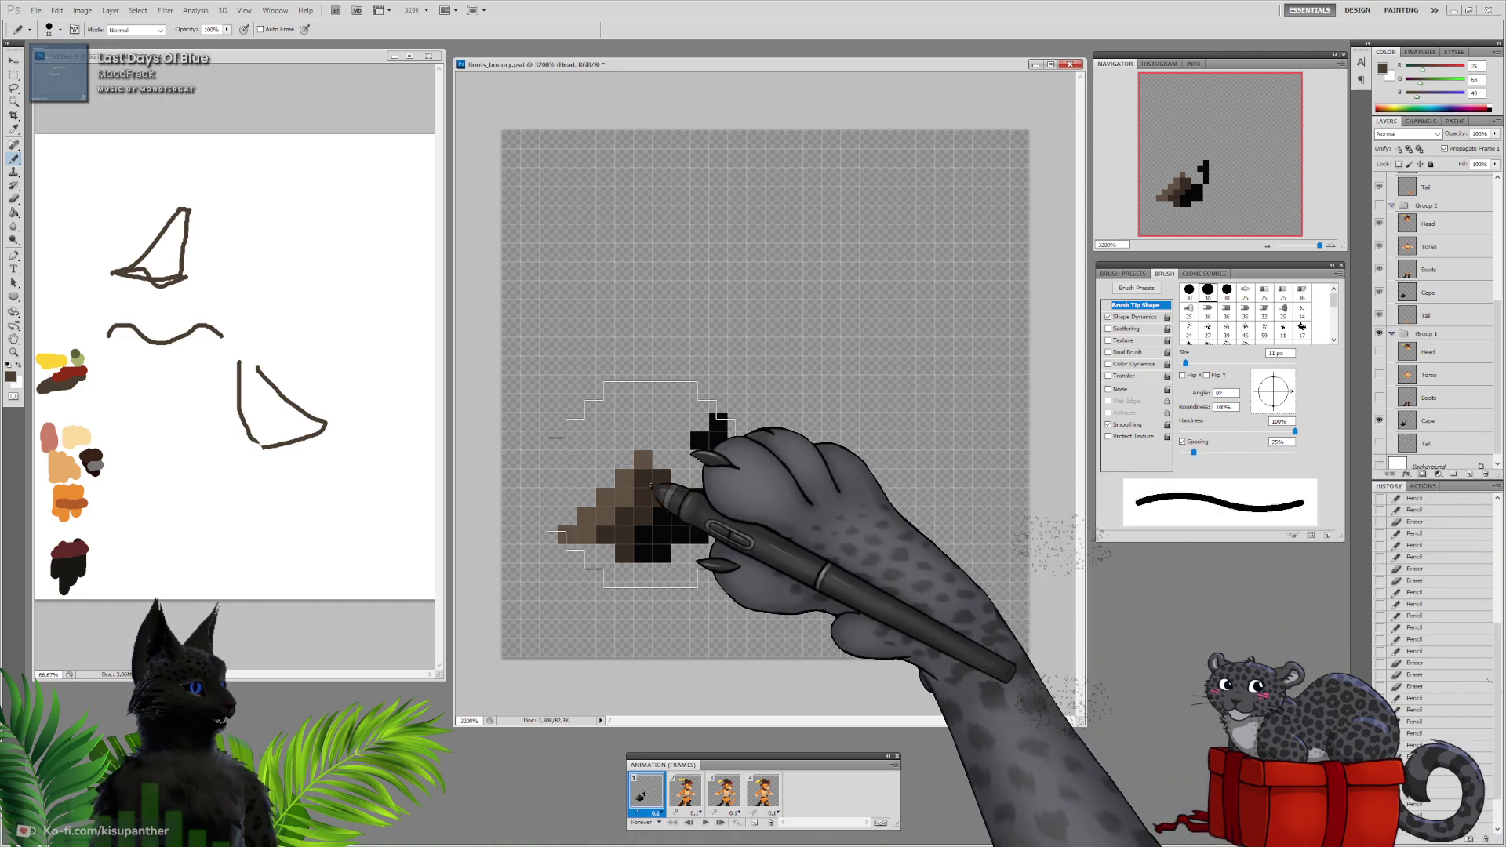
Sketch a larger billowing cape with a curved hem in the reference document, with a left-pointing arrow beneath it
{"action": "left_click", "coordinate": [232, 86]}
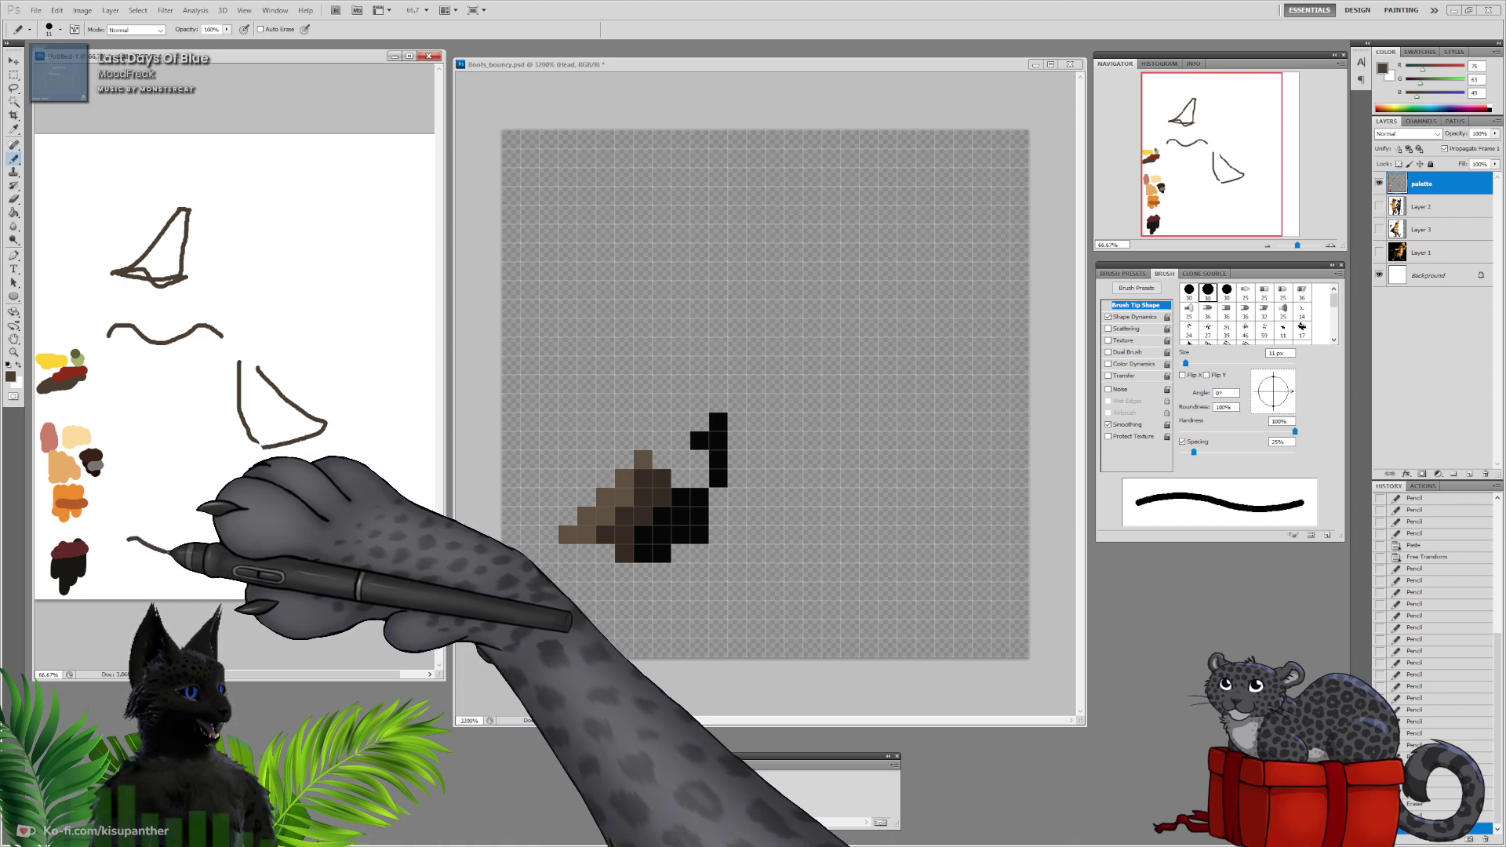
{"action": "left_click_drag", "start_coordinate": [241, 539], "coordinate": [243, 542]}
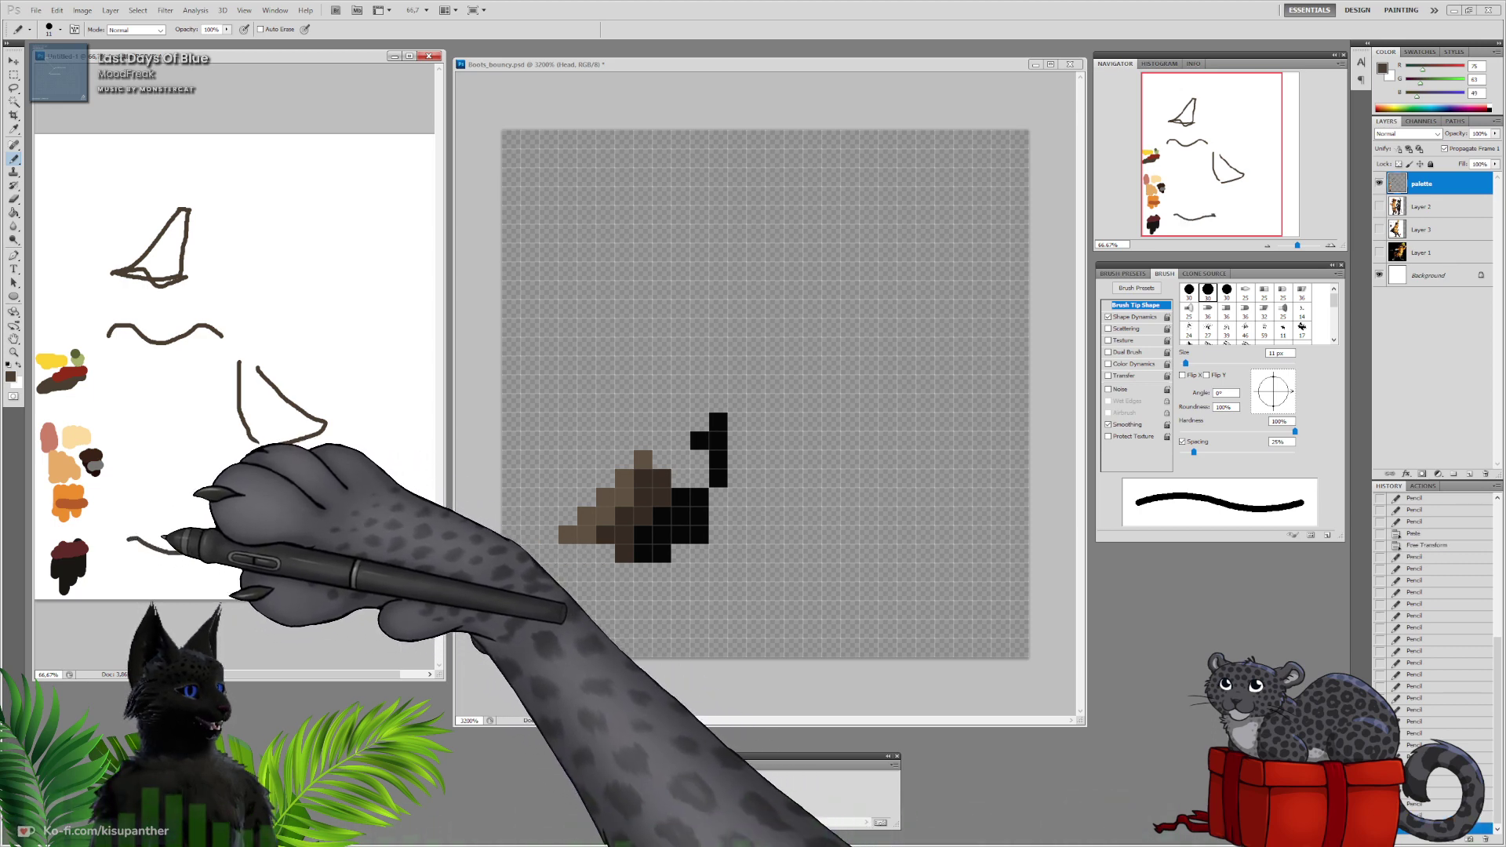
{"action": "mouse_move", "coordinate": [125, 538]}
{"action": "left_mouse_down"}
{"action": "mouse_move", "coordinate": [183, 495]}
{"action": "mouse_move", "coordinate": [212, 447]}
{"action": "left_mouse_up"}
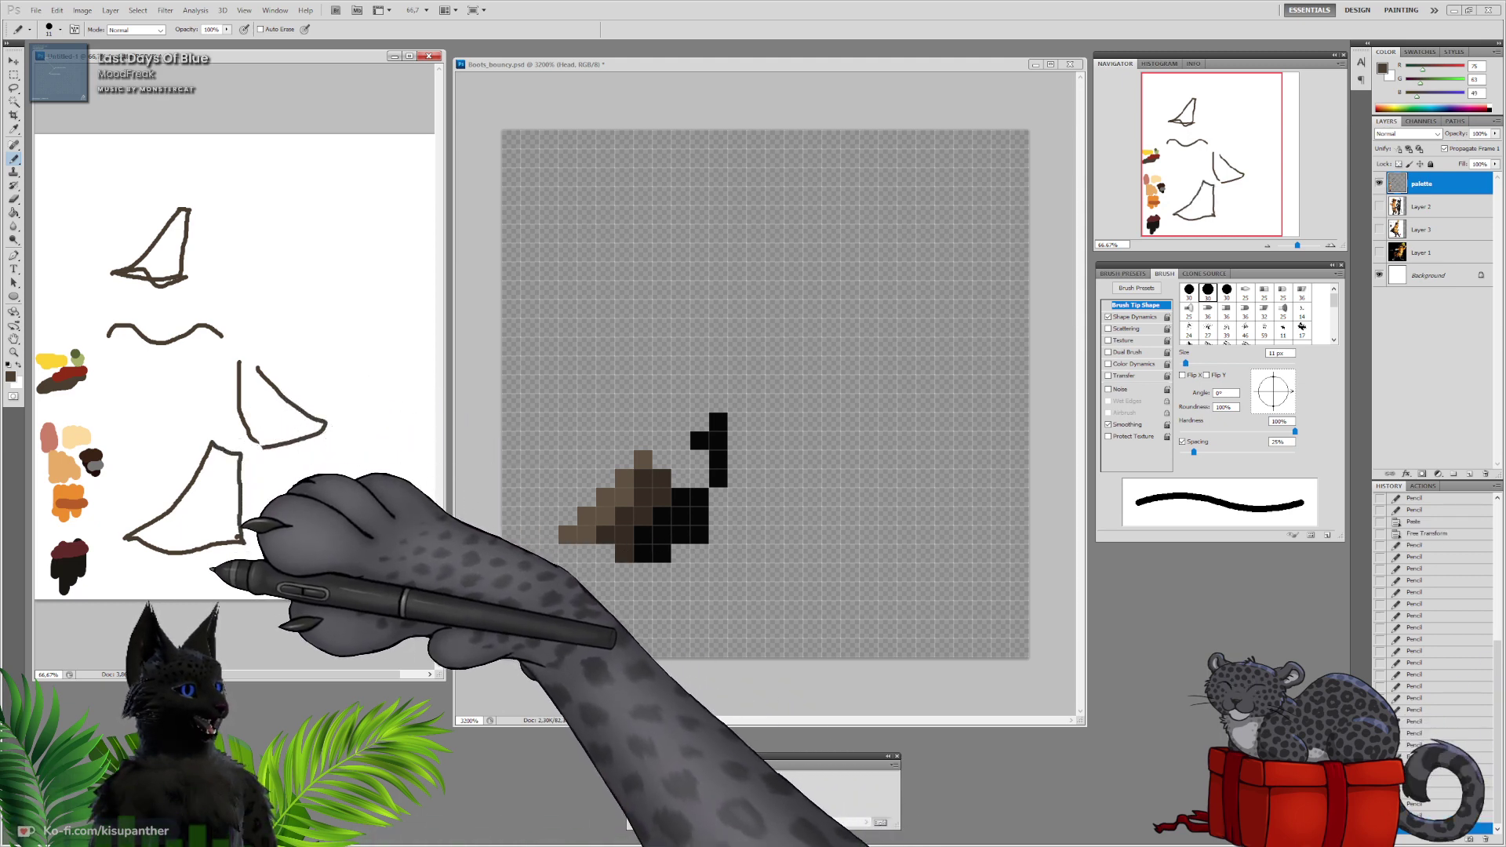
{"action": "left_click_drag", "start_coordinate": [138, 559], "coordinate": [145, 574]}
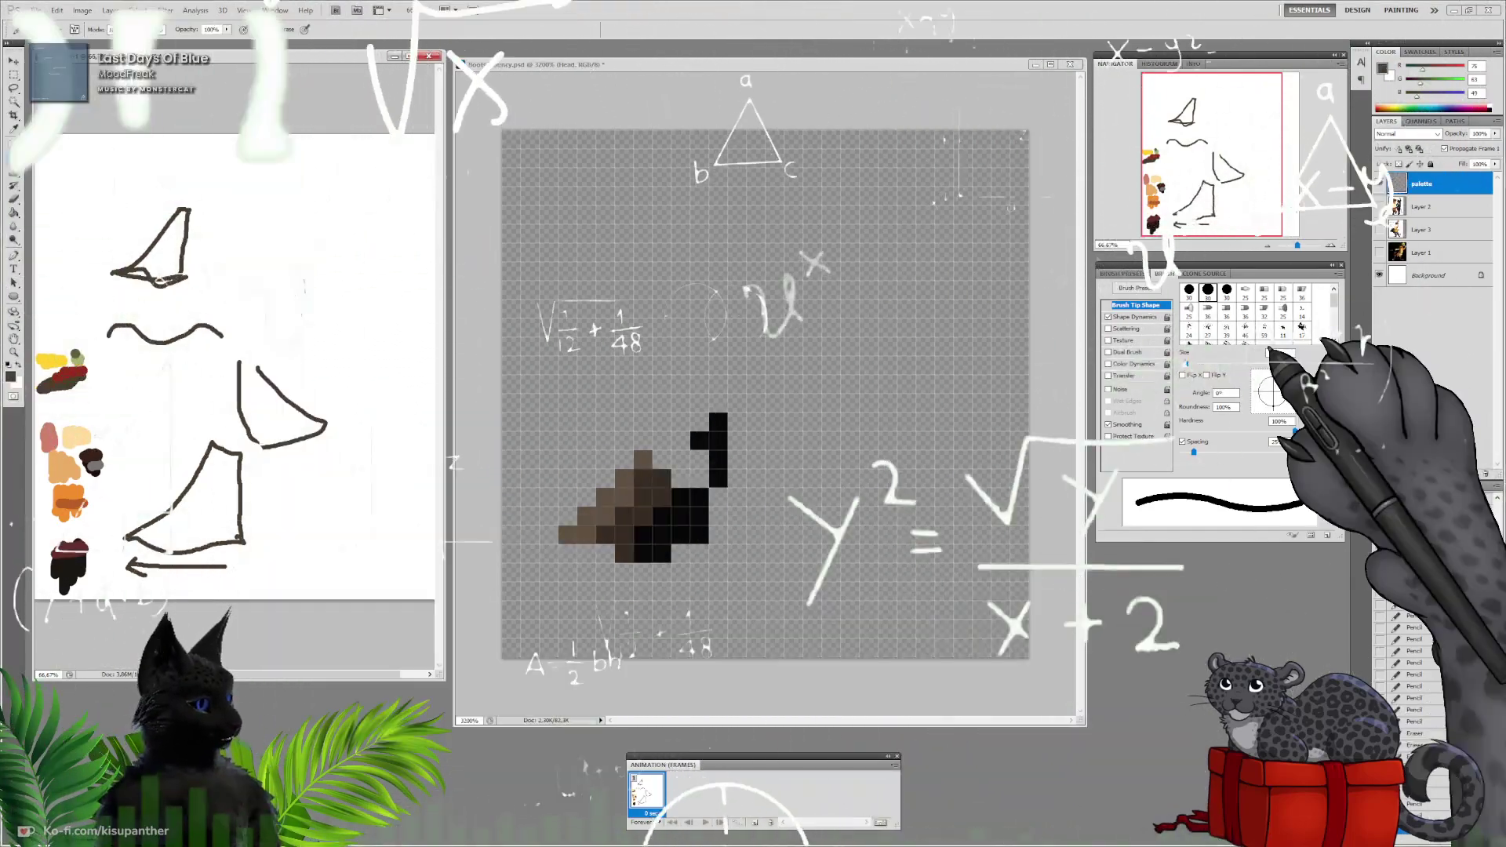
Return to the sprite document and reduce the Pencil tip to 1 px
{"action": "left_click", "coordinate": [866, 66]}
{"action": "right_click", "coordinate": [814, 460]}
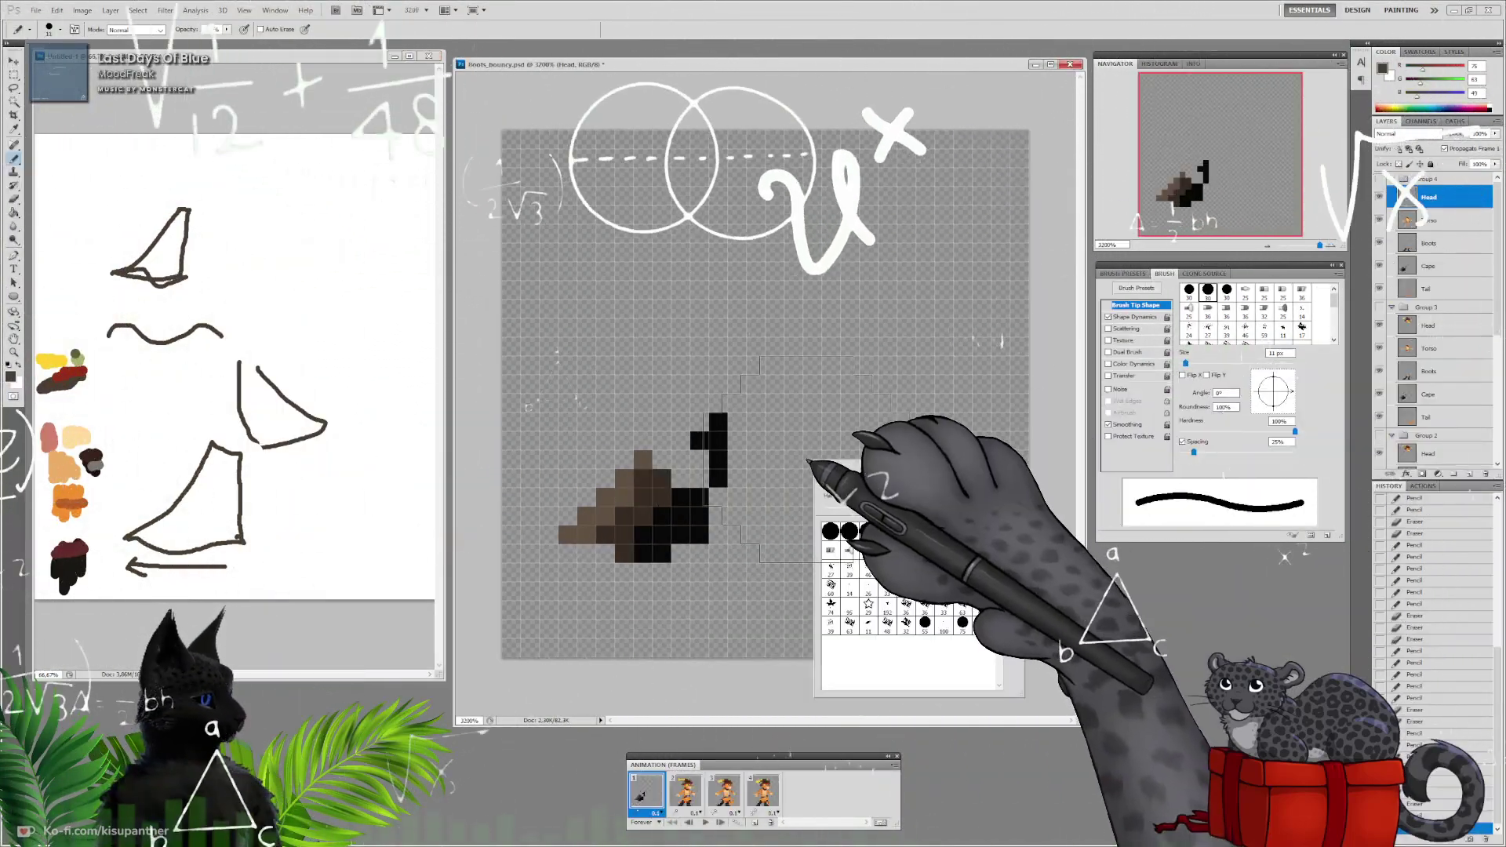
{"action": "left_click_drag", "start_coordinate": [830, 484], "coordinate": [822, 483]}
{"action": "left_click", "coordinate": [1047, 247]}
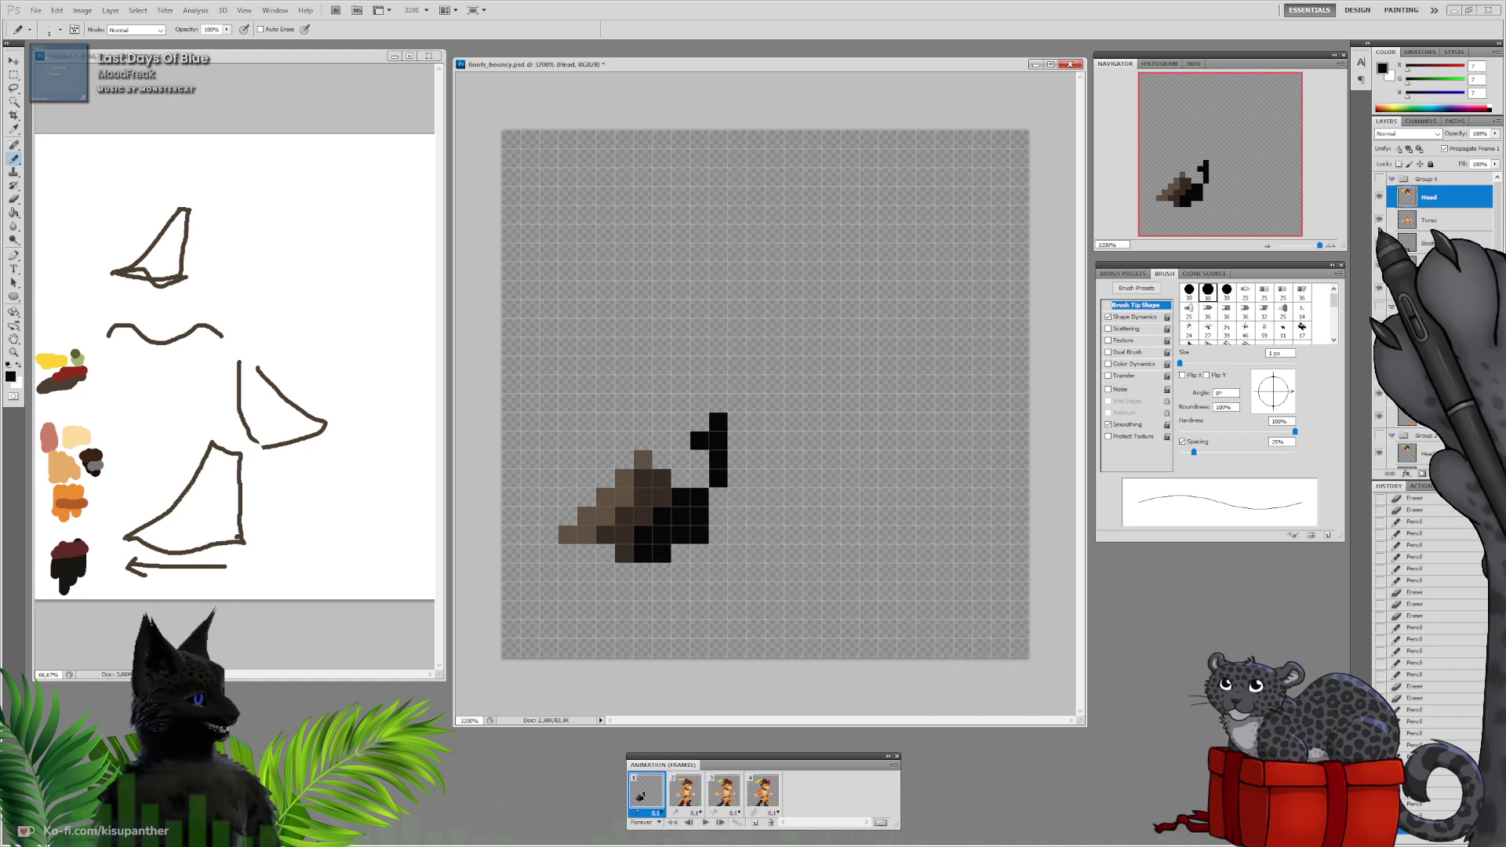
Paint black pixels on Group 1's Cape layer to fill its gap and extend its right side up to a point
{"action": "scroll", "coordinate": [1435, 314], "scroll_direction": "down", "scroll_amount": 5}
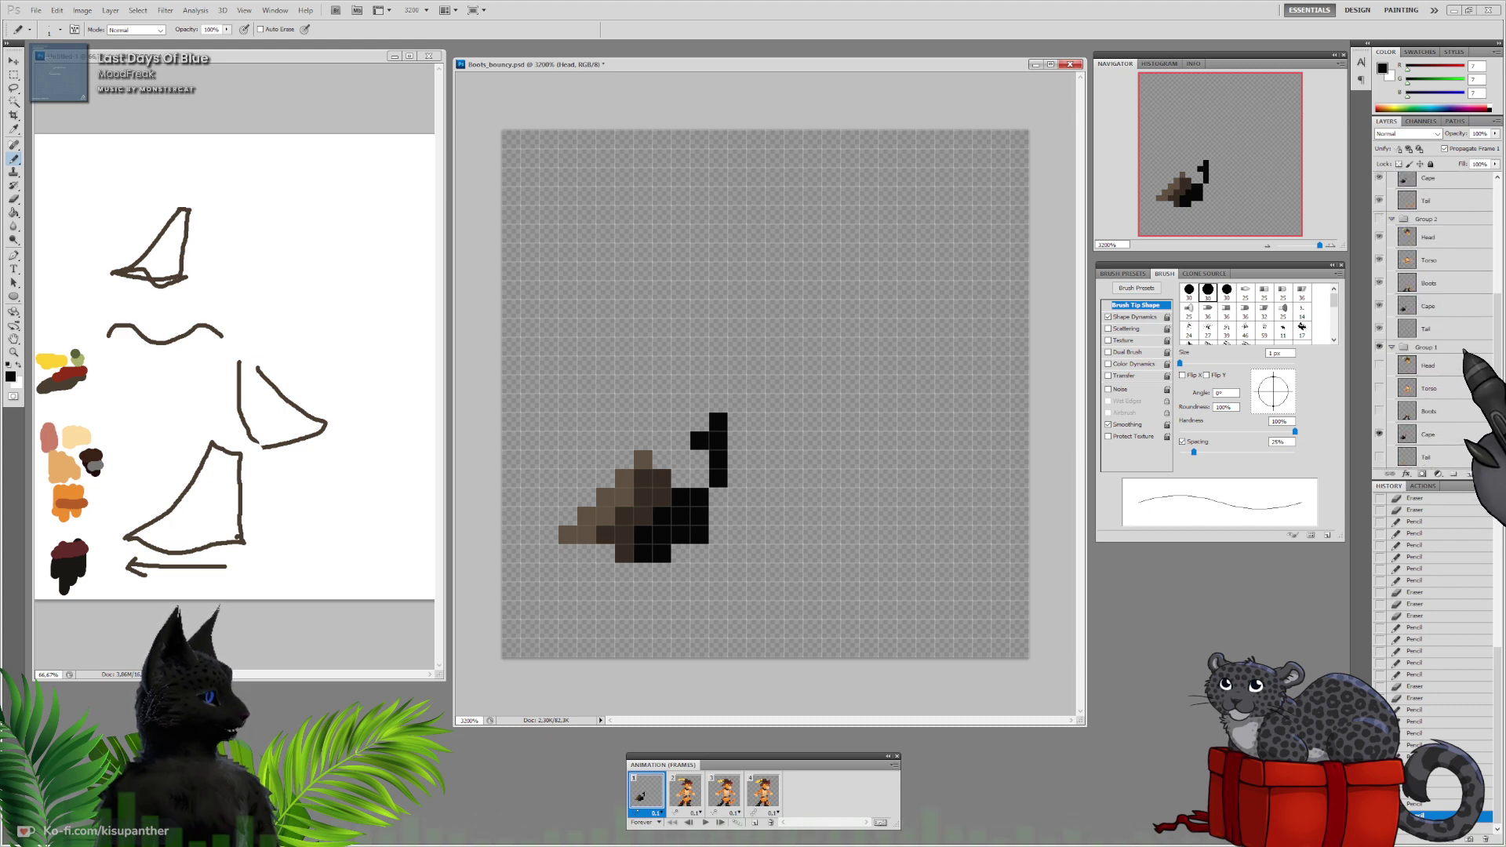
{"action": "left_click", "coordinate": [1428, 411]}
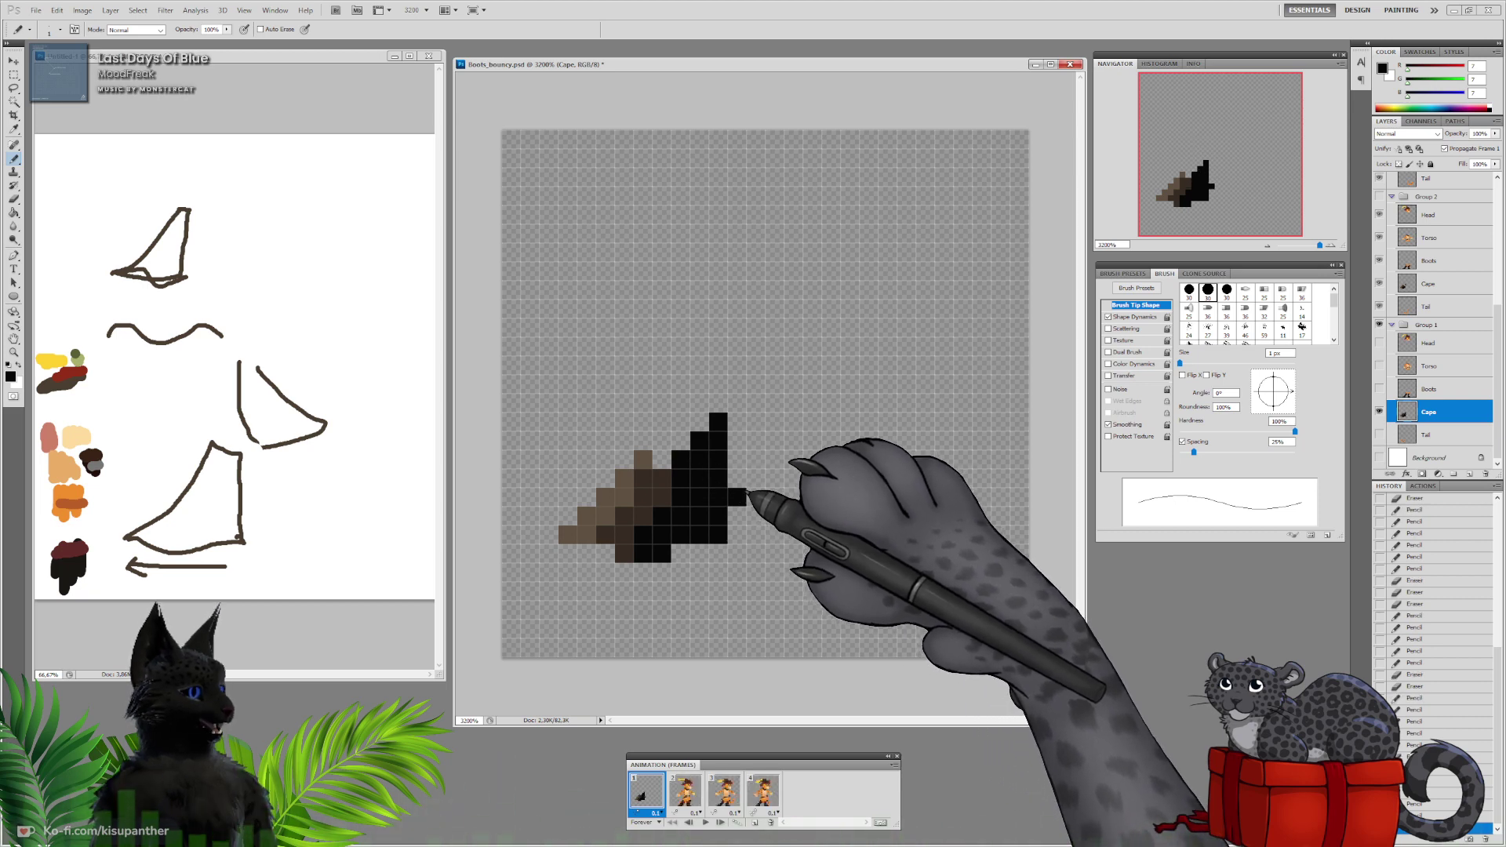
{"action": "left_click_drag", "start_coordinate": [737, 490], "coordinate": [737, 403]}
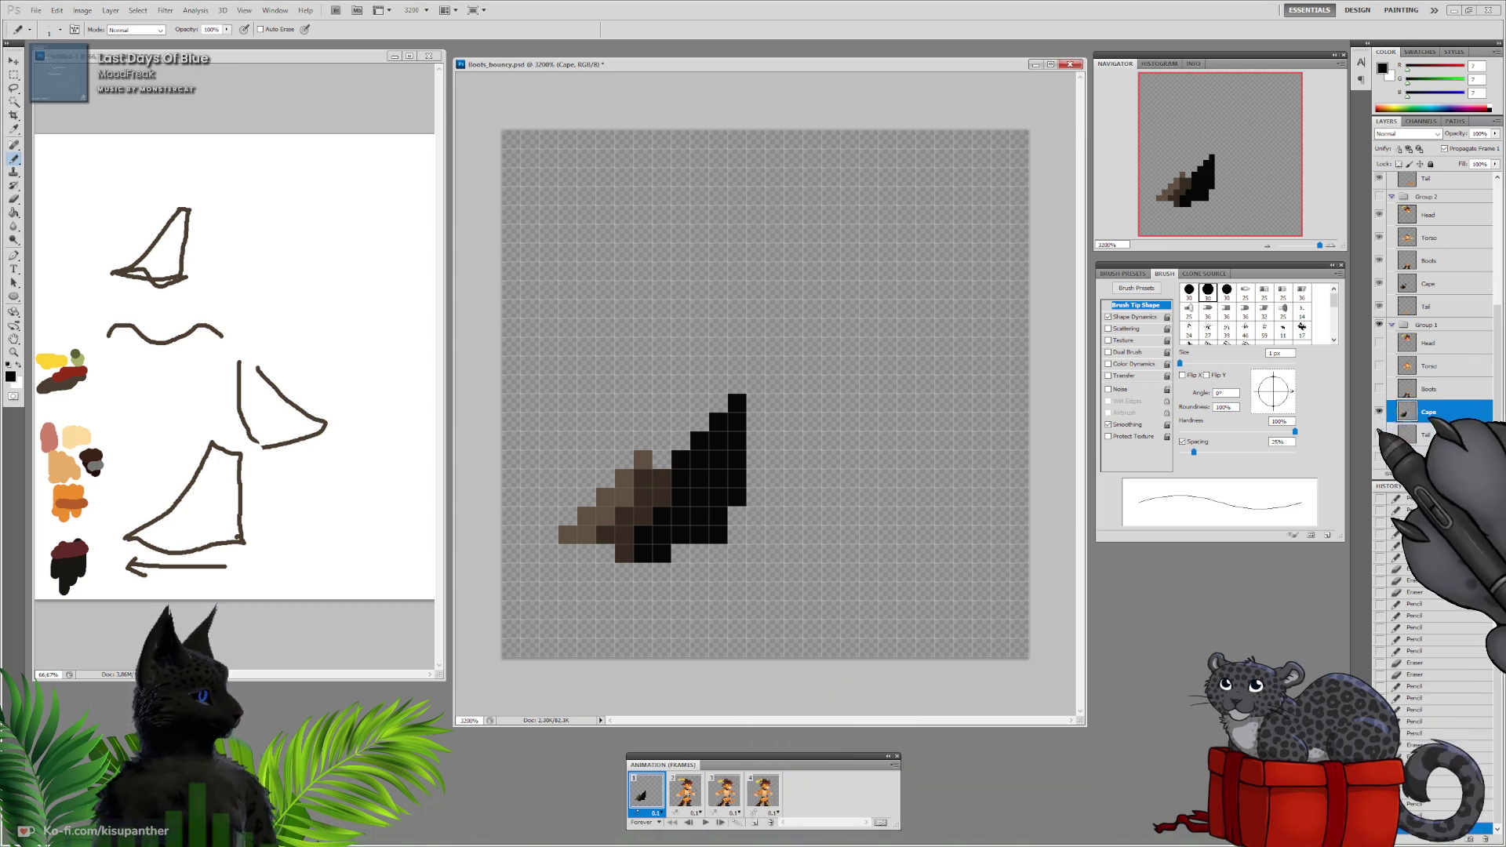
Show Group 1's hidden Head, Torso, Boots and Tail layers again and switch to the second animation frame
{"action": "left_click", "coordinate": [1378, 388]}
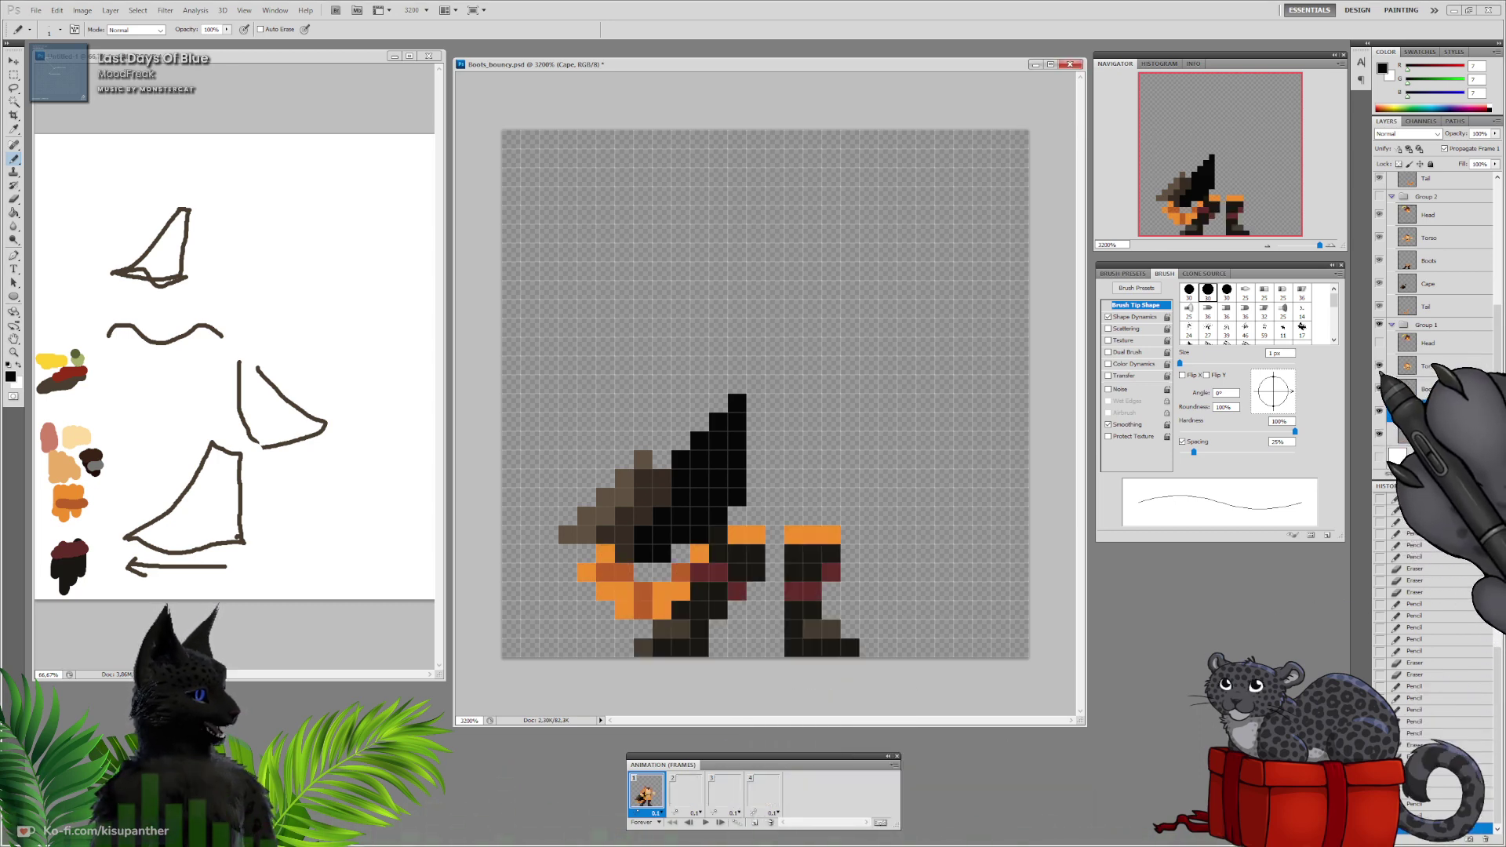
{"action": "left_click", "coordinate": [1379, 364]}
{"action": "left_click", "coordinate": [1379, 342]}
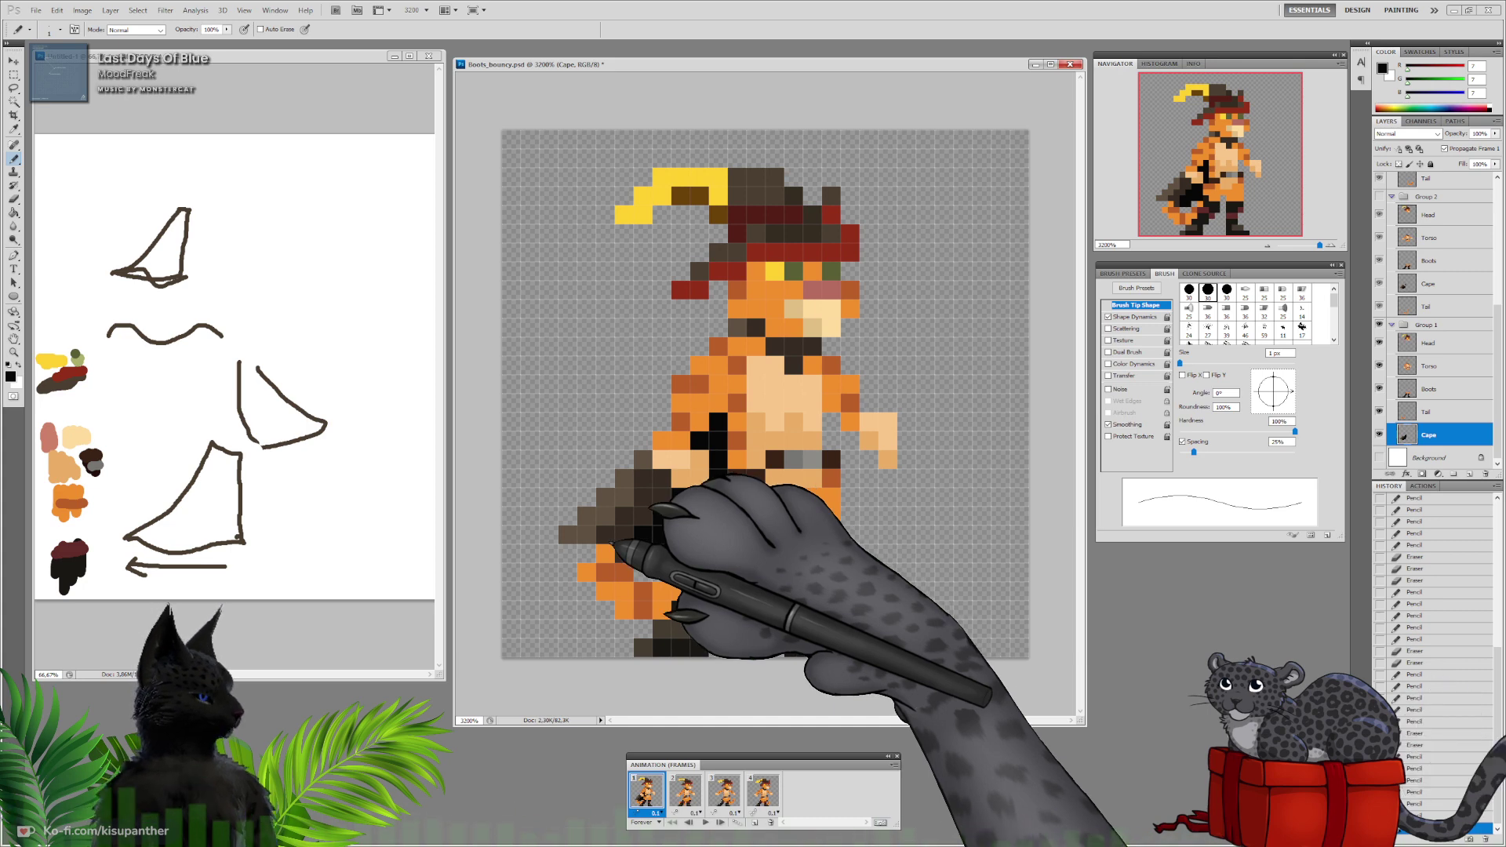
{"action": "left_click", "coordinate": [684, 792]}
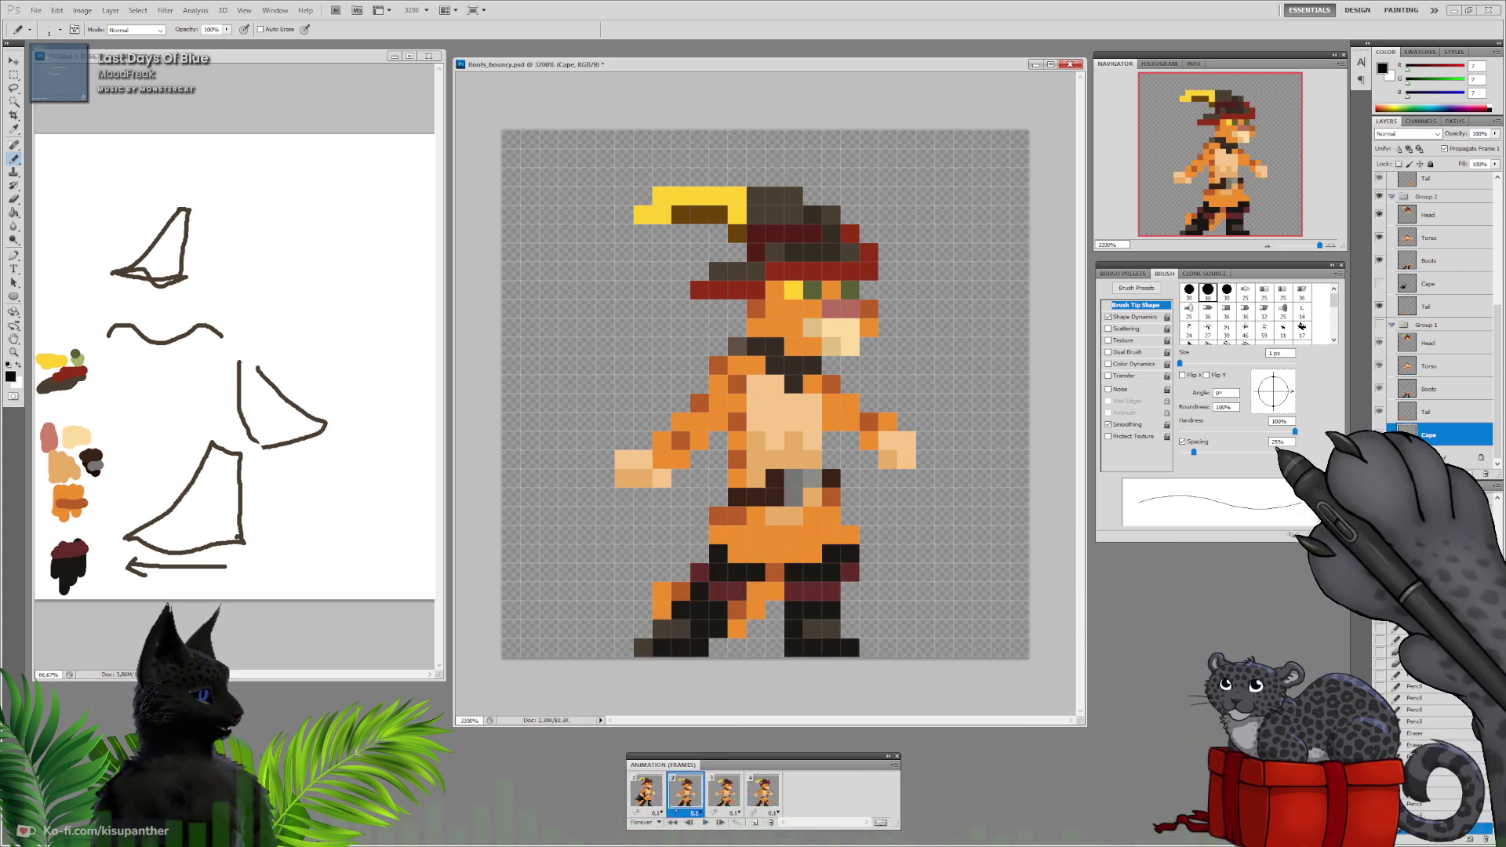
Show the Cape layers of Groups 2, 3 and 4 in their matching animation frames and move each one below its group's Tail layer
{"action": "left_click", "coordinate": [1379, 283]}
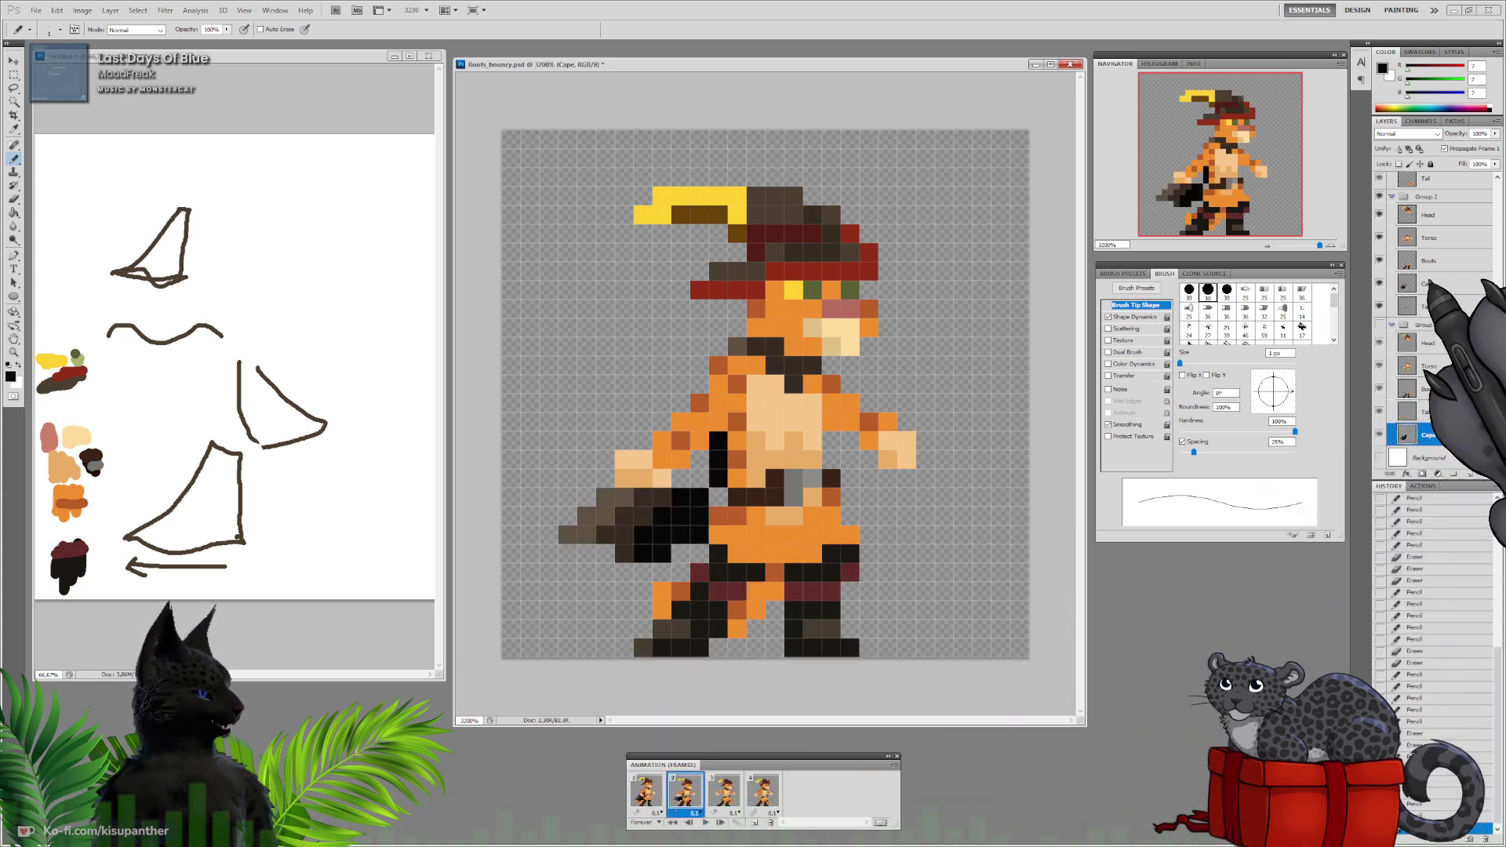
{"action": "left_click_drag", "start_coordinate": [1439, 312], "coordinate": [1439, 316]}
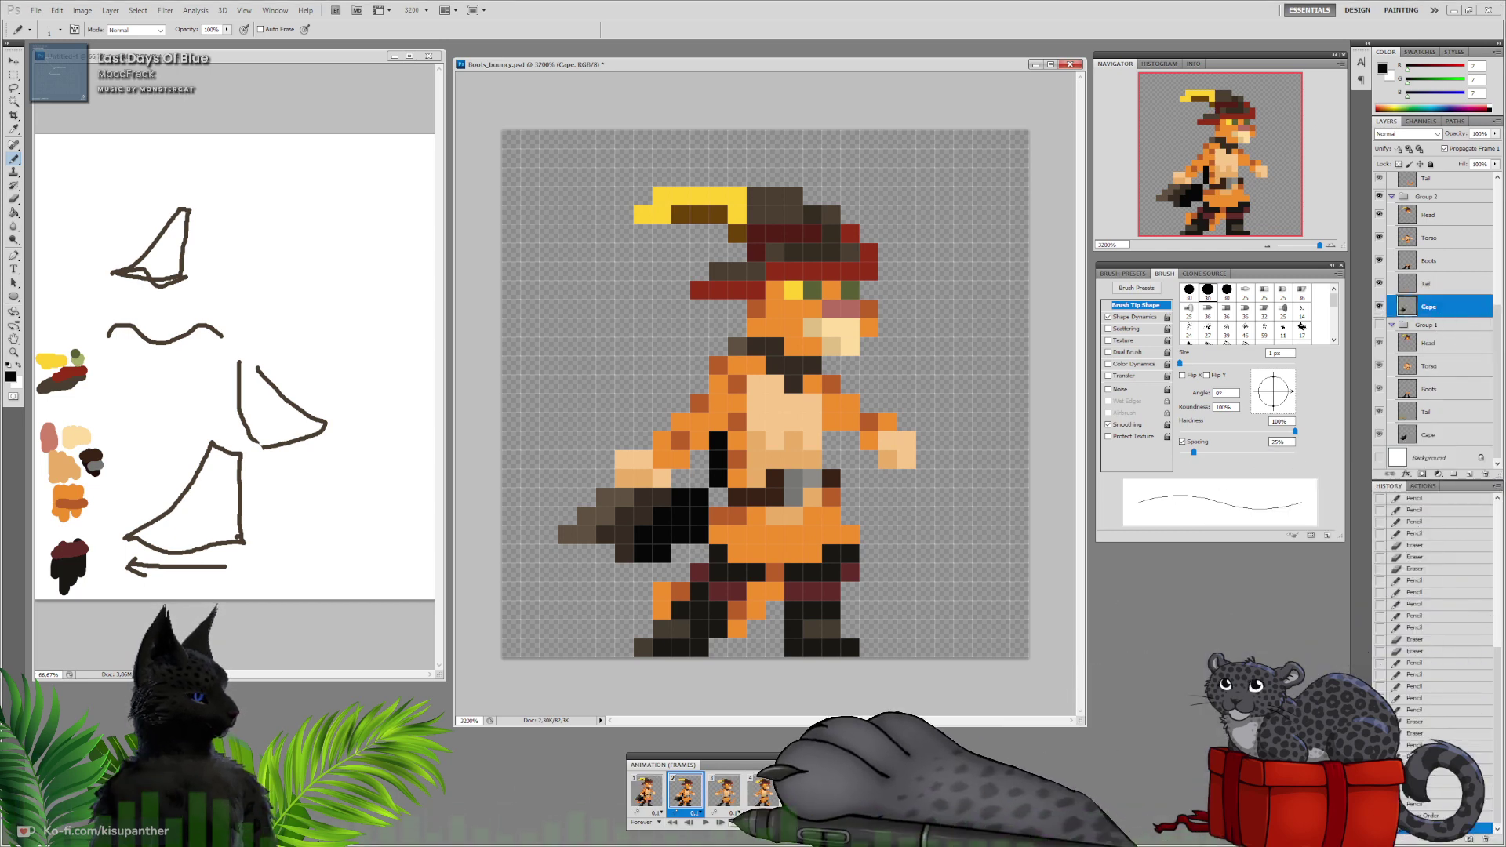
{"action": "left_click", "coordinate": [724, 792]}
{"action": "left_click_drag", "start_coordinate": [1496, 396], "coordinate": [1495, 308]}
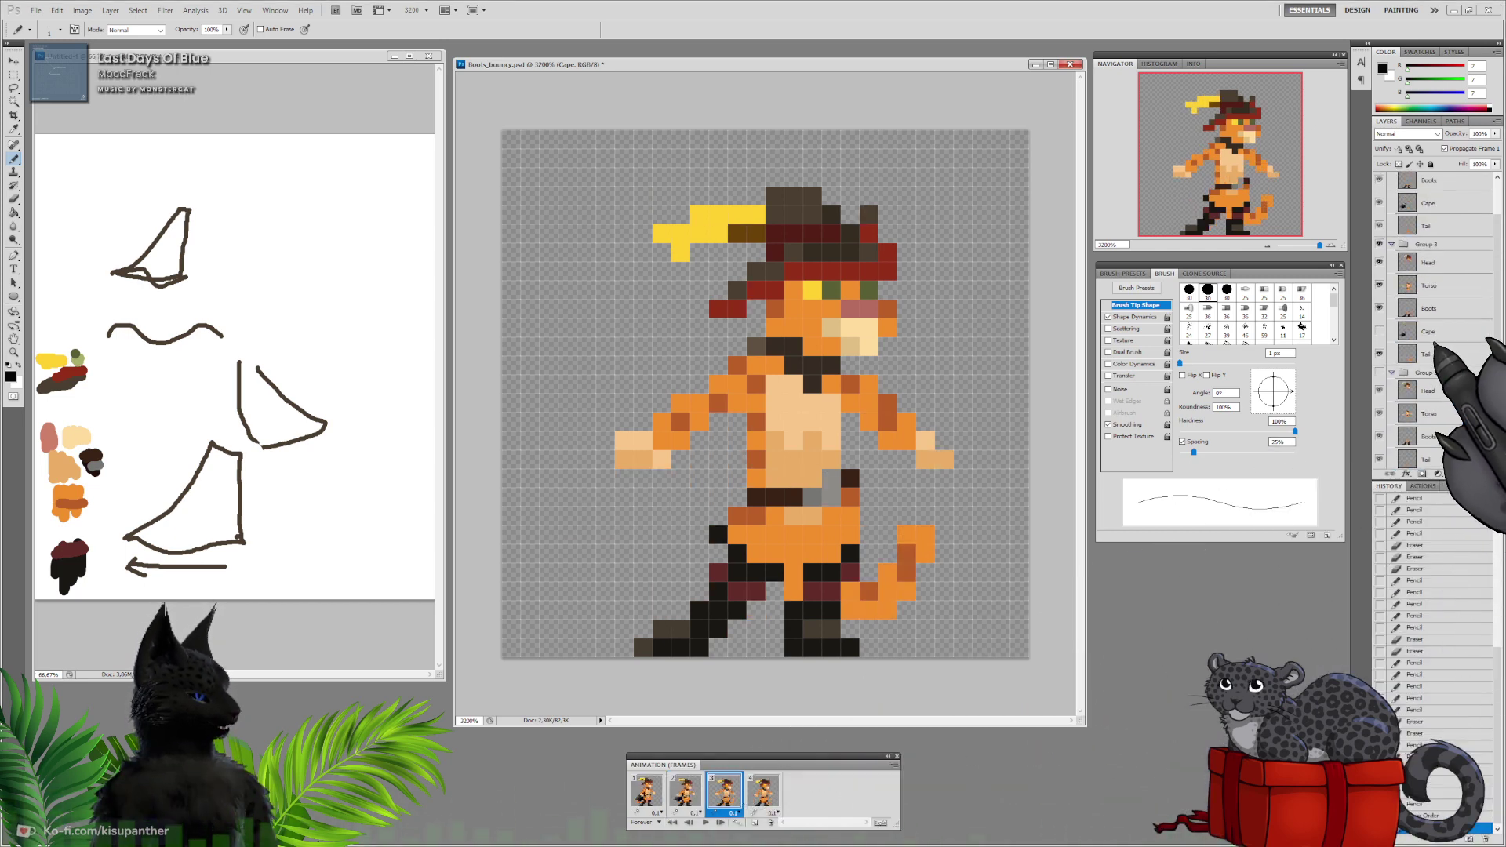
{"action": "left_click", "coordinate": [1378, 331]}
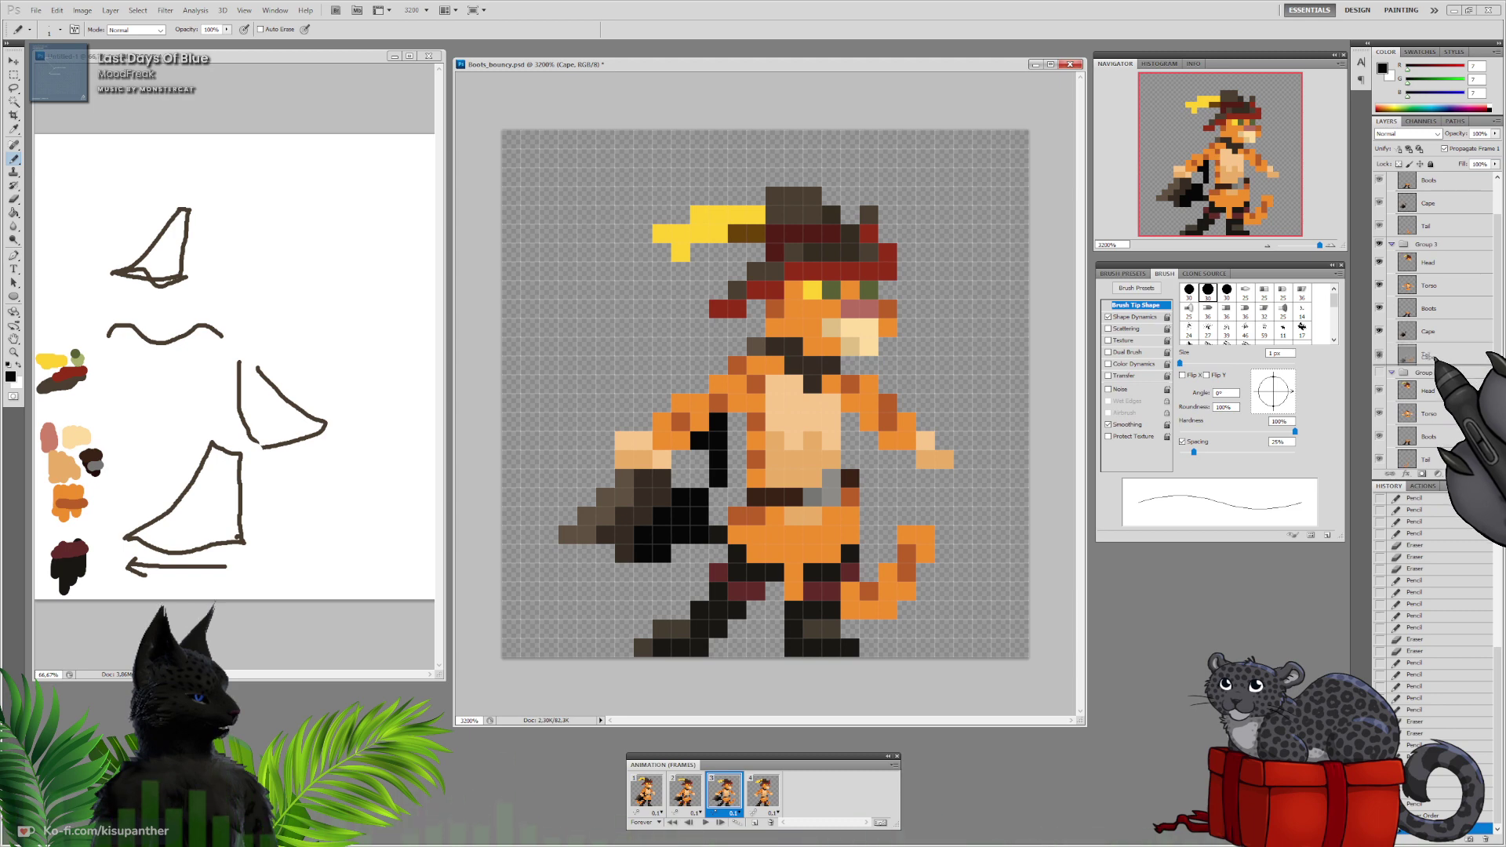
{"action": "left_click_drag", "start_coordinate": [1435, 359], "coordinate": [1496, 310]}
{"action": "left_click", "coordinate": [763, 792]}
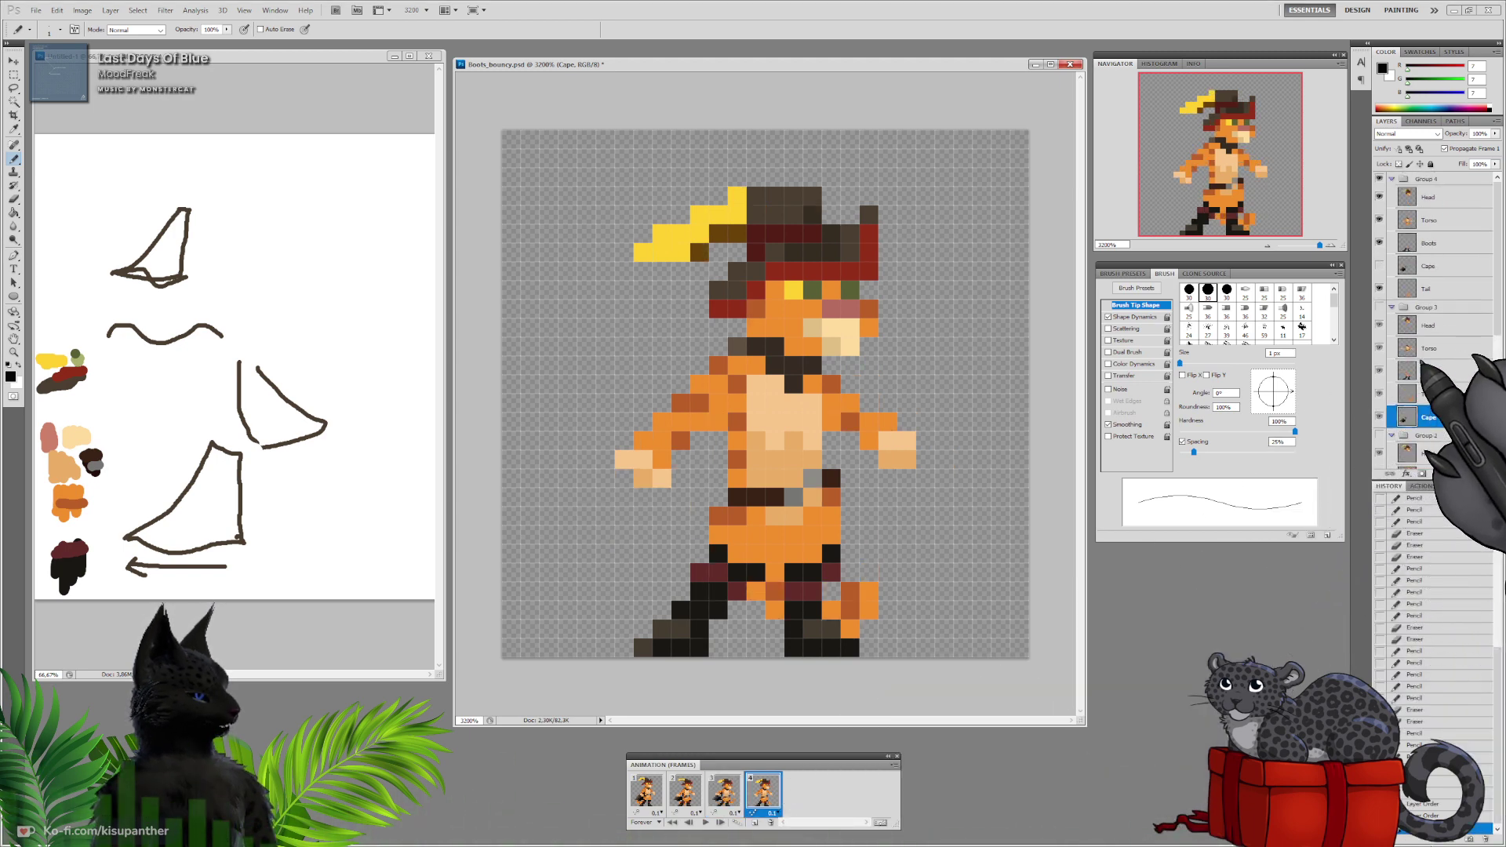
{"action": "left_click", "coordinate": [1378, 266]}
{"action": "left_click_drag", "start_coordinate": [1440, 267], "coordinate": [1445, 298]}
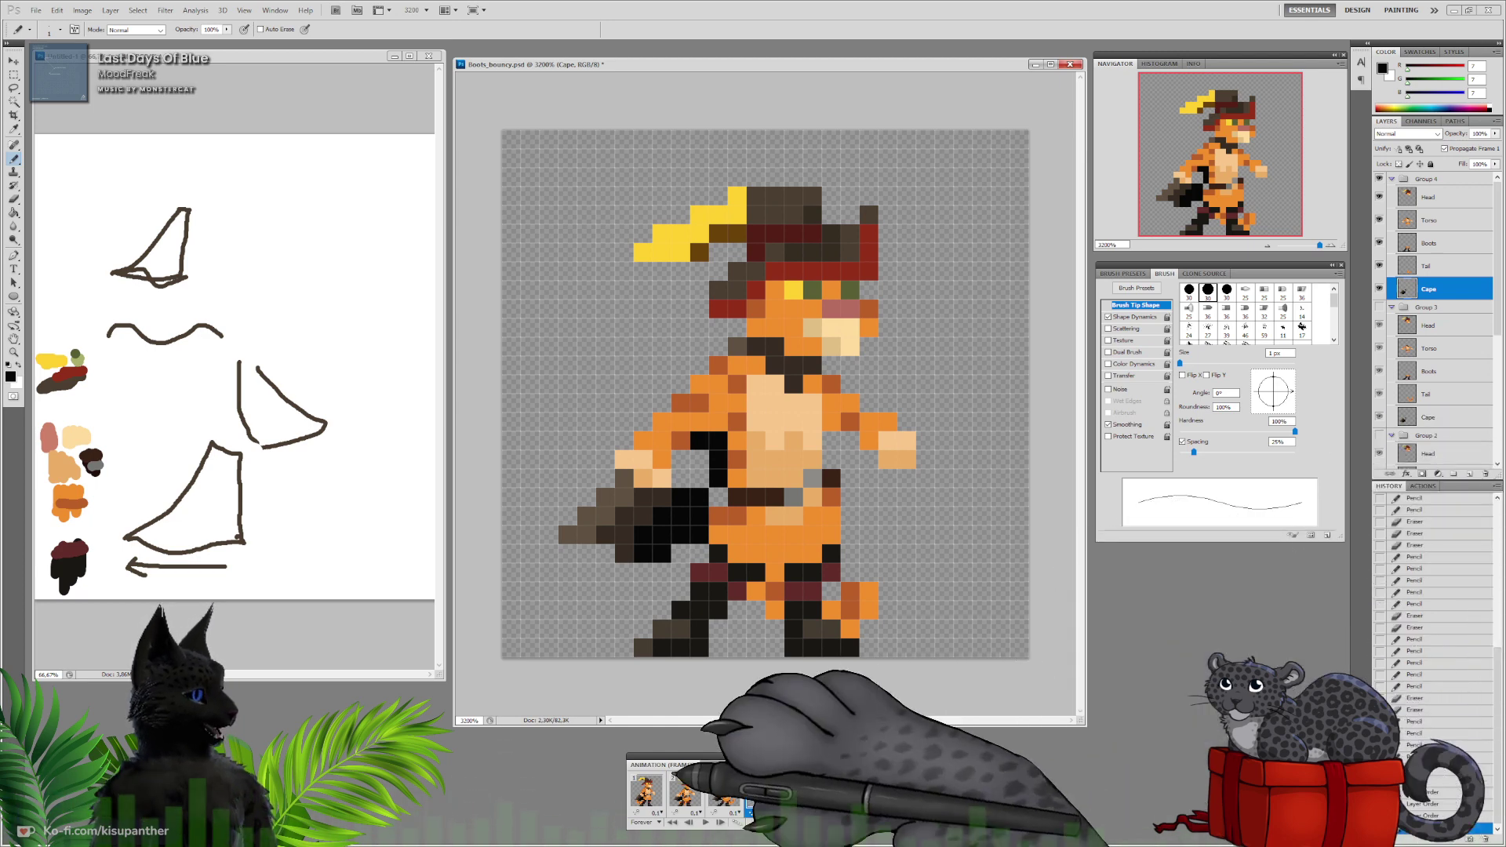
In the first animation frame, paint black pixels along the neckline on Group 1's Cape layer
{"action": "left_click", "coordinate": [645, 791]}
{"action": "scroll", "coordinate": [1453, 392], "scroll_direction": "down", "scroll_amount": 3}
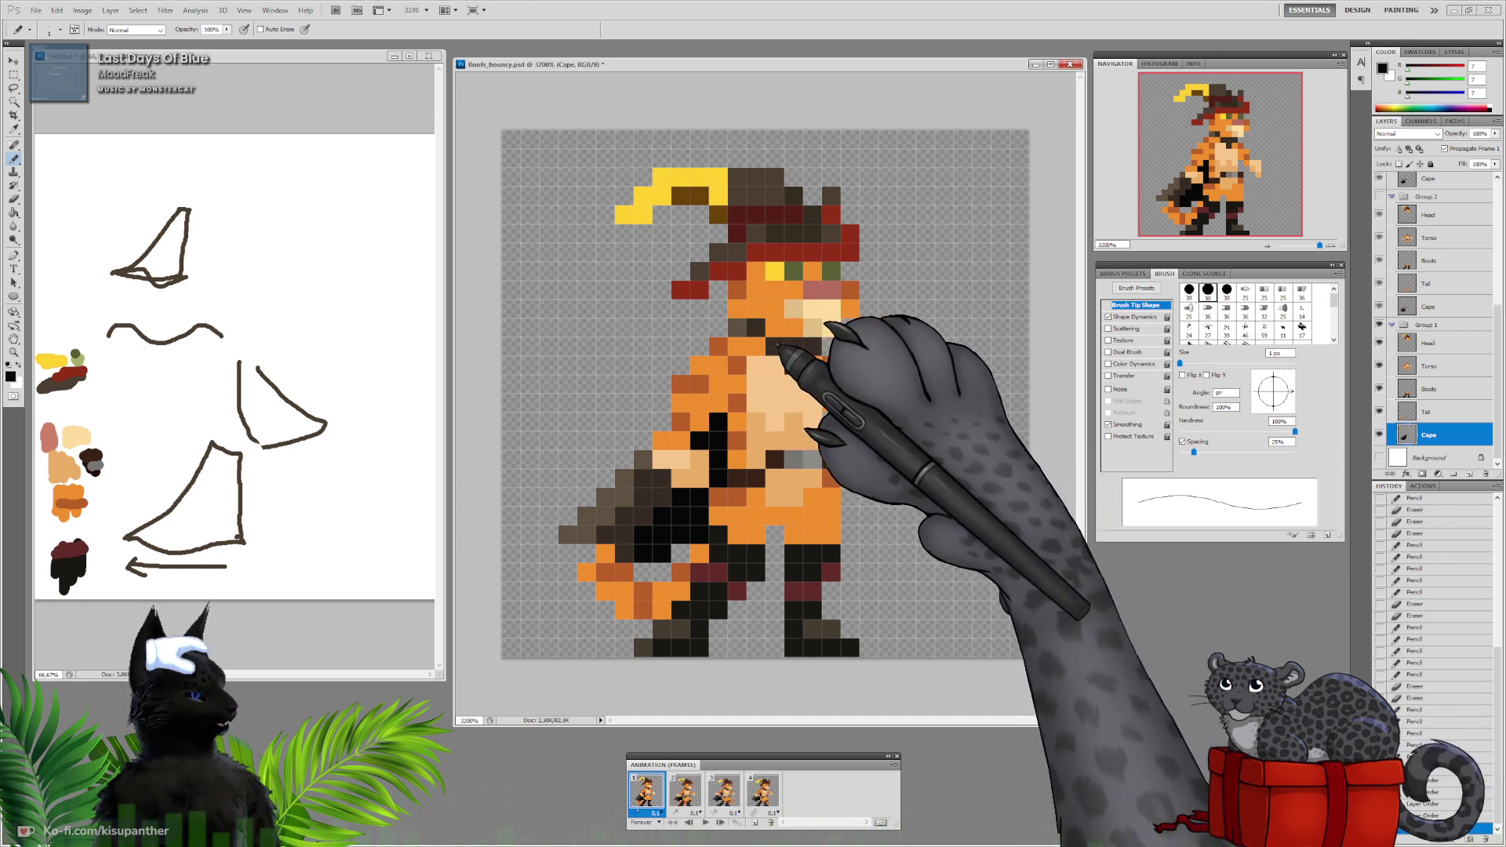
{"action": "left_click", "coordinate": [780, 344]}
{"action": "left_click", "coordinate": [809, 345]}
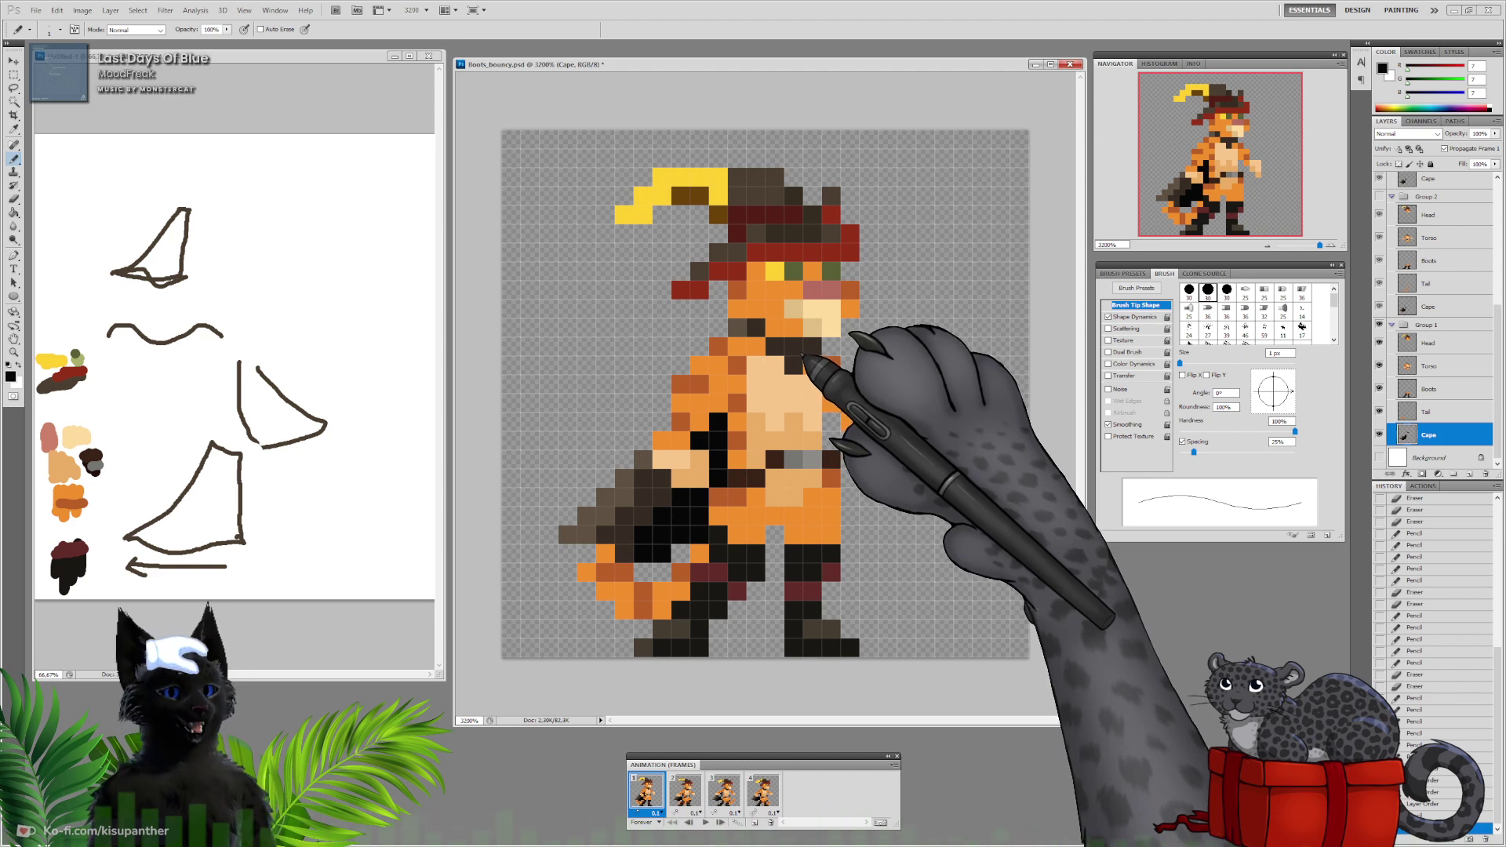
Hide Group 1's Tail, Boots, Torso and Head layers so only the Cape shows in the first frame
{"action": "left_click", "coordinate": [1379, 412]}
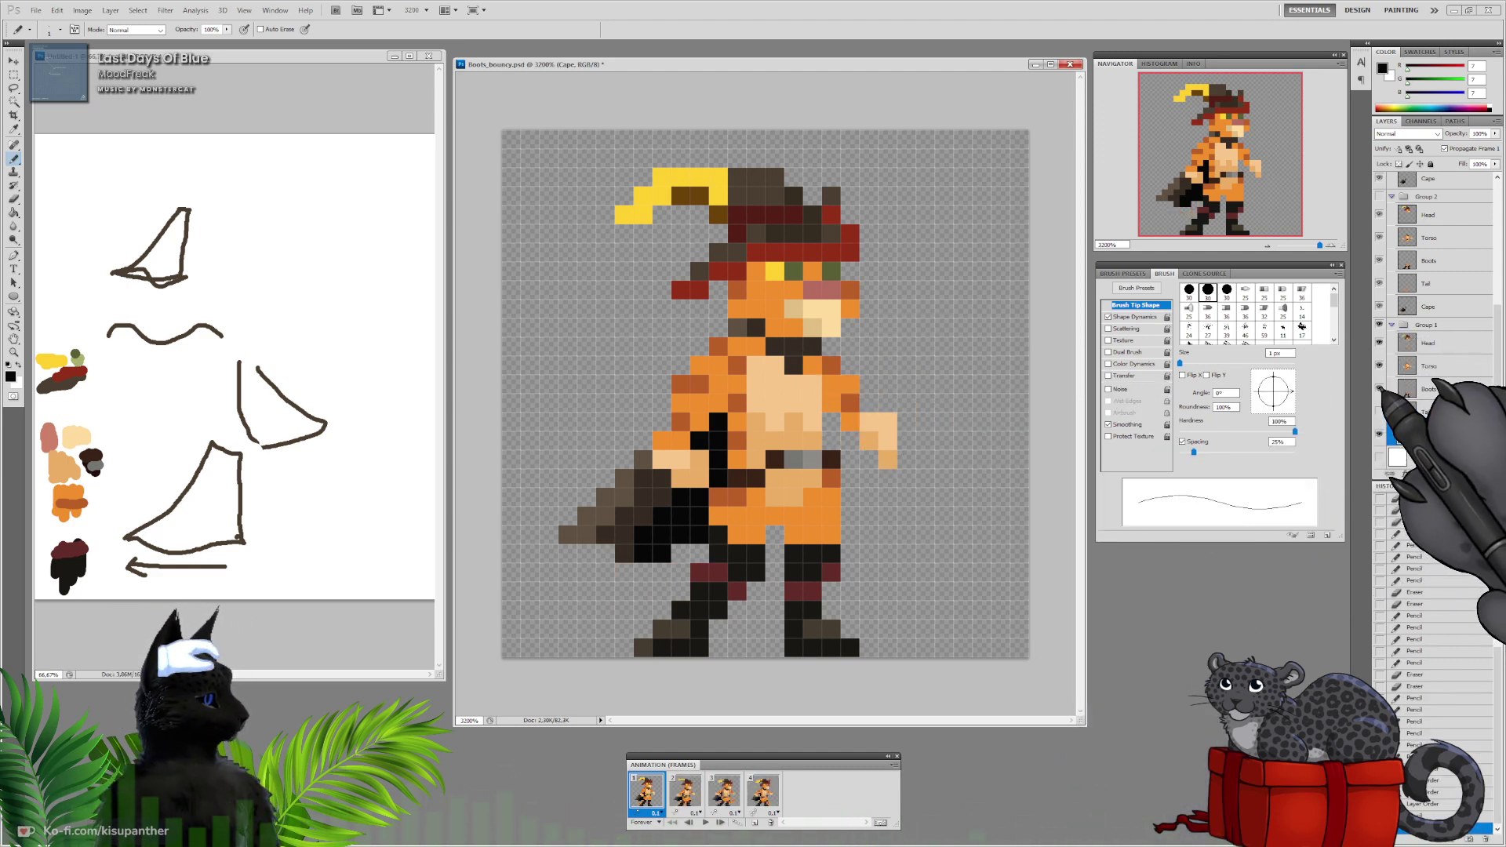
{"action": "left_click", "coordinate": [1379, 389]}
{"action": "left_click", "coordinate": [1379, 366]}
{"action": "left_click", "coordinate": [1378, 366]}
{"action": "left_click", "coordinate": [1378, 343]}
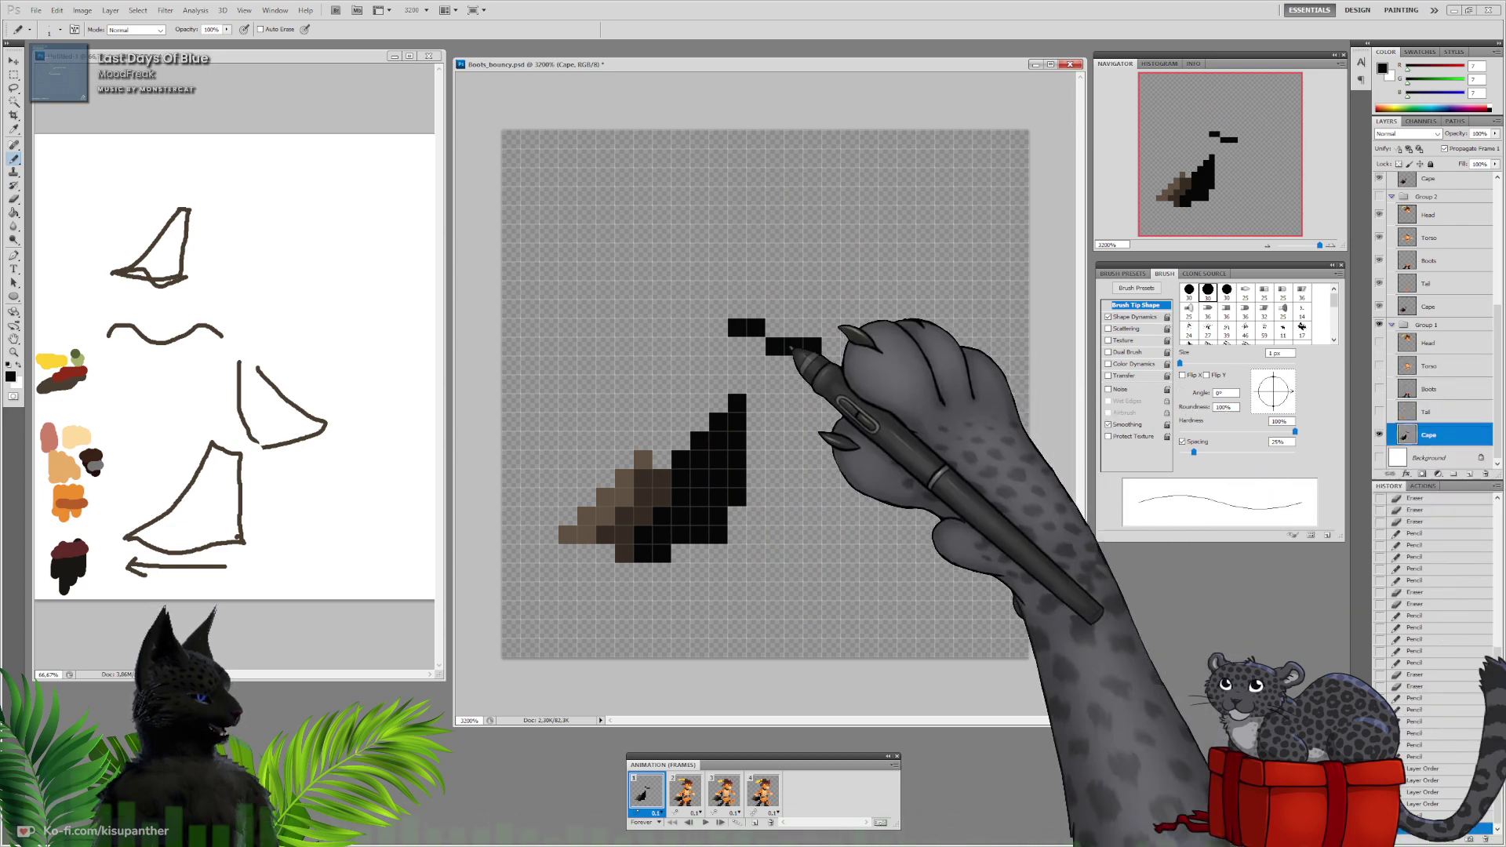
In the second frame, paint black neckline pixels on Group 2's Cape layer and hide the group's Head, Torso, Boots and Tail layers
{"action": "left_click", "coordinate": [685, 792]}
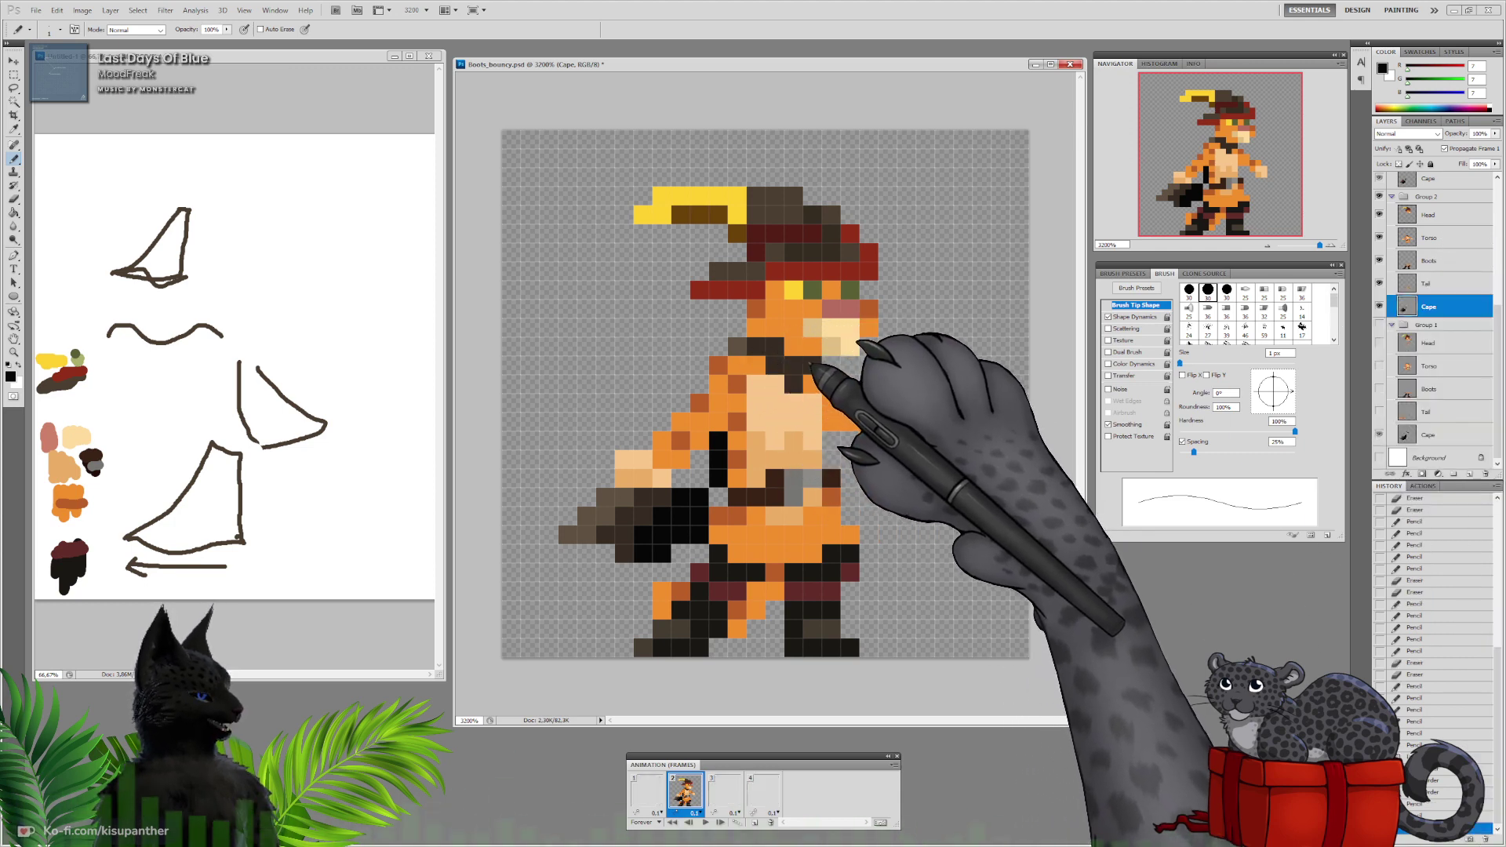
{"action": "left_click_drag", "start_coordinate": [1379, 260], "coordinate": [1379, 238]}
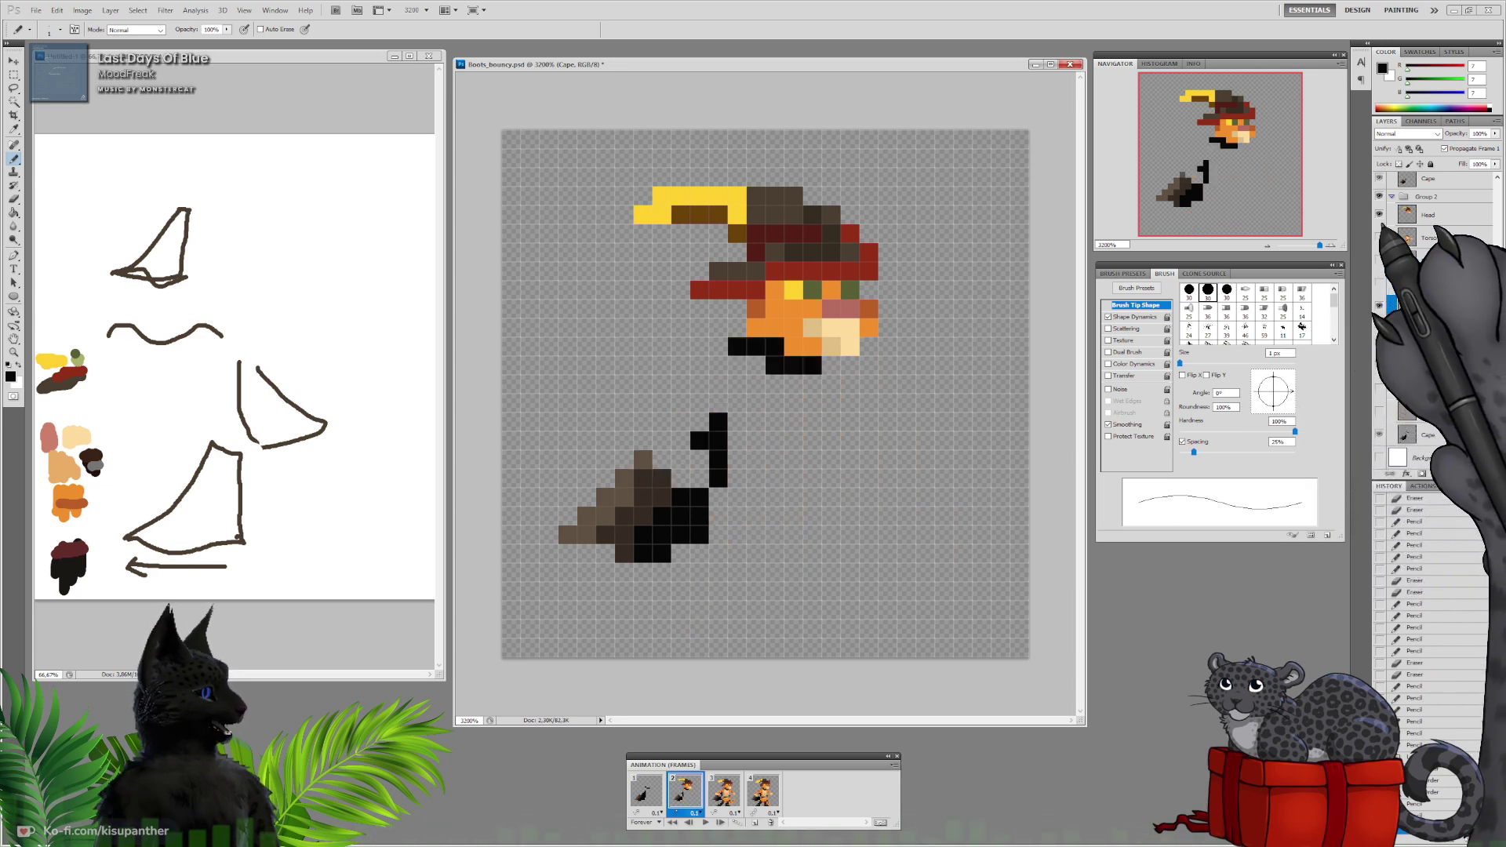
{"action": "left_click", "coordinate": [1378, 214]}
In the third frame, add black neckline pixels to Group 3's Cape layer and hide the group's other four layers
{"action": "left_click", "coordinate": [724, 792]}
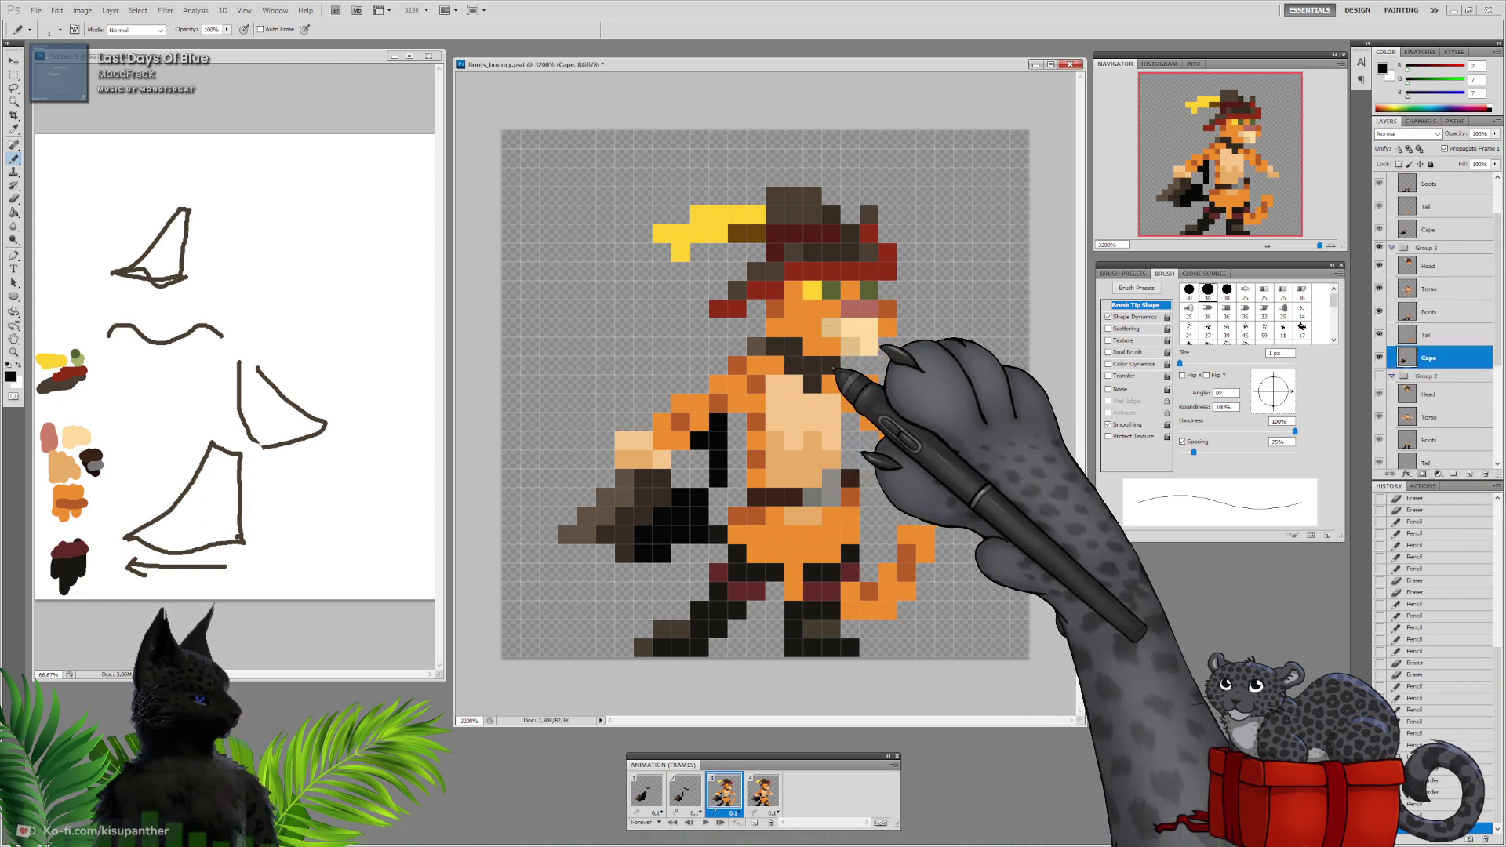
{"action": "left_click", "coordinate": [1378, 311]}
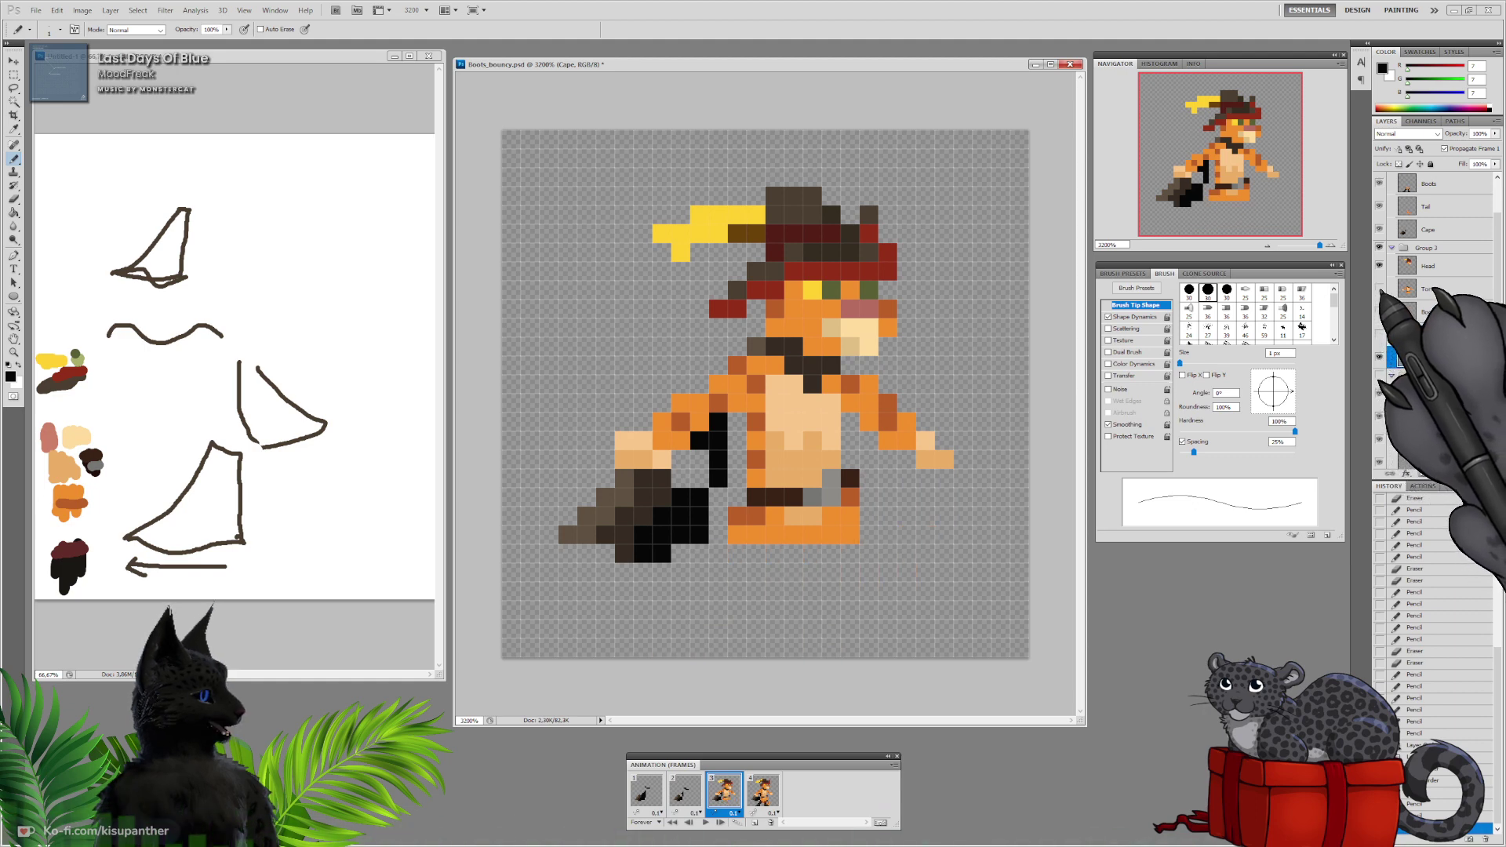
{"action": "left_click", "coordinate": [1379, 288]}
{"action": "left_click", "coordinate": [1379, 266]}
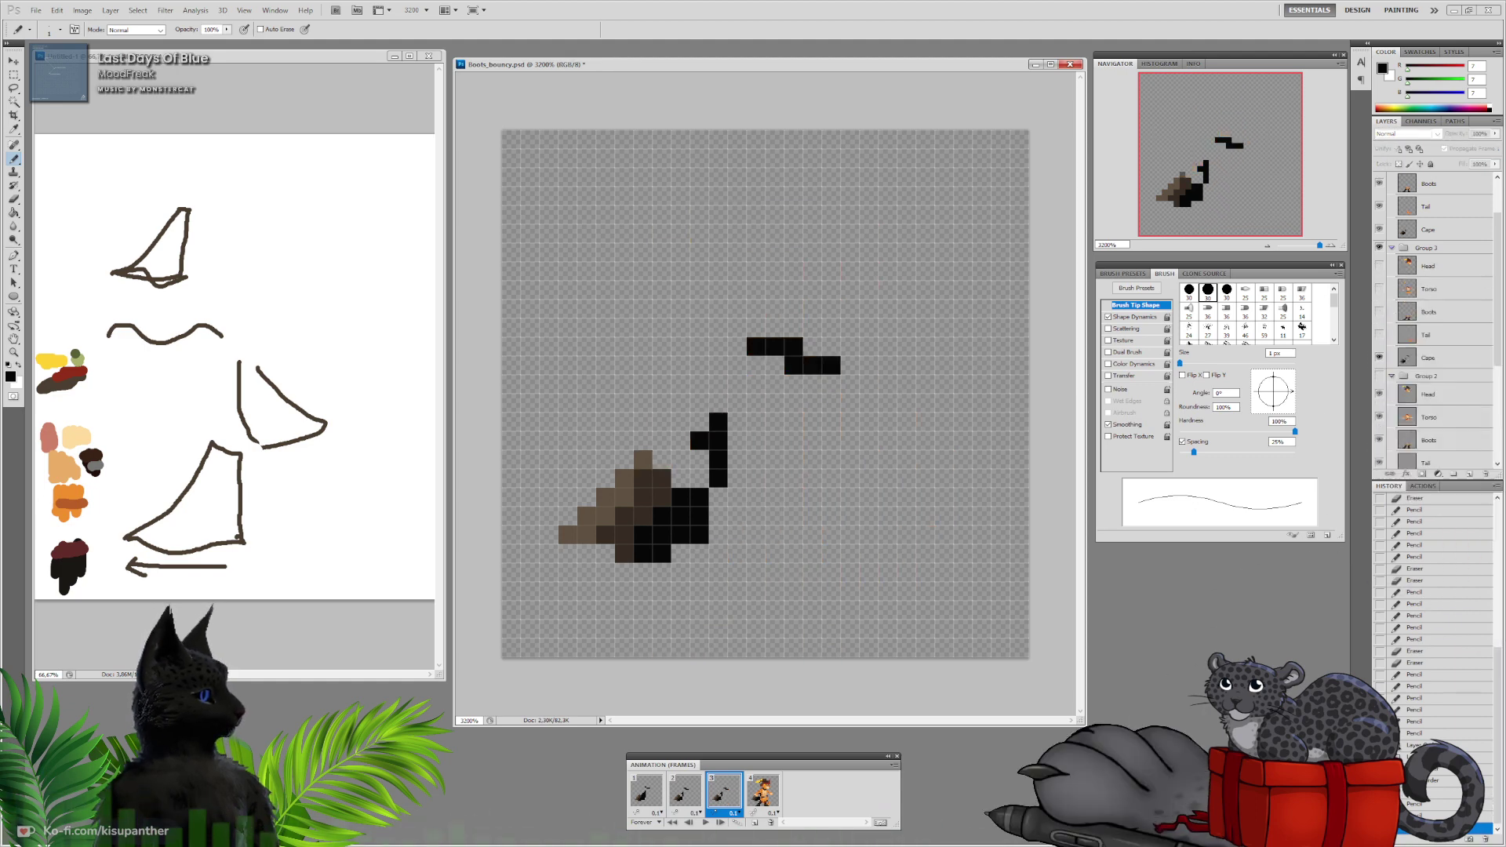
In the fourth frame, paint the black neckline on Group 4's Cape layer and hide its Tail, Boots, Torso and Head layers
{"action": "left_click", "coordinate": [762, 792]}
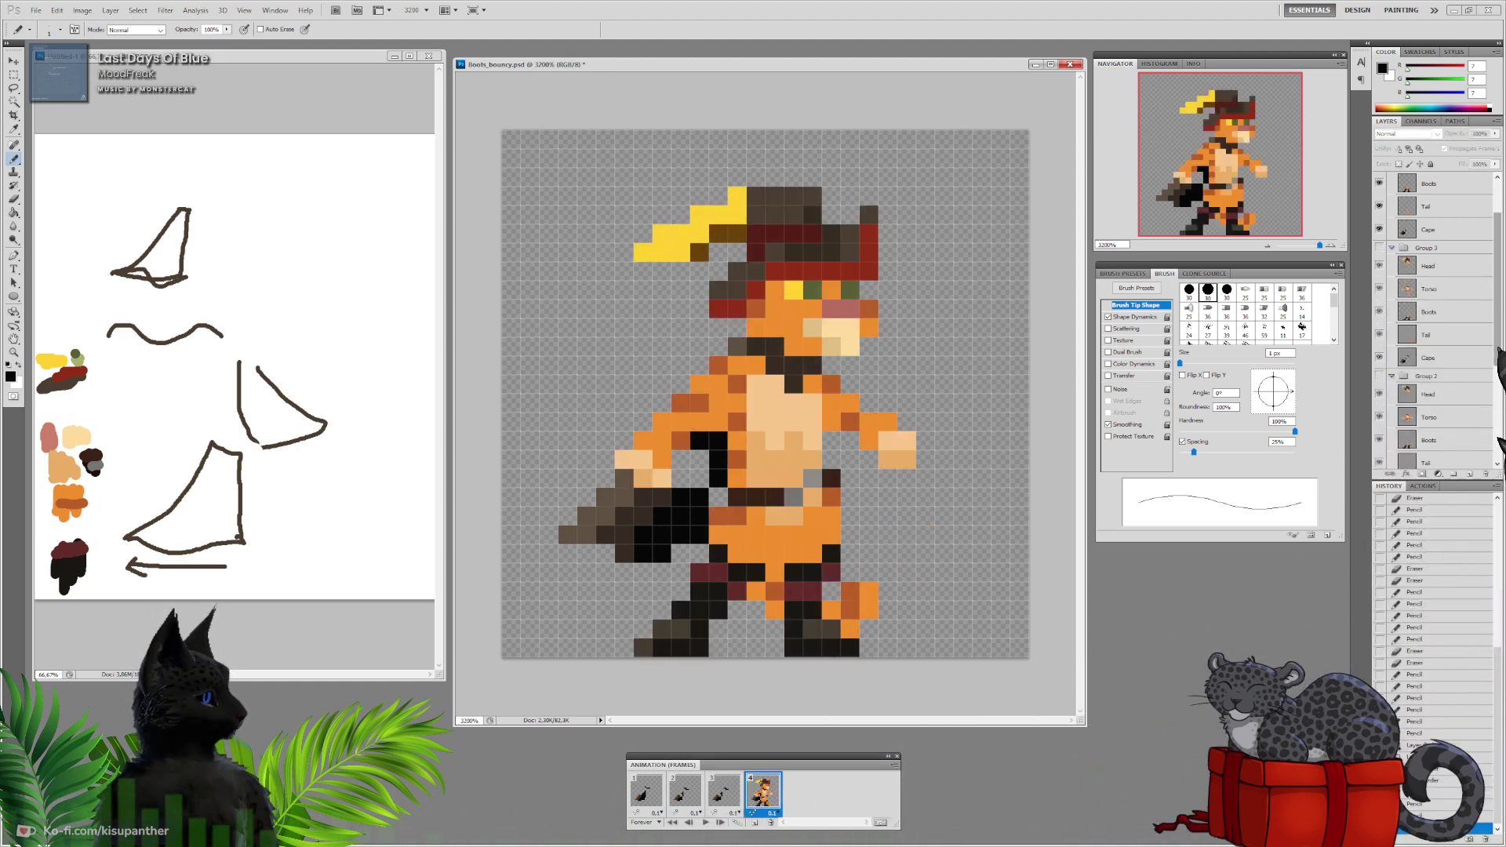
{"action": "scroll", "coordinate": [1435, 314], "scroll_direction": "up", "scroll_amount": 2}
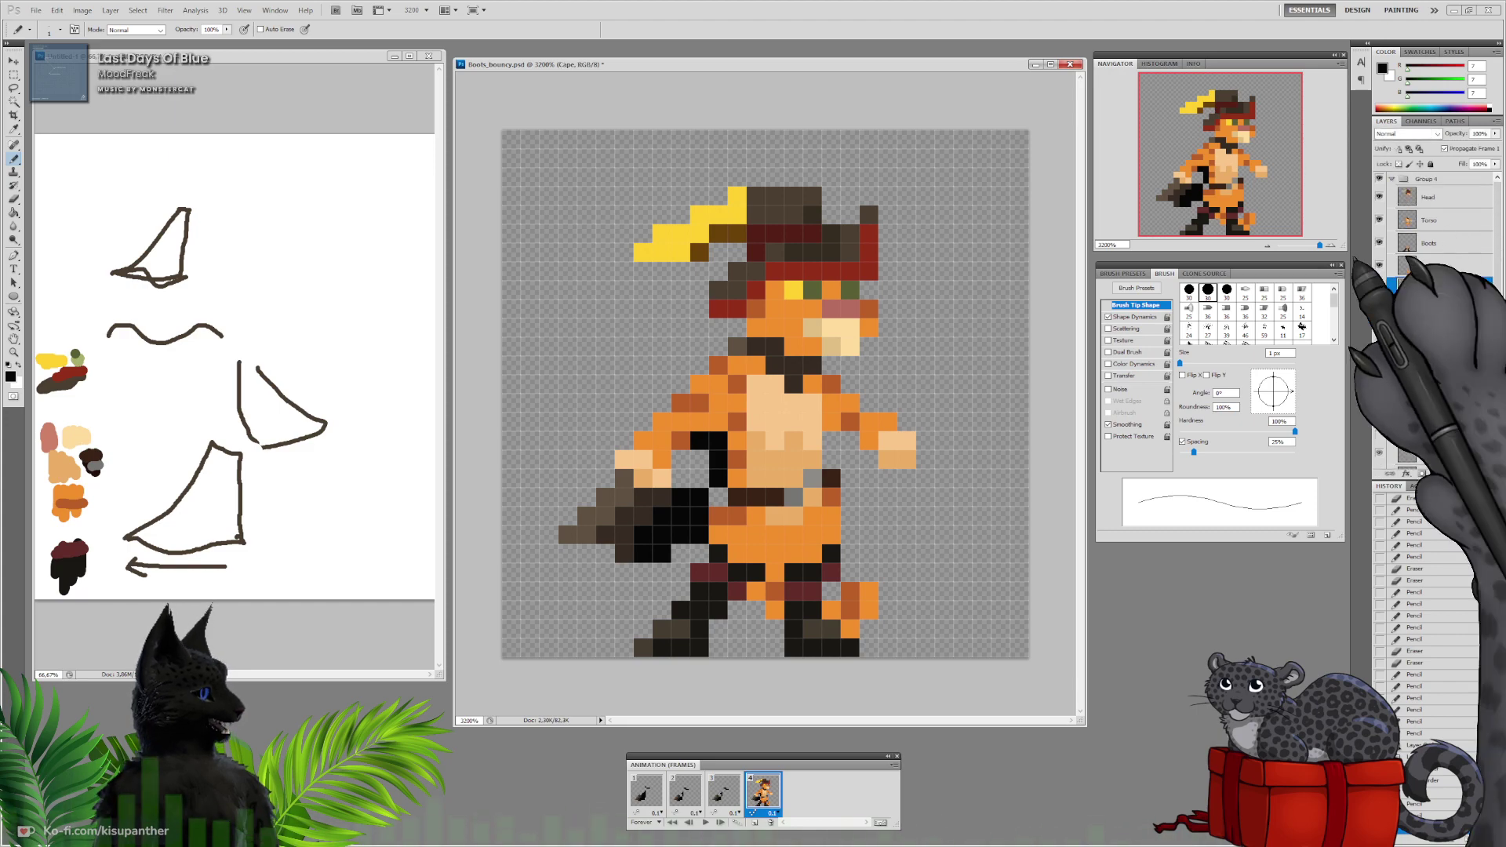
{"action": "left_click_drag", "start_coordinate": [779, 357], "coordinate": [812, 367]}
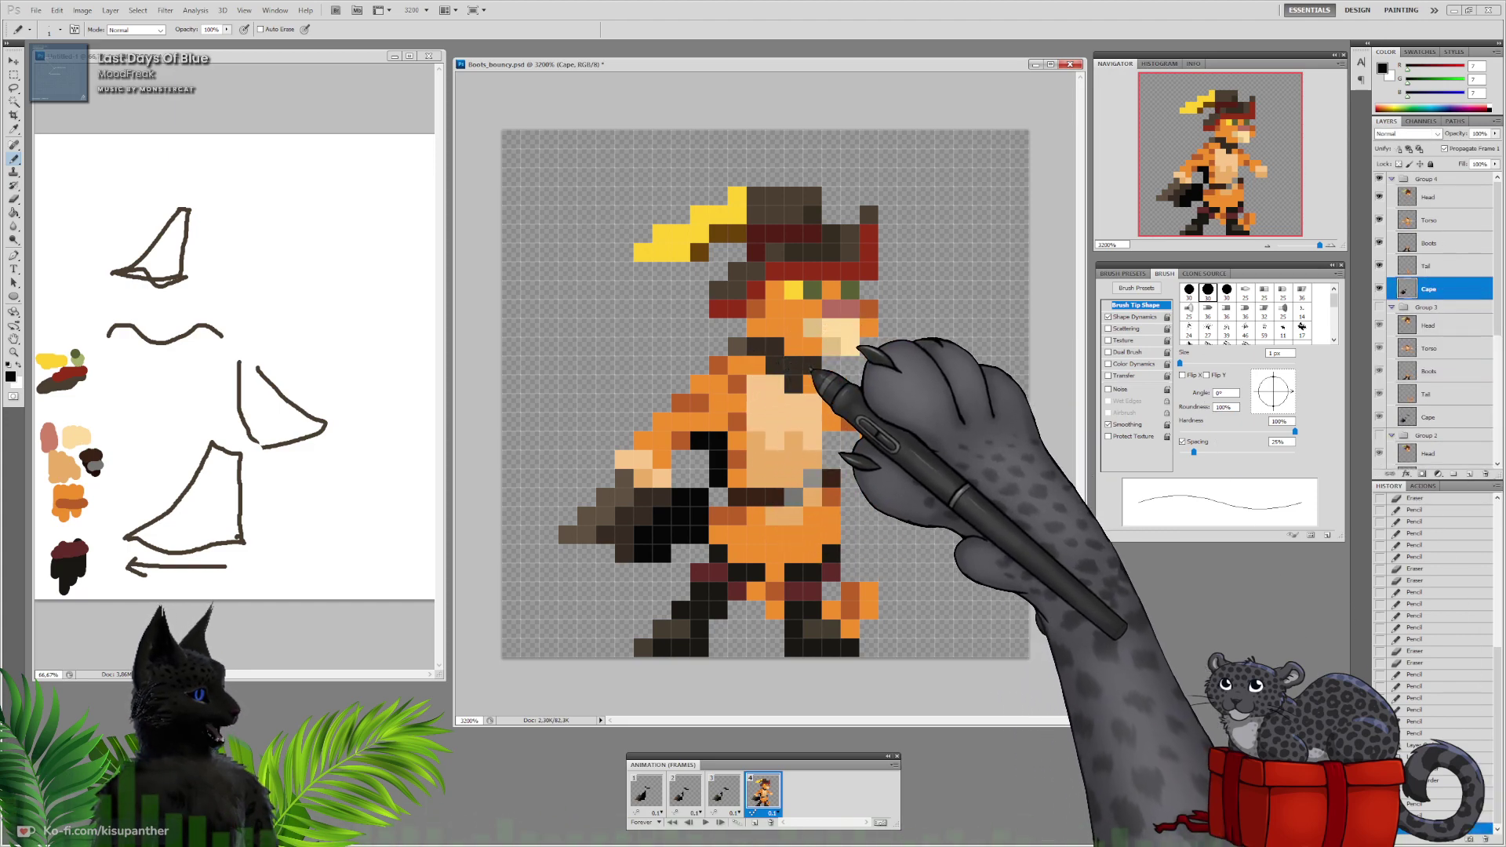
{"action": "left_click", "coordinate": [1378, 265]}
{"action": "left_click", "coordinate": [1379, 243]}
{"action": "left_click", "coordinate": [1379, 219]}
{"action": "left_click", "coordinate": [1378, 197]}
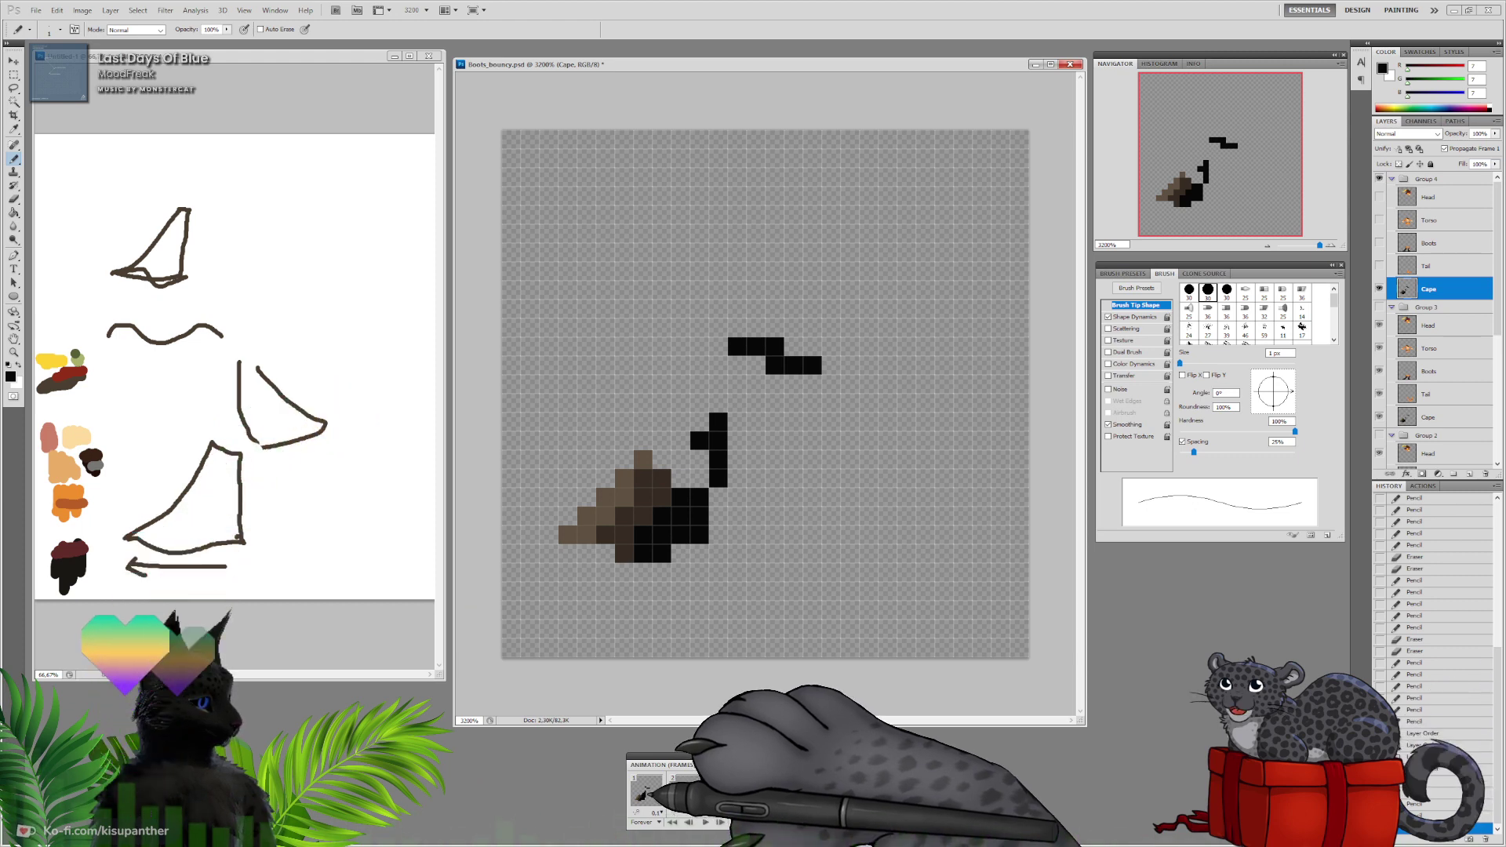
Step through the four cape-only frames and briefly play the animation to check the cape's motion
{"action": "left_click", "coordinate": [645, 790]}
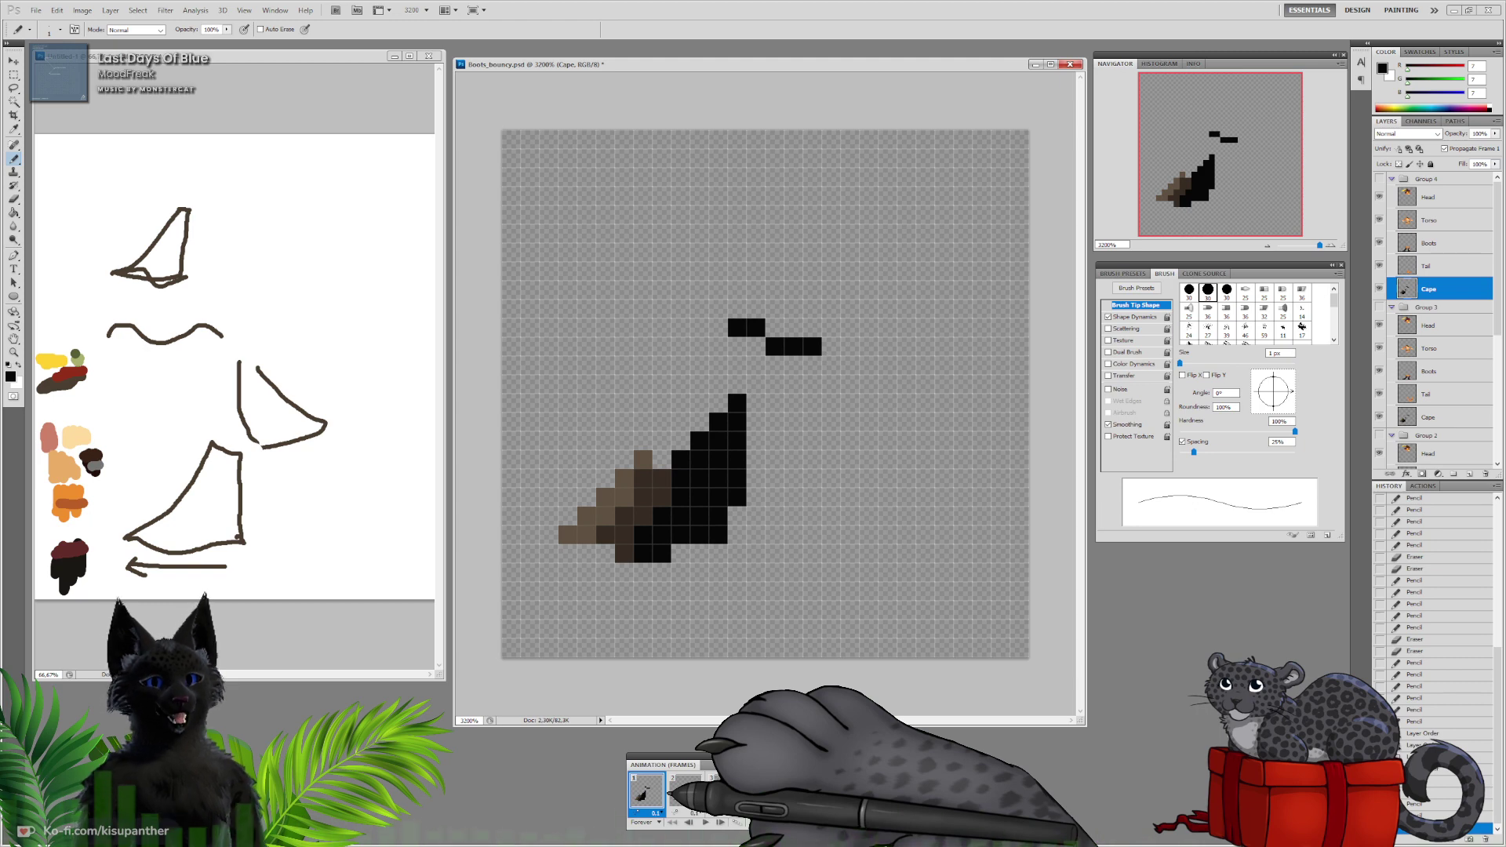
{"action": "left_click", "coordinate": [685, 793]}
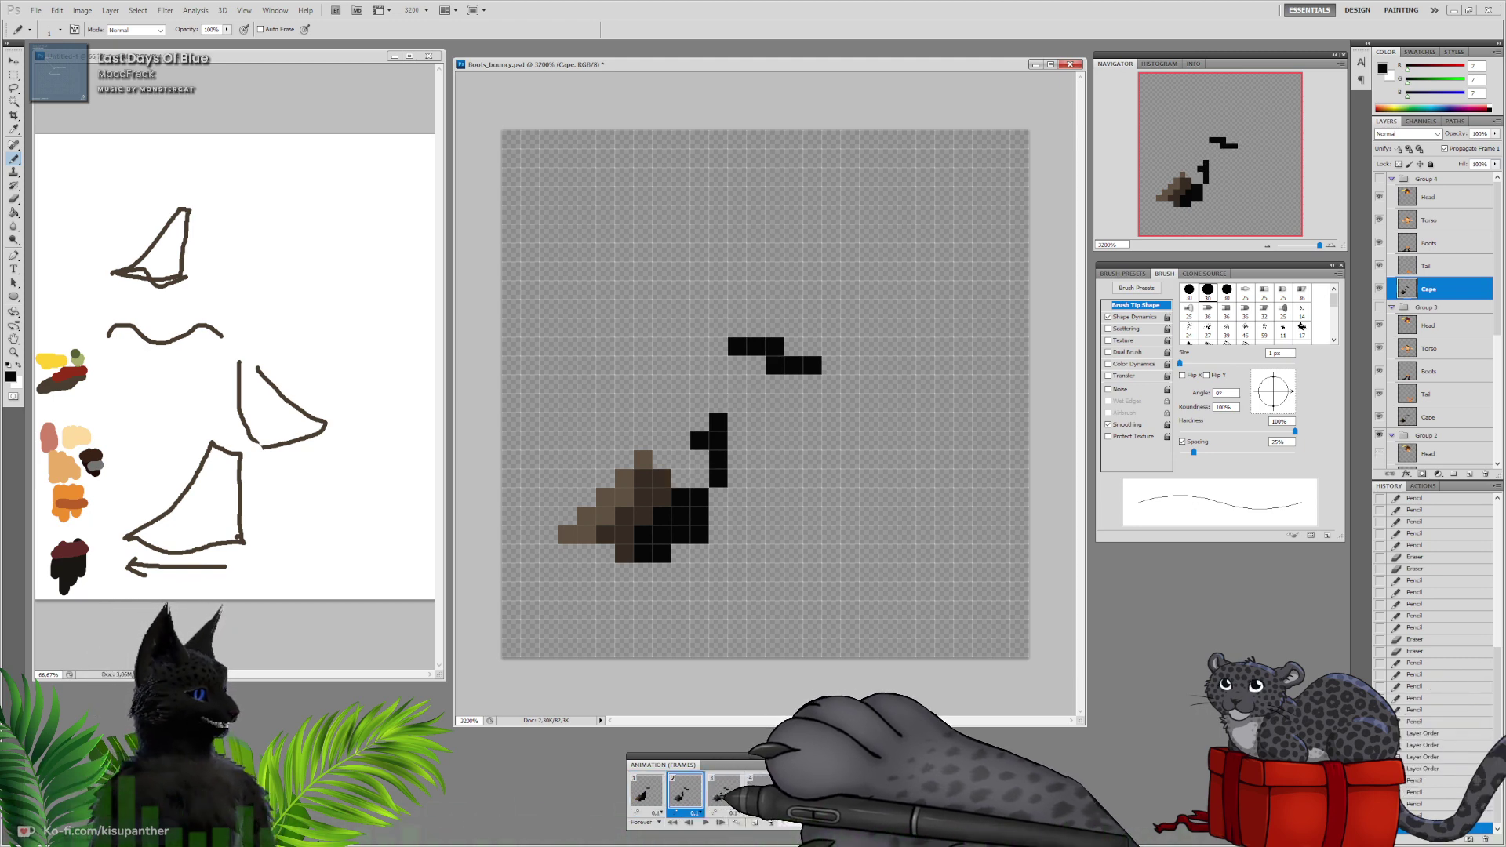
{"action": "left_click", "coordinate": [723, 793]}
{"action": "left_click", "coordinate": [763, 794]}
{"action": "left_click", "coordinate": [724, 794]}
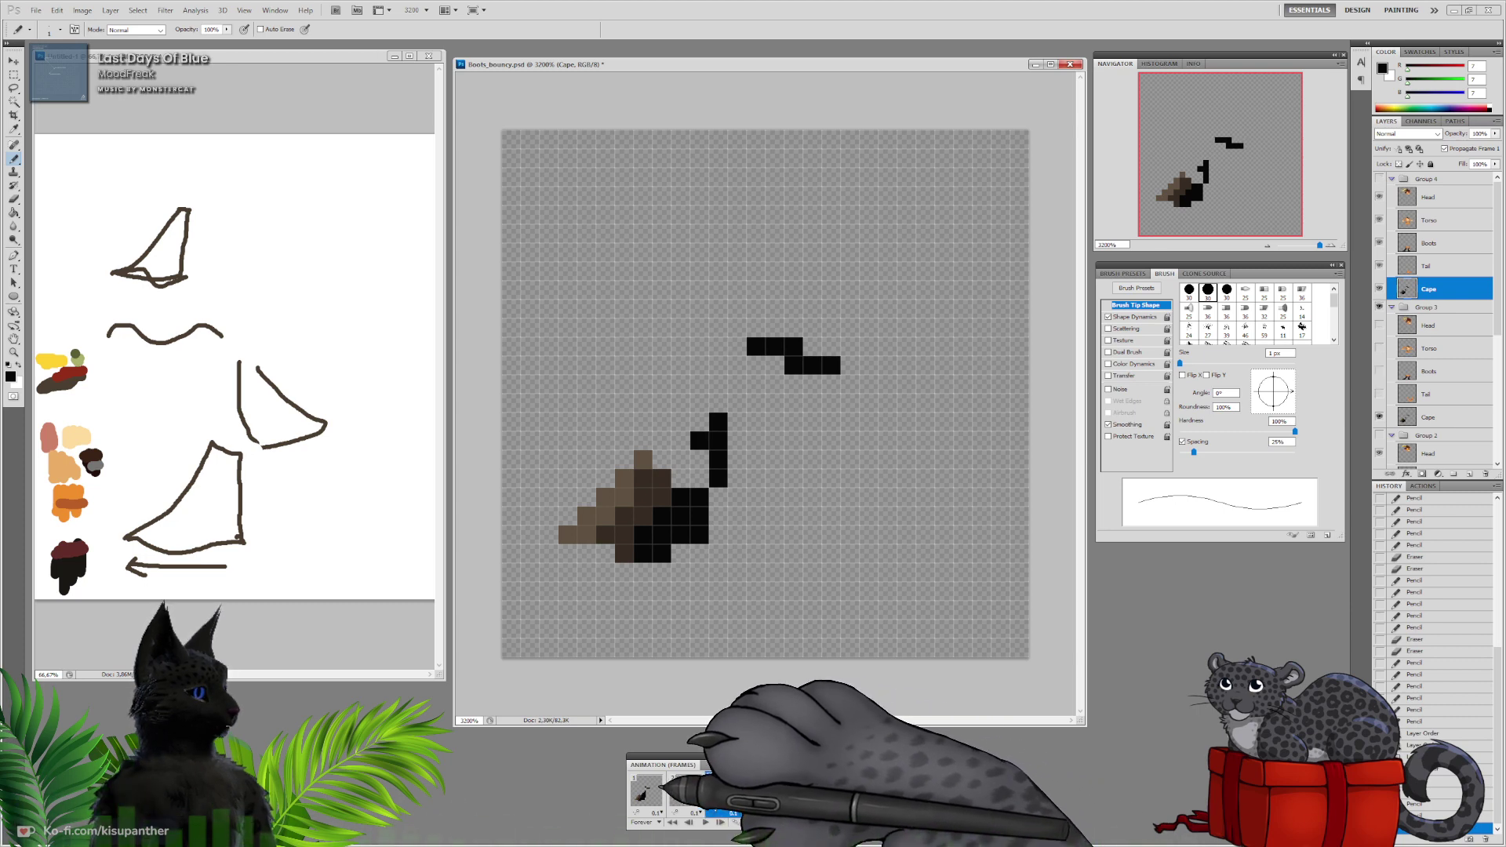
{"action": "left_click", "coordinate": [705, 822]}
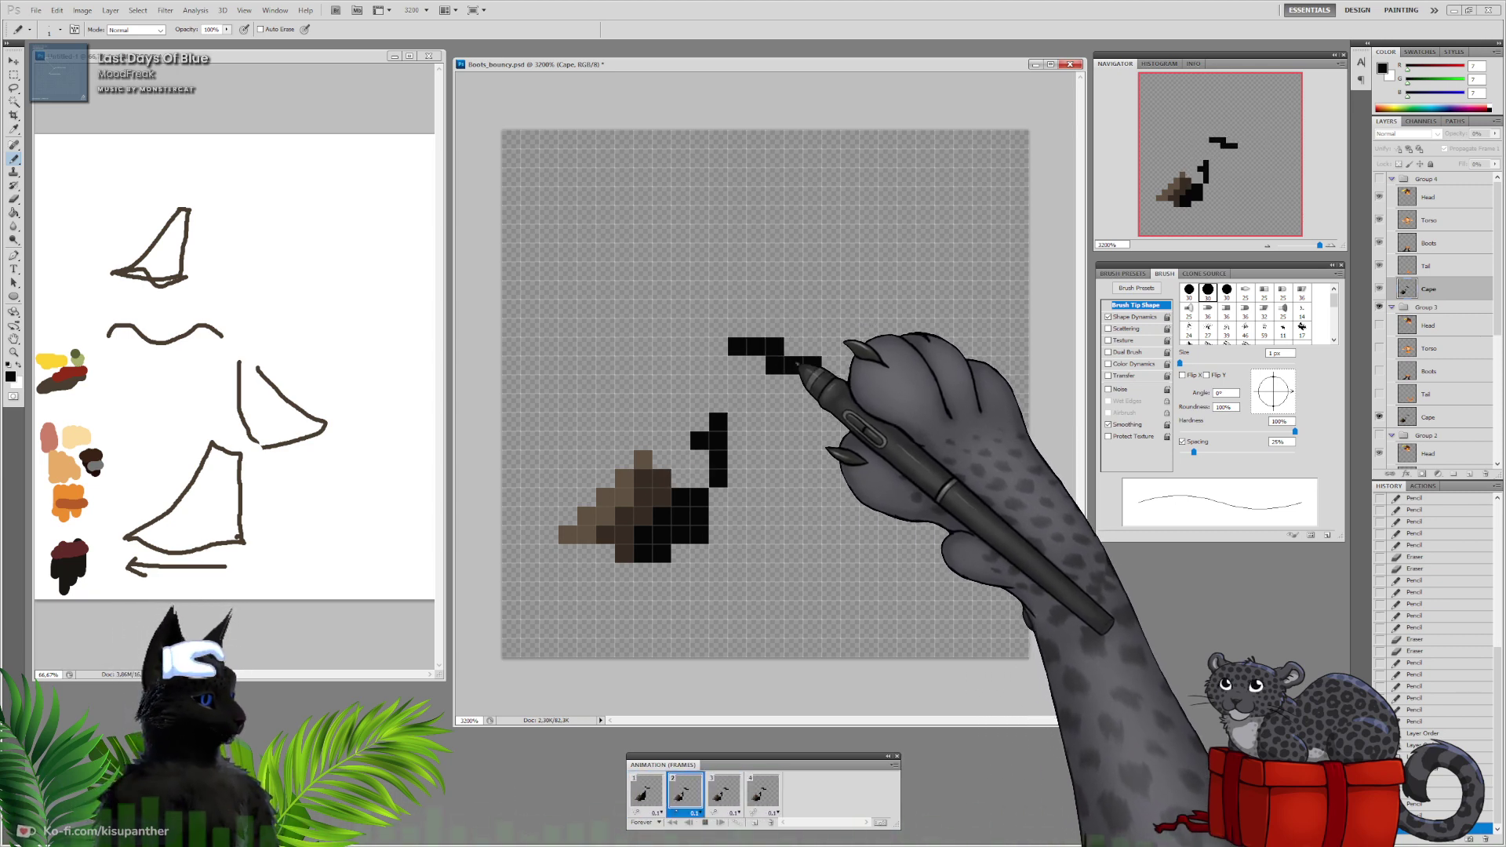
{"action": "left_click", "coordinate": [705, 822]}
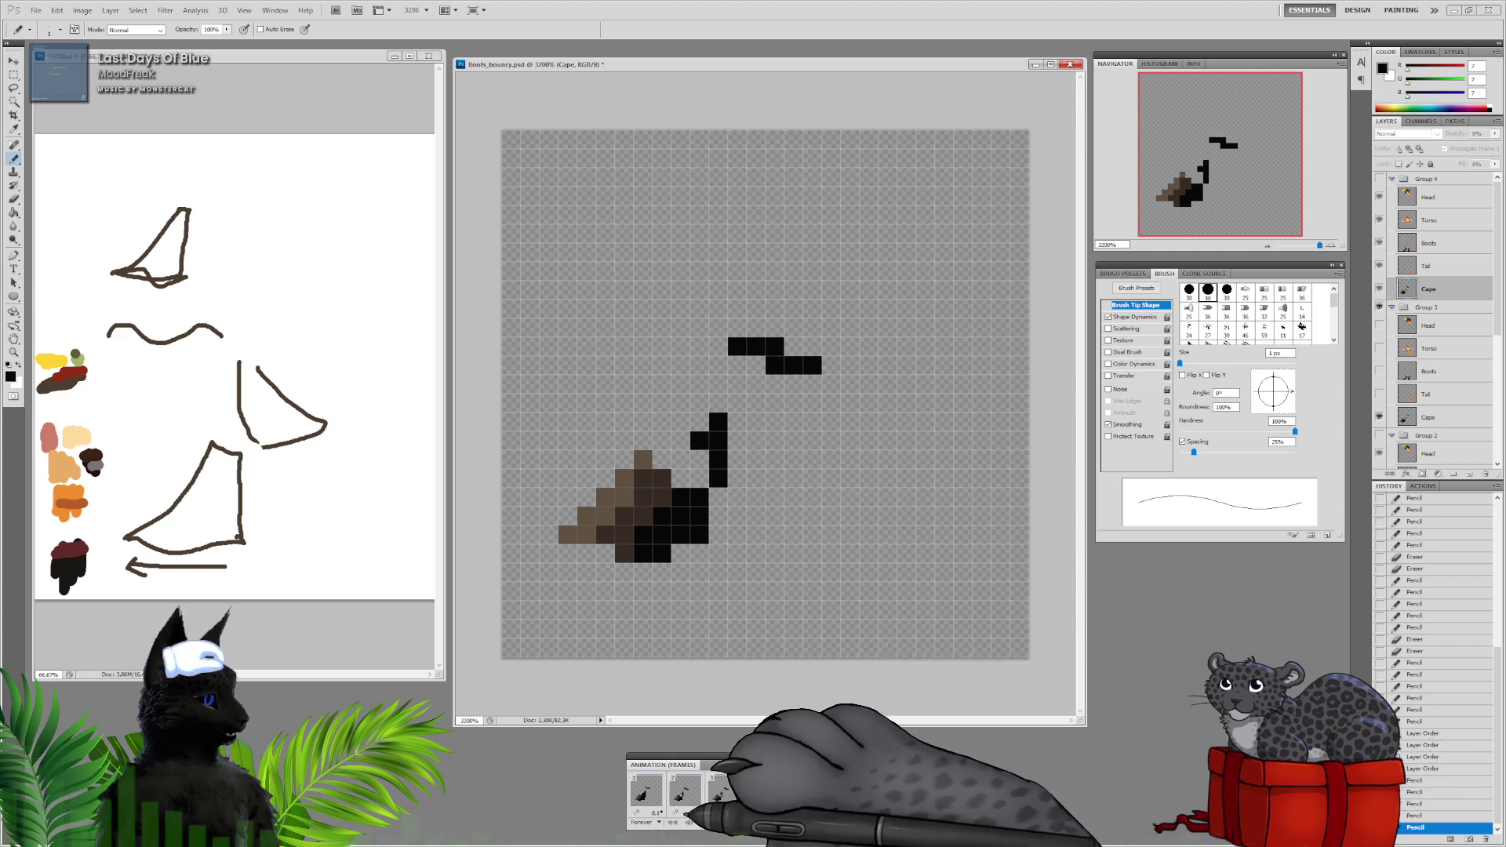
Compare the cape and neckline positions between the first frame and the other animation frames
{"action": "left_click", "coordinate": [646, 790]}
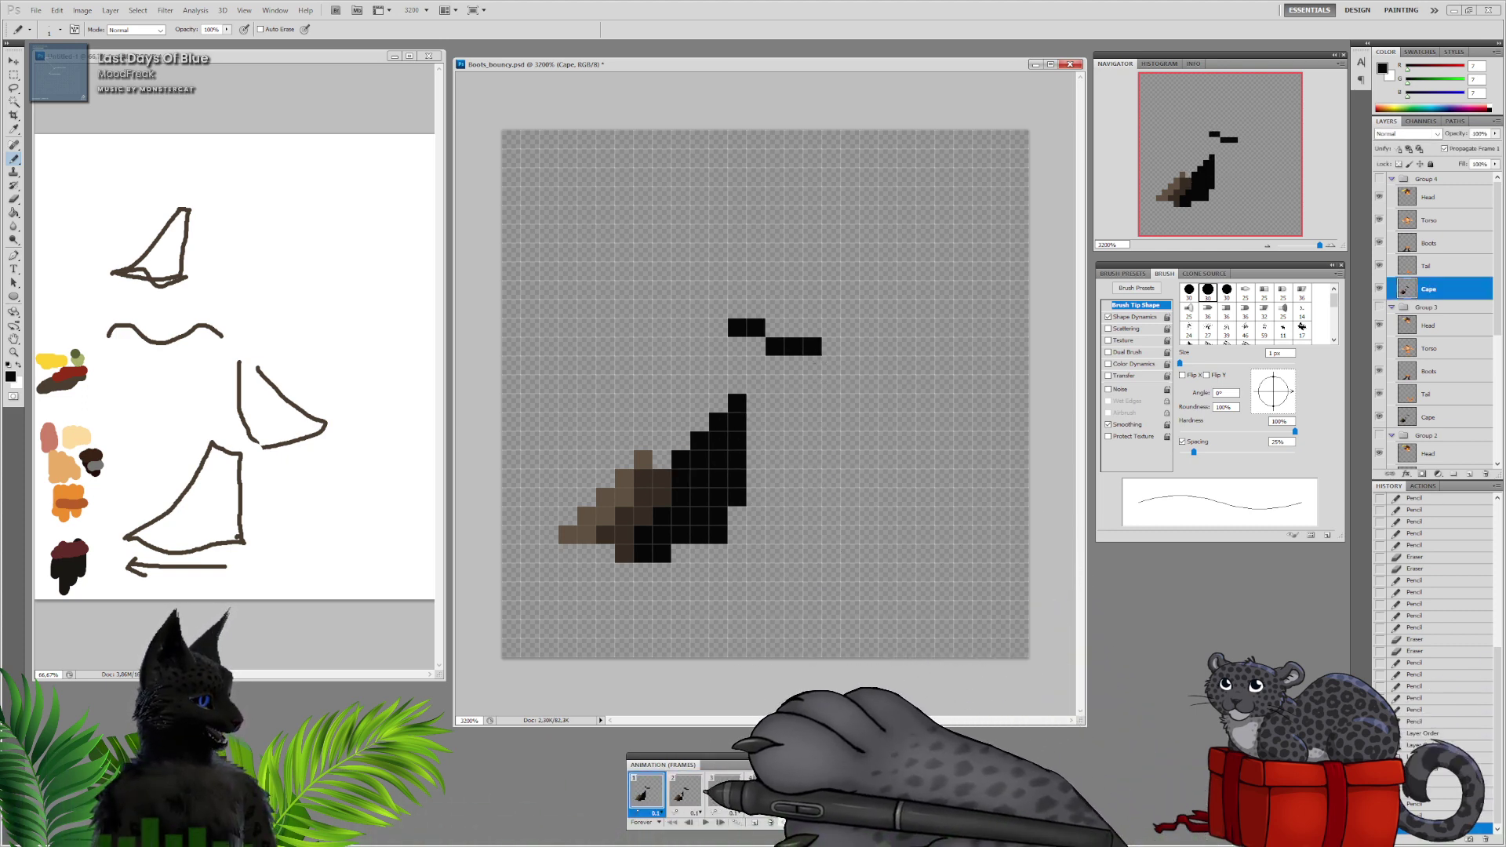
{"action": "left_click", "coordinate": [685, 791]}
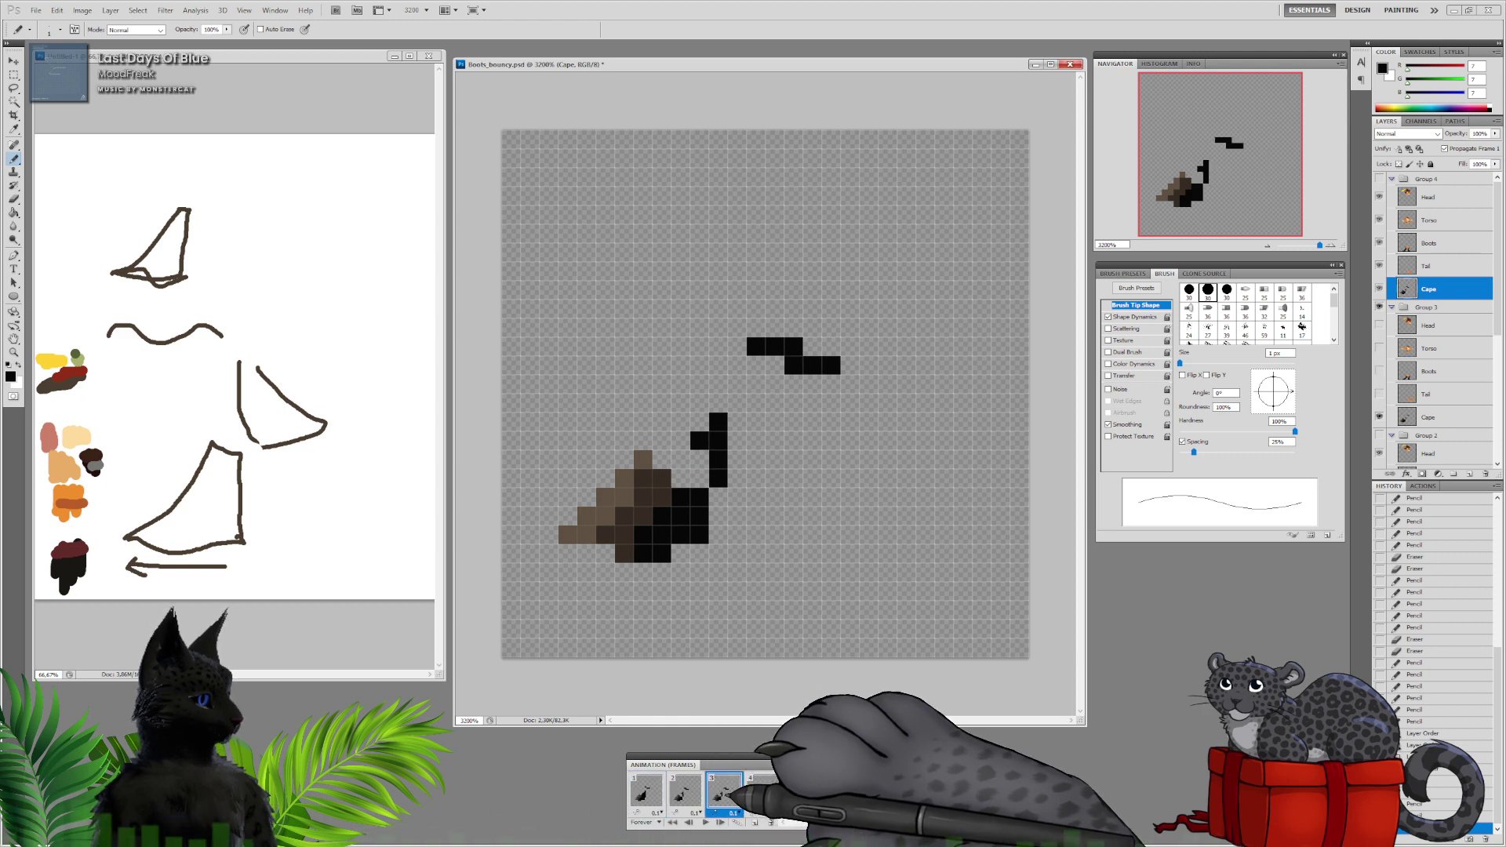
{"action": "left_click", "coordinate": [647, 791]}
{"action": "left_click", "coordinate": [724, 790]}
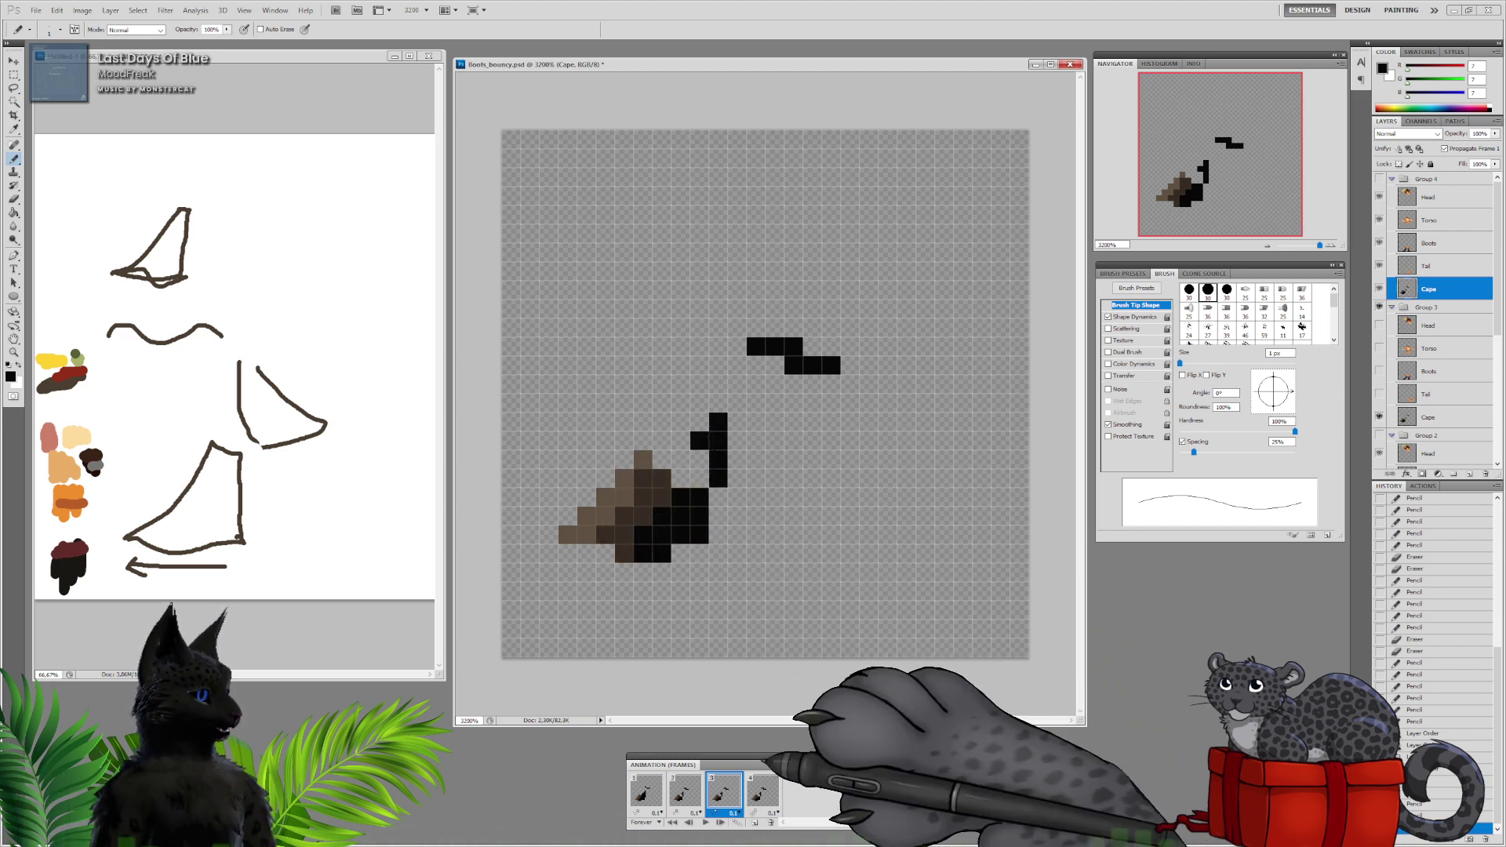
{"action": "left_click", "coordinate": [645, 791]}
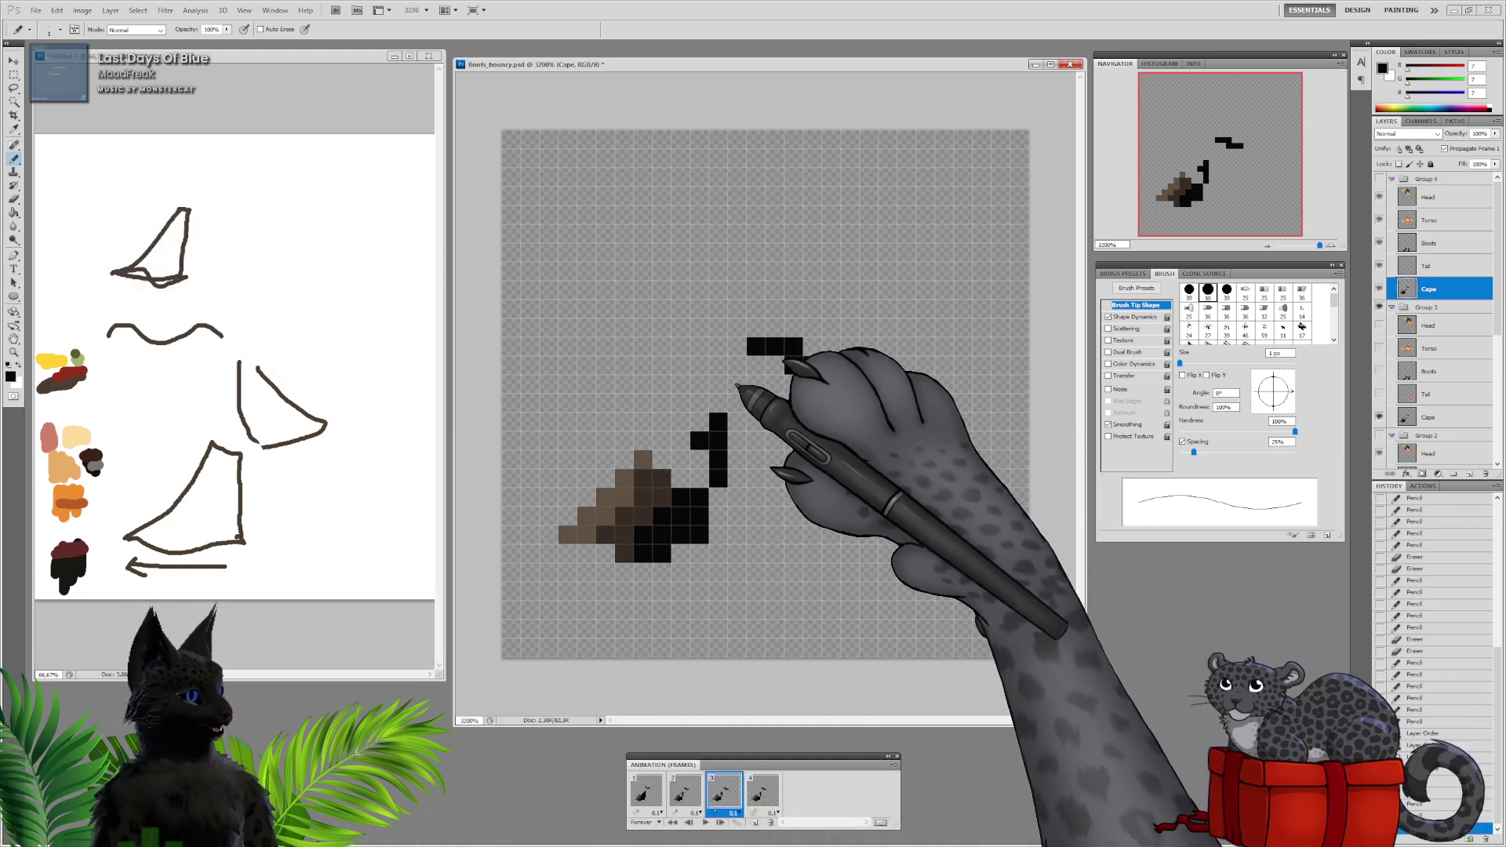
{"action": "left_click", "coordinate": [719, 403]}
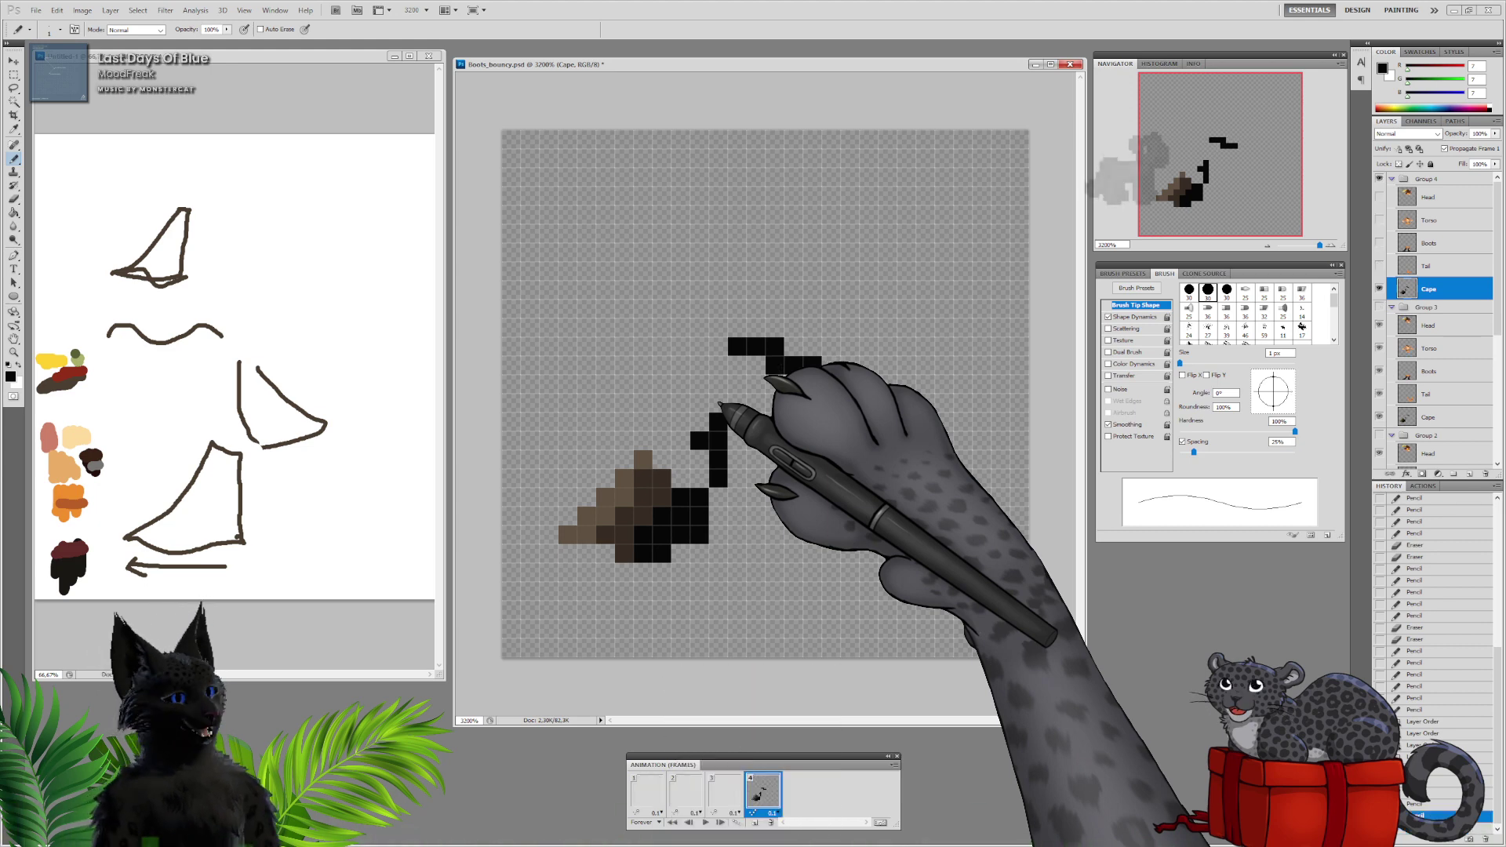
{"action": "left_click", "coordinate": [762, 790]}
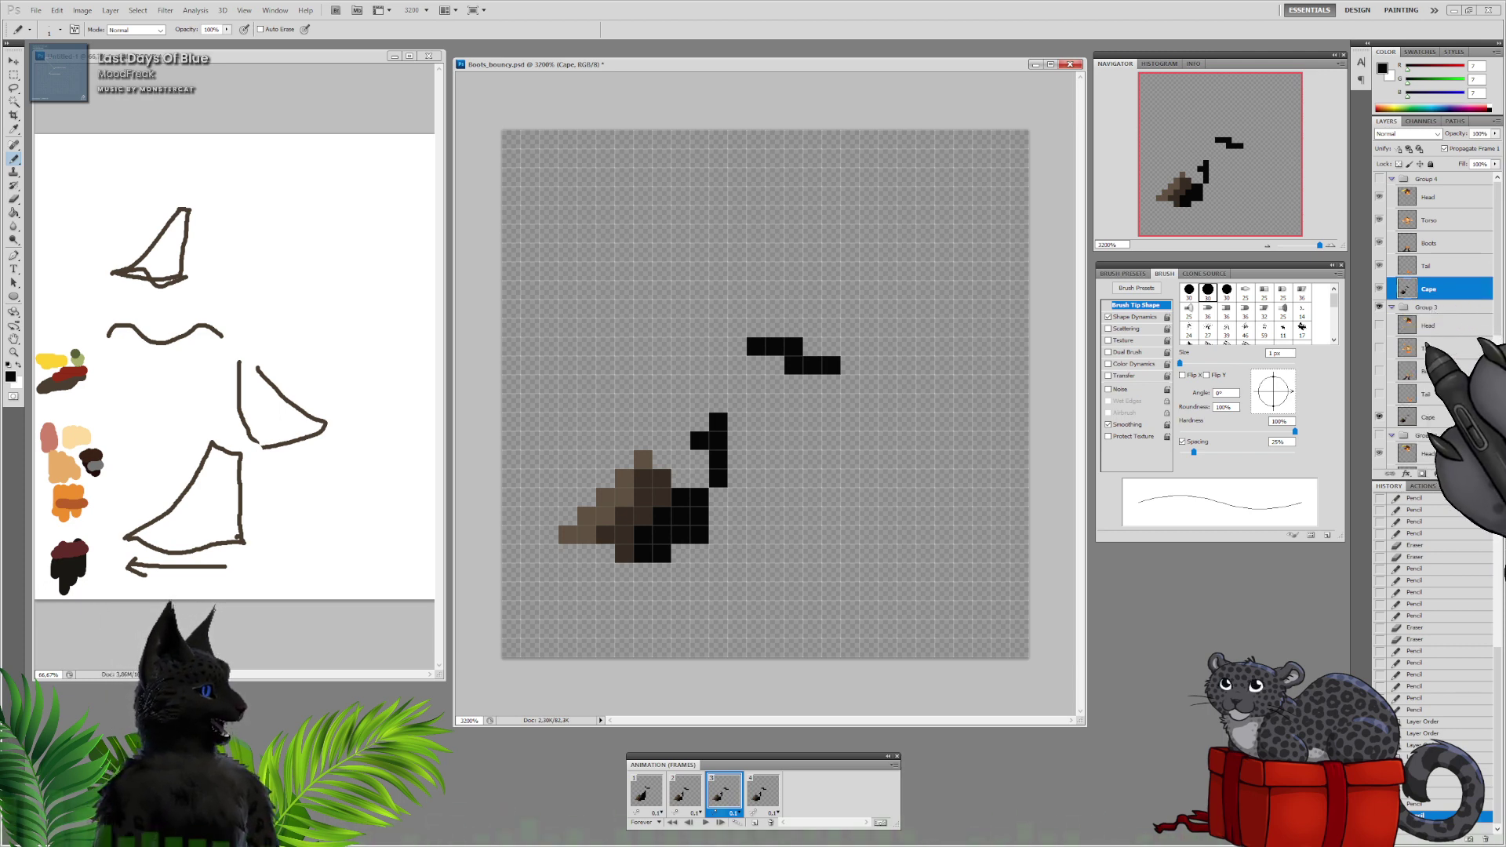
In the third frame, outline and fill a black cape on Group 3's Cape layer, billowing from the neckline out behind the character
{"action": "scroll", "coordinate": [1418, 331], "scroll_direction": "down", "scroll_amount": 3}
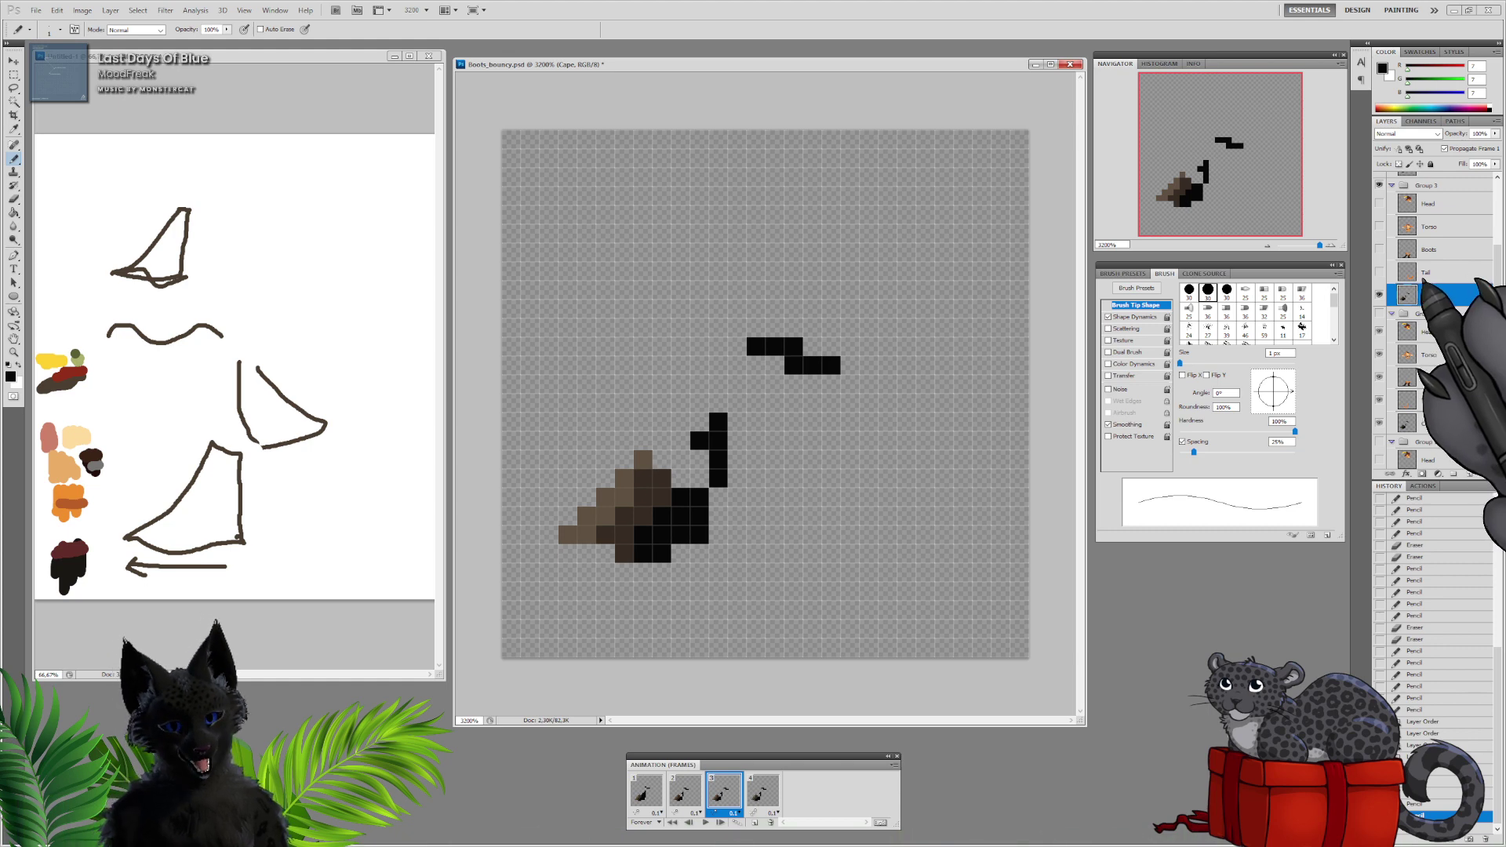
{"action": "left_click", "coordinate": [655, 792]}
{"action": "left_click", "coordinate": [686, 792]}
{"action": "left_click", "coordinate": [722, 792]}
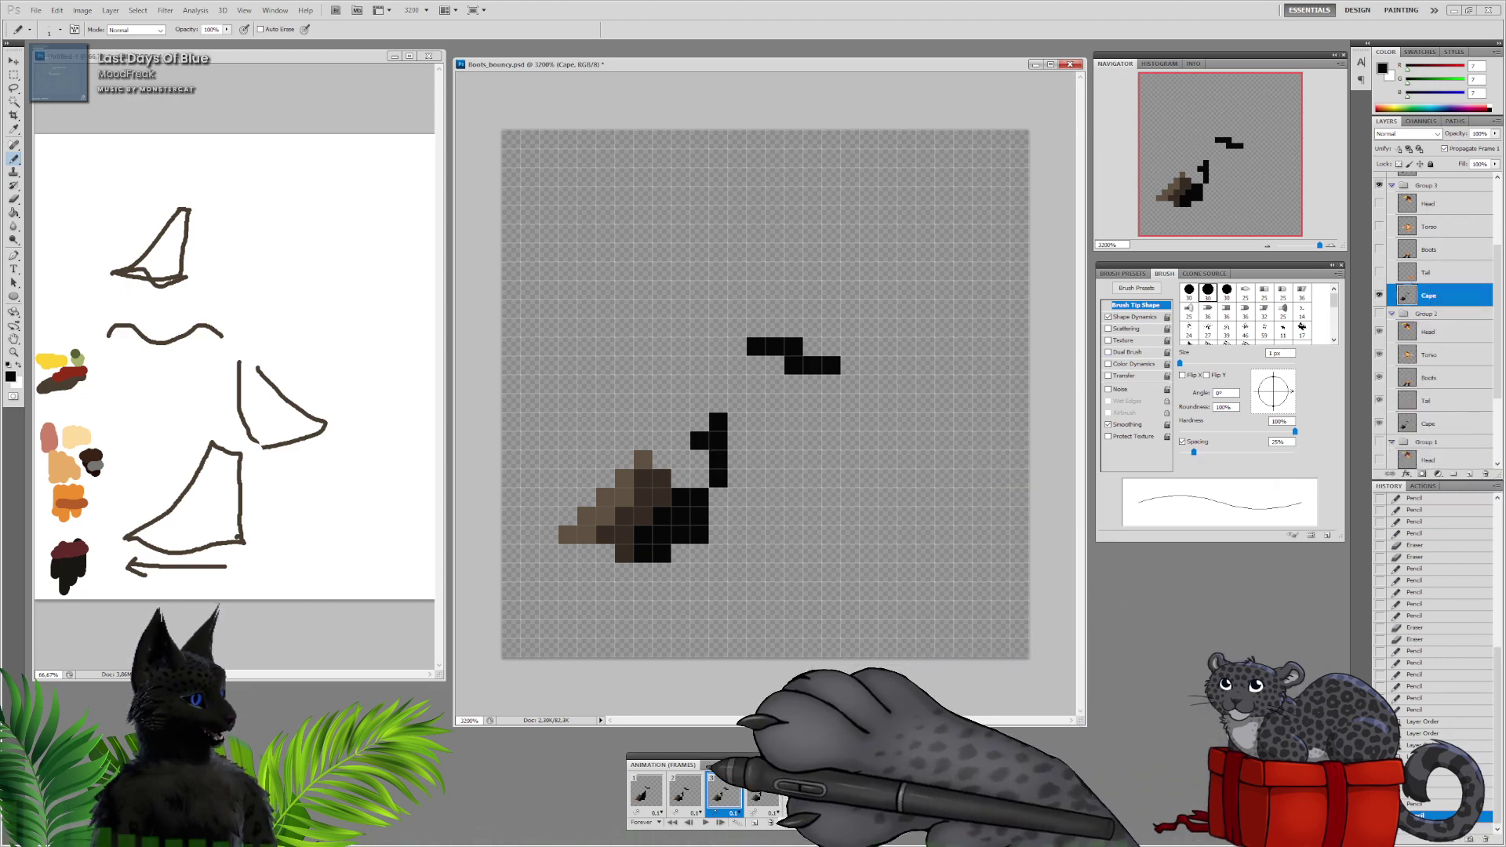
{"action": "left_click", "coordinate": [742, 370]}
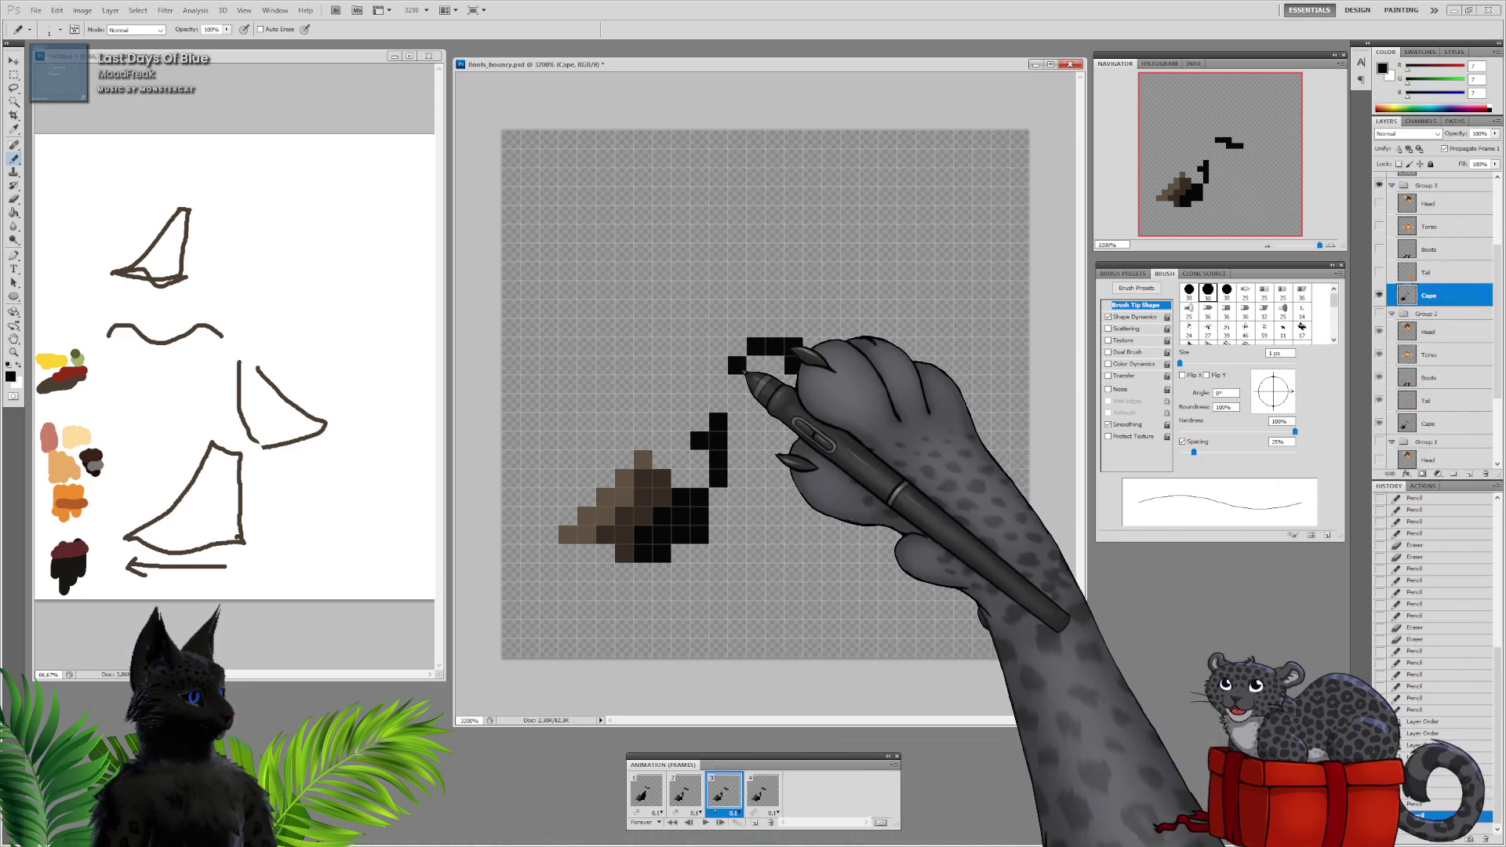
{"action": "mouse_move", "coordinate": [744, 372]}
{"action": "left_mouse_down"}
{"action": "mouse_move", "coordinate": [642, 454]}
{"action": "mouse_move", "coordinate": [540, 468]}
{"action": "left_mouse_up"}
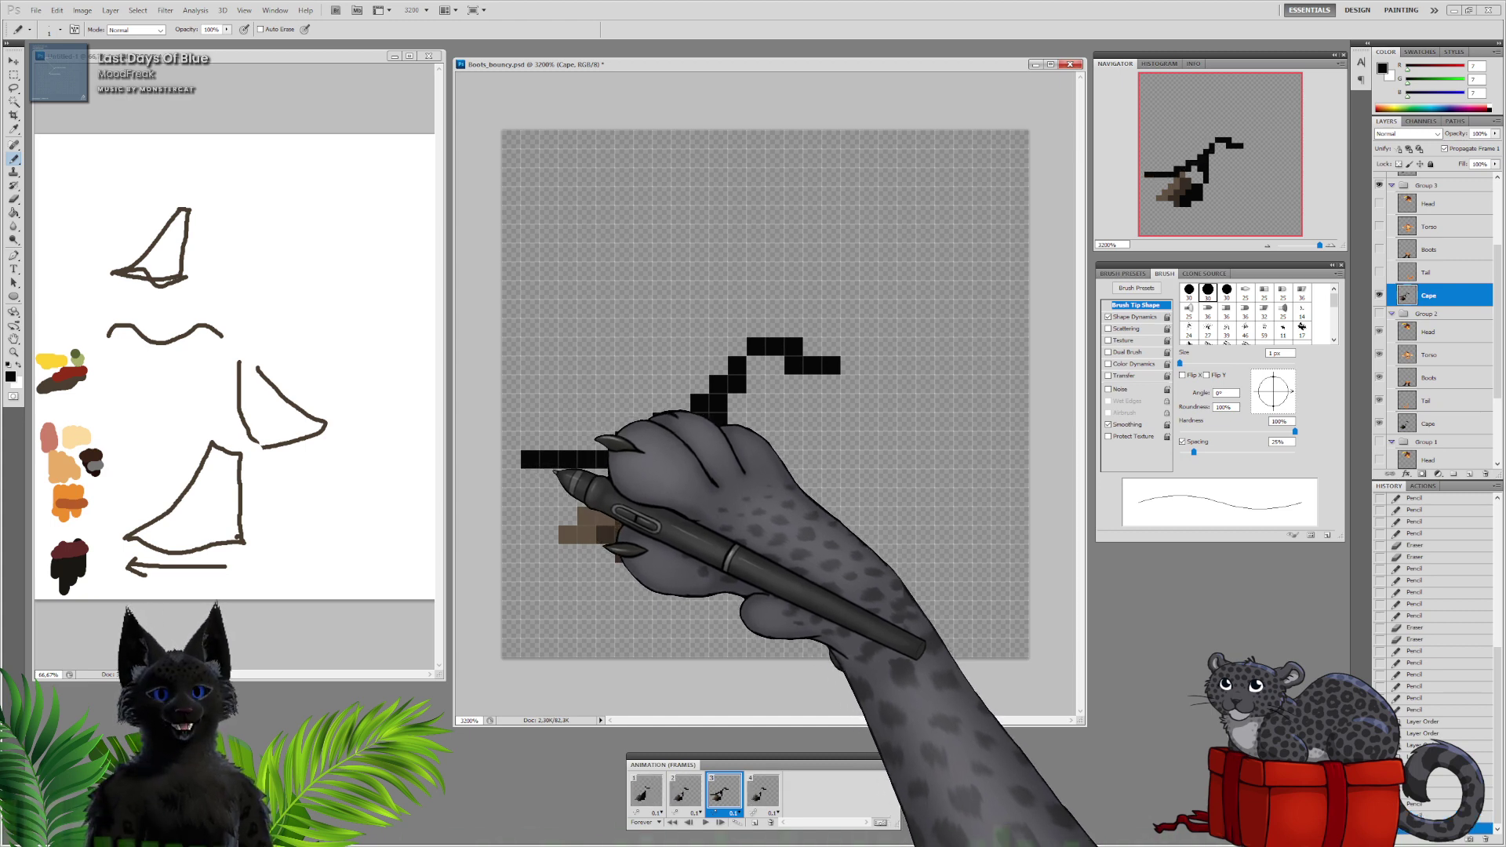
{"action": "mouse_move", "coordinate": [537, 475]}
{"action": "left_mouse_down"}
{"action": "mouse_move", "coordinate": [642, 542]}
{"action": "mouse_move", "coordinate": [767, 466]}
{"action": "mouse_move", "coordinate": [806, 424]}
{"action": "mouse_move", "coordinate": [813, 384]}
{"action": "mouse_move", "coordinate": [785, 415]}
{"action": "mouse_move", "coordinate": [793, 368]}
{"action": "mouse_move", "coordinate": [763, 374]}
{"action": "mouse_move", "coordinate": [755, 446]}
{"action": "mouse_move", "coordinate": [772, 379]}
{"action": "mouse_move", "coordinate": [731, 475]}
{"action": "mouse_move", "coordinate": [720, 443]}
{"action": "mouse_move", "coordinate": [674, 436]}
{"action": "mouse_move", "coordinate": [620, 500]}
{"action": "mouse_move", "coordinate": [575, 478]}
{"action": "mouse_move", "coordinate": [609, 486]}
{"action": "mouse_move", "coordinate": [605, 510]}
{"action": "mouse_move", "coordinate": [644, 520]}
{"action": "left_mouse_up"}
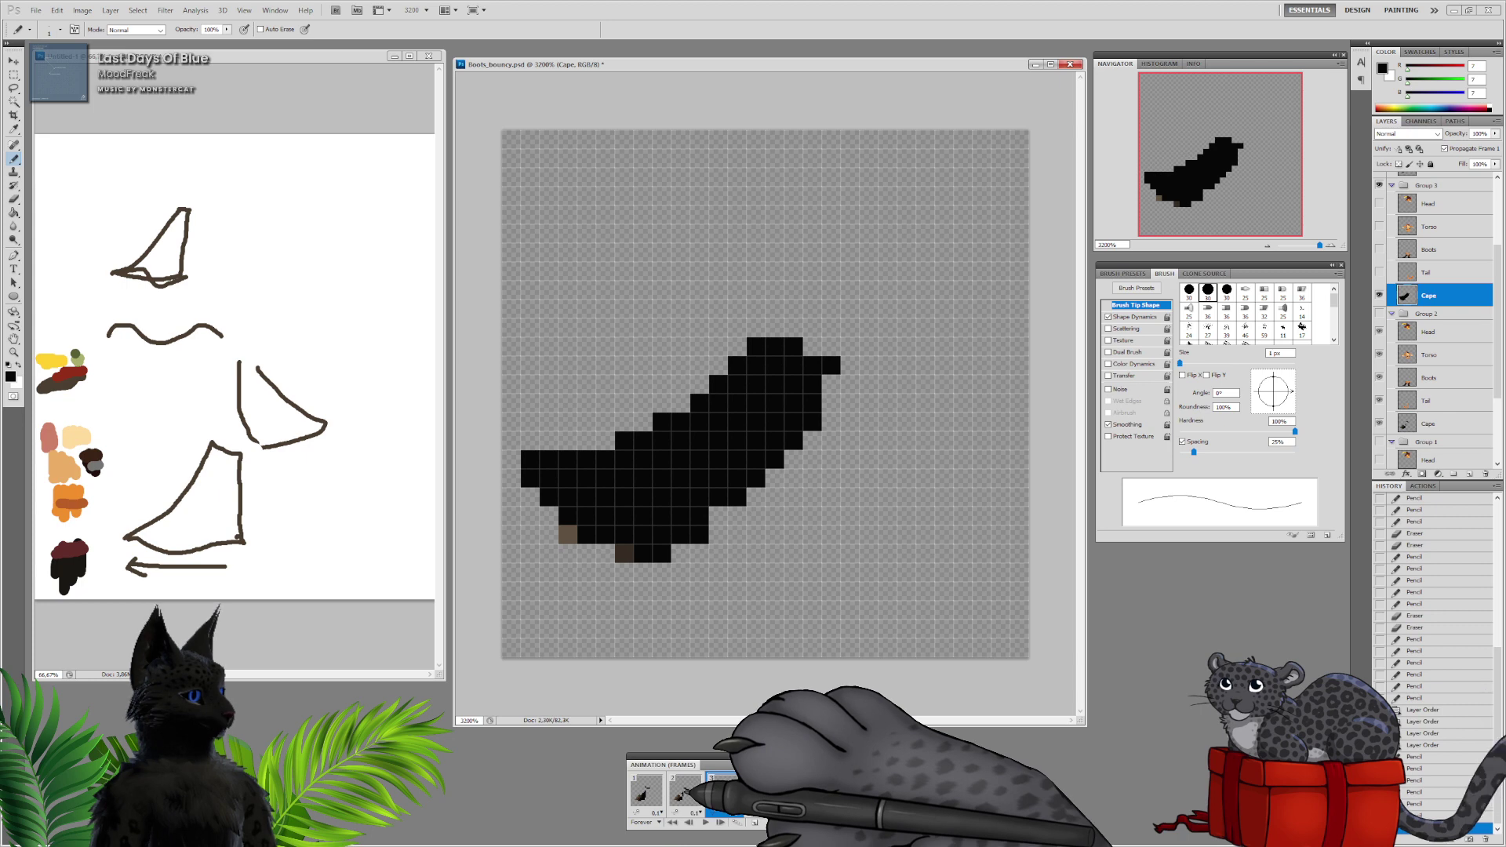
In the fourth frame, outline and fill a black cape on Group 4's Cape layer, falling from the neckline and slanting back behind the character
{"action": "left_click", "coordinate": [762, 791]}
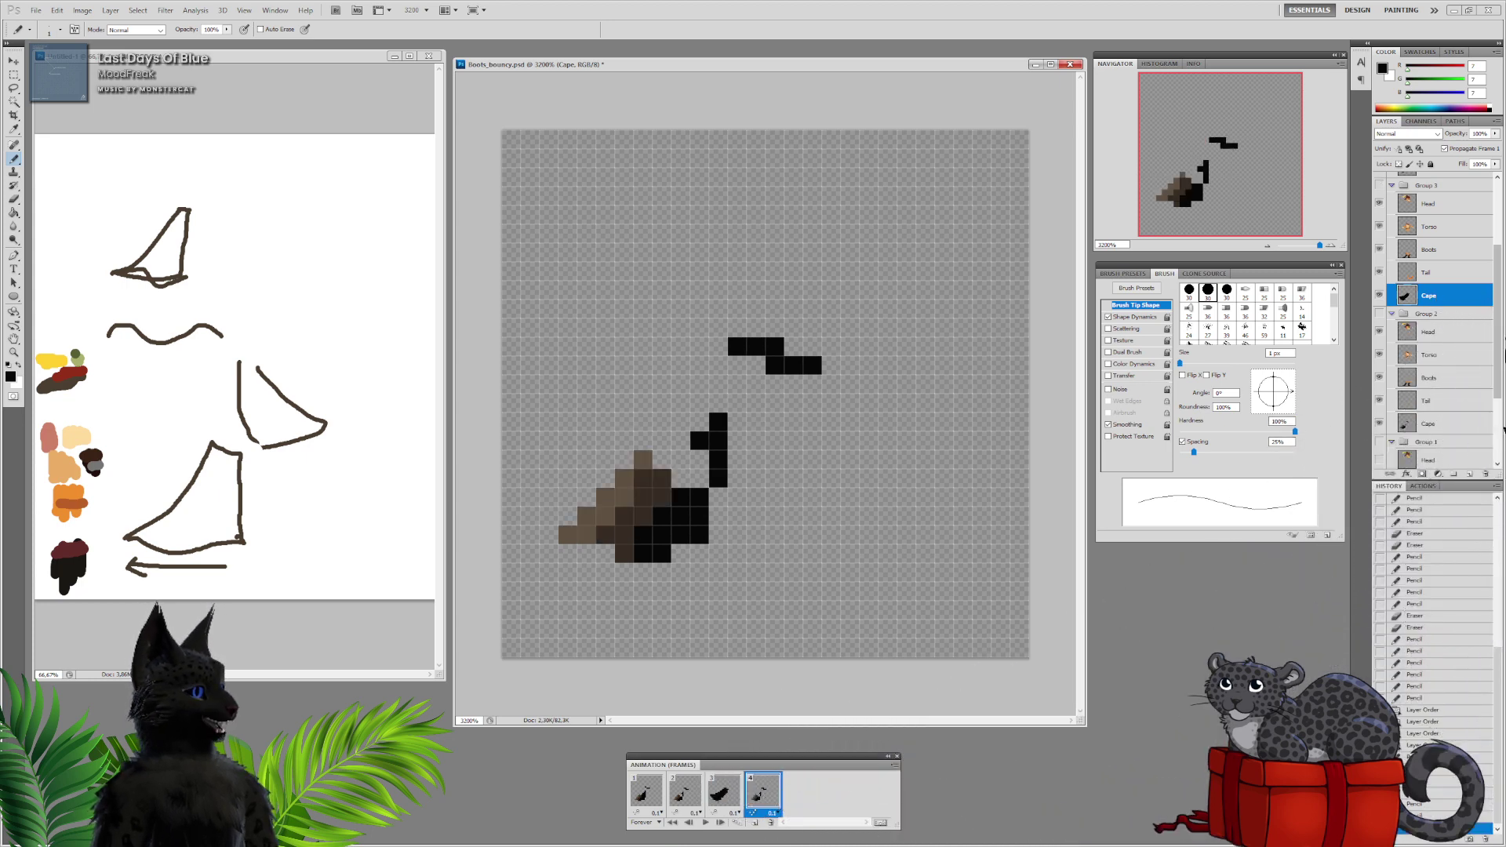
{"action": "scroll", "coordinate": [1435, 314], "scroll_direction": "up", "scroll_amount": 3}
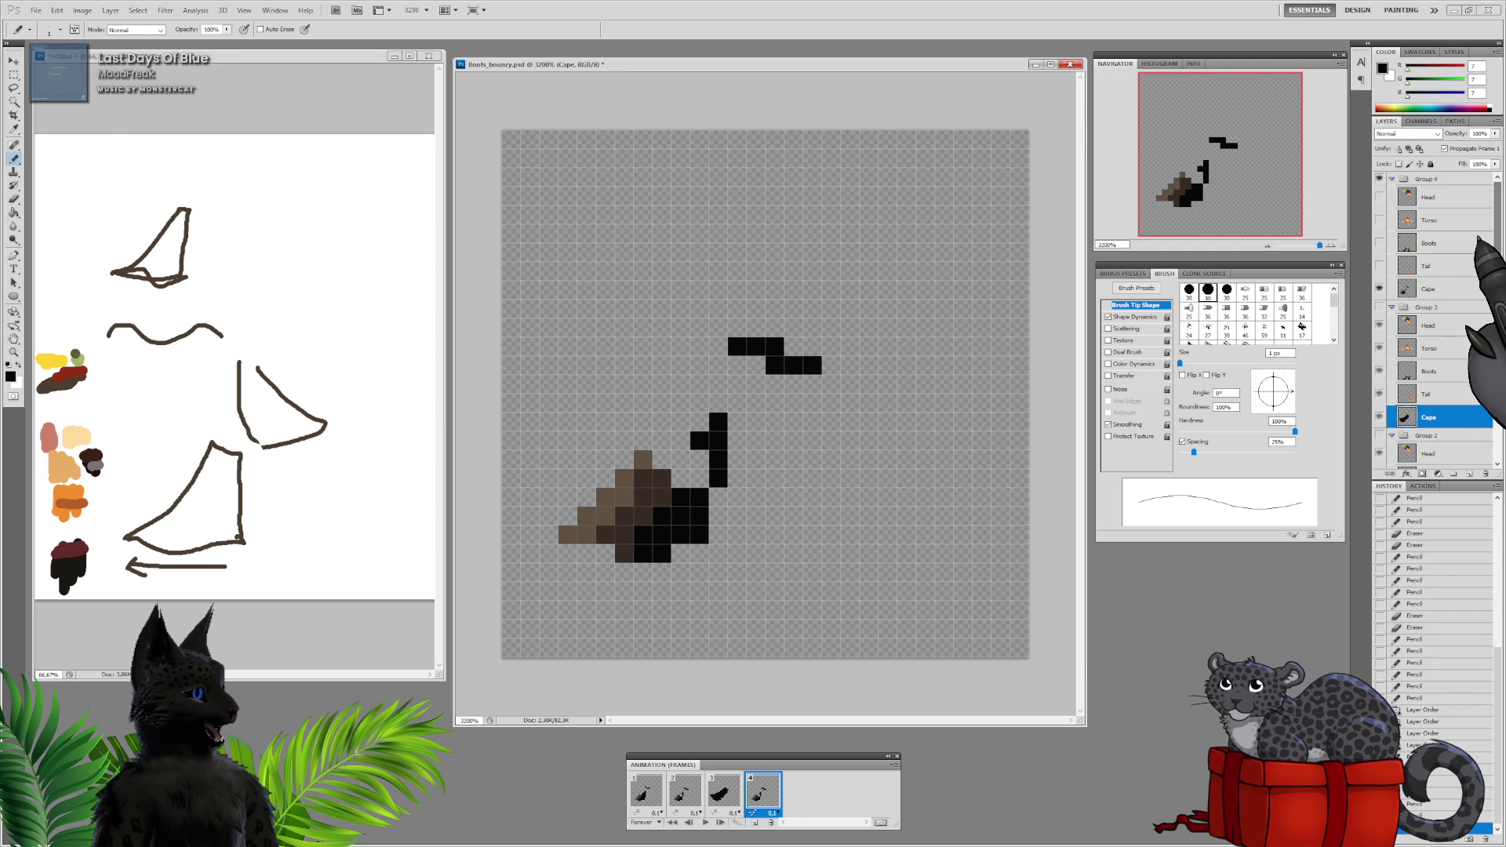
{"action": "left_click", "coordinate": [1441, 290]}
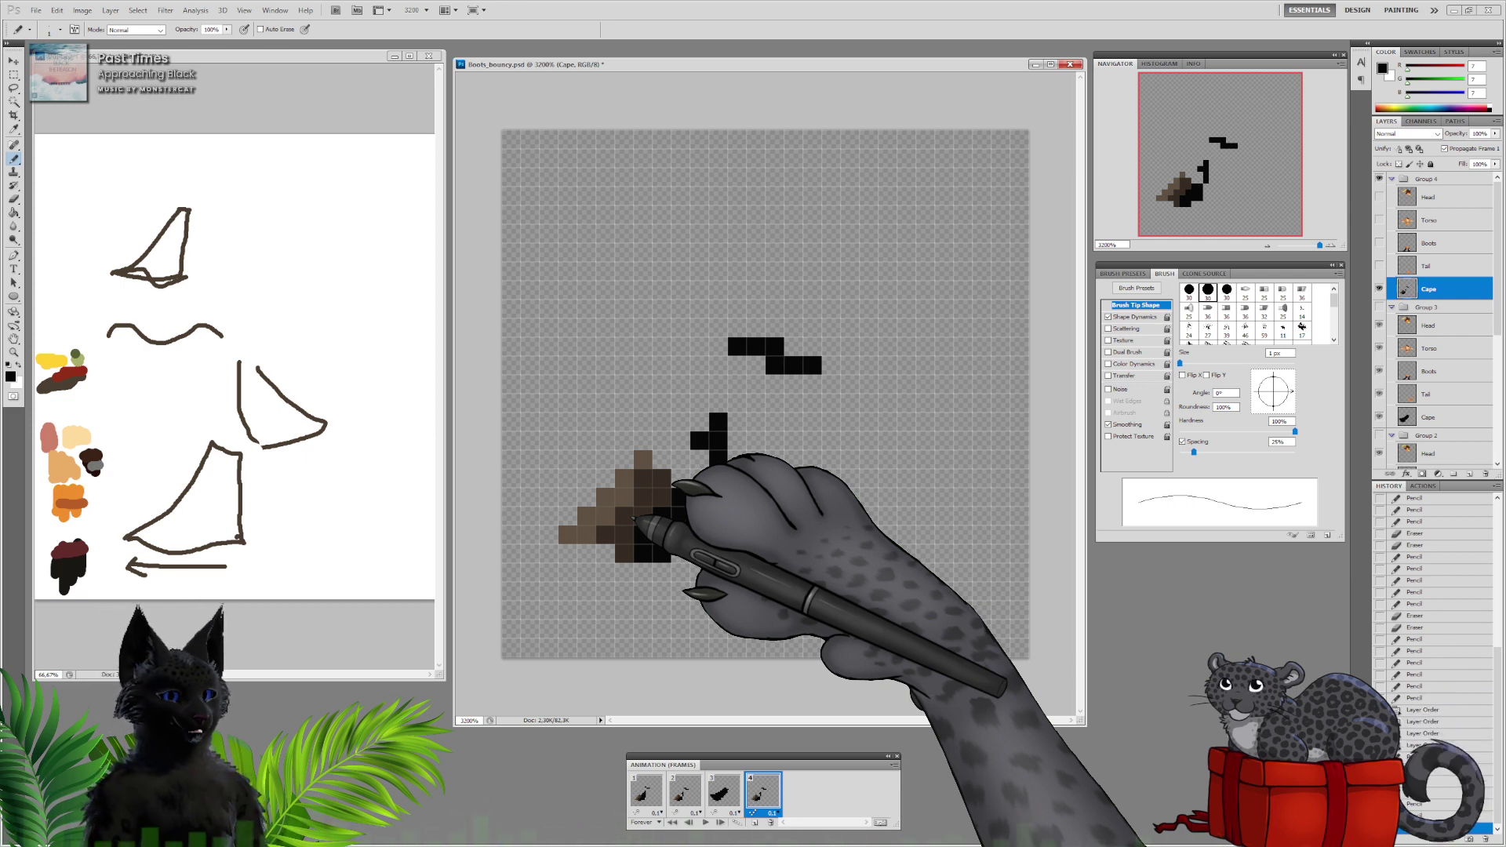
{"action": "left_click", "coordinate": [646, 791]}
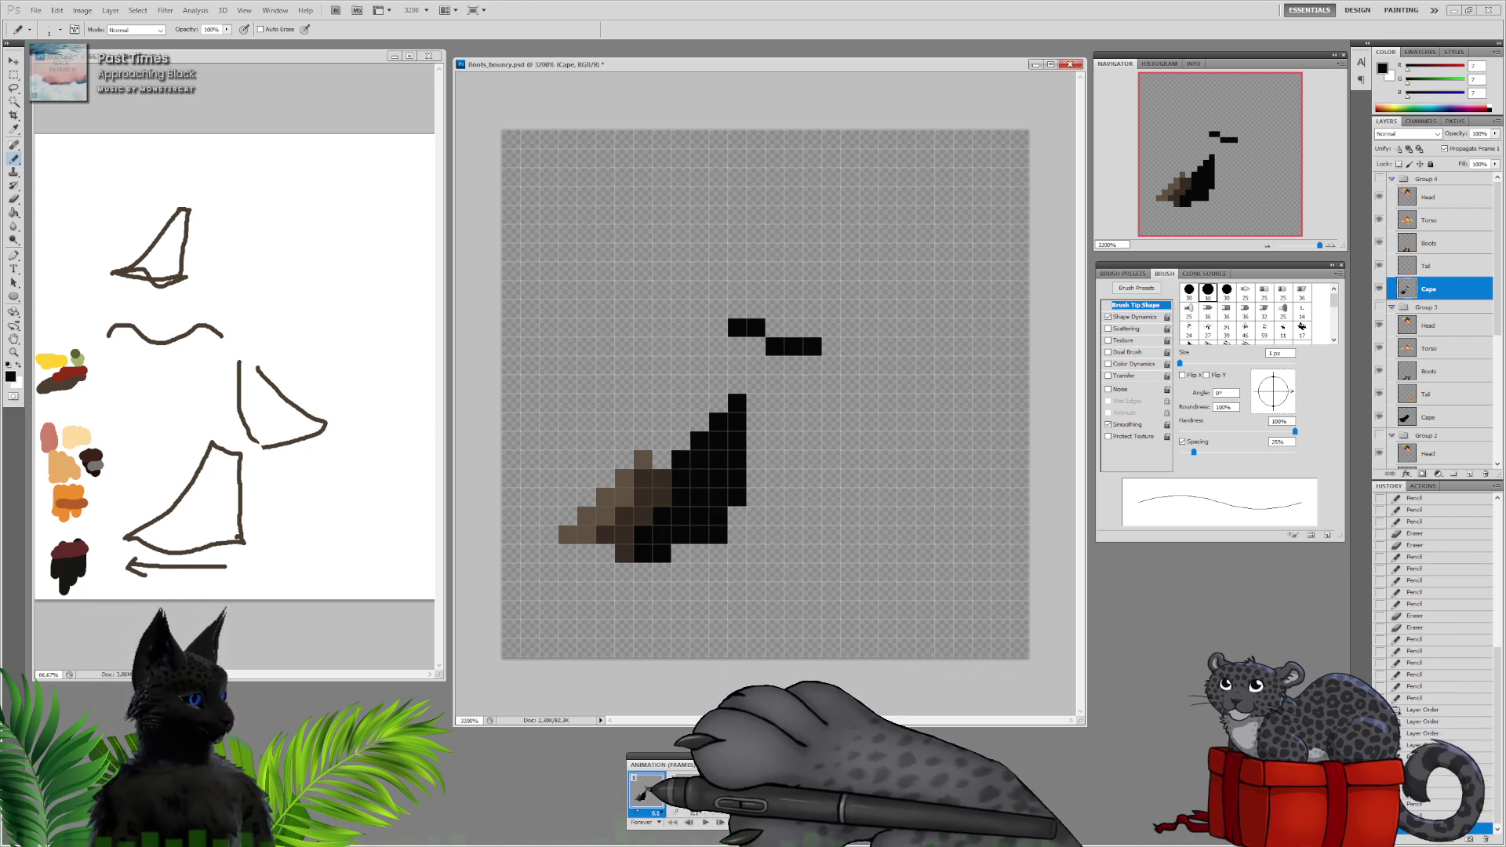
{"action": "left_click", "coordinate": [684, 791]}
{"action": "left_click", "coordinate": [724, 791]}
{"action": "left_click", "coordinate": [762, 791]}
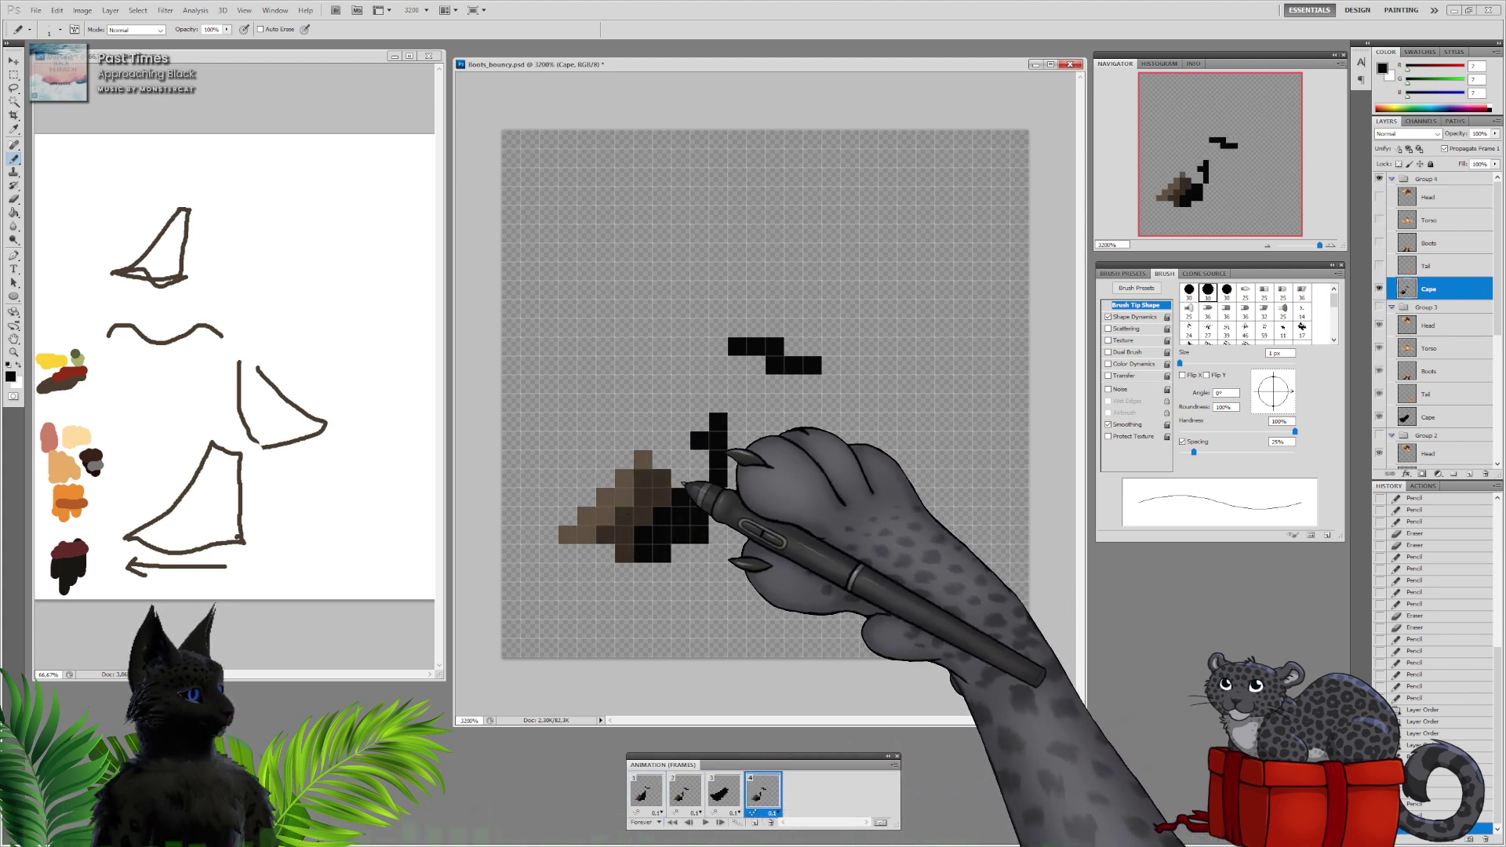
{"action": "mouse_move", "coordinate": [720, 366]}
{"action": "left_mouse_down"}
{"action": "mouse_move", "coordinate": [646, 506]}
{"action": "mouse_move", "coordinate": [600, 532]}
{"action": "mouse_move", "coordinate": [635, 536]}
{"action": "mouse_move", "coordinate": [737, 454]}
{"action": "mouse_move", "coordinate": [759, 408]}
{"action": "mouse_move", "coordinate": [750, 371]}
{"action": "mouse_move", "coordinate": [744, 386]}
{"action": "mouse_move", "coordinate": [792, 388]}
{"action": "mouse_move", "coordinate": [739, 523]}
{"action": "mouse_move", "coordinate": [706, 561]}
{"action": "left_mouse_up"}
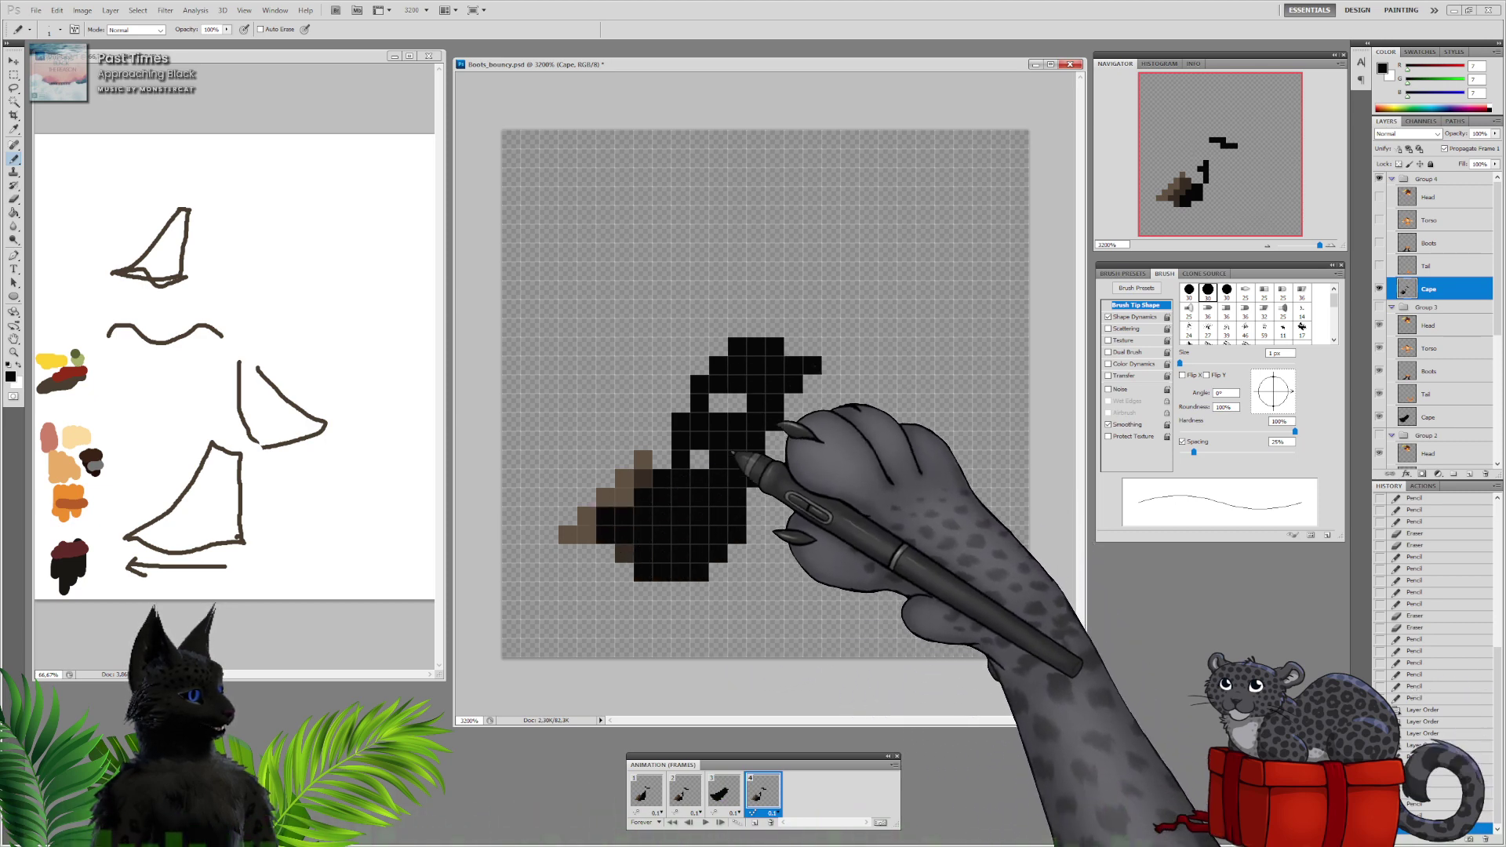
{"action": "mouse_move", "coordinate": [734, 453]}
{"action": "left_mouse_down"}
{"action": "mouse_move", "coordinate": [701, 492]}
{"action": "mouse_move", "coordinate": [716, 409]}
{"action": "mouse_move", "coordinate": [734, 415]}
{"action": "mouse_move", "coordinate": [689, 452]}
{"action": "left_mouse_up"}
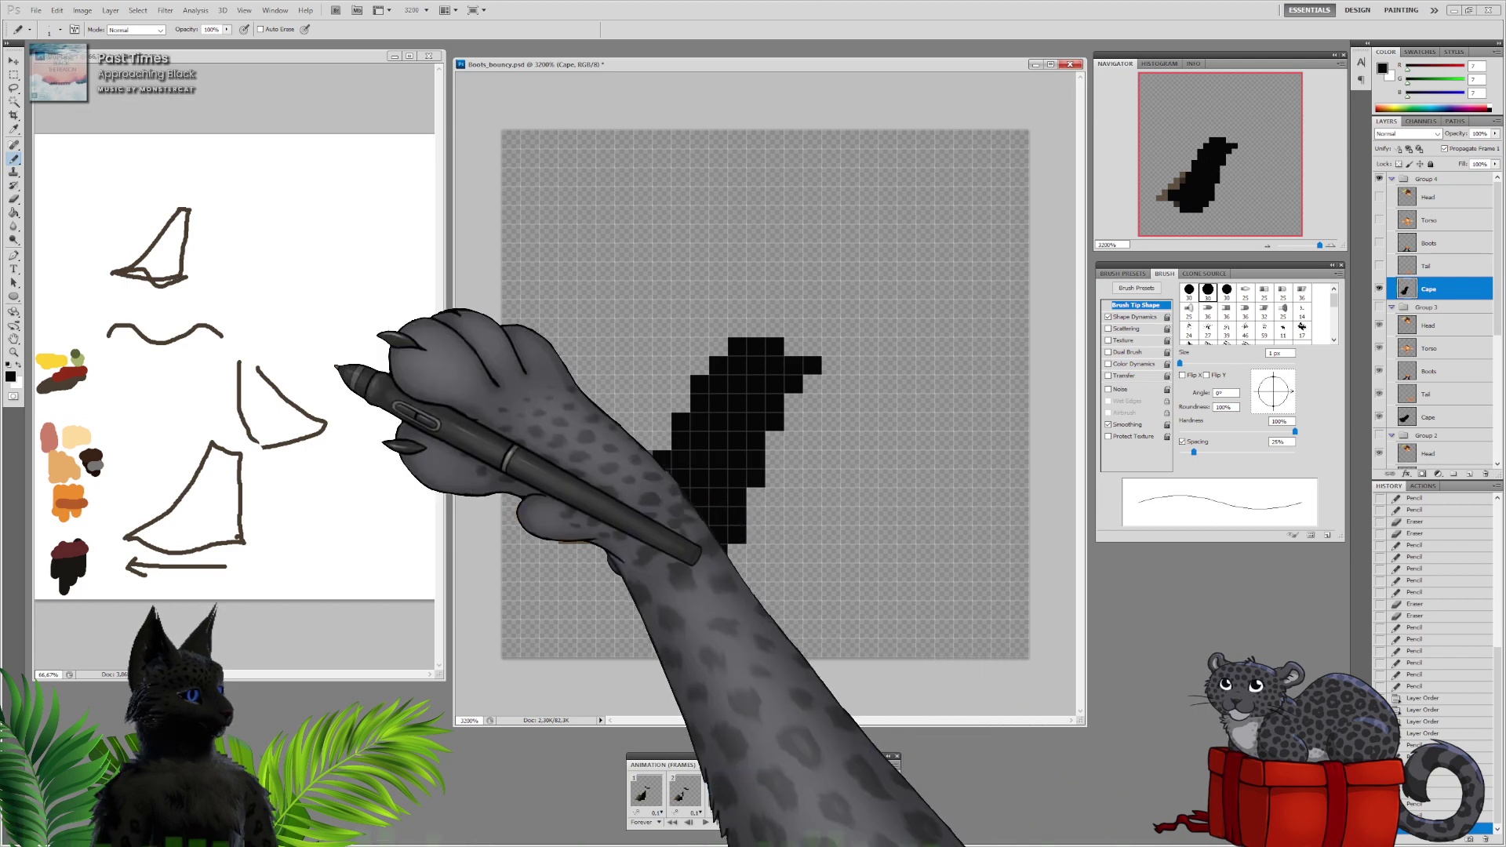
Erase the leftover brown pixels along the back edge of the fourth frame's cape with a 1 px eraser
{"action": "left_click", "coordinate": [13, 199]}
{"action": "right_click", "coordinate": [740, 455]}
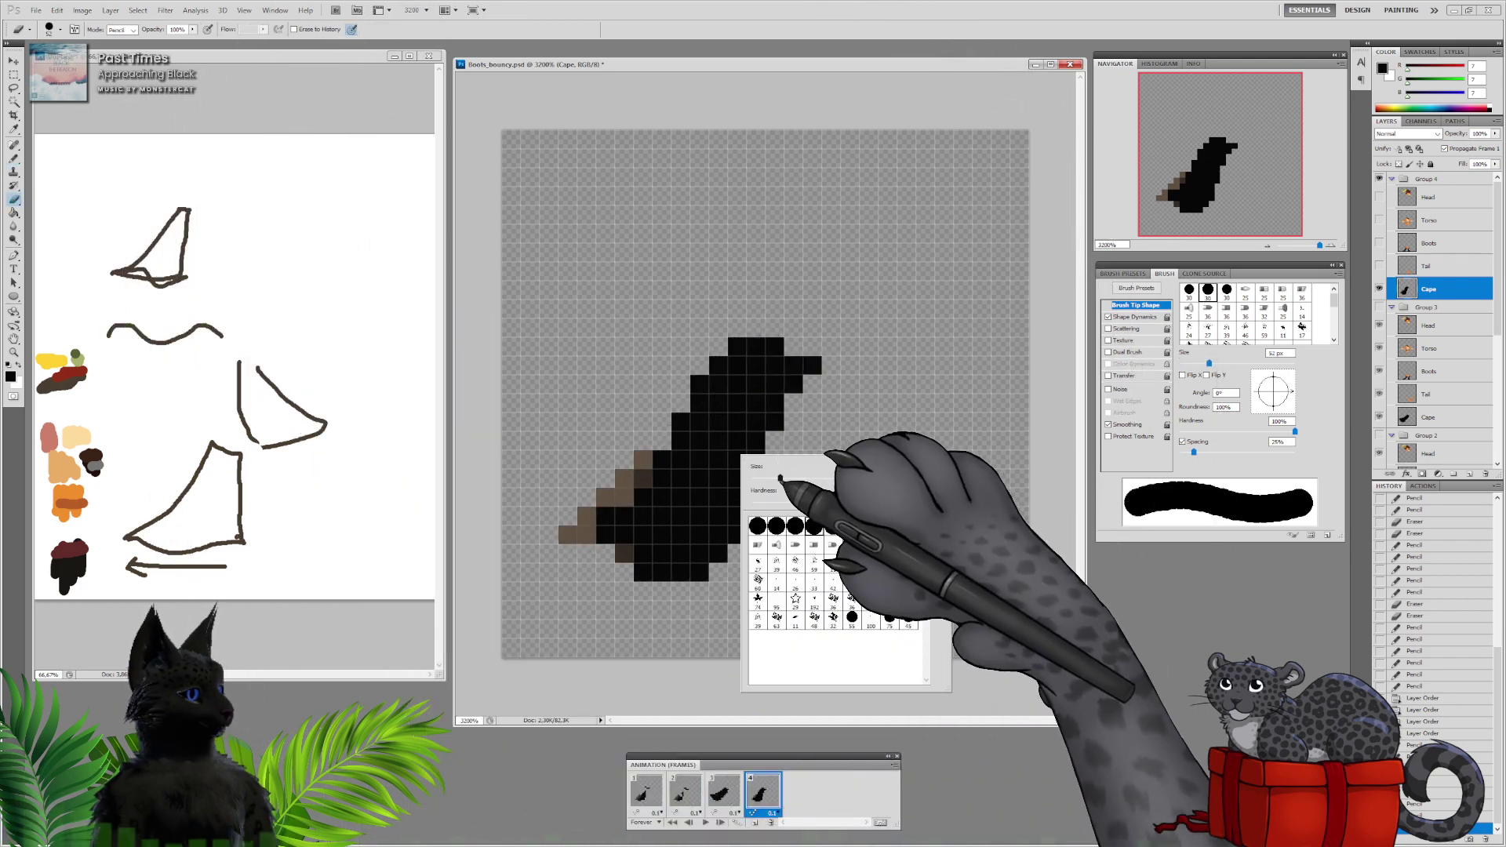
{"action": "left_click_drag", "start_coordinate": [784, 480], "coordinate": [669, 448]}
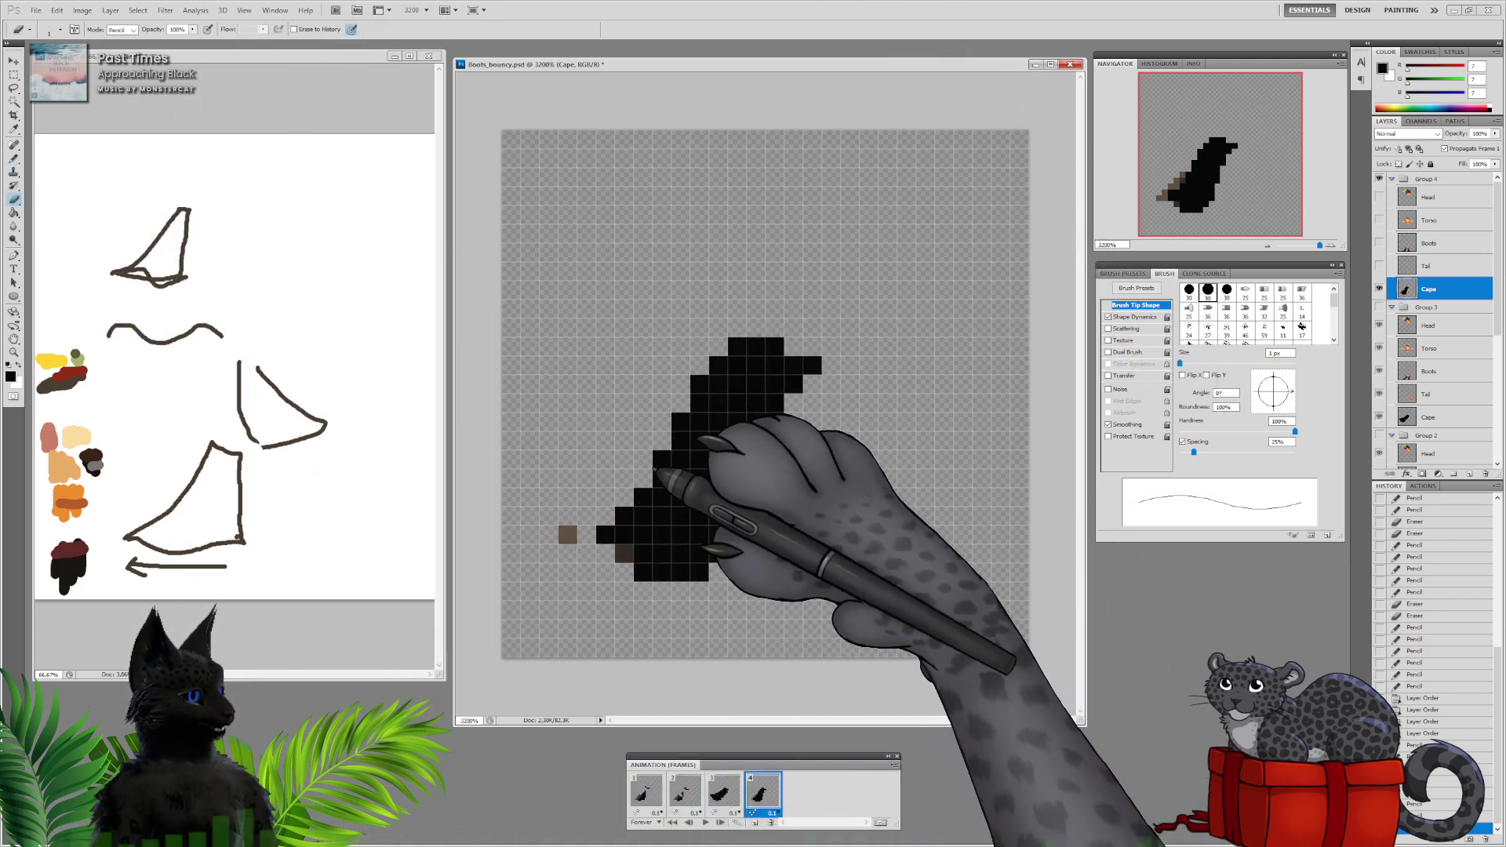
{"action": "left_click_drag", "start_coordinate": [559, 532], "coordinate": [596, 471]}
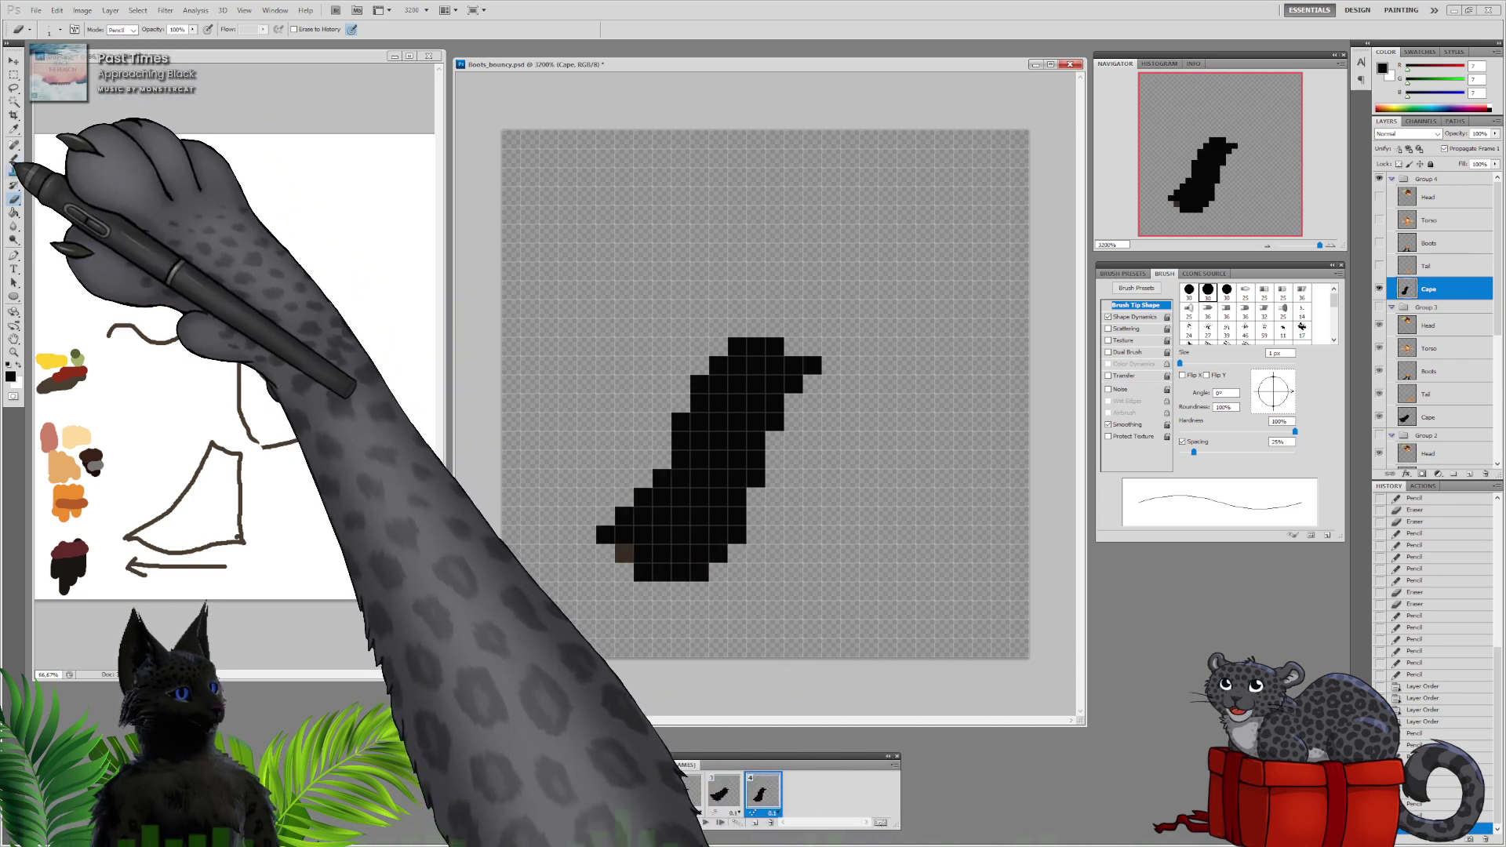
Extend the fourth frame's cape in black with a flared rear corner and a pointed tip below the hem, checking it against the third frame
{"action": "left_click", "coordinate": [13, 158]}
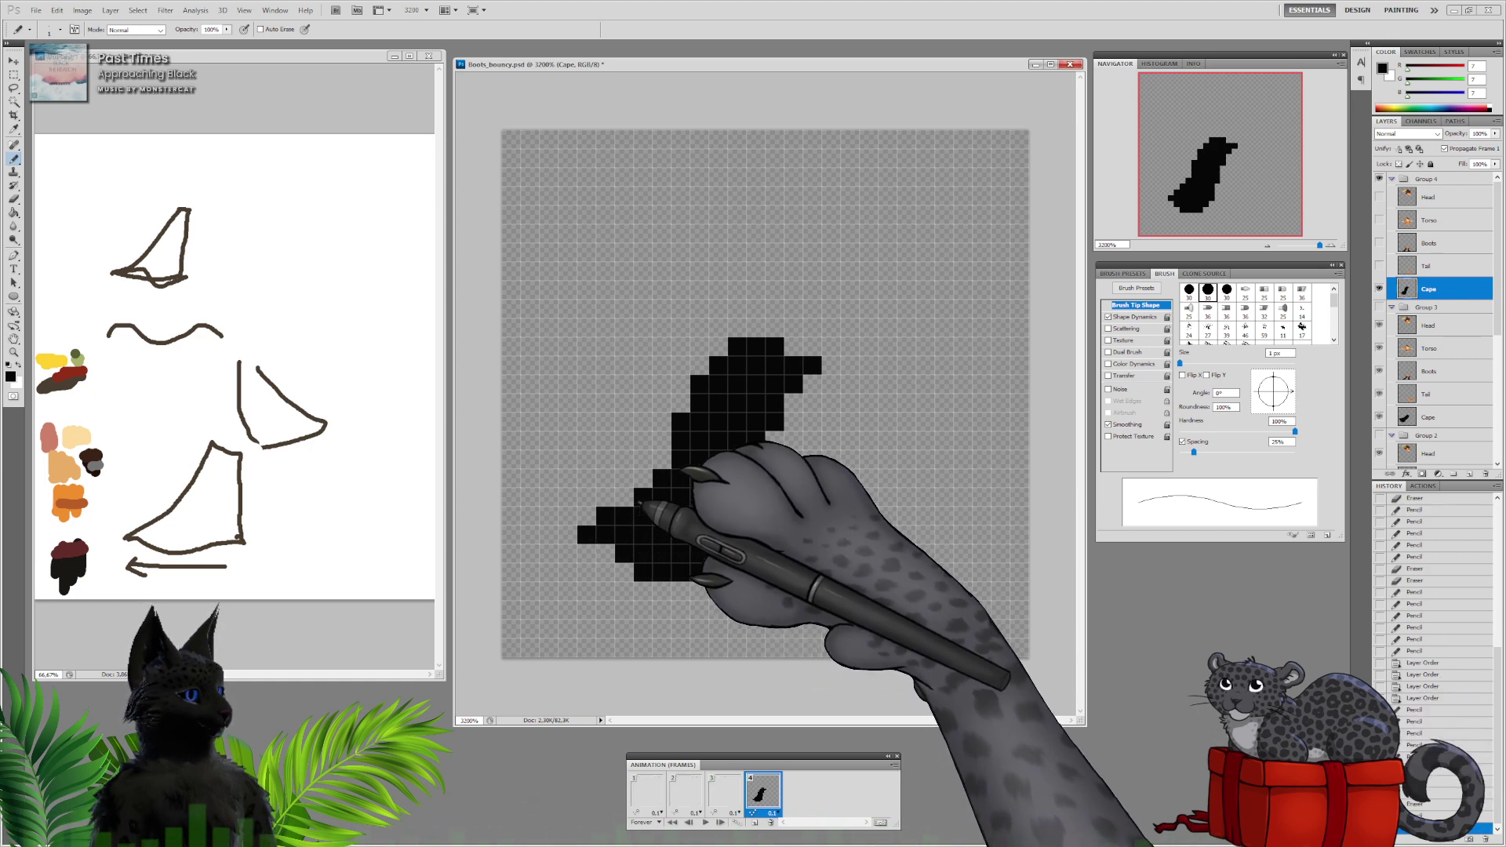
{"action": "left_click_drag", "start_coordinate": [664, 466], "coordinate": [673, 457]}
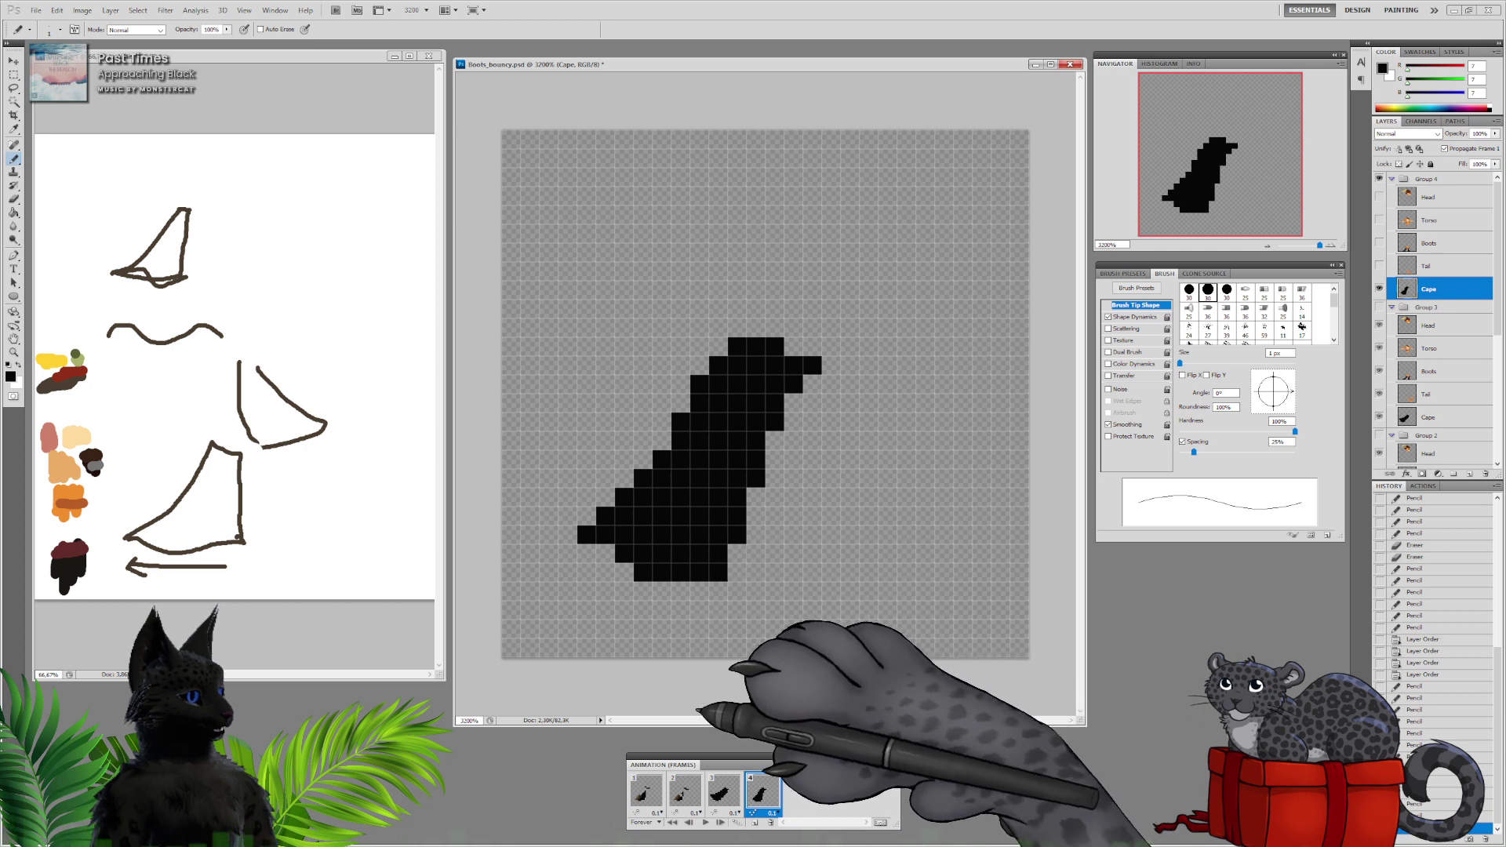
{"action": "left_click", "coordinate": [724, 791]}
{"action": "left_click", "coordinate": [762, 792]}
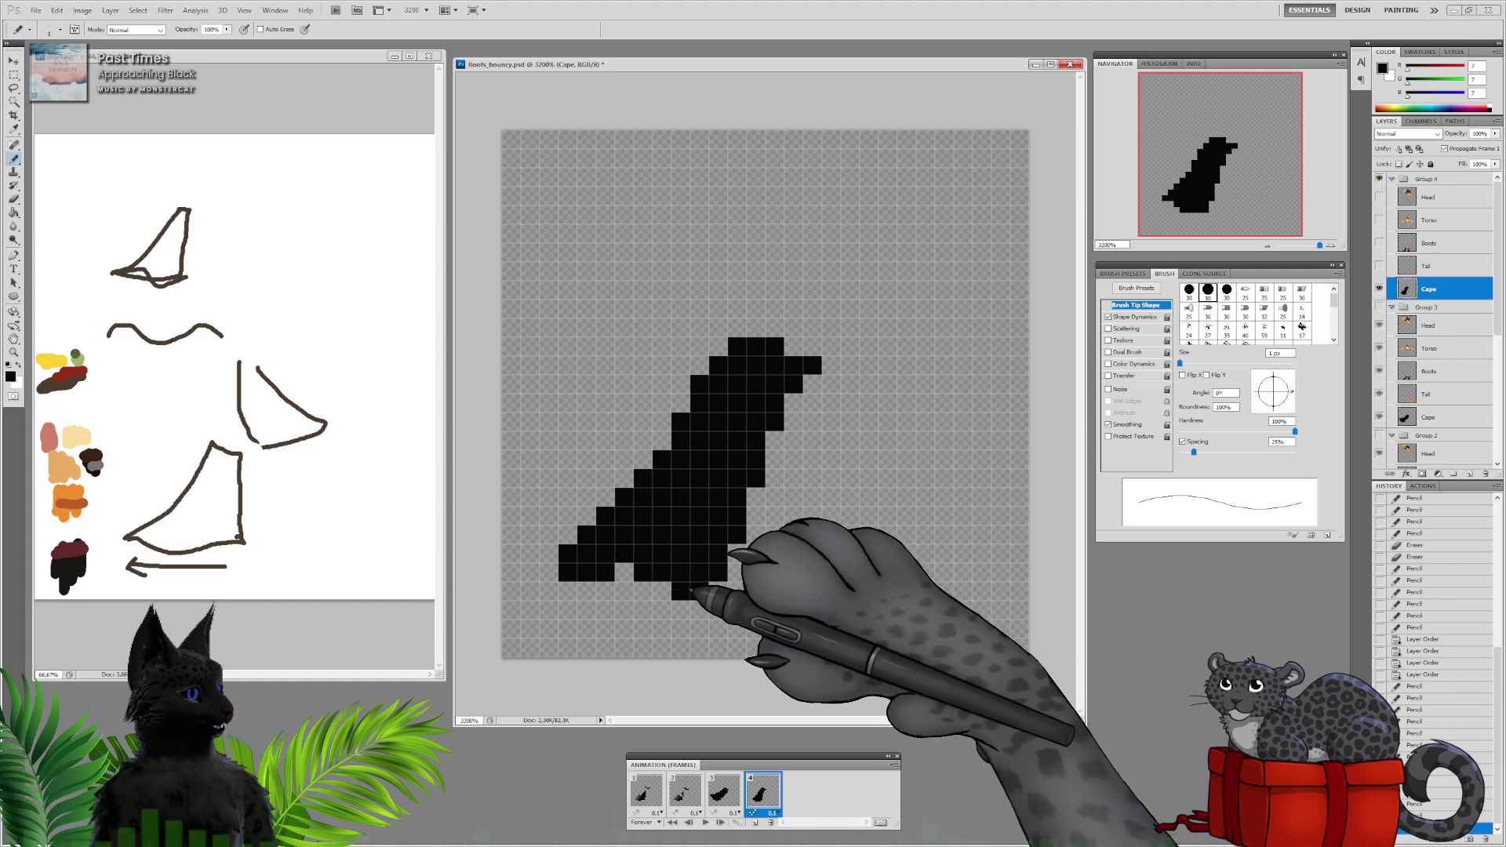
{"action": "left_click", "coordinate": [725, 792]}
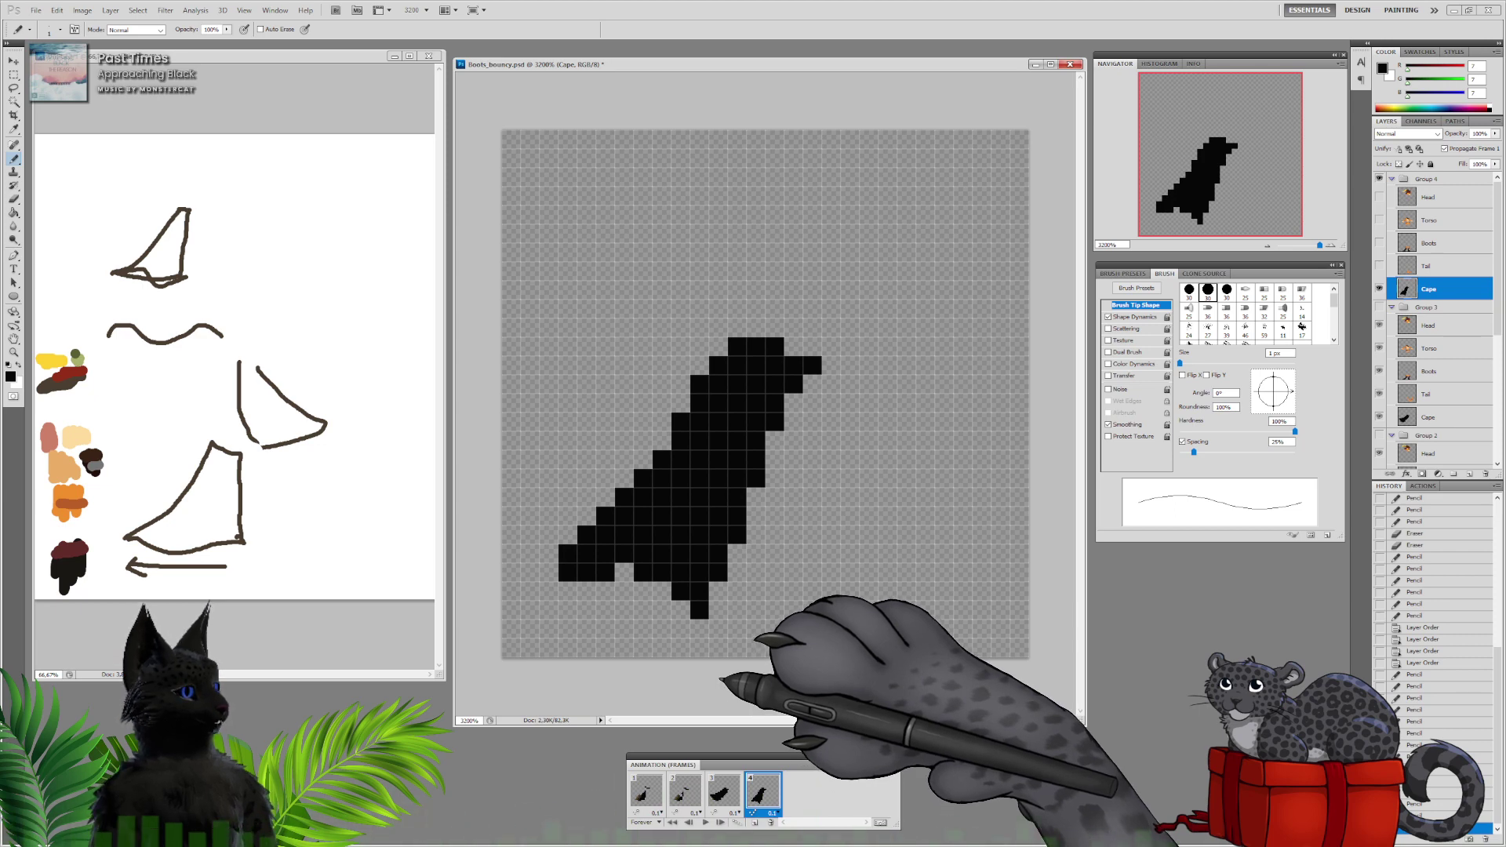
Sample the brown, dark brown and black from the first frame's old cape and paint three swatches on the reference document's palette layer
{"action": "left_click", "coordinate": [647, 790]}
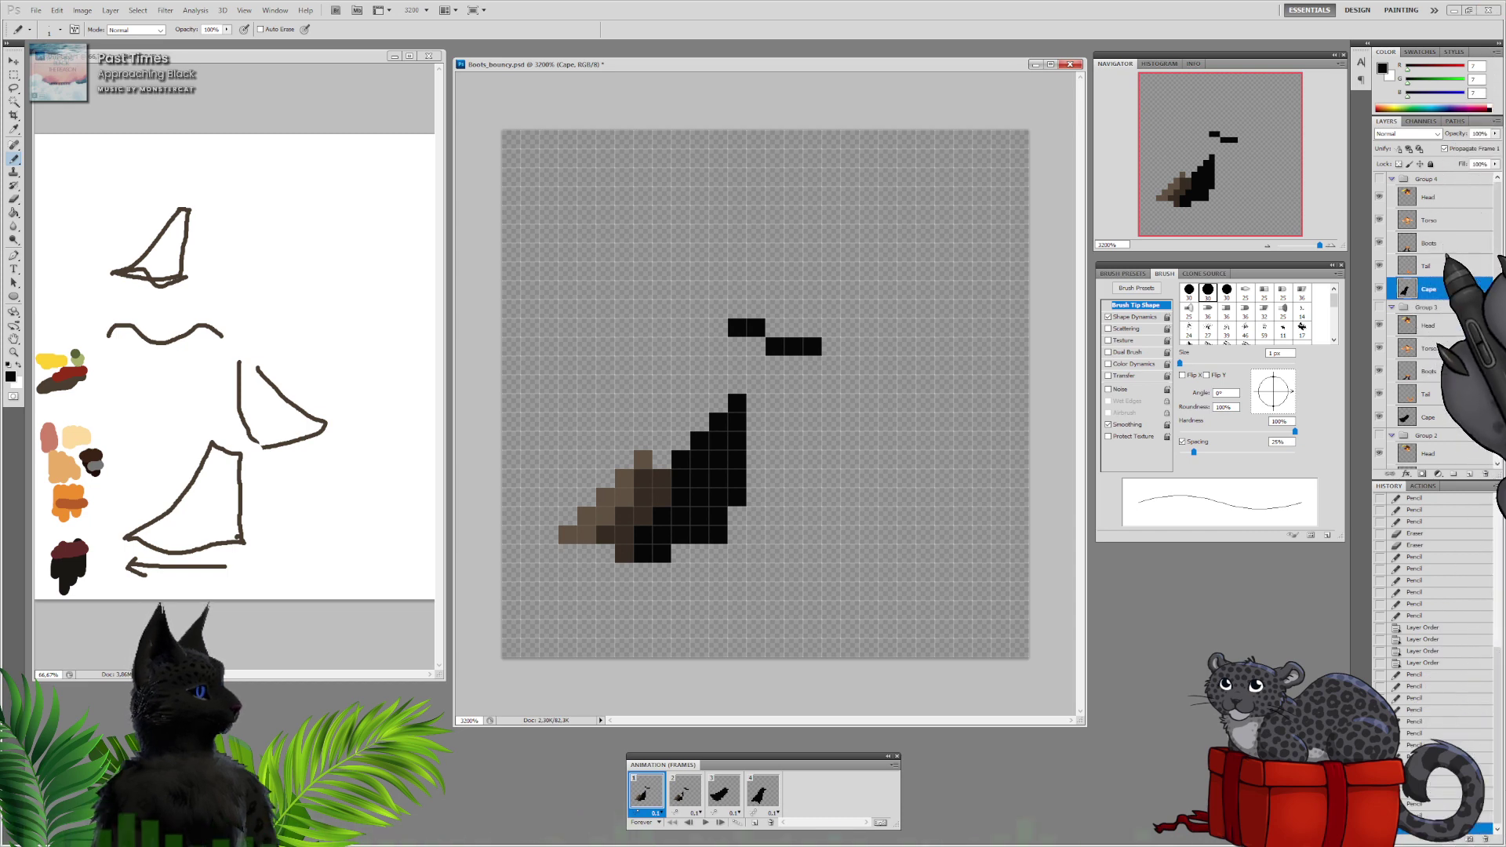
{"action": "scroll", "coordinate": [1435, 313], "scroll_direction": "down", "scroll_amount": 5}
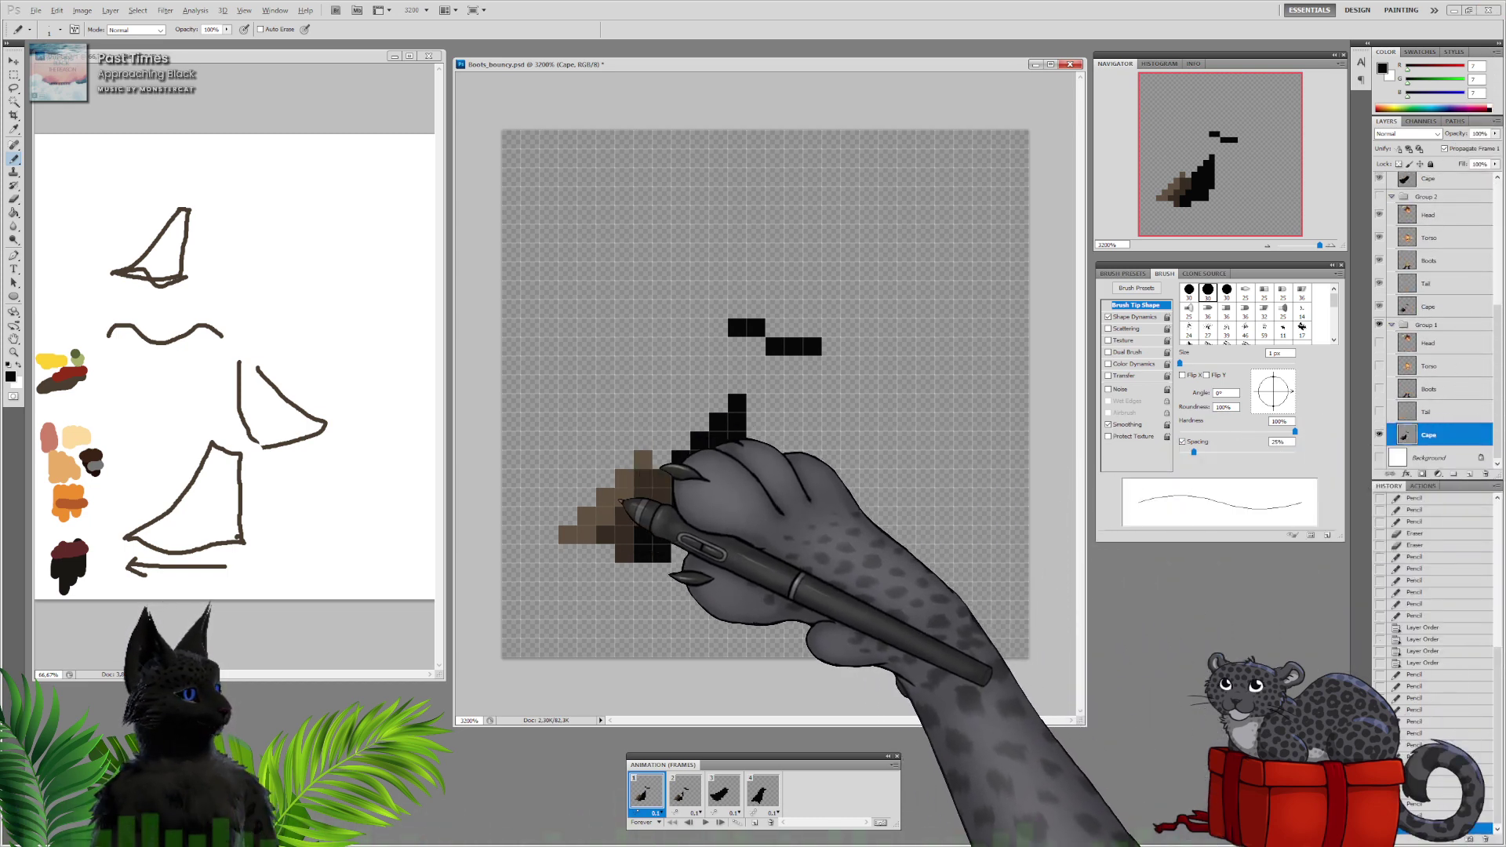
{"action": "left_click", "coordinate": [620, 501], "text": "alt"}
{"action": "right_click", "coordinate": [383, 339]}
{"action": "left_click", "coordinate": [420, 366]}
{"action": "left_click_drag", "start_coordinate": [356, 213], "coordinate": [358, 277]}
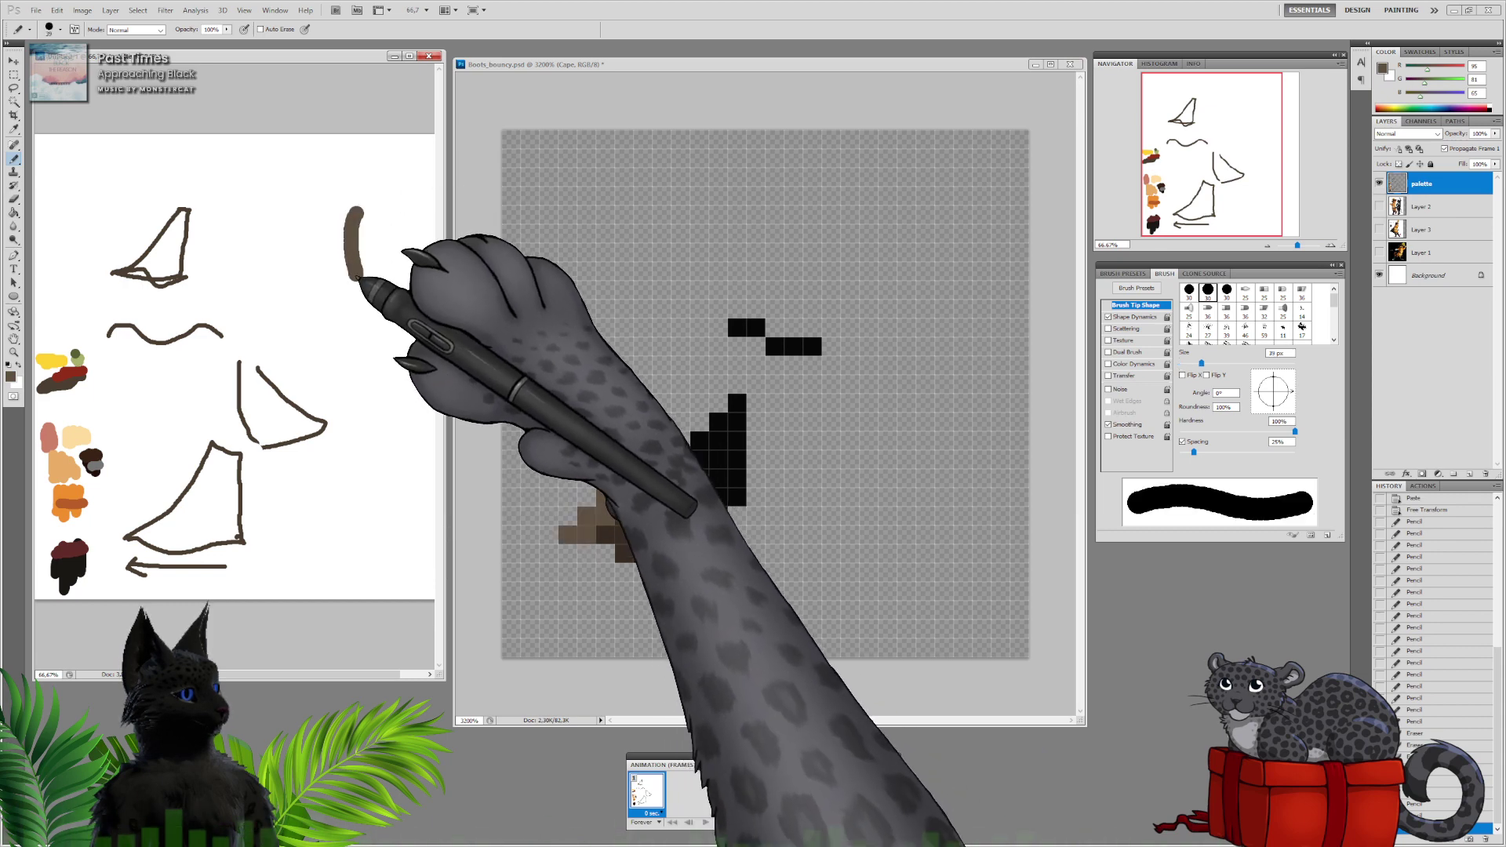
{"action": "left_click", "coordinate": [645, 512], "text": "alt"}
{"action": "left_click_drag", "start_coordinate": [370, 215], "coordinate": [368, 262]}
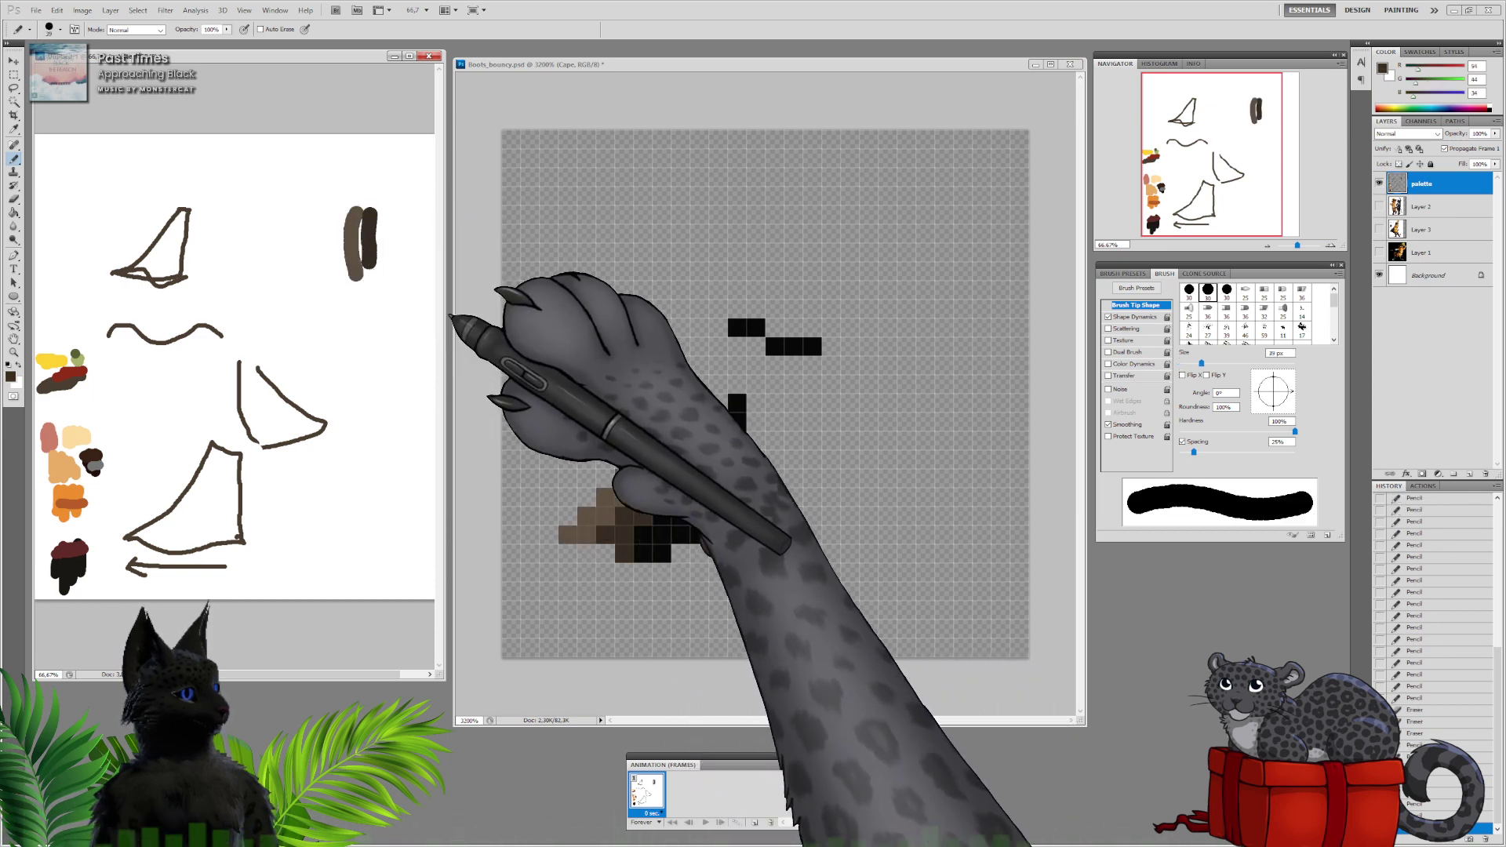
{"action": "left_click", "coordinate": [655, 541], "text": "alt"}
{"action": "left_click_drag", "start_coordinate": [383, 211], "coordinate": [382, 263]}
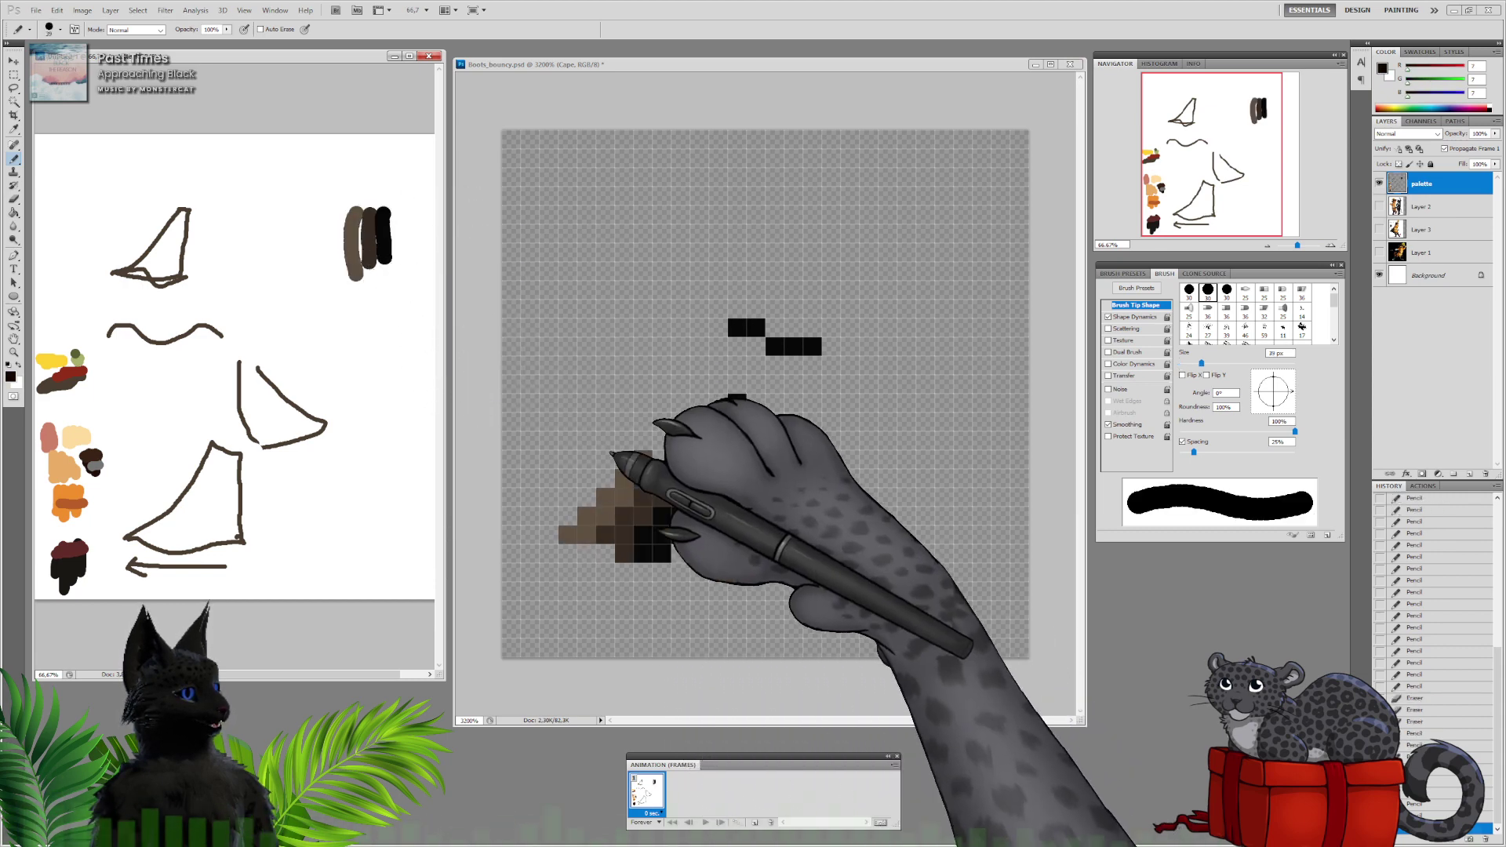
Compare the first frame with the redrawn cape frames and erase the brown pixels from Group 1's Cape layer using a 1 px eraser
{"action": "right_click", "coordinate": [666, 456]}
{"action": "left_click_drag", "start_coordinate": [698, 479], "coordinate": [662, 479]}
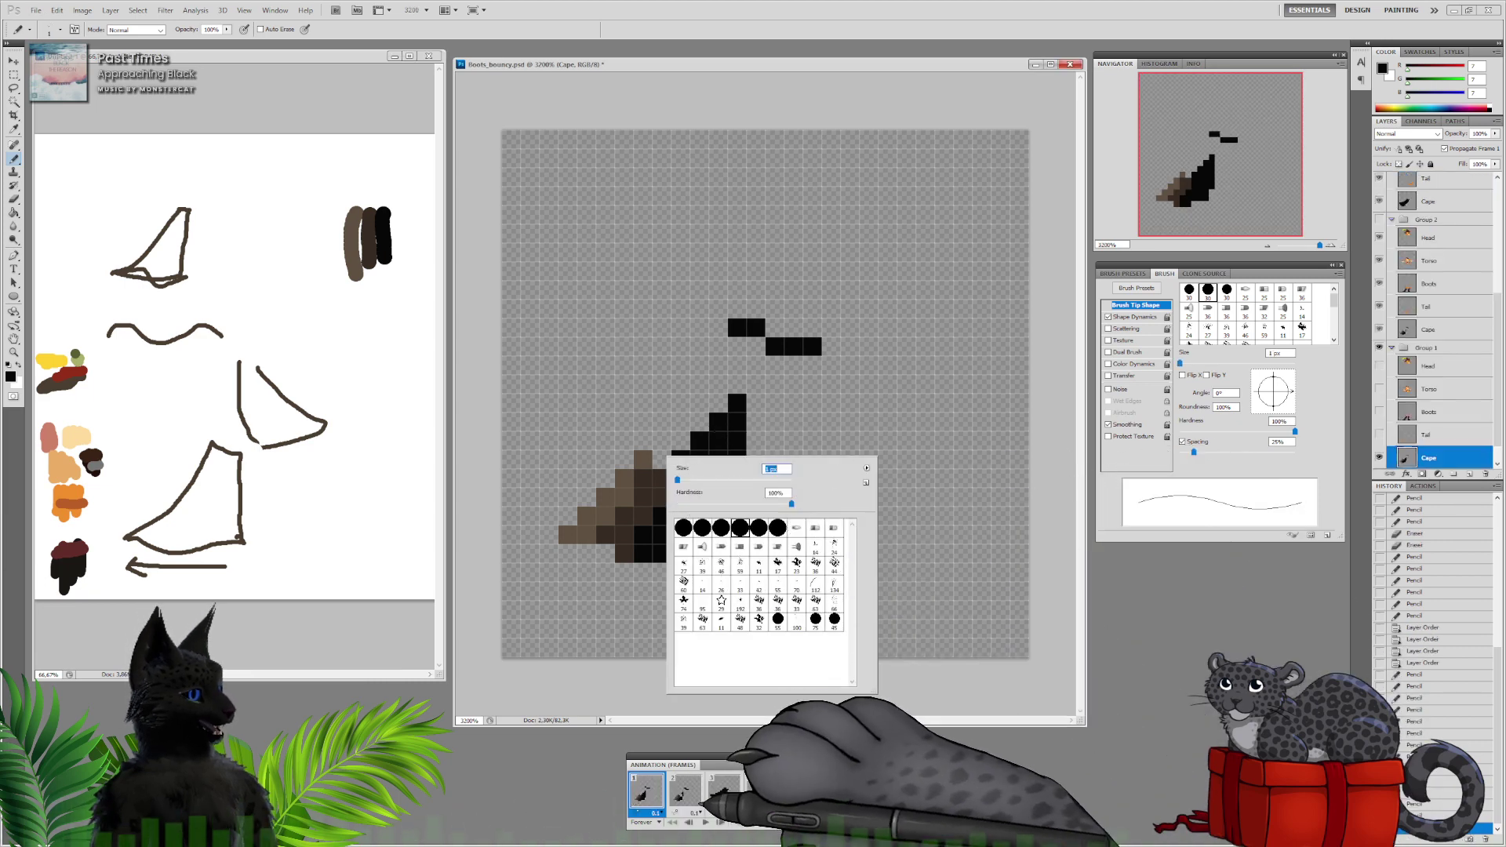
{"action": "left_click", "coordinate": [726, 795]}
{"action": "left_click", "coordinate": [762, 797]}
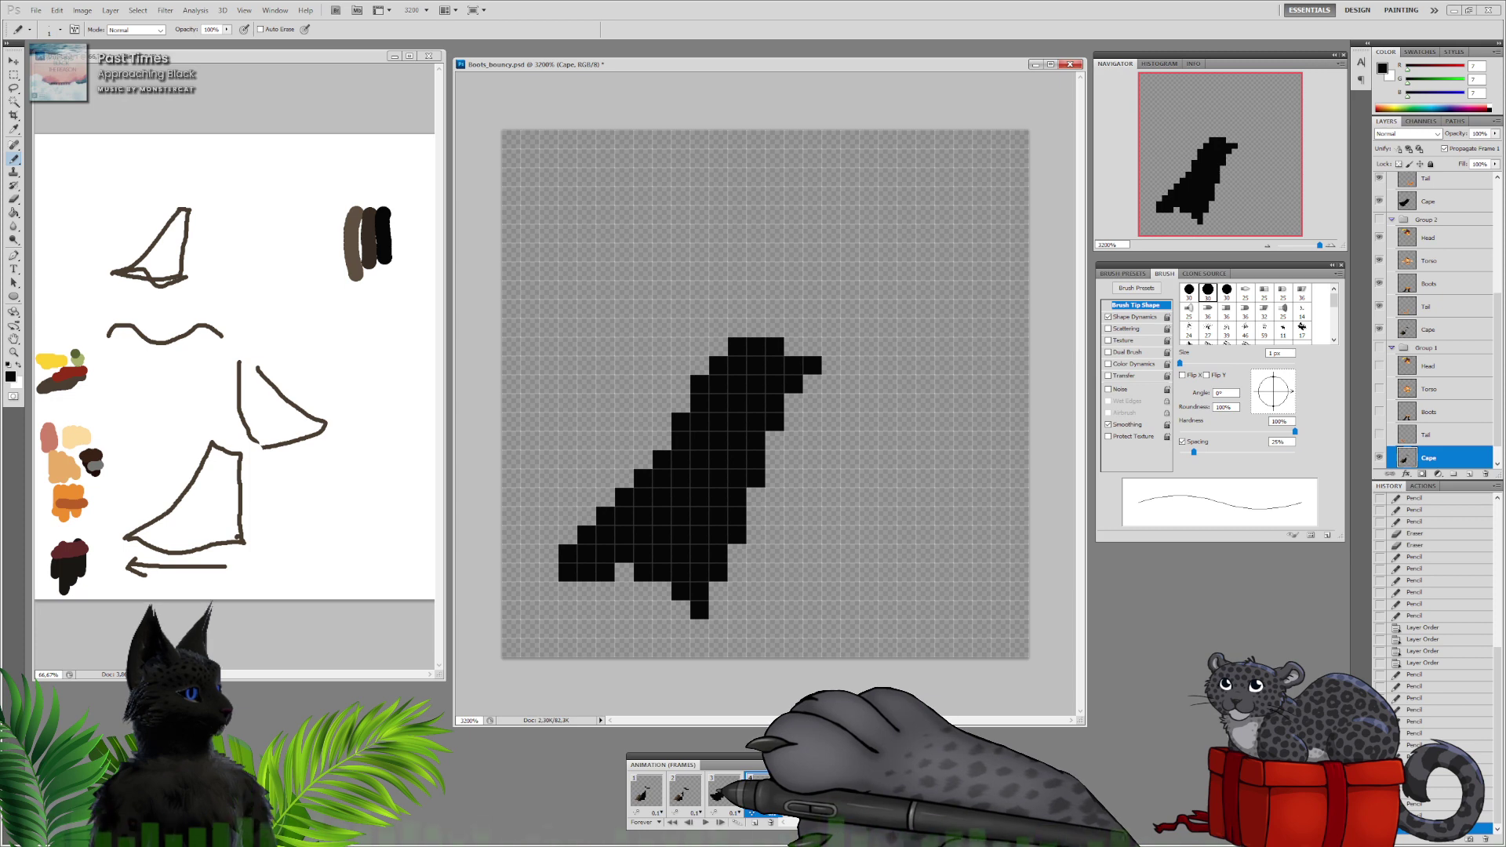
{"action": "left_click", "coordinate": [647, 791]}
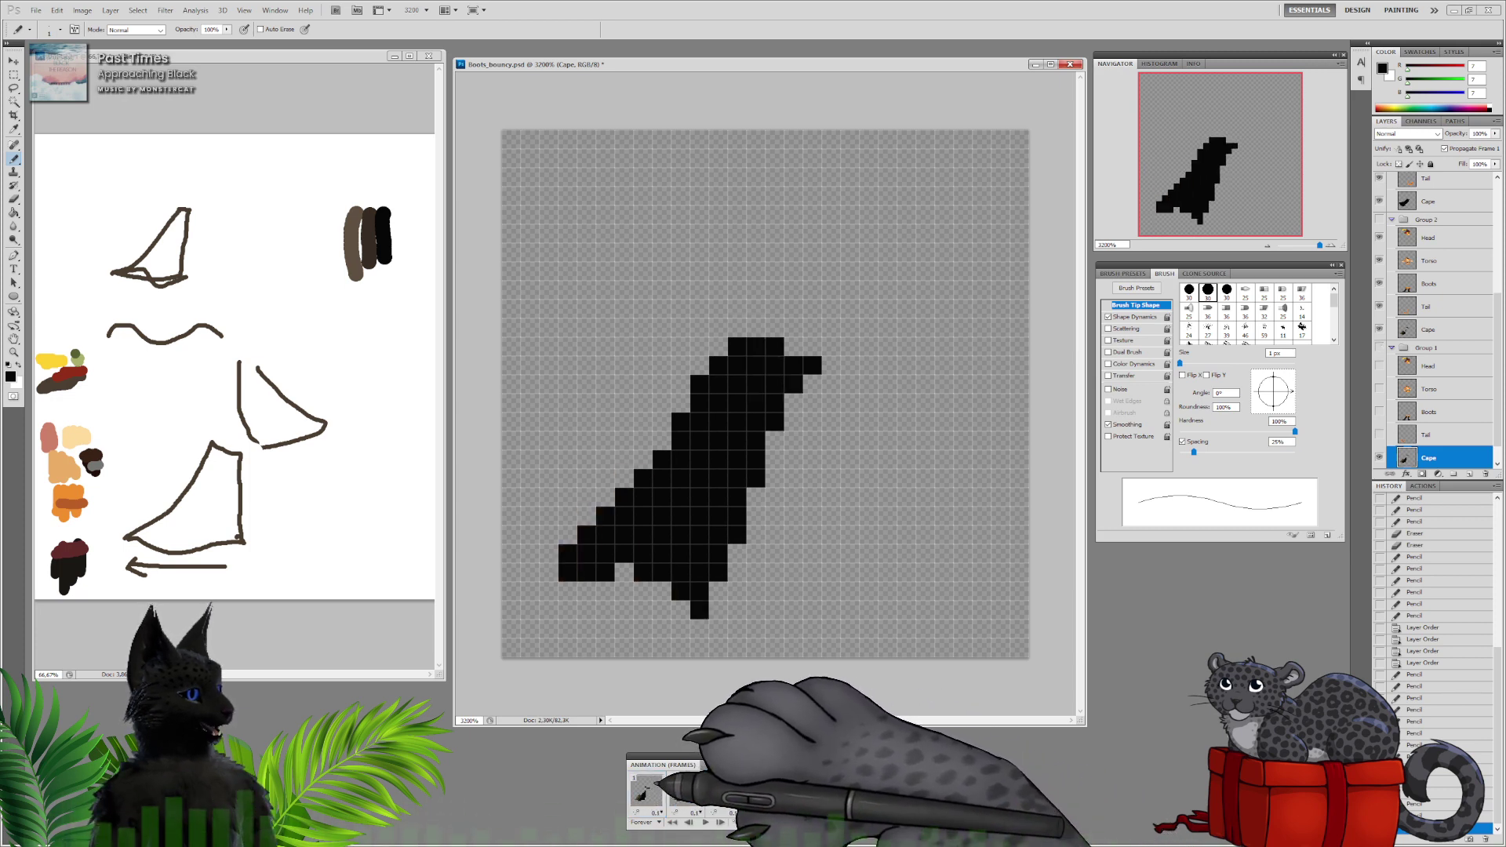
{"action": "left_click", "coordinate": [646, 791]}
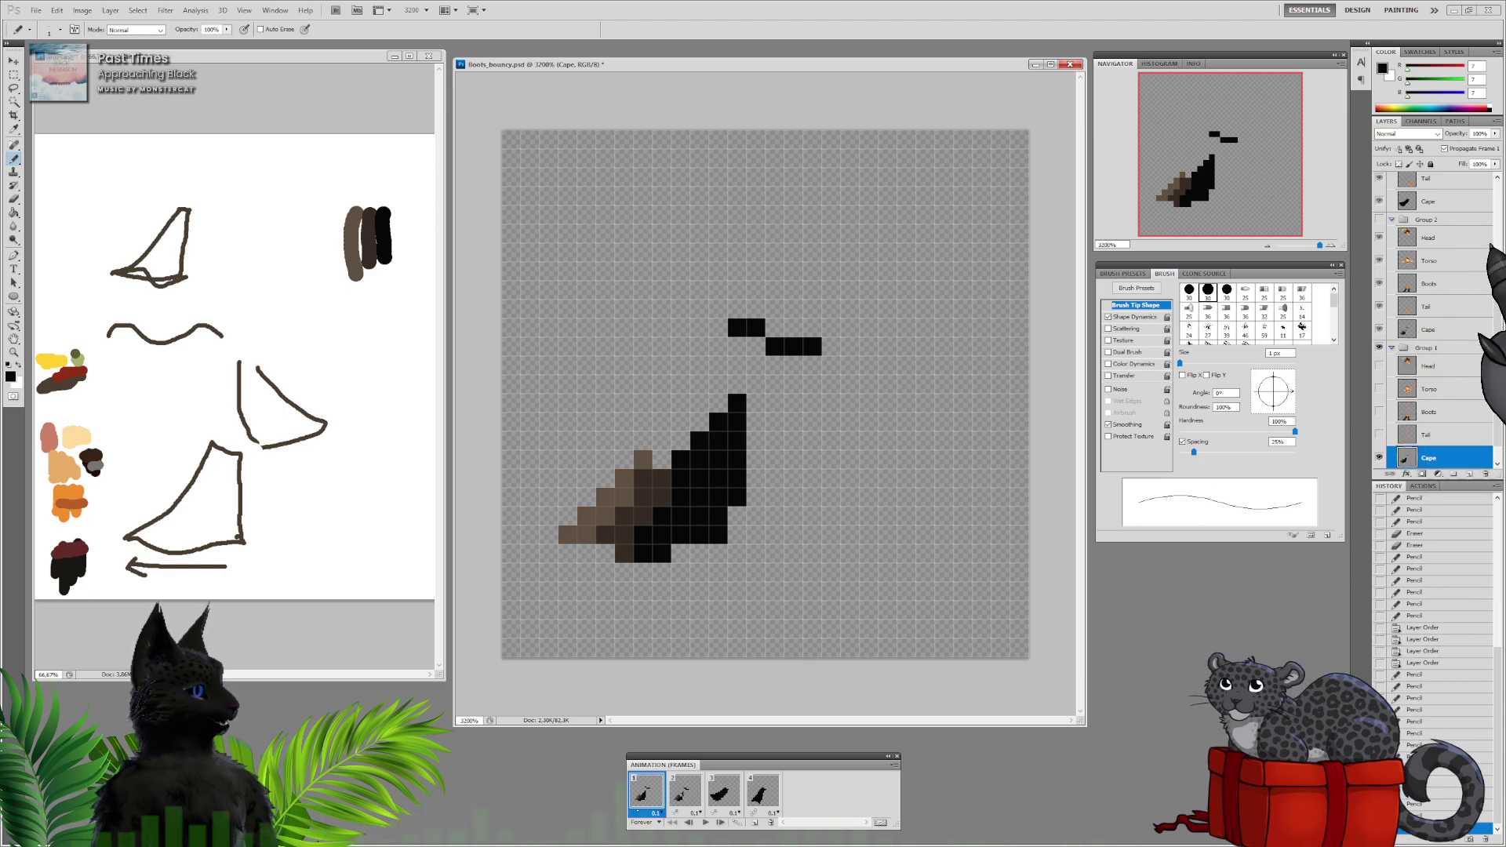
{"action": "left_click", "coordinate": [13, 199]}
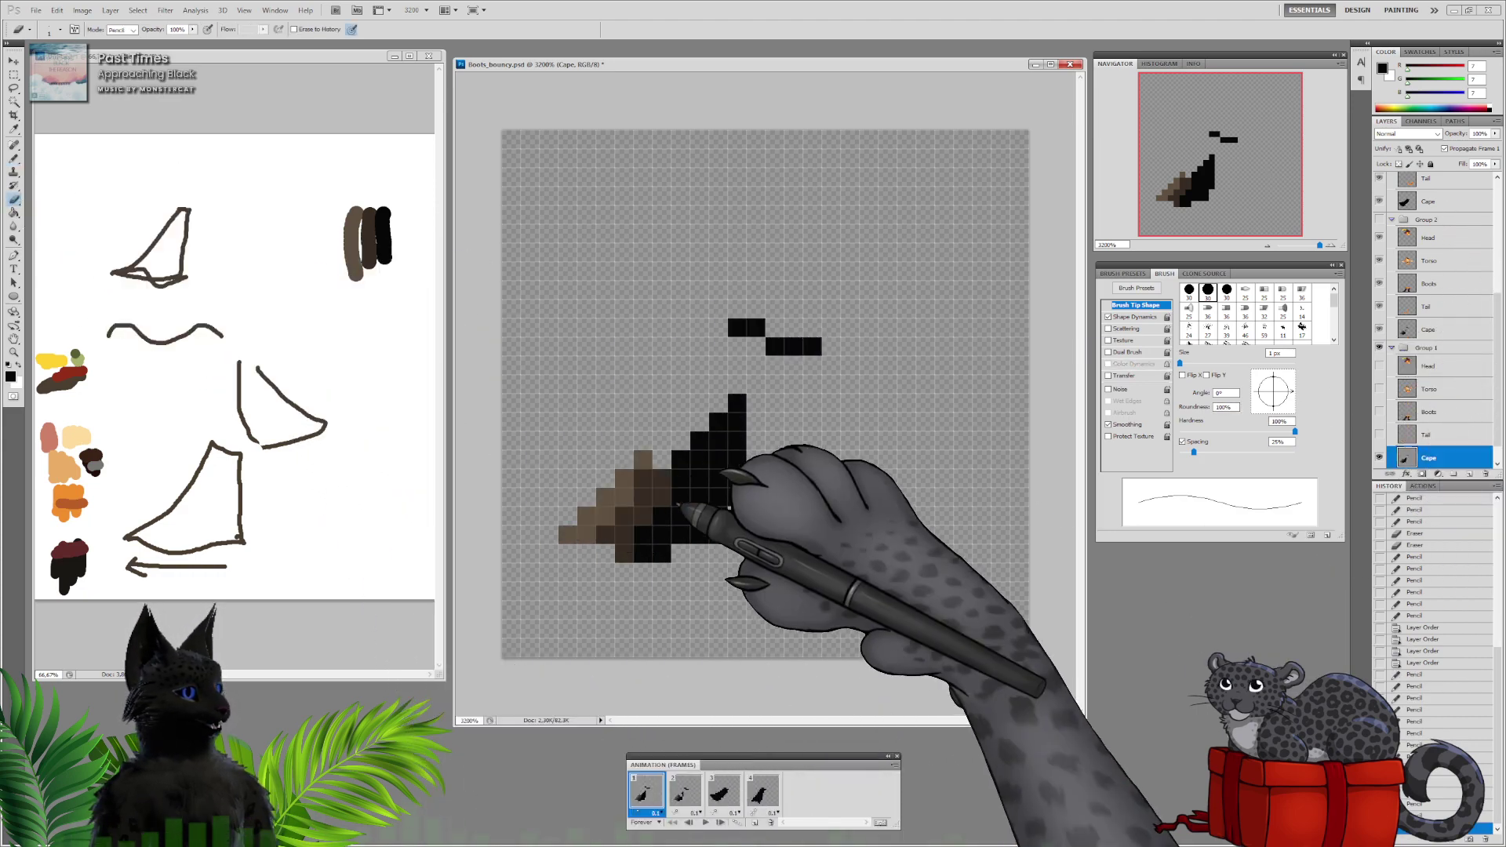
{"action": "mouse_move", "coordinate": [661, 497]}
{"action": "left_mouse_down"}
{"action": "mouse_move", "coordinate": [656, 431]}
{"action": "mouse_move", "coordinate": [584, 510]}
{"action": "mouse_move", "coordinate": [622, 505]}
{"action": "mouse_move", "coordinate": [622, 562]}
{"action": "mouse_move", "coordinate": [662, 490]}
{"action": "left_mouse_up"}
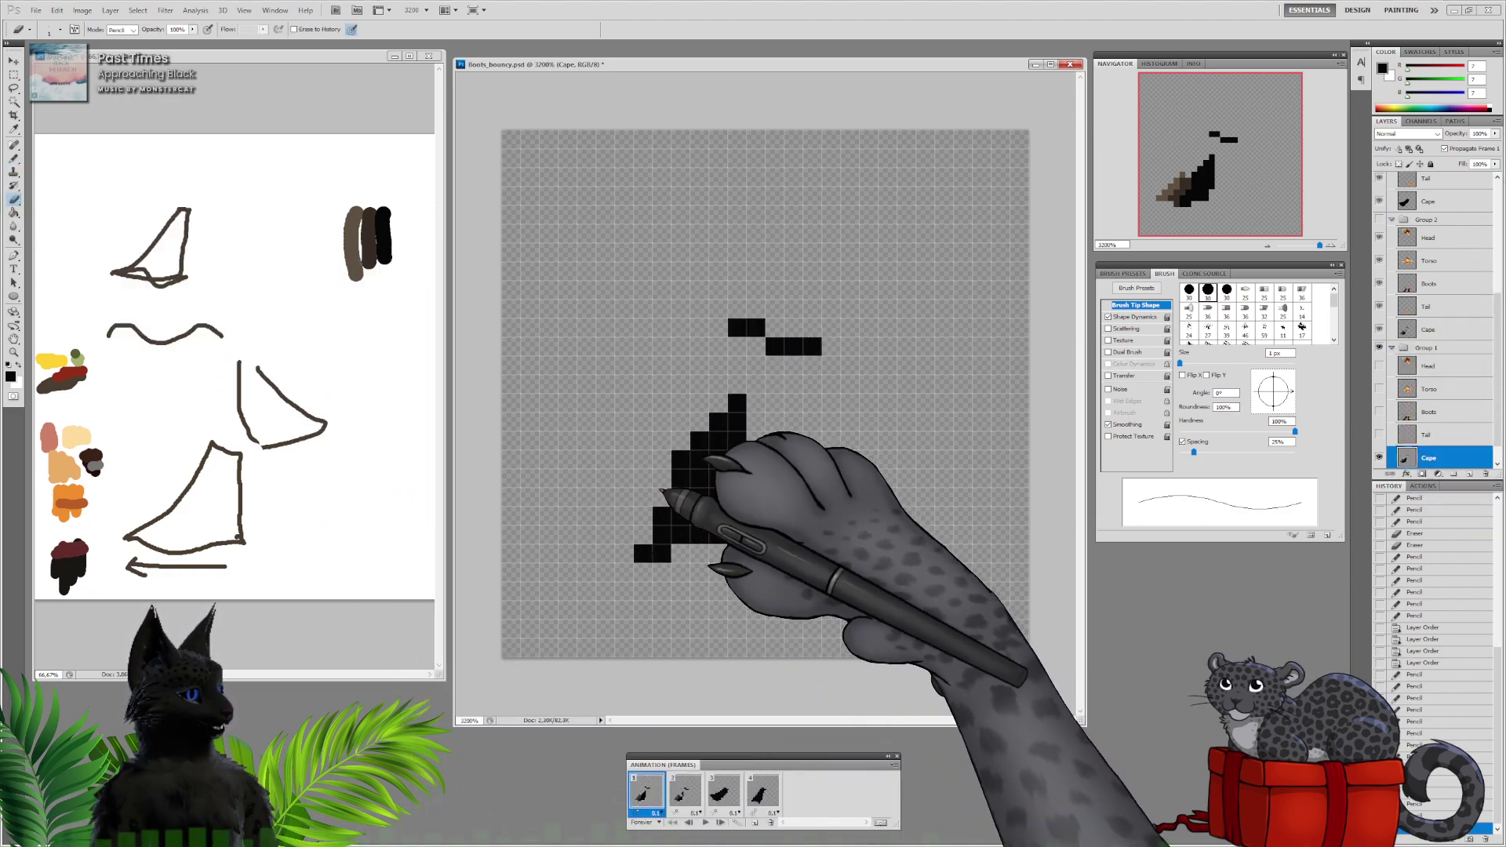
In the first frame, paint a long black cape hanging nearly straight down from the neckline, with a small hem corner pointing forward
{"action": "left_click", "coordinate": [13, 157]}
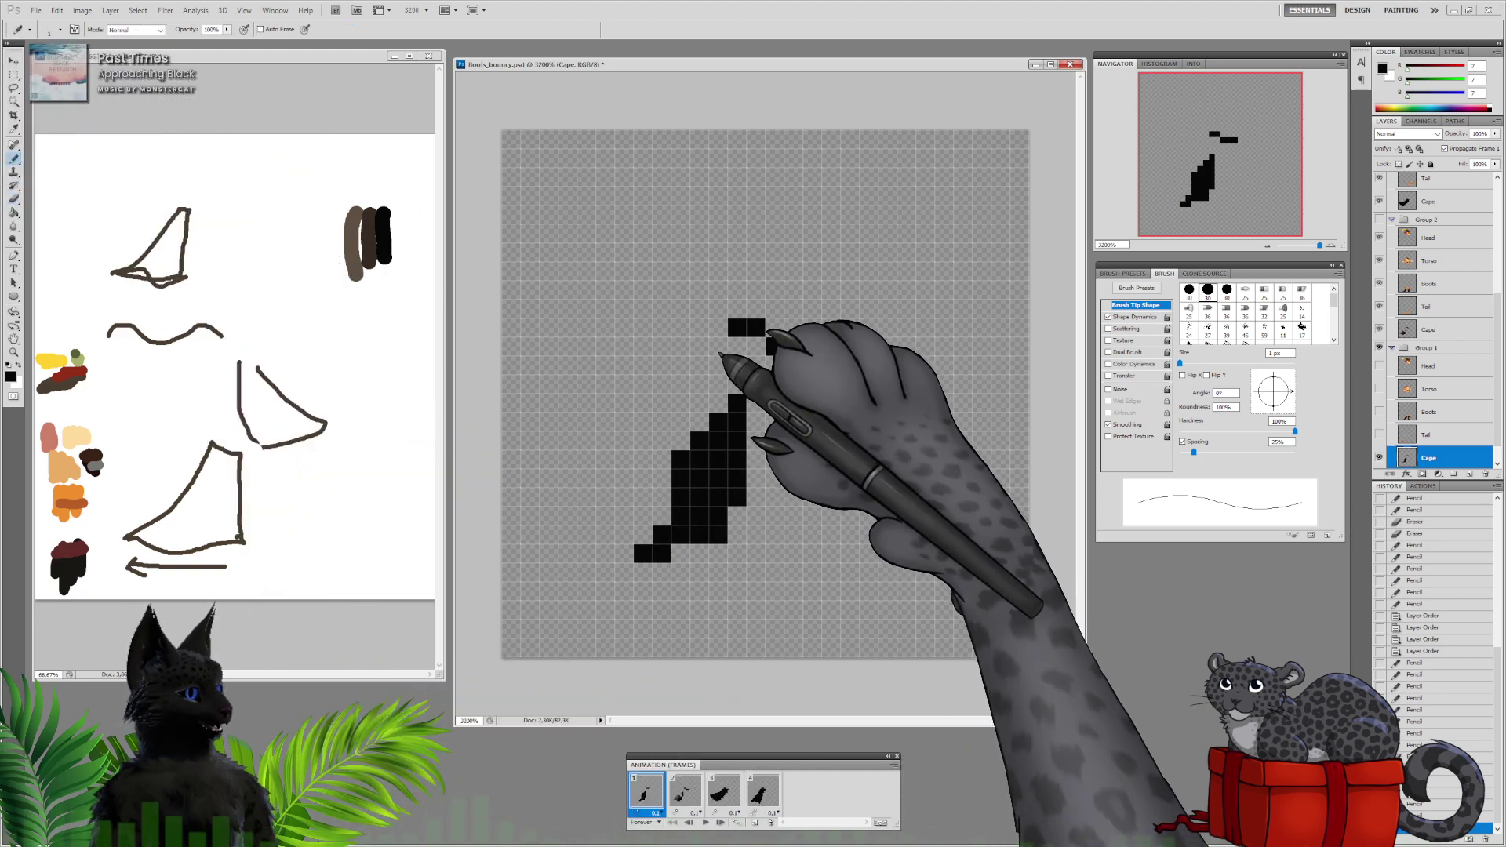
{"action": "mouse_move", "coordinate": [720, 353]}
{"action": "left_mouse_down"}
{"action": "mouse_move", "coordinate": [676, 442]}
{"action": "mouse_move", "coordinate": [650, 567]}
{"action": "mouse_move", "coordinate": [692, 621]}
{"action": "mouse_move", "coordinate": [710, 615]}
{"action": "mouse_move", "coordinate": [692, 569]}
{"action": "mouse_move", "coordinate": [733, 602]}
{"action": "mouse_move", "coordinate": [821, 578]}
{"action": "mouse_move", "coordinate": [714, 582]}
{"action": "mouse_move", "coordinate": [760, 514]}
{"action": "mouse_move", "coordinate": [770, 525]}
{"action": "mouse_move", "coordinate": [797, 383]}
{"action": "mouse_move", "coordinate": [756, 349]}
{"action": "mouse_move", "coordinate": [736, 368]}
{"action": "mouse_move", "coordinate": [759, 378]}
{"action": "mouse_move", "coordinate": [762, 406]}
{"action": "mouse_move", "coordinate": [756, 379]}
{"action": "mouse_move", "coordinate": [711, 402]}
{"action": "mouse_move", "coordinate": [757, 439]}
{"action": "mouse_move", "coordinate": [751, 543]}
{"action": "mouse_move", "coordinate": [760, 414]}
{"action": "mouse_move", "coordinate": [731, 584]}
{"action": "mouse_move", "coordinate": [714, 558]}
{"action": "mouse_move", "coordinate": [686, 580]}
{"action": "left_mouse_up"}
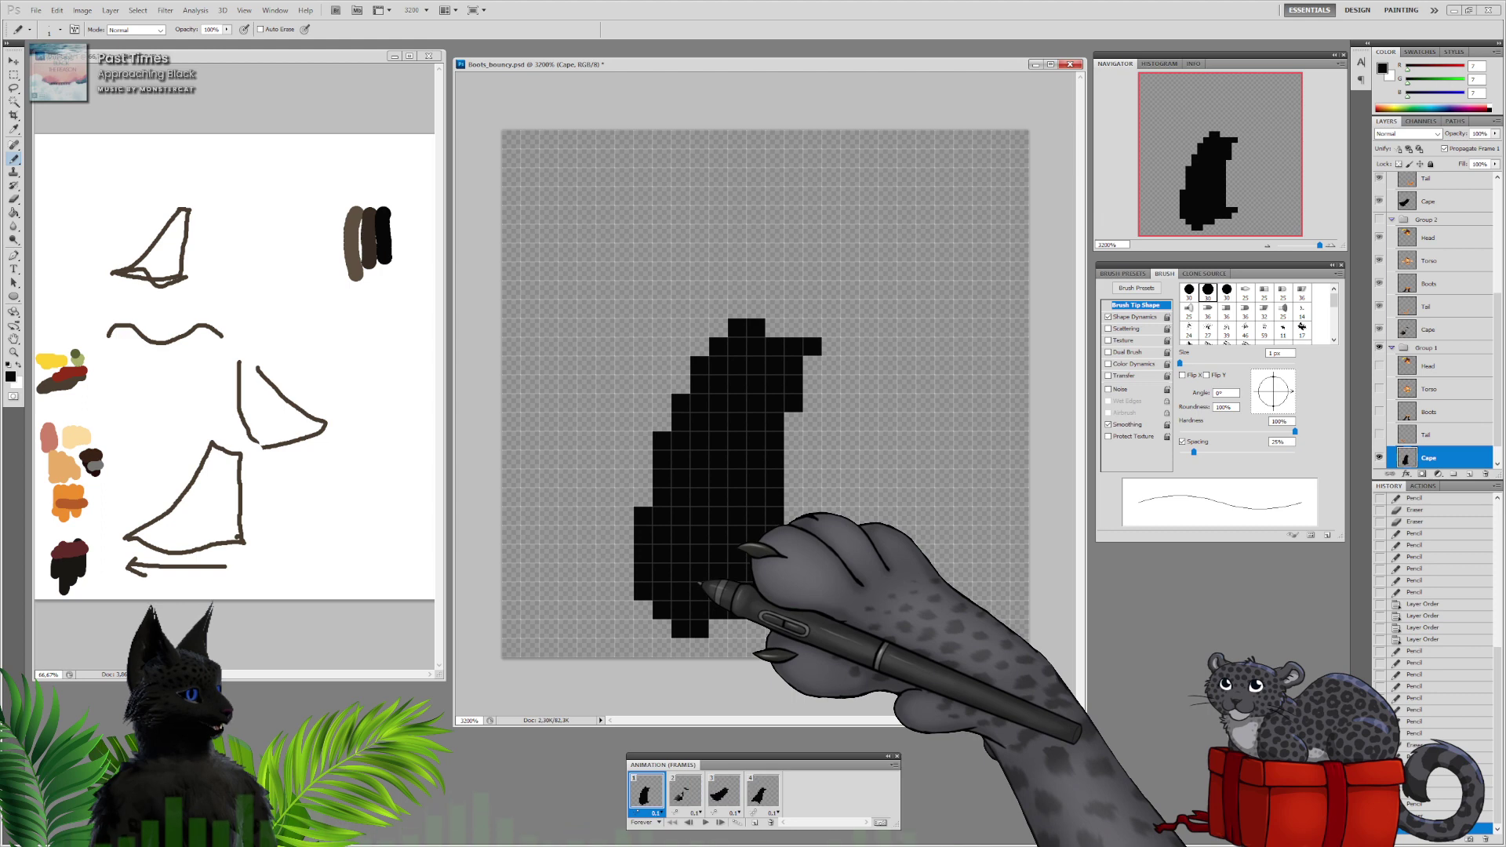
{"action": "left_click", "coordinate": [723, 792]}
{"action": "left_click", "coordinate": [646, 792]}
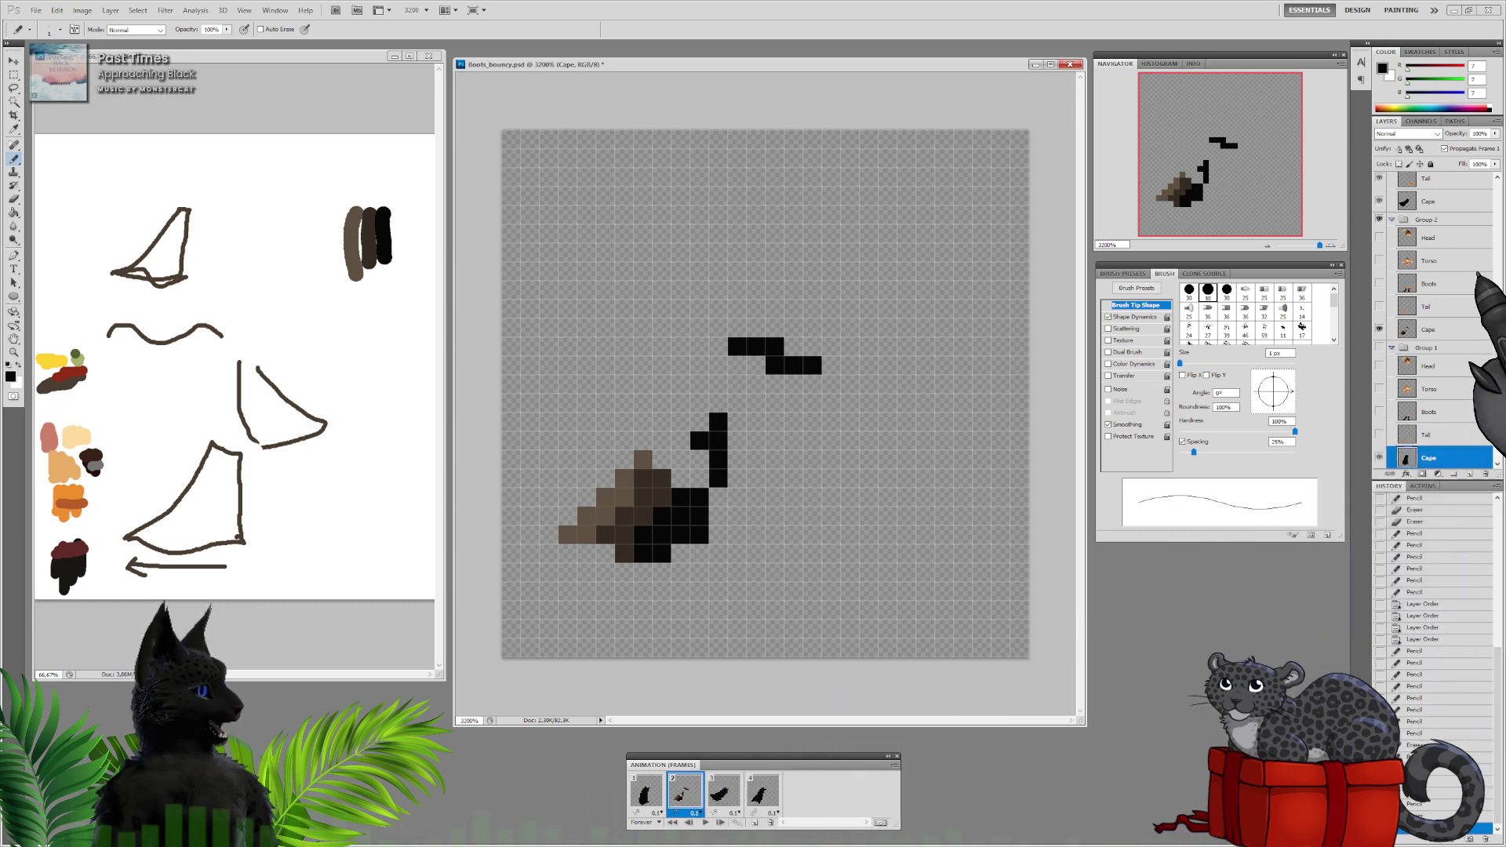
In the second frame, outline and fill a black cape on Group 2's Cape layer, sweeping diagonally back, and trim stray pixels off its front edge
{"action": "left_click", "coordinate": [1428, 329]}
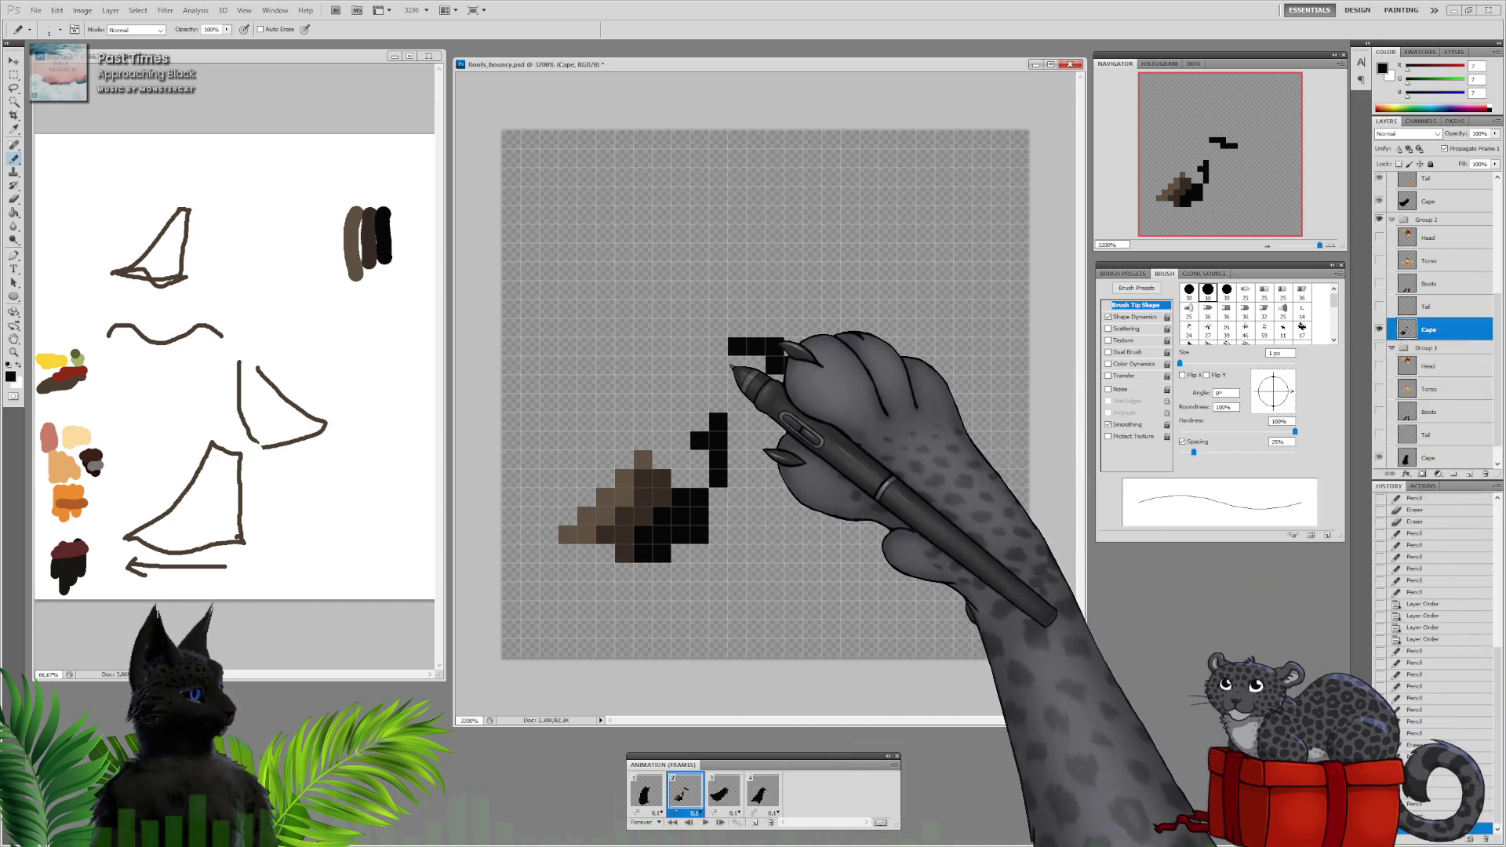
{"action": "mouse_move", "coordinate": [733, 351]}
{"action": "left_mouse_down"}
{"action": "mouse_move", "coordinate": [657, 454]}
{"action": "mouse_move", "coordinate": [548, 525]}
{"action": "mouse_move", "coordinate": [577, 529]}
{"action": "mouse_move", "coordinate": [622, 578]}
{"action": "mouse_move", "coordinate": [684, 555]}
{"action": "mouse_move", "coordinate": [774, 475]}
{"action": "mouse_move", "coordinate": [813, 407]}
{"action": "mouse_move", "coordinate": [793, 388]}
{"action": "mouse_move", "coordinate": [791, 402]}
{"action": "mouse_move", "coordinate": [823, 409]}
{"action": "left_mouse_up"}
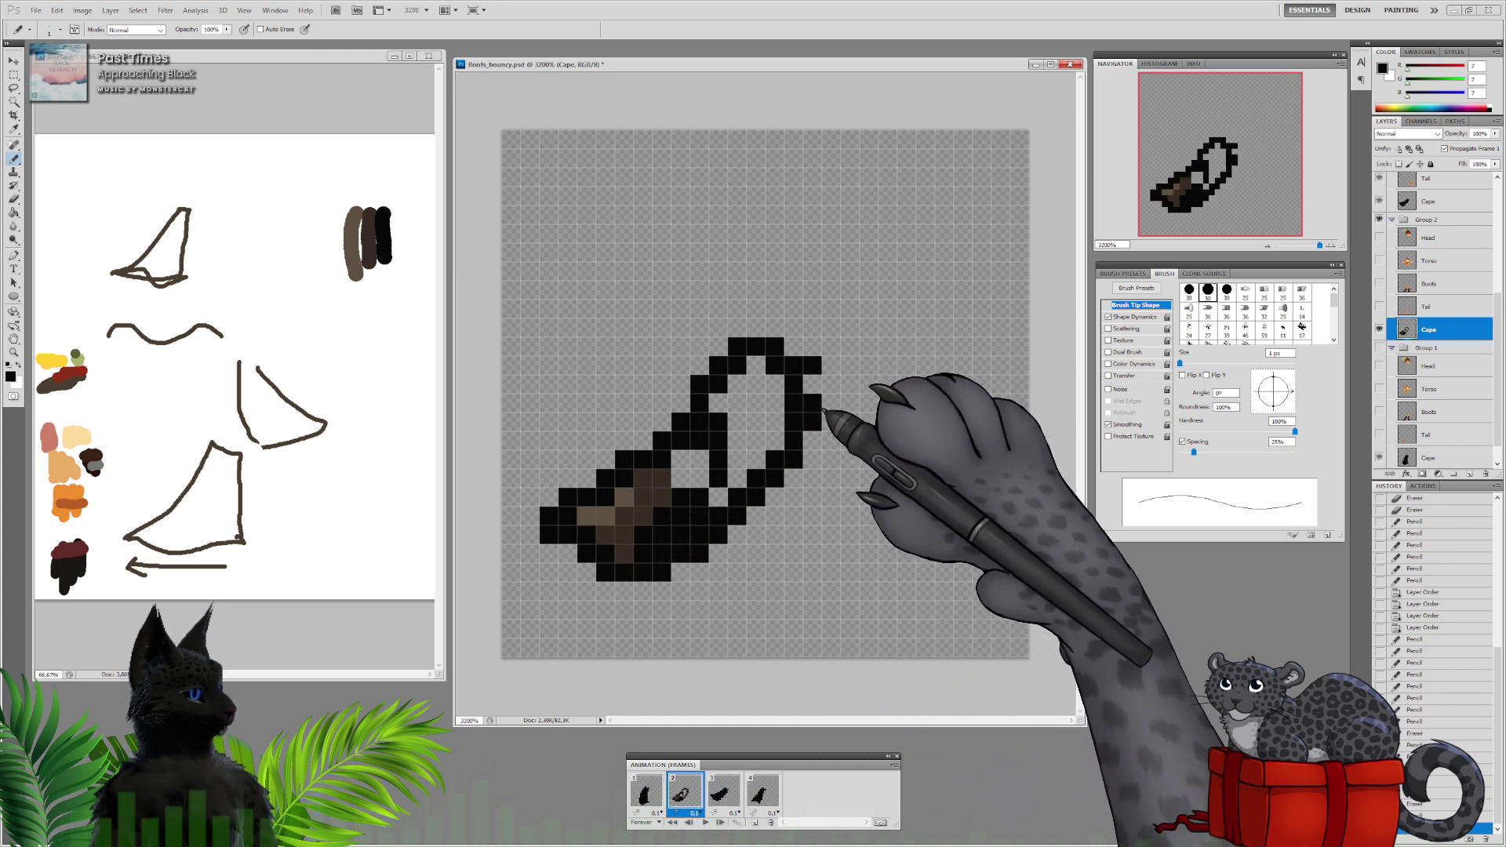
{"action": "key", "text": "e"}
{"action": "left_click", "coordinate": [811, 402]}
{"action": "left_click", "coordinate": [811, 421]}
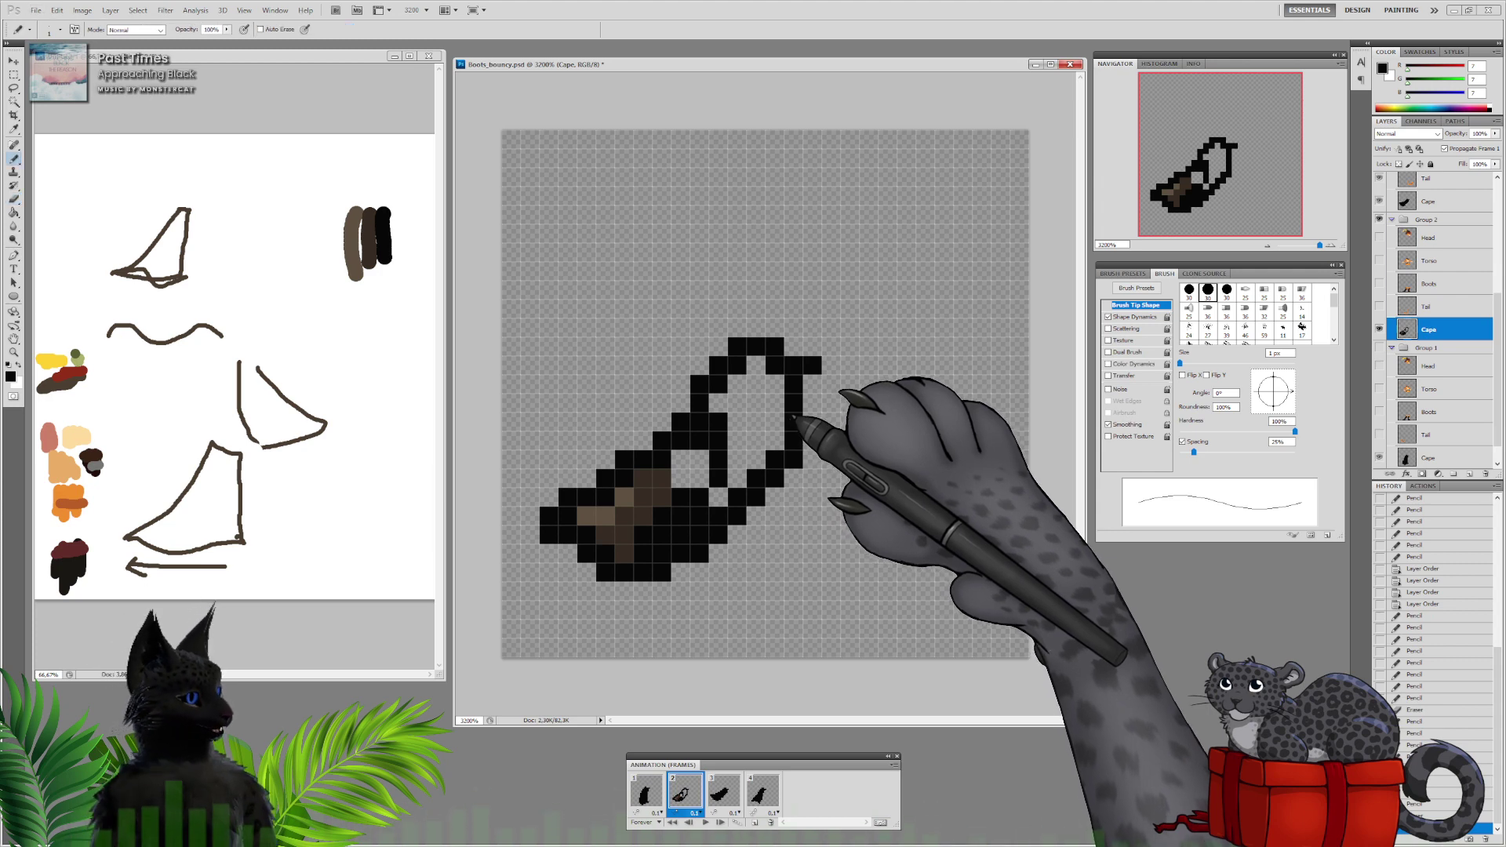
{"action": "mouse_move", "coordinate": [787, 414]}
{"action": "left_mouse_down"}
{"action": "mouse_move", "coordinate": [765, 462]}
{"action": "mouse_move", "coordinate": [753, 382]}
{"action": "mouse_move", "coordinate": [723, 411]}
{"action": "mouse_move", "coordinate": [690, 489]}
{"action": "mouse_move", "coordinate": [727, 462]}
{"action": "mouse_move", "coordinate": [699, 511]}
{"action": "mouse_move", "coordinate": [723, 483]}
{"action": "mouse_move", "coordinate": [652, 480]}
{"action": "mouse_move", "coordinate": [621, 536]}
{"action": "mouse_move", "coordinate": [641, 527]}
{"action": "mouse_move", "coordinate": [632, 503]}
{"action": "mouse_move", "coordinate": [596, 519]}
{"action": "left_mouse_up"}
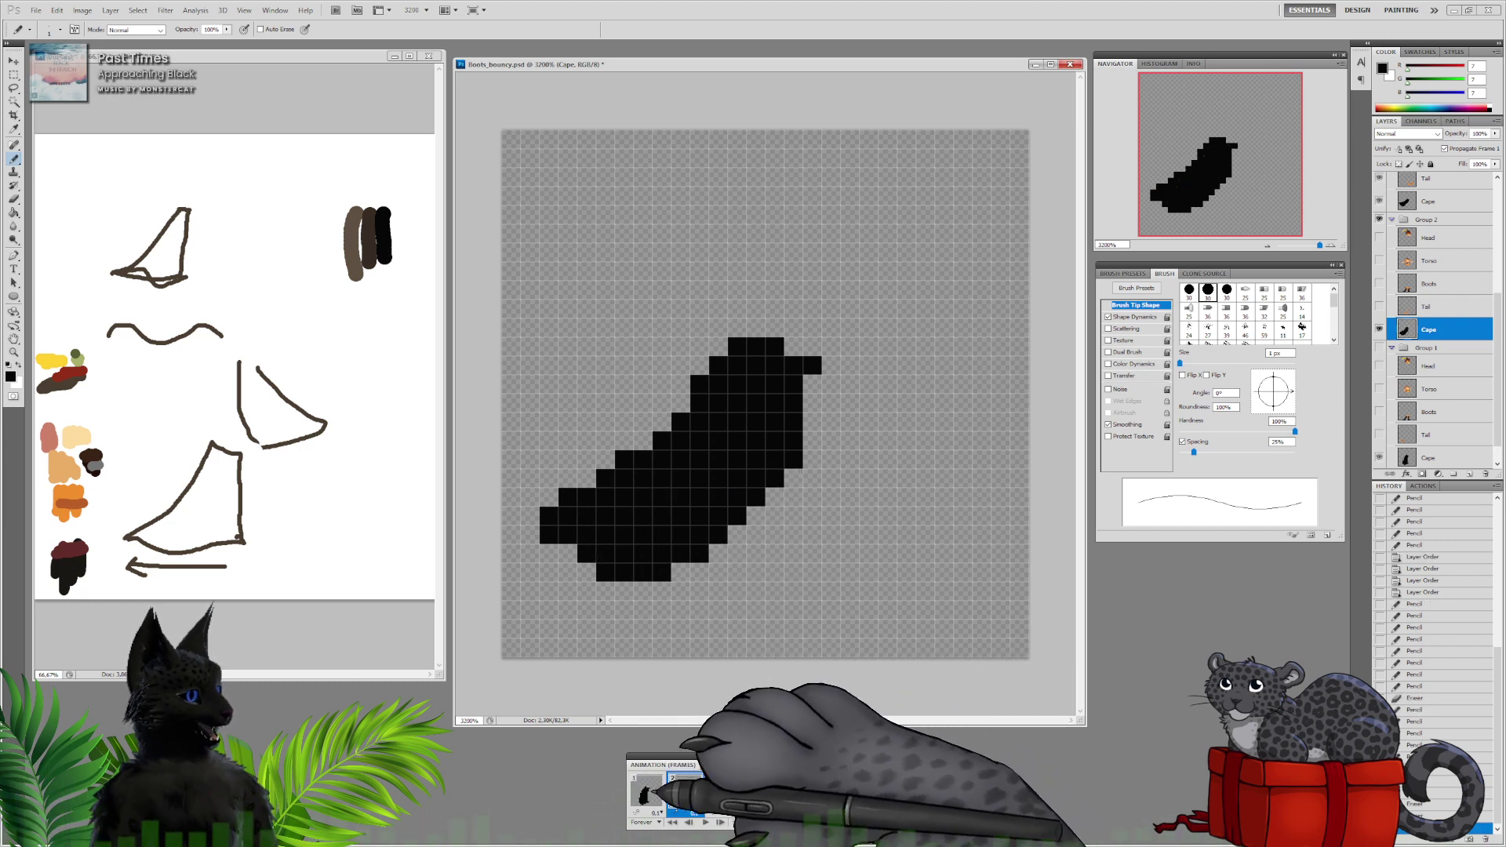
Step through the redrawn cape frames and play the animation to check the cape's motion
{"action": "left_click", "coordinate": [646, 790]}
{"action": "left_click", "coordinate": [723, 789]}
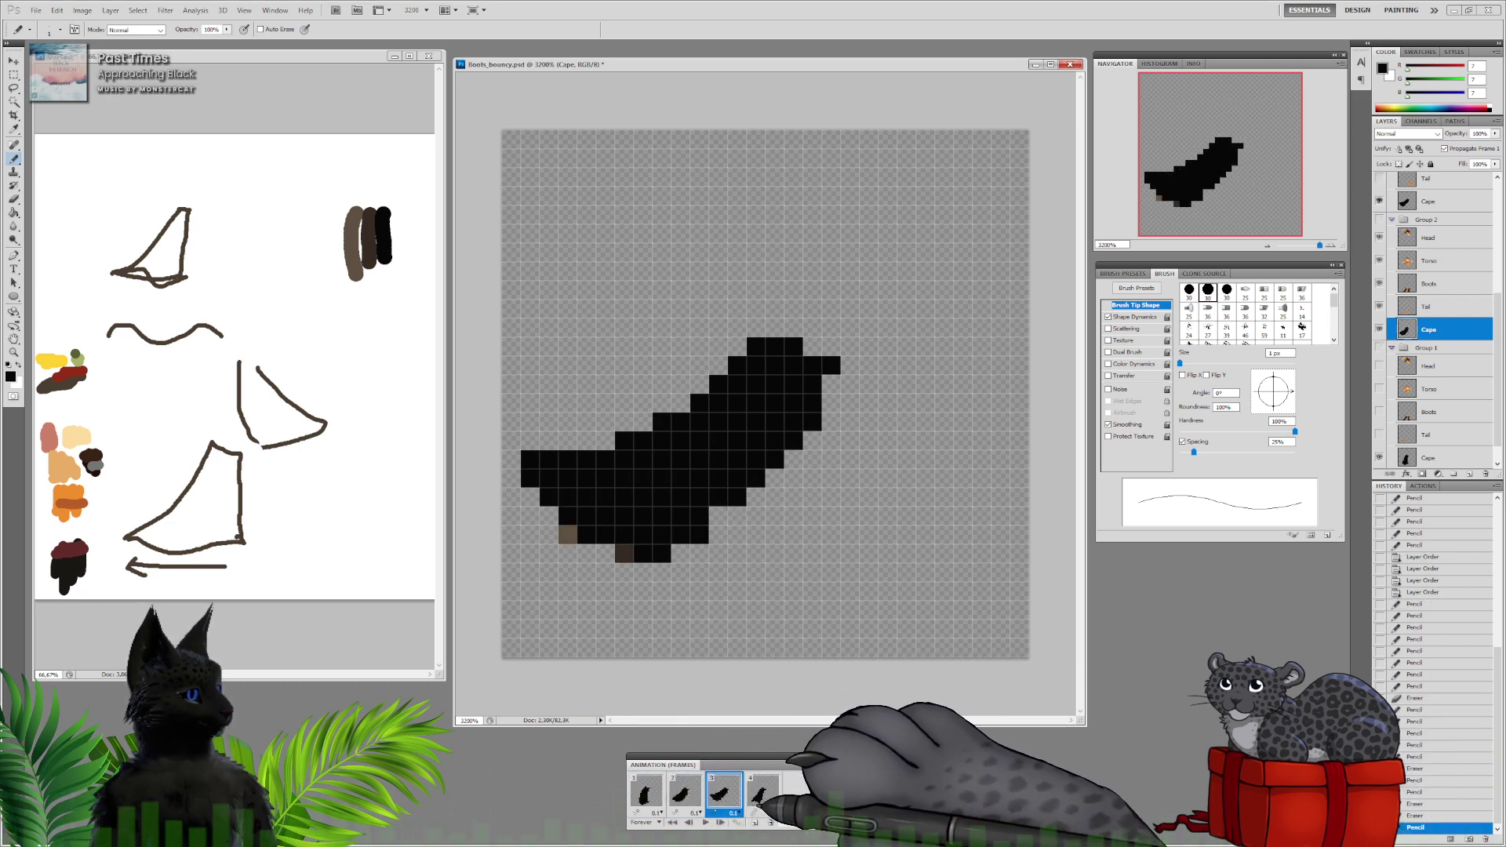
{"action": "left_click", "coordinate": [769, 800]}
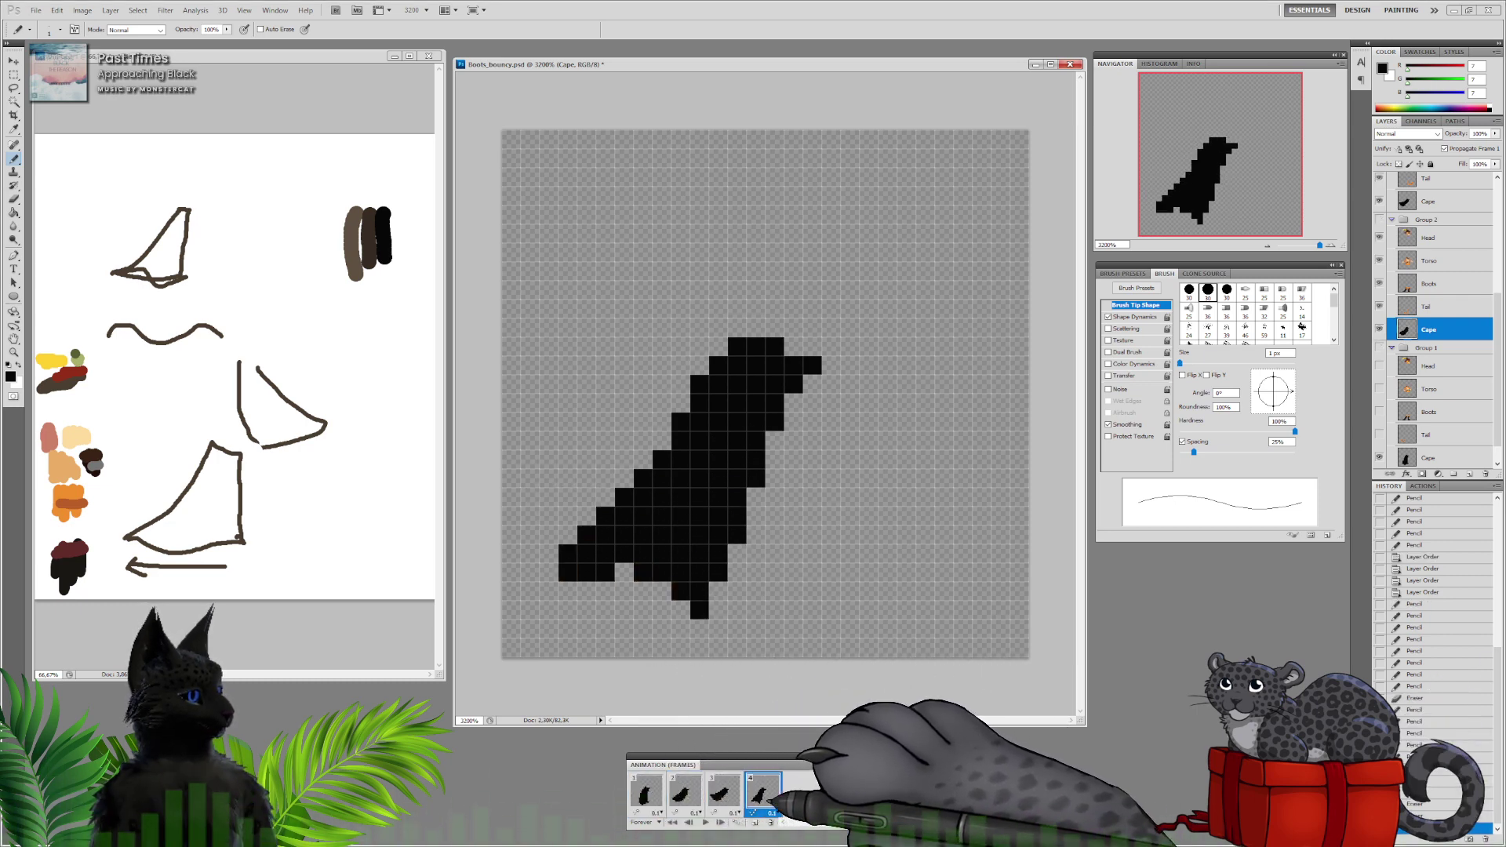
{"action": "left_click", "coordinate": [705, 821]}
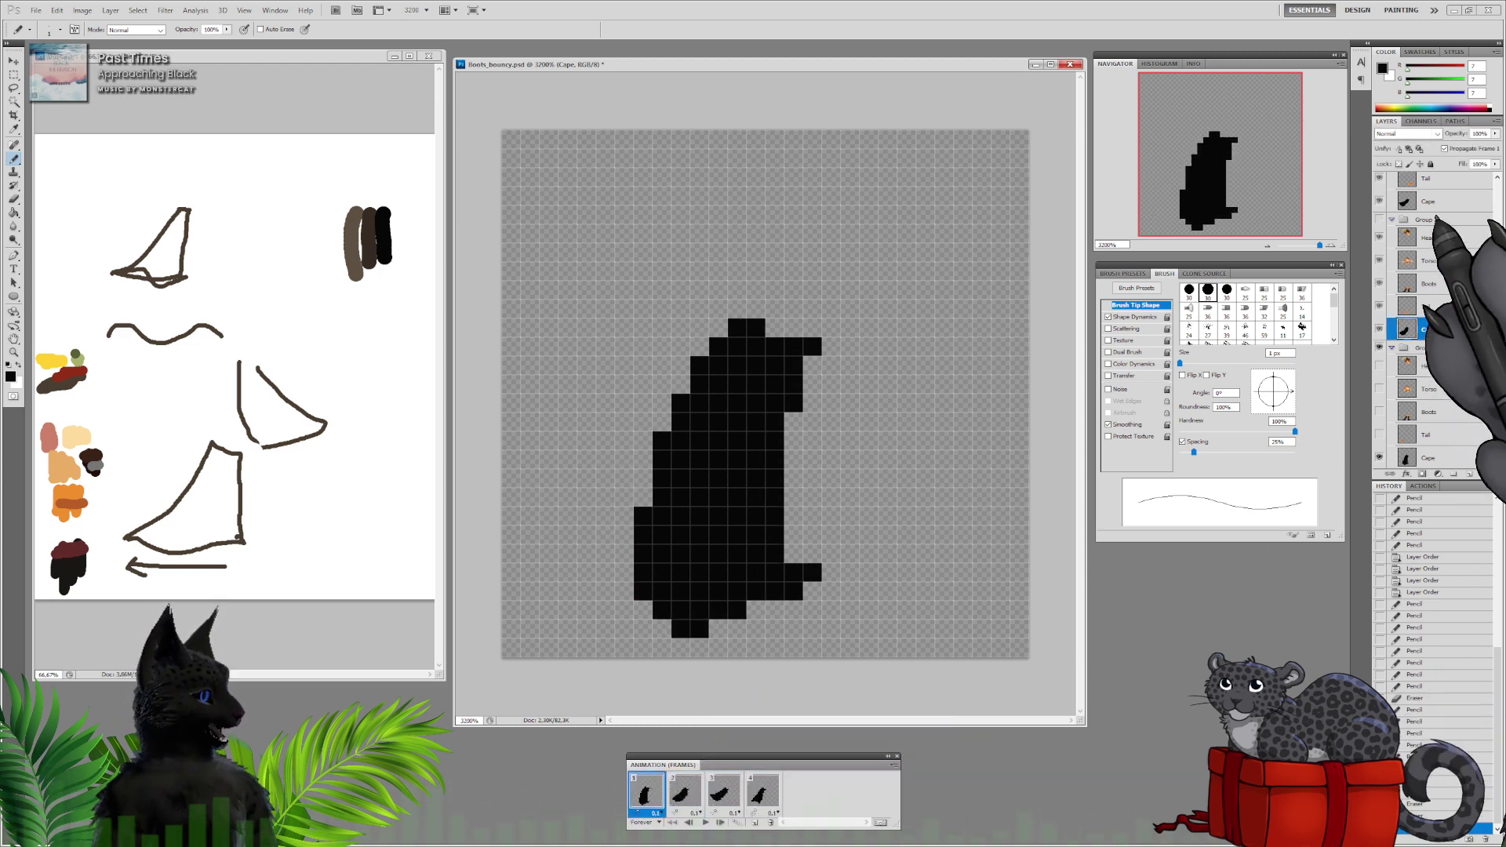
In the first frame, erase pixels along the hem and from the front hem corner on Group 1's Cape layer
{"action": "left_click", "coordinate": [1428, 435]}
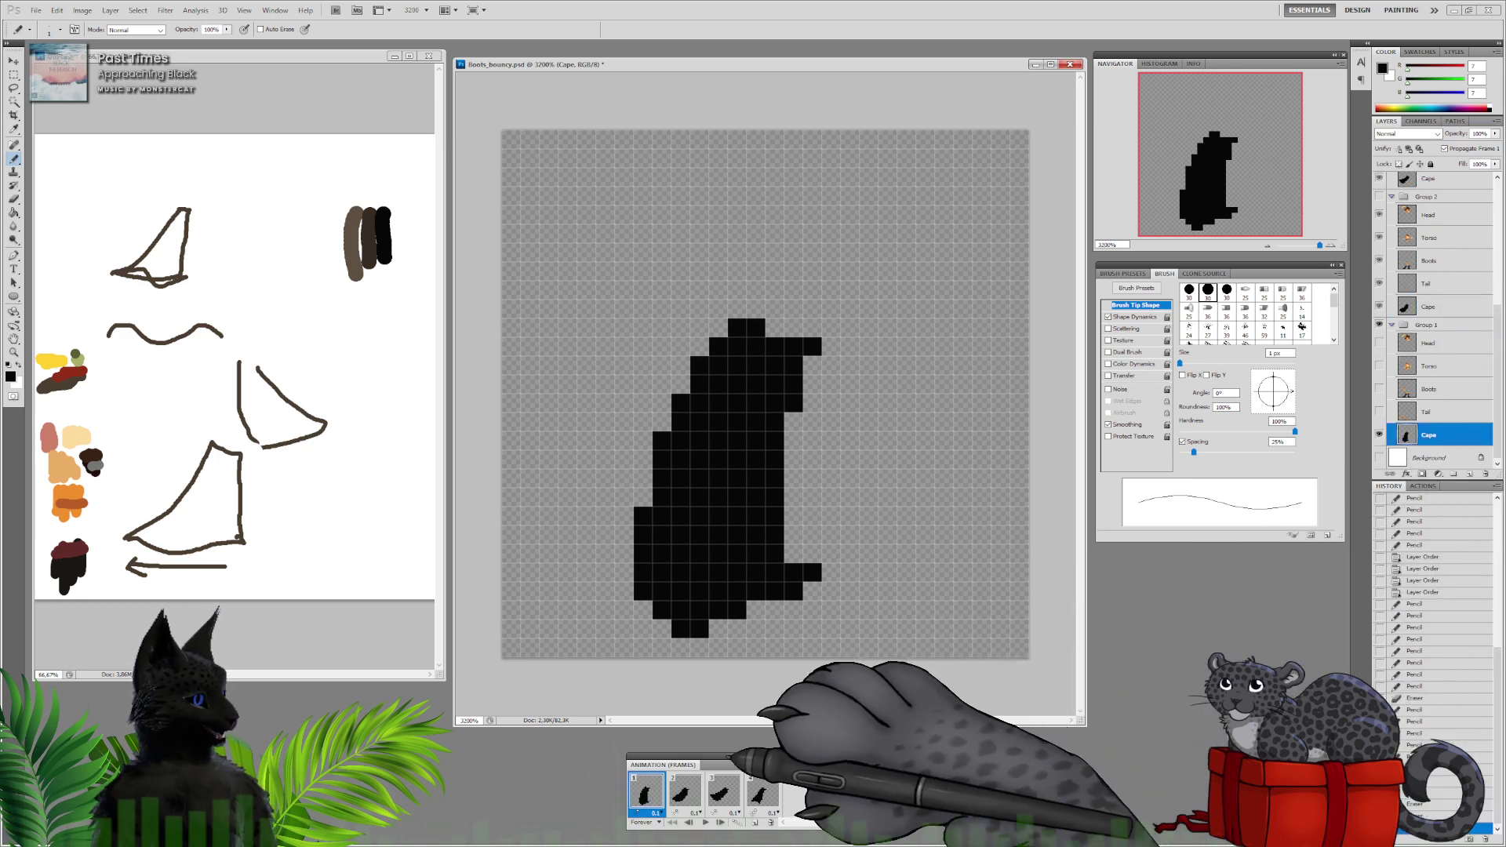
{"action": "left_click", "coordinate": [685, 792]}
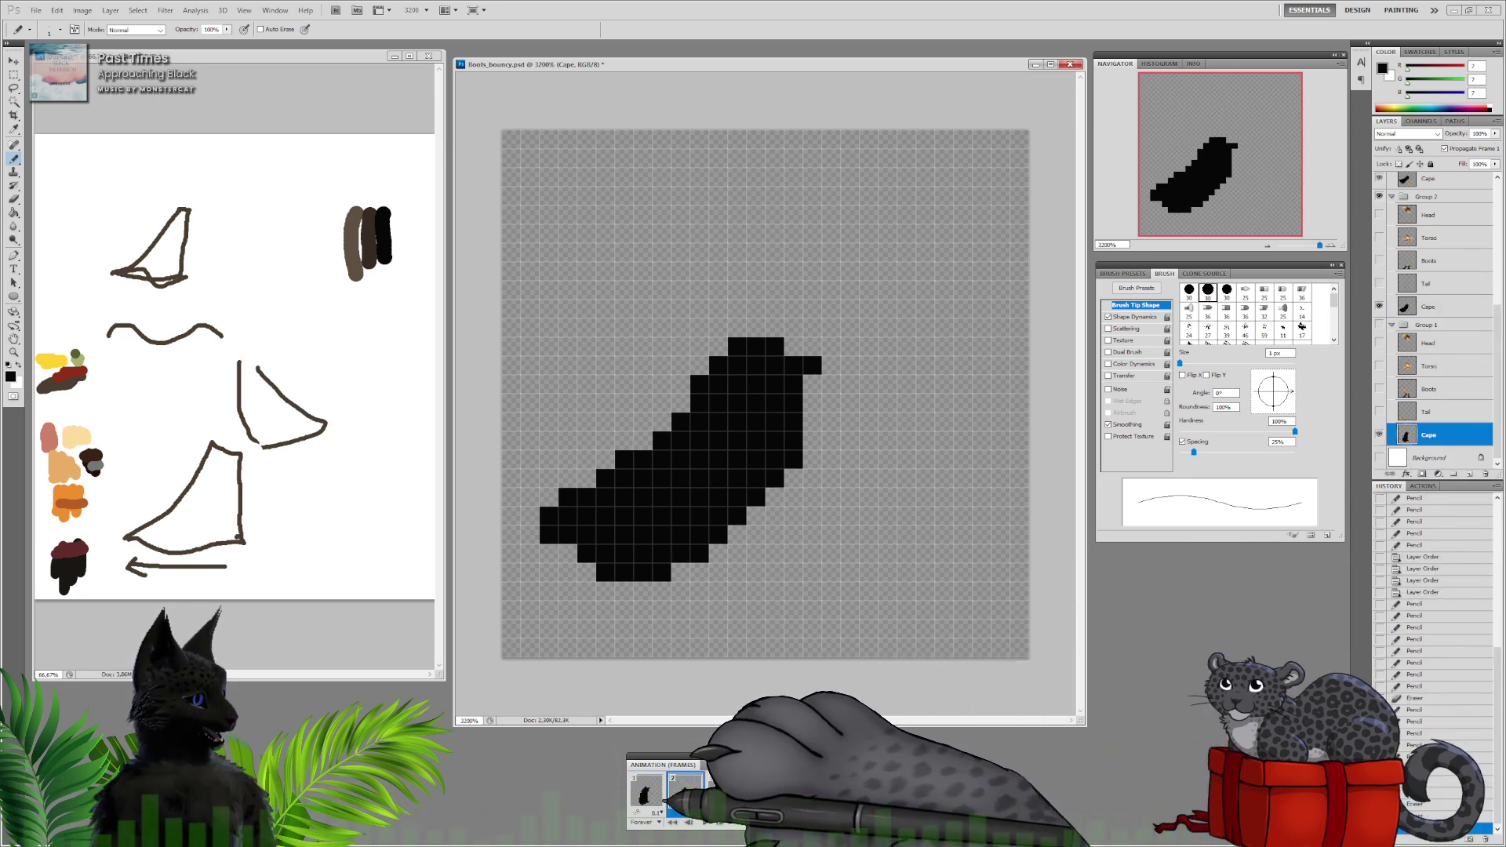
{"action": "left_click", "coordinate": [647, 792]}
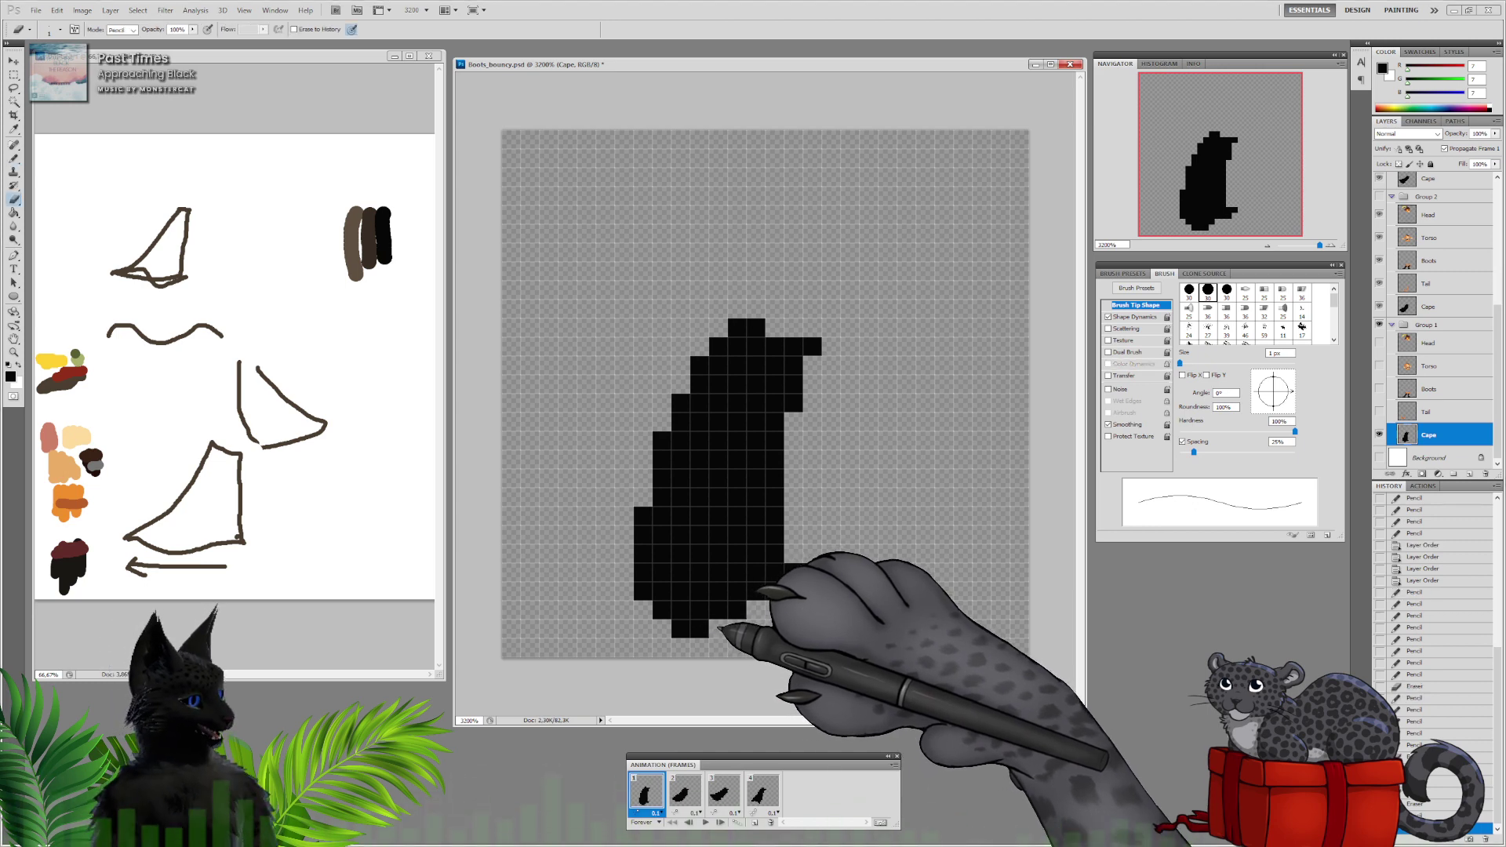
{"action": "mouse_move", "coordinate": [709, 618]}
{"action": "left_mouse_down"}
{"action": "mouse_move", "coordinate": [765, 596]}
{"action": "mouse_move", "coordinate": [801, 596]}
{"action": "left_mouse_up"}
{"action": "left_click", "coordinate": [812, 571]}
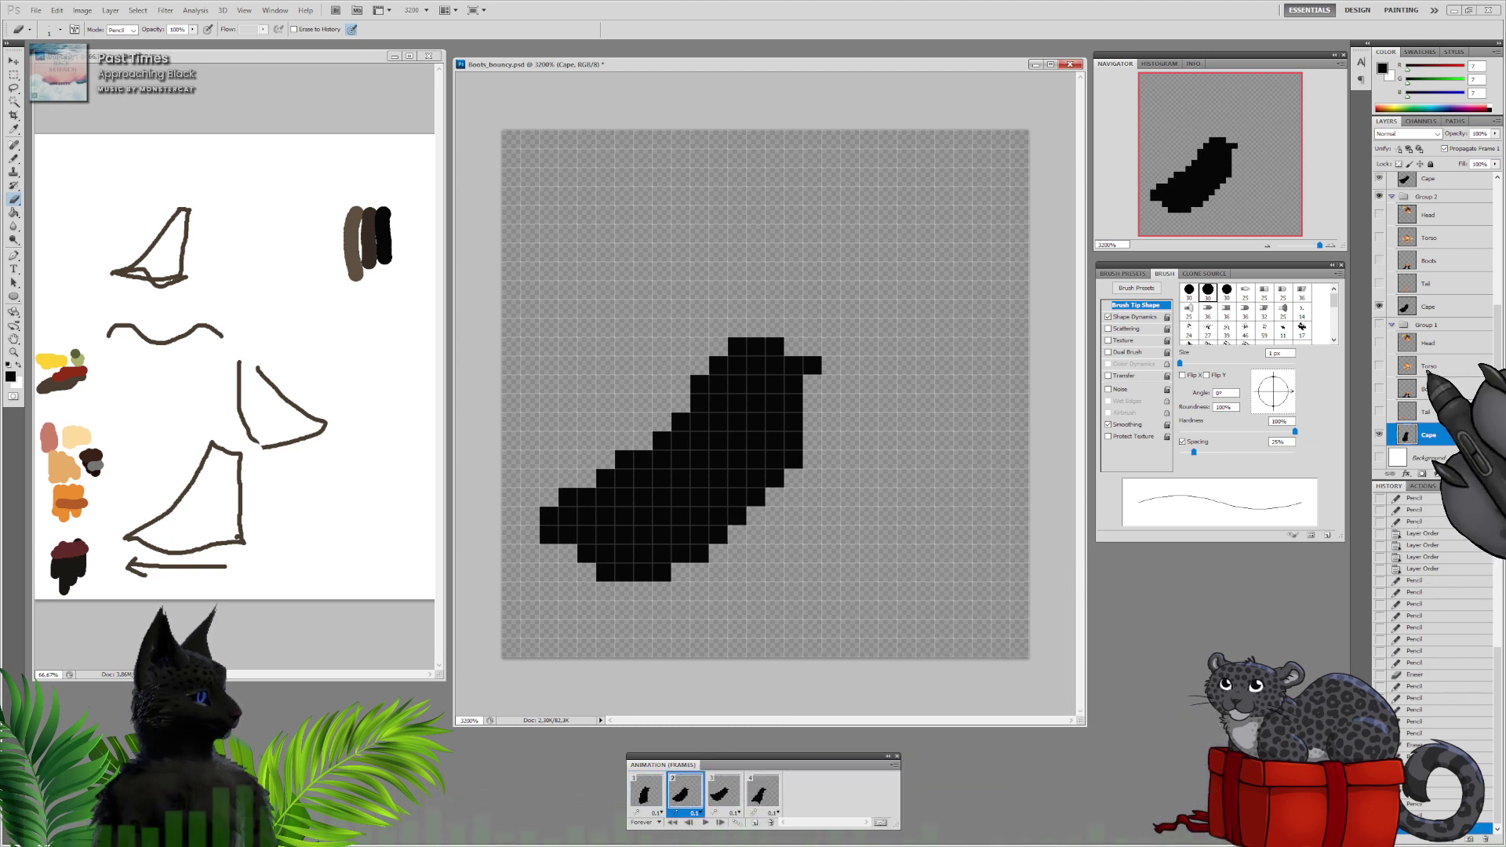
In the second frame, erase pixels from the rear corner and lower edge of the cape on Group 2's Cape layer
{"action": "left_click", "coordinate": [1429, 307]}
{"action": "left_click", "coordinate": [550, 534]}
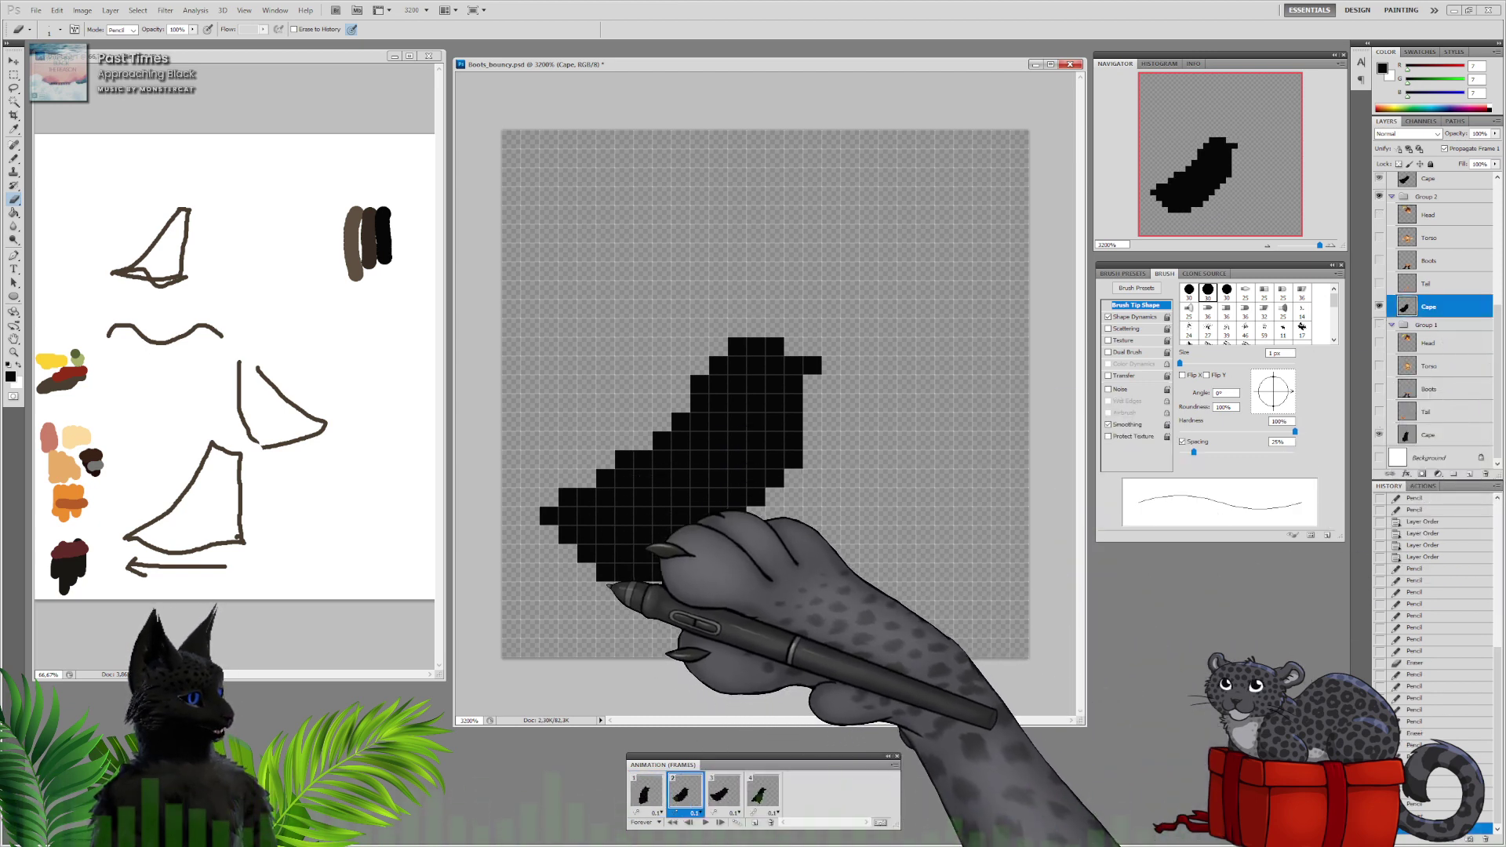
{"action": "left_click", "coordinate": [581, 559]}
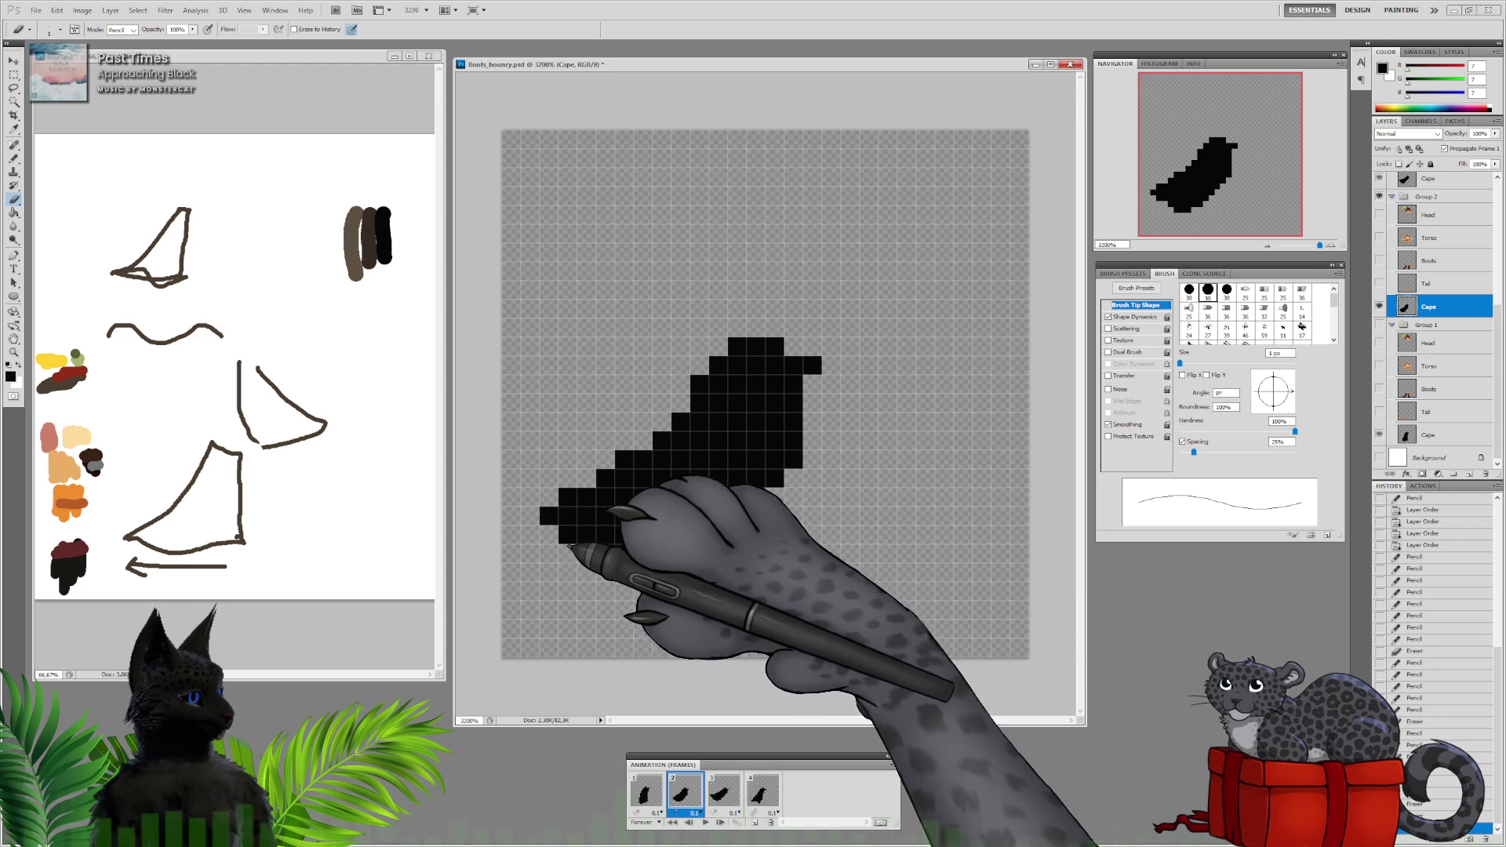
{"action": "left_click", "coordinate": [567, 535]}
{"action": "left_click", "coordinate": [625, 572]}
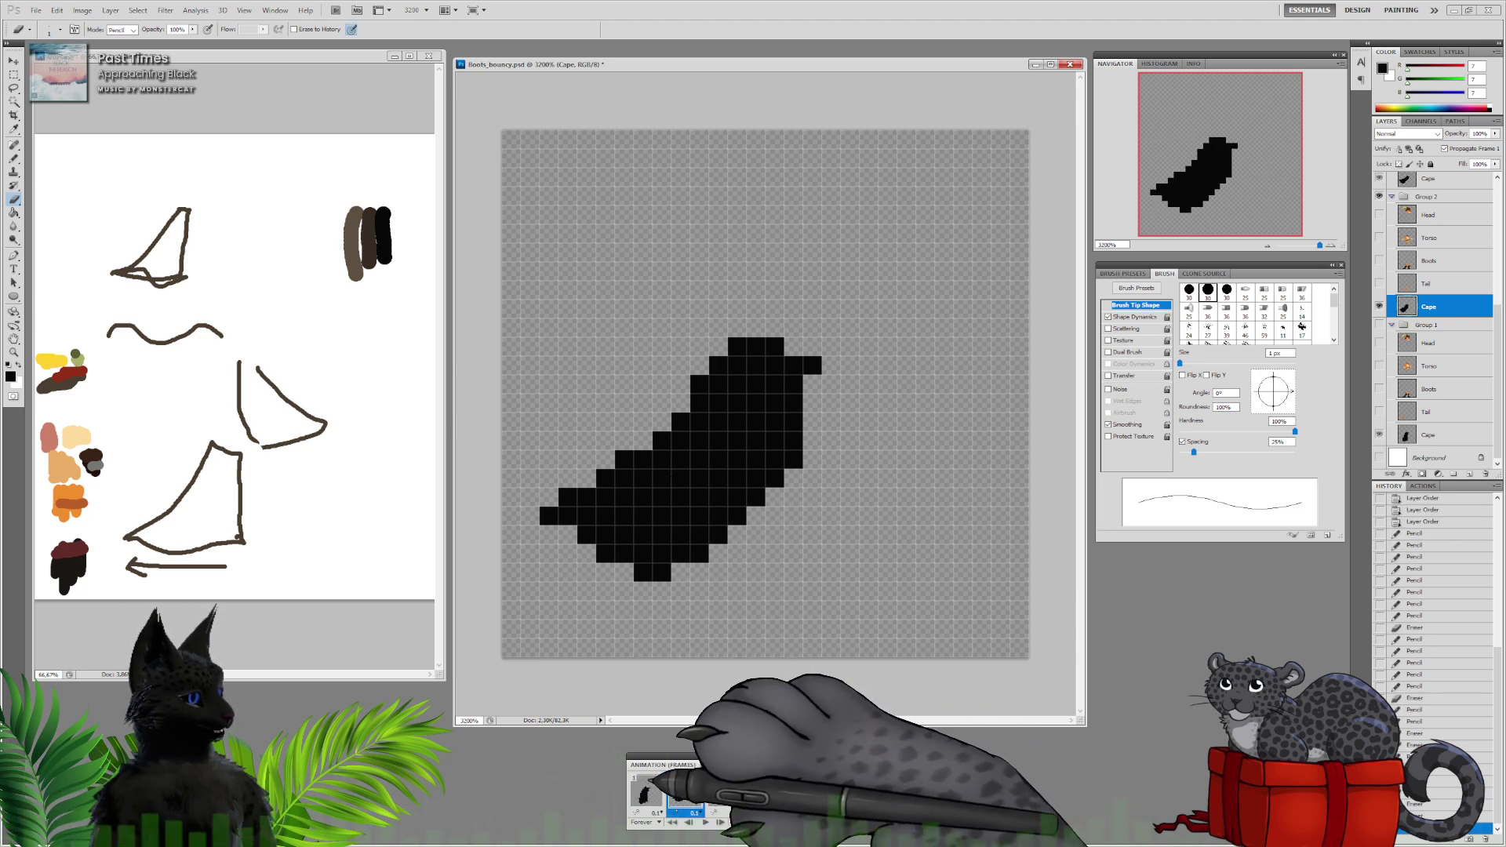
Compare the capes across the first three frames and select Group 3's Cape layer
{"action": "left_click", "coordinate": [648, 790]}
{"action": "left_click", "coordinate": [690, 792]}
{"action": "left_click", "coordinate": [723, 790]}
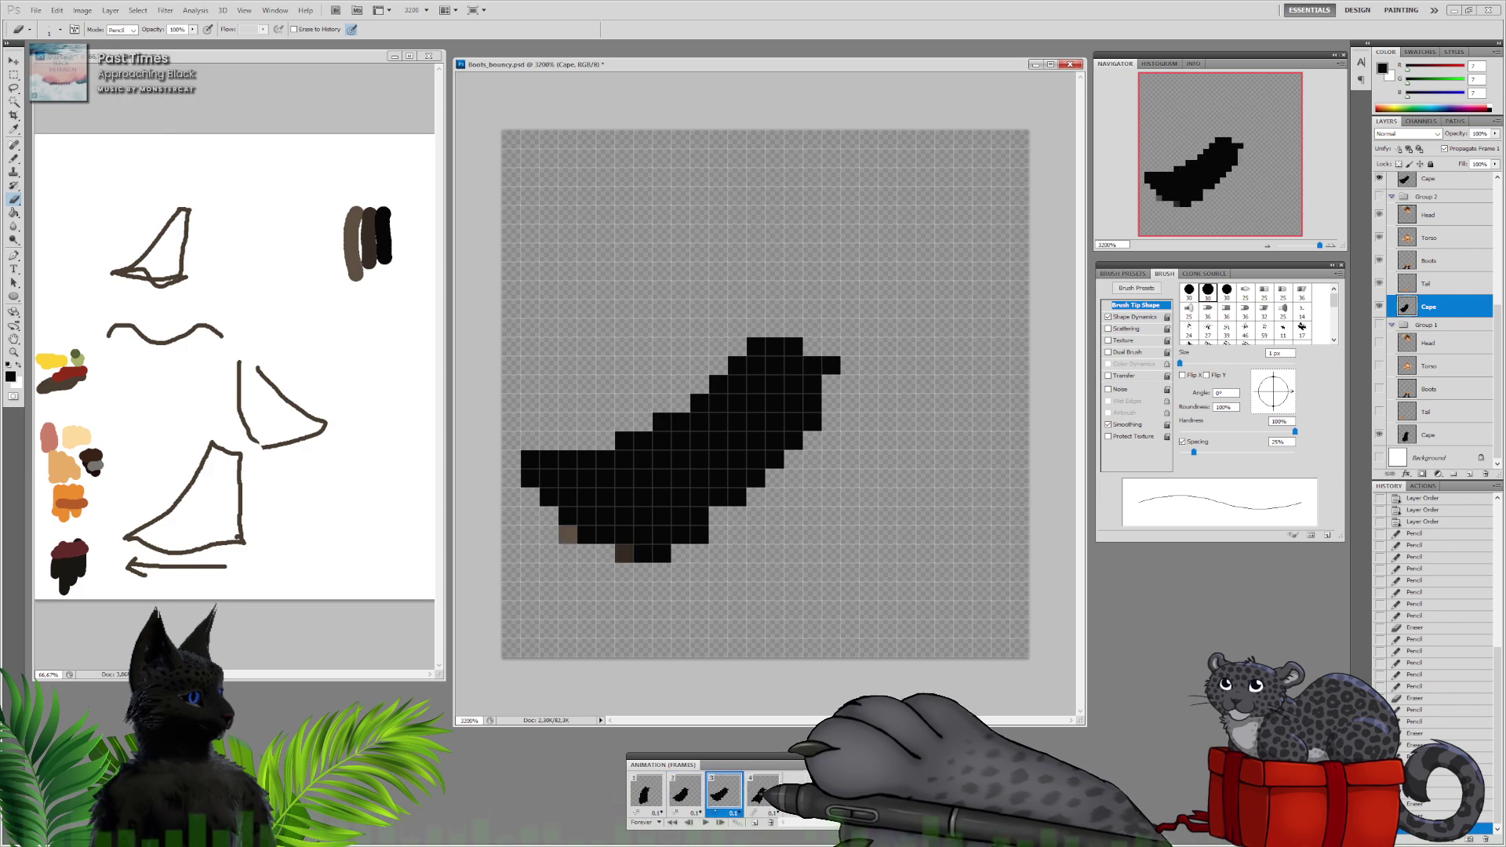
{"action": "left_click", "coordinate": [645, 792]}
{"action": "left_click", "coordinate": [723, 791]}
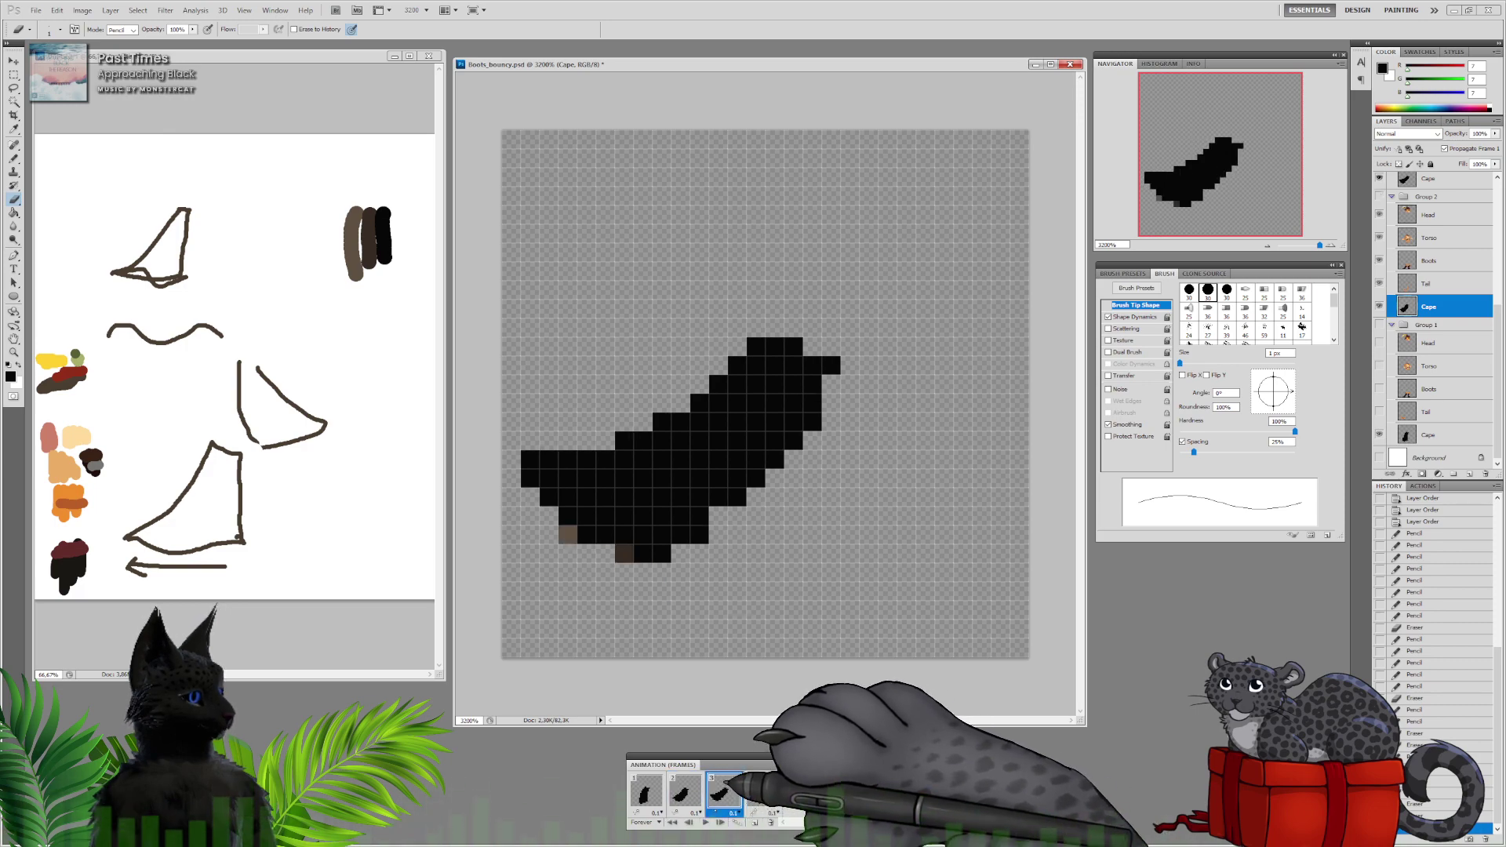
{"action": "left_click", "coordinate": [1424, 180]}
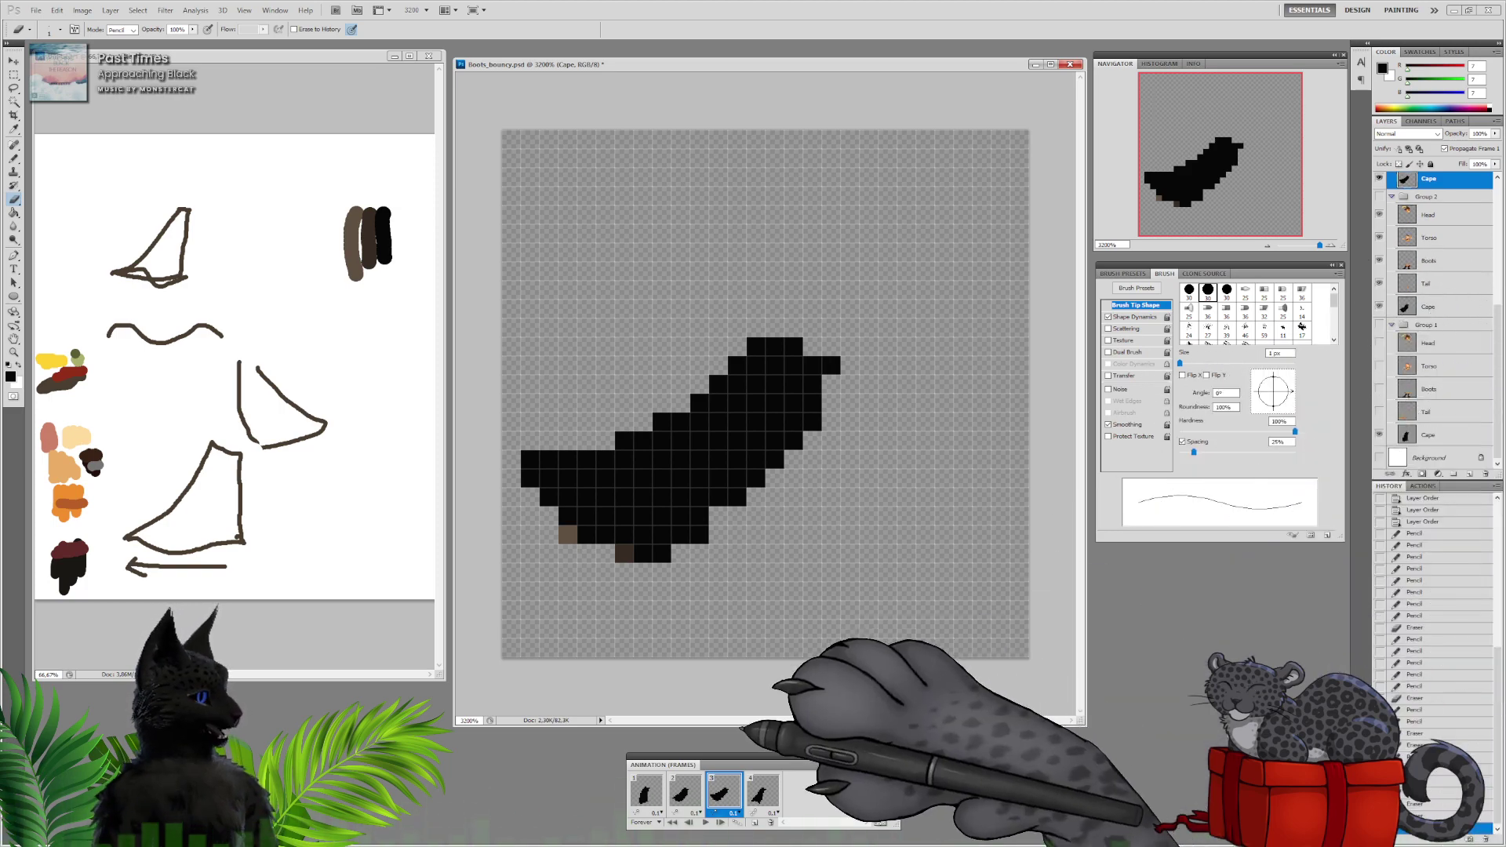
Show the Tail, Boots, Torso and Head layers of Group 1 in the first frame and of Group 2 in the second frame
{"action": "left_click", "coordinate": [645, 792]}
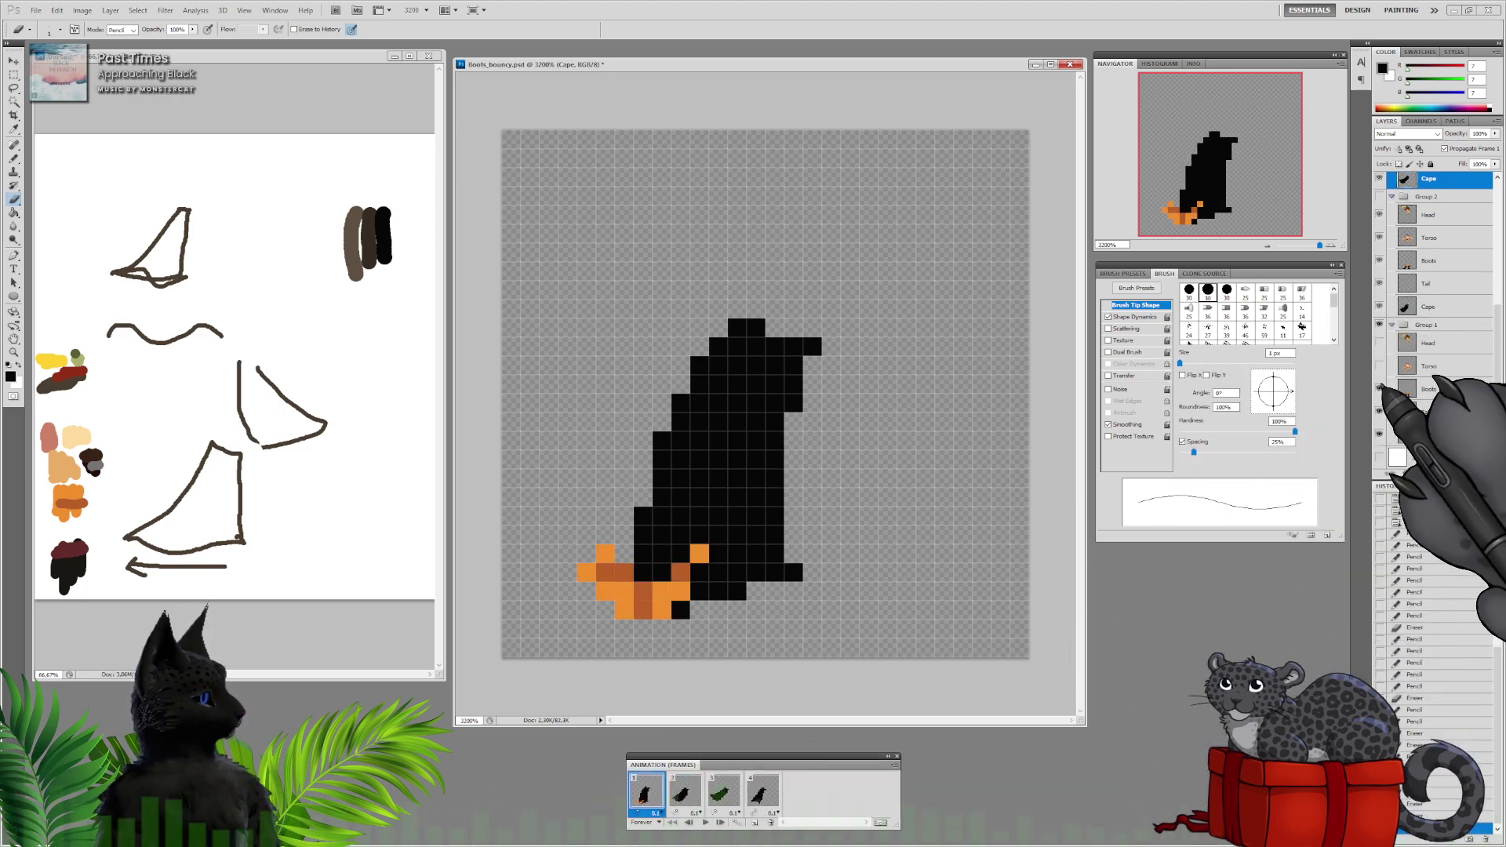
{"action": "left_click", "coordinate": [1379, 365]}
{"action": "left_click", "coordinate": [1378, 342]}
{"action": "left_click", "coordinate": [685, 793]}
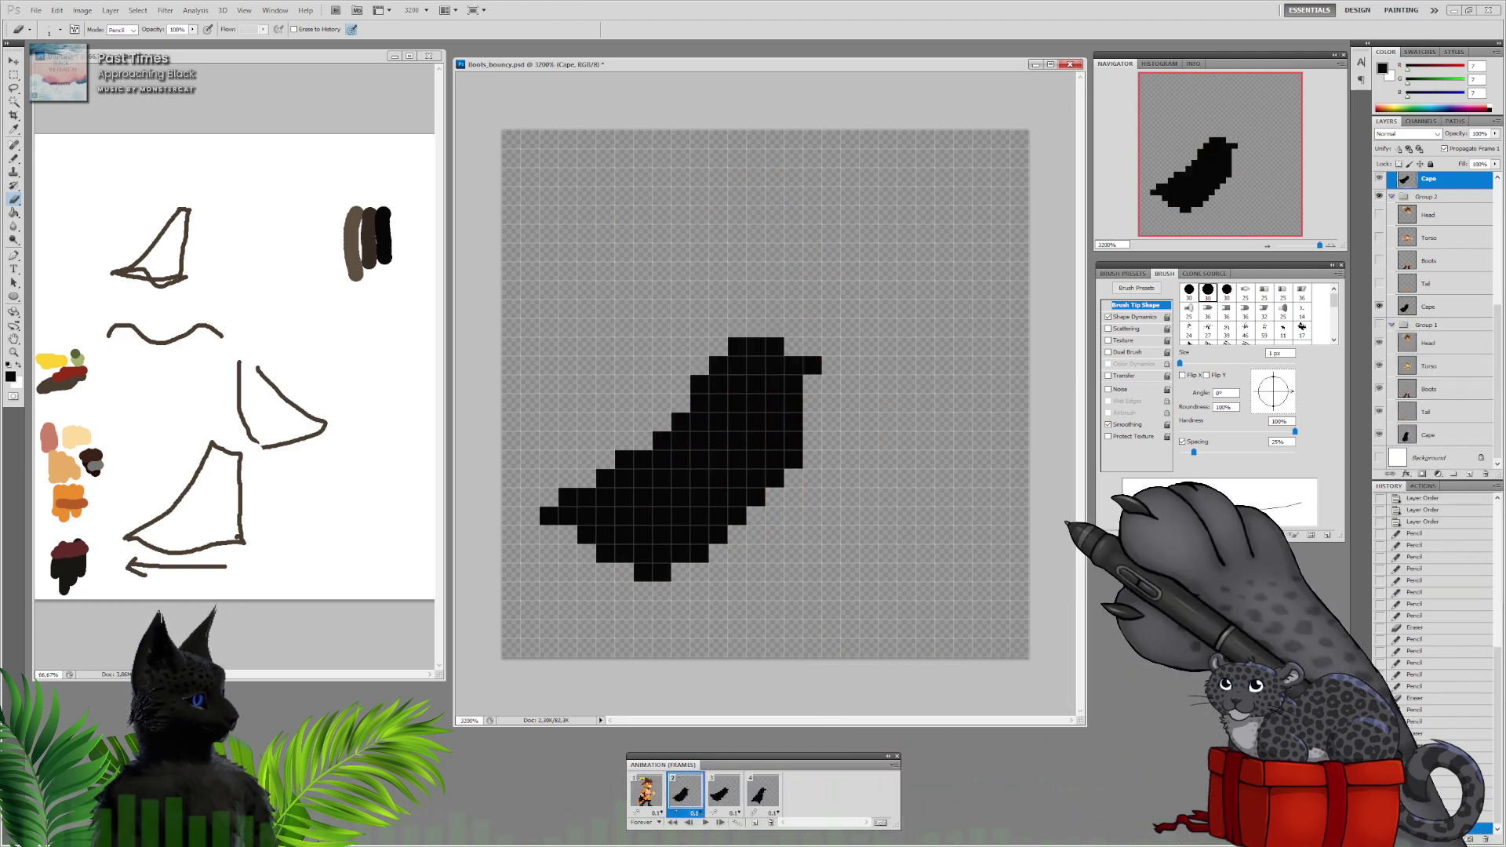
{"action": "left_click", "coordinate": [1379, 284]}
{"action": "left_click", "coordinate": [1379, 260]}
{"action": "left_click", "coordinate": [1379, 238]}
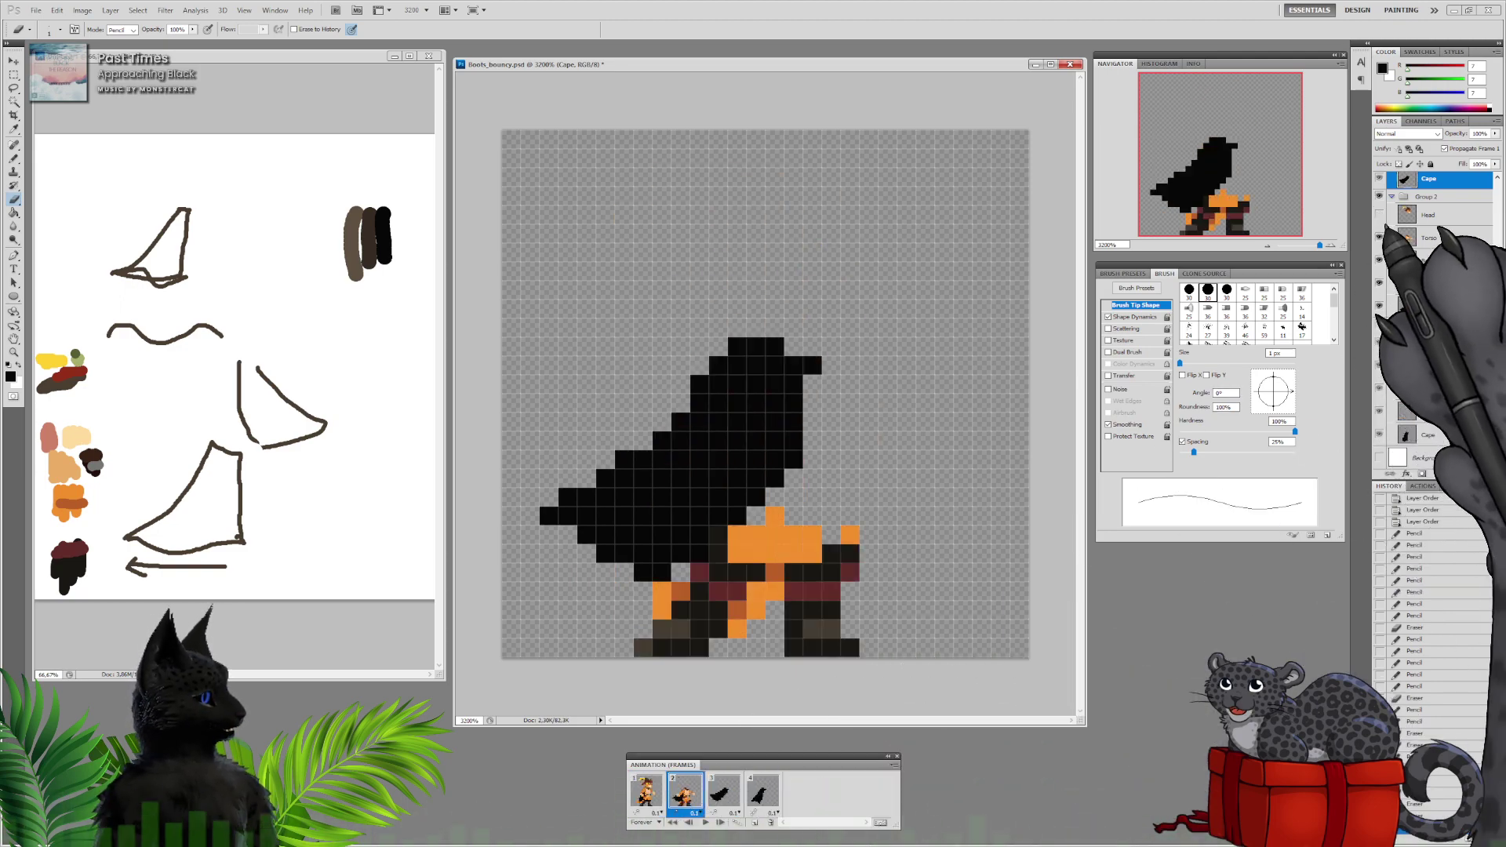
{"action": "left_click_drag", "start_coordinate": [1380, 233], "coordinate": [1378, 214]}
Show the Tail, Boots, Torso and Head layers of Group 3 in the third frame and of Group 4 in the fourth frame
{"action": "left_click", "coordinate": [724, 792]}
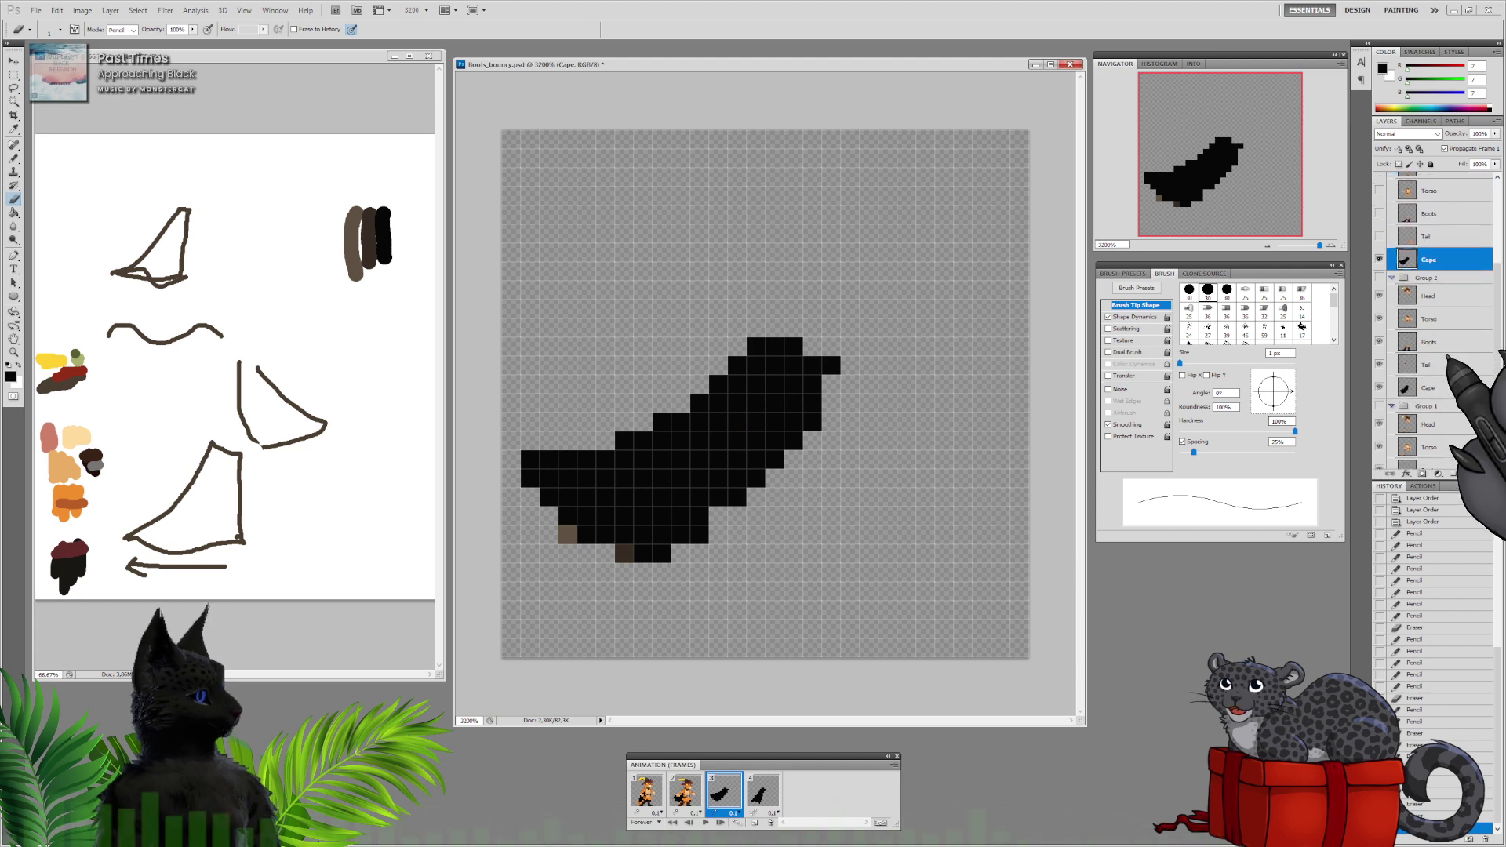
{"action": "left_click_drag", "start_coordinate": [1378, 358], "coordinate": [1382, 297]}
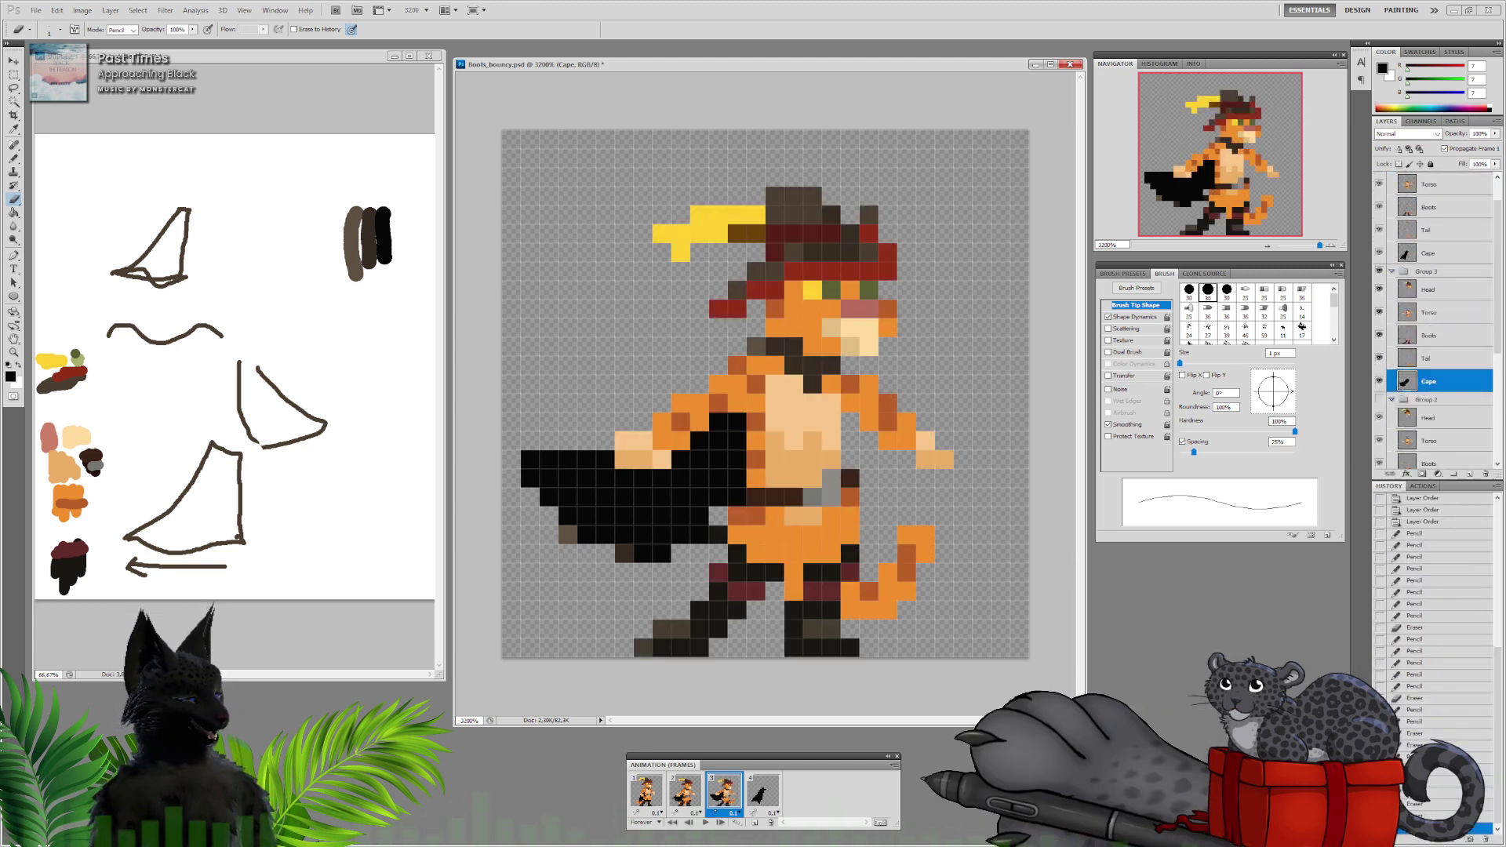
{"action": "left_click", "coordinate": [762, 792]}
{"action": "scroll", "coordinate": [1430, 353], "scroll_direction": "up", "scroll_amount": 1}
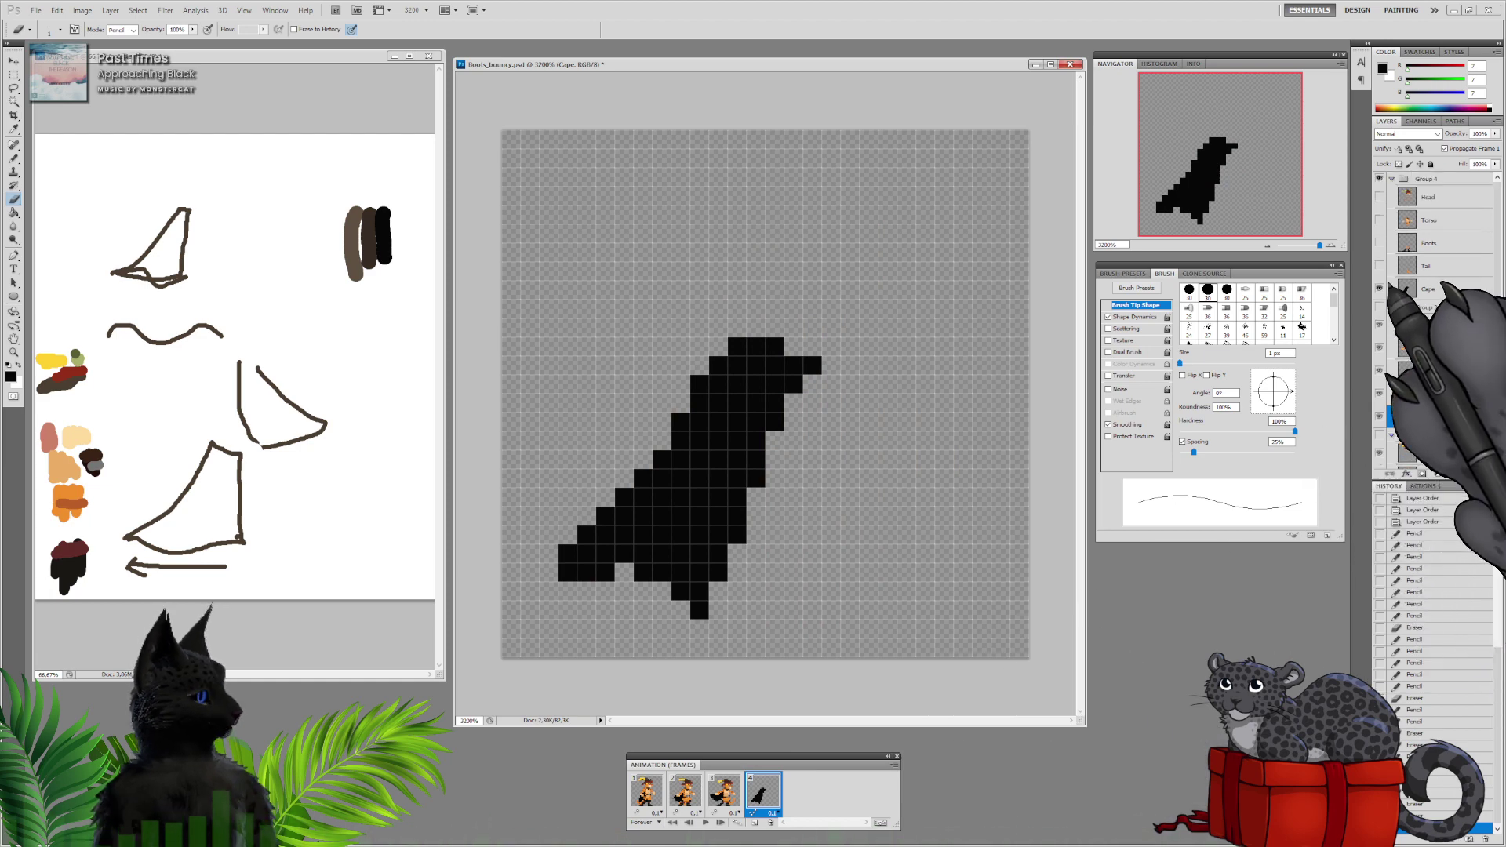
{"action": "left_click_drag", "start_coordinate": [1378, 265], "coordinate": [1379, 197]}
{"action": "left_click", "coordinate": [1379, 197]}
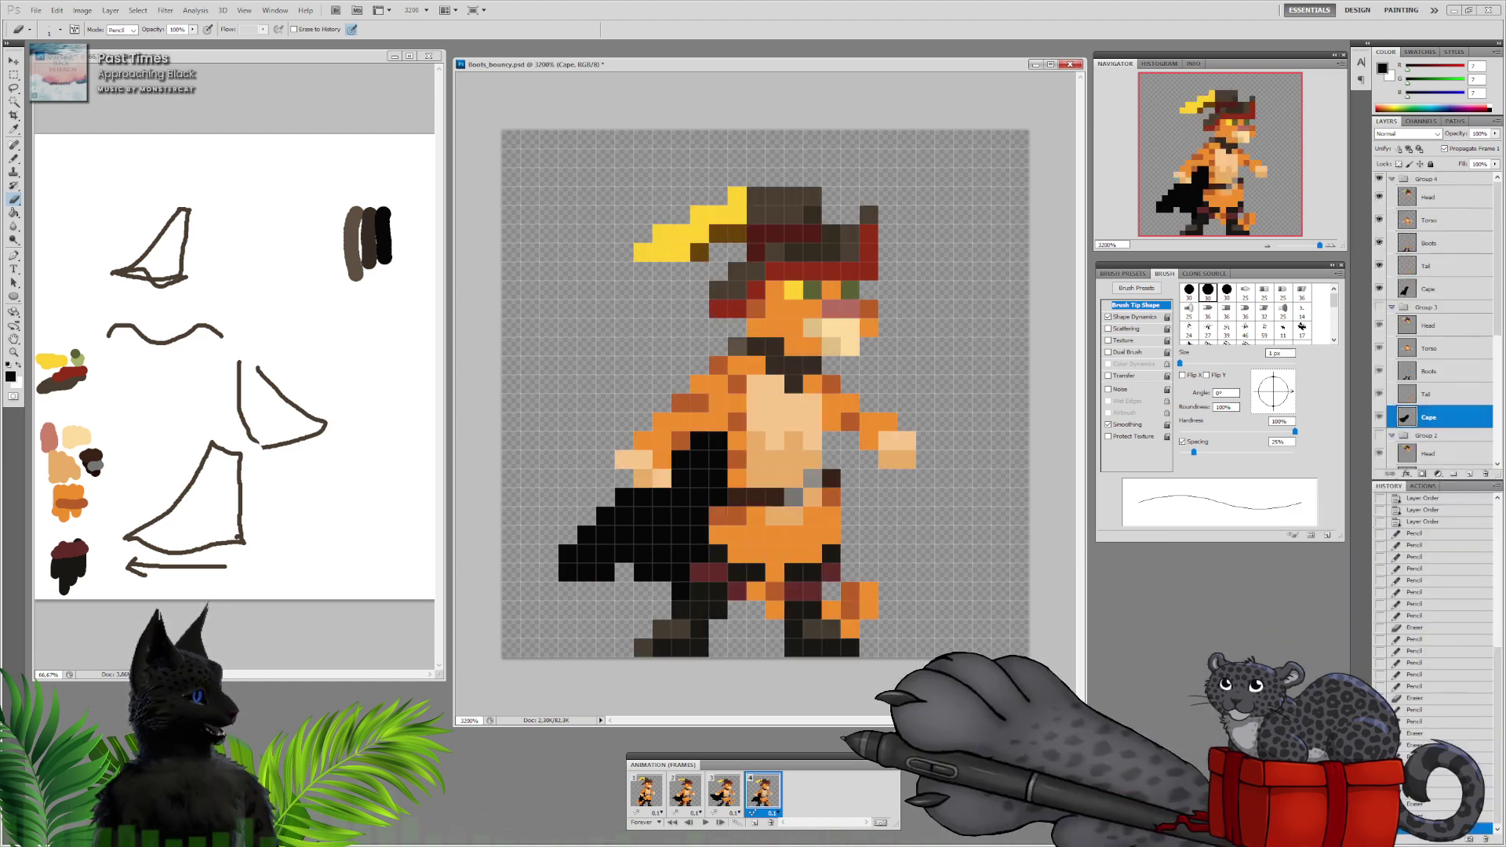
Play the animation with the full character, stop it, and step through the first three frames to check the cape
{"action": "left_click", "coordinate": [704, 822]}
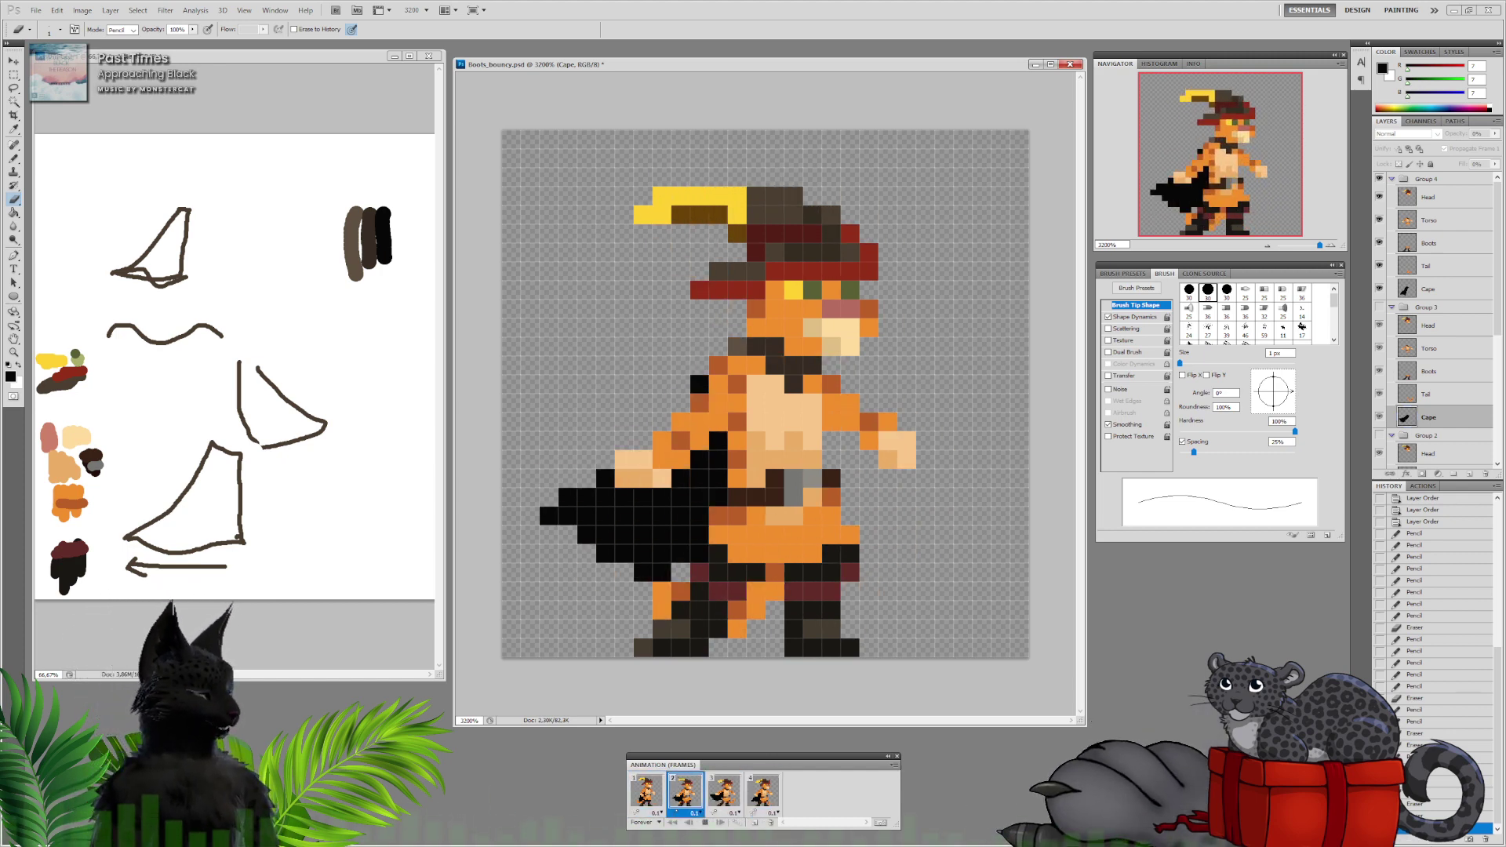
{"action": "left_click", "coordinate": [704, 822]}
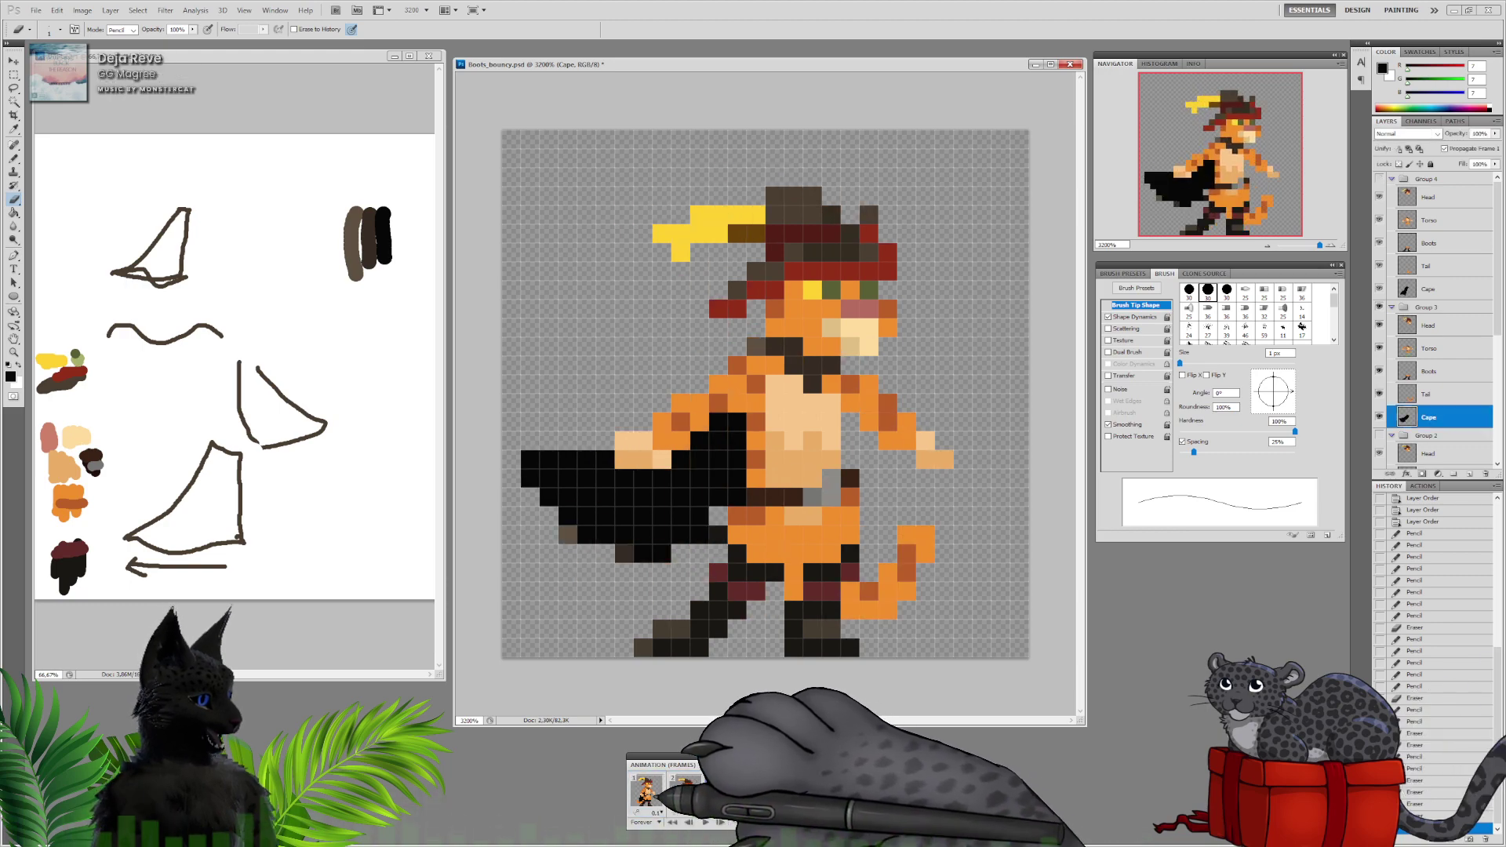
{"action": "left_click", "coordinate": [649, 794]}
{"action": "left_click", "coordinate": [687, 794]}
{"action": "left_click", "coordinate": [726, 794]}
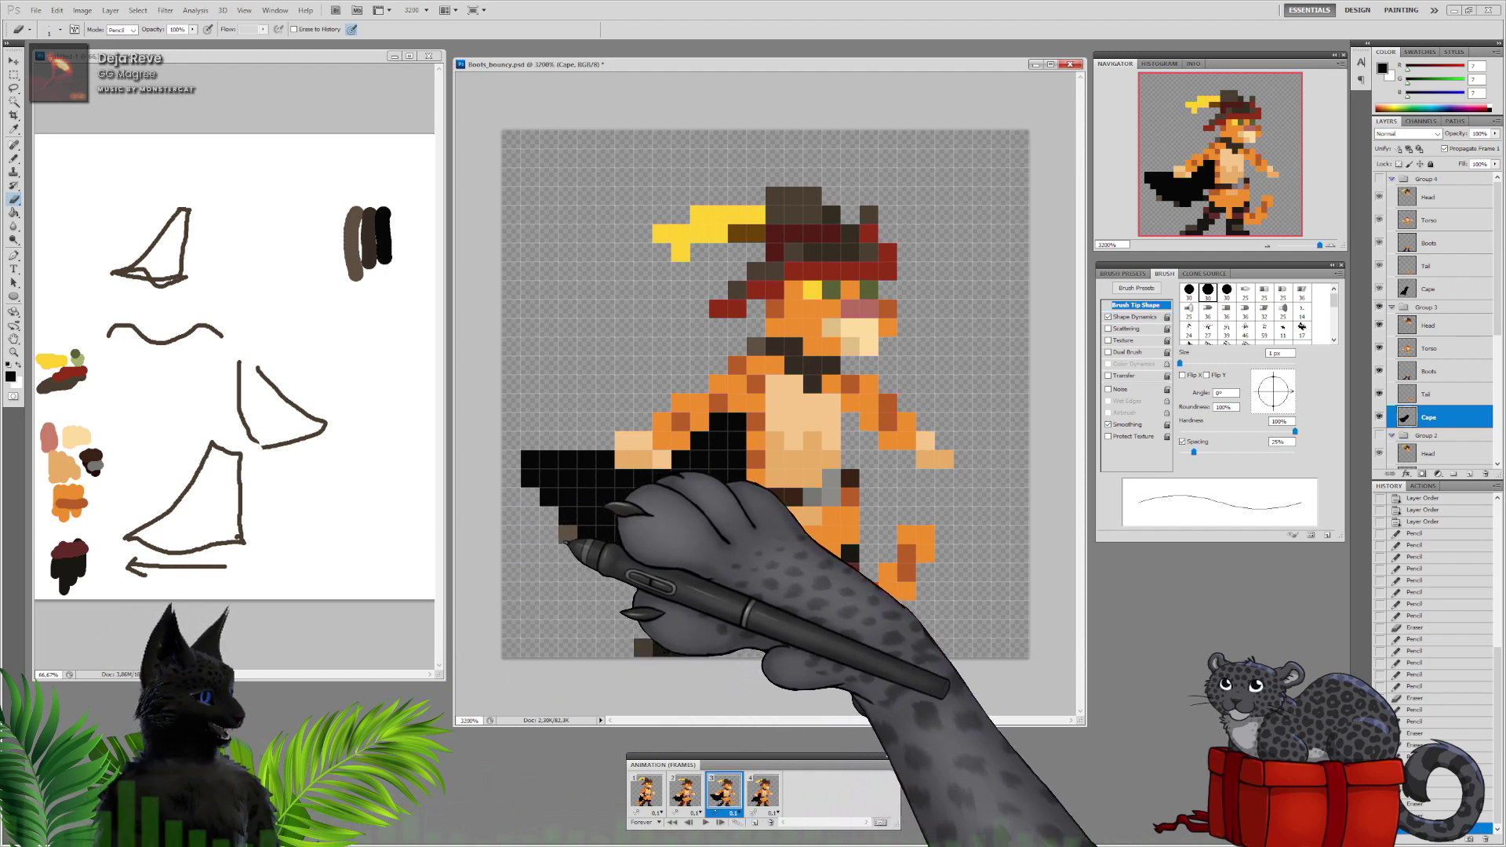
In the third frame, erase the rear brown pixel and trim the front of the lower hem on Group 3's Cape layer
{"action": "left_click_drag", "start_coordinate": [568, 537], "coordinate": [593, 542]}
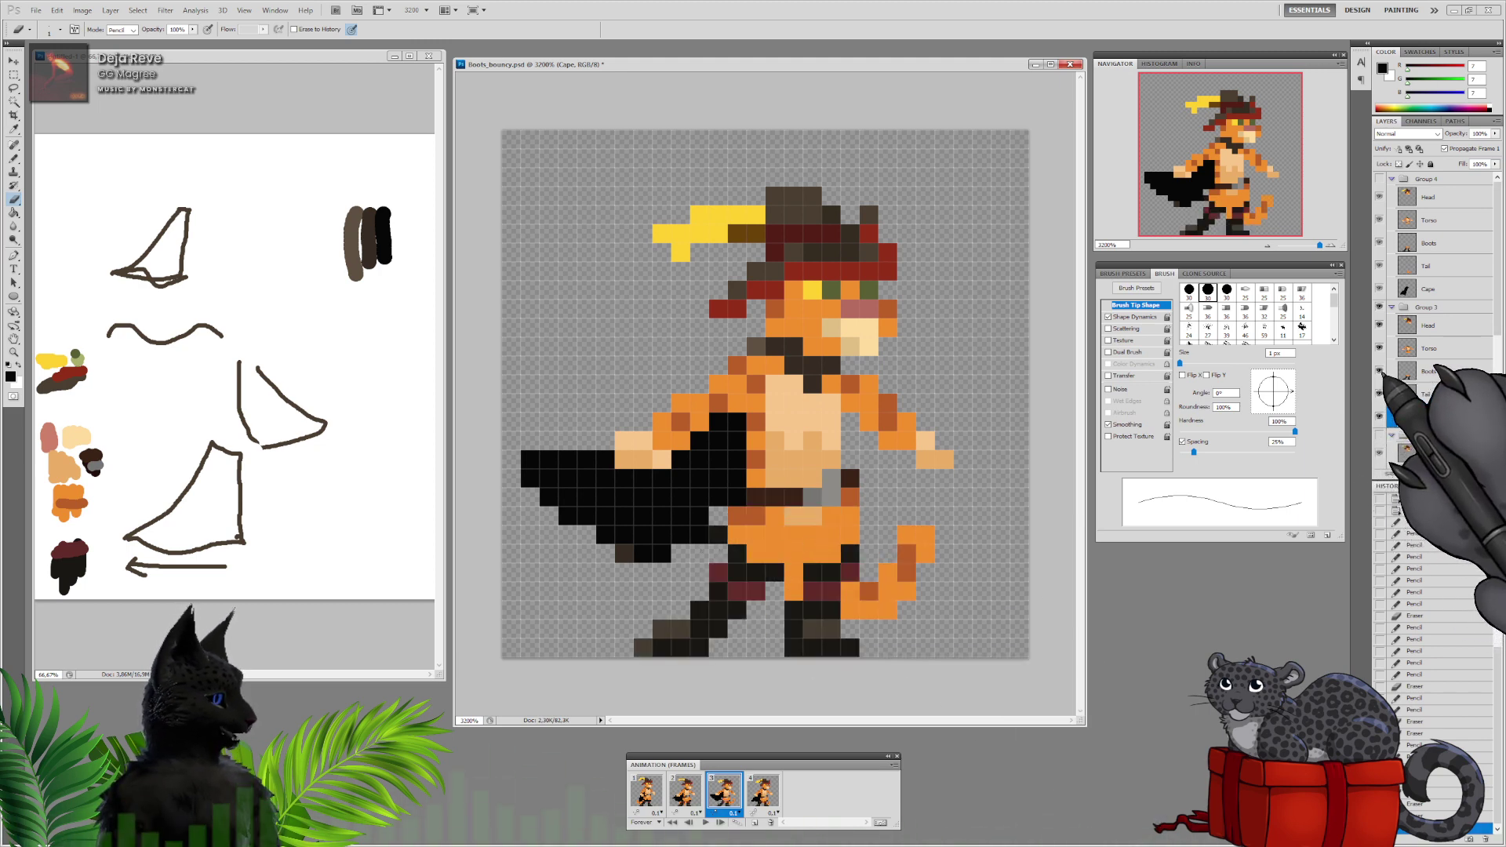
{"action": "left_click", "coordinate": [699, 535]}
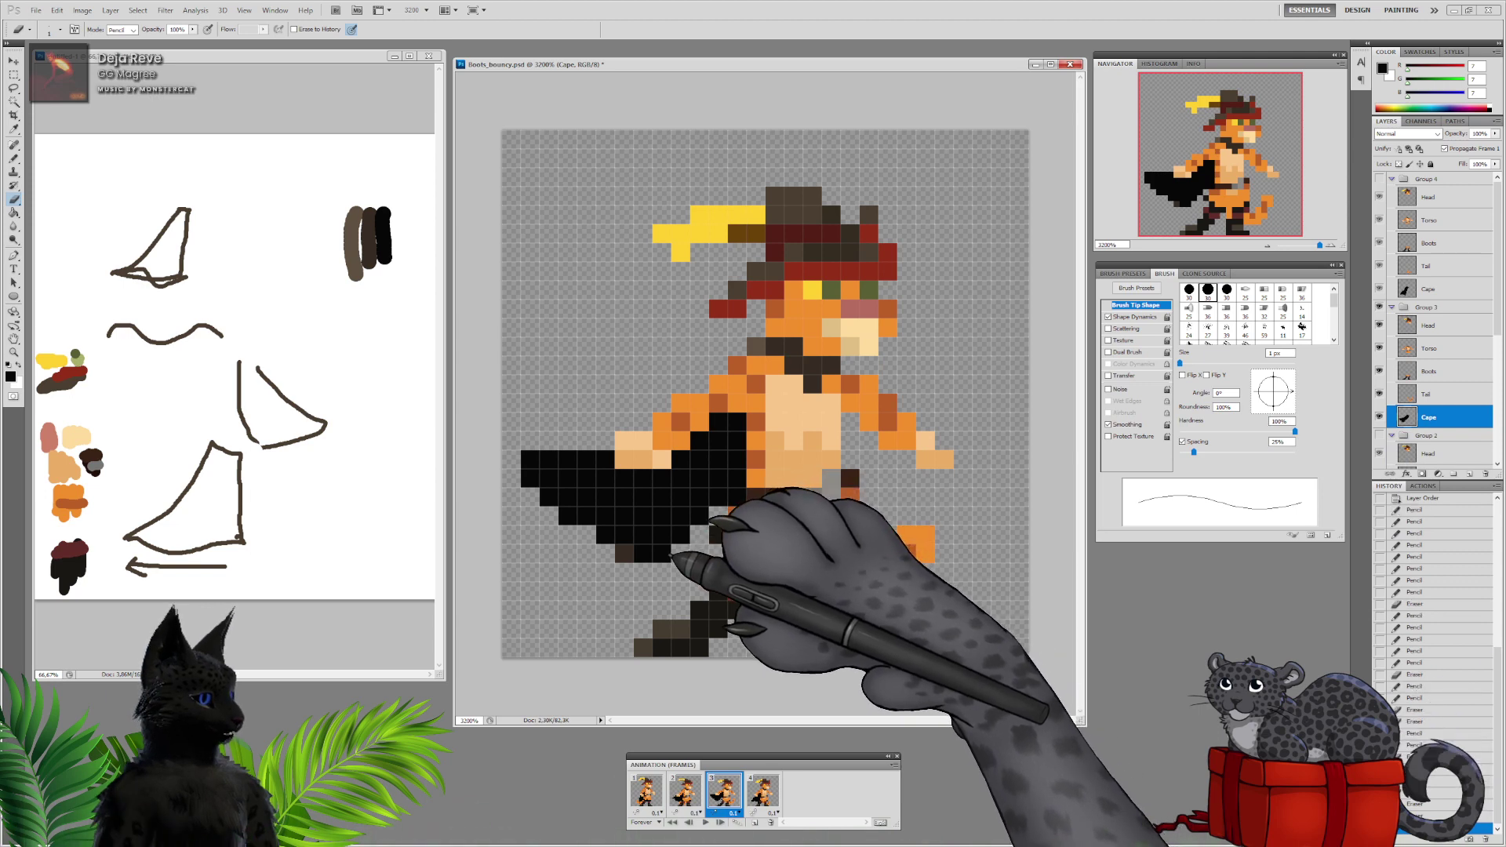
{"action": "left_click", "coordinate": [679, 547]}
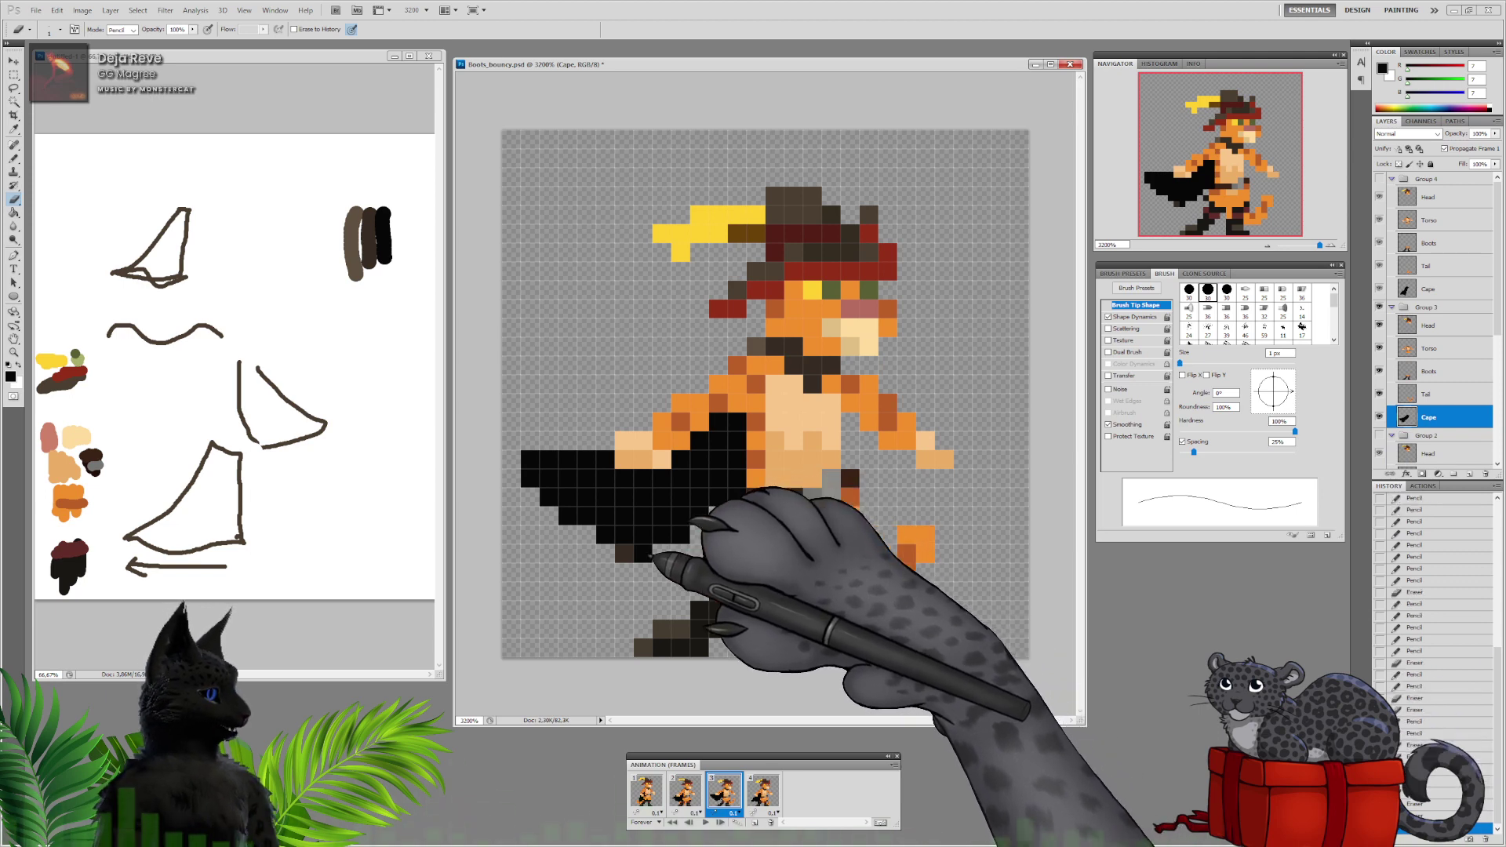
Step through the second, third, fourth and first frames to compare the trimmed cape hems
{"action": "left_click", "coordinate": [687, 792]}
{"action": "left_click", "coordinate": [723, 791]}
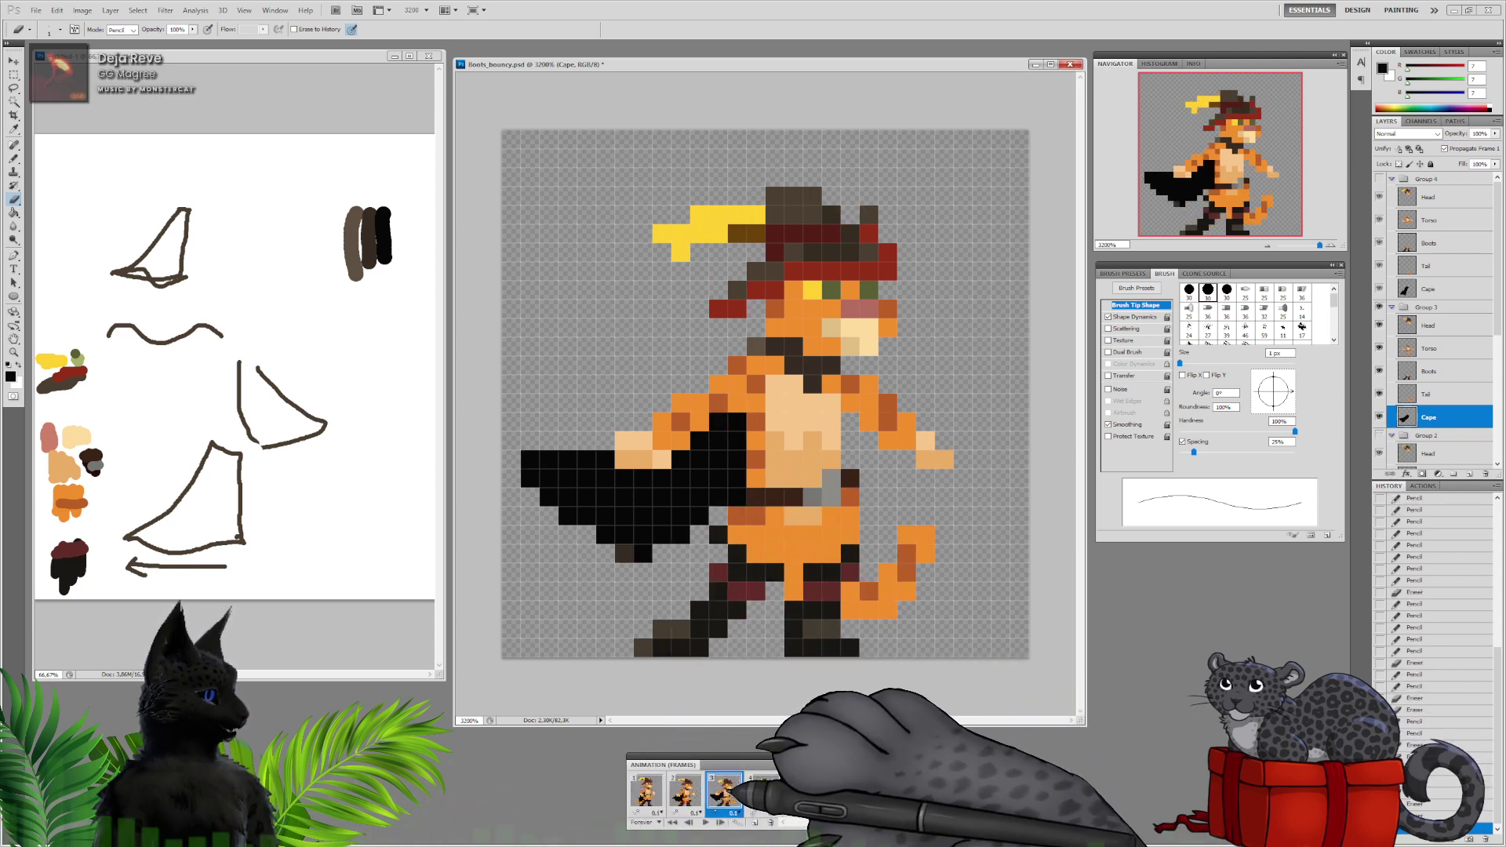
{"action": "left_click", "coordinate": [763, 792]}
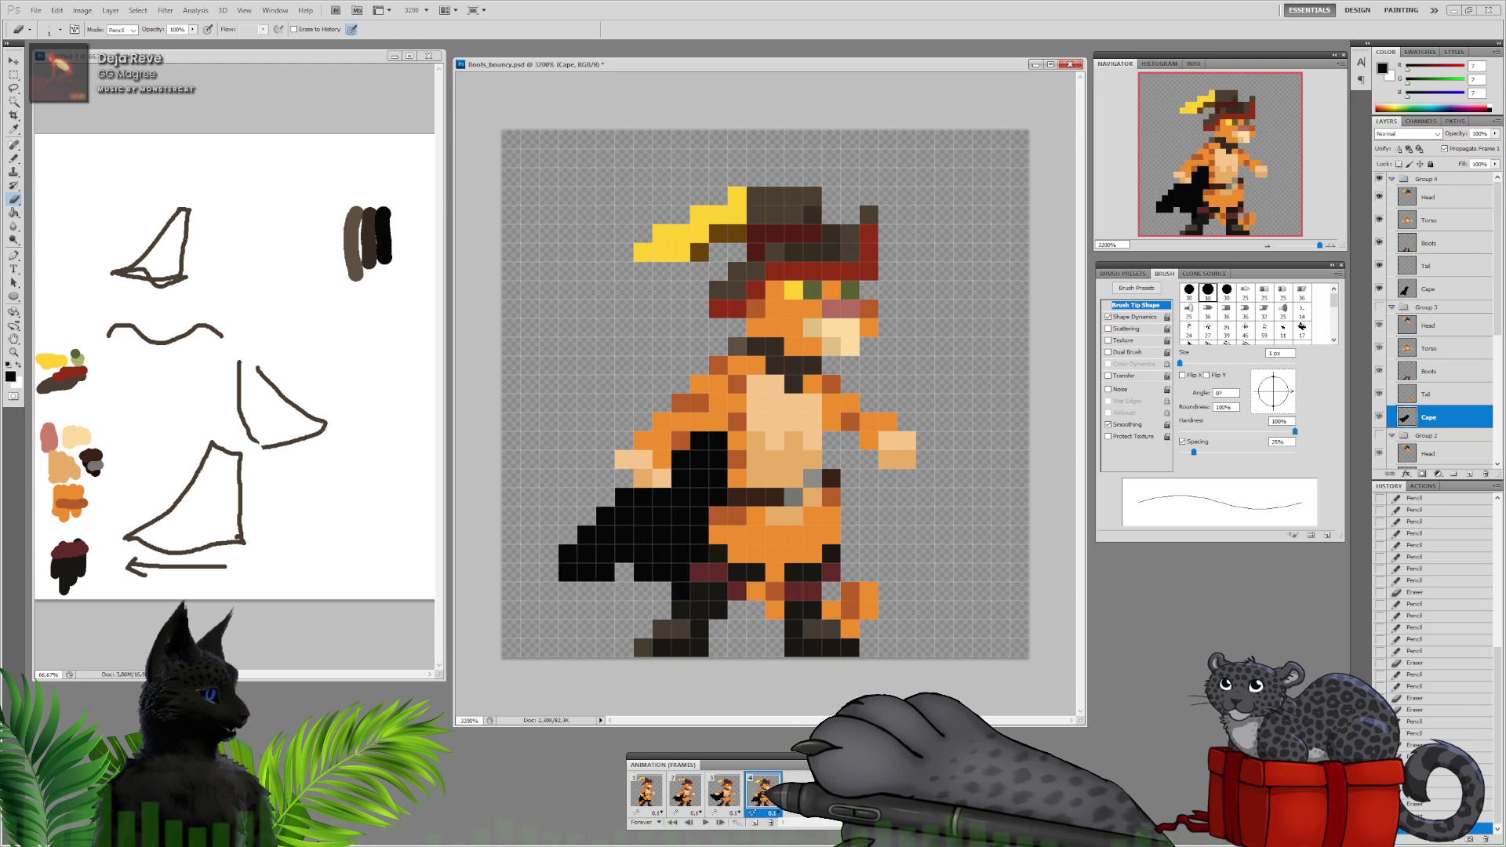
{"action": "left_click", "coordinate": [646, 791]}
In the second frame, erase one rear pixel from the lowest tip of the hem on Group 2's Cape layer
{"action": "left_click", "coordinate": [684, 790]}
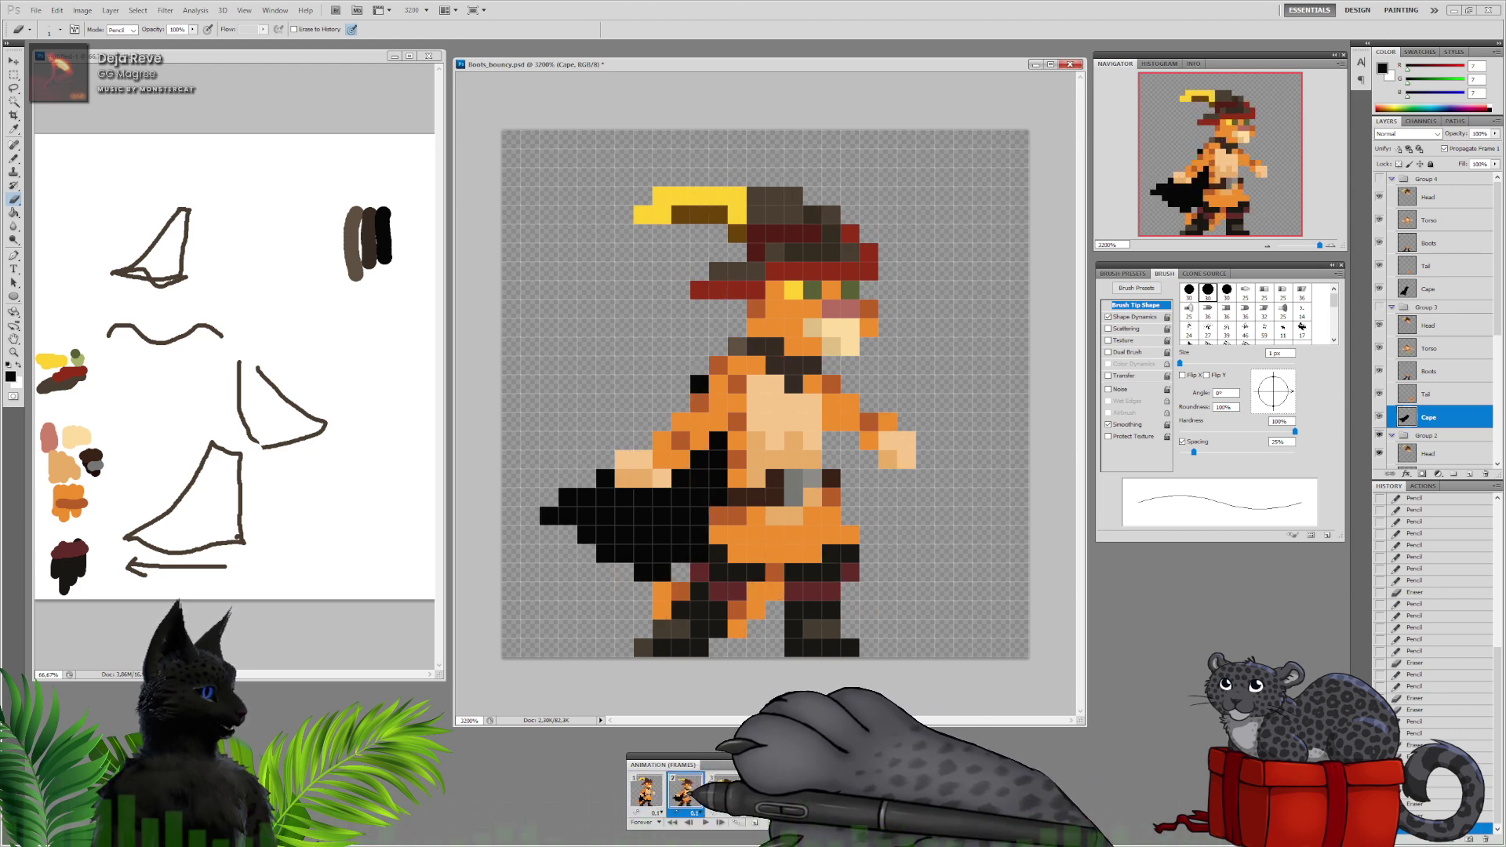
{"action": "scroll", "coordinate": [1443, 368], "scroll_direction": "down", "scroll_amount": 3}
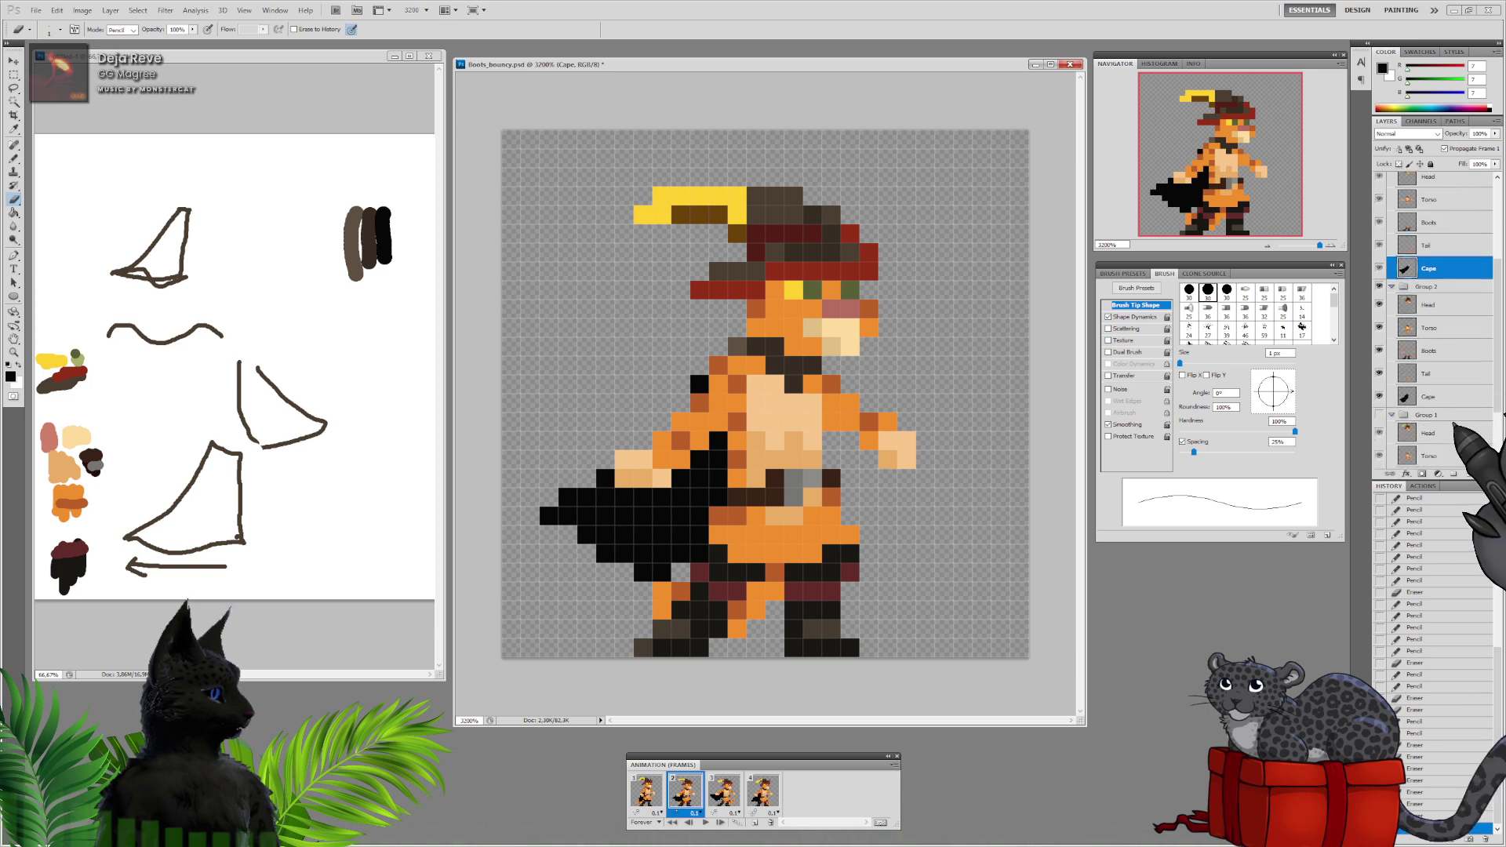
{"action": "left_click", "coordinate": [1428, 396]}
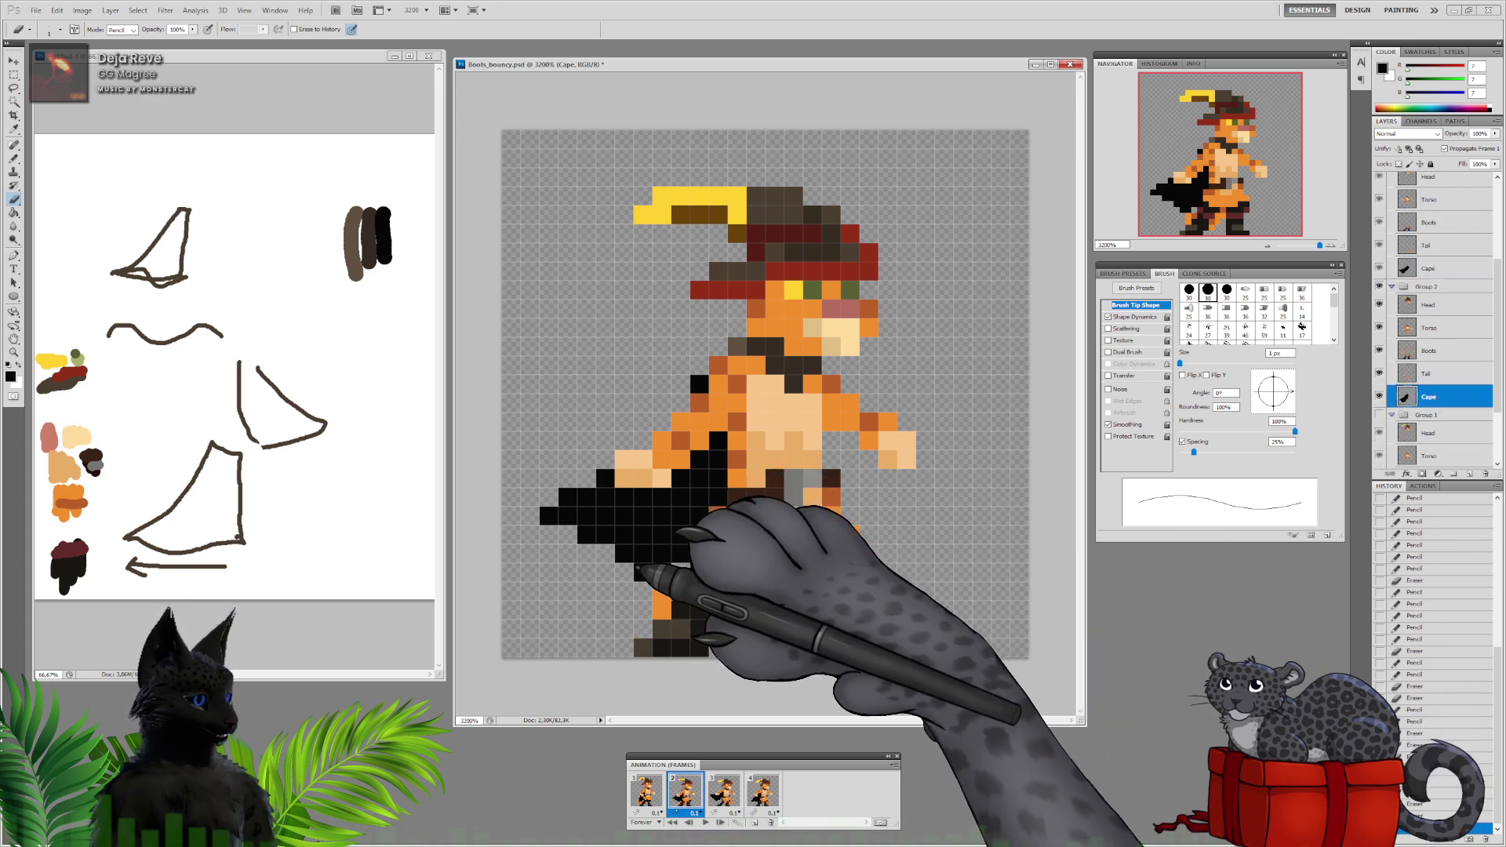
Step through the first three frames and play the animation to judge the cape's motion
{"action": "left_click", "coordinate": [646, 790]}
{"action": "left_click", "coordinate": [685, 791]}
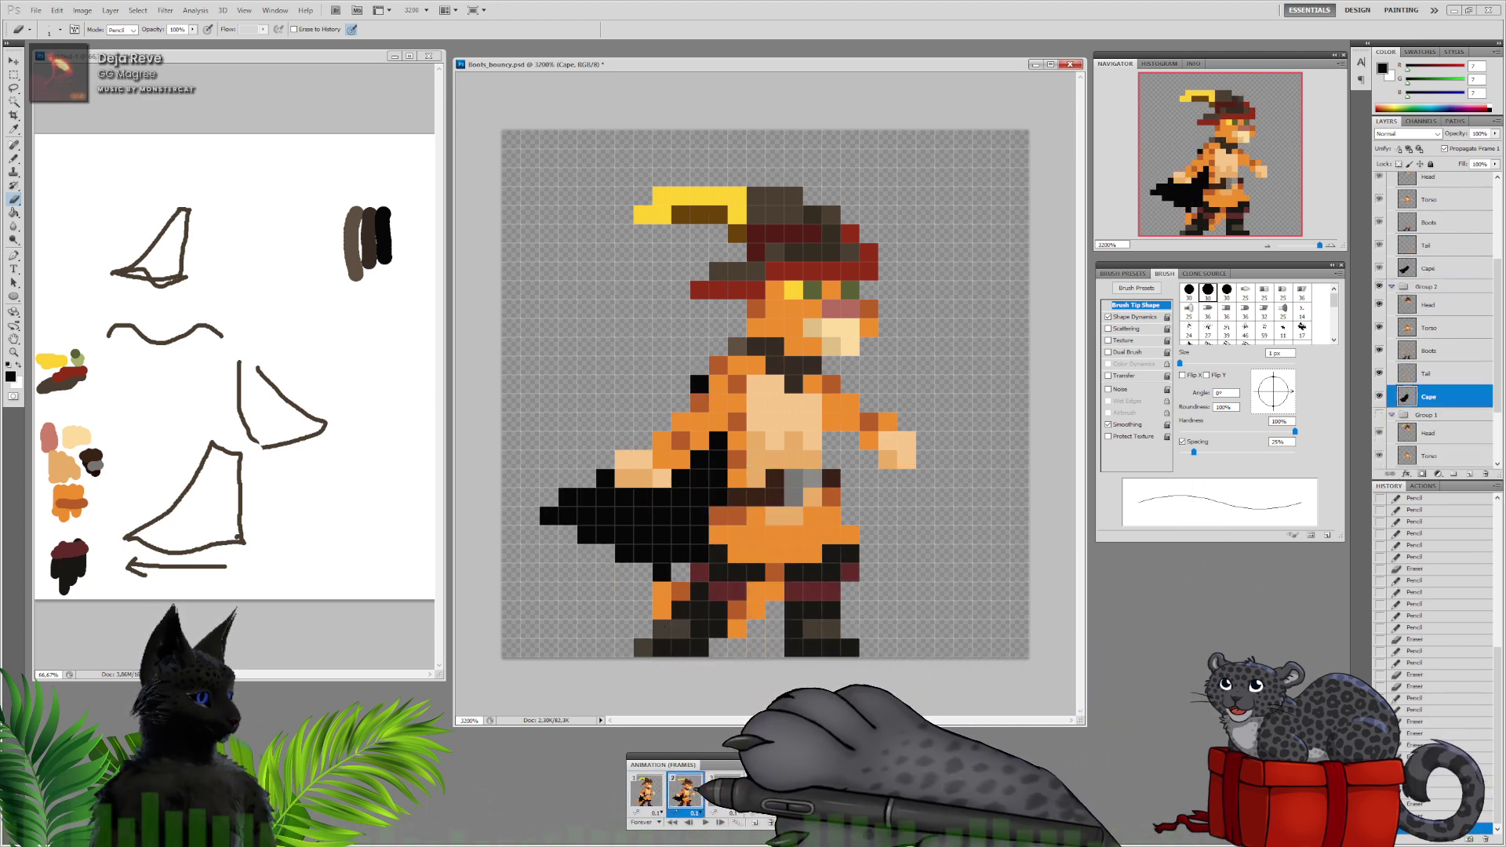
{"action": "left_click", "coordinate": [724, 790]}
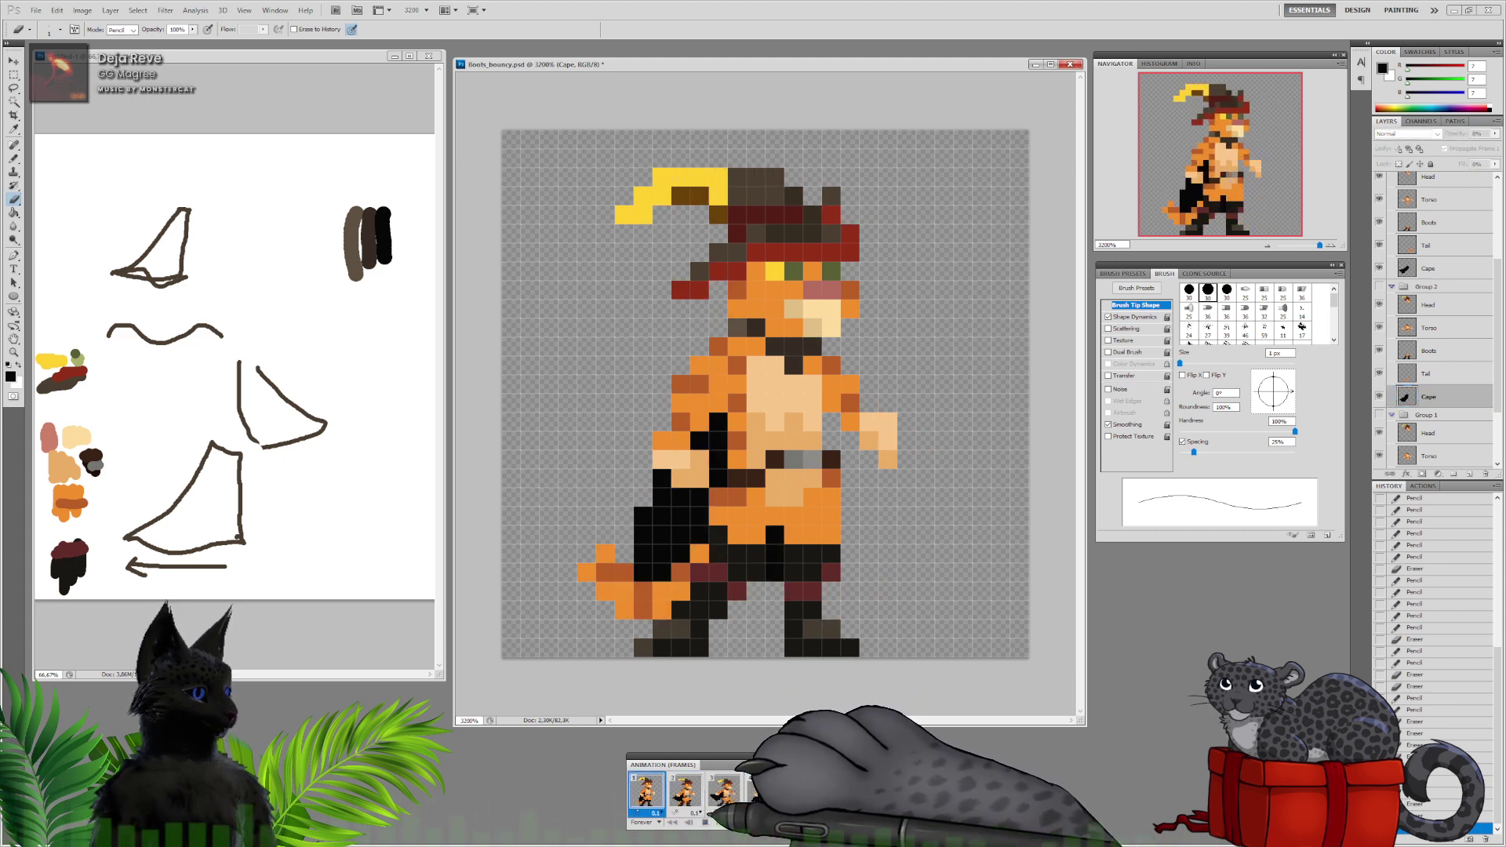
{"action": "left_click", "coordinate": [694, 819]}
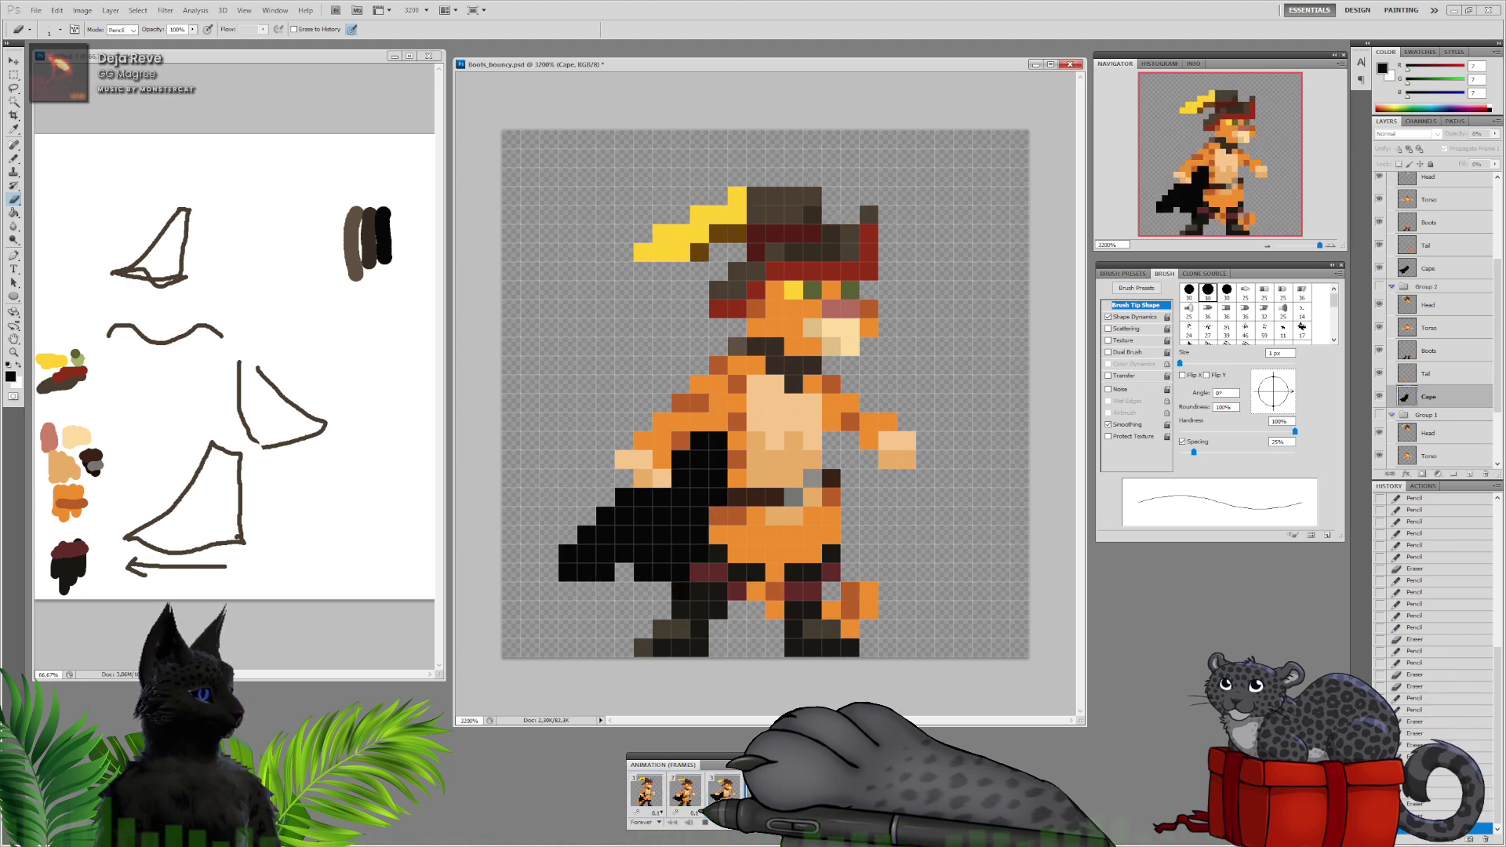
In the first frame, select Group 1's Cape layer and ready the Pencil with the brown from the reference sketch's cape swatches
{"action": "left_click", "coordinate": [649, 789]}
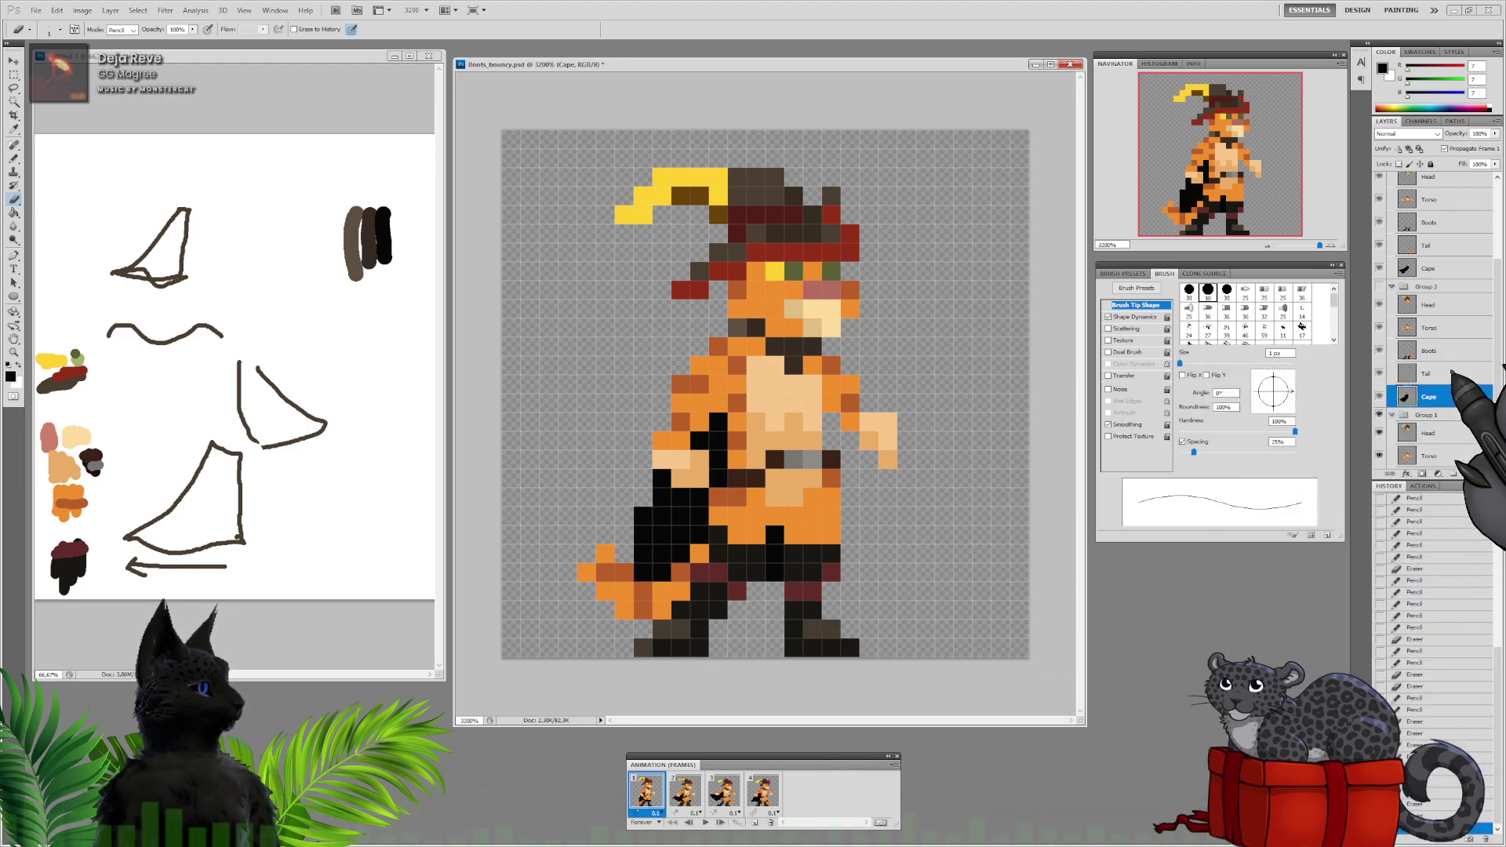
{"action": "scroll", "coordinate": [1440, 390], "scroll_direction": "down", "scroll_amount": 2}
{"action": "left_click", "coordinate": [1445, 434]}
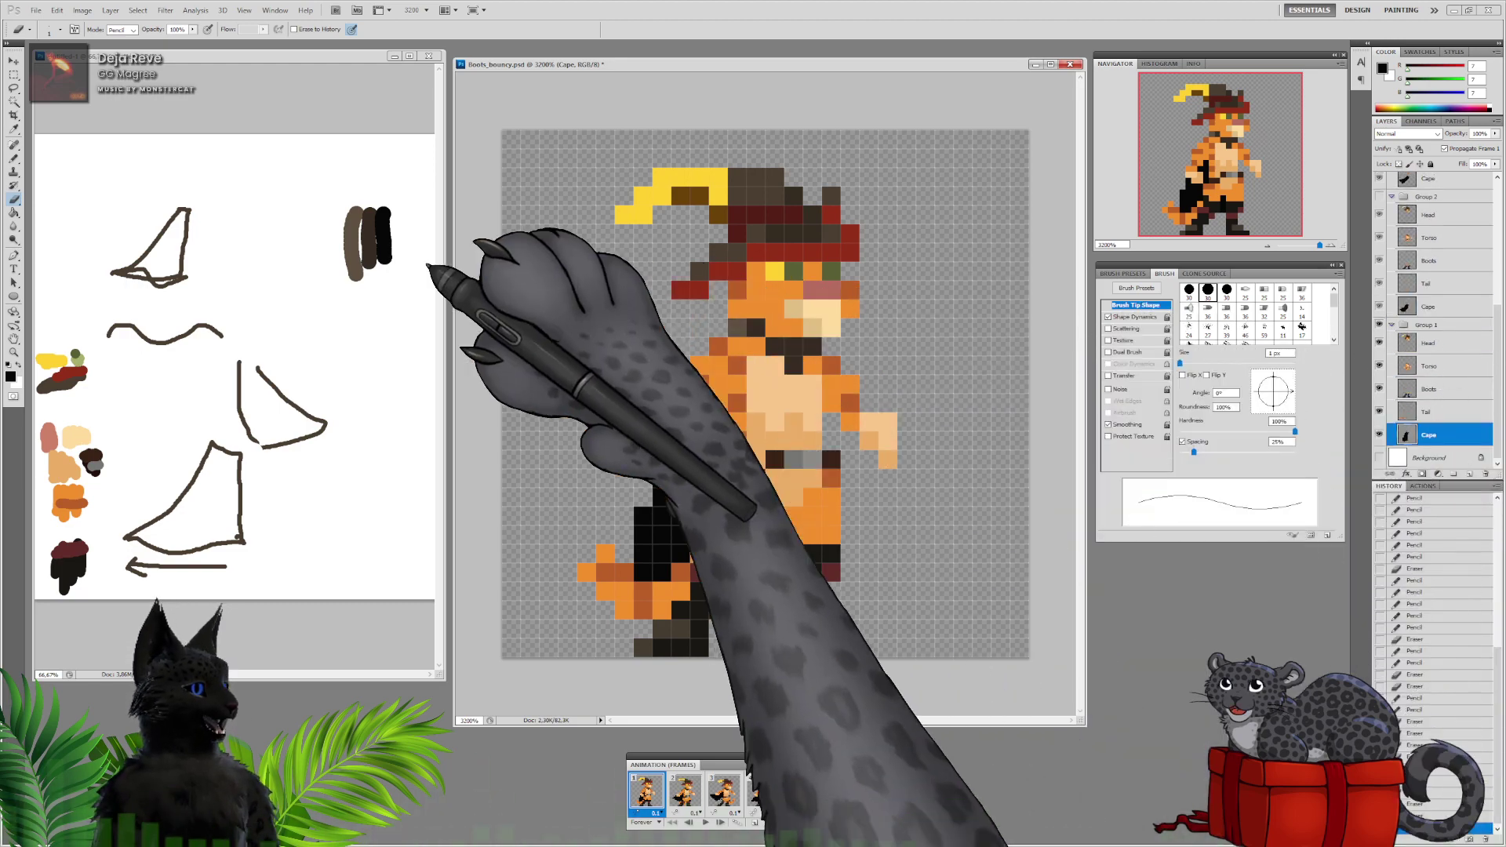
{"action": "key", "text": "b"}
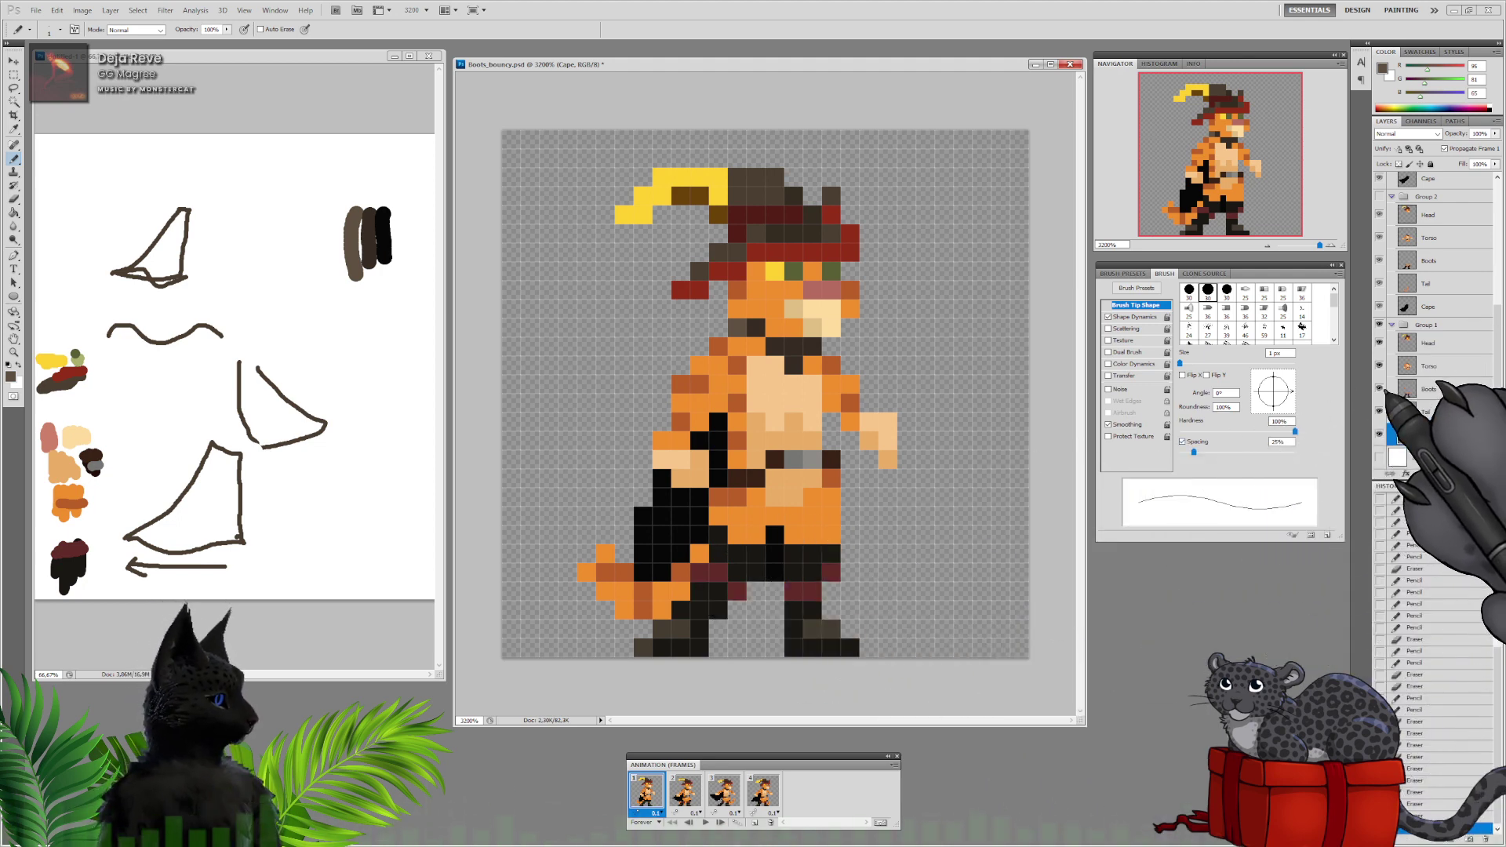
Hide Group 1's Tail, Boots, Torso and Head layers, leaving only the cape shown in the first frame
{"action": "left_click", "coordinate": [1378, 411]}
{"action": "left_click", "coordinate": [1378, 389]}
{"action": "left_click", "coordinate": [1379, 365]}
{"action": "left_click", "coordinate": [1378, 365]}
{"action": "left_click", "coordinate": [1379, 343]}
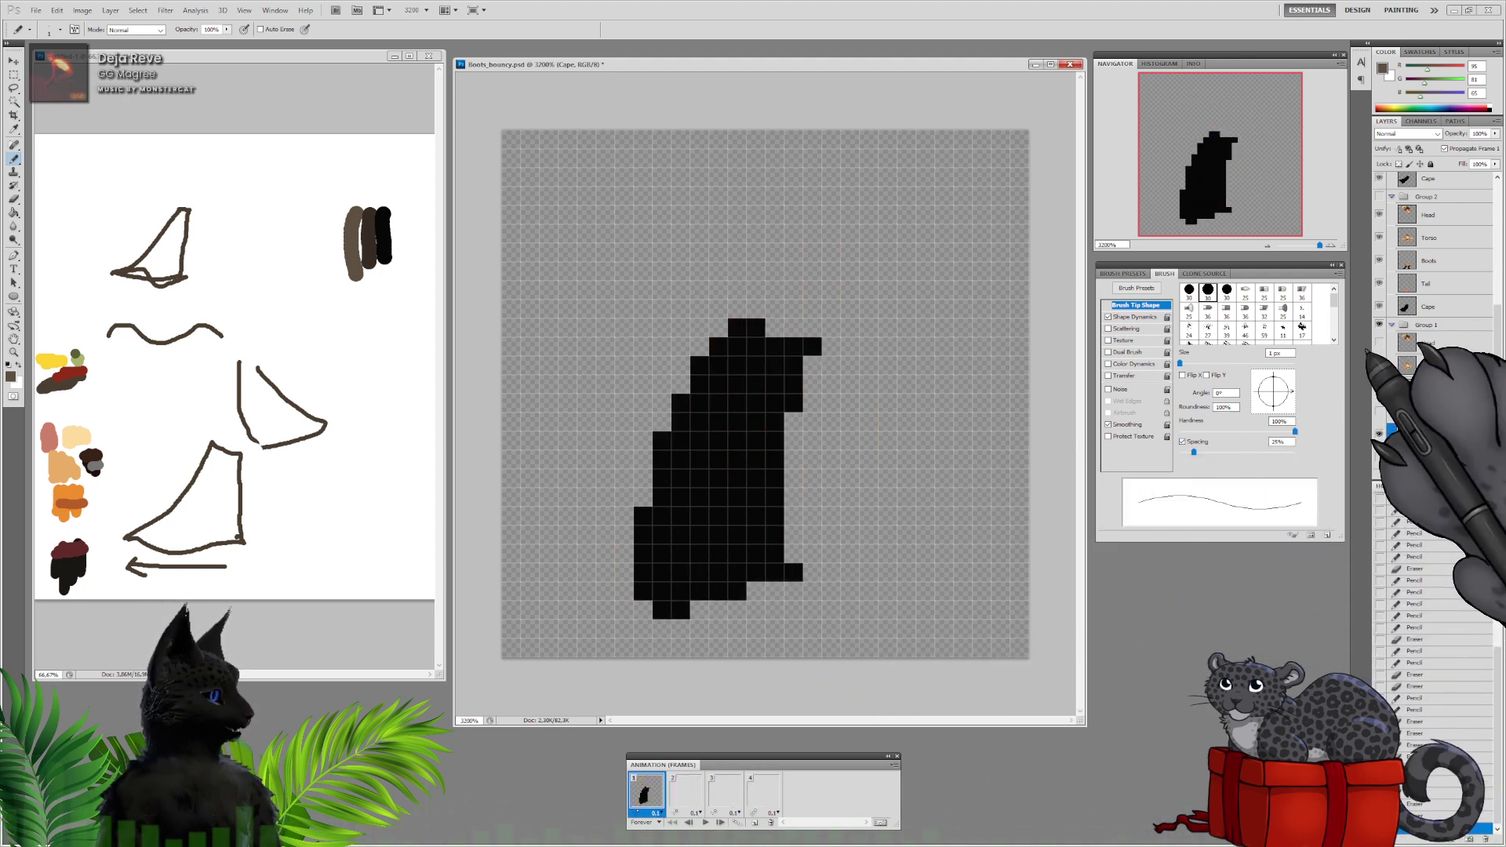
In the first frame, pencil the lighter brown along the cape's rear edge from the hem up to the collar
{"action": "left_click_drag", "start_coordinate": [642, 588], "coordinate": [642, 531]}
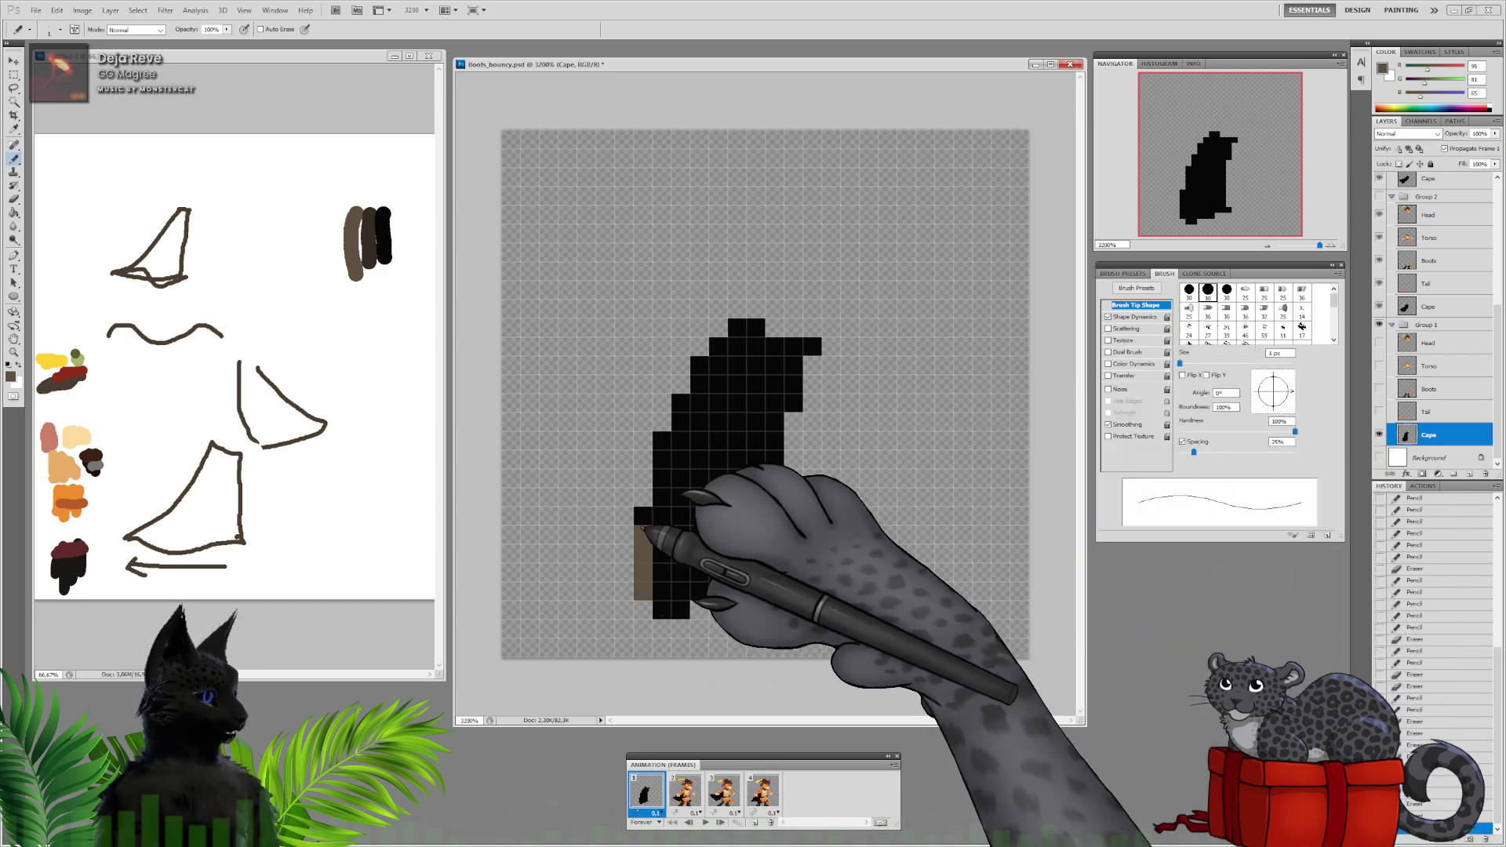
{"action": "left_click", "coordinate": [661, 610]}
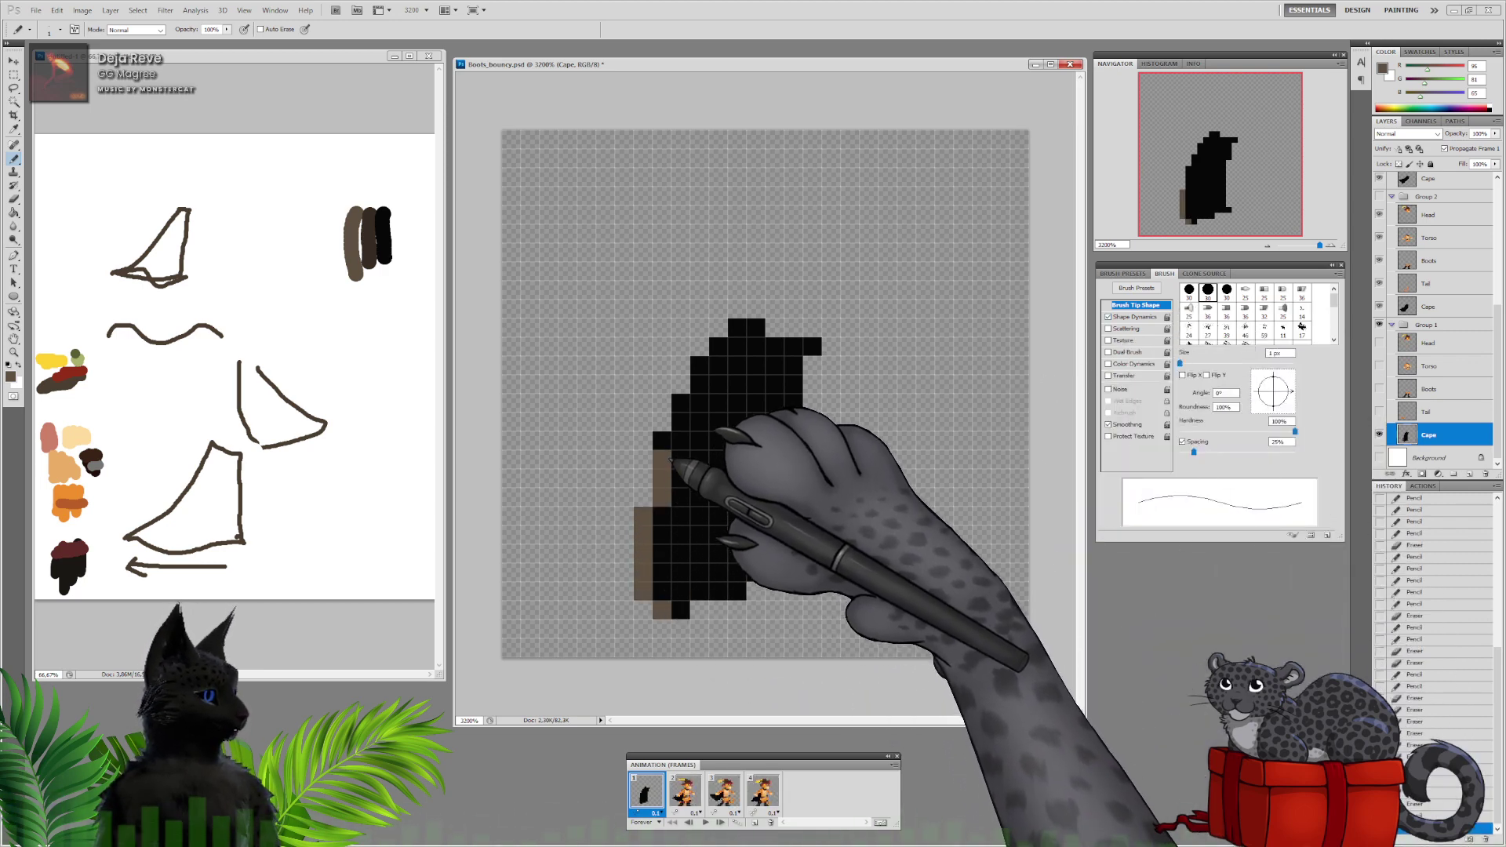
{"action": "left_click_drag", "start_coordinate": [672, 460], "coordinate": [720, 354]}
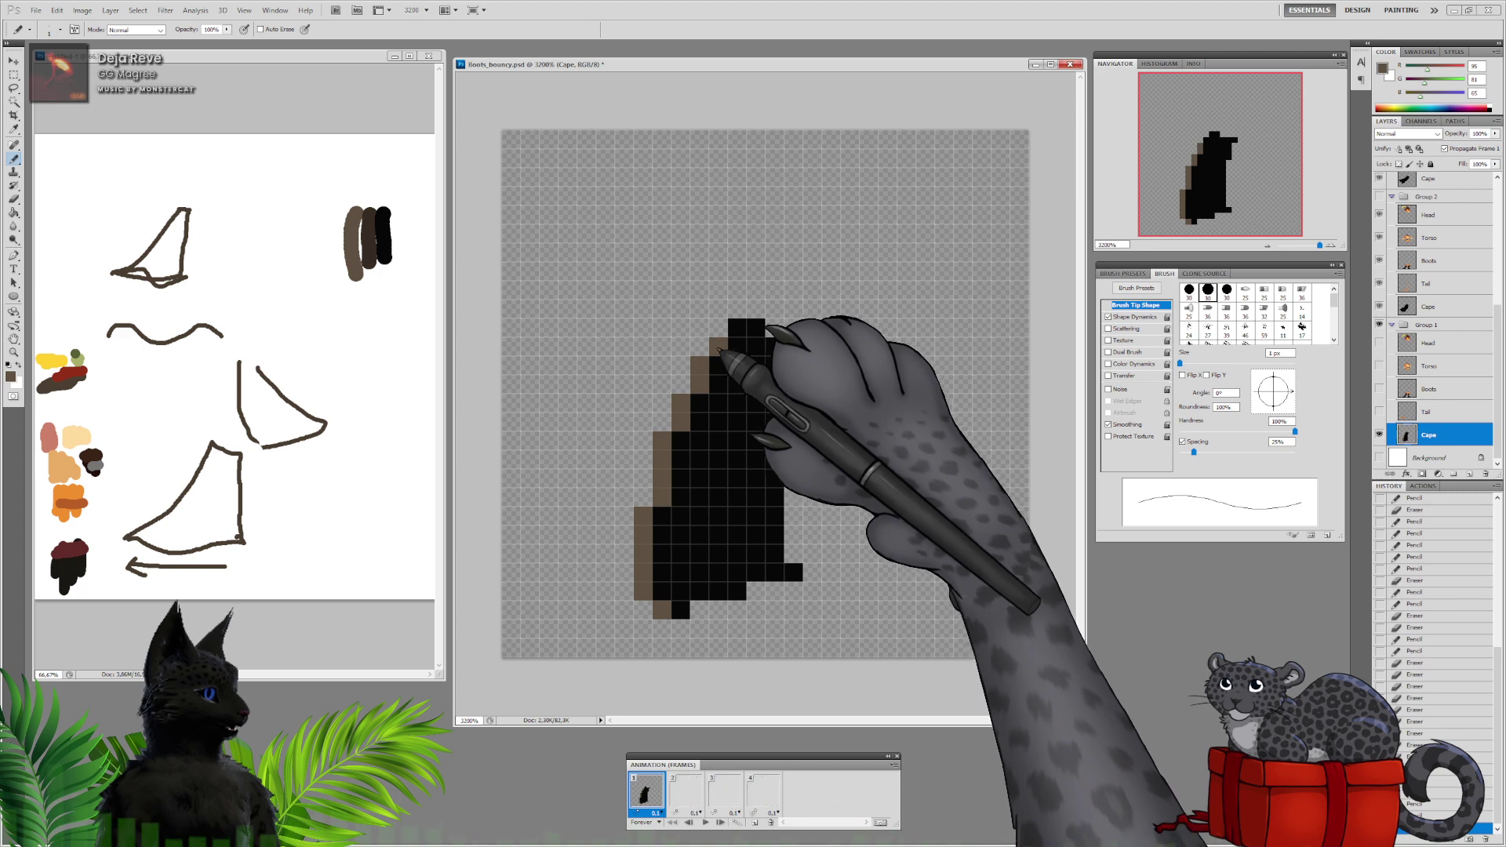
{"action": "left_click", "coordinate": [737, 327]}
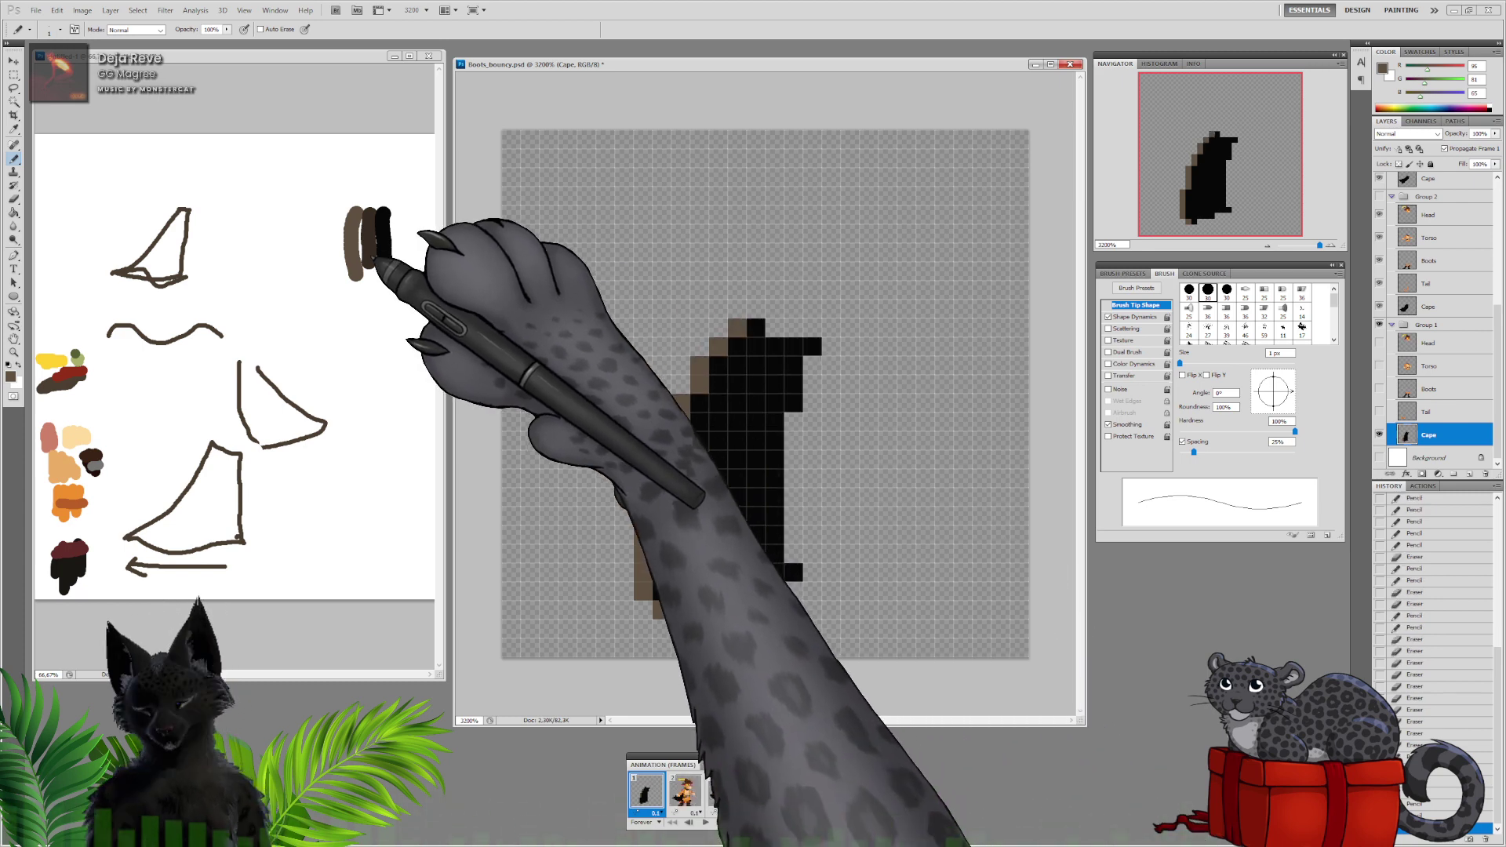
Sample the darker brown swatch and pencil a second band just inside the first frame's light brown cape edge
{"action": "left_click", "coordinate": [369, 252], "text": "alt"}
{"action": "left_click", "coordinate": [679, 610]}
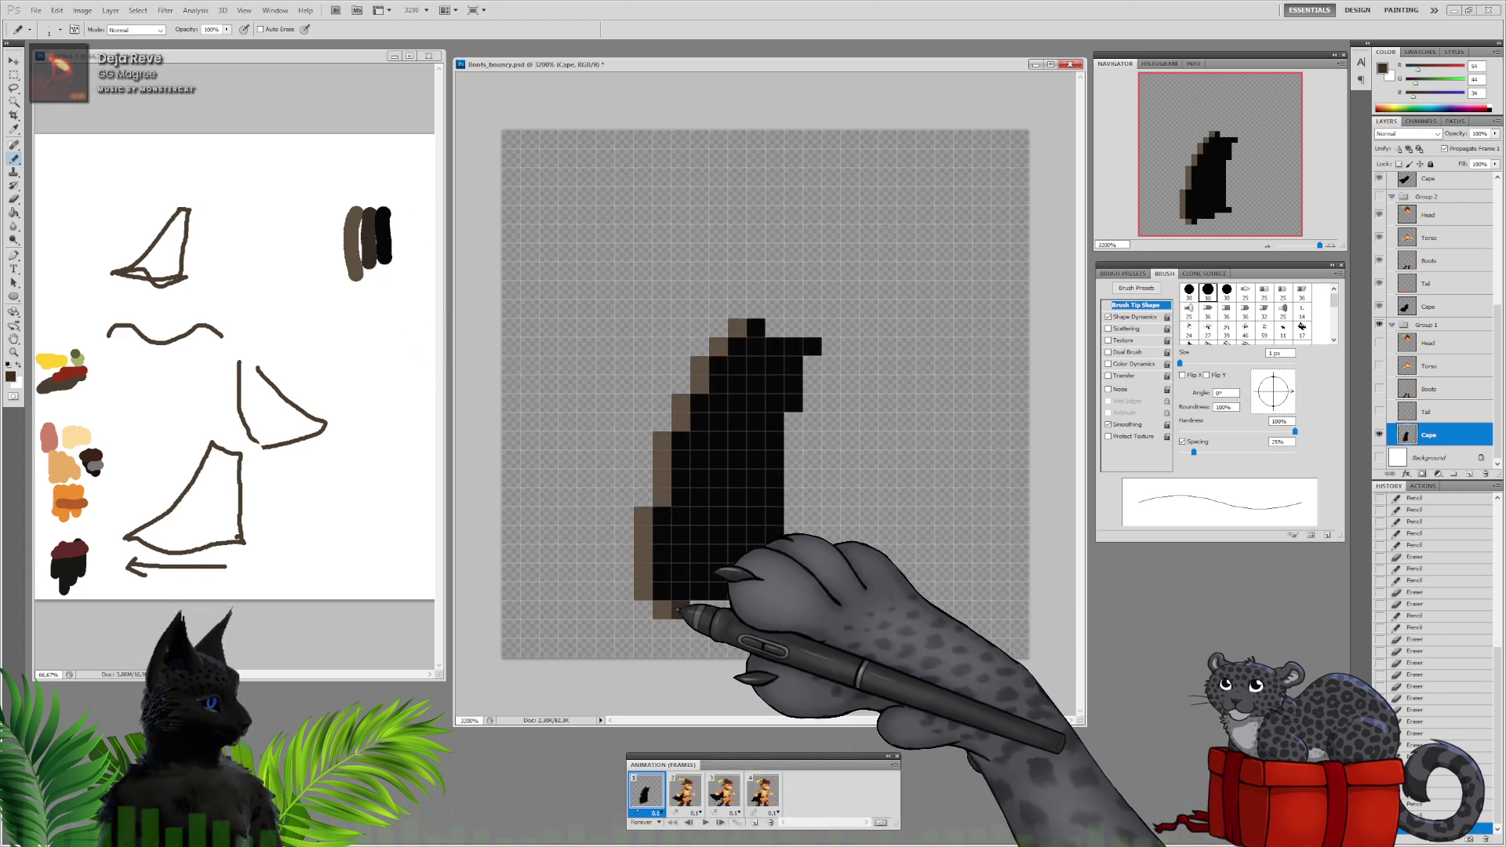
{"action": "mouse_move", "coordinate": [678, 610]}
{"action": "left_mouse_down"}
{"action": "mouse_move", "coordinate": [666, 519]}
{"action": "mouse_move", "coordinate": [719, 365]}
{"action": "left_mouse_up"}
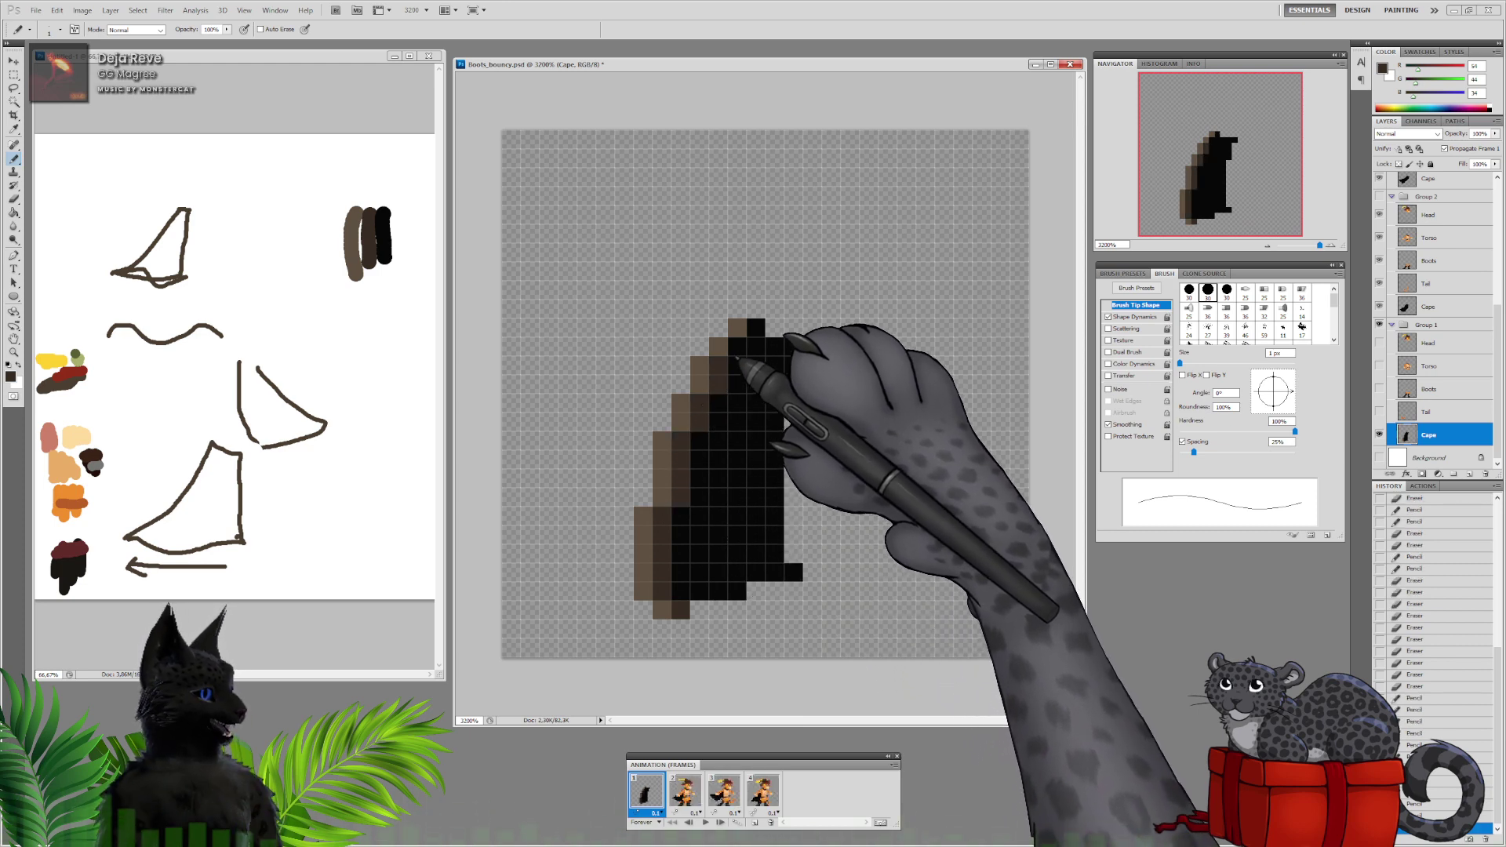
{"action": "left_click", "coordinate": [735, 350]}
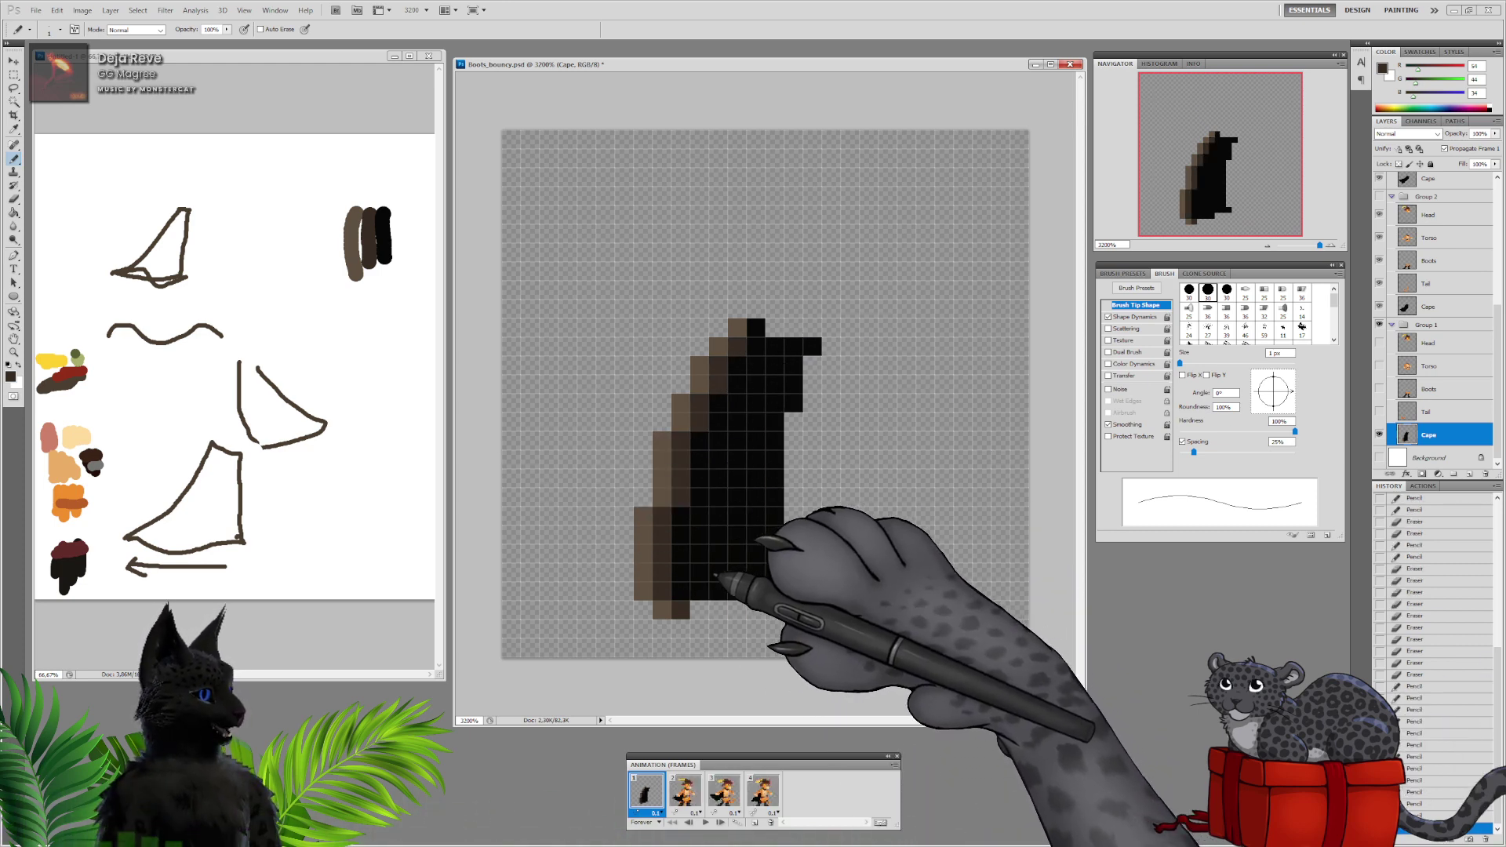
Pencil a broken diagonal line of dark brown fold pixels through the black interior of the first frame's cape
{"action": "mouse_move", "coordinate": [705, 567]}
{"action": "left_mouse_down"}
{"action": "mouse_move", "coordinate": [711, 475]}
{"action": "mouse_move", "coordinate": [722, 494]}
{"action": "mouse_move", "coordinate": [721, 458]}
{"action": "left_mouse_up"}
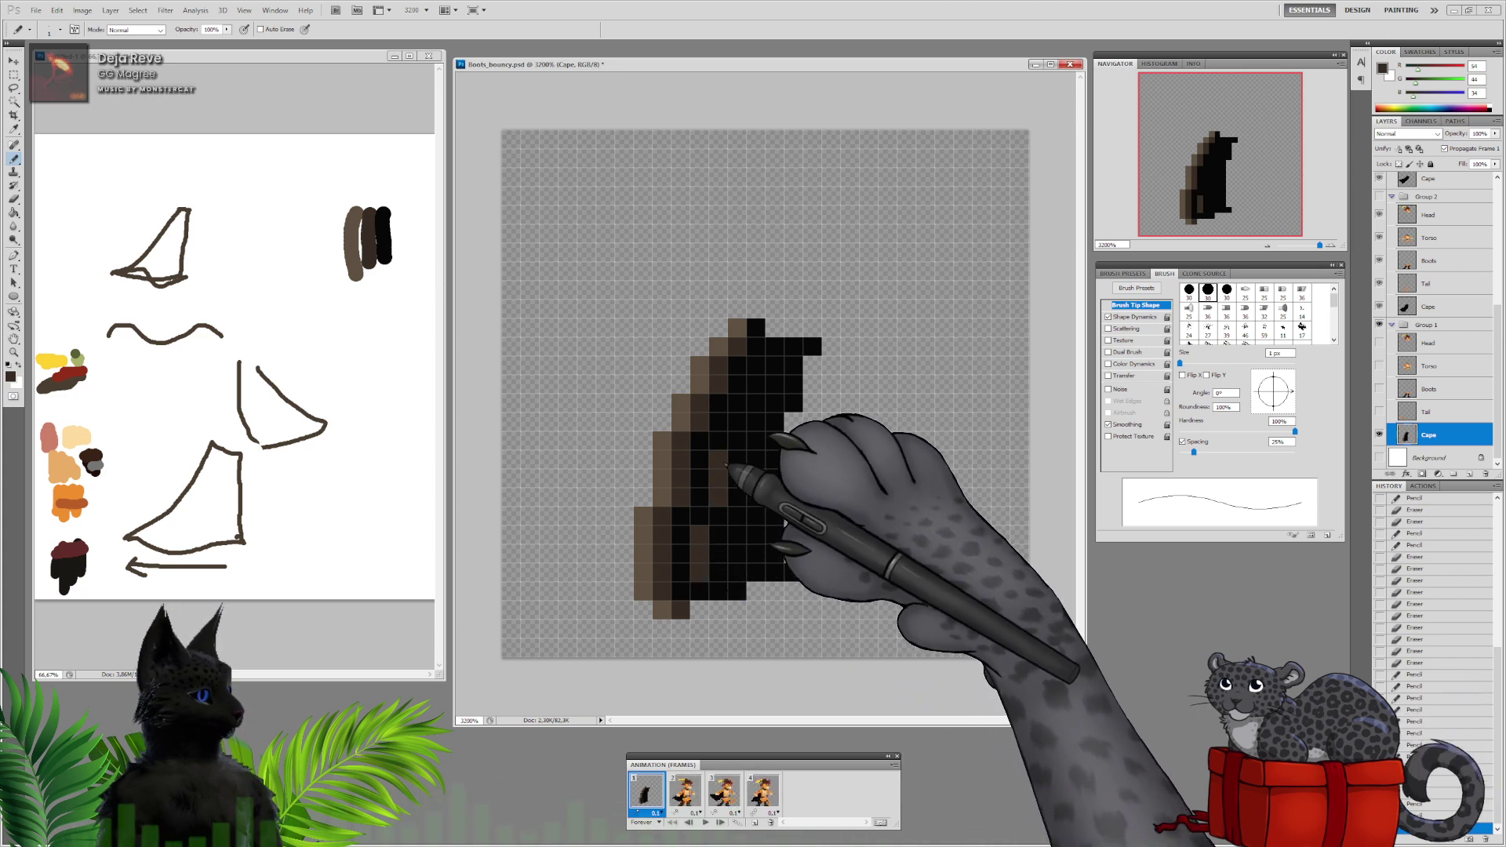
{"action": "left_click", "coordinate": [735, 421]}
{"action": "left_click", "coordinate": [755, 384]}
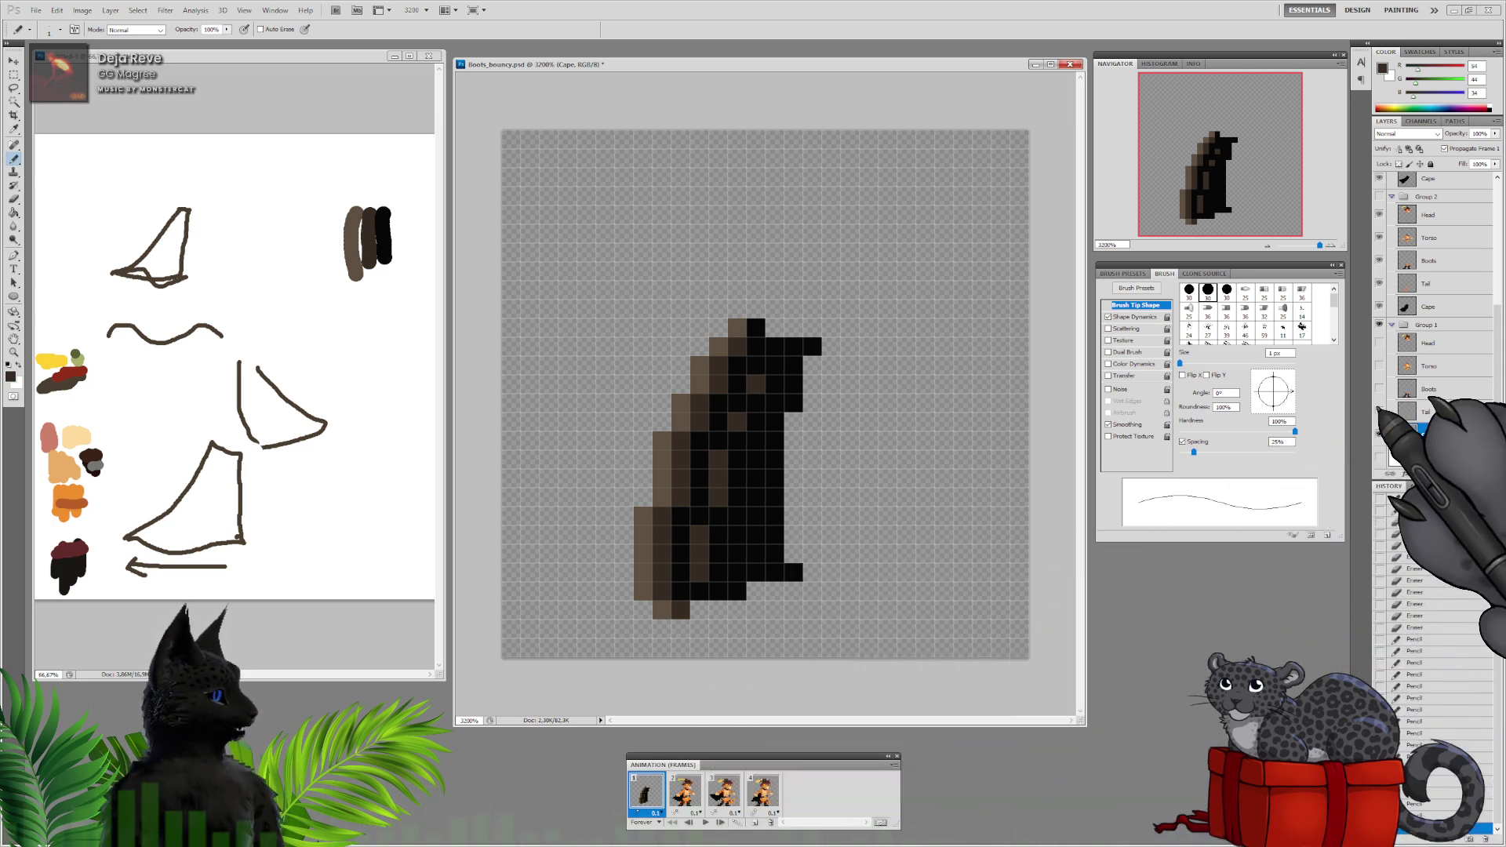
Show Group 1's Tail, Boots, Torso and Head layers again
{"action": "left_click", "coordinate": [1379, 434]}
{"action": "left_click", "coordinate": [1379, 411]}
{"action": "left_click", "coordinate": [1379, 388]}
{"action": "left_click", "coordinate": [1379, 365]}
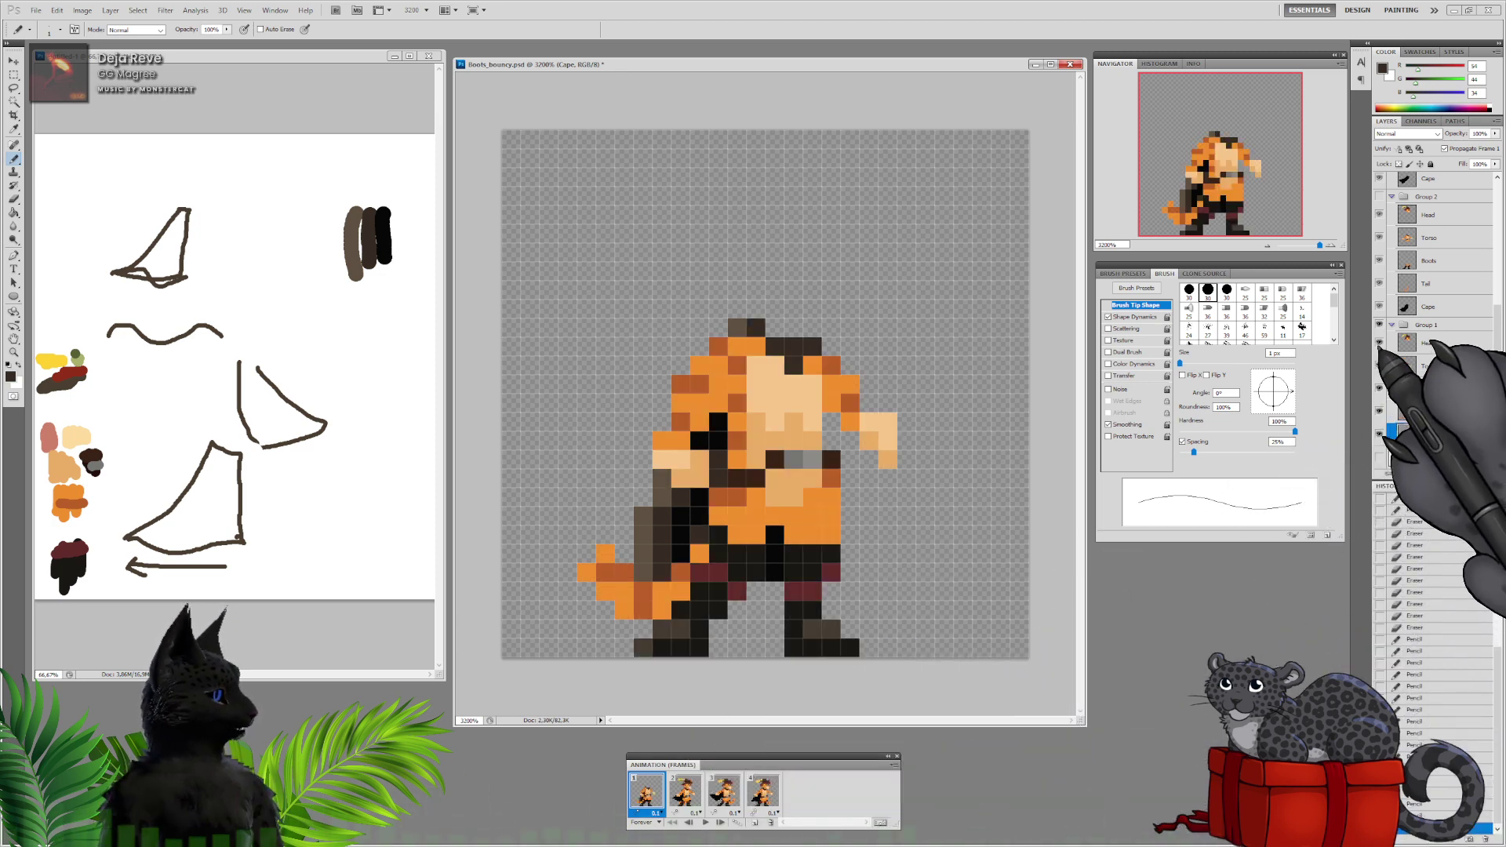
{"action": "left_click", "coordinate": [1378, 341]}
In the second frame, hide Group 2's Tail, Boots, Torso and Head layers and select its Cape layer
{"action": "left_click", "coordinate": [684, 792]}
{"action": "left_click_drag", "start_coordinate": [1496, 368], "coordinate": [1496, 320]}
{"action": "left_click", "coordinate": [1379, 378]}
{"action": "left_click", "coordinate": [1379, 355]}
{"action": "left_click", "coordinate": [1379, 332]}
{"action": "left_click", "coordinate": [1379, 309]}
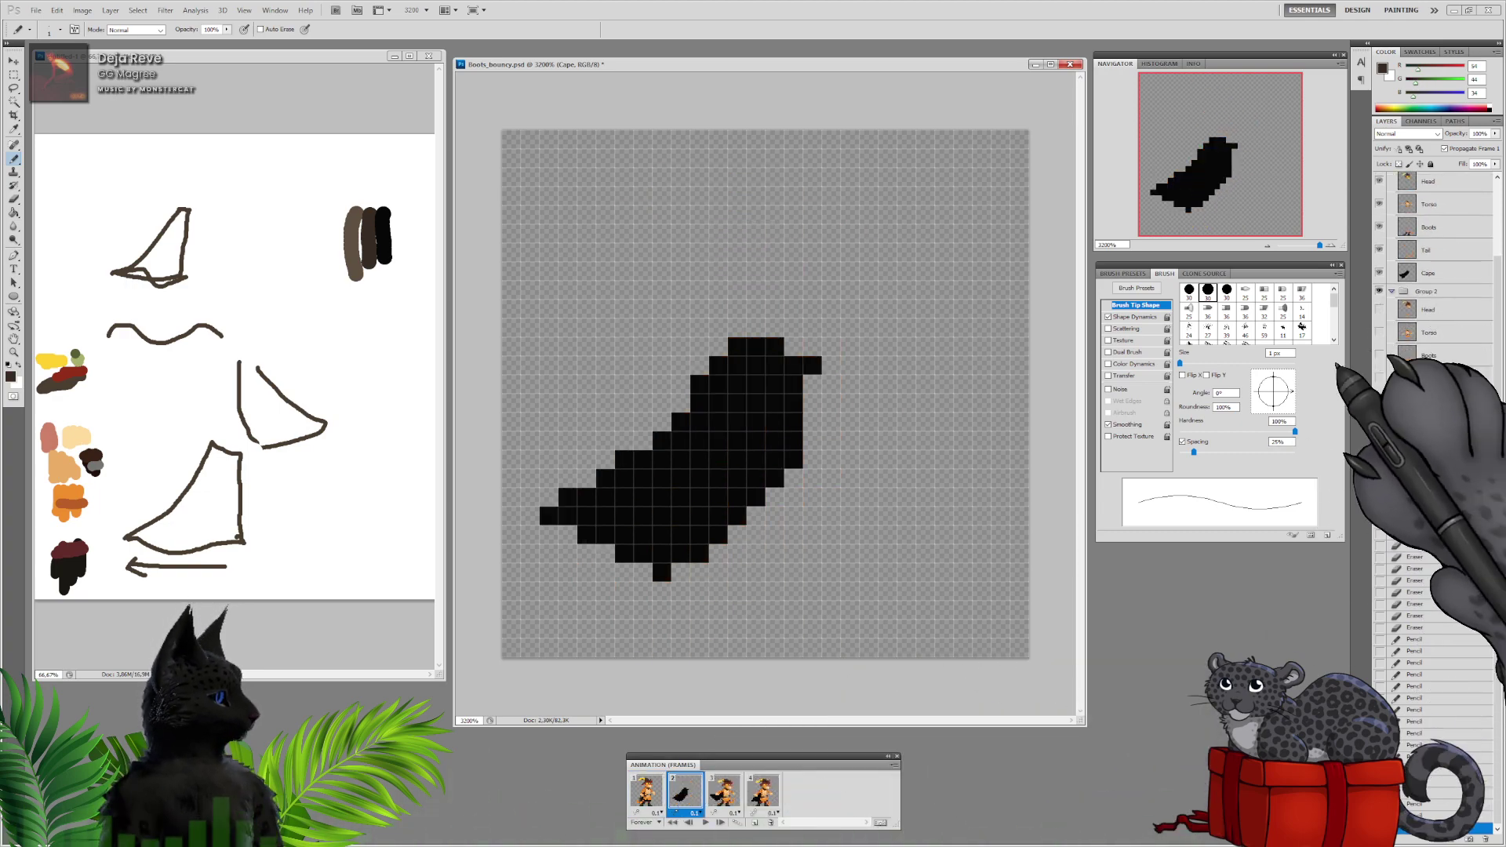
{"action": "left_click", "coordinate": [1417, 401]}
Sample the lighter brown swatch and pencil it along the second frame's upper cape edge, from the rear tip to the collar
{"action": "left_click", "coordinate": [353, 235], "text": "alt"}
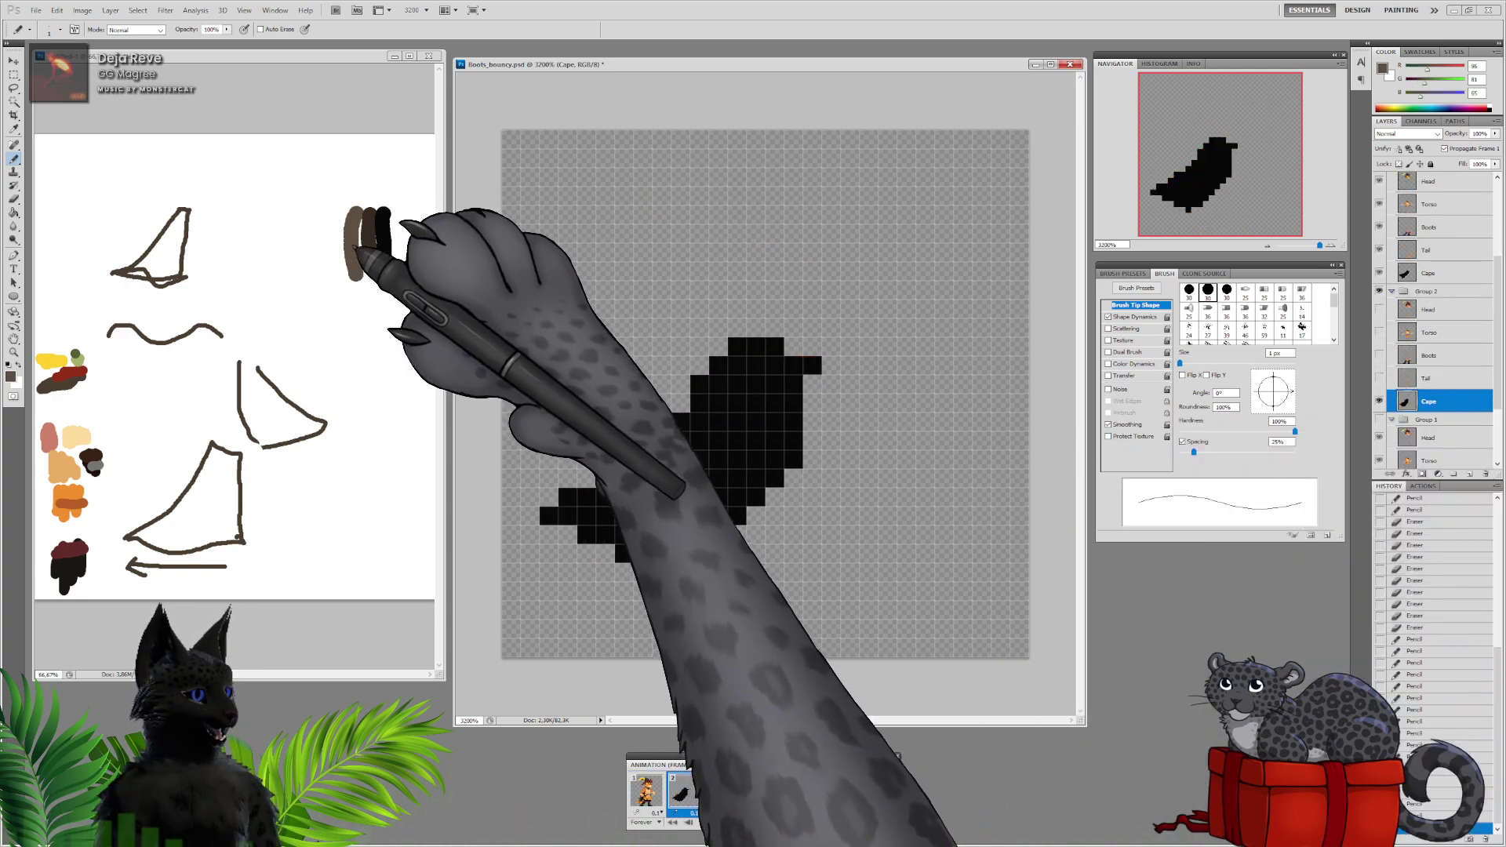
{"action": "left_click", "coordinate": [549, 516]}
{"action": "left_click_drag", "start_coordinate": [568, 497], "coordinate": [643, 460]}
{"action": "left_click", "coordinate": [605, 479]}
{"action": "left_click", "coordinate": [662, 441]}
{"action": "left_click", "coordinate": [680, 422]}
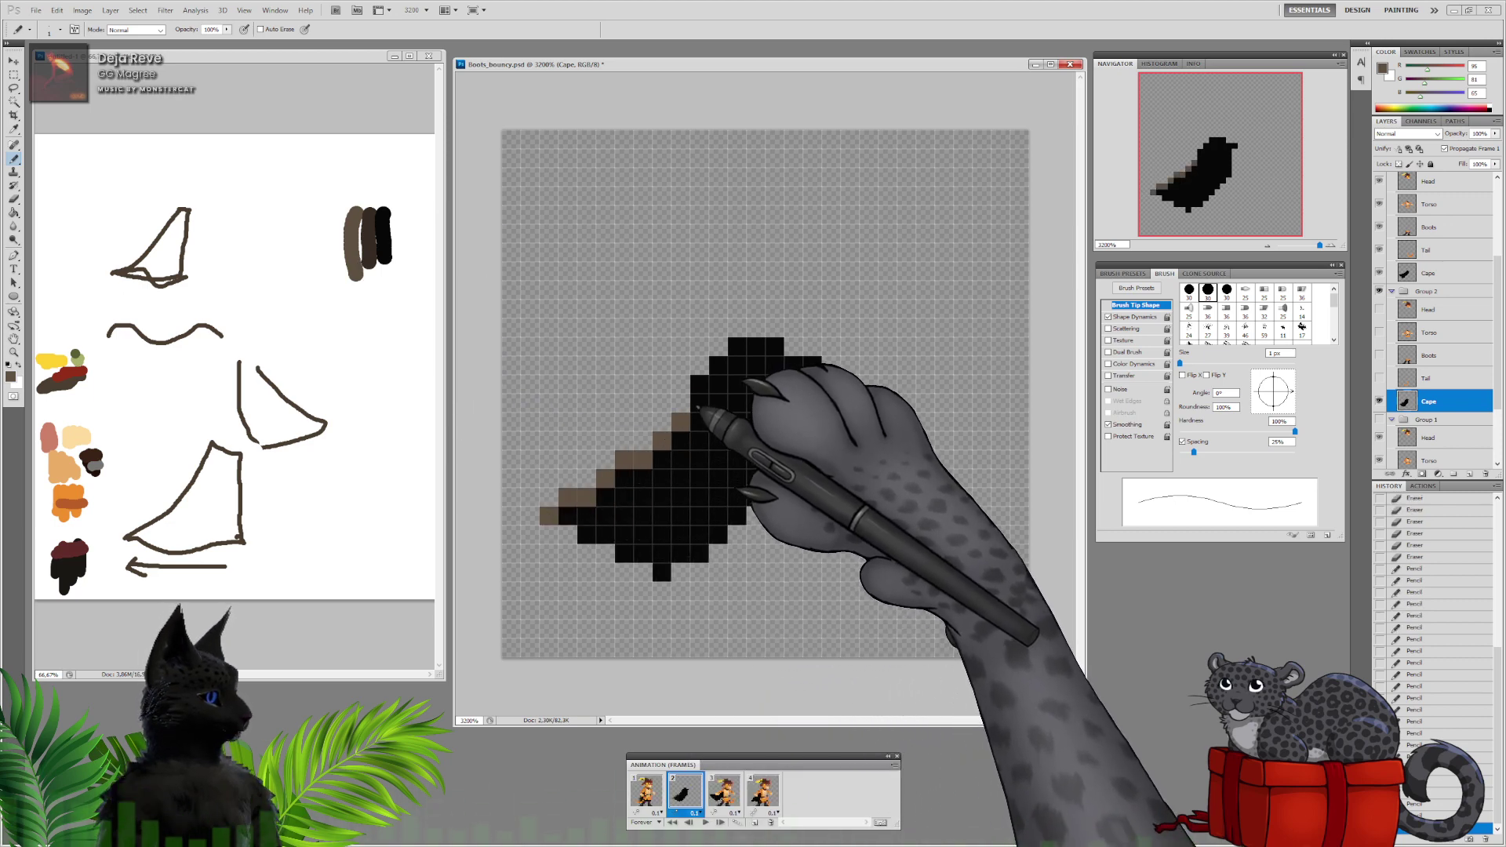
{"action": "mouse_move", "coordinate": [700, 403]}
{"action": "left_mouse_down"}
{"action": "mouse_move", "coordinate": [700, 384]}
{"action": "mouse_move", "coordinate": [756, 347]}
{"action": "left_mouse_up"}
{"action": "left_click", "coordinate": [718, 365]}
Pencil a darker brown band inside the second frame's light cape edge and scatter dark brown fold pixels across the black interior
{"action": "left_click", "coordinate": [362, 235], "text": "alt"}
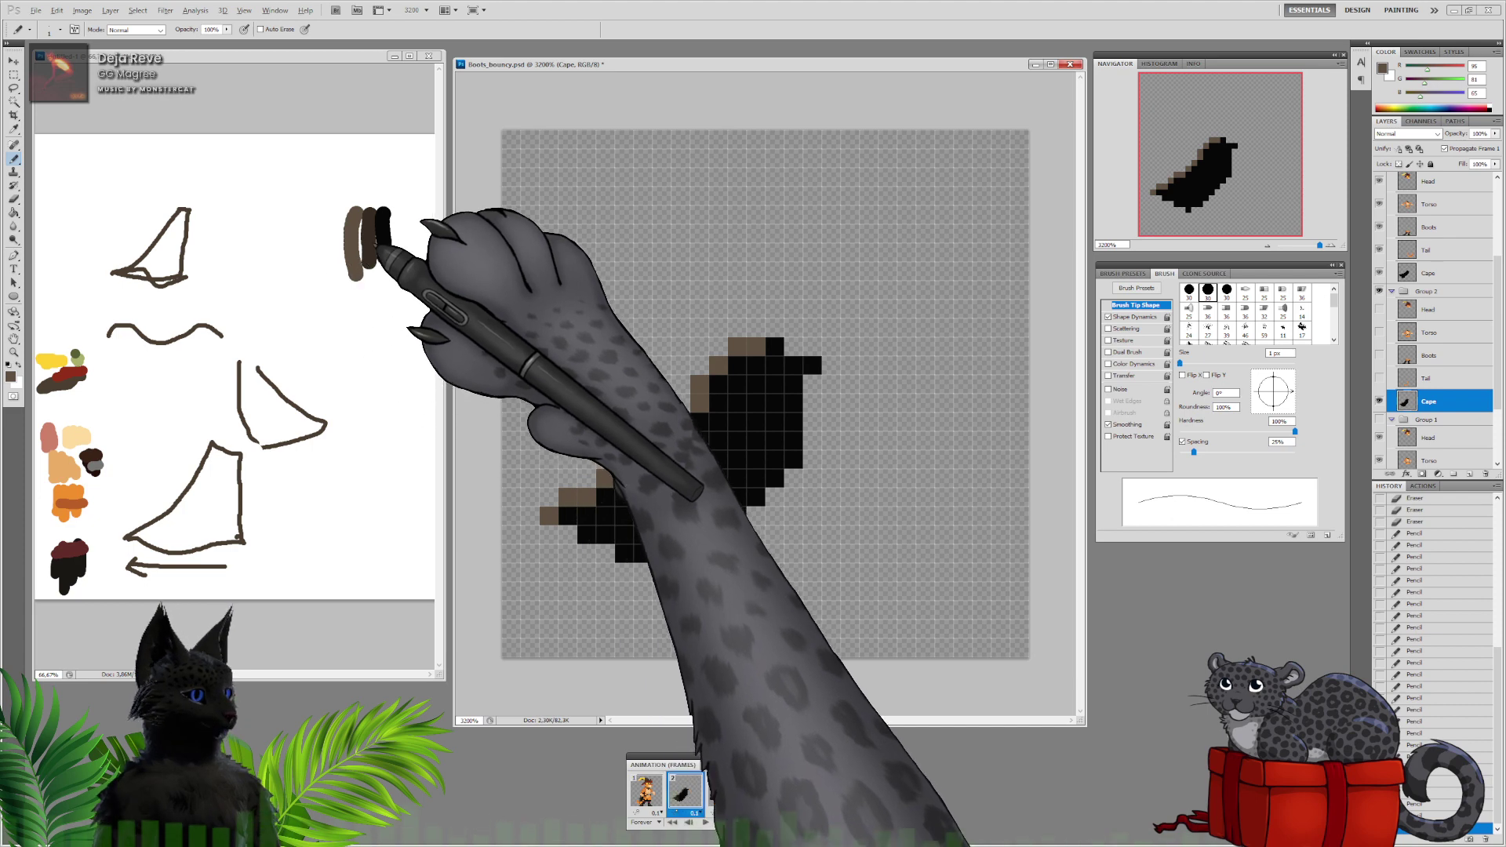
{"action": "left_click", "coordinate": [612, 497]}
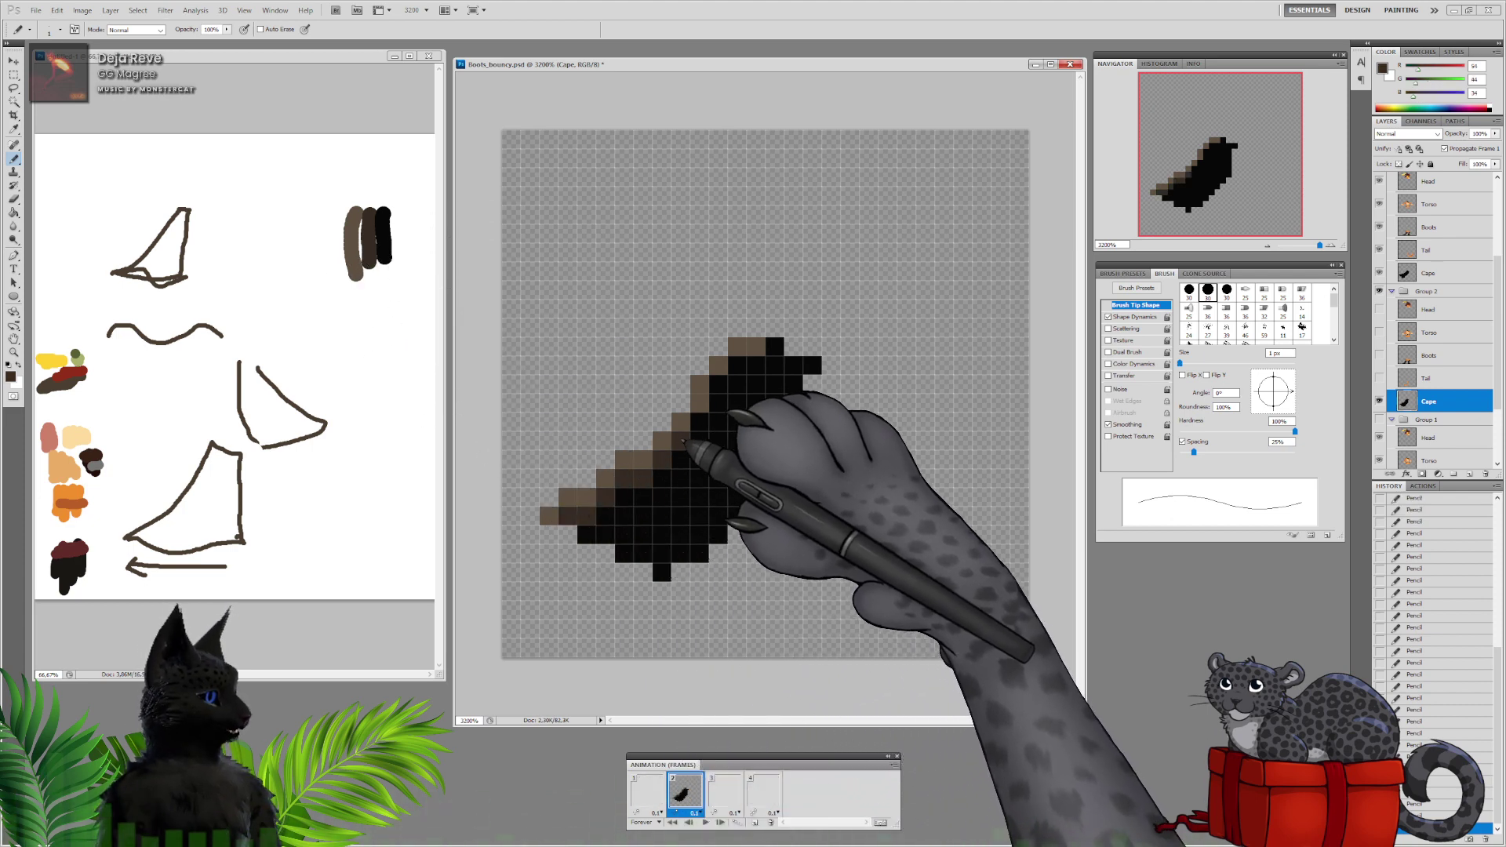
{"action": "left_click", "coordinate": [699, 422]}
{"action": "mouse_move", "coordinate": [718, 403]}
{"action": "left_mouse_down"}
{"action": "mouse_move", "coordinate": [718, 385]}
{"action": "mouse_move", "coordinate": [756, 366]}
{"action": "left_mouse_up"}
{"action": "left_click", "coordinate": [775, 347]}
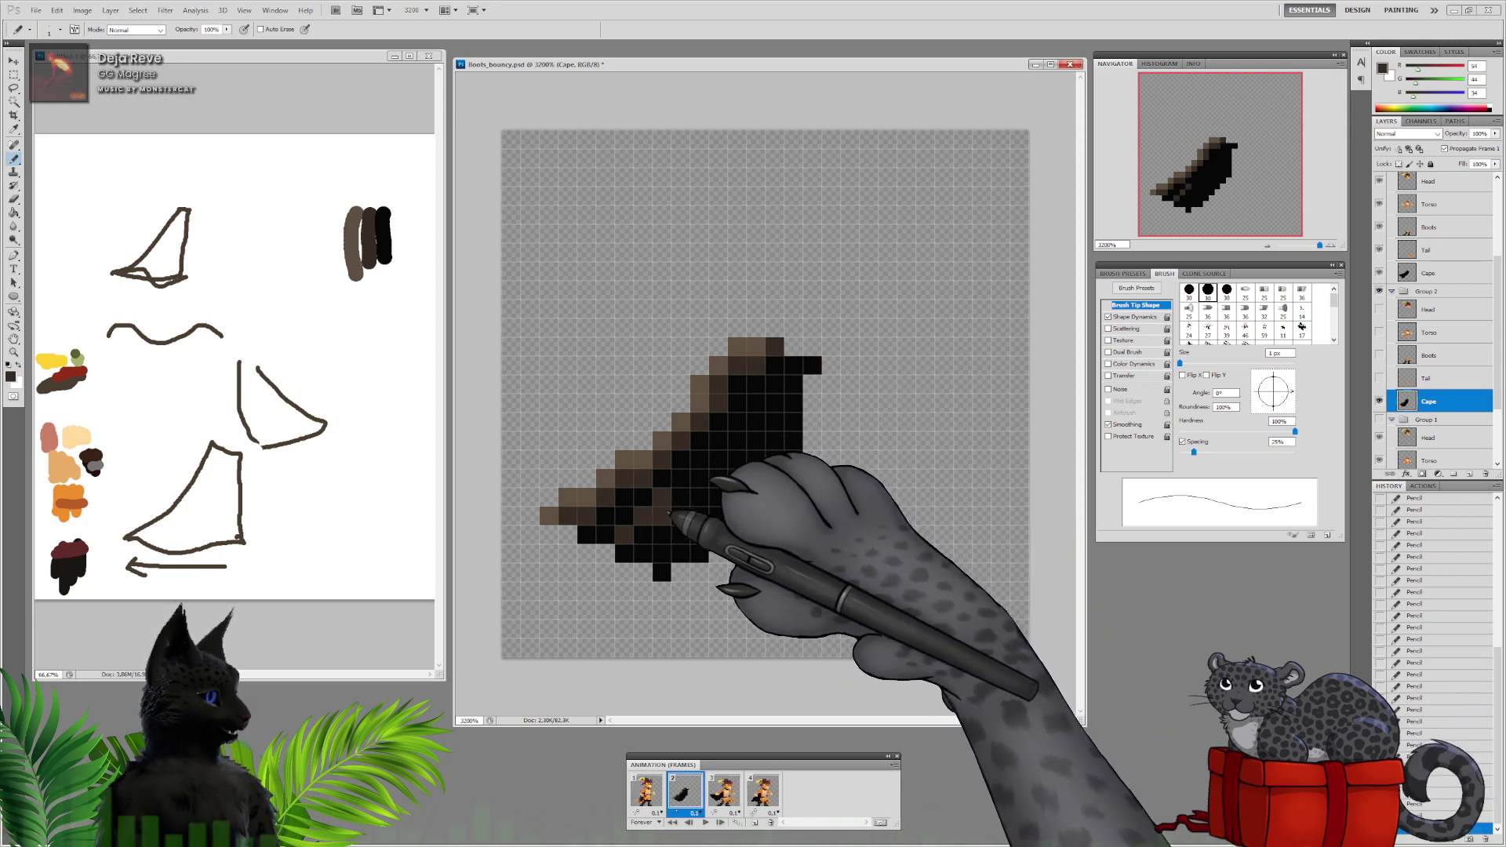
{"action": "left_click", "coordinate": [659, 520], "text": "alt"}
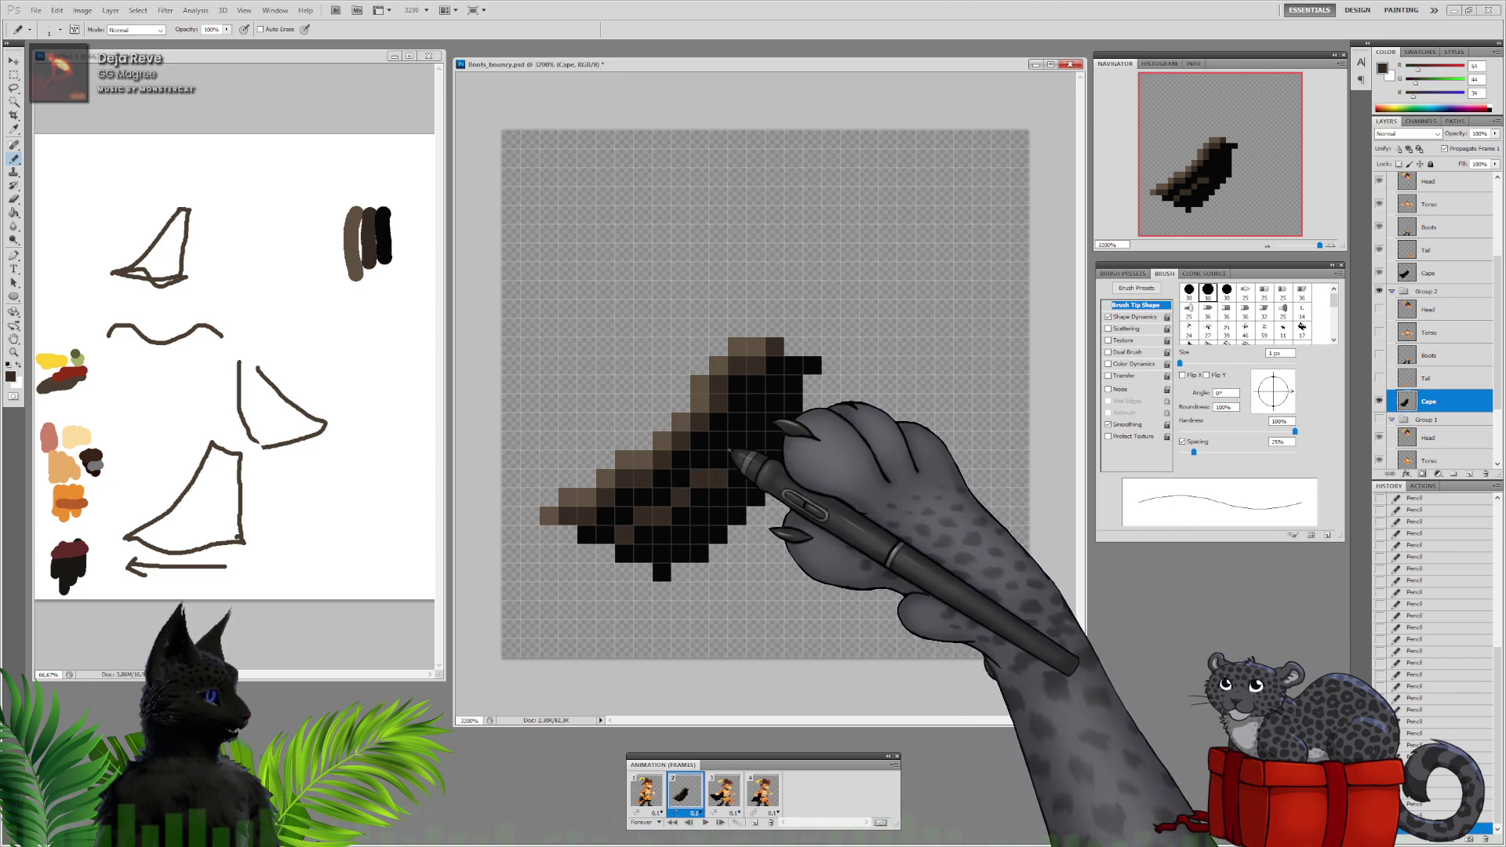
{"action": "left_click", "coordinate": [756, 403]}
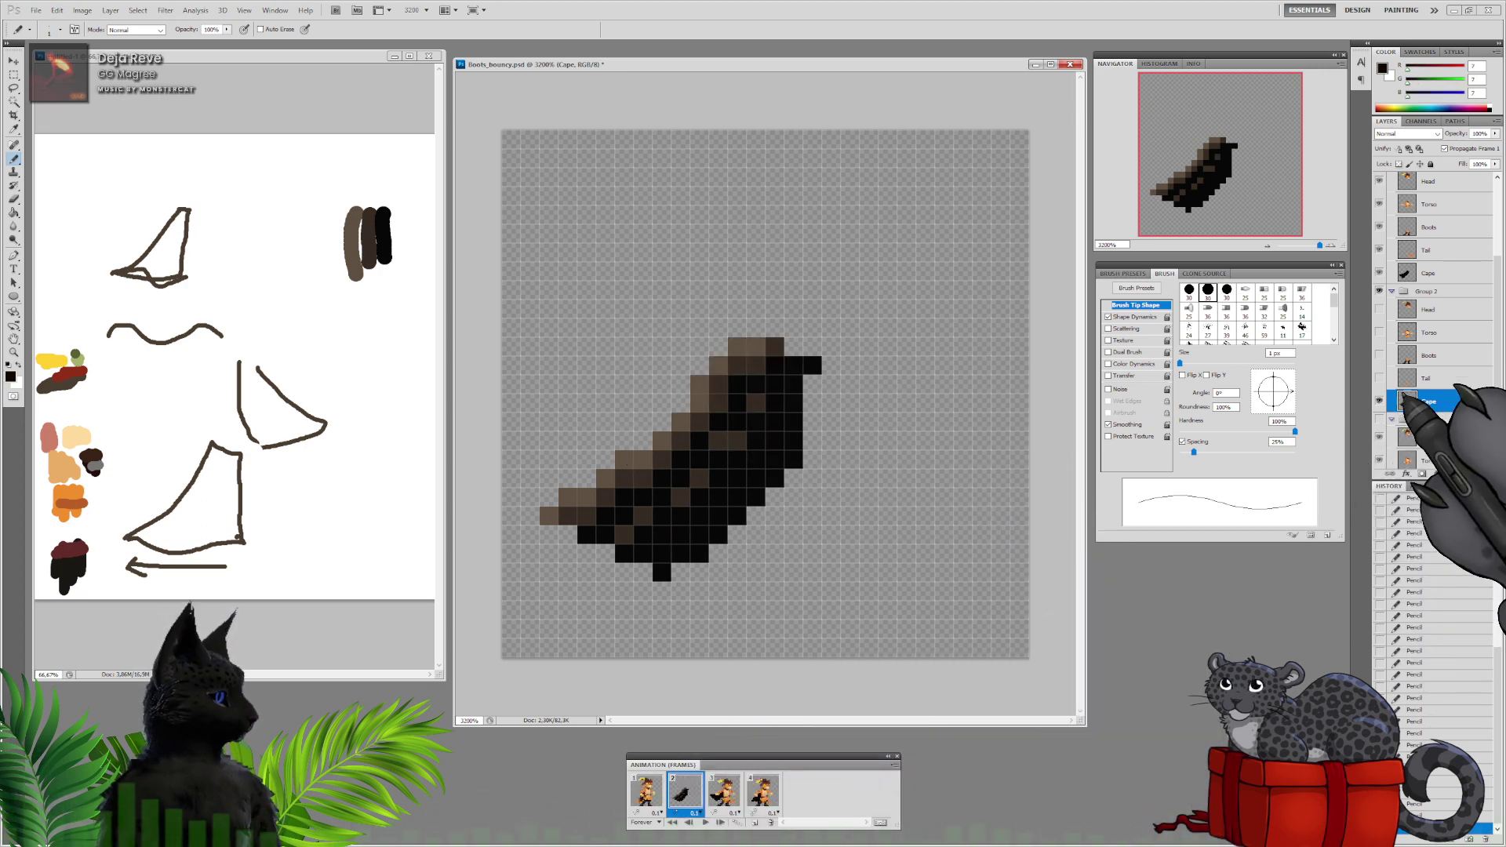
Show Group 2's Tail, Boots, Torso and Head layers again
{"action": "left_click", "coordinate": [1378, 377]}
{"action": "left_click", "coordinate": [1378, 355]}
{"action": "left_click", "coordinate": [1379, 332]}
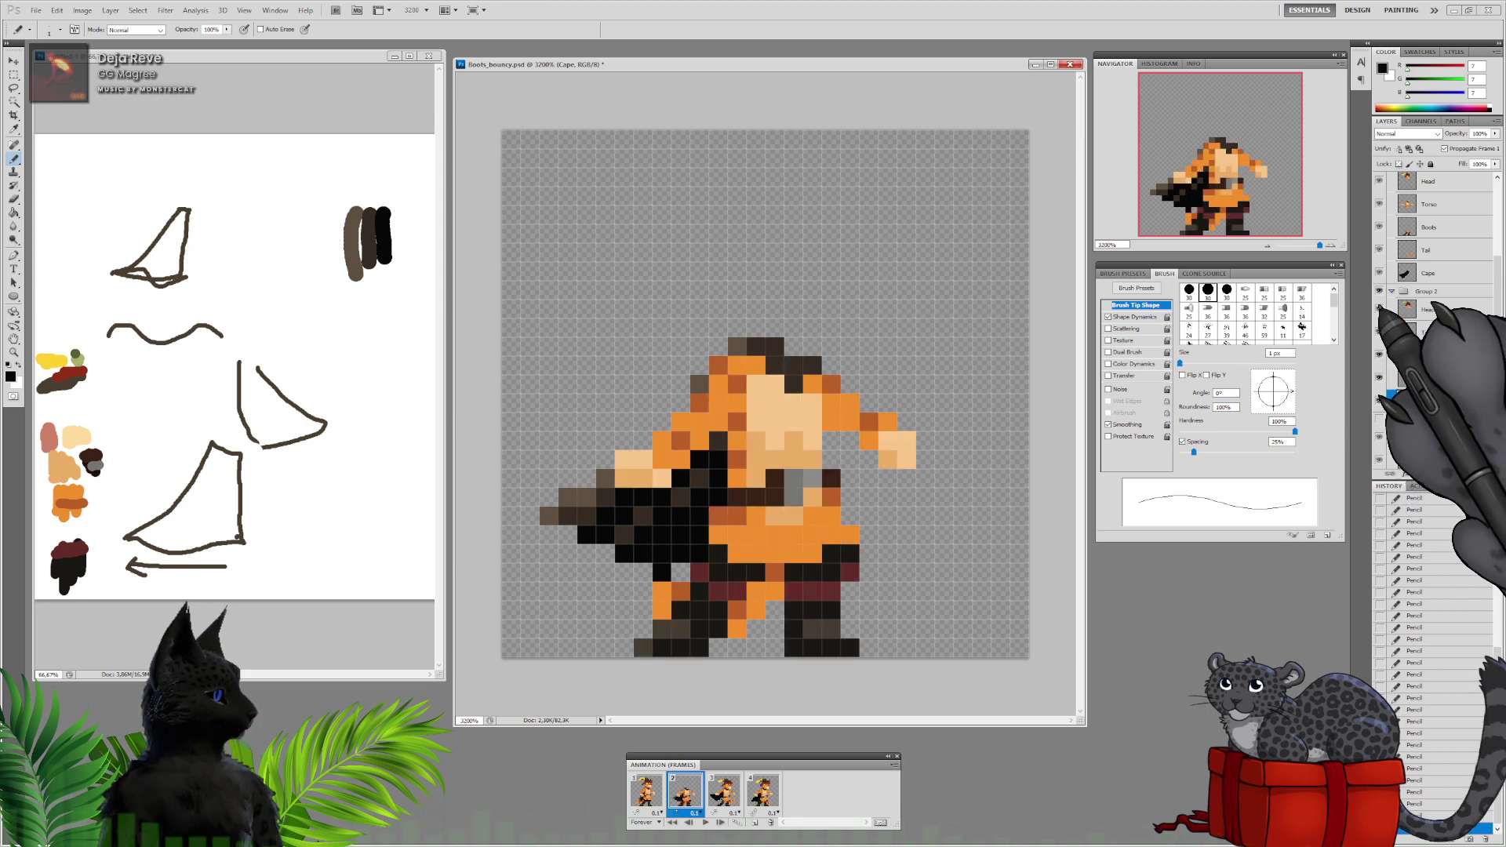
{"action": "left_click", "coordinate": [1379, 309]}
In the third frame, hide Group 3's Tail, Boots, Torso and Head layers to isolate its Cape layer
{"action": "left_click", "coordinate": [723, 791]}
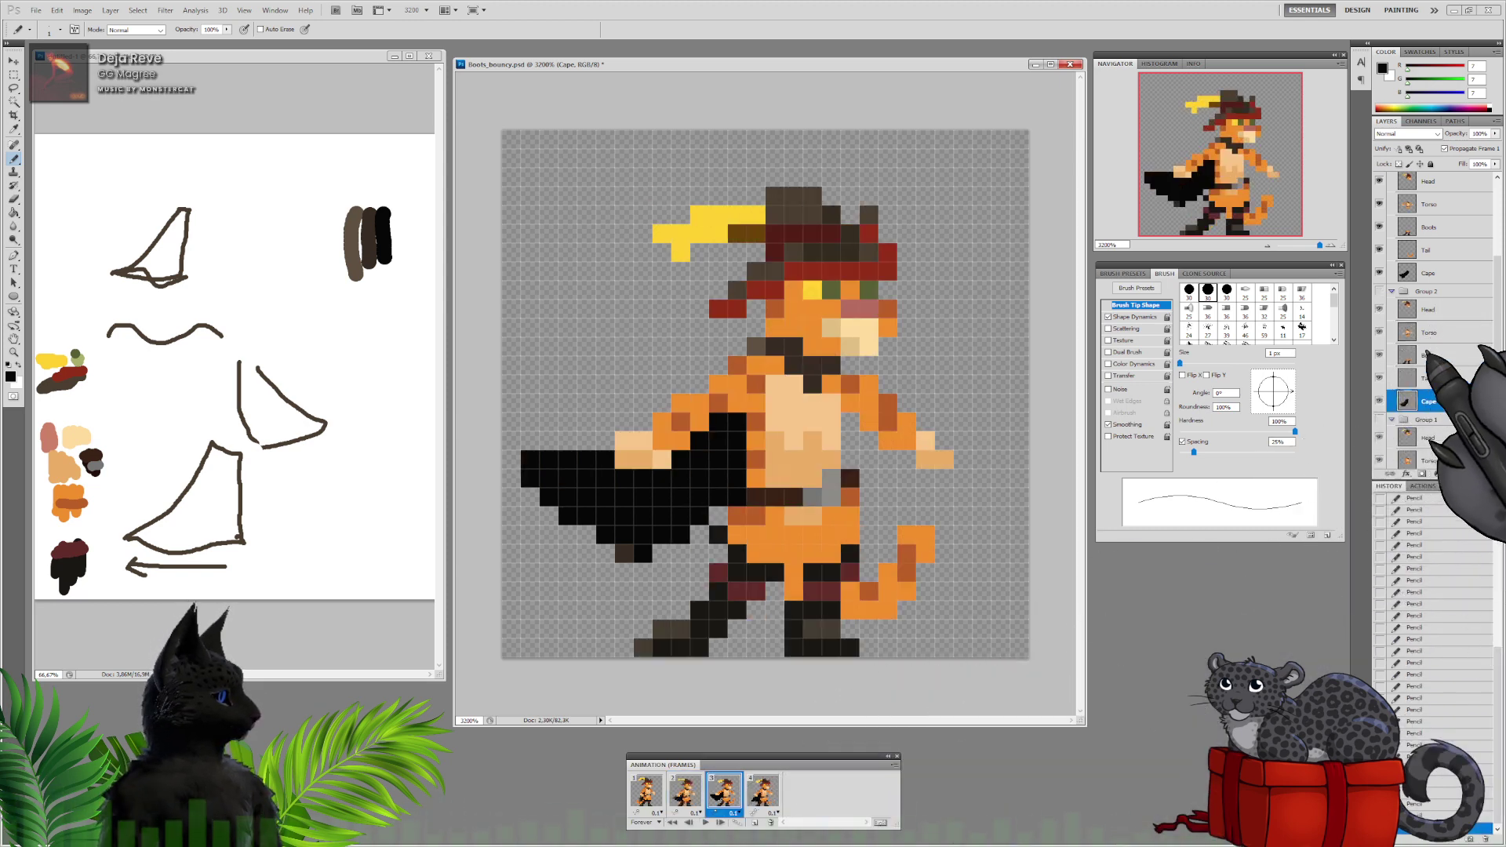
{"action": "scroll", "coordinate": [1412, 314], "scroll_direction": "down", "scroll_amount": 1}
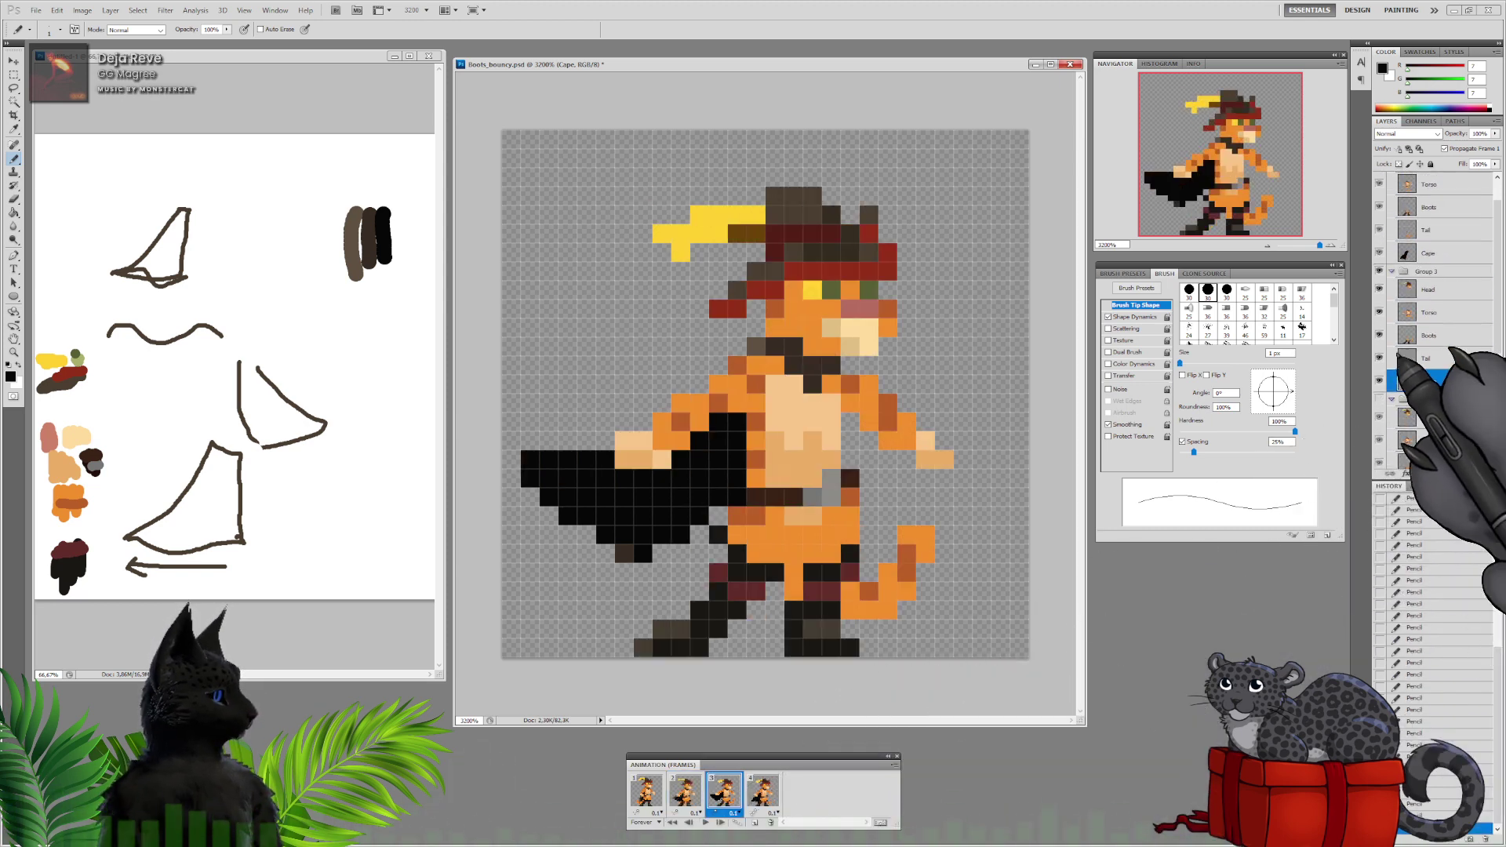
{"action": "left_click", "coordinate": [1379, 358]}
{"action": "left_click", "coordinate": [1378, 335]}
{"action": "left_click", "coordinate": [1379, 312]}
{"action": "left_click", "coordinate": [1378, 289]}
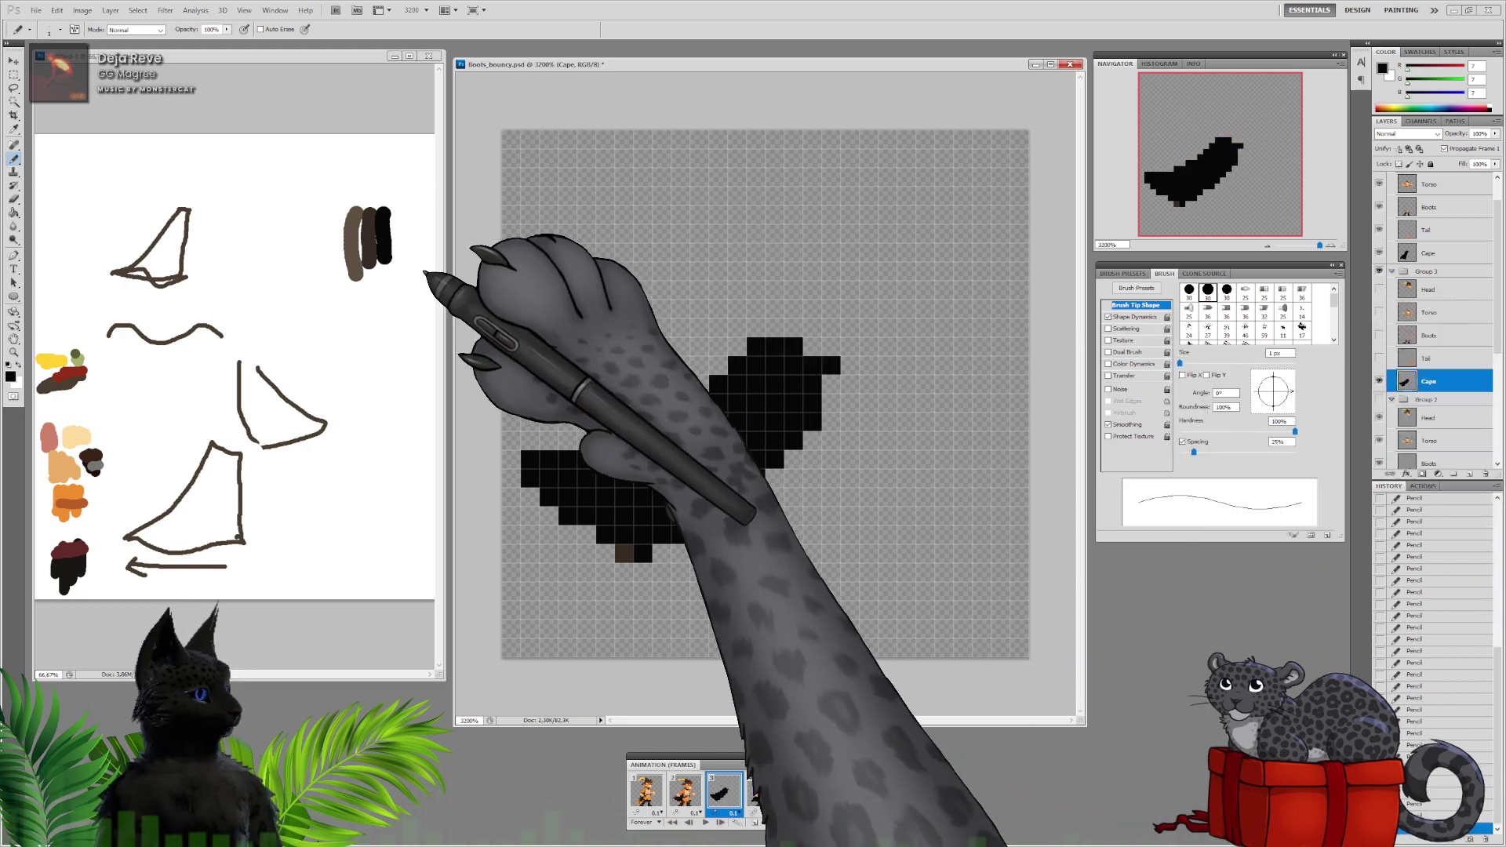
Sample the lighter brown swatch and pencil it along the third frame's upper cape edge, from the rear tip to the collar
{"action": "left_click", "coordinate": [363, 253], "text": "alt"}
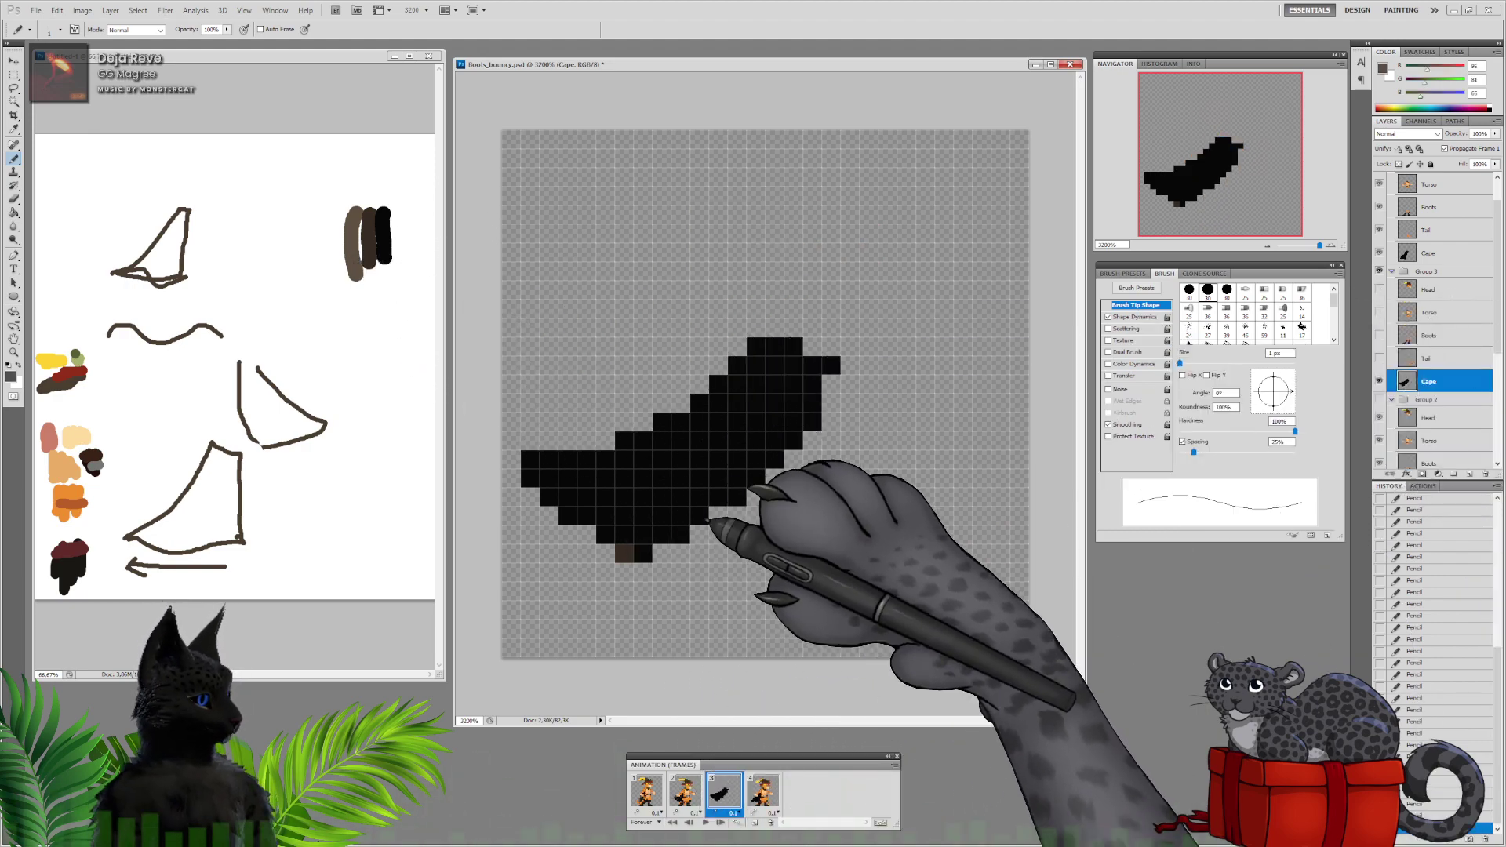
{"action": "mouse_move", "coordinate": [524, 460]}
{"action": "left_mouse_down"}
{"action": "mouse_move", "coordinate": [599, 461]}
{"action": "mouse_move", "coordinate": [681, 422]}
{"action": "left_mouse_up"}
{"action": "left_click", "coordinate": [699, 403]}
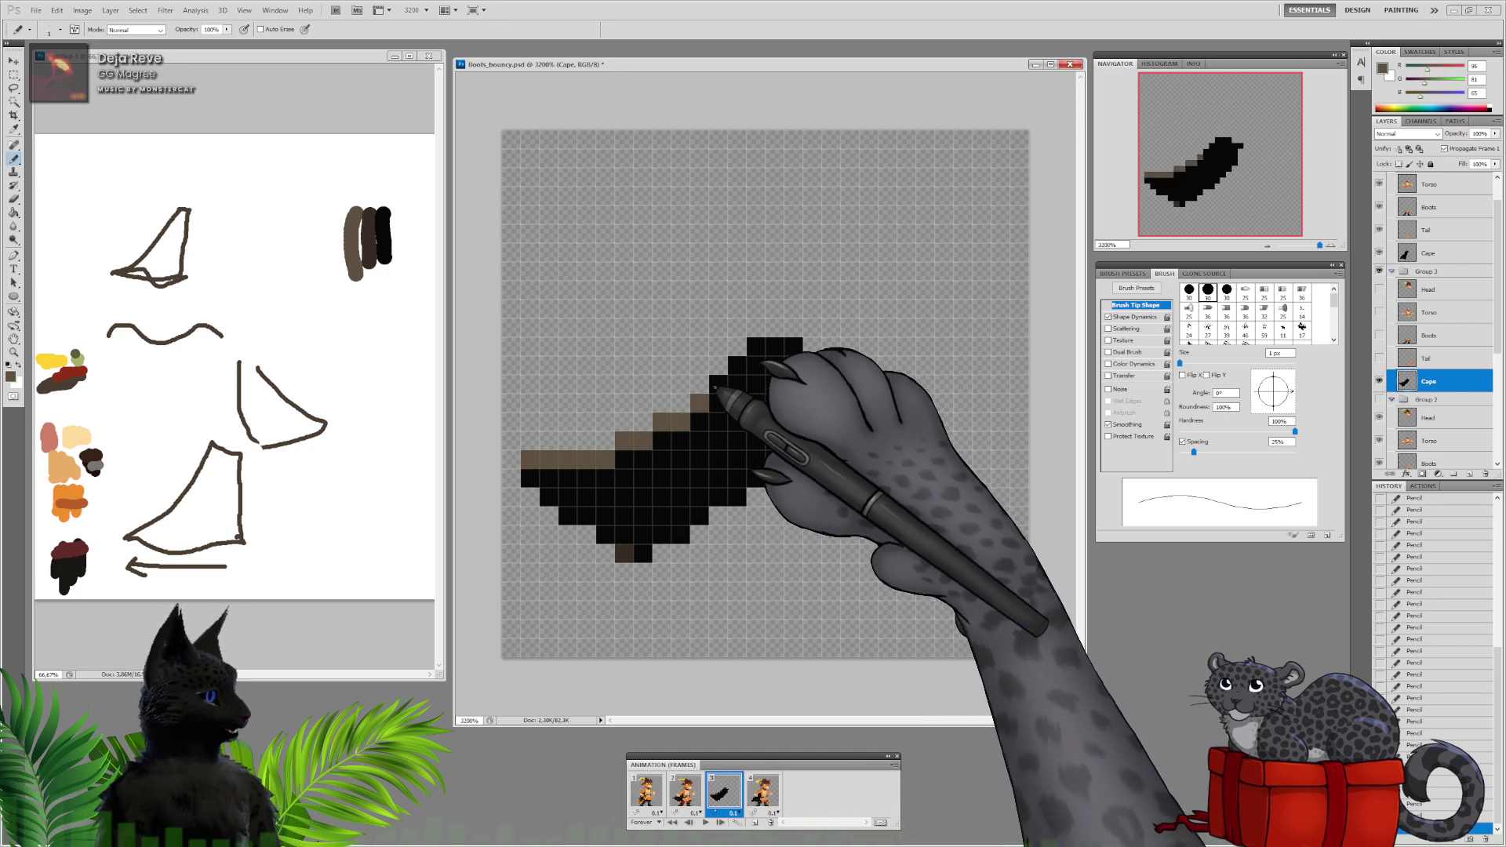
{"action": "left_click", "coordinate": [719, 384]}
{"action": "left_click", "coordinate": [738, 365]}
{"action": "left_click_drag", "start_coordinate": [754, 348], "coordinate": [792, 347]}
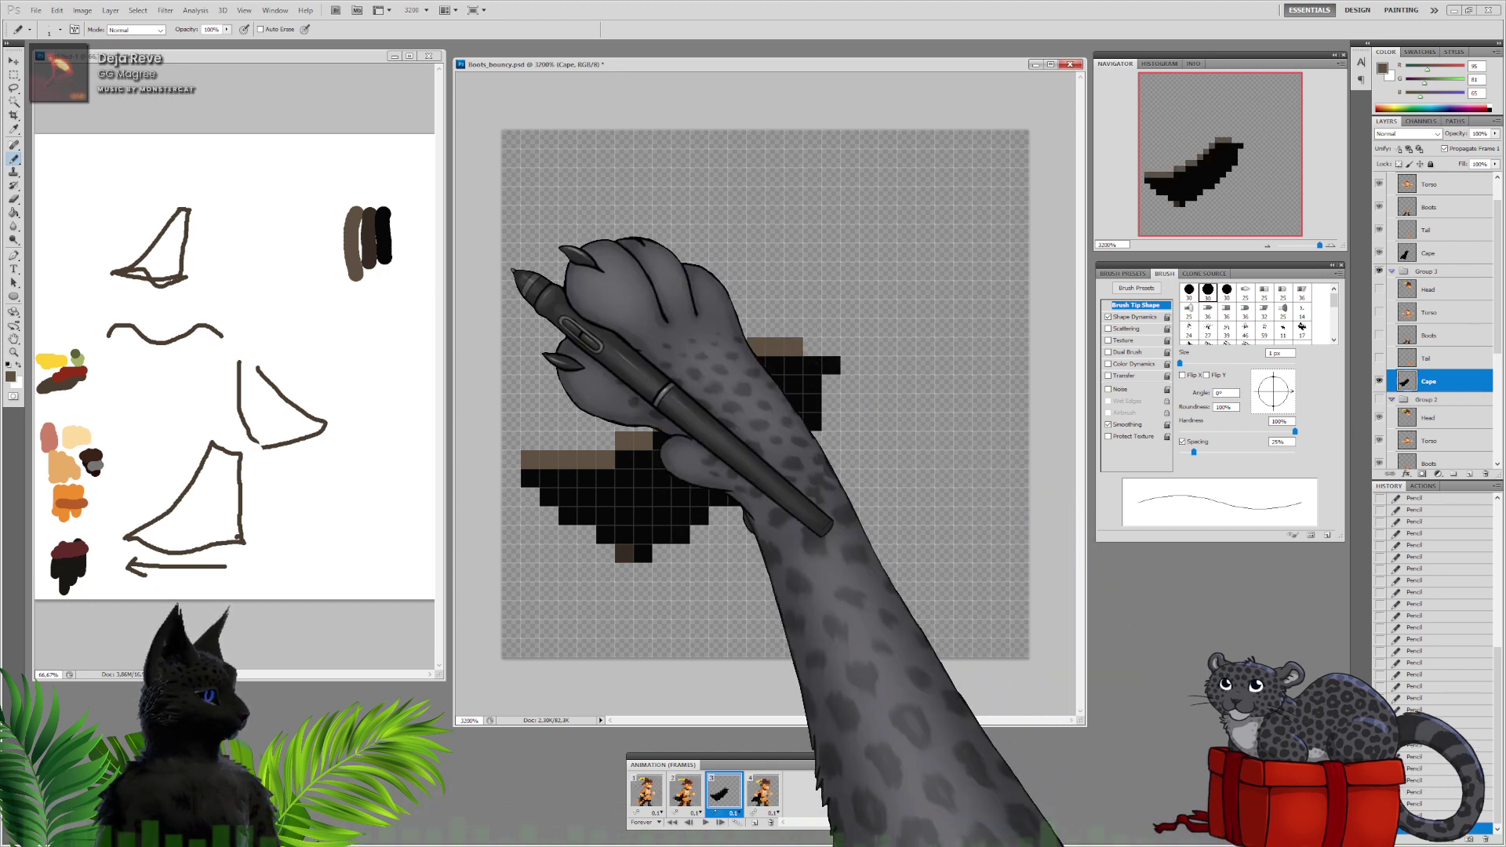
Sample the darker brown swatch and pencil a second band beneath the third frame's light brown cape edge
{"action": "left_click", "coordinate": [370, 245], "text": "alt"}
{"action": "left_click_drag", "start_coordinate": [531, 477], "coordinate": [643, 460]}
{"action": "left_click_drag", "start_coordinate": [660, 441], "coordinate": [793, 364]}
{"action": "left_click", "coordinate": [700, 422]}
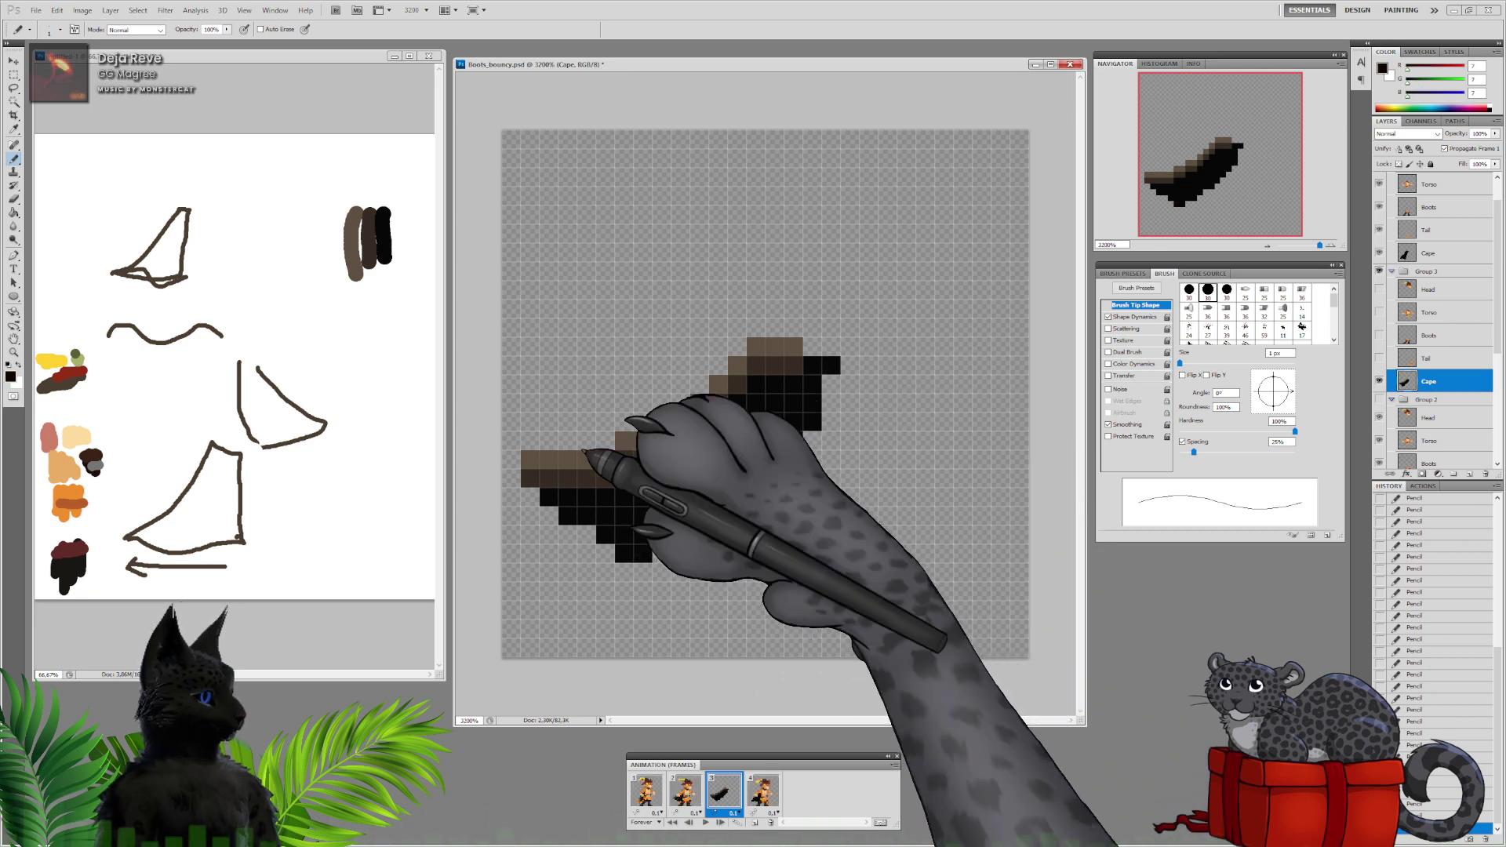
Resample the darker brown and pencil scattered fold pixels through the black interior of the third frame's cape
{"action": "left_click", "coordinate": [376, 256], "text": "alt"}
{"action": "left_click", "coordinate": [371, 258], "text": "alt"}
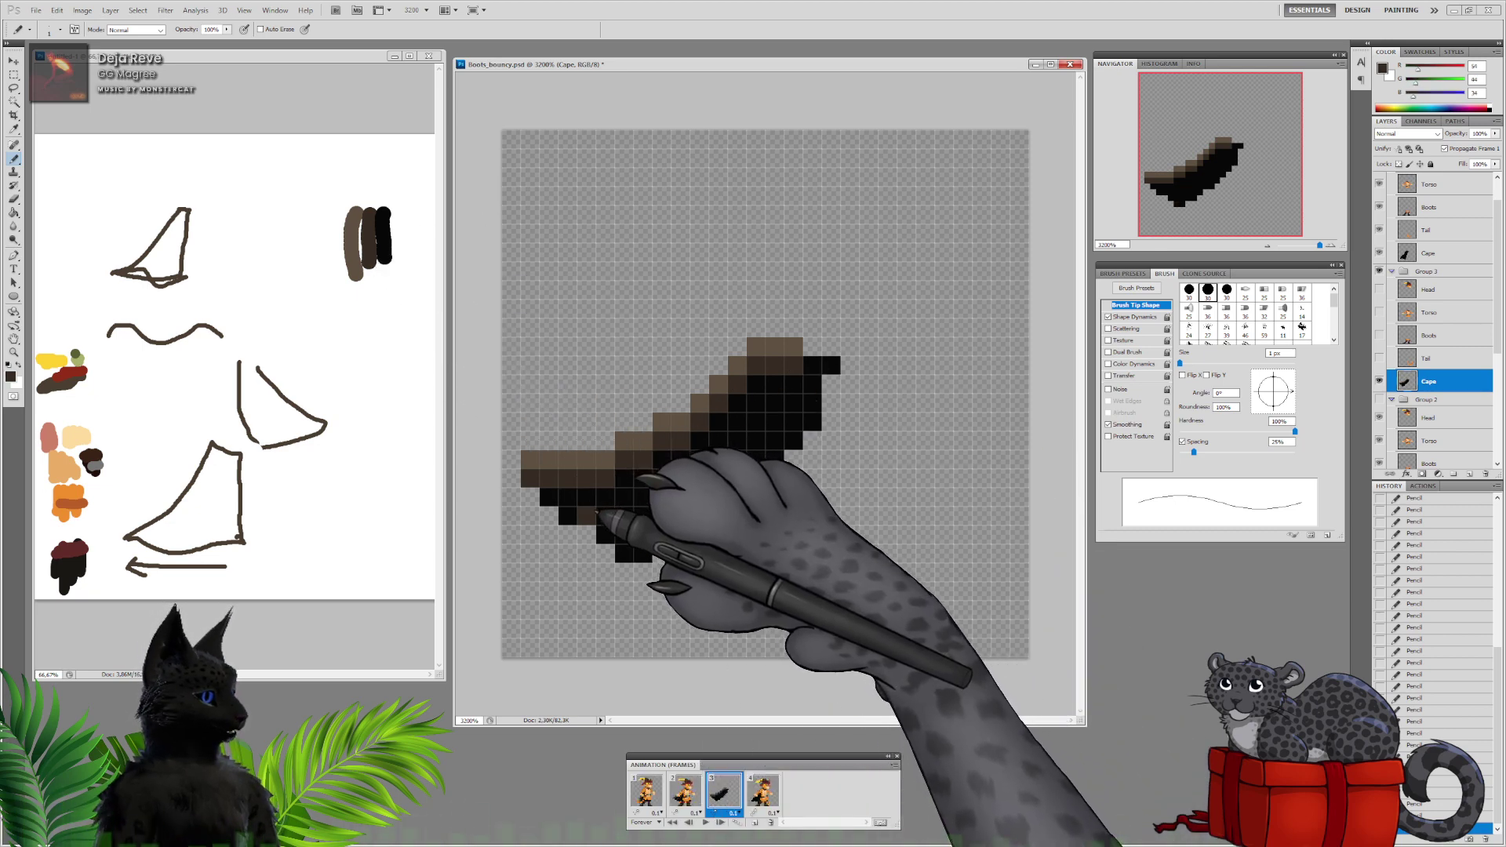
{"action": "left_click_drag", "start_coordinate": [597, 511], "coordinate": [612, 511]}
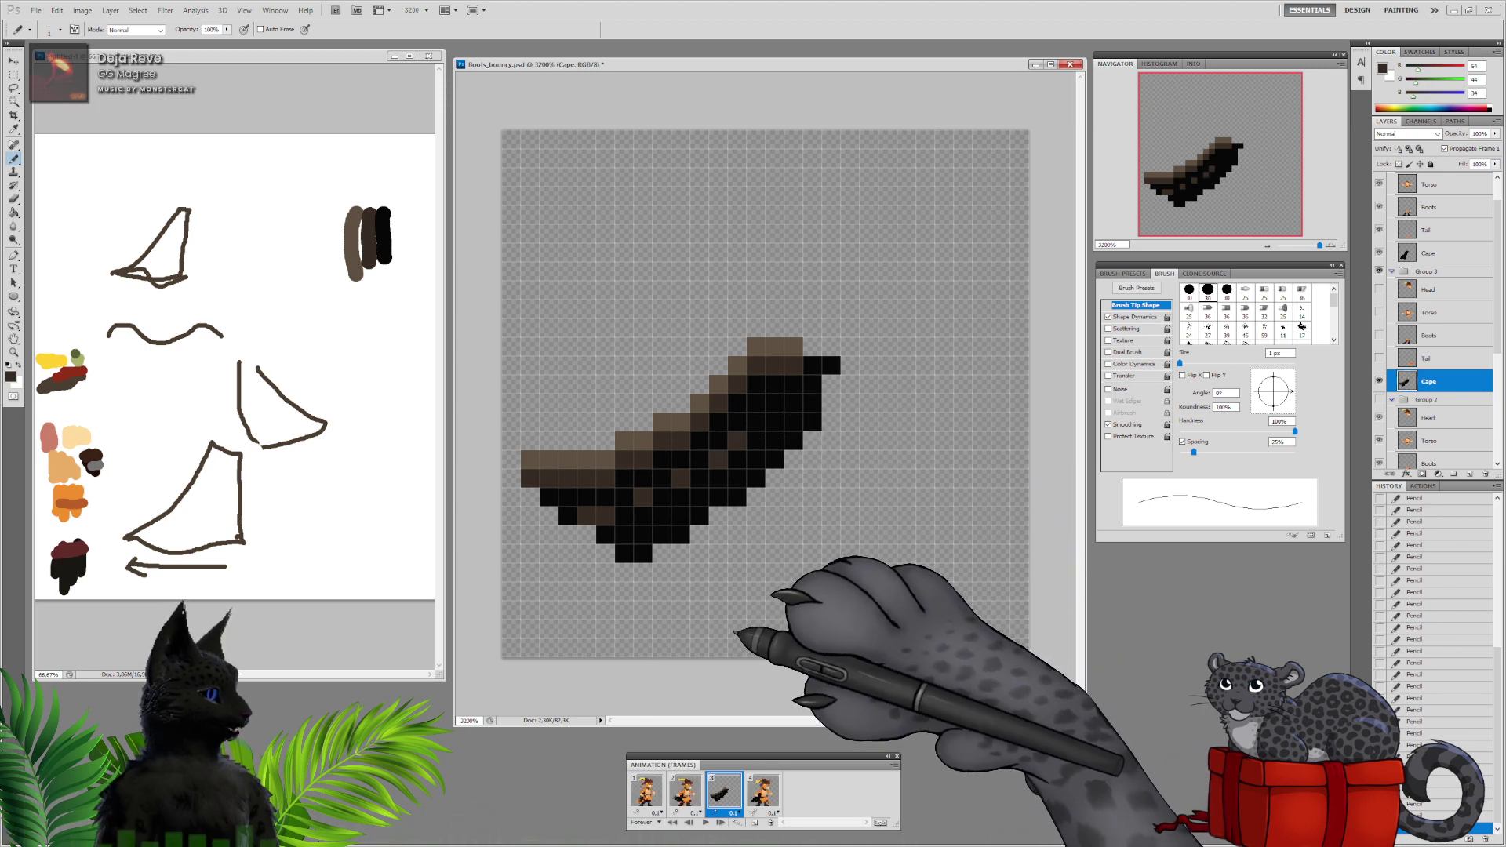
Show Group 3's hidden body layers again, including Boots, Torso and Head
{"action": "left_click", "coordinate": [1379, 334]}
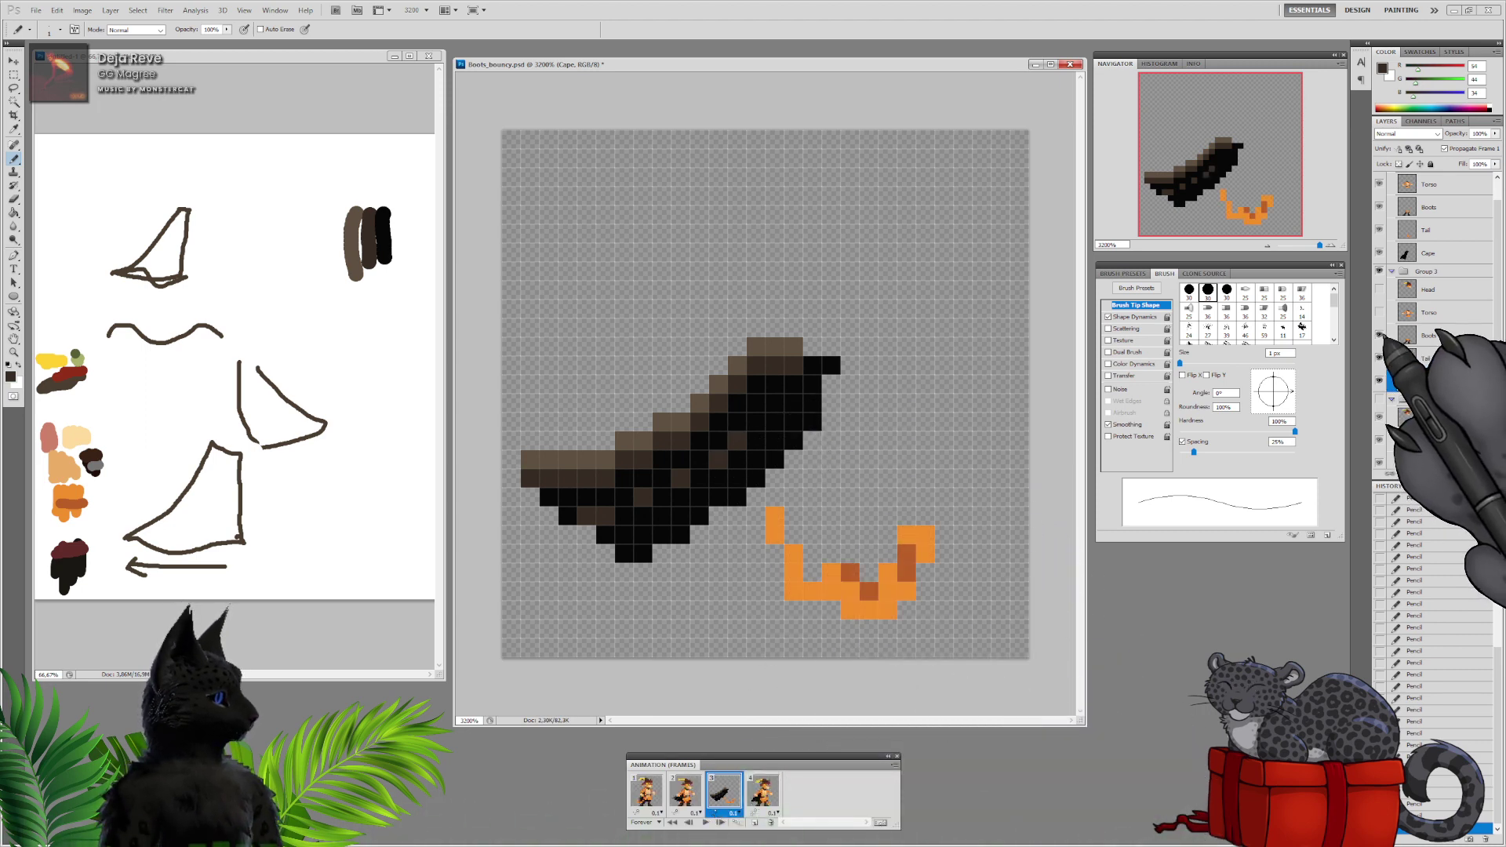
{"action": "left_click", "coordinate": [1379, 312]}
{"action": "left_click", "coordinate": [1379, 289]}
In the fourth frame, select Group 4's Cape layer and hide its Tail, Boots, Torso and Head layers
{"action": "left_click", "coordinate": [762, 792]}
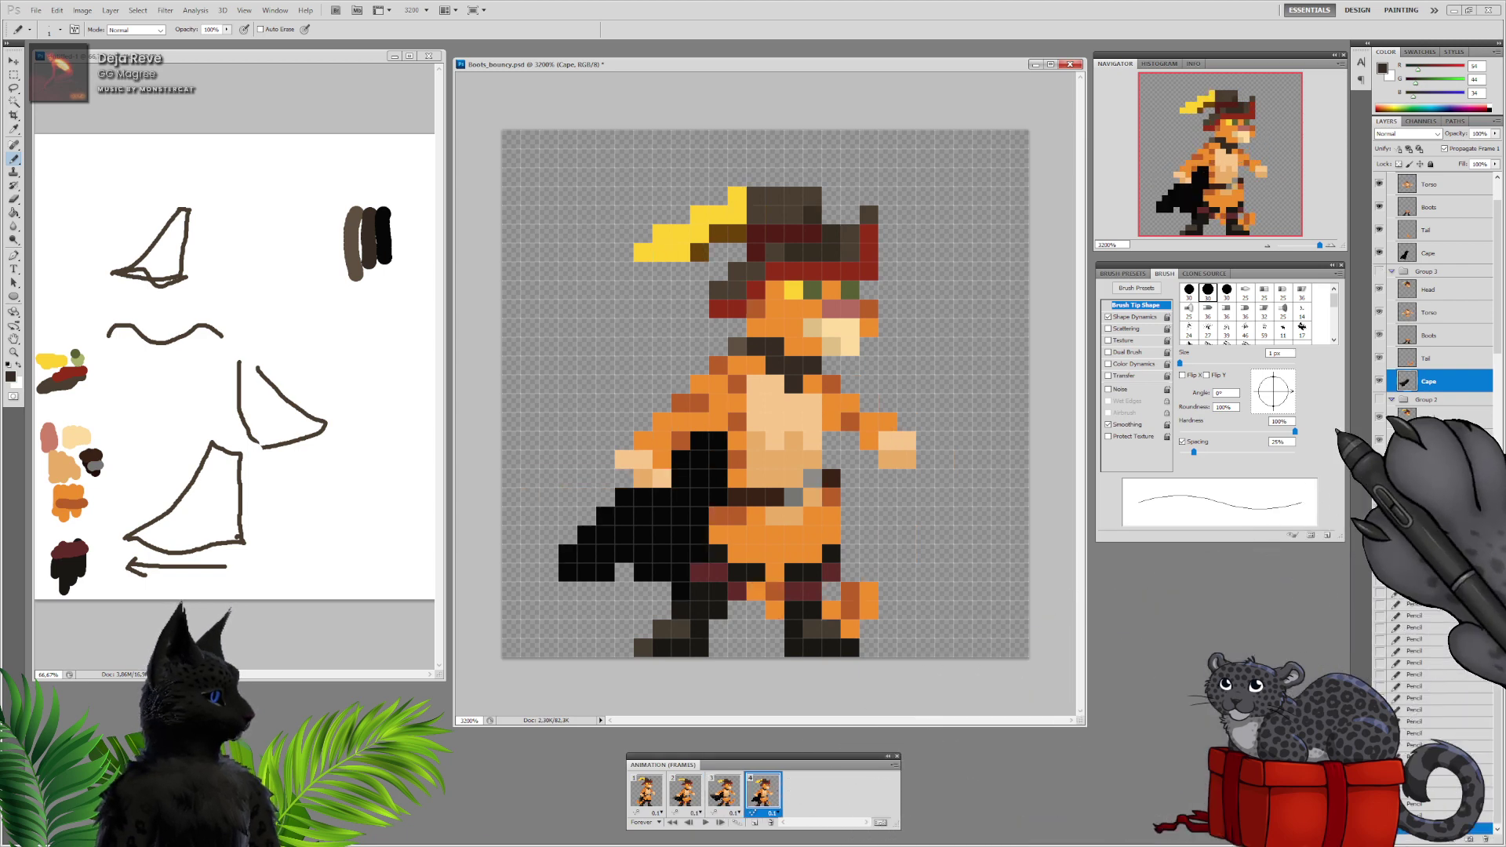
{"action": "scroll", "coordinate": [1439, 341], "scroll_direction": "up", "scroll_amount": 1}
{"action": "left_click", "coordinate": [1430, 288]}
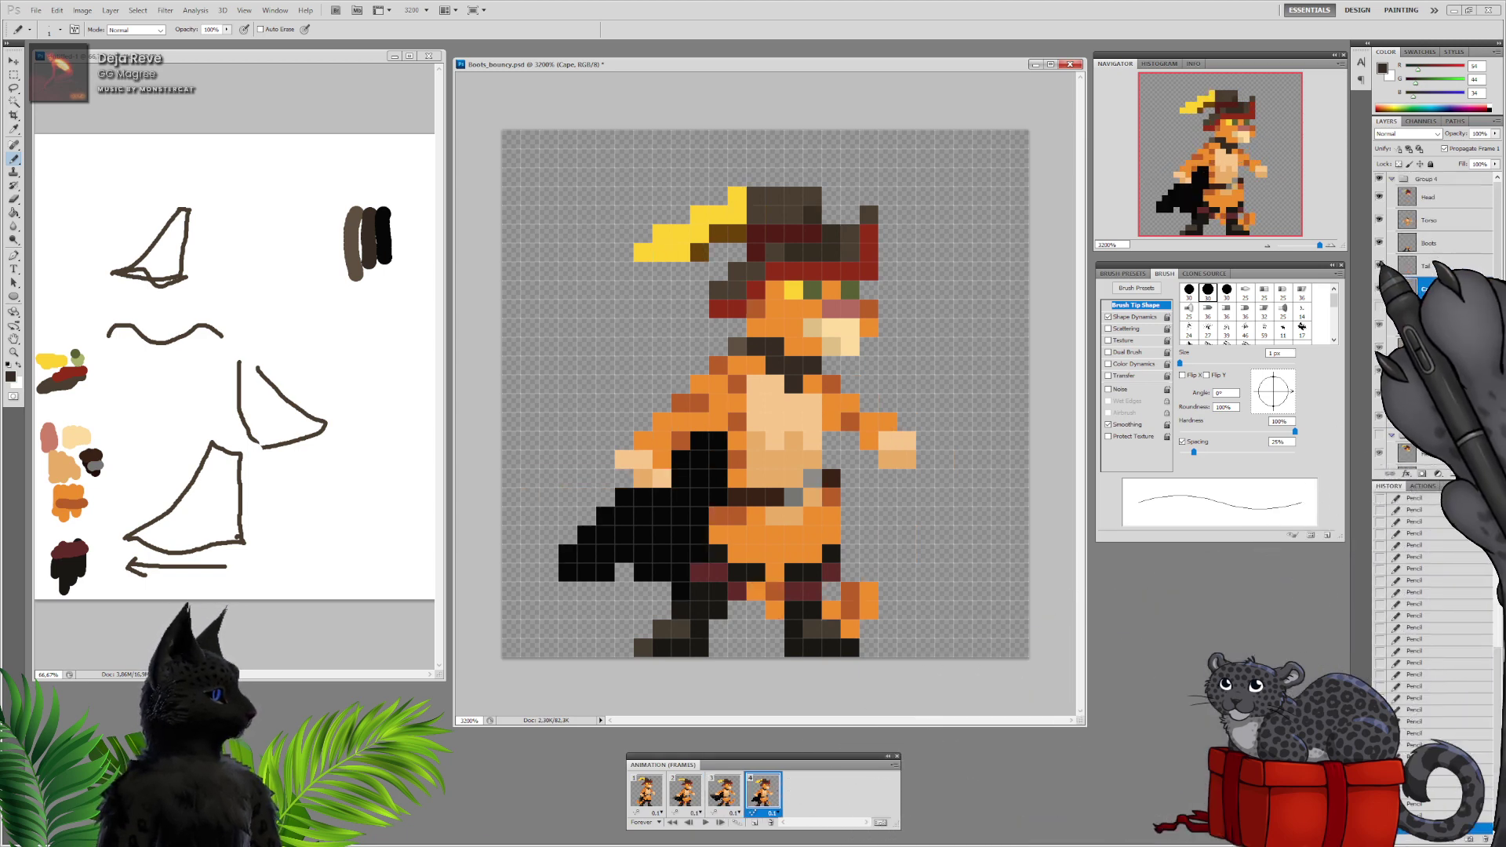
{"action": "left_click_drag", "start_coordinate": [1379, 265], "coordinate": [1379, 196]}
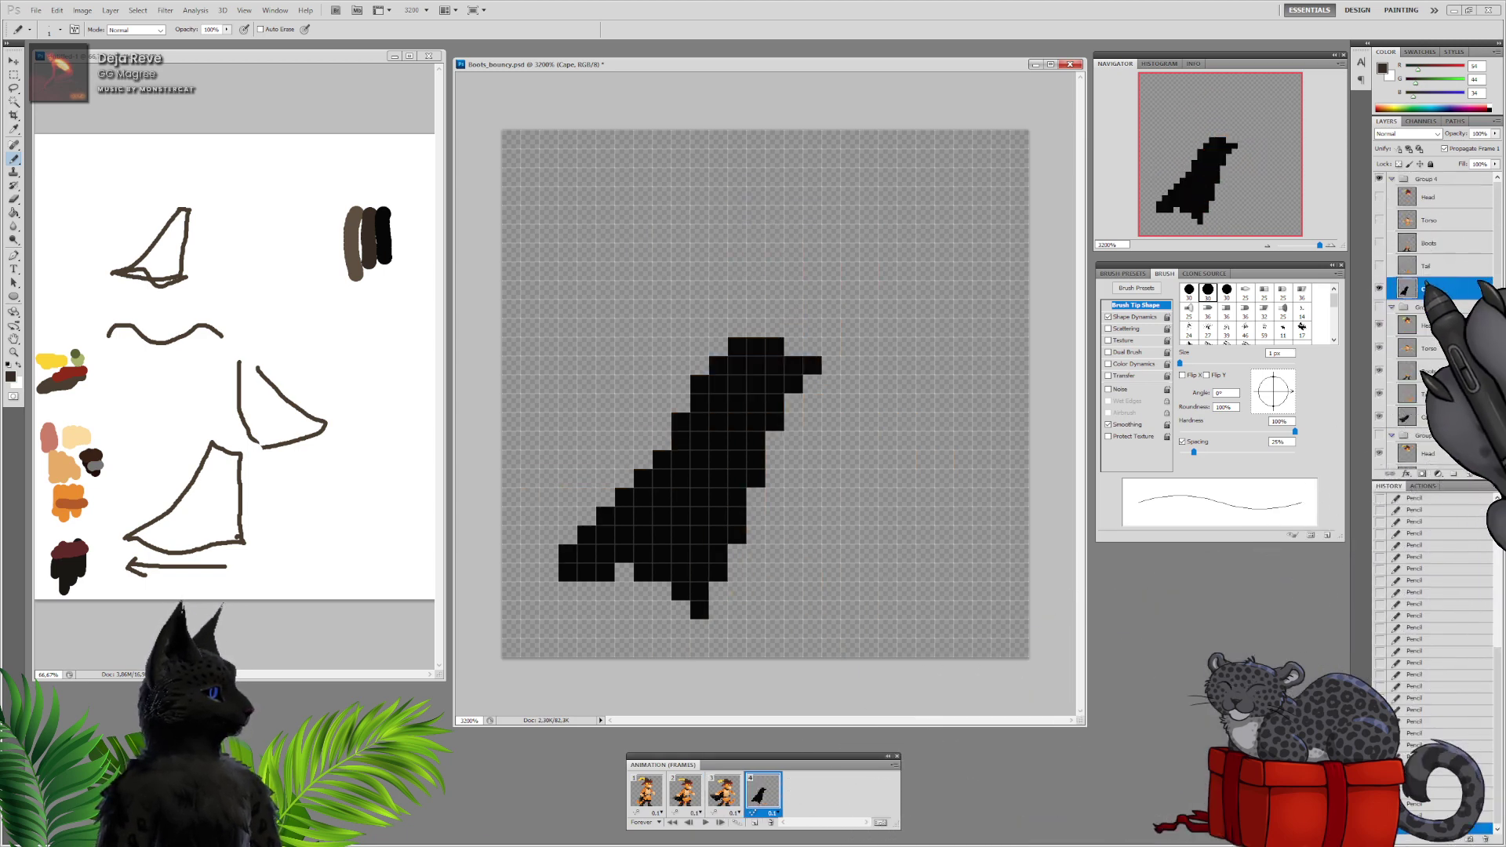
Sample the light brown swatch and pencil a highlight along the outer and top edge of the fourth frame's cape
{"action": "left_click", "coordinate": [355, 229], "text": "alt"}
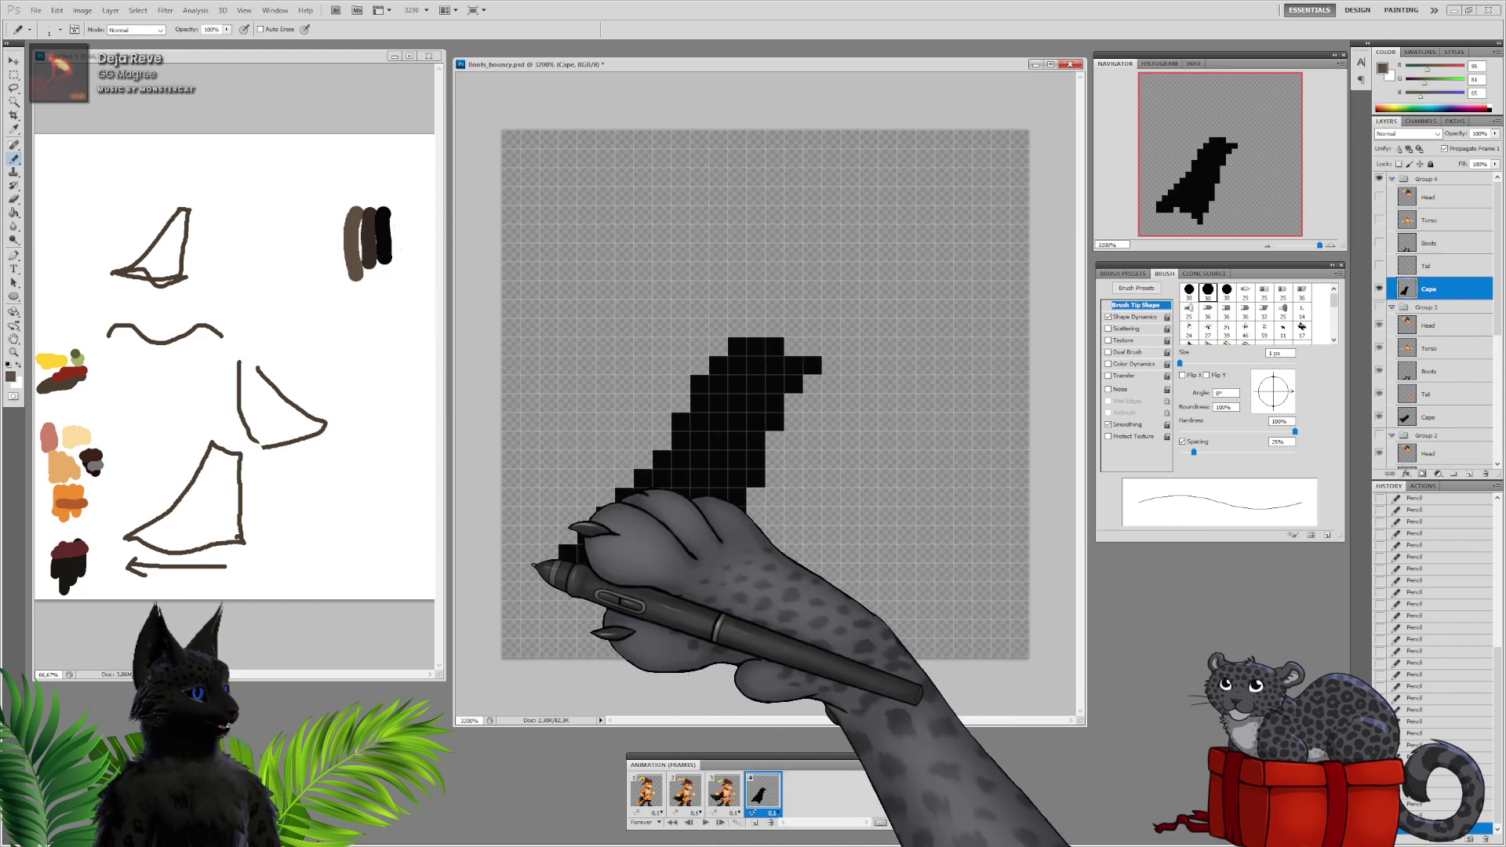
{"action": "left_click", "coordinate": [567, 565]}
{"action": "left_click", "coordinate": [587, 537]}
{"action": "left_click", "coordinate": [605, 518]}
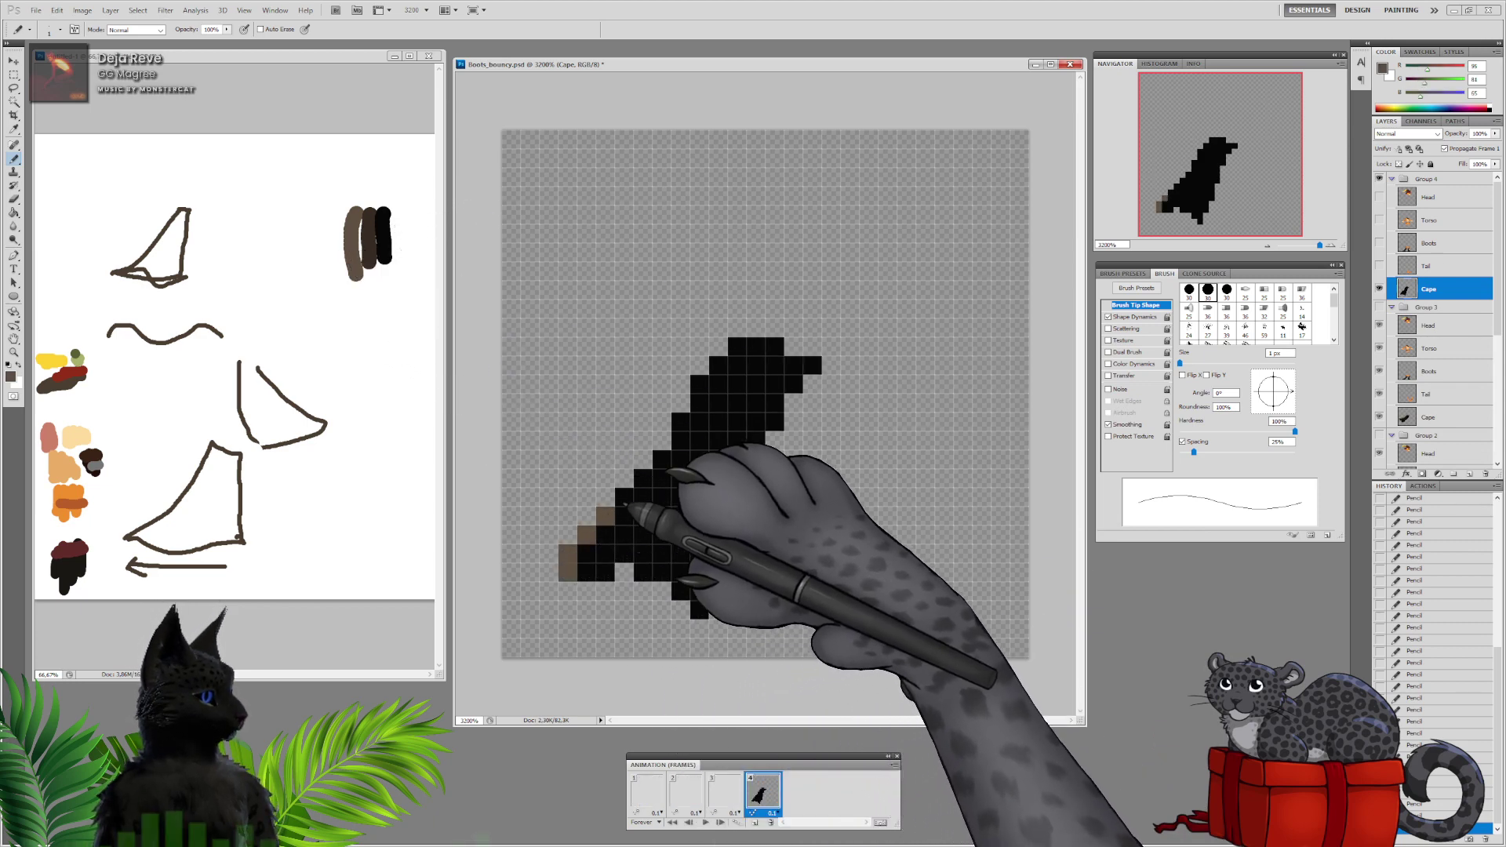
{"action": "left_click", "coordinate": [624, 497]}
{"action": "left_click", "coordinate": [643, 478]}
{"action": "left_click", "coordinate": [661, 459]}
{"action": "left_click_drag", "start_coordinate": [680, 441], "coordinate": [680, 425]}
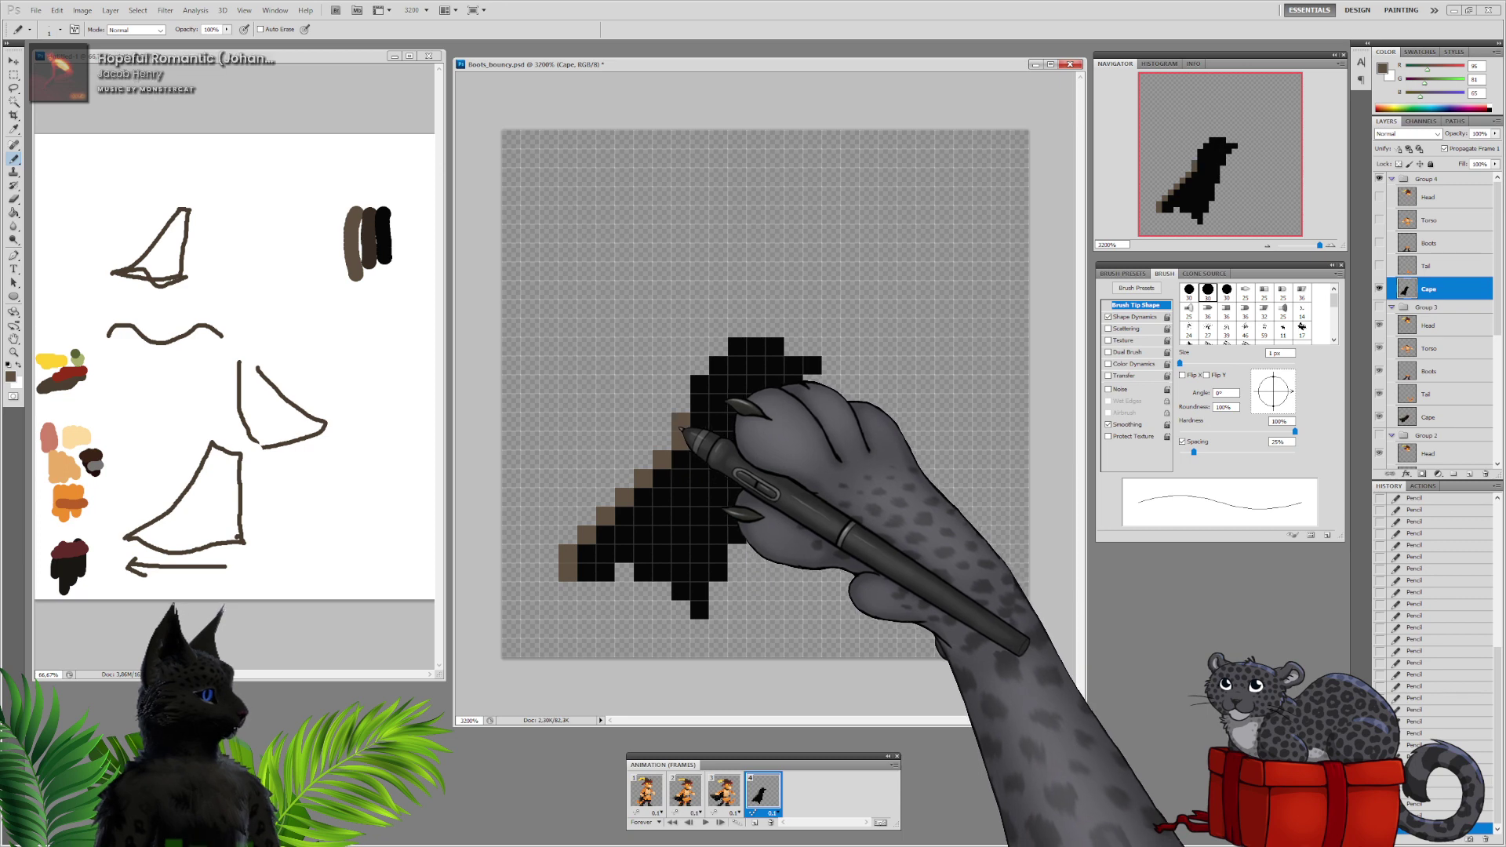
{"action": "left_click", "coordinate": [699, 403]}
{"action": "left_click", "coordinate": [699, 384]}
{"action": "left_click", "coordinate": [718, 367]}
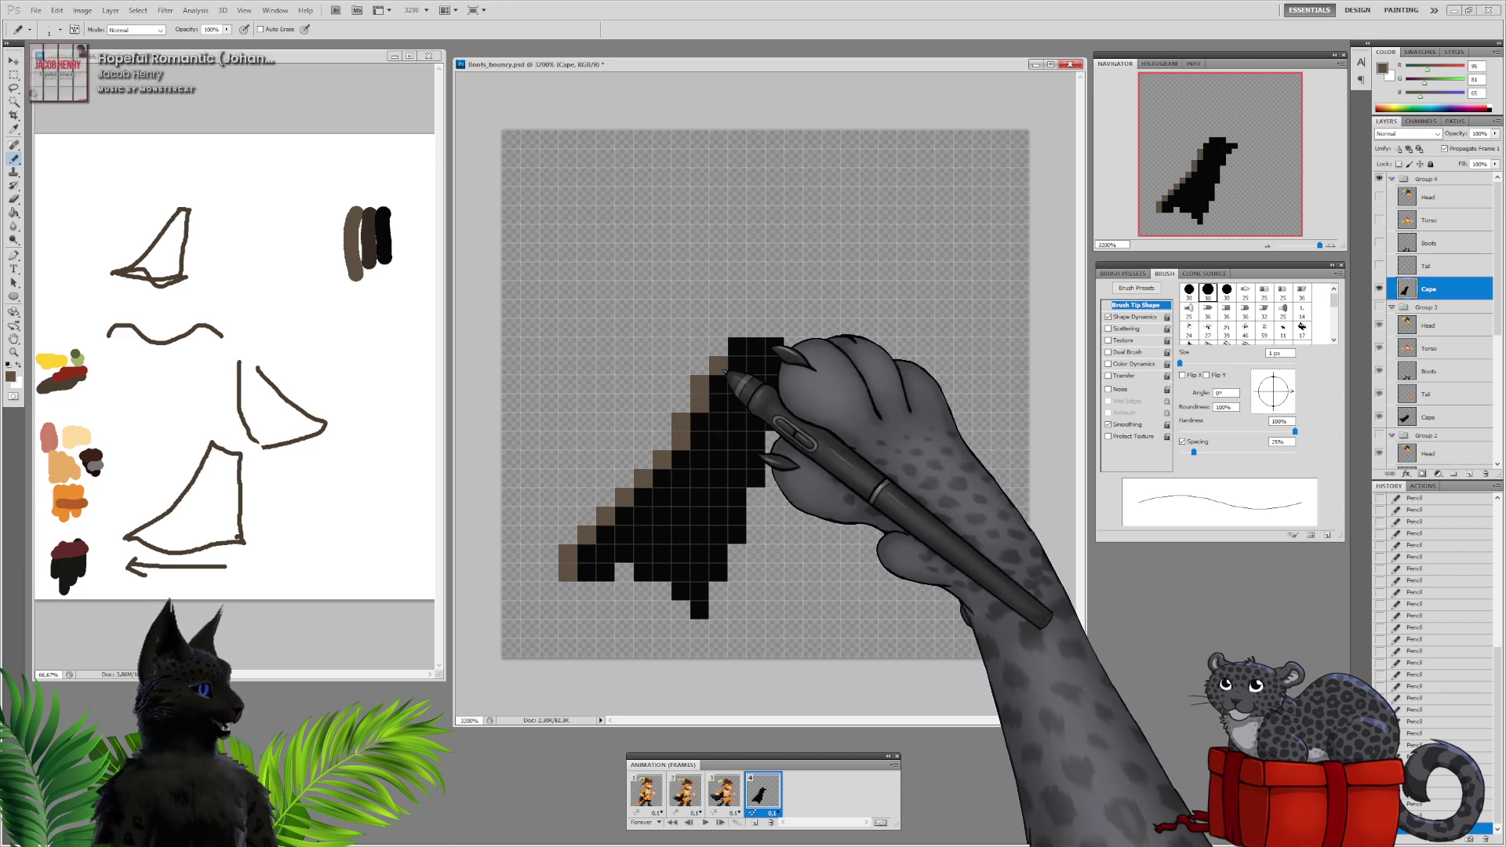
{"action": "left_click", "coordinate": [737, 347]}
{"action": "left_click", "coordinate": [756, 346]}
{"action": "left_click", "coordinate": [775, 347]}
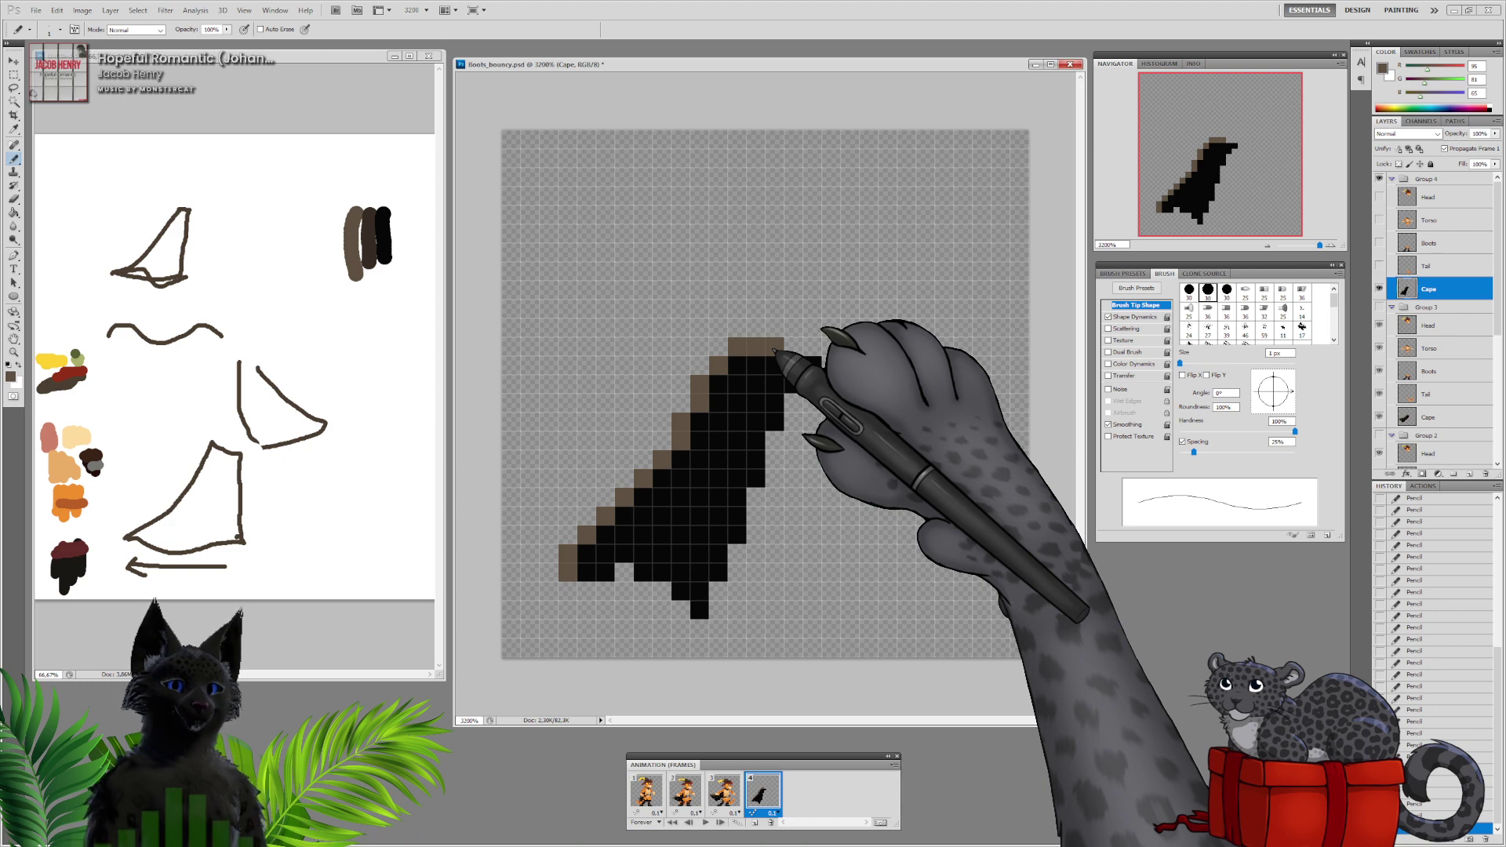
Sample the darker brown swatch and pencil a second band beside the light brown edge of the fourth frame's cape
{"action": "left_click", "coordinate": [357, 231], "text": "alt"}
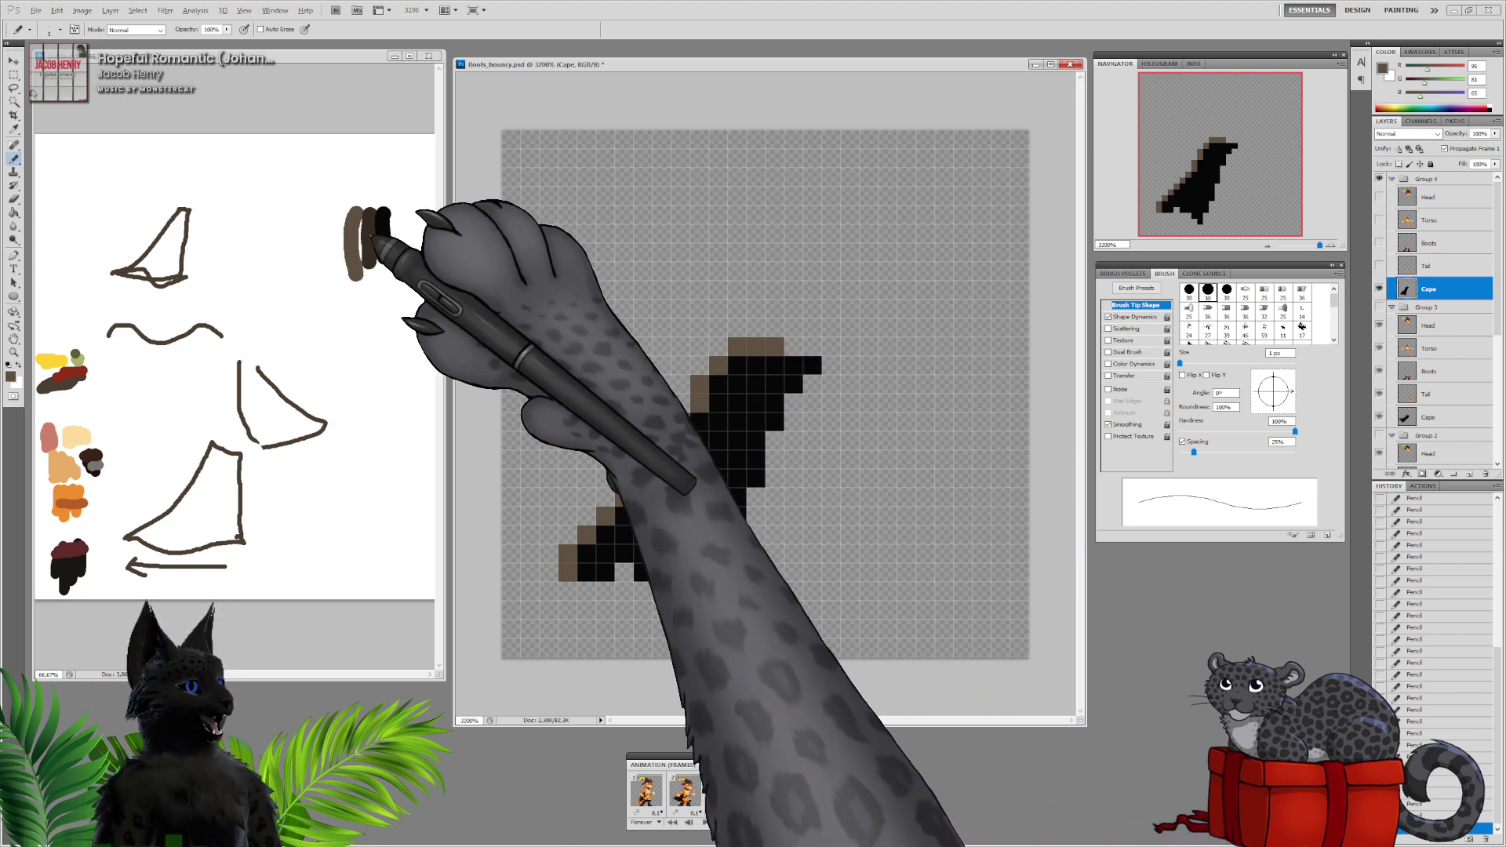
{"action": "left_click", "coordinate": [586, 572]}
{"action": "left_click", "coordinate": [587, 553]}
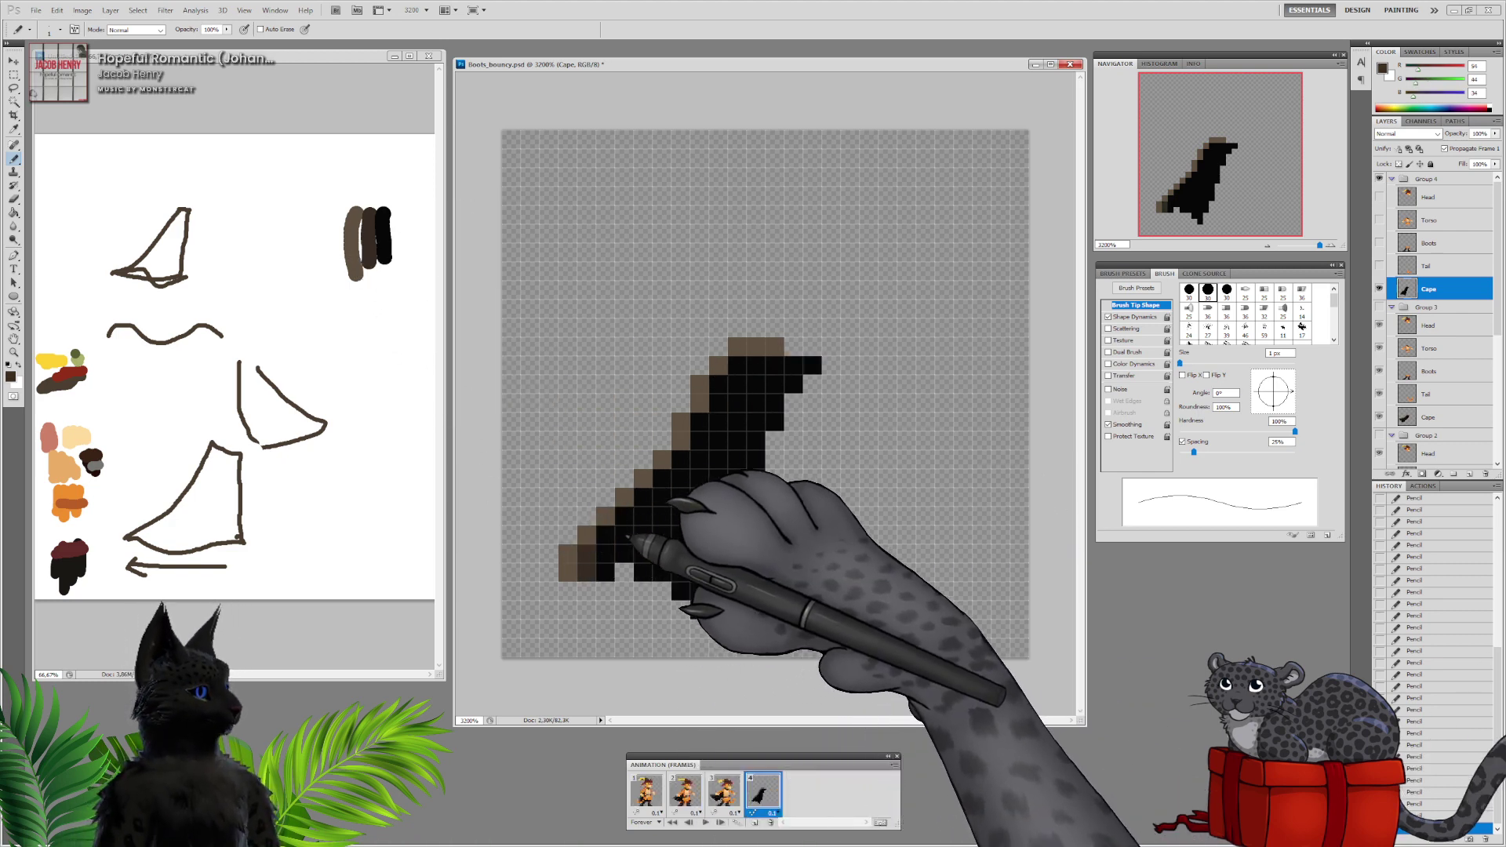
{"action": "left_click", "coordinate": [605, 535]}
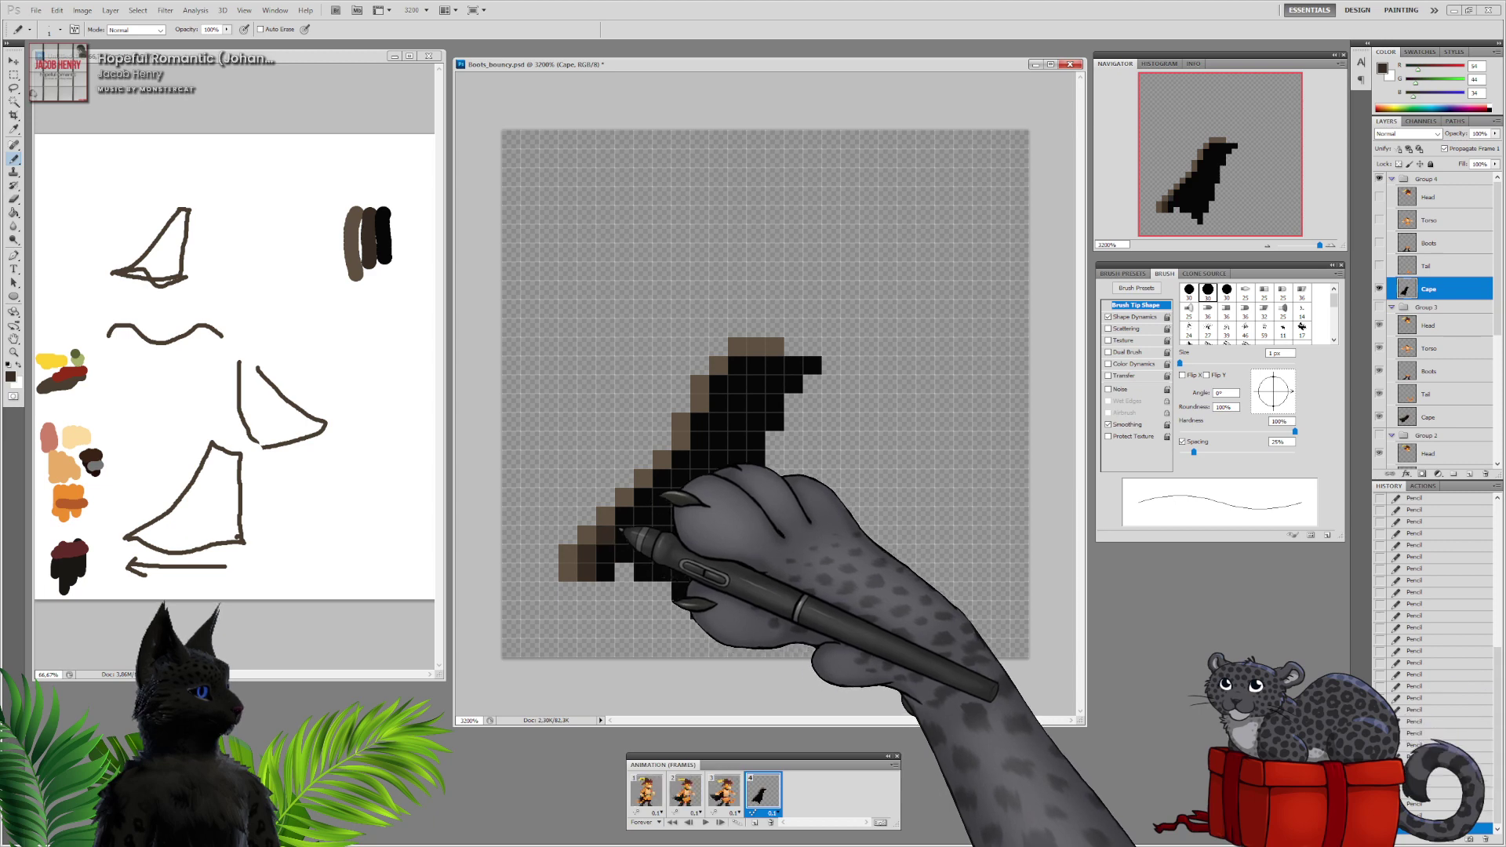
{"action": "left_click", "coordinate": [680, 459]}
{"action": "mouse_move", "coordinate": [699, 440]}
{"action": "left_mouse_down"}
{"action": "mouse_move", "coordinate": [718, 385]}
{"action": "mouse_move", "coordinate": [775, 366]}
{"action": "left_mouse_up"}
Pencil scattered dark brown fold pixels through the black interior of the fourth frame's cape
{"action": "left_click", "coordinate": [643, 554]}
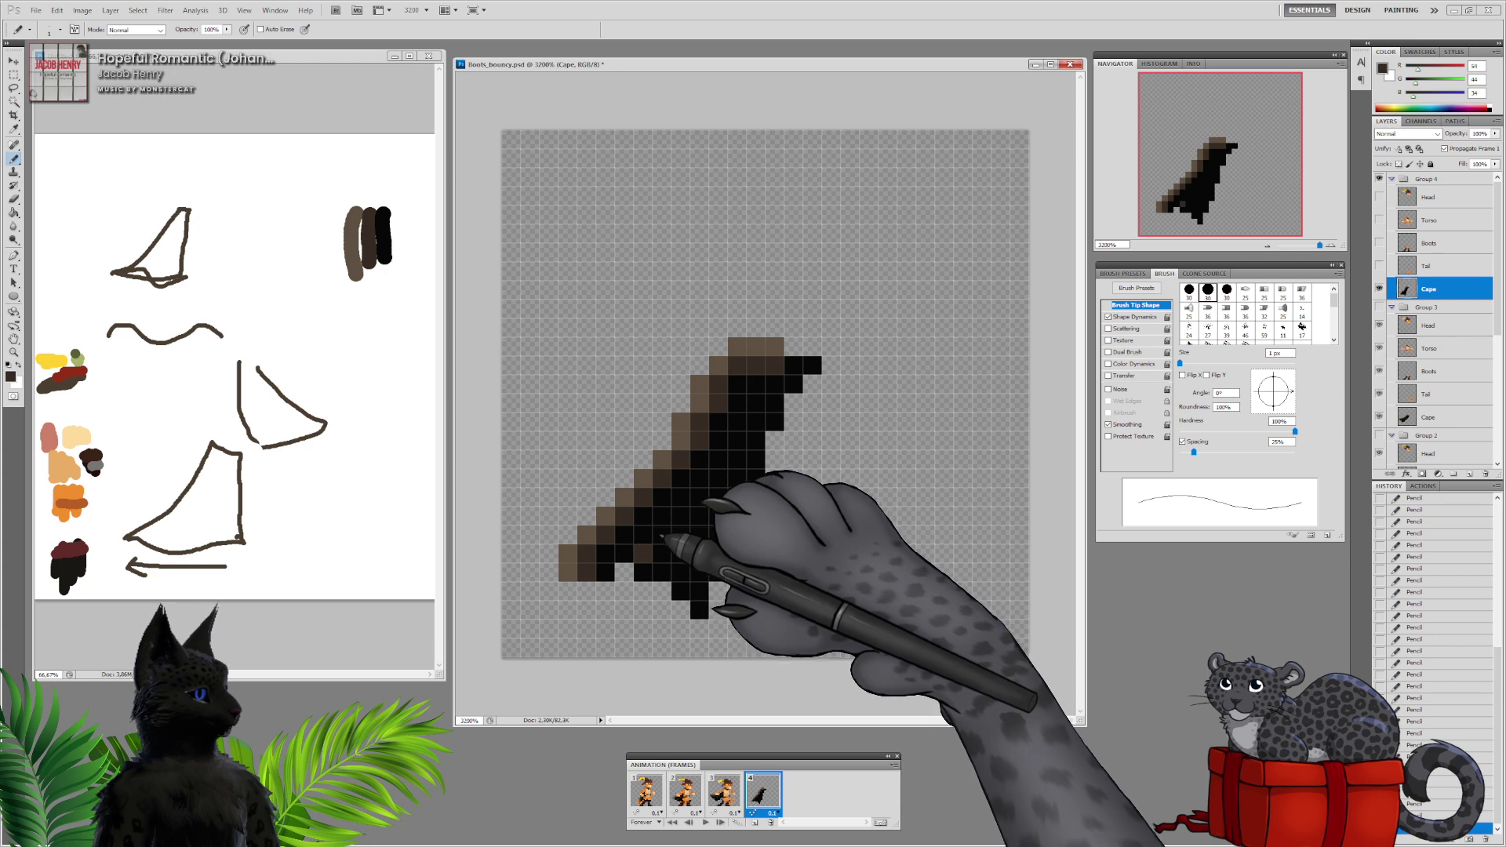
{"action": "left_click_drag", "start_coordinate": [661, 535], "coordinate": [662, 516]}
{"action": "left_click", "coordinate": [681, 497]}
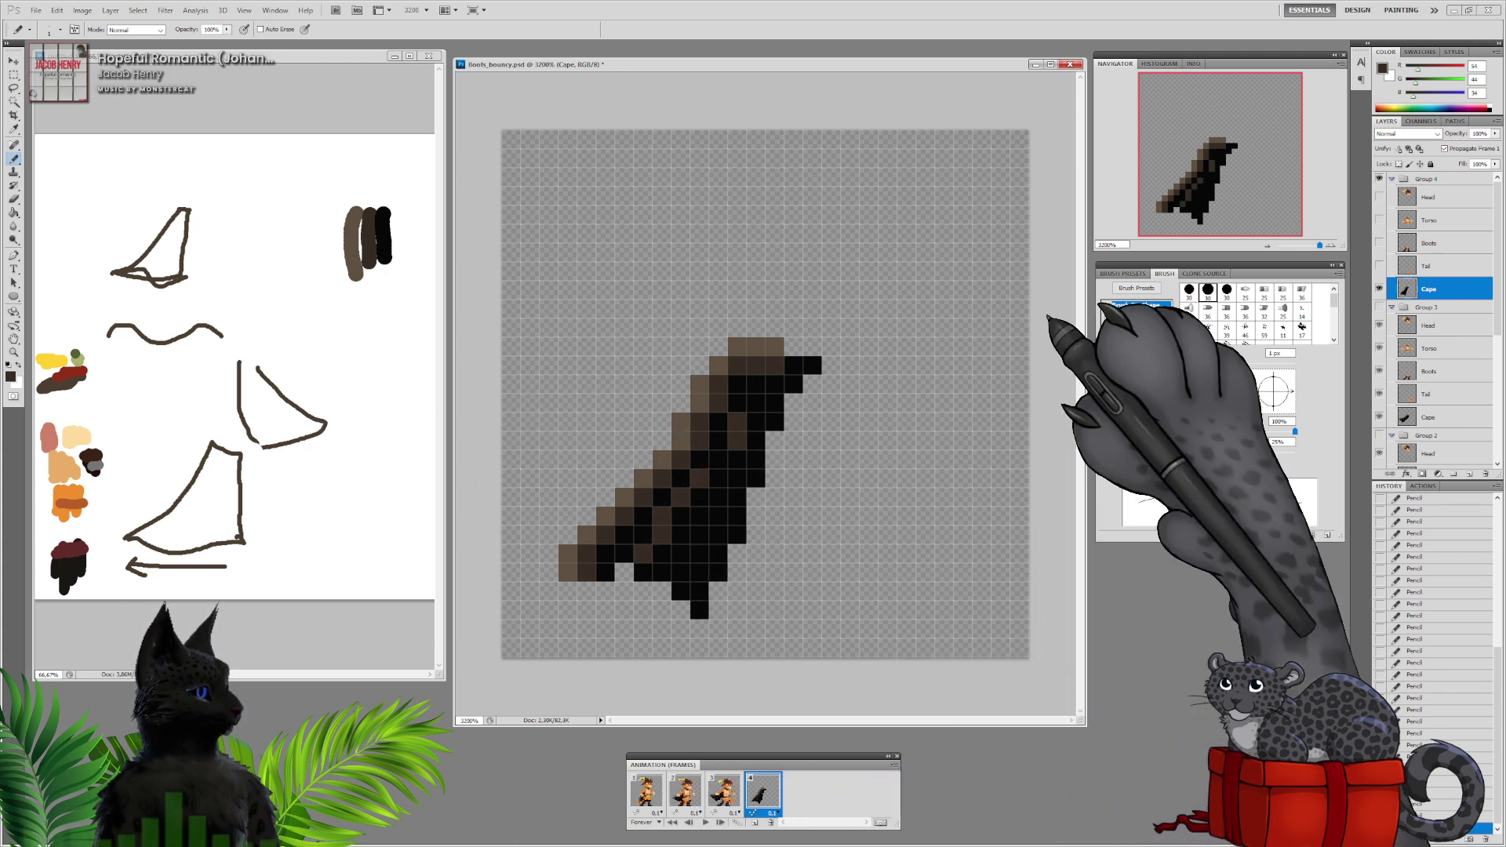
Show Group 4's hidden Tail, Boots, Torso and Head layers again and play the animation to review the shaded cape
{"action": "left_click_drag", "start_coordinate": [1378, 265], "coordinate": [1380, 199]}
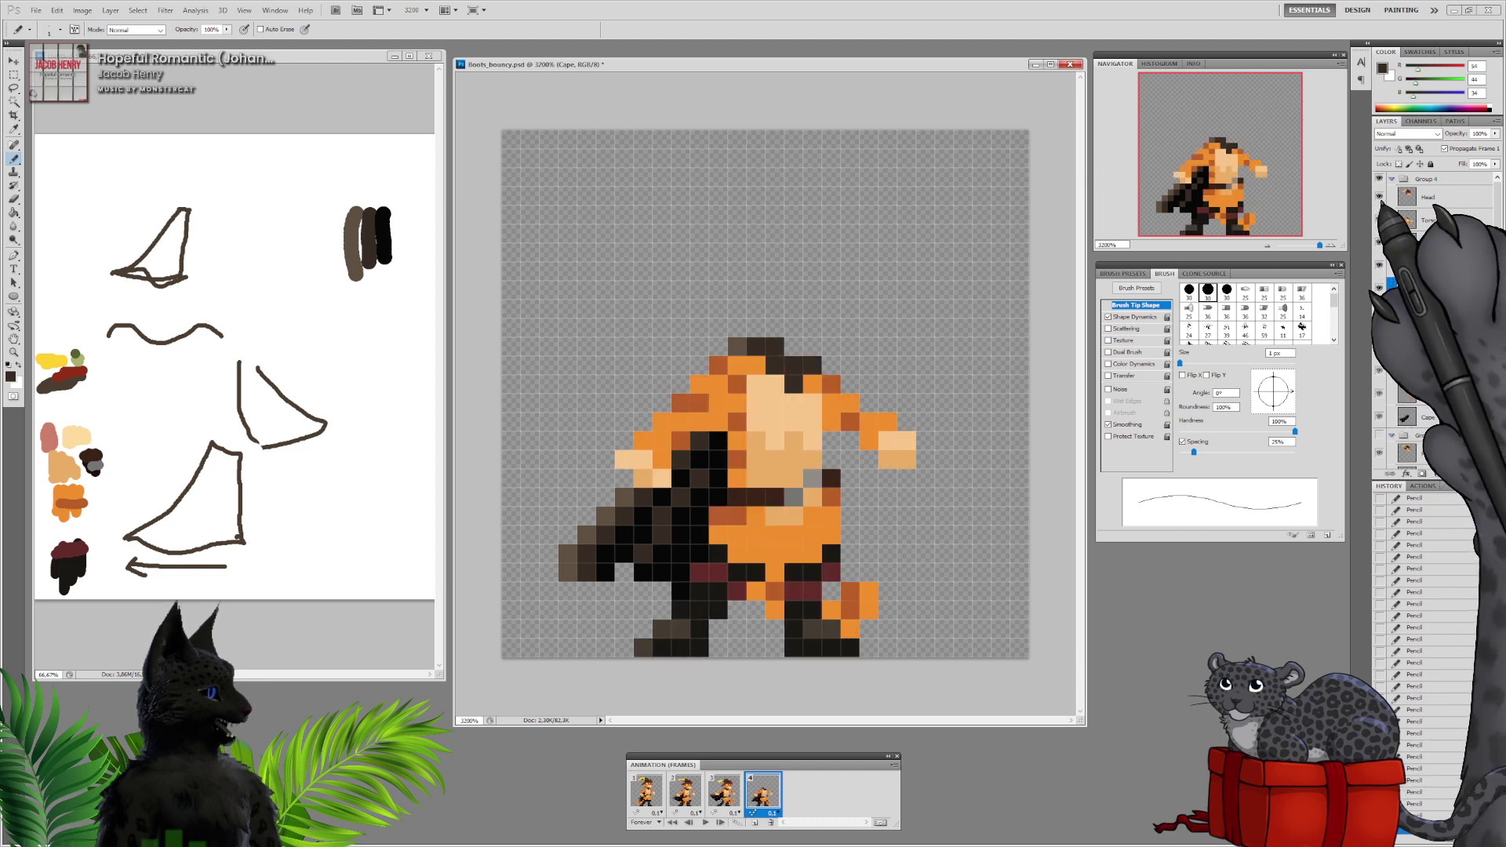
{"action": "left_click", "coordinate": [723, 791]}
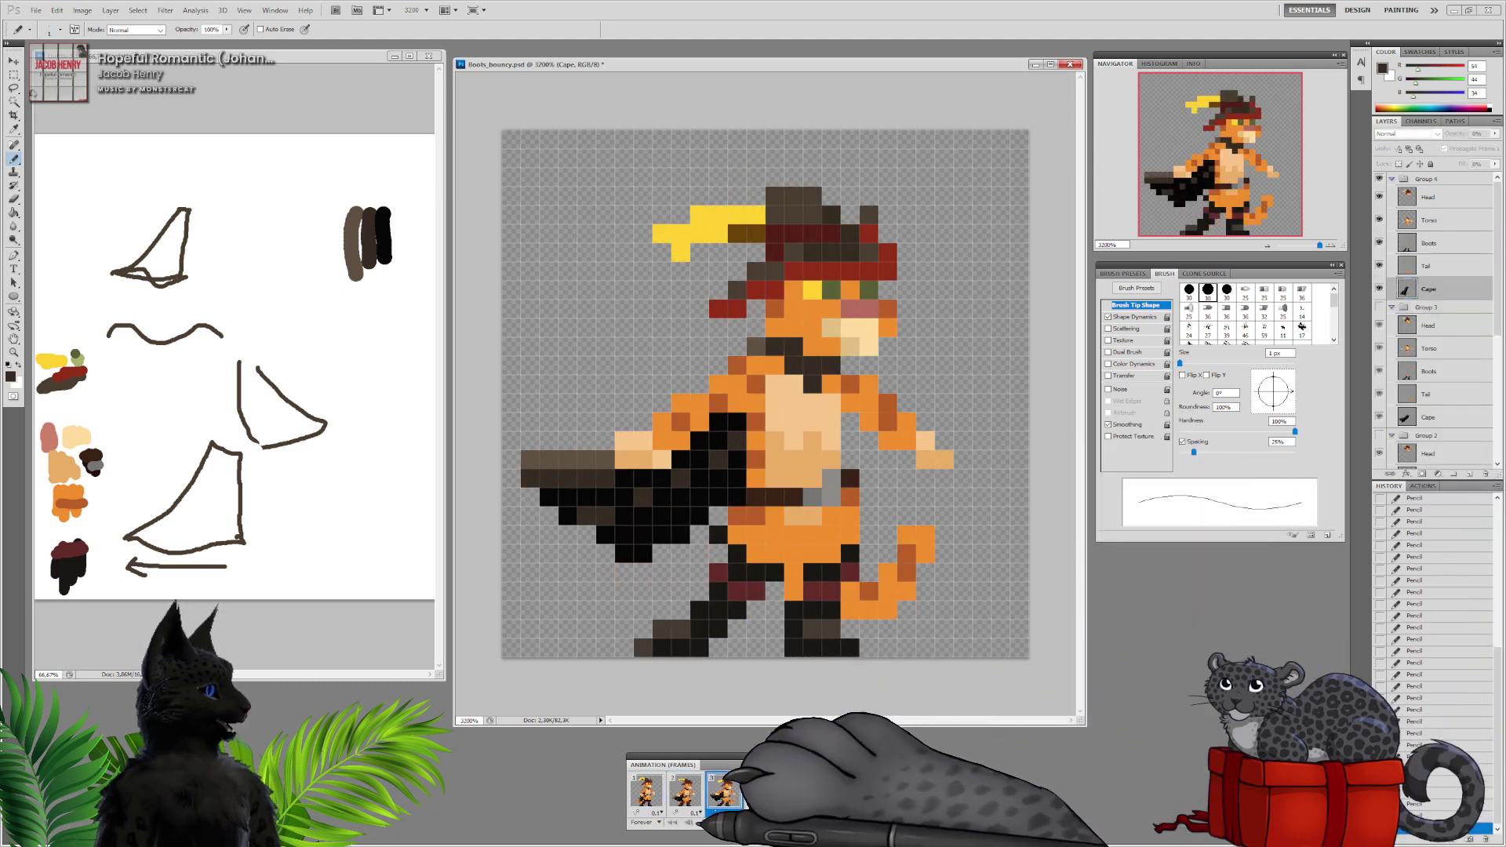
{"action": "left_click", "coordinate": [708, 821]}
{"action": "left_click", "coordinate": [709, 821]}
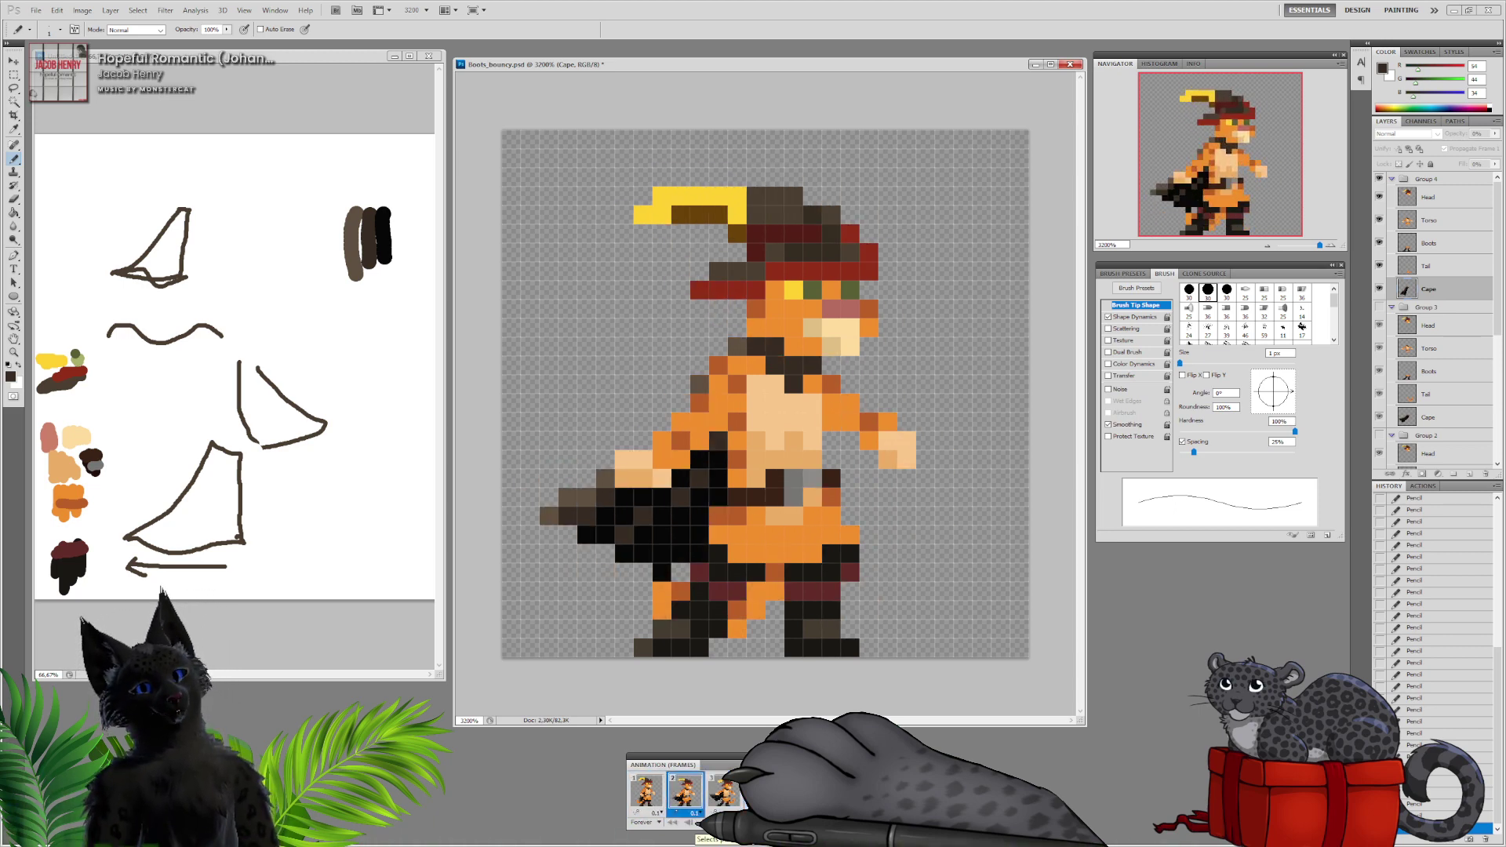
{"action": "left_click", "coordinate": [708, 821]}
{"action": "left_click", "coordinate": [708, 821]}
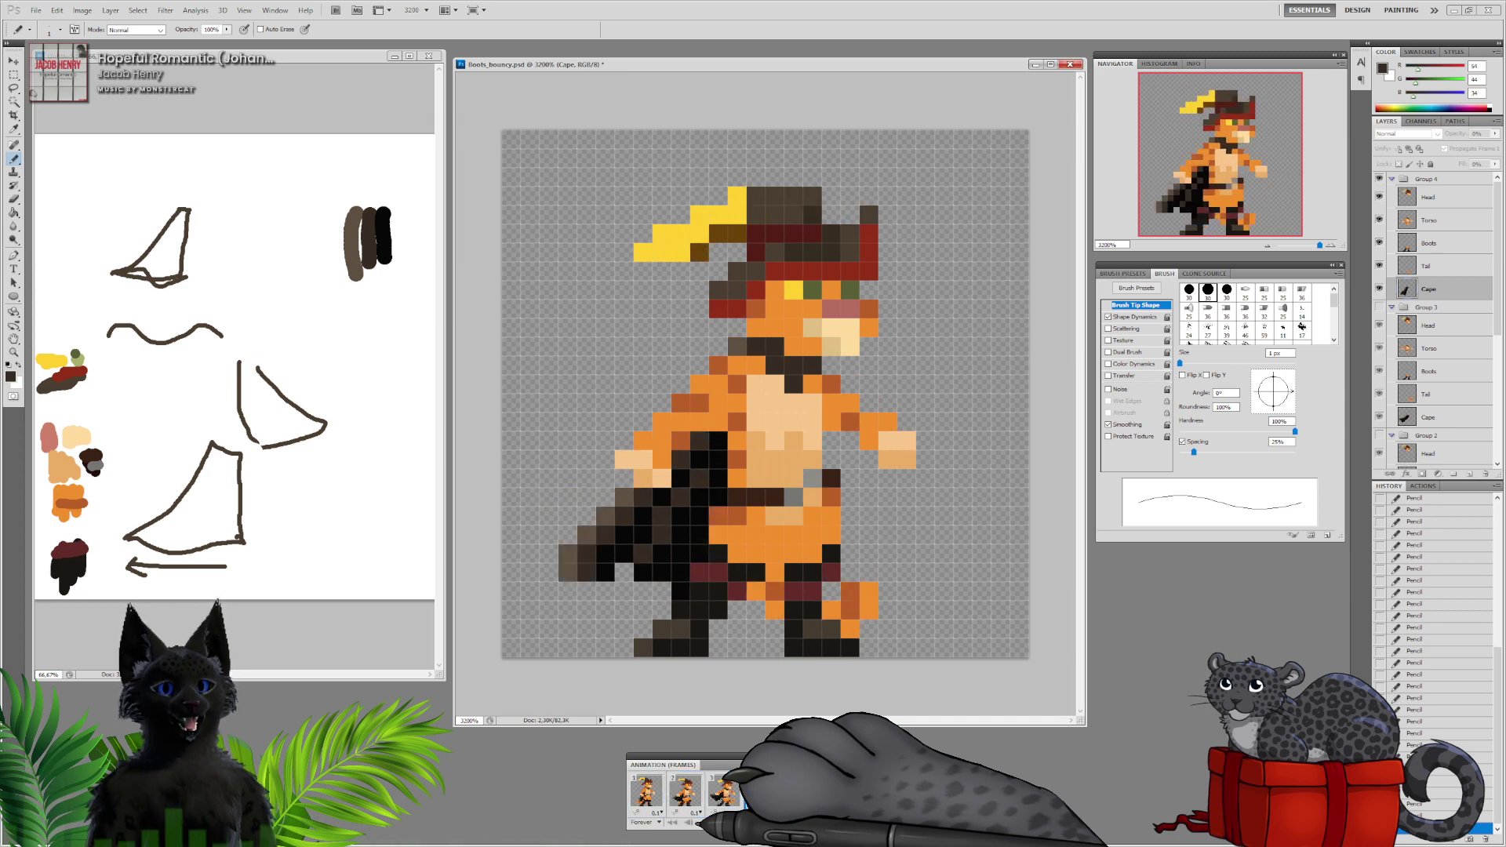
{"action": "left_click", "coordinate": [723, 790]}
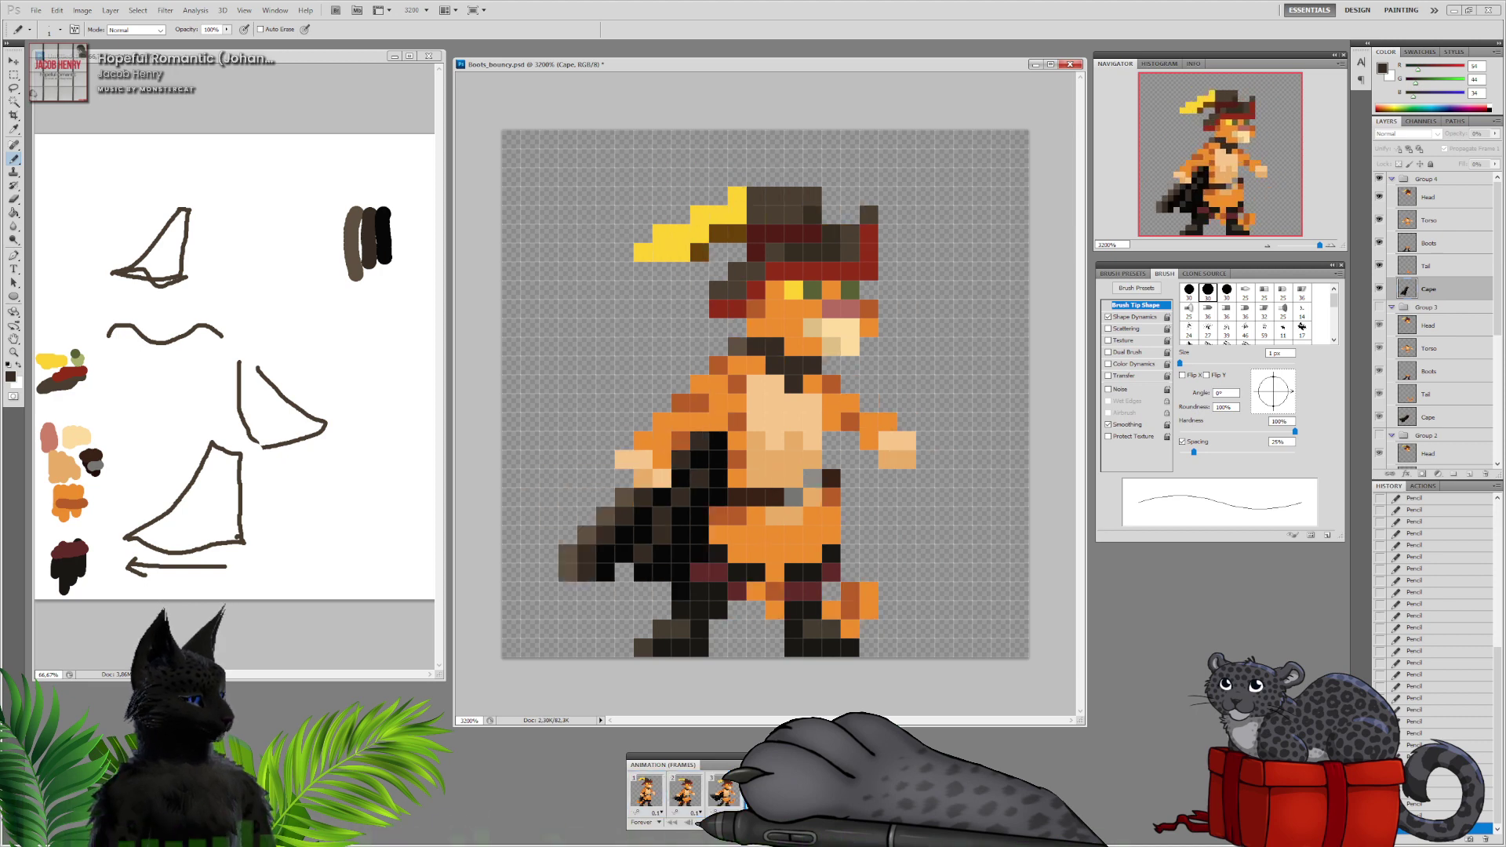
{"action": "left_click", "coordinate": [702, 823]}
In the first frame, select Group 1's Tail layer and set the pencil to a slightly darker shade of the sampled tail orange
{"action": "left_click", "coordinate": [652, 790]}
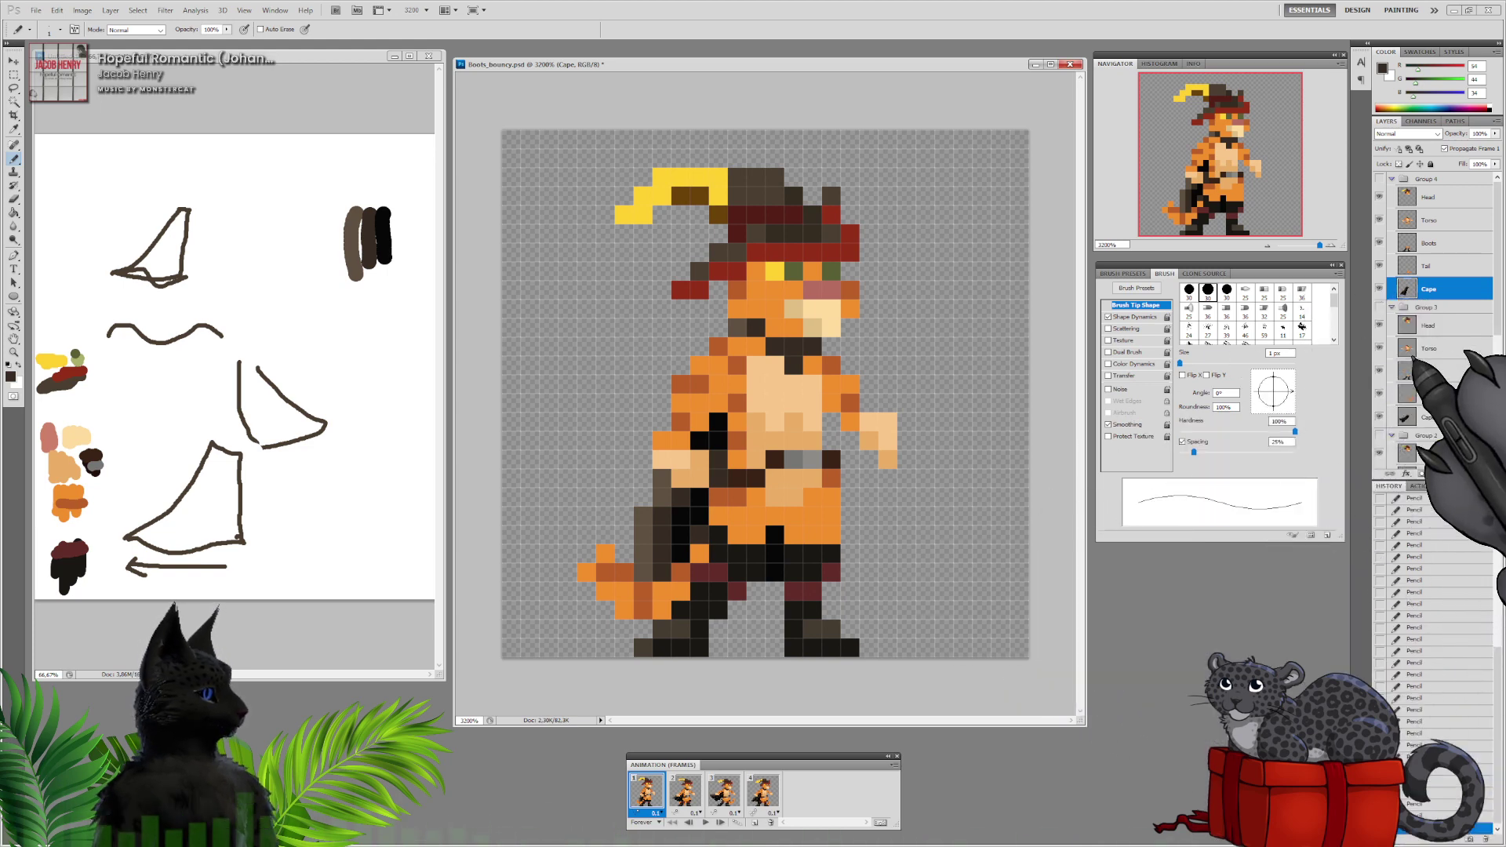
{"action": "scroll", "coordinate": [1418, 360], "scroll_direction": "down", "scroll_amount": 5}
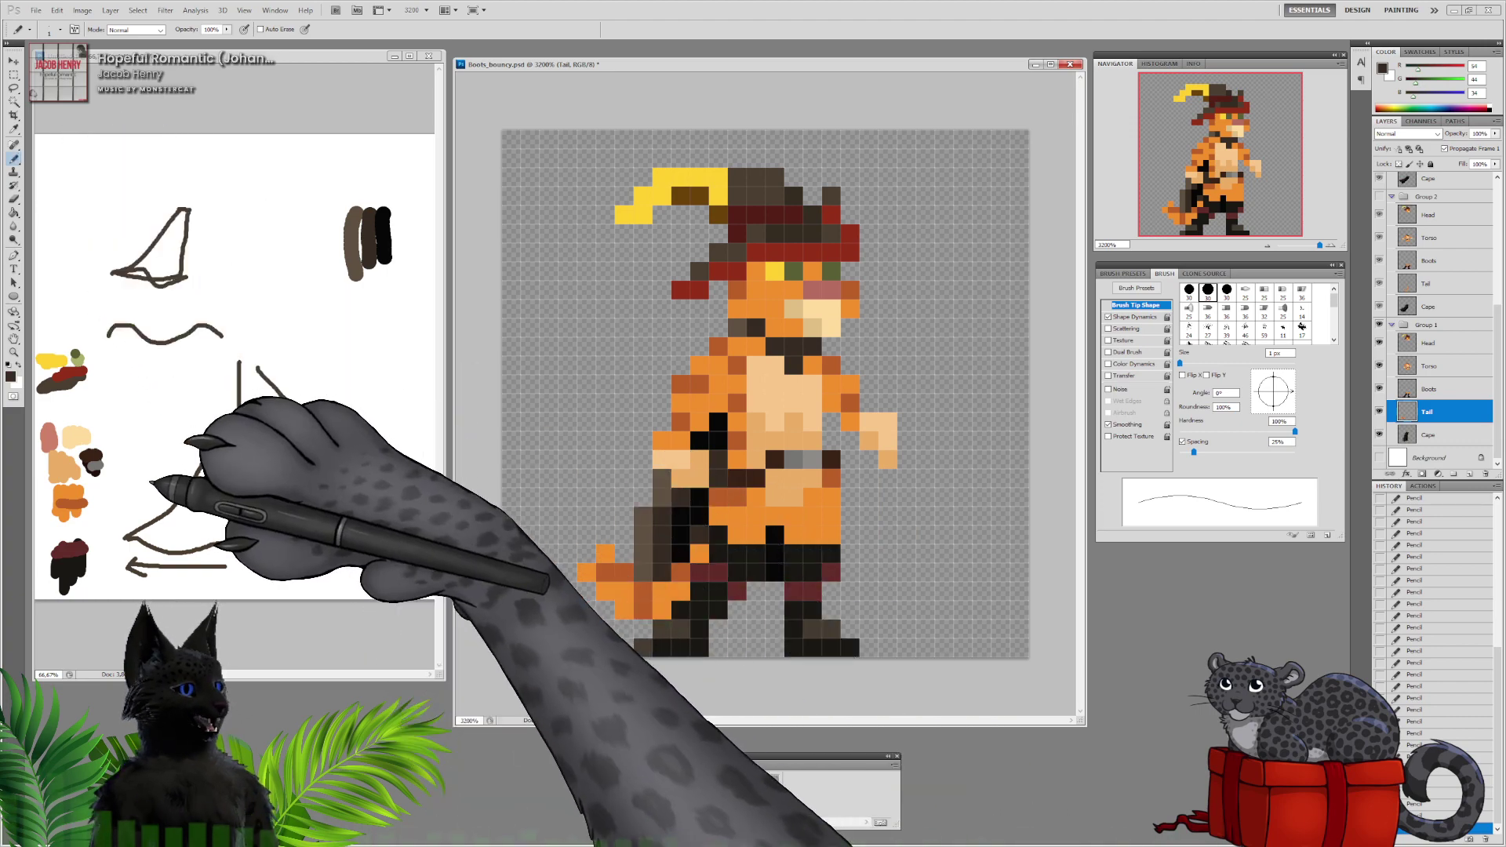
{"action": "left_click", "coordinate": [658, 605], "text": "alt"}
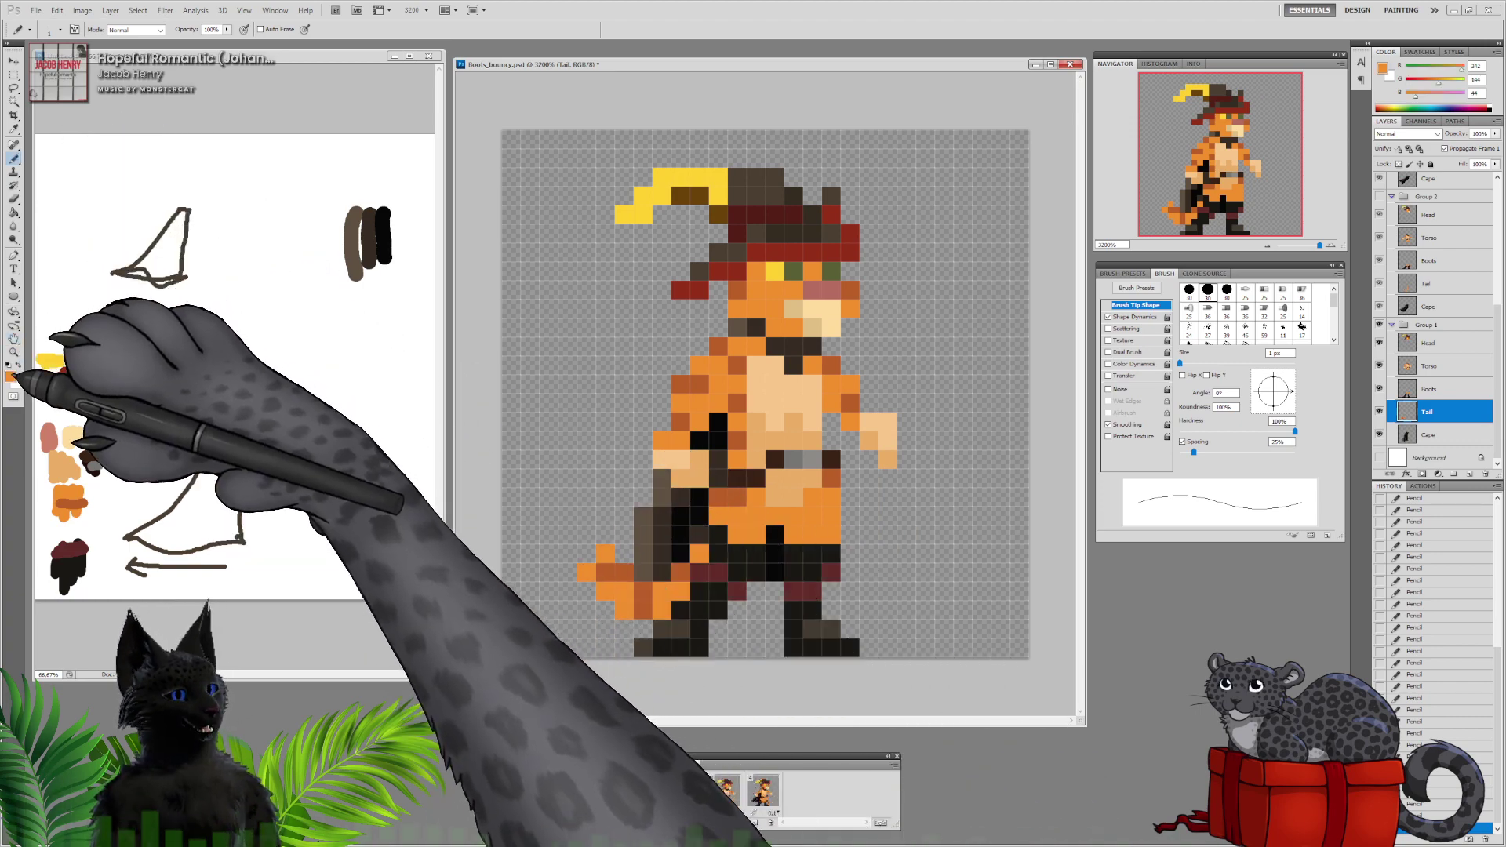
{"action": "left_click", "coordinate": [12, 377]}
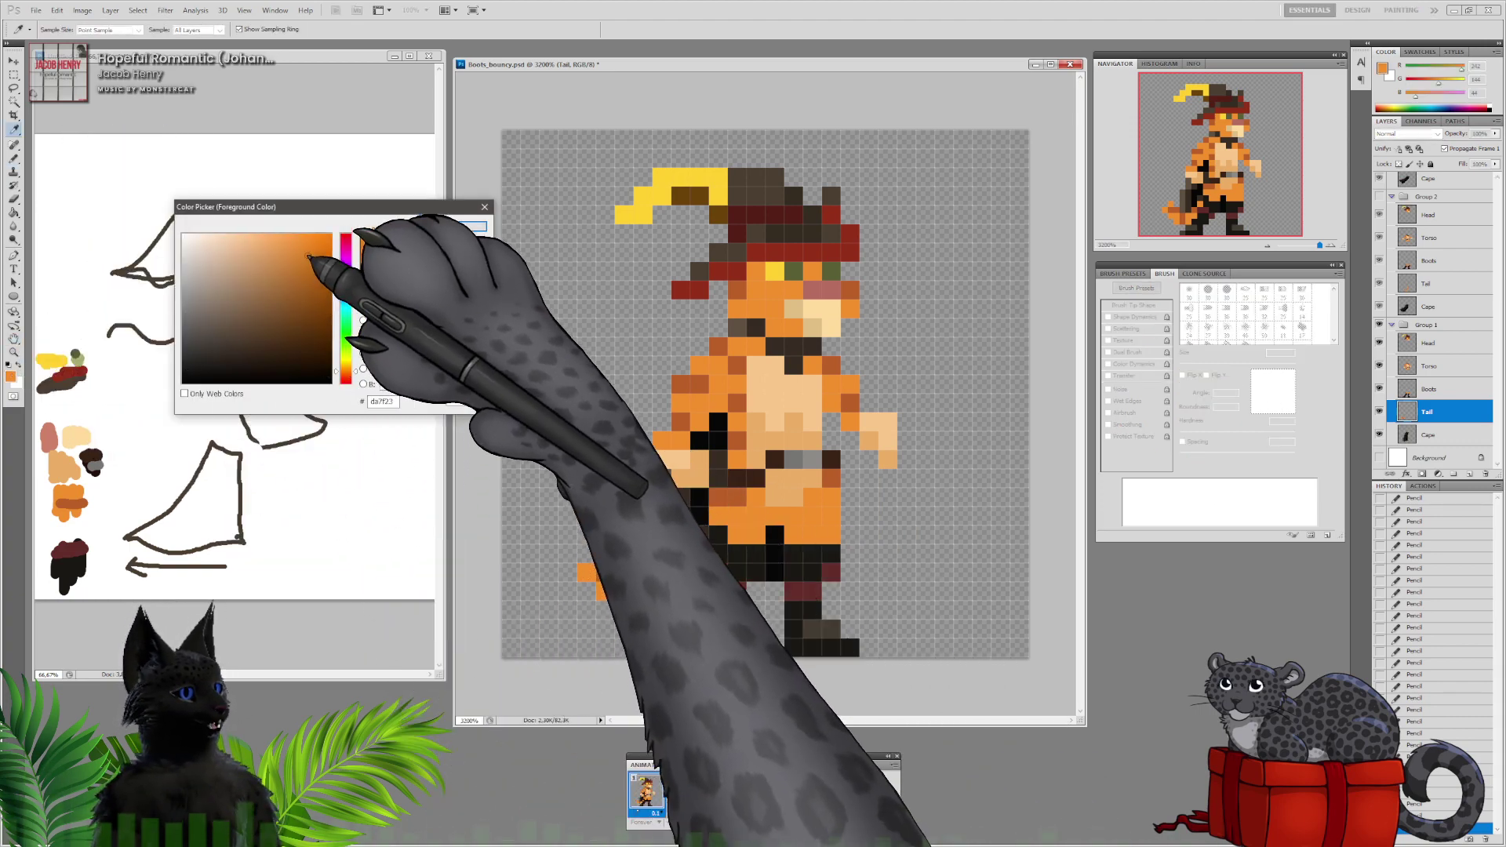
{"action": "left_click", "coordinate": [473, 227]}
{"action": "key", "text": "b"}
Pencil darker orange shading along the underside of the first frame's tail
{"action": "left_click", "coordinate": [611, 595]}
{"action": "left_click", "coordinate": [624, 609]}
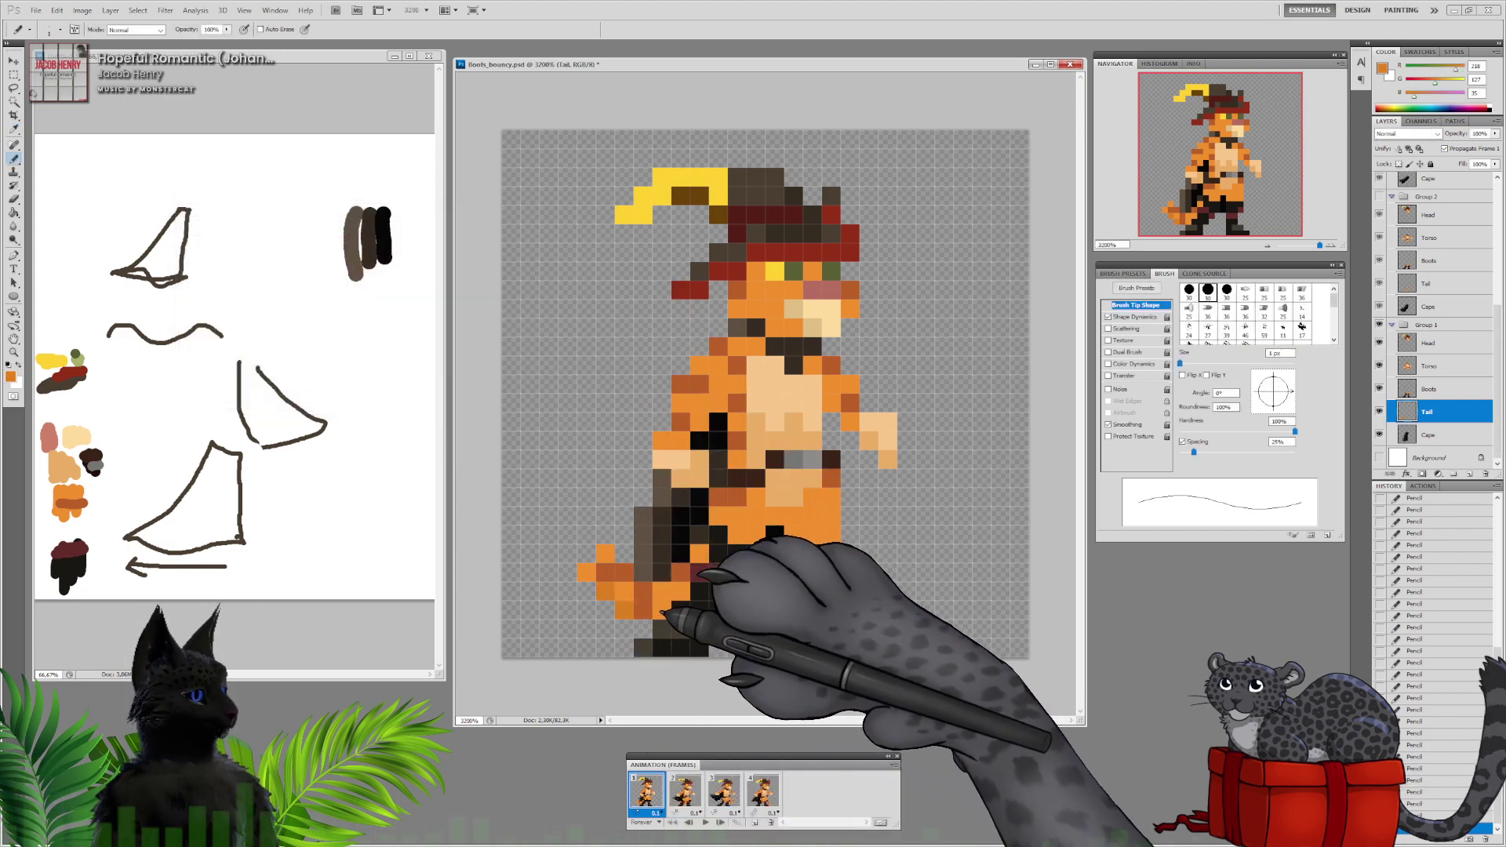
{"action": "left_click", "coordinate": [660, 605]}
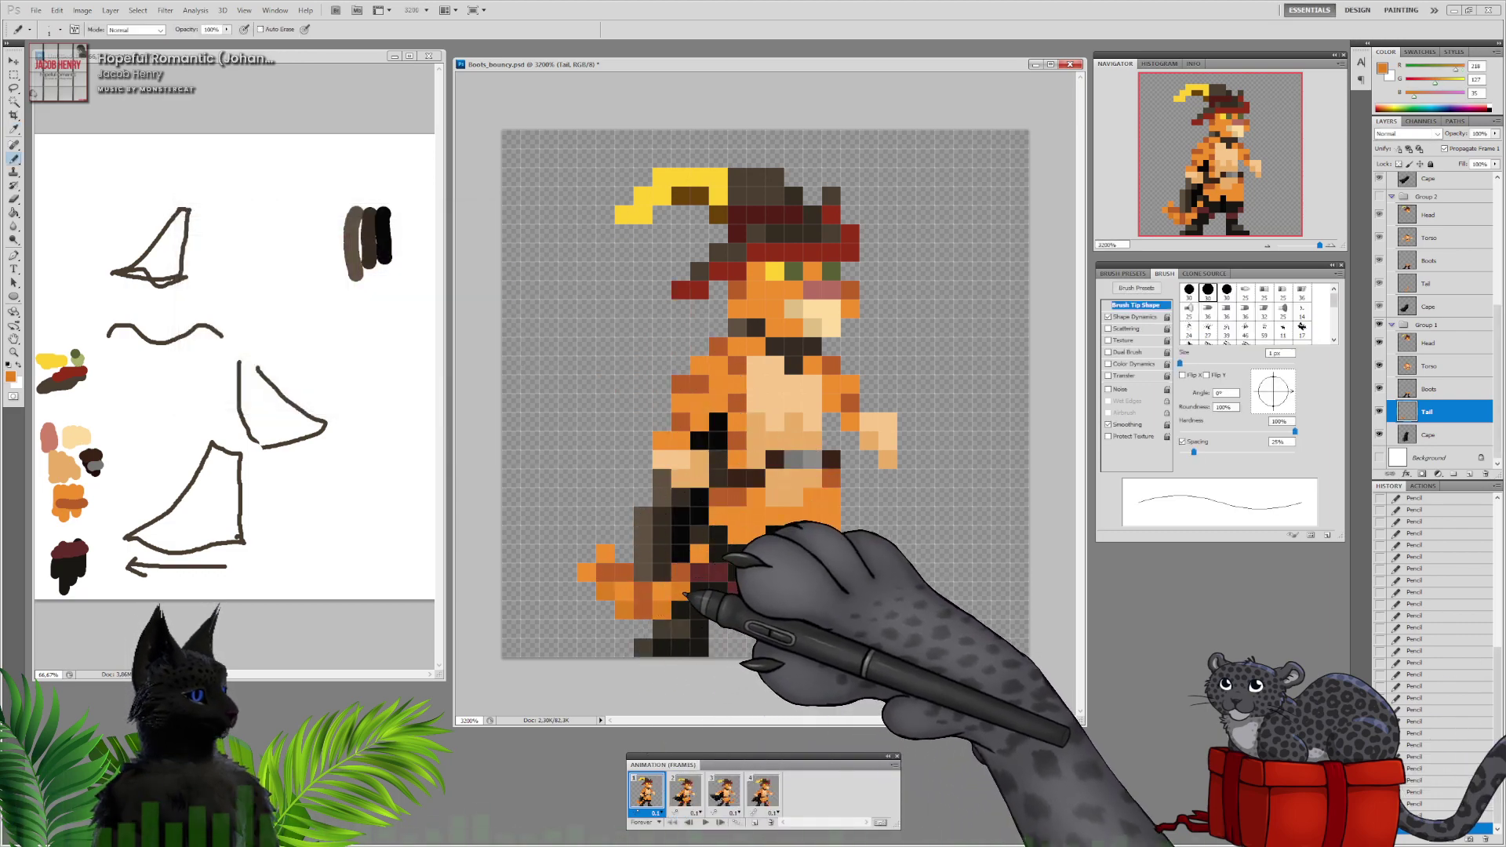
In the second frame, pencil the darker orange shading onto the tail on Group 2's Tail layer
{"action": "left_click", "coordinate": [688, 790]}
{"action": "left_click", "coordinate": [1426, 283]}
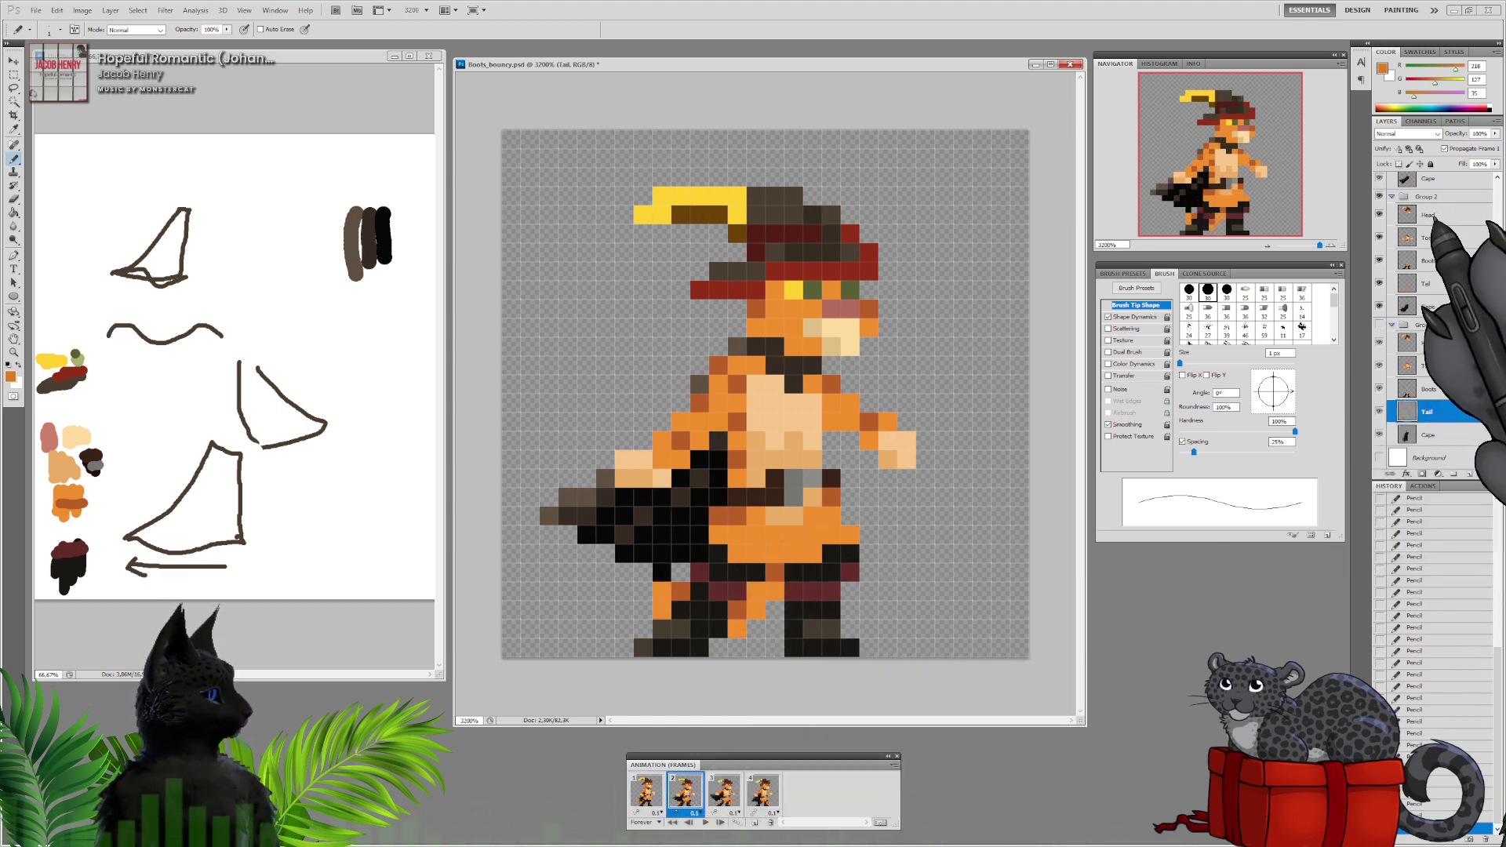
{"action": "left_click", "coordinate": [661, 611]}
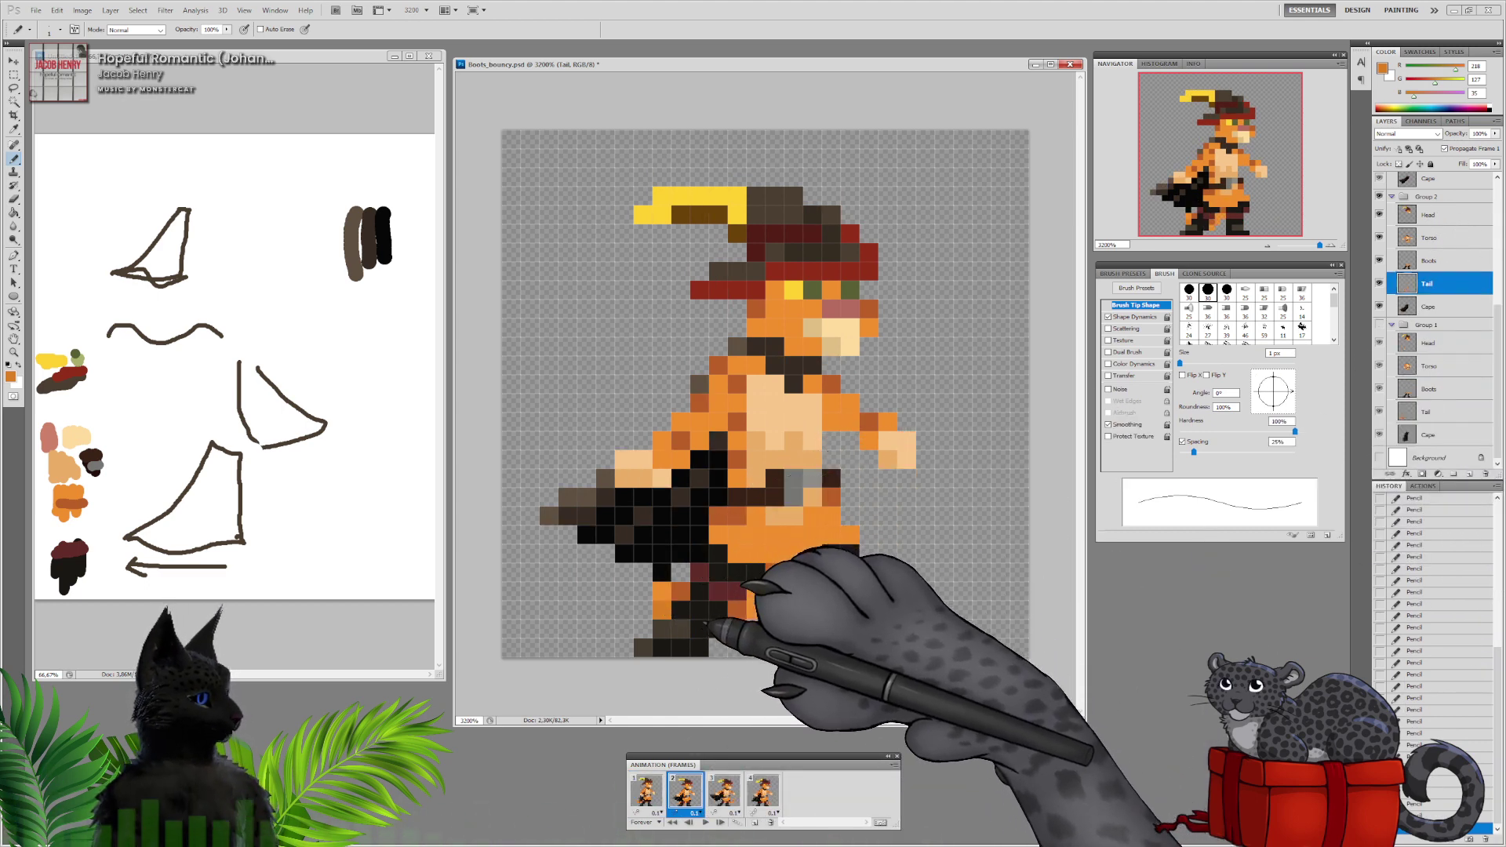
{"action": "left_click", "coordinate": [735, 628]}
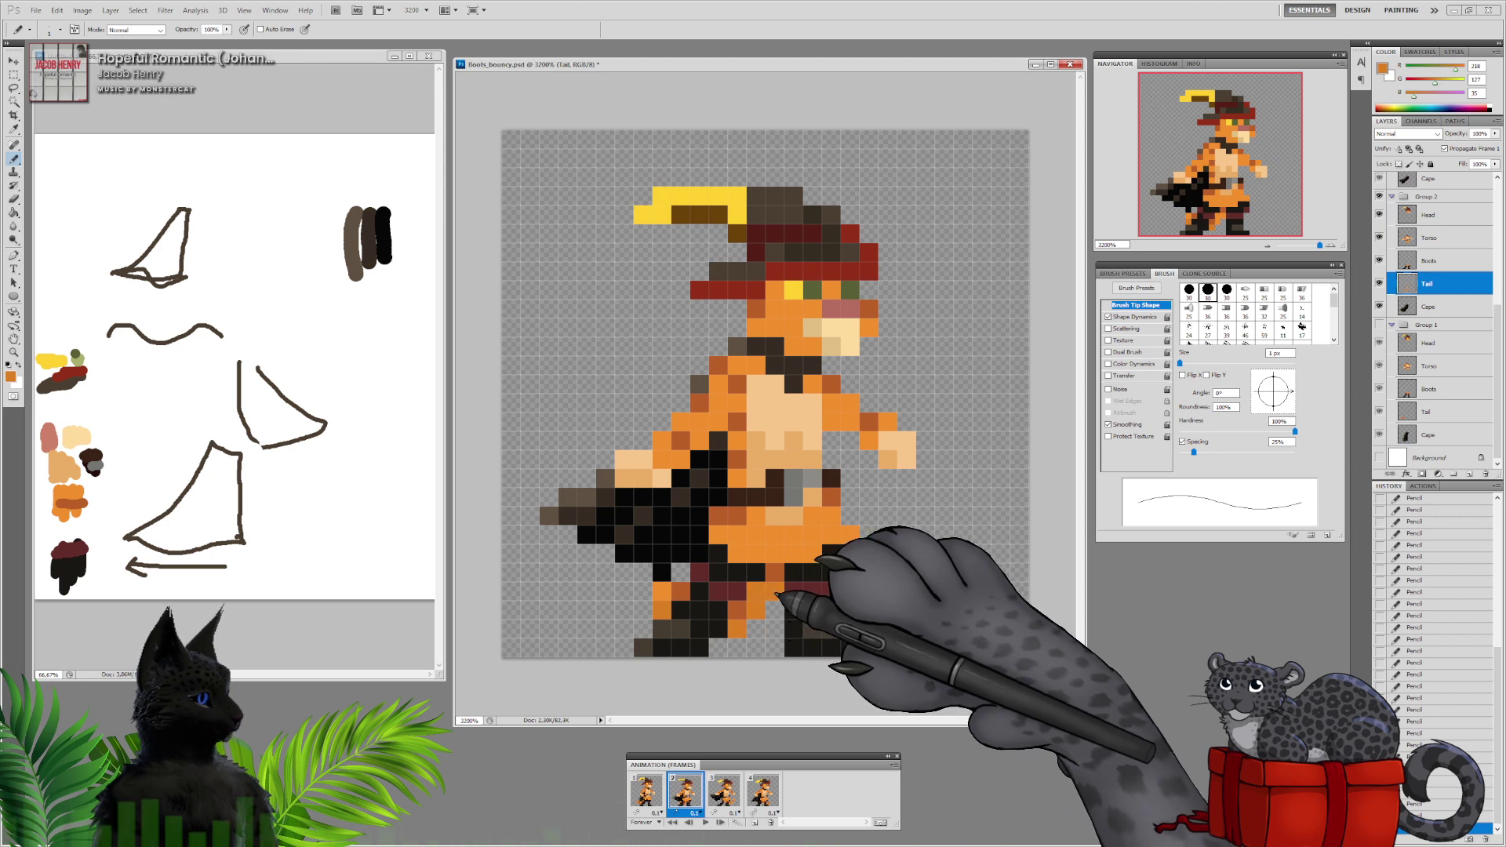
{"action": "left_click", "coordinate": [1380, 284]}
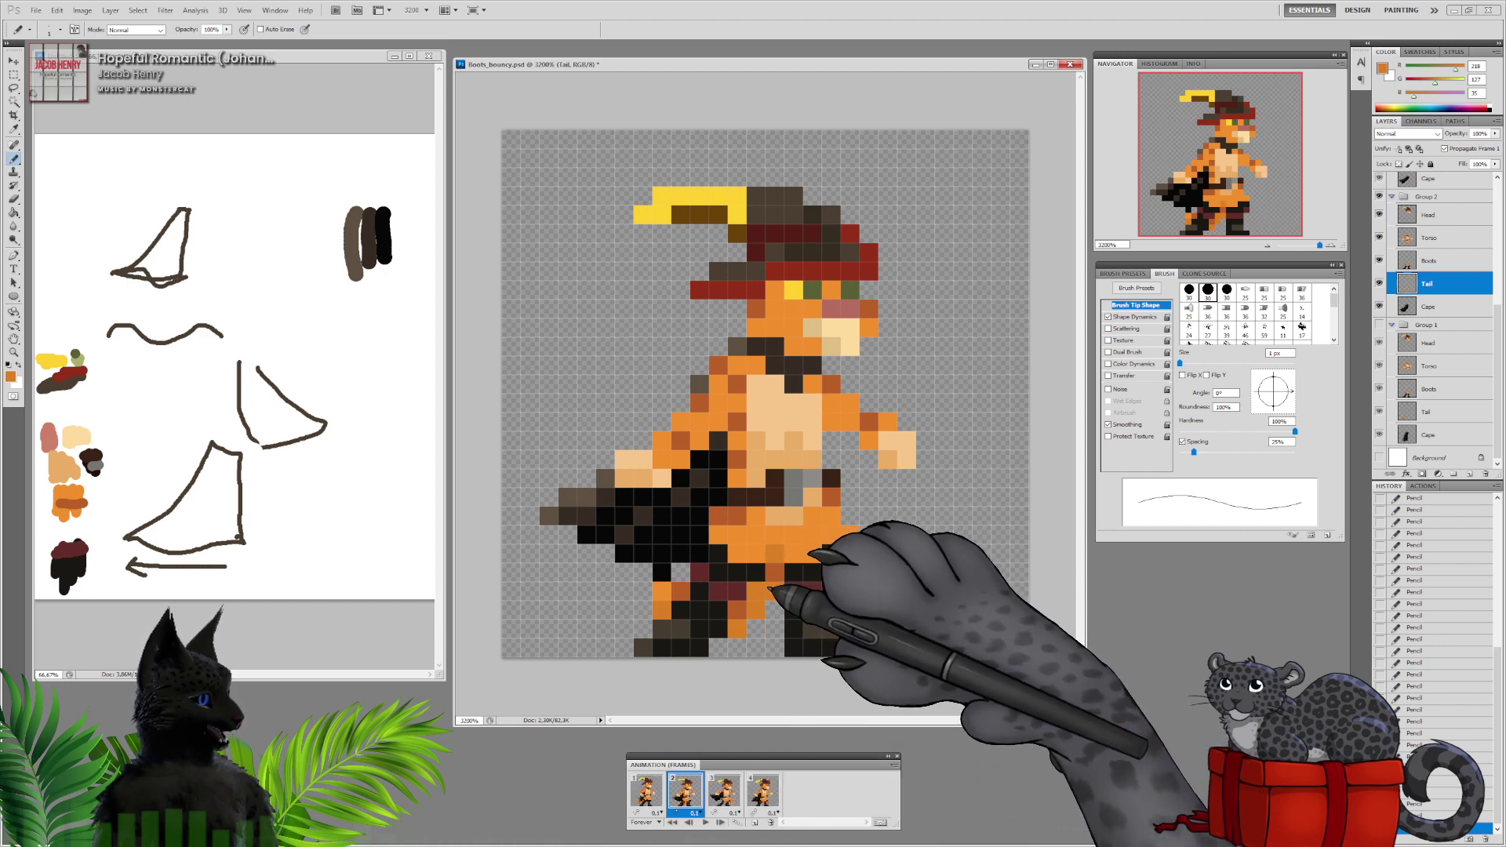
In the third frame, pencil the darker orange shading along the lower tail on Group 3's Tail layer
{"action": "left_click", "coordinate": [723, 794]}
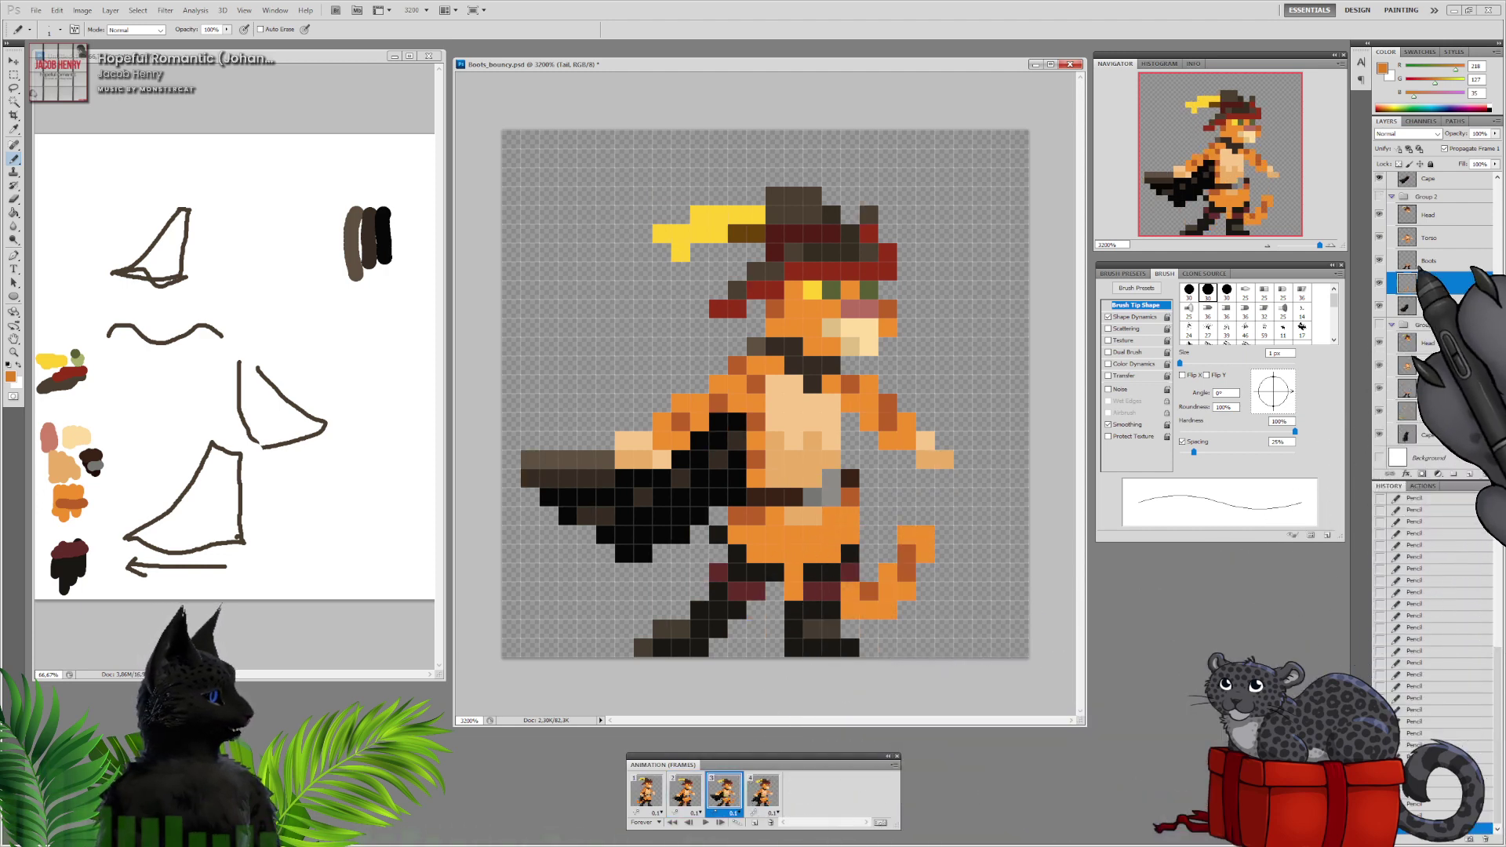
{"action": "scroll", "coordinate": [1449, 260], "scroll_direction": "up", "scroll_amount": 2}
{"action": "scroll", "coordinate": [1449, 263], "scroll_direction": "down", "scroll_amount": 3}
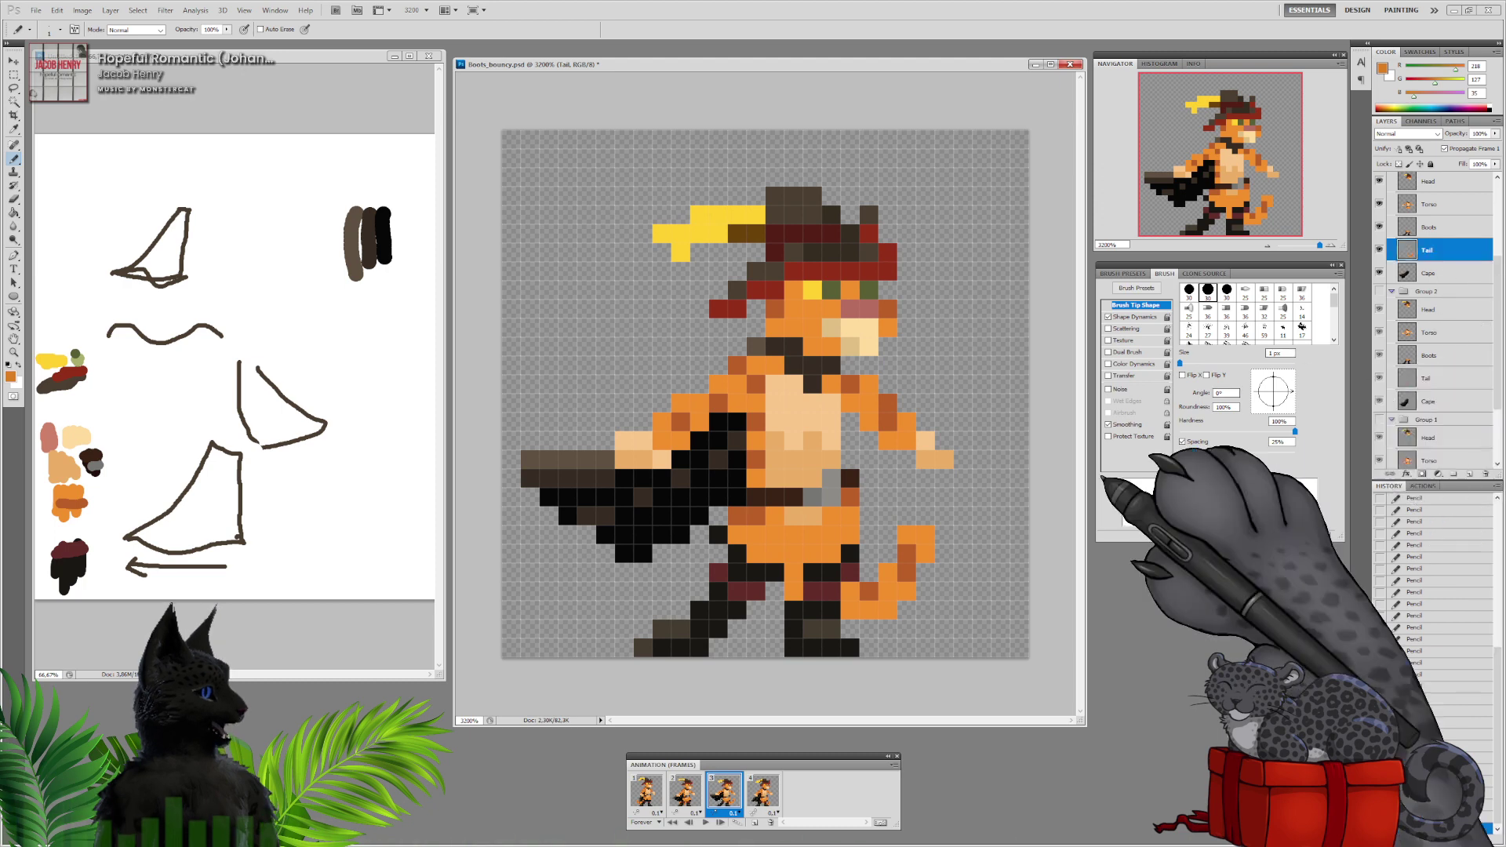
{"action": "left_click", "coordinate": [1379, 250]}
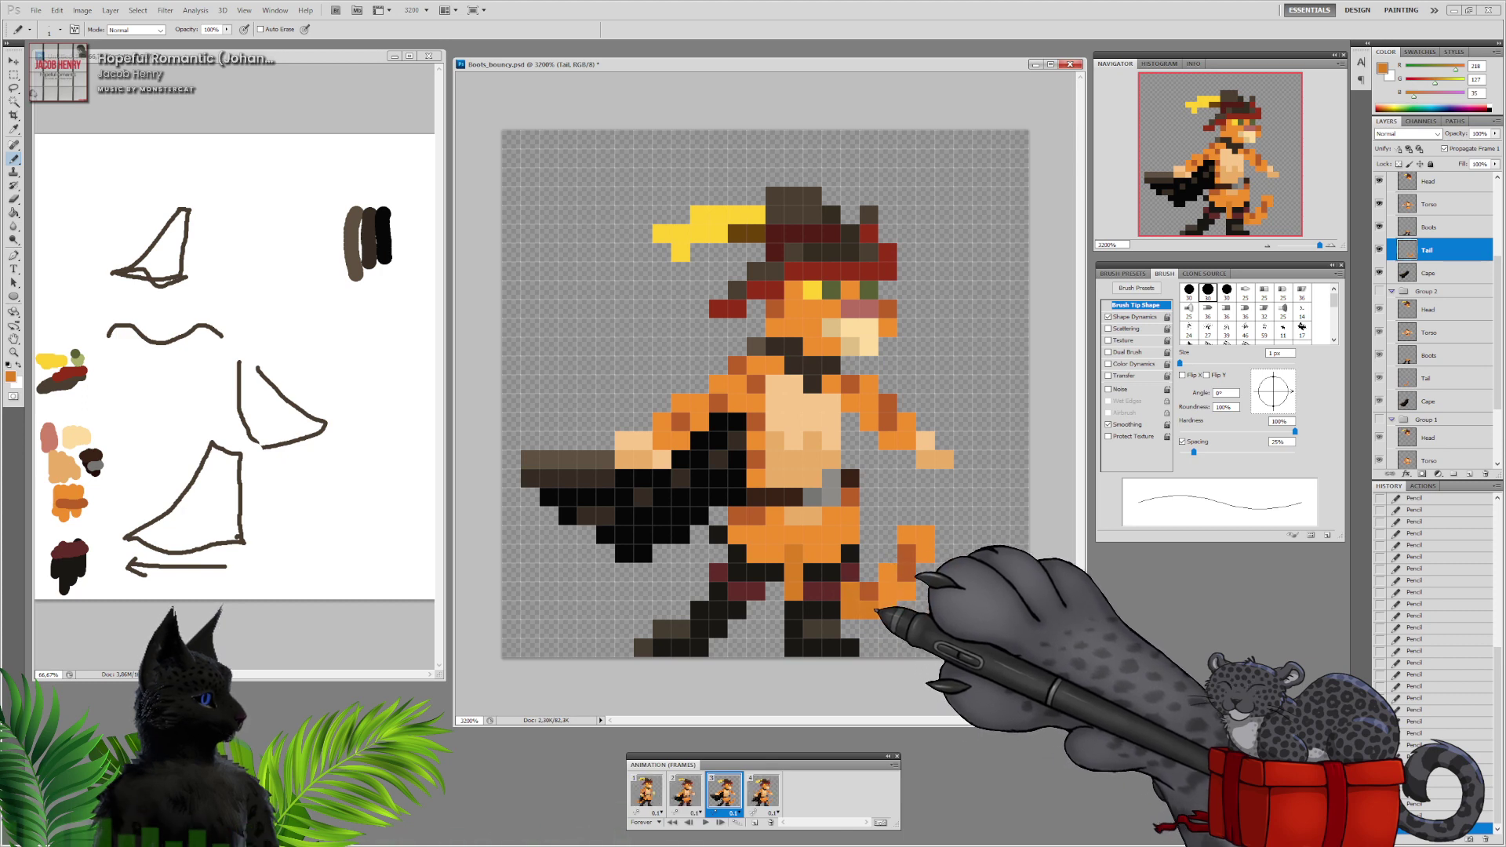
In the fourth frame, pencil the darker orange shading onto the tail on Group 4's Tail layer
{"action": "left_click", "coordinate": [773, 798]}
{"action": "scroll", "coordinate": [1443, 280], "scroll_direction": "up", "scroll_amount": 5}
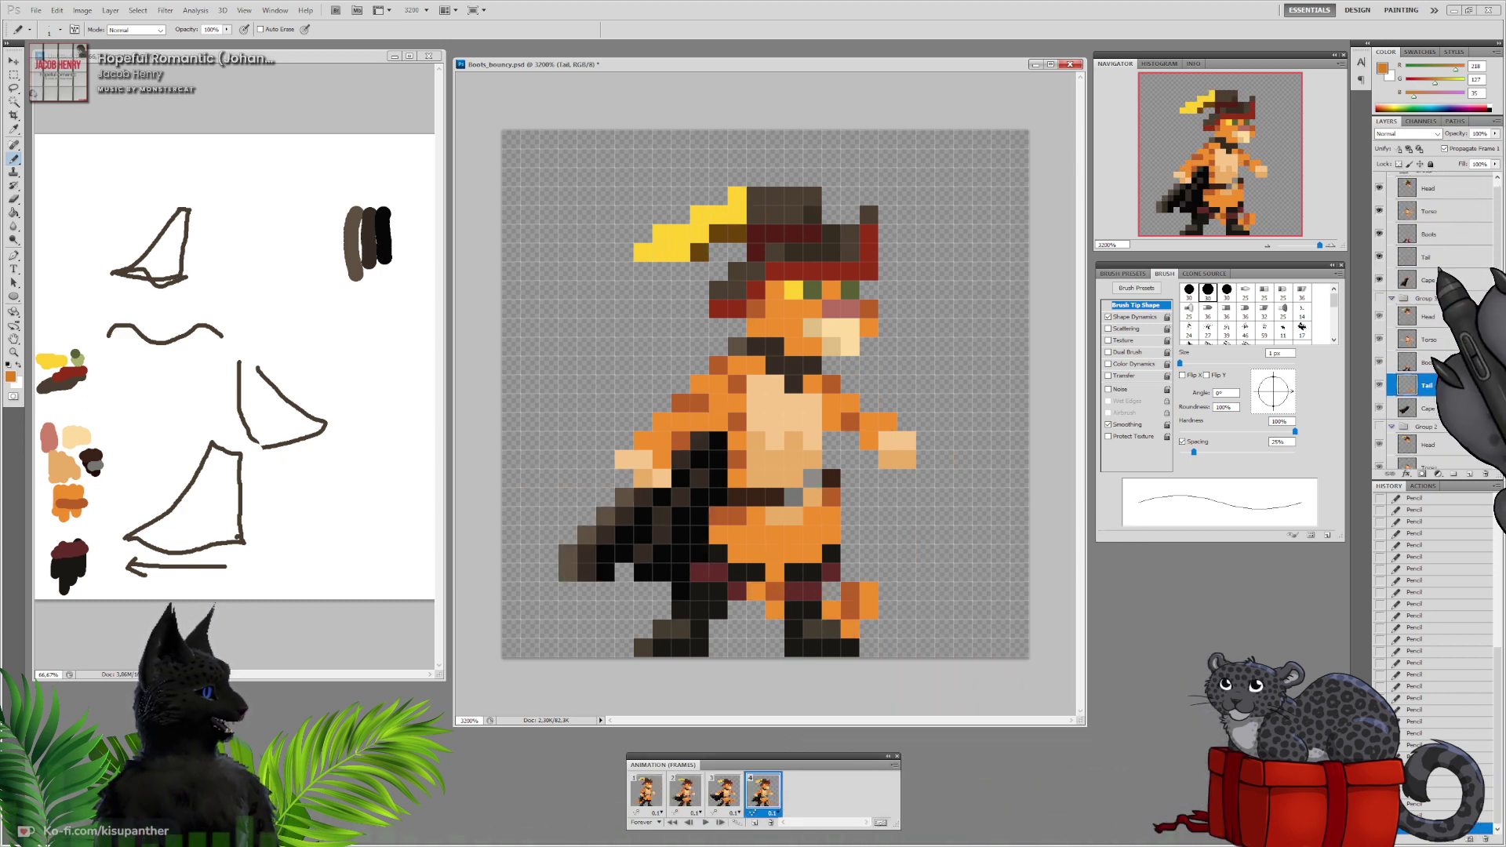
{"action": "left_click", "coordinate": [1388, 267]}
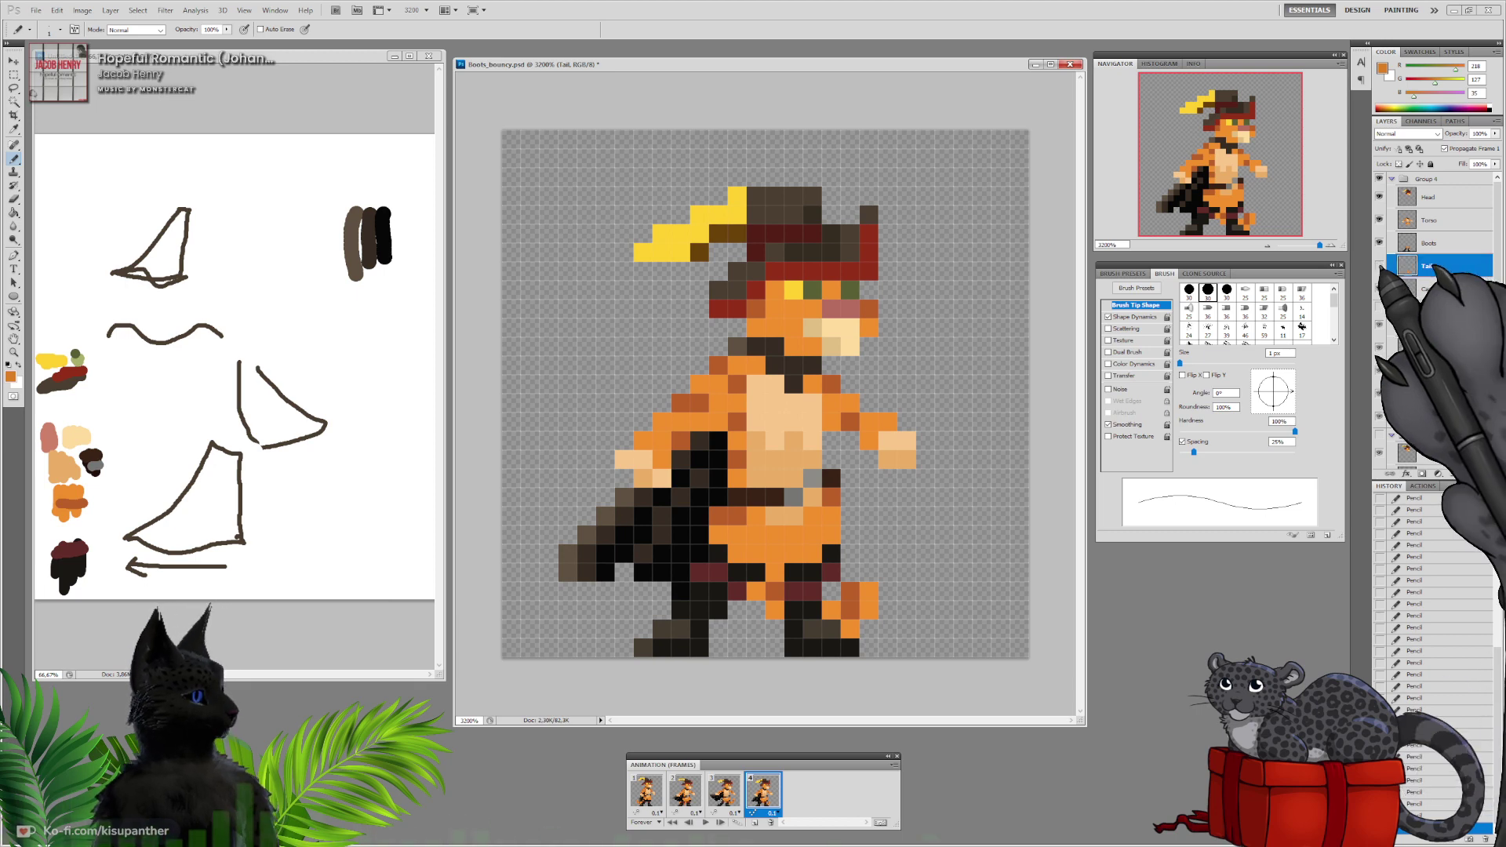
{"action": "left_click", "coordinate": [1380, 265]}
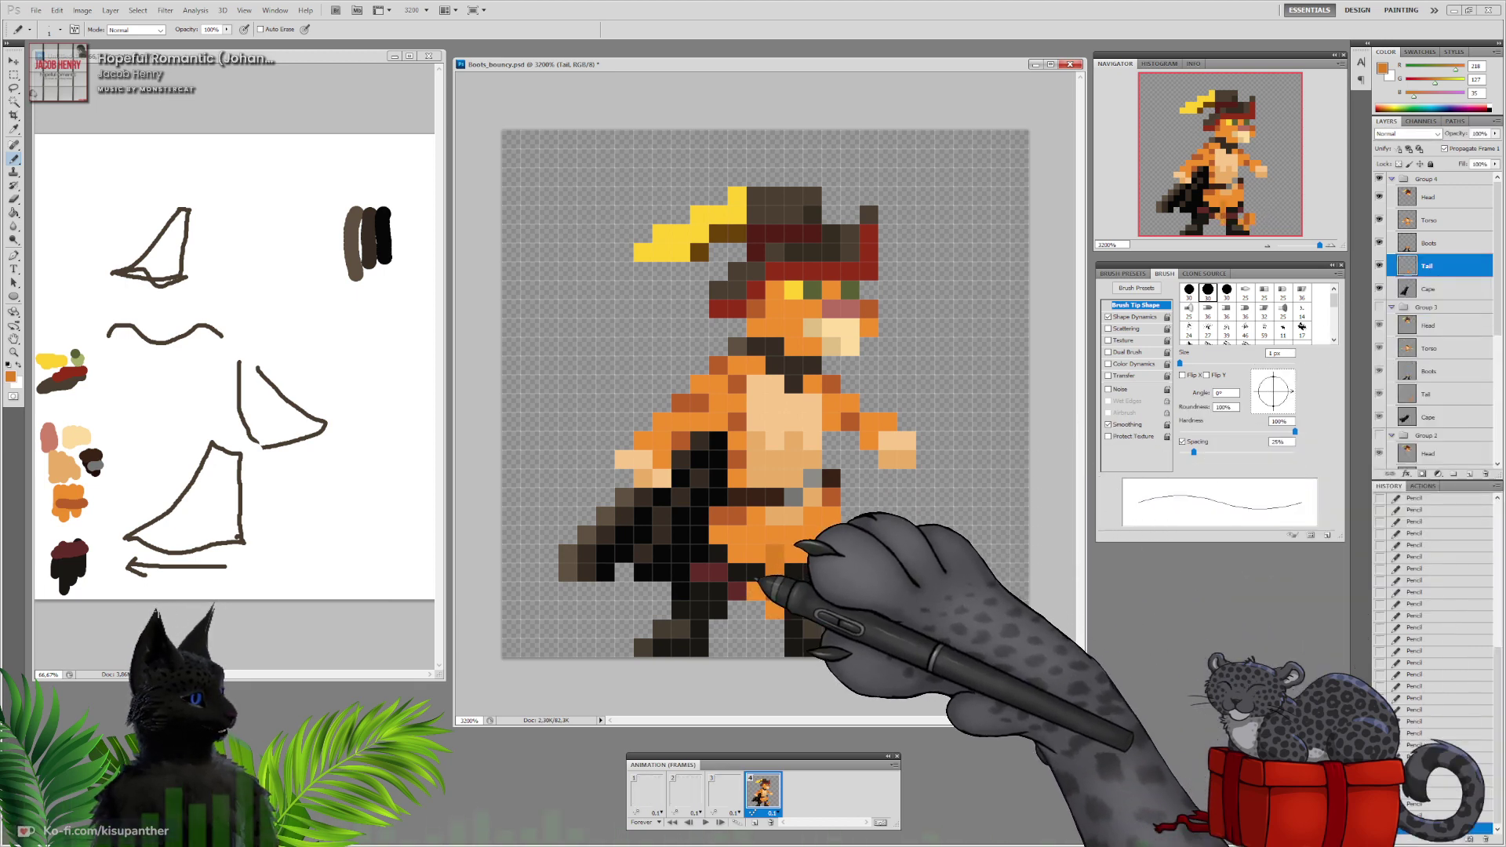
{"action": "mouse_move", "coordinate": [762, 590]}
{"action": "left_mouse_down"}
{"action": "mouse_move", "coordinate": [867, 615]}
{"action": "mouse_move", "coordinate": [891, 605]}
{"action": "mouse_move", "coordinate": [877, 609]}
{"action": "left_mouse_up"}
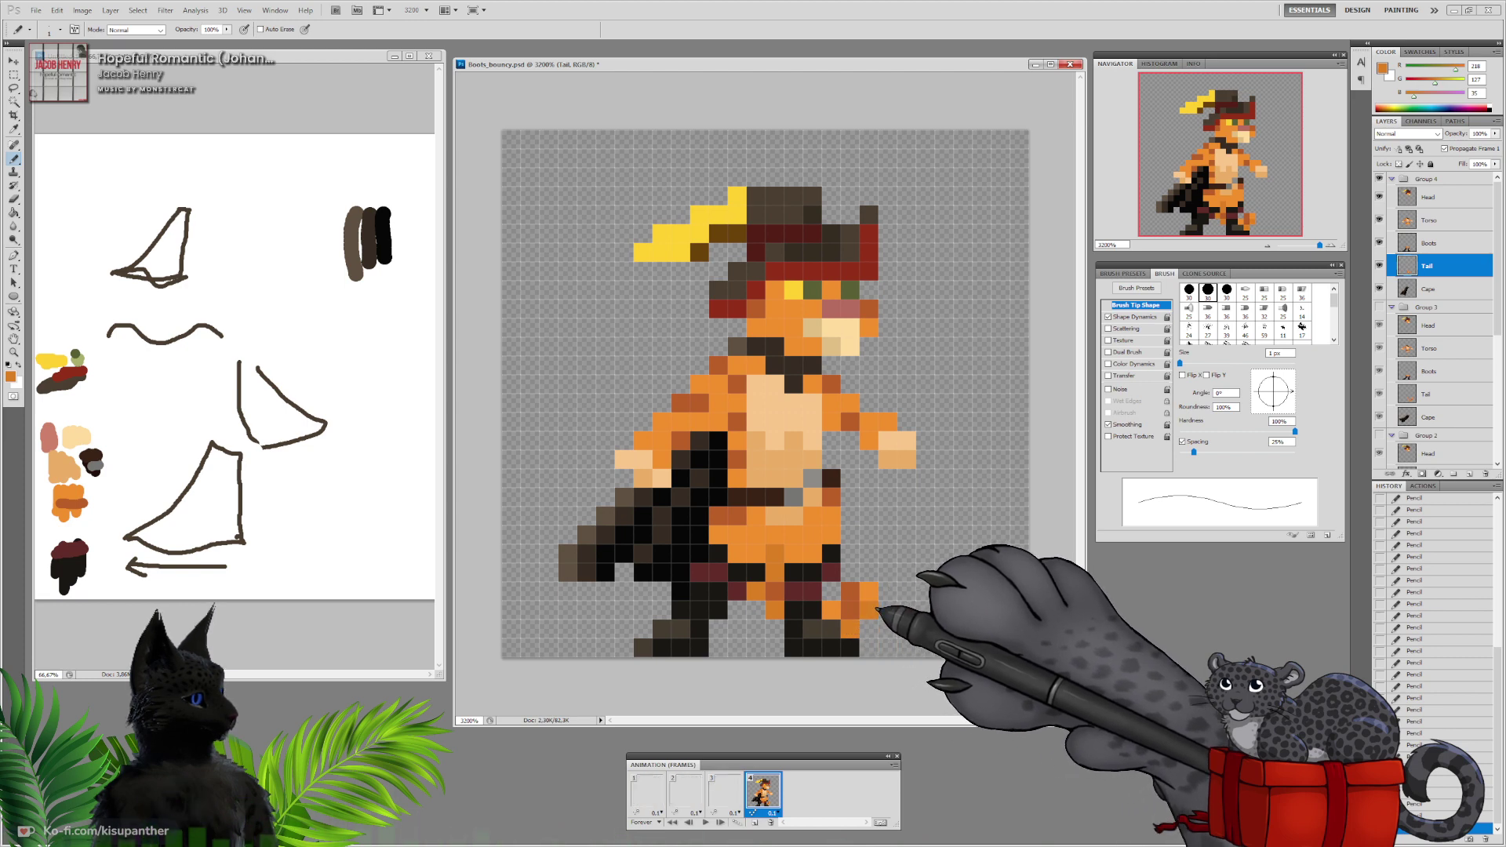
Step back through the third, second and first frames to compare the tail shading, returning to the second
{"action": "left_click", "coordinate": [723, 791]}
{"action": "left_click", "coordinate": [685, 791]}
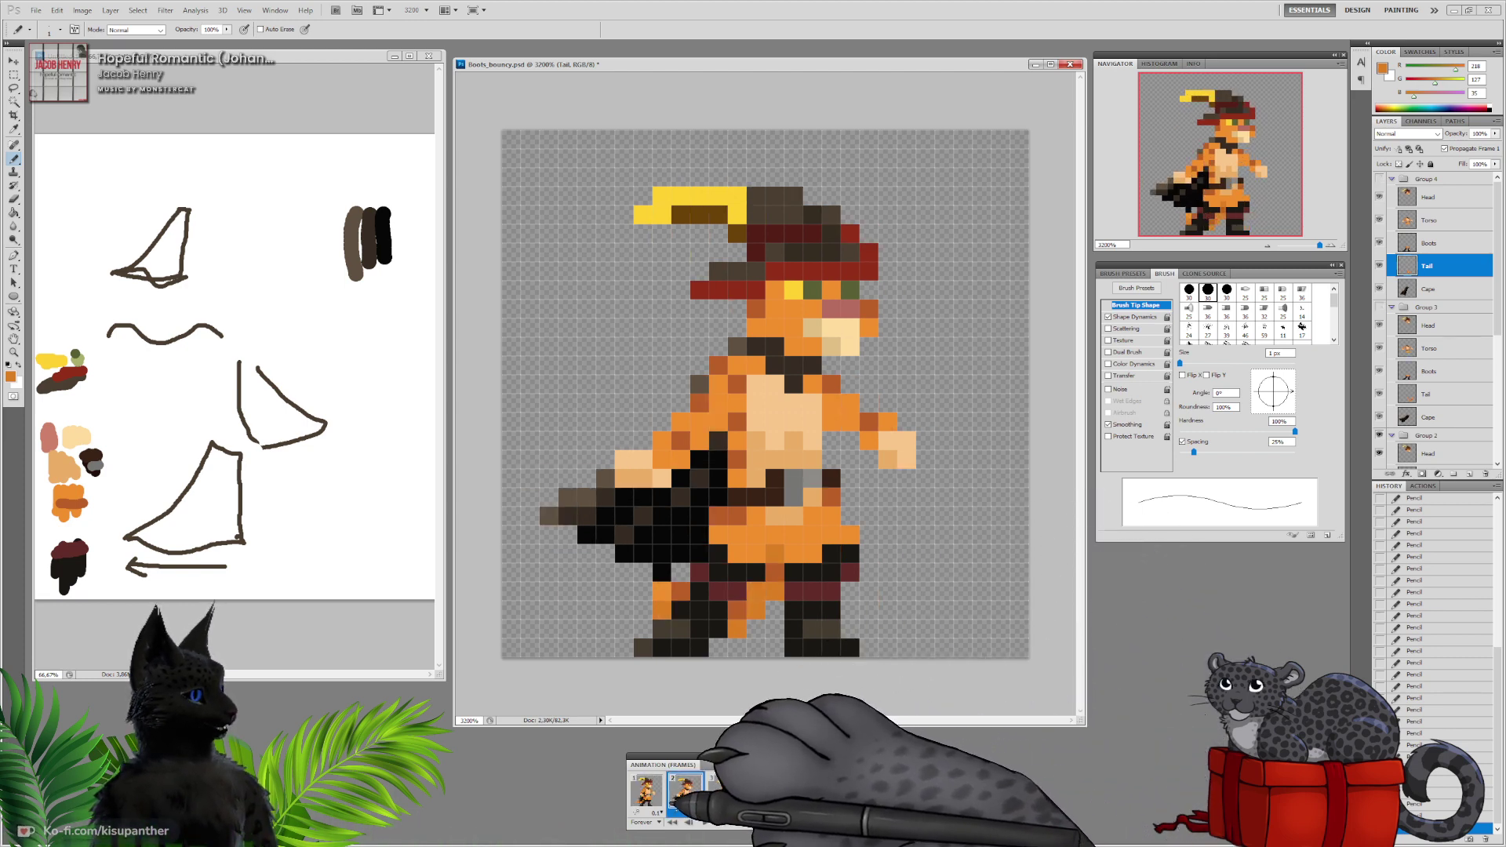
{"action": "left_click", "coordinate": [645, 791]}
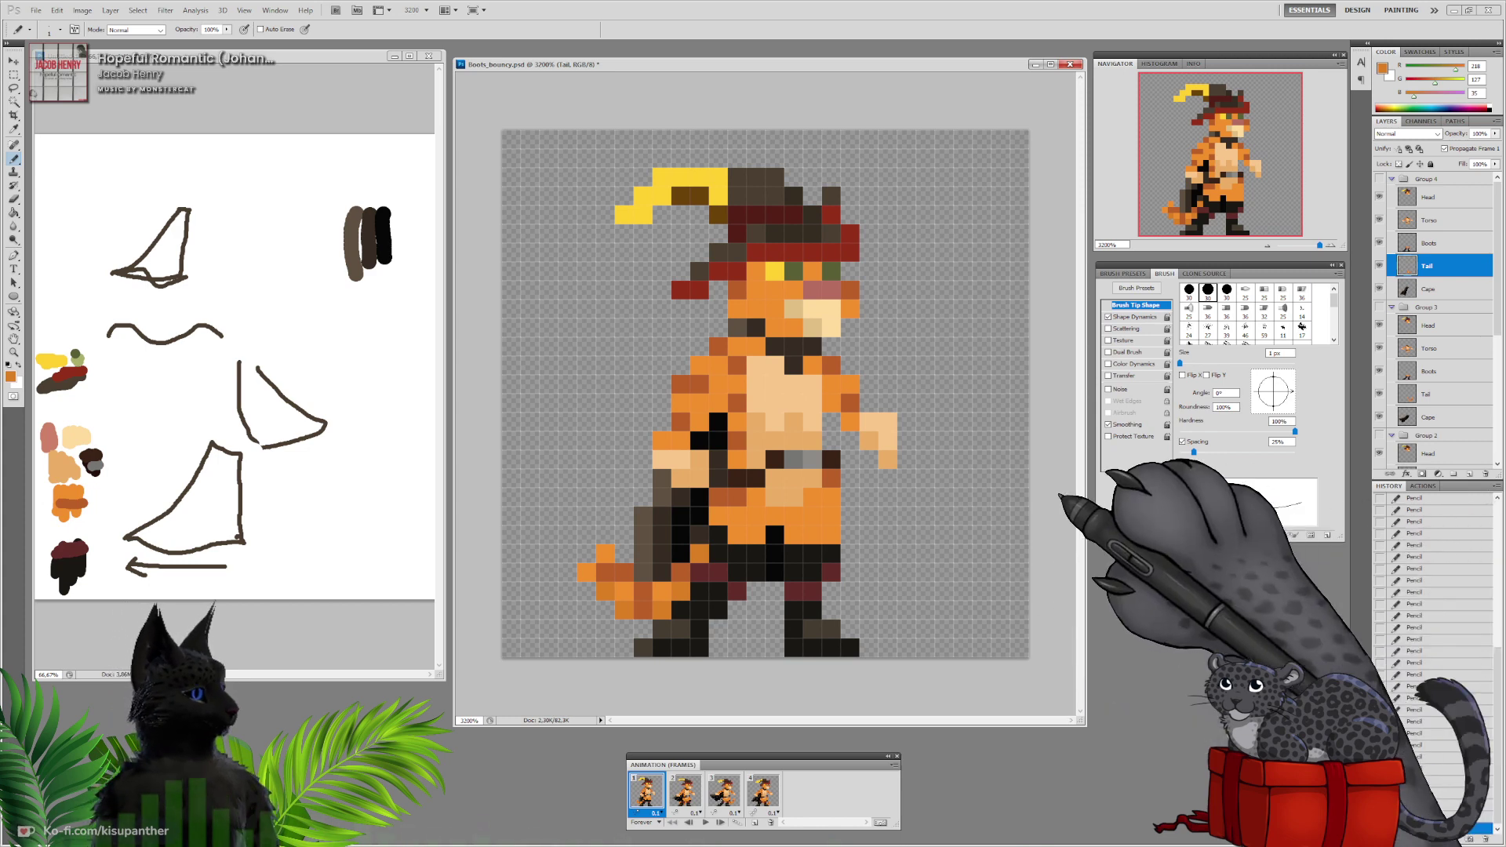
{"action": "left_click", "coordinate": [687, 793]}
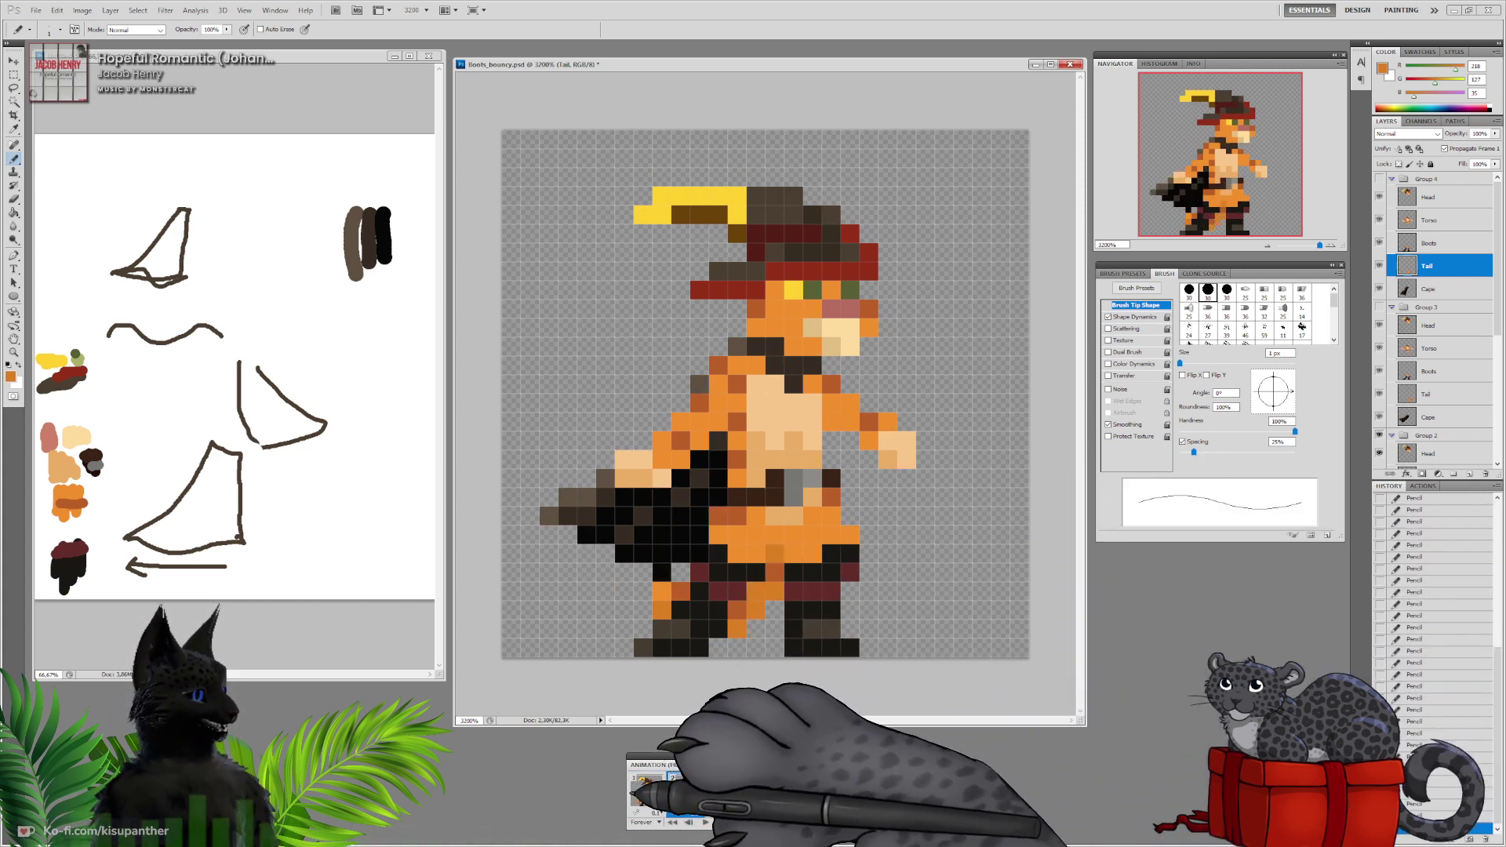
In the first frame, pencil darker orange shading onto the orange fur of the arms and body on Group 1's Torso layer
{"action": "left_click", "coordinate": [648, 792]}
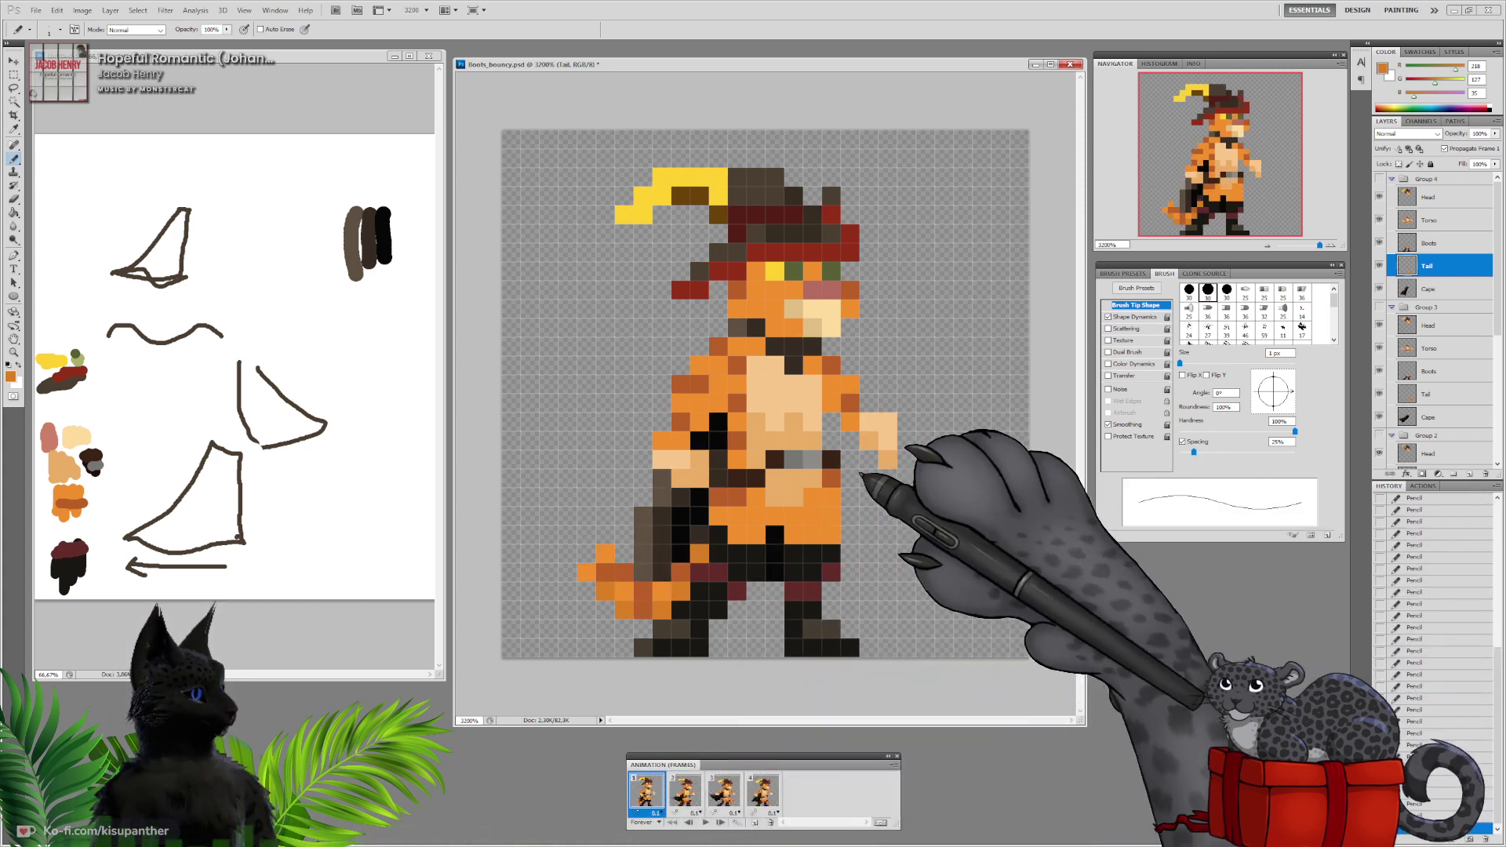
{"action": "scroll", "coordinate": [1463, 388], "scroll_direction": "down", "scroll_amount": 5}
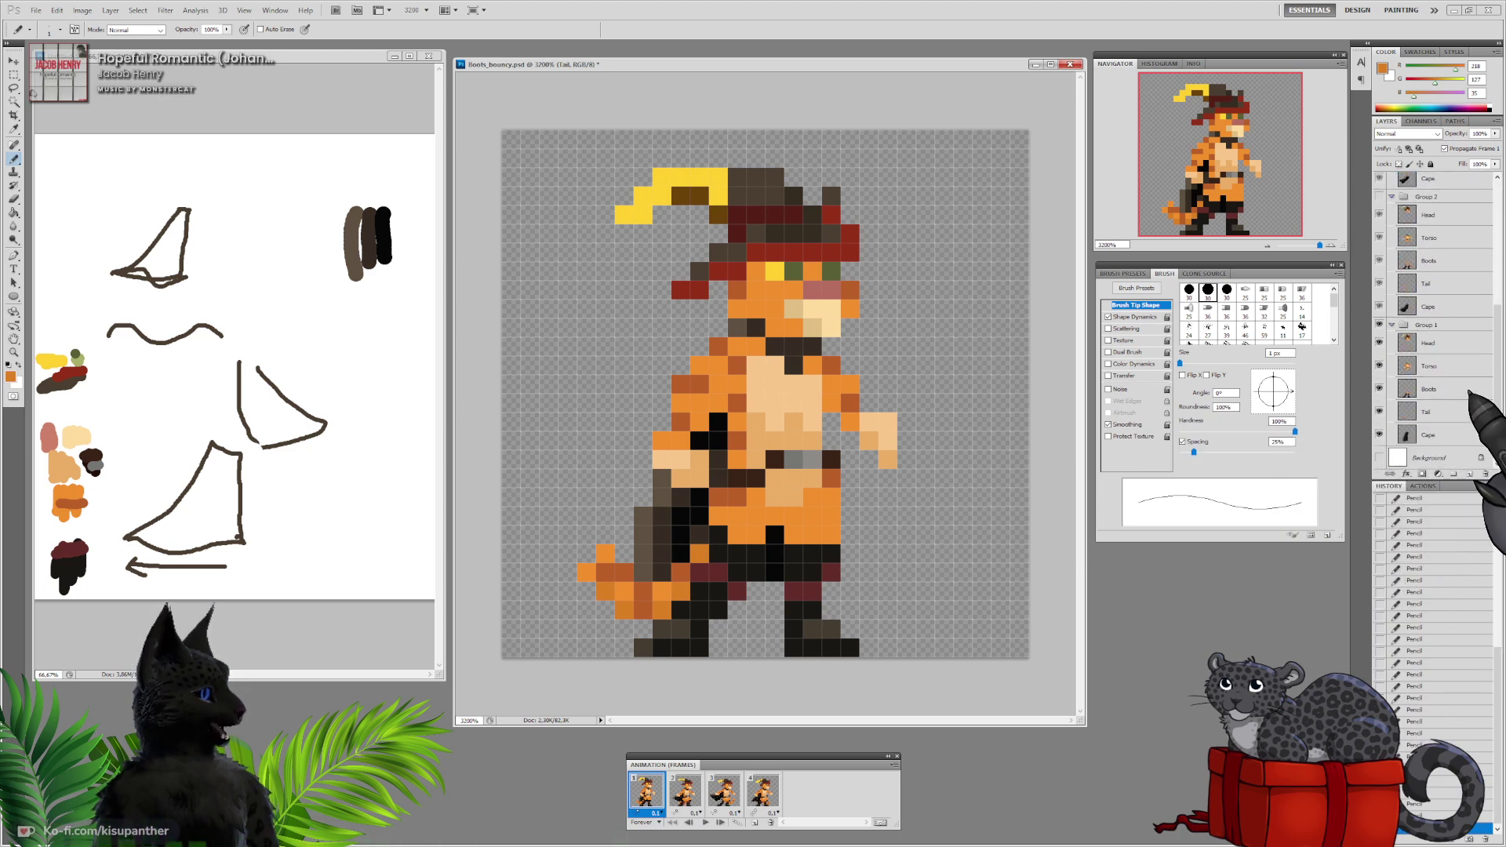
{"action": "left_click", "coordinate": [1412, 365]}
{"action": "left_click", "coordinate": [1379, 366]}
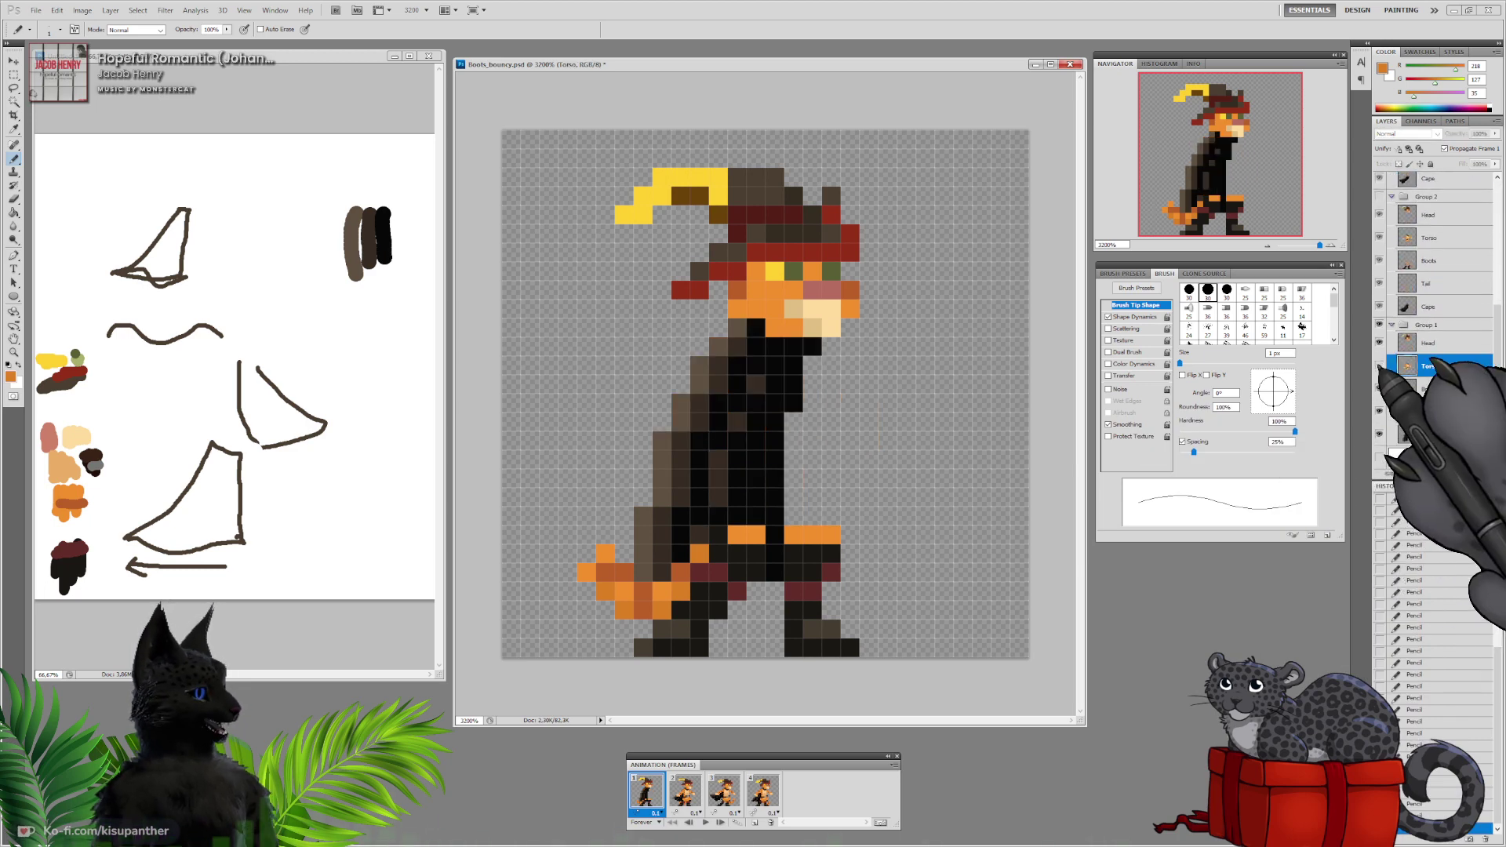
{"action": "left_click", "coordinate": [1378, 365]}
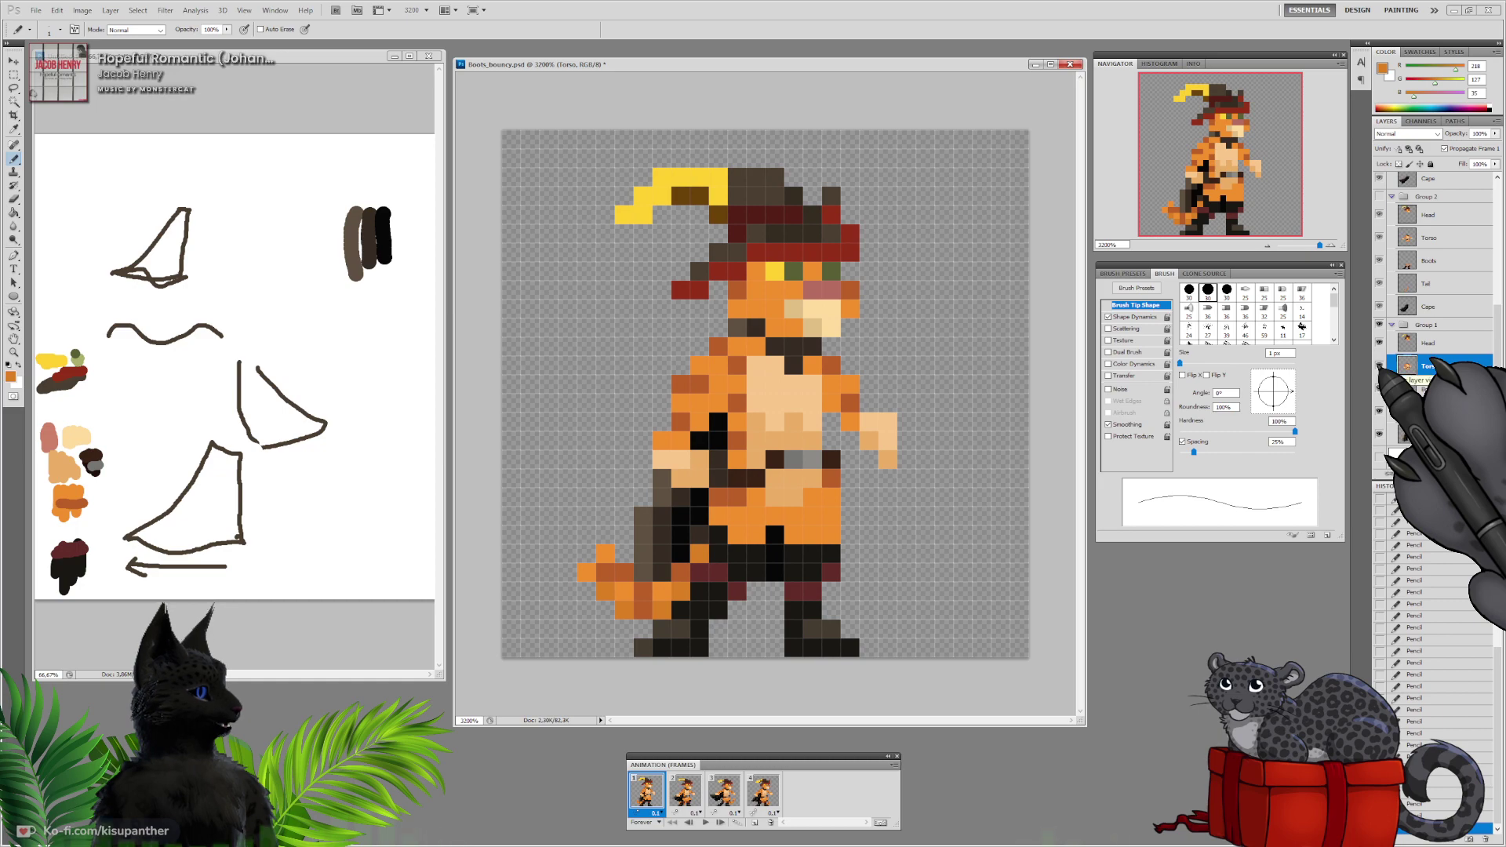
{"action": "left_click", "coordinate": [828, 407]}
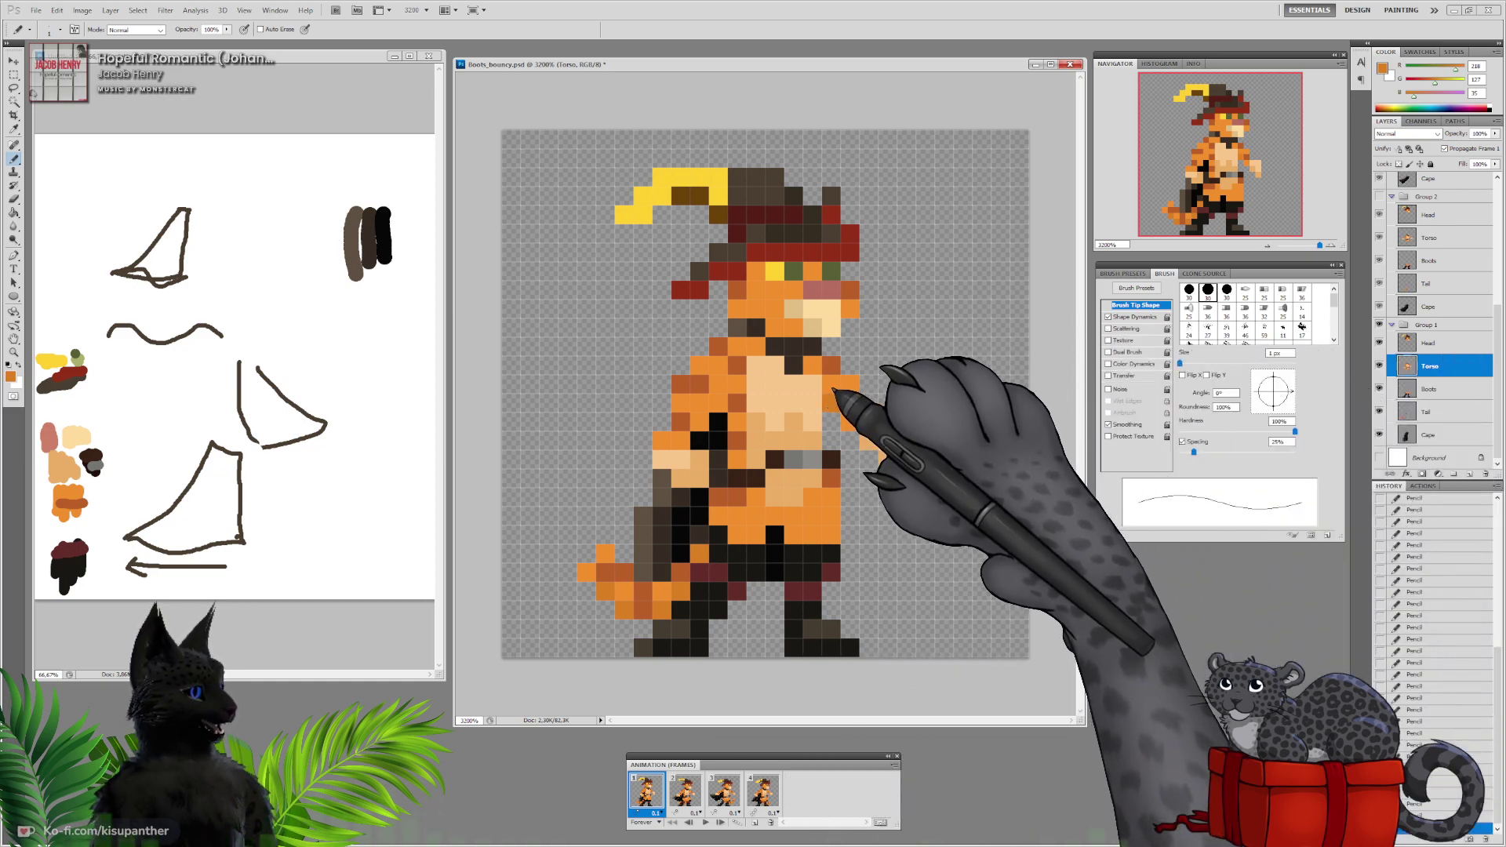
Hide and show Group 1's Torso layer repeatedly to examine the new fur shading in the first frame
{"action": "left_click", "coordinate": [1379, 366]}
{"action": "left_click", "coordinate": [1378, 365]}
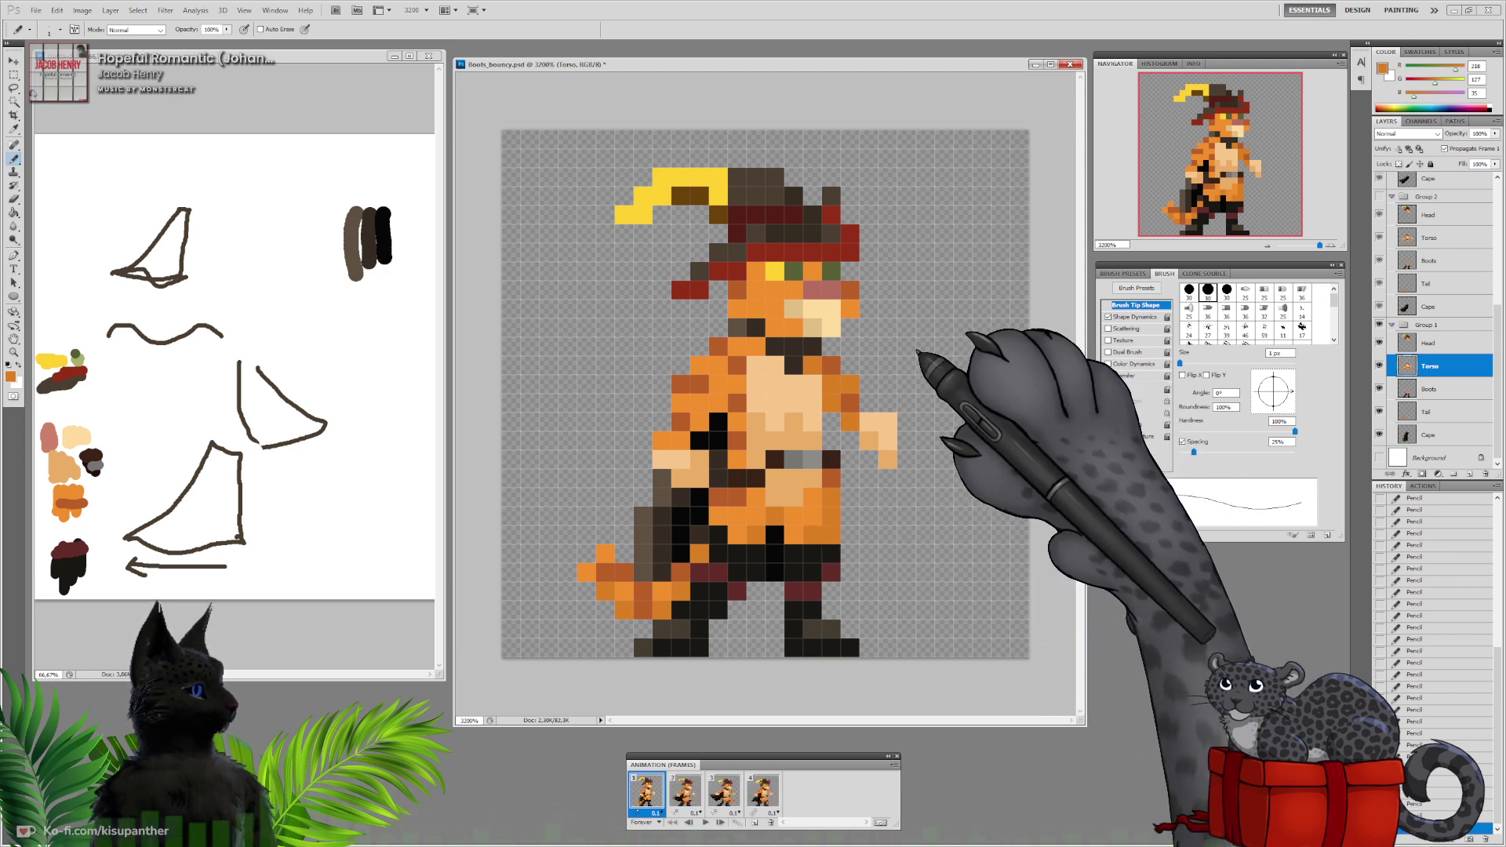
{"action": "left_click", "coordinate": [1379, 365]}
{"action": "left_click", "coordinate": [1380, 365]}
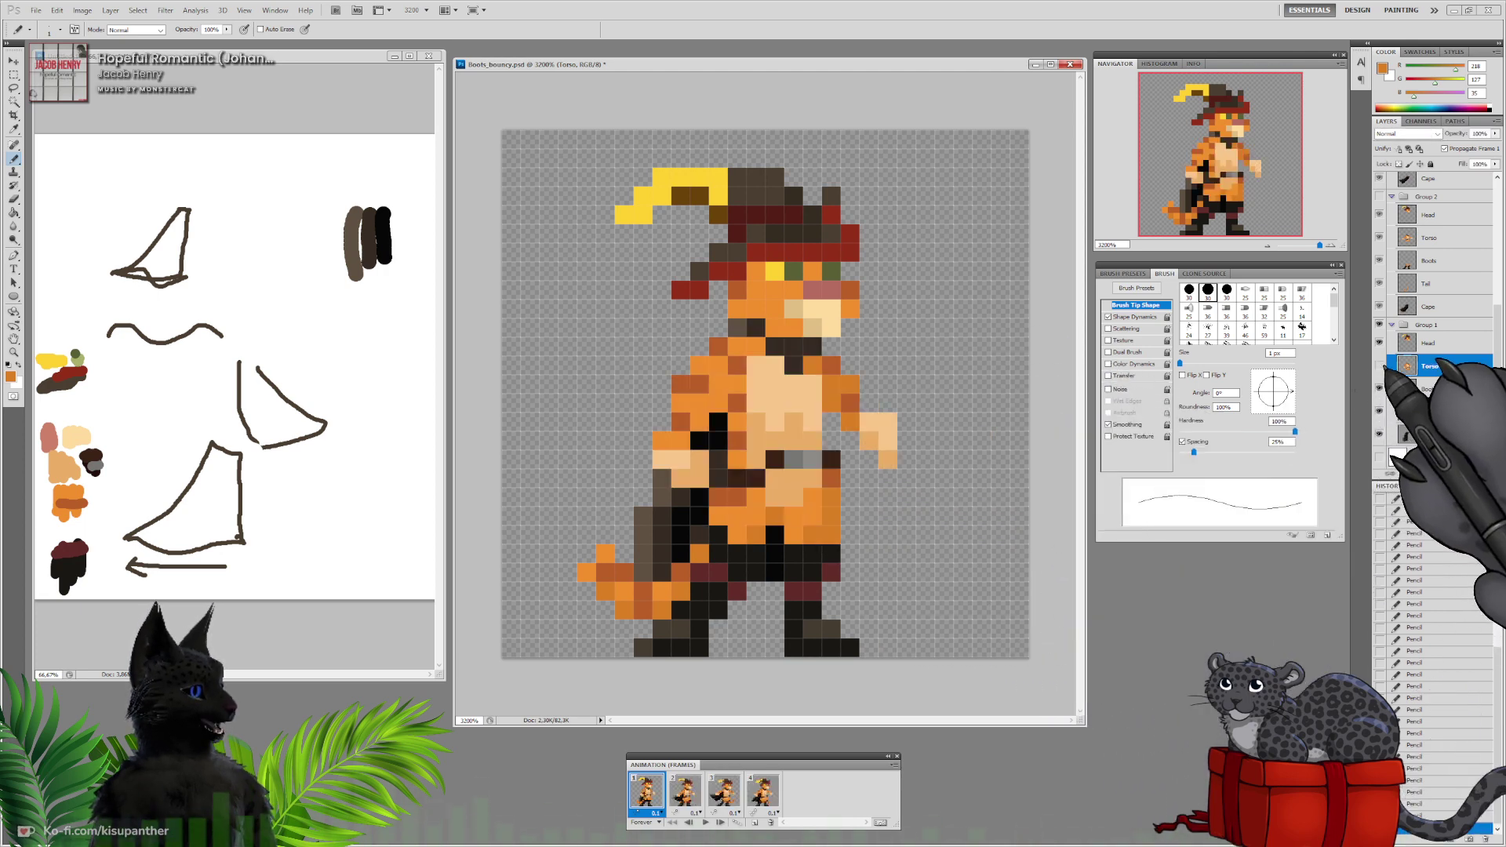
{"action": "left_click", "coordinate": [1379, 365]}
{"action": "left_click", "coordinate": [1379, 366]}
{"action": "left_click", "coordinate": [1380, 365]}
{"action": "left_click", "coordinate": [1379, 365]}
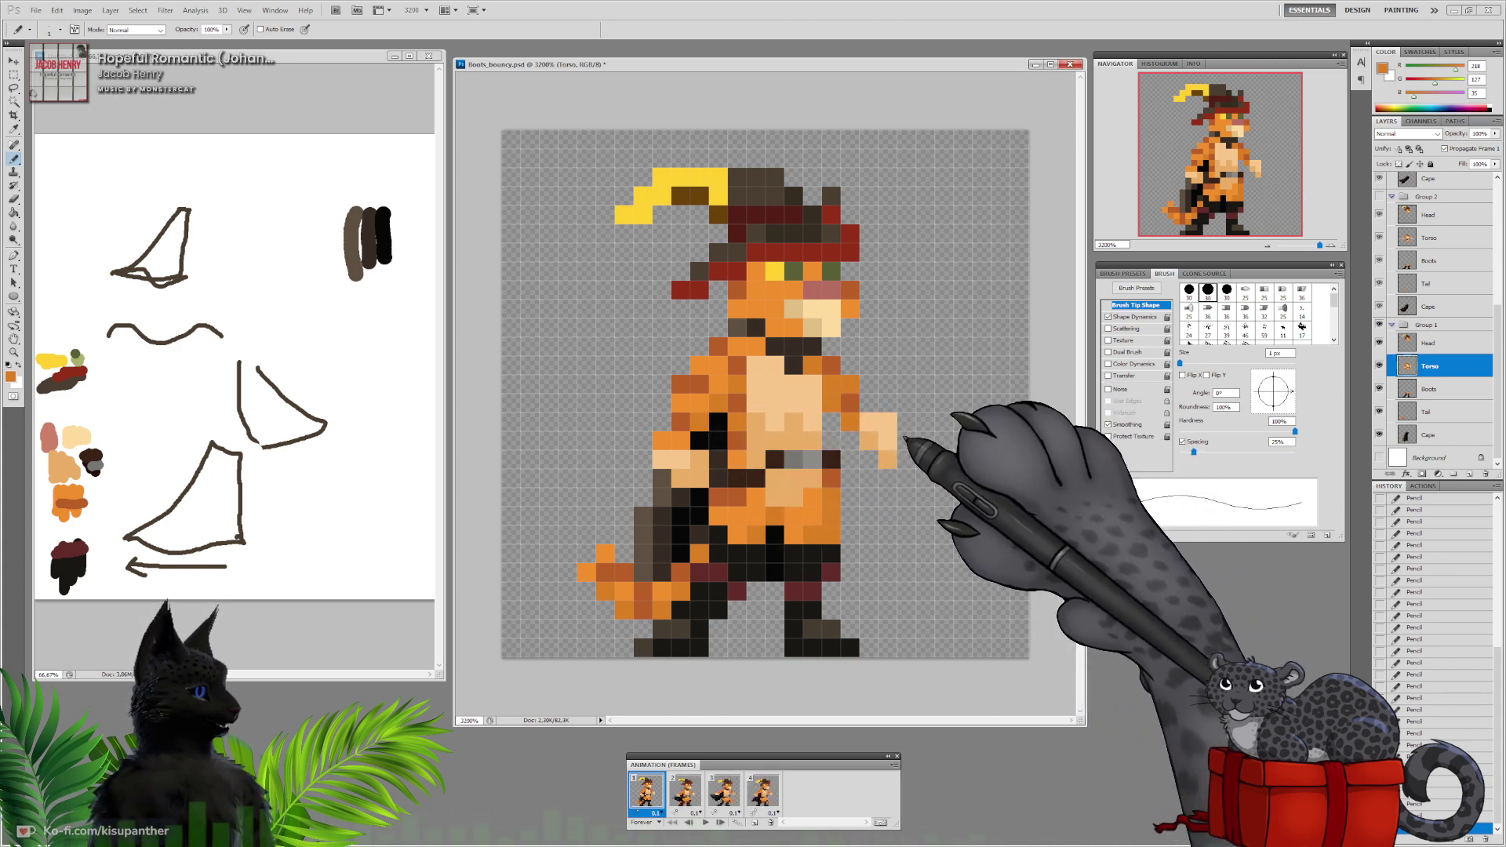
In the second frame, pencil the darker orange shading onto the arms and body on Group 2's Torso layer
{"action": "left_click", "coordinate": [684, 791]}
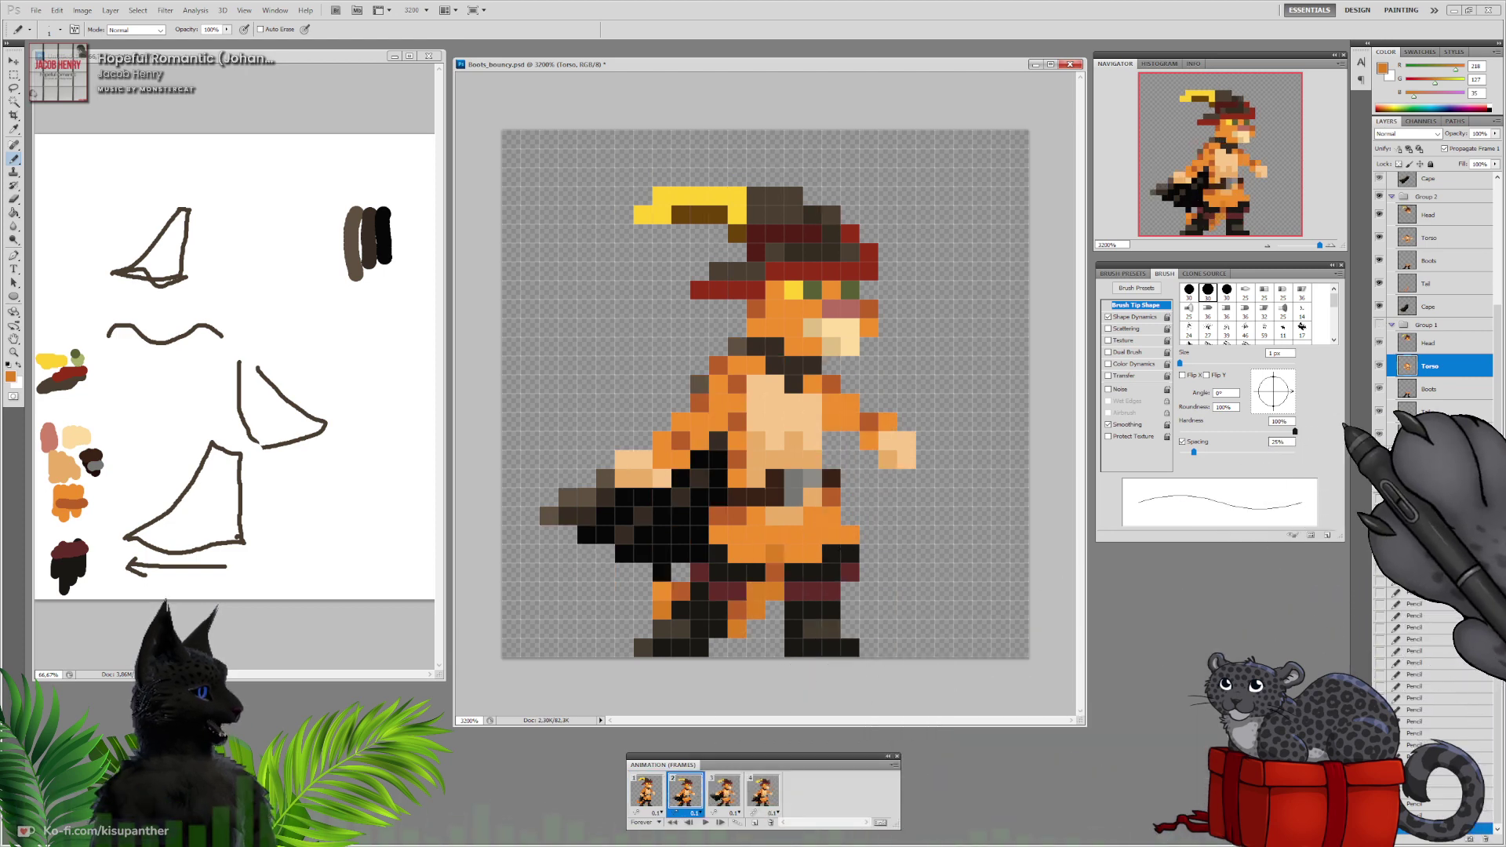
{"action": "left_click", "coordinate": [1429, 238]}
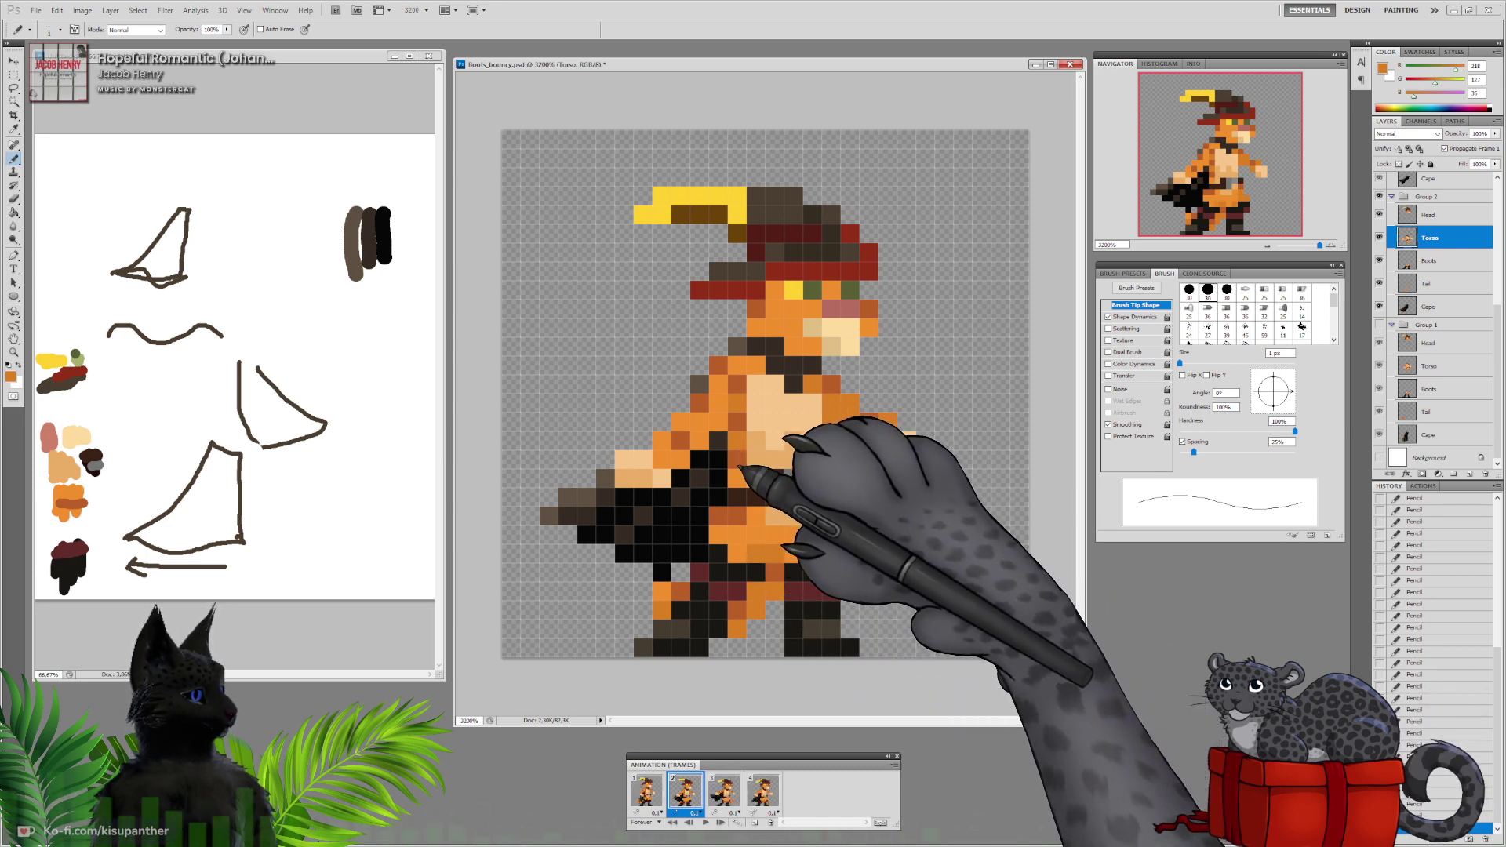
{"action": "left_click", "coordinate": [681, 436]}
{"action": "left_click", "coordinate": [718, 418]}
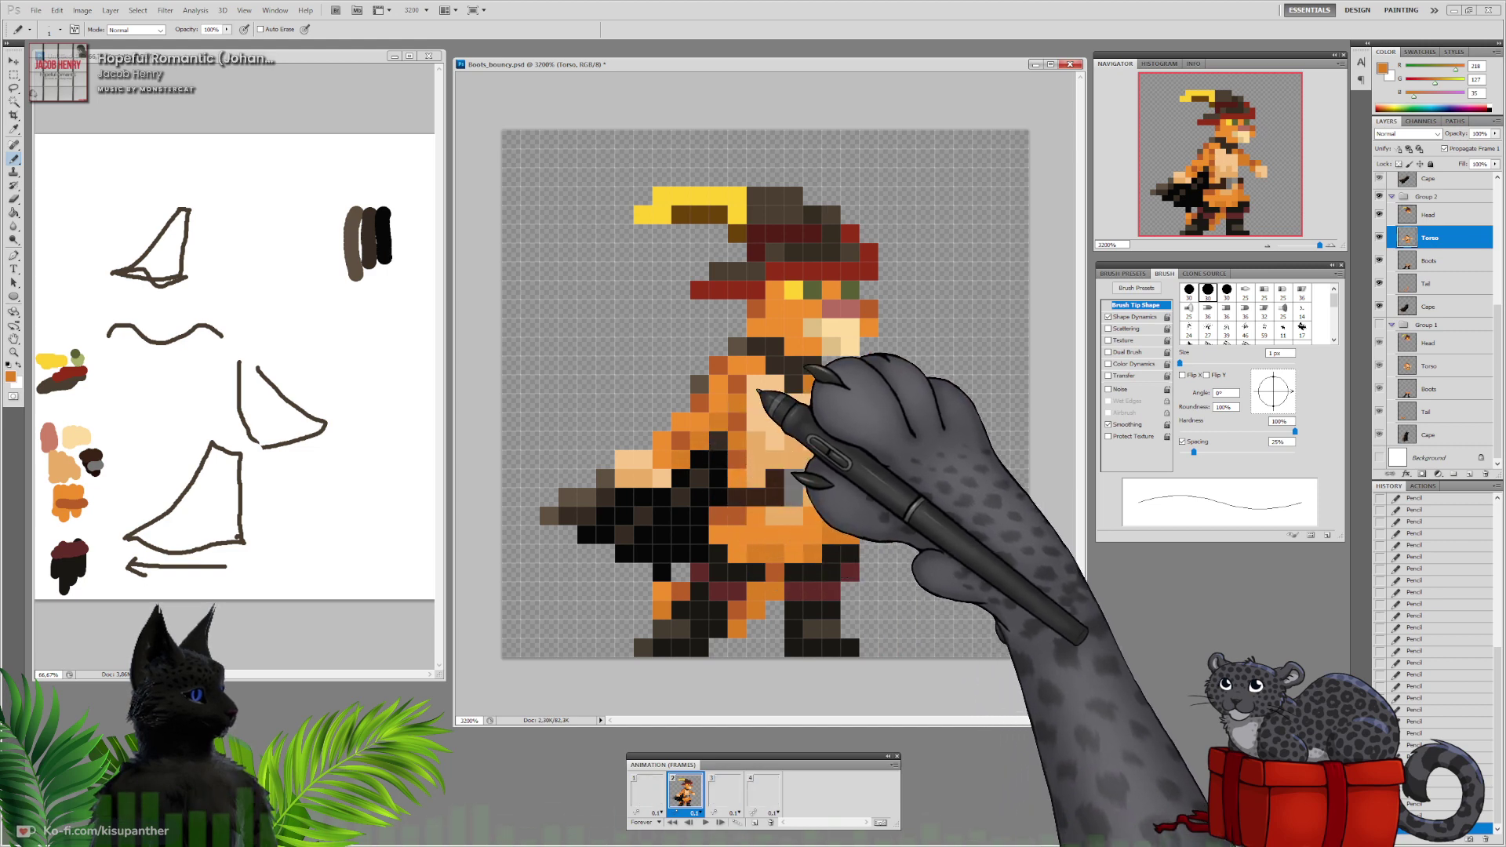
In the third frame, pencil the darker orange shading onto the torso and arms in Group 3
{"action": "left_click", "coordinate": [724, 790]}
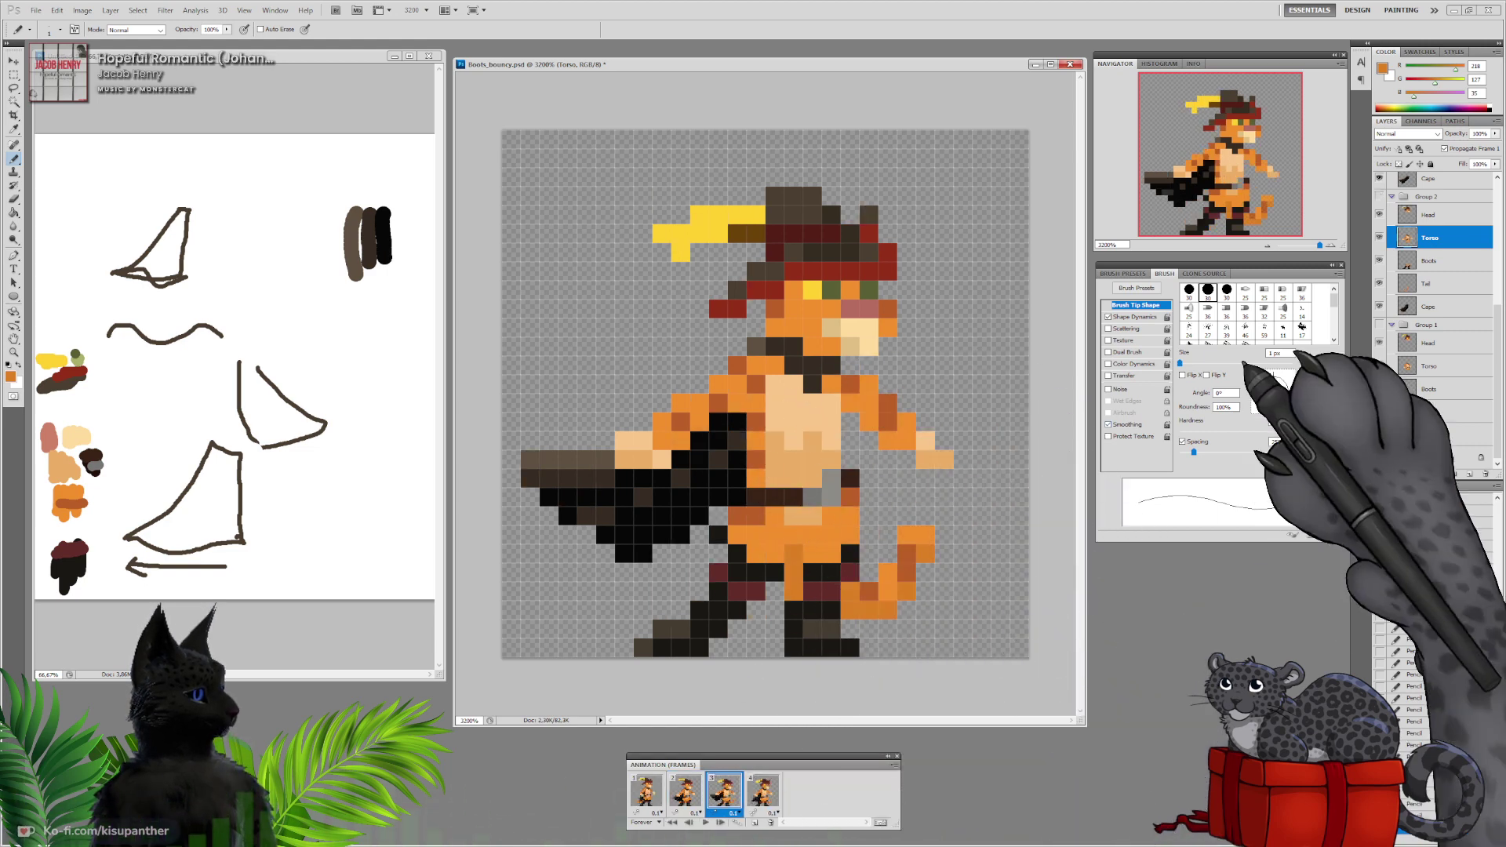
{"action": "scroll", "coordinate": [1435, 274], "scroll_direction": "up", "scroll_amount": 3}
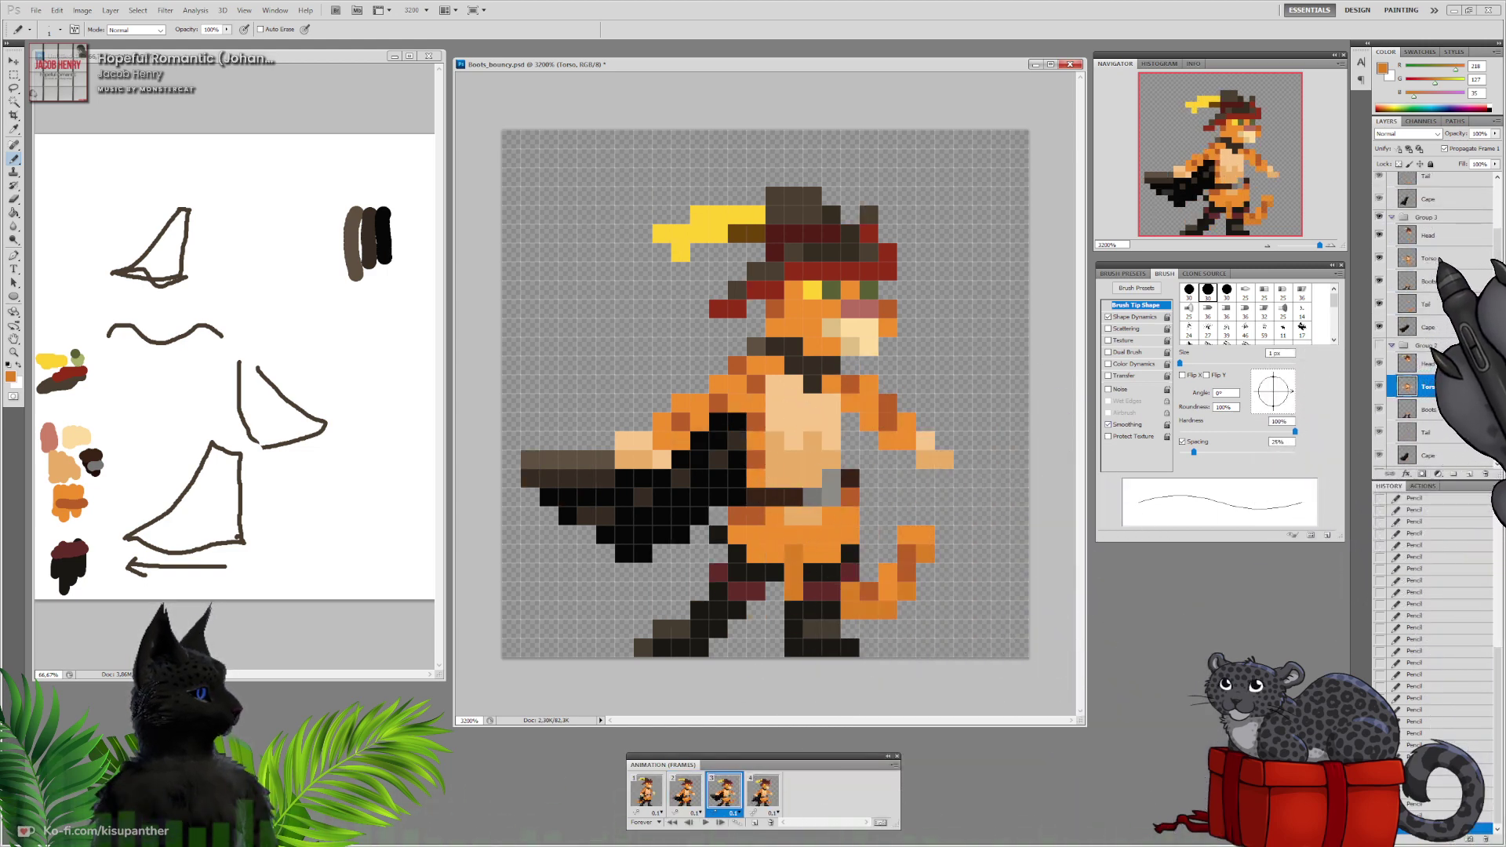
{"action": "left_click", "coordinate": [1431, 258]}
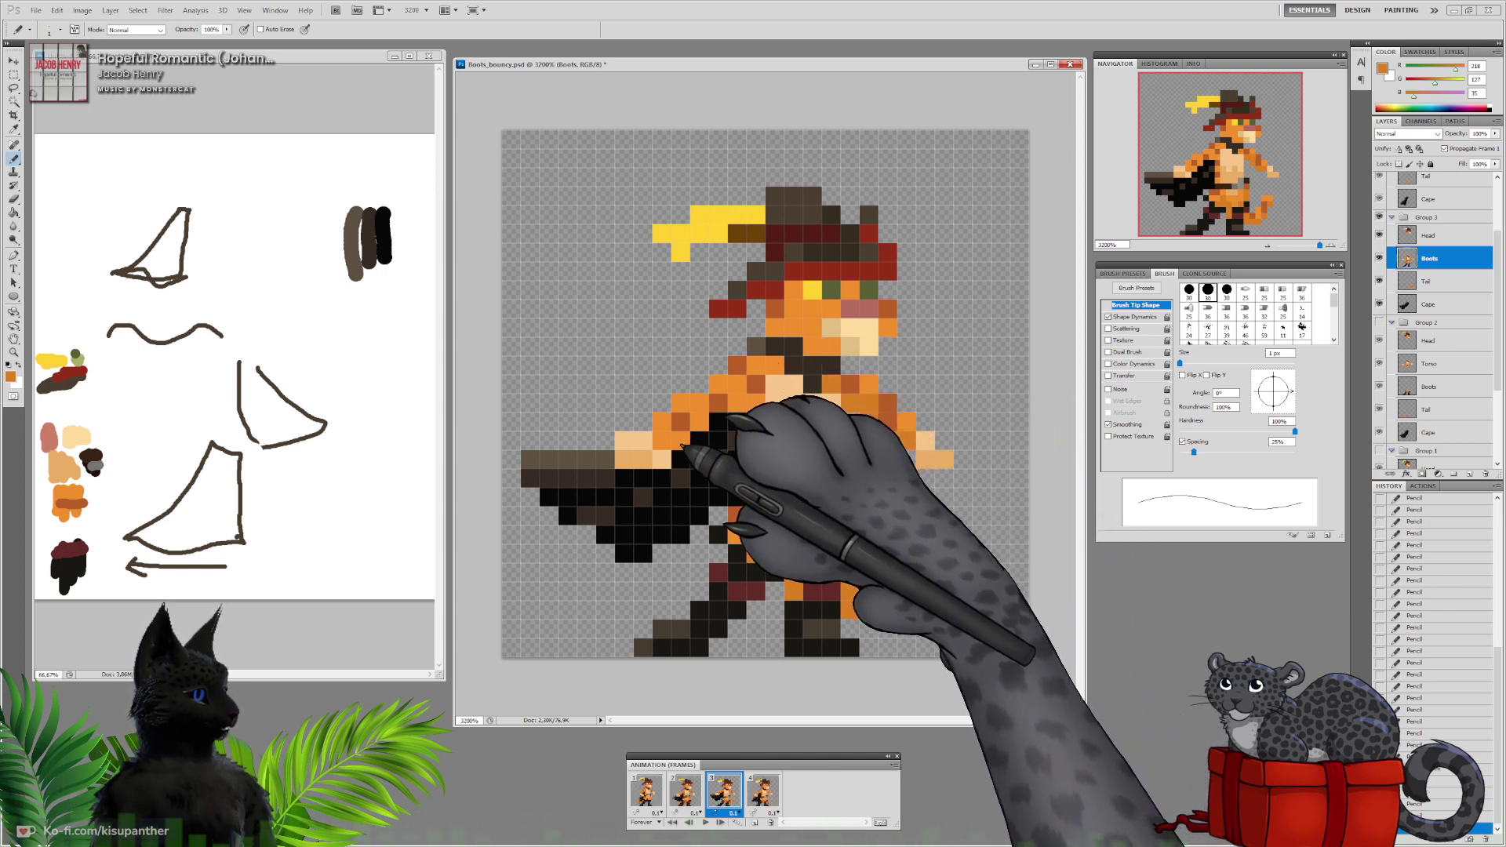
{"action": "left_click", "coordinate": [739, 406]}
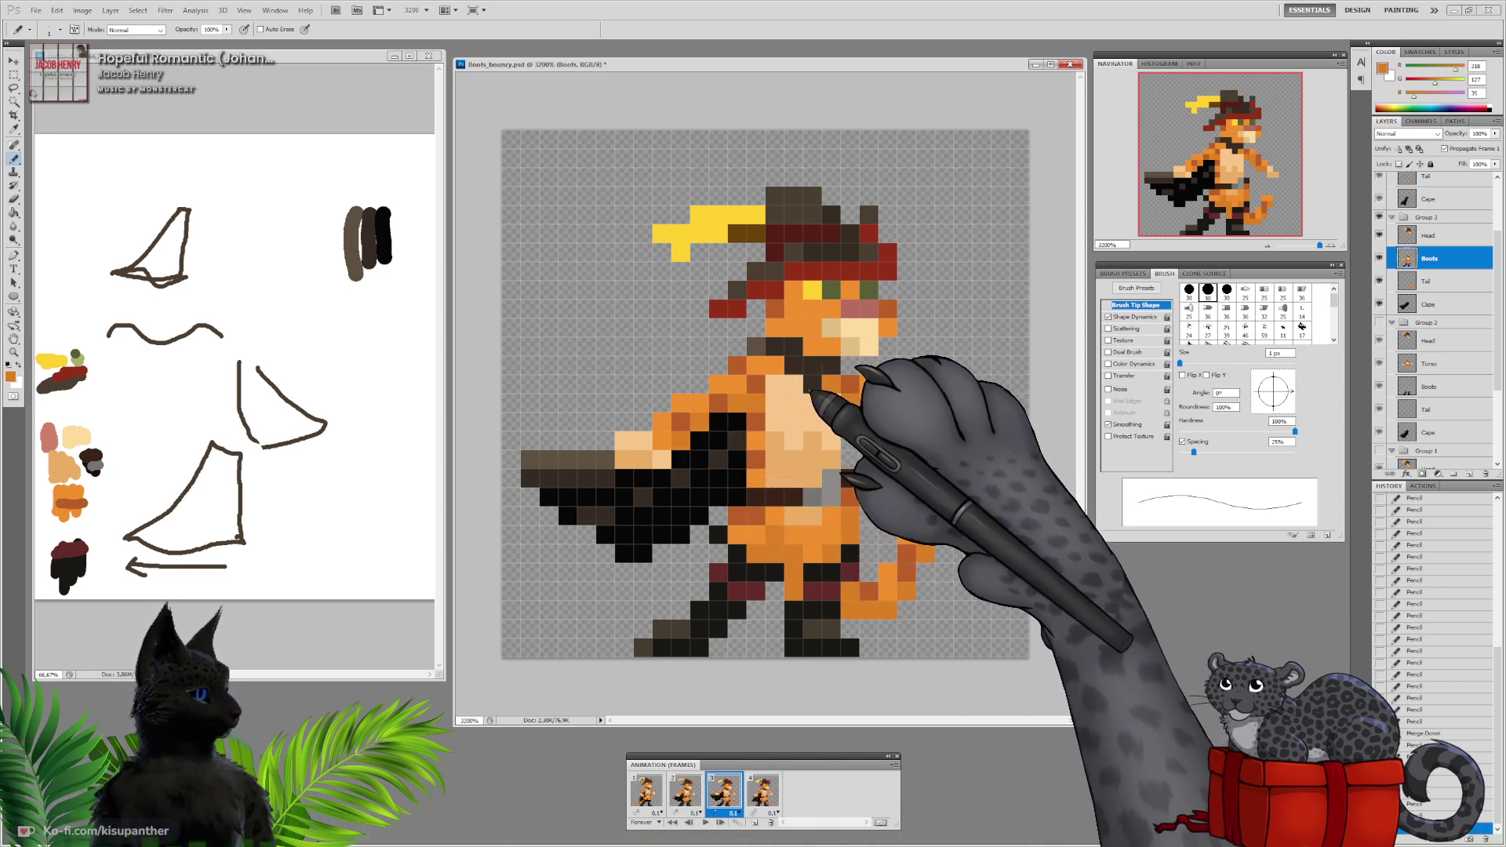
Flip between the first, second and third frames to compare how the torso shading carries across the animation
{"action": "left_click", "coordinate": [684, 790]}
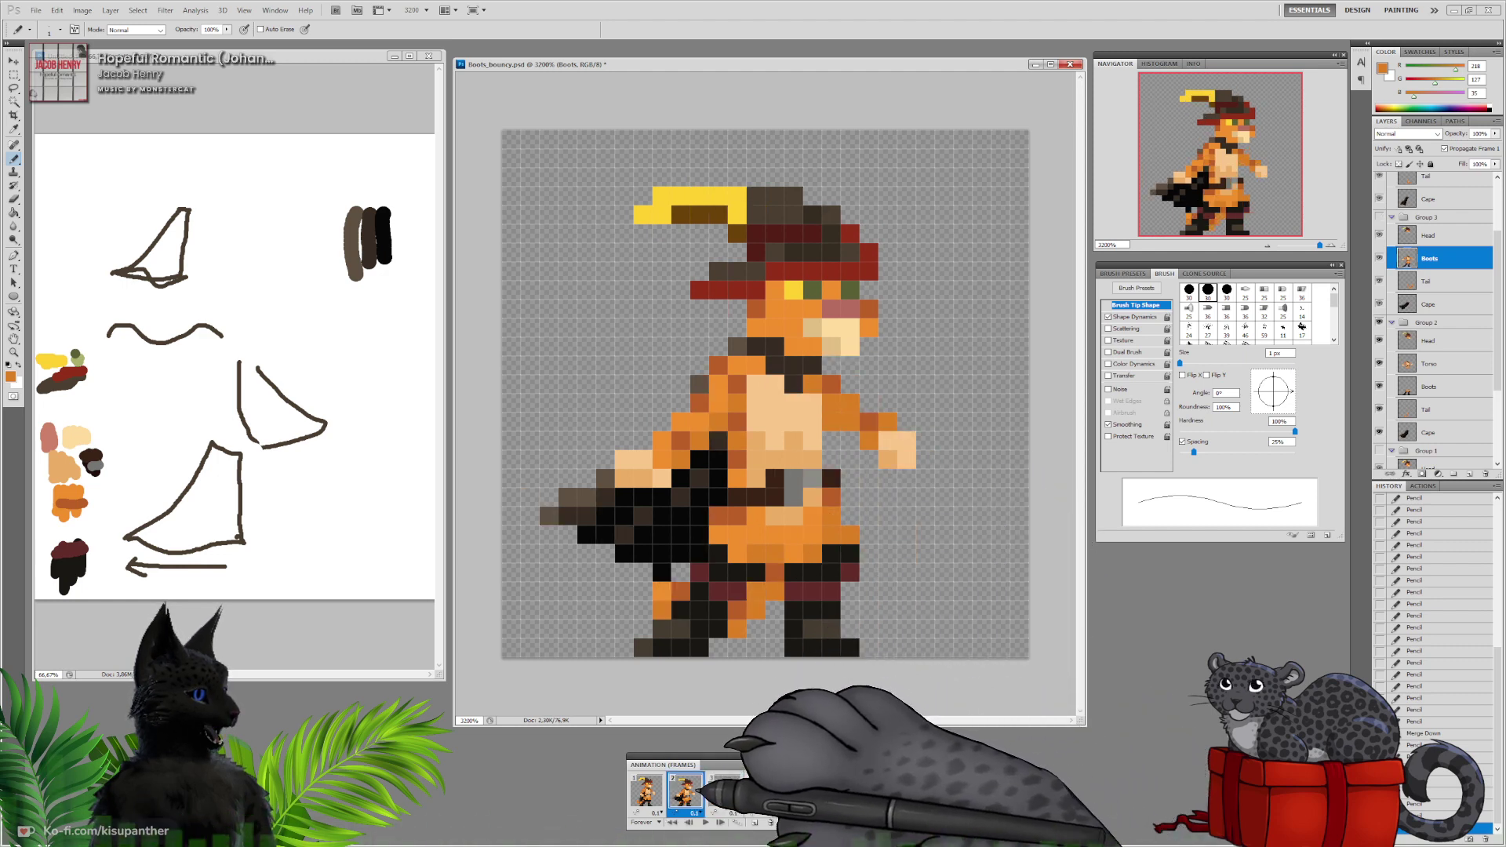
{"action": "left_click", "coordinate": [649, 794]}
{"action": "left_click", "coordinate": [689, 793]}
{"action": "left_click", "coordinate": [726, 791]}
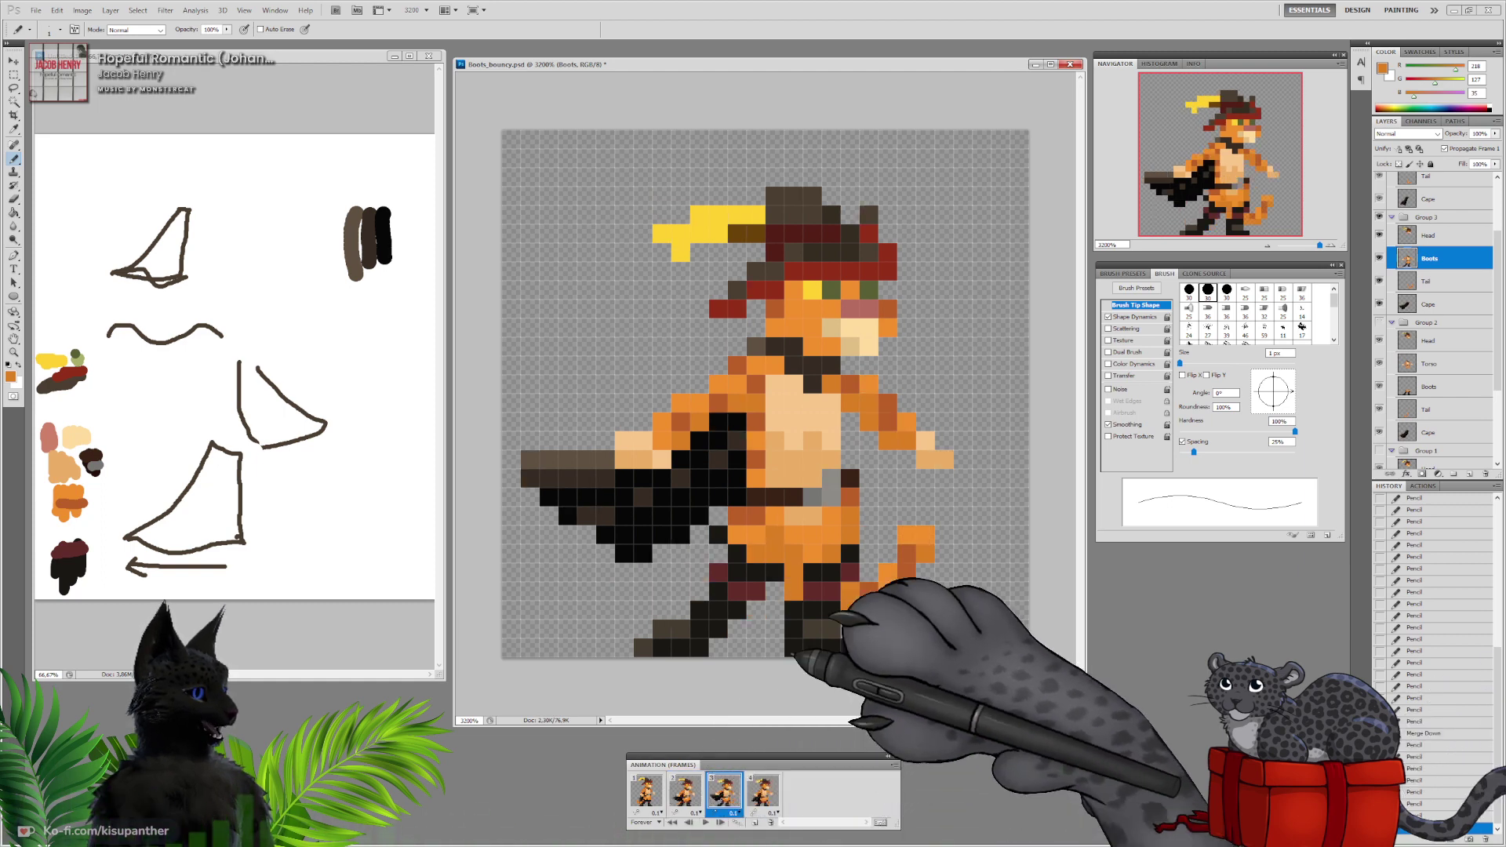
{"action": "left_click", "coordinate": [684, 791]}
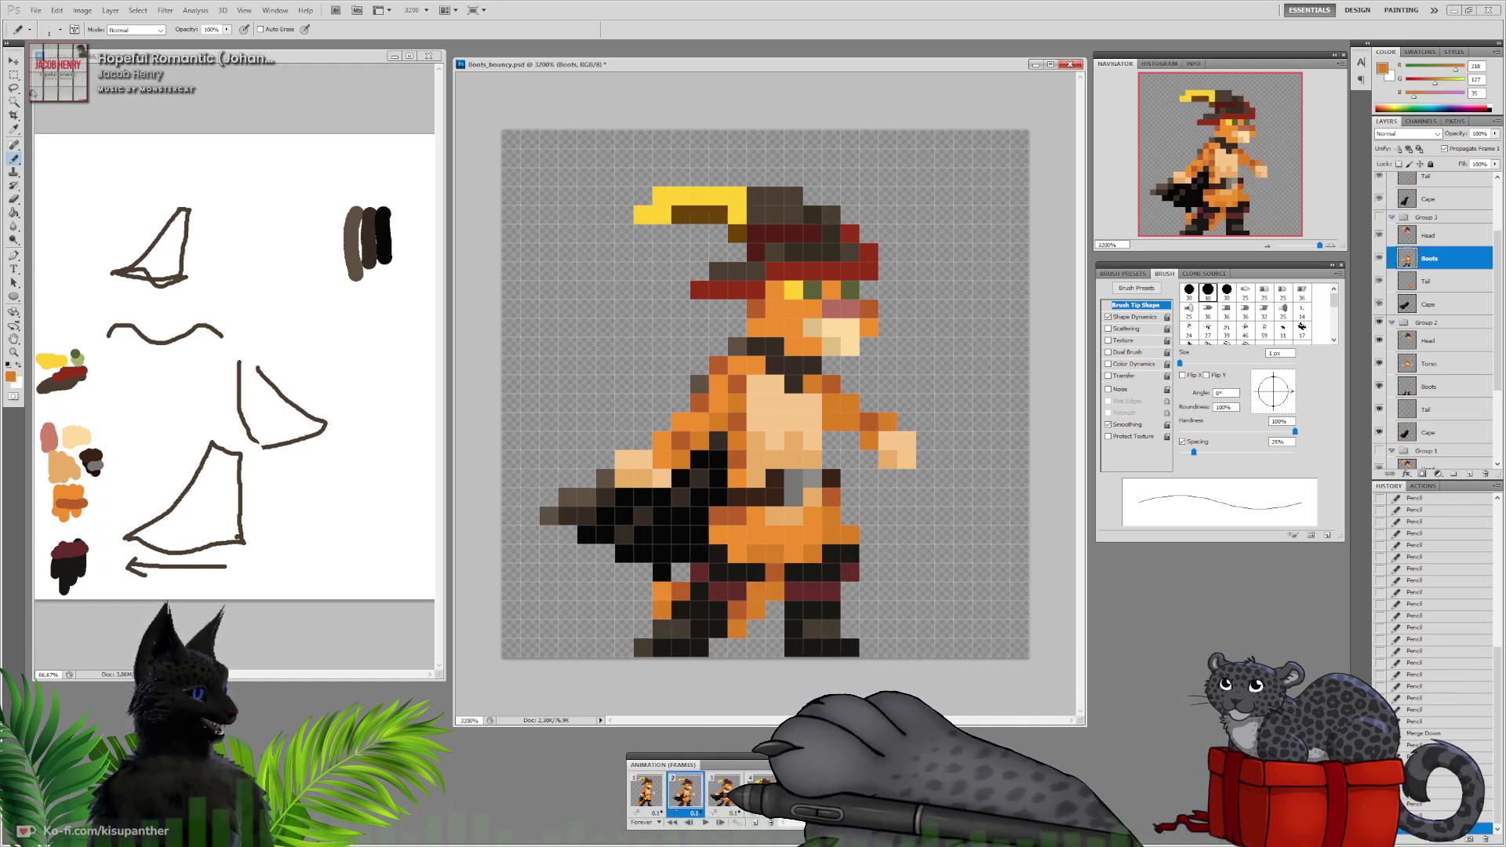
{"action": "left_click", "coordinate": [723, 790]}
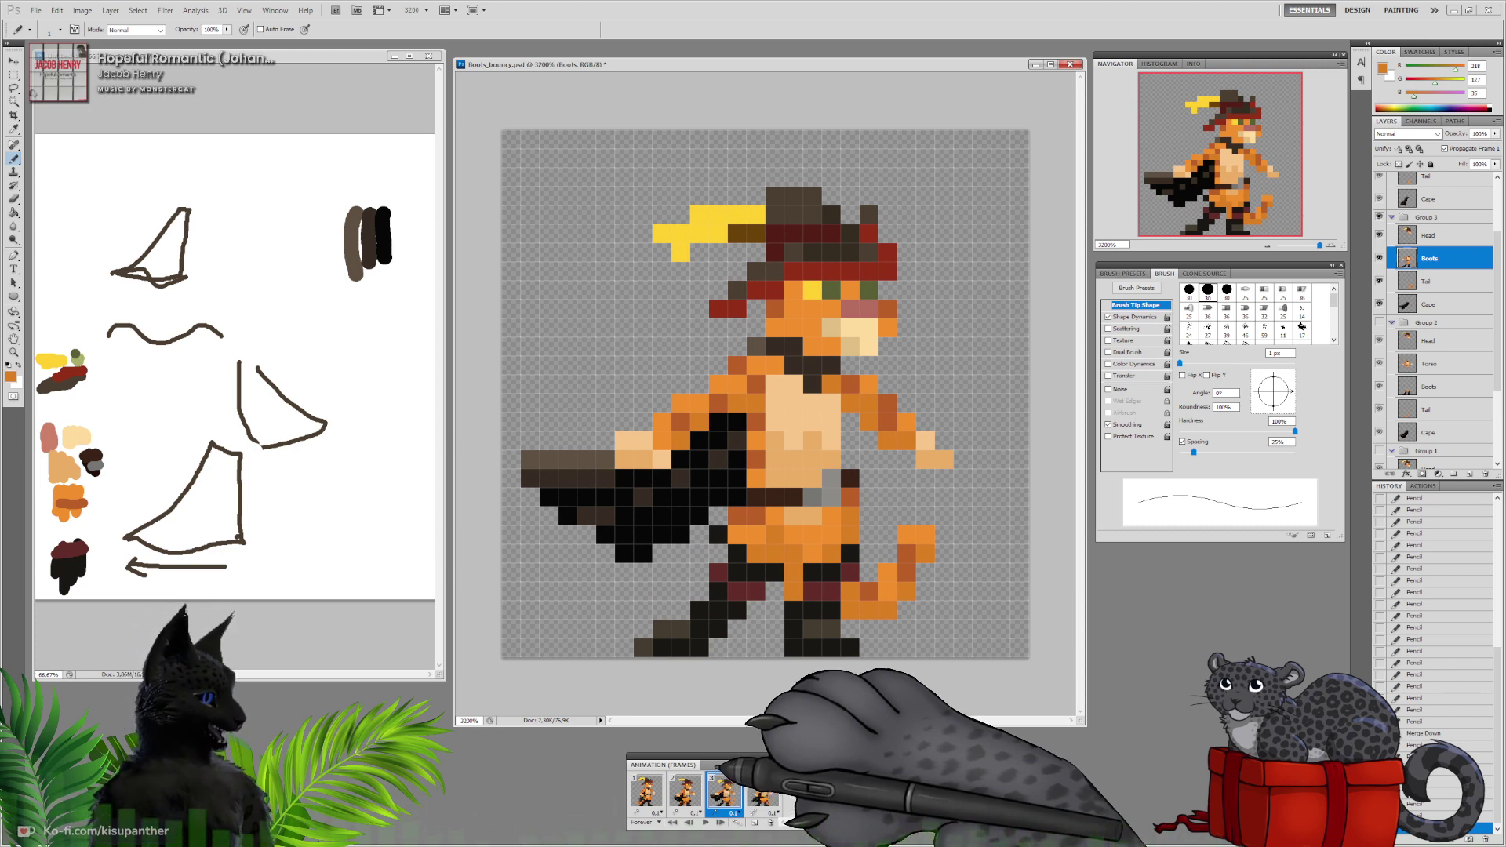
{"action": "left_click", "coordinate": [684, 790]}
{"action": "left_click", "coordinate": [726, 793]}
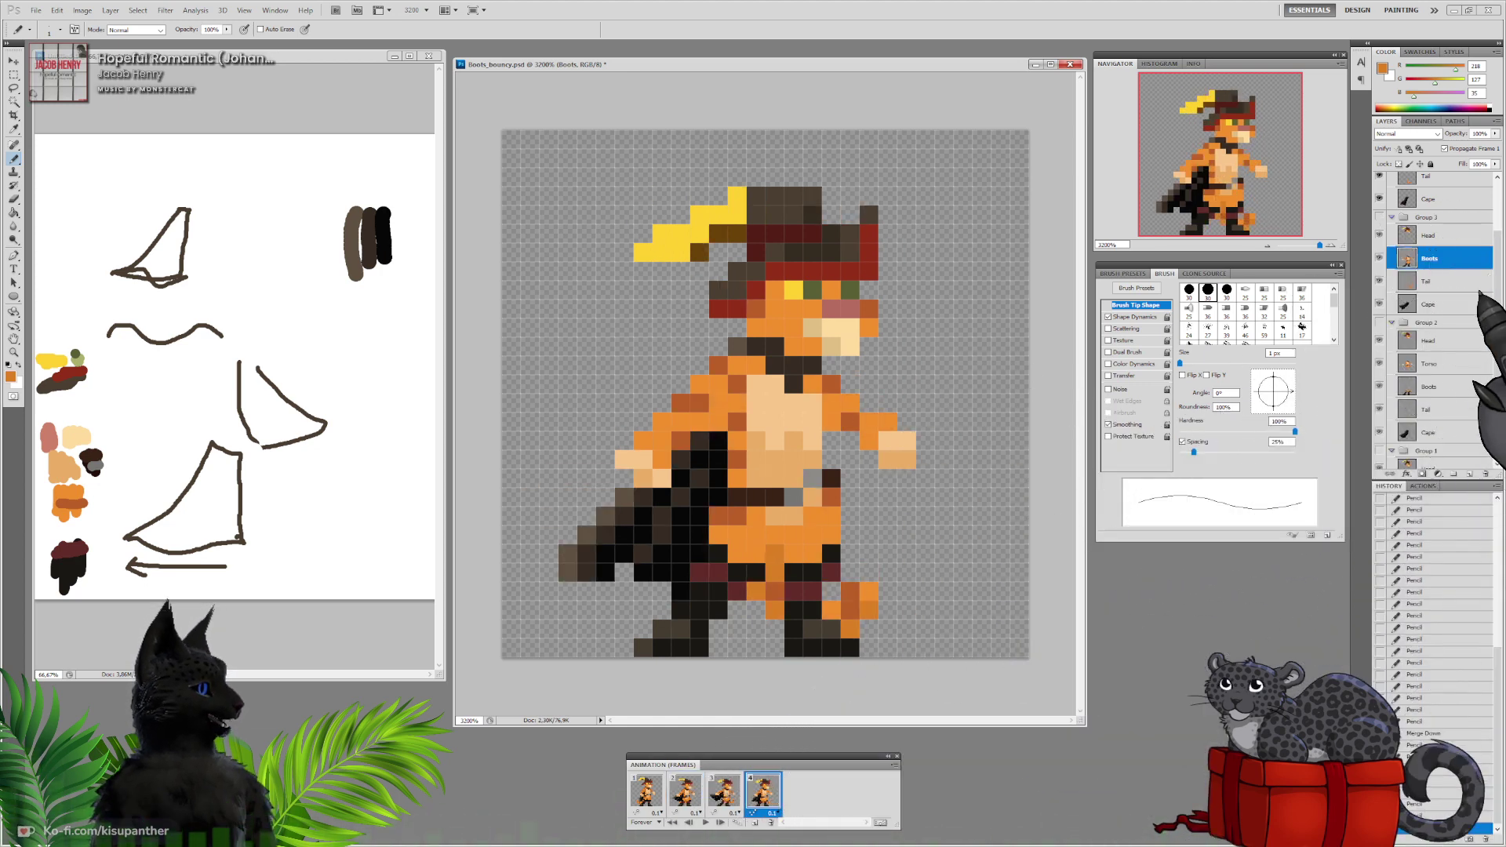
In the fourth frame, pencil the darker orange shading onto the arms, chest edge and hips on Group 4's Torso layer
{"action": "left_click", "coordinate": [1445, 221]}
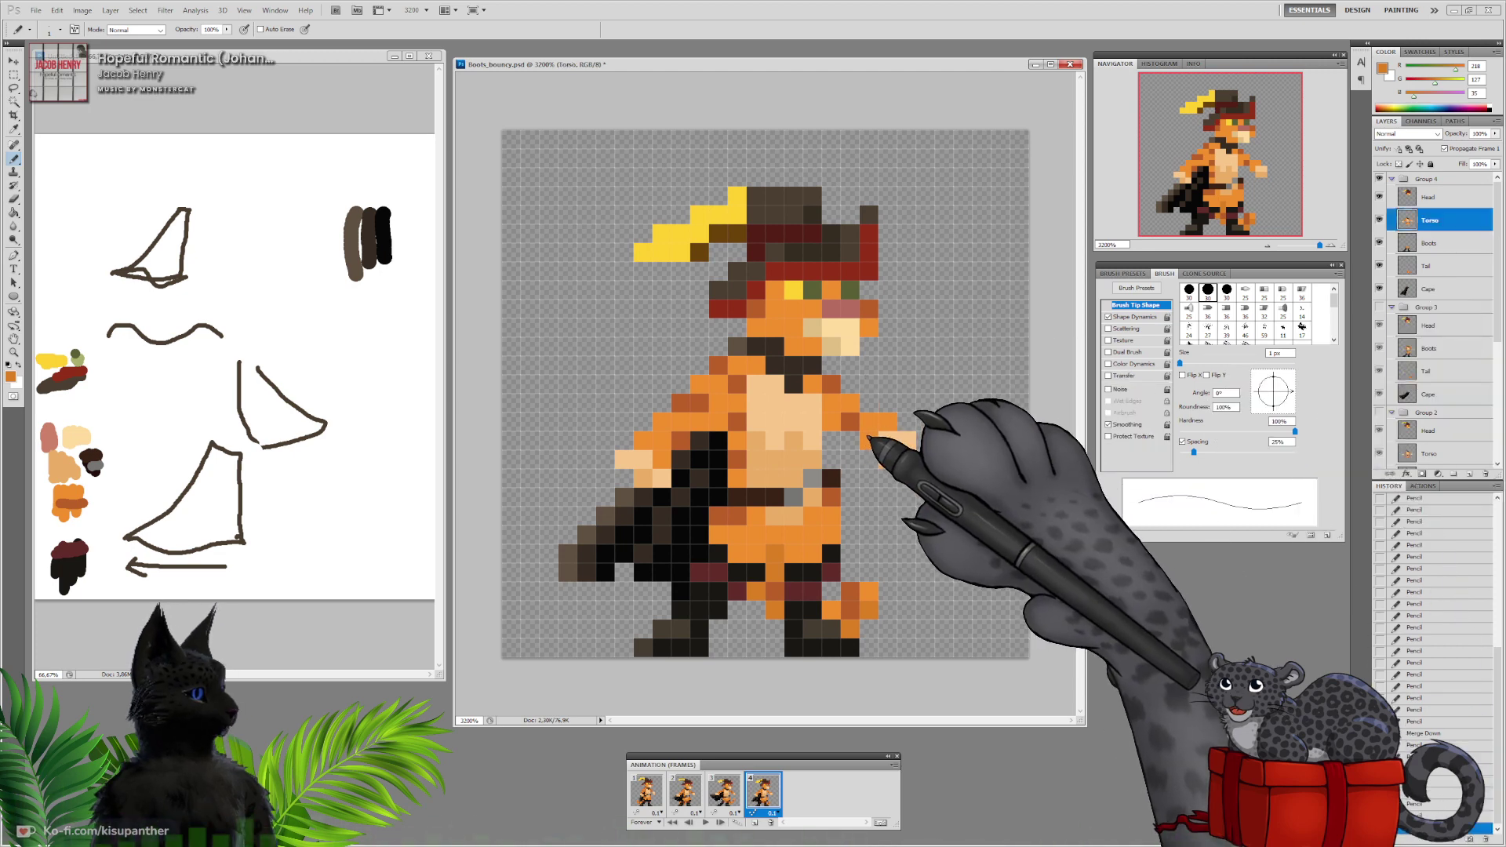
{"action": "mouse_move", "coordinate": [864, 434]}
{"action": "left_mouse_down"}
{"action": "mouse_move", "coordinate": [887, 421]}
{"action": "mouse_move", "coordinate": [850, 406]}
{"action": "left_mouse_up"}
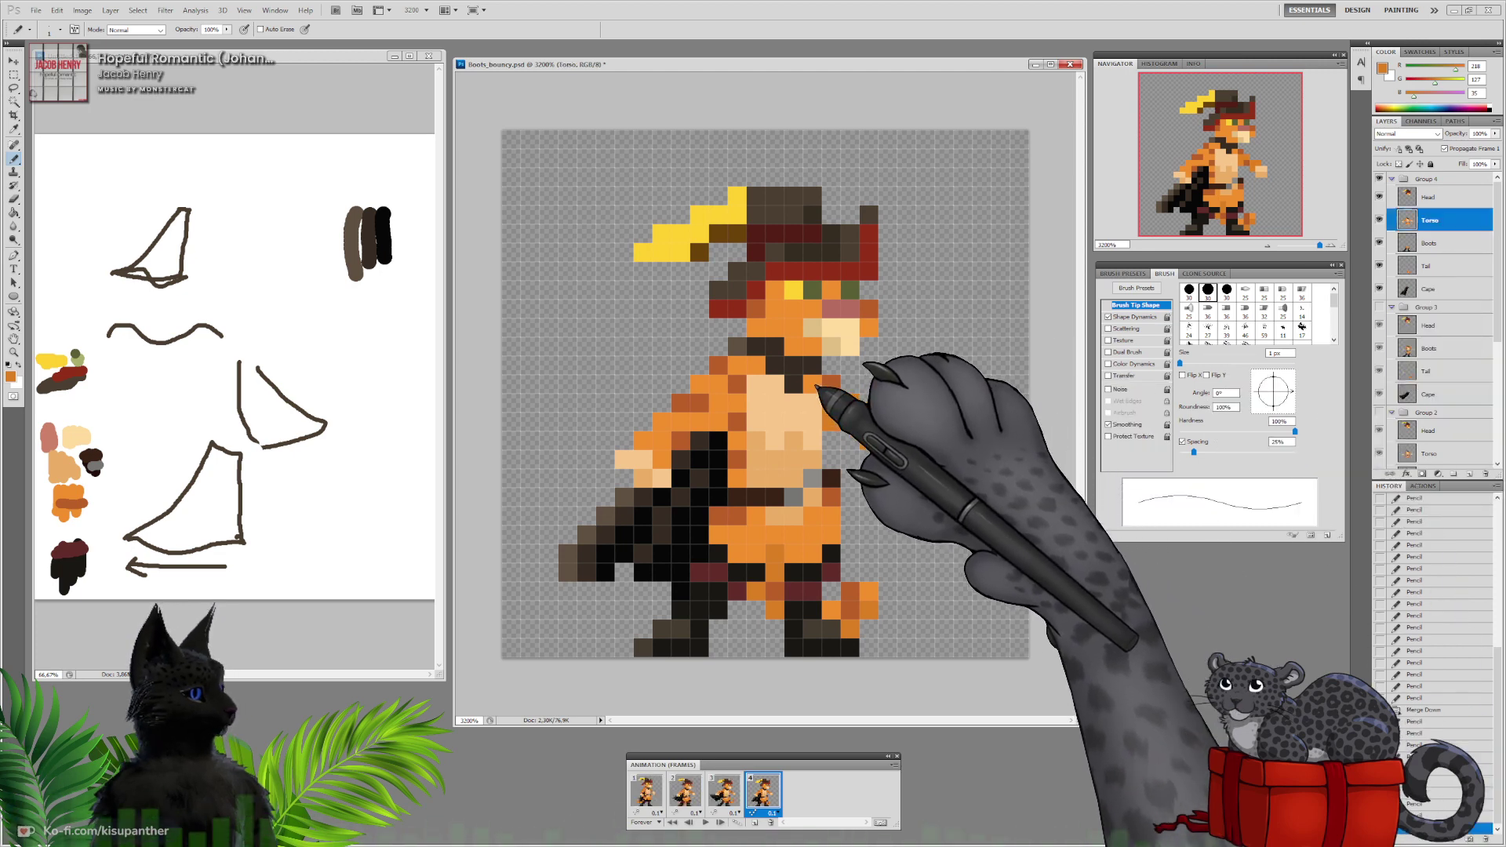
{"action": "left_click", "coordinate": [816, 384]}
{"action": "left_click", "coordinate": [831, 536]}
{"action": "left_click", "coordinate": [811, 551]}
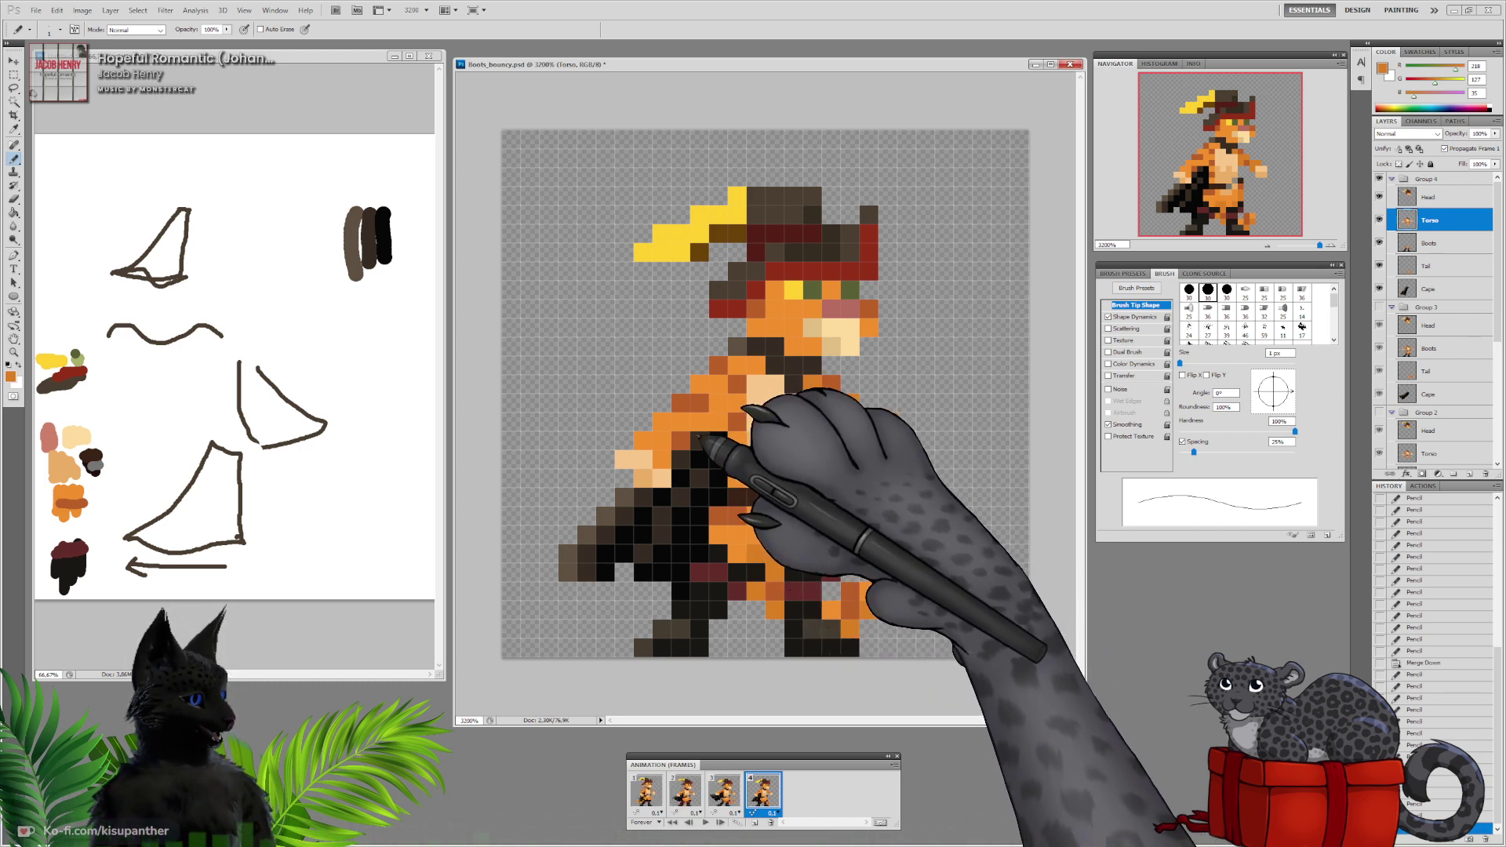
{"action": "left_click", "coordinate": [663, 459]}
{"action": "left_click", "coordinate": [714, 423]}
{"action": "left_click", "coordinate": [701, 422]}
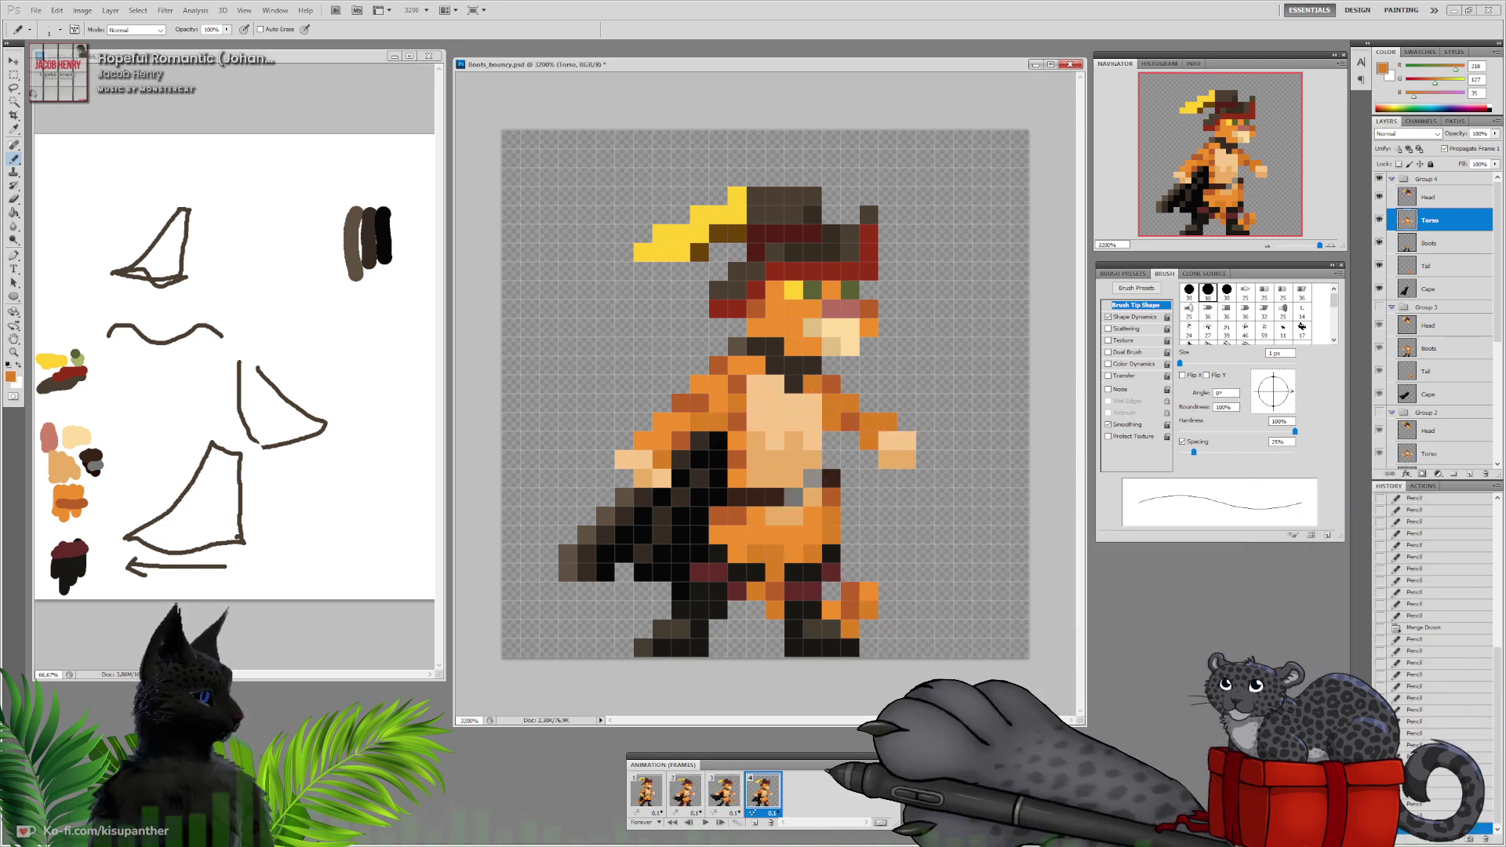
Switch Group 4's Torso layer off and on repeatedly to examine the fourth frame's torso shading
{"action": "left_click", "coordinate": [1378, 219]}
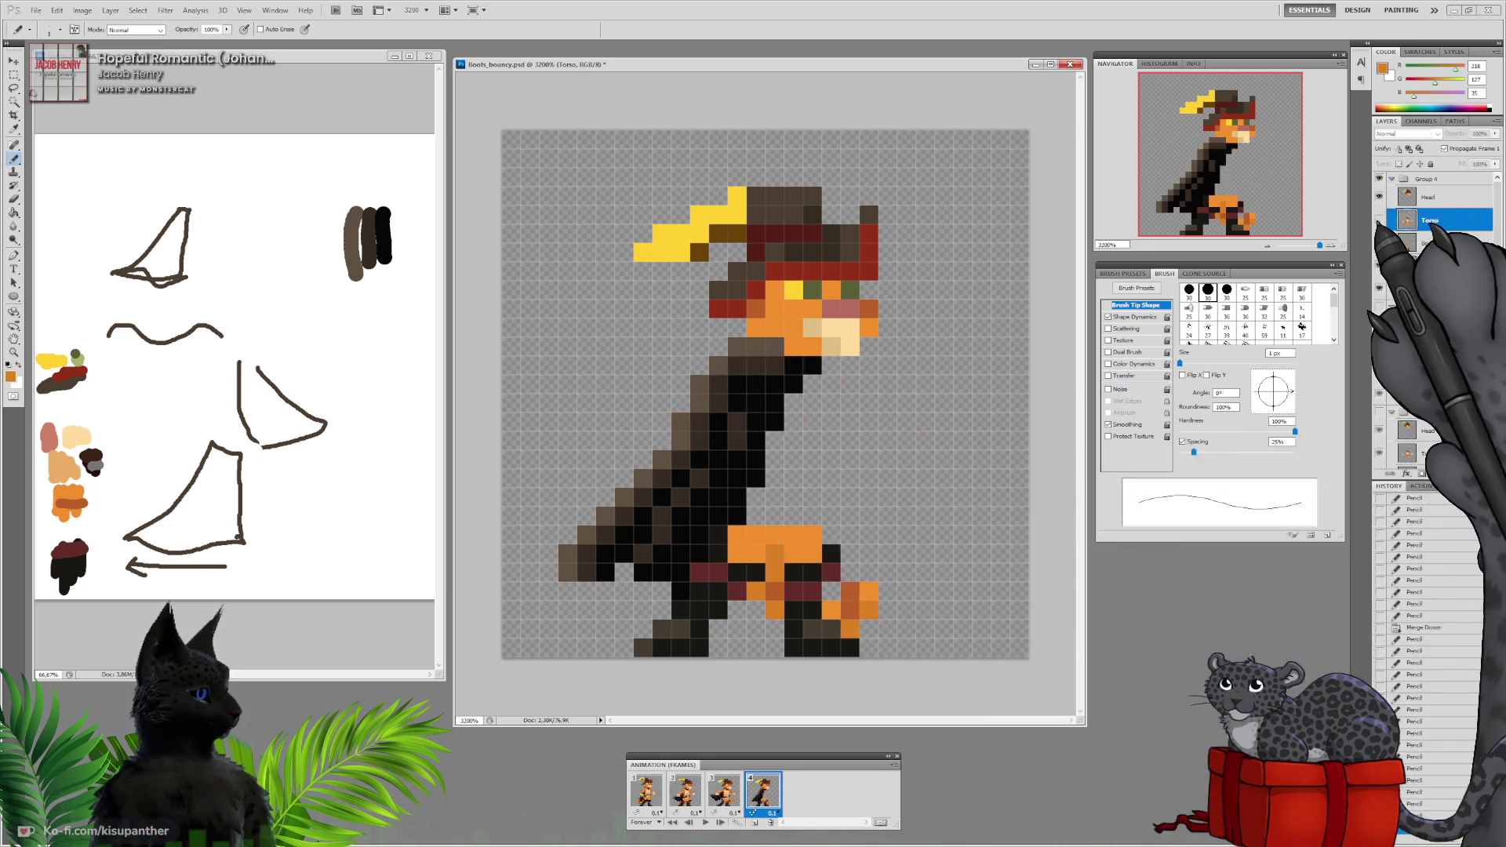
{"action": "left_click", "coordinate": [1379, 220]}
{"action": "left_click", "coordinate": [1379, 219]}
{"action": "left_click", "coordinate": [1379, 220]}
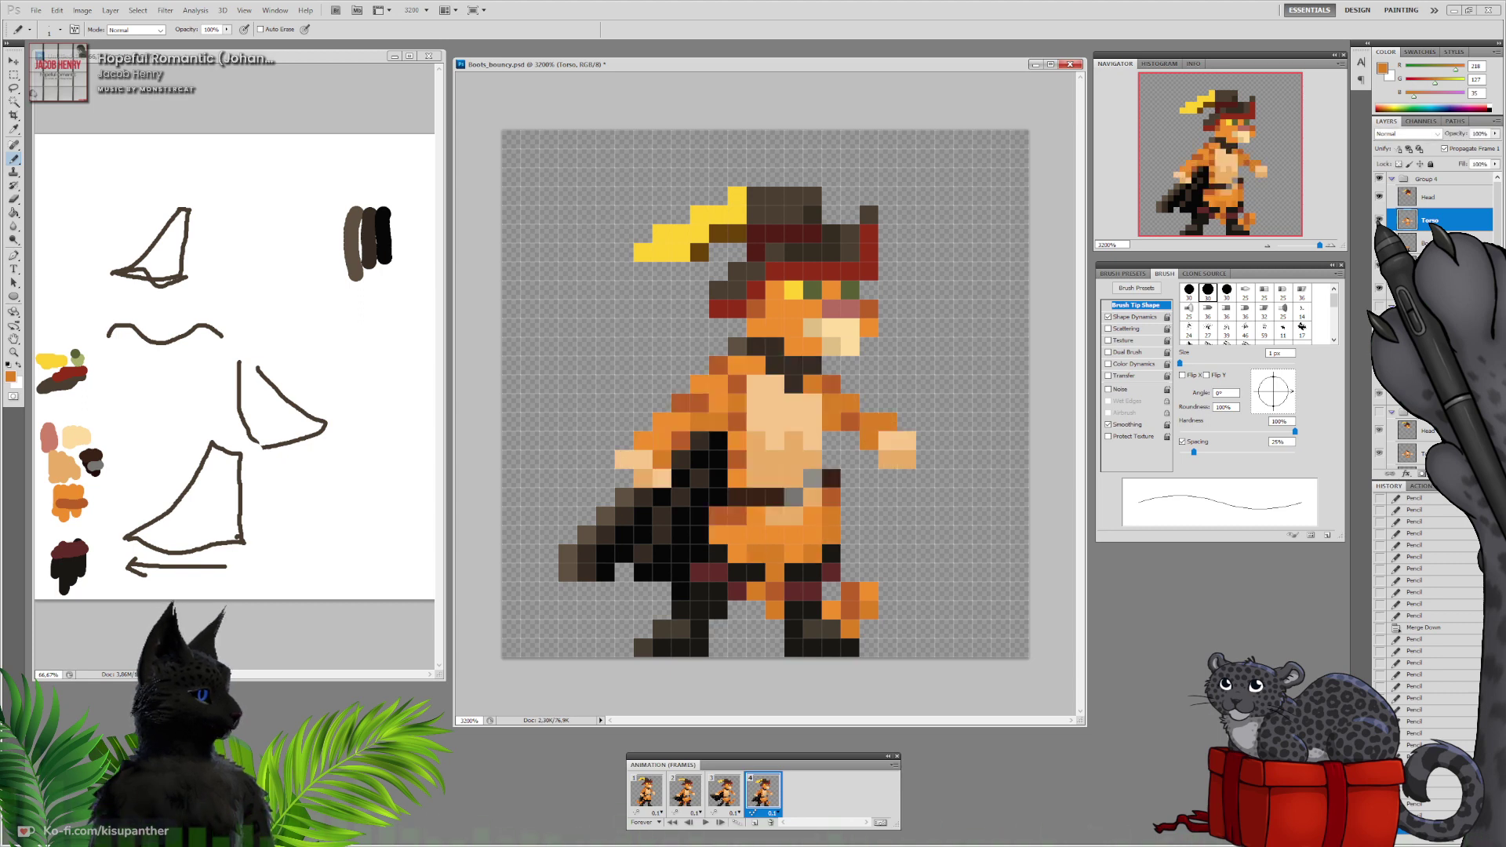
{"action": "left_click", "coordinate": [1378, 220]}
{"action": "left_click", "coordinate": [1379, 220]}
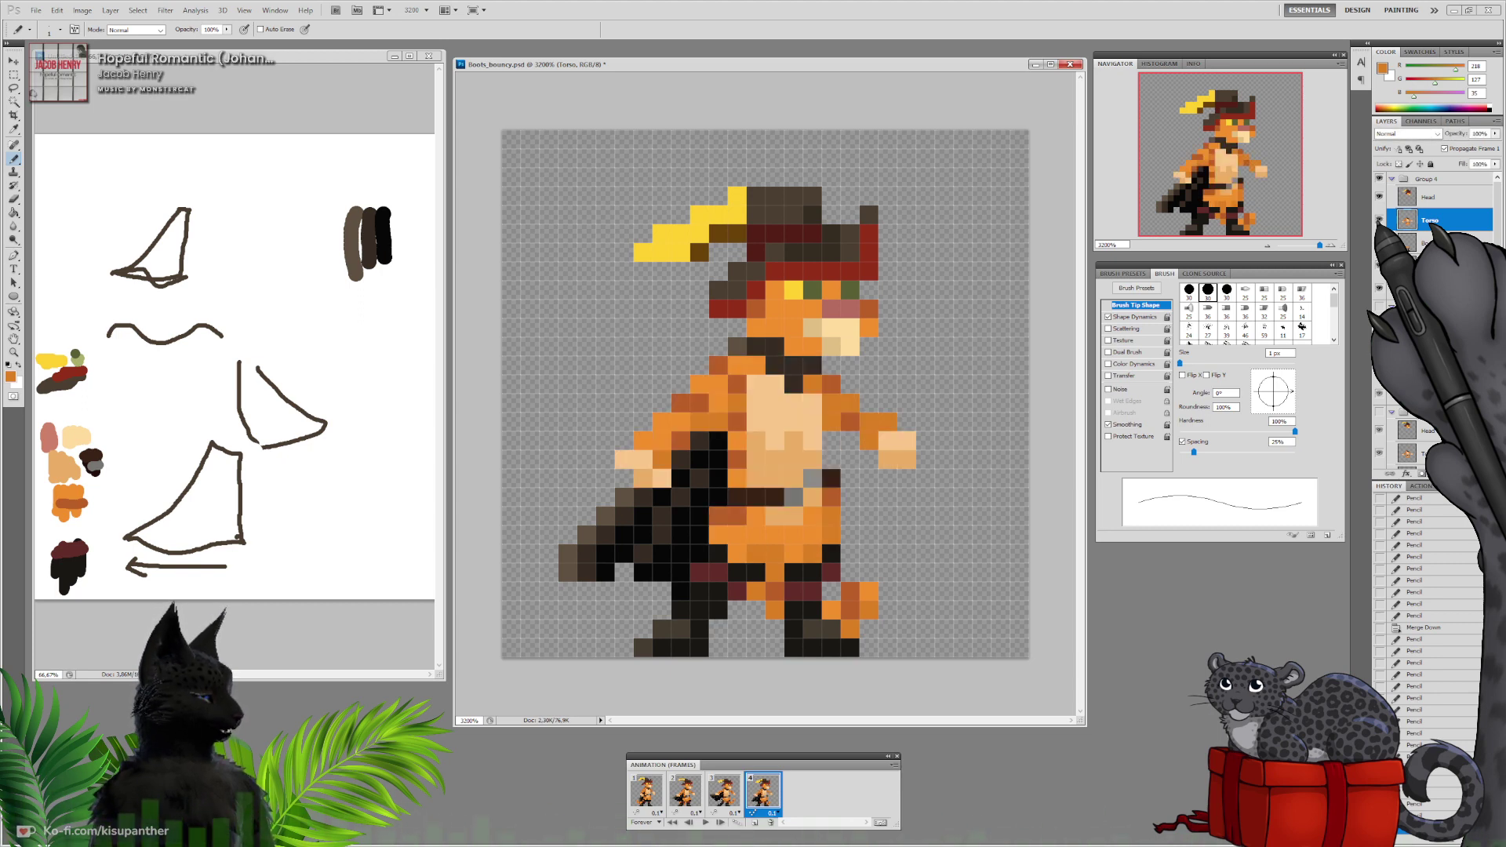
{"action": "left_click", "coordinate": [1378, 220]}
{"action": "left_click", "coordinate": [1379, 220]}
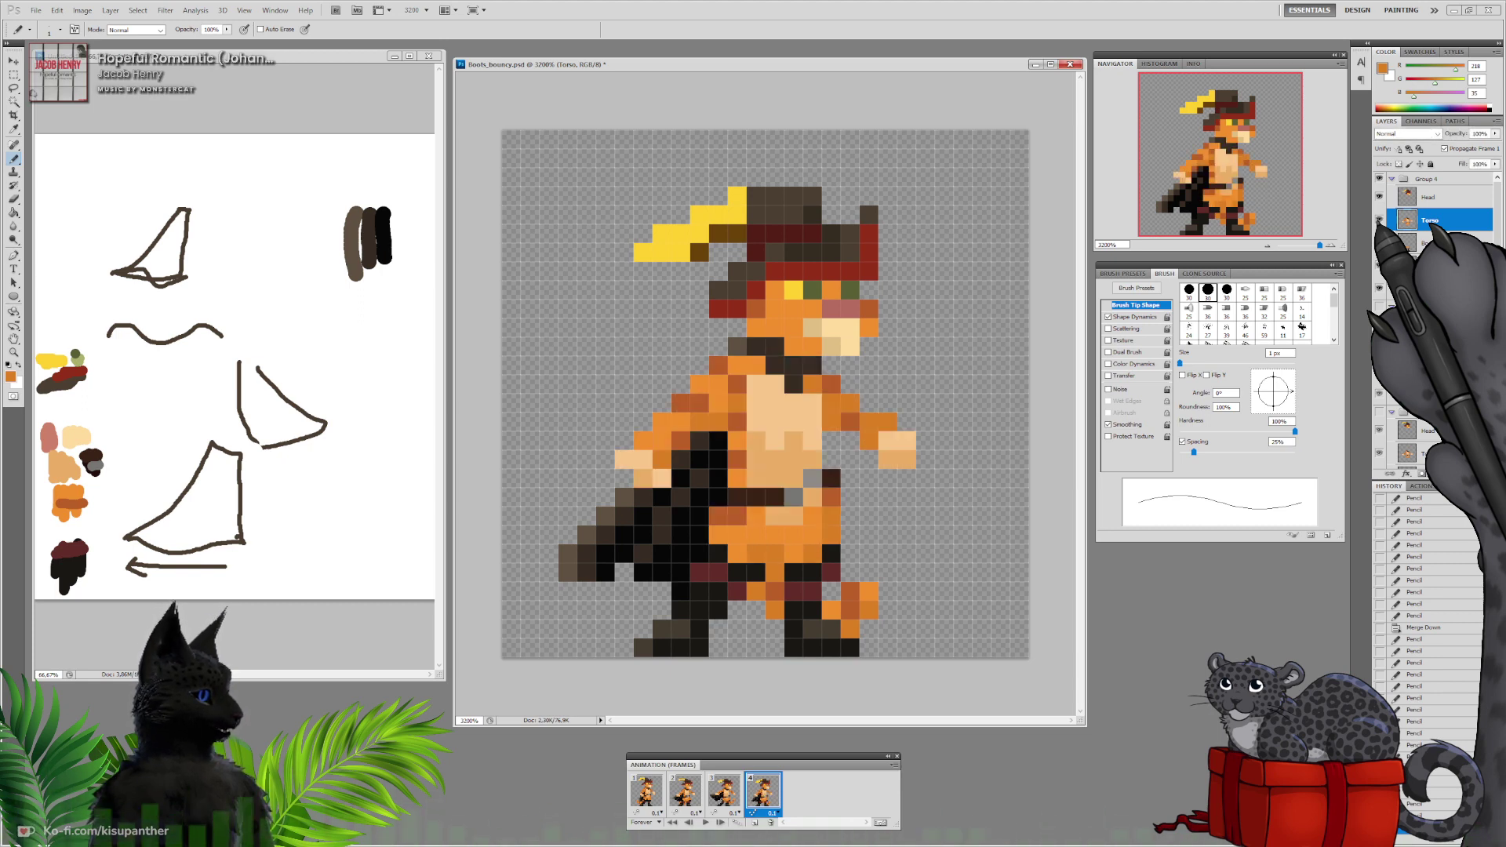
{"action": "left_click", "coordinate": [1378, 220]}
{"action": "left_click", "coordinate": [1379, 219]}
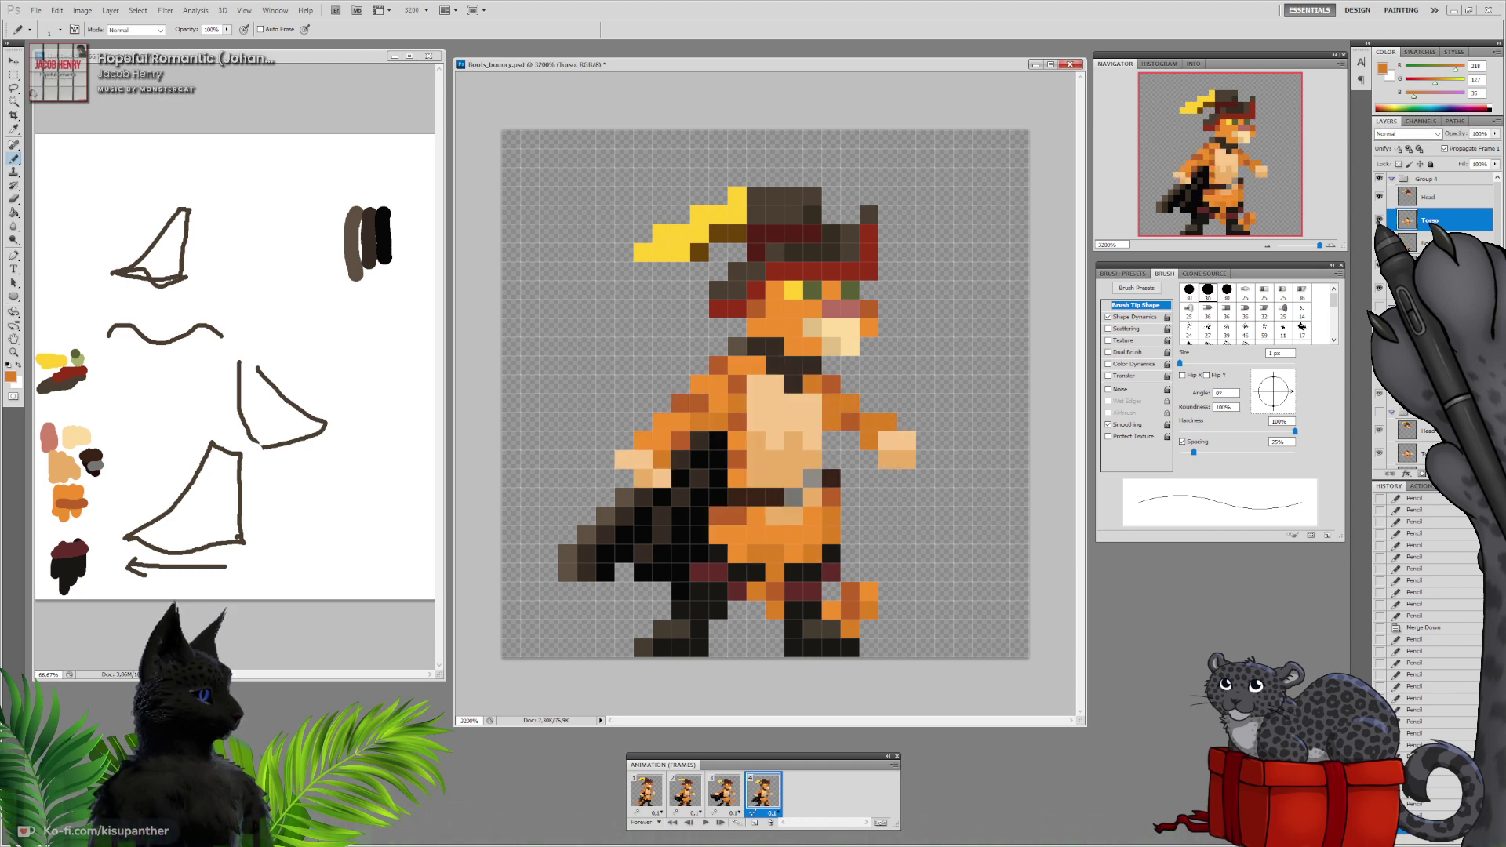
{"action": "left_click", "coordinate": [1379, 219]}
{"action": "left_click", "coordinate": [1379, 220]}
{"action": "left_click", "coordinate": [1379, 220]}
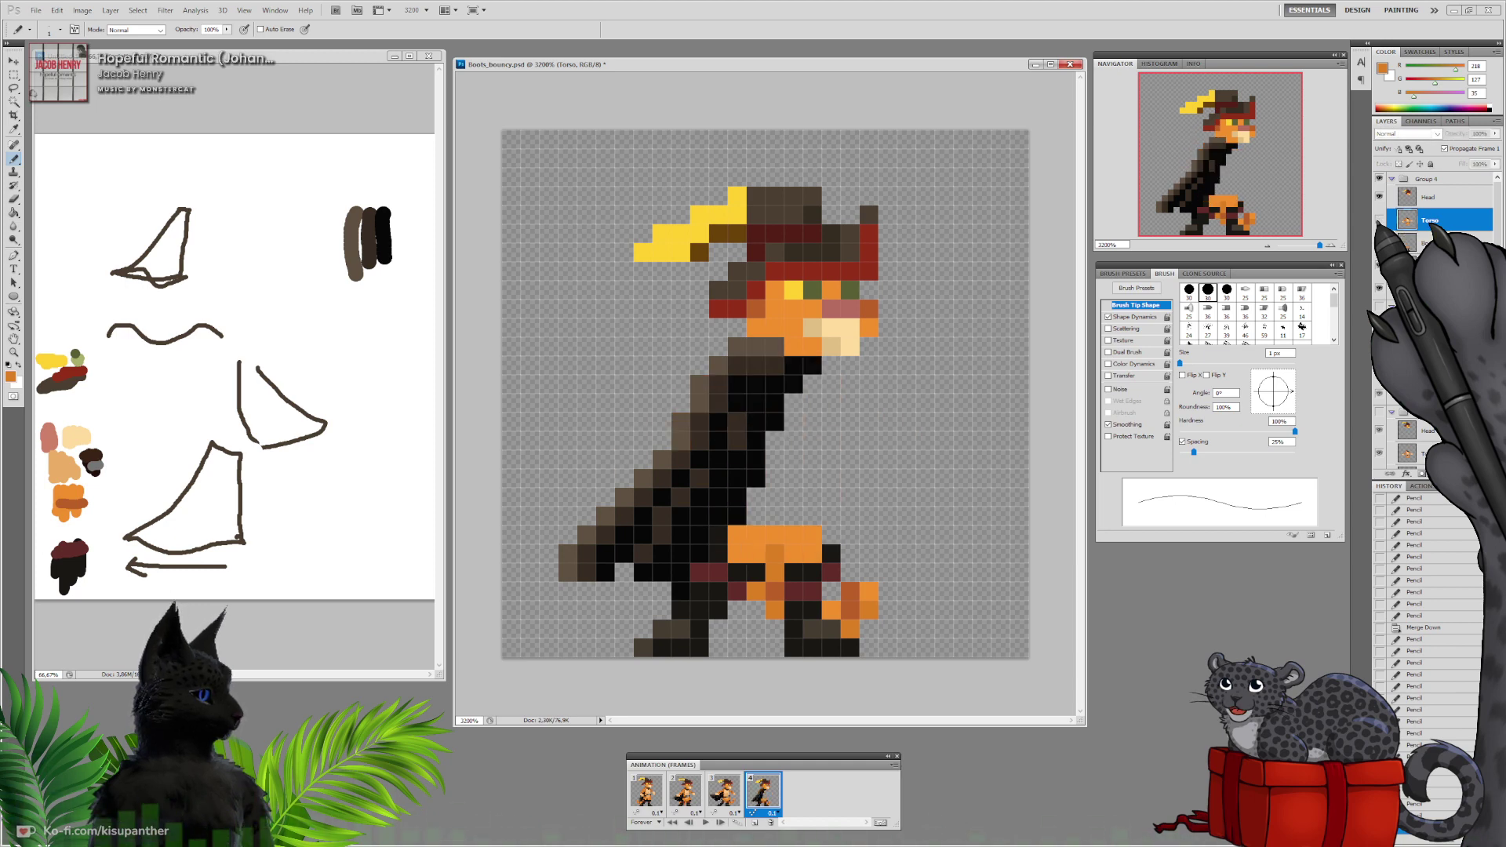
{"action": "left_click", "coordinate": [1378, 219]}
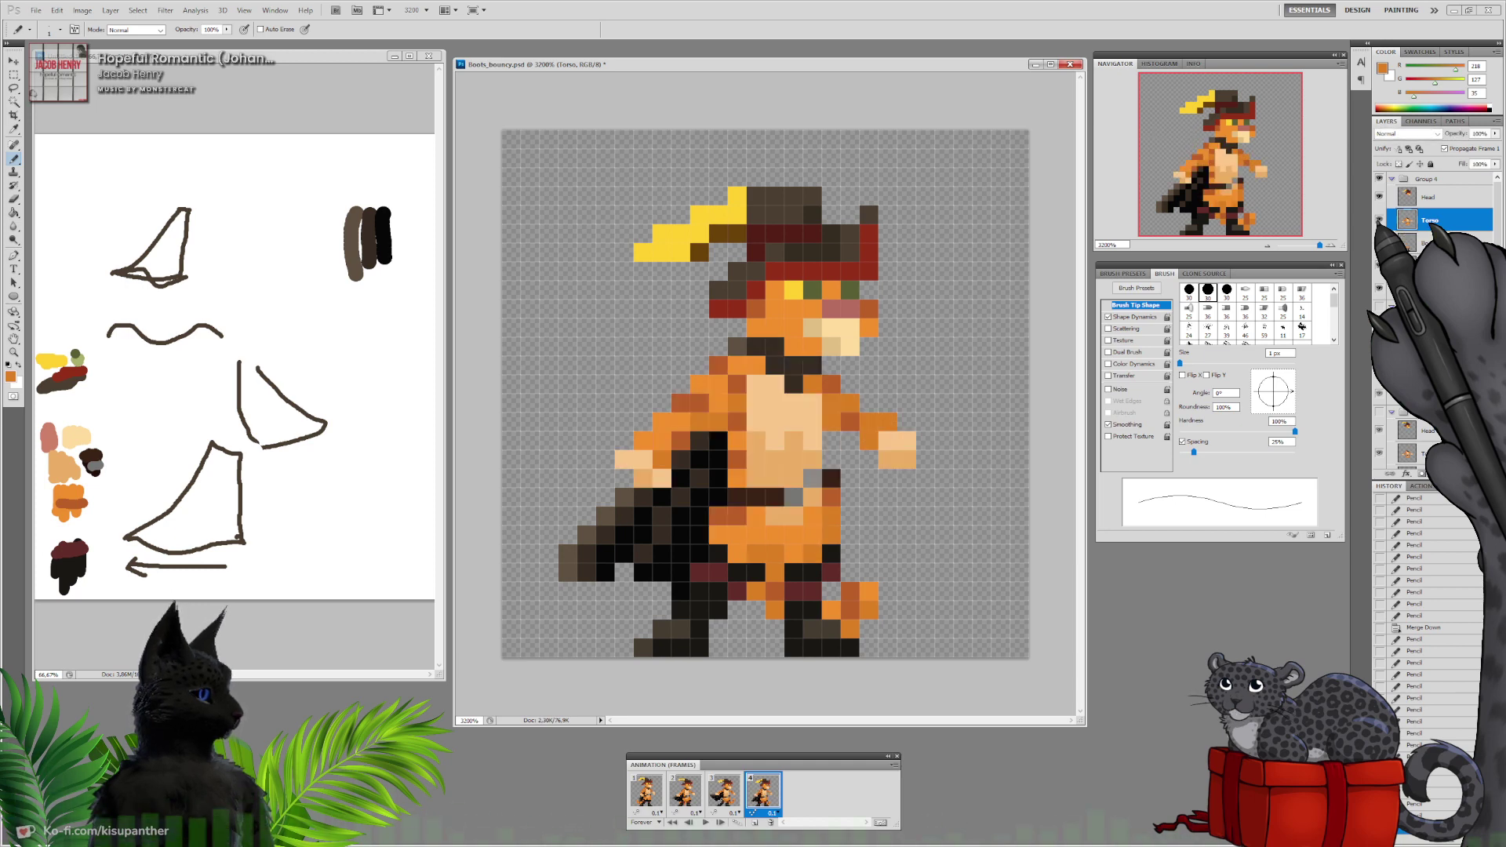
In the first frame, sample the peach chest colour and set a lighter tint of it as the foreground colour for the Pencil
{"action": "left_click", "coordinate": [645, 791]}
{"action": "scroll", "coordinate": [1408, 396], "scroll_direction": "down", "scroll_amount": 3}
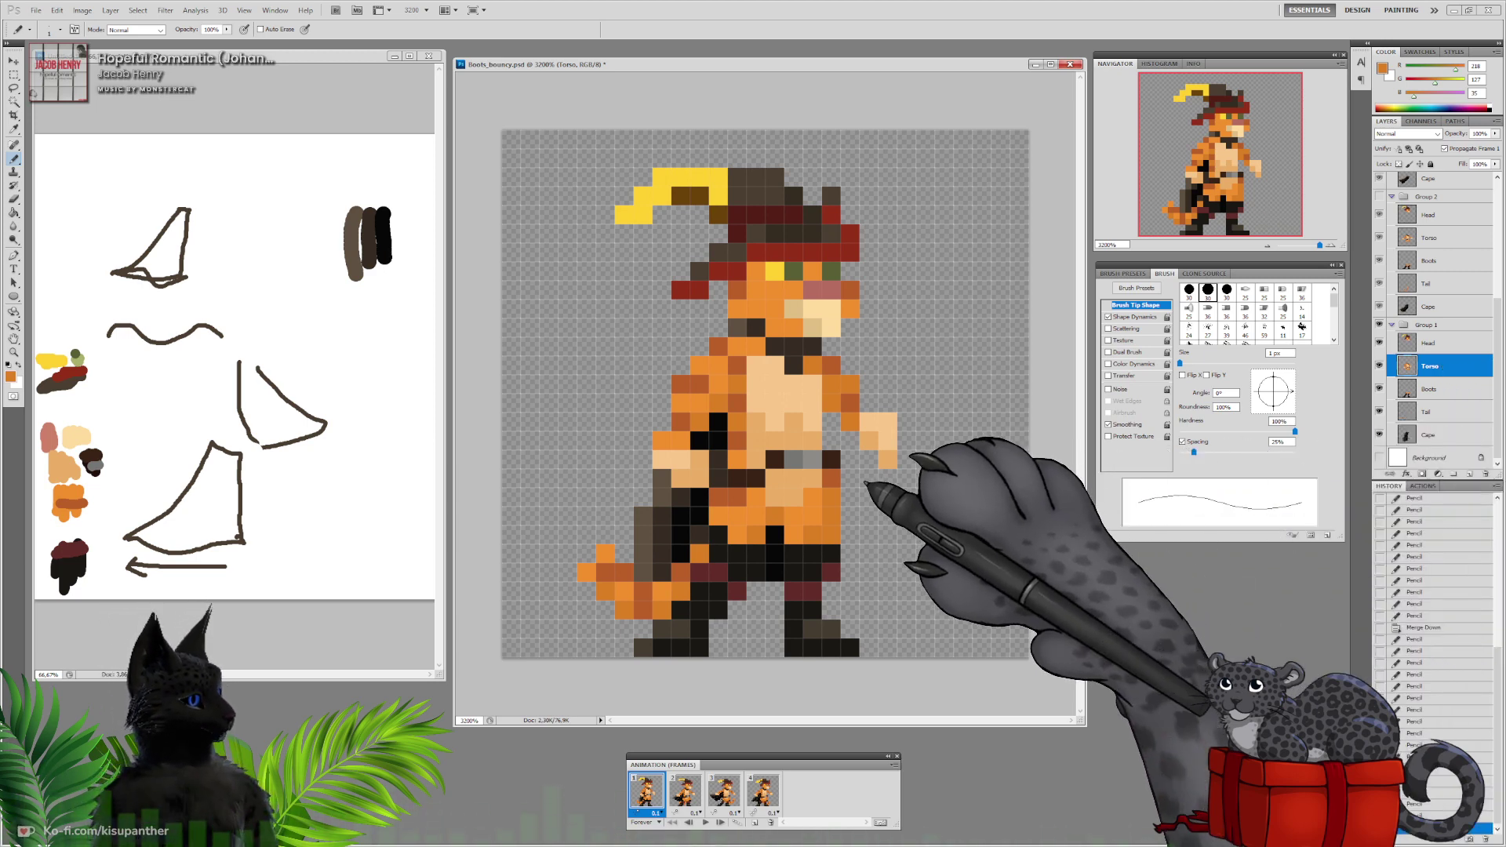
{"action": "left_click", "coordinate": [767, 391], "text": "alt"}
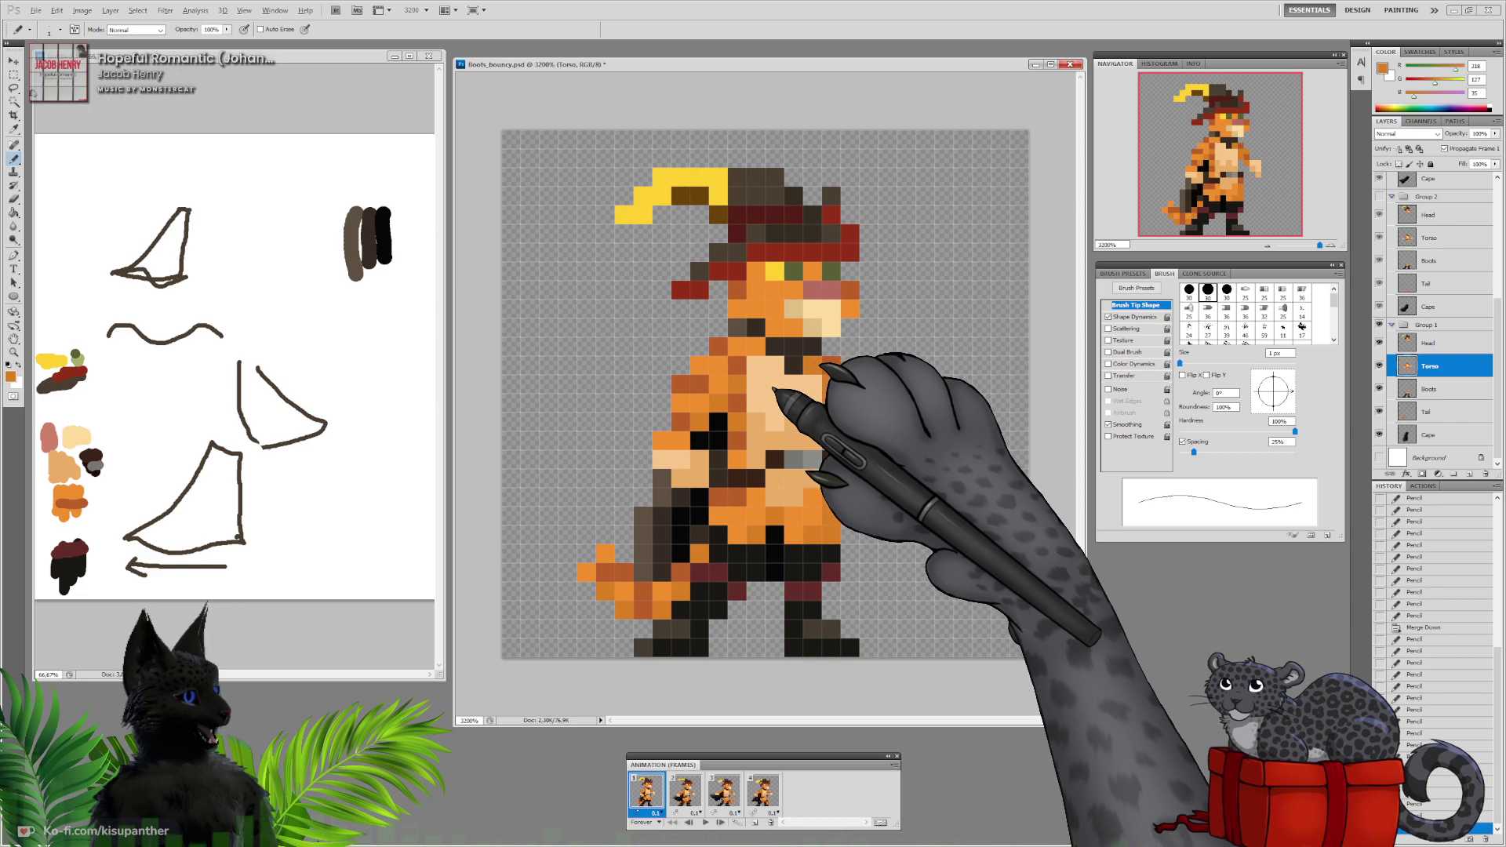
{"action": "left_click", "coordinate": [11, 377]}
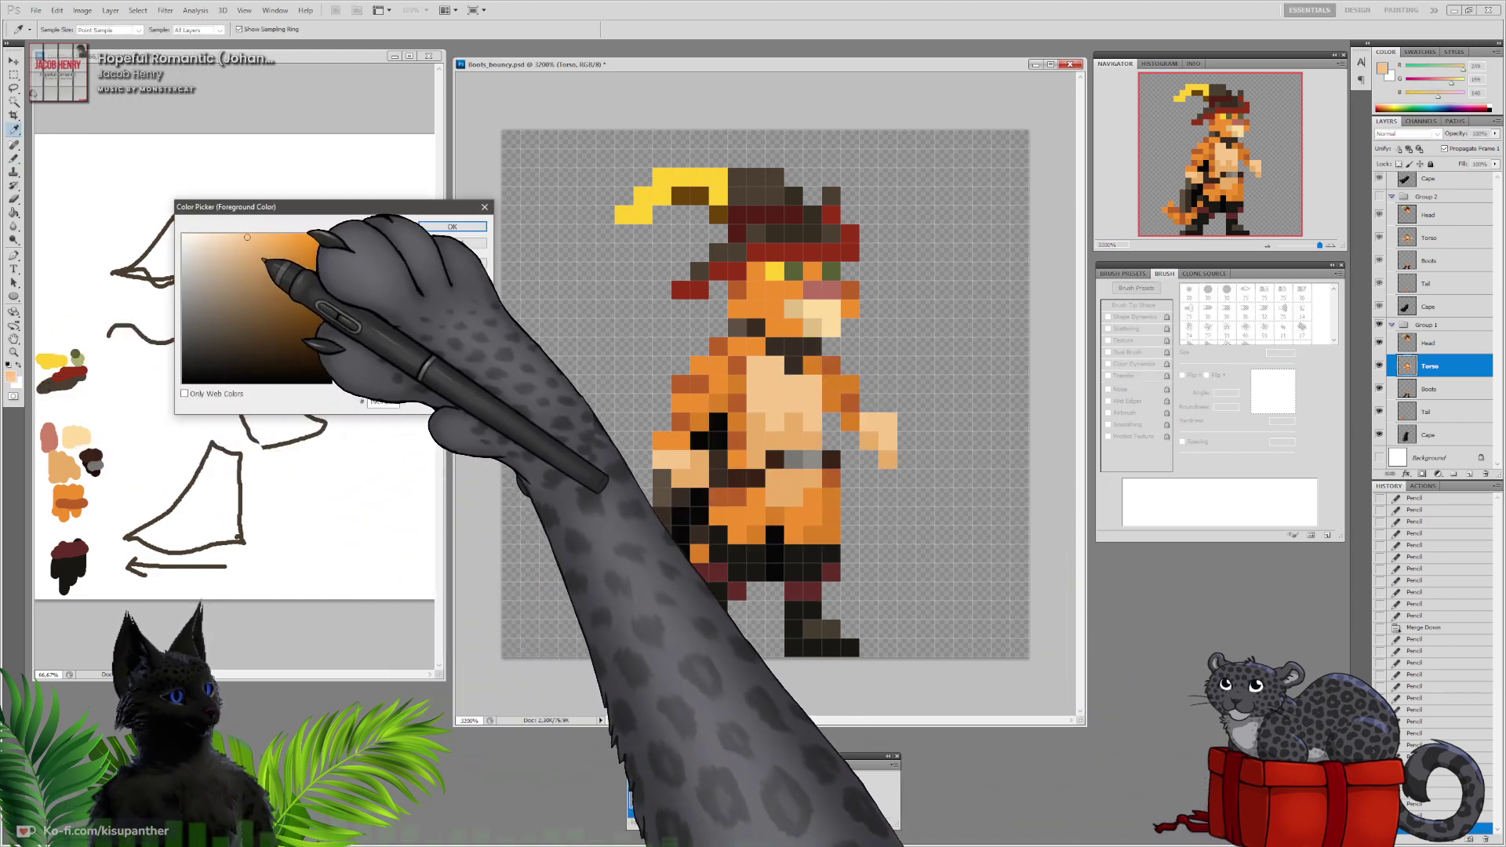
{"action": "left_click", "coordinate": [231, 235]}
{"action": "left_click", "coordinate": [452, 226]}
{"action": "key", "text": "b"}
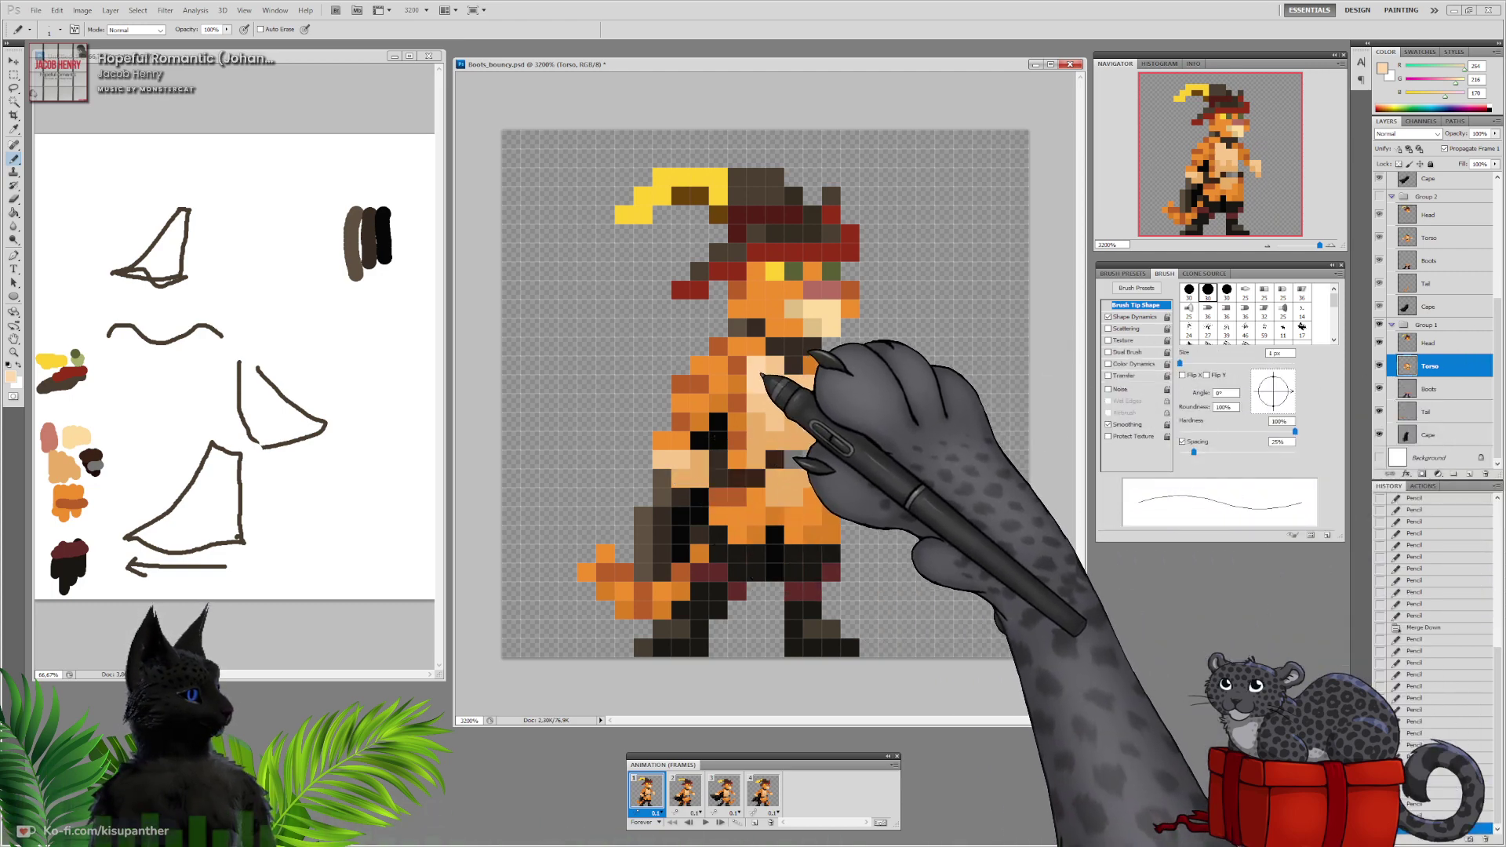
In the first frame, pencil the light peach tint onto the upper chest and both paws on Group 1's Torso layer
{"action": "left_click", "coordinate": [770, 369]}
{"action": "left_click", "coordinate": [662, 458]}
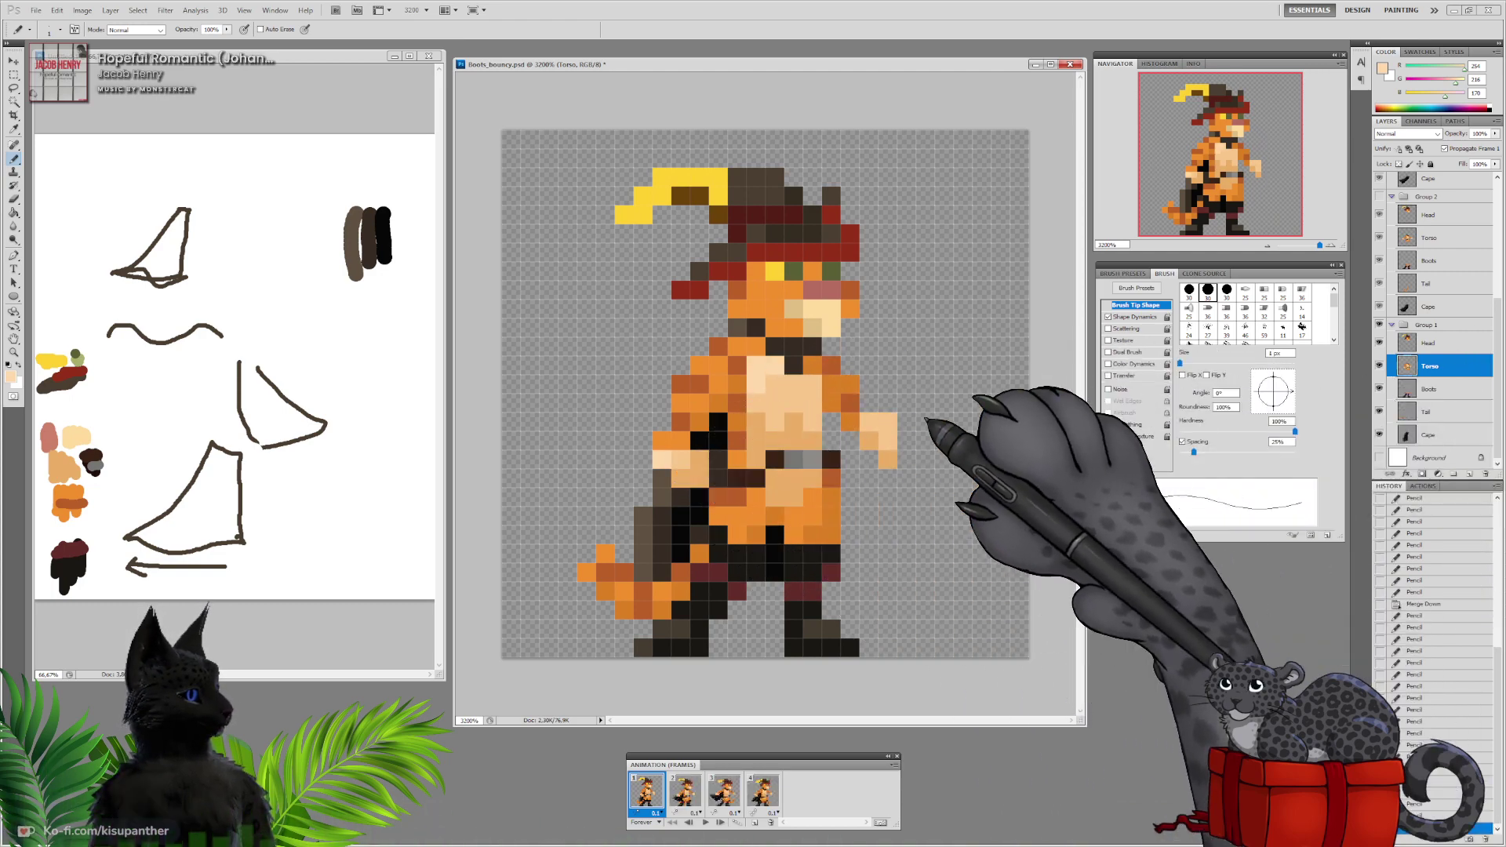
{"action": "left_click", "coordinate": [888, 423]}
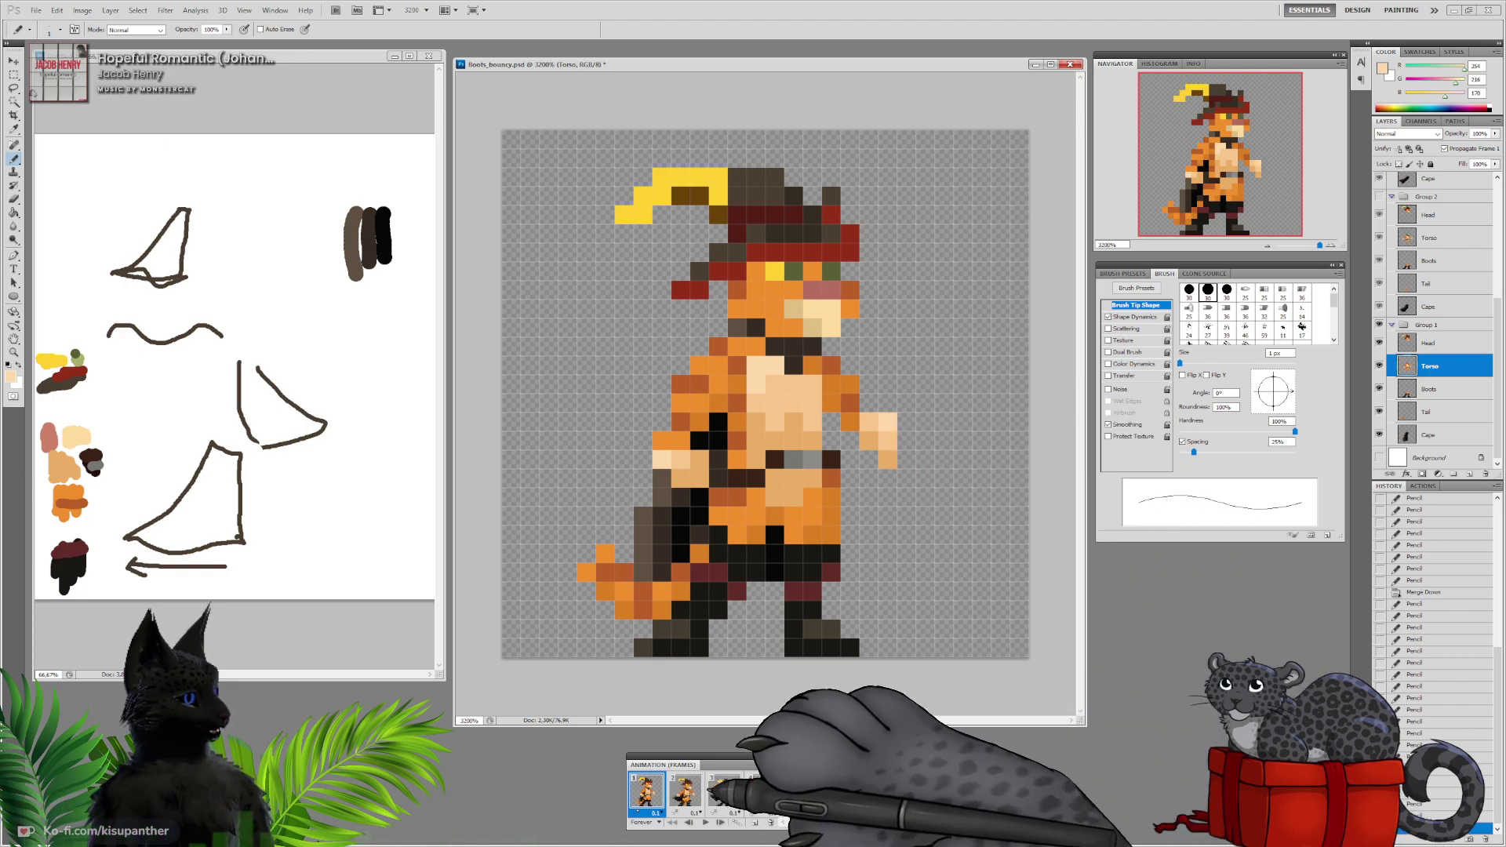
In the second frame, pencil light peach highlights onto the upper chest on Group 2's Torso layer and compare them with the first frame
{"action": "left_click", "coordinate": [684, 792]}
{"action": "scroll", "coordinate": [1443, 345], "scroll_direction": "up", "scroll_amount": 1}
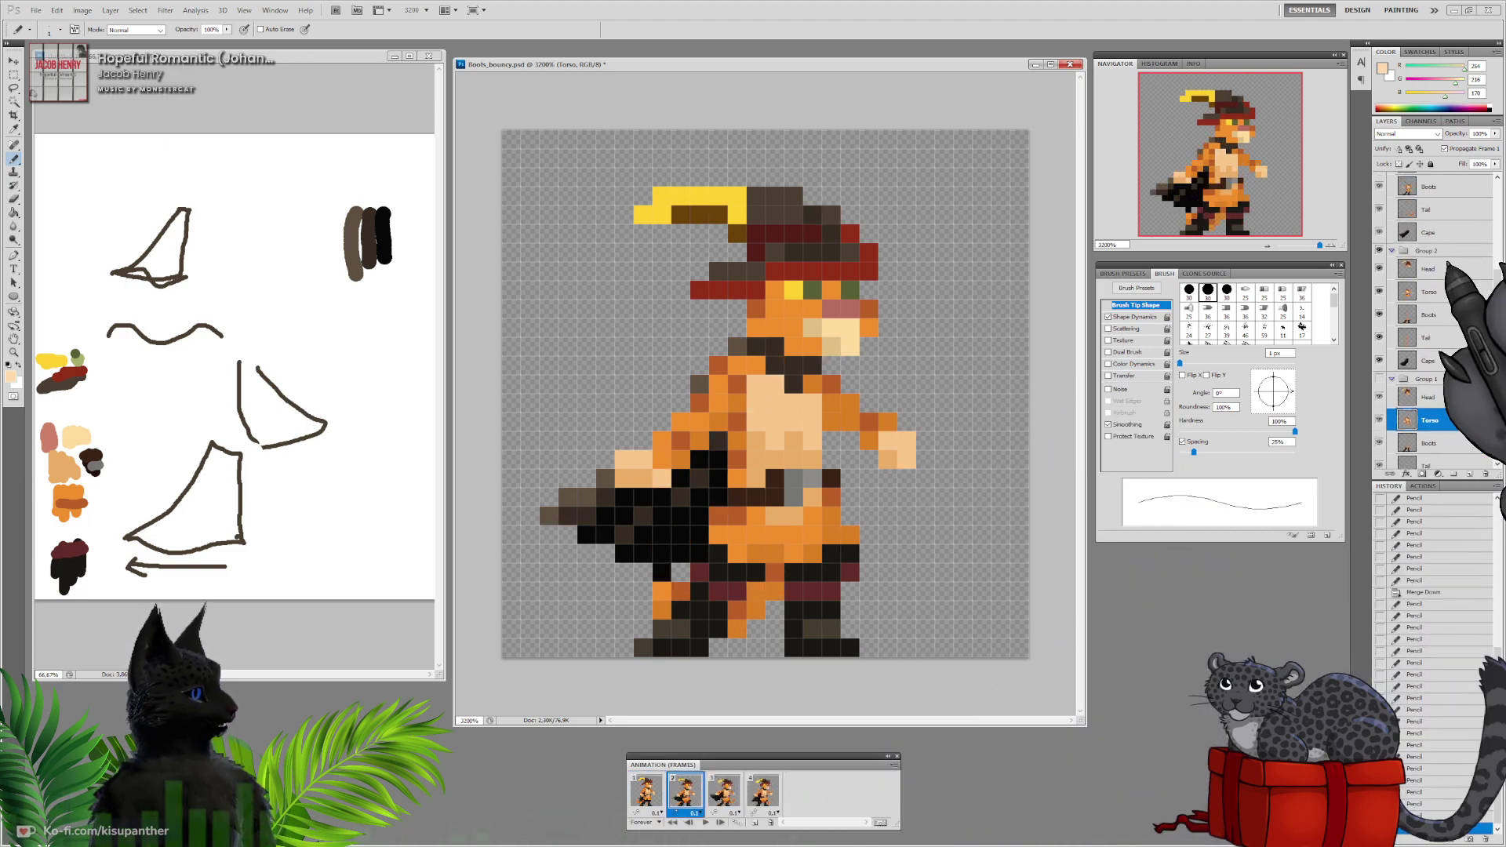
{"action": "left_click", "coordinate": [1430, 292]}
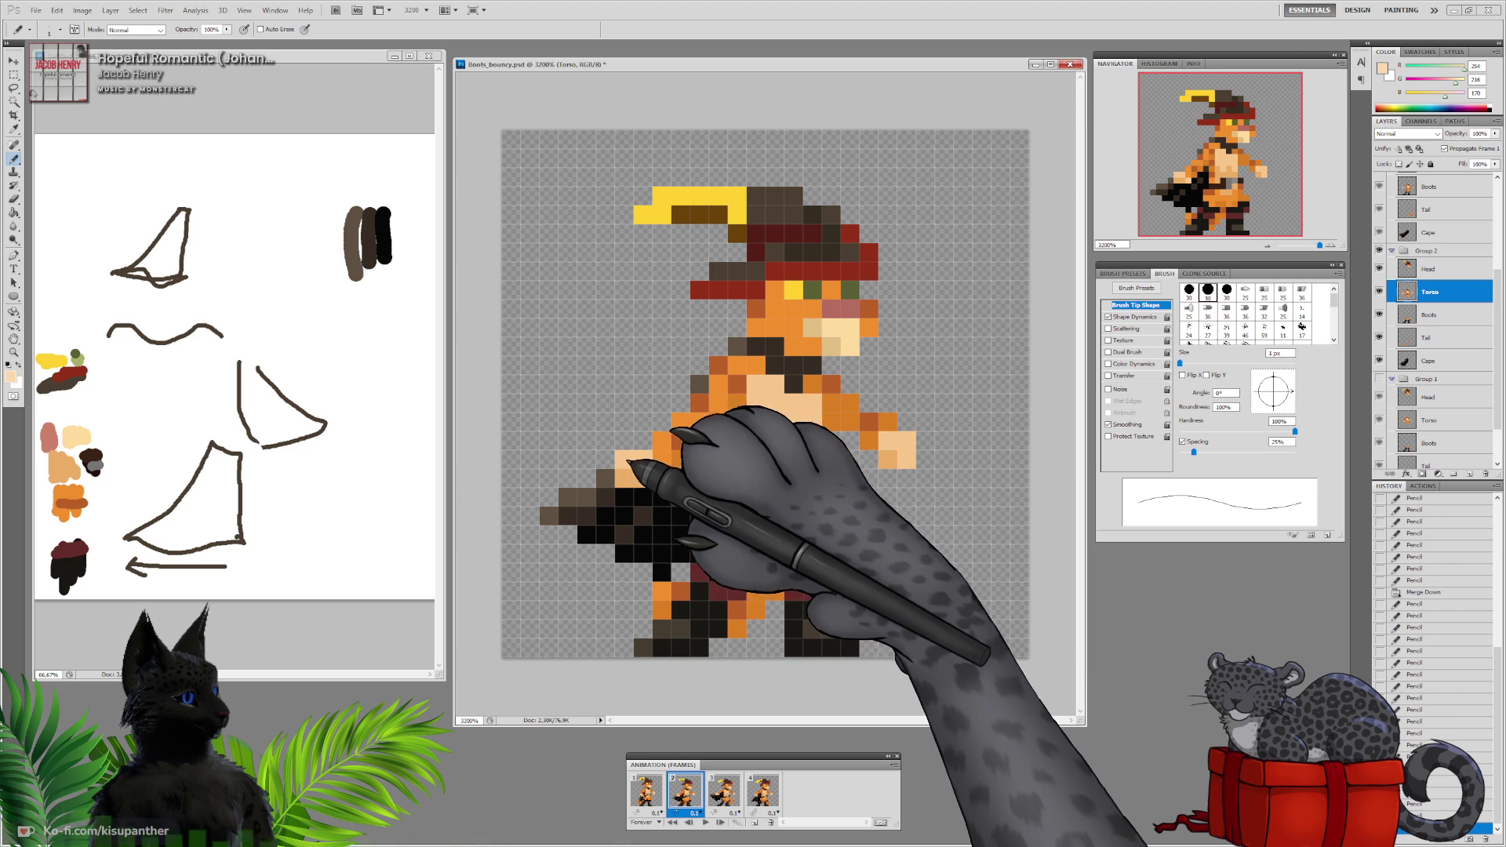
{"action": "left_click", "coordinate": [756, 403]}
{"action": "left_click_drag", "start_coordinate": [756, 386], "coordinate": [774, 386]}
{"action": "left_click", "coordinate": [648, 792]}
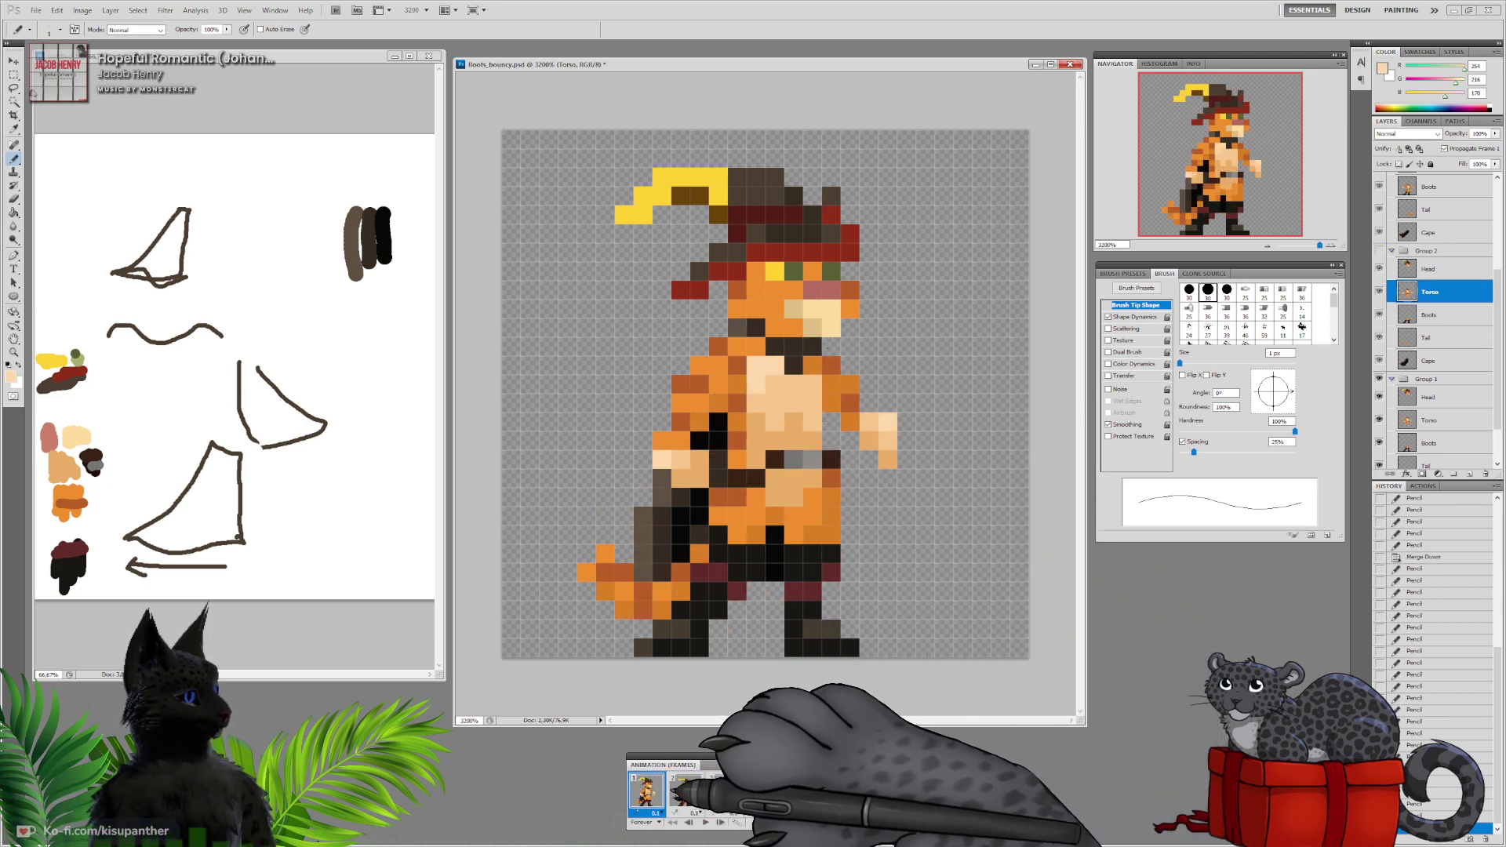
{"action": "left_click", "coordinate": [685, 792]}
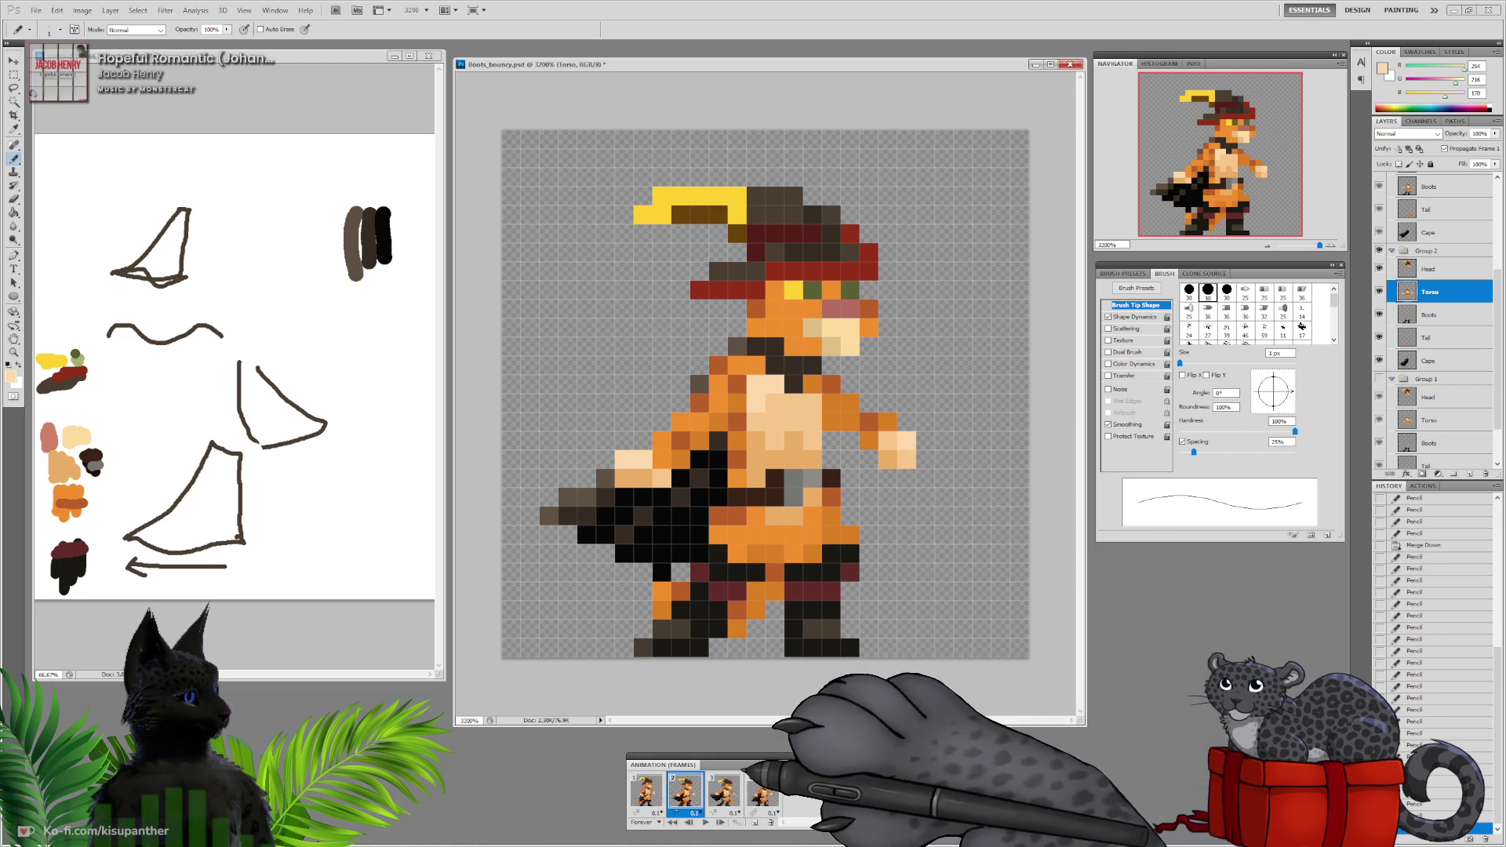
In the third frame, pencil light peach highlights onto both paws and the upper chest on Group 3's Boots layer
{"action": "left_click", "coordinate": [723, 791]}
{"action": "left_click_drag", "start_coordinate": [1496, 306], "coordinate": [1496, 259]}
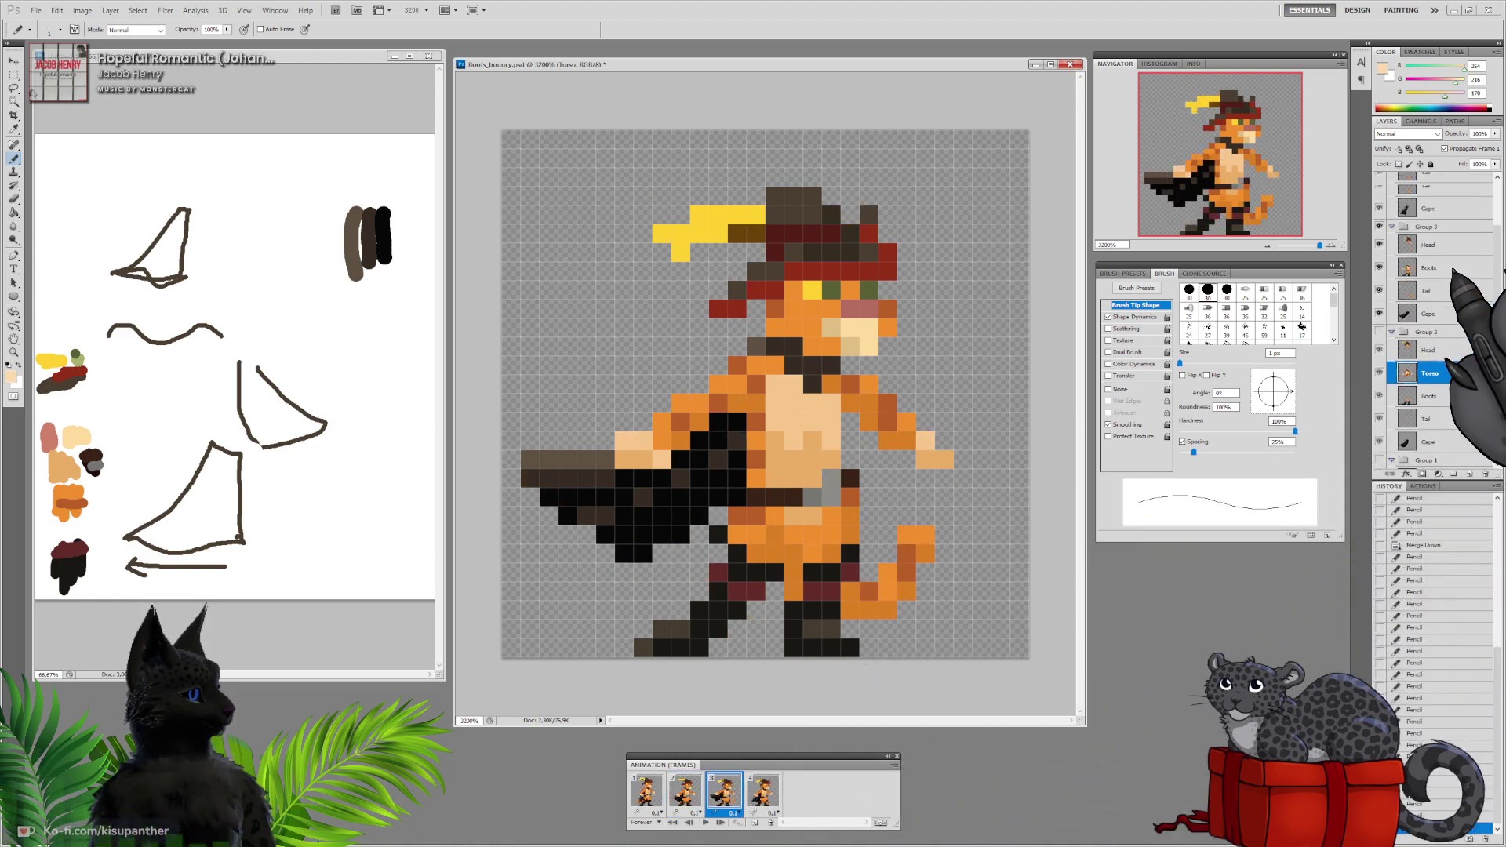
{"action": "left_click", "coordinate": [1411, 267]}
{"action": "left_click_drag", "start_coordinate": [625, 441], "coordinate": [639, 437]}
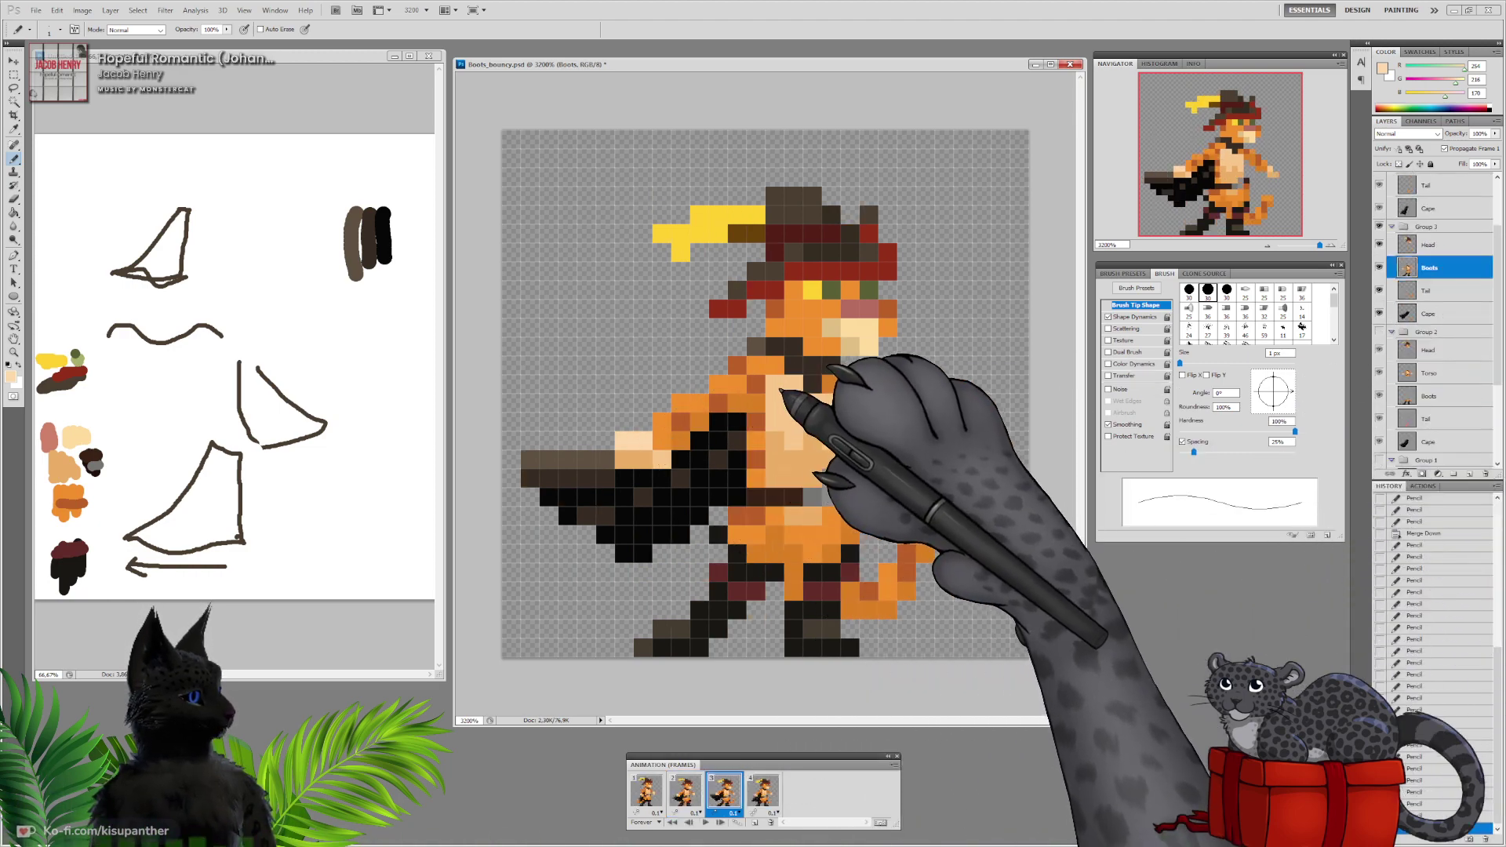
{"action": "left_click_drag", "start_coordinate": [788, 385], "coordinate": [775, 402]}
{"action": "left_click", "coordinate": [925, 441]}
{"action": "left_click", "coordinate": [935, 442]}
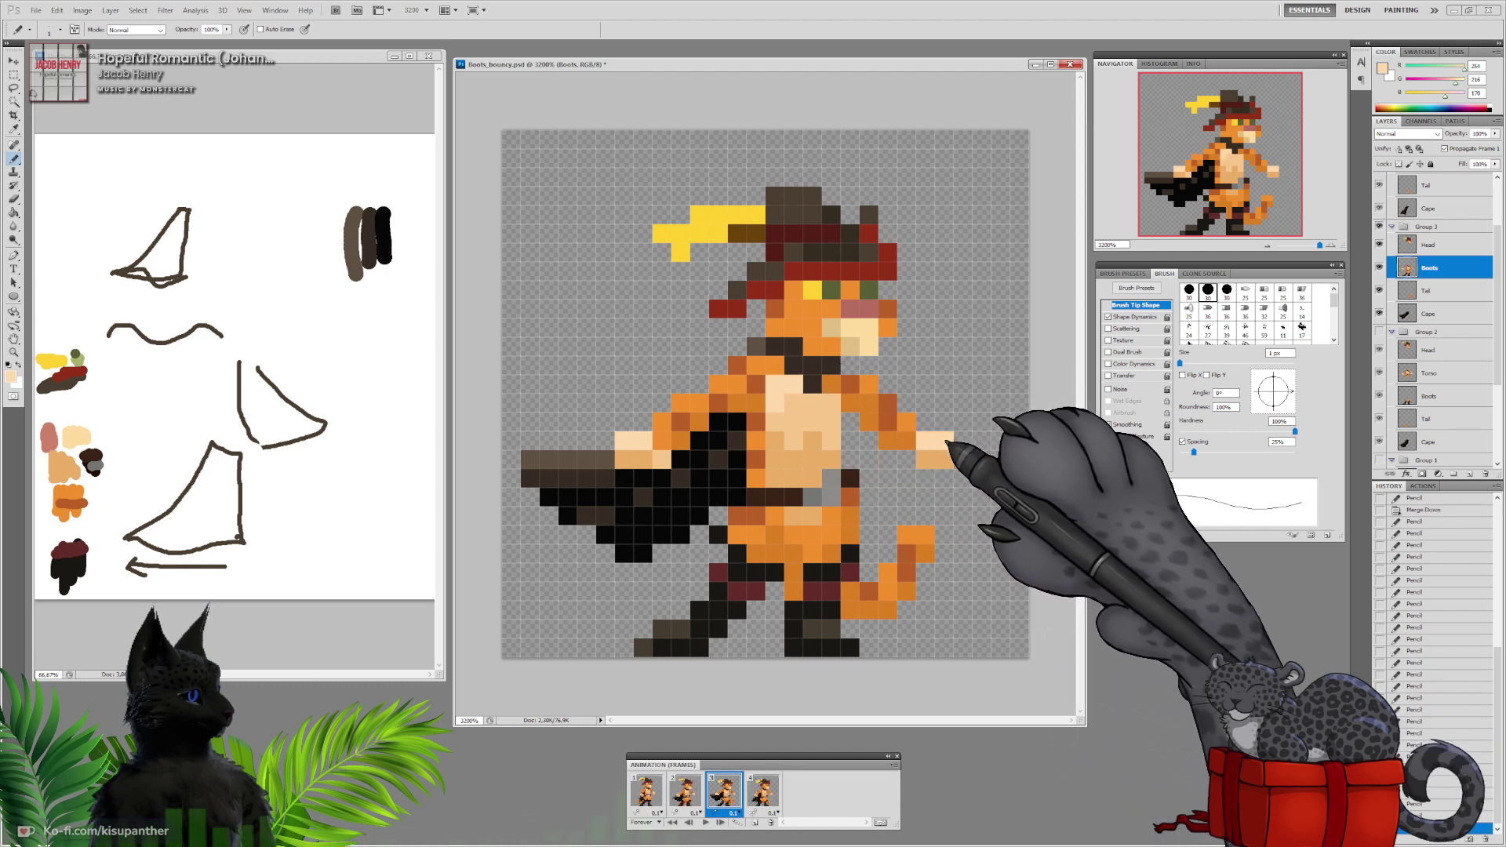
In the fourth frame, pencil light peach highlights onto the upper chest and both paws on Group 4's Torso layer
{"action": "left_click", "coordinate": [684, 790]}
{"action": "left_click", "coordinate": [723, 790]}
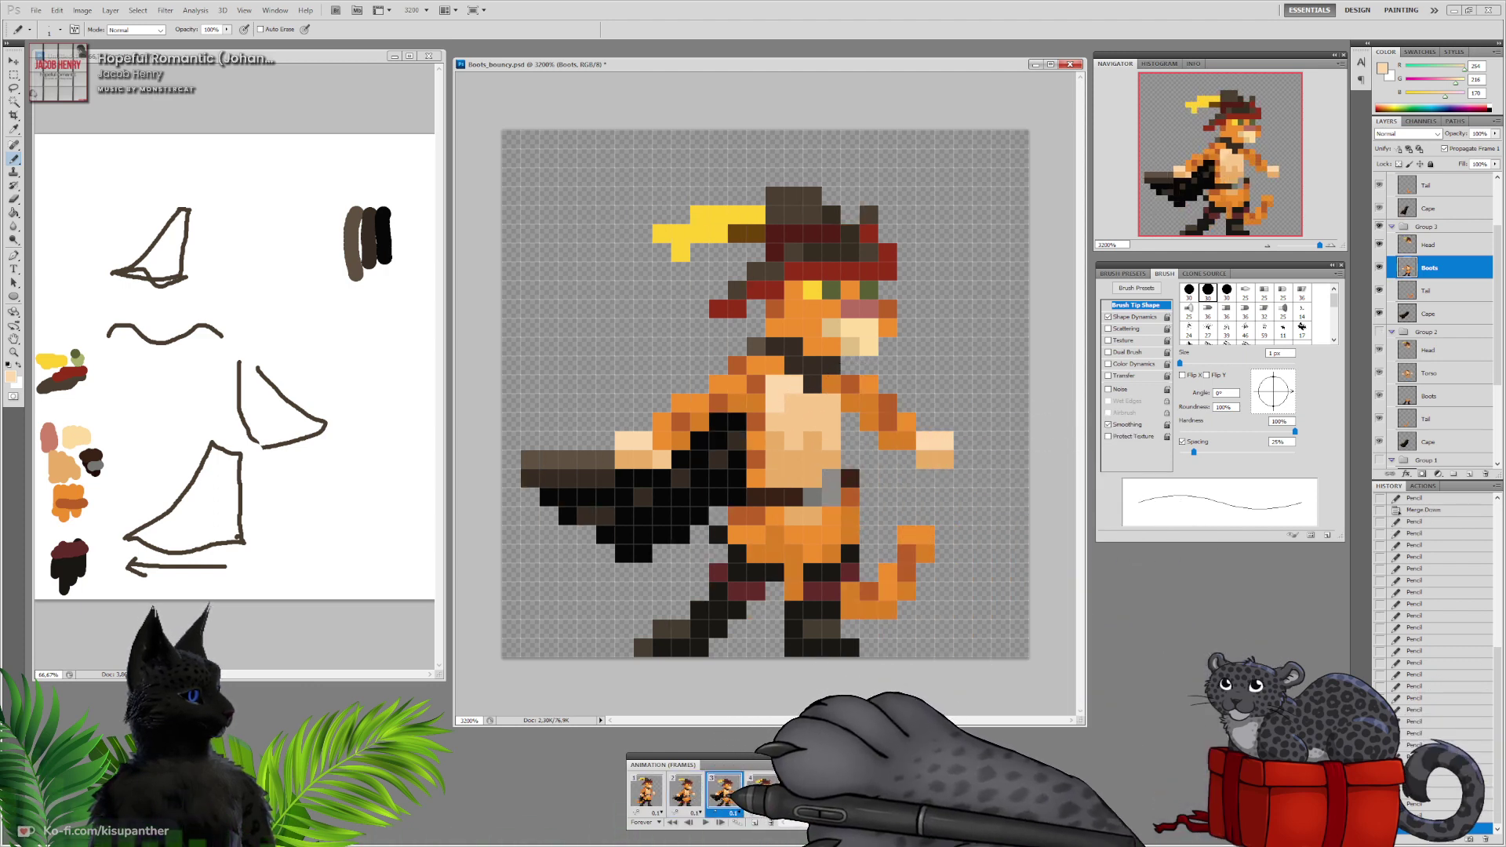
{"action": "left_click", "coordinate": [762, 790]}
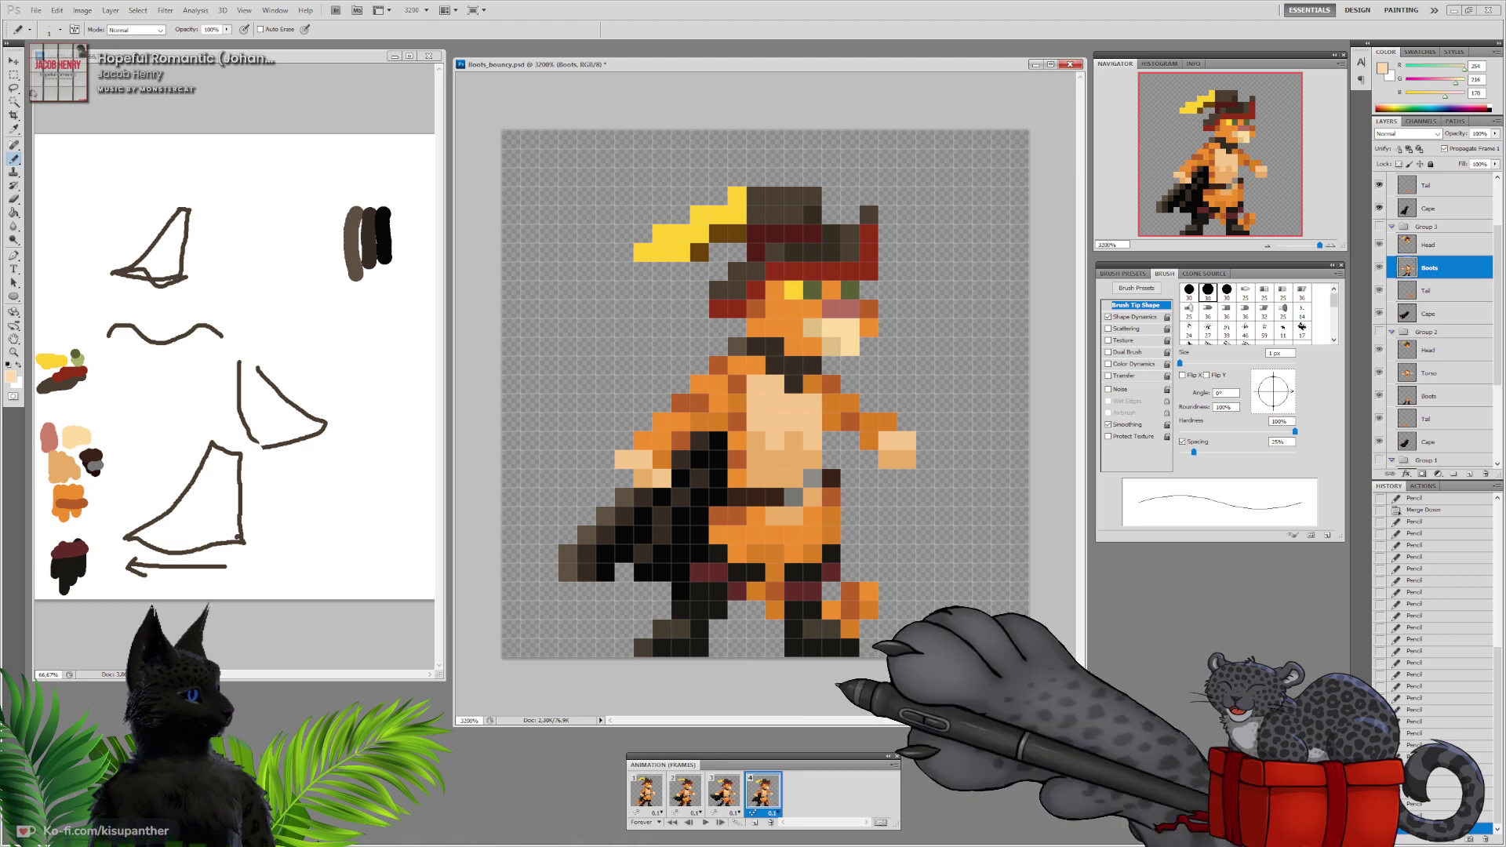
{"action": "scroll", "coordinate": [1472, 338], "scroll_direction": "up", "scroll_amount": 3}
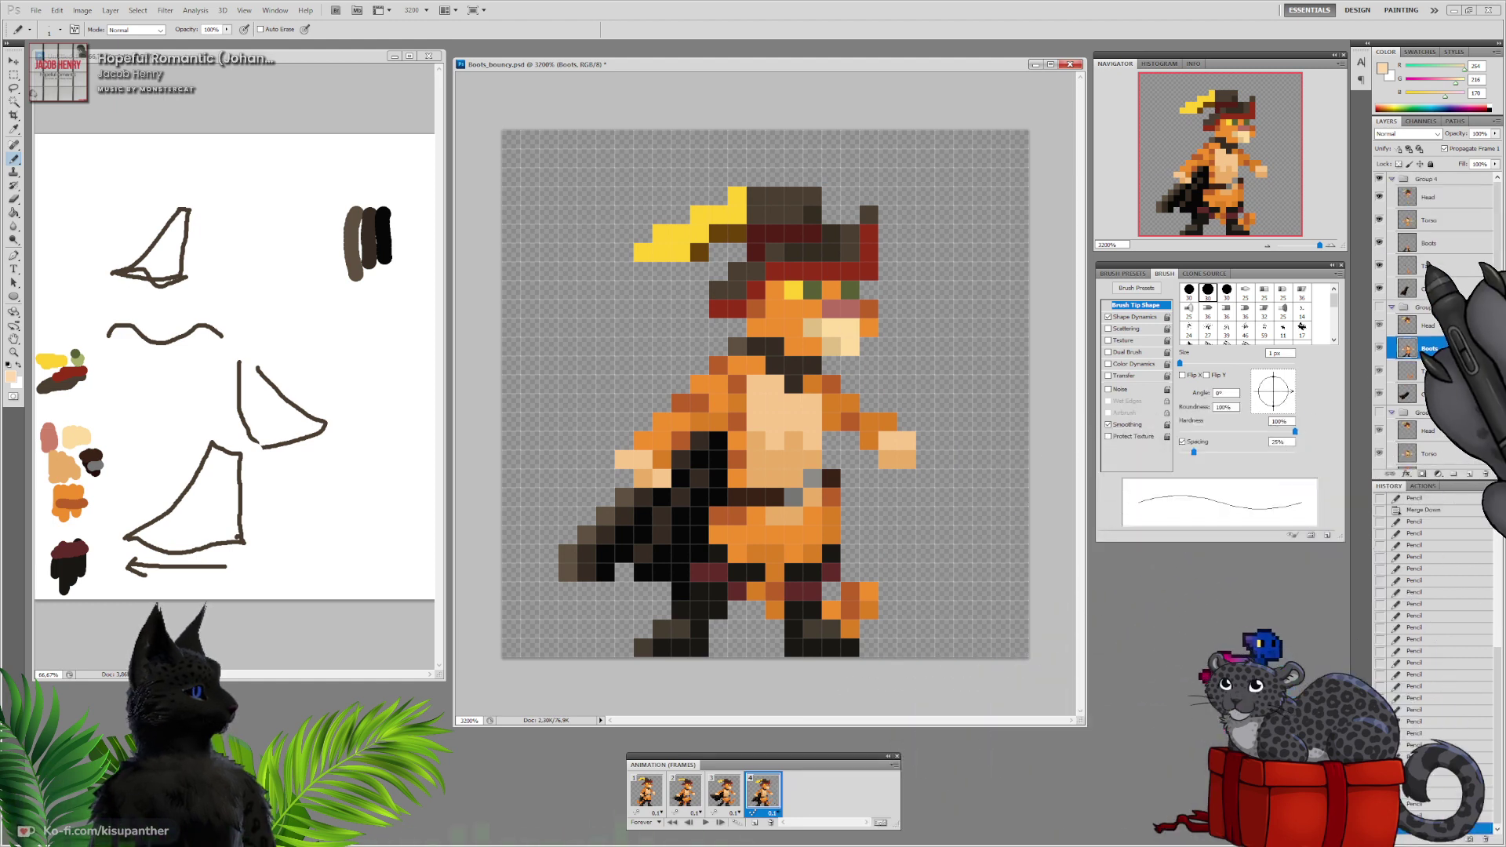
{"action": "left_click", "coordinate": [1429, 221]}
{"action": "left_click_drag", "start_coordinate": [775, 384], "coordinate": [756, 386]}
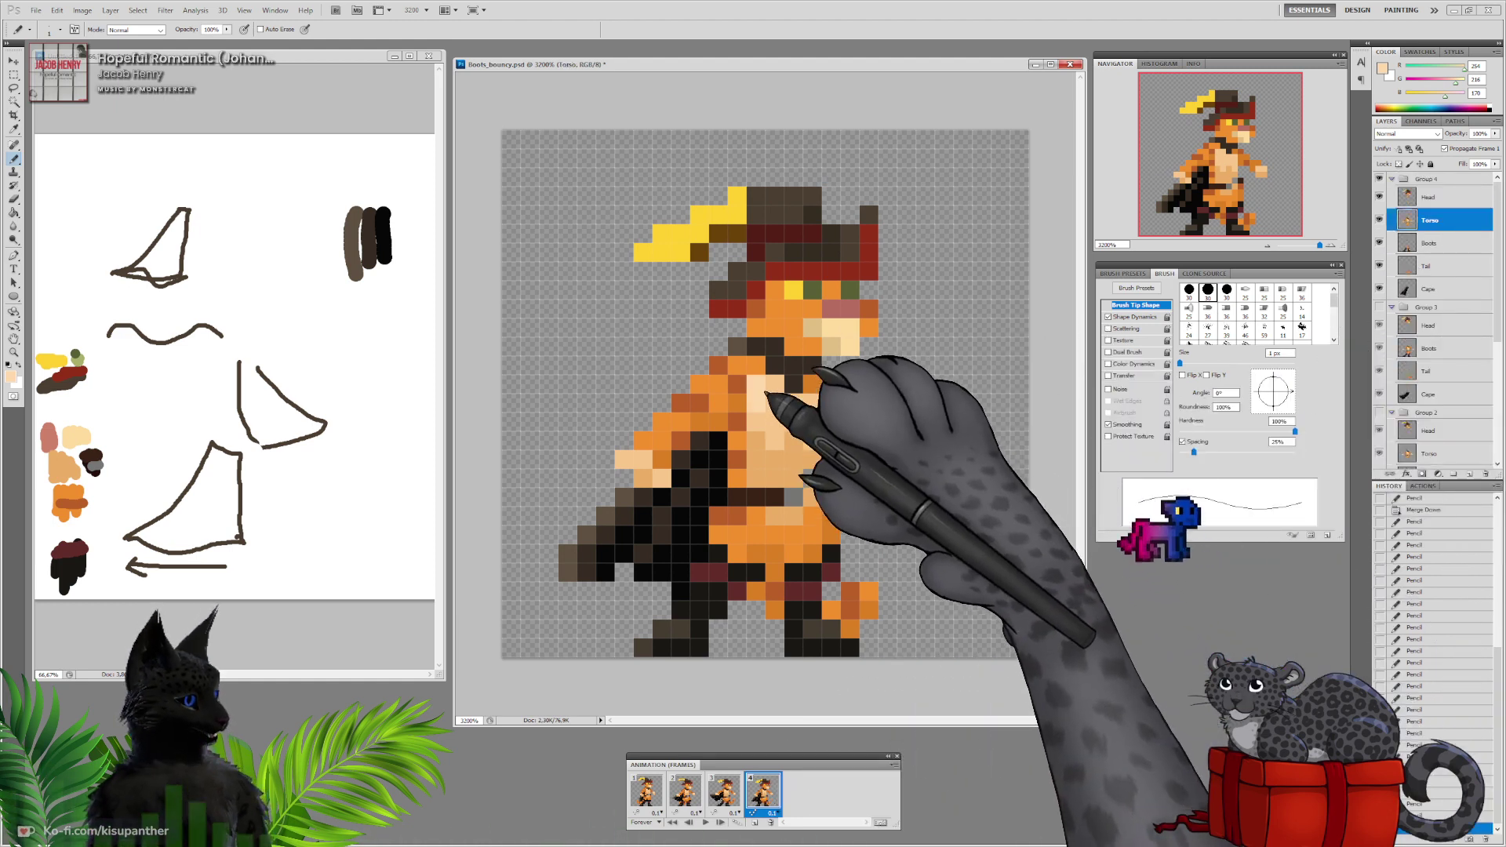
{"action": "left_click", "coordinate": [625, 460]}
{"action": "left_click", "coordinate": [906, 441]}
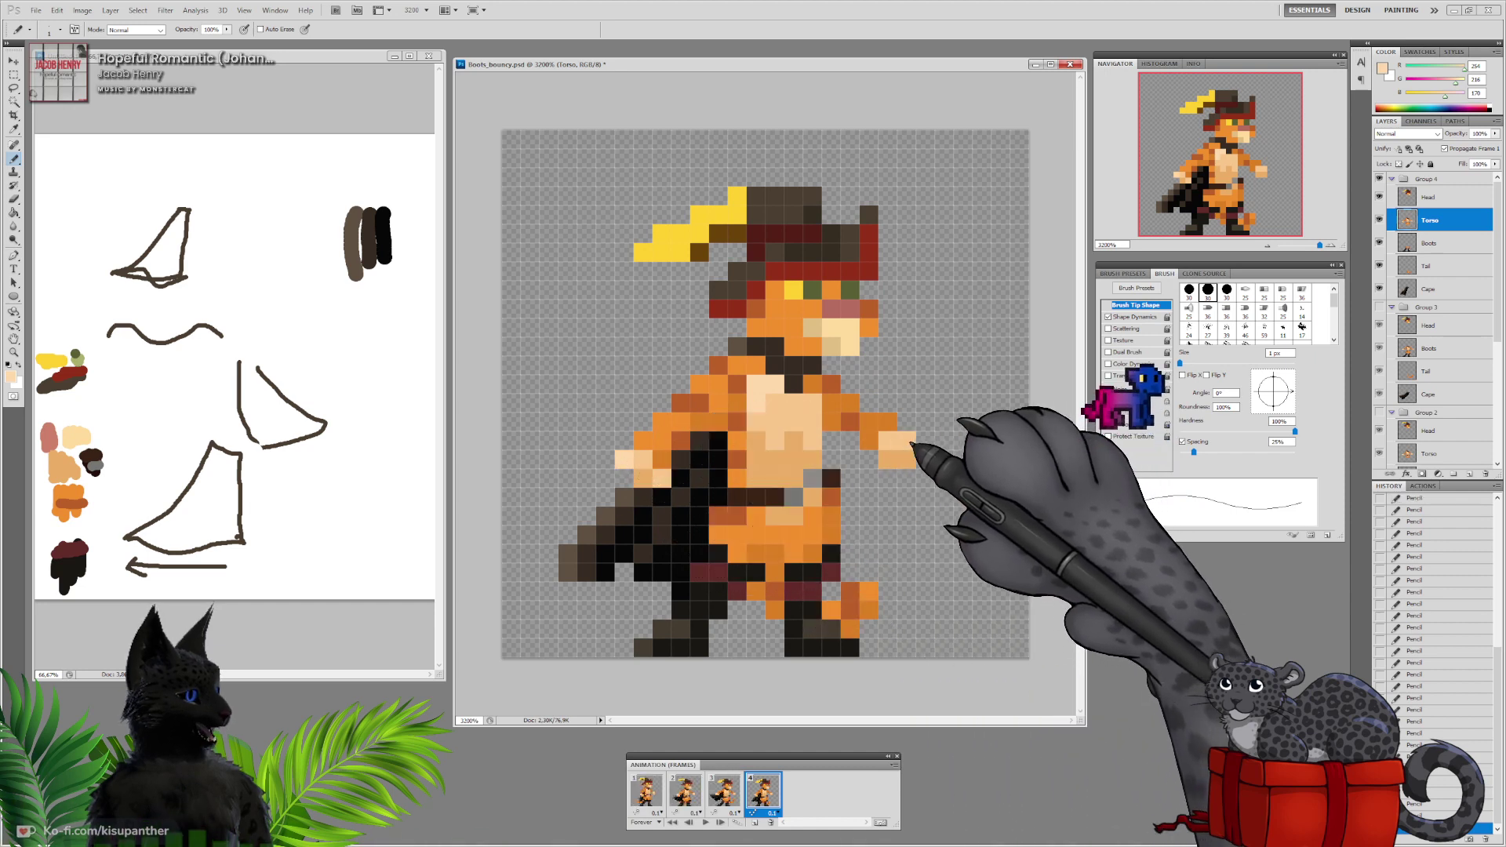
Sample the peach of the second frame's outstretched paw and touch up the matching paw in the third frame
{"action": "left_click", "coordinate": [723, 790]}
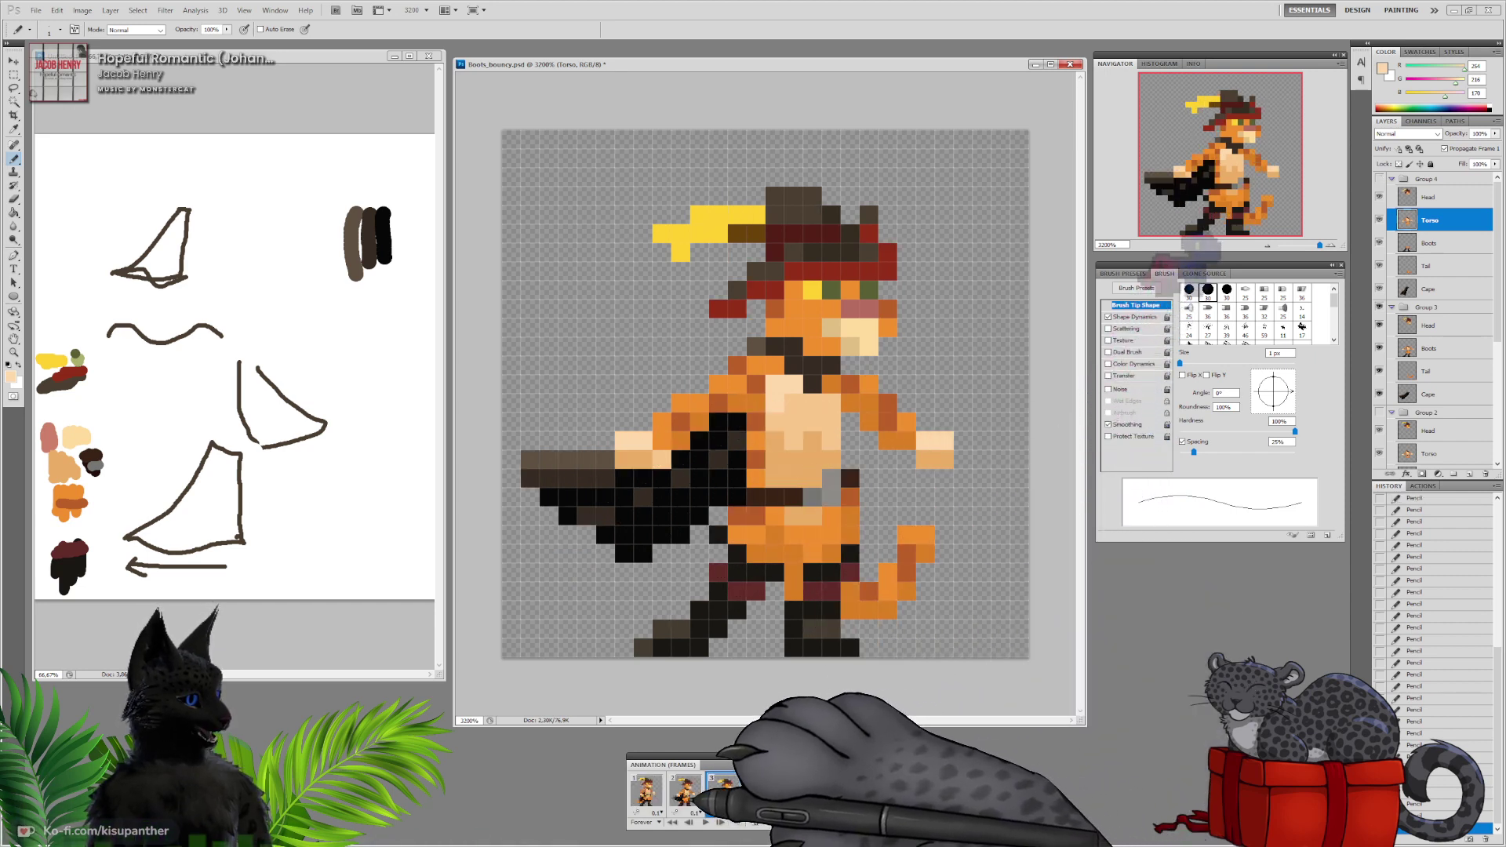
{"action": "left_click", "coordinate": [684, 791]}
{"action": "left_click", "coordinate": [889, 448], "text": "alt"}
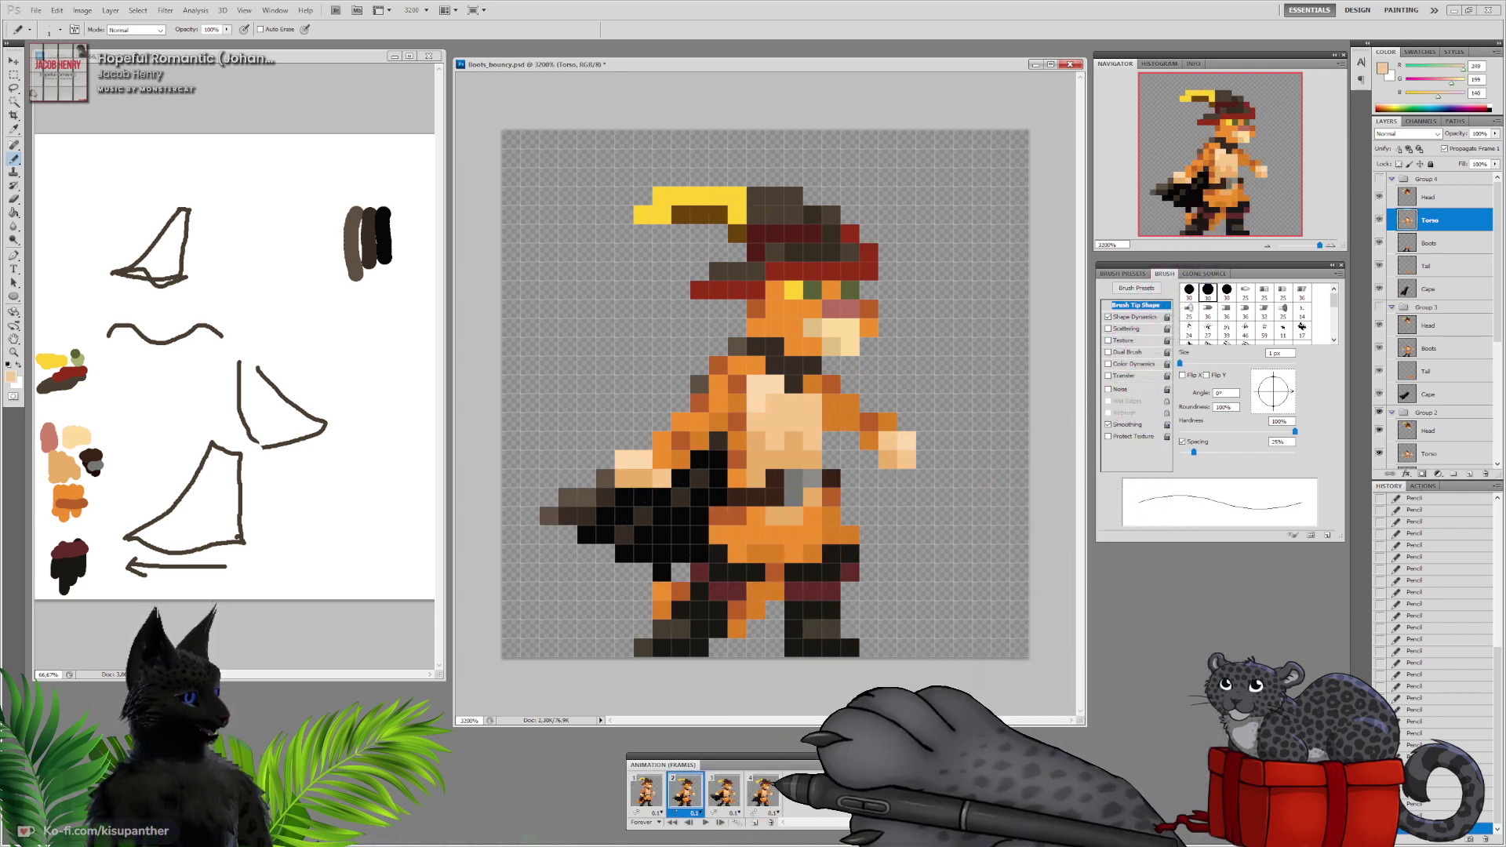
{"action": "left_click", "coordinate": [723, 791]}
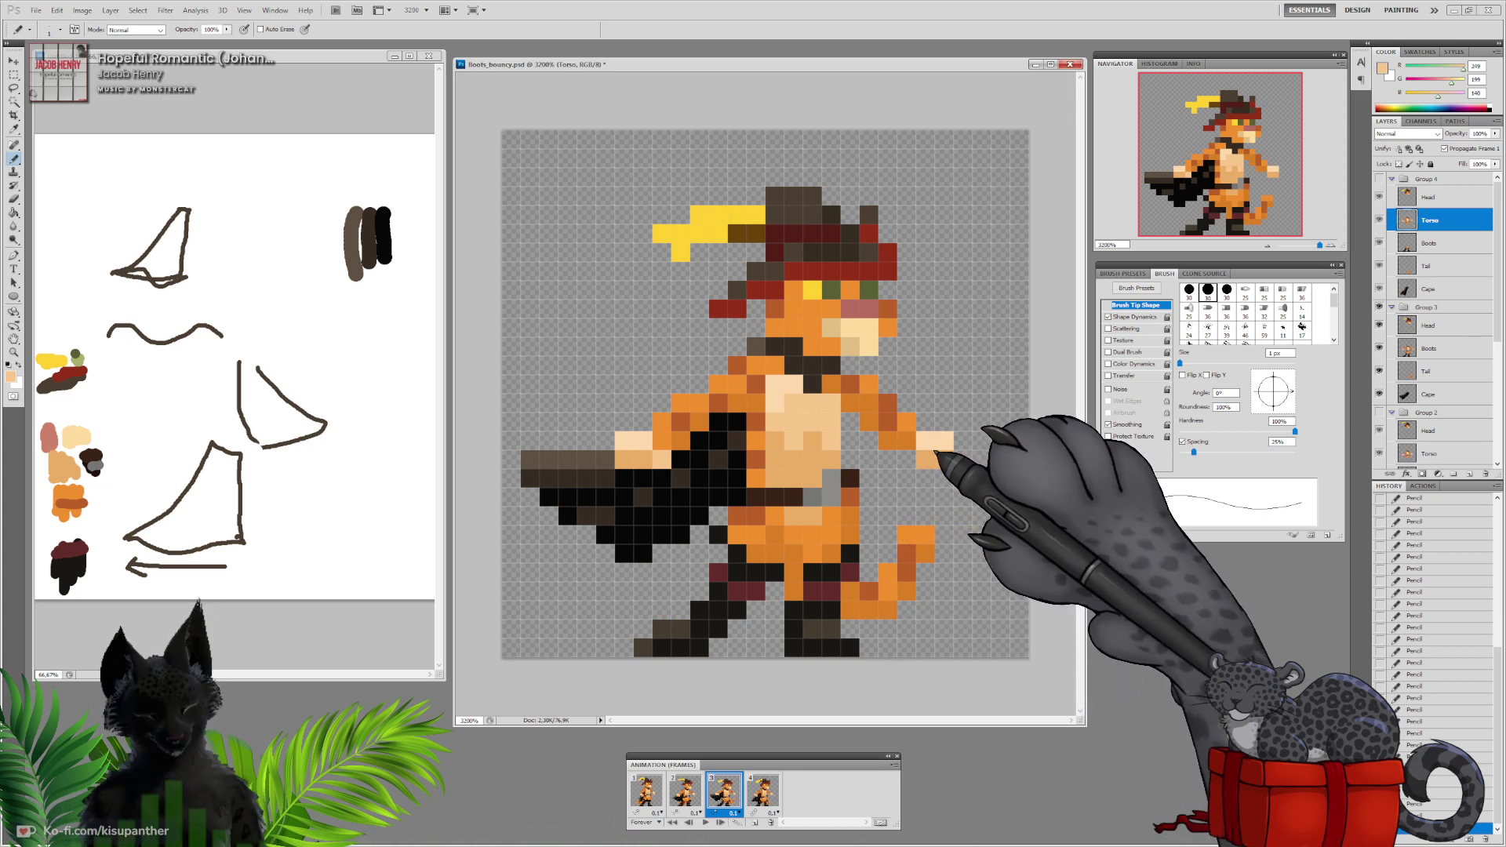
{"action": "key", "text": "ctrl+z"}
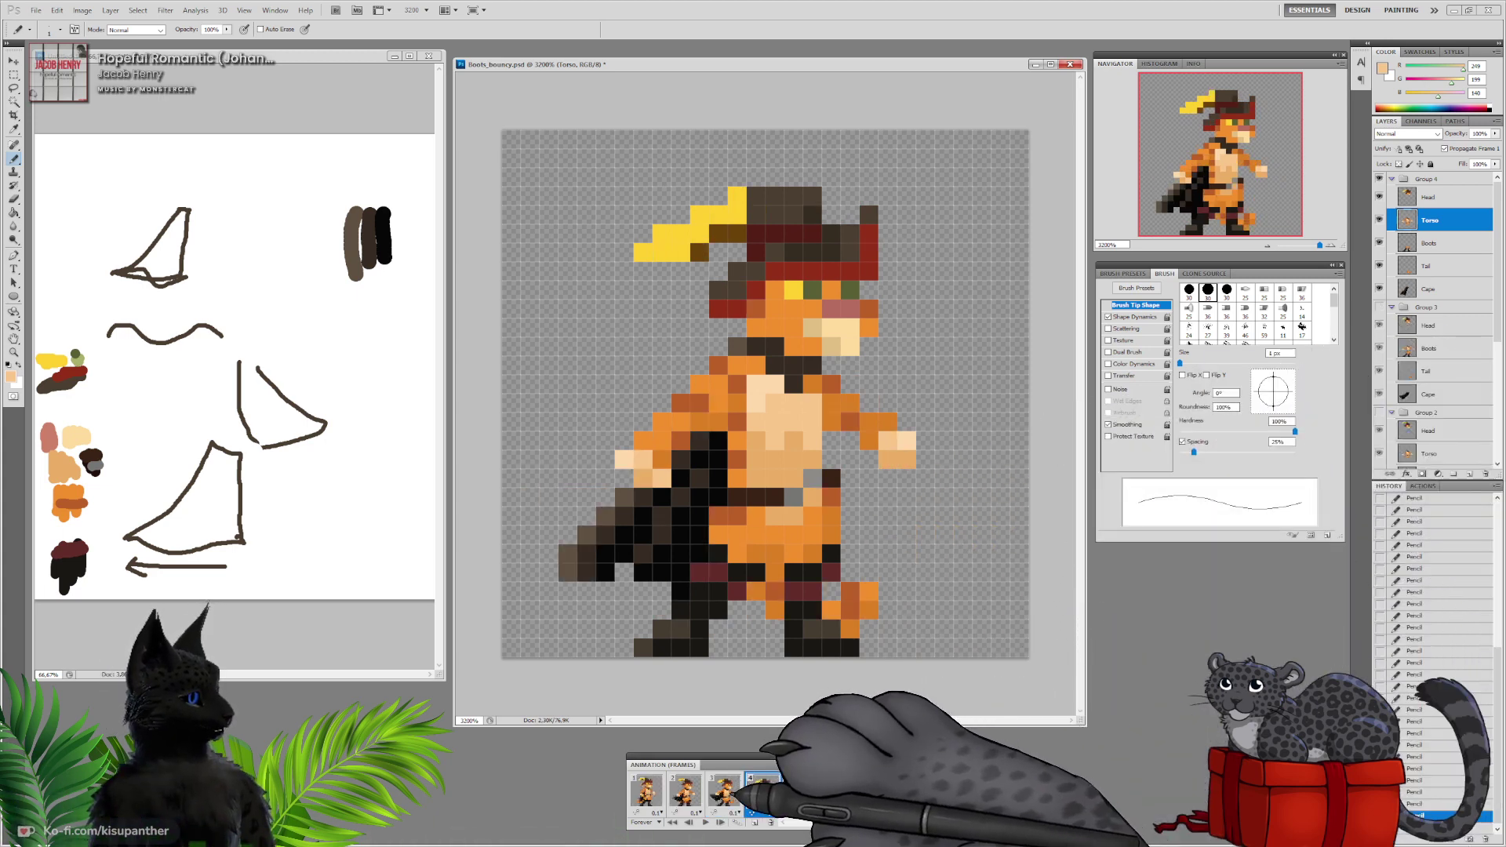
{"action": "left_click", "coordinate": [723, 791]}
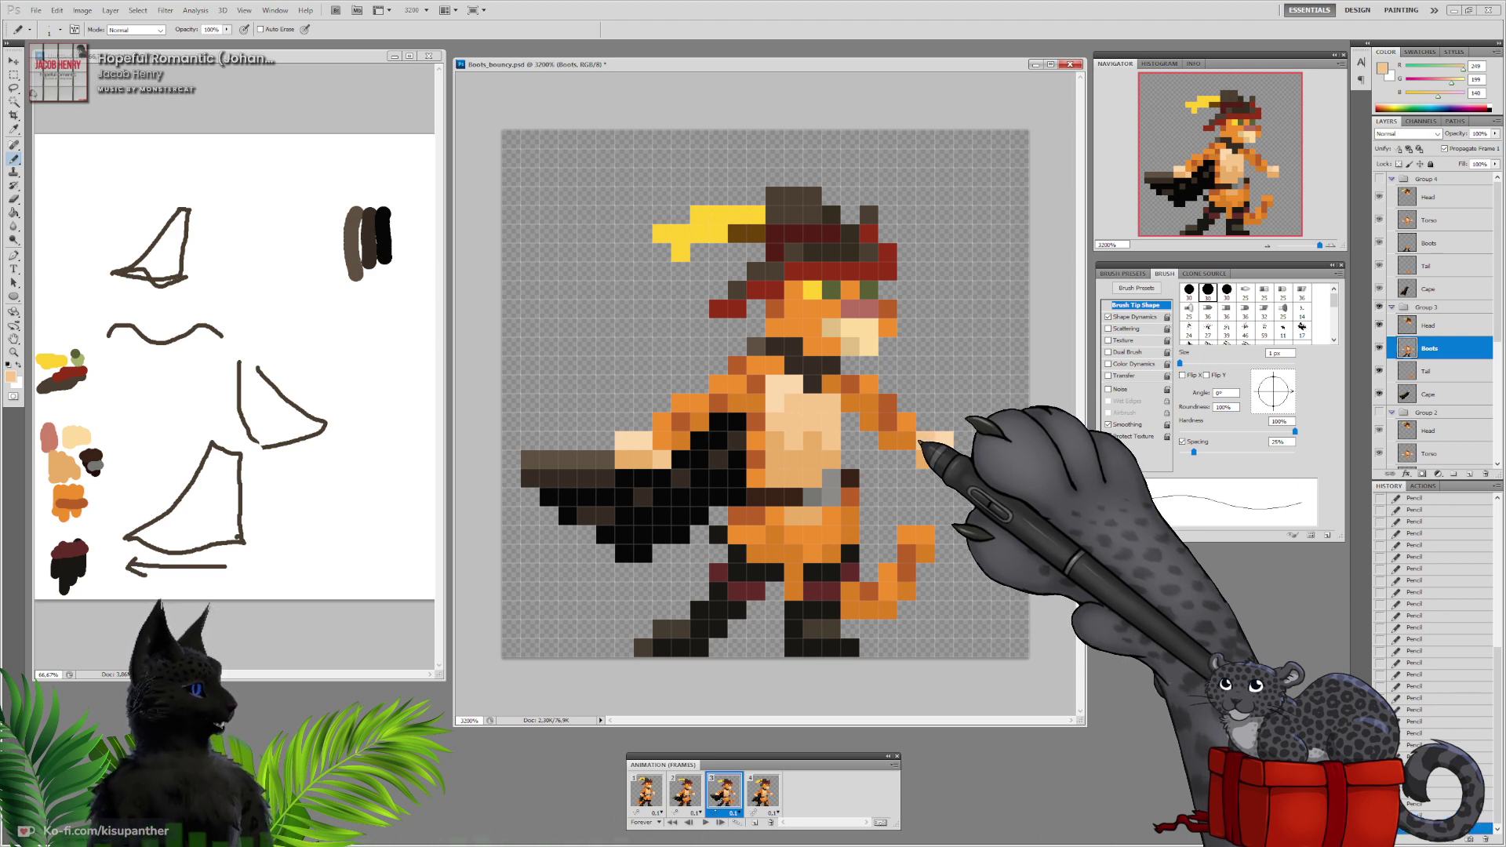
Play the animation from the first frame to check the new peach highlights in motion, and stop it
{"action": "scroll", "coordinate": [1435, 330], "scroll_direction": "down", "scroll_amount": 3}
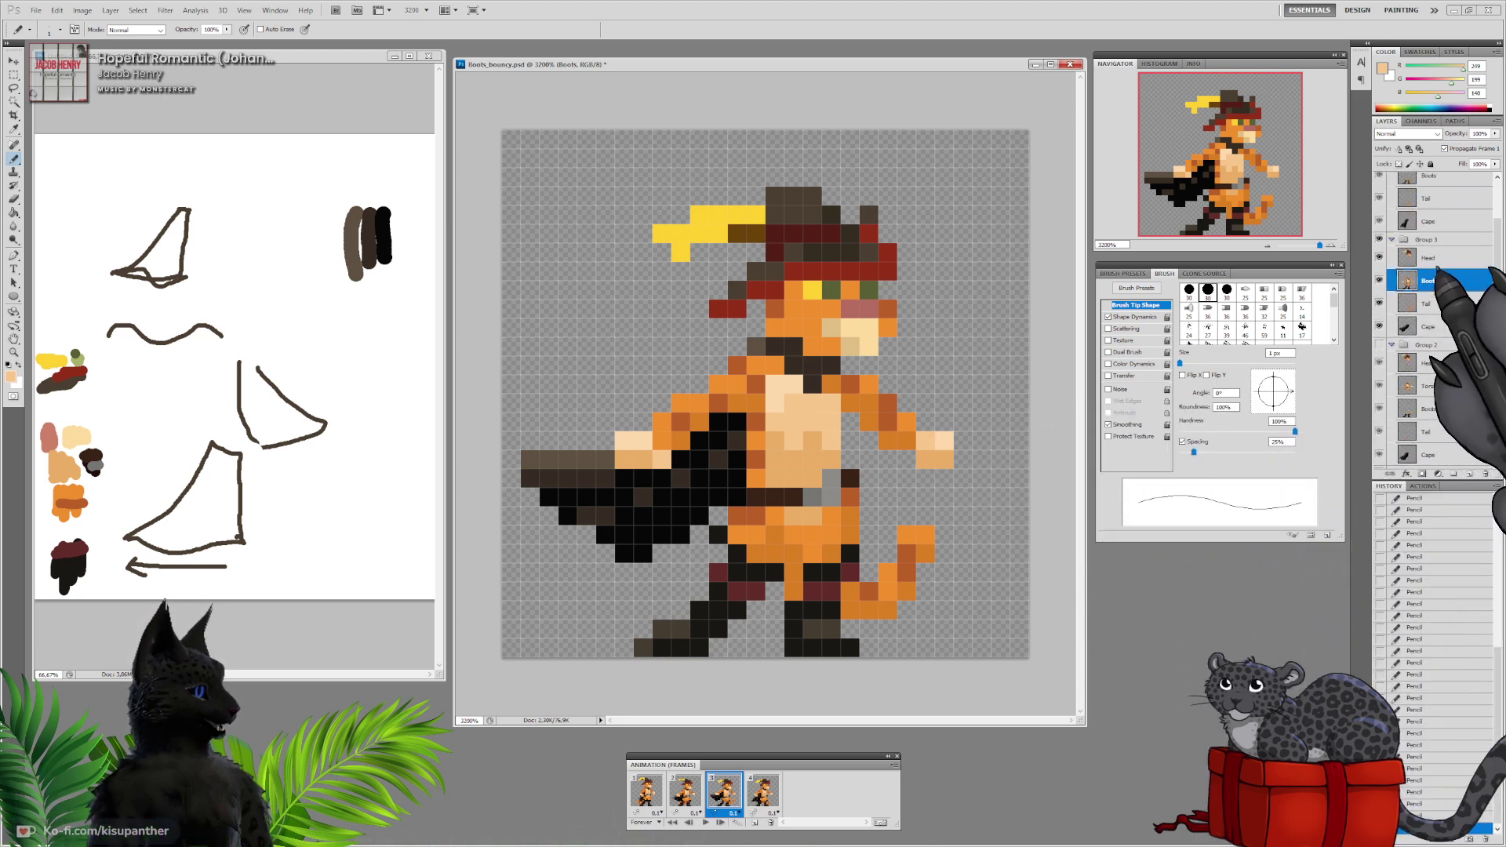
{"action": "scroll", "coordinate": [1435, 329], "scroll_direction": "up", "scroll_amount": 1}
{"action": "scroll", "coordinate": [1435, 330], "scroll_direction": "down", "scroll_amount": 6}
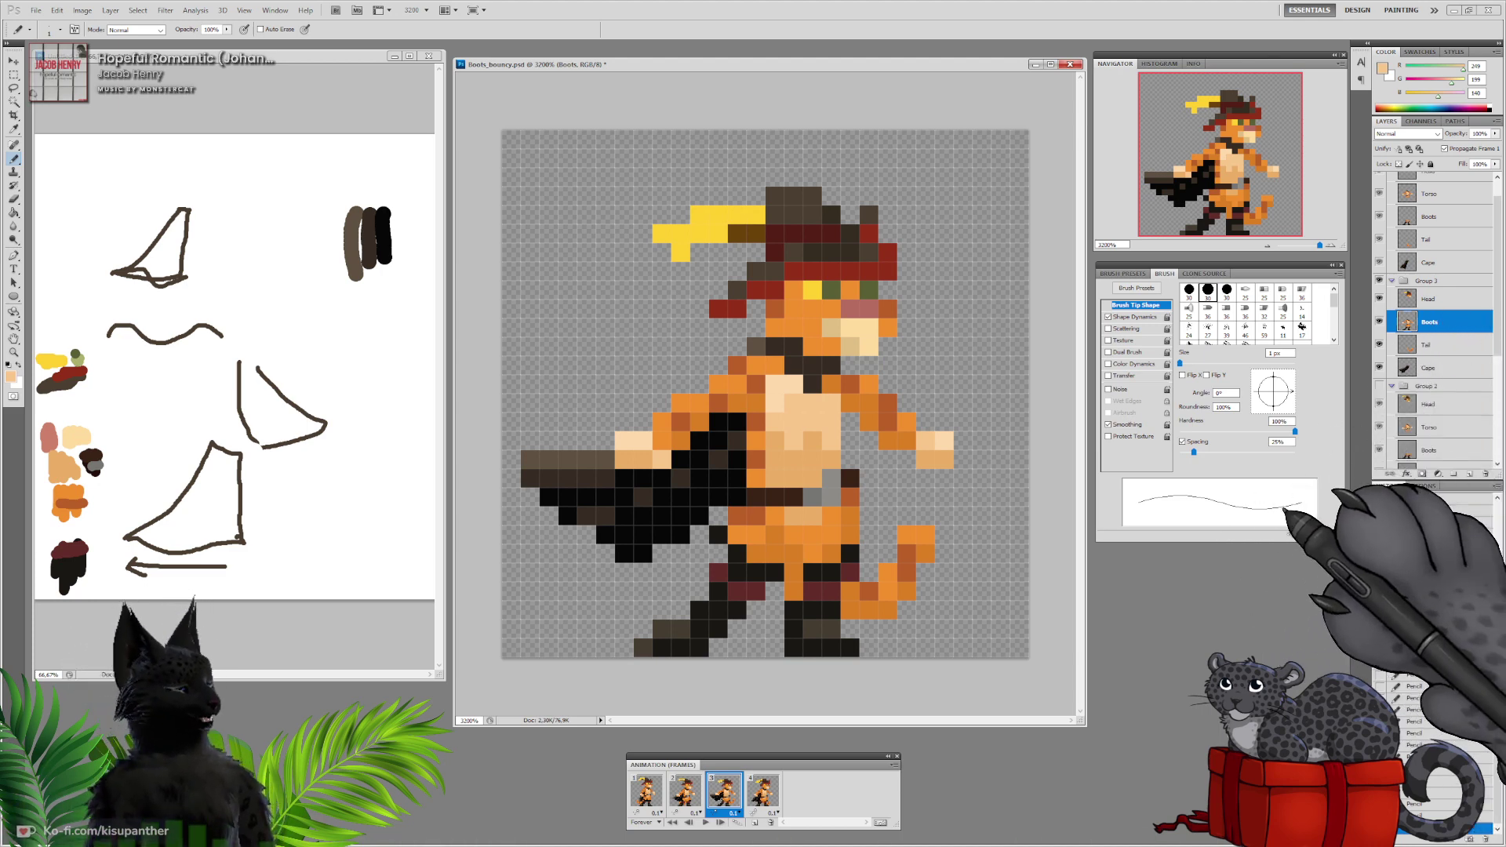
{"action": "left_click", "coordinate": [651, 794]}
{"action": "left_click", "coordinate": [705, 822]}
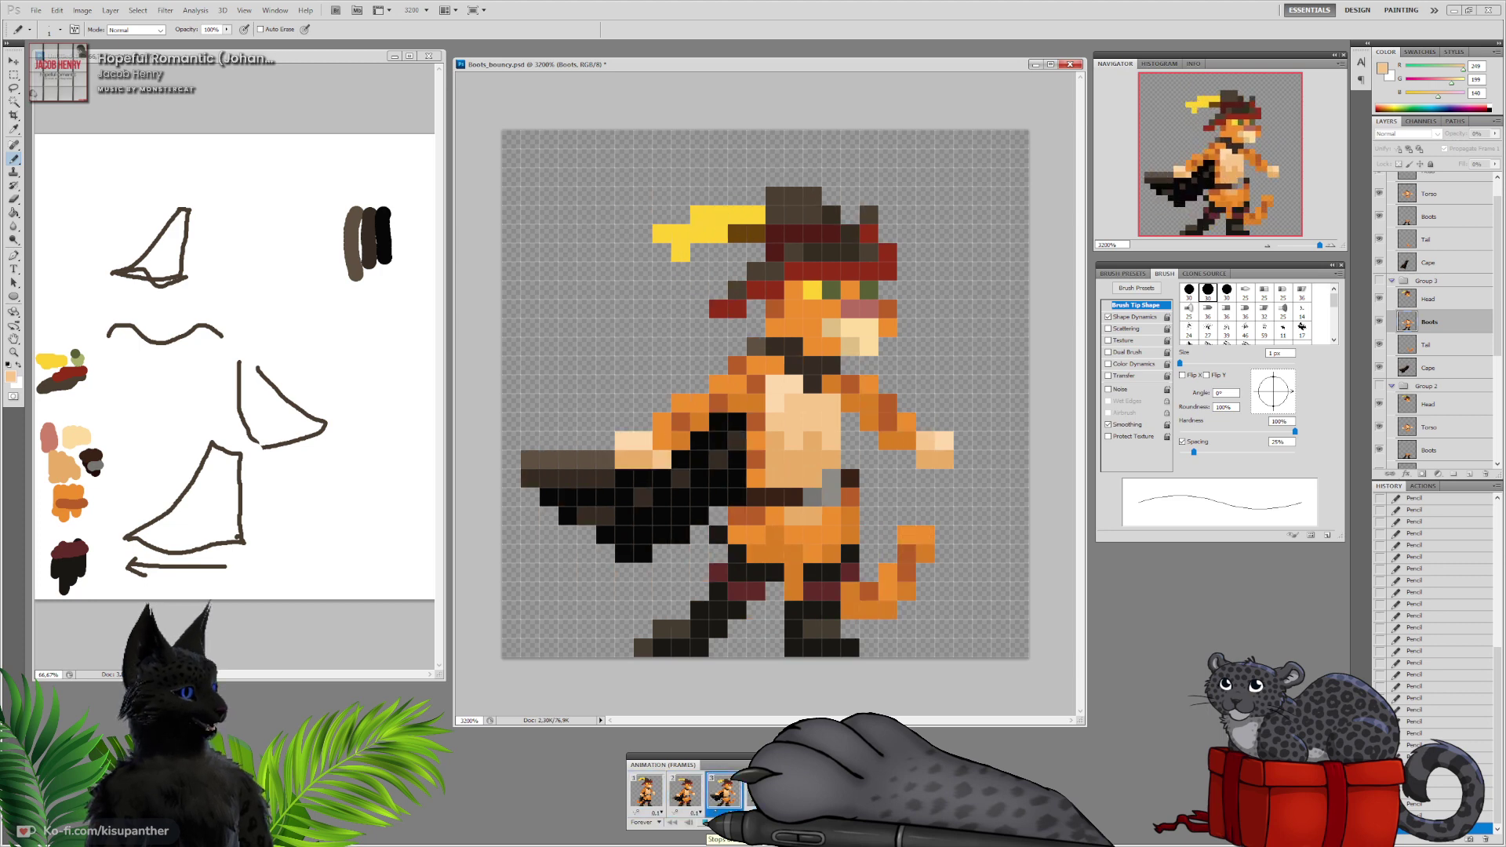
{"action": "left_click", "coordinate": [705, 822]}
{"action": "scroll", "coordinate": [1435, 314], "scroll_direction": "down", "scroll_amount": 3}
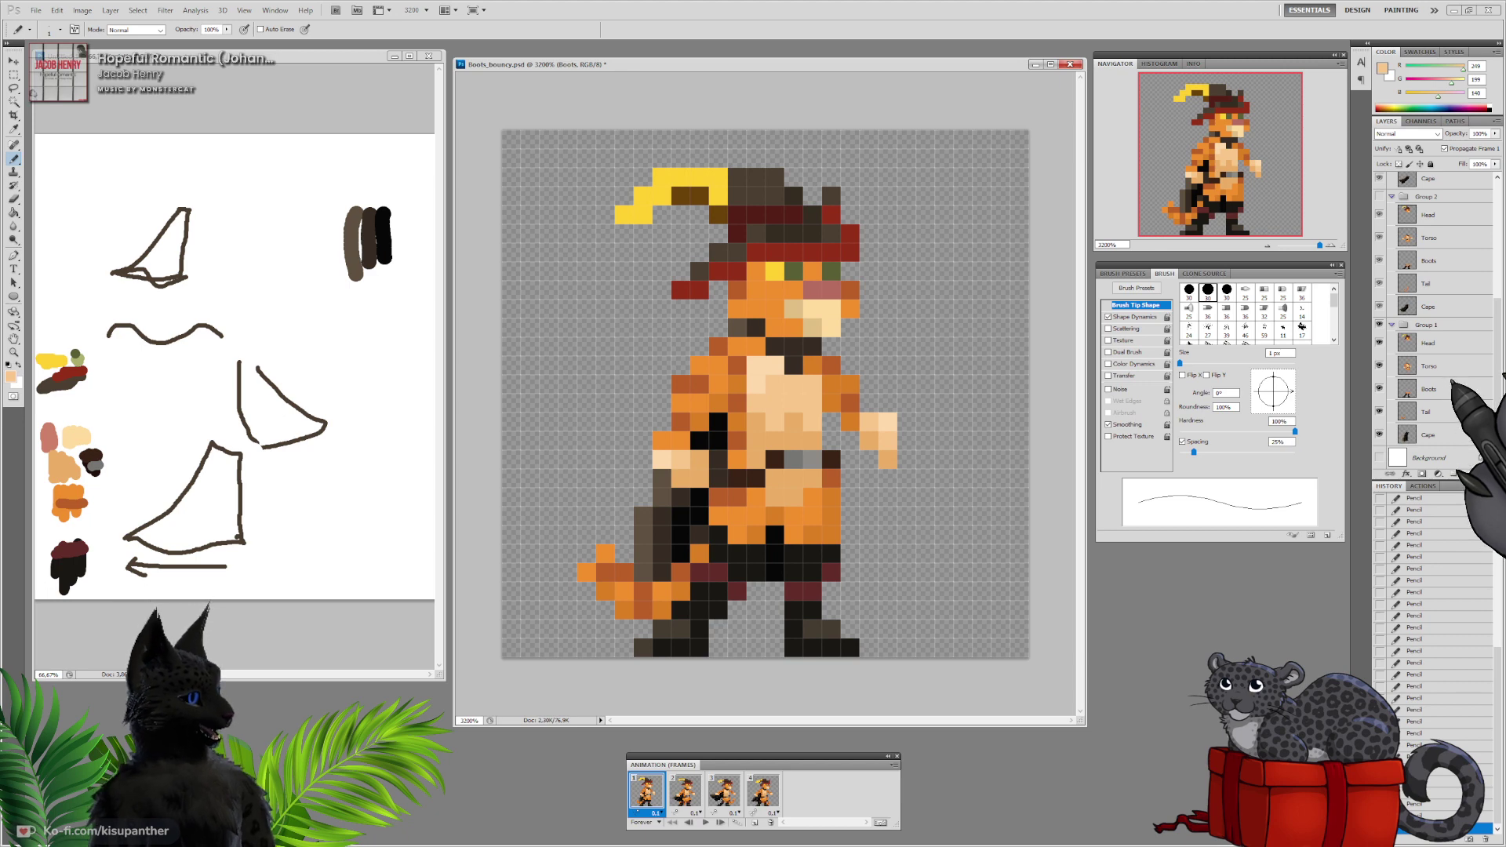
Select Group 1's Torso layer and set the foreground colour to the mid peach f2b975
{"action": "left_click", "coordinate": [1443, 366]}
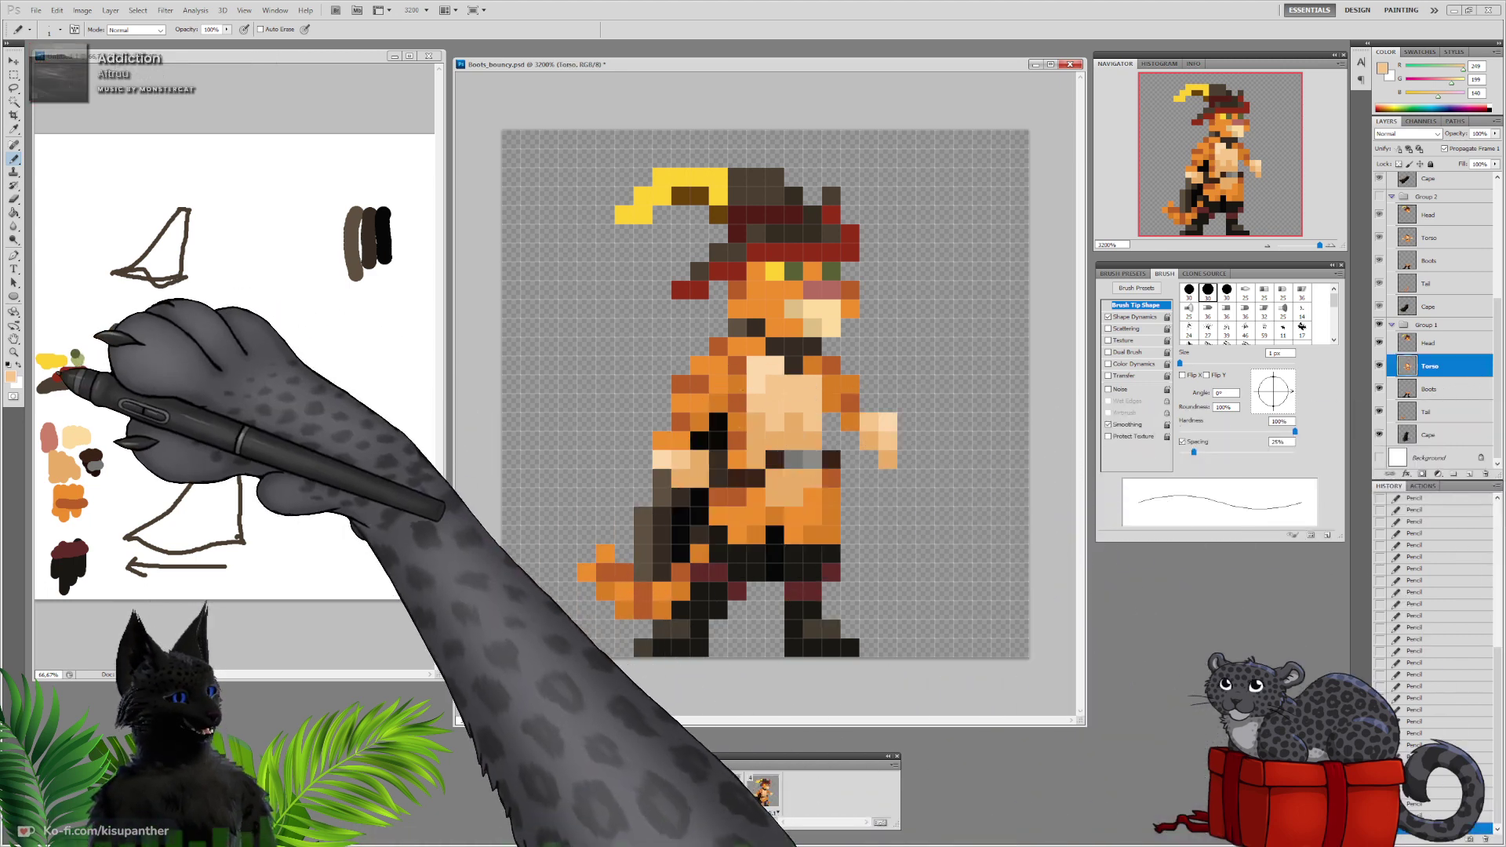
{"action": "left_click", "coordinate": [10, 378]}
{"action": "left_click", "coordinate": [11, 376]}
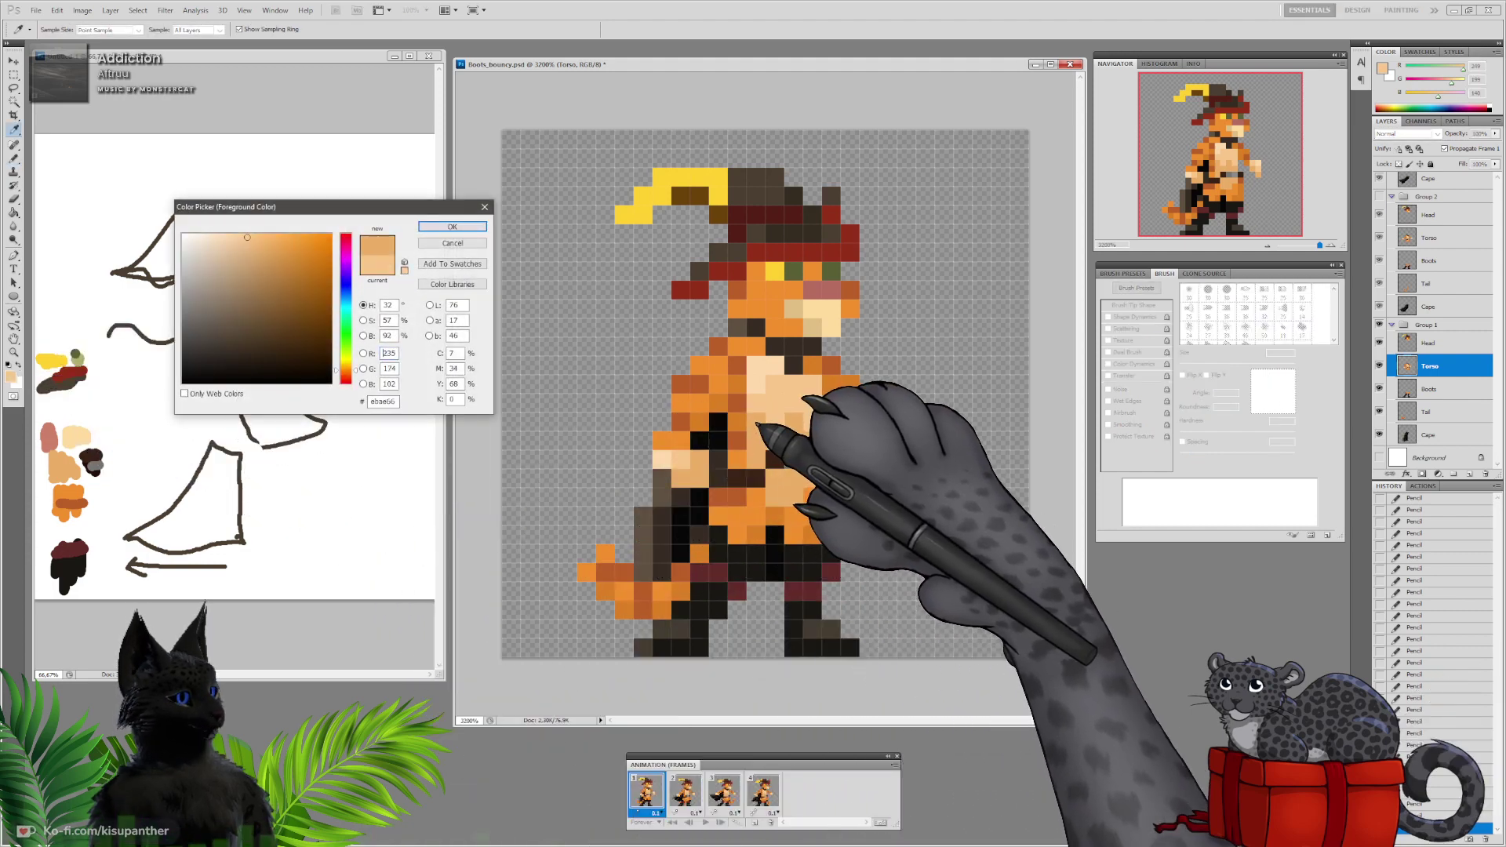
{"action": "left_click", "coordinate": [260, 241]}
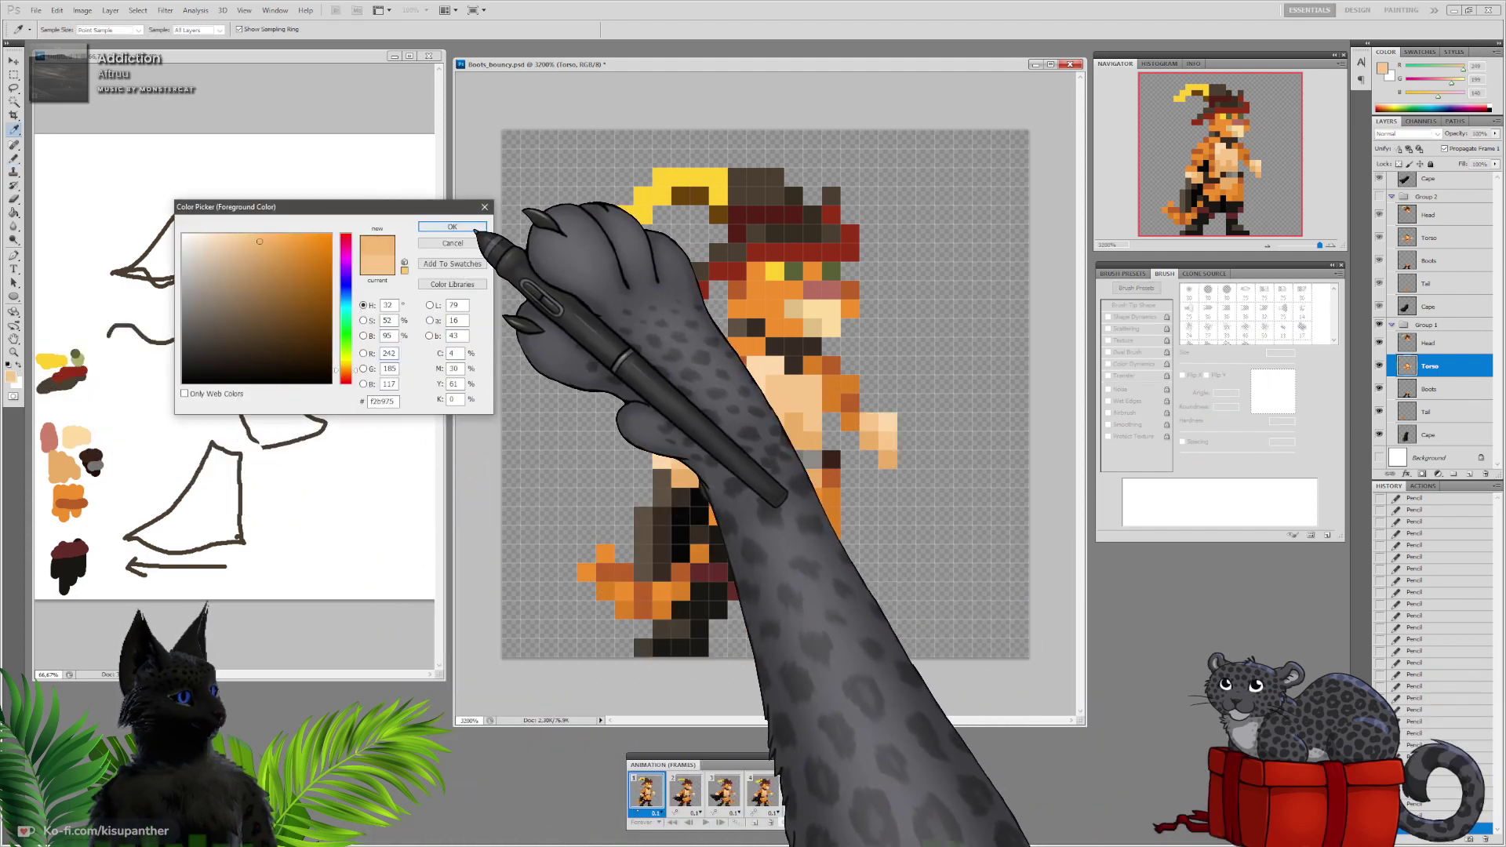
{"action": "left_click", "coordinate": [452, 227]}
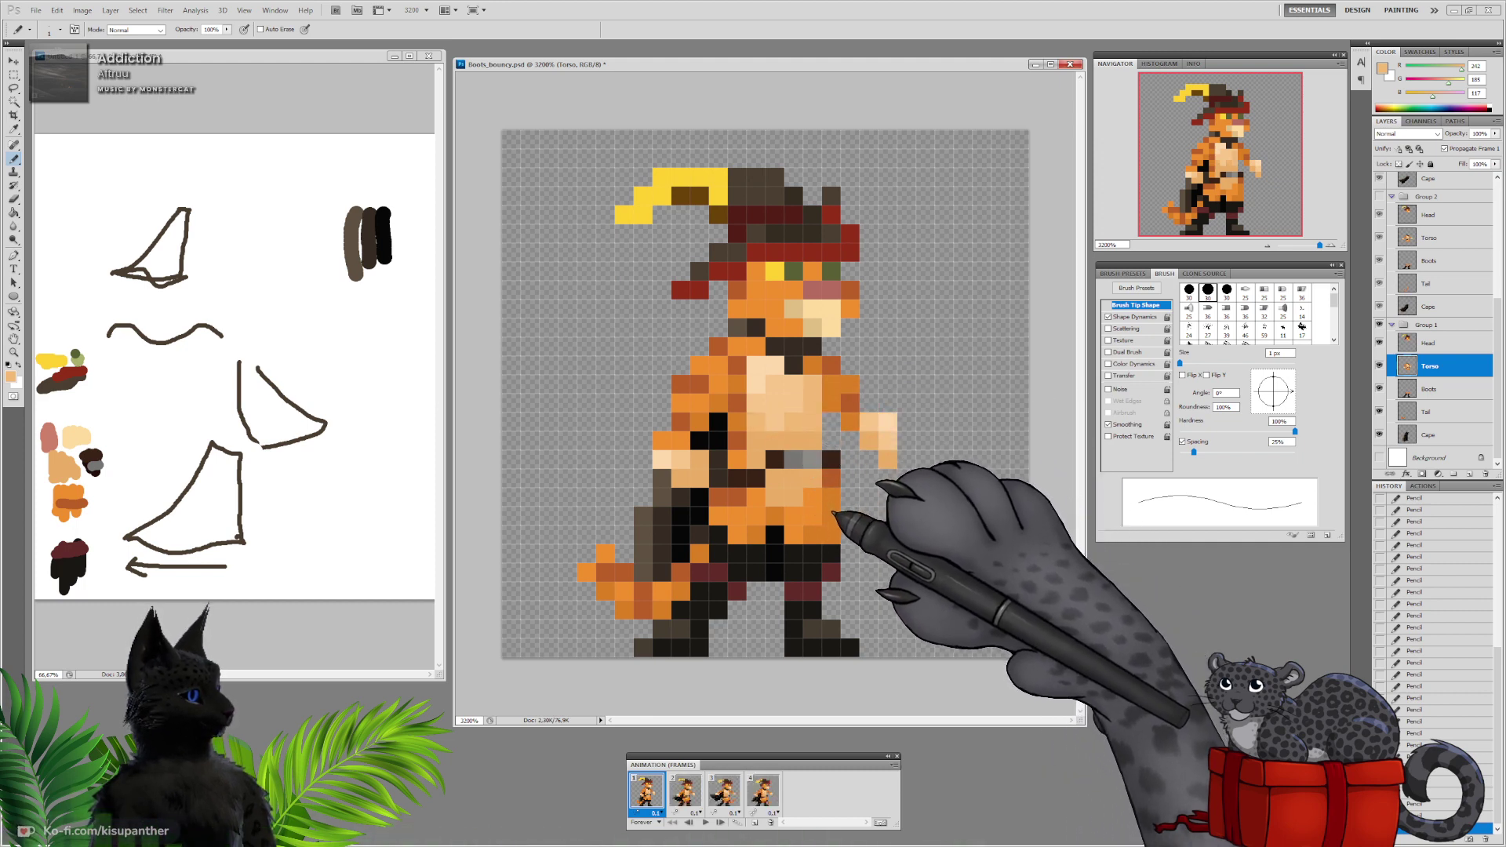
Move through the second and third frames, selecting Group 2's Torso layer and Group 3's Boots layer for the mid-peach chest shading
{"action": "left_click", "coordinate": [685, 792]}
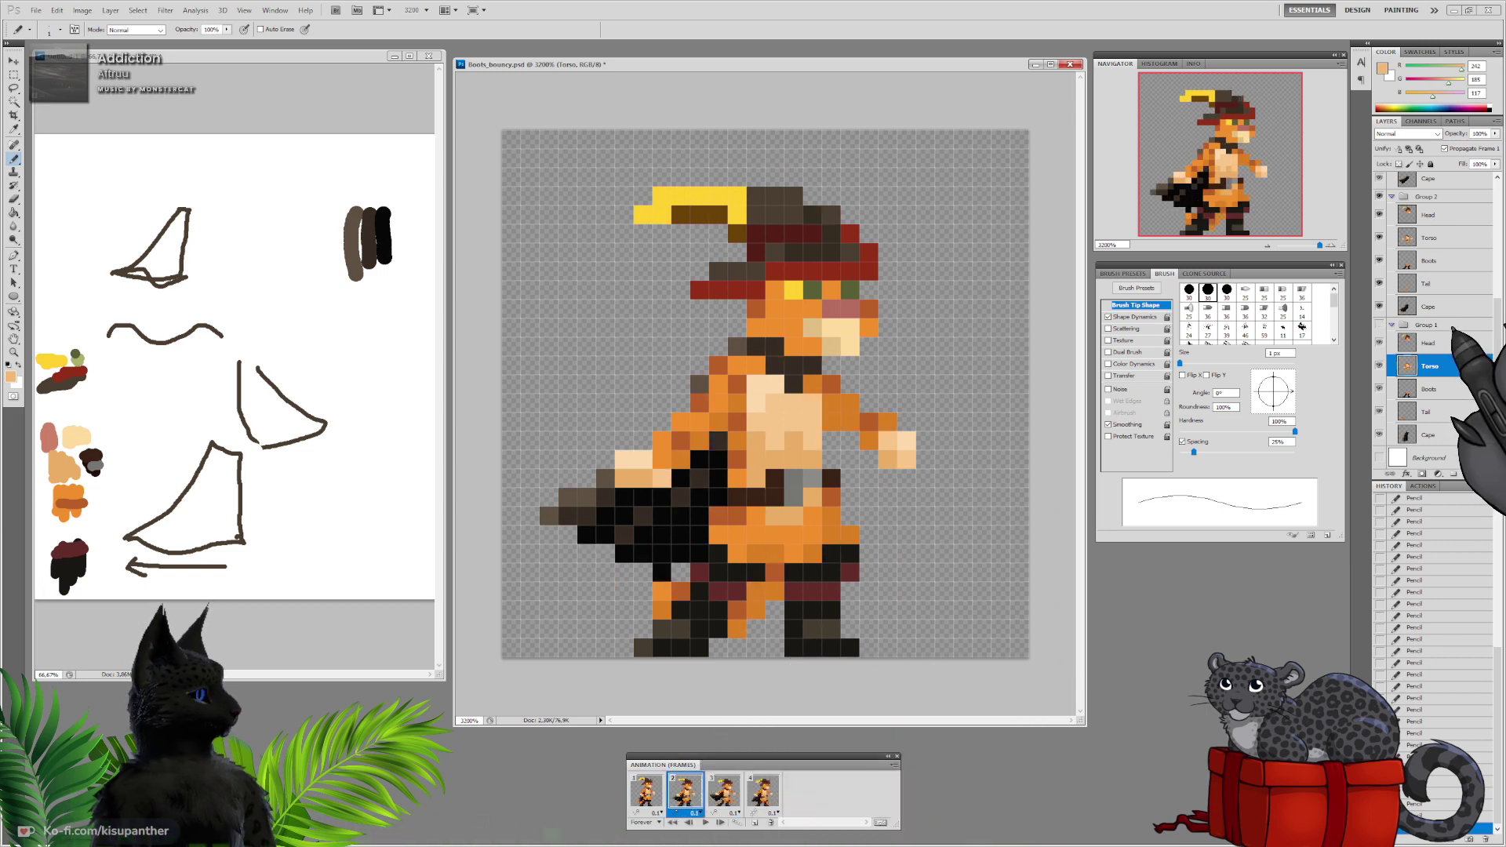
{"action": "left_click", "coordinate": [1441, 241]}
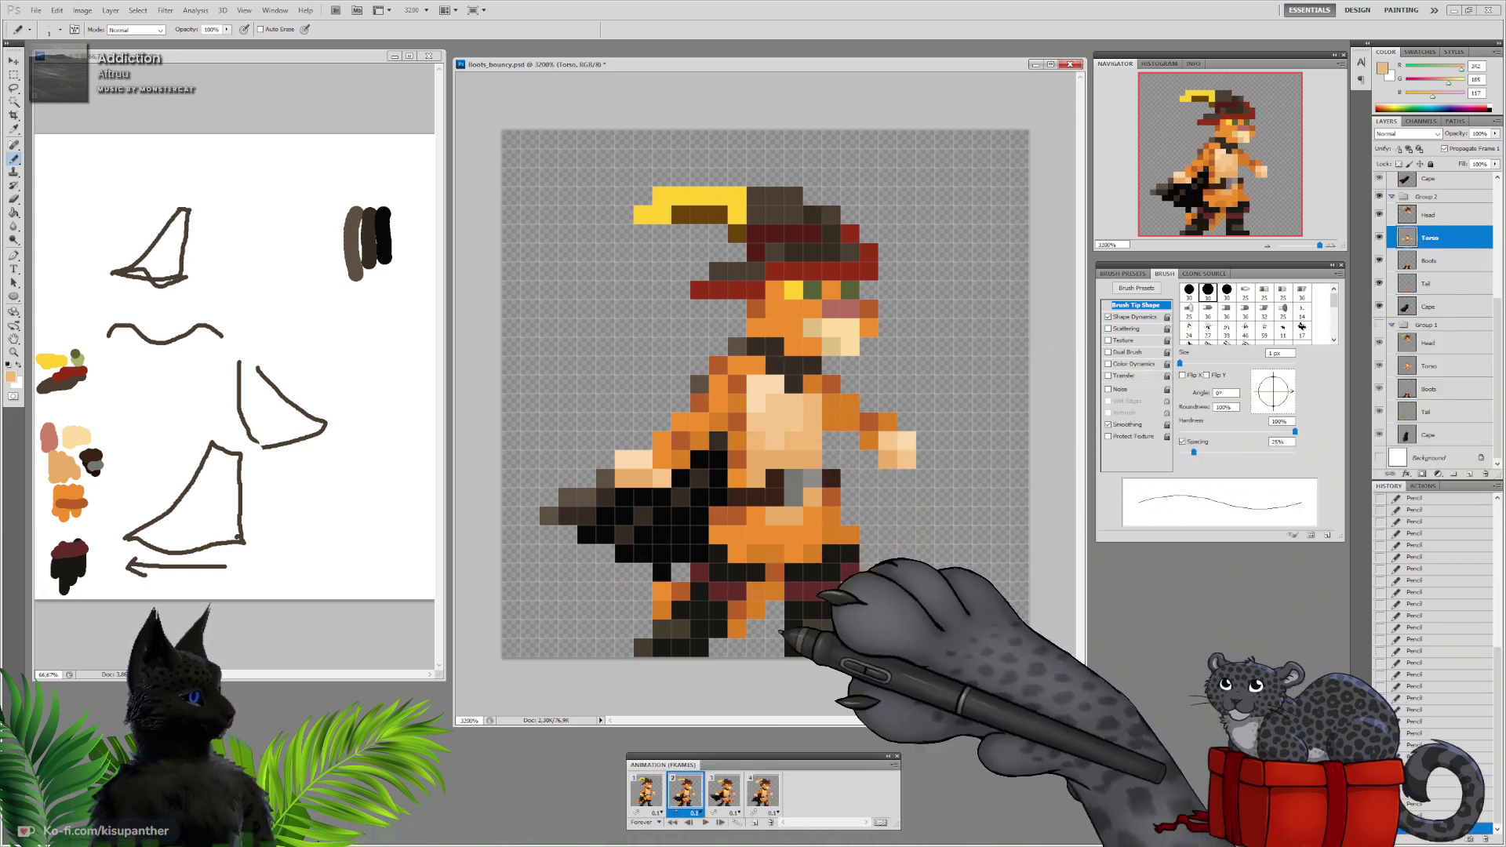
{"action": "left_click", "coordinate": [723, 791]}
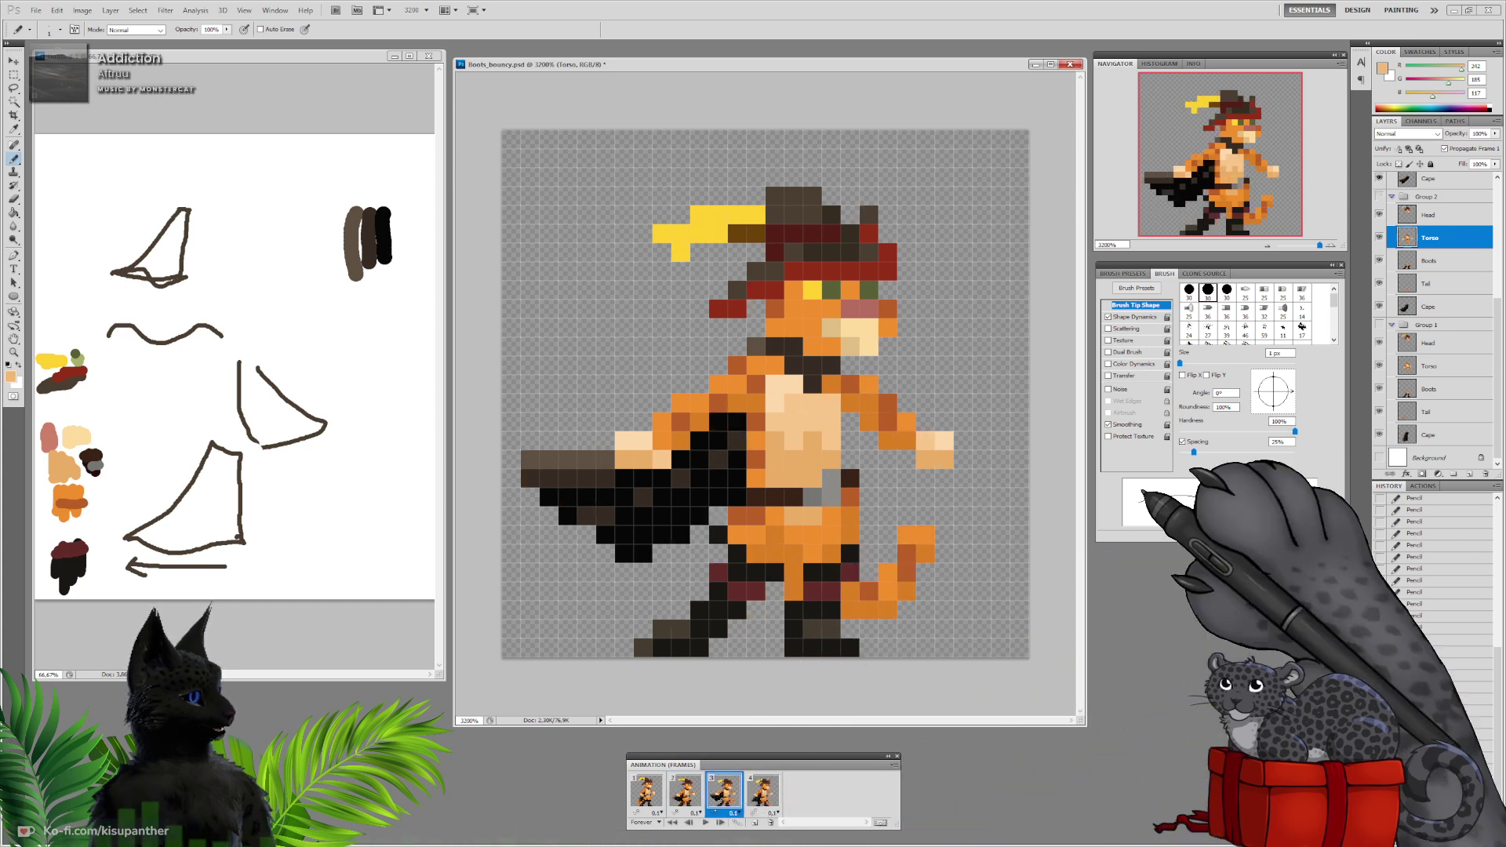
{"action": "scroll", "coordinate": [1482, 282], "scroll_direction": "up", "scroll_amount": 3}
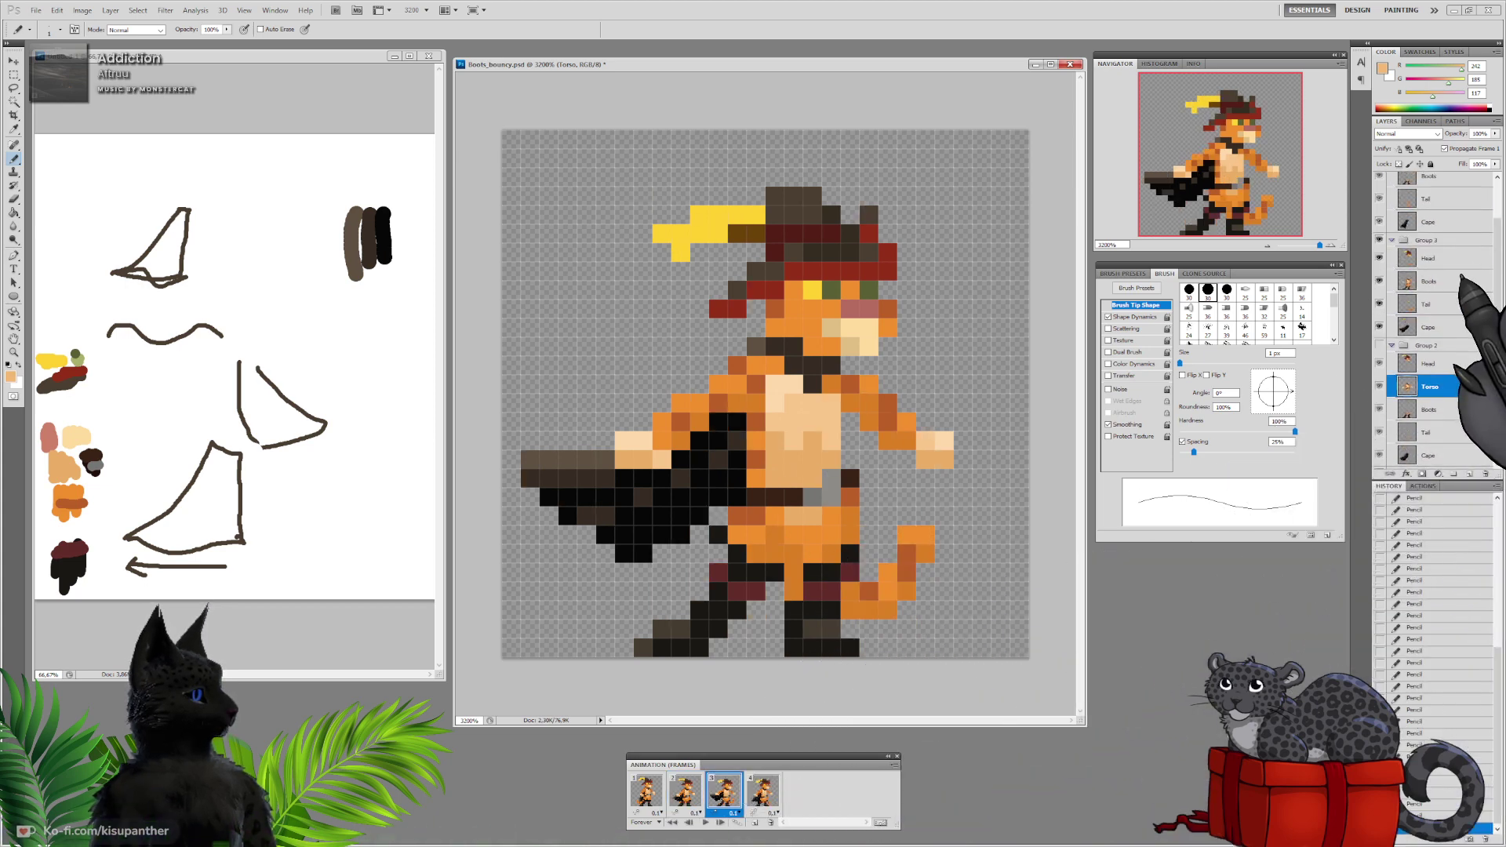
{"action": "left_click", "coordinate": [1428, 281]}
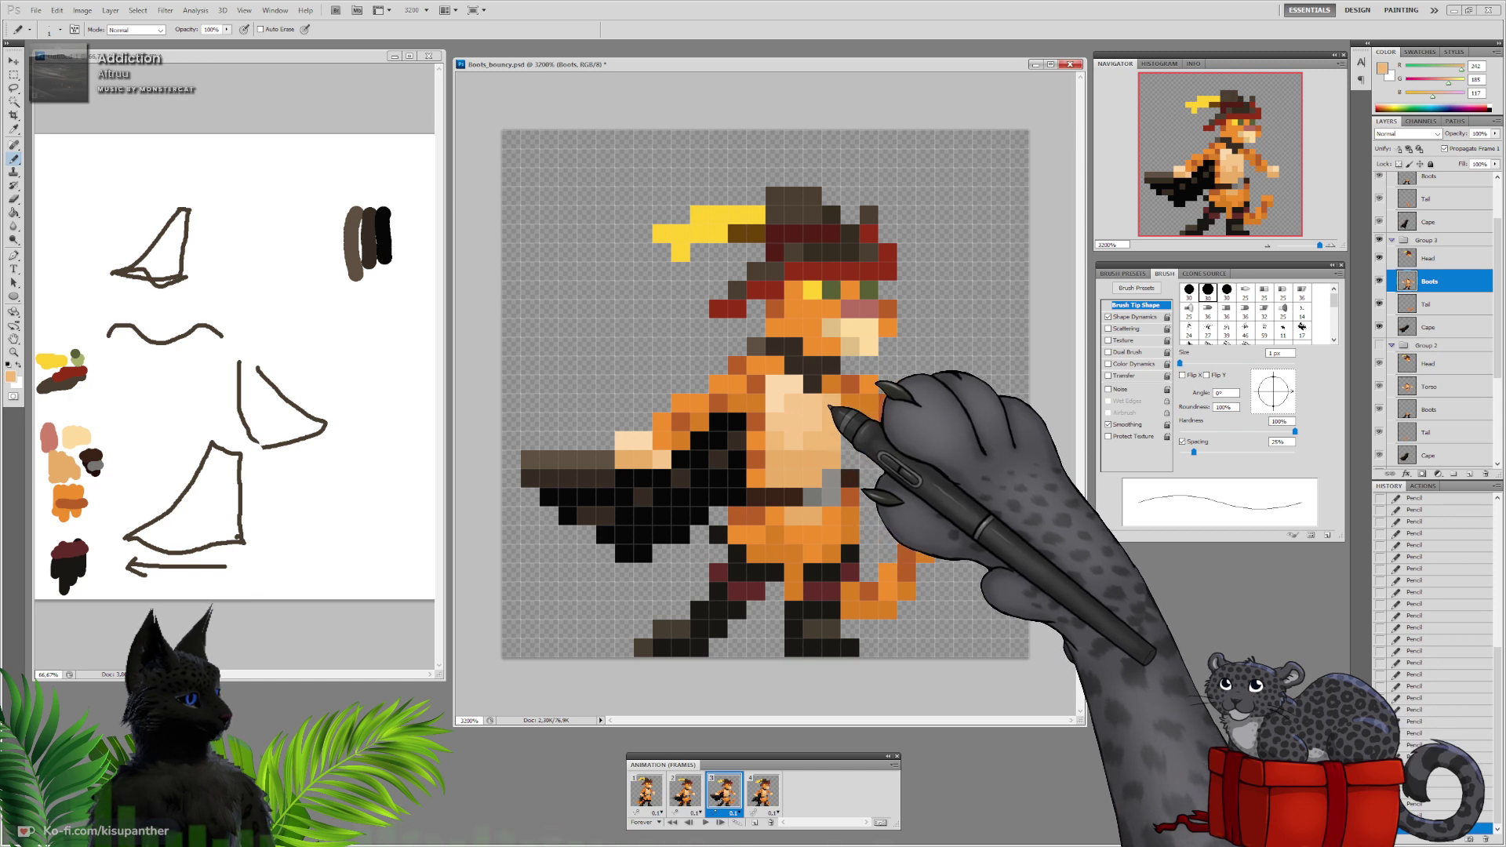
Select Group 4's Torso layer in the fourth frame and mix a darker peach from its lower chest colour for pencil shading
{"action": "left_click", "coordinate": [762, 791]}
{"action": "scroll", "coordinate": [1429, 306], "scroll_direction": "up", "scroll_amount": 2}
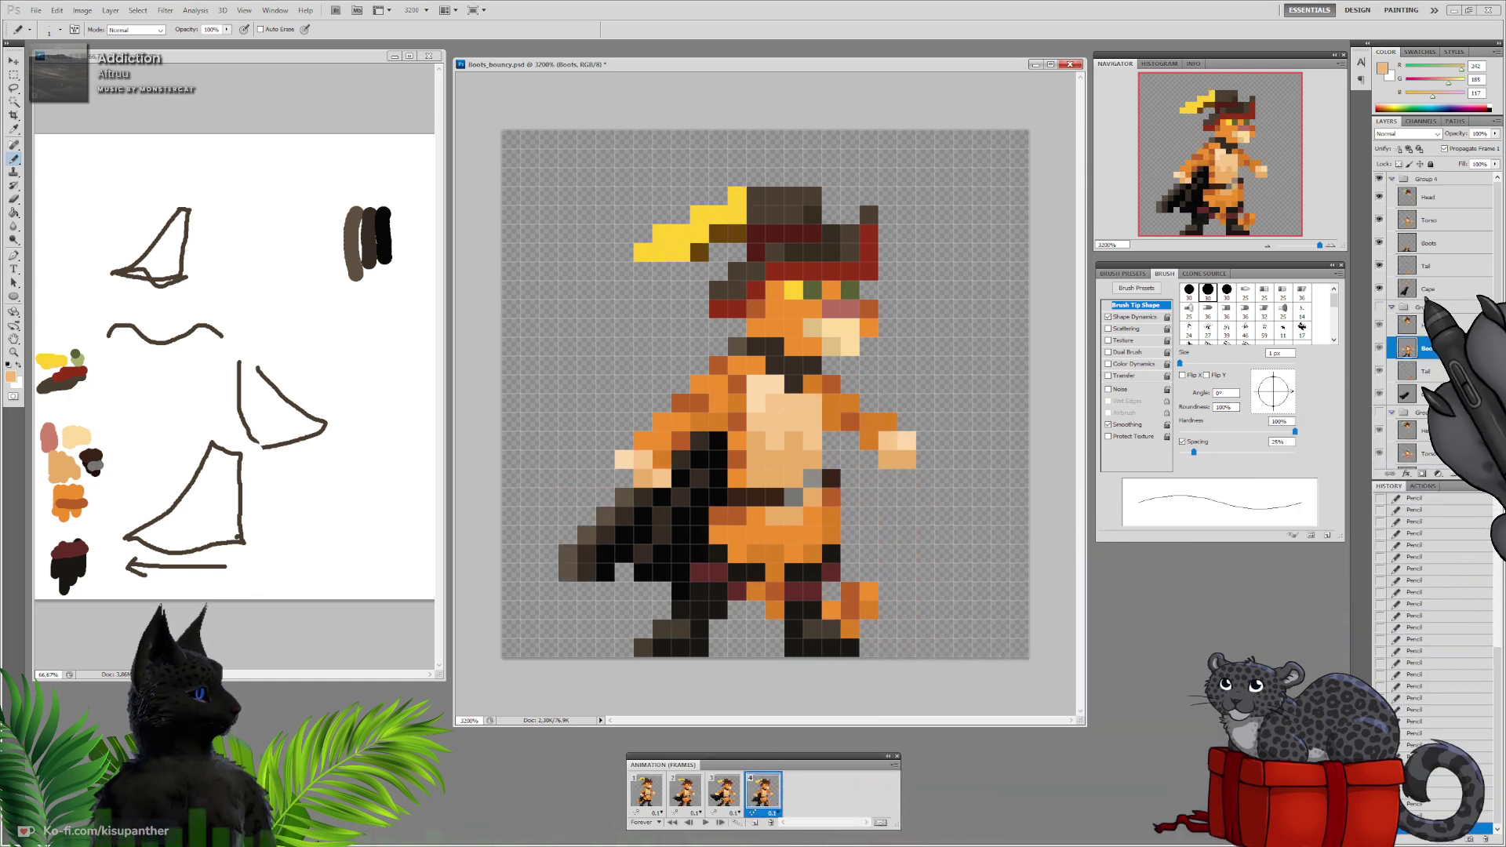
{"action": "left_click", "coordinate": [1429, 220]}
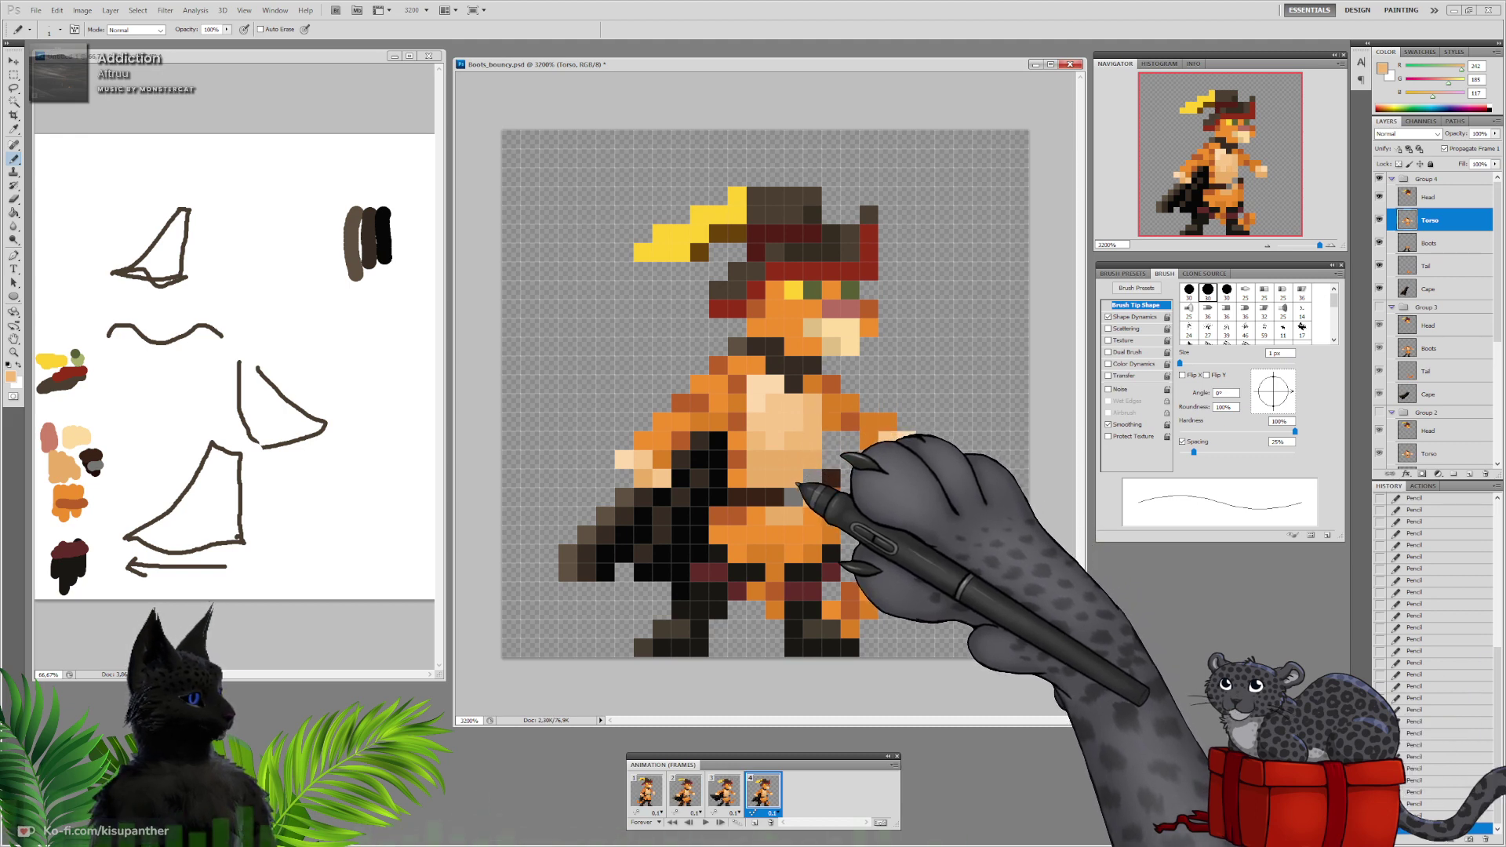
{"action": "left_click", "coordinate": [794, 478], "text": "alt"}
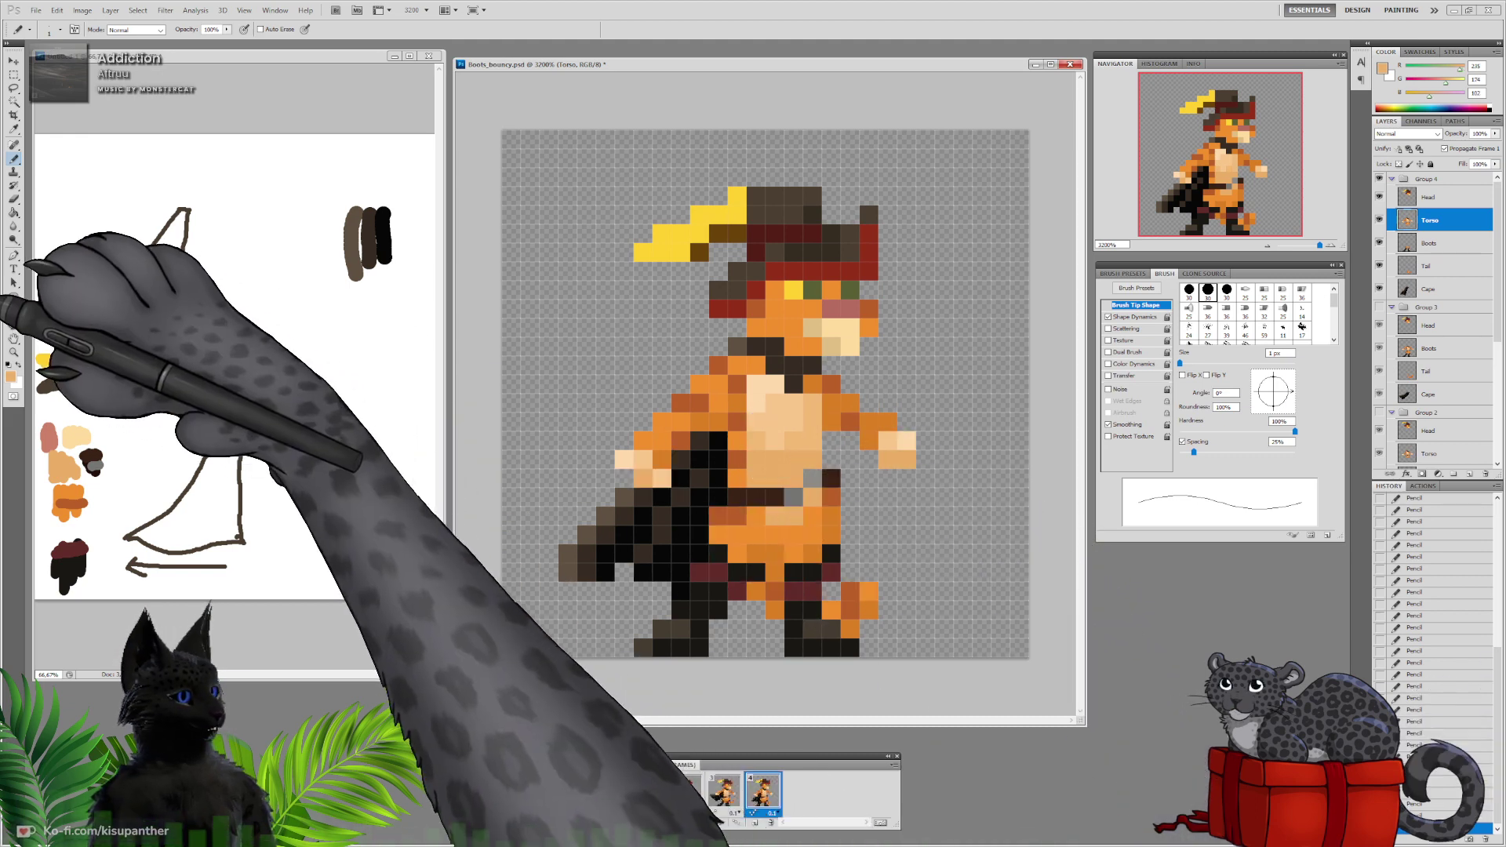
{"action": "left_click", "coordinate": [11, 377]}
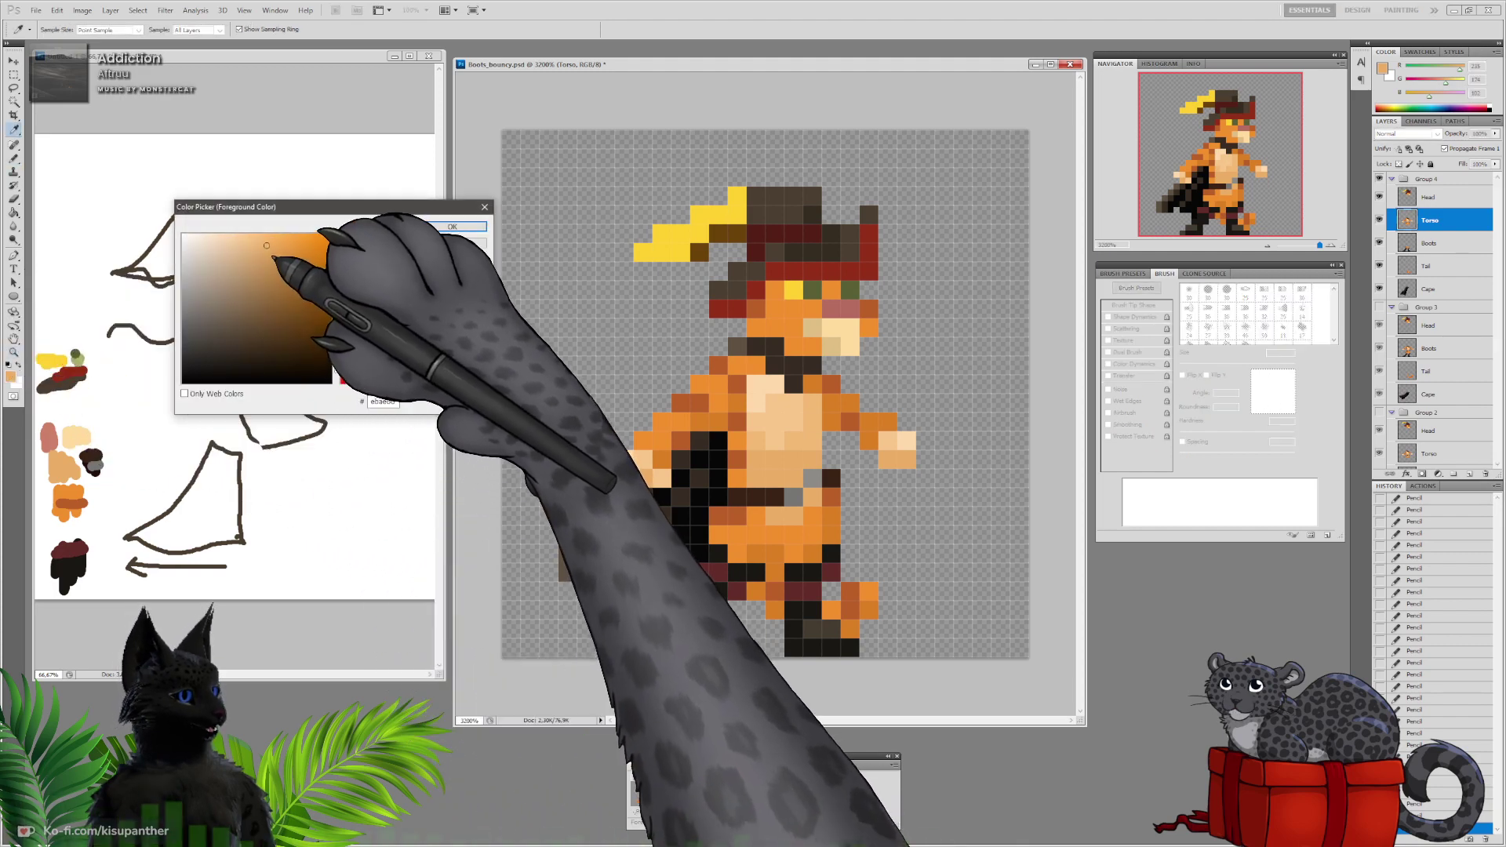
{"action": "left_click", "coordinate": [453, 226]}
{"action": "key", "text": "b"}
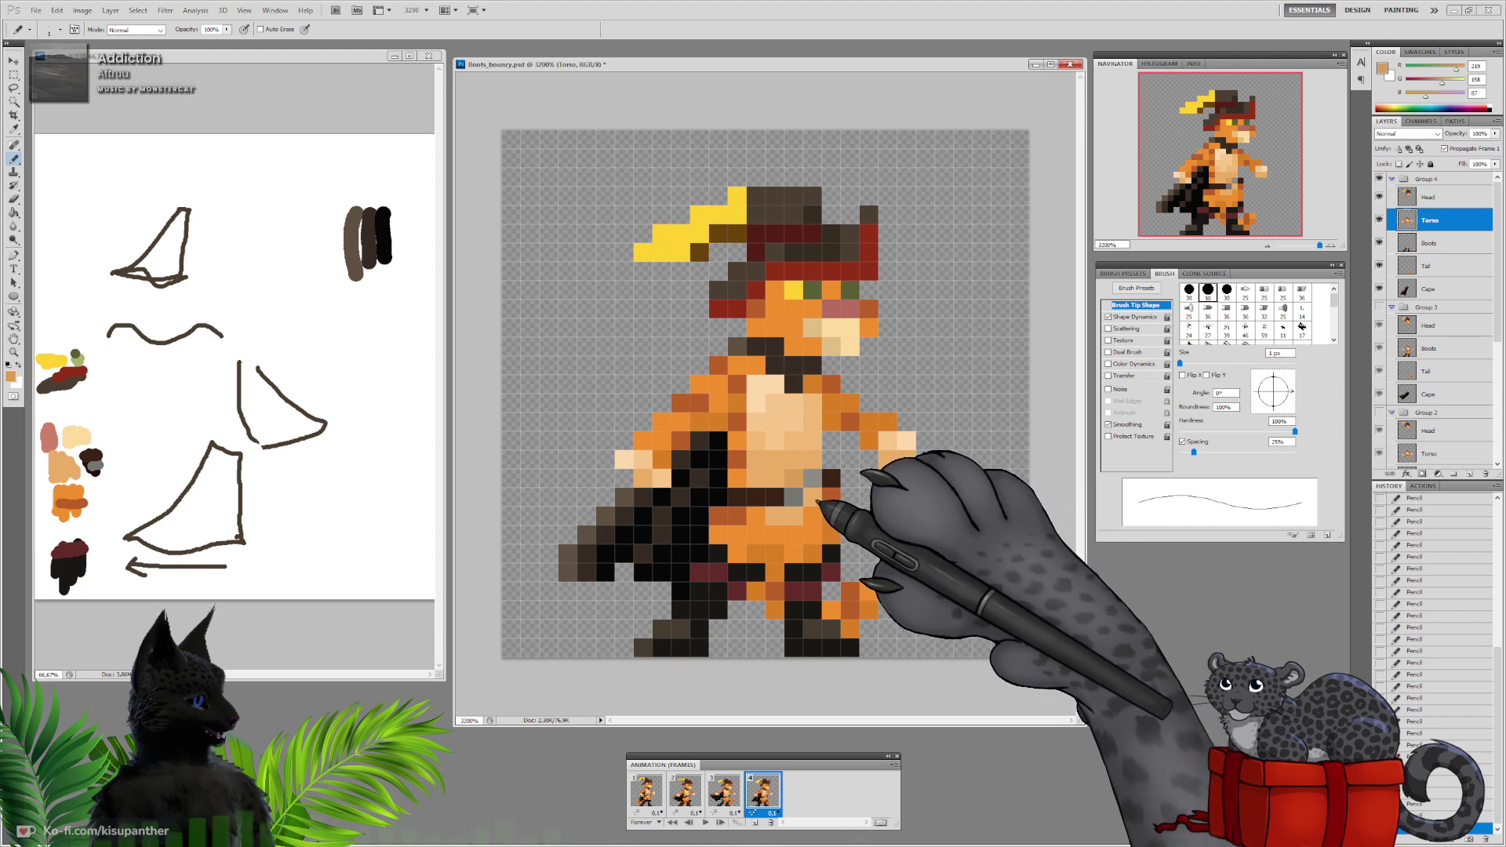
Shade the third frame's lower chest with the darker peach, and return to Group 4's Torso layer in the fourth frame
{"action": "left_click", "coordinate": [723, 791]}
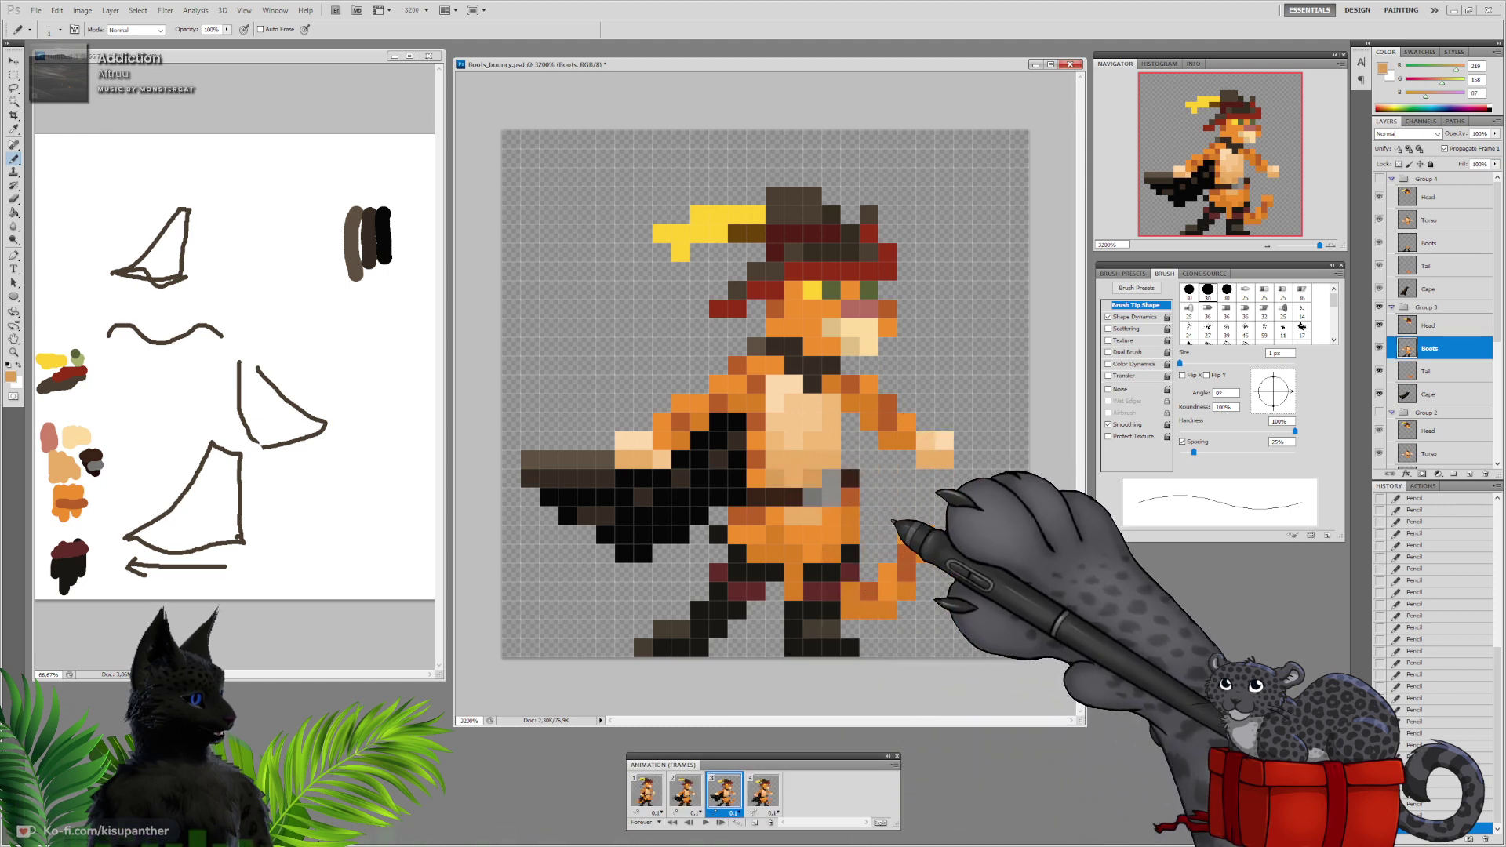
{"action": "left_click", "coordinate": [762, 790]}
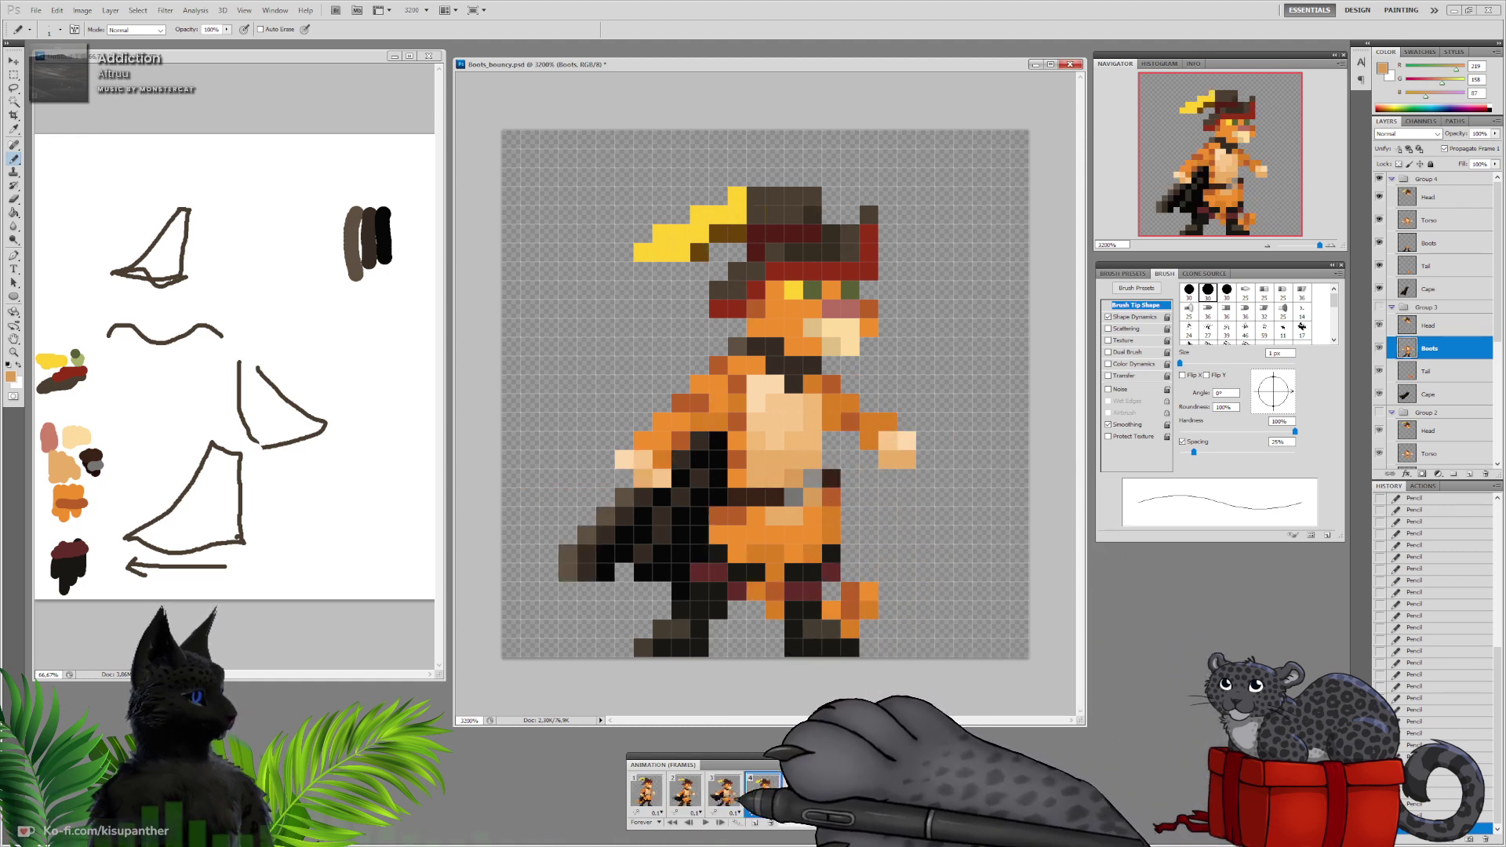
{"action": "left_click", "coordinate": [1429, 220]}
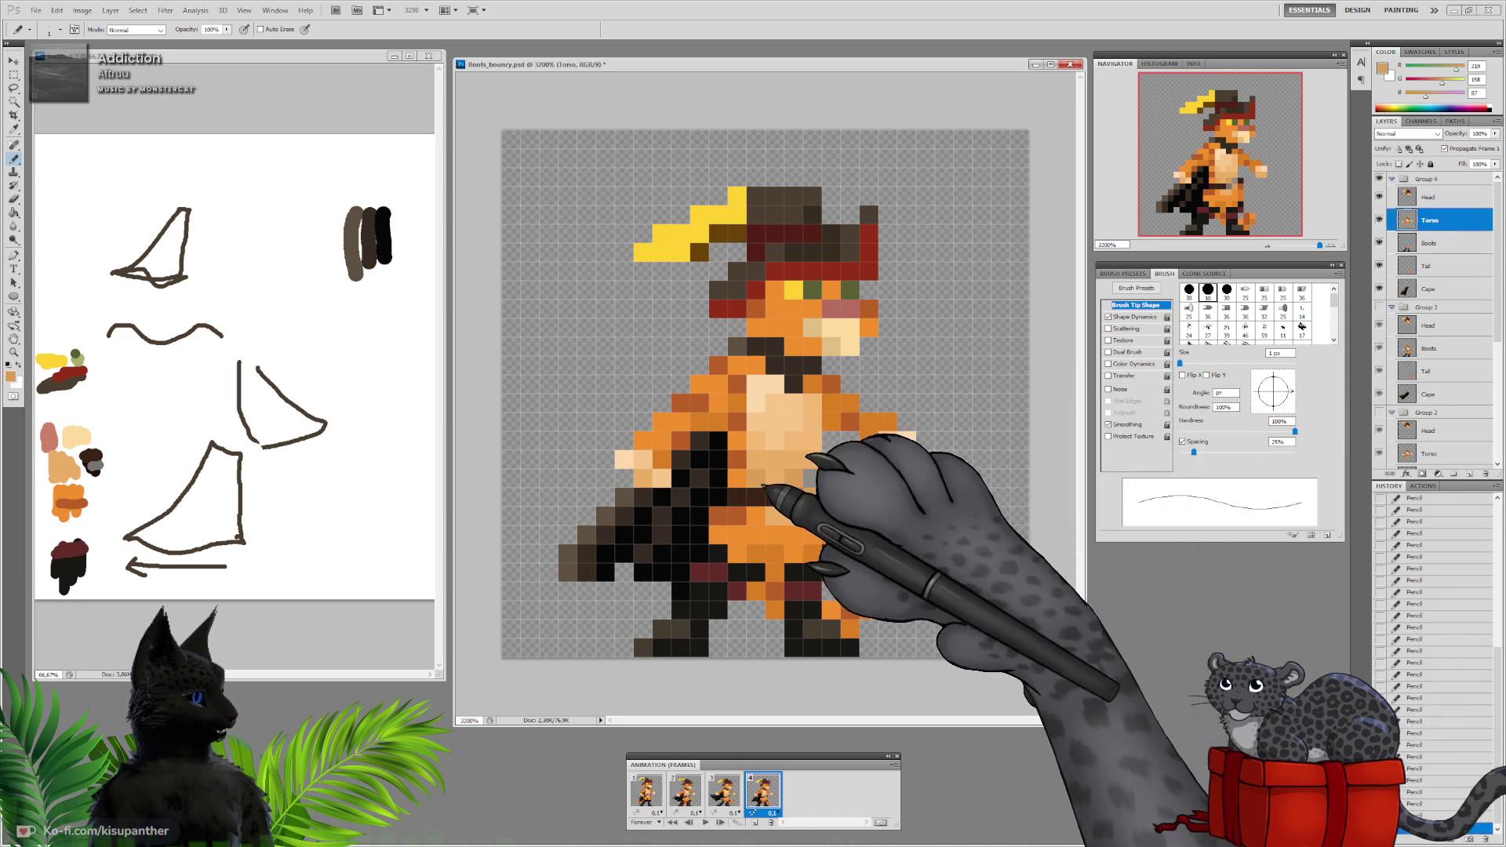
Shade the second frame's lower chest with the darker peach on Group 2's Torso layer
{"action": "left_click", "coordinate": [684, 792]}
{"action": "scroll", "coordinate": [1432, 426], "scroll_direction": "down", "scroll_amount": 3}
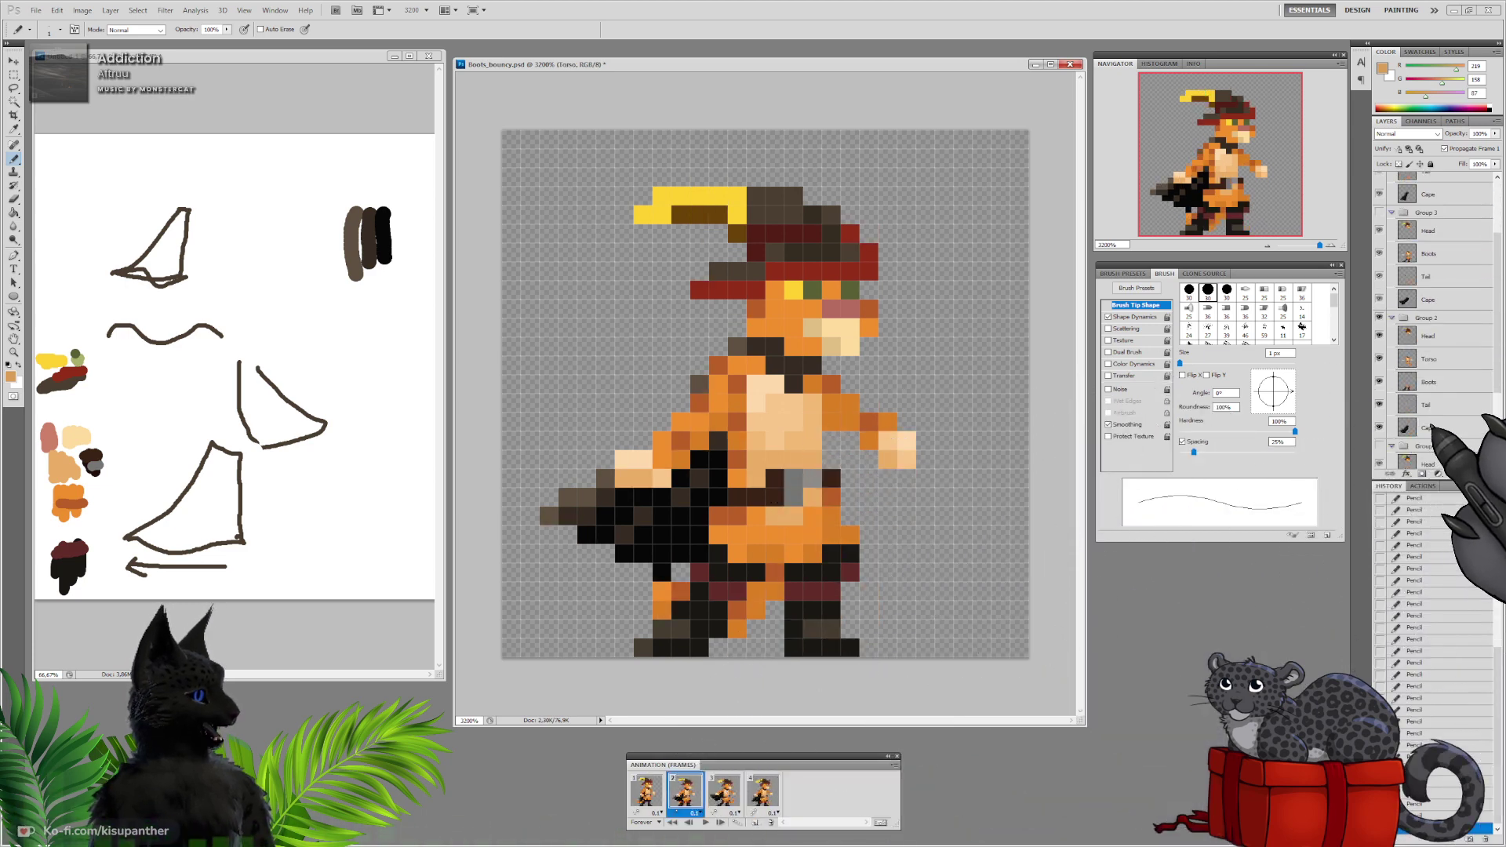
{"action": "scroll", "coordinate": [1432, 427], "scroll_direction": "down", "scroll_amount": 2}
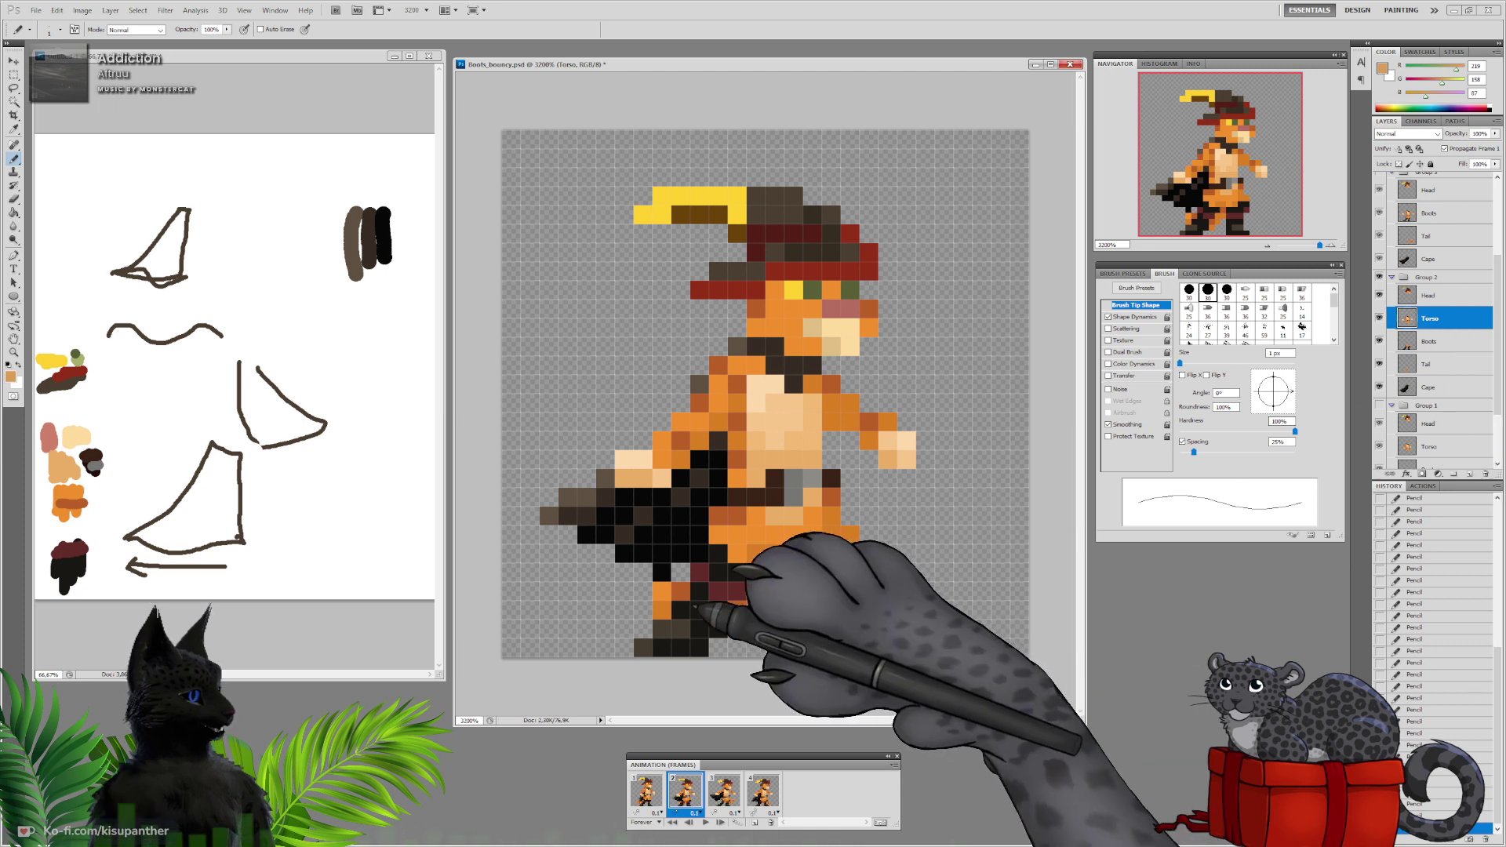
{"action": "left_click", "coordinate": [755, 478]}
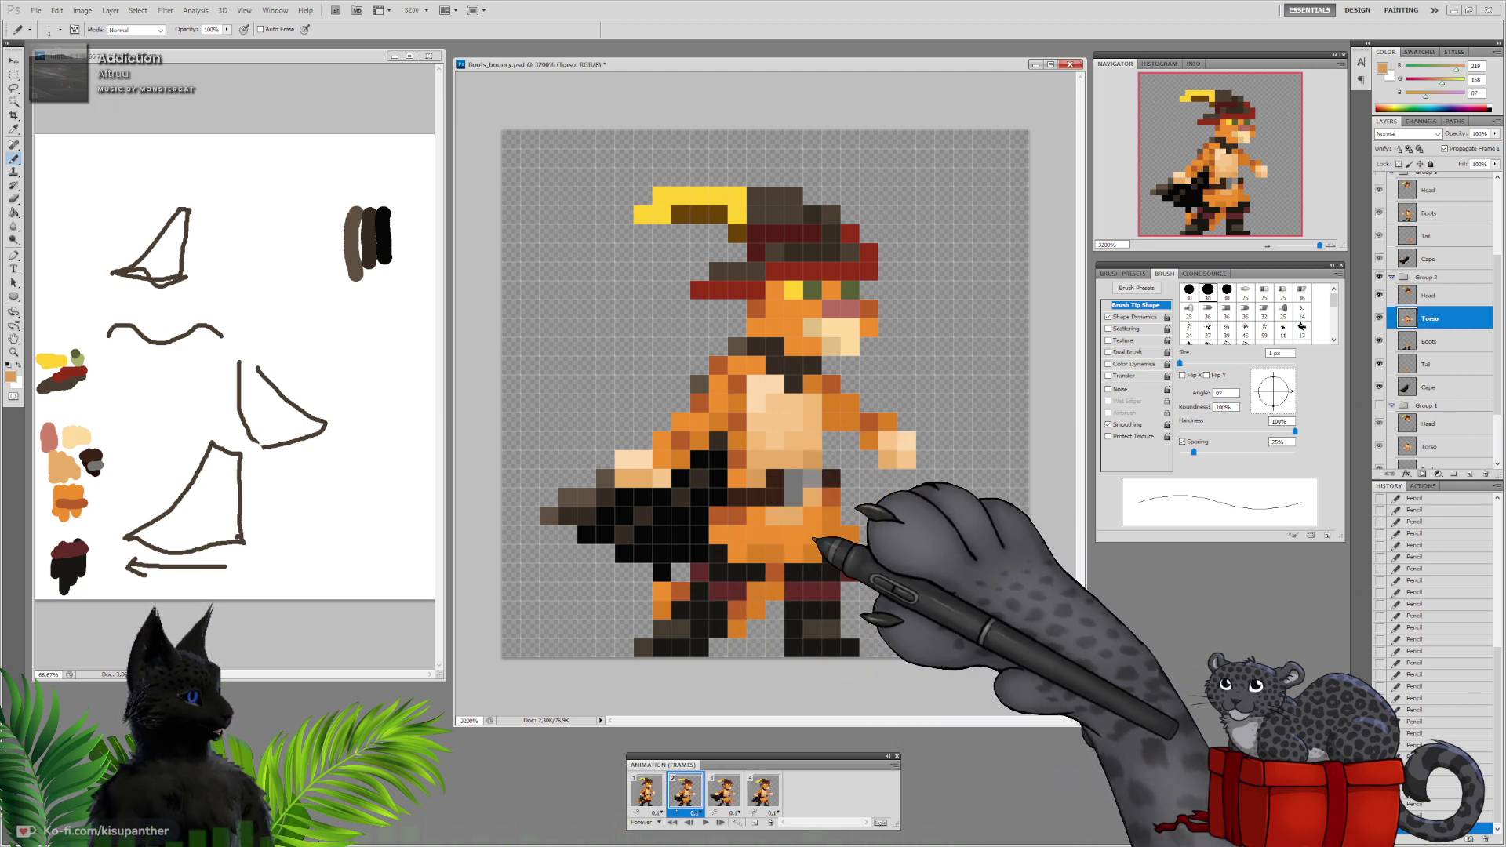
{"action": "left_click", "coordinate": [776, 362], "text": "alt"}
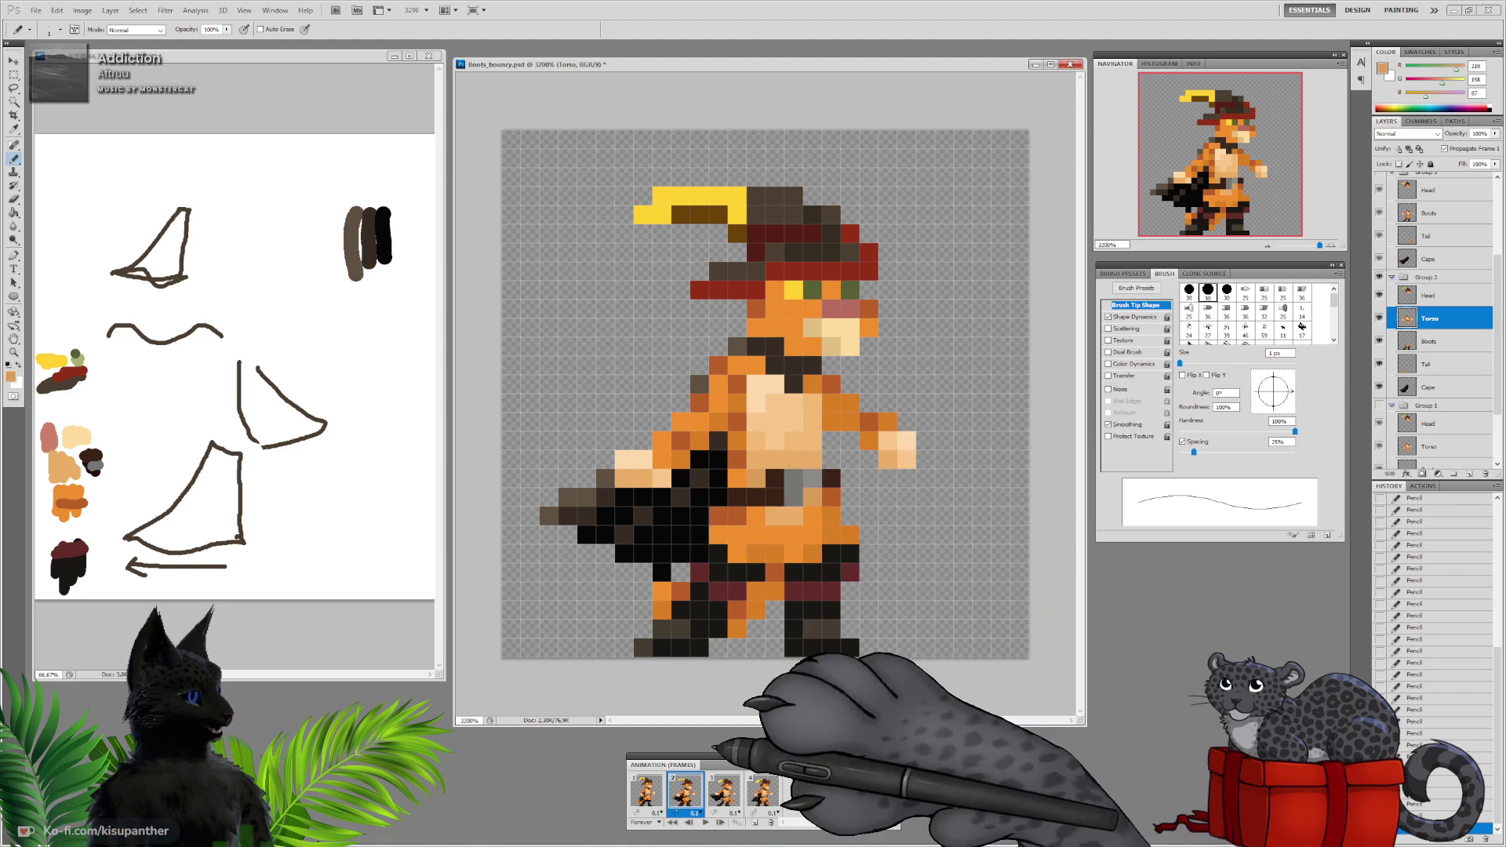
Shade the first frame's lower chest and belly with the darker peach on Group 1's Torso layer, and compare it with the fourth frame
{"action": "left_click", "coordinate": [646, 790]}
{"action": "scroll", "coordinate": [1435, 330], "scroll_direction": "down", "scroll_amount": 2}
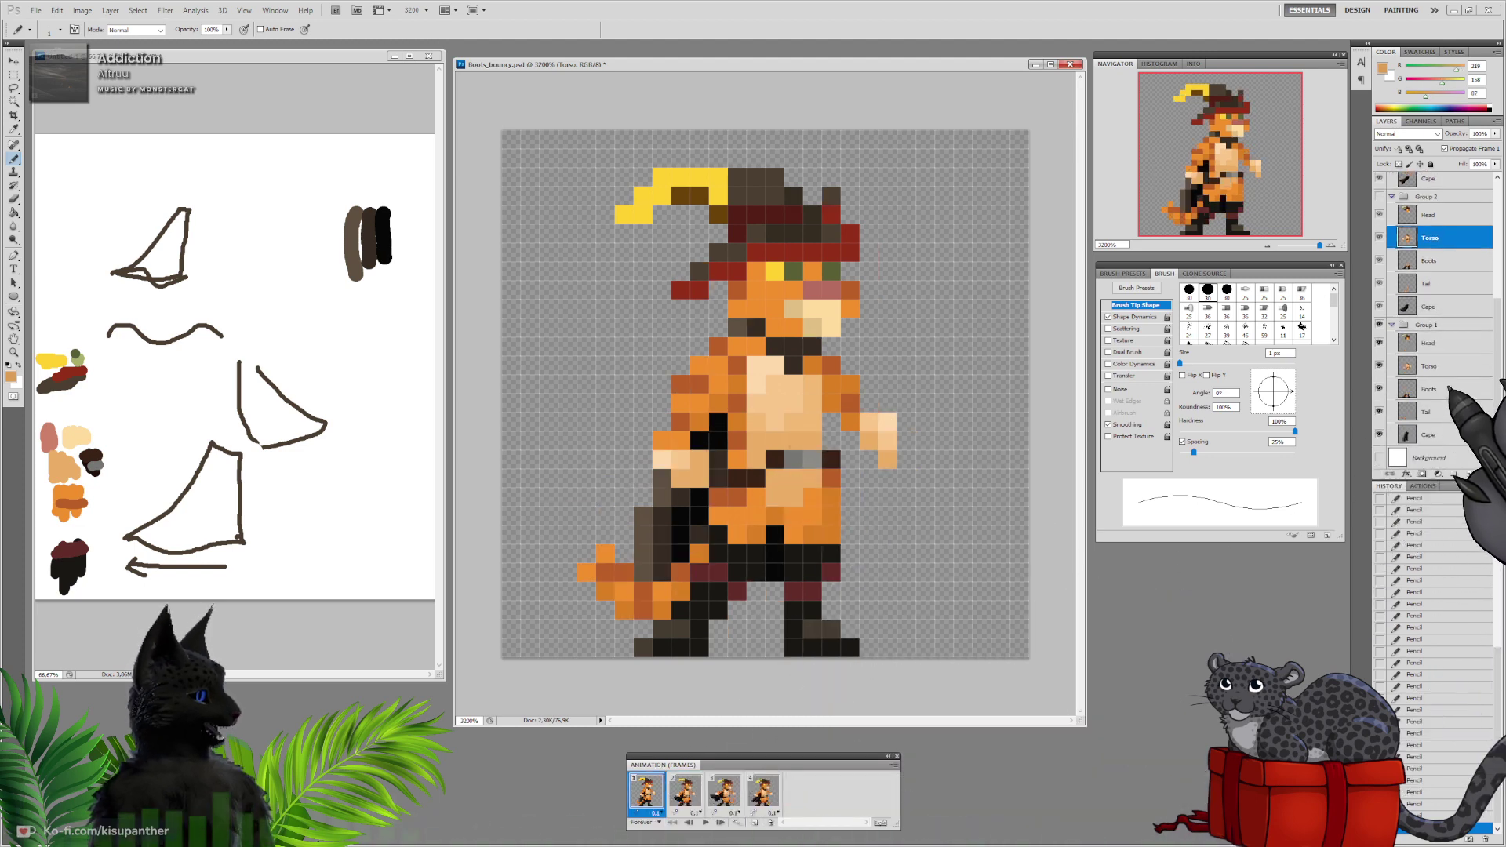
{"action": "left_click", "coordinate": [1429, 365]}
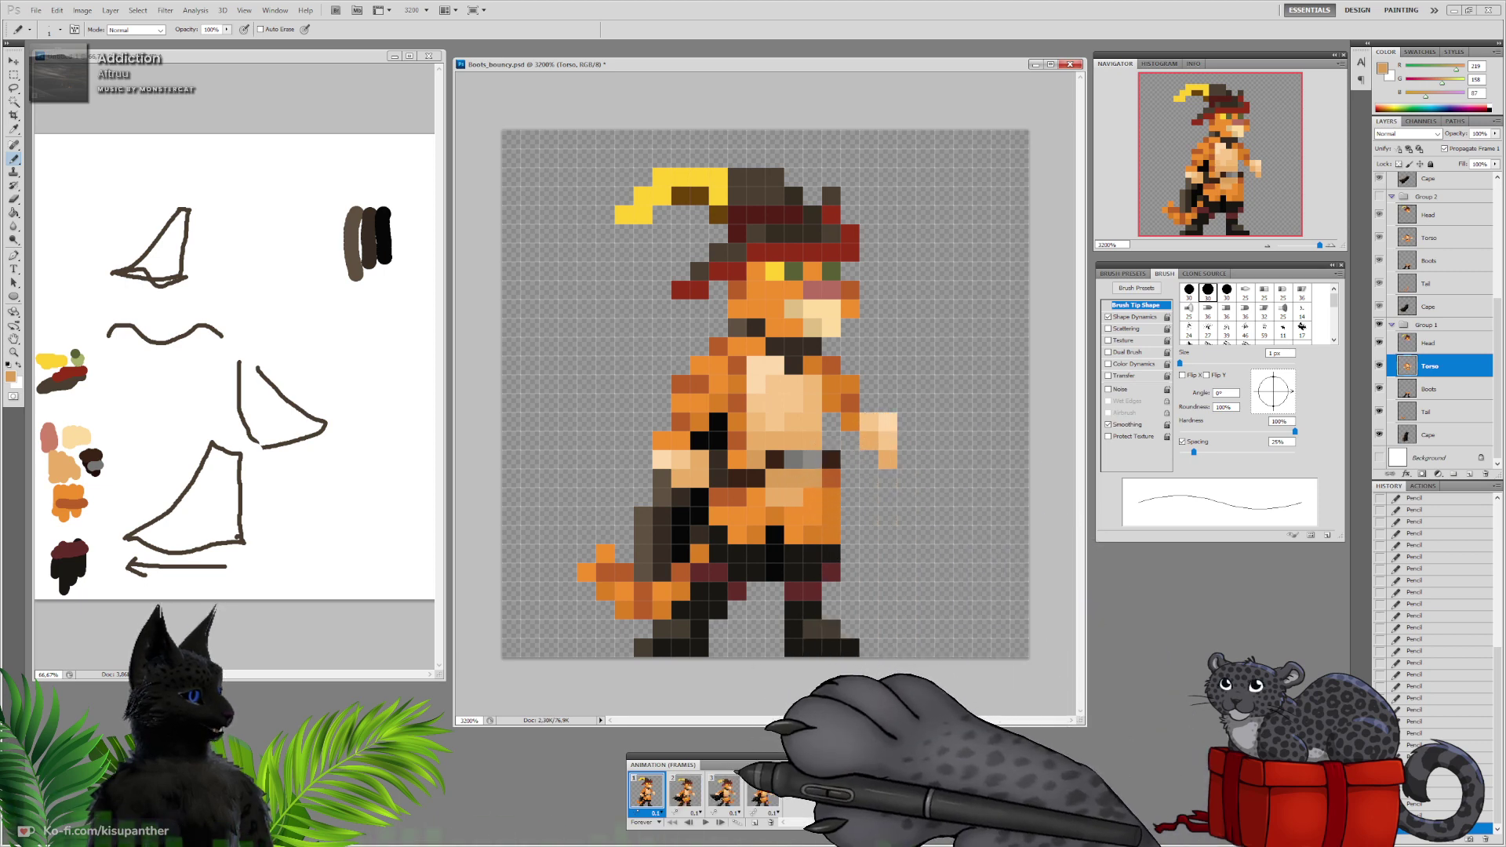
{"action": "left_click", "coordinate": [762, 791]}
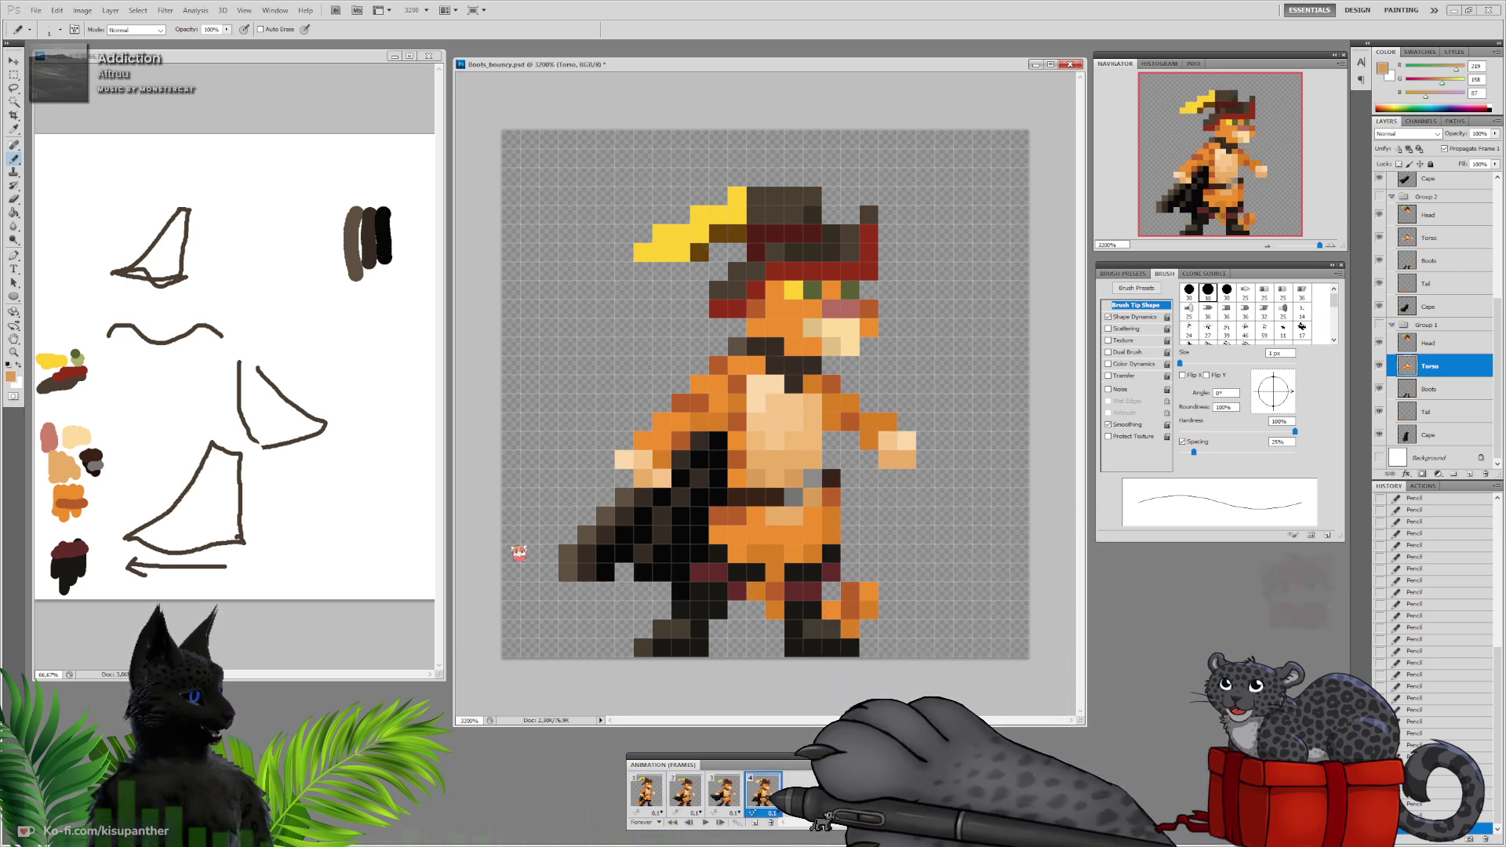
{"action": "left_click", "coordinate": [646, 790]}
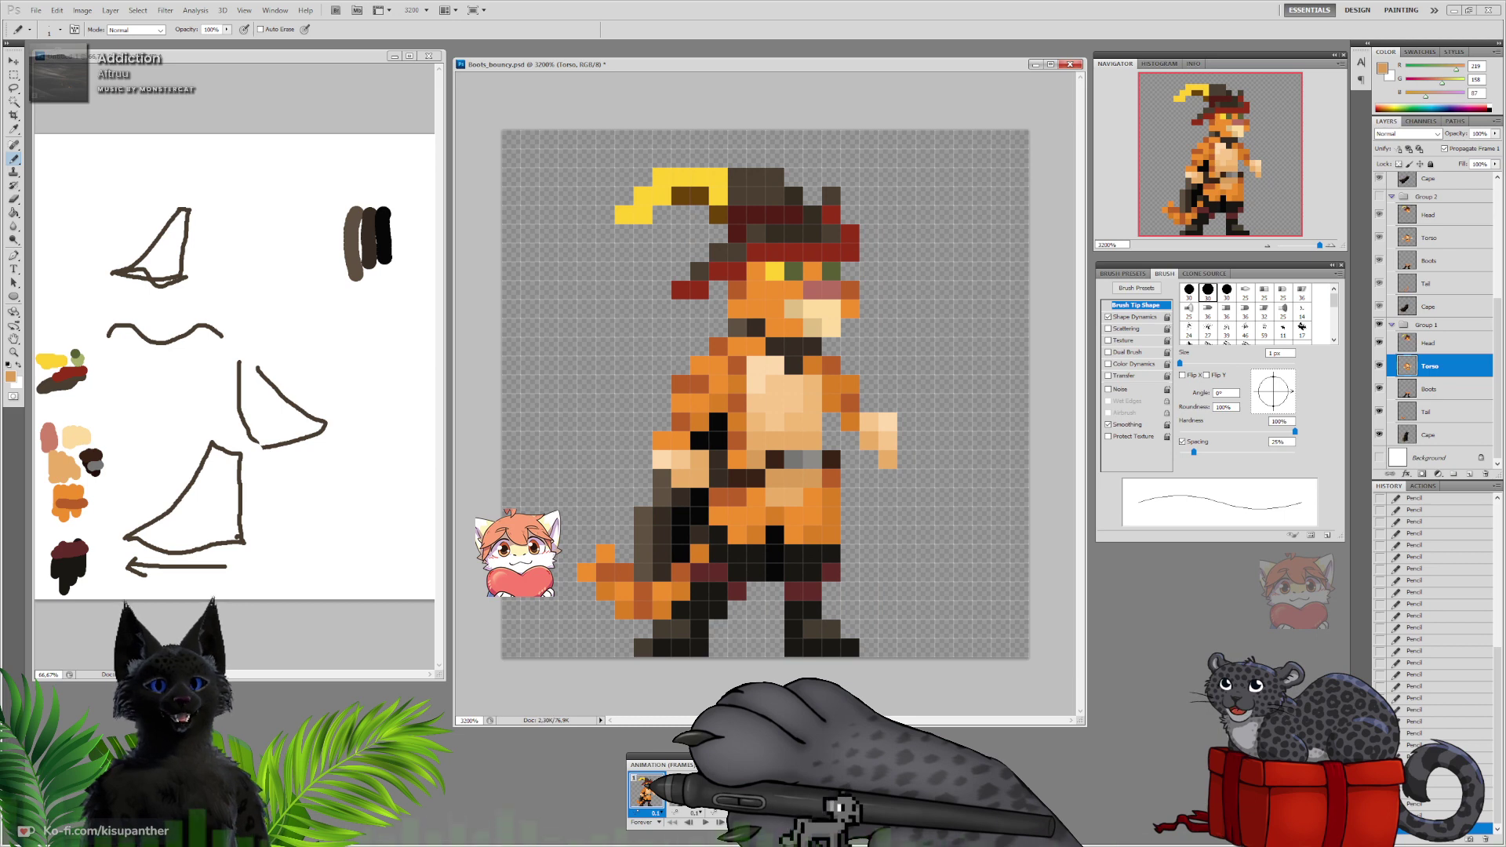
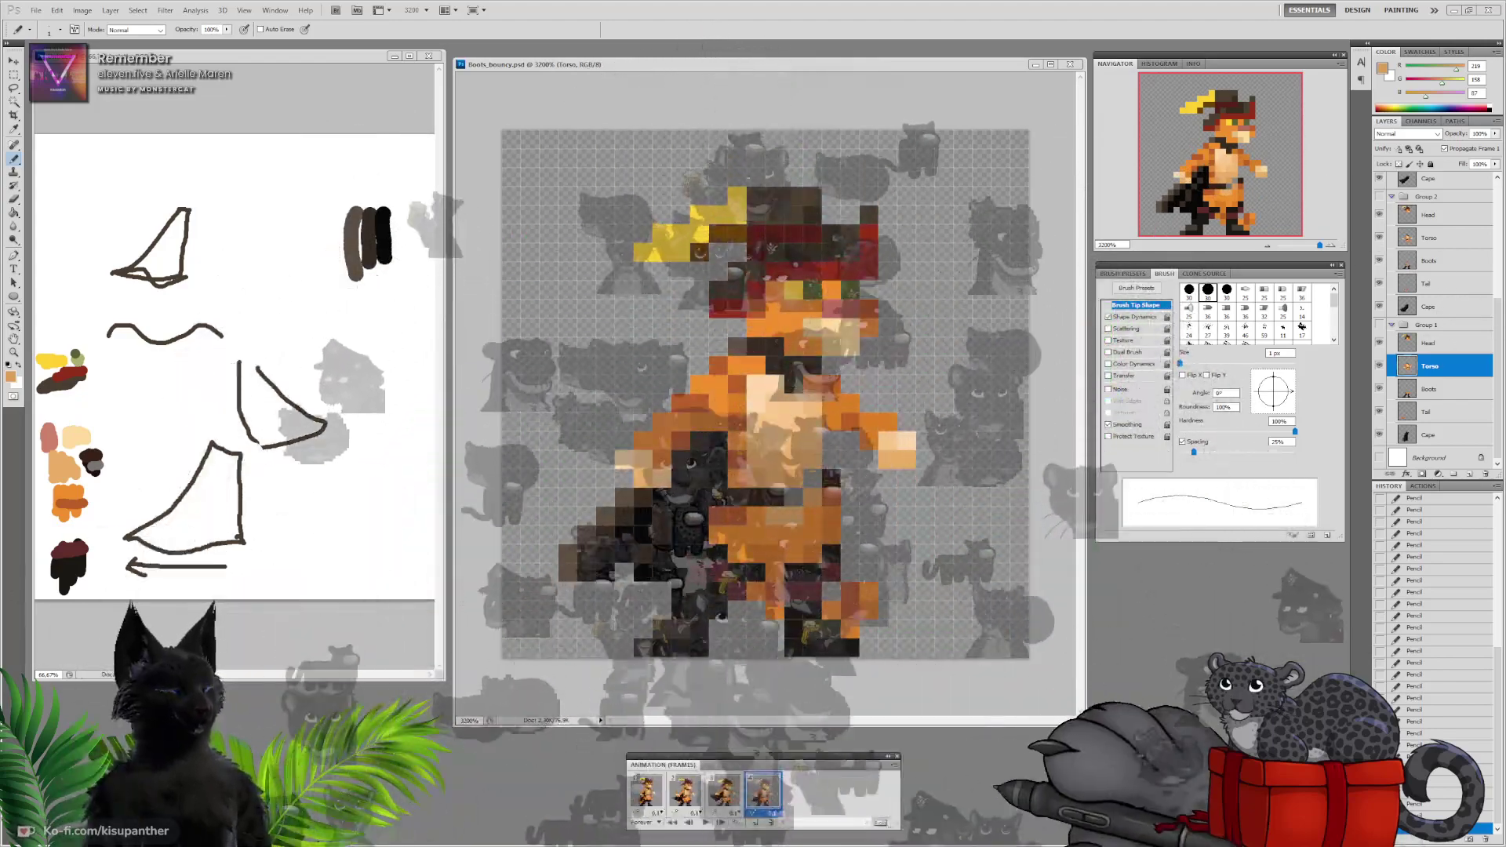
Sample the orange shoulder fur in the first frame and set a slightly lighter orange as the foreground colour
{"action": "left_click", "coordinate": [650, 792]}
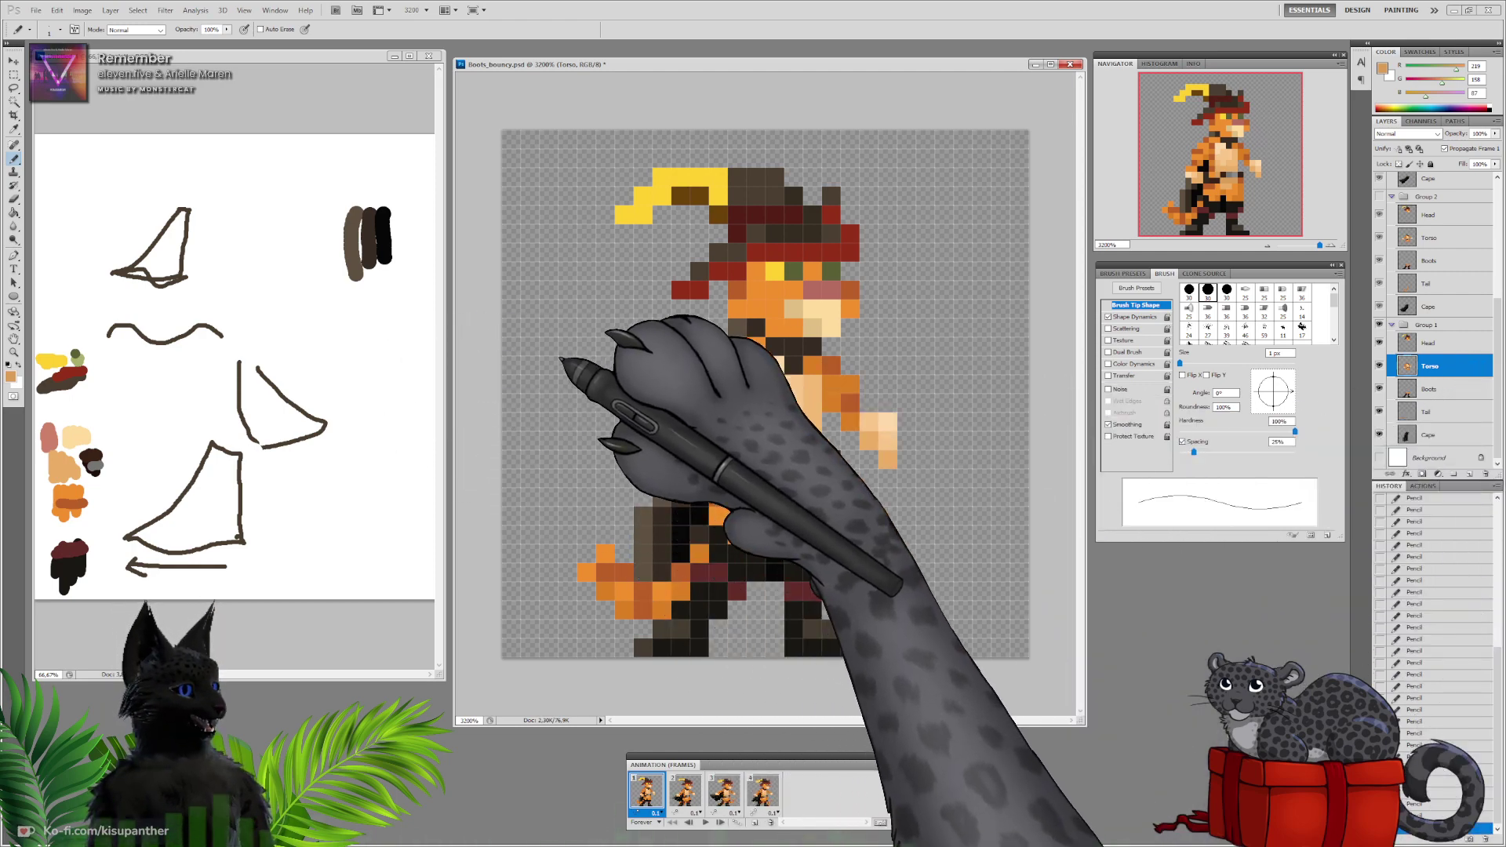
{"action": "left_click", "coordinate": [707, 364], "text": "alt"}
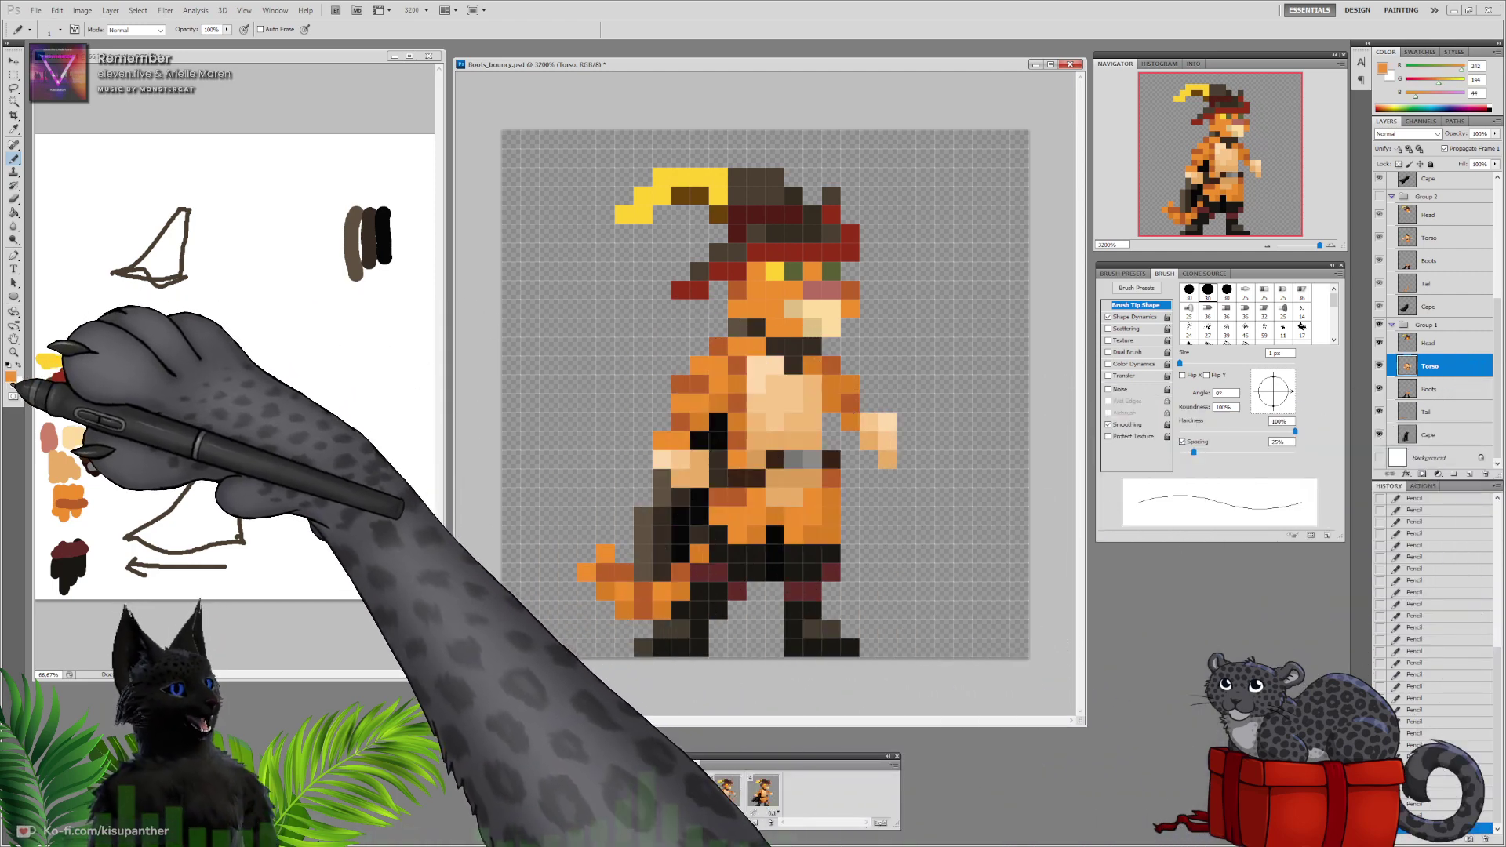
{"action": "left_click", "coordinate": [11, 376]}
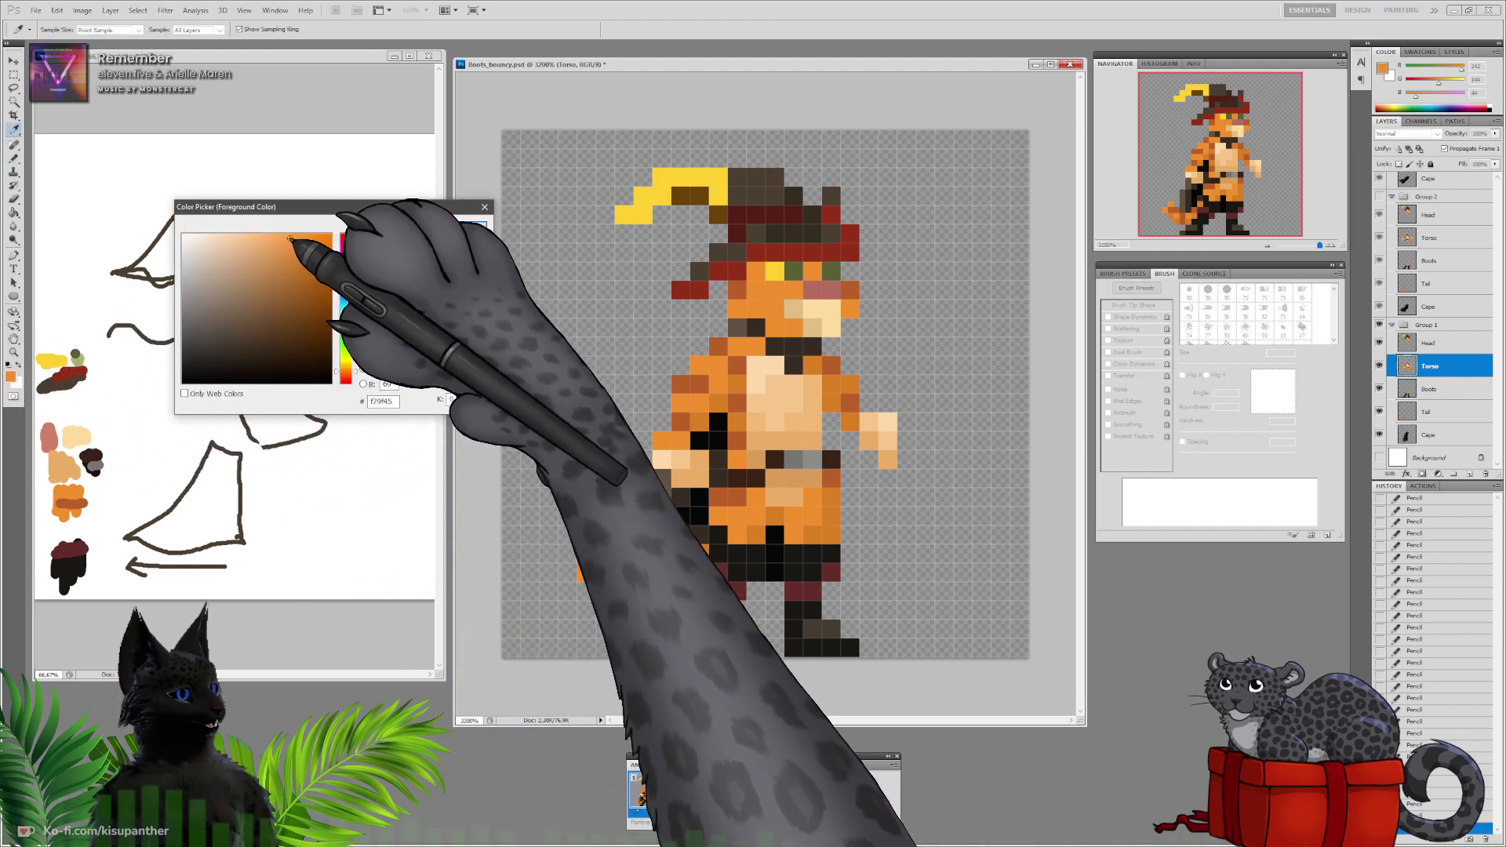
{"action": "left_click", "coordinate": [291, 237]}
{"action": "left_click", "coordinate": [451, 228]}
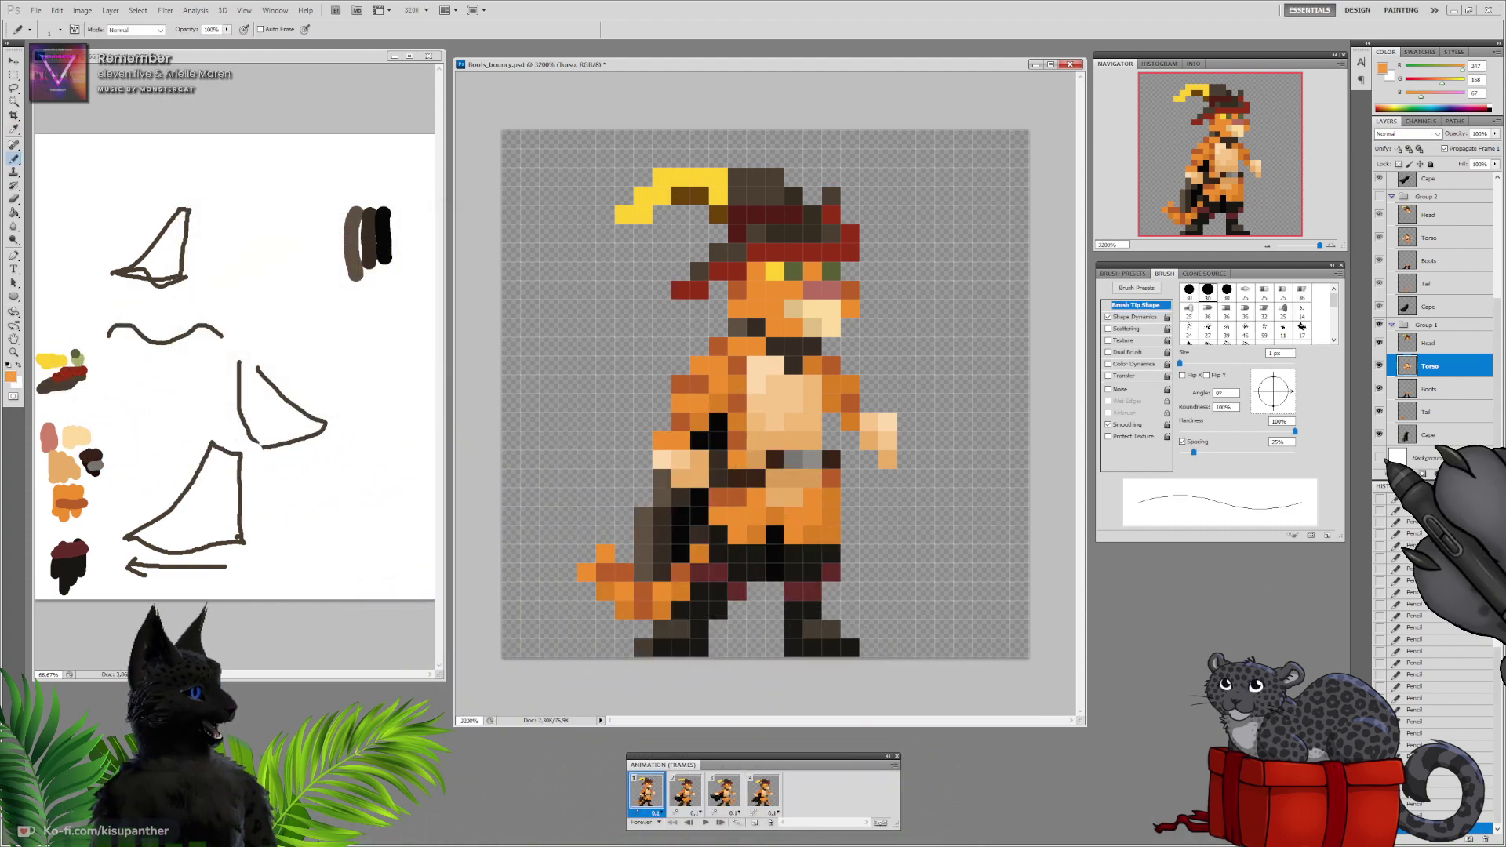
Paint light-orange highlight pixels along the outer edge of the back arm and shoulder in the first frame
{"action": "left_click", "coordinate": [663, 443]}
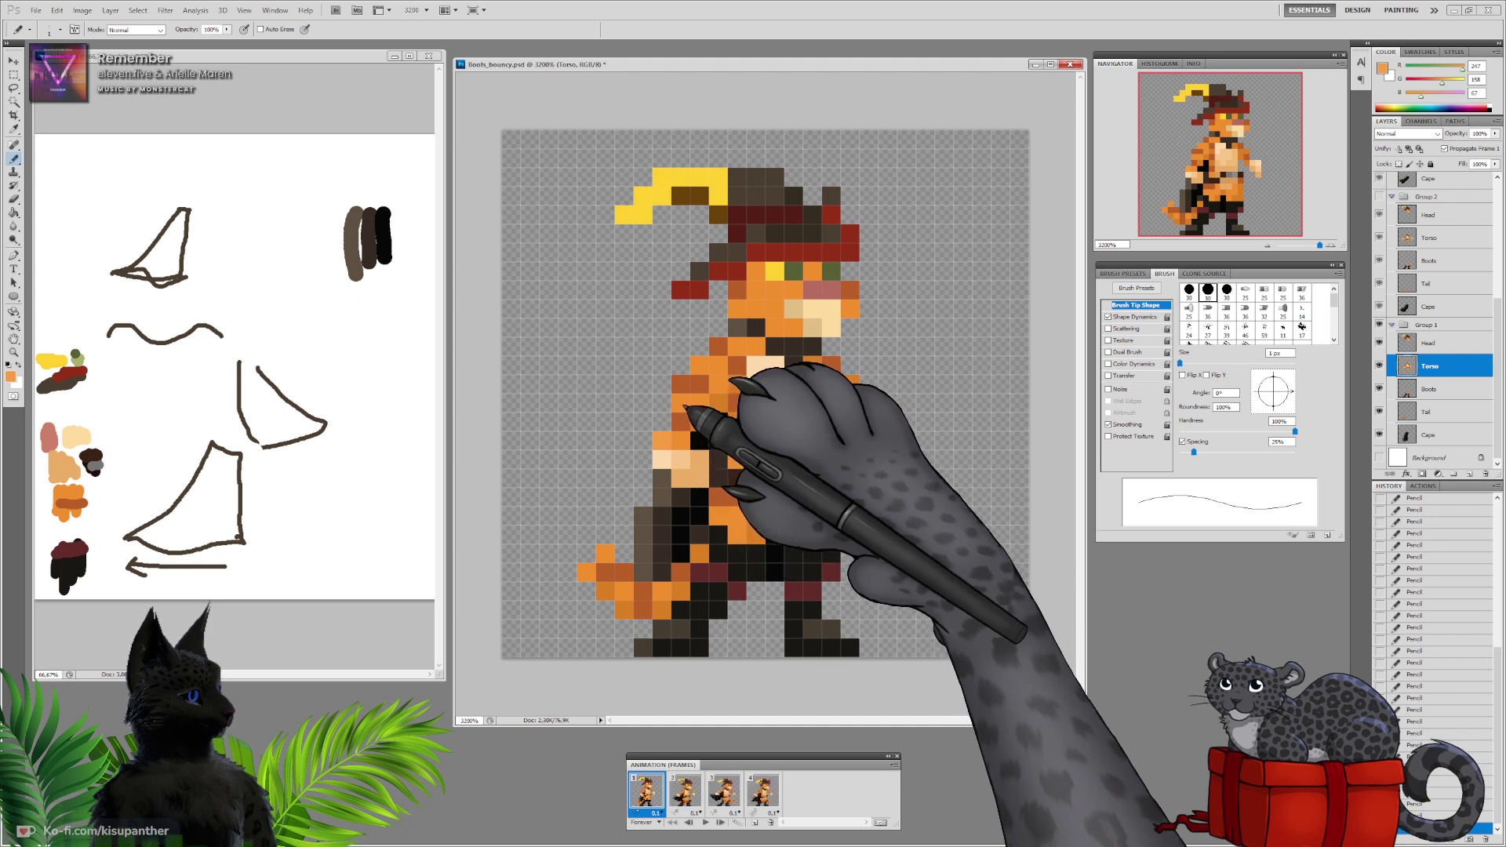
{"action": "left_click", "coordinate": [681, 403]}
{"action": "left_click", "coordinate": [699, 366]}
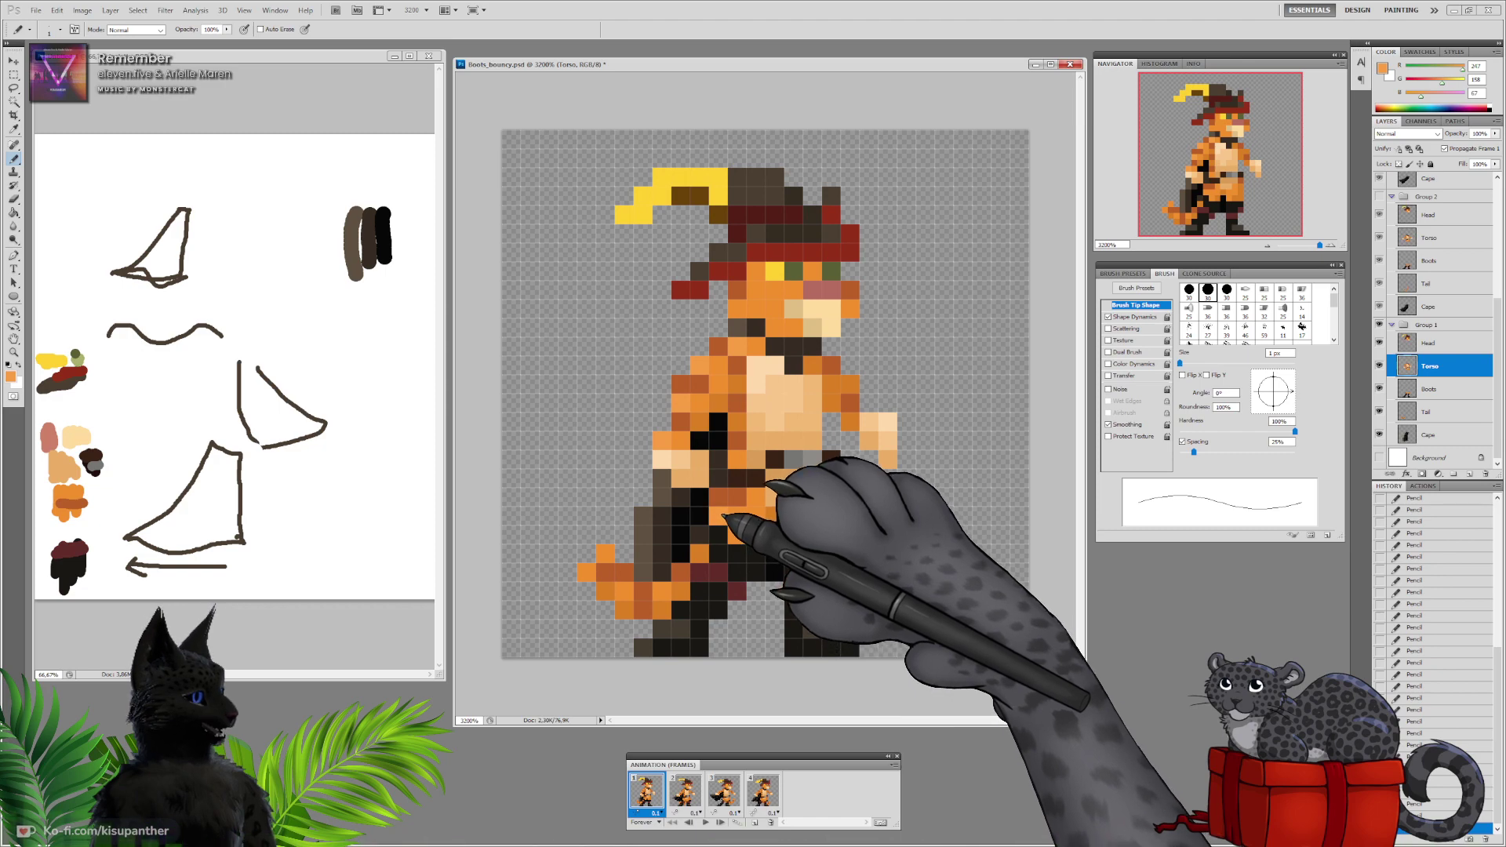
Add light-orange highlights to the back arm in the second and third frames, using Group 2's Torso and Group 3's Boots layers
{"action": "left_click", "coordinate": [685, 791]}
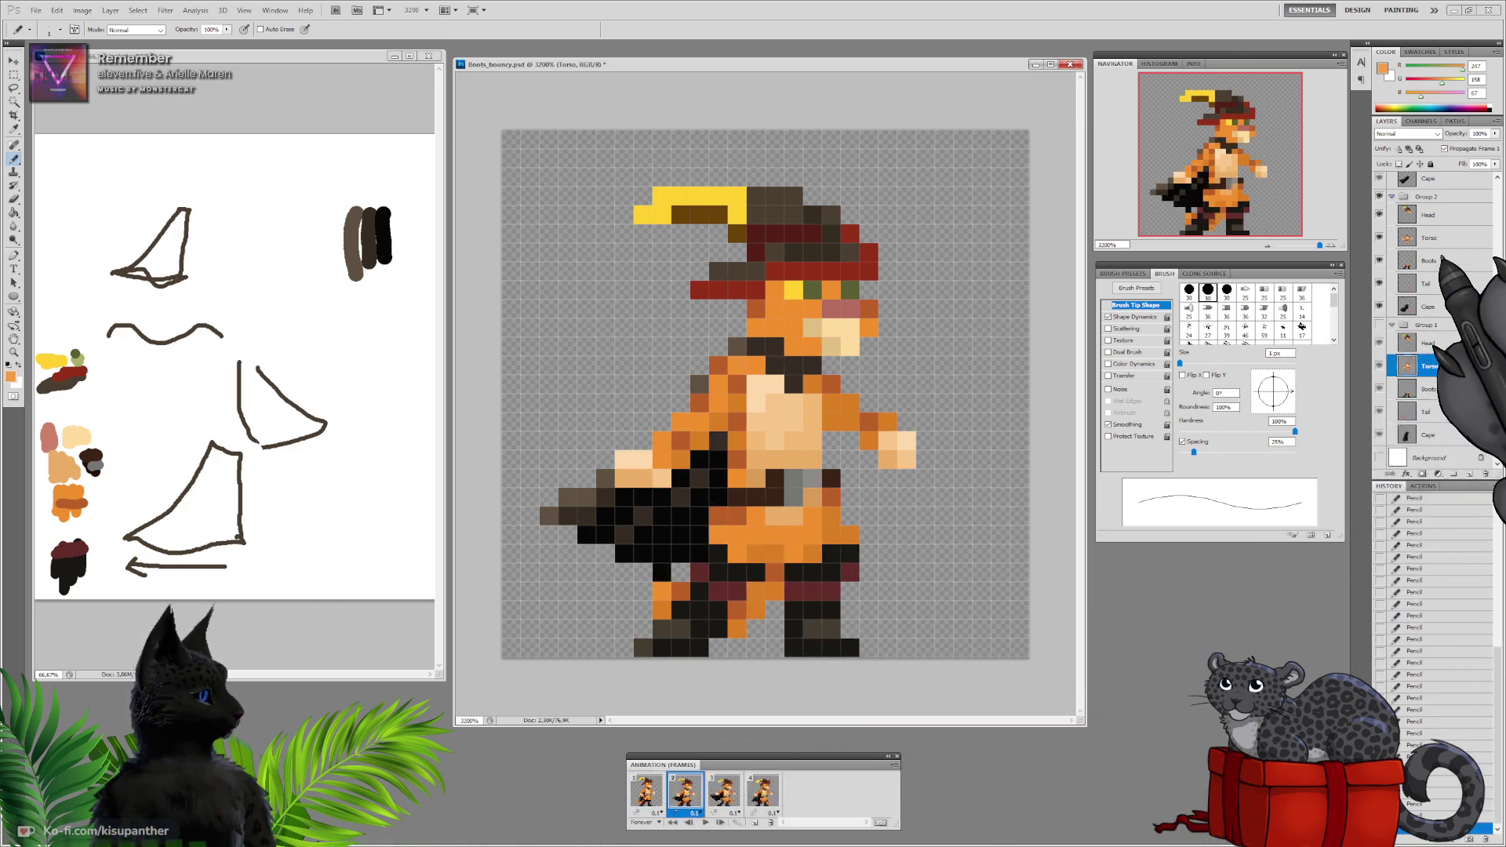
{"action": "left_click", "coordinate": [1429, 237]}
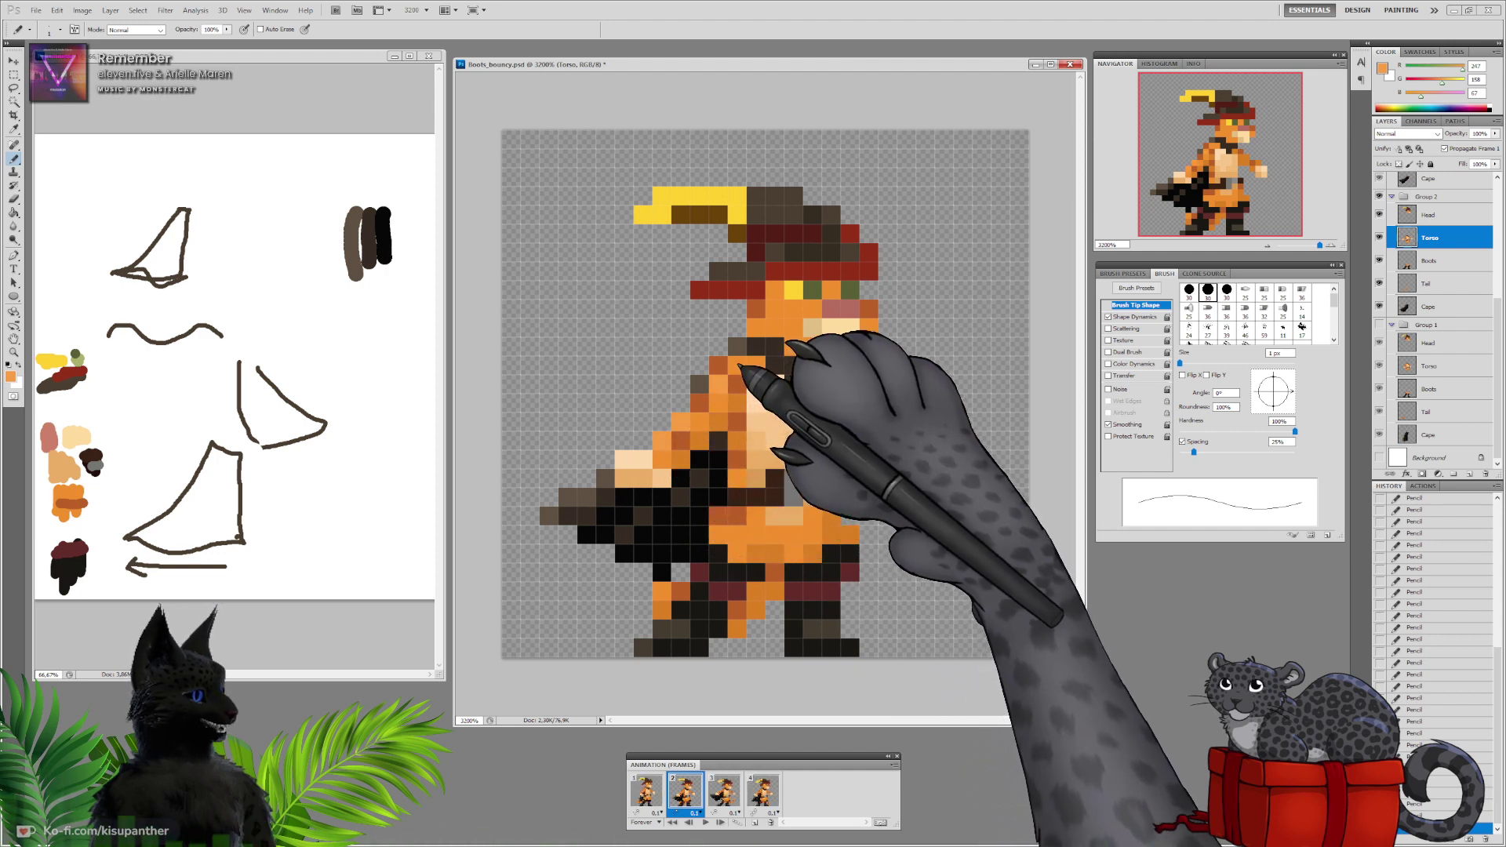
{"action": "left_click", "coordinate": [724, 790]}
{"action": "scroll", "coordinate": [1454, 296], "scroll_direction": "up", "scroll_amount": 1}
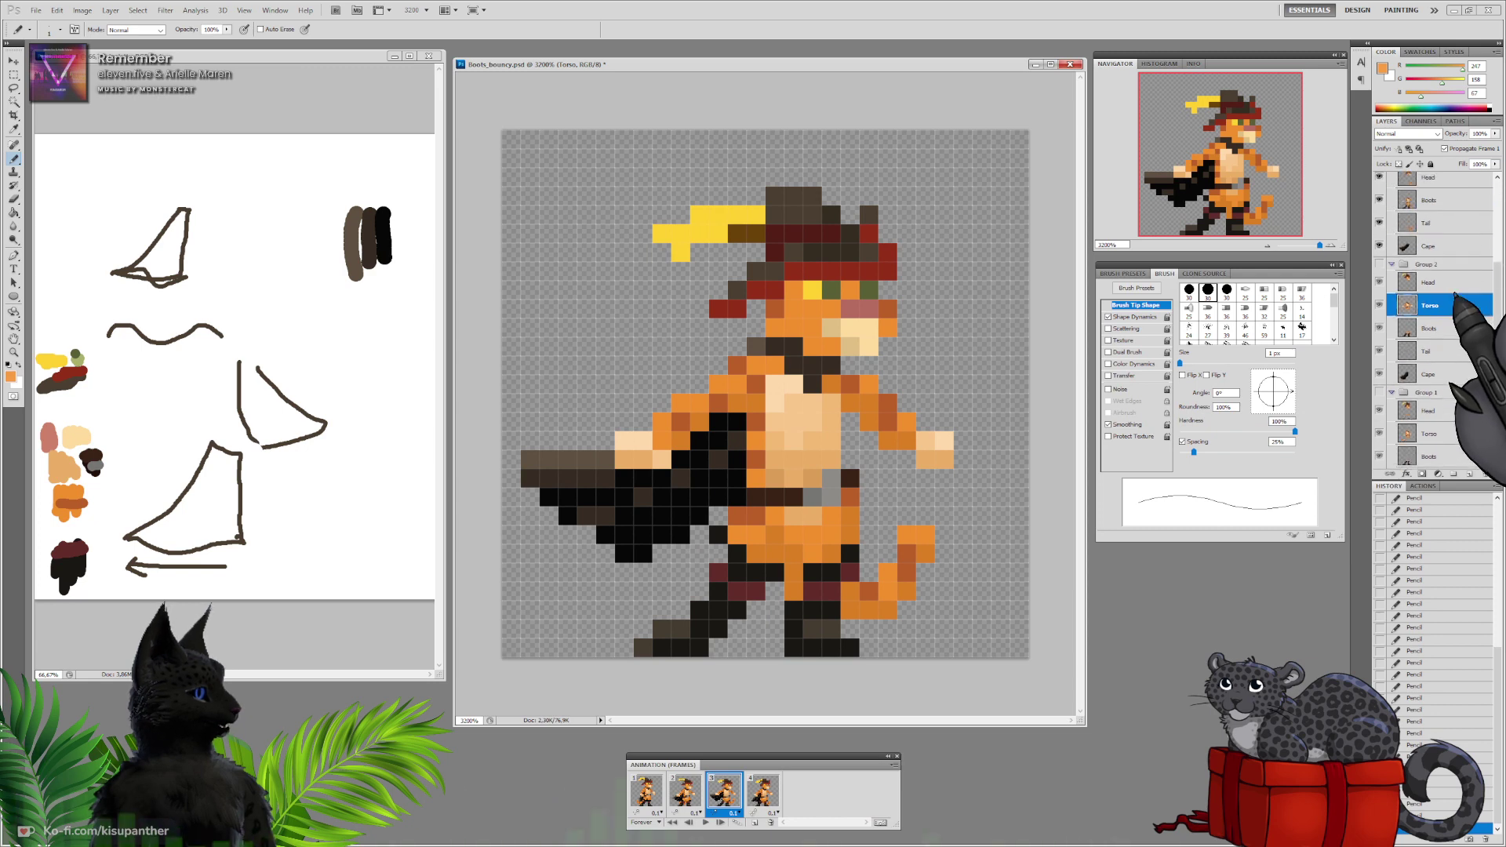
{"action": "left_click", "coordinate": [1455, 295]}
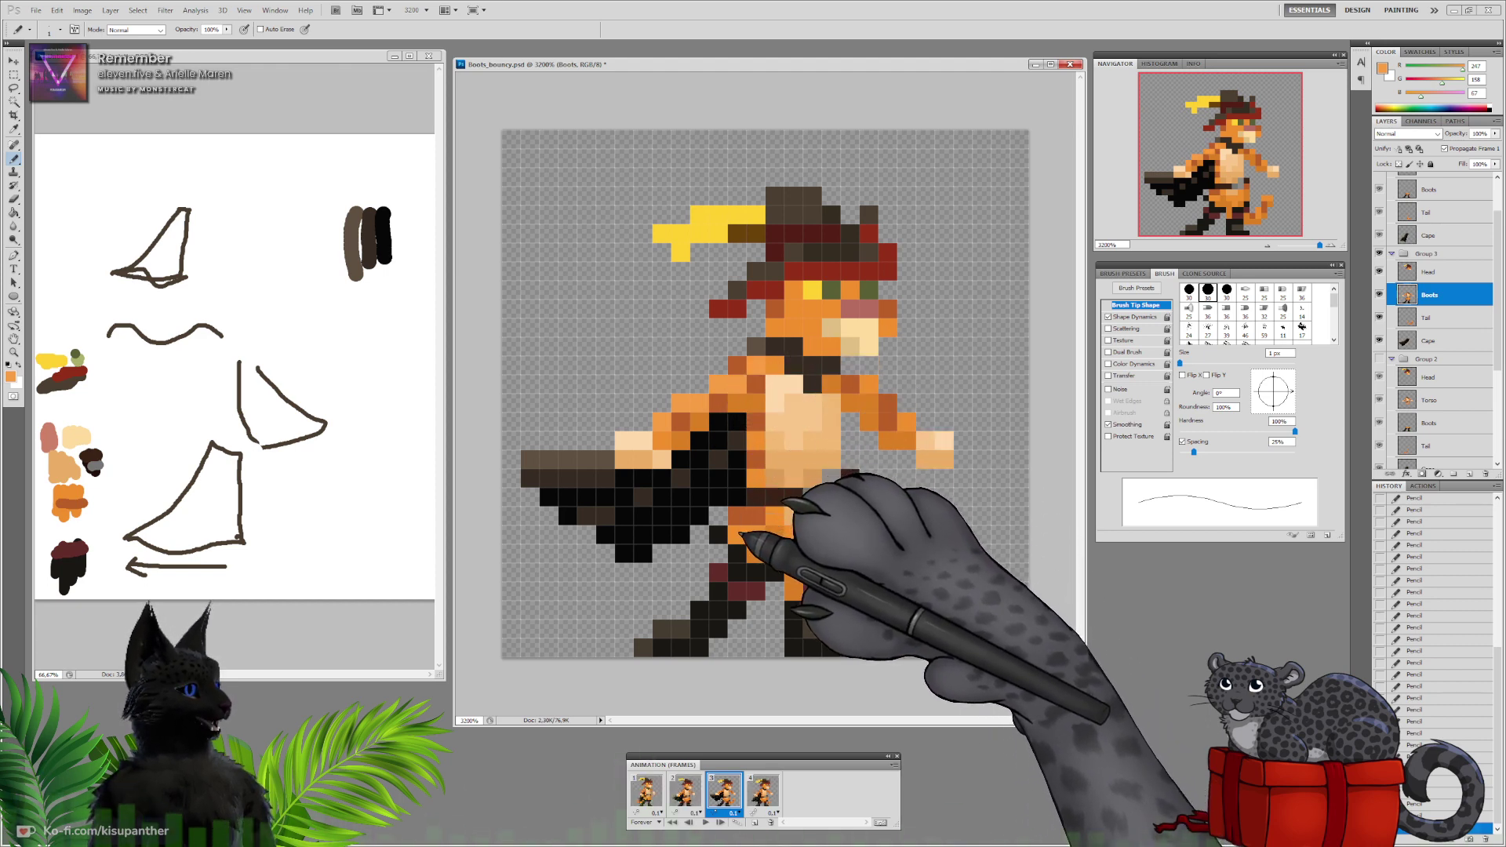
{"action": "left_click", "coordinate": [769, 822]}
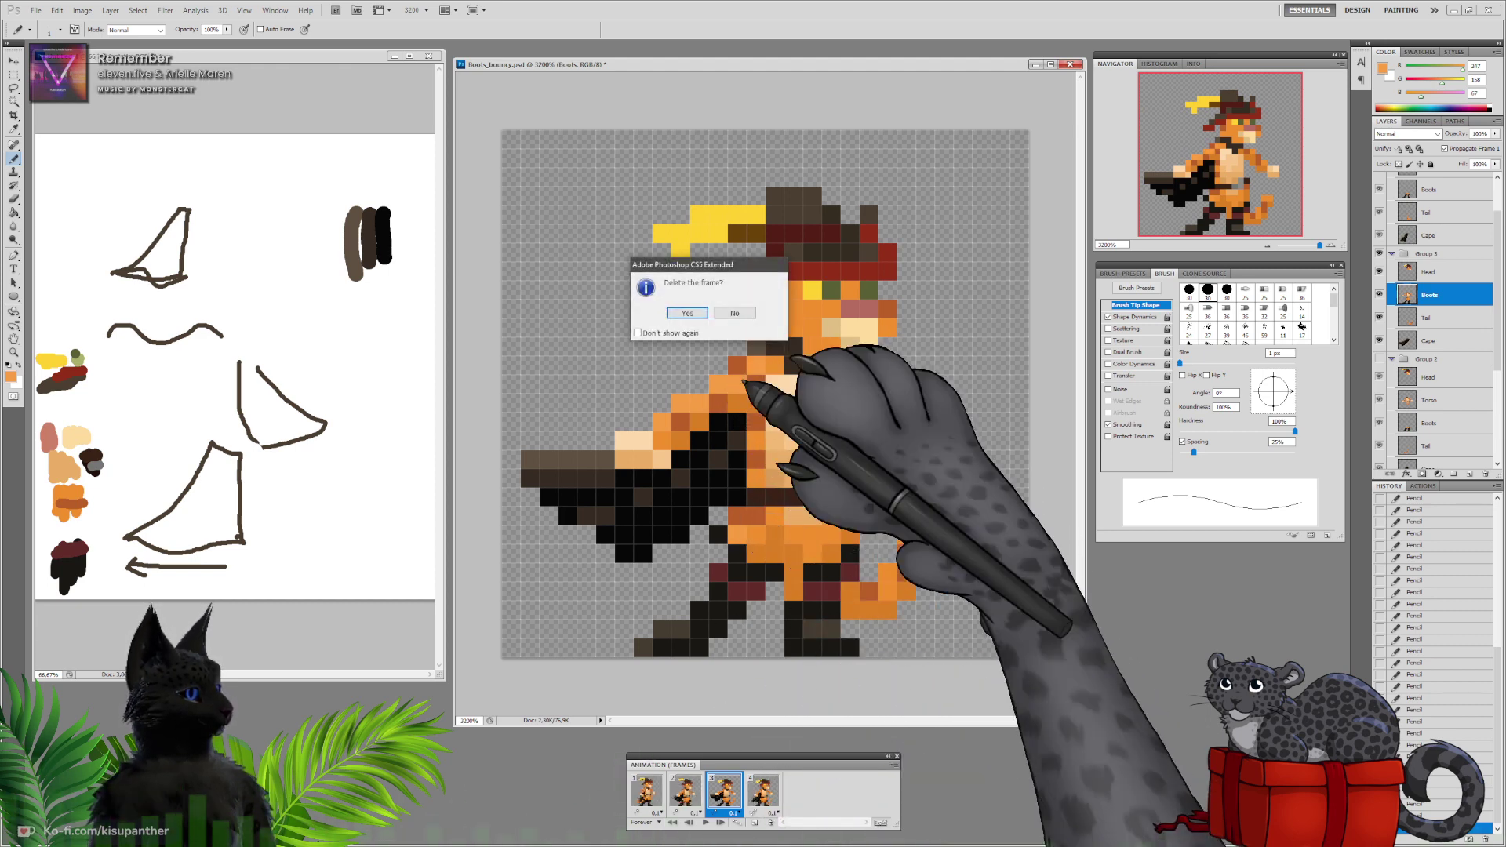
{"action": "left_click", "coordinate": [734, 313]}
Highlight the fourth frame's back arm and shoulder with the light orange on Group 4's Torso layer
{"action": "left_click", "coordinate": [762, 792]}
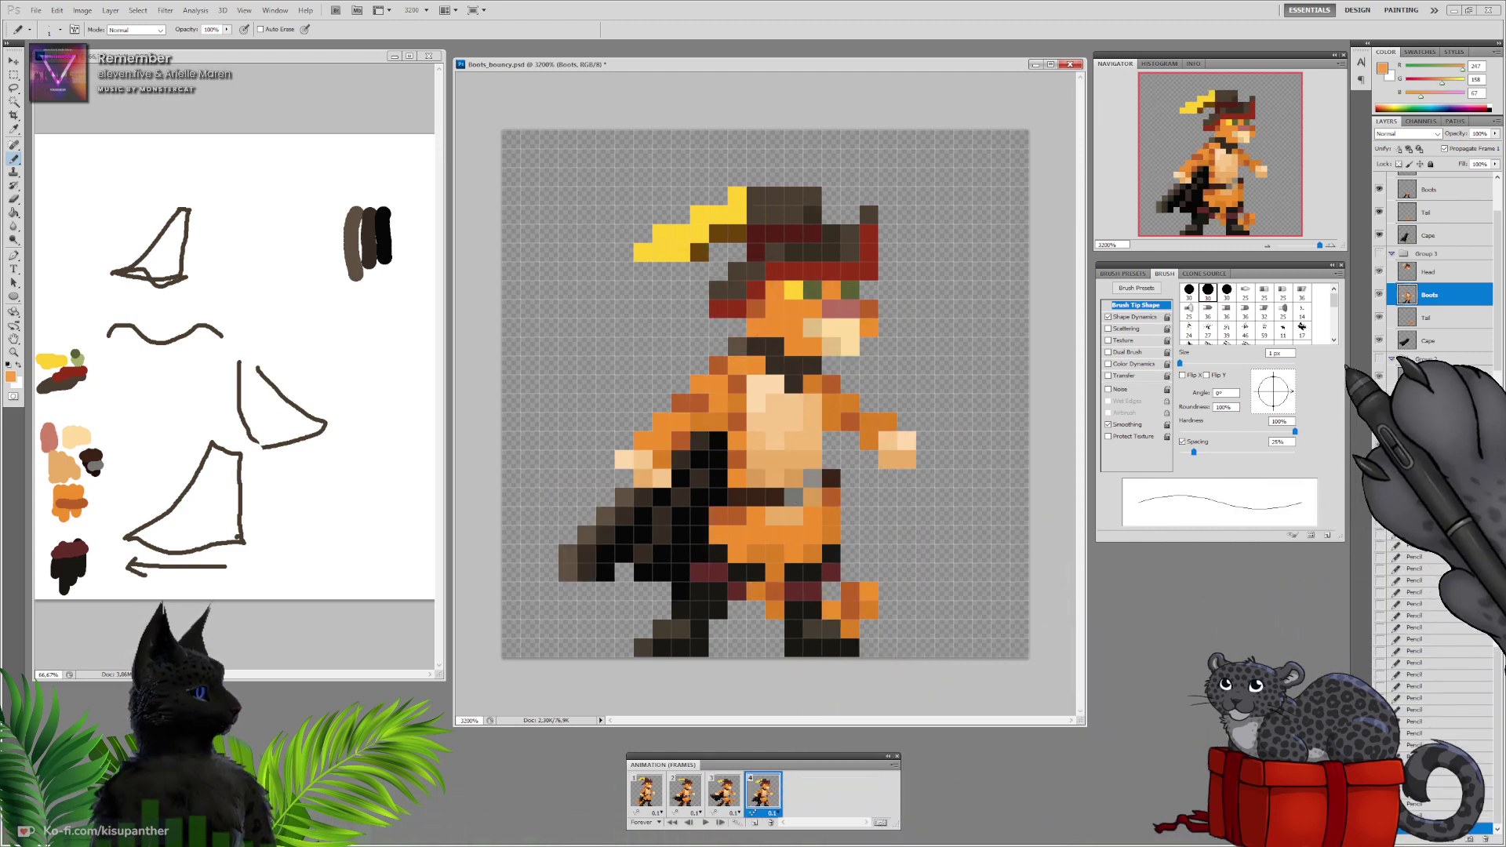
{"action": "left_click_drag", "start_coordinate": [1496, 349], "coordinate": [1497, 320]}
{"action": "left_click", "coordinate": [1430, 221]}
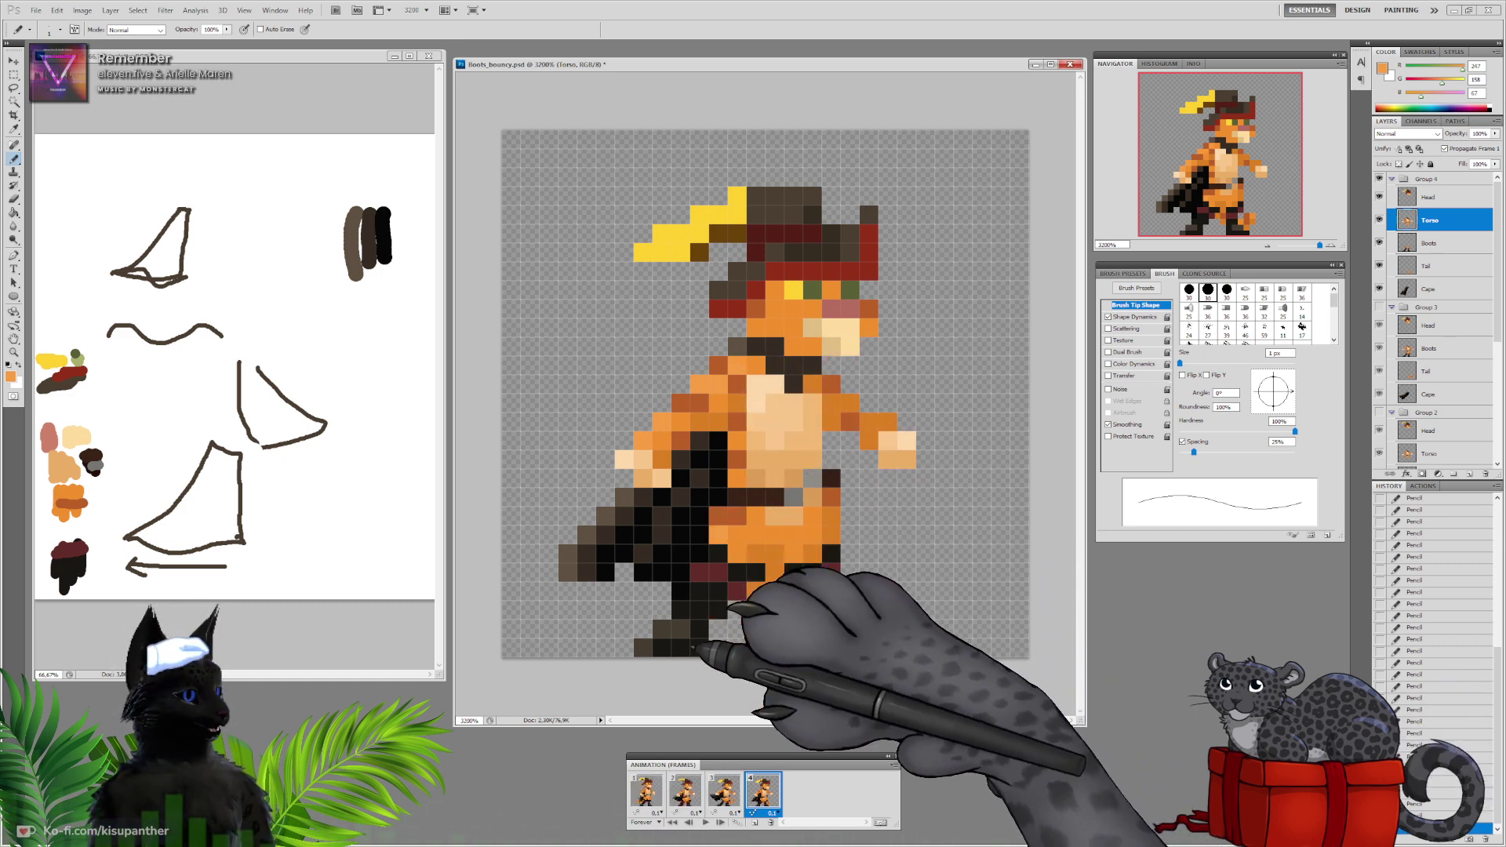
Step through all four animation frames repeatedly to compare the light-orange arm highlights and chest shading
{"action": "left_click", "coordinate": [647, 791]}
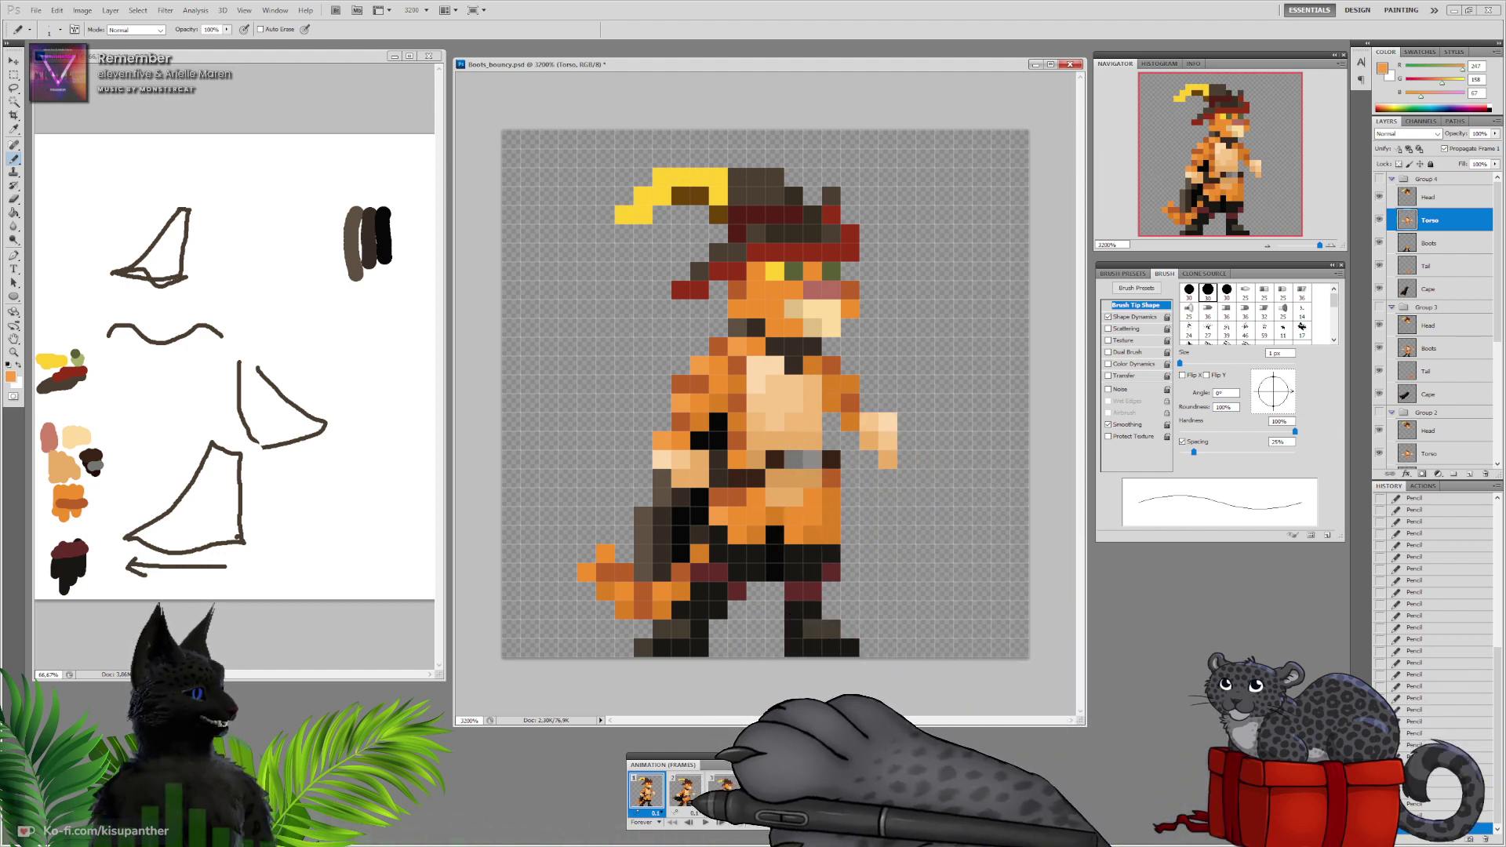
{"action": "left_click", "coordinate": [689, 791]}
{"action": "left_click", "coordinate": [723, 790]}
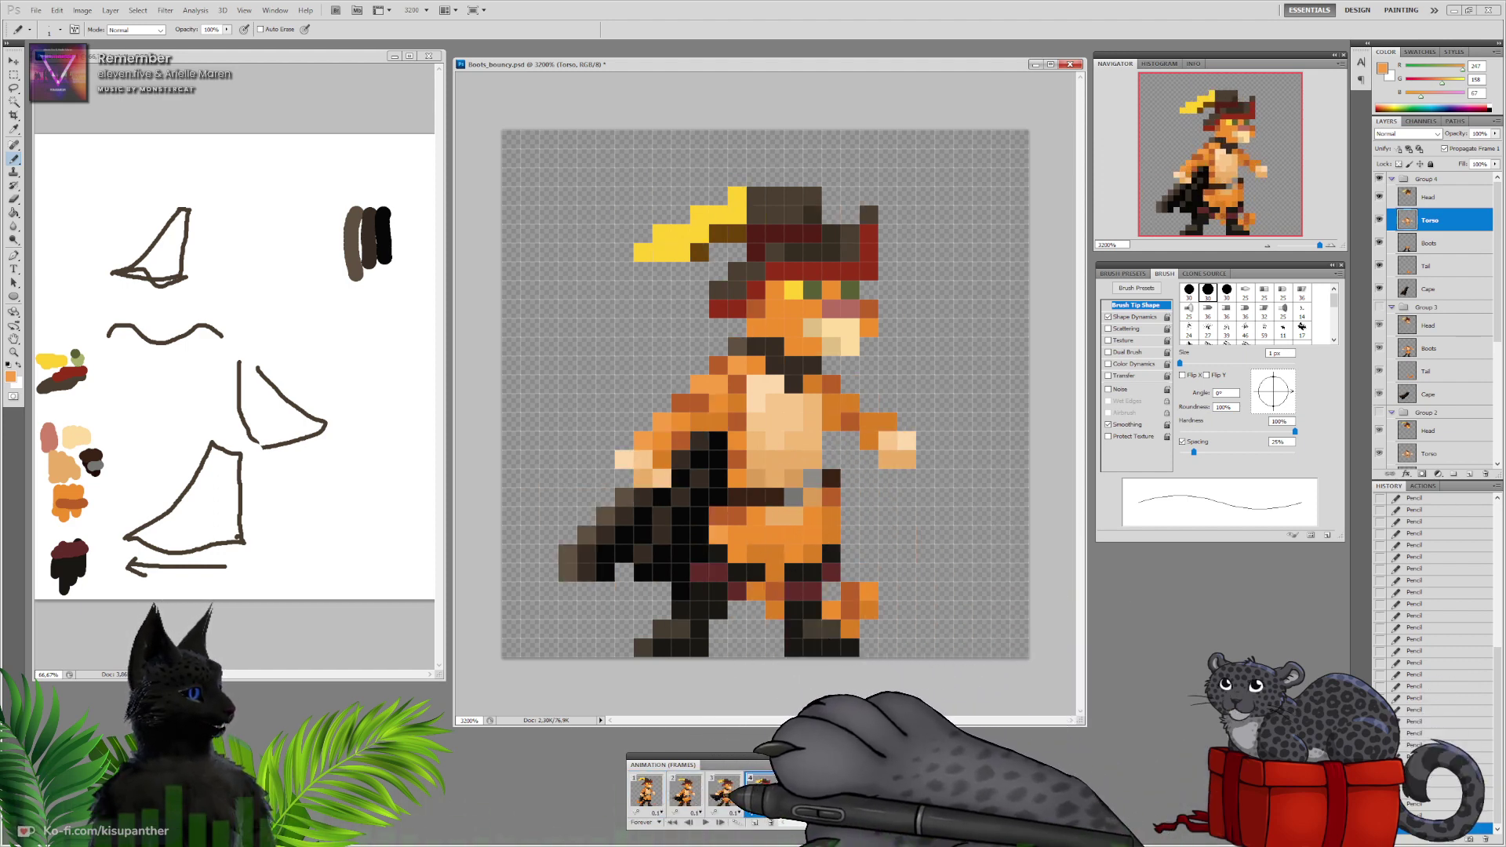
{"action": "left_click", "coordinate": [723, 791]}
{"action": "left_click", "coordinate": [655, 790]}
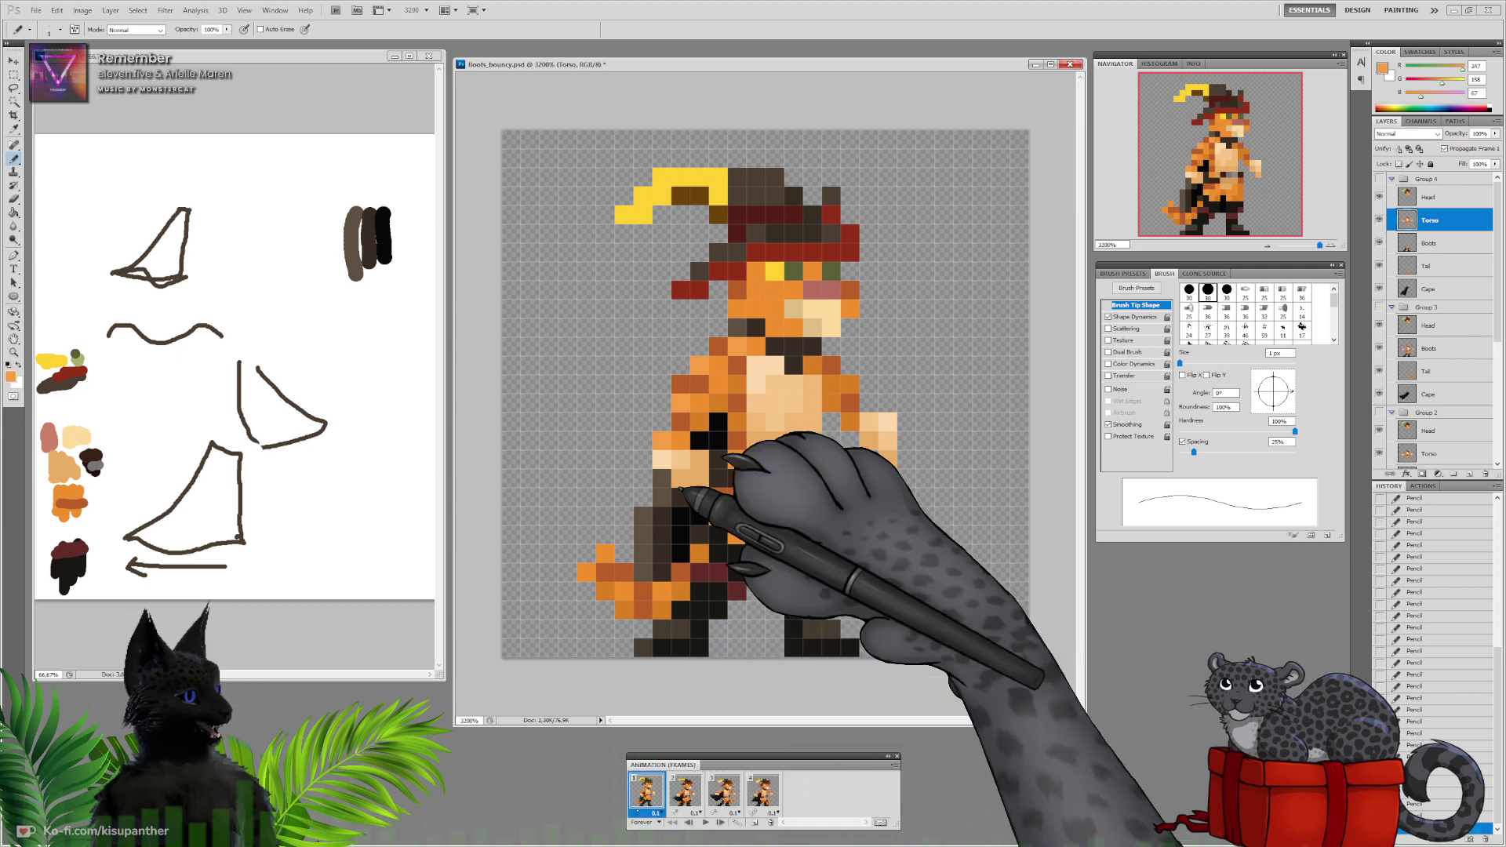
{"action": "left_click", "coordinate": [684, 792]}
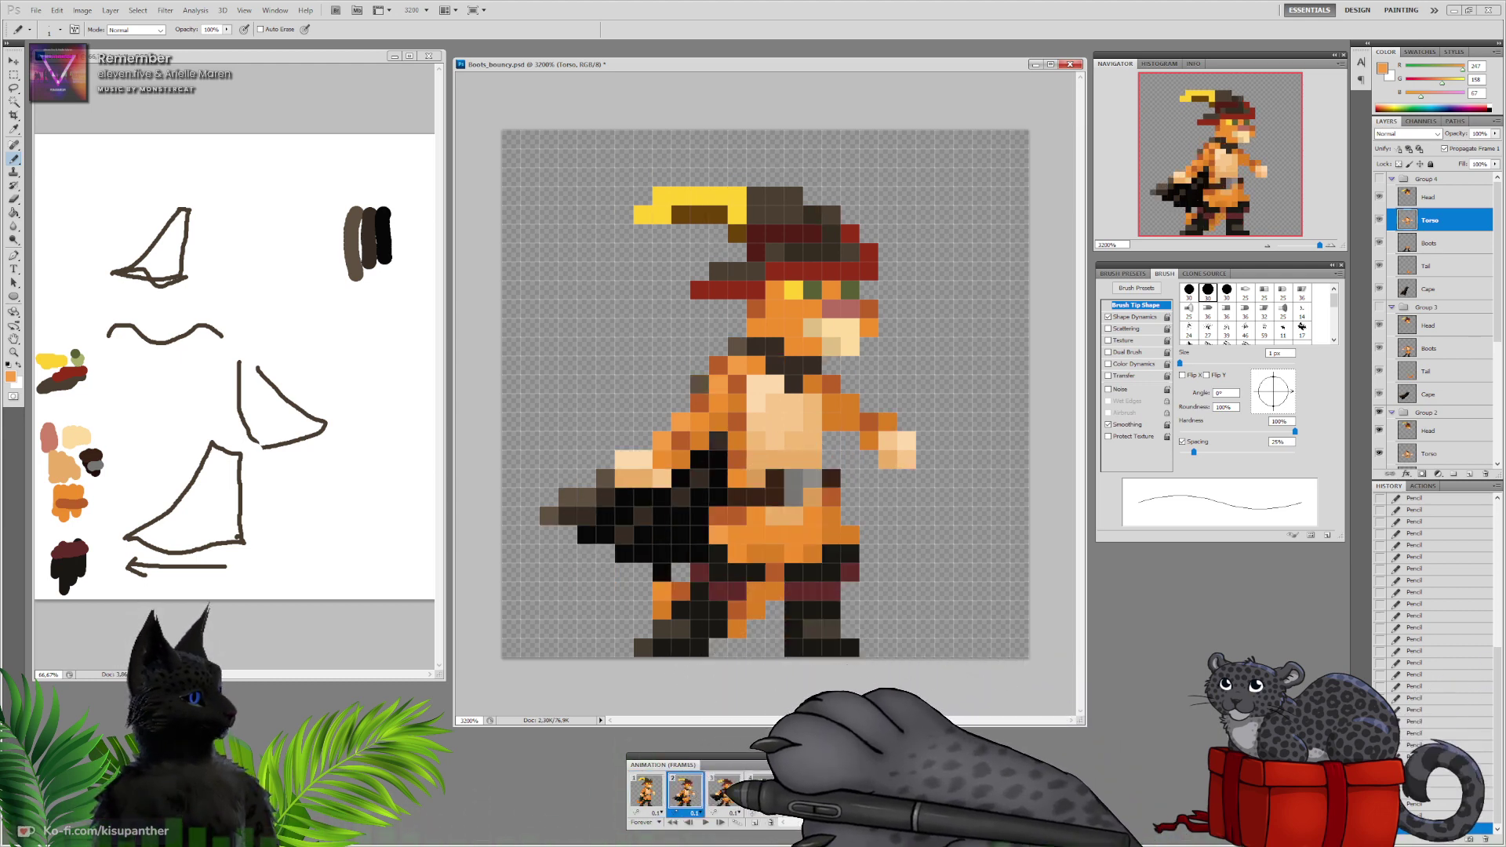
{"action": "left_click", "coordinate": [723, 792]}
{"action": "left_click", "coordinate": [761, 792]}
{"action": "left_click", "coordinate": [647, 790]}
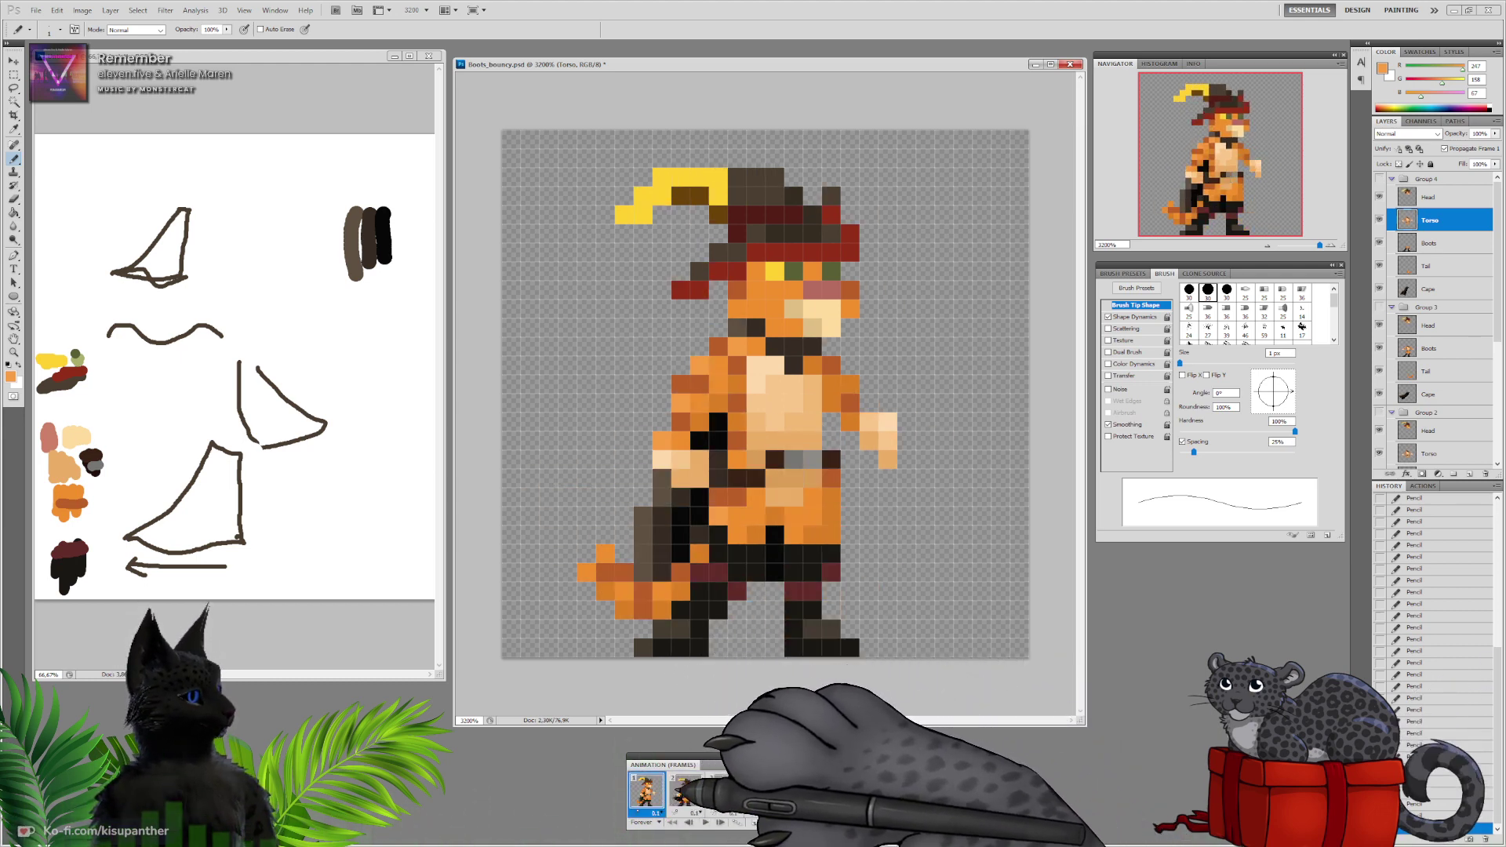
Cycle through the four animation frames to review the arm highlights, ending on the first frame
{"action": "left_click", "coordinate": [685, 790]}
{"action": "left_click", "coordinate": [722, 791]}
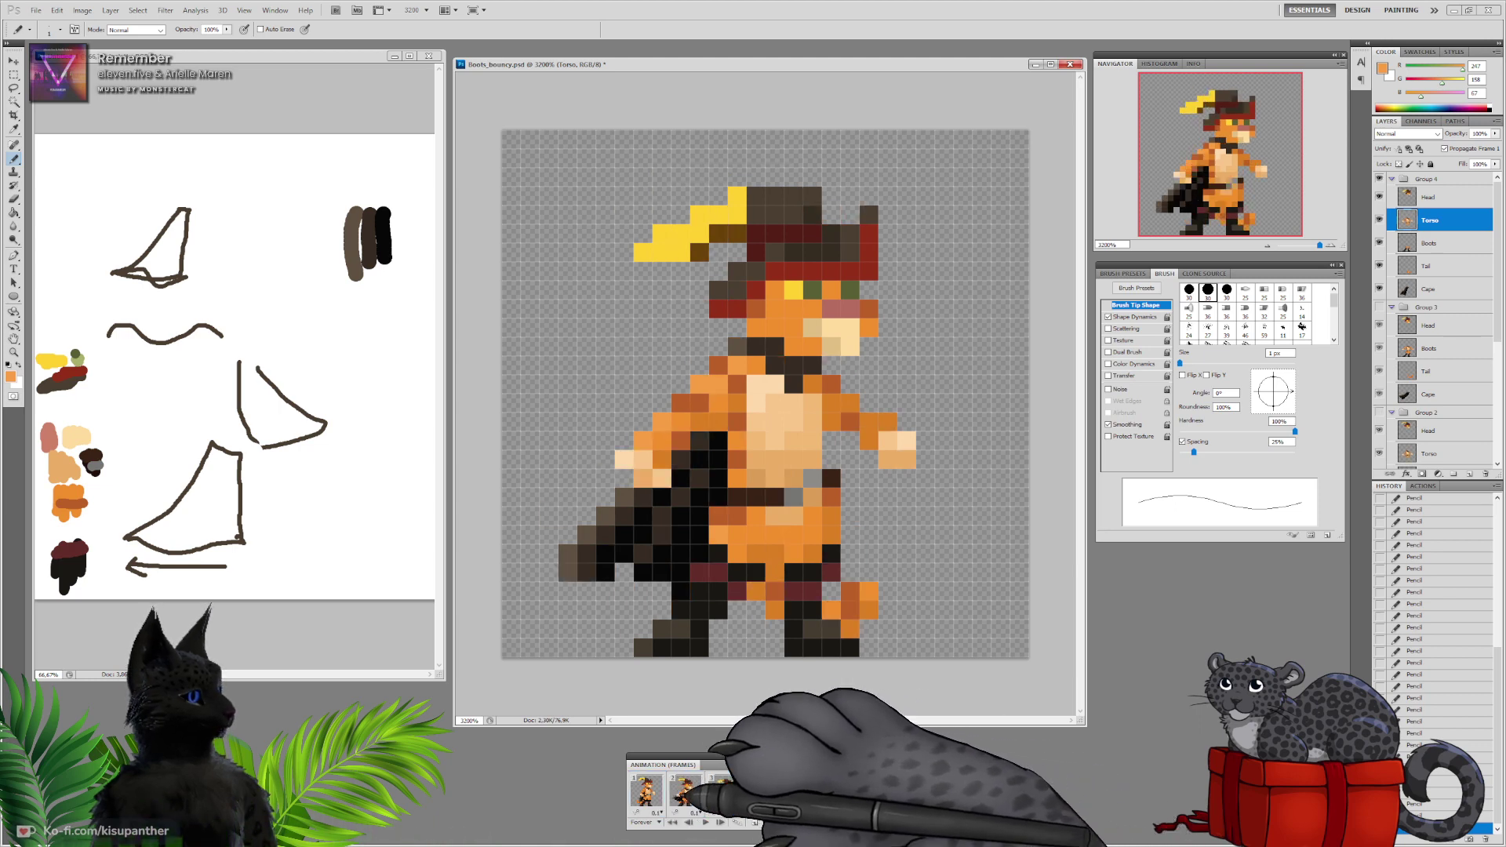
{"action": "left_click", "coordinate": [647, 791]}
{"action": "left_click", "coordinate": [684, 791]}
{"action": "left_click", "coordinate": [724, 792]}
{"action": "left_click", "coordinate": [762, 792]}
{"action": "left_click", "coordinate": [647, 792]}
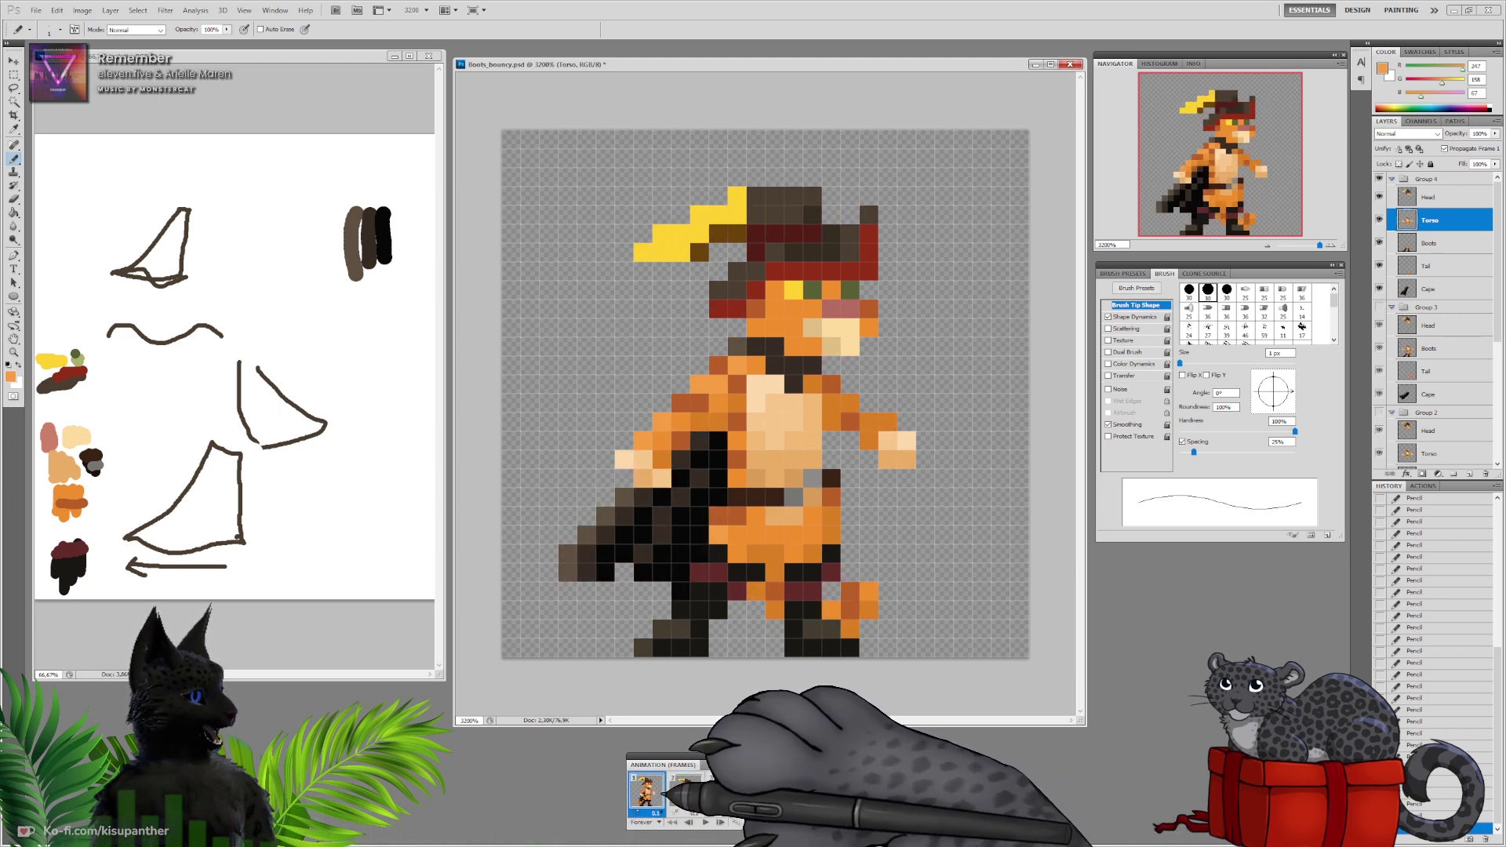
Mix a lighter dark brown from the boots' near-black and paint boot highlights on Group 1's Boots layer, temporarily hiding the tail and cape
{"action": "scroll", "coordinate": [1464, 388], "scroll_direction": "down", "scroll_amount": 5}
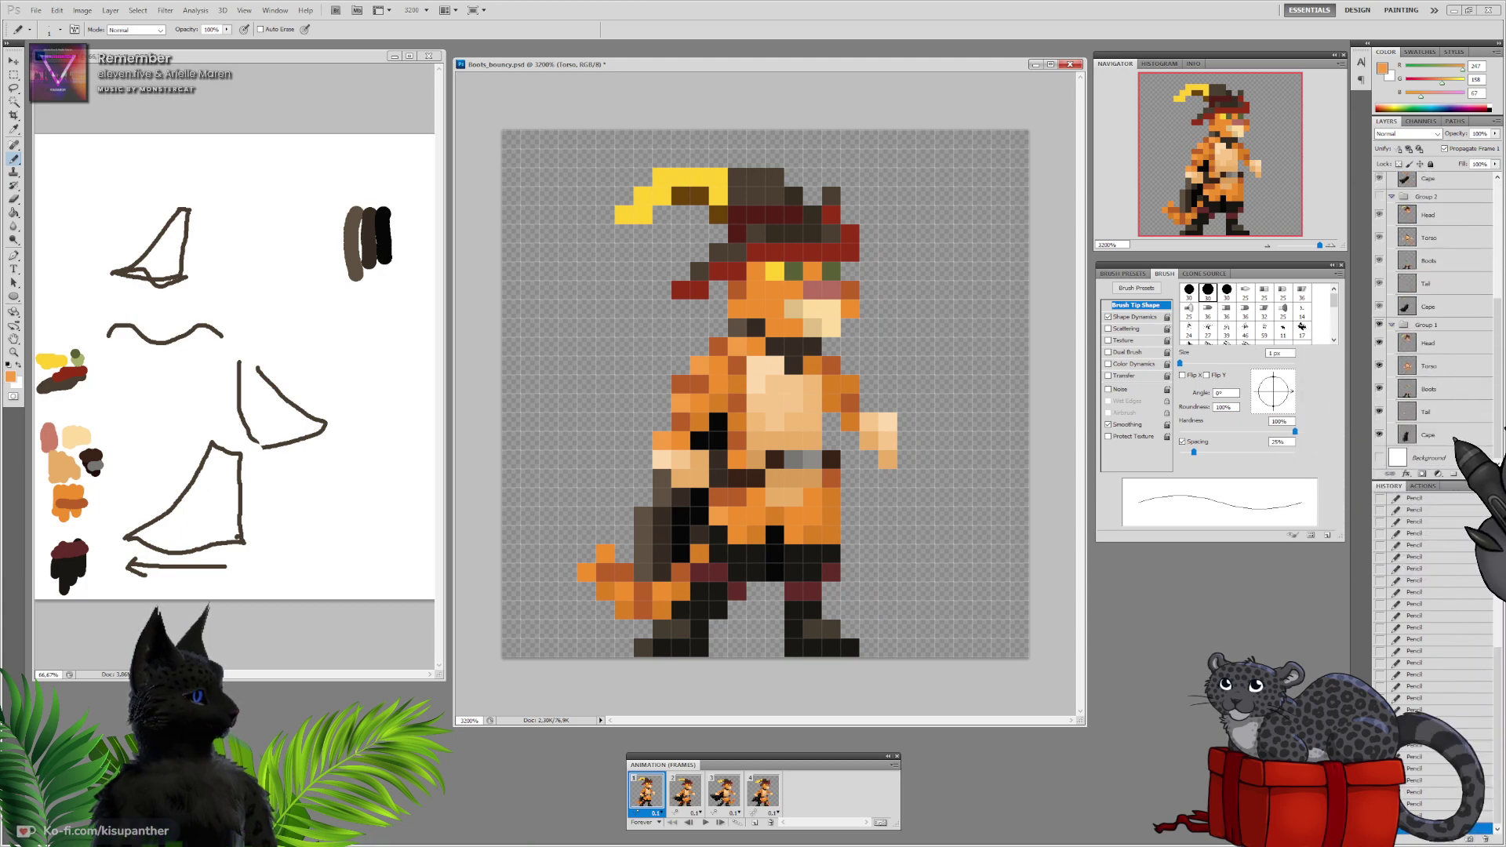
{"action": "left_click", "coordinate": [706, 610], "text": "alt"}
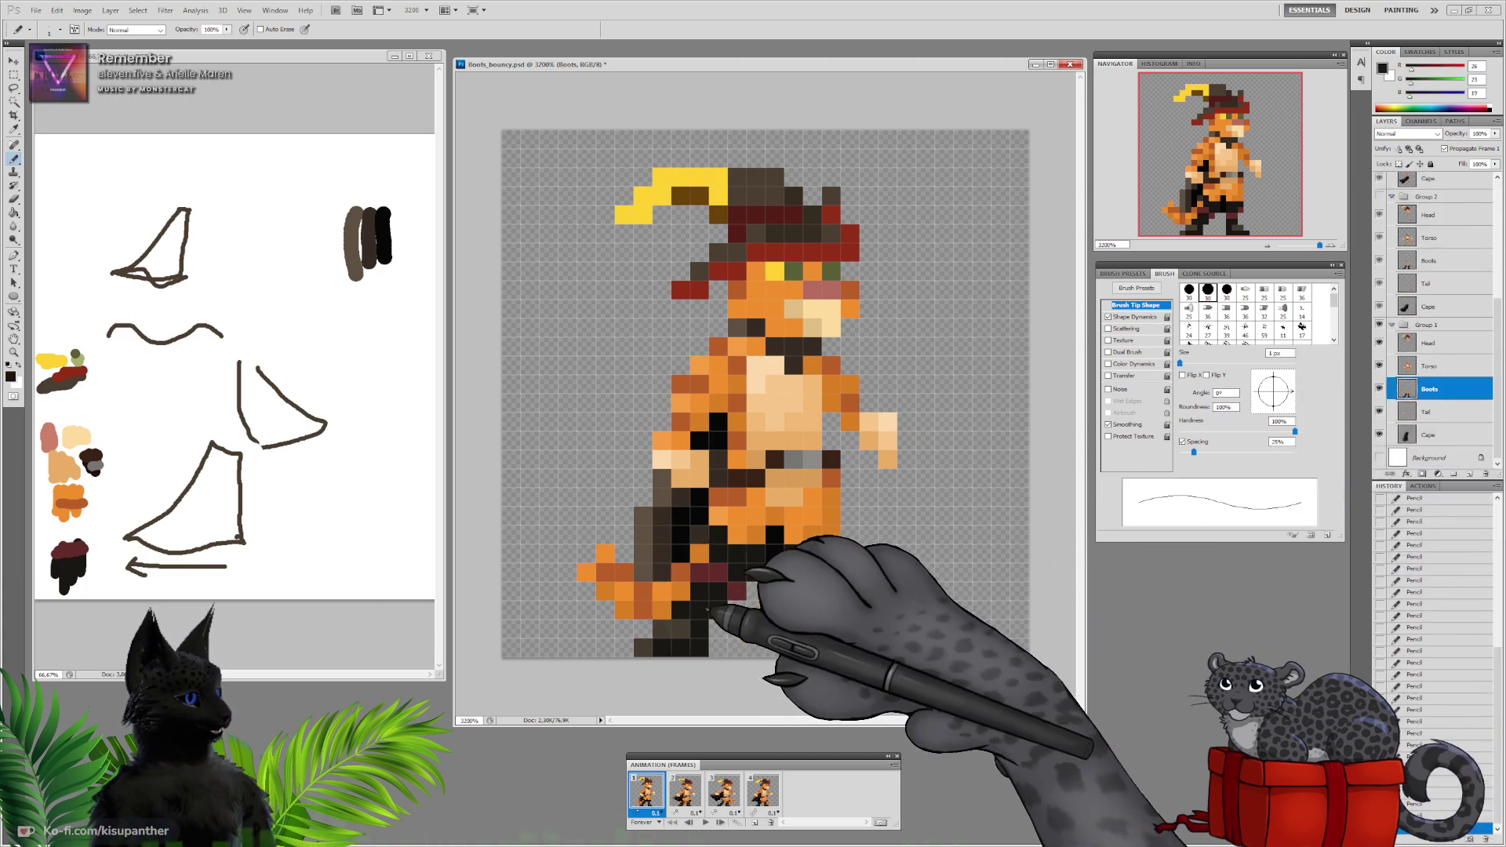
{"action": "left_click", "coordinate": [11, 378]}
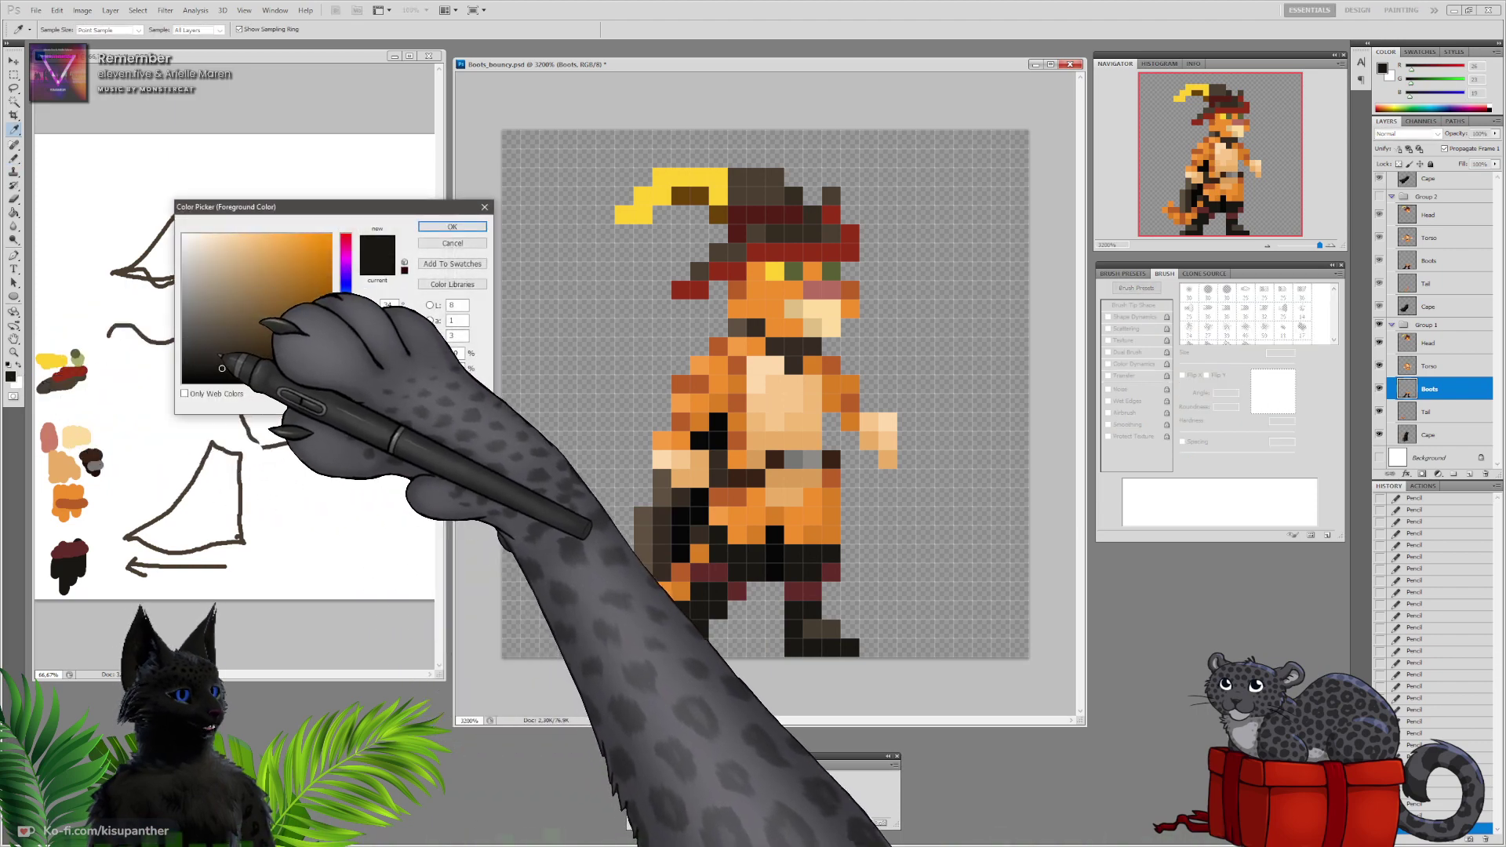
{"action": "left_click", "coordinate": [452, 227]}
{"action": "key", "text": "b"}
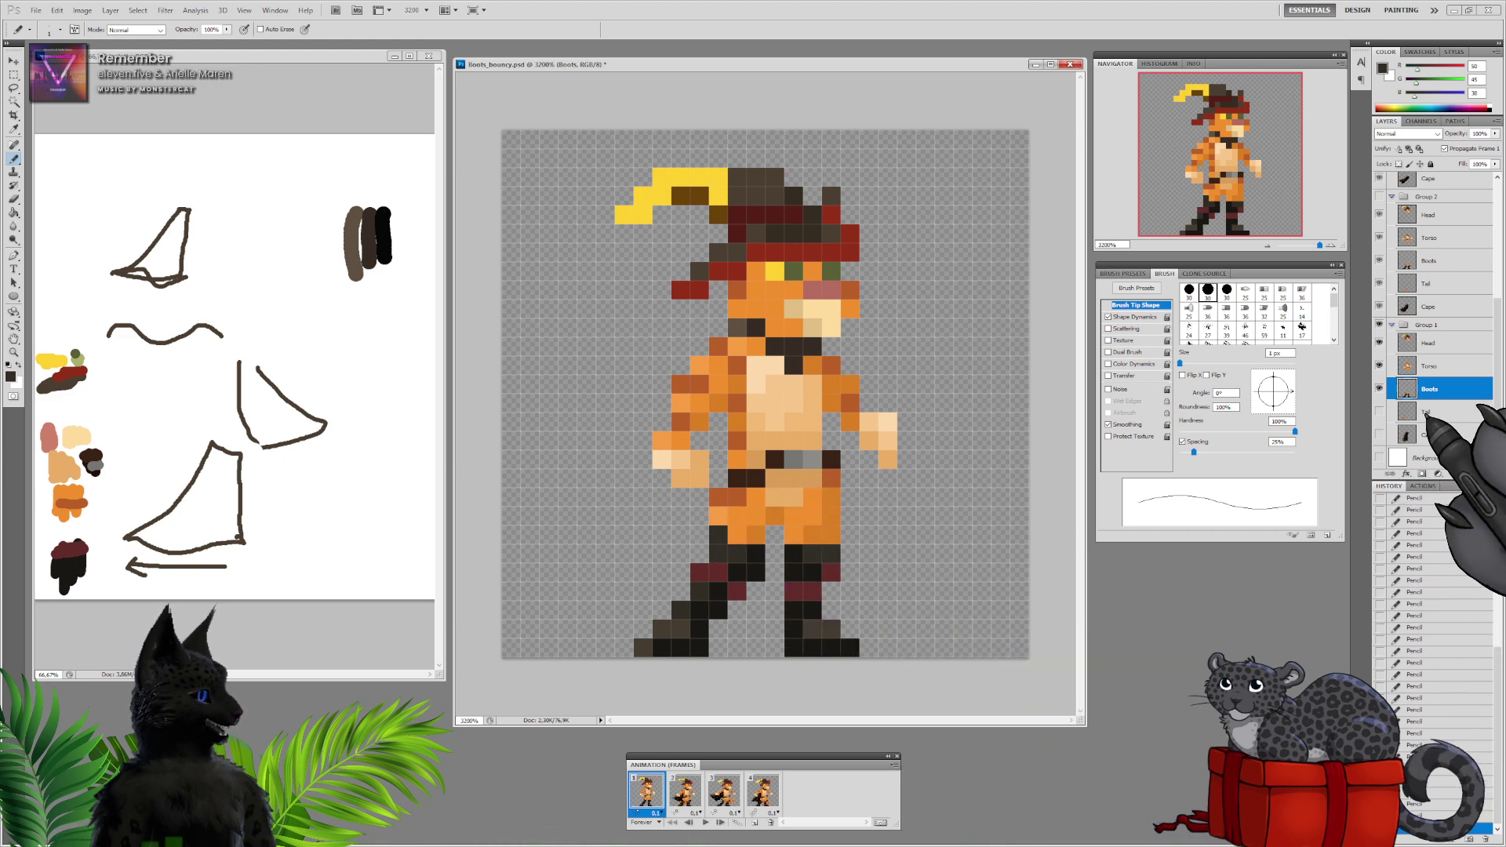
{"action": "left_click", "coordinate": [1379, 411]}
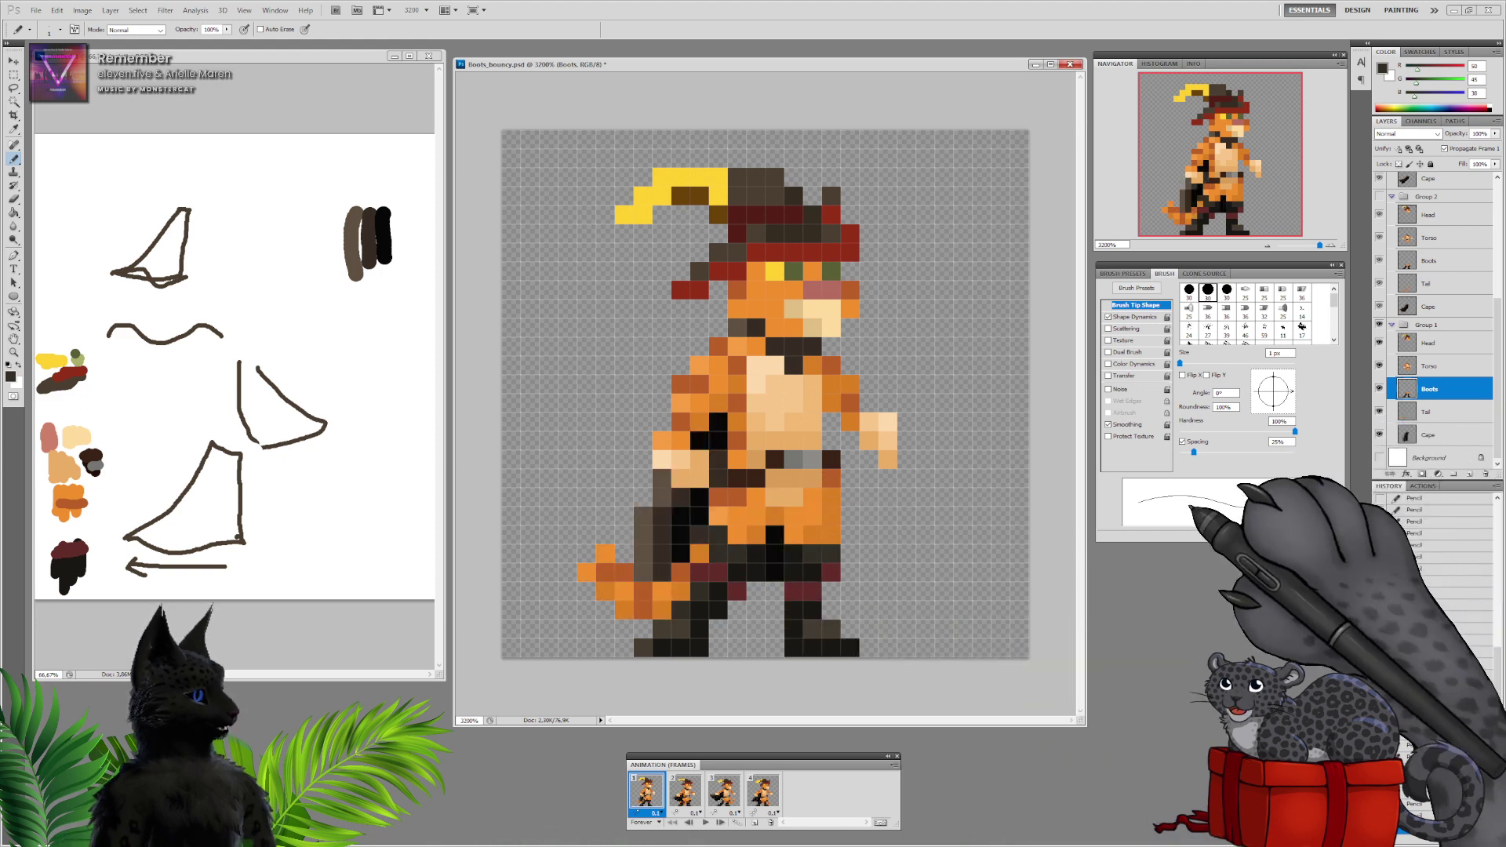
Add the dark-brown highlights to the second frame's boots on Group 2's Boots layer, with the tail and cape hidden while painting
{"action": "left_click", "coordinate": [693, 789]}
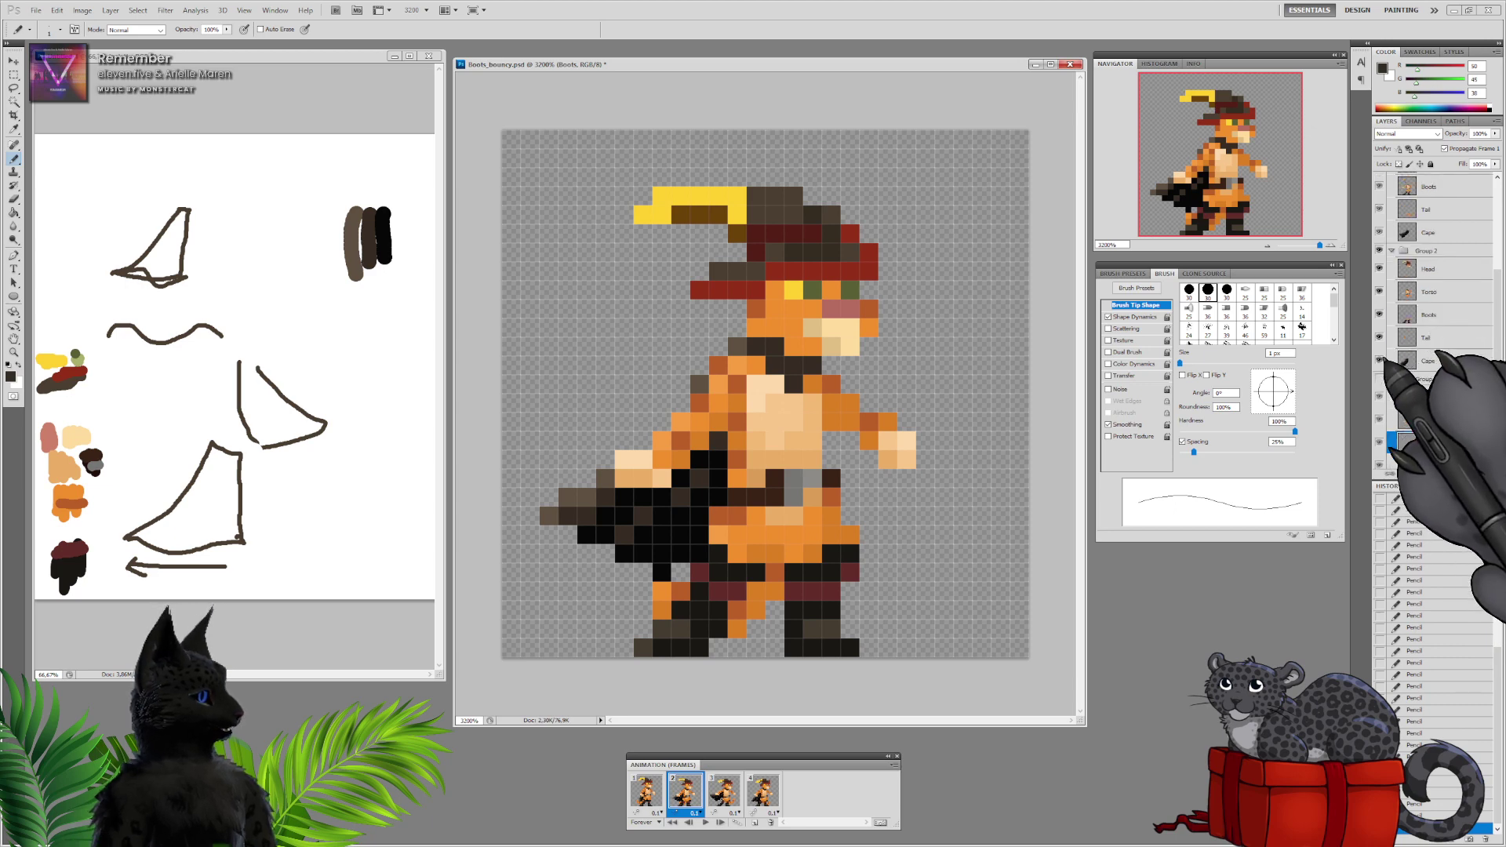
{"action": "left_click", "coordinate": [1379, 360]}
{"action": "left_click", "coordinate": [1379, 337]}
{"action": "left_click", "coordinate": [1429, 315]}
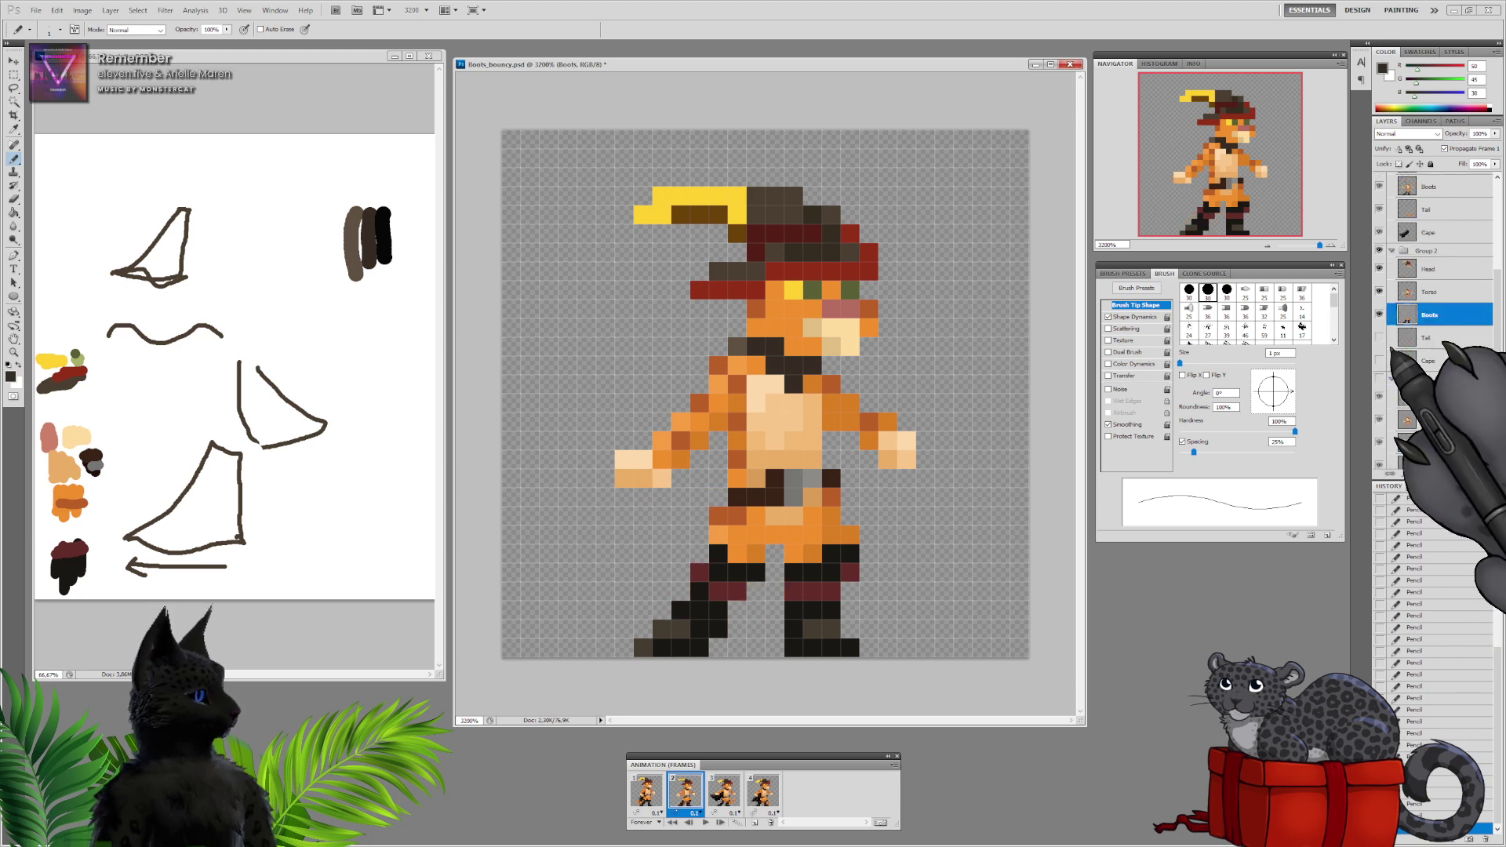
{"action": "left_click", "coordinate": [681, 610]}
{"action": "left_click", "coordinate": [699, 591]}
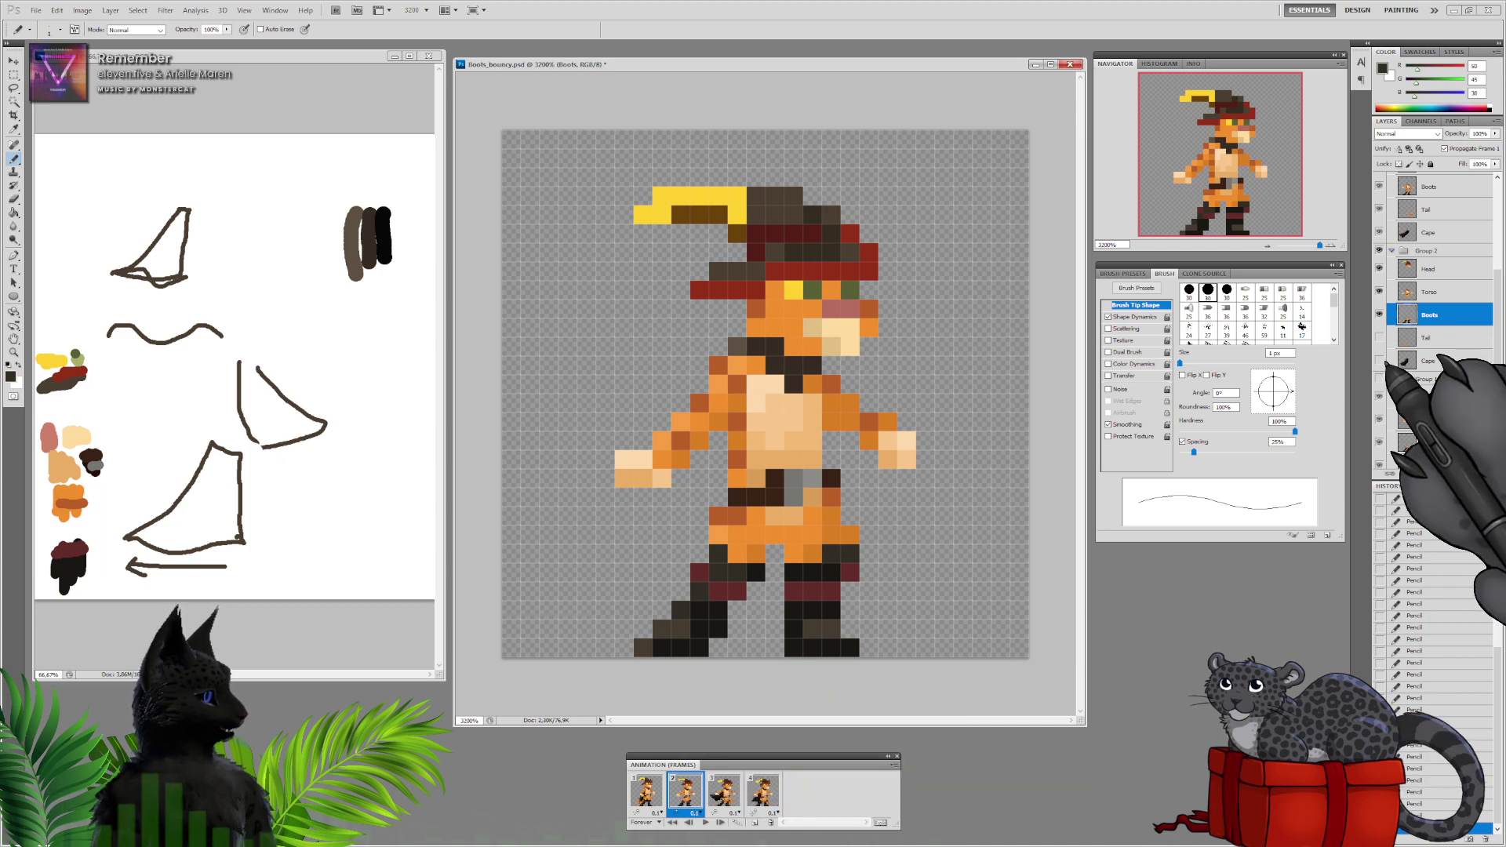
{"action": "left_click_drag", "start_coordinate": [1379, 337], "coordinate": [1379, 360]}
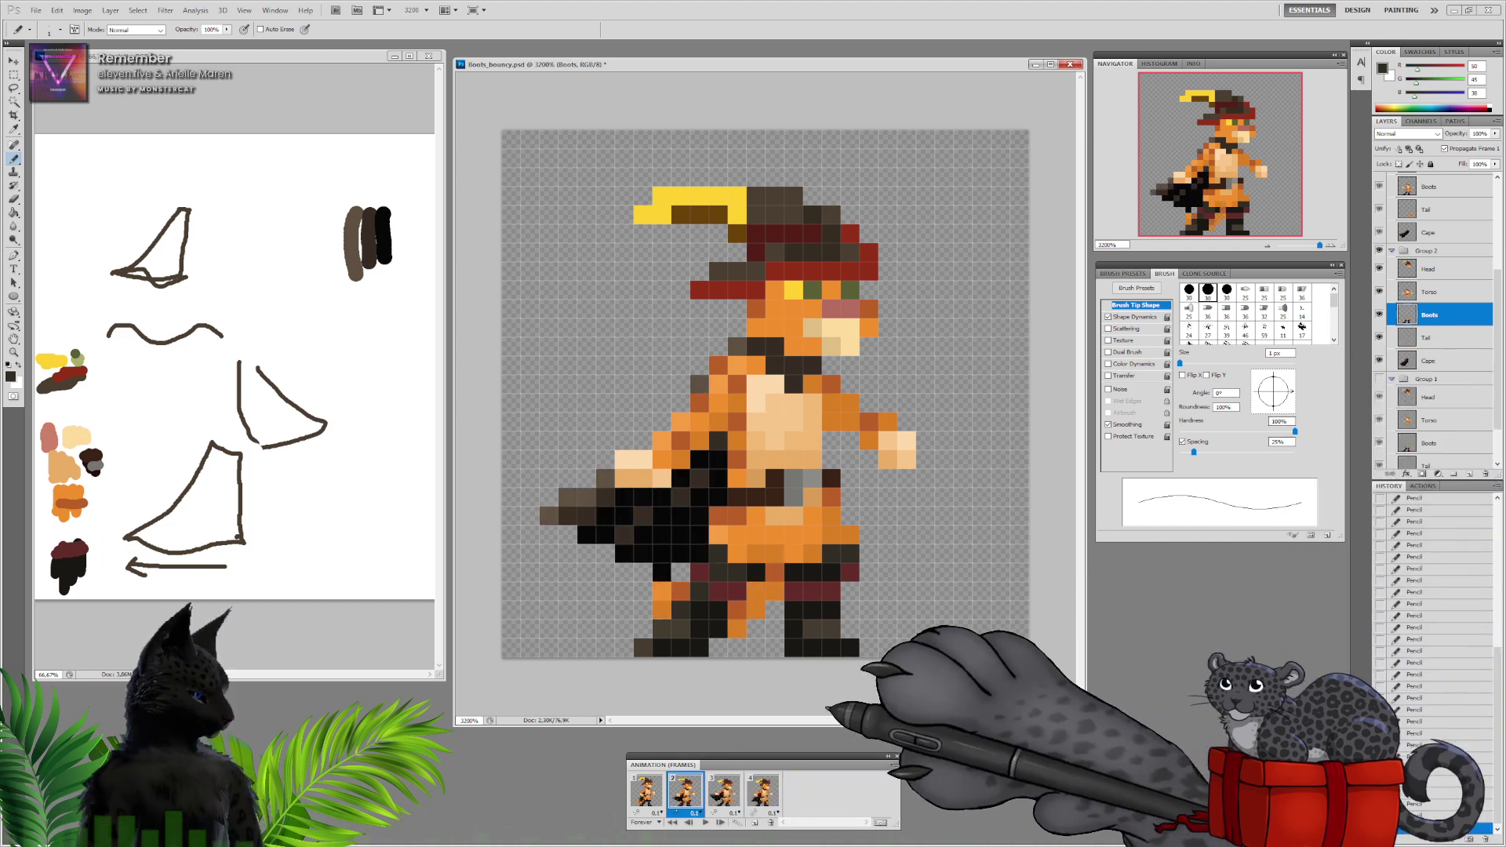
Highlight the third frame's boots in dark brown on Group 3's Boots layer, hiding the tail and cape only while painting
{"action": "left_click", "coordinate": [724, 790]}
{"action": "scroll", "coordinate": [1443, 377], "scroll_direction": "up", "scroll_amount": 4}
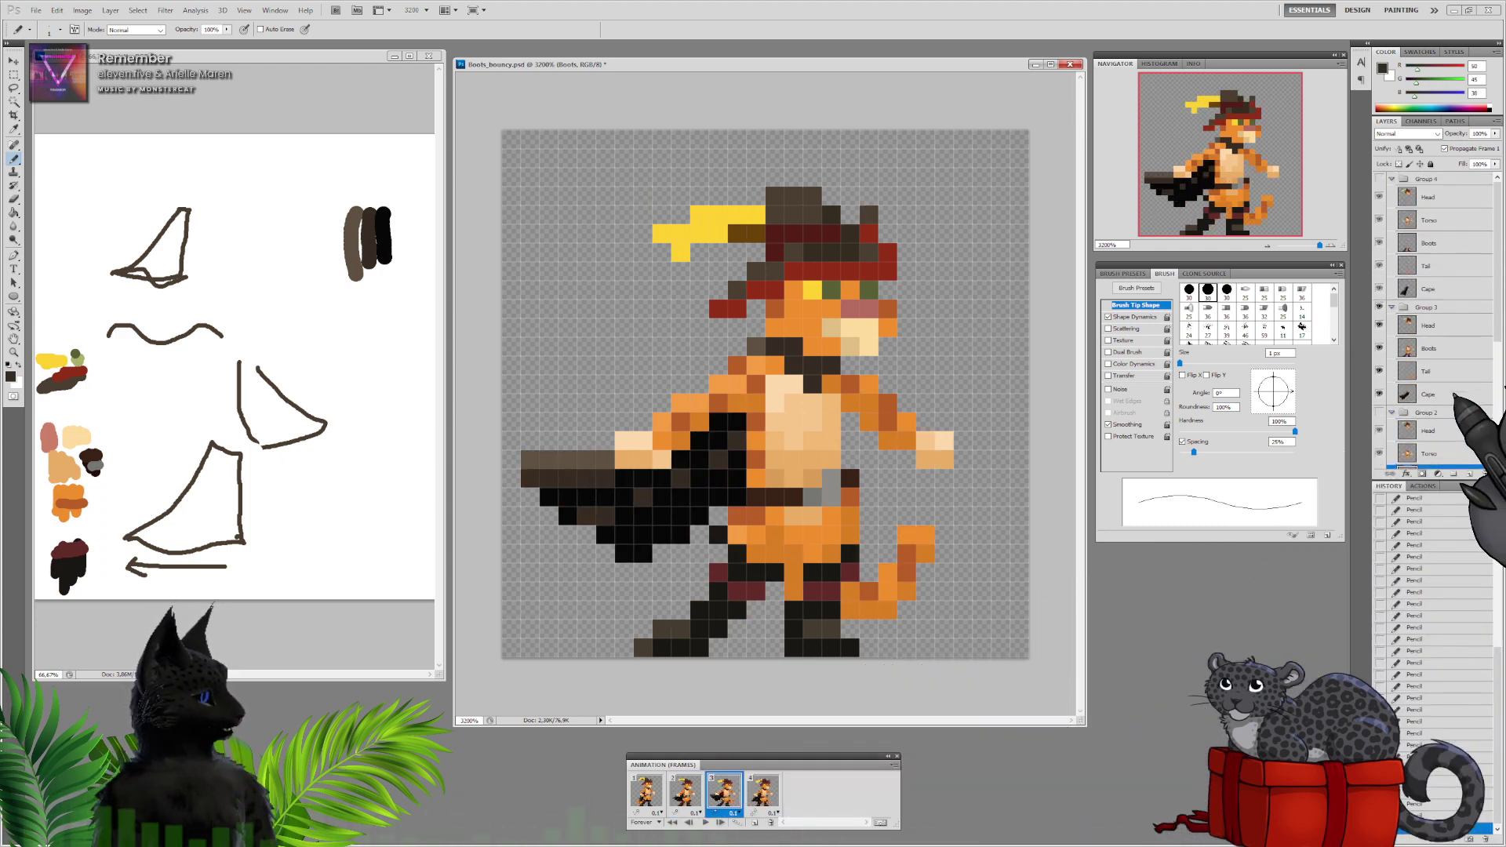
{"action": "left_click_drag", "start_coordinate": [1378, 393], "coordinate": [1379, 370]}
{"action": "left_click", "coordinate": [1428, 348]}
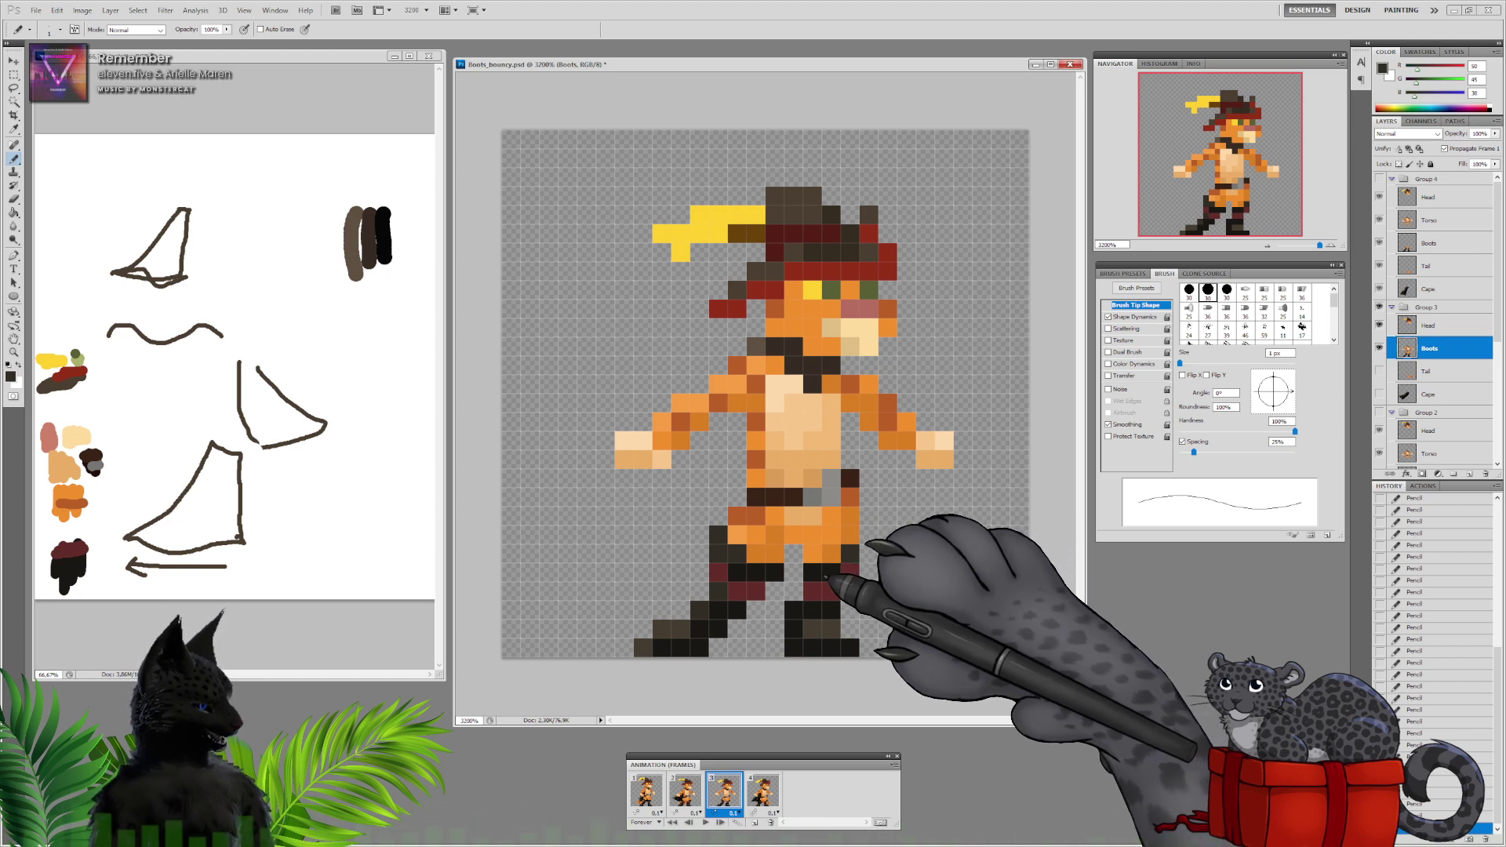
{"action": "left_click", "coordinate": [1379, 371]}
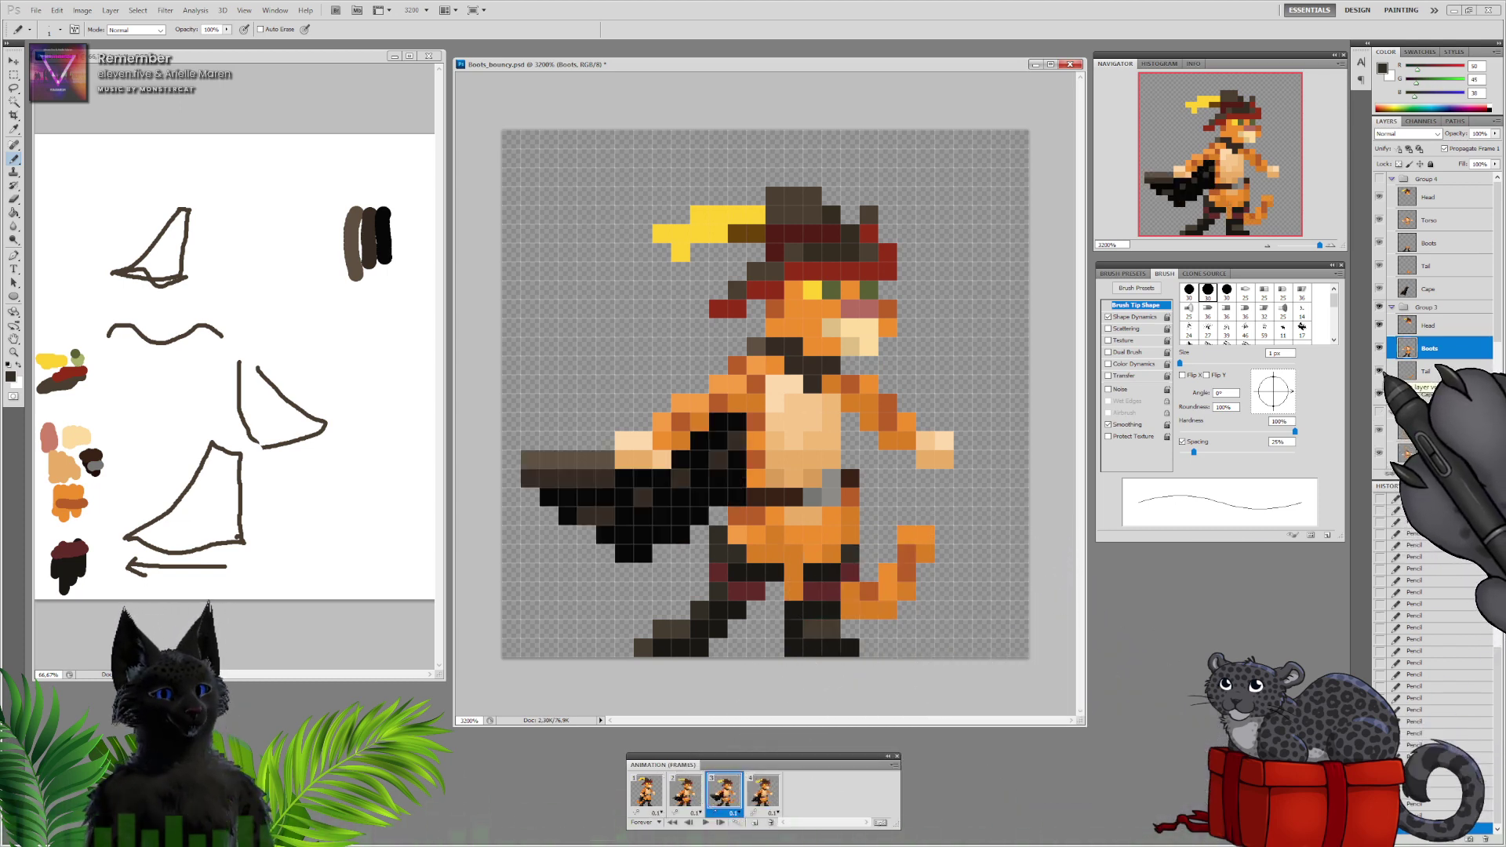
Paint the dark-brown boot highlights in the fourth frame on Group 4's Boots layer, and restore the hidden tail and cape
{"action": "left_click", "coordinate": [762, 791]}
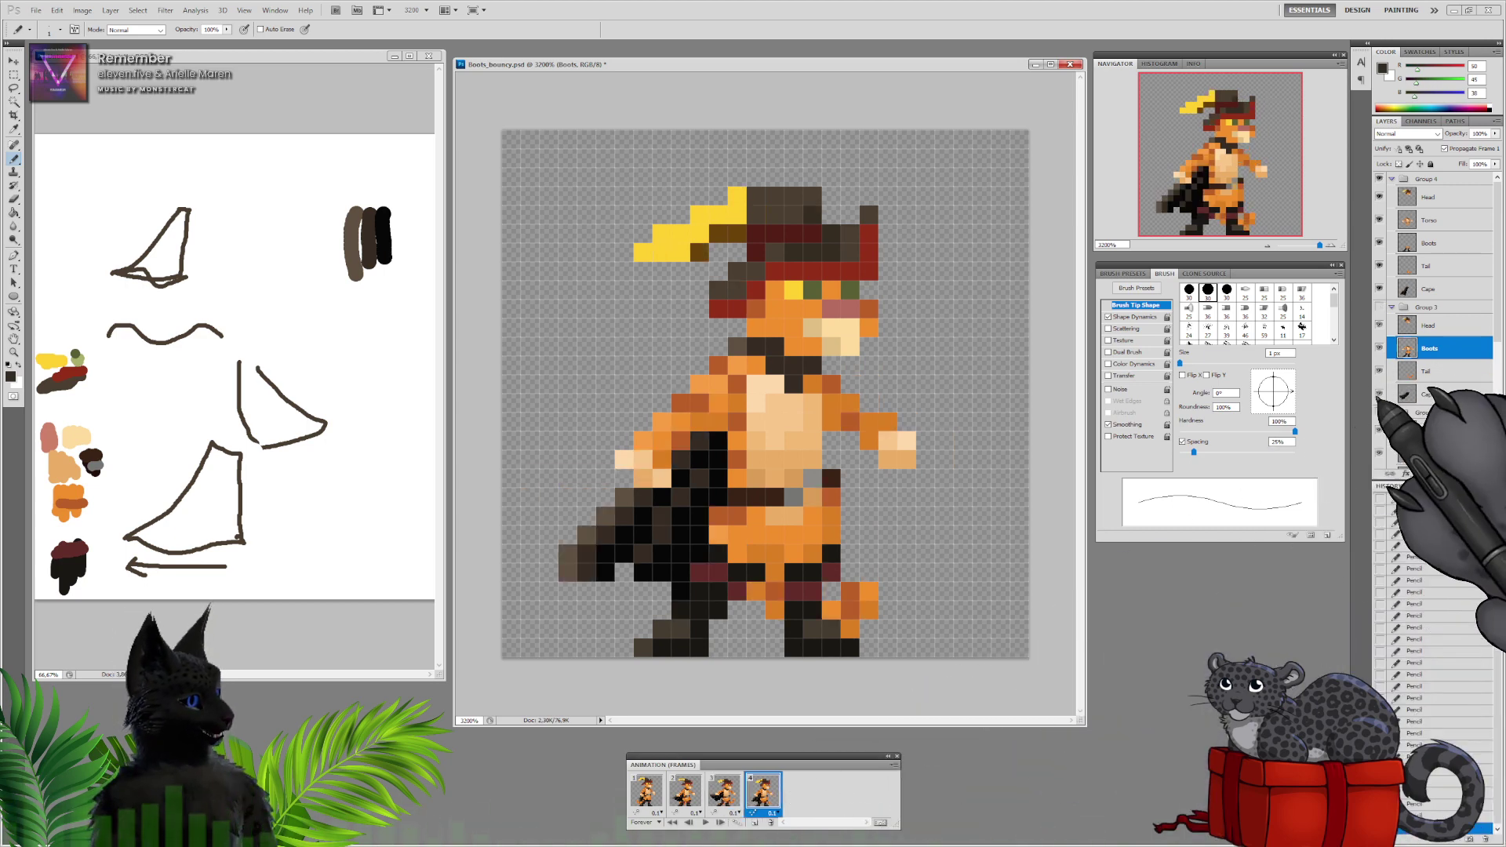
{"action": "left_click", "coordinate": [1429, 243]}
{"action": "left_click", "coordinate": [1378, 289]}
{"action": "left_click", "coordinate": [1379, 266]}
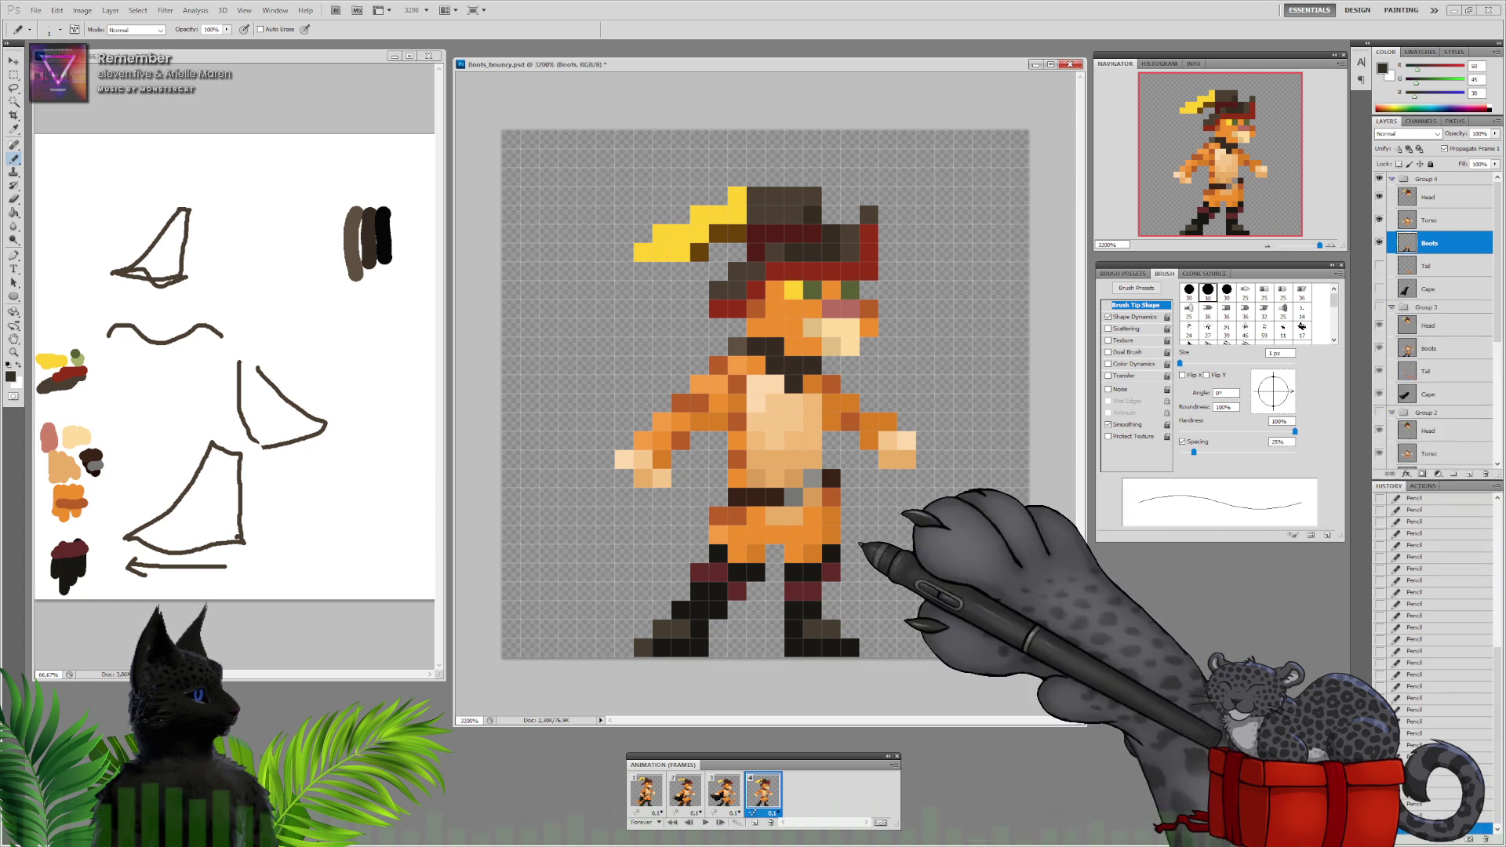
{"action": "left_click_drag", "start_coordinate": [680, 610], "coordinate": [698, 591]}
{"action": "left_click", "coordinate": [718, 554]}
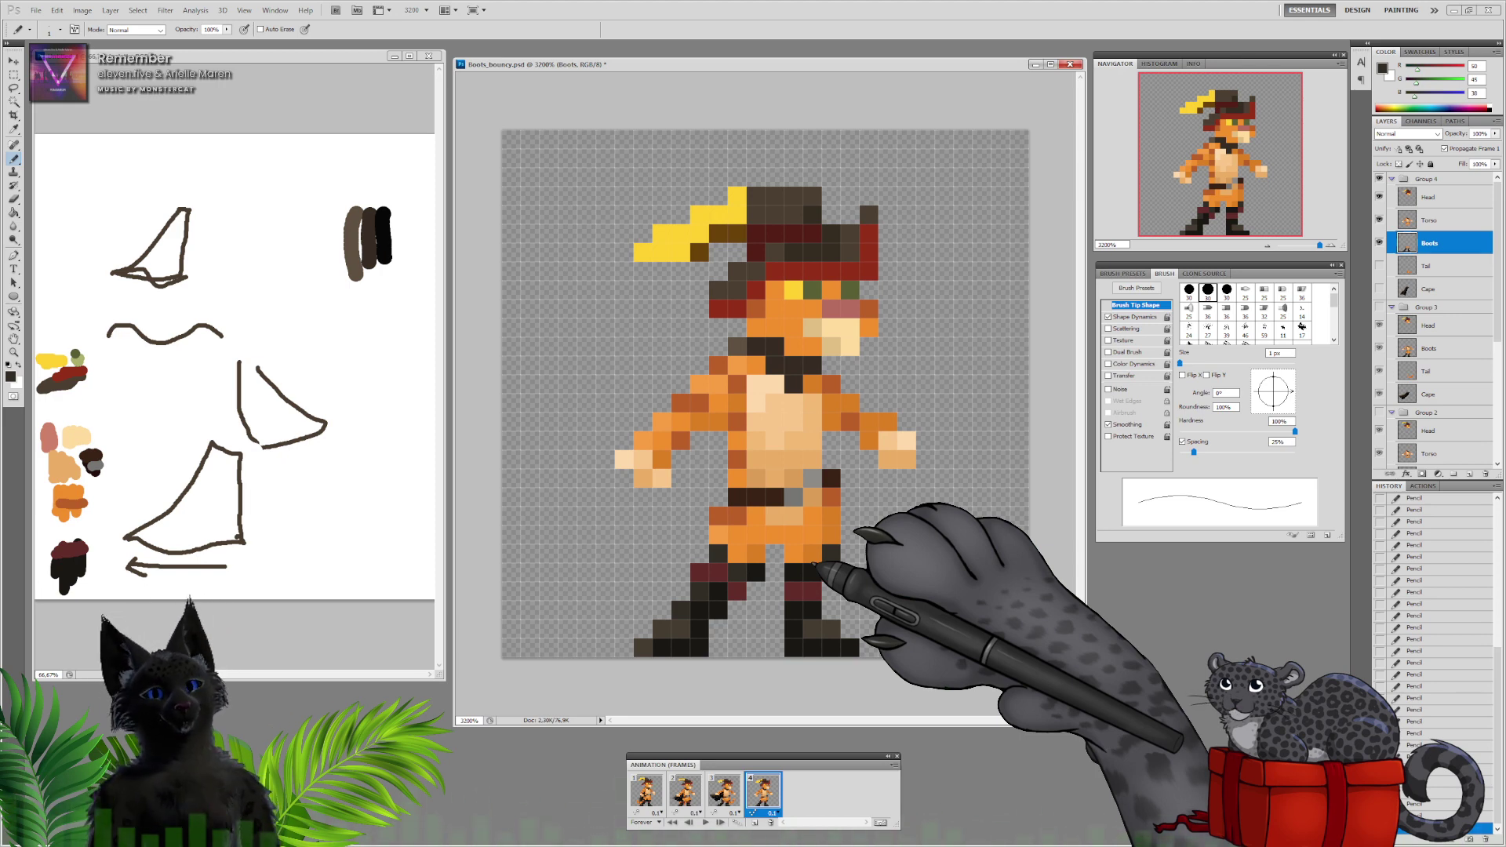
{"action": "left_click", "coordinate": [1378, 266]}
{"action": "left_click", "coordinate": [1379, 289]}
Flip back and forth through all four frames to compare the new boot highlights in motion
{"action": "left_click", "coordinate": [646, 791]}
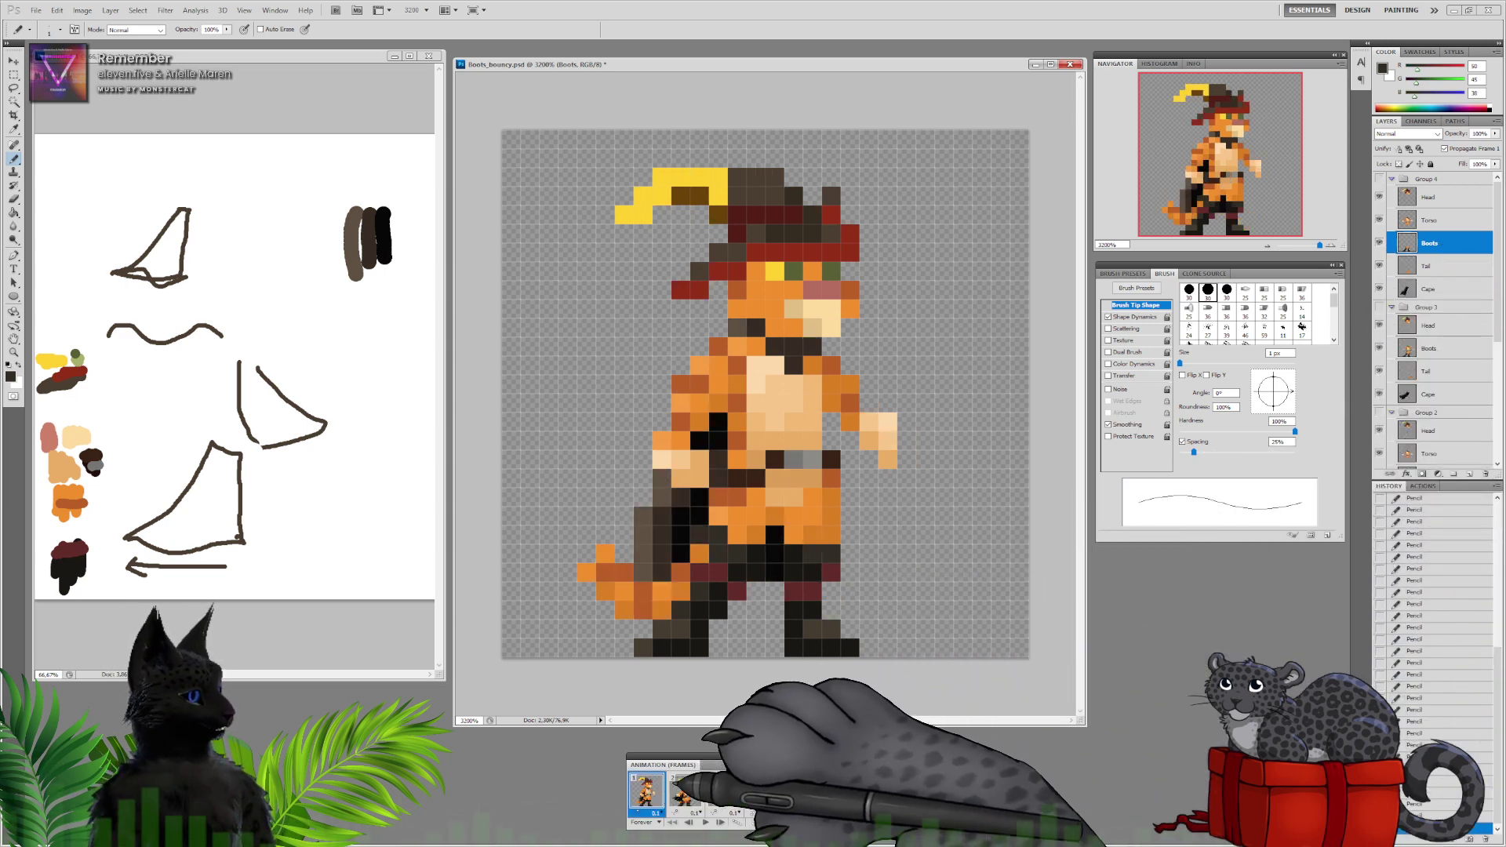
{"action": "left_click", "coordinate": [685, 792]}
{"action": "left_click", "coordinate": [723, 792]}
{"action": "left_click", "coordinate": [762, 792]}
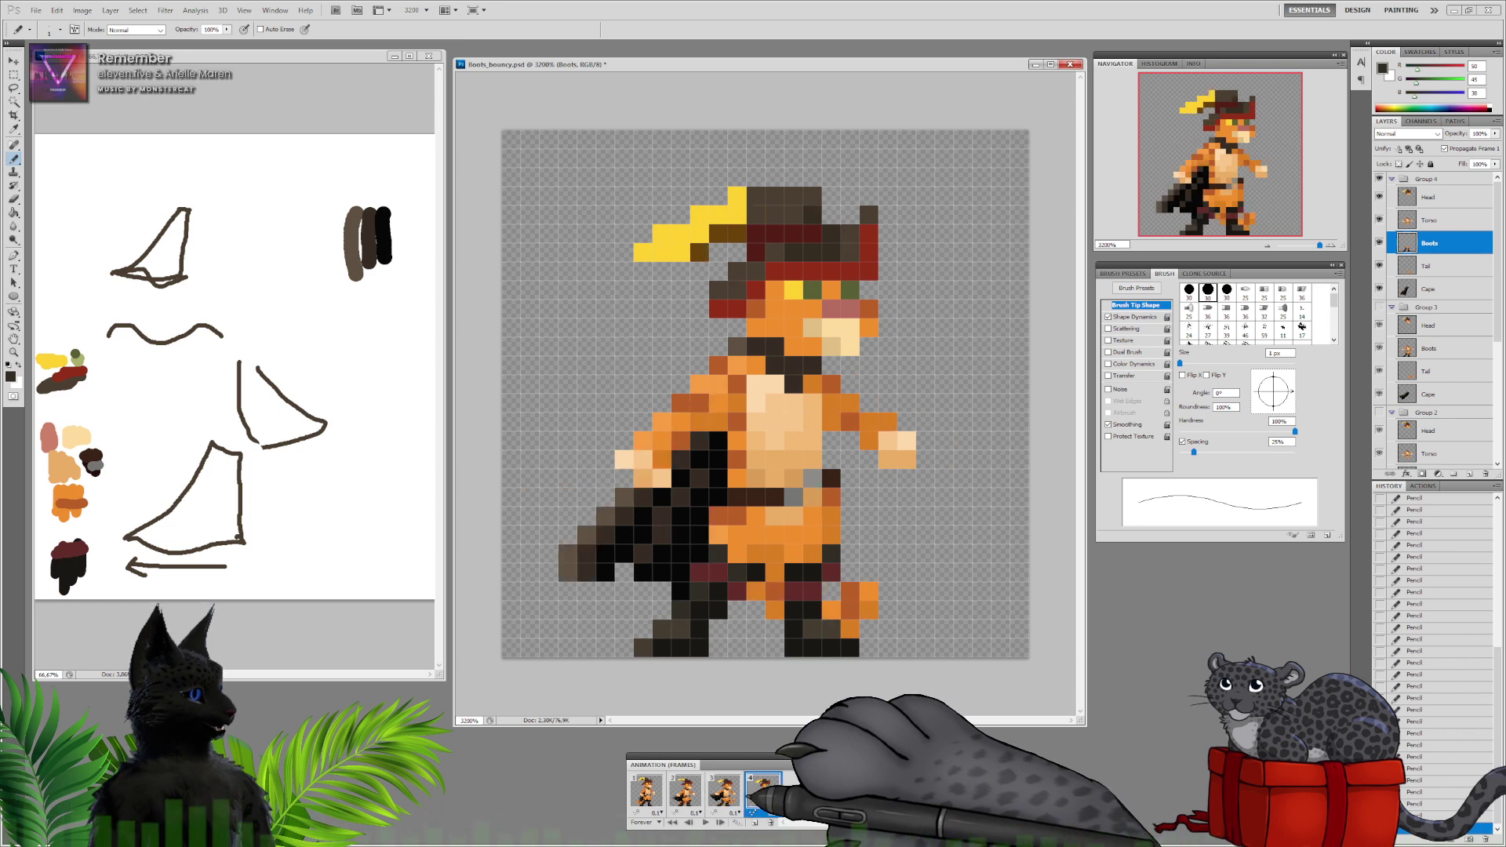
{"action": "left_click", "coordinate": [723, 793]}
{"action": "left_click", "coordinate": [684, 793]}
{"action": "left_click", "coordinate": [646, 792]}
{"action": "left_click", "coordinate": [685, 792]}
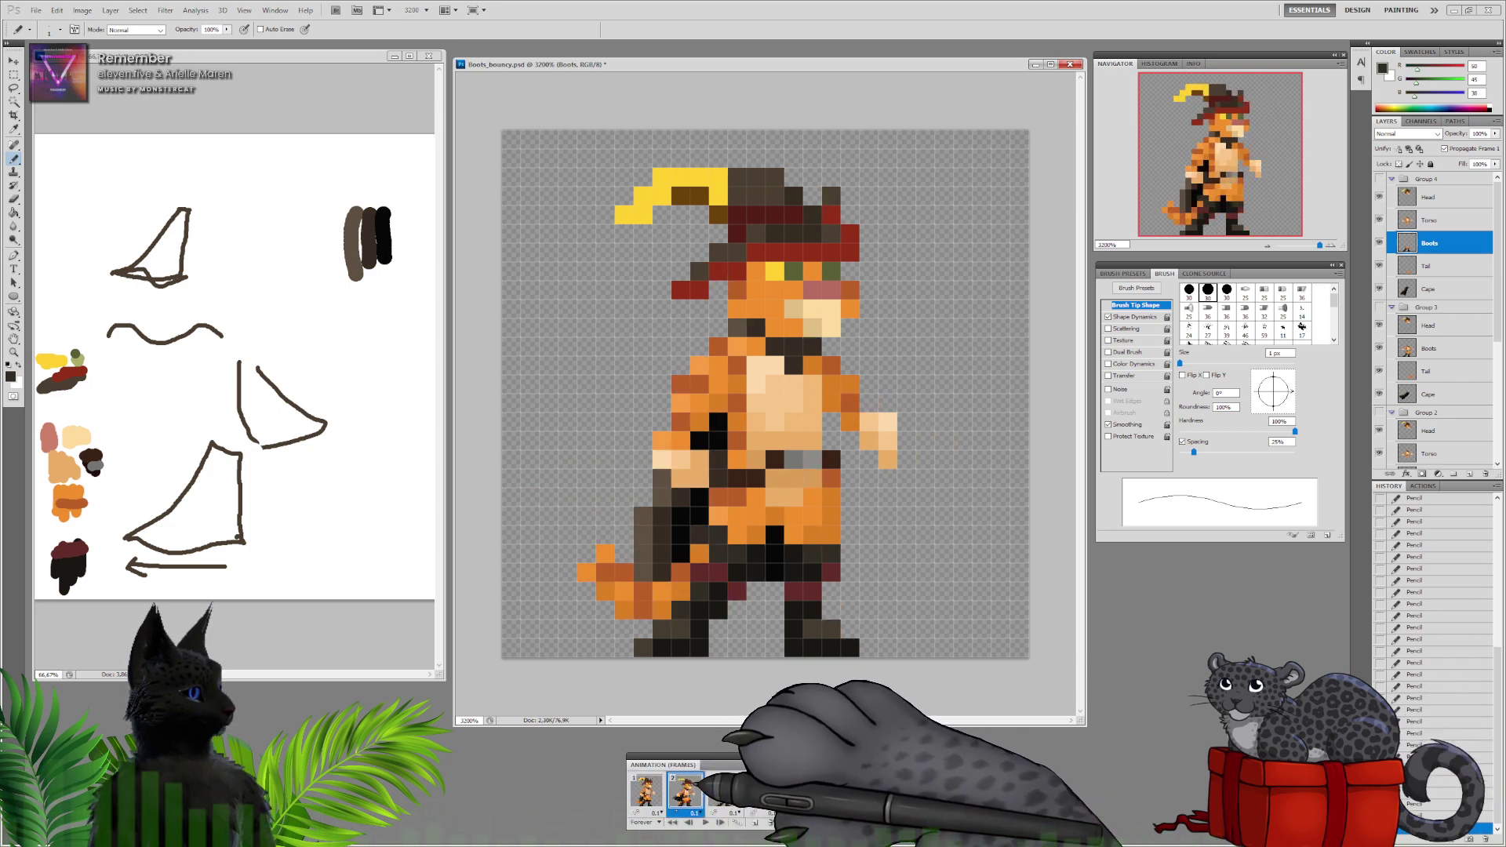
{"action": "left_click", "coordinate": [726, 791]}
{"action": "left_click", "coordinate": [762, 790]}
{"action": "left_click", "coordinate": [723, 790]}
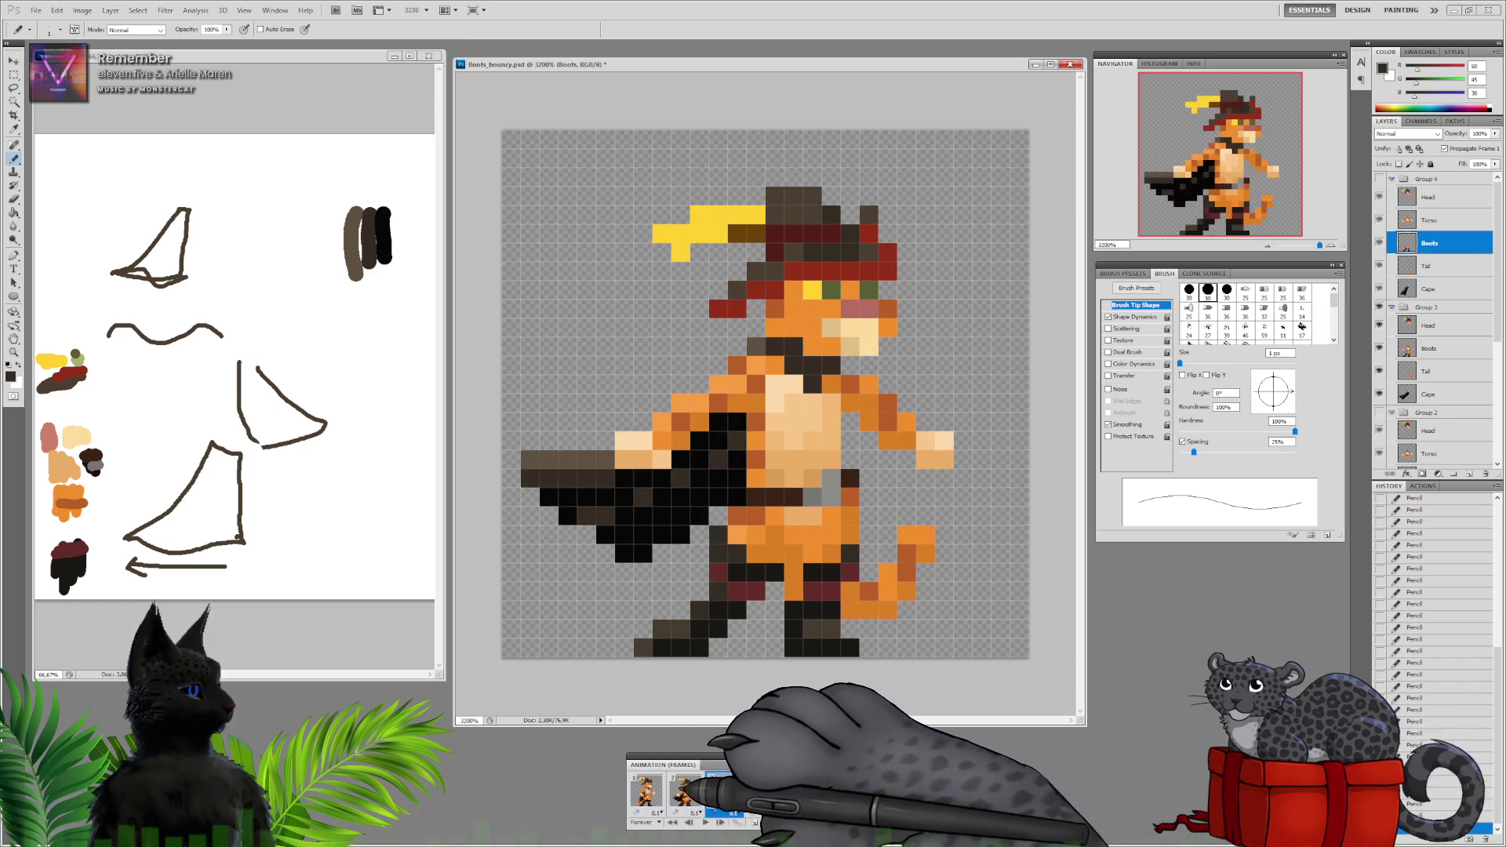
{"action": "left_click", "coordinate": [685, 791]}
{"action": "left_click", "coordinate": [648, 790]}
{"action": "left_click", "coordinate": [685, 792]}
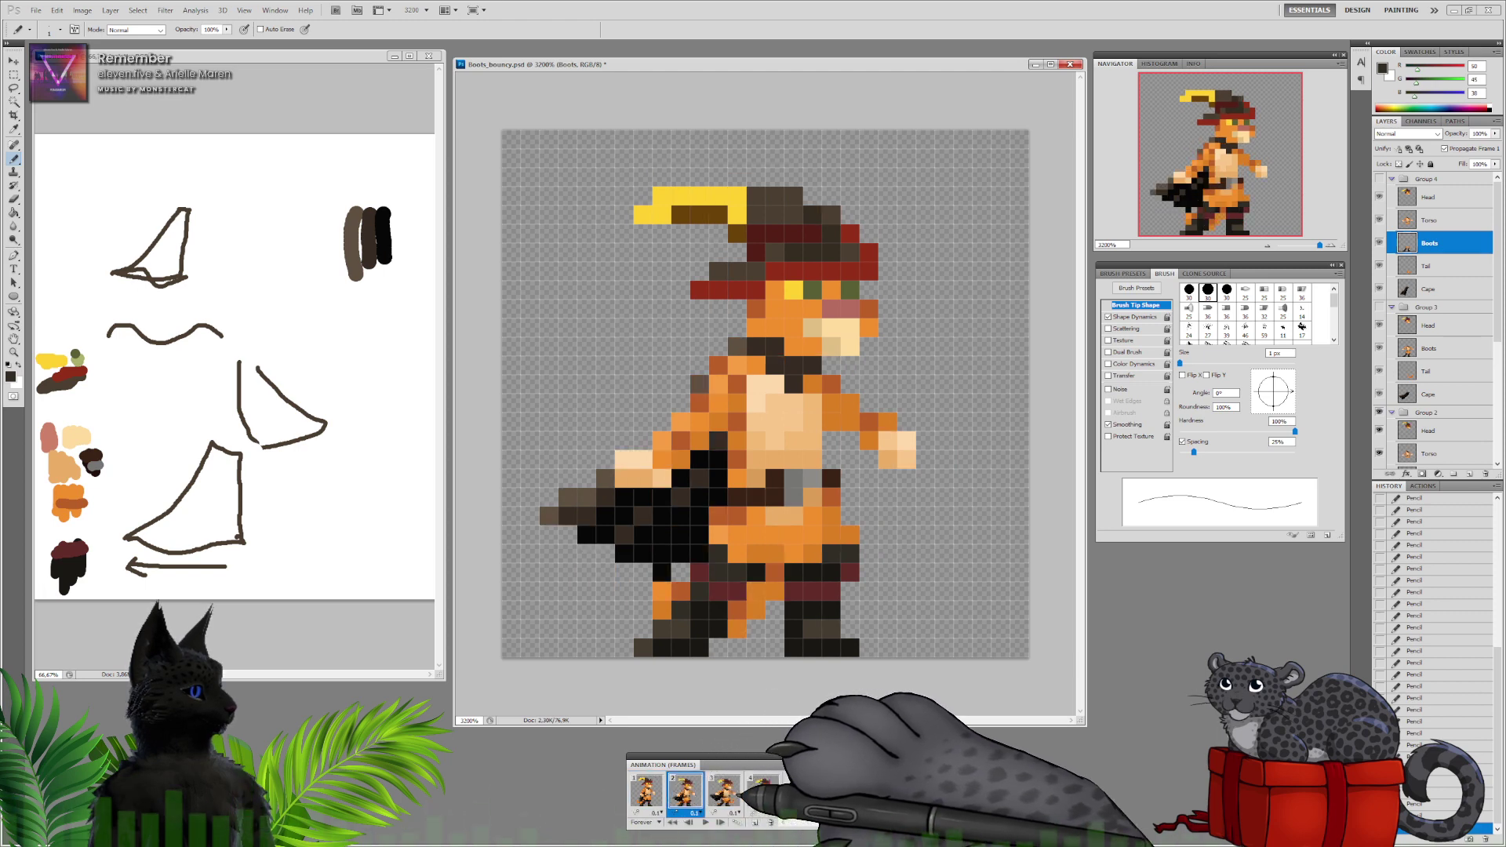
{"action": "left_click", "coordinate": [762, 791]}
{"action": "left_click", "coordinate": [685, 791]}
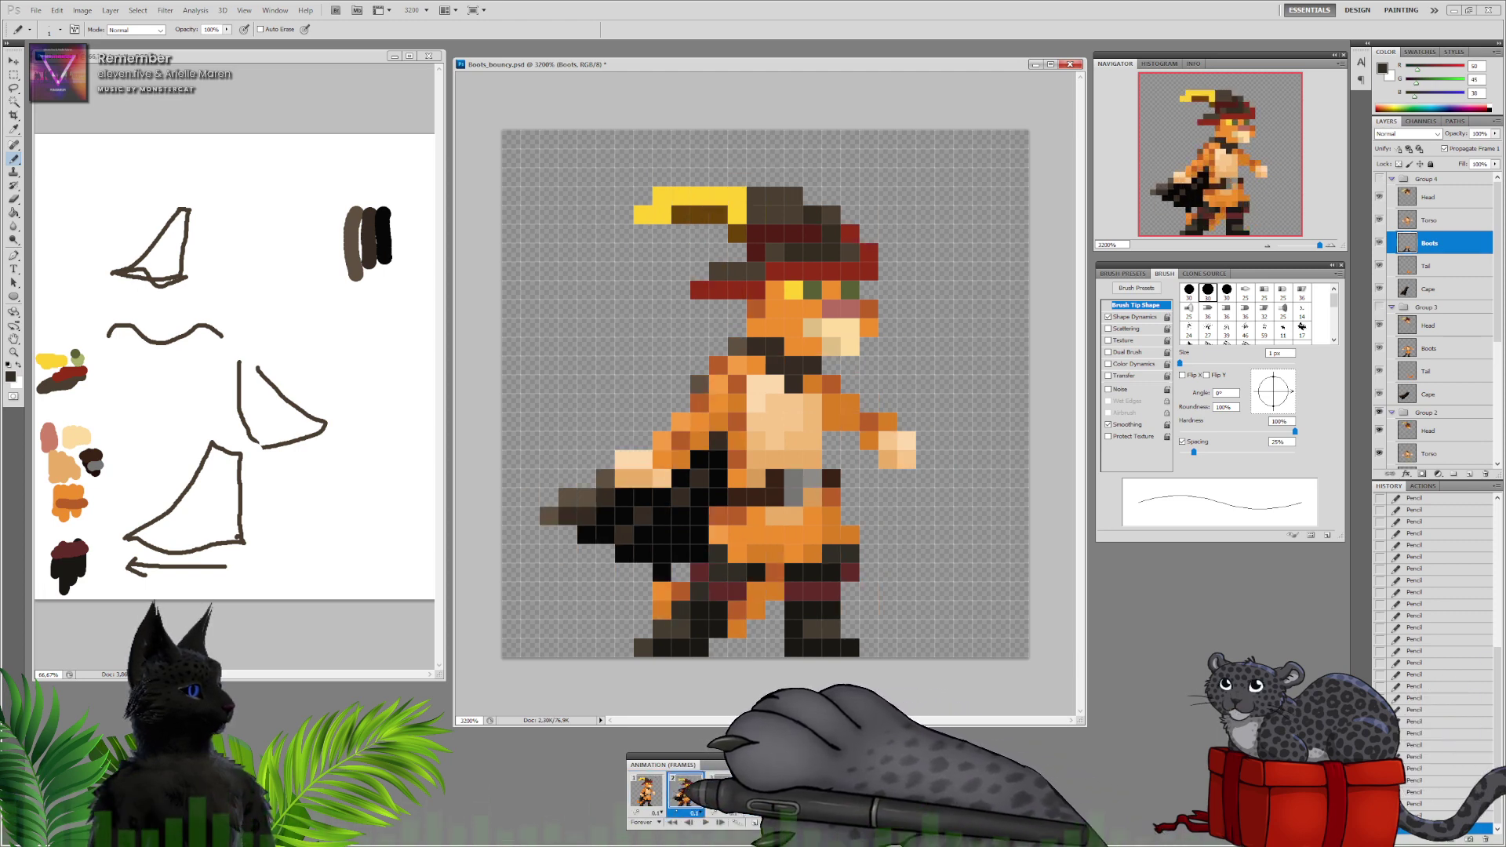
{"action": "left_click", "coordinate": [651, 789]}
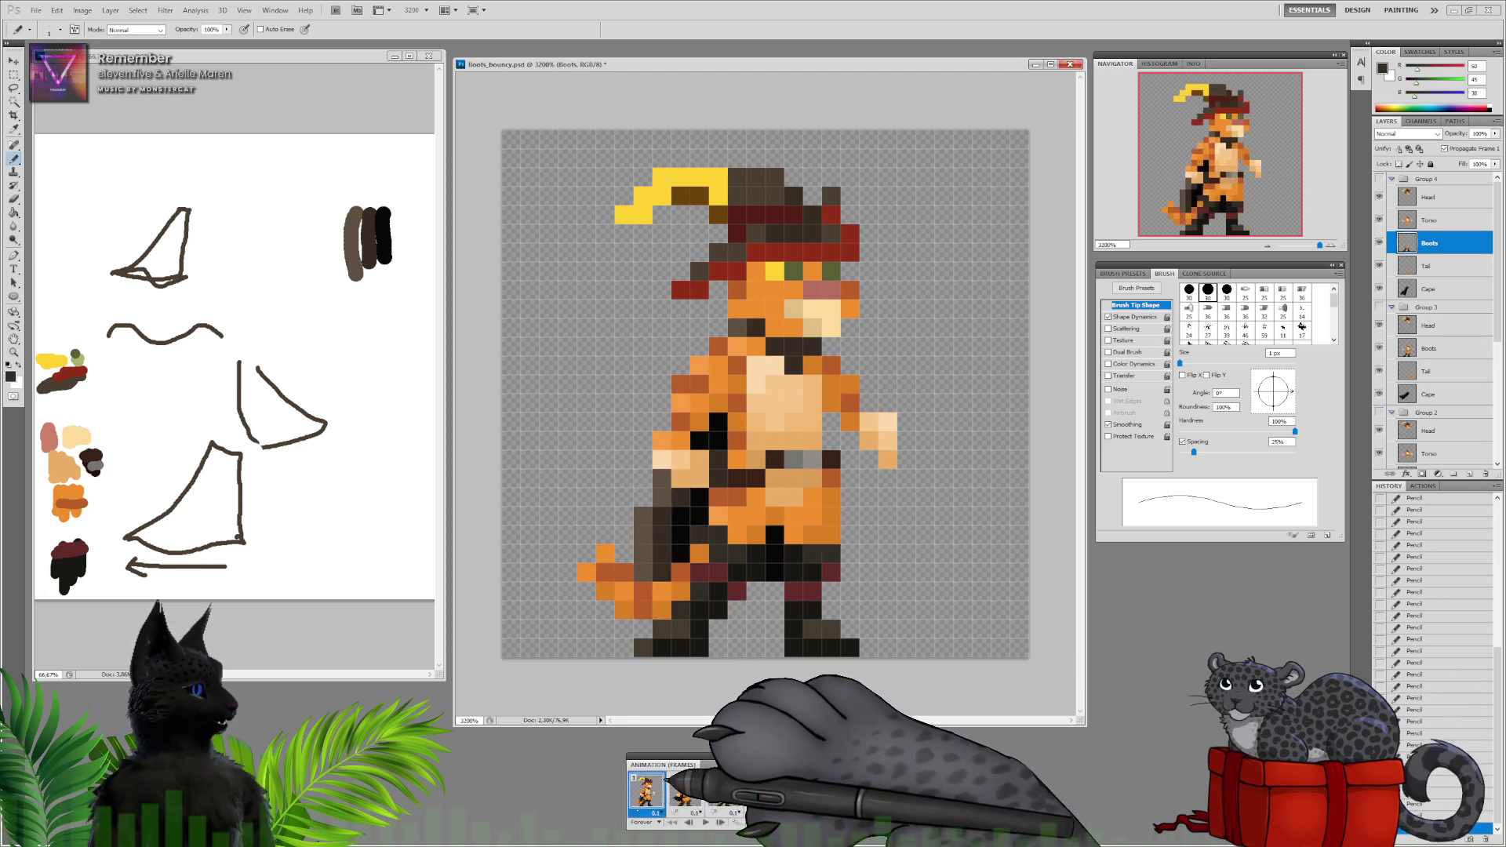
Isolate the first frame's cape by hiding the torso, boots and tail, check its black 000000 shading, and show the hidden layers again
{"action": "scroll", "coordinate": [1460, 351], "scroll_direction": "down", "scroll_amount": 3}
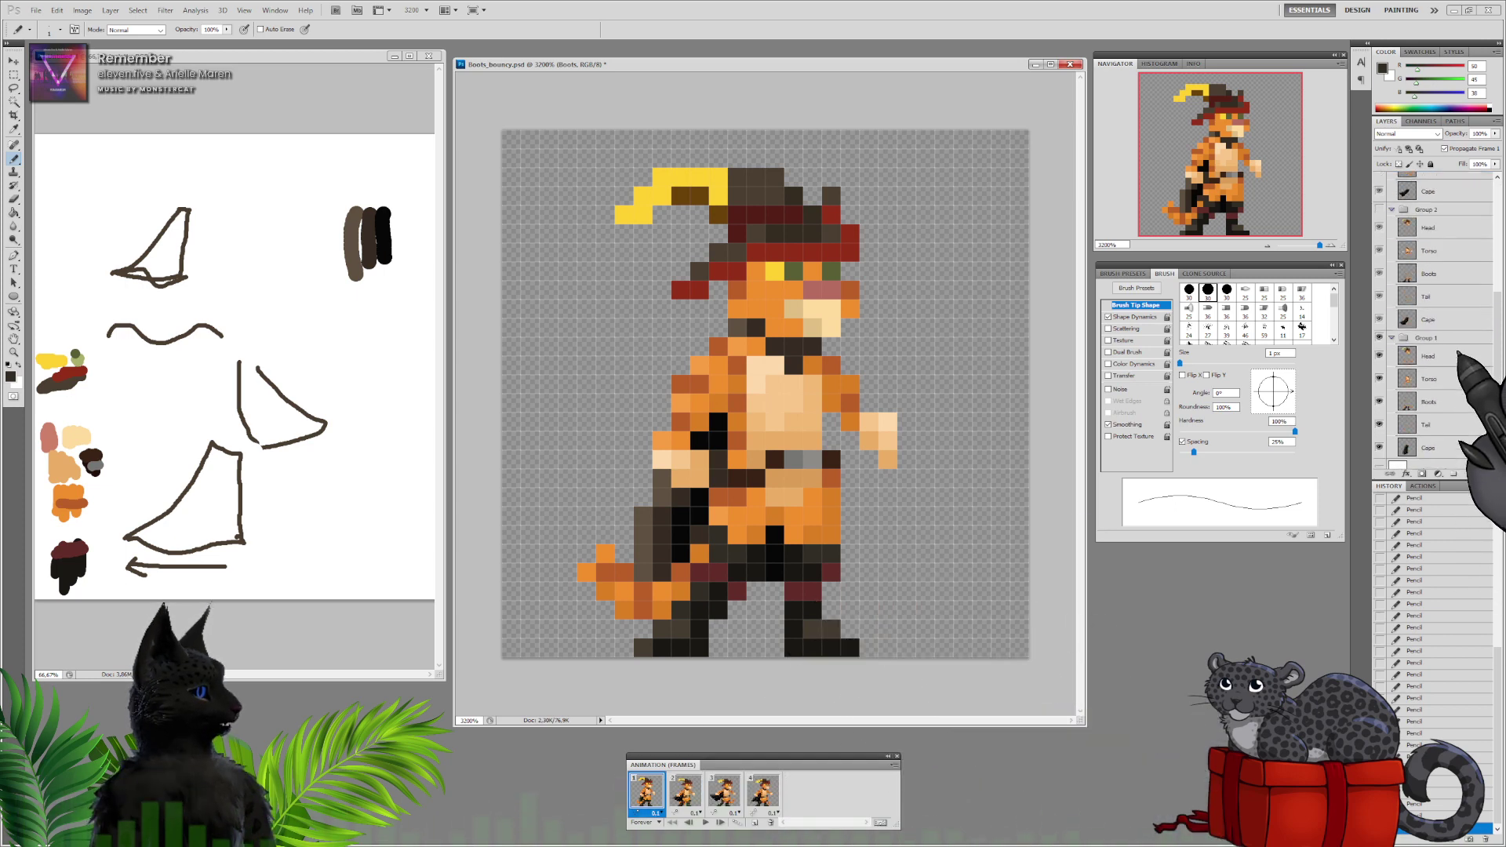
{"action": "scroll", "coordinate": [1459, 353], "scroll_direction": "down", "scroll_amount": 1}
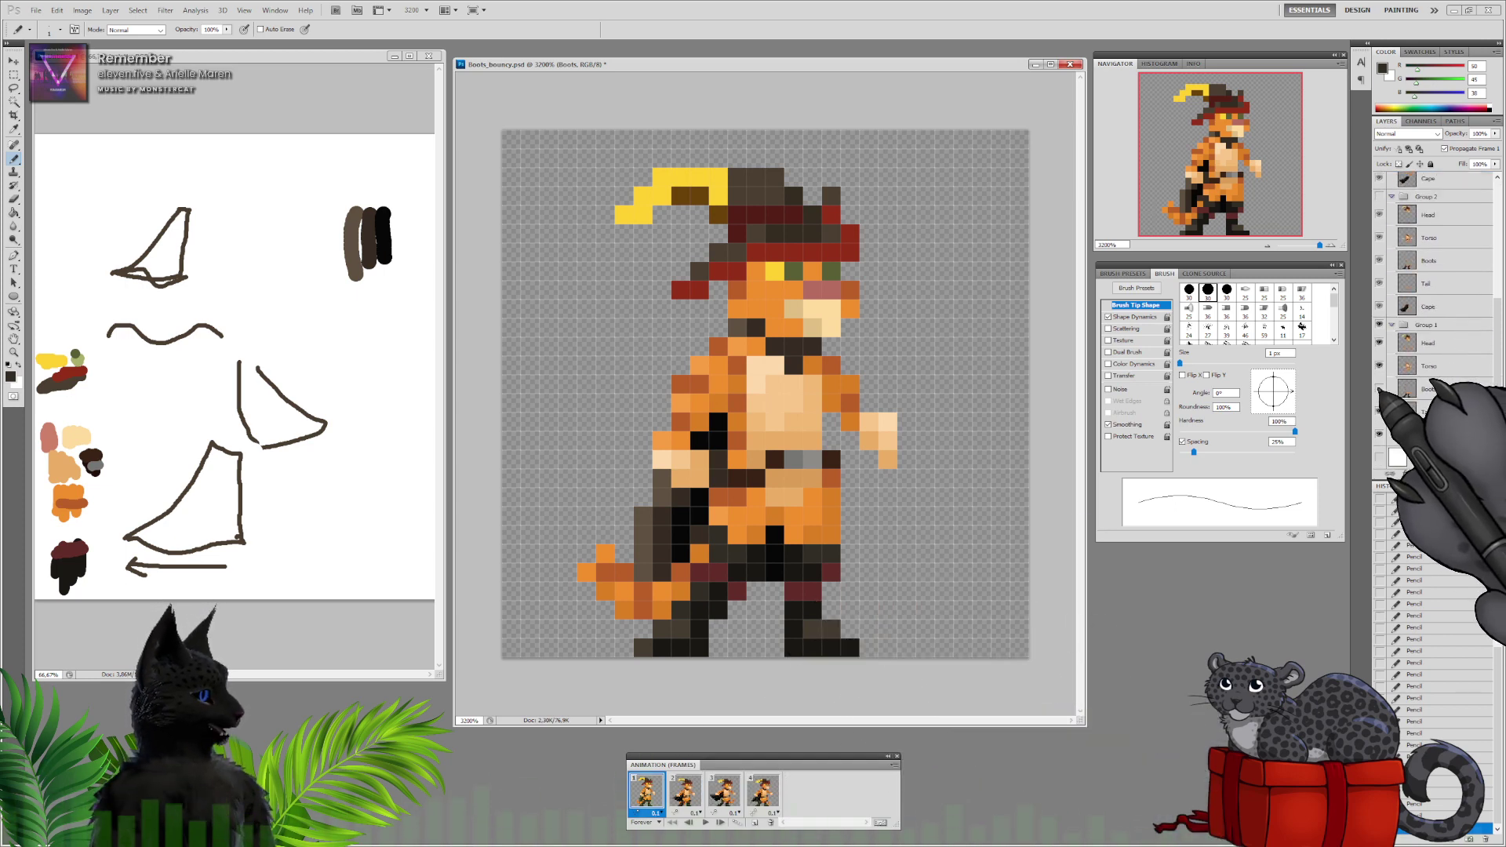
{"action": "left_click", "coordinate": [1379, 389]}
{"action": "left_click", "coordinate": [1378, 365]}
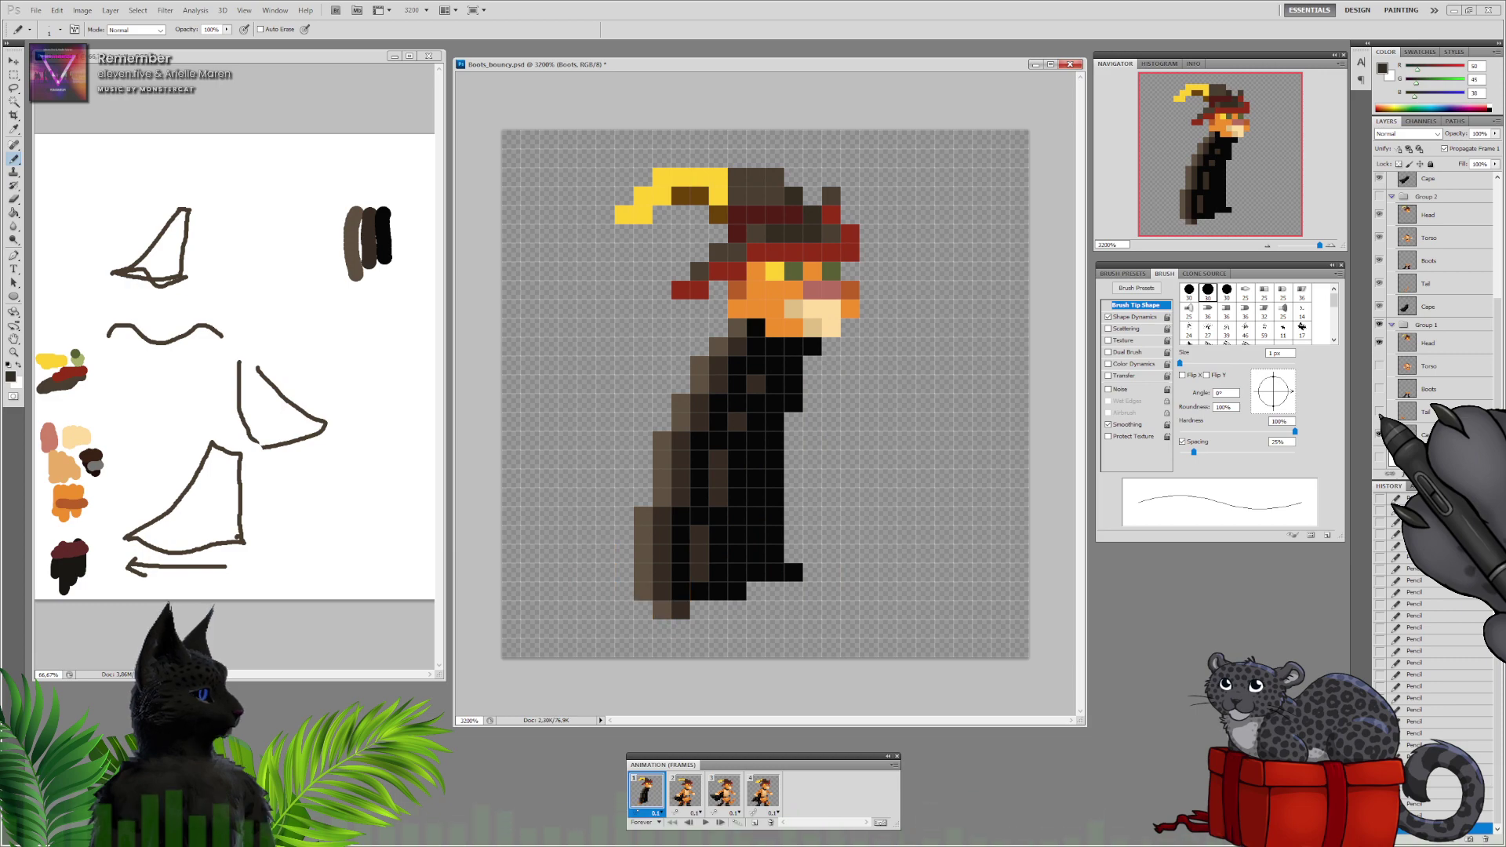
{"action": "left_click", "coordinate": [726, 530], "text": "alt"}
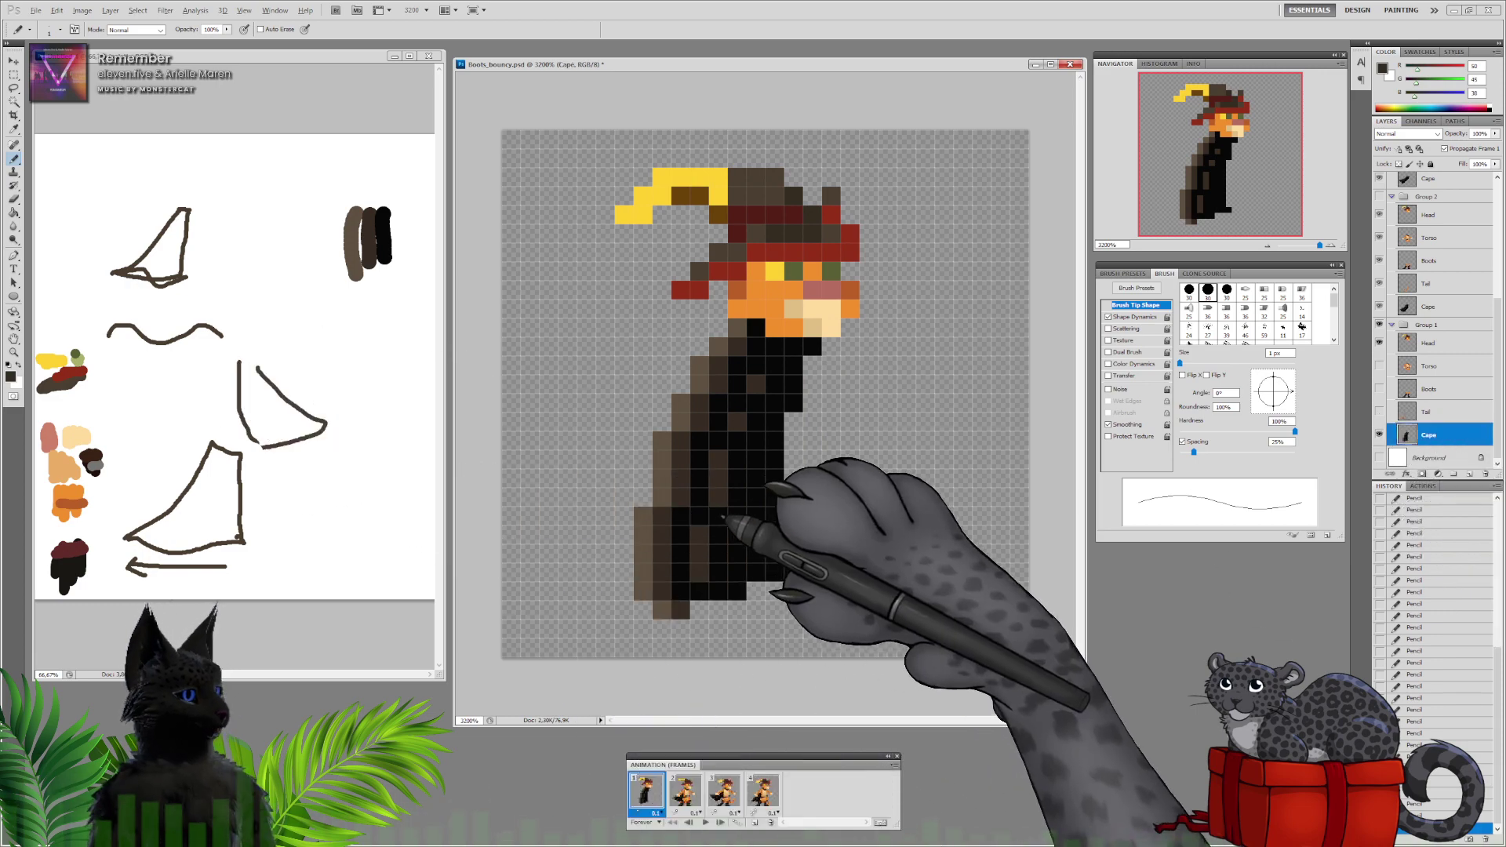
{"action": "left_click", "coordinate": [9, 367]}
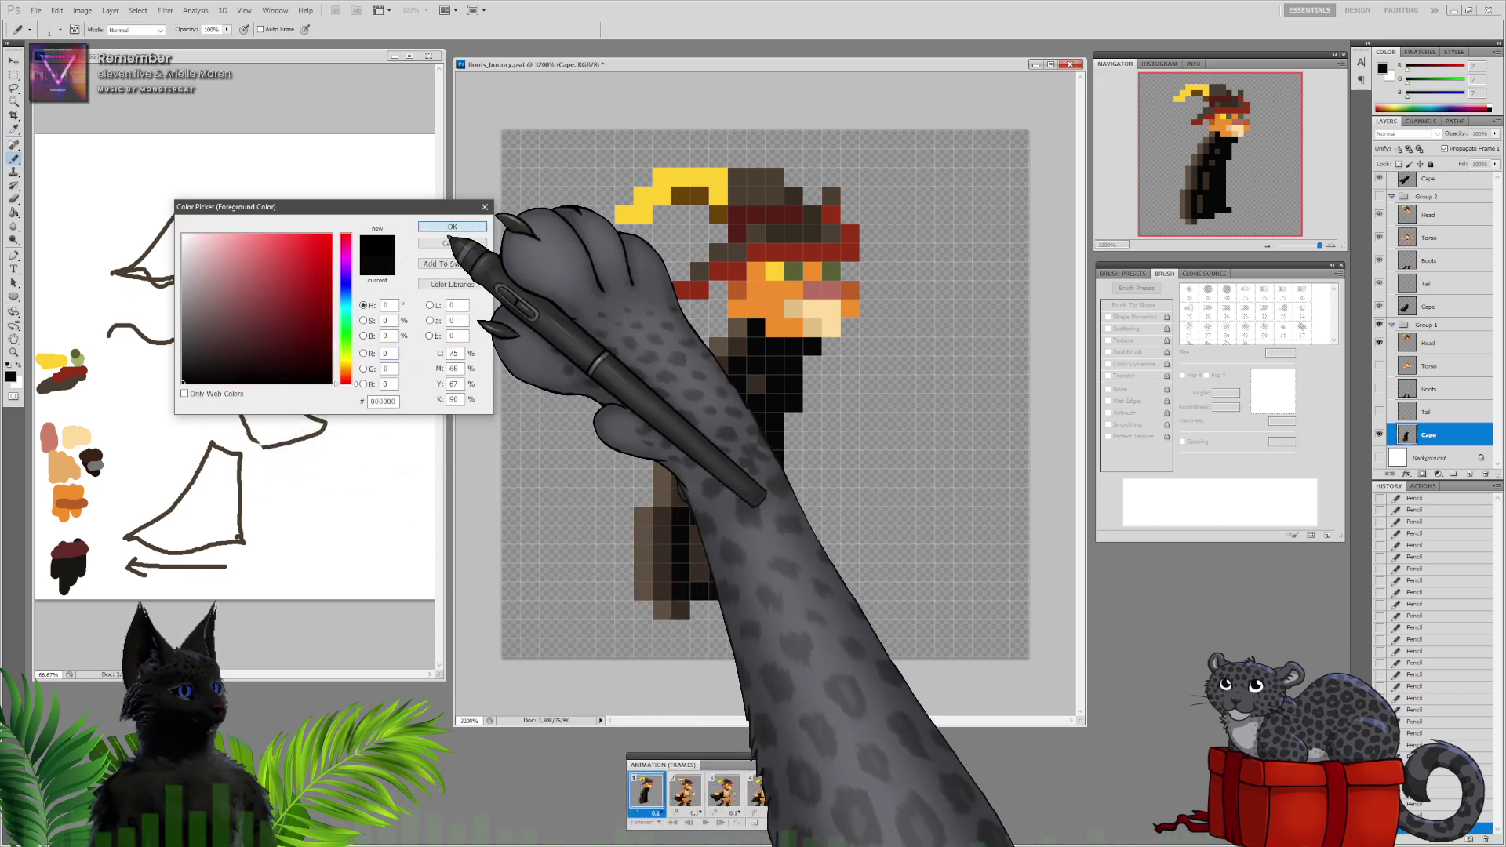
{"action": "left_click", "coordinate": [453, 227]}
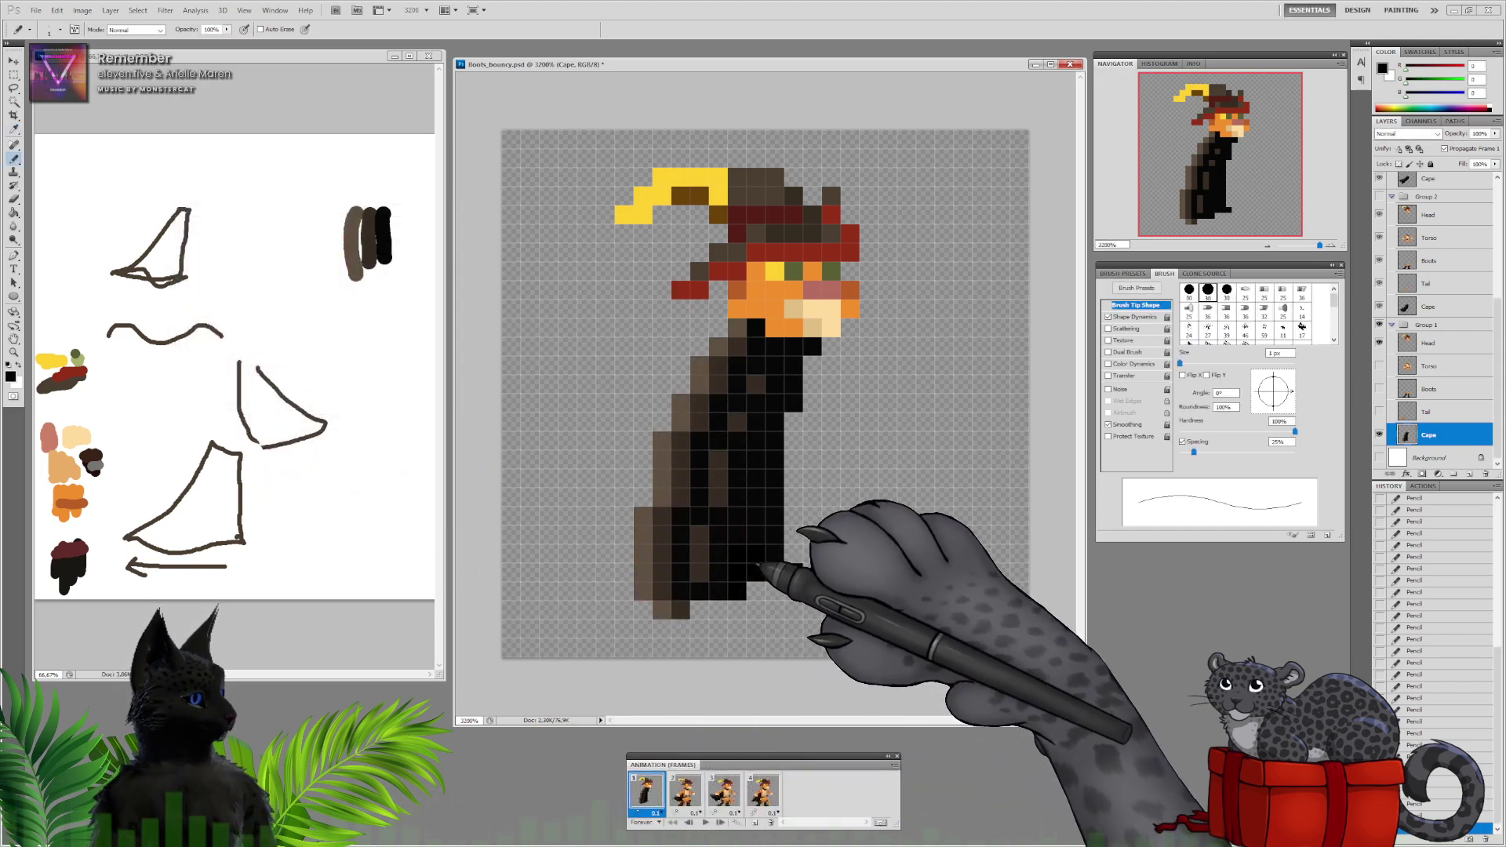
{"action": "left_click", "coordinate": [793, 573]}
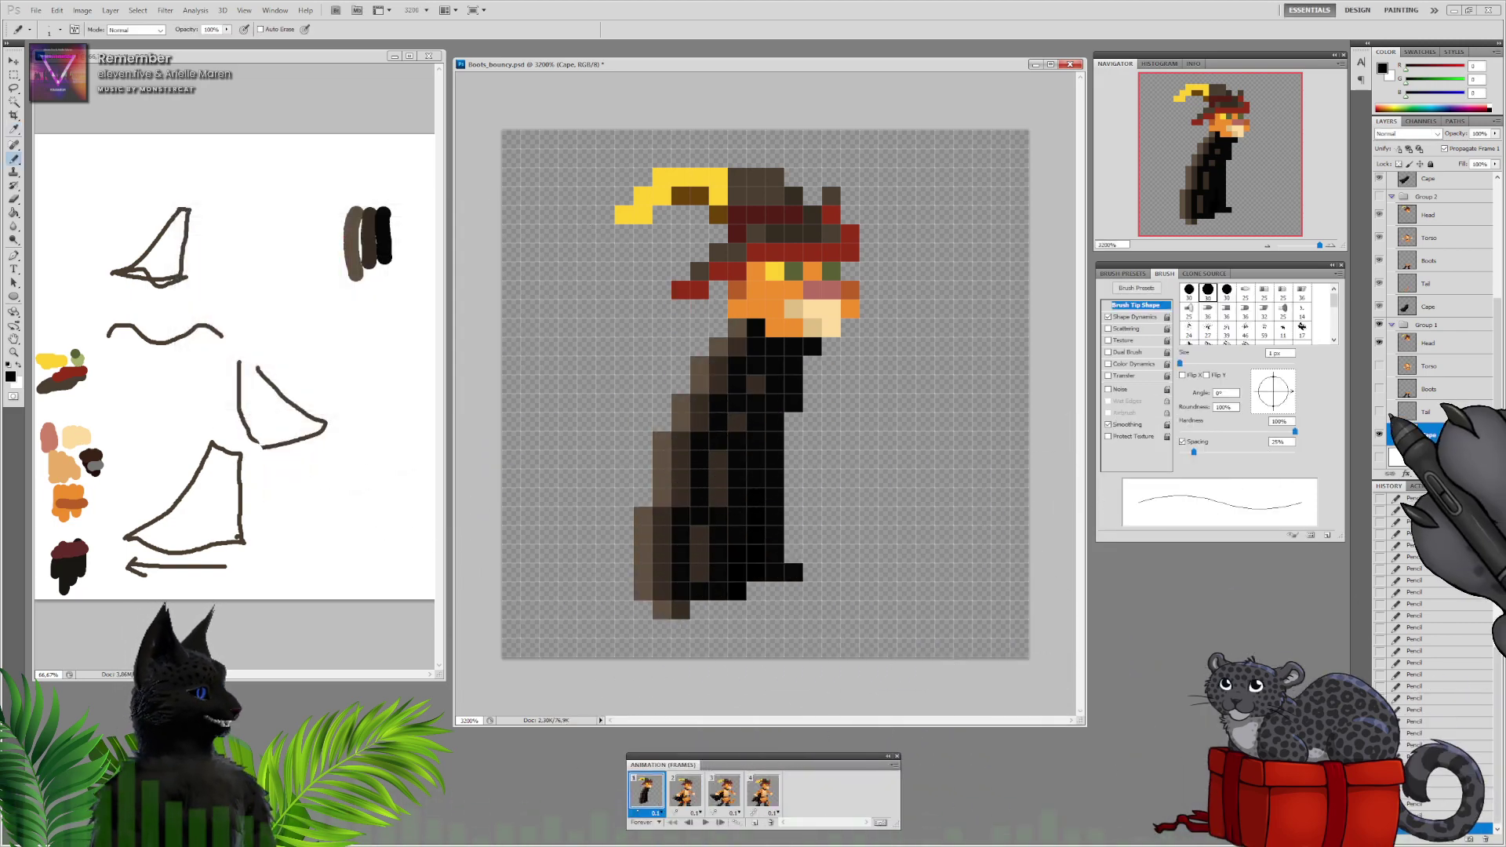
{"action": "left_click_drag", "start_coordinate": [1379, 411], "coordinate": [1381, 374]}
{"action": "left_click", "coordinate": [1379, 434]}
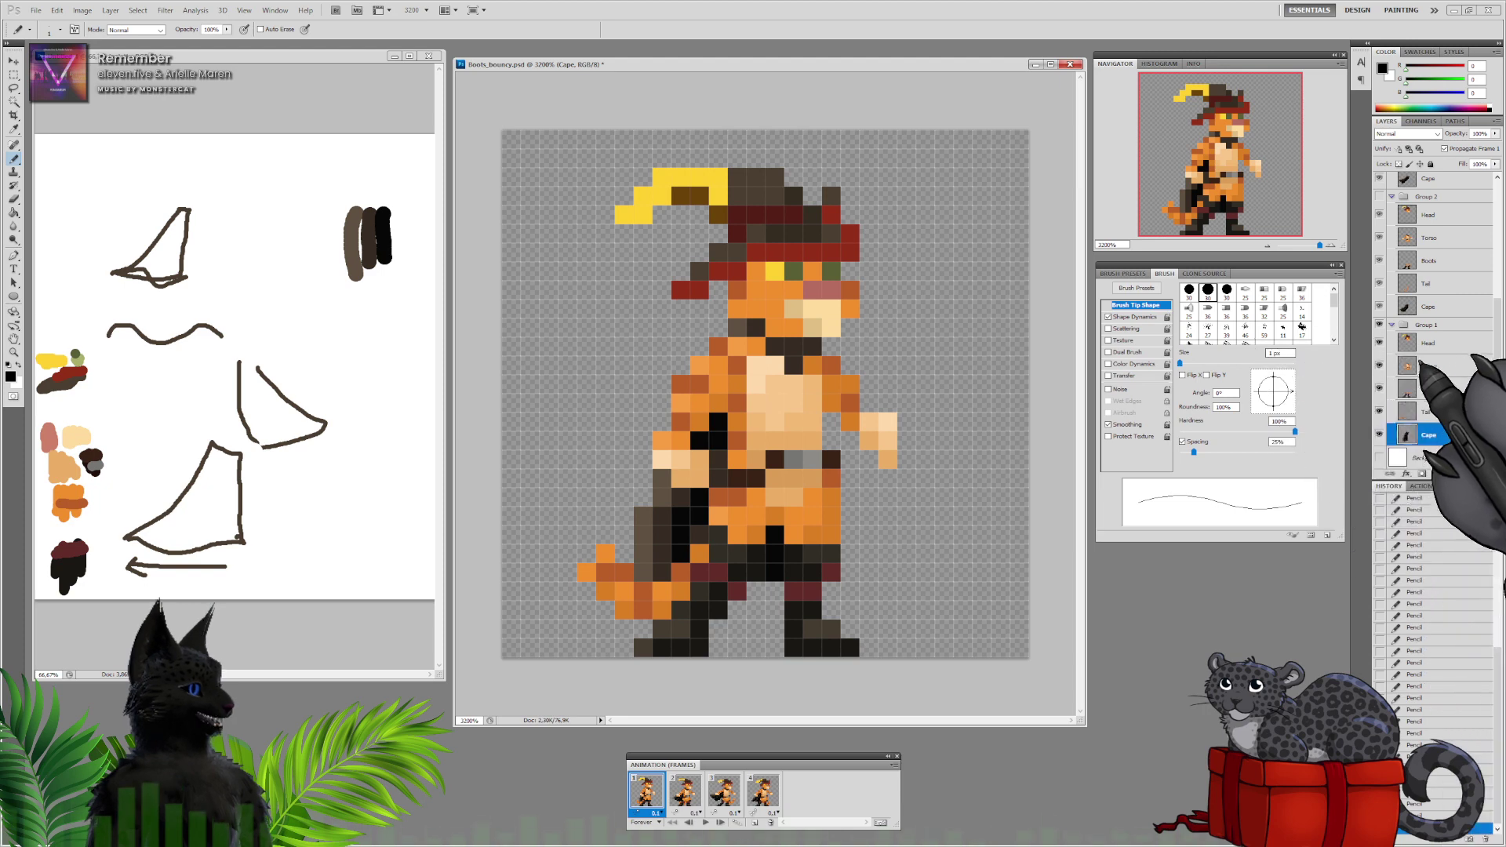
Make Group 1's Head layer active, sample the light-orange fur highlight, and toggle the Torso layer's visibility to check the overlap
{"action": "left_click", "coordinate": [1428, 343]}
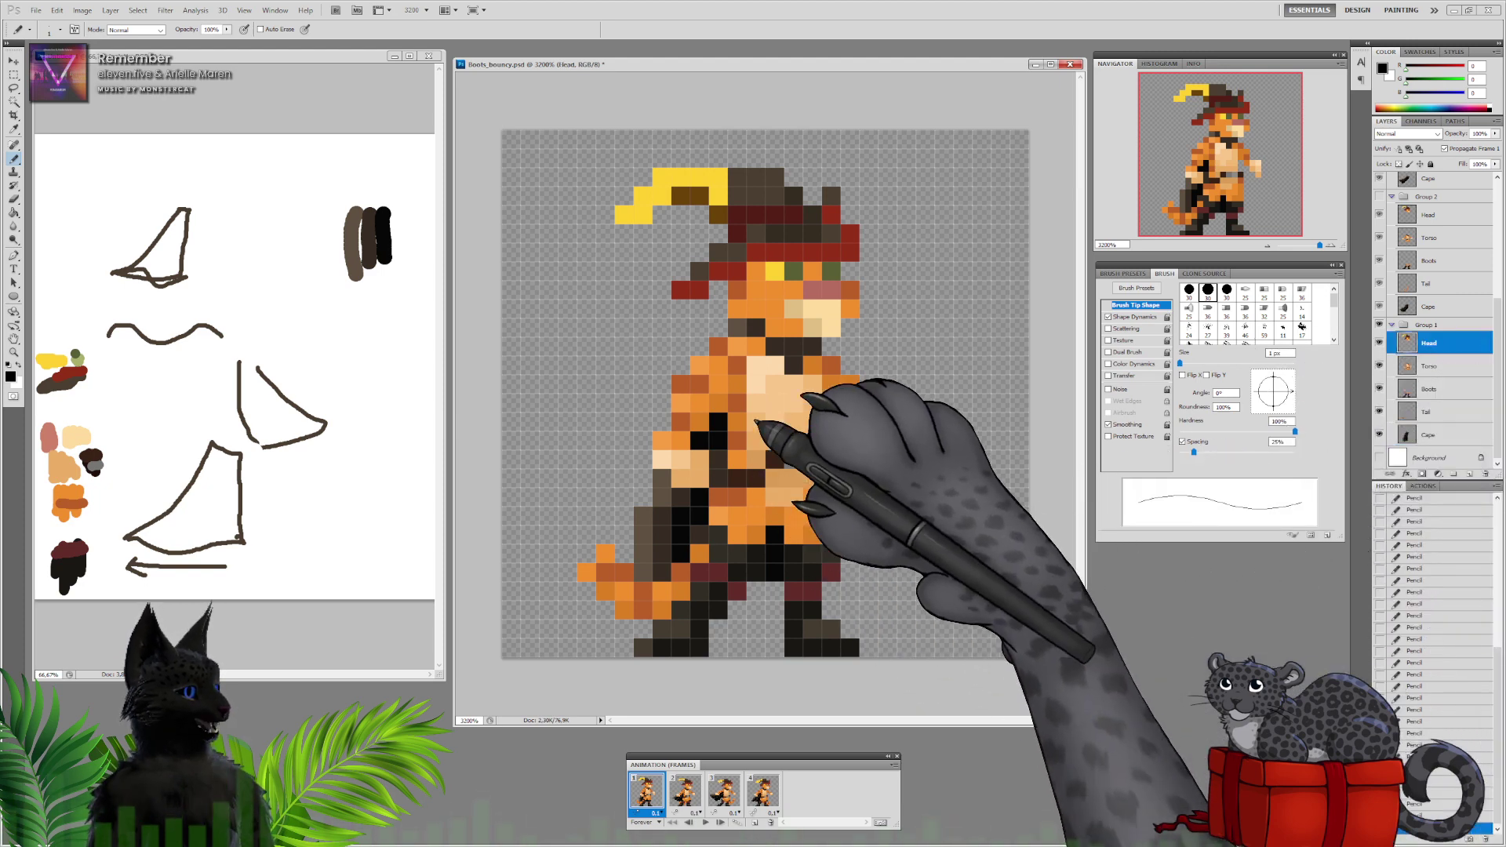
{"action": "left_click", "coordinate": [697, 365], "text": "alt"}
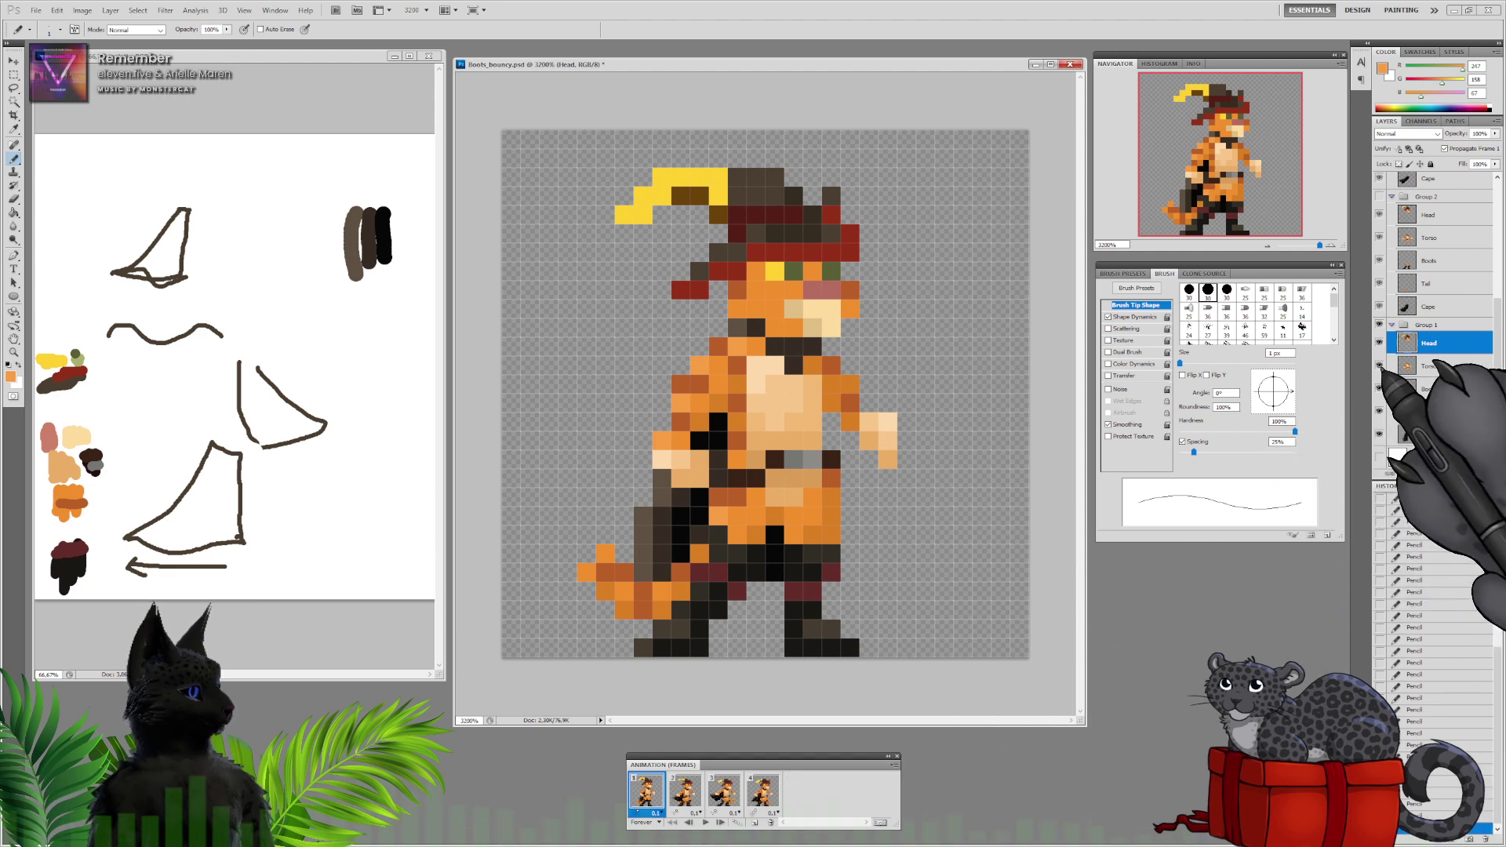
{"action": "left_click", "coordinate": [1378, 365]}
{"action": "left_click", "coordinate": [1378, 365]}
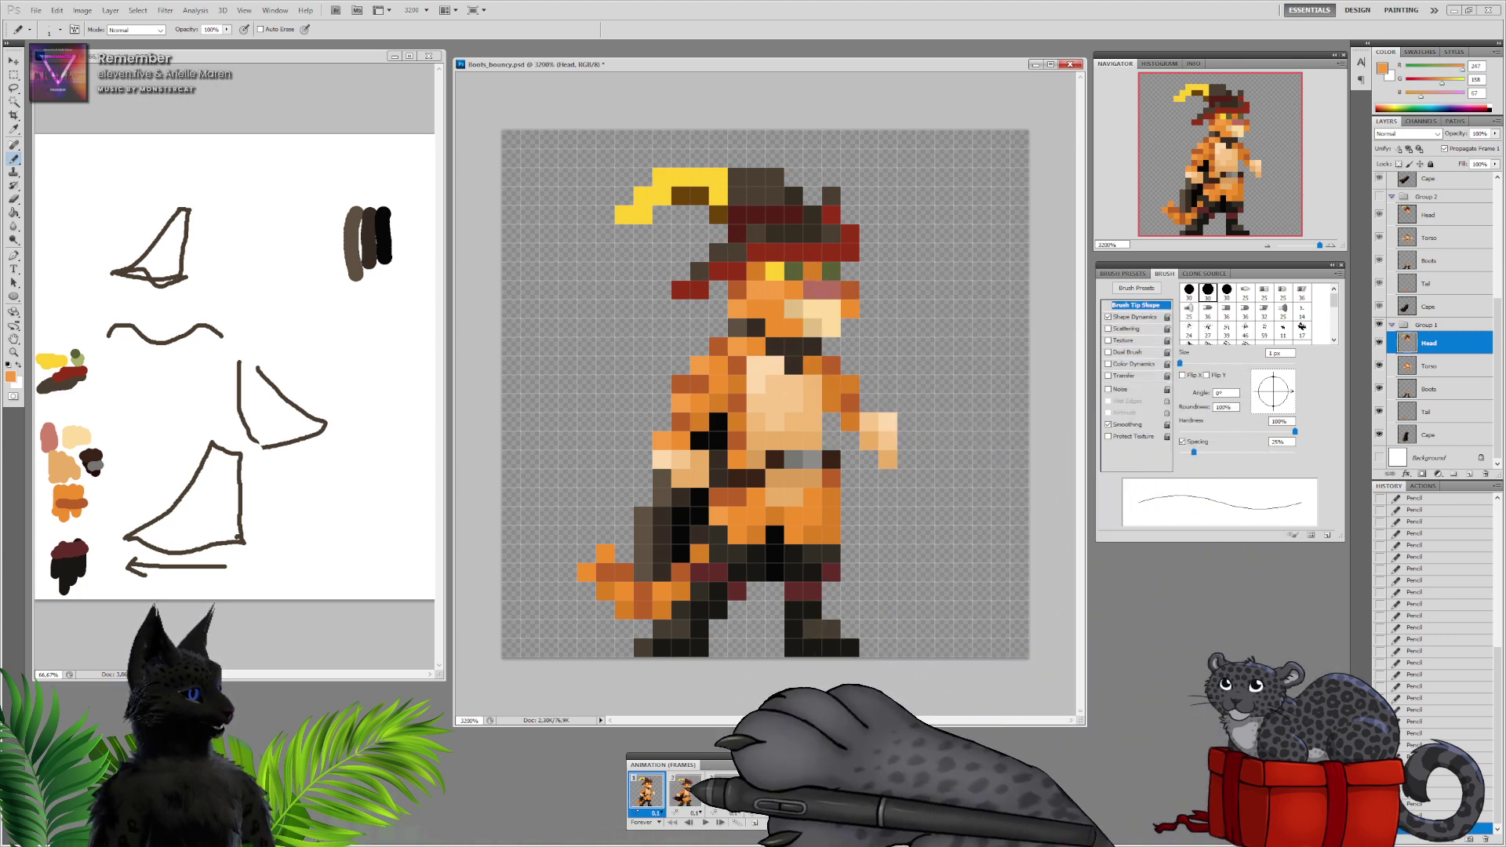
Touch up the orange face fur in the second frame on Group 2's Head layer, using orange shades sampled from the sprite
{"action": "left_click", "coordinate": [684, 790]}
{"action": "left_click", "coordinate": [1436, 215]}
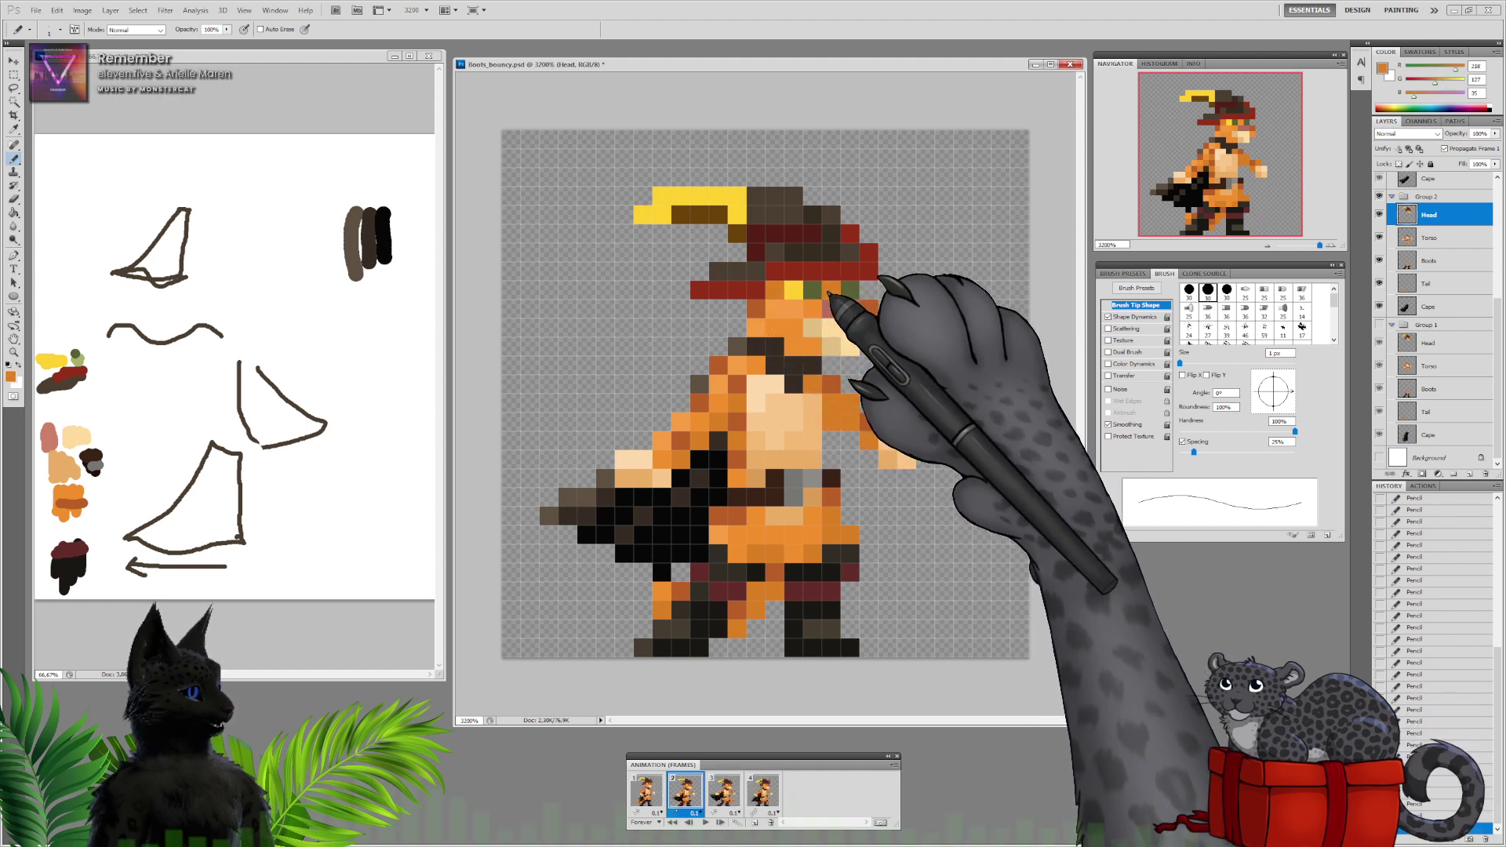
{"action": "left_click", "coordinate": [782, 314], "text": "alt"}
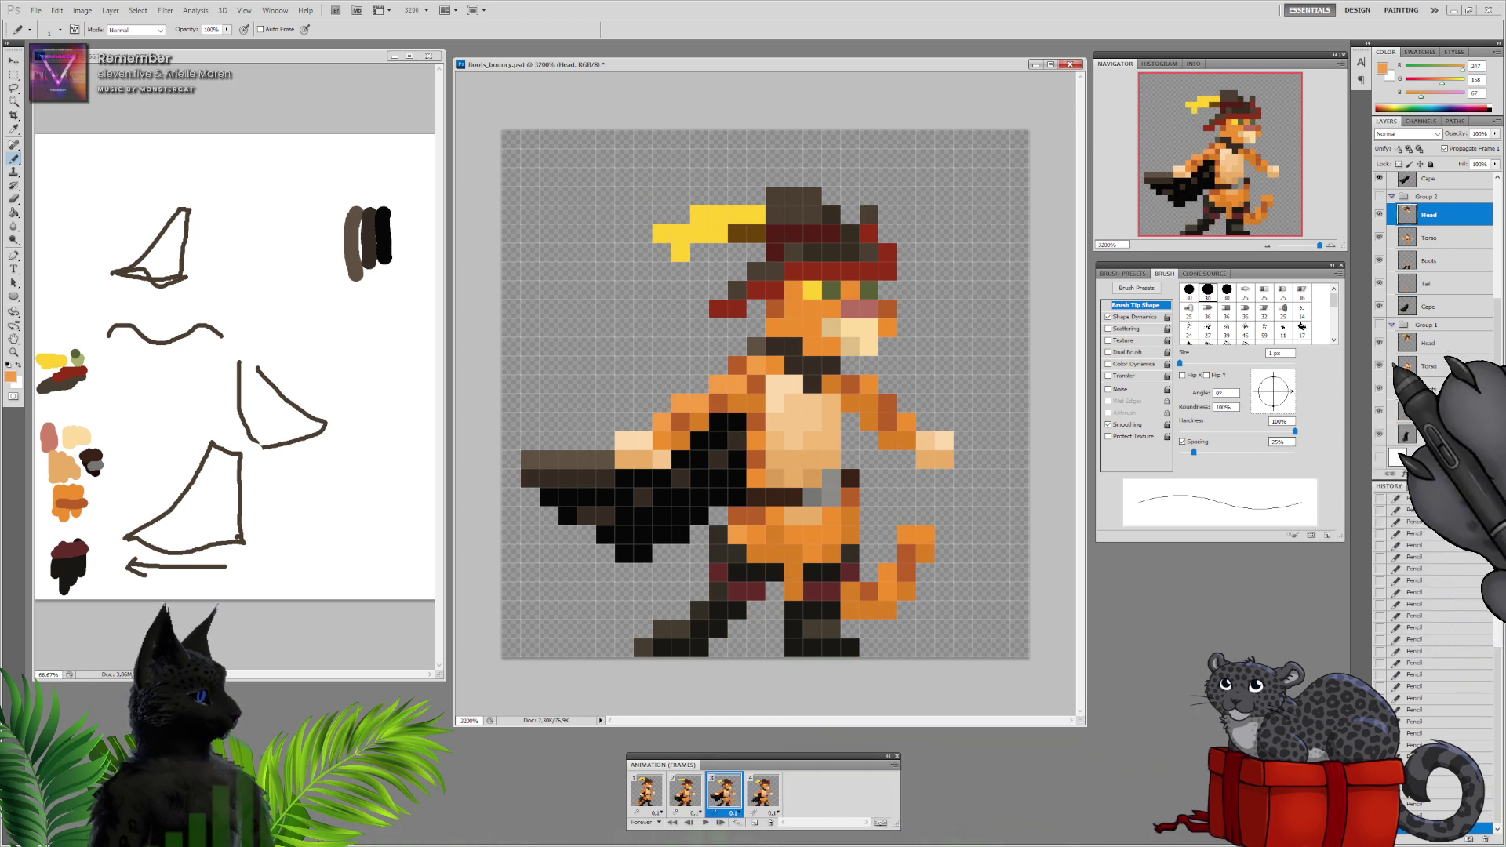
Shade the face fur in the third frame on Group 3's Head layer with sampled dark-orange and light-orange tones
{"action": "scroll", "coordinate": [1411, 357], "scroll_direction": "up", "scroll_amount": 4}
{"action": "left_click", "coordinate": [1428, 312]}
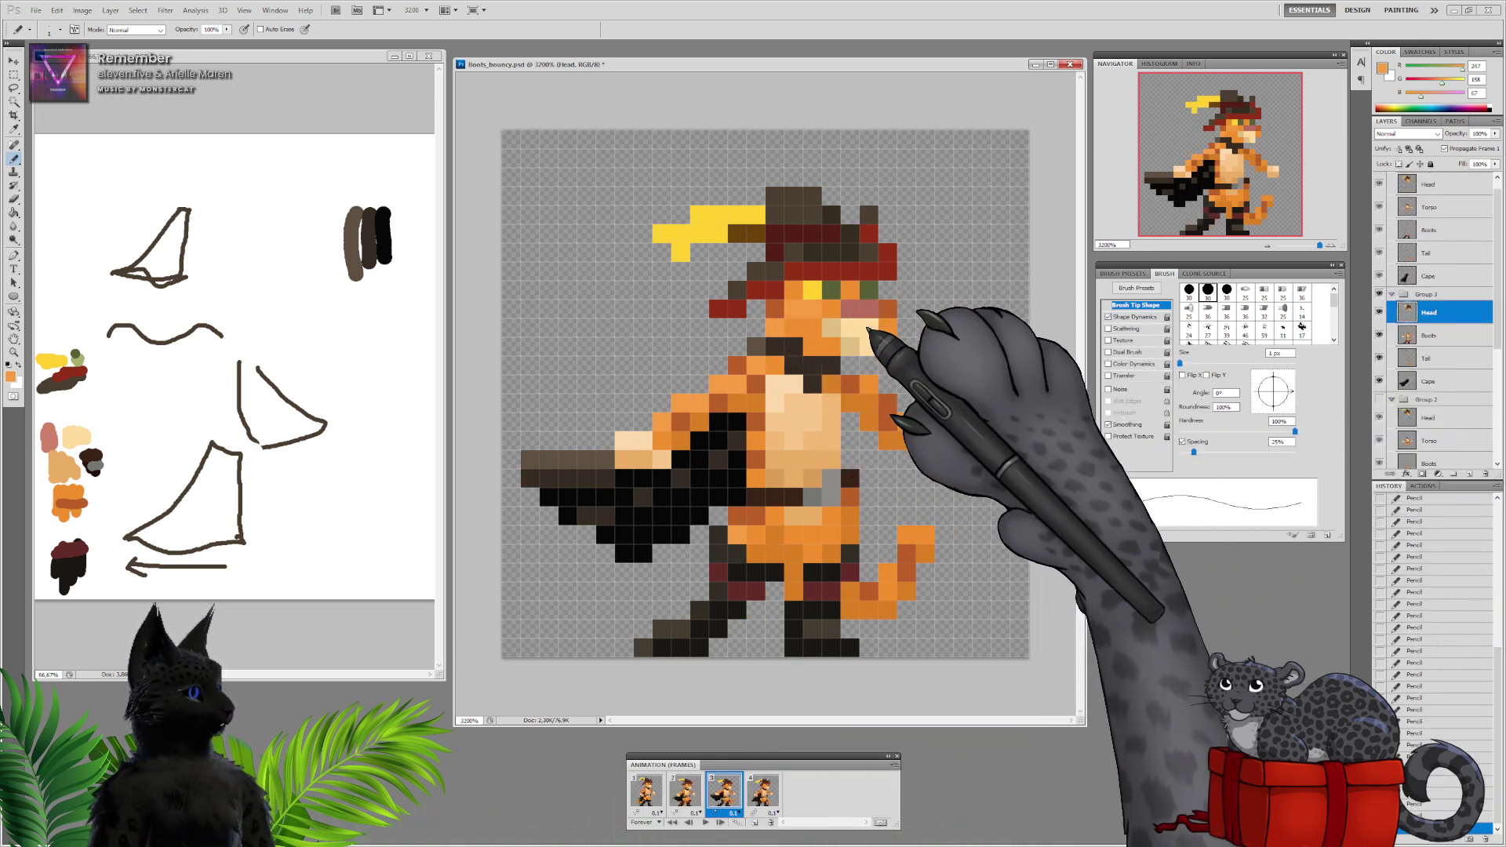
{"action": "left_click", "coordinate": [867, 410], "text": "alt"}
{"action": "left_click", "coordinate": [798, 292]}
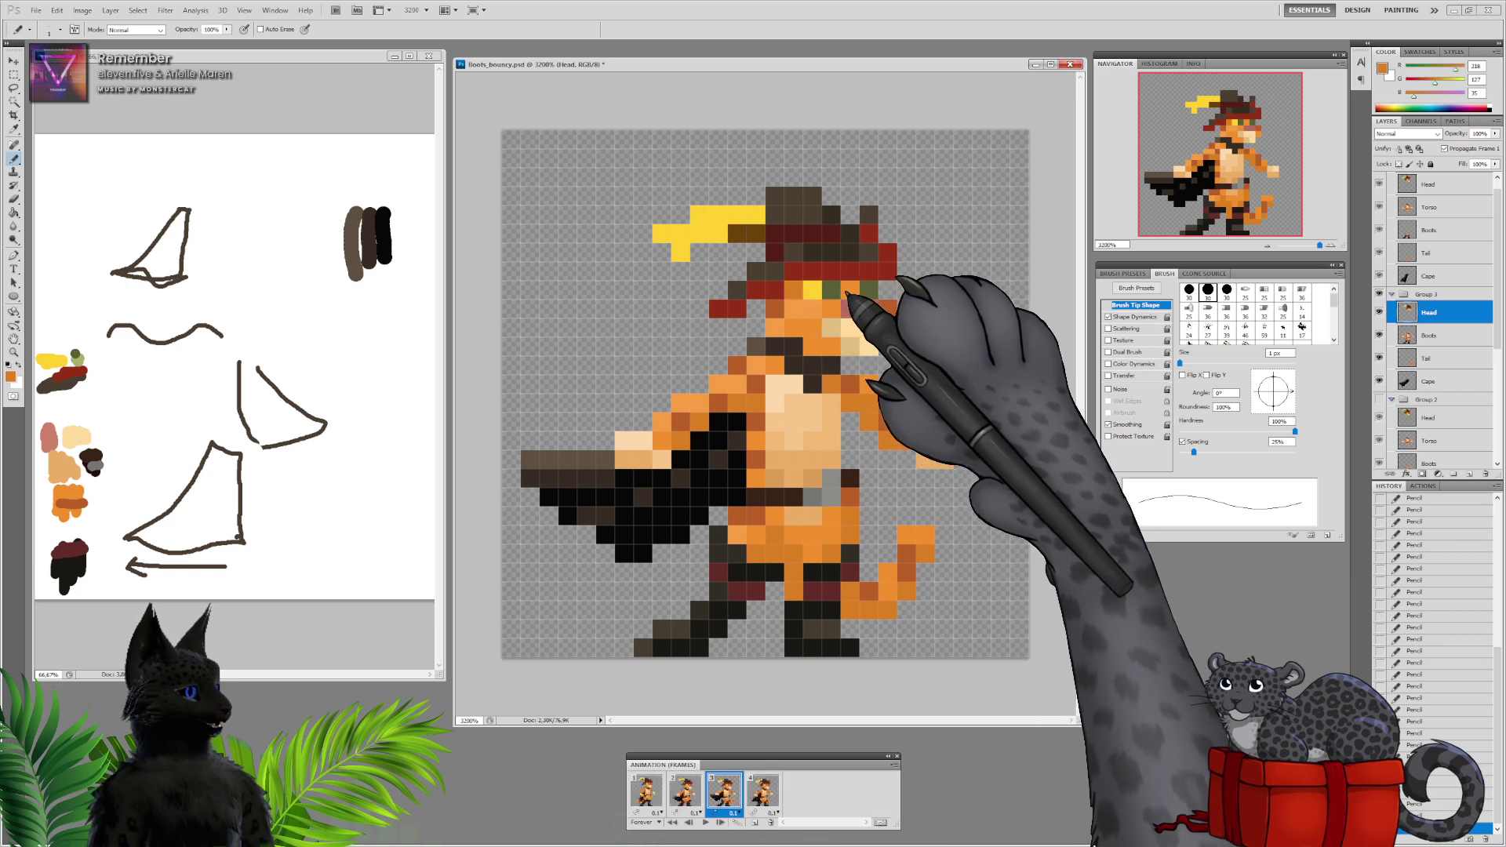
{"action": "left_click", "coordinate": [794, 308], "text": "alt"}
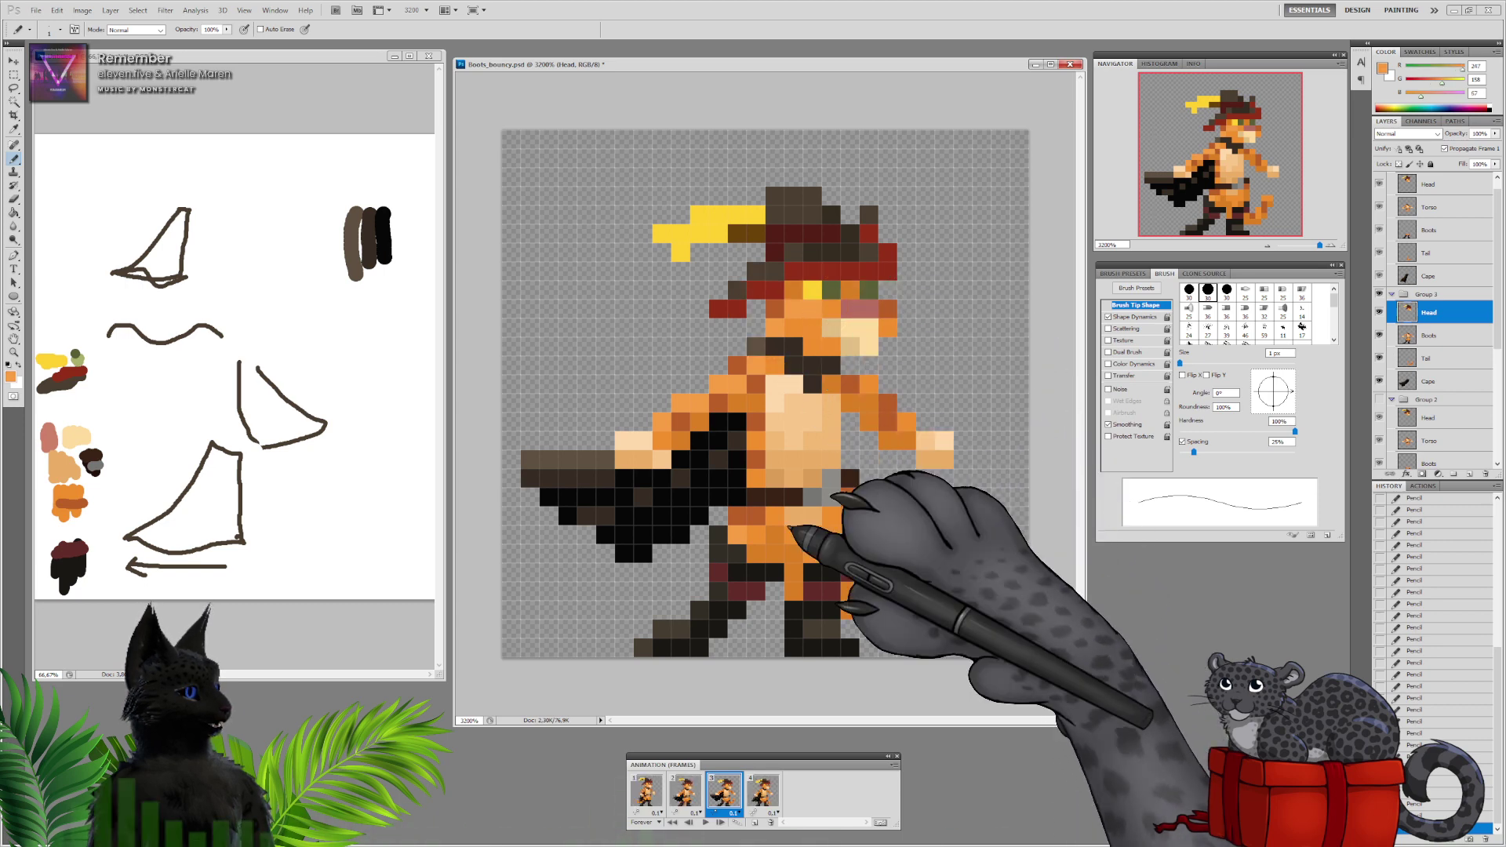
Make Group 4's Head layer active in the fourth frame and sample the darker orange for the face shading
{"action": "left_click", "coordinate": [762, 792]}
{"action": "left_click", "coordinate": [1431, 198]}
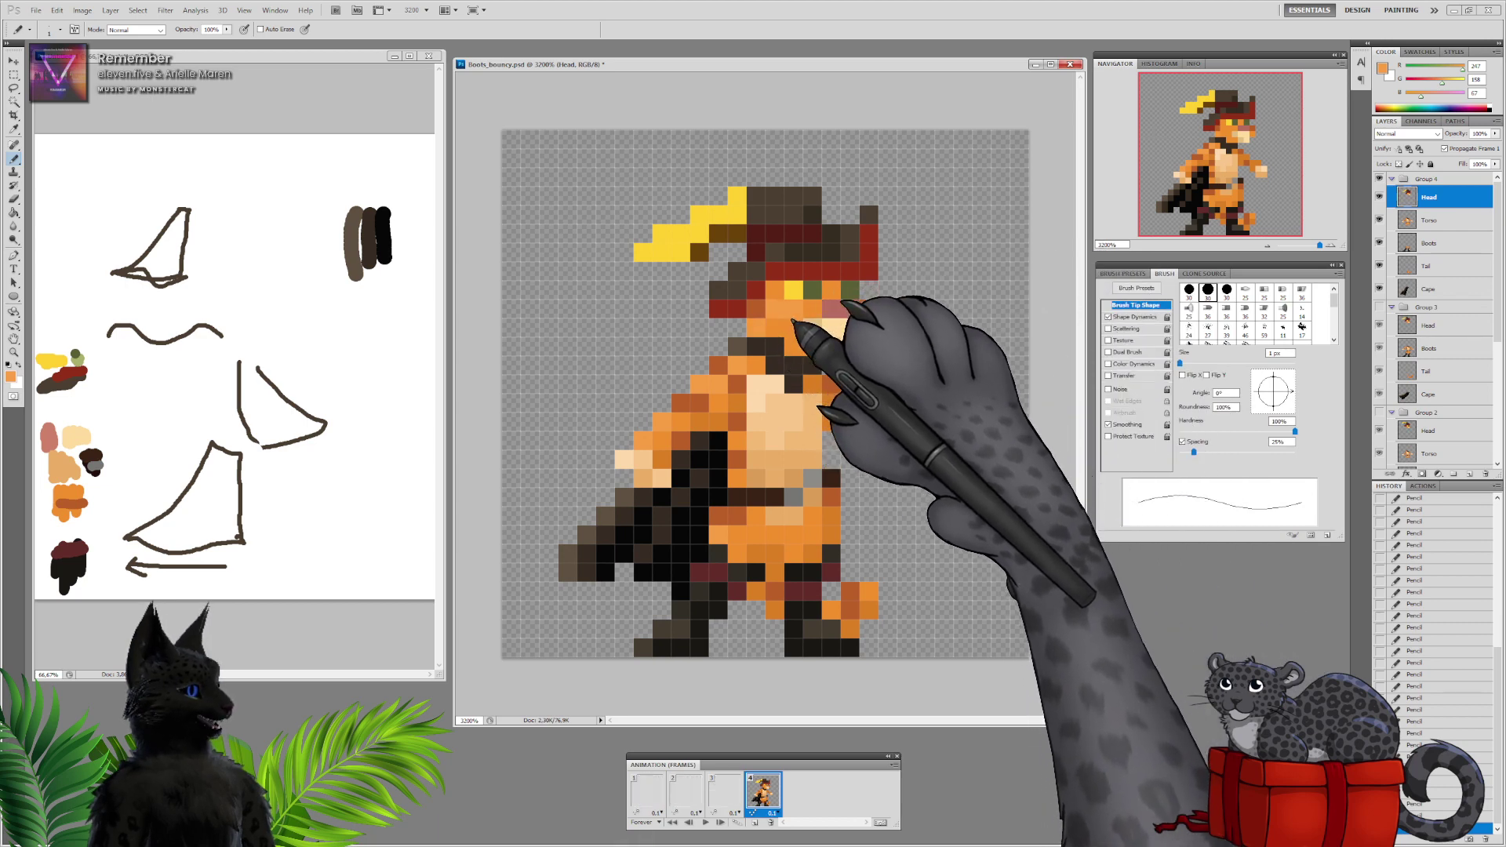
{"action": "left_click", "coordinate": [769, 289], "text": "alt"}
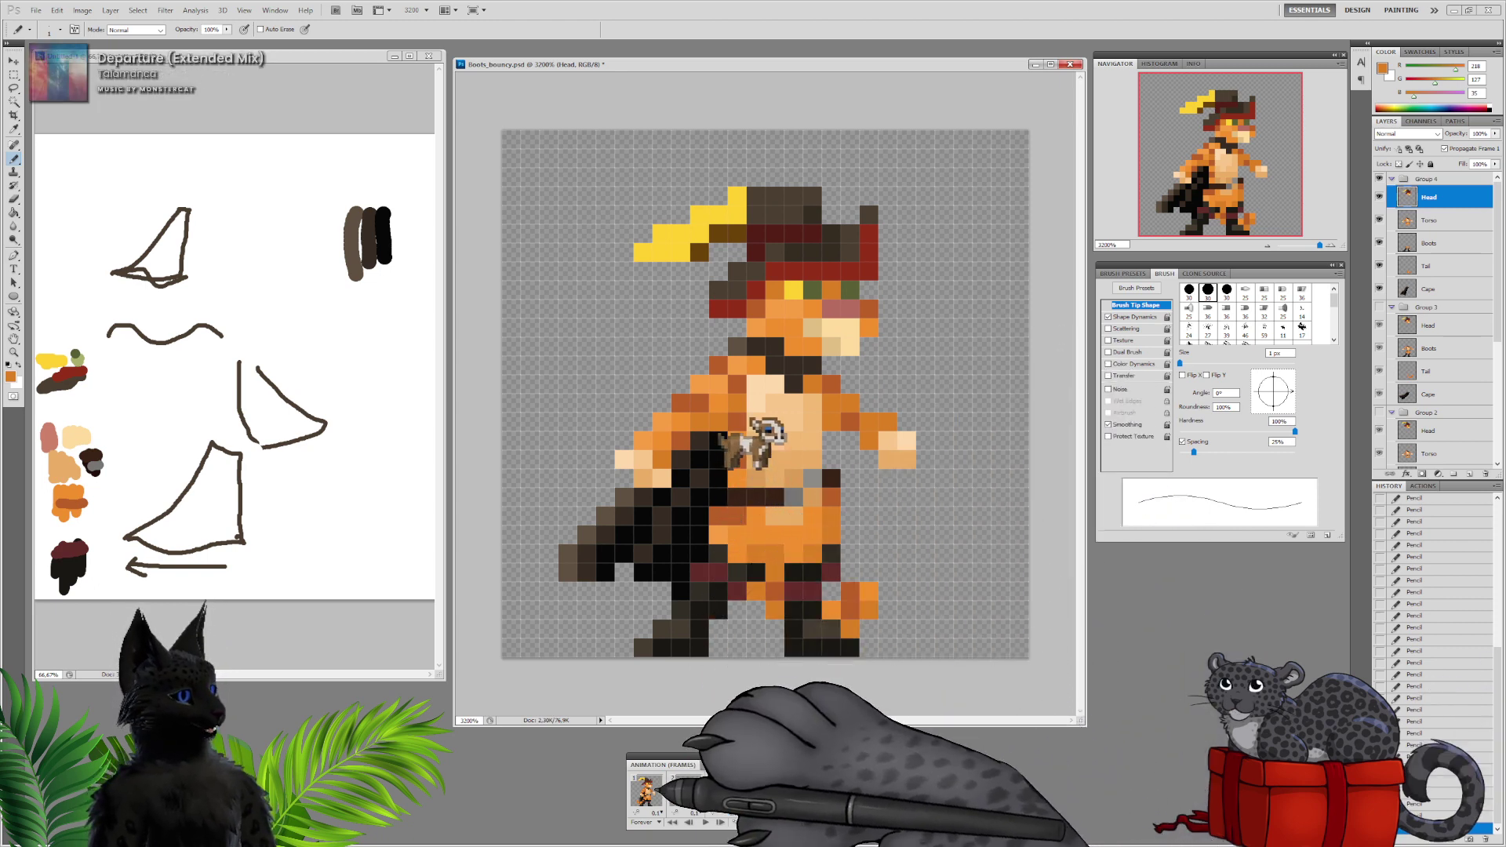
Paint light-yellow FDDB66 highlights along the hat feather in the first frame on Group 1's Head layer
{"action": "left_click", "coordinate": [657, 789]}
{"action": "left_click_drag", "start_coordinate": [1496, 290], "coordinate": [1496, 408]}
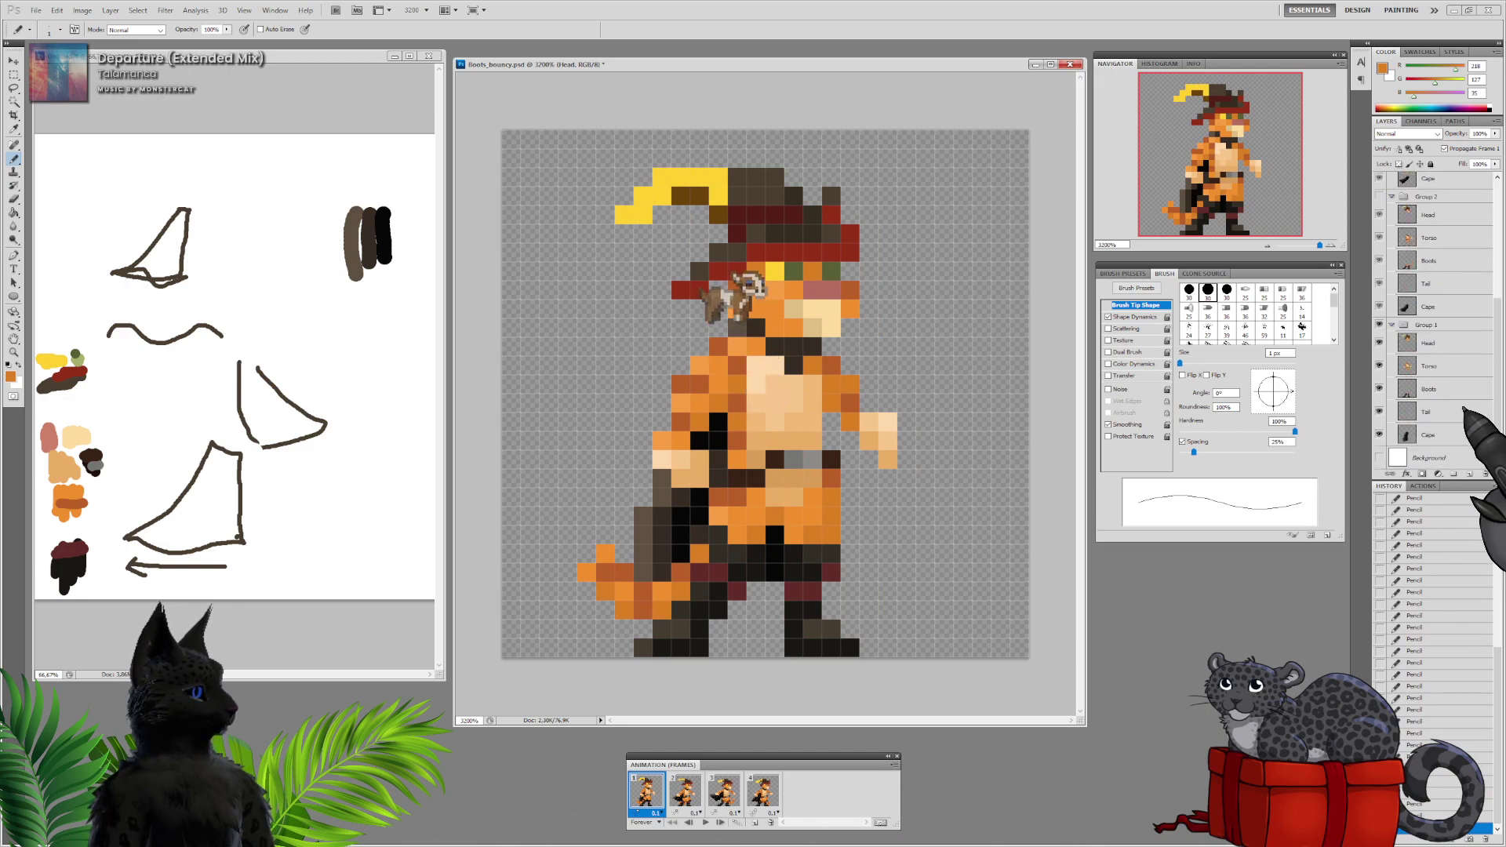
{"action": "left_click", "coordinate": [1429, 343]}
{"action": "left_click", "coordinate": [643, 196], "text": "alt"}
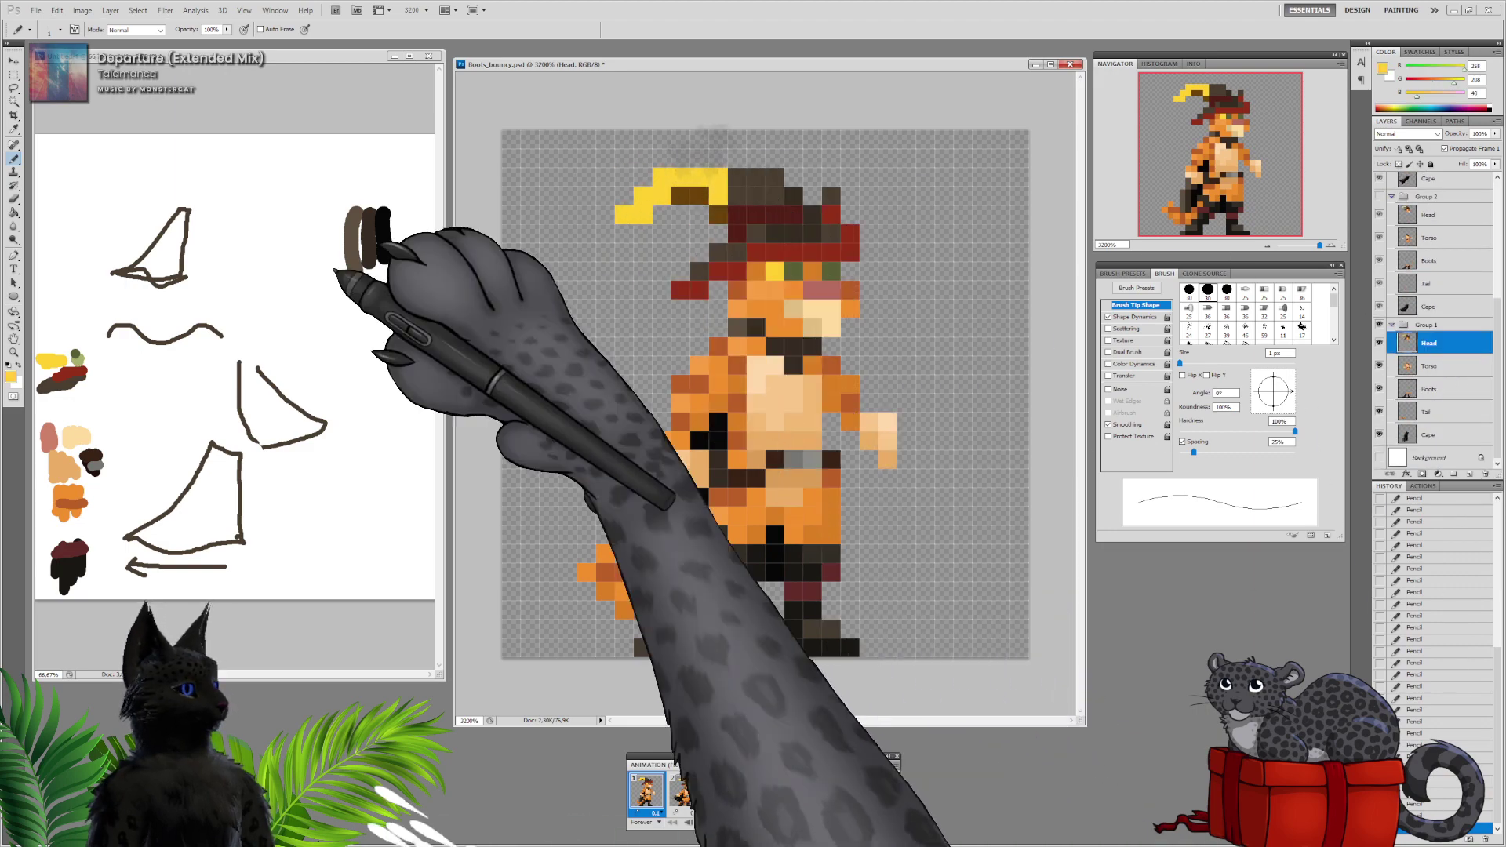
{"action": "key", "text": "i"}
{"action": "left_click", "coordinate": [10, 377]}
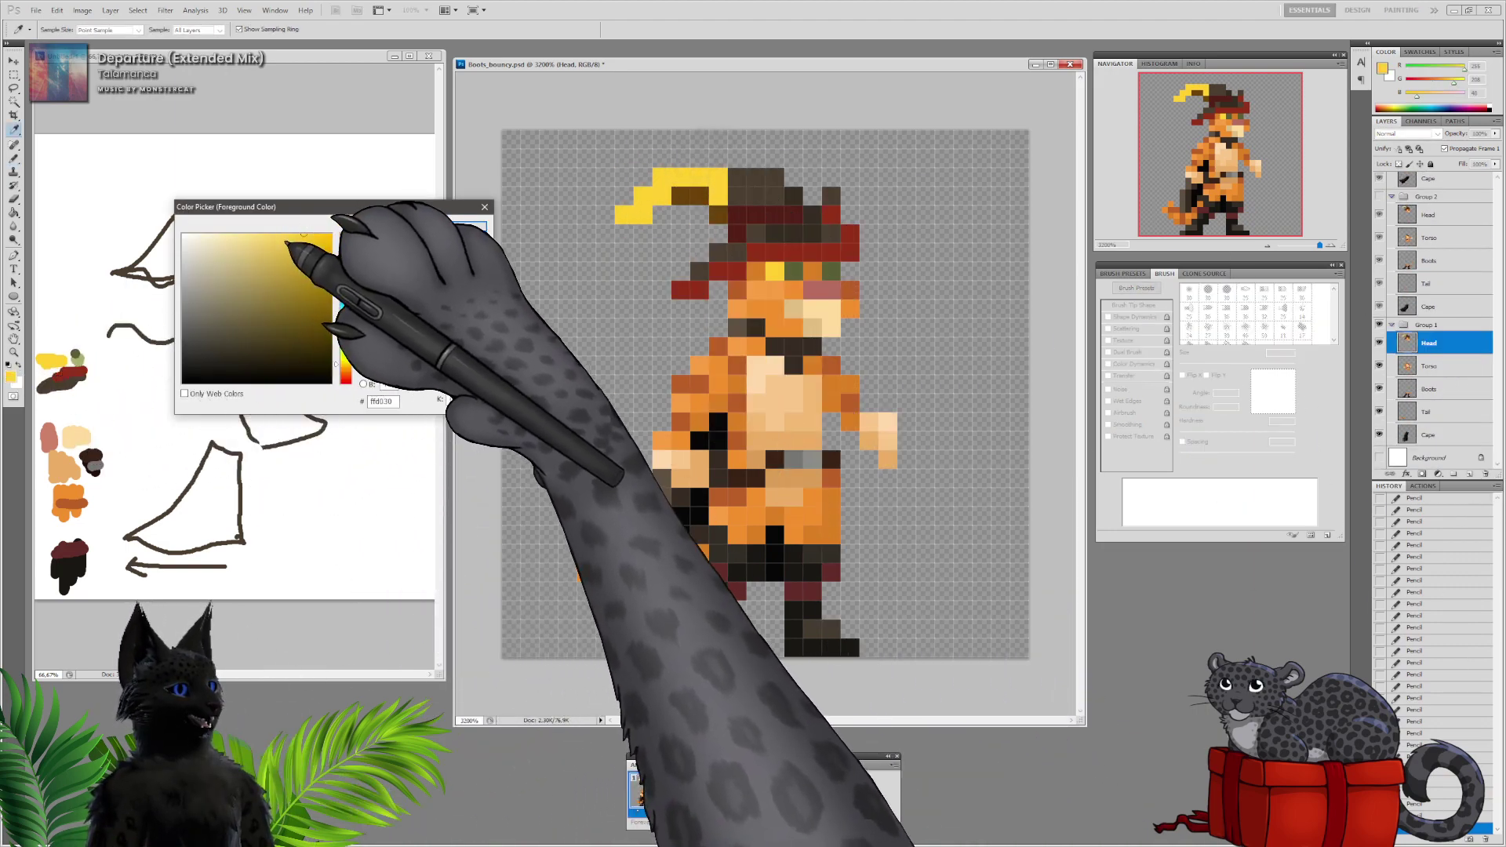
{"action": "left_click", "coordinate": [272, 235]}
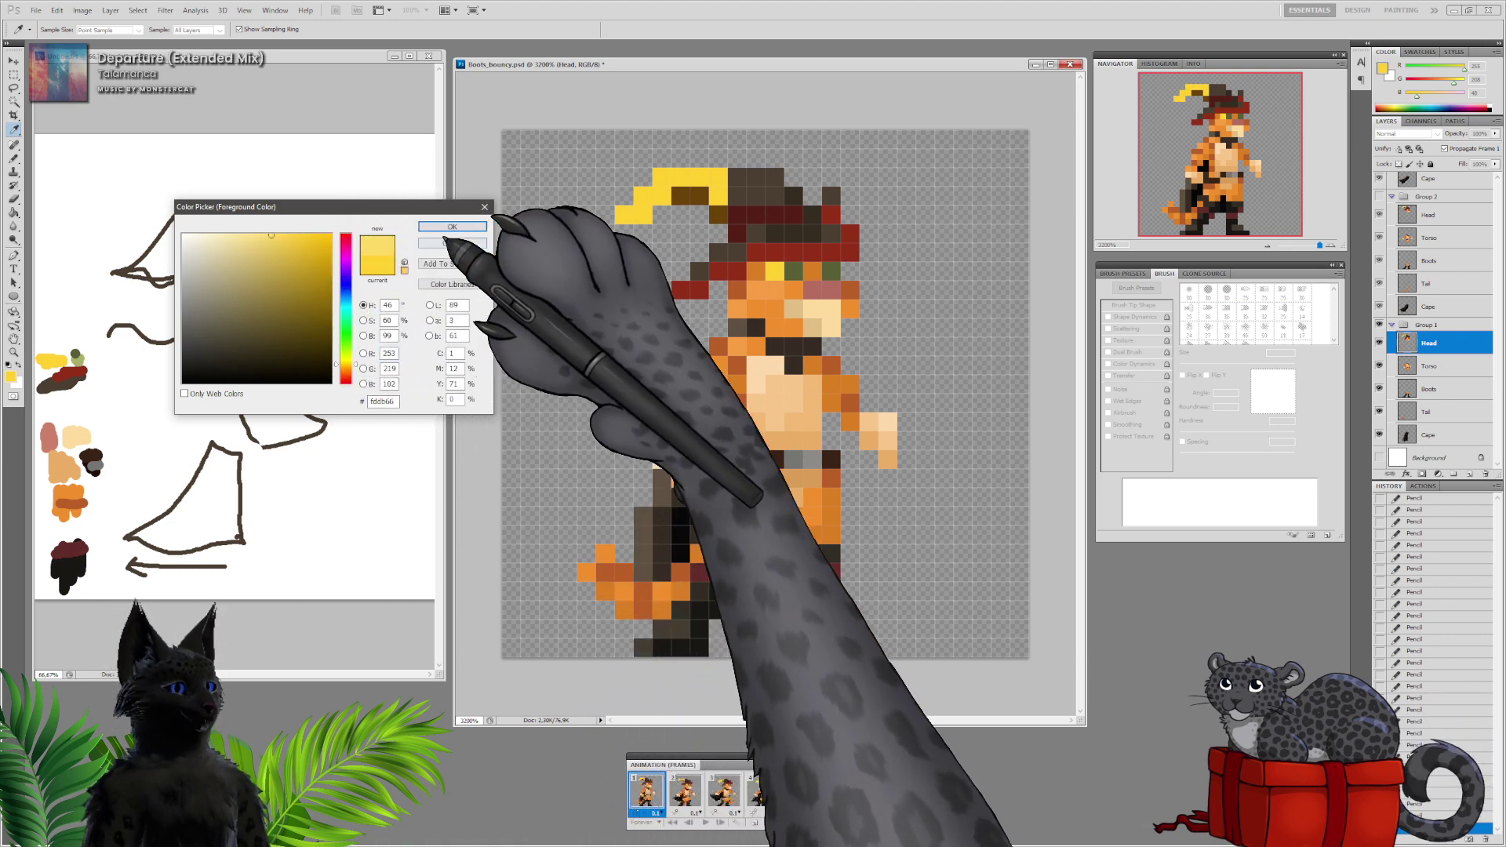
{"action": "left_click", "coordinate": [471, 226]}
{"action": "key", "text": "b"}
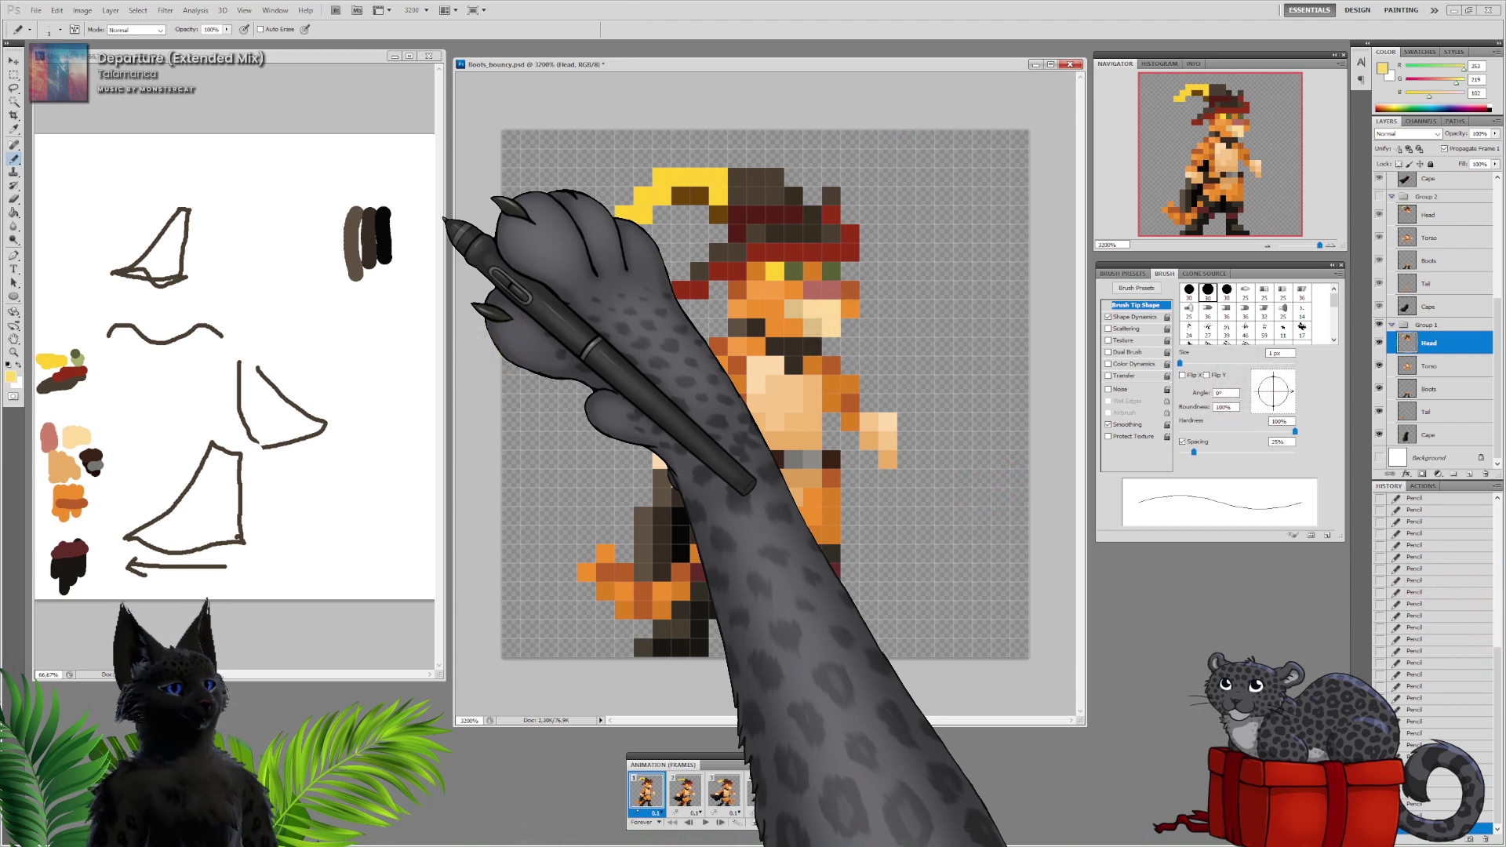
{"action": "left_click", "coordinate": [625, 214]}
{"action": "left_click", "coordinate": [644, 198]}
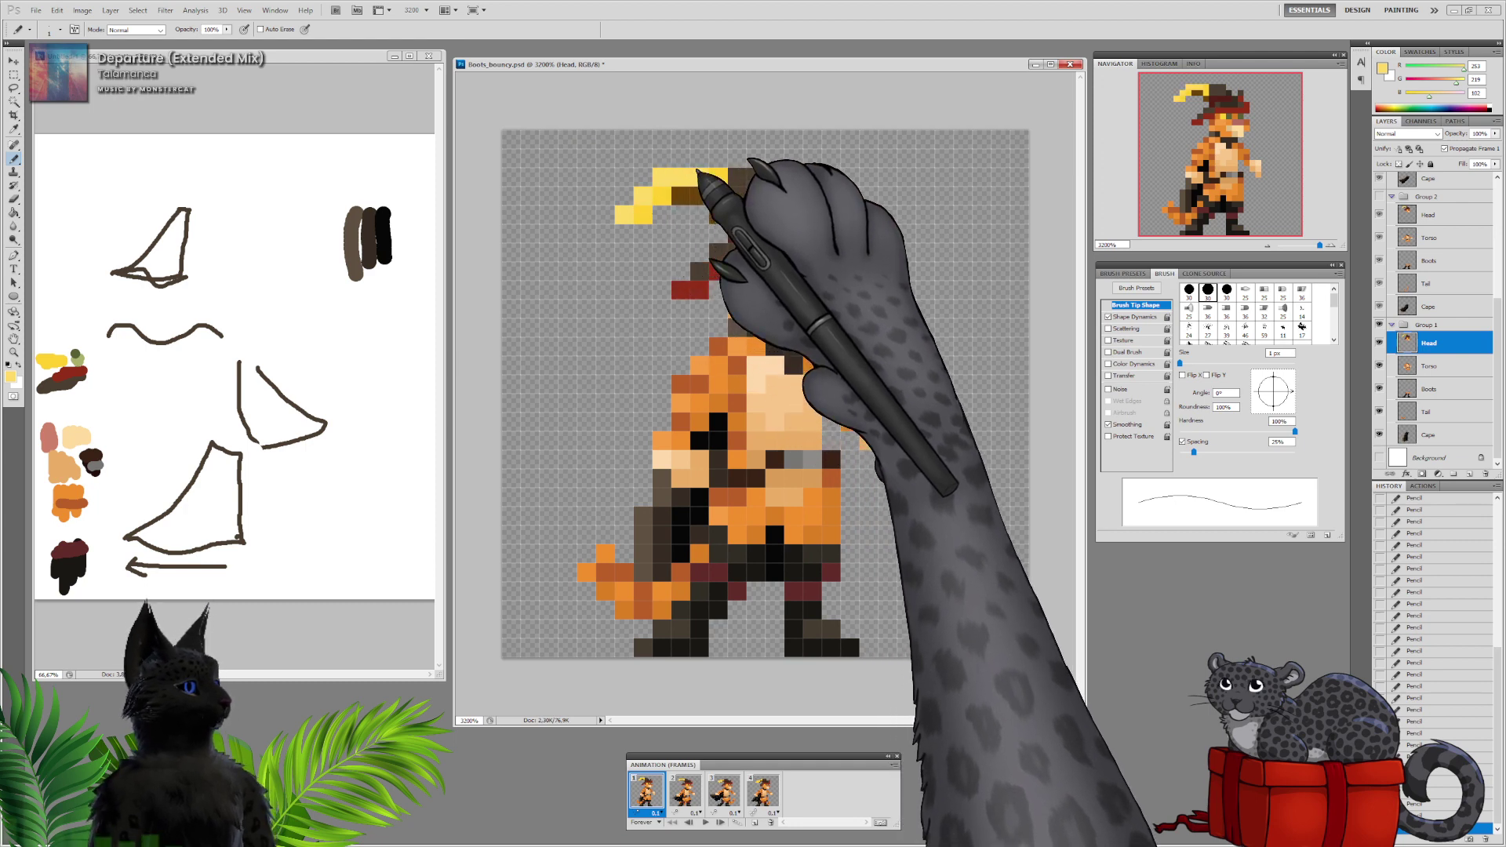
Mix a lighter brown, 5F5140, from the hat color and paint a highlight along the top edge of the first frame's hat
{"action": "left_click", "coordinate": [763, 187], "text": "alt"}
{"action": "left_click", "coordinate": [11, 374]}
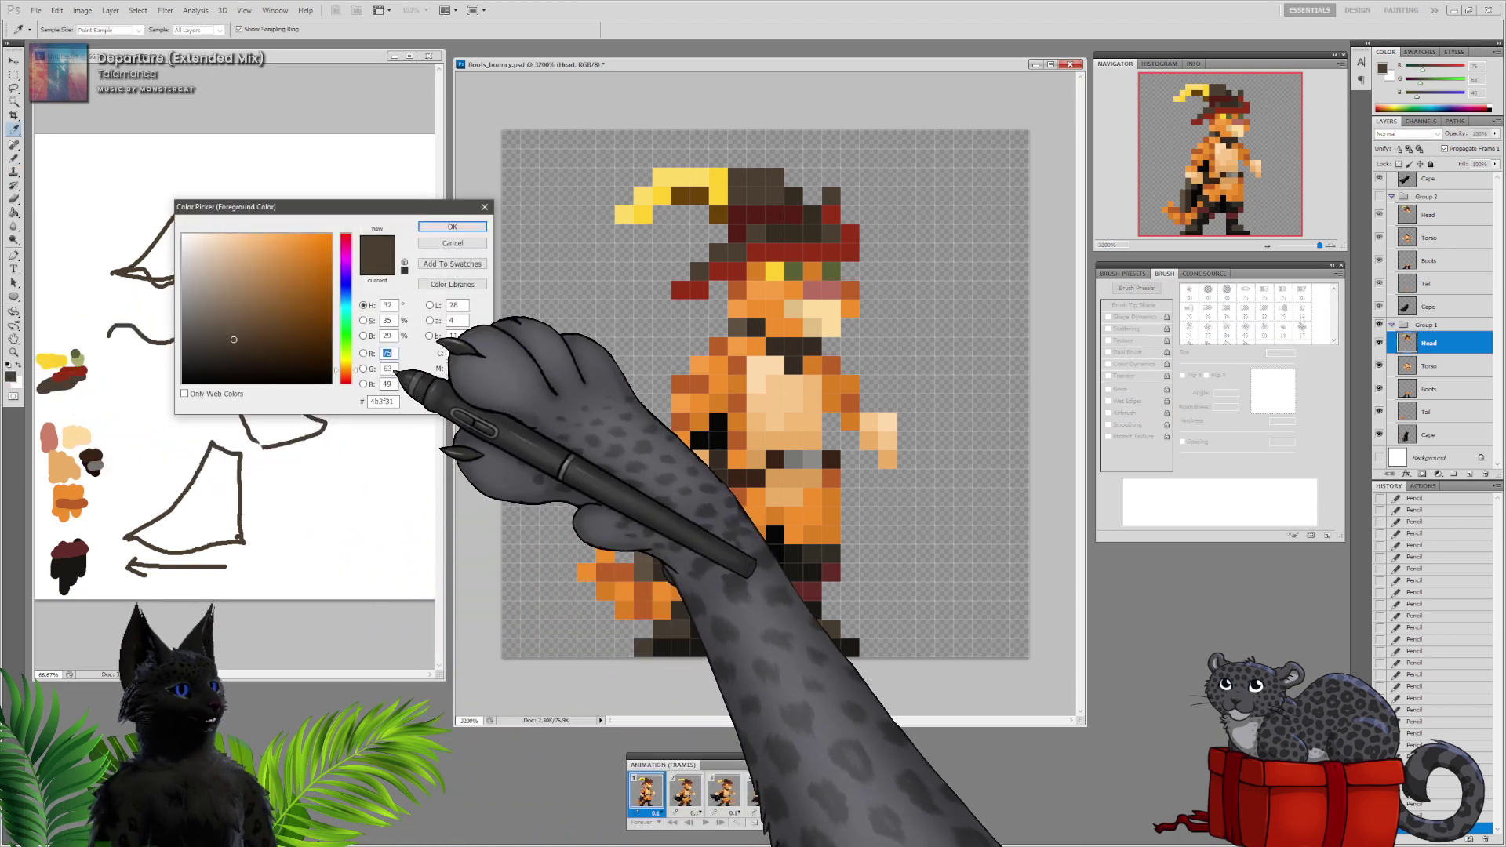
{"action": "left_click", "coordinate": [232, 328]}
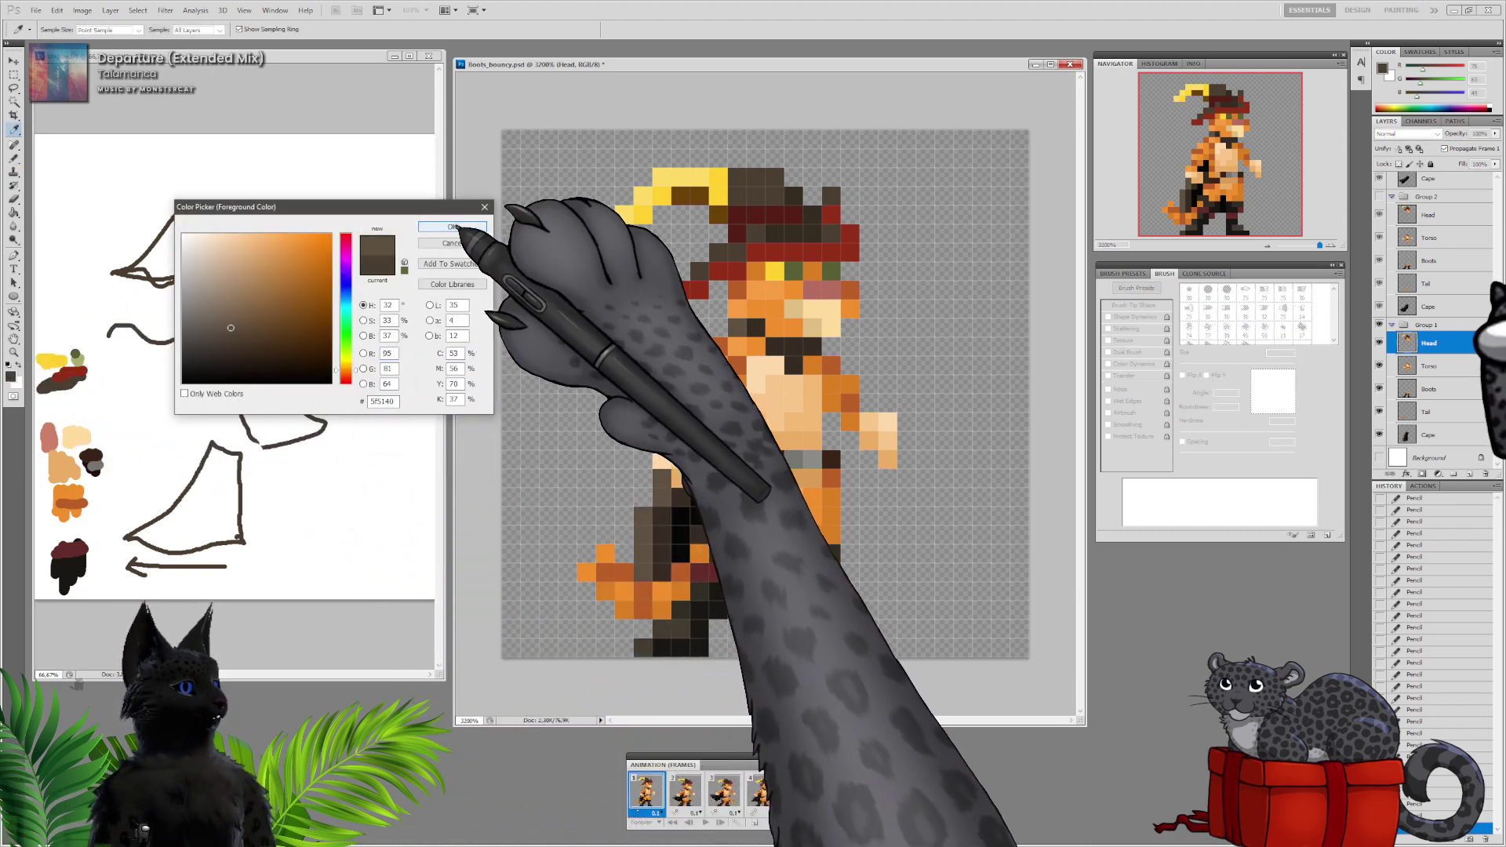
{"action": "left_click", "coordinate": [451, 227]}
{"action": "left_click_drag", "start_coordinate": [742, 177], "coordinate": [756, 177]}
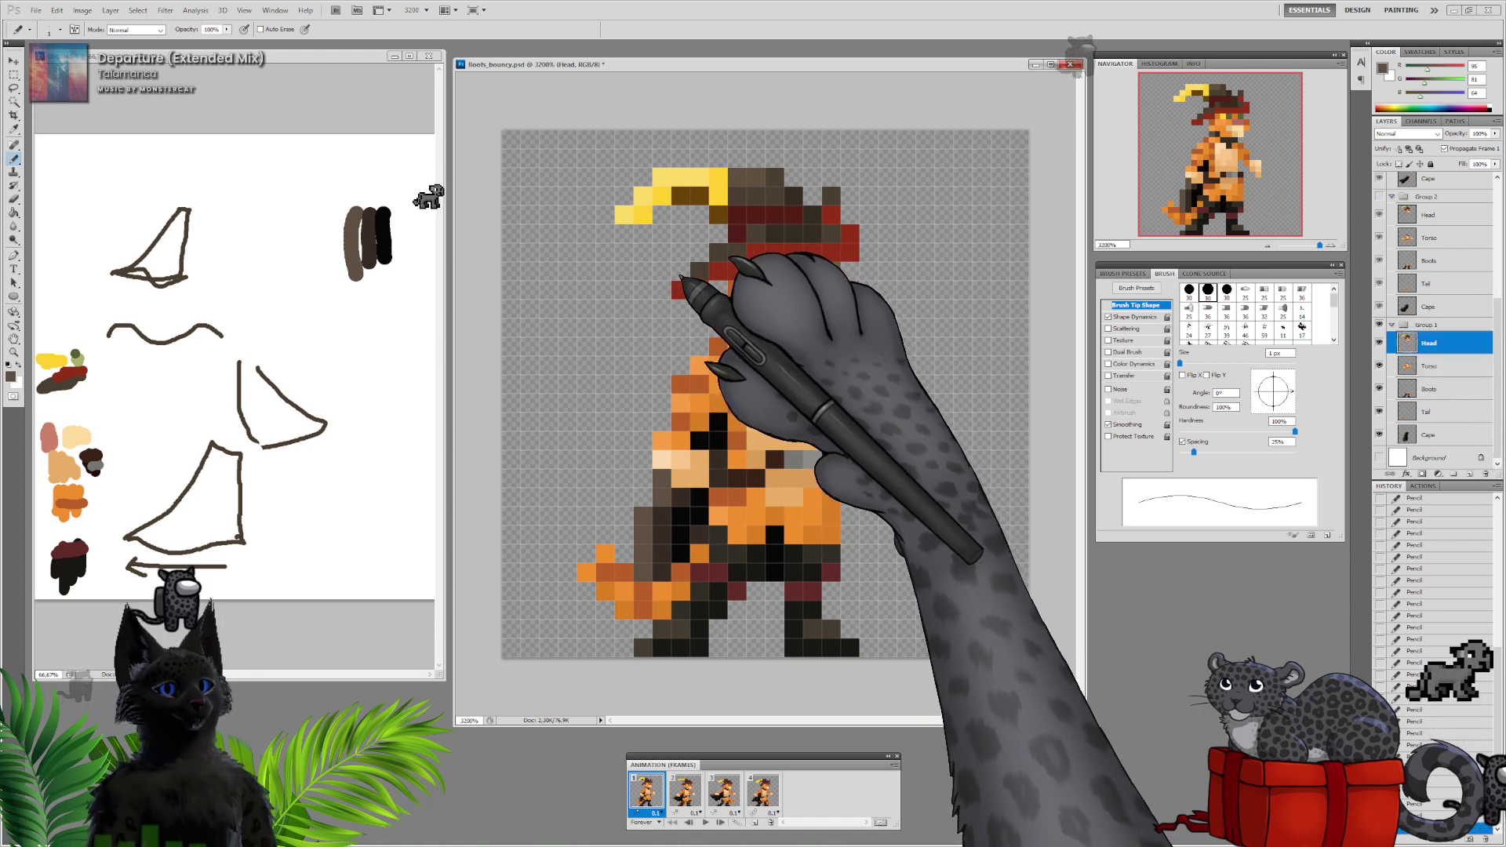
Sample the light-yellow feather highlight and start applying it to the feather in the second frame on Group 2's Head layer
{"action": "left_click", "coordinate": [676, 179], "text": "alt"}
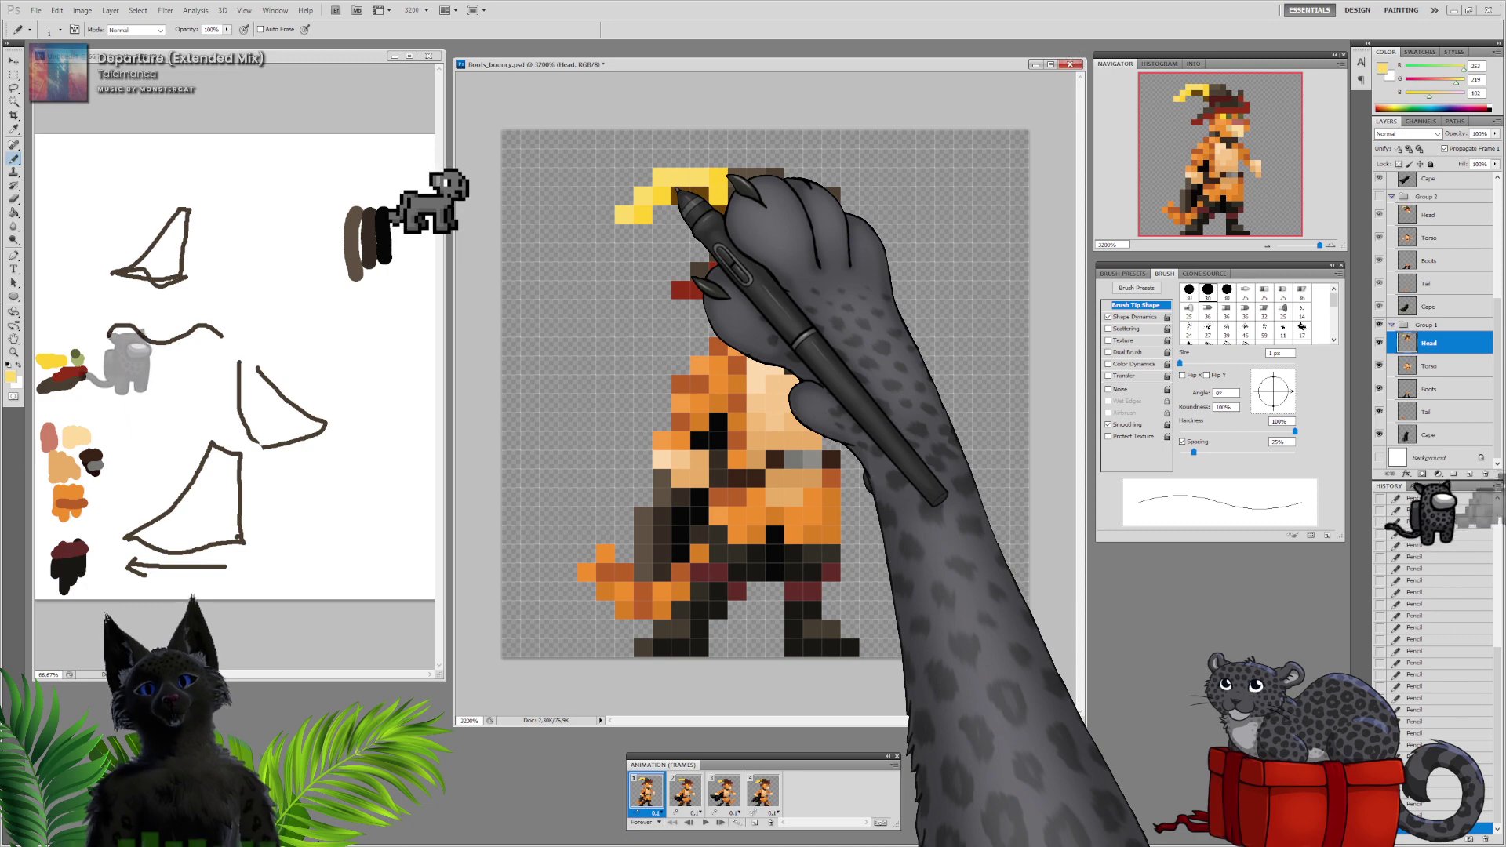
{"action": "left_click", "coordinate": [684, 790]}
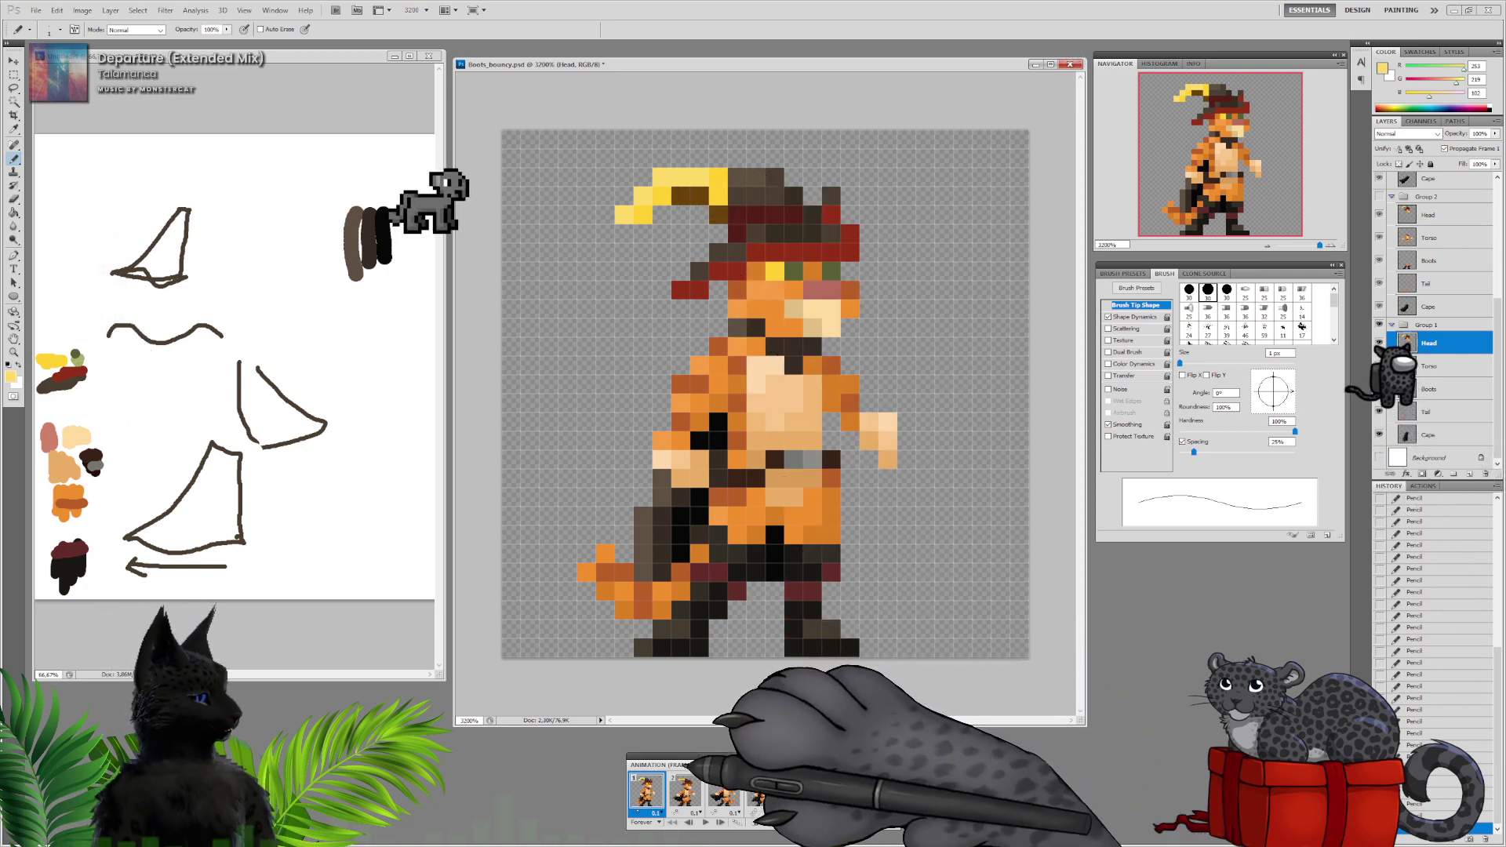
{"action": "scroll", "coordinate": [1443, 330], "scroll_direction": "up", "scroll_amount": 2}
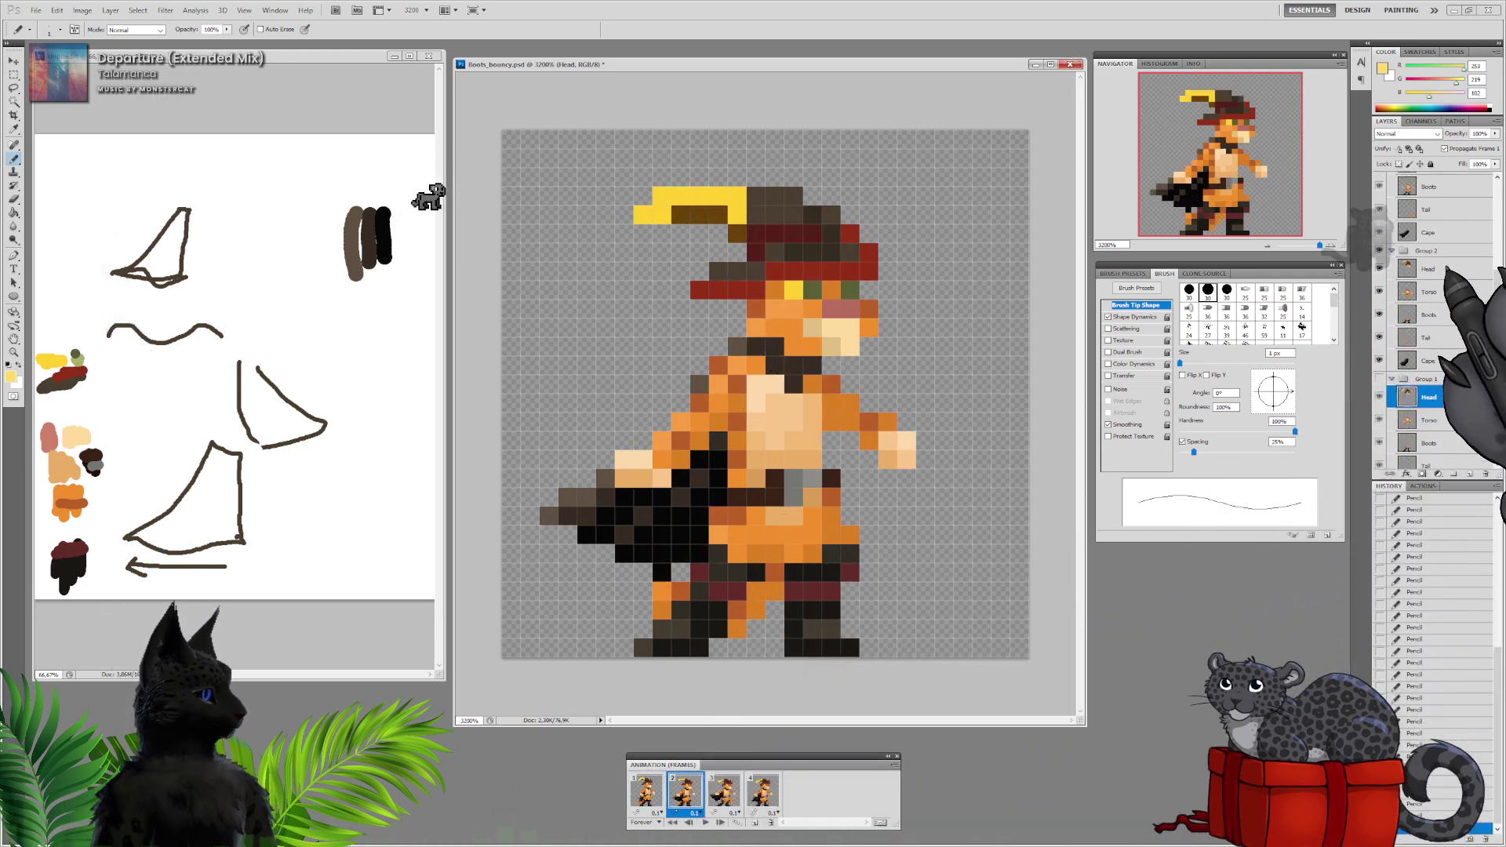
{"action": "left_click", "coordinate": [1440, 269]}
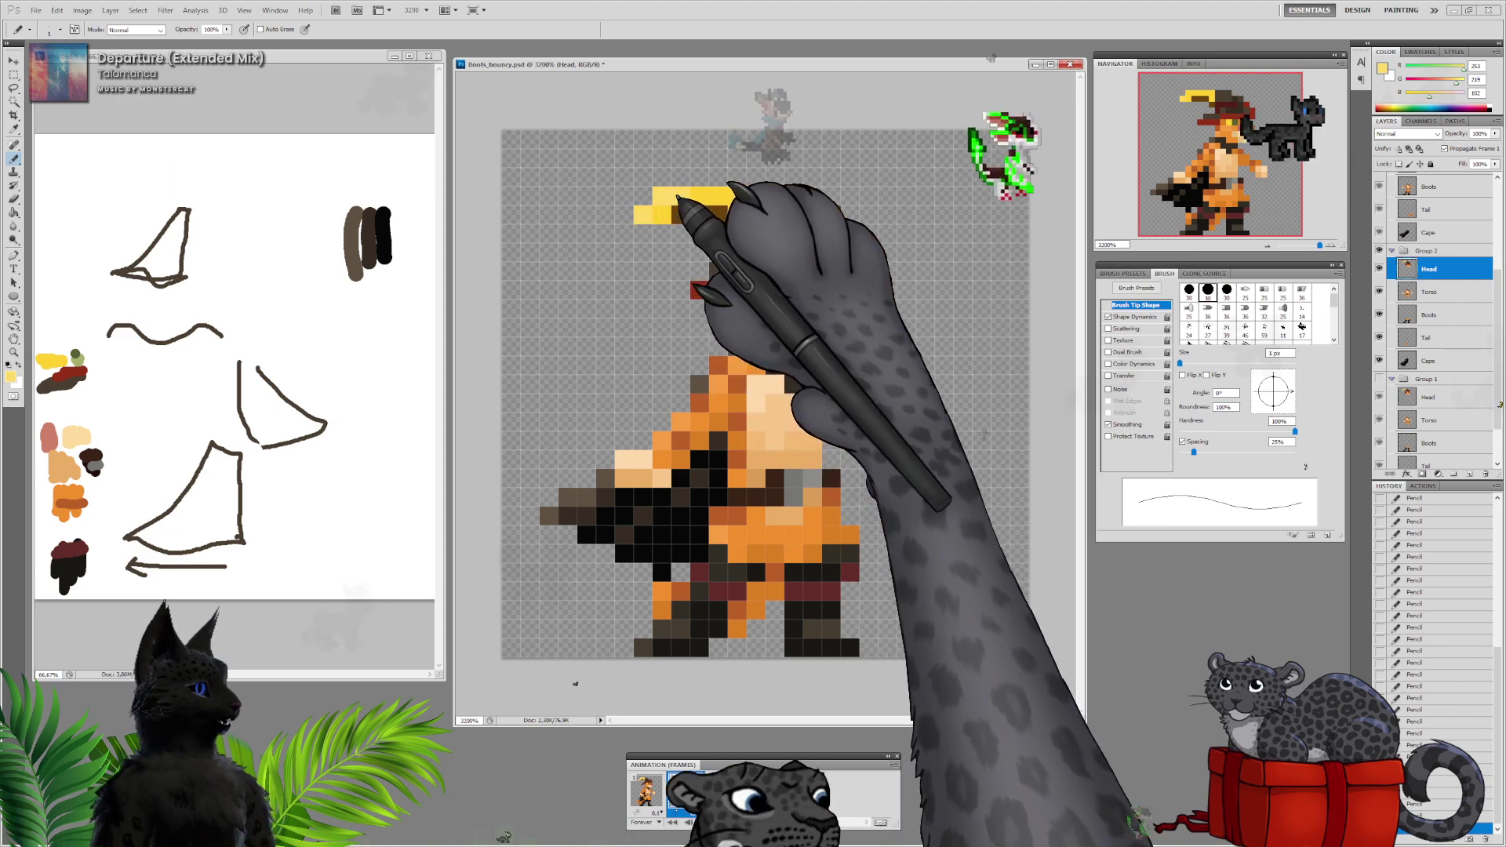
Add light yellow highlight pixels to the hat feather on the Head layers of animation frames 3 and 4
{"action": "left_click", "coordinate": [724, 790]}
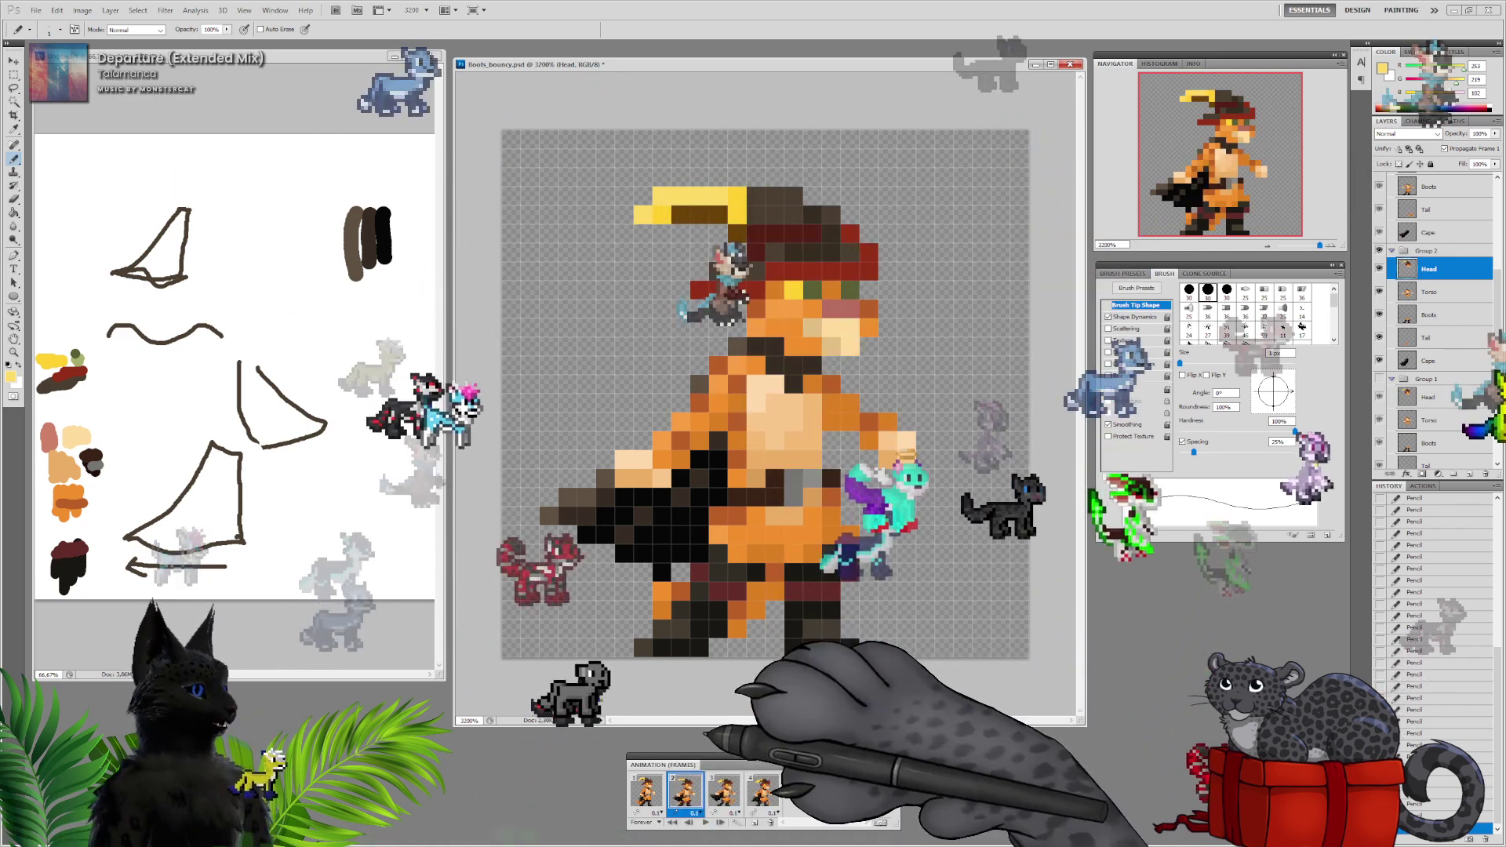
{"action": "left_click_drag", "start_coordinate": [1496, 338], "coordinate": [1496, 280]}
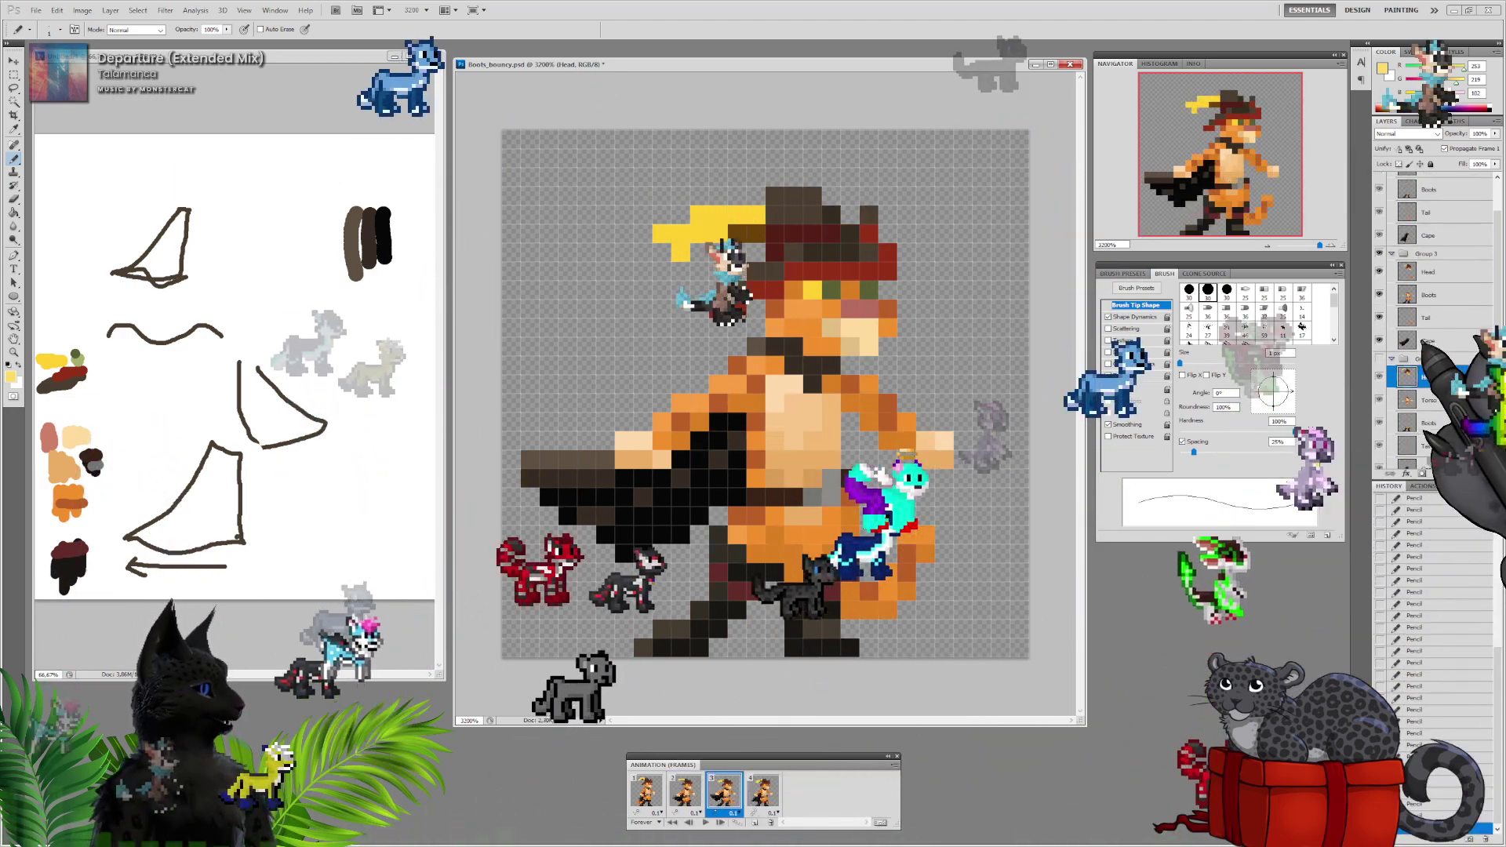
{"action": "left_click", "coordinate": [1440, 271]}
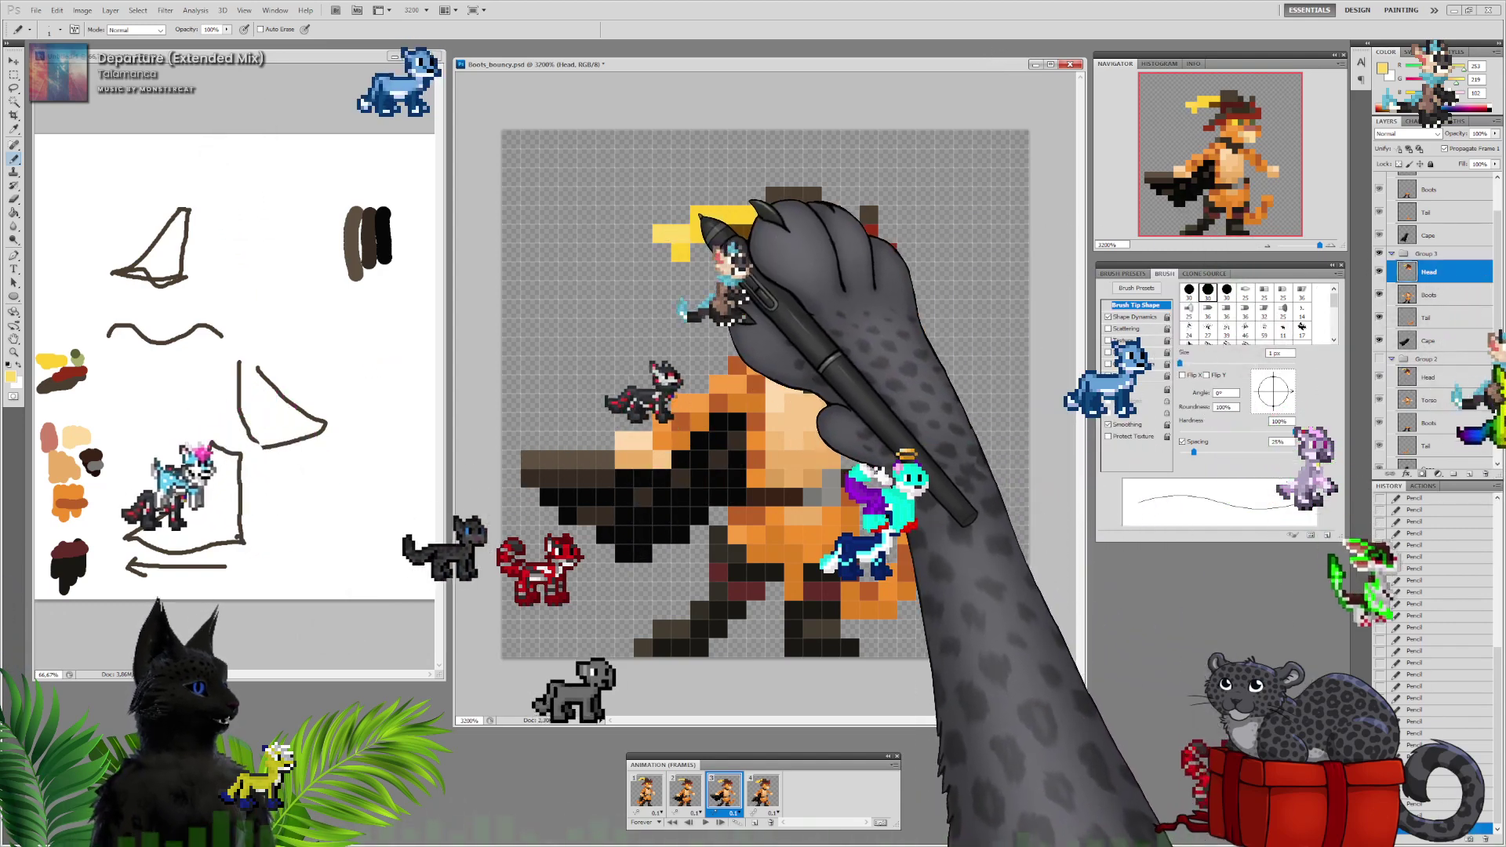
{"action": "left_click", "coordinate": [762, 790]}
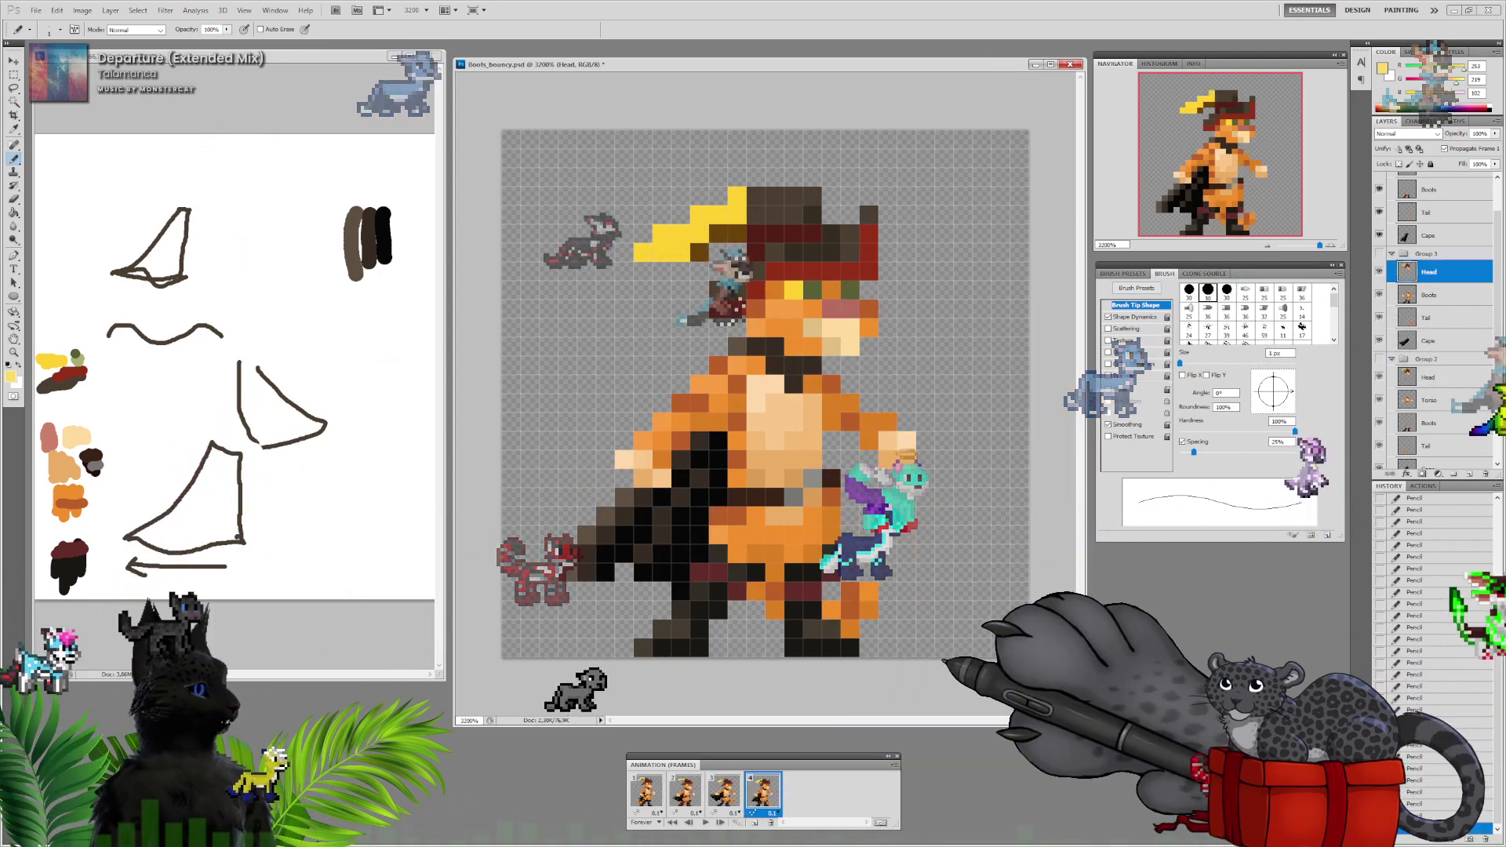
{"action": "left_click_drag", "start_coordinate": [1496, 280], "coordinate": [1495, 235]}
{"action": "left_click", "coordinate": [1429, 196]}
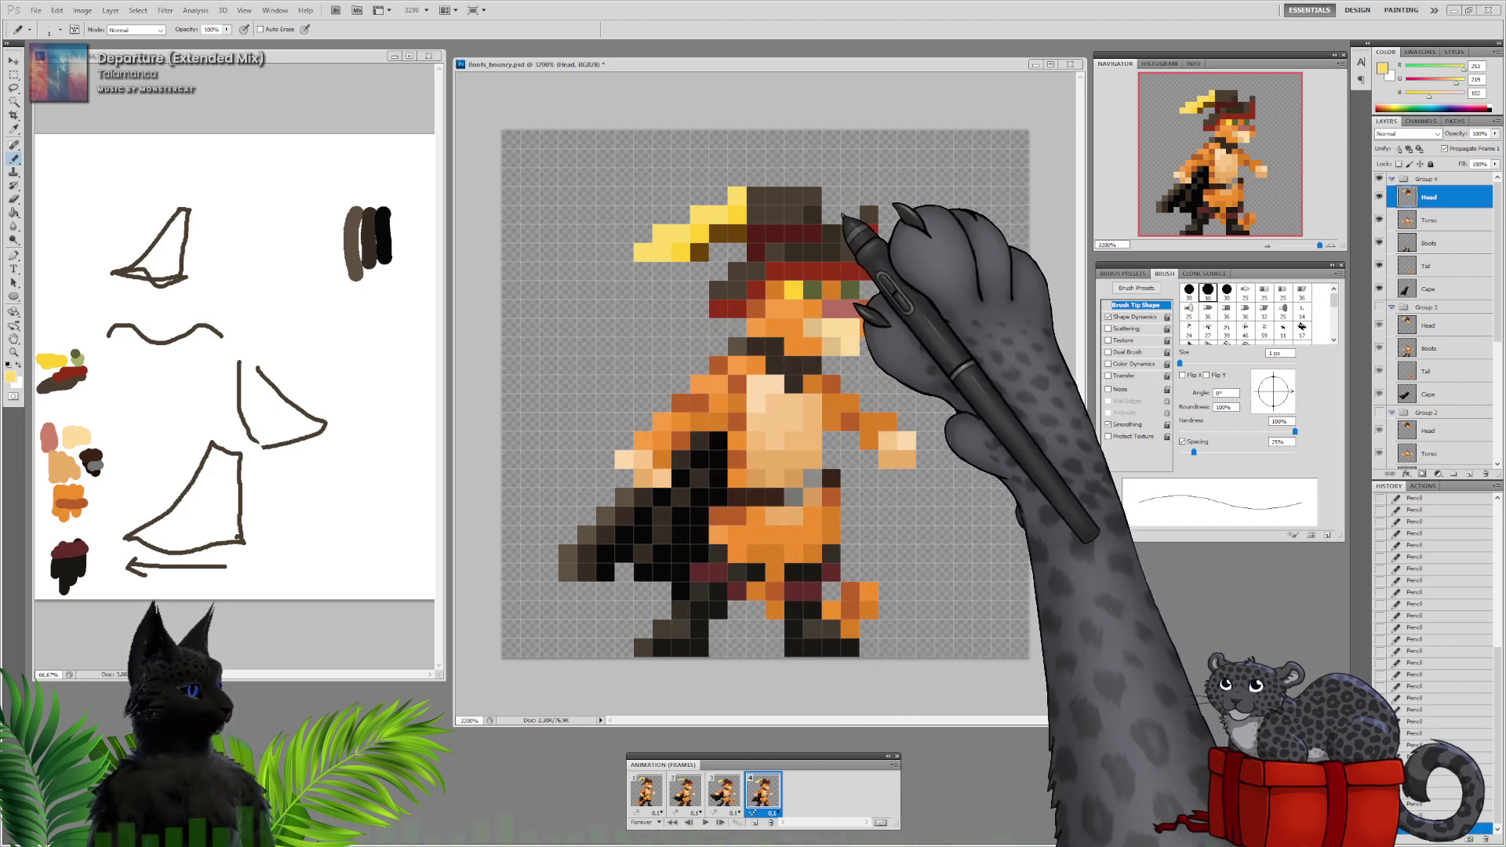
Sample the hat's lighter brown from frame 1 and paint highlight pixels on the hat crown in frame 2's Head layer
{"action": "left_click", "coordinate": [650, 785]}
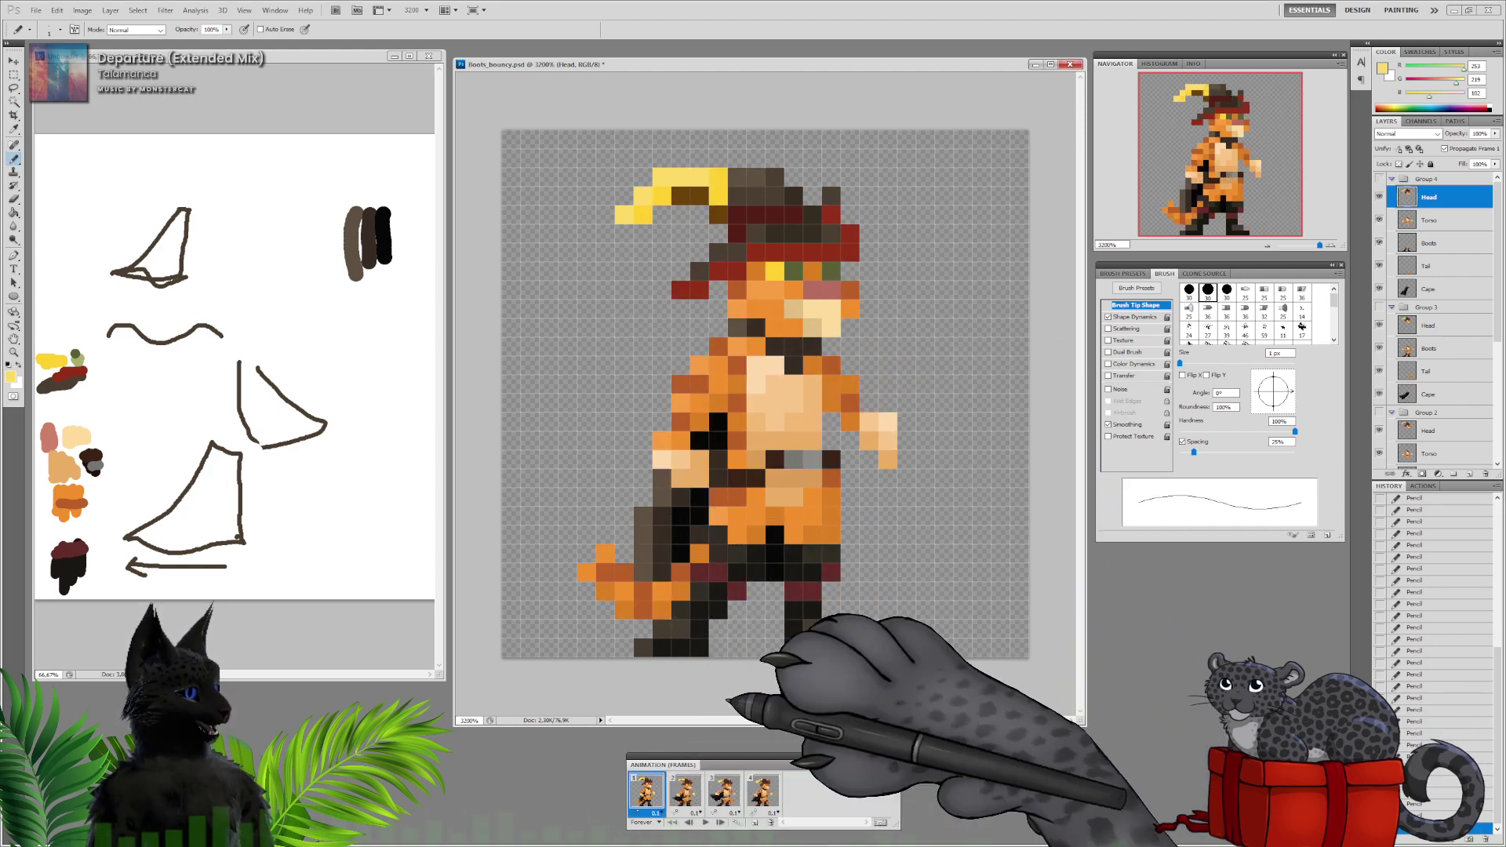
{"action": "left_click", "coordinate": [745, 178], "text": "alt"}
{"action": "left_click", "coordinate": [683, 792]}
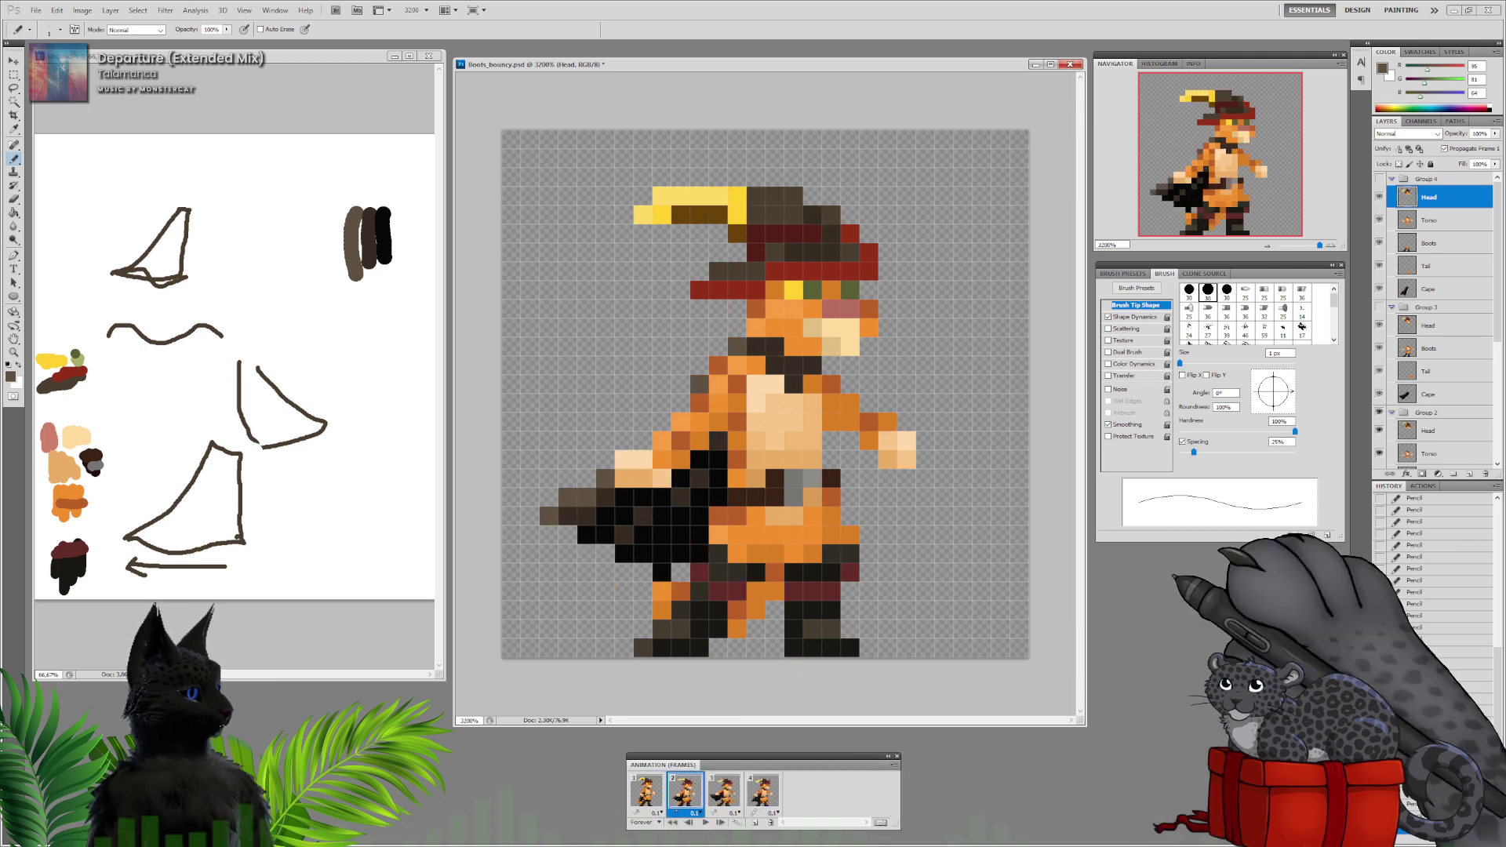
{"action": "scroll", "coordinate": [1435, 329], "scroll_direction": "down", "scroll_amount": 3}
{"action": "left_click", "coordinate": [1429, 349]}
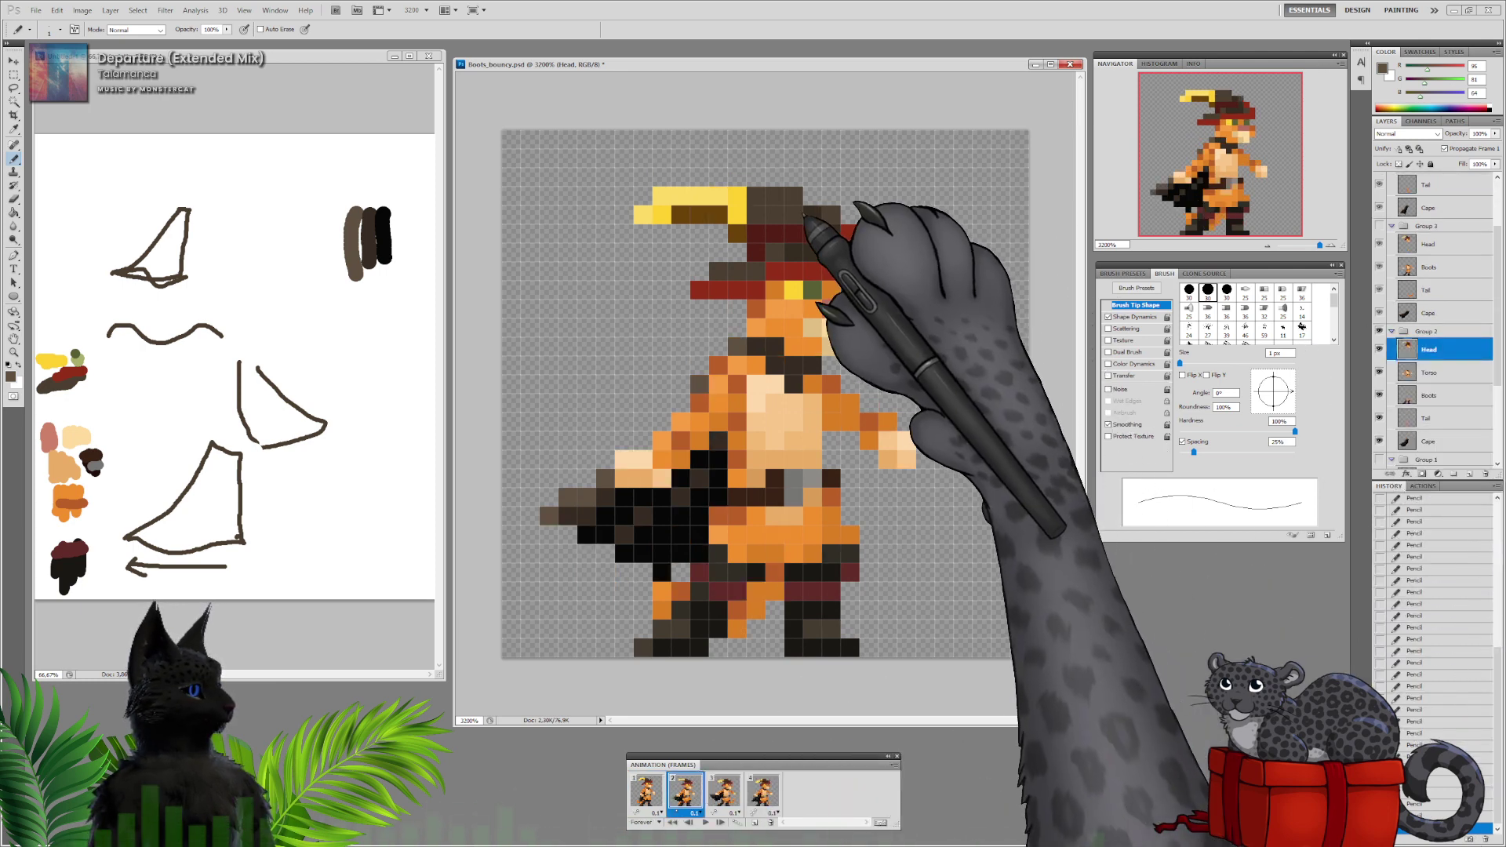
Paint the same lighter brown highlights on the hat crown in the Head layers of frames 3 and 4
{"action": "left_click", "coordinate": [723, 792]}
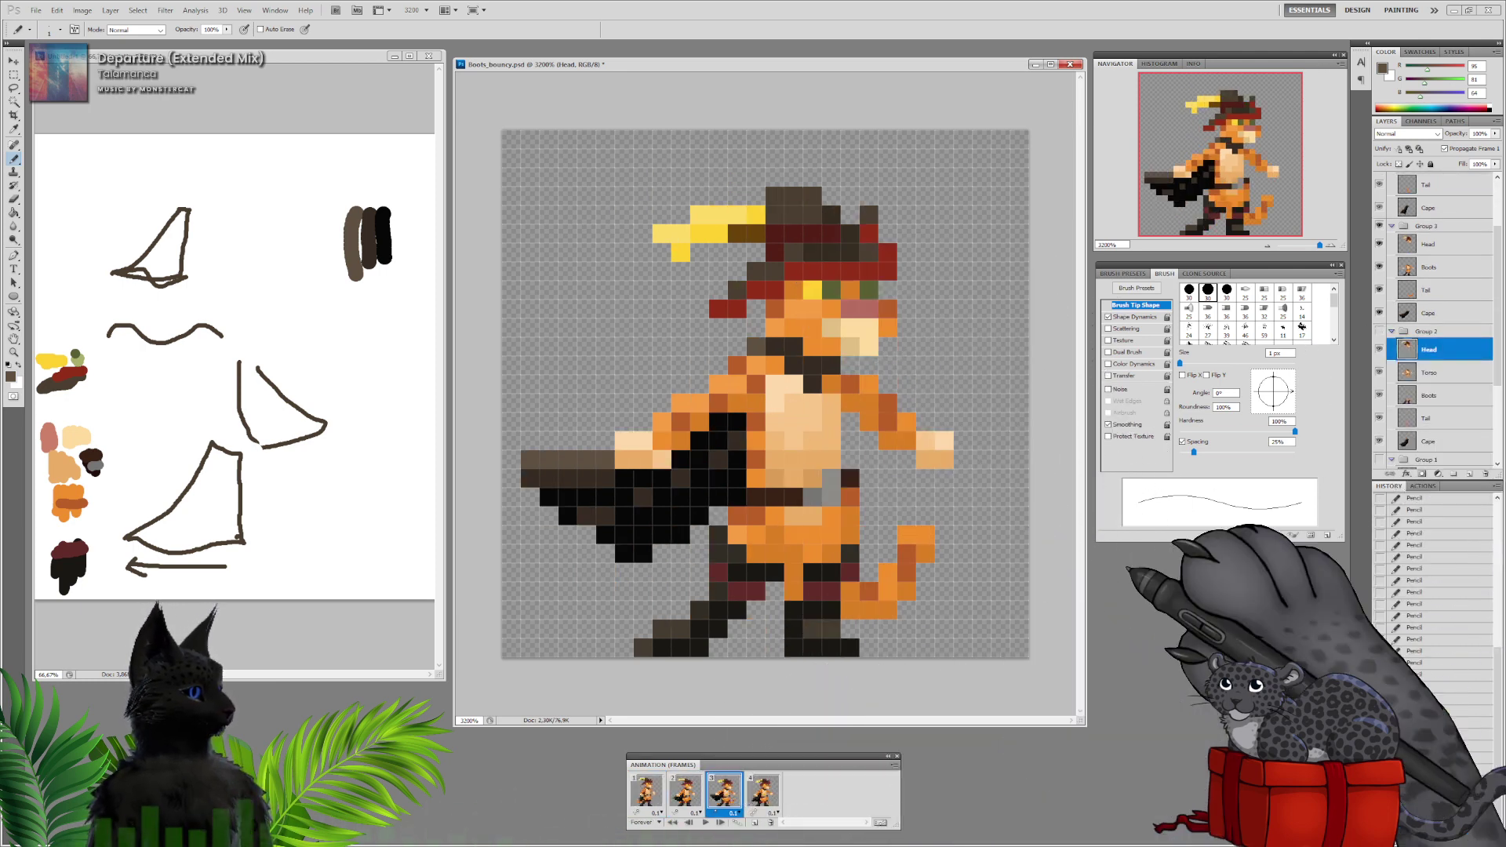
{"action": "left_click", "coordinate": [1429, 244]}
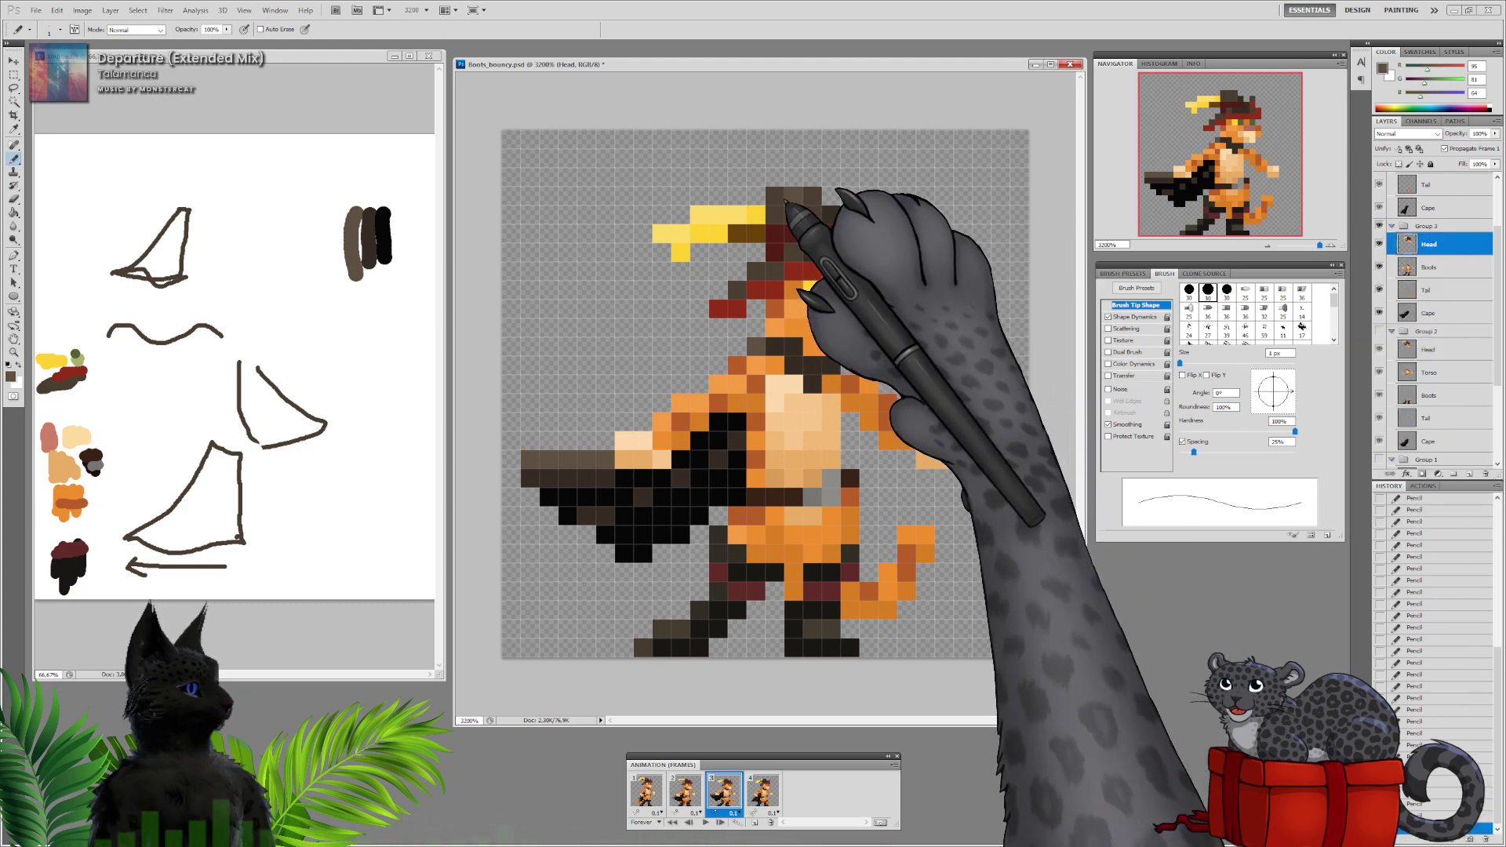
{"action": "left_click", "coordinate": [762, 792]}
{"action": "left_click_drag", "start_coordinate": [1496, 307], "coordinate": [1496, 265]}
{"action": "left_click", "coordinate": [1429, 197]}
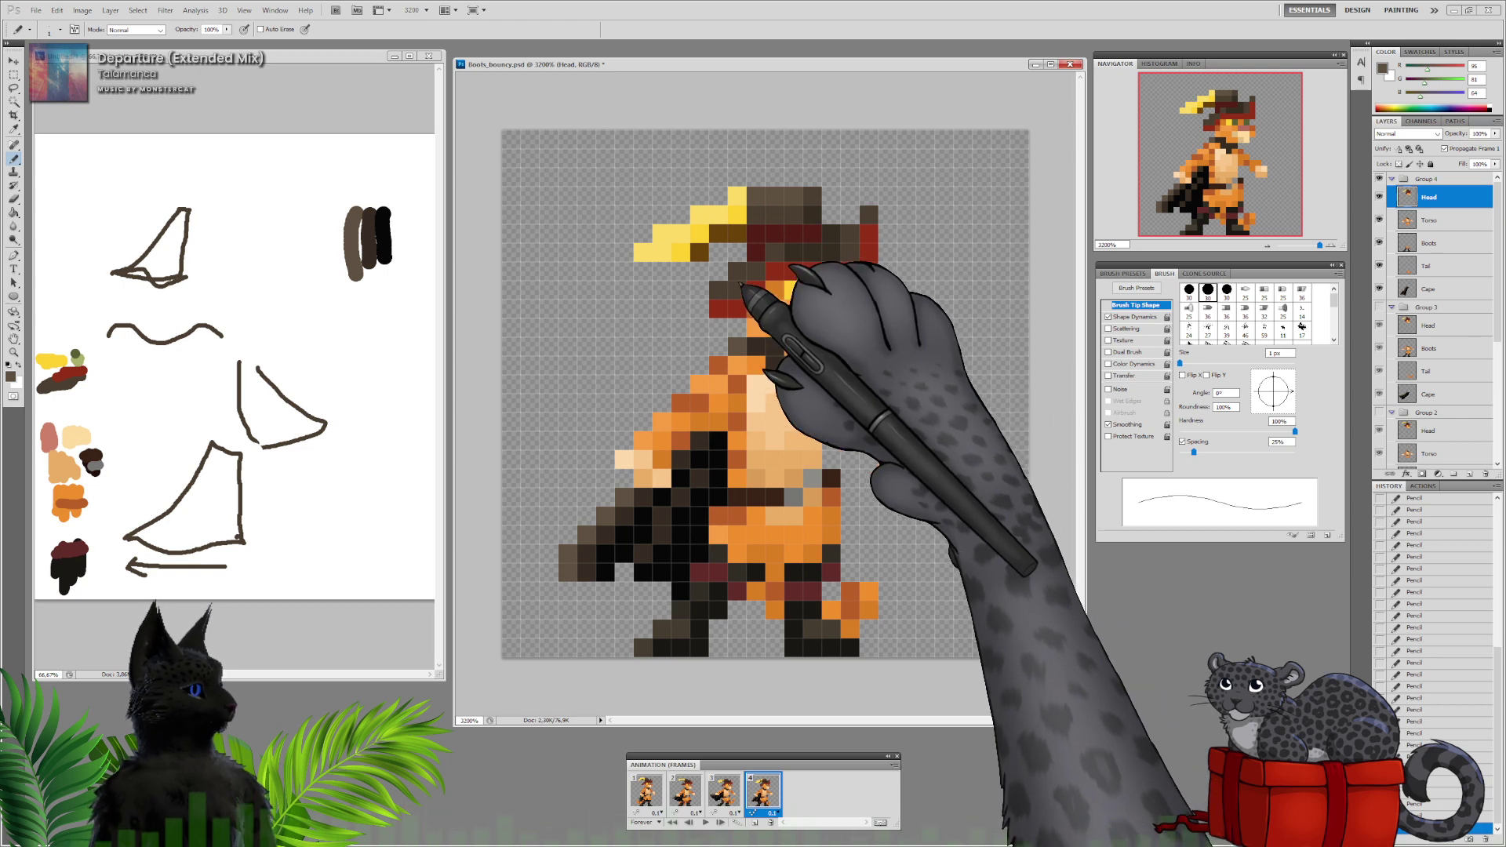
Return to frame 1, and in the reference document hide the palette layer and show Layer 2 with the two cats
{"action": "left_click", "coordinate": [646, 791]}
{"action": "scroll", "coordinate": [1436, 353], "scroll_direction": "down", "scroll_amount": 3}
{"action": "scroll", "coordinate": [1435, 369], "scroll_direction": "down", "scroll_amount": 2}
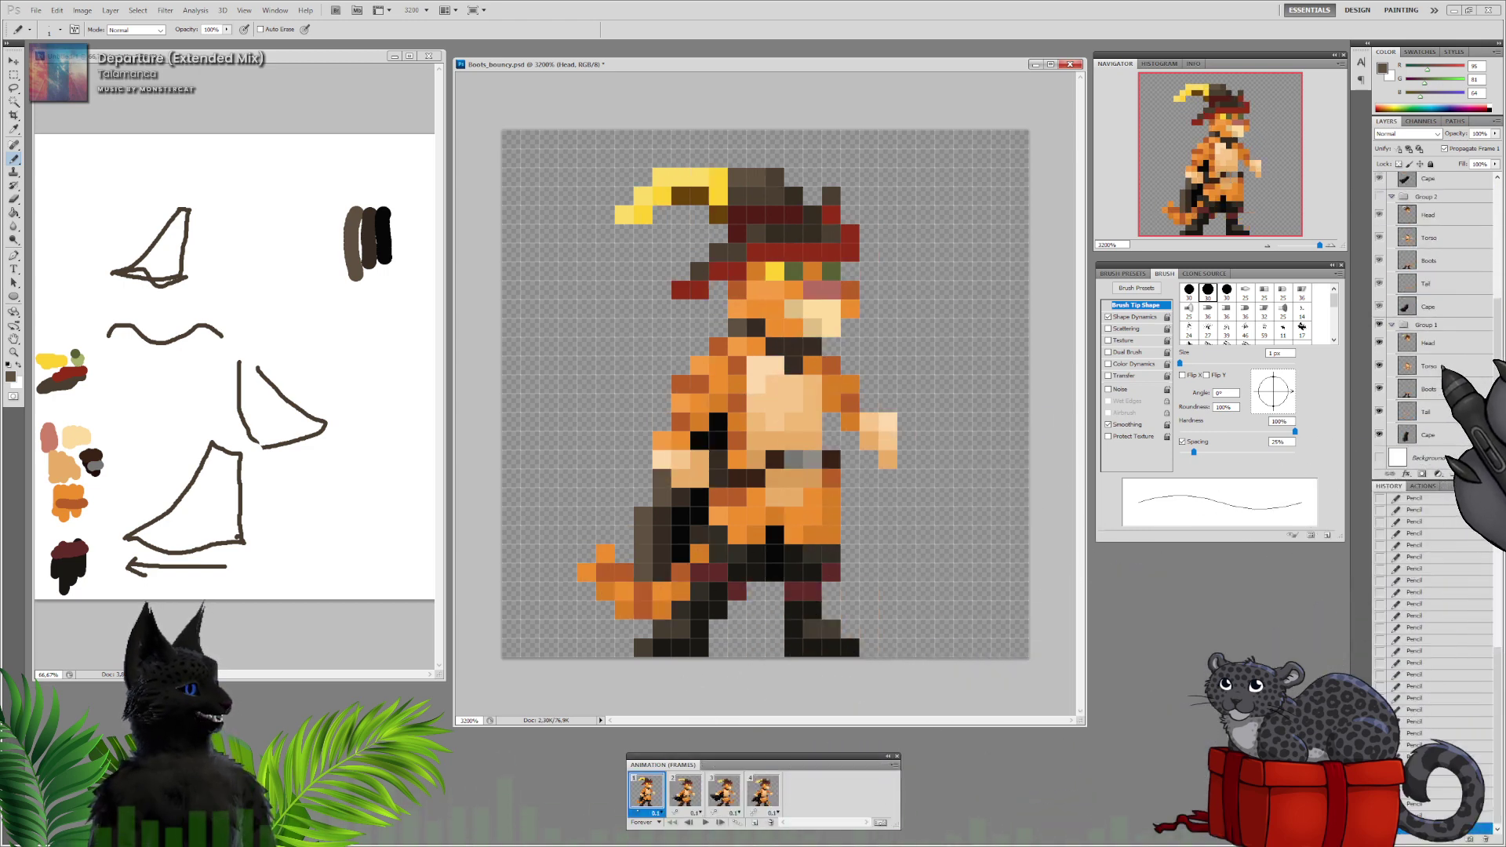
{"action": "left_click", "coordinate": [220, 57]}
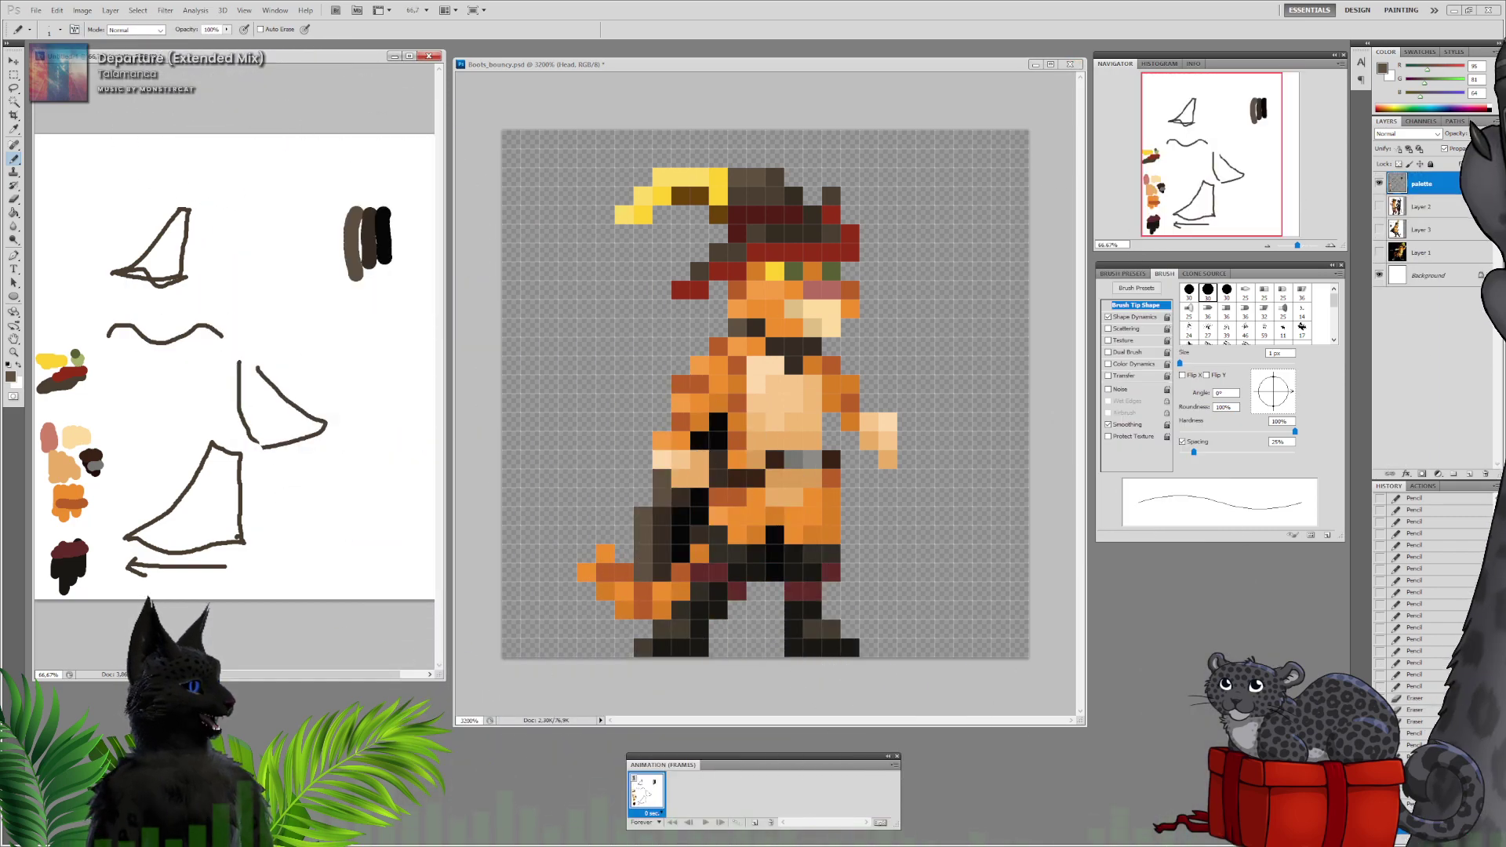
{"action": "left_click", "coordinate": [1379, 184]}
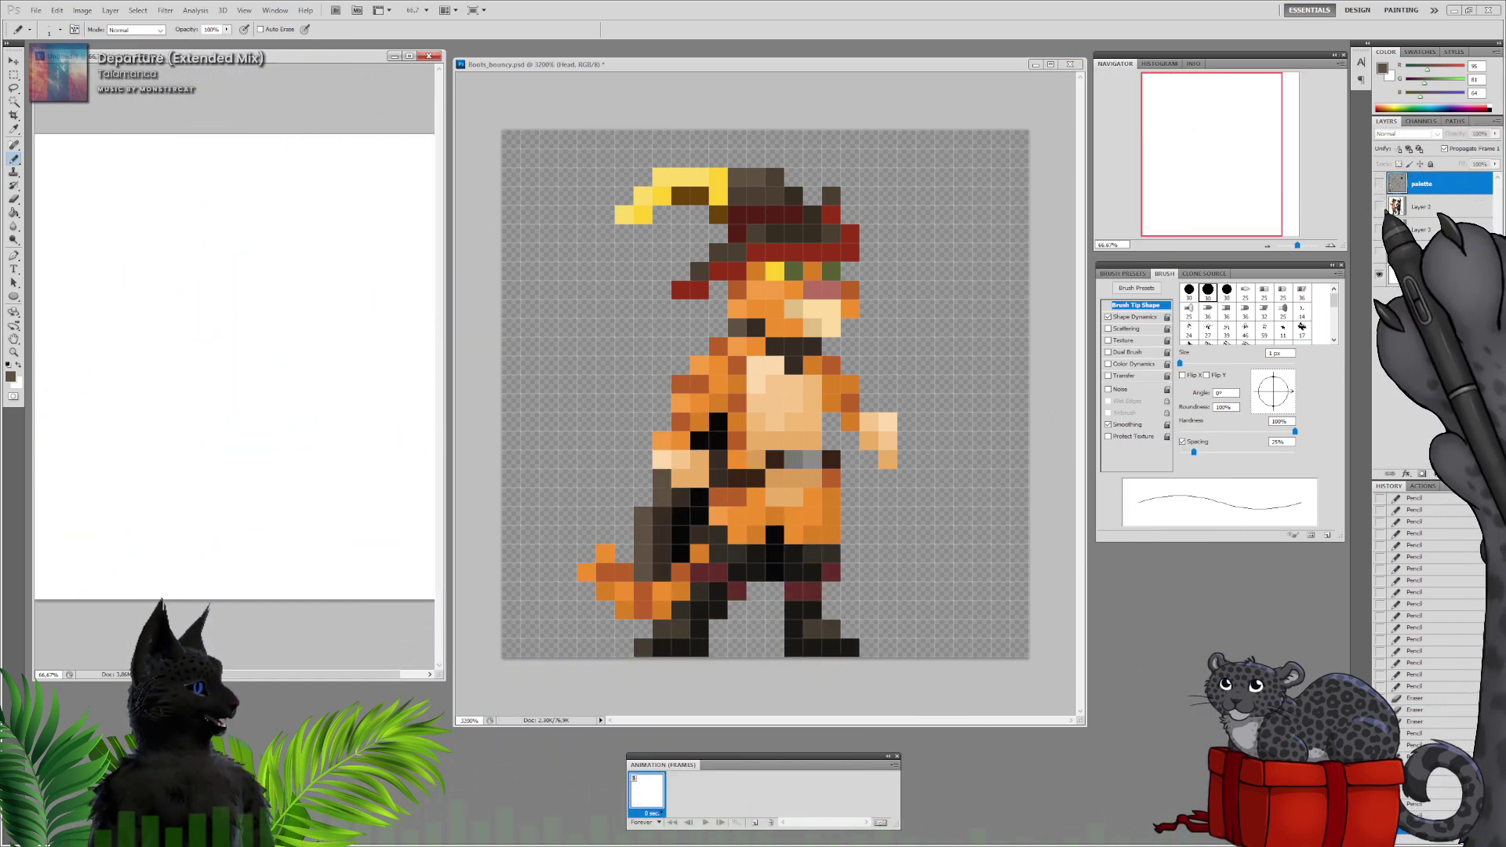
{"action": "left_click", "coordinate": [1379, 206]}
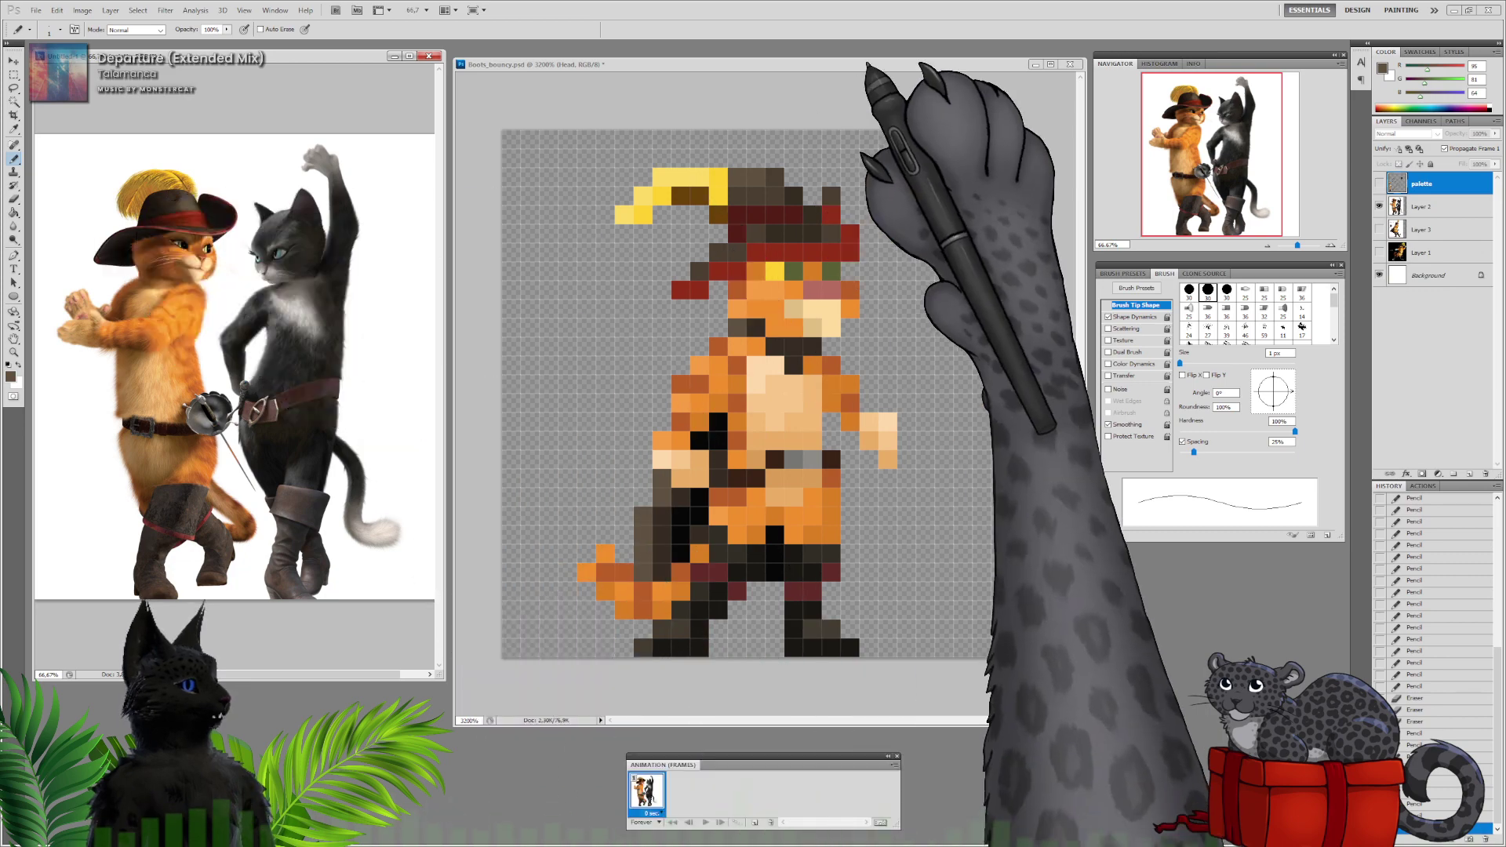
{"action": "left_click", "coordinate": [863, 67]}
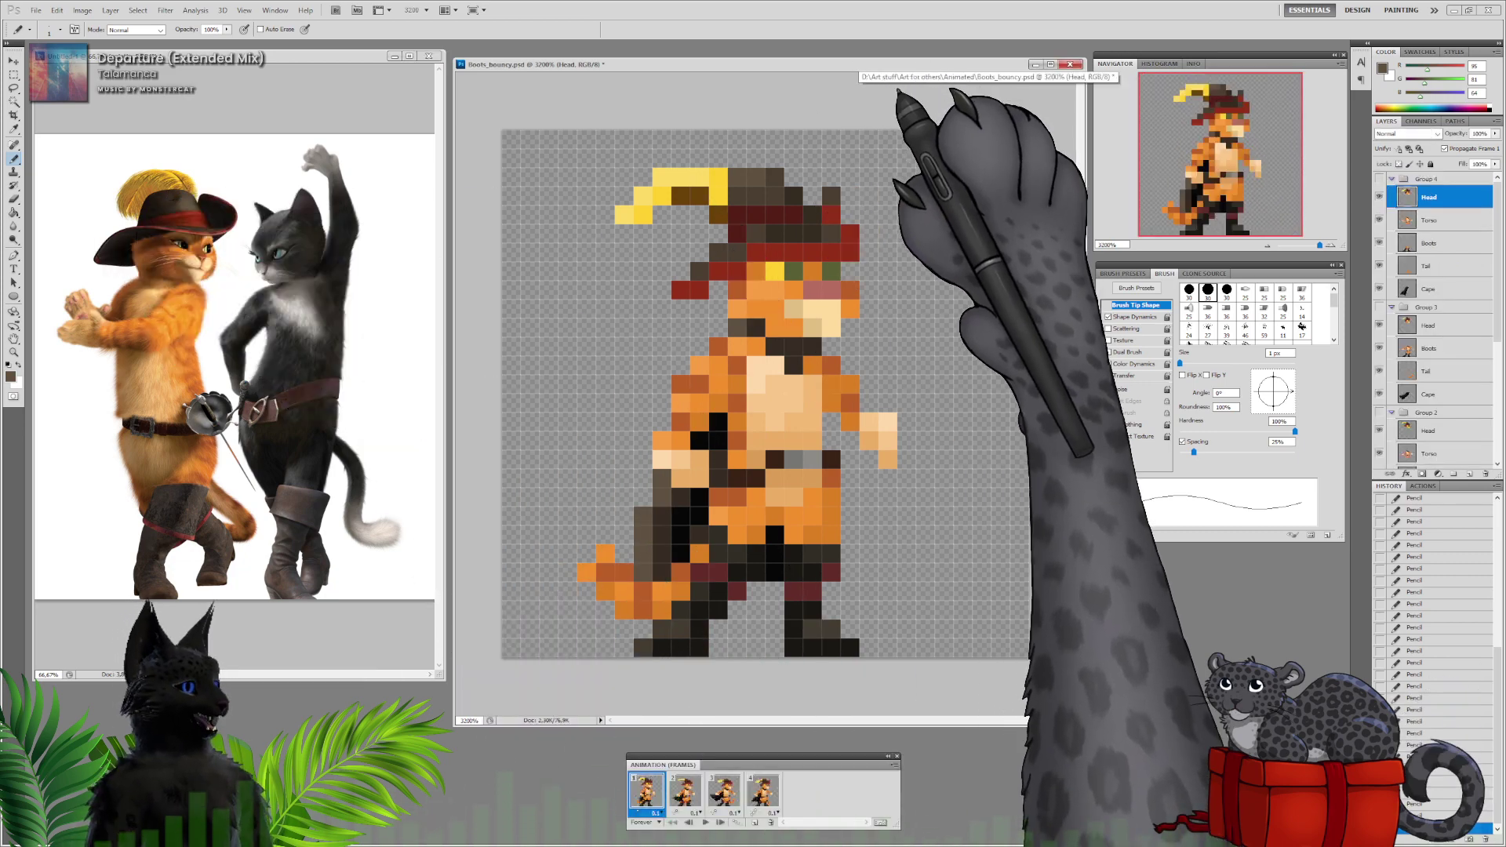
Select the Head layer in Group 1 and compare the hat across the first three animation frames
{"action": "scroll", "coordinate": [1460, 379], "scroll_direction": "down", "scroll_amount": 5}
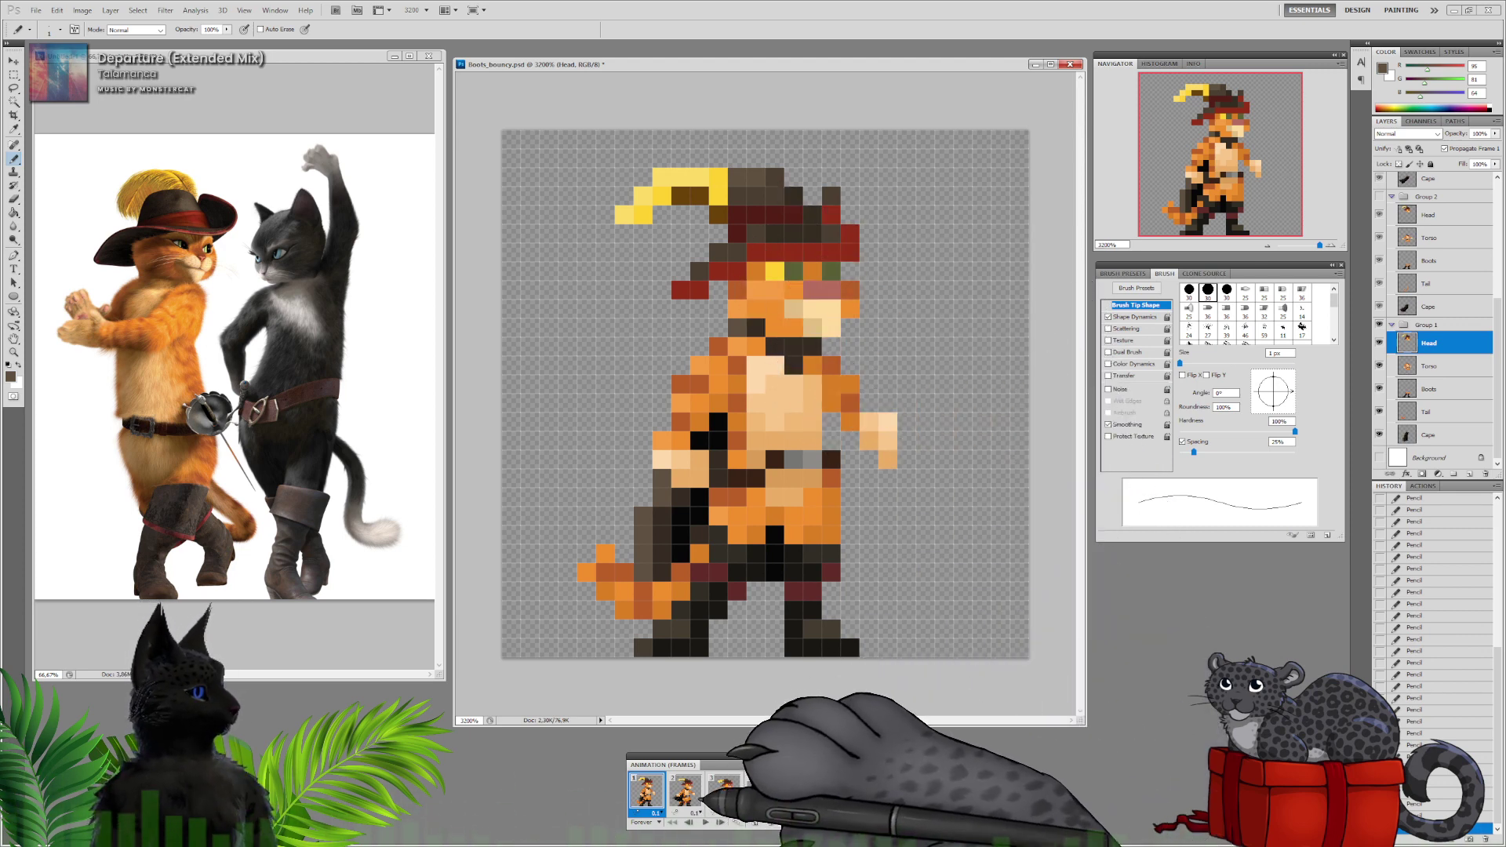
{"action": "left_click", "coordinate": [685, 791]}
{"action": "left_click", "coordinate": [684, 790]}
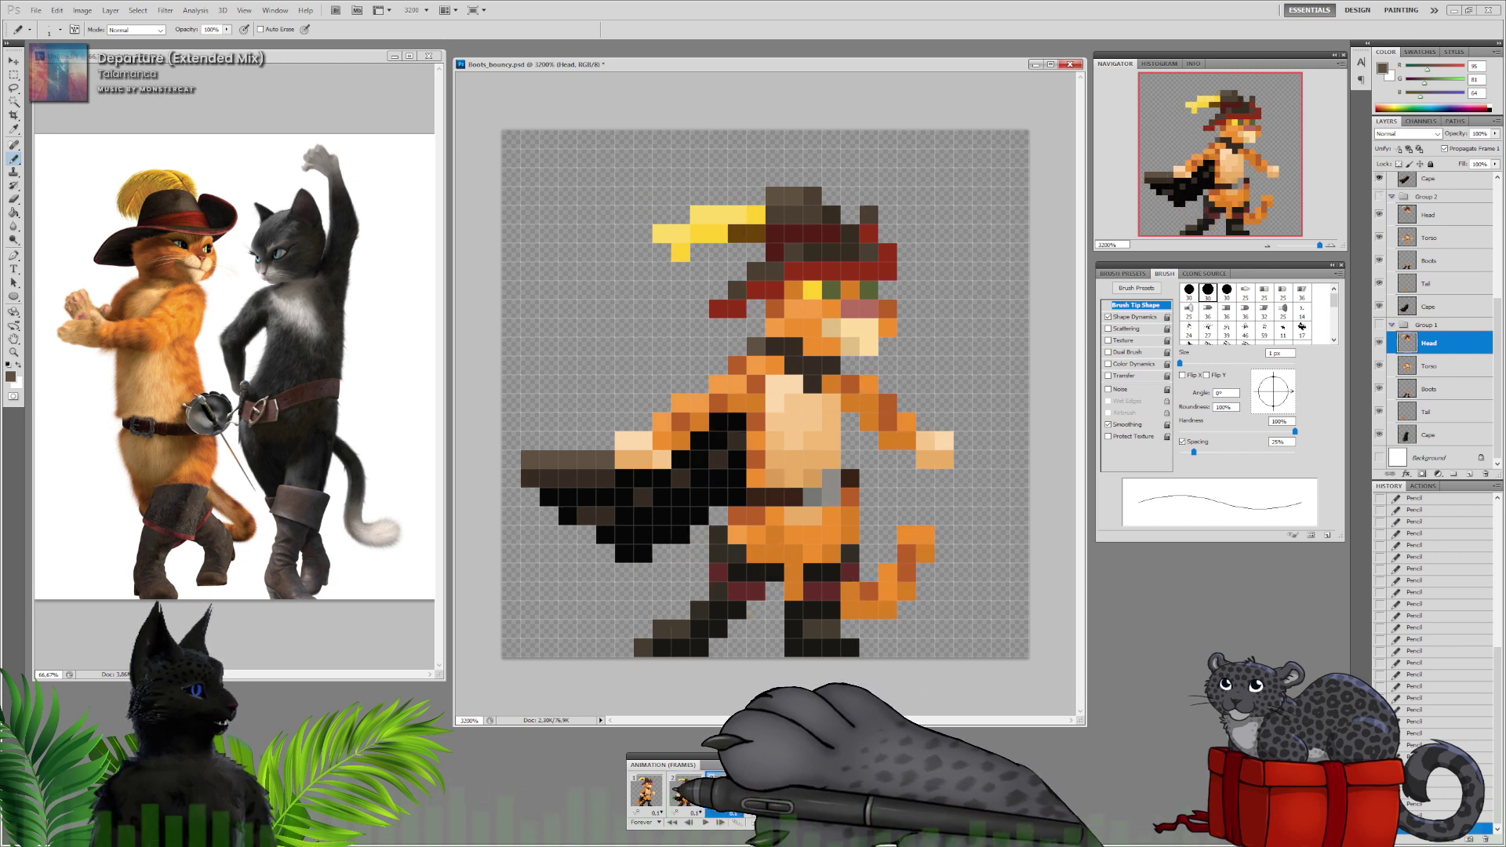
{"action": "left_click", "coordinate": [646, 791]}
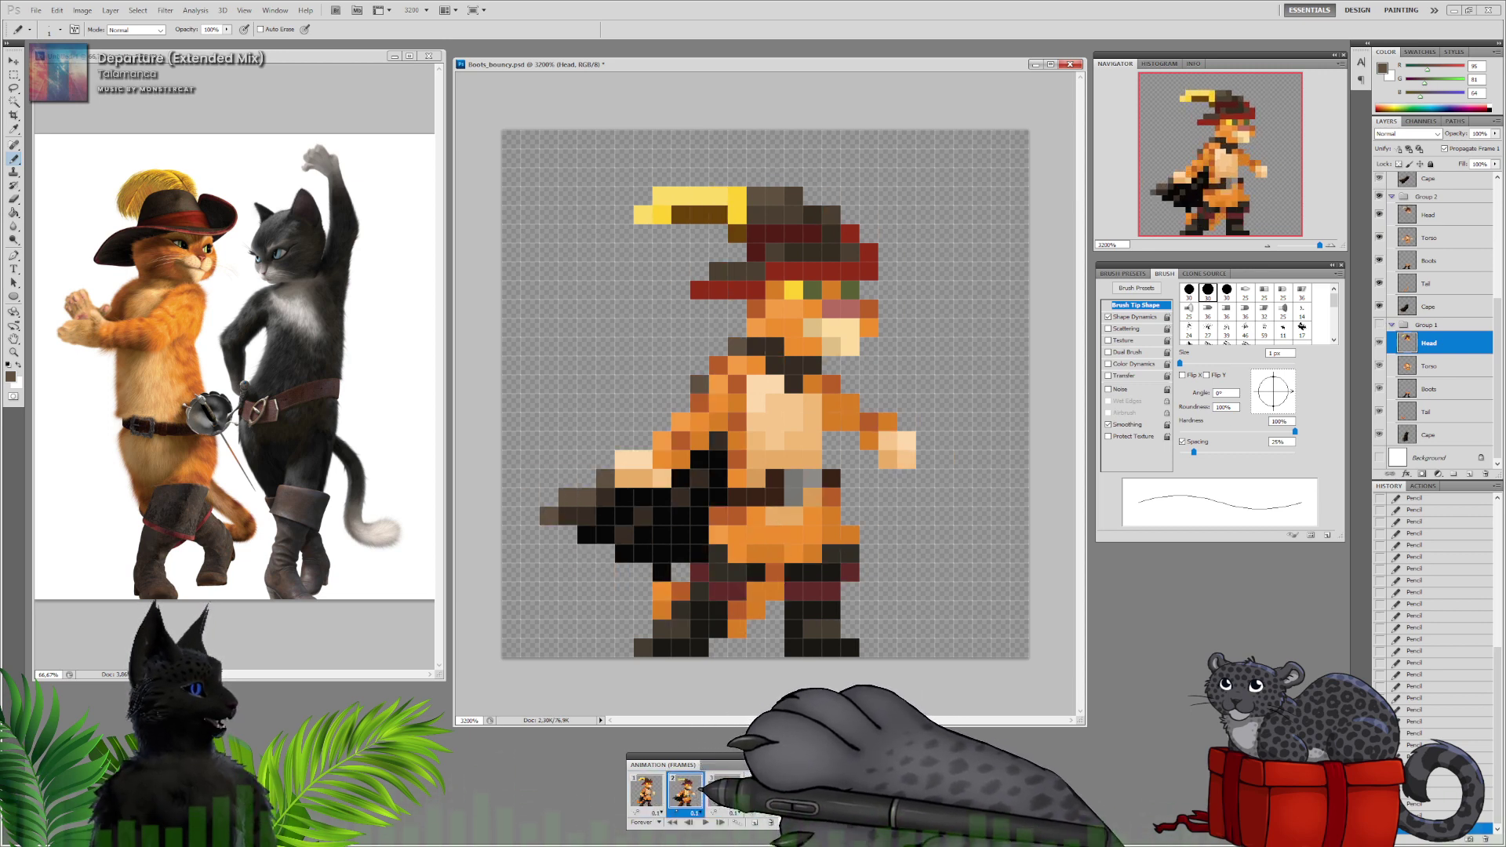
{"action": "left_click", "coordinate": [661, 794]}
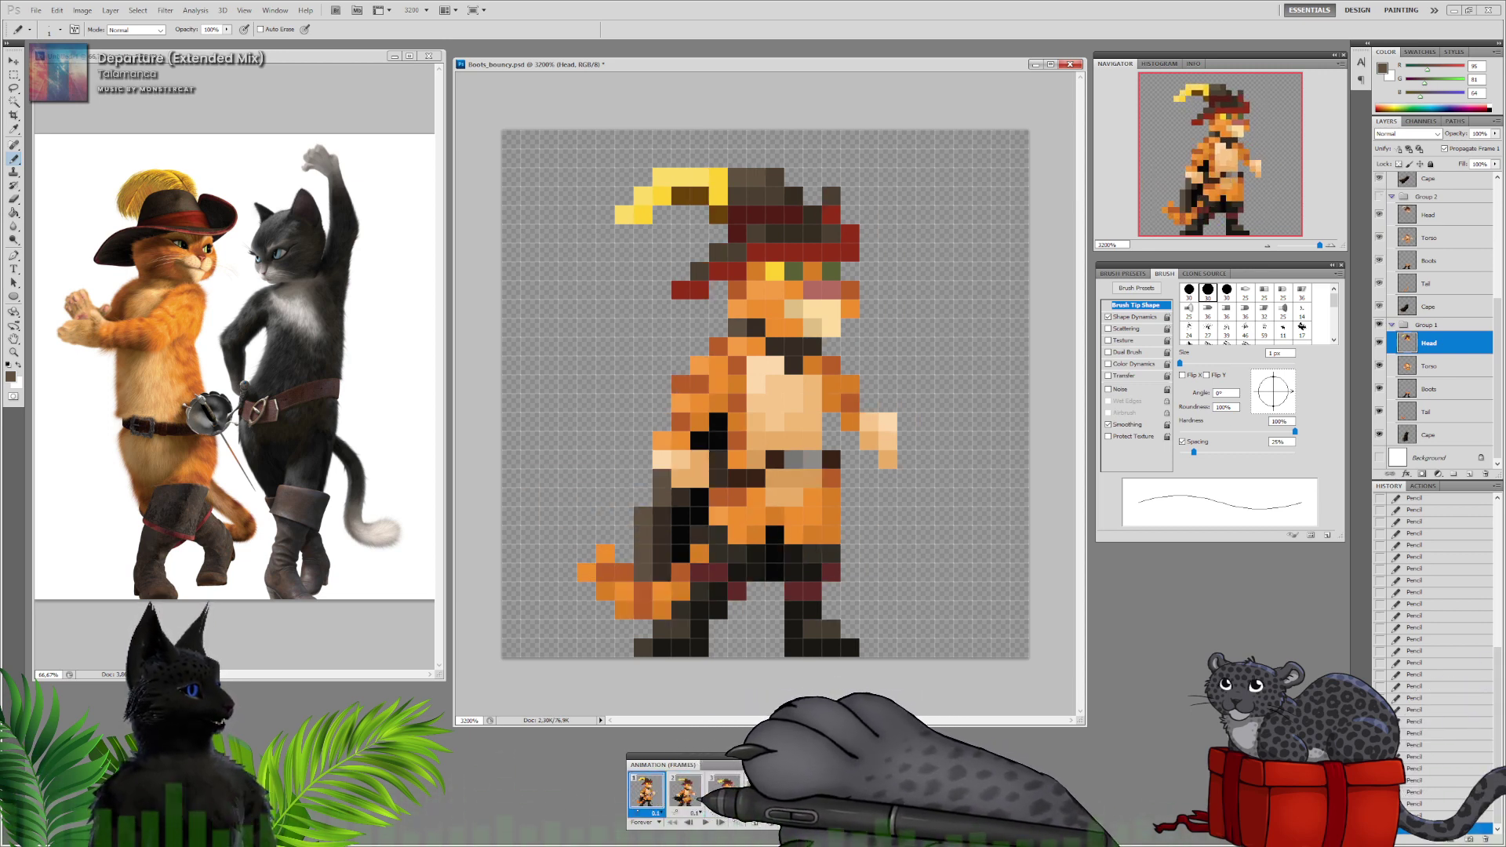
{"action": "left_click", "coordinate": [684, 790]}
{"action": "left_click", "coordinate": [646, 791]}
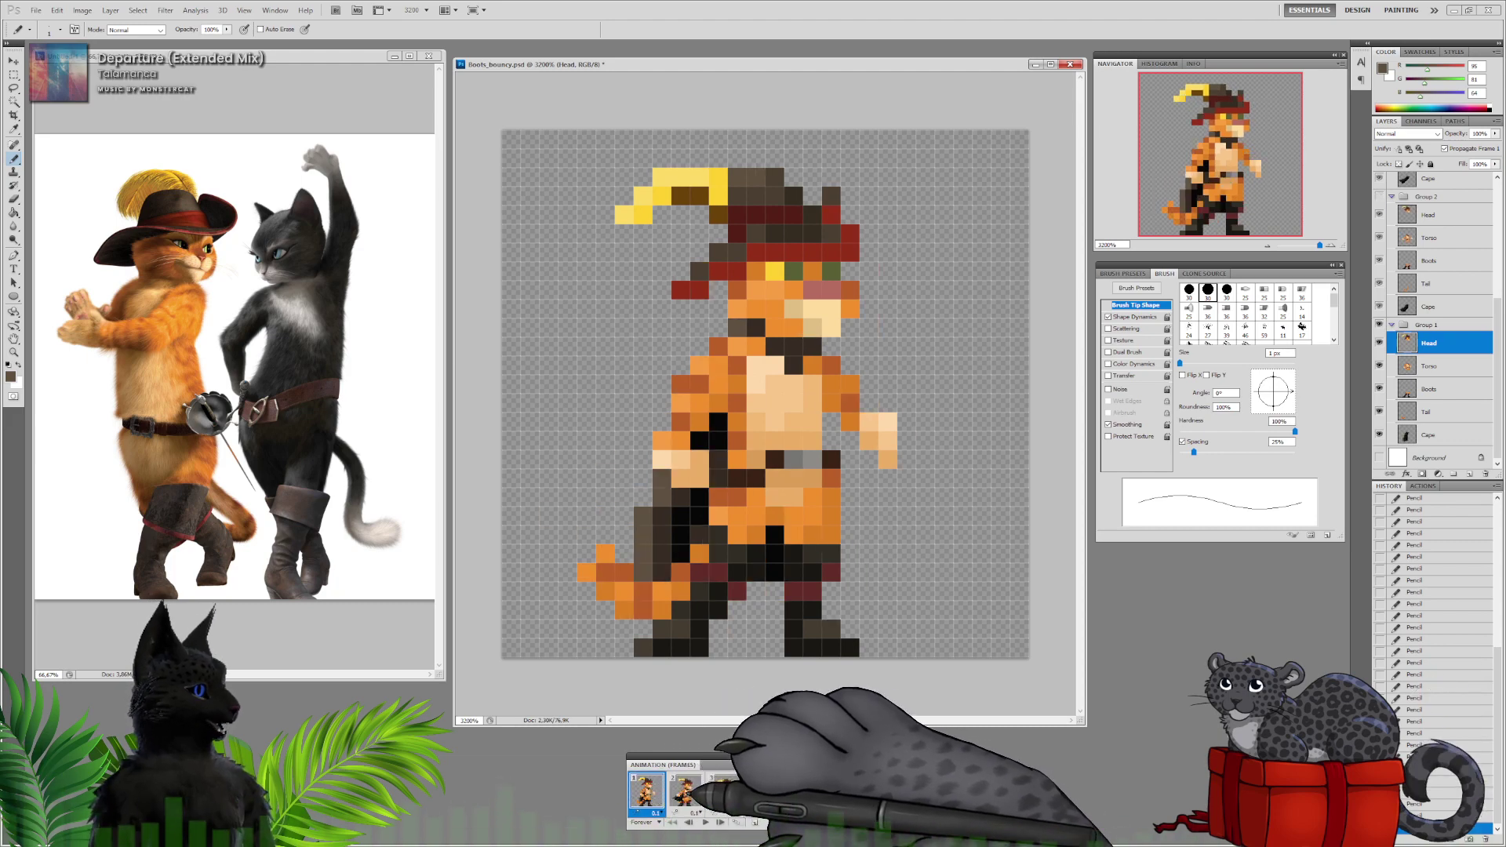
Mix a brighter red from the hat brim's colour and paint a highlight along the brim in frame 1
{"action": "left_click", "coordinate": [787, 253], "text": "alt"}
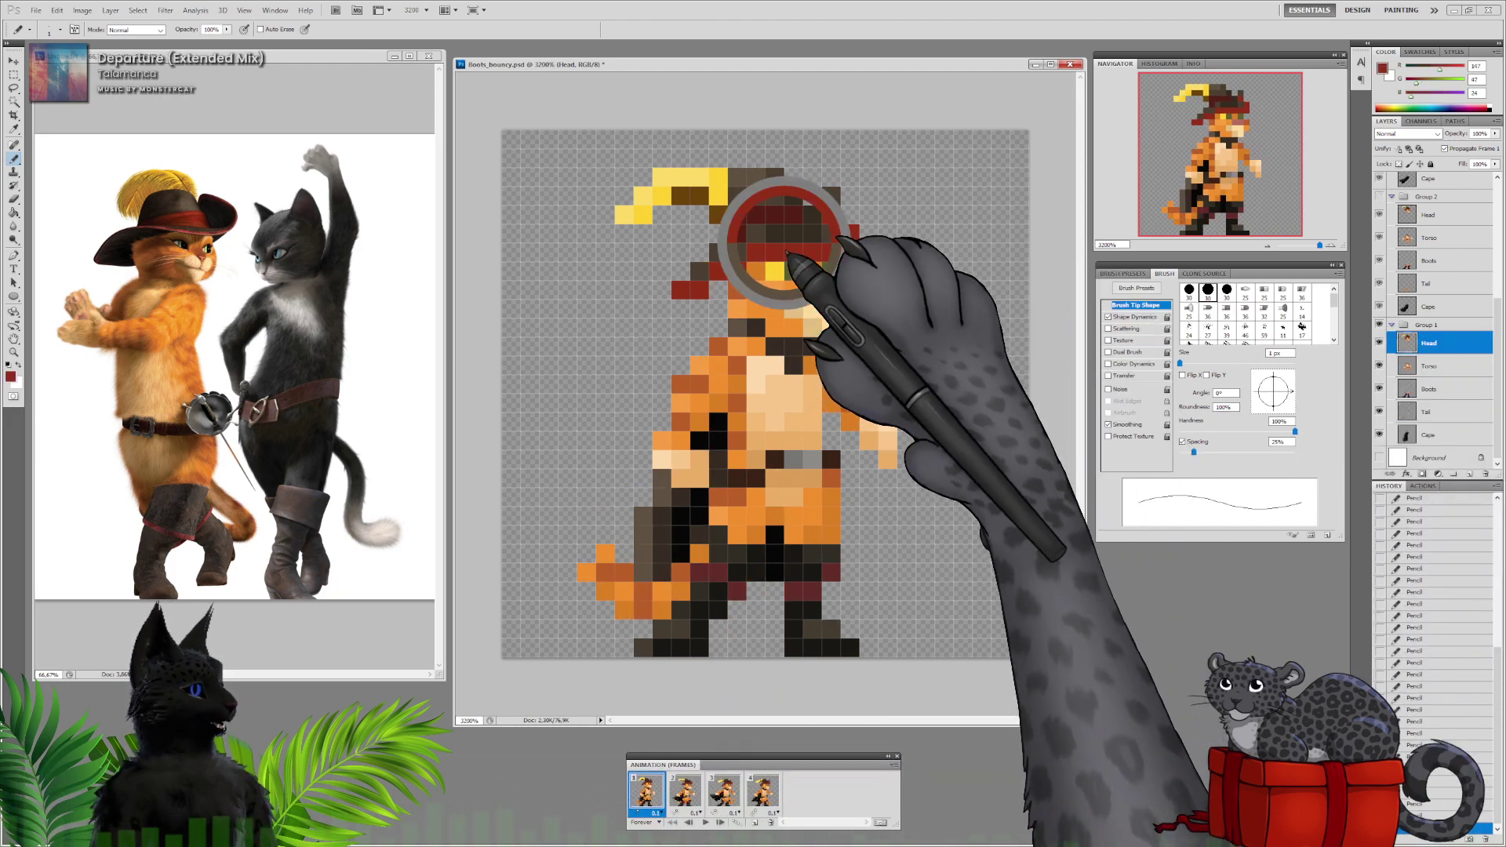
{"action": "left_click", "coordinate": [10, 377]}
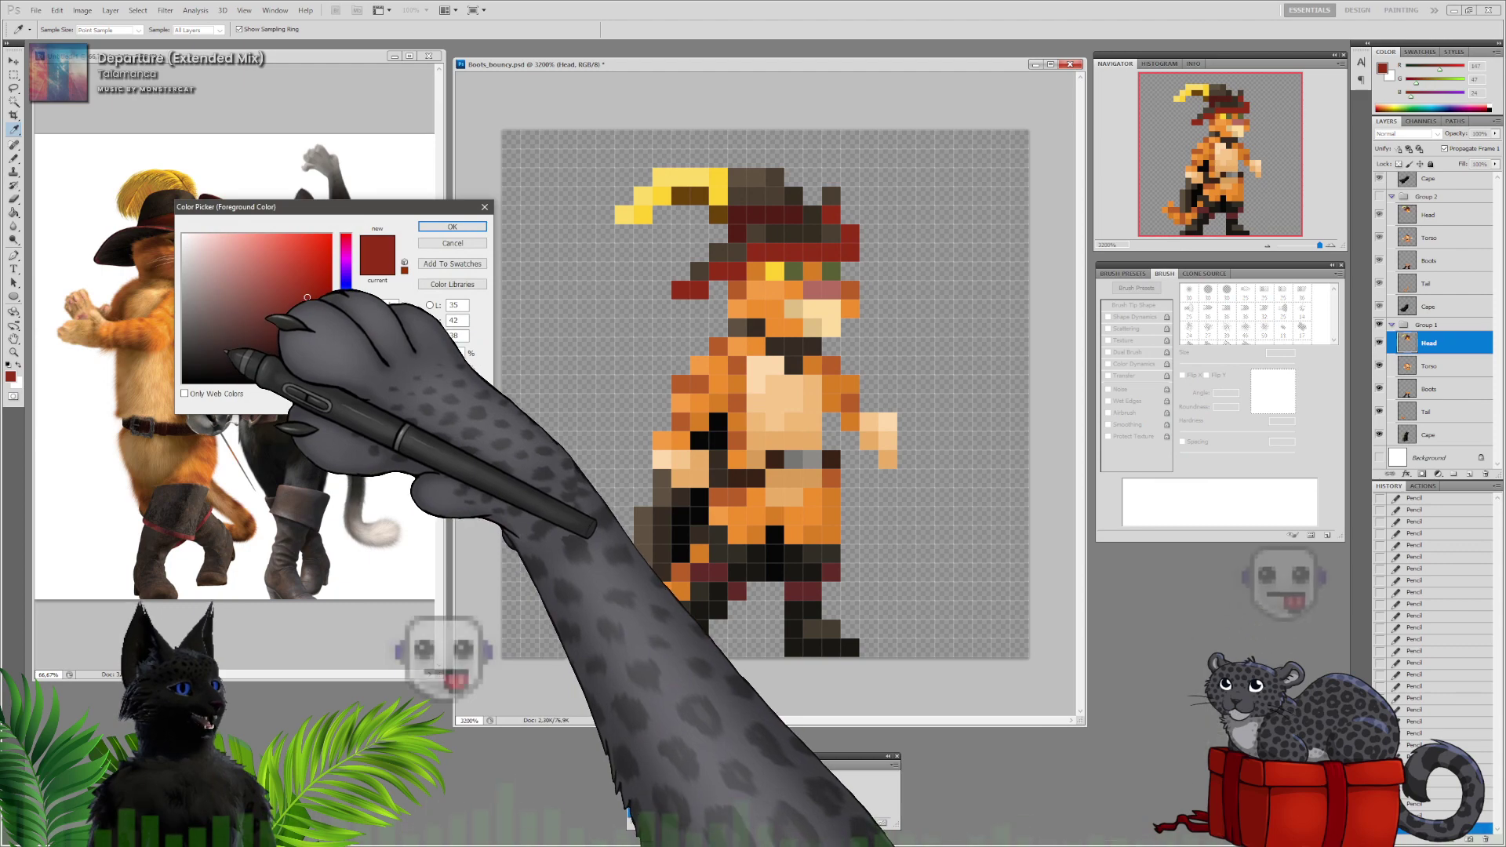
{"action": "left_click", "coordinate": [298, 271]}
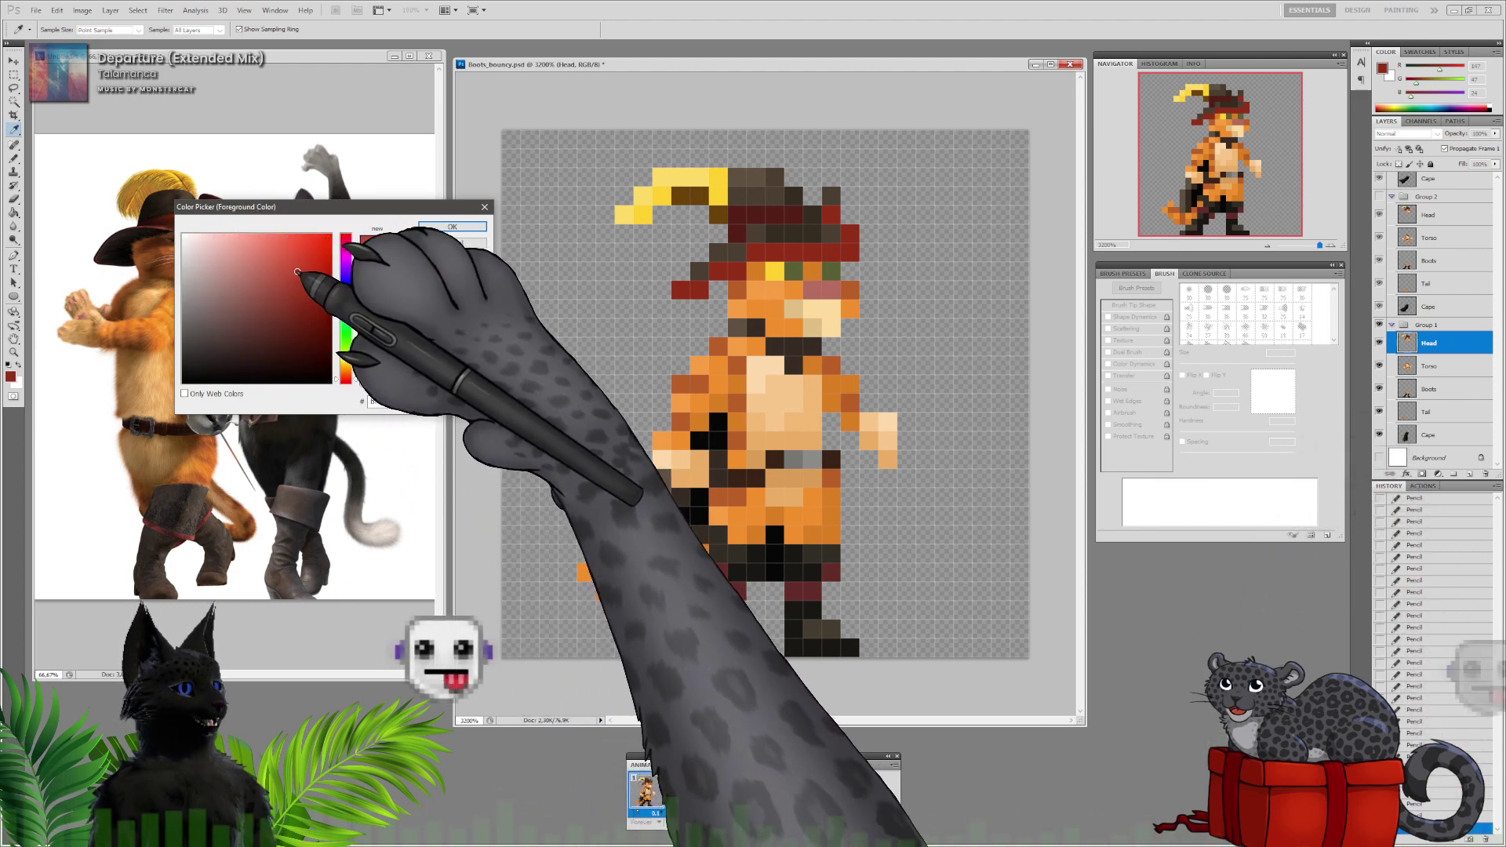
{"action": "left_click", "coordinate": [452, 226]}
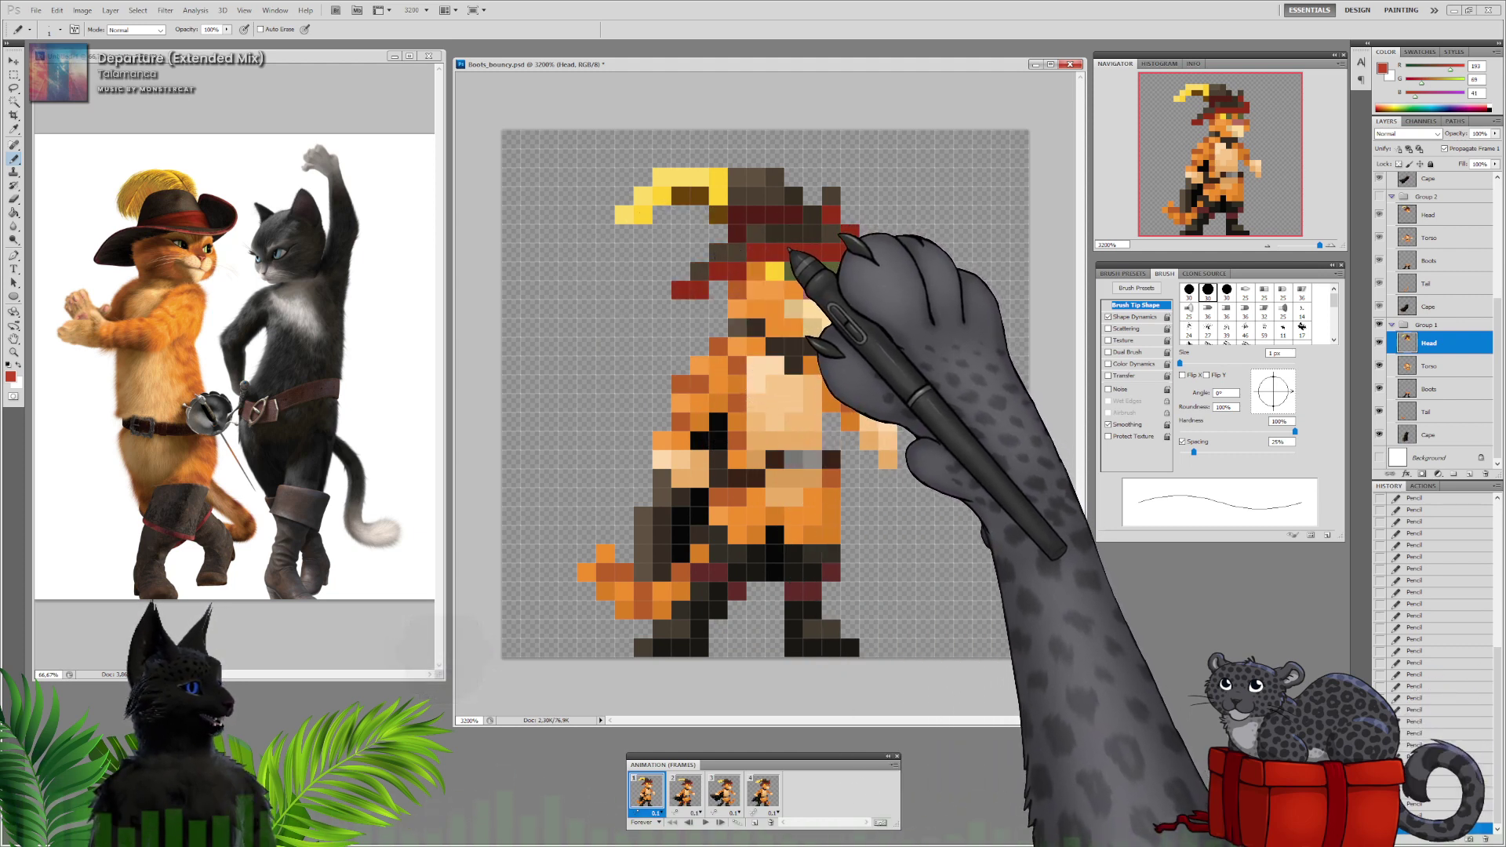
{"action": "left_click_drag", "start_coordinate": [762, 252], "coordinate": [807, 253]}
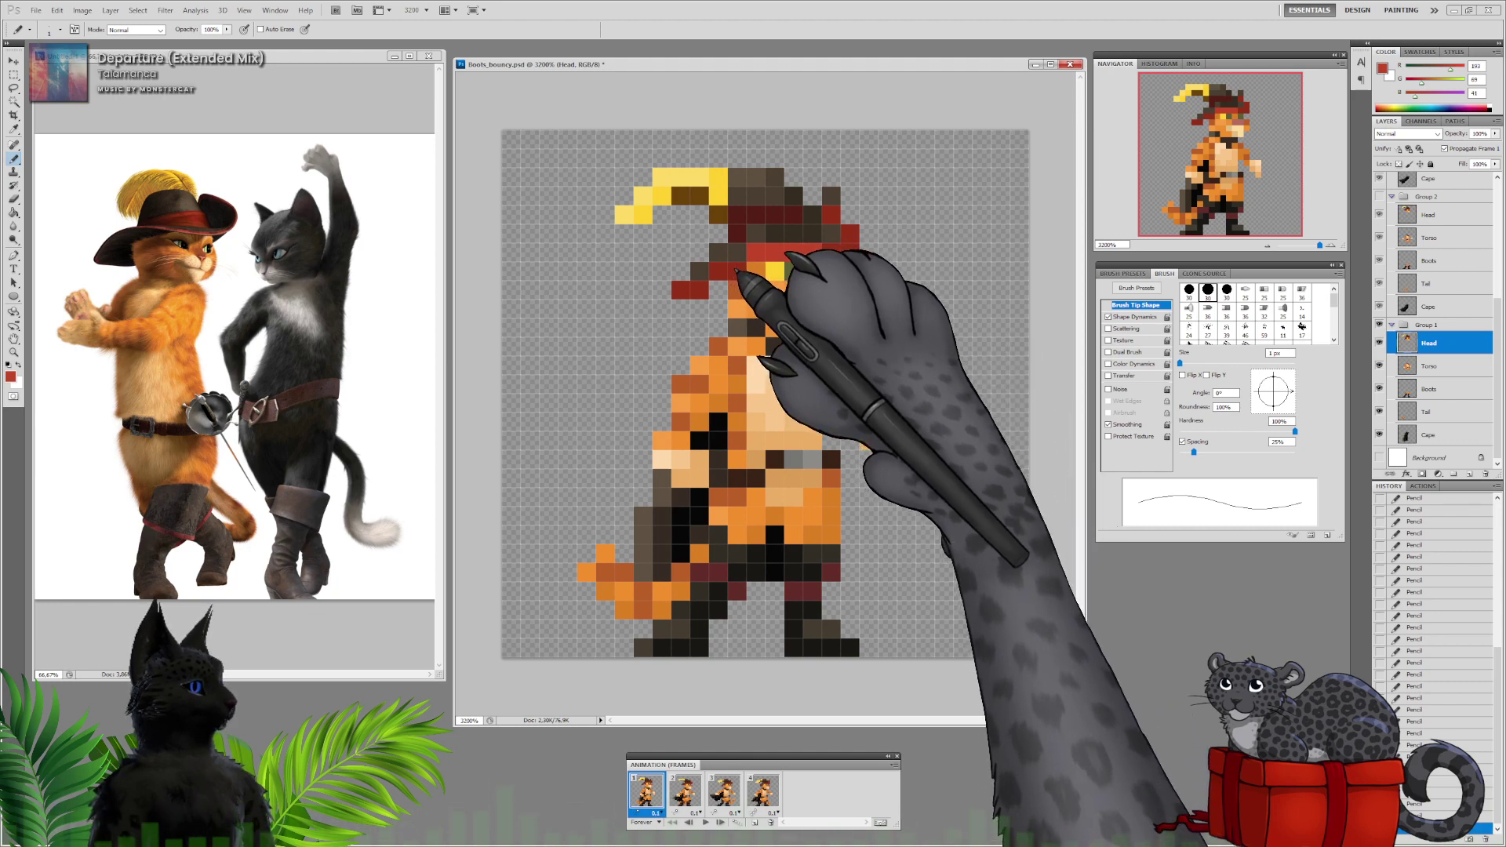
Mix a medium red between the brim's two reds and blend the edges of the brim highlight in frame 1
{"action": "left_click", "coordinate": [10, 376]}
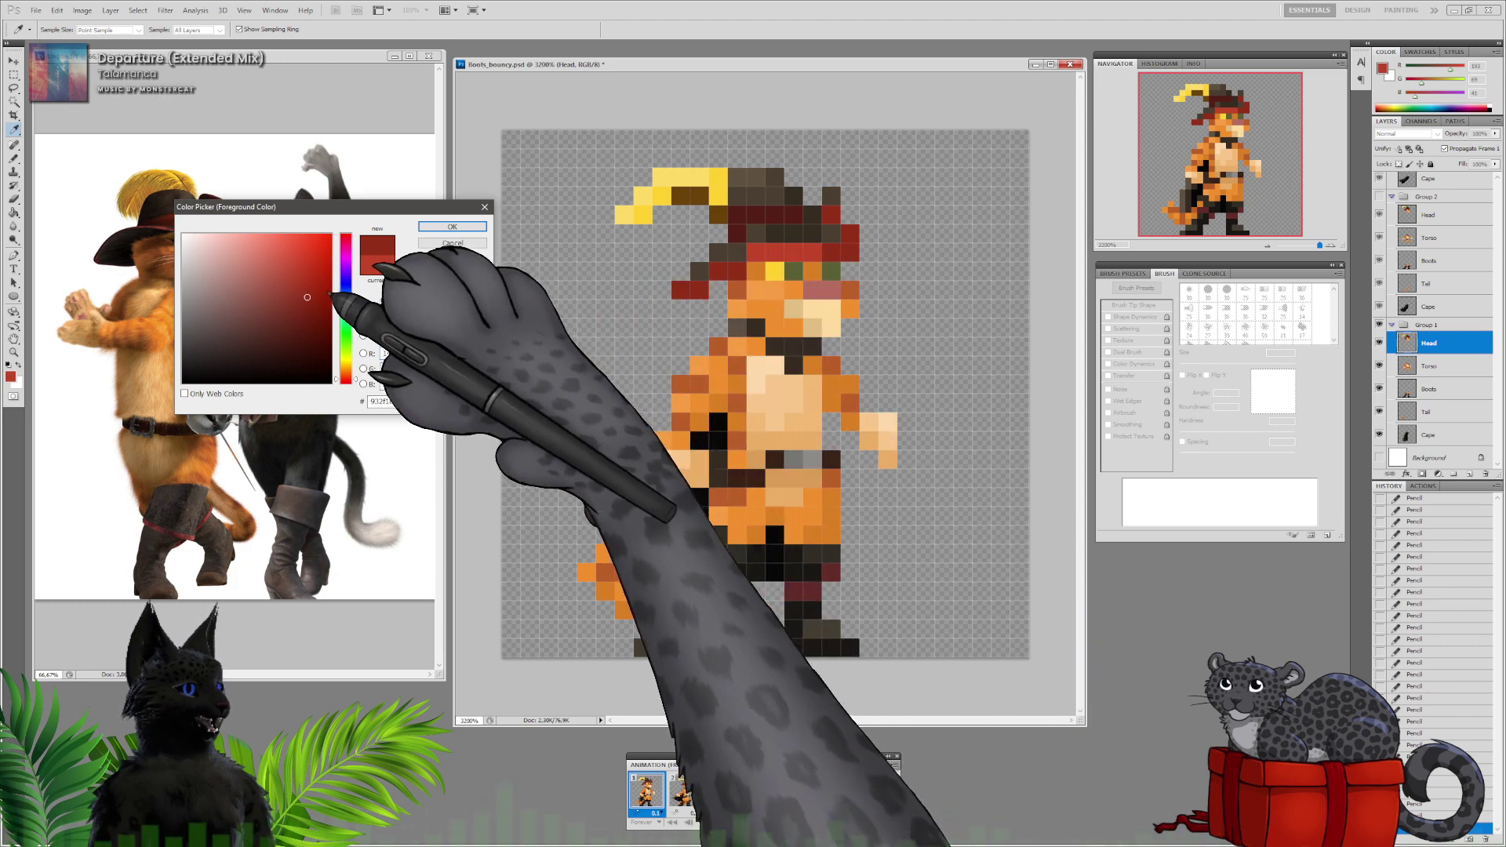
{"action": "left_click", "coordinate": [452, 226]}
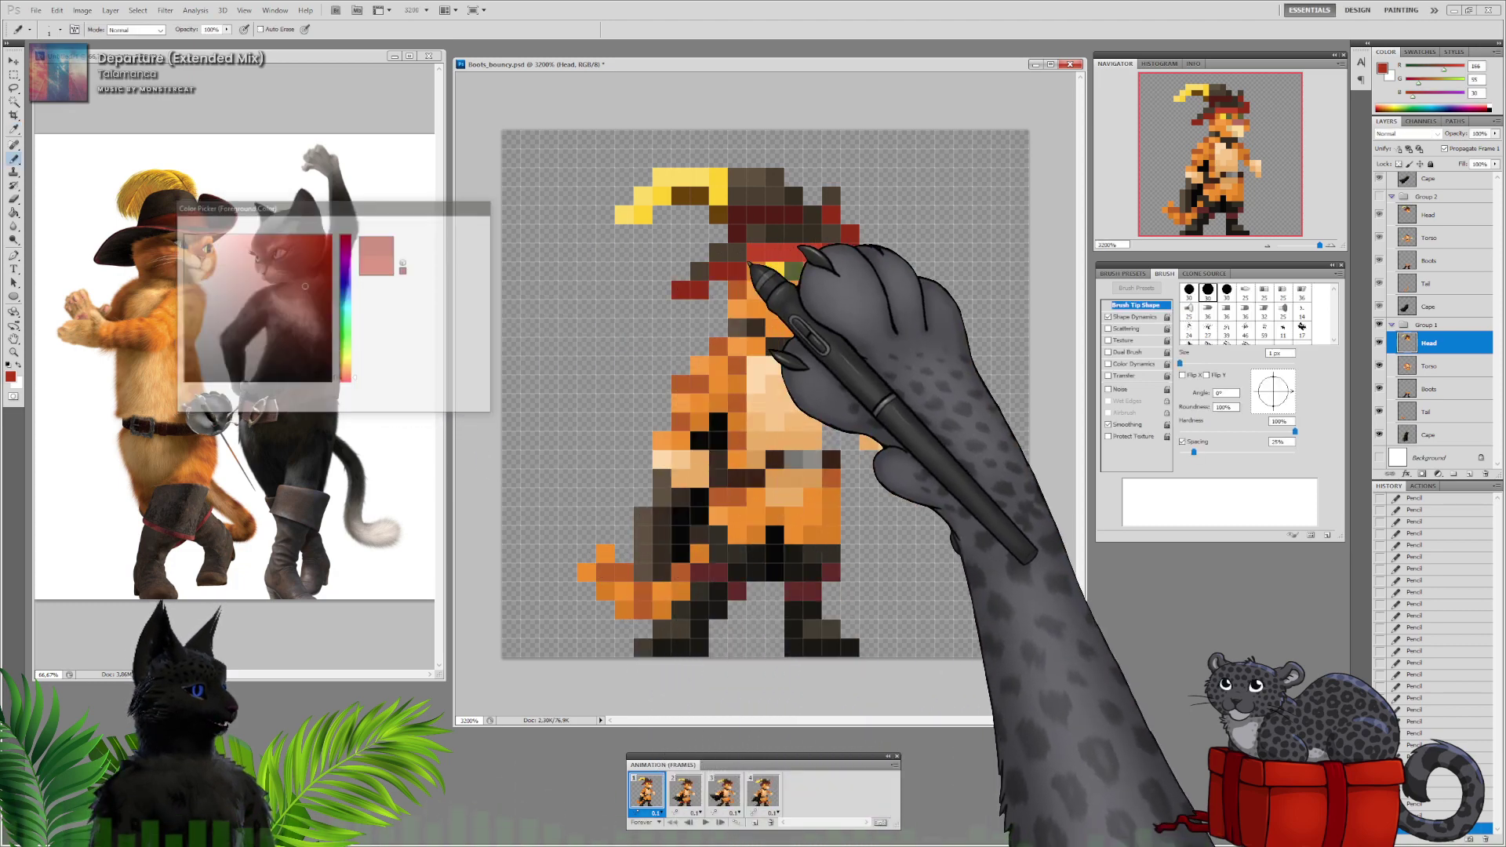
{"action": "key", "text": "b"}
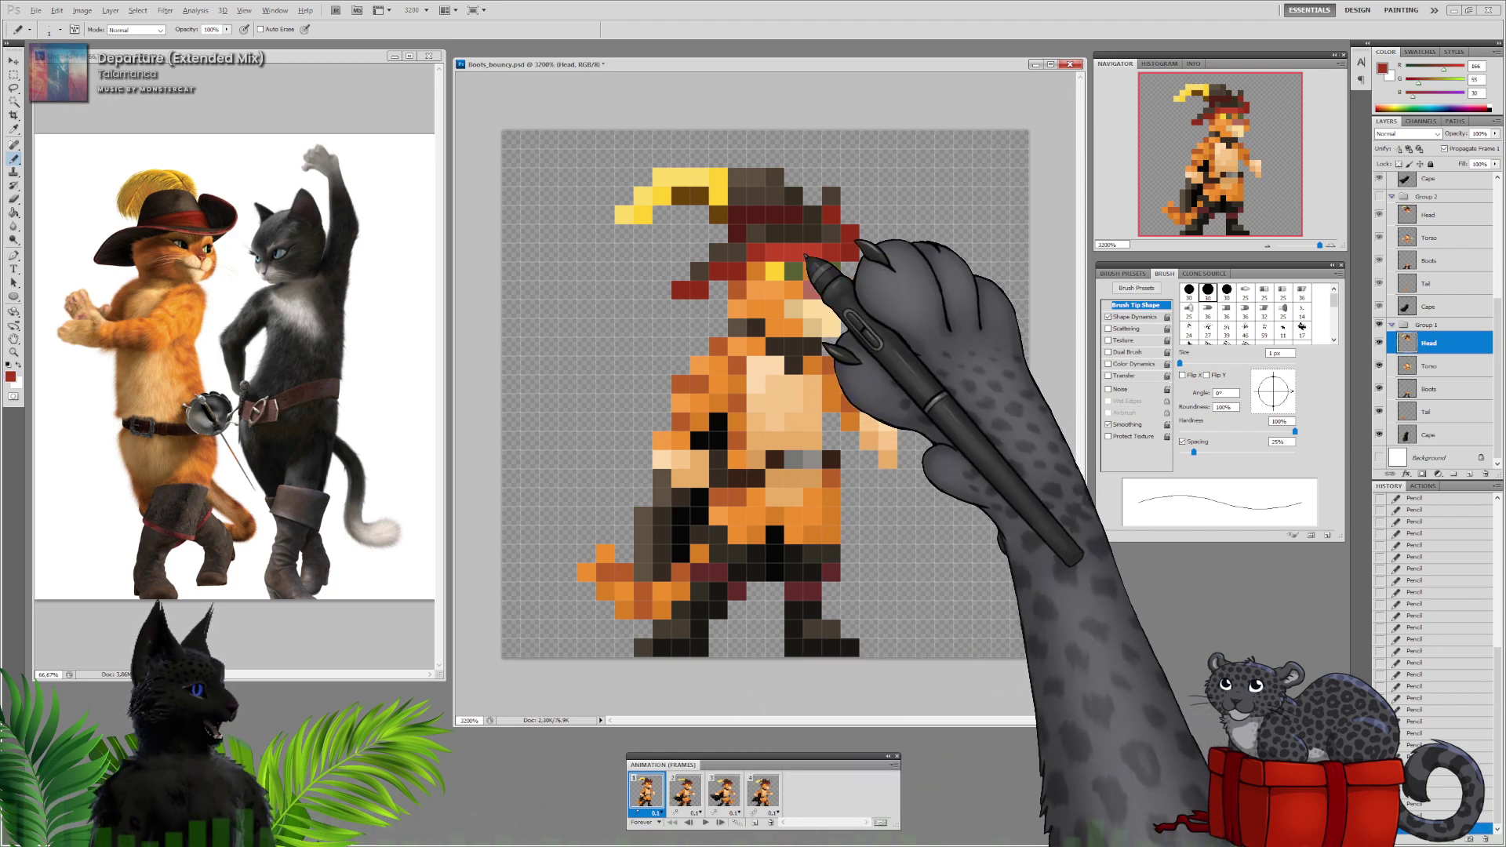
Show the palette layer in the reference document and paint swatches of the medium red below the brown and black ones
{"action": "right_click", "coordinate": [391, 194]}
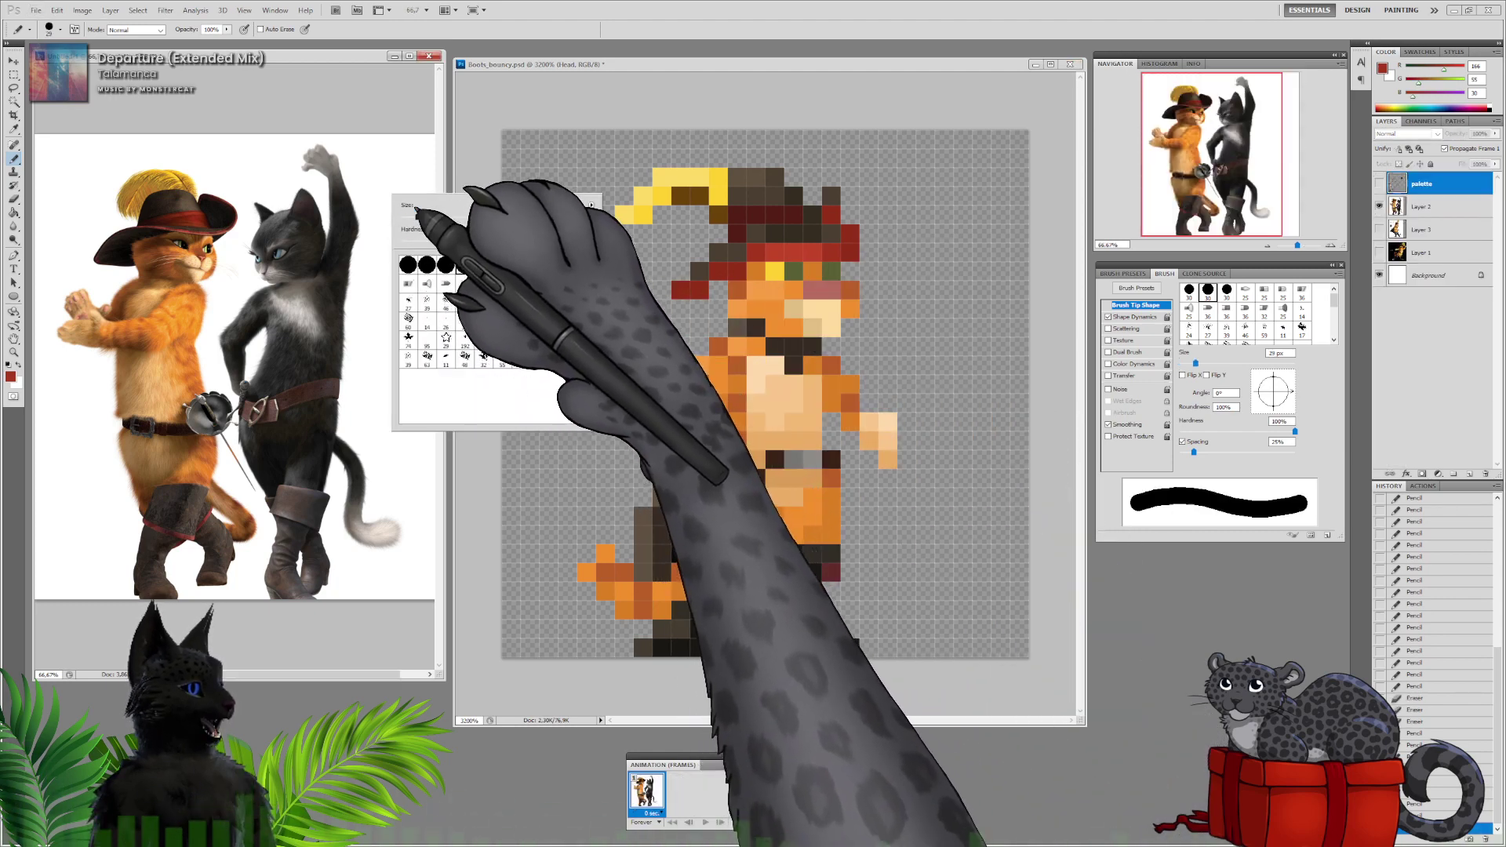
{"action": "left_click", "coordinate": [376, 182]}
{"action": "left_click", "coordinate": [733, 313]}
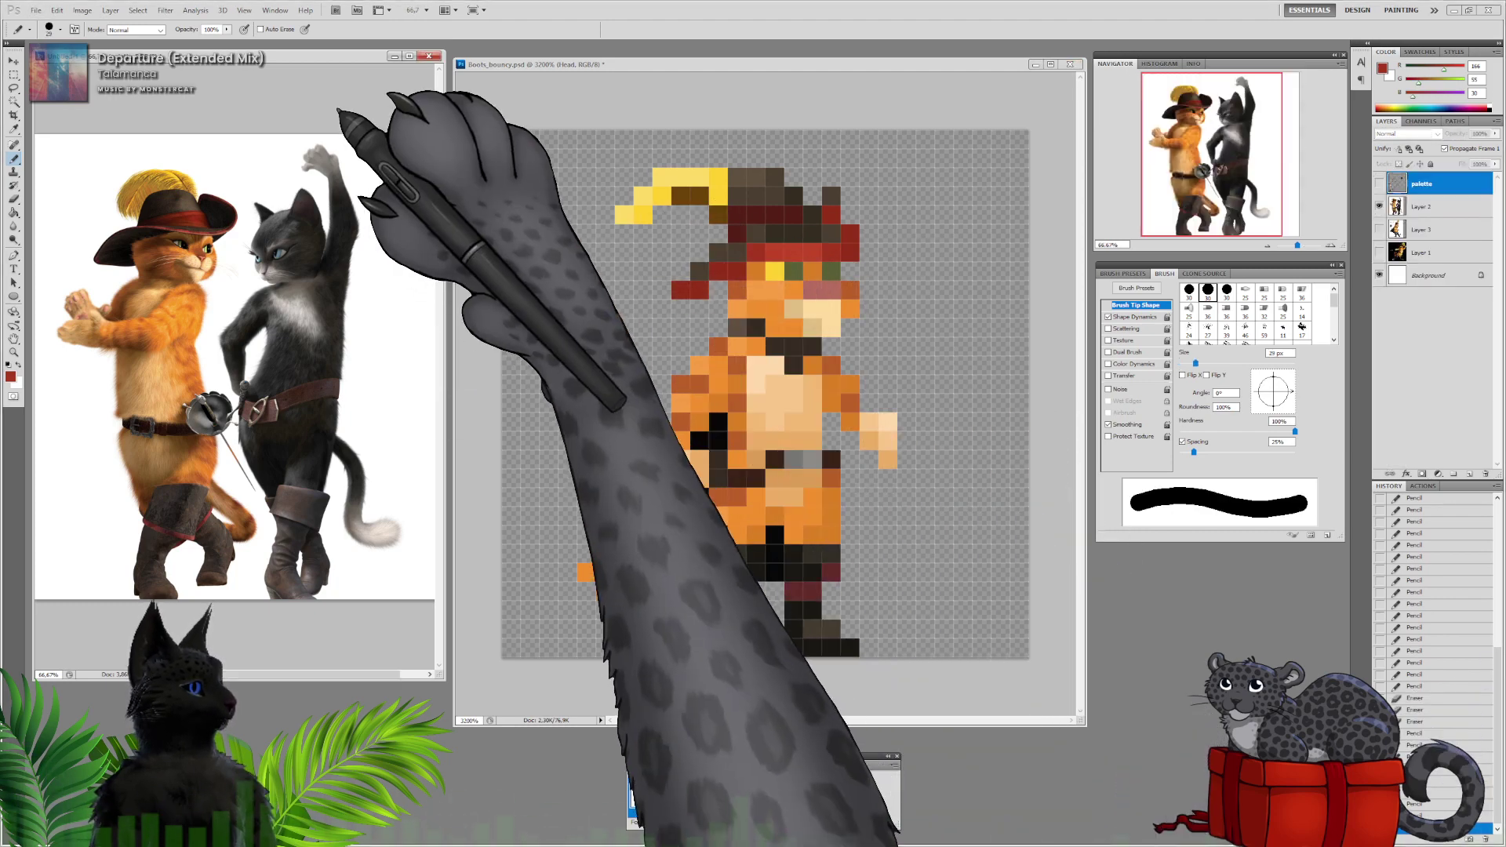
{"action": "left_click", "coordinate": [338, 111]}
{"action": "left_click", "coordinate": [732, 313]}
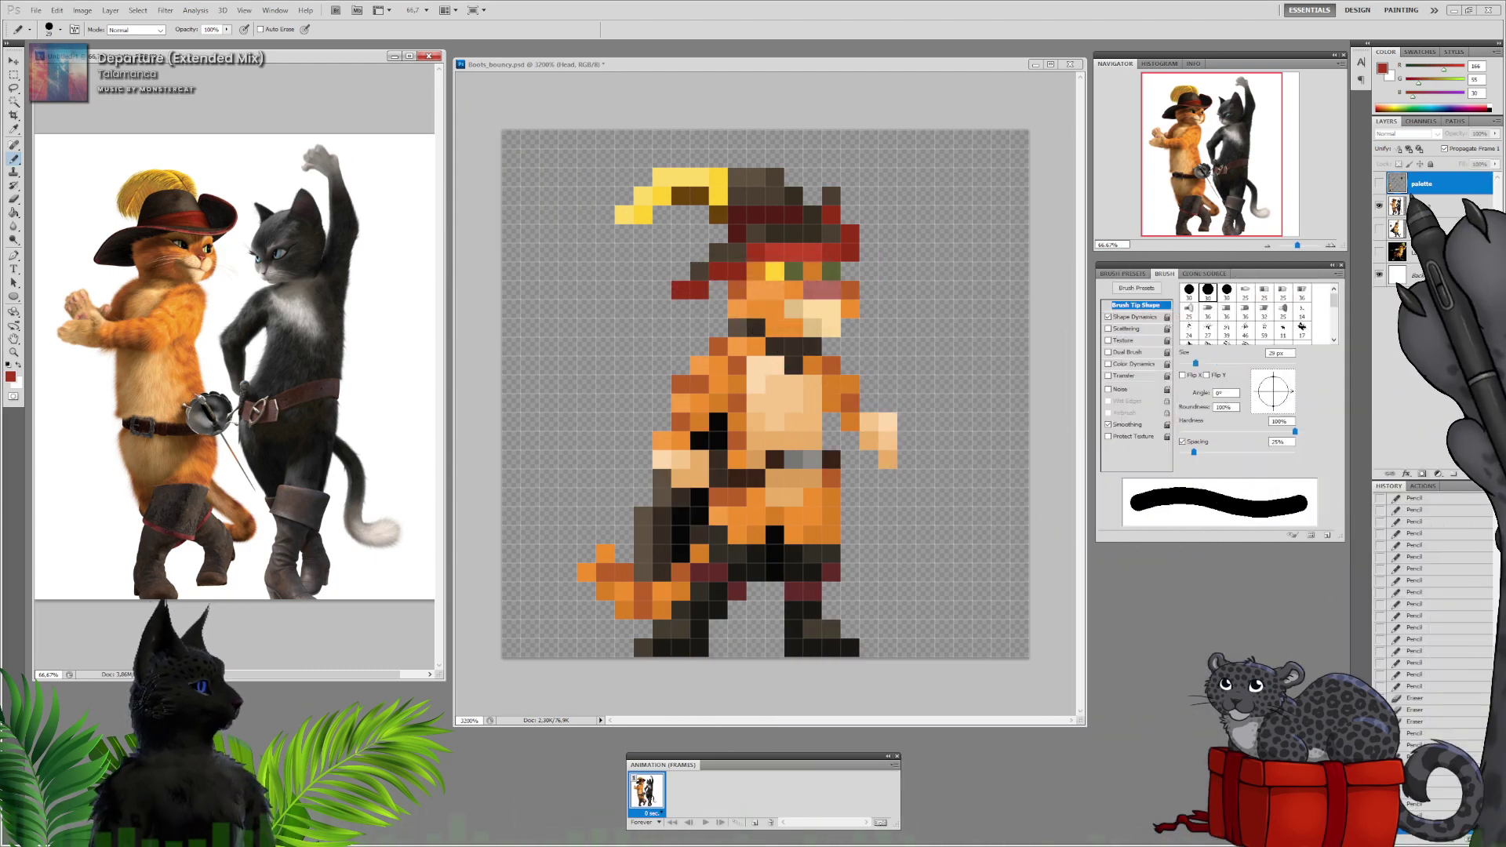
{"action": "left_click", "coordinate": [1379, 183]}
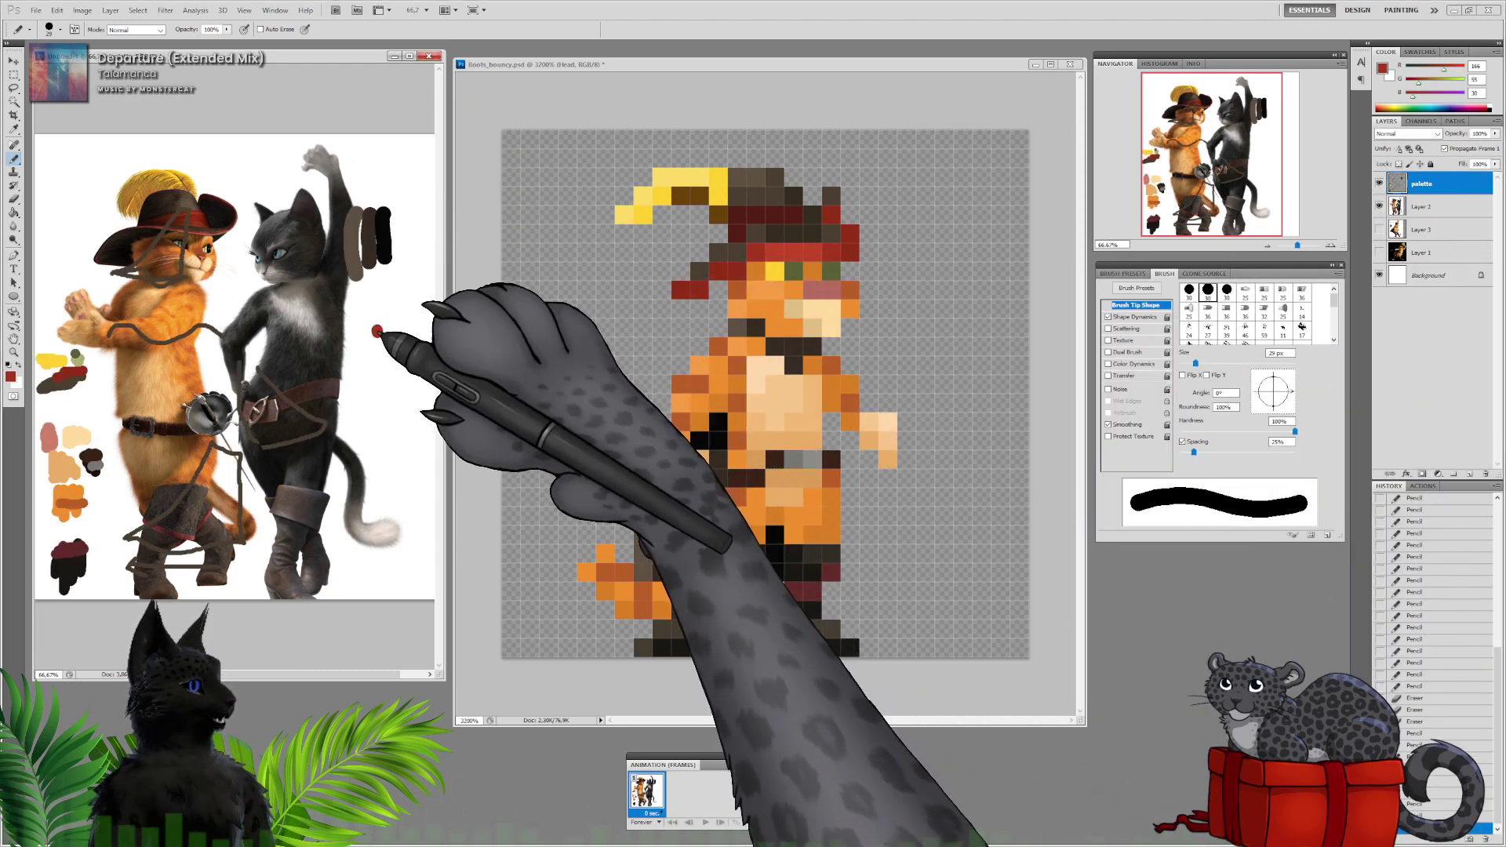
{"action": "mouse_move", "coordinate": [377, 331]}
{"action": "left_mouse_down"}
{"action": "mouse_move", "coordinate": [377, 371]}
{"action": "mouse_move", "coordinate": [392, 375]}
{"action": "left_mouse_up"}
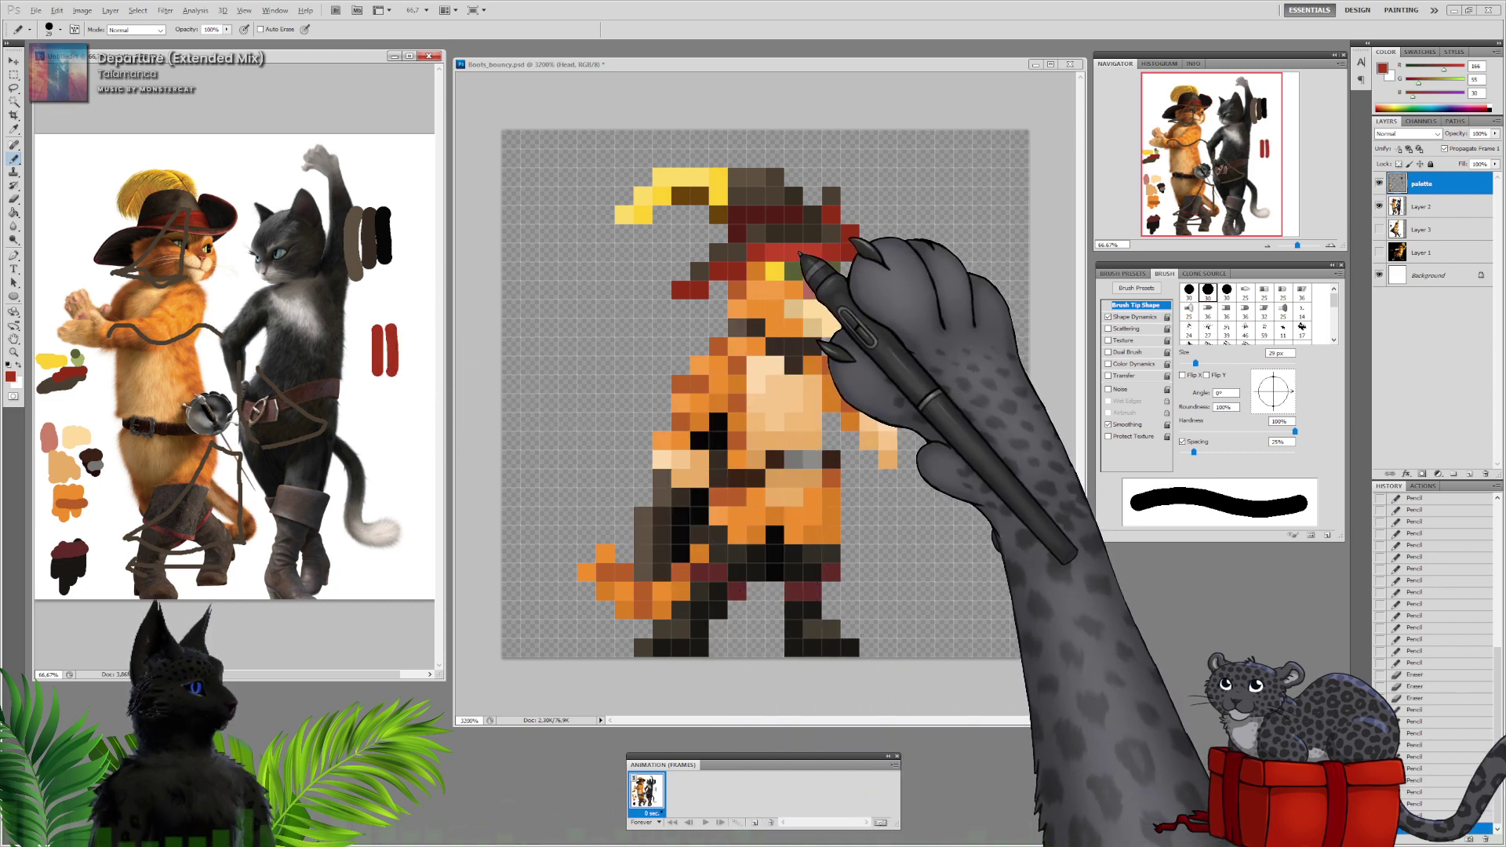
Sample the bright red from the hat brim and paint a swatch of it beside the other reds on the palette layer
{"action": "left_click", "coordinate": [799, 253]}
{"action": "left_click", "coordinate": [799, 254], "text": "alt"}
{"action": "left_click", "coordinate": [360, 341]}
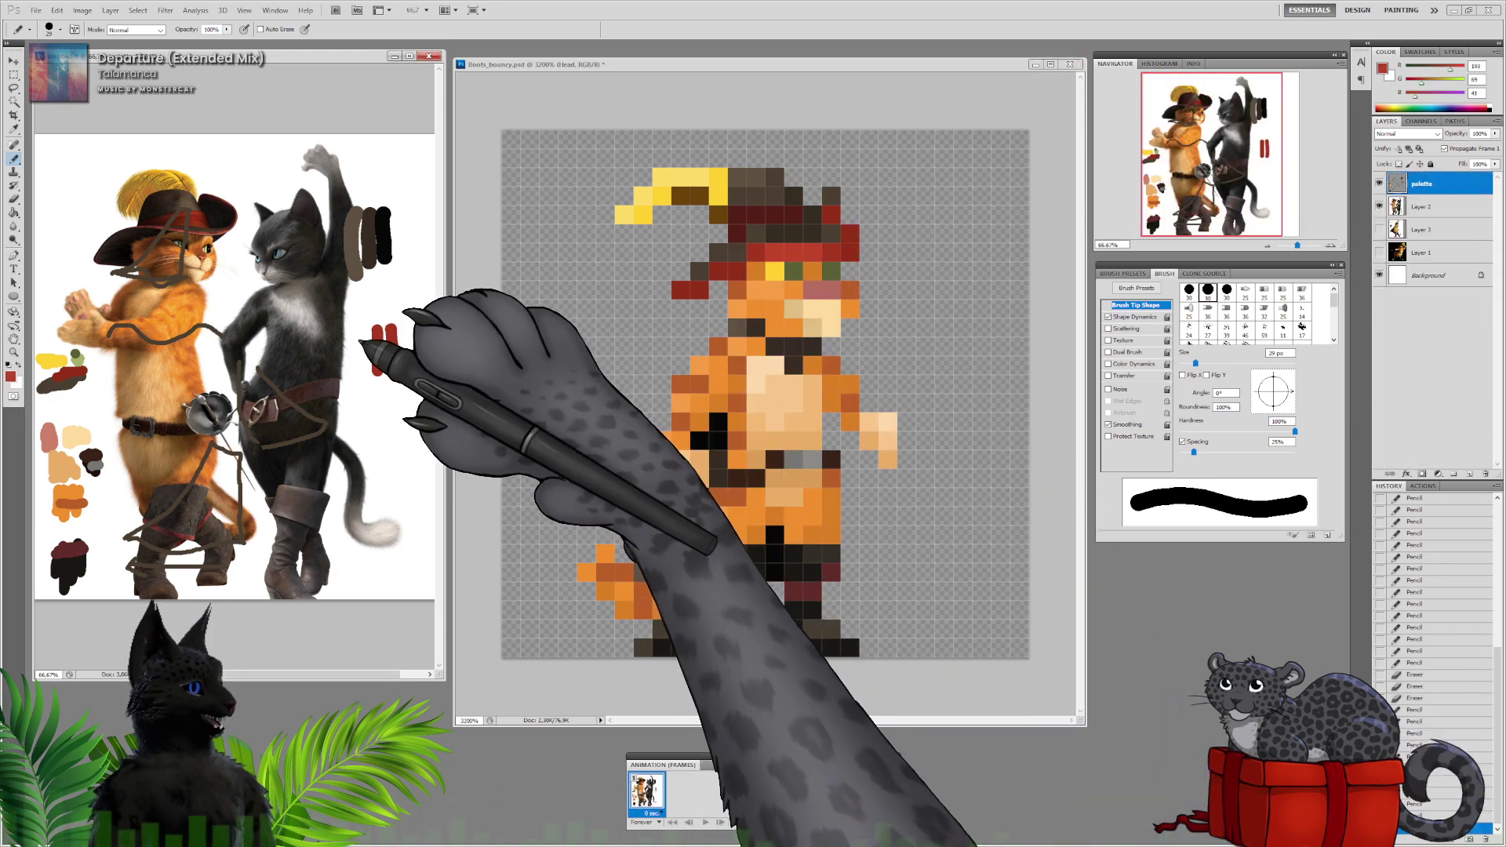
{"action": "left_click_drag", "start_coordinate": [364, 330], "coordinate": [366, 370]}
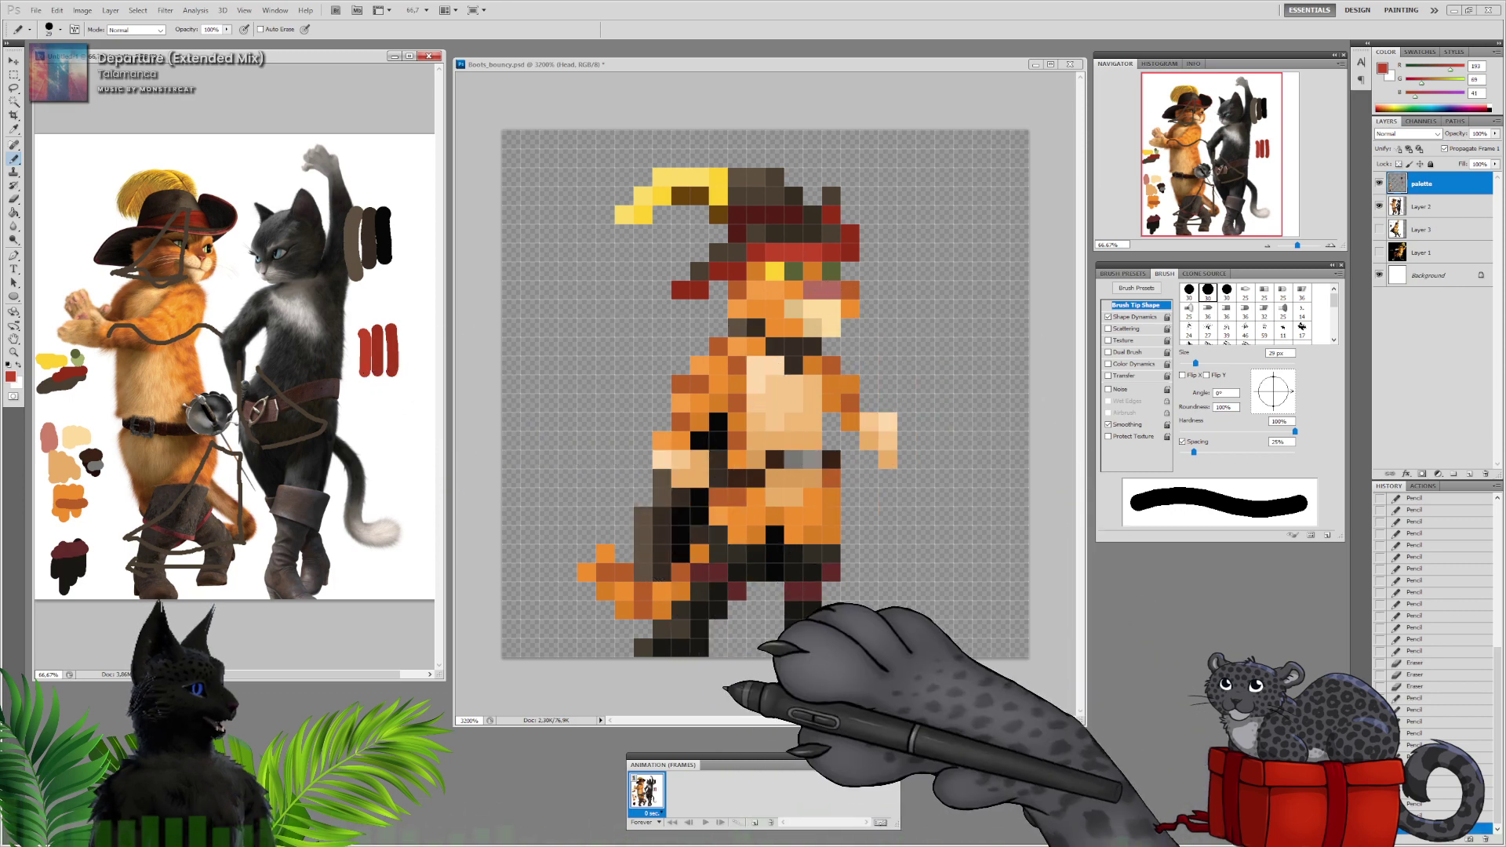
Return to the sprite document and reduce the pencil size to 1 px
{"action": "left_click", "coordinate": [726, 678]}
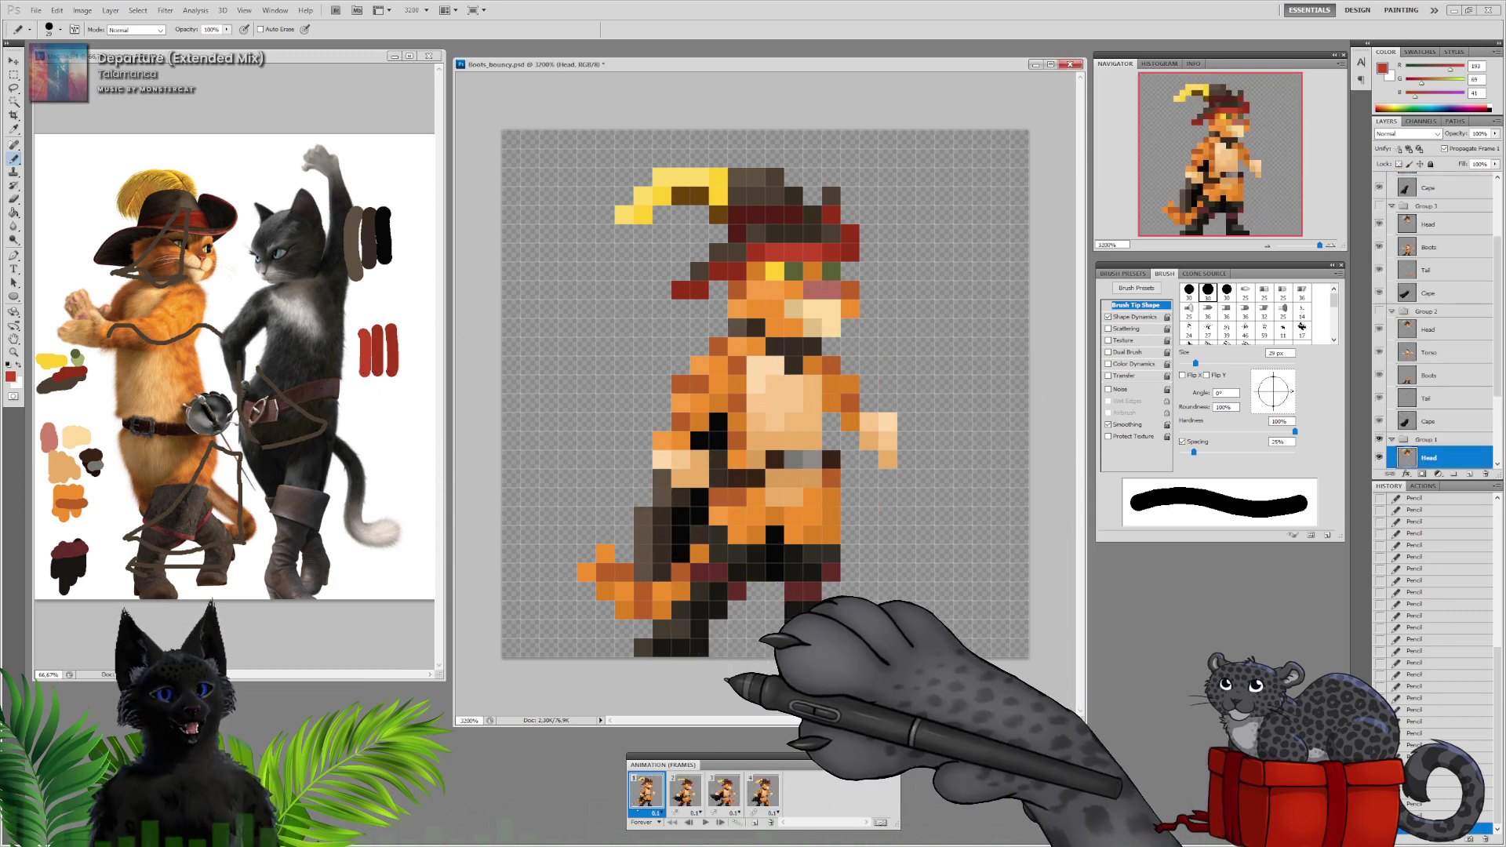
{"action": "right_click", "coordinate": [726, 473]}
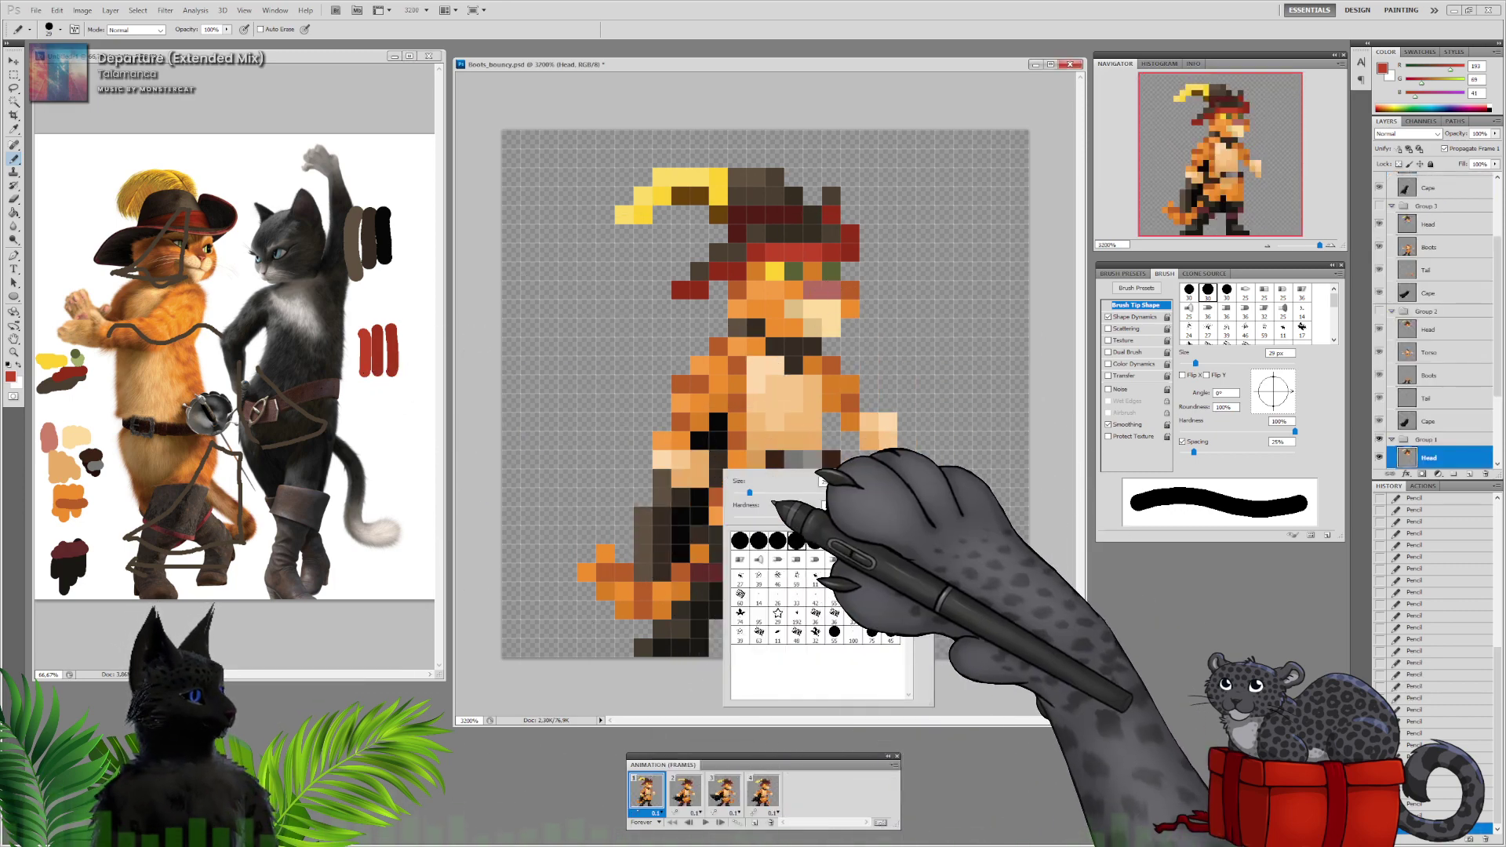
{"action": "left_click_drag", "start_coordinate": [750, 492], "coordinate": [706, 494]}
{"action": "left_click", "coordinate": [666, 686]}
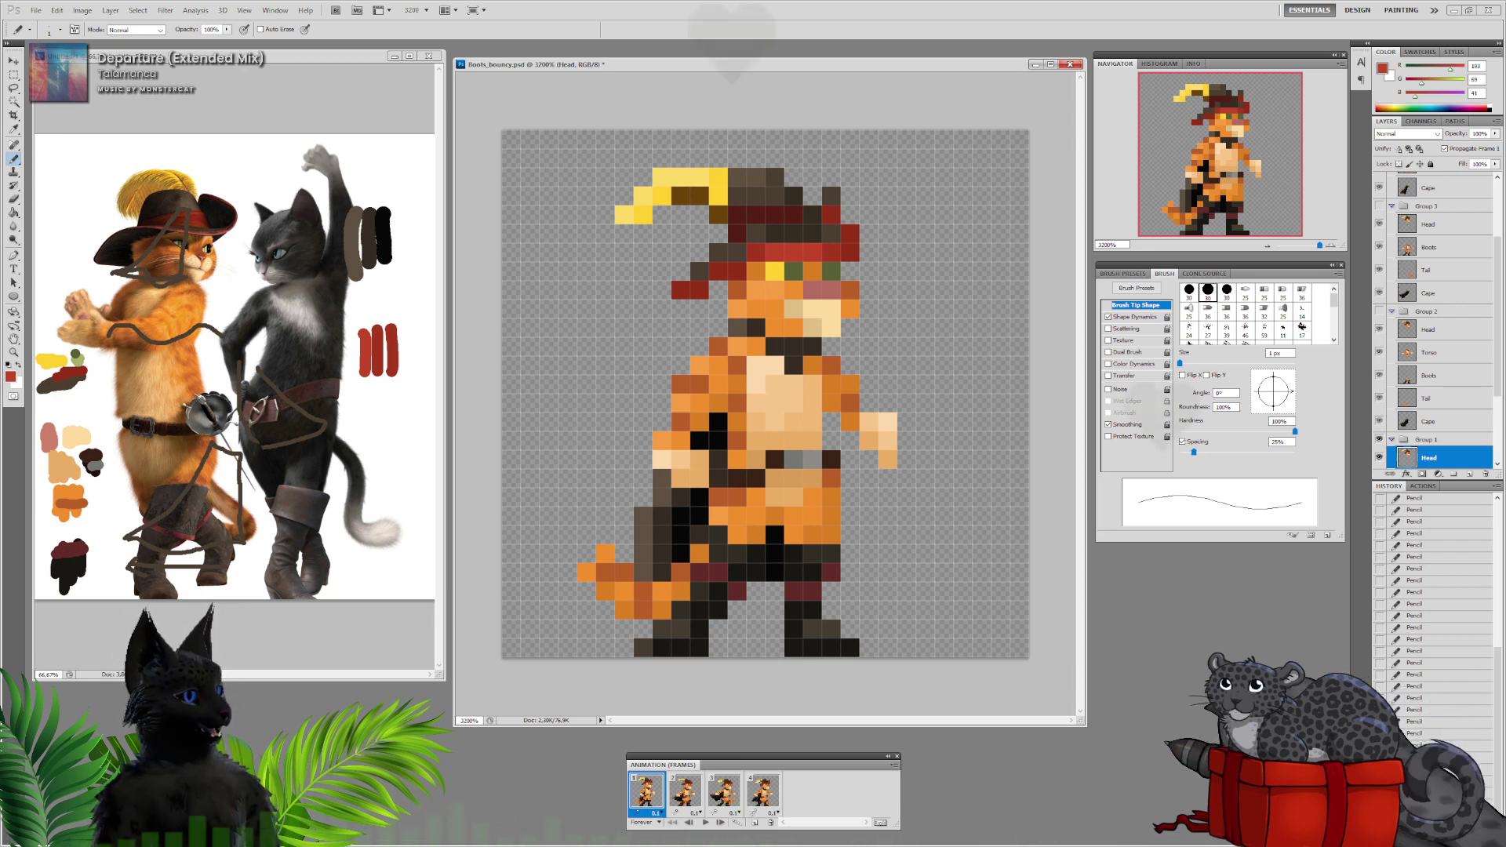
In frame 2, paint a highlight along the hat brim on Group 2's Head layer with the palette's reds
{"action": "left_click", "coordinate": [685, 792]}
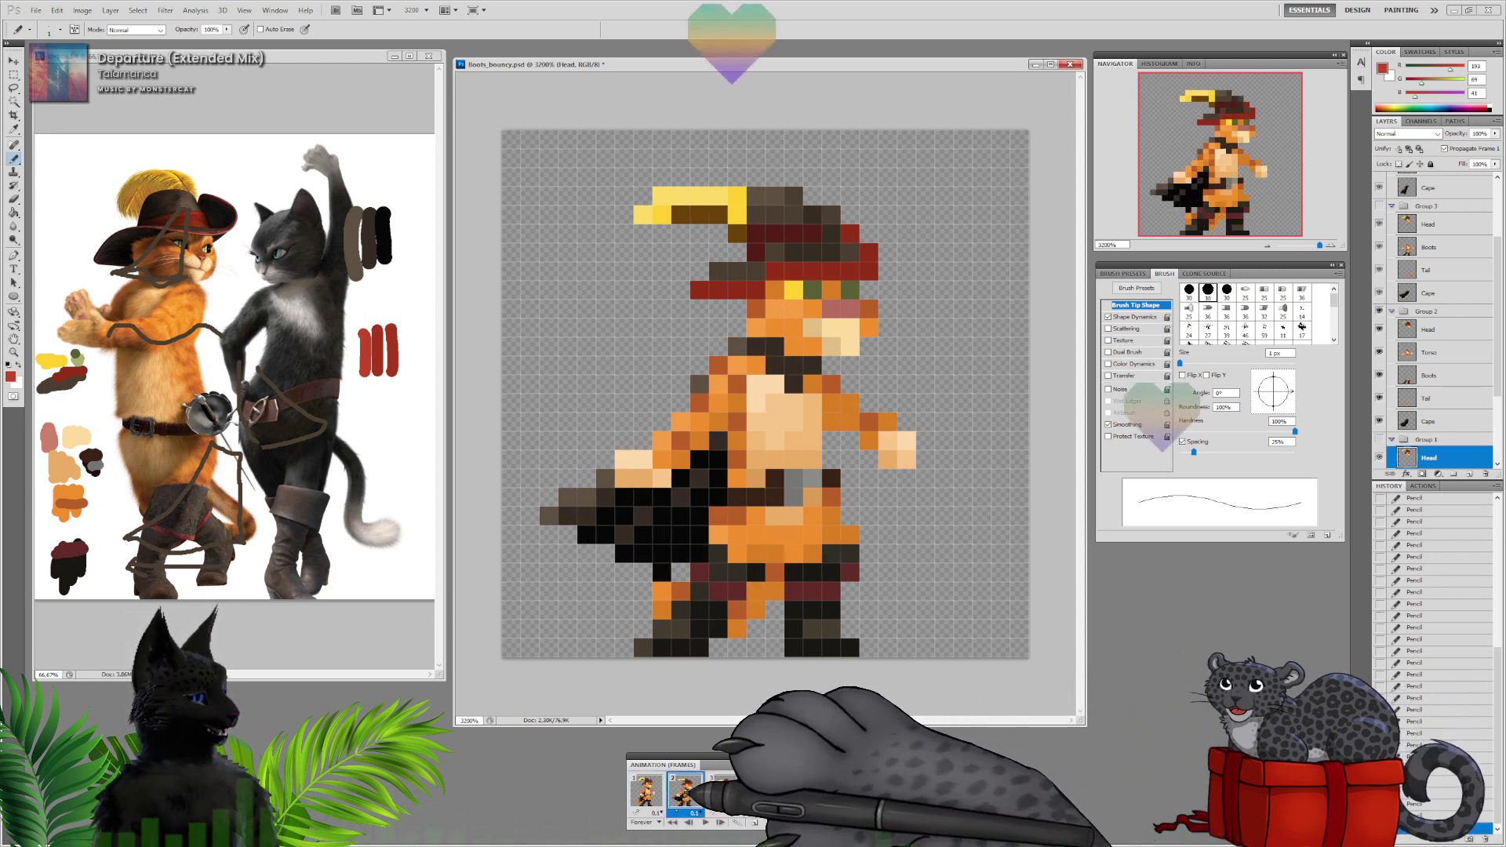
{"action": "left_click", "coordinate": [645, 791]}
{"action": "left_click", "coordinate": [683, 791]}
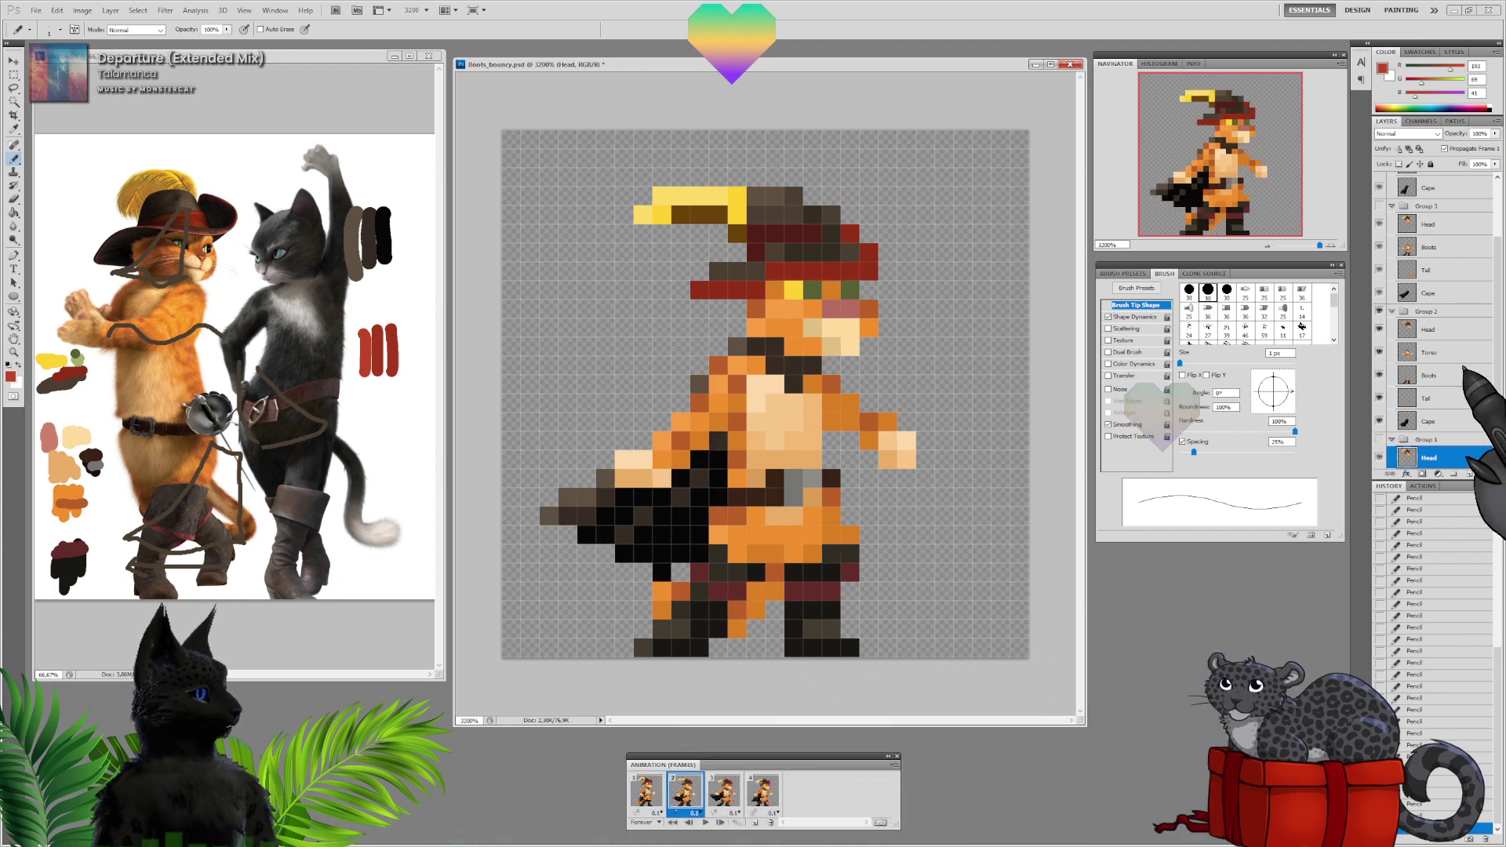
{"action": "left_click", "coordinate": [1441, 330]}
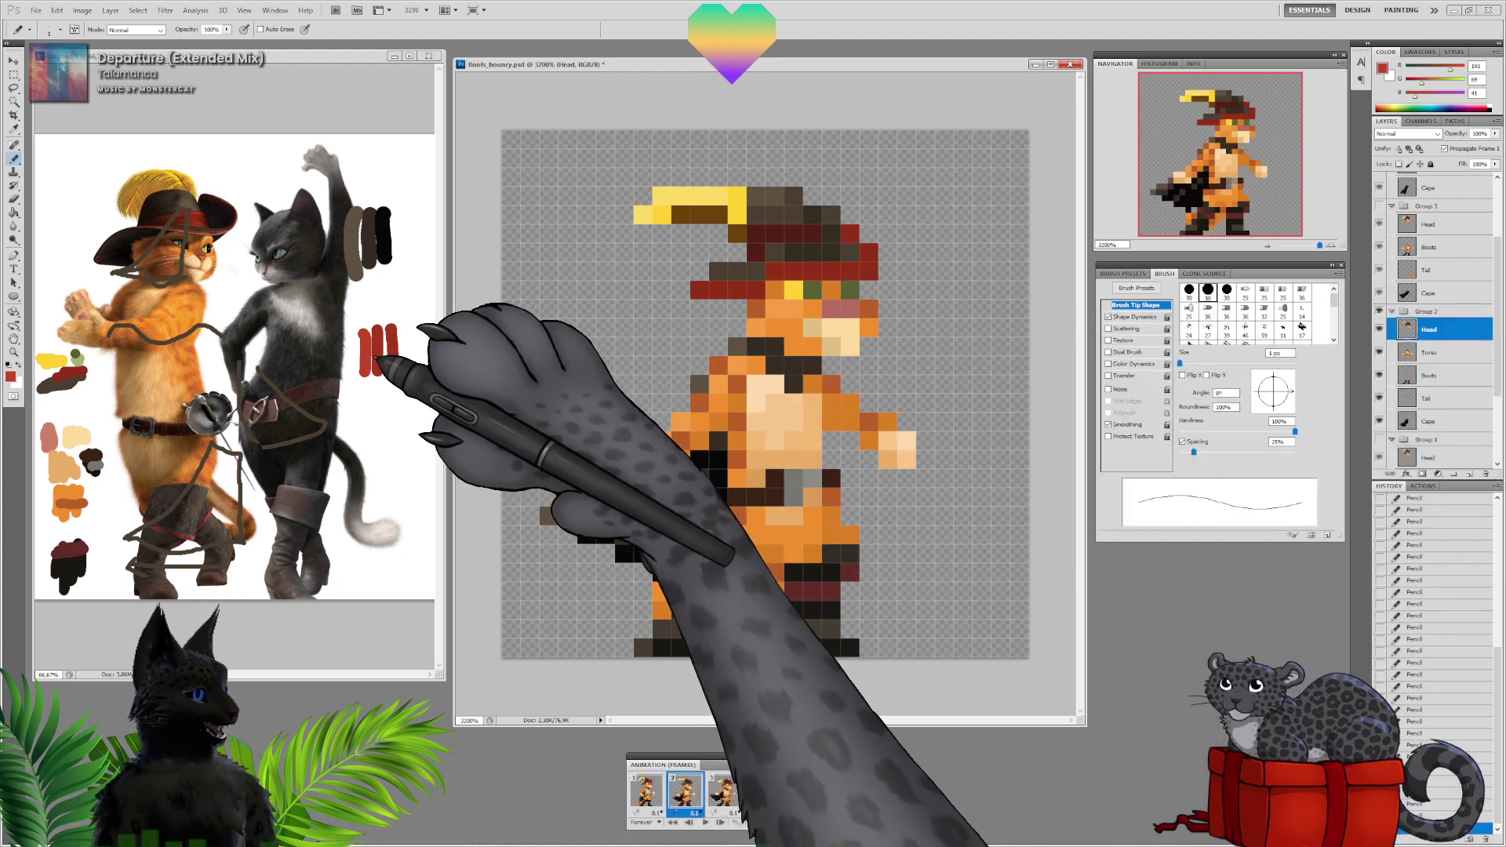
{"action": "left_click", "coordinate": [378, 353], "text": "alt"}
{"action": "left_click_drag", "start_coordinate": [788, 273], "coordinate": [848, 273]}
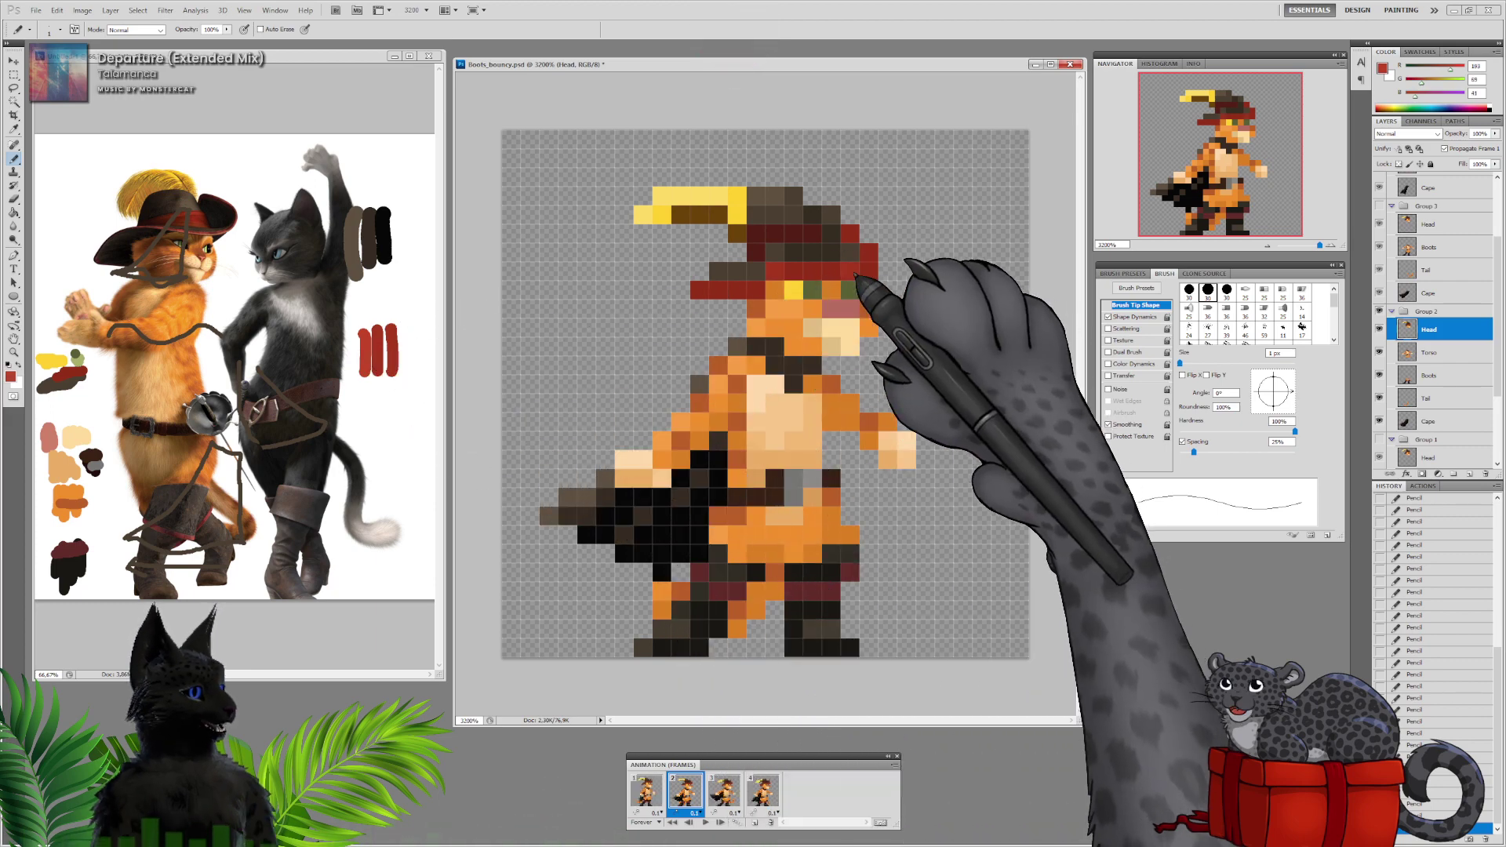
Compare the brim in frames 1 and 2 and paint the same red highlight in frame 3 on Group 3's Head layer
{"action": "left_click", "coordinate": [655, 788]}
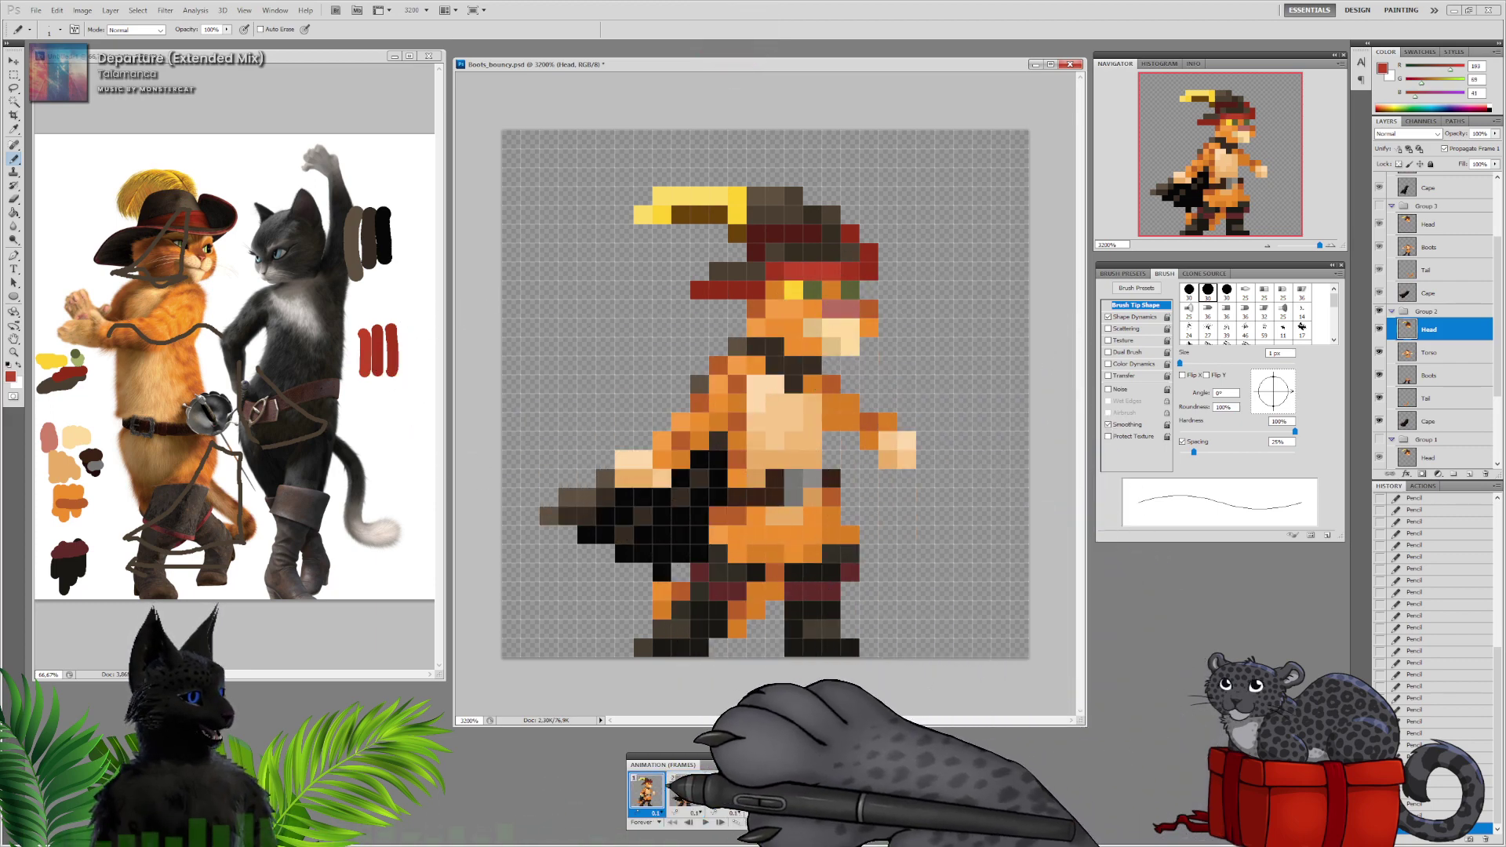
{"action": "left_click", "coordinate": [685, 789]}
{"action": "left_click", "coordinate": [725, 792]}
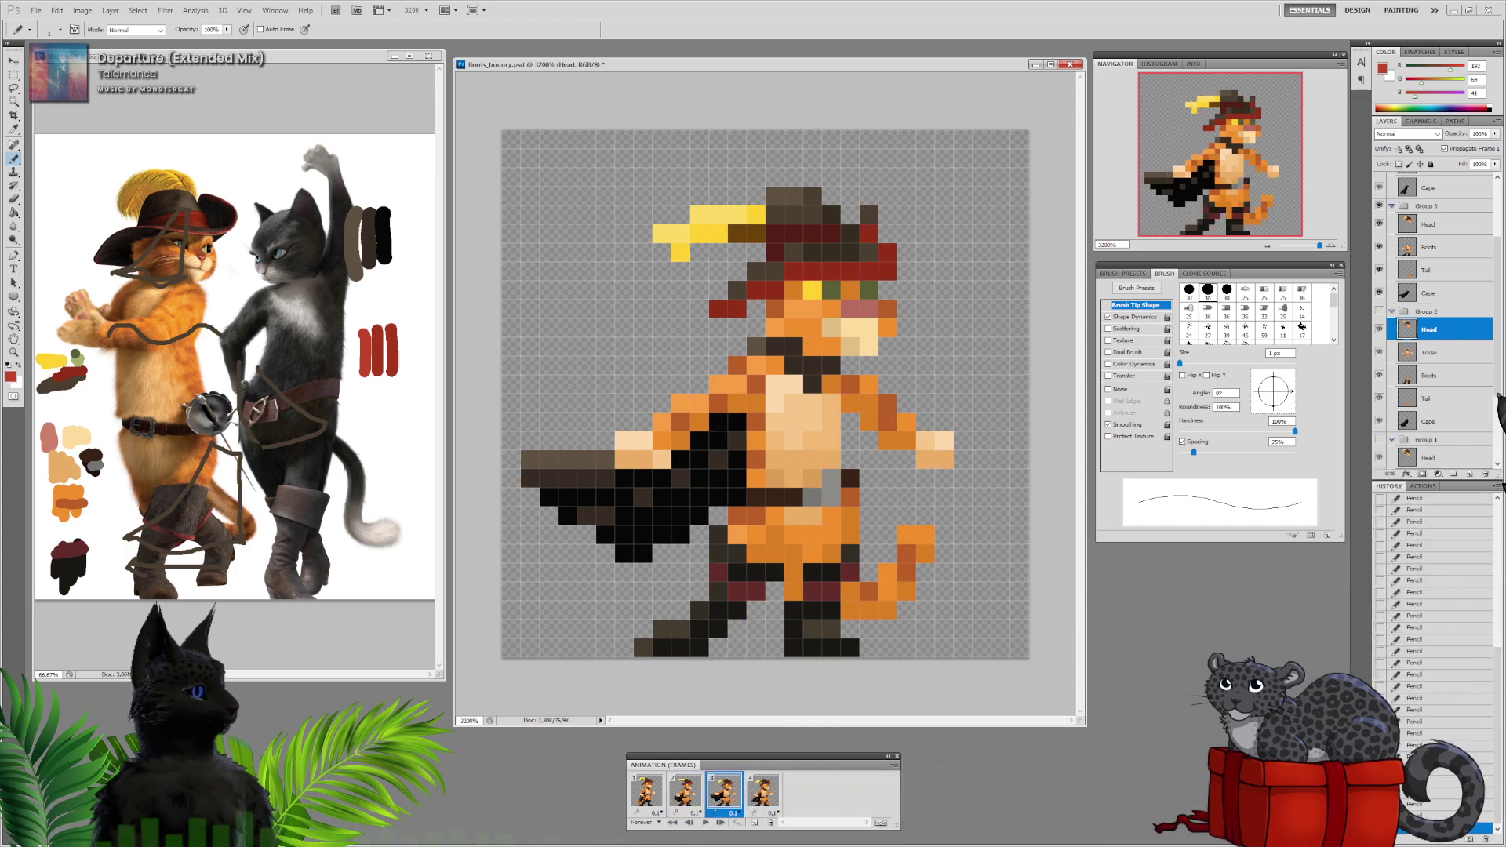
{"action": "left_click", "coordinate": [1429, 224]}
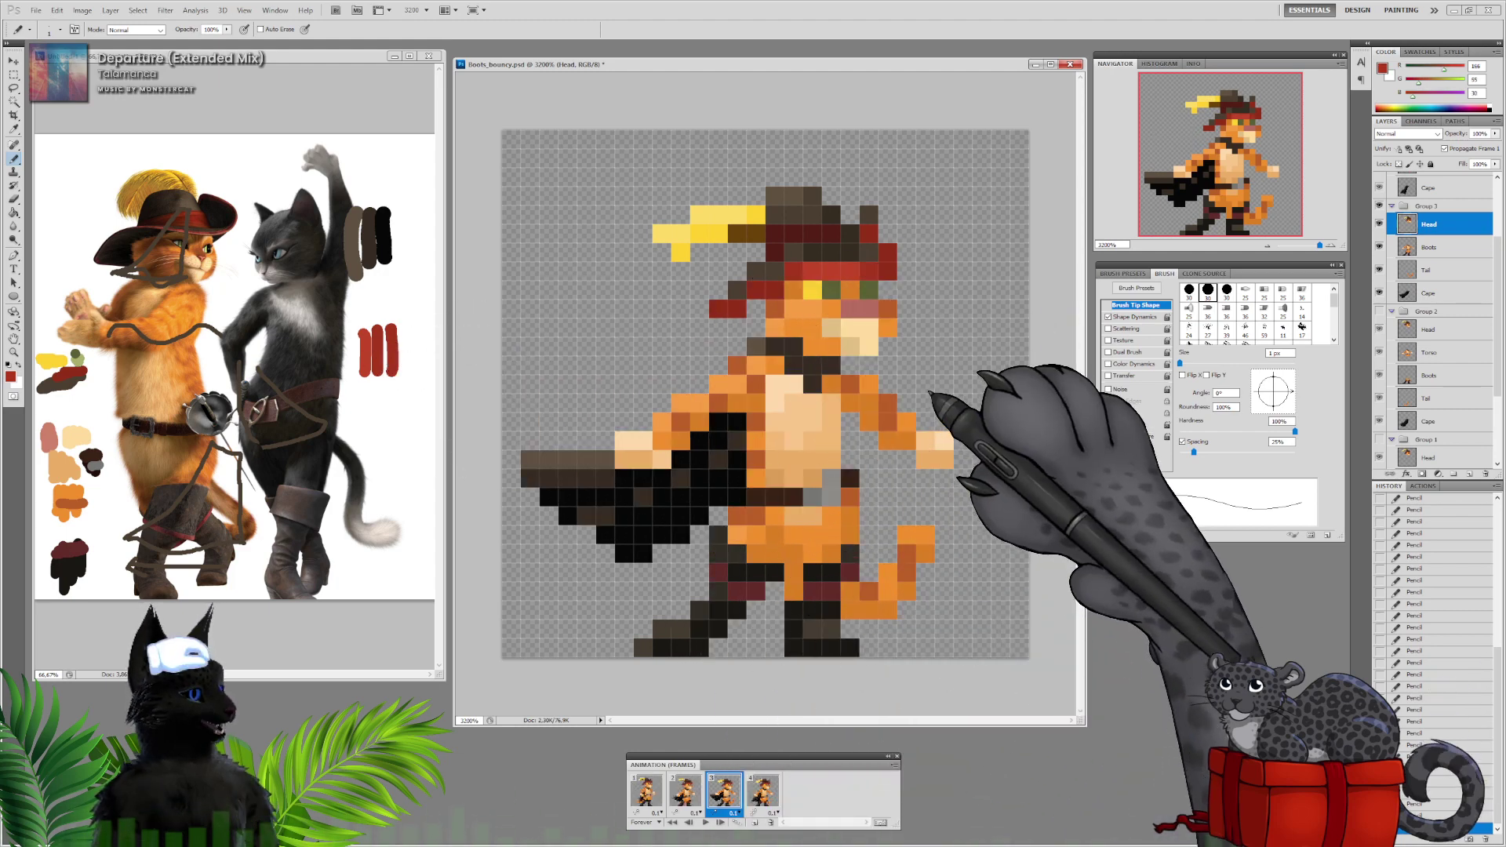
Paint the brim highlight in frame 4 on Group 4's Head layer with the bright red and blend its edges with the medium red
{"action": "left_click", "coordinate": [767, 800]}
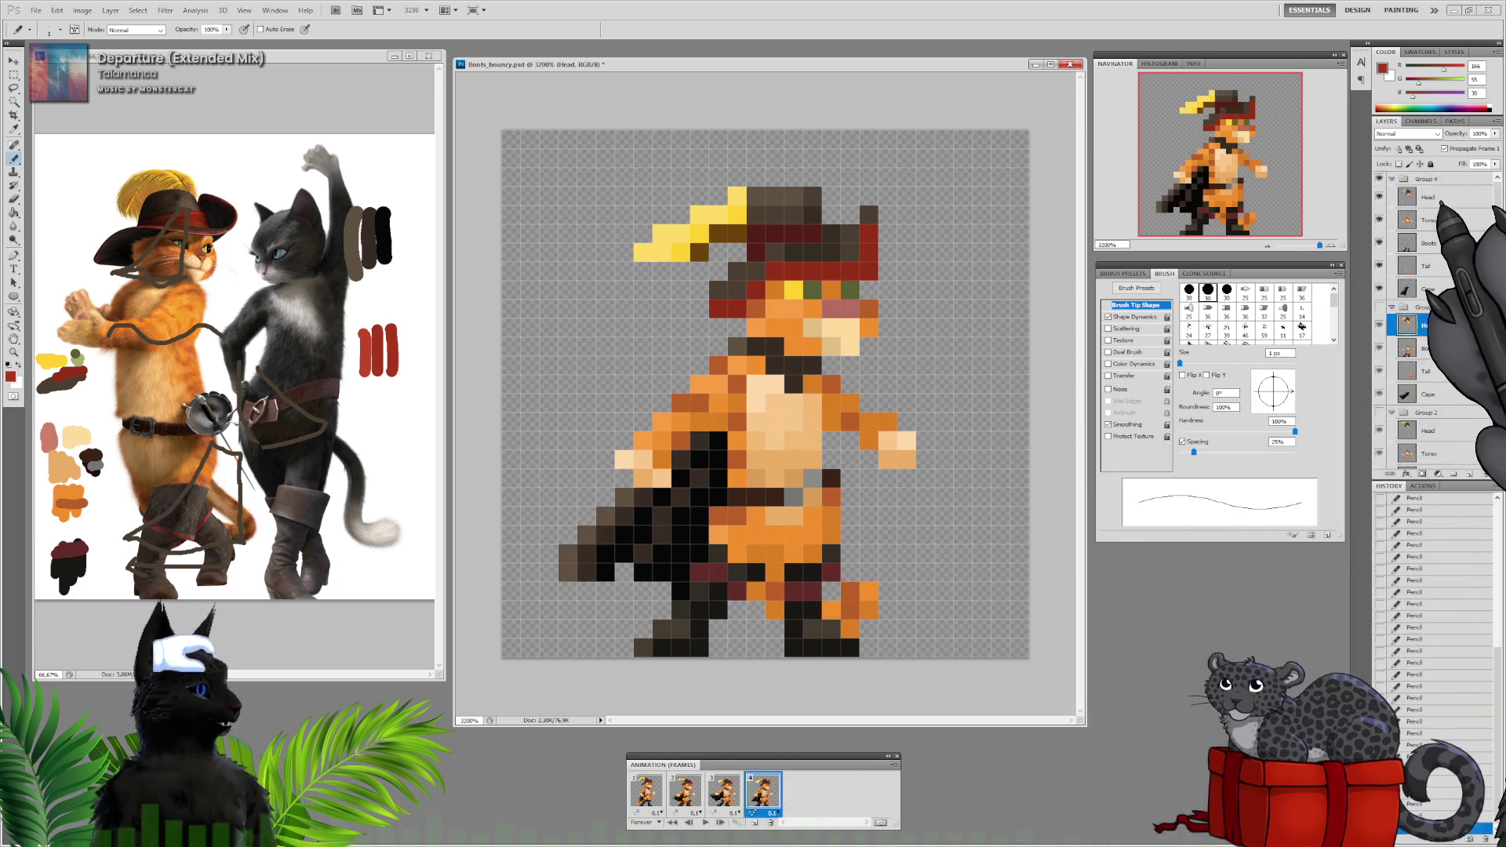
{"action": "left_click", "coordinate": [365, 353], "text": "alt"}
{"action": "left_click_drag", "start_coordinate": [792, 271], "coordinate": [846, 268]}
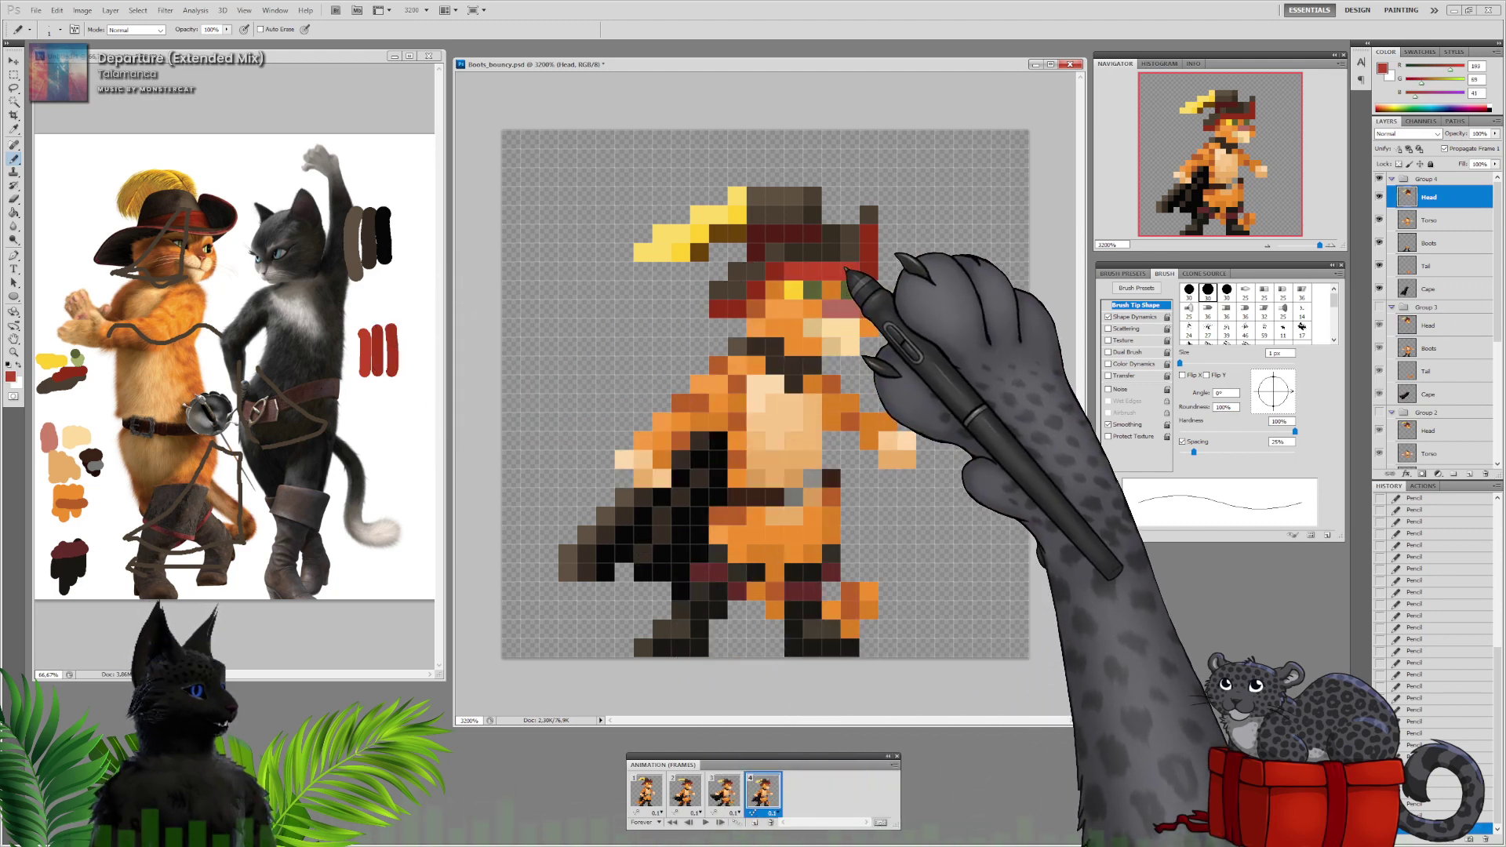
{"action": "left_click", "coordinate": [390, 345], "text": "alt"}
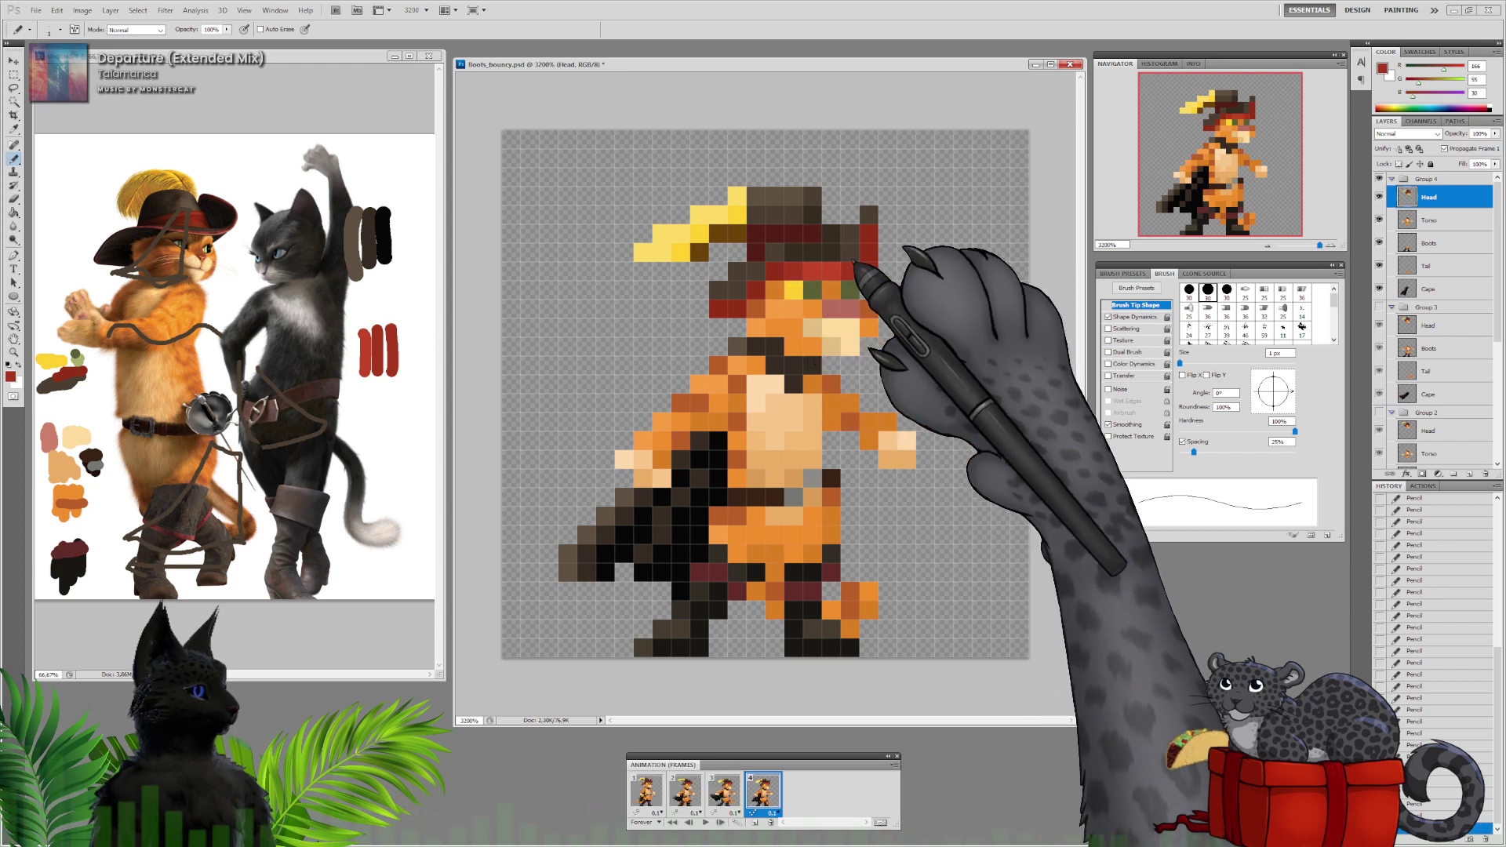
{"action": "left_click", "coordinate": [806, 274], "text": "alt"}
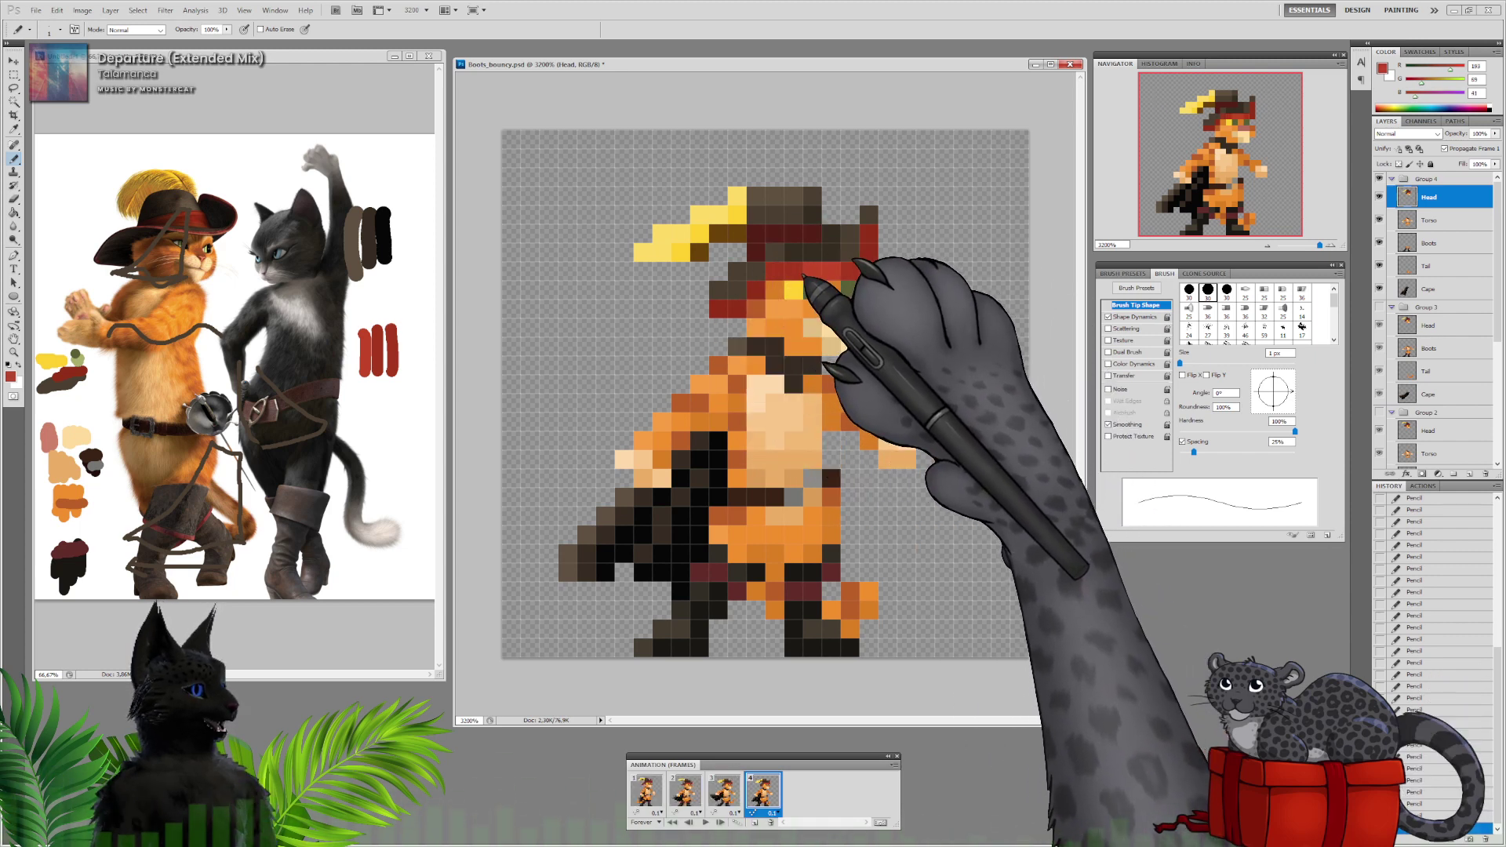
{"action": "left_click", "coordinate": [873, 309], "text": "alt"}
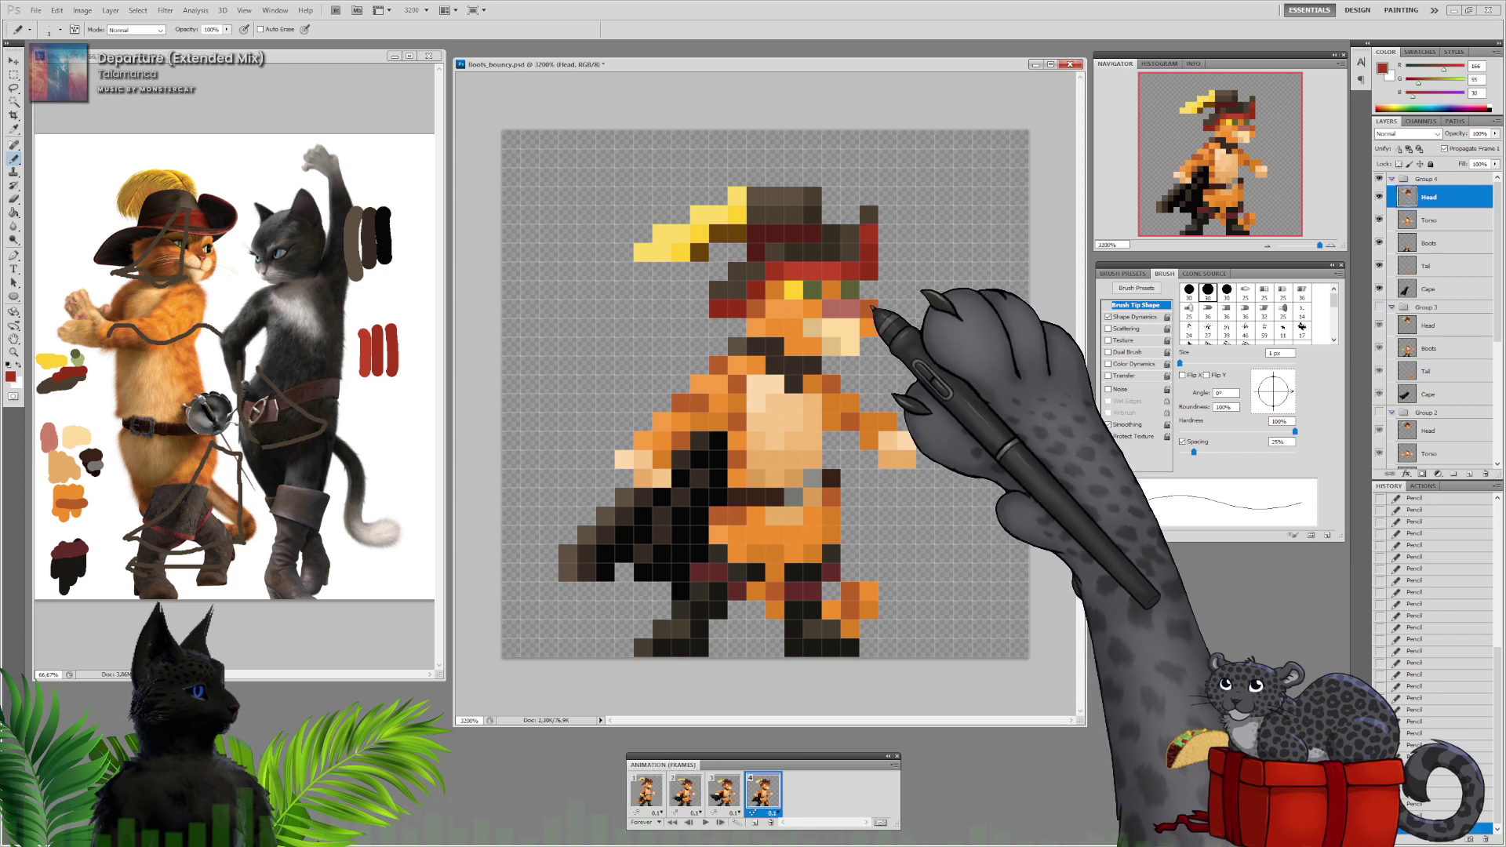
Select Group 3's Head layer and compare the hat brim in frame 3 with frames 1 and 2
{"action": "left_click", "coordinate": [724, 790]}
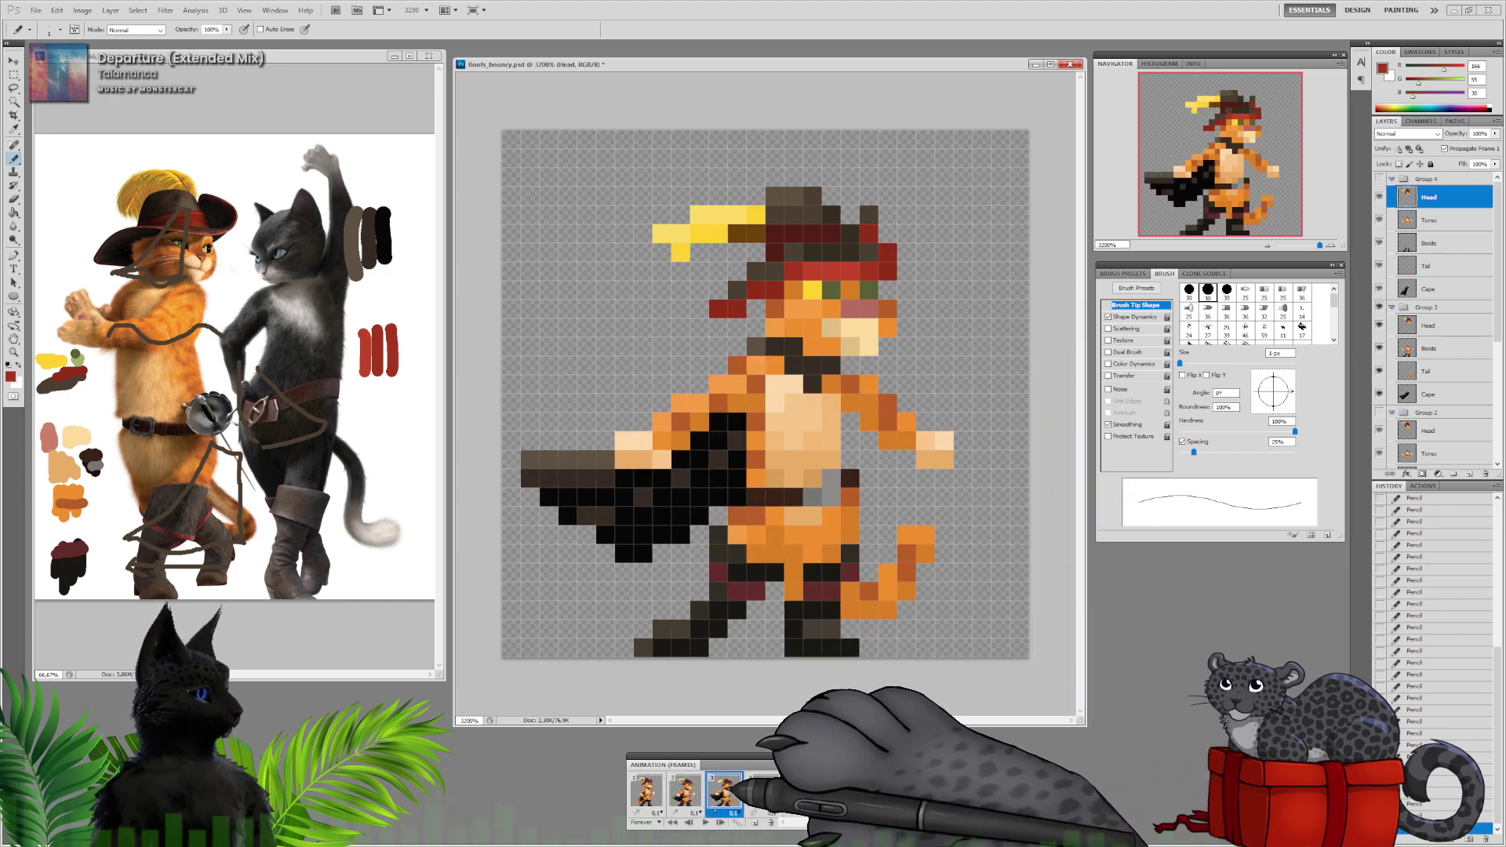
{"action": "left_click", "coordinate": [1443, 325]}
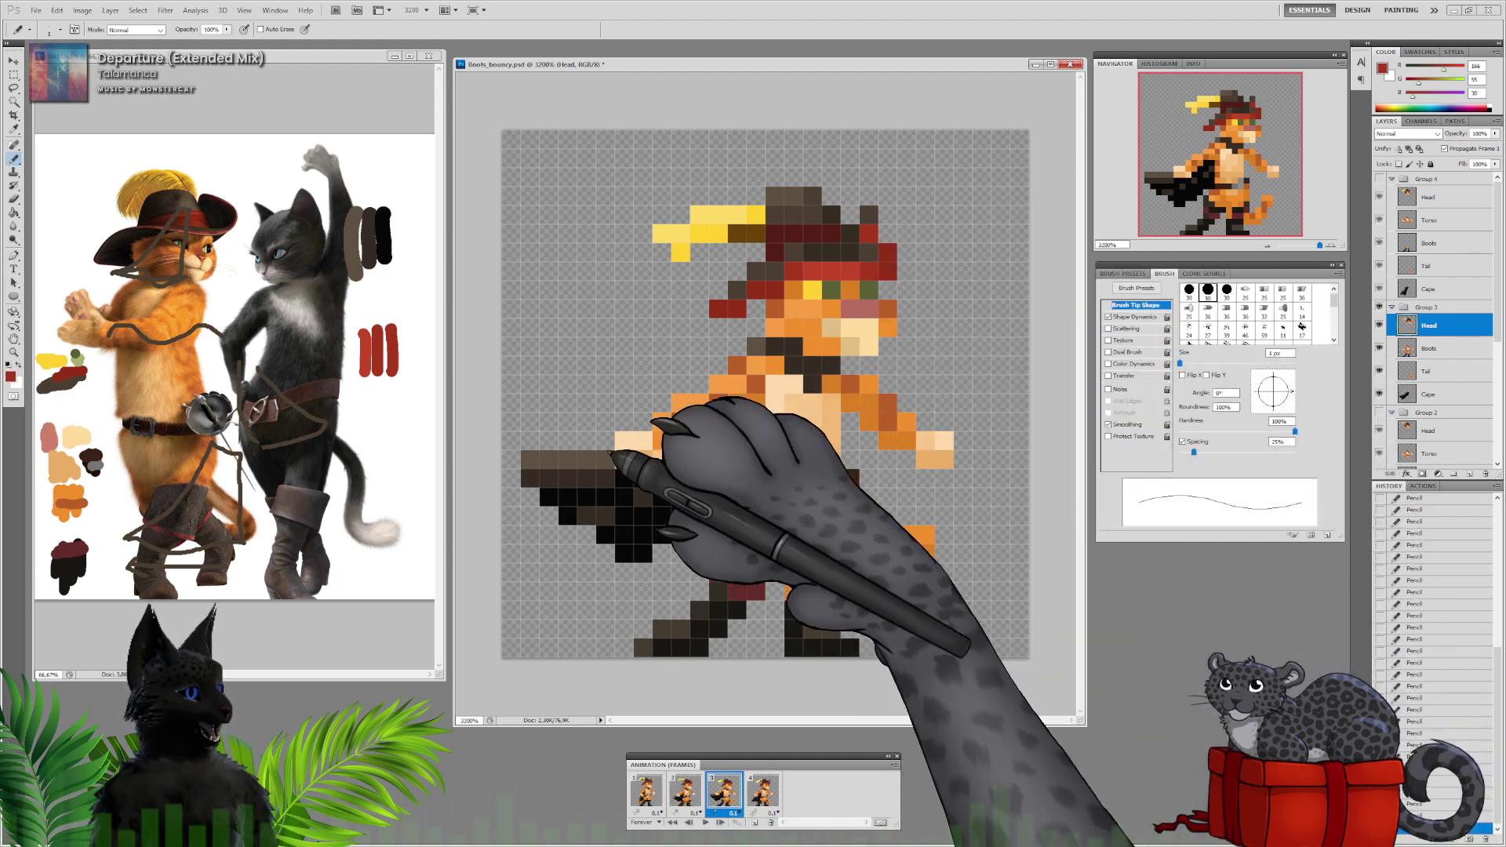
{"action": "left_click", "coordinate": [646, 792]}
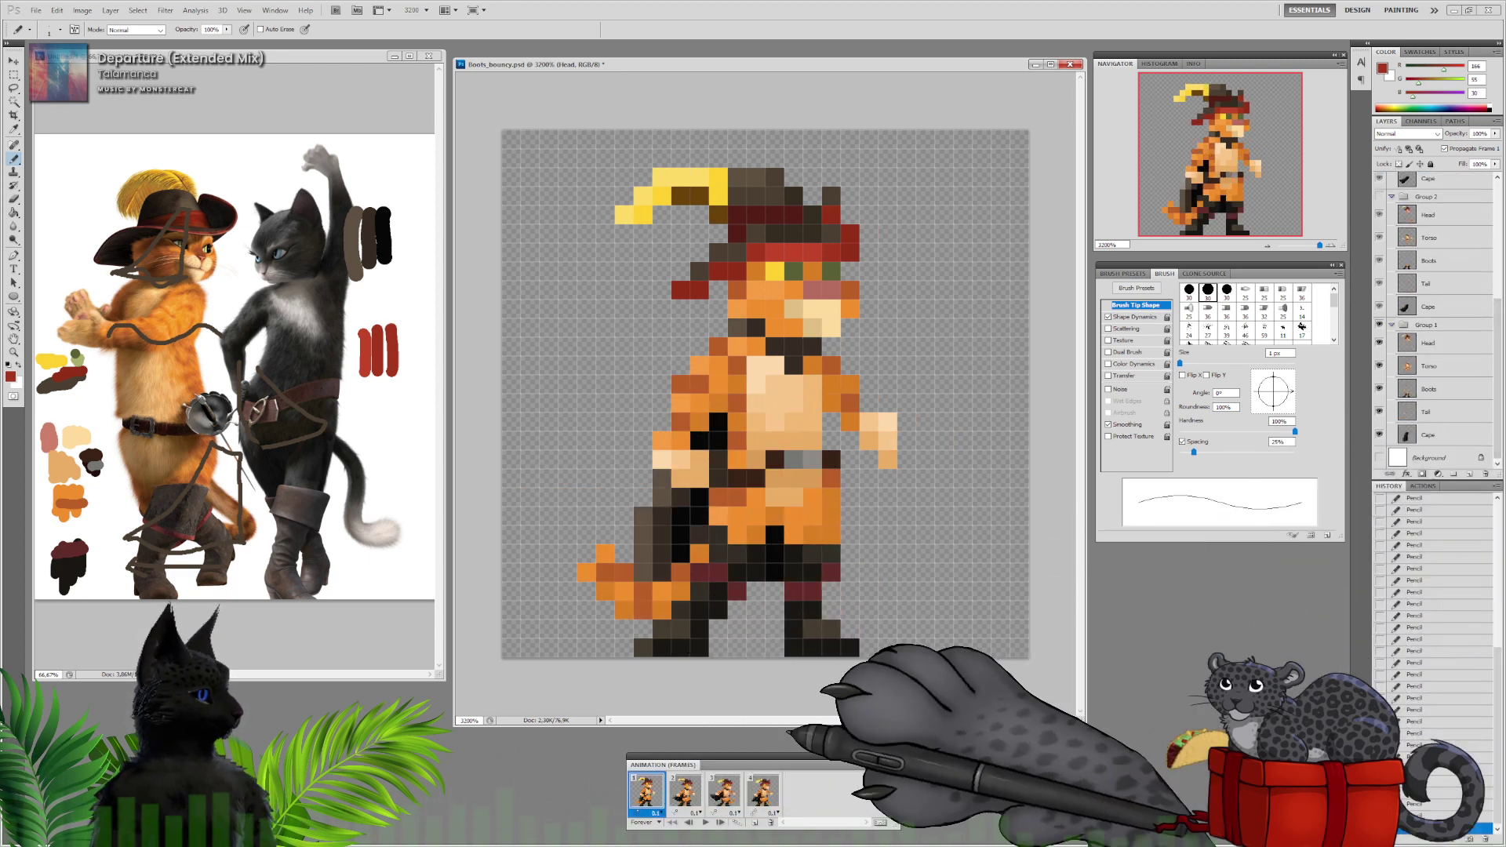
{"action": "left_click", "coordinate": [685, 791]}
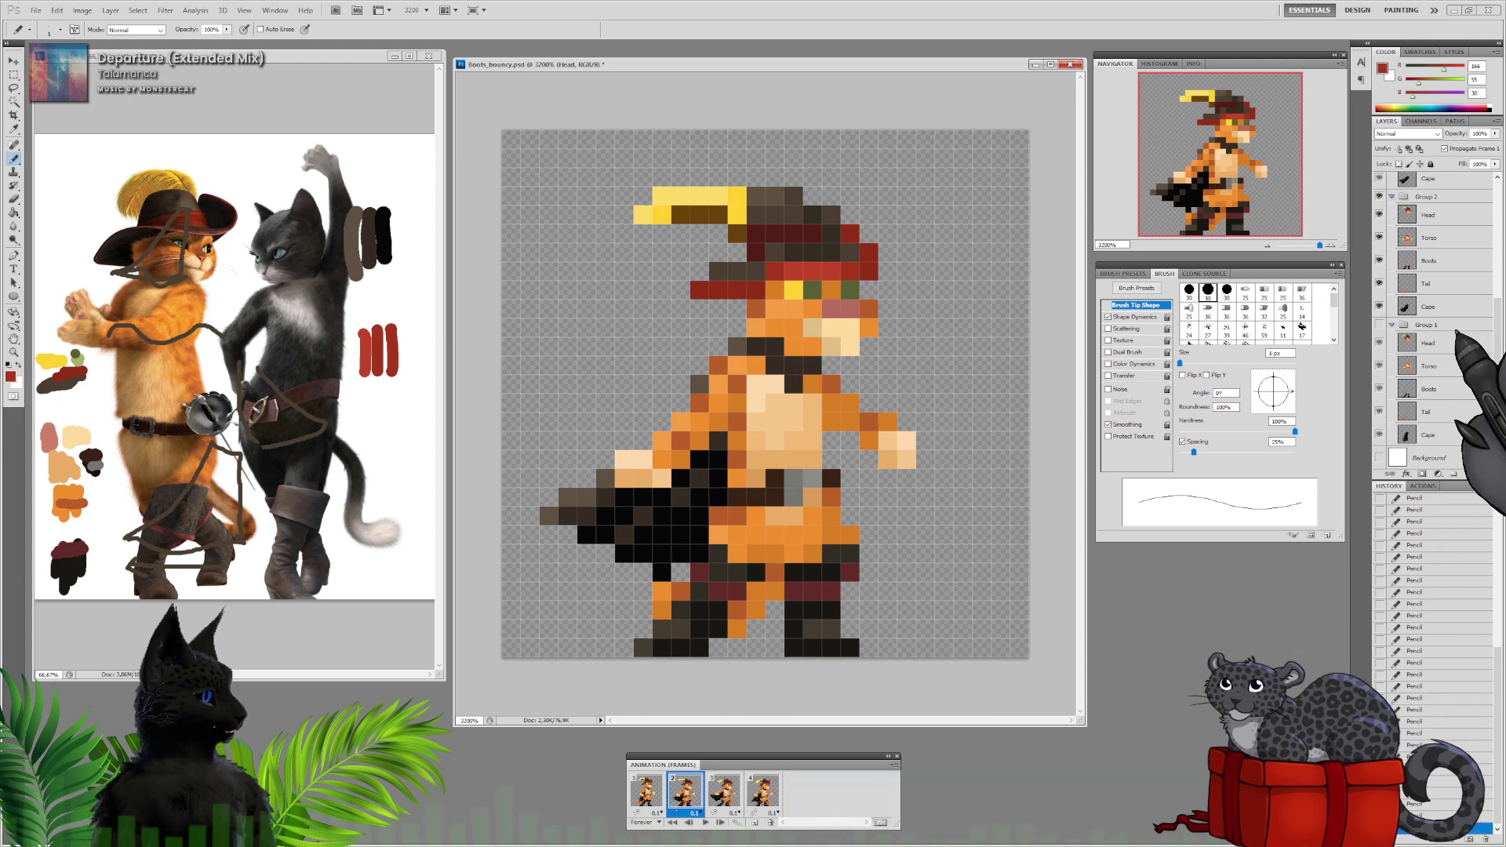
Mix a lighter brown from the cape's colour and highlight the cape's outer edge in frame 2 on Group 2's Cape layer
{"action": "left_click", "coordinate": [1428, 306]}
{"action": "left_click", "coordinate": [588, 505], "text": "alt"}
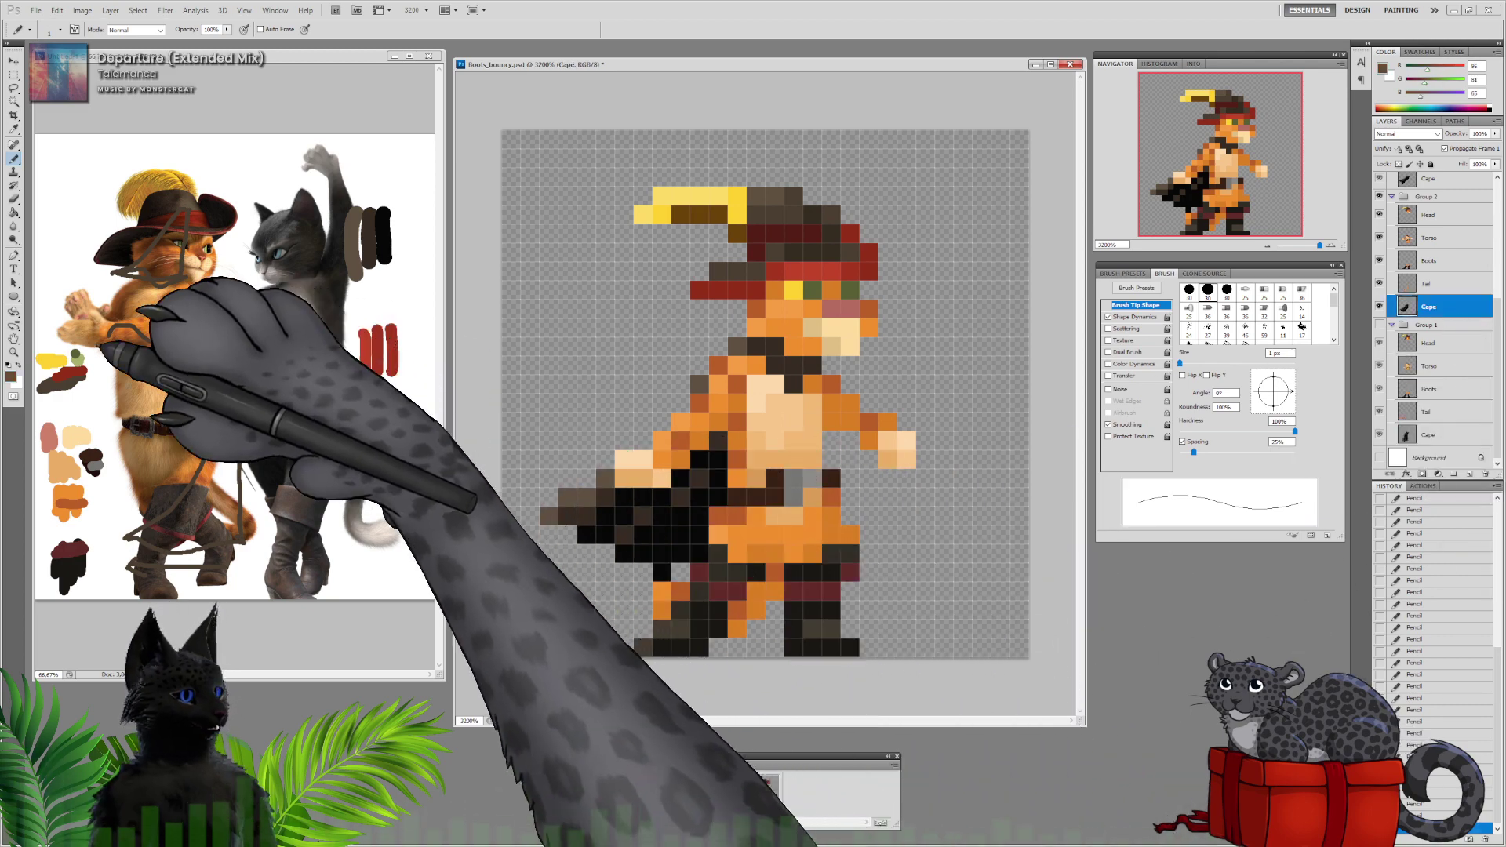
{"action": "left_click", "coordinate": [11, 377]}
{"action": "left_click", "coordinate": [225, 316]}
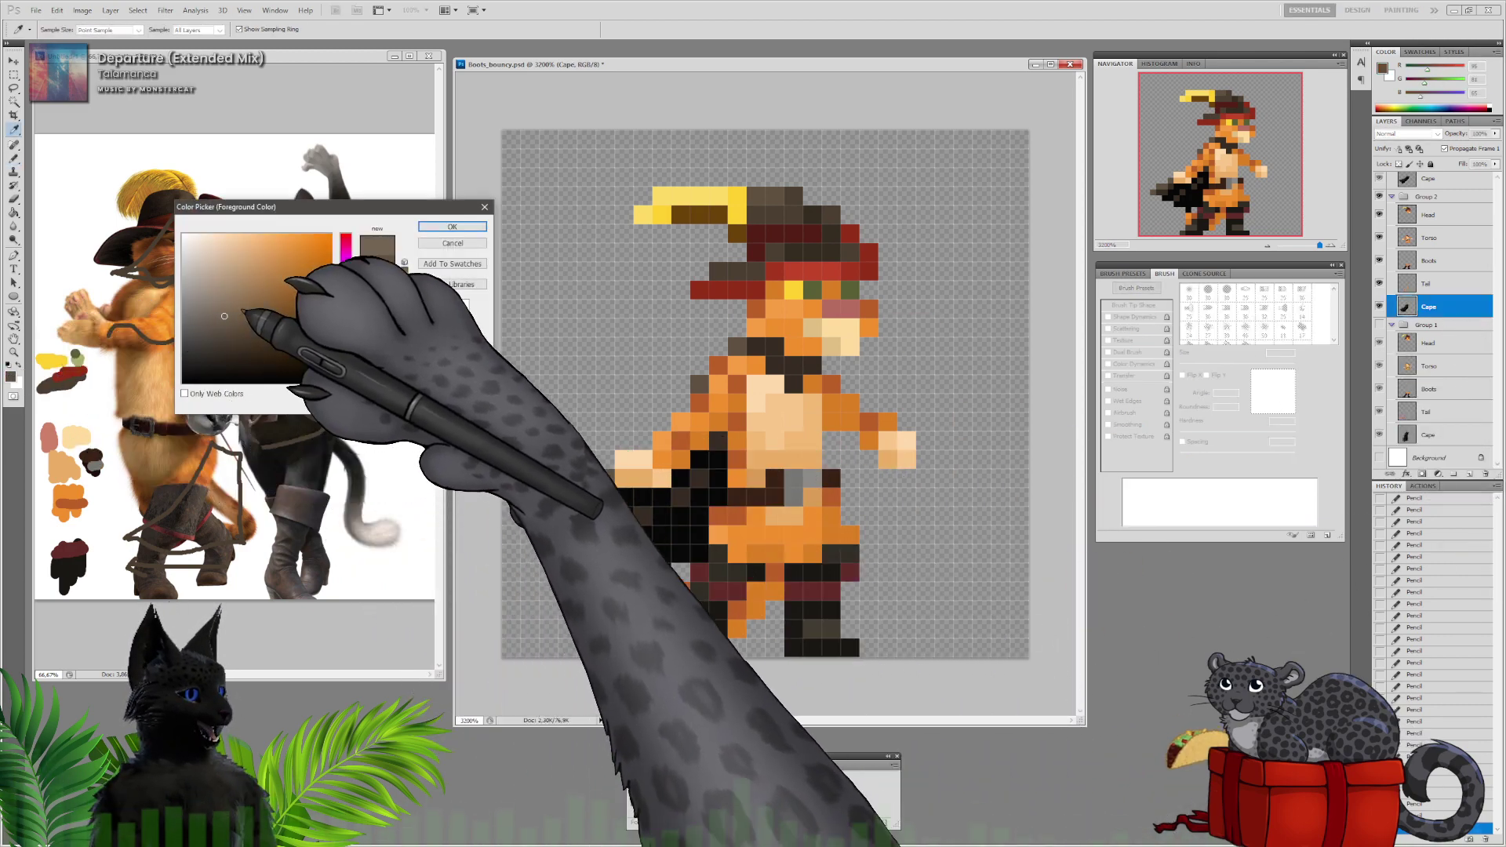
{"action": "left_click", "coordinate": [451, 226]}
{"action": "key", "text": "b"}
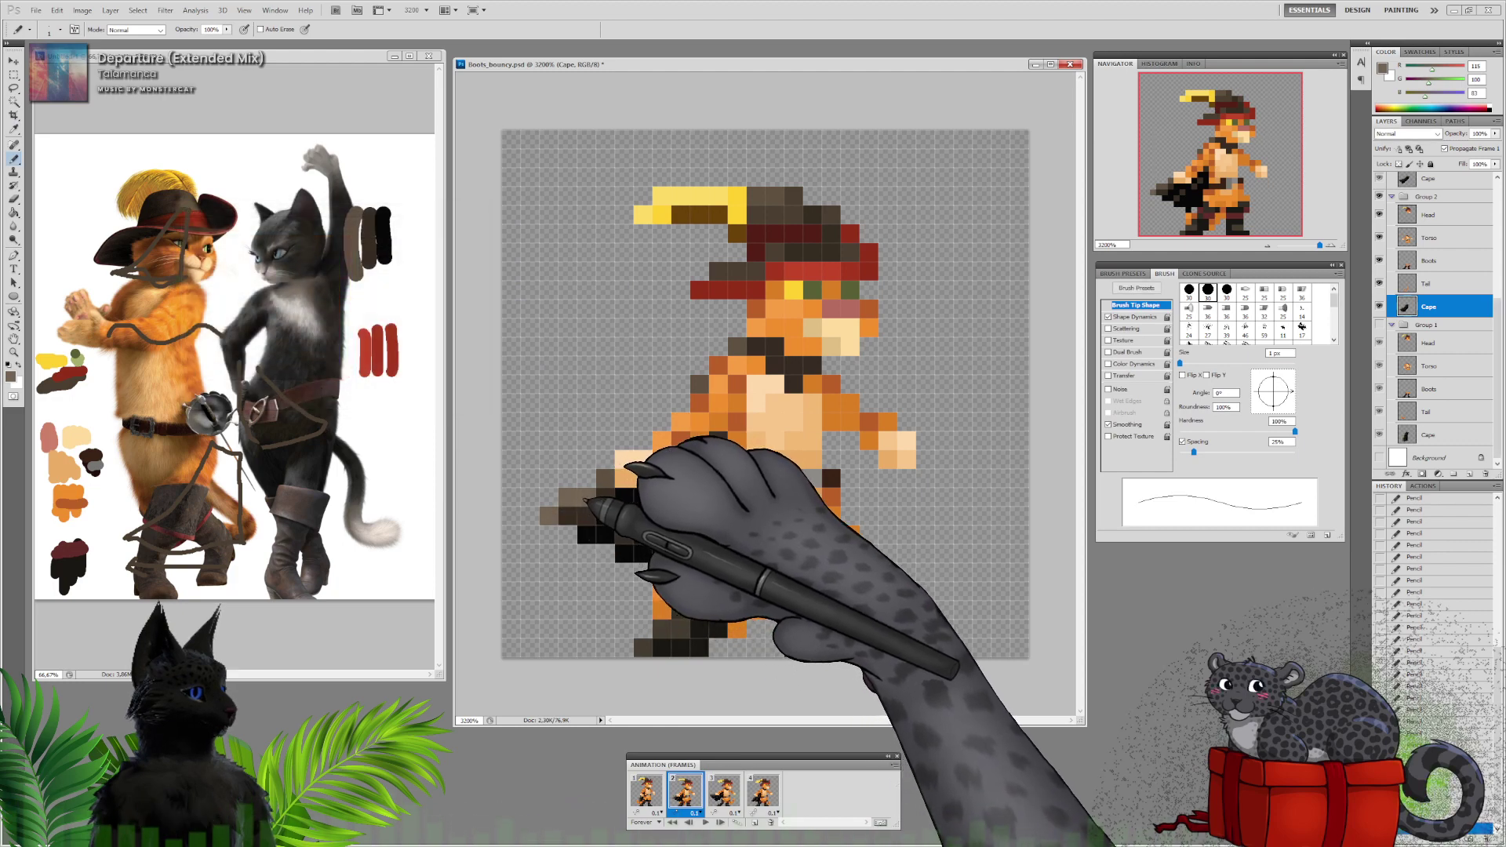
Paint the lighter brown highlight on the cape's outer end in frames 3 and 4, using the Cape layers of Groups 3 and 4
{"action": "left_click", "coordinate": [723, 791]}
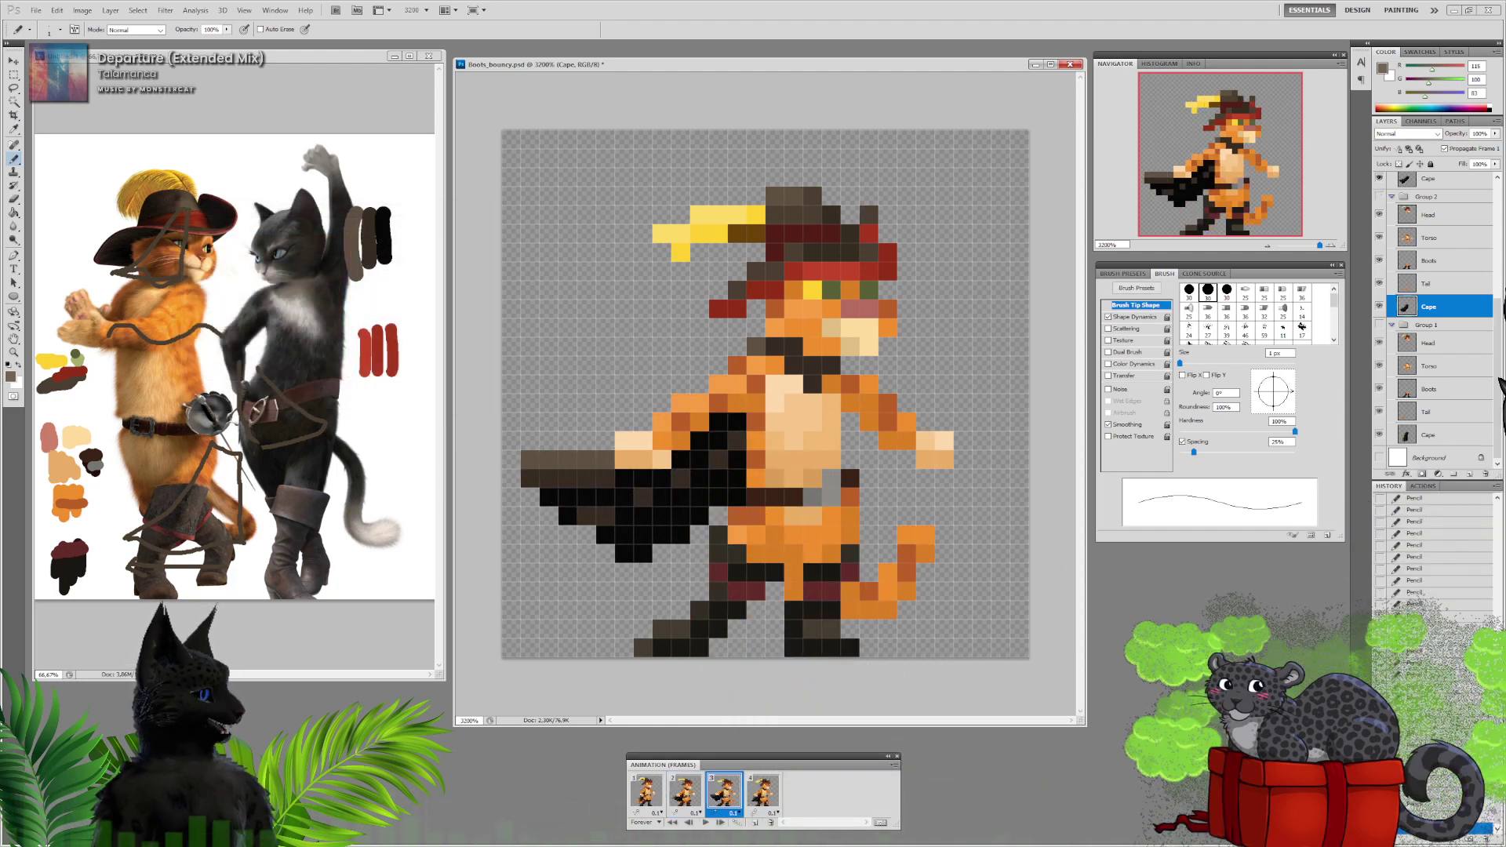
{"action": "left_click", "coordinate": [1435, 179]}
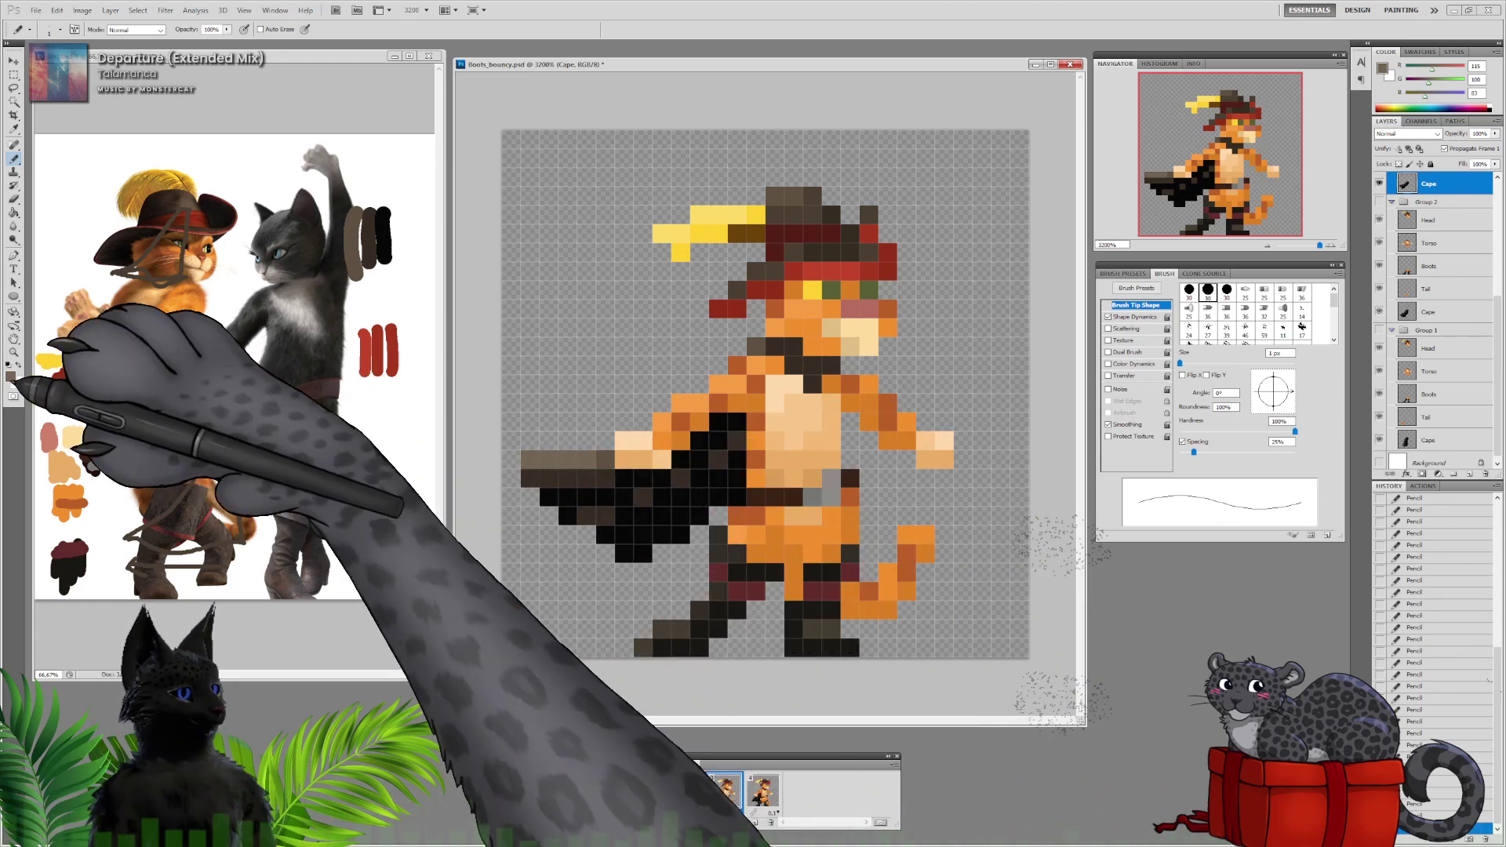
{"action": "left_click", "coordinate": [10, 375]}
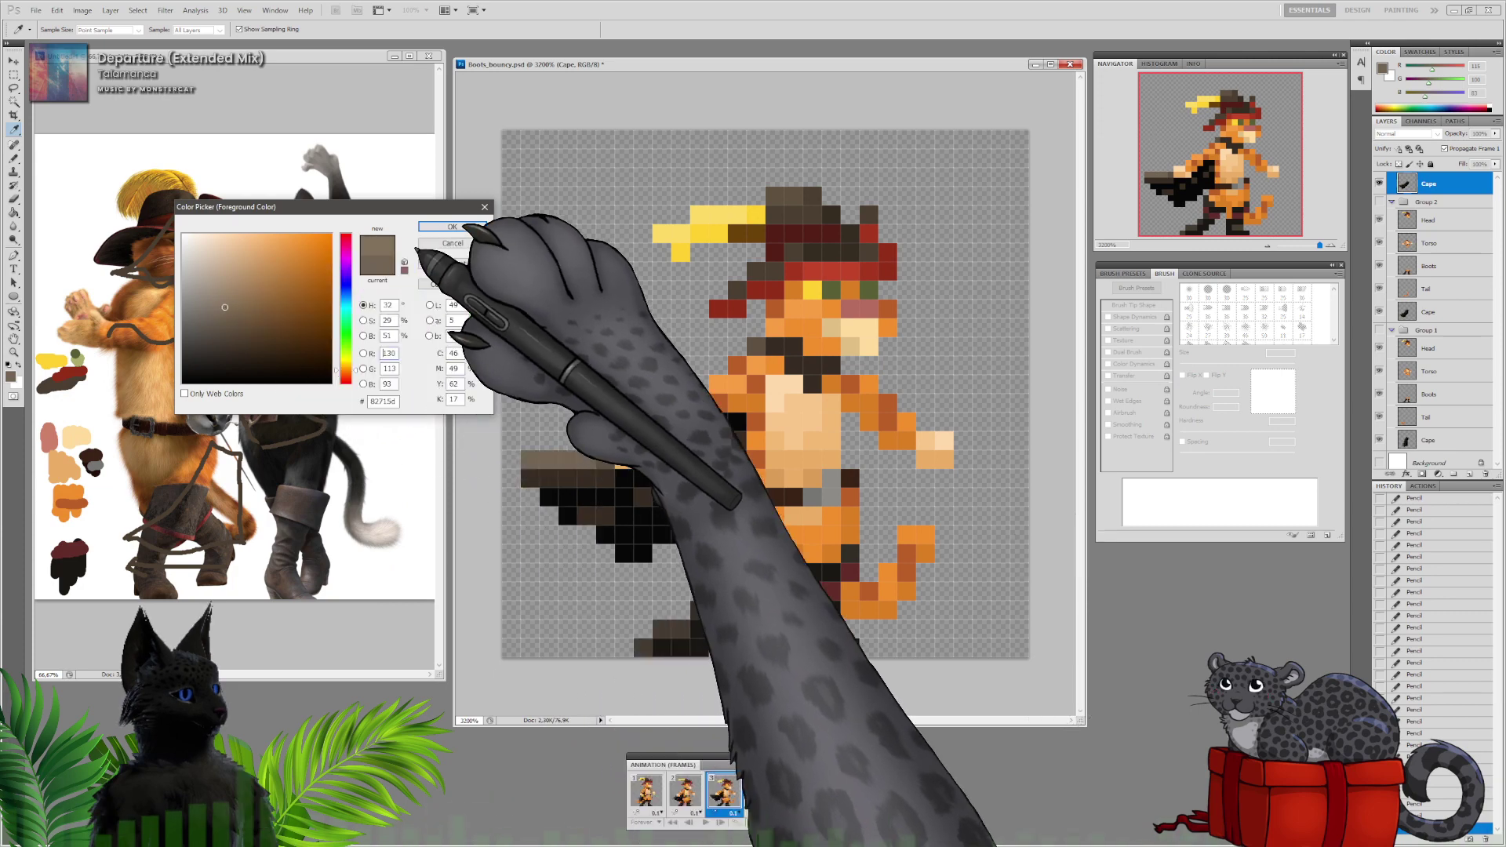
{"action": "left_click", "coordinate": [447, 227]}
{"action": "left_click_drag", "start_coordinate": [549, 459], "coordinate": [530, 460]}
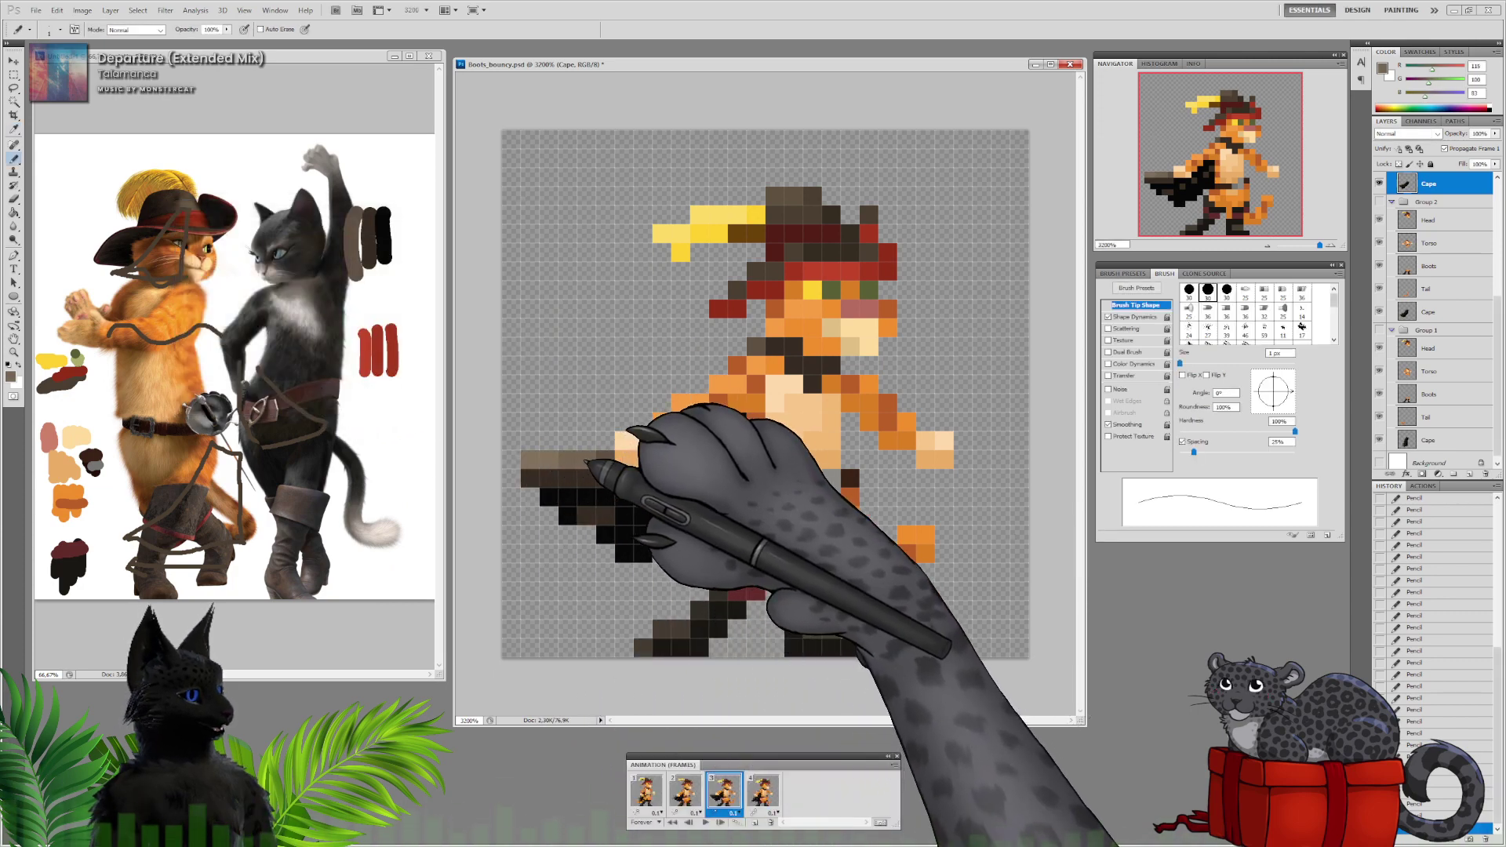
{"action": "left_click", "coordinate": [646, 790]}
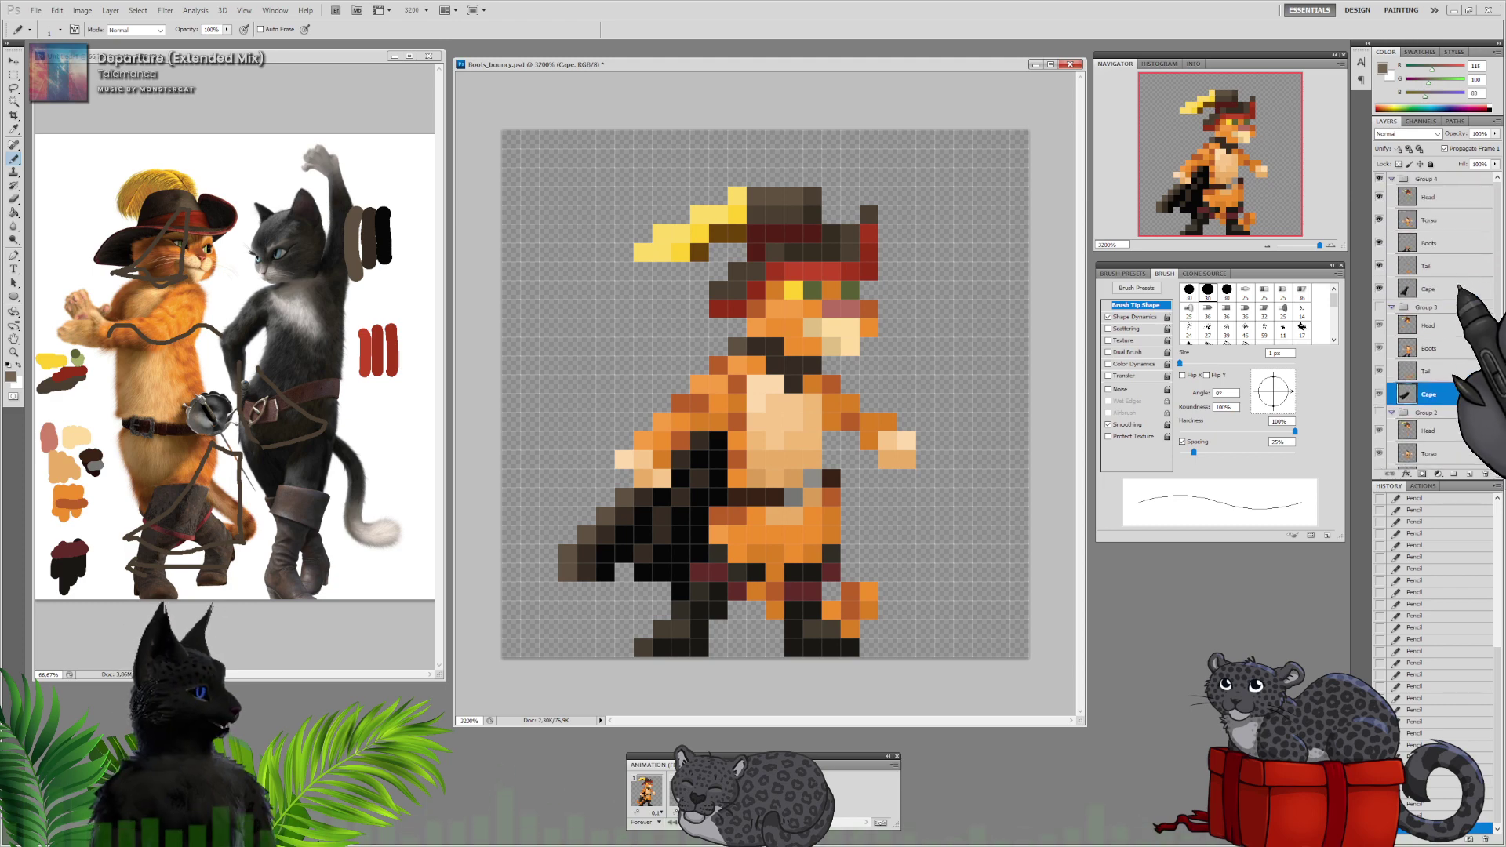
{"action": "left_click", "coordinate": [1429, 288]}
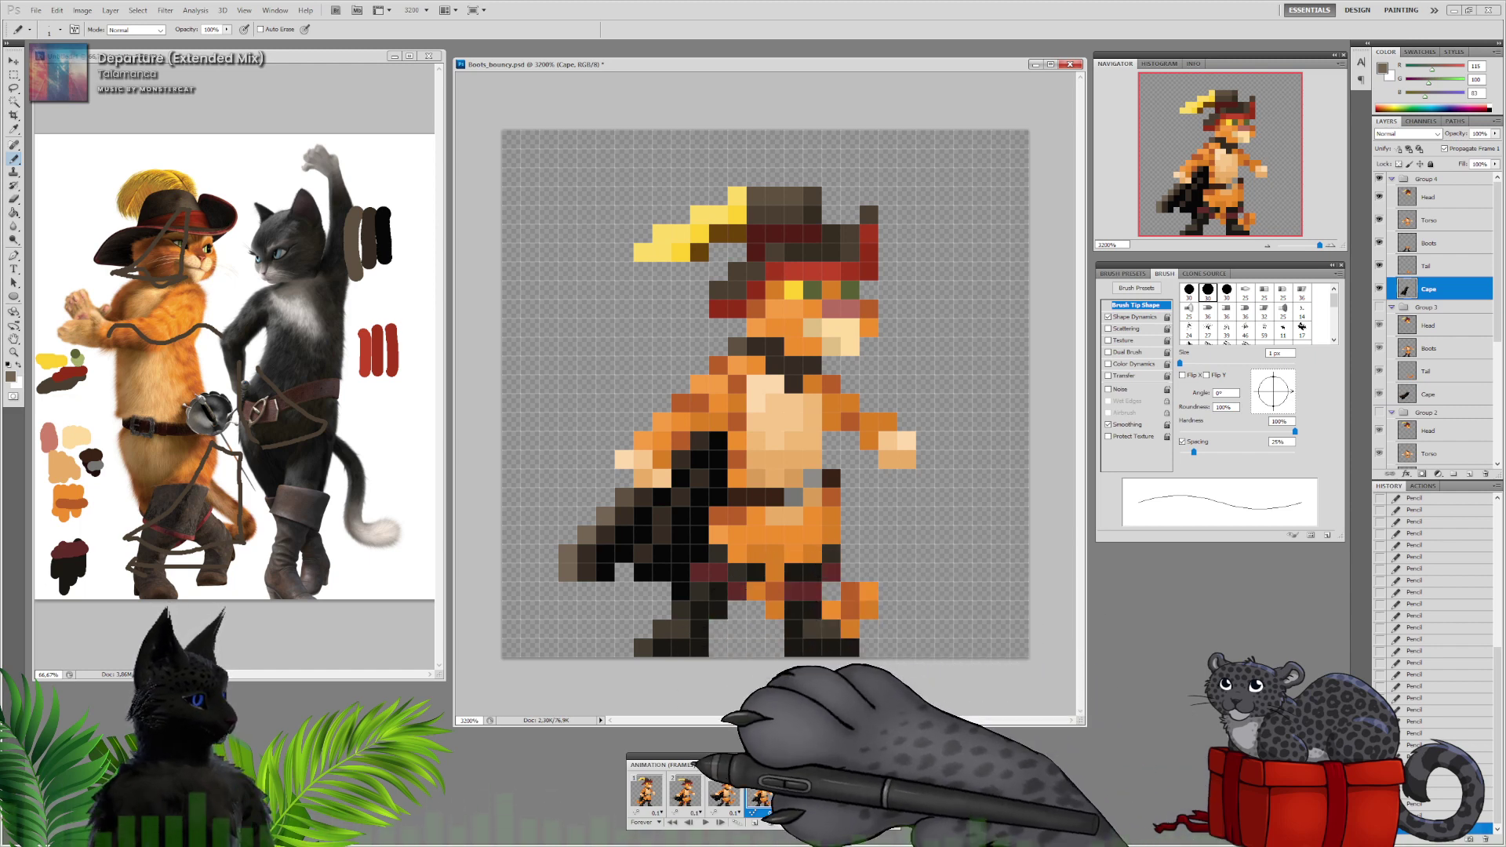
Flip through the four animation frames to compare the cape and hat highlights
{"action": "left_click", "coordinate": [682, 792]}
{"action": "left_click", "coordinate": [761, 792]}
{"action": "left_click", "coordinate": [723, 792]}
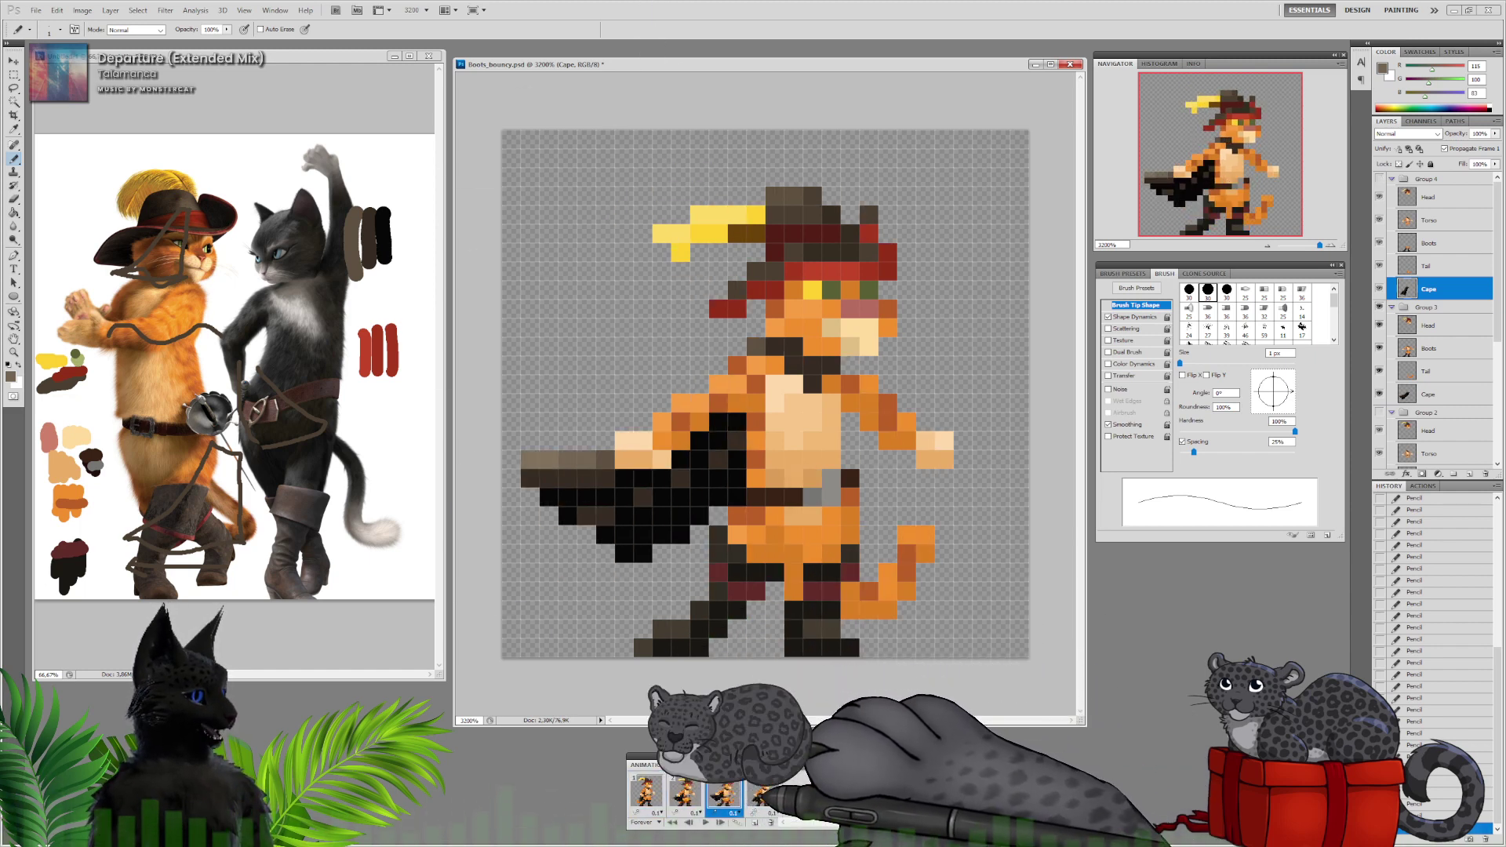
{"action": "left_click", "coordinate": [682, 792]}
{"action": "left_click", "coordinate": [723, 792]}
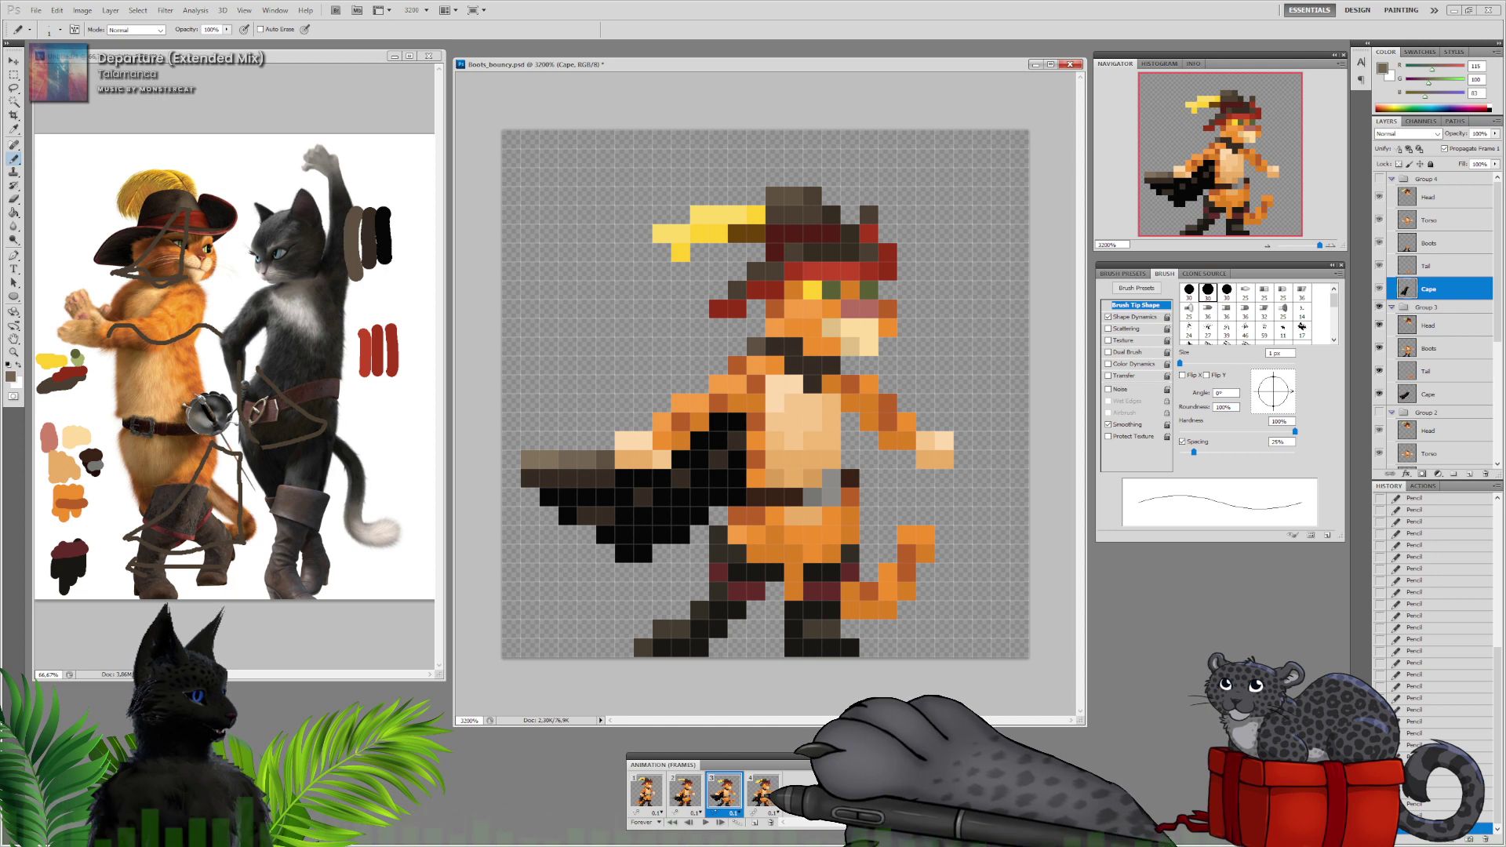
{"action": "left_click", "coordinate": [723, 792]}
{"action": "left_click", "coordinate": [645, 792]}
{"action": "left_click", "coordinate": [682, 792]}
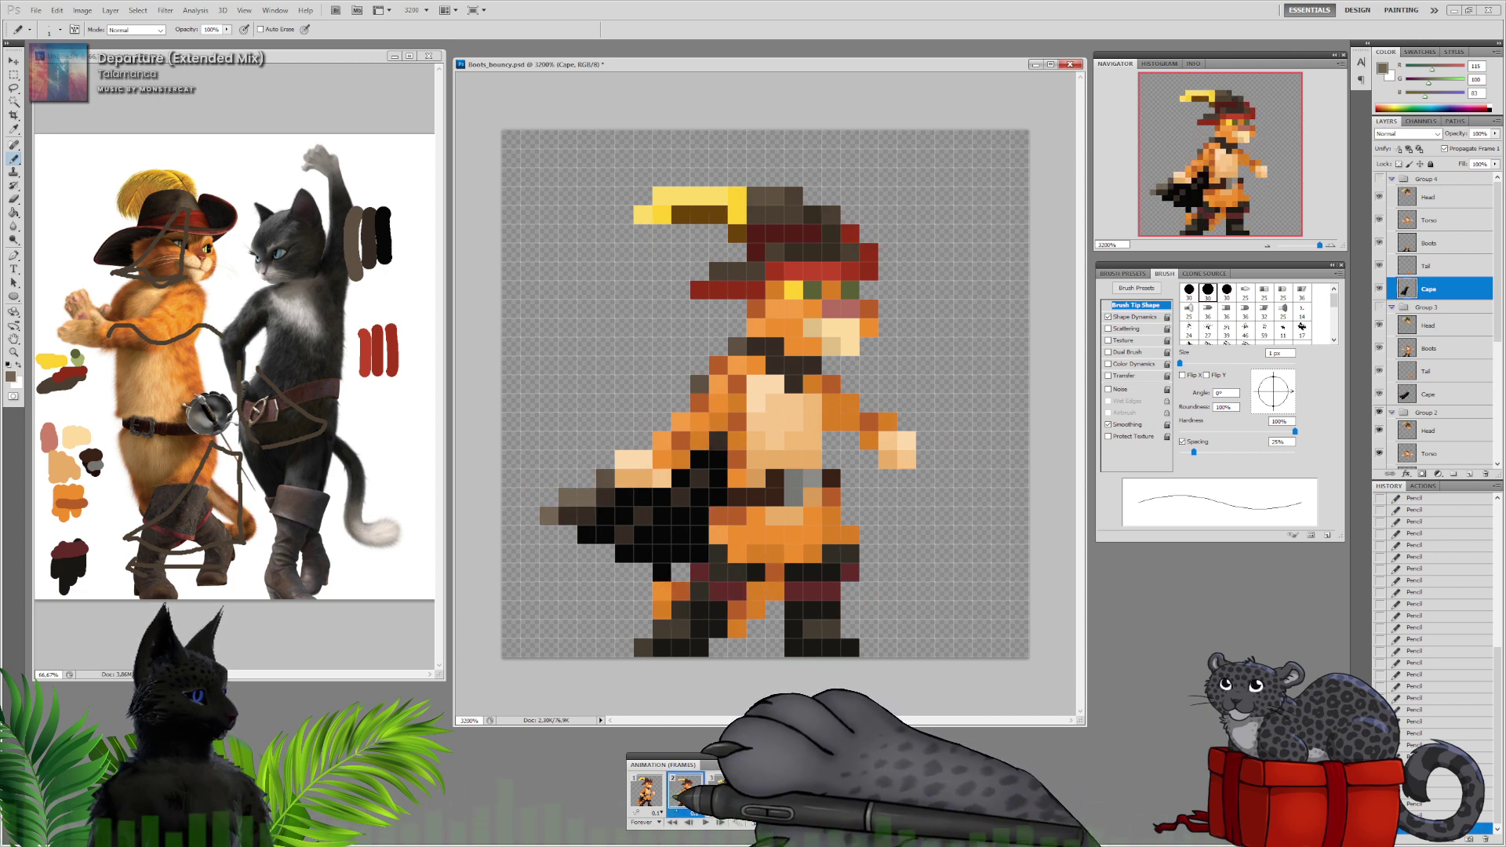
{"action": "left_click", "coordinate": [644, 792]}
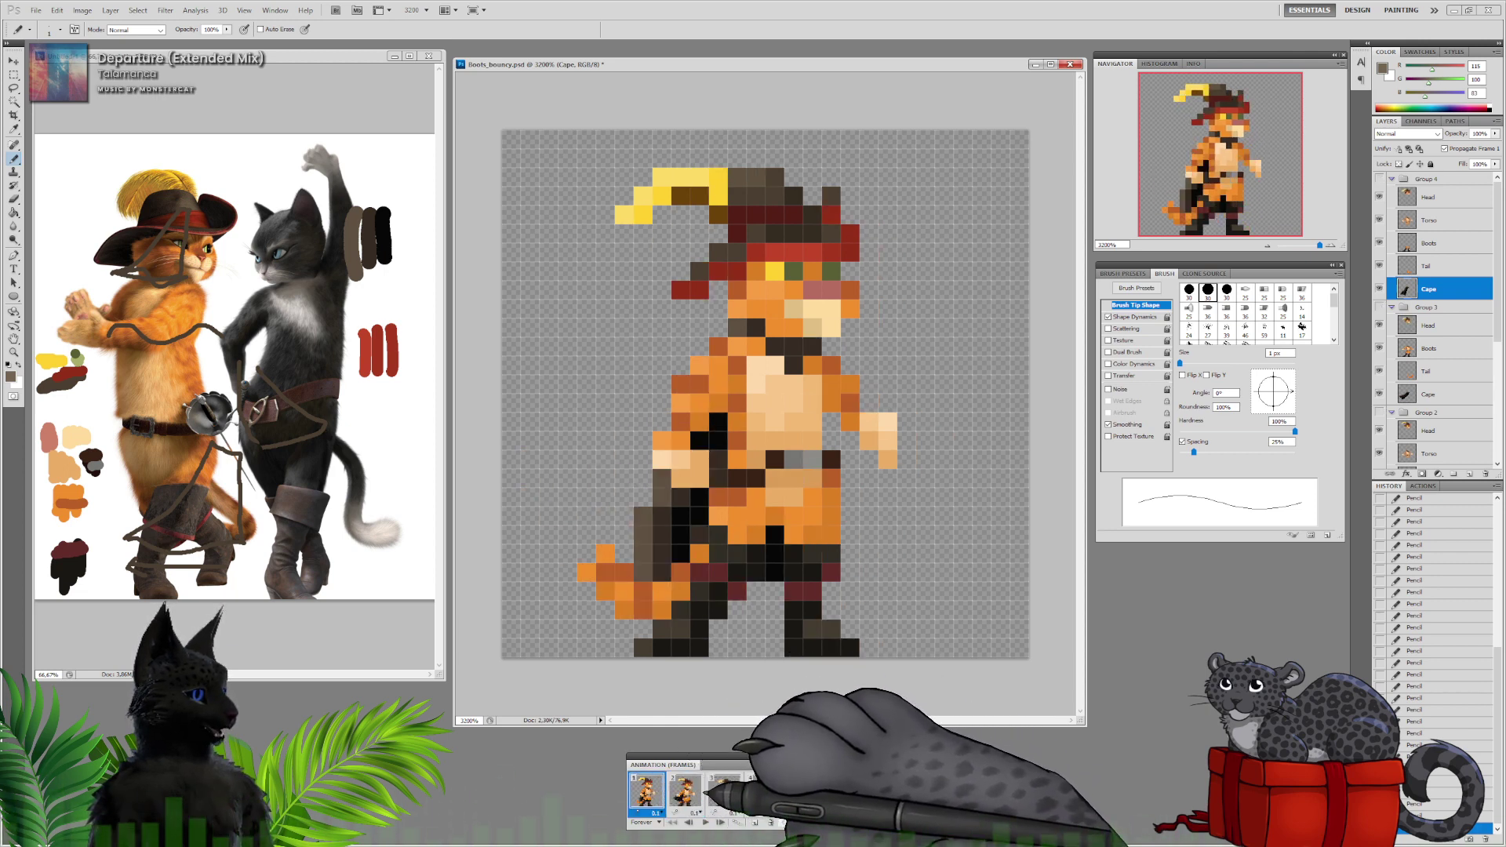
{"action": "left_click", "coordinate": [684, 790]}
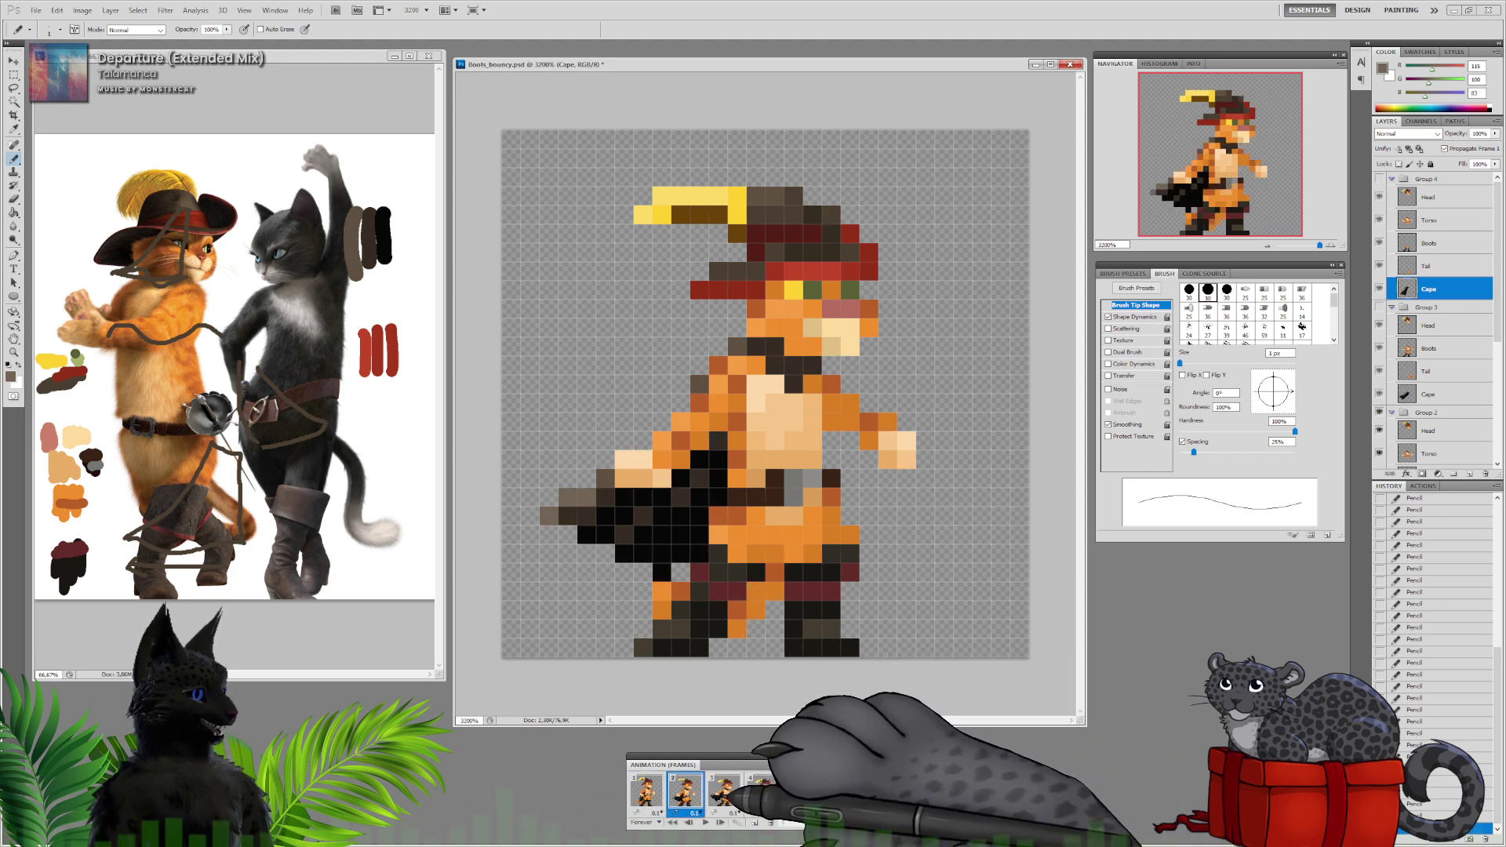
Compare the cape shading in frame 4 against frames 2 and 3
{"action": "left_click", "coordinate": [723, 791]}
{"action": "left_click", "coordinate": [762, 791]}
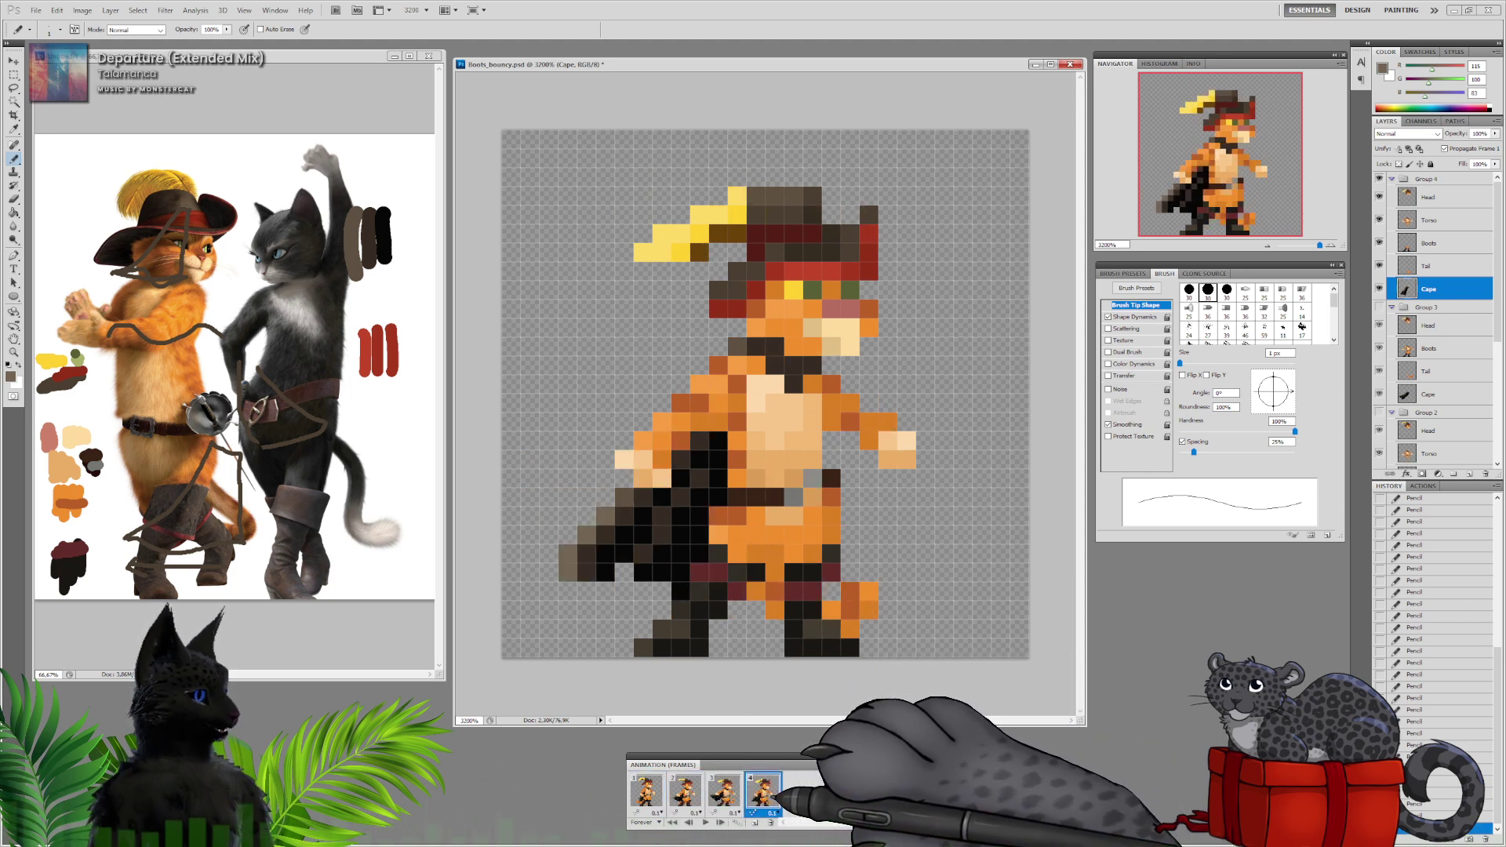
{"action": "left_click", "coordinate": [684, 791]}
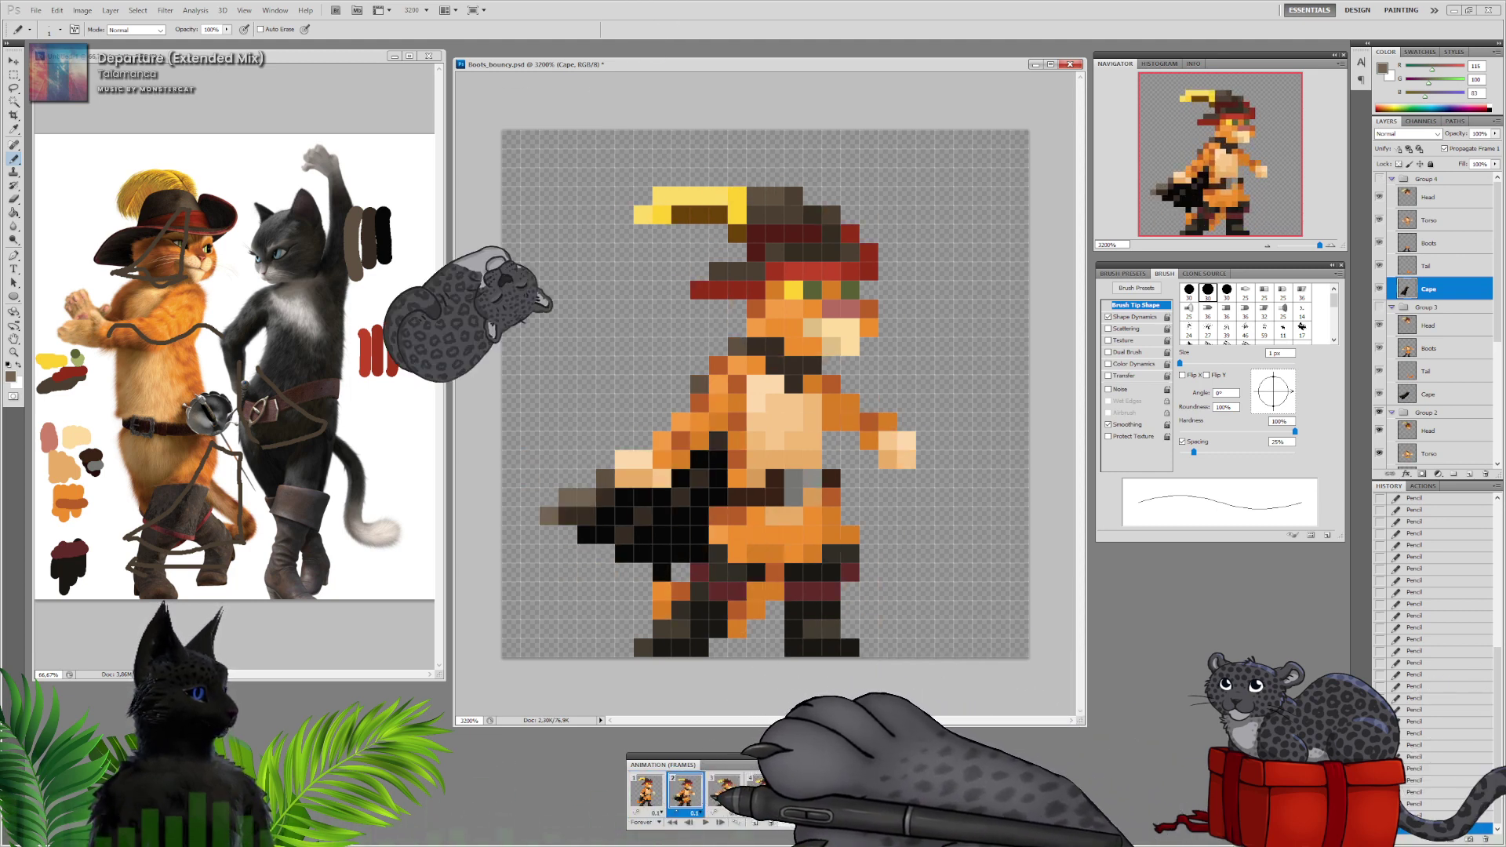
{"action": "left_click", "coordinate": [762, 791]}
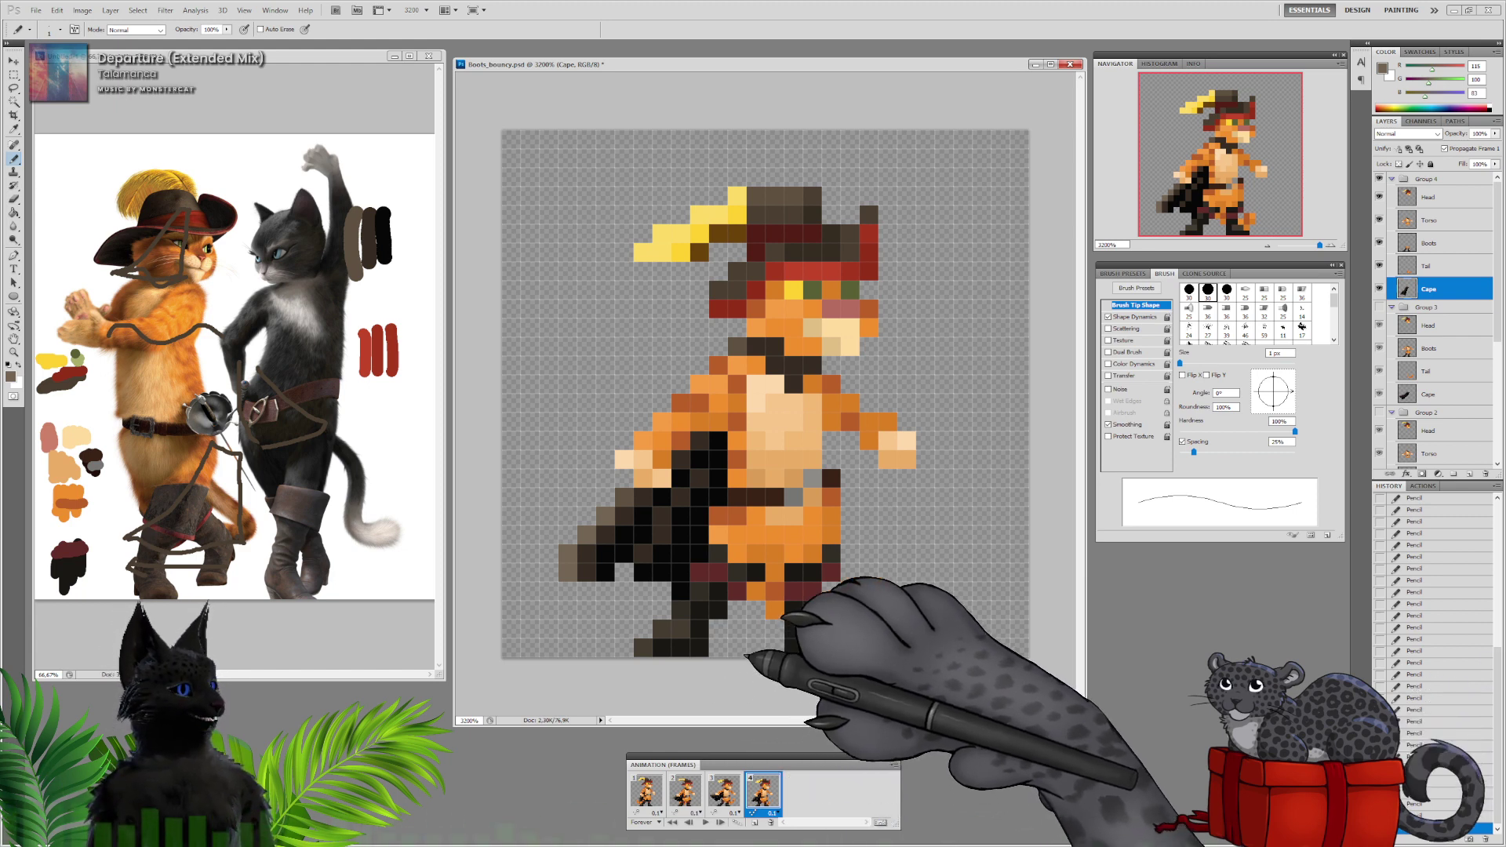
Sample the face's orange and retouch the chin in frame 1 on Group 1's Head layer
{"action": "left_click", "coordinate": [647, 790]}
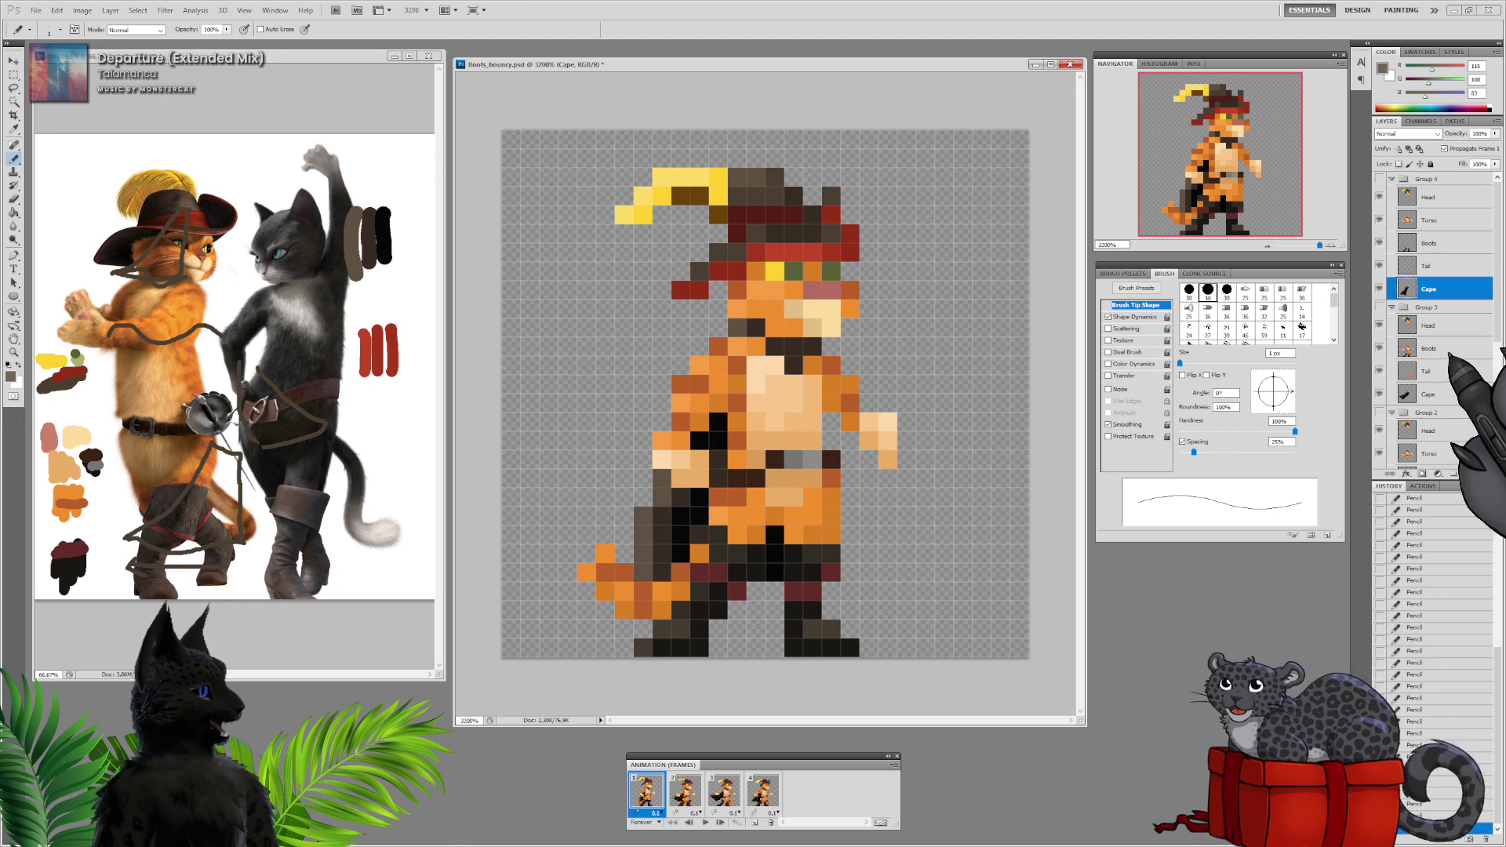
{"action": "scroll", "coordinate": [1434, 330], "scroll_direction": "down", "scroll_amount": 5}
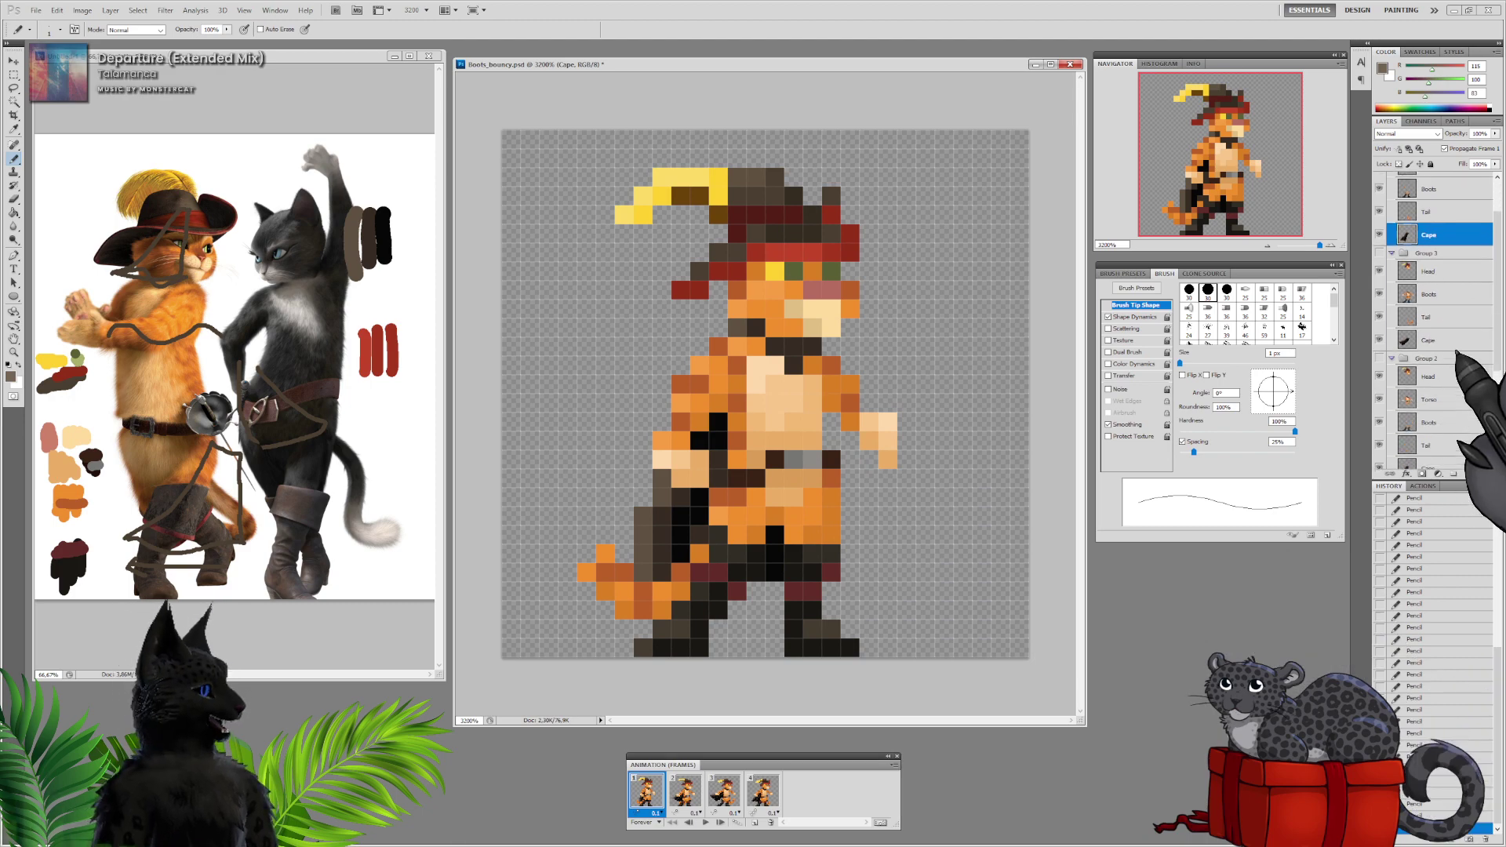
{"action": "left_click", "coordinate": [1428, 343]}
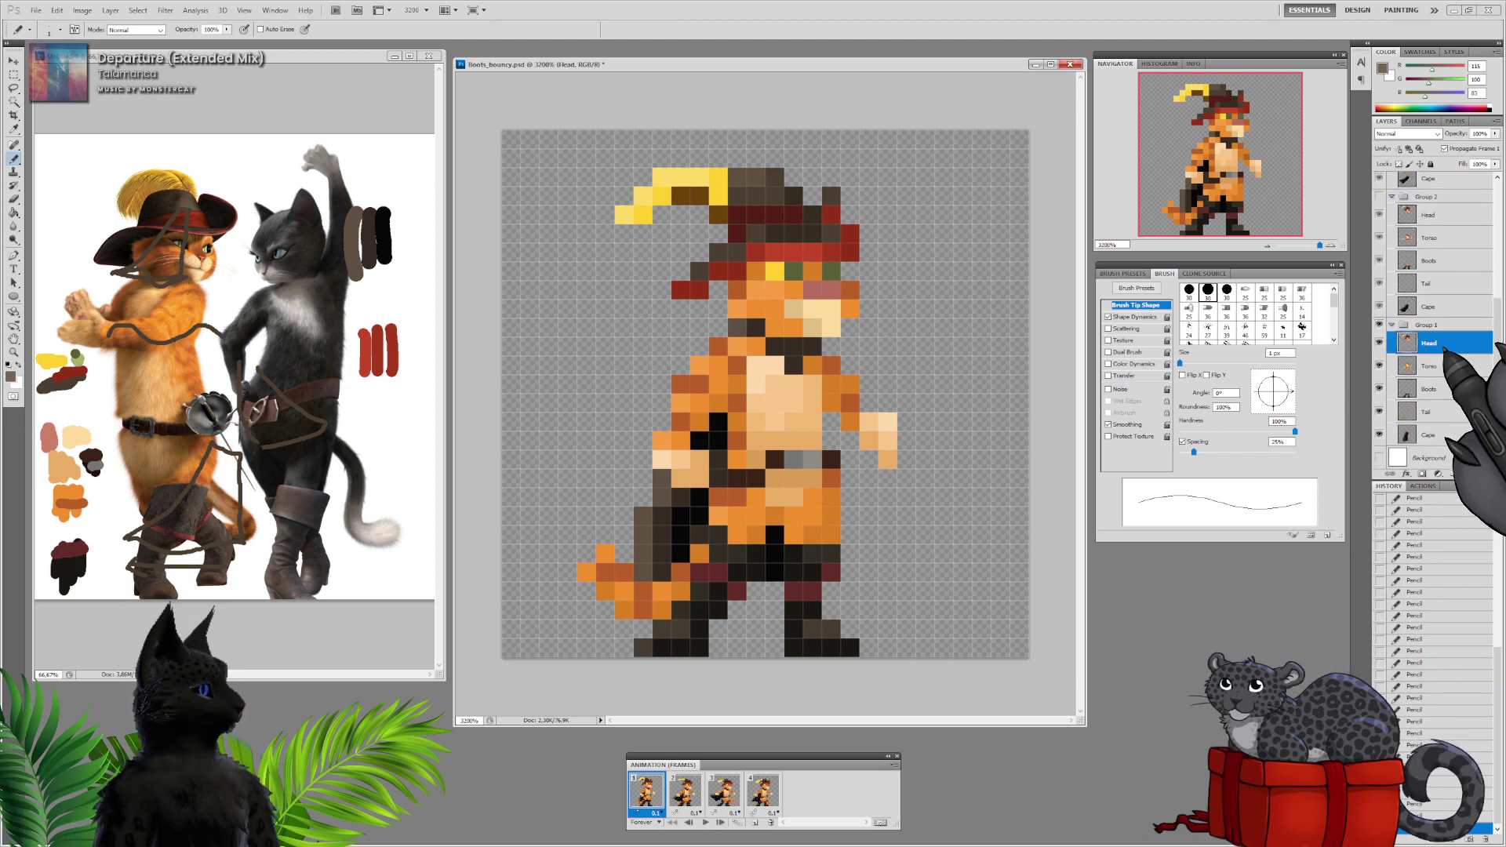
{"action": "left_click", "coordinate": [758, 275], "text": "alt"}
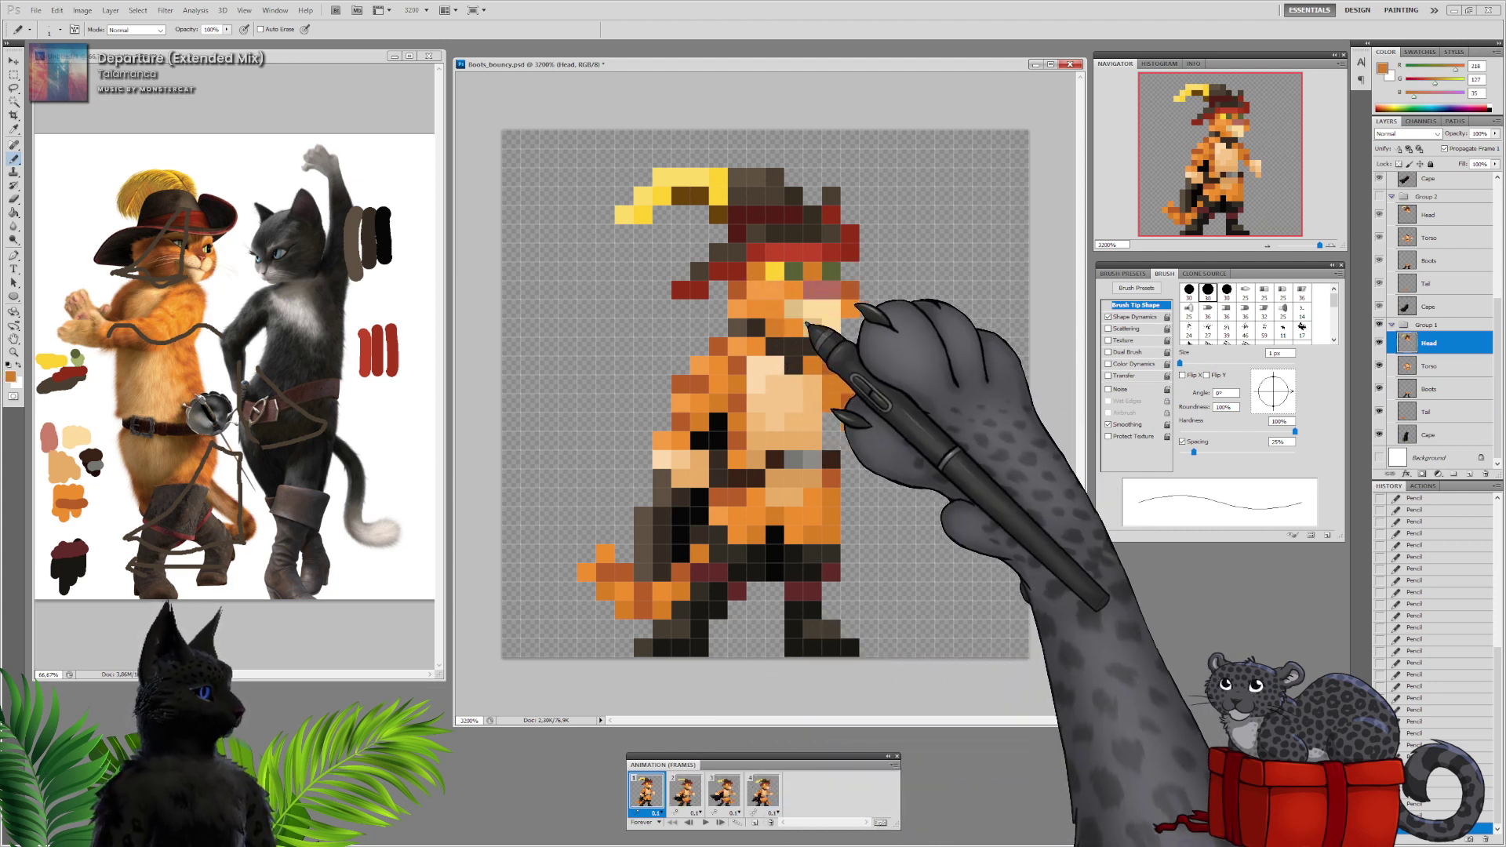
Retouch the chin with the same orange in frames 2, 3 and 4, using the Head layers of Groups 2, 3 and 4
{"action": "left_click", "coordinate": [685, 790]}
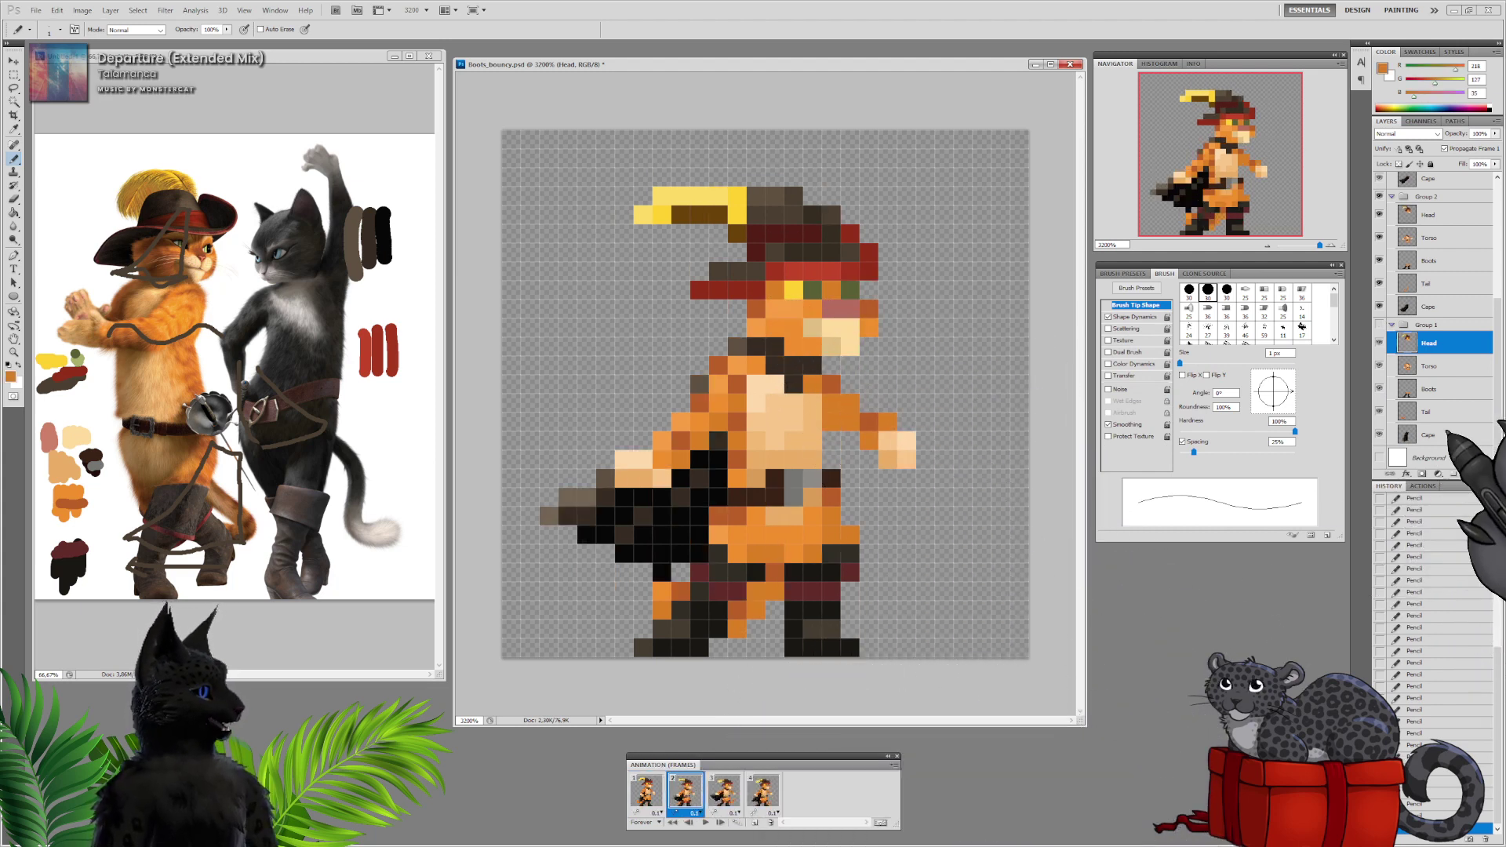
{"action": "scroll", "coordinate": [1412, 364], "scroll_direction": "up", "scroll_amount": 2}
{"action": "left_click", "coordinate": [1429, 268]}
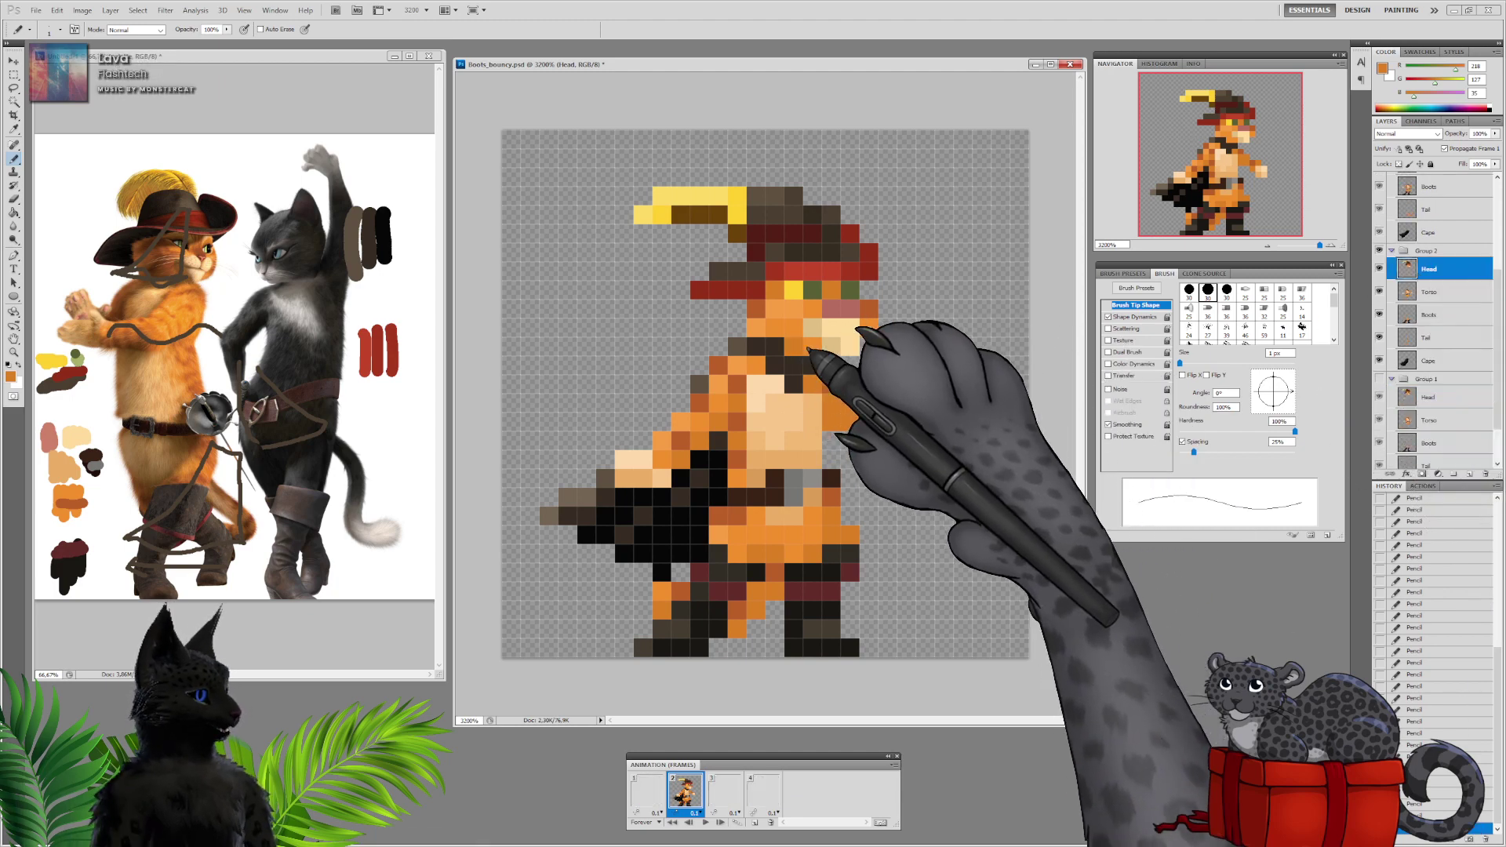
{"action": "left_click", "coordinate": [723, 790]}
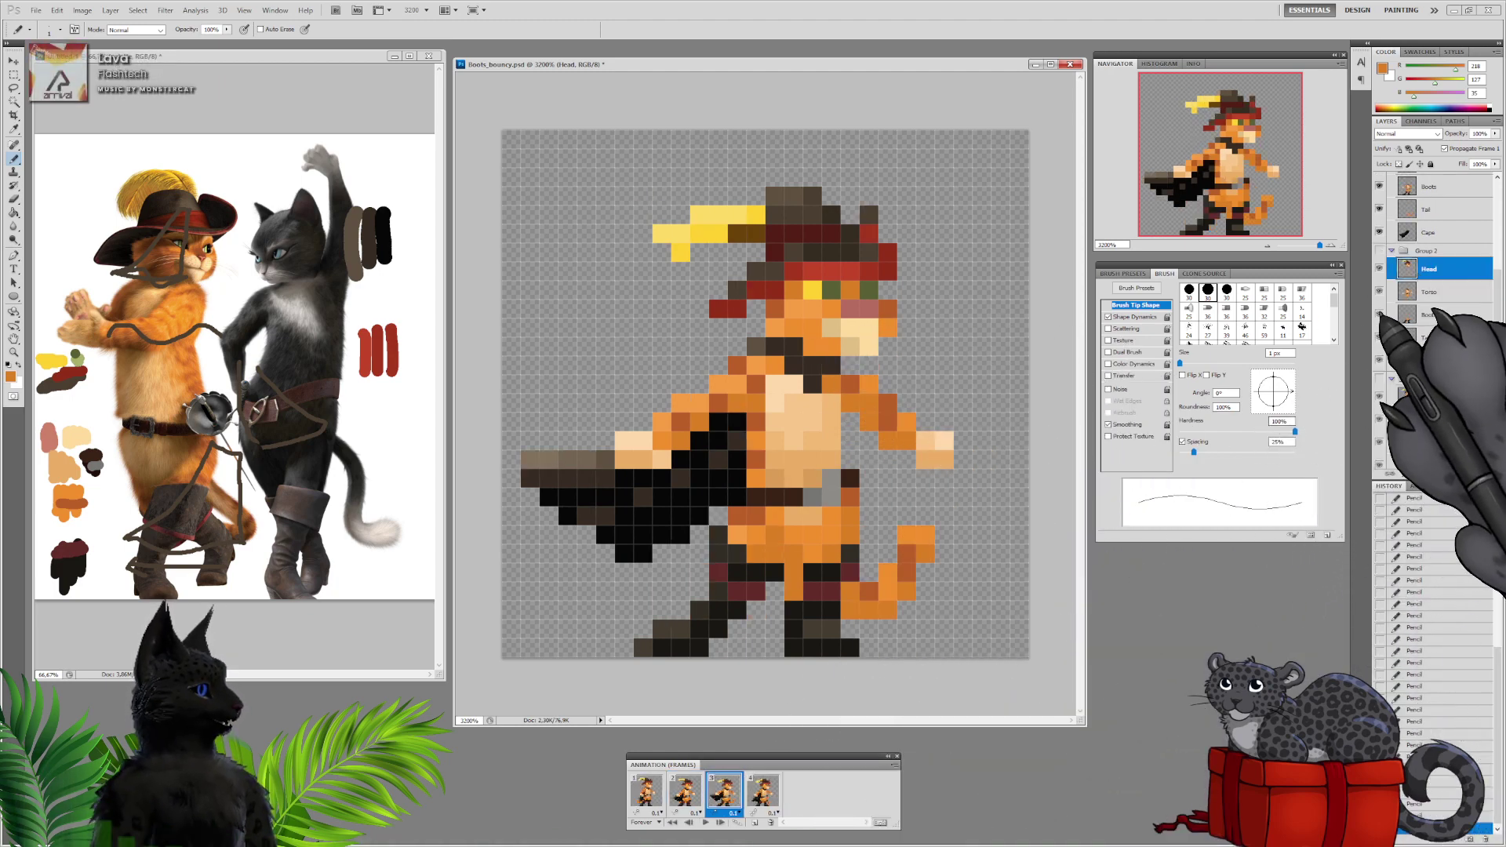
{"action": "scroll", "coordinate": [1435, 313], "scroll_direction": "up", "scroll_amount": 2}
{"action": "left_click", "coordinate": [1428, 271]}
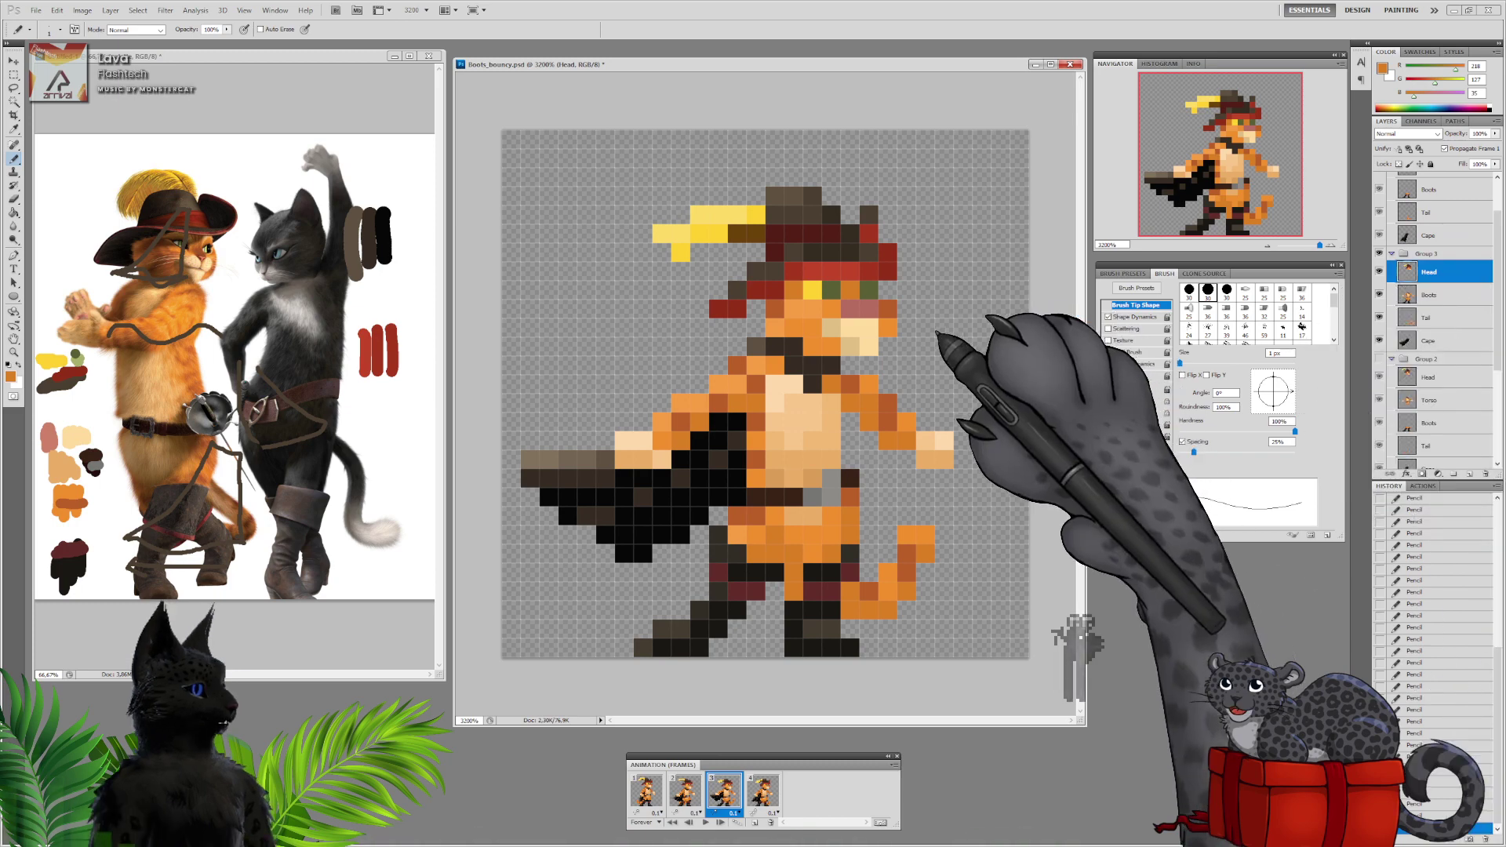
{"action": "left_click", "coordinate": [762, 790]}
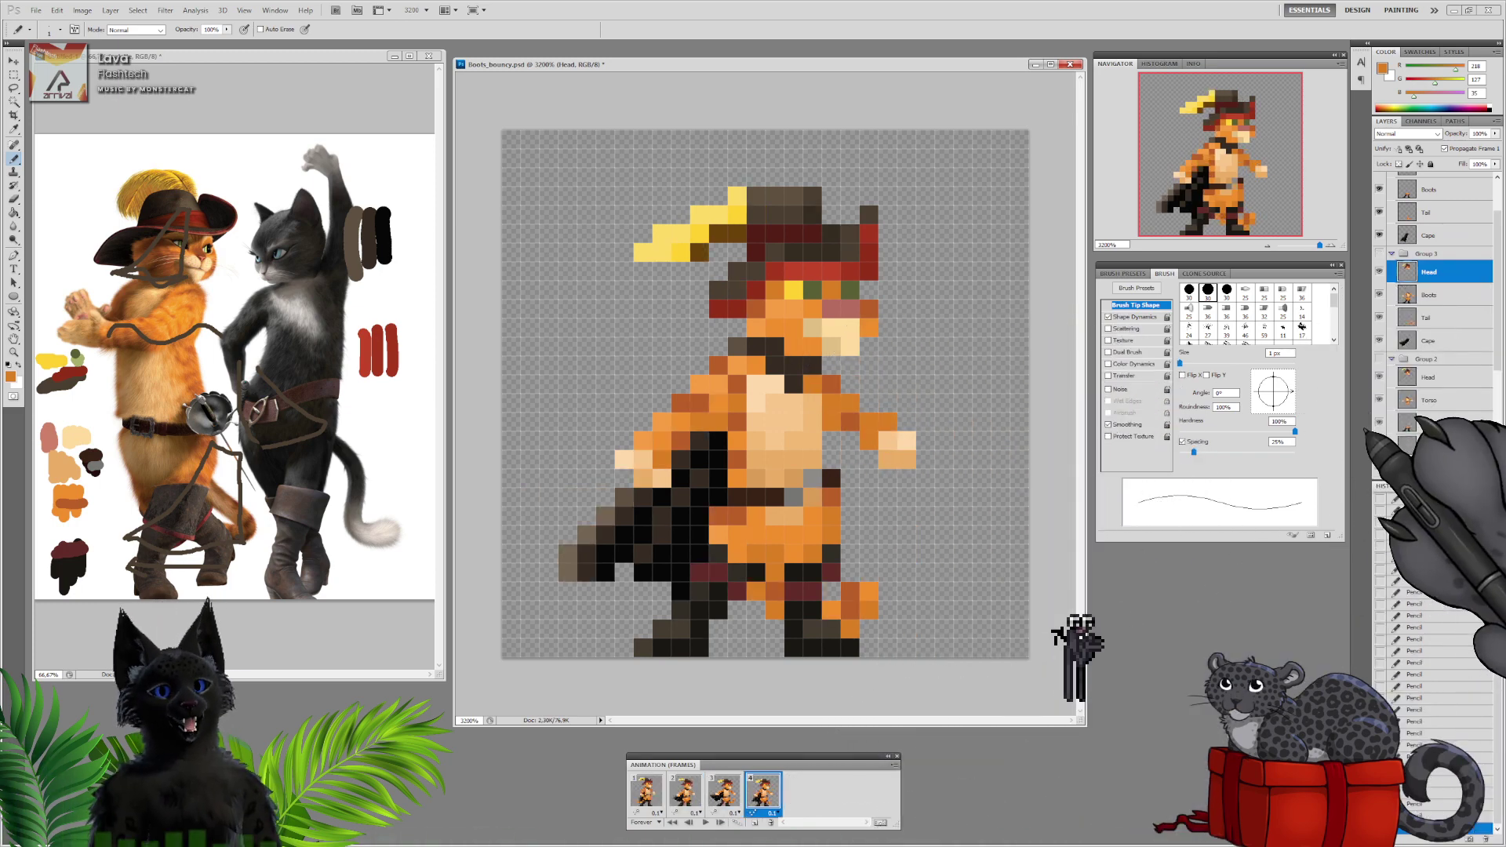
{"action": "left_click_drag", "start_coordinate": [1496, 313], "coordinate": [1496, 280]}
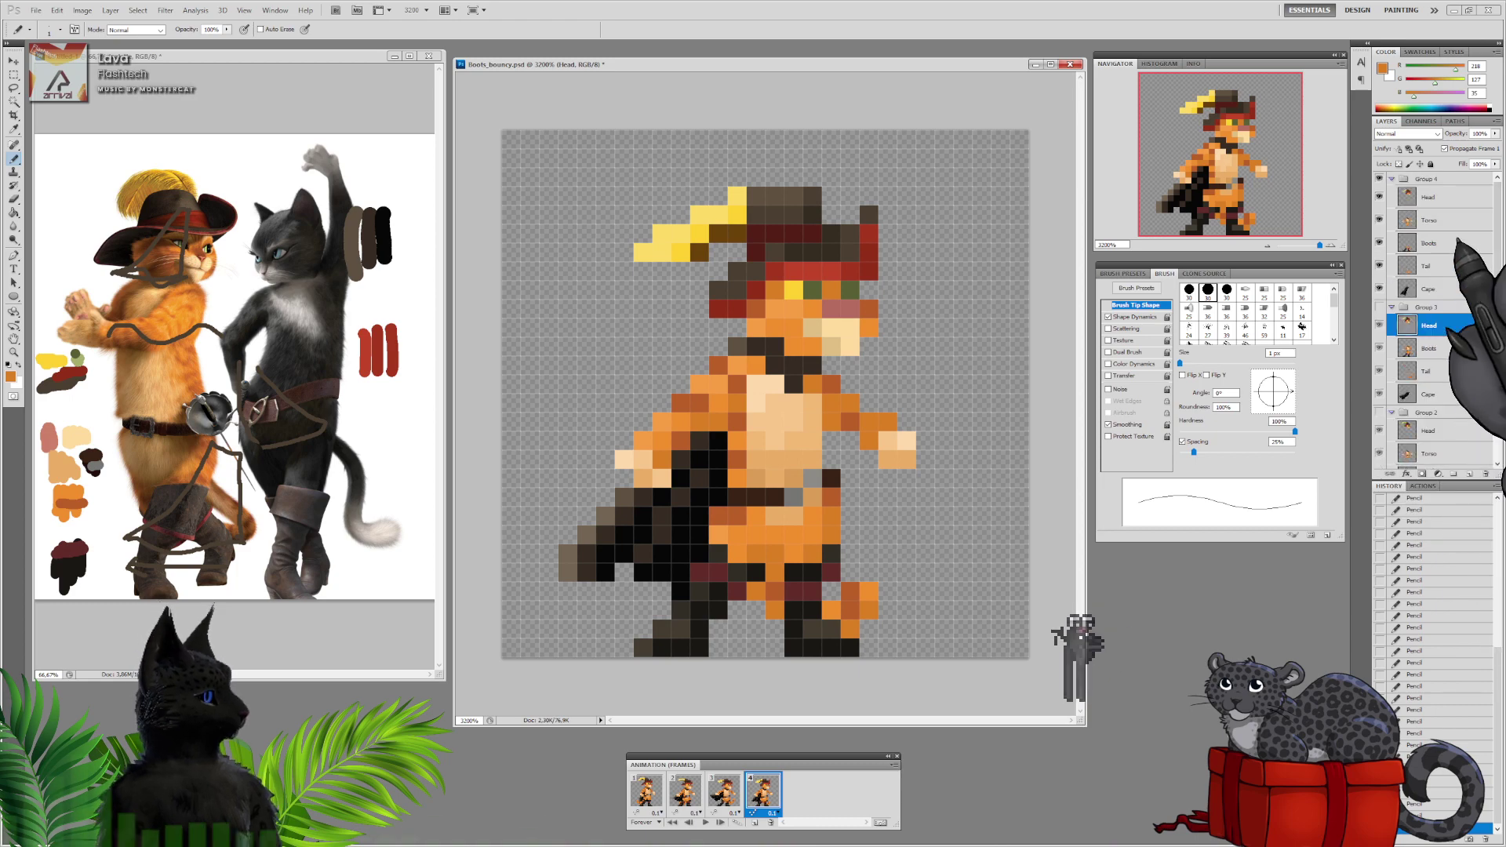
{"action": "left_click", "coordinate": [1428, 197]}
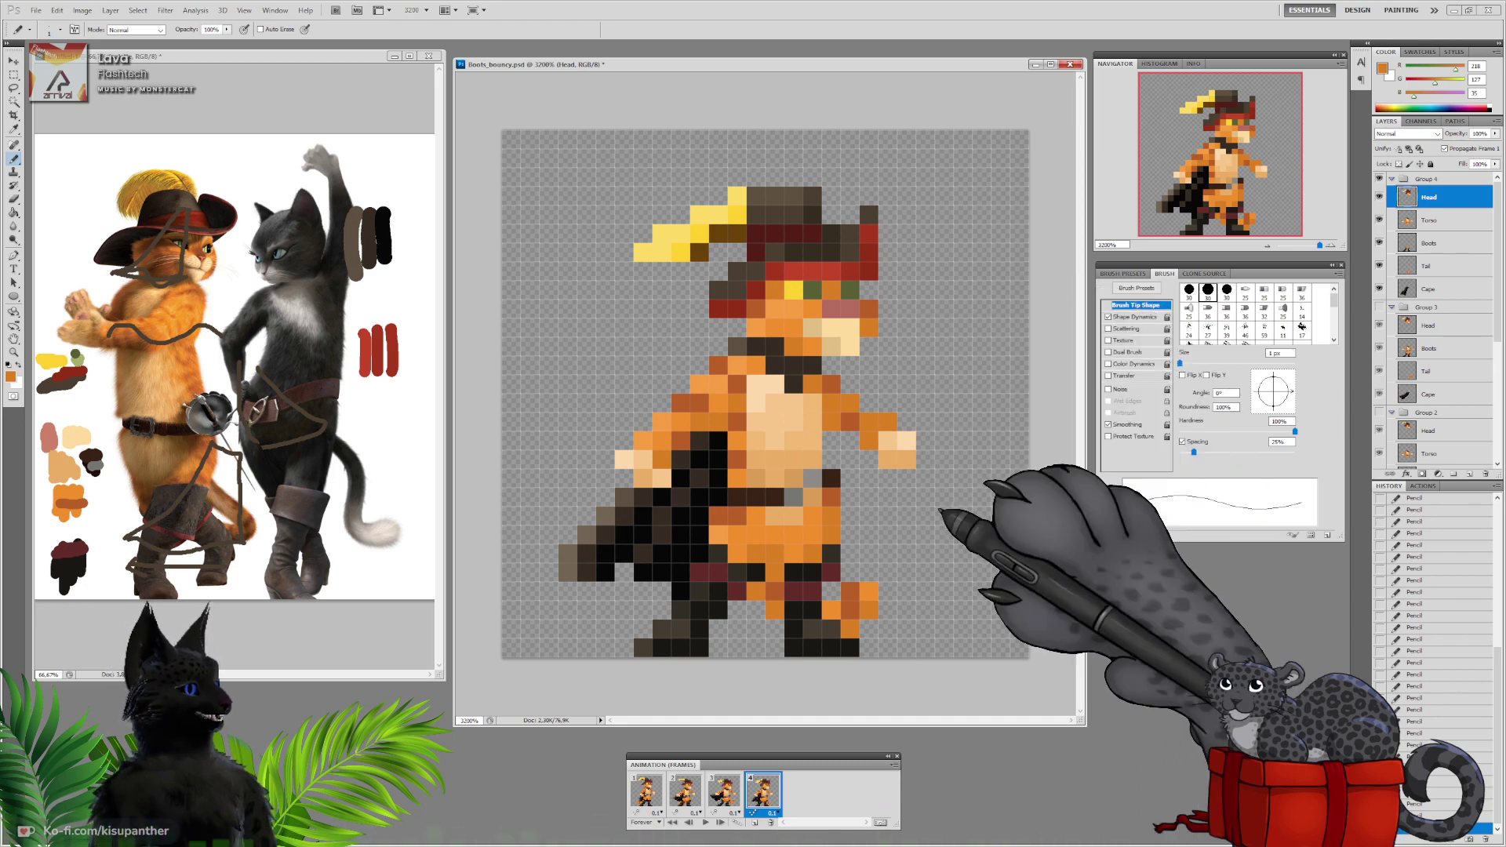
Flip back and forth through the four animation frames to compare the faces and overall shading
{"action": "left_click", "coordinate": [652, 789]}
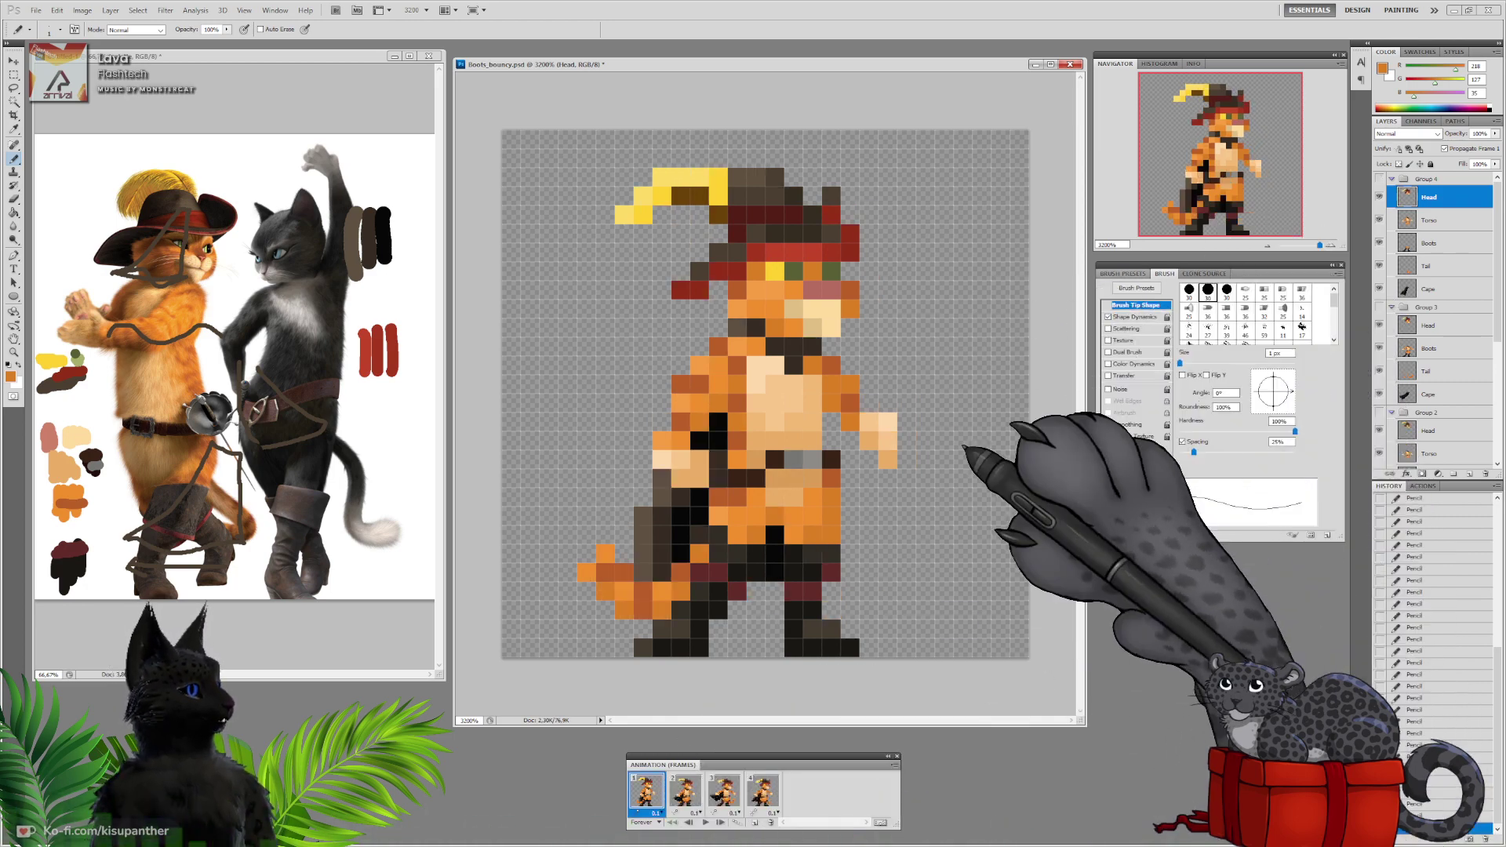
{"action": "left_click", "coordinate": [693, 796]}
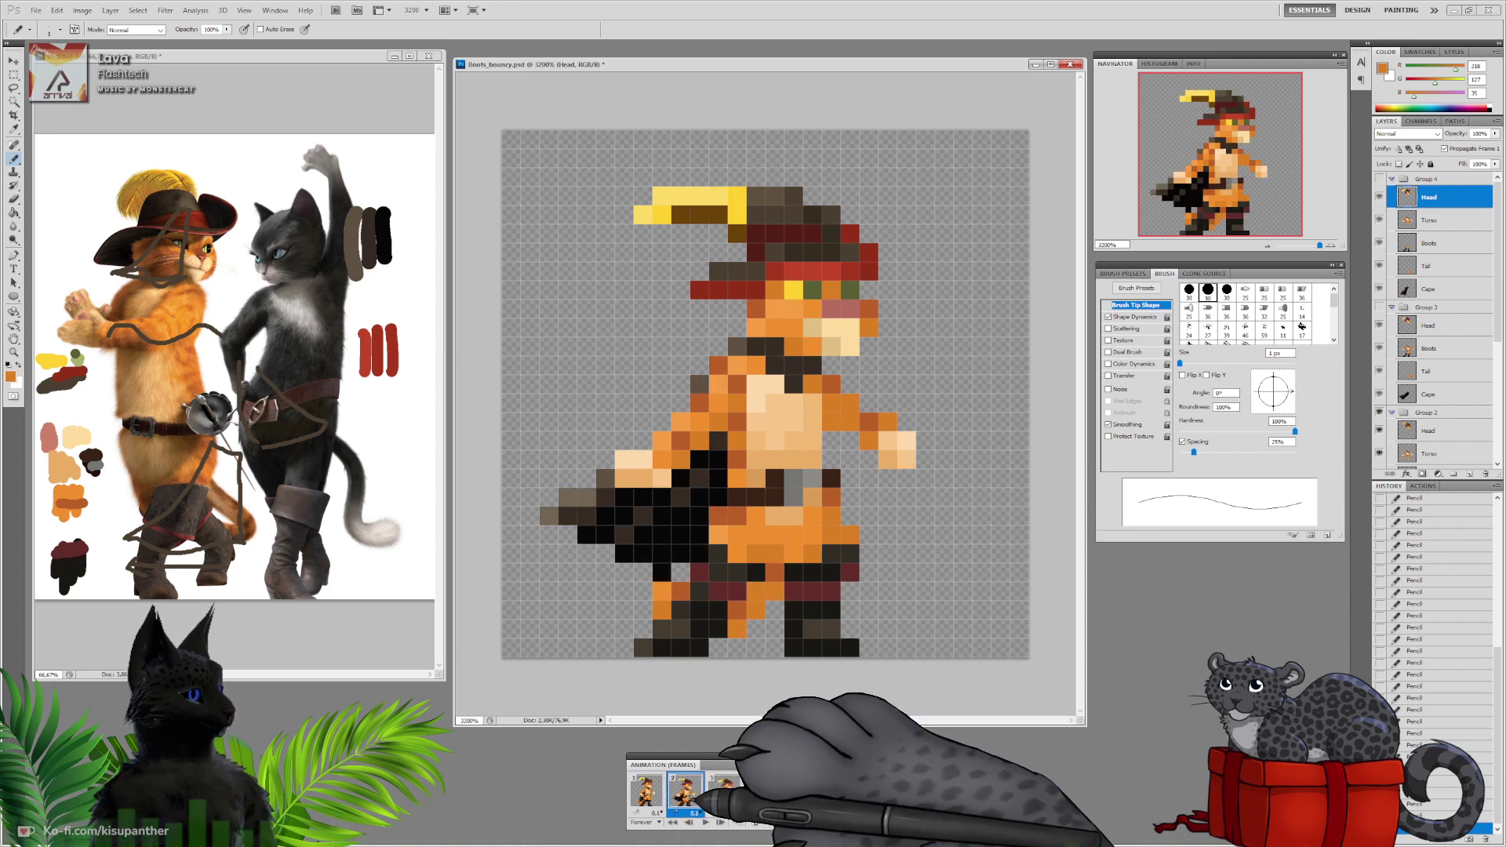
{"action": "left_click", "coordinate": [729, 795]}
{"action": "left_click", "coordinate": [770, 796]}
{"action": "left_click", "coordinate": [734, 795]}
{"action": "left_click", "coordinate": [693, 794]}
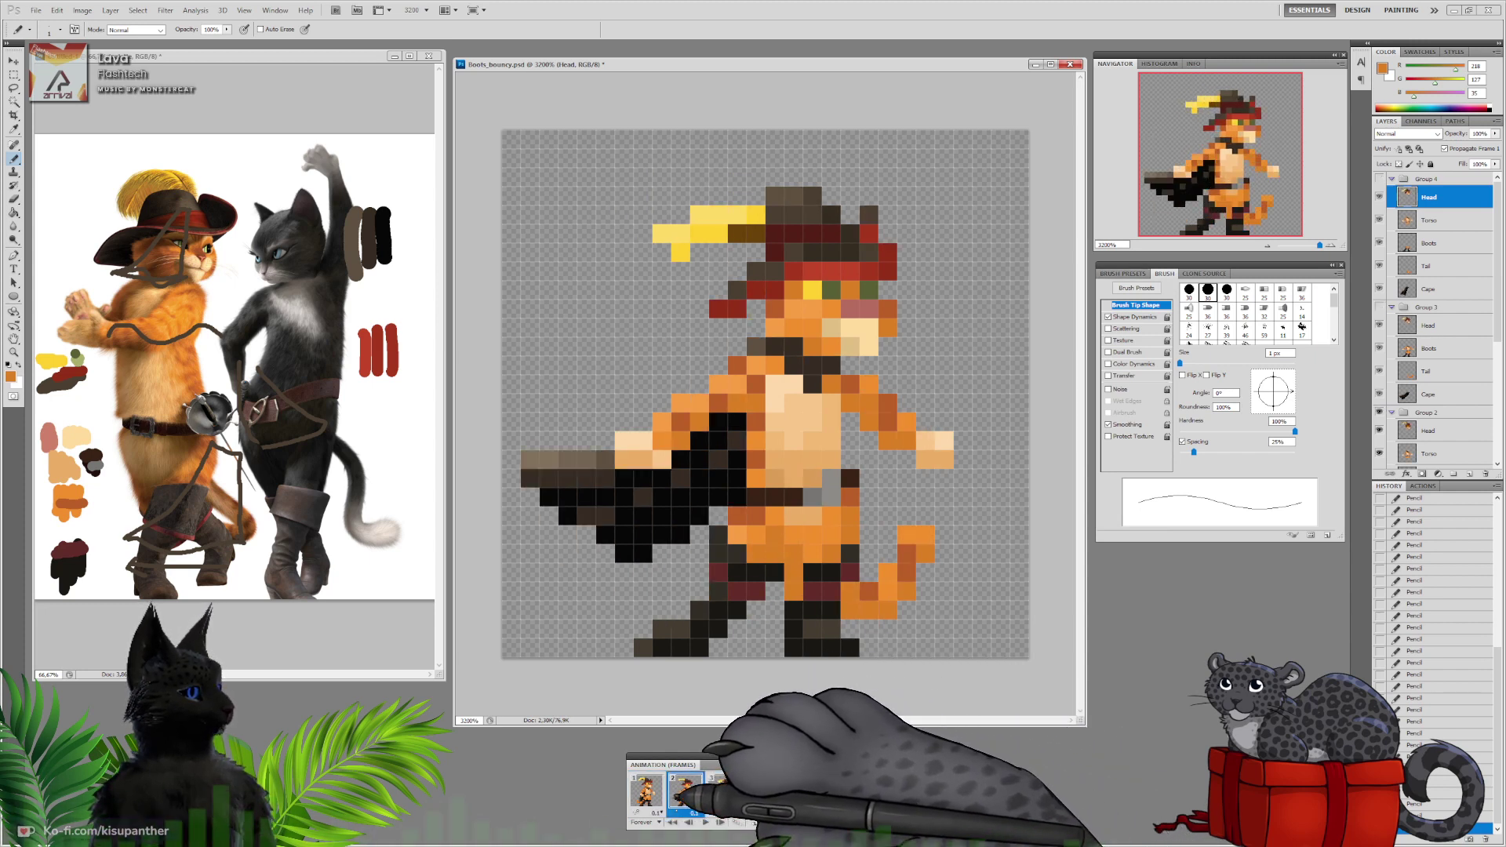
{"action": "left_click", "coordinate": [657, 794]}
{"action": "left_click", "coordinate": [683, 790]}
{"action": "left_click", "coordinate": [723, 790]}
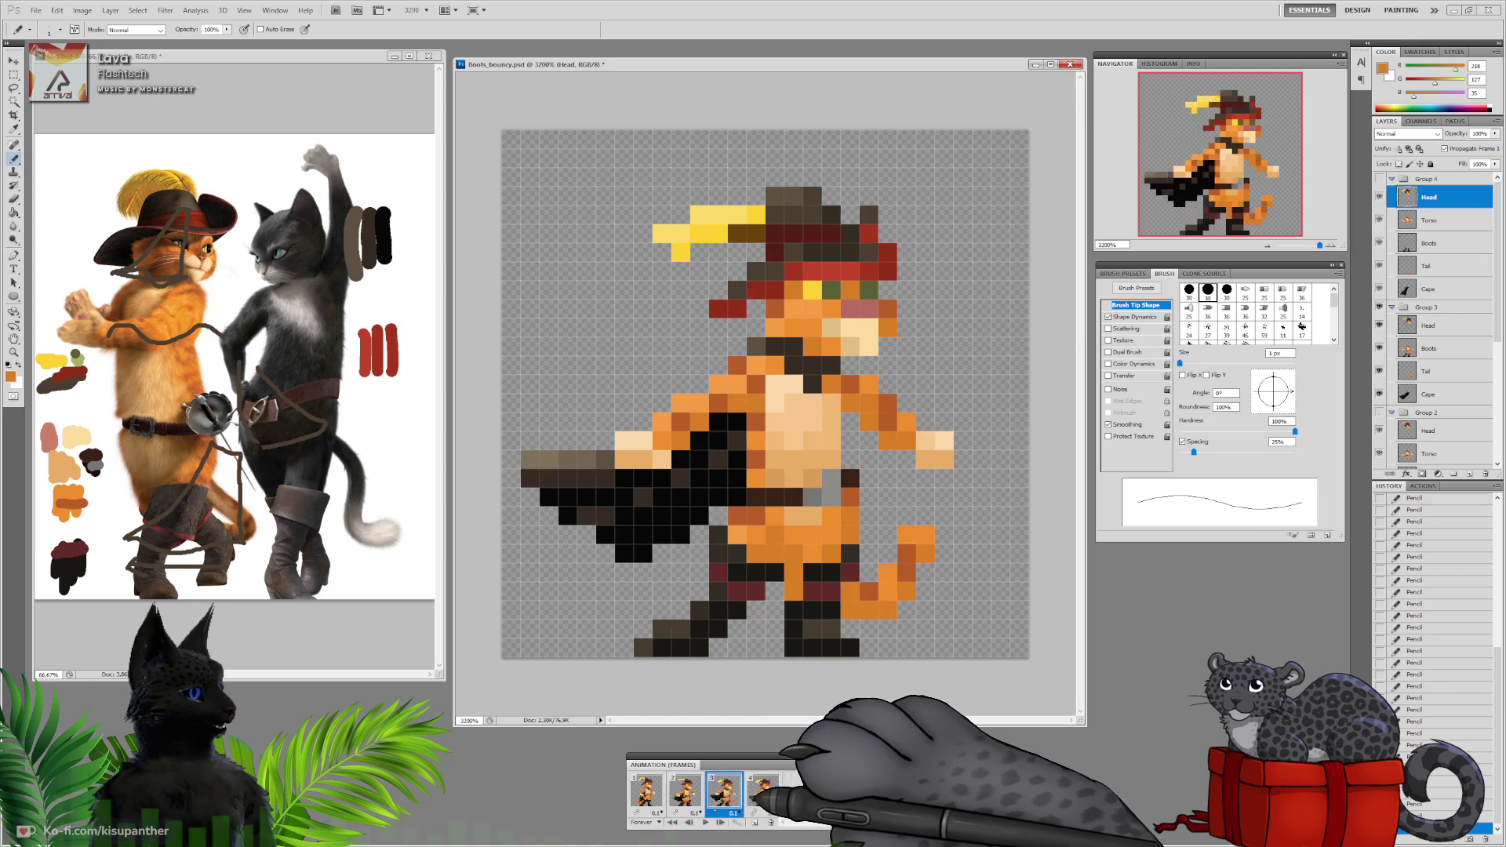
{"action": "left_click", "coordinate": [762, 791]}
Sample the arm's lighter orange and highlight the tail in frame 1 on Group 1's Tail layer
{"action": "left_click", "coordinate": [646, 790]}
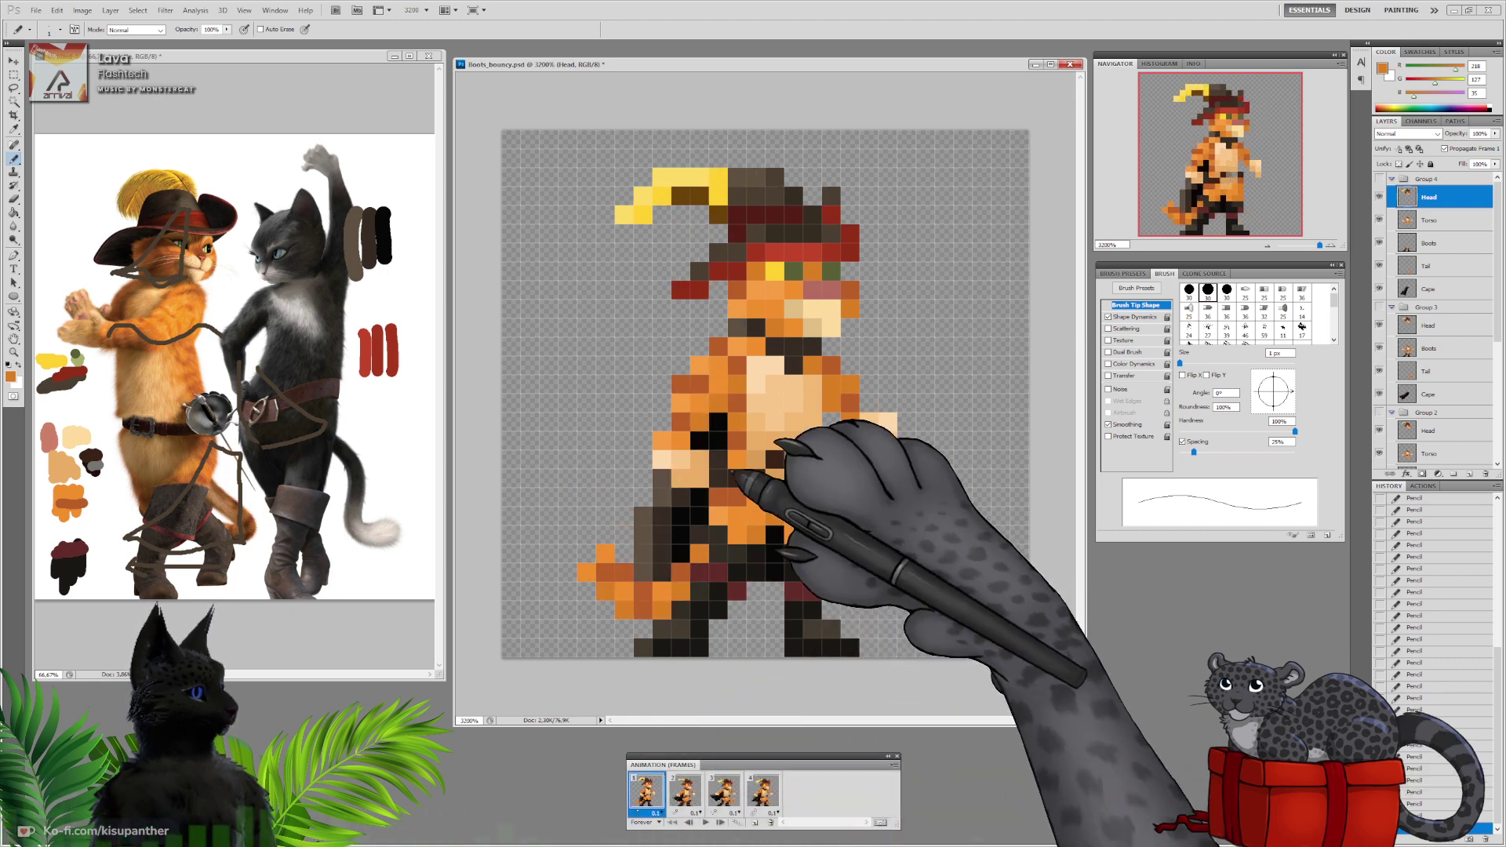
{"action": "left_click_drag", "start_coordinate": [1497, 302], "coordinate": [1496, 420]}
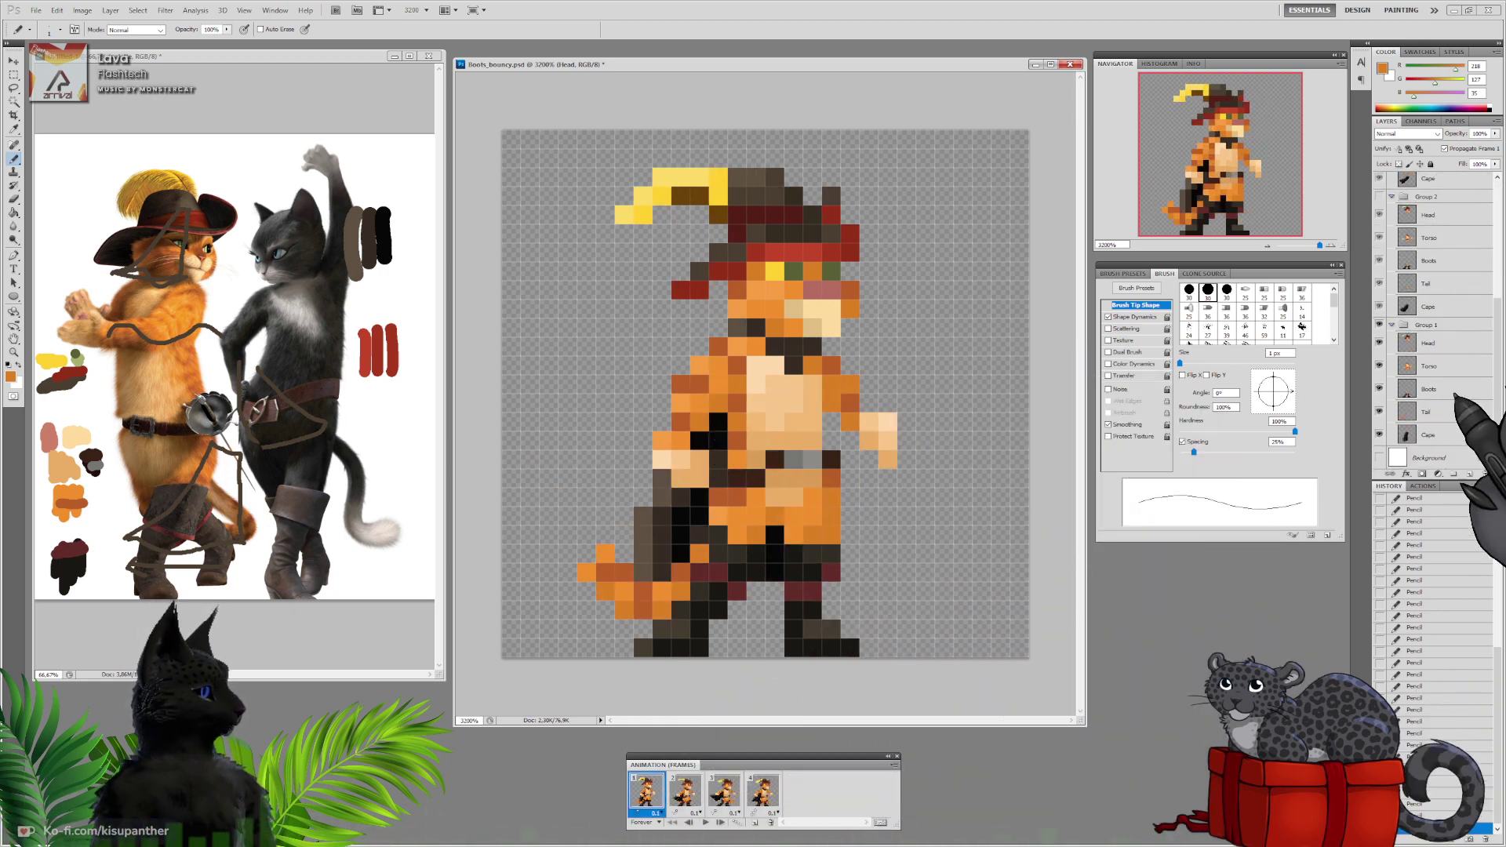
{"action": "left_click", "coordinate": [665, 437], "text": "alt"}
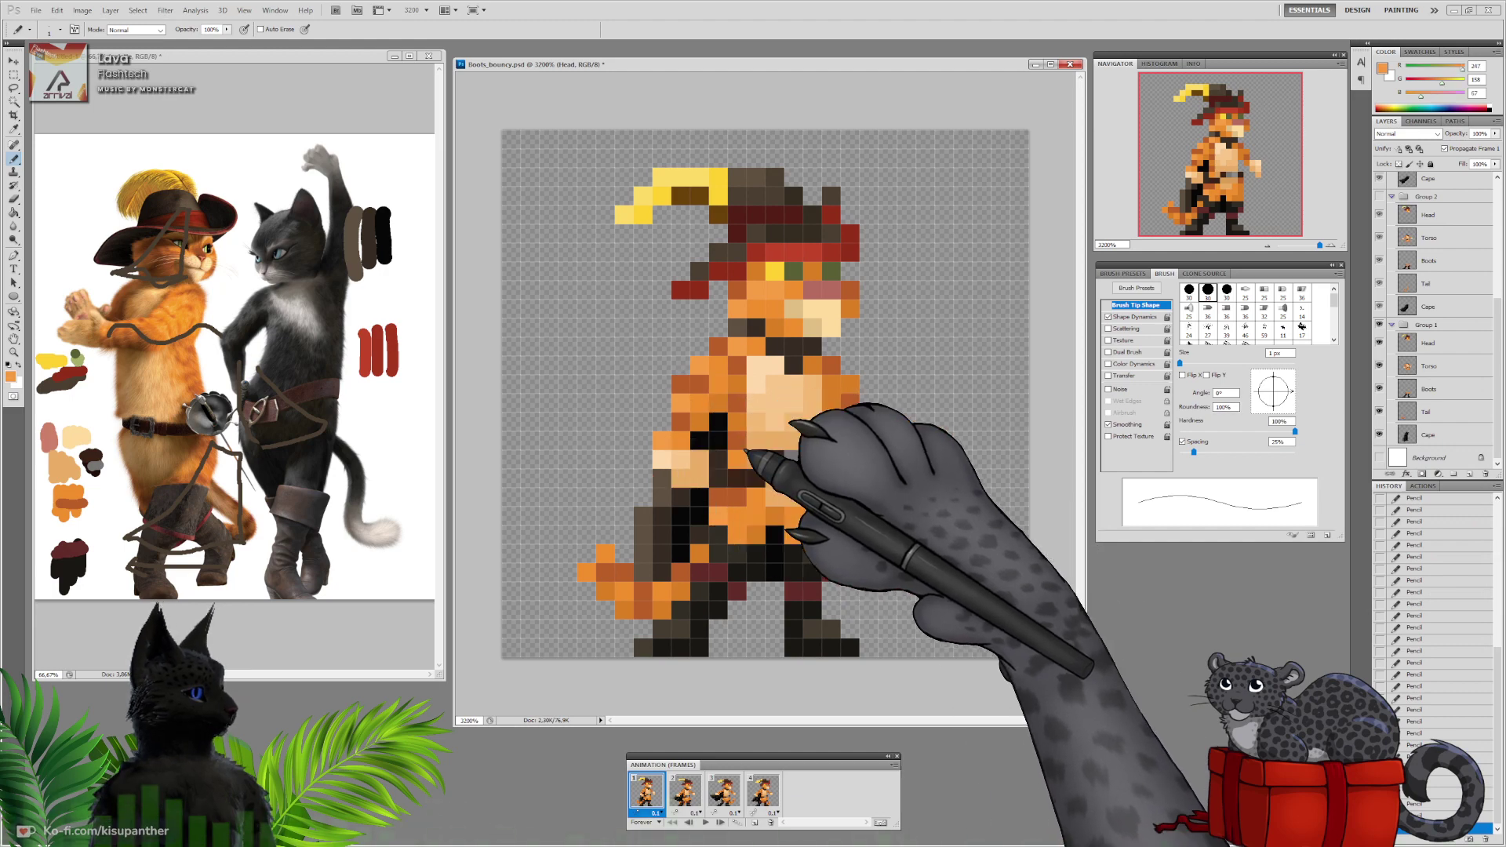
{"action": "left_click", "coordinate": [1432, 411]}
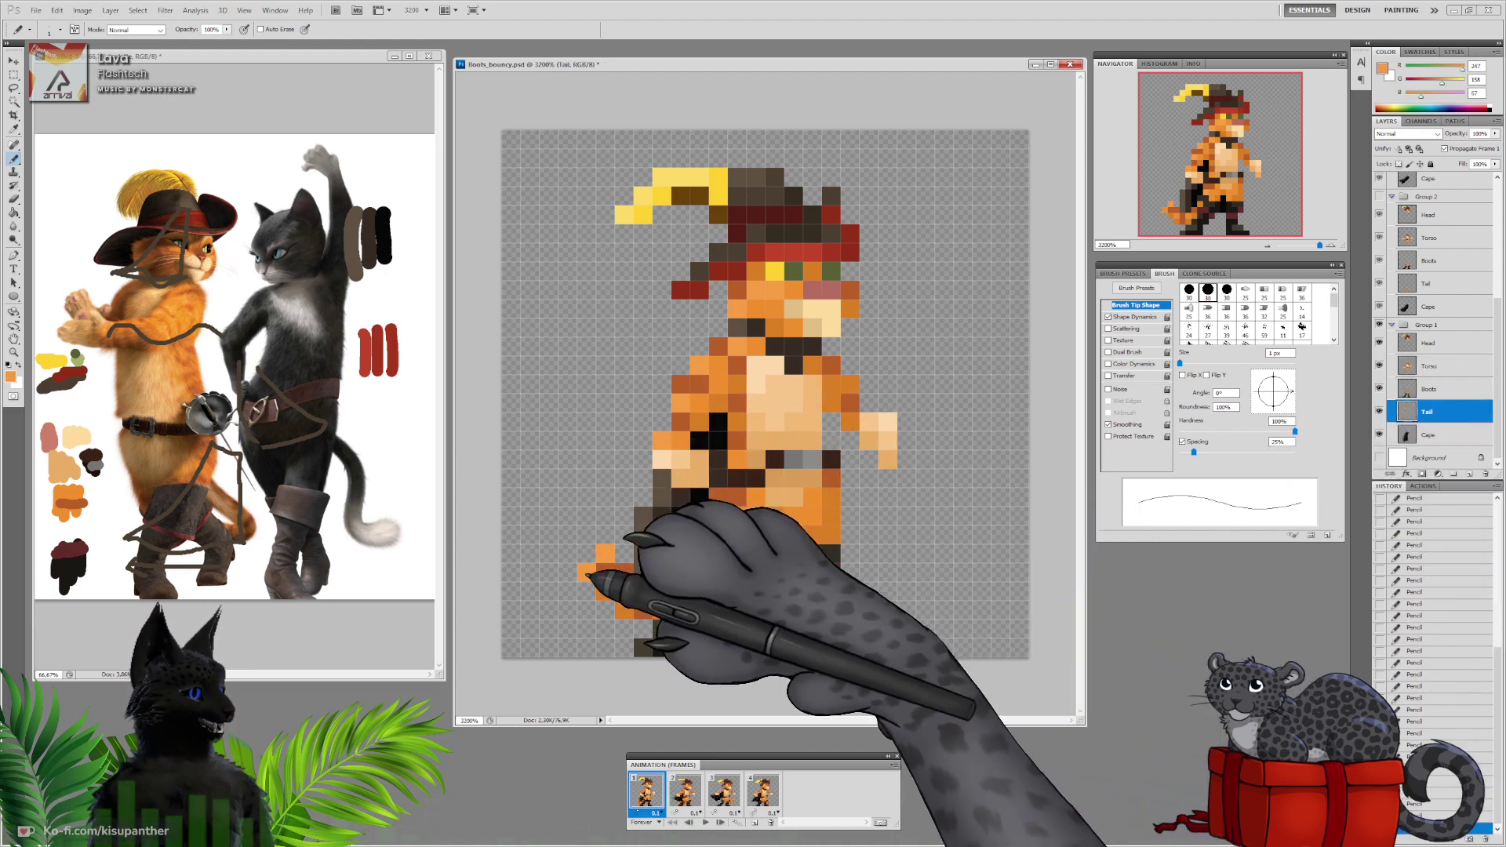
Add the lighter orange highlight to the tail in frames 3 and 4, using the Tail layers of Groups 3 and 4
{"action": "left_click", "coordinate": [684, 790]}
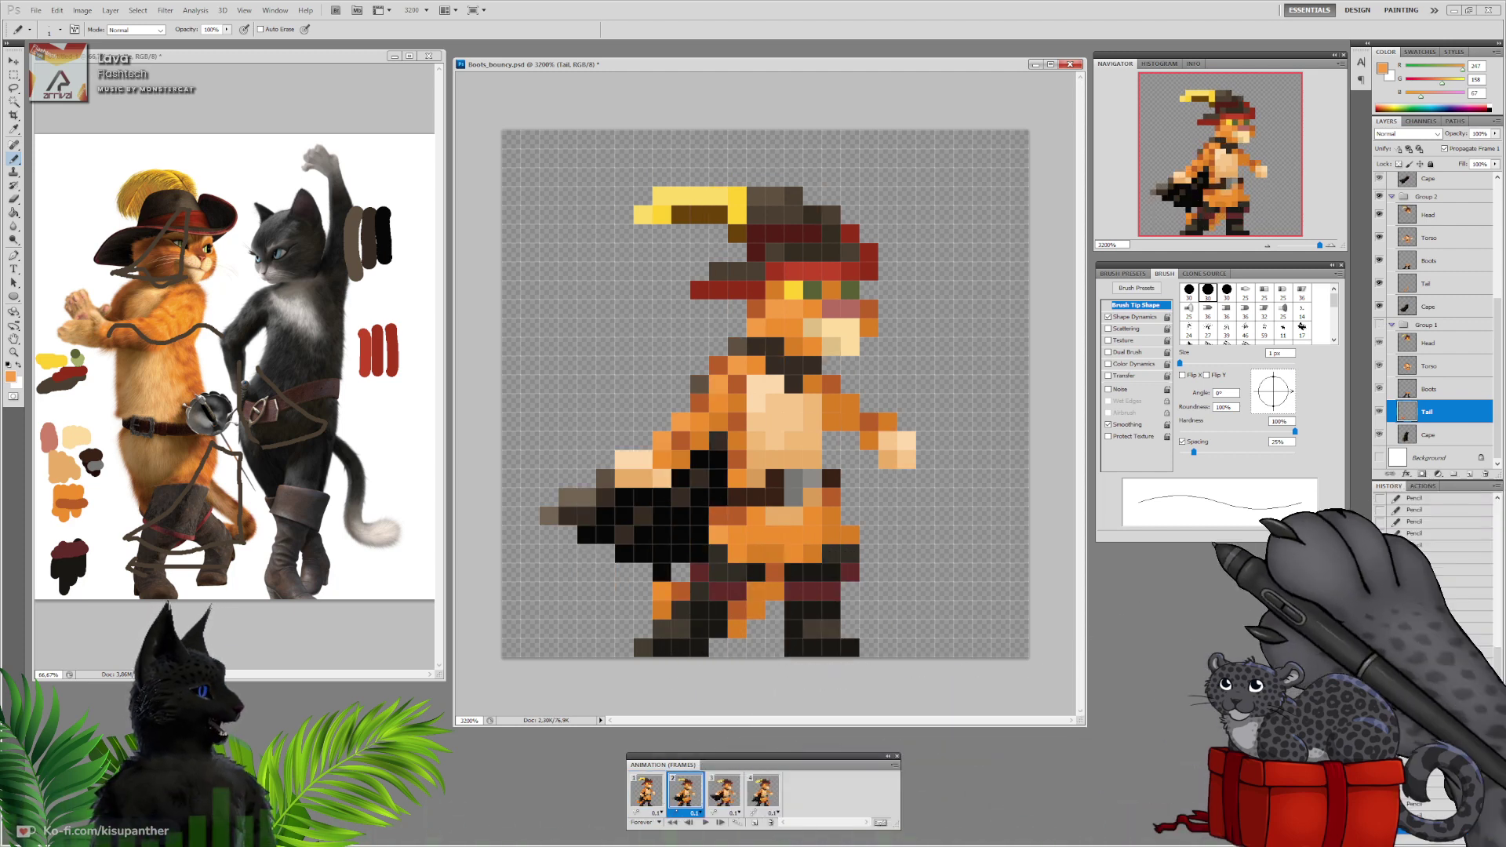
{"action": "left_click", "coordinate": [723, 790]}
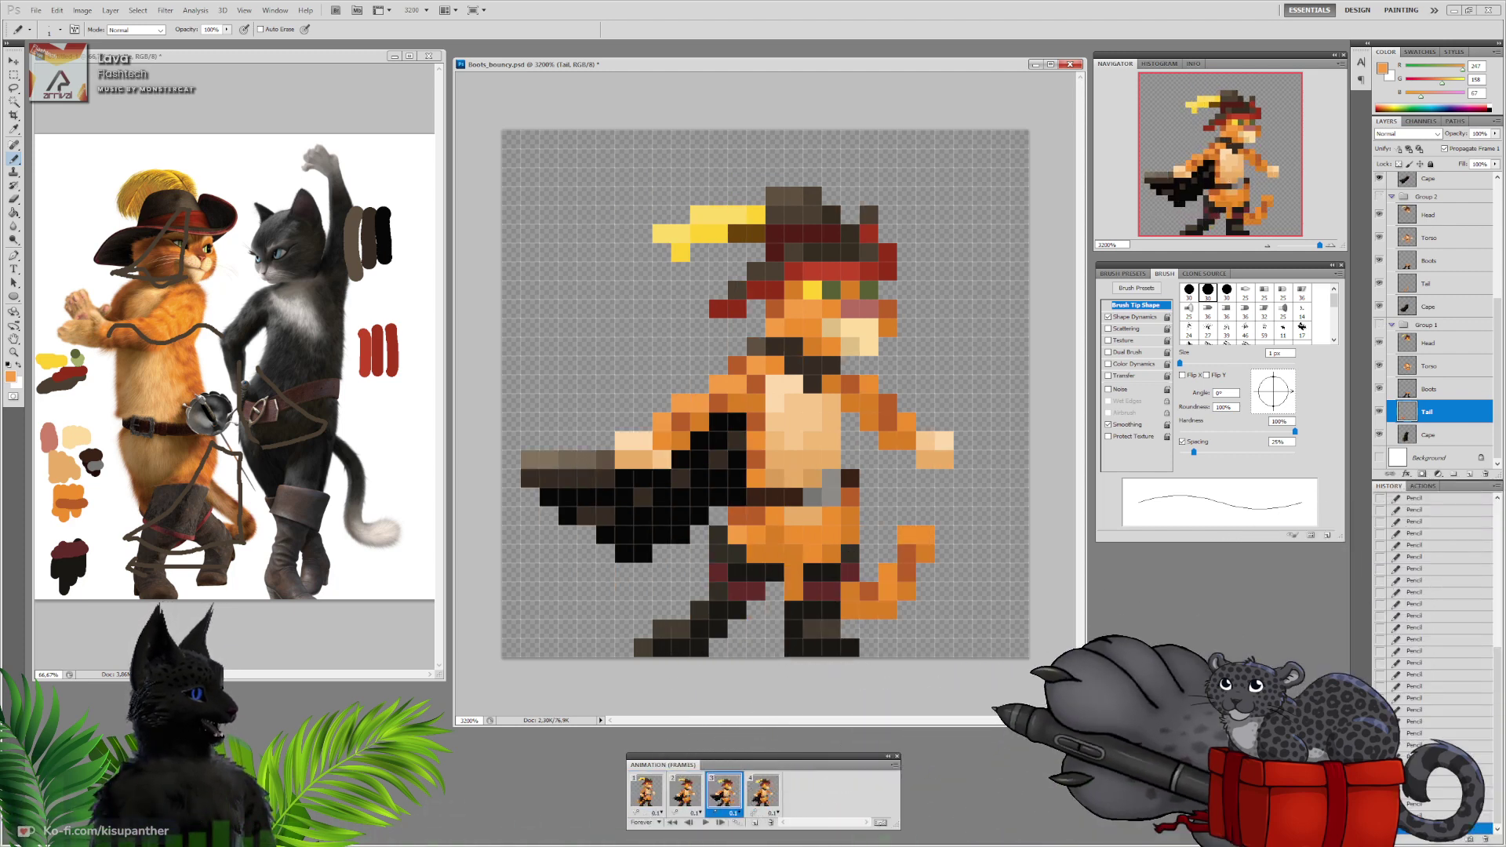
{"action": "scroll", "coordinate": [1463, 351], "scroll_direction": "up", "scroll_amount": 3}
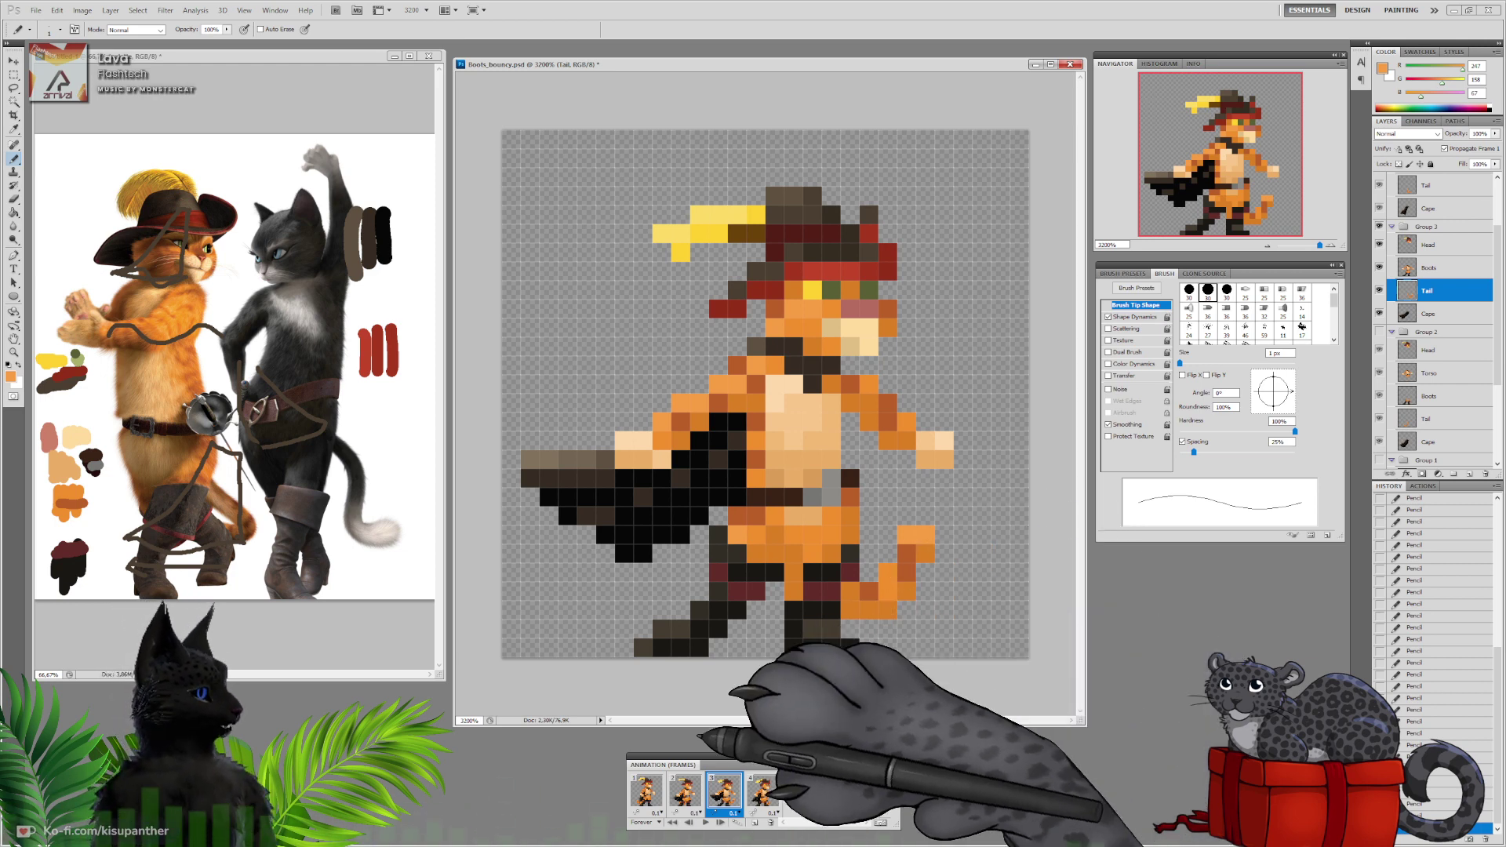
{"action": "left_click", "coordinate": [763, 790]}
{"action": "left_click_drag", "start_coordinate": [1495, 367], "coordinate": [1495, 324]}
{"action": "left_click", "coordinate": [1443, 266]}
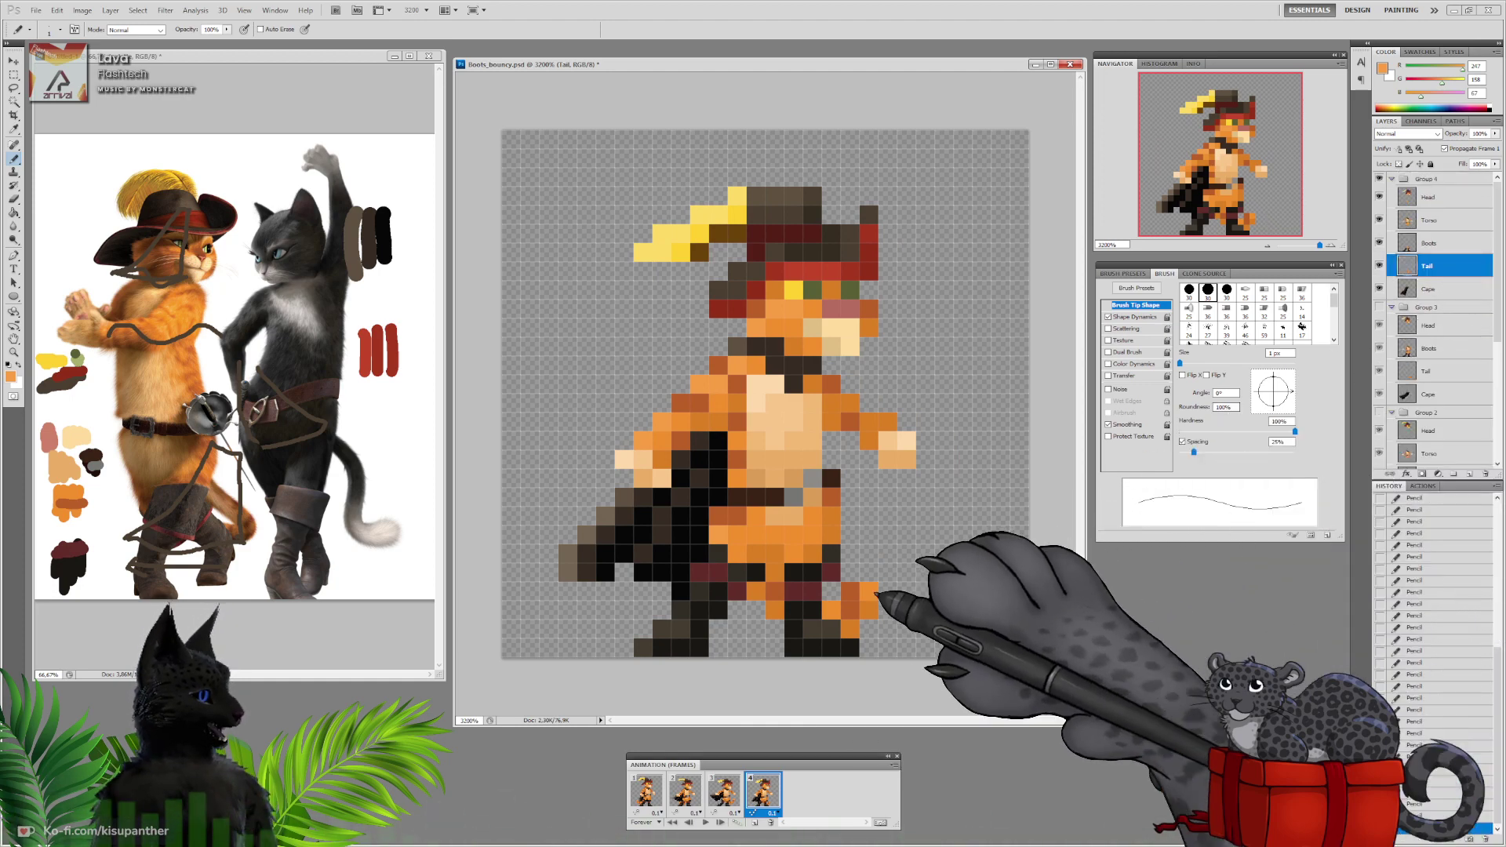
{"action": "left_click", "coordinate": [869, 591]}
Compare the tail highlights across frames 1, 2 and 3
{"action": "left_click", "coordinate": [652, 791]}
{"action": "left_click", "coordinate": [684, 790]}
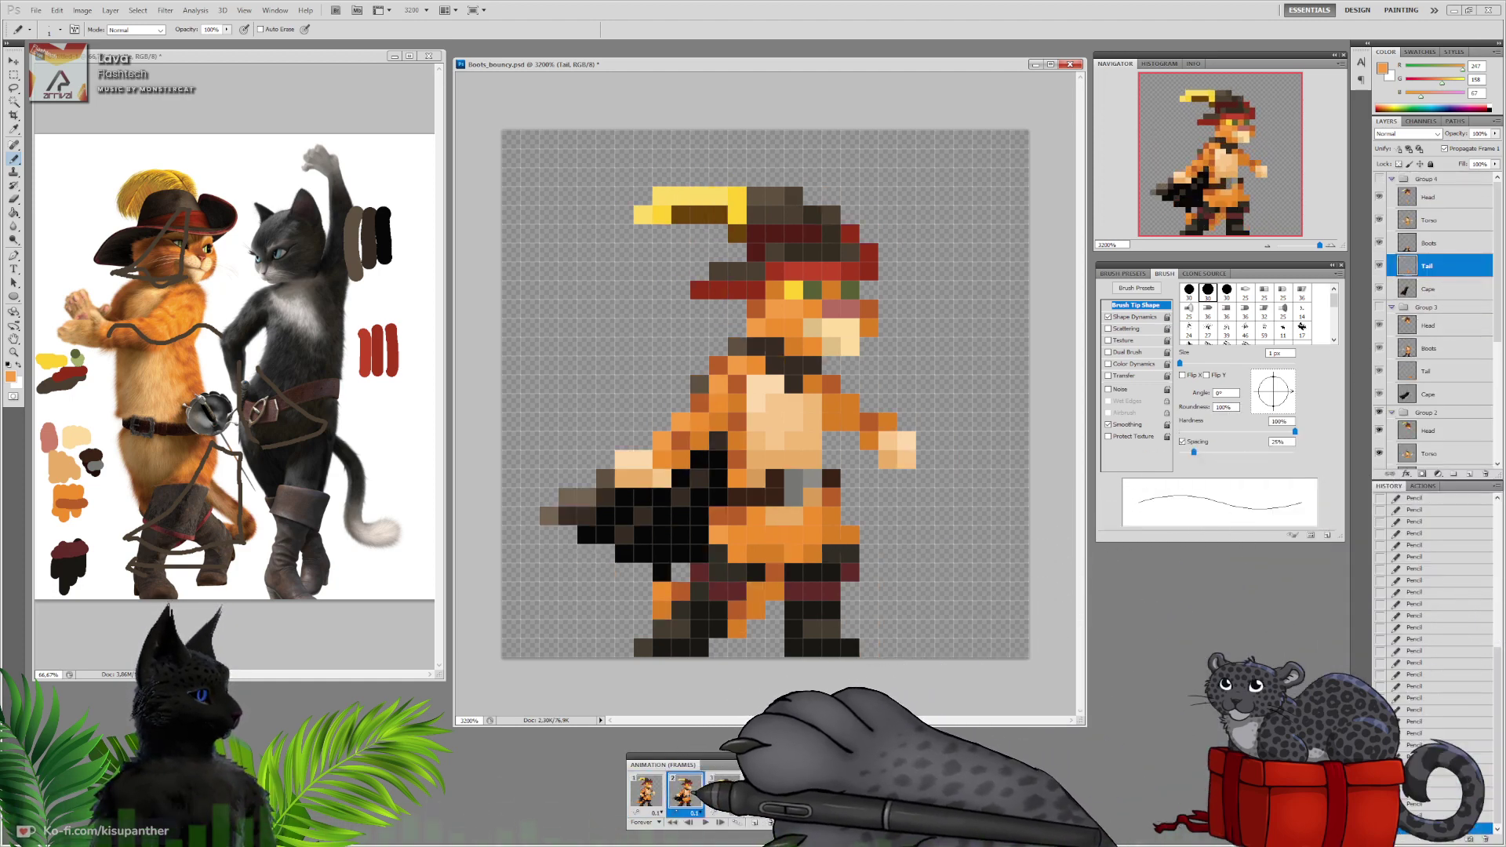
{"action": "left_click", "coordinate": [723, 791]}
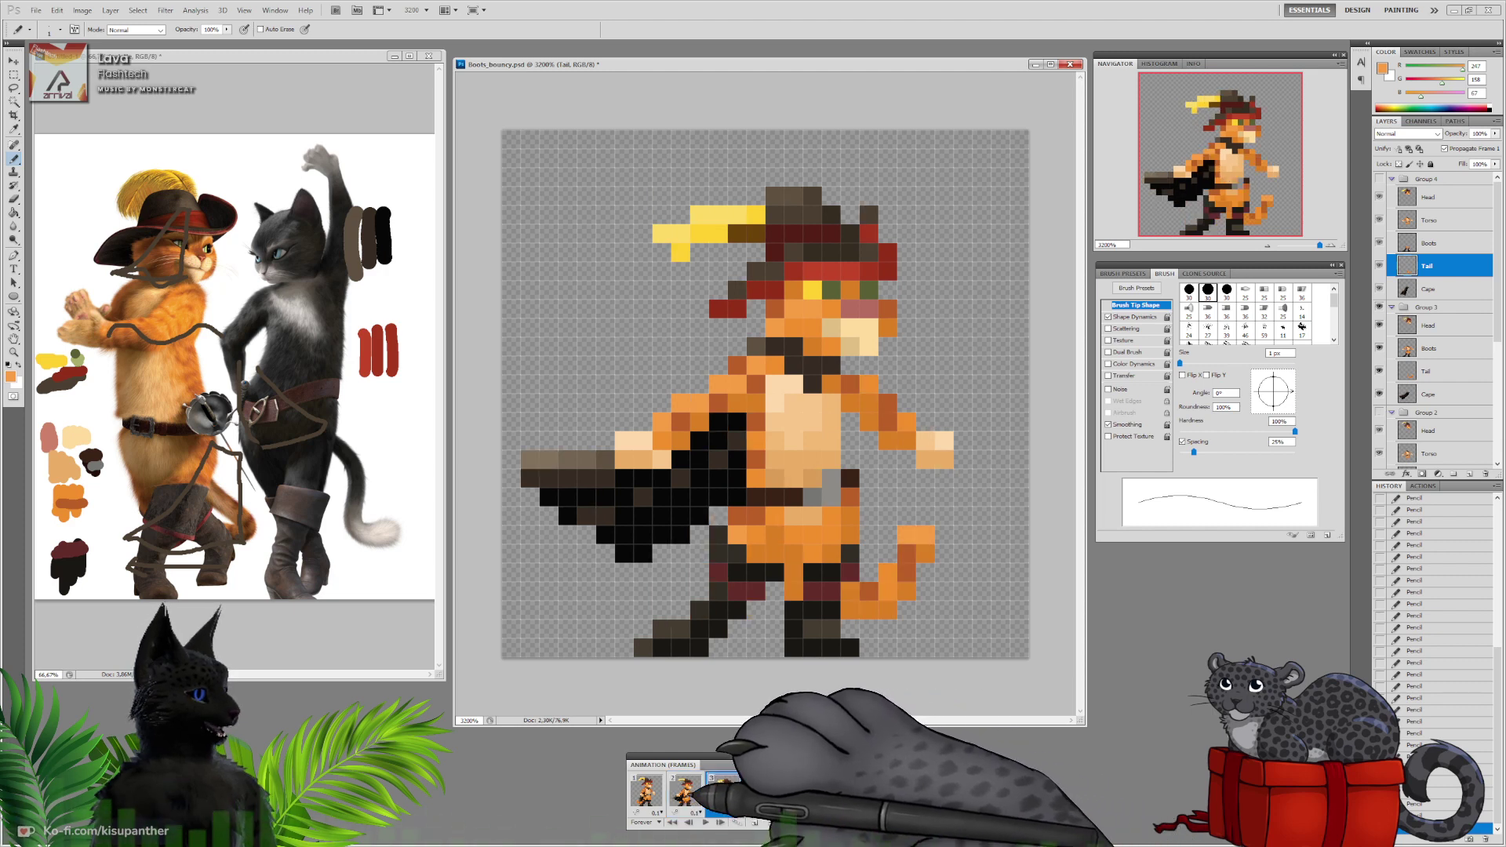
Toggle Group 1's Torso and Head layers to locate the collar, and retouch it in frame 1 with its sampled brown on the Torso layer
{"action": "left_click", "coordinate": [653, 797]}
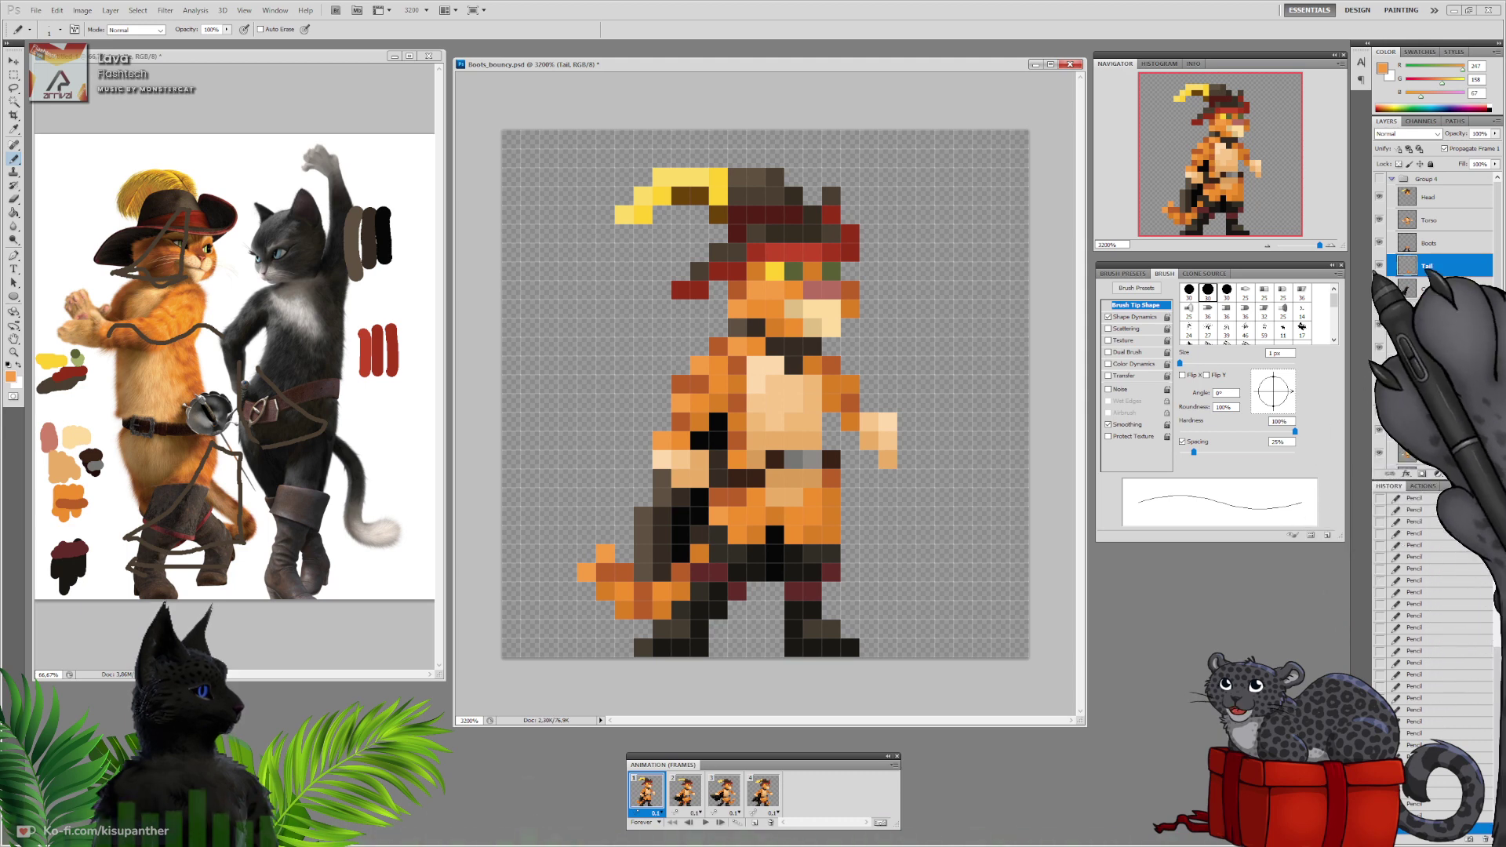
{"action": "scroll", "coordinate": [1435, 322], "scroll_direction": "down", "scroll_amount": 5}
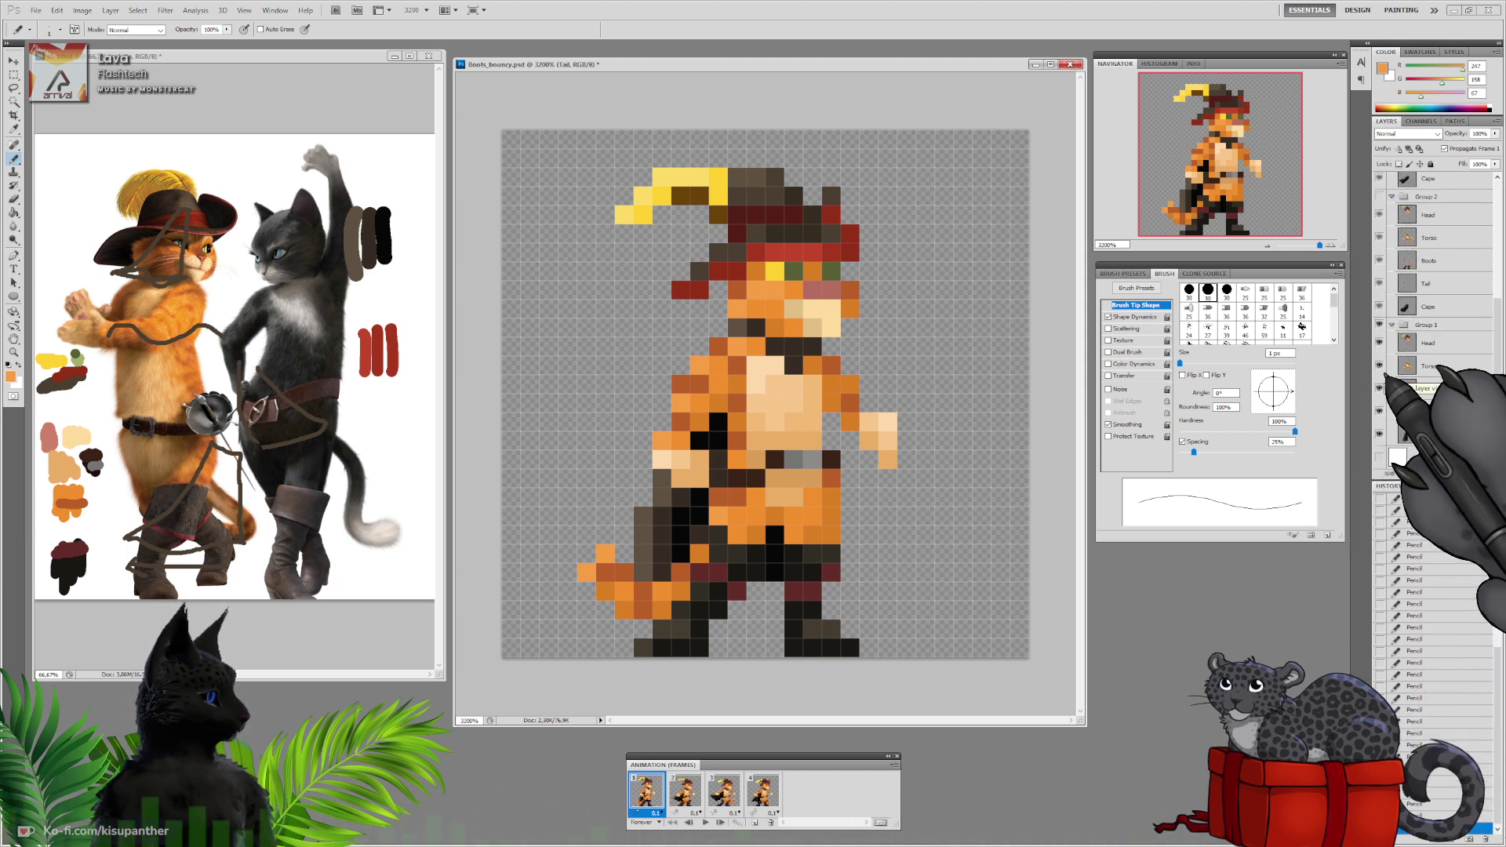
{"action": "left_click", "coordinate": [1379, 365]}
{"action": "left_click", "coordinate": [1379, 366]}
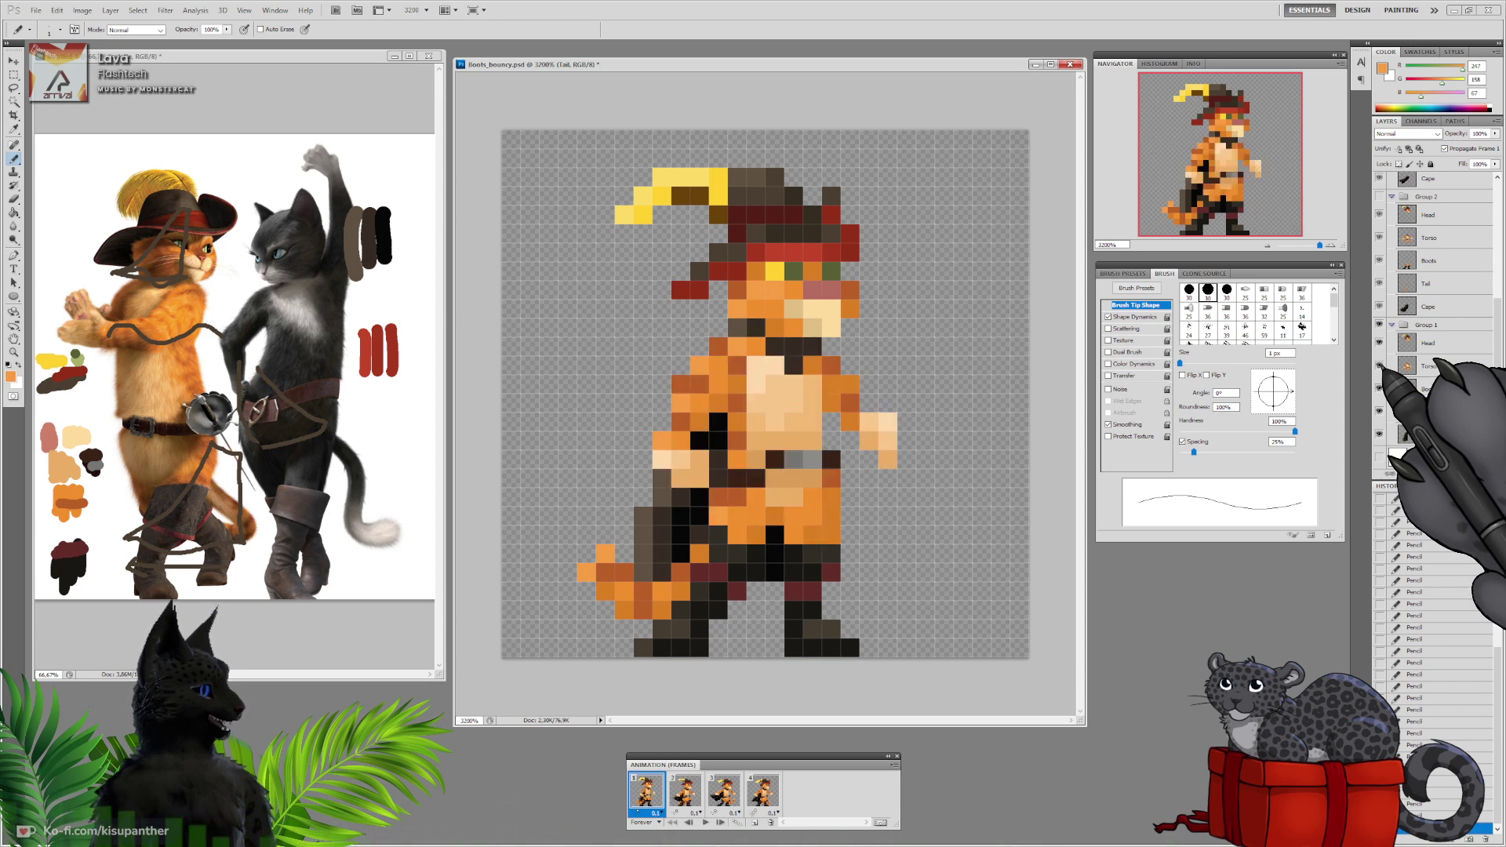
{"action": "left_click", "coordinate": [1428, 365]}
{"action": "left_click", "coordinate": [1379, 342]}
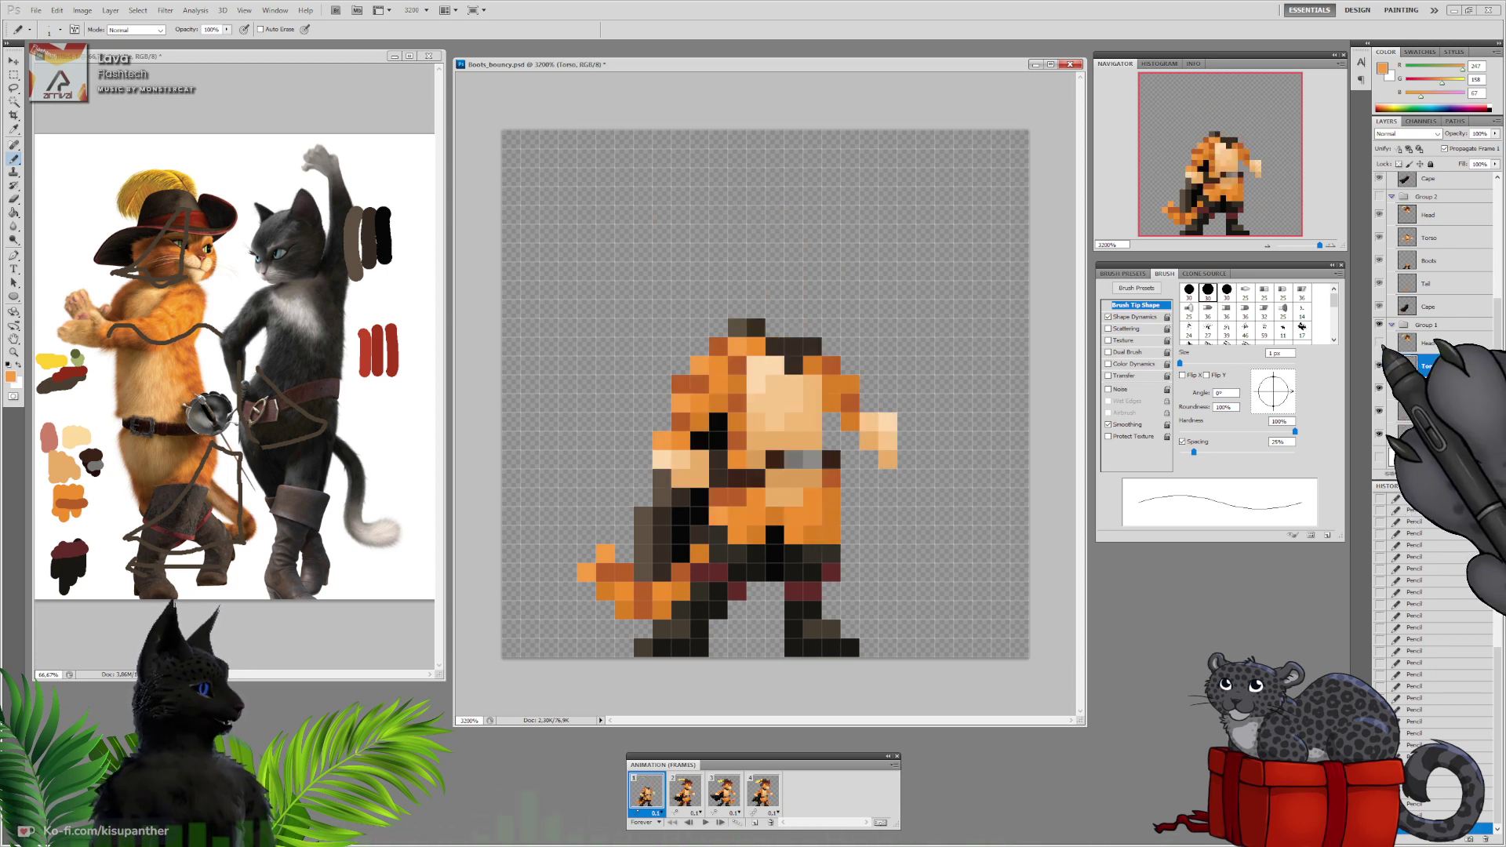
{"action": "left_click", "coordinate": [1380, 343]}
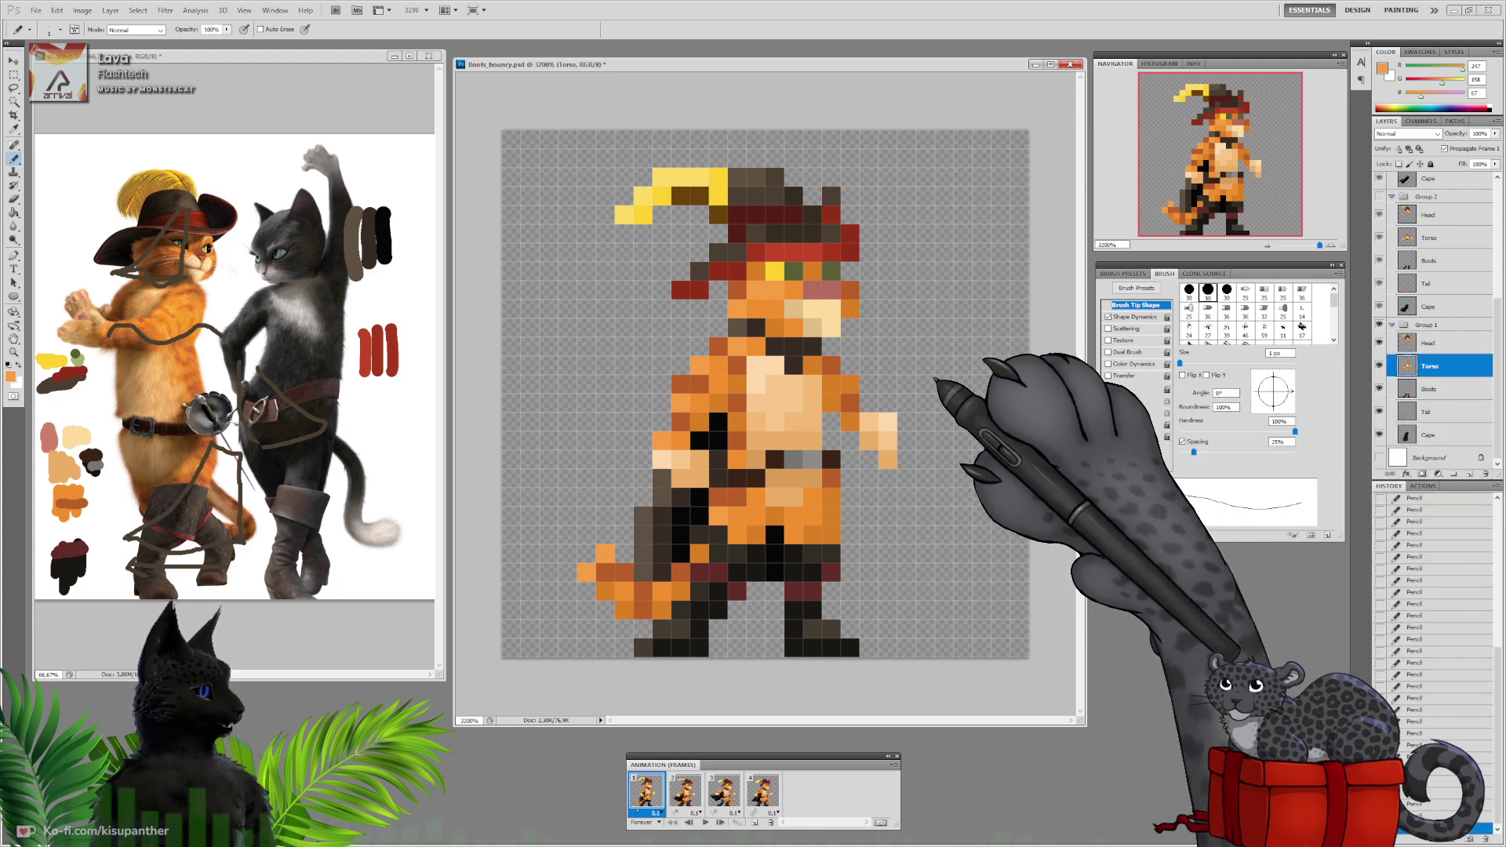
{"action": "left_click", "coordinate": [736, 326], "text": "alt"}
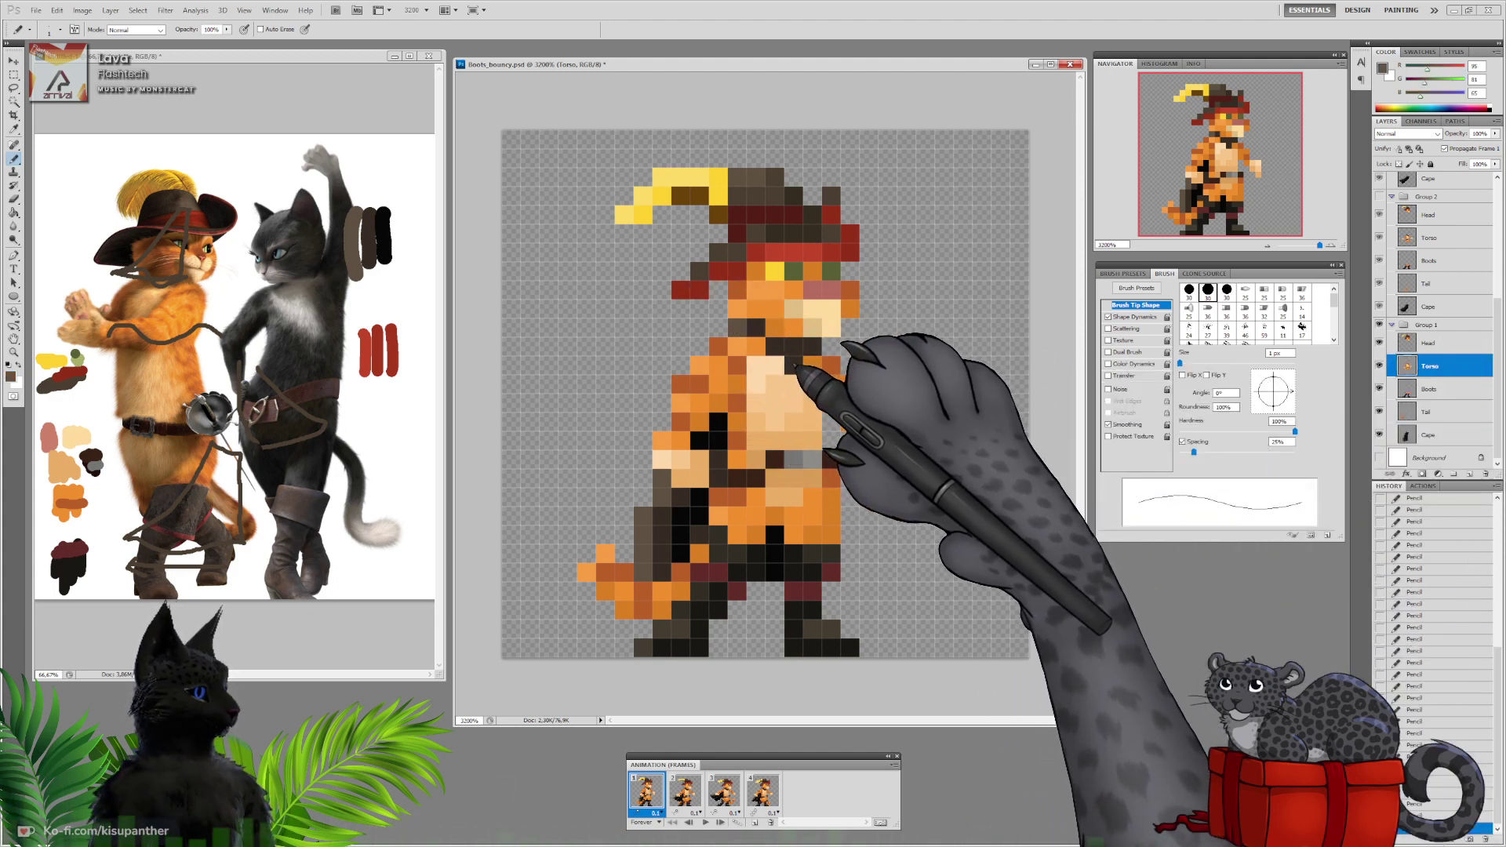
Retouch the collar with the same brown in frames 2 and 3, using Group 2's Torso layer and Group 3's Boots layer
{"action": "left_click", "coordinate": [684, 792]}
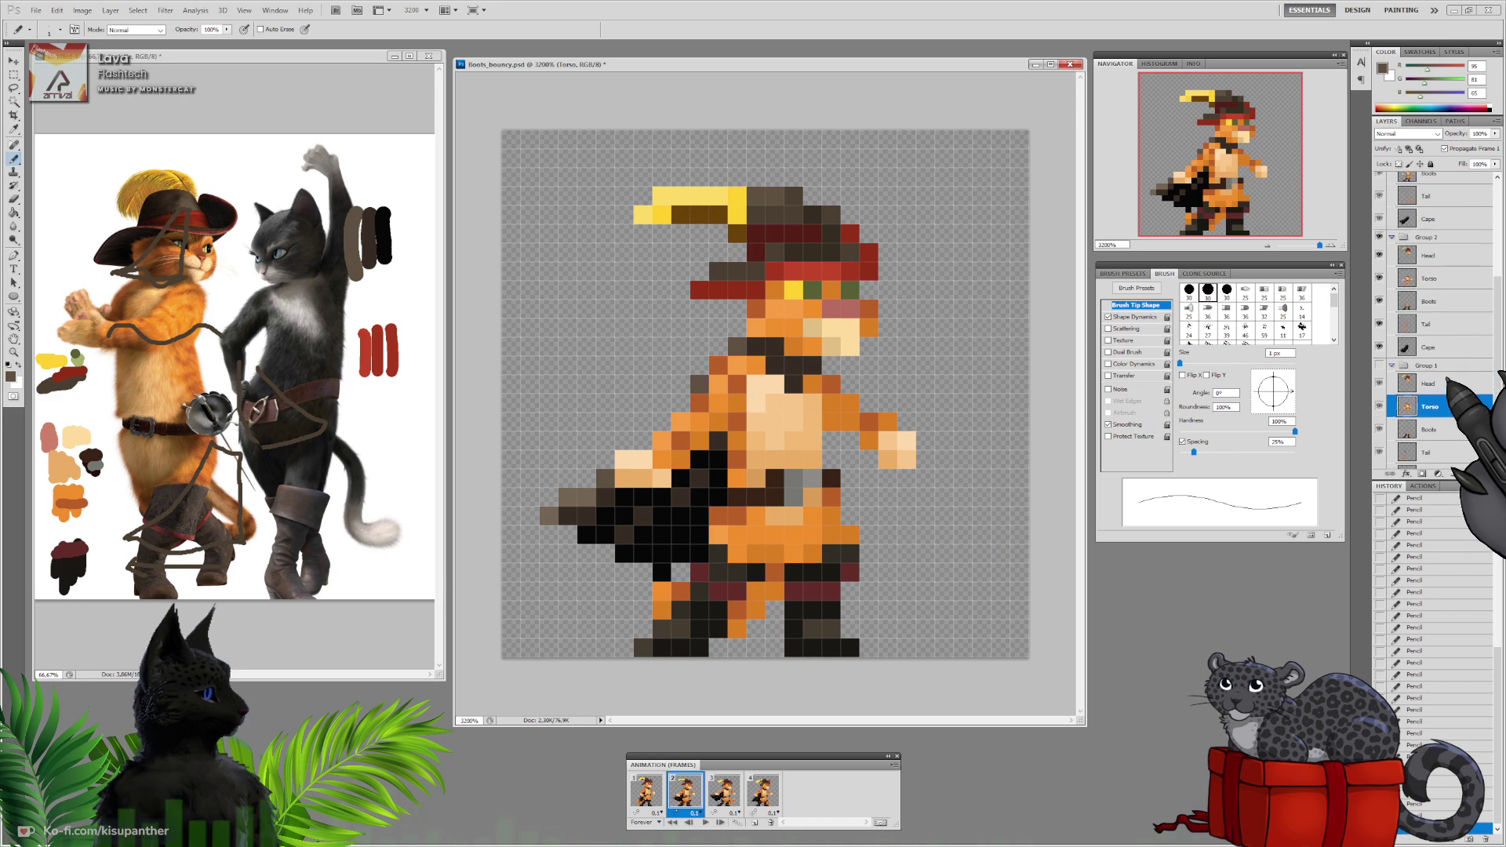
{"action": "left_click", "coordinate": [1428, 278]}
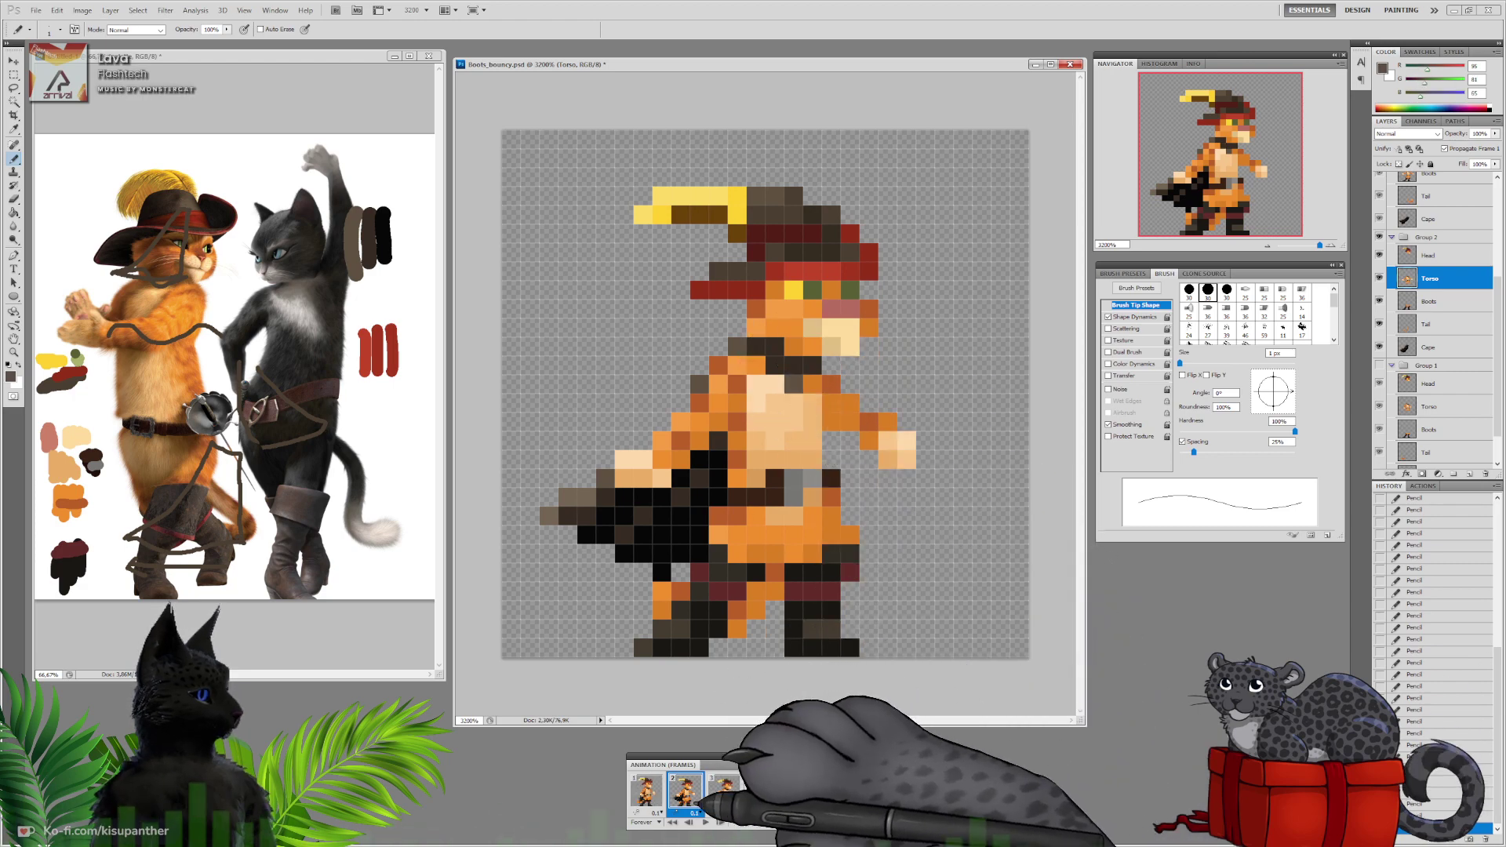
{"action": "left_click", "coordinate": [723, 792]}
{"action": "left_click_drag", "start_coordinate": [1495, 368], "coordinate": [1494, 295]}
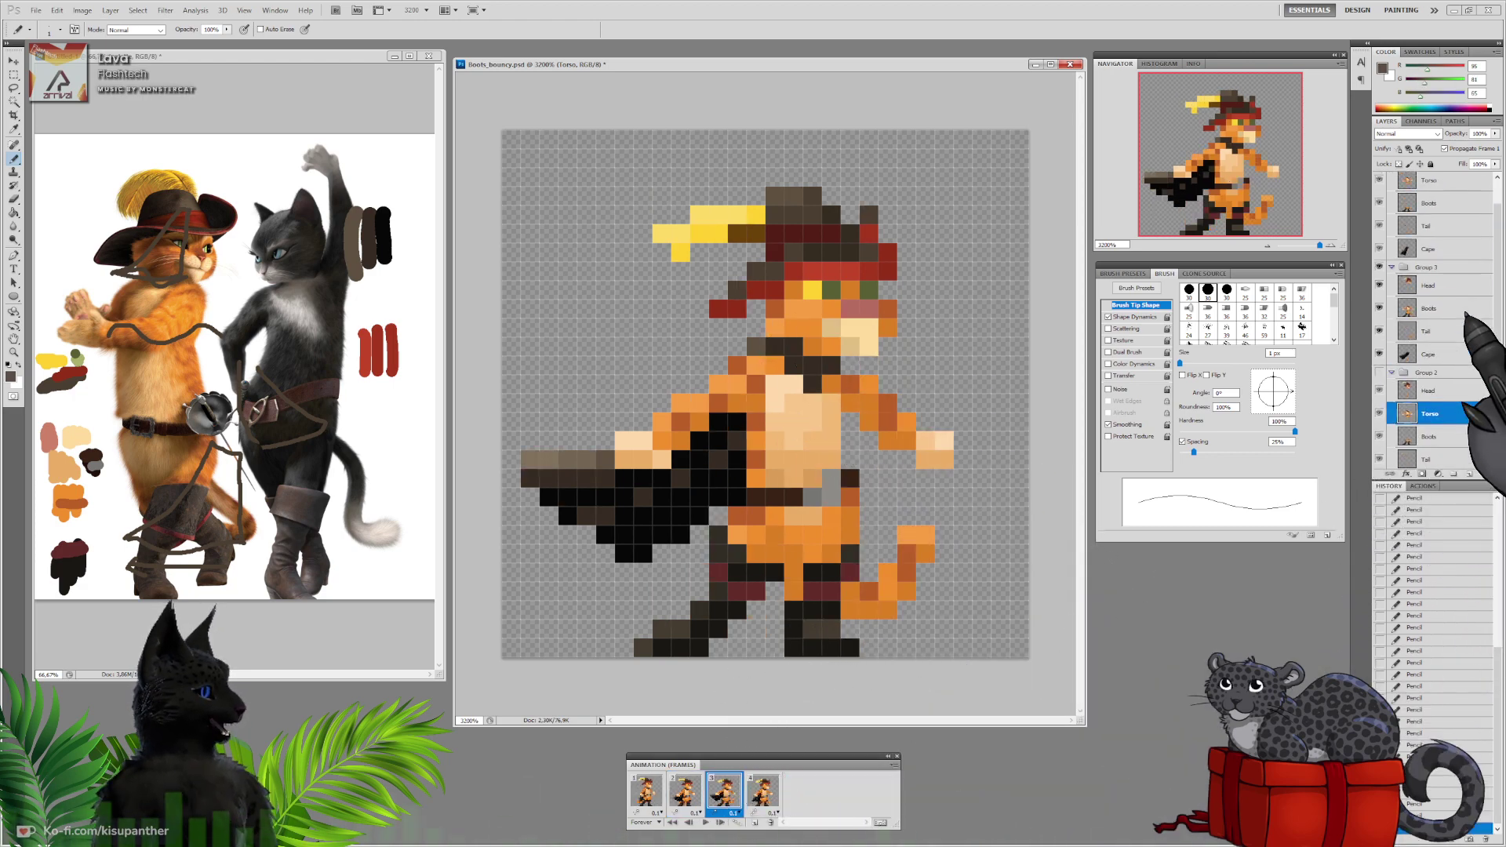
{"action": "left_click", "coordinate": [1459, 308]}
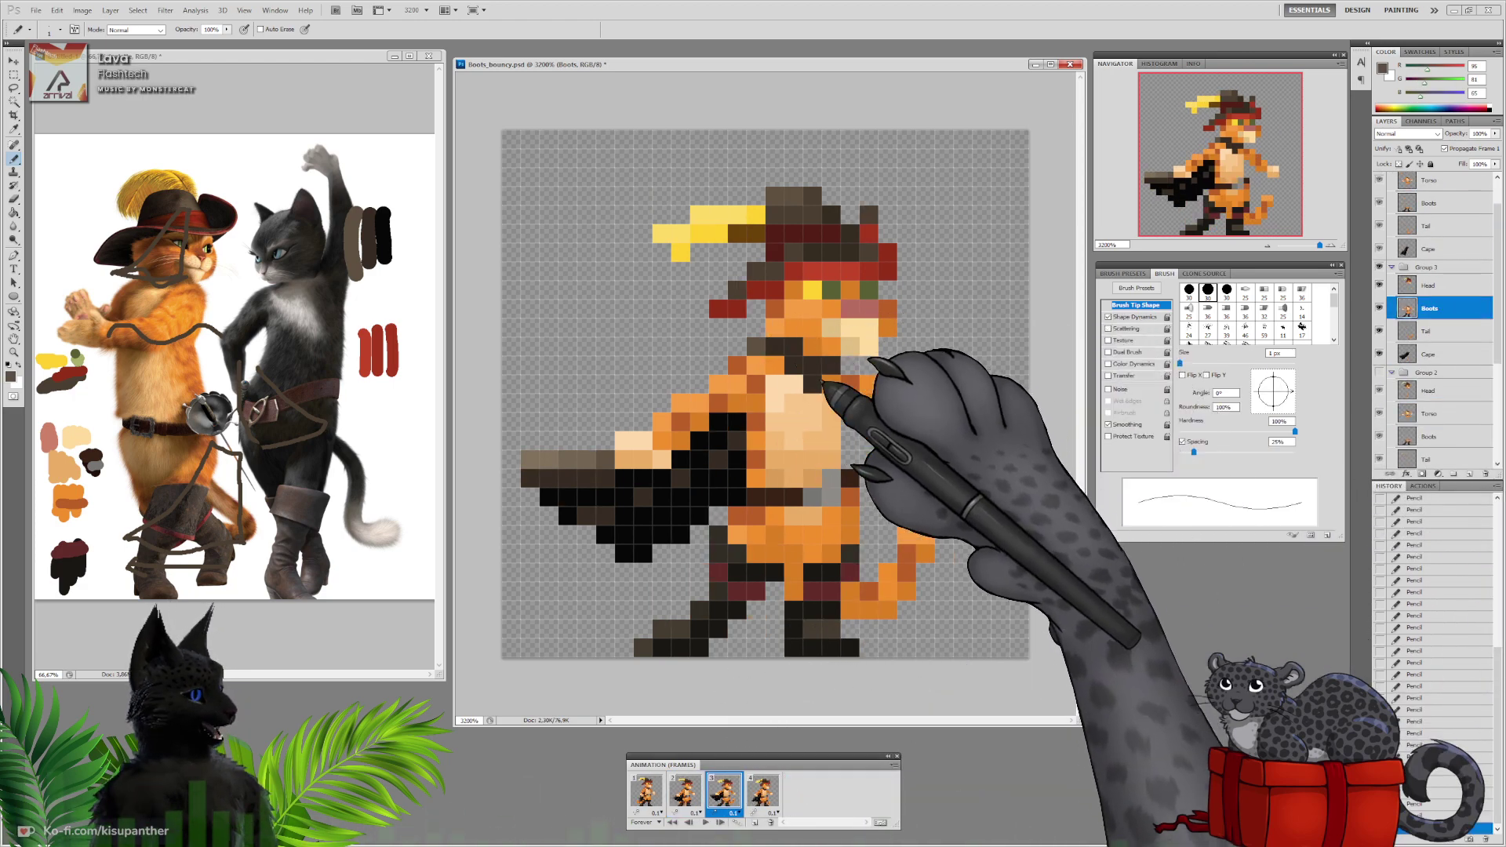
Retouch the collar in frame 4 on Group 4's Torso layer, return to frame 1 and save the file
{"action": "left_click", "coordinate": [762, 790]}
{"action": "scroll", "coordinate": [1459, 330], "scroll_direction": "up", "scroll_amount": 2}
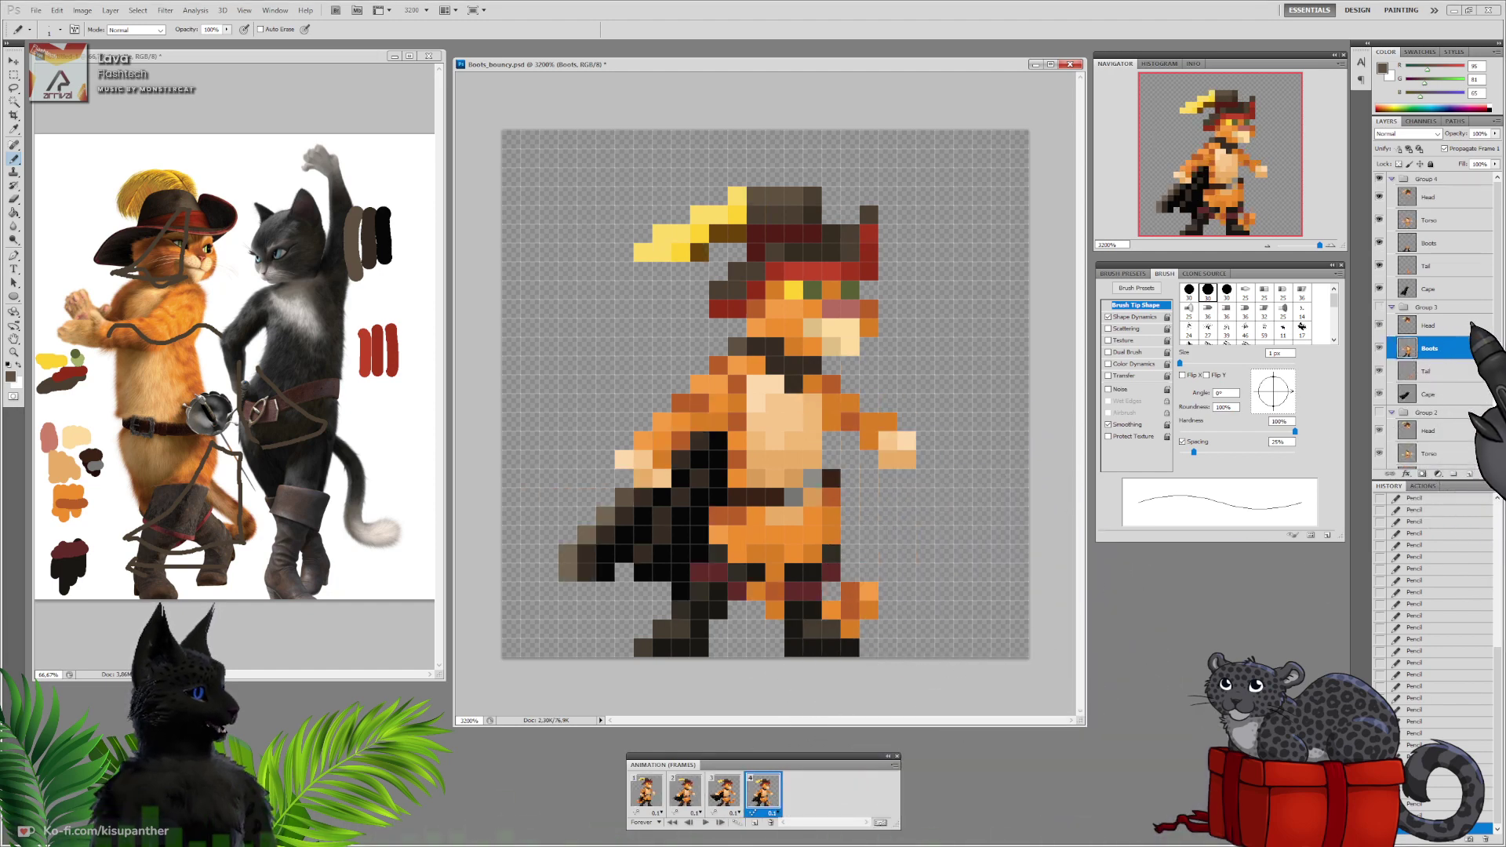
{"action": "left_click", "coordinate": [1432, 222]}
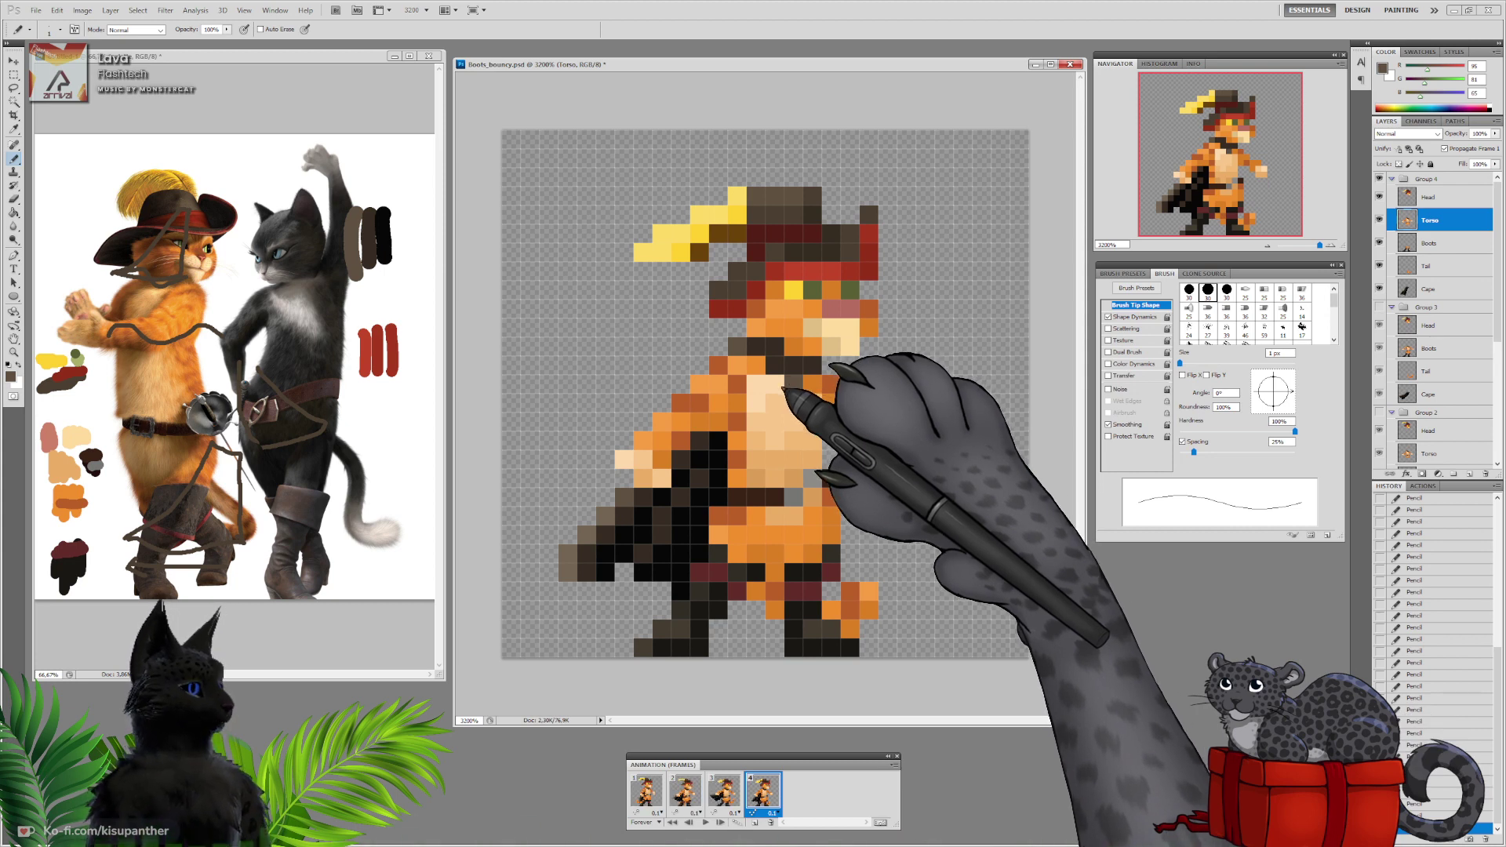
{"action": "left_click", "coordinate": [650, 791]}
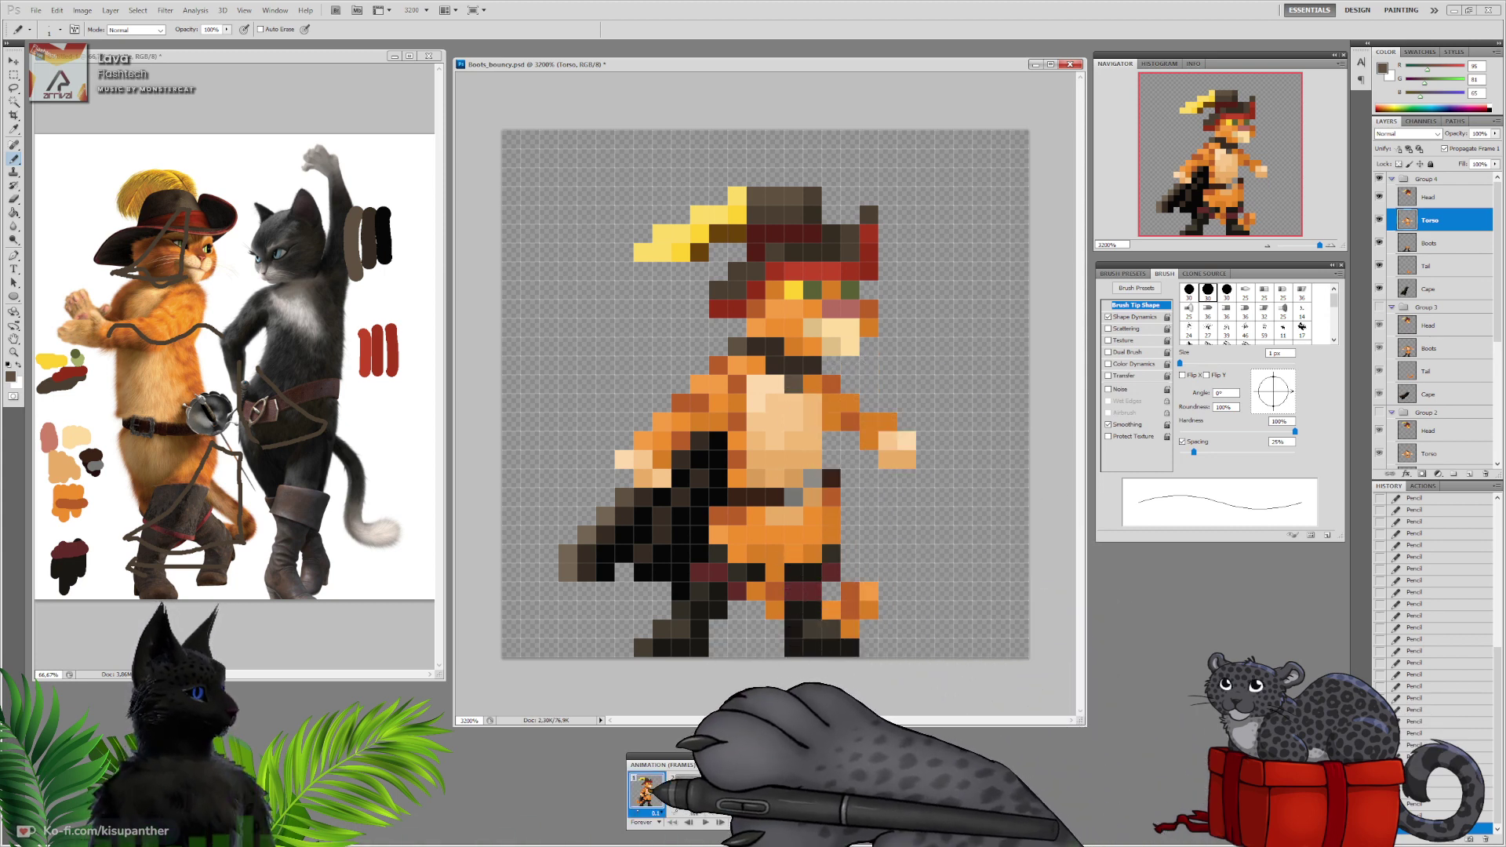
{"action": "key", "text": "ctrl+s"}
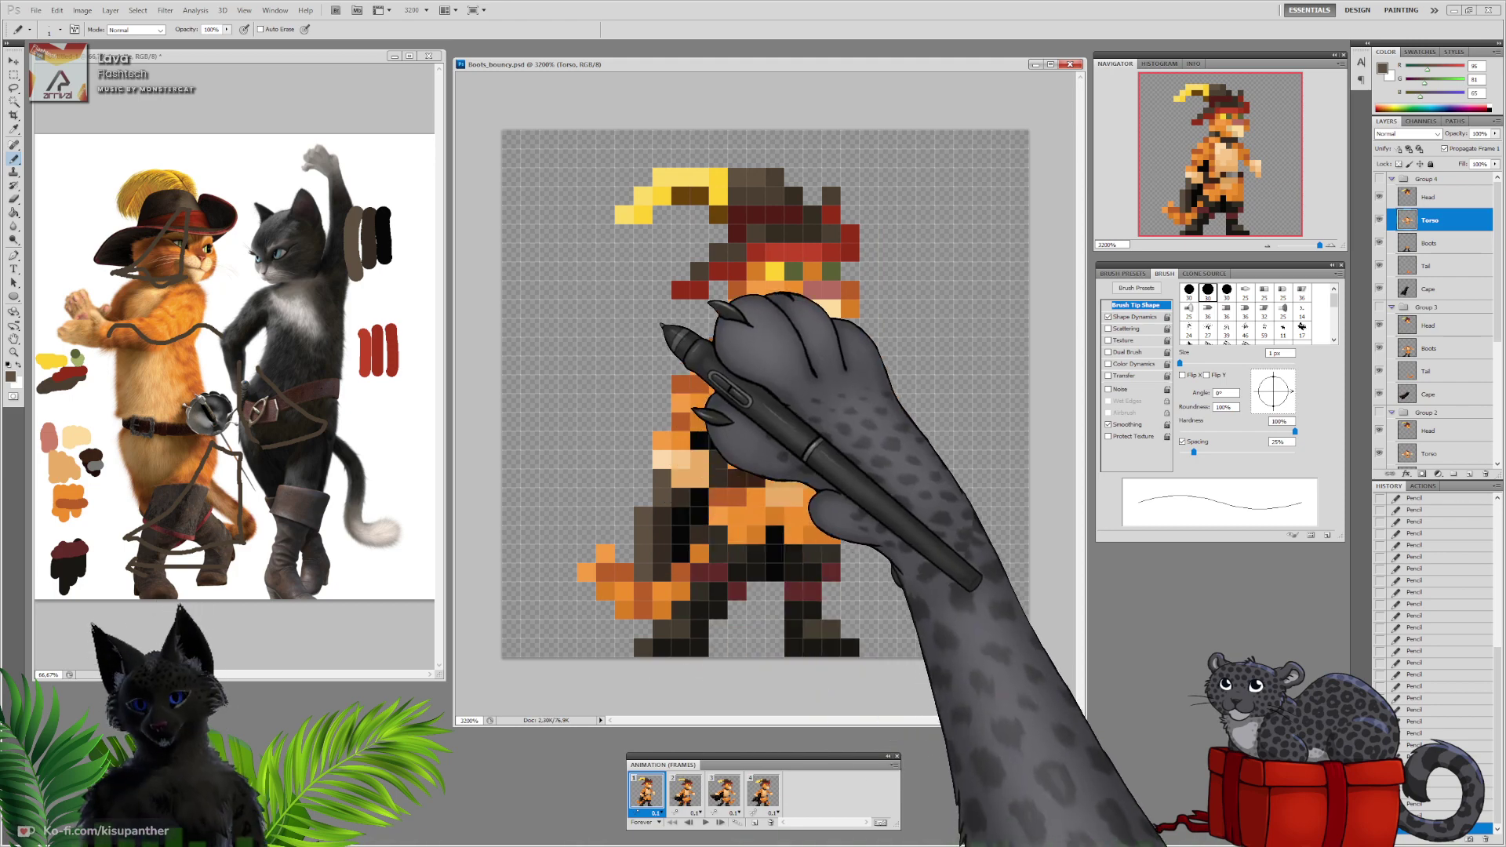
Play the walking animation, check it at a reduced 400% view and stop playback
{"action": "left_click", "coordinate": [704, 822]}
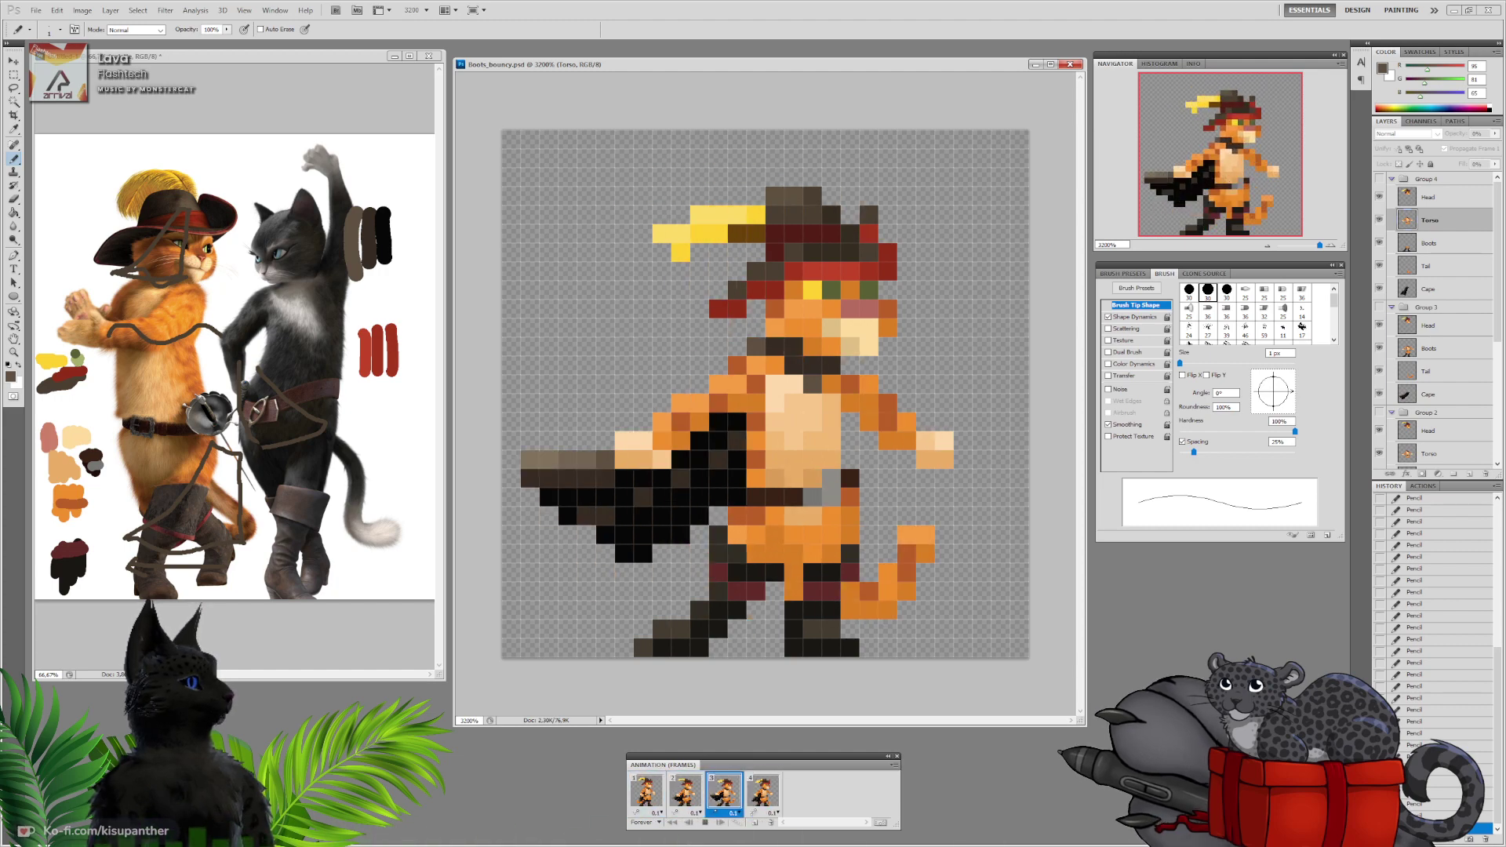
{"action": "left_click", "coordinate": [1267, 246]}
{"action": "left_click", "coordinate": [1268, 246]}
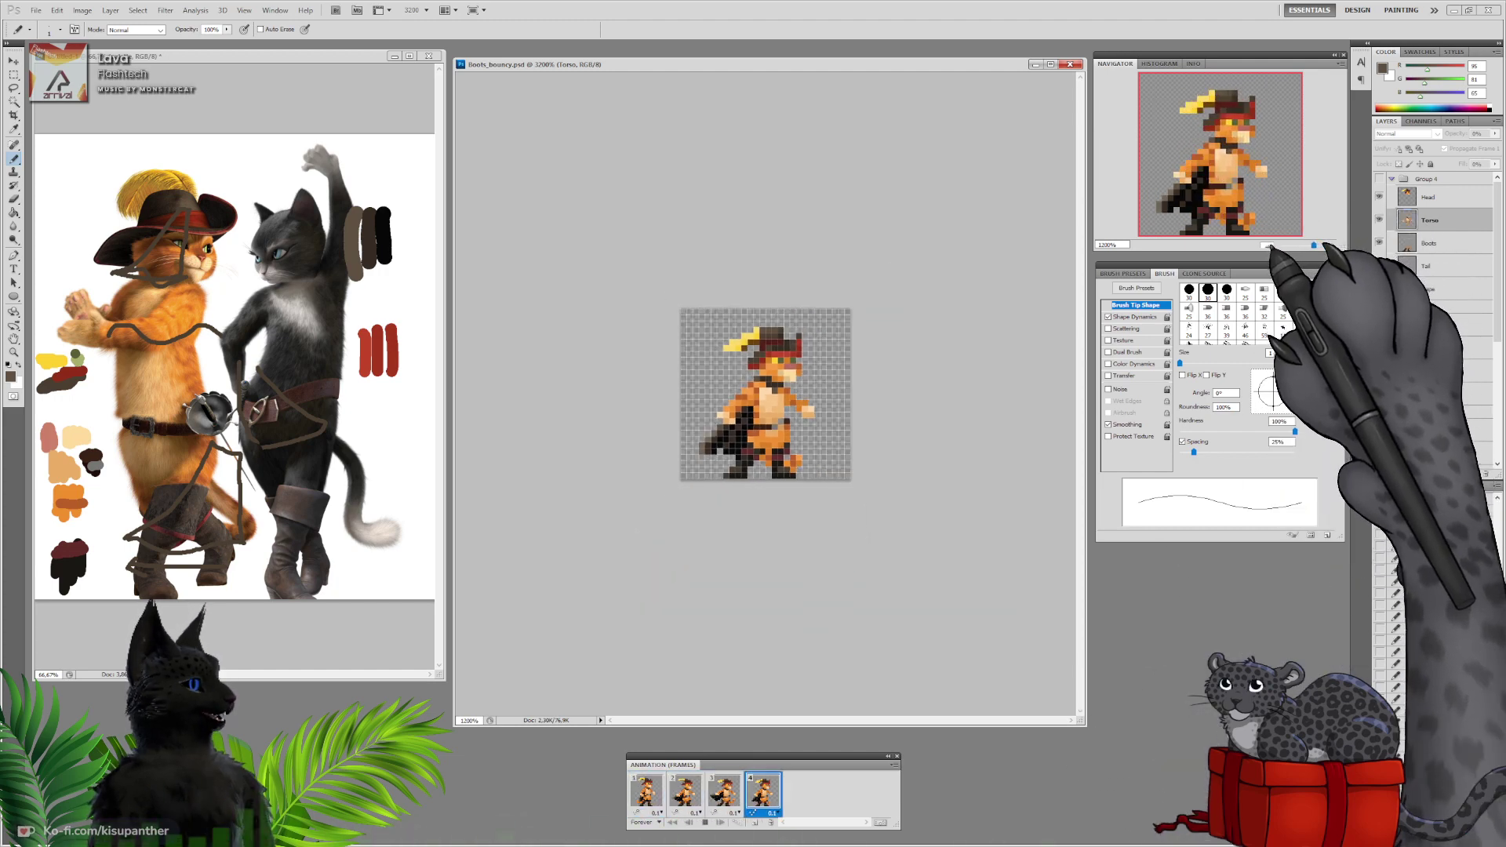
{"action": "left_click", "coordinate": [1267, 246]}
{"action": "left_click", "coordinate": [1267, 246]}
{"action": "left_click", "coordinate": [1267, 245]}
{"action": "left_click", "coordinate": [1267, 246]}
{"action": "left_click", "coordinate": [1267, 246]}
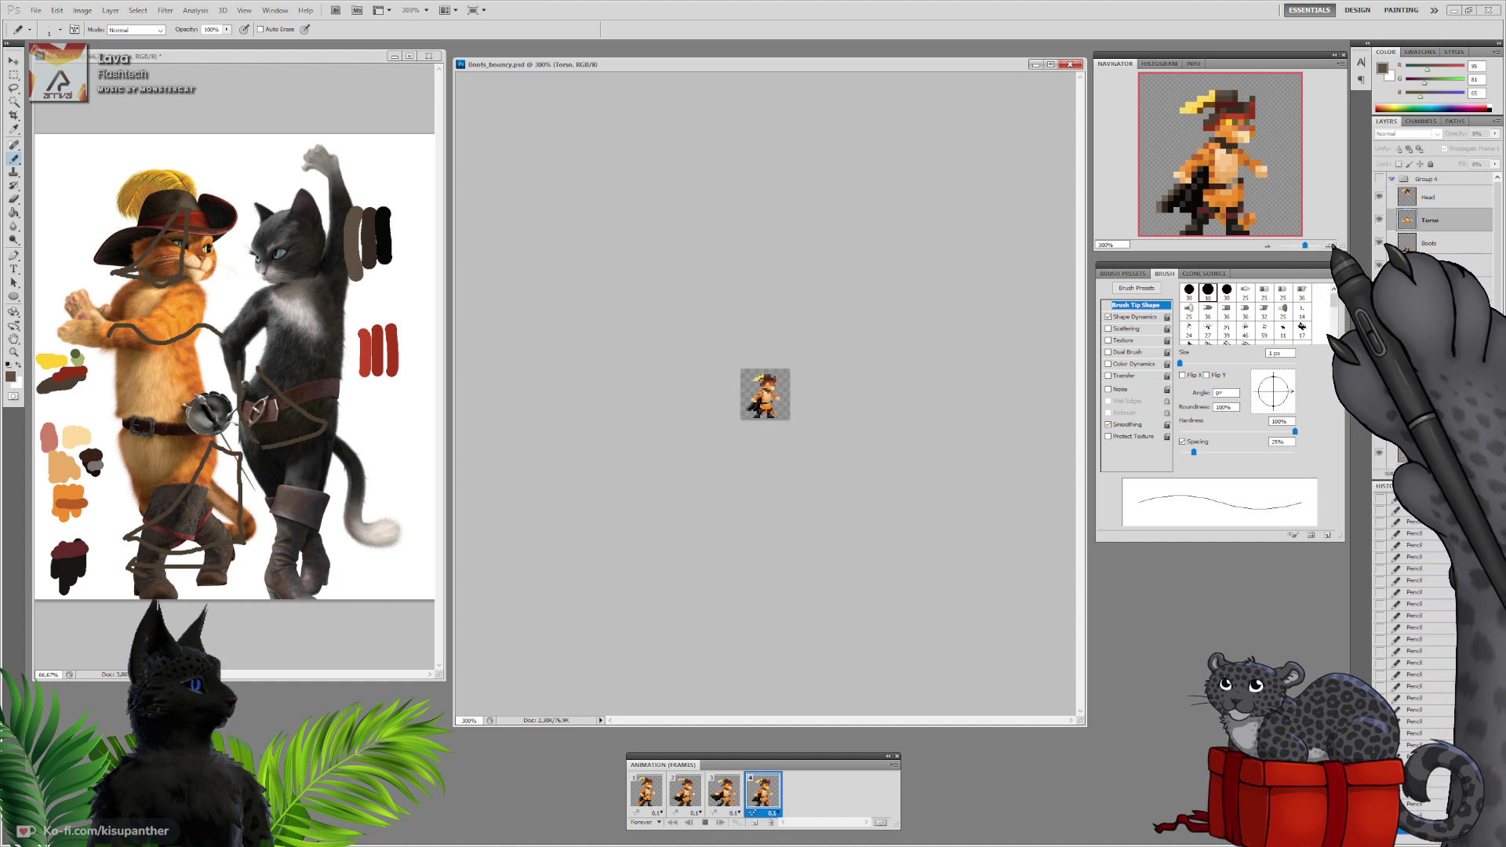
{"action": "left_click", "coordinate": [1331, 246]}
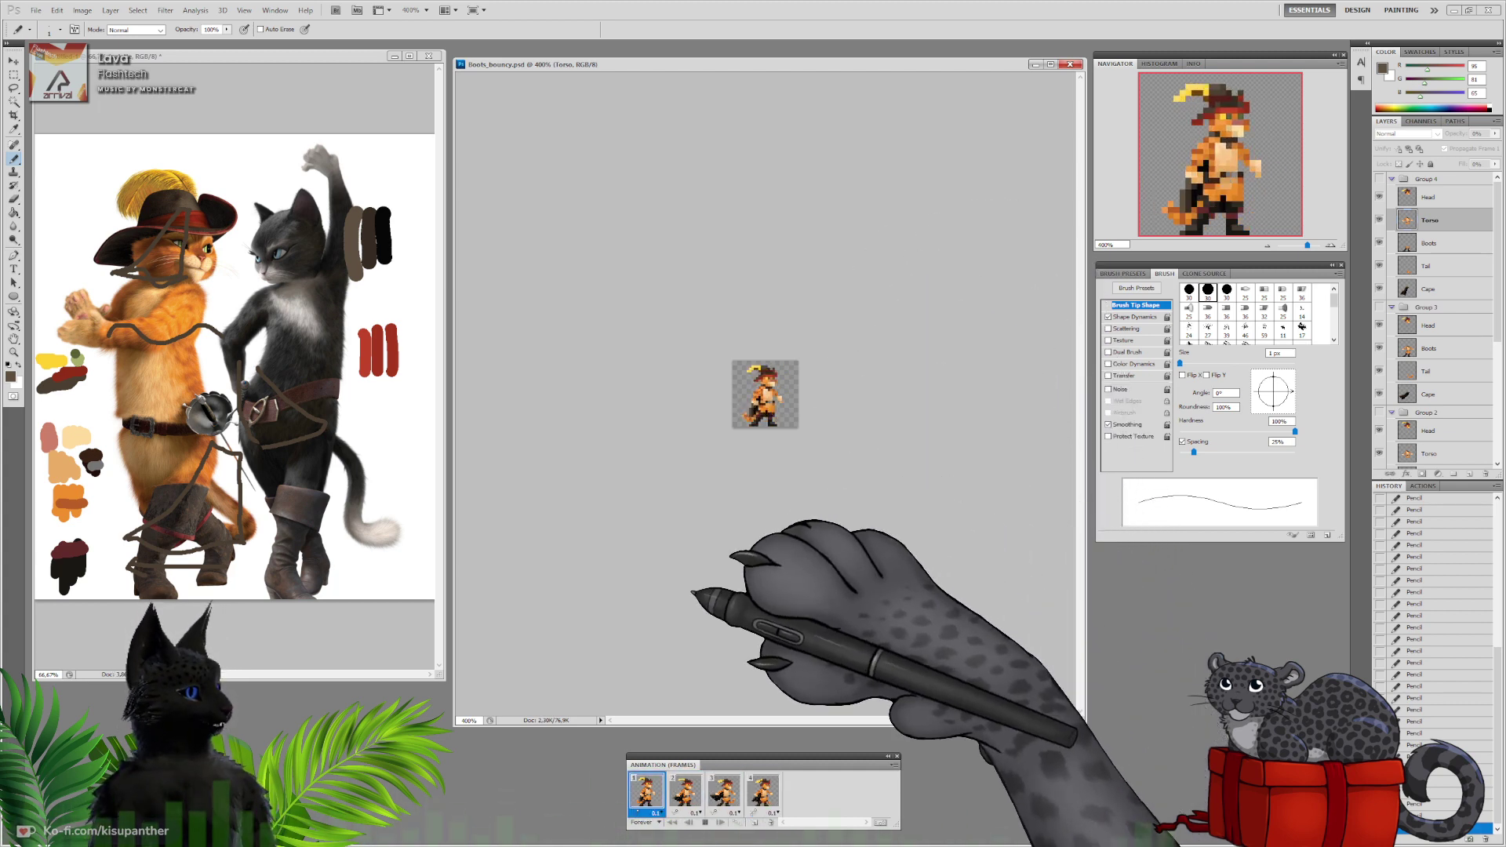
{"action": "left_click", "coordinate": [705, 822]}
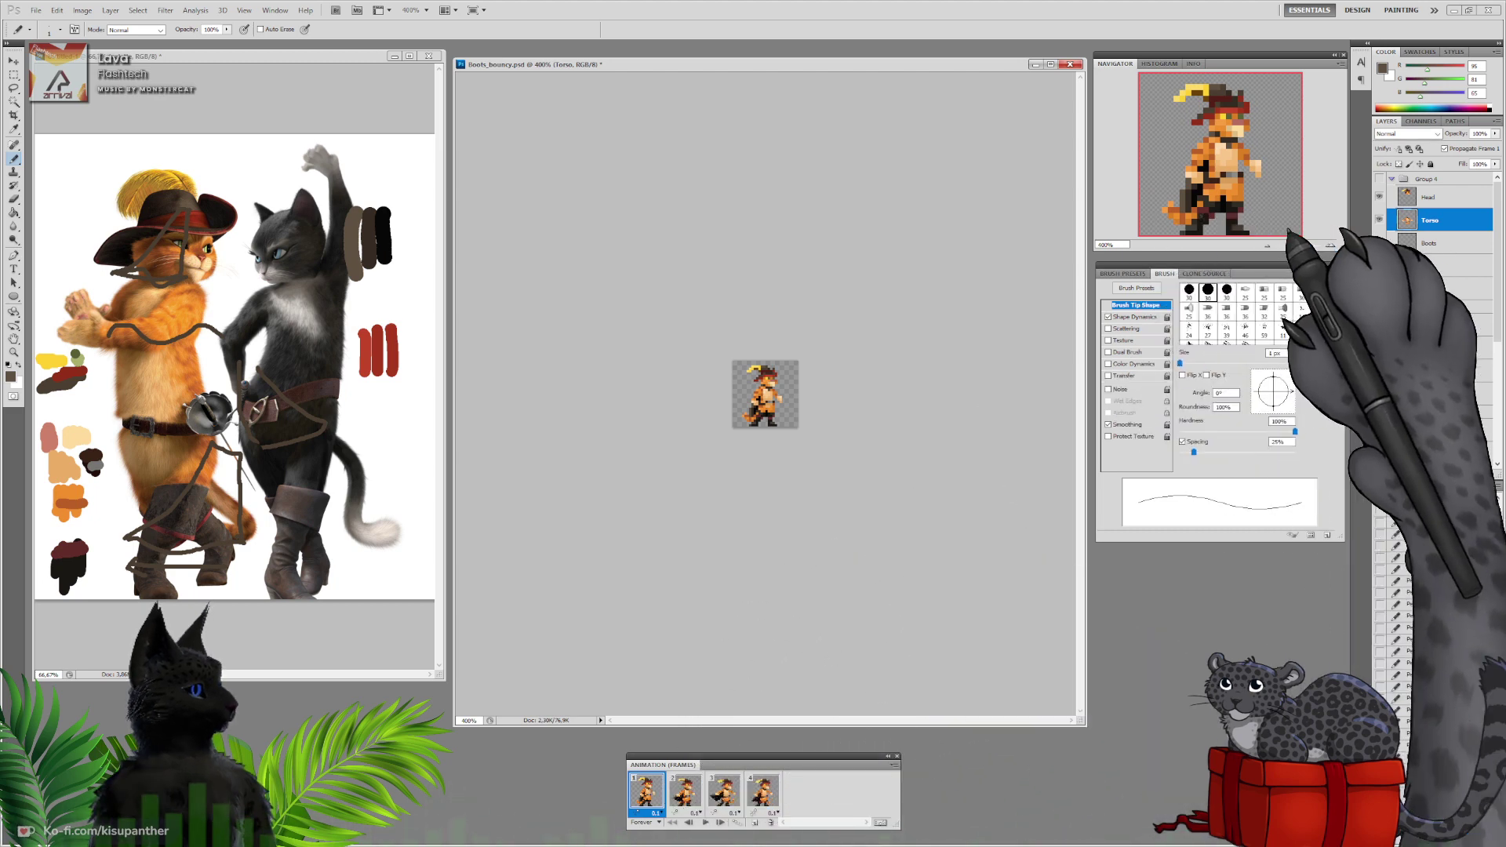
Activate Group 1's Tail layer and sample the gray of the metal sword hilt in the reference image
{"action": "left_click", "coordinate": [1330, 246]}
{"action": "left_click", "coordinate": [1330, 246]}
{"action": "left_click", "coordinate": [1330, 245]}
{"action": "left_click", "coordinate": [1330, 246]}
{"action": "left_click", "coordinate": [1330, 246]}
{"action": "left_click", "coordinate": [1330, 246]}
{"action": "left_click", "coordinate": [1330, 245]}
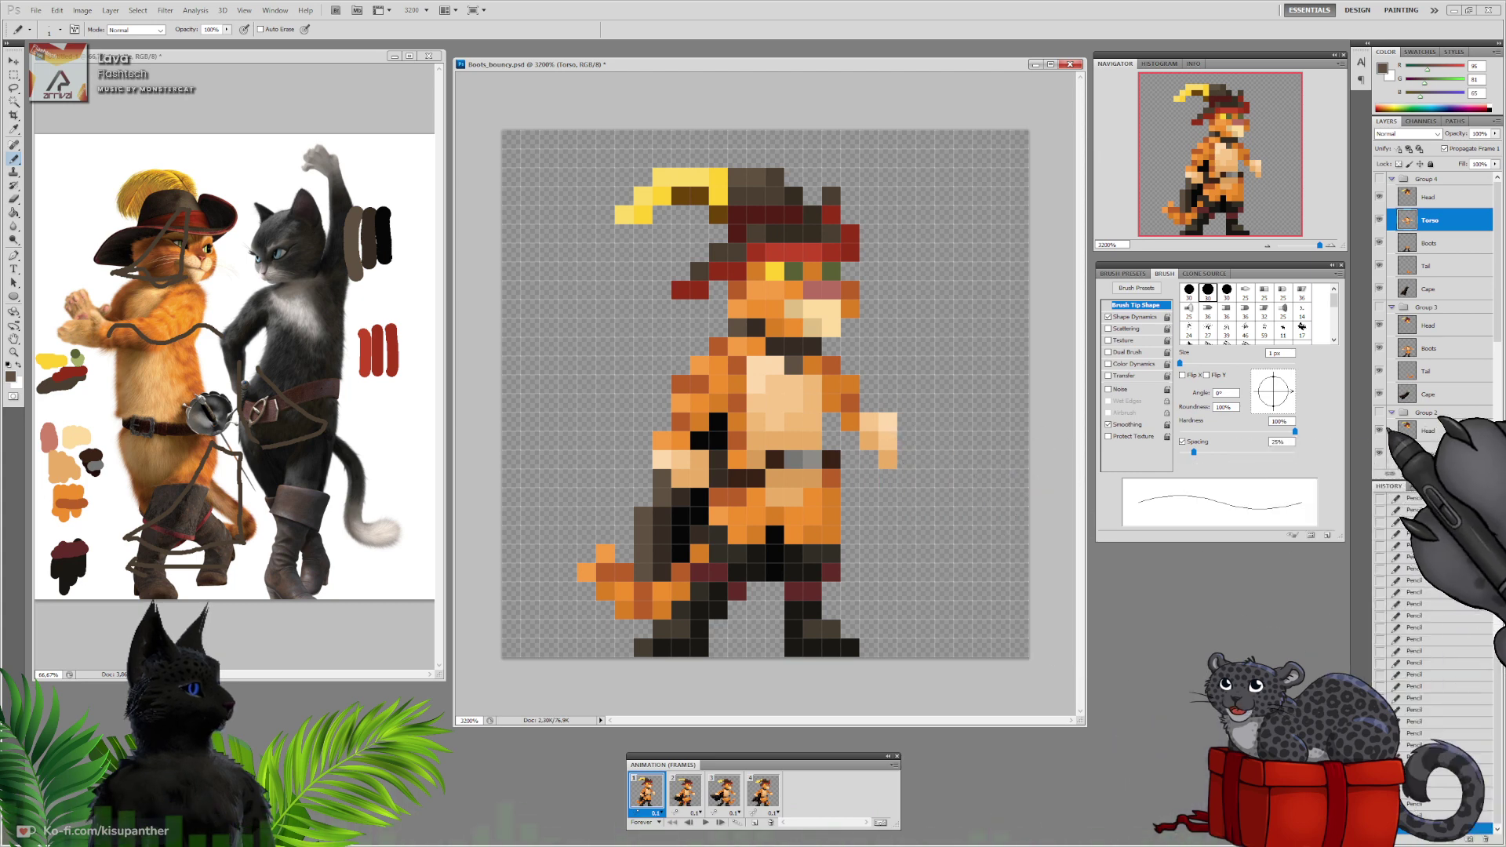
{"action": "scroll", "coordinate": [1435, 314], "scroll_direction": "down", "scroll_amount": 5}
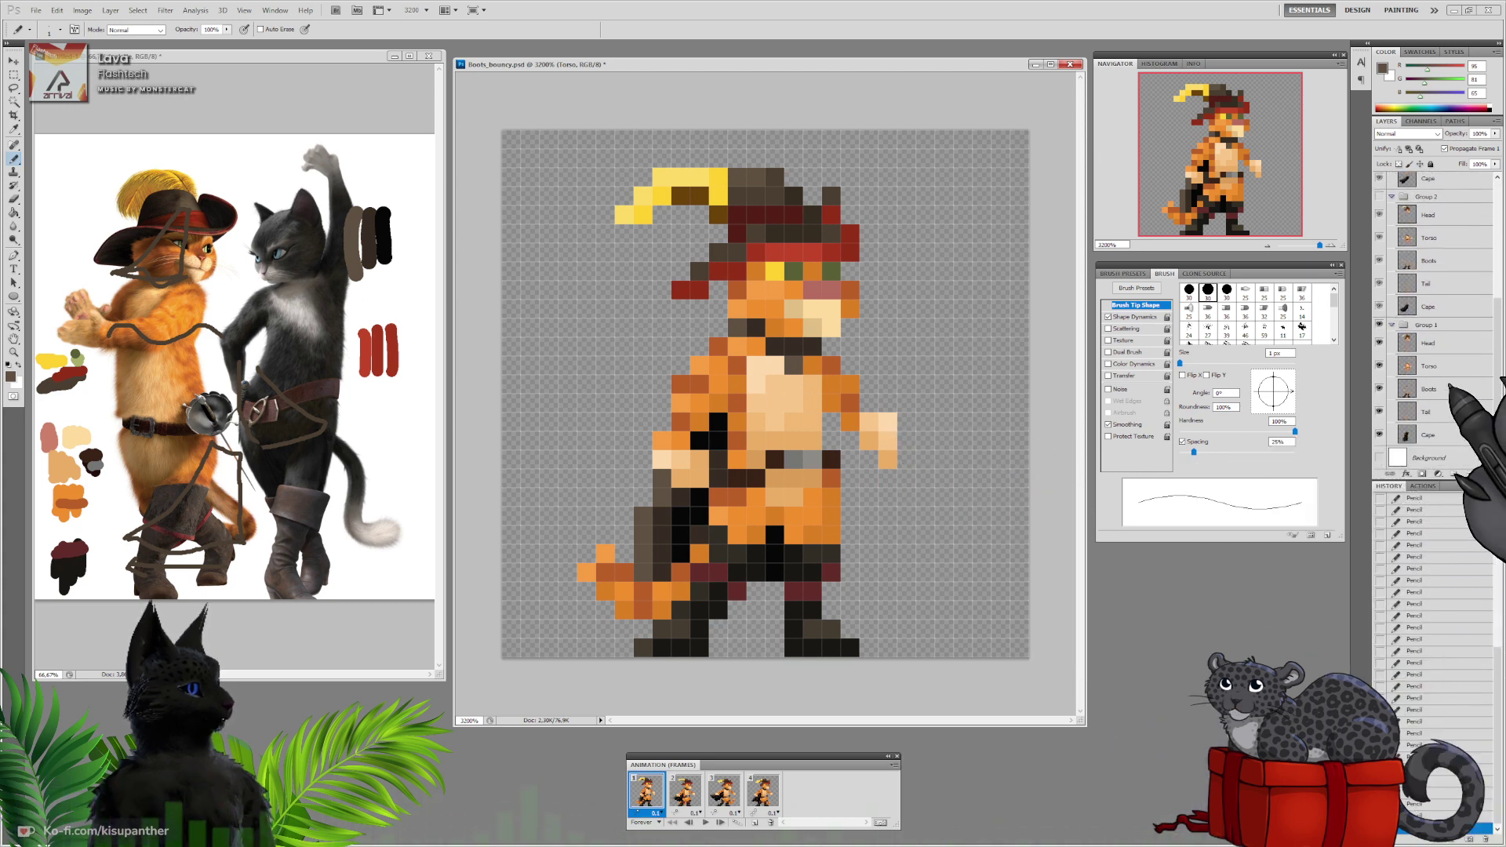
{"action": "left_click", "coordinate": [1445, 366]}
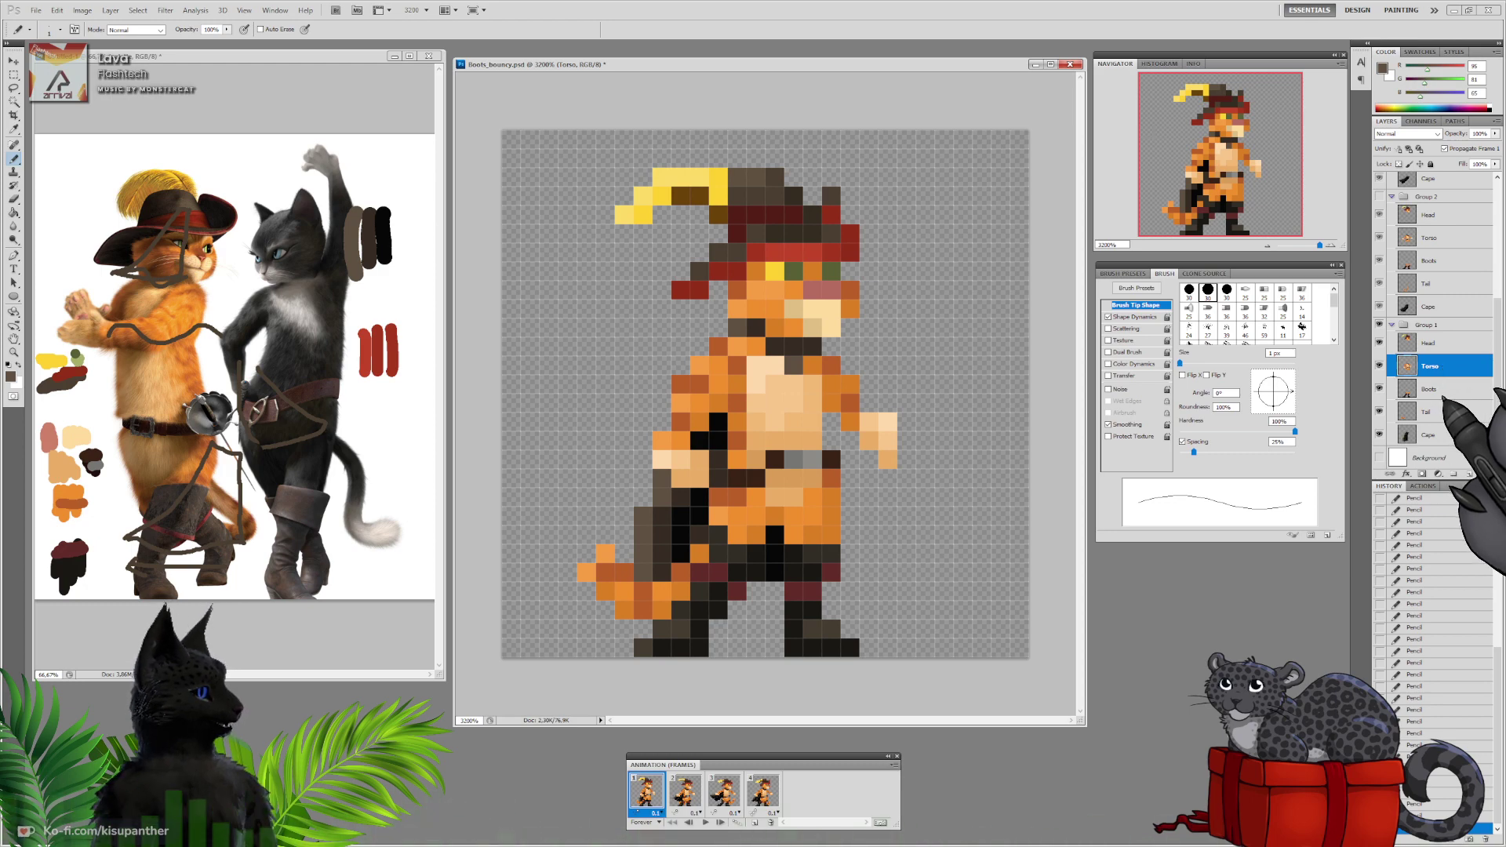
{"action": "left_click", "coordinate": [1428, 412]}
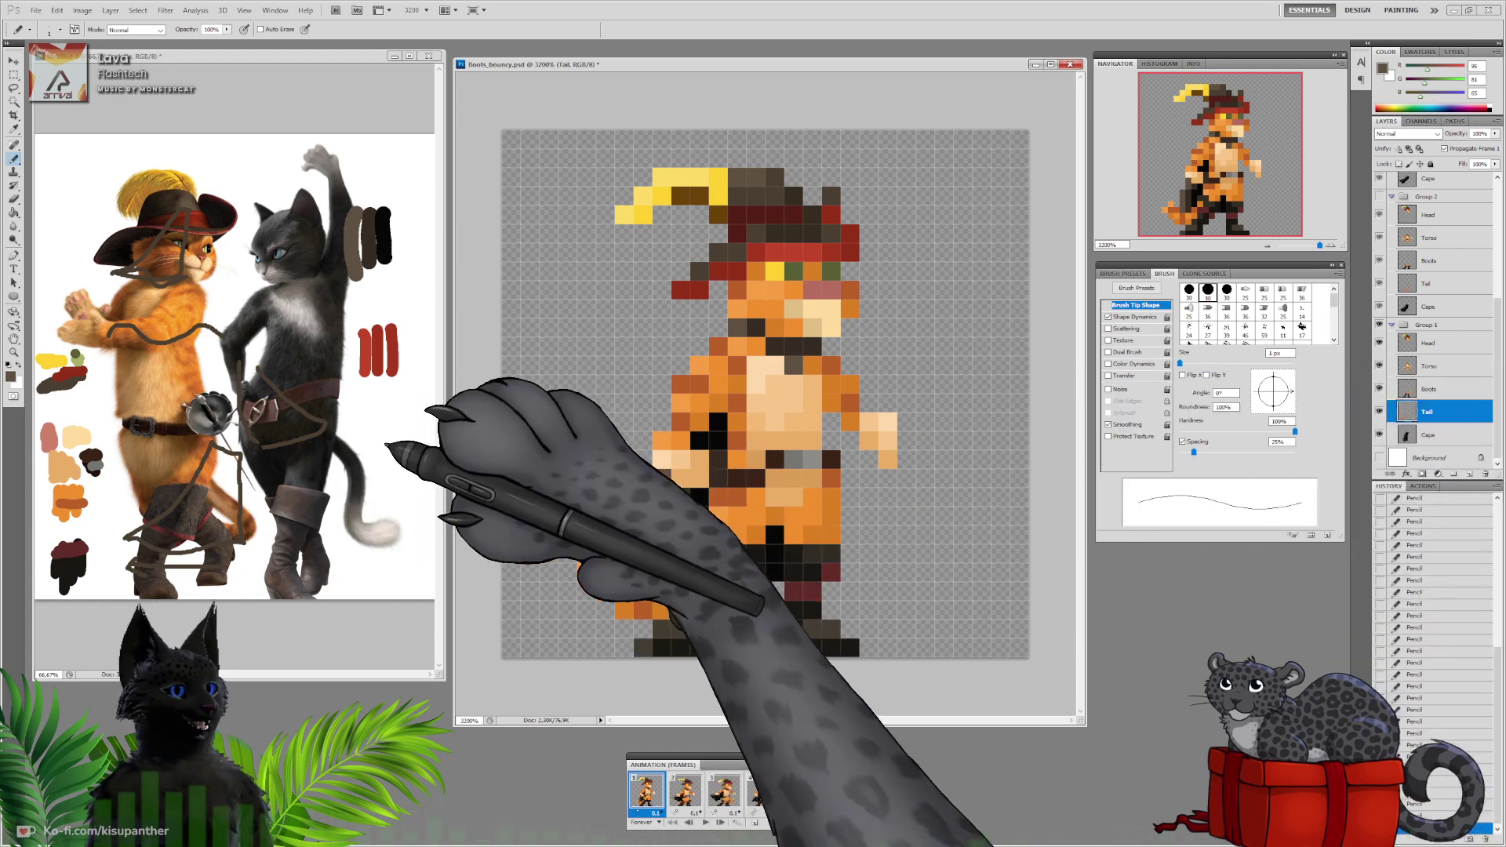
{"action": "left_click", "coordinate": [202, 417], "text": "alt"}
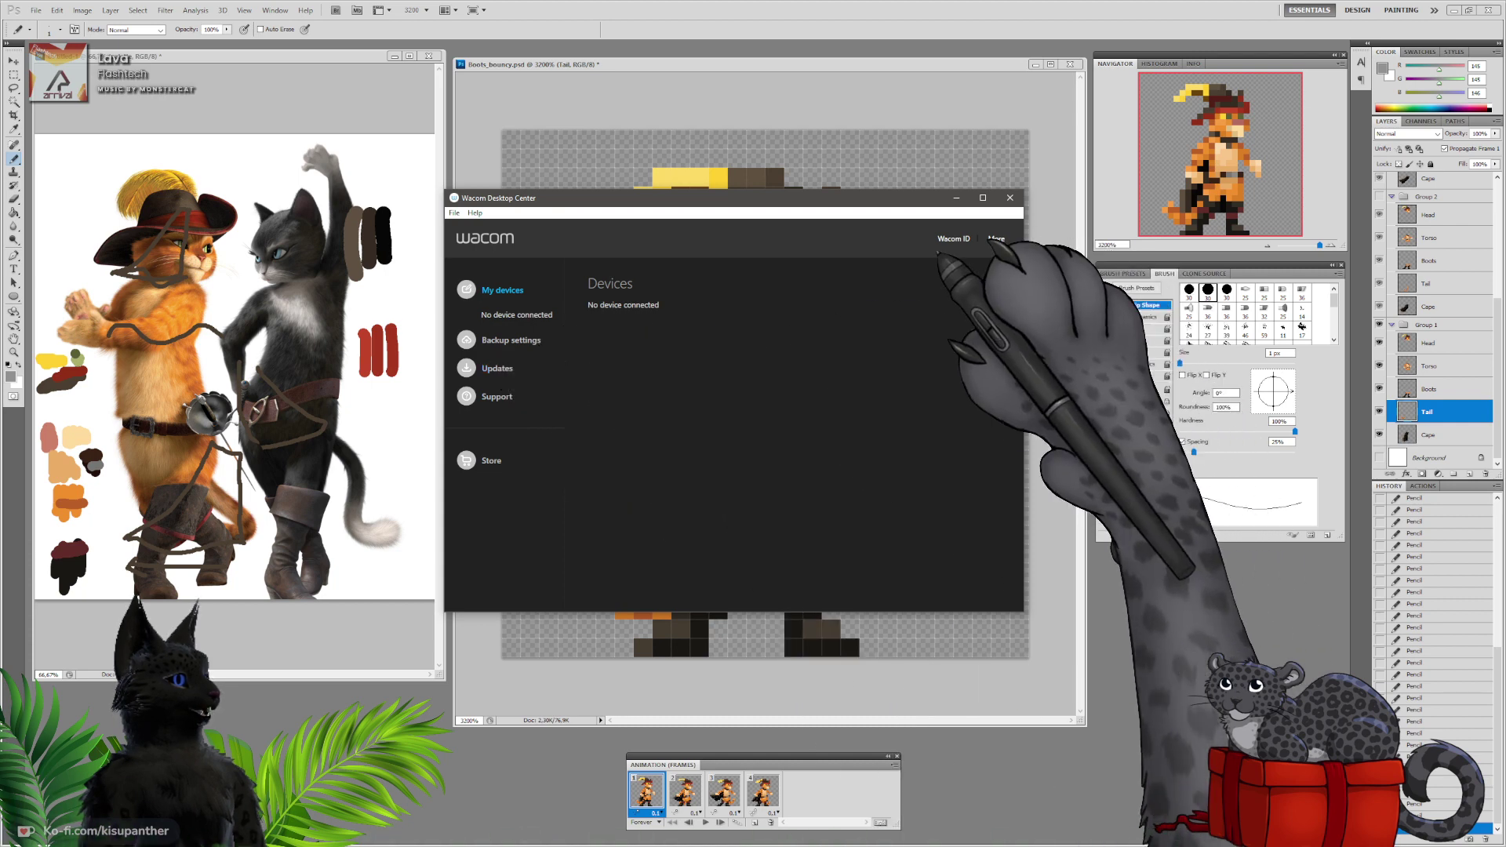
Check Wacom Desktop Center for driver updates, view its version information and minimize the window
{"action": "left_click", "coordinate": [497, 368]}
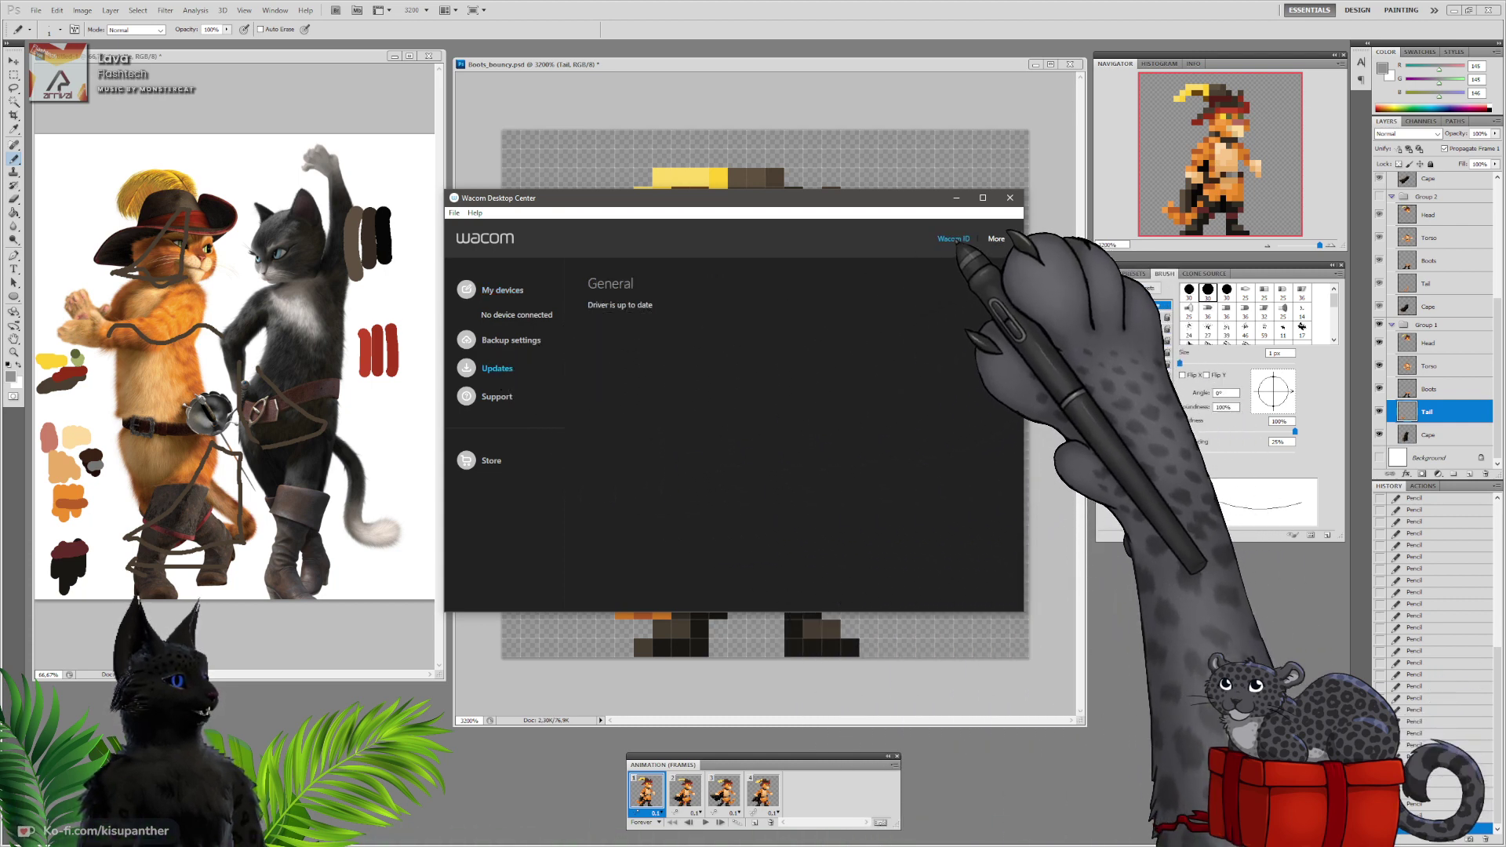
{"action": "left_click", "coordinate": [475, 212]}
{"action": "left_click", "coordinate": [502, 237]}
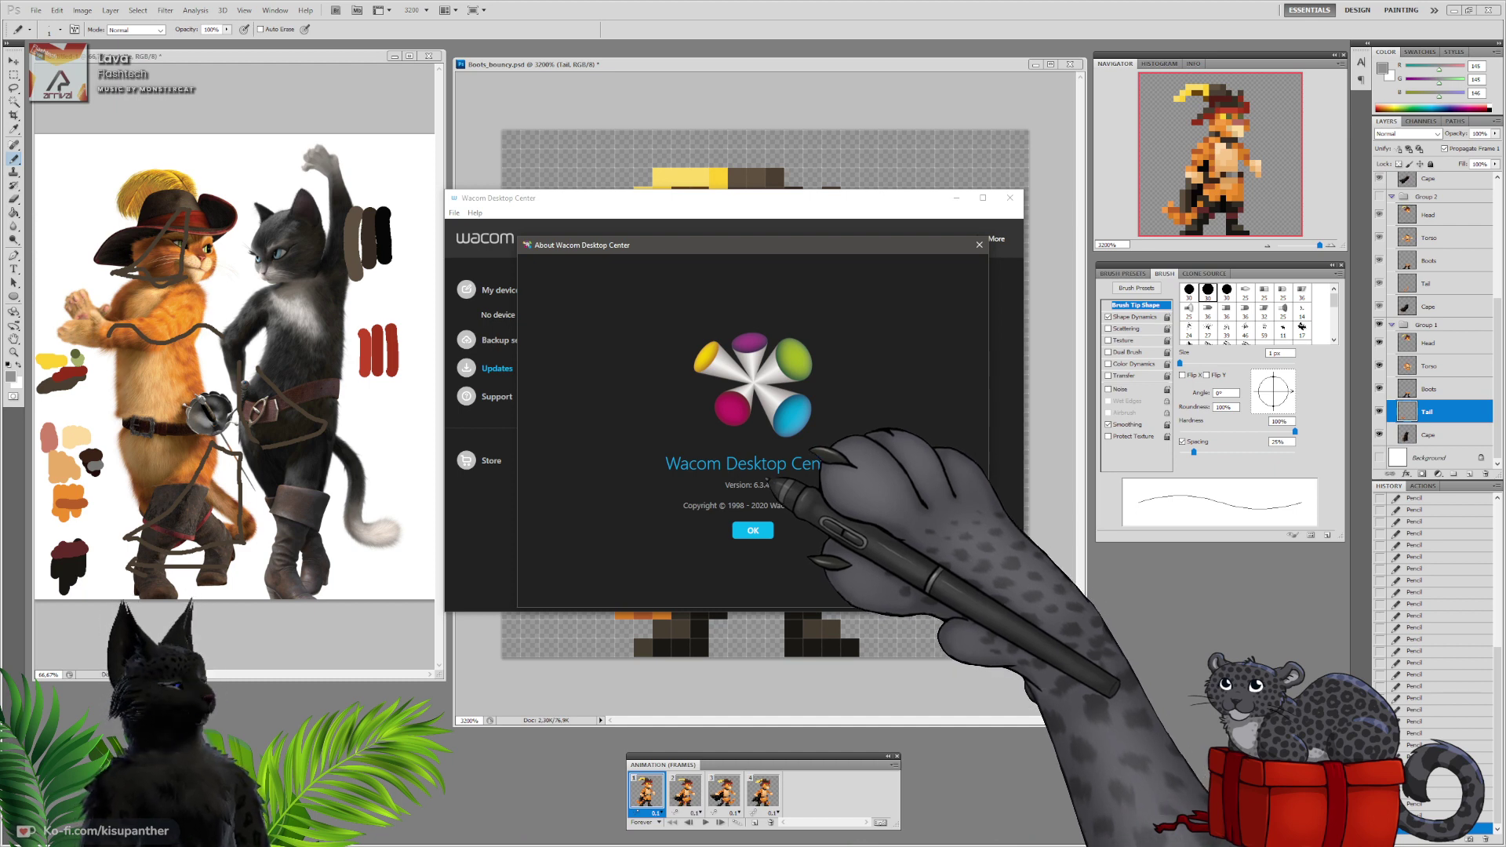
{"action": "left_click", "coordinate": [750, 530]}
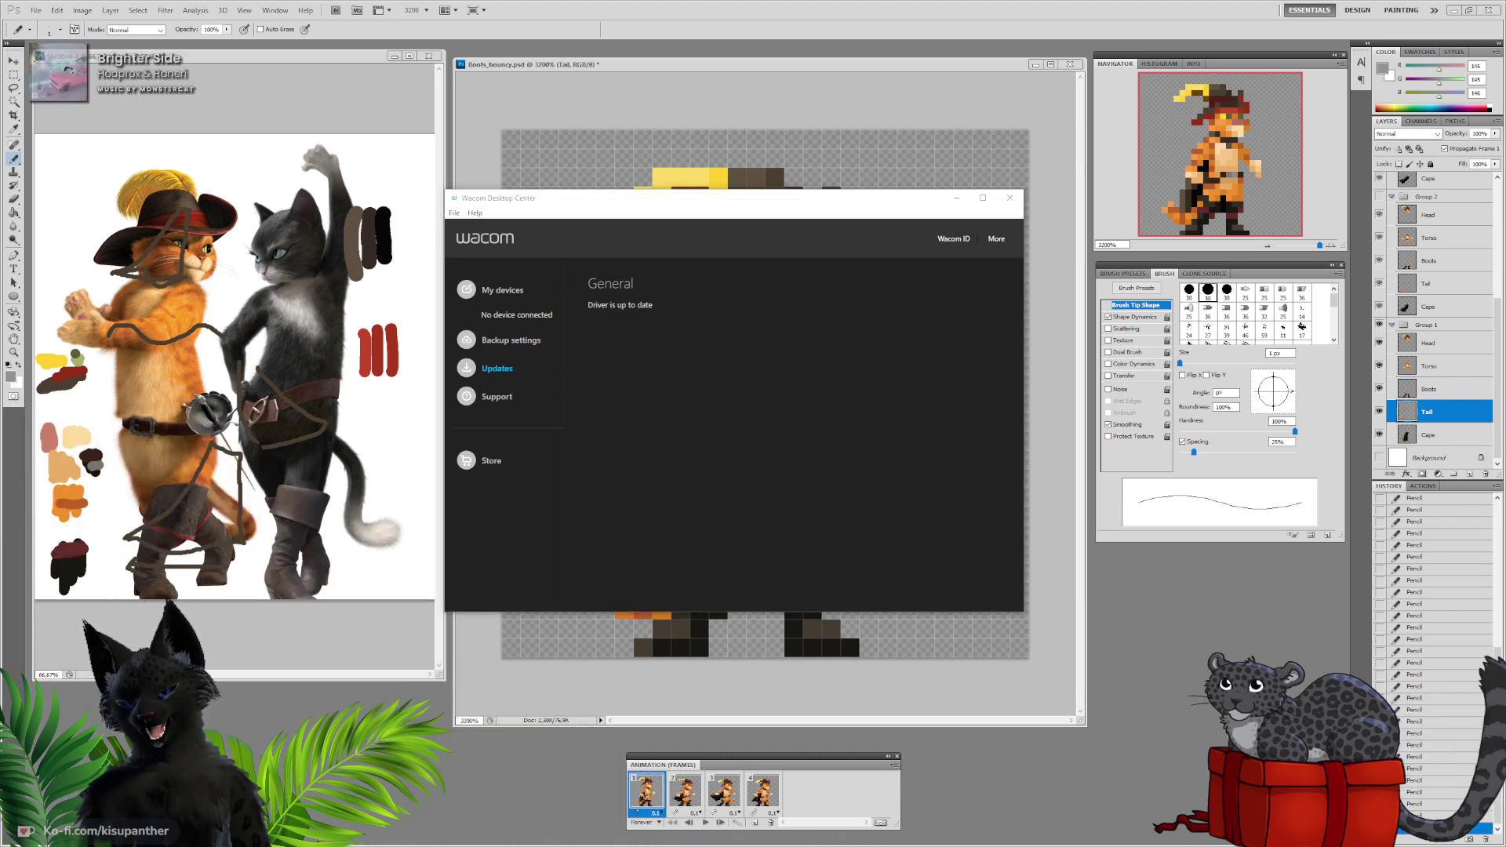
{"action": "left_click_drag", "start_coordinate": [0, 205], "coordinate": [0, 161]}
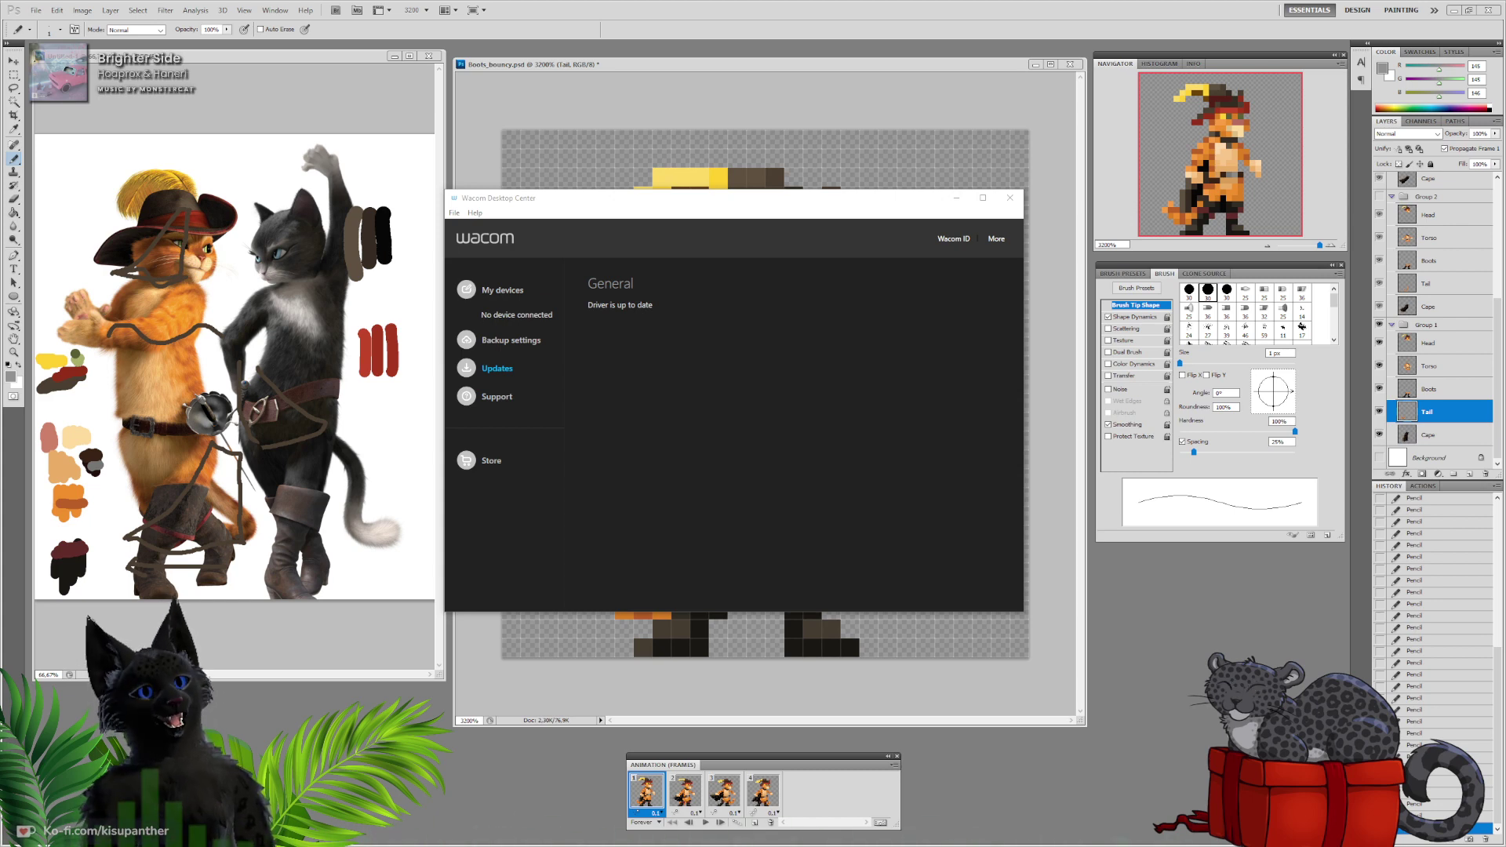
{"action": "left_click", "coordinate": [962, 199]}
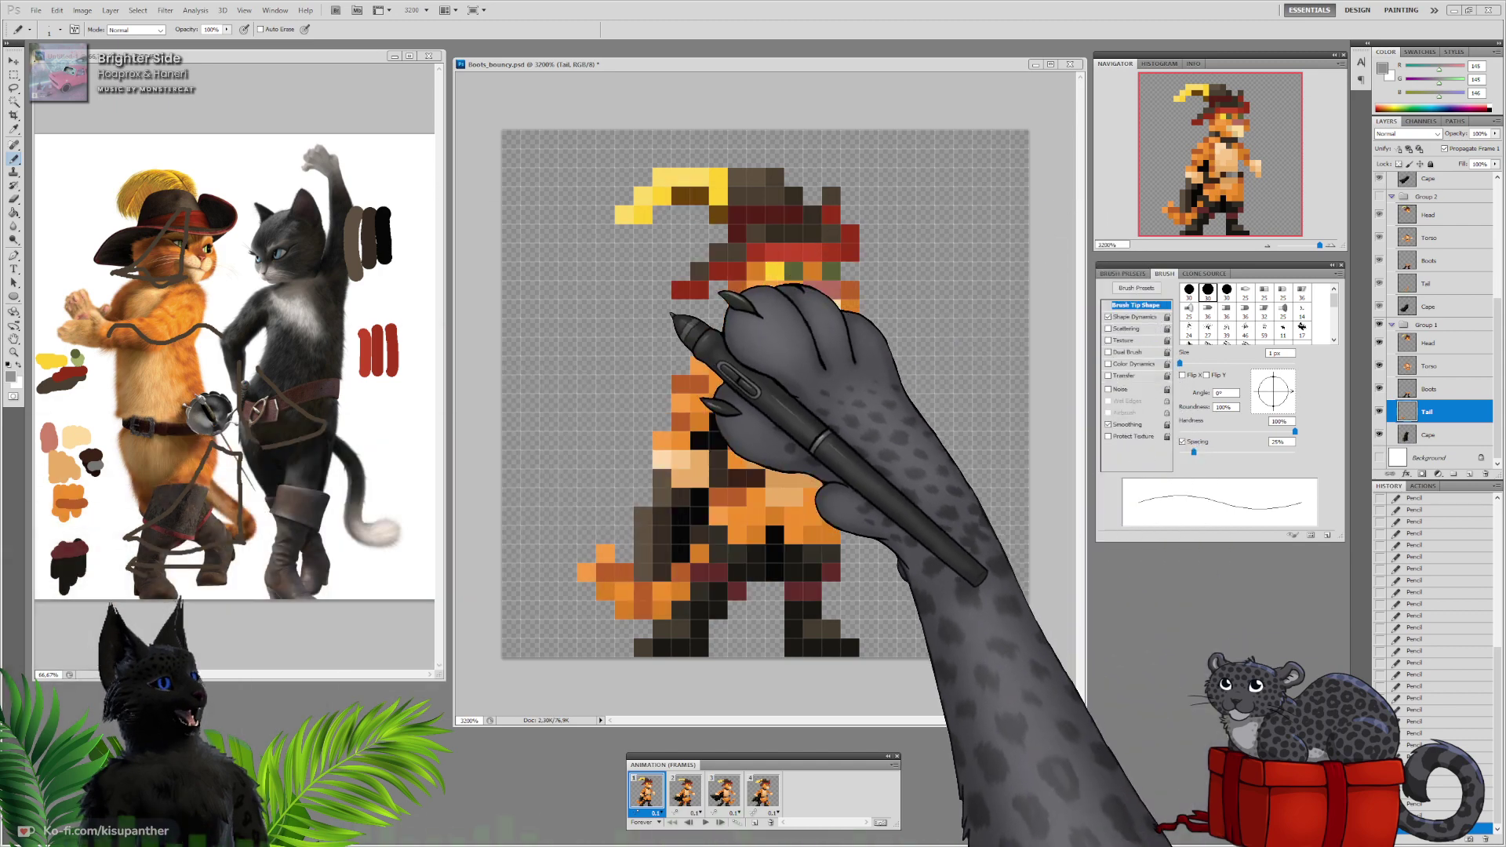
Play the walking animation again, stop it on frame 1 and save the file
{"action": "left_click", "coordinate": [686, 792]}
{"action": "left_click", "coordinate": [704, 822]}
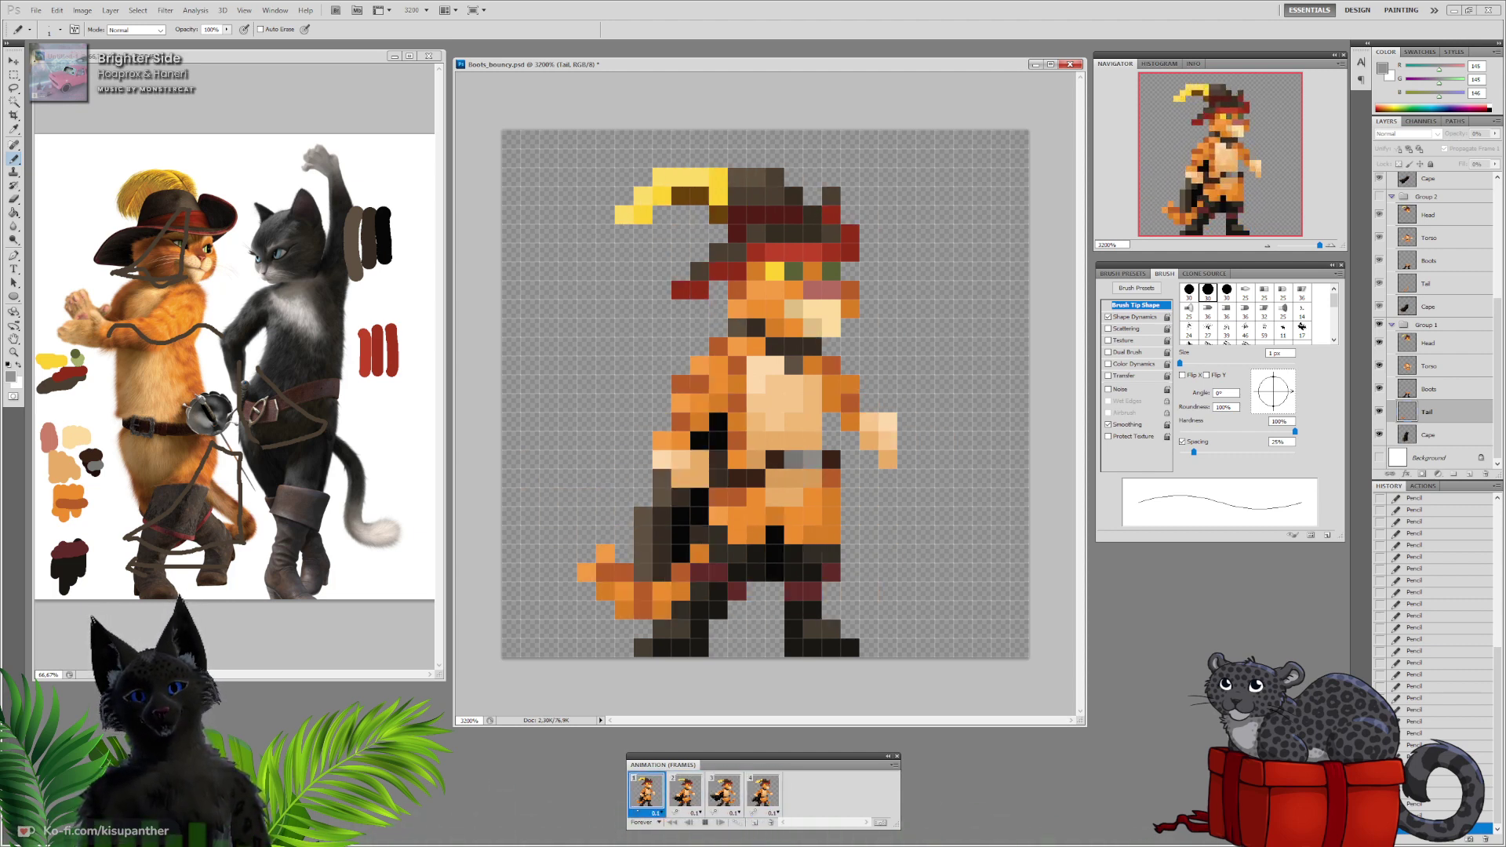
{"action": "key", "text": "space"}
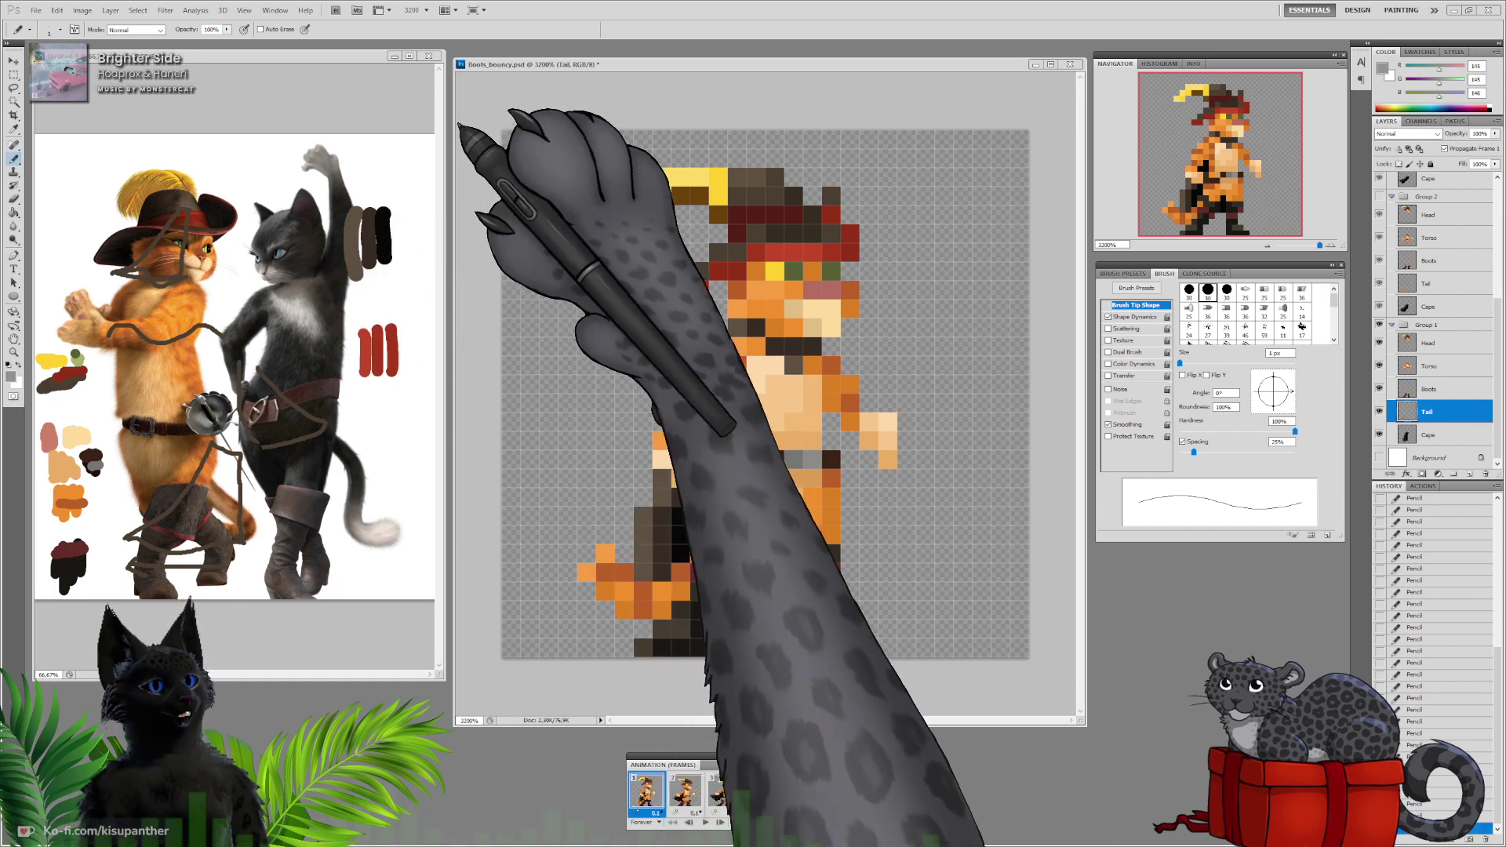
{"action": "left_click", "coordinate": [35, 10]}
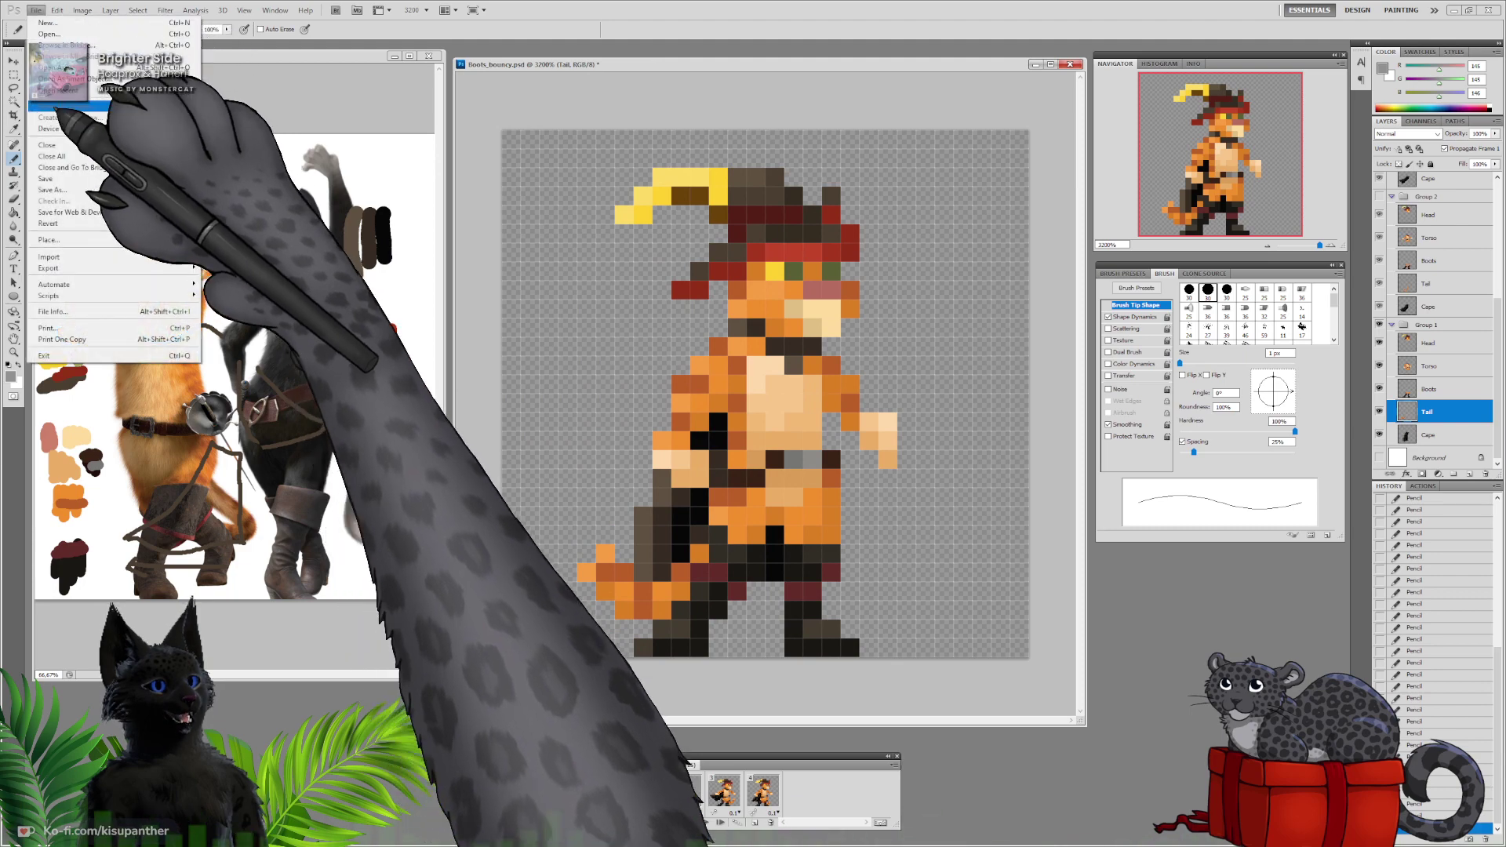
{"action": "left_click", "coordinate": [39, 175]}
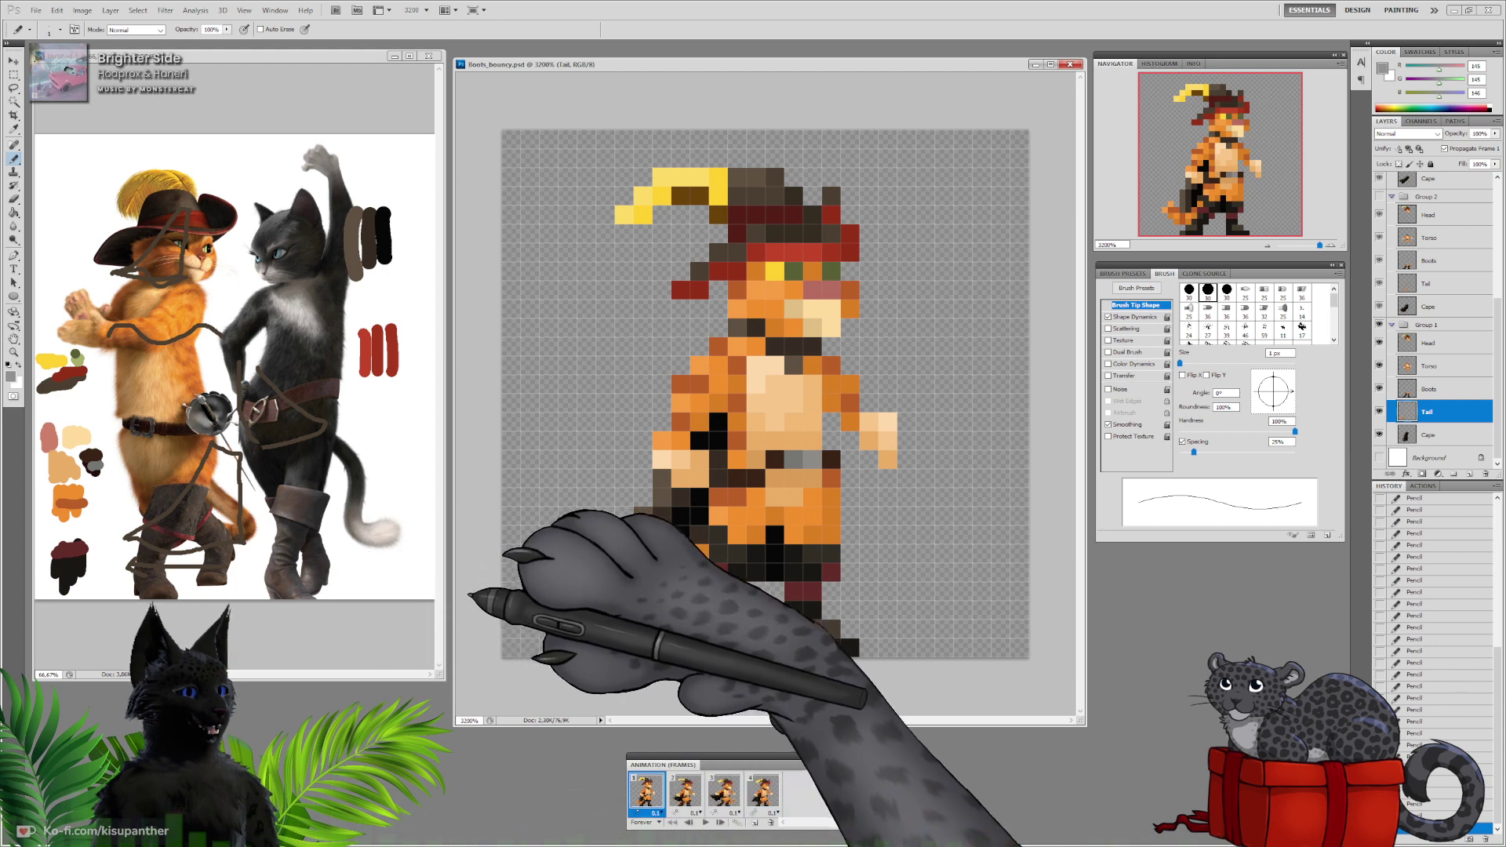
Scribble thin gray test lines in the blank areas above the cats on the reference document's palette layer
{"action": "left_click", "coordinate": [254, 158]}
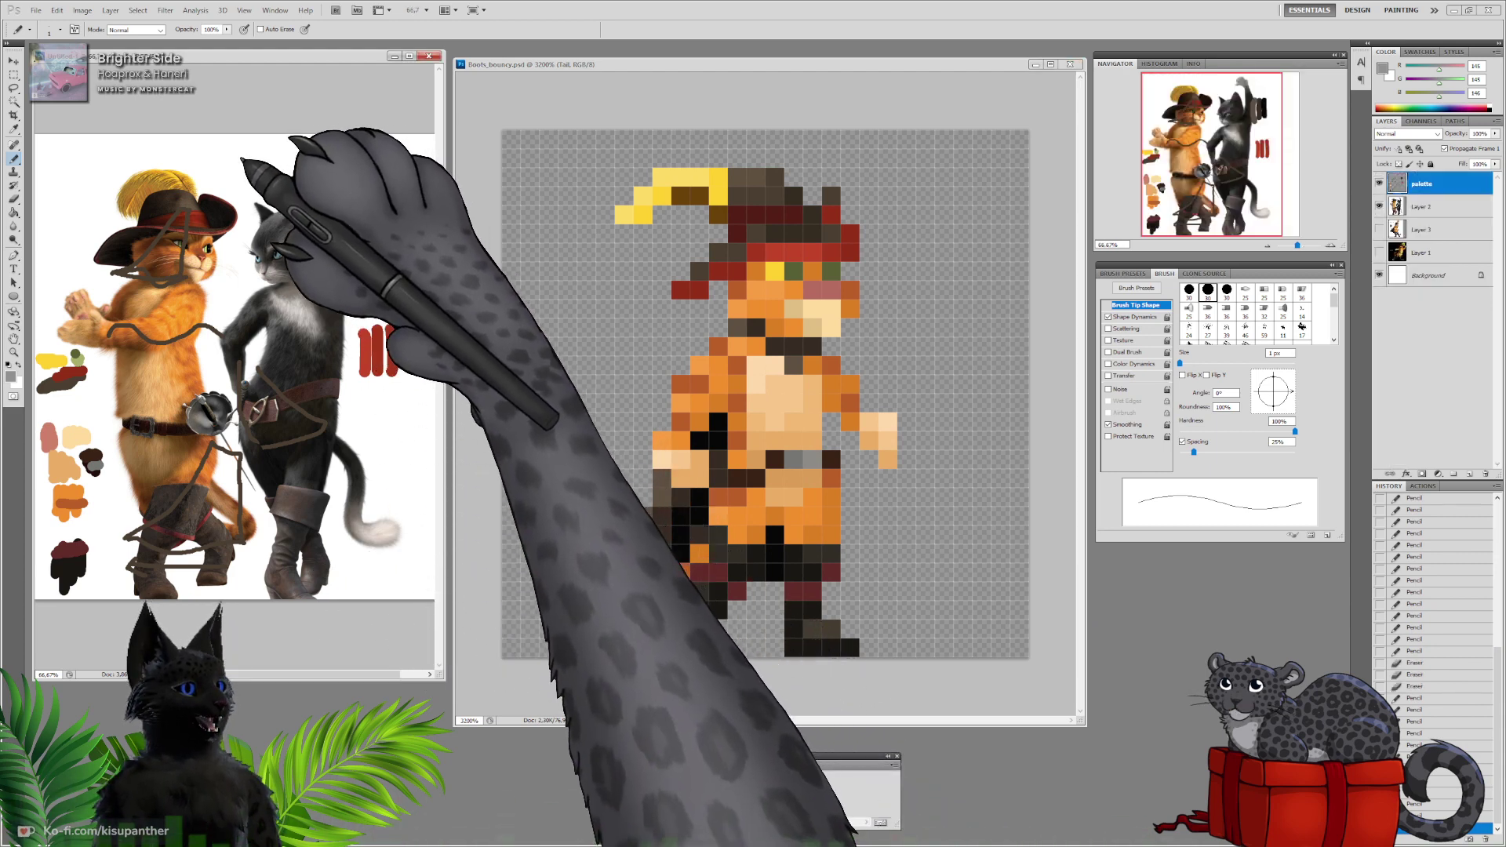
{"action": "mouse_move", "coordinate": [241, 168]}
{"action": "left_mouse_down"}
{"action": "mouse_move", "coordinate": [273, 180]}
{"action": "mouse_move", "coordinate": [272, 166]}
{"action": "left_mouse_up"}
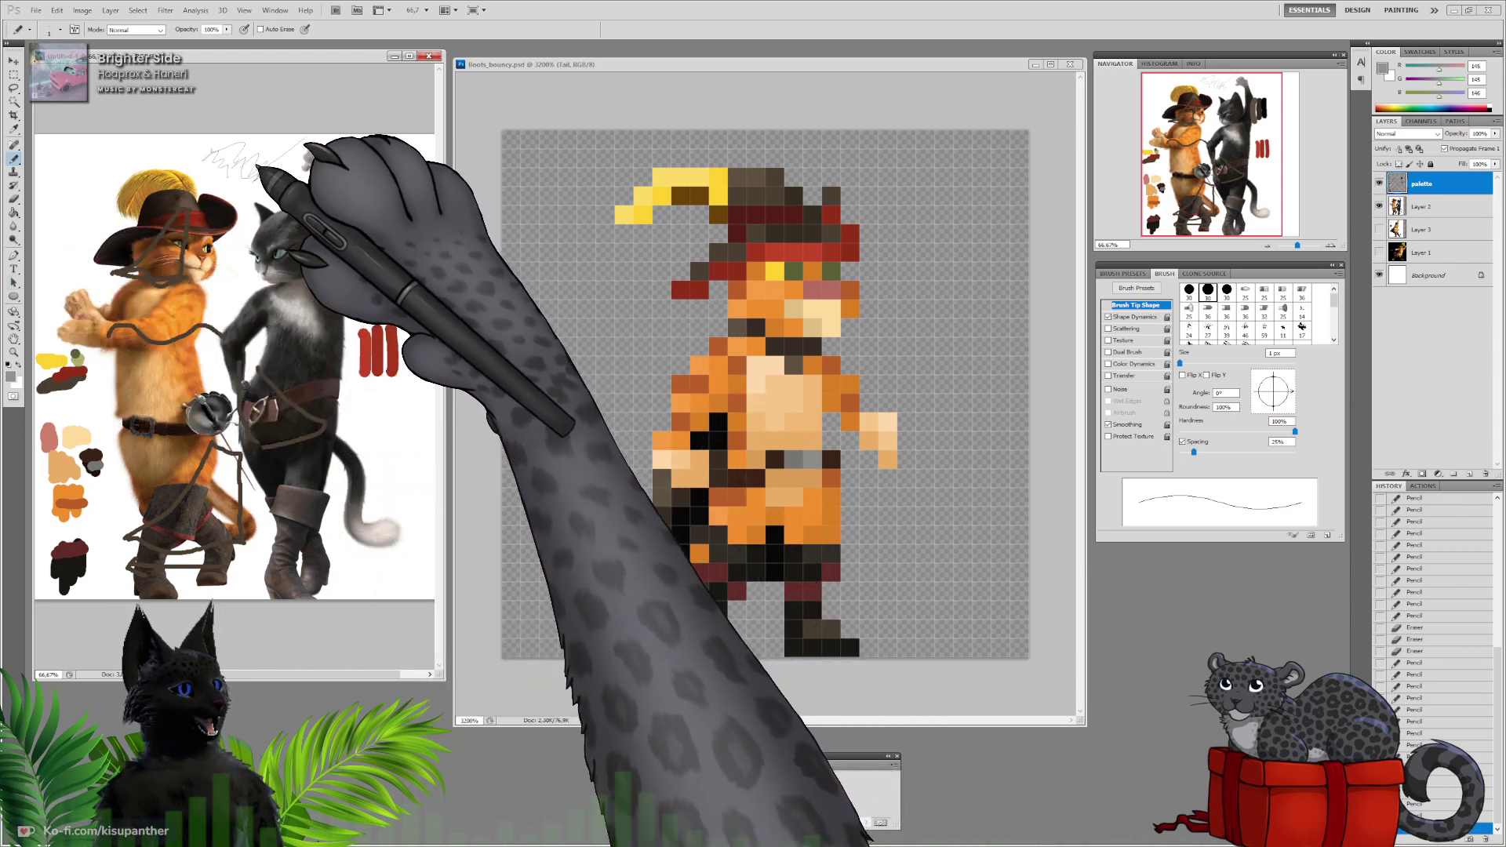
{"action": "mouse_move", "coordinate": [65, 174]}
{"action": "left_mouse_down"}
{"action": "mouse_move", "coordinate": [90, 198]}
{"action": "mouse_move", "coordinate": [119, 171]}
{"action": "left_mouse_up"}
Enlarge the pencil, paint broad gray strokes above the cats on the palette layer and reset the size to 1 px
{"action": "right_click", "coordinate": [175, 153]}
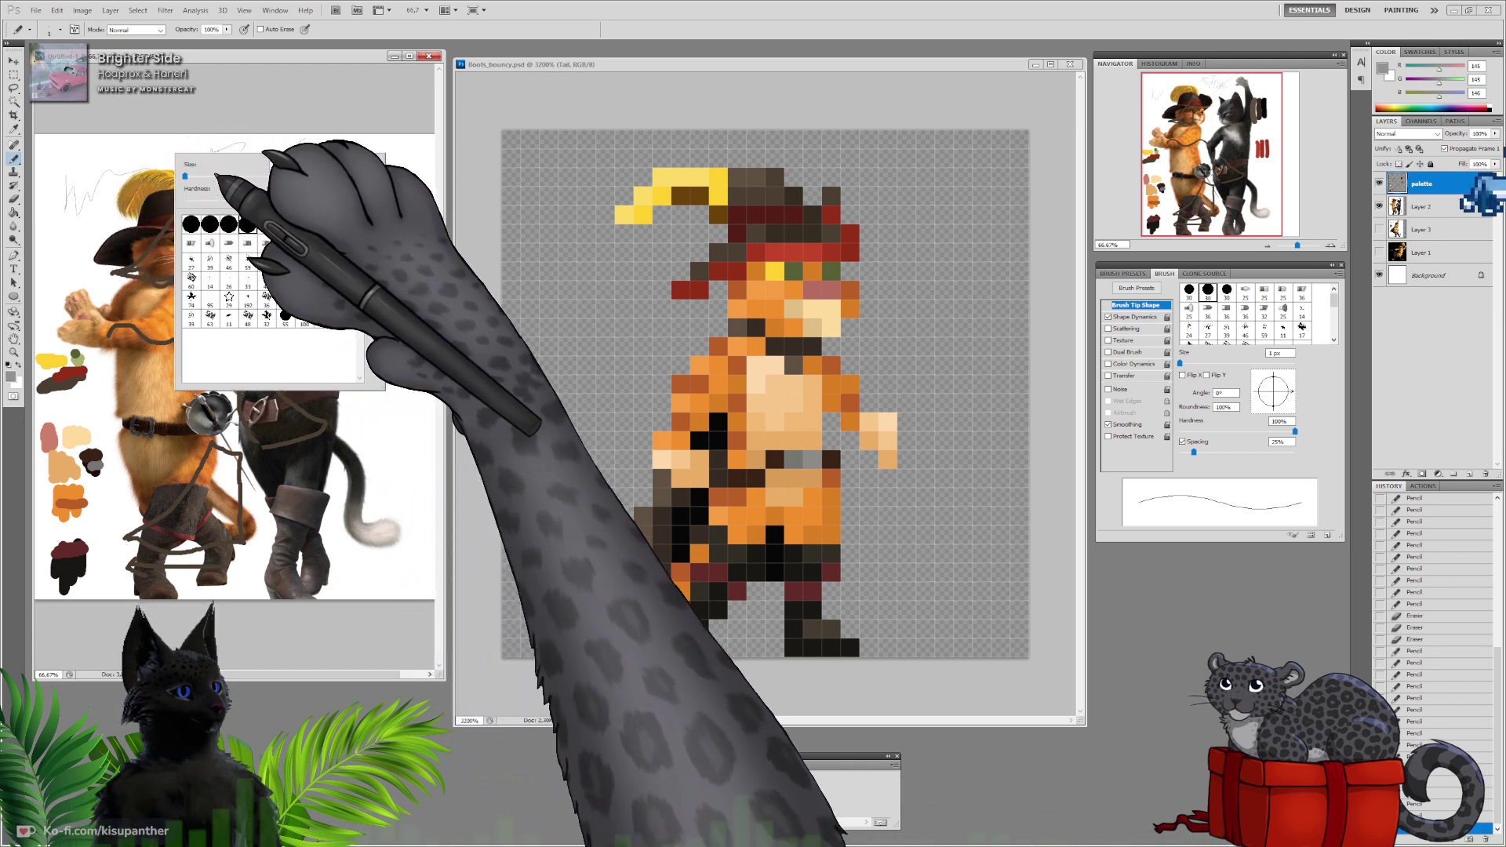
{"action": "left_click", "coordinate": [243, 176]}
{"action": "left_click_drag", "start_coordinate": [148, 153], "coordinate": [116, 155]}
{"action": "left_click", "coordinate": [191, 154]}
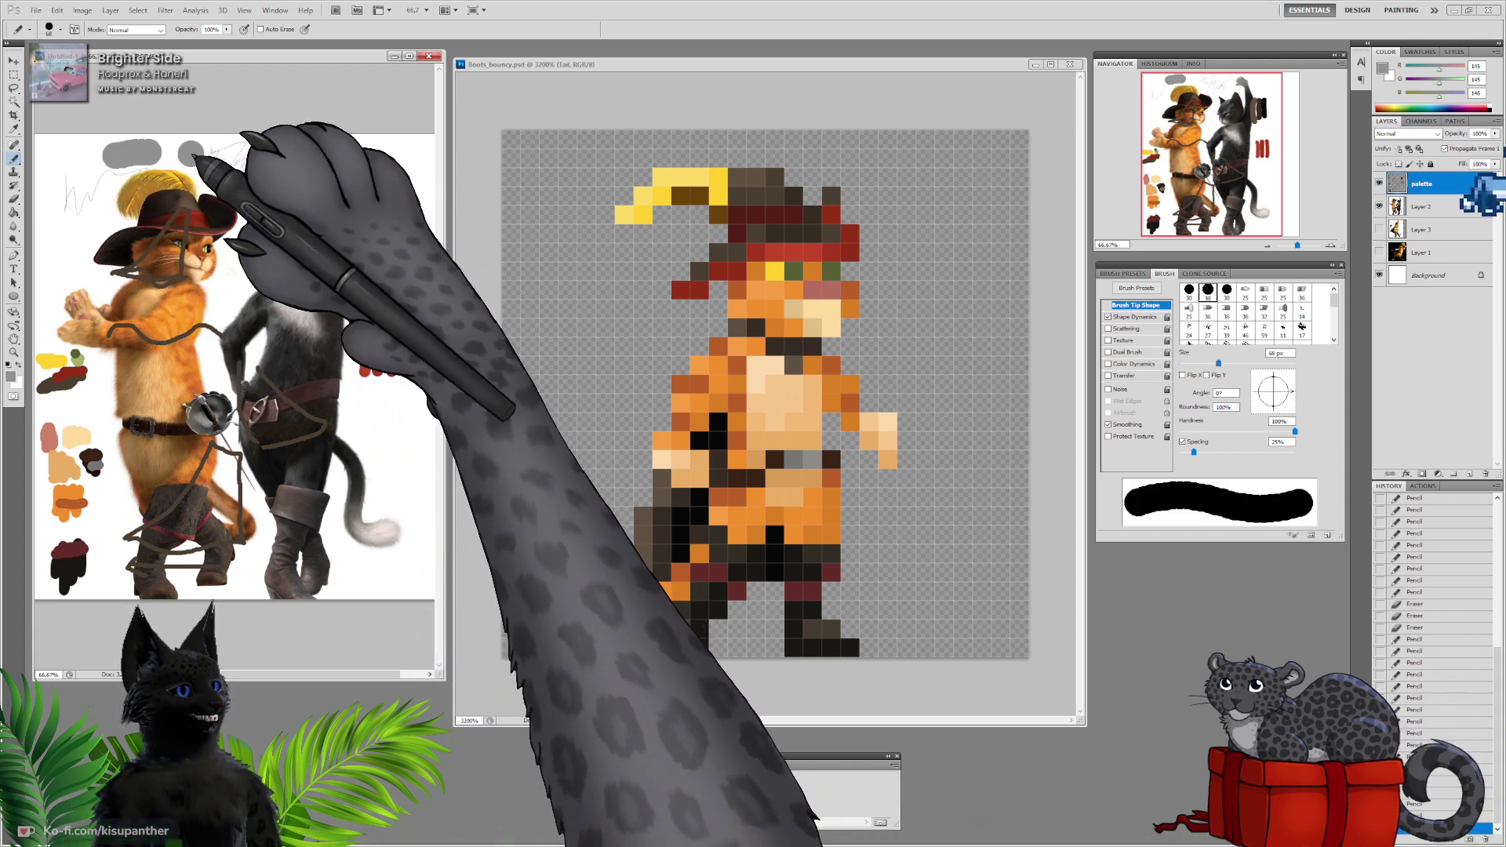
{"action": "right_click", "coordinate": [290, 177]}
{"action": "left_click_drag", "start_coordinate": [296, 192], "coordinate": [224, 171]}
{"action": "key", "text": "Return"}
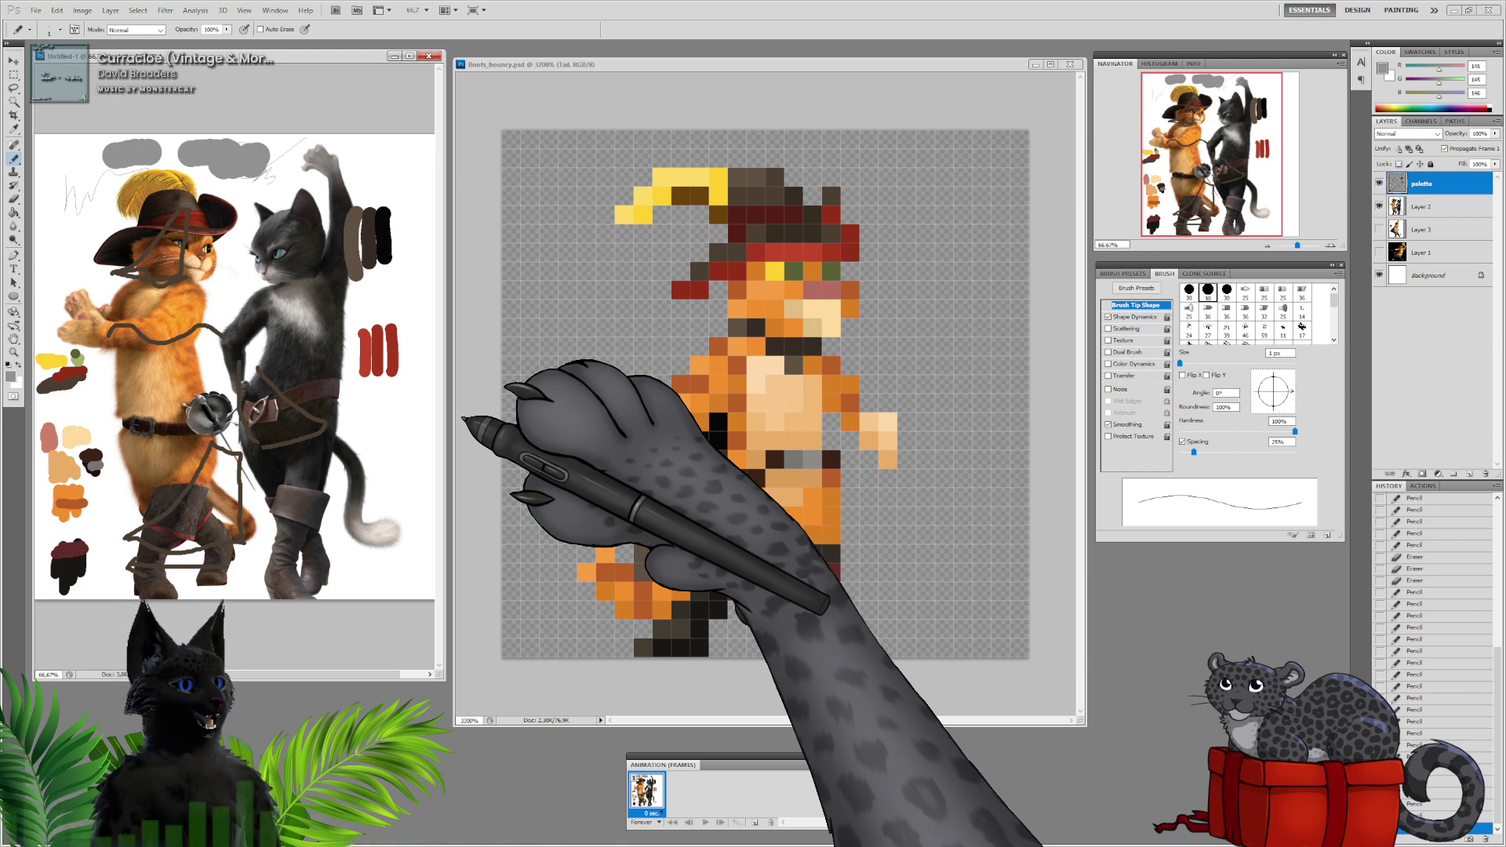
Switch to the sprite document and back to the reference document, and hide the reference's Layer 2
{"action": "left_click", "coordinate": [680, 64]}
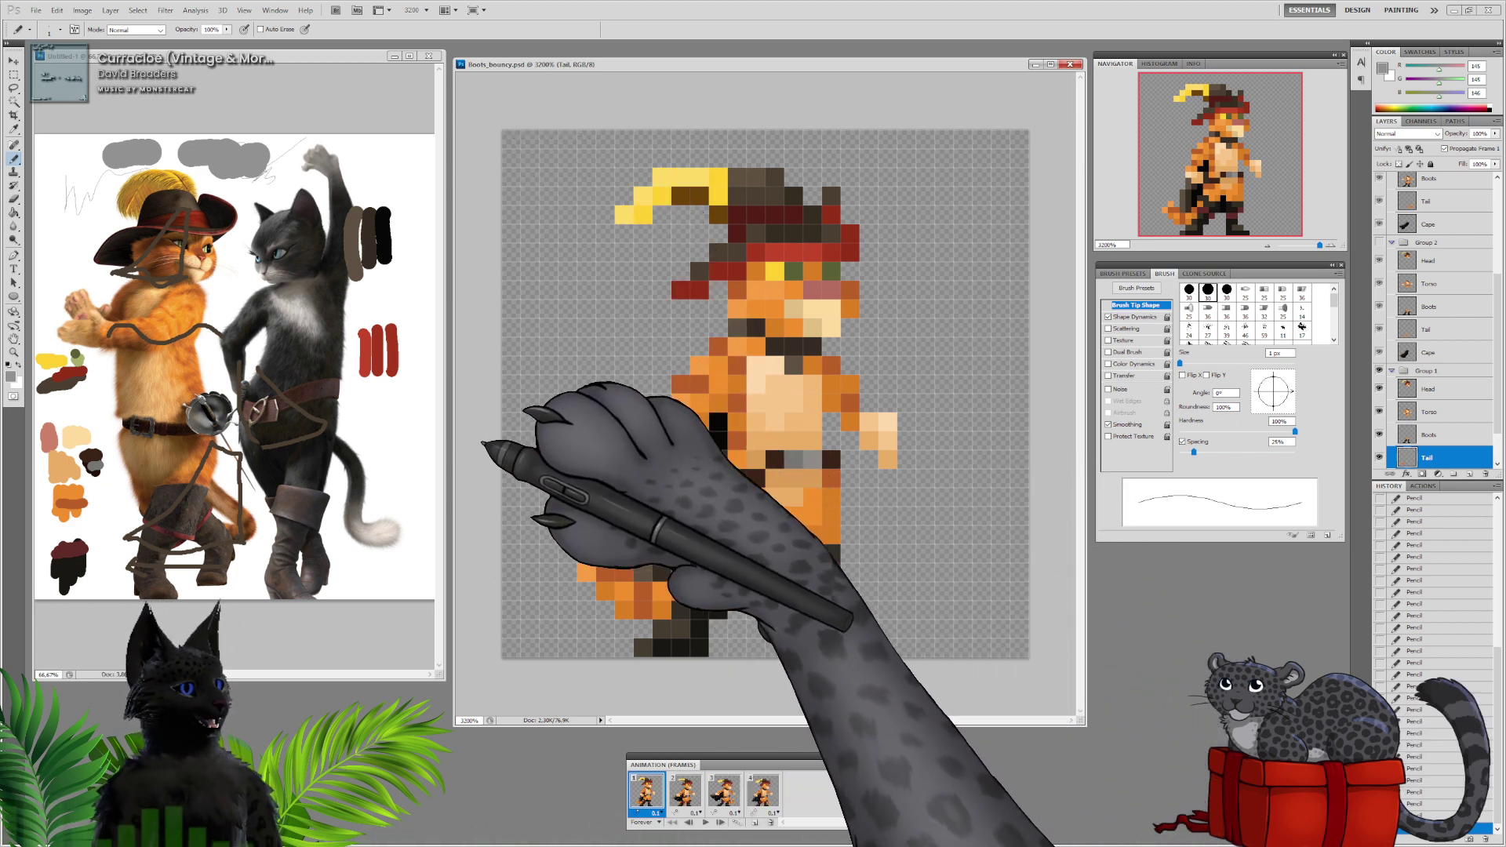
{"action": "left_click", "coordinate": [380, 88]}
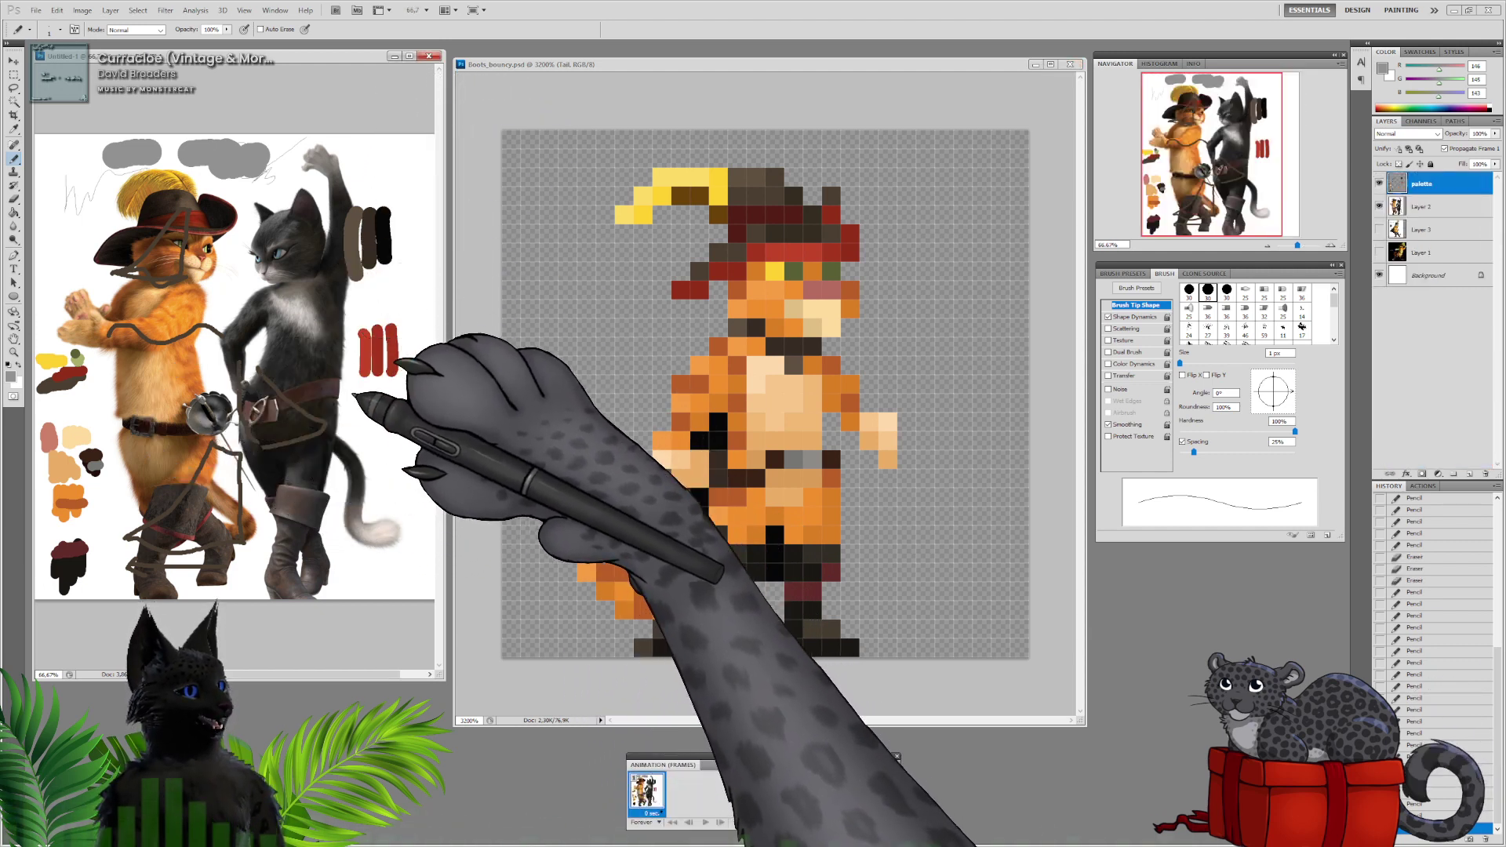
{"action": "left_click", "coordinate": [1378, 207]}
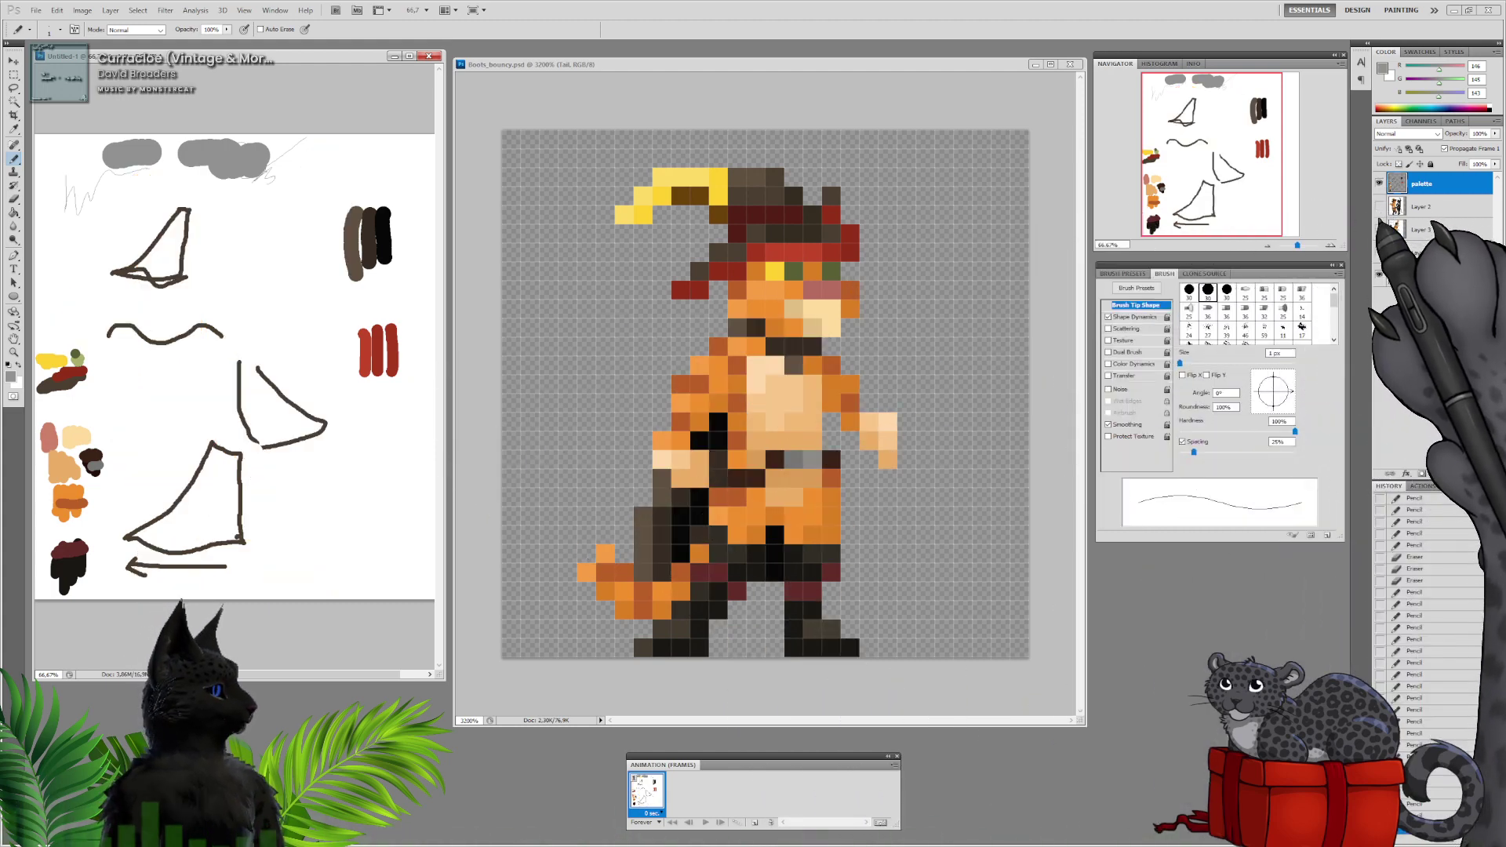
Show the black-background cat photo layer on the reference document, hide the palette layer to sample the sword guard's light gray, and show it again
{"action": "left_click", "coordinate": [1379, 252]}
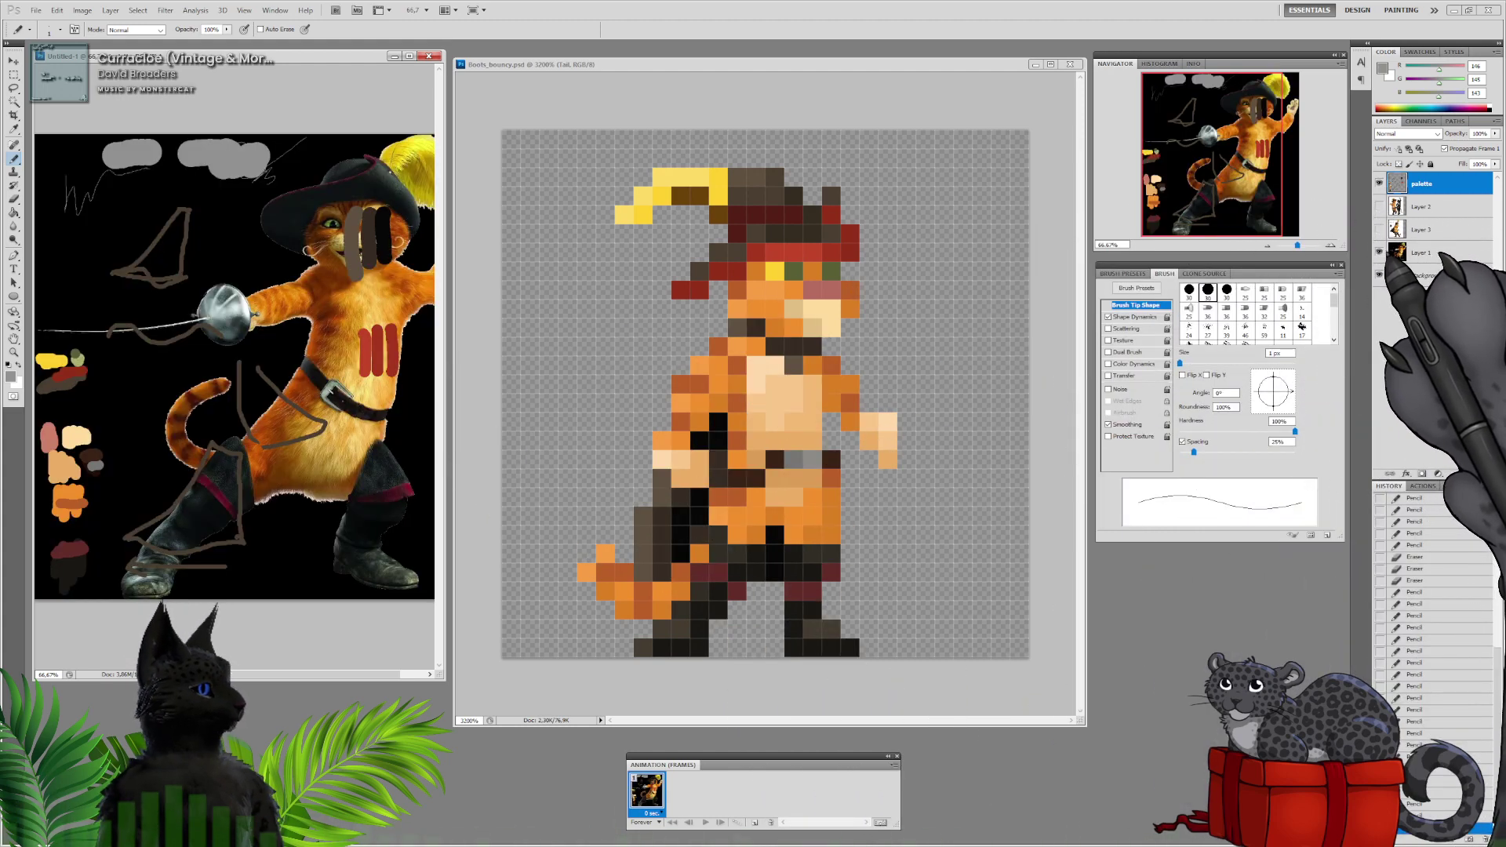
{"action": "left_click", "coordinate": [1378, 183]}
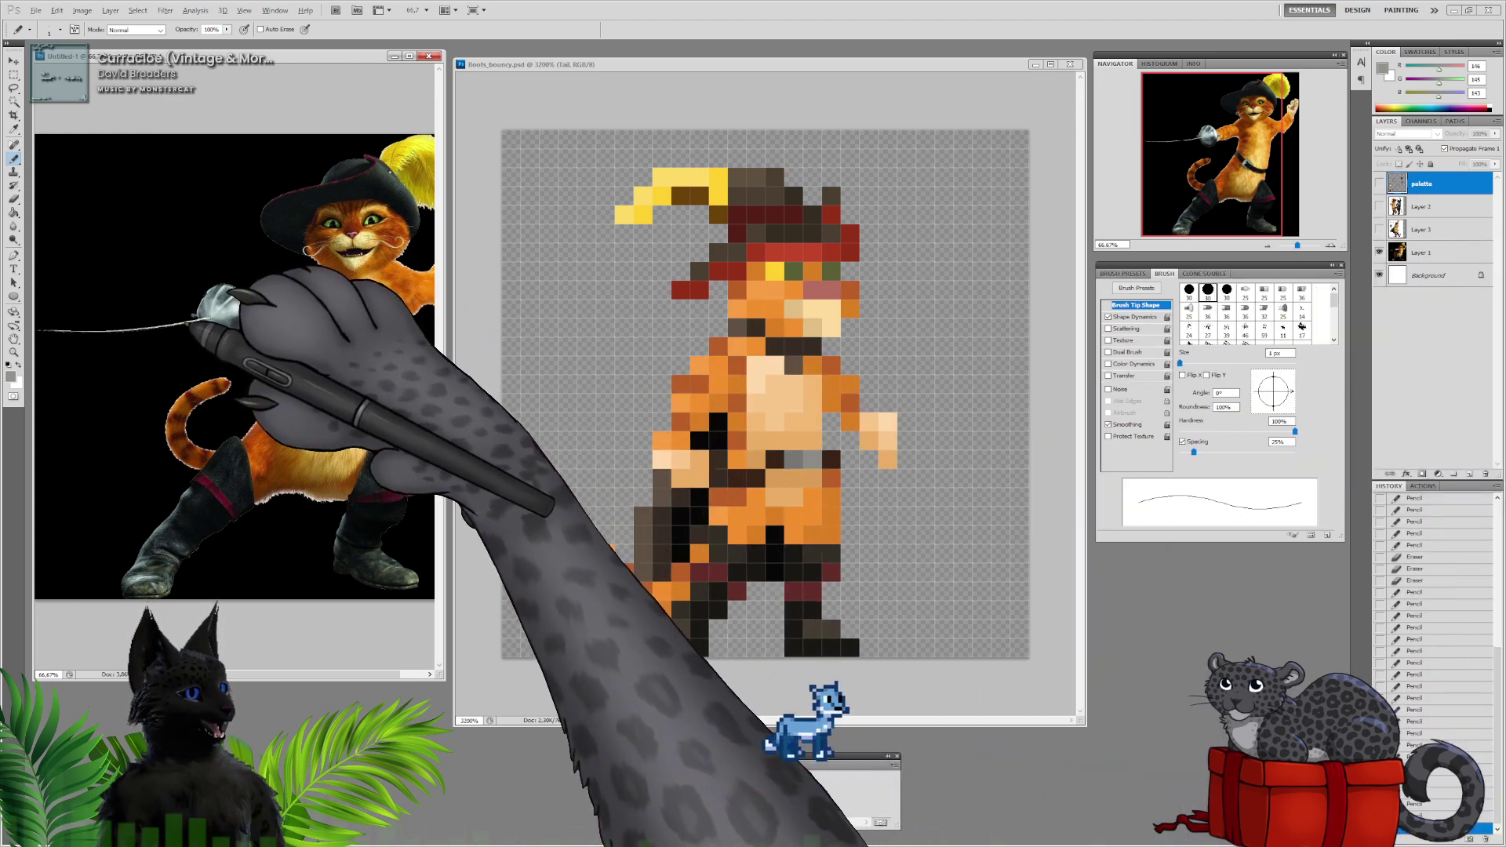
{"action": "left_click", "coordinate": [184, 322], "text": "alt"}
{"action": "left_click_drag", "start_coordinate": [187, 322], "coordinate": [197, 328]}
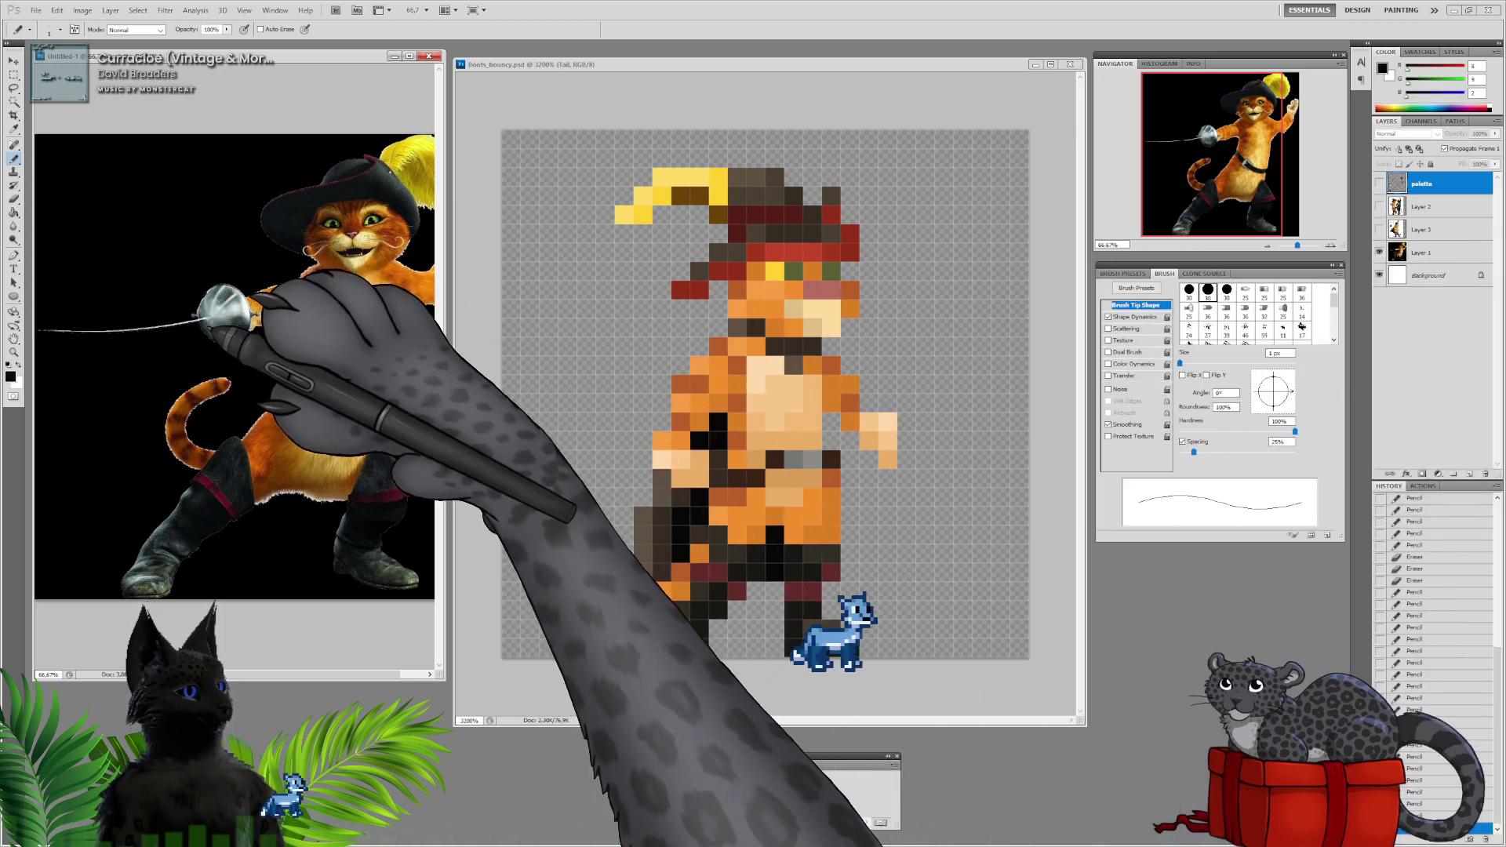
{"action": "left_click", "coordinate": [243, 331], "text": "alt"}
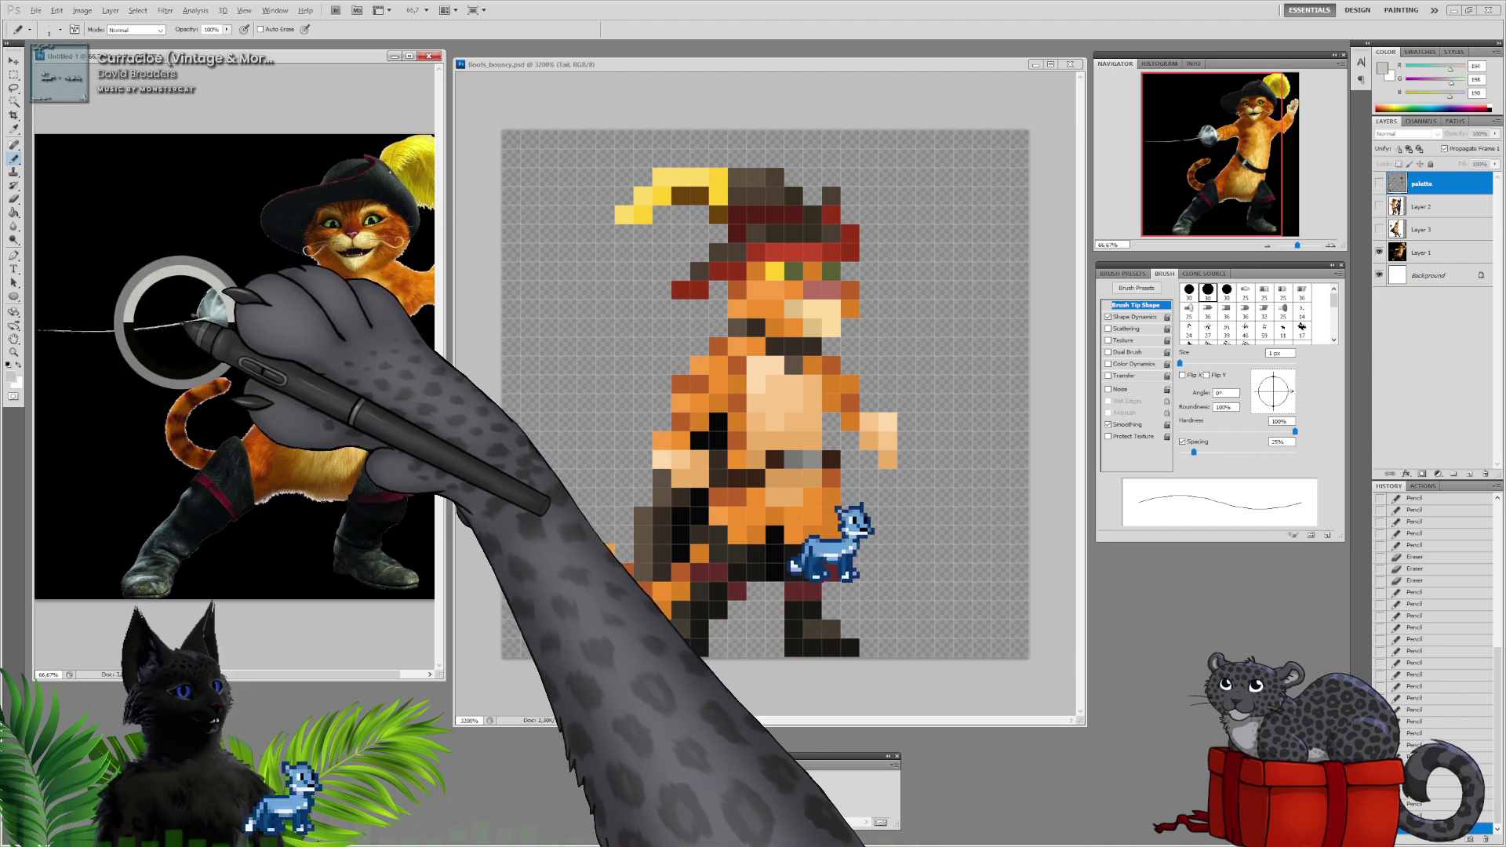
{"action": "left_click", "coordinate": [1378, 184]}
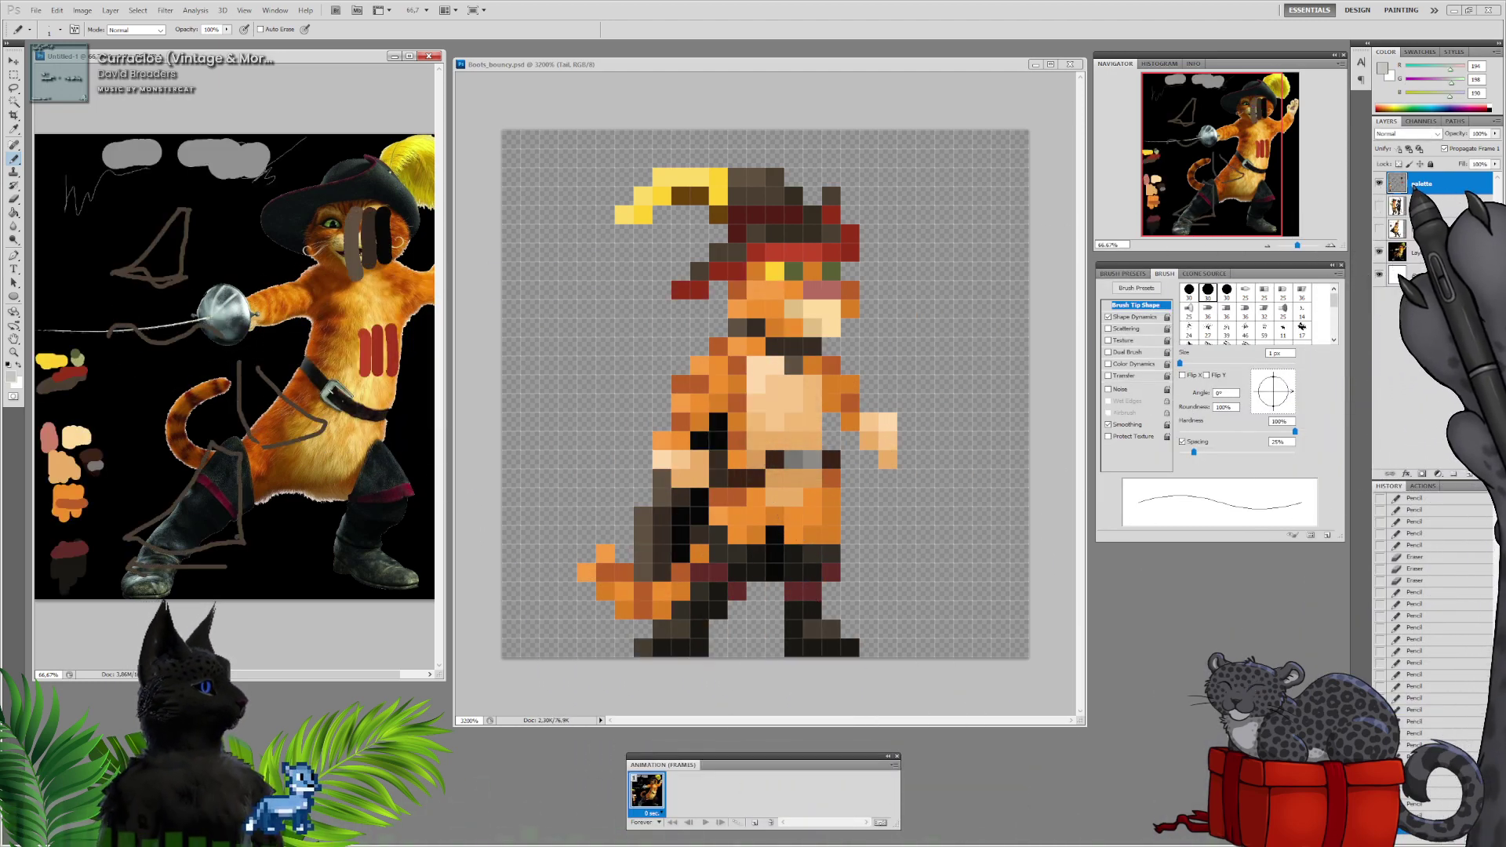
Enlarge the eraser and erase the old sketch lines and dark strokes over the cat photo on the palette layer
{"action": "left_click", "coordinate": [13, 199]}
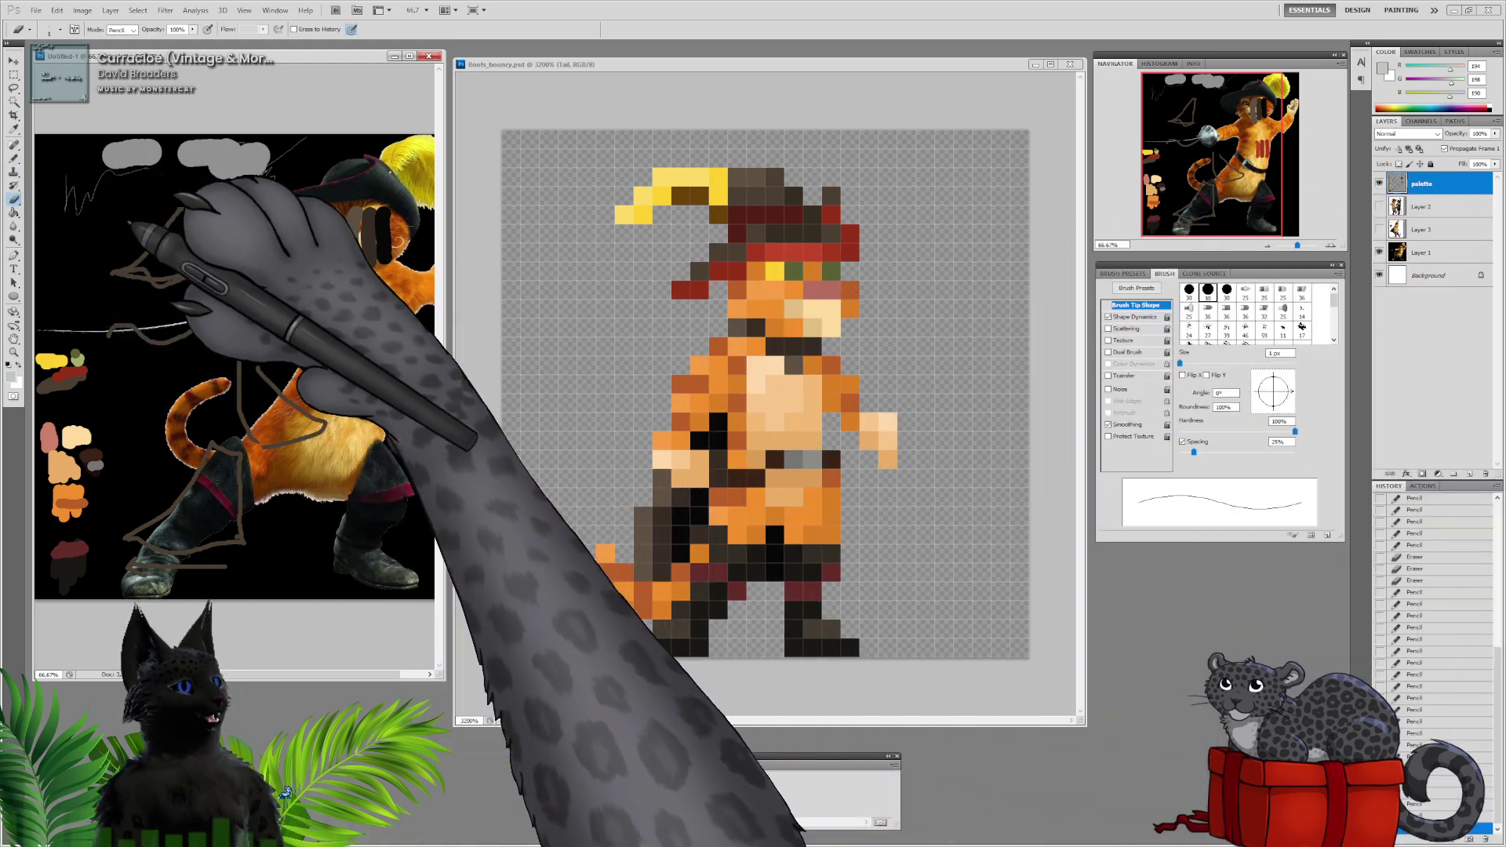
{"action": "right_click", "coordinate": [215, 271]}
{"action": "left_click_drag", "start_coordinate": [258, 295], "coordinate": [305, 295]}
{"action": "left_click", "coordinate": [129, 334]}
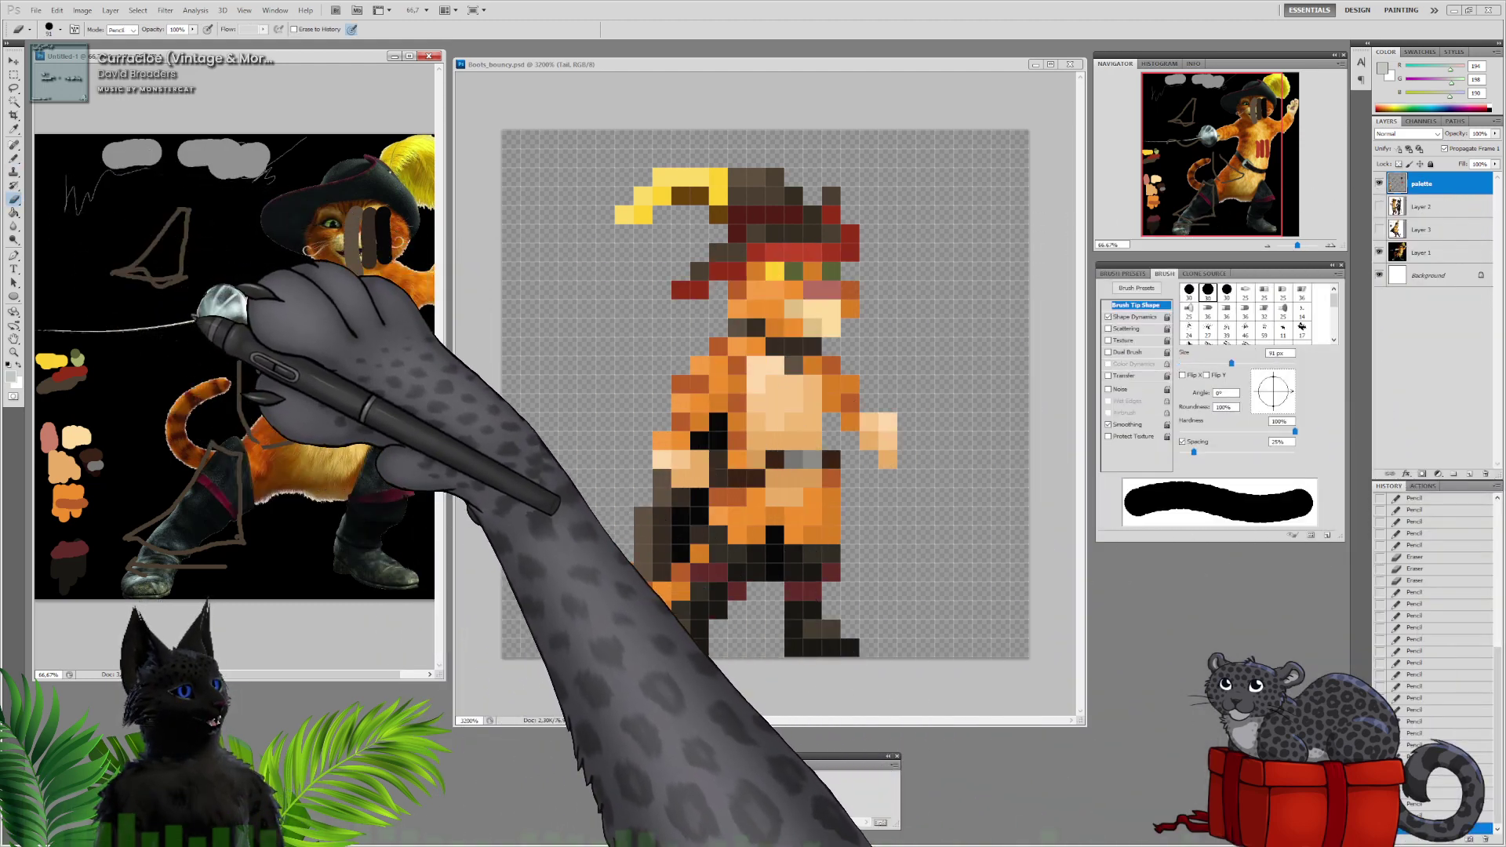
{"action": "mouse_move", "coordinate": [233, 387]}
{"action": "left_mouse_down"}
{"action": "mouse_move", "coordinate": [234, 497]}
{"action": "mouse_move", "coordinate": [182, 571]}
{"action": "mouse_move", "coordinate": [196, 497]}
{"action": "mouse_move", "coordinate": [225, 458]}
{"action": "mouse_move", "coordinate": [267, 441]}
{"action": "mouse_move", "coordinate": [276, 504]}
{"action": "left_mouse_up"}
{"action": "mouse_move", "coordinate": [164, 258]}
{"action": "left_mouse_down"}
{"action": "mouse_move", "coordinate": [353, 226]}
{"action": "mouse_move", "coordinate": [276, 196]}
{"action": "left_mouse_up"}
{"action": "mouse_move", "coordinate": [157, 169]}
{"action": "left_mouse_down"}
{"action": "mouse_move", "coordinate": [110, 220]}
{"action": "mouse_move", "coordinate": [96, 149]}
{"action": "mouse_move", "coordinate": [78, 157]}
{"action": "left_mouse_up"}
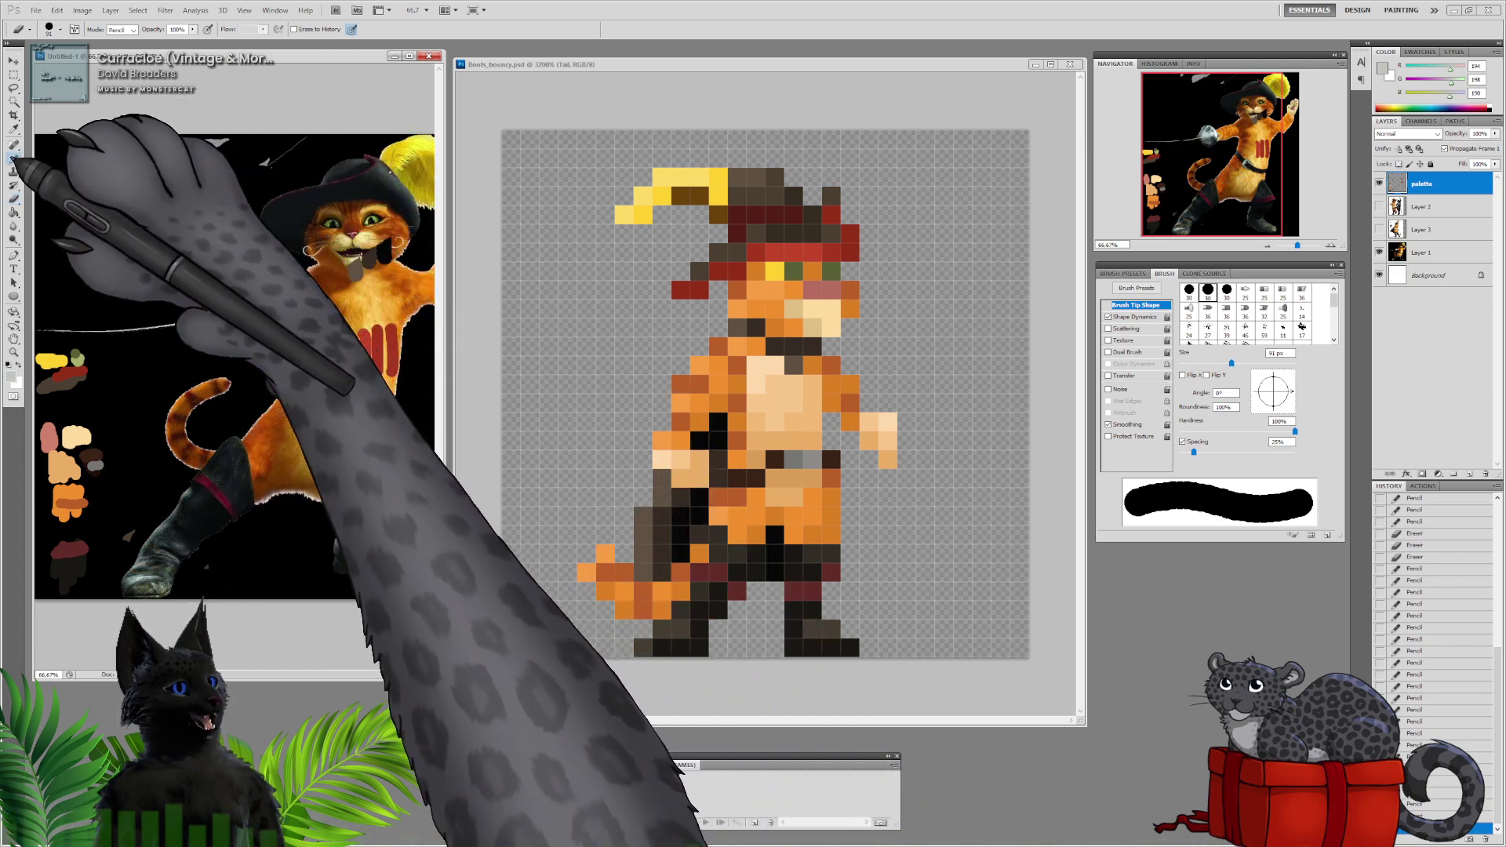
Enlarge the pencil and paint light gray, blue-gray, white and dark swatches sampled from the sword guard on the palette layer
{"action": "left_click", "coordinate": [13, 158]}
{"action": "right_click", "coordinate": [141, 251]}
{"action": "left_click_drag", "start_coordinate": [156, 275], "coordinate": [196, 275]}
{"action": "key", "text": "Return"}
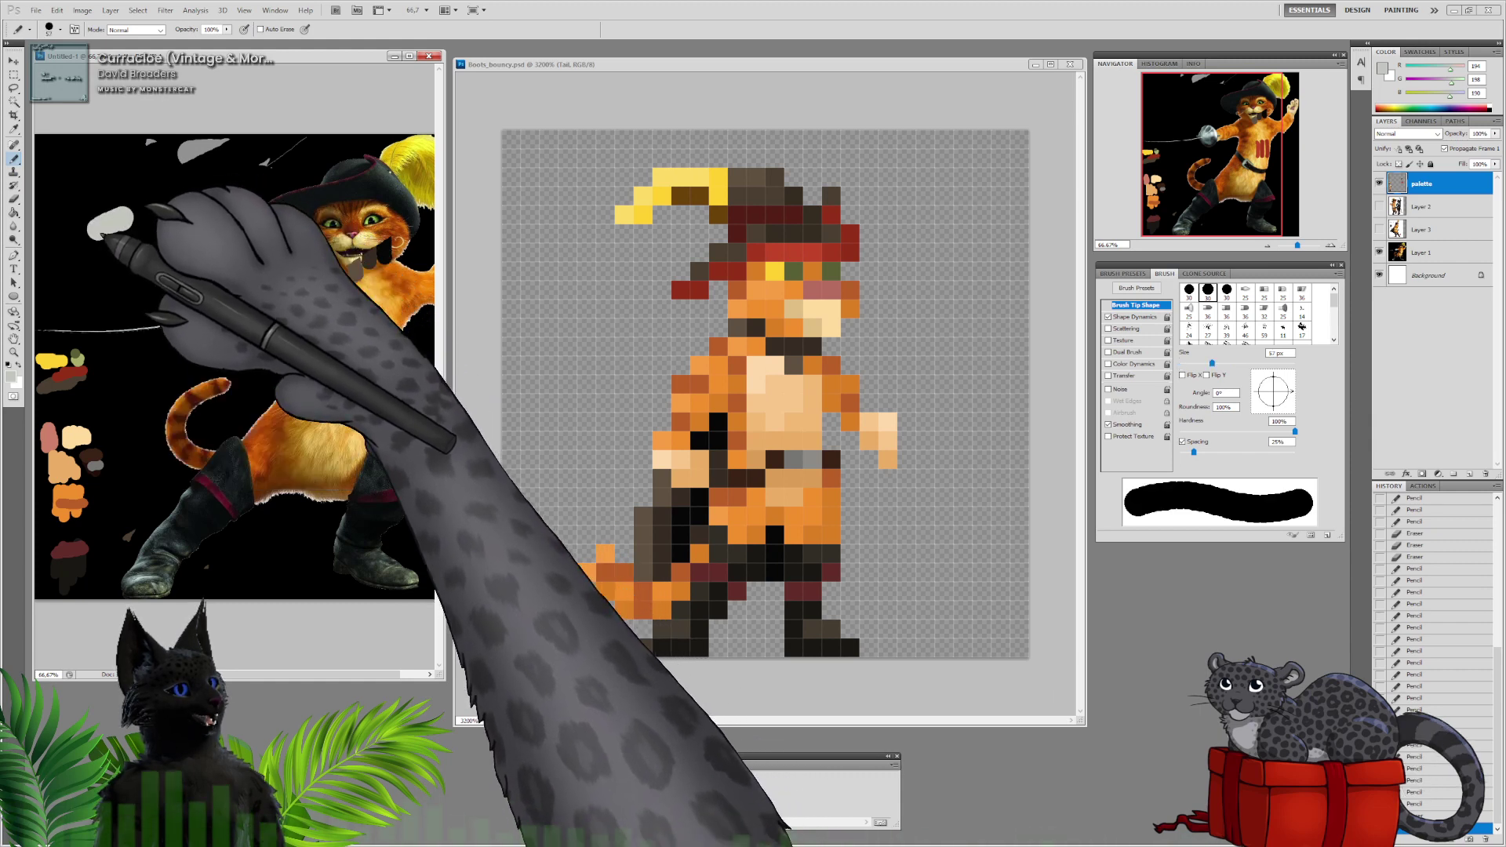
{"action": "left_click_drag", "start_coordinate": [98, 224], "coordinate": [161, 229]}
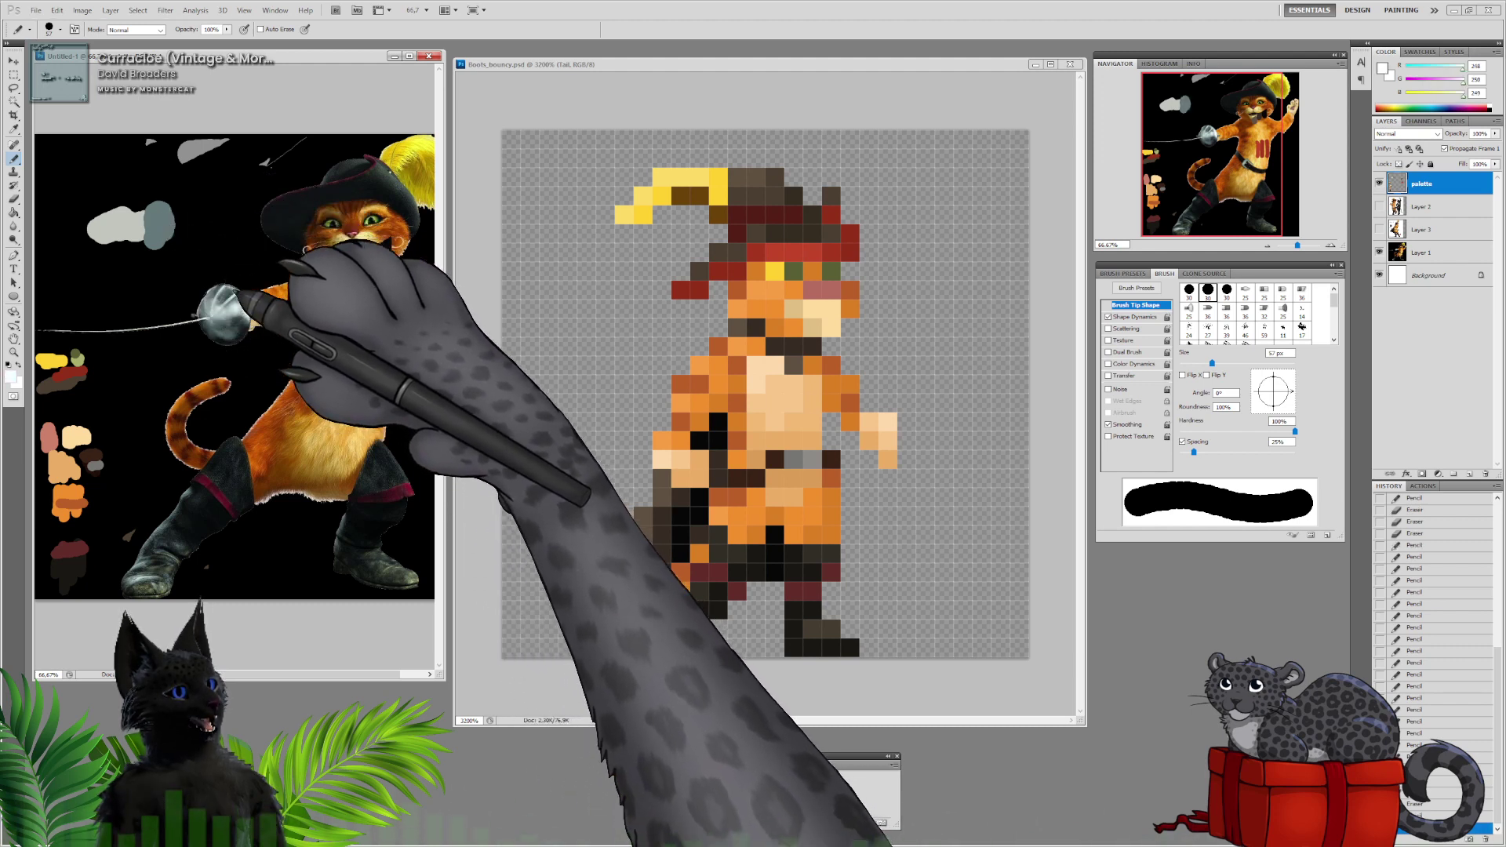
{"action": "left_click_drag", "start_coordinate": [154, 203], "coordinate": [151, 235]}
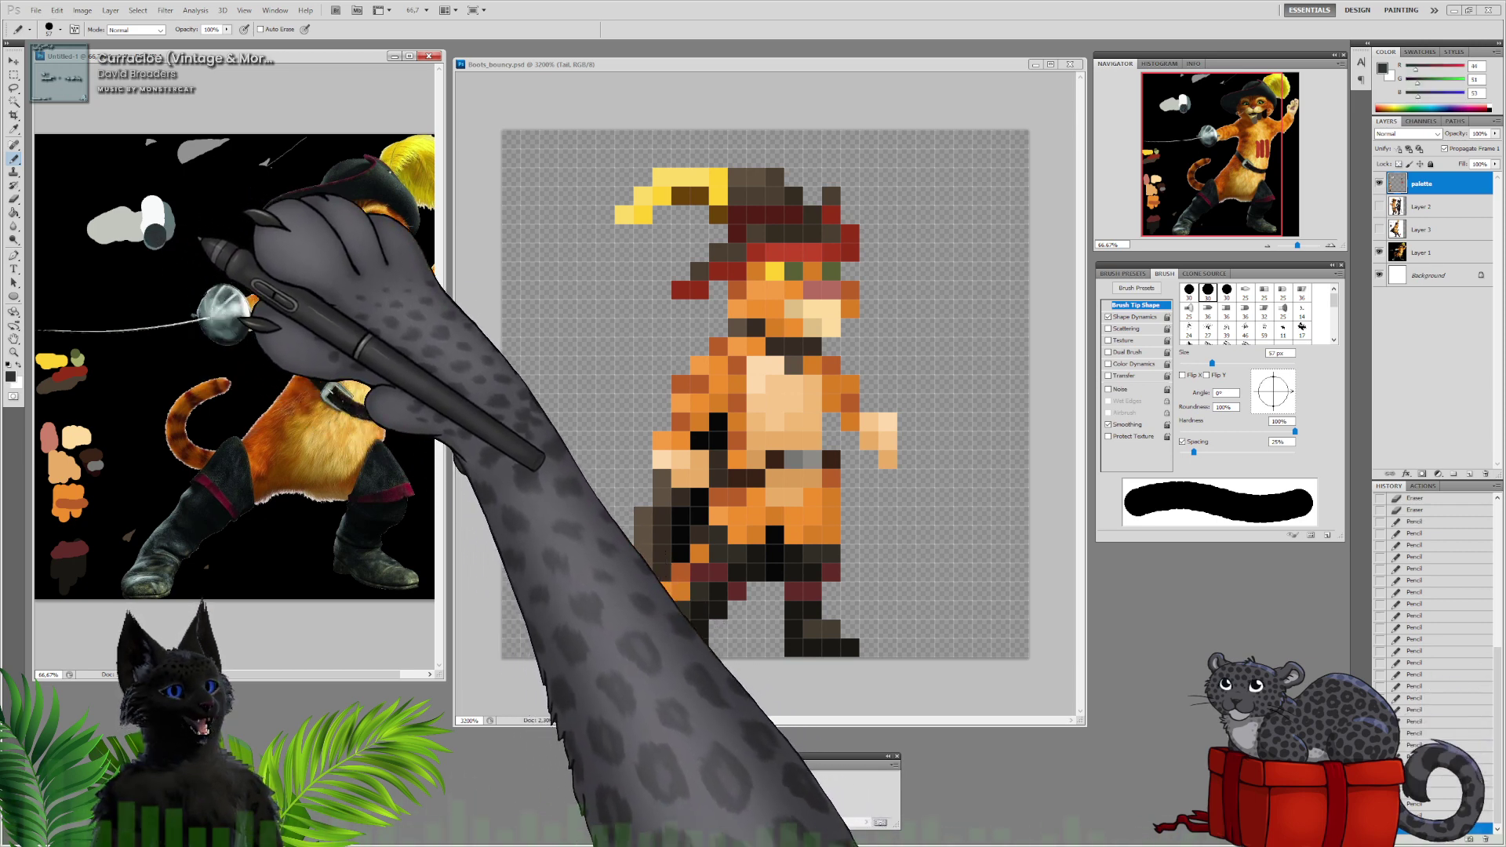
Hide and show the palette layer to compare it with the photo, and hide the cat photo on Layer 1
{"action": "left_click", "coordinate": [1379, 184]}
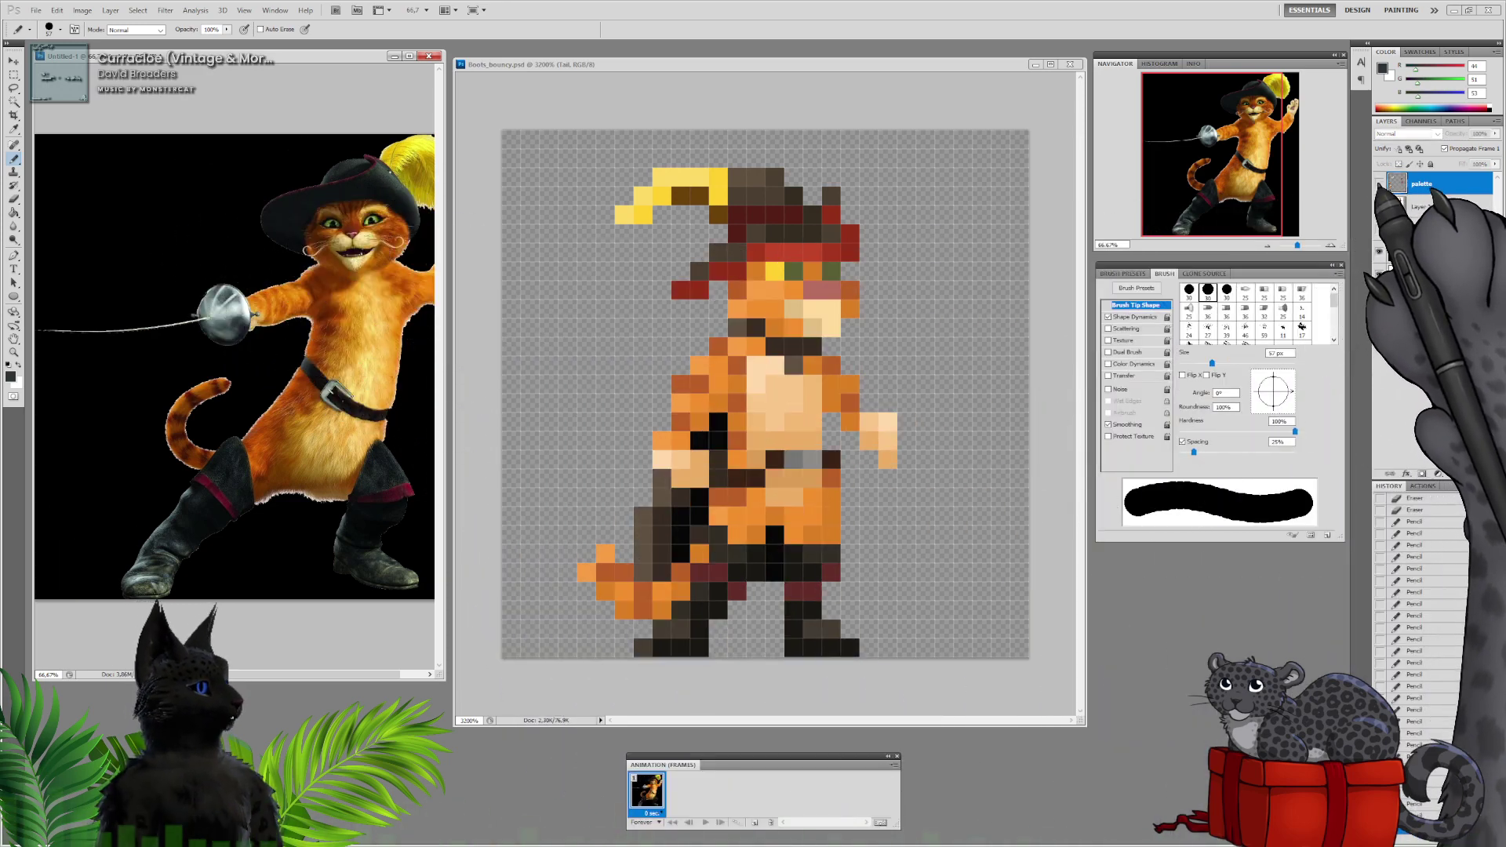
{"action": "left_click", "coordinate": [1378, 183]}
{"action": "left_click", "coordinate": [1379, 252]}
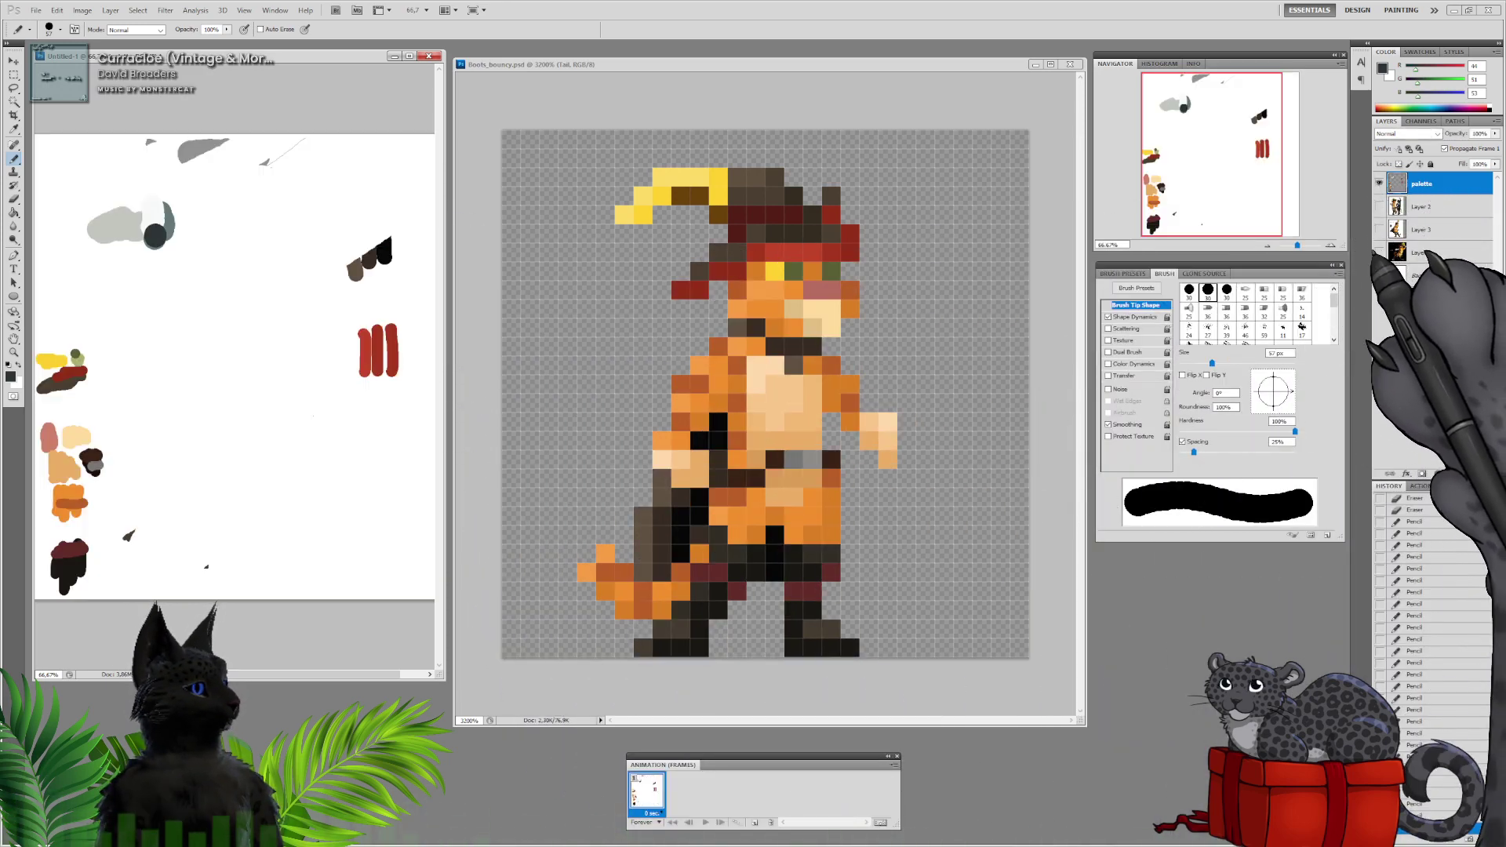
Sample the light gray sword swatch, set the pencil to 1 px and switch to the sprite document
{"action": "left_click", "coordinate": [111, 229], "text": "alt"}
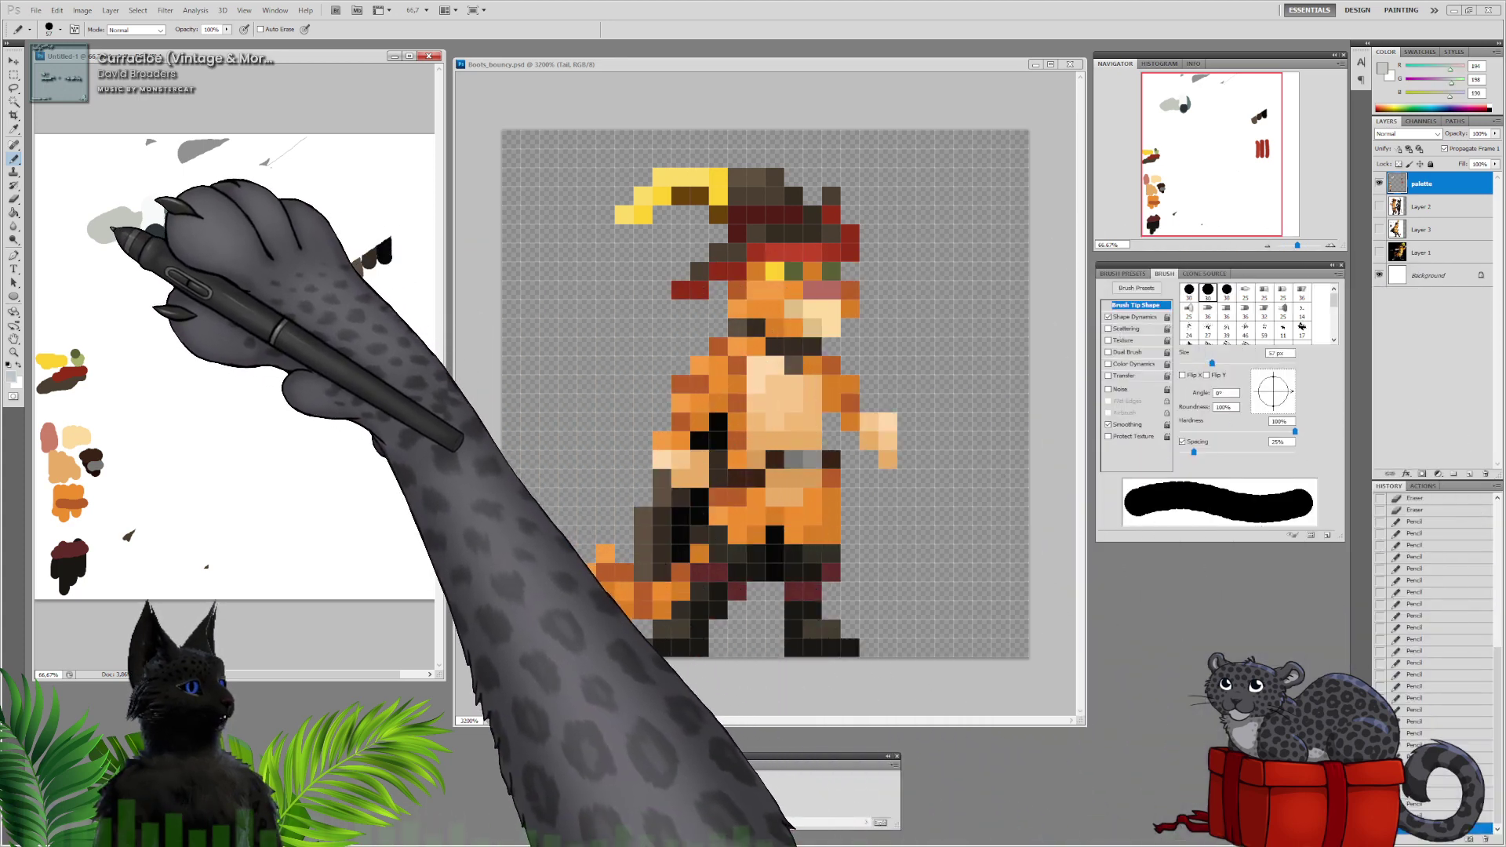
{"action": "right_click", "coordinate": [312, 415]}
{"action": "left_click_drag", "start_coordinate": [353, 436], "coordinate": [298, 438]}
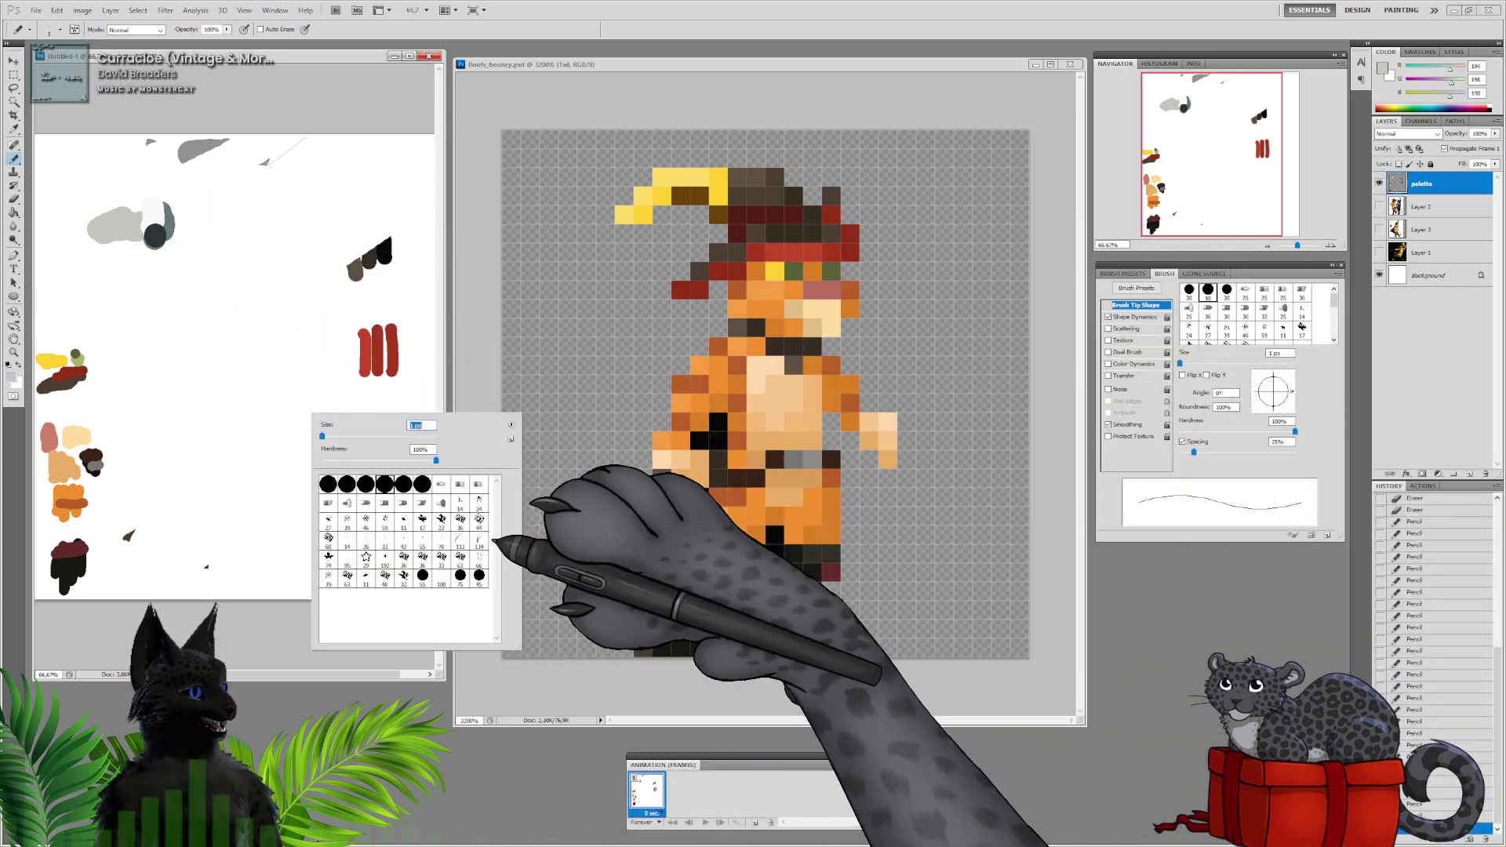
{"action": "left_click", "coordinate": [698, 673]}
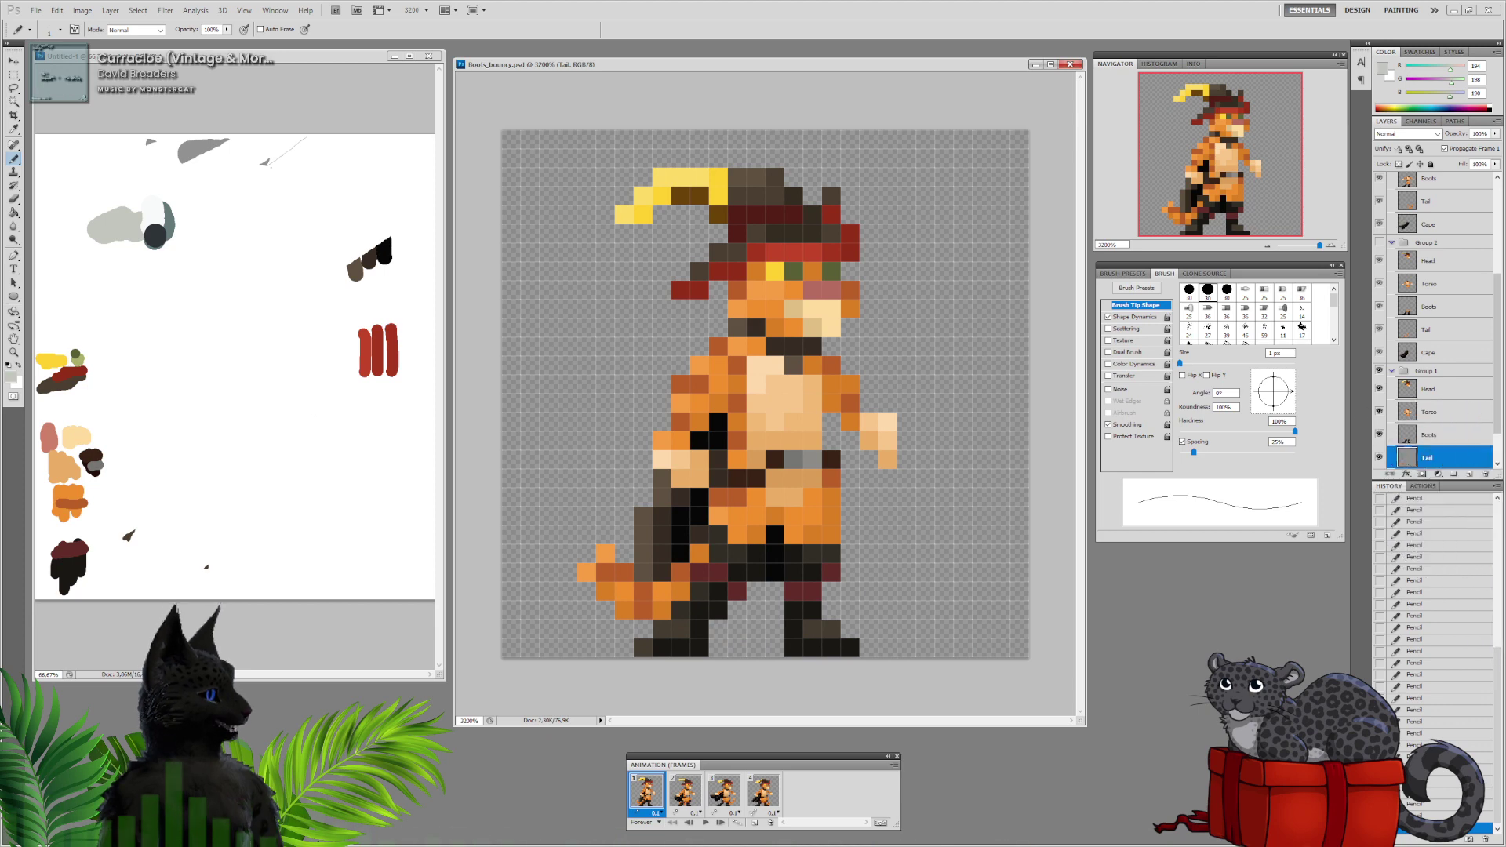
Step back and forth through the four animation frames to examine the hand and cape poses, ending on frame 3
{"action": "left_click_drag", "start_coordinate": [1496, 415], "coordinate": [1496, 442]}
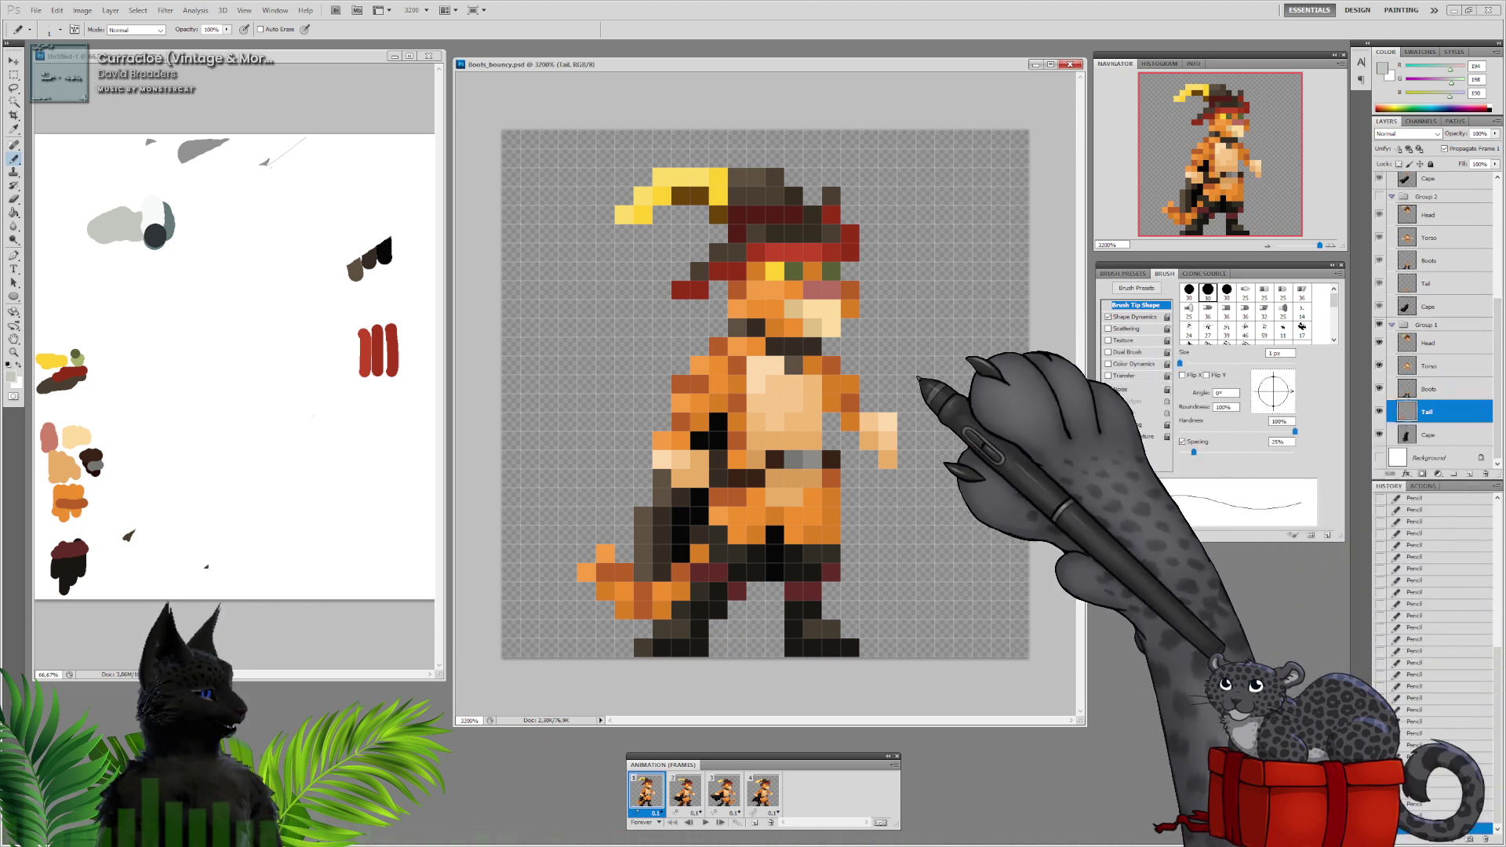
{"action": "left_click", "coordinate": [685, 792]}
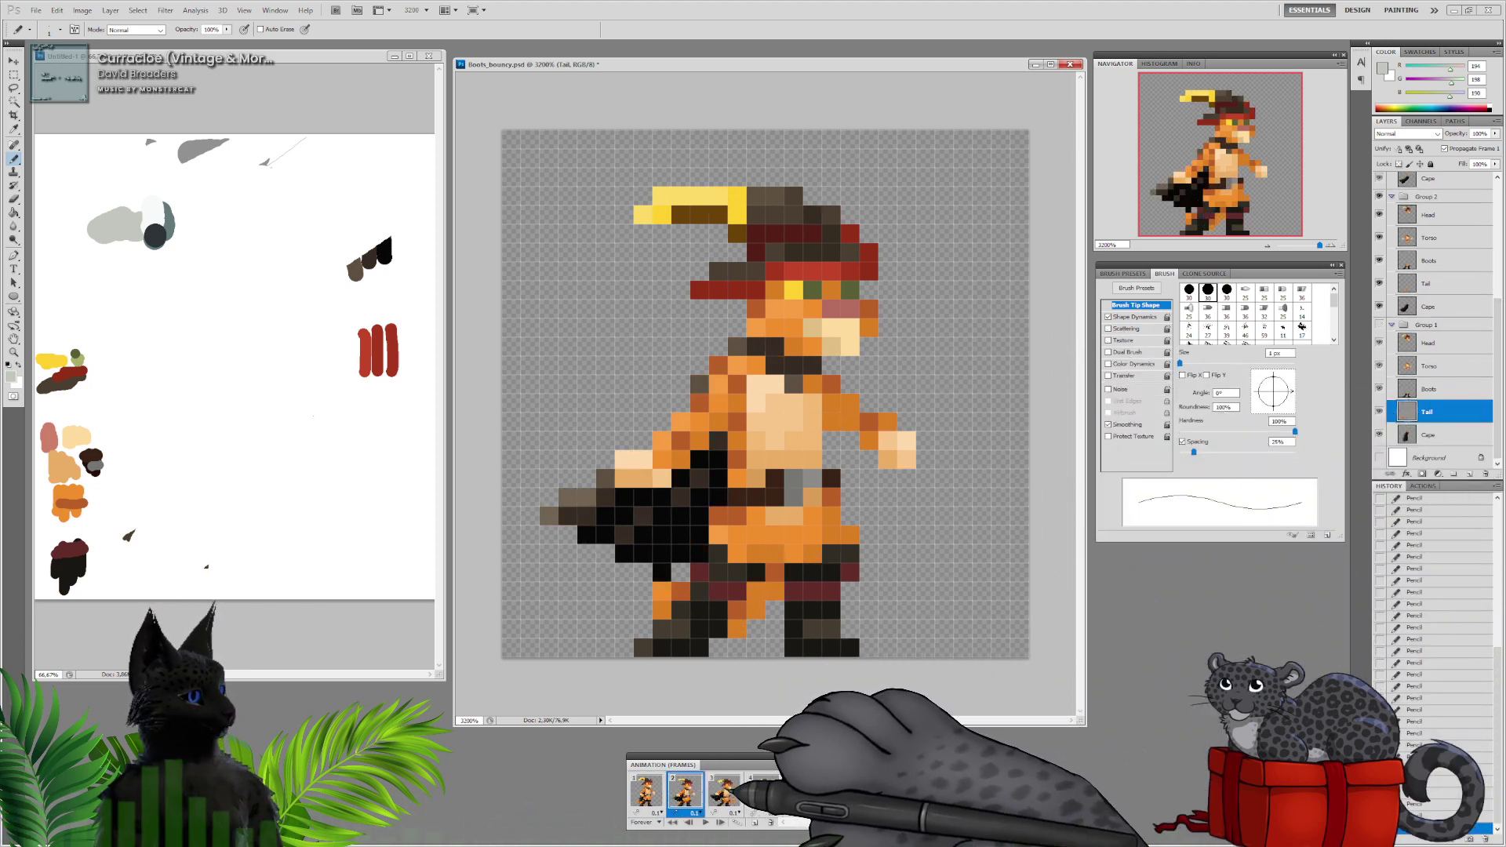
{"action": "left_click", "coordinate": [726, 791]}
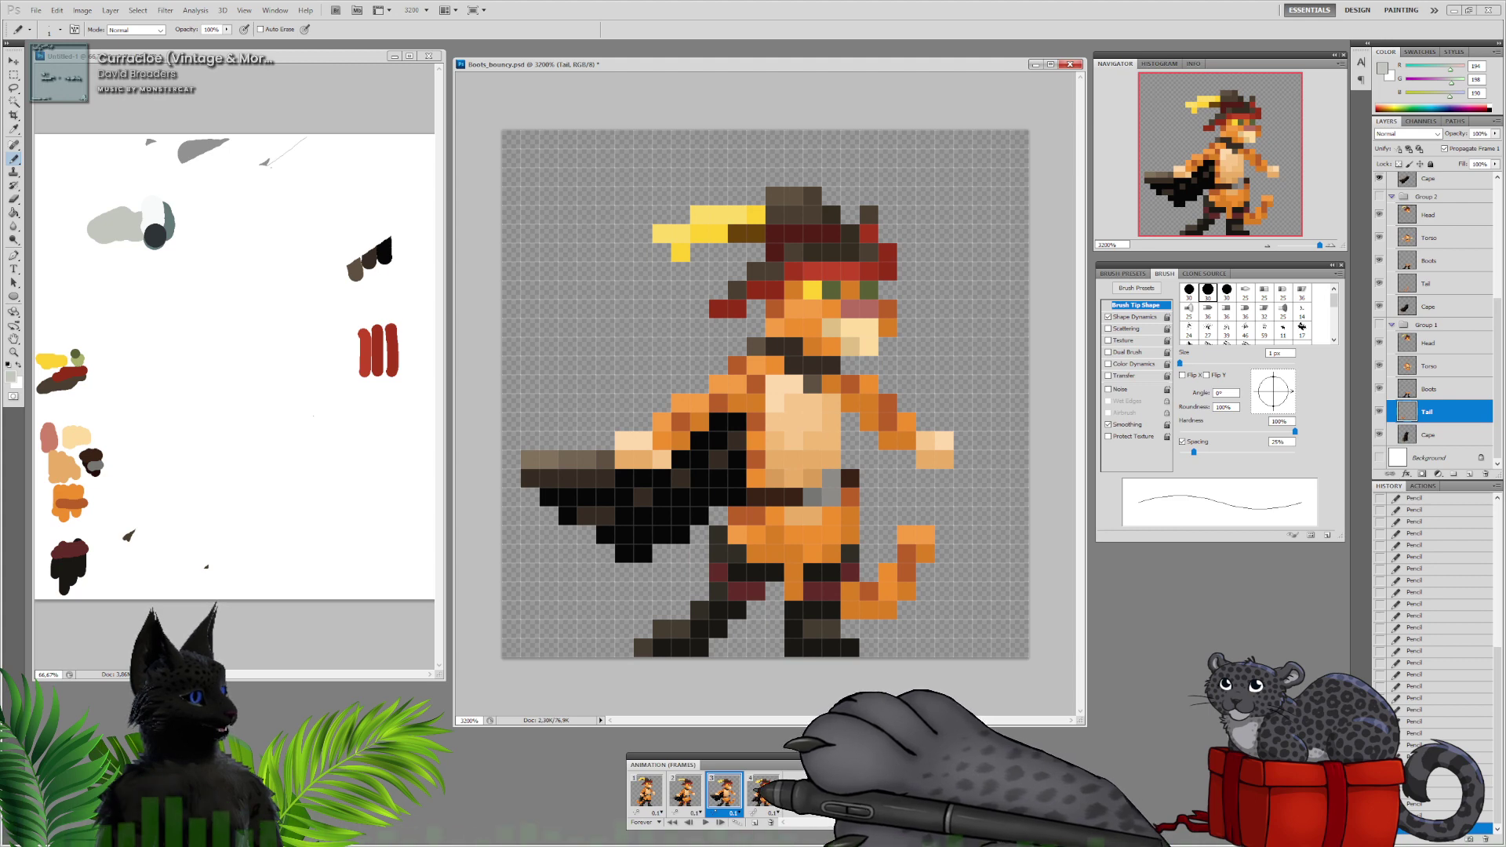
{"action": "left_click", "coordinate": [684, 792]}
{"action": "left_click", "coordinate": [648, 792]}
{"action": "left_click", "coordinate": [685, 792]}
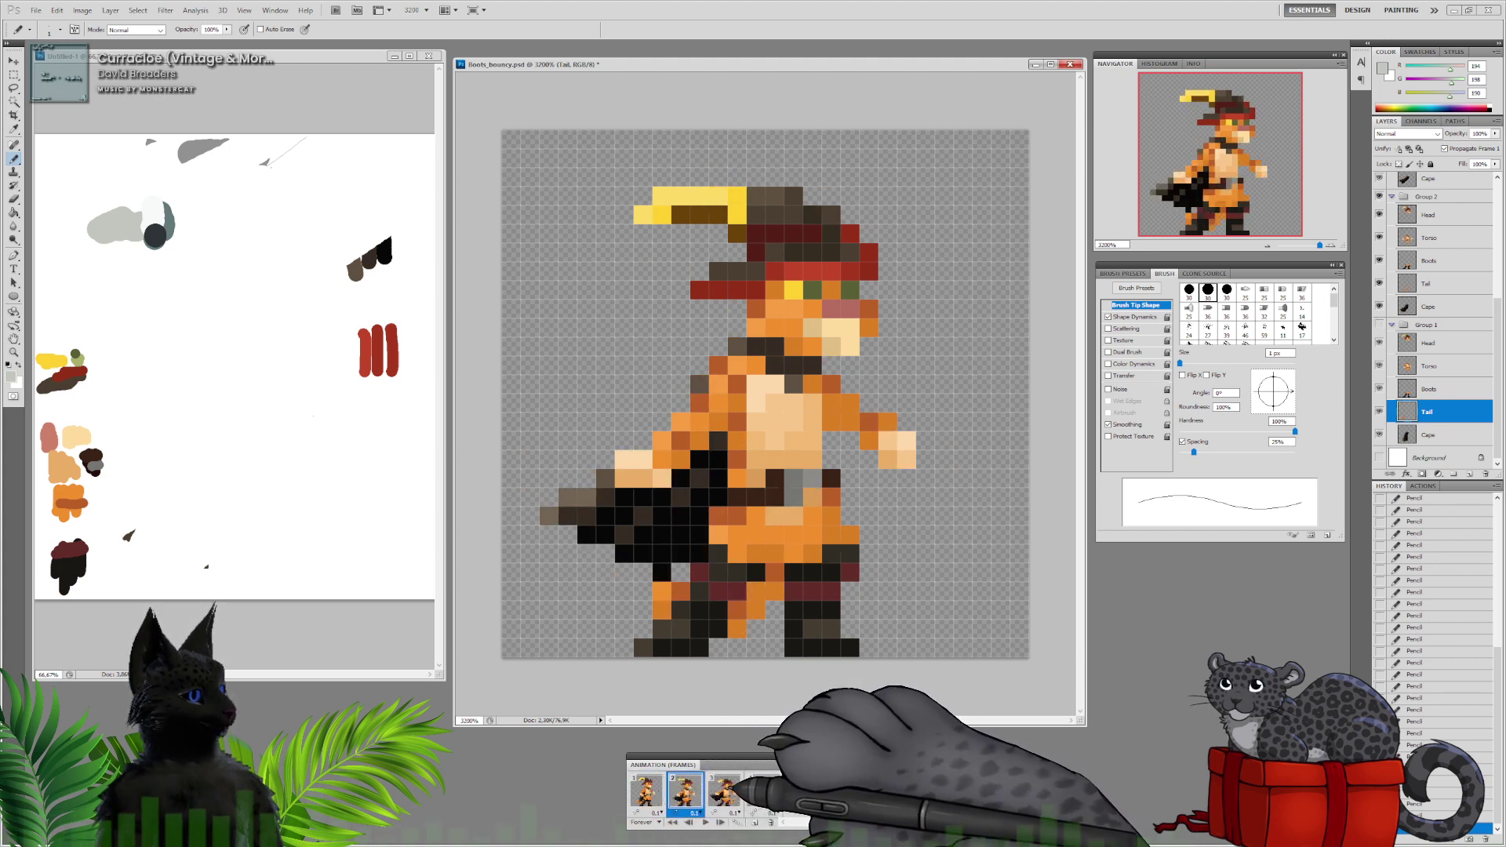
{"action": "left_click", "coordinate": [724, 790]}
{"action": "left_click", "coordinate": [761, 789]}
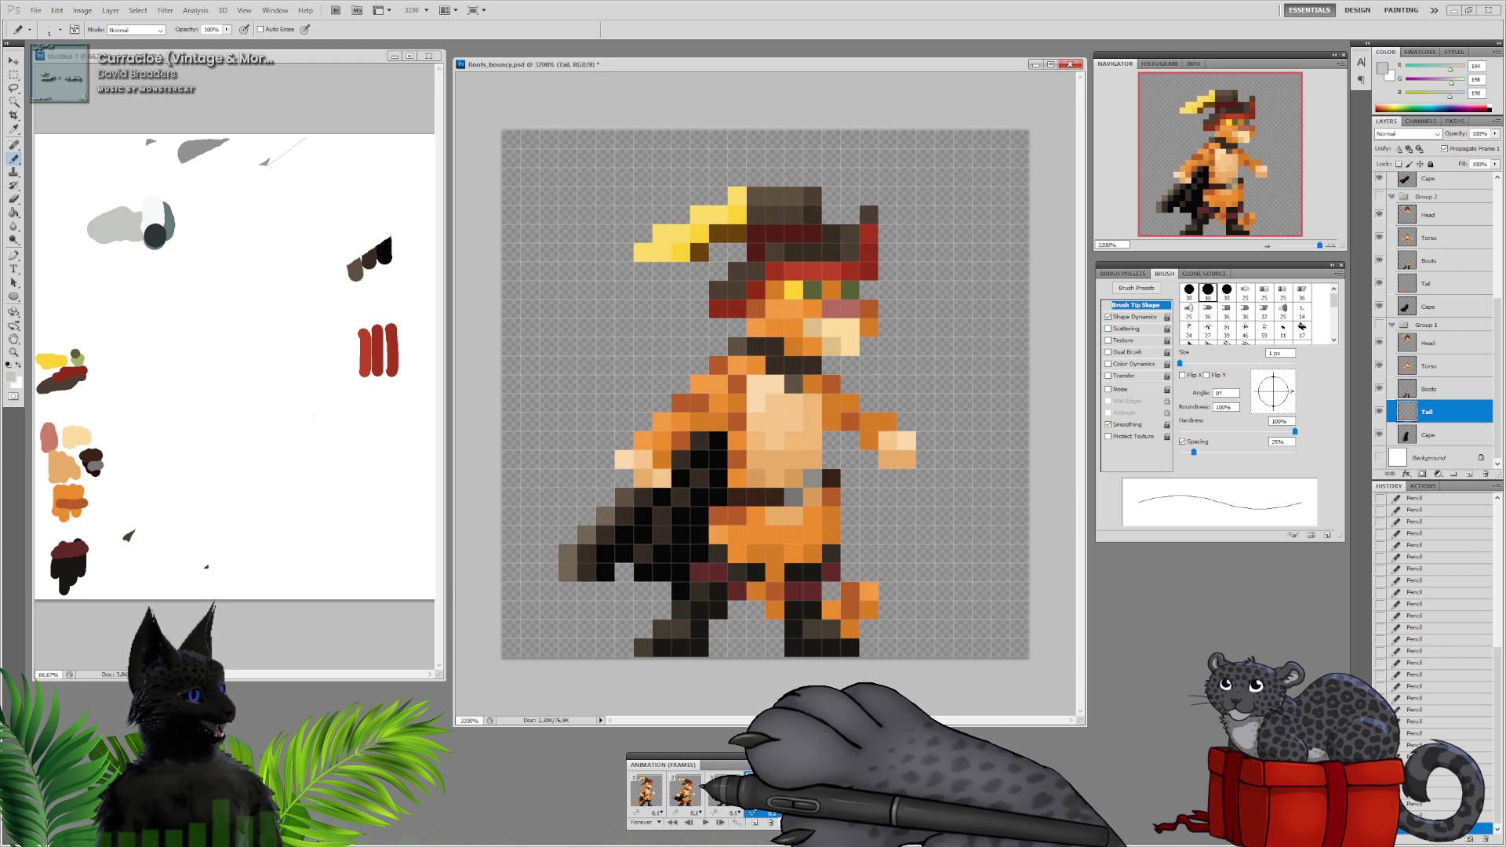
{"action": "left_click", "coordinate": [725, 791]}
{"action": "left_click", "coordinate": [690, 790]}
{"action": "left_click", "coordinate": [650, 790]}
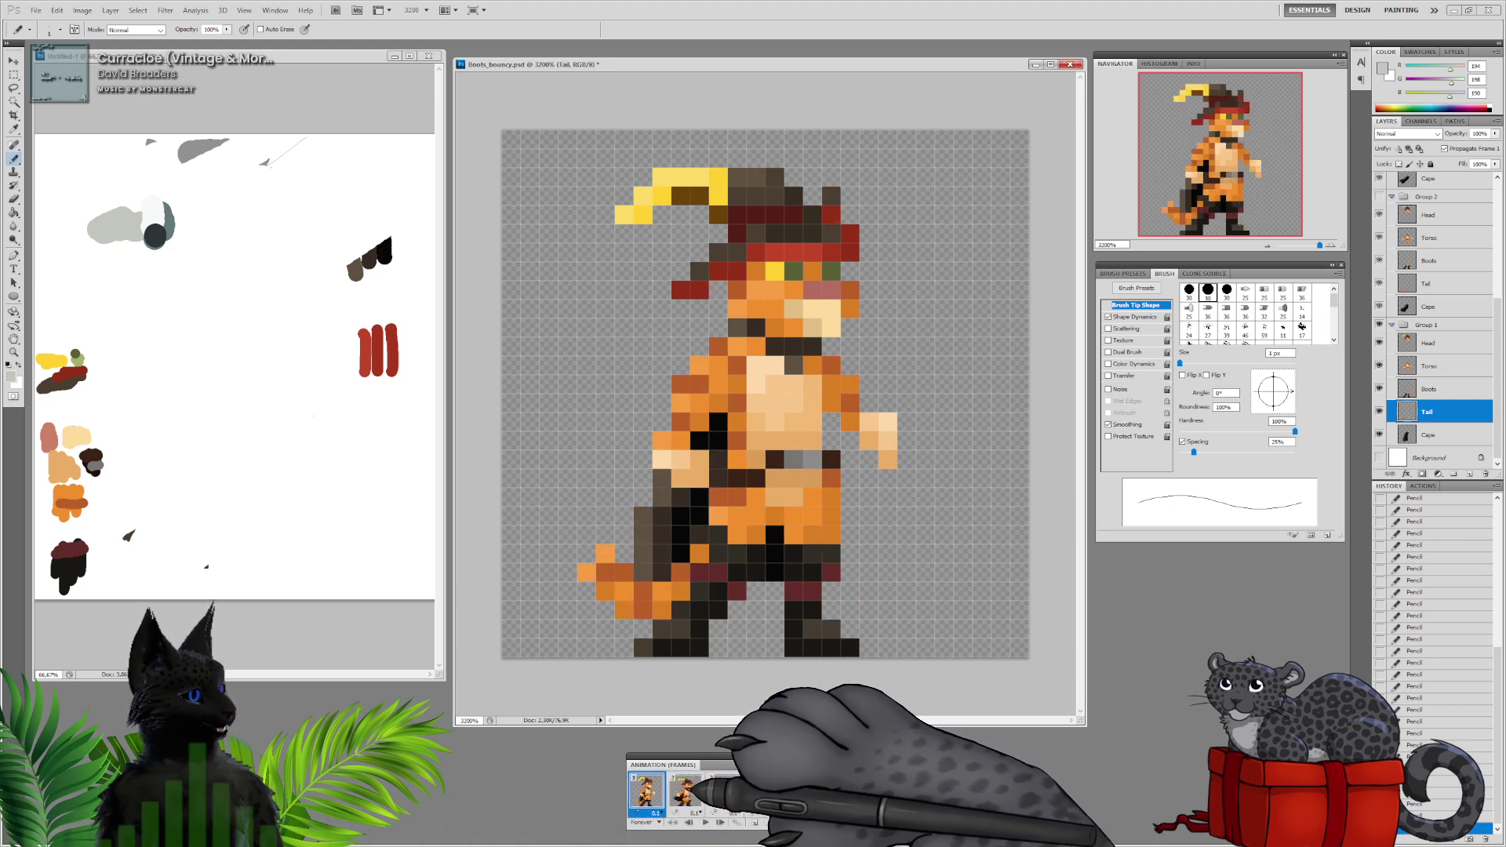
{"action": "left_click", "coordinate": [685, 791]}
{"action": "left_click", "coordinate": [725, 792]}
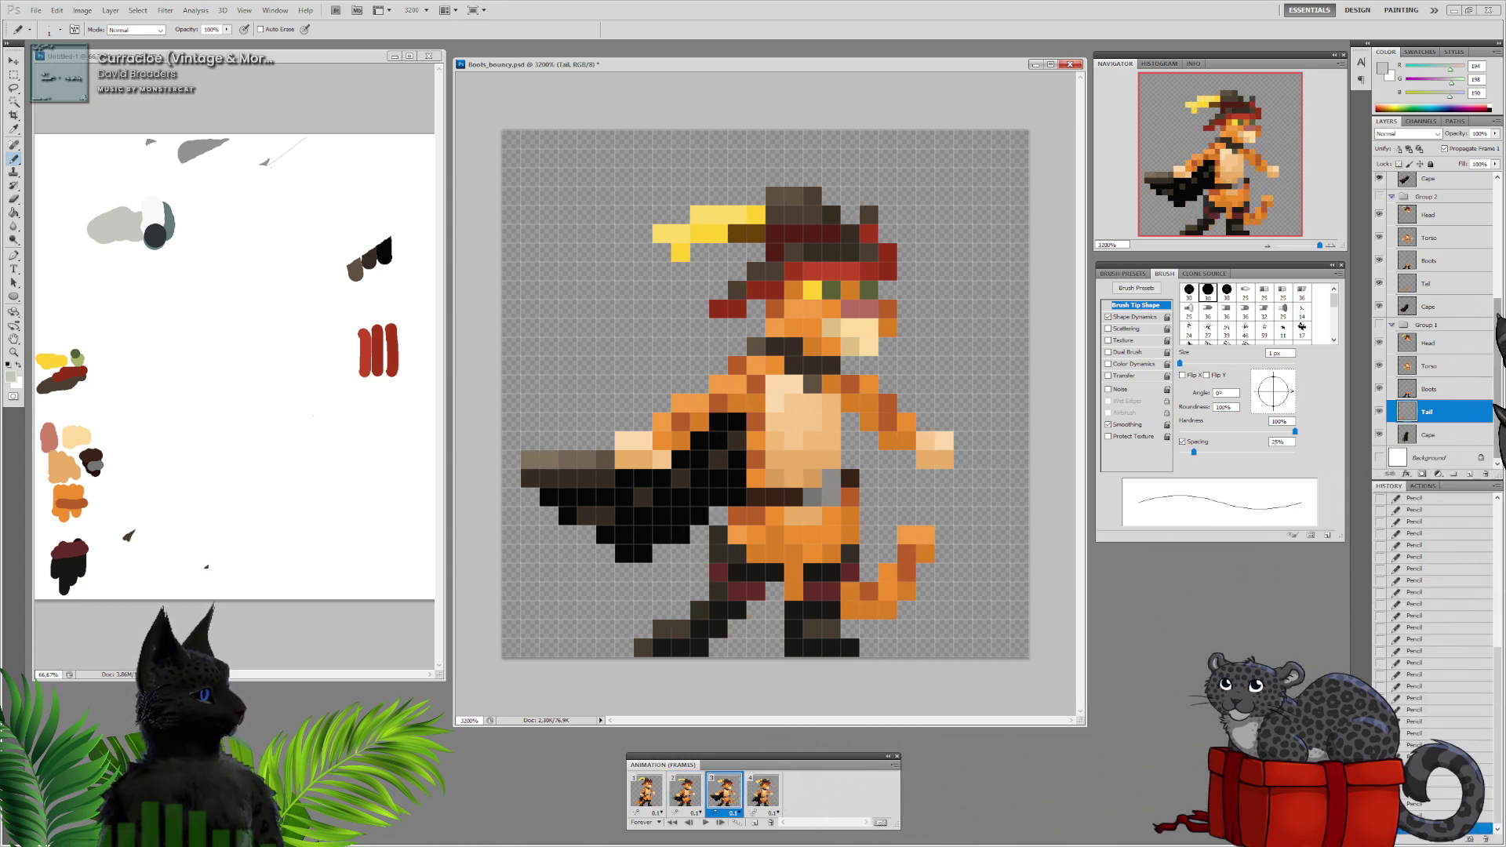
Draw a raised sword at the cat's front hand on Group 3's Tail layer, with a light gray blade and blue-gray guard
{"action": "scroll", "coordinate": [1435, 314], "scroll_direction": "up", "scroll_amount": 6}
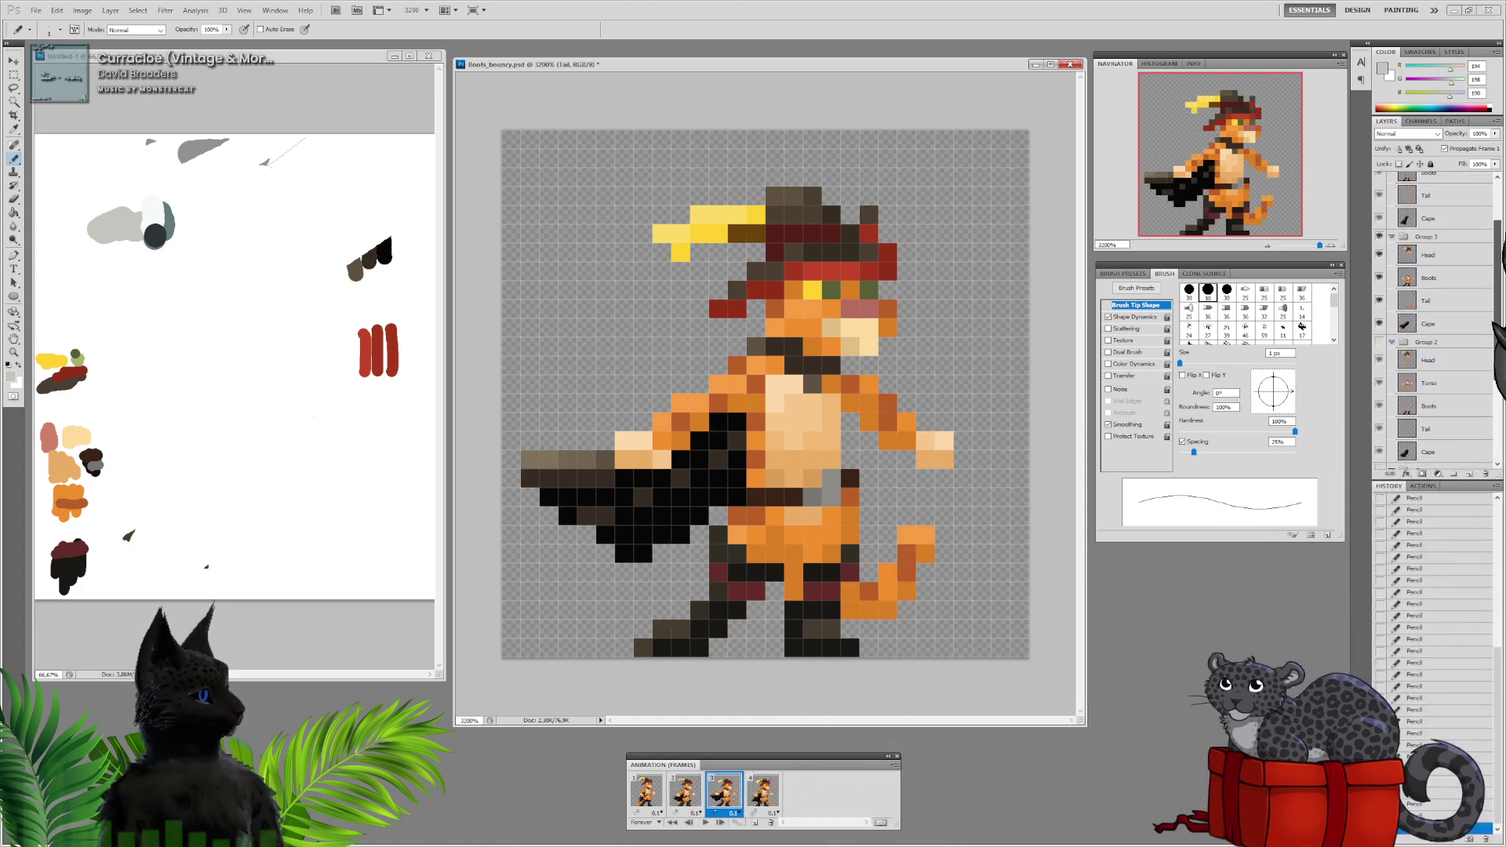
{"action": "left_click_drag", "start_coordinate": [1495, 323], "coordinate": [1494, 319]}
{"action": "left_click", "coordinate": [1428, 305]}
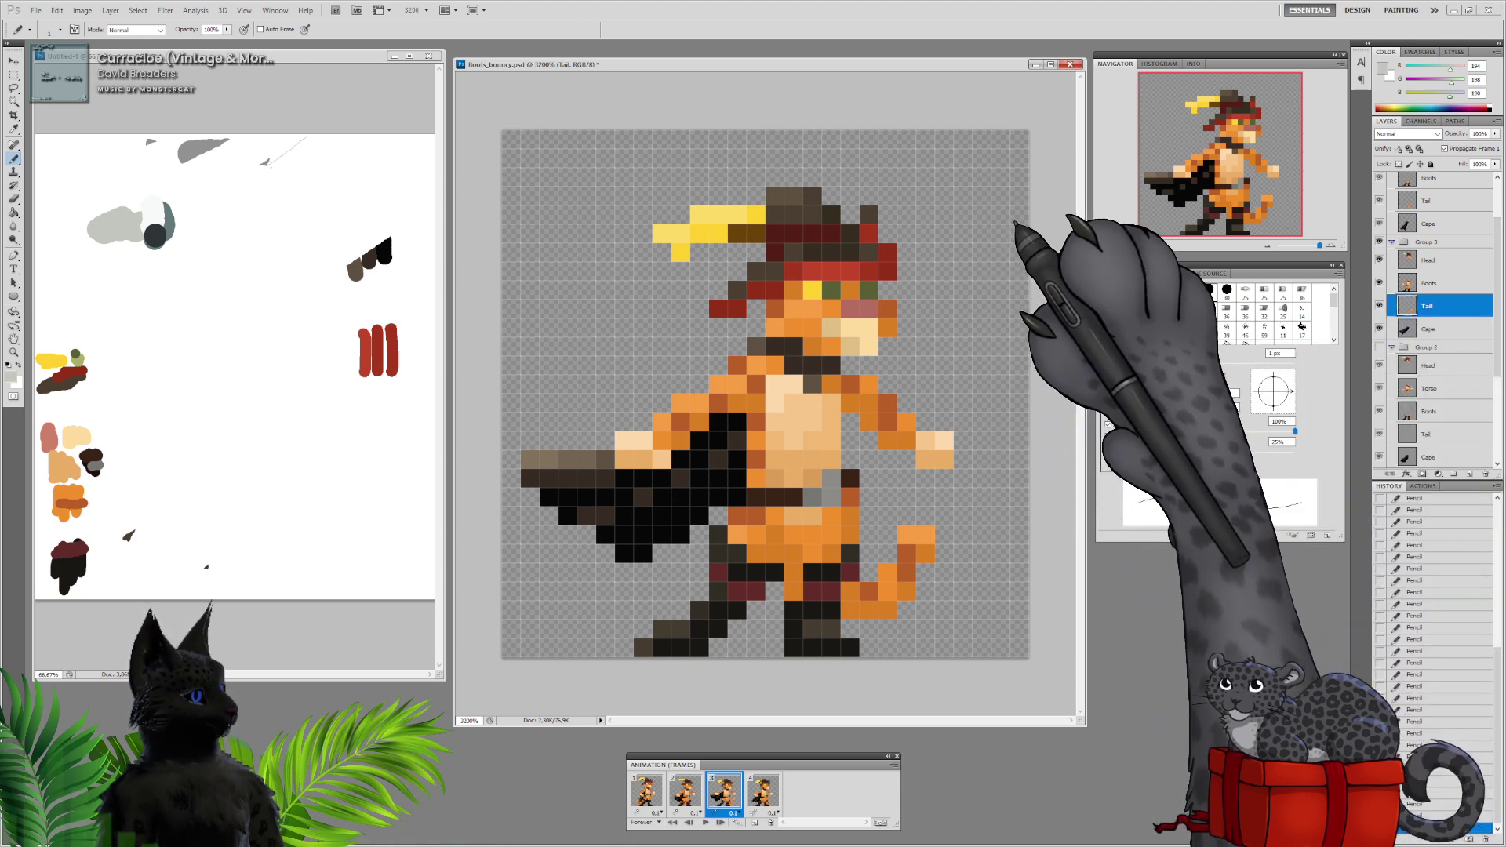
{"action": "left_click_drag", "start_coordinate": [1019, 214], "coordinate": [944, 424]}
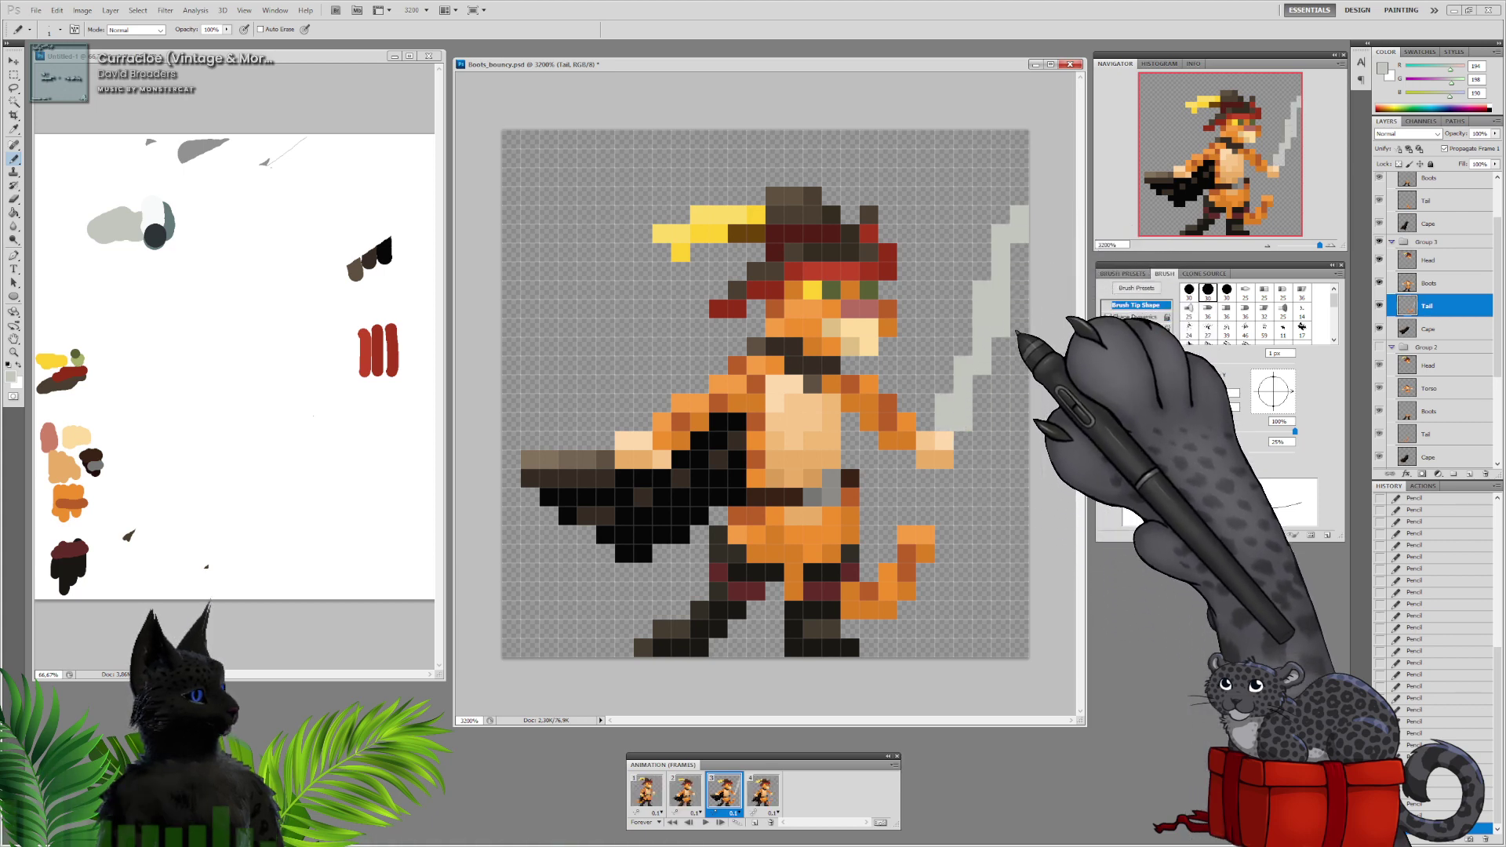
{"action": "left_click", "coordinate": [170, 224], "text": "alt"}
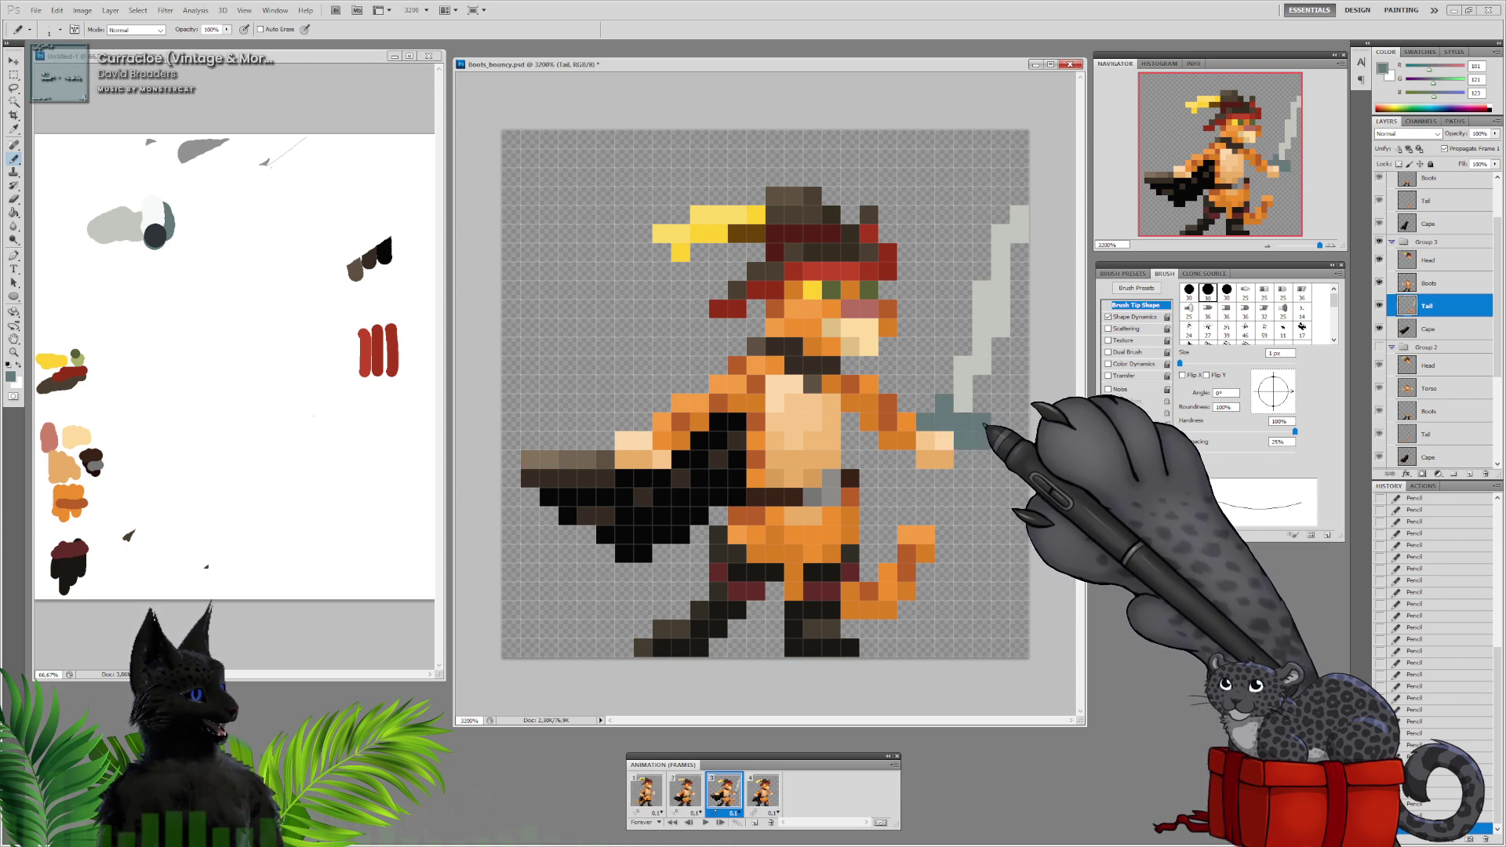
{"action": "left_click", "coordinate": [995, 422]}
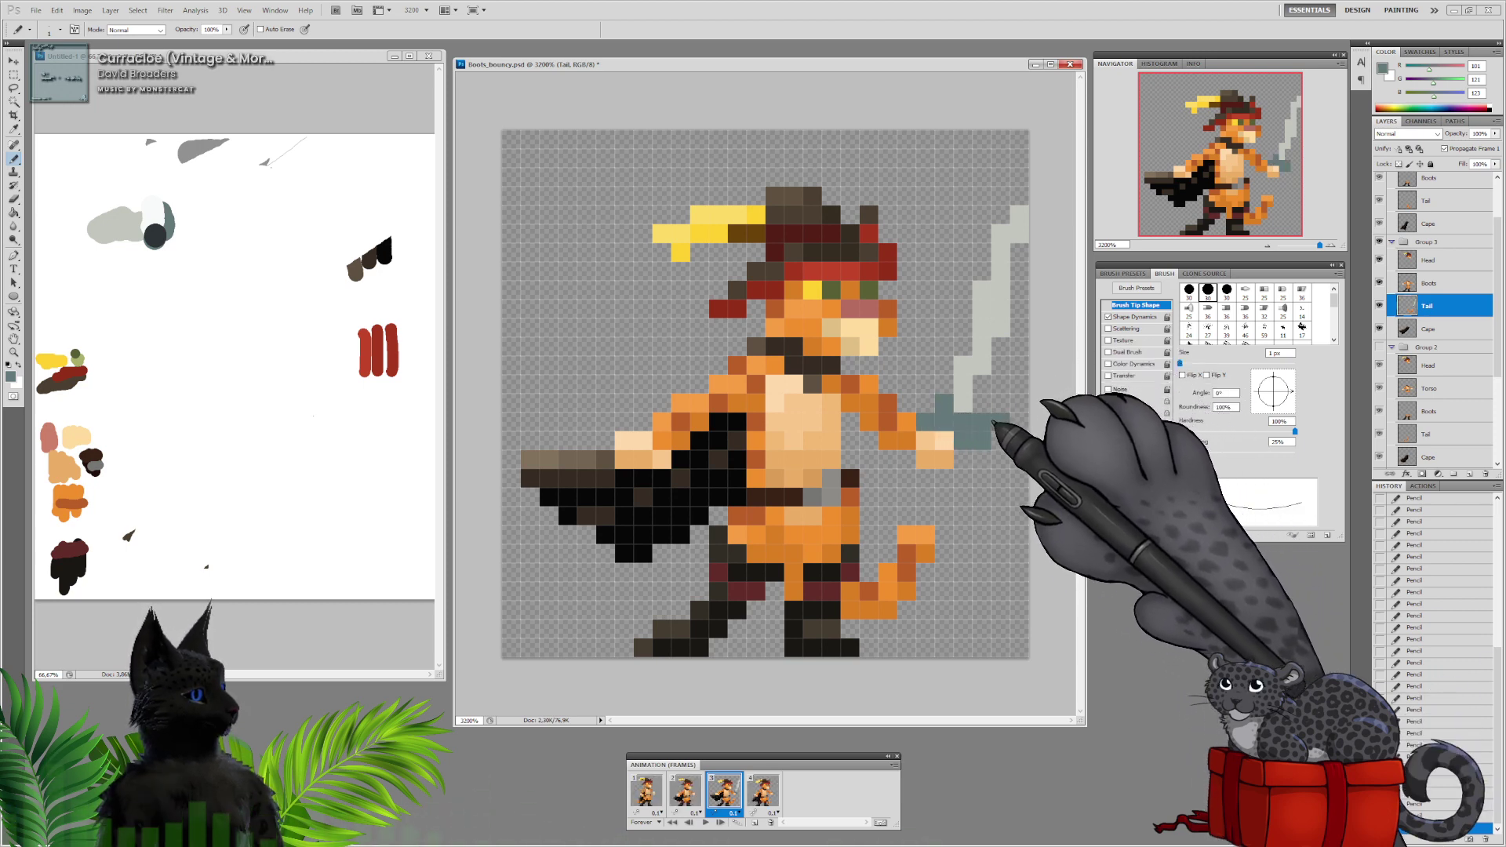
{"action": "key", "text": "e"}
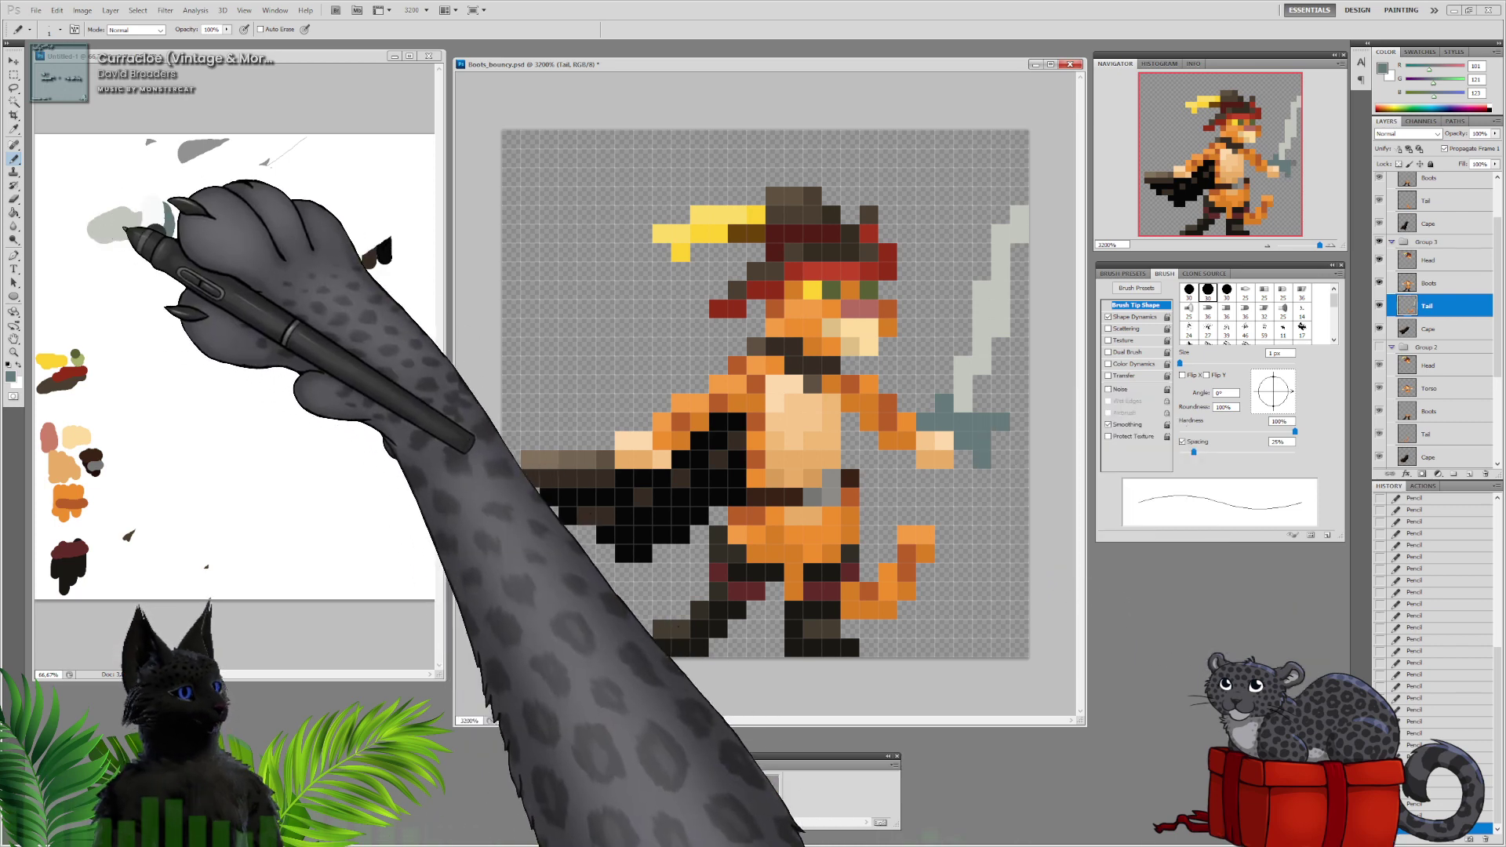
{"action": "left_click", "coordinate": [1010, 420]}
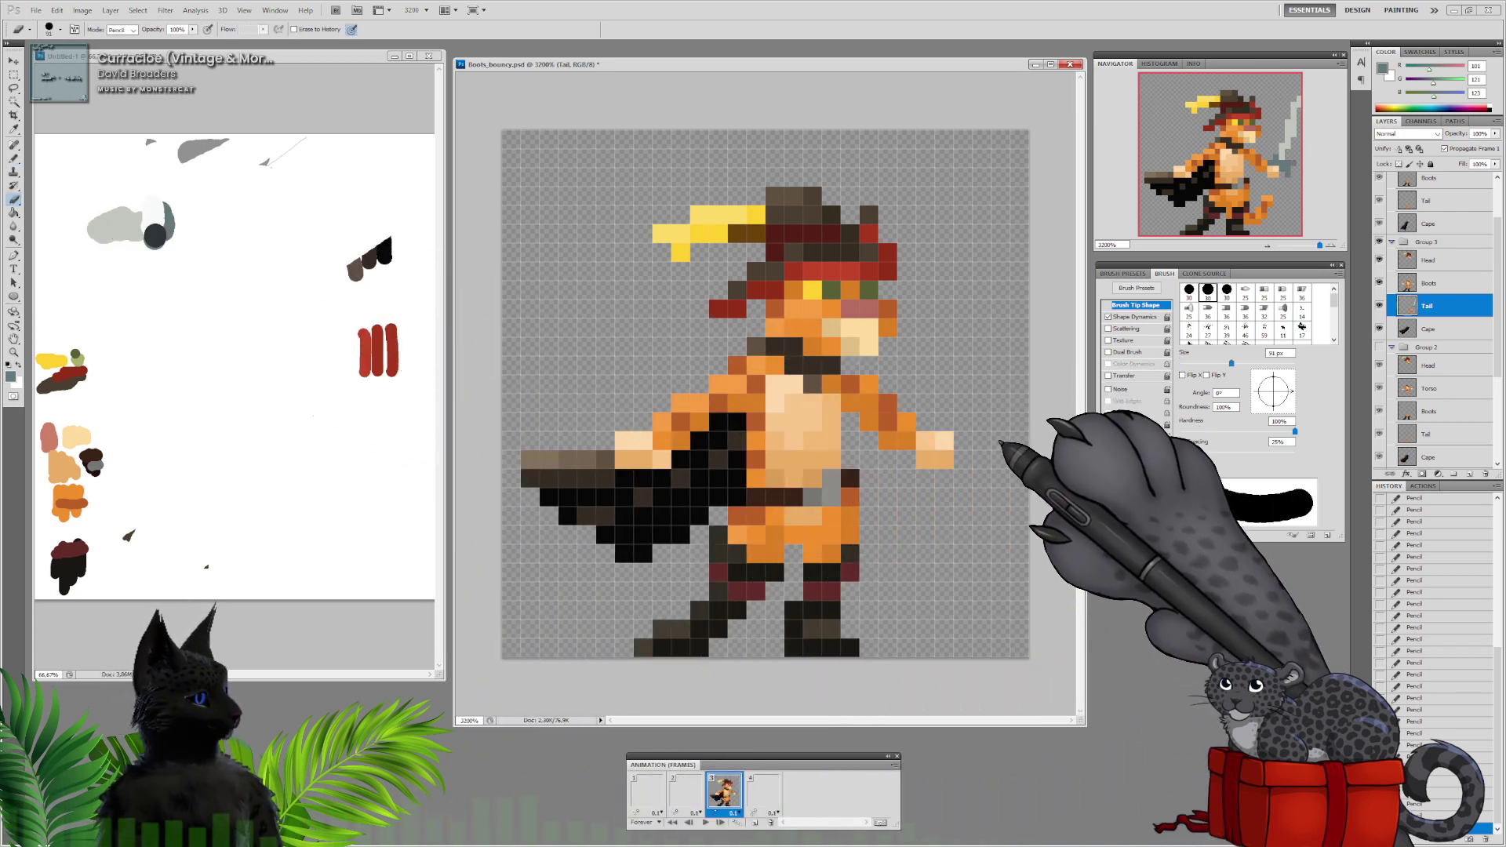
{"action": "right_click", "coordinate": [892, 396]}
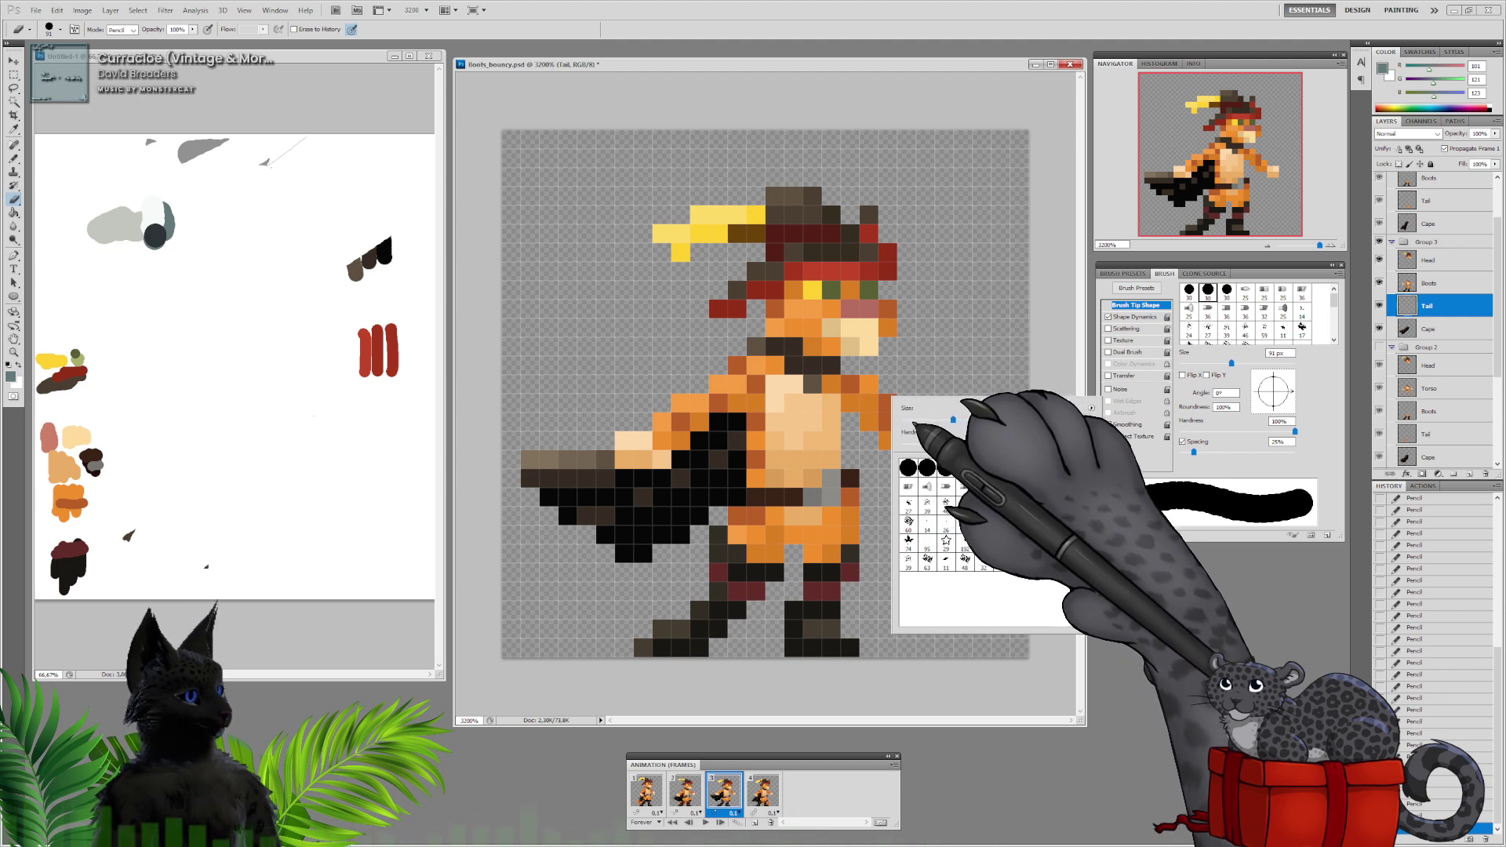
{"action": "left_click_drag", "start_coordinate": [952, 420], "coordinate": [902, 420]}
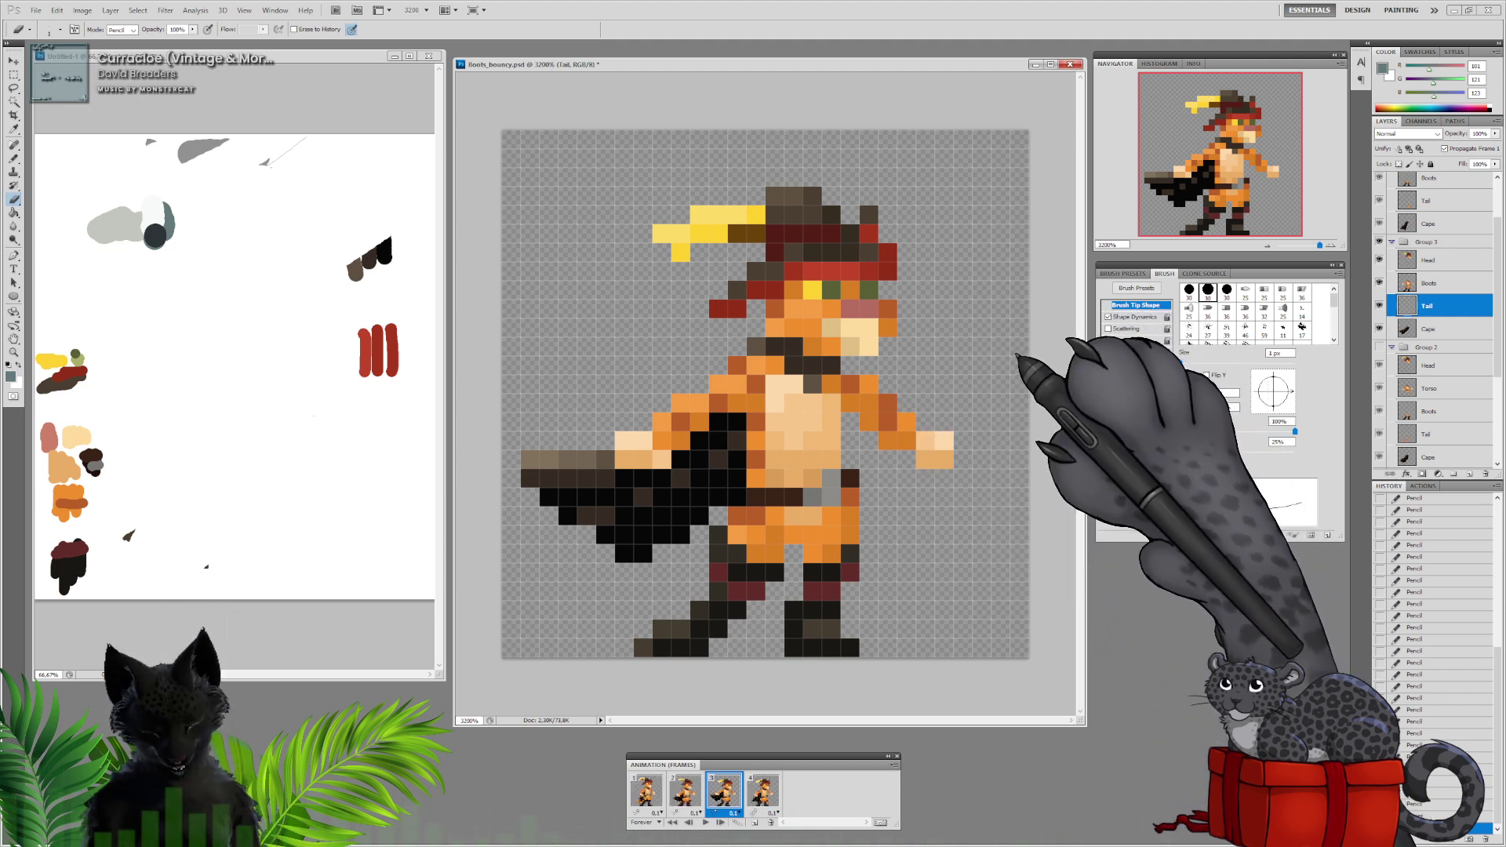
{"action": "key", "text": "ctrl+z"}
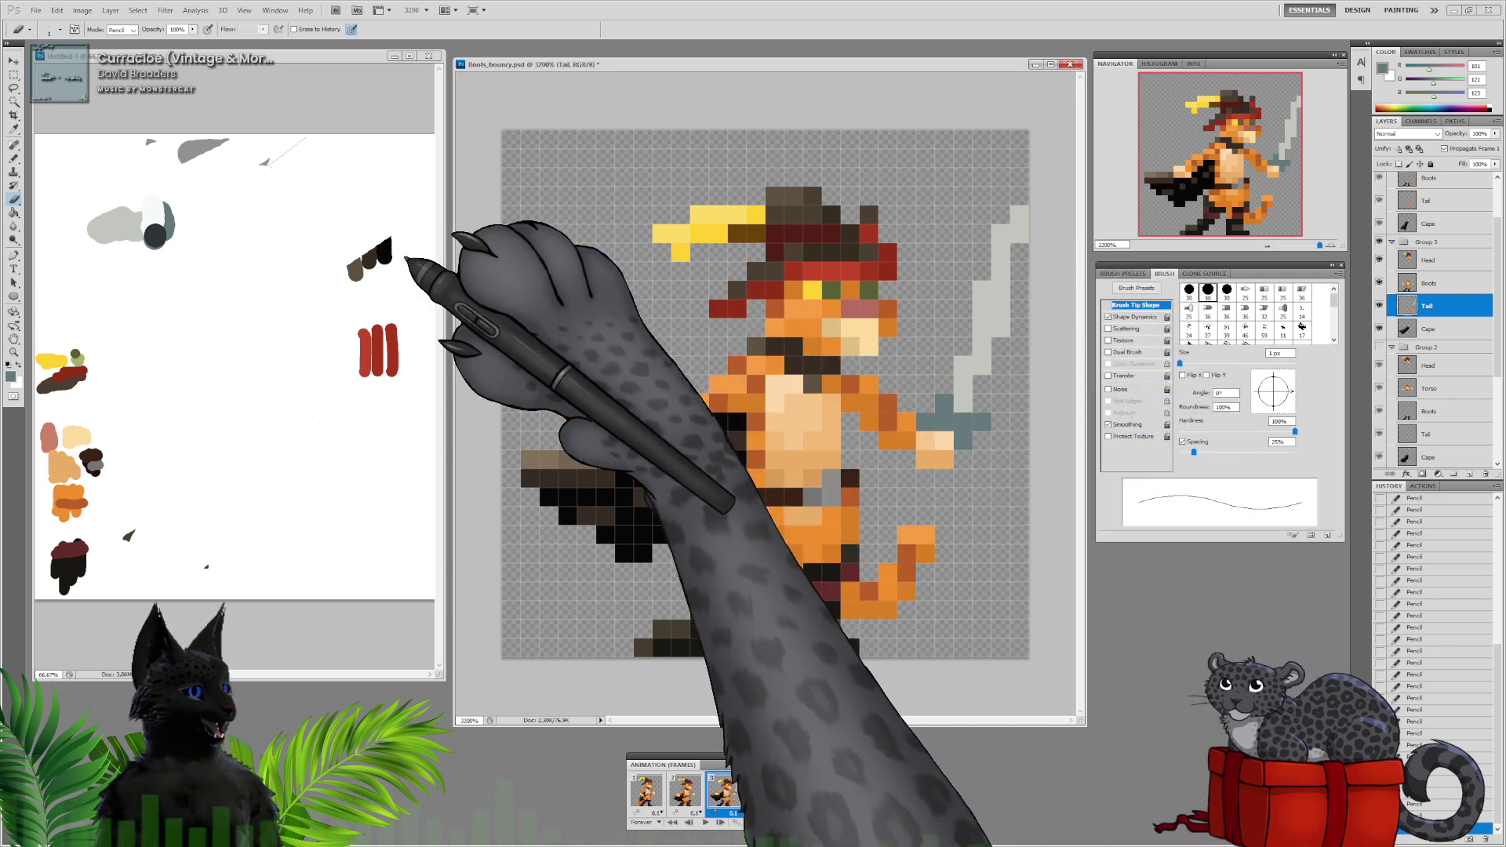
Try white highlights and a dark shadow pixel on the frame 3 sword guard, using colors sampled from the palette document
{"action": "left_click", "coordinate": [13, 159]}
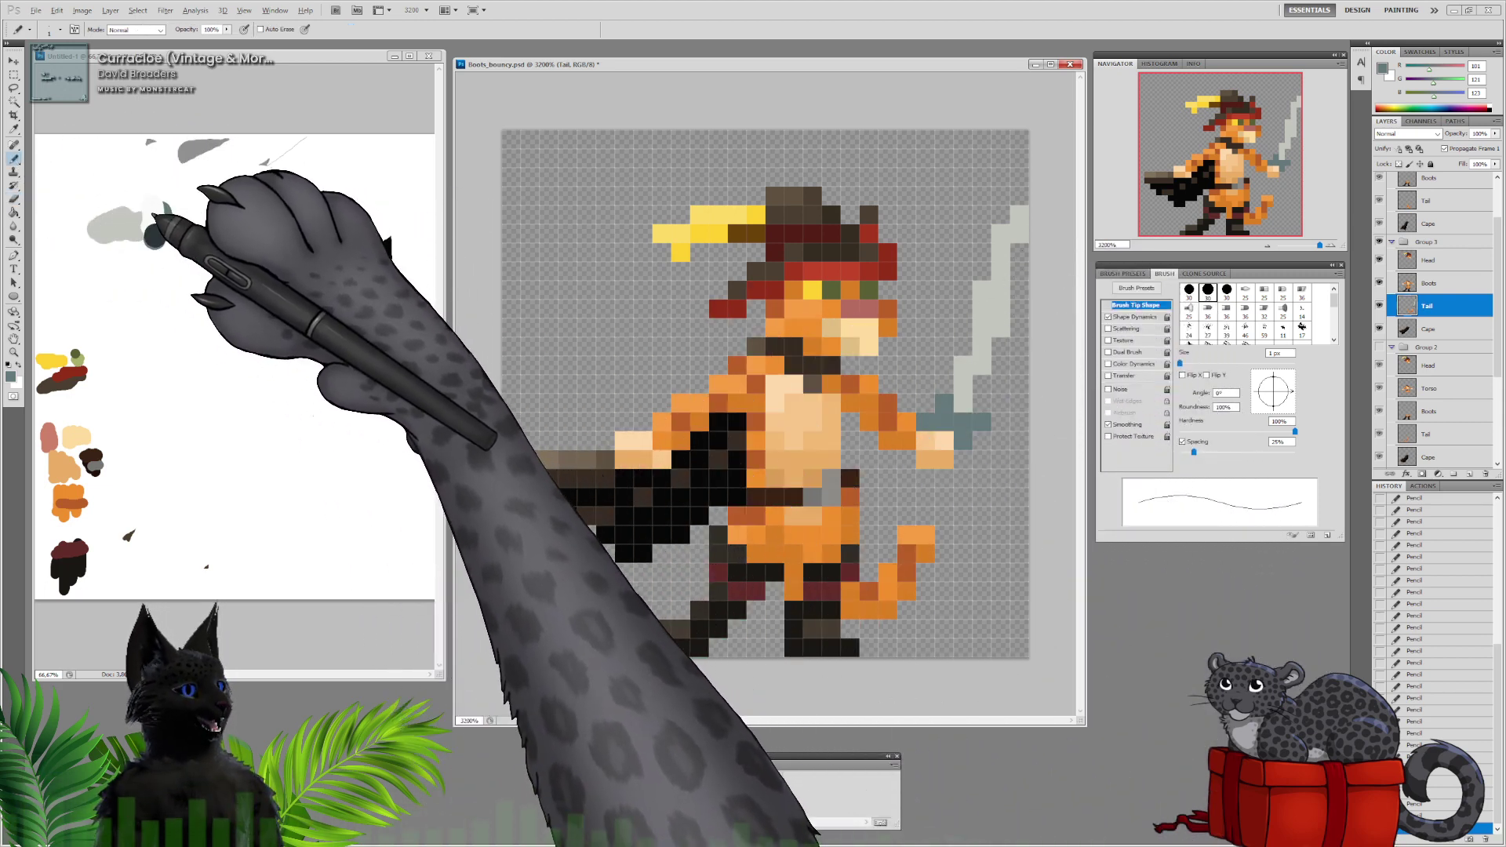
{"action": "left_click", "coordinate": [155, 214], "text": "alt"}
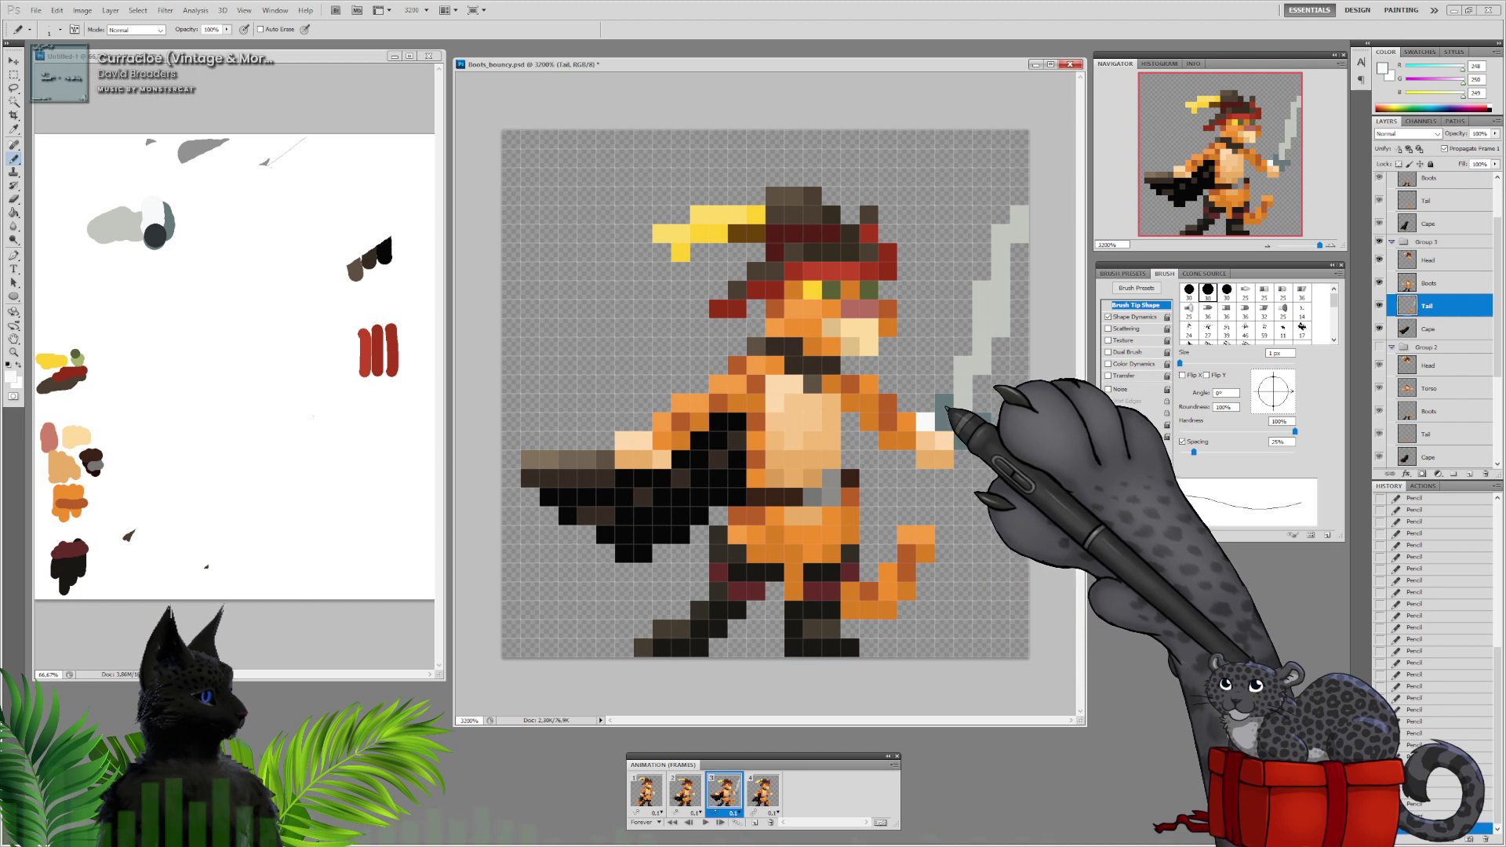
{"action": "left_click", "coordinate": [946, 406]}
{"action": "left_click", "coordinate": [155, 236], "text": "alt"}
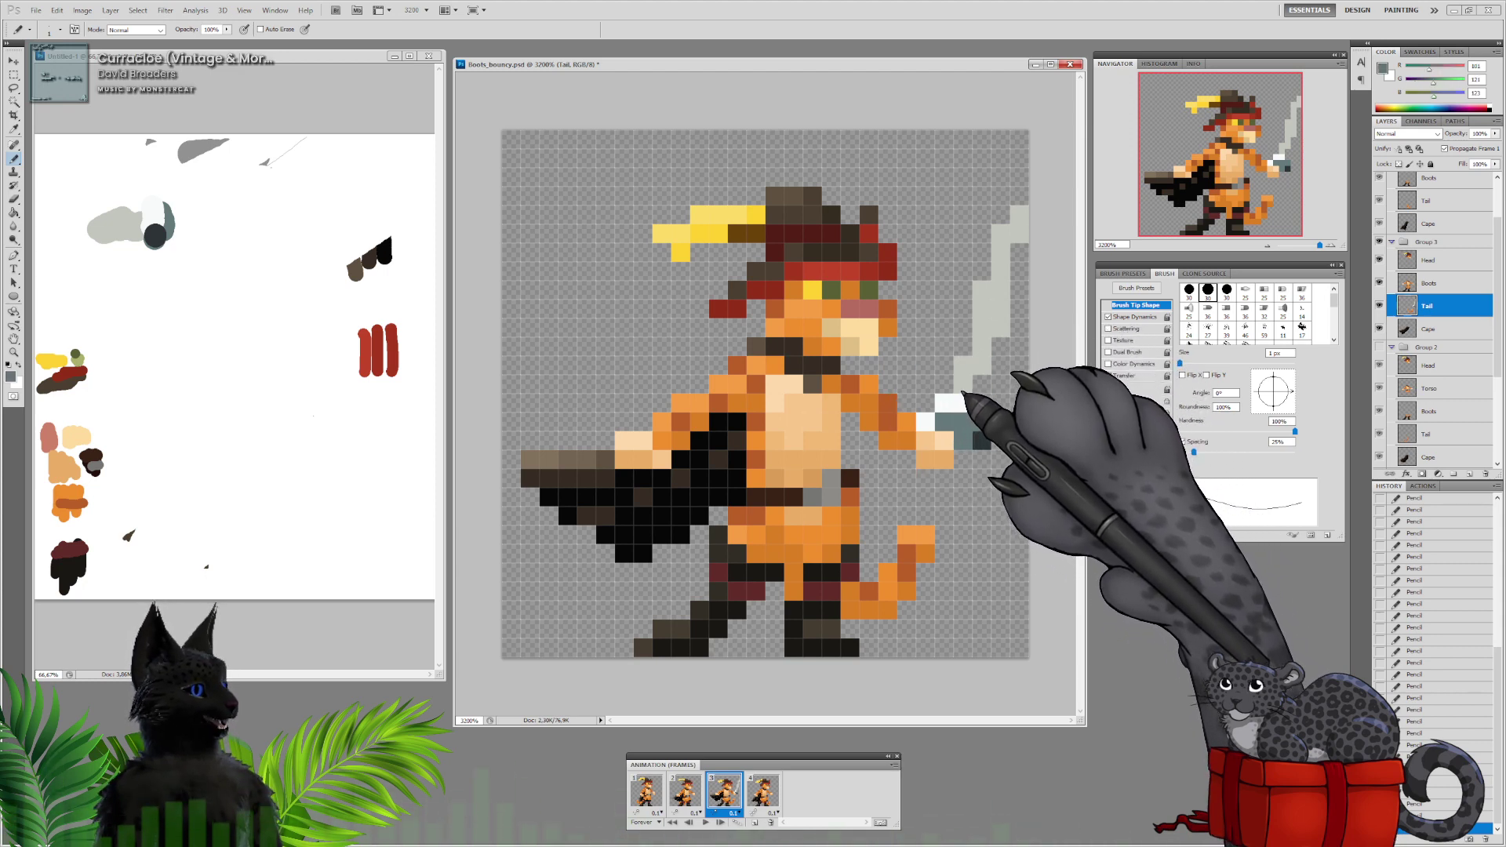
Mix a lighter and a darker blue-gray and repaint the sword guard's highlight and shadow pixels with them
{"action": "left_click", "coordinate": [10, 376]}
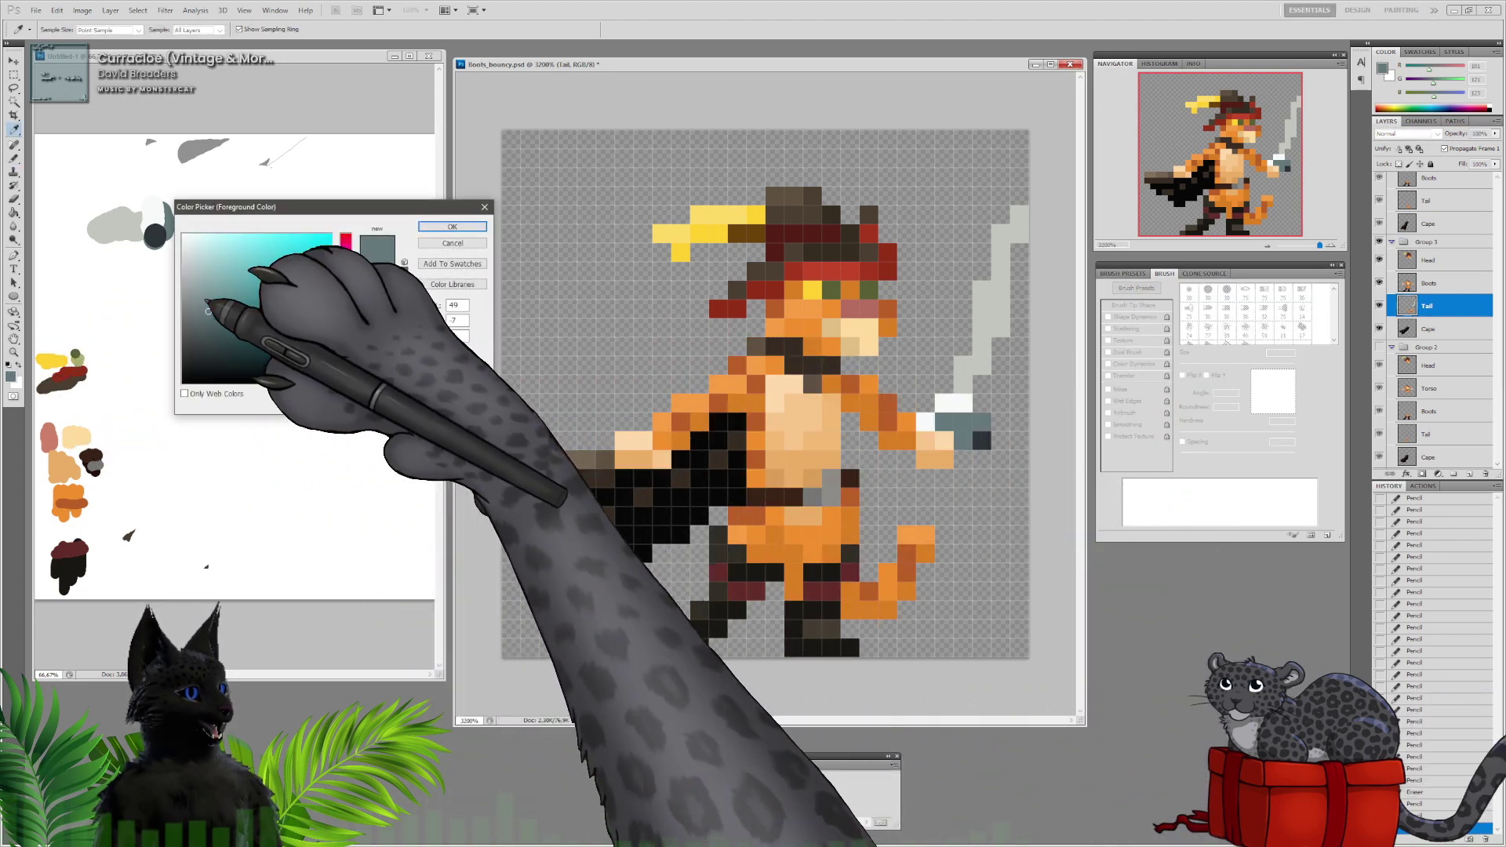
{"action": "left_click", "coordinate": [469, 227]}
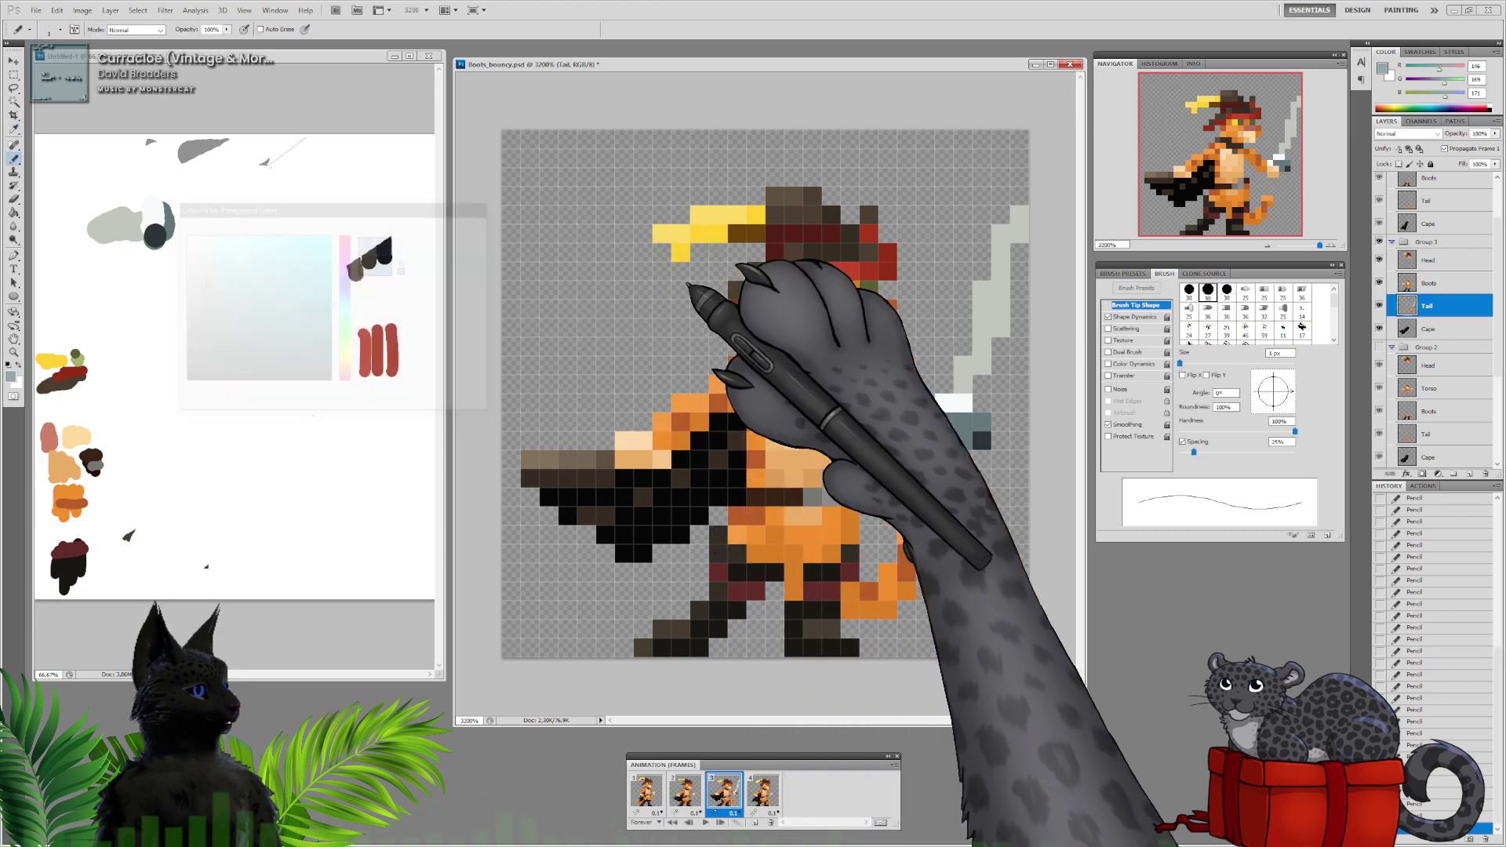
{"action": "left_click", "coordinate": [966, 428], "text": "alt"}
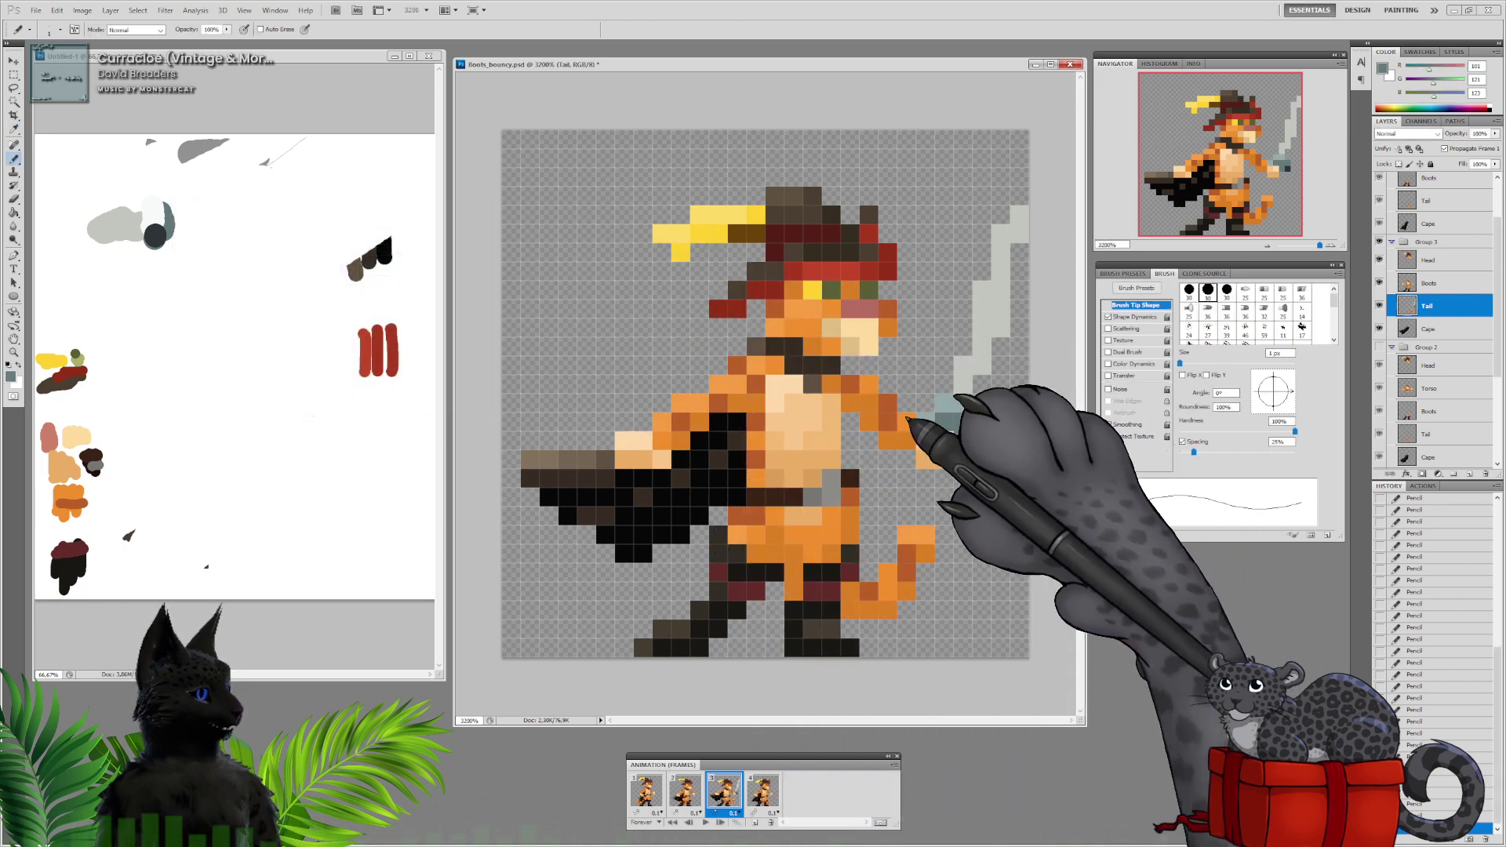
{"action": "left_click", "coordinate": [10, 377]}
{"action": "left_click", "coordinate": [203, 333]}
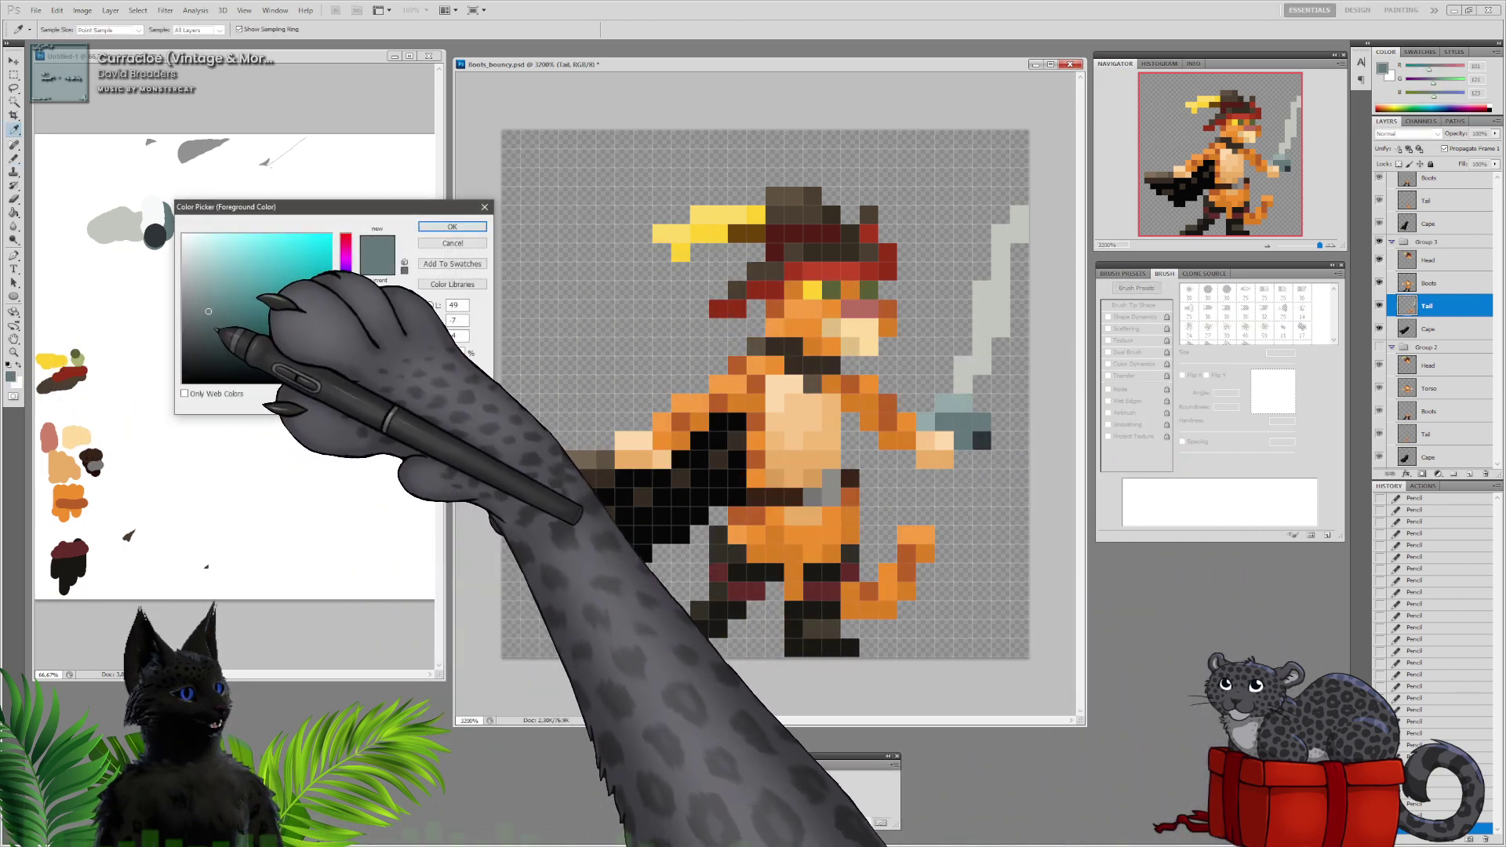
{"action": "left_click", "coordinate": [461, 227]}
{"action": "key", "text": "b"}
{"action": "left_click", "coordinate": [972, 436]}
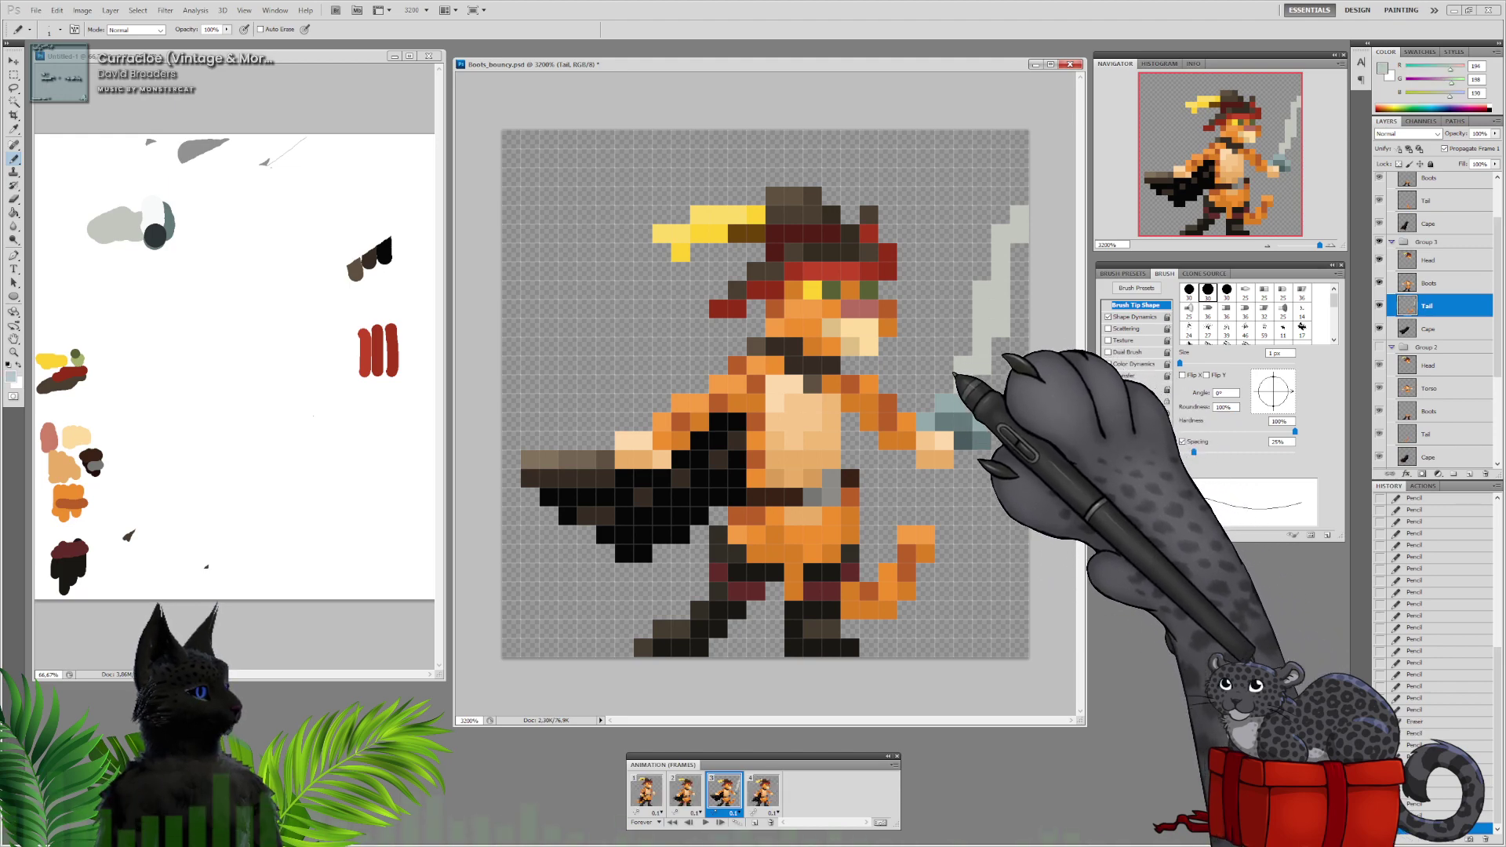
Pick a lighter gray and paint highlight pixels along the front edge of the sword blade
{"action": "left_click", "coordinate": [11, 376]}
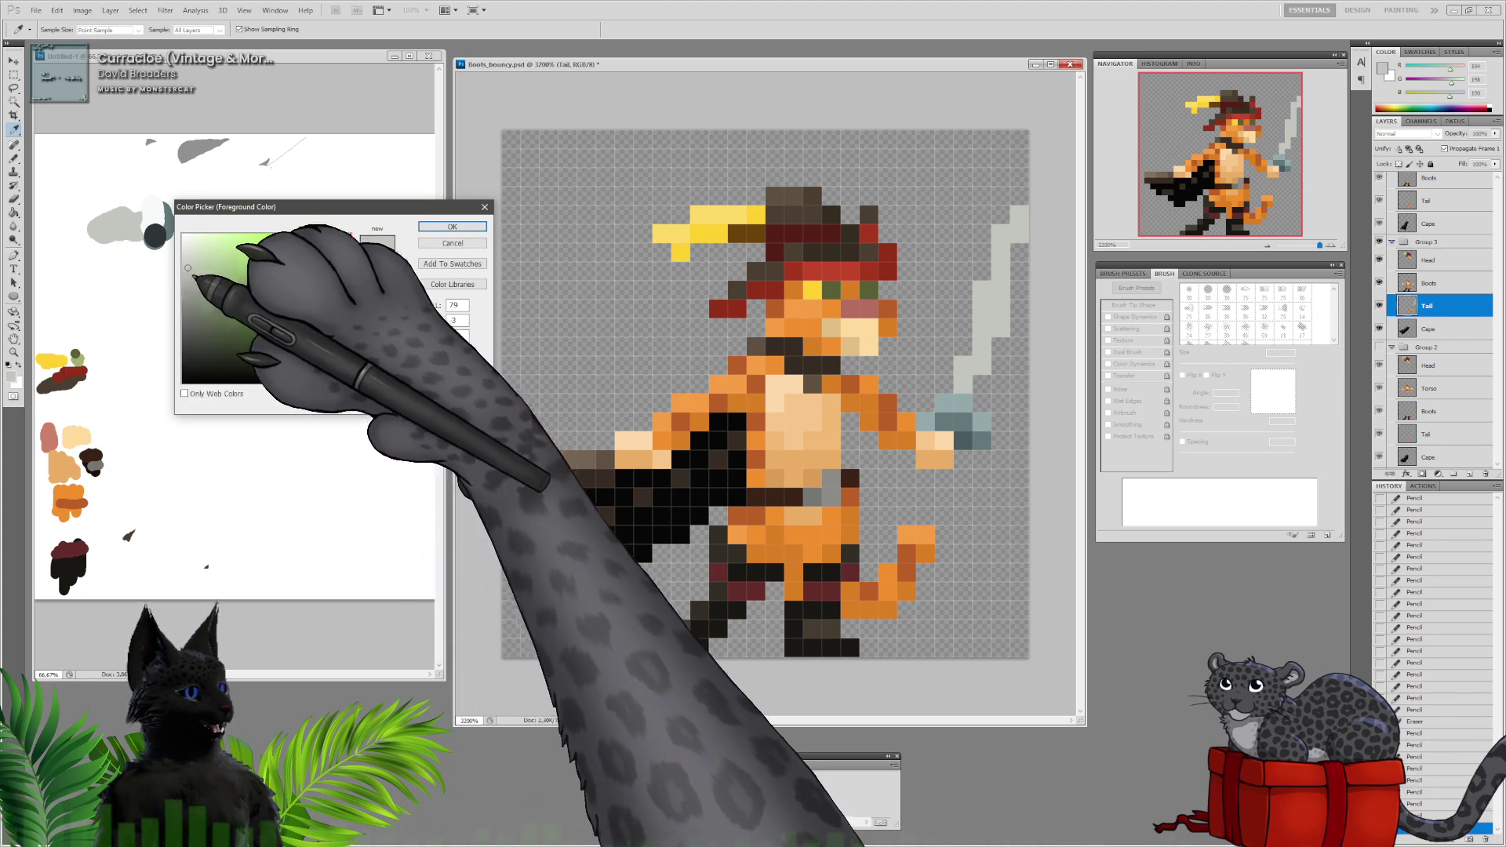
{"action": "left_click", "coordinate": [188, 256]}
{"action": "left_click", "coordinate": [439, 228]}
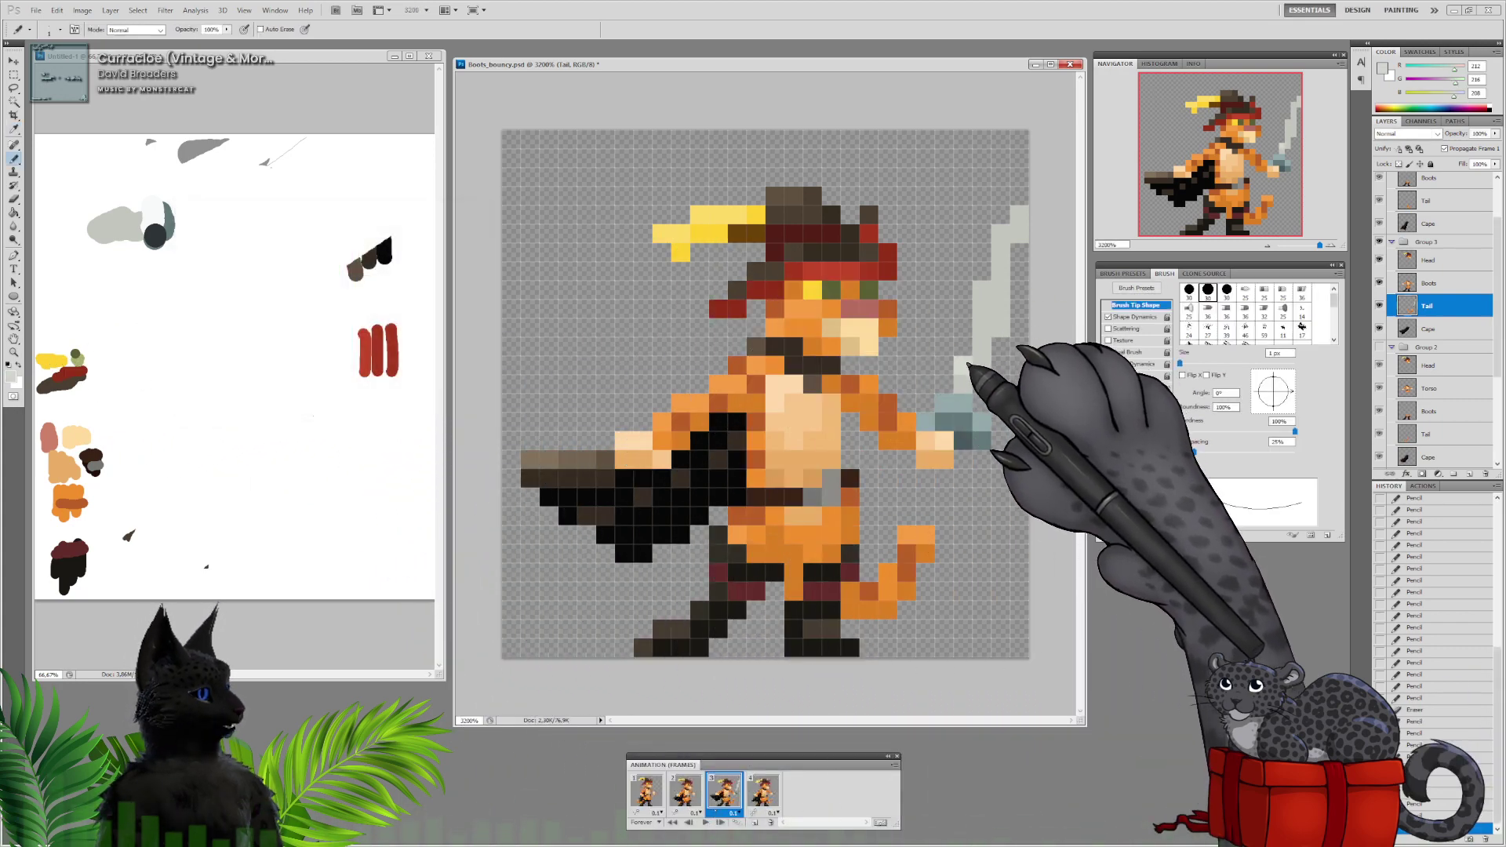
{"action": "left_click", "coordinate": [961, 382]}
{"action": "left_click_drag", "start_coordinate": [983, 324], "coordinate": [1000, 233]}
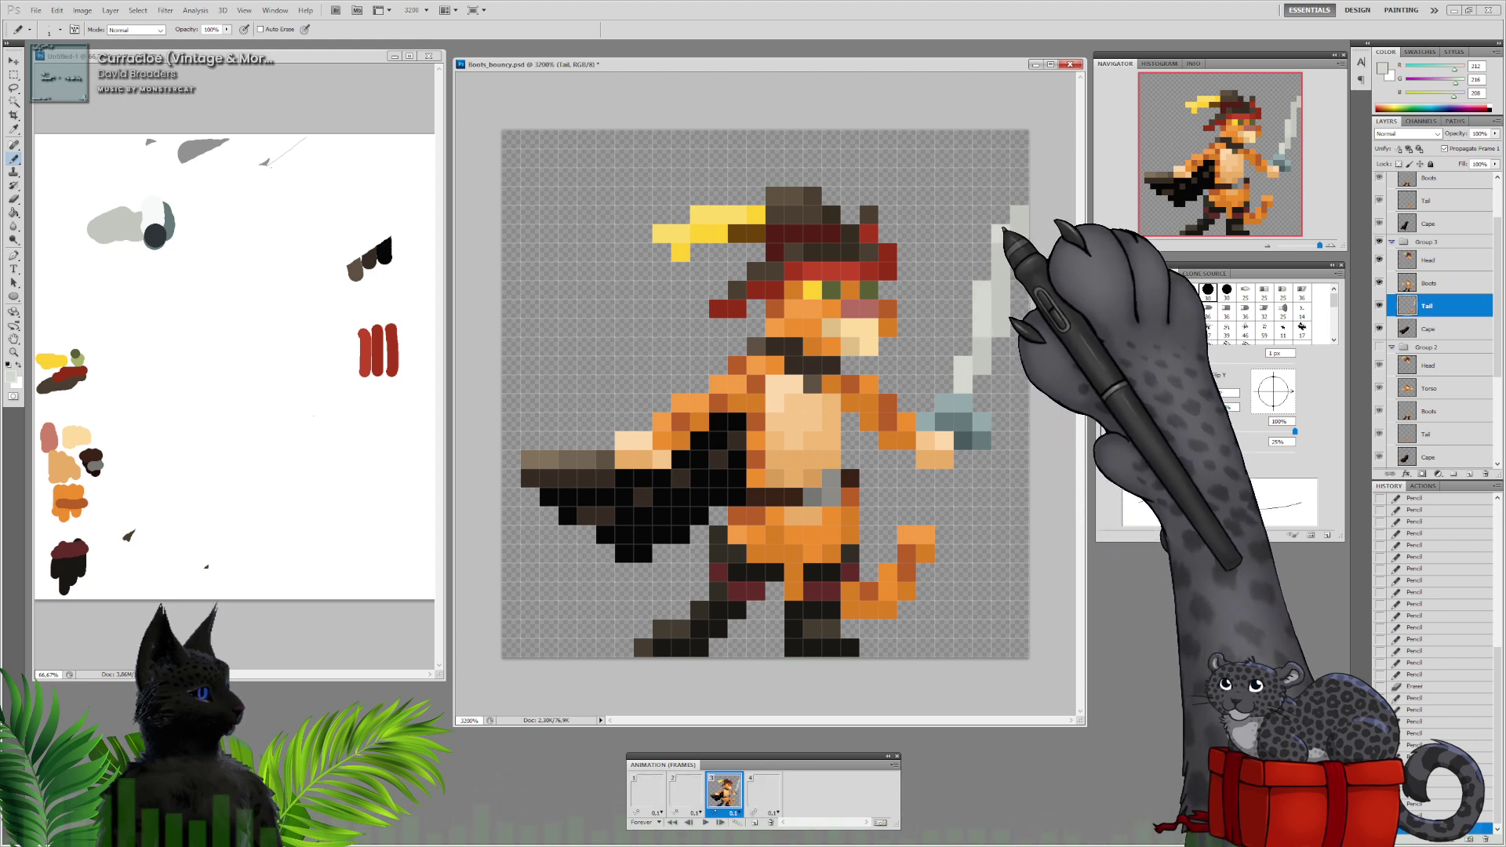
Sample the blade's gray and erase surplus pixels on its far edge to narrow the blade toward the tip
{"action": "left_click", "coordinate": [1003, 328], "text": "alt"}
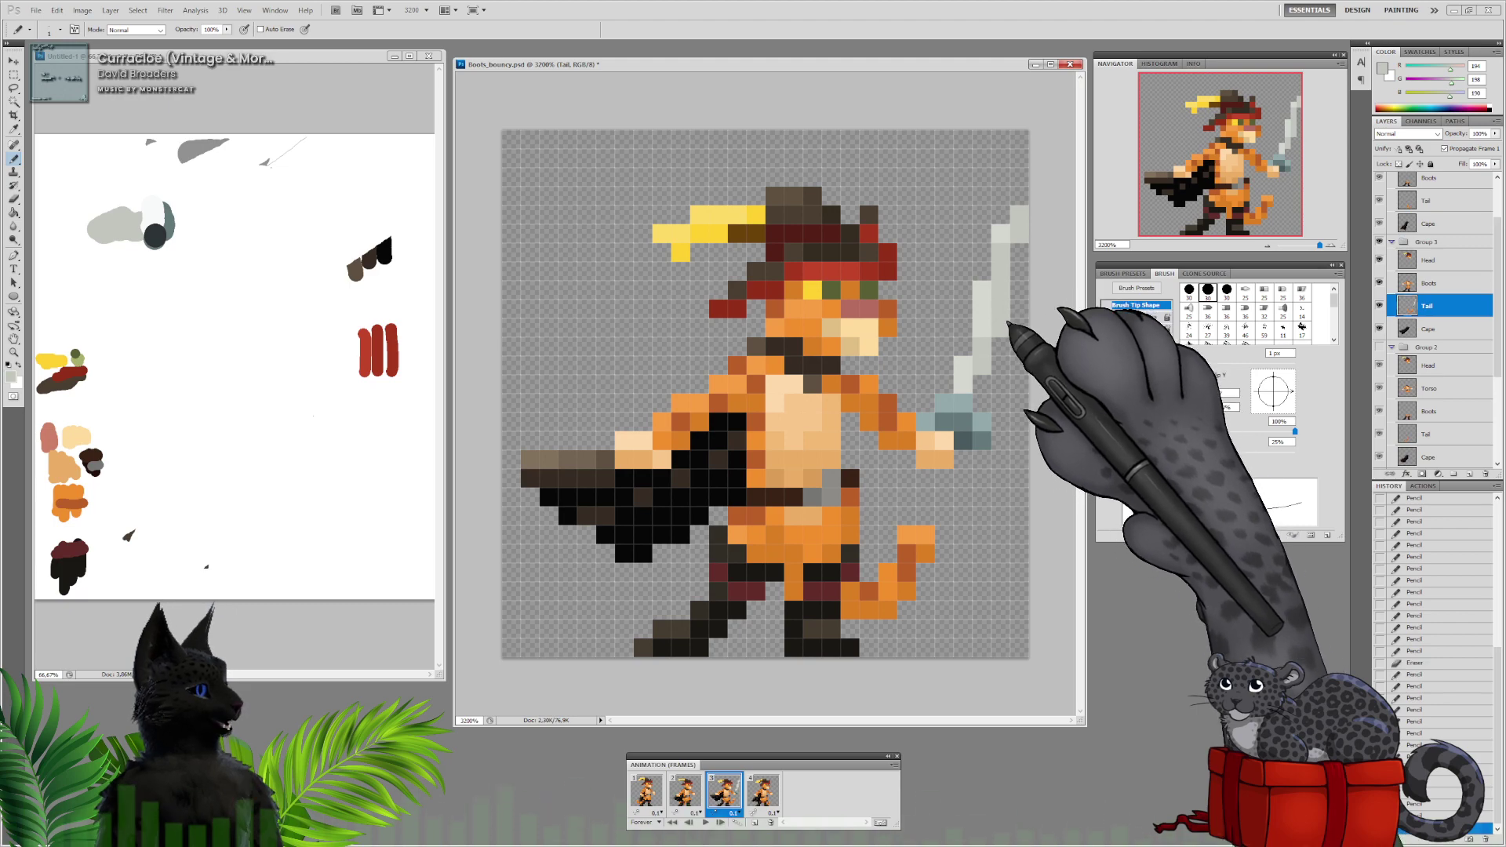
{"action": "left_click", "coordinate": [13, 199]}
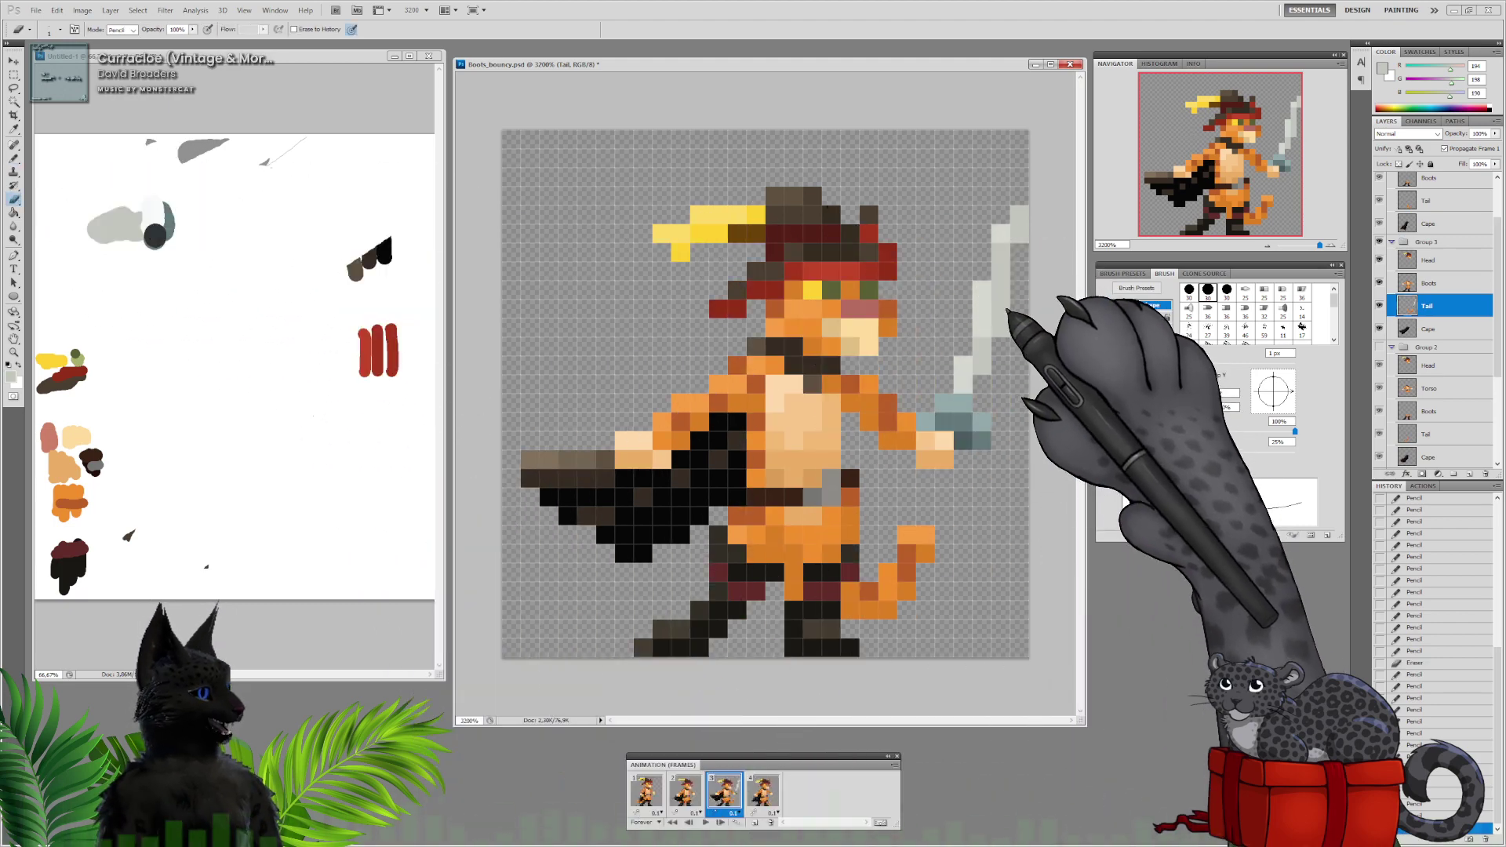
{"action": "left_click", "coordinate": [1025, 242]}
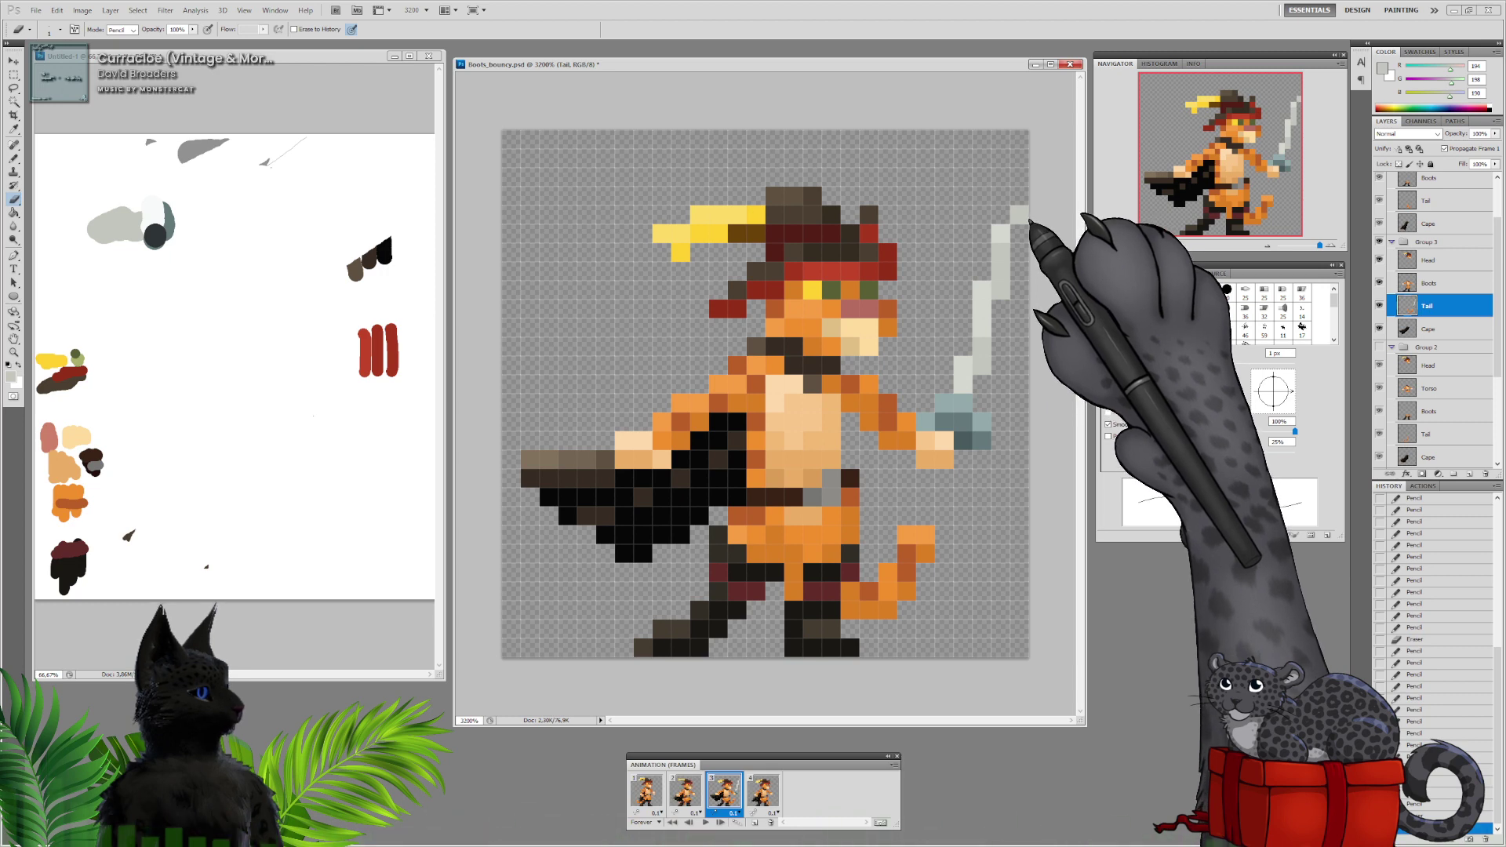
{"action": "left_click", "coordinate": [1035, 229]}
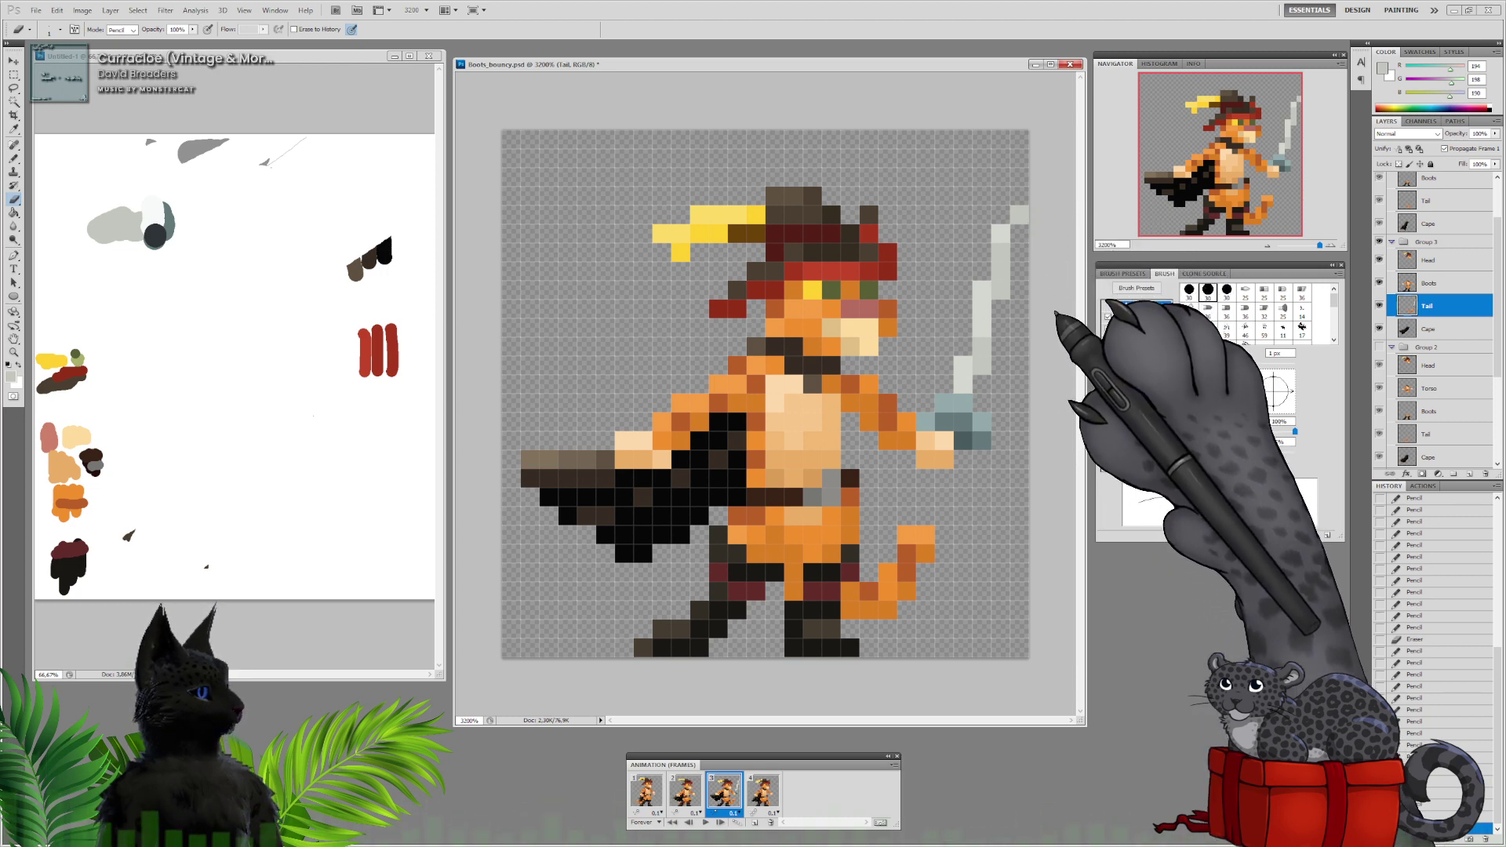
Rework the guard pixels beside the cat's hand with the light blue-gray sampled from the guard
{"action": "left_click", "coordinate": [945, 401]}
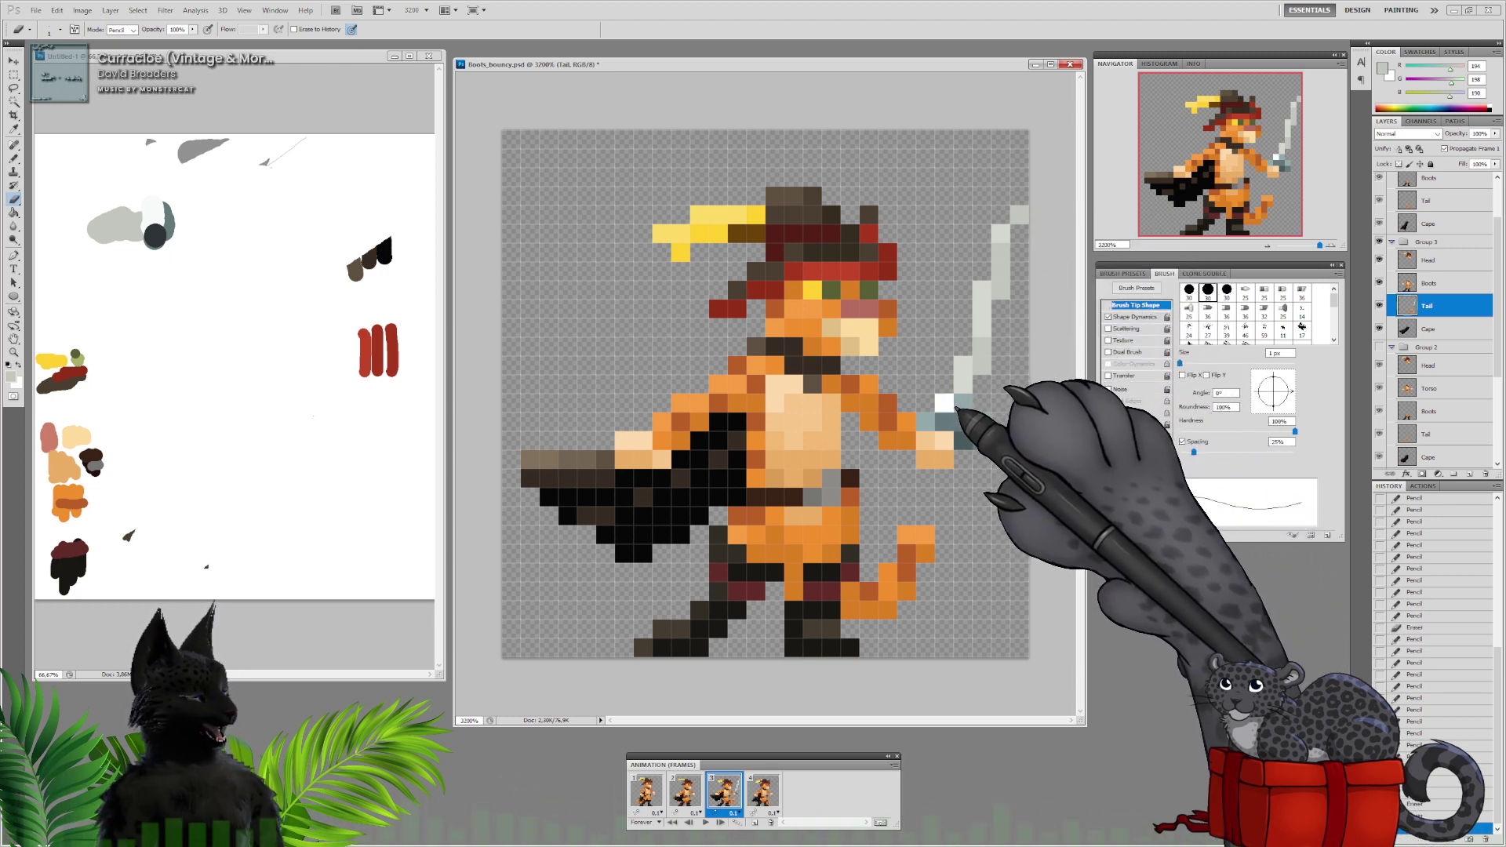
{"action": "left_click", "coordinate": [964, 407], "text": "alt"}
{"action": "left_click", "coordinate": [945, 403]}
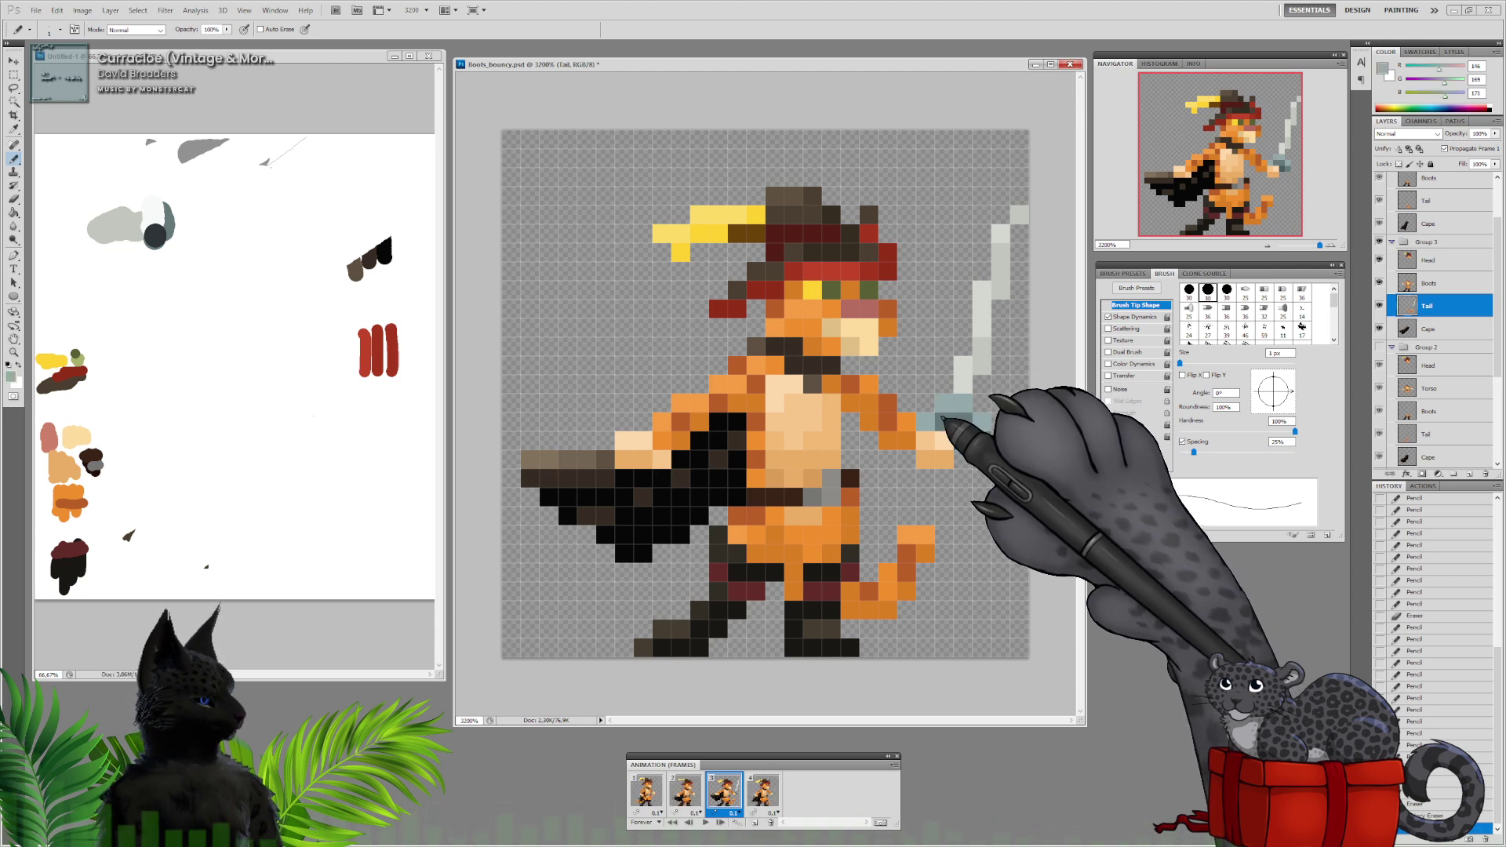
{"action": "left_click", "coordinate": [944, 420]}
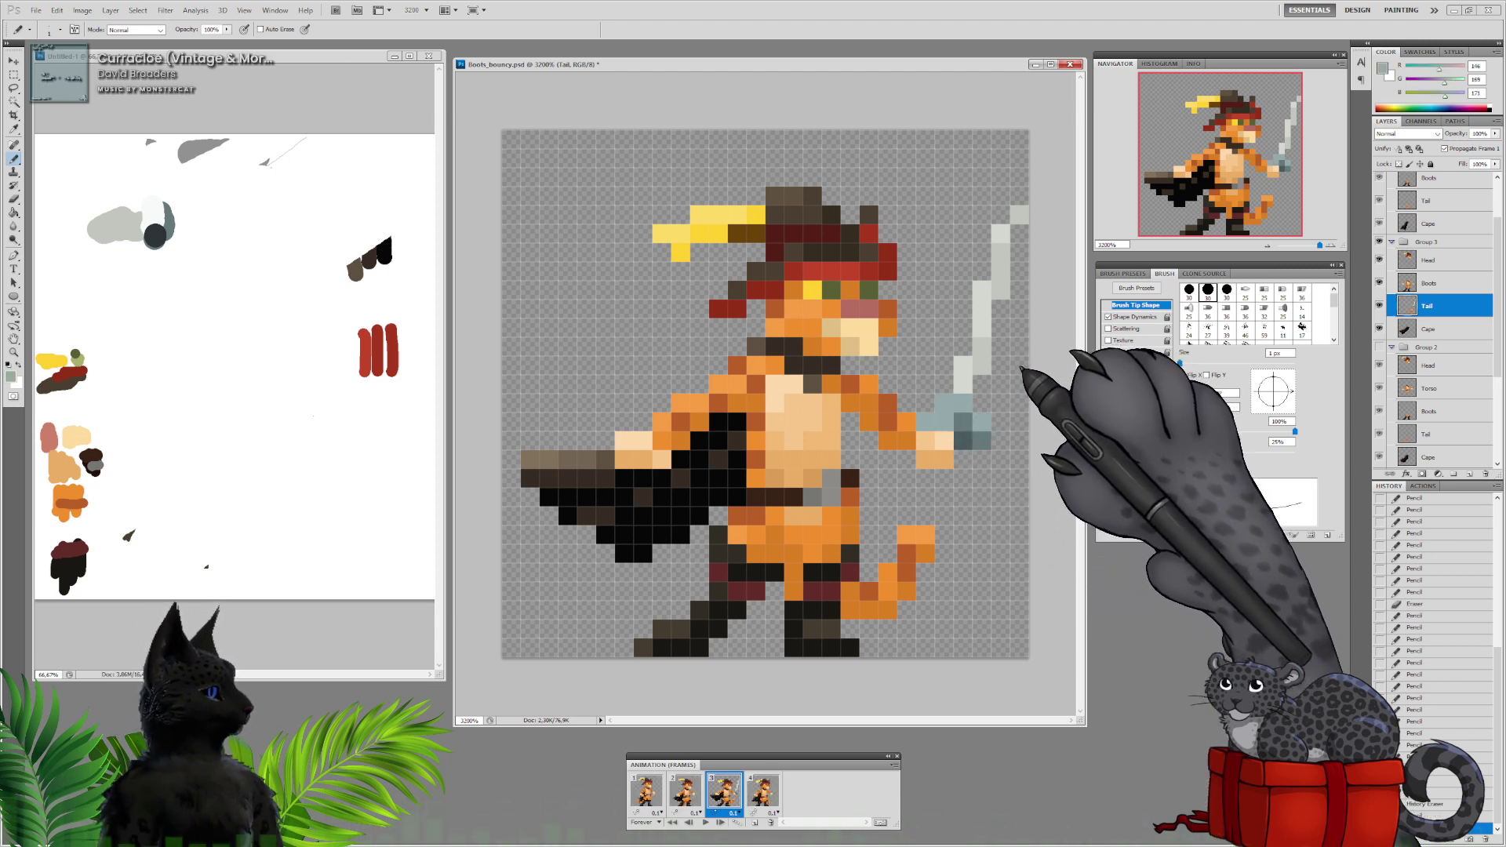
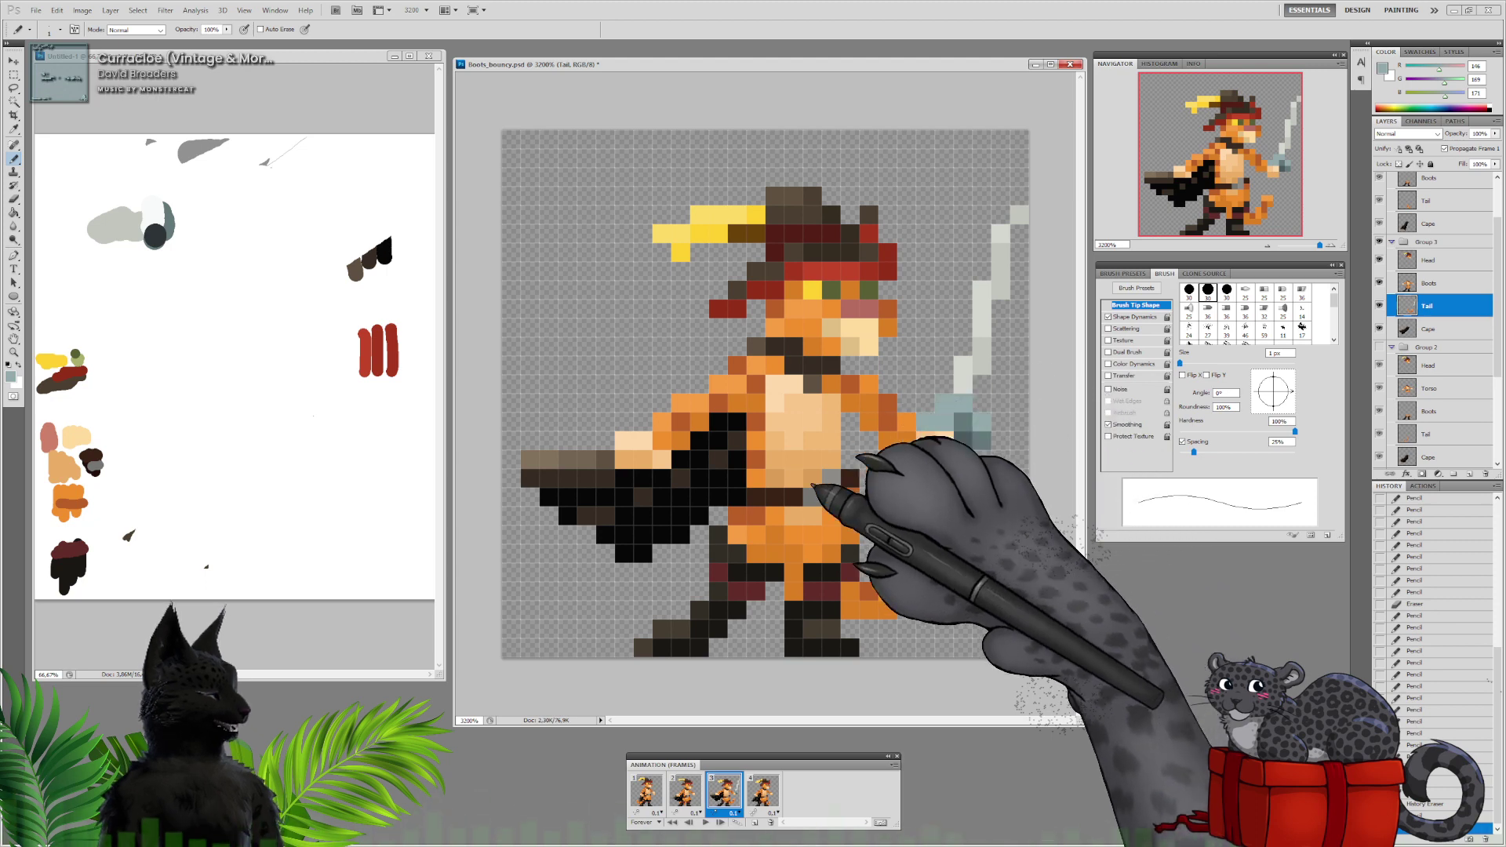
Step through the four animation frames to compare the hand positions with the sword pose on frame 3
{"action": "left_click", "coordinate": [687, 792]}
{"action": "left_click", "coordinate": [725, 792]}
{"action": "left_click", "coordinate": [763, 791]}
{"action": "left_click", "coordinate": [684, 791]}
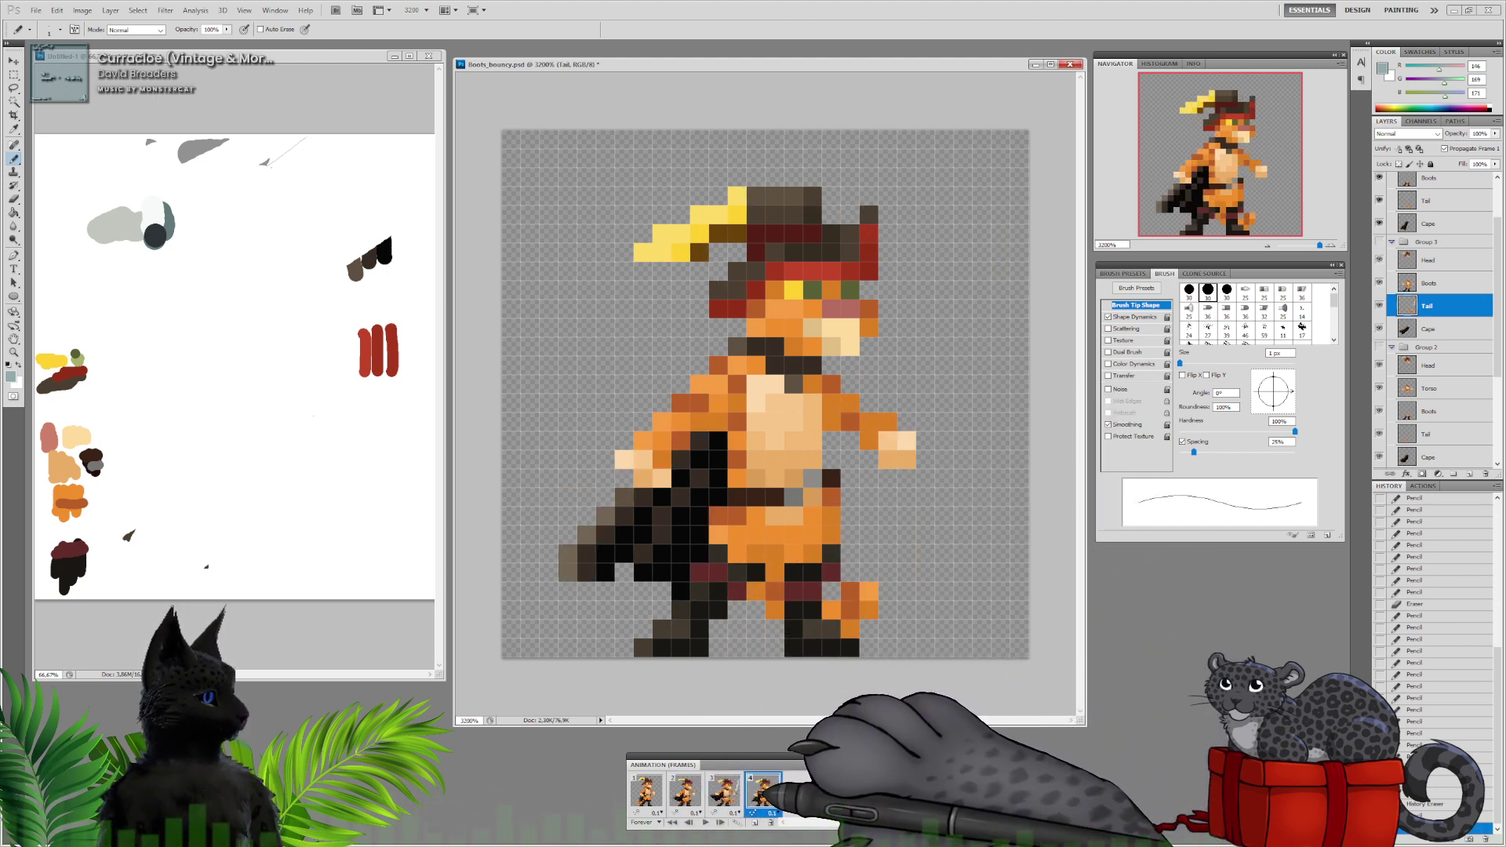
{"action": "left_click", "coordinate": [723, 791]}
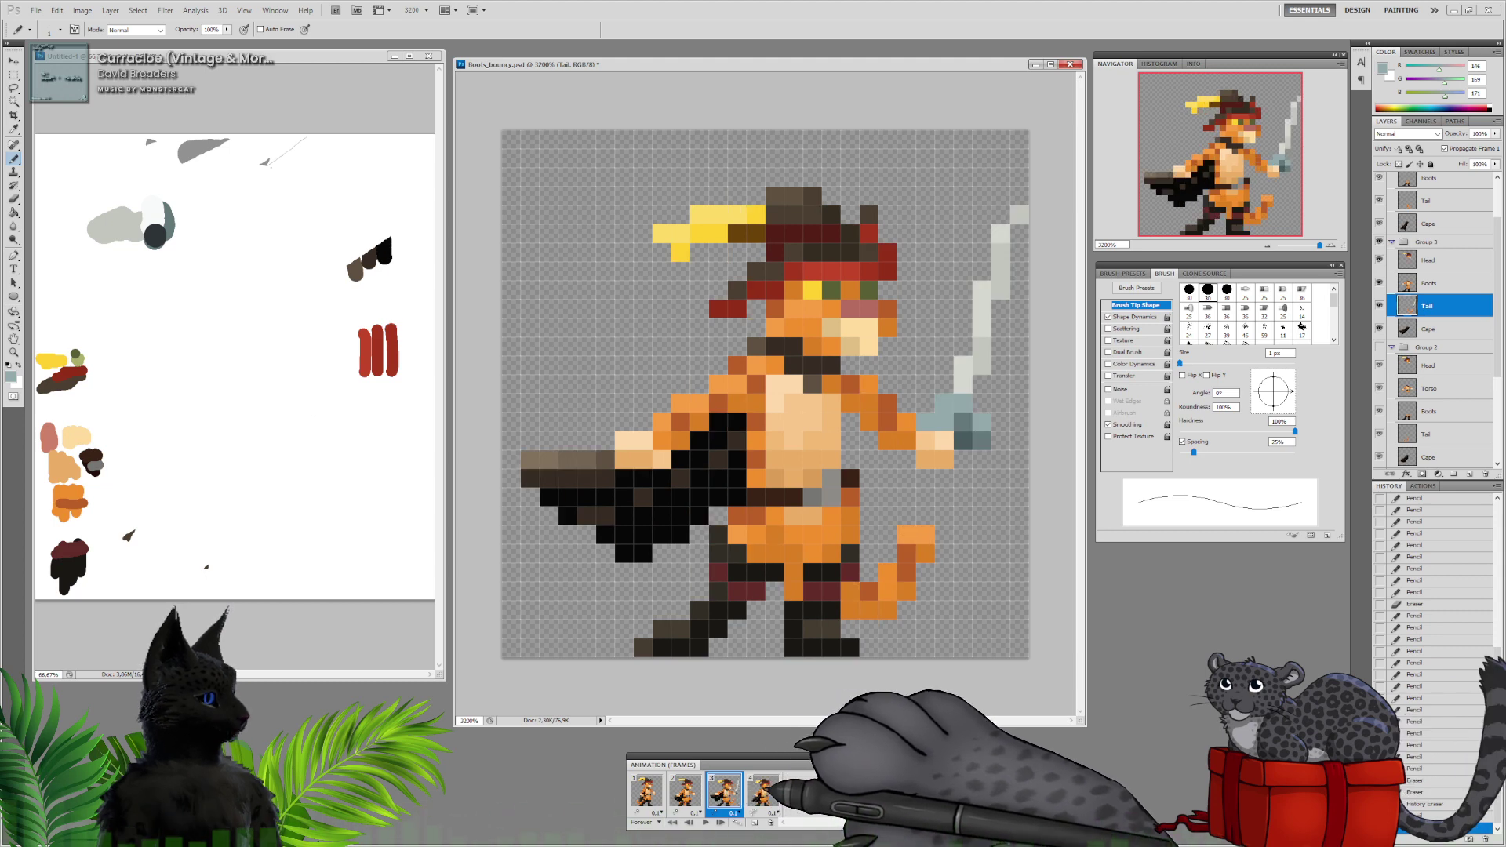
{"action": "left_click", "coordinate": [762, 790]}
{"action": "left_click", "coordinate": [723, 790]}
{"action": "left_click", "coordinate": [762, 791]}
{"action": "left_click", "coordinate": [723, 790]}
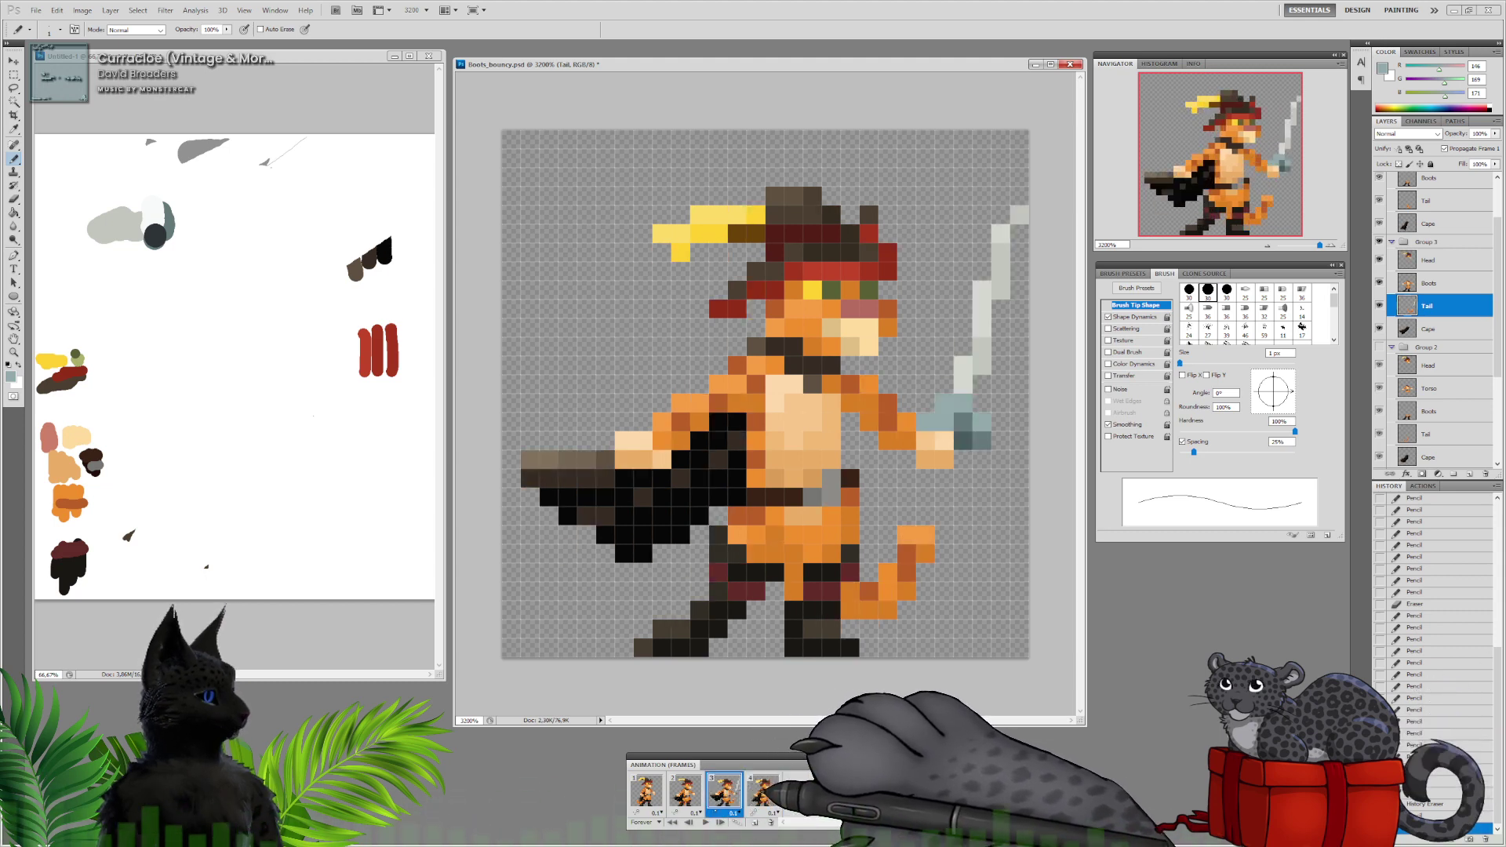
{"action": "left_click", "coordinate": [646, 791]}
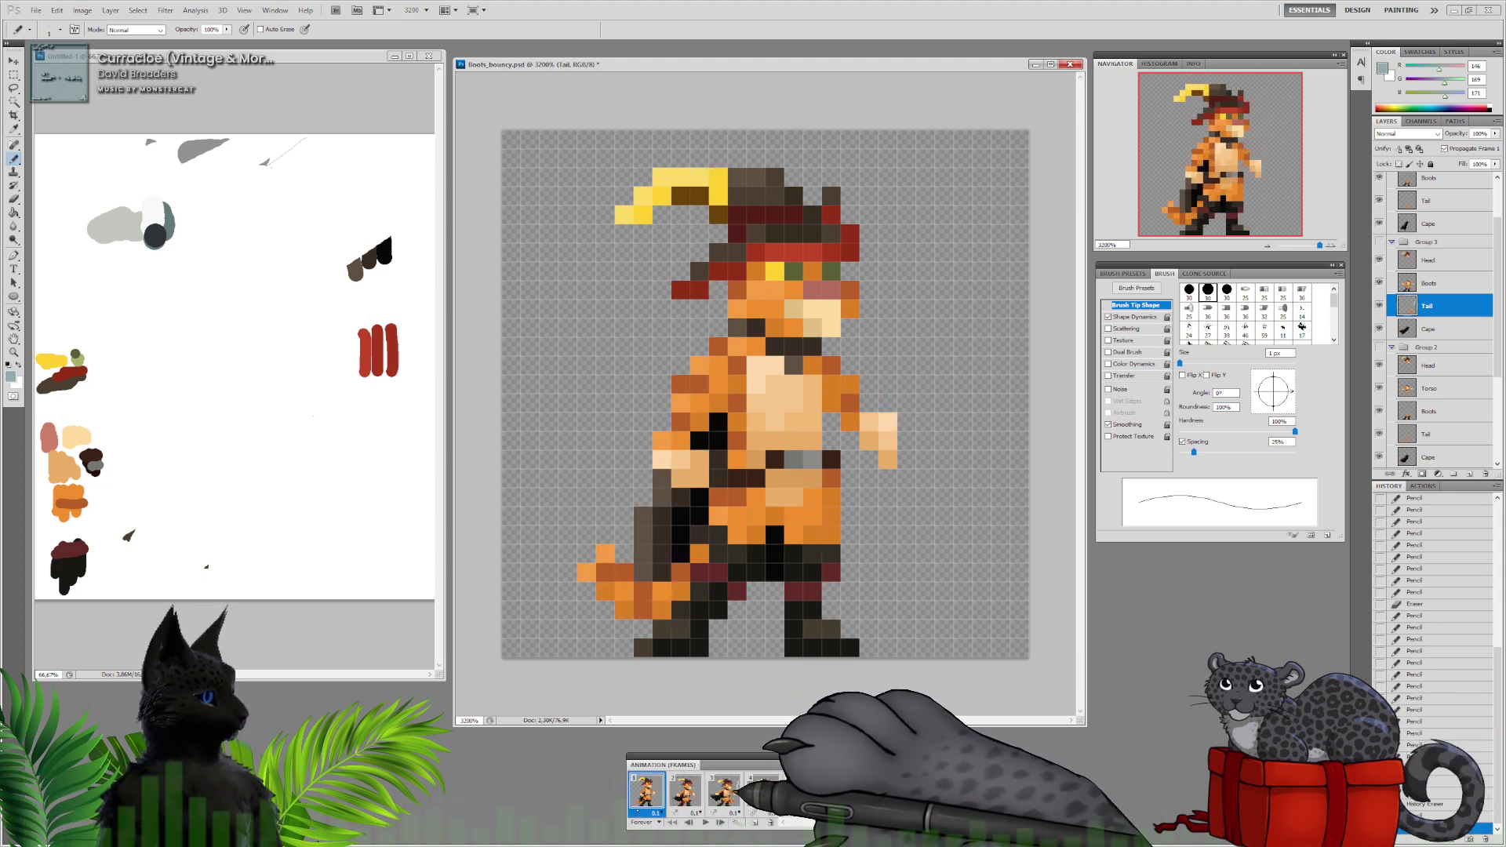
{"action": "left_click", "coordinate": [731, 790]}
{"action": "left_click", "coordinate": [757, 793]}
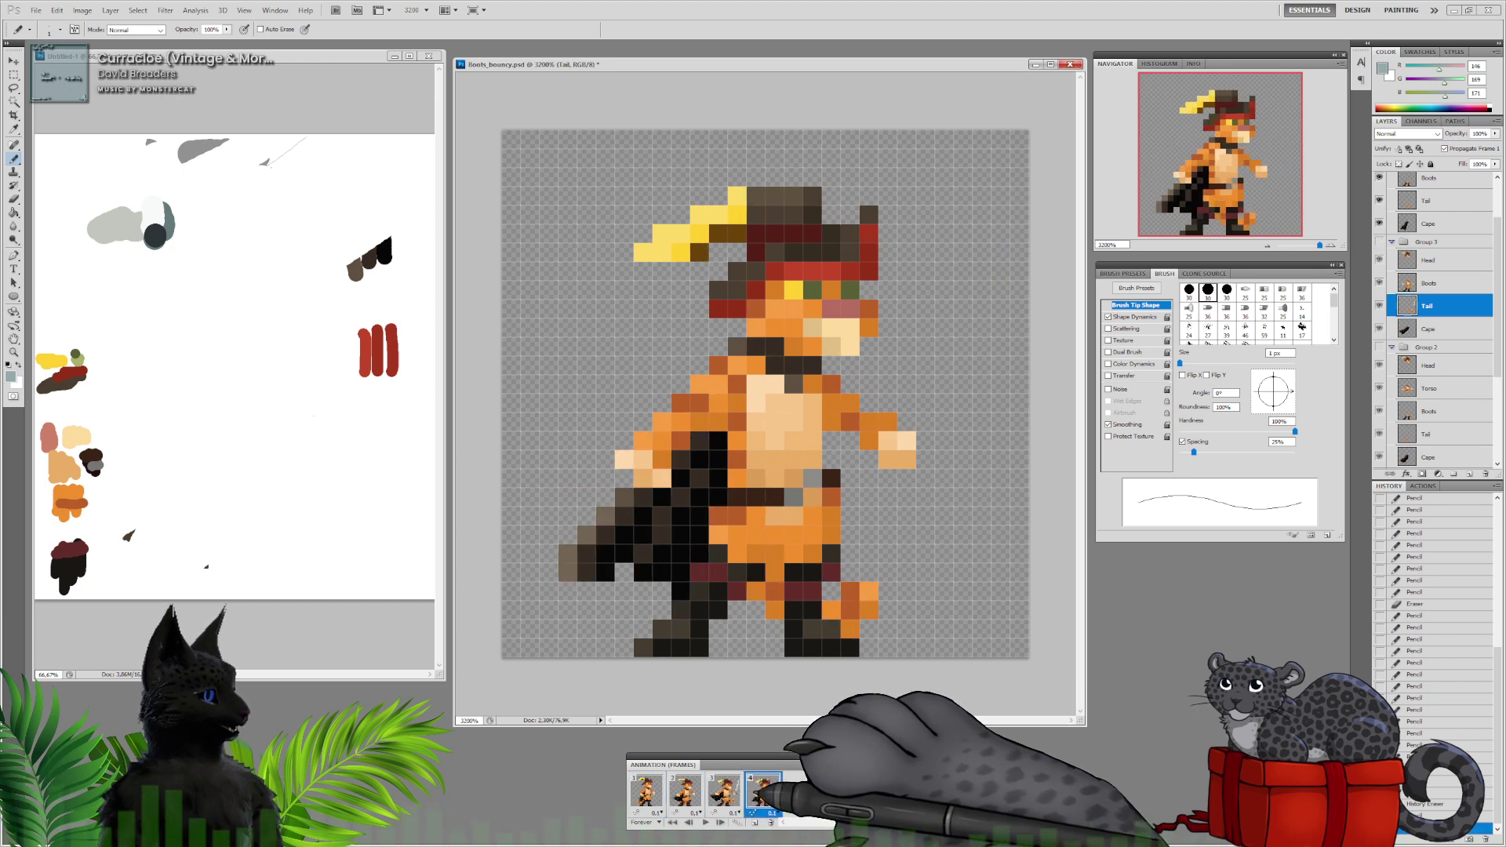
{"action": "left_click", "coordinate": [723, 791]}
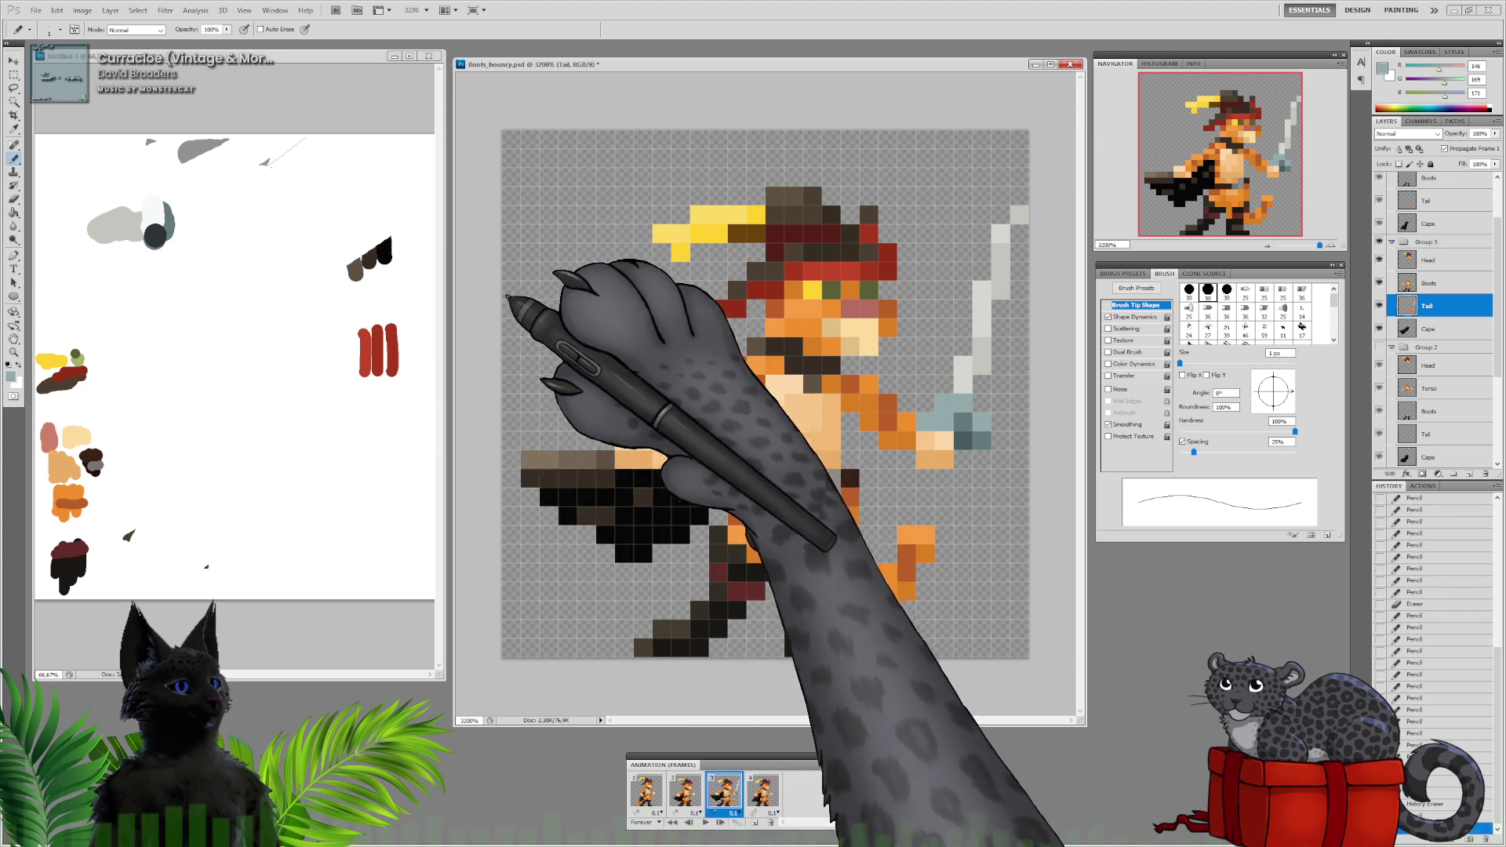
Sketch thin guide arcs for the successive sword angles on the palette layer and return to the sprite document
{"action": "left_click", "coordinate": [360, 110]}
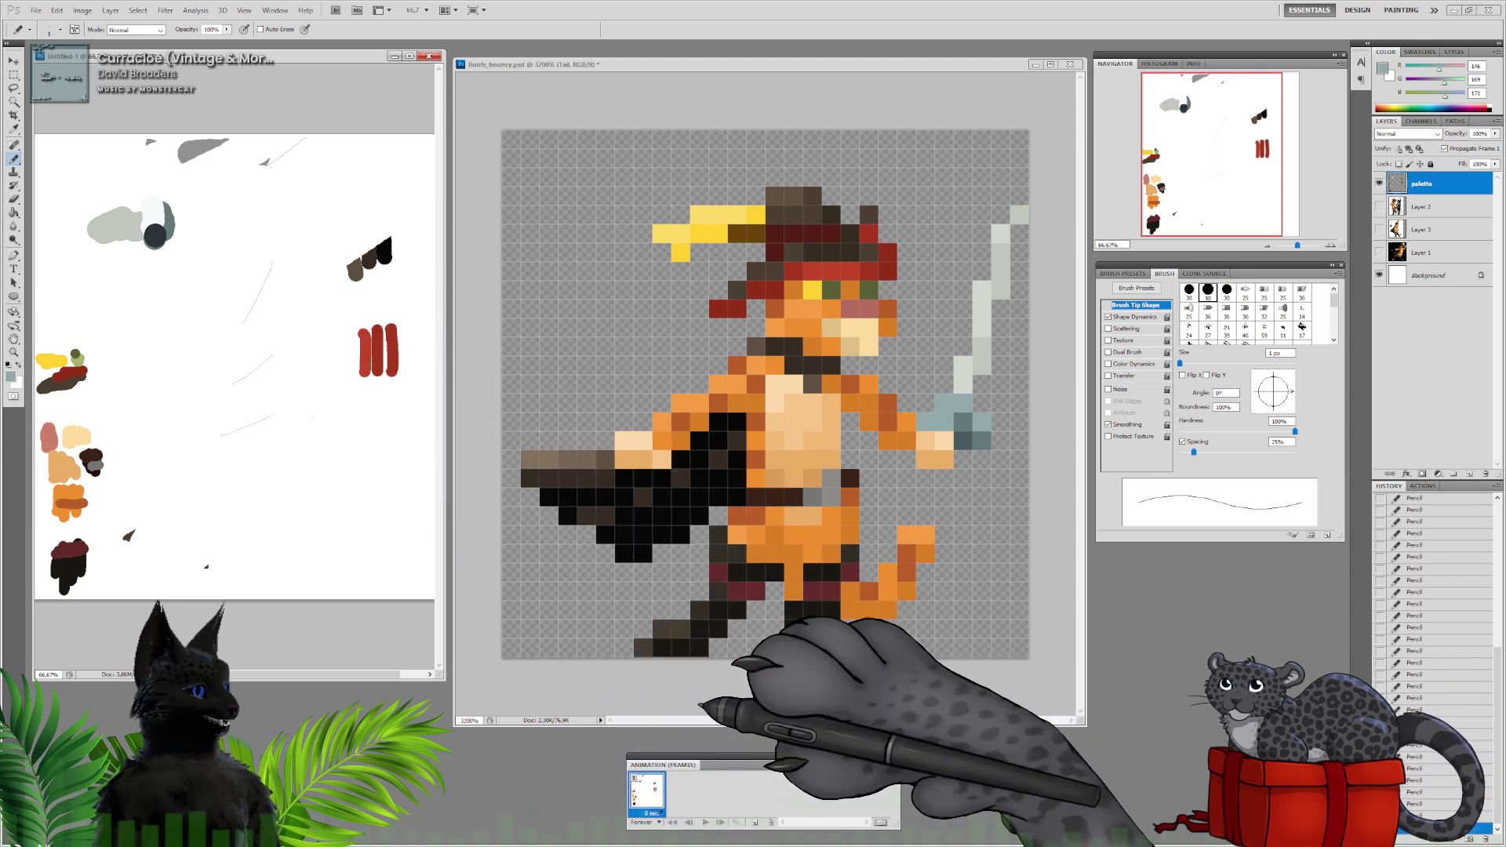
{"action": "left_click", "coordinate": [800, 707]}
Cycle through all four frames again to examine how the sword should follow the front hand, ending on frame 3
{"action": "left_click", "coordinate": [762, 790]}
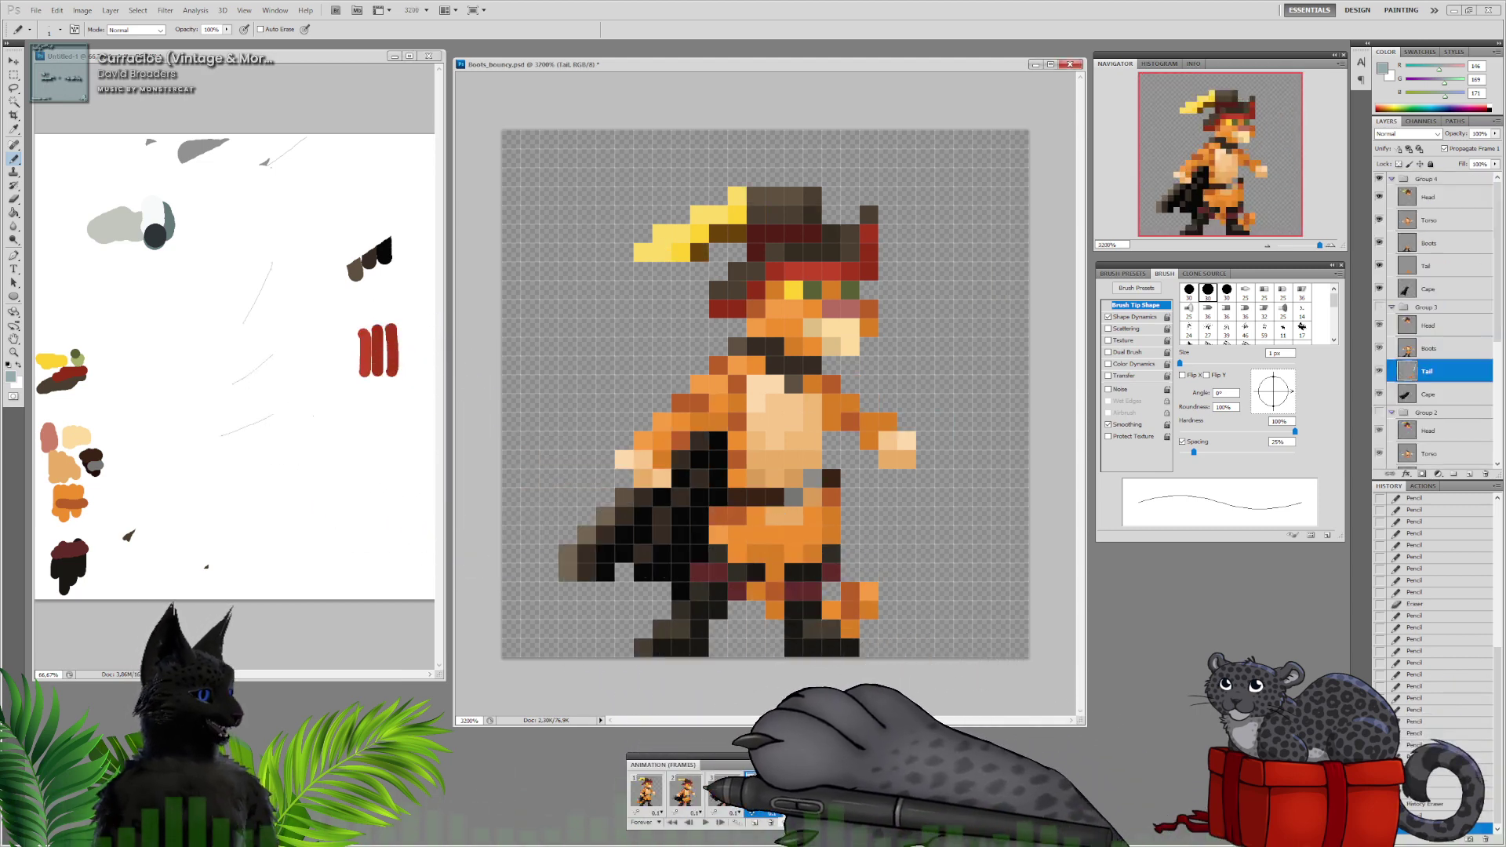
{"action": "left_click", "coordinate": [654, 788]}
{"action": "left_click", "coordinate": [685, 791]}
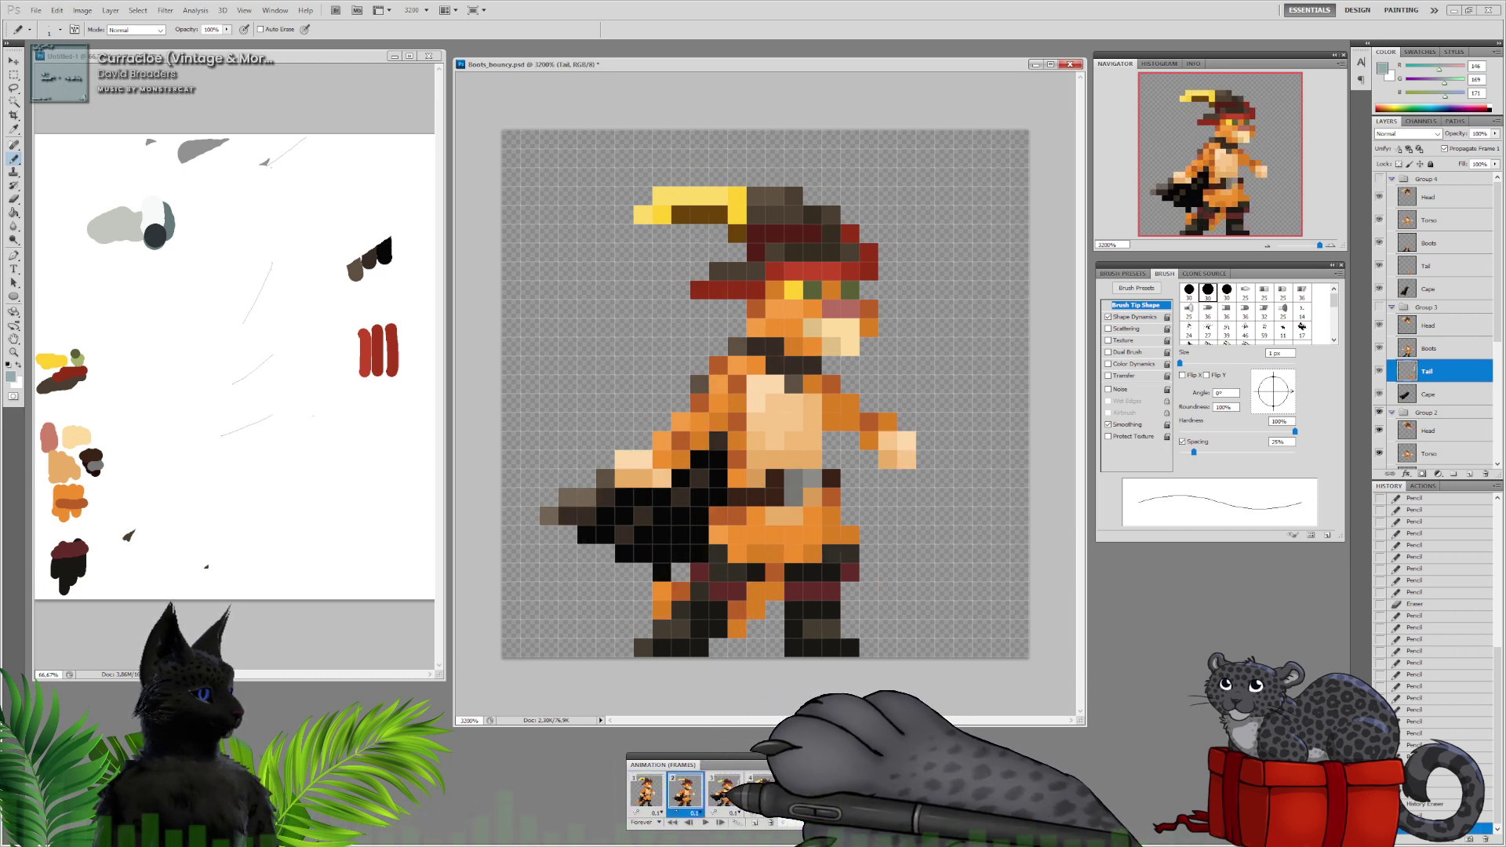
{"action": "left_click", "coordinate": [762, 790]}
{"action": "left_click", "coordinate": [724, 791]}
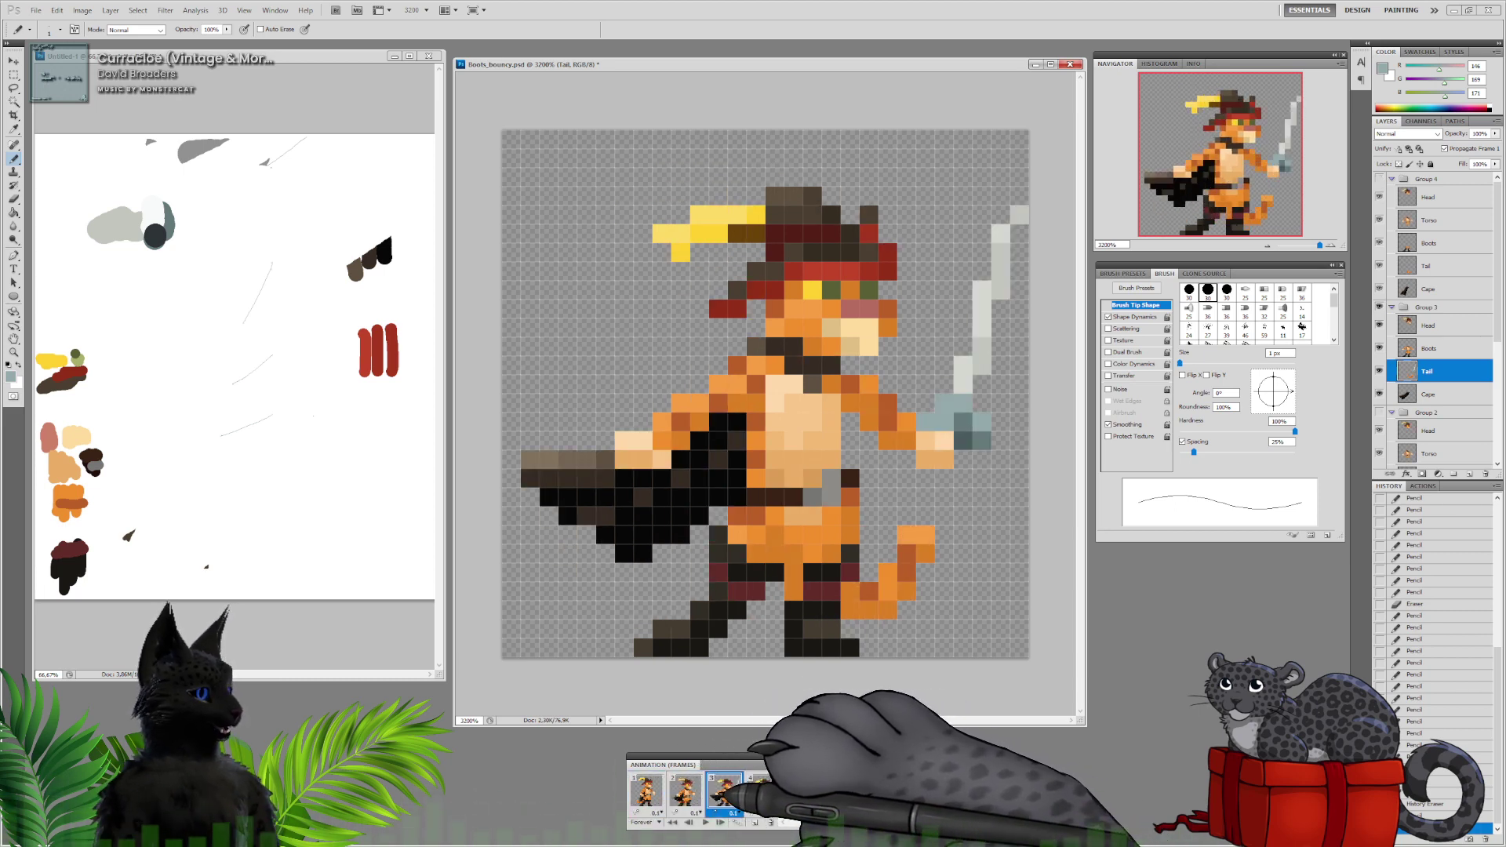
{"action": "left_click", "coordinate": [684, 790]}
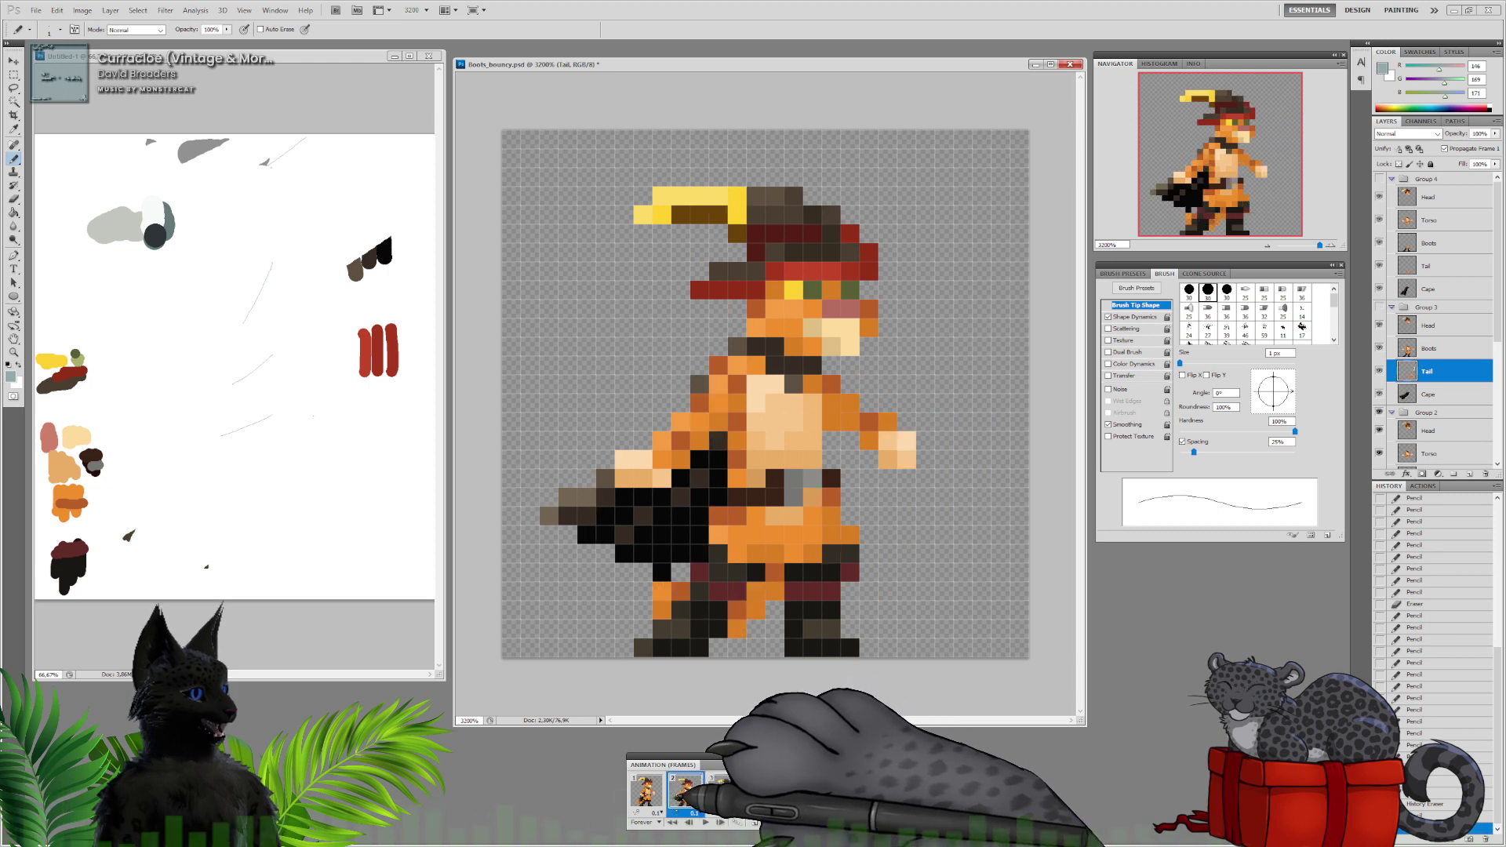
{"action": "left_click", "coordinate": [645, 791]}
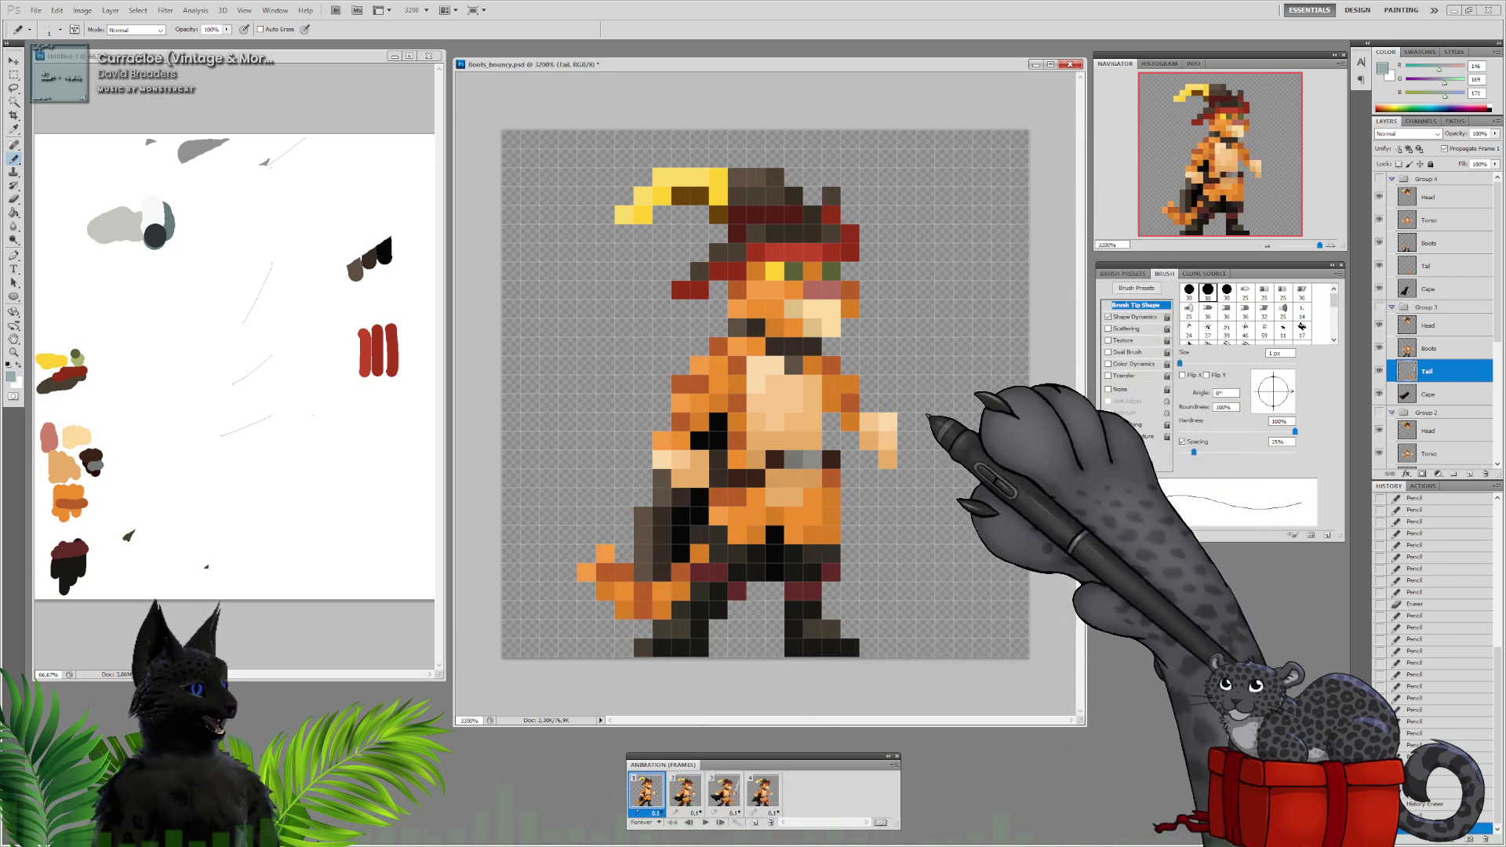
{"action": "left_click", "coordinate": [724, 790]}
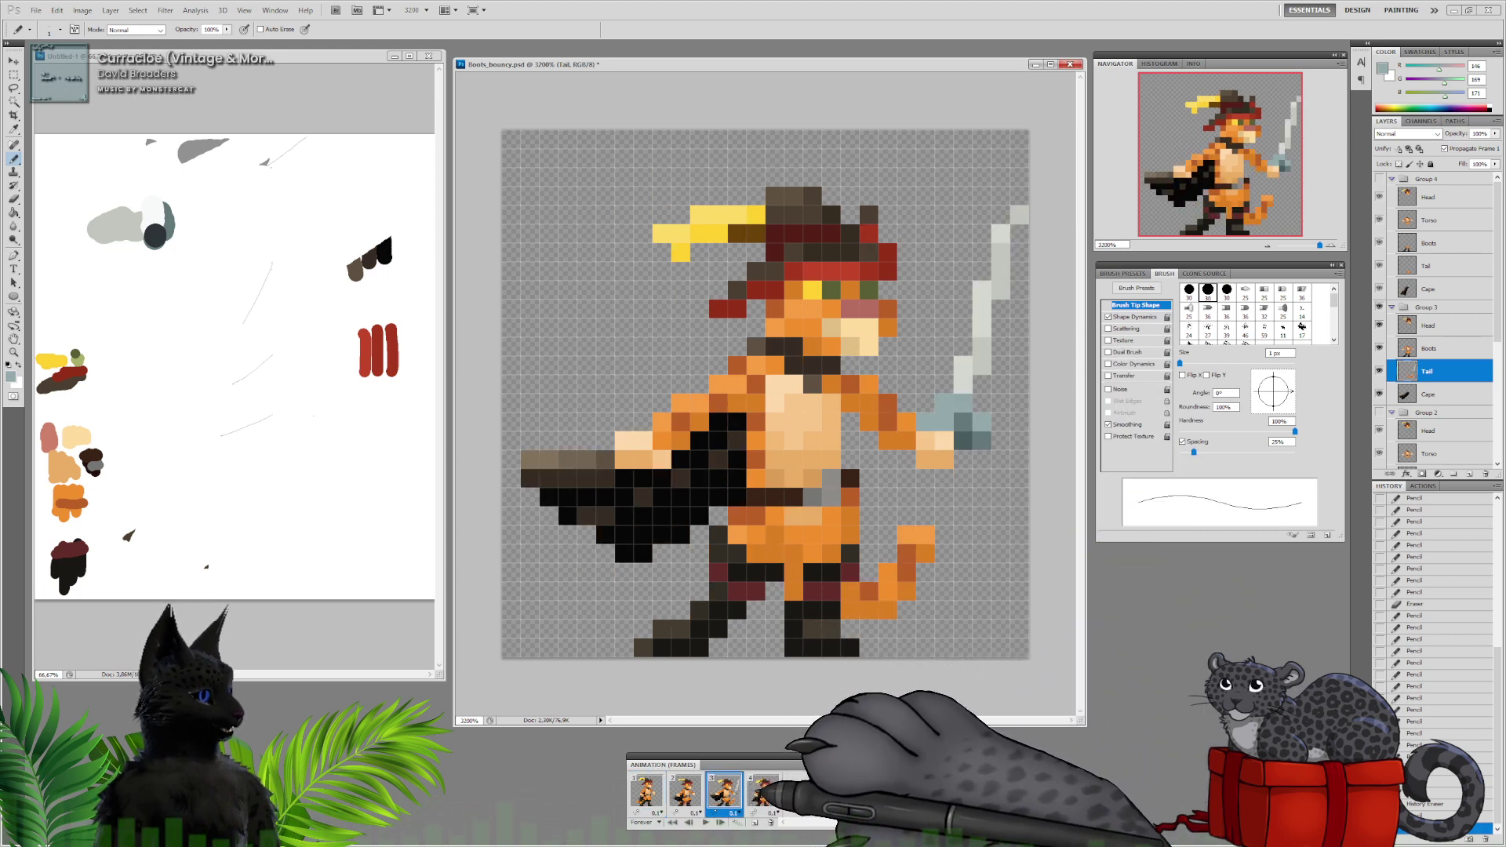
{"action": "left_click", "coordinate": [763, 791]}
{"action": "left_click", "coordinate": [723, 790]}
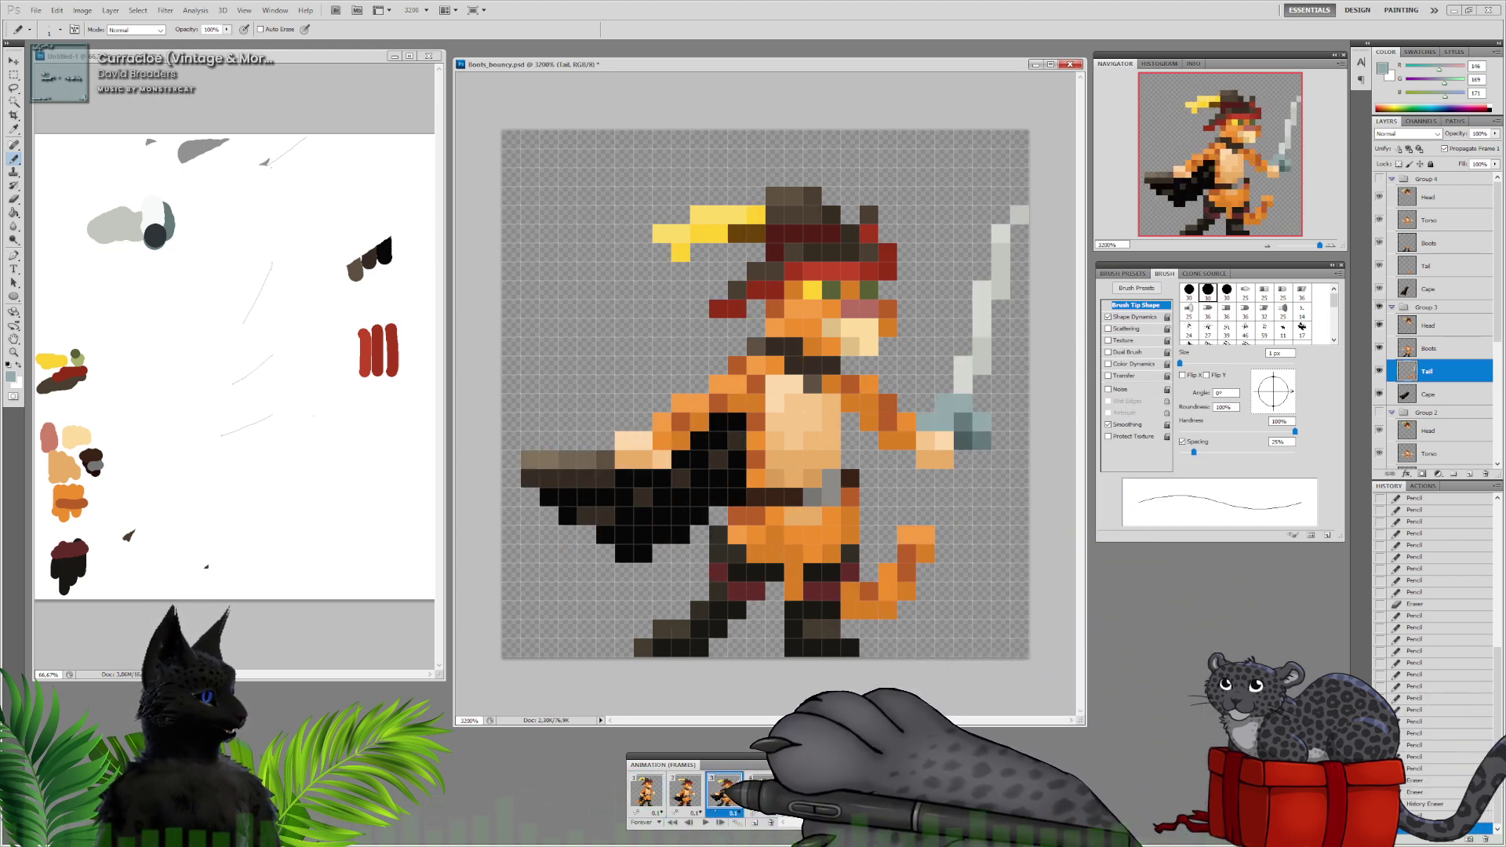
{"action": "left_click", "coordinate": [684, 791]}
{"action": "left_click", "coordinate": [723, 791]}
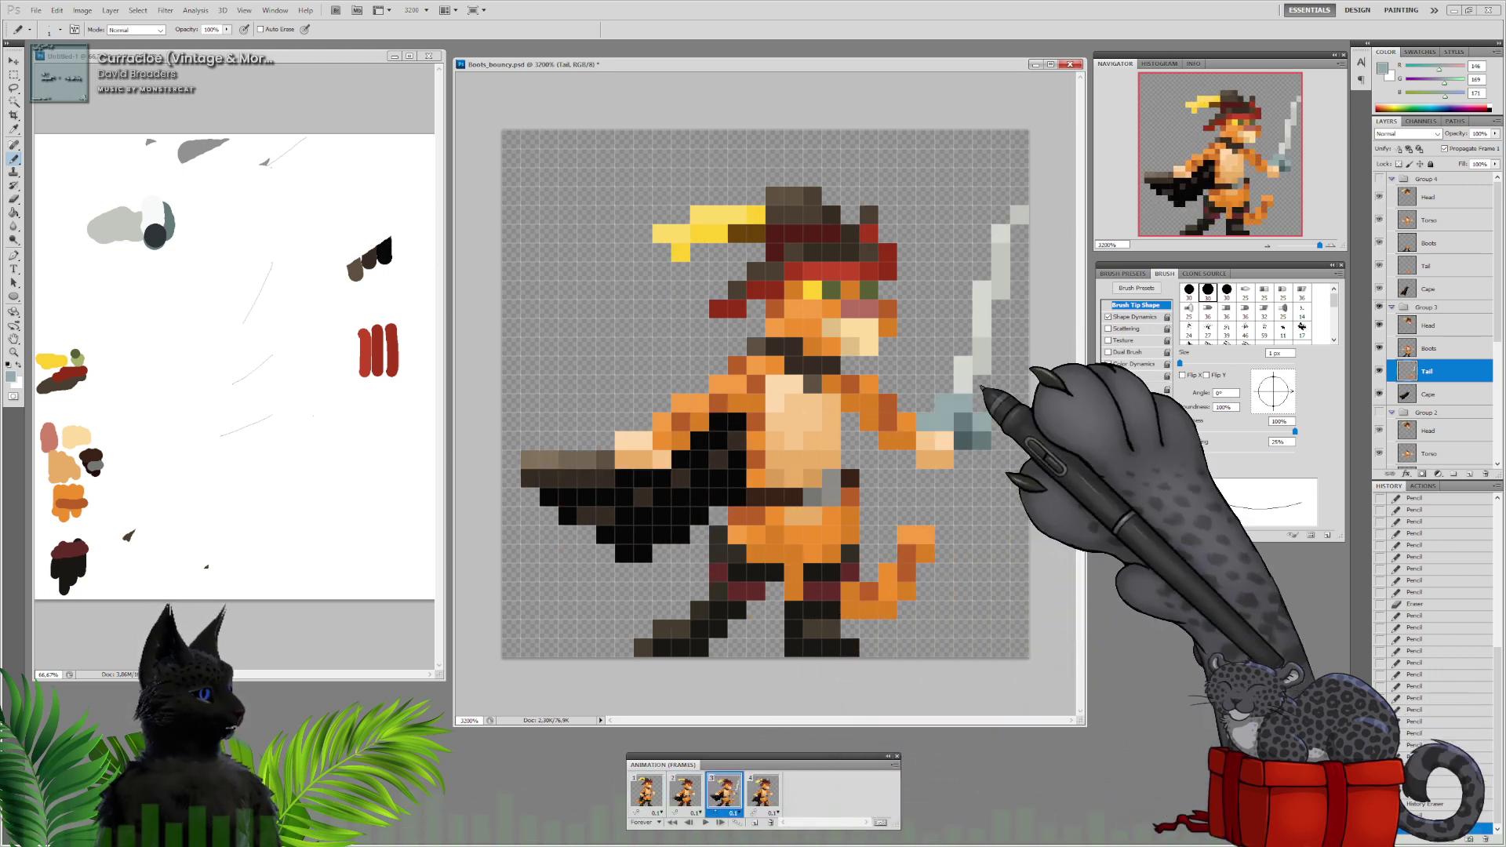
Sample the blade's light gray on frame 3 and compare the front hand's position across frames 1 to 3
{"action": "left_click", "coordinate": [1005, 267], "text": "alt"}
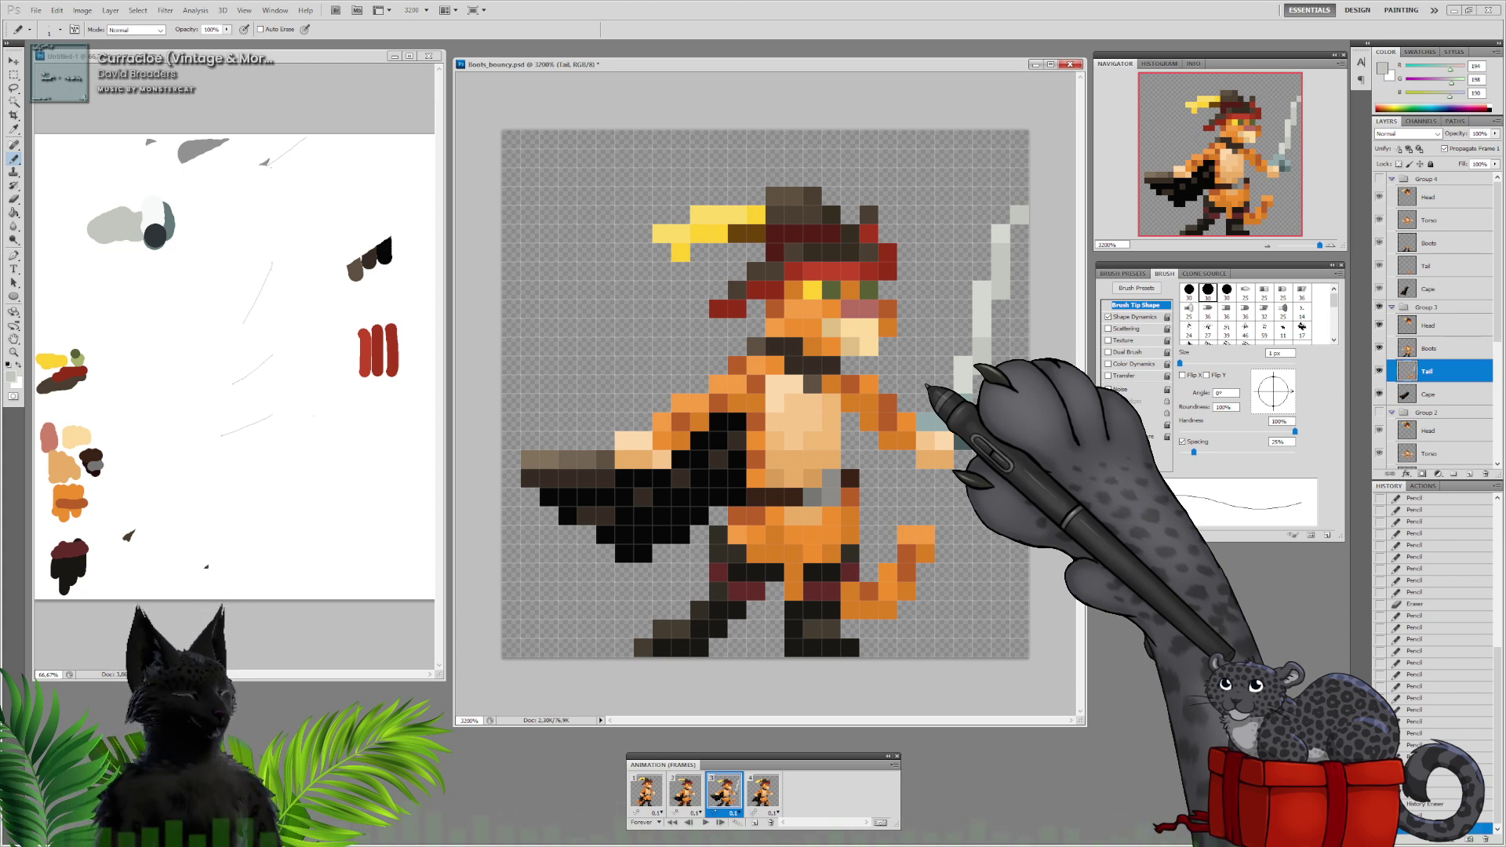
{"action": "left_click", "coordinate": [685, 791]}
{"action": "left_click", "coordinate": [728, 793]}
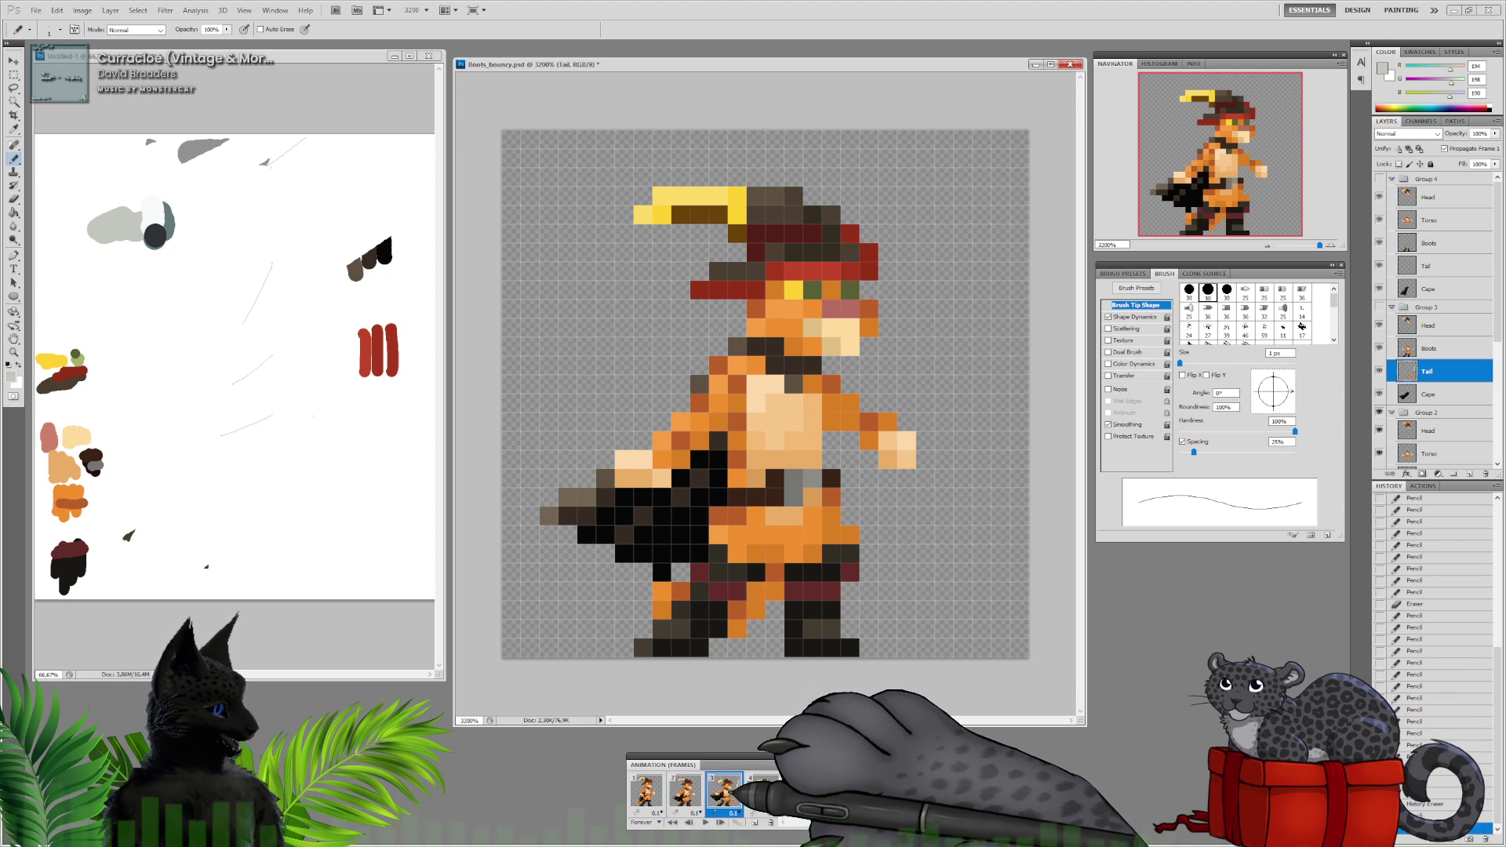
{"action": "left_click", "coordinate": [645, 791]}
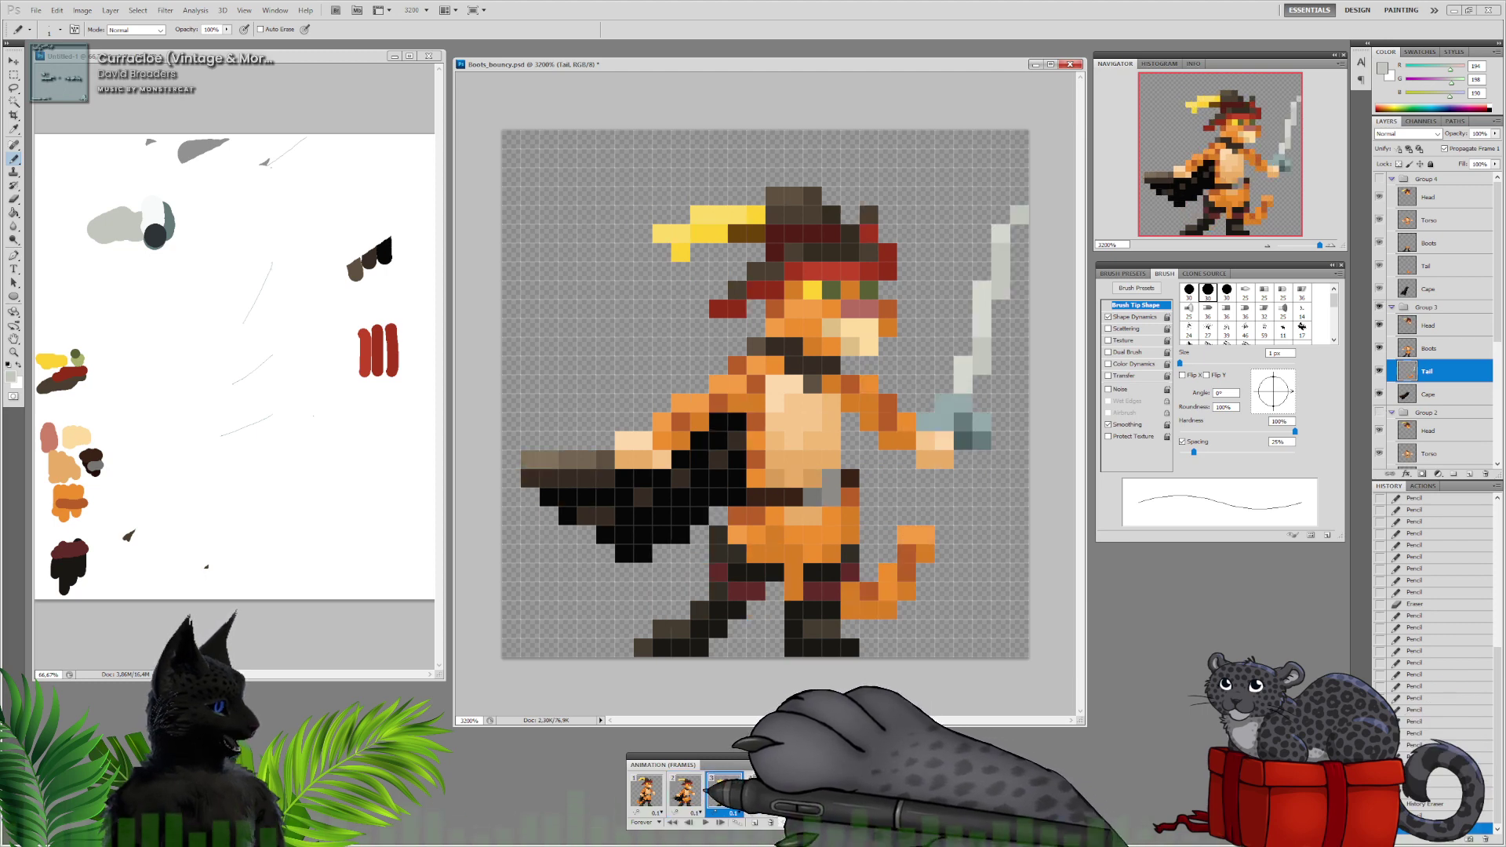
{"action": "left_click", "coordinate": [650, 789]}
{"action": "left_click", "coordinate": [687, 791]}
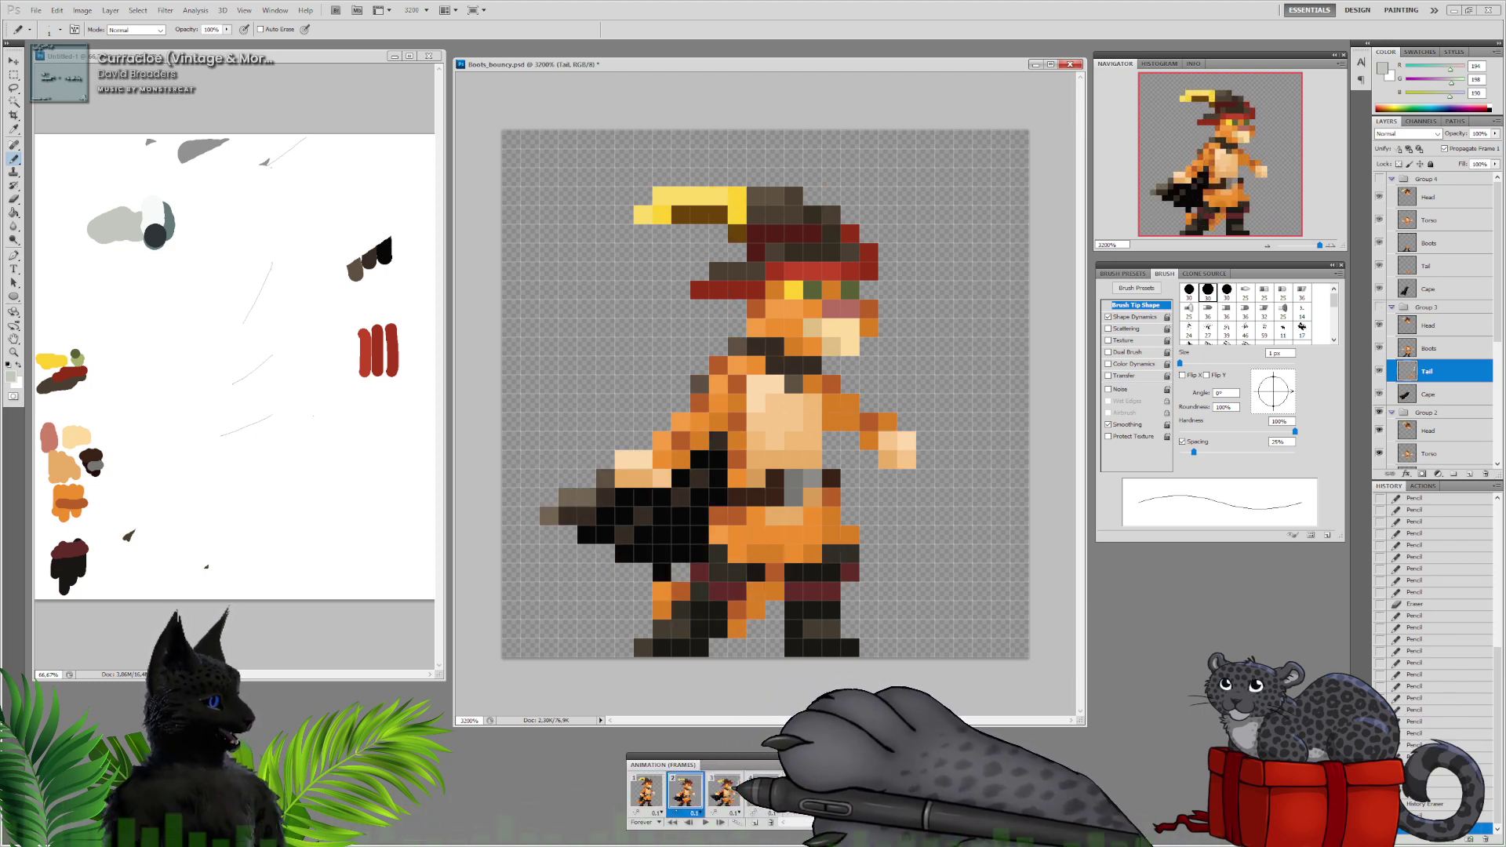
{"action": "left_click", "coordinate": [724, 791]}
{"action": "left_click", "coordinate": [684, 791]}
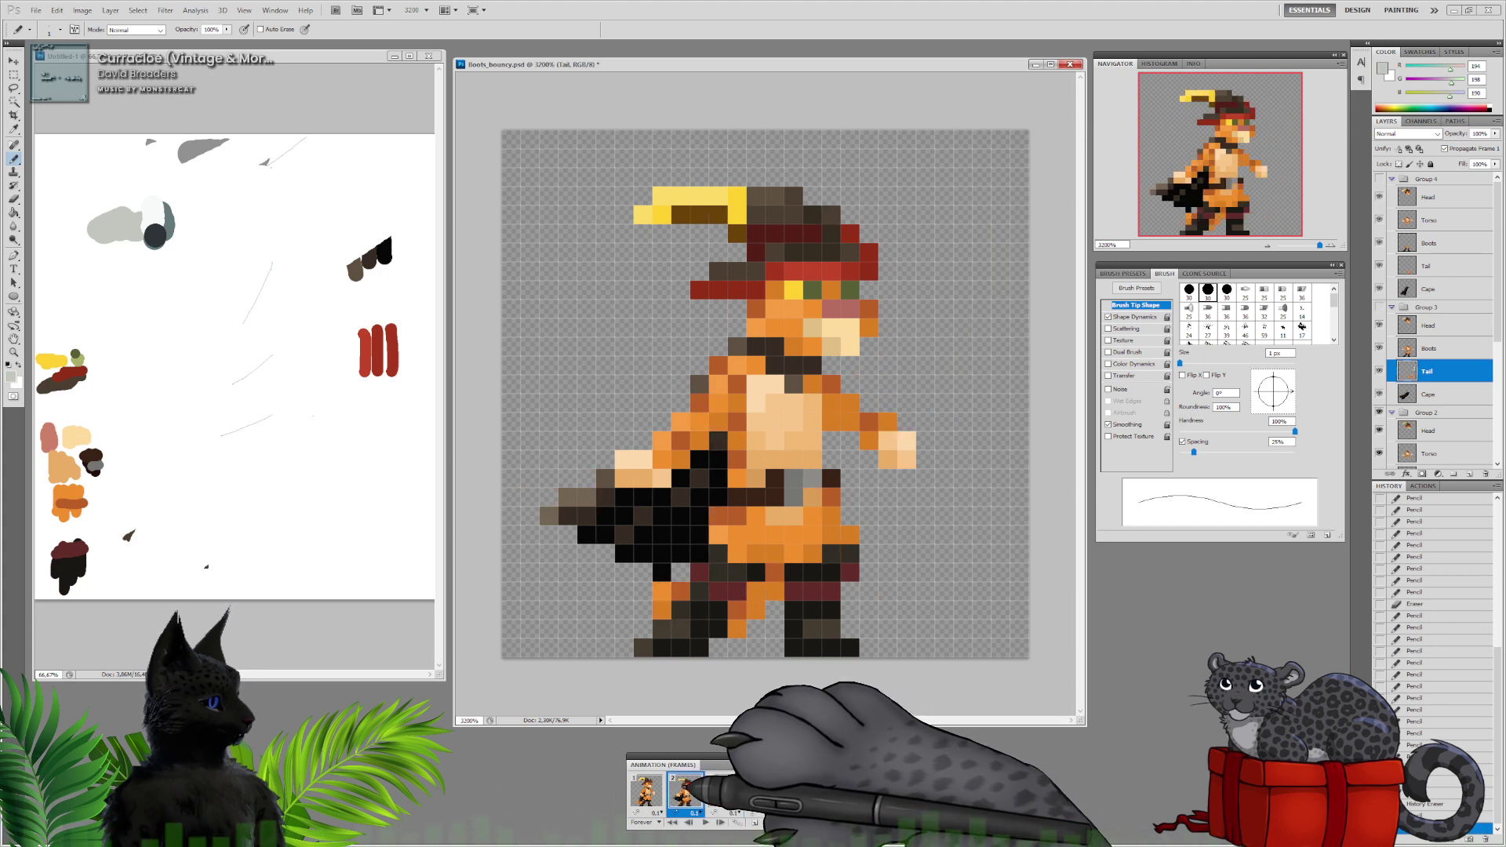
{"action": "left_click", "coordinate": [646, 791]}
{"action": "left_click", "coordinate": [685, 796]}
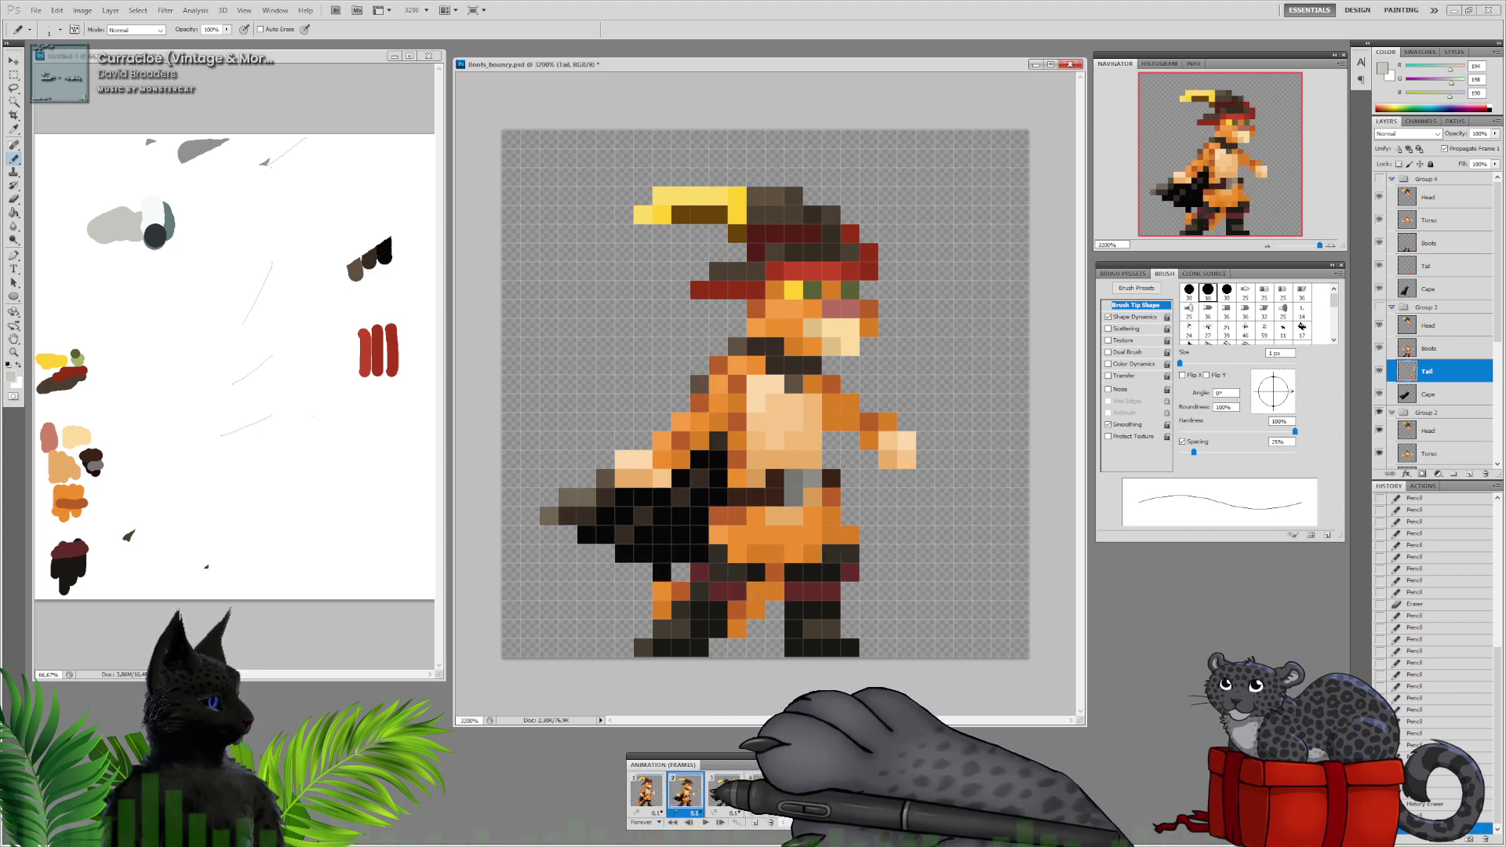
{"action": "left_click", "coordinate": [725, 791]}
{"action": "left_click", "coordinate": [687, 789]}
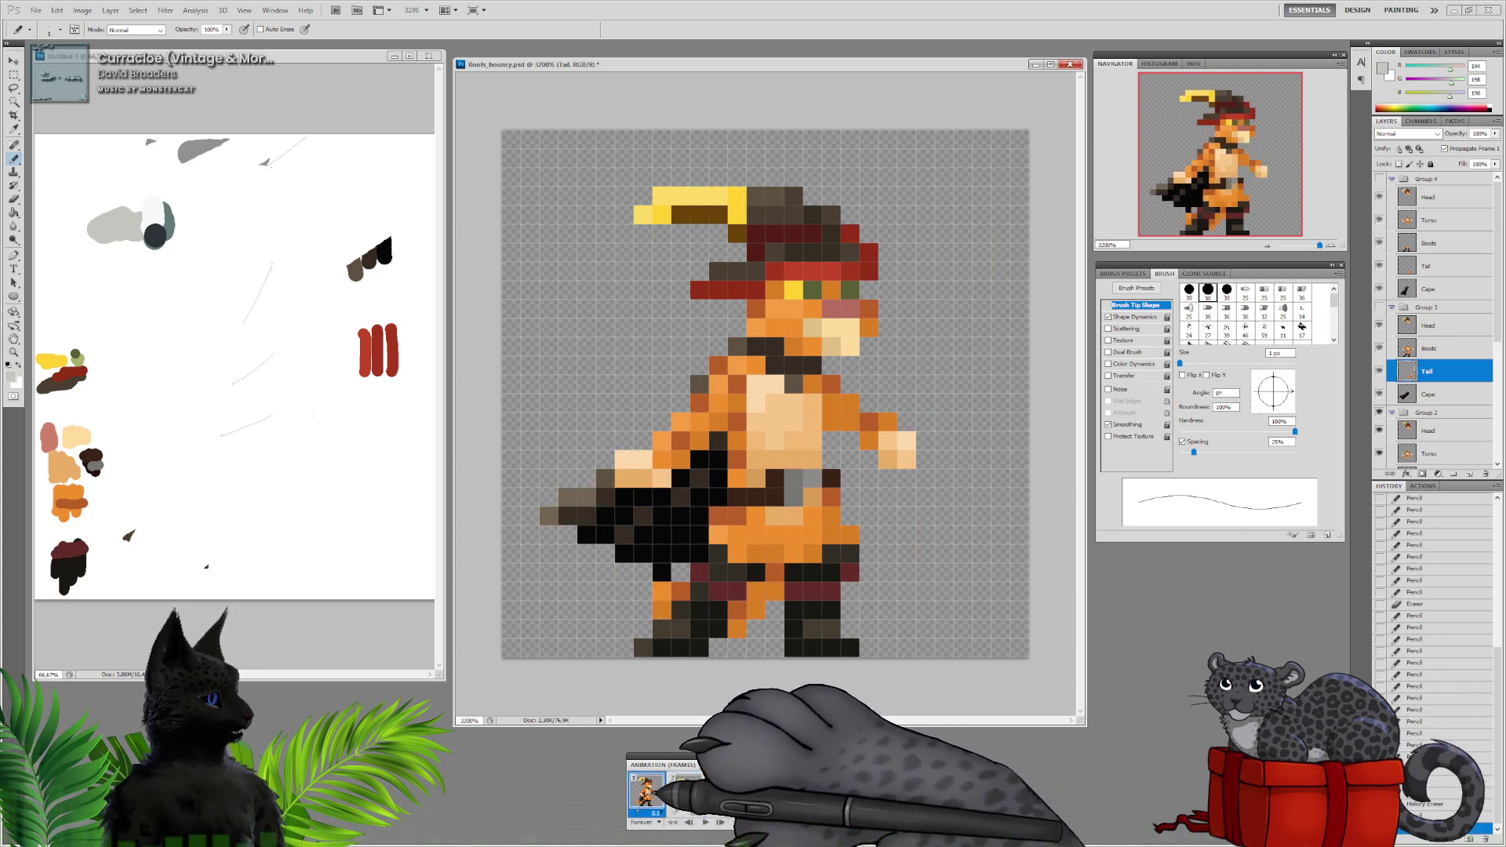
{"action": "left_click", "coordinate": [651, 794]}
{"action": "left_click", "coordinate": [714, 794]}
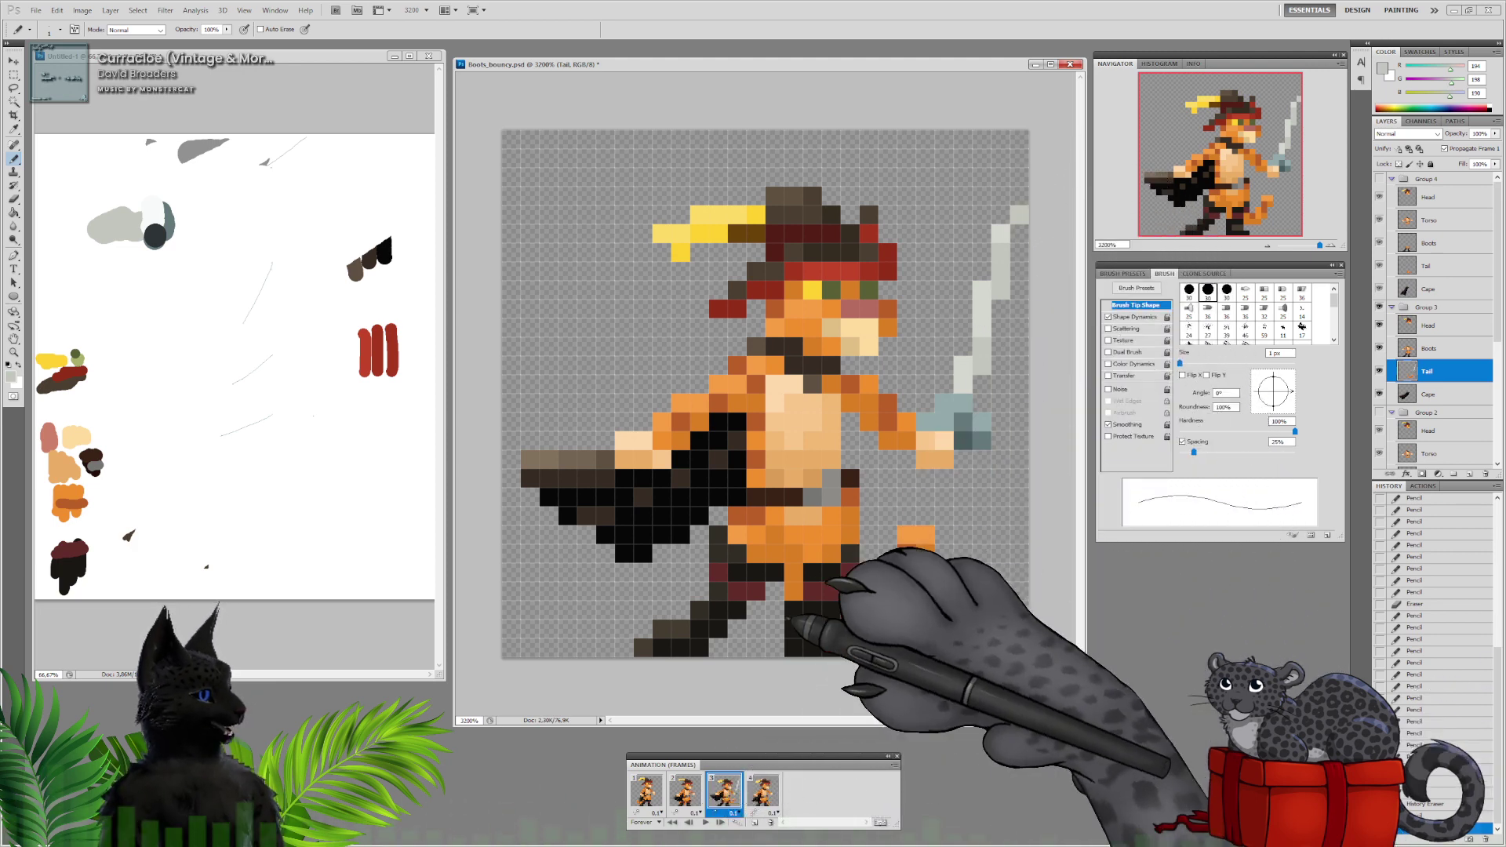
Mark frame 2's sword tip with one light gray pixel near the canvas edge on Group 2's Tail layer, erasing stray marks
{"action": "left_click", "coordinate": [689, 789]}
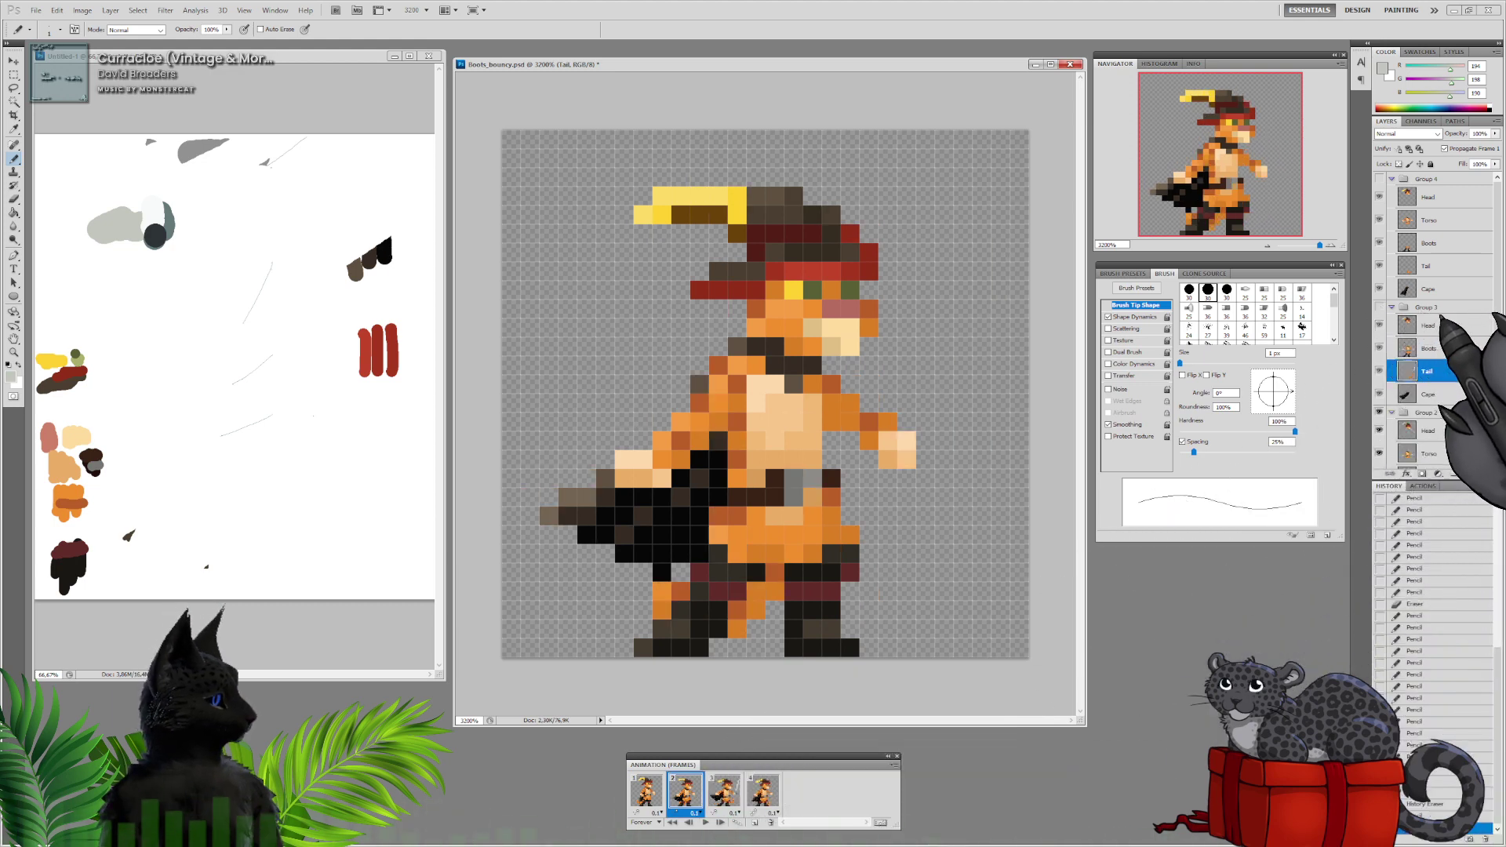
{"action": "scroll", "coordinate": [1435, 313], "scroll_direction": "down", "scroll_amount": 3}
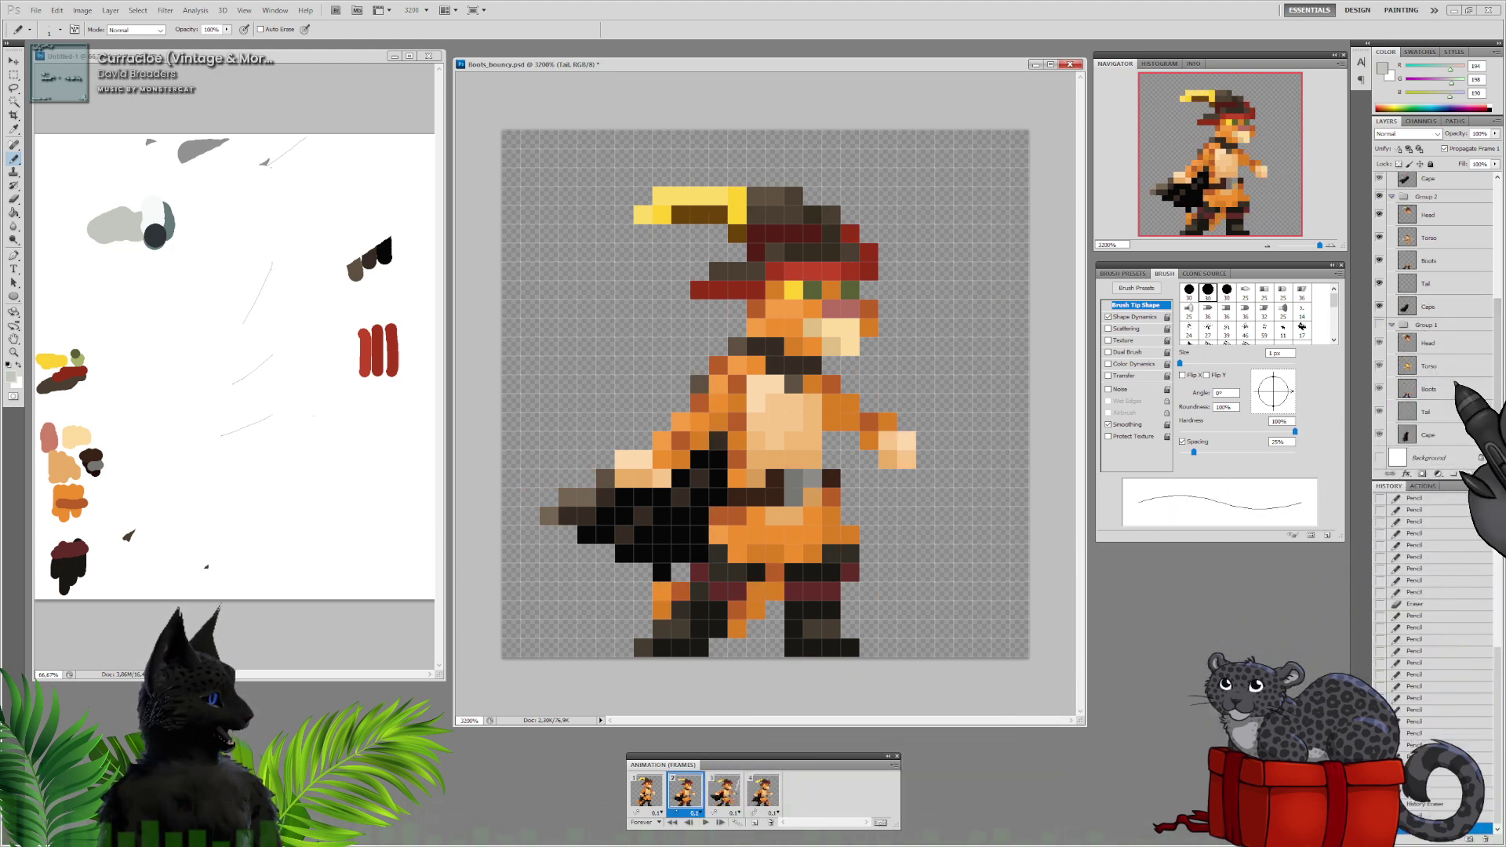
{"action": "left_click", "coordinate": [1443, 411]}
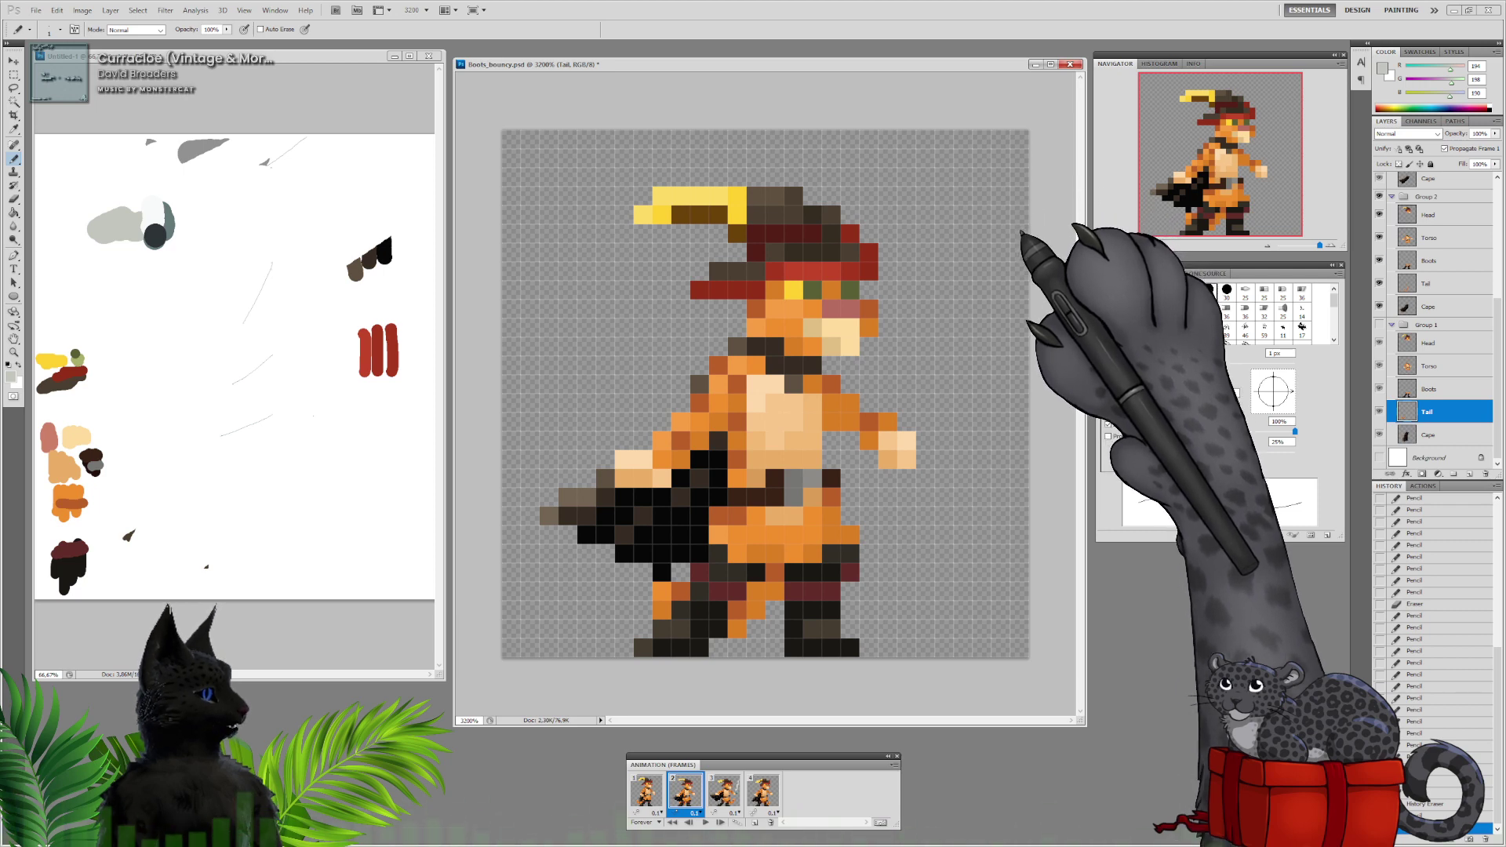
{"action": "left_click", "coordinate": [1021, 256]}
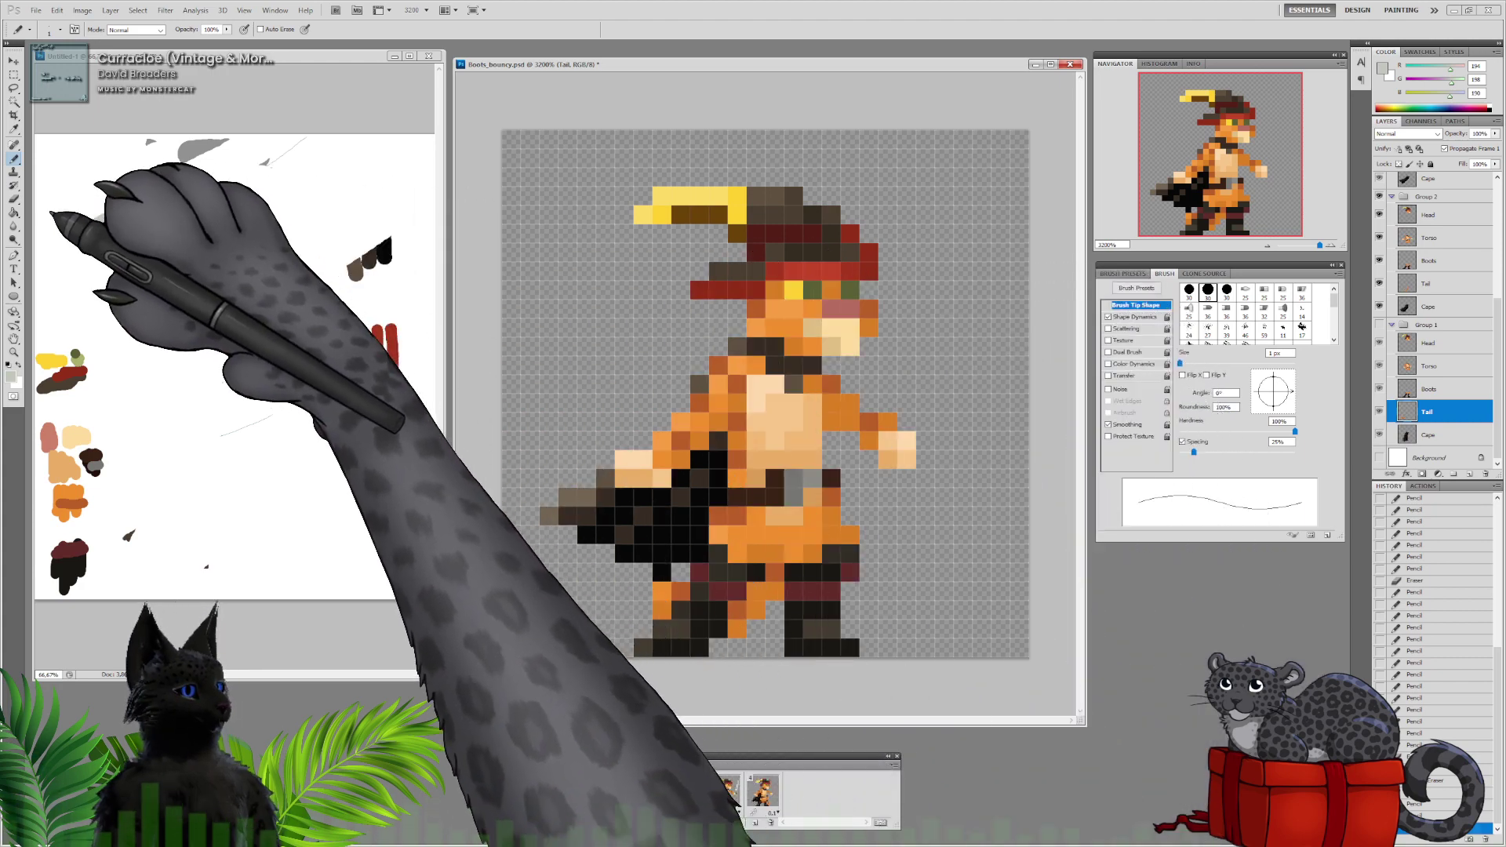
{"action": "left_click", "coordinate": [13, 198]}
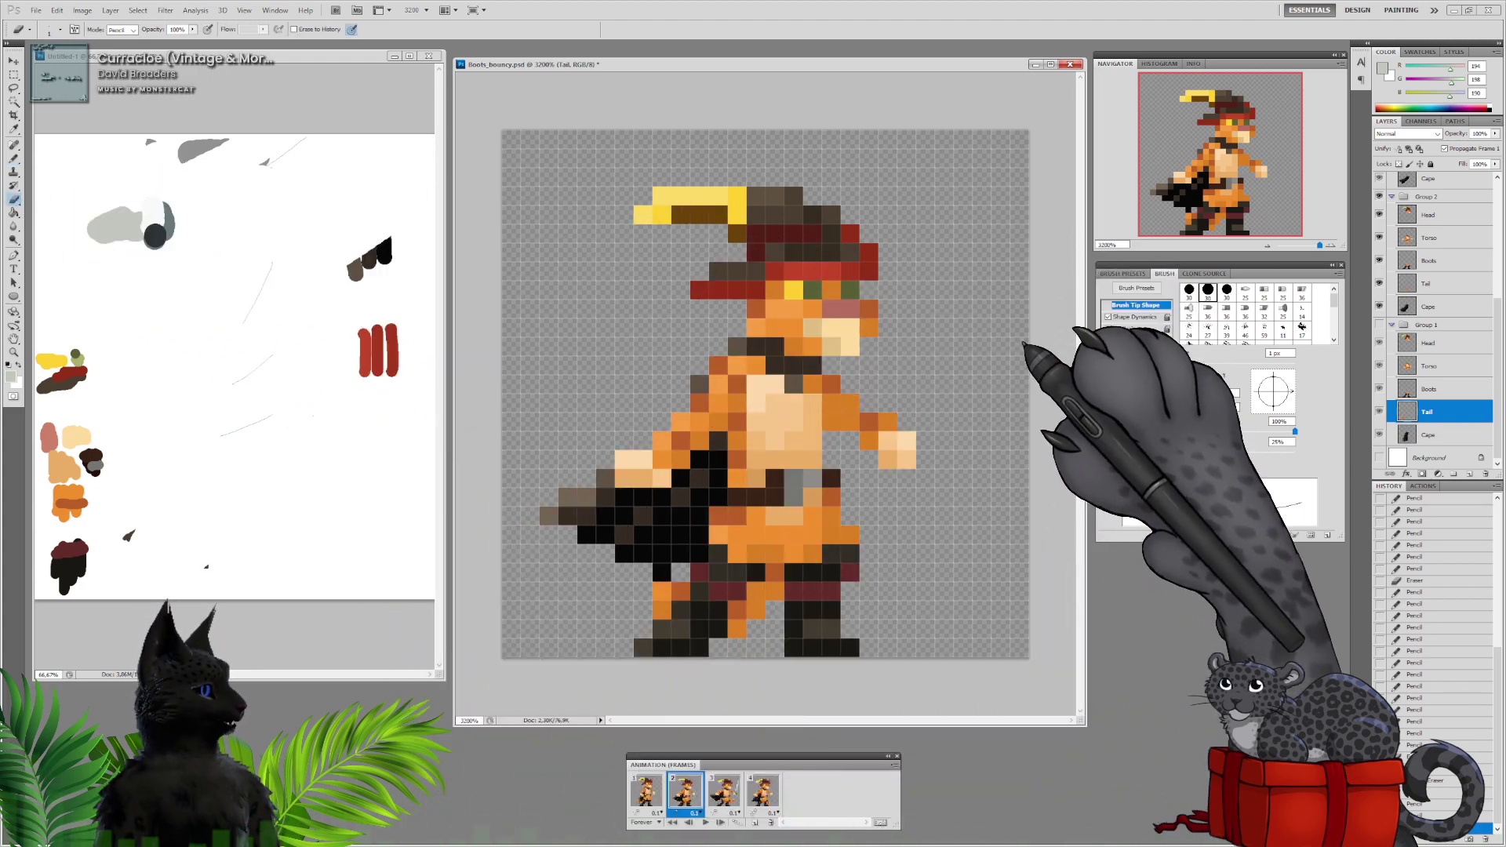
{"action": "left_click", "coordinate": [1012, 332]}
{"action": "left_click", "coordinate": [14, 158]}
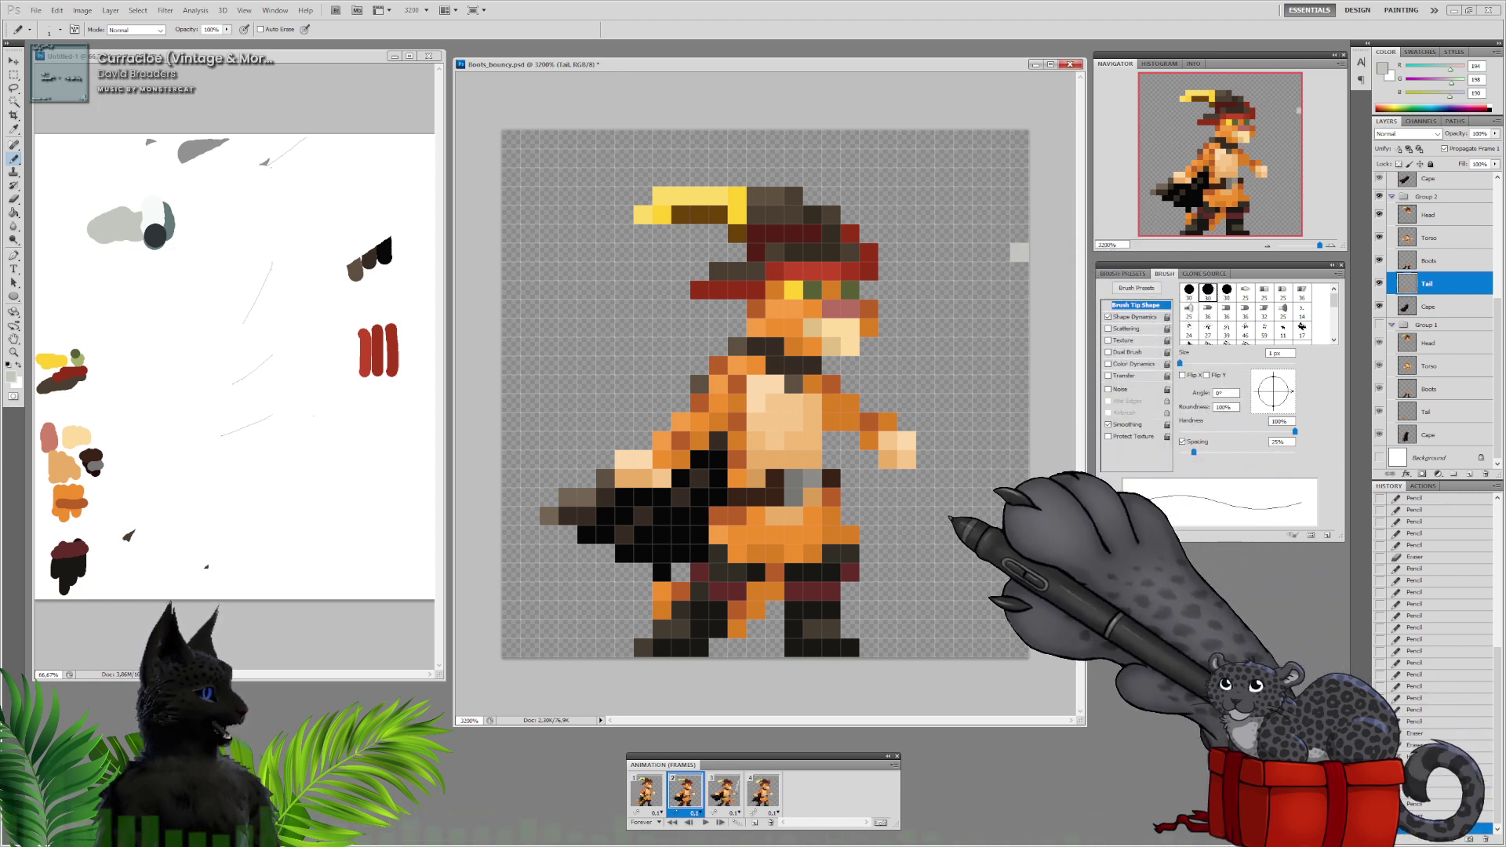
Place a light gray sword-tip pixel for frame 1 on Group 1's Tail layer, checking its height against frames 2 and 3
{"action": "left_click", "coordinate": [723, 792]}
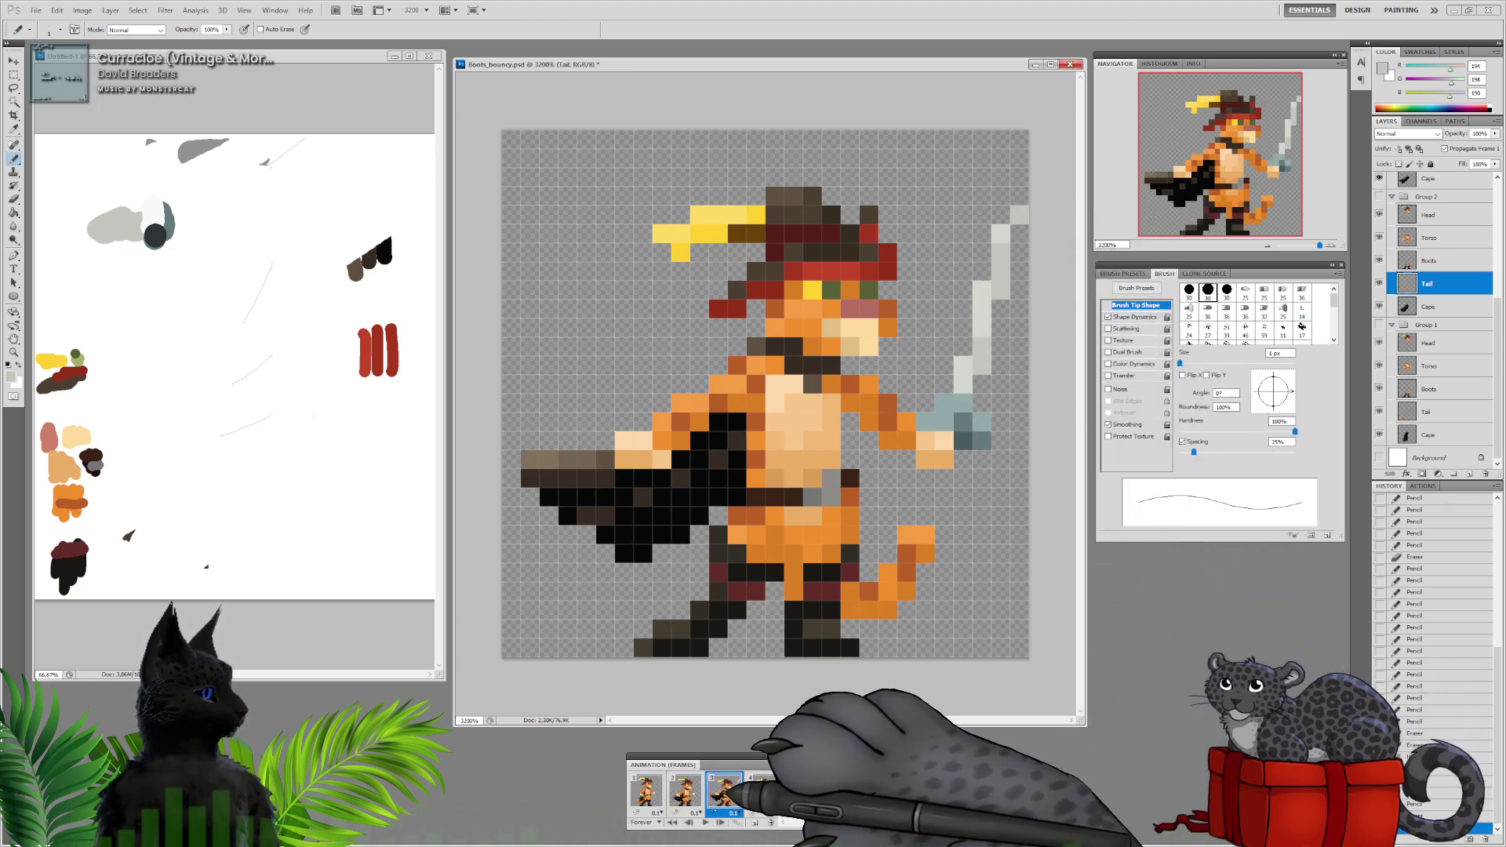
{"action": "left_click", "coordinate": [685, 790]}
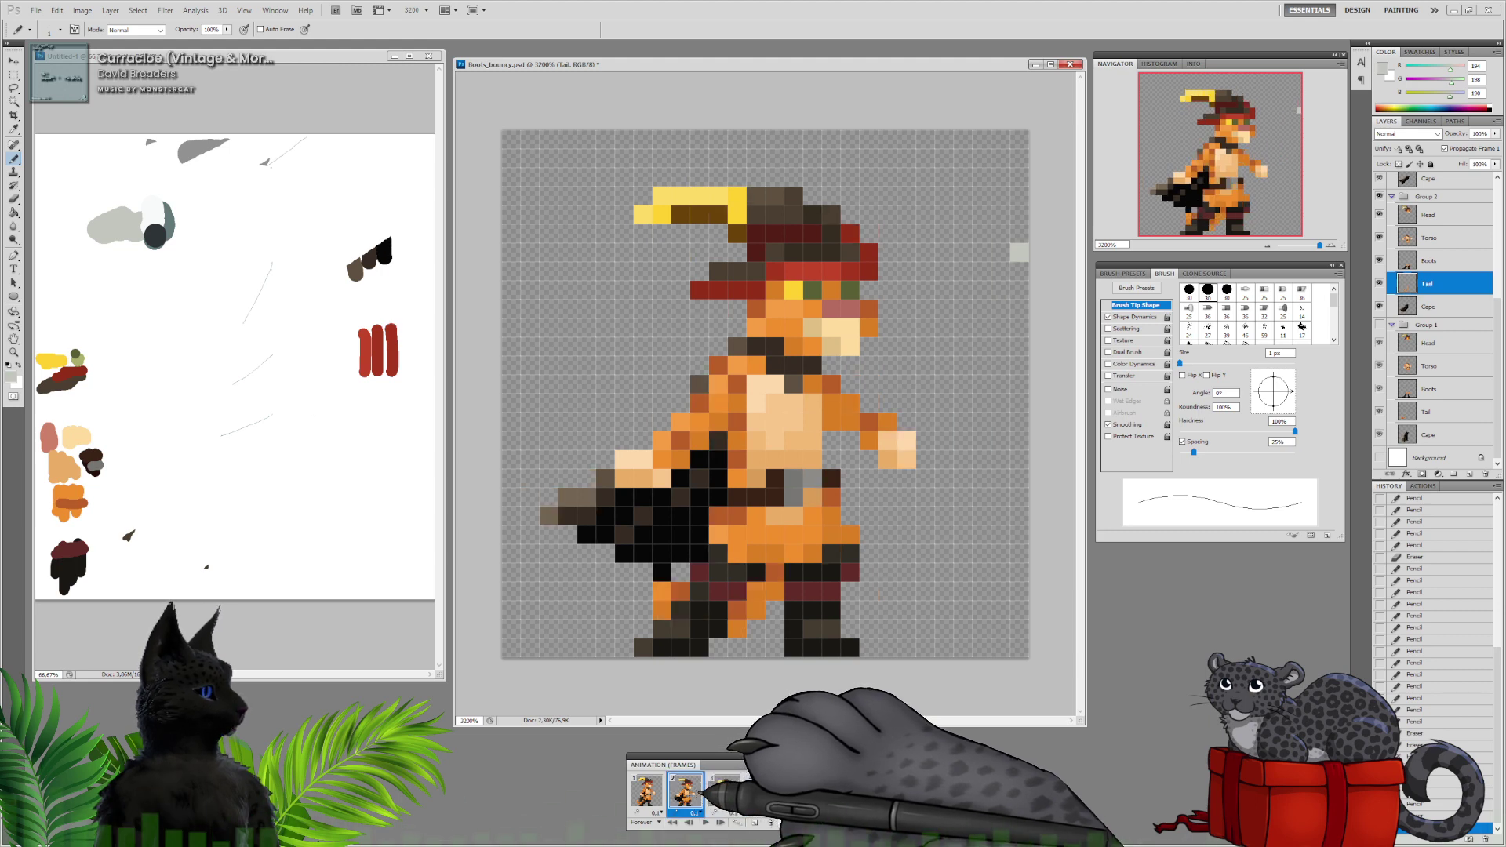
{"action": "left_click", "coordinate": [647, 789]}
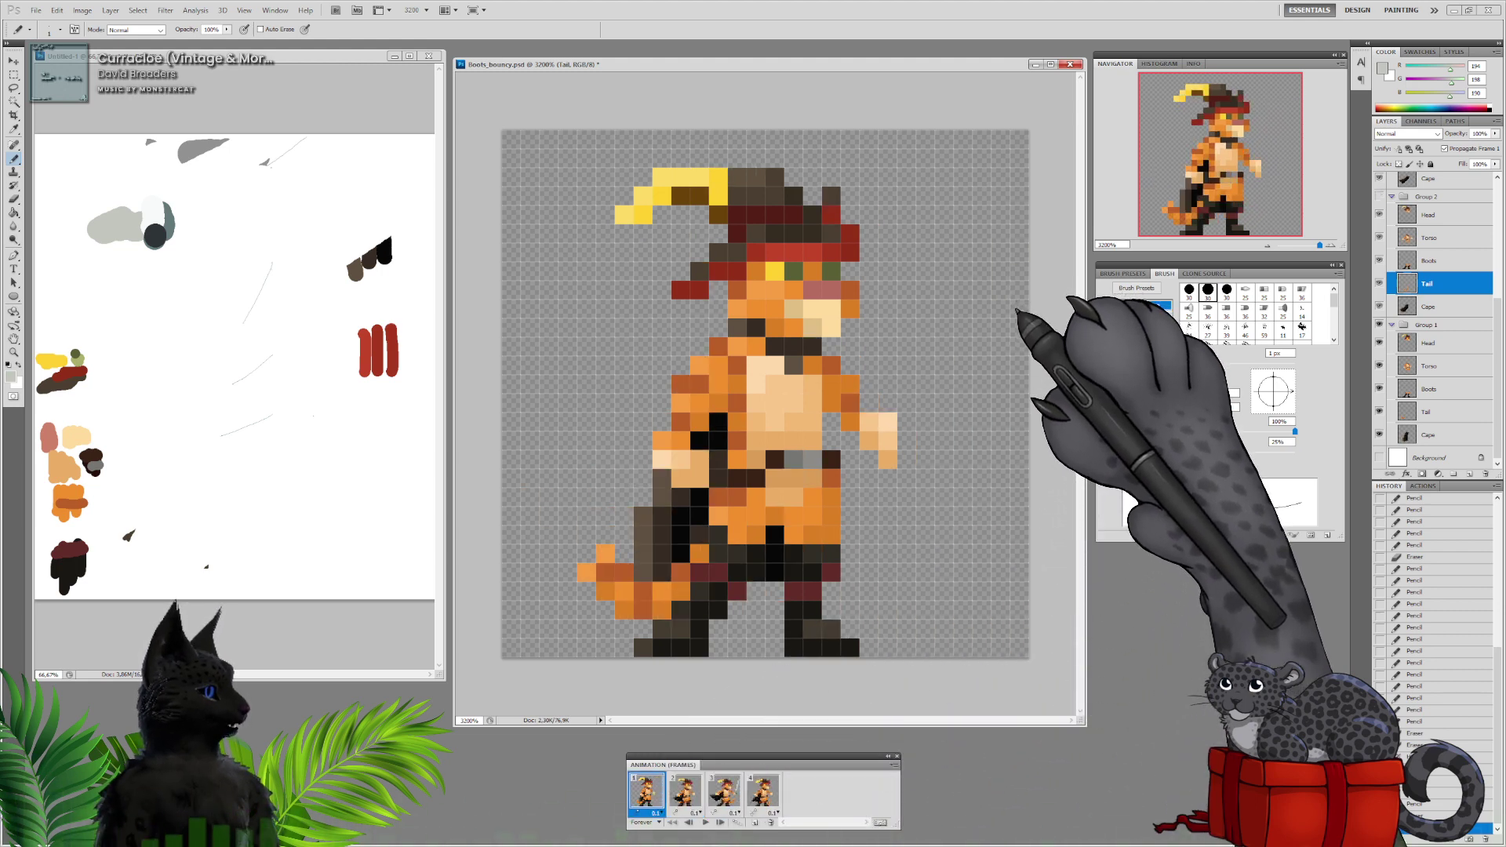
{"action": "left_click", "coordinate": [1427, 411]}
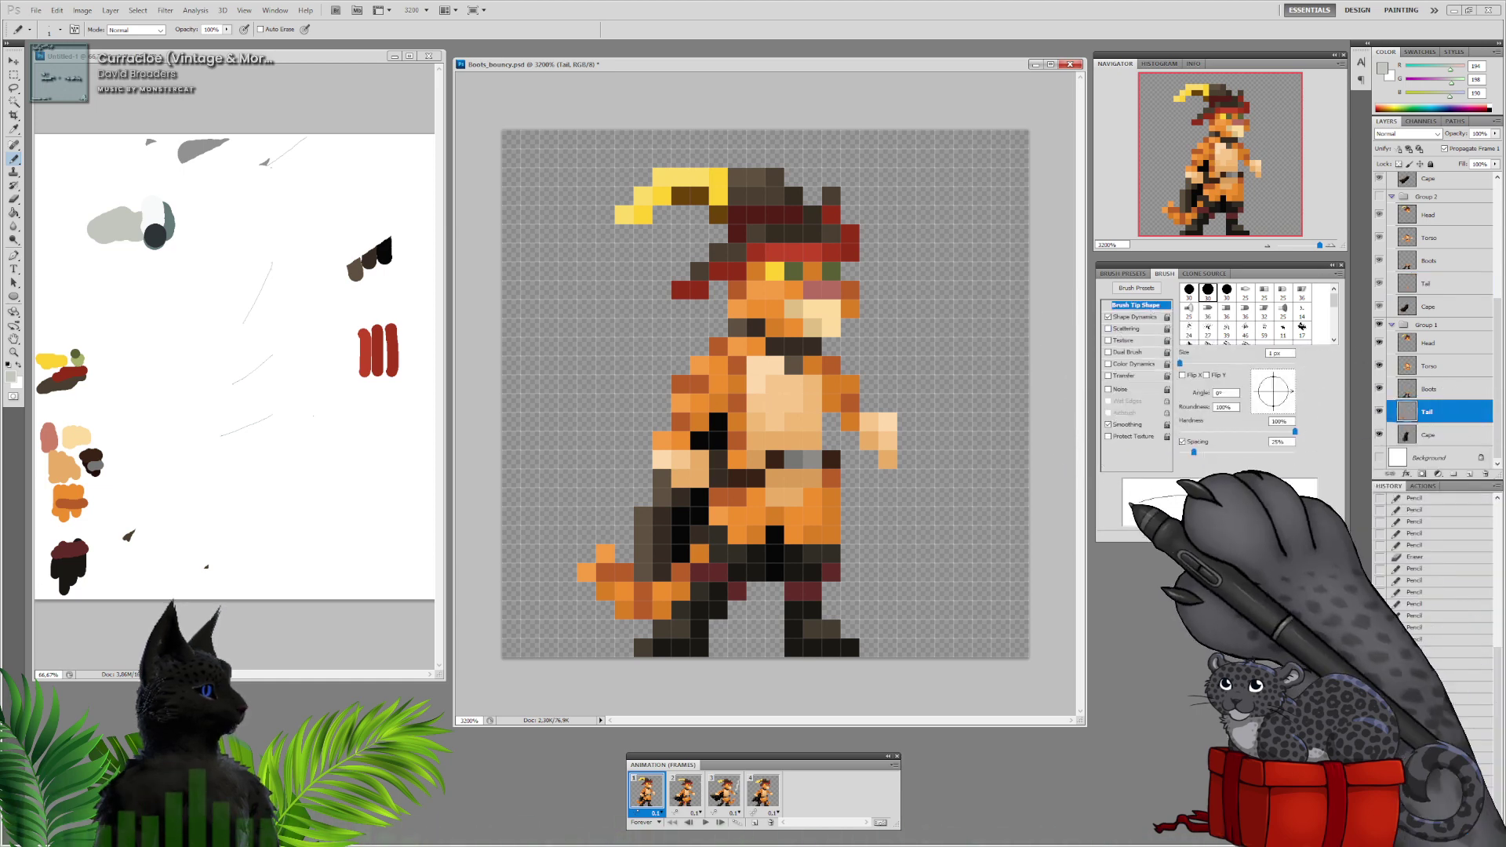
{"action": "left_click", "coordinate": [687, 789]}
{"action": "left_click", "coordinate": [647, 791]}
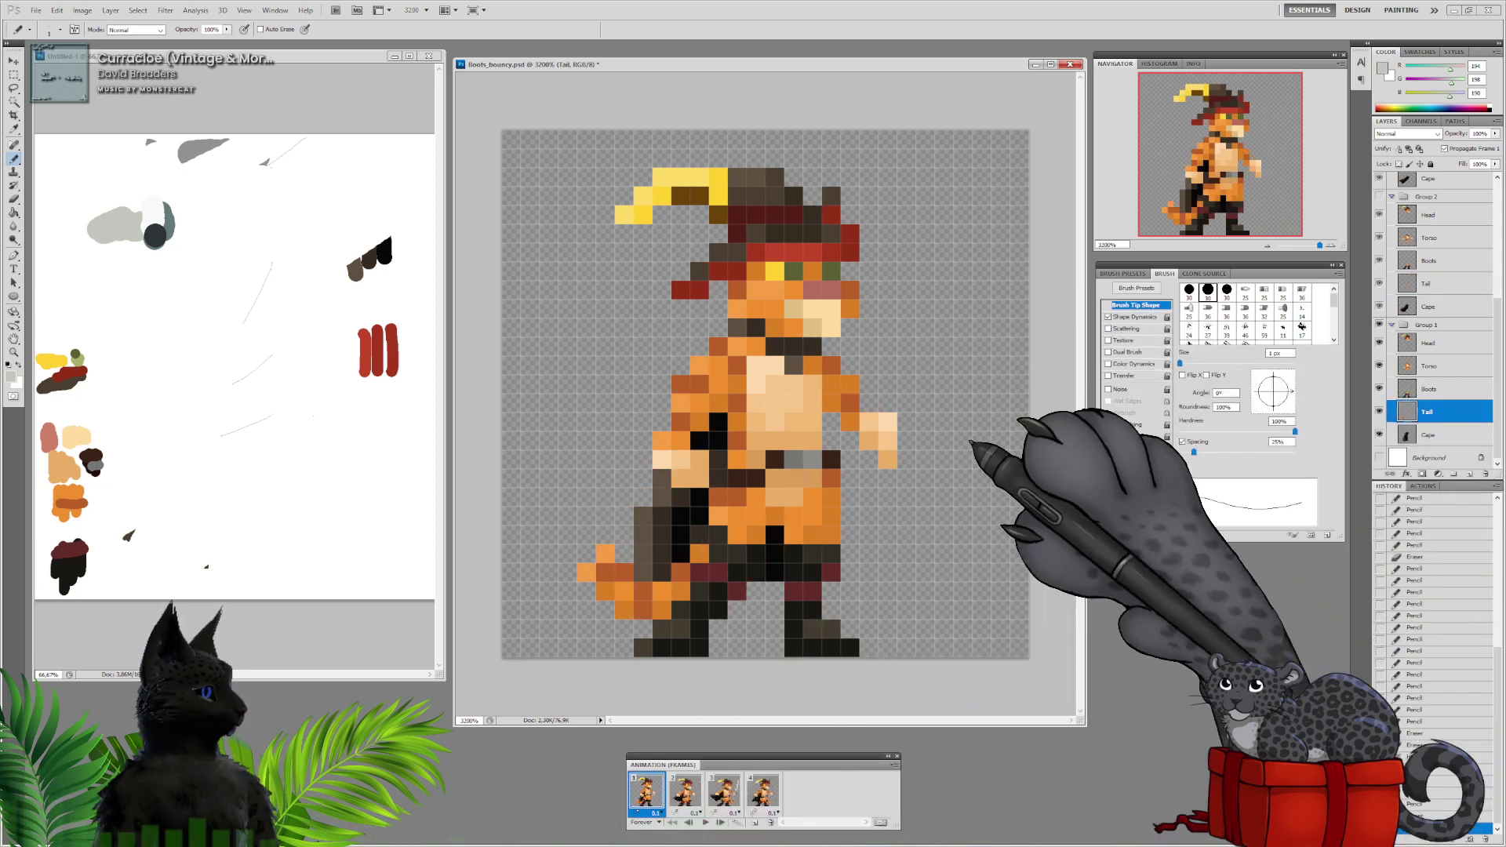
{"action": "left_click", "coordinate": [687, 791]}
{"action": "left_click", "coordinate": [724, 790]}
{"action": "left_click", "coordinate": [684, 791]}
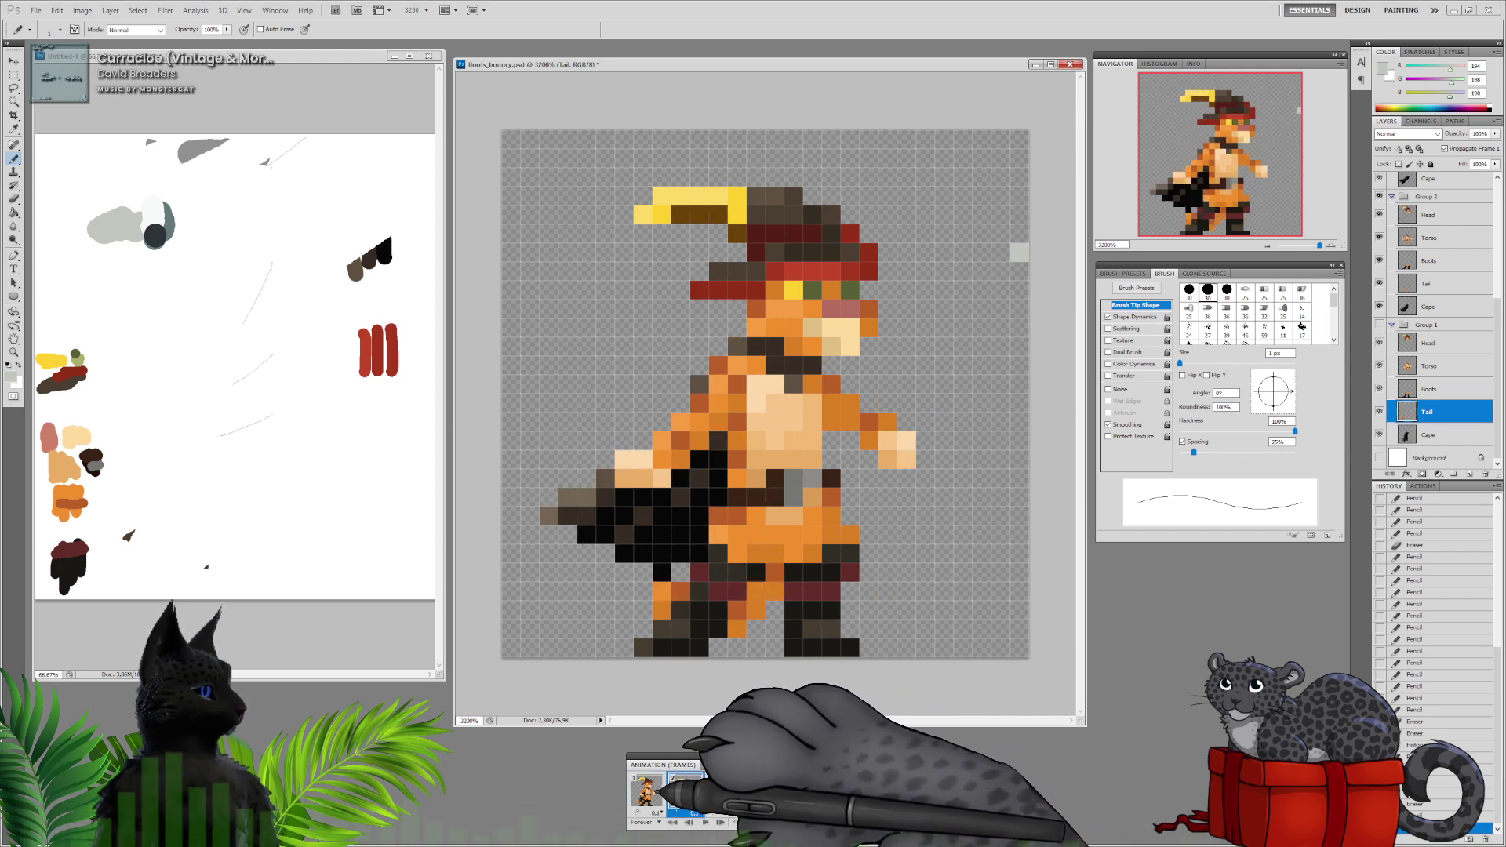
{"action": "left_click", "coordinate": [652, 793]}
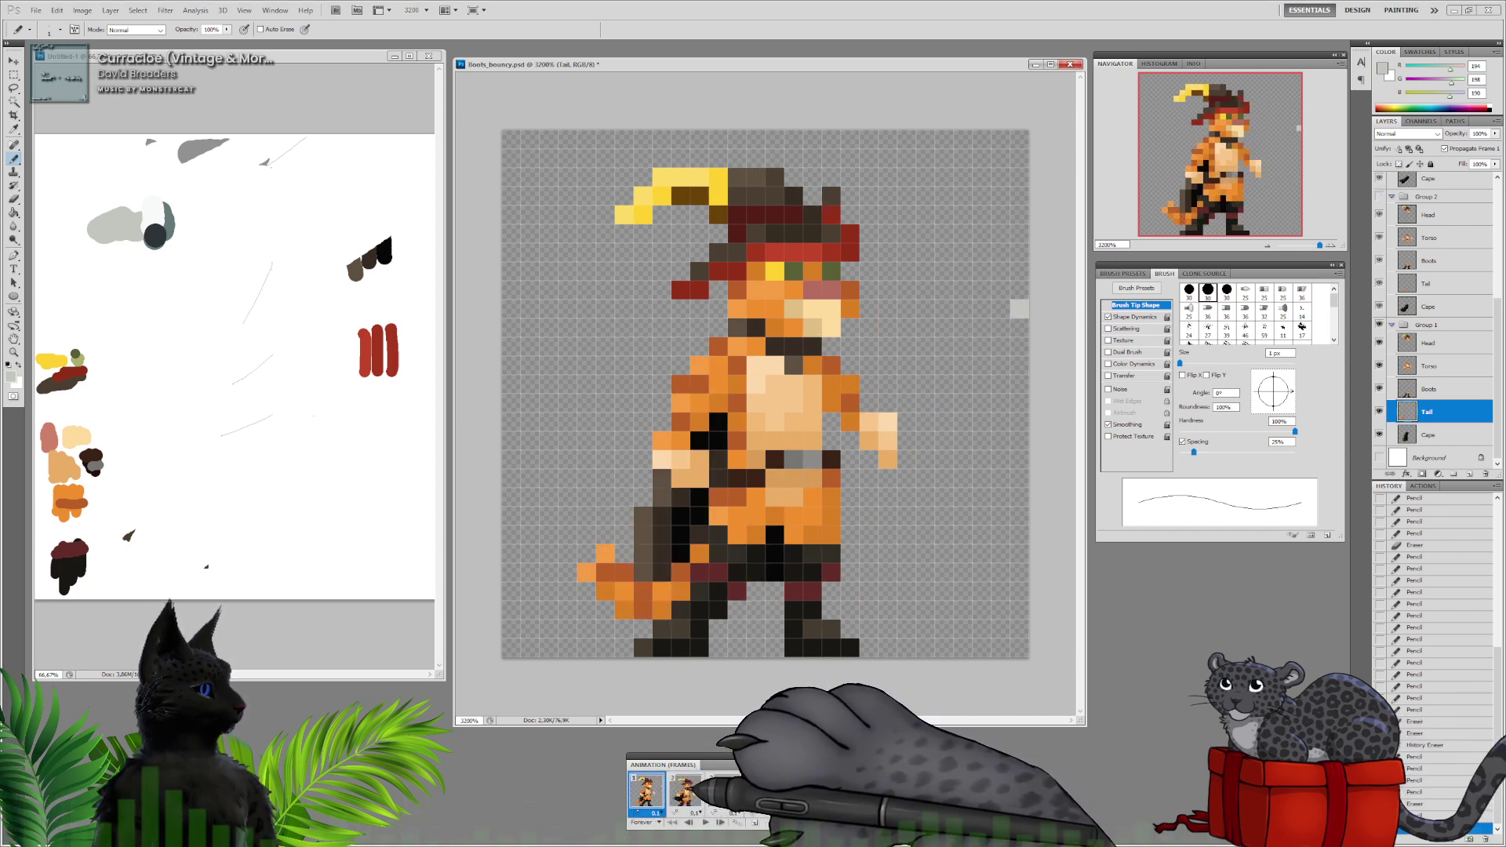
Shift frame 1's sword-tip marker one pixel higher, erasing the surplus light gray pixels below it
{"action": "left_click", "coordinate": [1019, 292]}
{"action": "left_click", "coordinate": [1018, 327]}
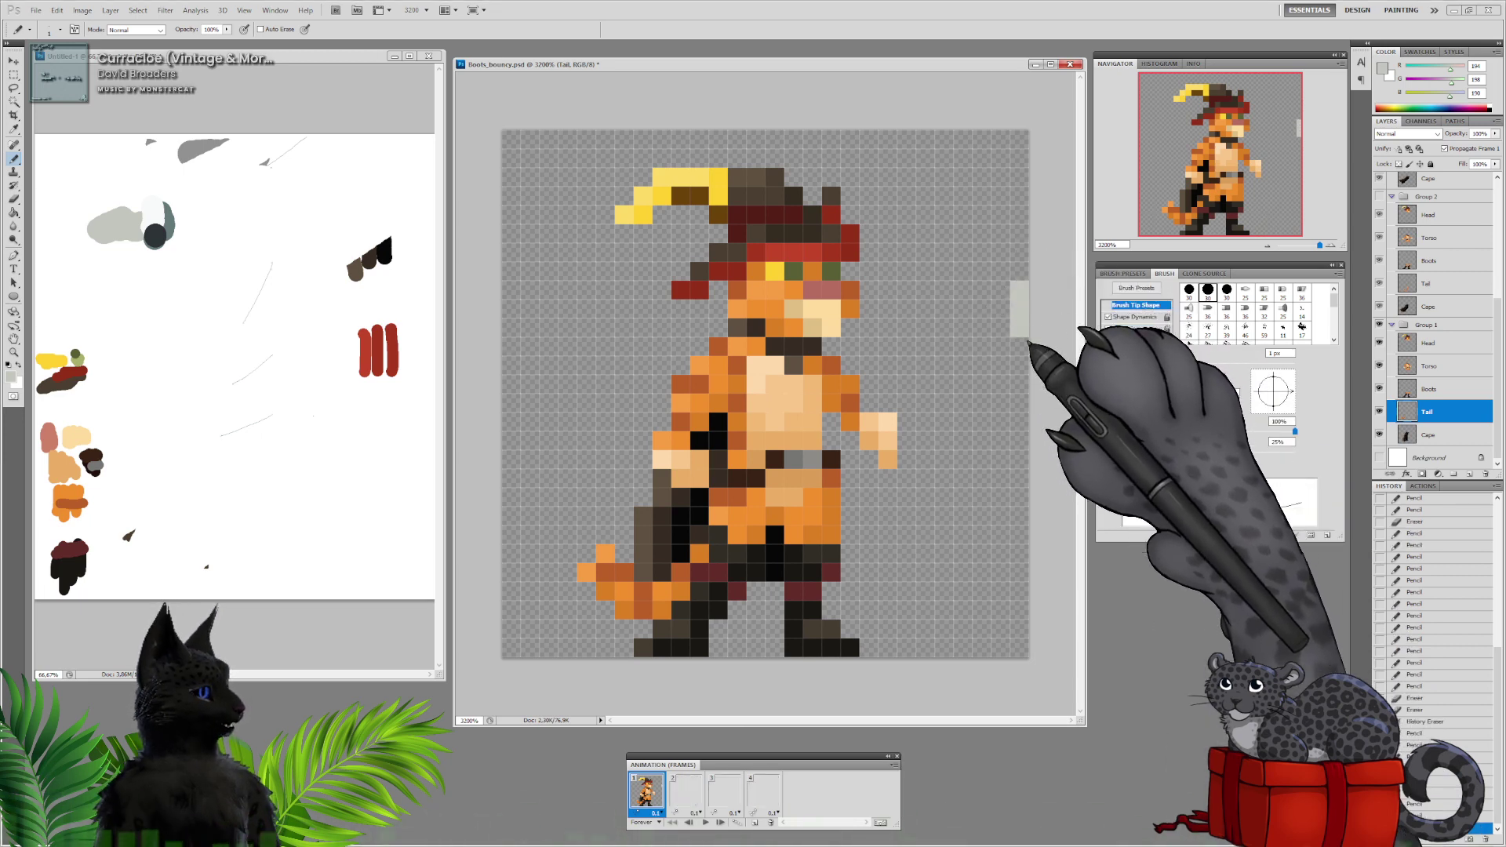
{"action": "key", "text": "e"}
{"action": "left_click_drag", "start_coordinate": [1019, 308], "coordinate": [1018, 330]}
{"action": "key", "text": "b"}
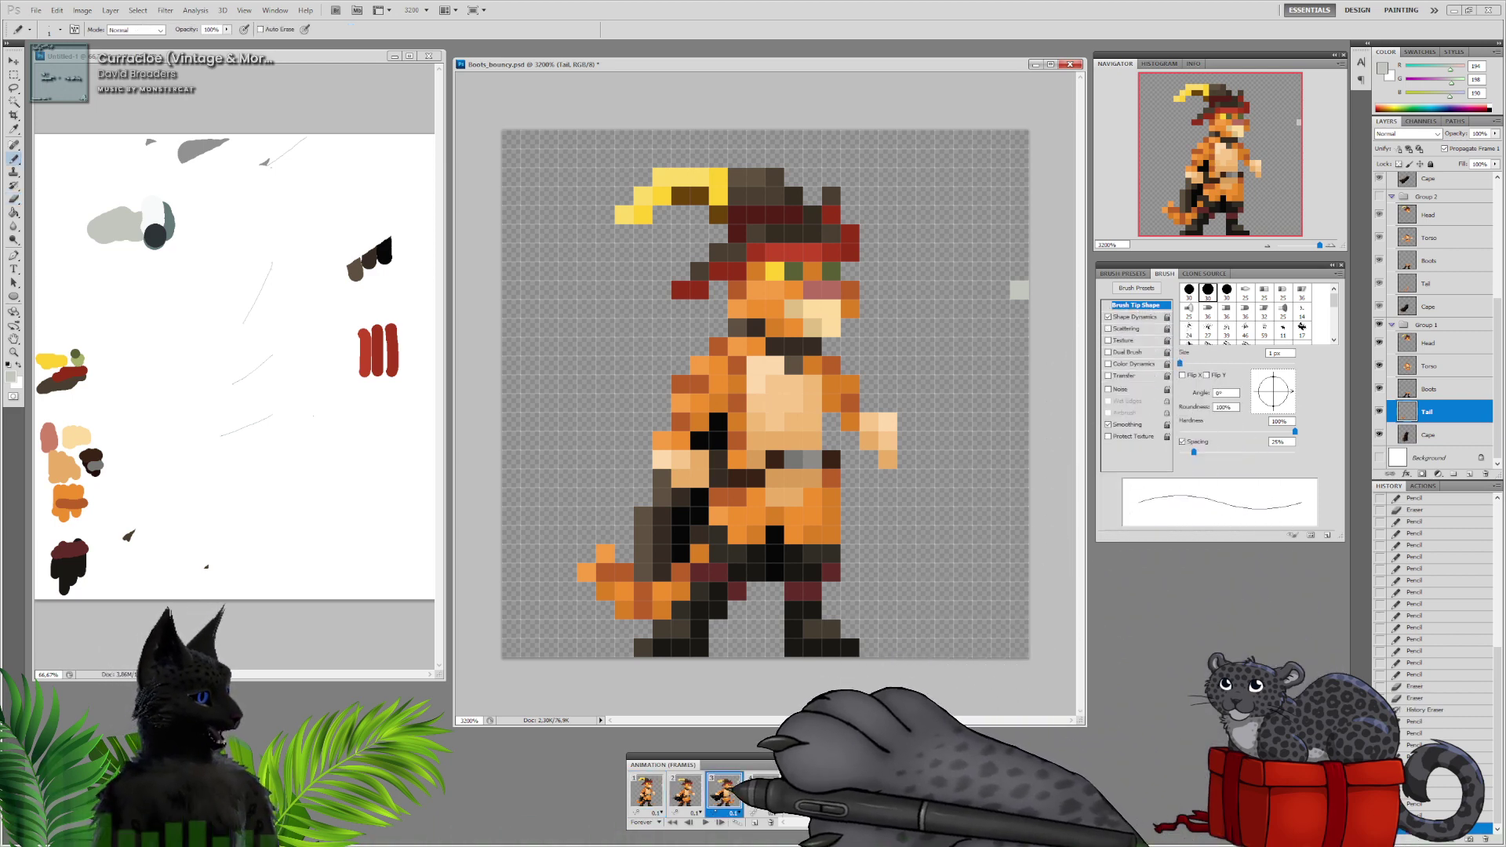
Mark frame 4's sword tip on Group 4's Tail layer with a light gray pixel level with frame 2's, and compare it with frame 3
{"action": "left_click", "coordinate": [723, 792]}
{"action": "left_click", "coordinate": [763, 792]}
{"action": "left_click", "coordinate": [684, 792]}
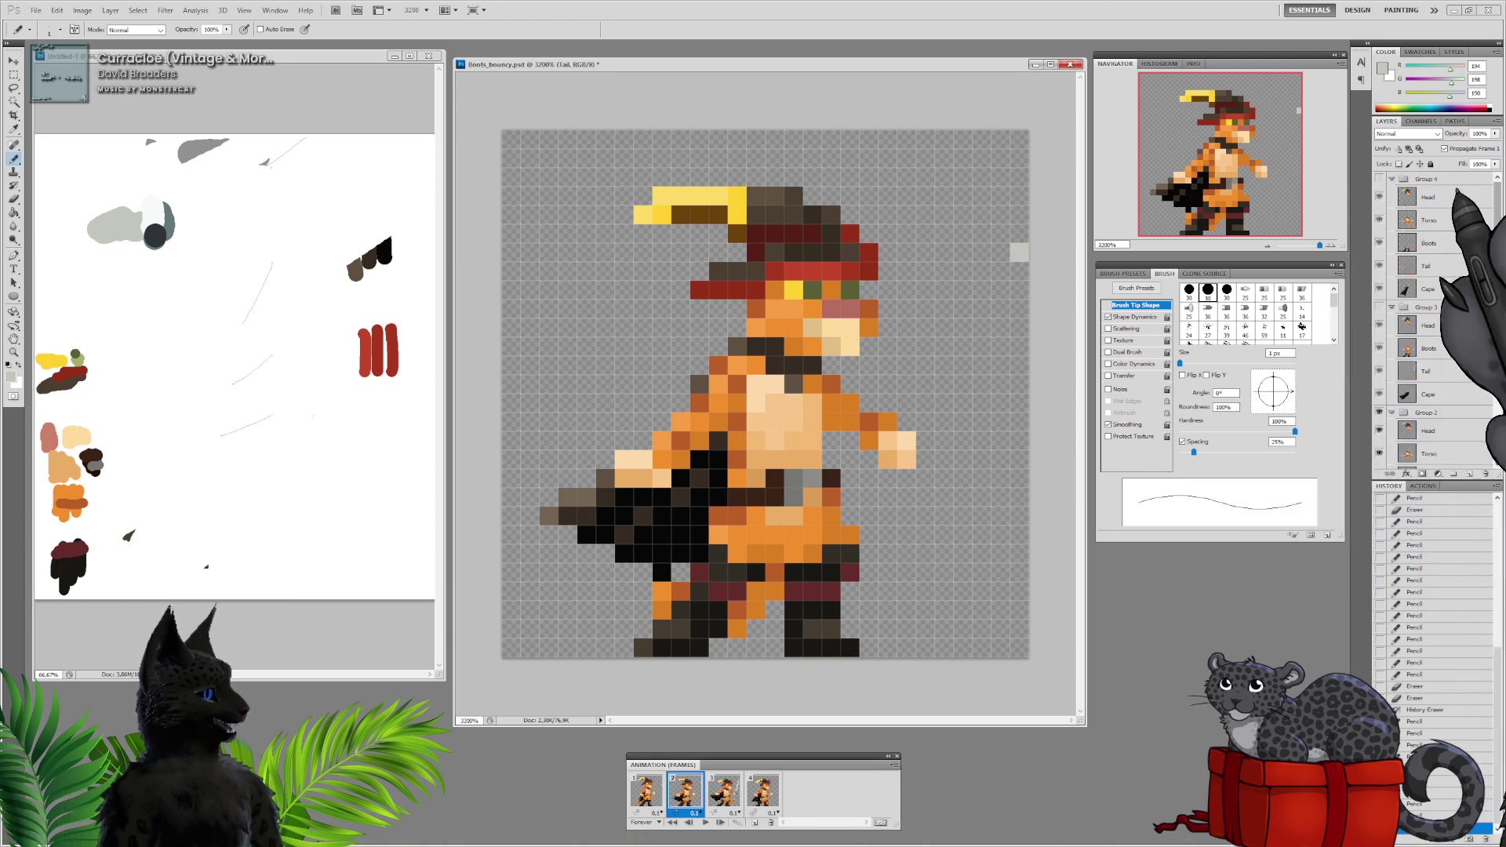
{"action": "left_click", "coordinate": [1427, 266]}
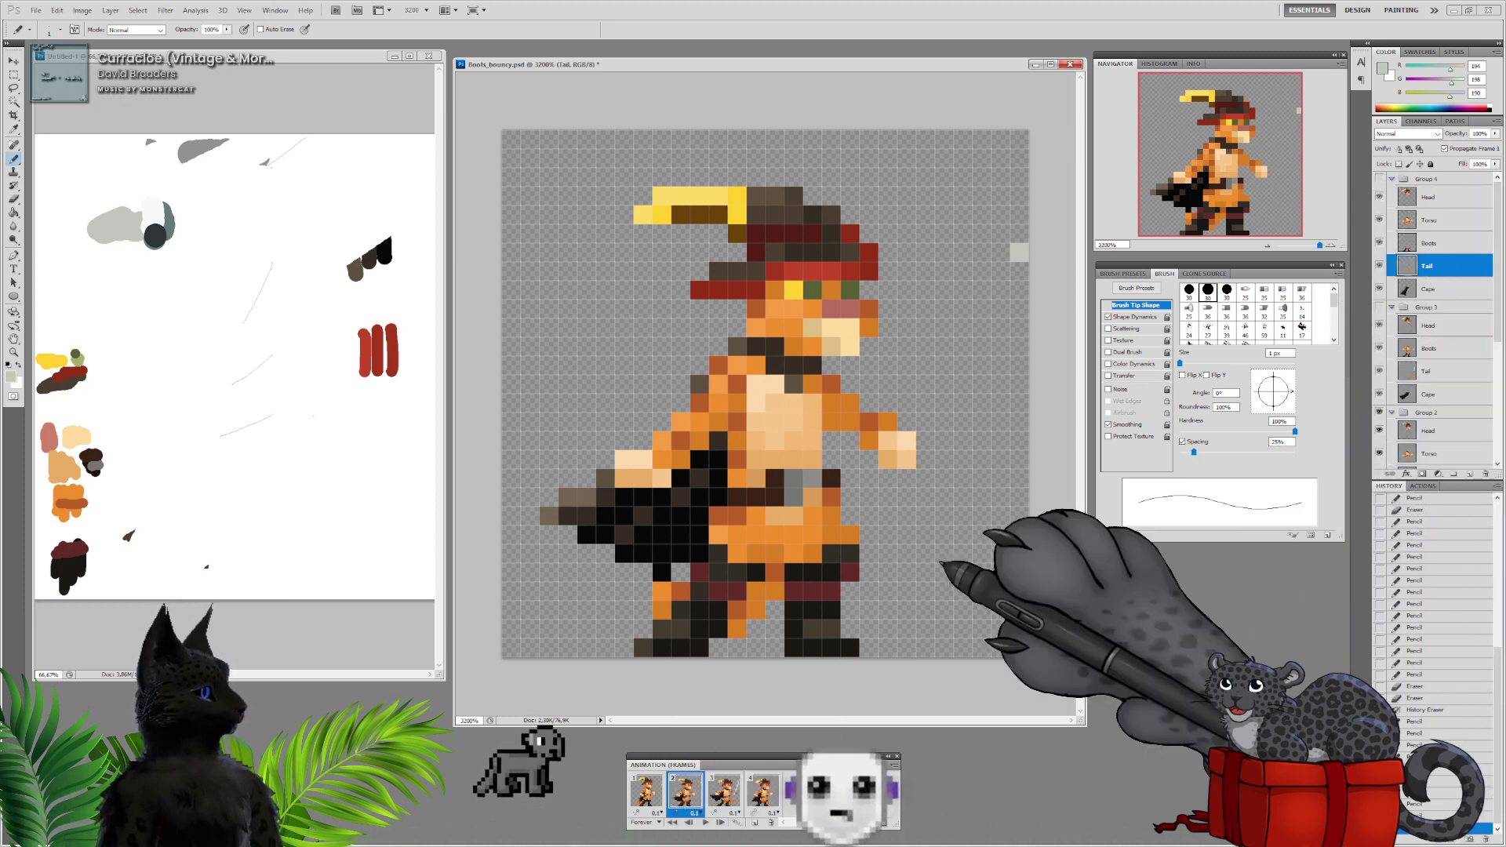
{"action": "left_click", "coordinate": [762, 792]}
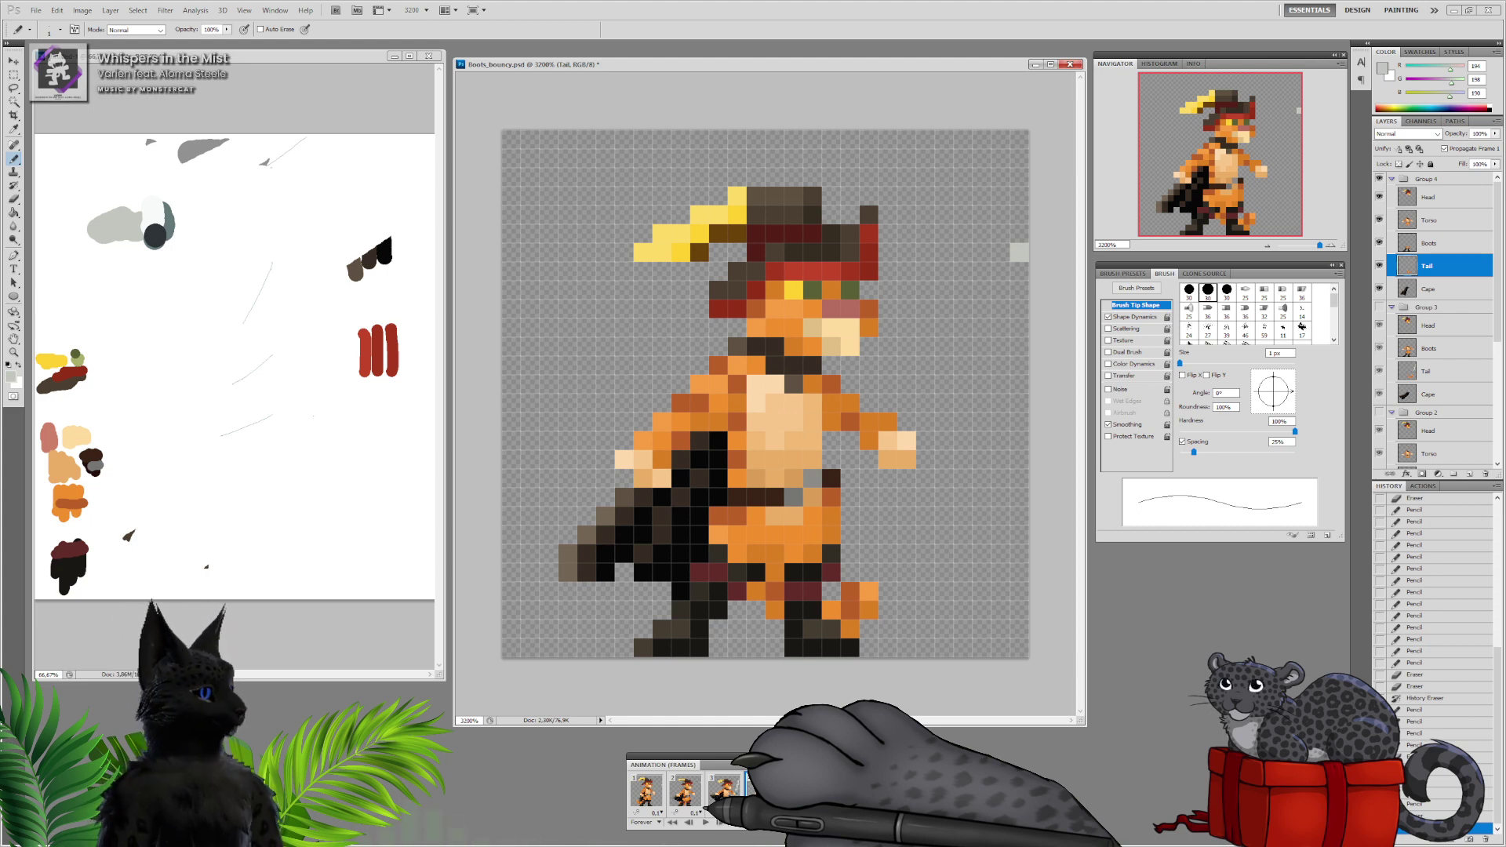
{"action": "left_click", "coordinate": [724, 790]}
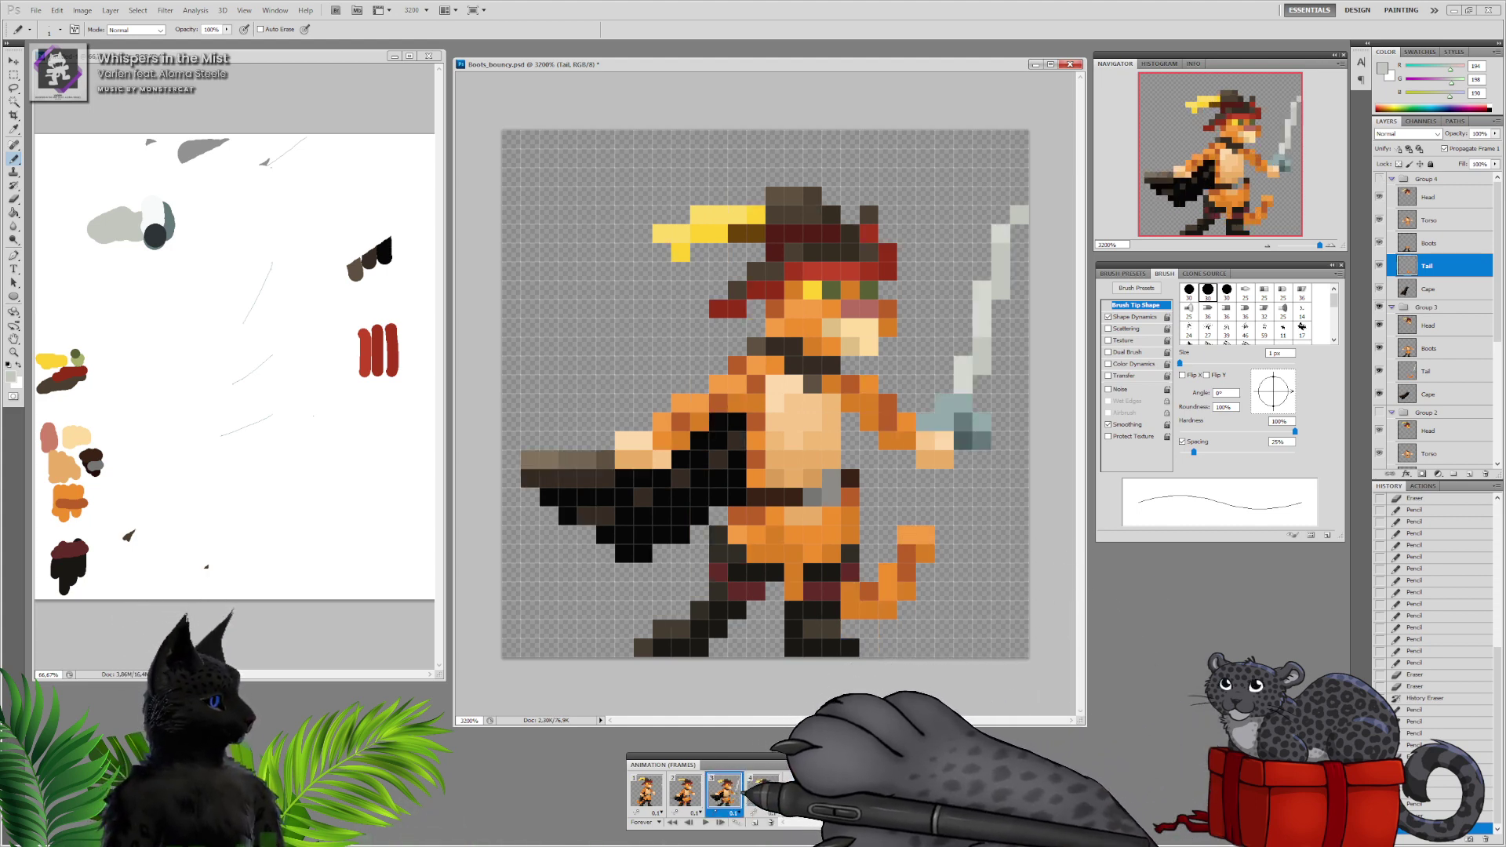
{"action": "left_click", "coordinate": [767, 794]}
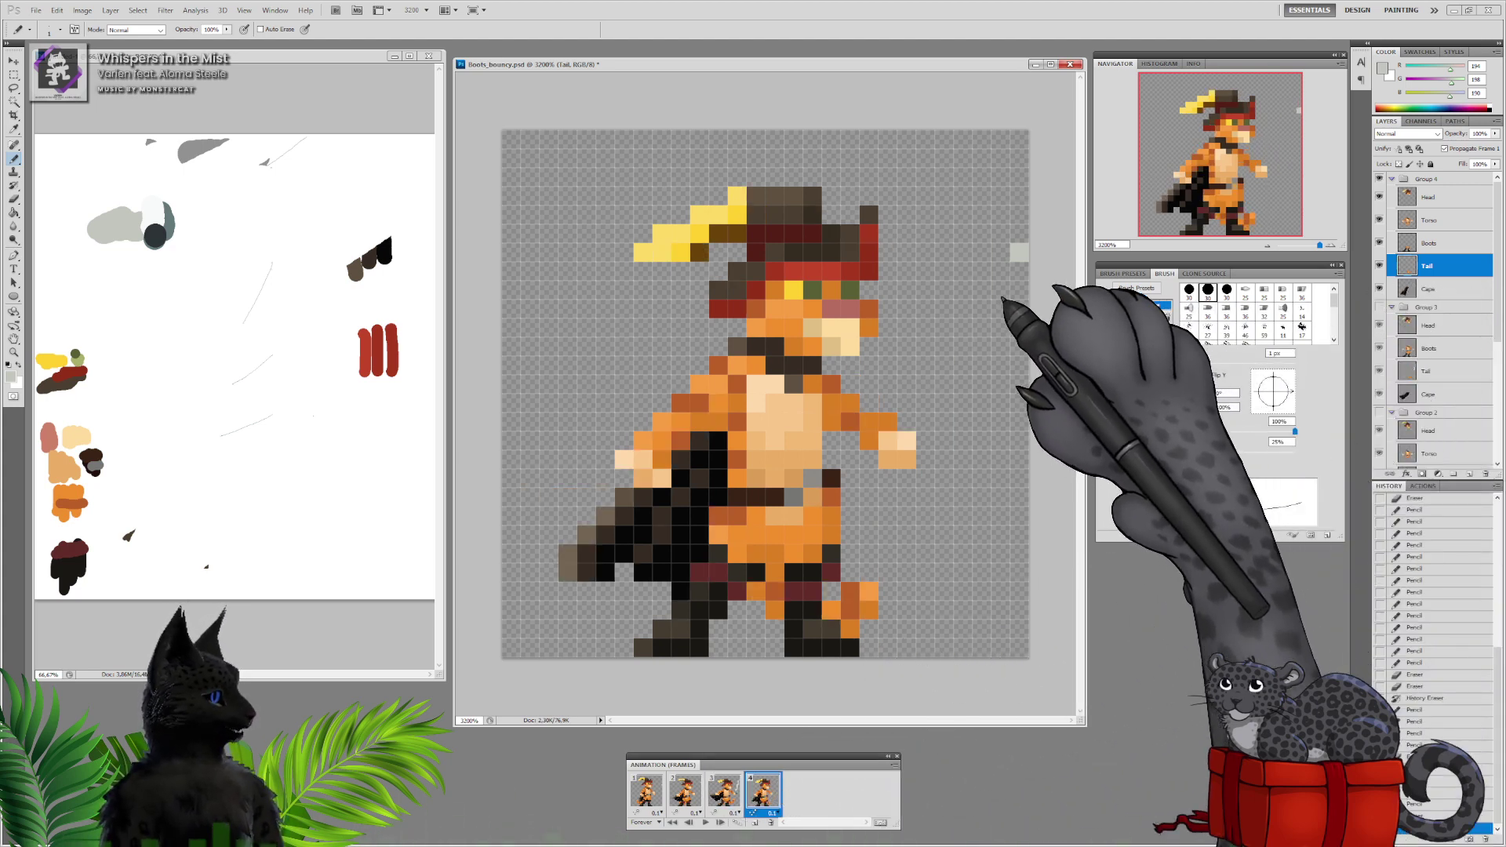
Draw frame 4's light gray blade as a stepped diagonal from the front hand to the tip marker and compare it with frame 3
{"action": "left_click_drag", "start_coordinate": [925, 422], "coordinate": [980, 316]}
{"action": "left_click", "coordinate": [943, 384]}
{"action": "left_click", "coordinate": [1001, 290]}
{"action": "left_click", "coordinate": [1001, 271]}
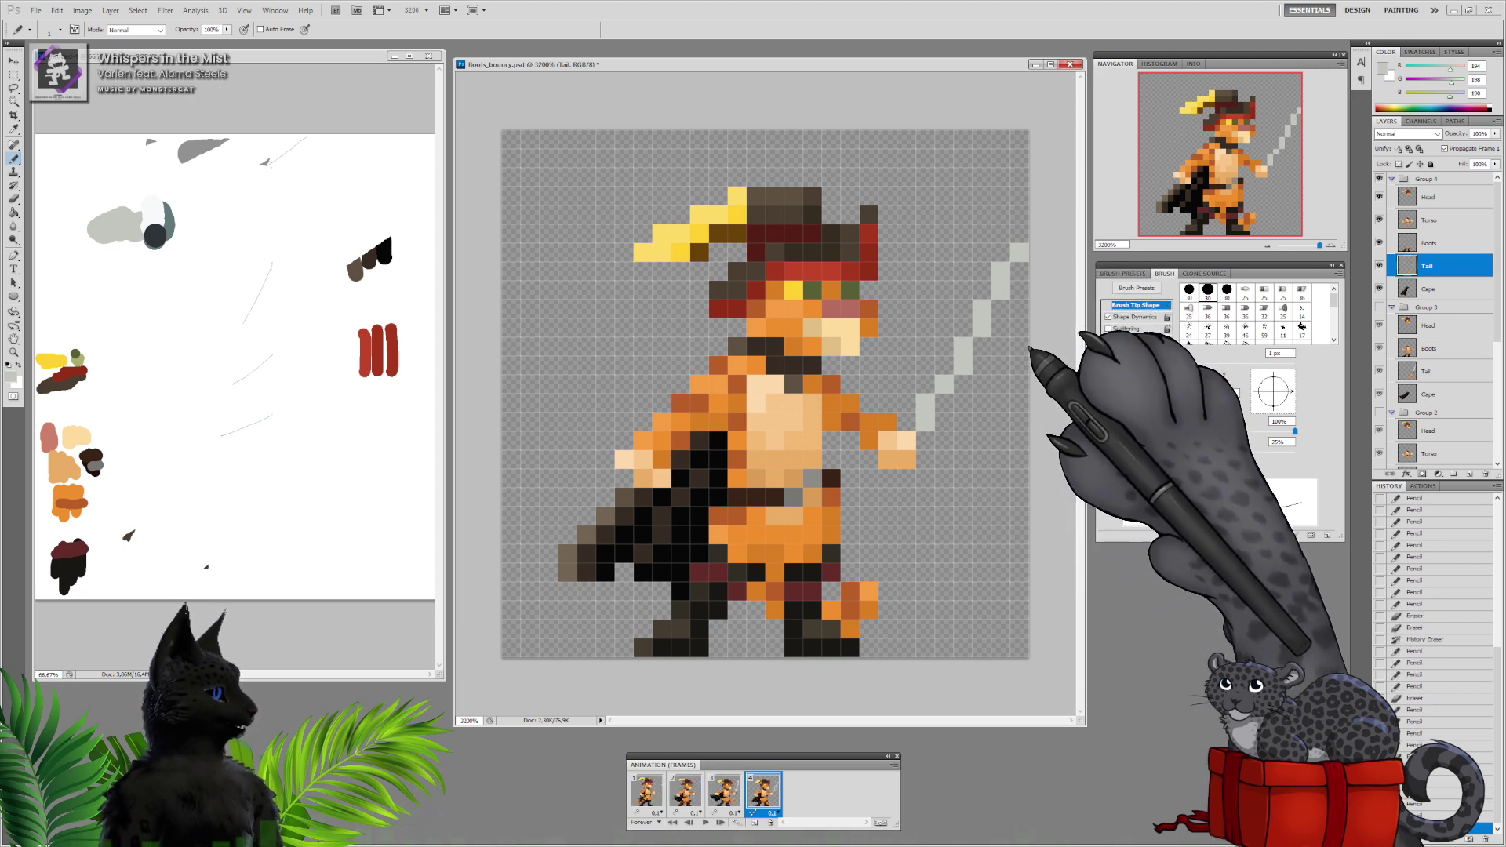
{"action": "left_click", "coordinate": [723, 790]}
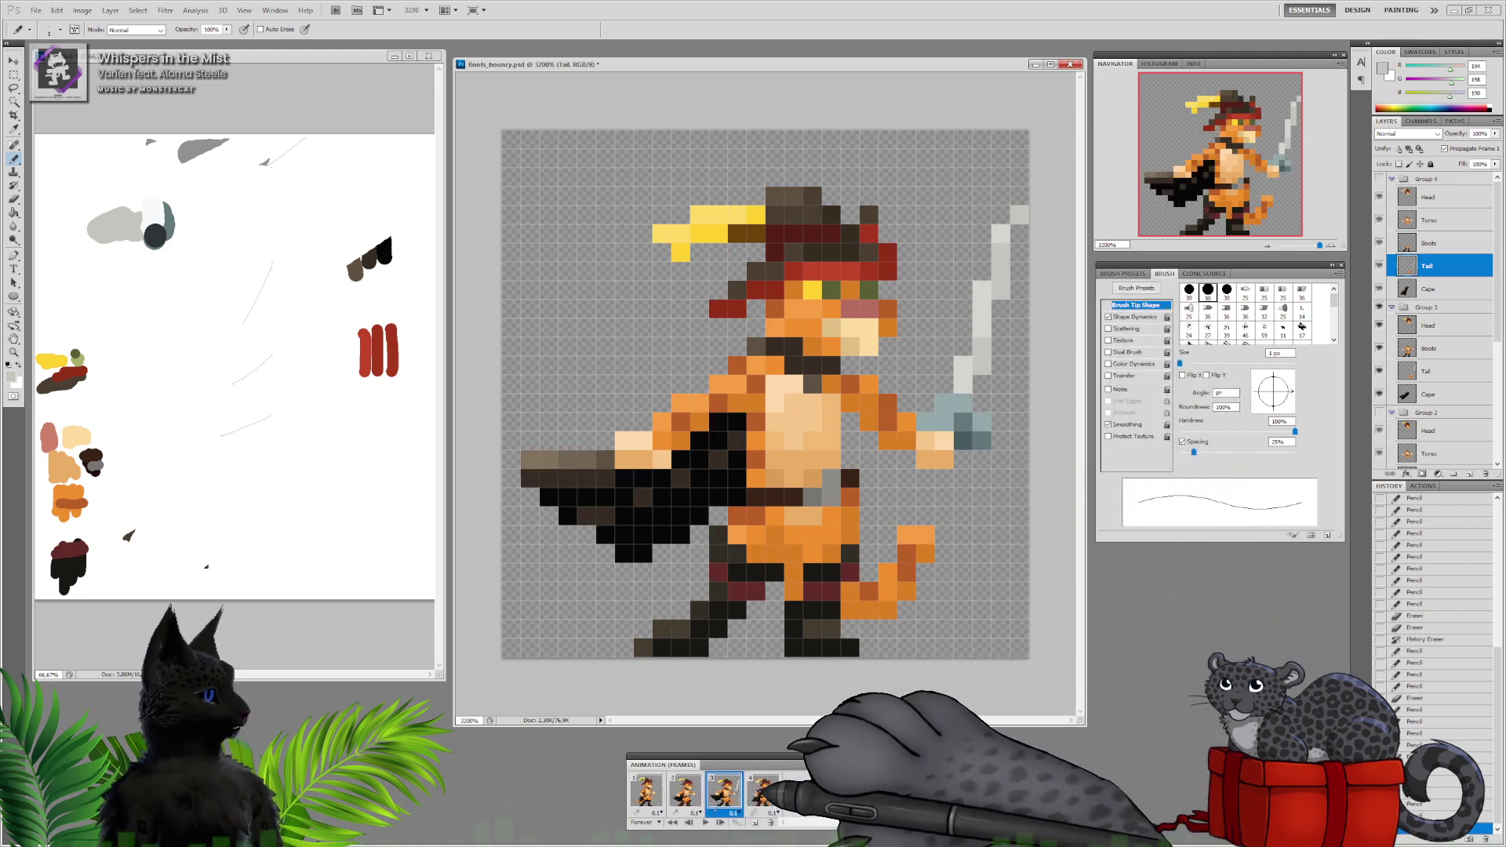
{"action": "left_click", "coordinate": [762, 791]}
Draw the same stepped light gray blade for frame 2 on Group 2's Tail layer and compare it with frames 3 and 4
{"action": "left_click", "coordinate": [684, 791]}
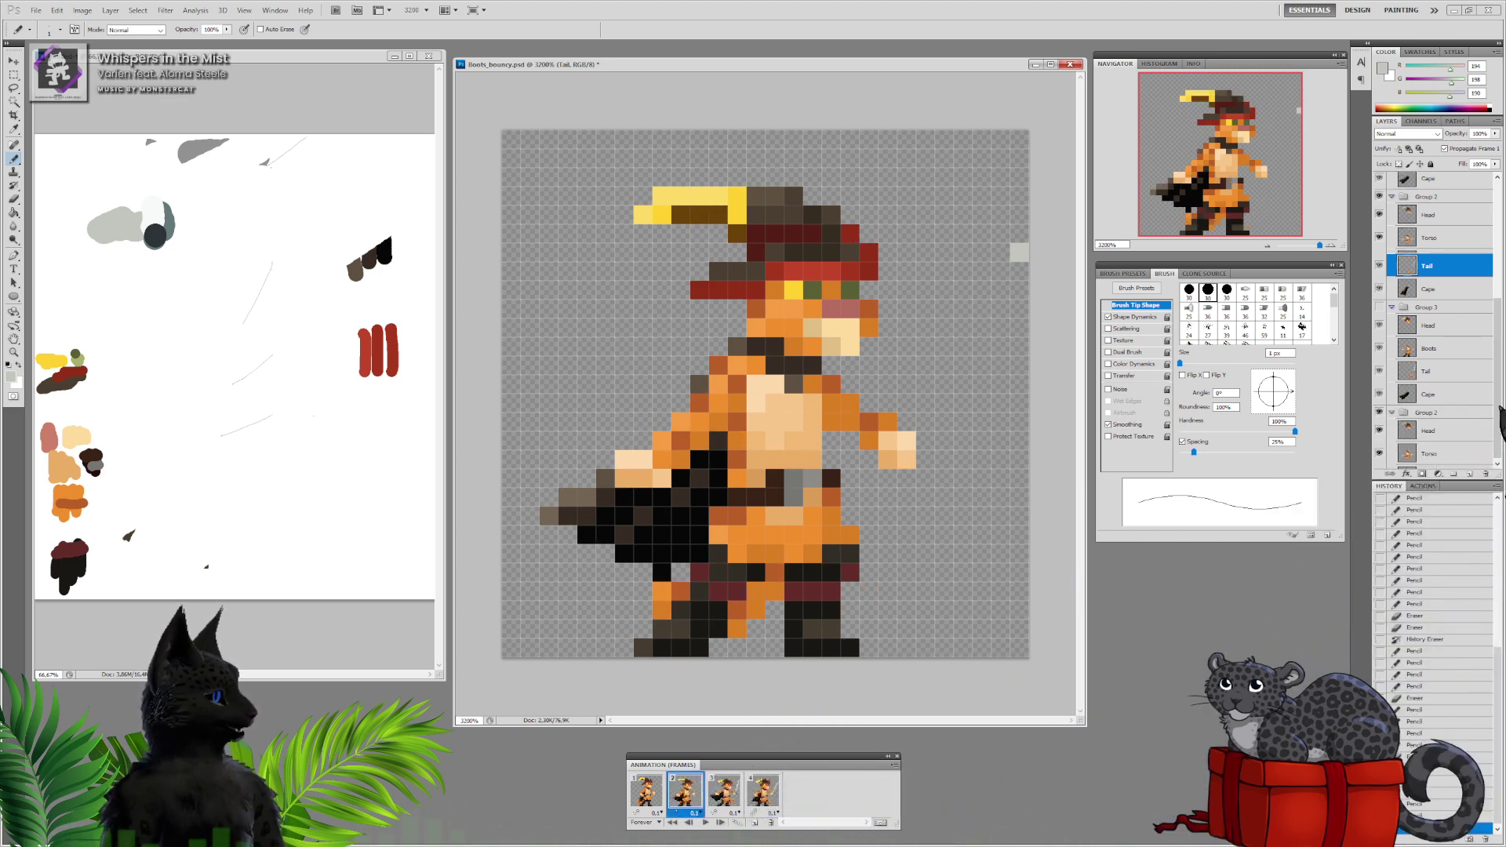
{"action": "left_click", "coordinate": [1426, 283]}
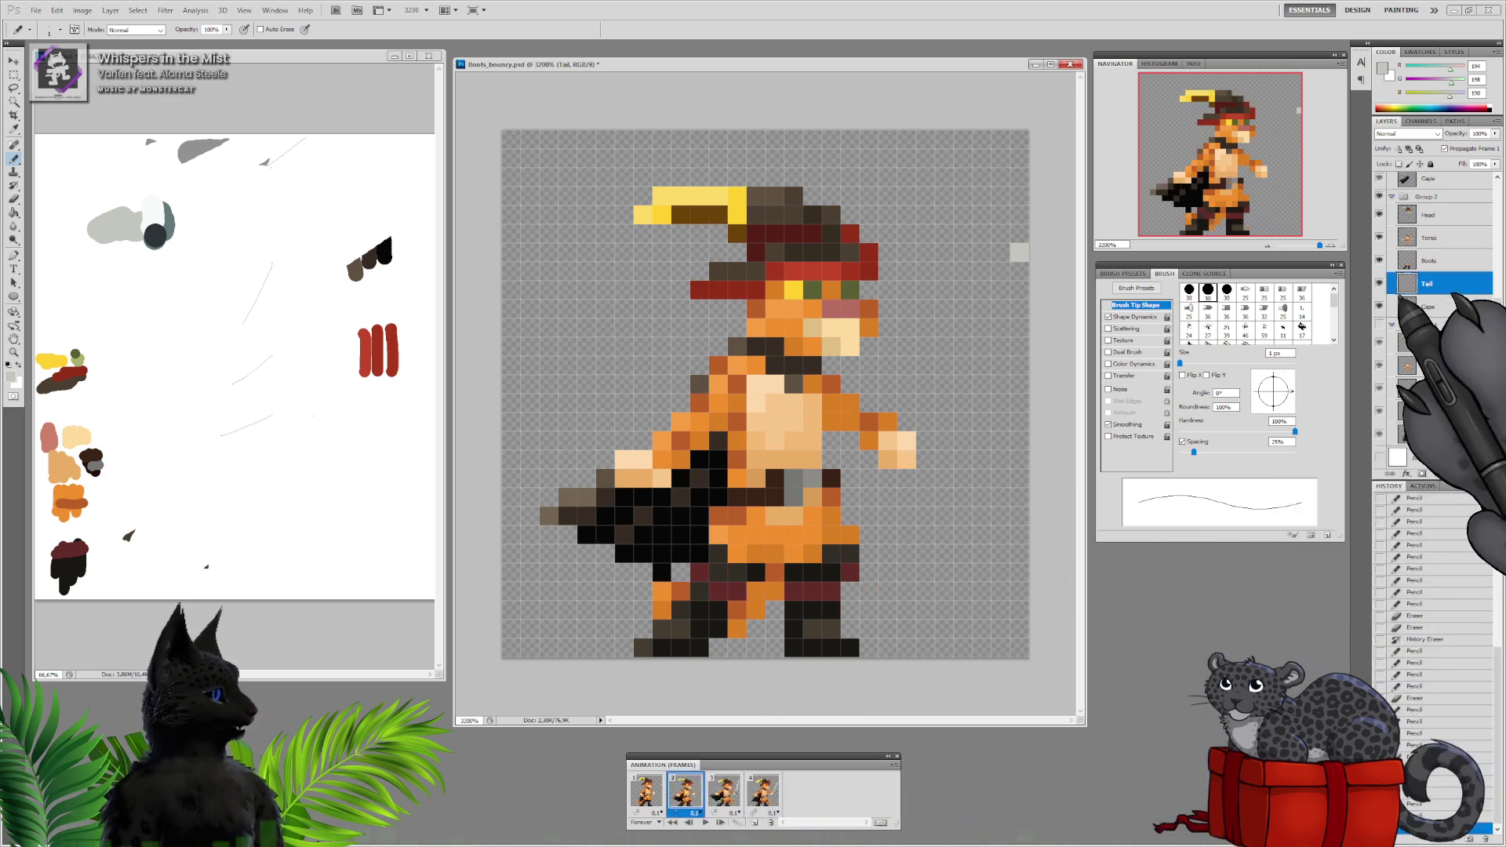
{"action": "left_click_drag", "start_coordinate": [1001, 270], "coordinate": [982, 335]}
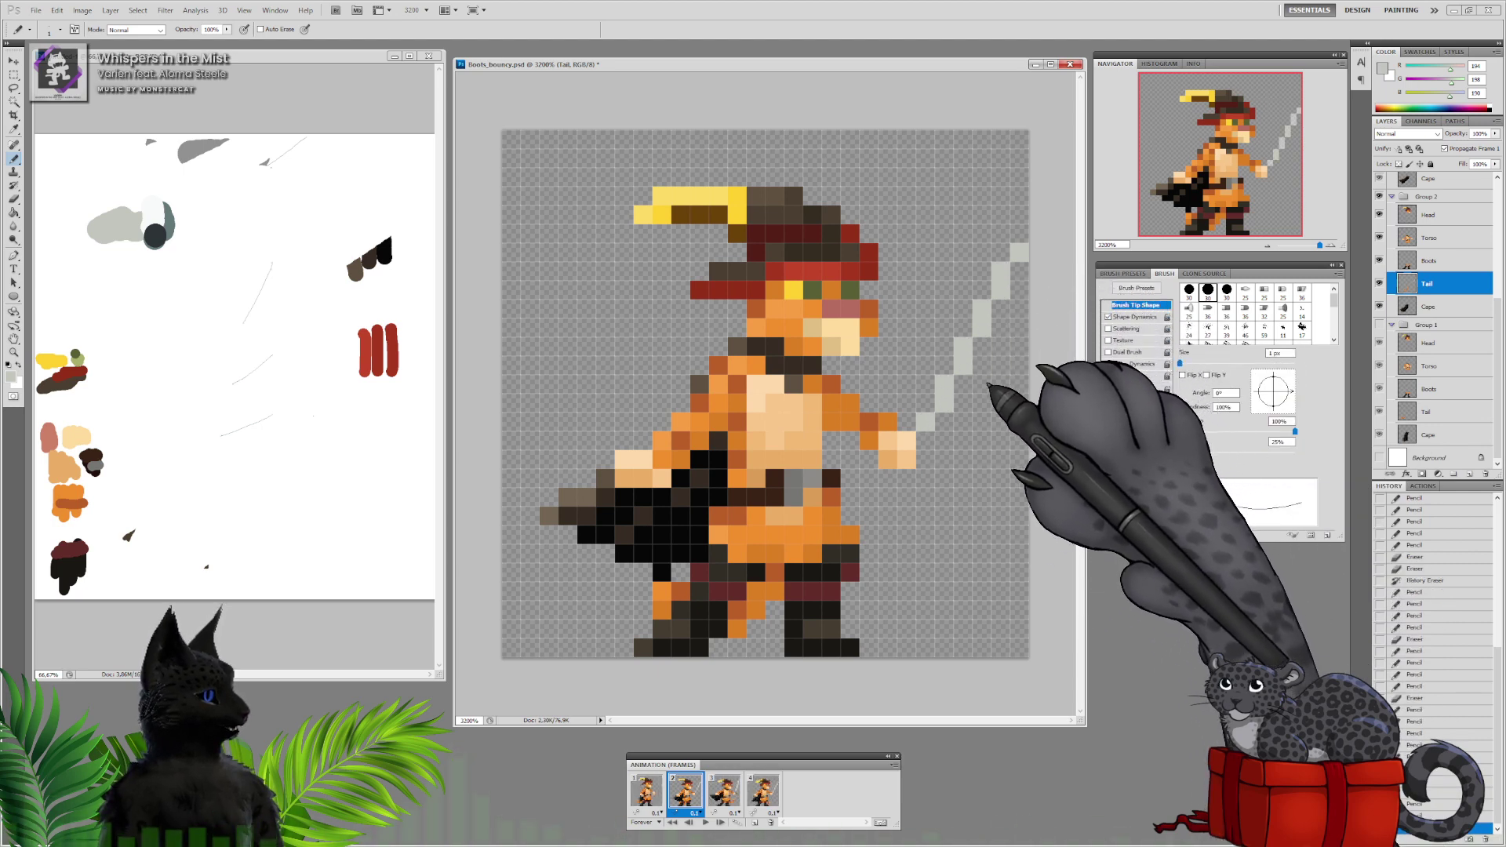
{"action": "left_click", "coordinate": [724, 790]}
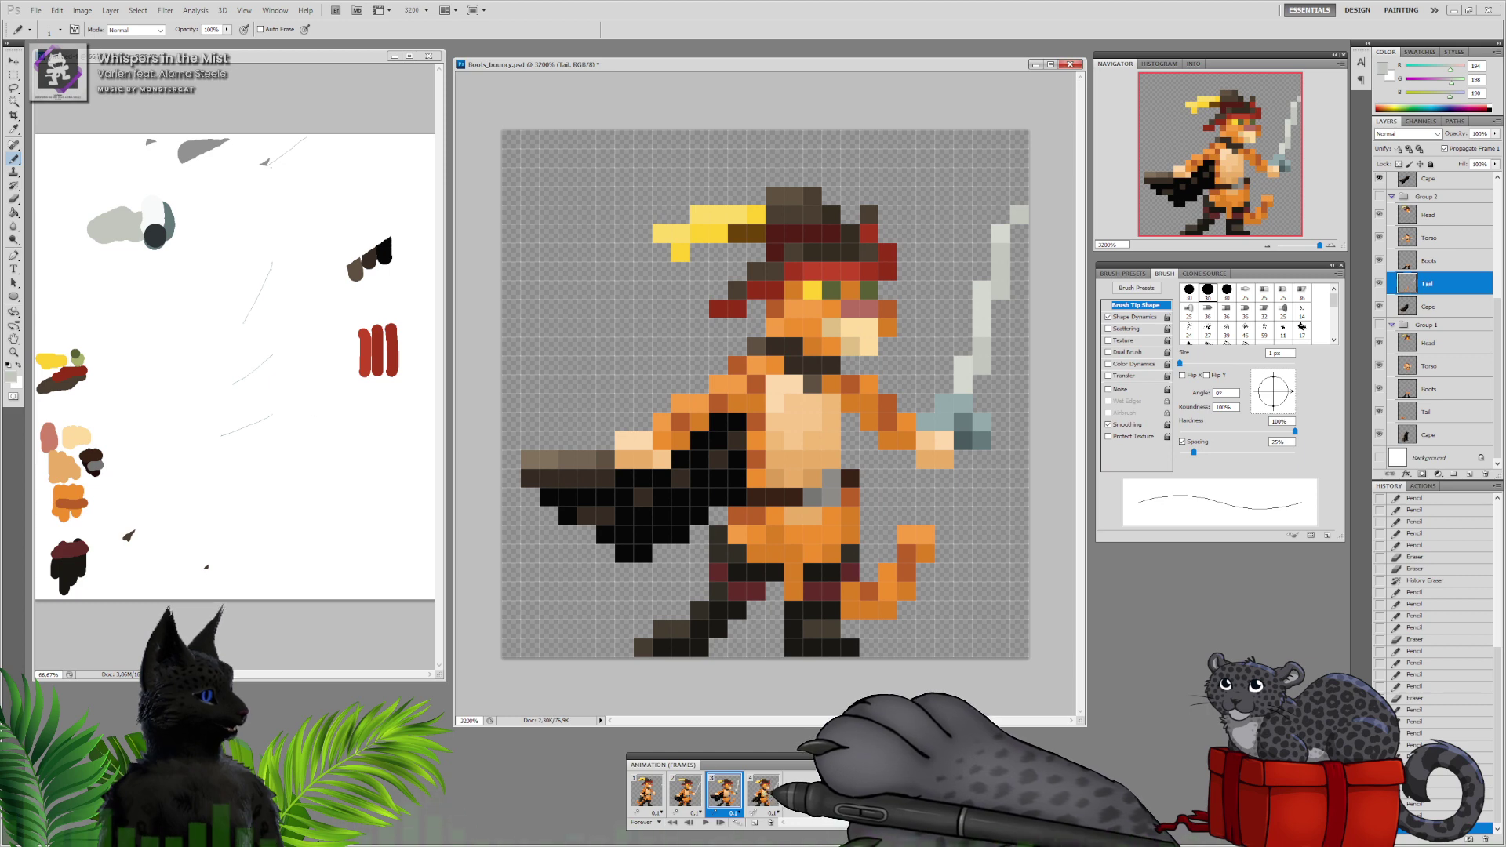
{"action": "left_click", "coordinate": [764, 792]}
{"action": "left_click", "coordinate": [724, 790]}
{"action": "left_click", "coordinate": [681, 790]}
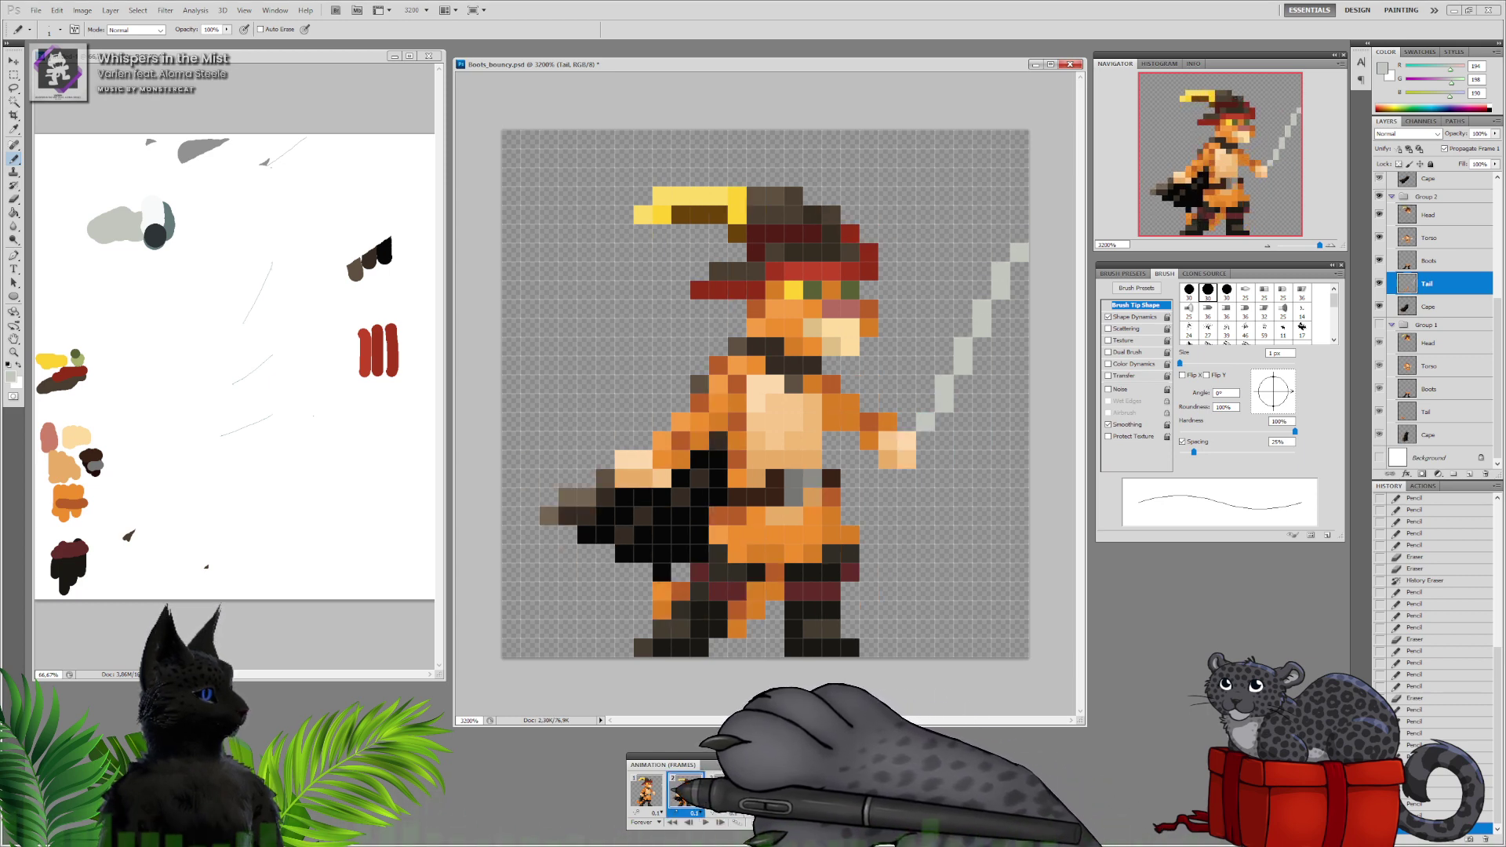
Draw frame 1's light gray blade on Group 1's Tail layer from the front hand to the tip marker, thicken its middle, and compare the other frames
{"action": "left_click", "coordinate": [645, 790]}
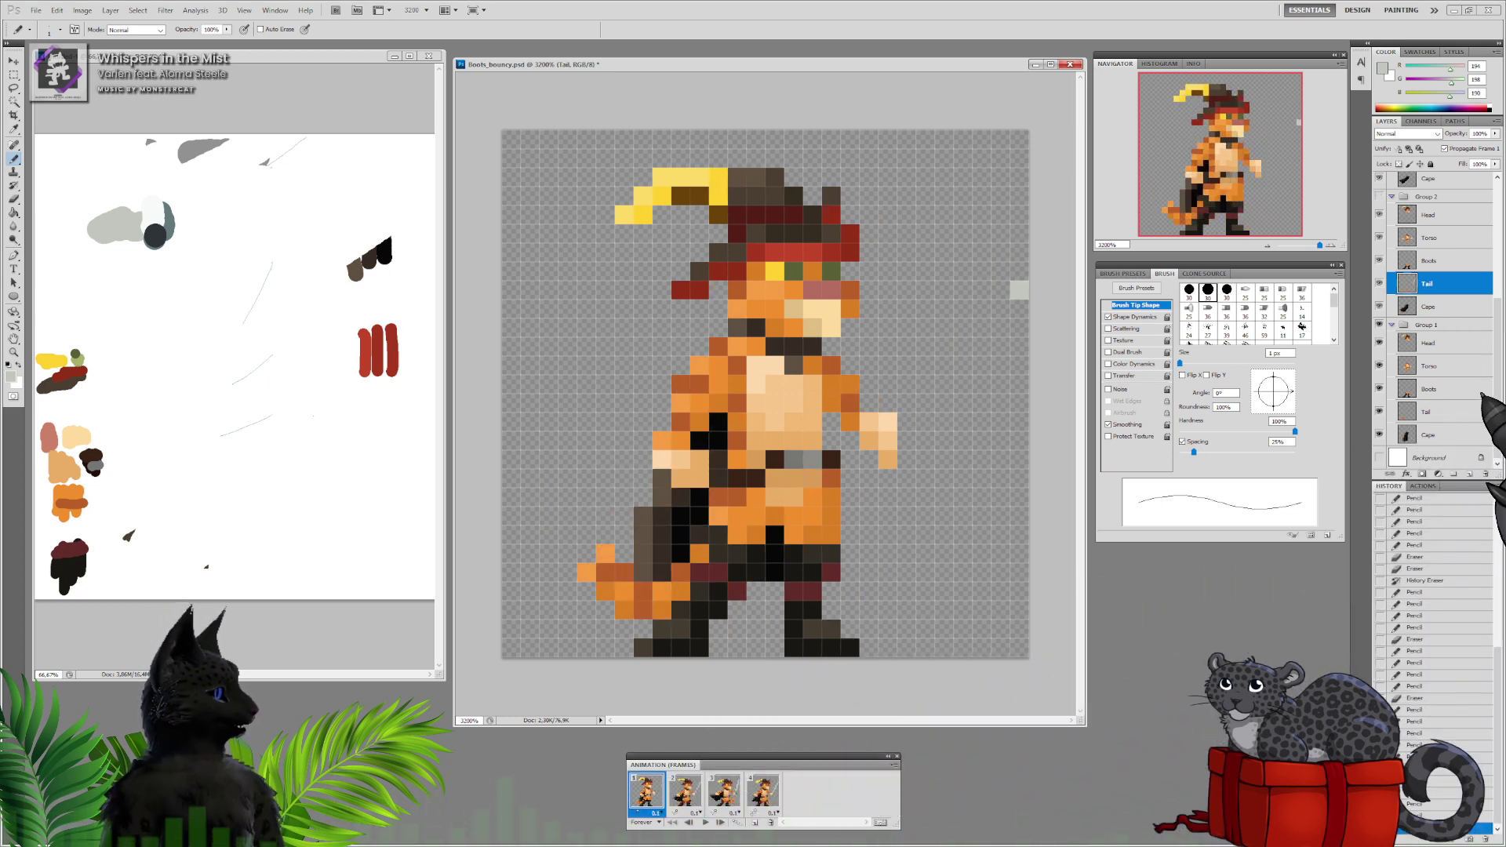
{"action": "left_click", "coordinate": [1404, 412]}
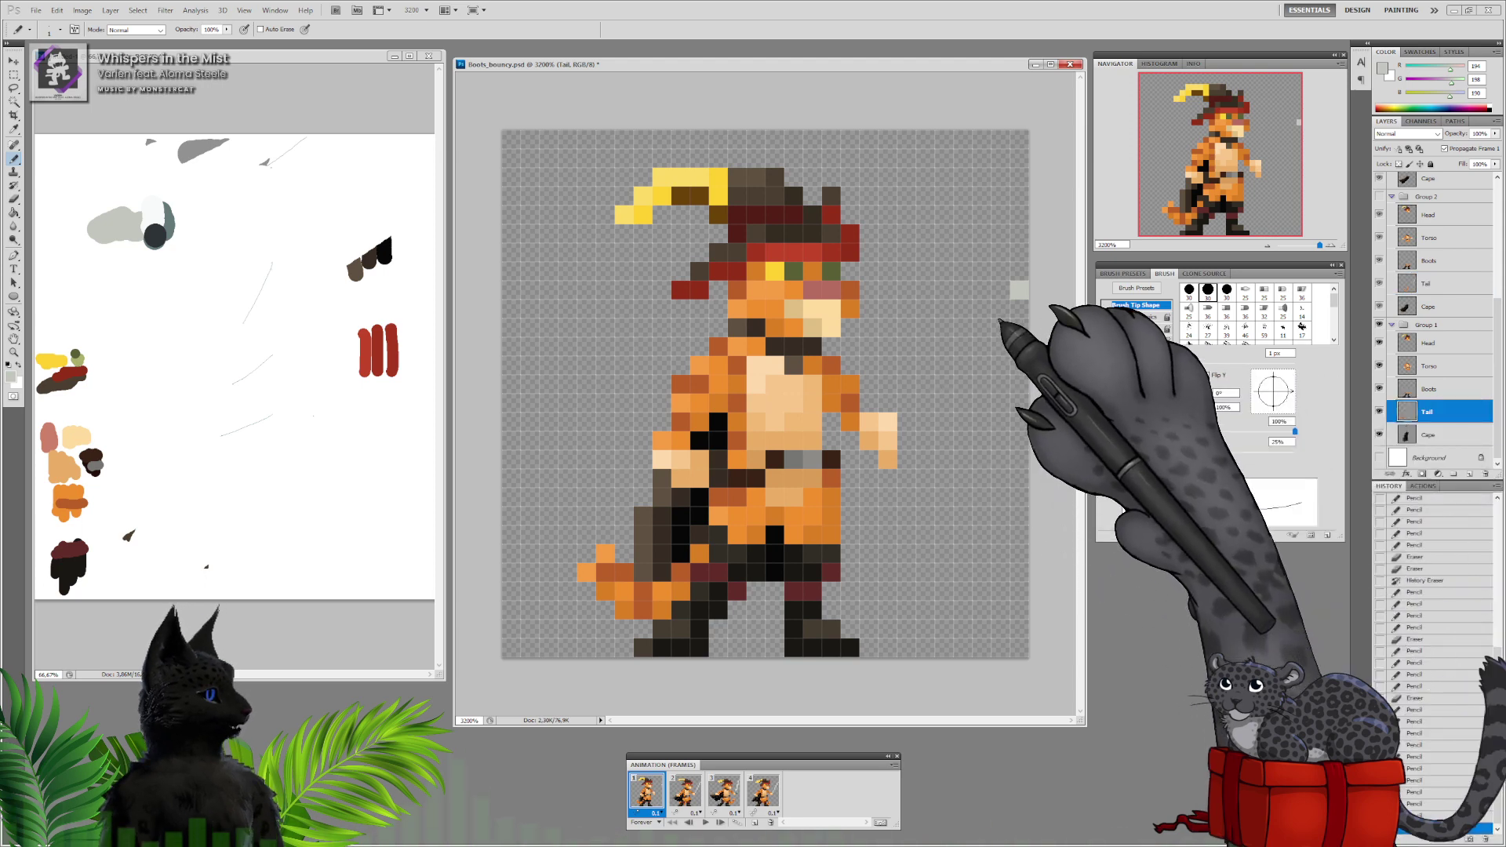
{"action": "left_click_drag", "start_coordinate": [1009, 301], "coordinate": [927, 403]}
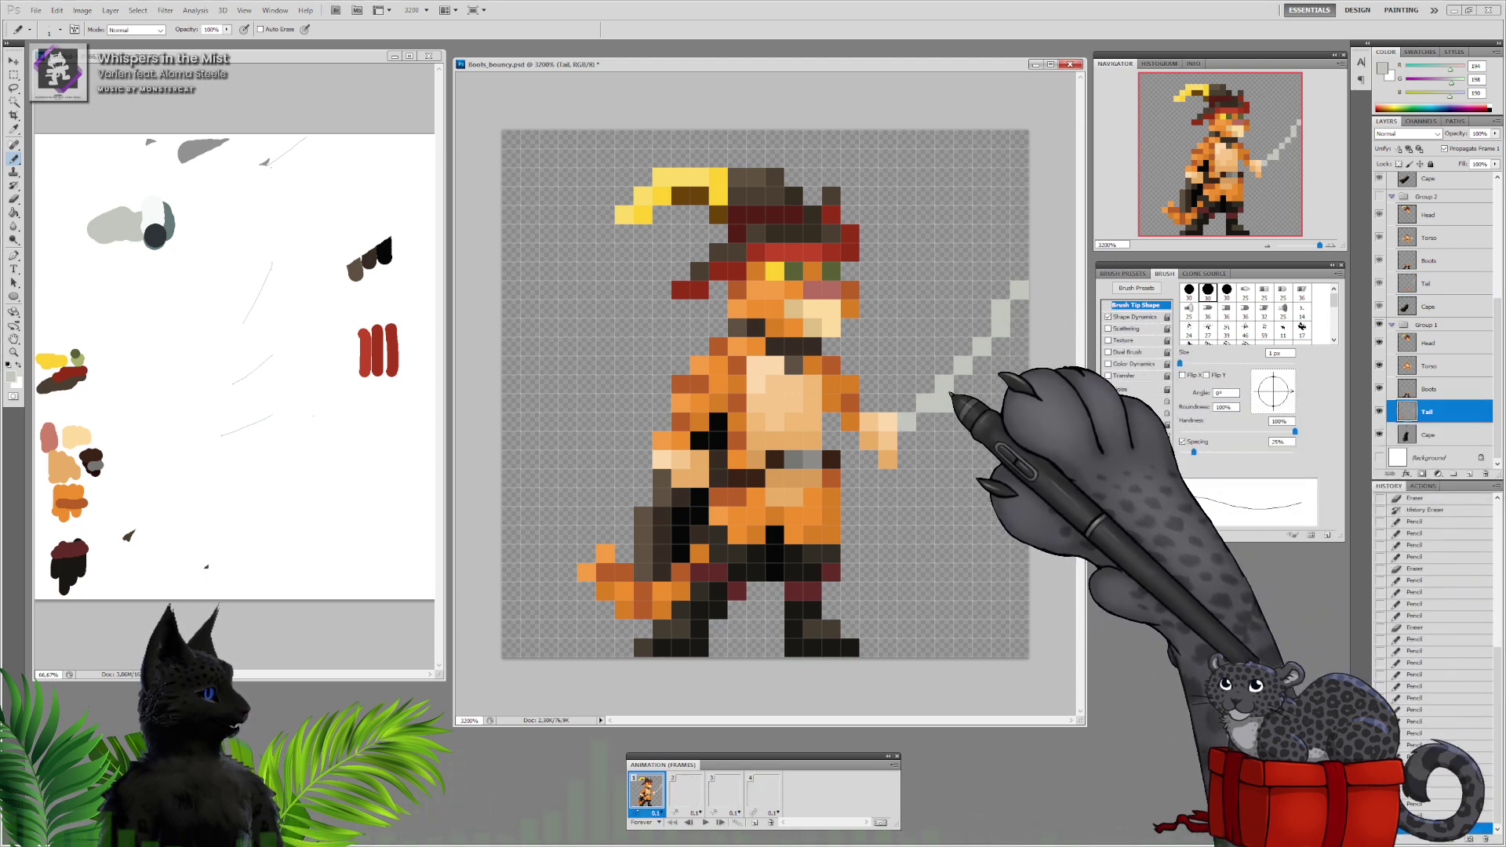
{"action": "left_click", "coordinate": [981, 334]}
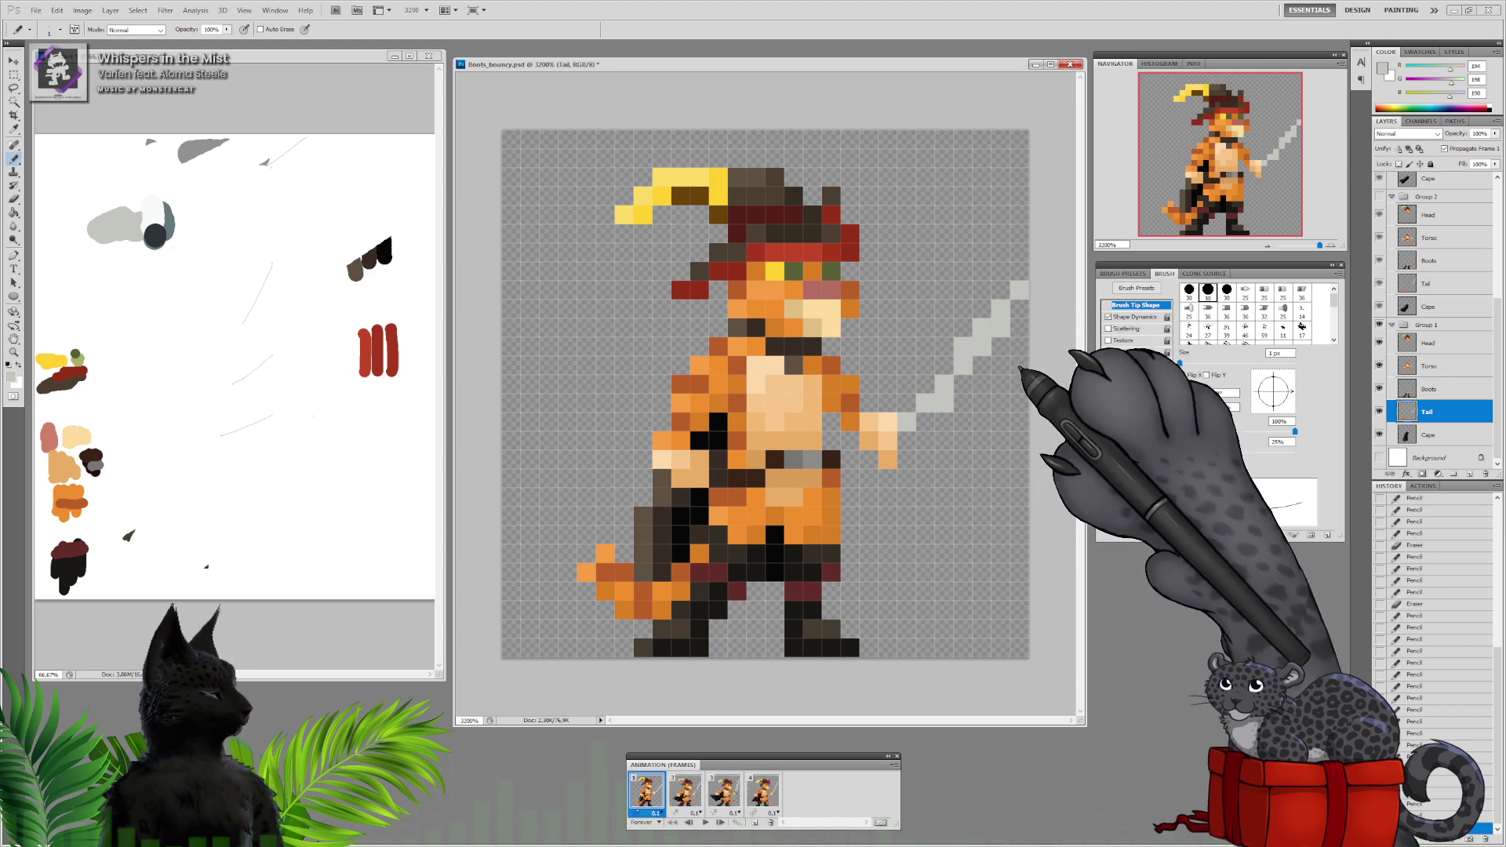
{"action": "left_click", "coordinate": [690, 792]}
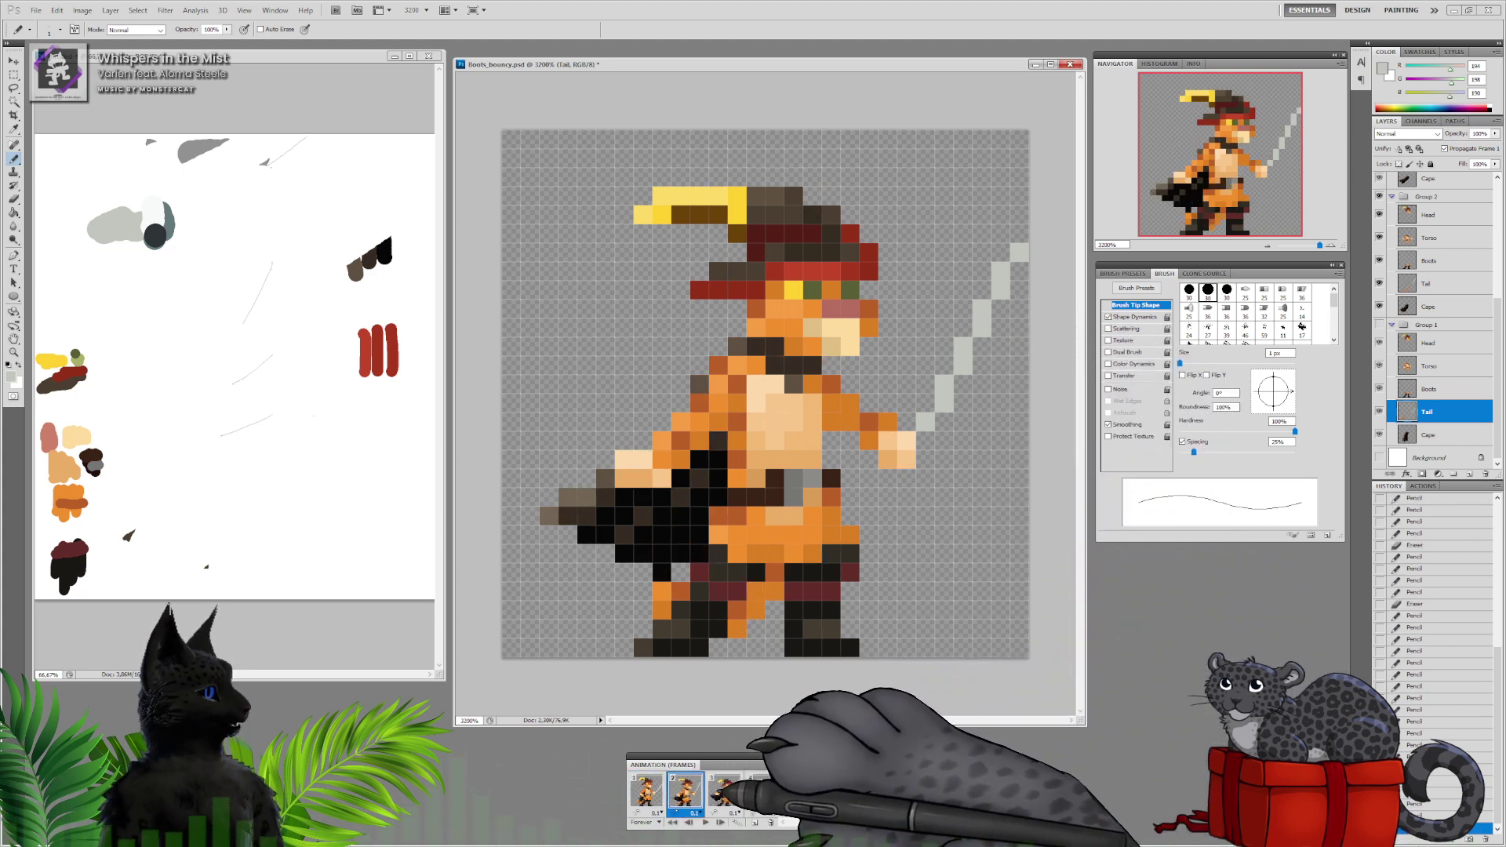
{"action": "left_click", "coordinate": [731, 792]}
{"action": "left_click", "coordinate": [762, 792]}
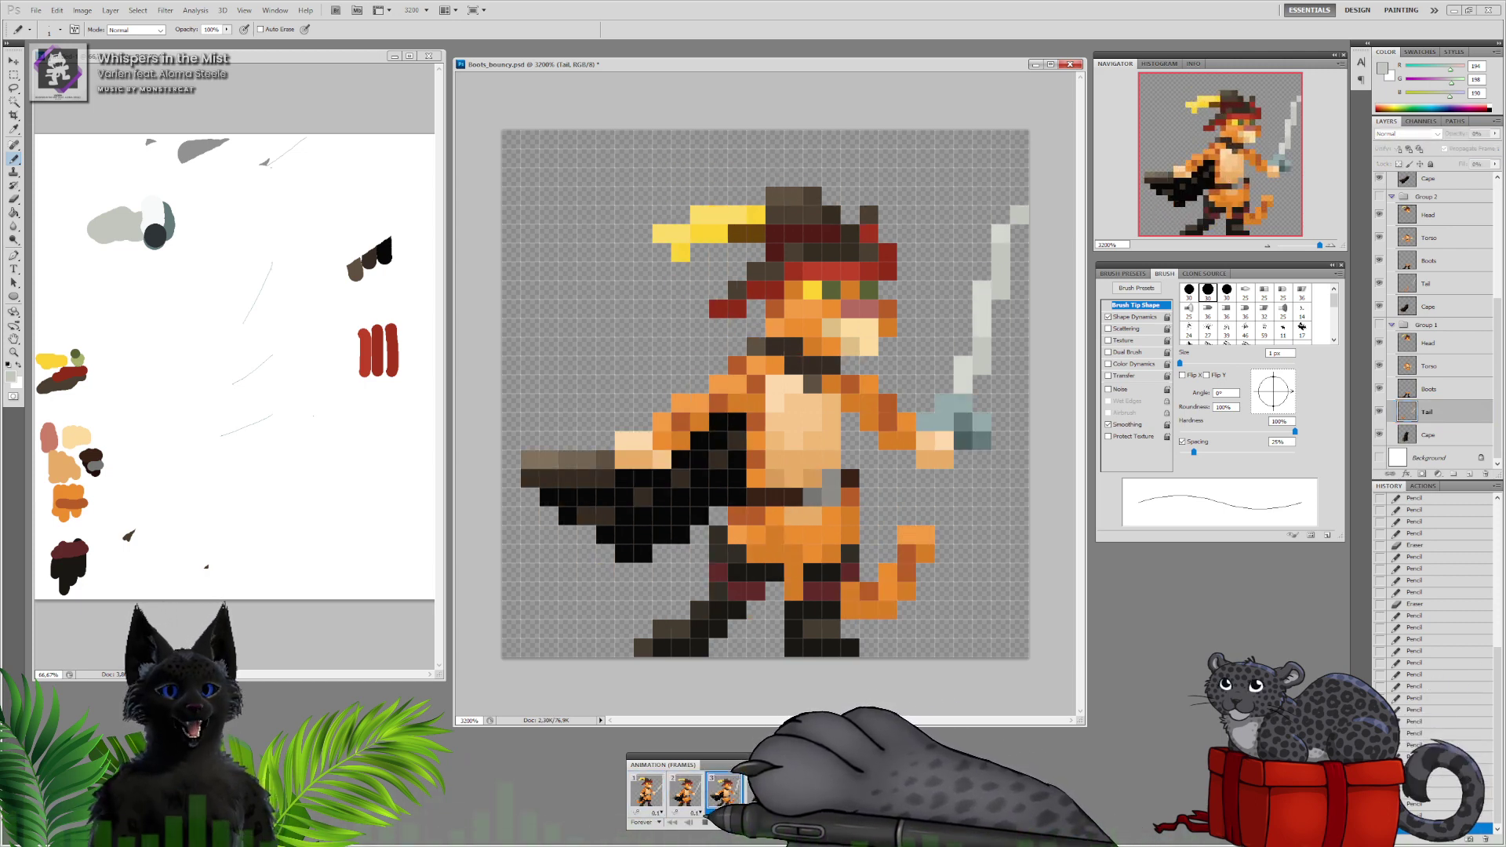
Paint frame 2's sword guard around the front hand on Group 2's Tail layer with frame 3's light teal-gray, and compare it with frame 3
{"action": "left_click", "coordinate": [725, 796]}
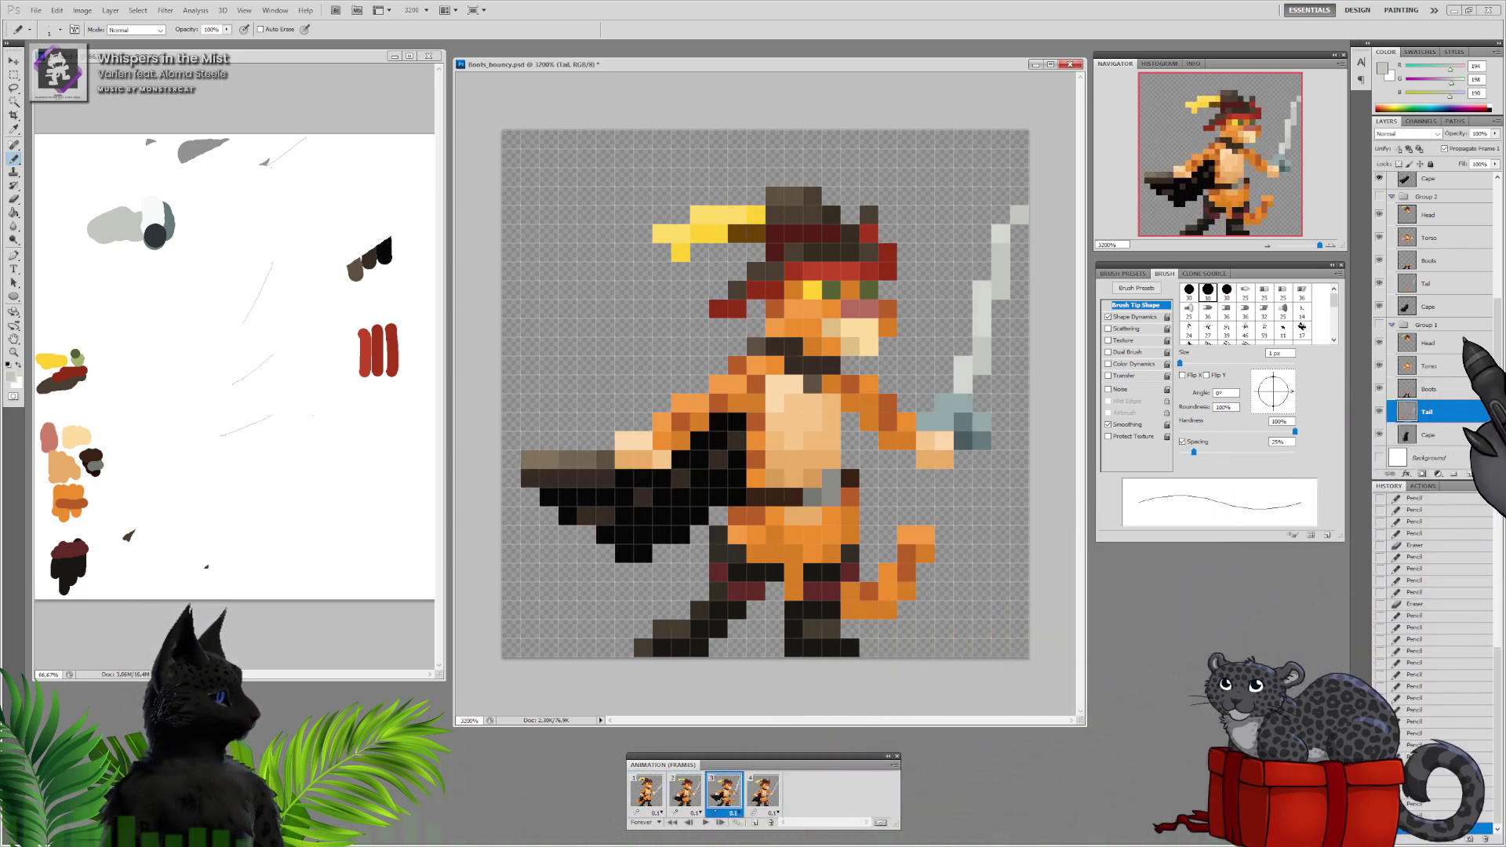
{"action": "left_click", "coordinate": [950, 422], "text": "alt"}
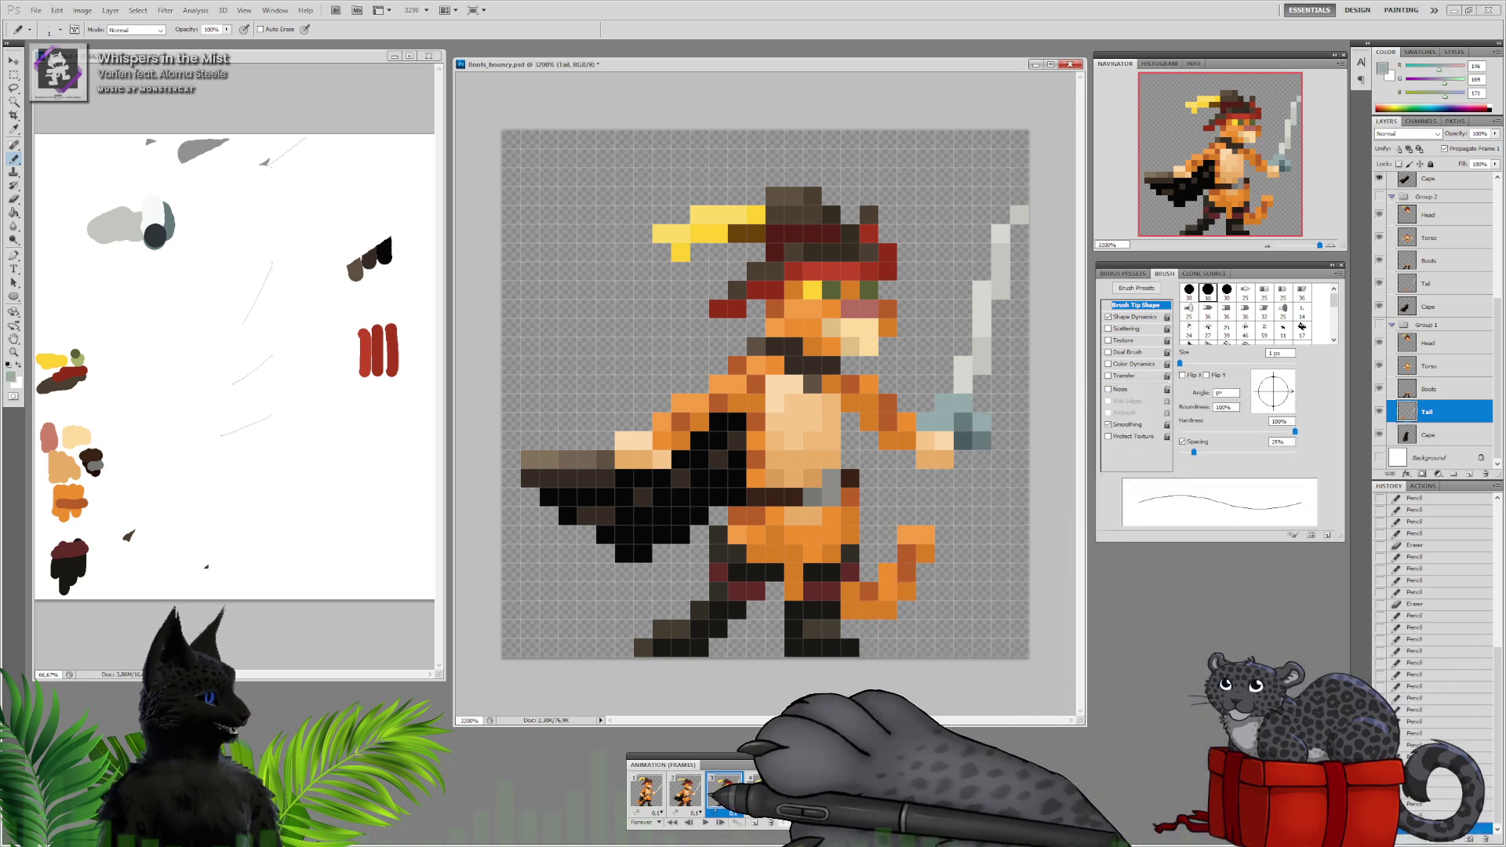
{"action": "left_click", "coordinate": [685, 791]}
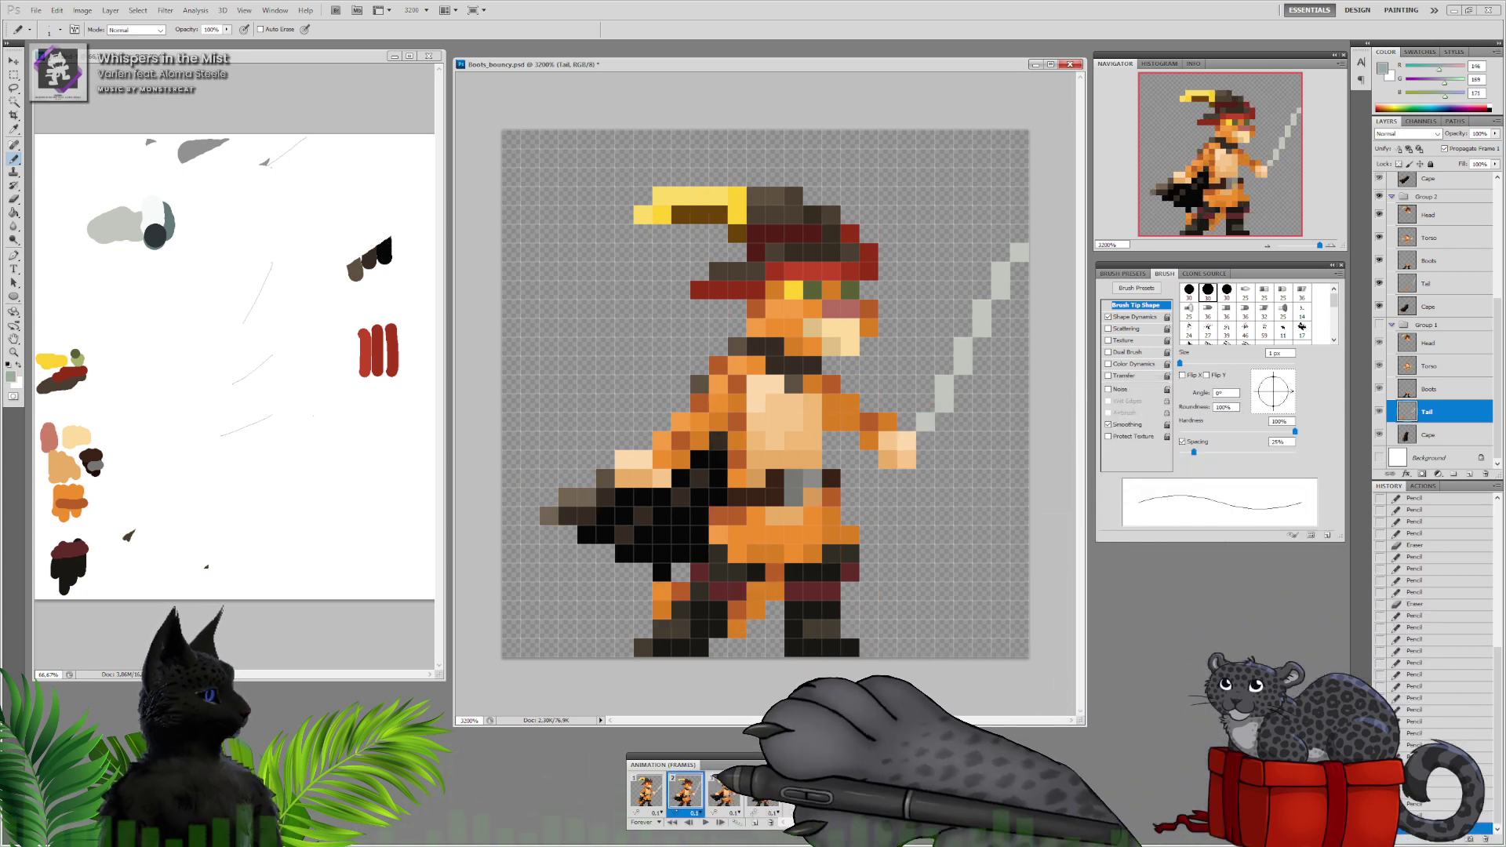
{"action": "left_click", "coordinate": [1436, 284]}
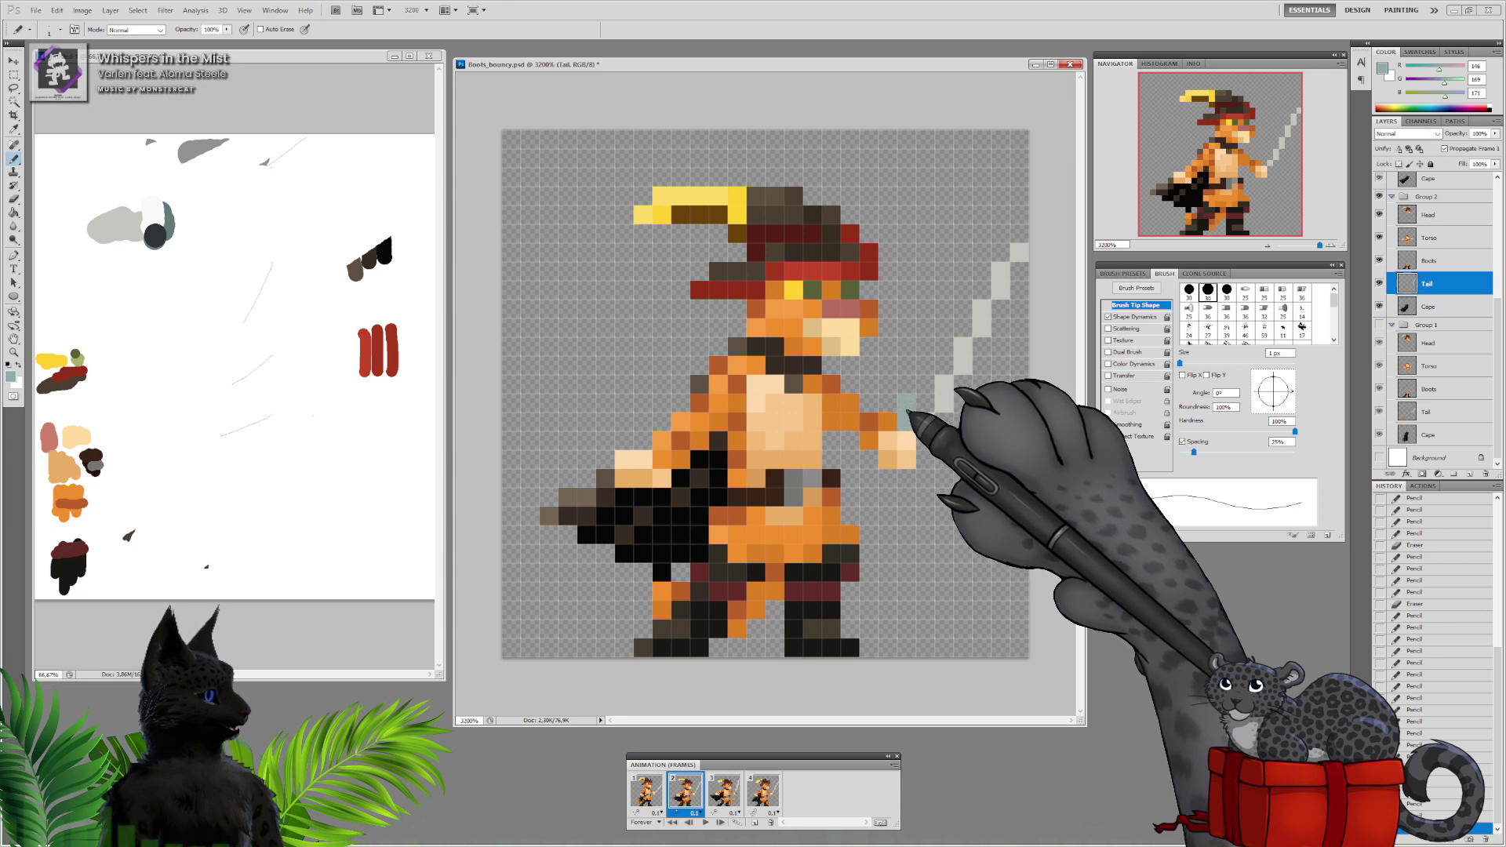
{"action": "left_click_drag", "start_coordinate": [908, 411], "coordinate": [926, 436]}
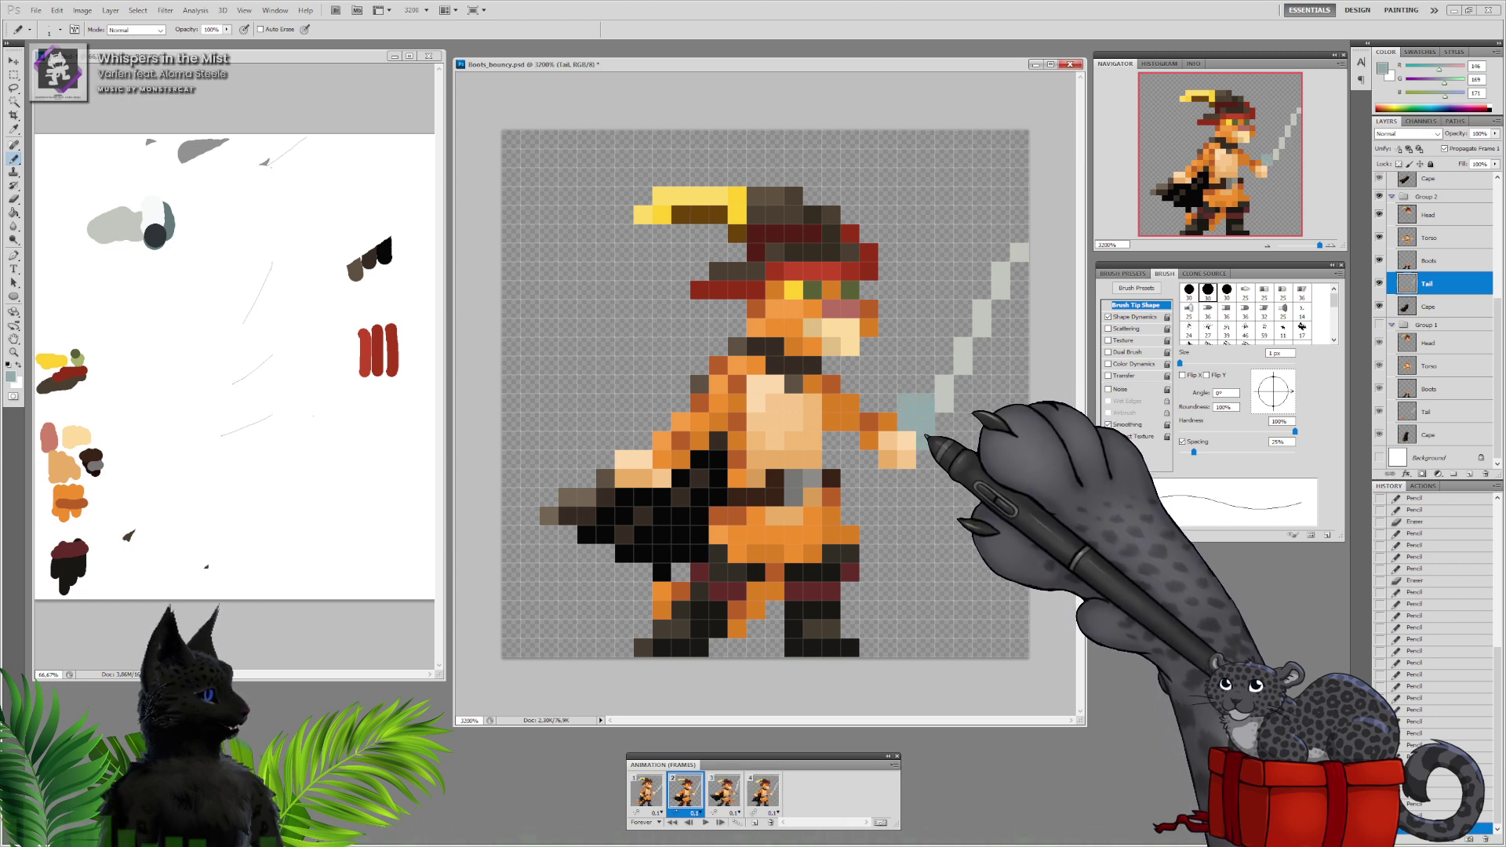
{"action": "left_click", "coordinate": [906, 413]}
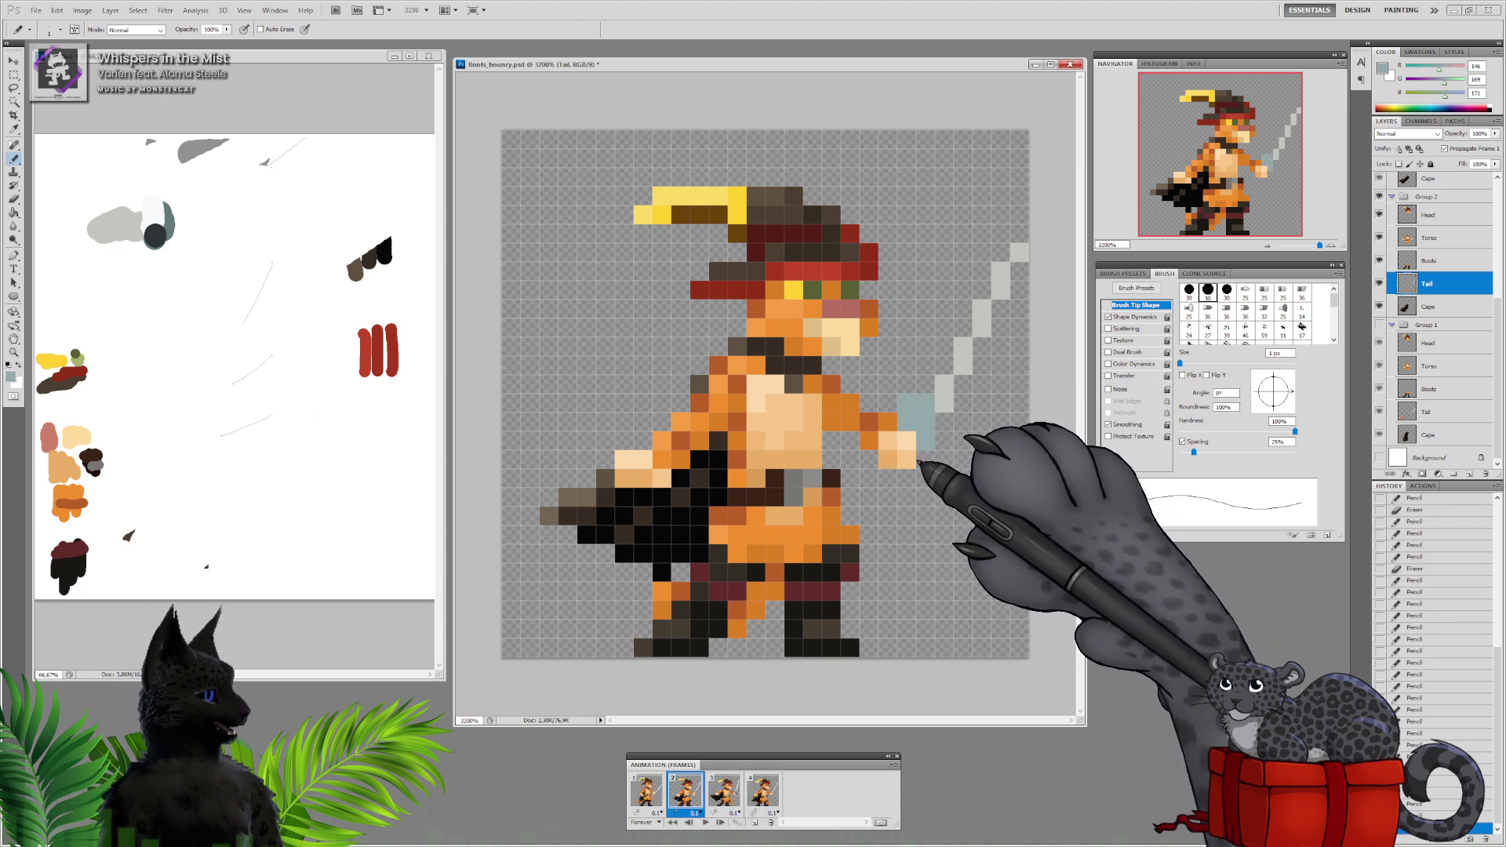
{"action": "left_click", "coordinate": [723, 791]}
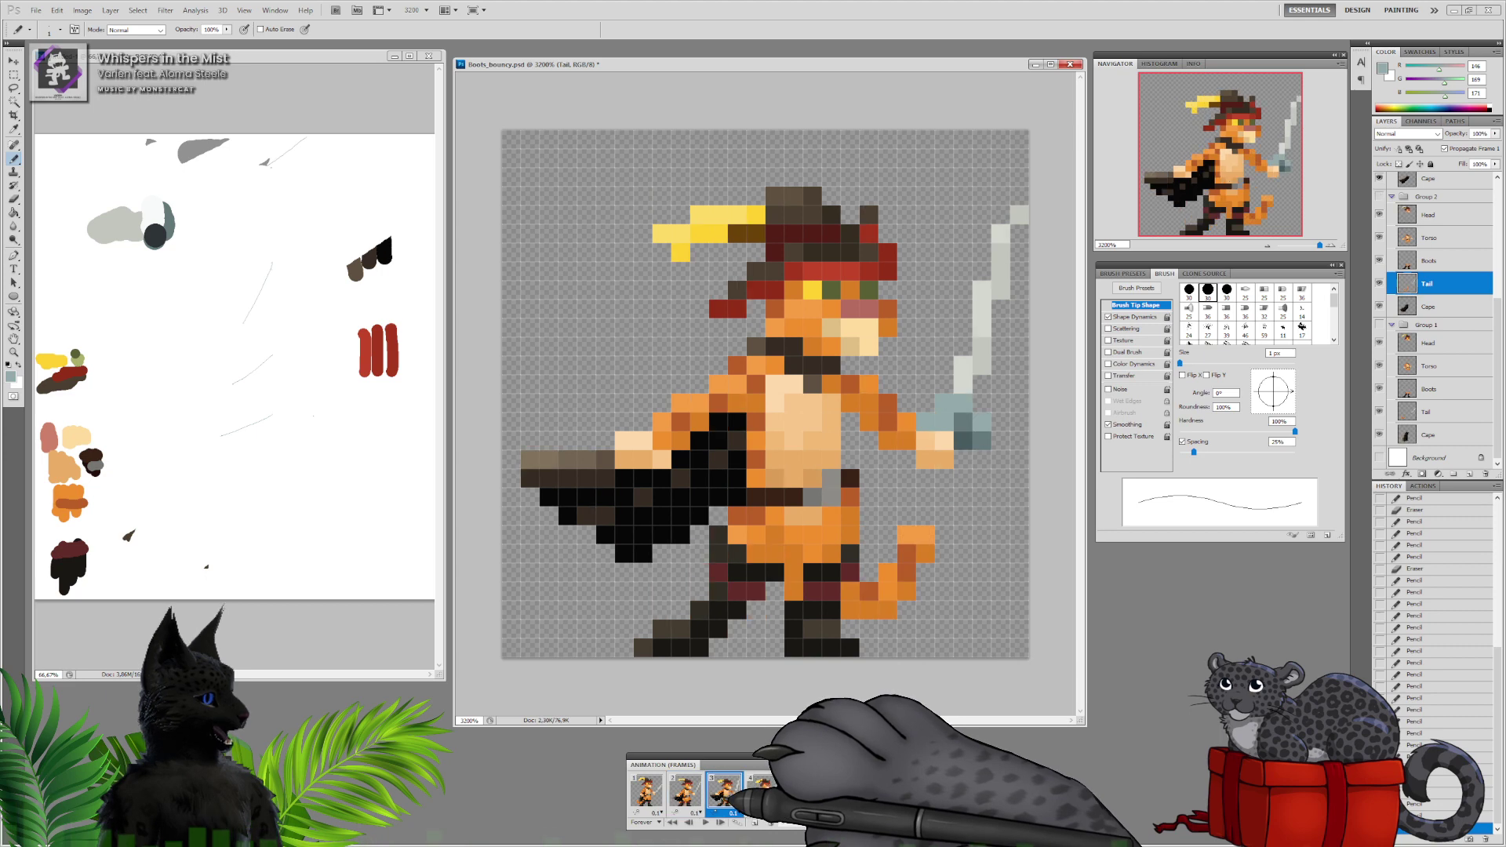
{"action": "left_click", "coordinate": [689, 792]}
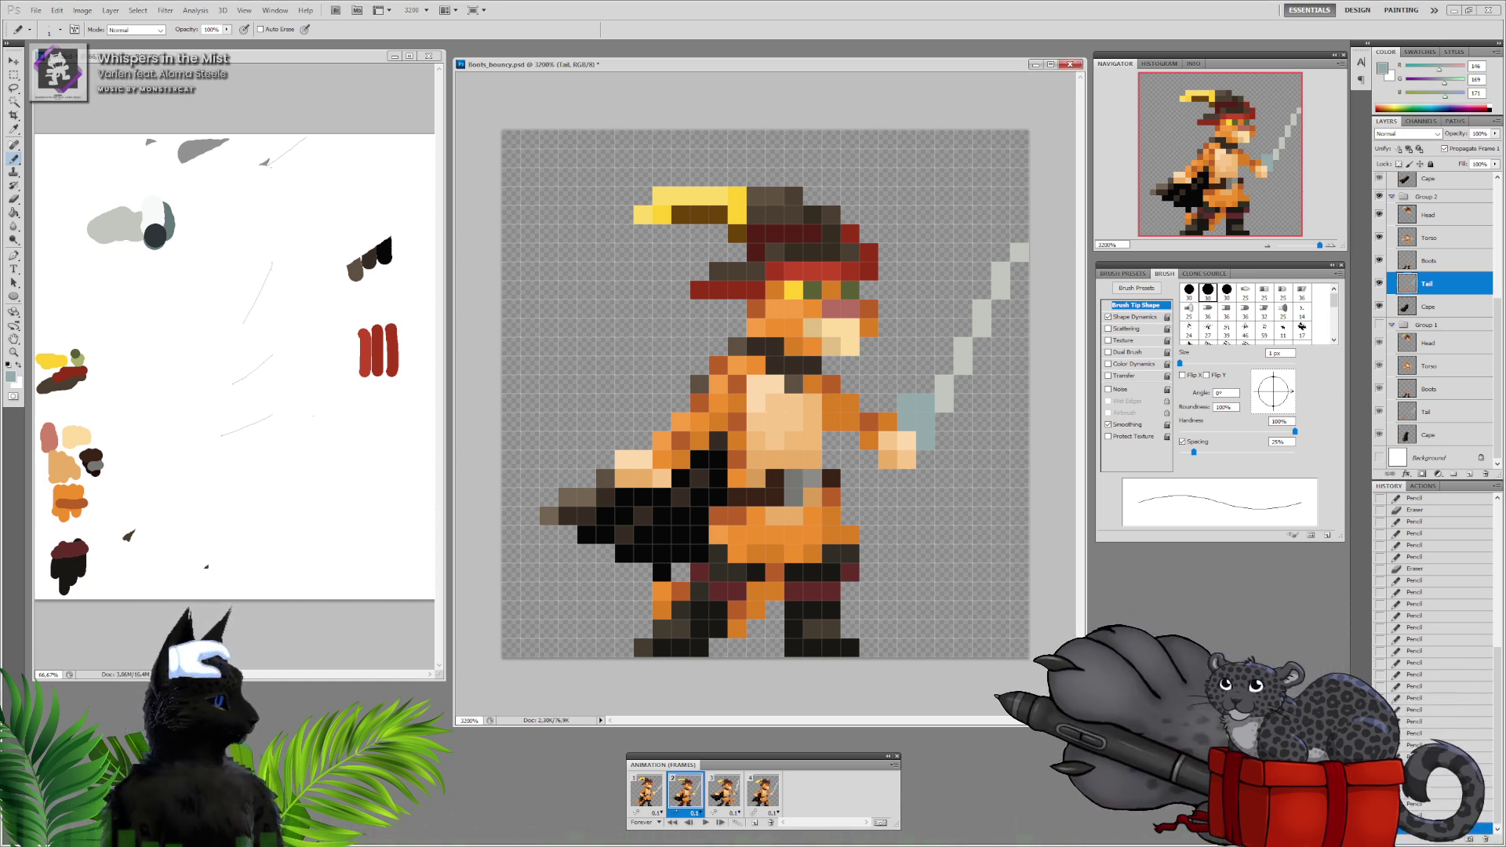
Shade the lower pixels of frame 2's sword guard with the darker teal-gray tones sampled from frame 3's guard
{"action": "left_click", "coordinate": [724, 792]}
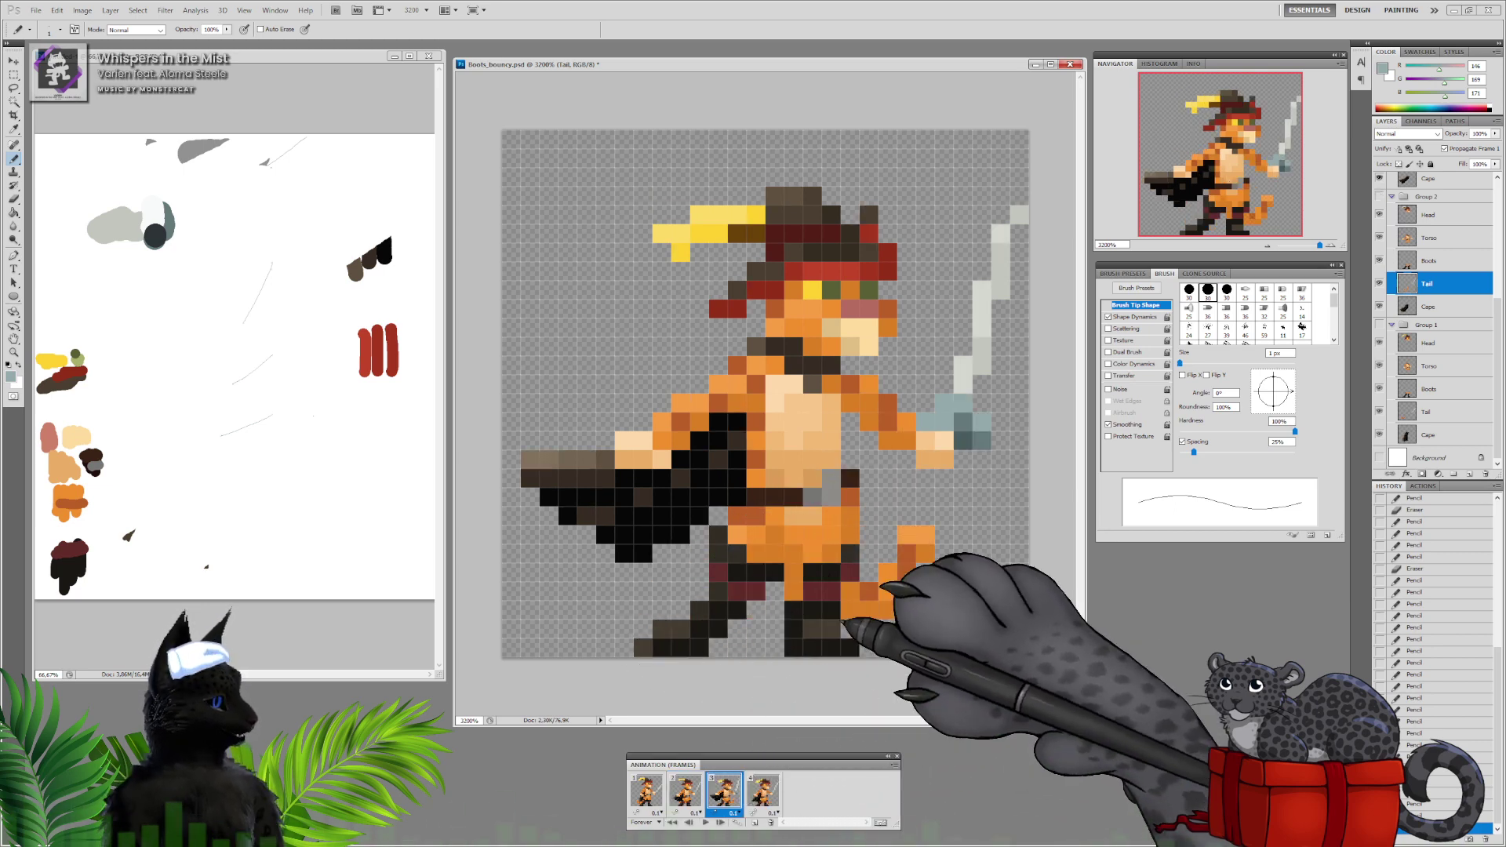
{"action": "left_click", "coordinate": [959, 422], "text": "alt"}
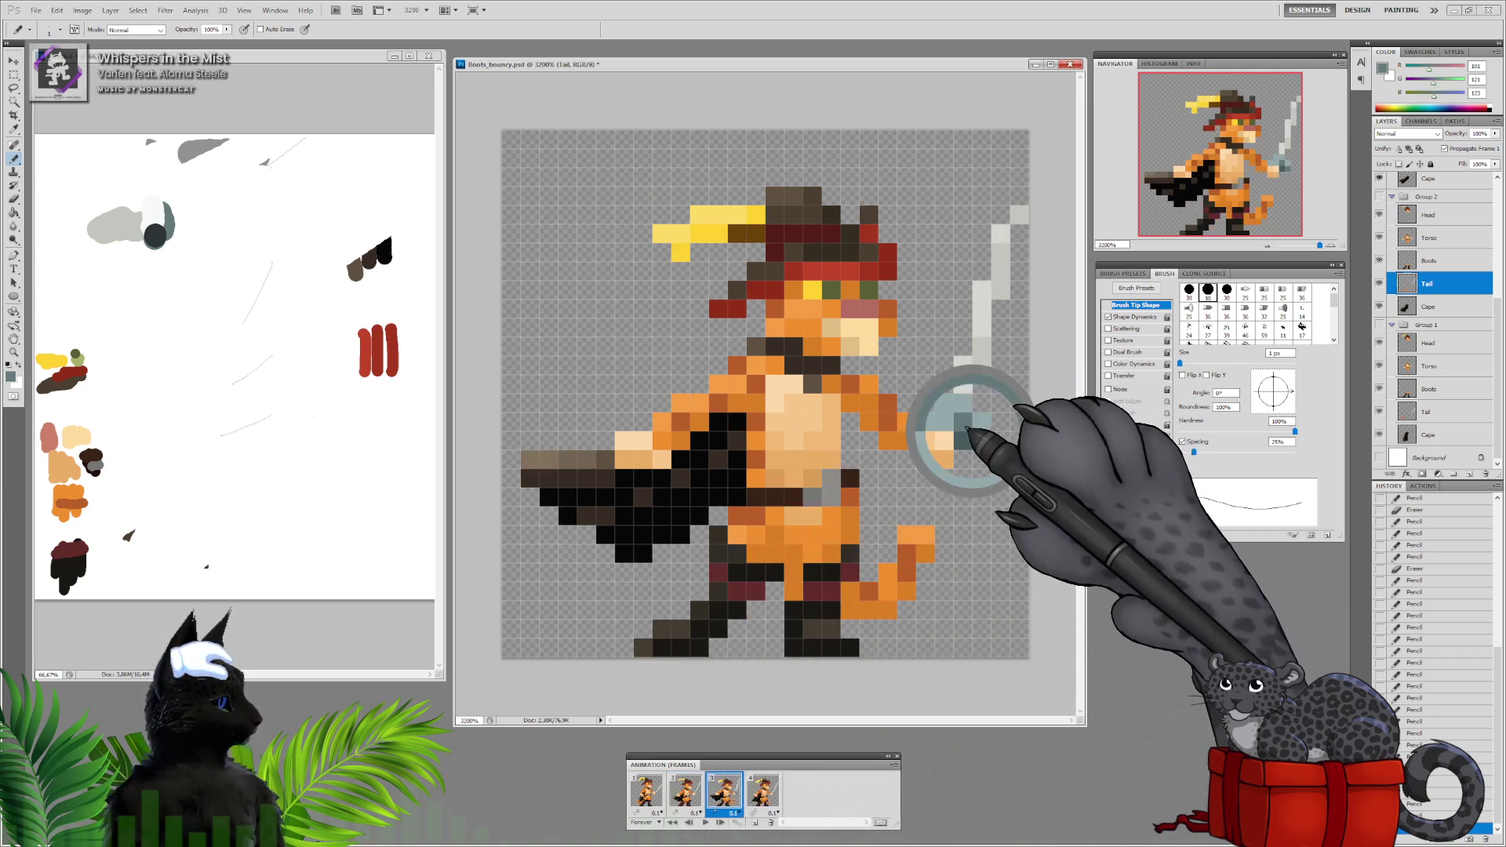
{"action": "left_click", "coordinate": [690, 793]}
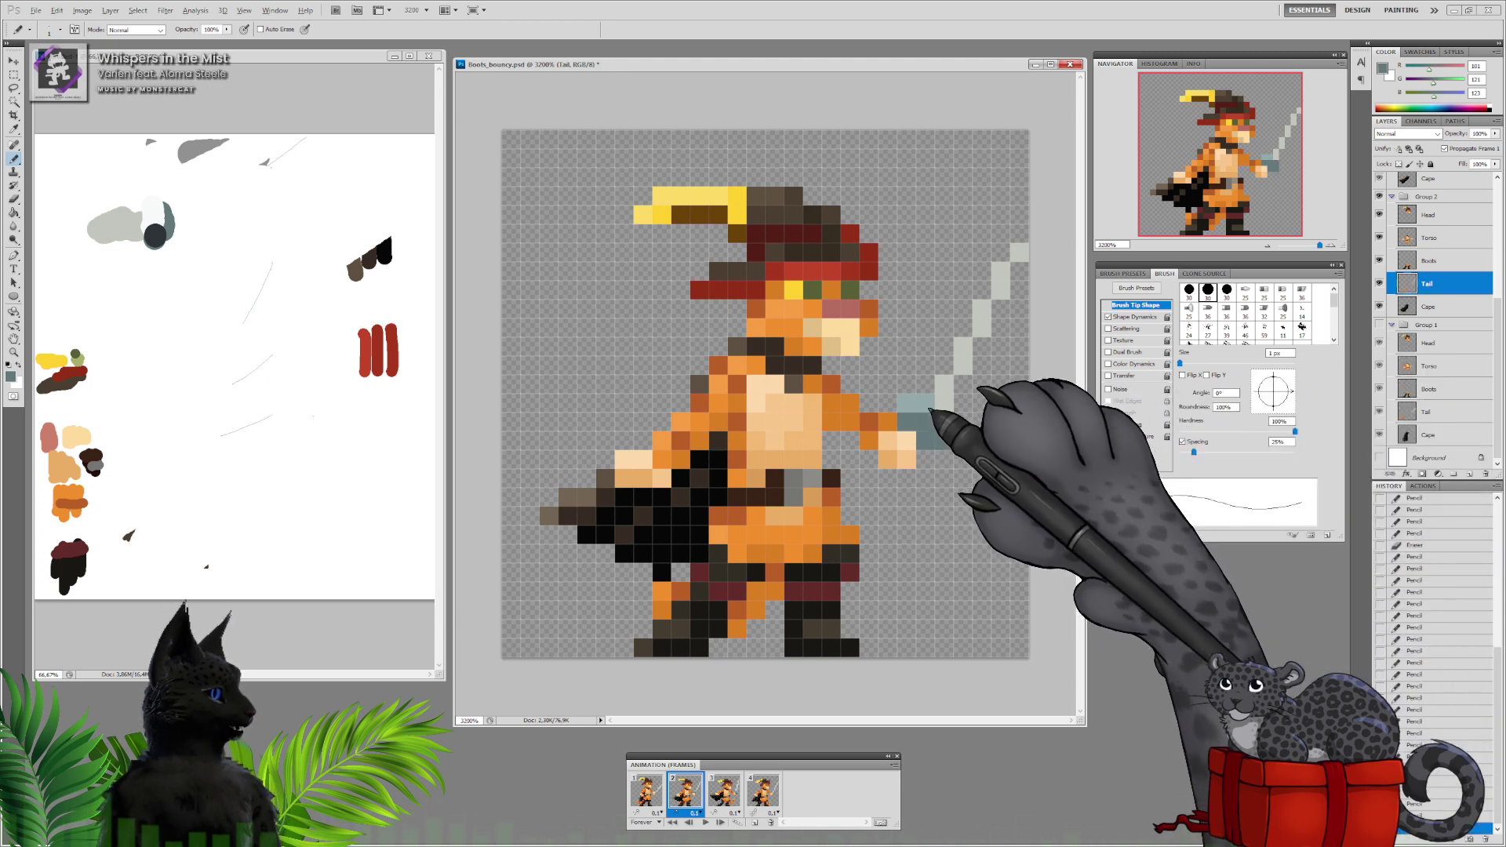
{"action": "left_click", "coordinate": [724, 792]}
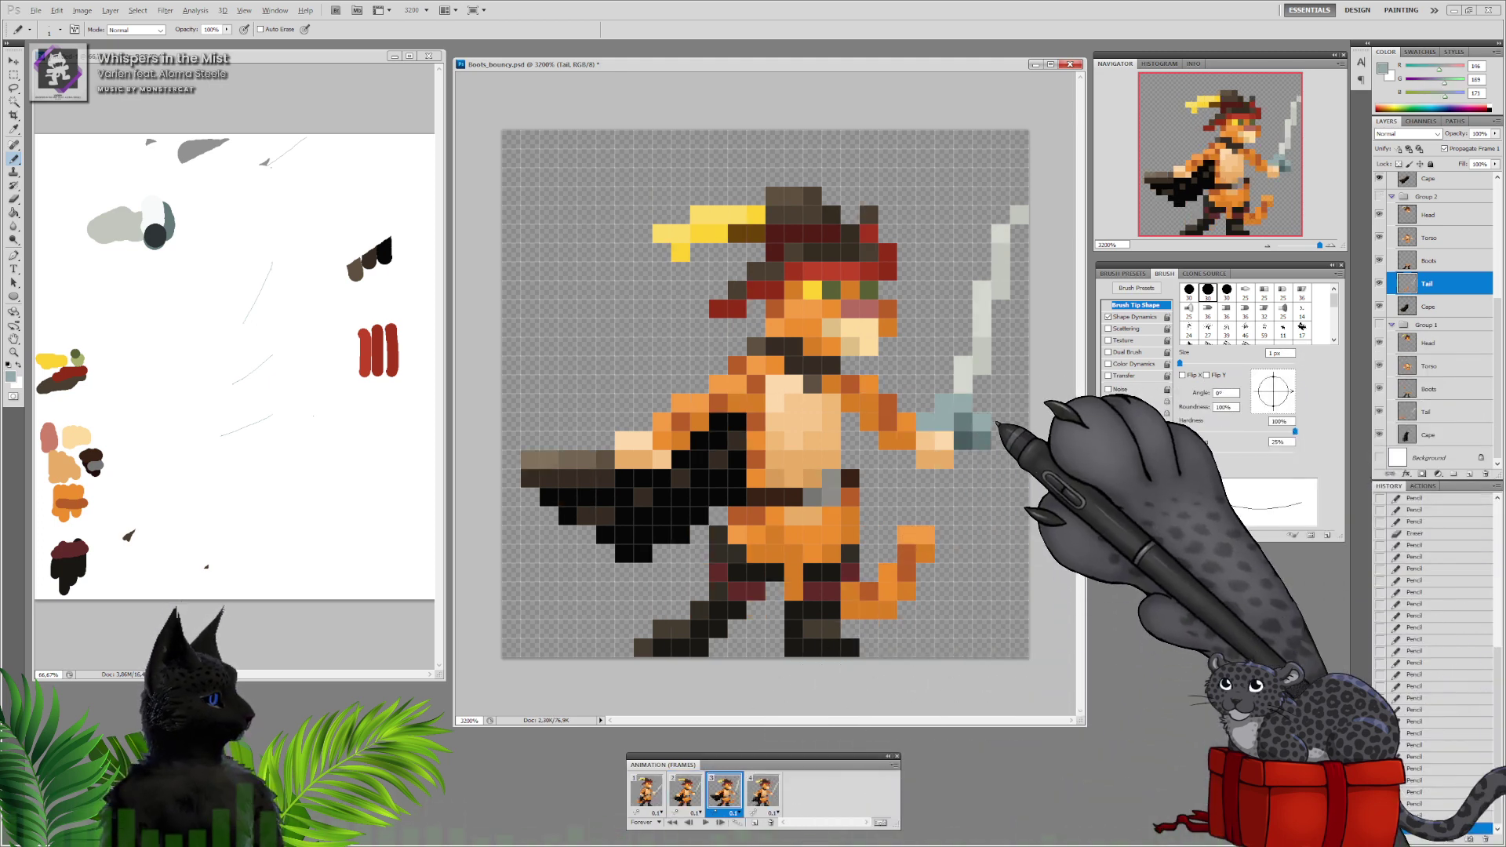
{"action": "left_click", "coordinate": [684, 790]}
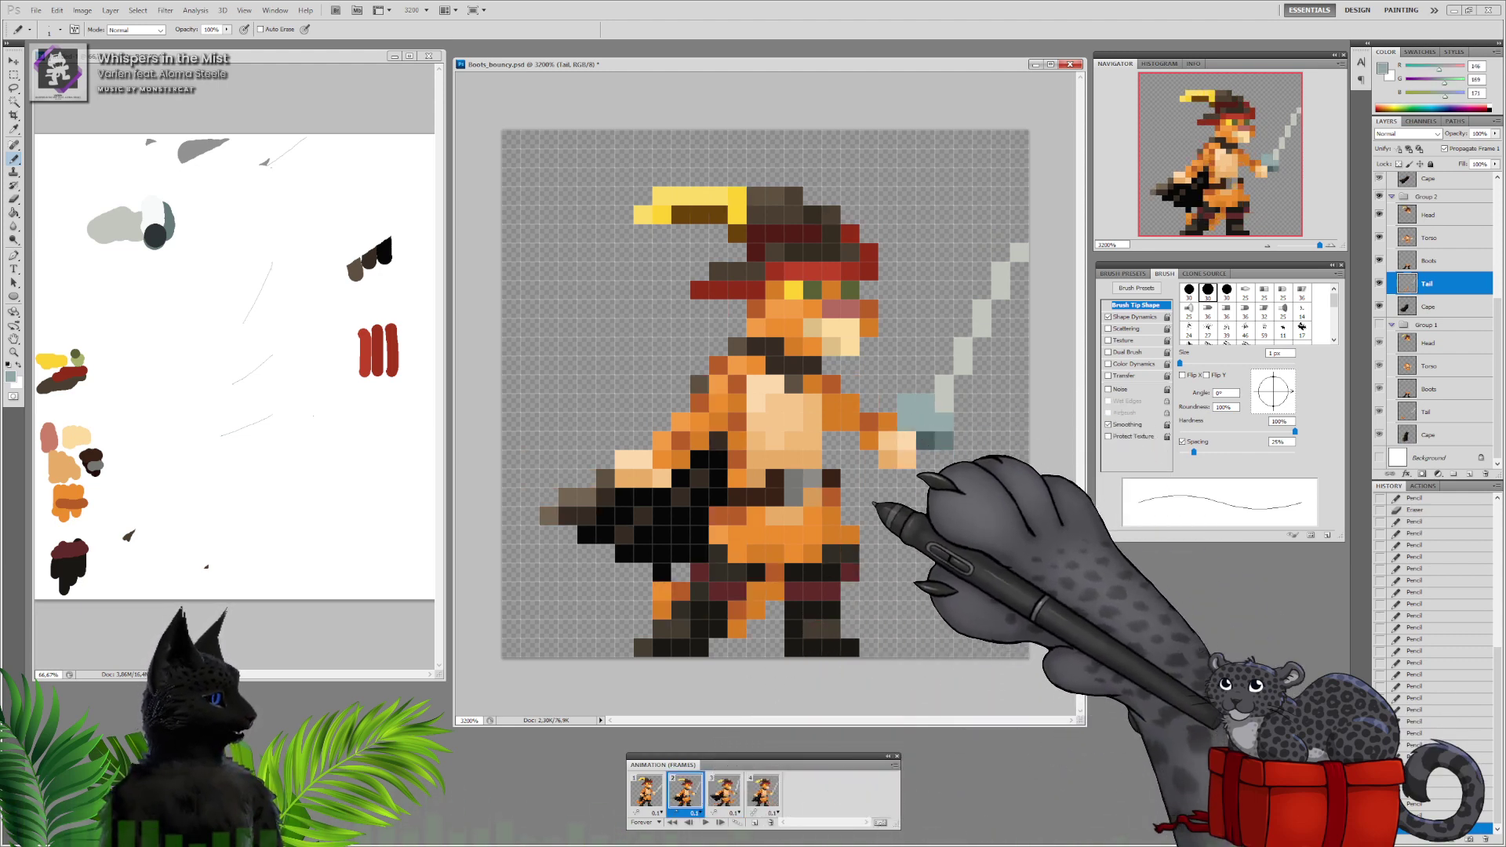
Thicken frame 2's blade with frame 3's light gray, add the paler highlight pixels, and compare it with frames 3 and 4
{"action": "left_click", "coordinate": [724, 792]}
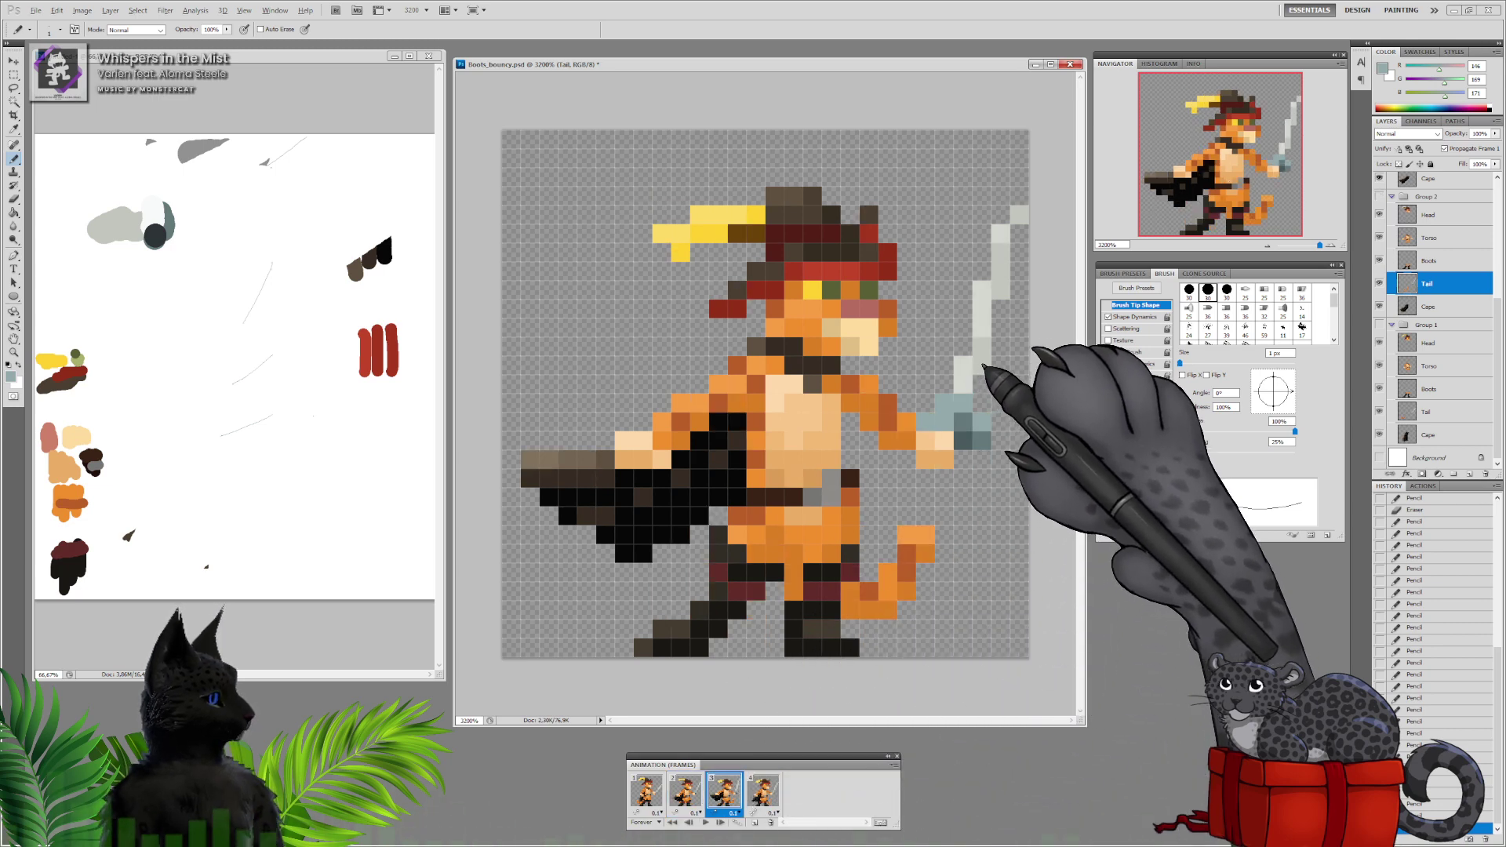
{"action": "left_click", "coordinate": [685, 790]}
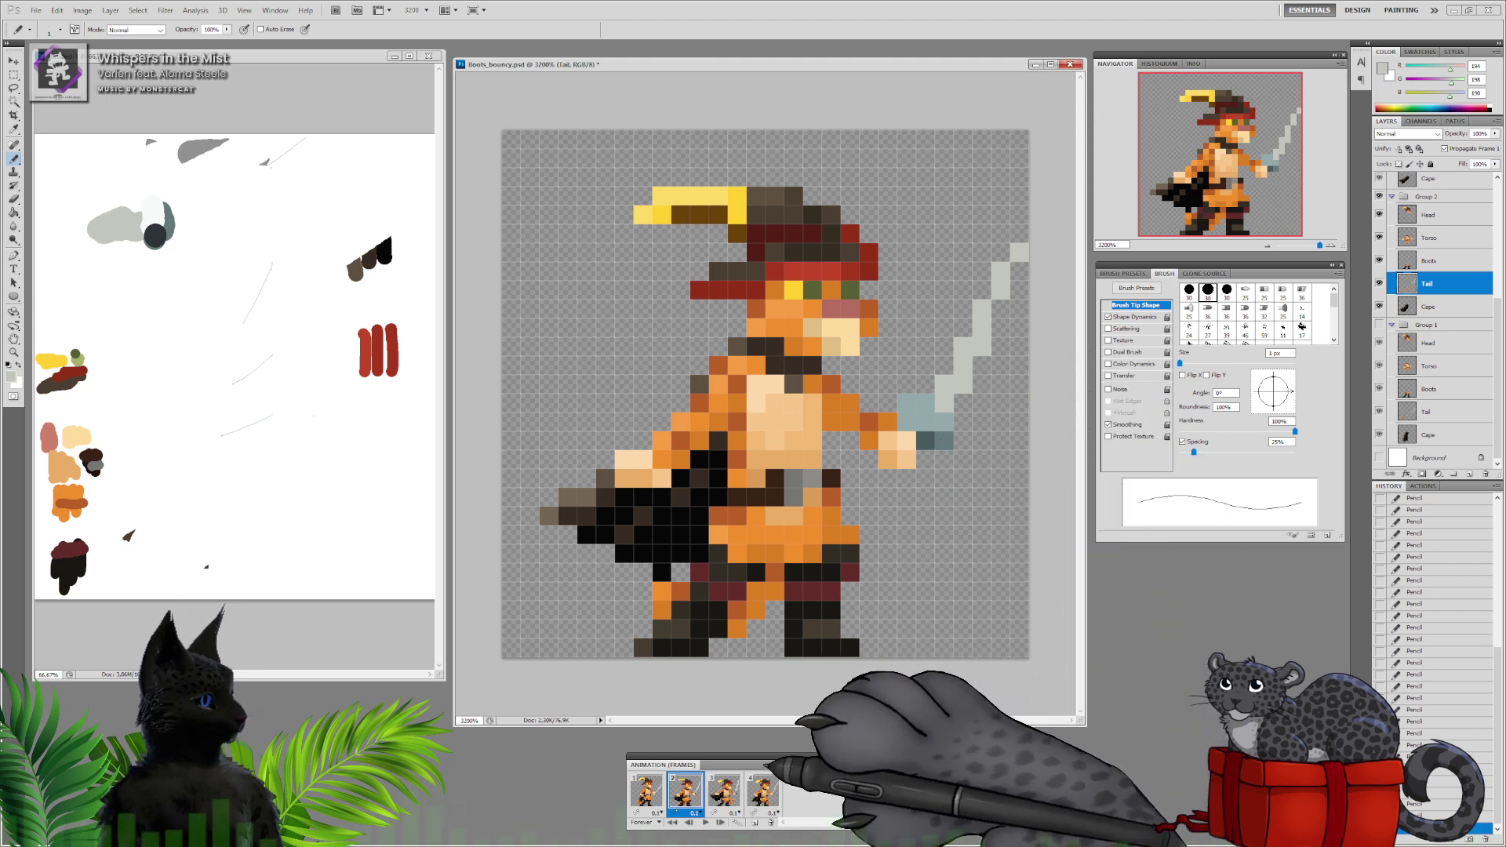
{"action": "left_click", "coordinate": [724, 792]}
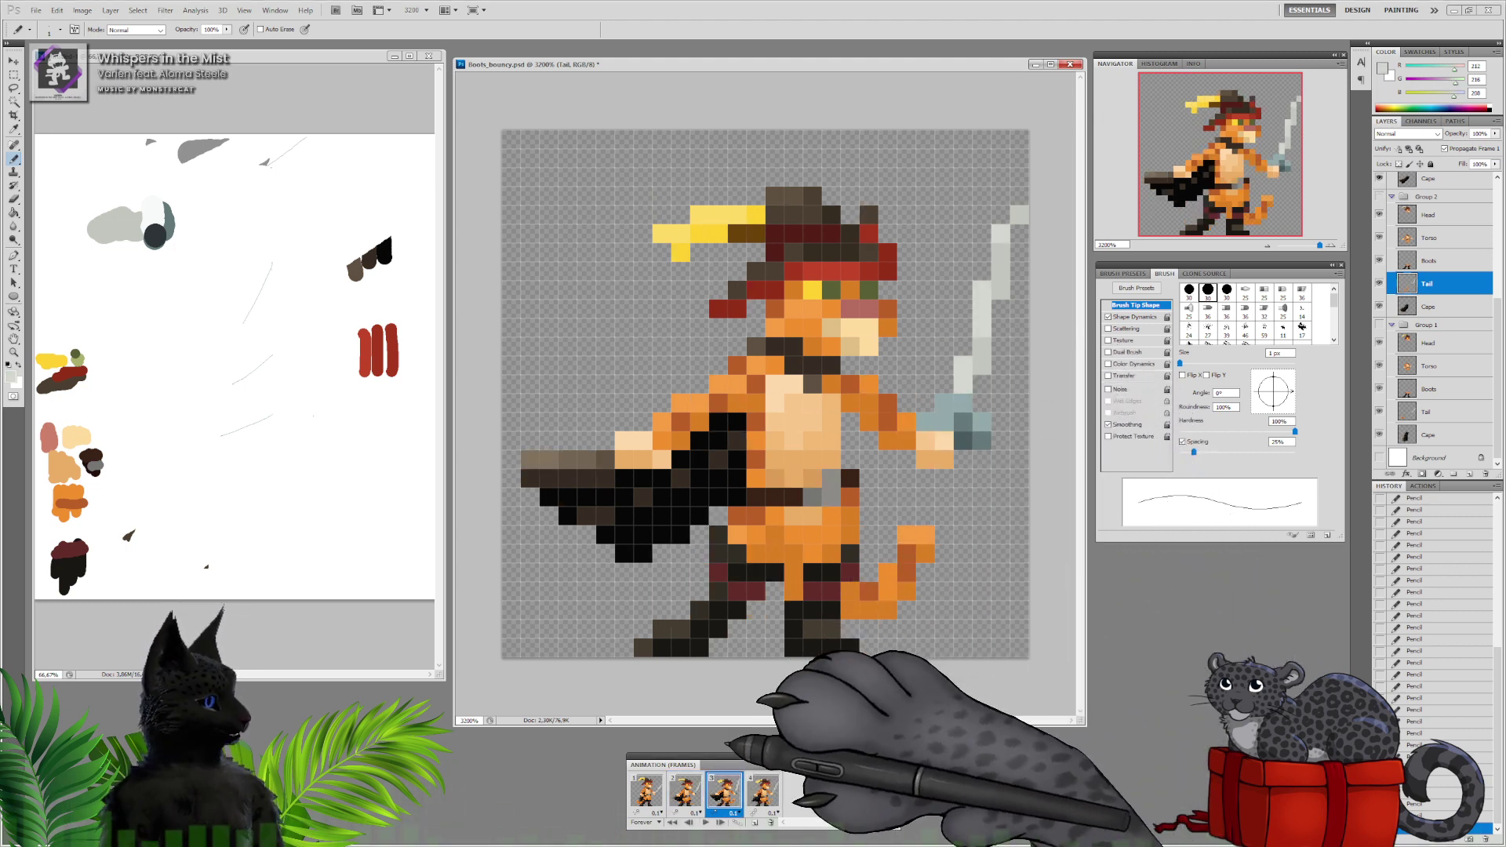
{"action": "left_click", "coordinate": [685, 791]}
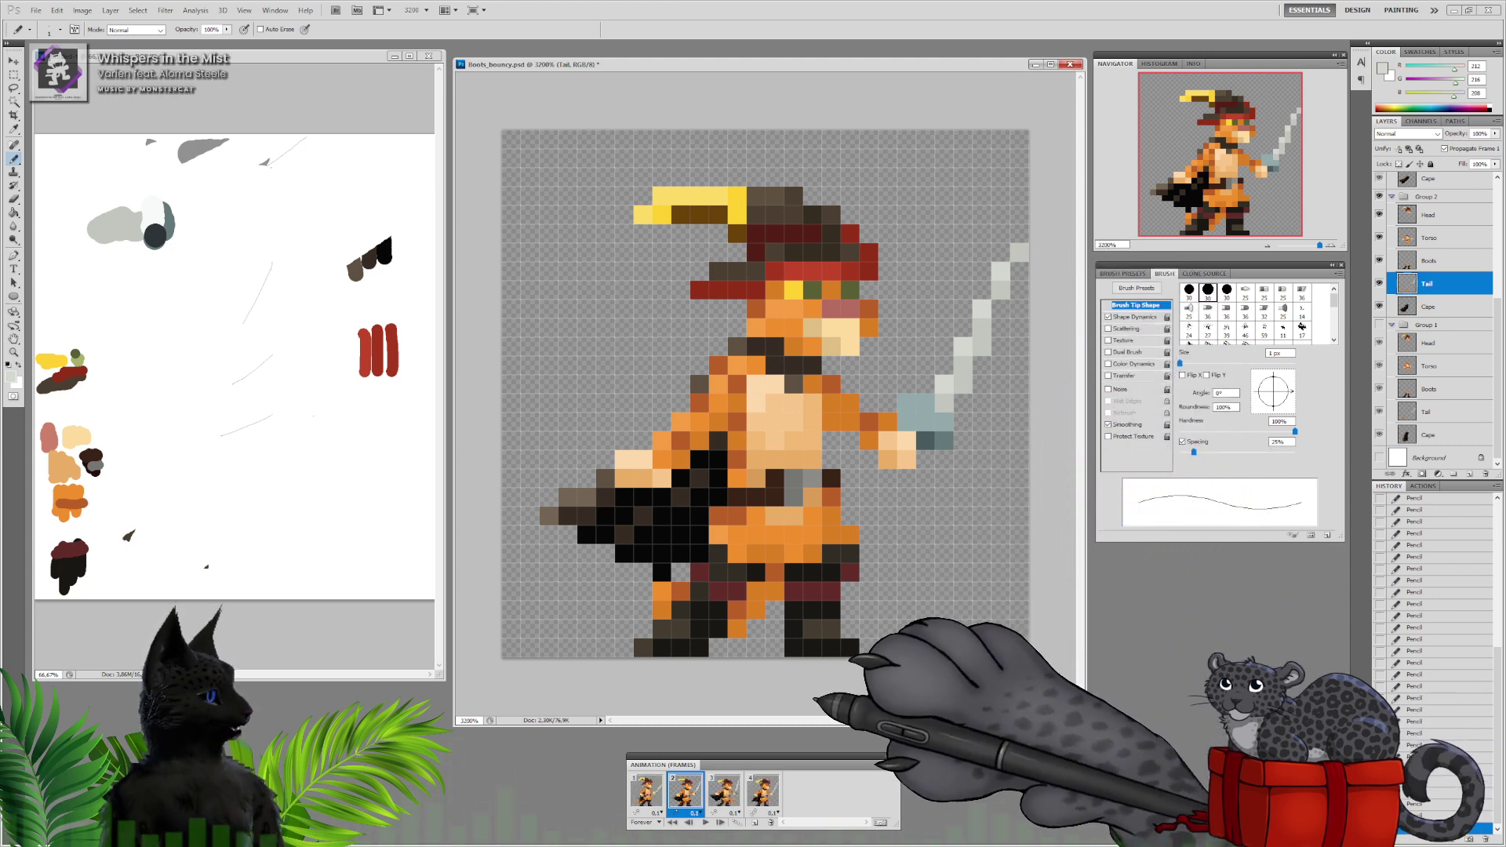
{"action": "left_click", "coordinate": [724, 790]}
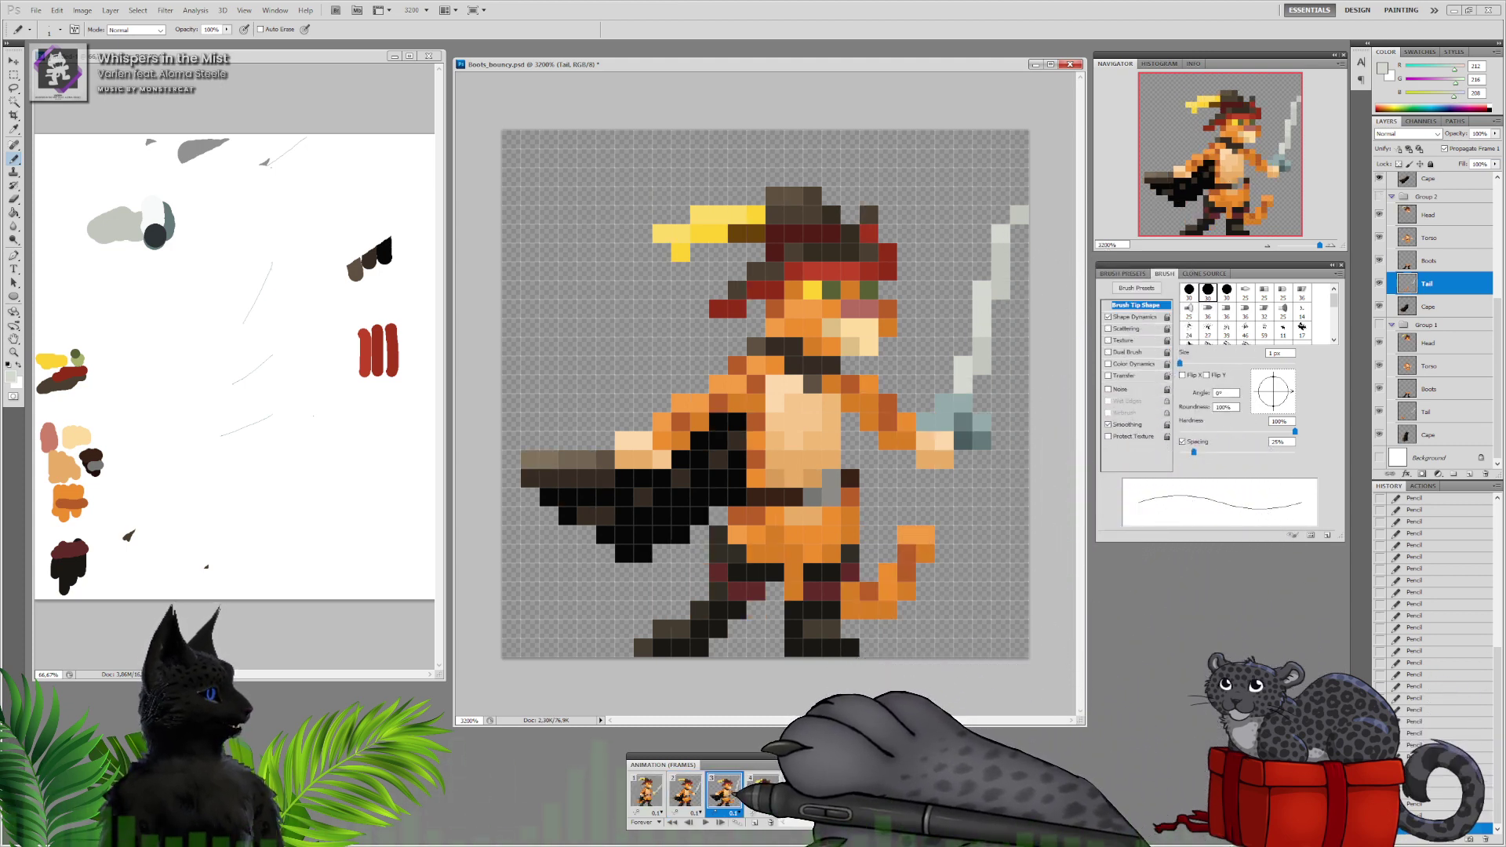
{"action": "left_click", "coordinate": [685, 790]}
{"action": "left_click", "coordinate": [724, 791]}
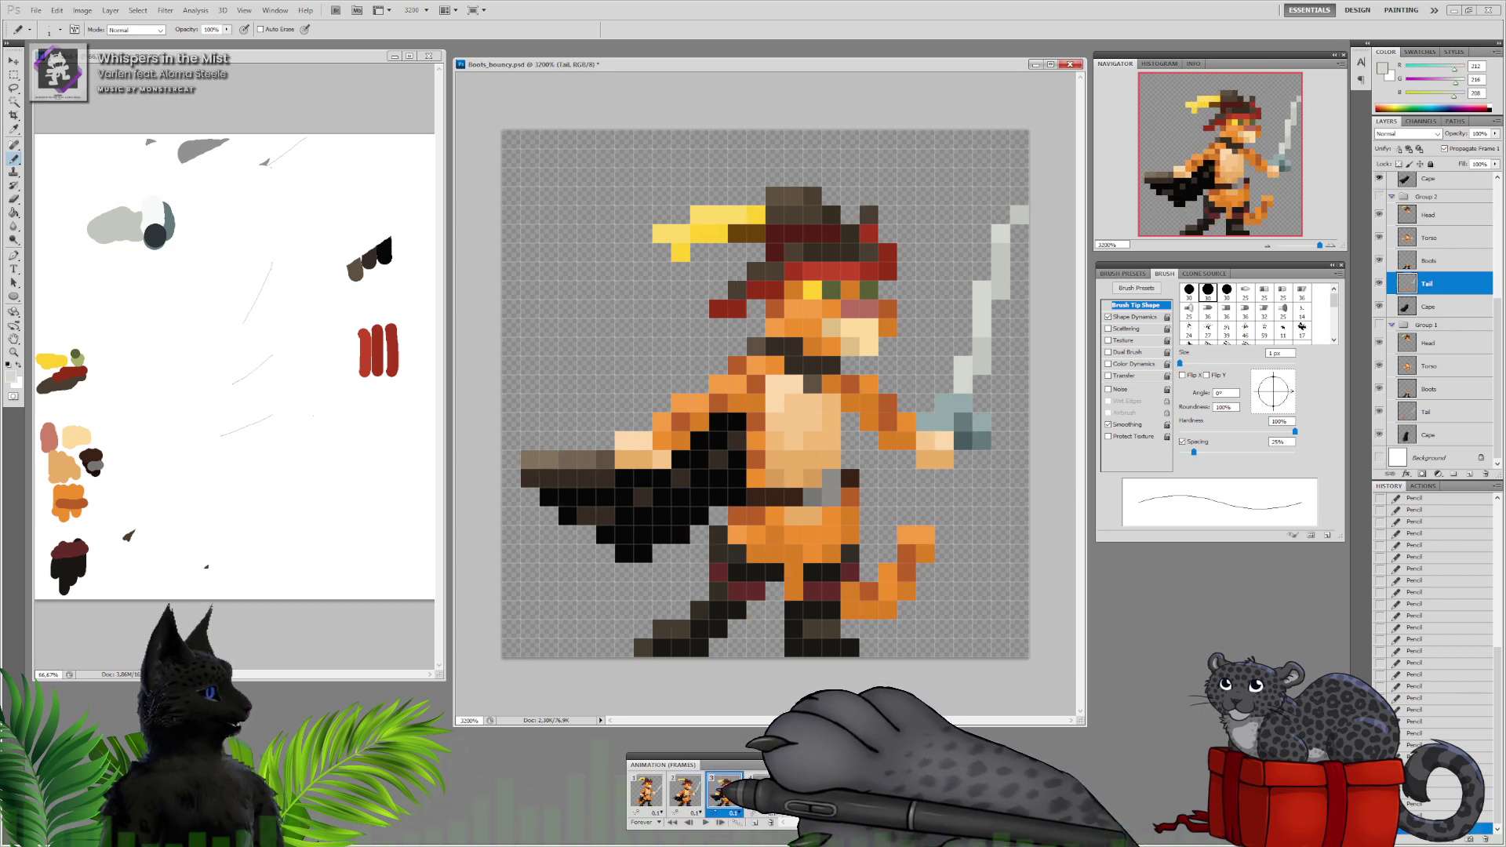
{"action": "left_click", "coordinate": [762, 791]}
{"action": "left_click", "coordinate": [724, 790]}
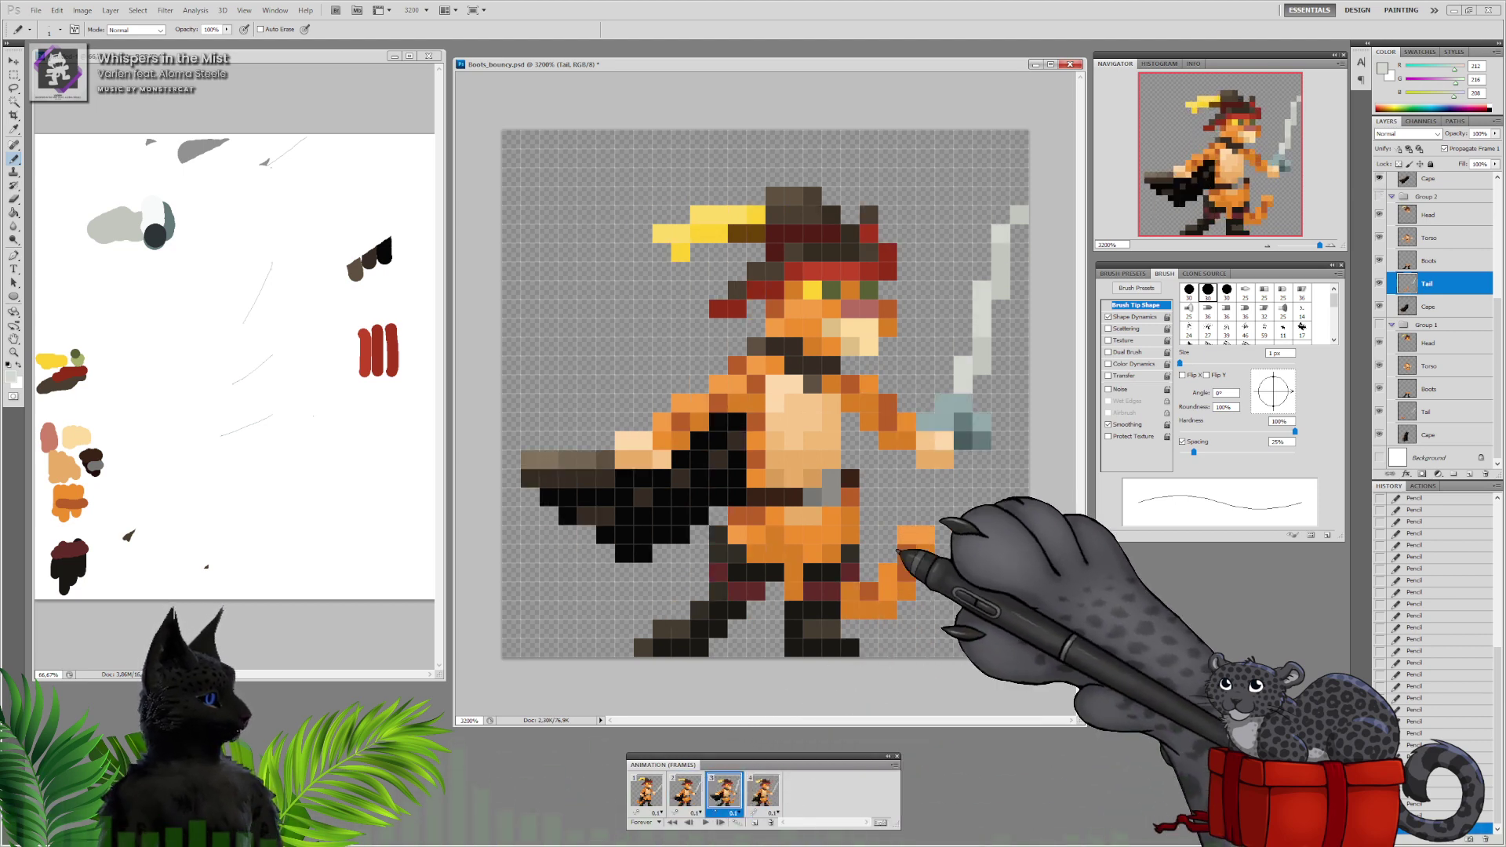
Paint frame 4's sword guard above the front hand on Group 4's Tail layer using frame 3's light teal-gray
{"action": "left_click", "coordinate": [946, 416], "text": "alt"}
{"action": "left_click", "coordinate": [1497, 244]}
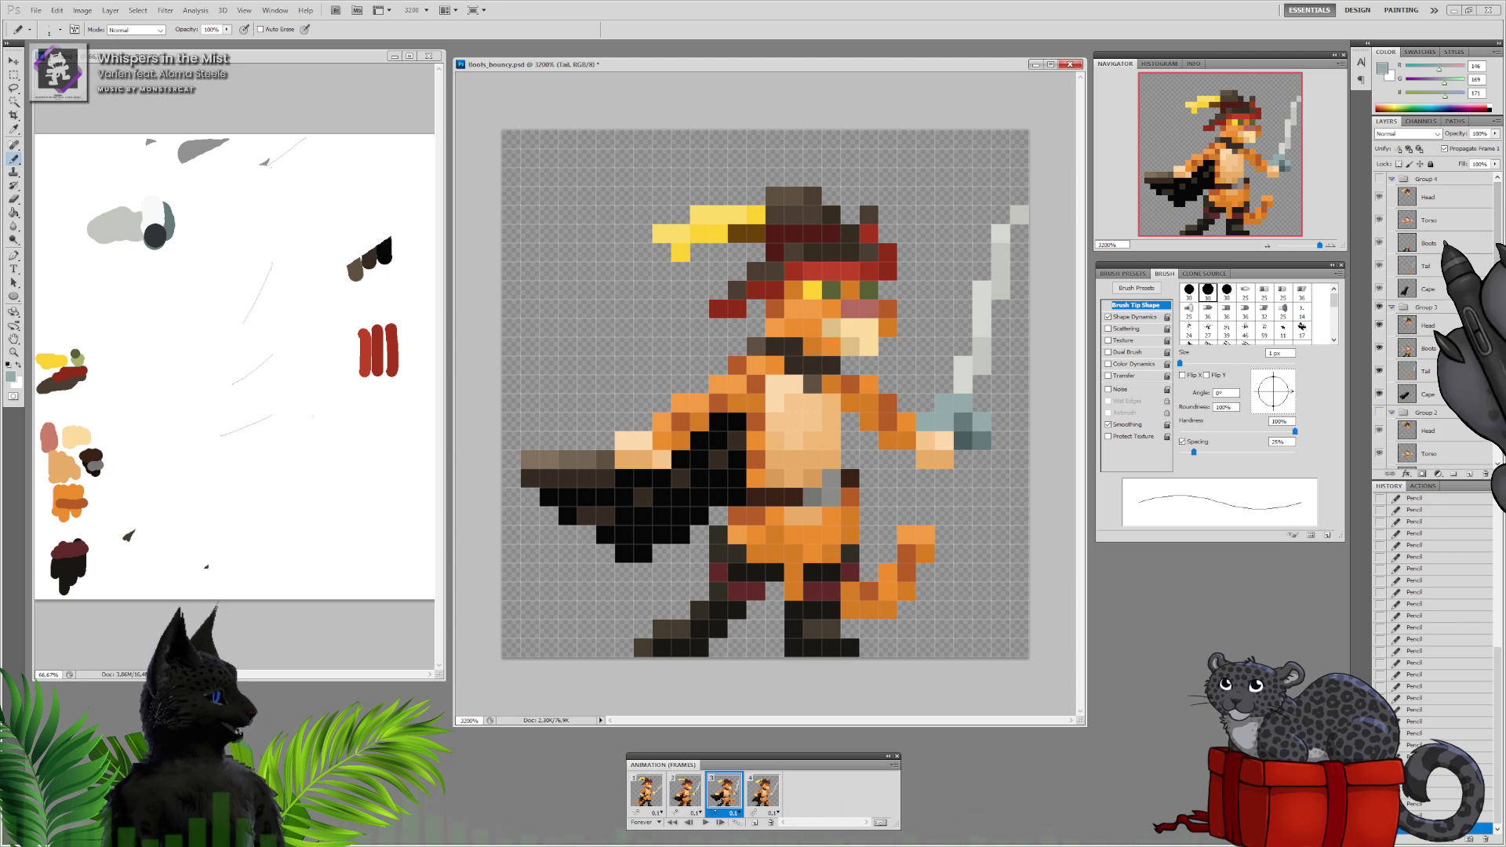
{"action": "left_click", "coordinate": [1426, 266]}
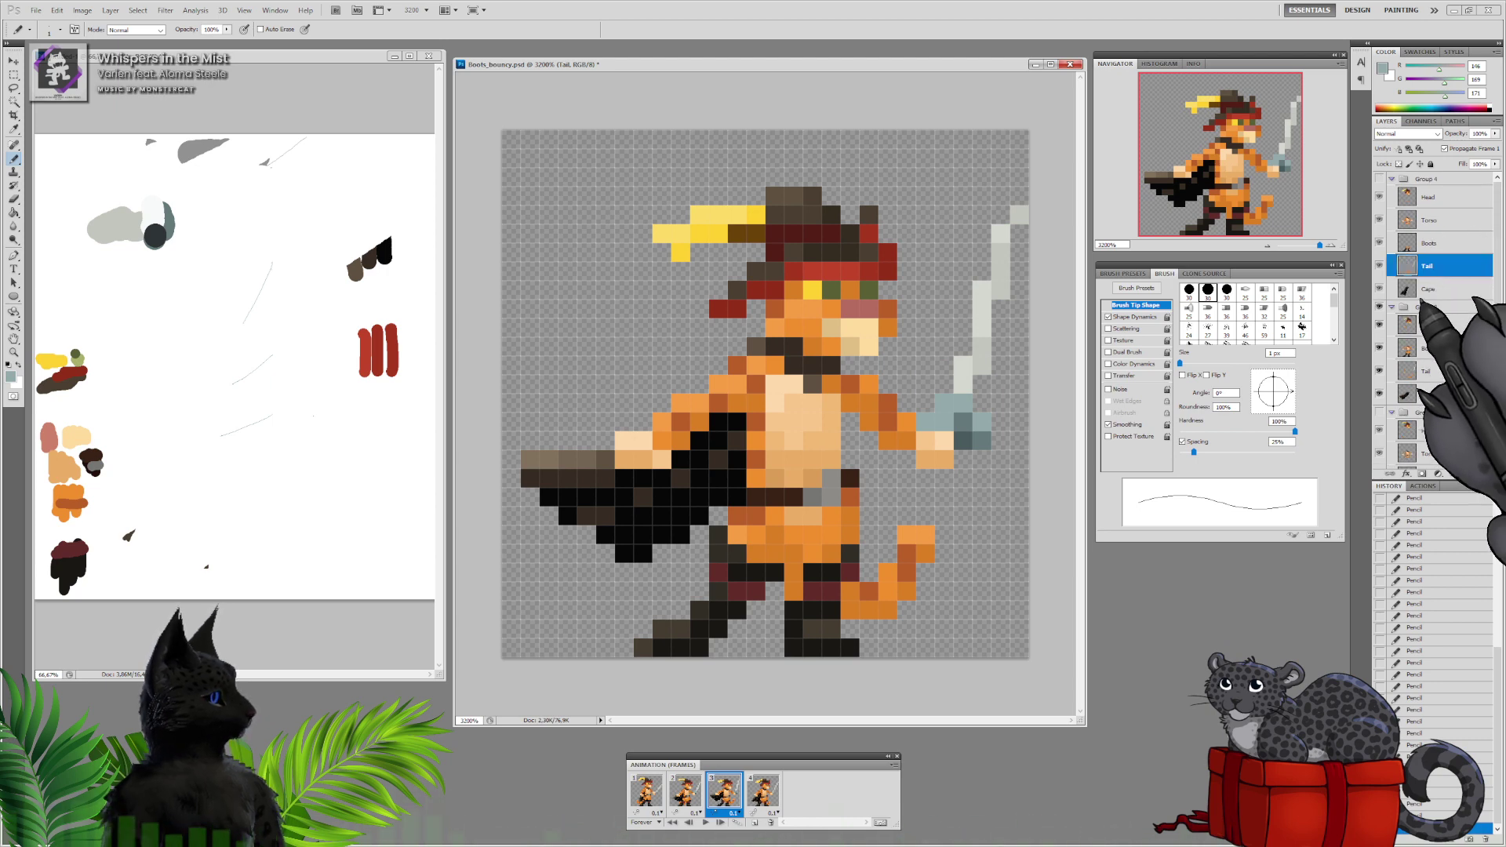
{"action": "left_click", "coordinate": [762, 792]}
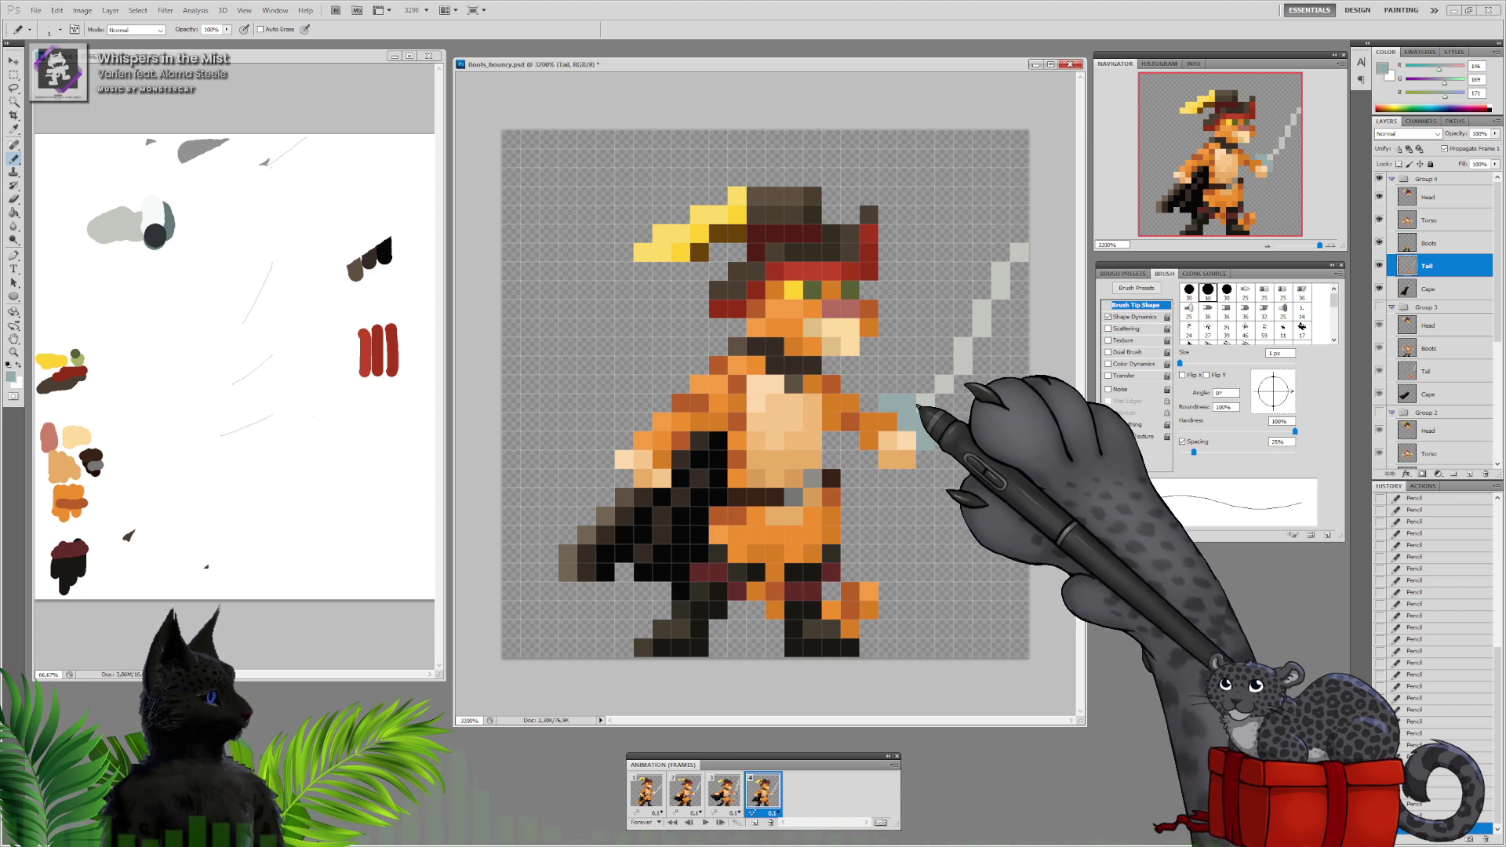
Thicken frame 4's blade with frame 3's light gray, add paler highlight pixels, and compare it with frame 3
{"action": "left_click", "coordinate": [723, 791]}
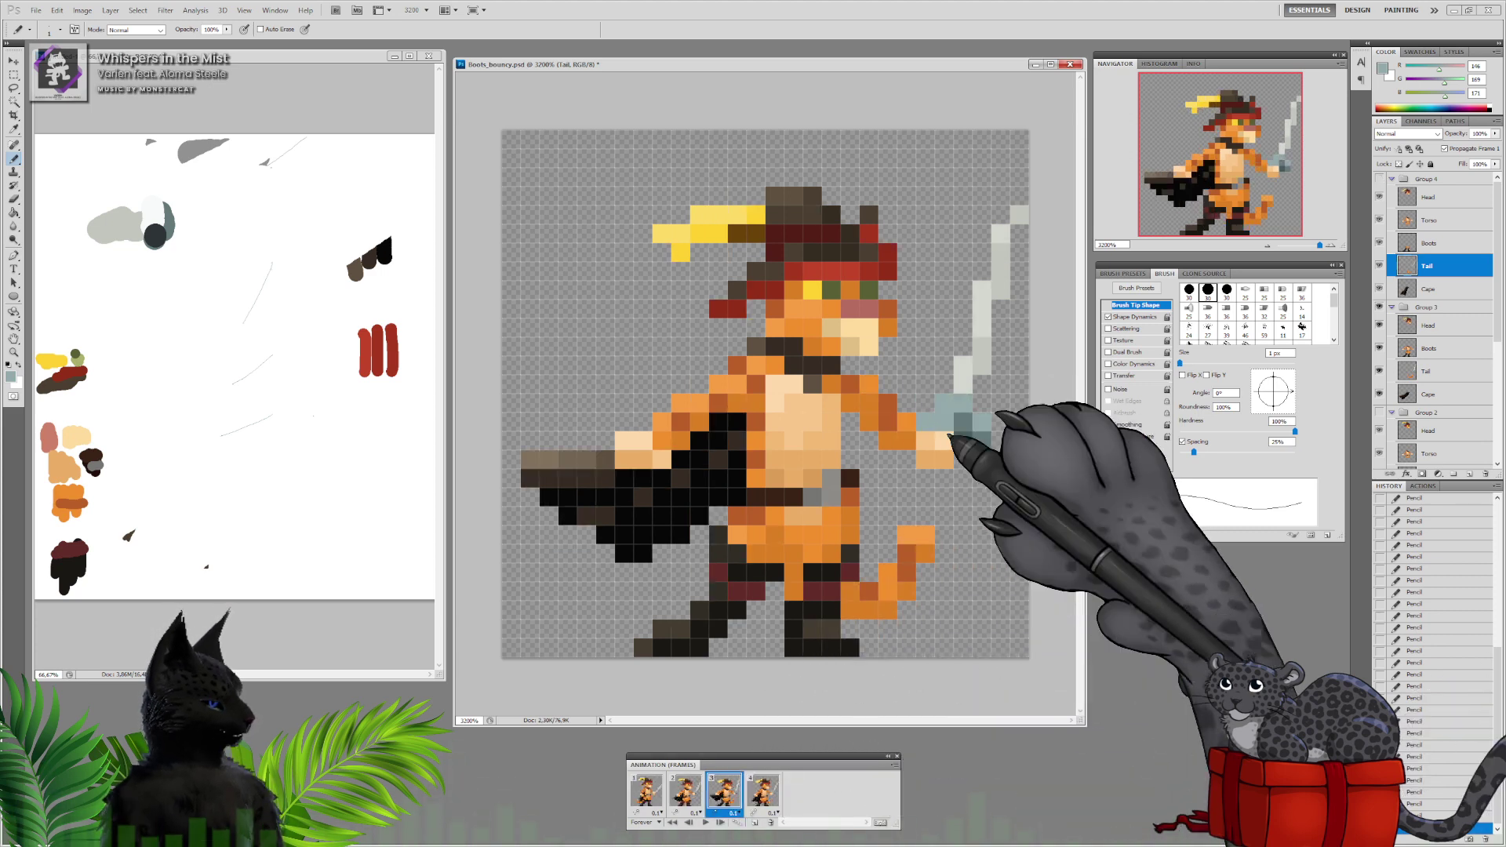
{"action": "left_click", "coordinate": [762, 792]}
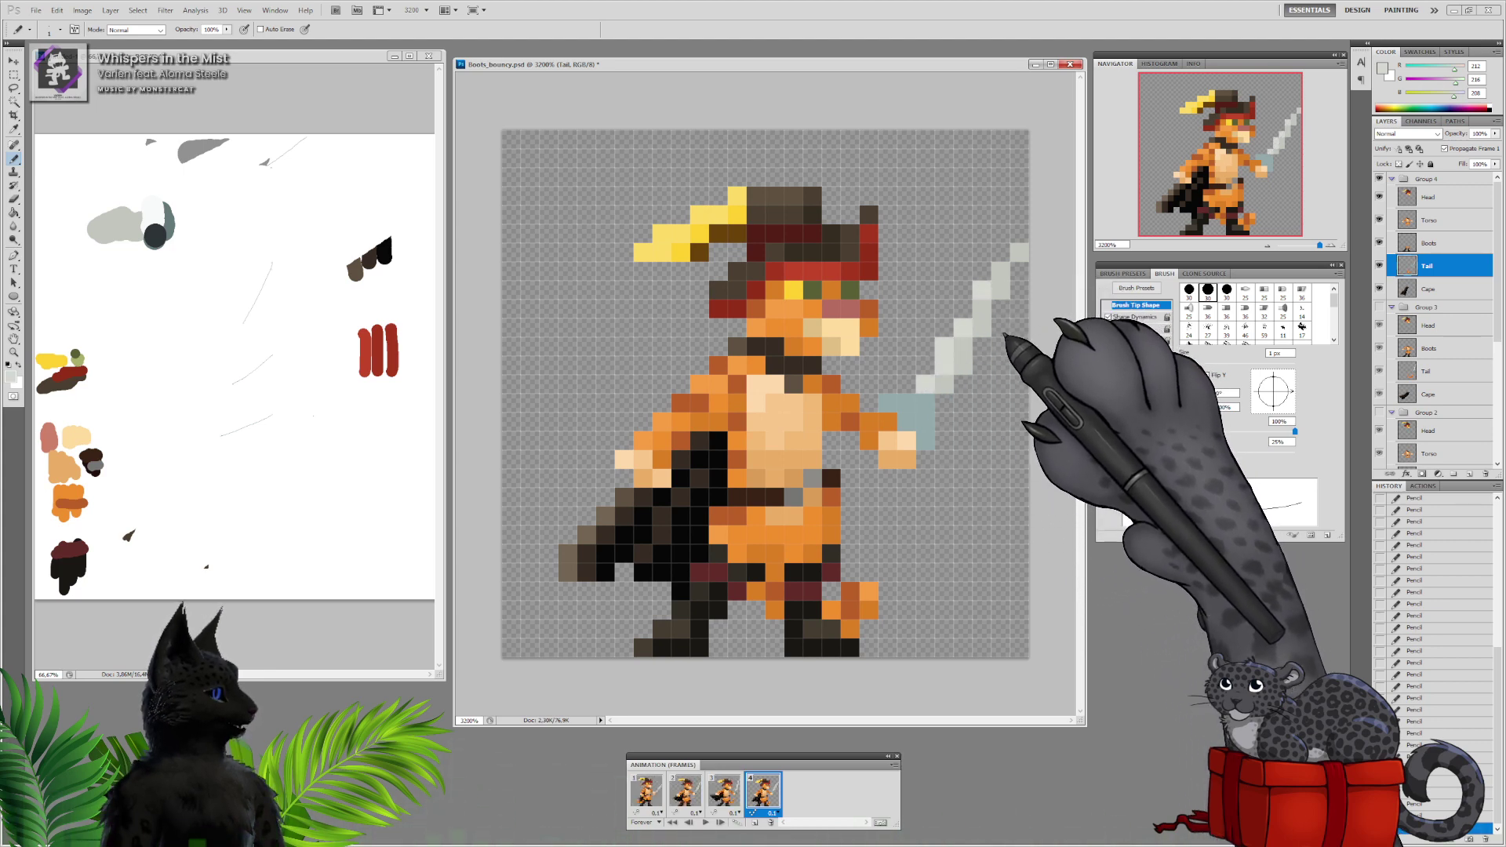
{"action": "left_click", "coordinate": [723, 790]}
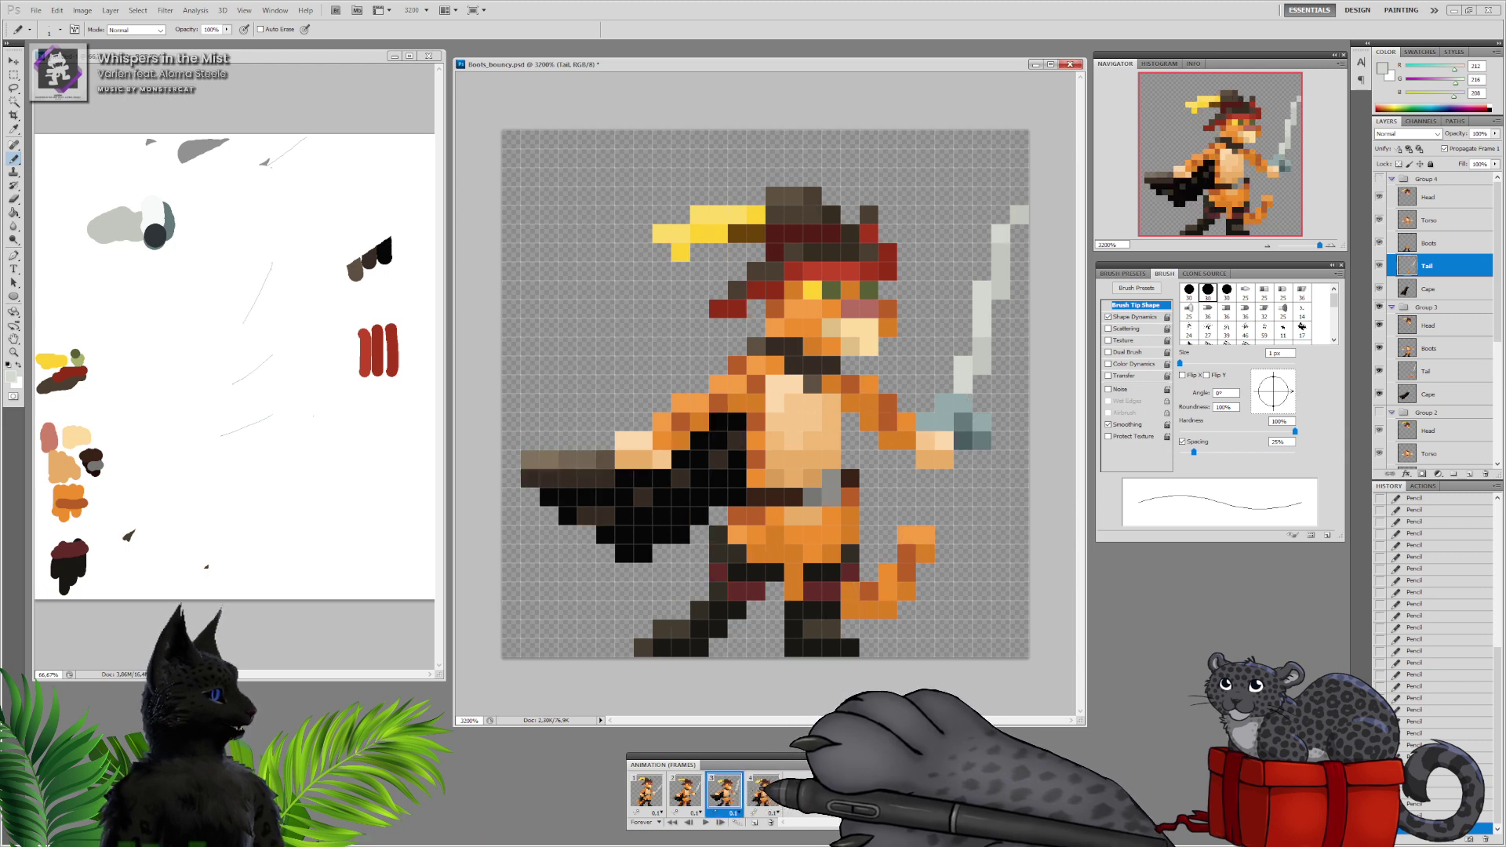
Shade the lower pixels of frame 4's sword guard with the mid and dark teal-gray tones sampled from frame 3's guard
{"action": "left_click", "coordinate": [723, 790]}
{"action": "left_click", "coordinate": [969, 426], "text": "alt"}
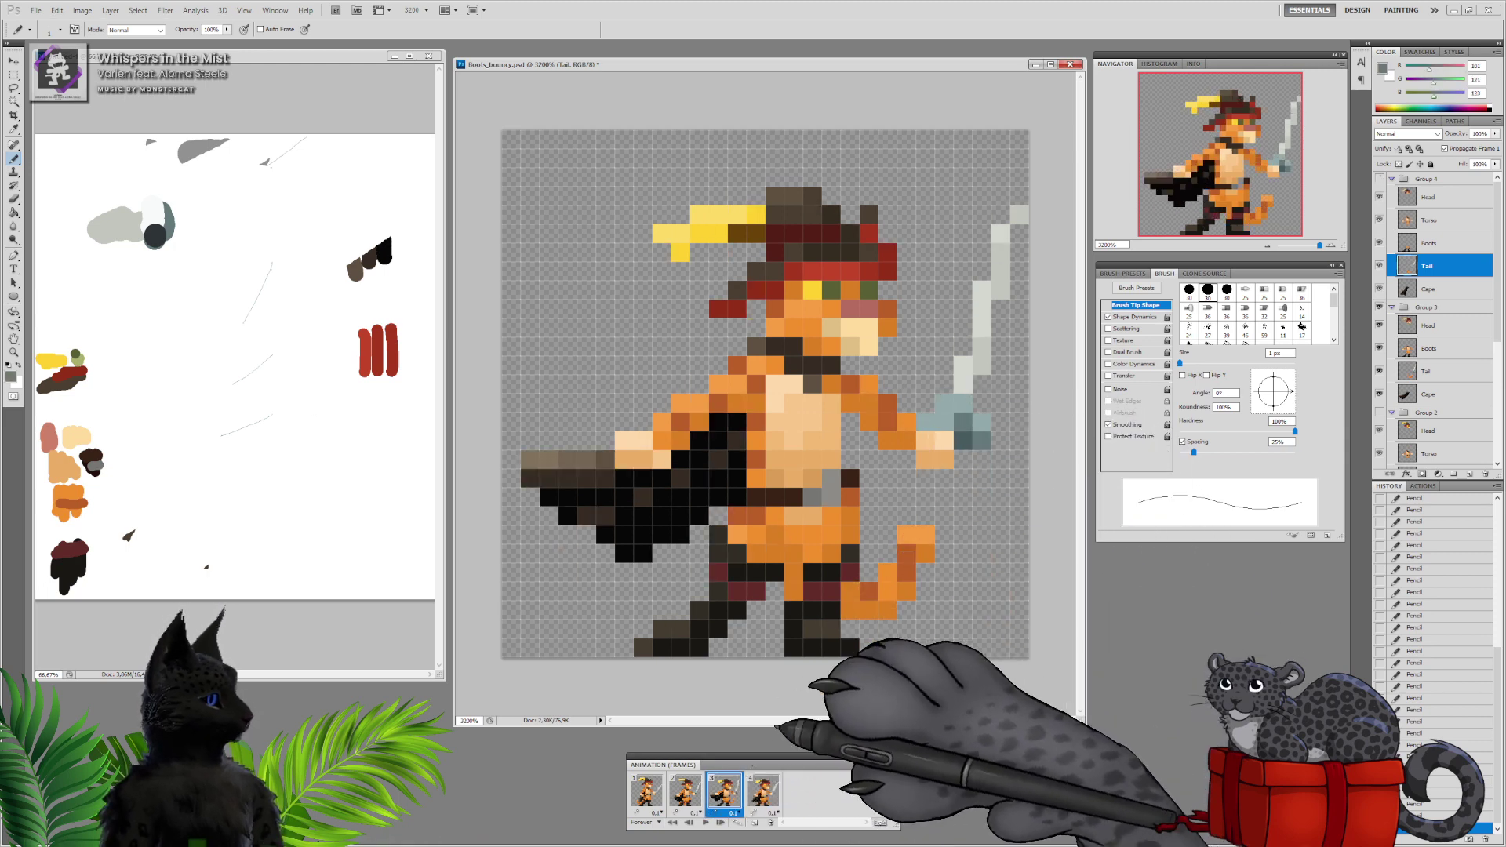
{"action": "left_click", "coordinate": [762, 790]}
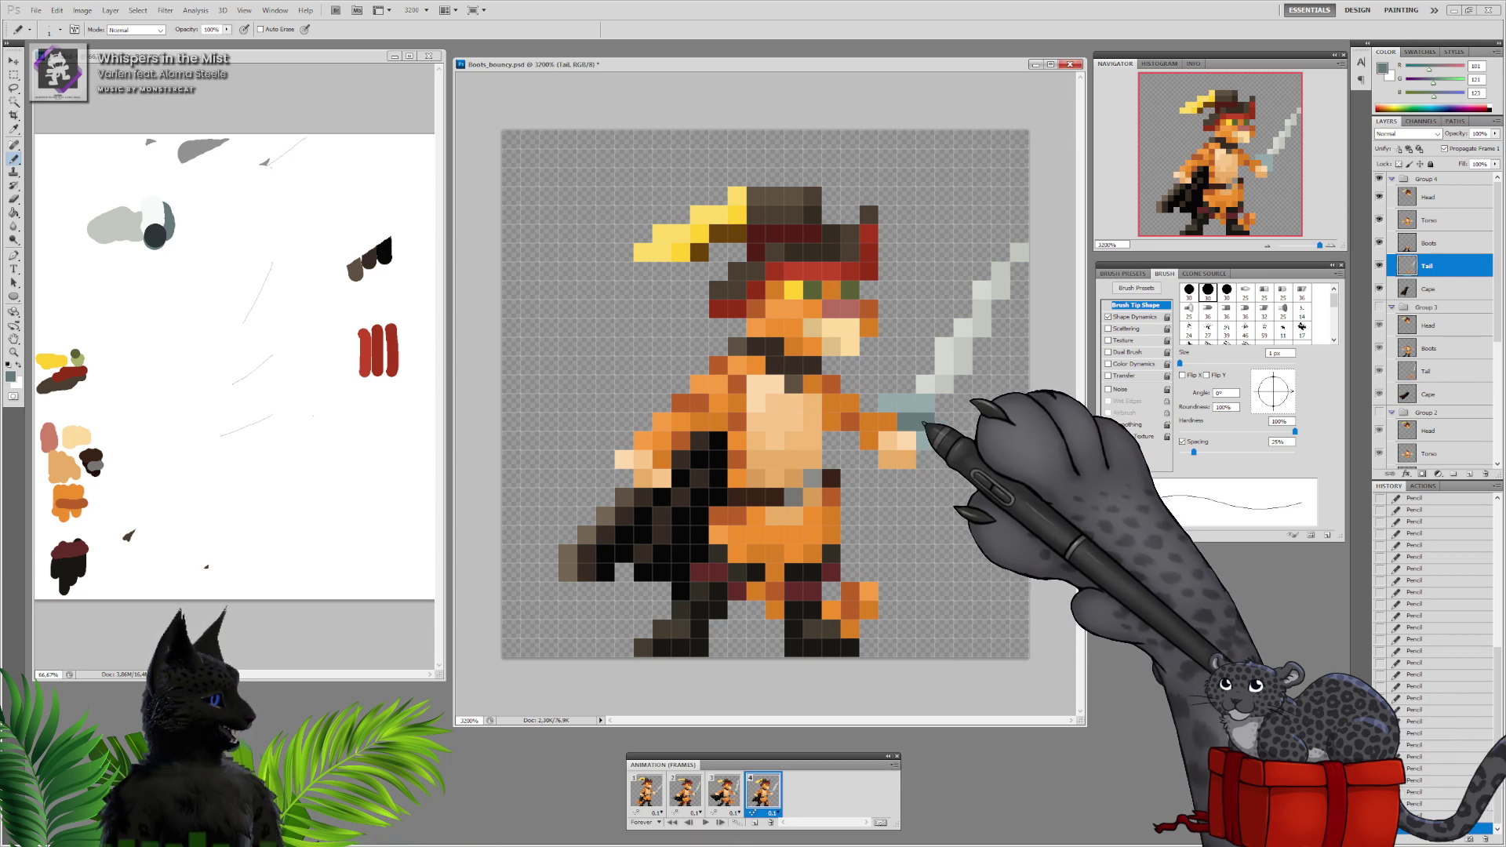
{"action": "left_click", "coordinate": [723, 791]}
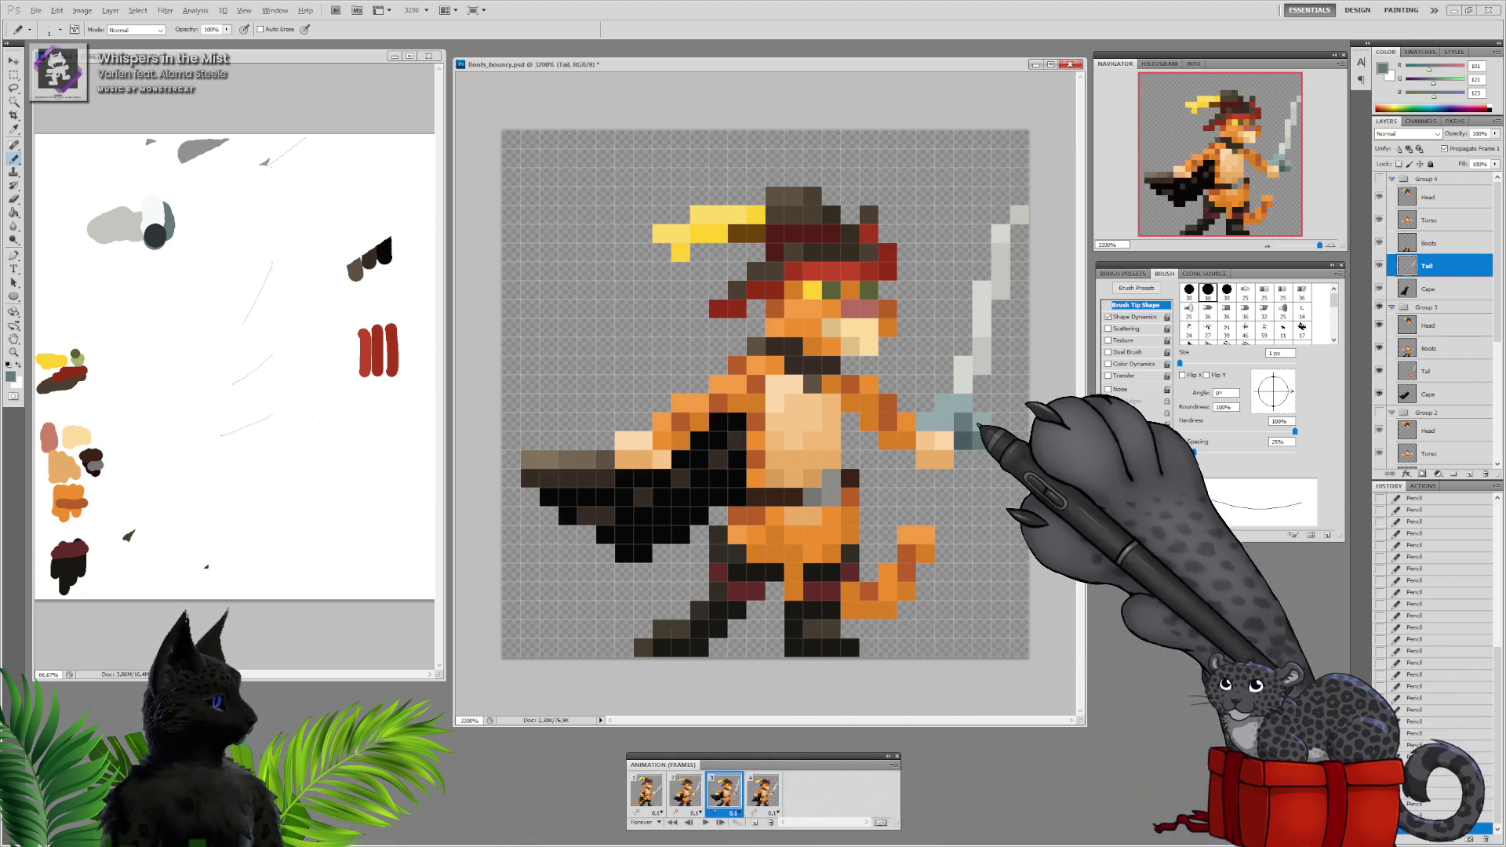
{"action": "left_click", "coordinate": [762, 790]}
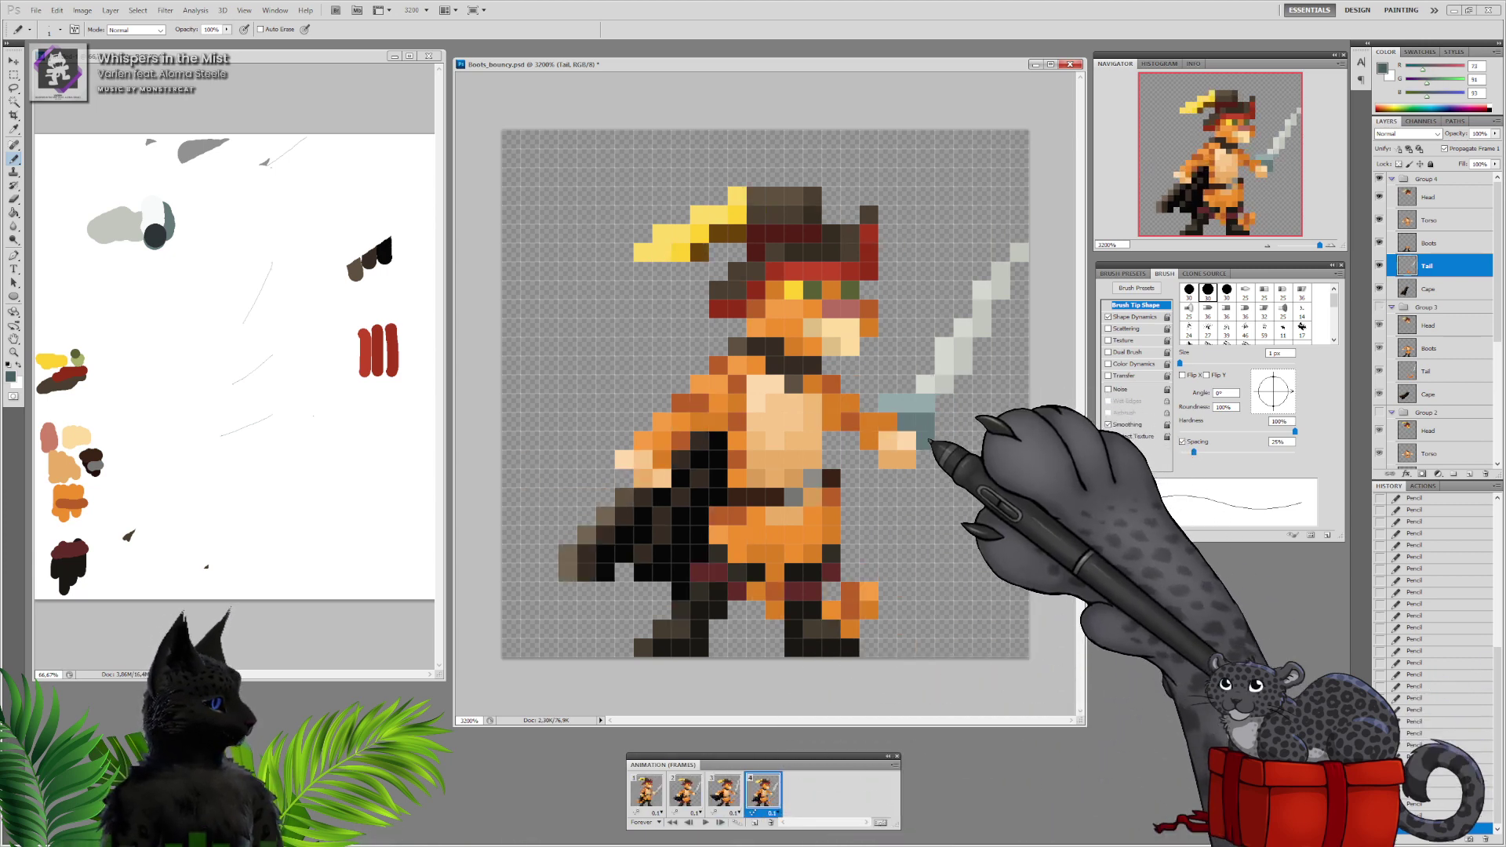
{"action": "left_click", "coordinate": [923, 407], "text": "alt"}
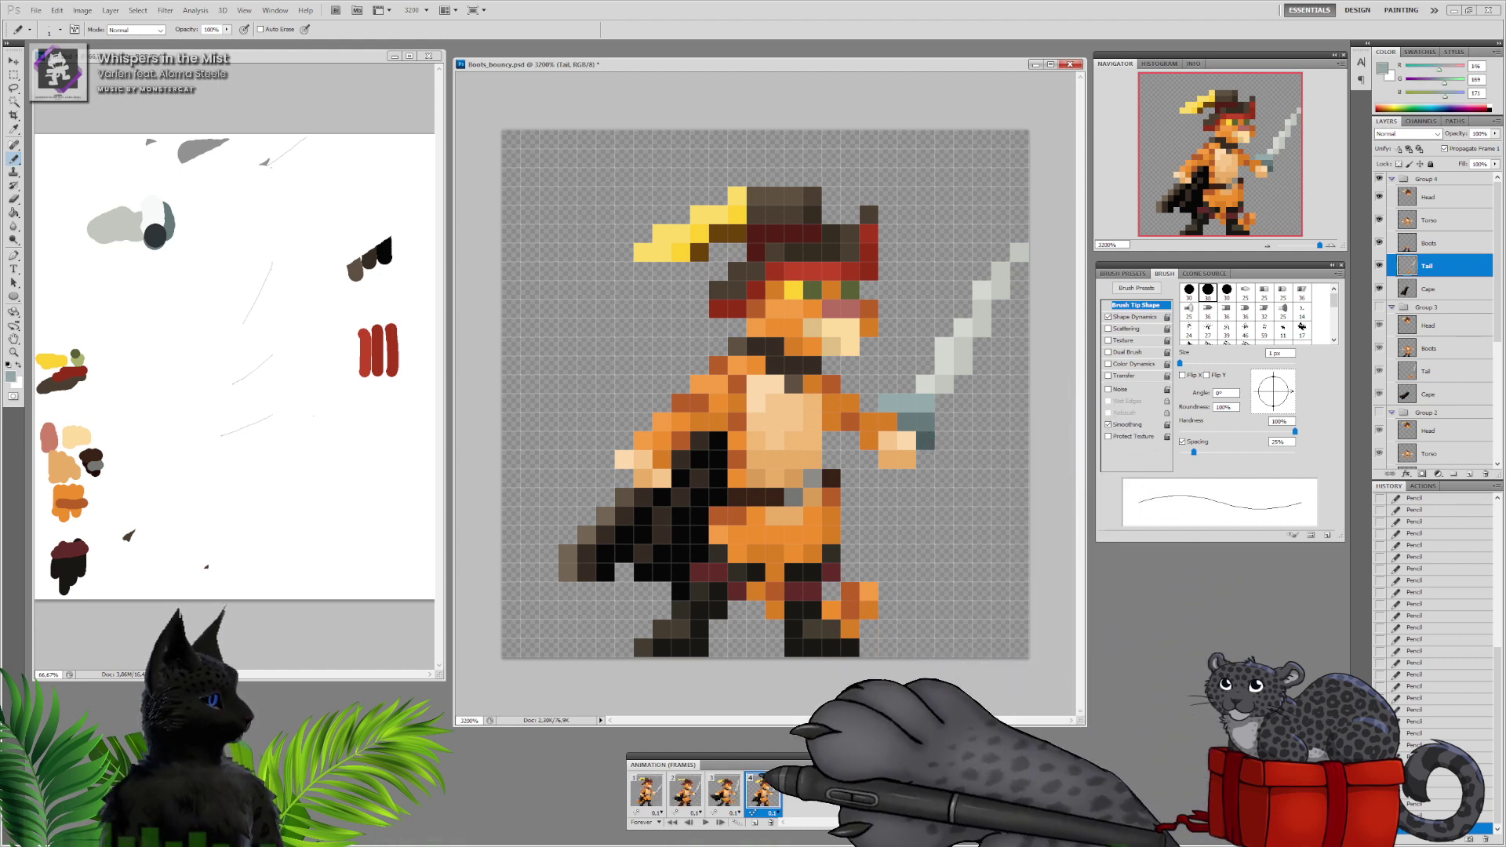
Extend the mid teal-gray shading across the lower part of frame 2's sword guard on Group 2's Tail layer
{"action": "left_click", "coordinate": [723, 790]}
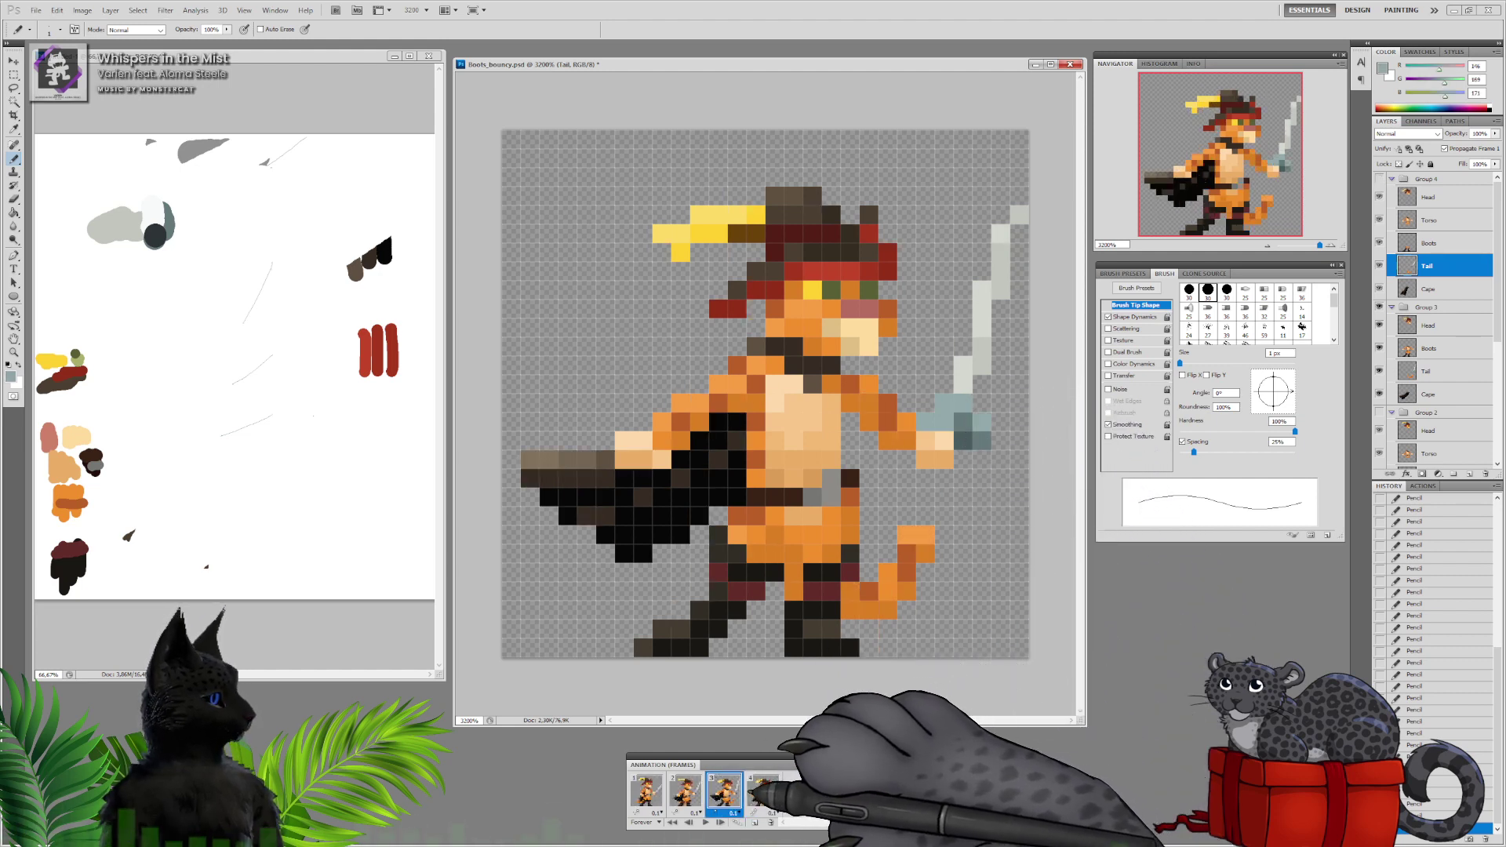
{"action": "left_click", "coordinate": [685, 790]}
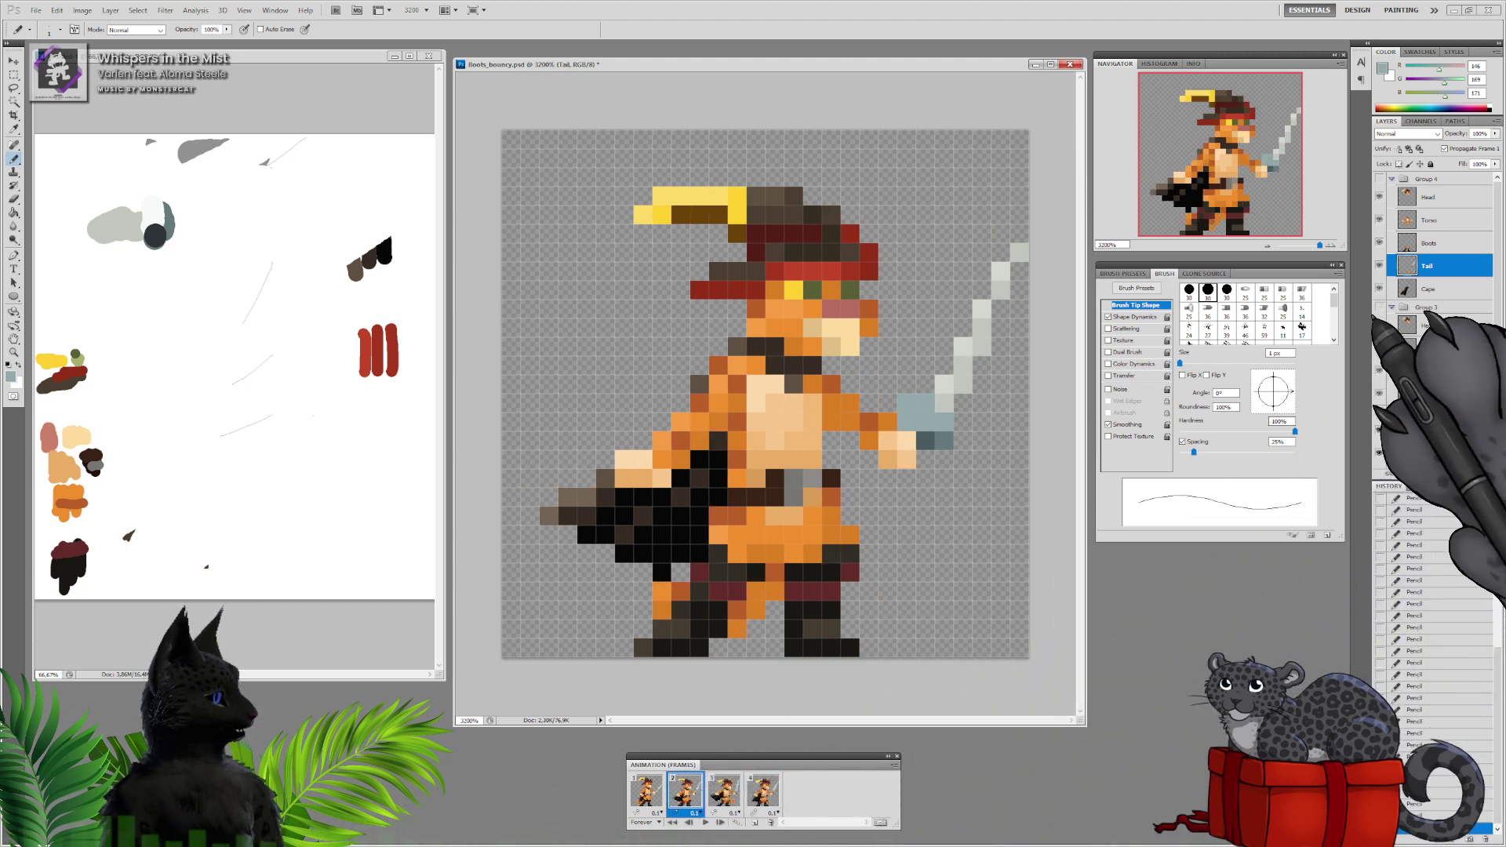
{"action": "scroll", "coordinate": [1466, 400], "scroll_direction": "down", "scroll_amount": 5}
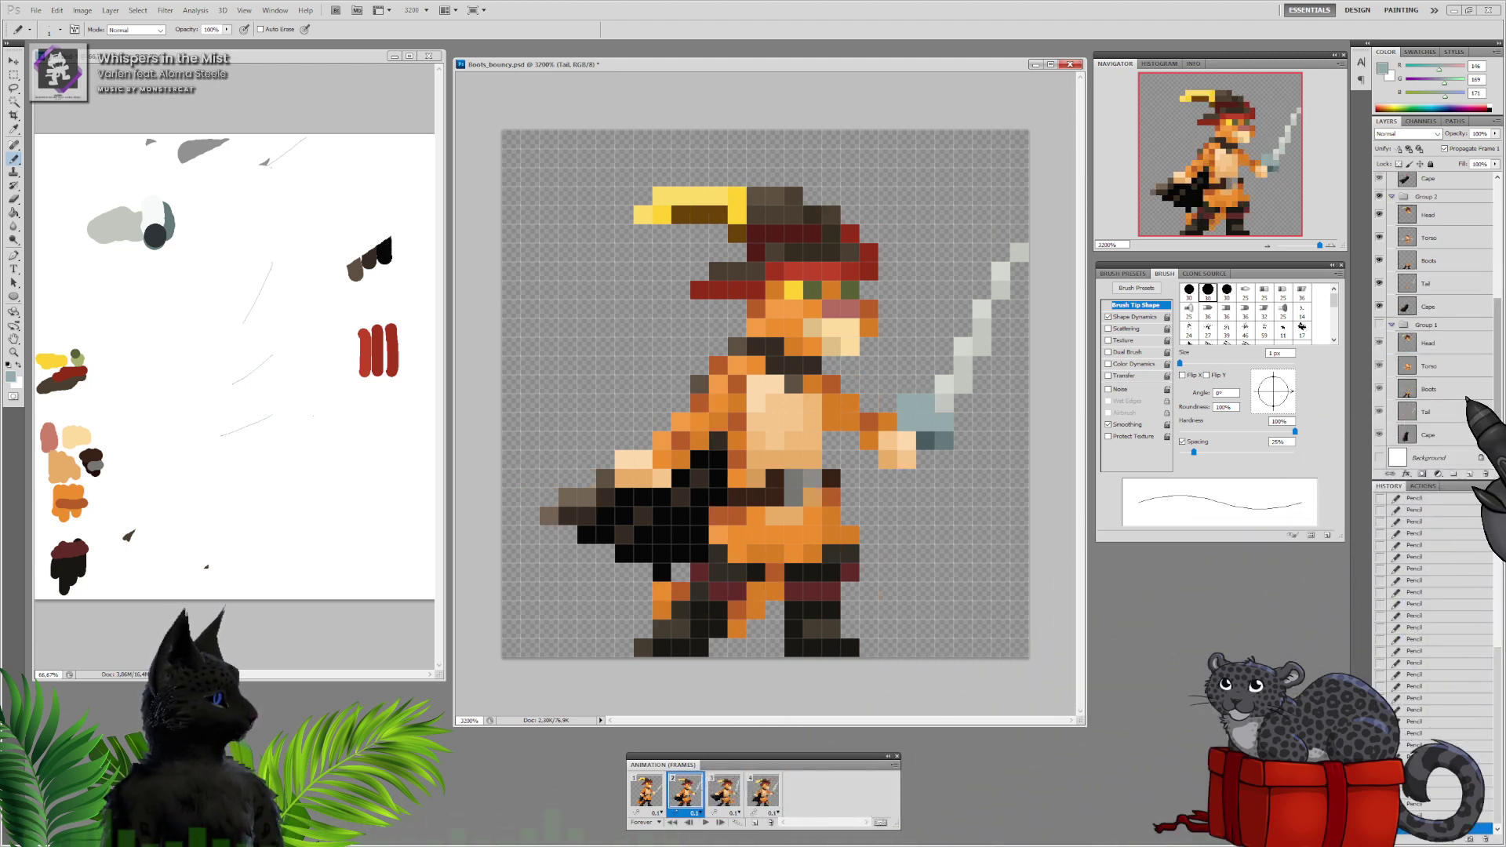
{"action": "left_click", "coordinate": [941, 440], "text": "alt"}
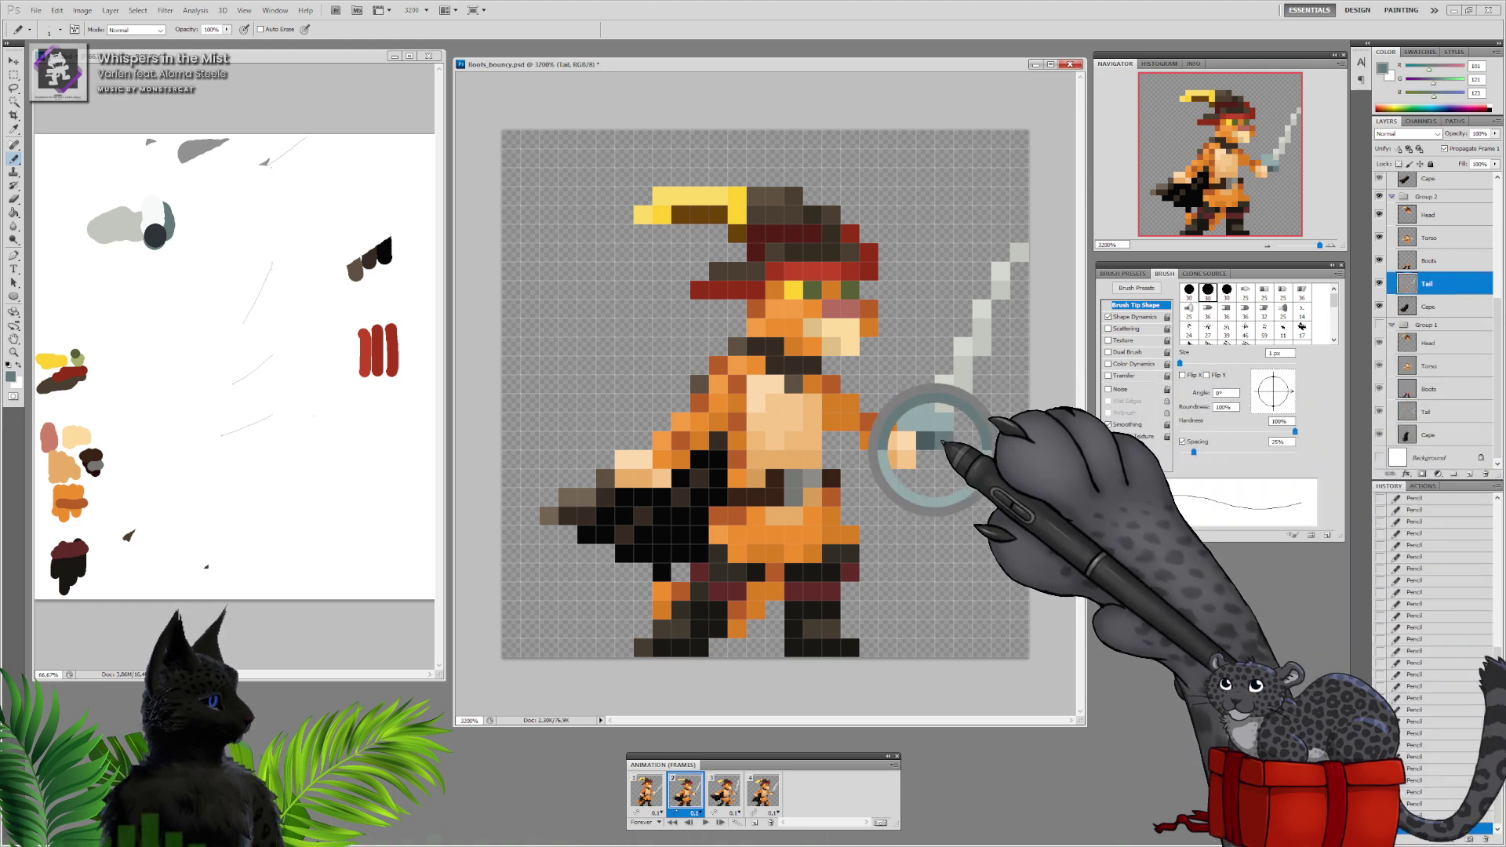
{"action": "left_click_drag", "start_coordinate": [906, 422], "coordinate": [925, 422]}
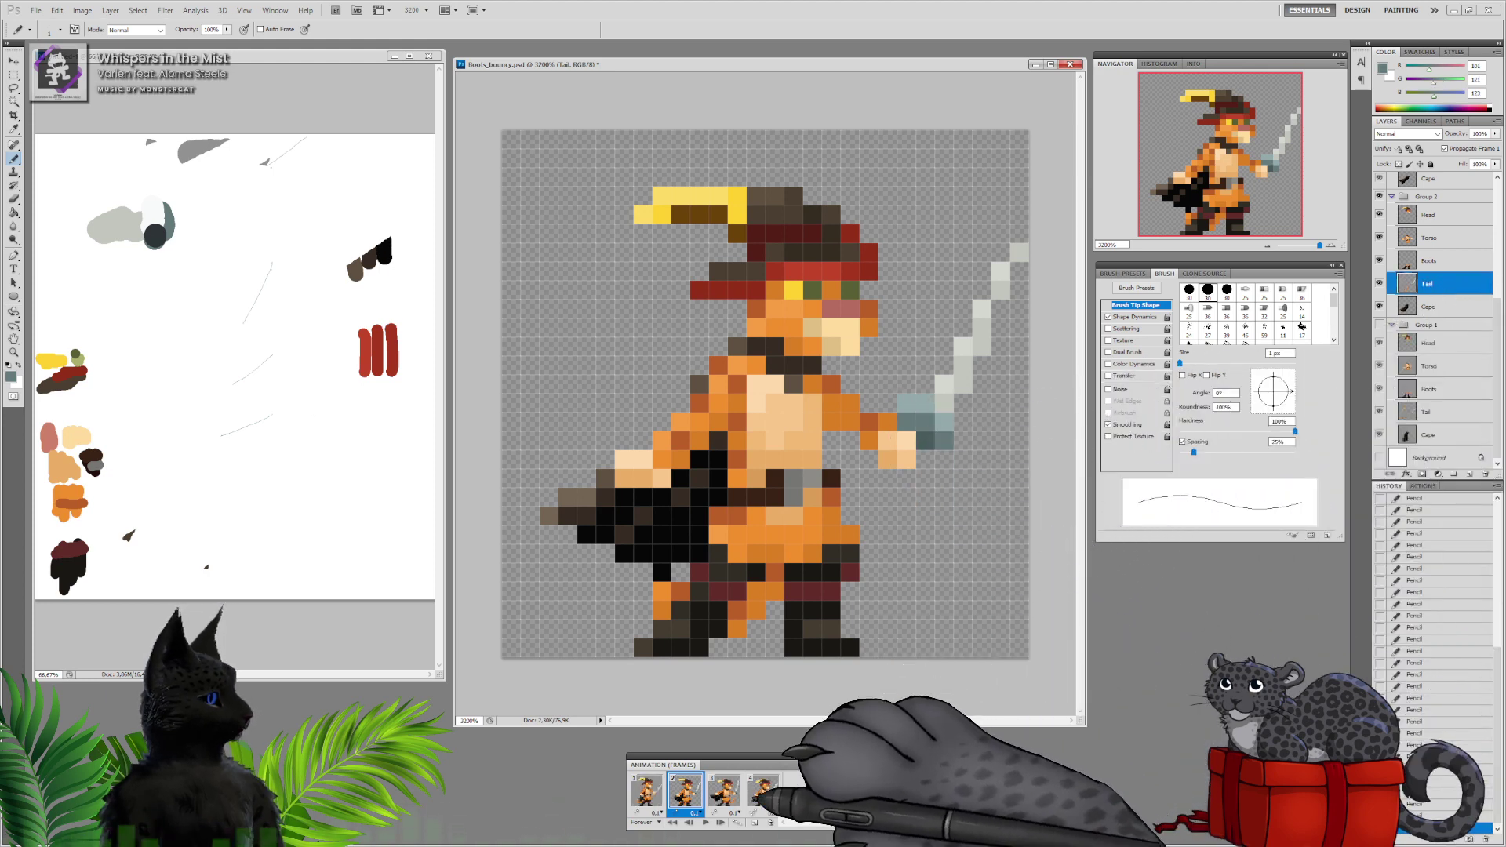
Touch up frame 3's sword guard with the mid teal-gray on Group 3's Tail layer and compare it with frame 4
{"action": "left_click", "coordinate": [723, 791]}
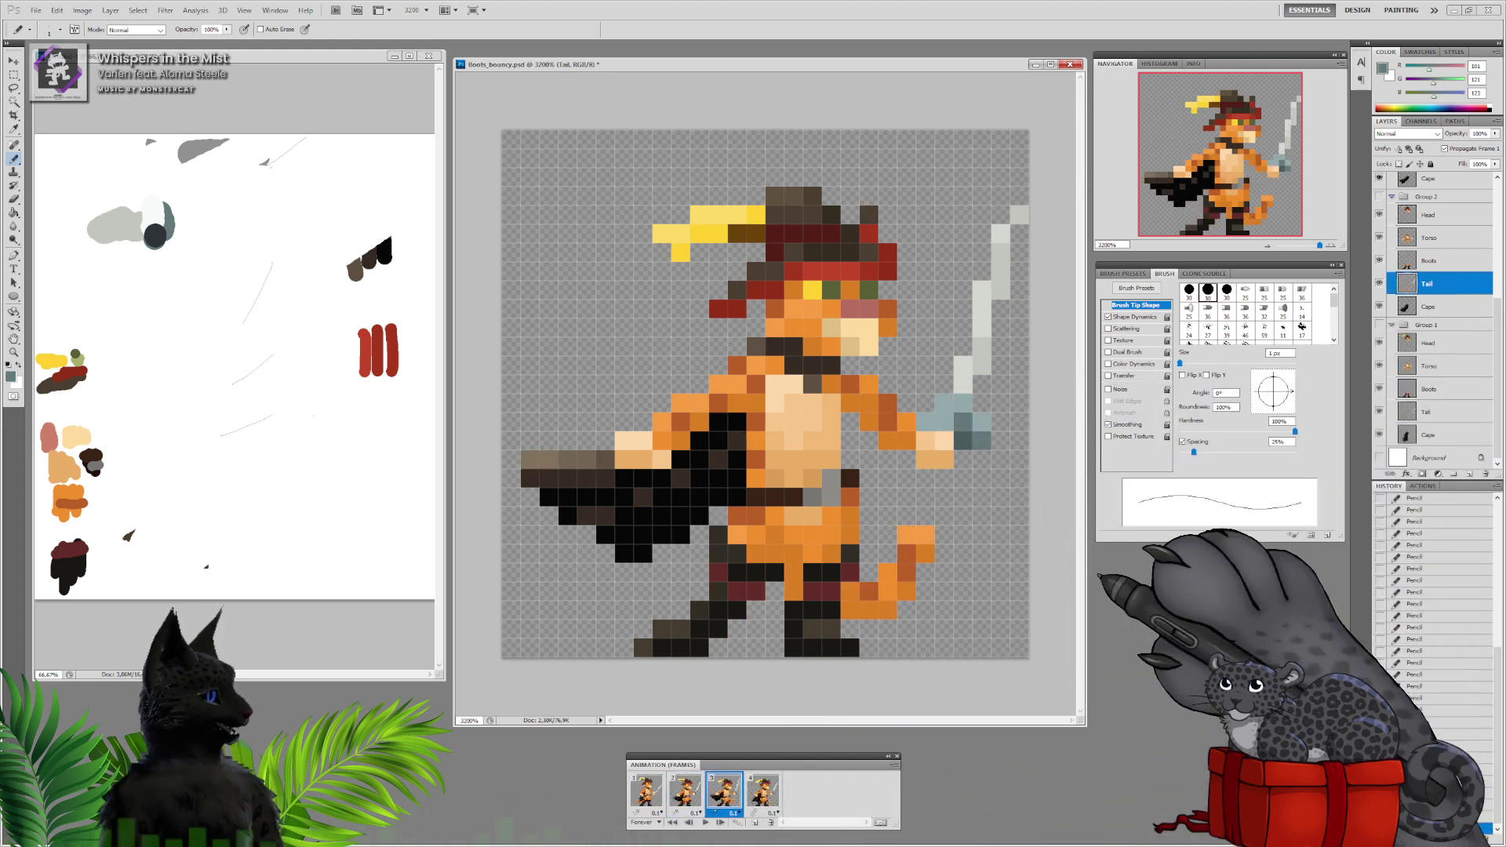
{"action": "scroll", "coordinate": [1435, 314], "scroll_direction": "up", "scroll_amount": 5}
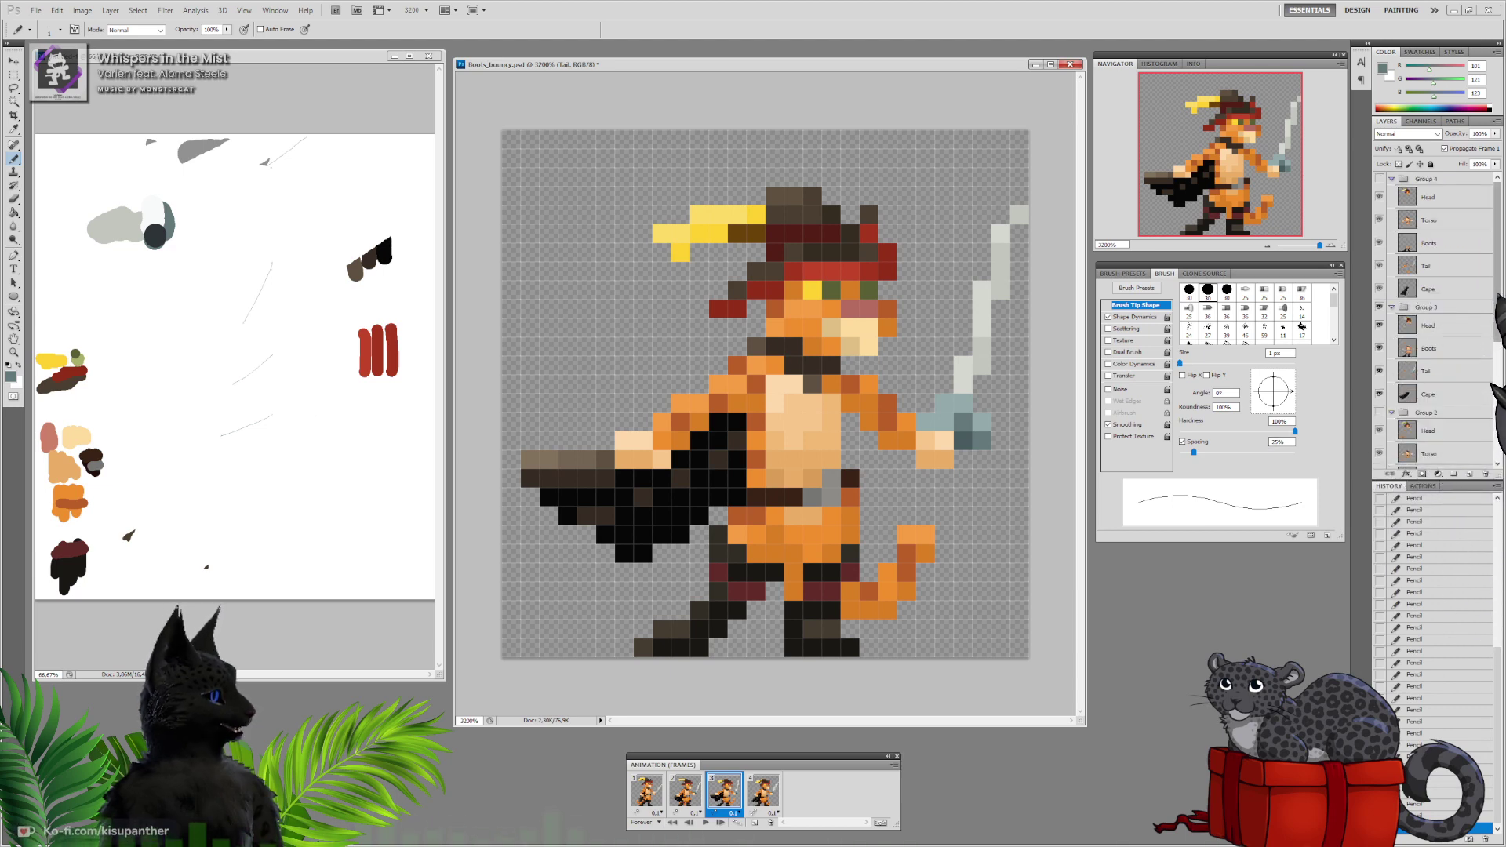
{"action": "left_click", "coordinate": [1427, 371]}
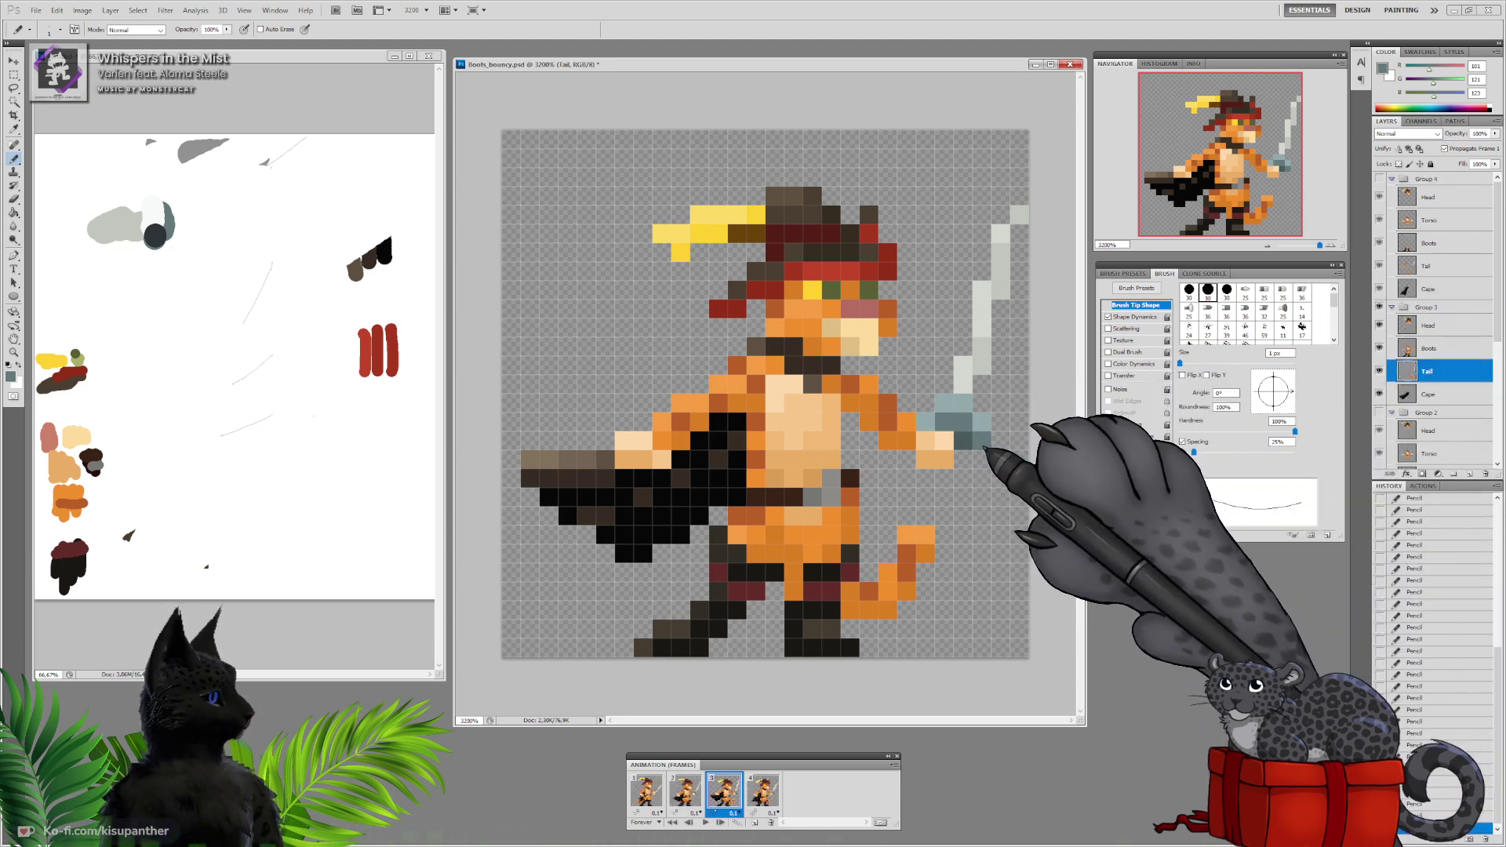
{"action": "left_click", "coordinate": [761, 793]}
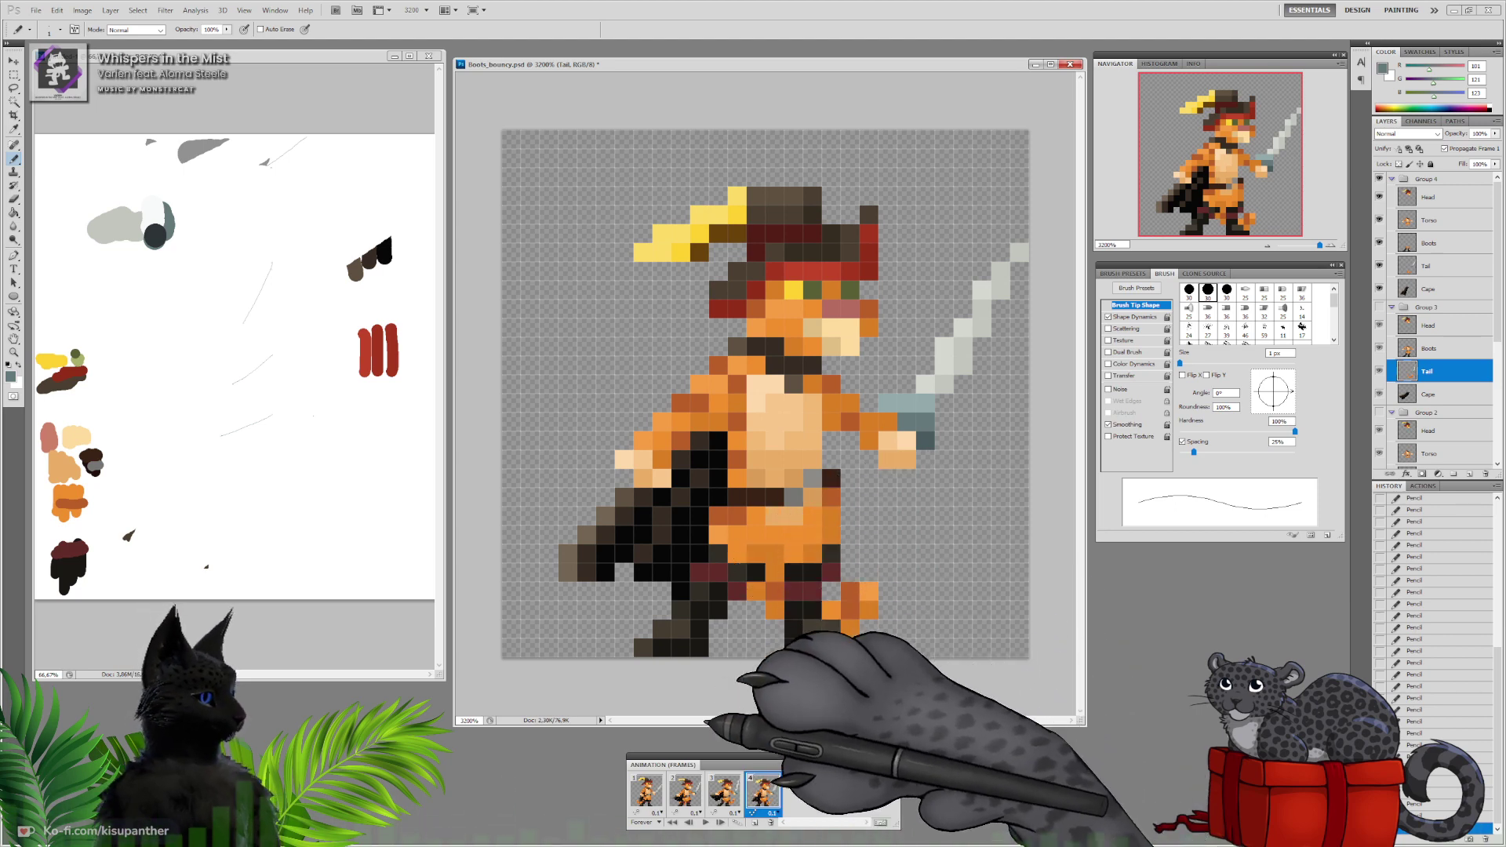
Paint frame 1's sword guard in light teal-gray on Group 1's Tail layer and add paler highlight pixels to its blade
{"action": "left_click", "coordinate": [685, 790]}
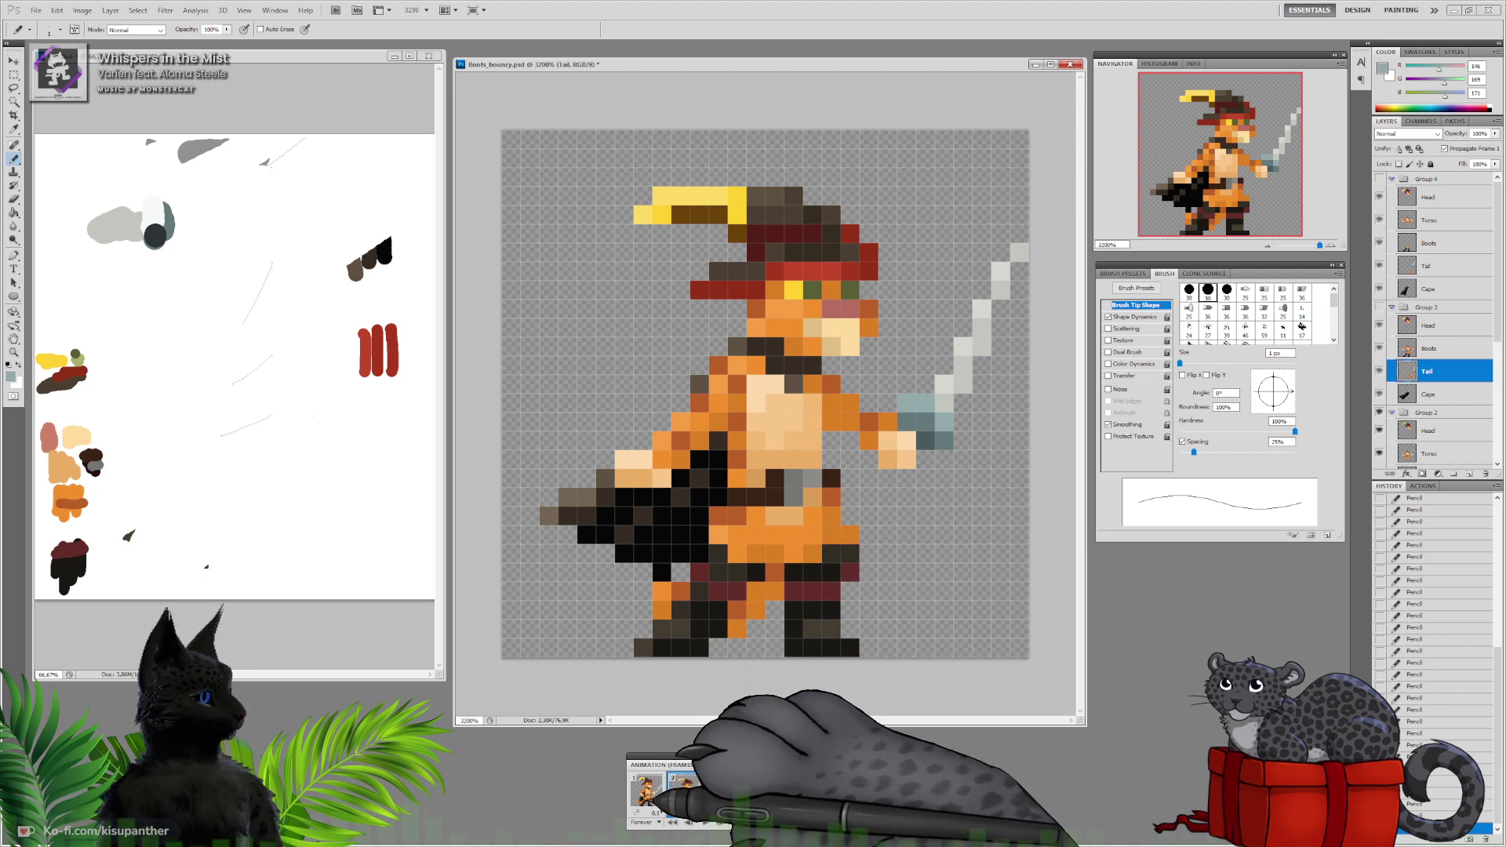
{"action": "left_click", "coordinate": [646, 790]}
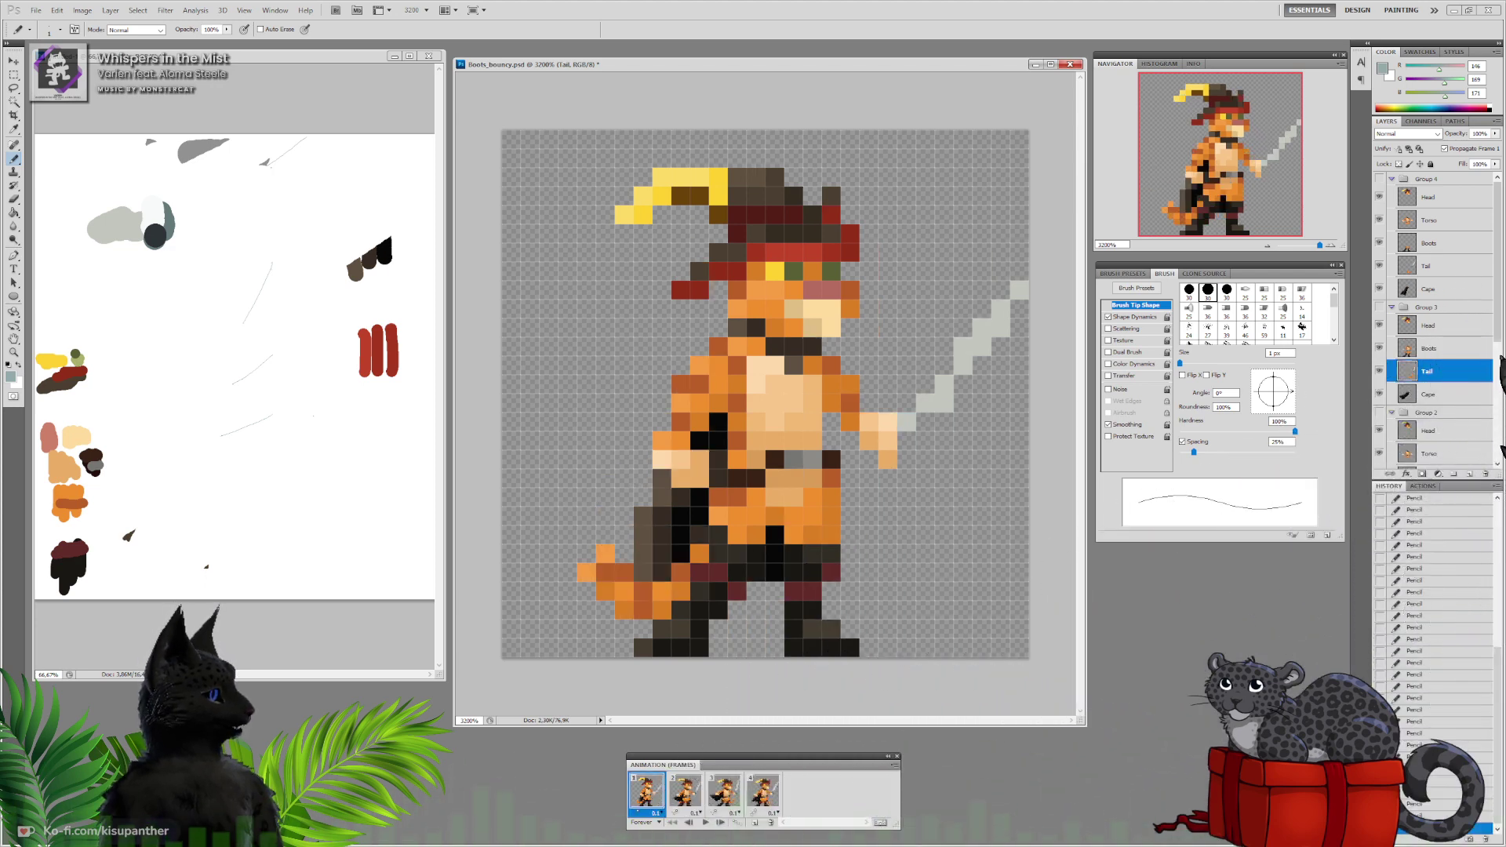
{"action": "left_click", "coordinate": [1497, 358]}
{"action": "left_click", "coordinate": [1434, 412]}
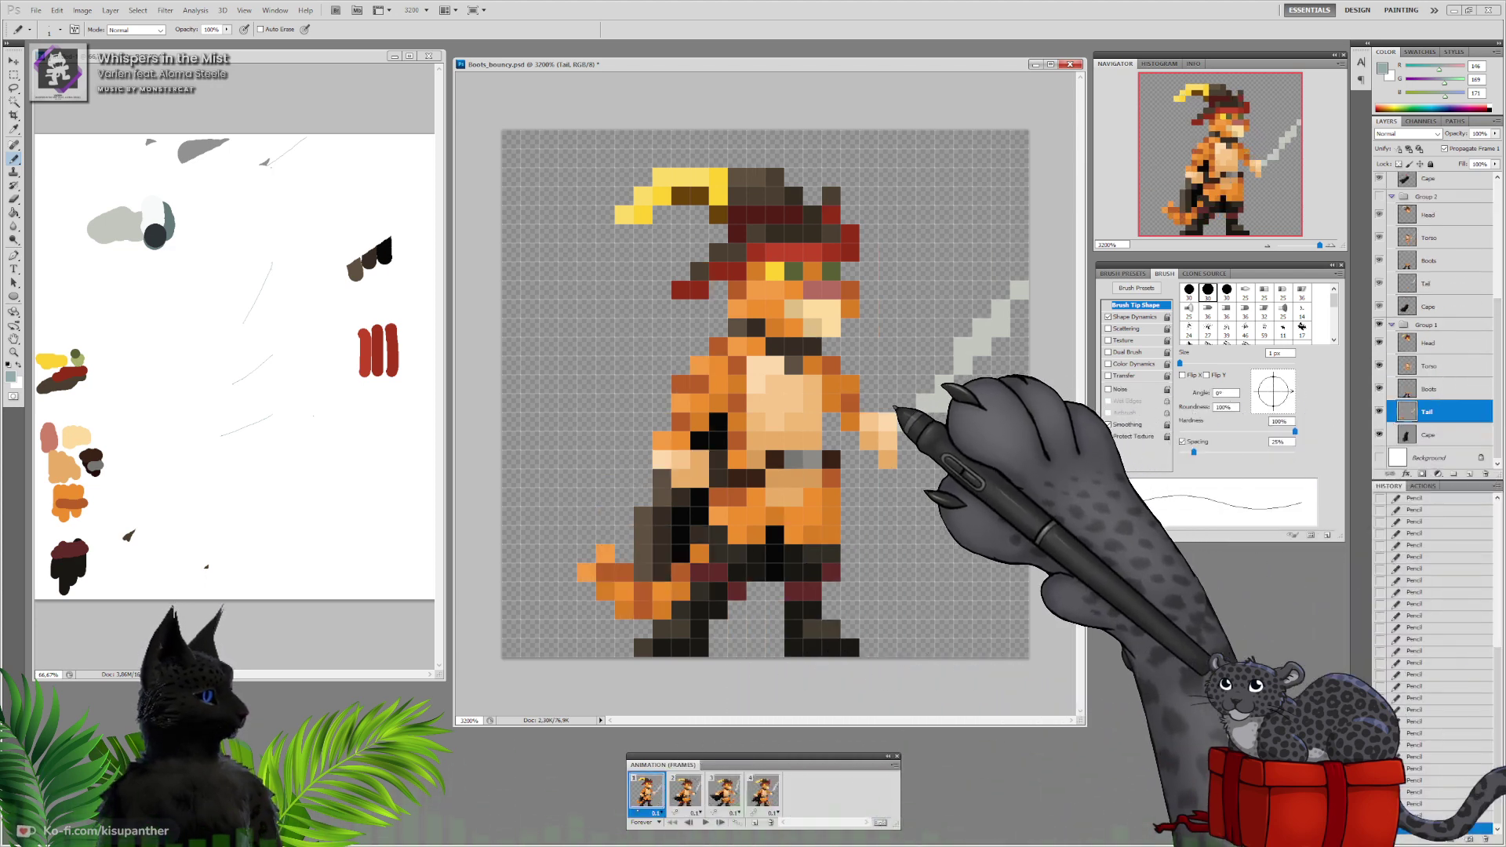
{"action": "mouse_move", "coordinate": [887, 404]}
{"action": "left_mouse_down"}
{"action": "mouse_move", "coordinate": [906, 405]}
{"action": "mouse_move", "coordinate": [908, 439]}
{"action": "left_mouse_up"}
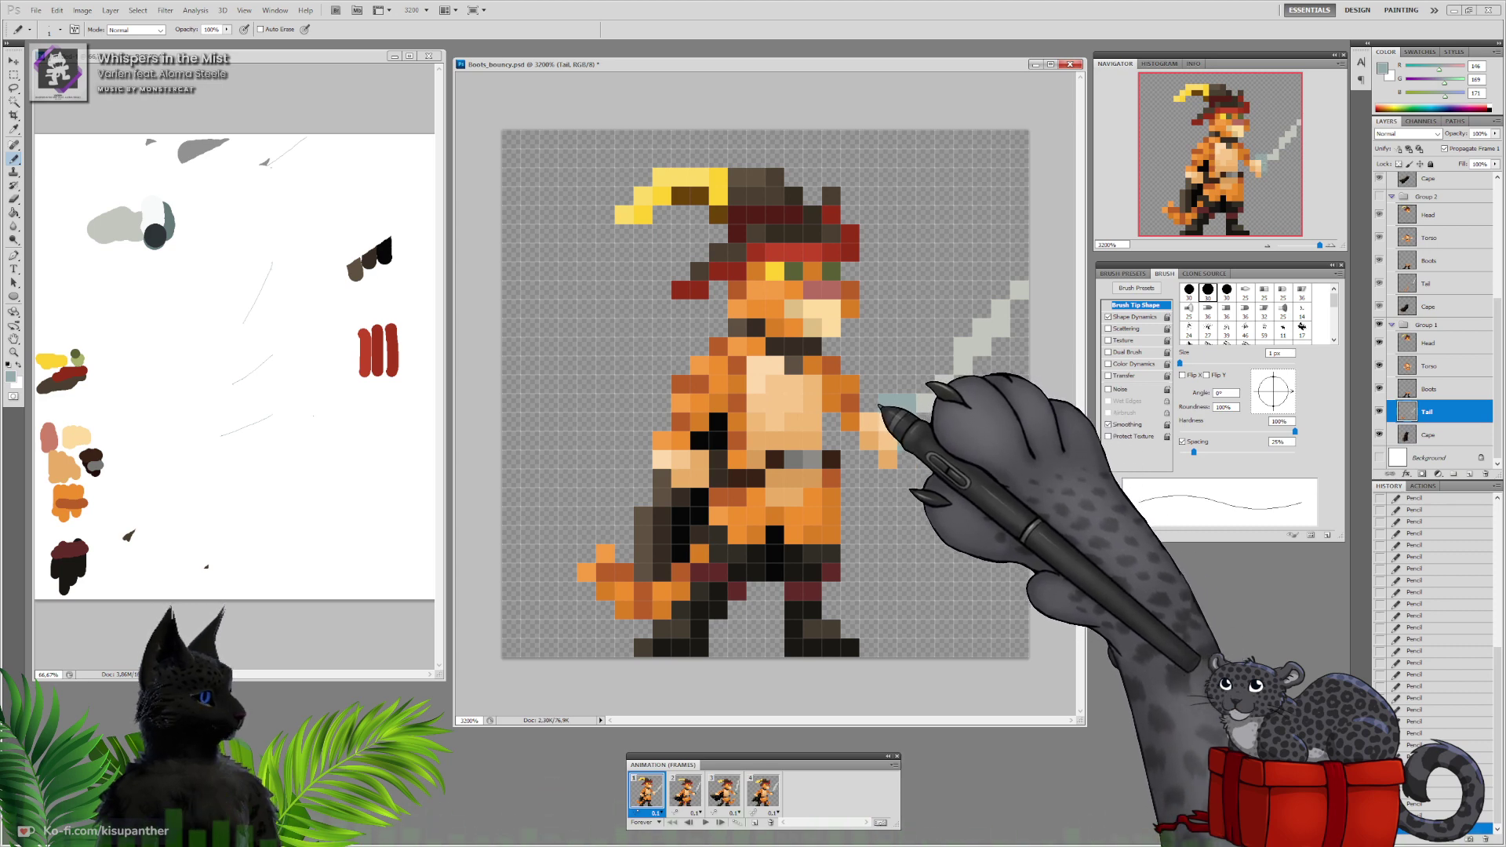
{"action": "left_click", "coordinate": [685, 791]}
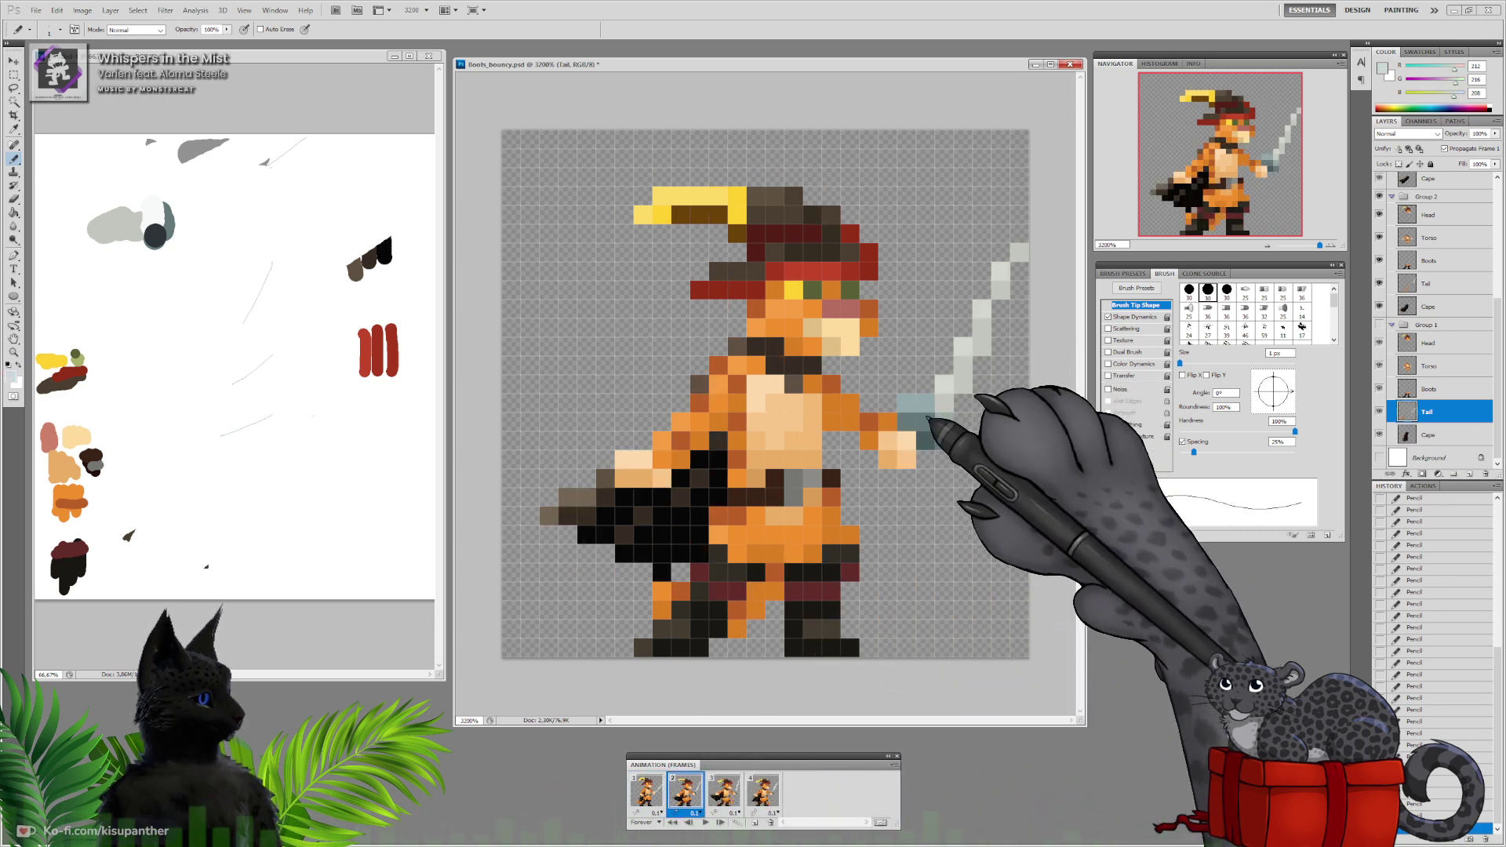
{"action": "left_click", "coordinate": [646, 790]}
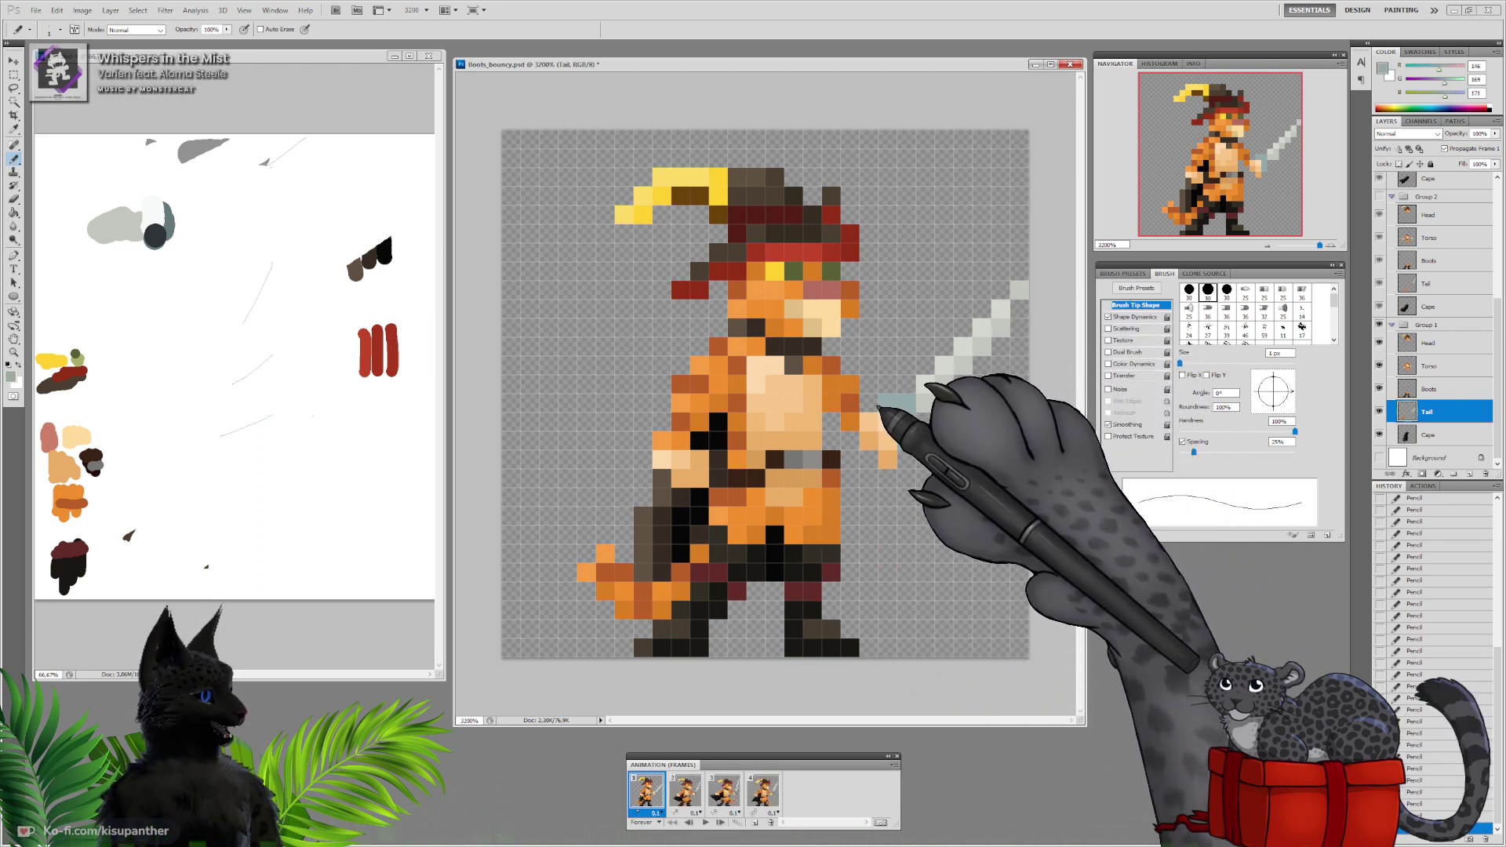
Shade frame 1's guard beside the front hand with frame 2's mid and dark teal-grays, add a light edge pixel, and play the animation
{"action": "left_click", "coordinate": [685, 792]}
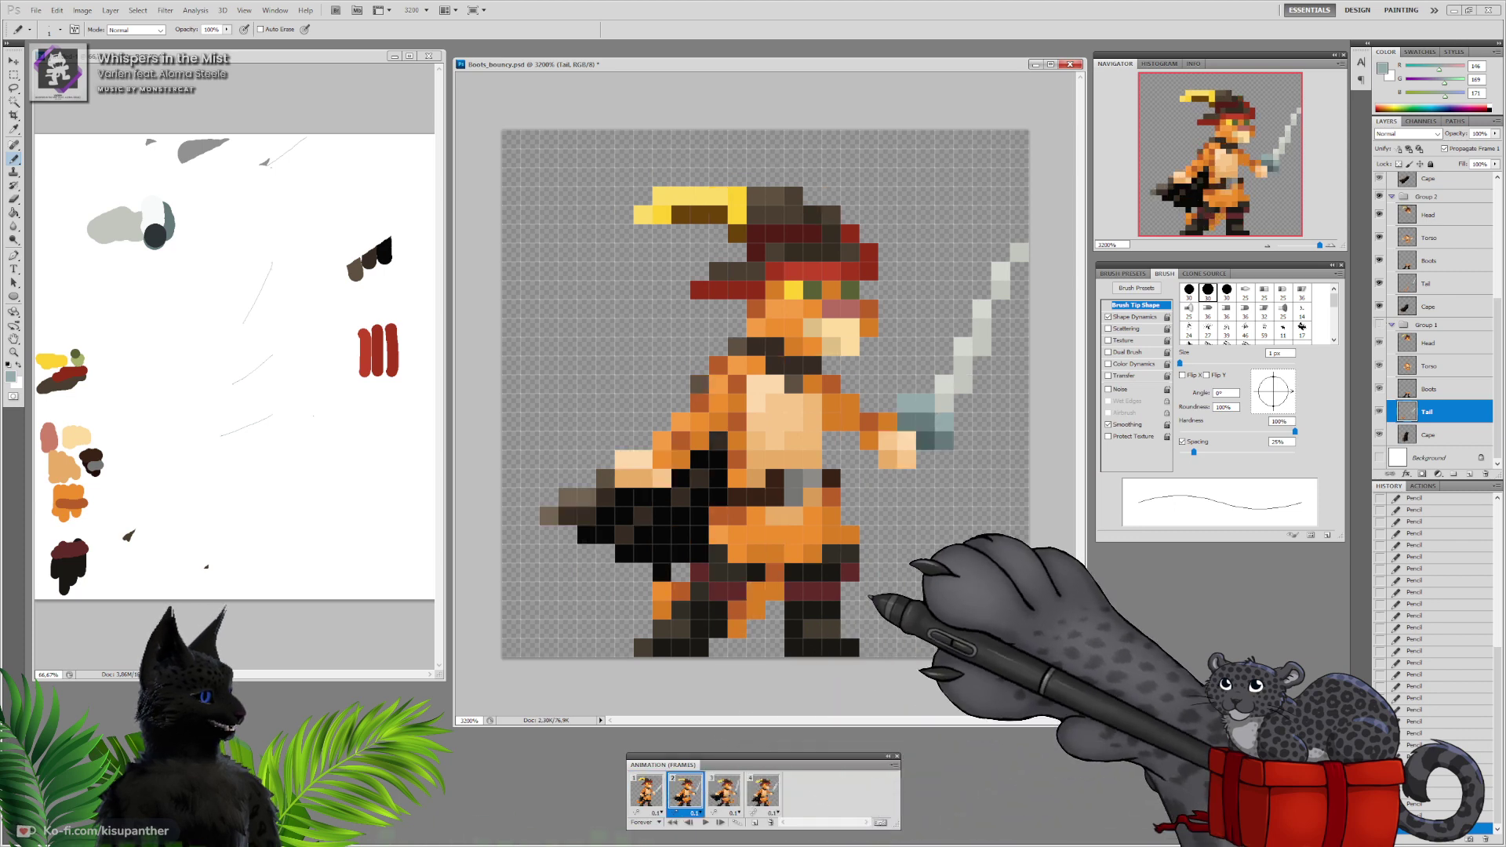
{"action": "left_click", "coordinate": [907, 424], "text": "alt"}
{"action": "left_click", "coordinate": [647, 791]}
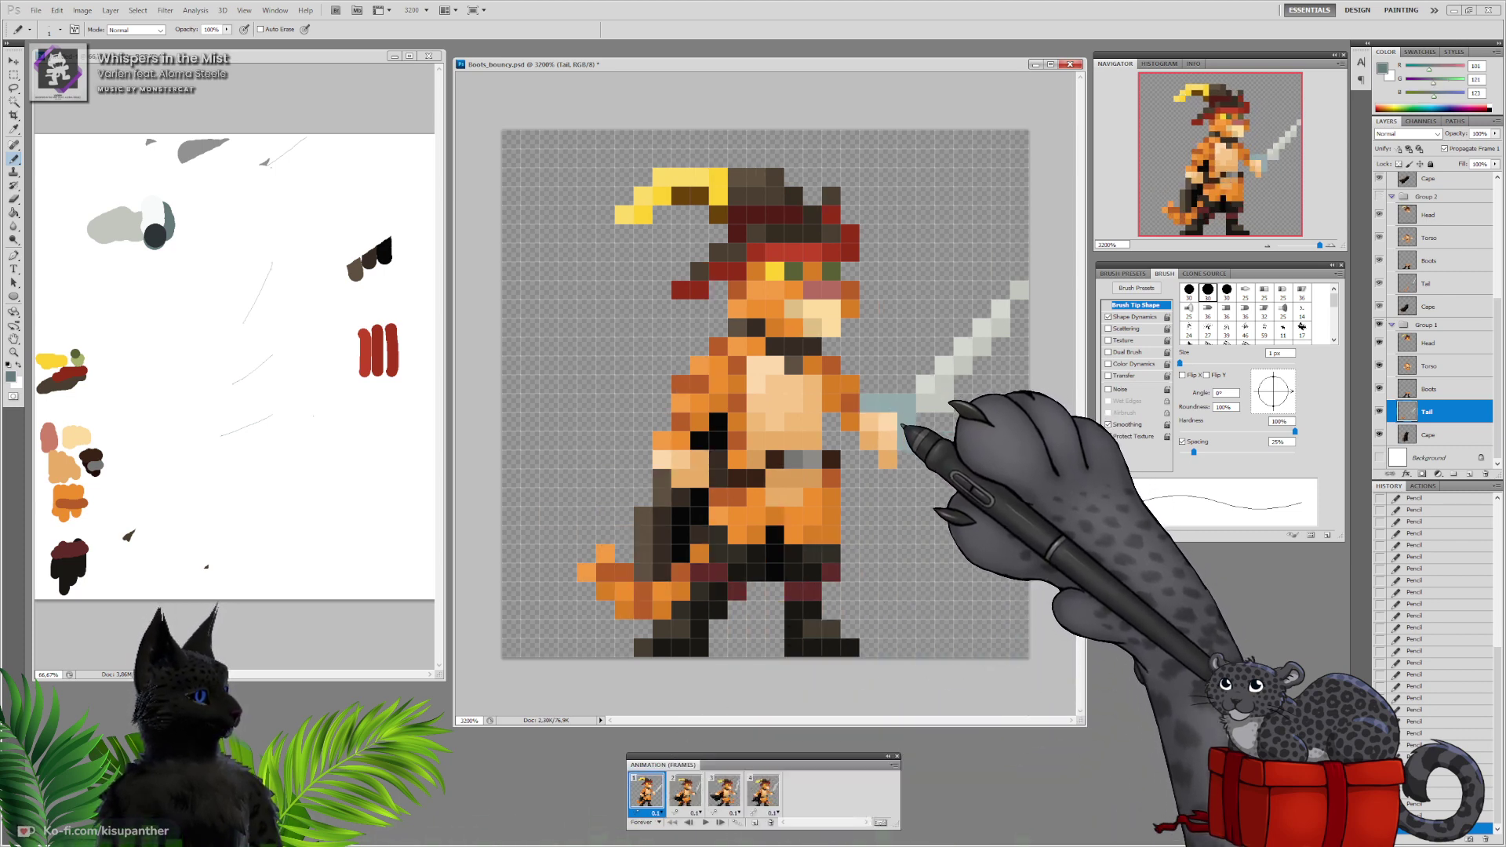
{"action": "left_click", "coordinate": [684, 791]}
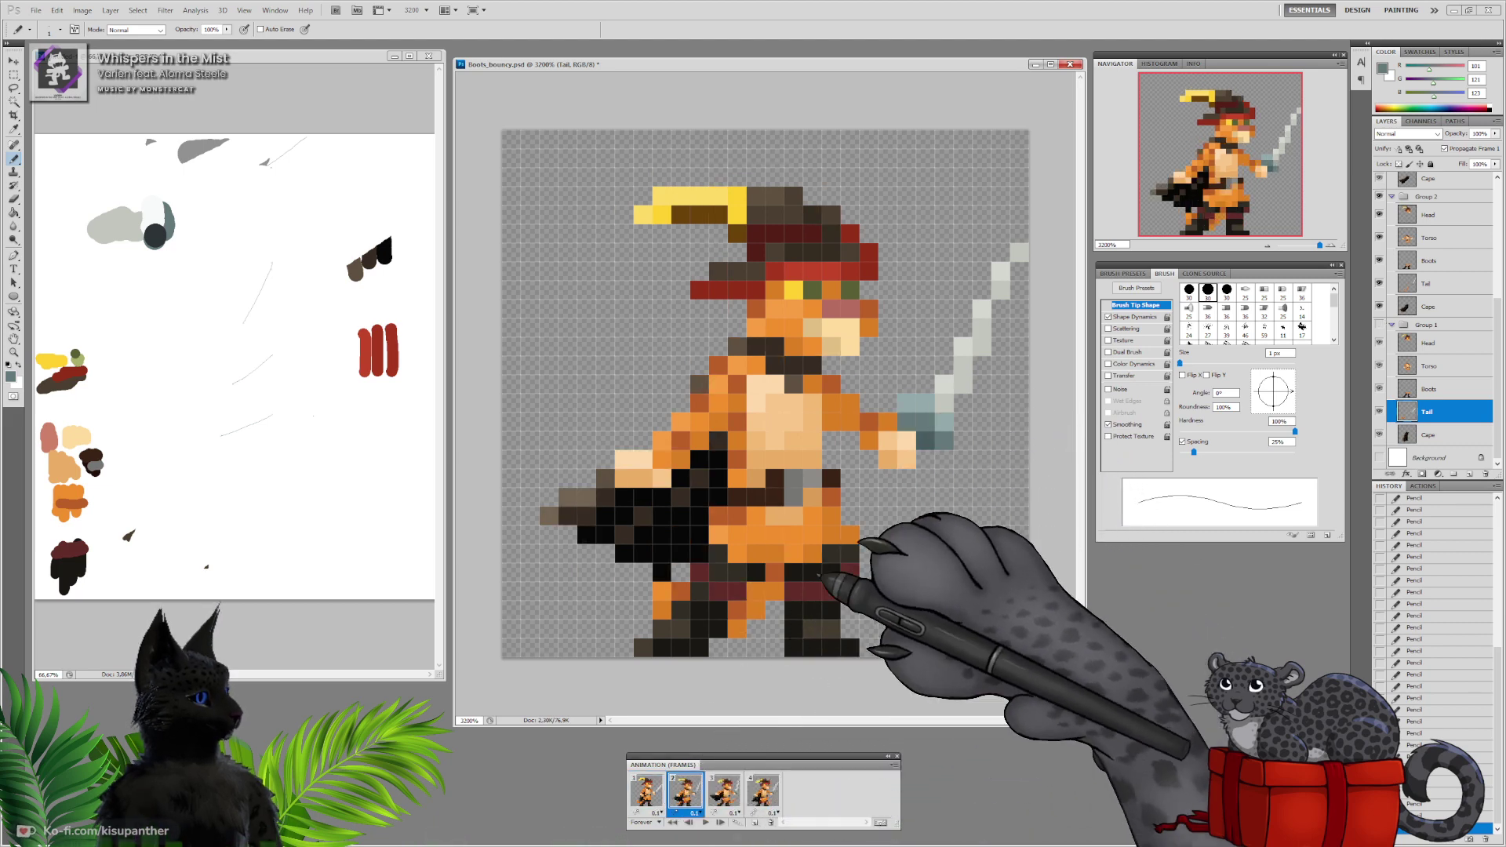
{"action": "left_click", "coordinate": [929, 444], "text": "alt"}
{"action": "left_click", "coordinate": [646, 790]}
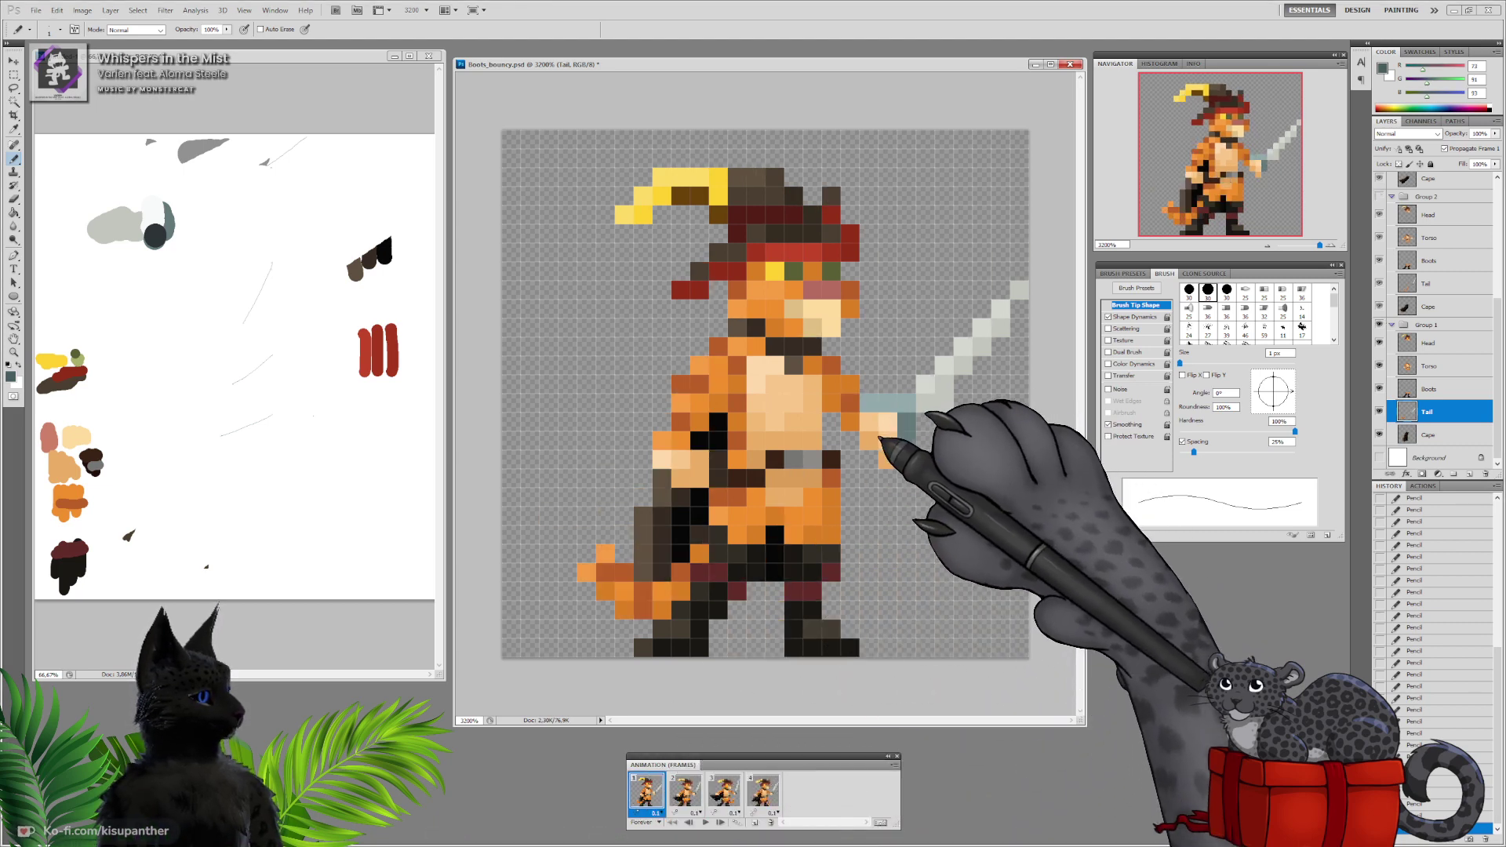
{"action": "left_click", "coordinate": [905, 423]}
{"action": "left_click", "coordinate": [908, 405], "text": "alt"}
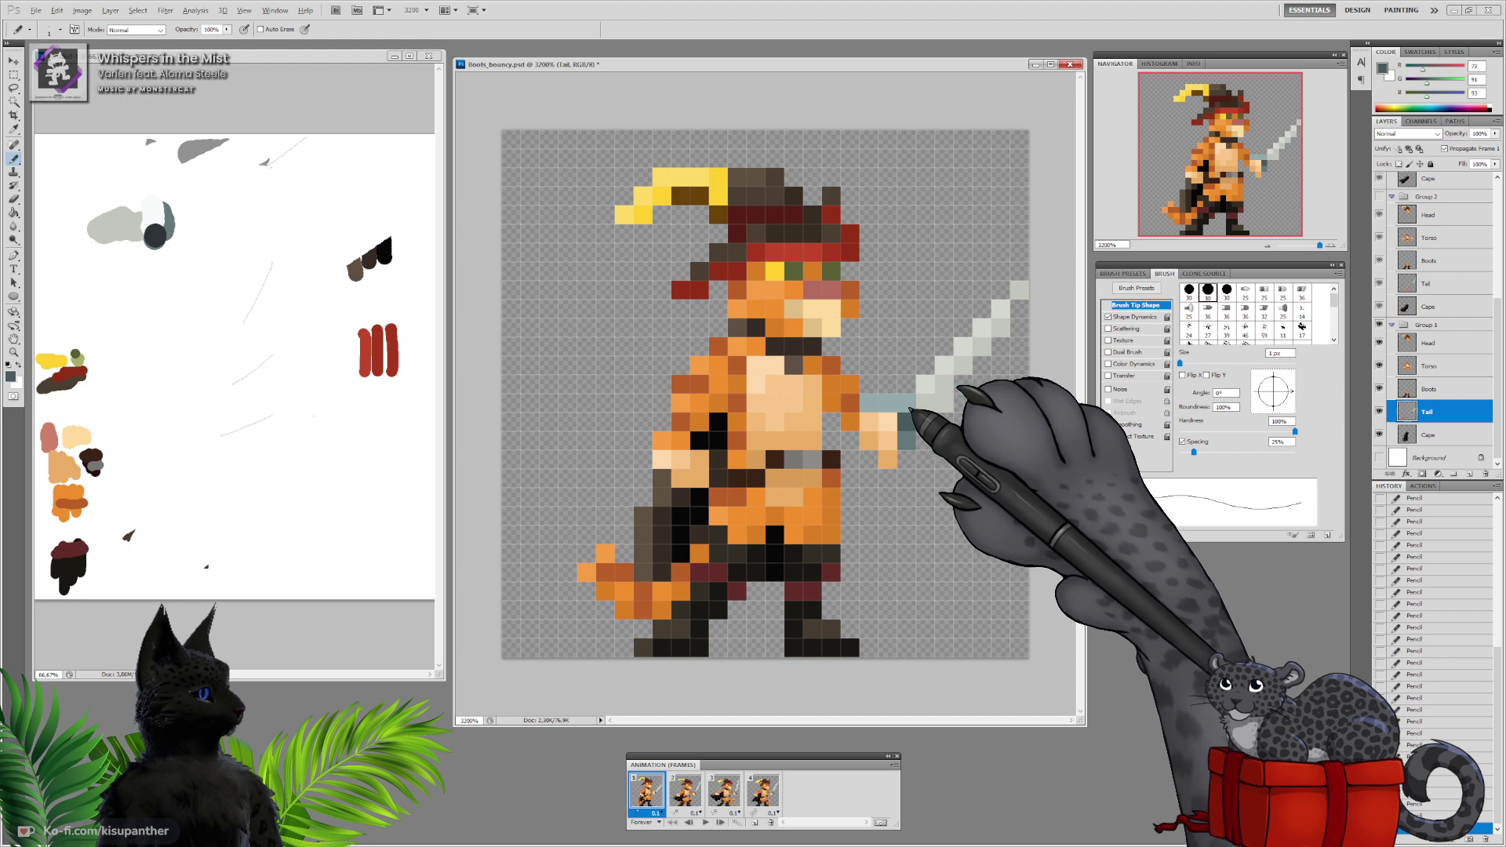
{"action": "left_click", "coordinate": [925, 421]}
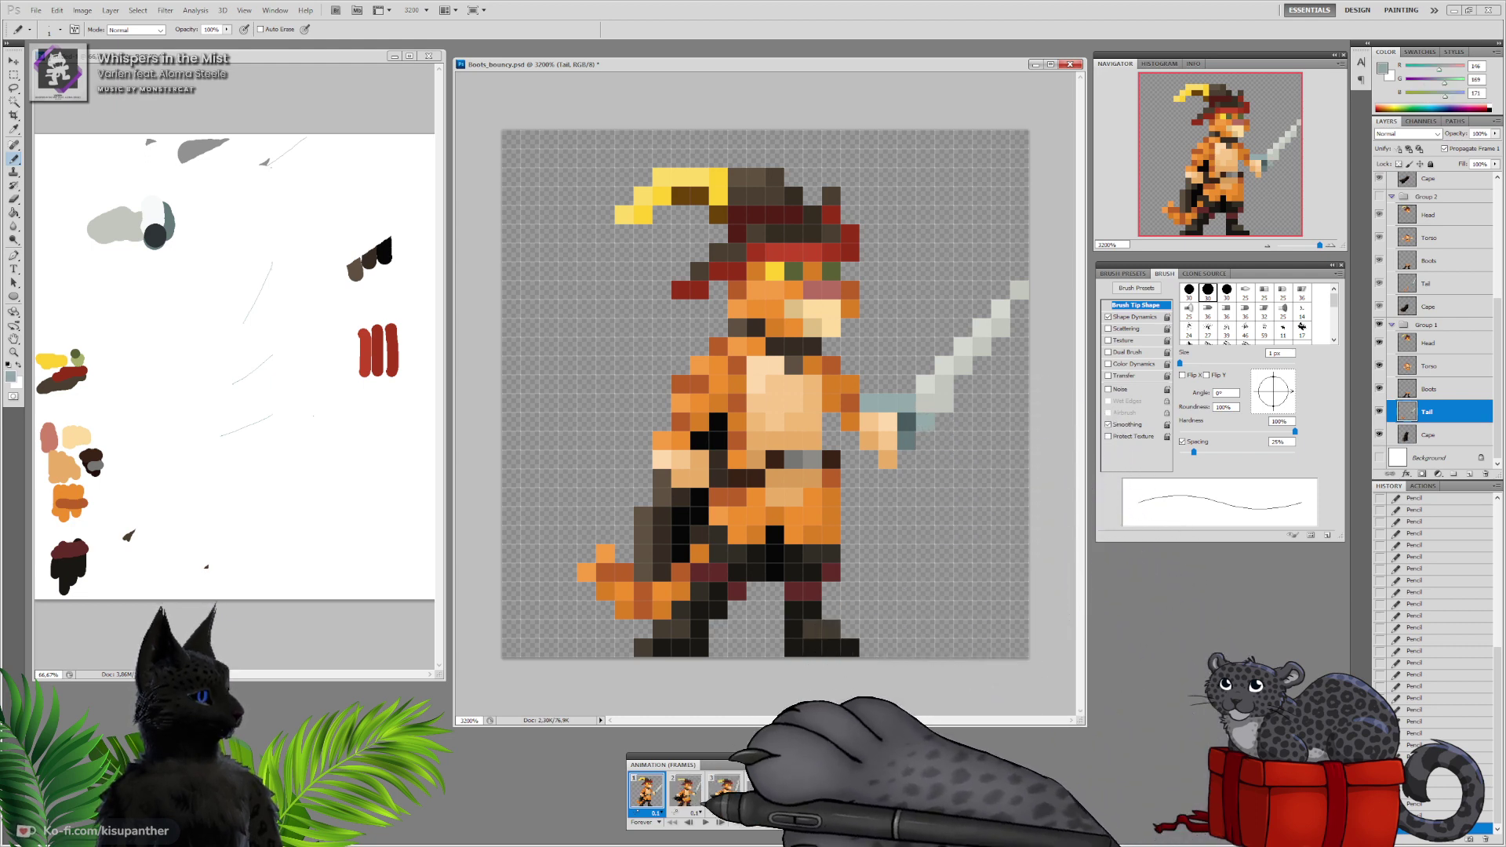
{"action": "left_click", "coordinate": [705, 821]}
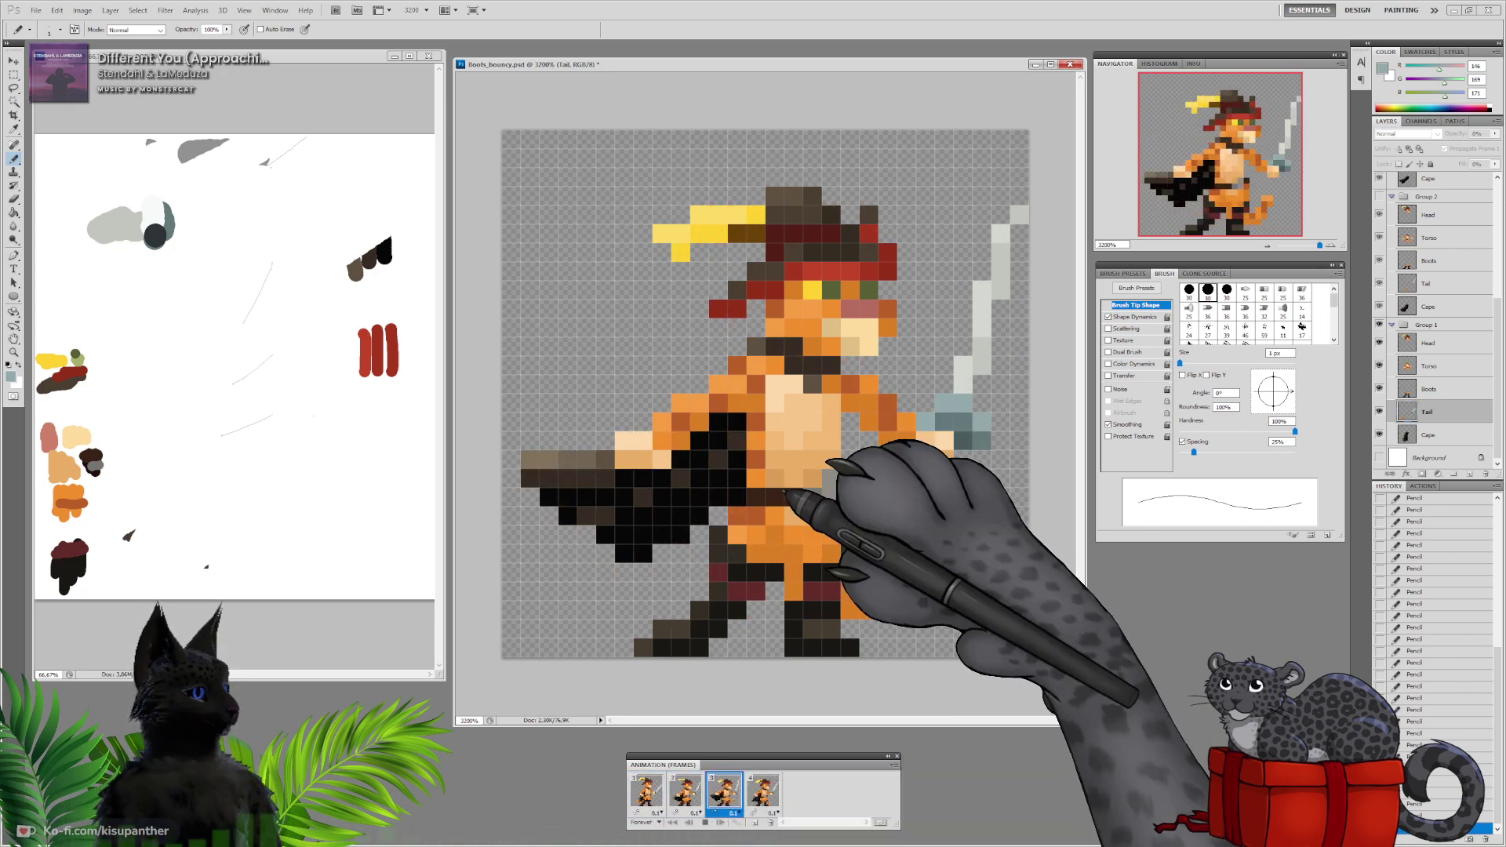
Mix a brown from the belly tone, paint it onto frame 1's belt area on Group 1's Torso layer, and switch to frame 2
{"action": "left_click", "coordinate": [648, 792]}
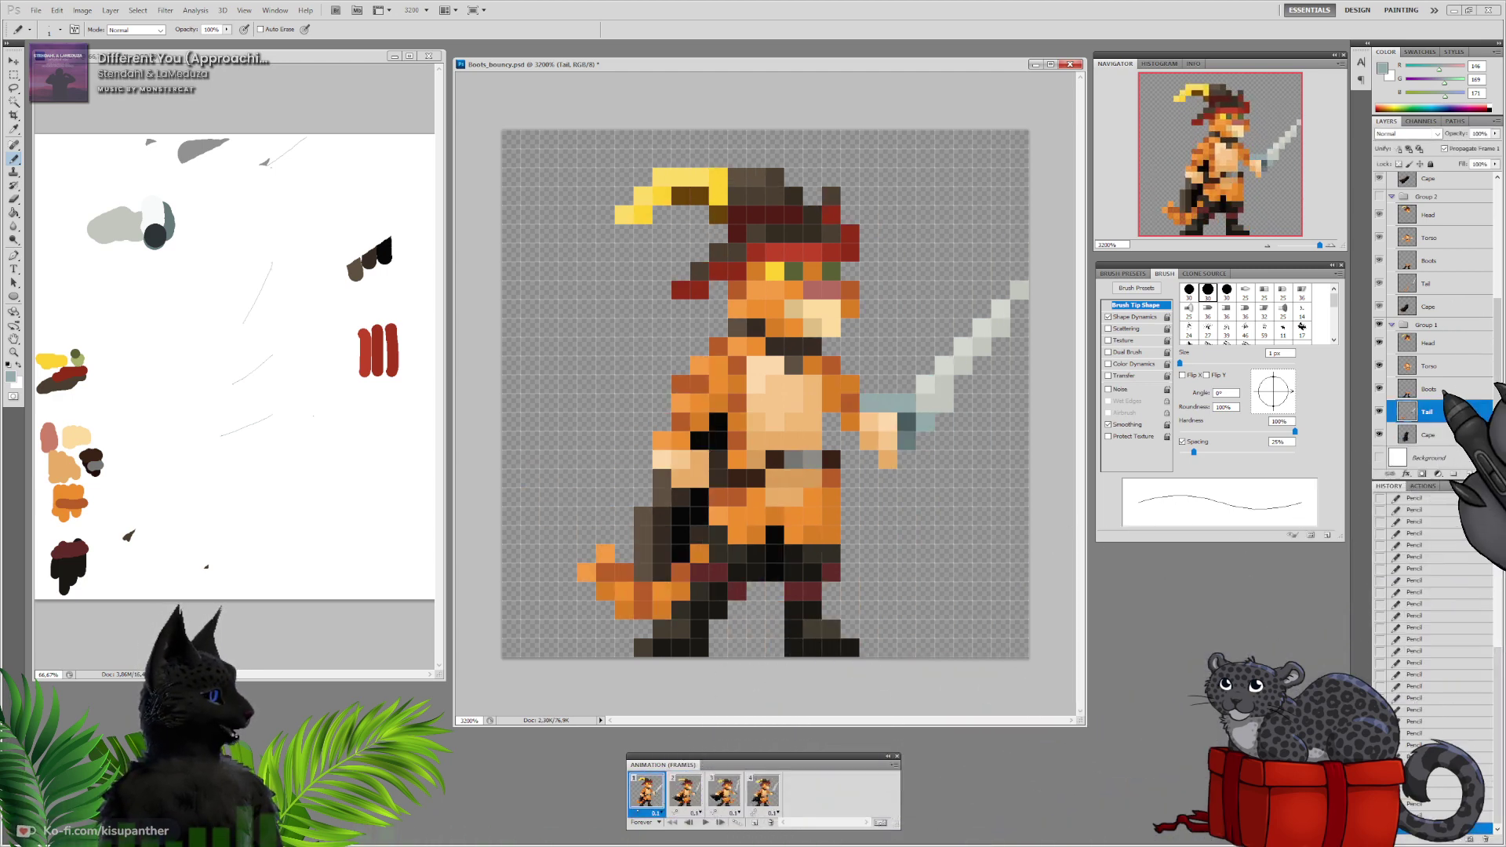
{"action": "left_click", "coordinate": [1428, 365]}
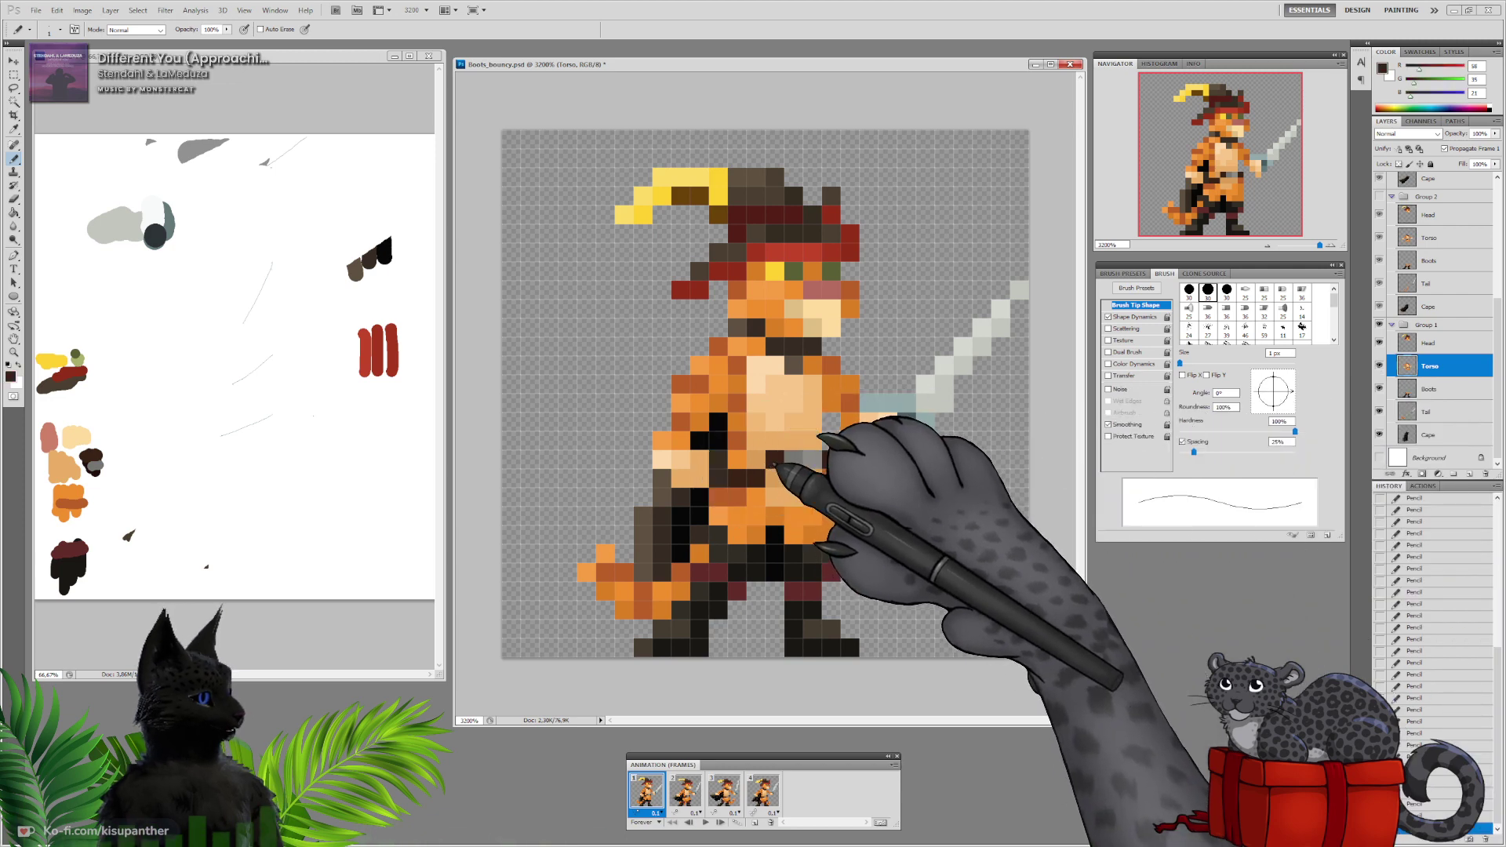
{"action": "left_click", "coordinate": [10, 376]}
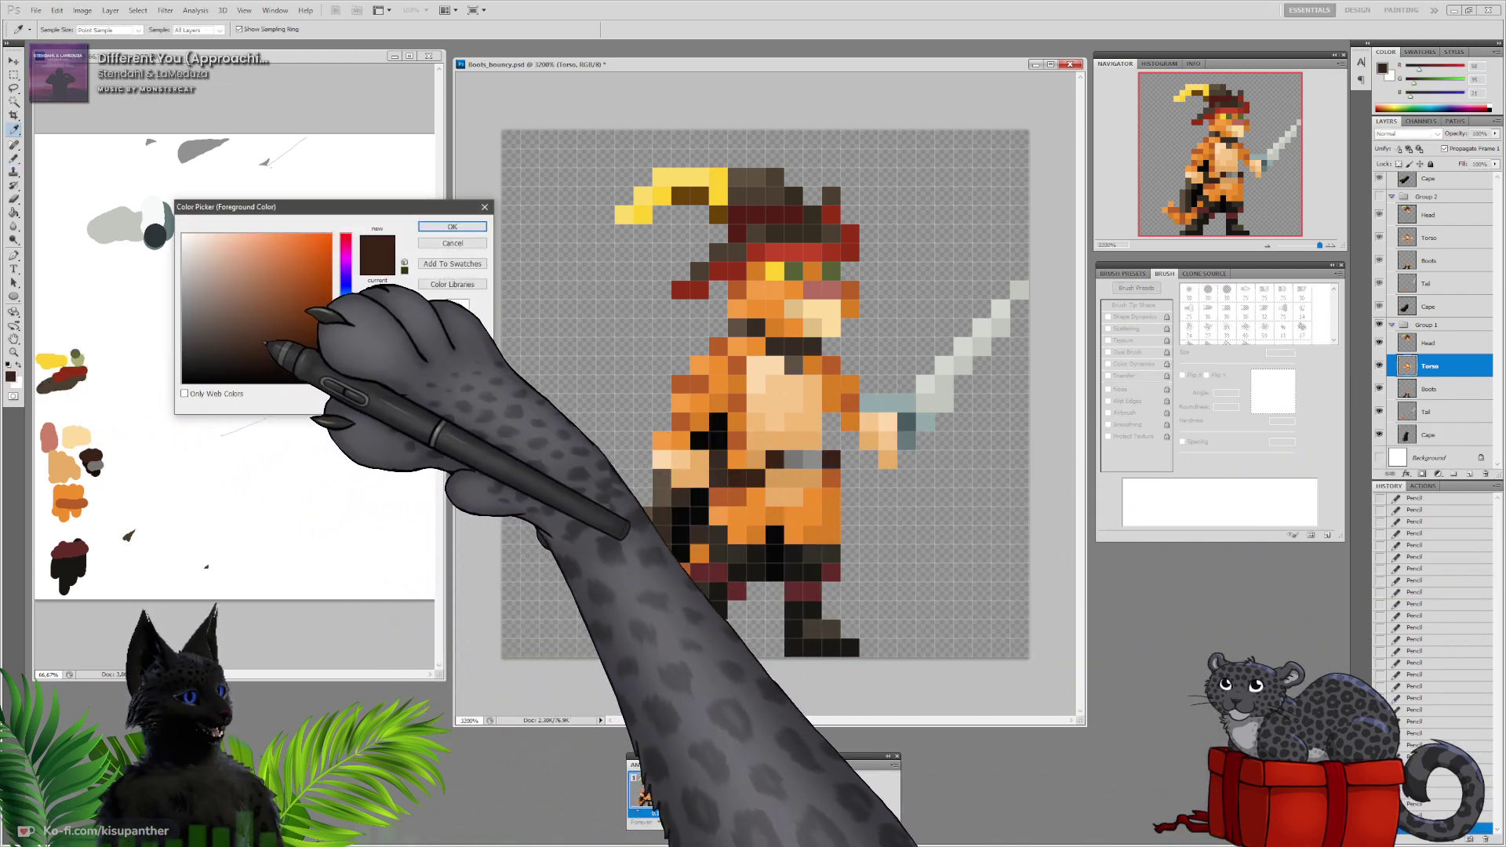
{"action": "left_click", "coordinate": [778, 473]}
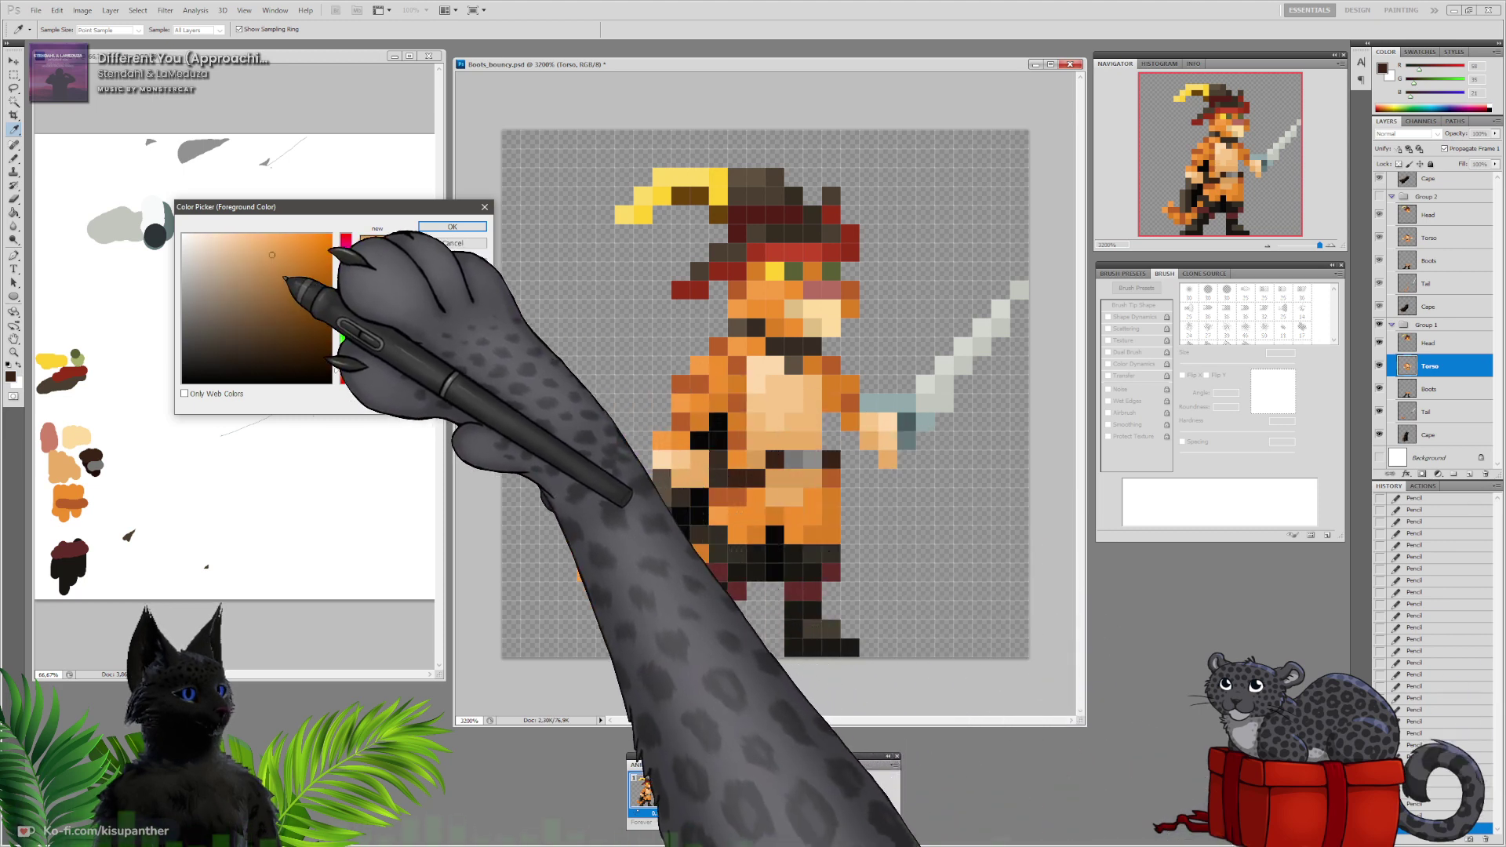
{"action": "left_click", "coordinate": [295, 302]}
{"action": "left_click", "coordinate": [452, 226]}
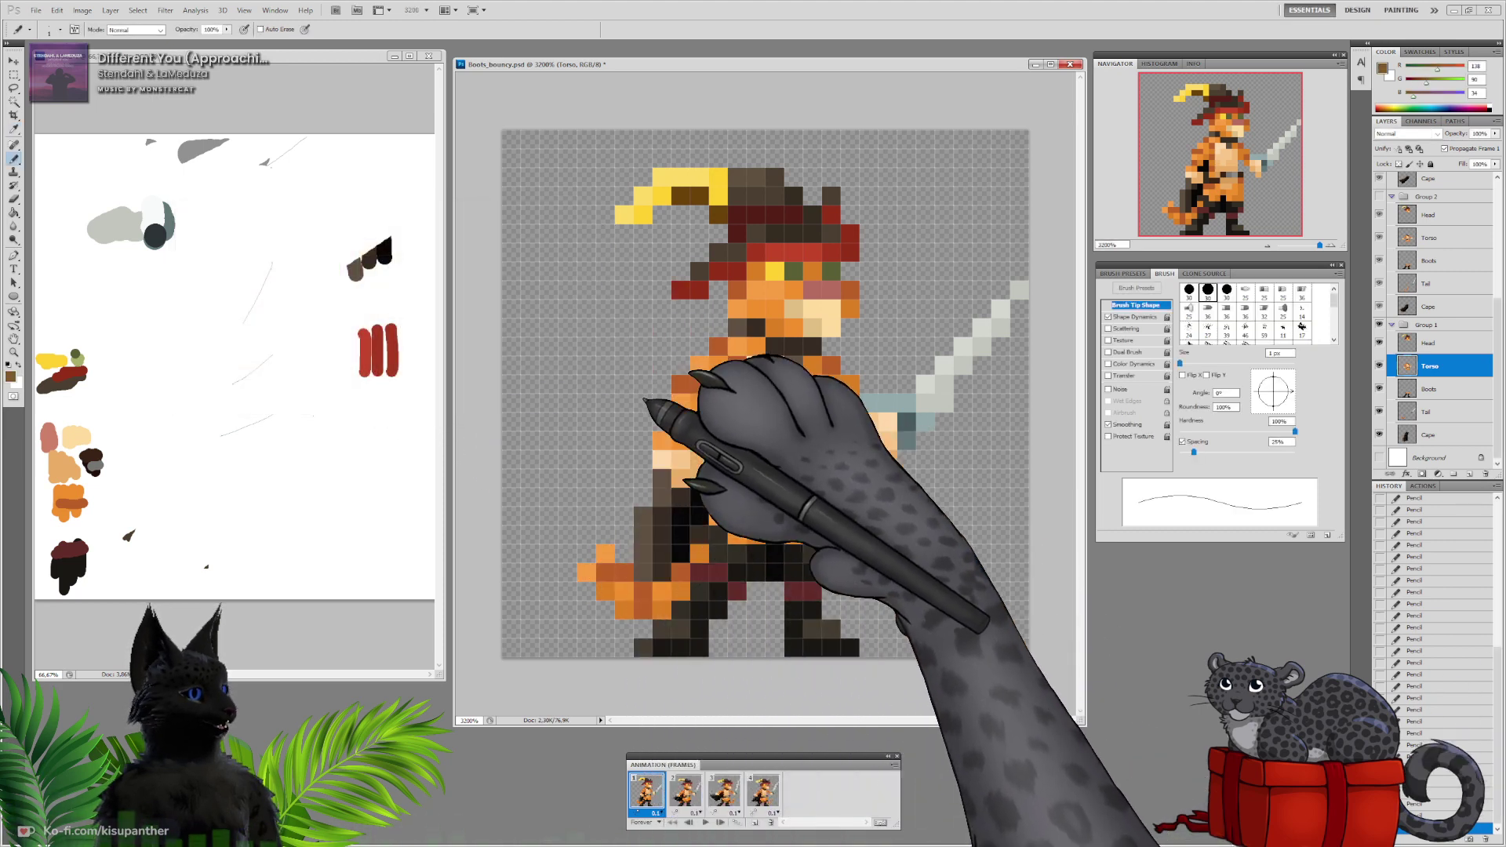
{"action": "left_click", "coordinate": [775, 477]}
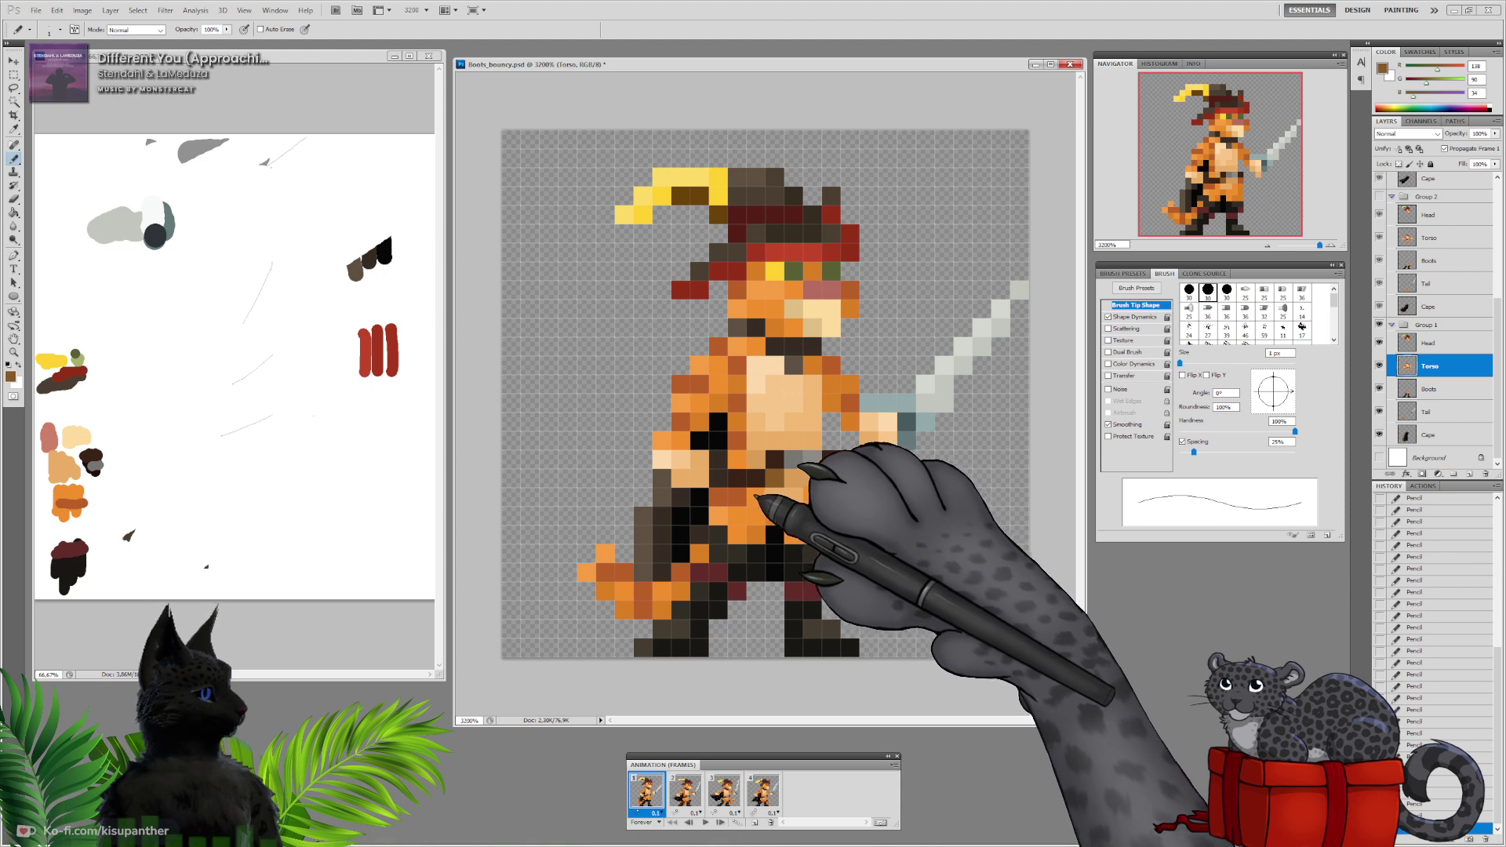
{"action": "left_click", "coordinate": [756, 460]}
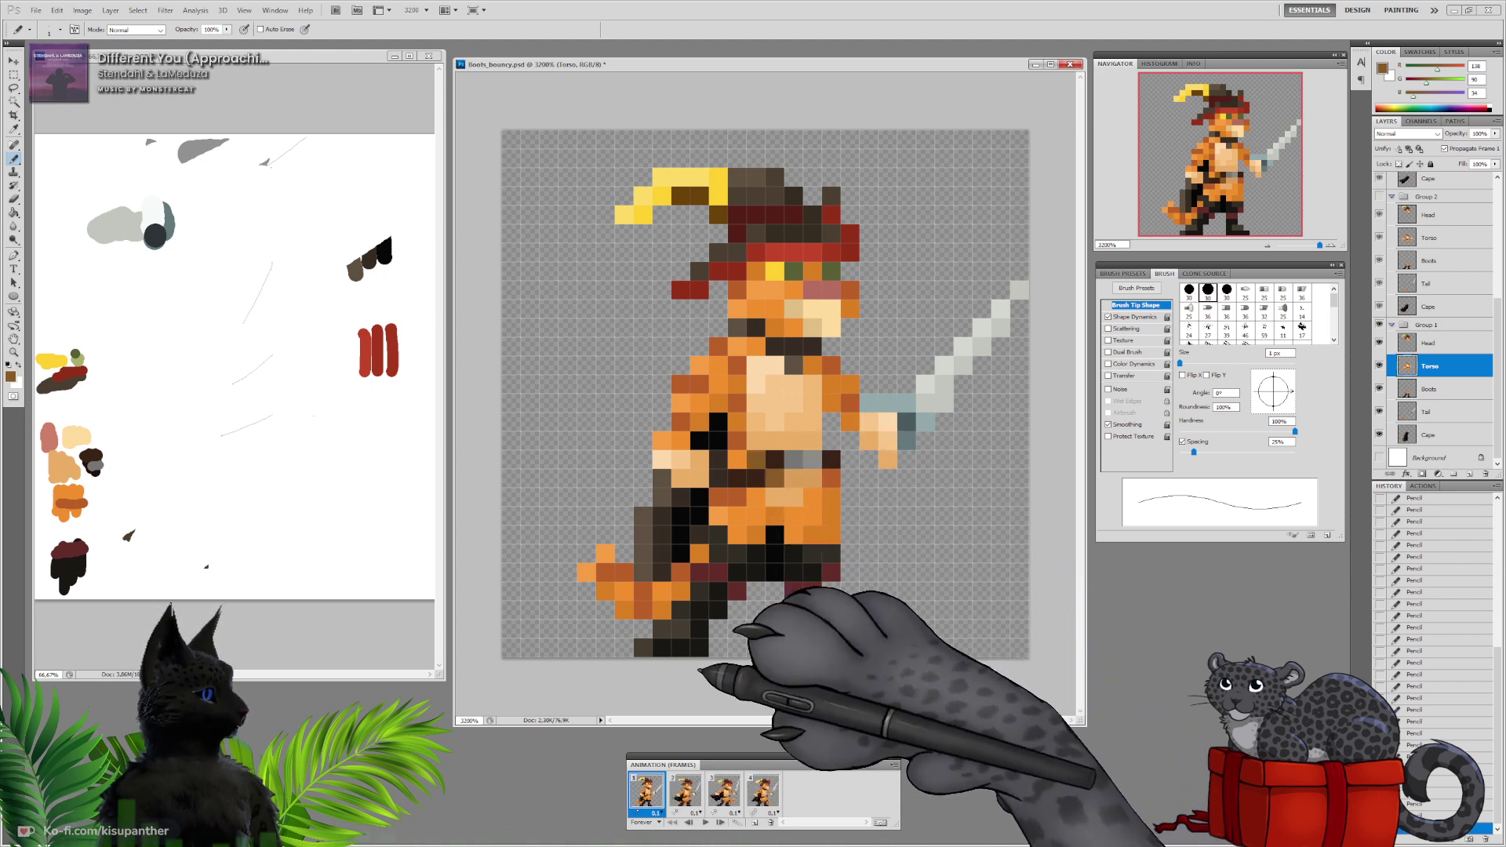
{"action": "left_click", "coordinate": [685, 790]}
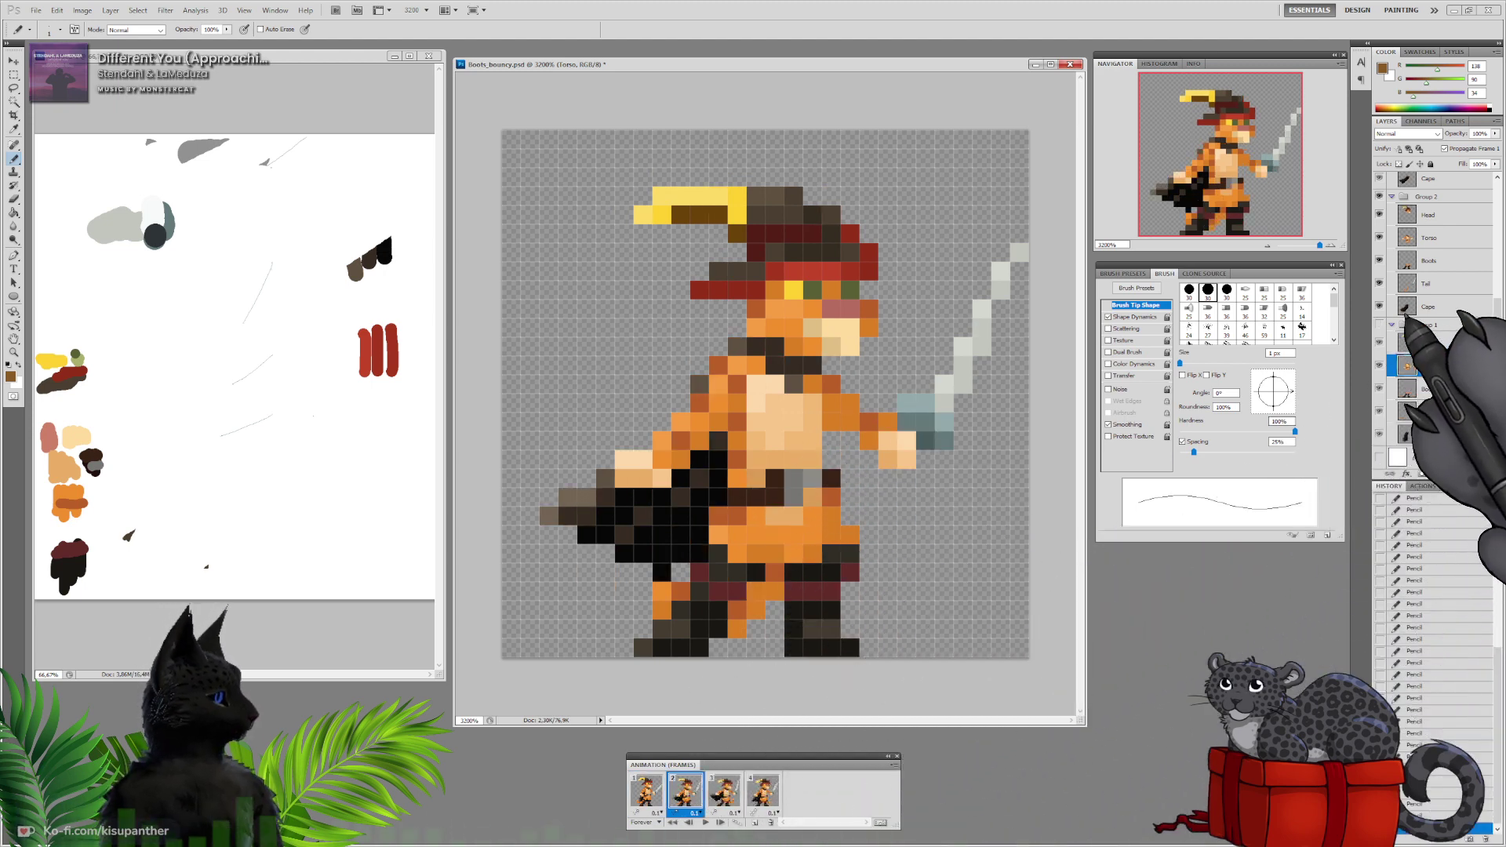
Compare the belt across all four frames, play the animation, and return to frame 1
{"action": "left_click", "coordinate": [1429, 237]}
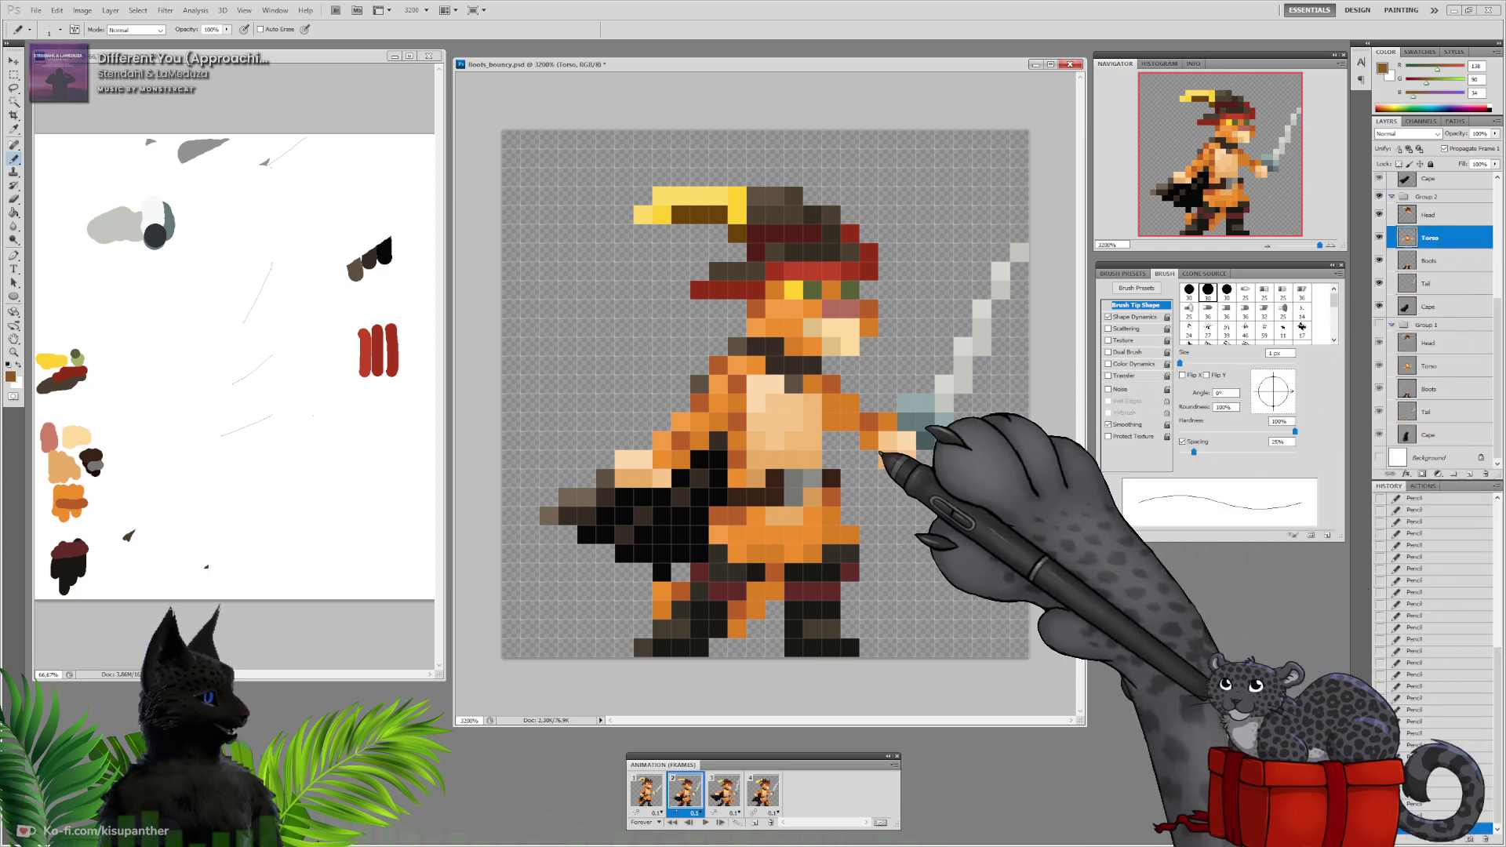
{"action": "left_click", "coordinate": [724, 791]}
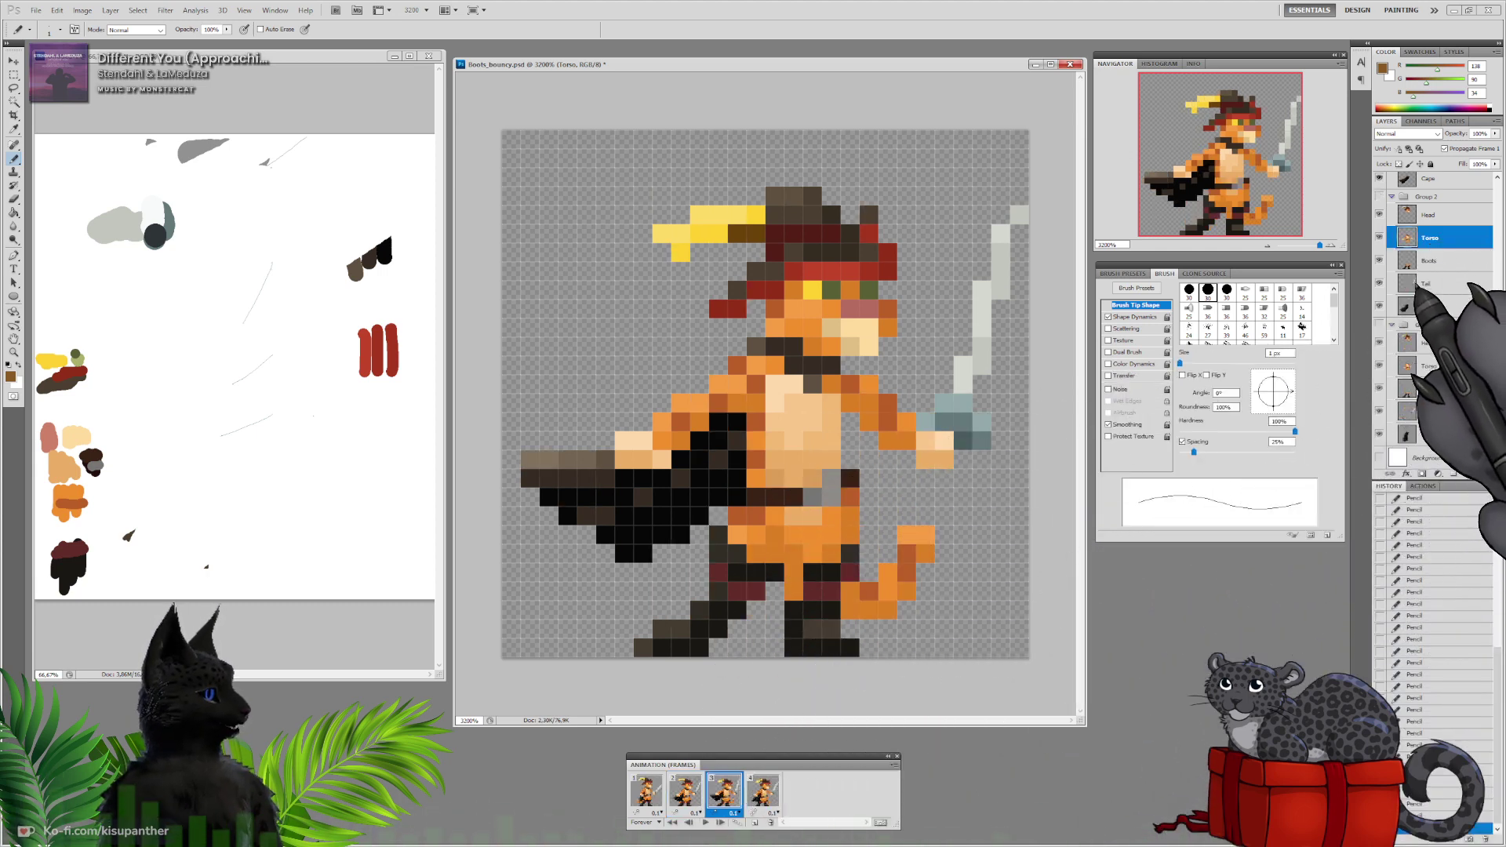
{"action": "left_click", "coordinate": [690, 788]}
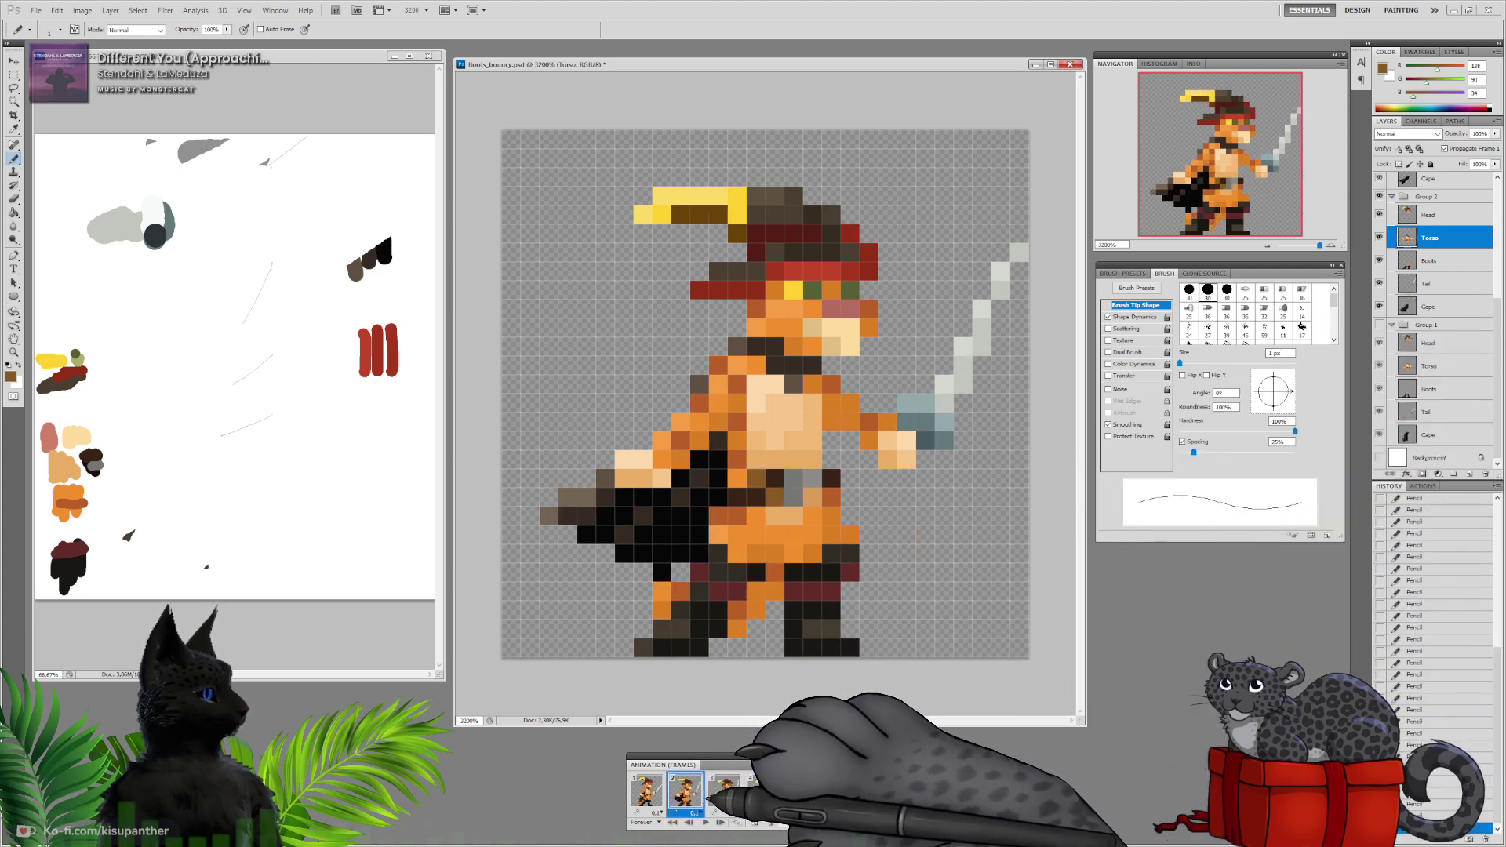
{"action": "left_click", "coordinate": [728, 795]}
{"action": "left_click", "coordinate": [763, 791]}
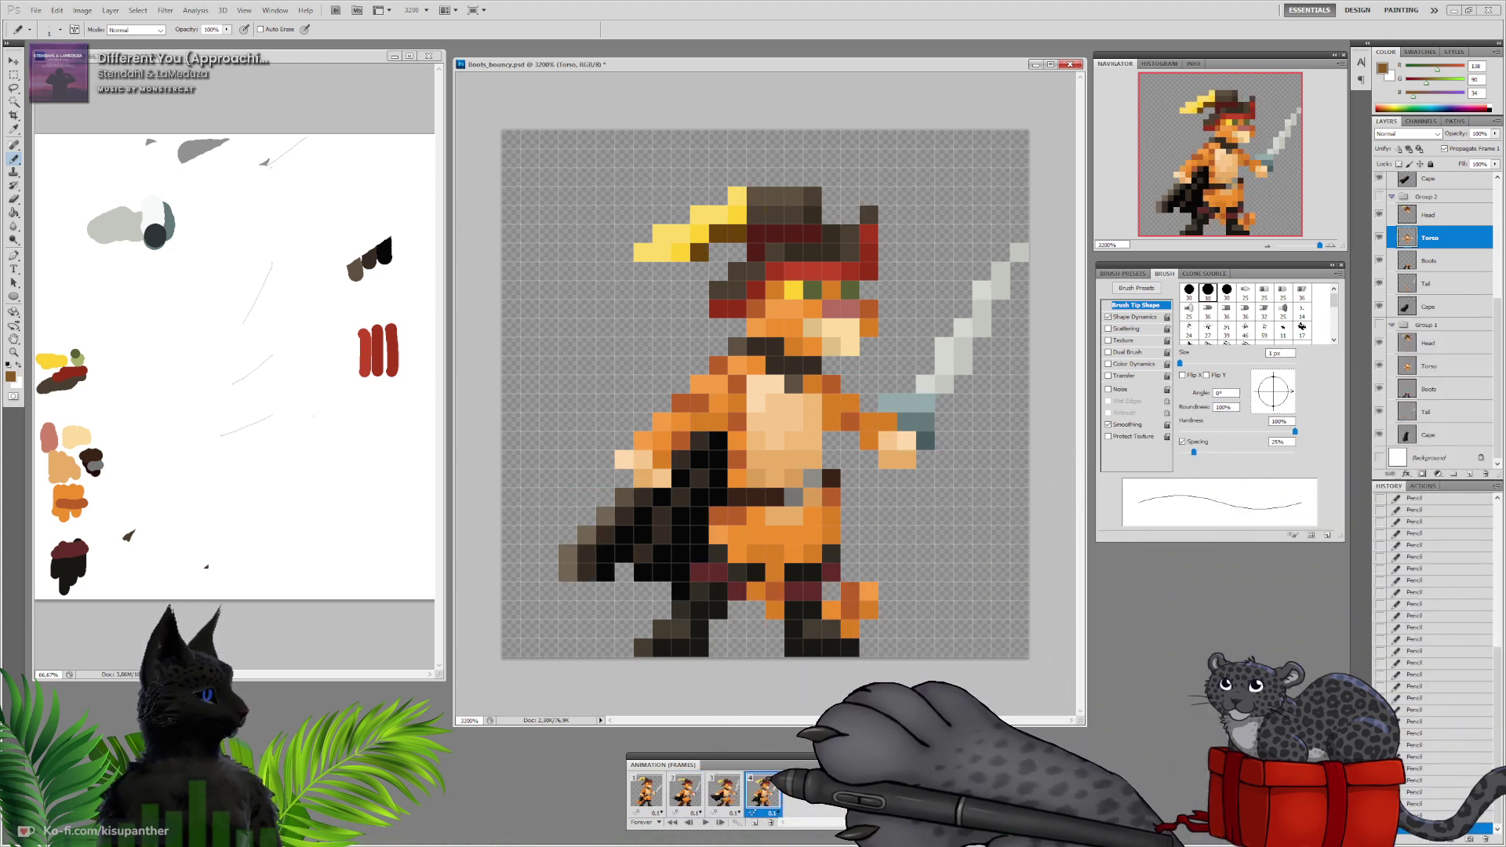
{"action": "left_click", "coordinate": [725, 795]}
{"action": "left_click", "coordinate": [687, 792]}
{"action": "left_click", "coordinate": [654, 792]}
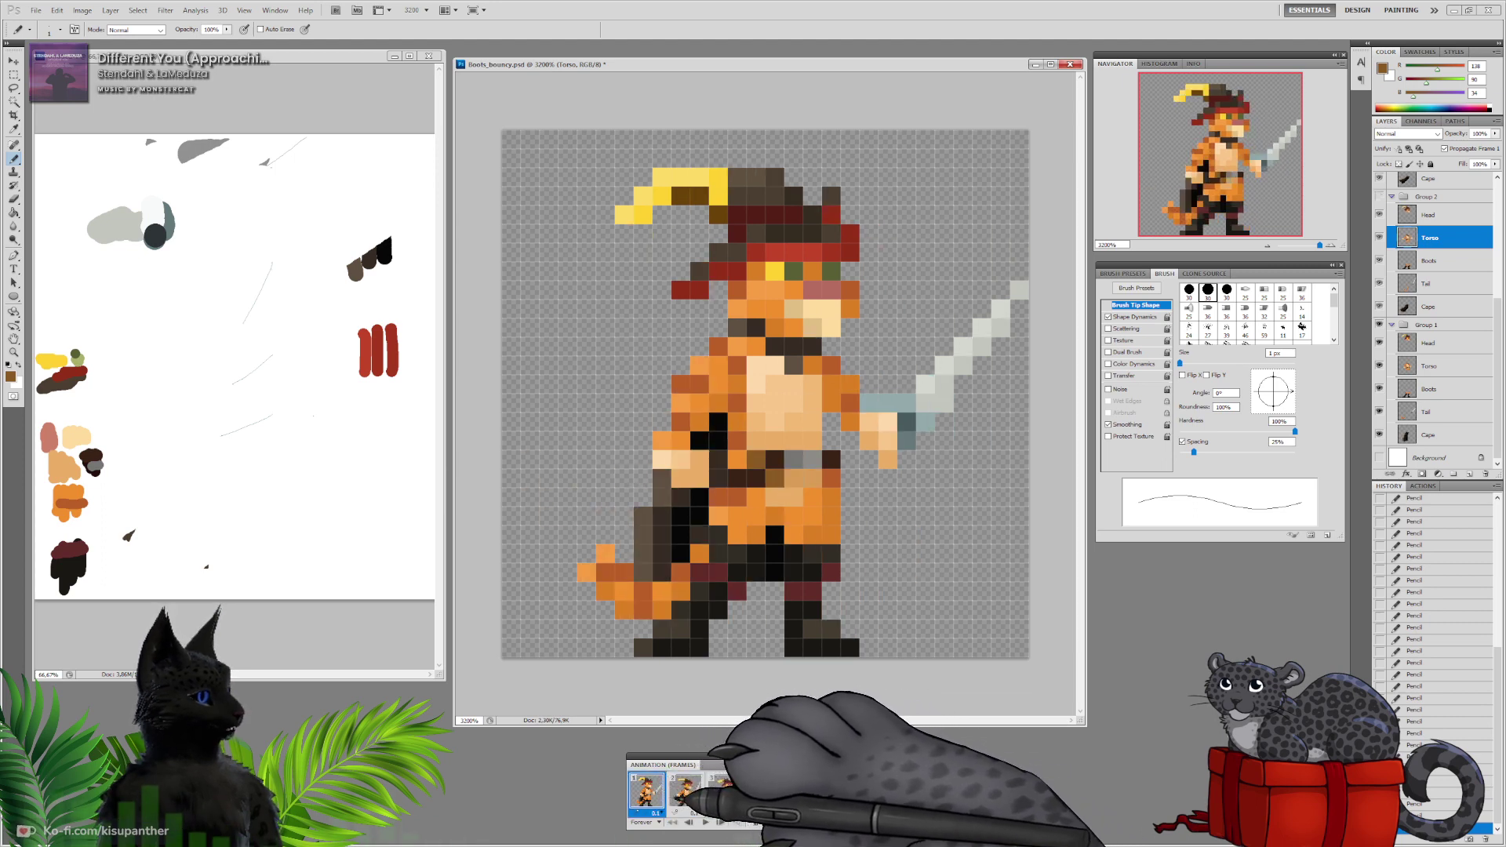
{"action": "left_click", "coordinate": [705, 822]}
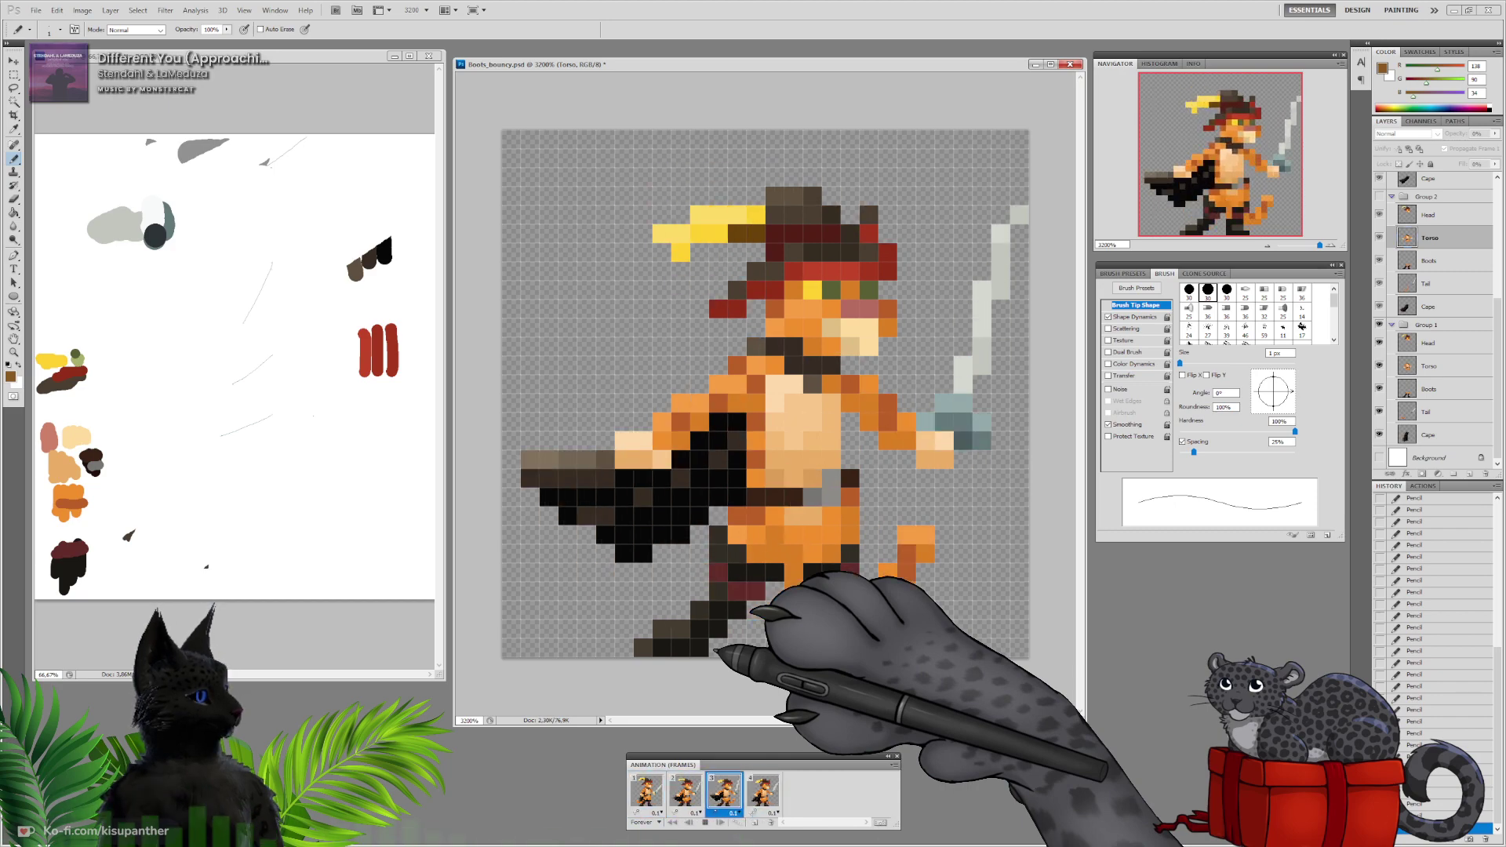
{"action": "left_click", "coordinate": [646, 792]}
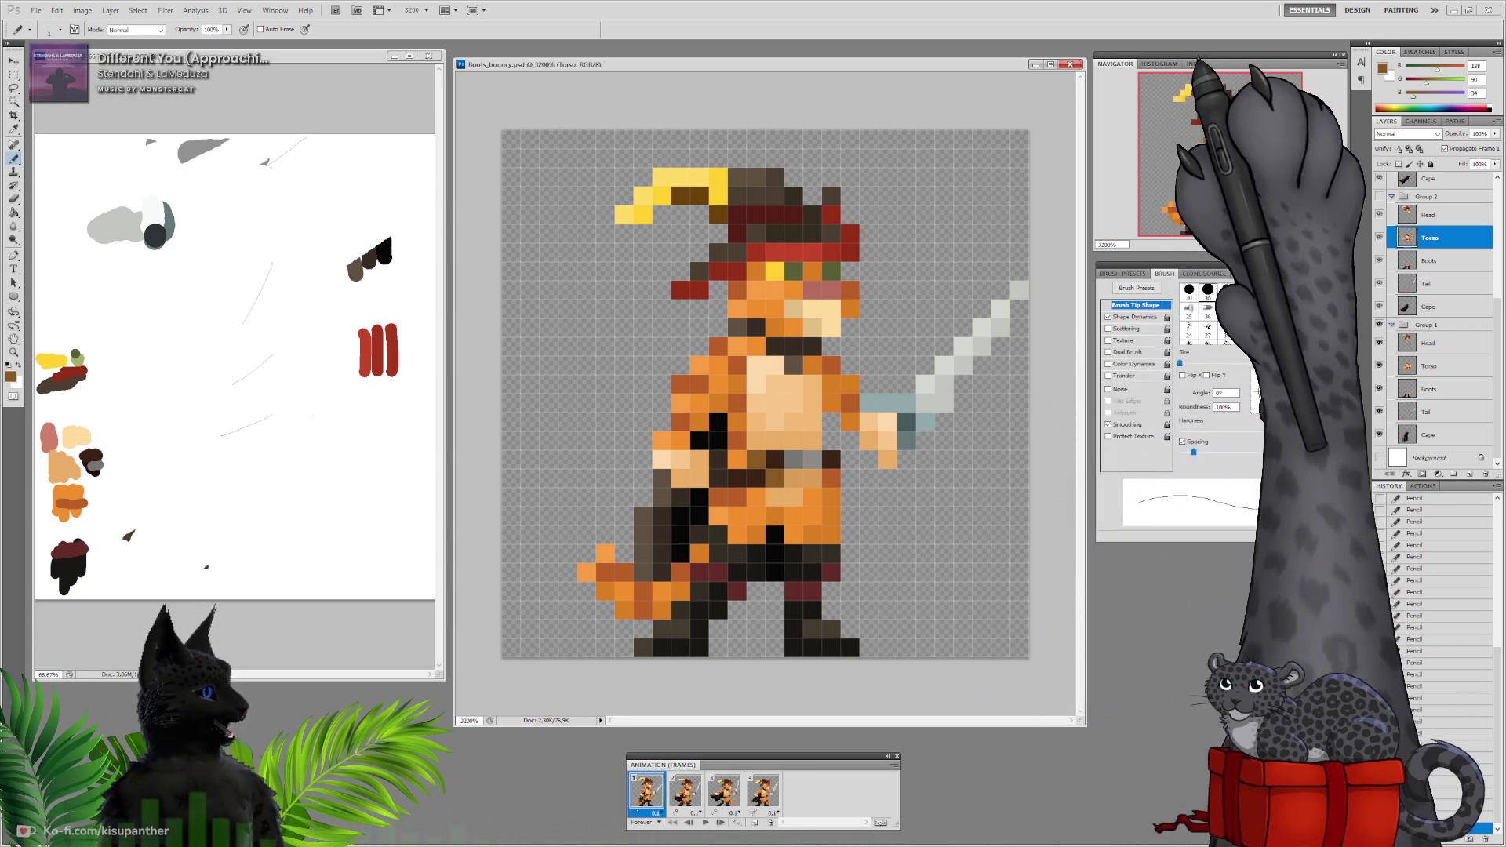
{"action": "left_click_drag", "start_coordinate": [1210, 56], "coordinate": [1209, 46]}
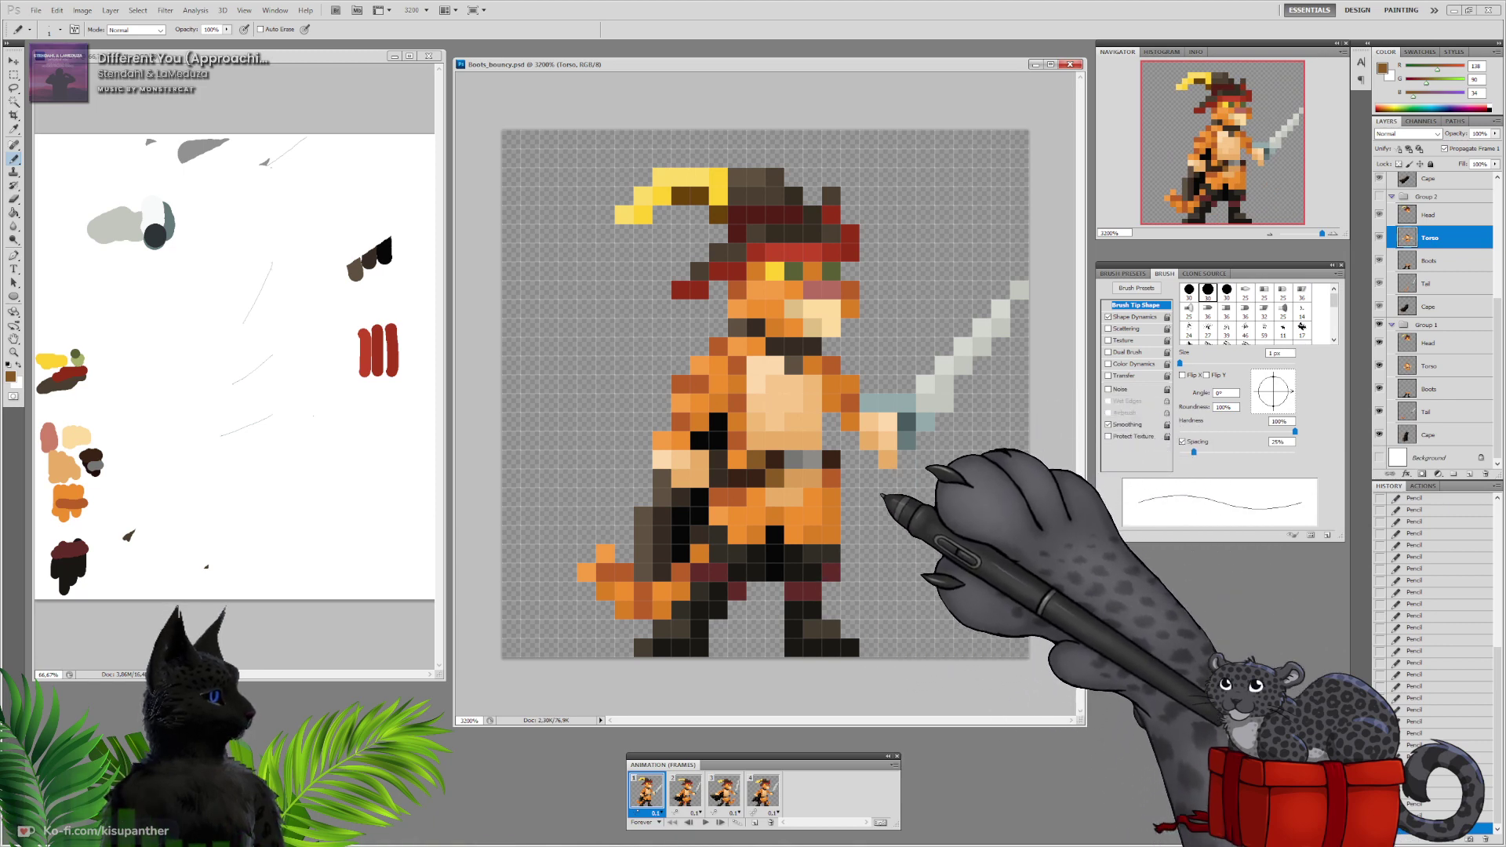
Sample frame 1's blade gray, lighten it, and paint two pale highlight pixels on the blade near the guard on Group 1's Tail layer
{"action": "left_click", "coordinate": [1429, 411]}
{"action": "left_click", "coordinate": [937, 367], "text": "alt"}
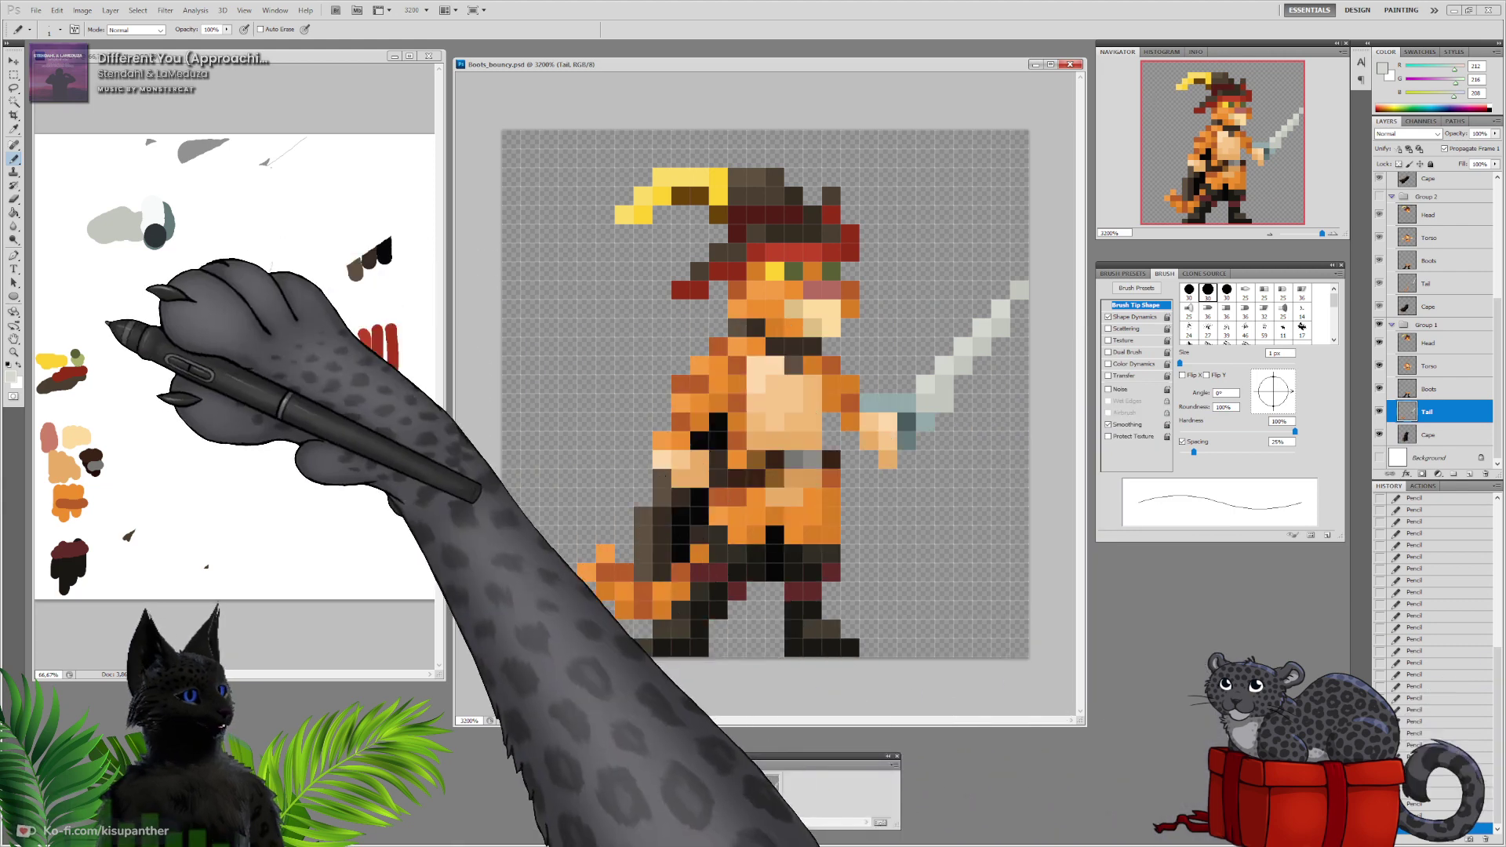
{"action": "left_click", "coordinate": [11, 375]}
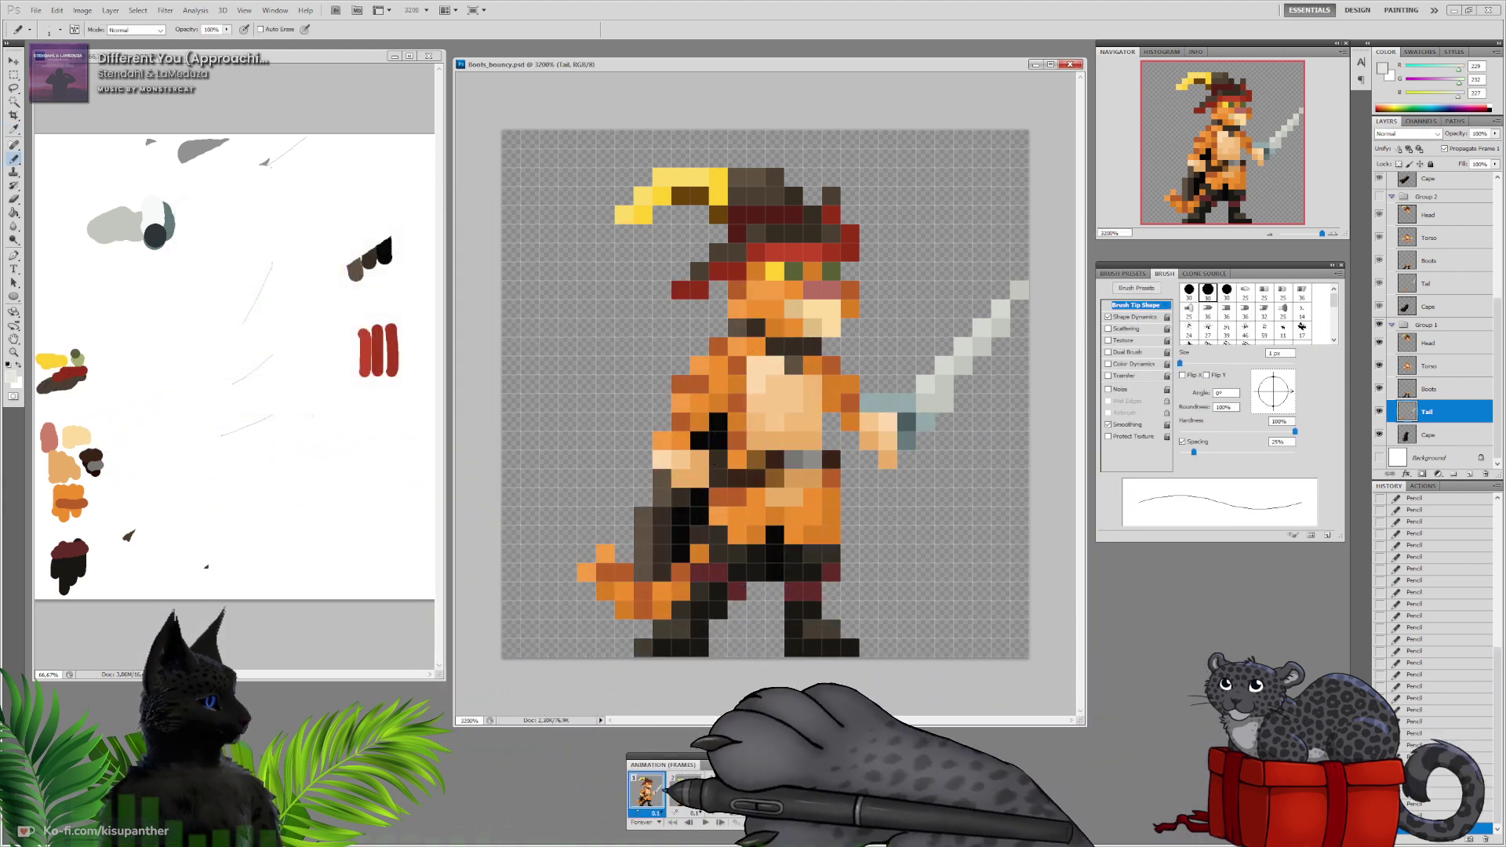
{"action": "left_click", "coordinate": [926, 384]}
{"action": "left_click", "coordinate": [944, 365]}
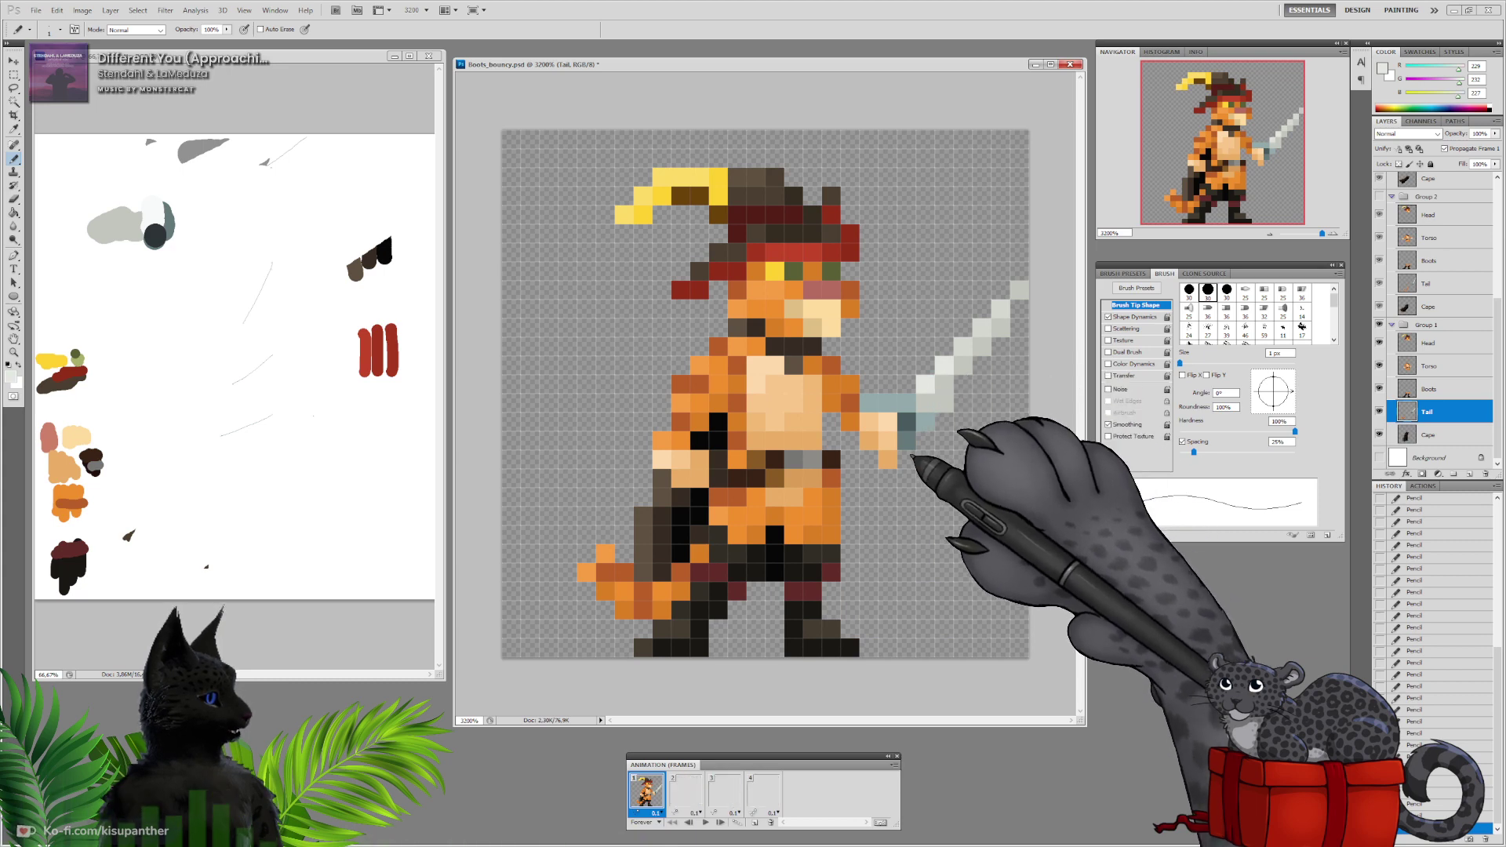
Carry the pale blade highlights on to frames 2 and 3, using the Tail layers of Group 2 and Group 3
{"action": "left_click", "coordinate": [685, 791]}
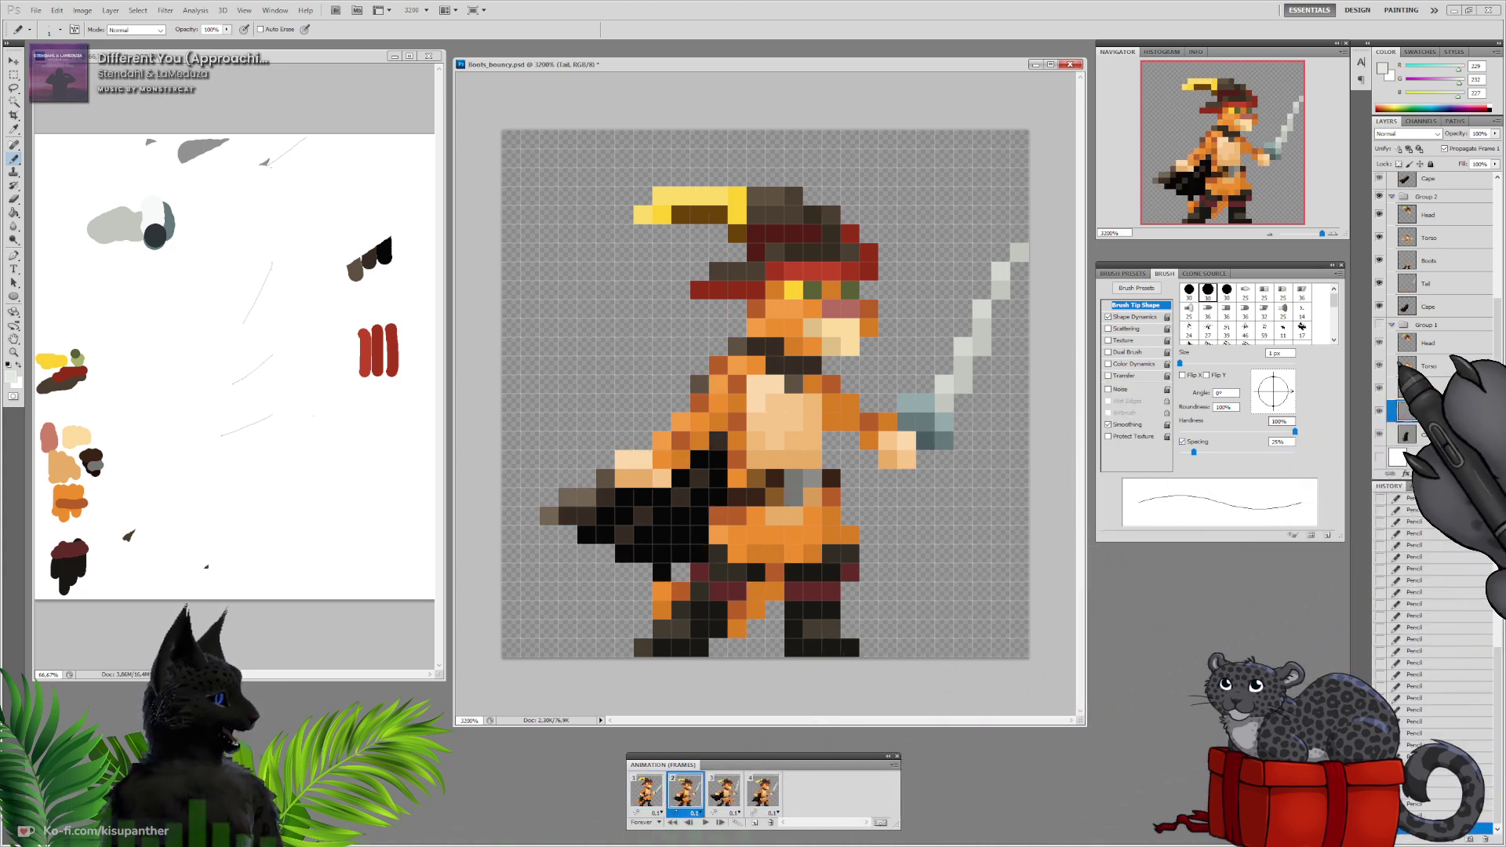
{"action": "left_click", "coordinate": [1427, 283]}
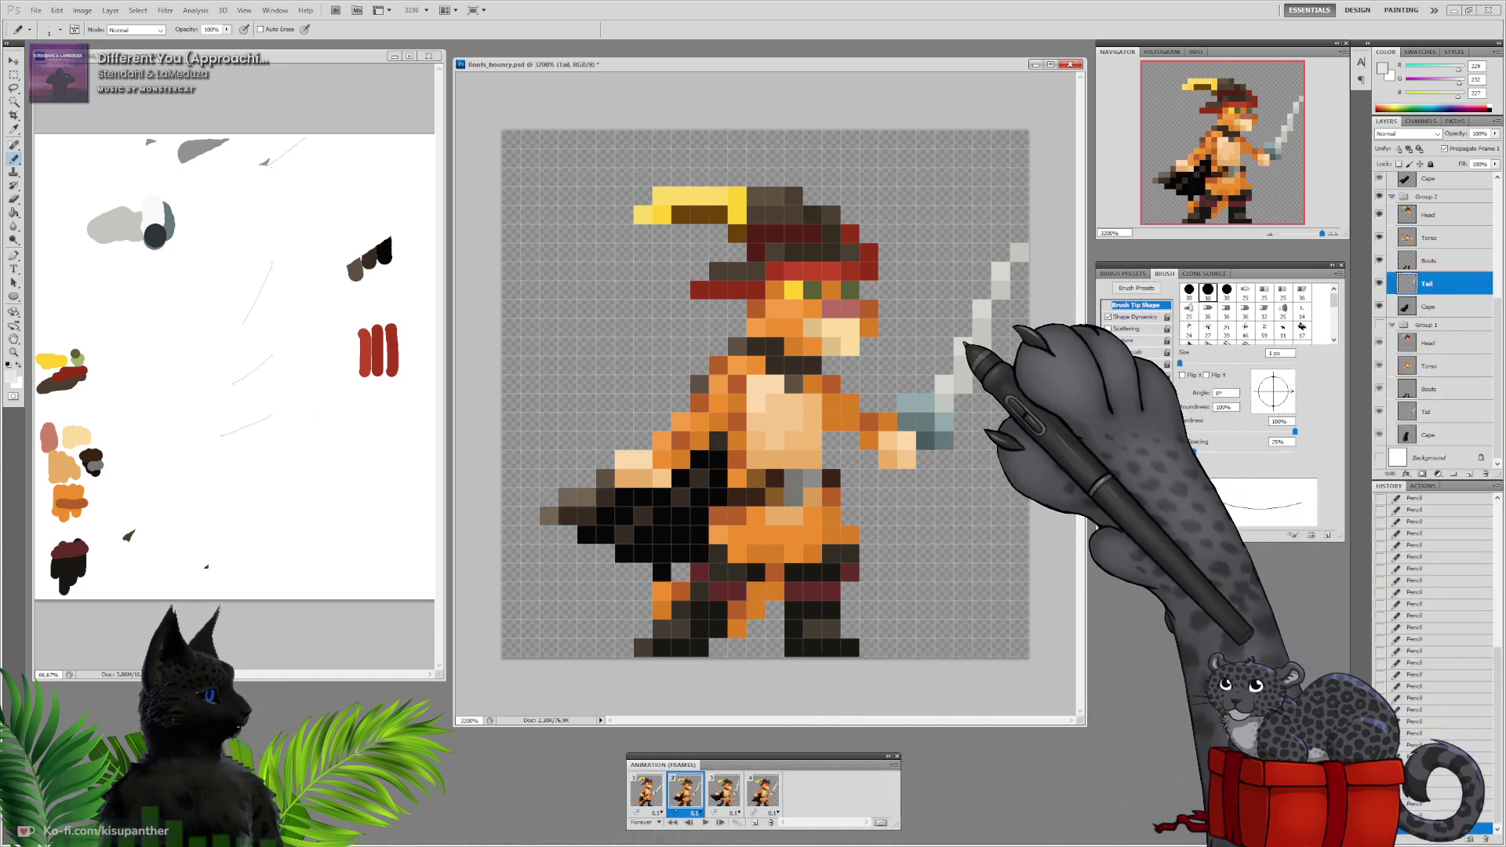
{"action": "left_click", "coordinate": [723, 791]}
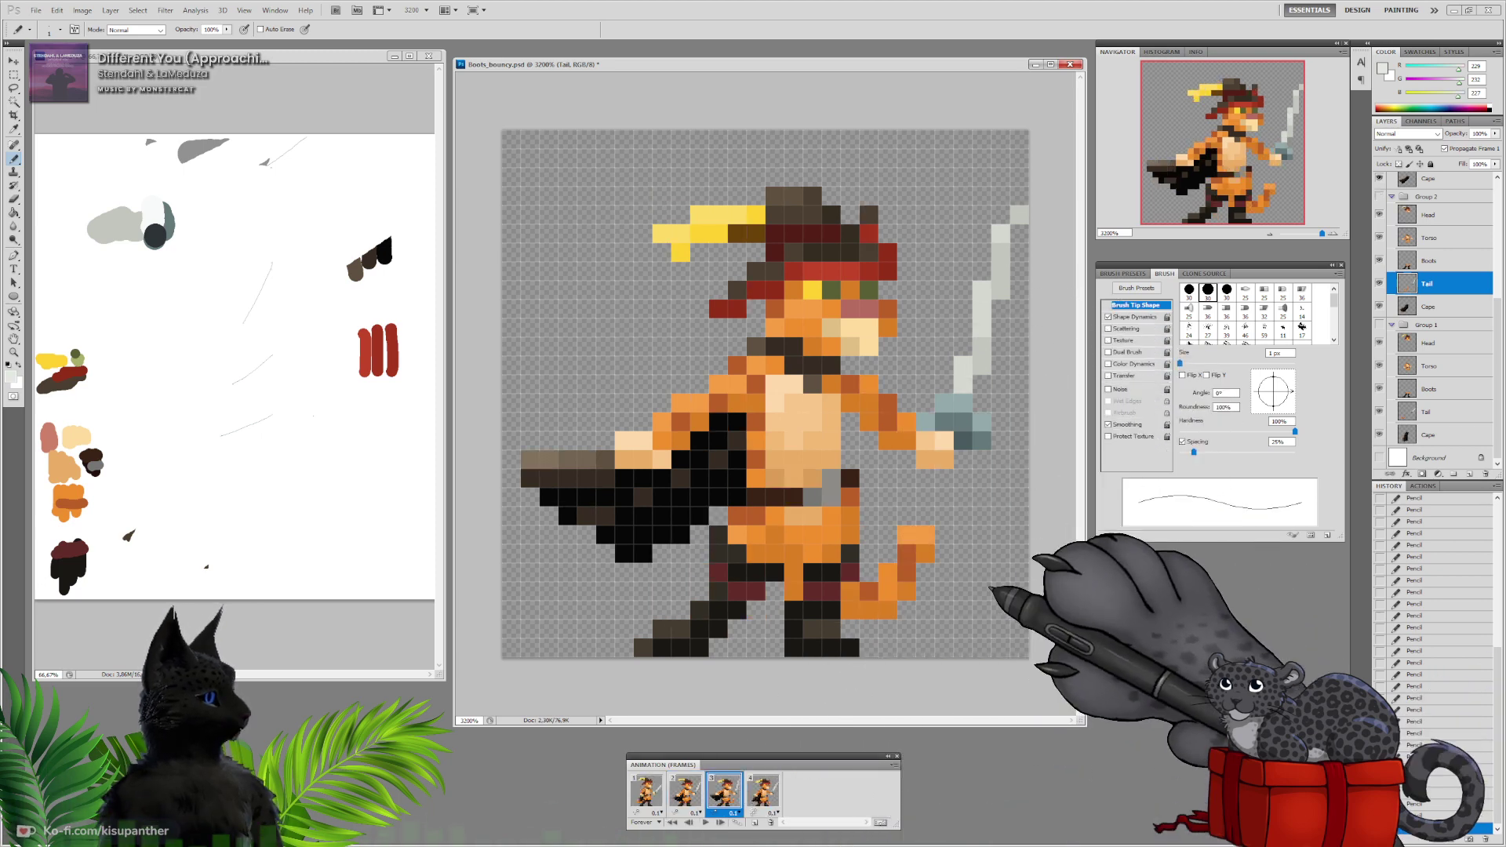
{"action": "scroll", "coordinate": [1444, 259], "scroll_direction": "up", "scroll_amount": 5}
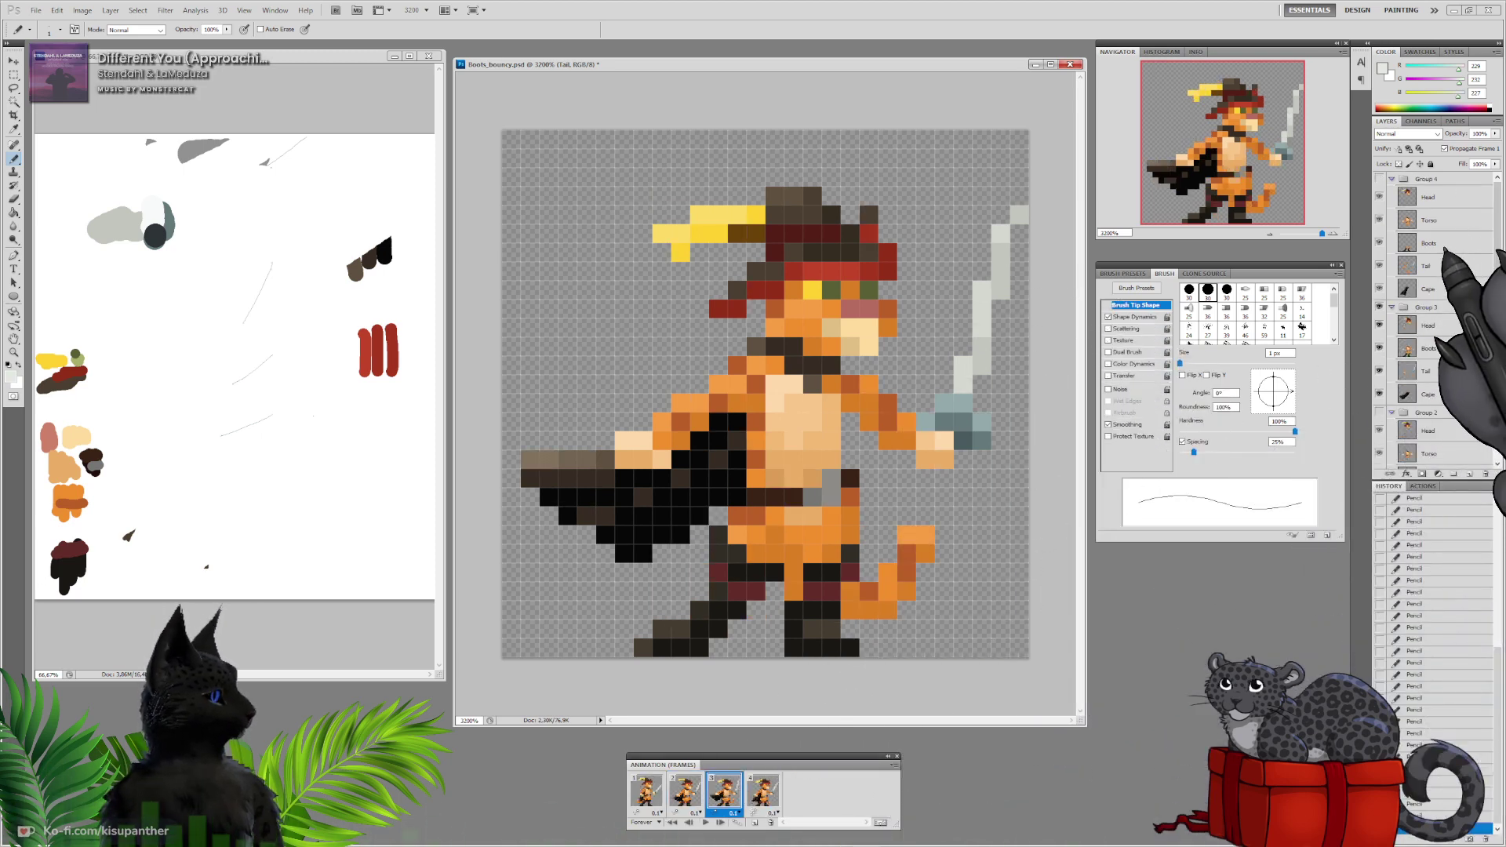
{"action": "left_click", "coordinate": [1427, 266]}
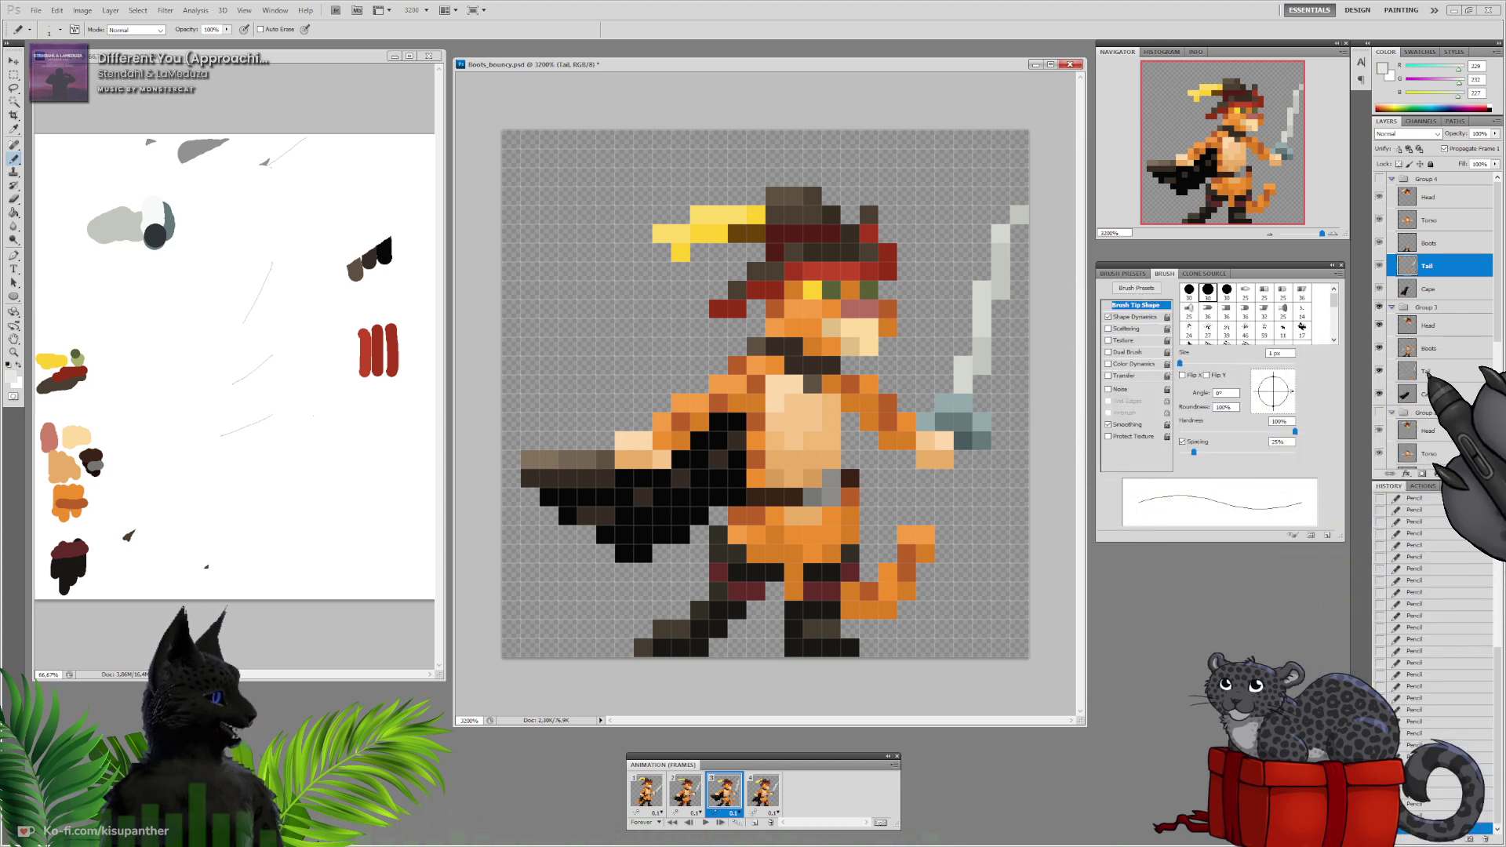
{"action": "left_click", "coordinate": [1400, 371]}
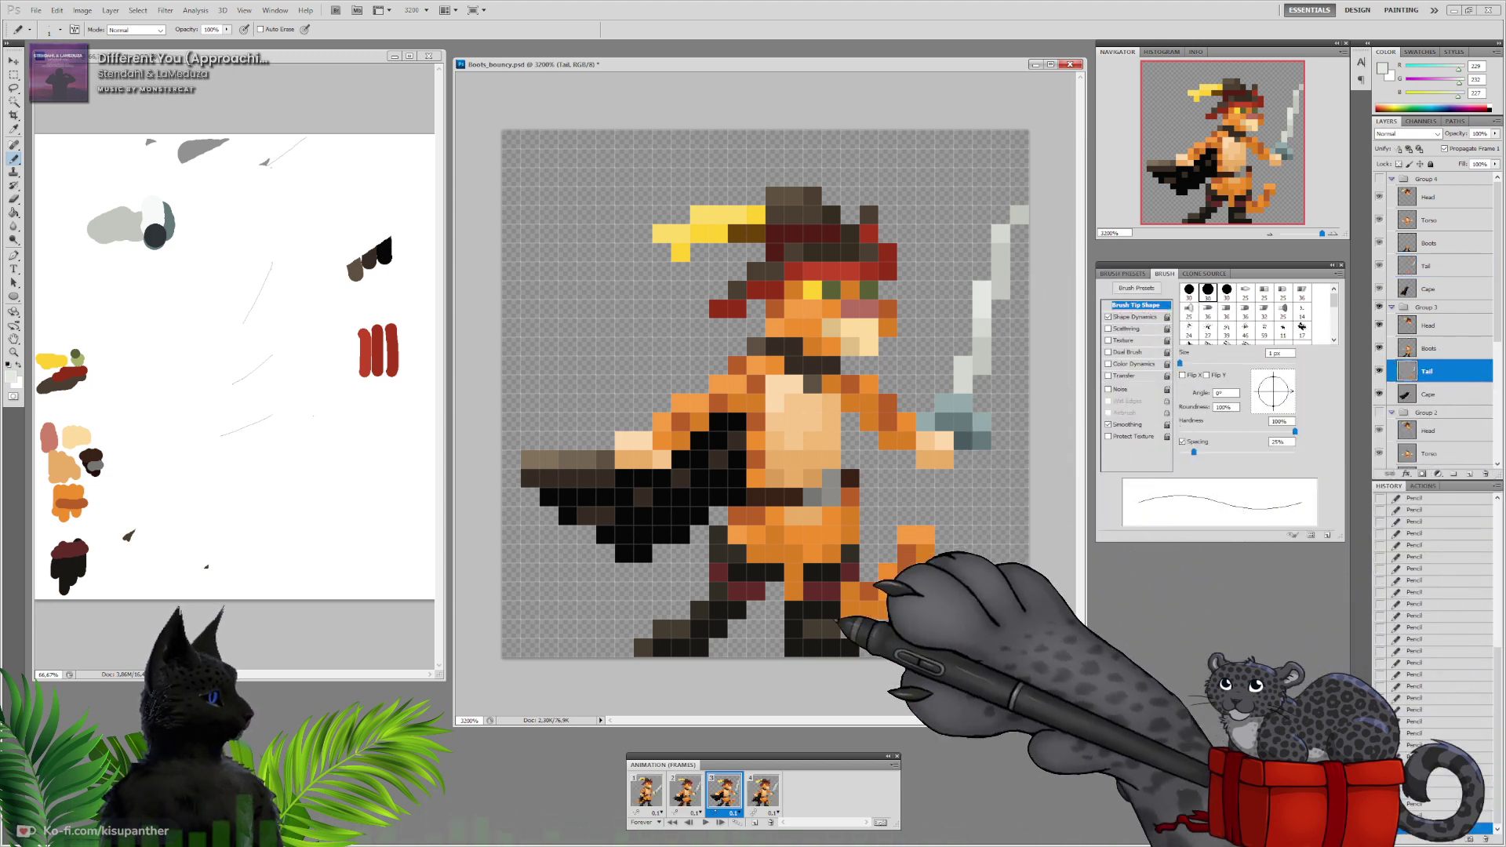
Compare the sword in frames 3 and 4 and touch up frame 4's blade highlight on Group 4's Tail layer
{"action": "left_click", "coordinate": [762, 791]}
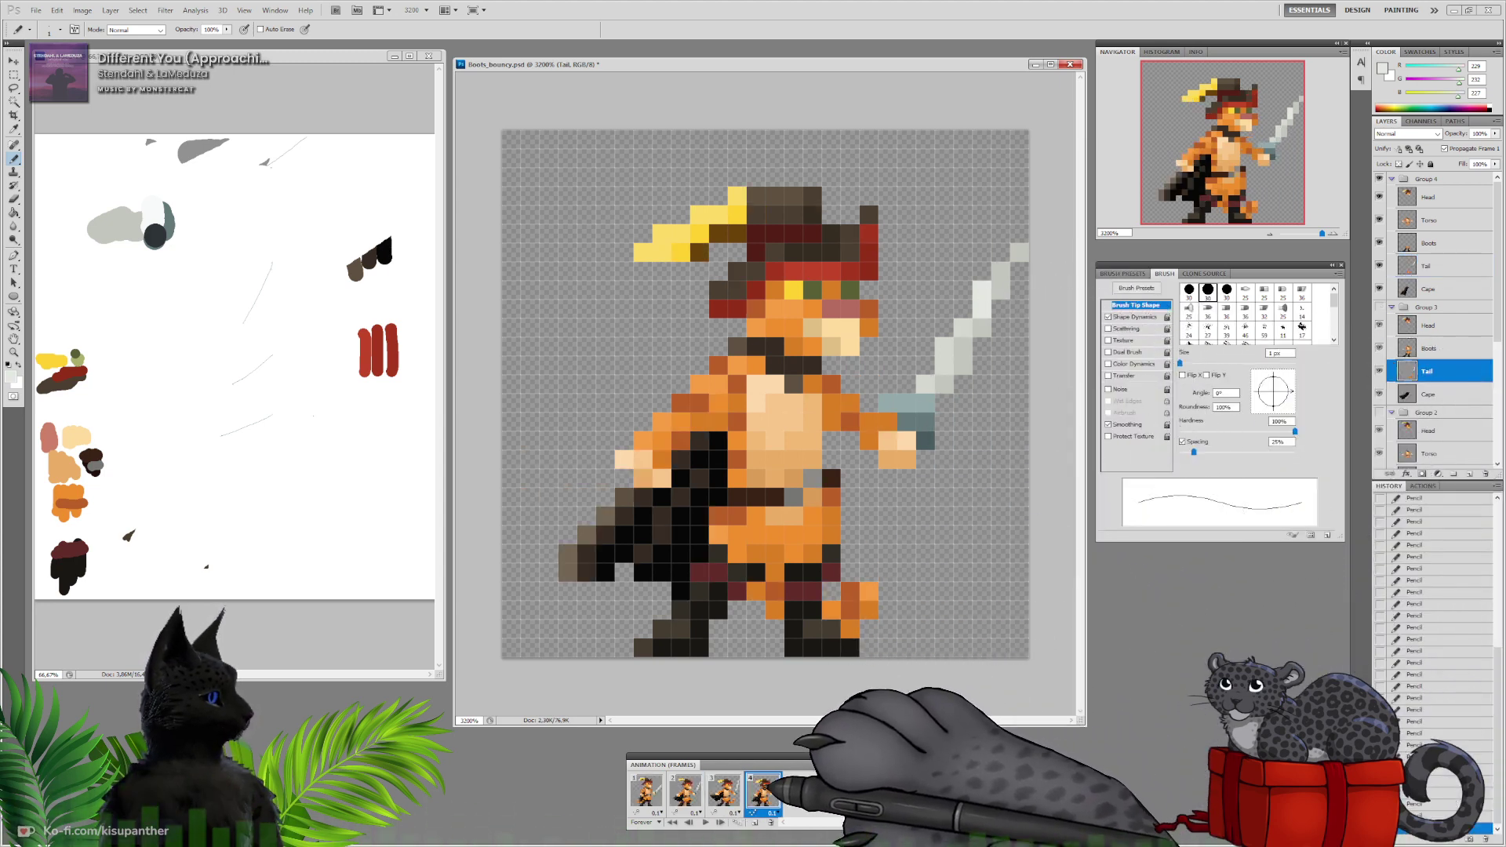
{"action": "left_click", "coordinate": [724, 790]}
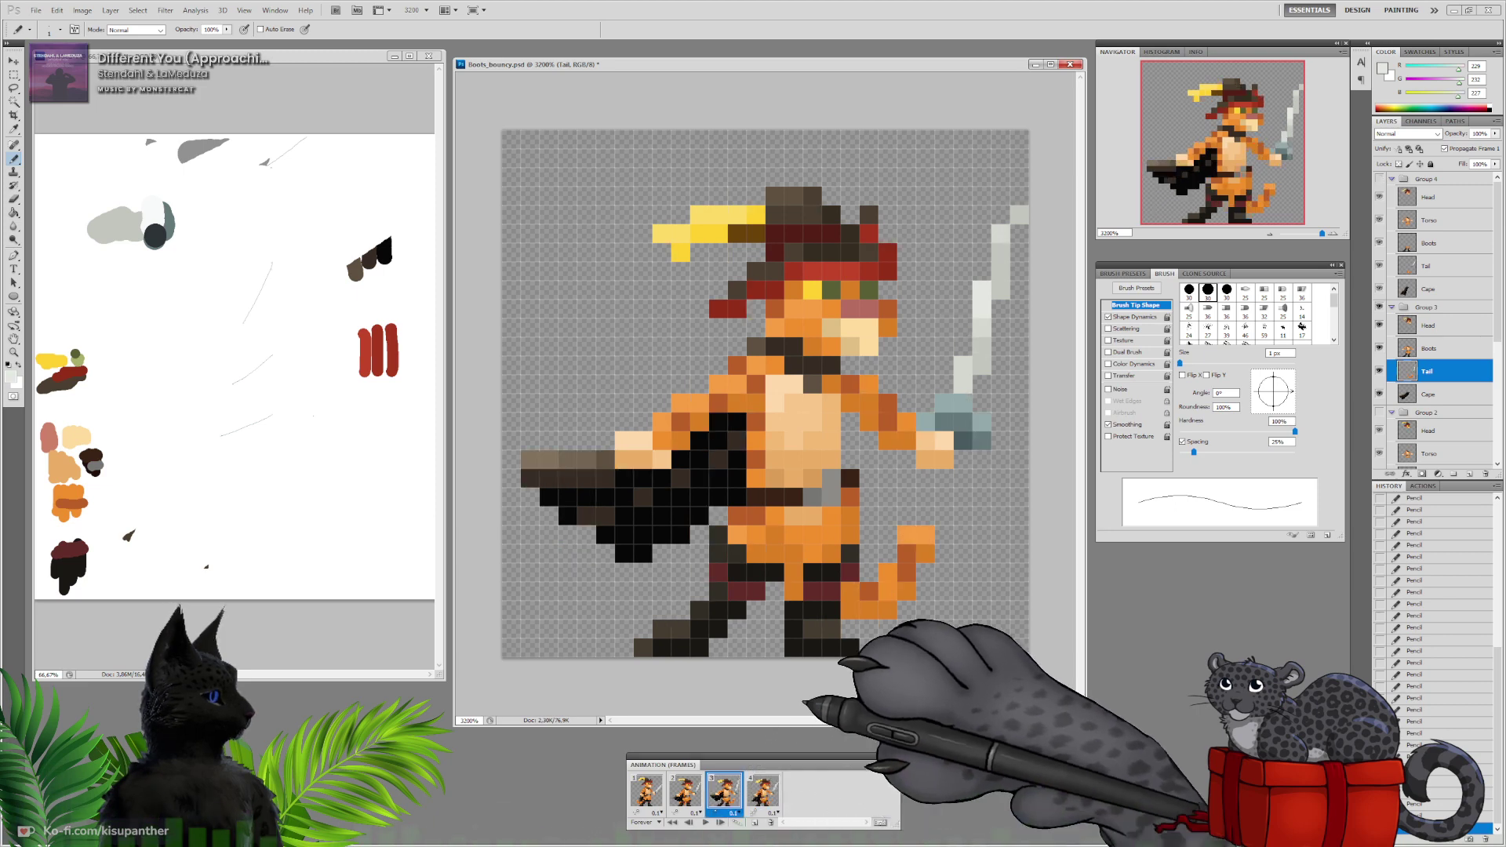
{"action": "left_click", "coordinate": [1426, 266]}
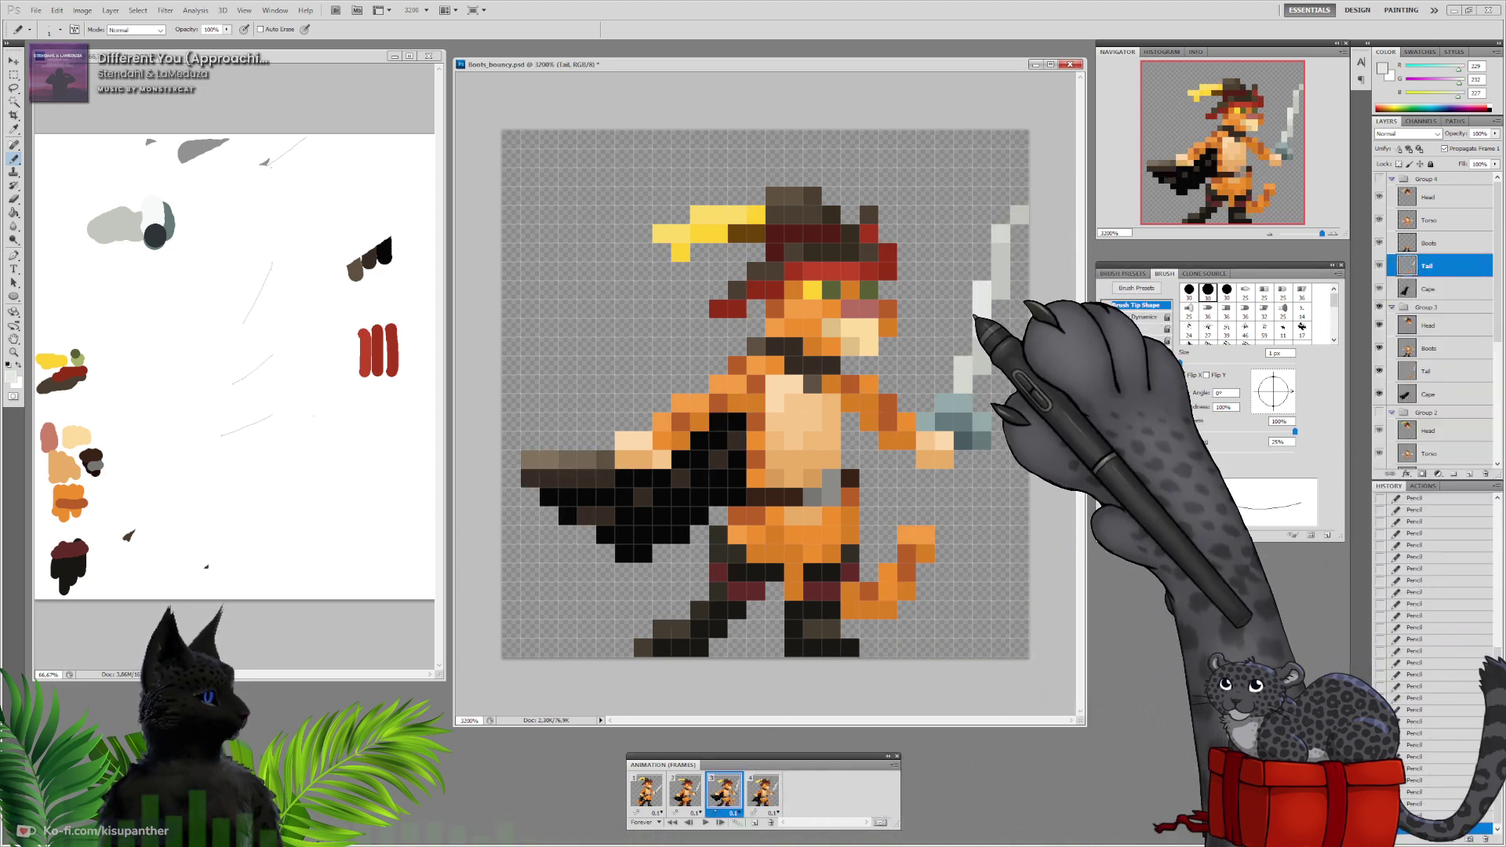
{"action": "left_click", "coordinate": [763, 791]}
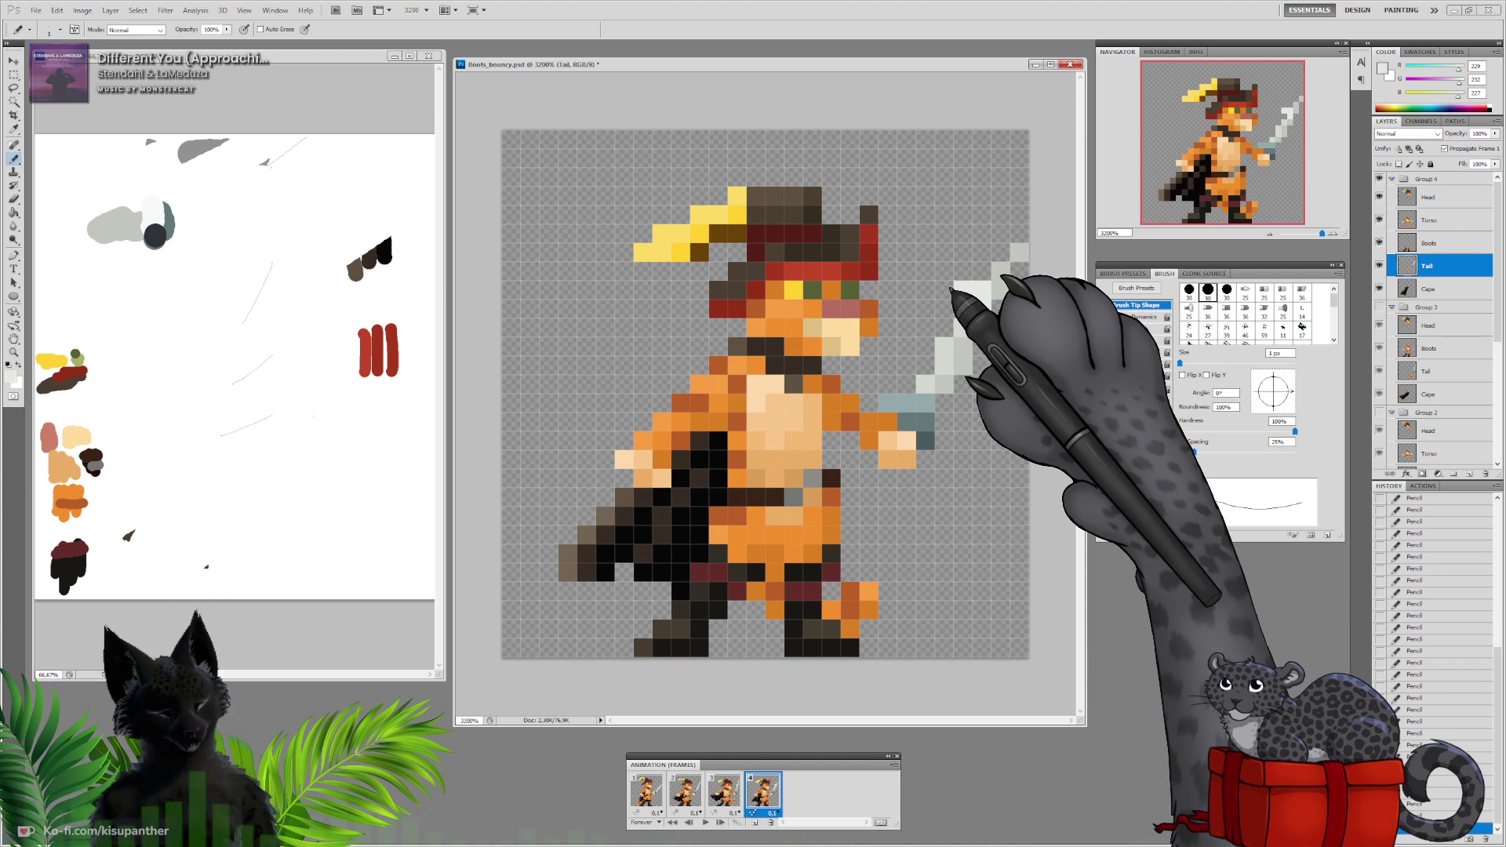
Erase the stray pale pixels beside frame 4's blade, check the sword in the other frames, and play the animation
{"action": "key", "text": "e"}
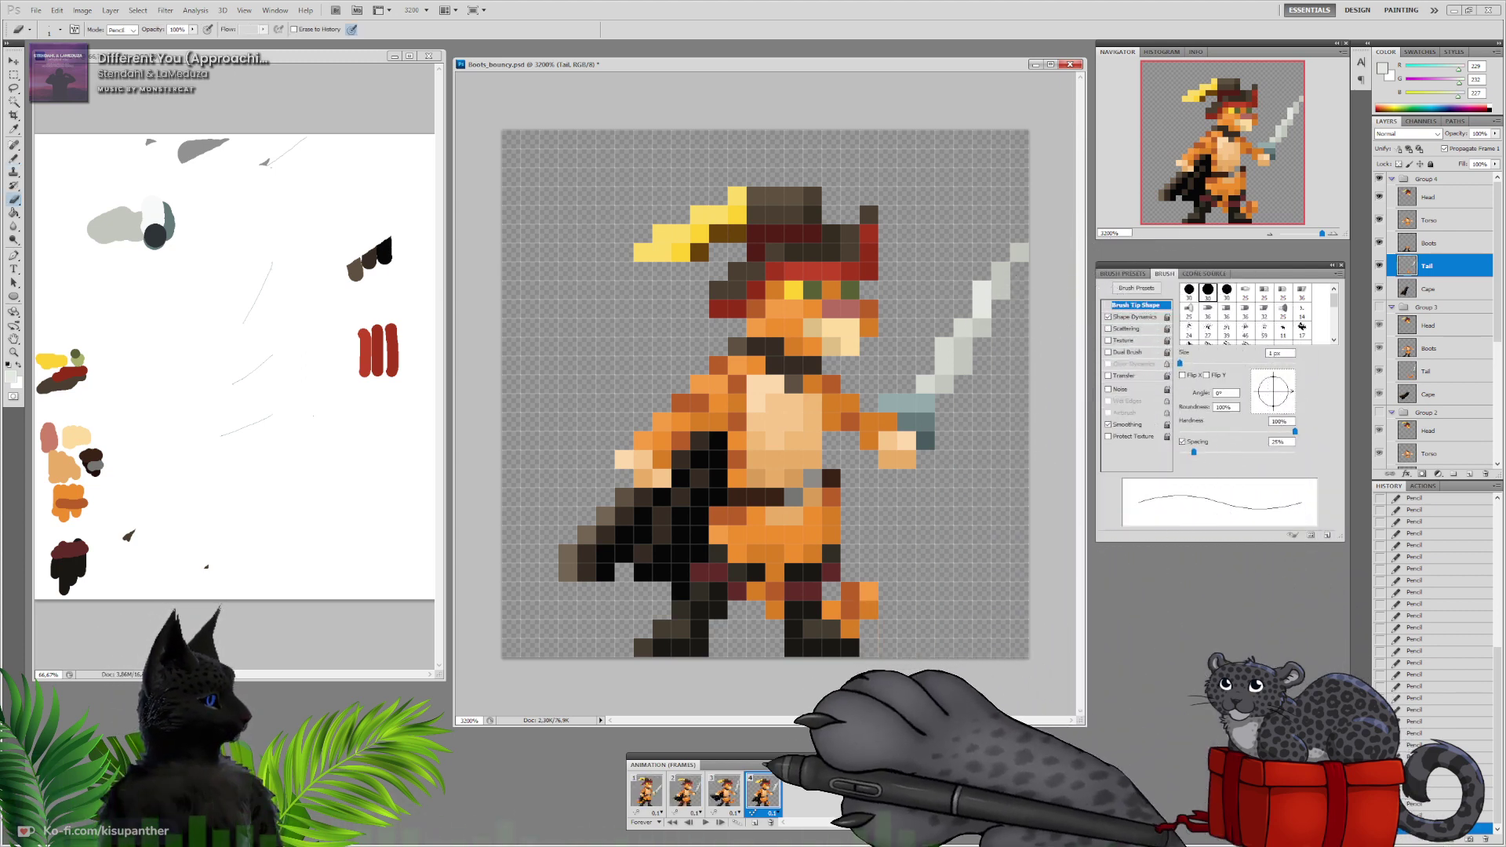
{"action": "left_click", "coordinate": [724, 794]}
{"action": "left_click", "coordinate": [764, 796]}
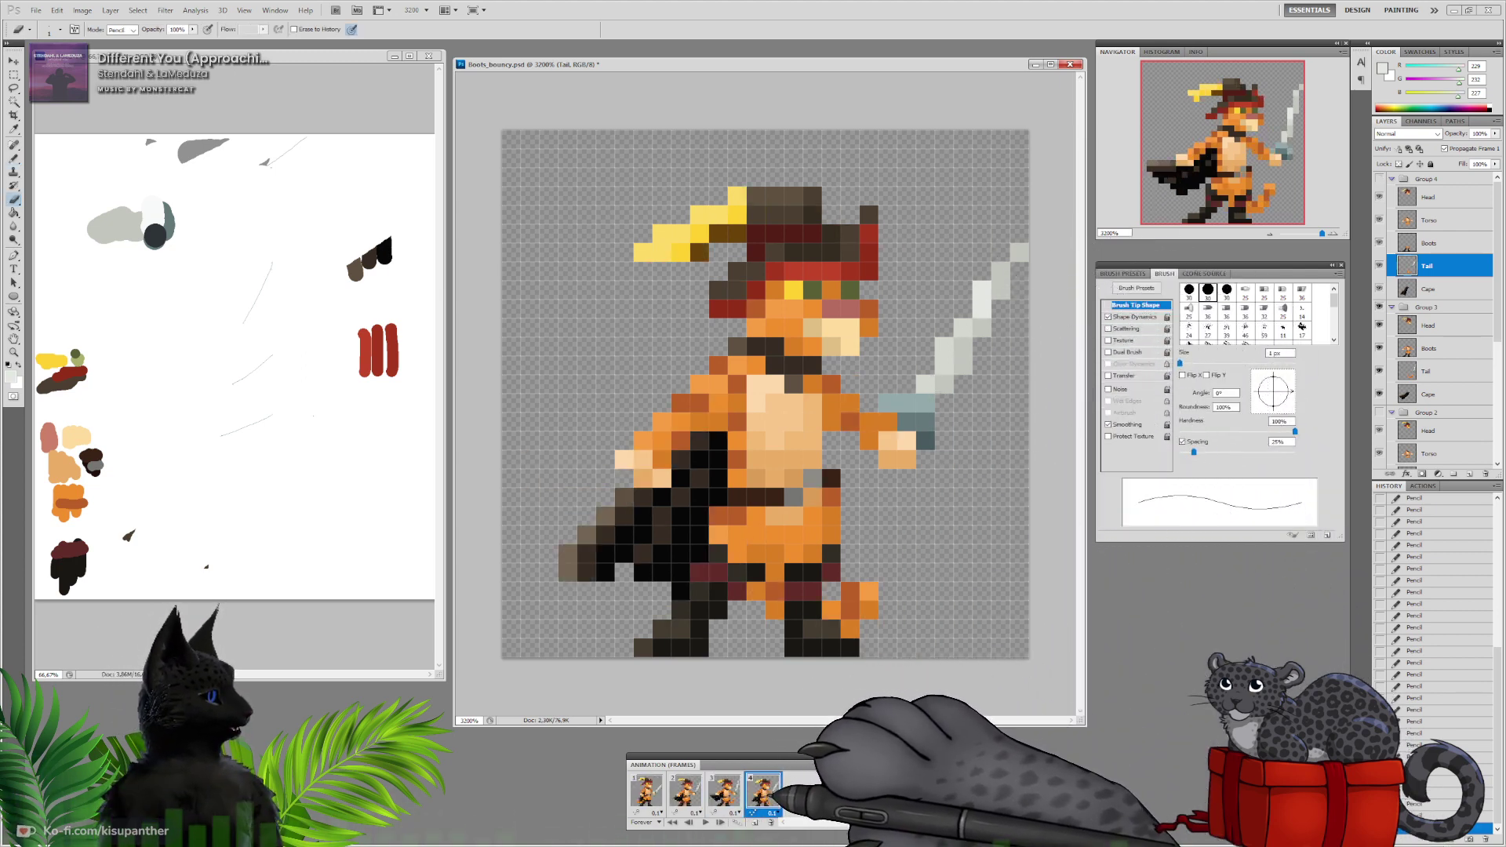
{"action": "left_click", "coordinate": [656, 786]}
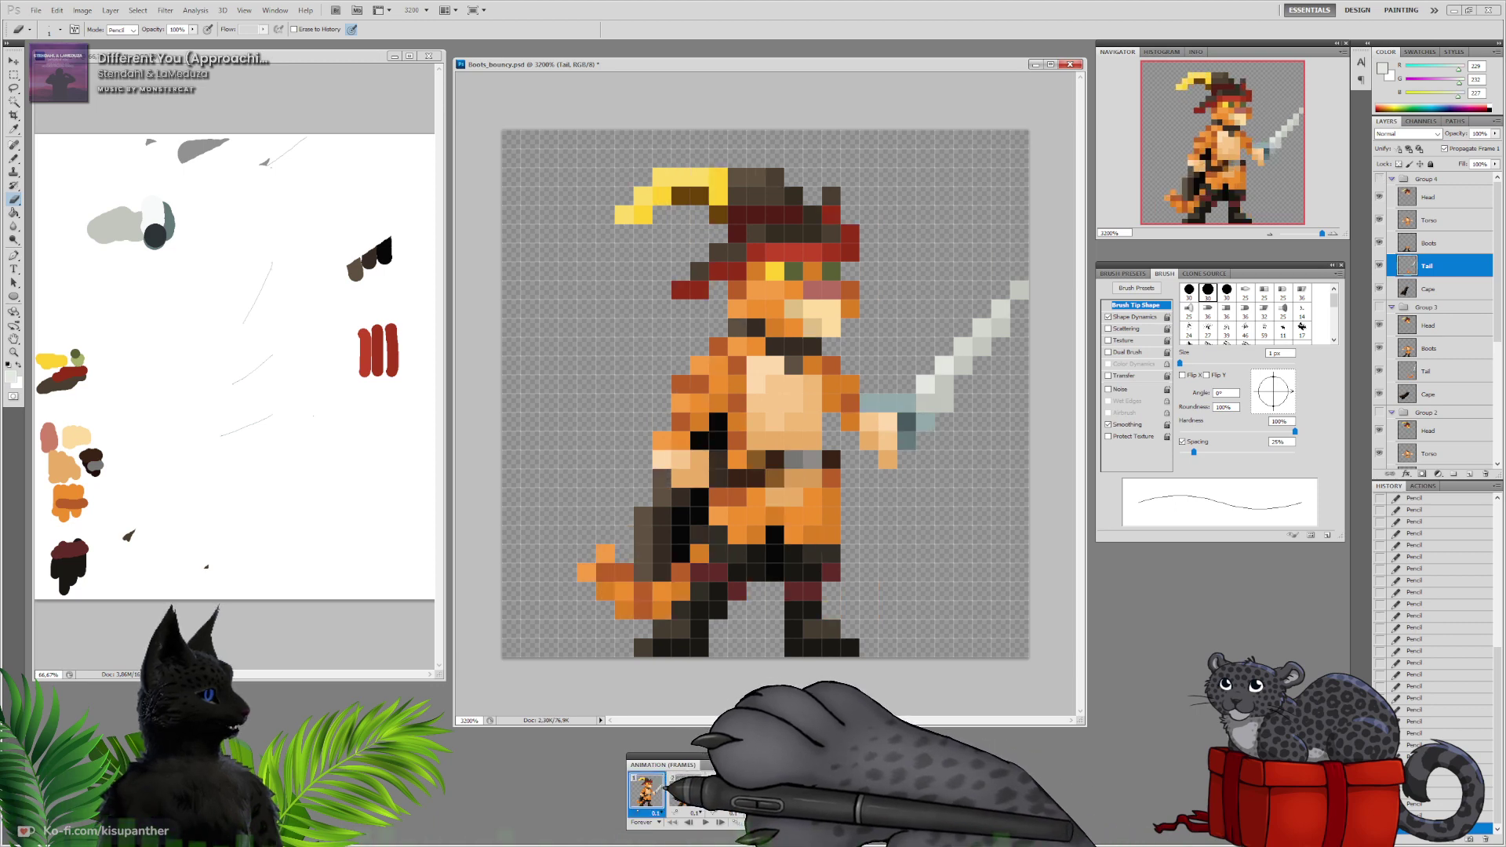
{"action": "left_click", "coordinate": [685, 792]}
{"action": "left_click", "coordinate": [705, 822]}
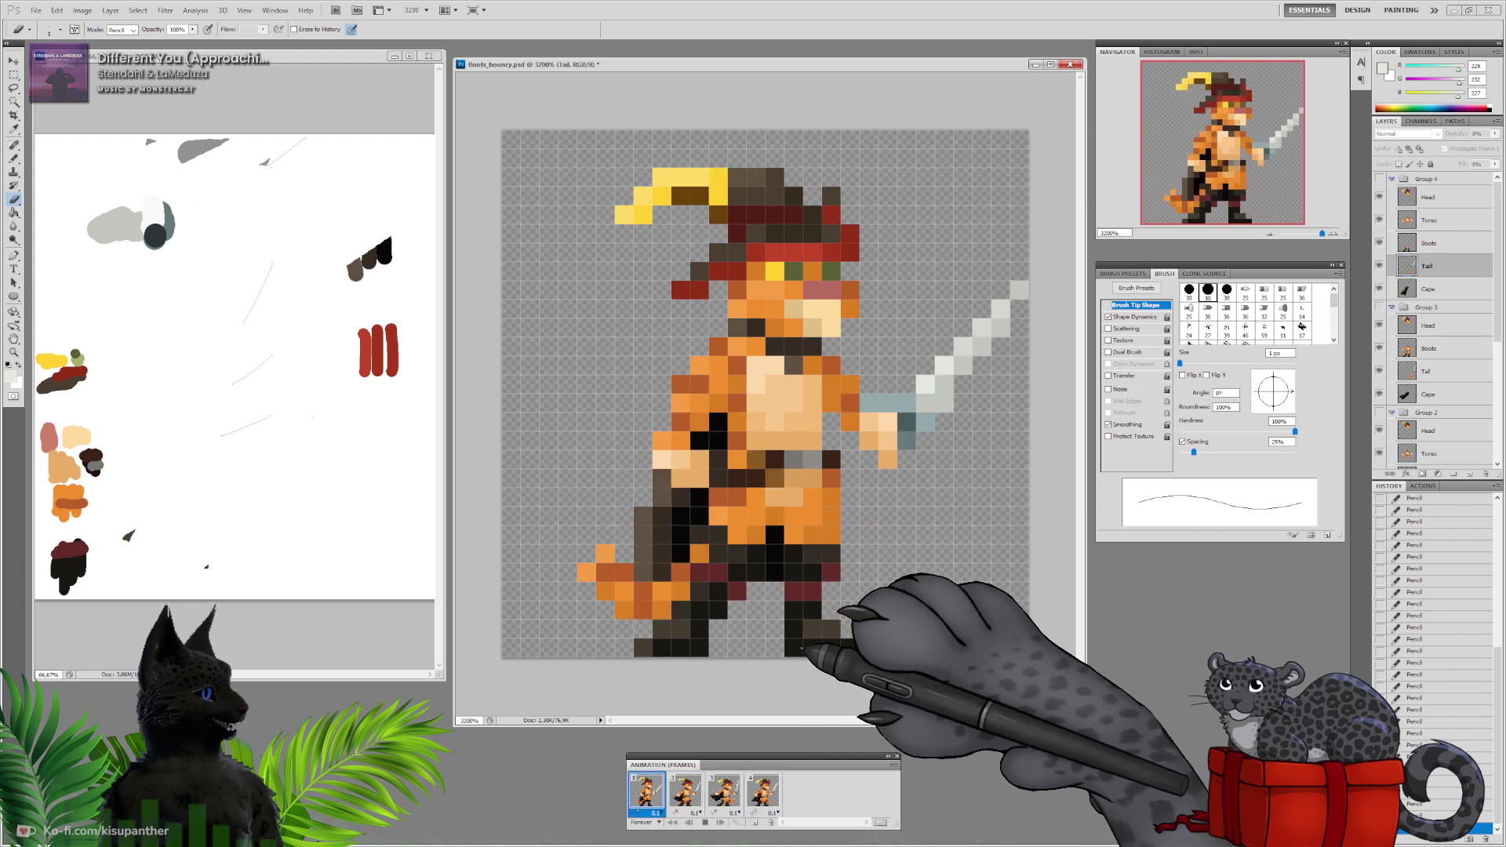
{"action": "left_click", "coordinate": [653, 793]}
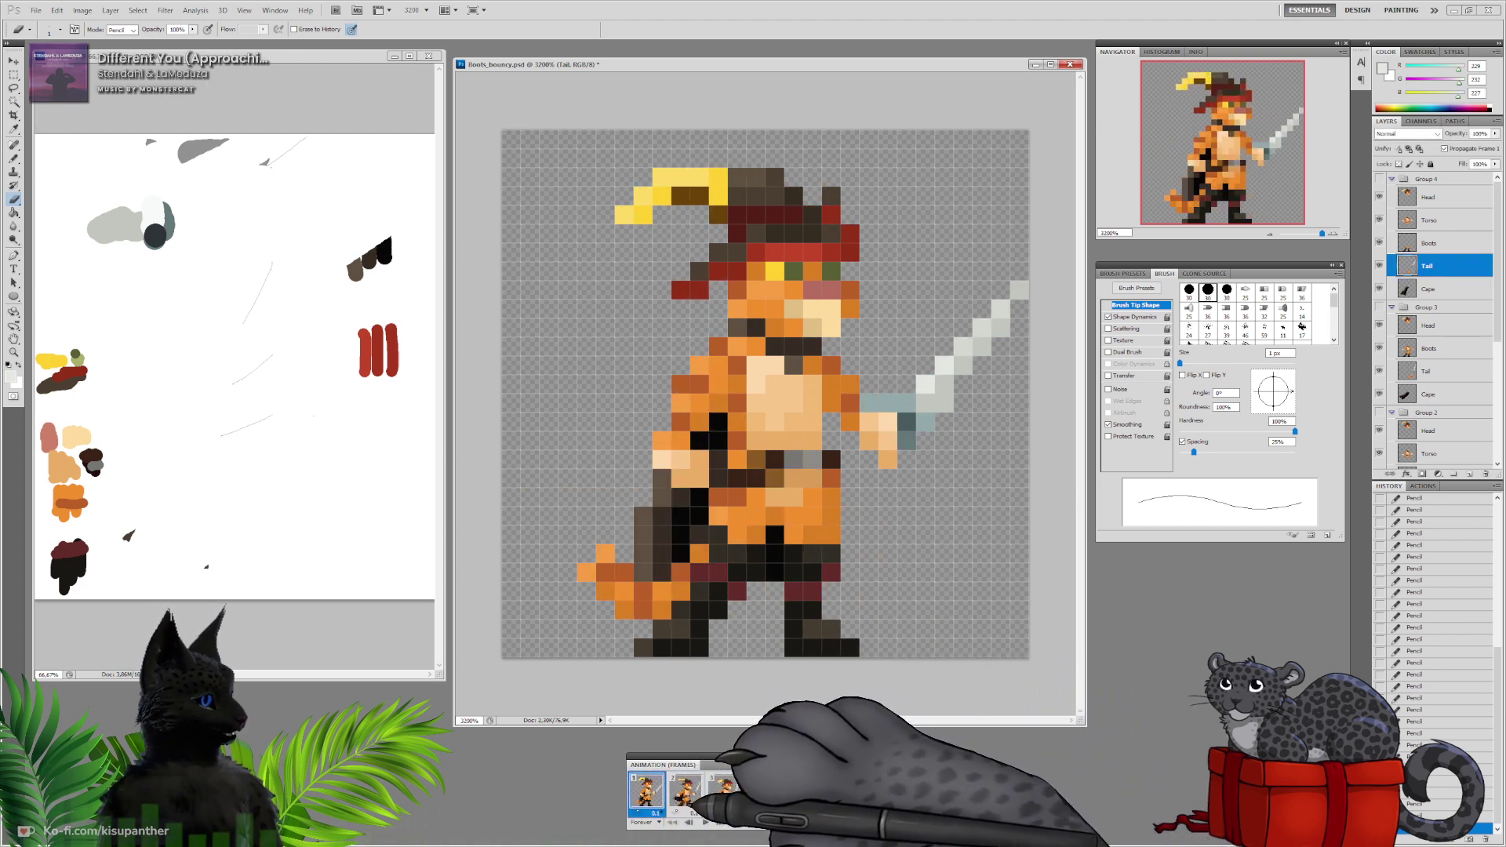
On Group 1's Head layer, sample the snout's pink, mix a lighter pink, and fill the white snout pixel in frame 1
{"action": "left_click_drag", "start_coordinate": [1497, 312], "coordinate": [1498, 430]}
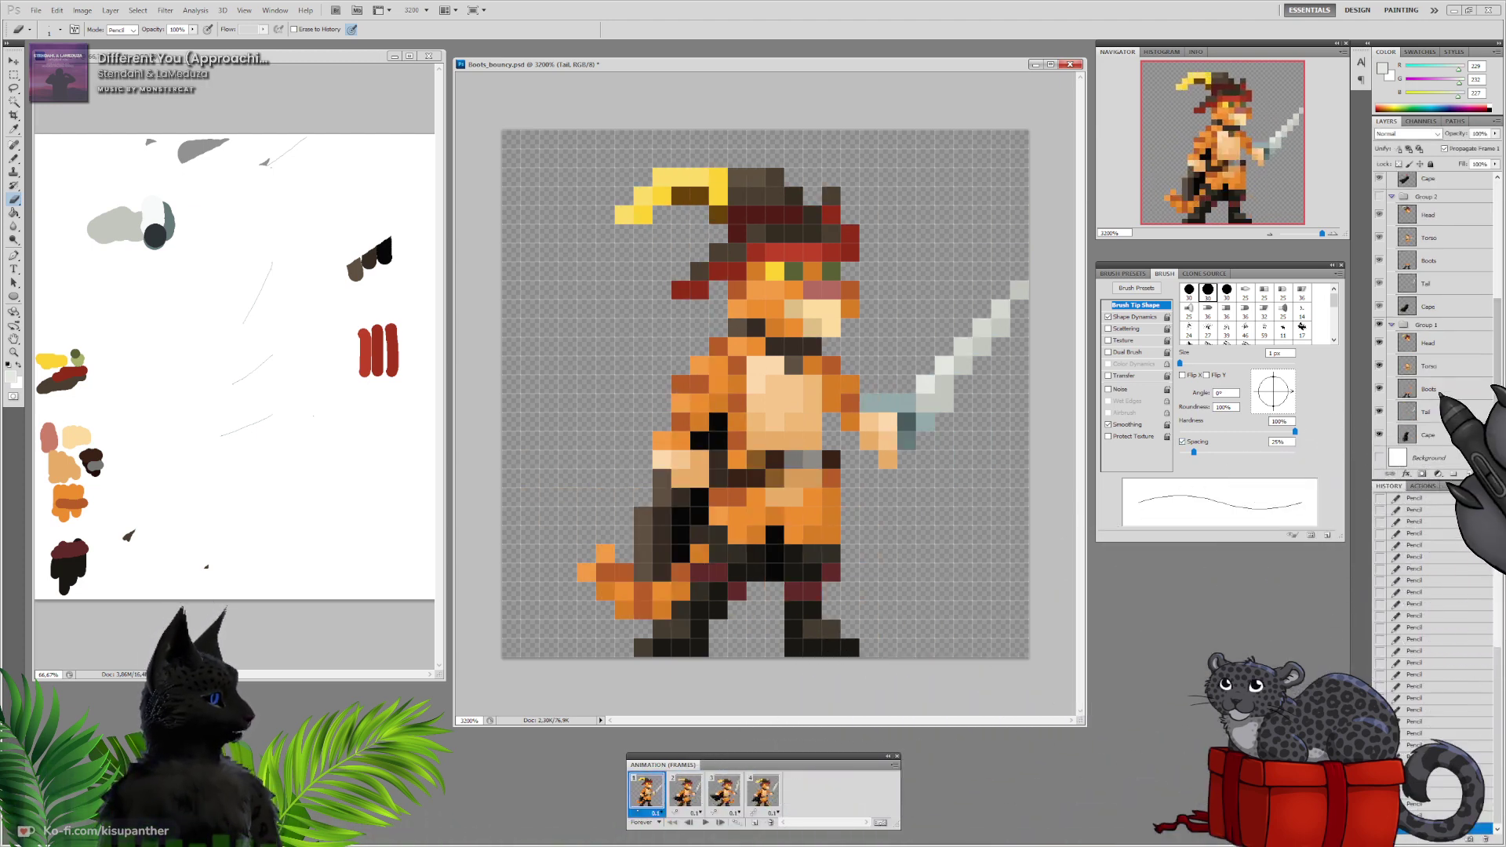
{"action": "left_click", "coordinate": [1435, 344]}
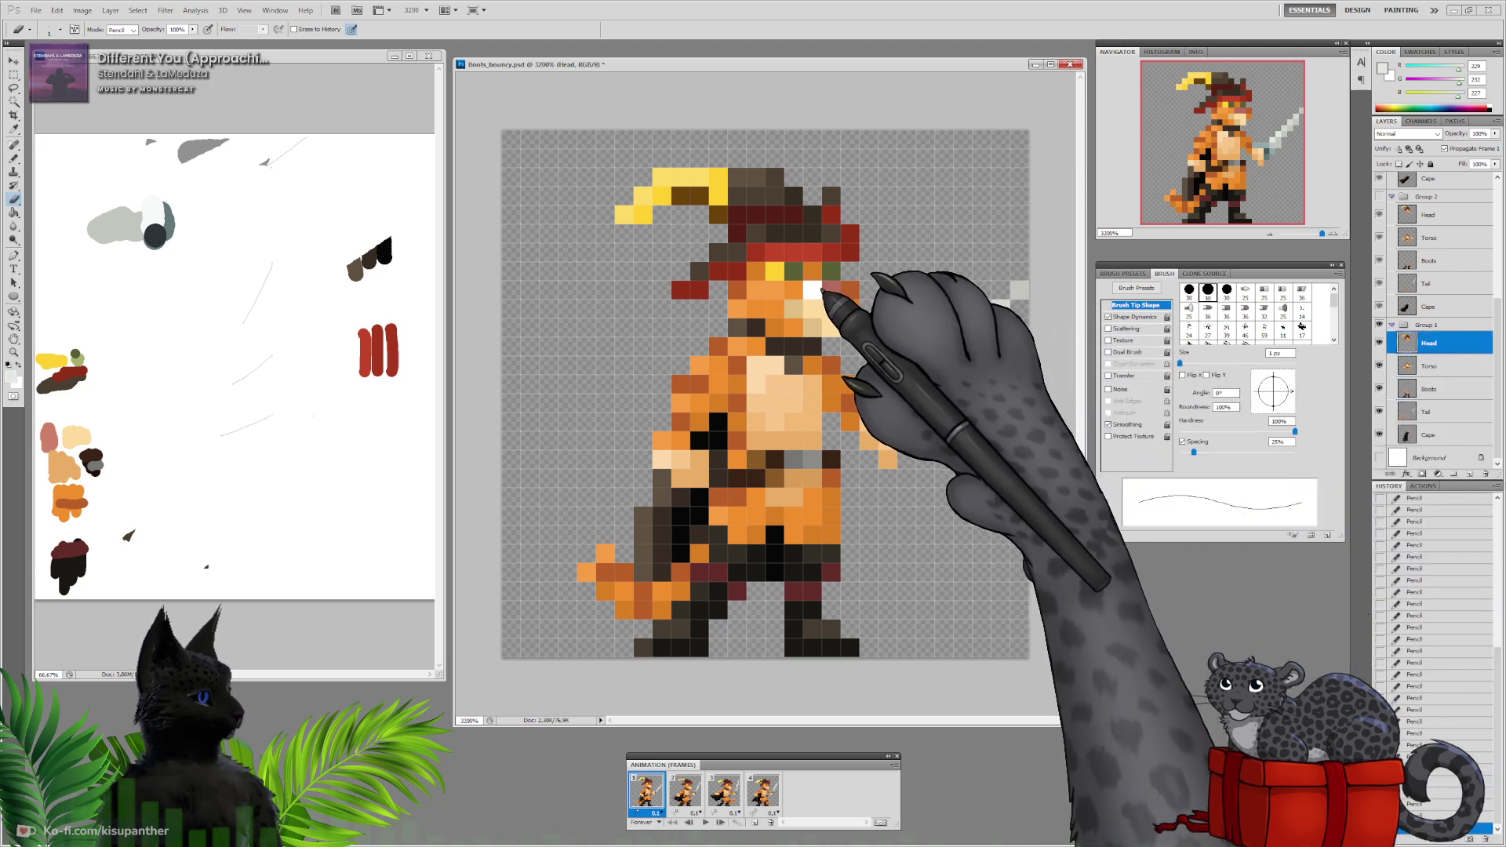
{"action": "key", "text": "b"}
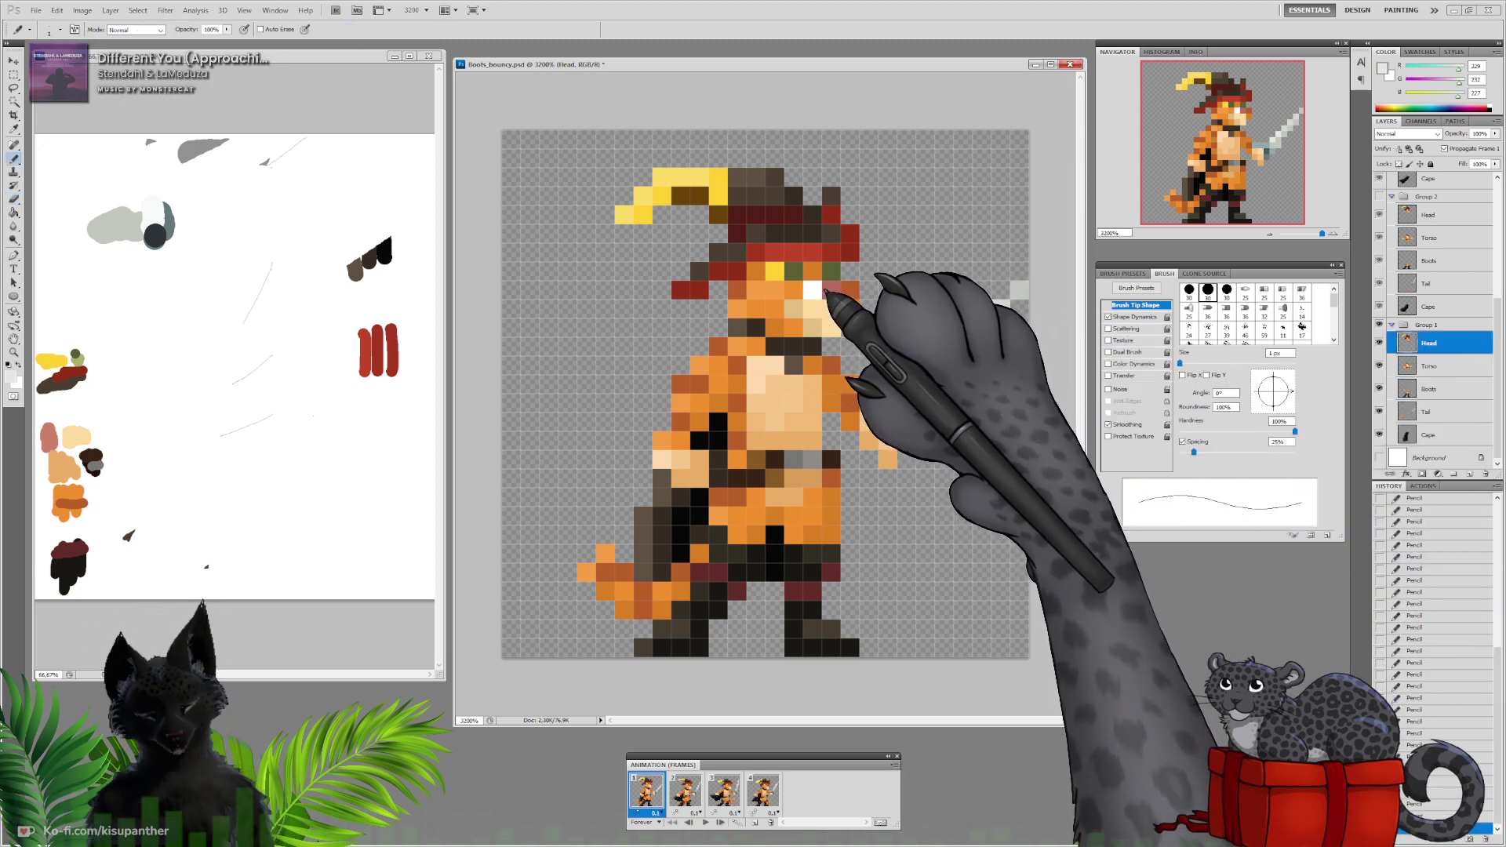
{"action": "left_click", "coordinate": [828, 290], "text": "alt"}
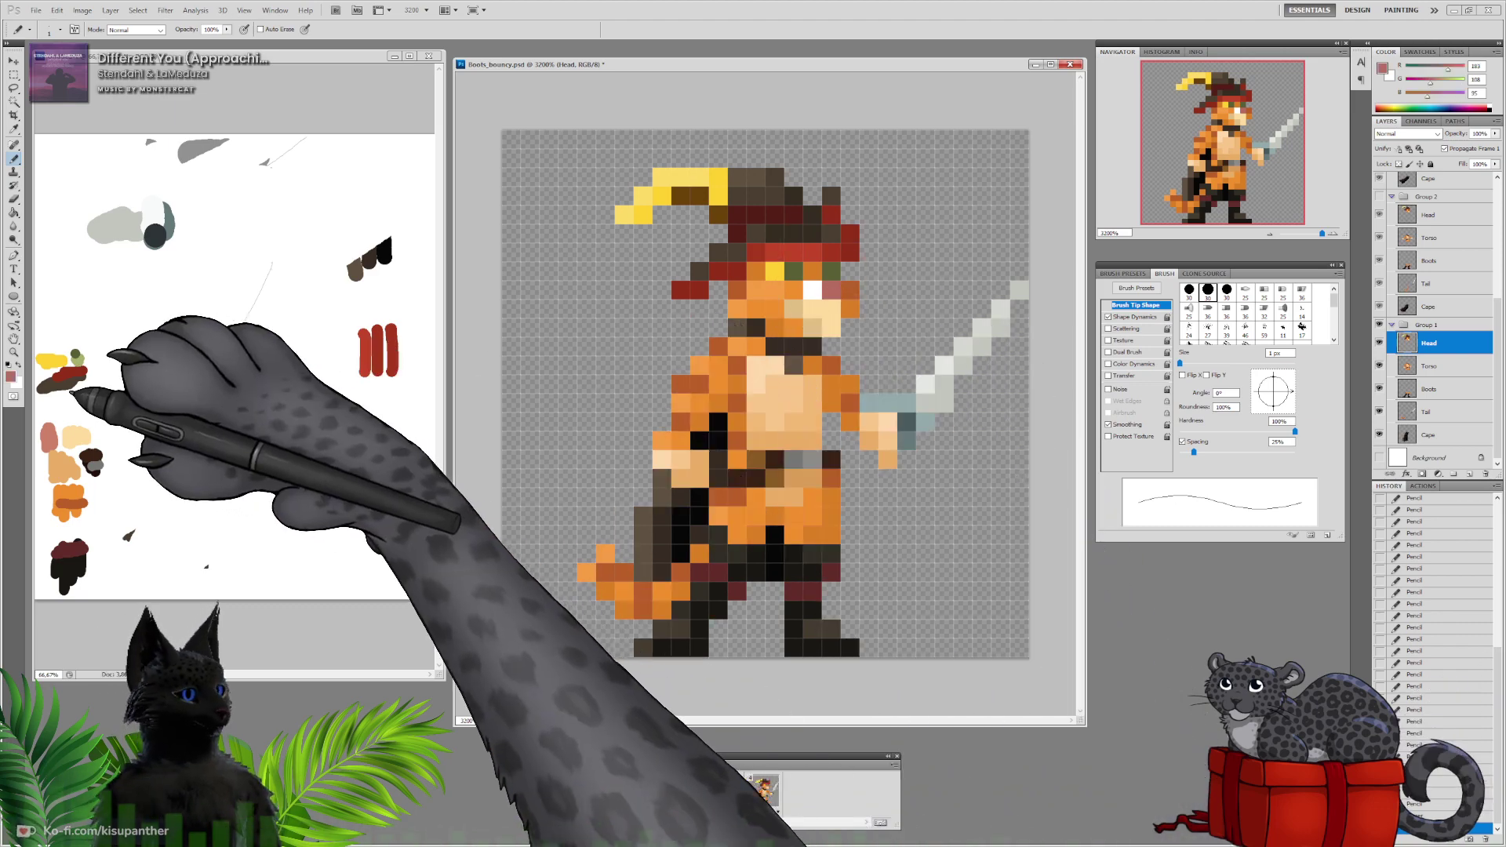
{"action": "left_click", "coordinate": [11, 377]}
{"action": "left_click", "coordinate": [252, 264]}
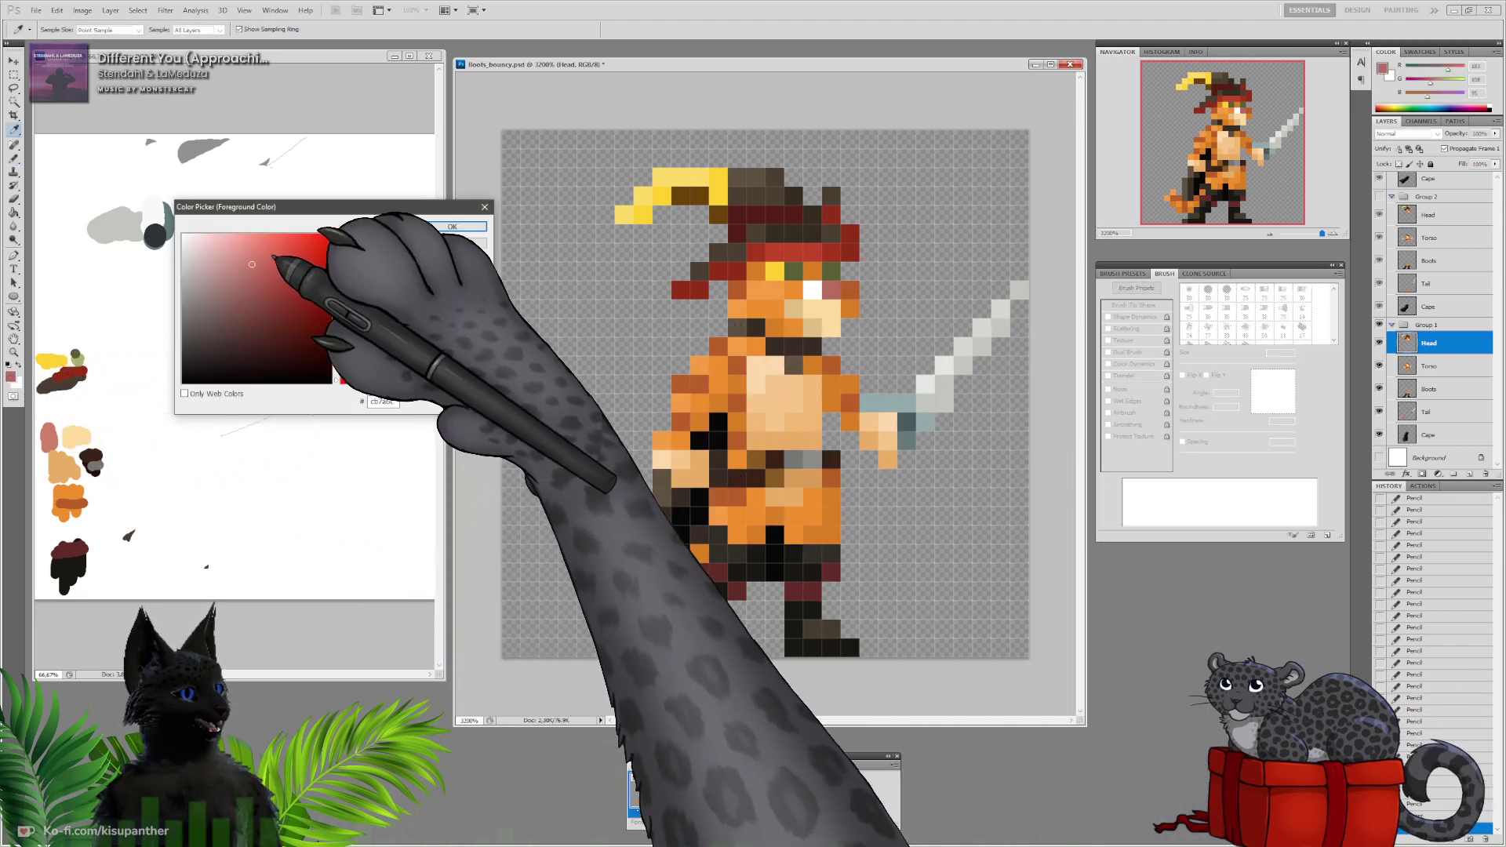
{"action": "left_click", "coordinate": [468, 228]}
{"action": "key", "text": "b"}
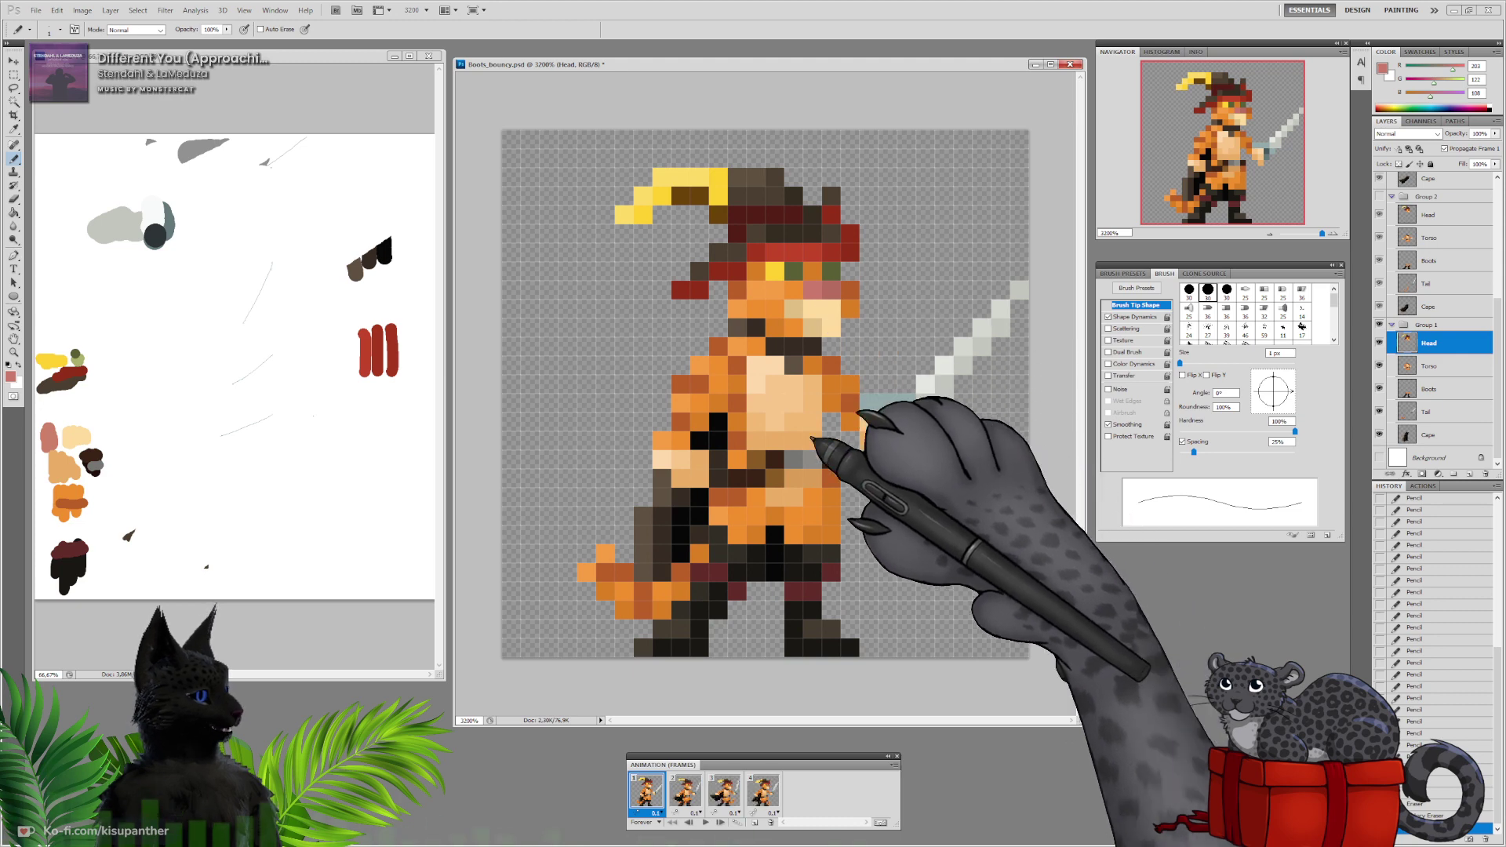
Lighten the pink once more and repaint both pink snout pixels in frame 1 with it
{"action": "key", "text": "i"}
{"action": "left_click", "coordinate": [11, 378]}
{"action": "left_click", "coordinate": [249, 255]}
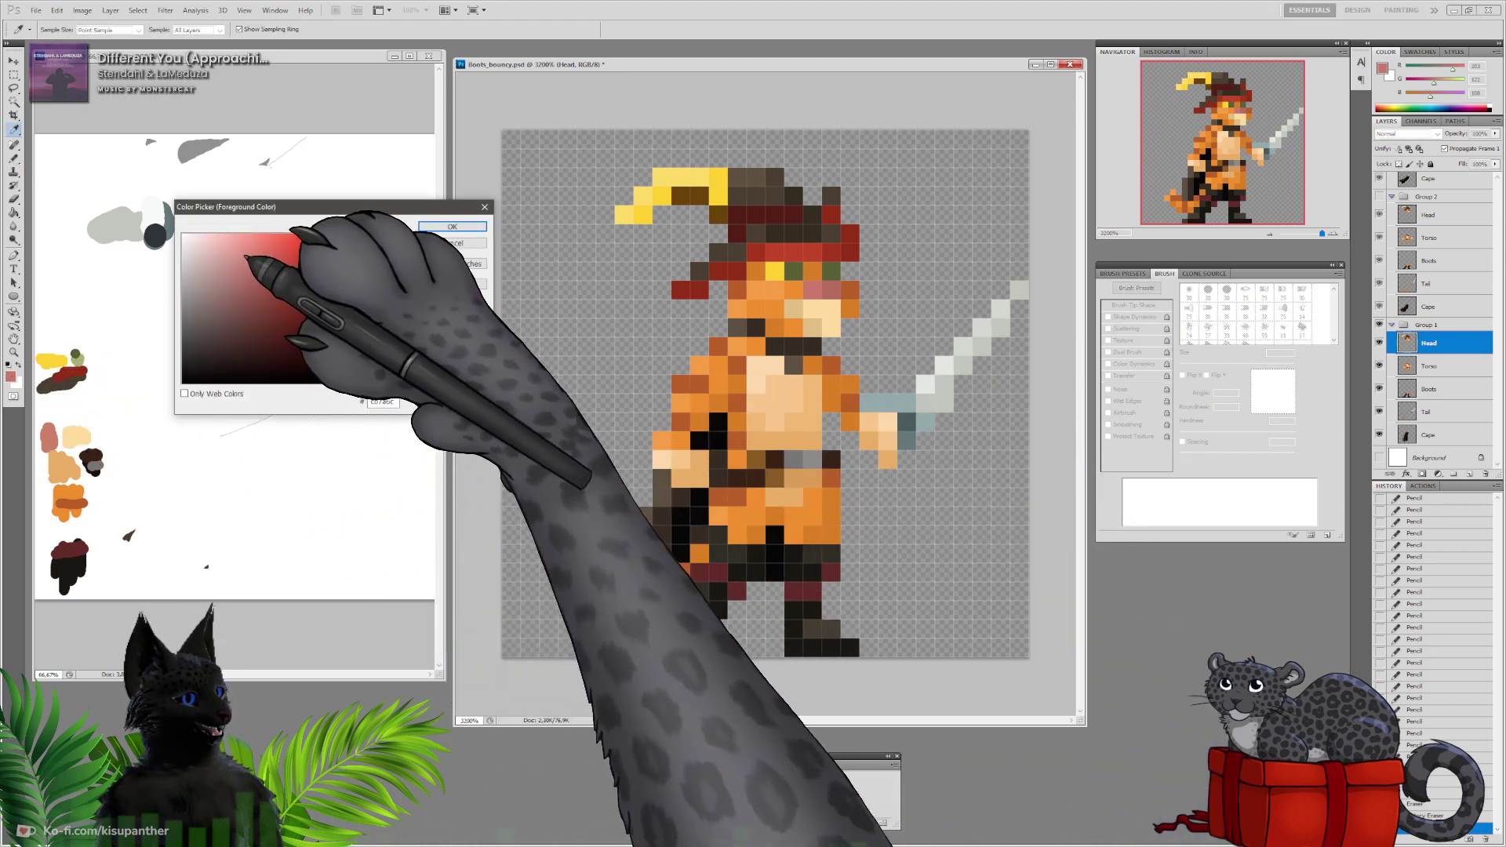
{"action": "left_click", "coordinate": [469, 227]}
{"action": "key", "text": "b"}
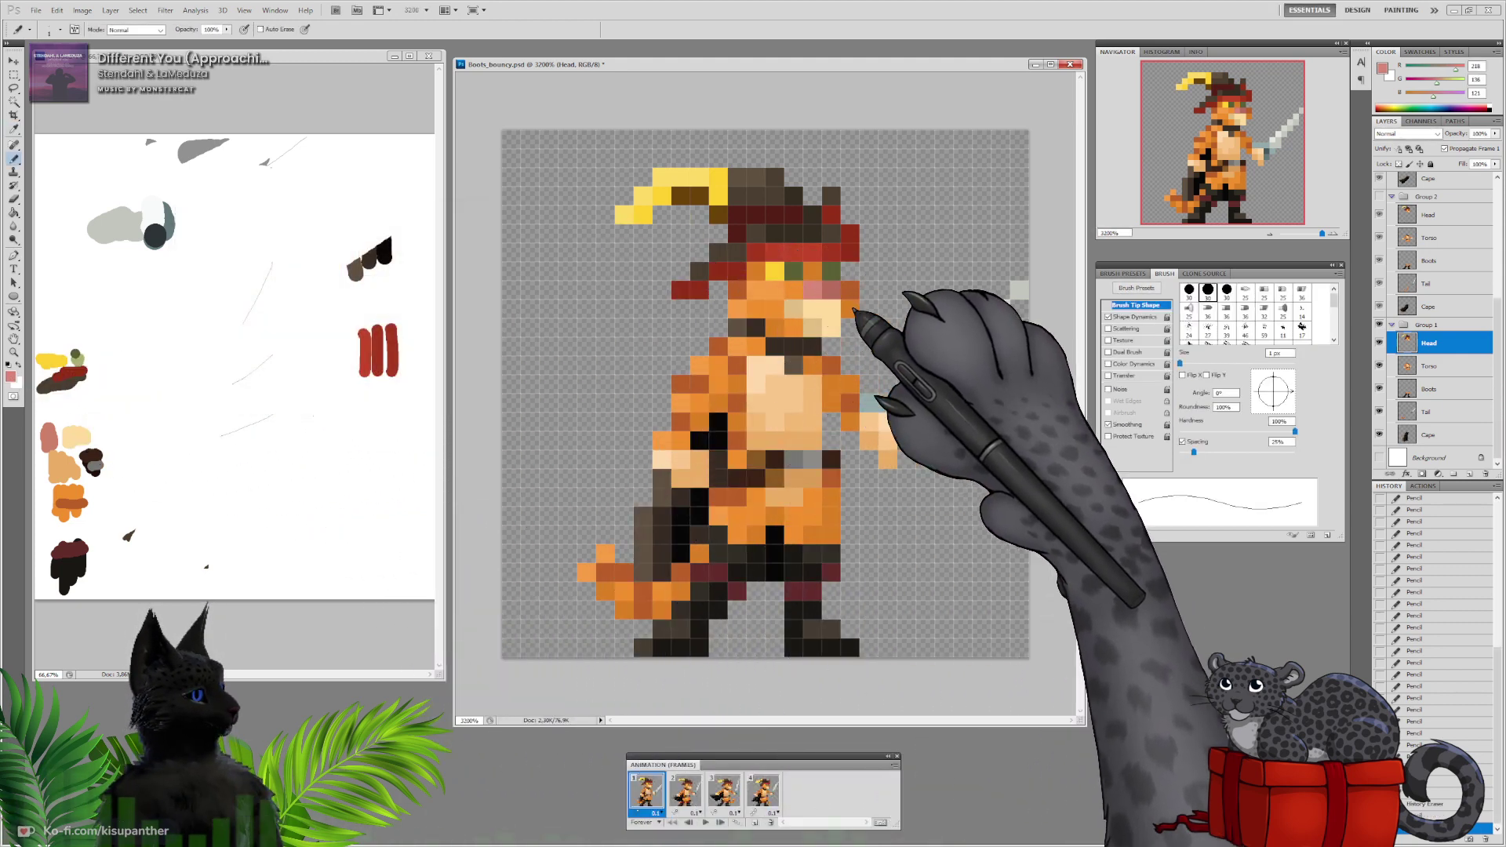
{"action": "left_click", "coordinate": [830, 290]}
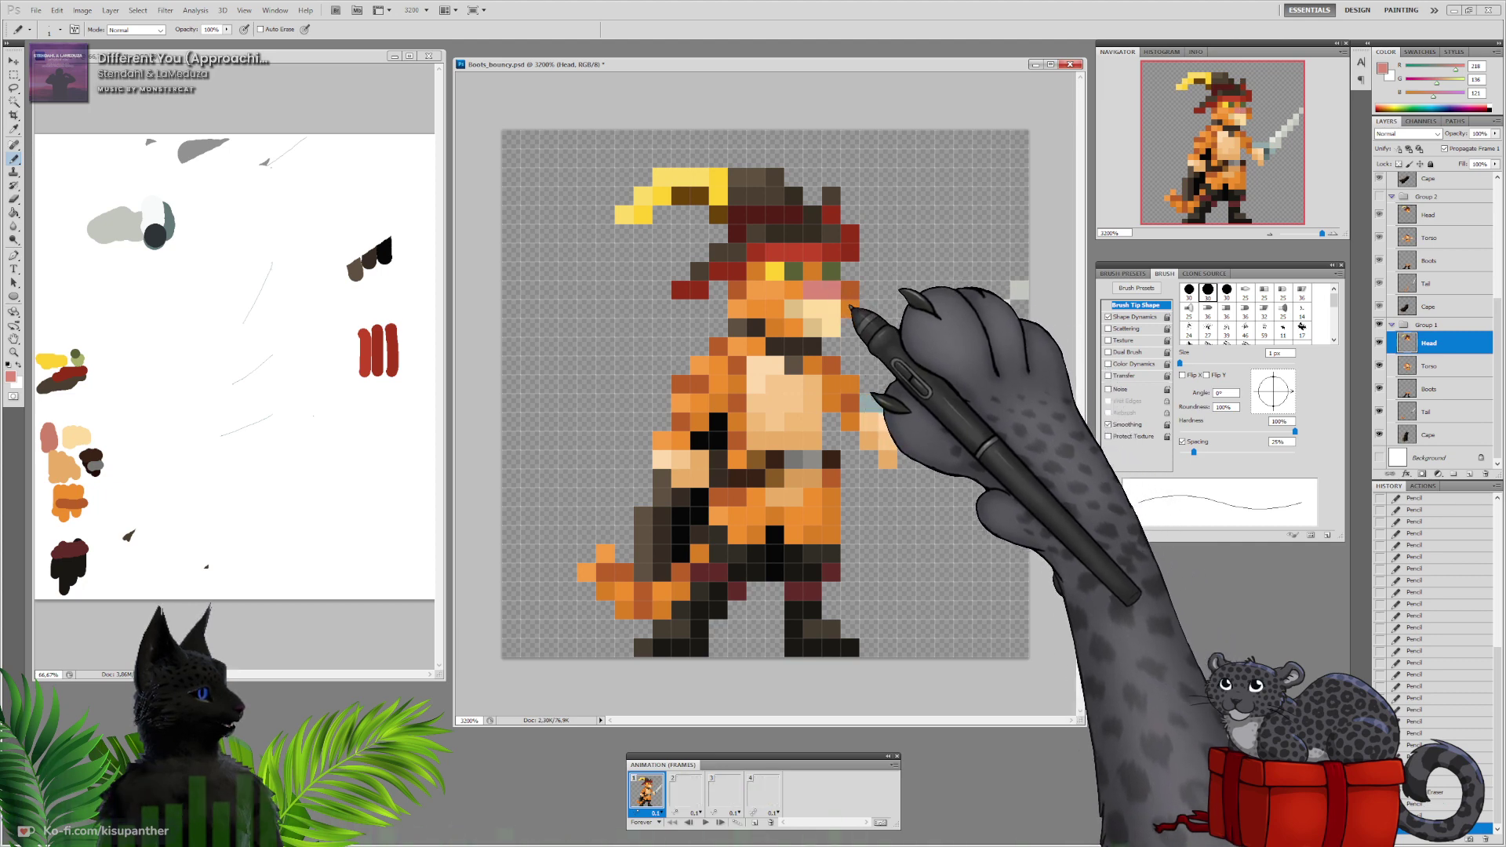
Carry the lighter snout pink over to the other frames, working on Group 2's Head layer and Group 4's Head layer
{"action": "left_click", "coordinate": [688, 788]}
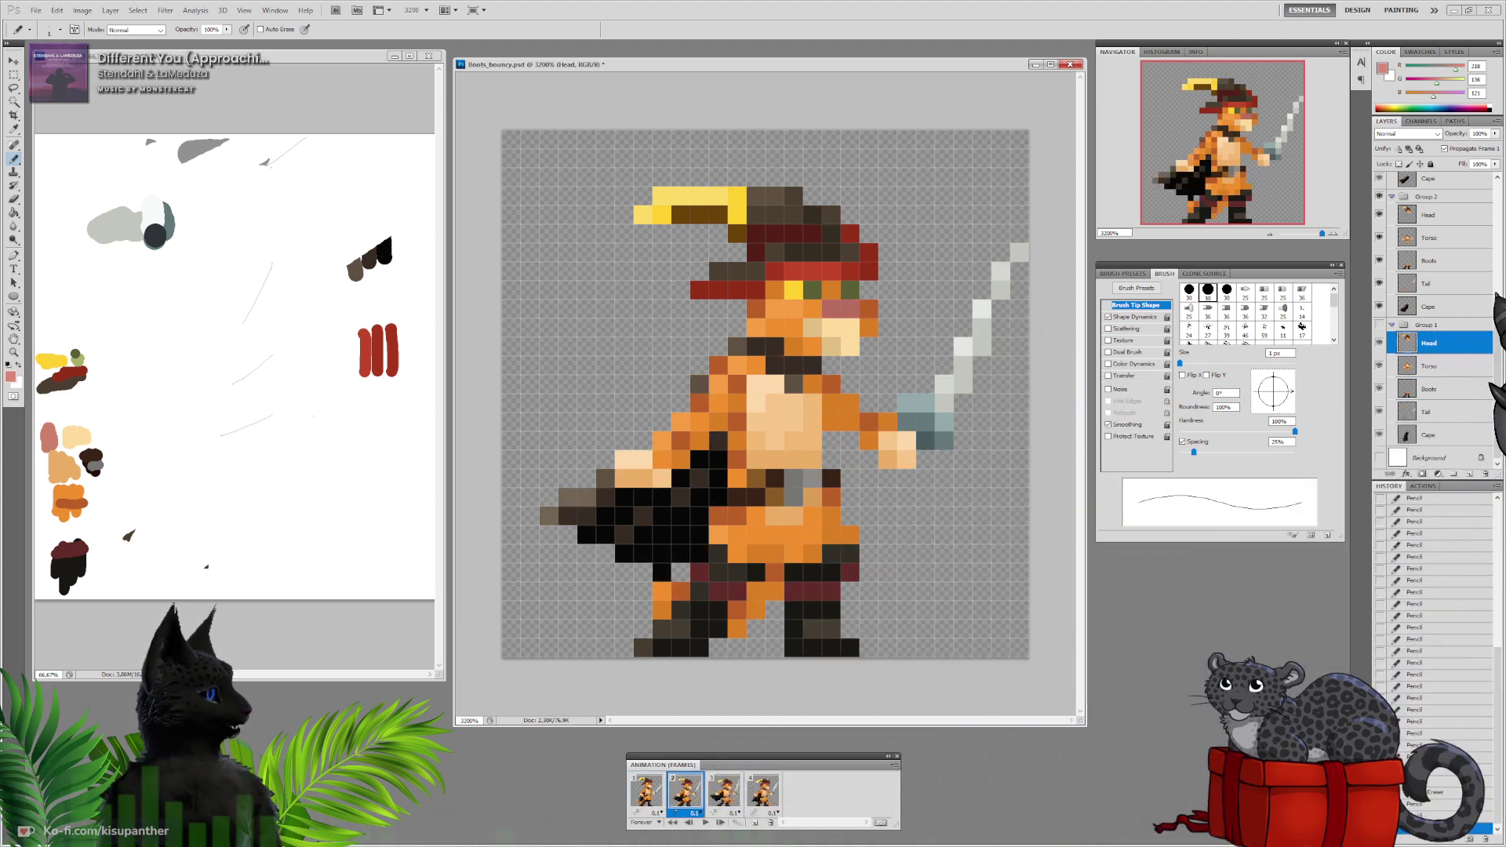
{"action": "left_click", "coordinate": [1443, 237]}
{"action": "left_click", "coordinate": [1435, 215]}
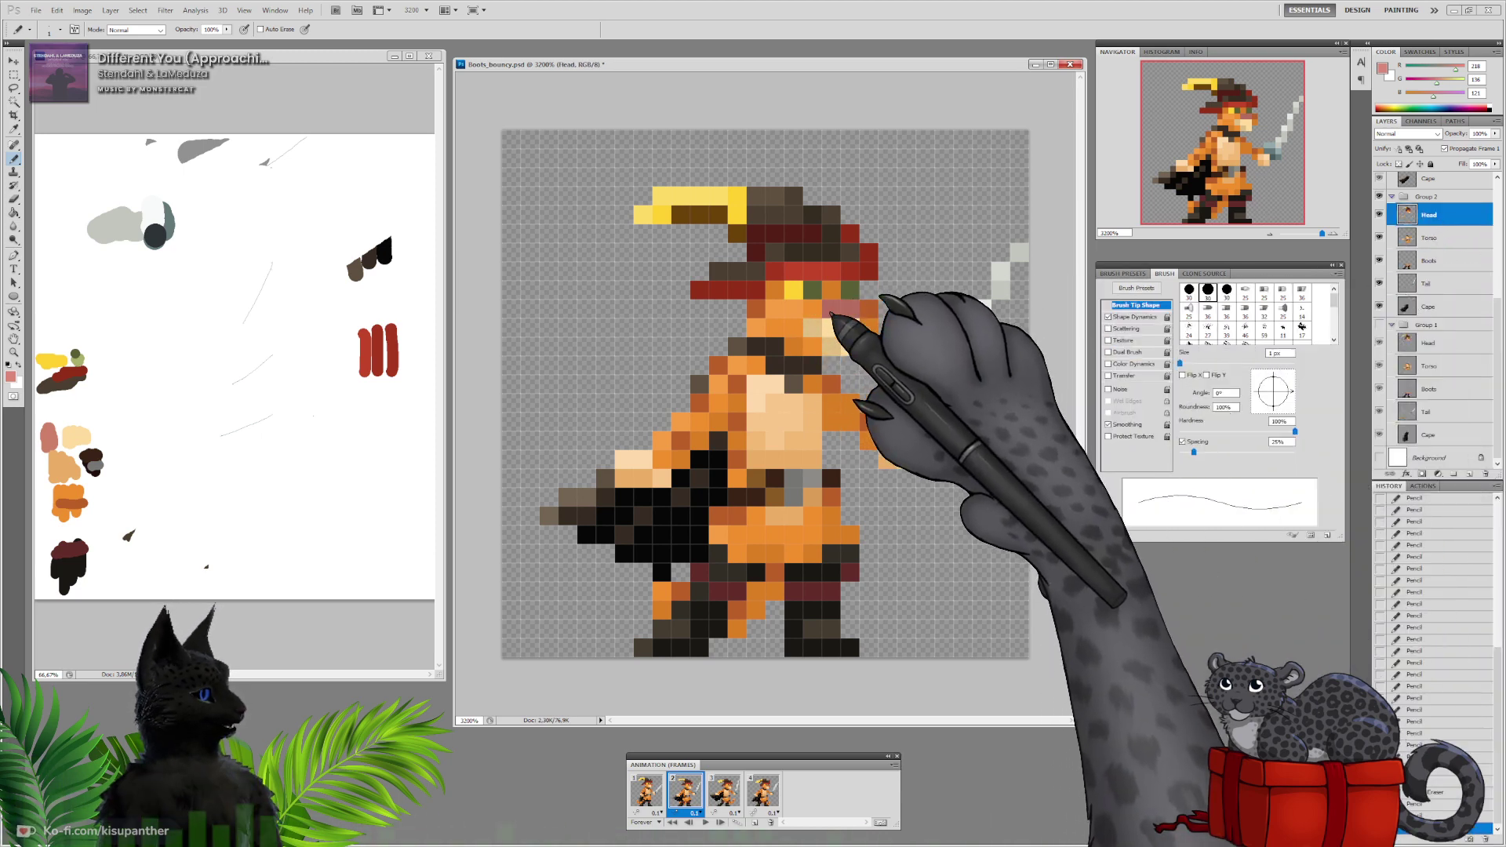
{"action": "left_click", "coordinate": [724, 790]}
{"action": "left_click", "coordinate": [763, 790]}
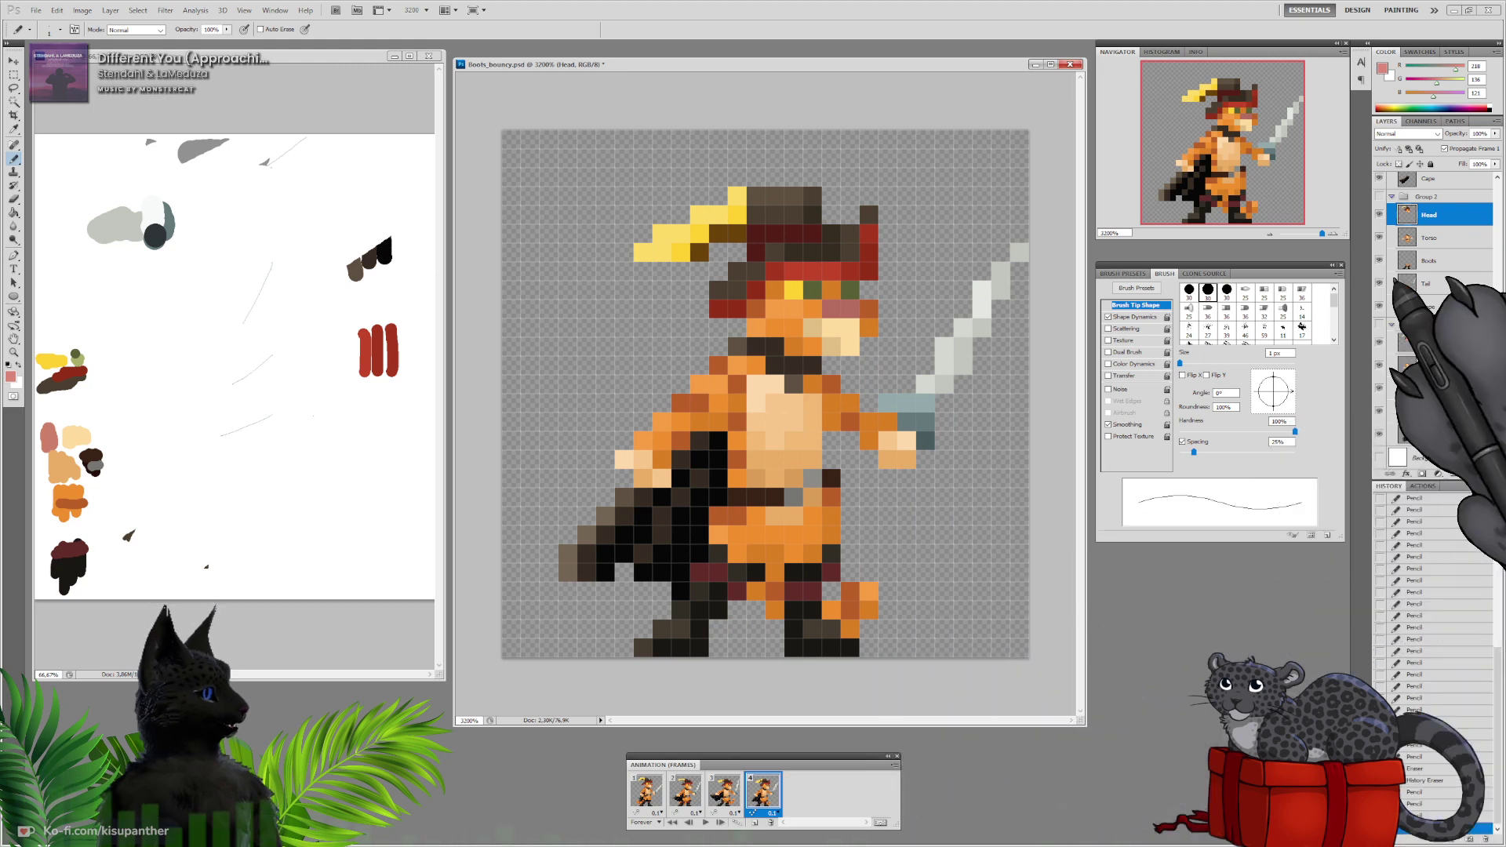
{"action": "left_click_drag", "start_coordinate": [1497, 314], "coordinate": [1497, 208]}
{"action": "left_click", "coordinate": [1443, 197]}
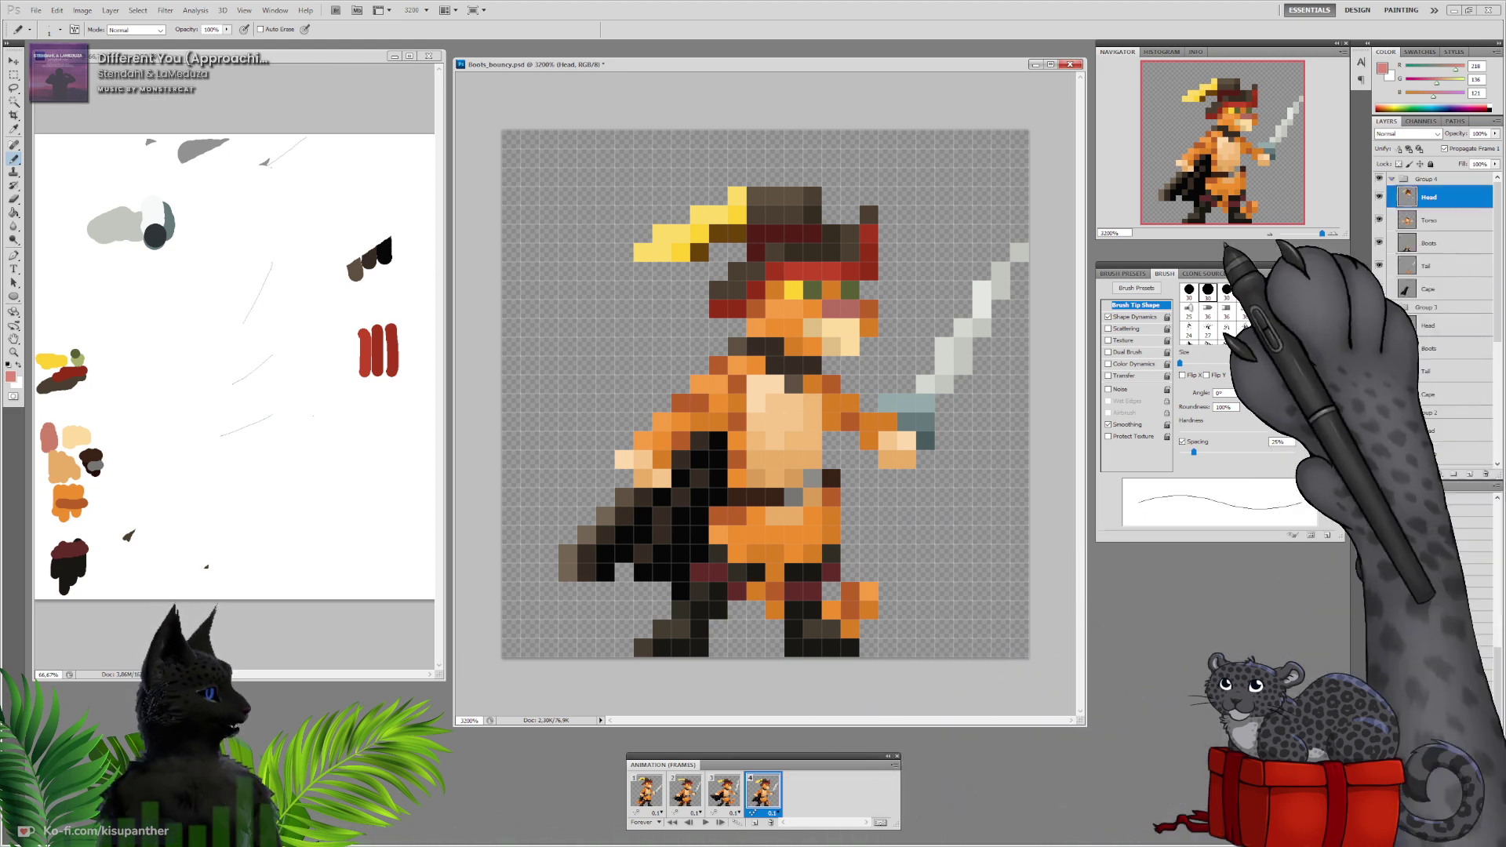
Play the walking animation, stop it, and view the sprite reduced to 400% magnification
{"action": "left_click", "coordinate": [705, 822]}
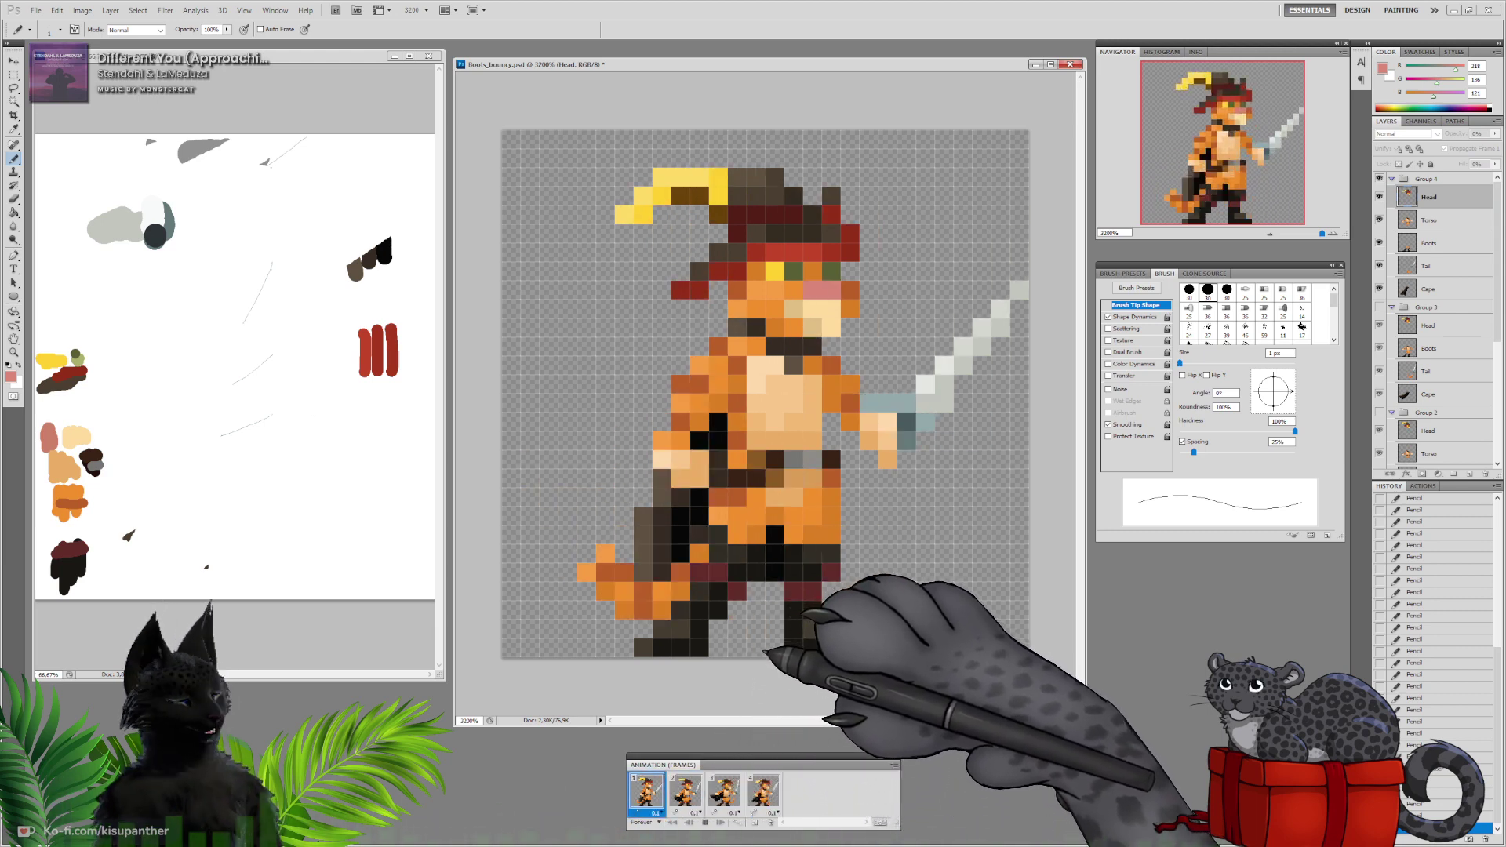
{"action": "left_click", "coordinate": [705, 822]}
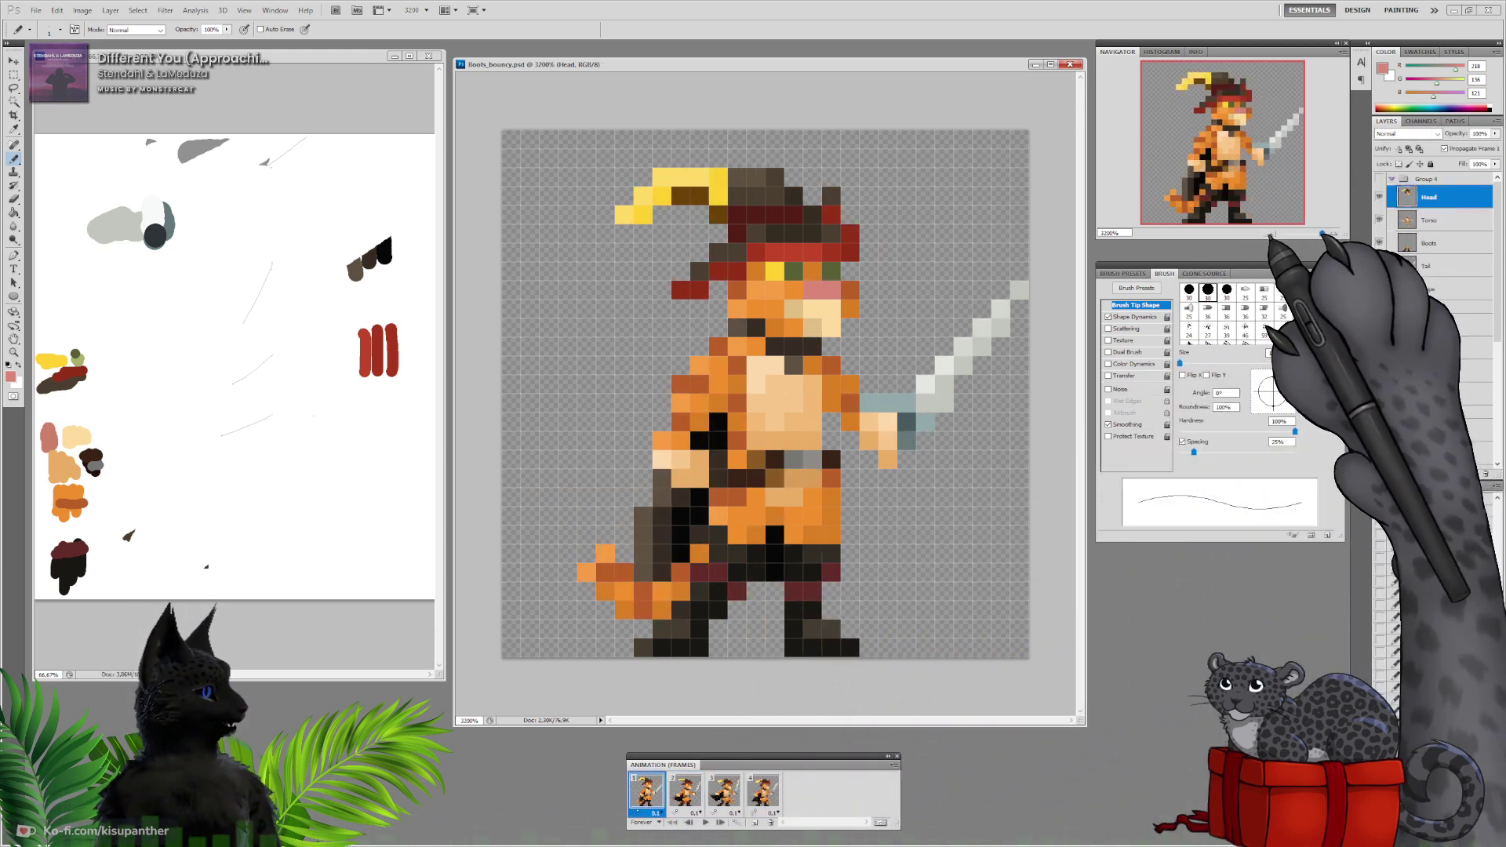
{"action": "left_click_drag", "start_coordinate": [1322, 234], "coordinate": [1309, 234]}
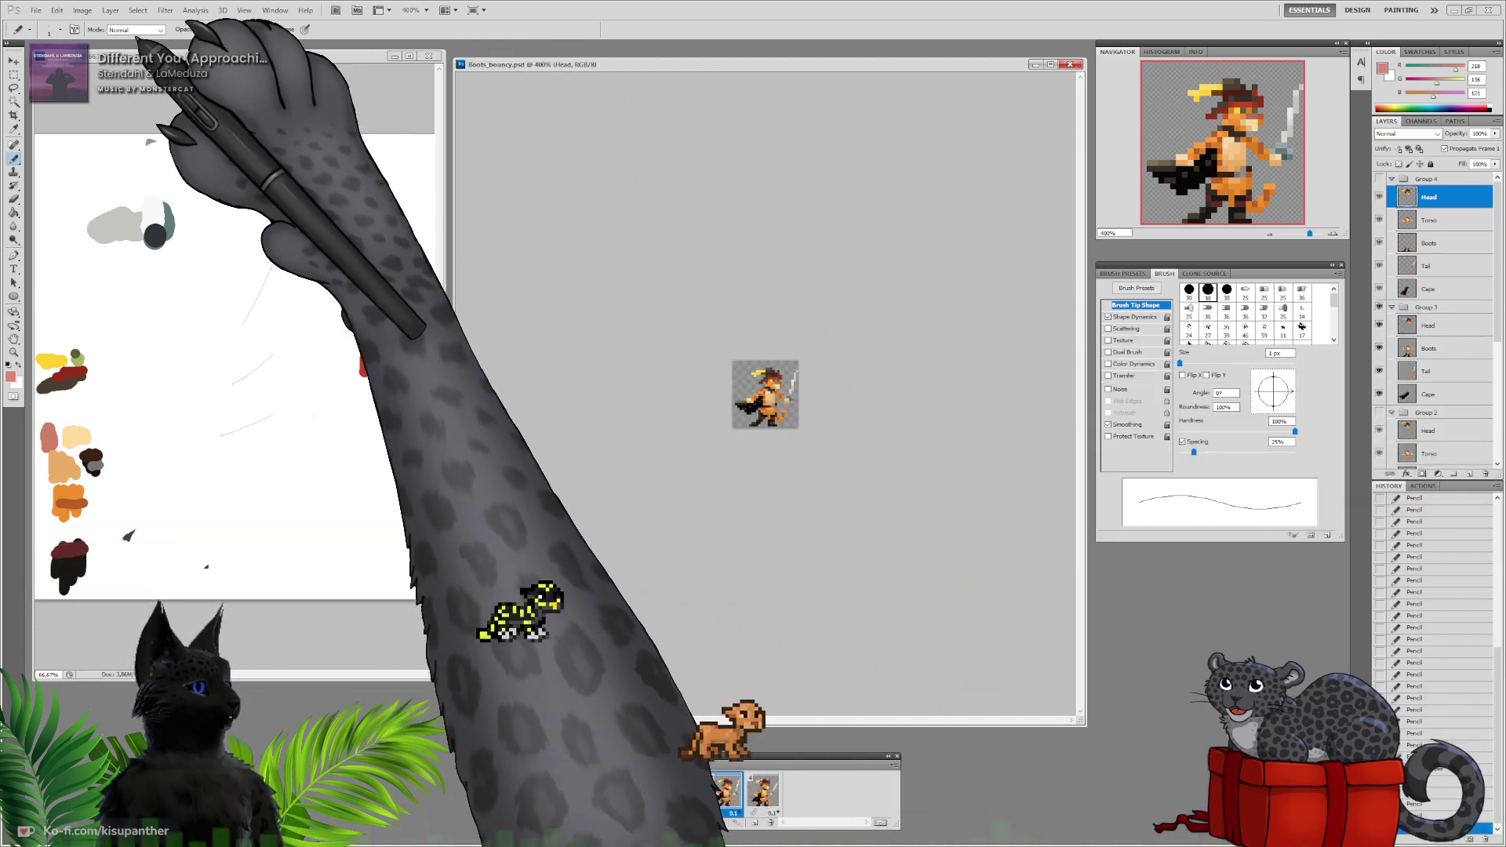
Open the Save for Web & Devices export for the animation and a File Explorer window, moving both out of the workspace
{"action": "left_click", "coordinate": [35, 10]}
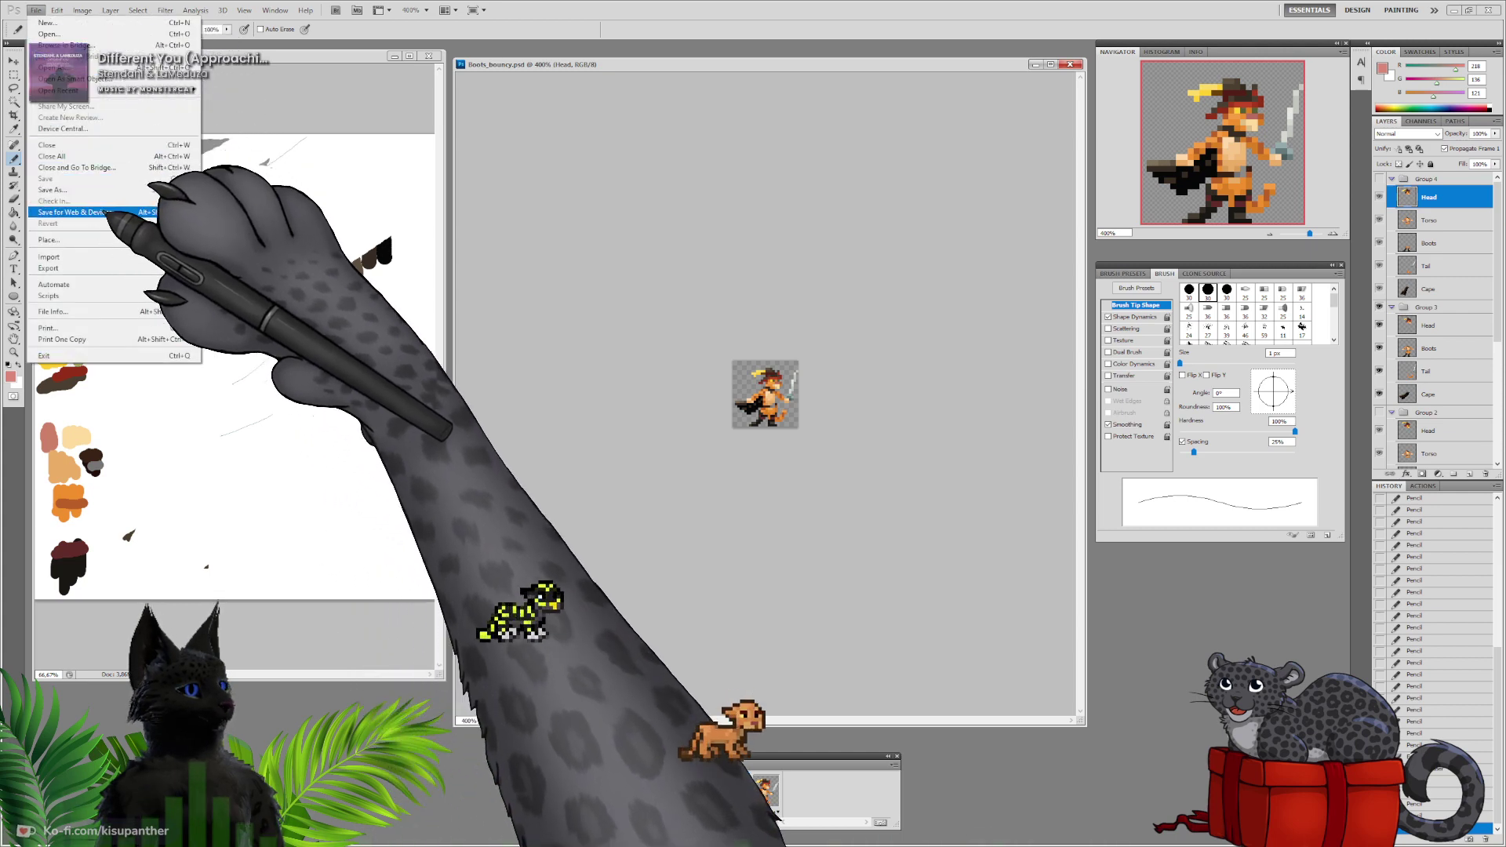
{"action": "left_click", "coordinate": [119, 210]}
{"action": "left_click_drag", "start_coordinate": [322, 179], "coordinate": [0, 202]}
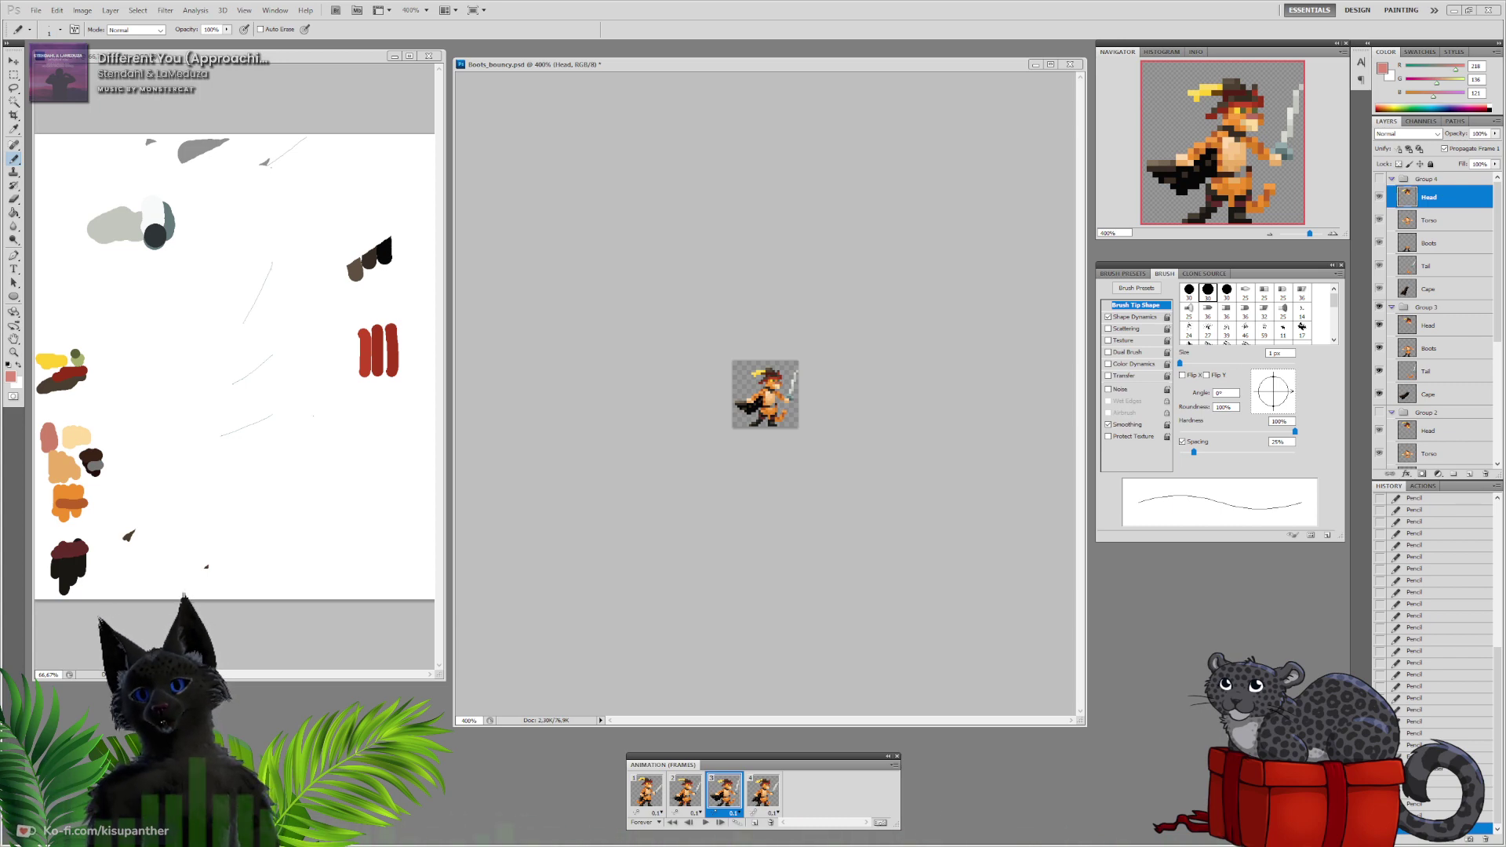
{"action": "key", "text": "super+e"}
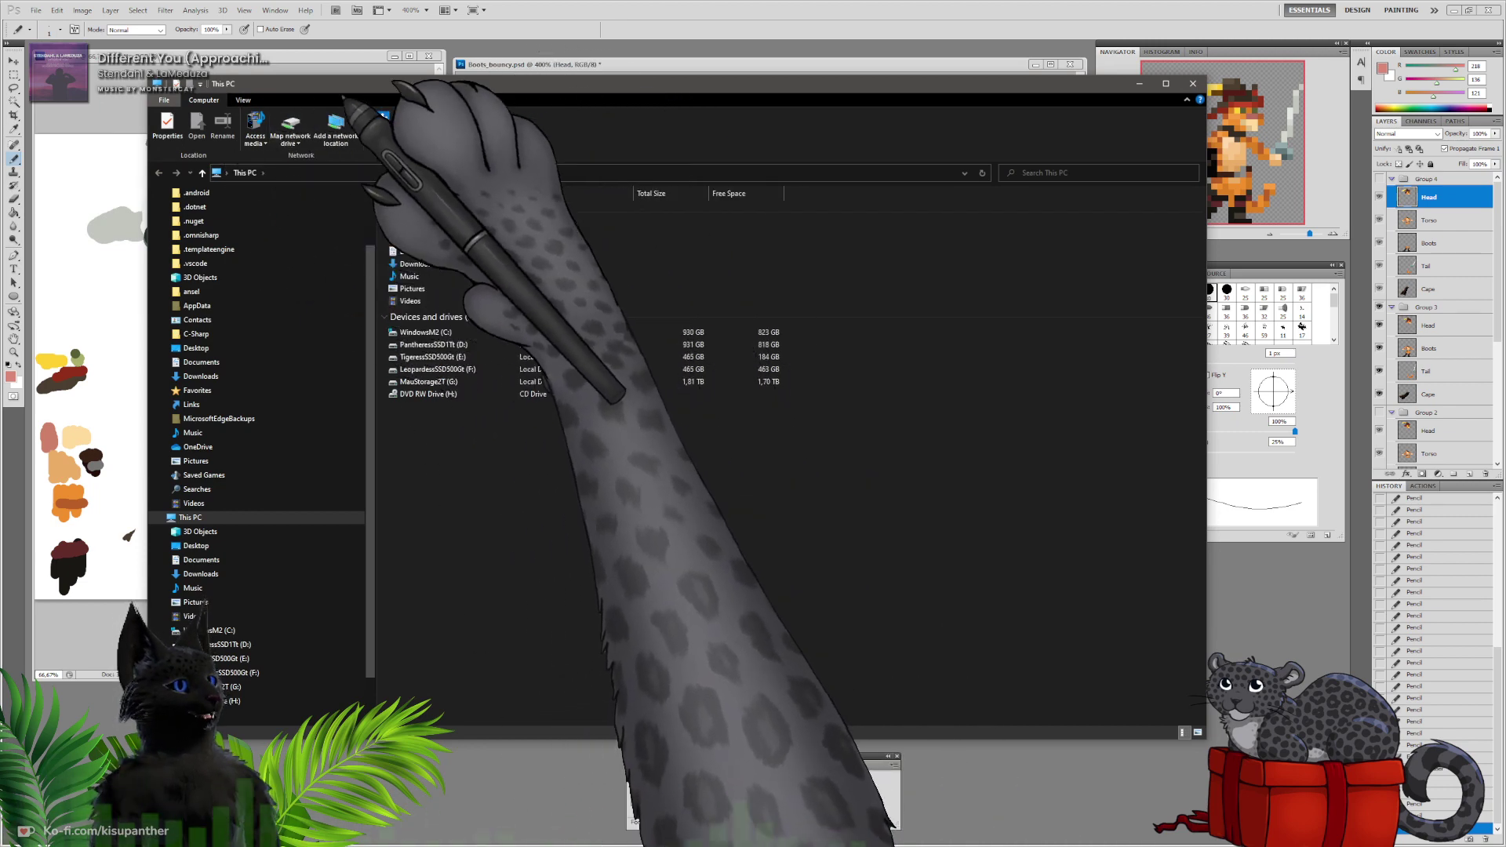
{"action": "left_click_drag", "start_coordinate": [439, 83], "coordinate": [0, 179]}
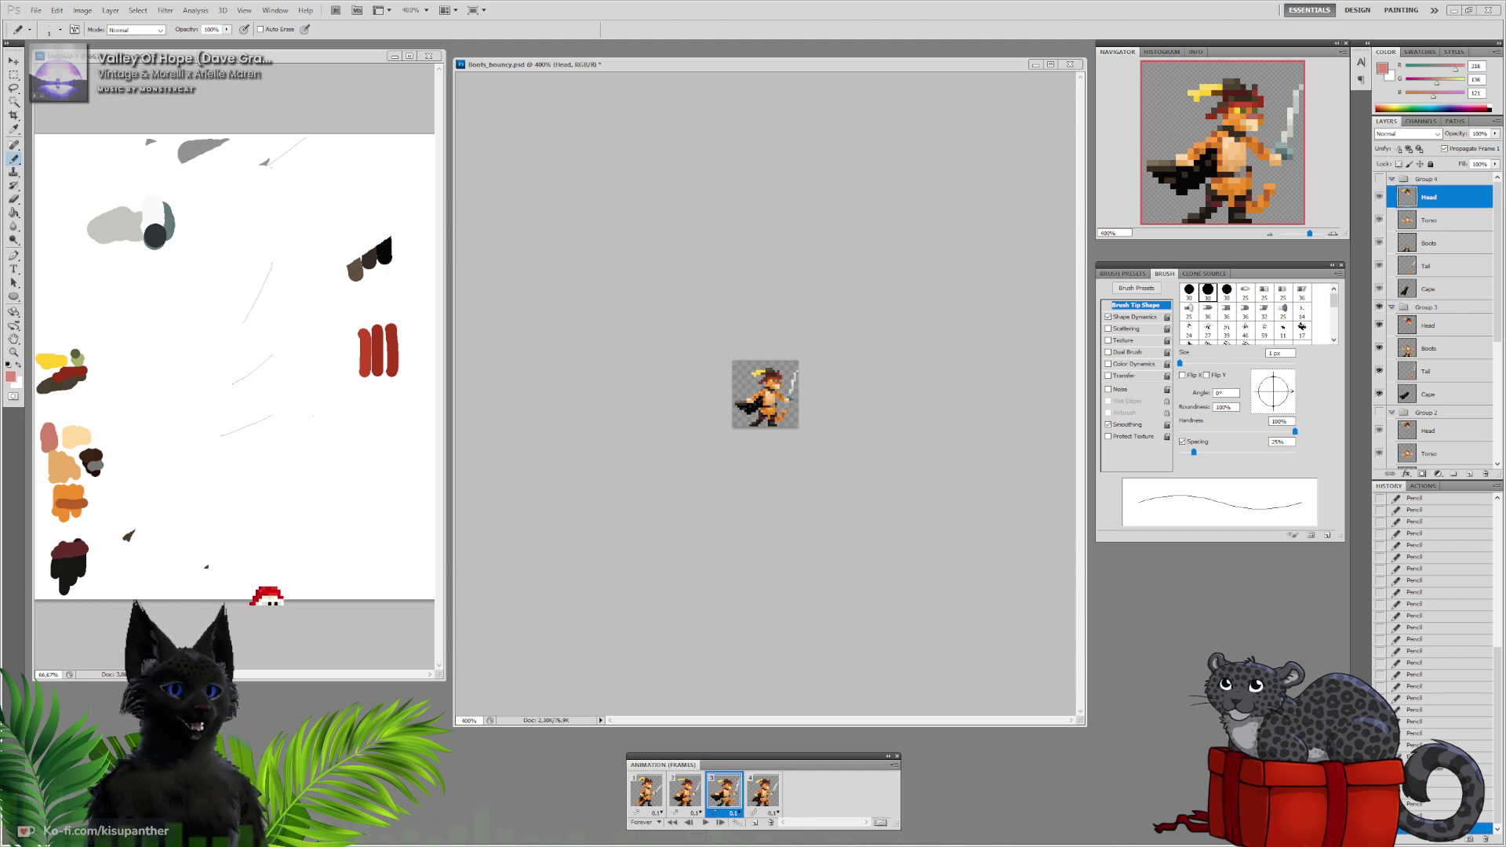
In the reference document, hide the palette layer and leave only Layer 2's picture of the two cats shown over the background
{"action": "left_click", "coordinate": [377, 94]}
{"action": "left_click", "coordinate": [1378, 251]}
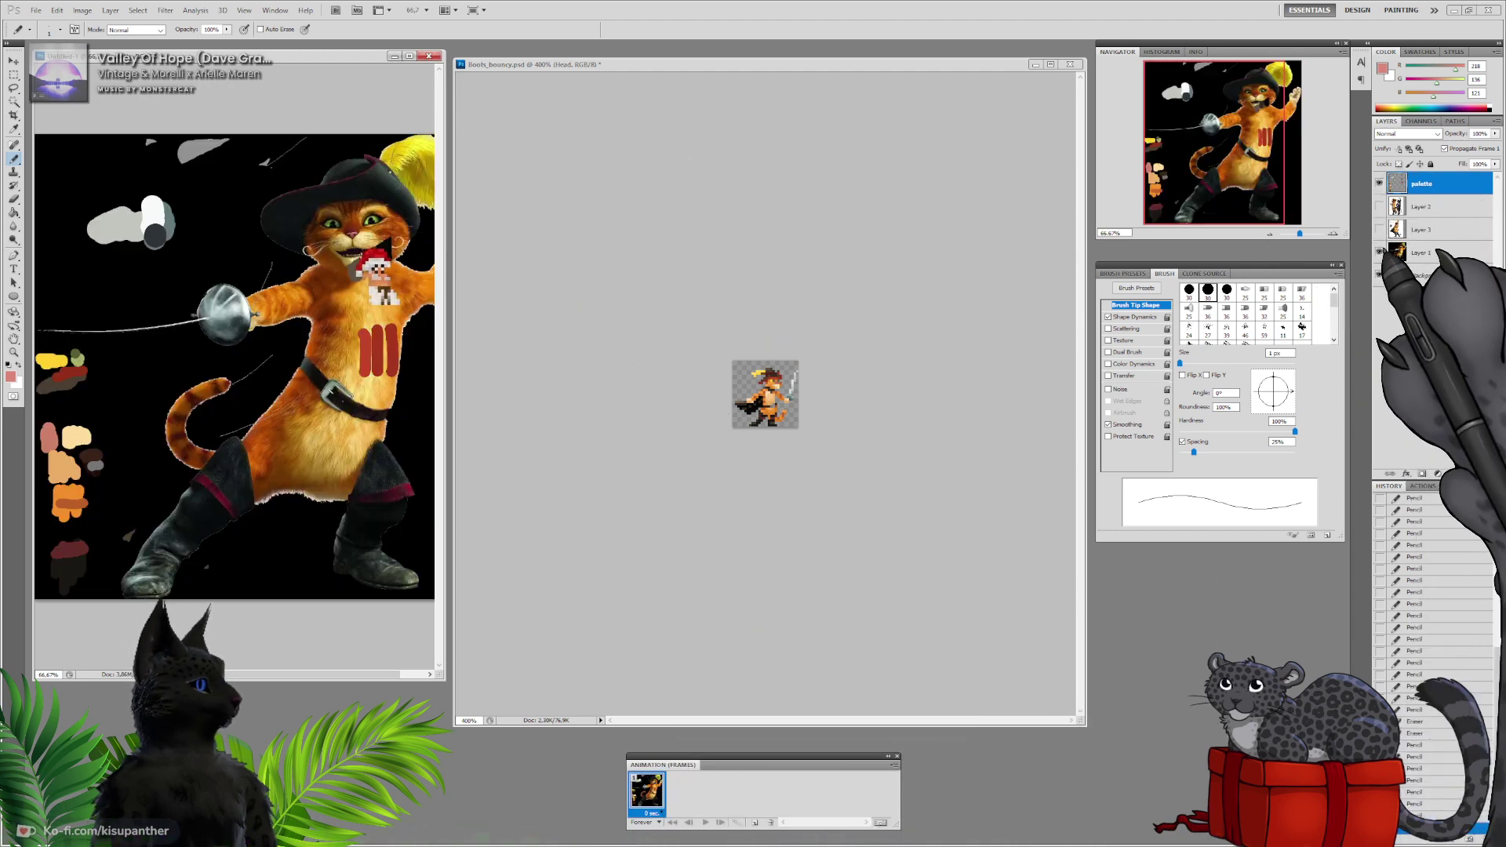
{"action": "left_click", "coordinate": [1378, 184]}
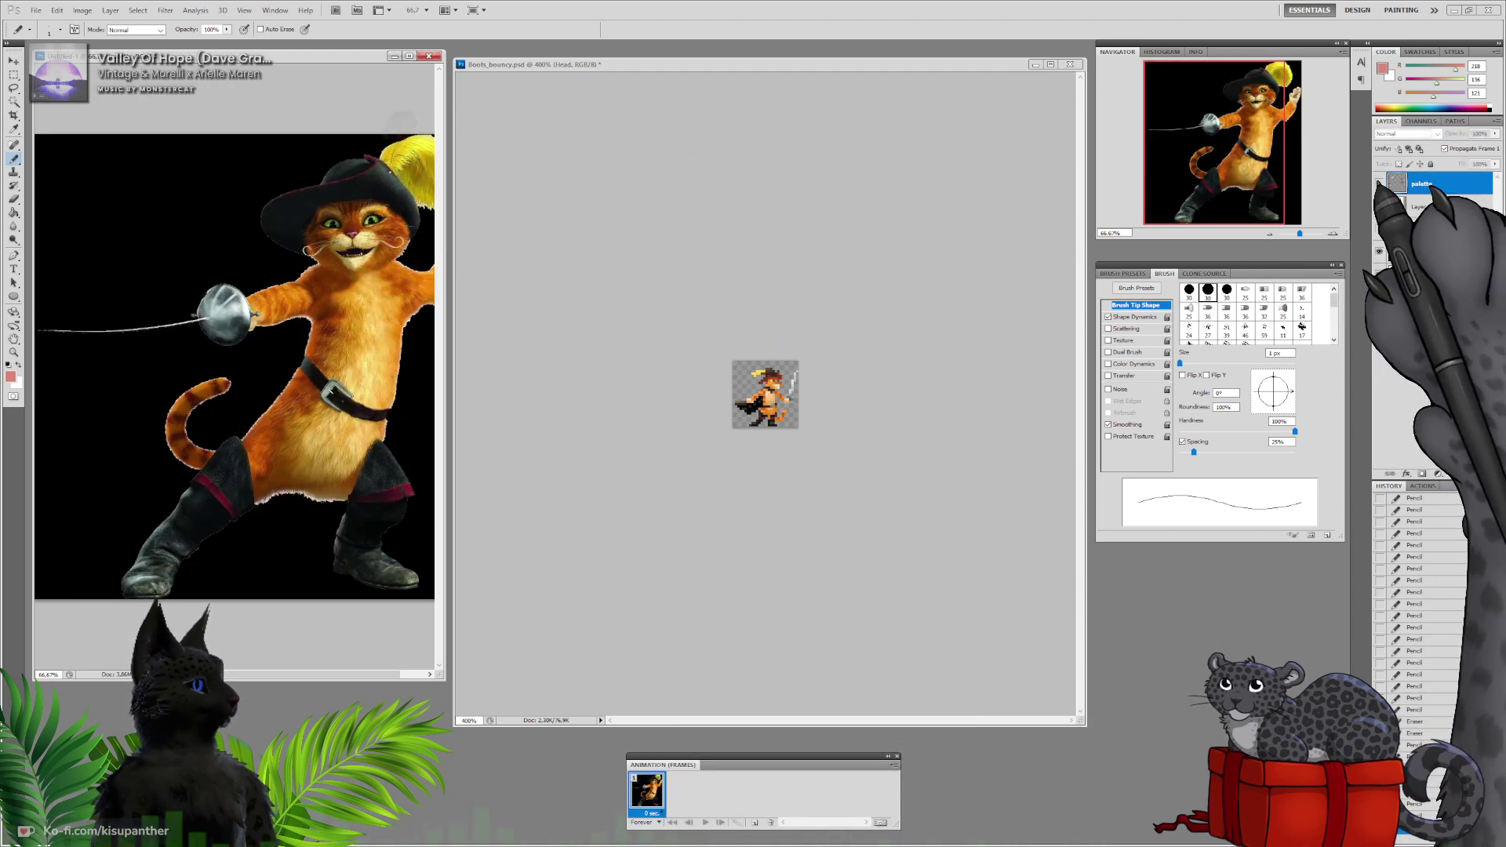
{"action": "left_click", "coordinate": [1379, 207]}
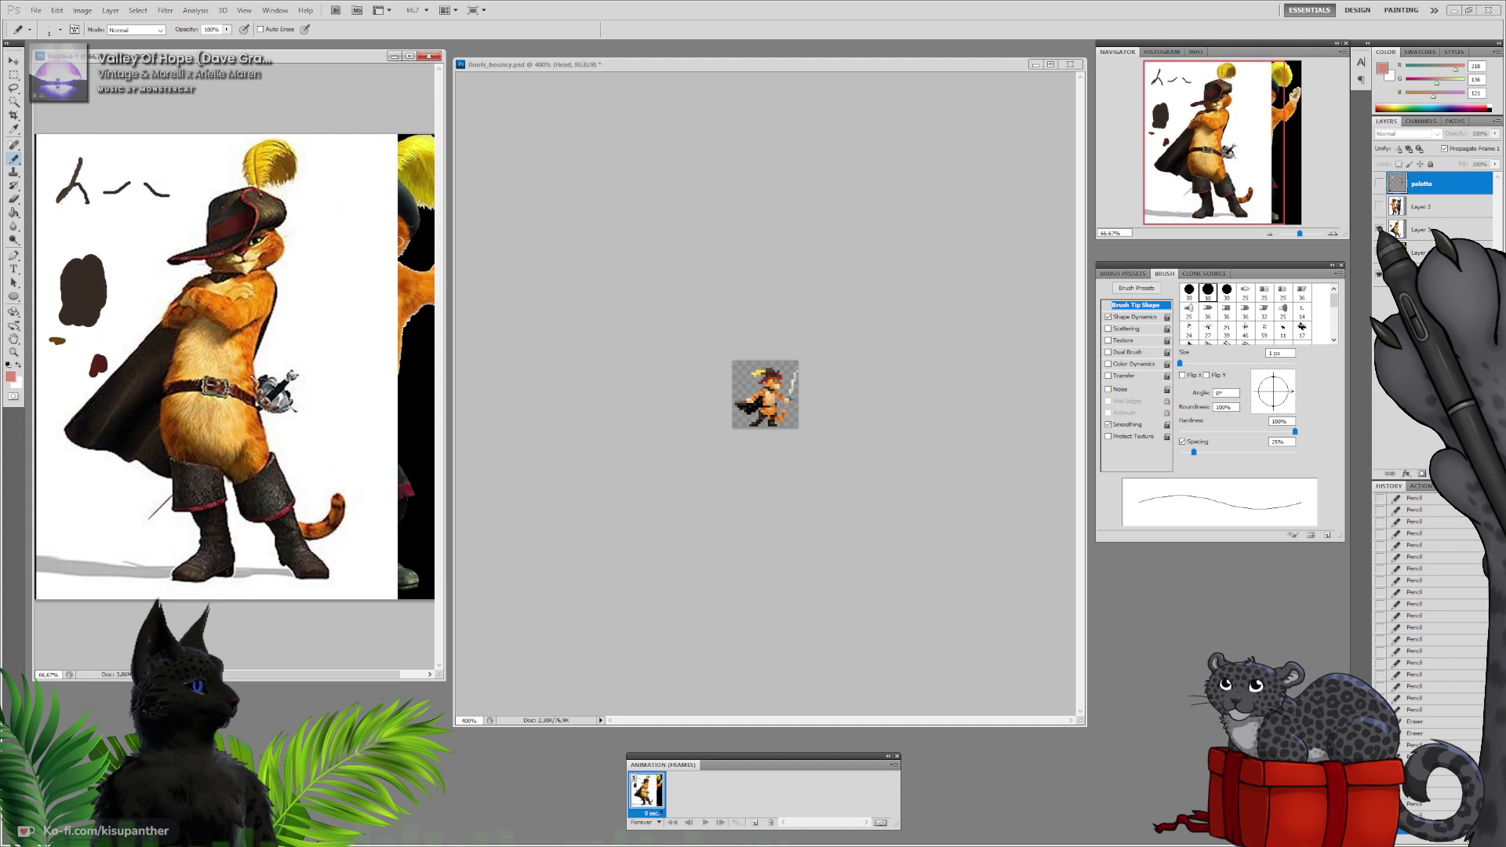
{"action": "left_click", "coordinate": [1378, 252]}
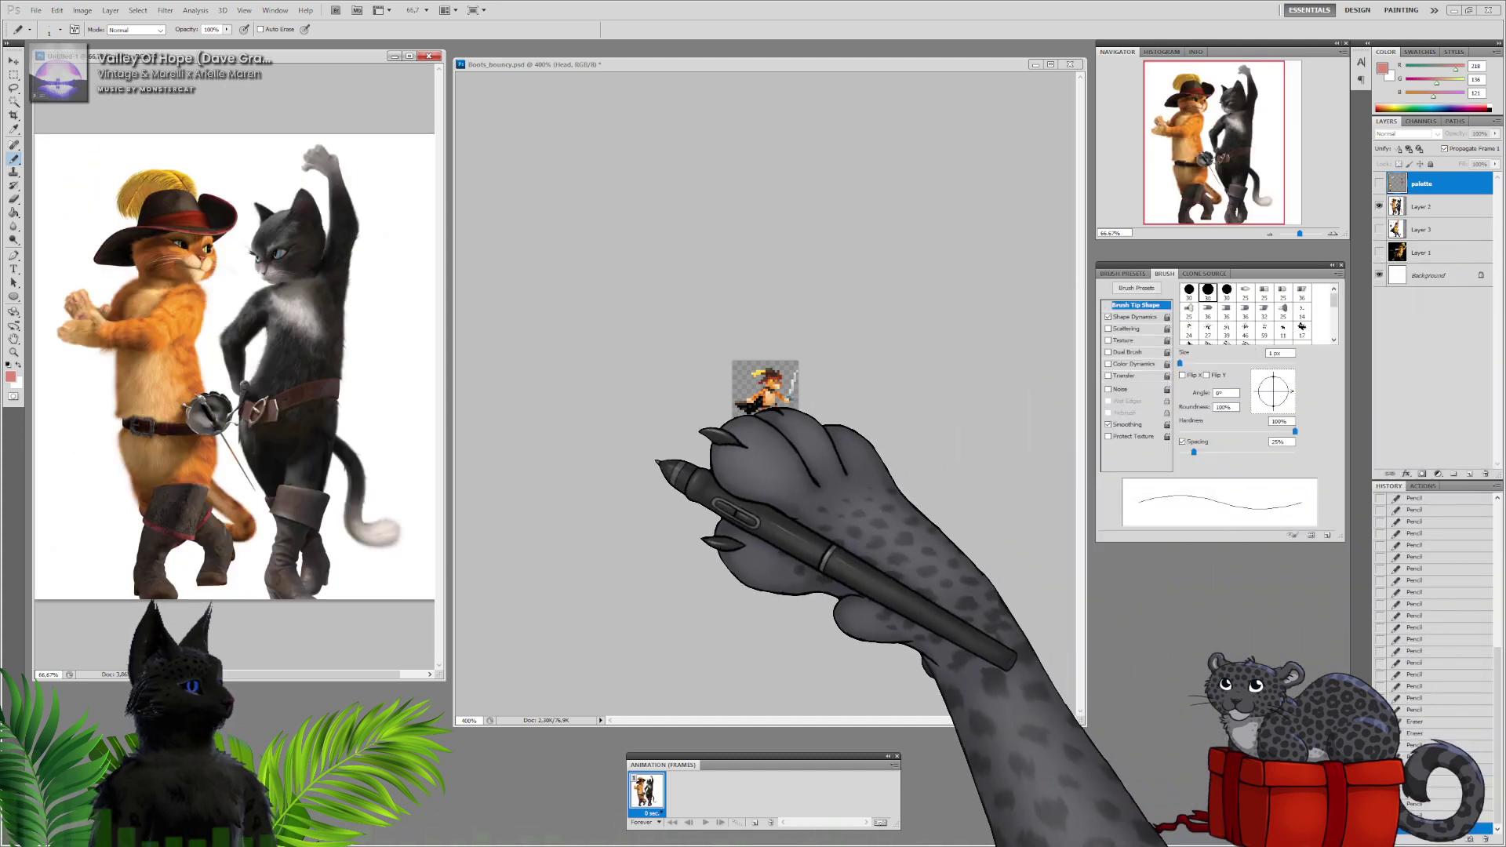
Examine the two cats in the reference picture up close, including the faces, belts and sword, and return to the full view
{"action": "left_click", "coordinate": [1331, 233]}
{"action": "left_click", "coordinate": [1331, 233]}
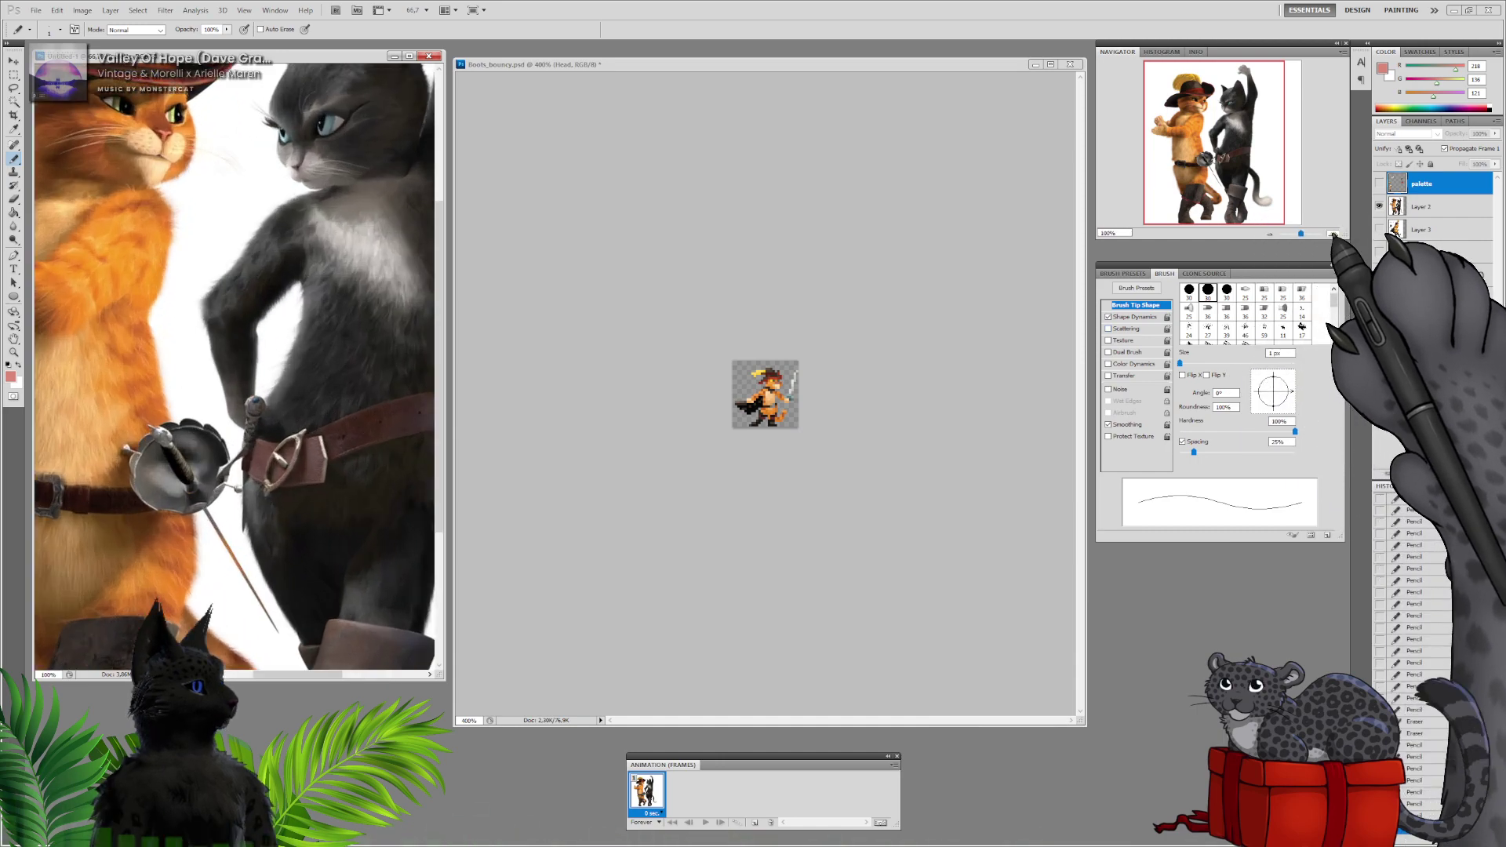
{"action": "left_click", "coordinate": [1331, 232]}
{"action": "left_click", "coordinate": [1331, 233]}
{"action": "left_click", "coordinate": [1268, 234]}
{"action": "left_click", "coordinate": [1268, 233]}
{"action": "left_click", "coordinate": [1268, 234]}
{"action": "left_click", "coordinate": [1268, 234]}
{"action": "left_click", "coordinate": [1268, 234]}
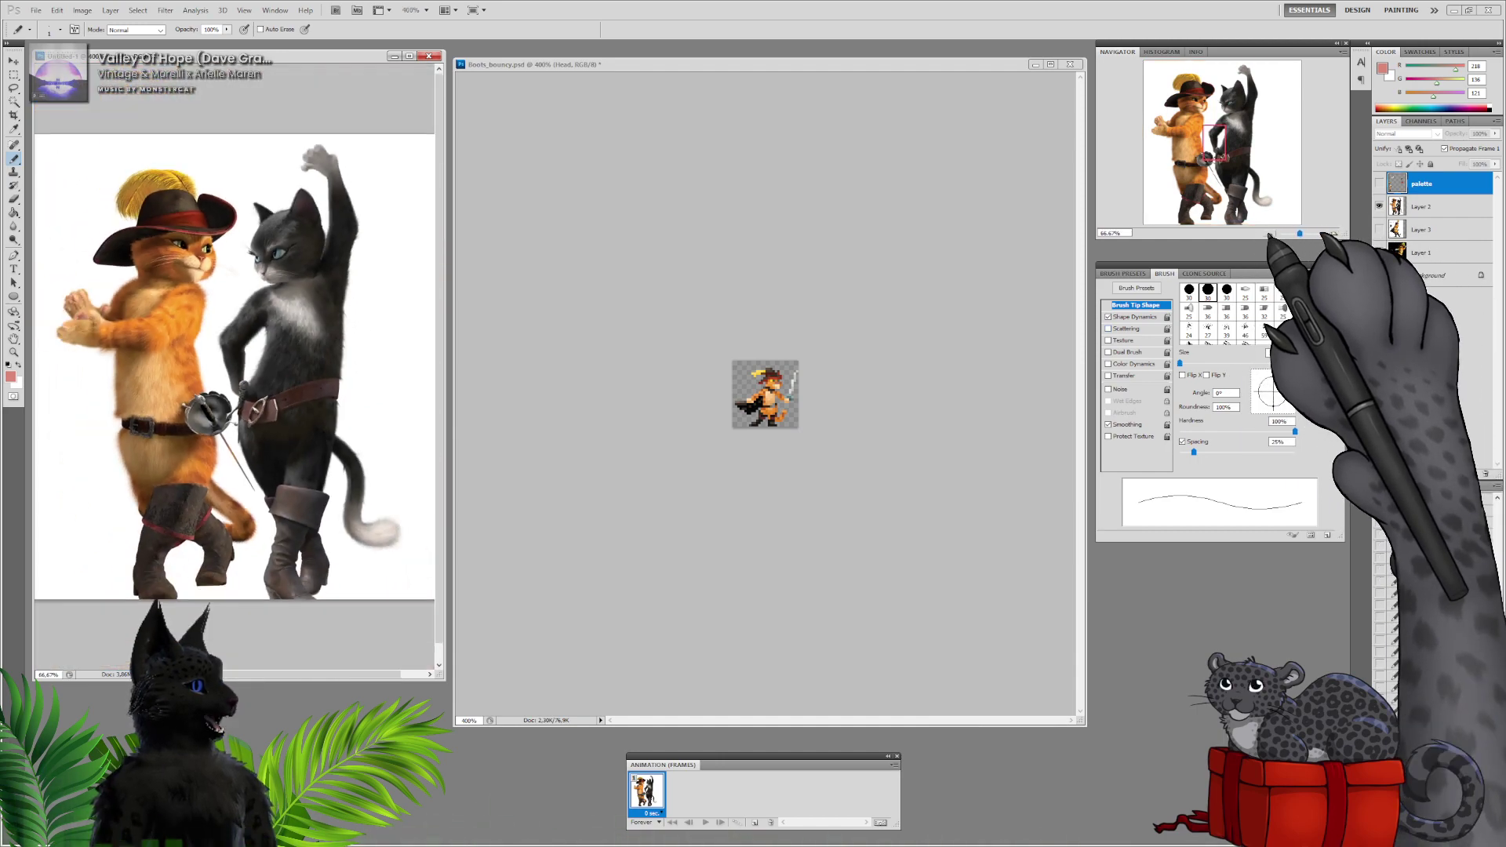
{"action": "left_click", "coordinate": [1330, 233]}
{"action": "left_click", "coordinate": [1330, 234]}
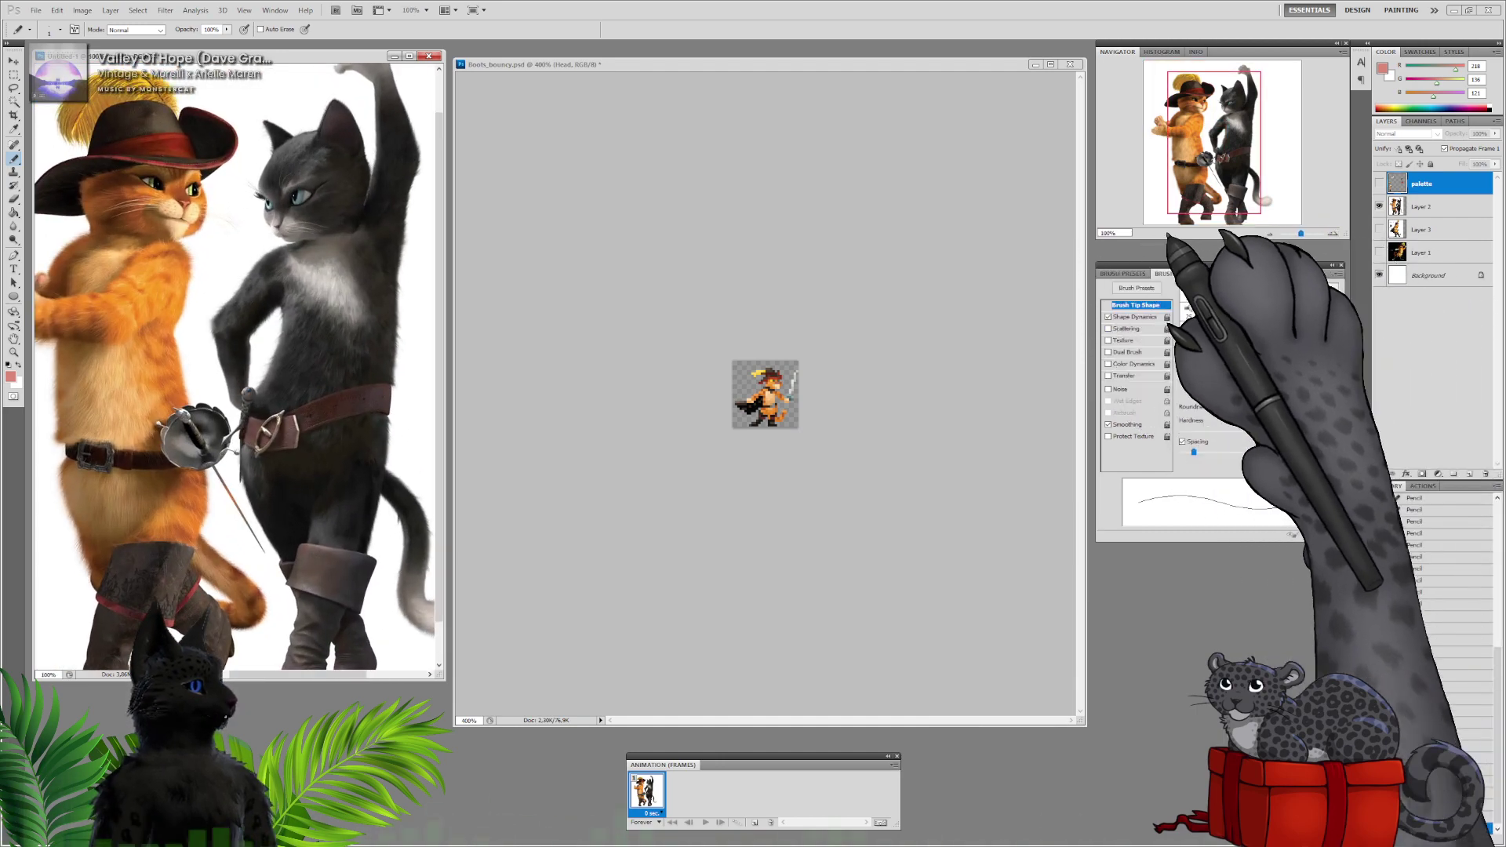
{"action": "left_click", "coordinate": [1269, 234]}
{"action": "left_click", "coordinate": [1269, 234]}
Return to the sprite document, enlarge it to 1200%, and play the walking animation
{"action": "left_click", "coordinate": [995, 257]}
{"action": "left_click", "coordinate": [1331, 234]}
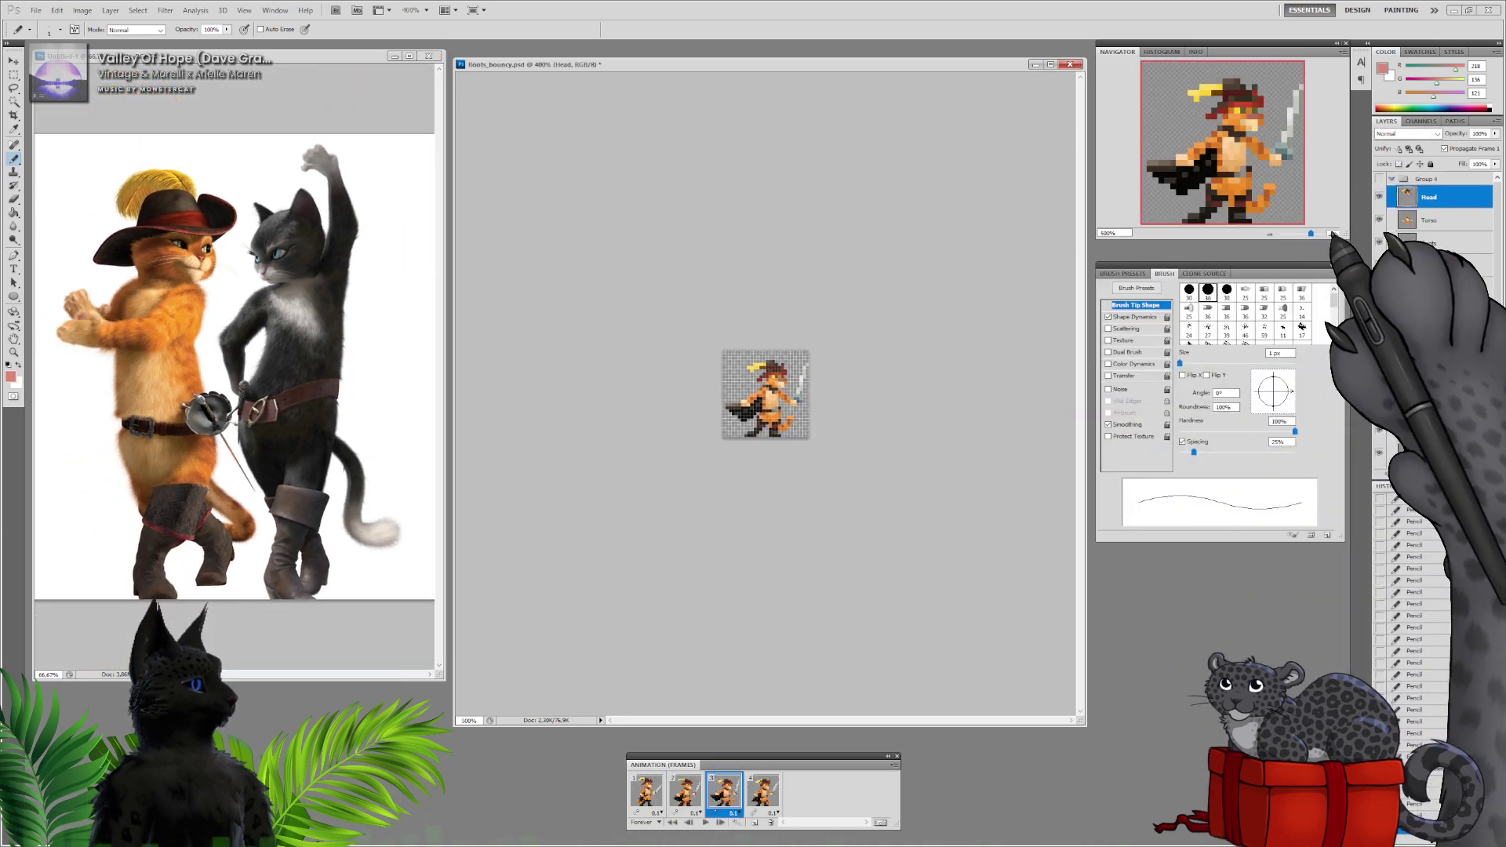
{"action": "left_click", "coordinate": [1332, 234]}
{"action": "left_click", "coordinate": [1331, 233]}
{"action": "left_click", "coordinate": [1331, 234]}
{"action": "left_click", "coordinate": [1331, 234]}
{"action": "left_click", "coordinate": [1331, 234]}
{"action": "left_click", "coordinate": [1332, 234]}
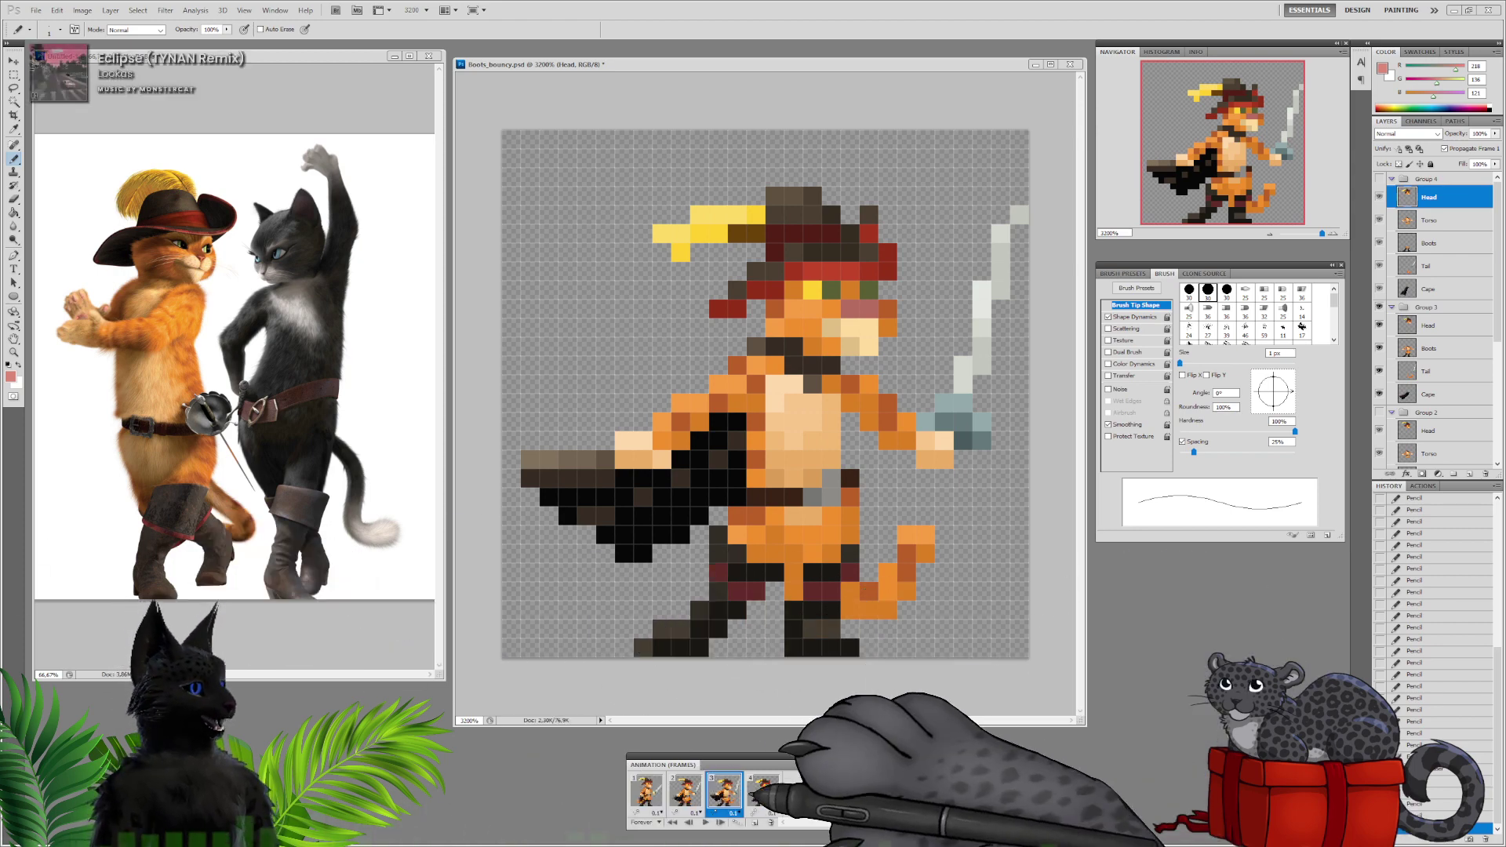
{"action": "left_click", "coordinate": [705, 821]}
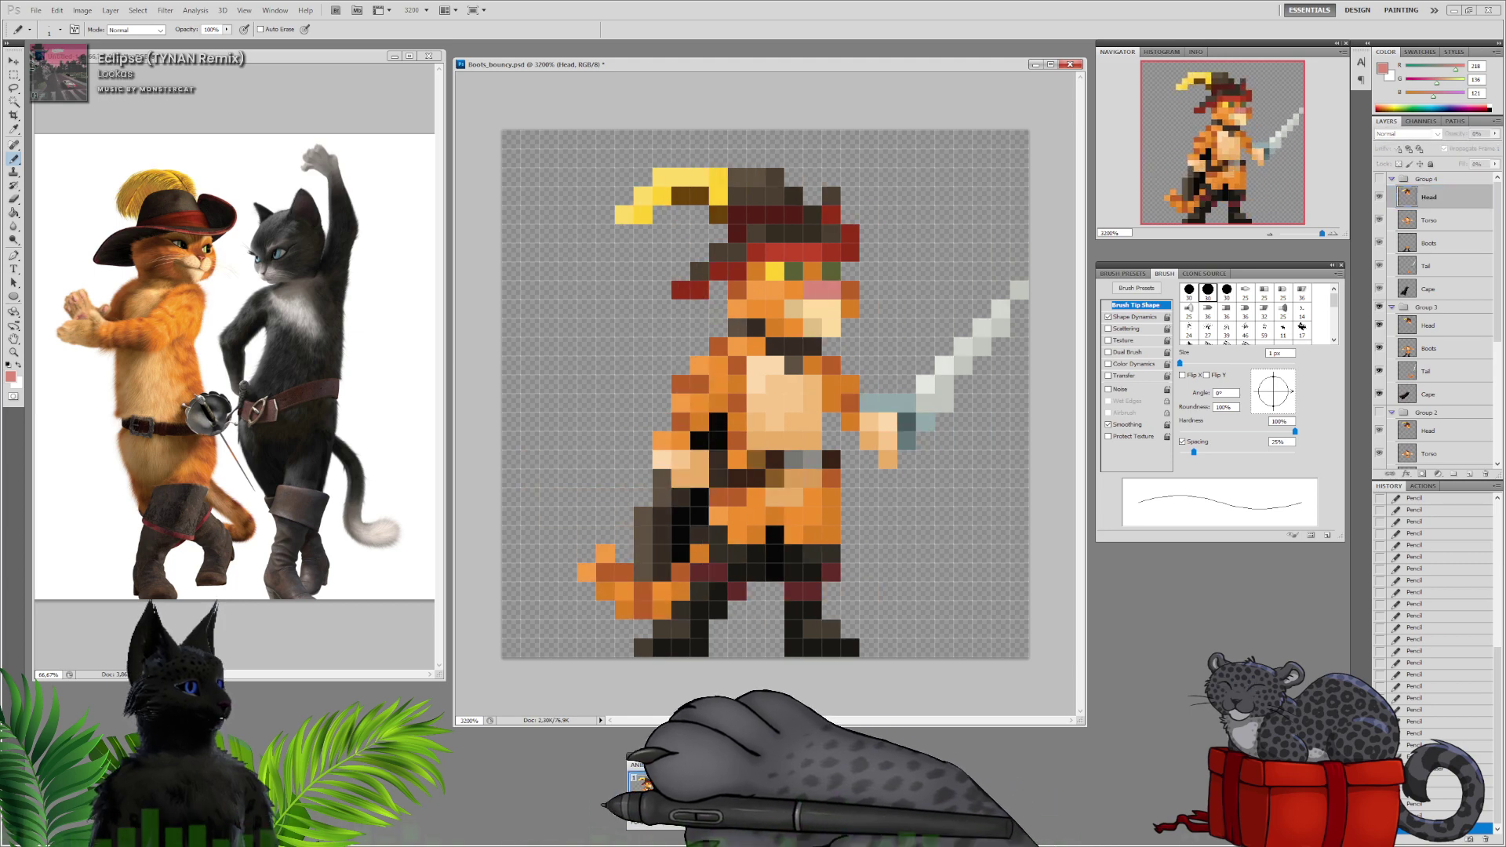